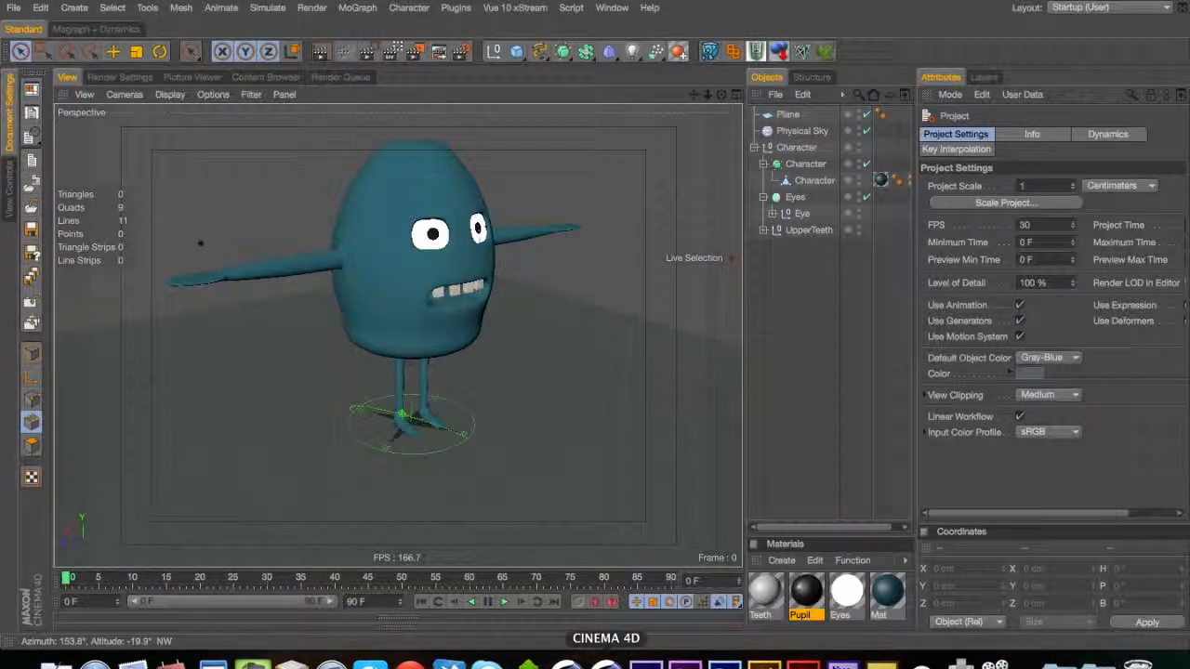
# Force quit the Cinema 4D instance that is not responding
pyautogui.rightClick(605, 661)
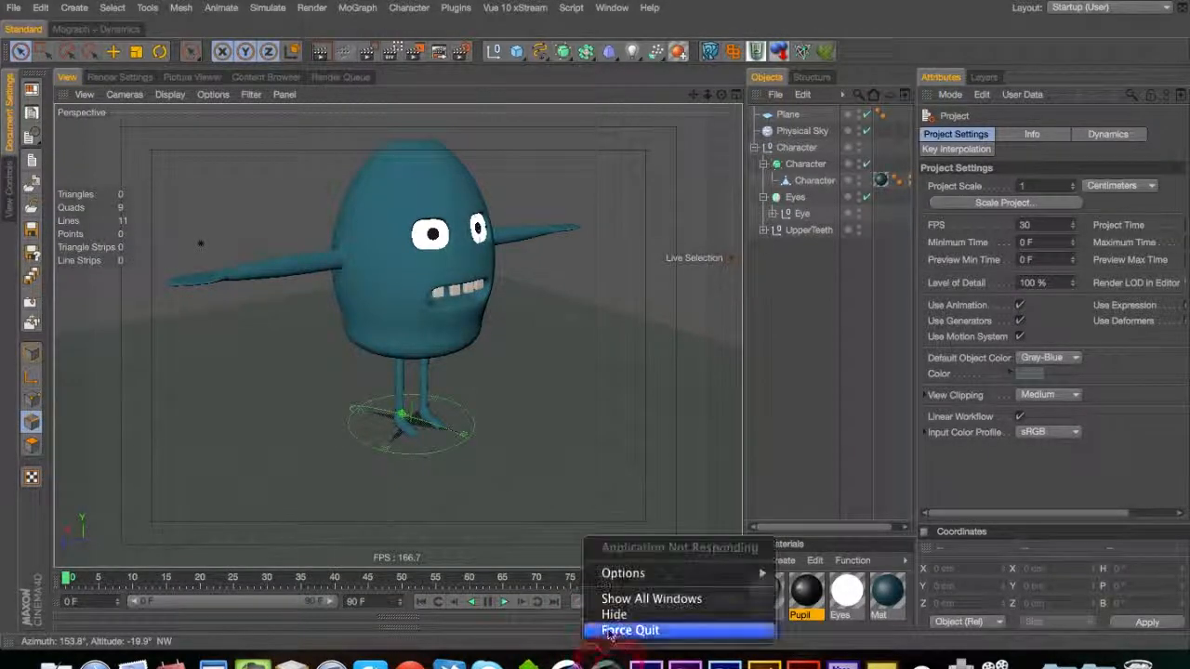
pyautogui.click(610, 634)
pyautogui.rightClick(605, 662)
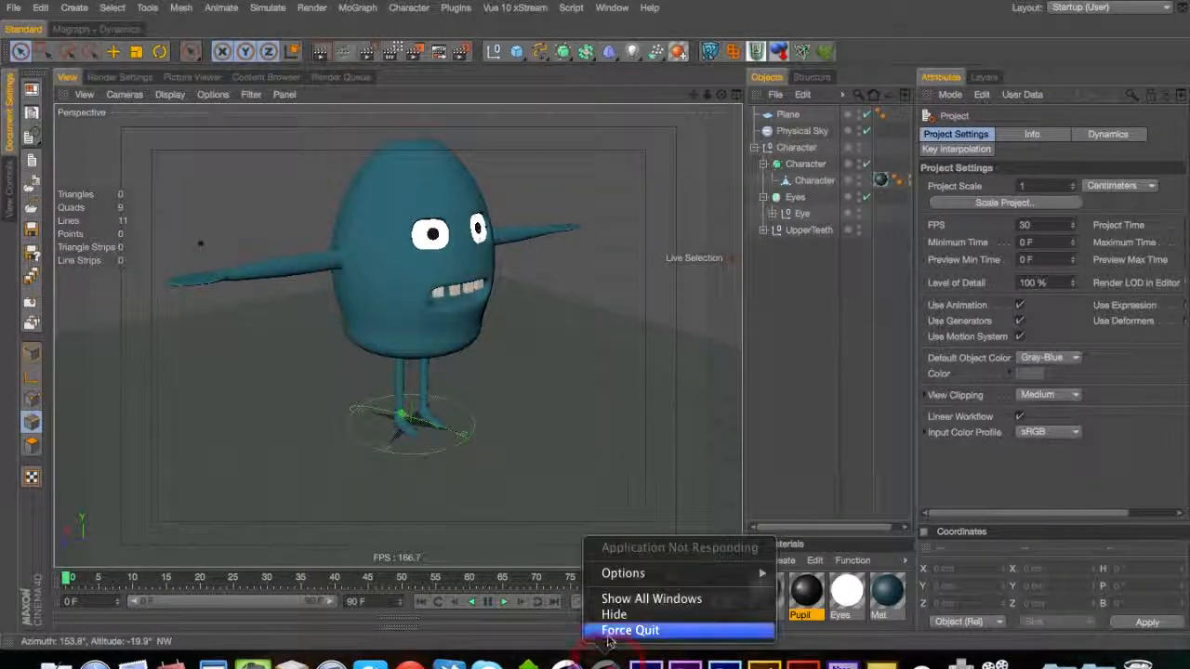
pyautogui.click(610, 633)
pyautogui.click(702, 20)
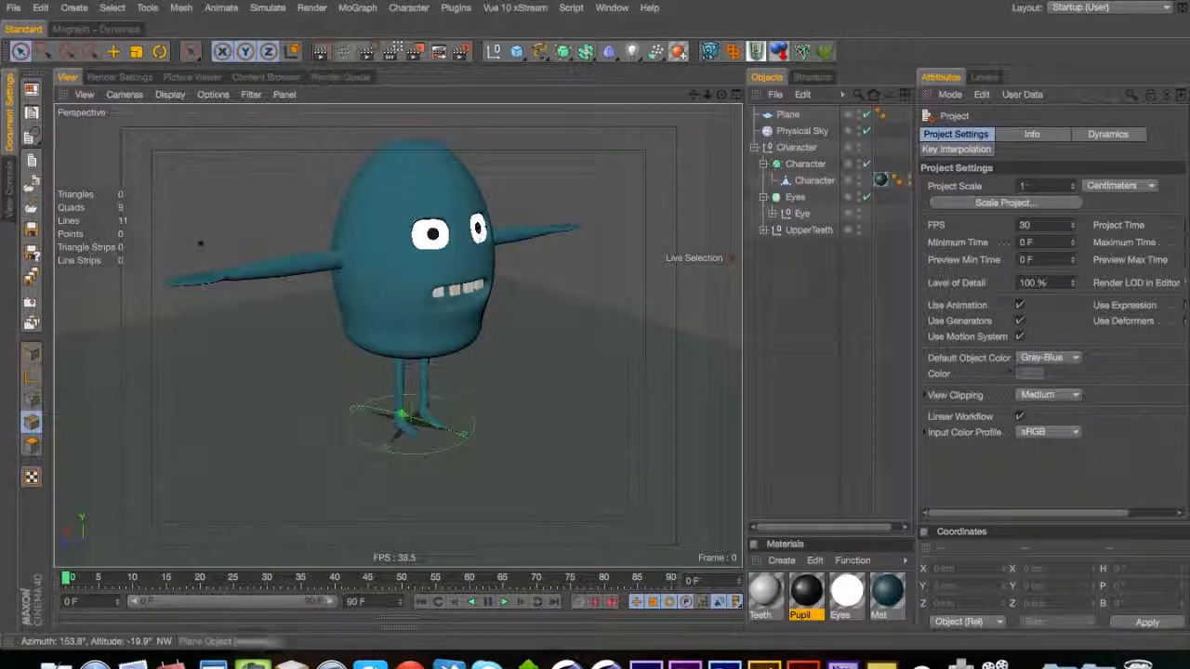
# Disable the HyperNURBS smoothing on the character body and switch to Model mode
pyautogui.click(794, 273)
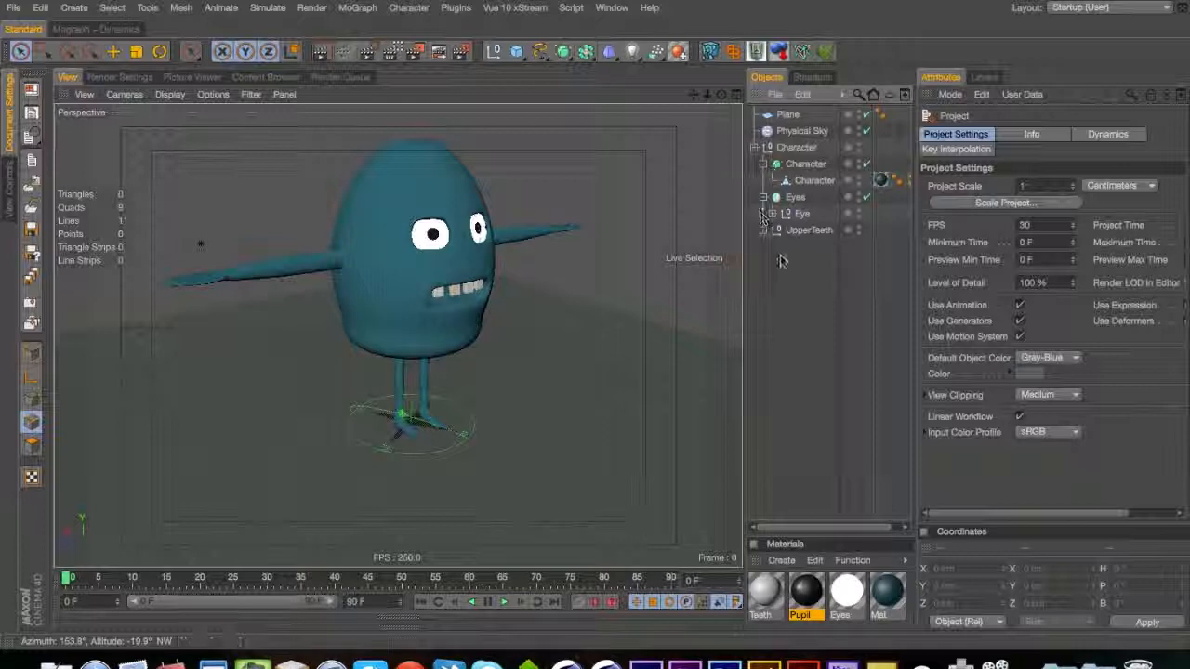
pyautogui.click(810, 182)
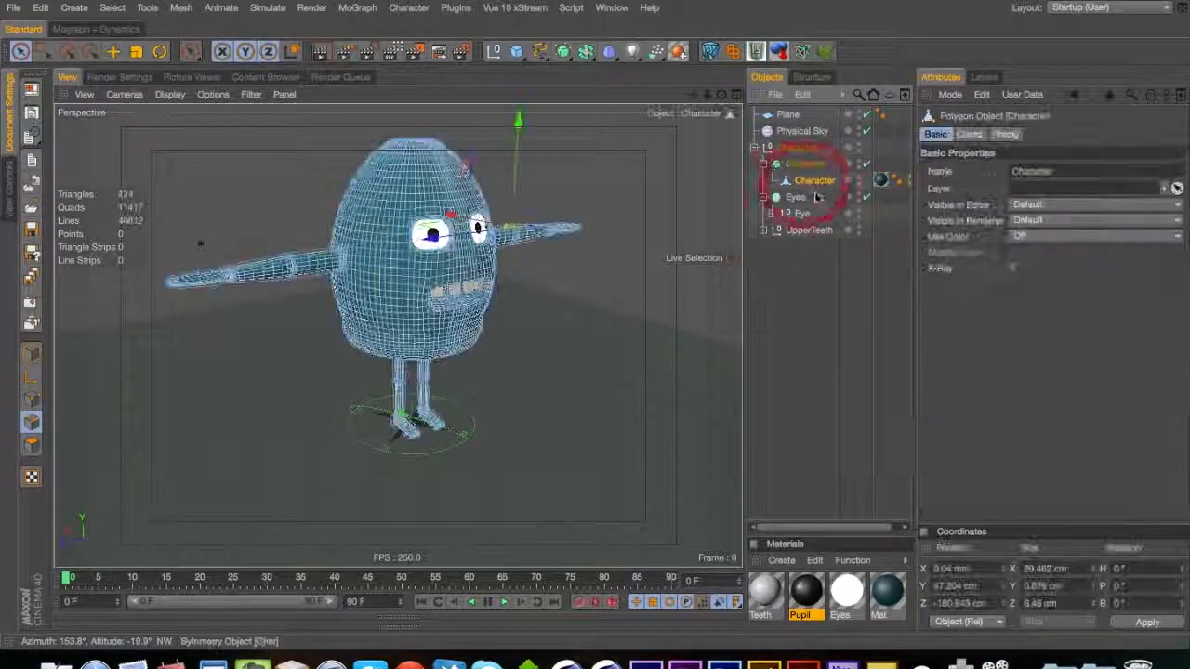
pyautogui.click(822, 269)
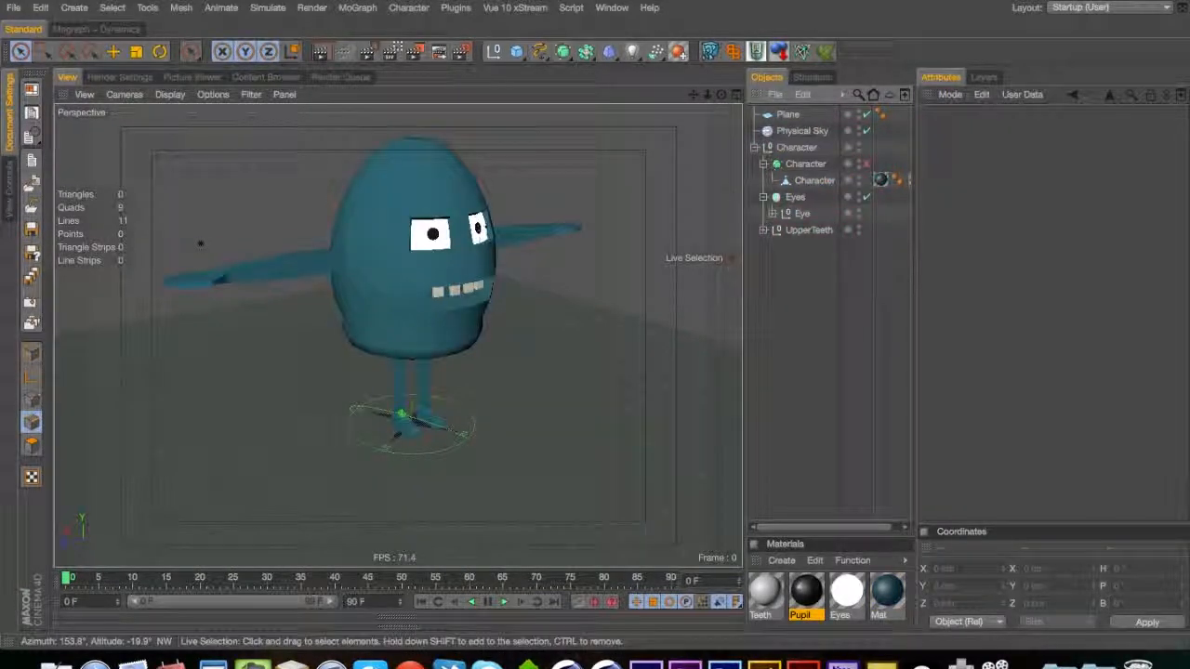
pyautogui.click(31, 352)
# Examine the unsmoothed character mesh from several angles, ending with a frontal perspective view
pyautogui.press('1')
pyautogui.moveTo(379, 270); pyautogui.dragTo(247, 306)
pyautogui.press('3')
pyautogui.moveTo(376, 320); pyautogui.dragTo(376, 409)
pyautogui.press('1')
pyautogui.press('3')
pyautogui.press('1')
pyautogui.moveTo(393, 350); pyautogui.dragTo(396, 166)
pyautogui.press('3')
pyautogui.moveTo(399, 442); pyautogui.dragTo(387, 251)
pyautogui.press('1')
pyautogui.click(865, 165)
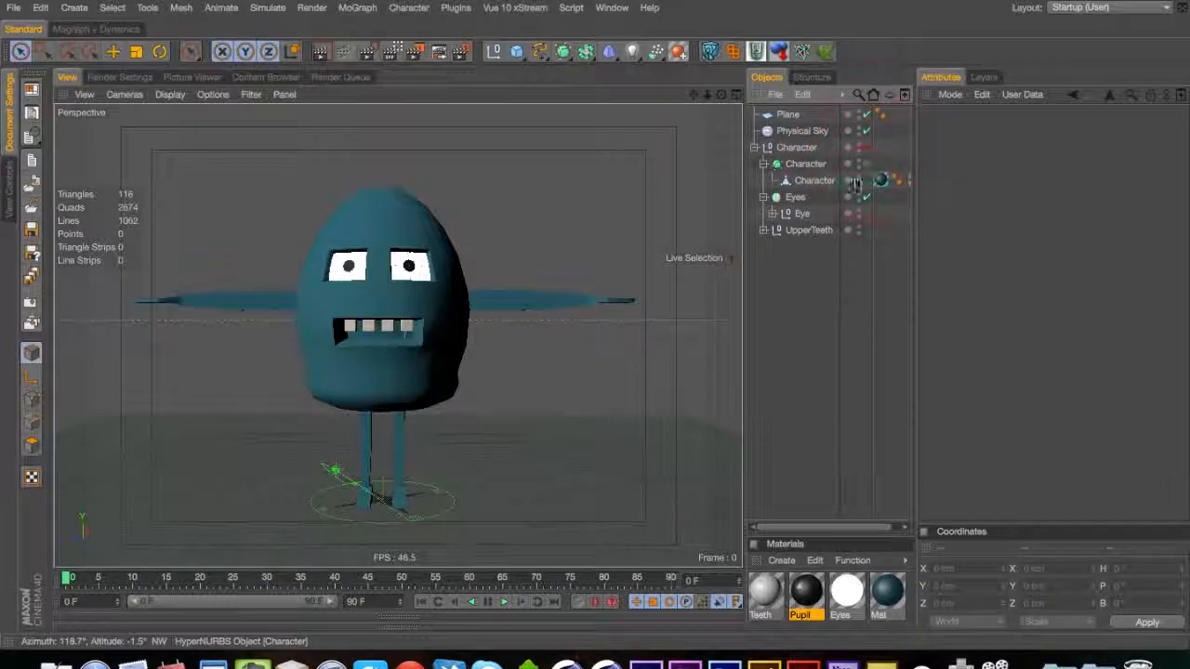
pyautogui.press('3')
pyautogui.moveTo(375, 359); pyautogui.dragTo(418, 346)
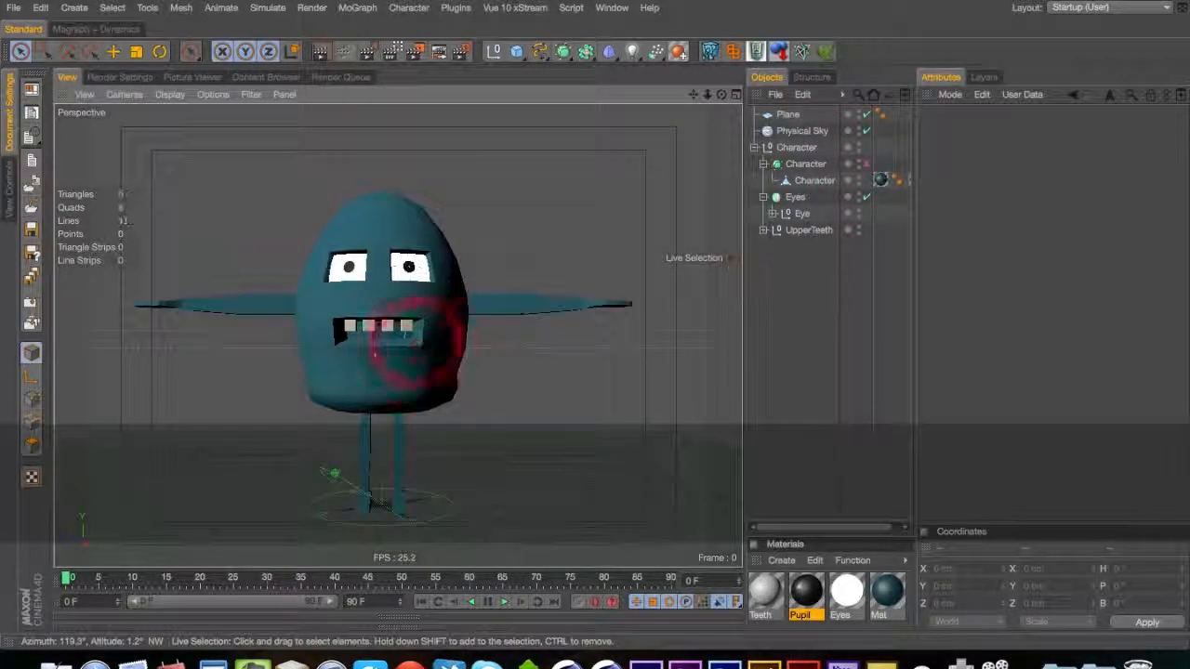
# Delete the Plane and Physical Sky objects from the scene
pyautogui.click(788, 115)
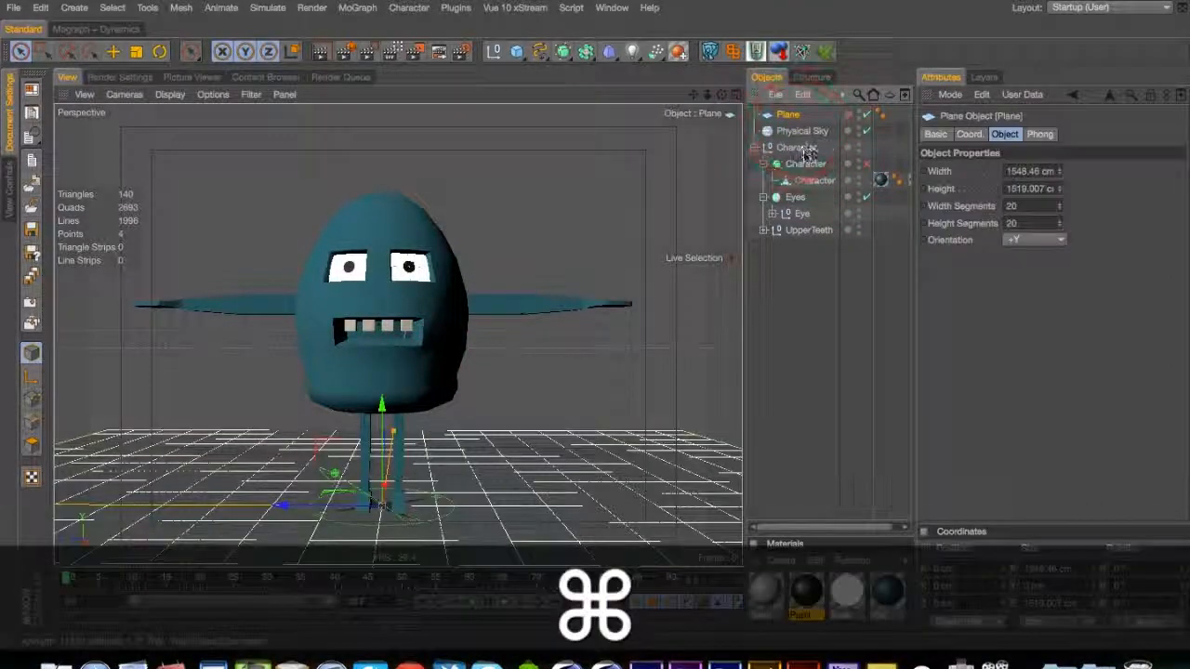
pyautogui.keyDown('super'); pyautogui.click(810, 130); pyautogui.keyUp('super')
pyautogui.press('Delete')
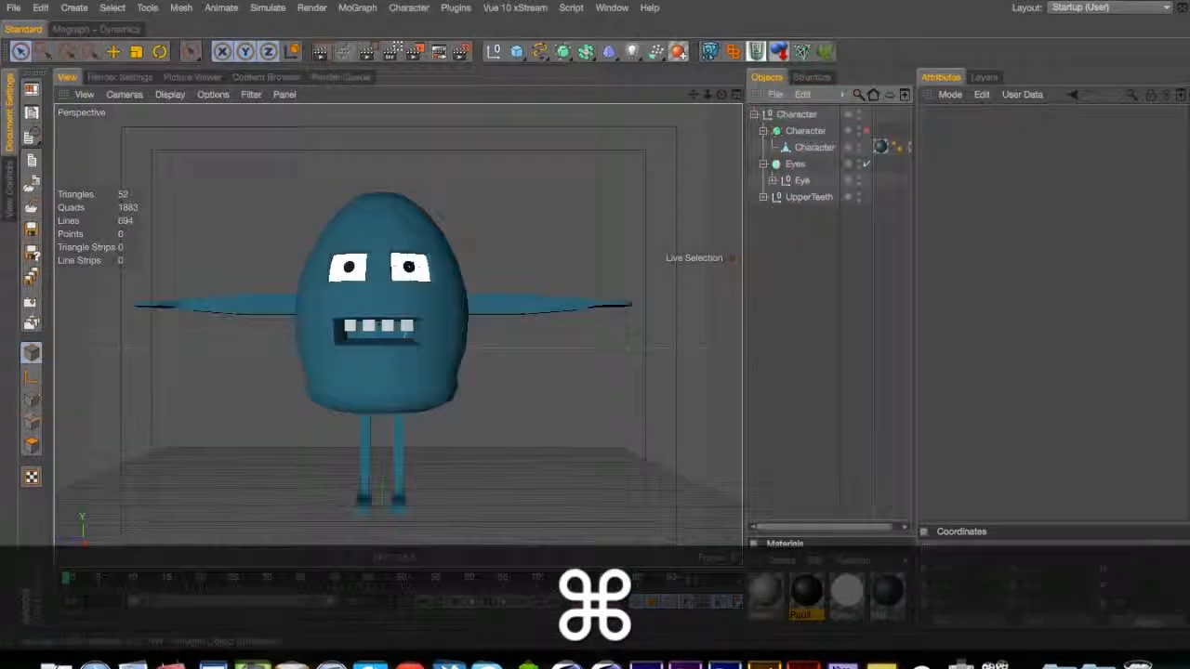
# Detach the Character commands as a palette and dock it narrowly between the existing mode tools and the viewport
pyautogui.click(409, 7)
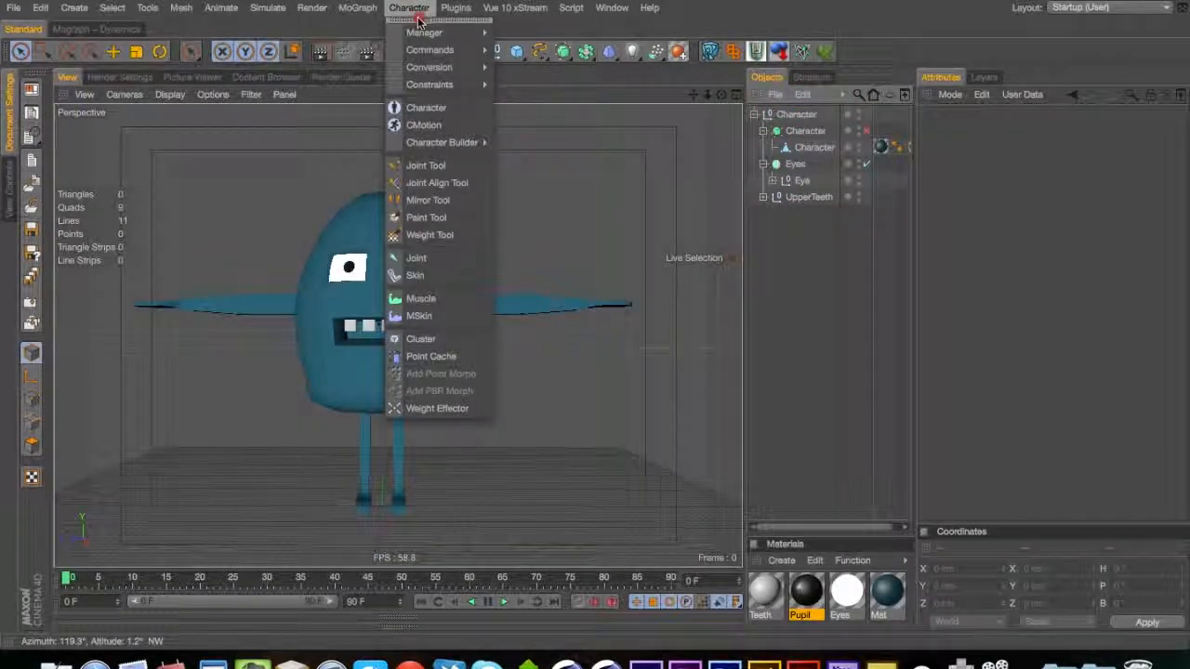
pyautogui.click(417, 19)
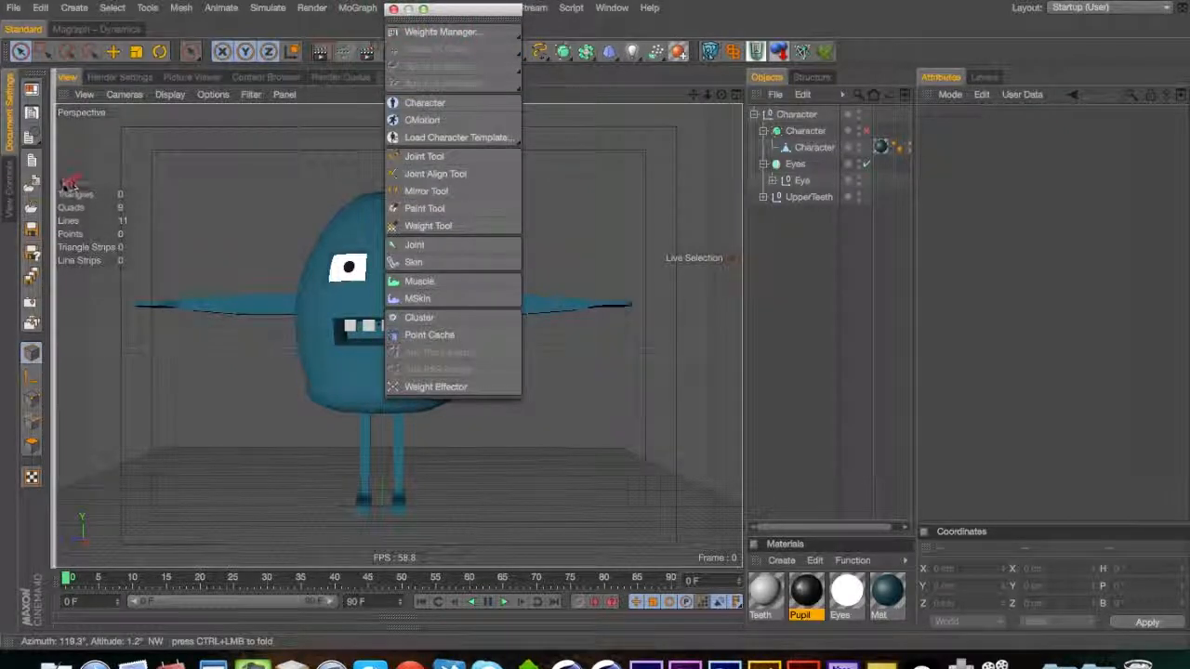
pyautogui.moveTo(67, 182); pyautogui.dragTo(52, 189)
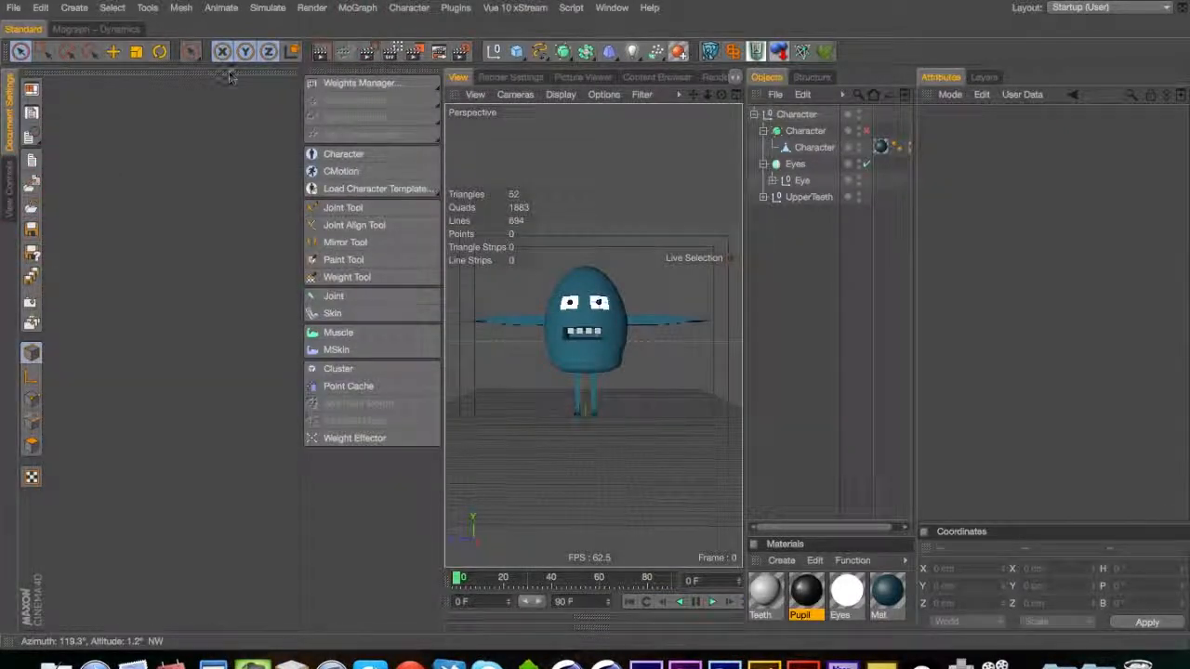
pyautogui.moveTo(302, 79); pyautogui.dragTo(44, 142)
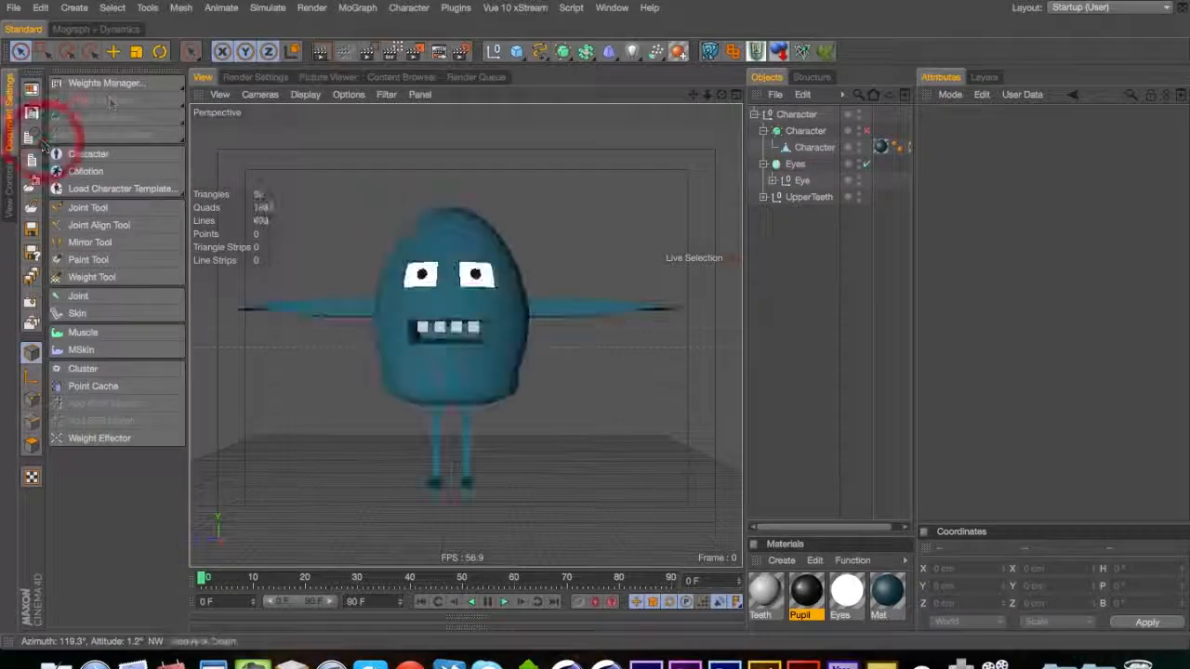
# Display the docked Character palette as icons without text and set its icon size to Medium Icons
pyautogui.rightClick(112, 102)
pyautogui.moveTo(243, 149)
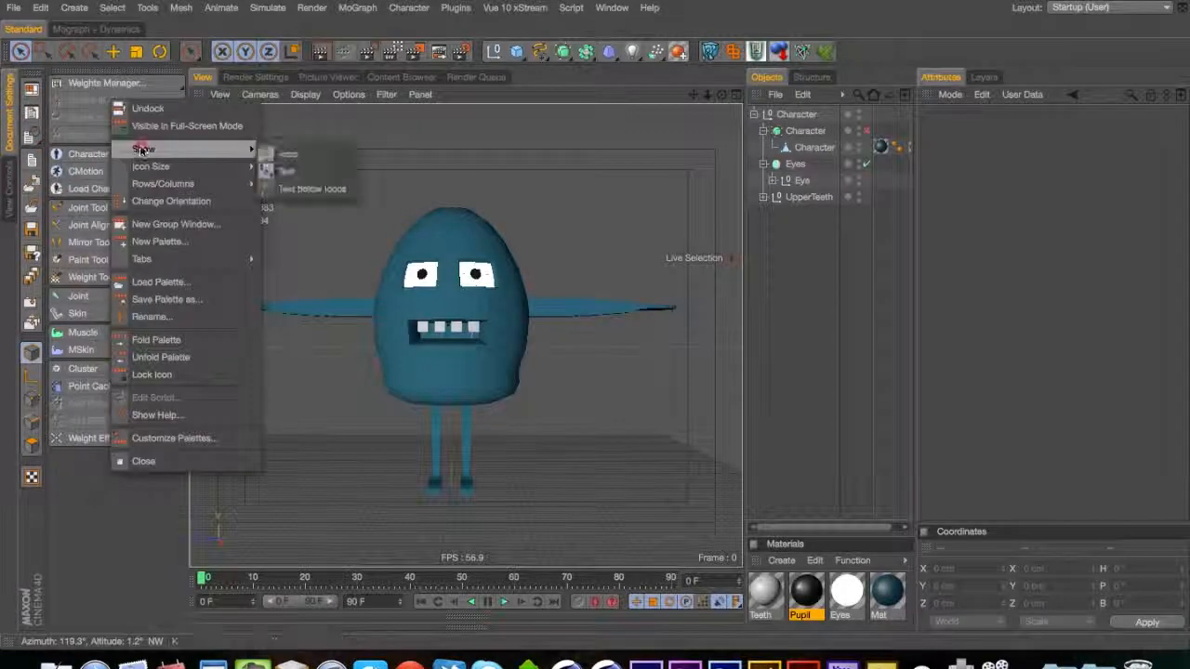
pyautogui.click(279, 154)
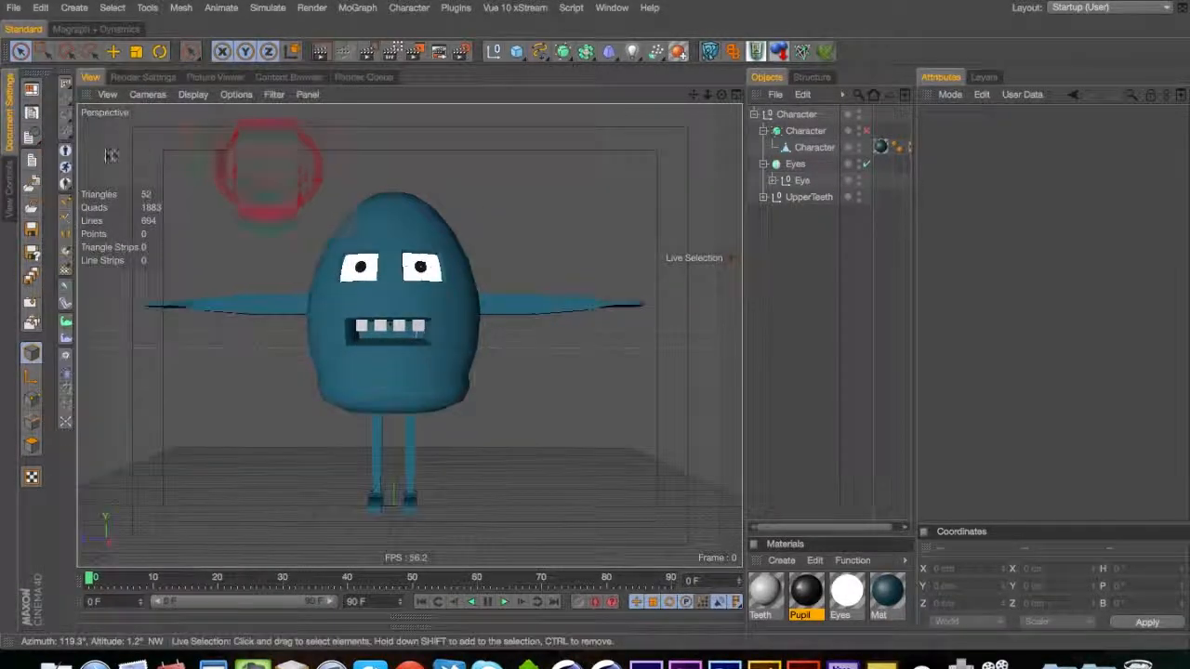
pyautogui.rightClick(68, 146)
pyautogui.moveTo(191, 209)
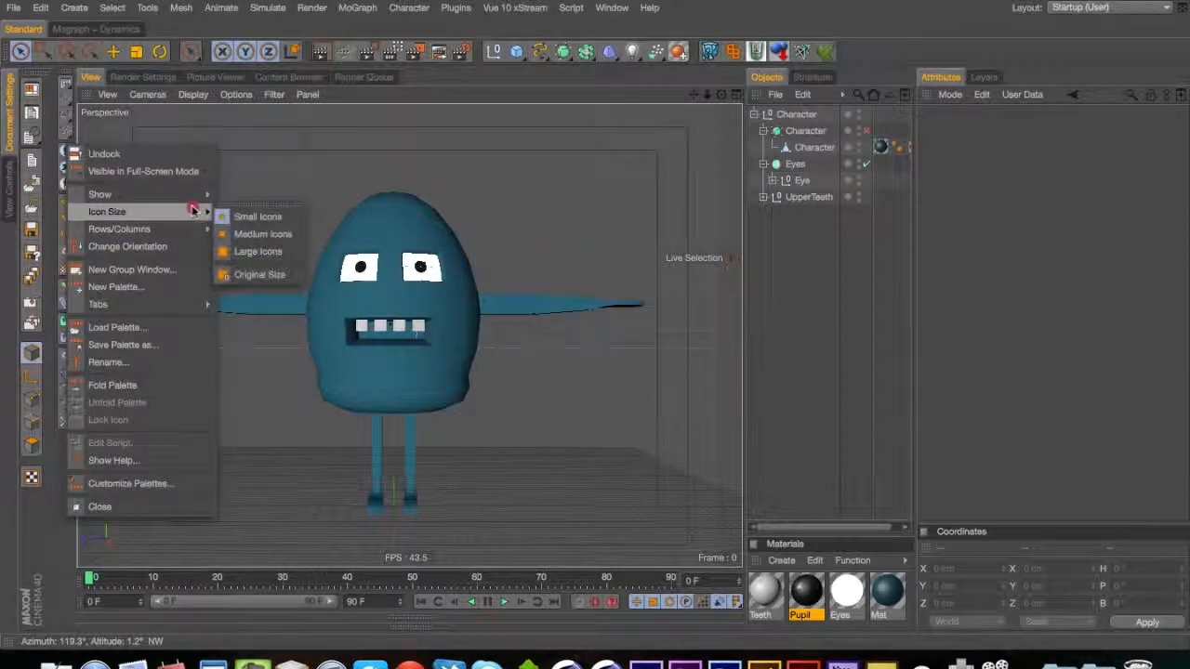
pyautogui.click(263, 236)
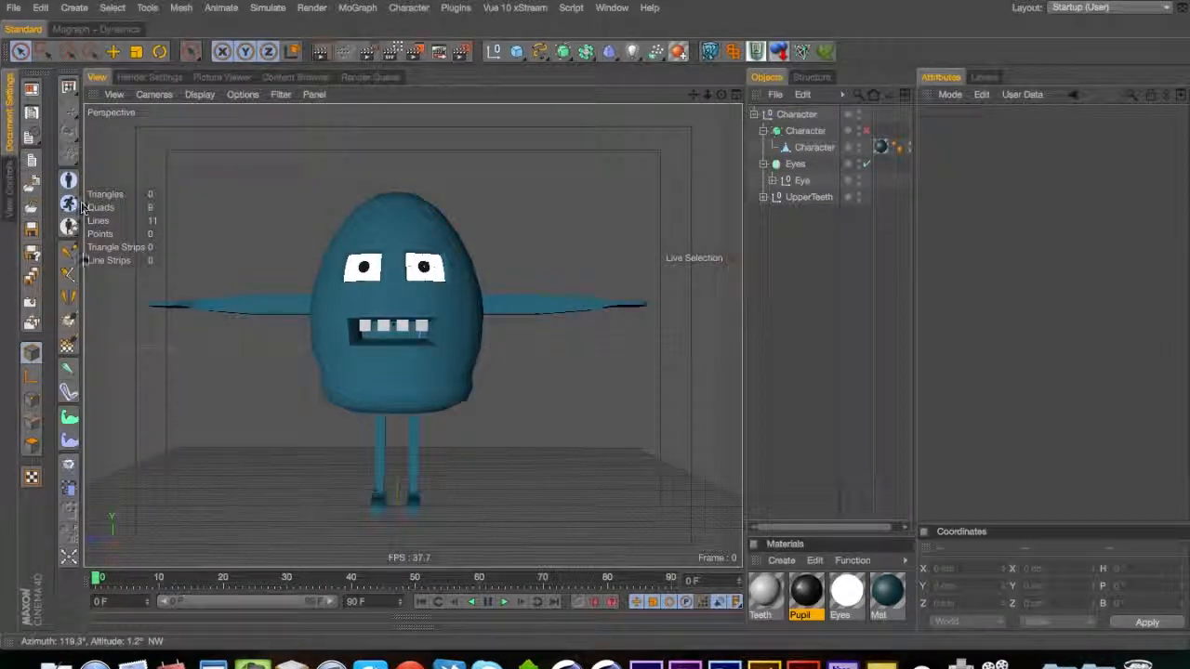
# Check which way the character faces in the Right and Front views, then return to Perspective
pyautogui.click(68, 251)
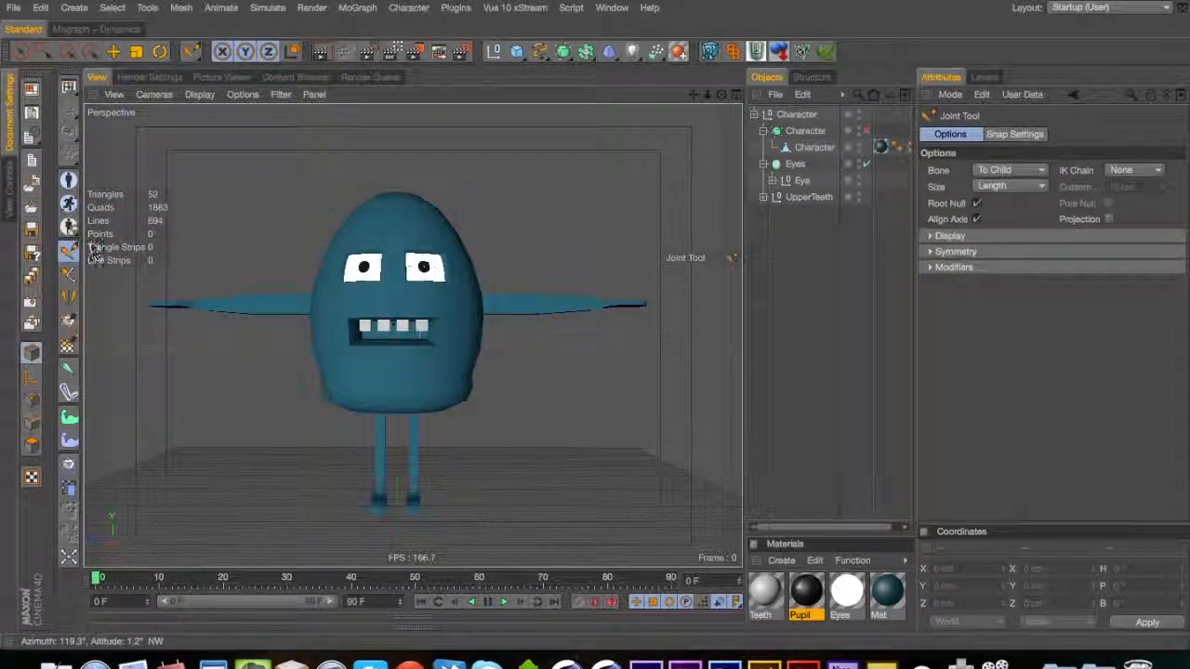
pyautogui.press('F3')
pyautogui.press('1')
pyautogui.moveTo(423, 255); pyautogui.dragTo(409, 388)
pyautogui.press('F4')
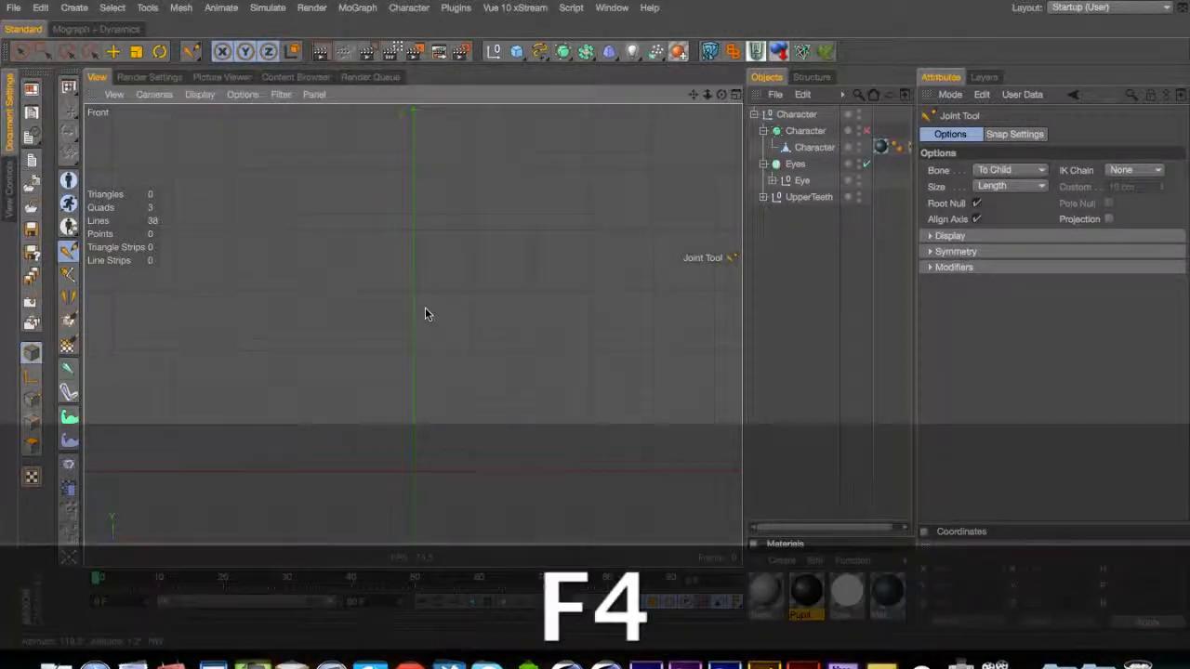
pyautogui.press('F3')
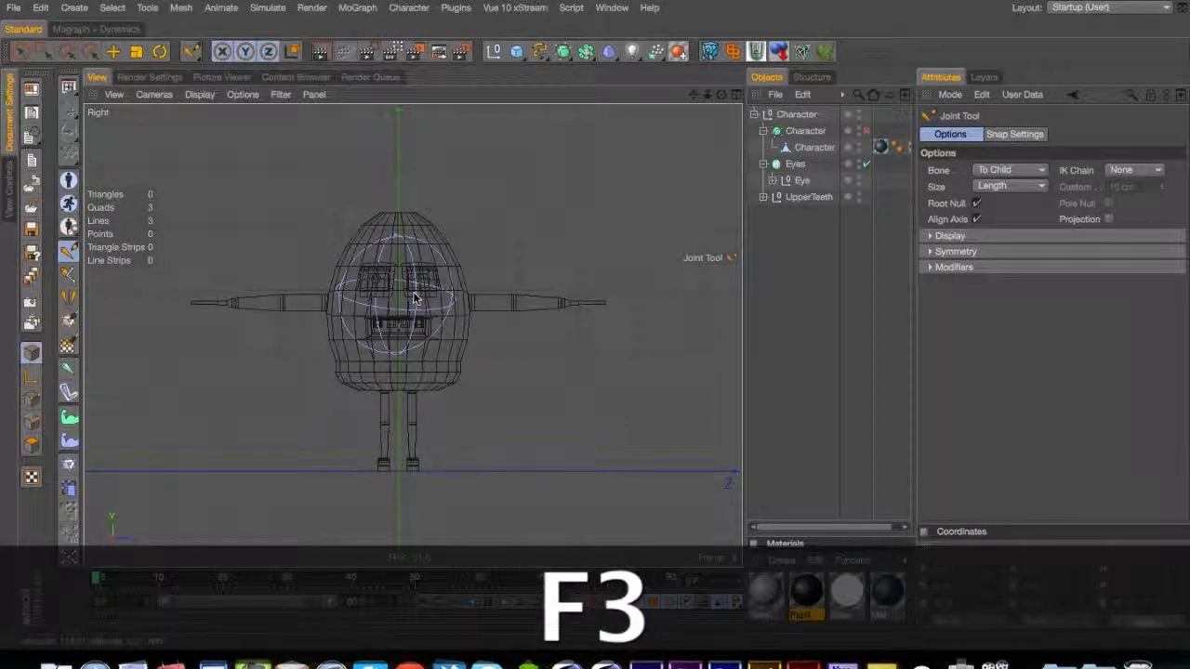
pyautogui.press('F1')
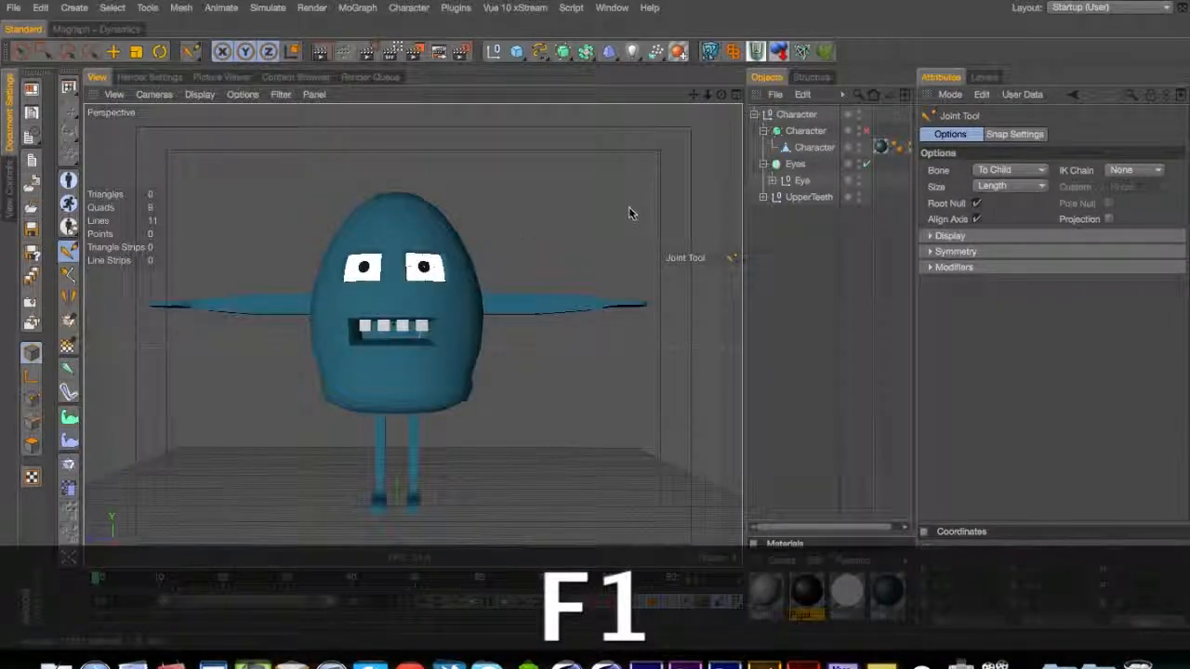
# Rotate the top-level Character group to a 90° heading and check its alignment in the Right and Front views
pyautogui.press('space')
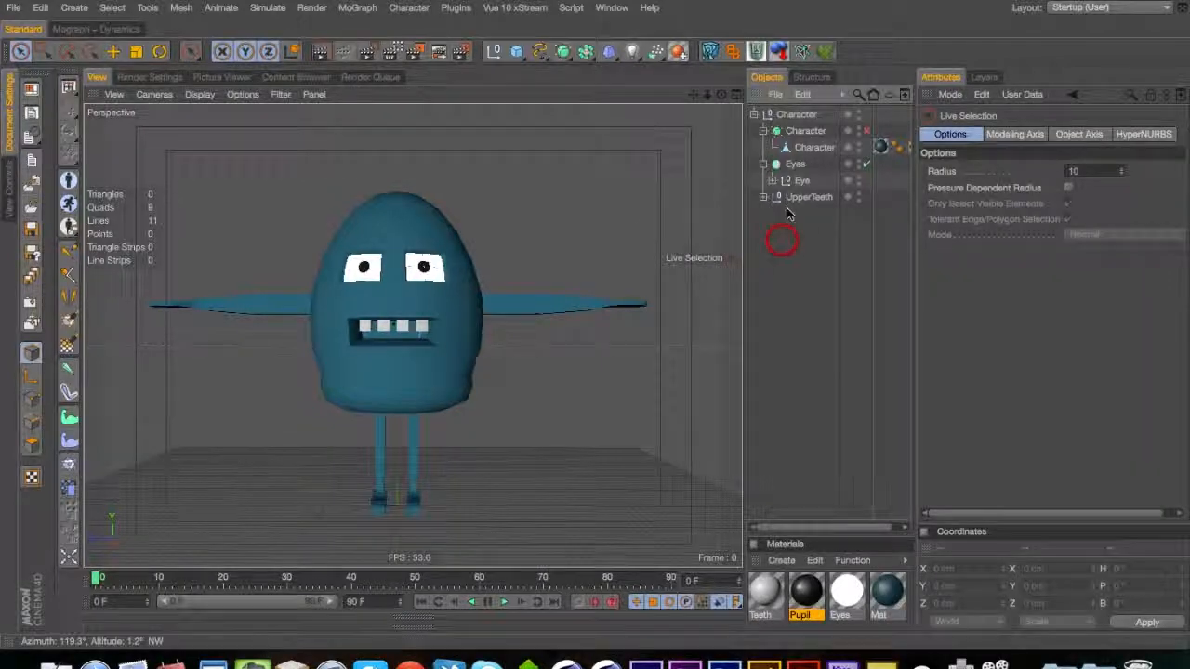
pyautogui.click(795, 114)
pyautogui.press('r')
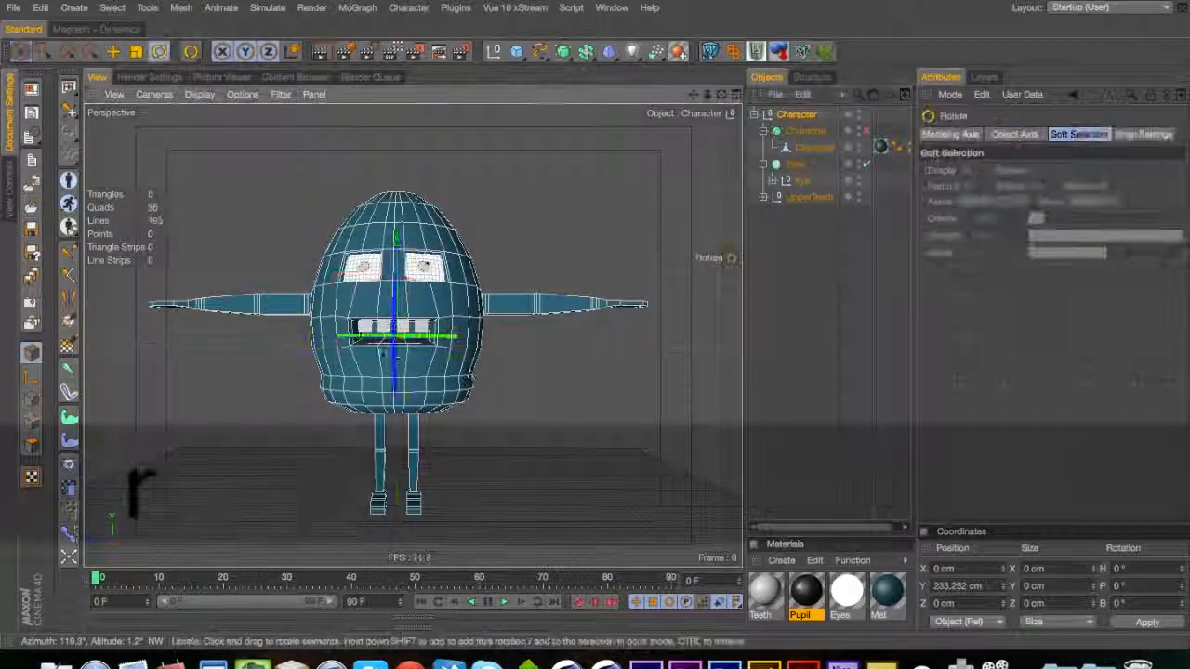
pyautogui.keyDown('shift'); pyautogui.moveTo(379, 342); pyautogui.dragTo(565, 324); pyautogui.keyUp('shift')
pyautogui.press('F3')
pyautogui.press('F4')
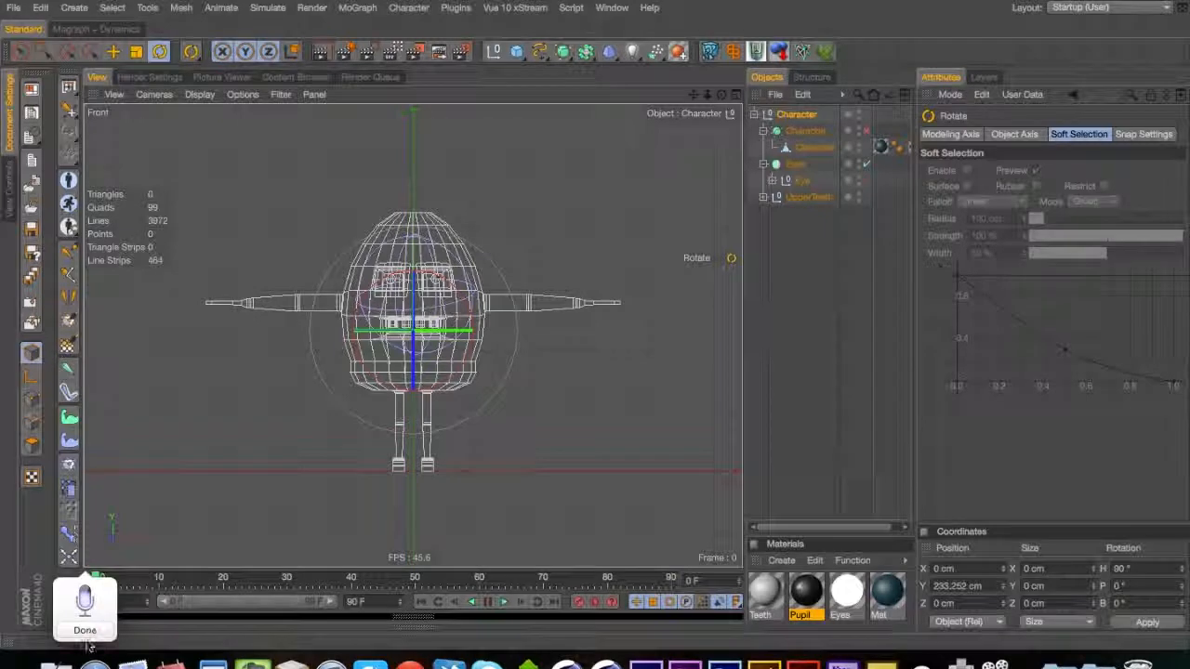
pyautogui.click(84, 630)
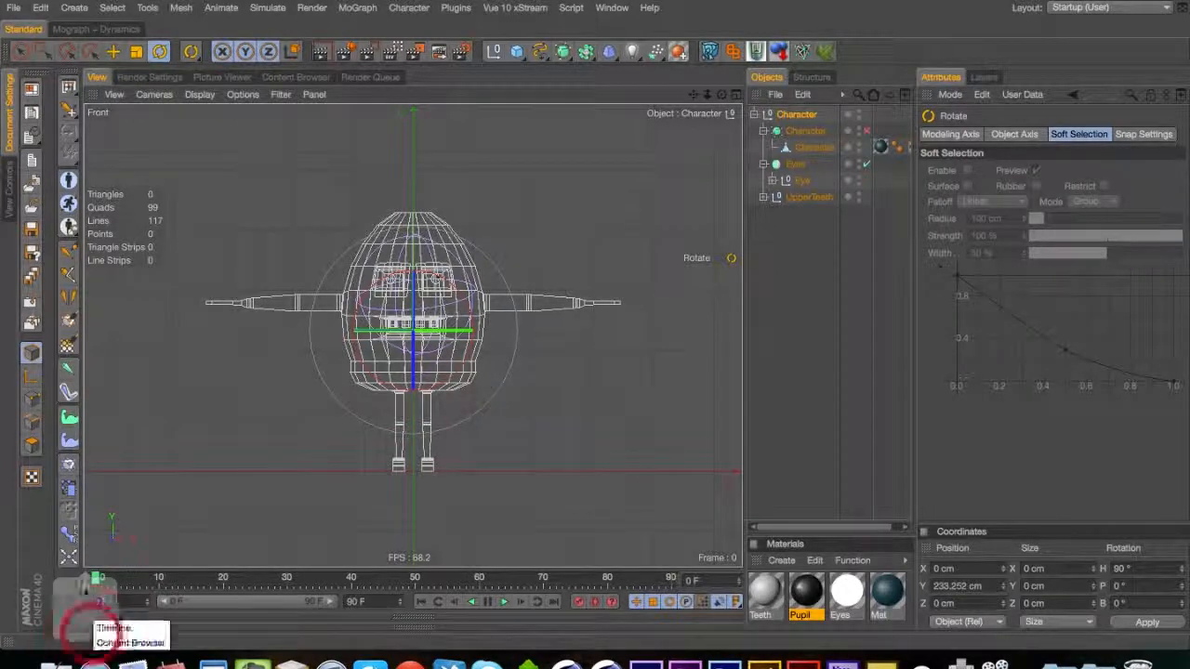
# In the Right view, use the Joint Tool to build a four-joint spine chain from the lower body up to the top of the head
pyautogui.click(76, 265)
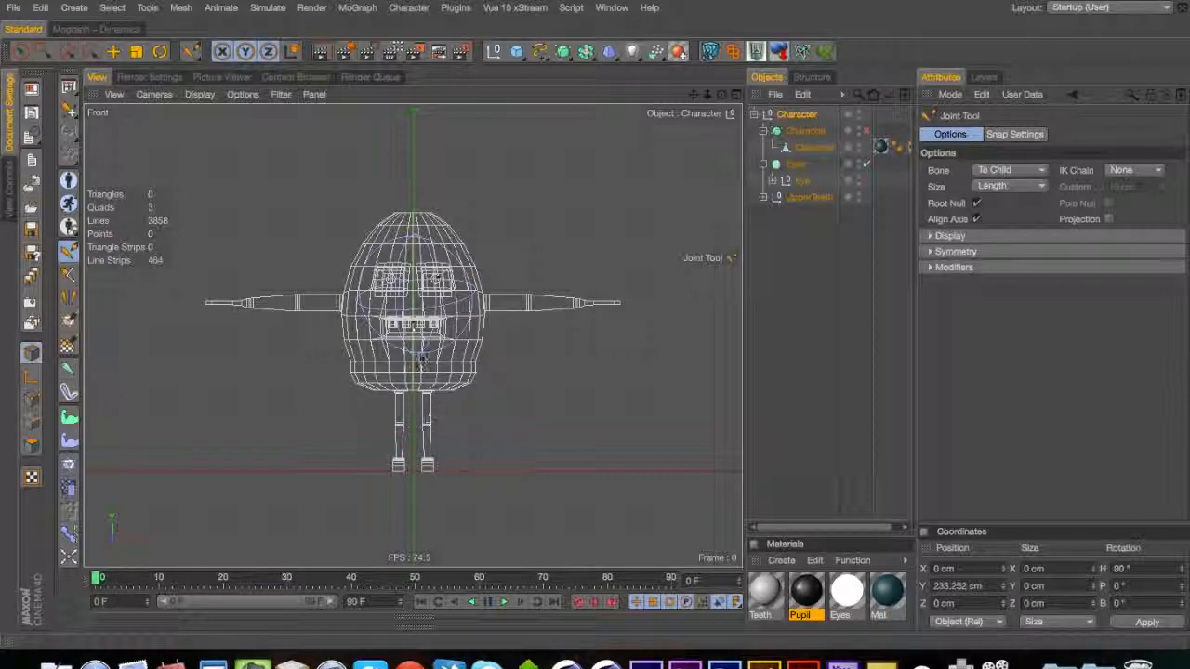
pyautogui.press('F3')
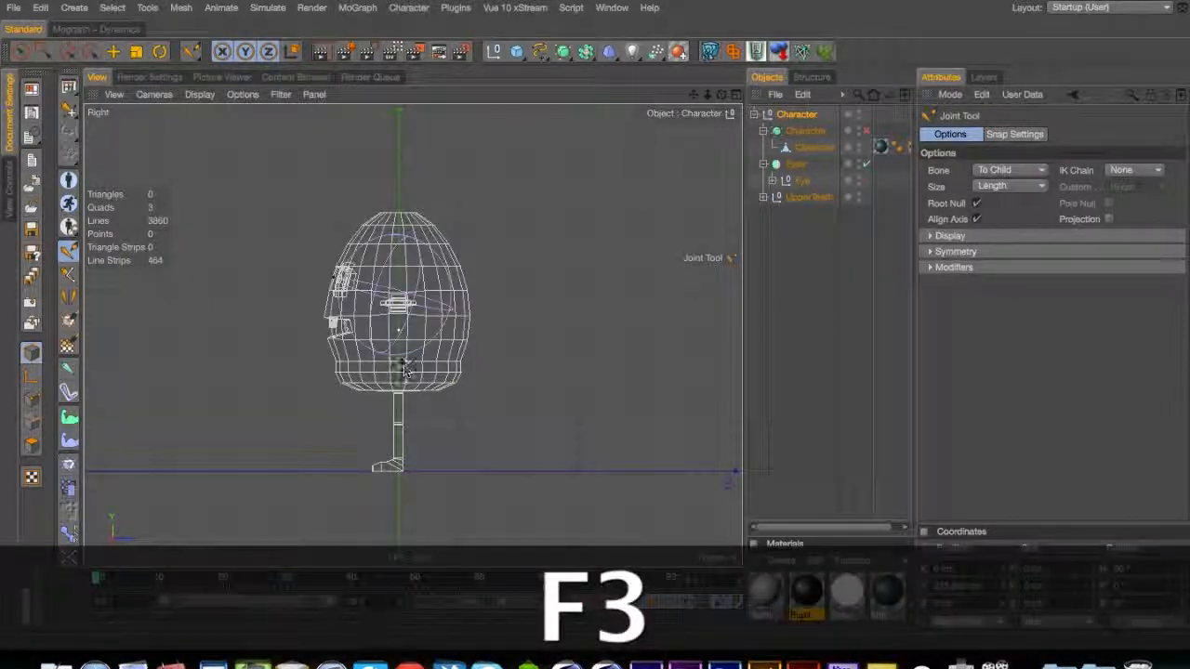
pyautogui.press('super')
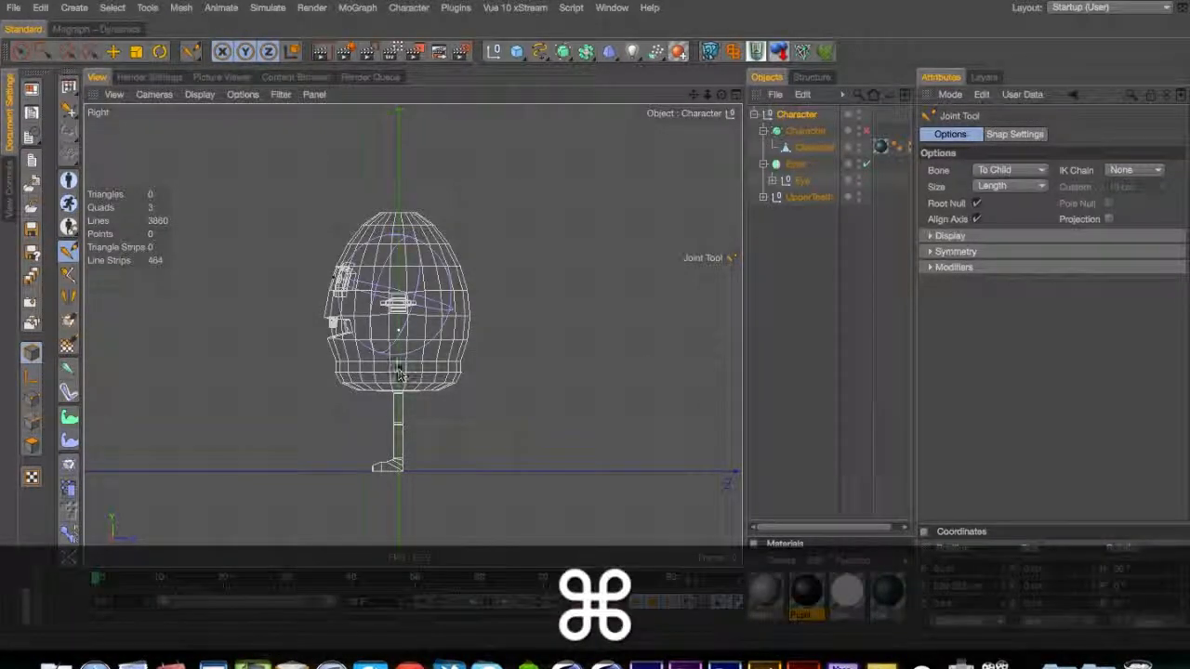
pyautogui.keyDown('super'); pyautogui.click(397, 362); pyautogui.keyUp('super')
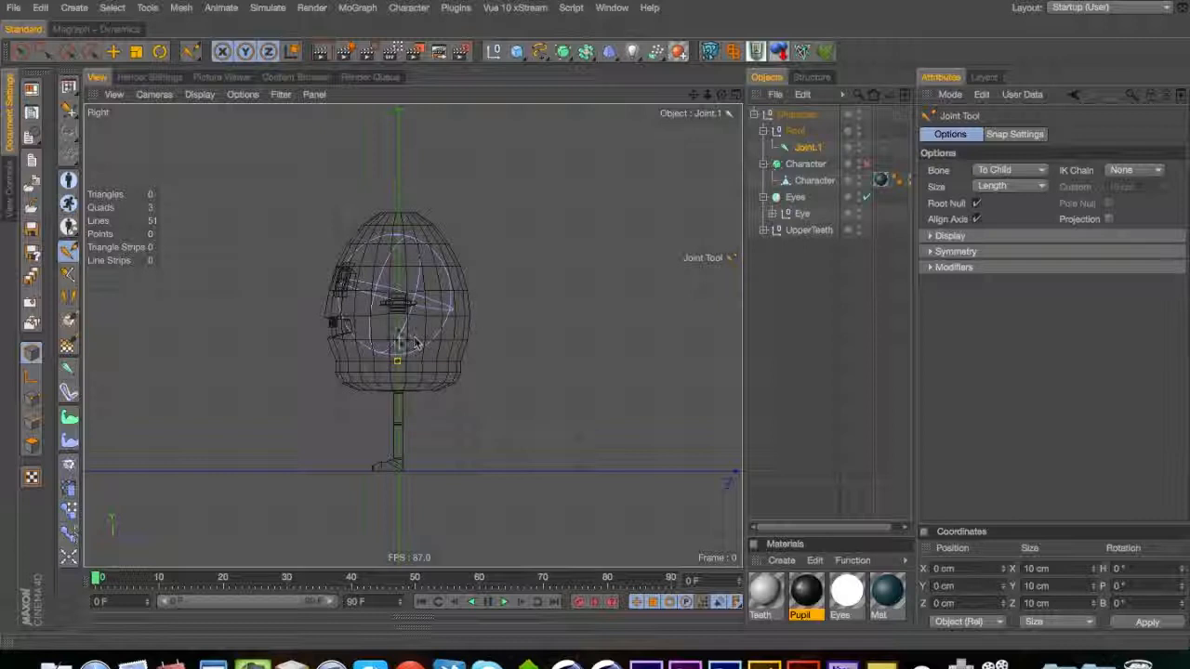
pyautogui.press('super')
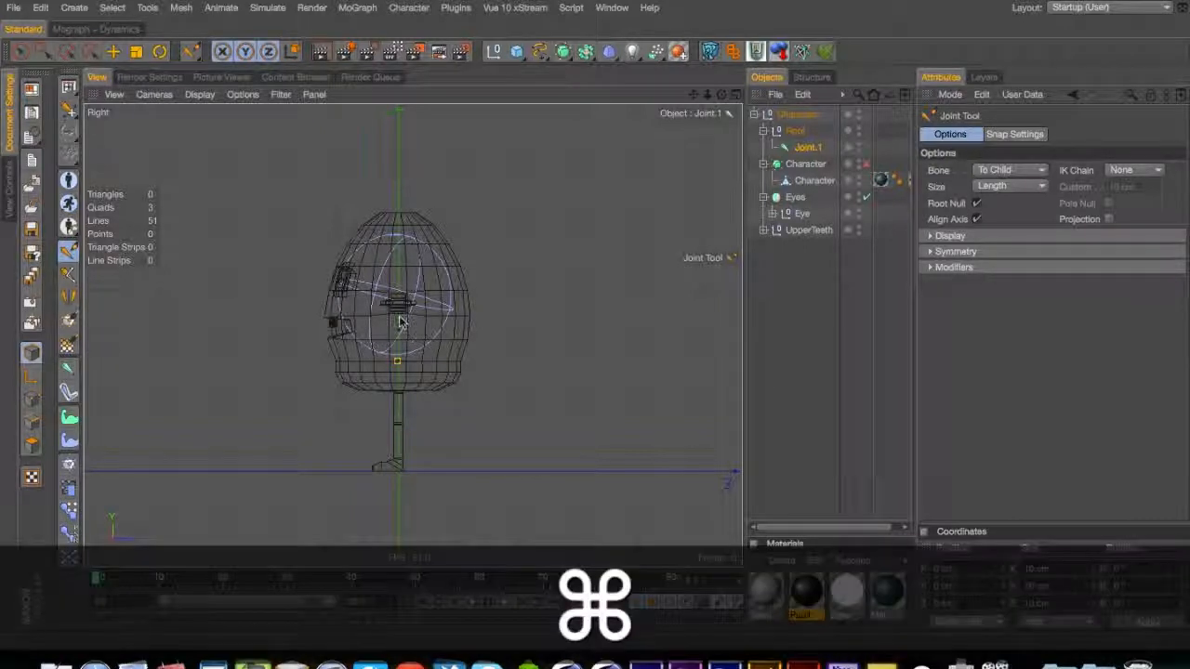
pyautogui.keyDown('super'); pyautogui.click(400, 314); pyautogui.keyUp('super')
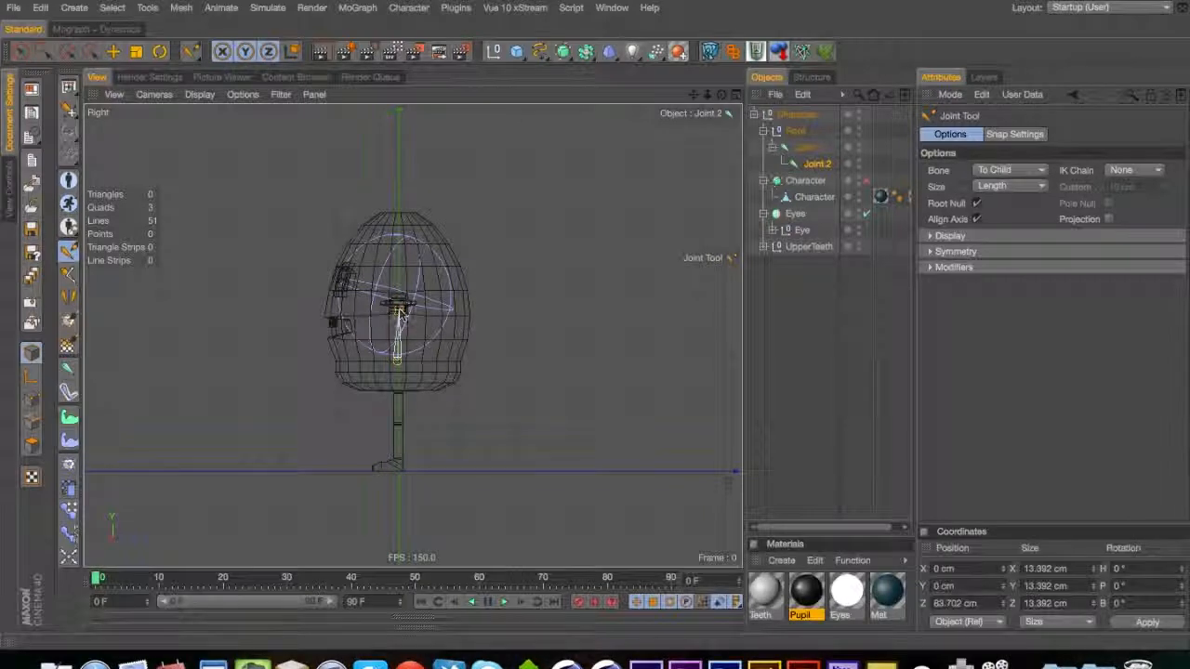
pyautogui.press('super')
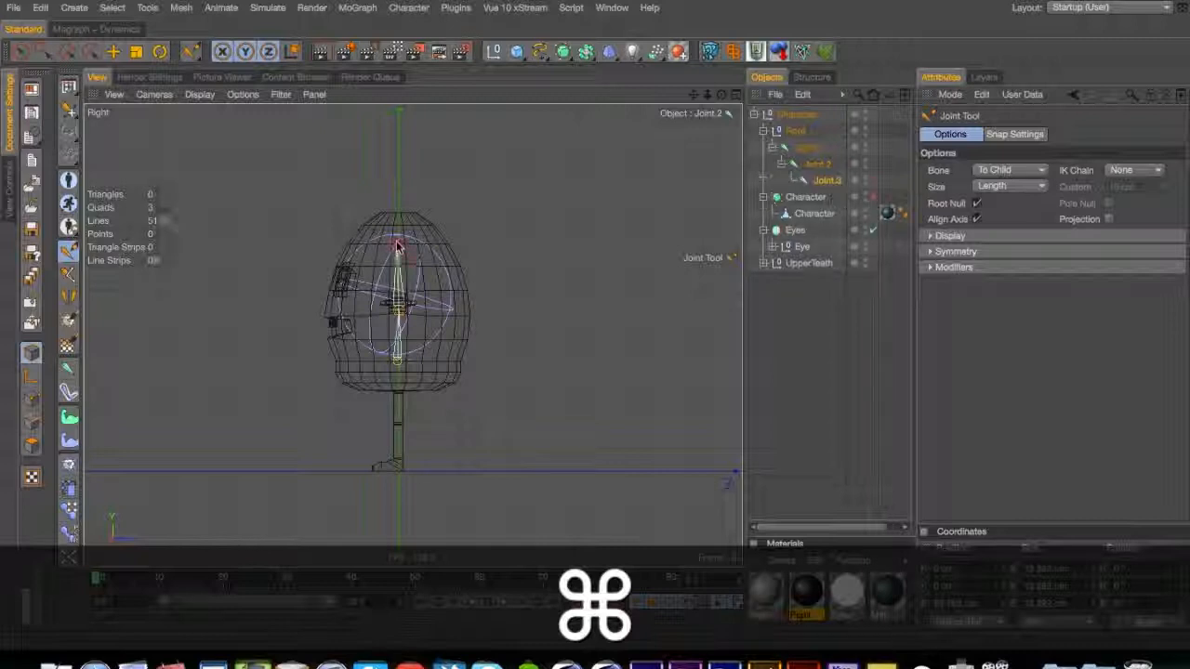
pyautogui.keyDown('super'); pyautogui.click(397, 246); pyautogui.keyUp('super')
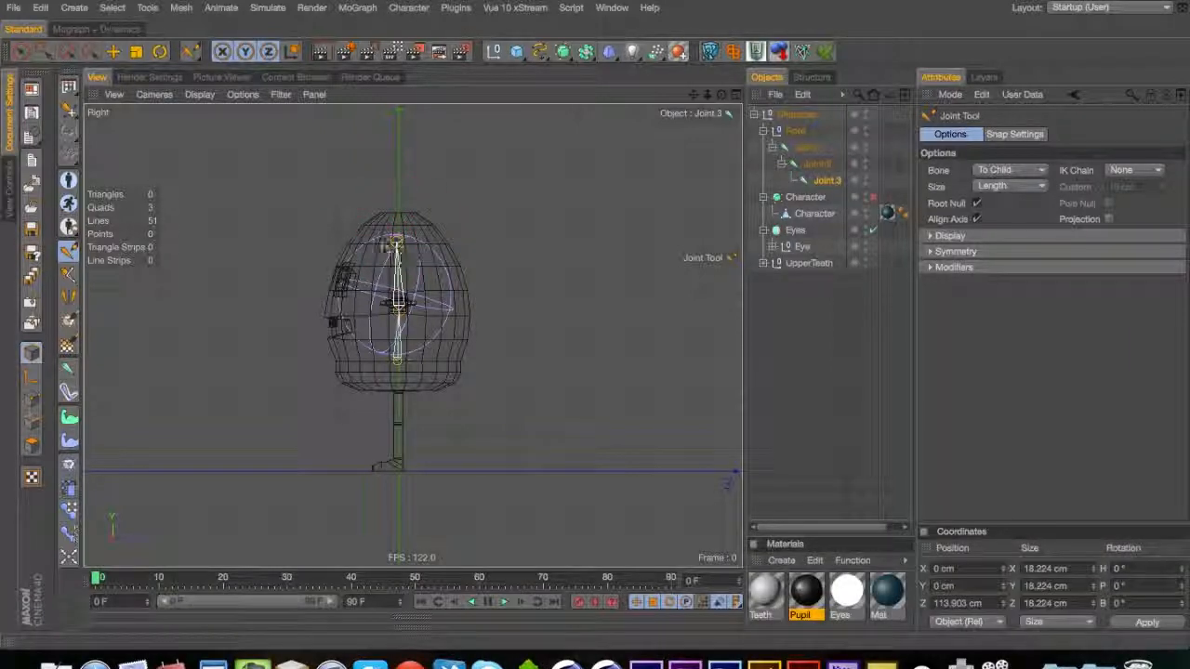
pyautogui.press('super')
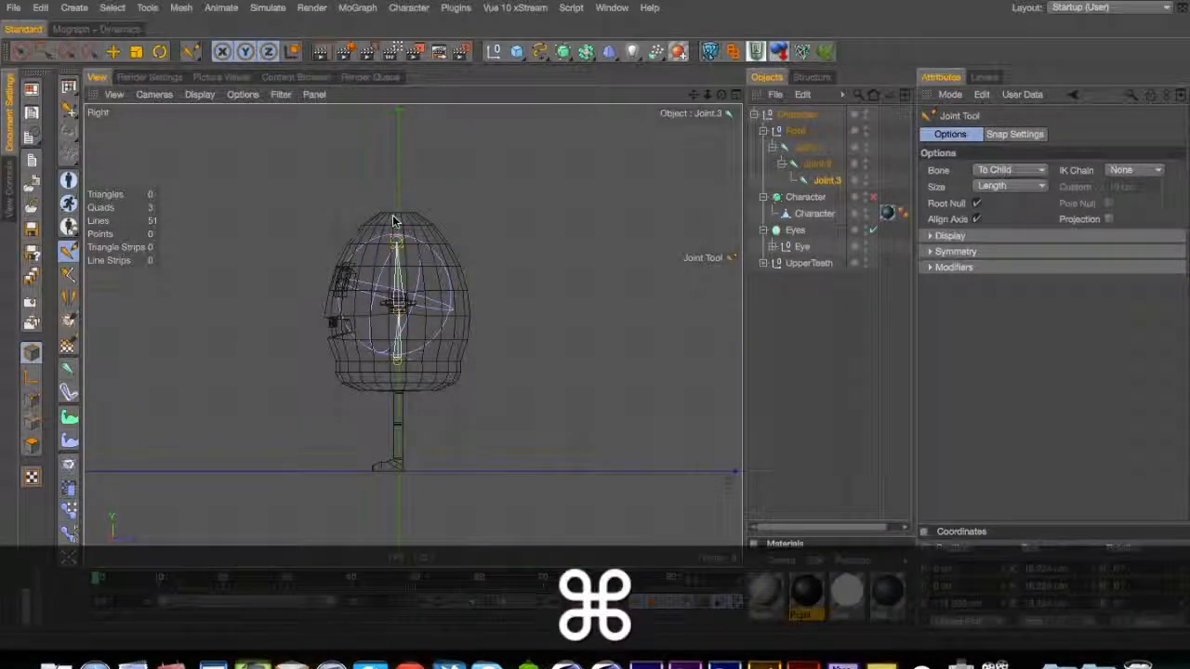
pyautogui.keyDown('super'); pyautogui.click(392, 219); pyautogui.keyUp('super')
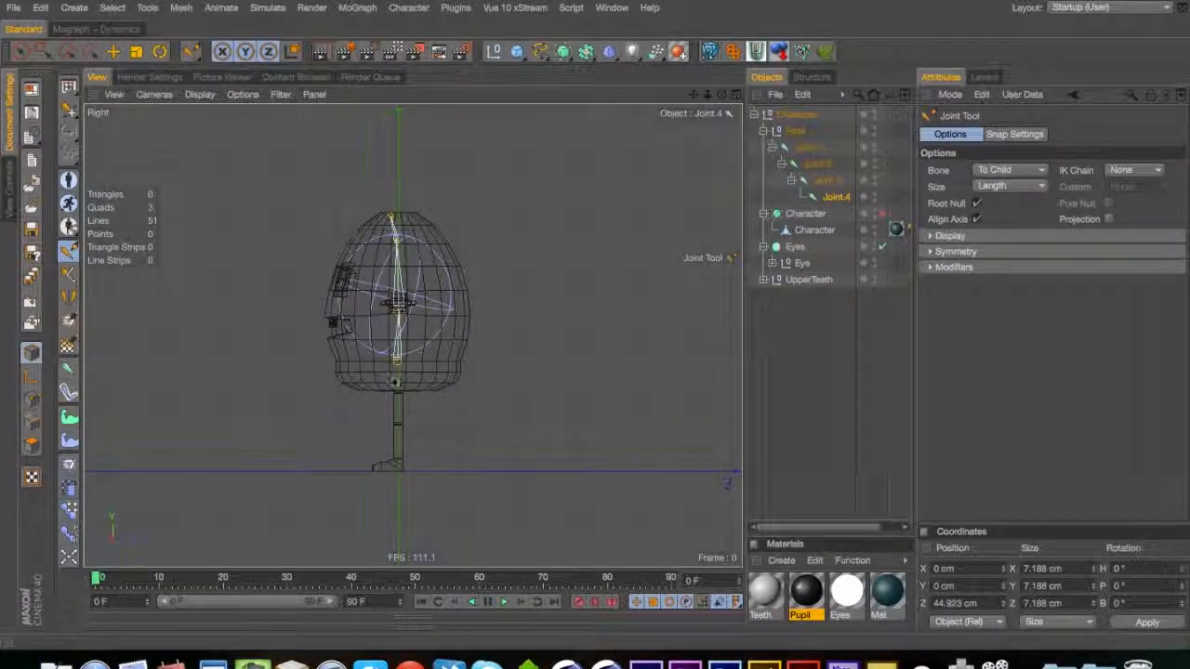
# Branch a five-joint leg chain from the base spine joint, placing joints inside the lower body and at the leg top, knee, ankle and toe
pyautogui.click(807, 147)
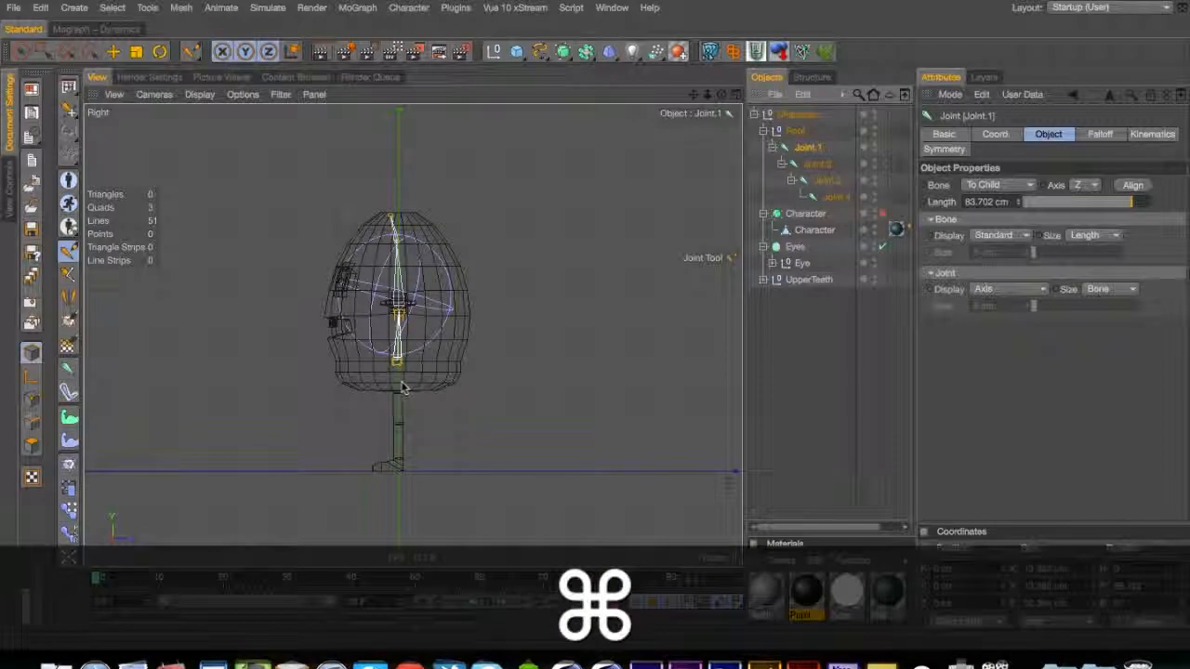
pyautogui.keyDown('super'); pyautogui.click(399, 379); pyautogui.keyUp('super')
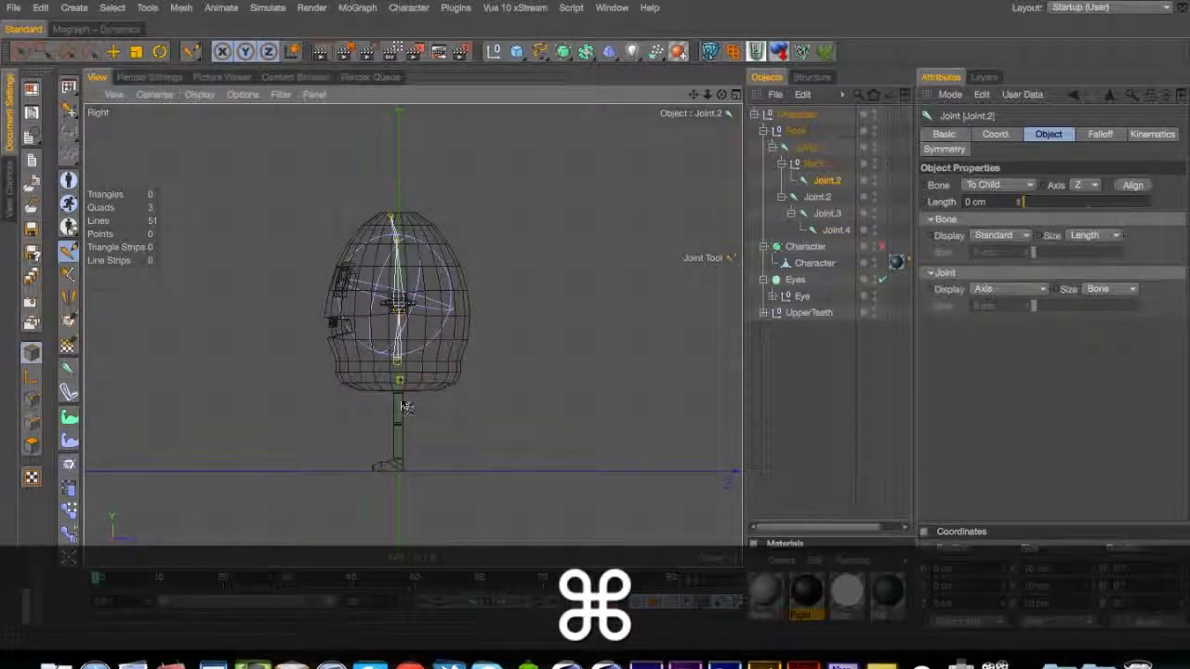
pyautogui.keyDown('super'); pyautogui.click(399, 397); pyautogui.keyUp('super')
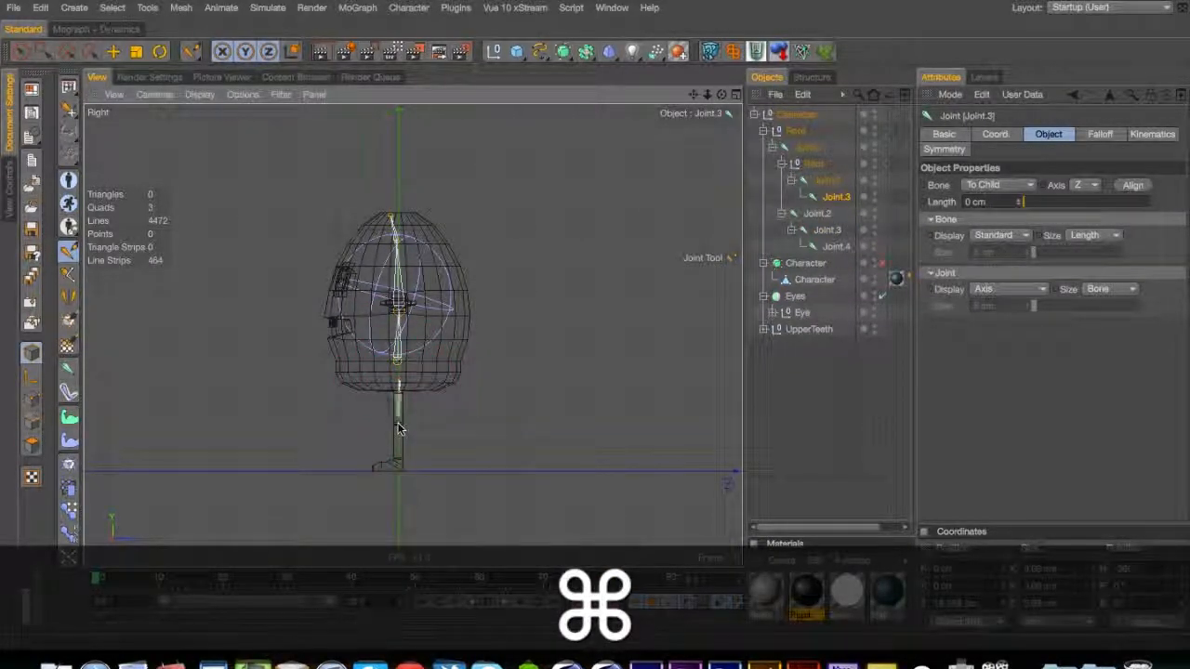
pyautogui.keyDown('super'); pyautogui.click(398, 427); pyautogui.keyUp('super')
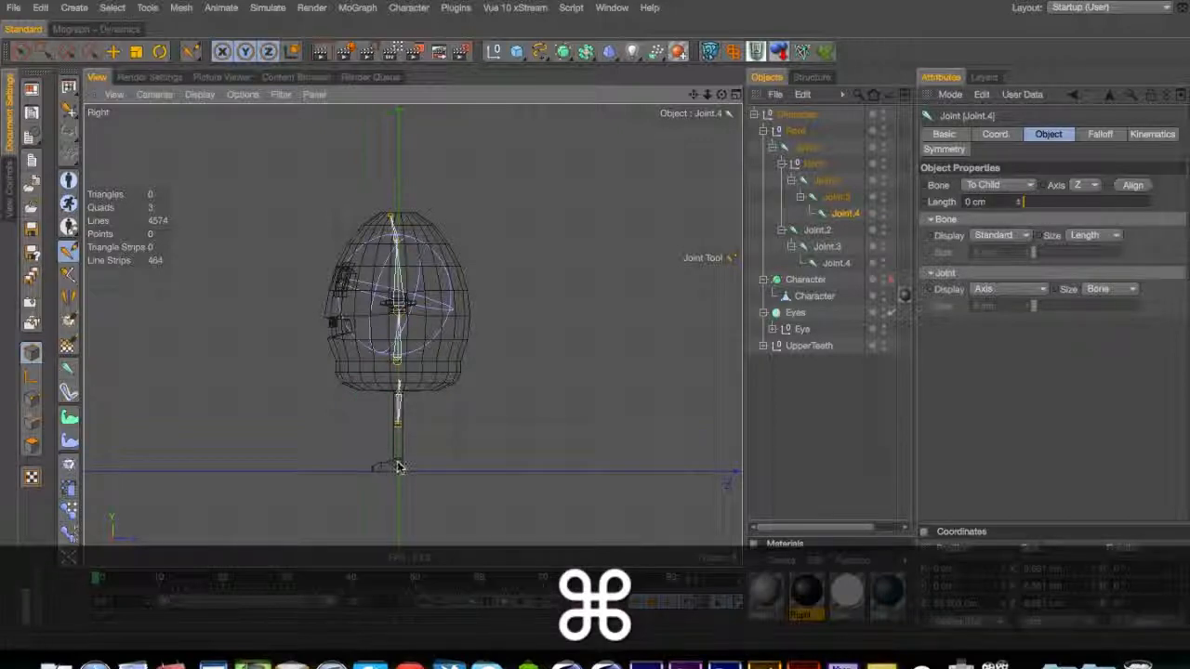
pyautogui.keyDown('super'); pyautogui.click(397, 465); pyautogui.keyUp('super')
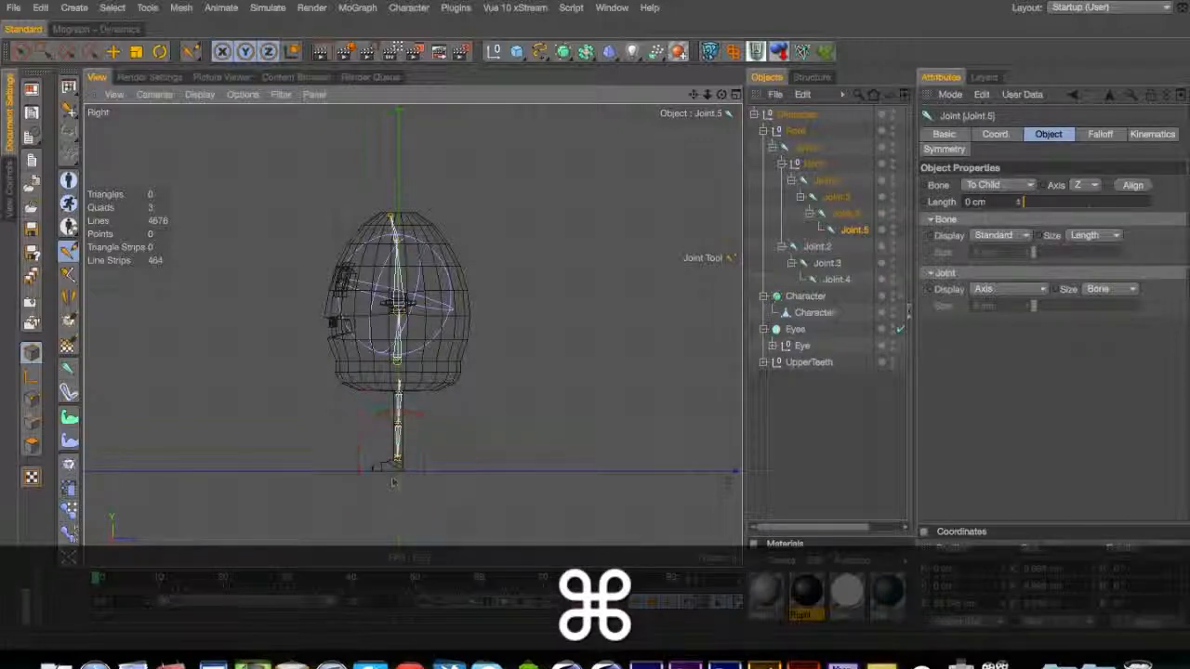
pyautogui.press('super+z')
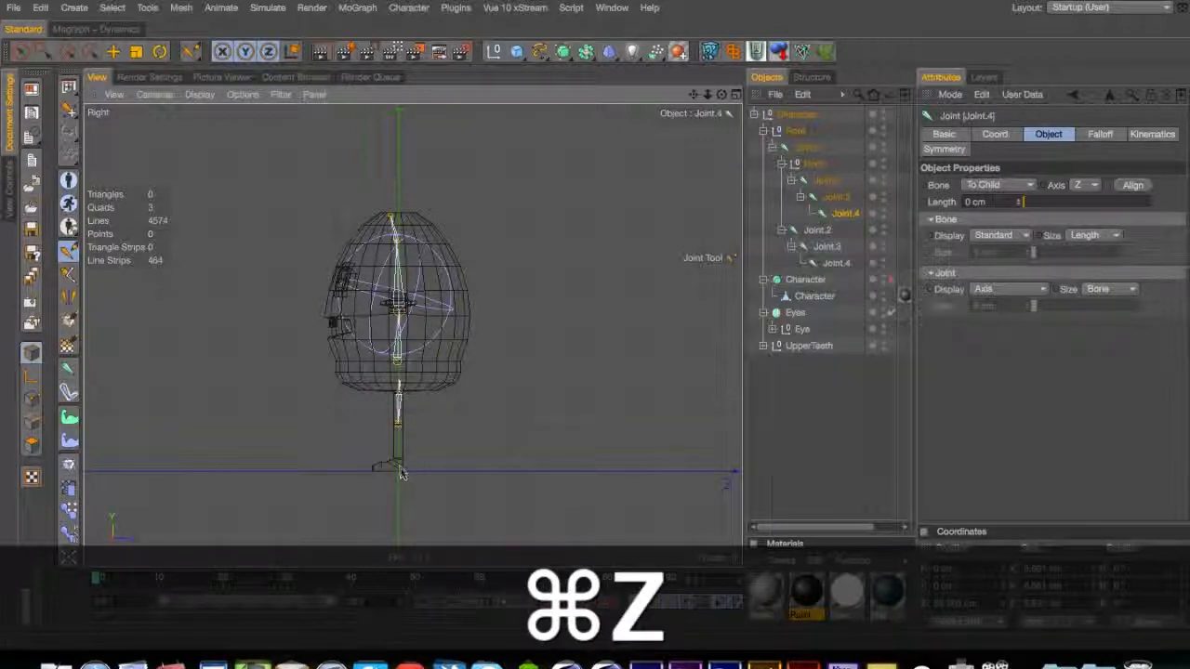
pyautogui.keyDown('super'); pyautogui.click(398, 465); pyautogui.keyUp('super')
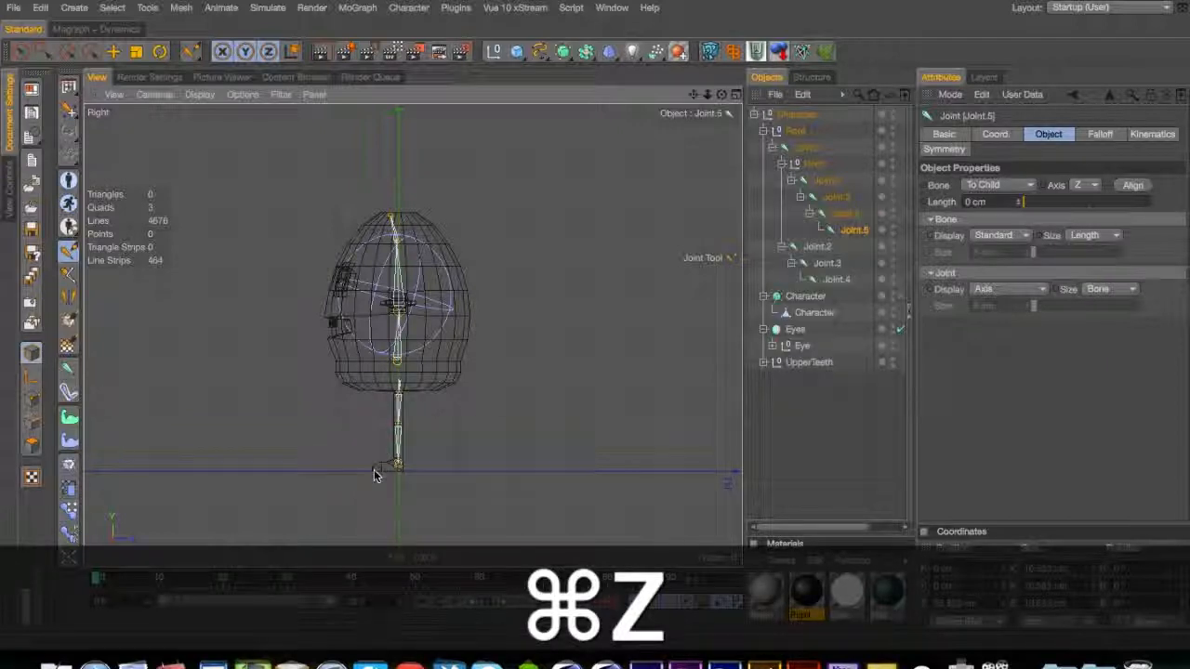
pyautogui.keyDown('super'); pyautogui.click(373, 467); pyautogui.keyUp('super')
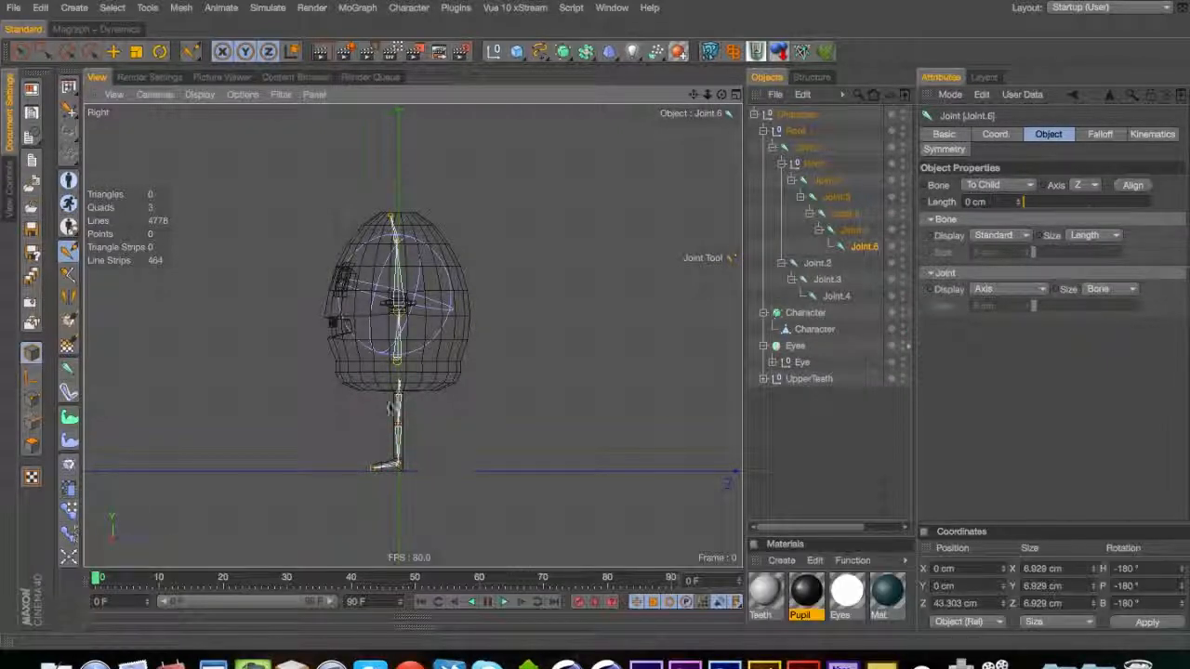
# Try adding a separate heel joint under the ankle joint at the back corner of the foot
pyautogui.press('space')
pyautogui.press('2')
pyautogui.moveTo(395, 476); pyautogui.dragTo(624, 433)
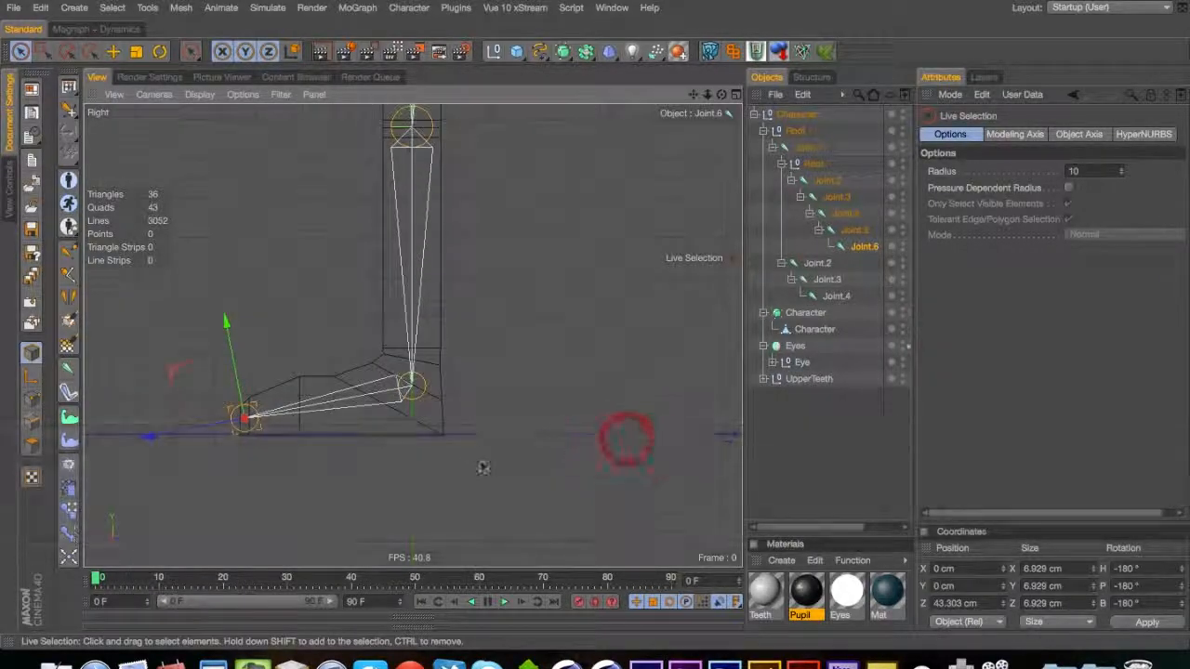
pyautogui.click(847, 229)
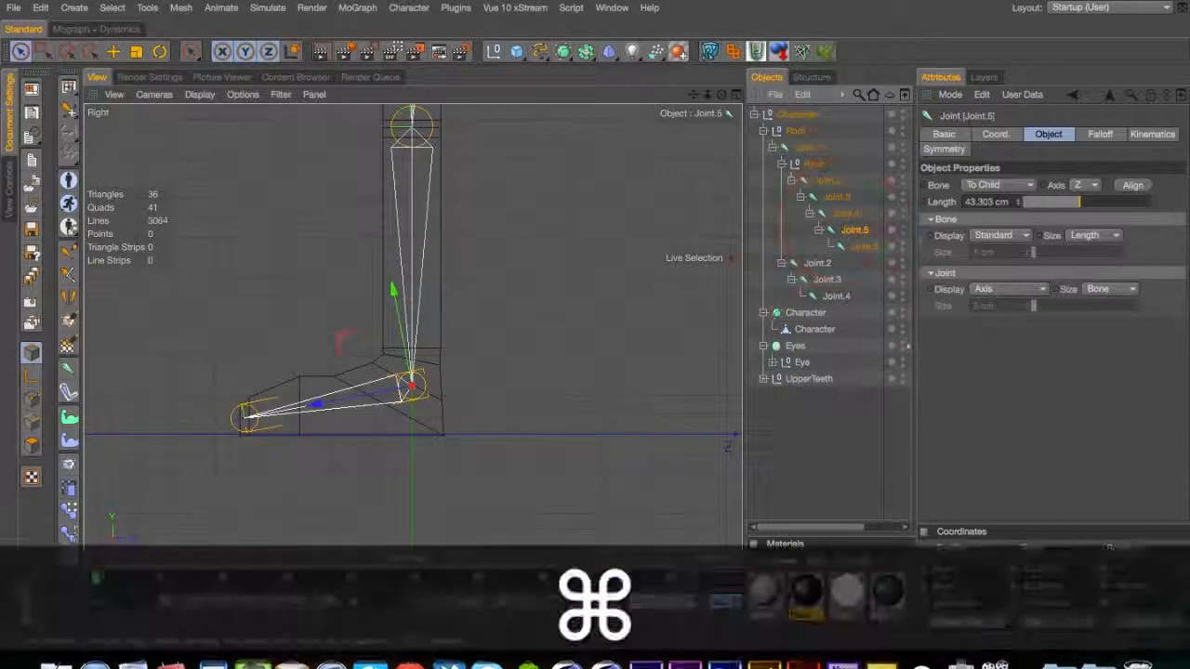
pyautogui.press('space')
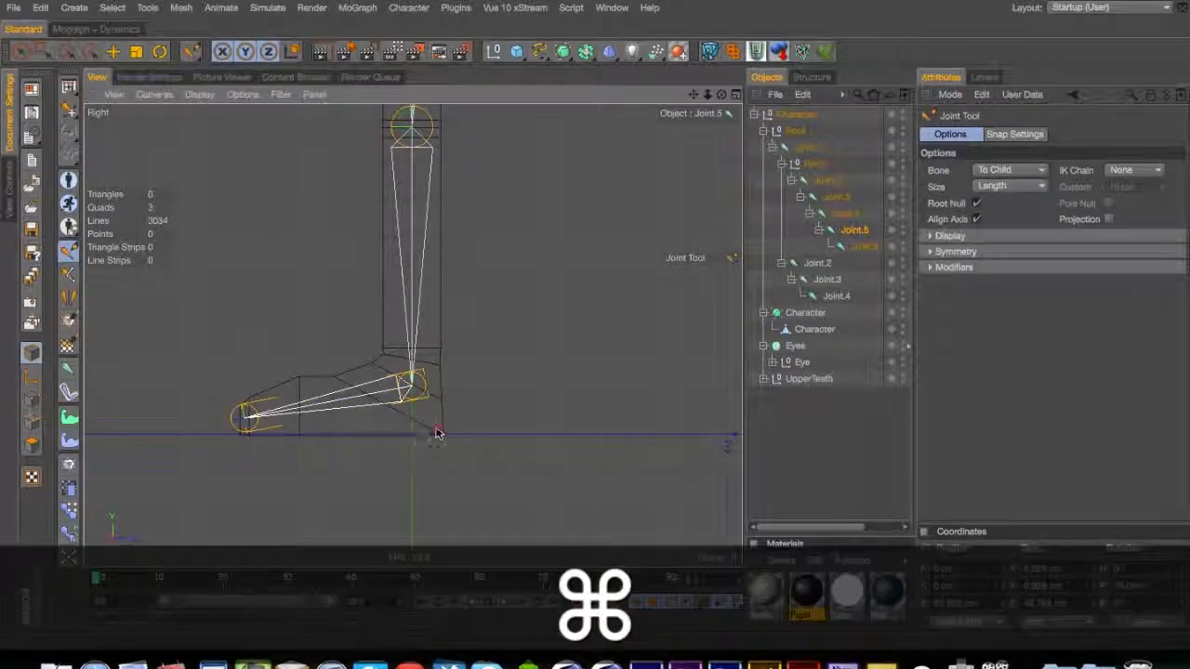
pyautogui.keyDown('super'); pyautogui.click(436, 433); pyautogui.keyUp('super')
pyautogui.press('space')
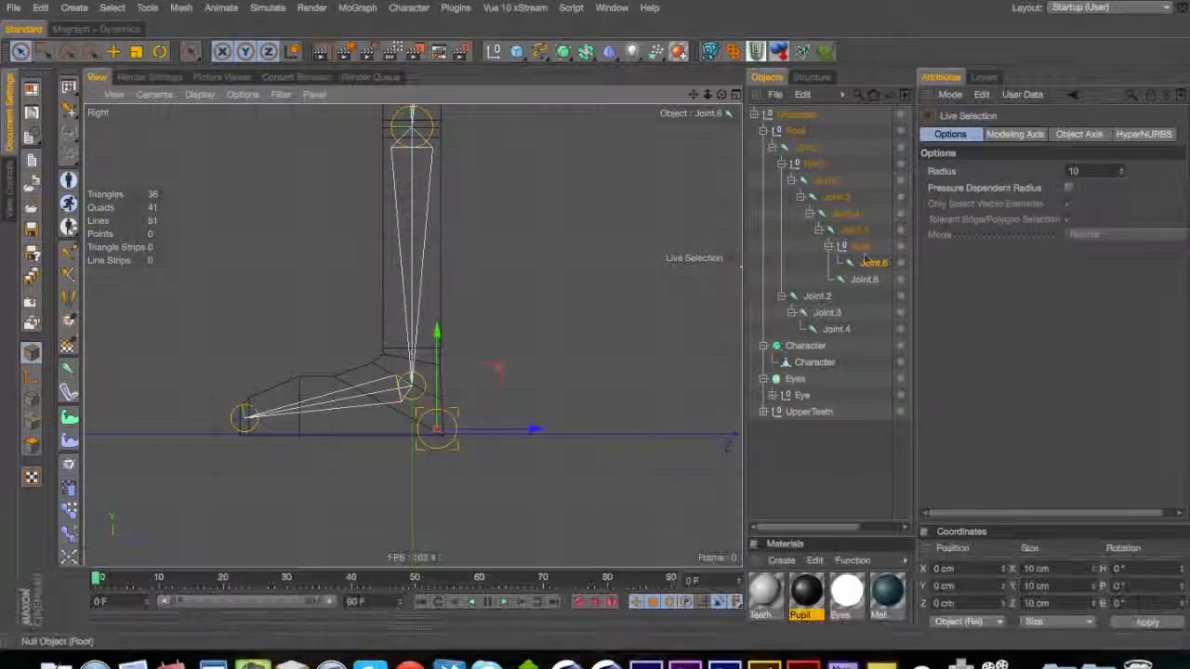
# Reparent the heel joint directly under the ankle joint, remove its leftover Root null, and delete the heel joint
pyautogui.click(857, 248)
pyautogui.moveTo(865, 263); pyautogui.dragTo(857, 237)
pyautogui.click(855, 264)
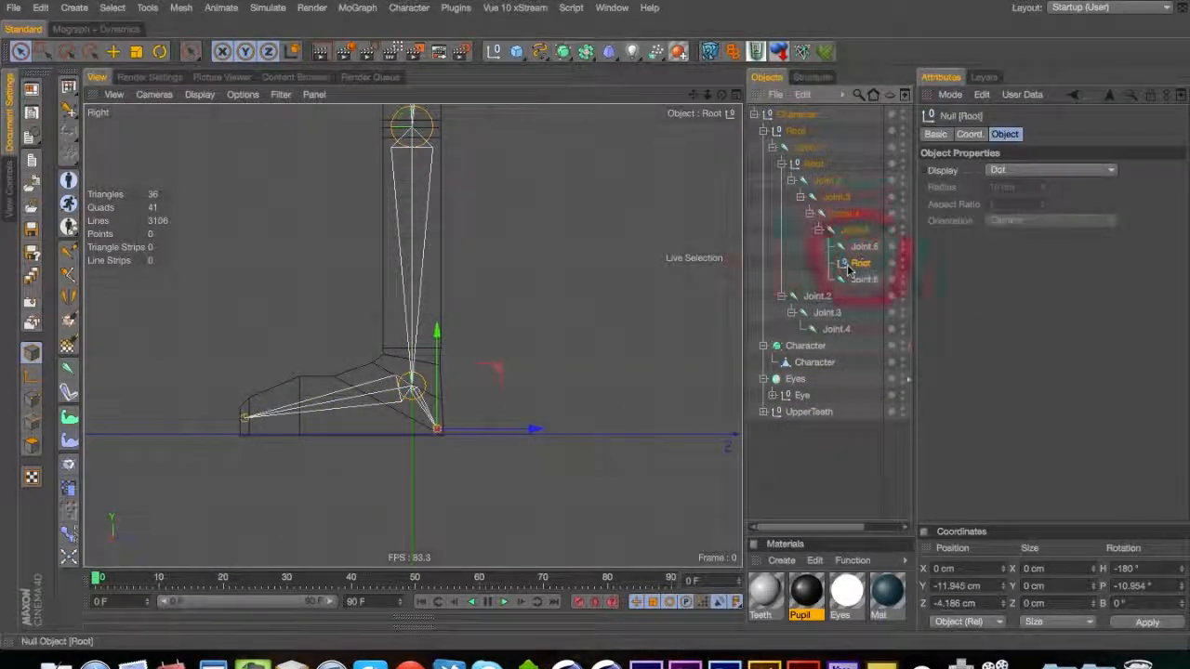
pyautogui.press('Delete')
pyautogui.click(539, 377)
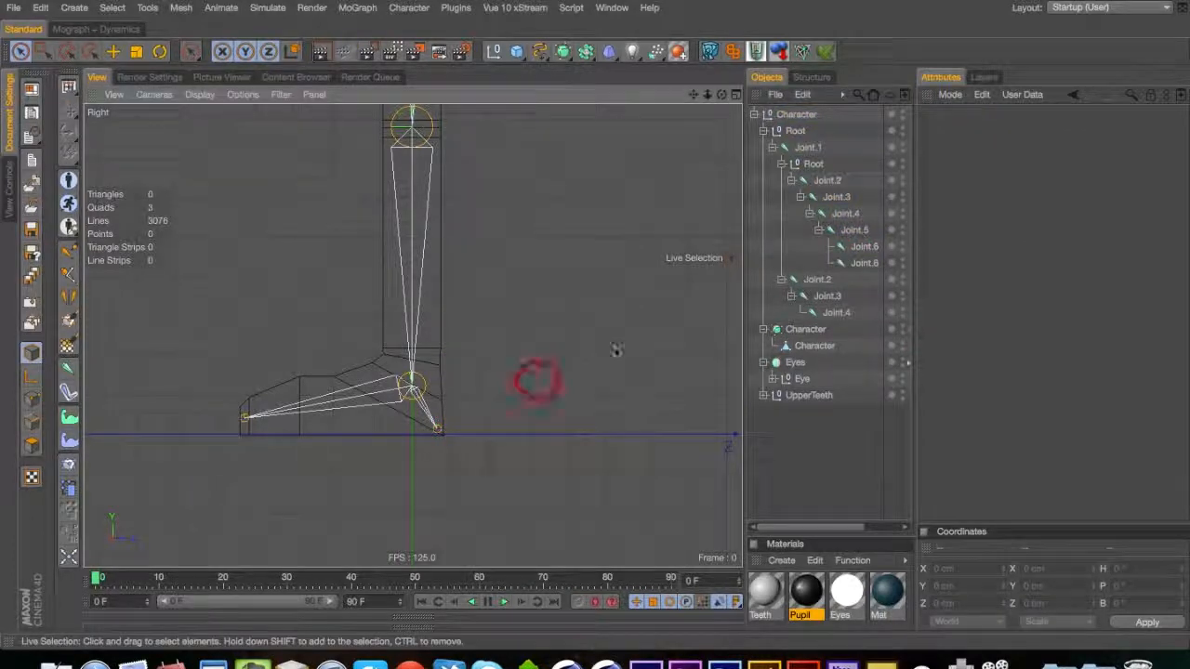
pyautogui.click(866, 247)
pyautogui.press('Delete')
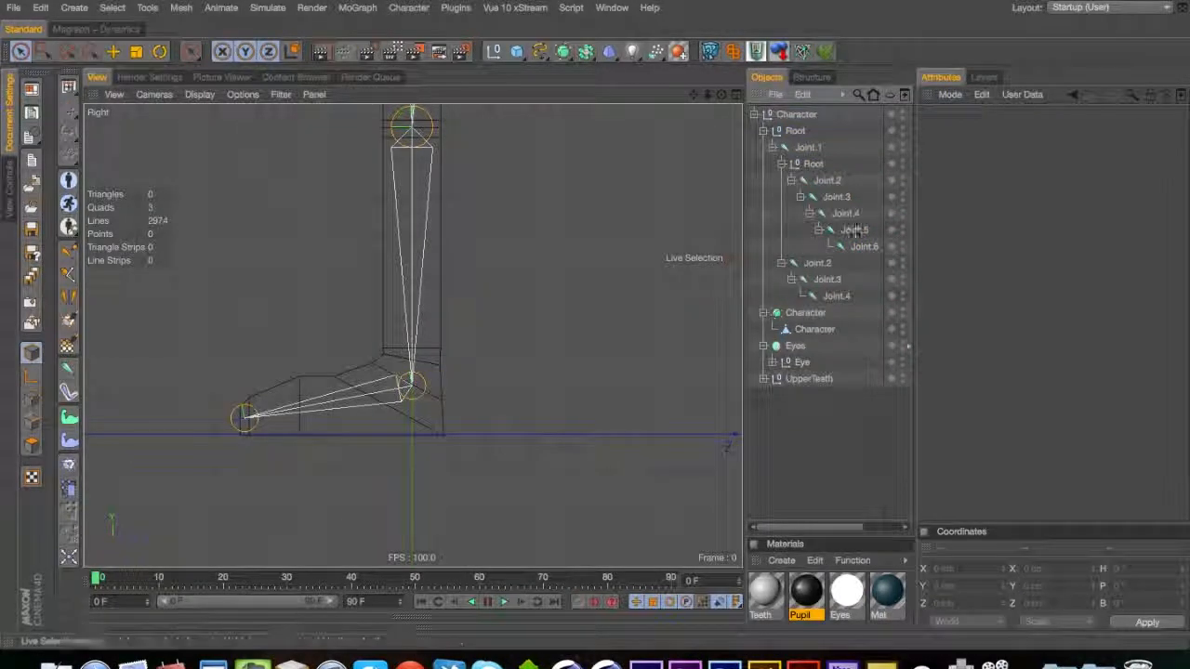
# Lower the ankle joint closer to the sole and realign the toe joint with the tip of the foot
pyautogui.click(854, 229)
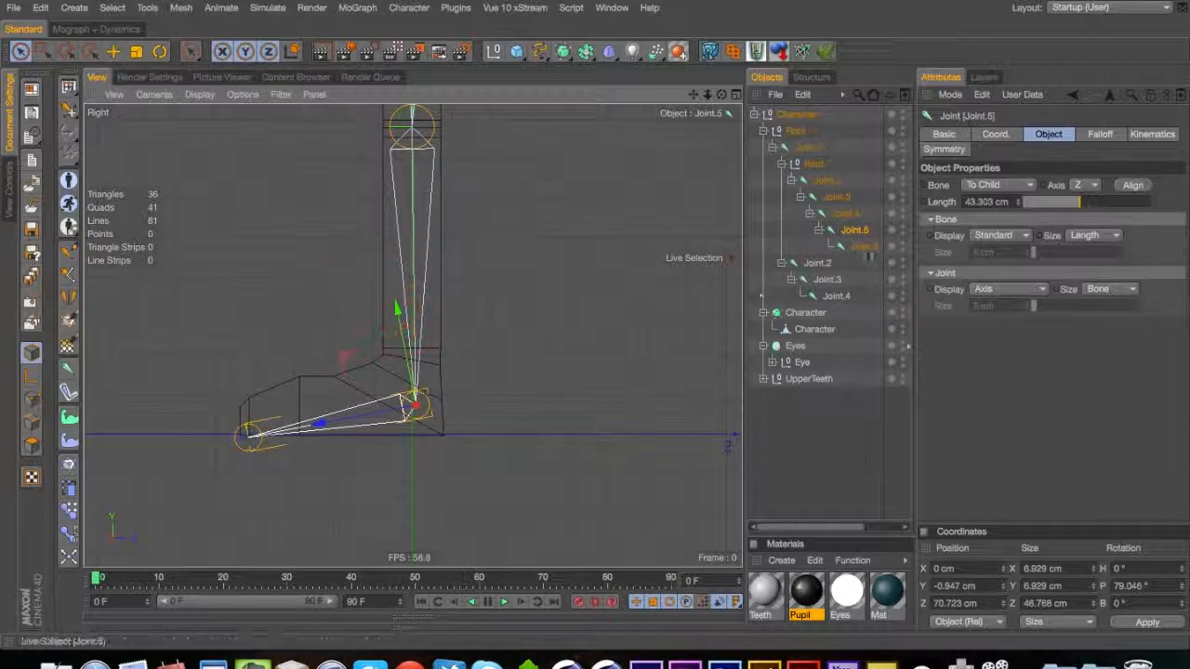
pyautogui.keyDown('ctrl'); pyautogui.click(226, 333); pyautogui.keyUp('ctrl')
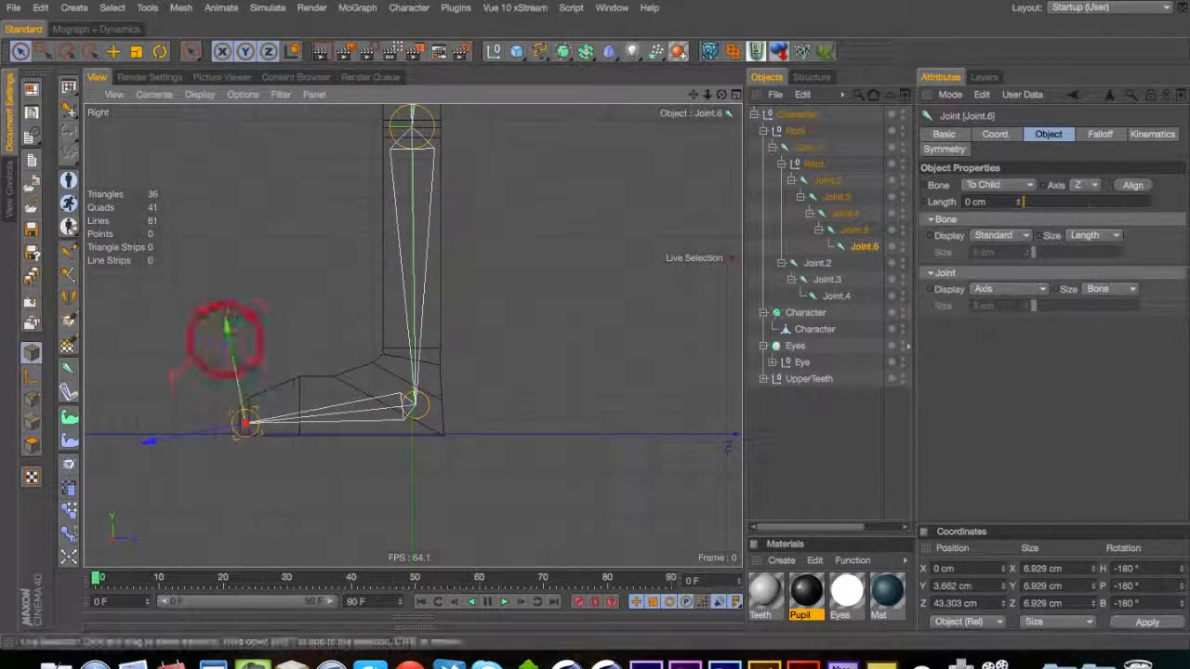
pyautogui.click(283, 339)
# In the Front view, move the leg chain's top joint sideways onto one leg, to an X position of about 20 cm
pyautogui.press('2')
pyautogui.moveTo(473, 303); pyautogui.dragTo(435, 264)
pyautogui.press('1')
pyautogui.moveTo(434, 255); pyautogui.dragTo(420, 373)
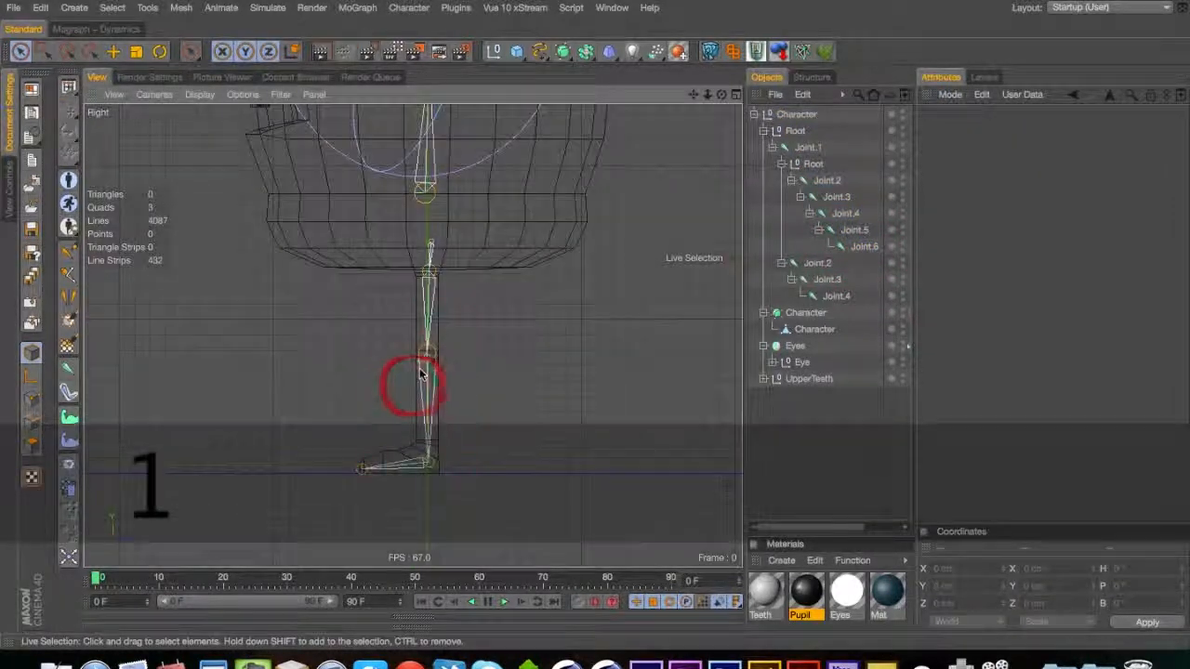
pyautogui.press('F4')
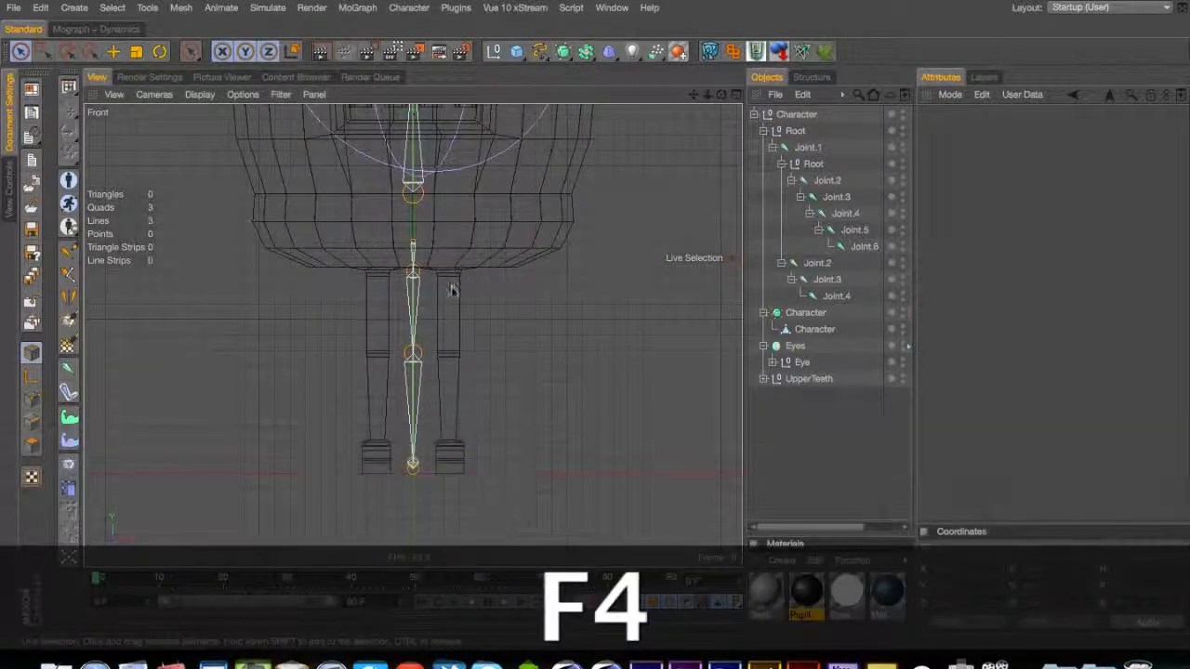
pyautogui.click(824, 177)
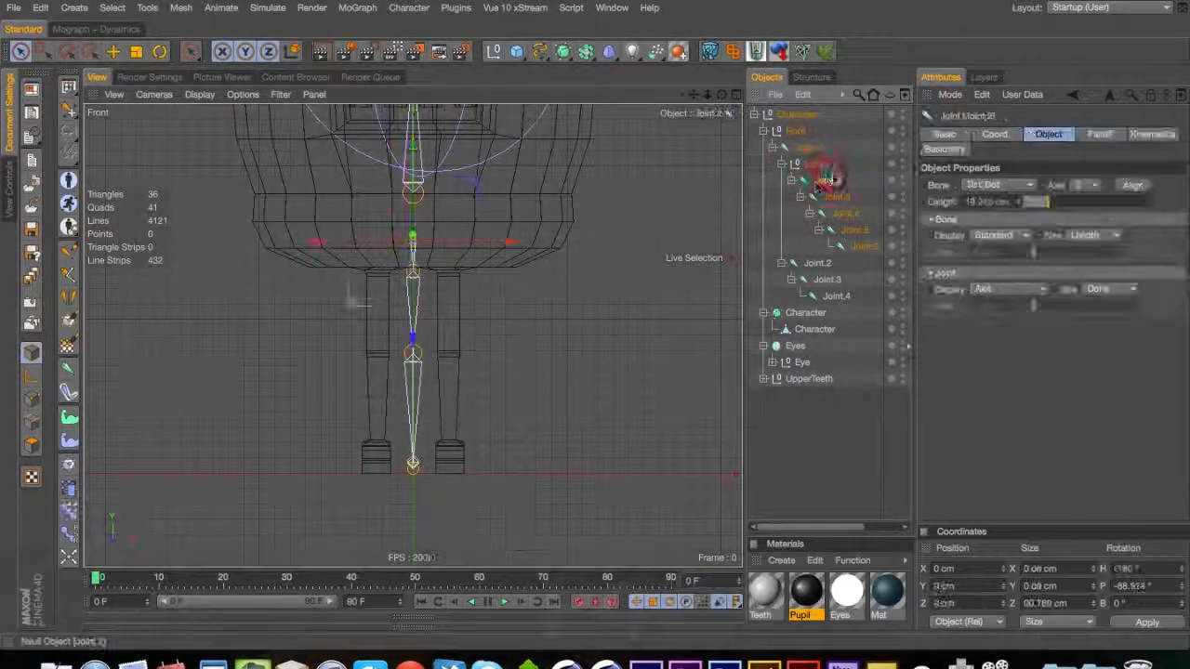
pyautogui.moveTo(319, 244); pyautogui.dragTo(344, 247)
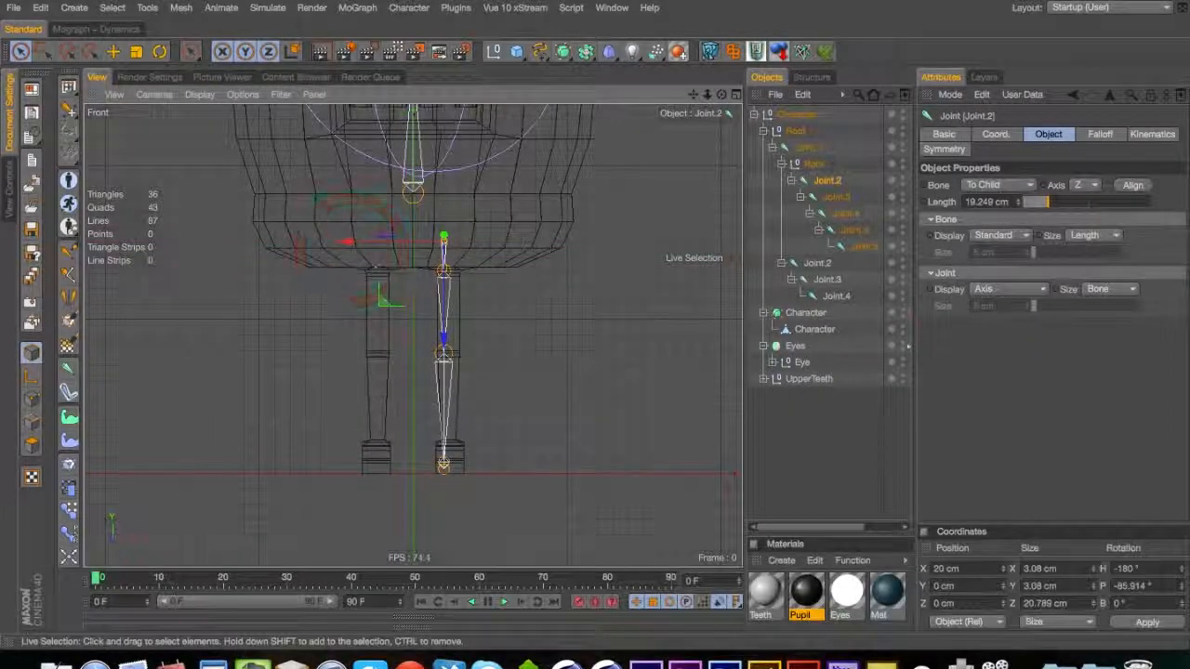
# Fine-tune the X position of the leg chain's top joint, trying 25 cm and 24 cm before settling on 23 cm
pyautogui.write('25')
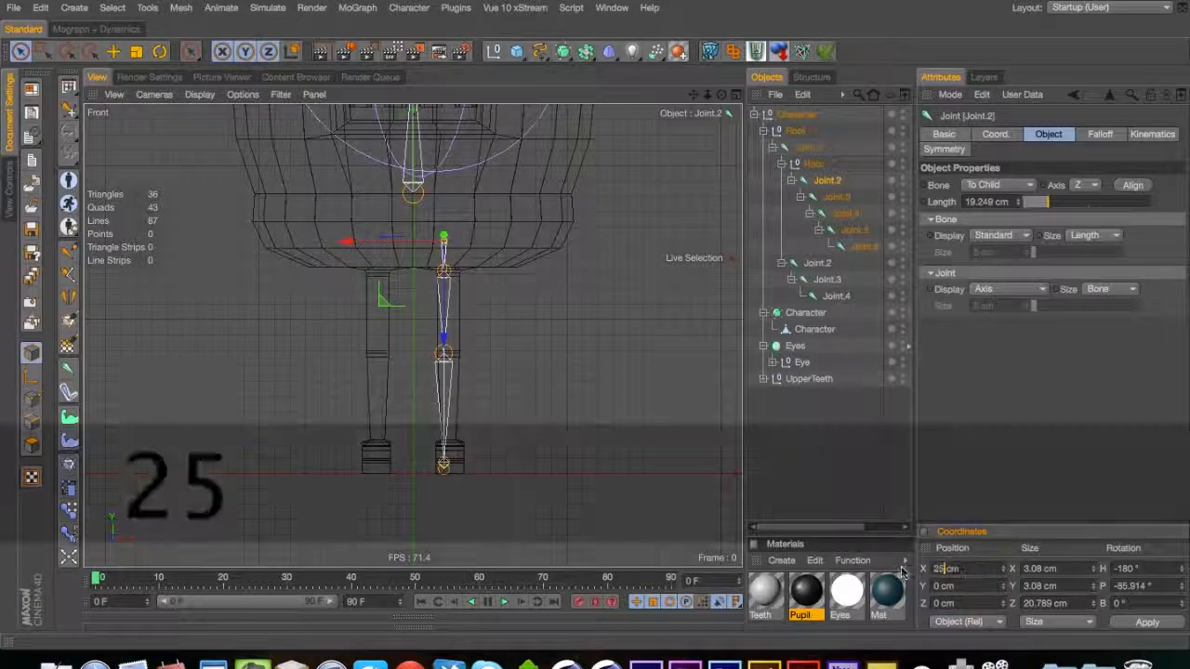
pyautogui.press('Return')
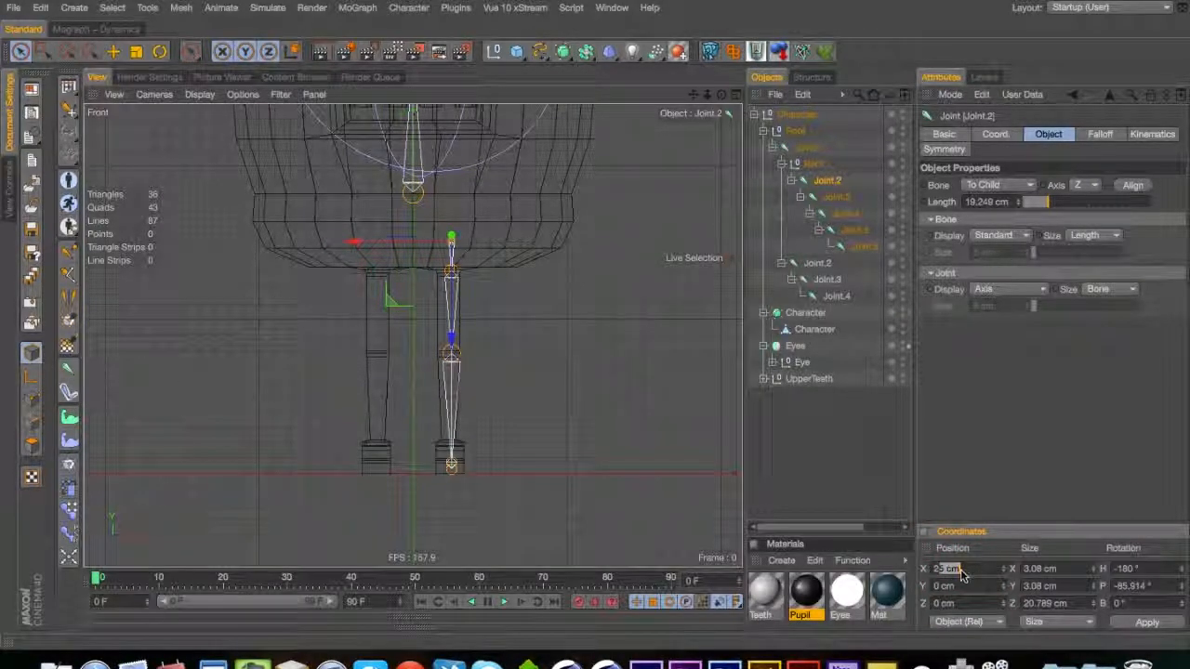
pyautogui.write('4')
pyautogui.press('Return')
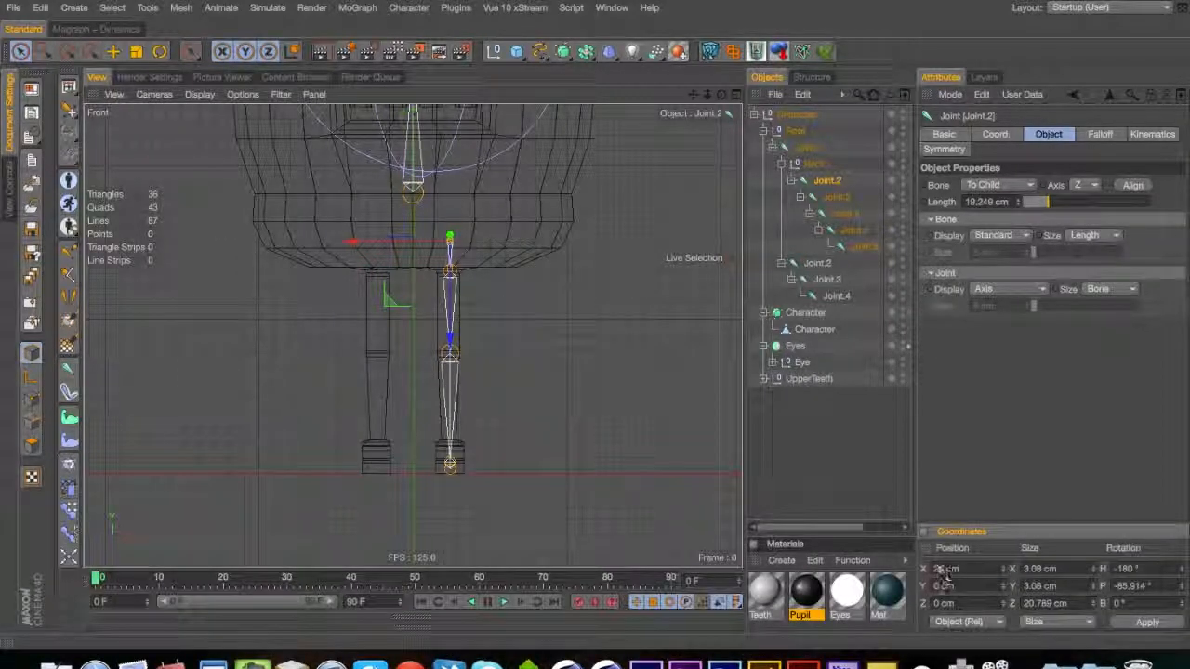
pyautogui.moveTo(941, 569); pyautogui.dragTo(936, 554)
pyautogui.write('3')
pyautogui.press('Return')
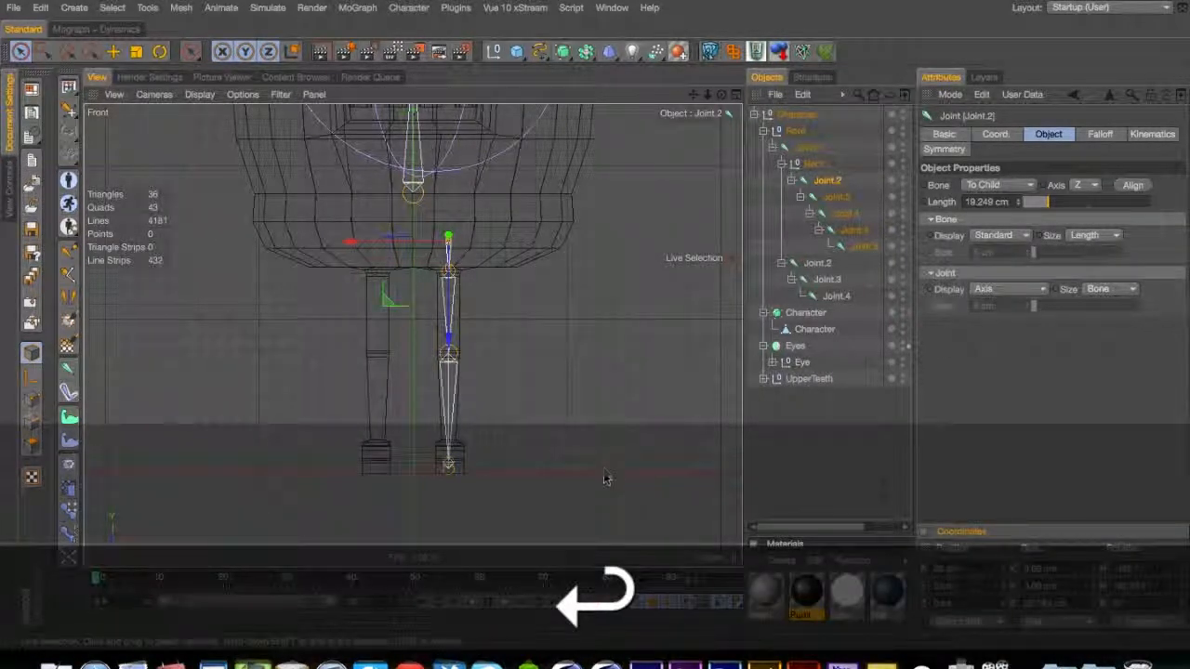
# Rename the leg chain's top joint L_Hip and the joint directly below it L_Thigh
pyautogui.click(21, 51)
pyautogui.click(818, 404)
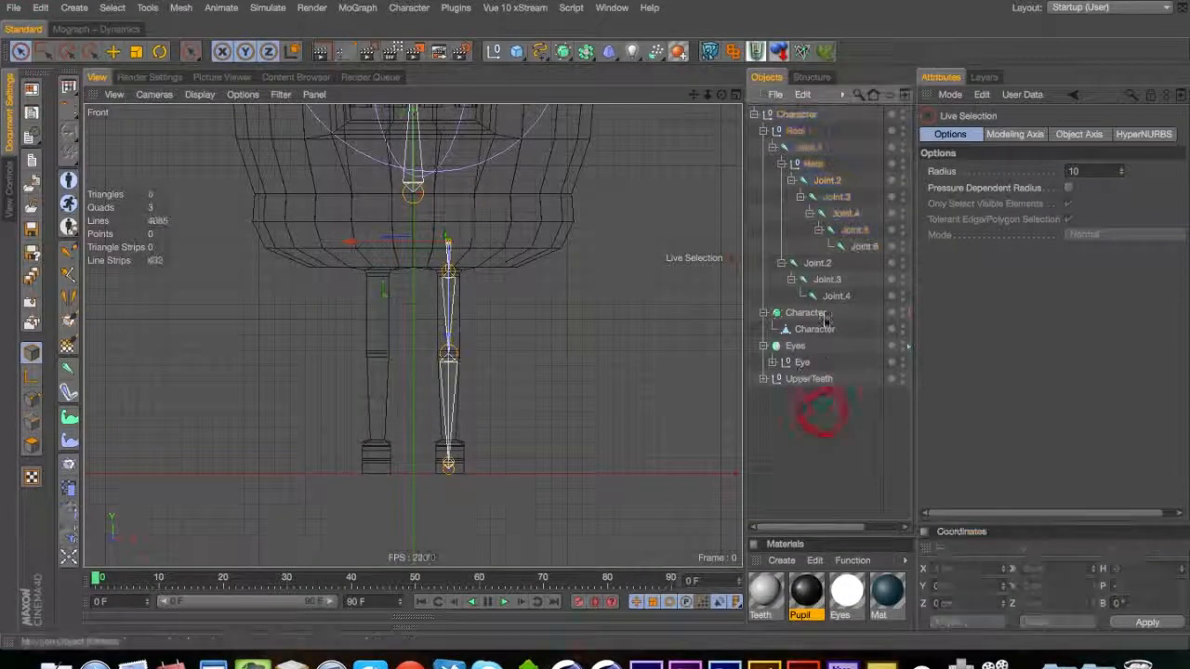
pyautogui.click(826, 183)
pyautogui.doubleClick(827, 183)
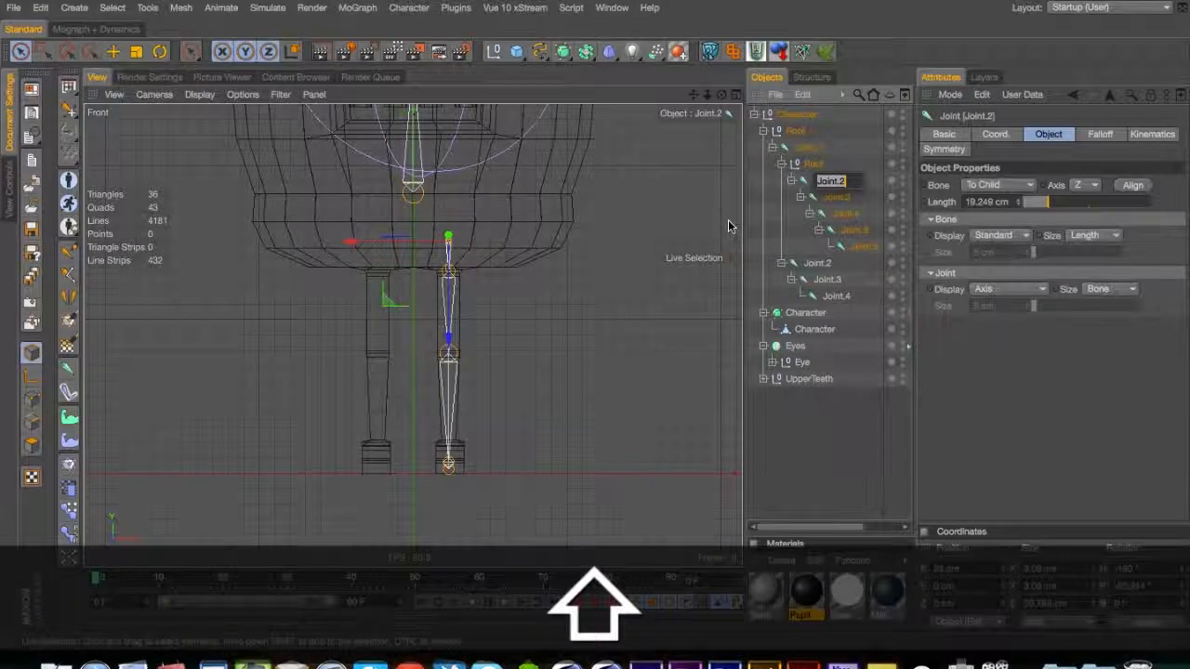
pyautogui.write('L_Hip')
pyautogui.press('Down')
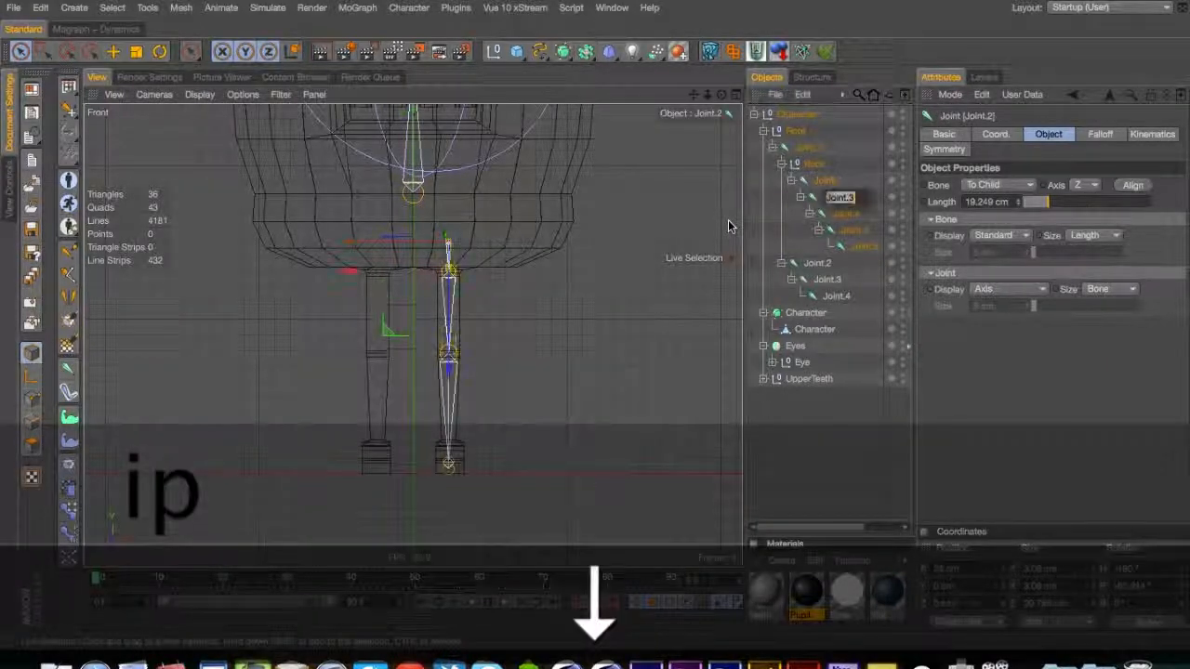
pyautogui.write('L_')
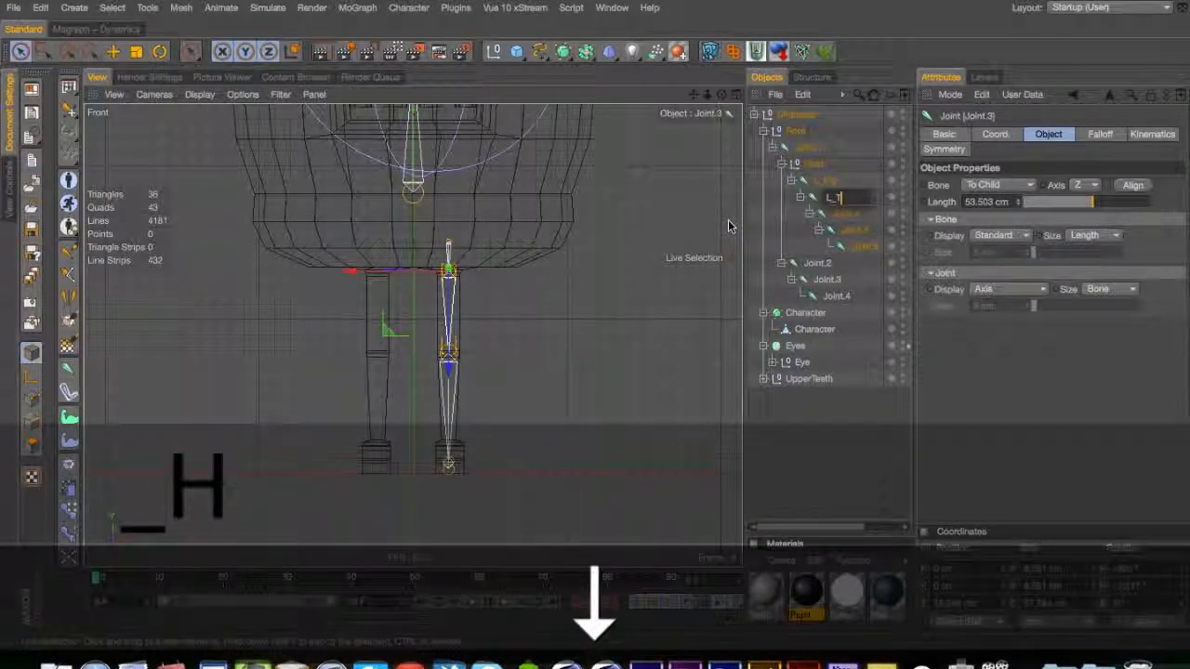
pyautogui.write('Thigh')
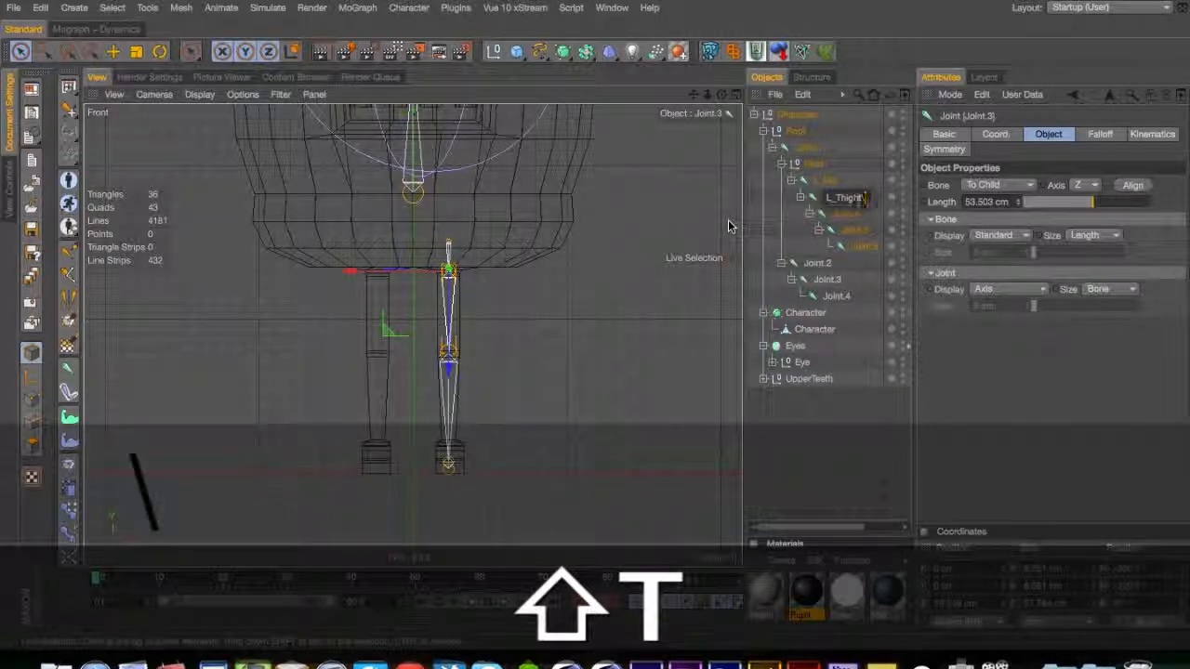
# Rename the remaining three leg joints, going down the chain, L_Knee, L_Ankle and L_Toe
pyautogui.press('Down')
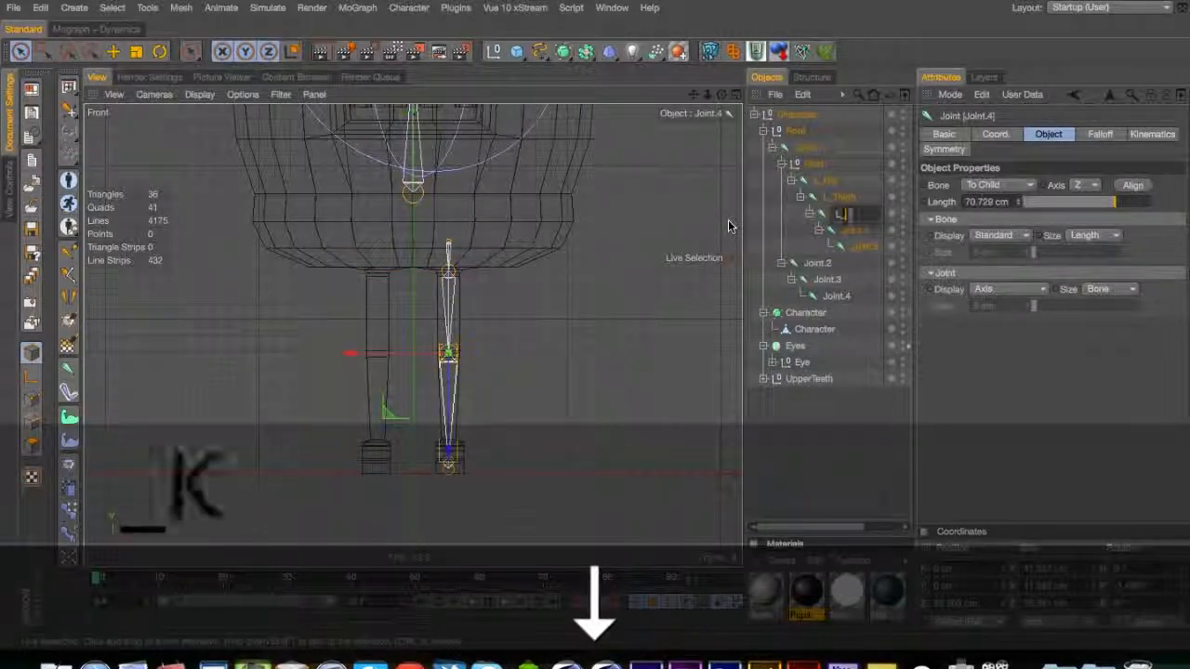
pyautogui.write('Knee')
pyautogui.press('Down')
pyautogui.write('L_')
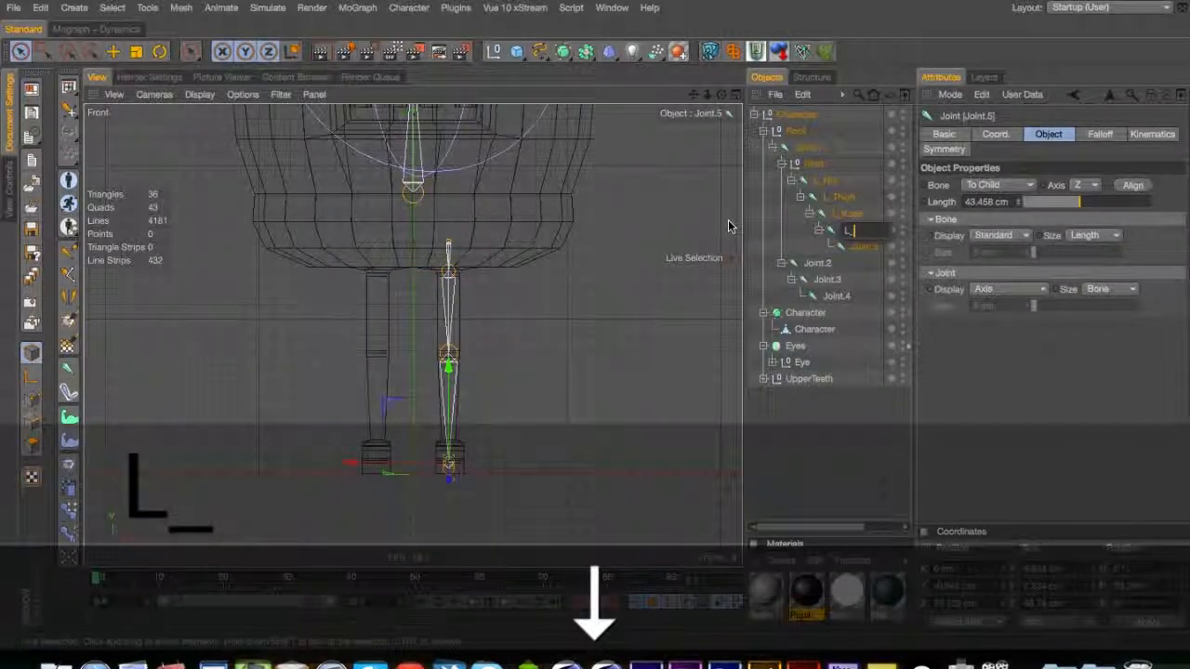
pyautogui.write('Ankle')
pyautogui.press('Down')
pyautogui.write('L_Toe')
pyautogui.press('Return')
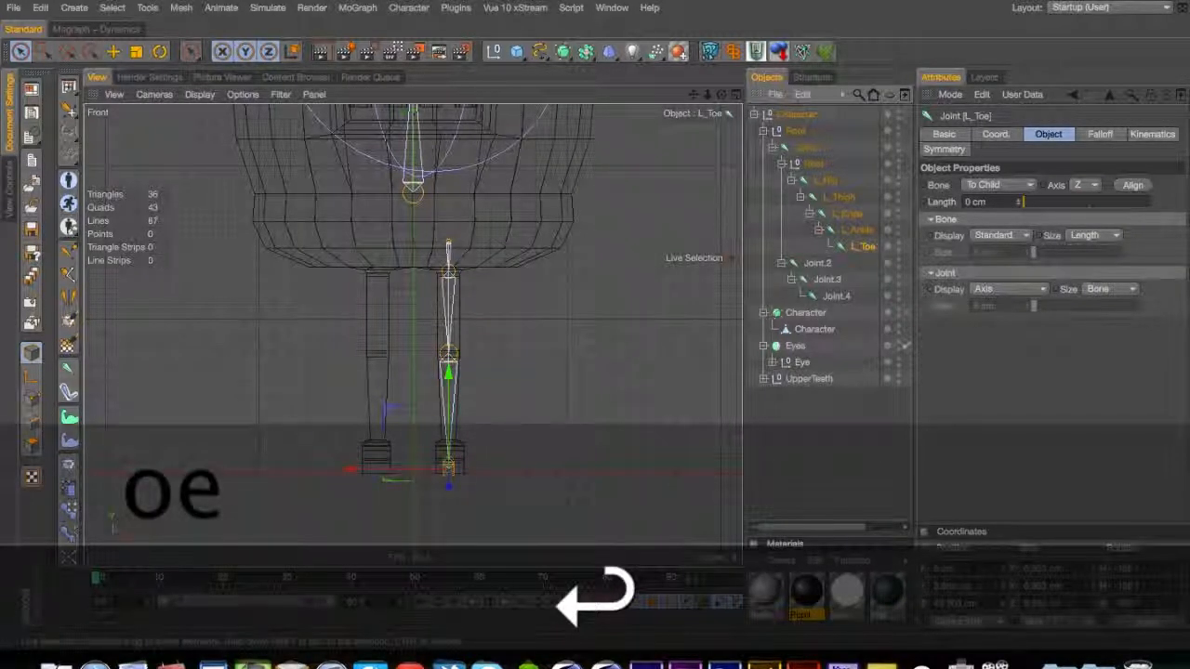
# Examine the foot mesh's edges against the ankle and toe joints in the Perspective view
pyautogui.press('F1')
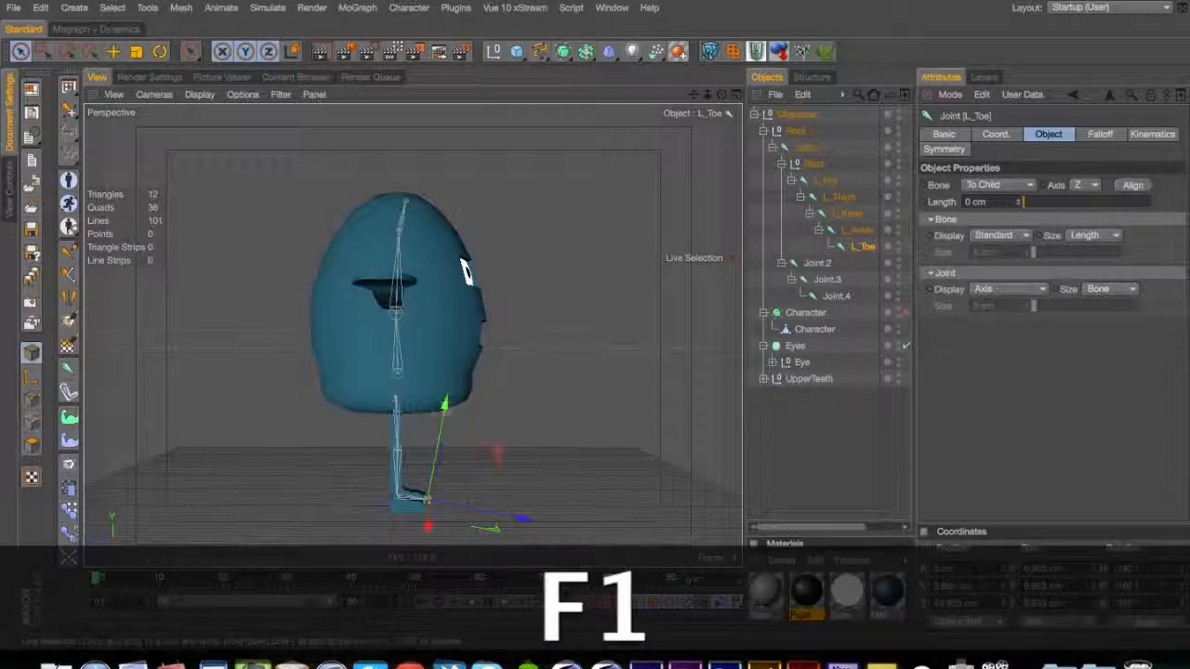
pyautogui.keyDown('alt'); pyautogui.moveTo(418, 473); pyautogui.dragTo(485, 495, button='right'); pyautogui.keyUp('alt')
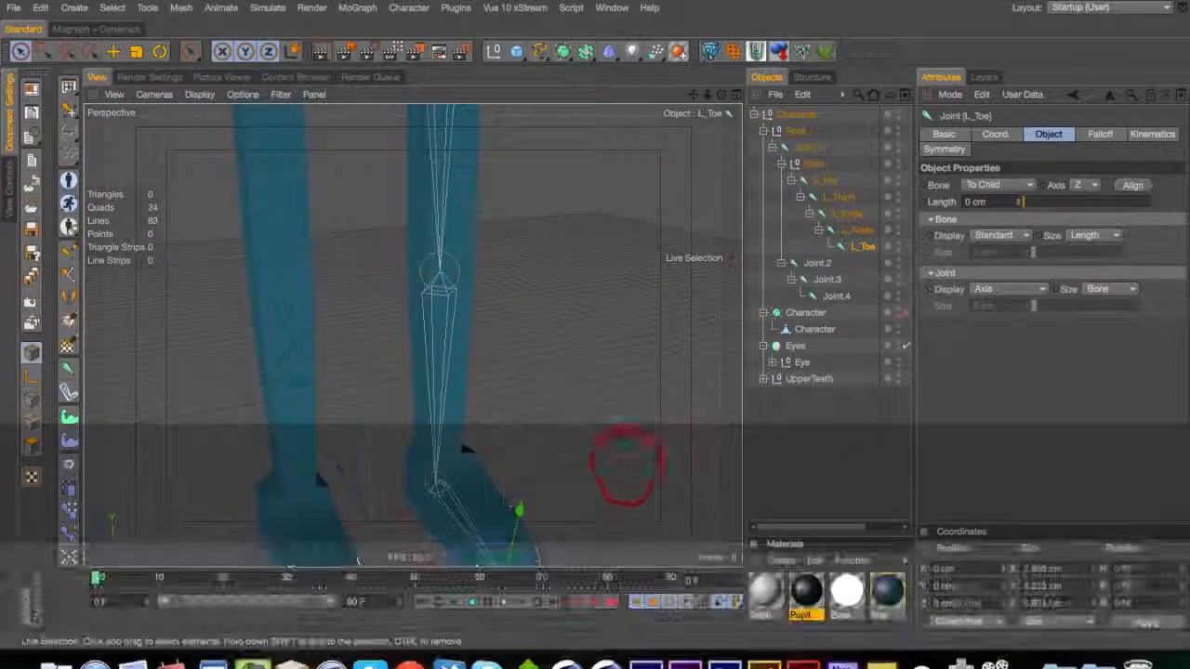
pyautogui.click(496, 499)
pyautogui.keyDown('alt'); pyautogui.moveTo(496, 499); pyautogui.dragTo(326, 356); pyautogui.keyUp('alt')
pyautogui.press('1')
pyautogui.press('3')
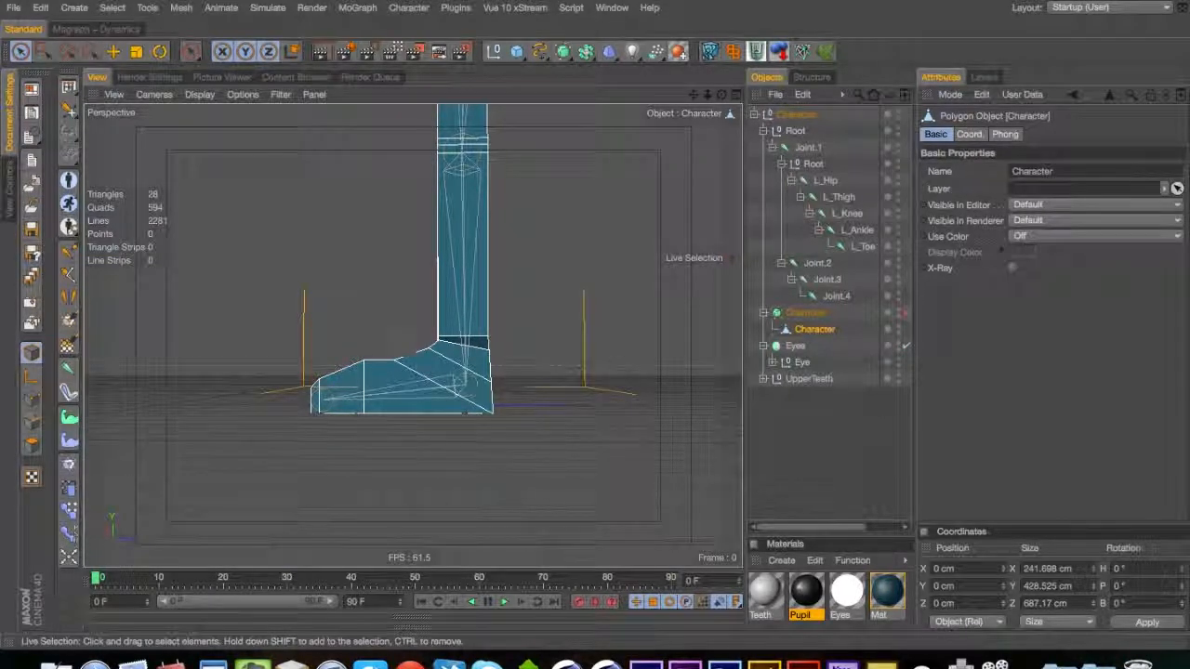
pyautogui.press('3')
pyautogui.moveTo(376, 387); pyautogui.dragTo(478, 505)
pyautogui.press('2')
pyautogui.moveTo(375, 399); pyautogui.dragTo(365, 374)
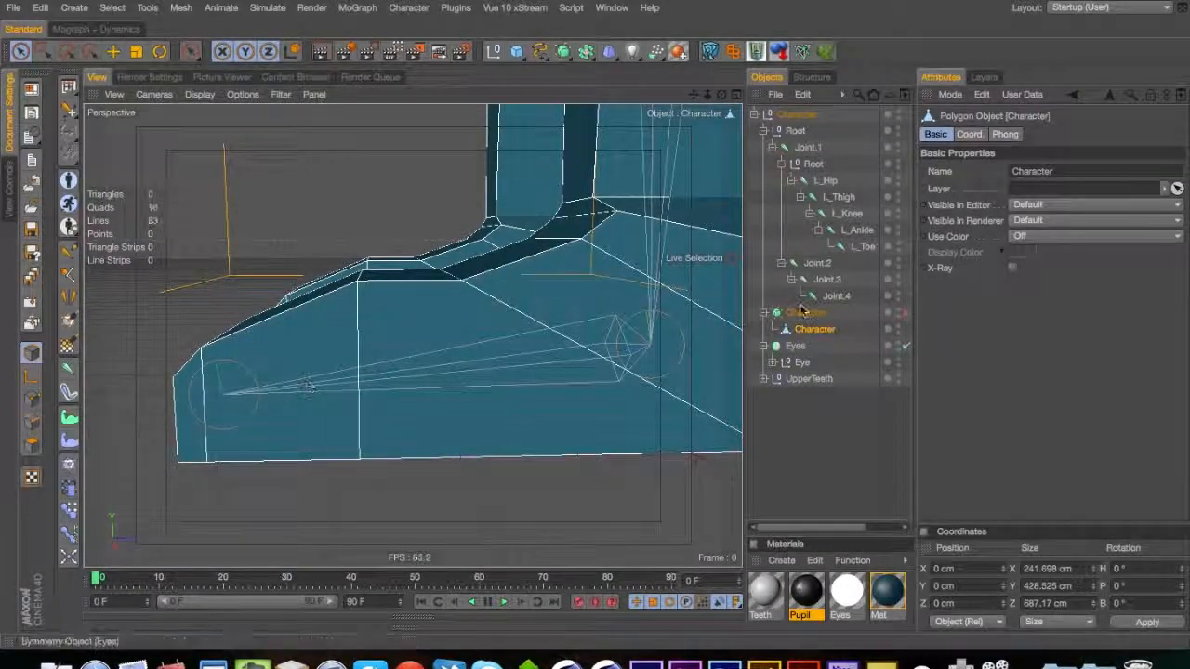
# Duplicate the L_Toe joint to get one joint at mid-foot and one at the foot's tip, and parent the tip joint under the mid-foot one
pyautogui.click(262, 401)
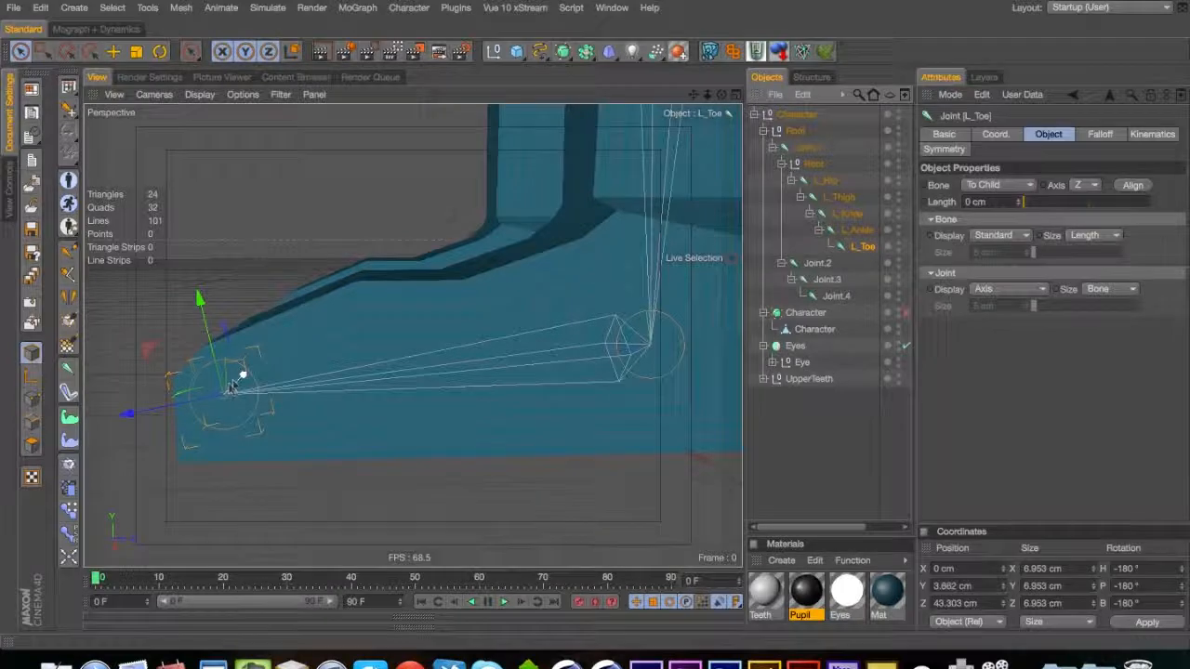
pyautogui.press('w')
pyautogui.moveTo(320, 392); pyautogui.dragTo(252, 407)
pyautogui.press('1')
pyautogui.moveTo(413, 336); pyautogui.dragTo(544, 353)
pyautogui.press('3')
pyautogui.press('1')
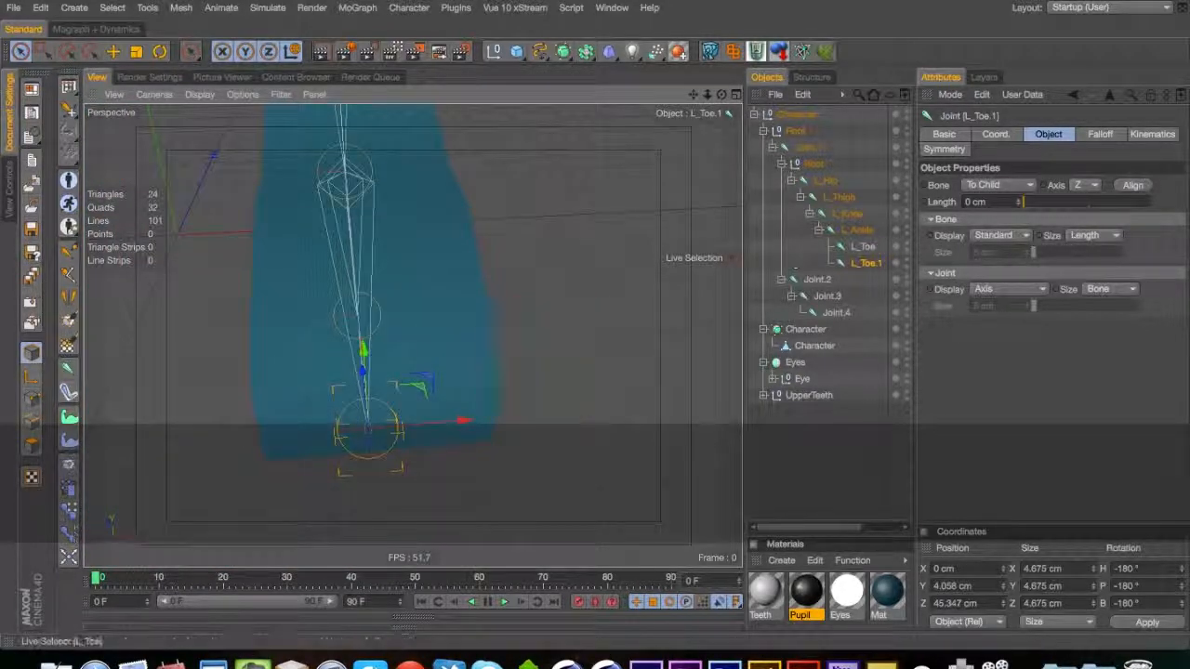
pyautogui.click(863, 251)
pyautogui.moveTo(868, 252); pyautogui.dragTo(864, 246)
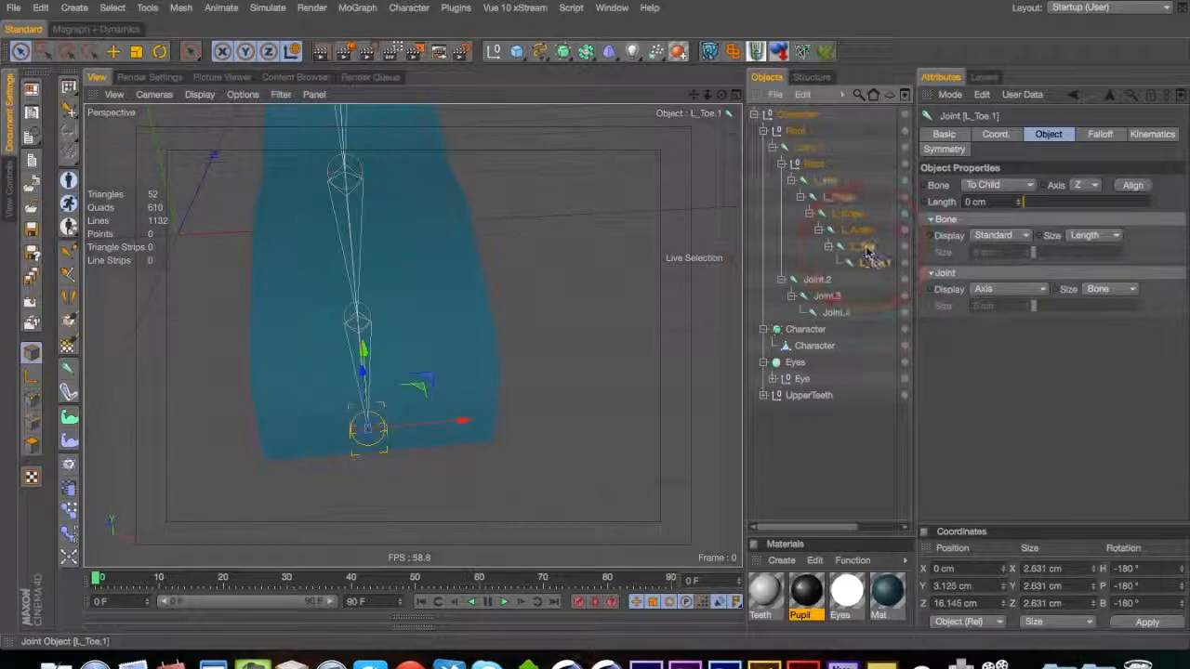
# Rename the mid-foot joint L_Foot and the joint at the foot's tip L_Toe
pyautogui.click(867, 249)
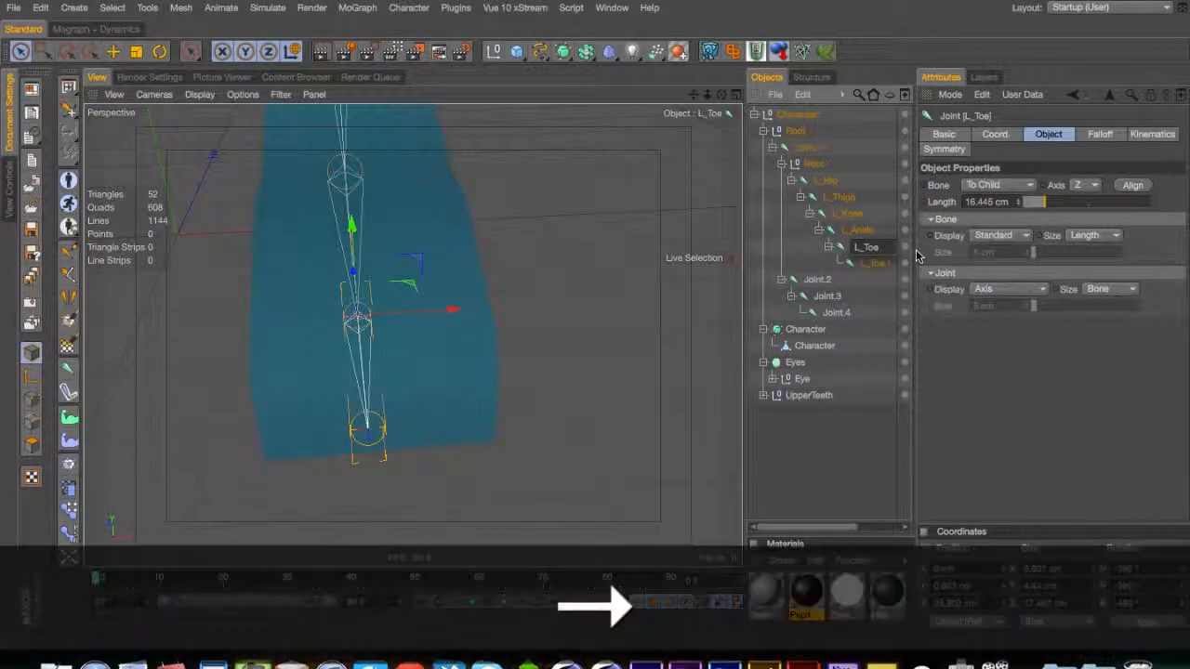
pyautogui.write('Foot')
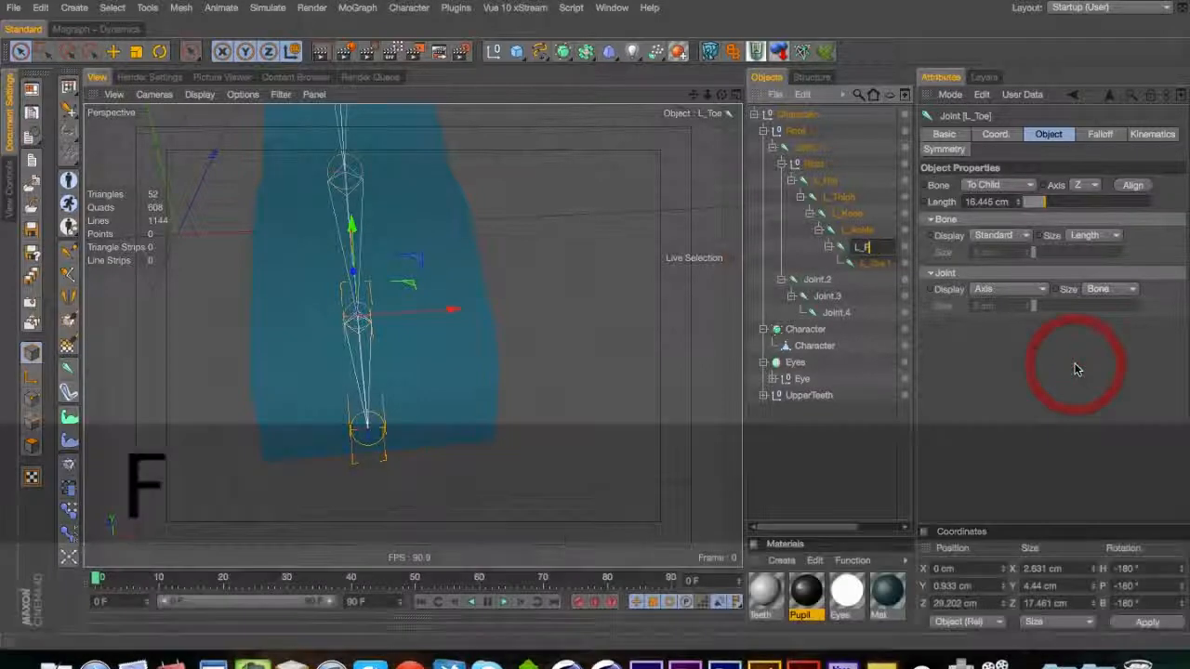
pyautogui.press('Return')
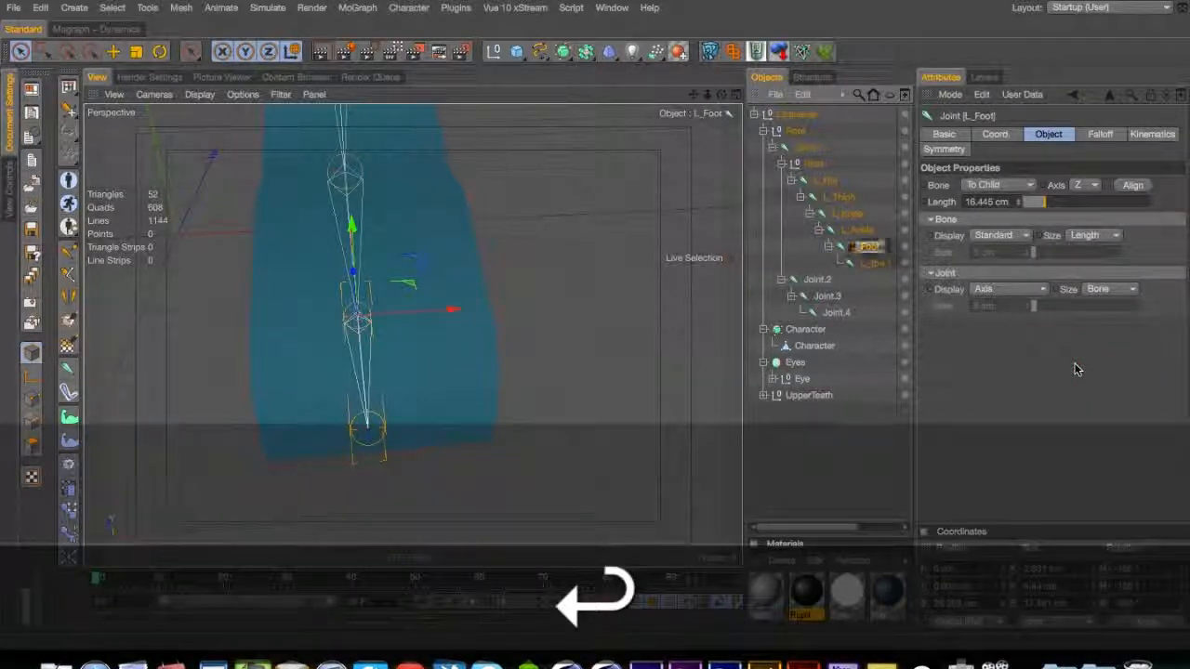
pyautogui.press('Down')
pyautogui.write('L_Toe')
pyautogui.press('Return')
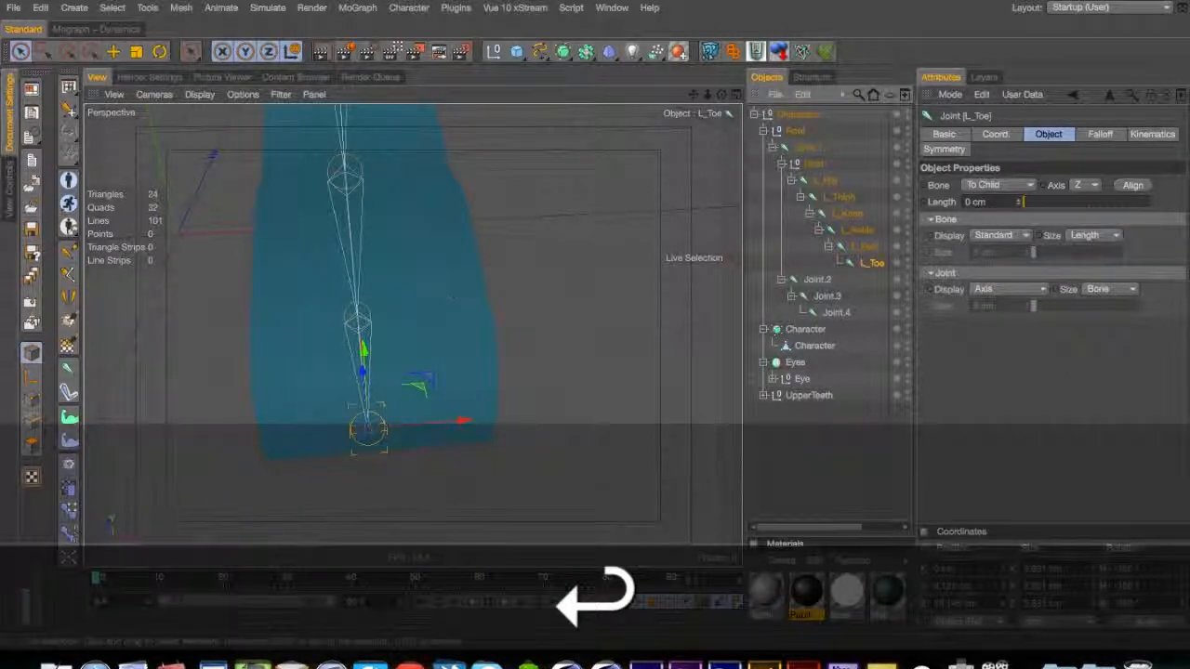
# Examine the finished leg joint chain inside the mesh from several angles in the Perspective view
pyautogui.click(20, 52)
pyautogui.press('3')
pyautogui.moveTo(388, 245); pyautogui.dragTo(106, 202)
pyautogui.press('3')
pyautogui.moveTo(335, 295); pyautogui.dragTo(291, 244)
pyautogui.press('2')
pyautogui.moveTo(491, 261); pyautogui.dragTo(694, 385)
pyautogui.press('3')
pyautogui.press('2')
pyautogui.moveTo(496, 319); pyautogui.dragTo(524, 303)
pyautogui.press('3')
pyautogui.press('1')
pyautogui.moveTo(436, 227); pyautogui.dragTo(412, 335)
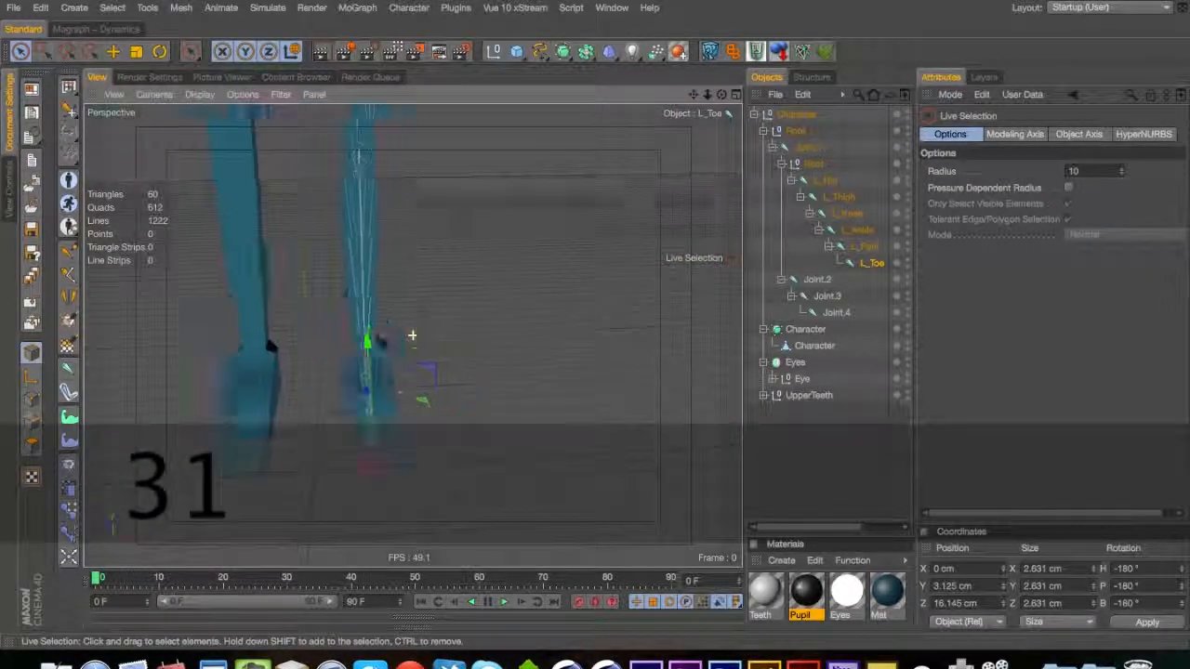
pyautogui.press('3')
pyautogui.moveTo(395, 139); pyautogui.dragTo(258, 331)
pyautogui.press('2')
pyautogui.press('3')
pyautogui.moveTo(416, 266); pyautogui.dragTo(275, 245)
pyautogui.press('1')
pyautogui.moveTo(381, 191); pyautogui.dragTo(213, 303)
pyautogui.press('3')
pyautogui.press('1')
pyautogui.moveTo(442, 345); pyautogui.dragTo(550, 172)
pyautogui.press('3')
pyautogui.moveTo(478, 223); pyautogui.dragTo(651, 394)
# Frame the body and arm in the Top view and activate the Joint Tool
pyautogui.press('F3')
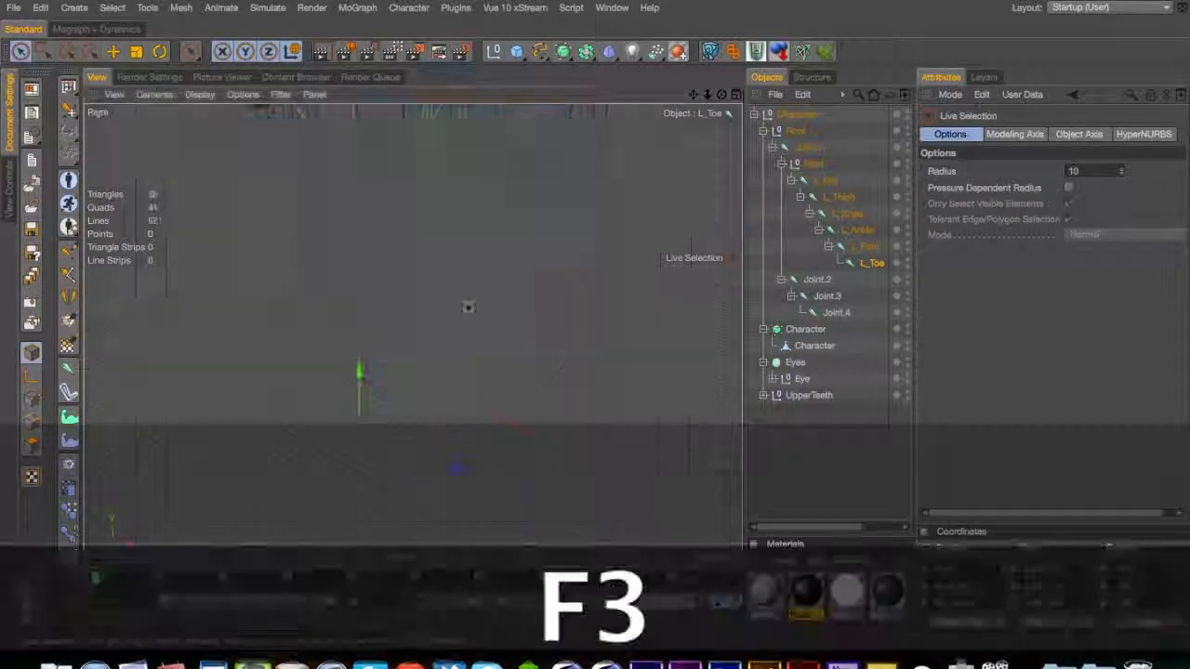
pyautogui.press('F2')
pyautogui.press('2')
pyautogui.moveTo(542, 353); pyautogui.dragTo(471, 335)
pyautogui.press('1')
pyautogui.click(69, 251)
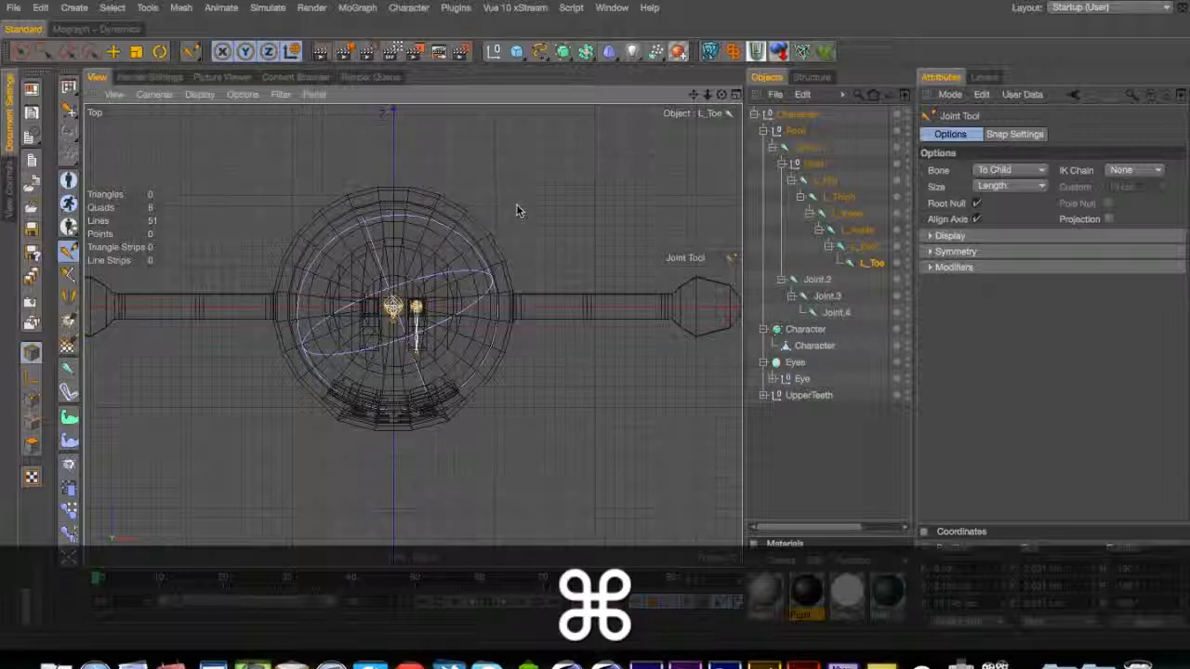
pyautogui.keyDown('super'); pyautogui.click(515, 214); pyautogui.keyUp('super')
pyautogui.keyDown('super'); pyautogui.click(550, 198); pyautogui.keyUp('super')
pyautogui.keyDown('super'); pyautogui.click(555, 242); pyautogui.keyUp('super')
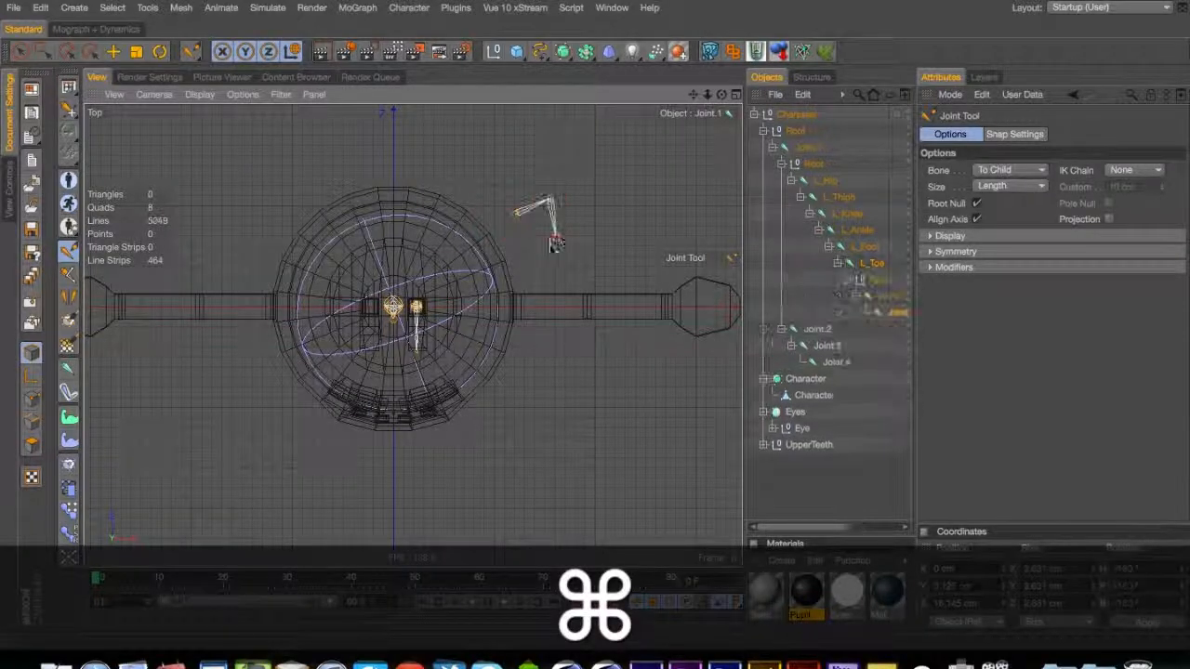
pyautogui.press('super+z')
pyautogui.press('super+z')
pyautogui.press('super+z')
pyautogui.press('super+z')
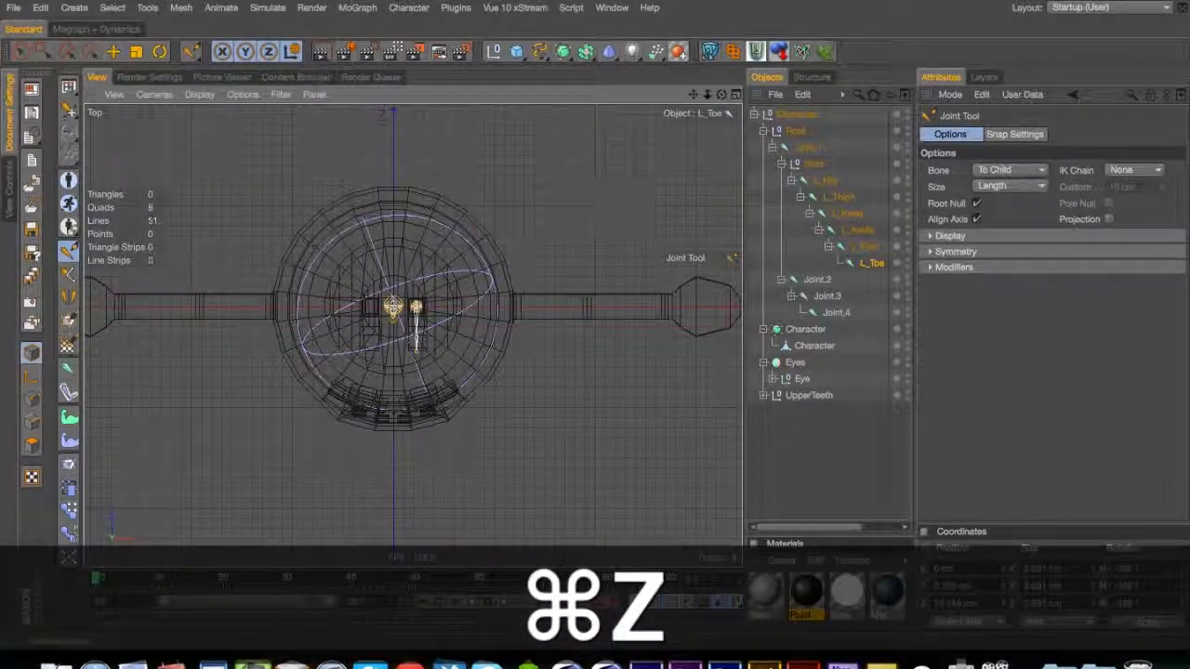
pyautogui.press('super+z')
pyautogui.press('super+z')
pyautogui.press('super+z')
pyautogui.press('super+z')
# Collapse the leg's Root hierarchy and select the spine joint Joint.2 as the parent for an arm chain, working in the Top view
pyautogui.click(784, 165)
pyautogui.click(784, 164)
pyautogui.click(818, 181)
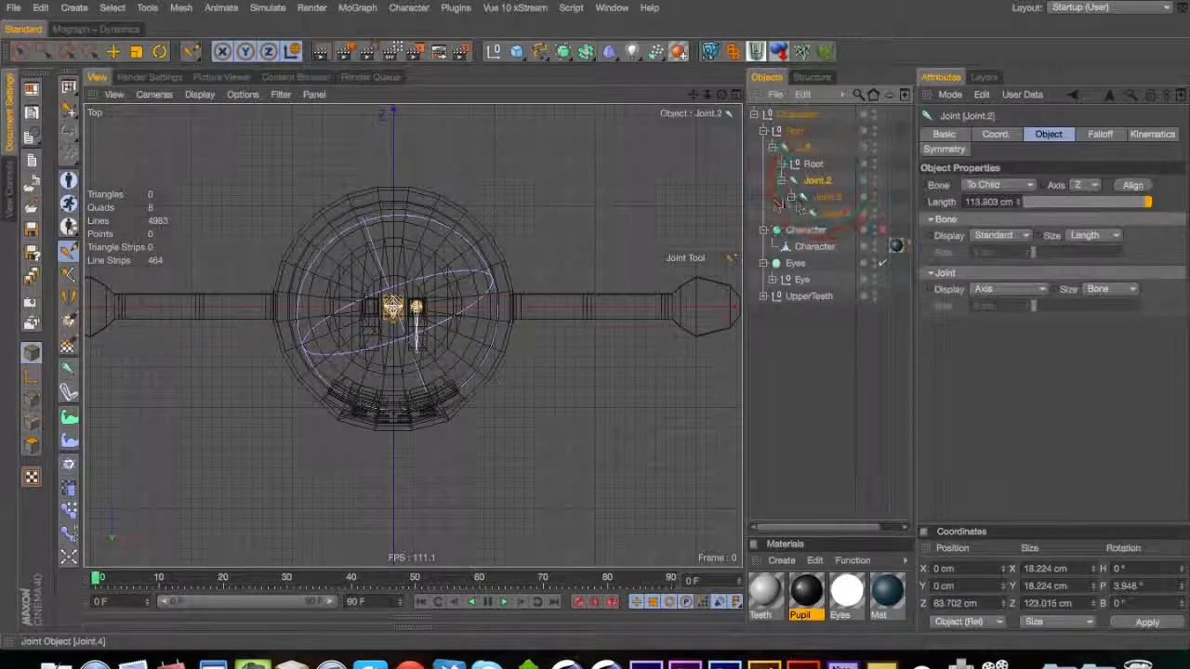
pyautogui.press('F3')
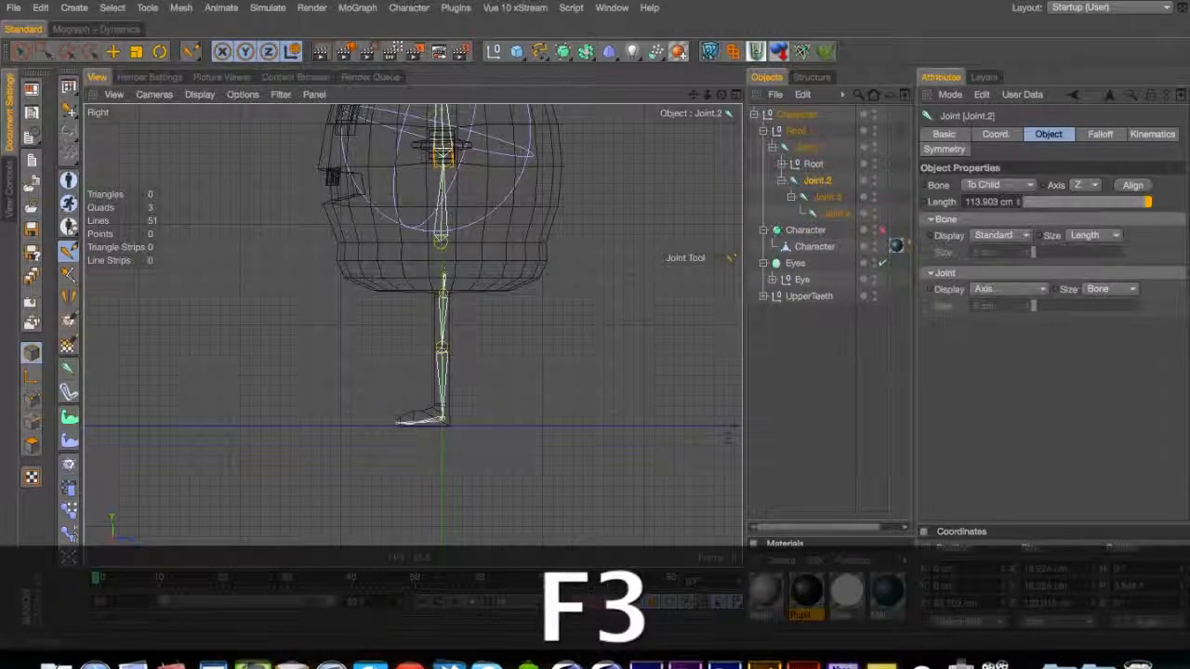
pyautogui.press('F2')
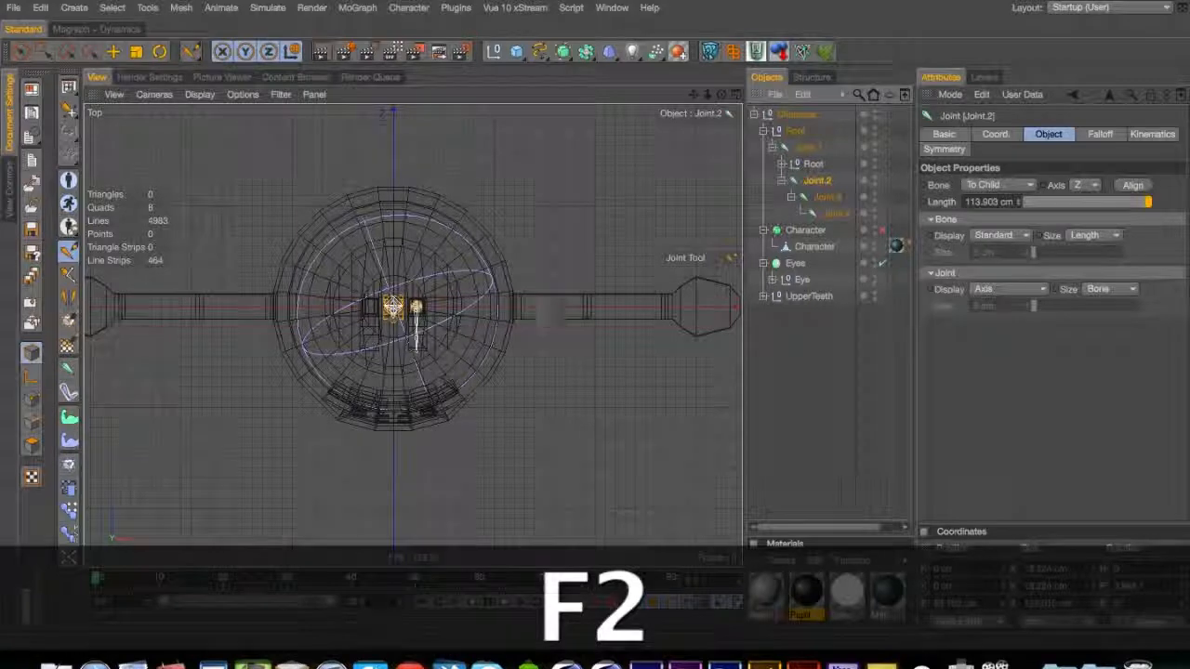
pyautogui.press('super')
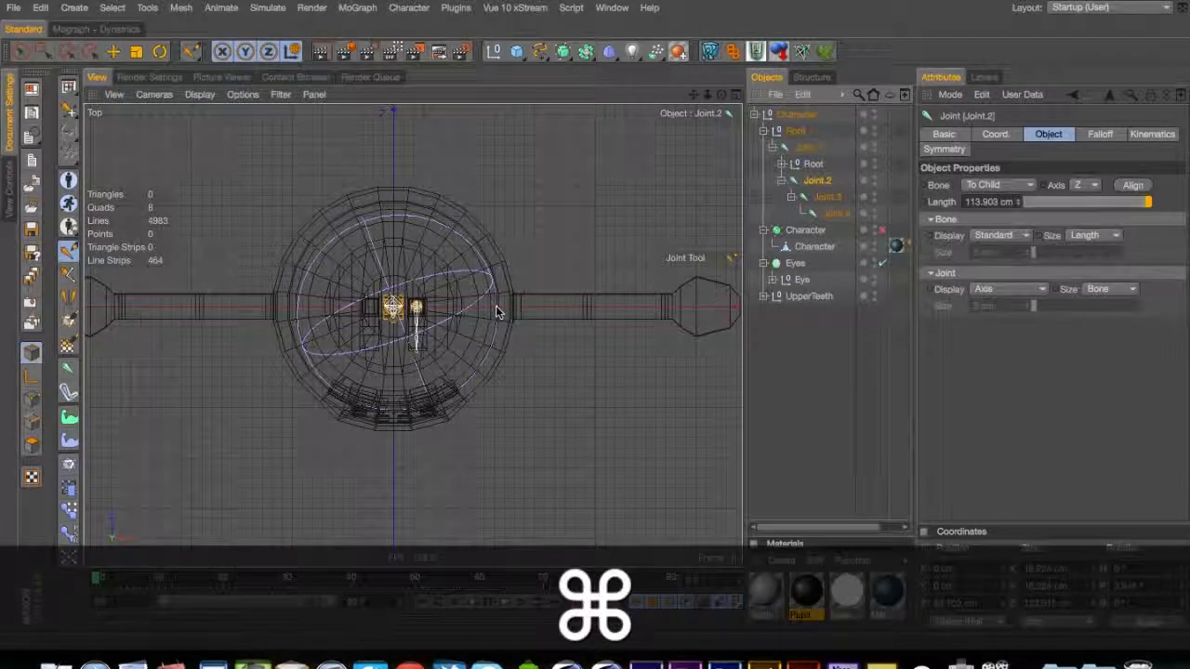
pyautogui.keyDown('super'); pyautogui.click(497, 309); pyautogui.keyUp('super')
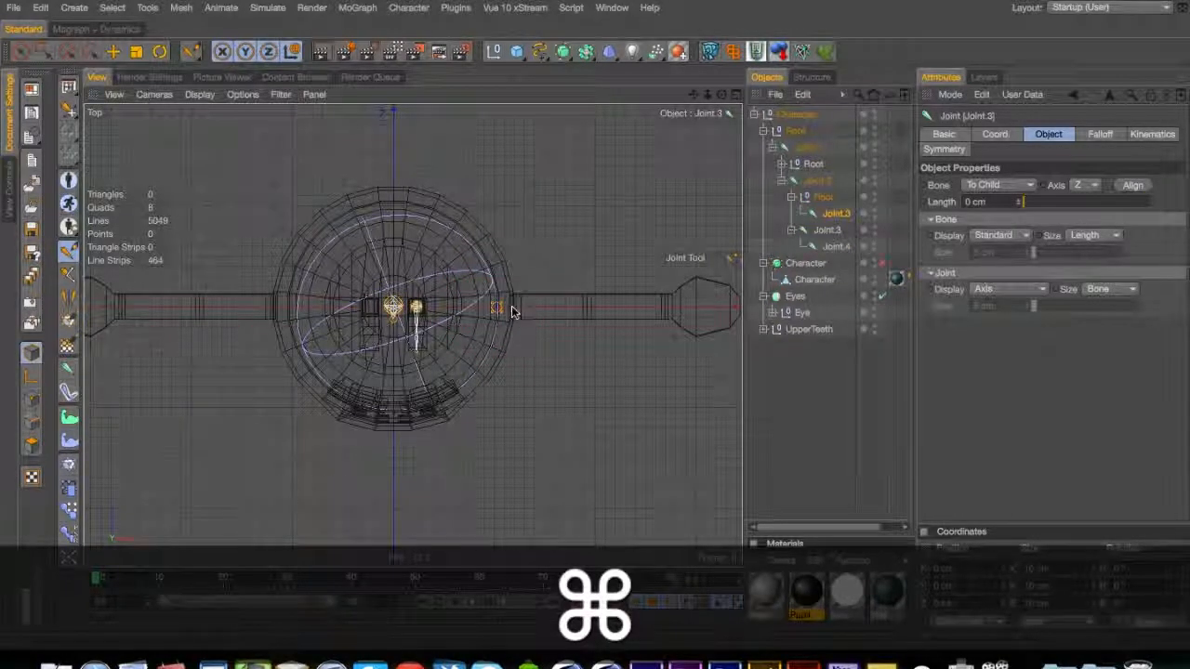
pyautogui.keyDown('super'); pyautogui.click(507, 309); pyautogui.keyUp('super')
pyautogui.press('super+z')
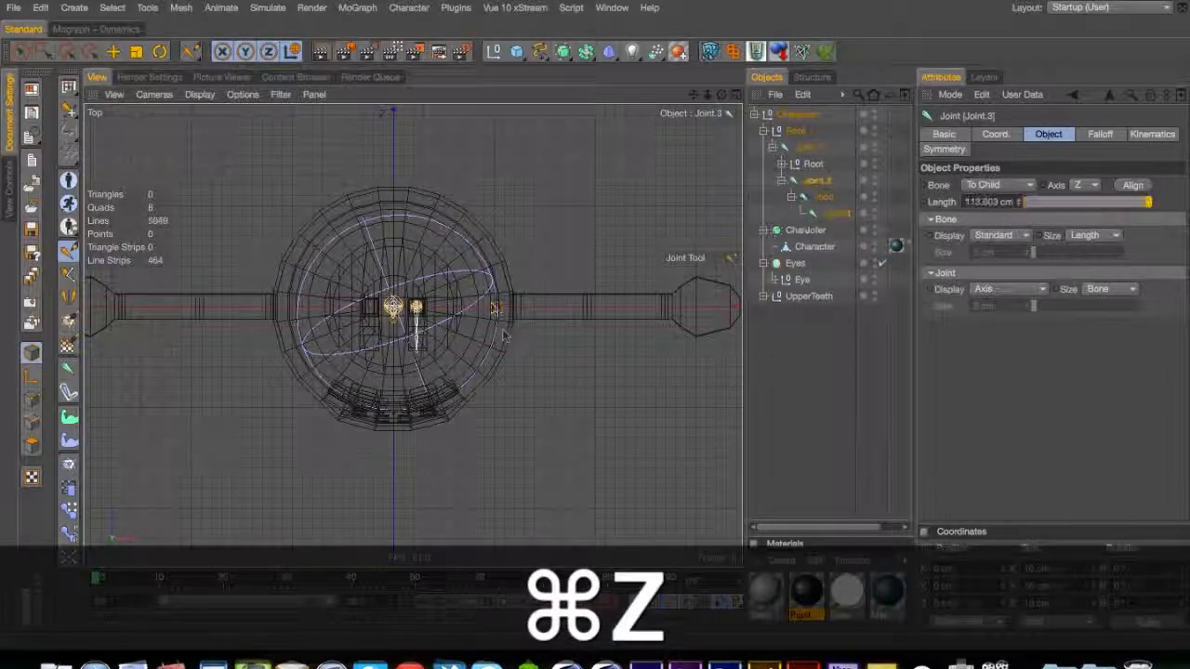
pyautogui.keyDown('super'); pyautogui.click(480, 309); pyautogui.keyUp('super')
pyautogui.press('super+z')
# Draw arm joints under the selected spine joint, from inside the shoulder through the arm's start and elbow to the wrist
pyautogui.keyDown('super'); pyautogui.click(497, 310); pyautogui.keyUp('super')
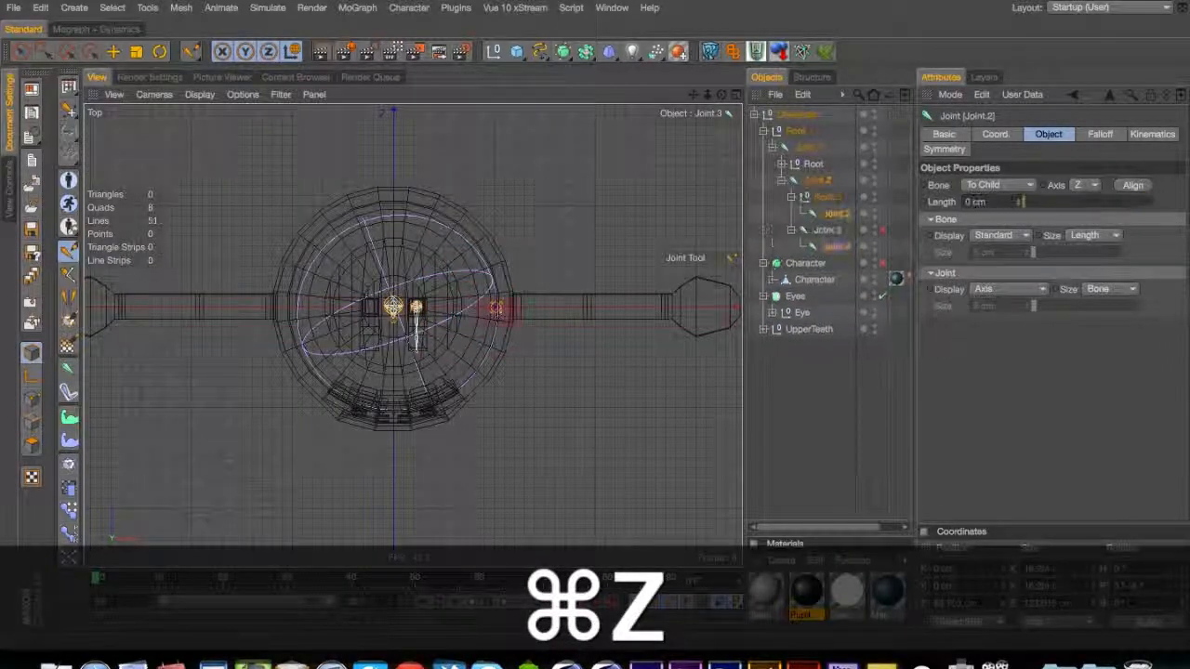
pyautogui.keyDown('super'); pyautogui.click(511, 308); pyautogui.keyUp('super')
pyautogui.keyDown('super'); pyautogui.click(586, 308); pyautogui.keyUp('super')
pyautogui.keyDown('super'); pyautogui.click(674, 308); pyautogui.keyUp('super')
pyautogui.keyDown('super'); pyautogui.click(666, 308); pyautogui.keyUp('super')
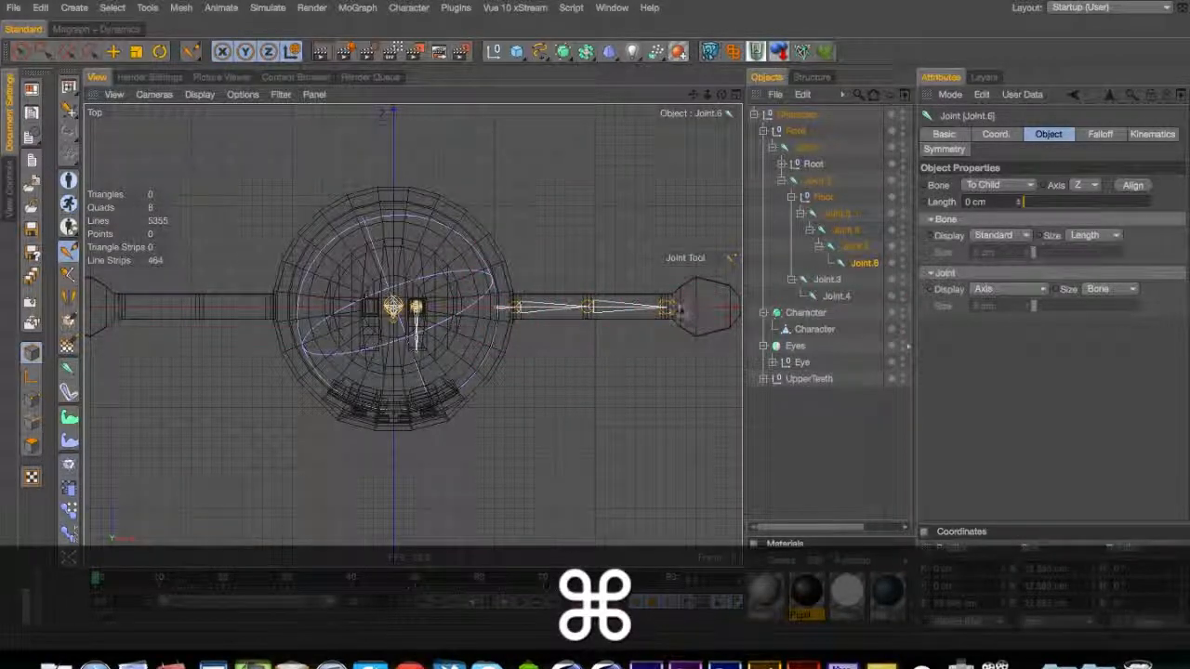
# Extend the arm chain with further joints from the wrist through the hand to its tip
pyautogui.keyDown('super'); pyautogui.click(681, 310); pyautogui.keyUp('super')
pyautogui.keyDown('super'); pyautogui.click(699, 311); pyautogui.keyUp('super')
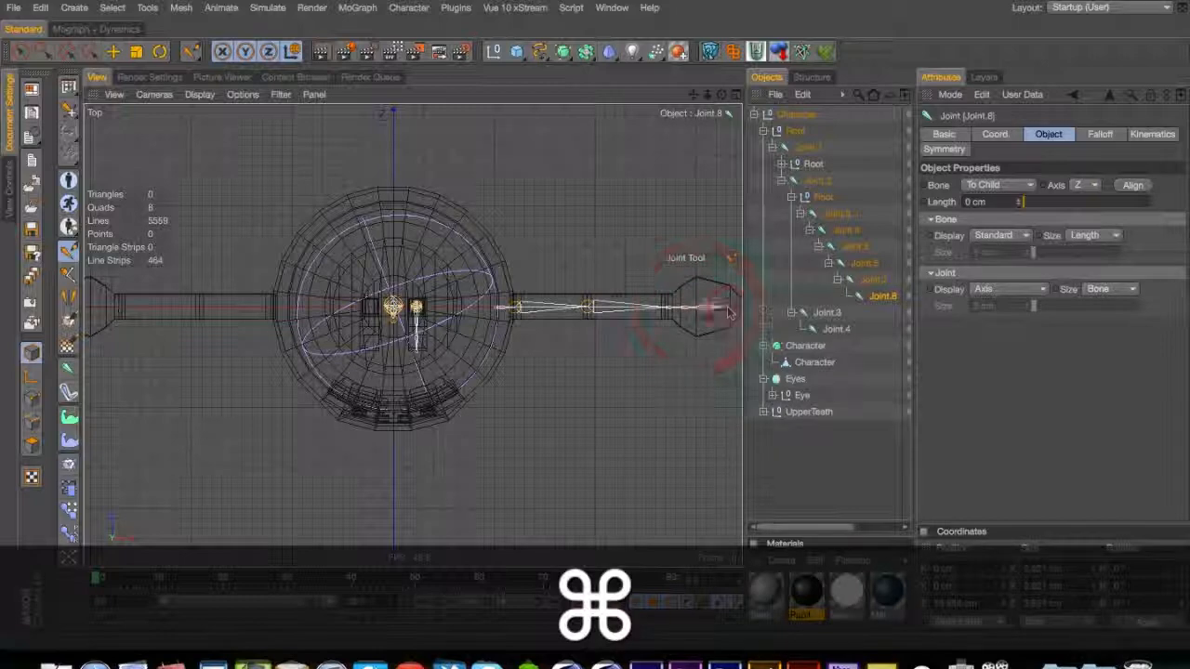
pyautogui.keyDown('super'); pyautogui.click(729, 310); pyautogui.keyUp('super')
pyautogui.press('1')
pyautogui.moveTo(680, 334); pyautogui.dragTo(636, 333)
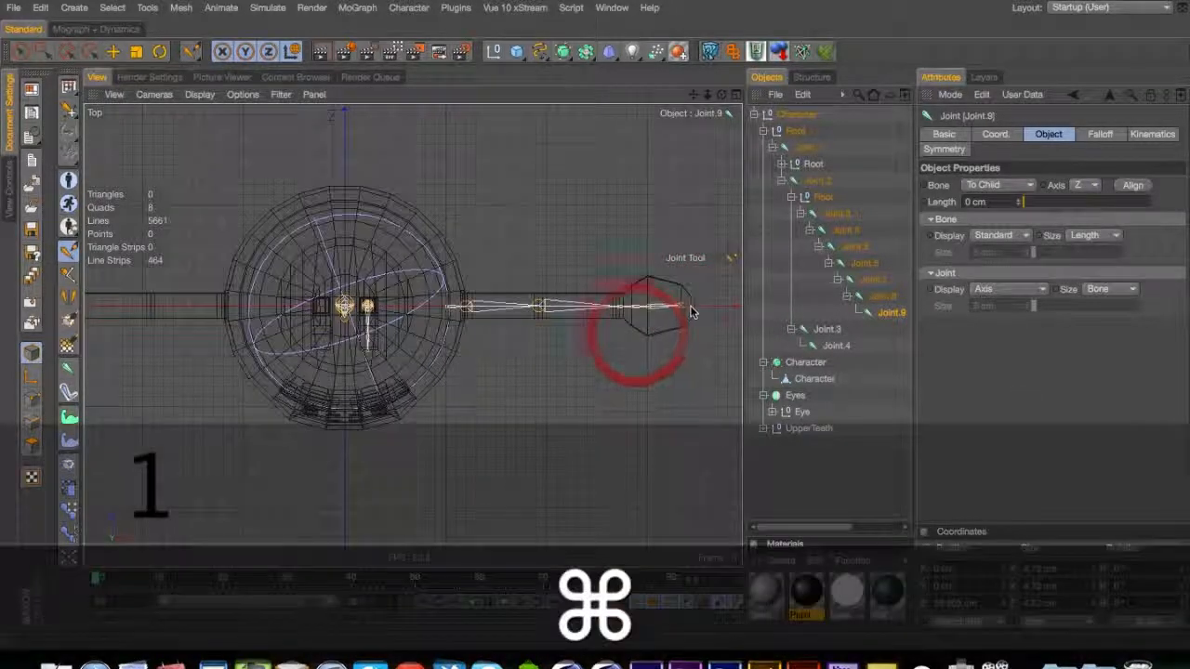
pyautogui.keyDown('super'); pyautogui.click(690, 311); pyautogui.keyUp('super')
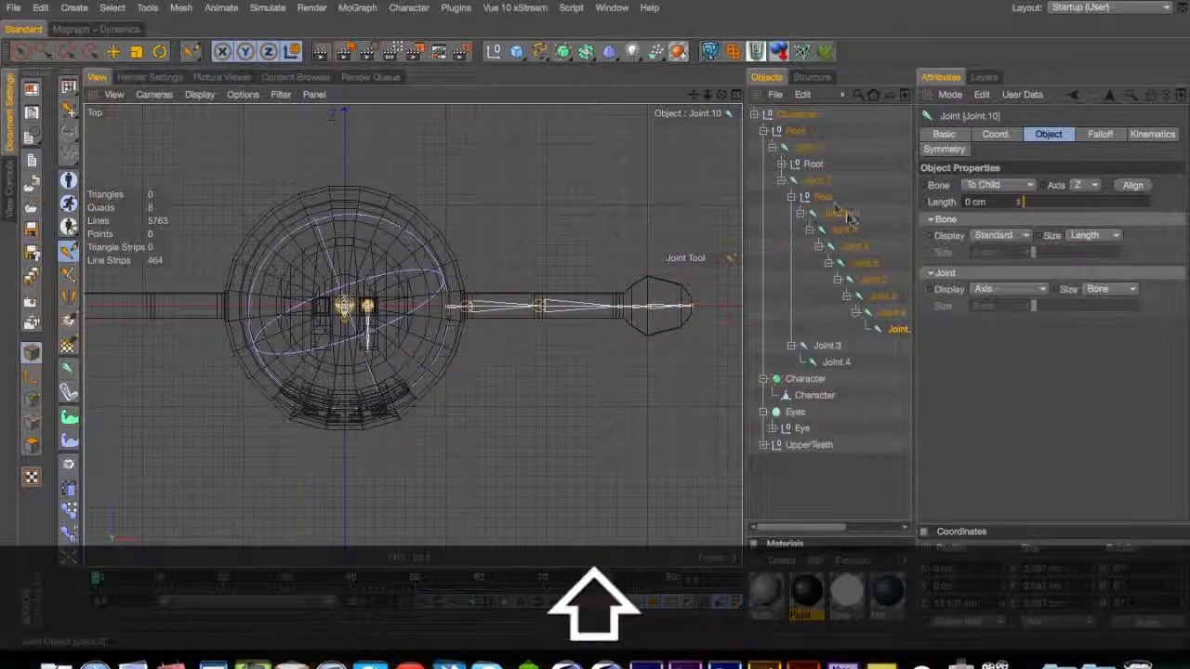
# Select the whole arm chain from Joint.3 to Joint.10 and scale it flat along the Z axis to align its joints
pyautogui.keyDown('shift'); pyautogui.click(836, 216); pyautogui.keyUp('shift')
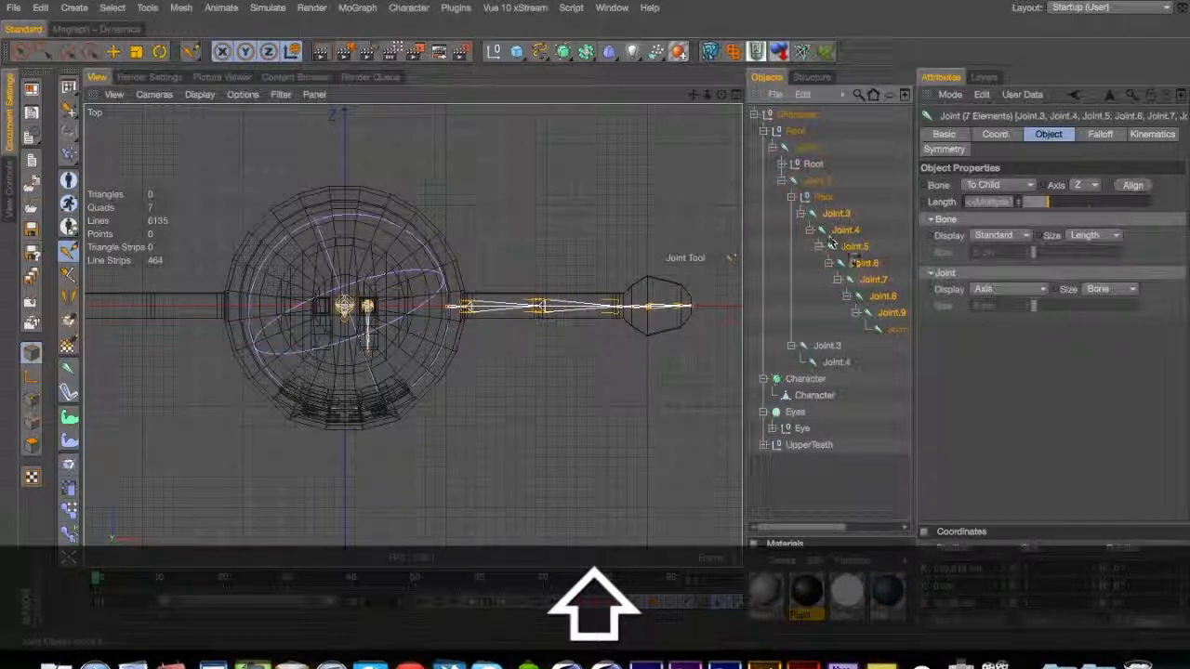
pyautogui.click(840, 216)
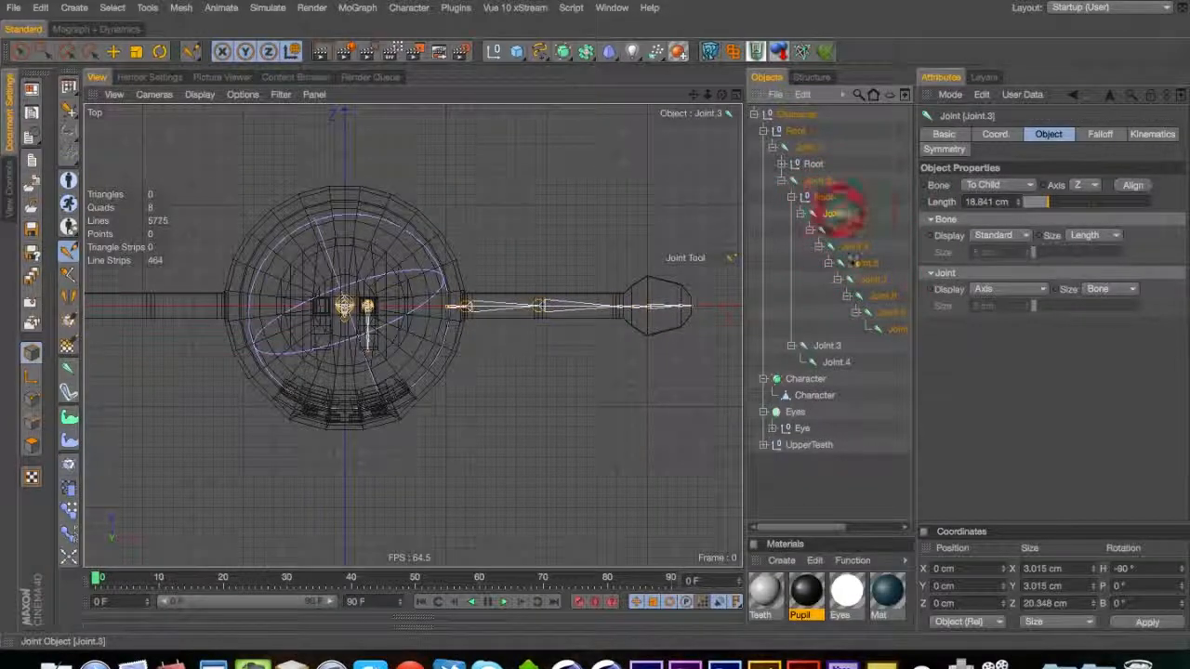
pyautogui.click(892, 331)
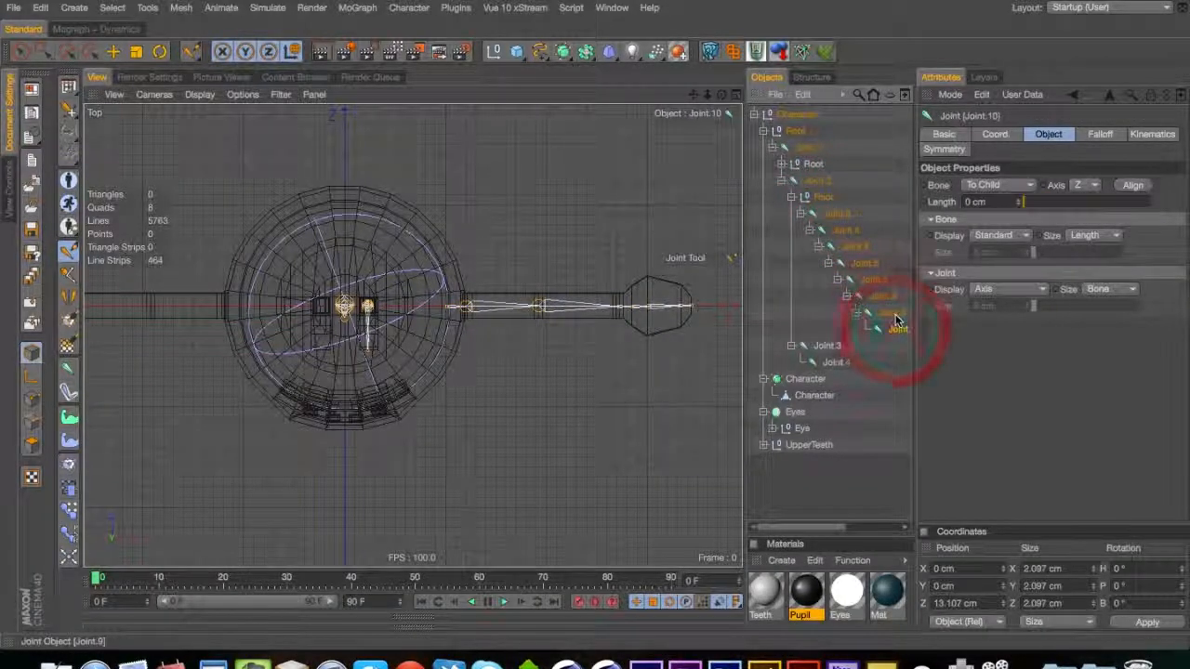
pyautogui.click(886, 298)
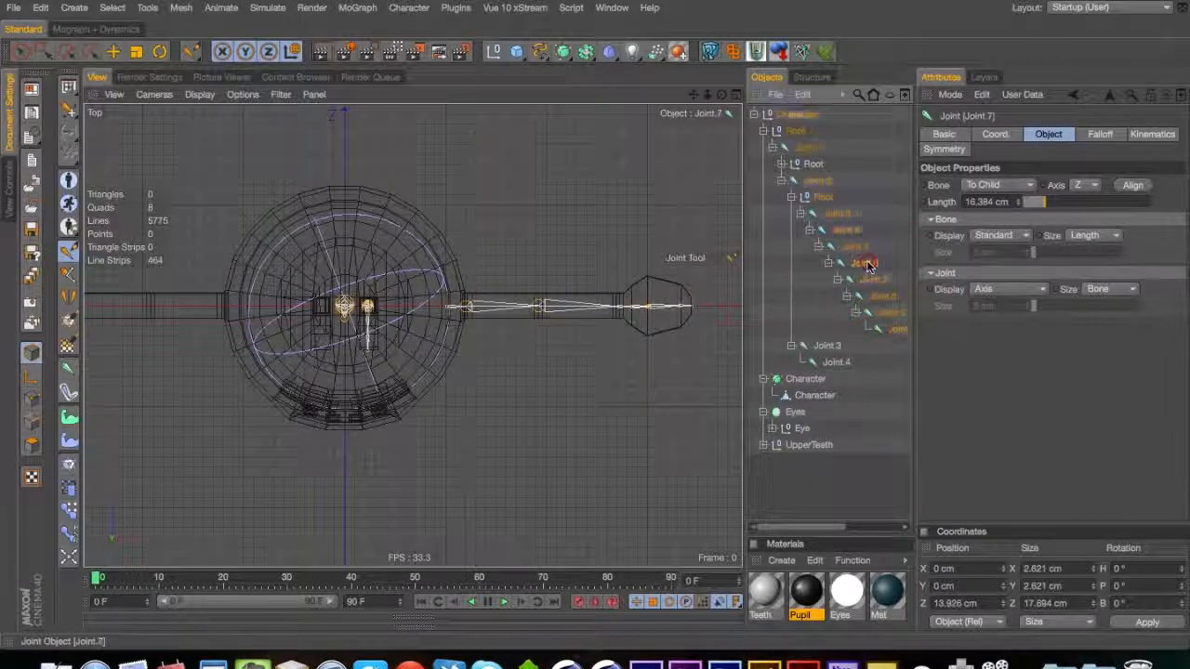
pyautogui.press('e')
pyautogui.click(842, 230)
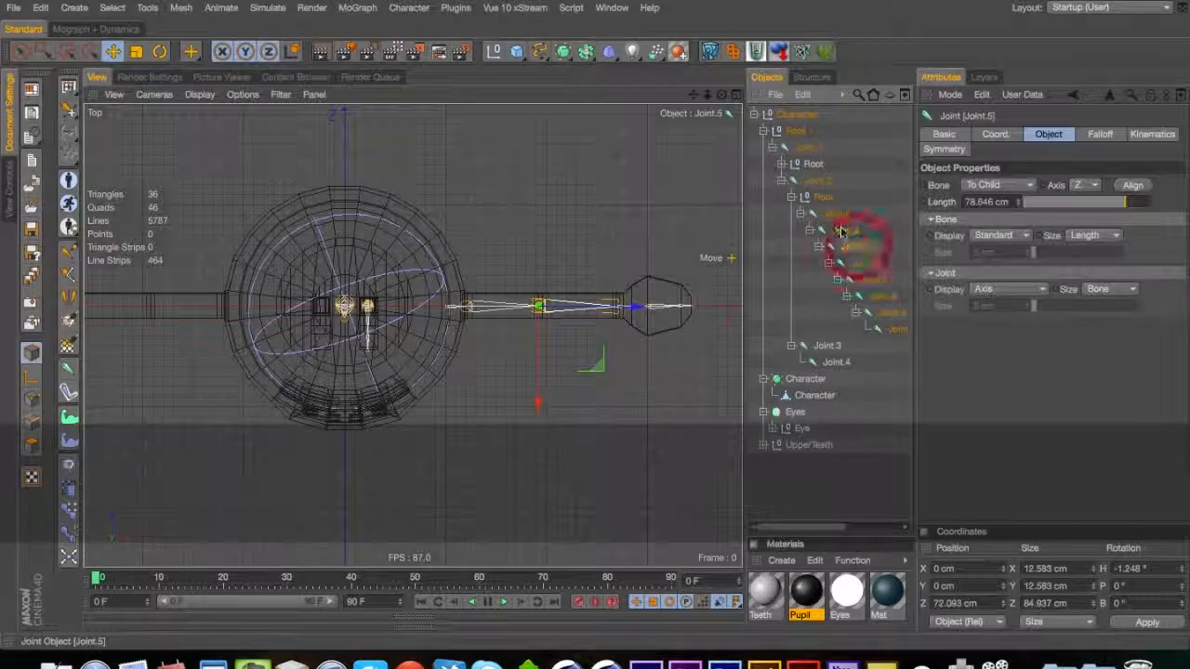
pyautogui.click(832, 213)
pyautogui.press('t')
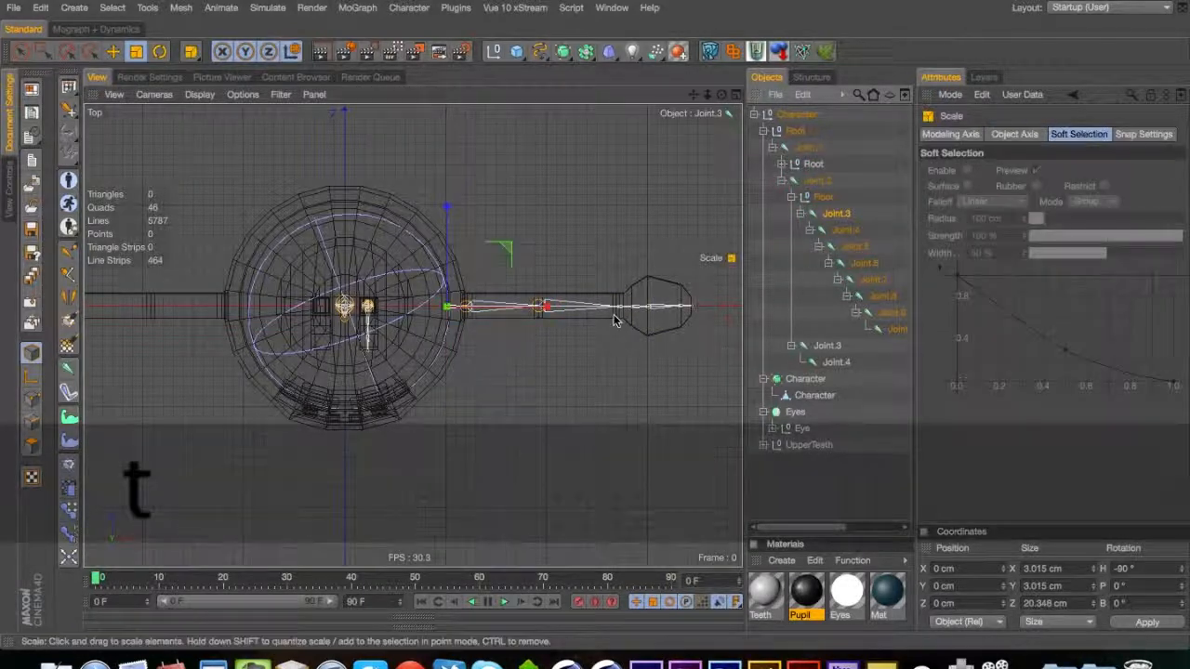
pyautogui.keyDown('shift'); pyautogui.click(894, 331); pyautogui.keyUp('shift')
pyautogui.keyDown('shift'); pyautogui.moveTo(574, 257); pyautogui.dragTo(578, 314); pyautogui.keyUp('shift')
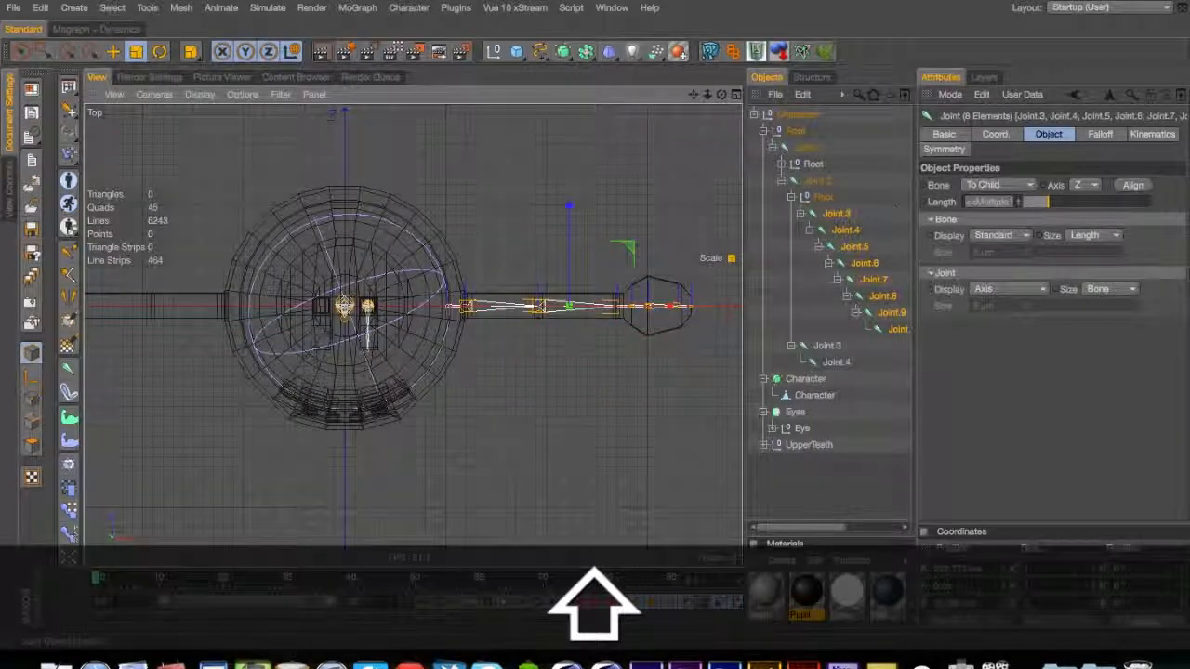
# Select the leg chain from L_Hip to L_Toe, flatten it along the X axis with Scale, and return to the Perspective view
pyautogui.click(801, 214)
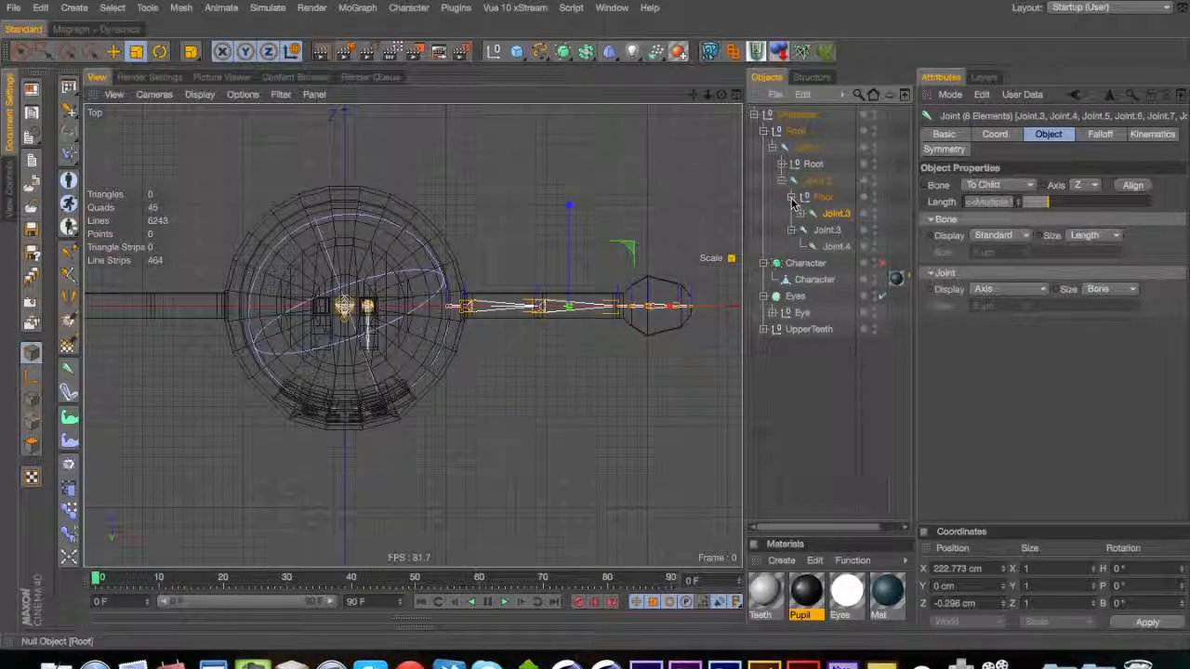
pyautogui.click(782, 165)
pyautogui.click(825, 182)
pyautogui.keyDown('shift'); pyautogui.click(871, 264); pyautogui.keyUp('shift')
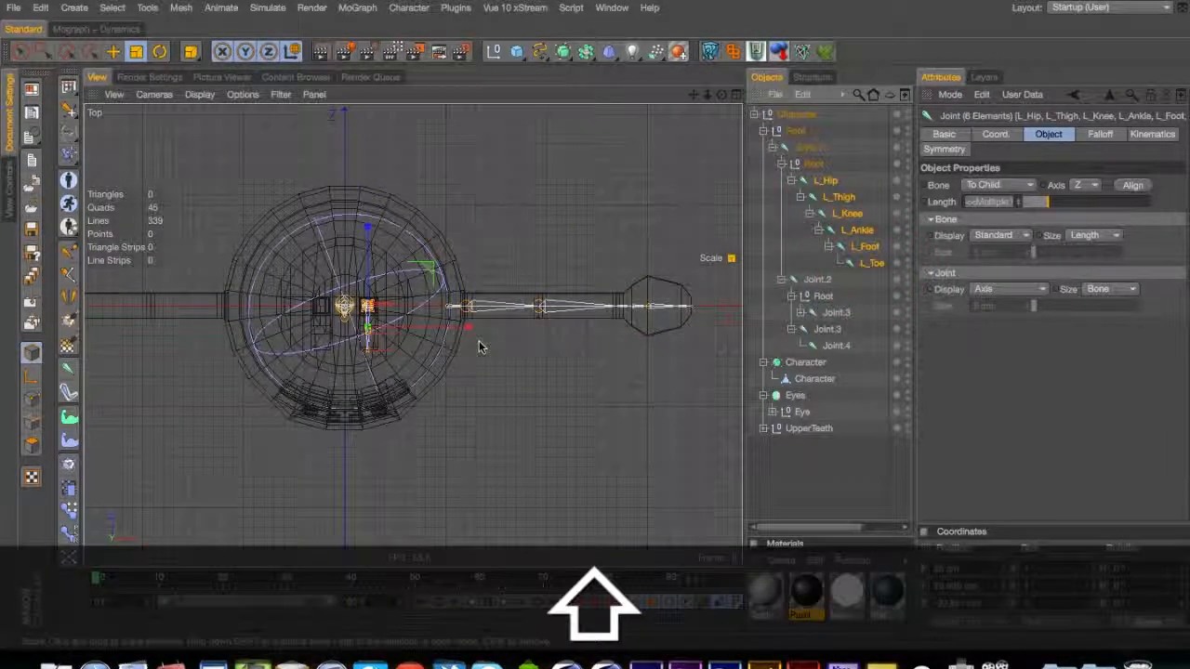
pyautogui.press('t')
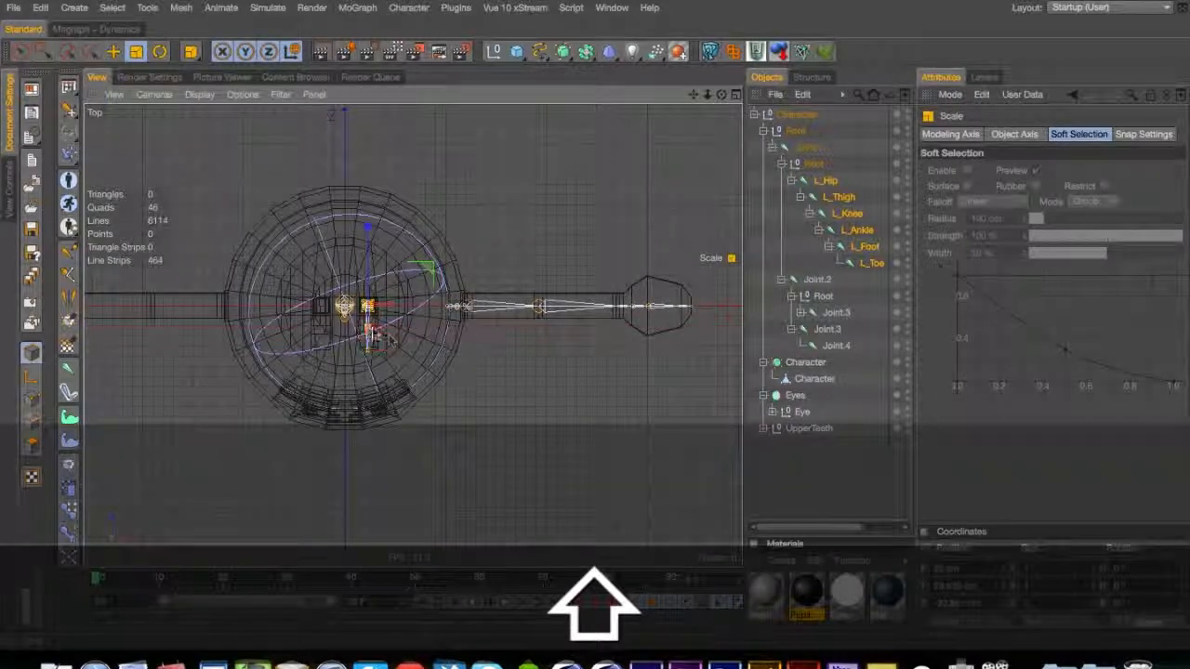
pyautogui.press('F1')
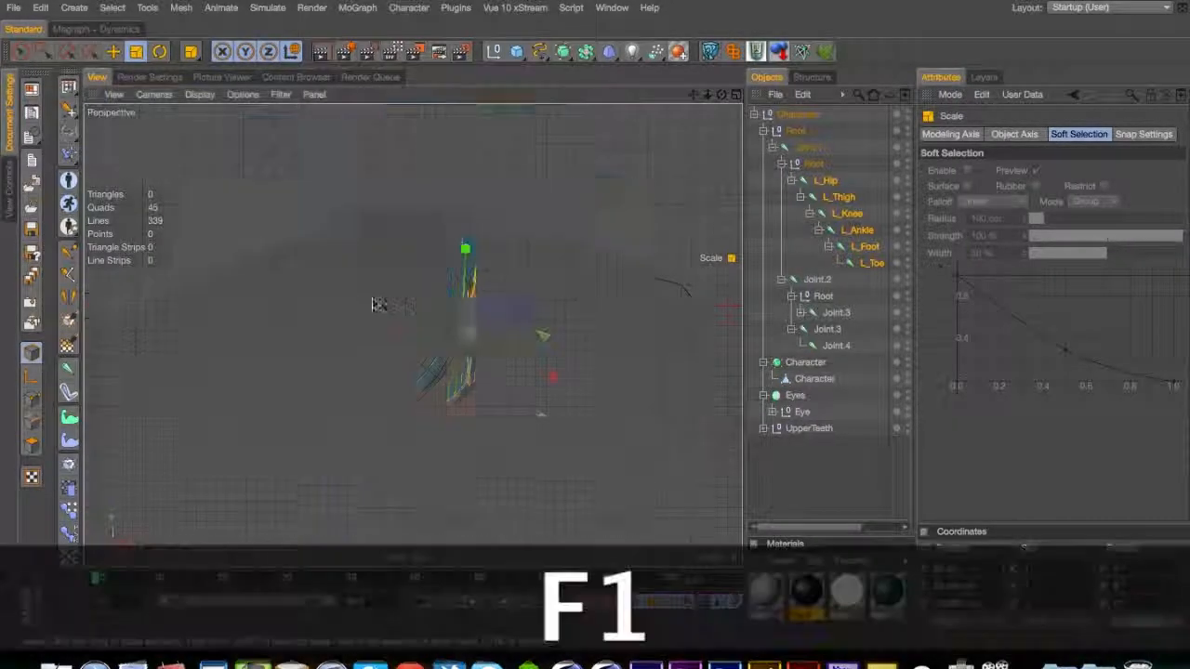
# Undo the leg chain's scaling and selection, and redo both
pyautogui.press('super+z')
pyautogui.press('super+z')
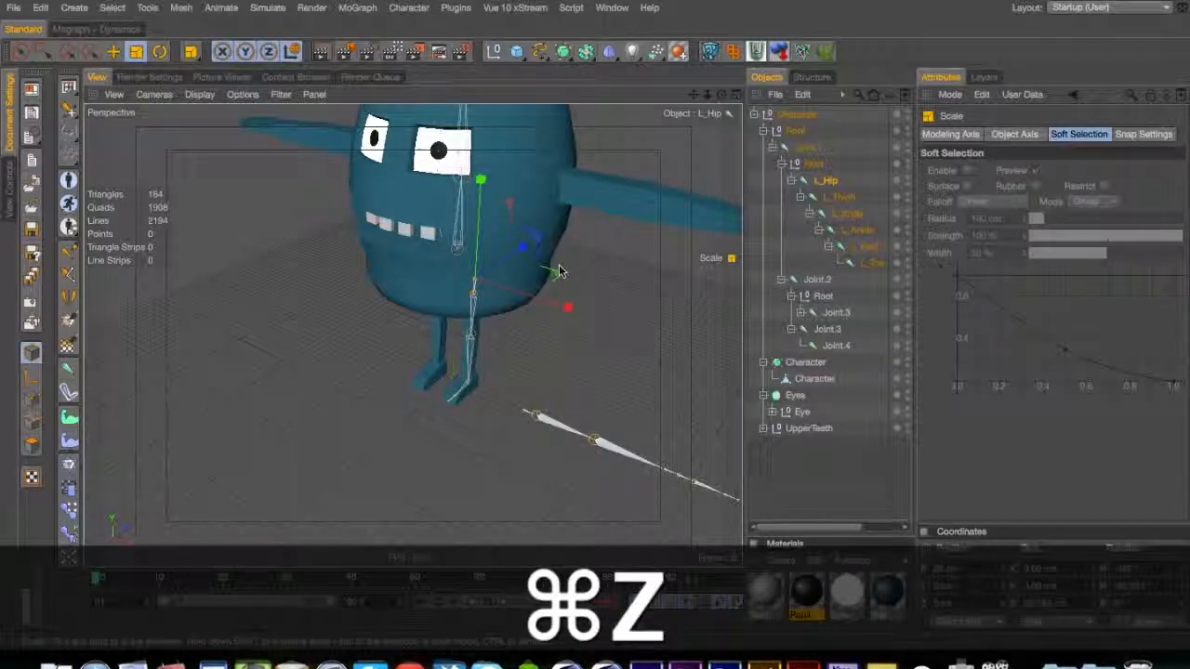
pyautogui.click(41, 7)
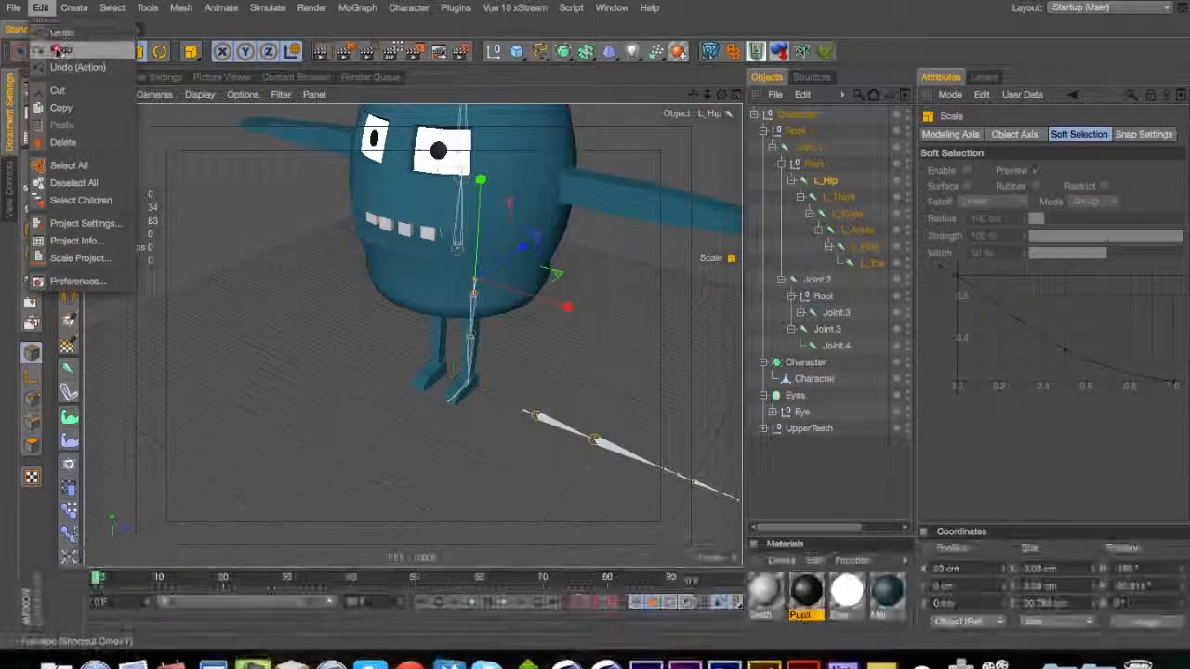
pyautogui.click(59, 49)
pyautogui.click(41, 7)
pyautogui.click(59, 50)
pyautogui.click(41, 7)
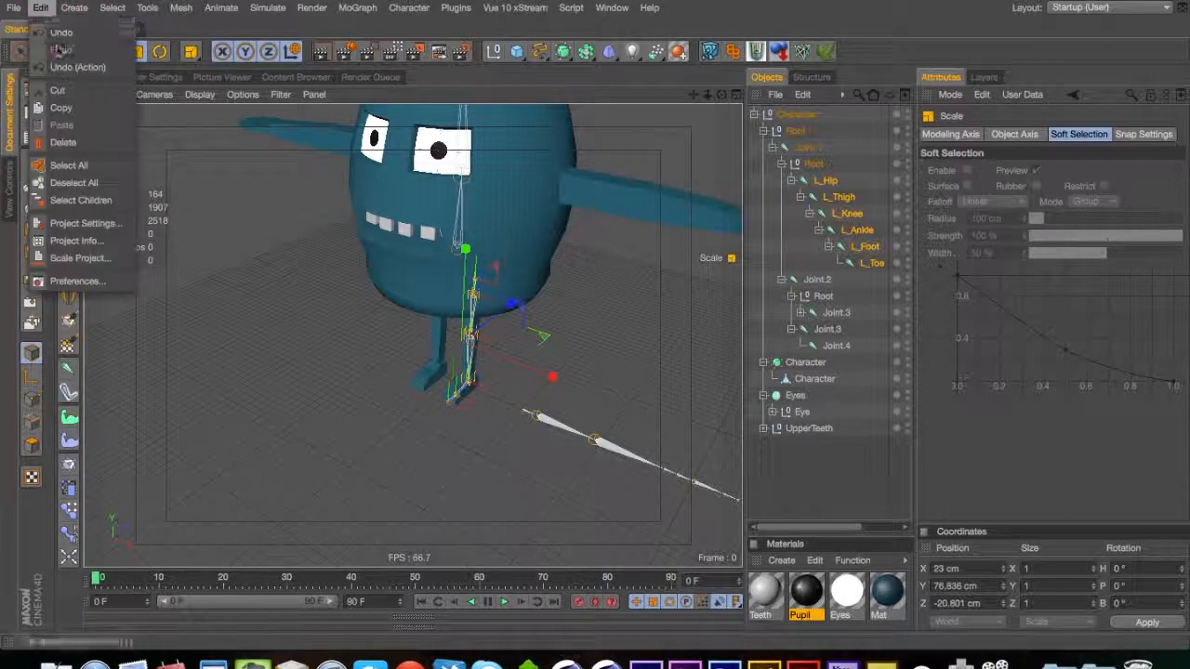
pyautogui.click(60, 49)
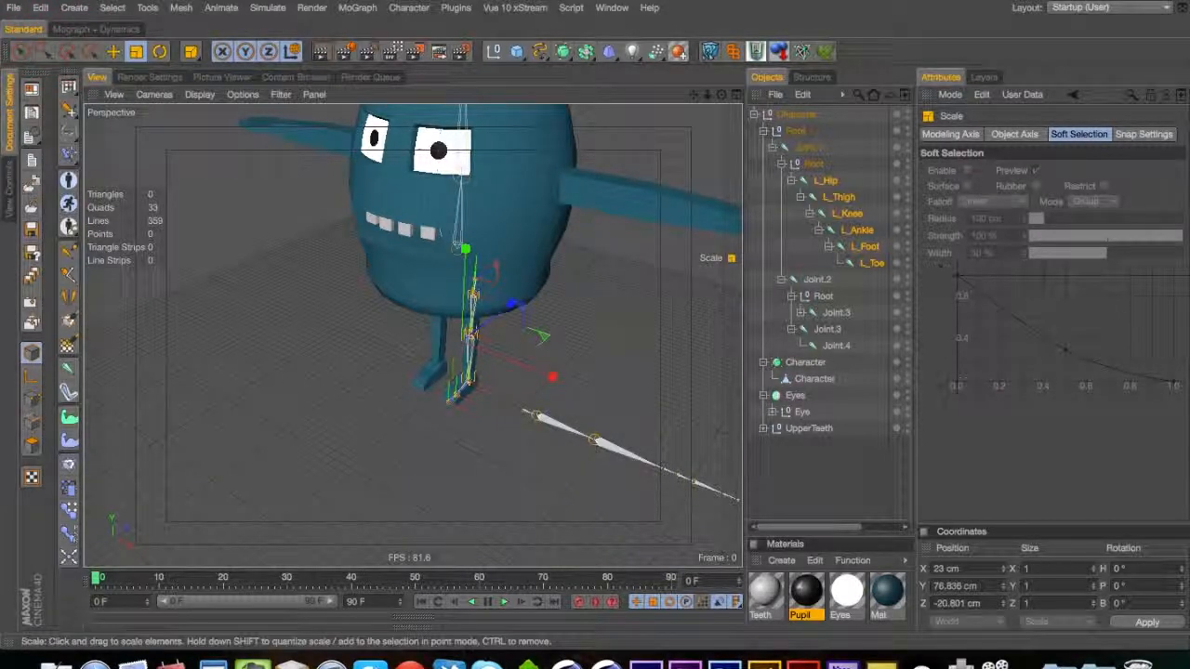
# Raise the arm chain by its first joint, Joint.3, to the mesh arm's height in the Front view, about 280 cm in Y
pyautogui.click(20, 51)
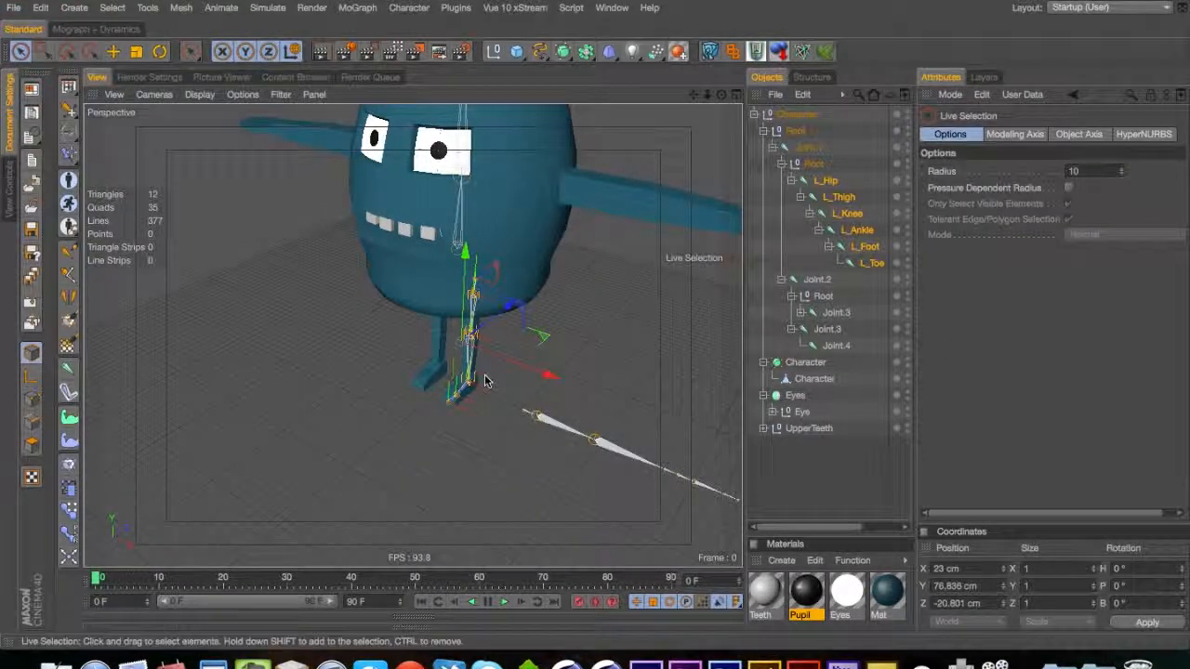
pyautogui.press('3')
pyautogui.moveTo(484, 380); pyautogui.dragTo(483, 375)
pyautogui.click(826, 182)
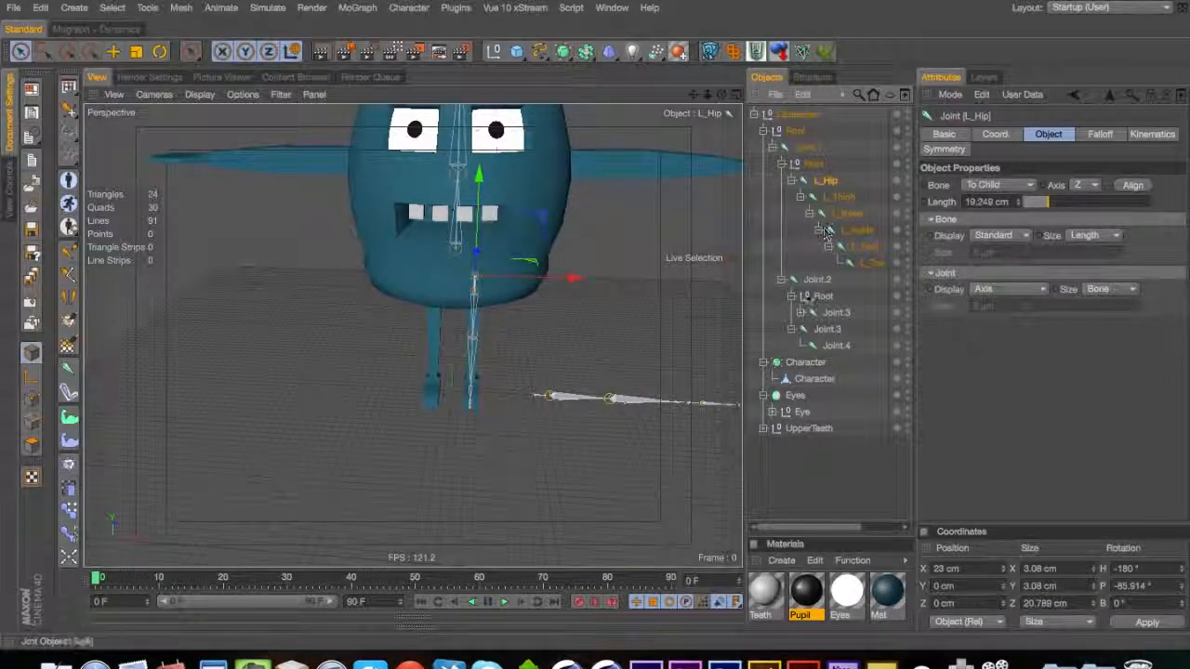
pyautogui.click(800, 312)
pyautogui.click(818, 312)
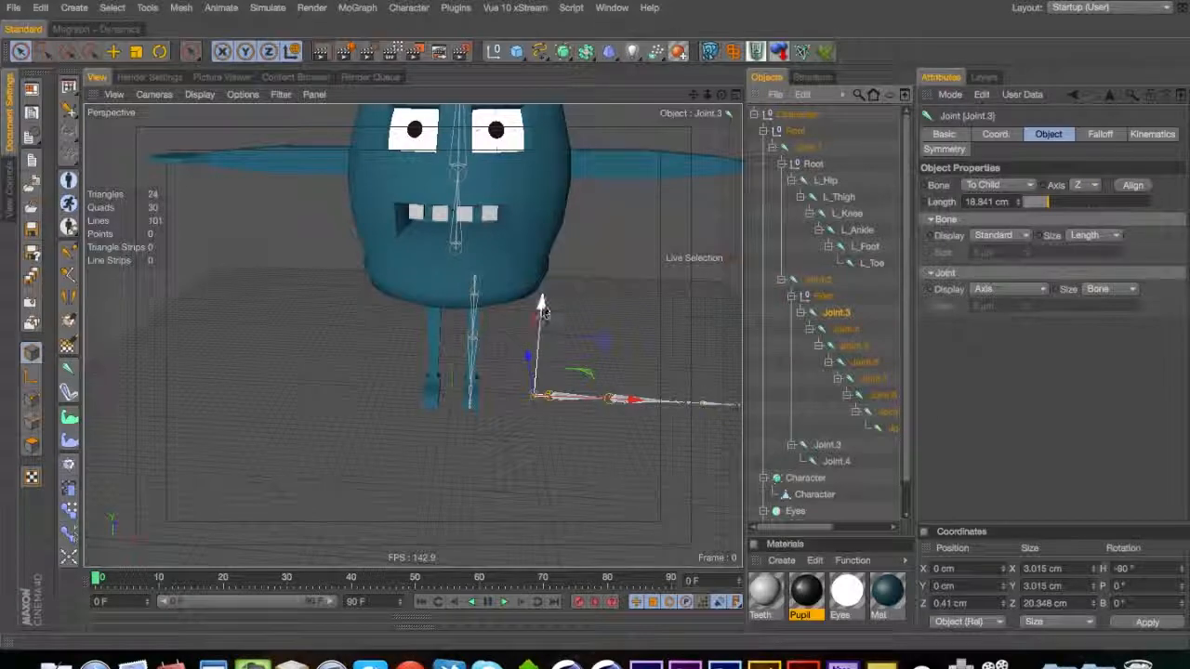
pyautogui.press('F3')
pyautogui.press('F4')
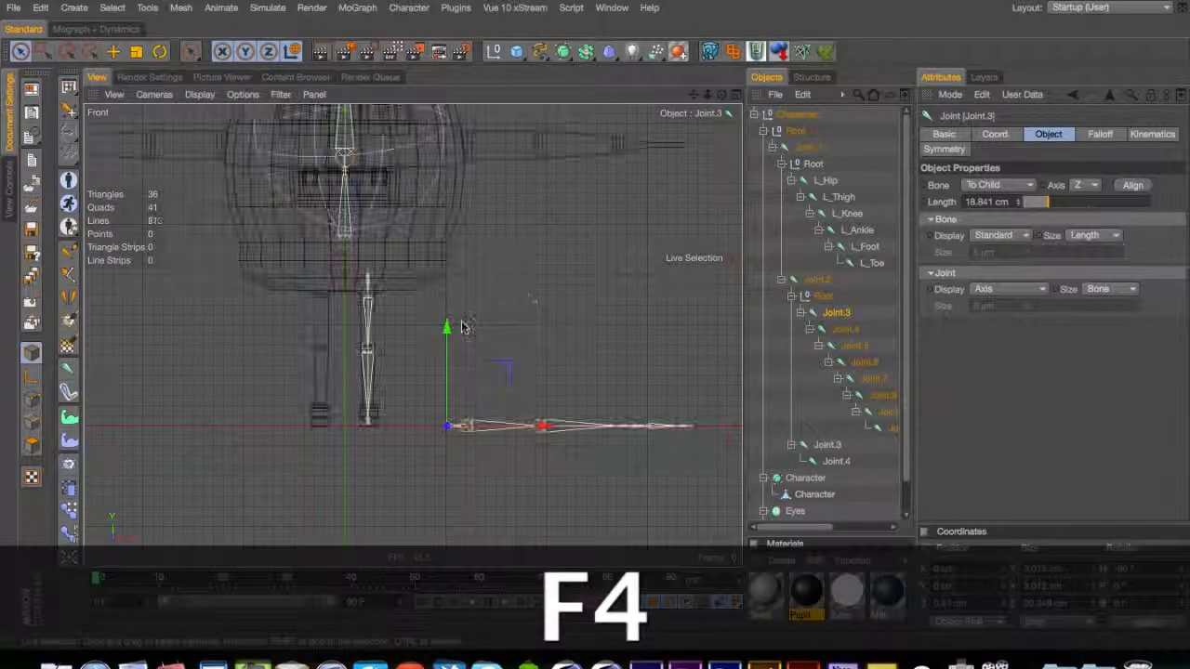
pyautogui.moveTo(446, 306); pyautogui.dragTo(456, 56)
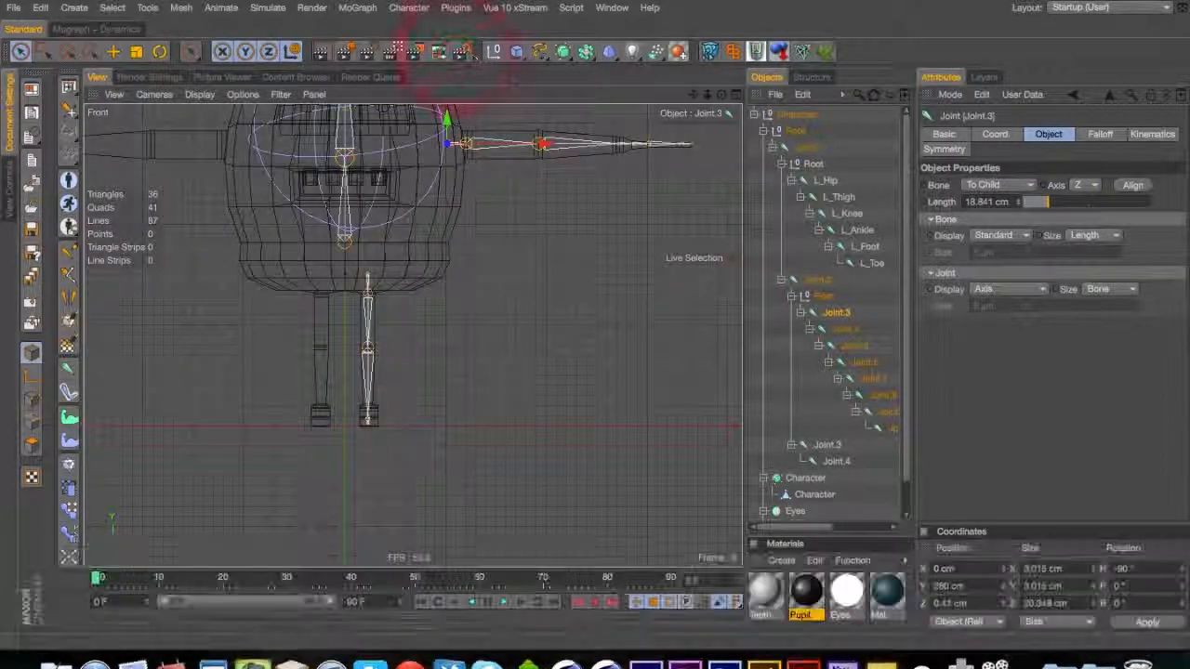
# Fine-tune the arm chain's height by setting Joint.3's Y position to 279 cm, and clear the selection
pyautogui.click(943, 586)
pyautogui.write('78')
pyautogui.press('Return')
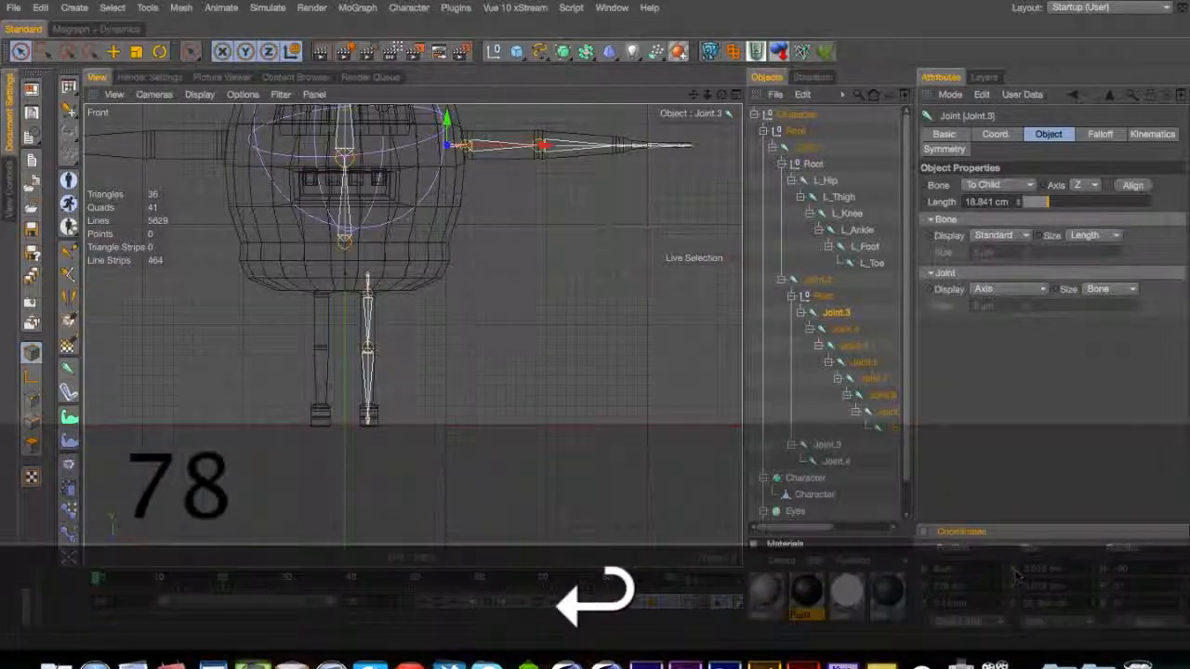
pyautogui.moveTo(945, 586); pyautogui.dragTo(1044, 570)
pyautogui.write('9')
pyautogui.press('Return')
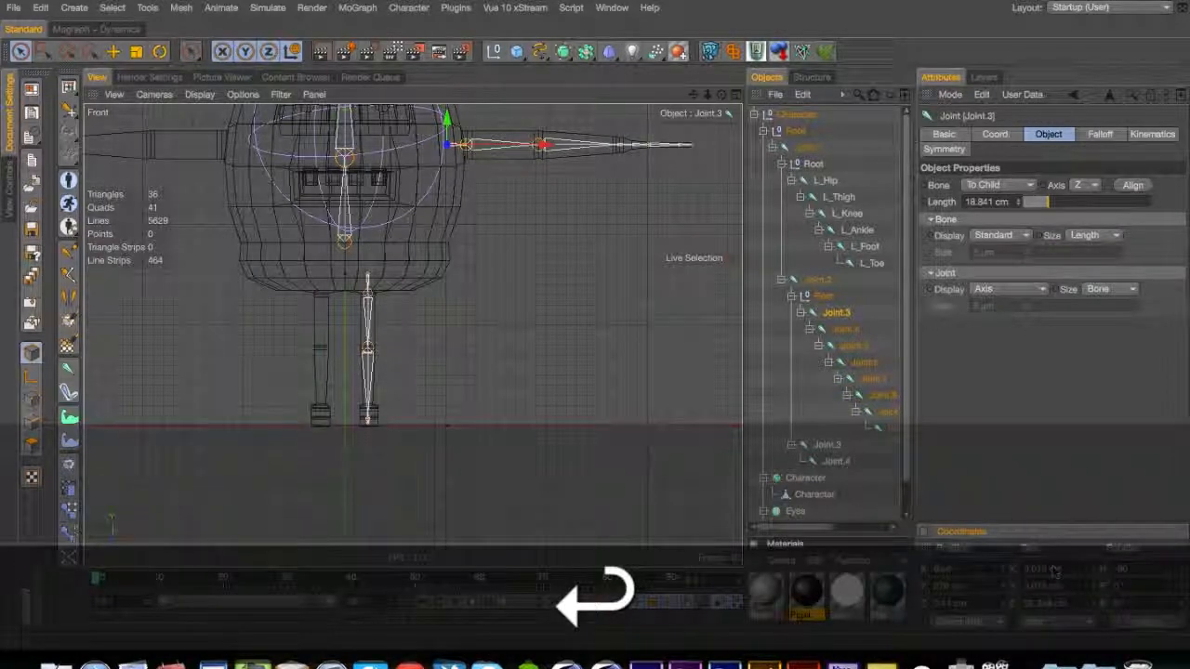
pyautogui.click(524, 276)
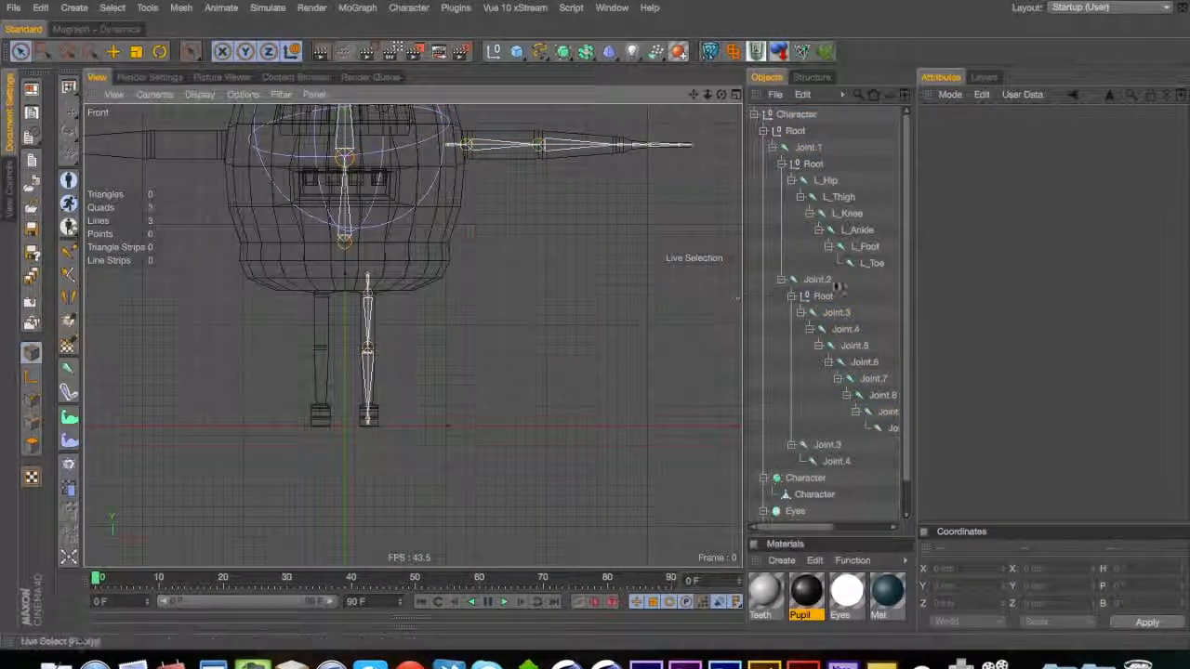
# Delete the Root nulls above the arm and leg chains without their children so both chains attach to the spine
pyautogui.click(824, 297)
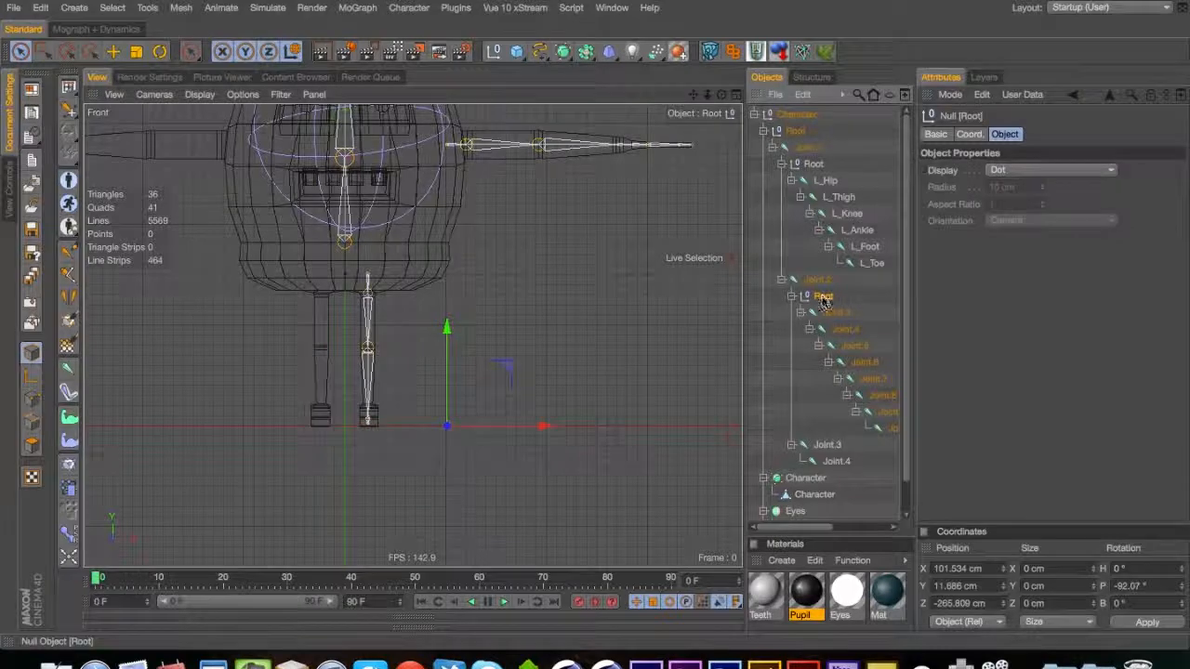
pyautogui.rightClick(823, 299)
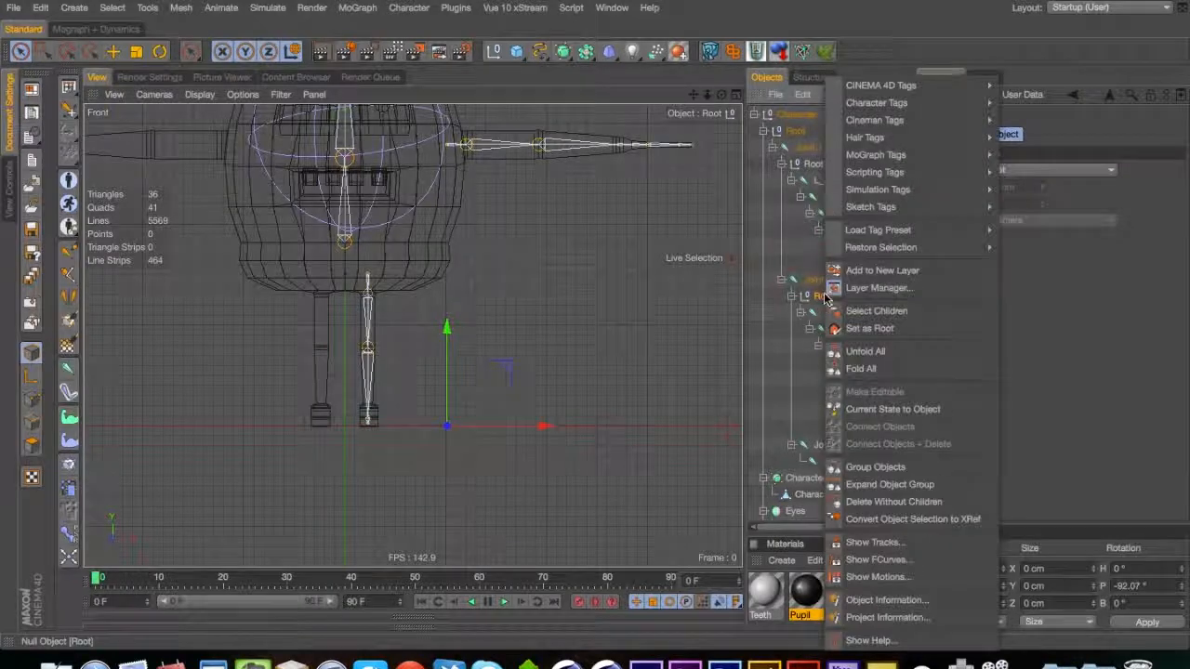
pyautogui.click(897, 519)
pyautogui.rightClick(804, 165)
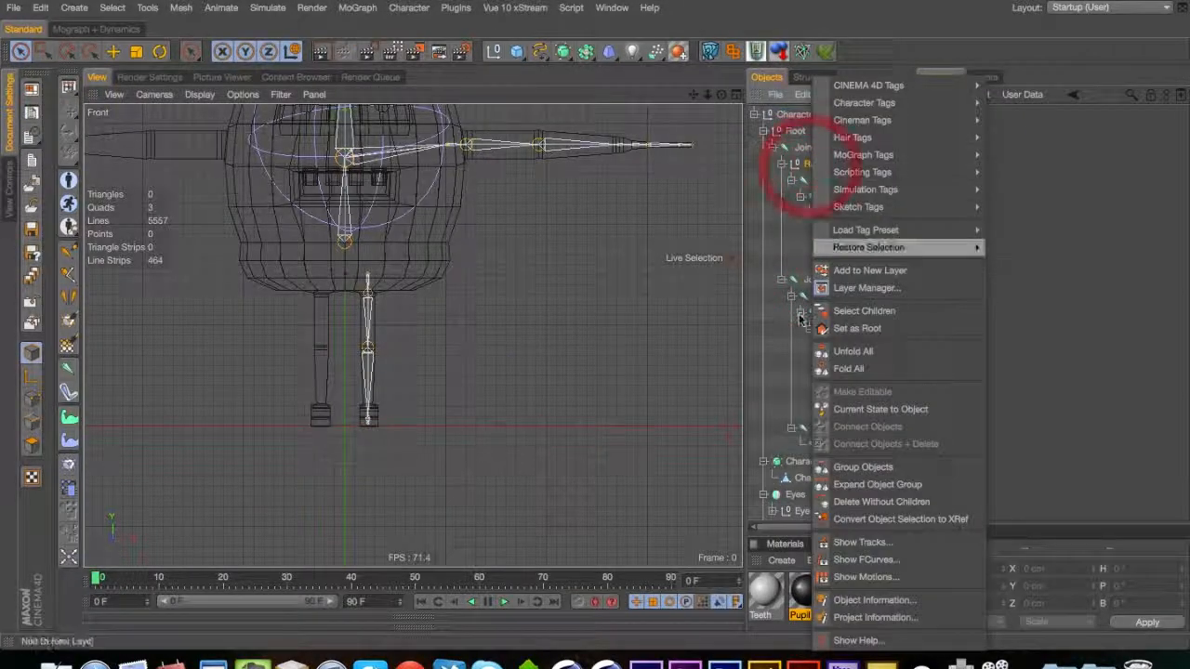
pyautogui.click(873, 500)
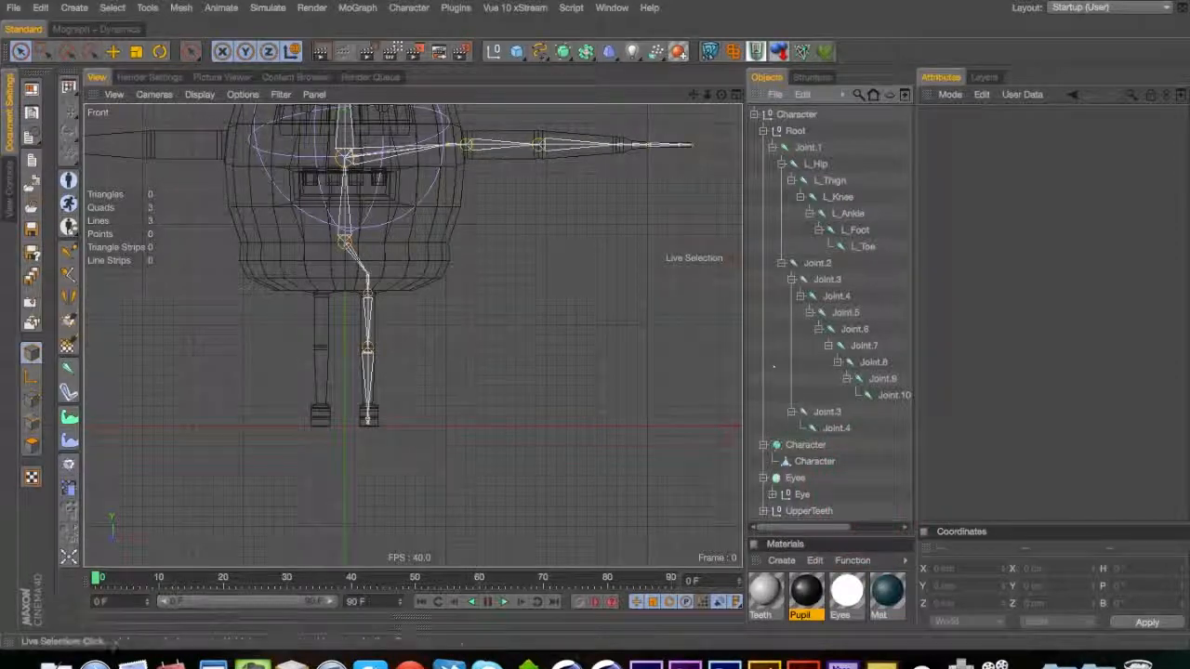
# Frame the whole character in the Front view and rename the arm's first joint, Joint.3, as L_CollarBone
pyautogui.press('1')
pyautogui.moveTo(409, 236); pyautogui.dragTo(430, 311)
pyautogui.press('2')
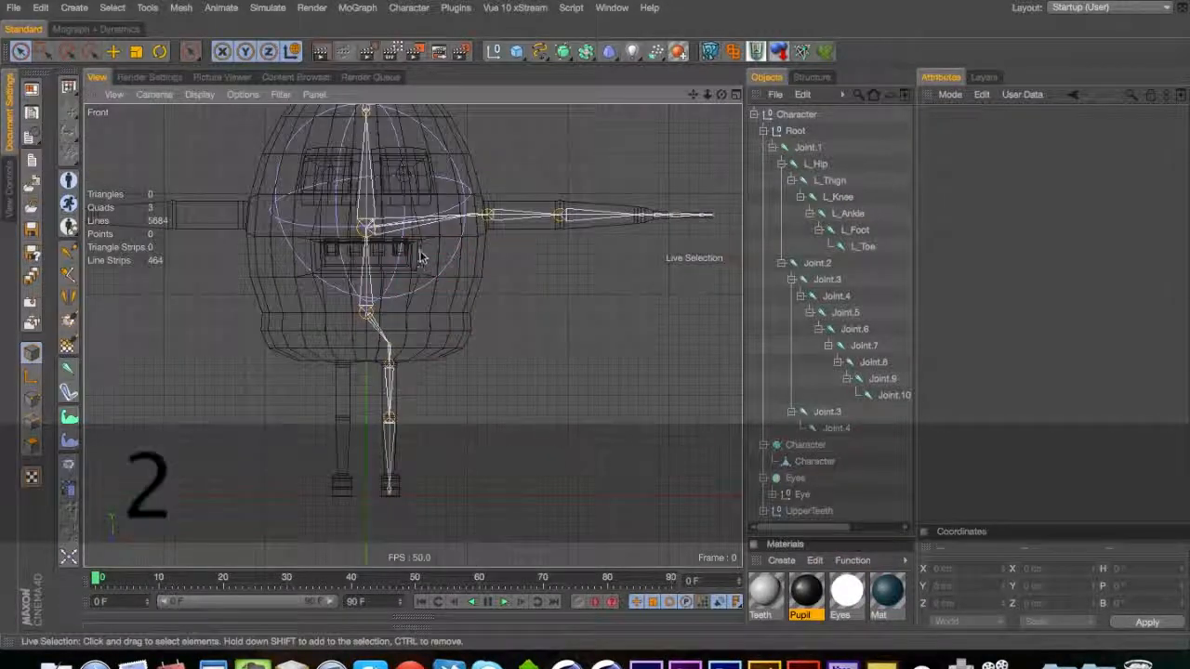
pyautogui.moveTo(419, 259); pyautogui.dragTo(409, 281)
pyautogui.doubleClick(841, 281)
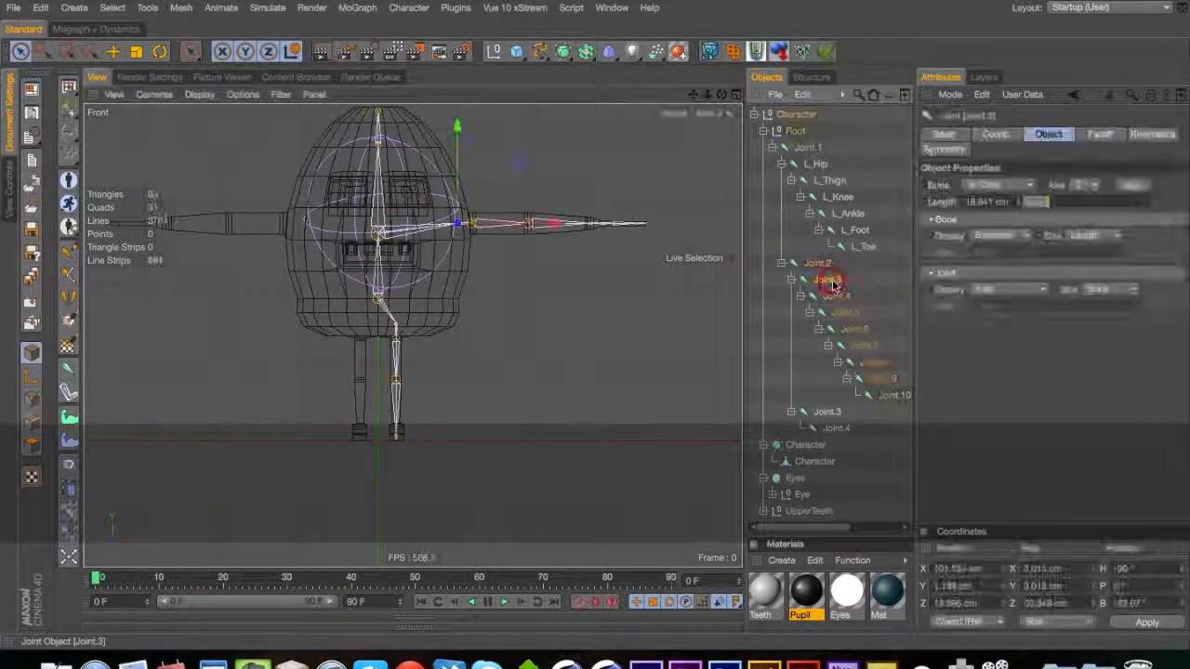
pyautogui.press('shift')
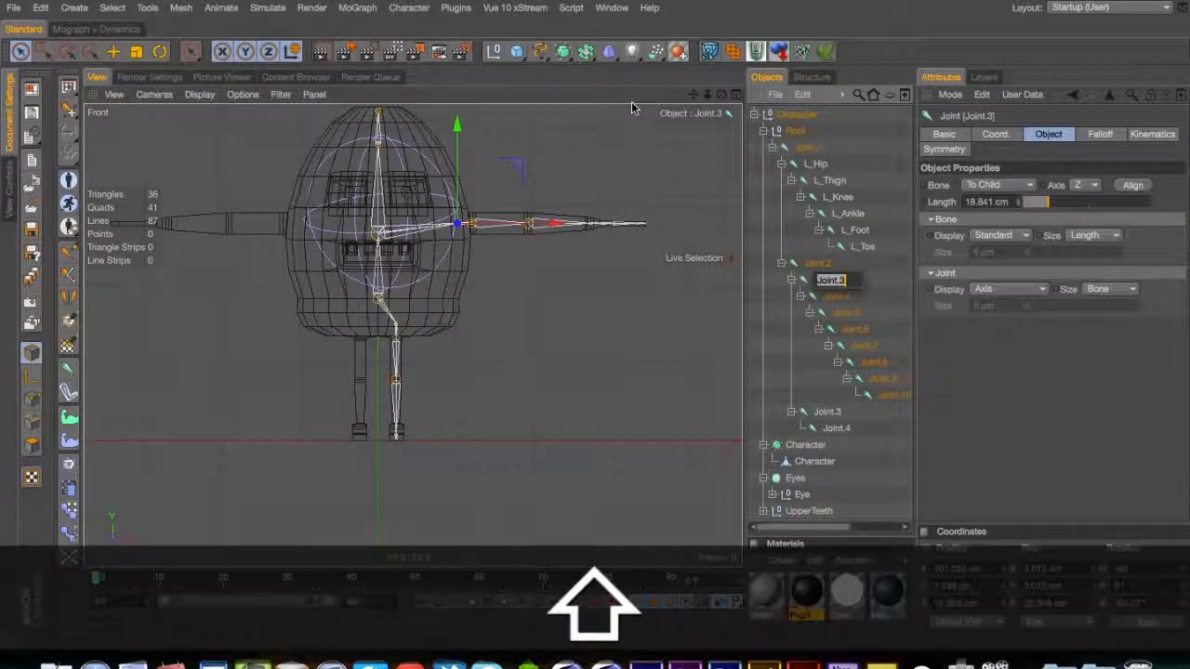
pyautogui.write('L_C')
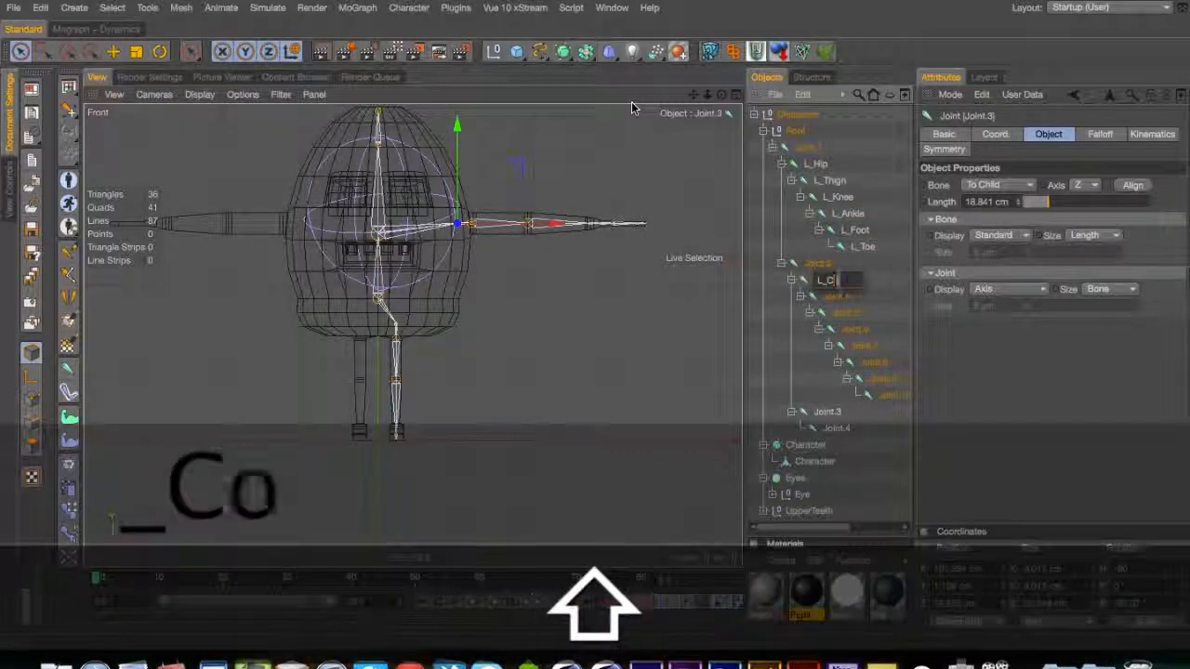
pyautogui.write('ollarBone')
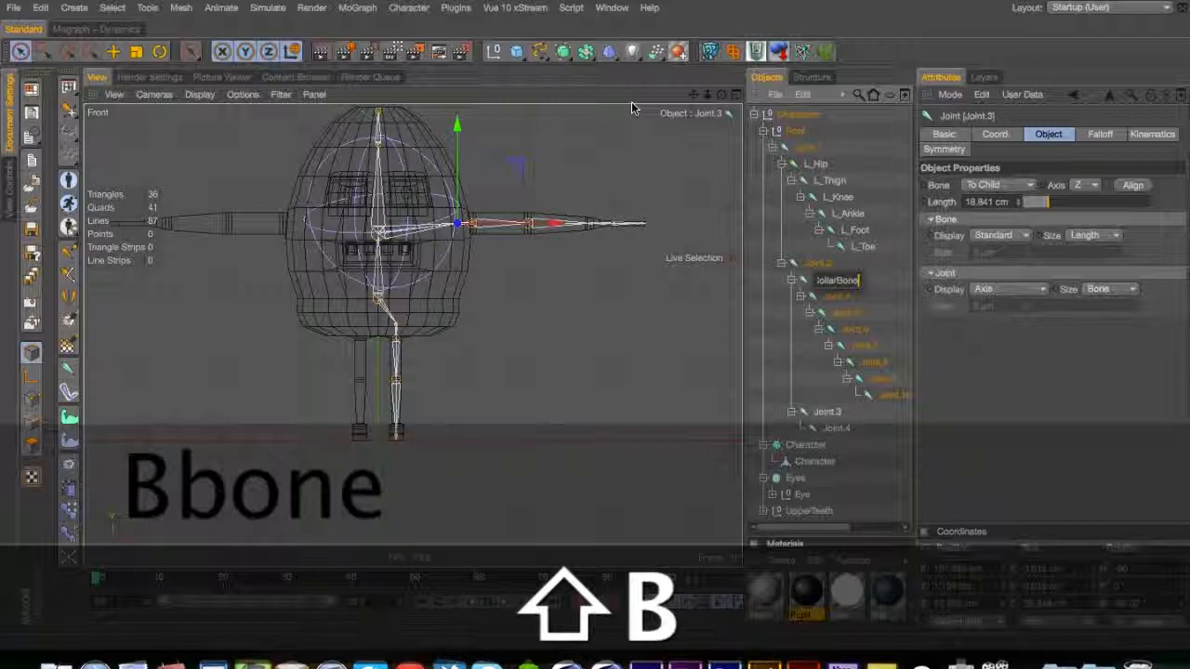
# Rename the next two arm joints, Joint.4 and Joint.5, as L_Shoulder and L_Elbow
pyautogui.press('Down')
pyautogui.write('L_')
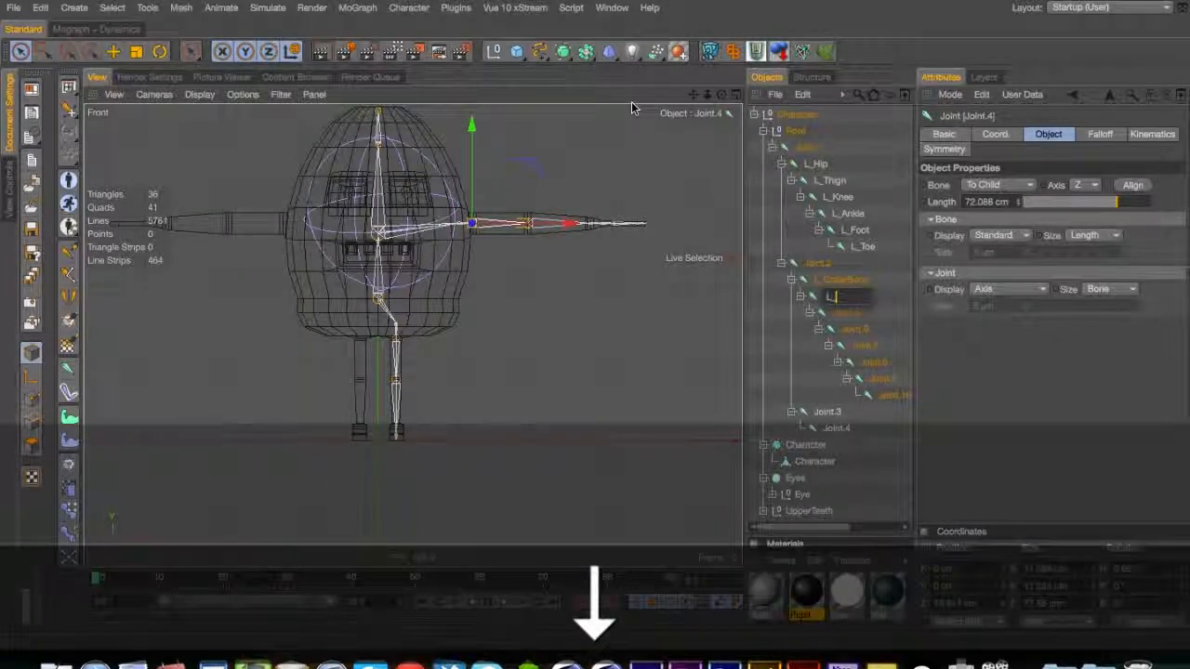
pyautogui.write('Shoulder')
pyautogui.press('Down')
pyautogui.write('L')
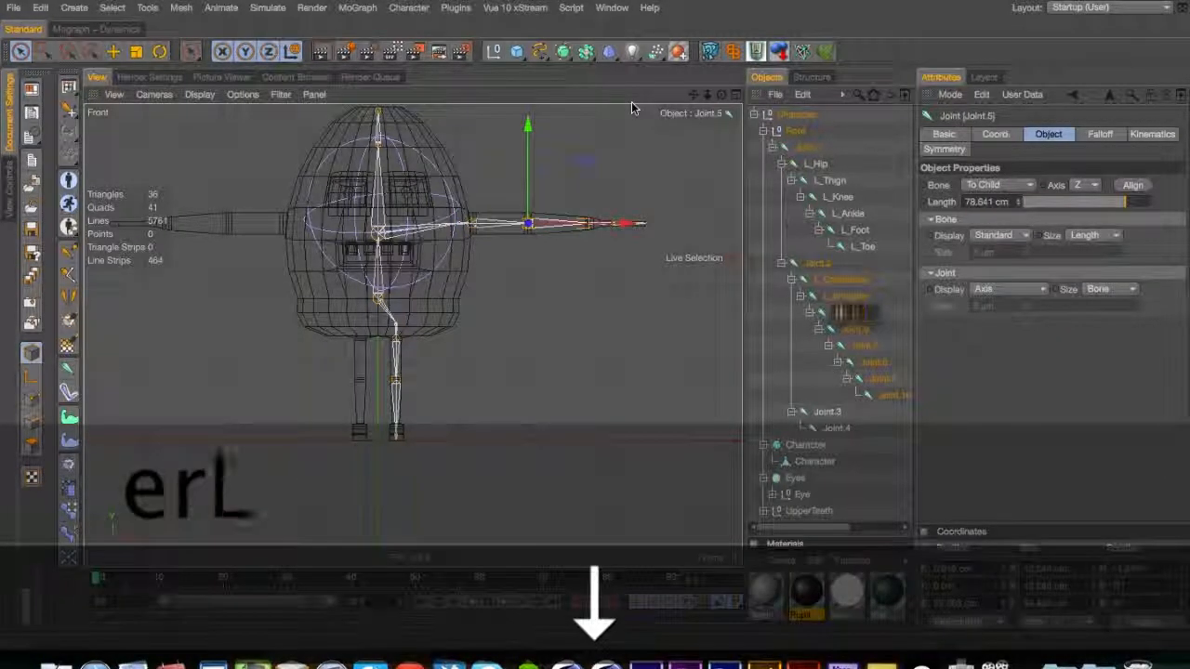
pyautogui.write('_Elbow')
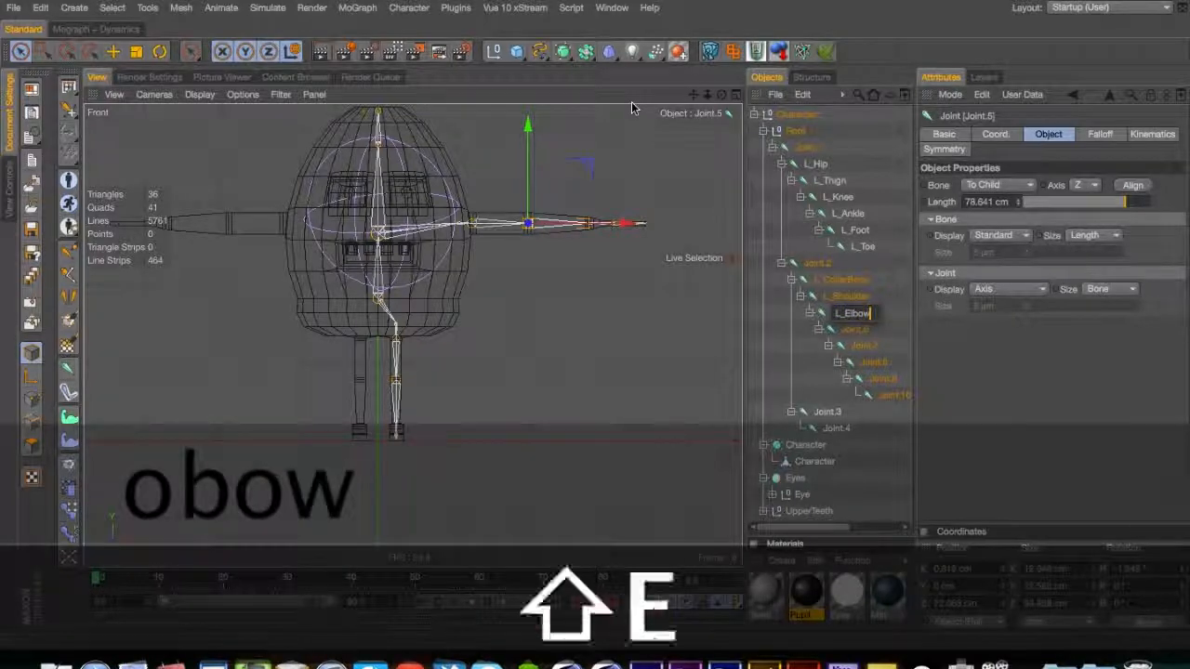
# Rename the two arm joints below L_Elbow as L_Wrist and L_Hand1
pyautogui.press('Down')
pyautogui.write('L_Wrist')
pyautogui.press('Down')
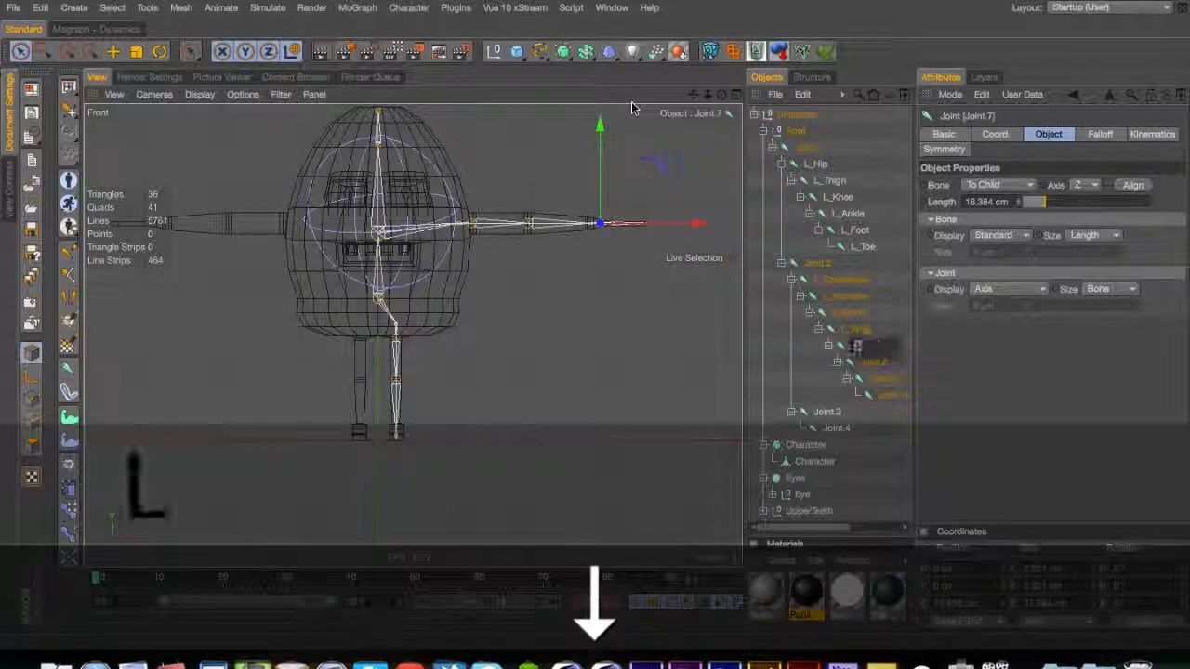
pyautogui.write('L_Hand1')
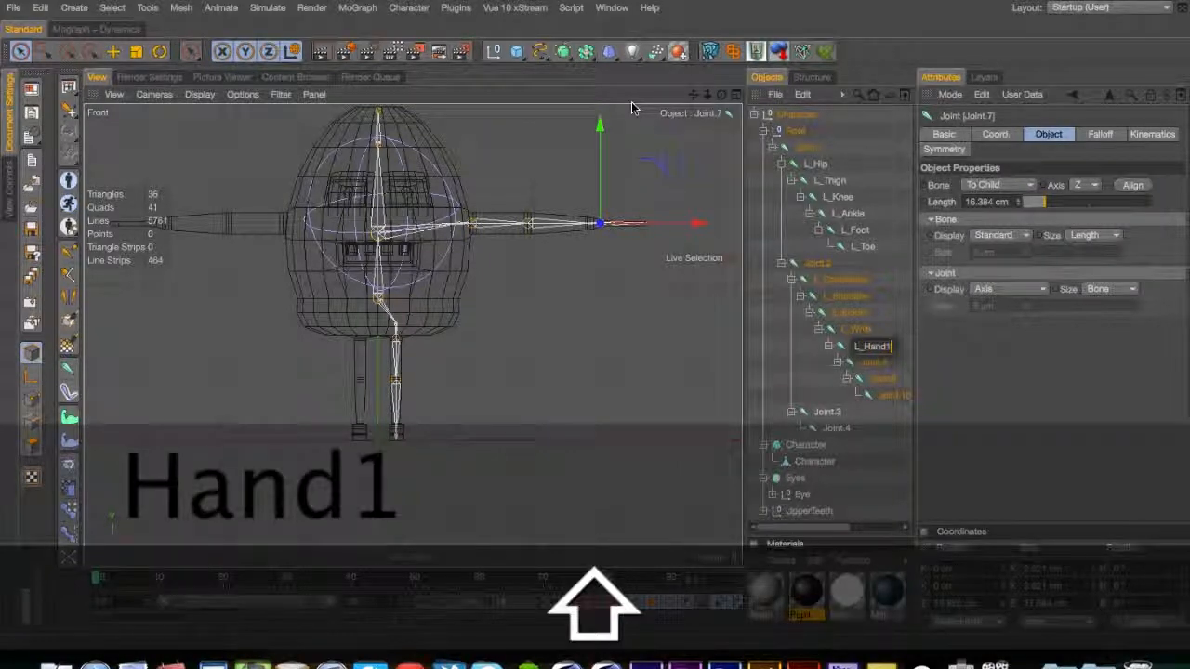
# Rename the last three joints of the arm chain as L_Hand2, L_Hand3 and L_Hand4
pyautogui.press('Down')
pyautogui.press('Up')
pyautogui.press('Down')
pyautogui.write('L_Hand')
pyautogui.press('Right')
pyautogui.write('L_Hand1')
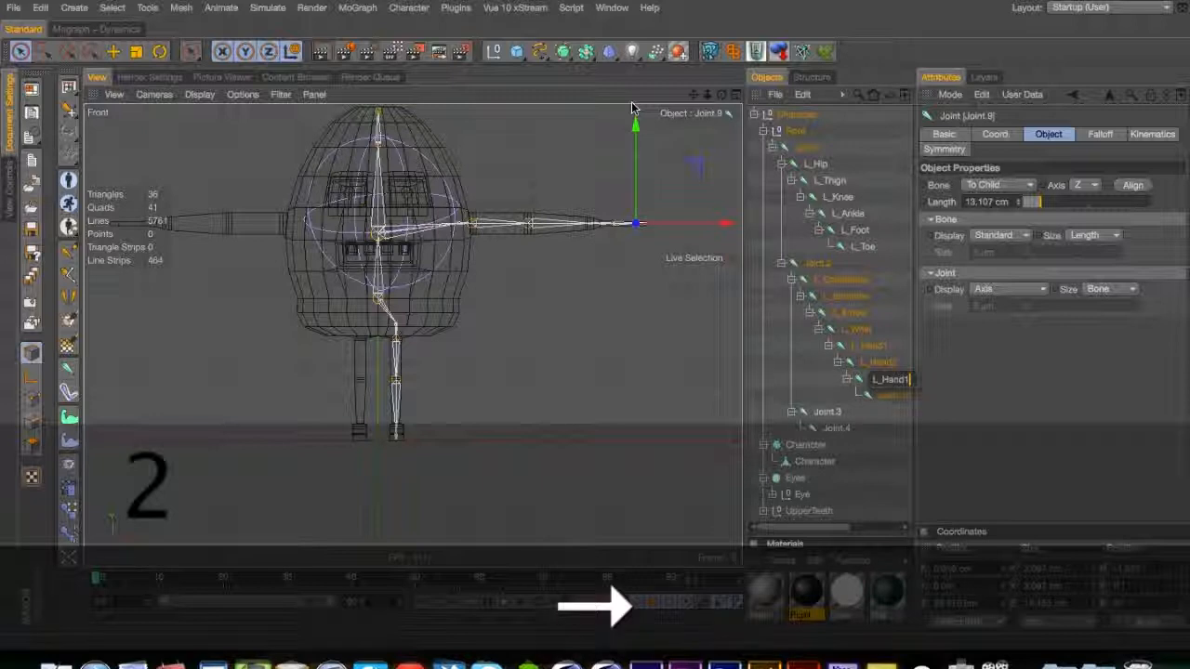
pyautogui.press('Down')
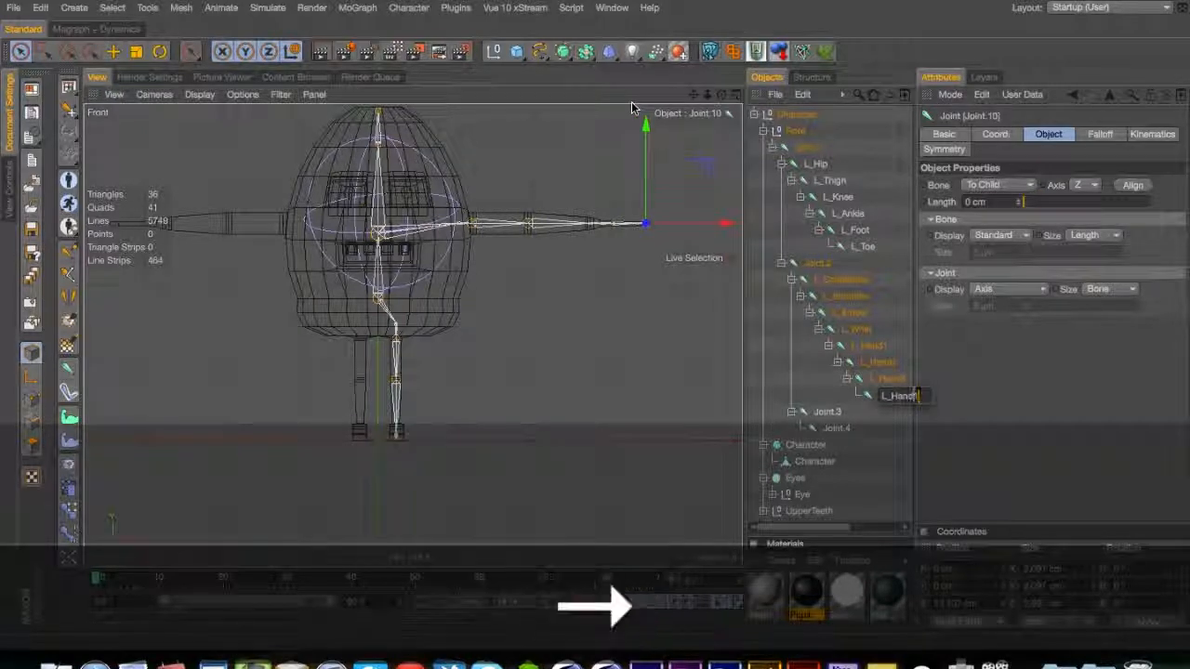
pyautogui.write('L_Hand4')
pyautogui.press('Return')
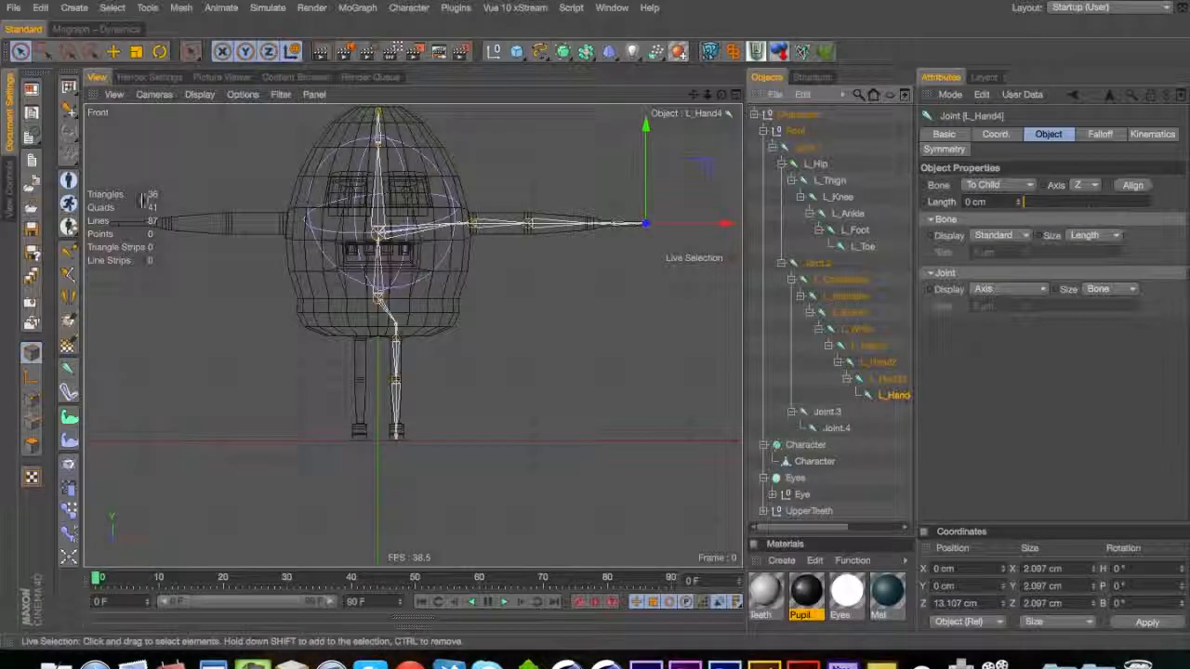
# Select the arm chain from L_CollarBone to L_Hand4 and set the Mirror Tool's naming to replace L_ with R_
pyautogui.click(70, 300)
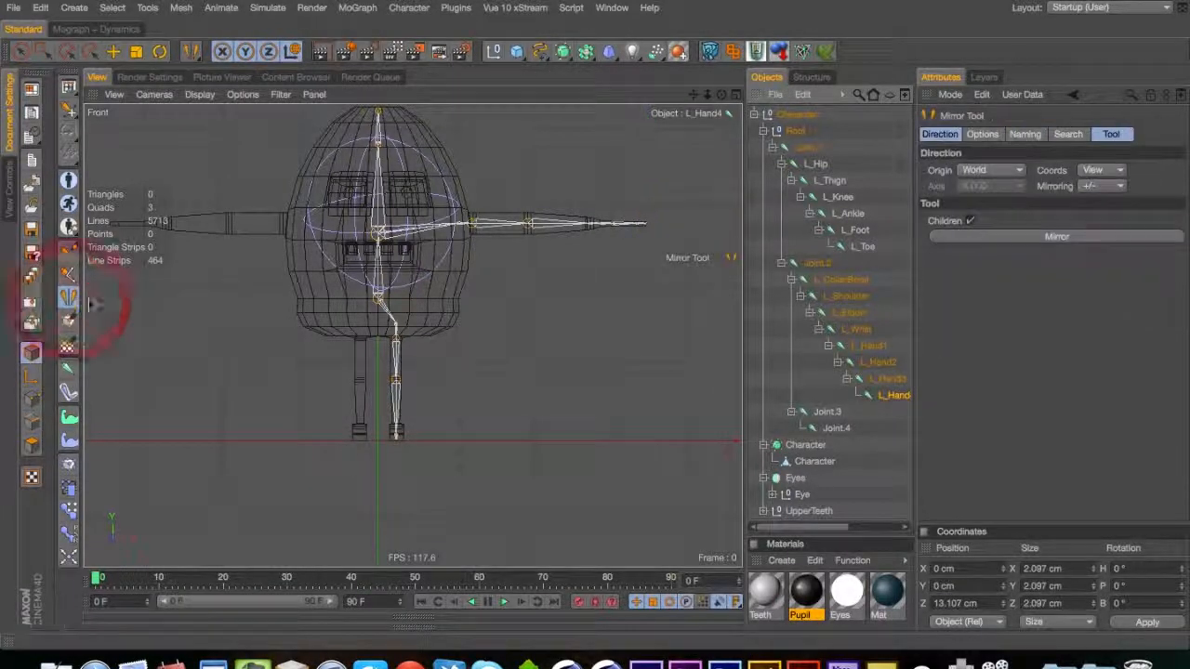
pyautogui.click(844, 278)
pyautogui.keyDown('shift'); pyautogui.click(892, 394); pyautogui.keyUp('shift')
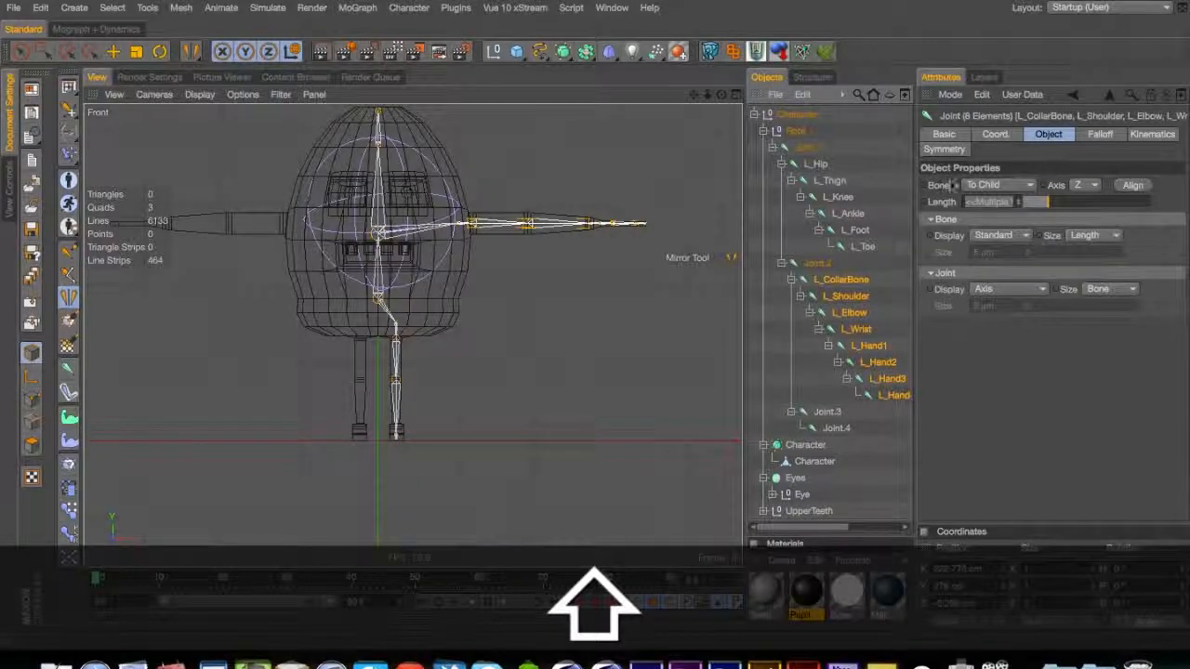
pyautogui.click(70, 299)
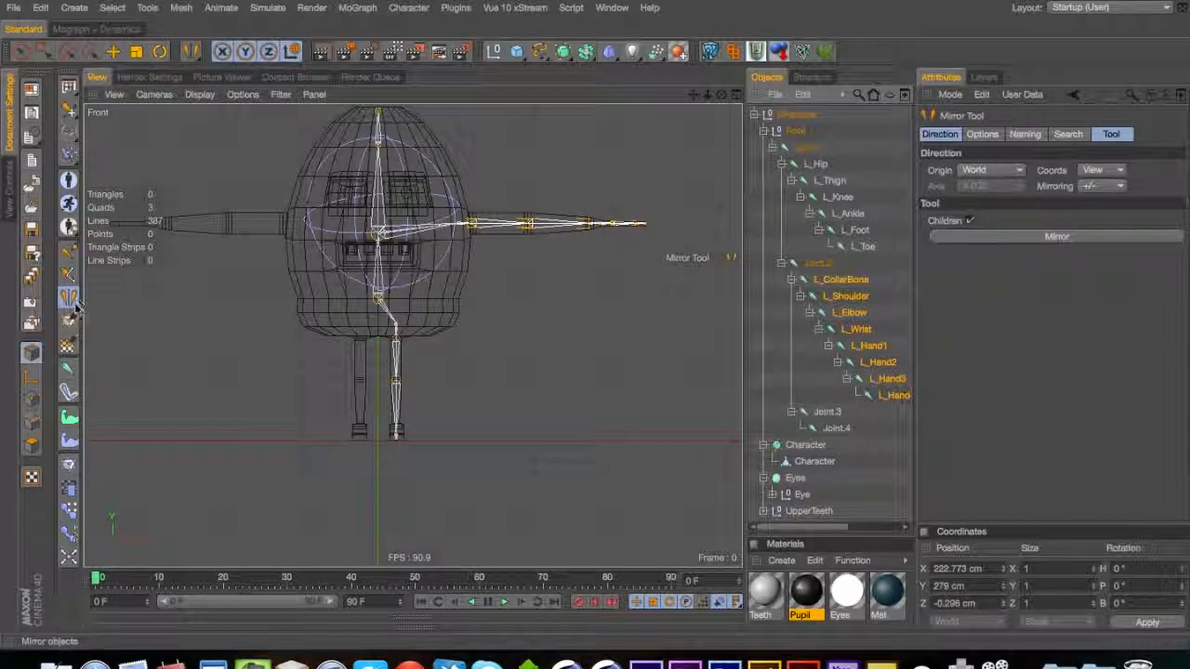
pyautogui.click(1026, 134)
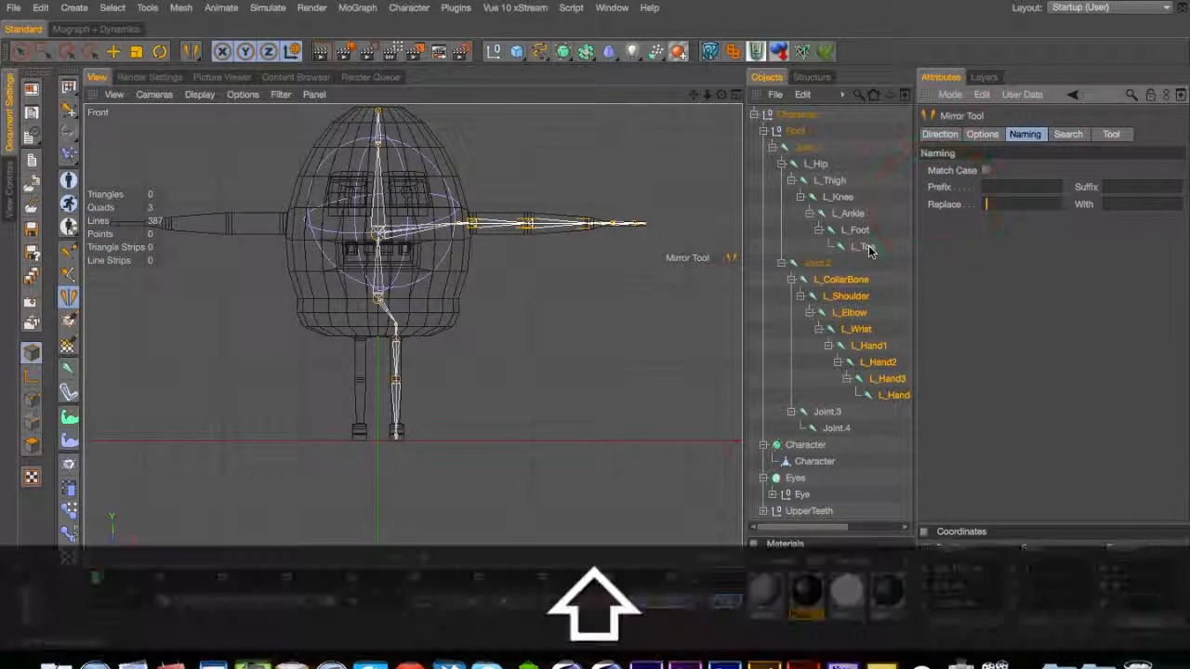
pyautogui.write('L_')
pyautogui.press('Tab')
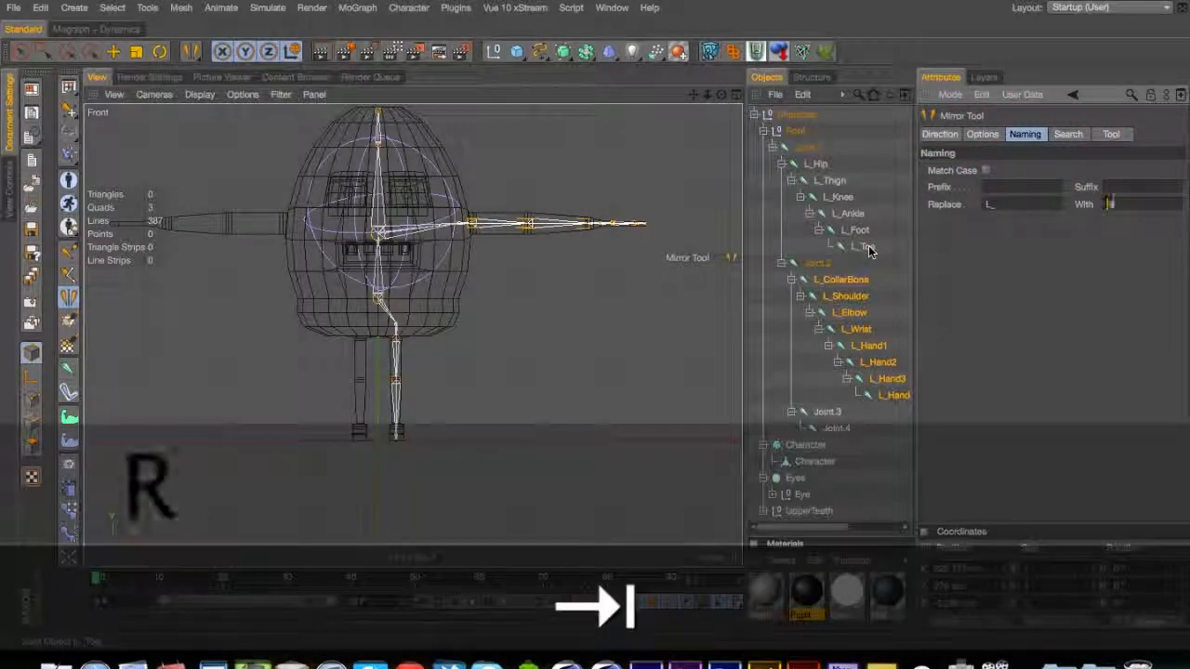
# Set the mirror direction to World origin, Local coordinates and the X (YZ) axis
pyautogui.click(1123, 137)
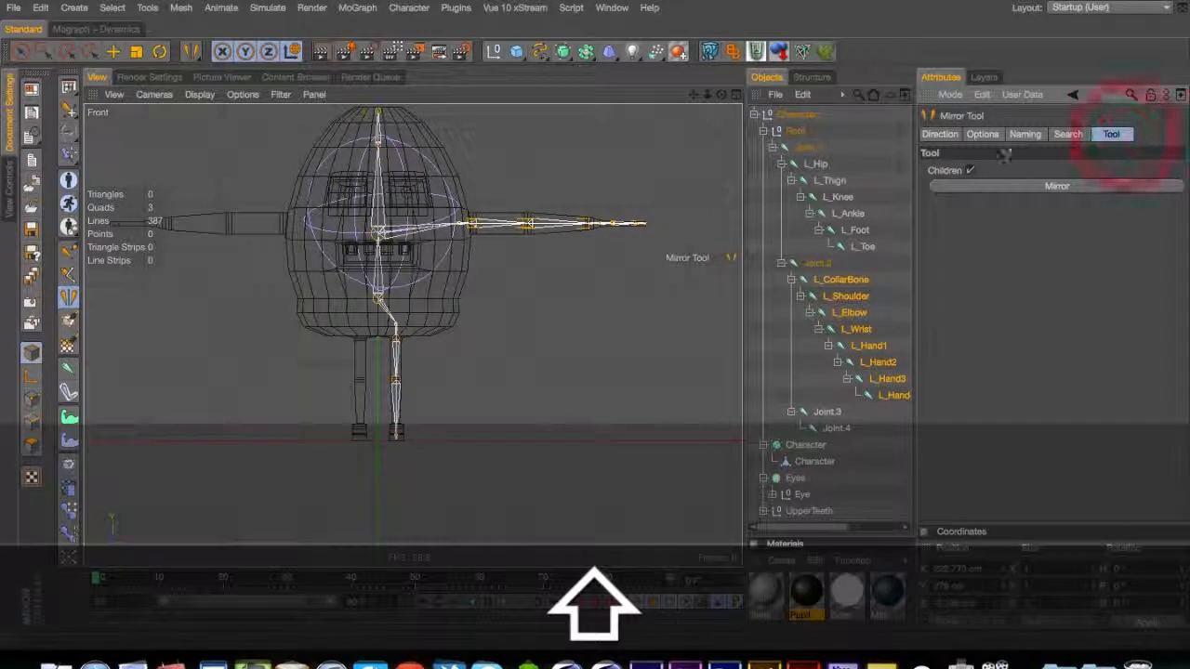
pyautogui.click(940, 134)
pyautogui.click(1025, 135)
pyautogui.click(942, 135)
pyautogui.click(1013, 171)
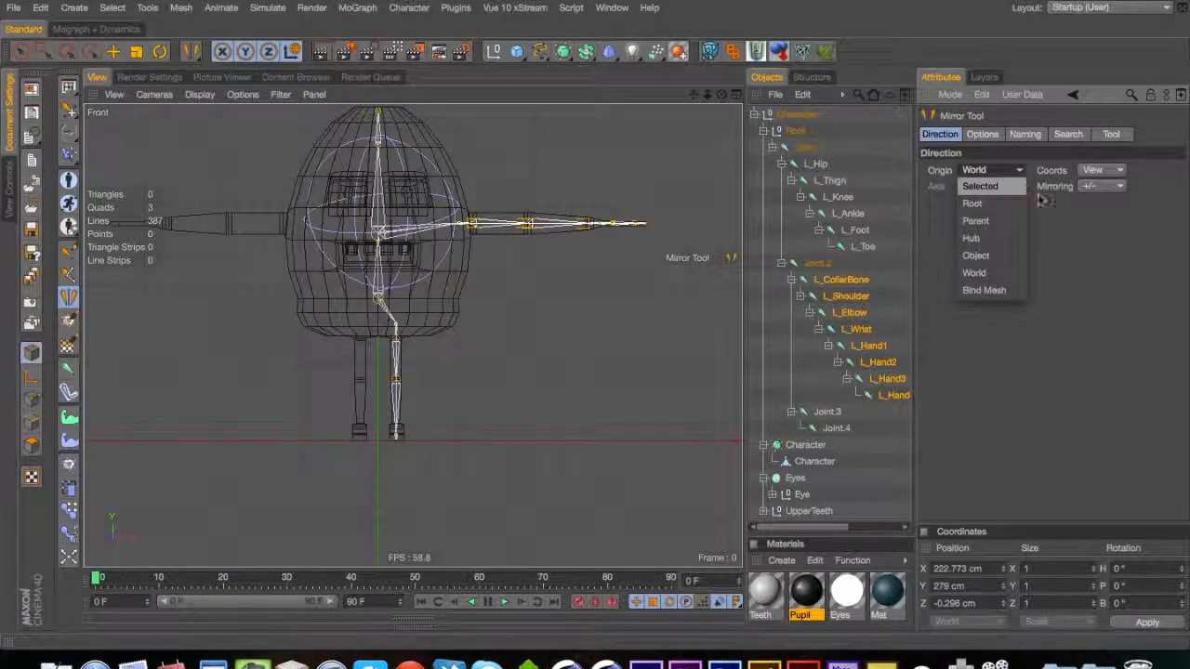
pyautogui.click(1118, 171)
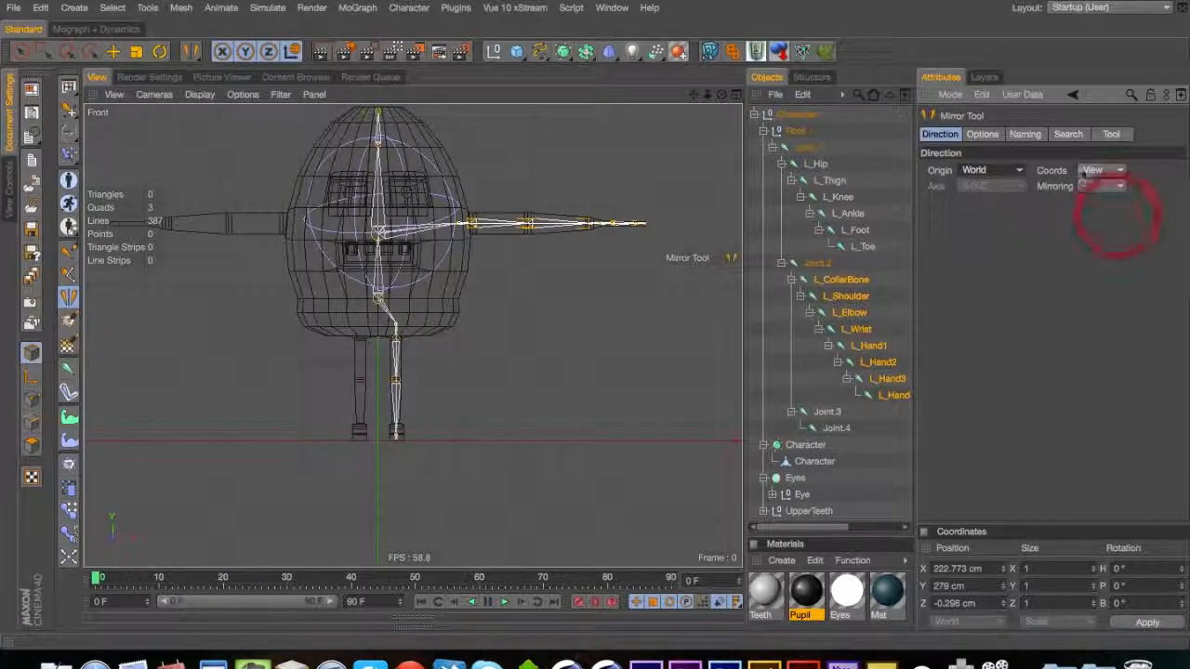
pyautogui.click(990, 170)
pyautogui.click(976, 186)
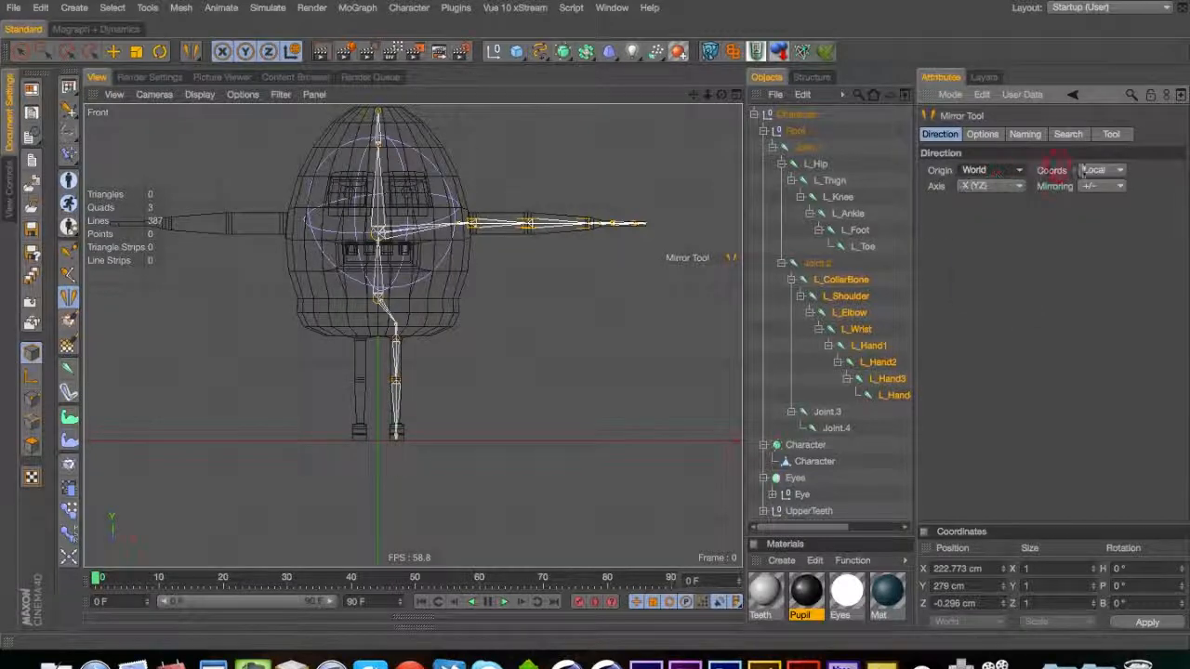
pyautogui.click(1094, 170)
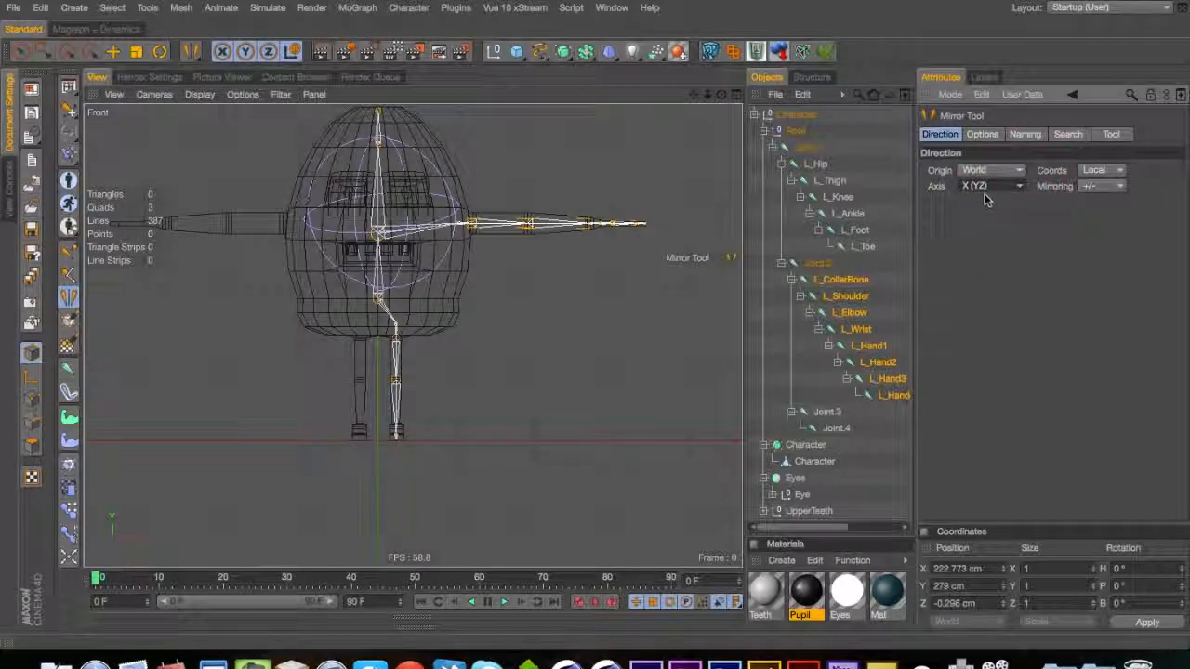
pyautogui.click(1043, 185)
# Mirror the selected left arm chain with its children to create the right arm
pyautogui.click(1112, 135)
pyautogui.click(1065, 186)
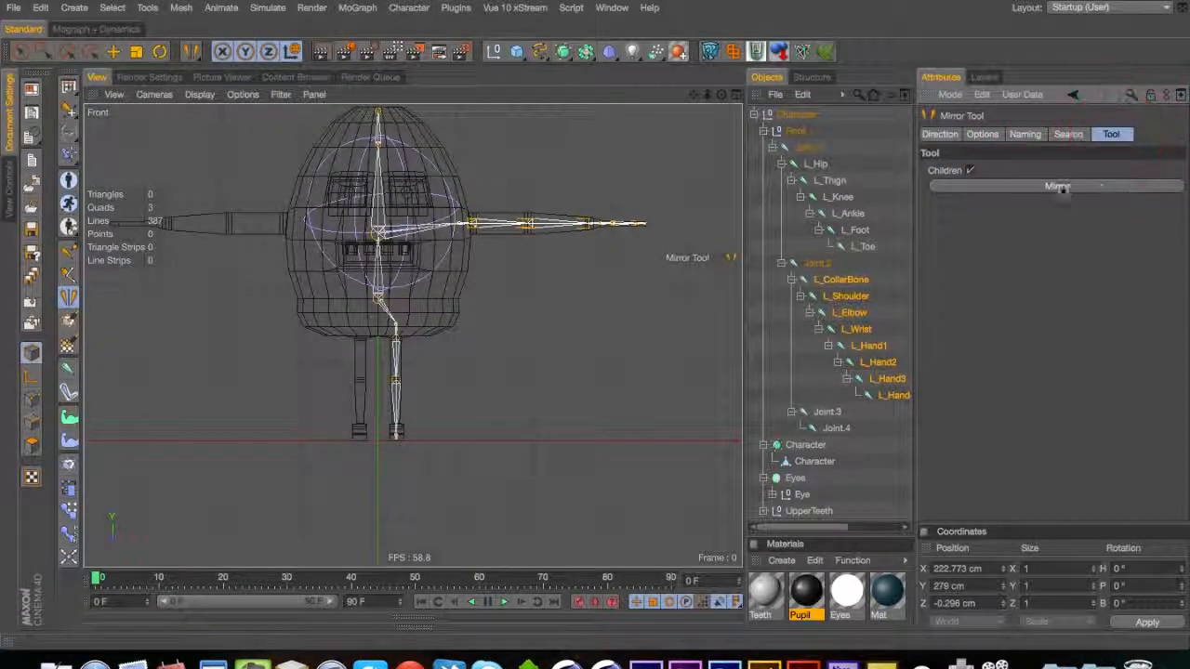
pyautogui.keyDown('alt'); pyautogui.moveTo(400, 337); pyautogui.dragTo(418, 319); pyautogui.keyUp('alt')
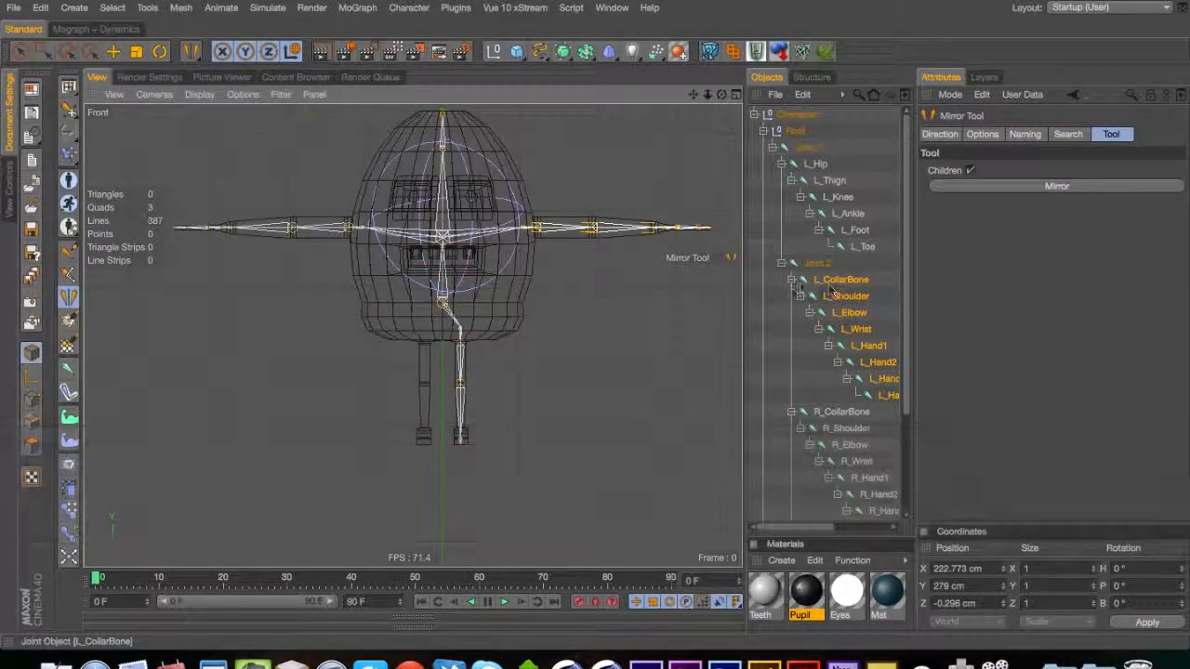
# Collapse the L_CollarBone and R_CollarBone chains in the hierarchy and rename their parent, Joint.2, as Spine1
pyautogui.click(791, 280)
pyautogui.click(790, 296)
pyautogui.click(805, 264)
pyautogui.doubleClick(805, 264)
pyautogui.press('shift')
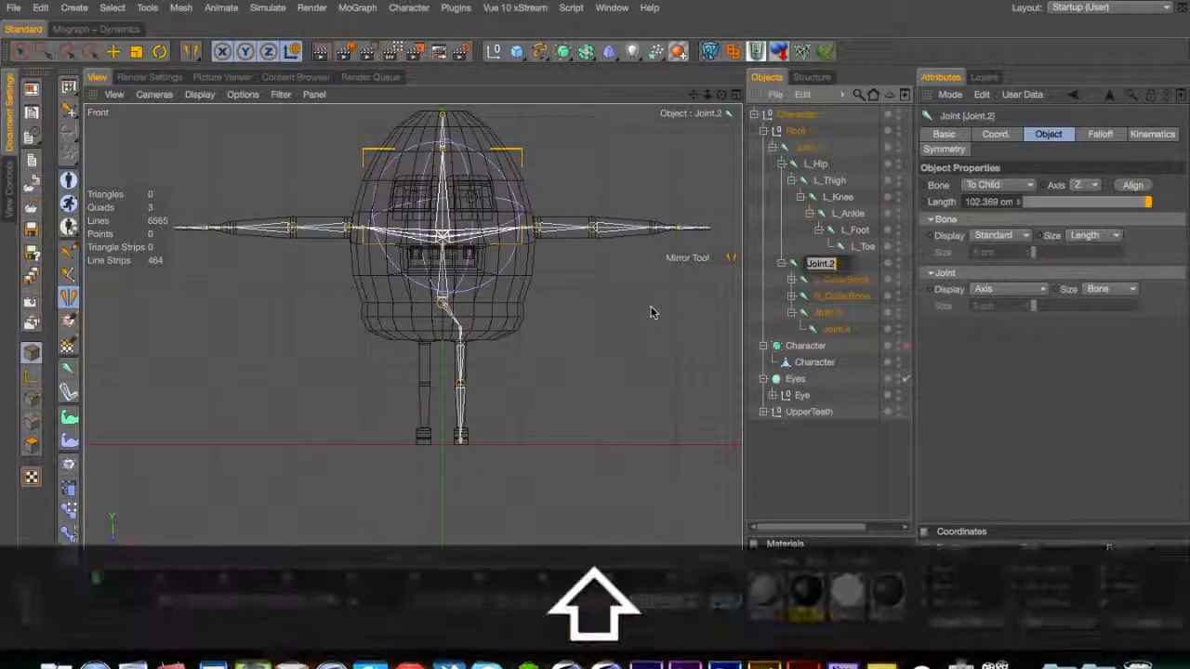
pyautogui.write('Spine')
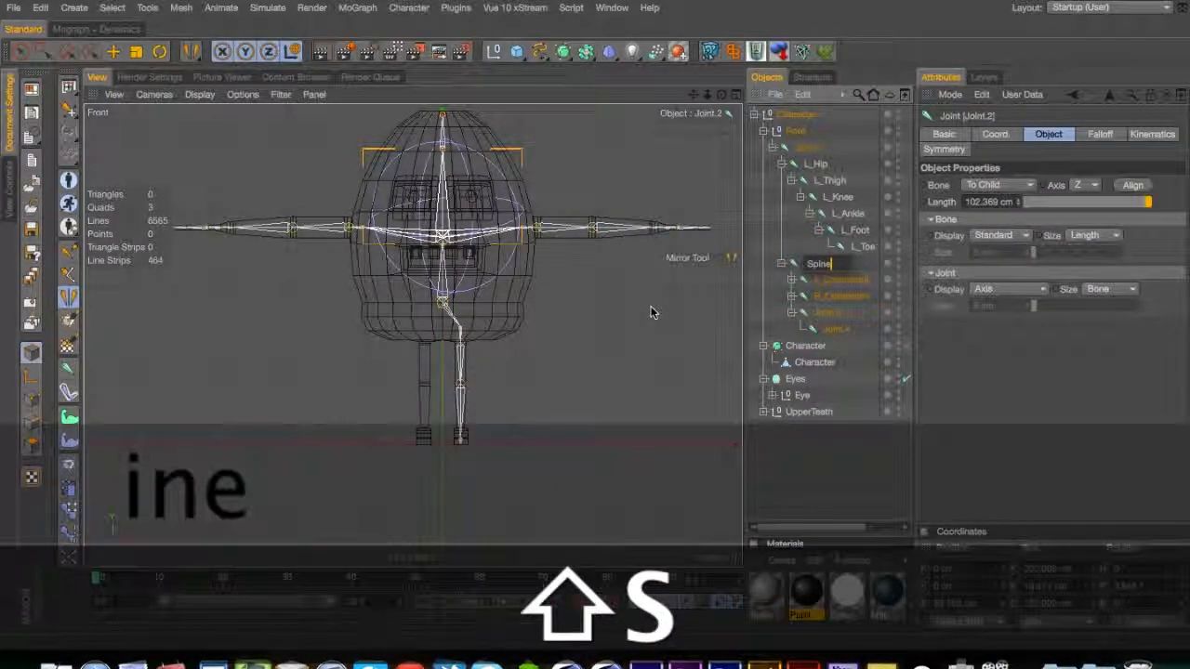
pyautogui.write('1')
pyautogui.press('Return')
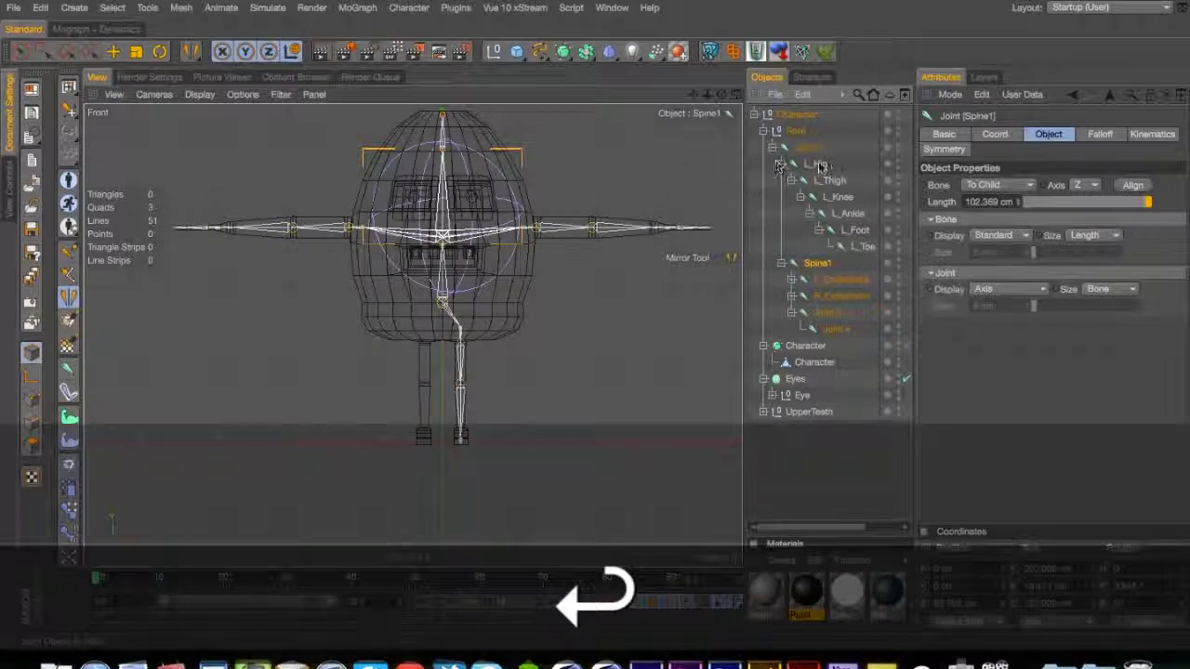
# Rename the base joint, Joint.1, as Root and delete the Root null above it without its children
pyautogui.doubleClick(809, 150)
pyautogui.write('Rooth')
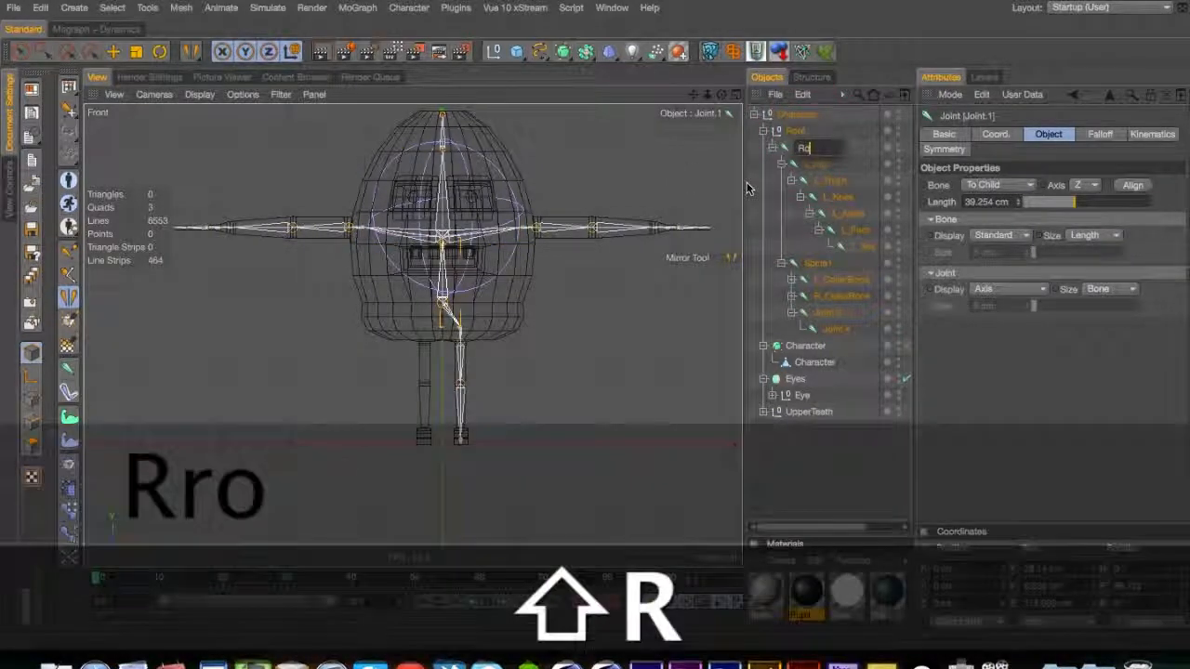
pyautogui.press('Return')
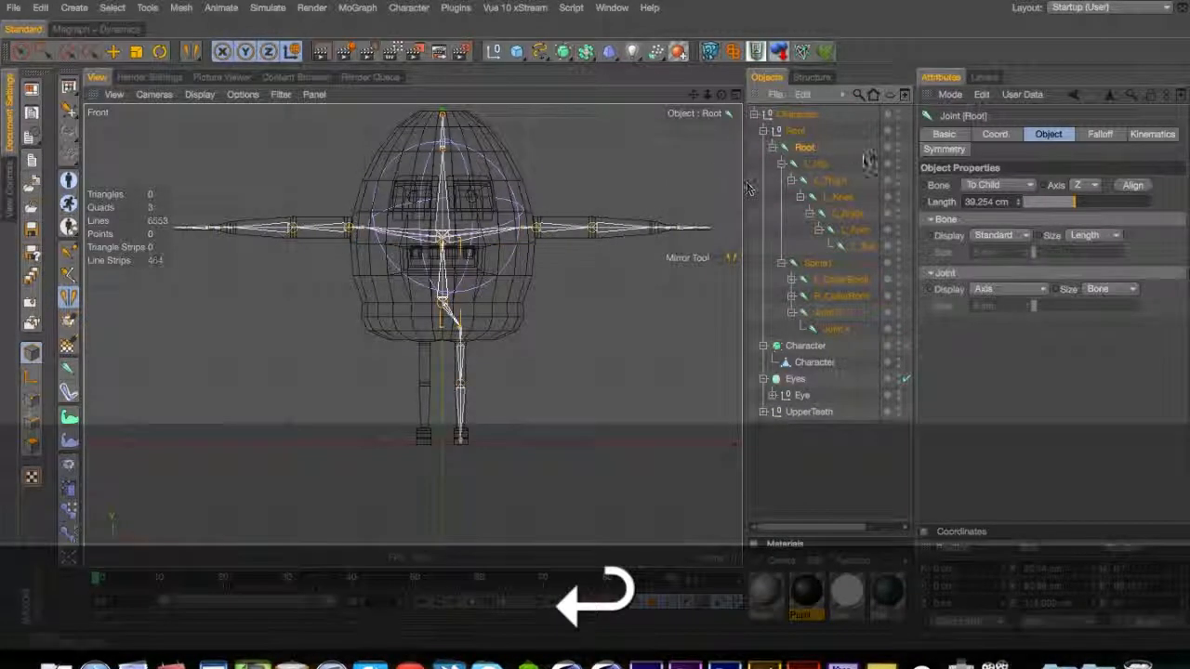
pyautogui.rightClick(799, 139)
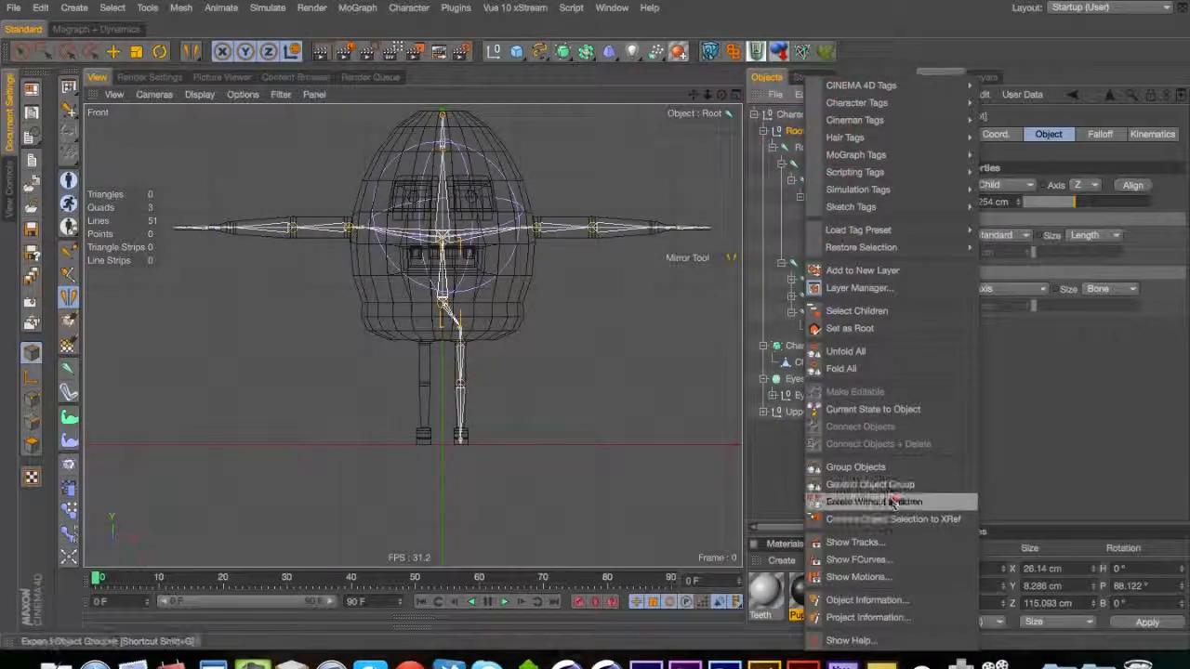
pyautogui.click(879, 496)
# Collapse the Character and Eyes groups and move the Root joint hierarchy into the Character HyperNURBS
pyautogui.click(763, 329)
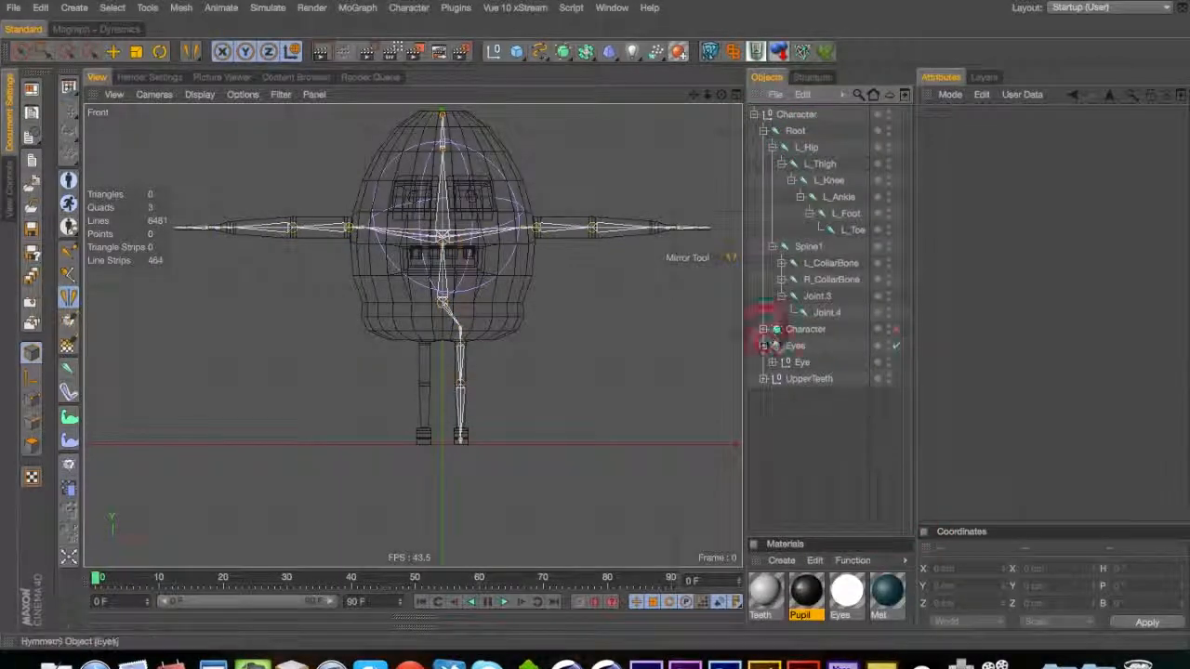
pyautogui.click(763, 346)
pyautogui.click(763, 362)
pyautogui.click(763, 363)
pyautogui.click(763, 329)
pyautogui.click(794, 130)
pyautogui.moveTo(795, 130); pyautogui.dragTo(795, 333)
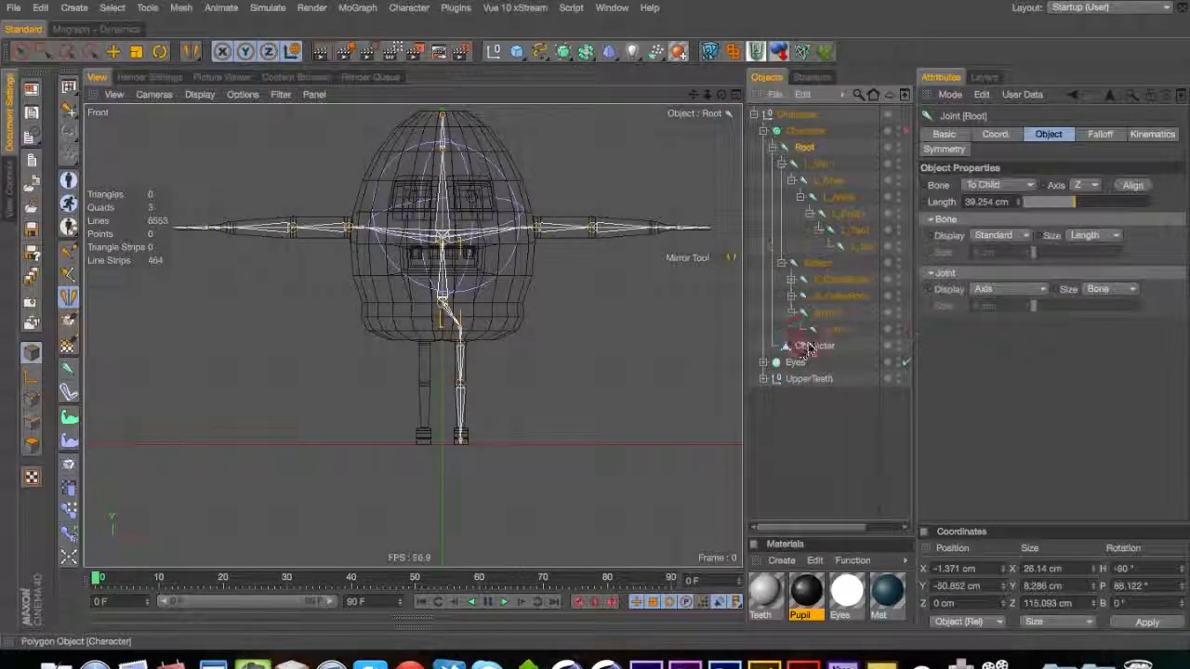
# Move Eyes and UpperTeeth above the Character HyperNURBS in the hierarchy and expand the HyperNURBS again
pyautogui.click(763, 130)
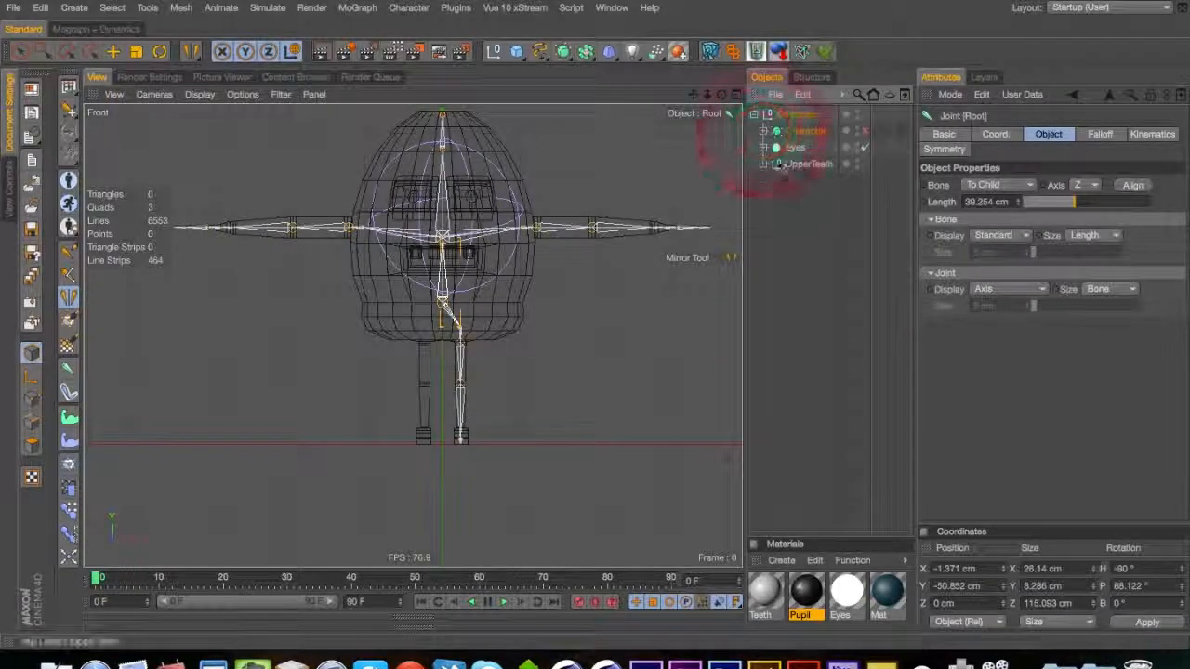
pyautogui.click(795, 147)
pyautogui.keyDown('super'); pyautogui.click(801, 163); pyautogui.keyUp('super')
pyautogui.moveTo(792, 120); pyautogui.dragTo(791, 117)
pyautogui.click(763, 163)
pyautogui.click(763, 163)
pyautogui.click(784, 205)
pyautogui.click(763, 163)
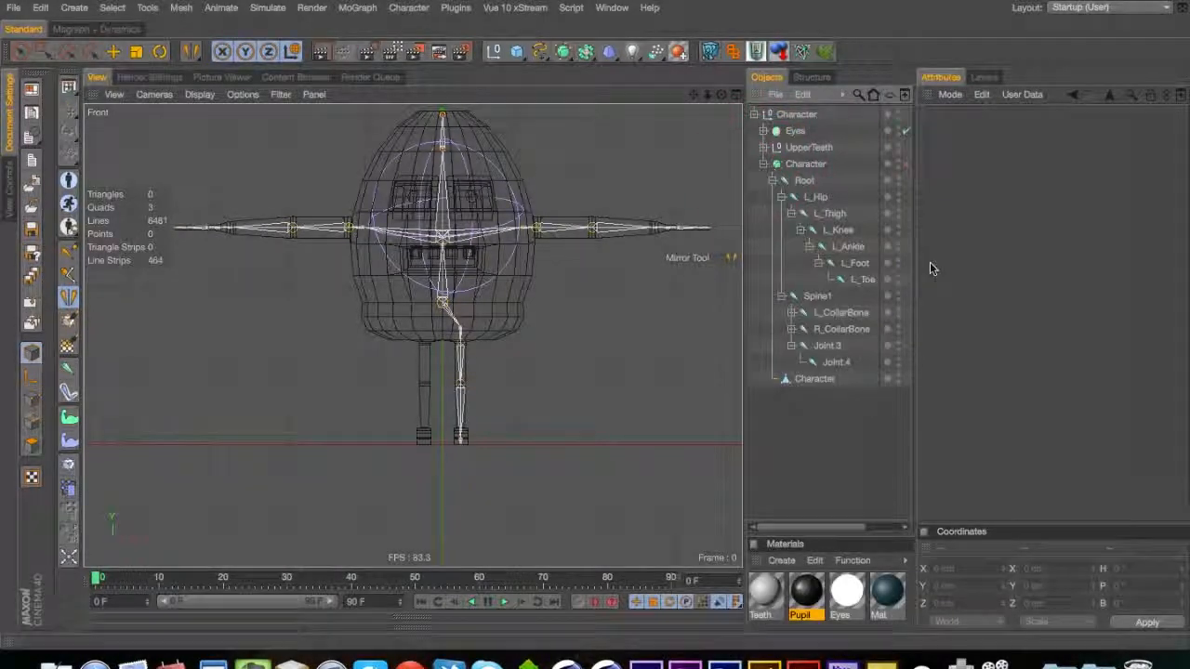
# Make the Root joint hierarchy a child of the Character polygon mesh
pyautogui.click(805, 163)
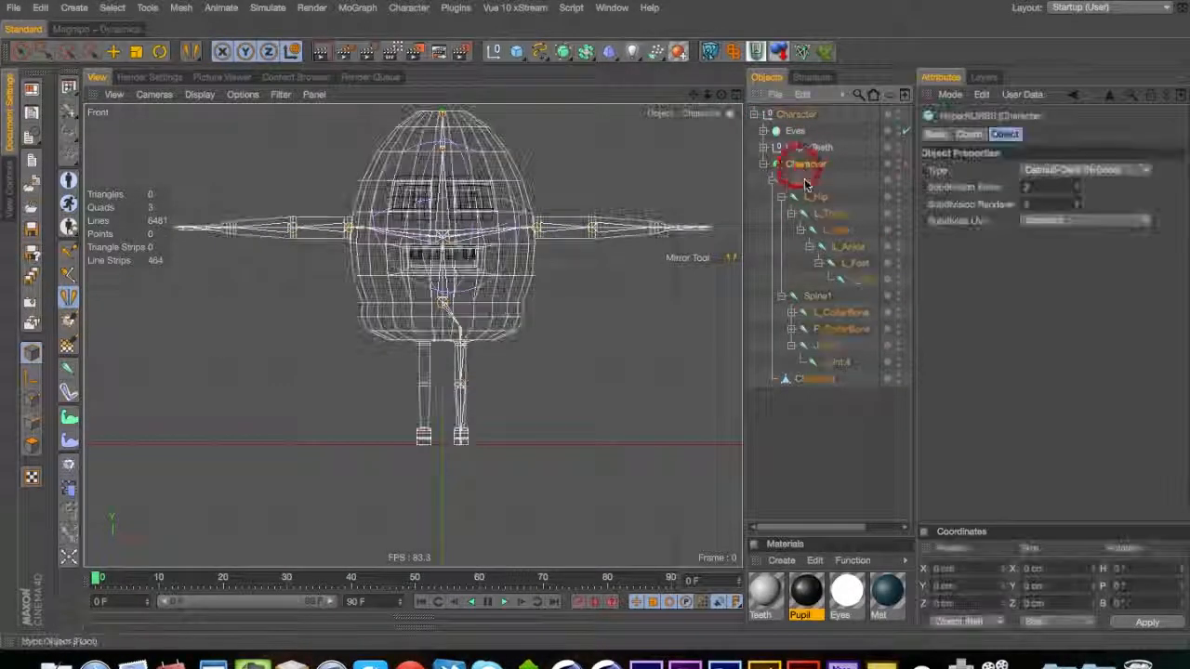
pyautogui.click(804, 180)
pyautogui.moveTo(804, 180); pyautogui.dragTo(812, 379)
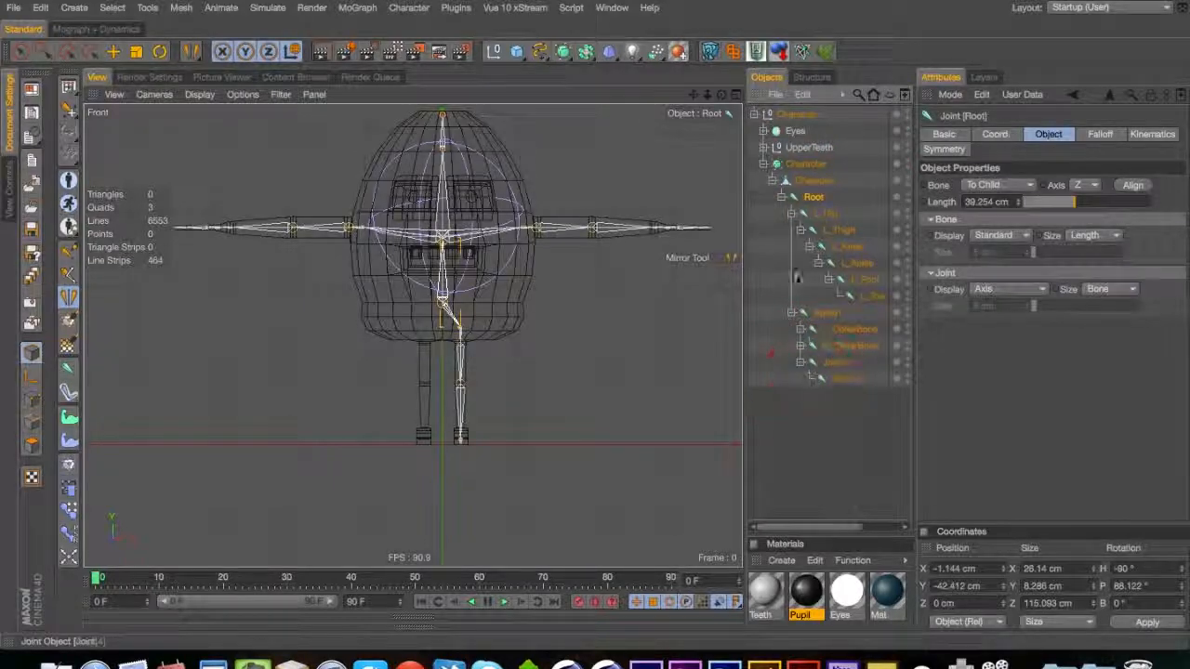
# Widen the object list and its tag column so the Character mesh's tags are fully shown
pyautogui.click(985, 201)
pyautogui.moveTo(748, 203); pyautogui.dragTo(678, 221)
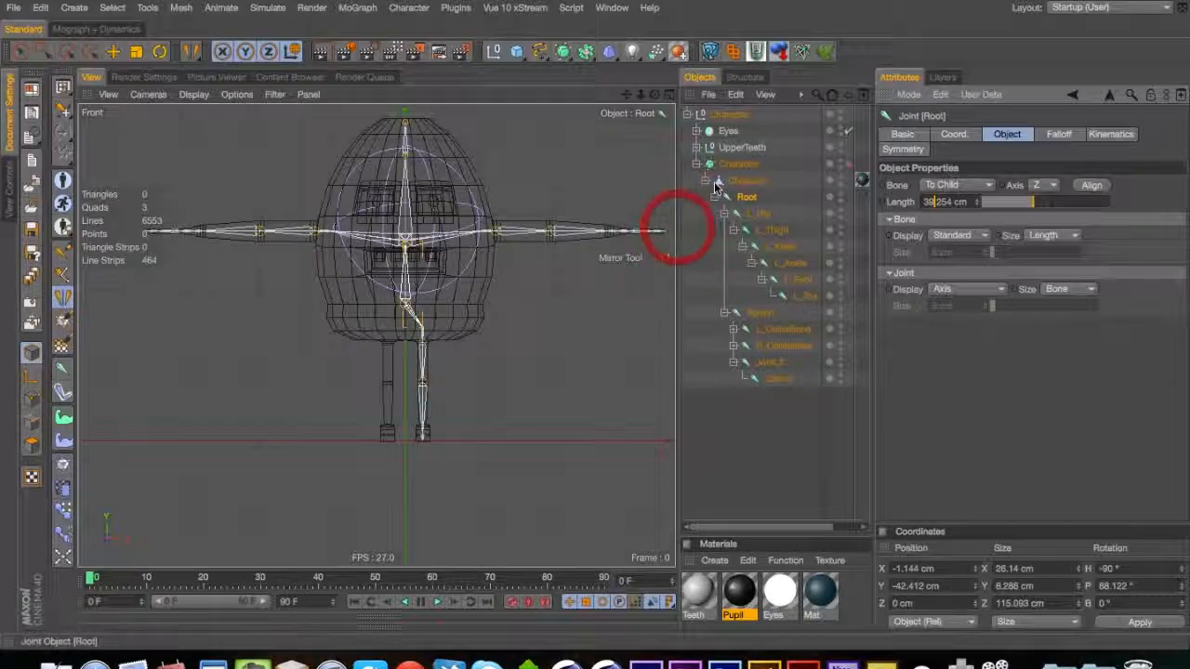
pyautogui.moveTo(864, 177); pyautogui.dragTo(906, 179)
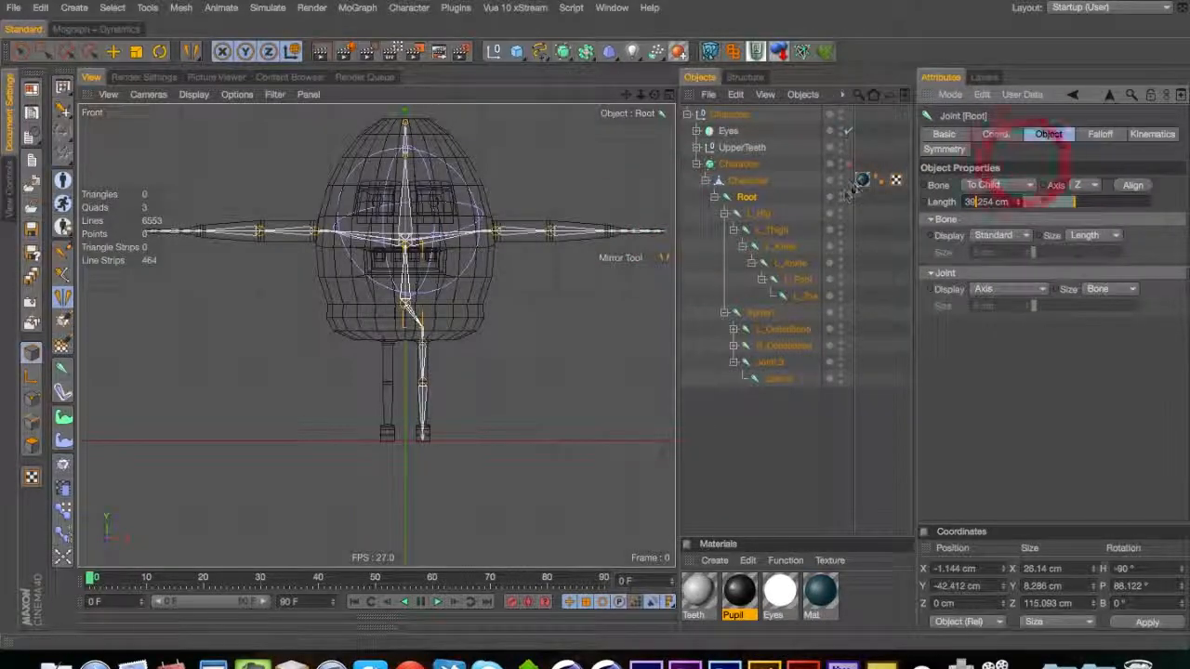
pyautogui.moveTo(841, 212); pyautogui.dragTo(839, 212)
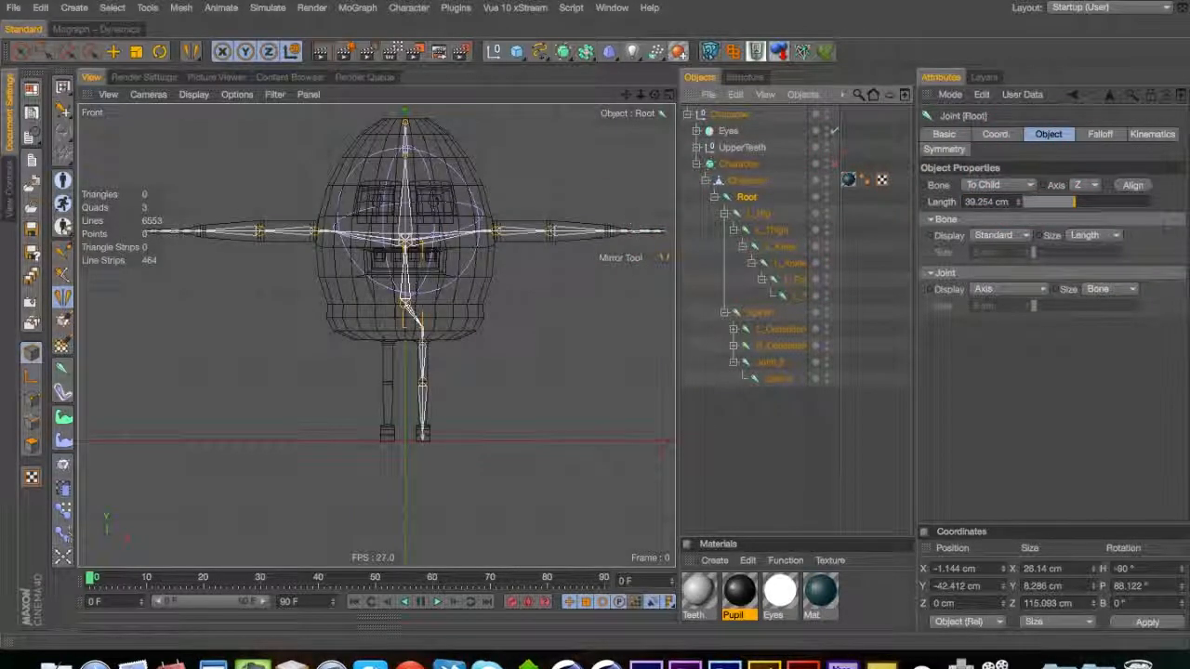
# Mirror the L_Hip joint chain with its children to the other leg, replacing the L_ name prefix with R_
pyautogui.click(760, 214)
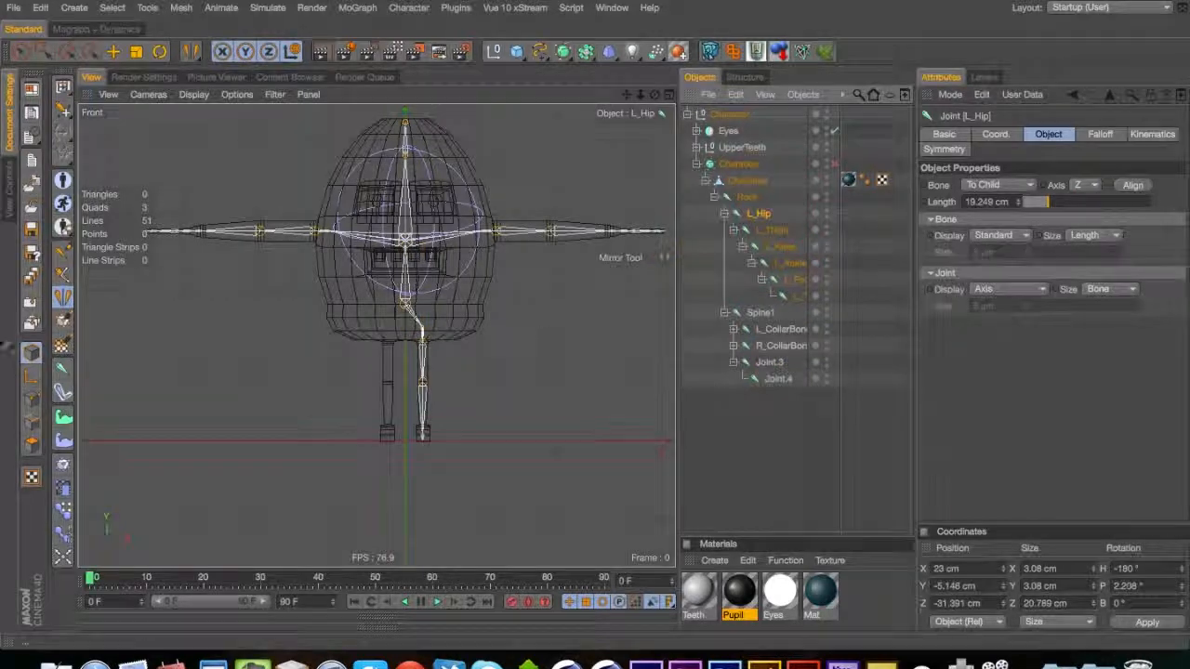
pyautogui.click(63, 297)
pyautogui.click(1025, 134)
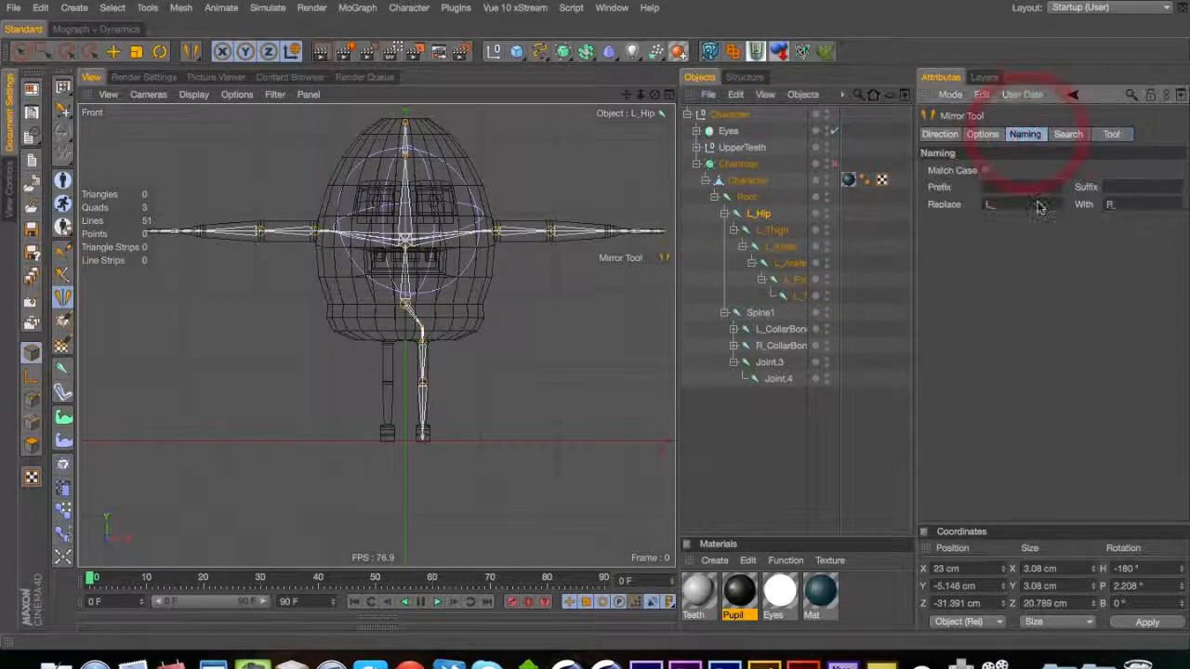
pyautogui.click(939, 134)
pyautogui.click(1111, 133)
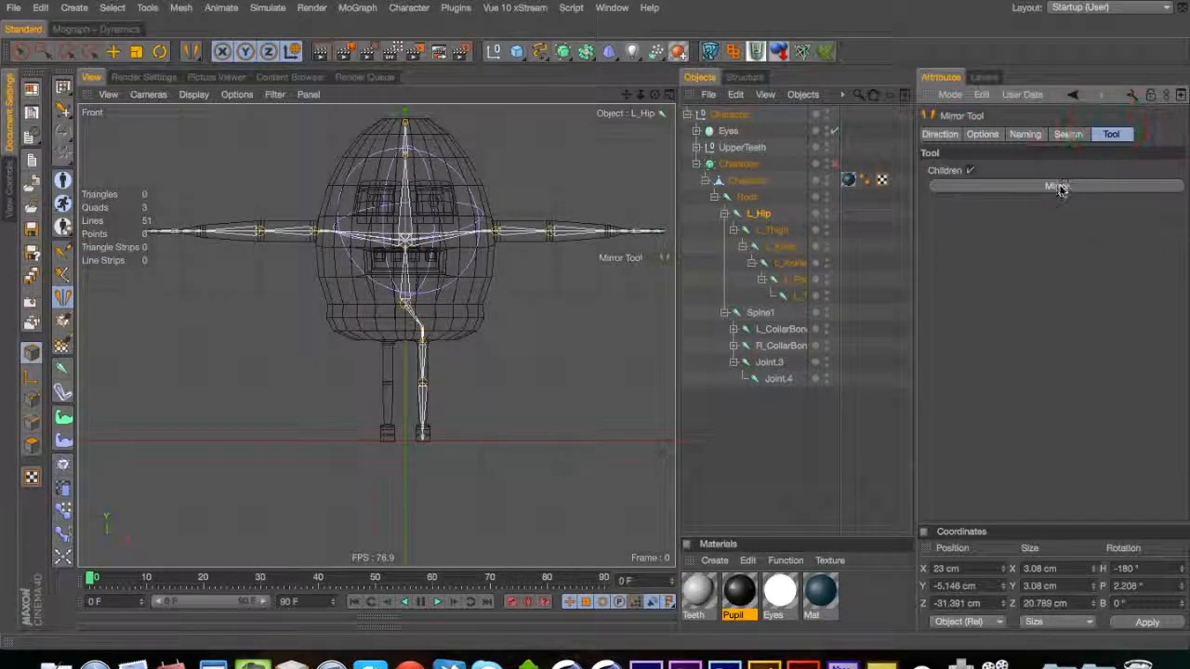
pyautogui.click(1056, 186)
# Examine the mirrored leg chains in perspective from several angles, undoing and redoing the mirror once to compare
pyautogui.click(21, 51)
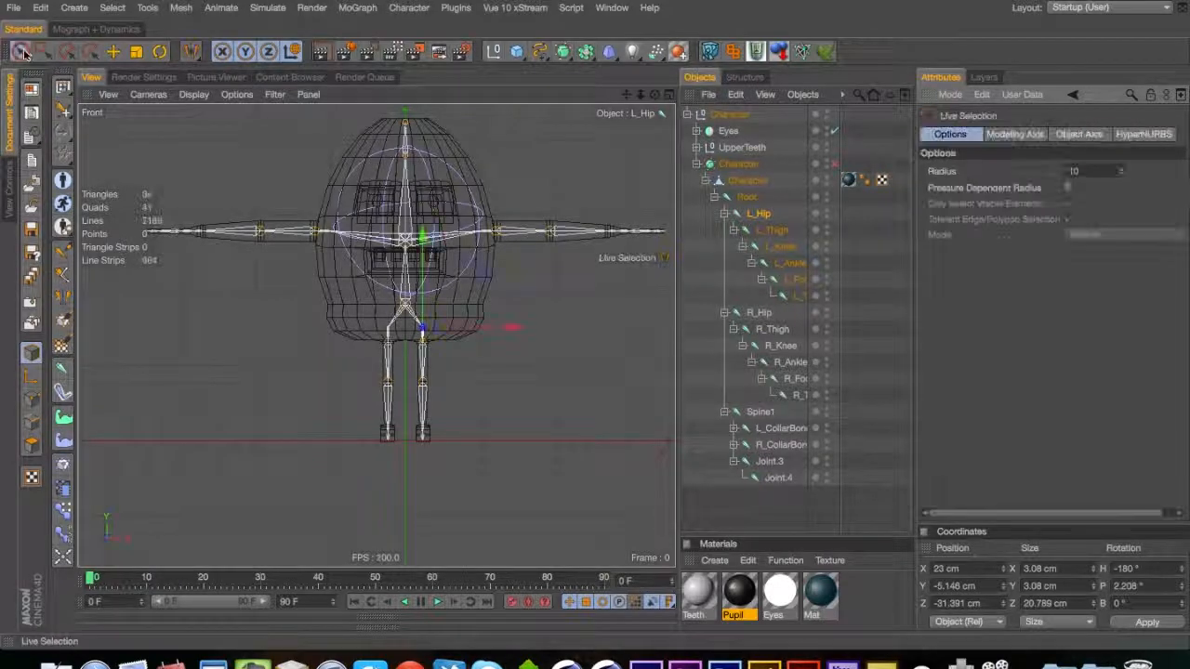
pyautogui.press('3')
pyautogui.click(478, 257)
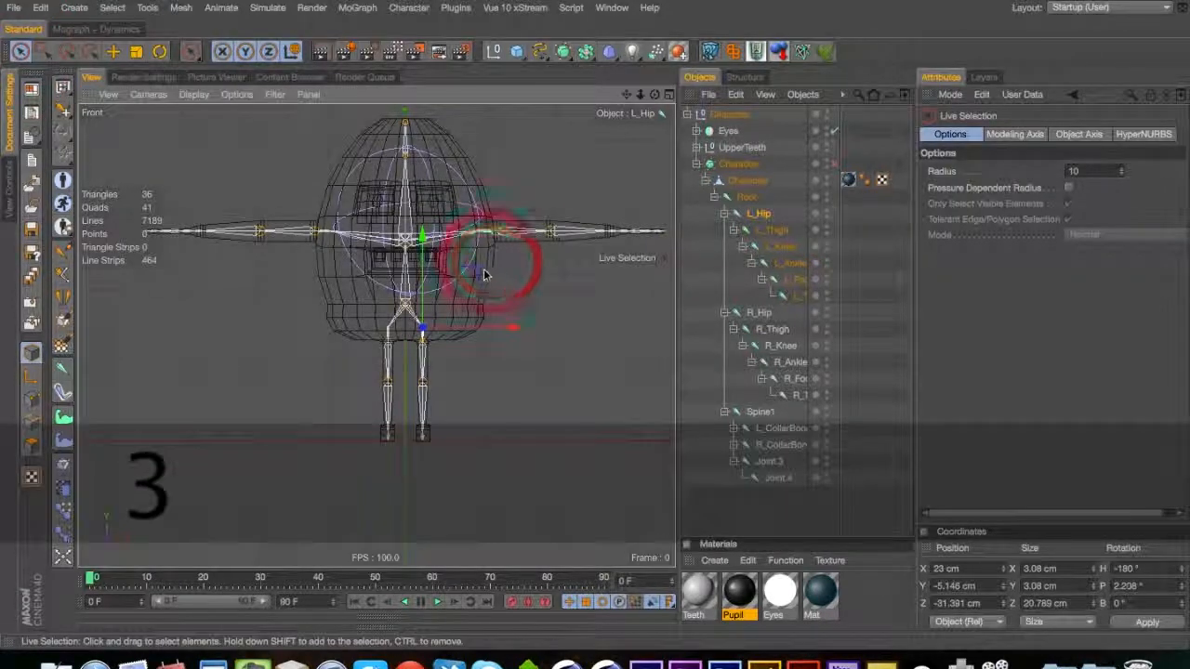
pyautogui.press('F1')
pyautogui.press('super+z')
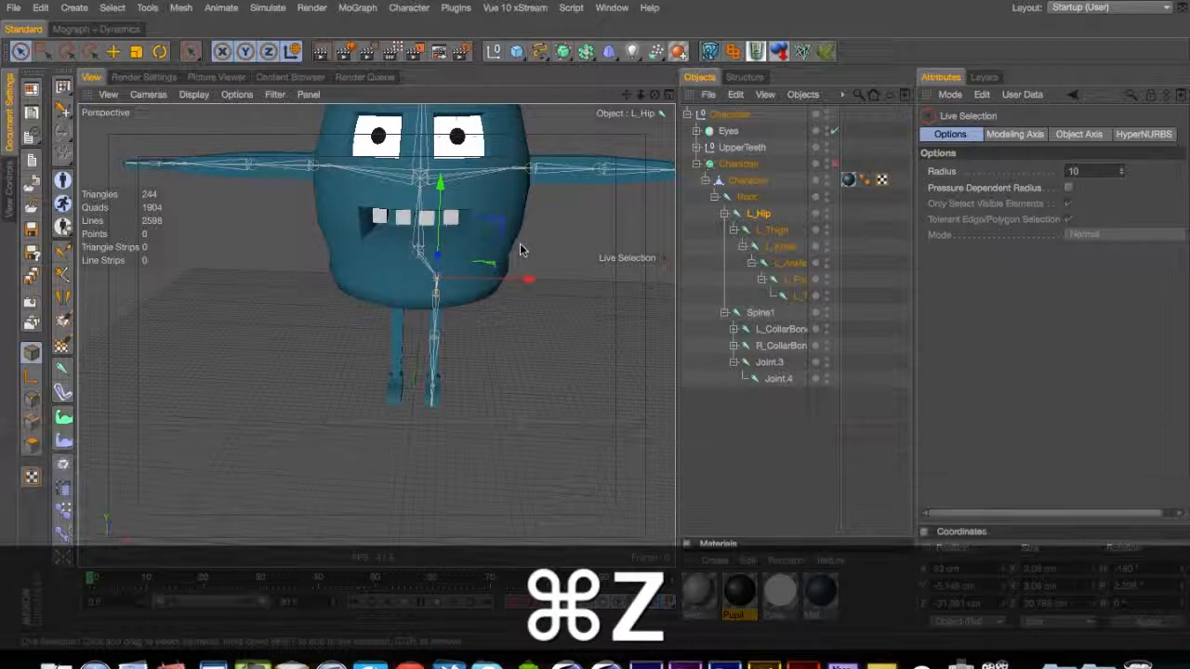
pyautogui.press('super+y')
pyautogui.press('1')
pyautogui.moveTo(501, 230); pyautogui.dragTo(377, 334)
pyautogui.press('2')
pyautogui.press('3')
pyautogui.press('1')
pyautogui.moveTo(375, 223); pyautogui.dragTo(352, 215)
pyautogui.press('3')
pyautogui.moveTo(351, 216); pyautogui.dragTo(418, 243)
pyautogui.press('1')
pyautogui.moveTo(419, 244); pyautogui.dragTo(680, 313)
pyautogui.press('3')
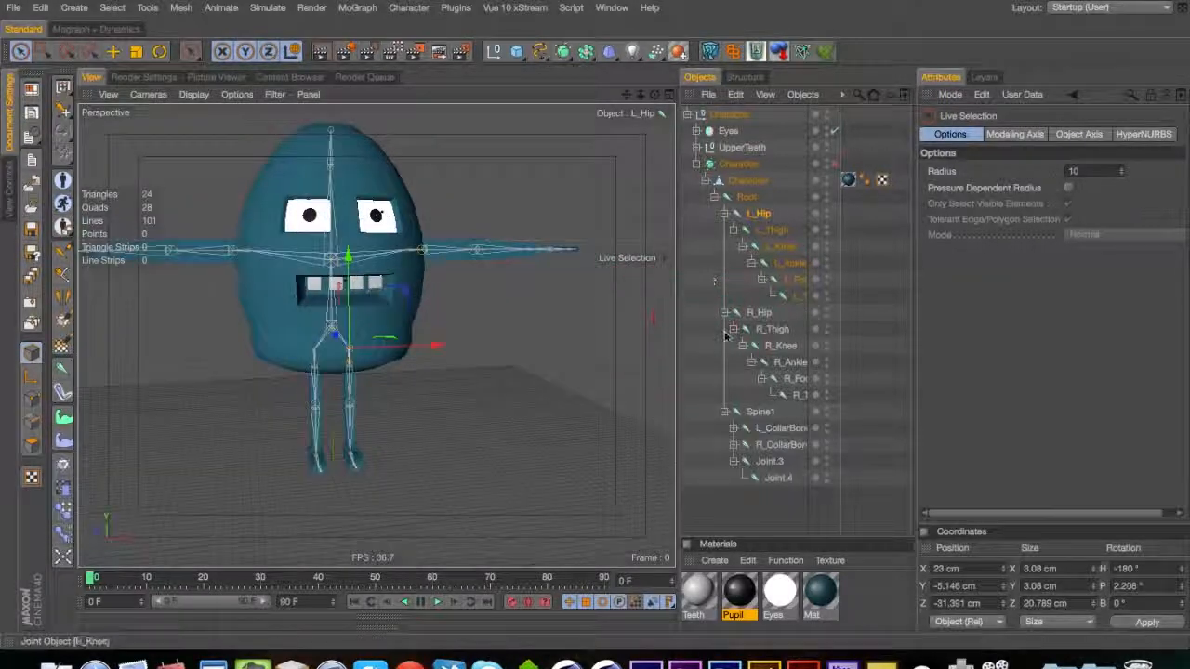
# Collapse both hip chains and rename Joint.3 to Spine2 and its child Joint.4 to Spine3
pyautogui.click(724, 313)
pyautogui.click(724, 214)
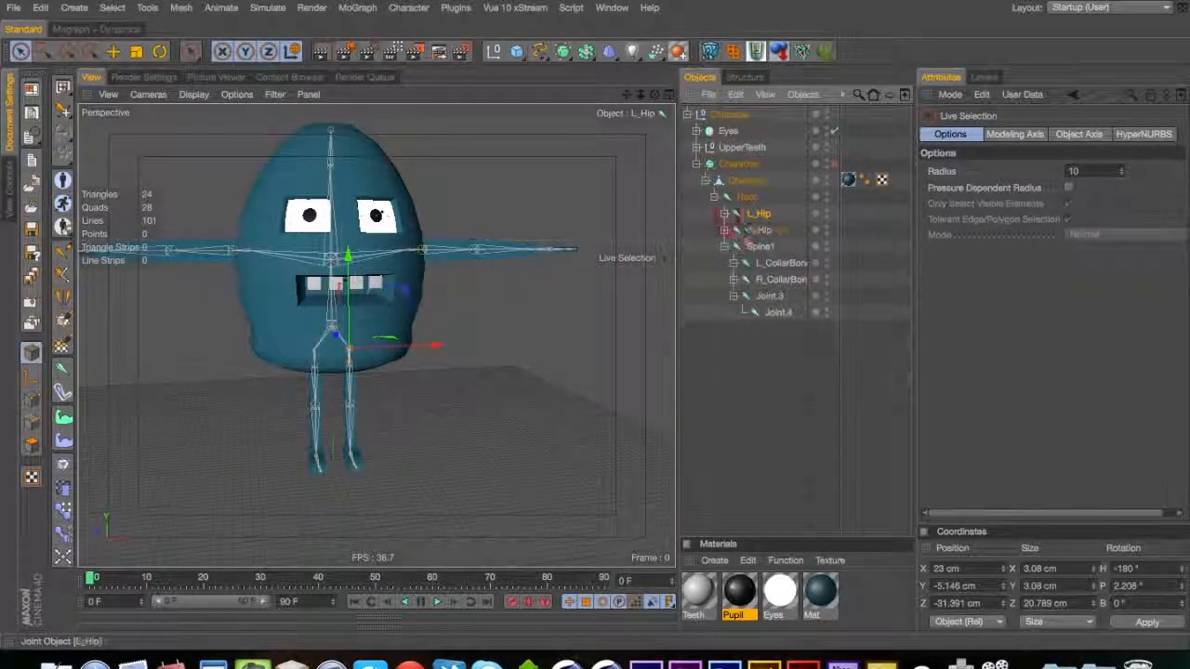
pyautogui.doubleClick(767, 296)
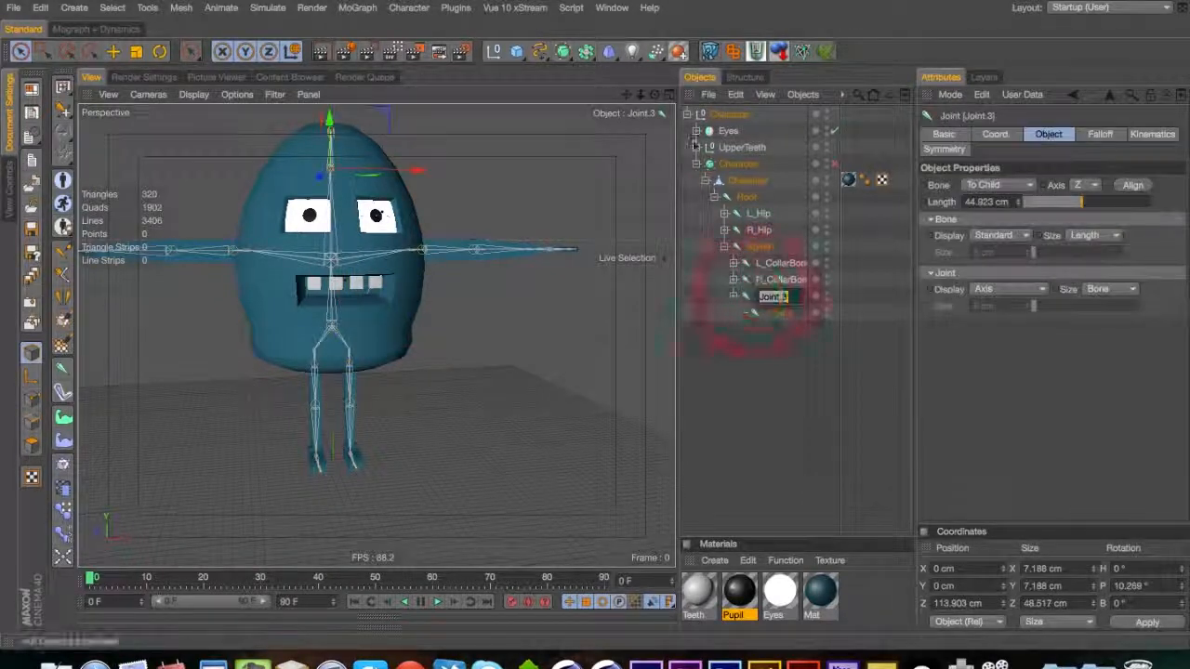
pyautogui.write('Spine')
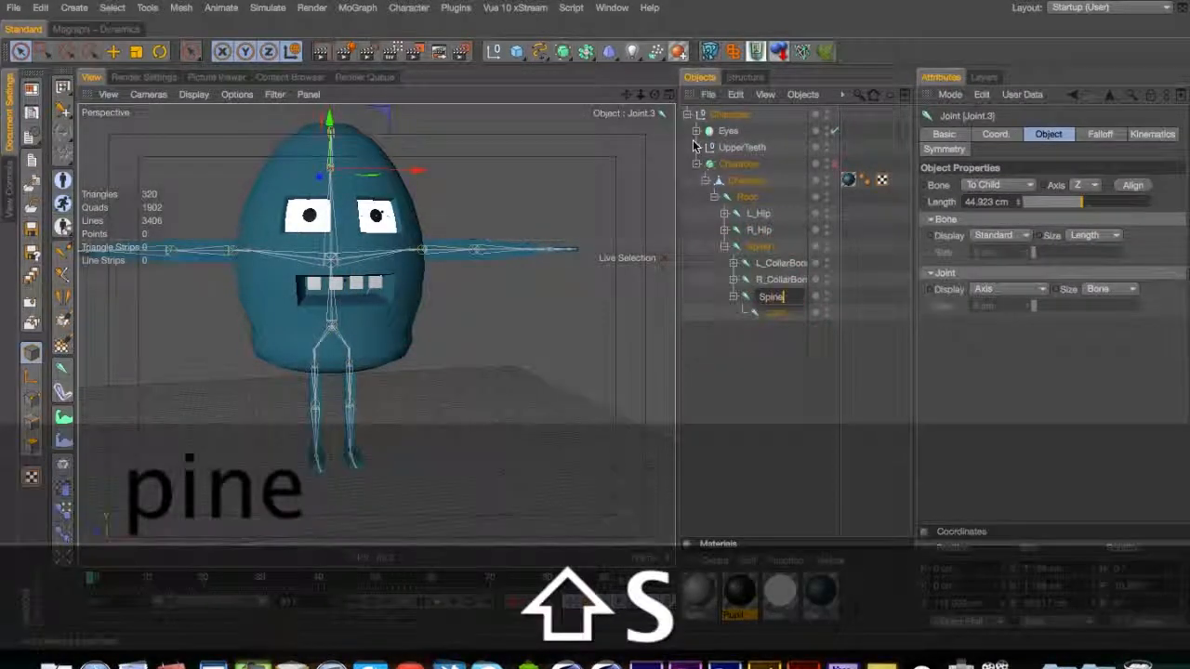
pyautogui.write('2')
pyautogui.press('Down')
pyautogui.write('S')
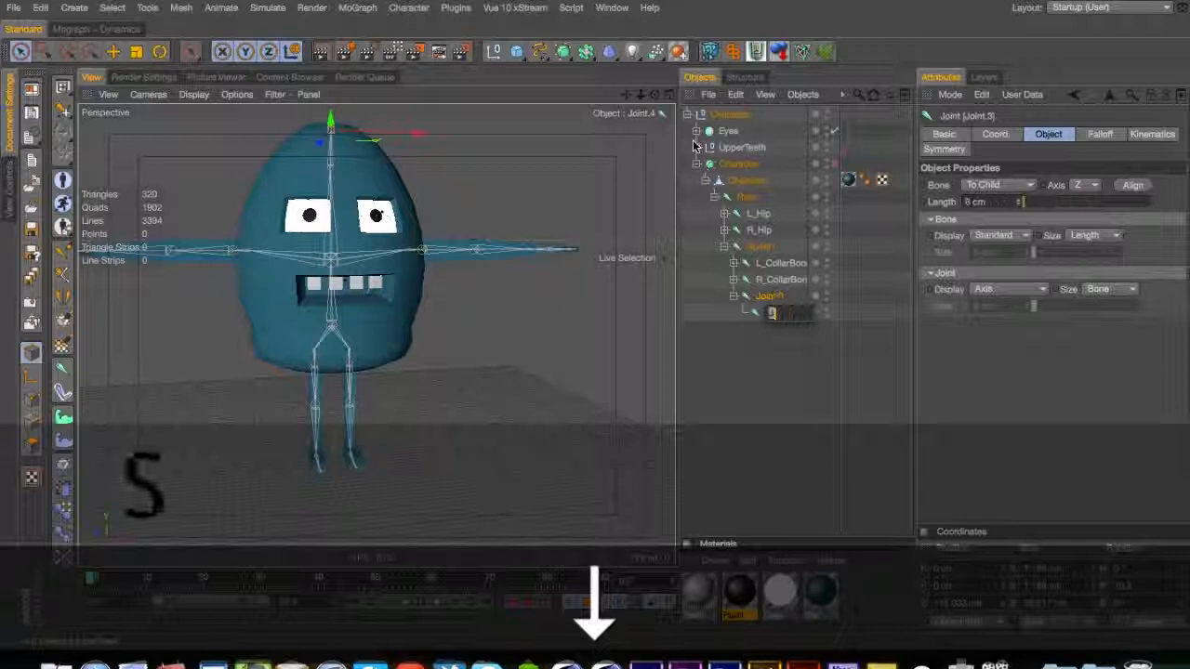
pyautogui.write('pine3')
pyautogui.press('Return')
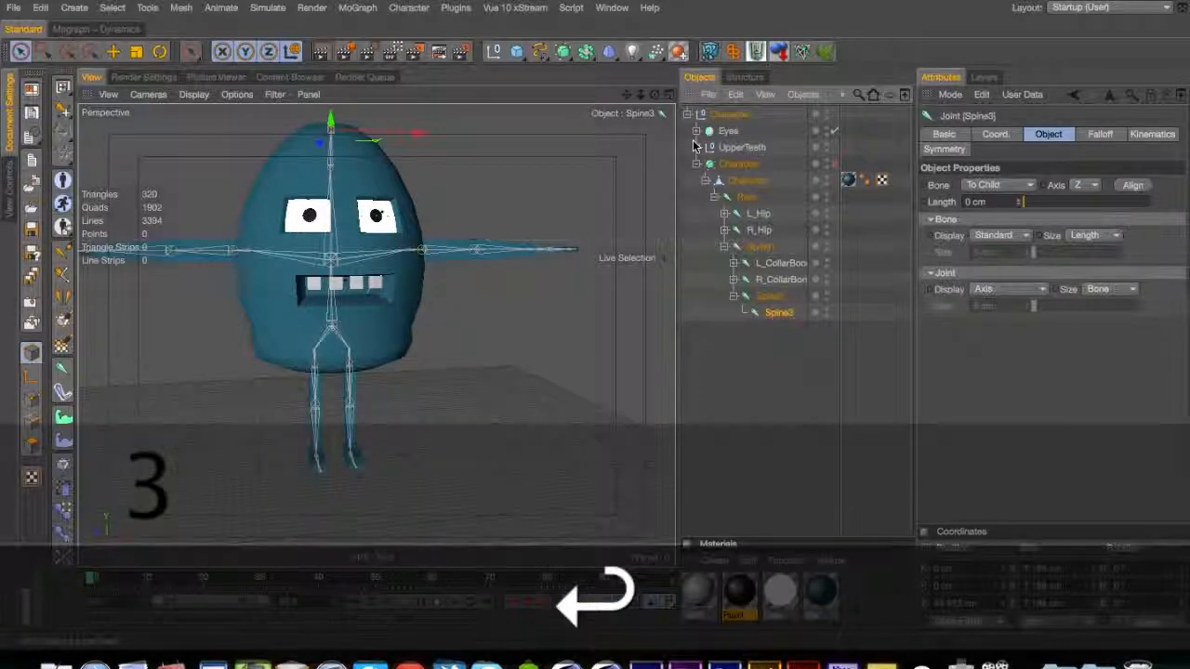
# Add a new joint branching from Spine1 with the Joint Tool, placed in front of the spine in the top view
pyautogui.press('3')
pyautogui.moveTo(507, 252); pyautogui.dragTo(266, 260)
pyautogui.click(767, 247)
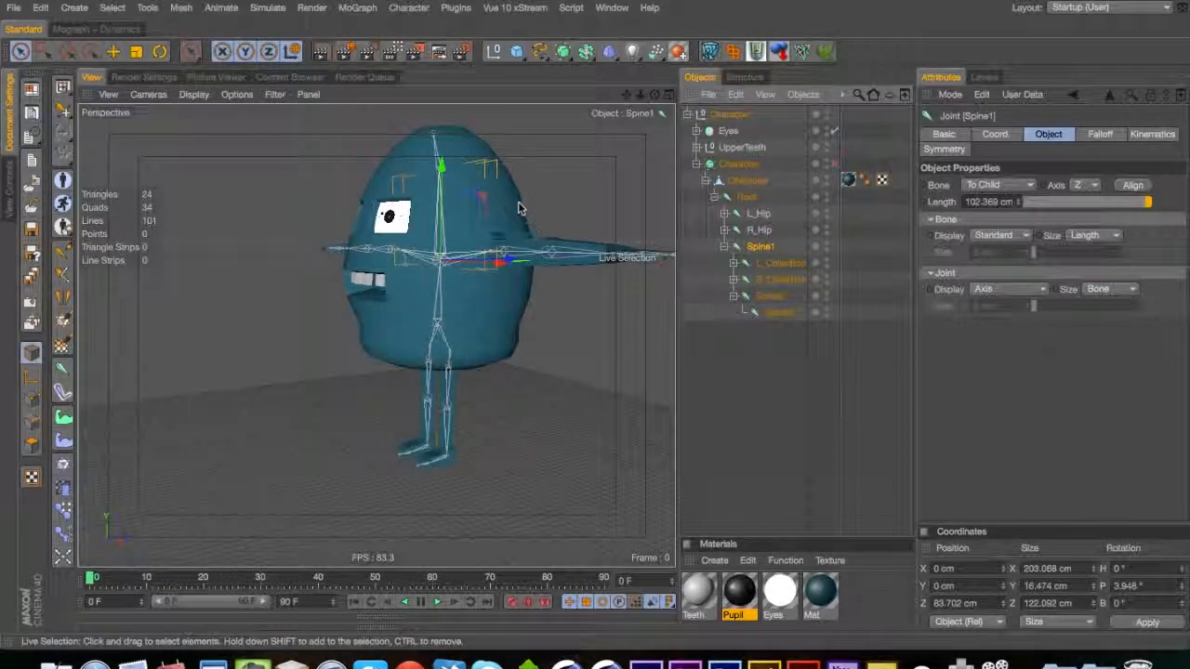
pyautogui.press('F2')
pyautogui.press('2')
pyautogui.moveTo(407, 335); pyautogui.dragTo(376, 356)
pyautogui.press('1')
pyautogui.moveTo(376, 356); pyautogui.dragTo(380, 268)
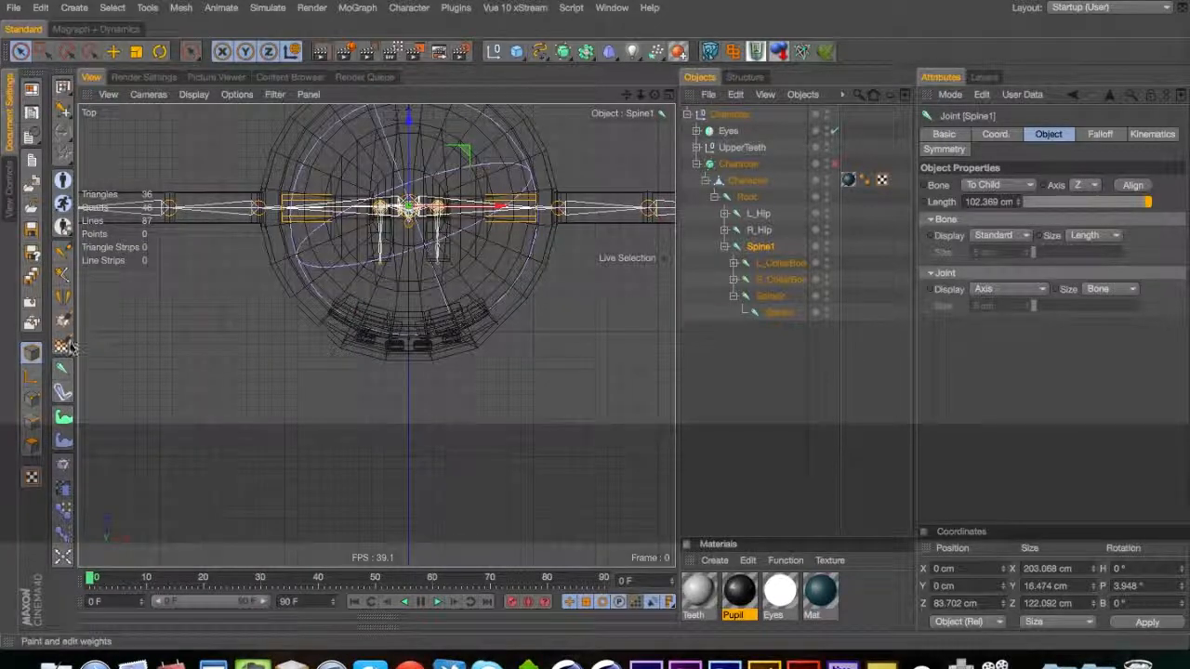
pyautogui.click(63, 251)
pyautogui.keyDown('super'); pyautogui.click(411, 277); pyautogui.keyUp('super')
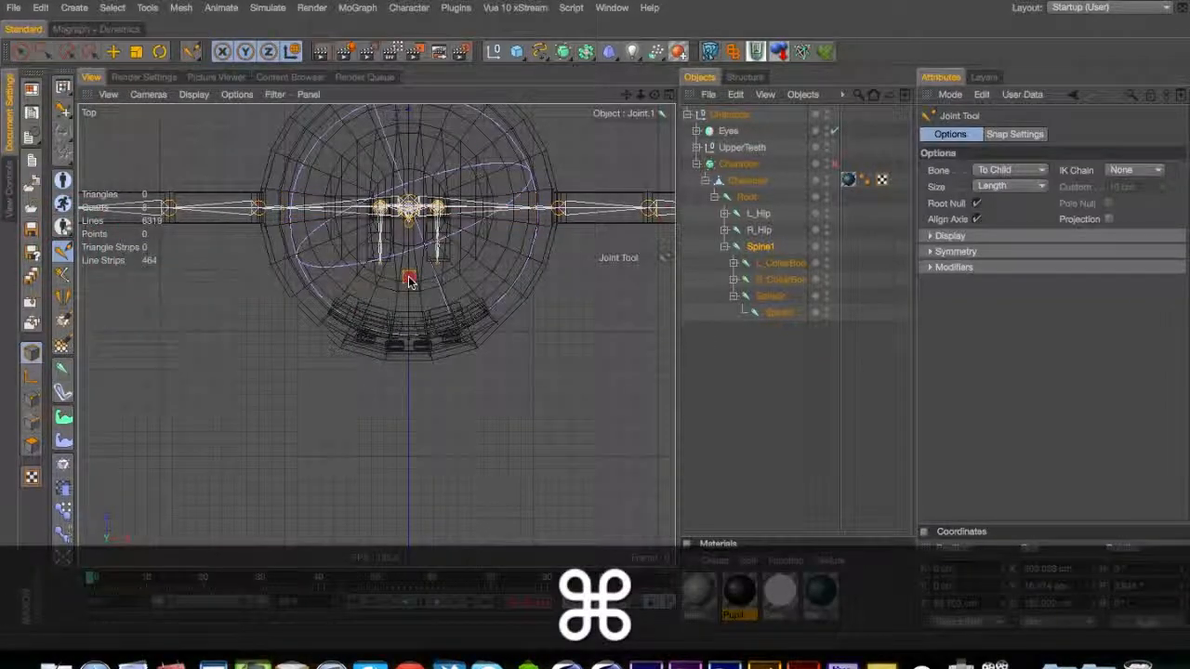
# Rename the new joint under Spine1 to Face and delete the extra Root null without its children
pyautogui.doubleClick(777, 279)
pyautogui.write('Face')
pyautogui.press('Return')
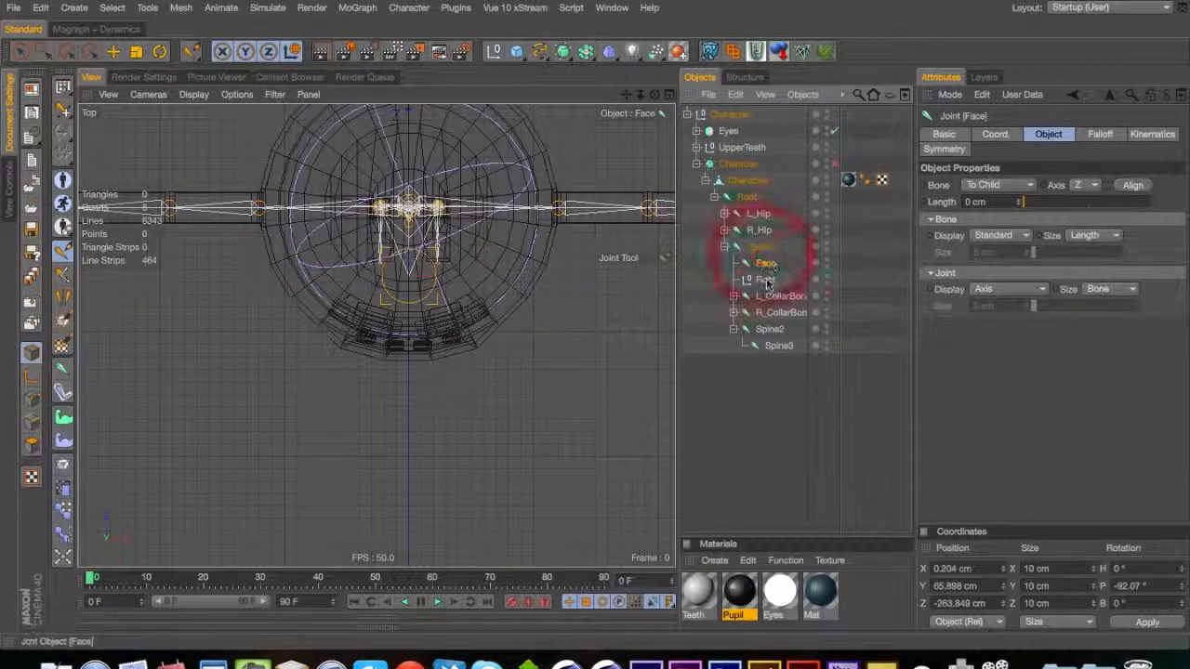
pyautogui.rightClick(760, 259)
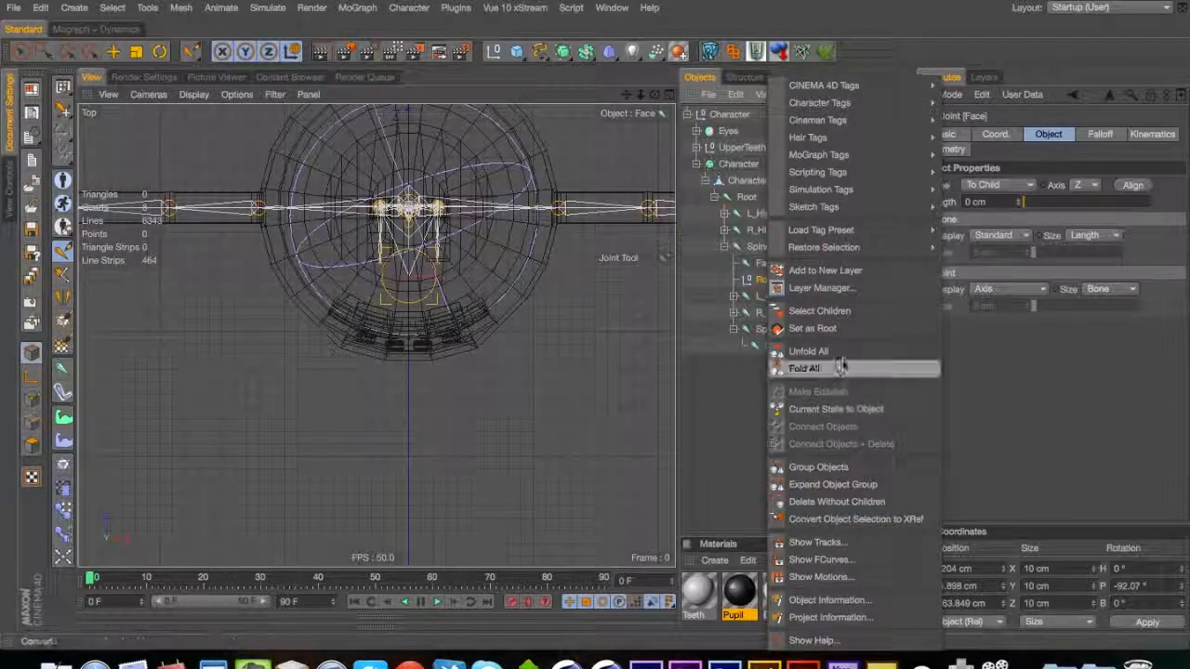
pyautogui.click(837, 502)
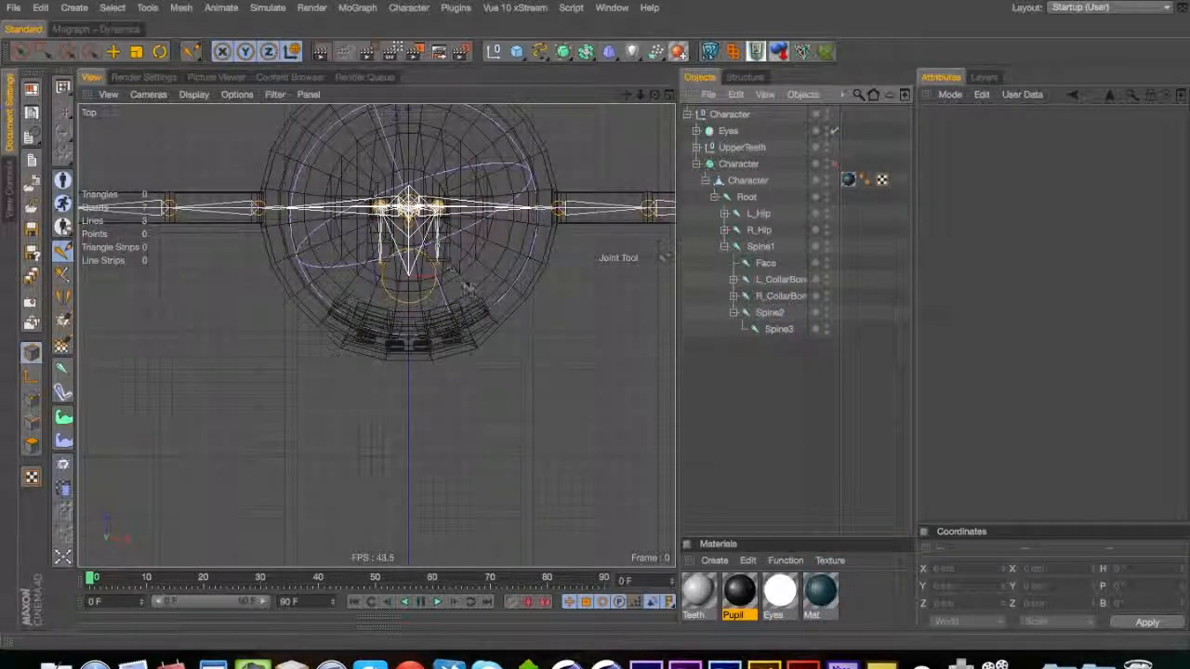
# Set the Face joint's X position to 0 cm so it sits on the character's centre line
pyautogui.press('9')
pyautogui.click(762, 264)
pyautogui.moveTo(974, 567); pyautogui.dragTo(912, 568)
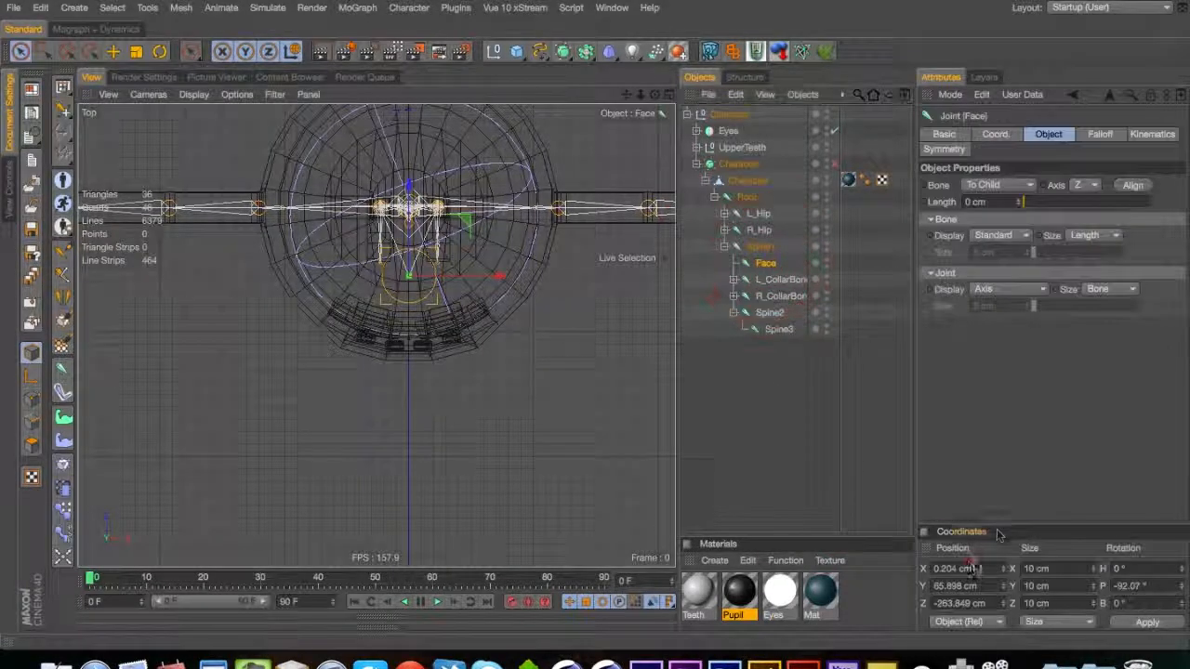
pyautogui.write('0')
pyautogui.press('Return')
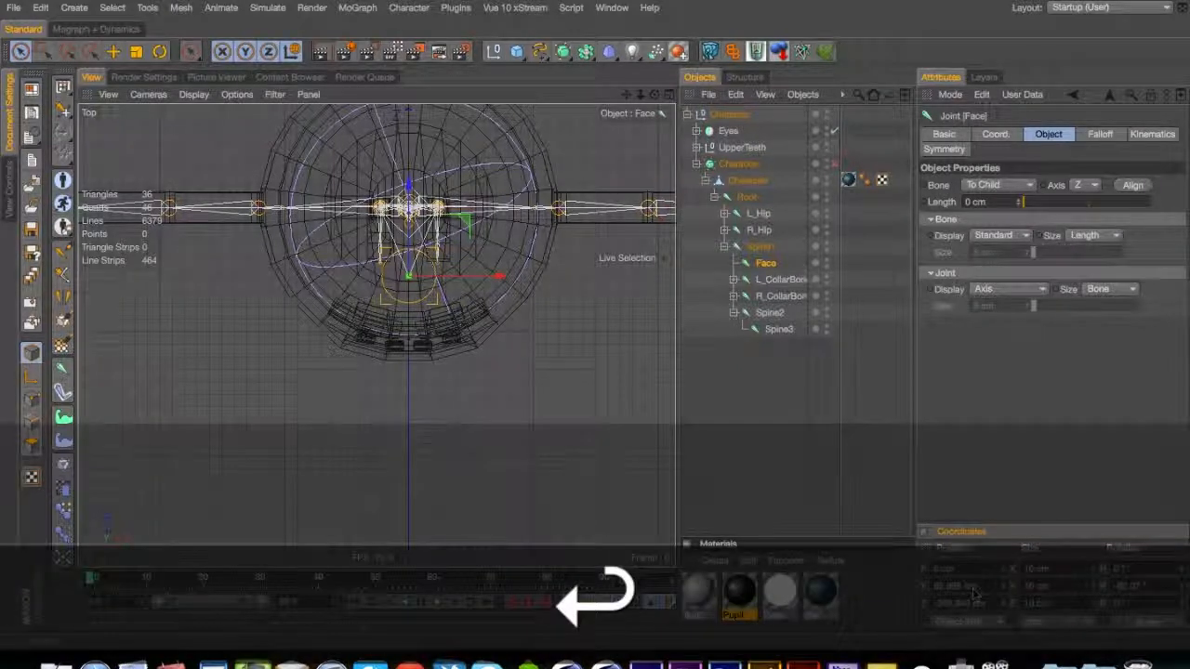
# Move the Face joint up inside the head in the side view, to about Y 40.8 cm and Z 8.9 cm
pyautogui.press('F3')
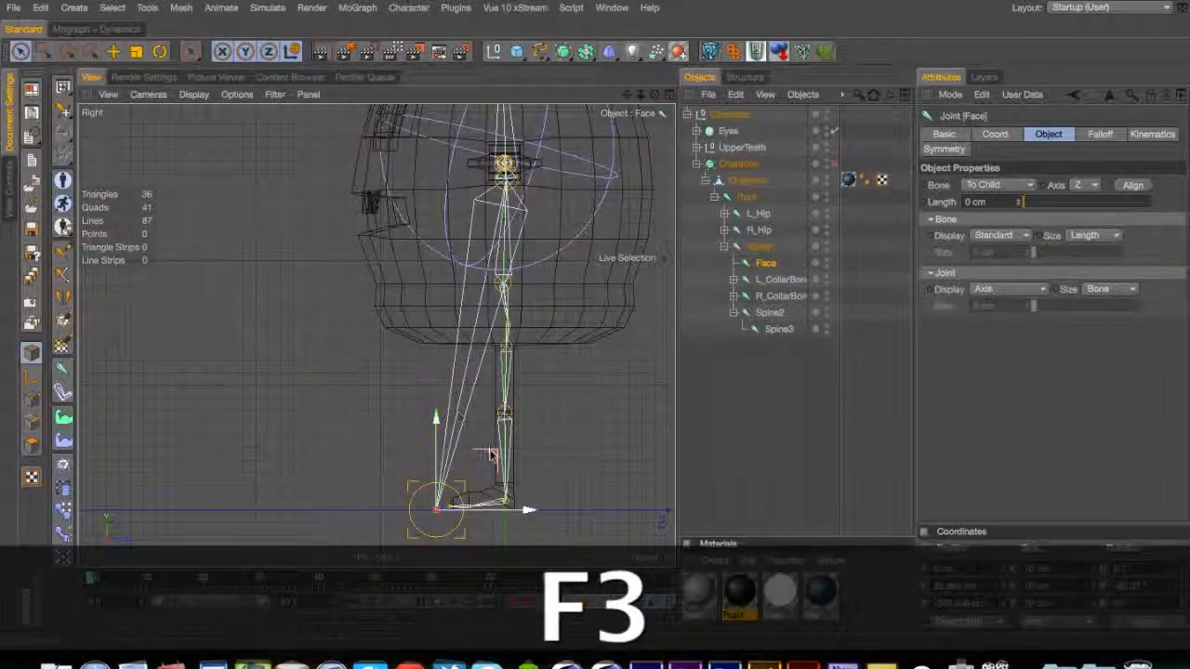
pyautogui.click(491, 453)
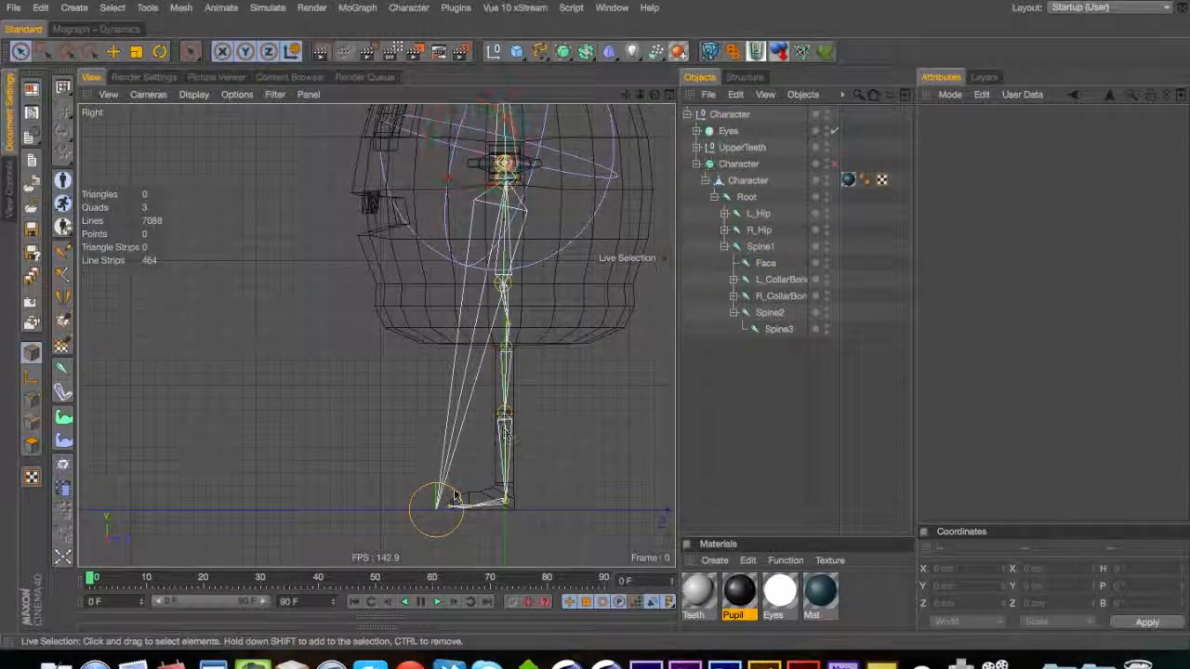
pyautogui.click(765, 263)
pyautogui.press('e')
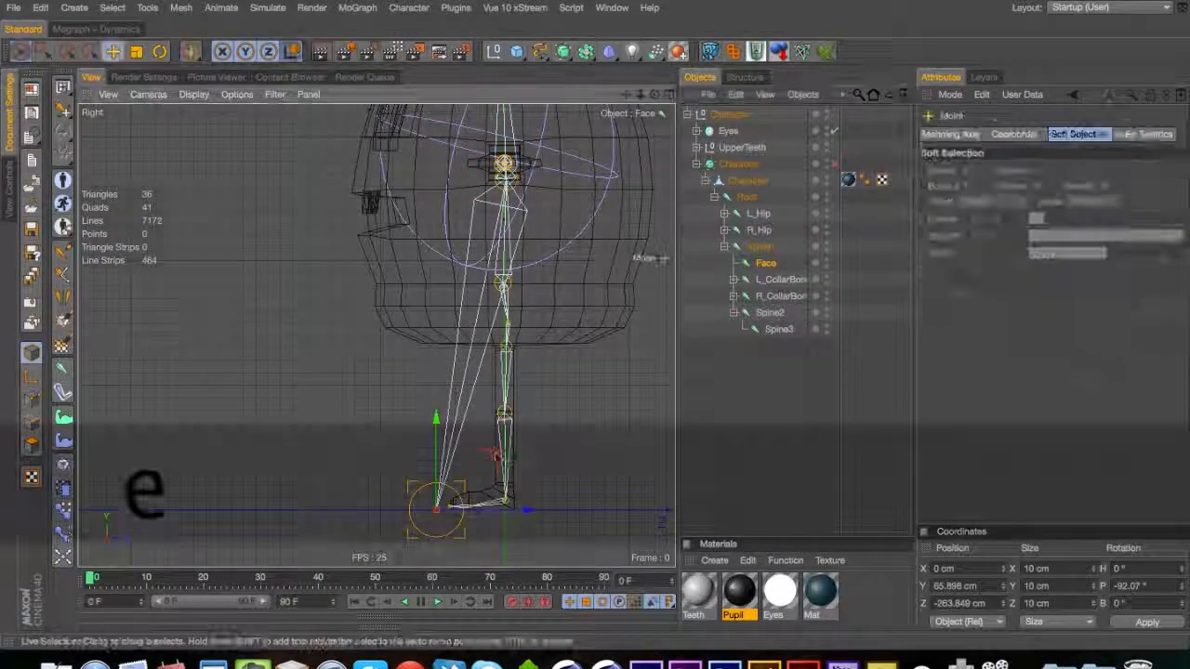
pyautogui.moveTo(494, 454); pyautogui.dragTo(500, 106)
pyautogui.press('1')
pyautogui.moveTo(484, 205); pyautogui.dragTo(496, 309)
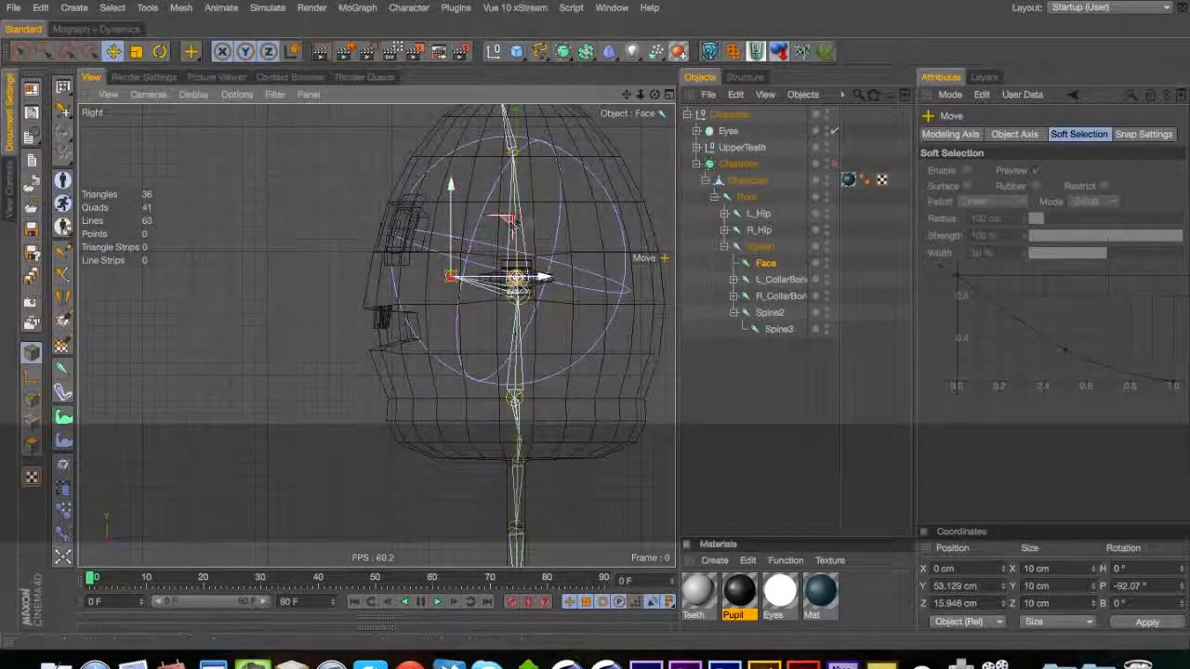
pyautogui.moveTo(518, 212)
pyautogui.mouseDown()
pyautogui.moveTo(526, 245)
pyautogui.moveTo(528, 231)
pyautogui.mouseUp()
pyautogui.moveTo(483, 300); pyautogui.dragTo(435, 325)
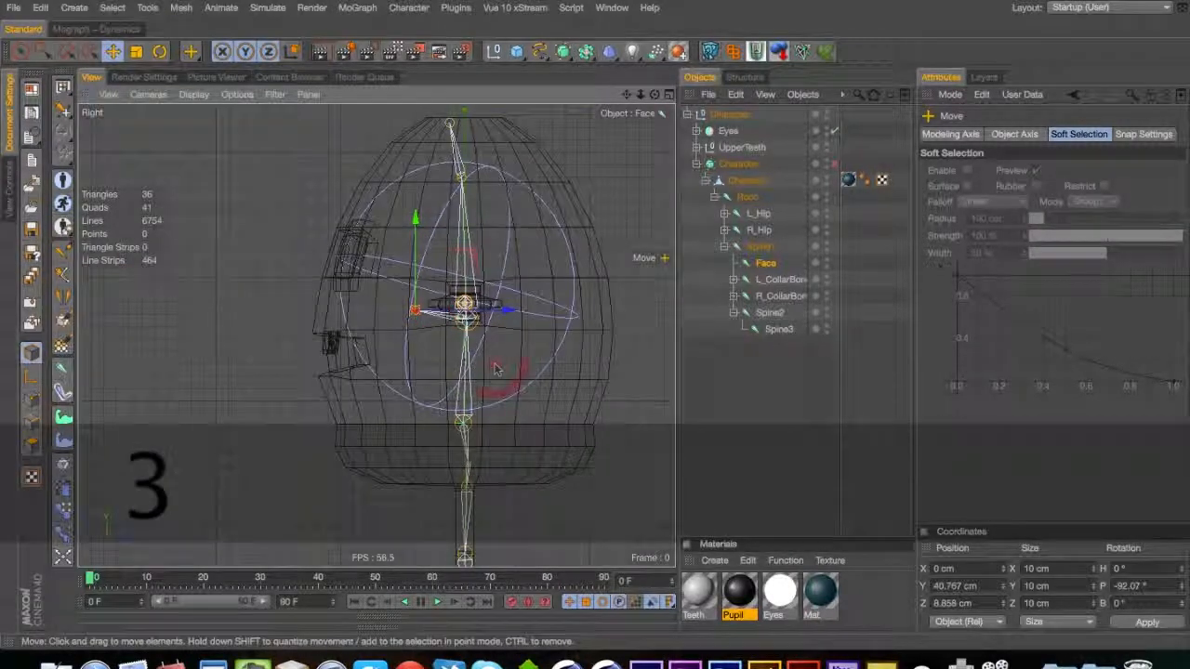
# Duplicate the Face joint to a spot behind the eyes and nest the copy under Face, named Eyes
pyautogui.press('F1')
pyautogui.moveTo(441, 271)
pyautogui.mouseDown()
pyautogui.moveTo(279, 320)
pyautogui.moveTo(510, 263)
pyautogui.mouseUp()
pyautogui.moveTo(511, 263); pyautogui.dragTo(525, 152)
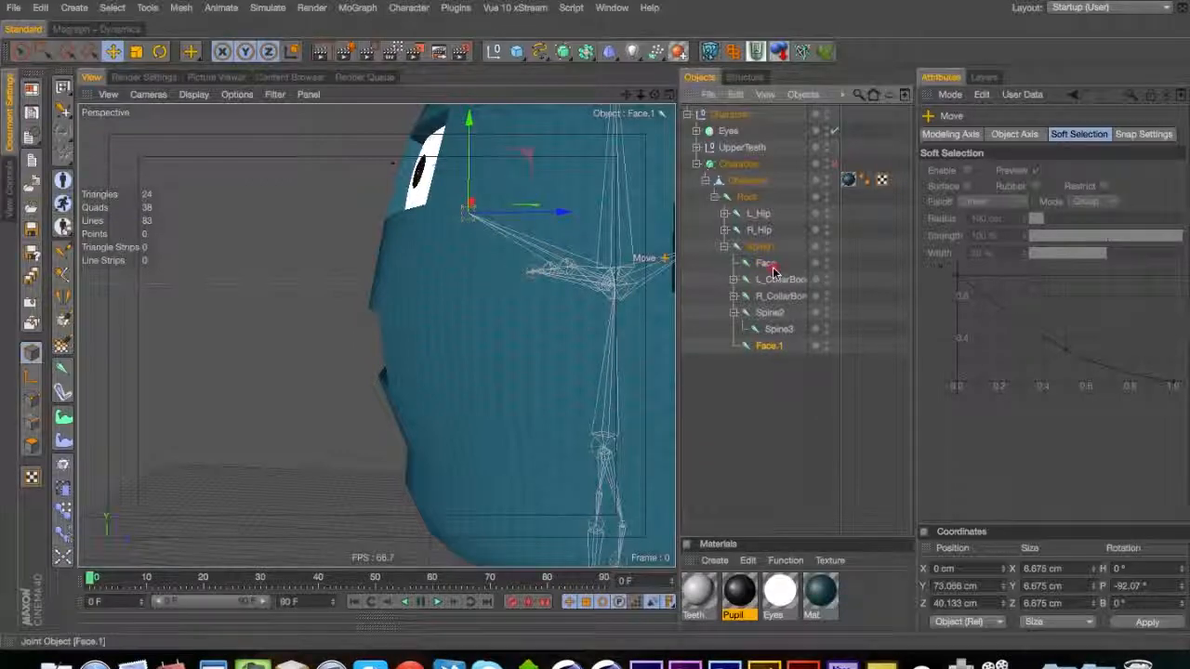
pyautogui.moveTo(774, 271); pyautogui.dragTo(773, 266)
pyautogui.doubleClick(781, 280)
pyautogui.write('Eyes')
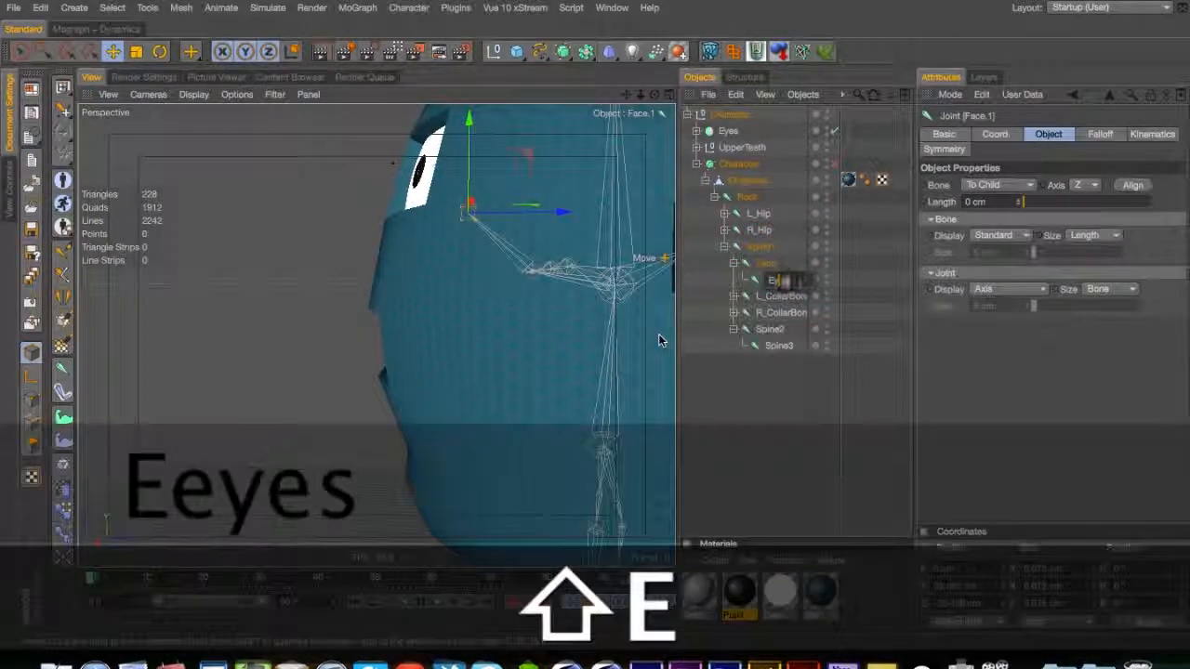
pyautogui.press('Return')
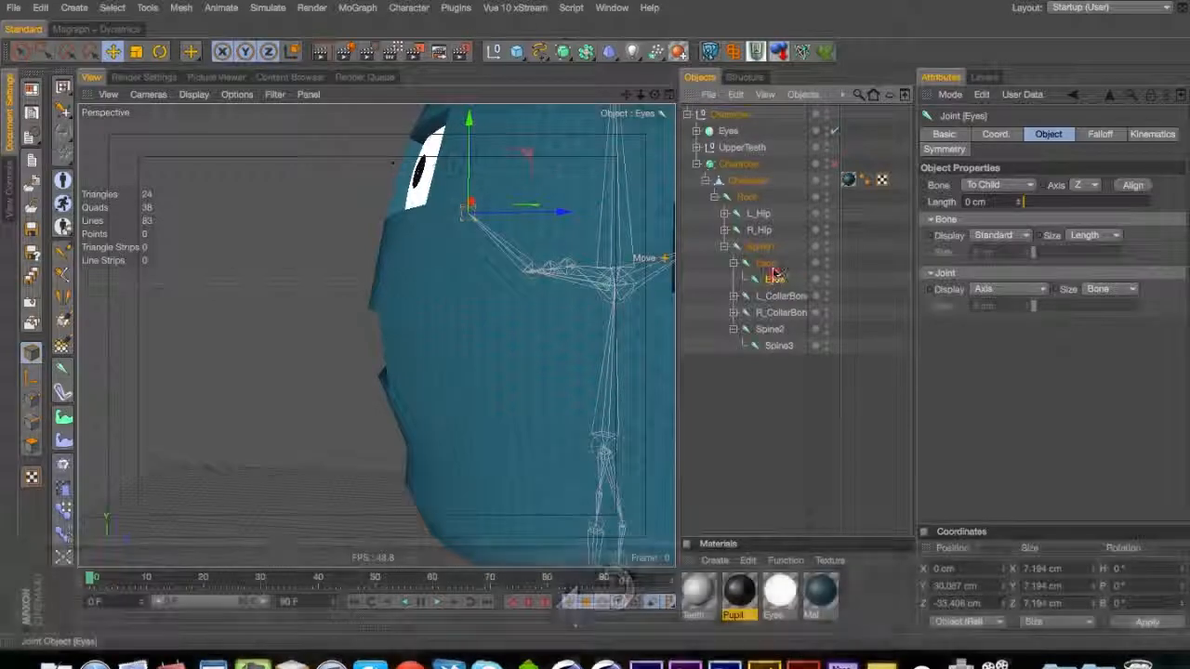
# Duplicate the Eyes joint under Face and lower the copy to mouth level, at about Y -35.4 cm
pyautogui.keyDown('super'); pyautogui.moveTo(772, 279); pyautogui.dragTo(768, 264); pyautogui.keyUp('super')
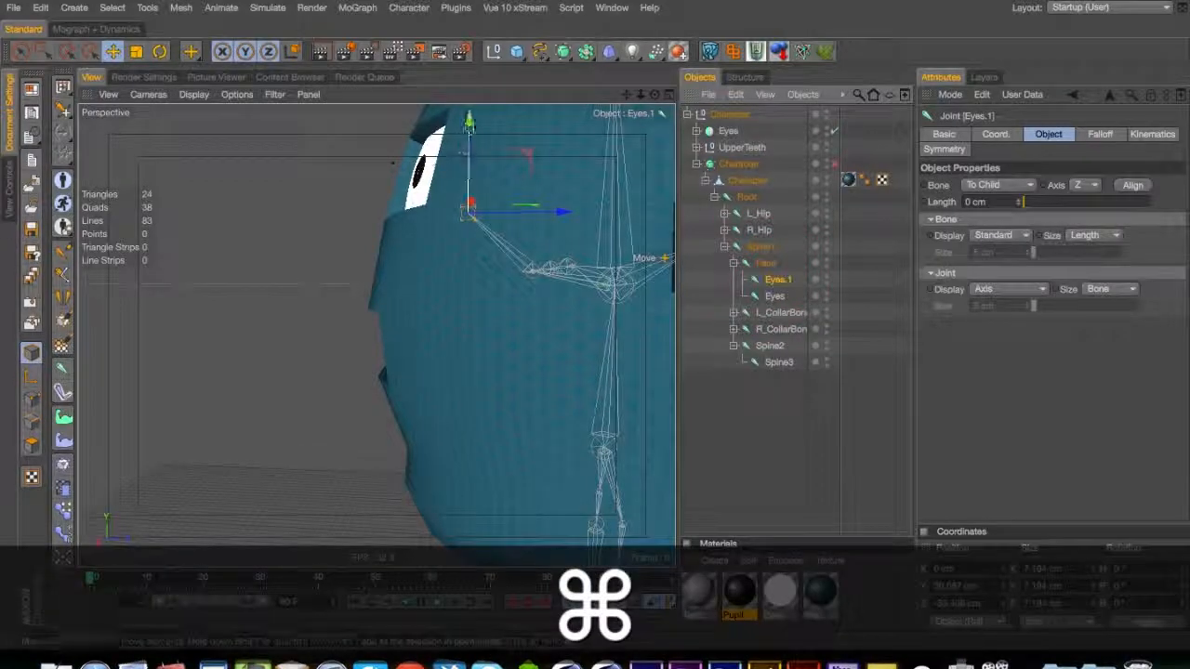
pyautogui.moveTo(469, 115); pyautogui.dragTo(470, 136)
pyautogui.moveTo(448, 299); pyautogui.dragTo(438, 252)
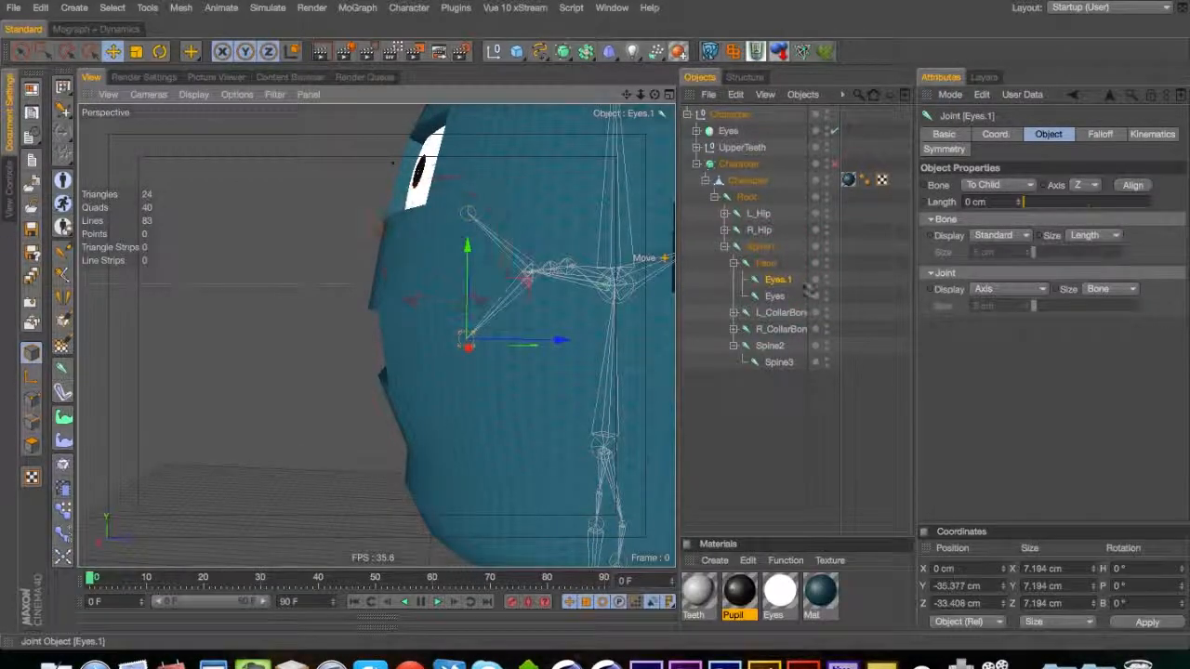
# Rename the lowered joint copy to Mouth and place it below Eyes in the Face hierarchy
pyautogui.doubleClick(781, 280)
pyautogui.write('Mouth')
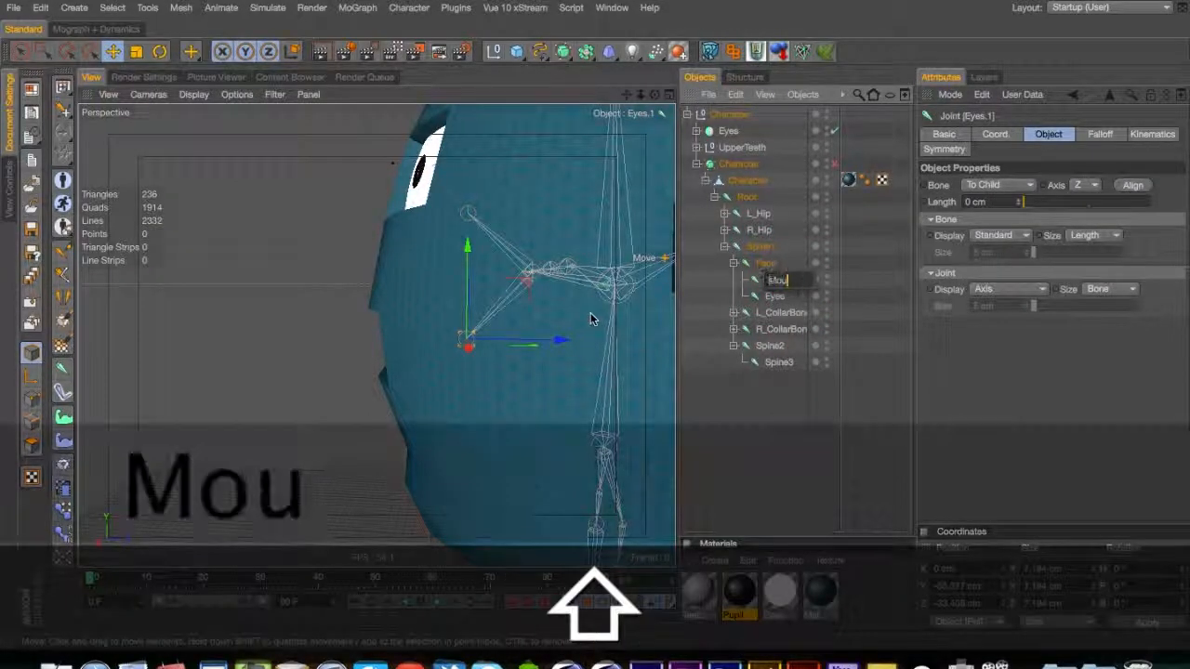
pyautogui.press('Return')
pyautogui.moveTo(780, 290); pyautogui.dragTo(777, 306)
# Examine the Mouth joint's placement relative to the eyes and teeth in perspective and close up in the top view
pyautogui.press('3')
pyautogui.moveTo(437, 304); pyautogui.dragTo(569, 363)
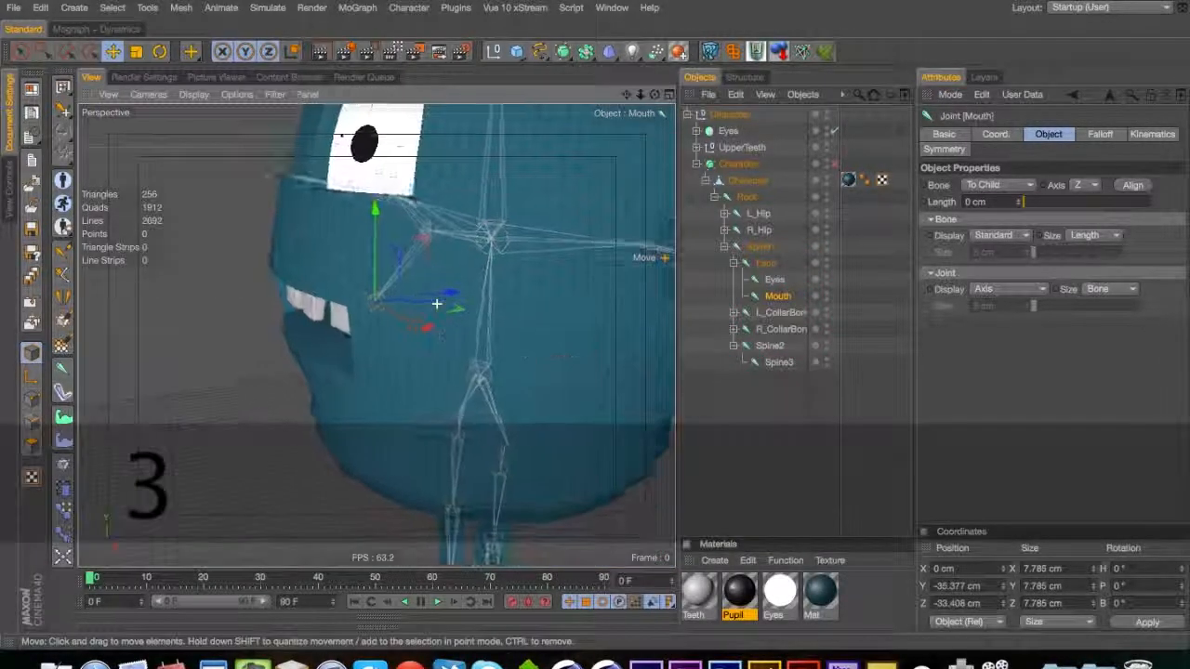
pyautogui.press('1')
pyautogui.moveTo(483, 334); pyautogui.dragTo(521, 345)
pyautogui.moveTo(426, 351); pyautogui.dragTo(284, 311)
pyautogui.moveTo(469, 279); pyautogui.dragTo(735, 311)
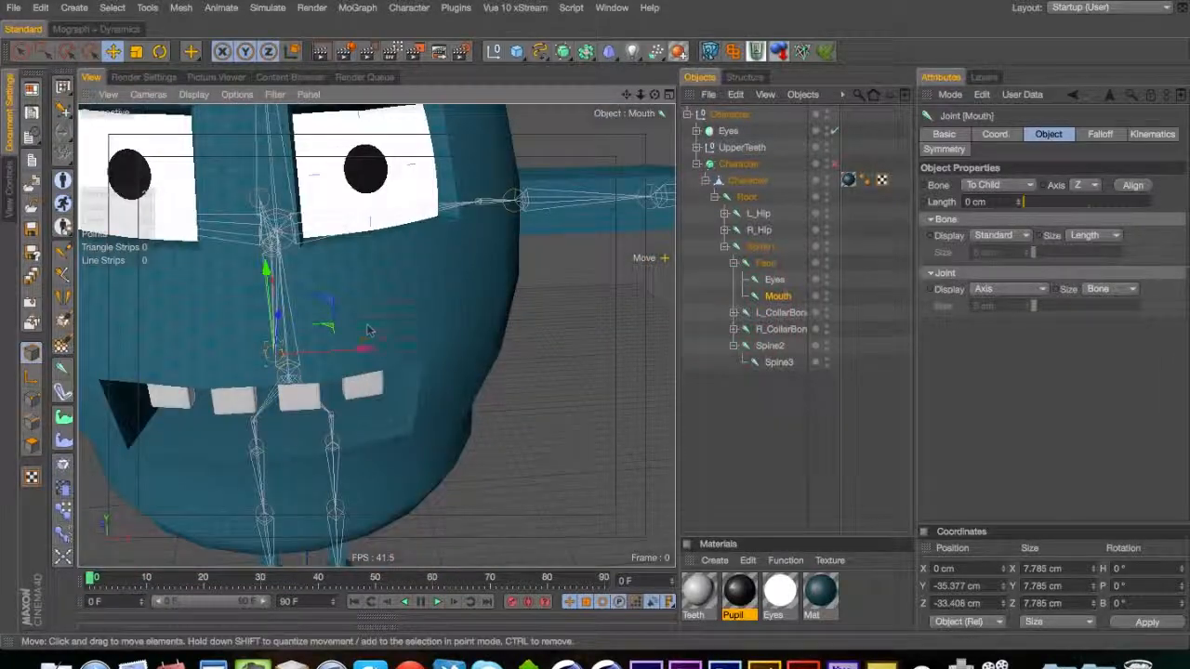
pyautogui.press('F2')
pyautogui.press('space')
pyautogui.press('3')
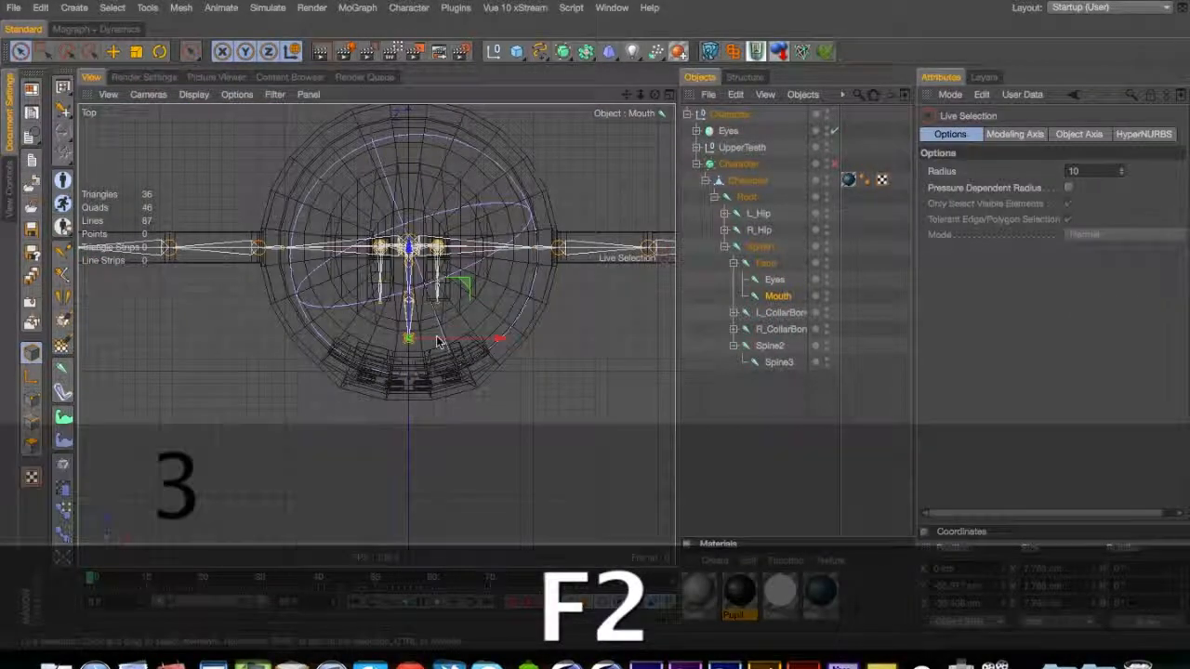
pyautogui.press('2')
pyautogui.moveTo(376, 313); pyautogui.dragTo(566, 292)
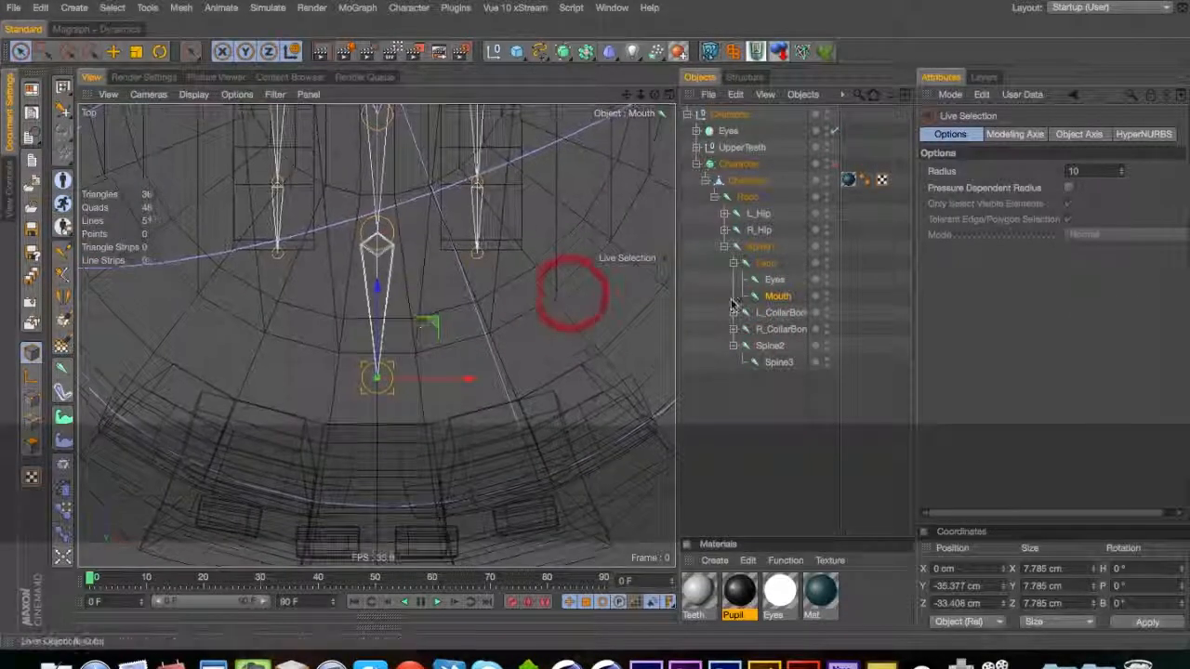
# Shift the Eyes and Mouth joints together slightly back toward the Face joint
pyautogui.click(772, 281)
pyautogui.keyDown('shift'); pyautogui.click(777, 295); pyautogui.keyUp('shift')
pyautogui.moveTo(380, 284); pyautogui.dragTo(381, 268)
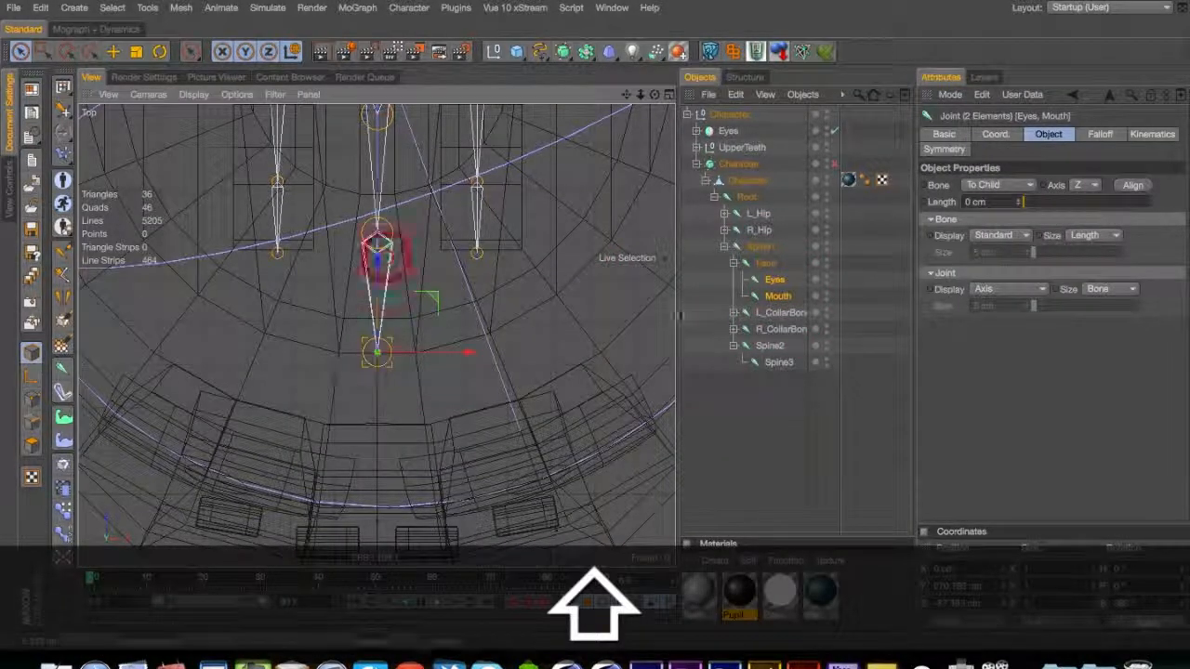
pyautogui.click(732, 387)
# Duplicate the Eyes joint as its own child and offset the copy sideways to X 20 cm
pyautogui.click(782, 281)
pyautogui.keyDown('super'); pyautogui.click(778, 279); pyautogui.keyUp('super')
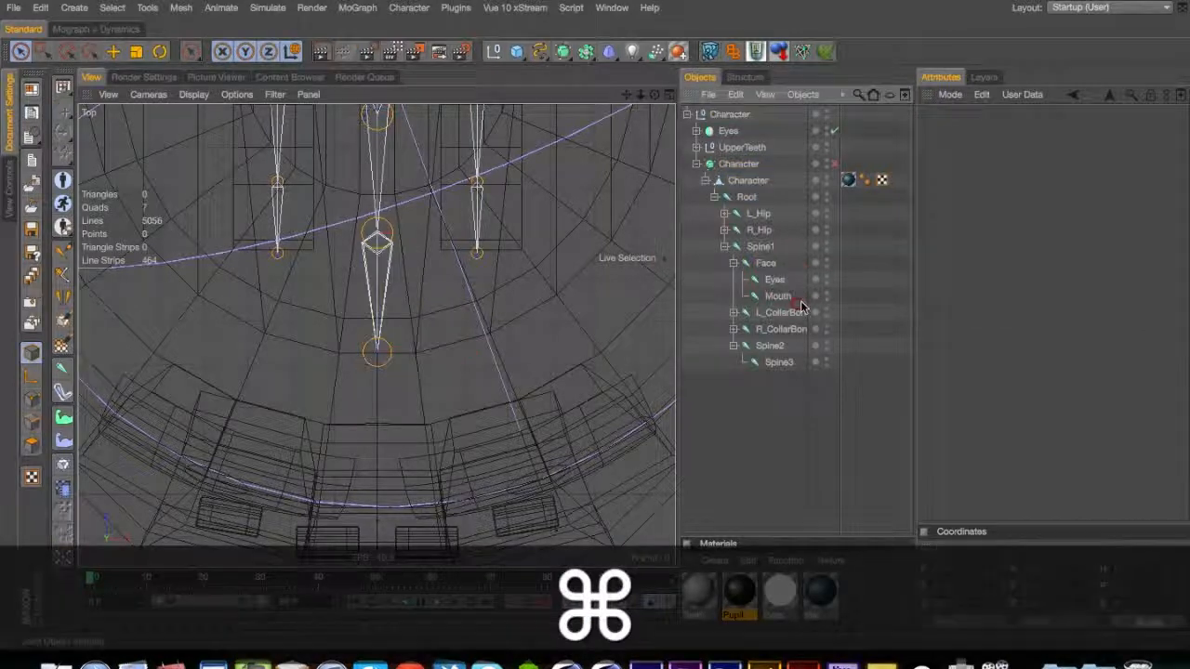
pyautogui.keyDown('super'); pyautogui.moveTo(778, 286); pyautogui.dragTo(786, 292); pyautogui.keyUp('super')
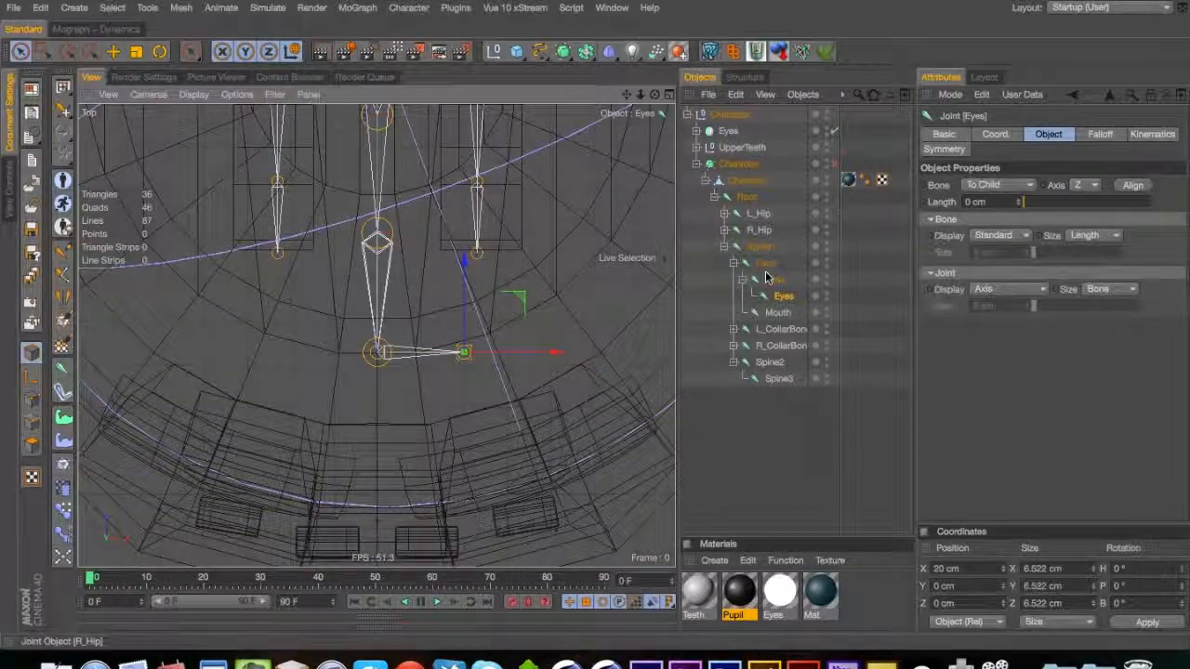
pyautogui.click(783, 296)
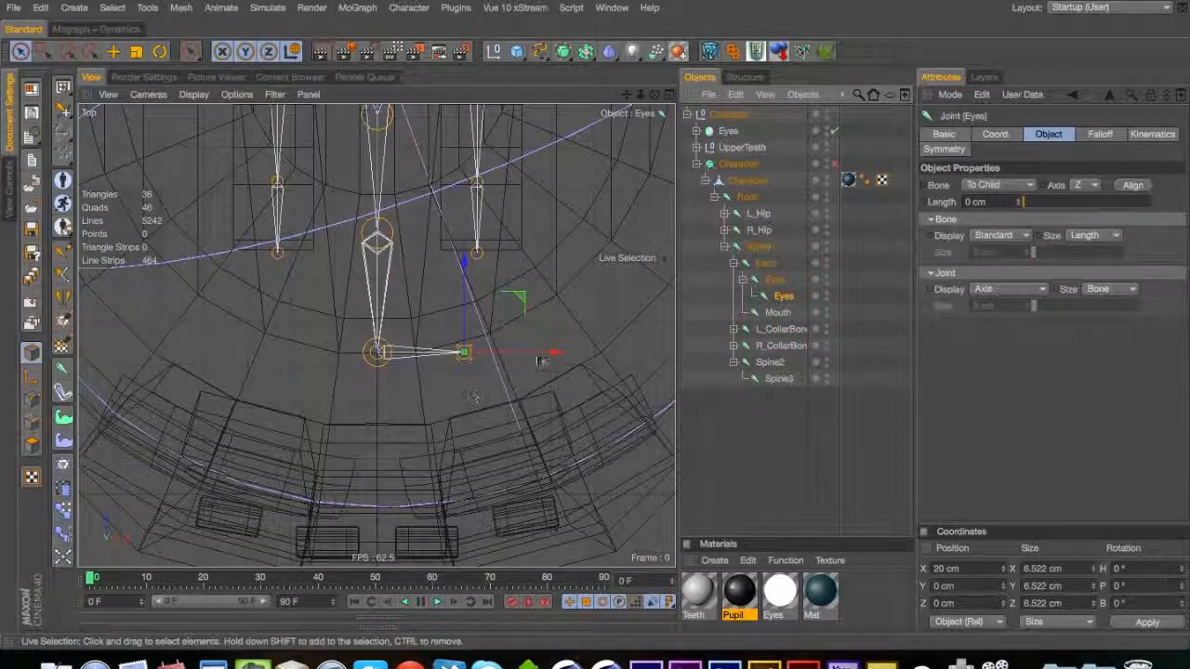
# Duplicate the child Eyes joint to X -20 cm on the opposite side and delete that copy again
pyautogui.keyDown('shift'); pyautogui.keyDown('super'); pyautogui.moveTo(549, 353); pyautogui.dragTo(372, 379); pyautogui.keyUp('super'); pyautogui.keyUp('shift')
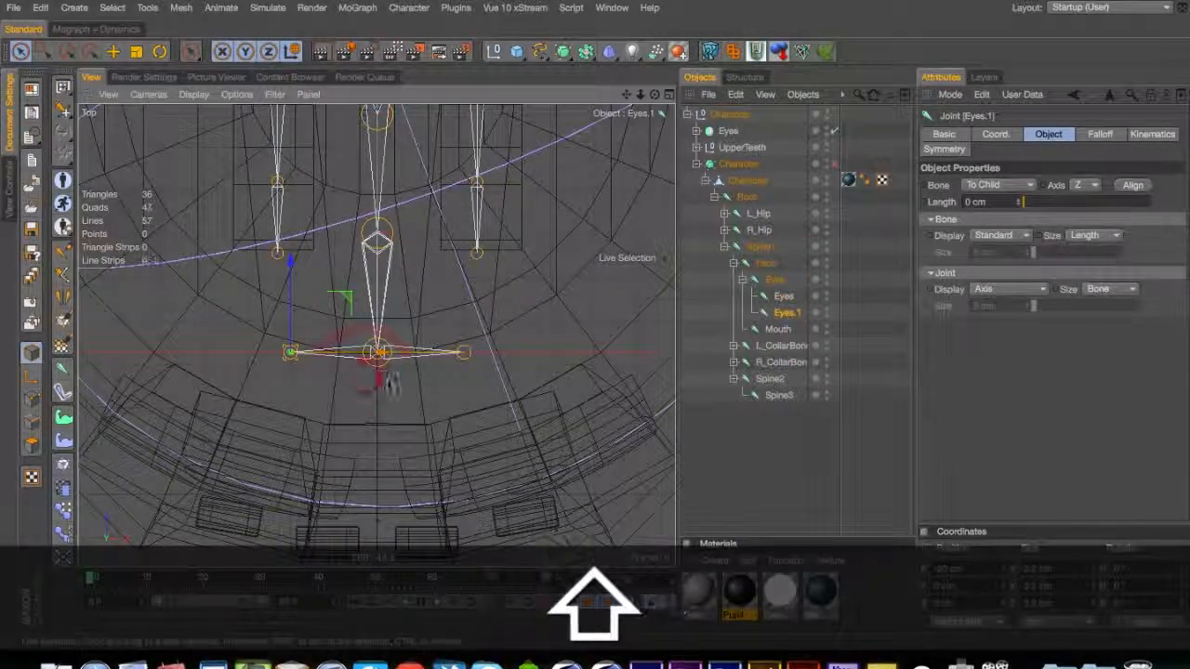
pyautogui.press('e')
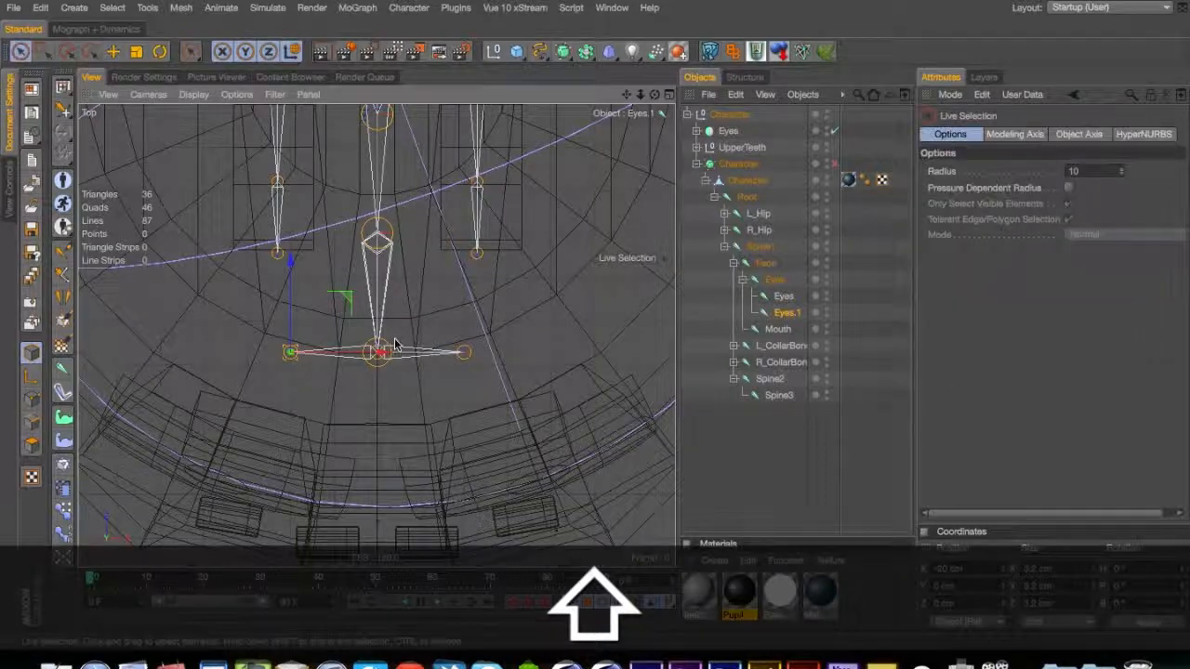
pyautogui.keyDown('shift'); pyautogui.click(784, 295); pyautogui.keyUp('shift')
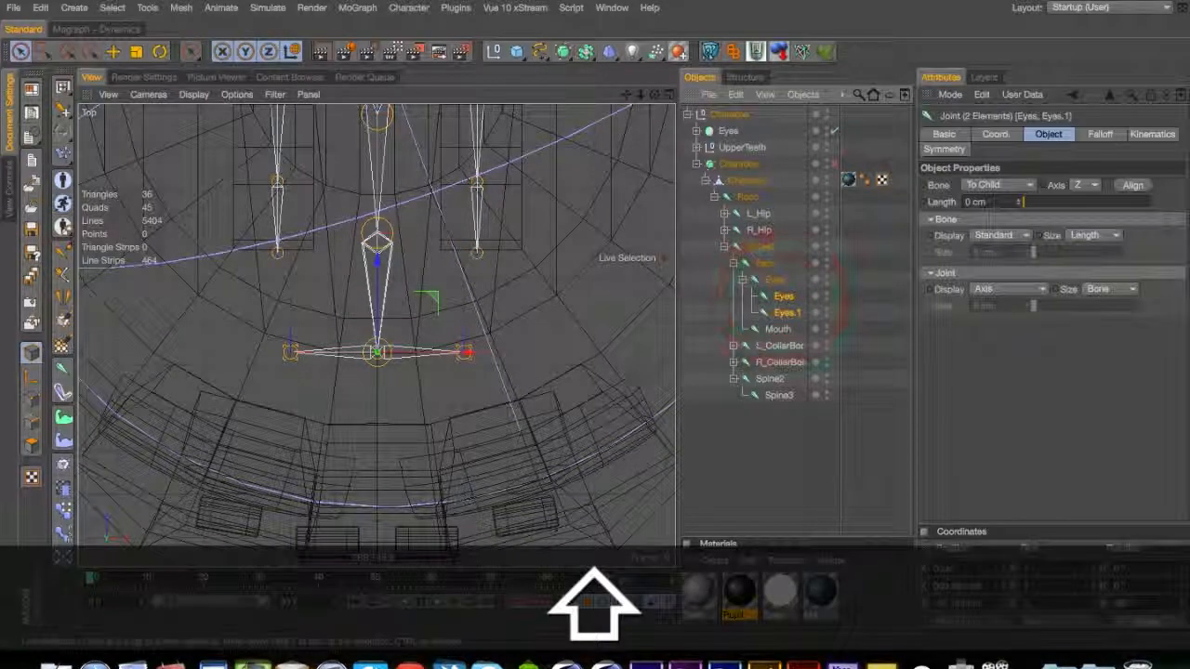
pyautogui.click(783, 313)
pyautogui.click(796, 316)
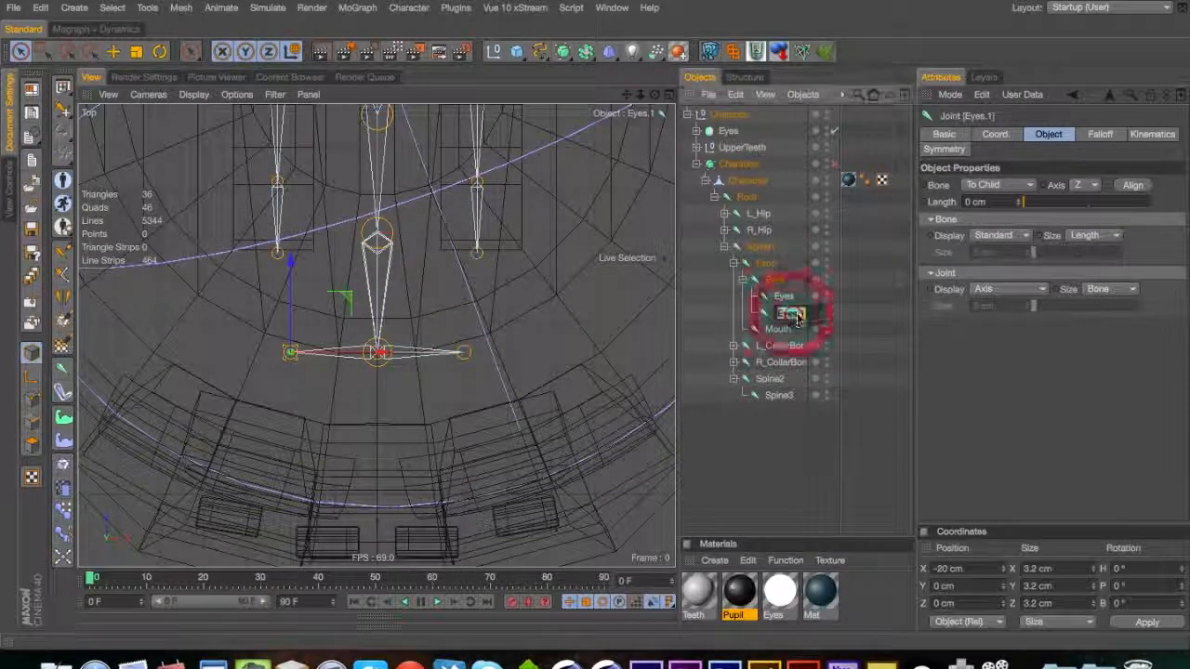
pyautogui.press('super+a')
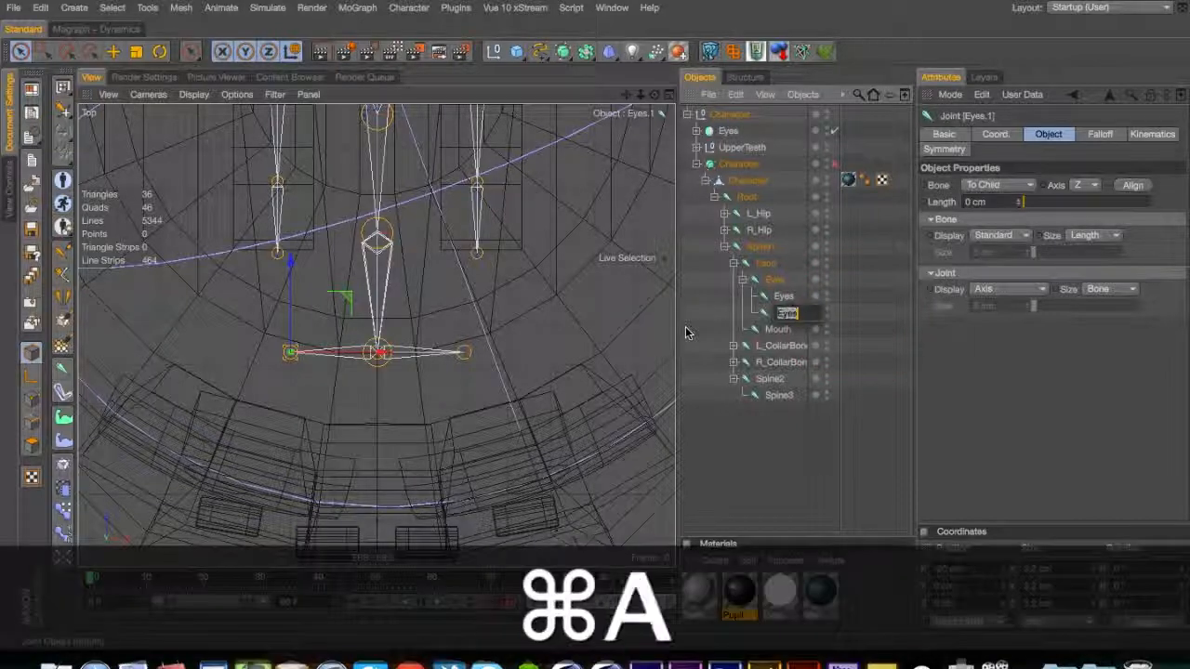
pyautogui.click(787, 296)
pyautogui.press('Delete')
# Rename the child joint under Eyes as L_Eye
pyautogui.click(790, 300)
pyautogui.doubleClick(790, 298)
pyautogui.write('L_Eye')
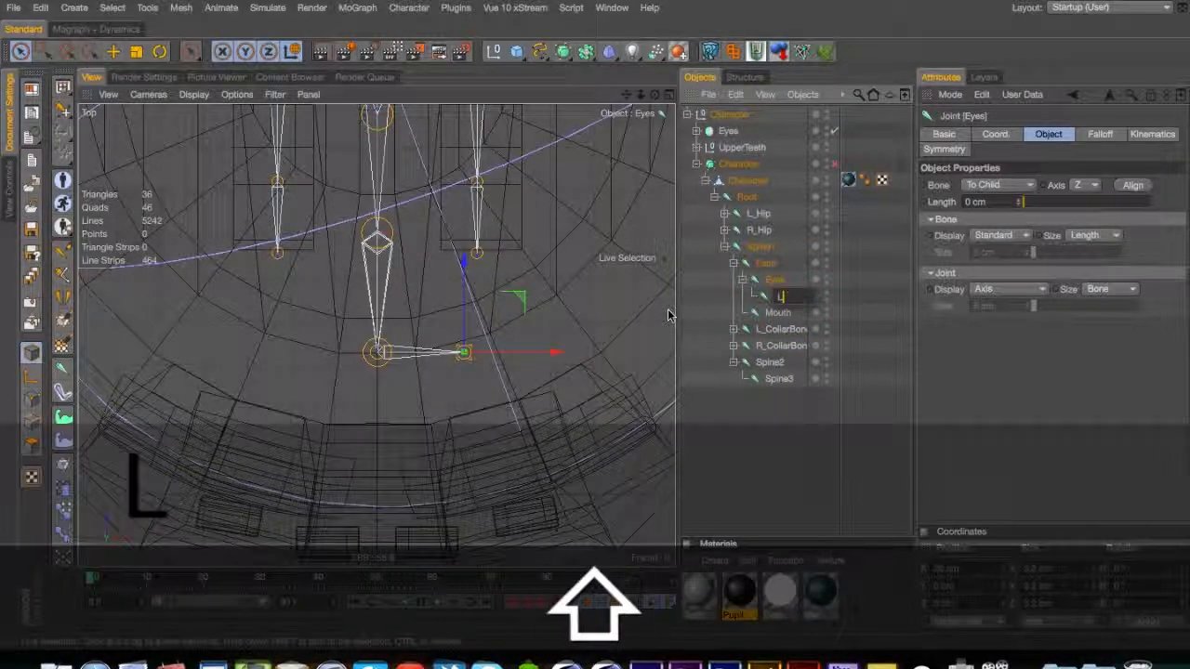
pyautogui.press('Return')
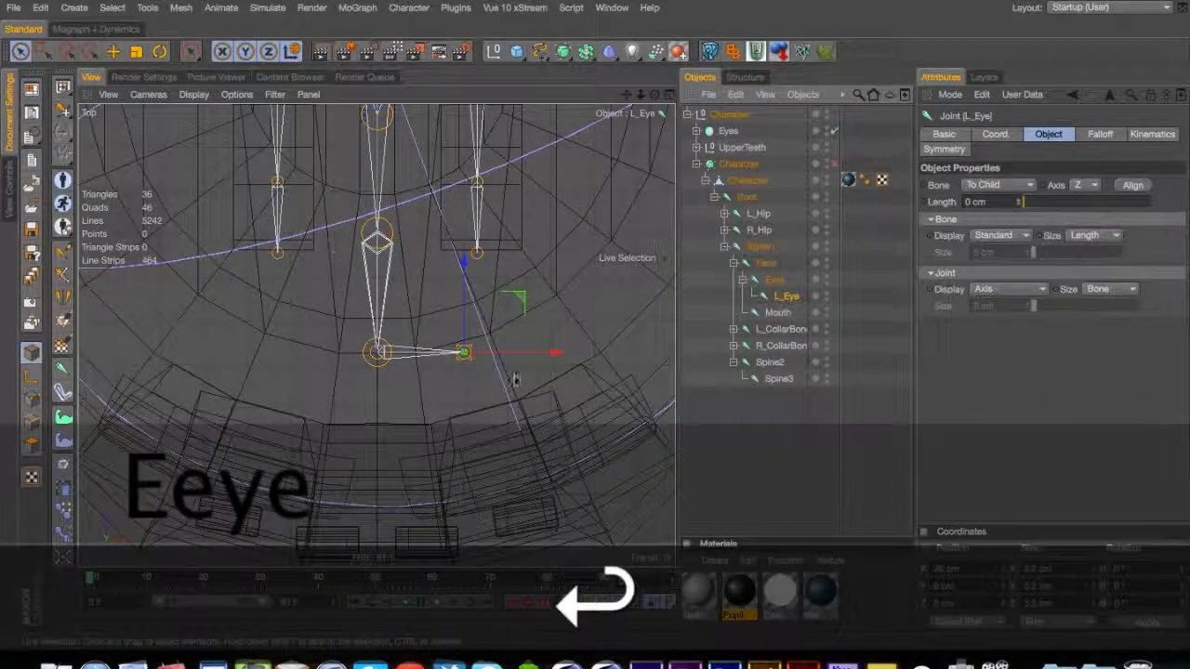
# Move the L_Eye joint behind the character's left eye in the top view, at about X 32.8 cm, Z -15.6 cm
pyautogui.press('e')
pyautogui.press('1')
pyautogui.moveTo(481, 387); pyautogui.dragTo(500, 296)
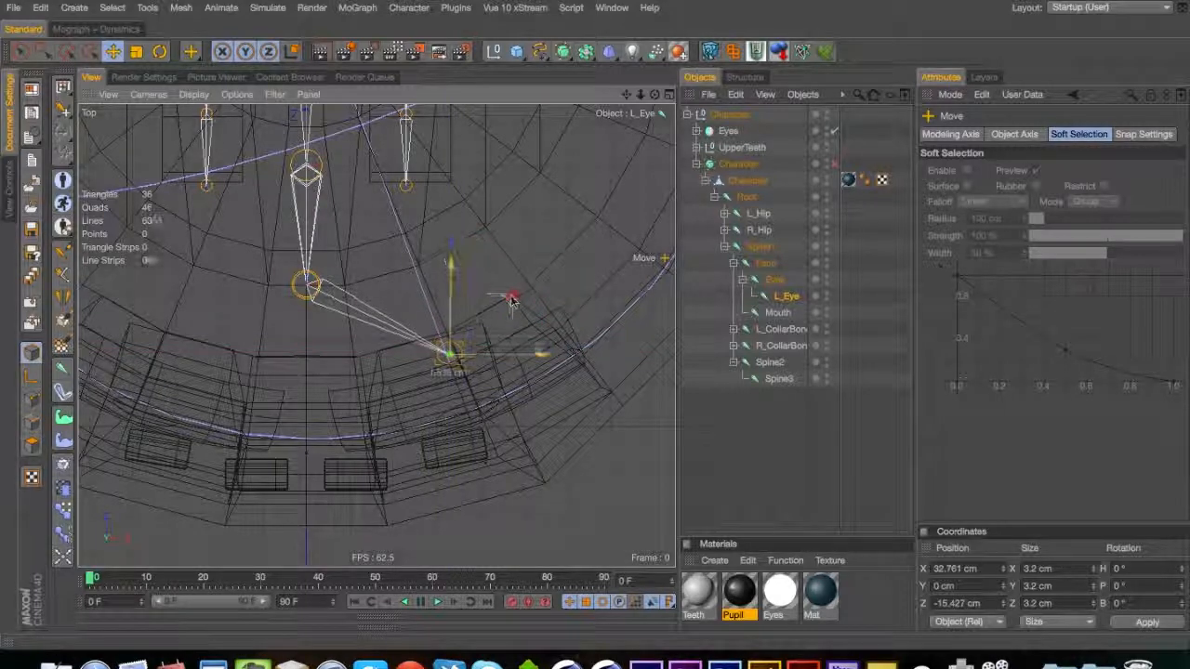
pyautogui.click(506, 293)
# Raise the L_Eye joint to eye height in the side view, at about Y 15 cm
pyautogui.press('3')
pyautogui.press('F1')
pyautogui.press('3')
pyautogui.moveTo(374, 236); pyautogui.dragTo(229, 199)
pyautogui.press('1')
pyautogui.press('3')
pyautogui.moveTo(360, 260); pyautogui.dragTo(267, 177)
pyautogui.press('1')
pyautogui.moveTo(377, 334); pyautogui.dragTo(335, 218)
pyautogui.press('1')
pyautogui.moveTo(245, 341); pyautogui.dragTo(405, 337)
pyautogui.press('3')
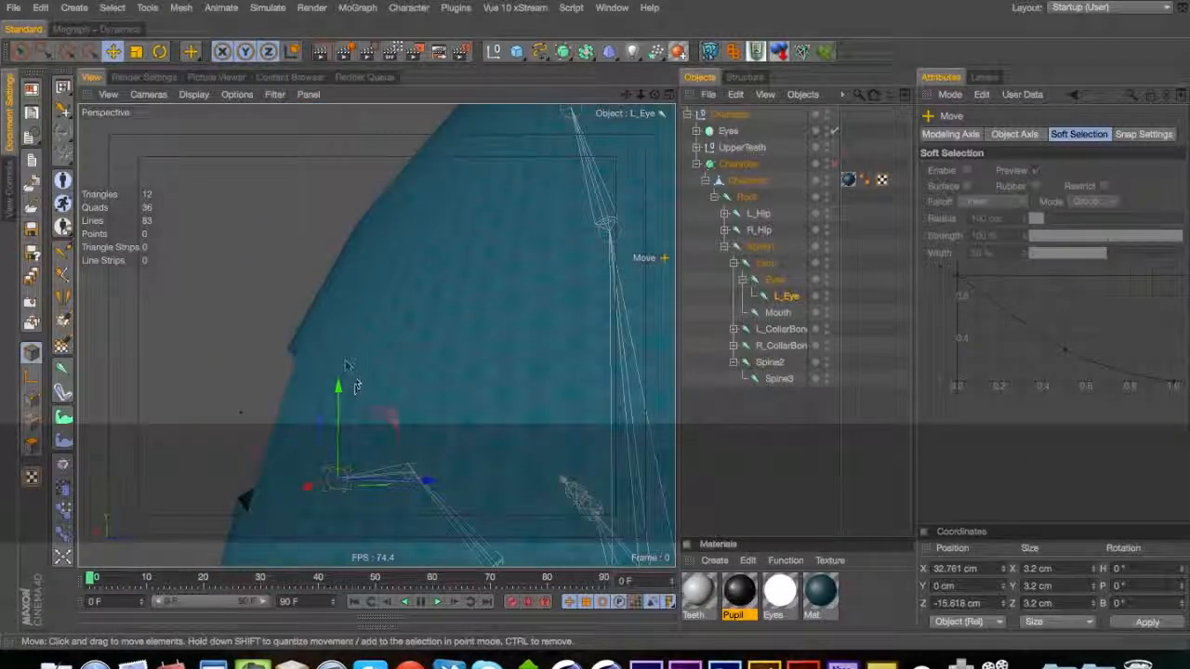
pyautogui.press('F3')
pyautogui.press('1')
pyautogui.moveTo(371, 236); pyautogui.dragTo(361, 197)
pyautogui.press('1')
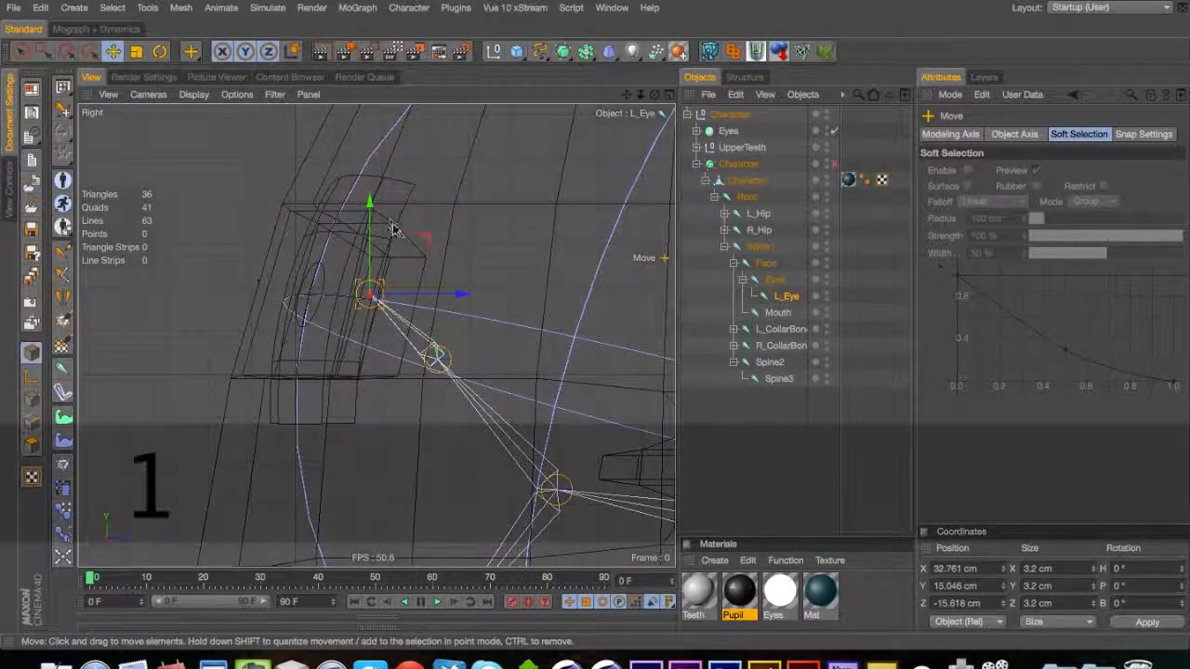
# Shift the L_Eye joint outward in the front view to about X 33.9 cm
pyautogui.press('F2')
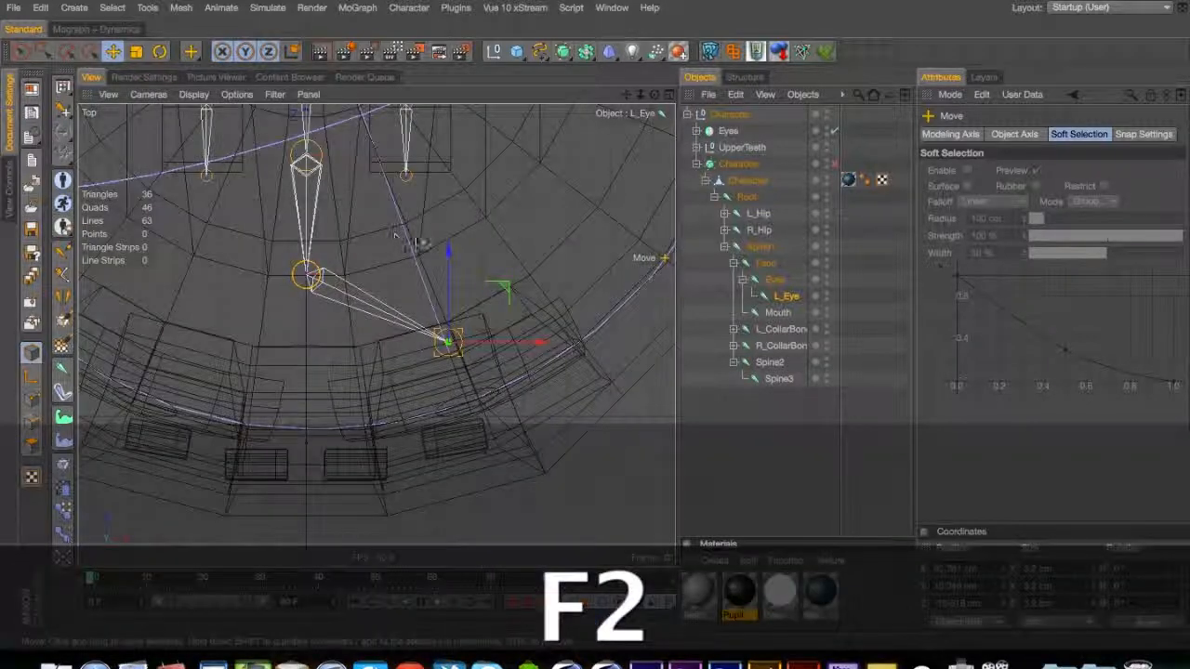
pyautogui.press('F3')
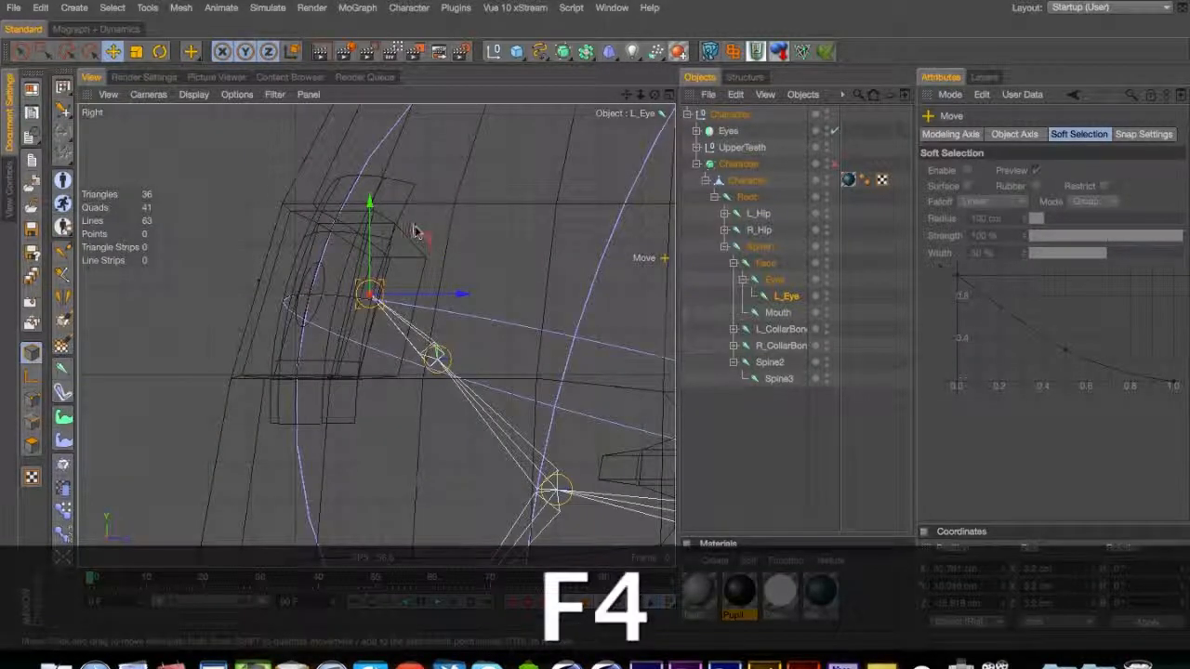
pyautogui.press('F4')
pyautogui.click(534, 283)
# Mirror the L_Eye joint to the other side of the face with the Mirror Tool
pyautogui.press('F3')
pyautogui.press('F2')
pyautogui.press('F1')
pyautogui.press('3')
pyautogui.moveTo(364, 394); pyautogui.dragTo(496, 498)
pyautogui.press('1')
pyautogui.press('2')
pyautogui.press('3')
pyautogui.press('3')
pyautogui.moveTo(404, 433); pyautogui.dragTo(403, 568)
pyautogui.click(790, 299)
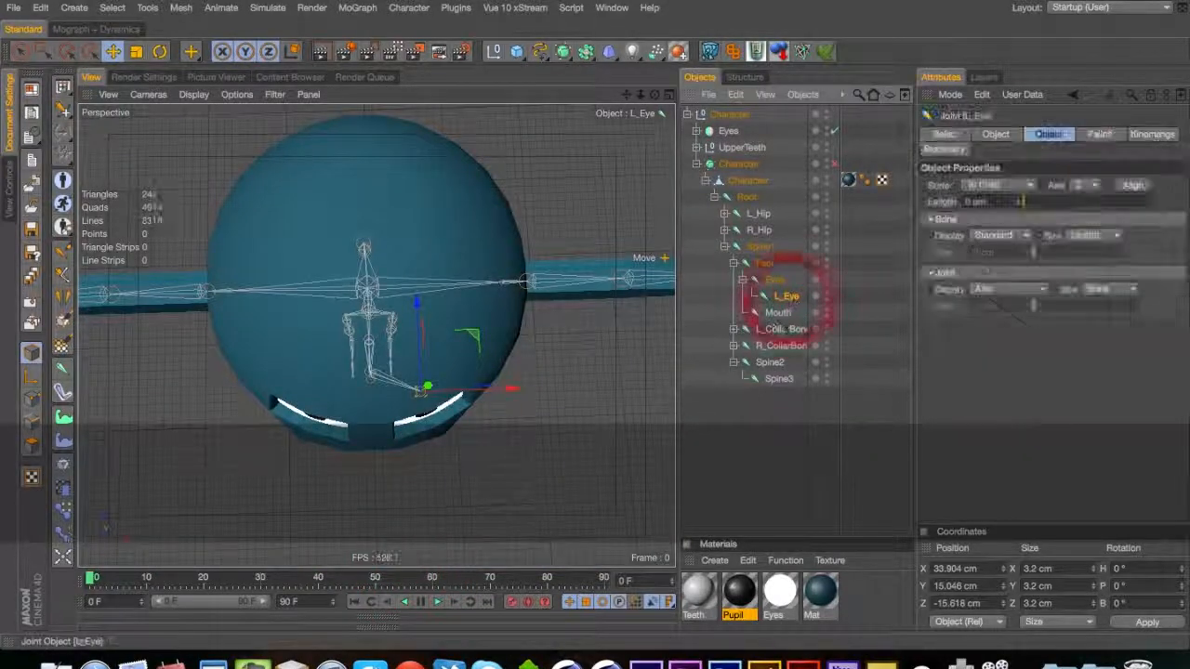
pyautogui.click(63, 297)
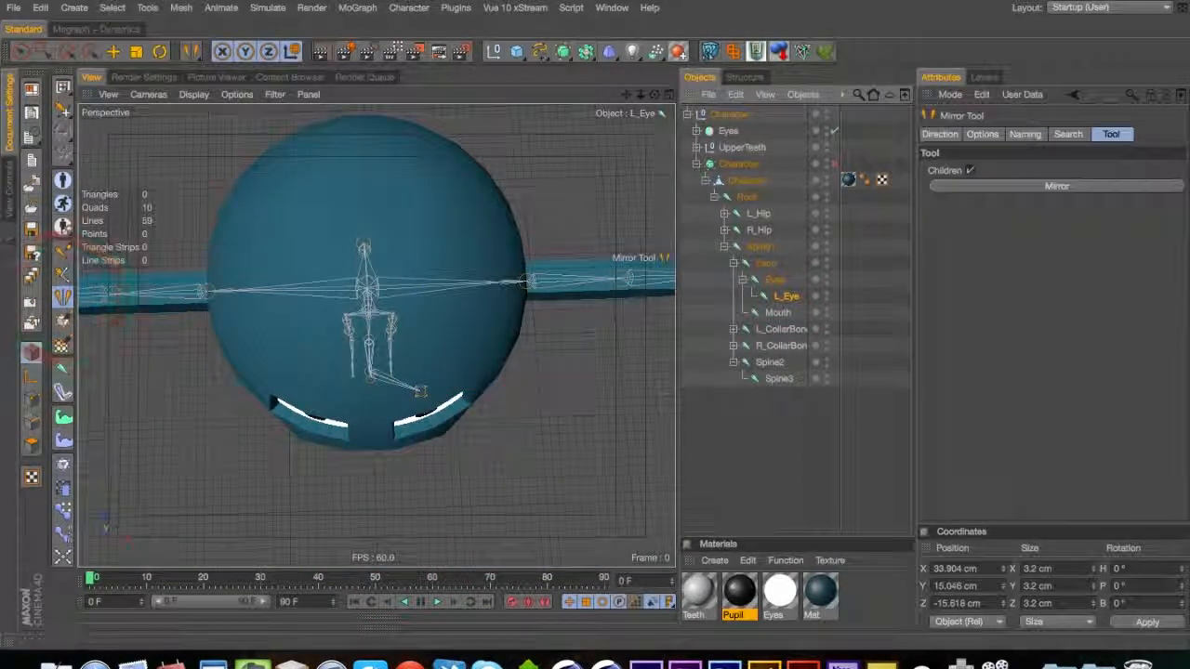
pyautogui.click(988, 186)
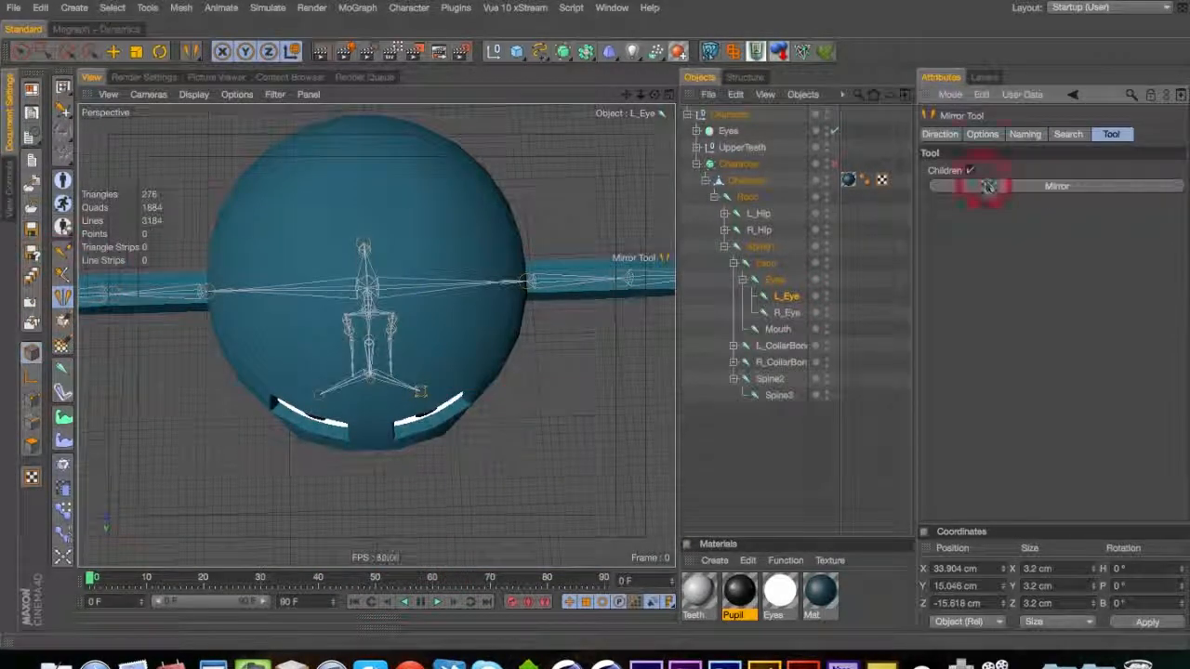
# Duplicate the Mouth joint as its own child and name the copy UpperJaw
pyautogui.click(781, 330)
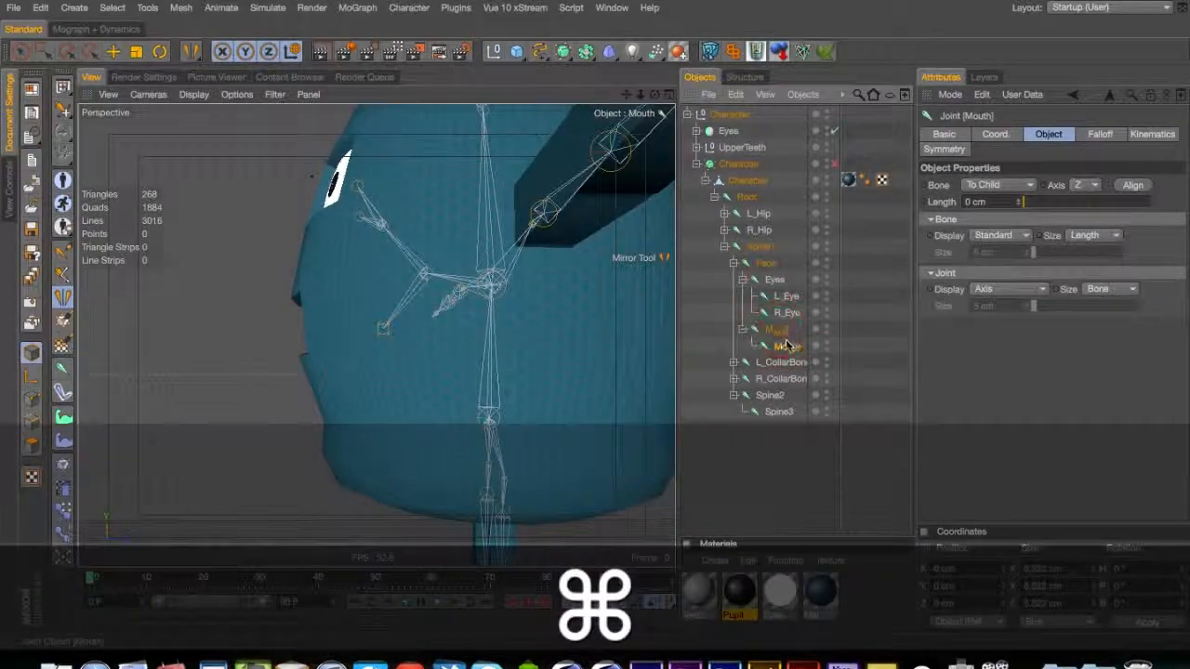
pyautogui.doubleClick(786, 346)
pyautogui.write('UpperJ')
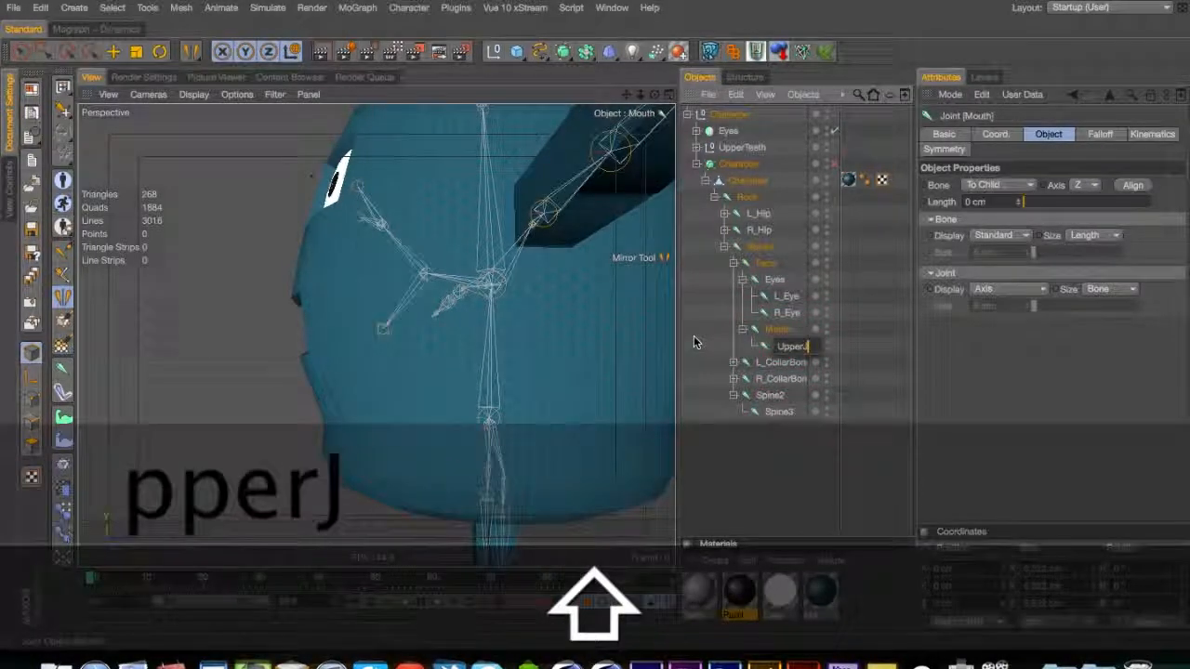
pyautogui.write('aw')
pyautogui.press('Return')
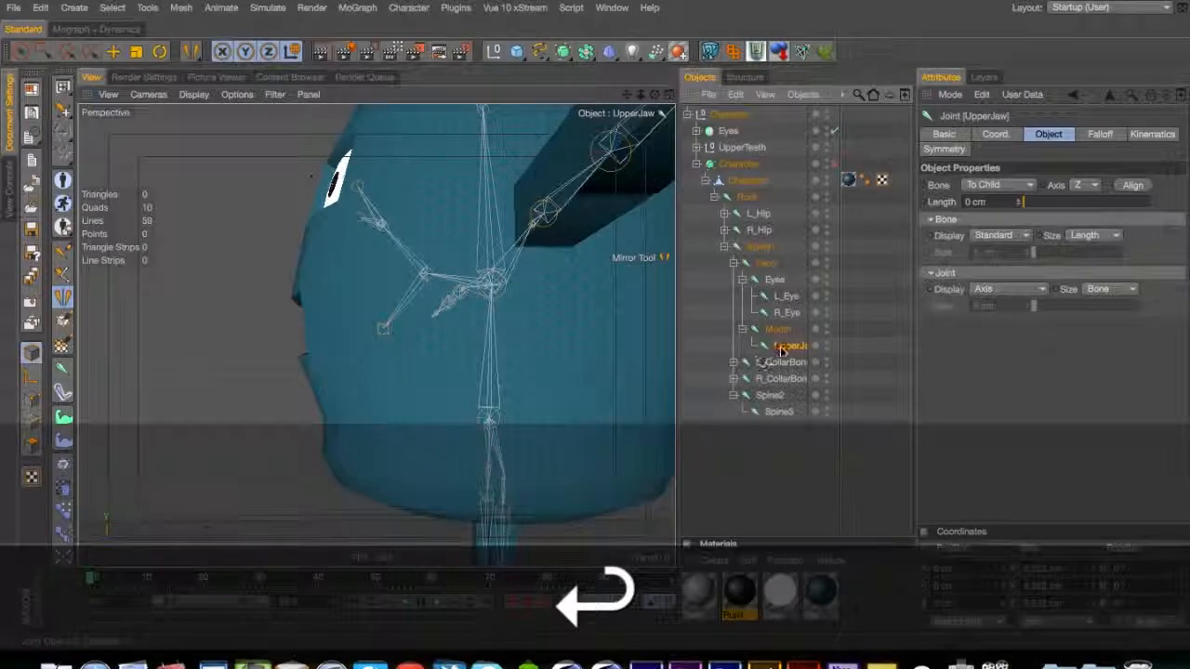
# Duplicate the UpperJaw joint under Mouth and name the copy LowerJaw
pyautogui.keyDown('super'); pyautogui.moveTo(781, 351); pyautogui.dragTo(786, 359); pyautogui.keyUp('super')
pyautogui.doubleClick(793, 364)
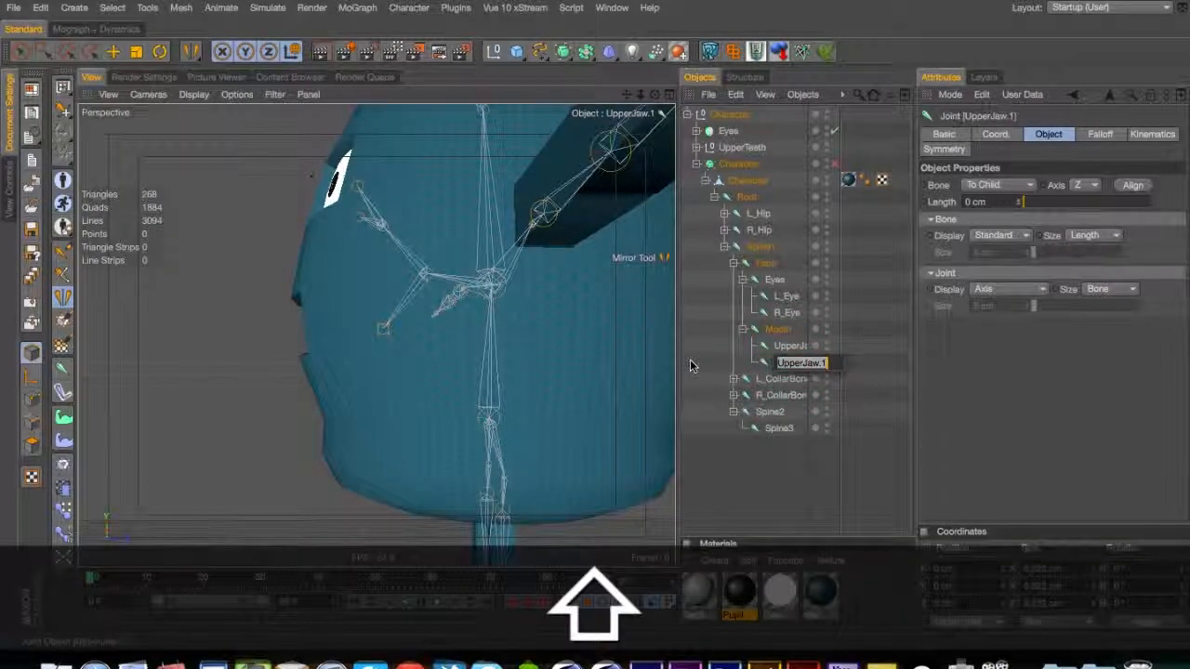
pyautogui.write('LowerJaw')
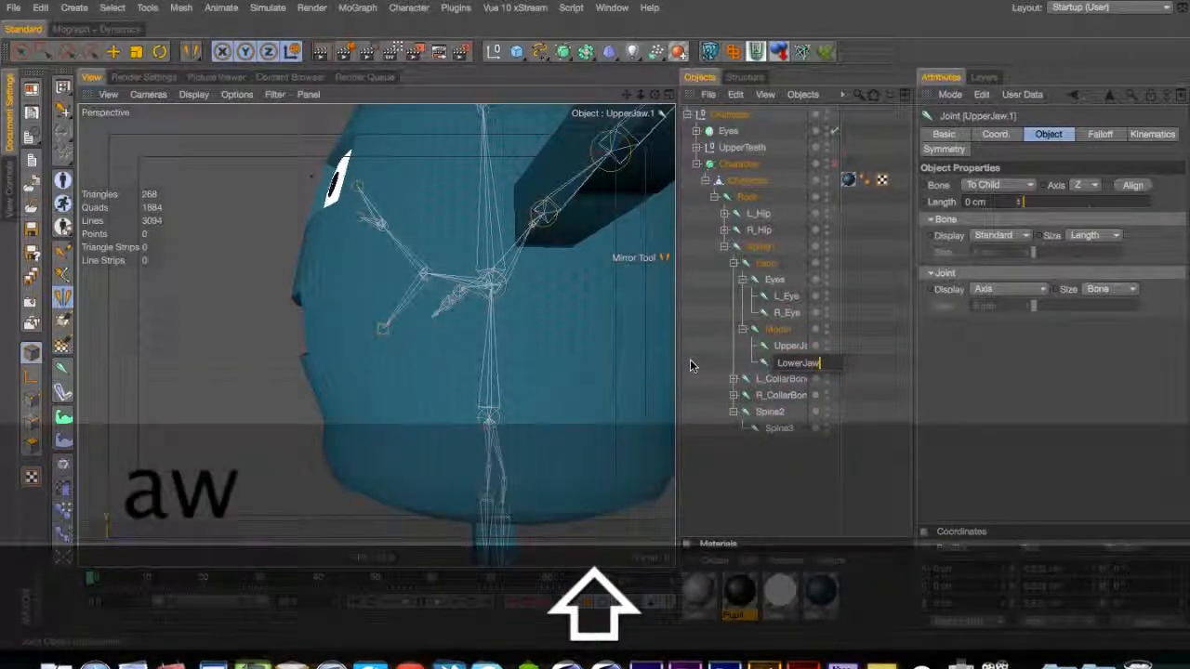
pyautogui.press('Return')
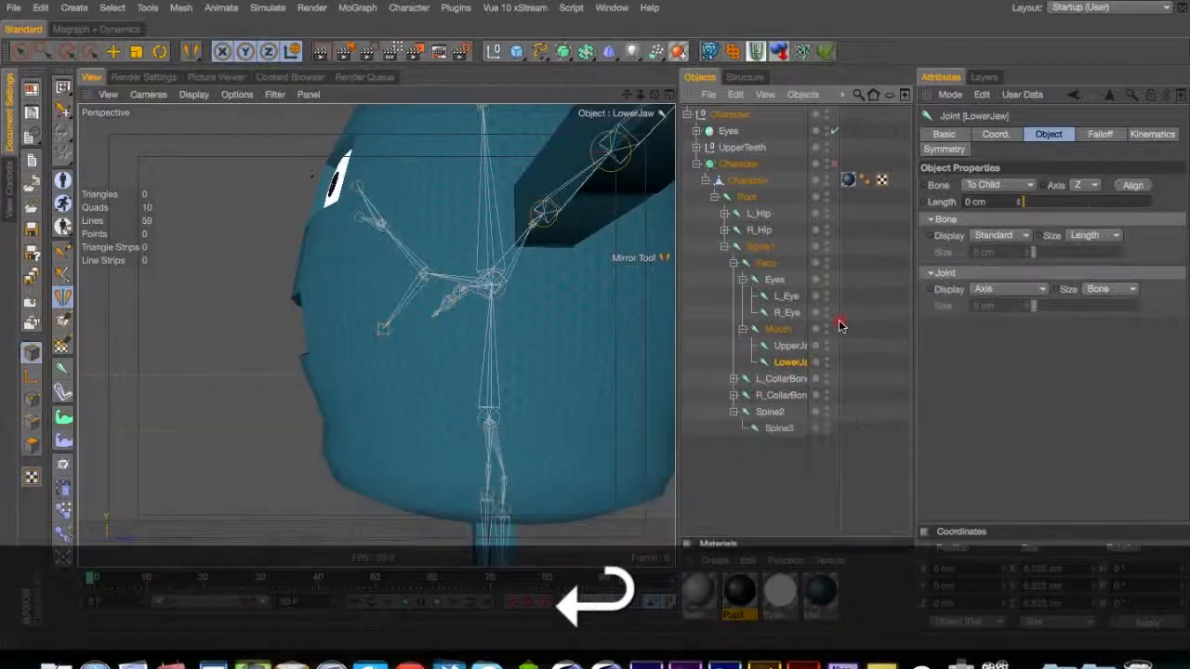
# Move the UpperJaw and LowerJaw joints together forward of the Mouth joint, to about Y 5.7 cm, Z -32.4 cm
pyautogui.moveTo(841, 325); pyautogui.dragTo(883, 329)
pyautogui.click(823, 351)
pyautogui.keyDown('shift'); pyautogui.click(800, 360); pyautogui.keyUp('shift')
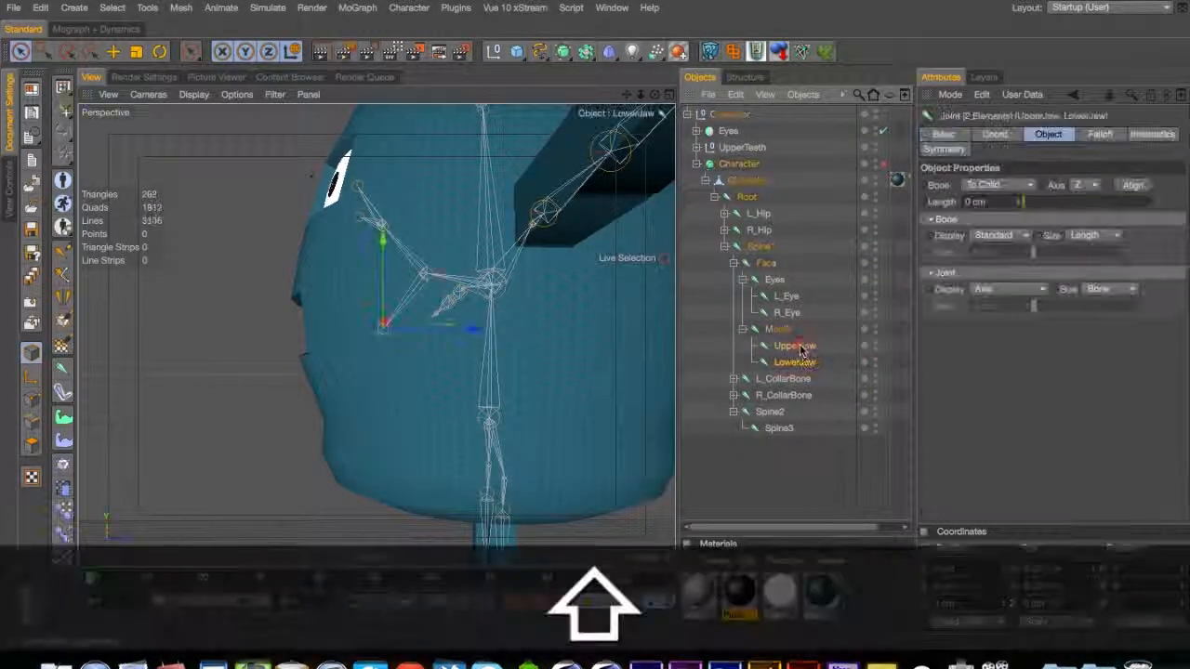
pyautogui.moveTo(418, 289); pyautogui.dragTo(329, 316)
# Separate the jaw joints by raising UpperJaw and lowering LowerJaw to about Y -10.5 cm, Z -27.6 cm
pyautogui.click(799, 344)
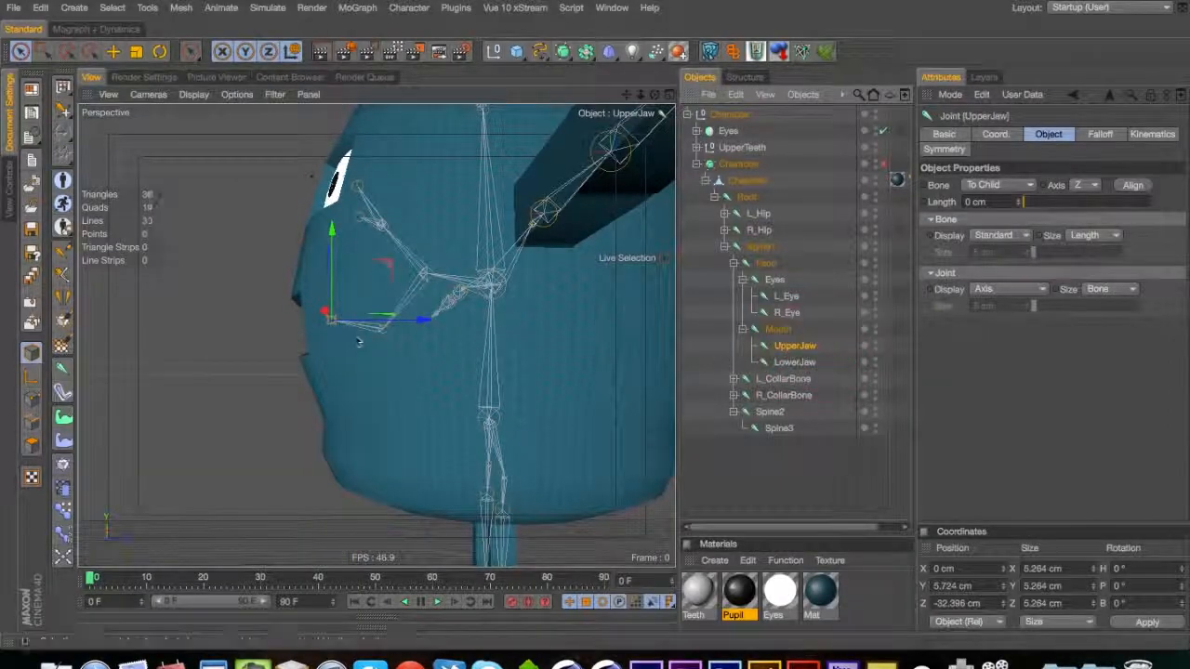
pyautogui.click(797, 362)
pyautogui.moveTo(386, 267); pyautogui.dragTo(392, 292)
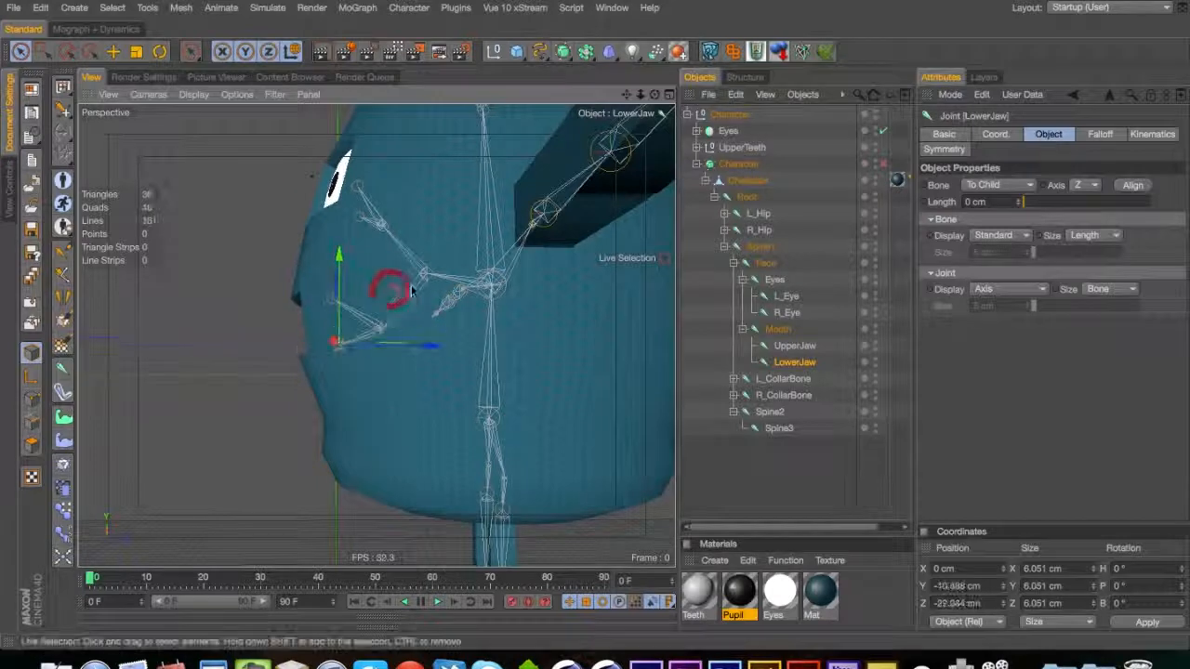
# Lower the LowerJaw joint to about Y -21.5 cm, Z -20.6 cm in the side view and shift the Mouth joint back
pyautogui.press('F2')
pyautogui.press('F3')
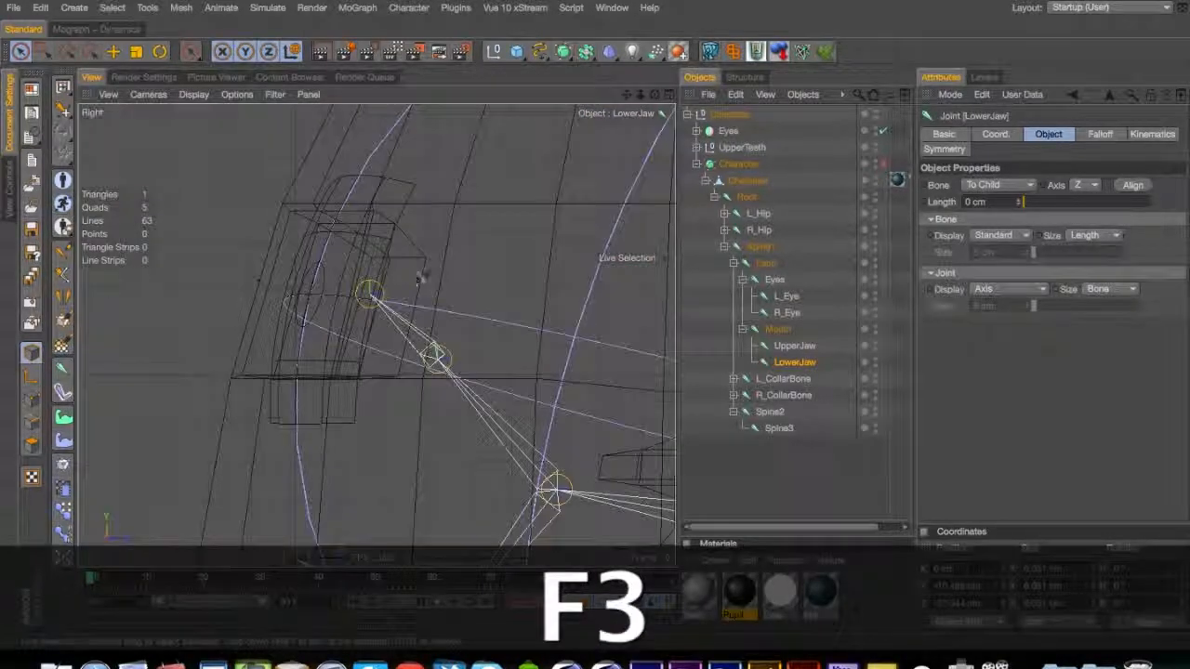
pyautogui.press('1')
pyautogui.moveTo(391, 427); pyautogui.dragTo(346, 92)
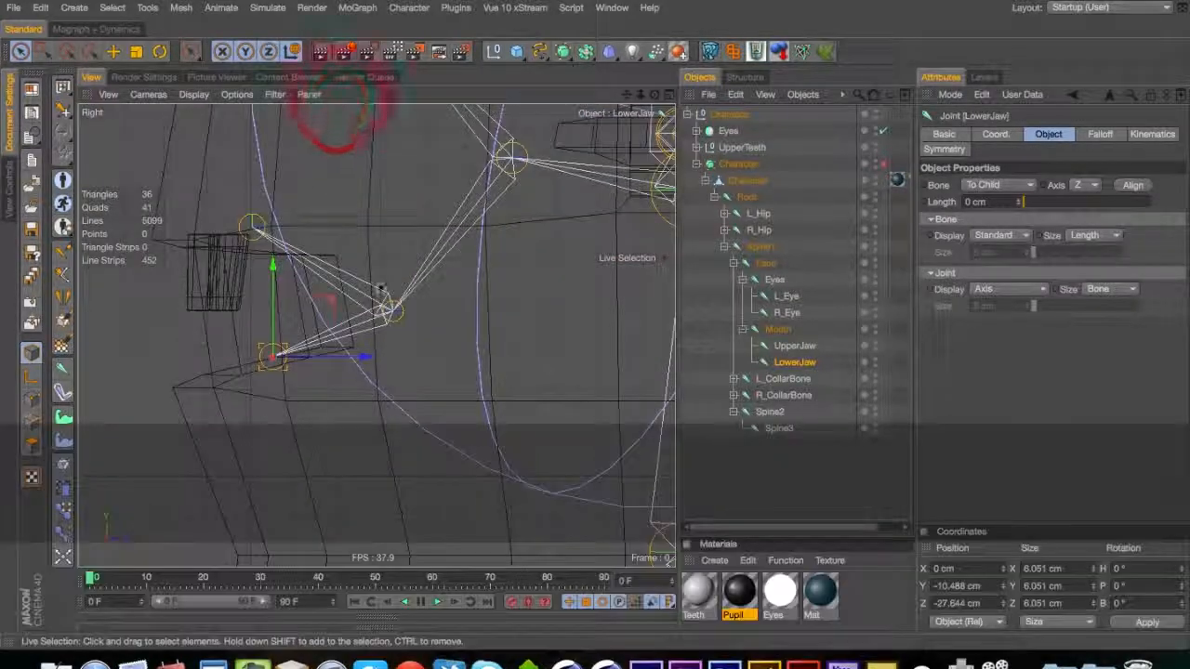
pyautogui.moveTo(328, 309); pyautogui.dragTo(358, 358)
pyautogui.click(777, 329)
pyautogui.moveTo(452, 249); pyautogui.dragTo(510, 261)
# Move LowerJaw forward to about Y -18.8 cm, Z -35.5 cm and UpperJaw above the teeth to about Y 17.5 cm, Z -40.9 cm
pyautogui.click(797, 360)
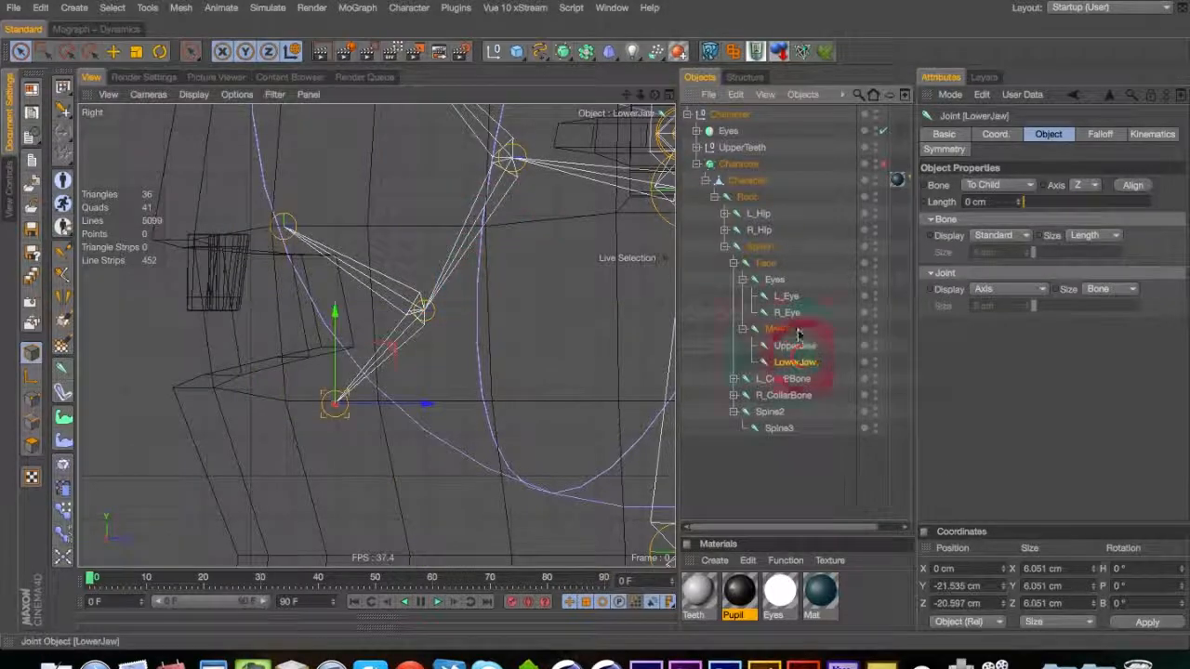
pyautogui.moveTo(394, 352); pyautogui.dragTo(325, 330)
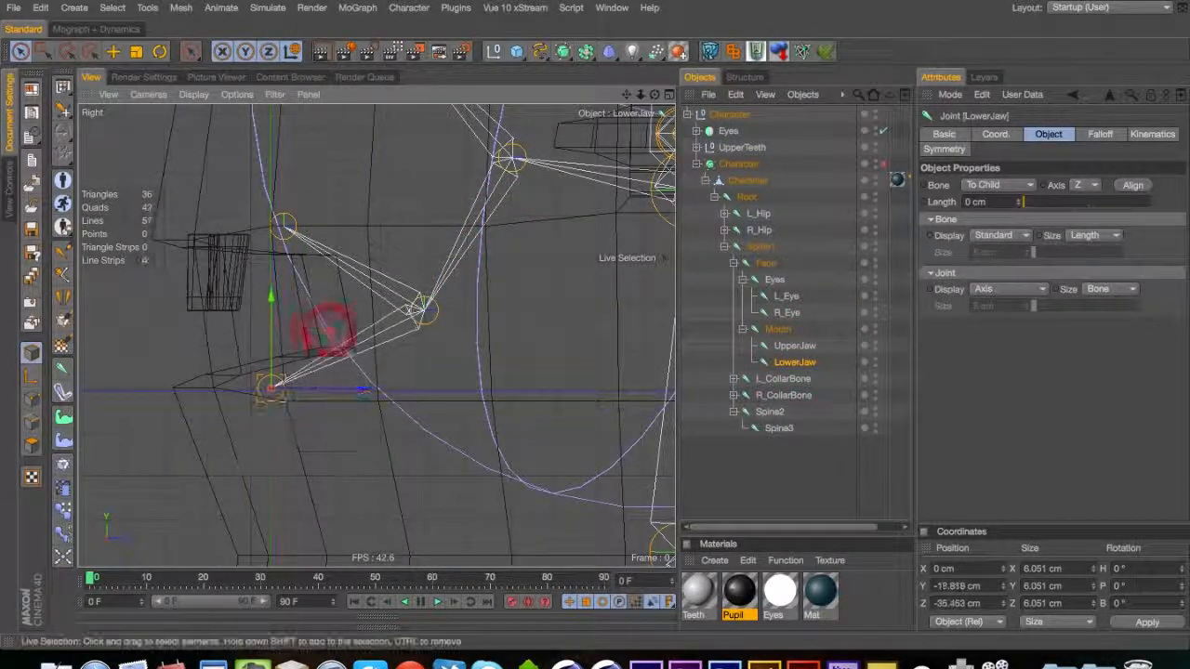
pyautogui.click(795, 345)
pyautogui.moveTo(279, 182); pyautogui.dragTo(319, 141)
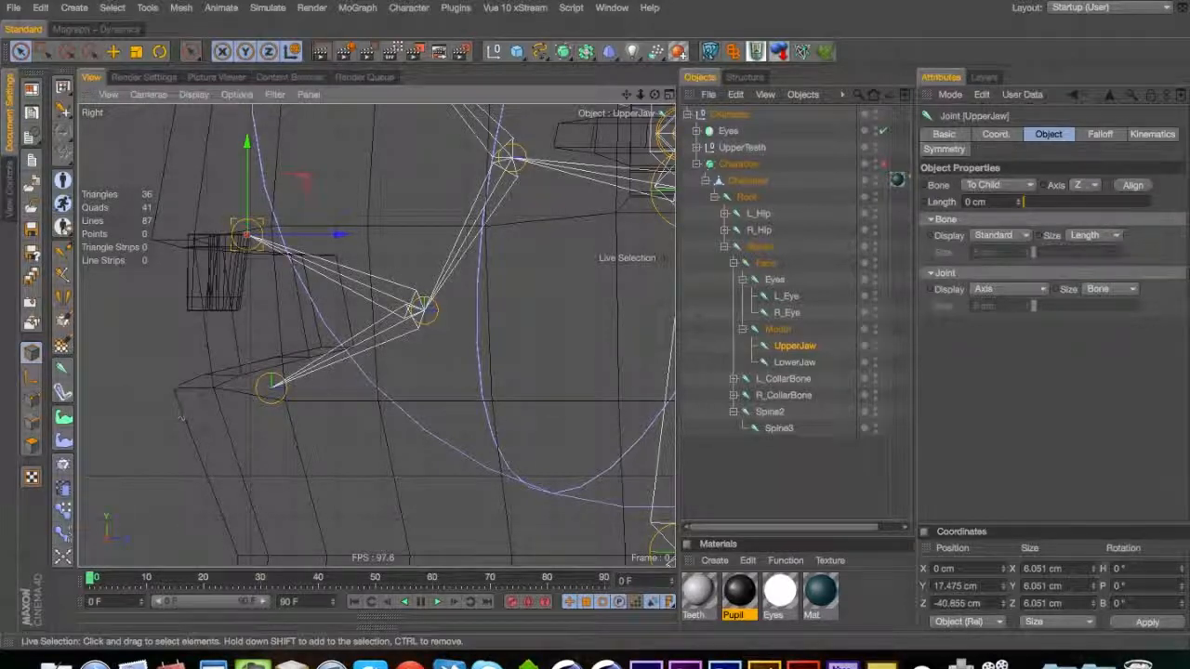
# Shift both jaw joints slightly further forward and lower LowerJaw to about Y -19.4 cm, Z -41.9 cm
pyautogui.click(783, 486)
pyautogui.click(779, 363)
pyautogui.keyDown('shift'); pyautogui.click(785, 346); pyautogui.keyUp('shift')
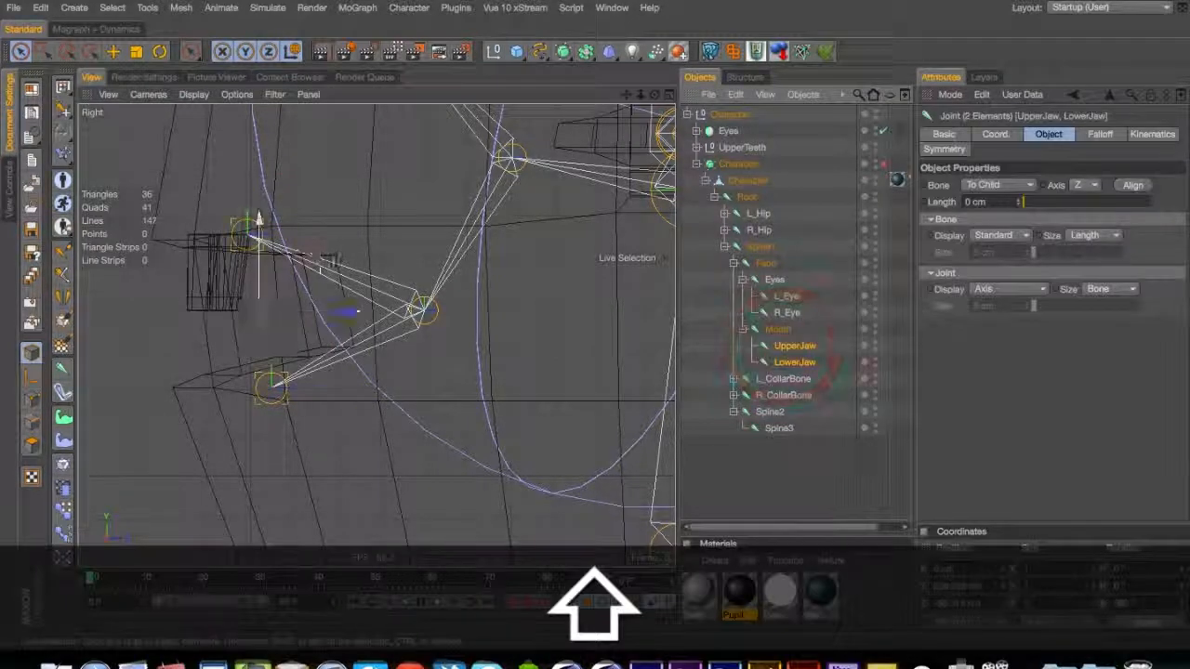
pyautogui.moveTo(317, 259); pyautogui.dragTo(308, 259)
pyautogui.click(722, 457)
pyautogui.click(795, 362)
pyautogui.moveTo(299, 325); pyautogui.dragTo(297, 340)
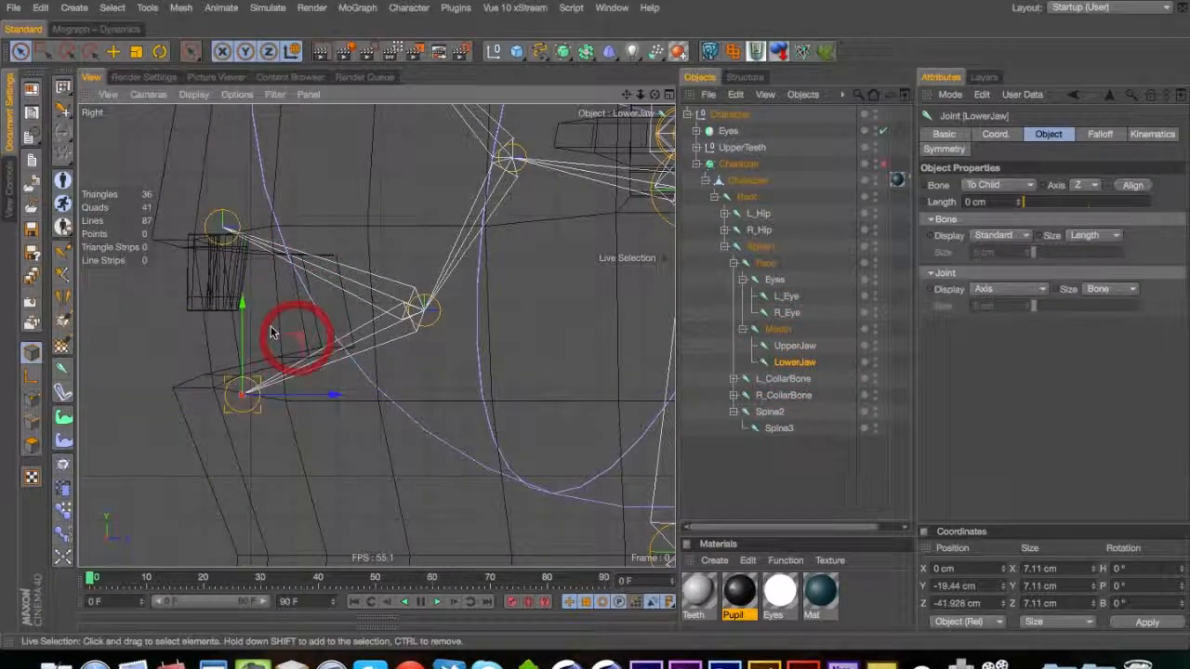
# Examine the placement of the jaw joints inside the mouth in the perspective and front views
pyautogui.press('F1')
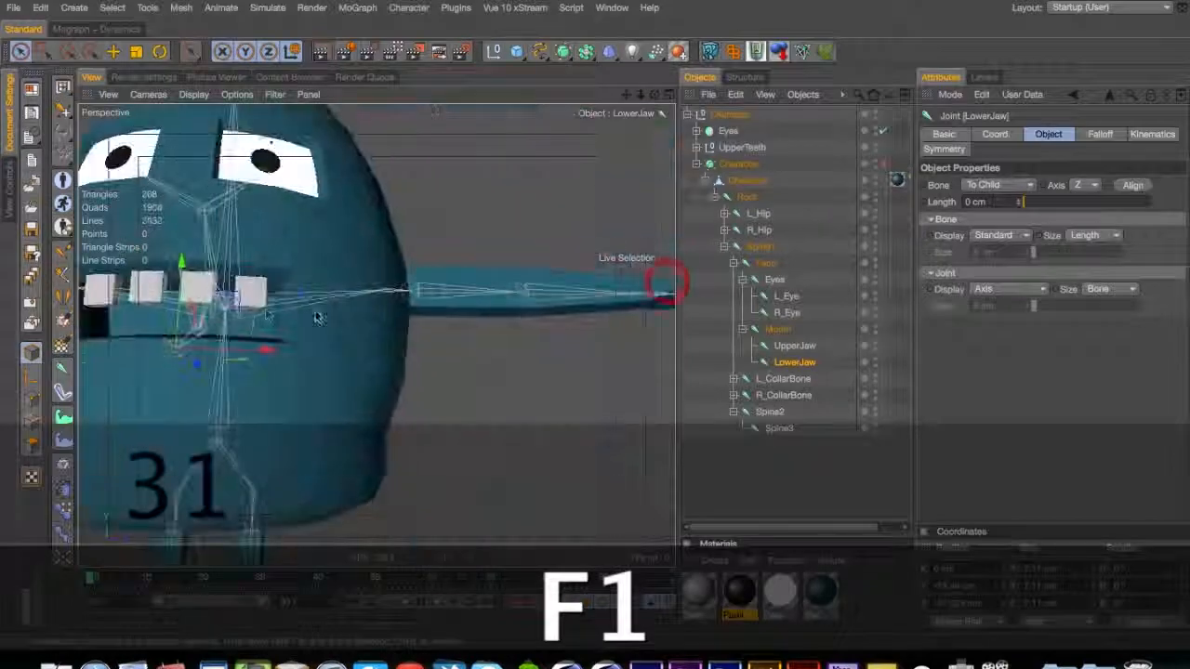
pyautogui.moveTo(361, 409); pyautogui.dragTo(395, 438)
pyautogui.press('3')
pyautogui.moveTo(340, 377); pyautogui.dragTo(347, 409)
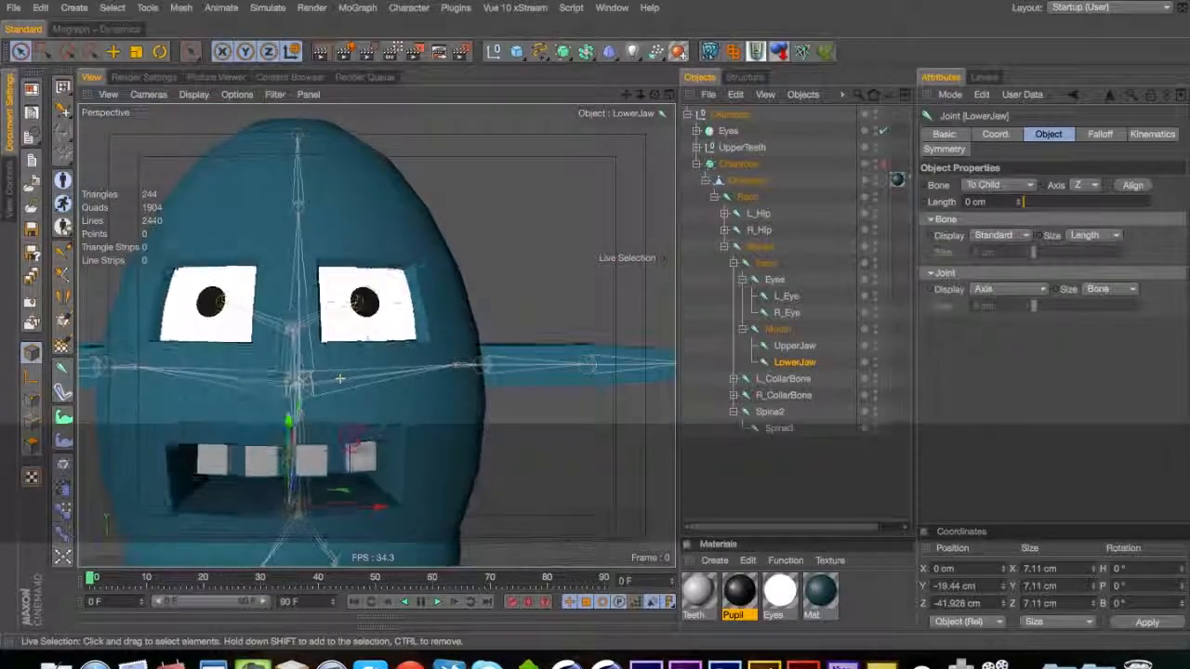
pyautogui.press('F4')
pyautogui.press('2')
pyautogui.moveTo(369, 331); pyautogui.dragTo(257, 355)
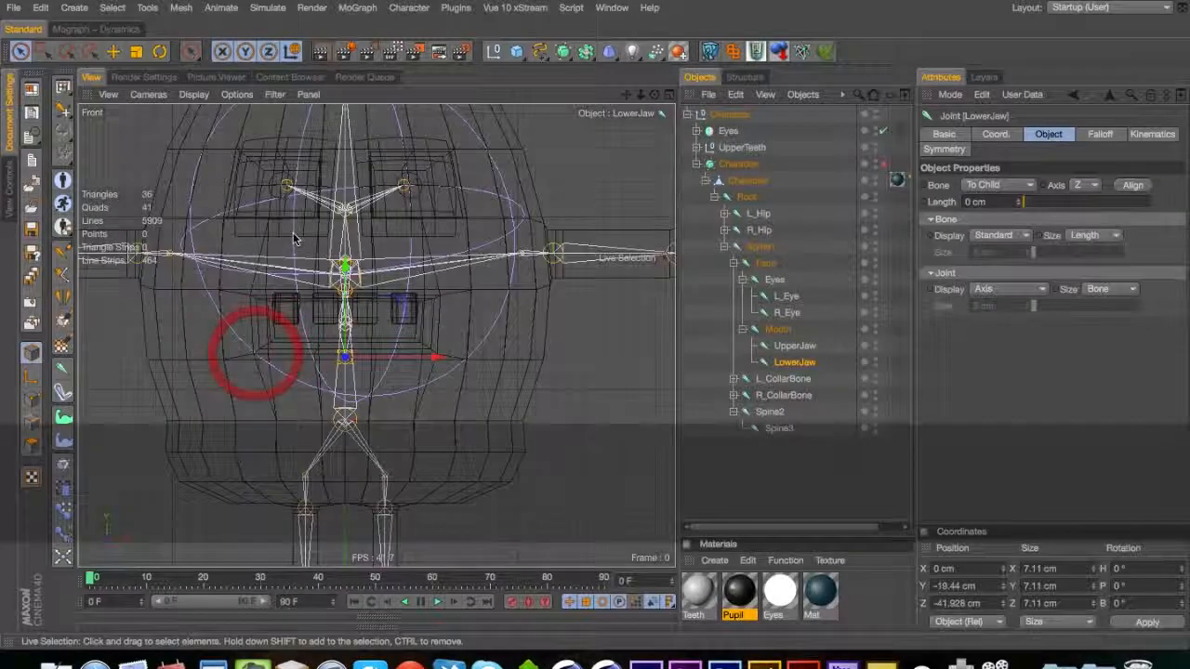
pyautogui.press('F1')
pyautogui.press('3')
pyautogui.moveTo(353, 306)
pyautogui.mouseDown()
pyautogui.moveTo(332, 372)
pyautogui.moveTo(314, 301)
pyautogui.moveTo(385, 332)
pyautogui.moveTo(333, 263)
pyautogui.mouseUp()
# Set the perspective view's display mode to Gouraud Shading (Lines)
pyautogui.click(194, 94)
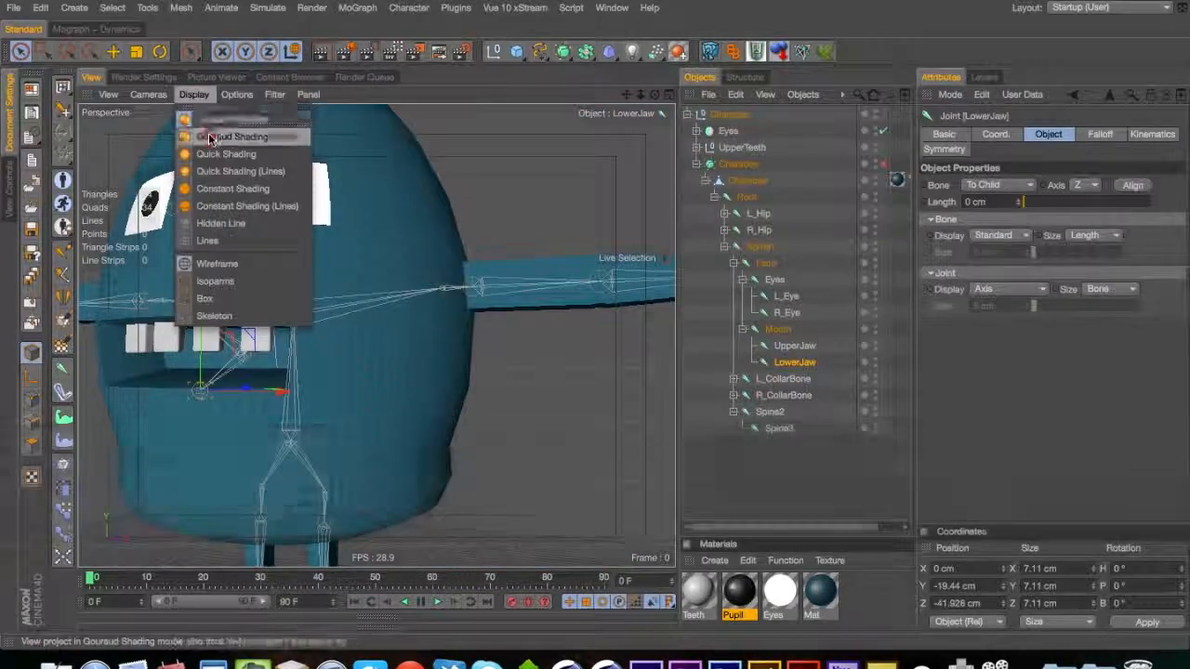
pyautogui.click(212, 131)
pyautogui.moveTo(237, 310)
pyautogui.mouseDown()
pyautogui.moveTo(372, 337)
pyautogui.moveTo(316, 307)
pyautogui.mouseUp()
pyautogui.click(194, 94)
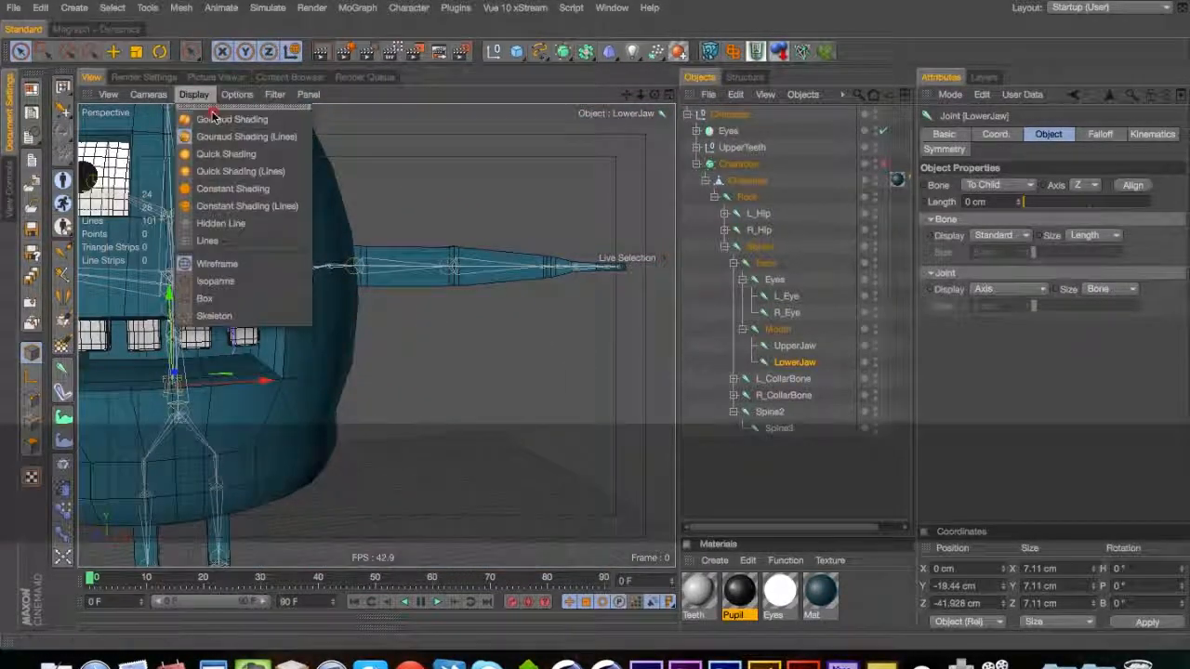
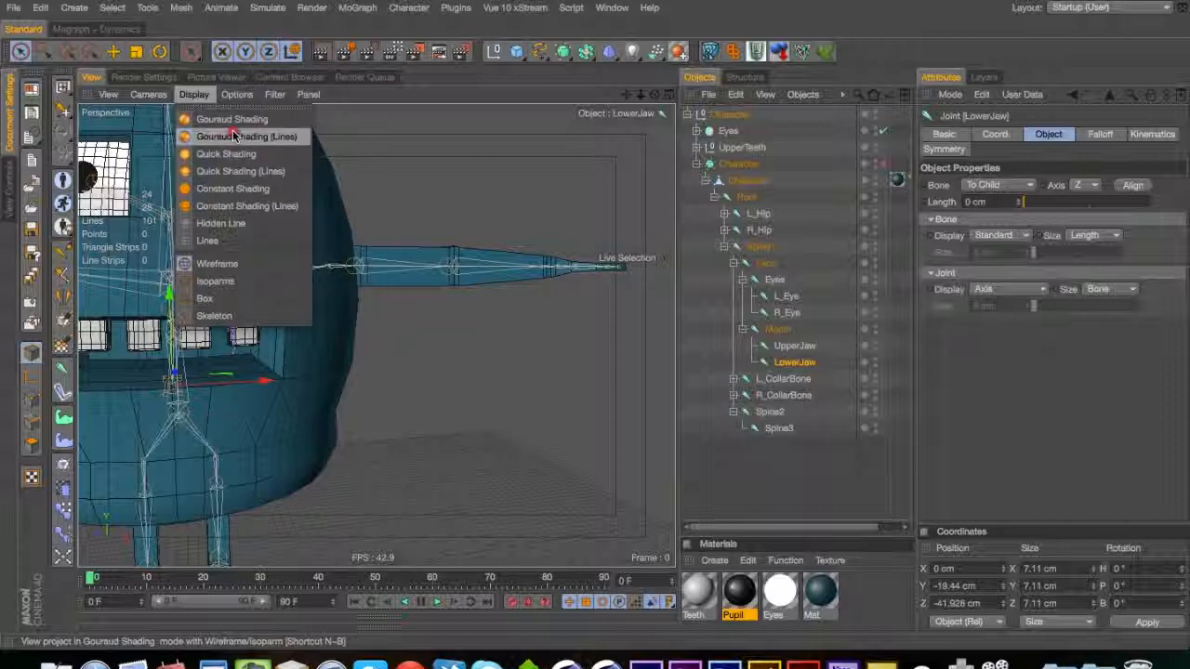
pyautogui.click(283, 139)
# Raise the UpperJaw joint slightly so it sits above the upper teeth
pyautogui.press('1')
pyautogui.moveTo(239, 223)
pyautogui.mouseDown()
pyautogui.moveTo(436, 234)
pyautogui.moveTo(396, 375)
pyautogui.mouseUp()
pyautogui.press('3')
pyautogui.moveTo(244, 381); pyautogui.dragTo(250, 175)
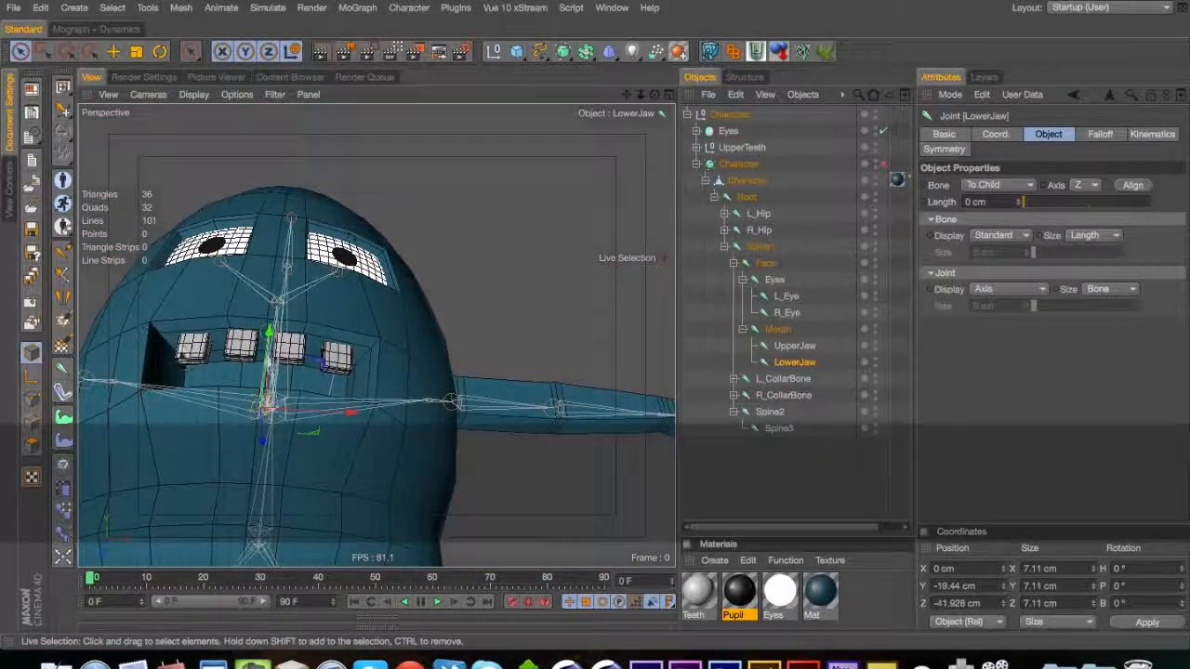
pyautogui.moveTo(322, 322); pyautogui.dragTo(335, 350)
pyautogui.click(795, 345)
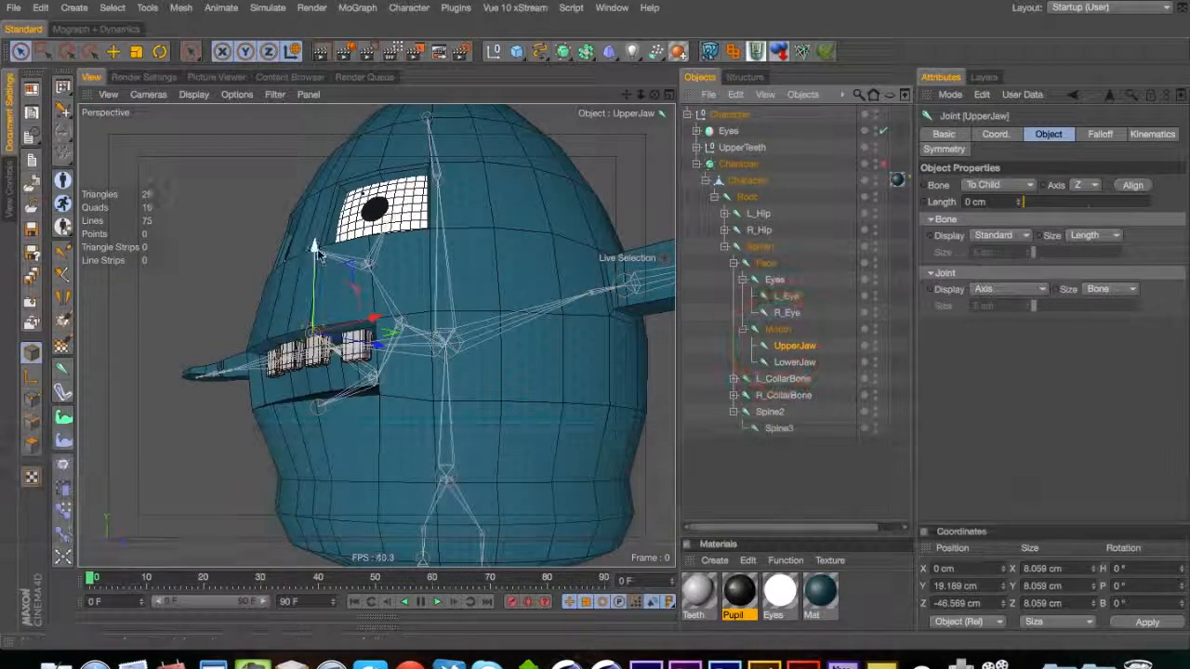
pyautogui.moveTo(336, 254); pyautogui.dragTo(452, 306)
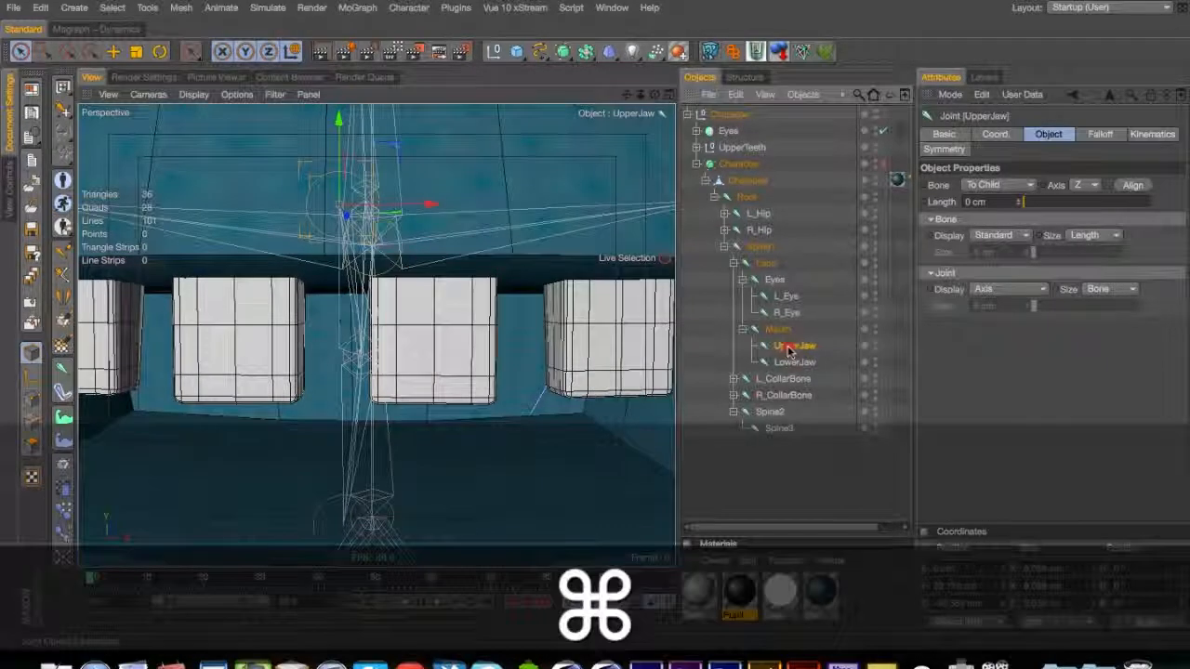
# Duplicate the UpperJaw joint as its own child and rename the copy Left
pyautogui.keyDown('super'); pyautogui.moveTo(787, 349); pyautogui.dragTo(804, 363); pyautogui.keyUp('super')
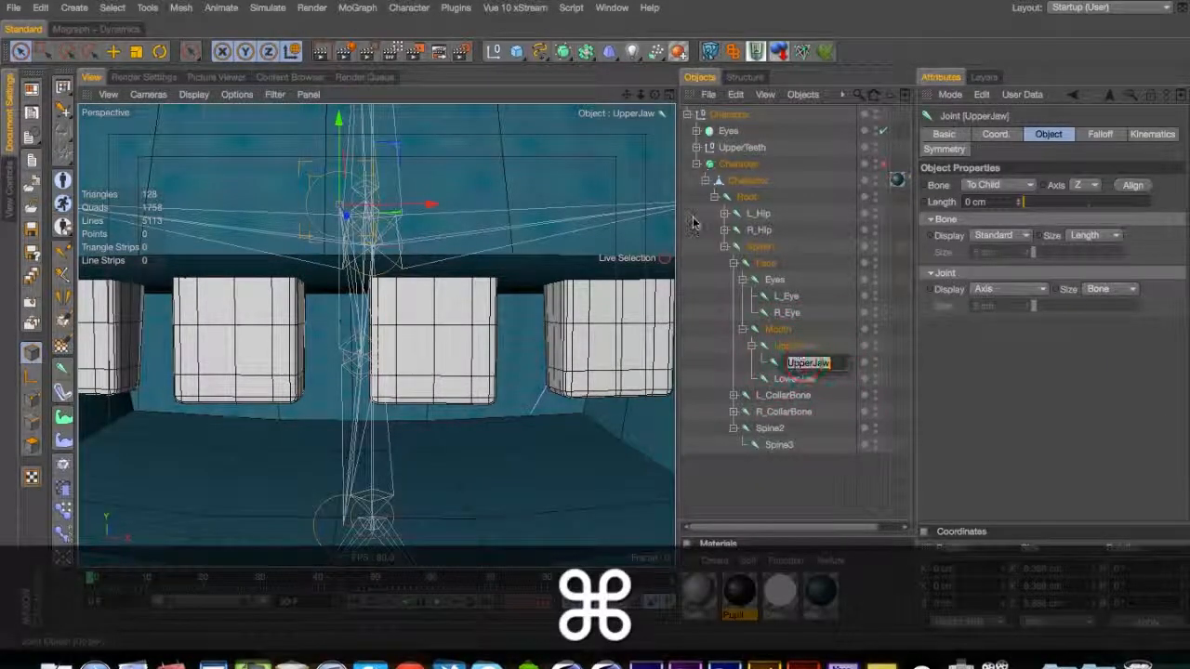
pyautogui.write('Left')
pyautogui.press('Return')
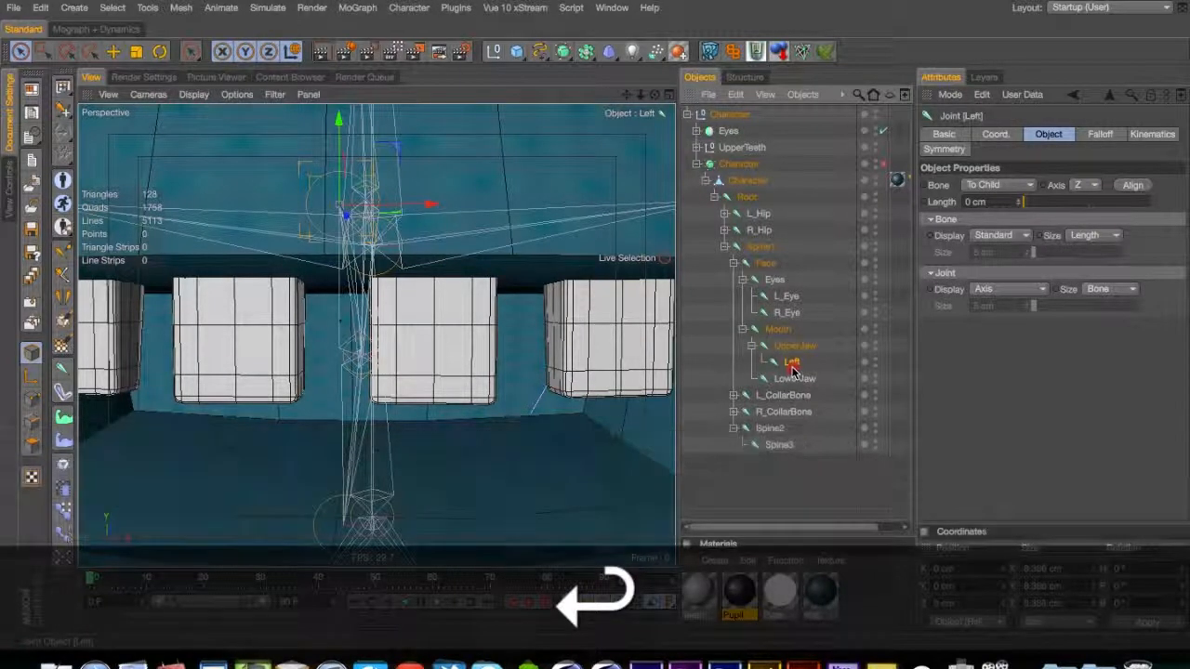
# Duplicate the Left joint, keep both directly under UpperJaw, and rename the new one InnerLeft
pyautogui.keyDown('super'); pyautogui.moveTo(793, 367); pyautogui.dragTo(795, 369); pyautogui.keyUp('super')
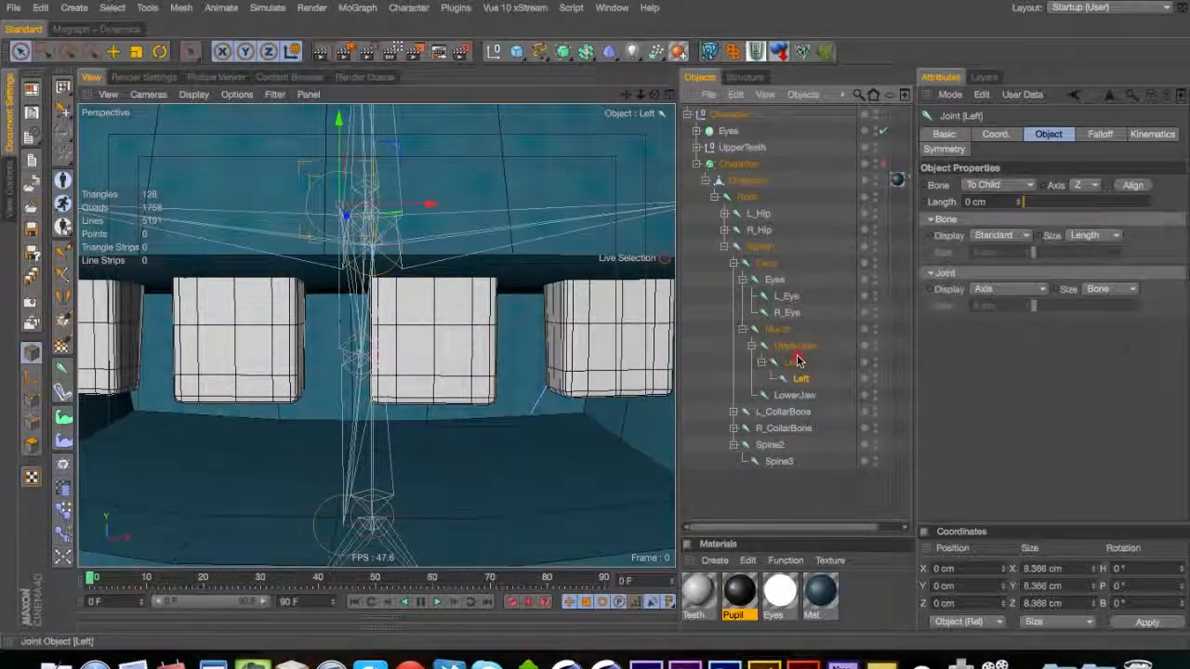
pyautogui.doubleClick(793, 363)
pyautogui.write('Inner')
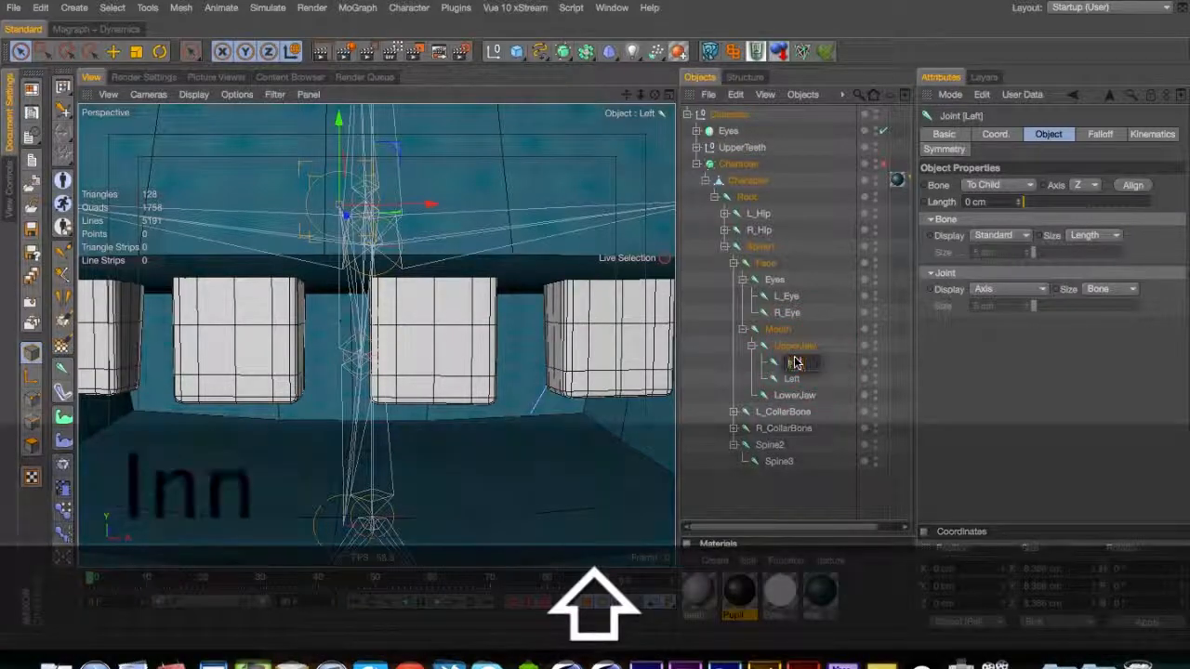
pyautogui.write('Left')
pyautogui.press('Return')
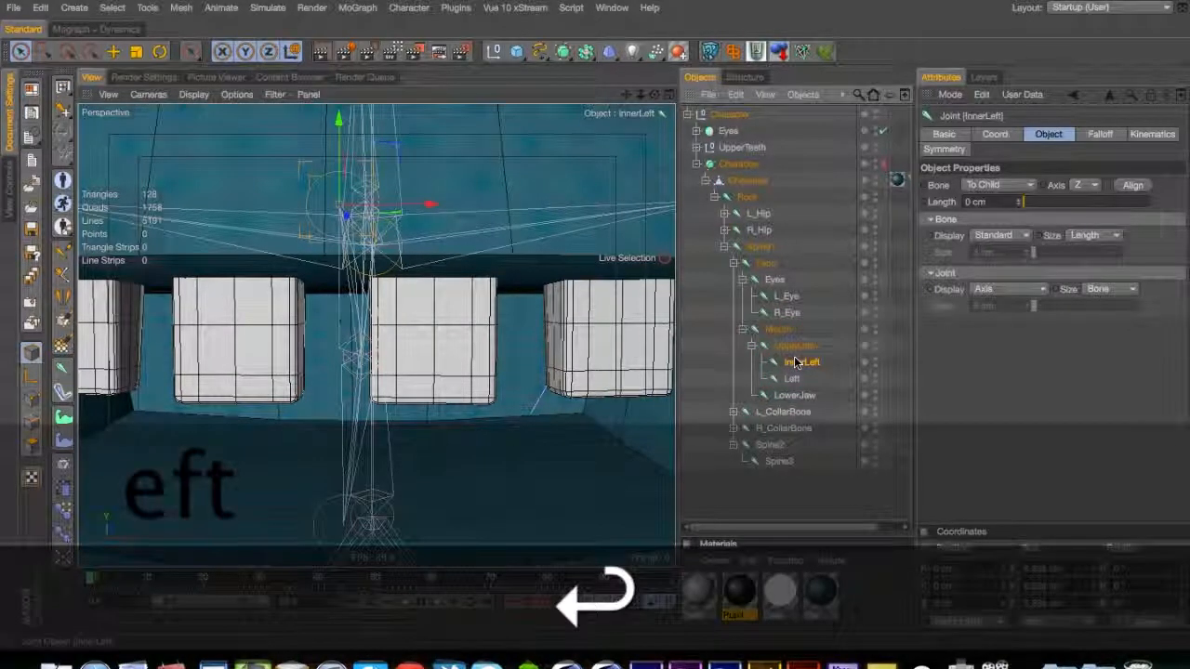
# Create a Center joint under UpperJaw from a duplicate of InnerLeft, discarding the extra copy of Left
pyautogui.keyDown('shift'); pyautogui.click(797, 379); pyautogui.keyUp('shift')
pyautogui.keyDown('super'); pyautogui.moveTo(797, 378); pyautogui.dragTo(793, 348); pyautogui.keyUp('super')
pyautogui.doubleClick(808, 379)
pyautogui.press('super+z')
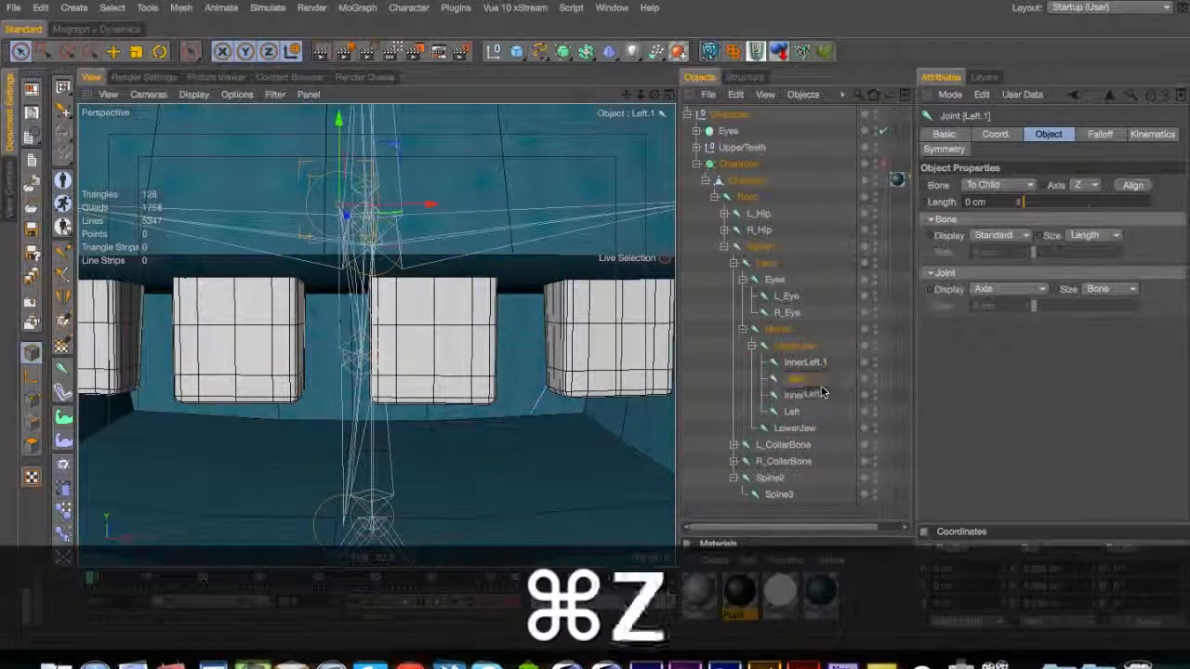
pyautogui.press('Delete')
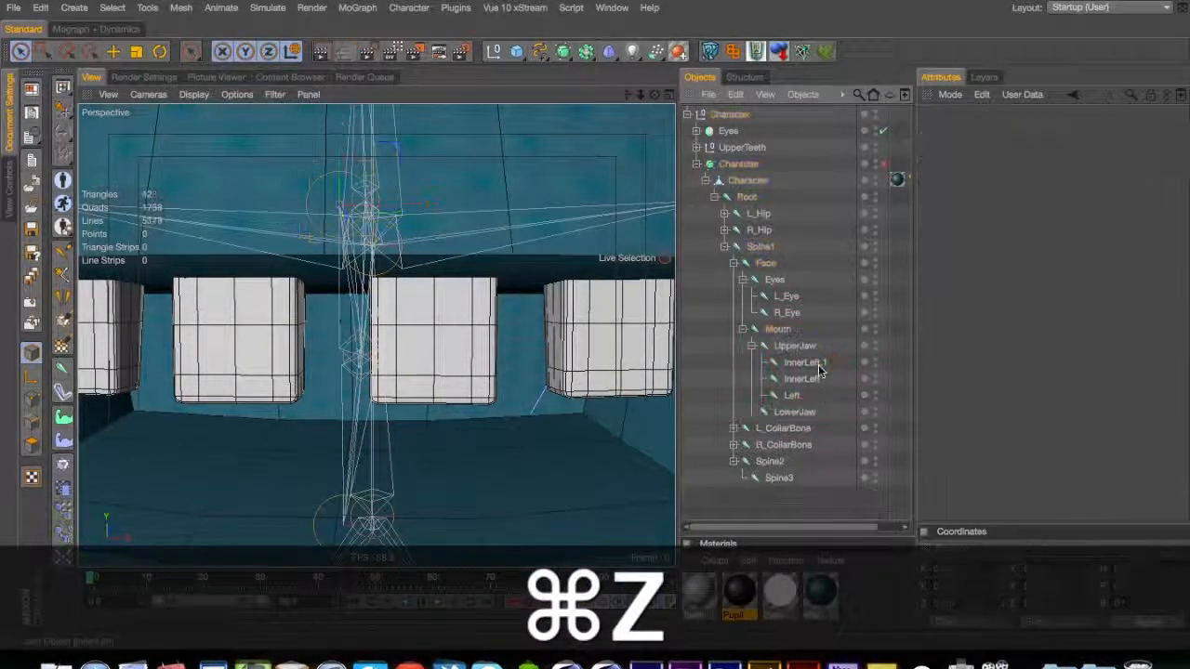
pyautogui.doubleClick(818, 364)
pyautogui.write('Cen')
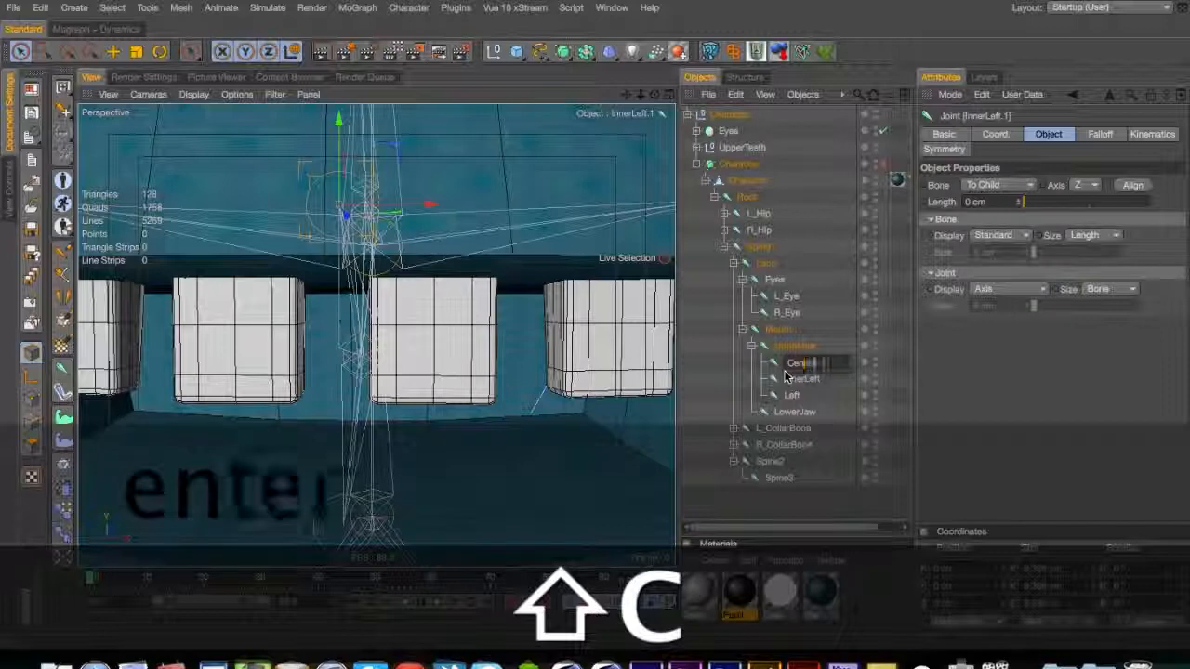
pyautogui.write('ter')
pyautogui.press('Return')
# Move the Center joint down and forward to the front edge of the upper lip
pyautogui.press('3')
pyautogui.moveTo(372, 267); pyautogui.dragTo(193, 311)
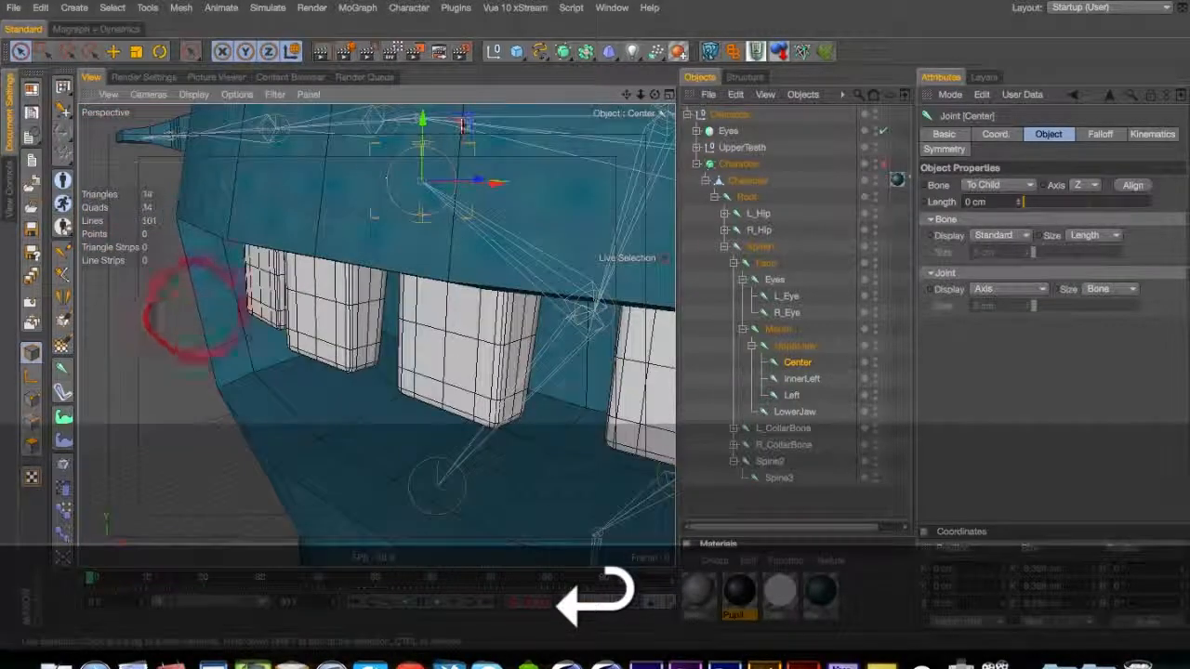
pyautogui.moveTo(461, 127); pyautogui.dragTo(422, 237)
pyautogui.press('3')
pyautogui.press('2')
pyautogui.press('3')
pyautogui.click(297, 266)
# Parent the InnerLeft and Left joints under Center and place both at Center's position
pyautogui.click(801, 379)
pyautogui.moveTo(802, 387); pyautogui.dragTo(797, 362)
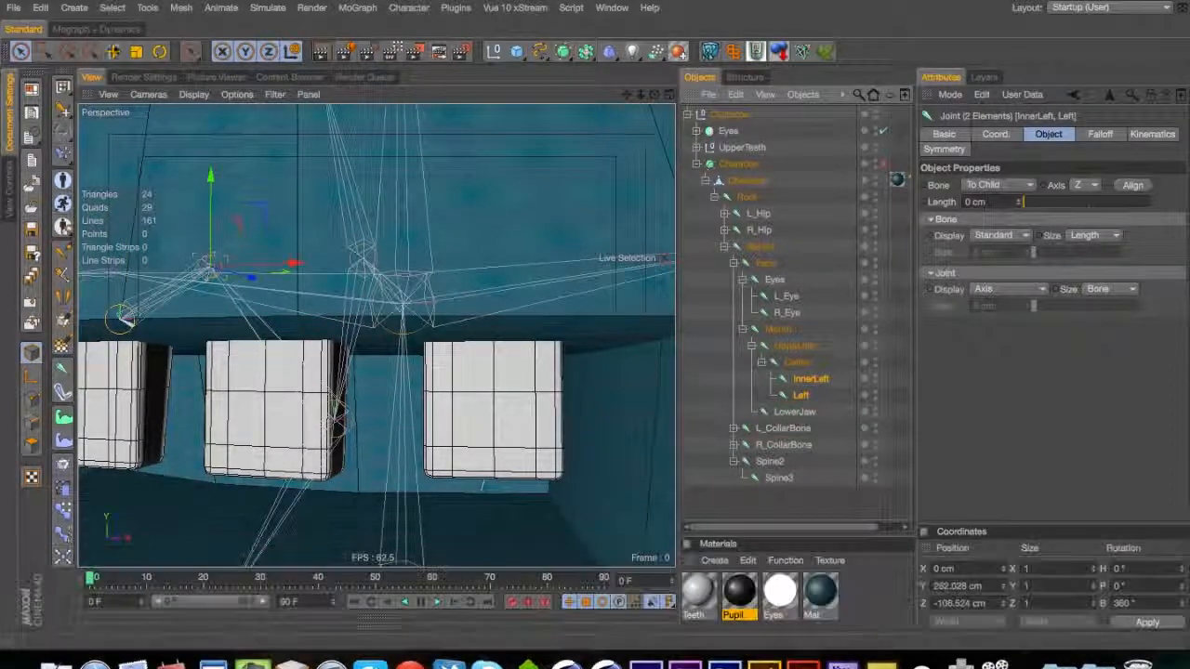
pyautogui.click(95, 29)
pyautogui.click(25, 29)
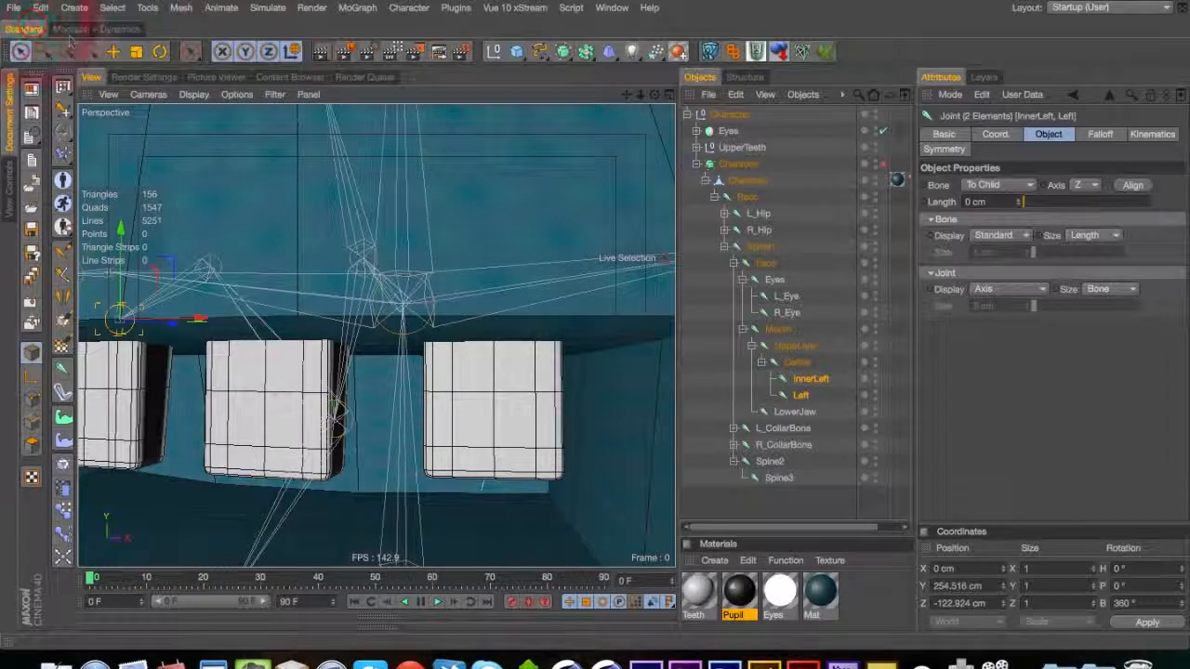
# Move the InnerLeft joint sideways along the upper lip to about X 18.5 cm
pyautogui.keyDown('alt'); pyautogui.moveTo(409, 305); pyautogui.dragTo(496, 266); pyautogui.keyUp('alt')
pyautogui.click(810, 379)
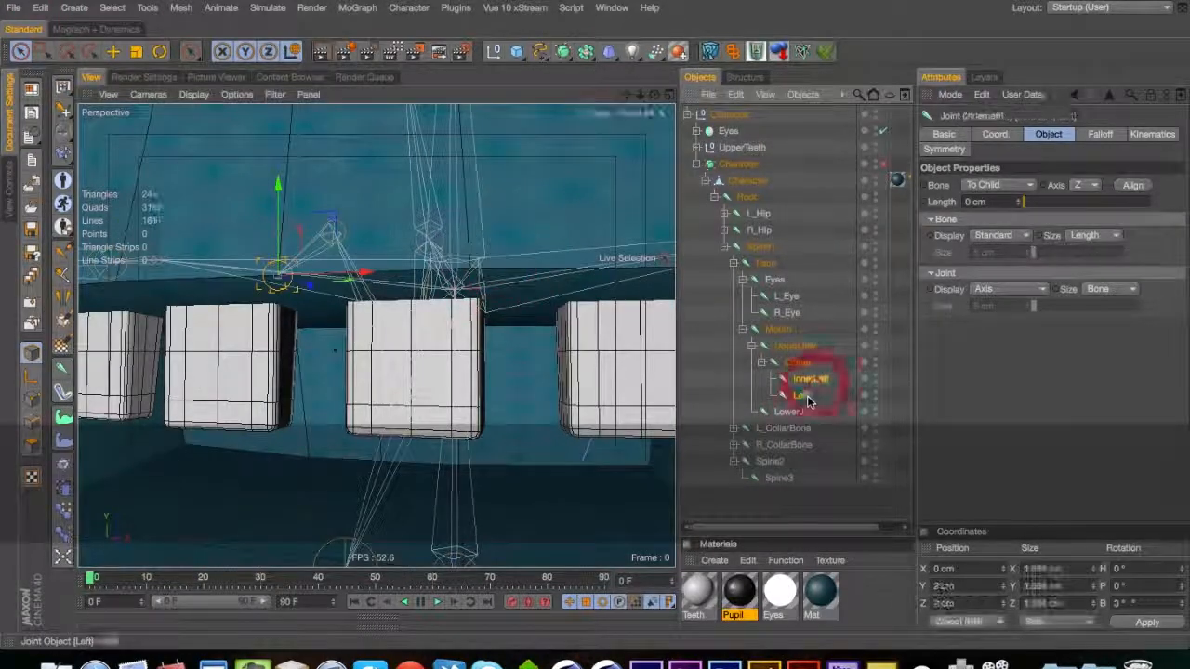
pyautogui.keyDown('shift'); pyautogui.moveTo(364, 276); pyautogui.dragTo(530, 263); pyautogui.keyUp('shift')
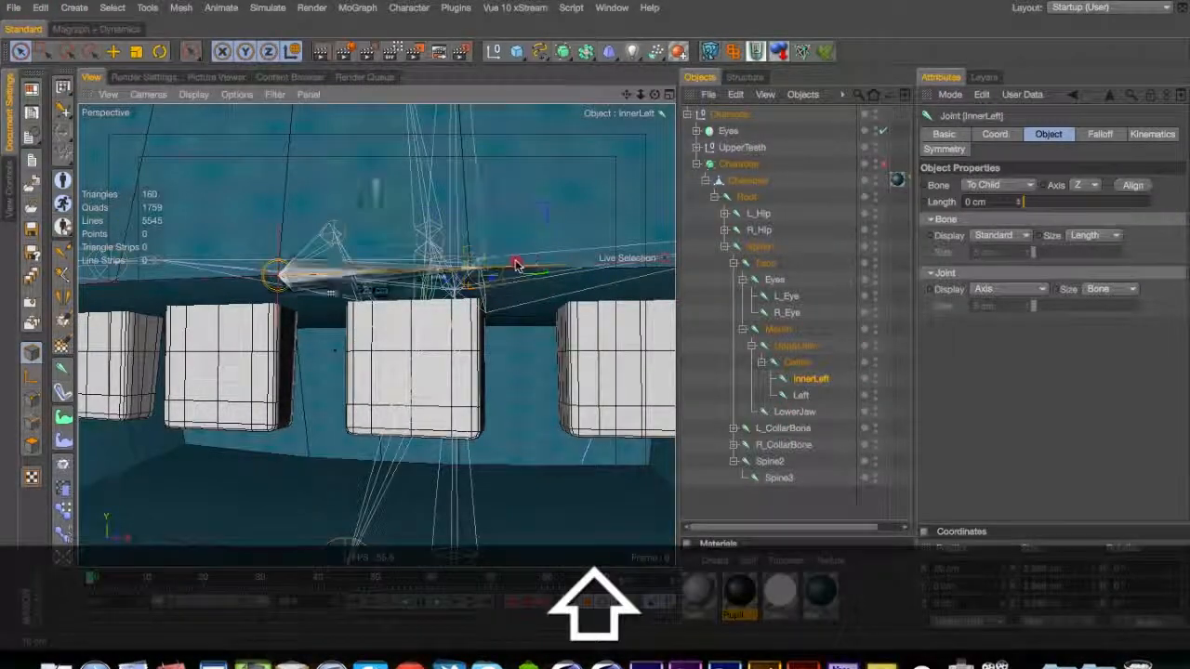
pyautogui.keyDown('shift'); pyautogui.moveTo(563, 259); pyautogui.dragTo(561, 257); pyautogui.keyUp('shift')
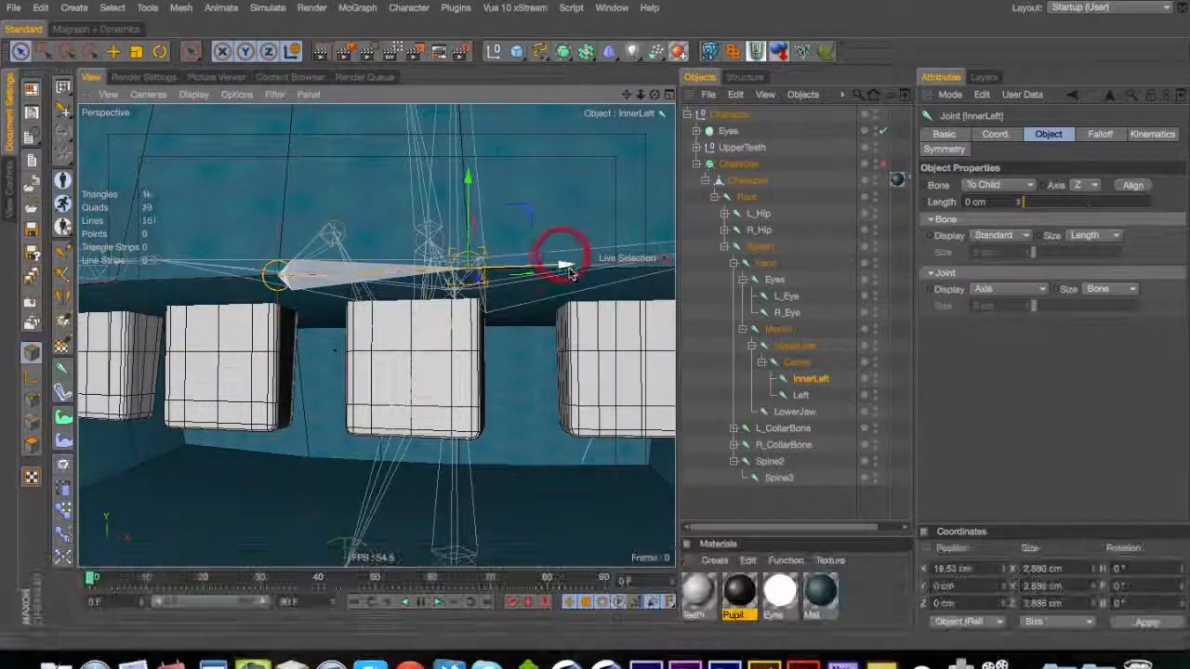
# Move the Left joint sideways to the corner of the mouth at about X 55.2 cm
pyautogui.click(801, 395)
pyautogui.keyDown('alt'); pyautogui.moveTo(344, 308); pyautogui.dragTo(227, 268); pyautogui.keyUp('alt')
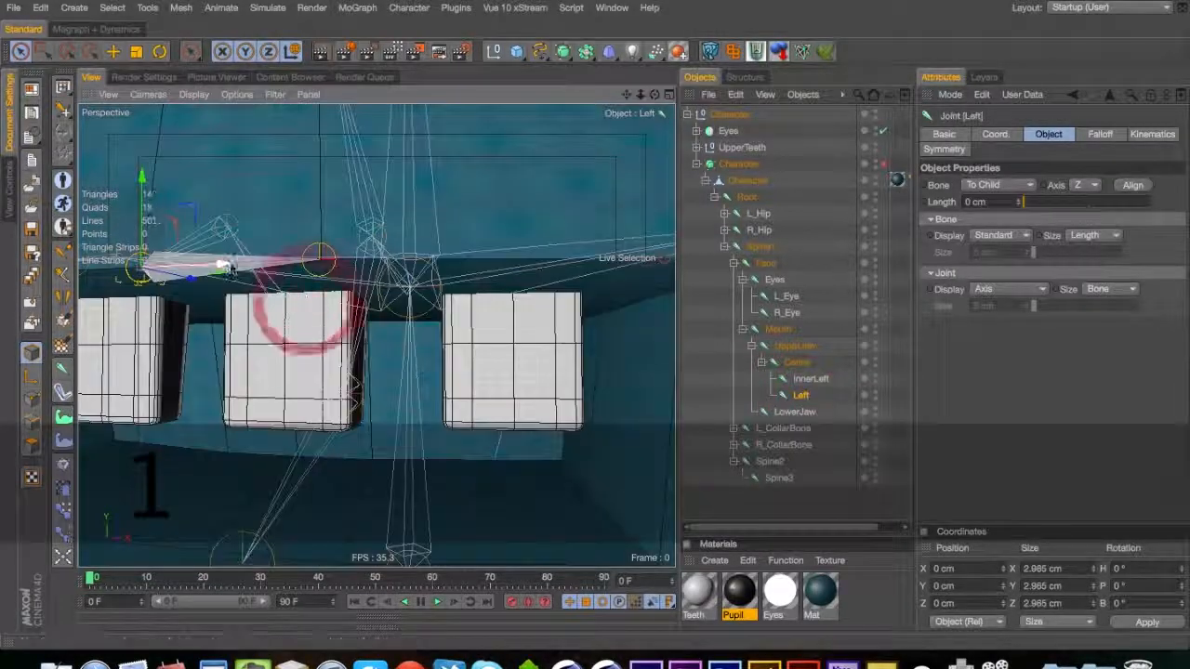
pyautogui.moveTo(732, 270); pyautogui.dragTo(732, 266)
pyautogui.press('1')
pyautogui.moveTo(502, 308); pyautogui.dragTo(384, 309)
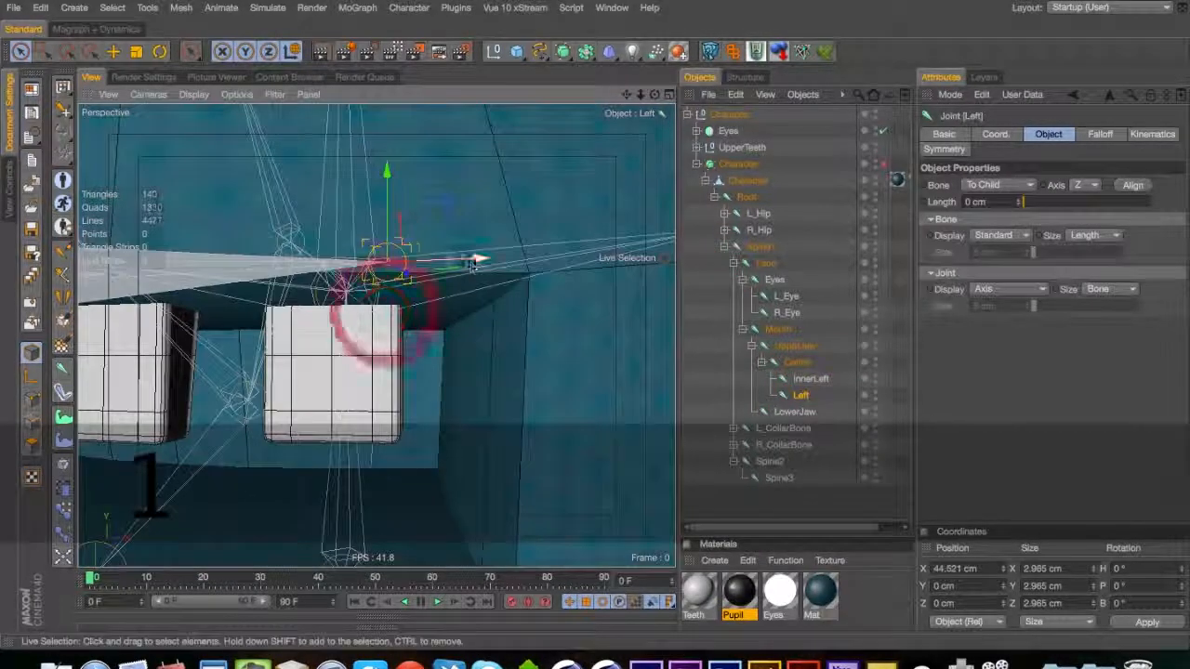
pyautogui.click(620, 276)
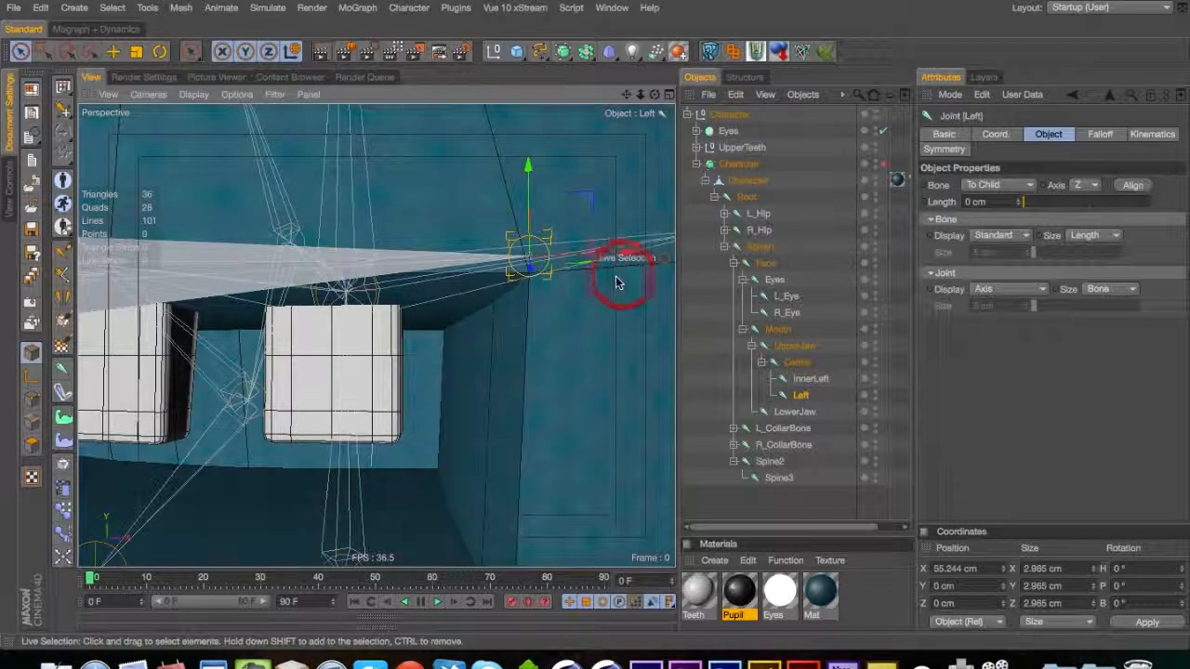
# Shift the Left joint back to about Z 9.6 cm to follow the curve of the mouth
pyautogui.press('F4')
pyautogui.press('2')
pyautogui.moveTo(428, 311); pyautogui.dragTo(669, 273)
pyautogui.press('1')
pyautogui.moveTo(527, 290); pyautogui.dragTo(767, 318)
pyautogui.moveTo(375, 334); pyautogui.dragTo(576, 313)
pyautogui.press('F3')
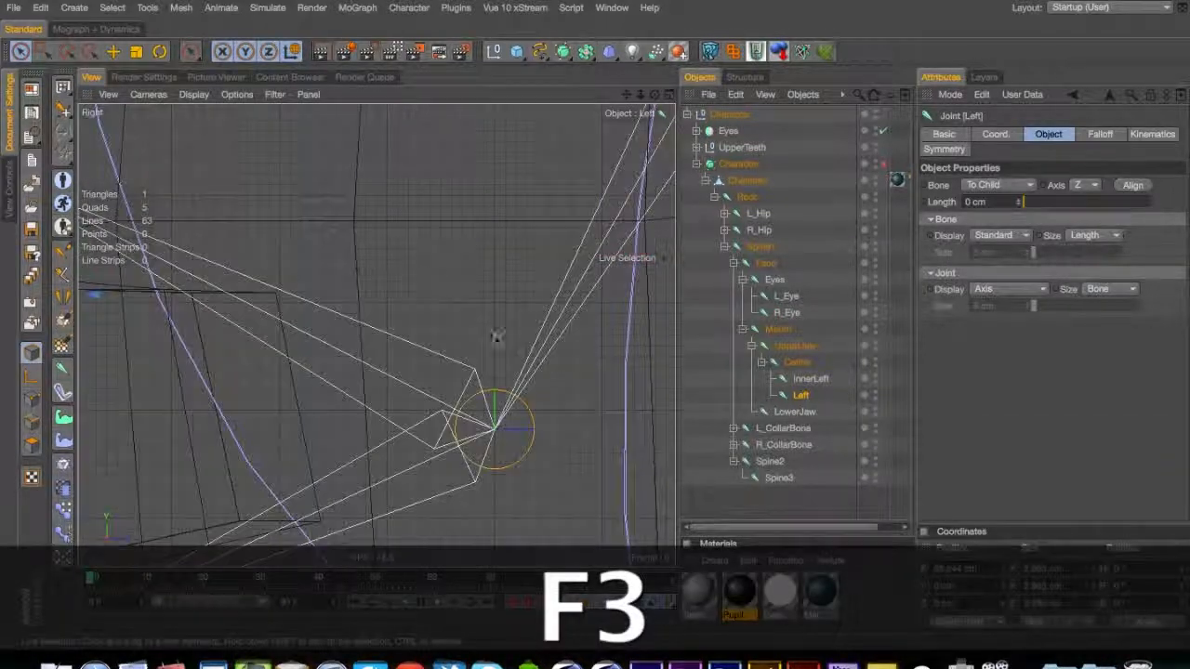
pyautogui.press('1')
pyautogui.moveTo(374, 338); pyautogui.dragTo(441, 373)
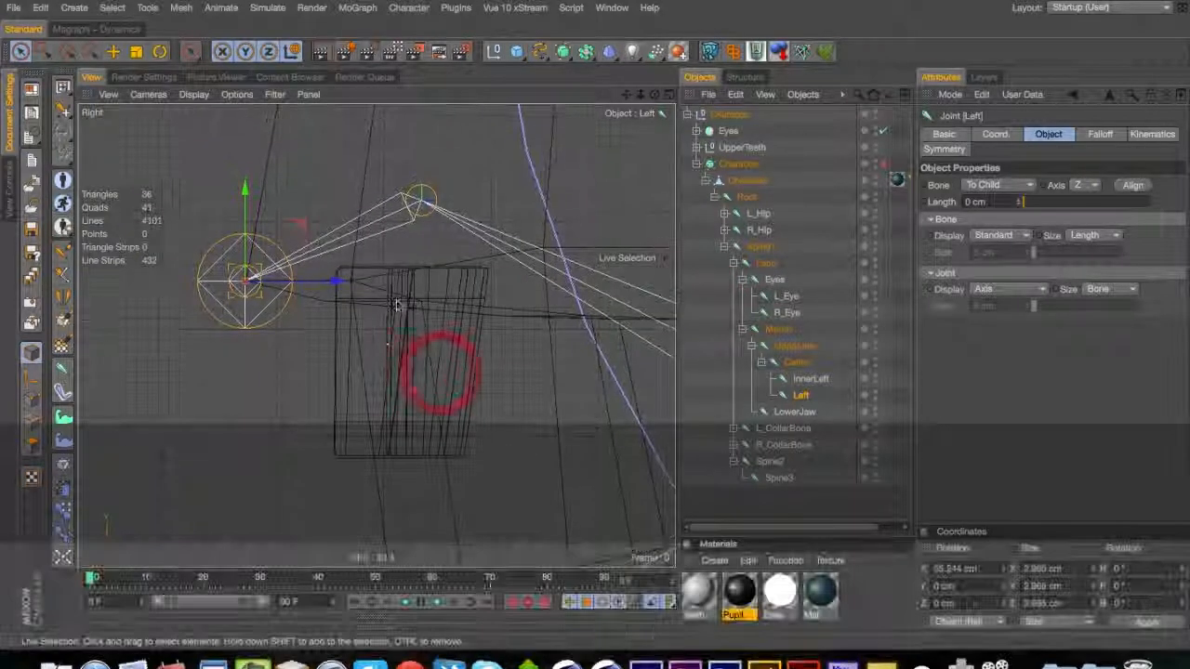
pyautogui.moveTo(364, 286); pyautogui.dragTo(415, 288)
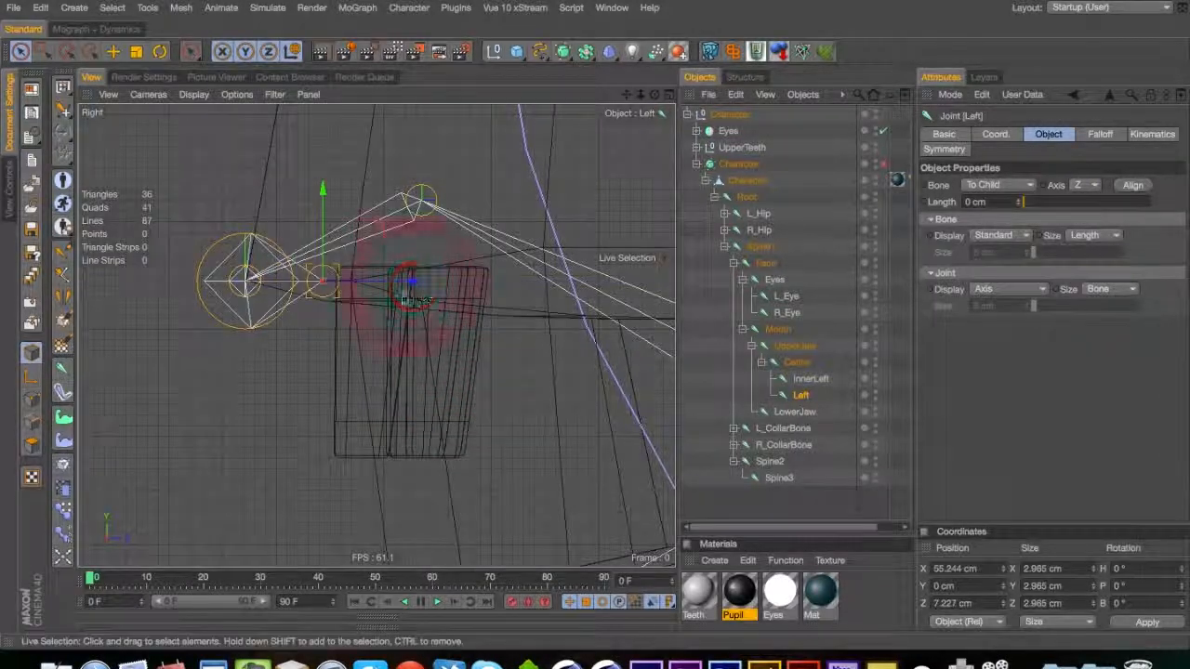
pyautogui.press('F2')
pyautogui.moveTo(547, 322); pyautogui.dragTo(216, 456)
# Examine how the Center, InnerLeft and Left joints line up along the upper lip in the perspective view
pyautogui.press('F1')
pyautogui.press('3')
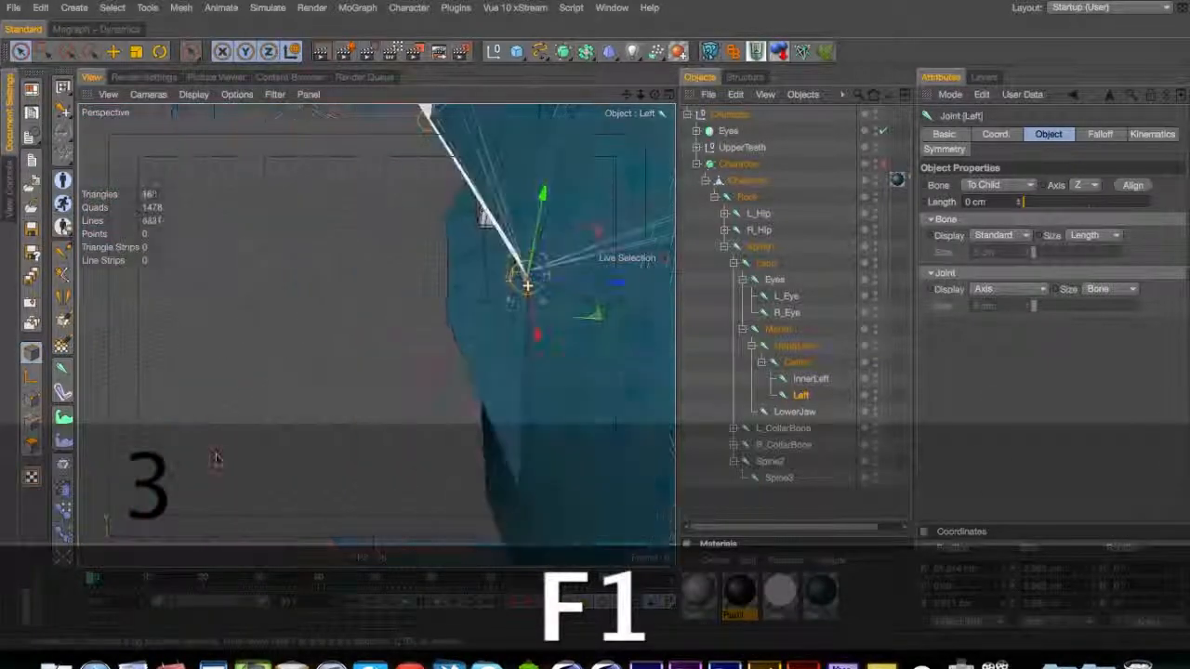
pyautogui.moveTo(268, 394); pyautogui.dragTo(418, 311)
pyautogui.press('2')
pyautogui.moveTo(485, 237)
pyautogui.mouseDown()
pyautogui.moveTo(578, 234)
pyautogui.moveTo(513, 233)
pyautogui.moveTo(421, 267)
pyautogui.moveTo(425, 287)
pyautogui.moveTo(504, 288)
pyautogui.moveTo(437, 273)
pyautogui.moveTo(582, 188)
pyautogui.moveTo(543, 202)
pyautogui.mouseUp()
pyautogui.press('3')
pyautogui.press('2')
pyautogui.press('3')
pyautogui.press('2')
pyautogui.press('3')
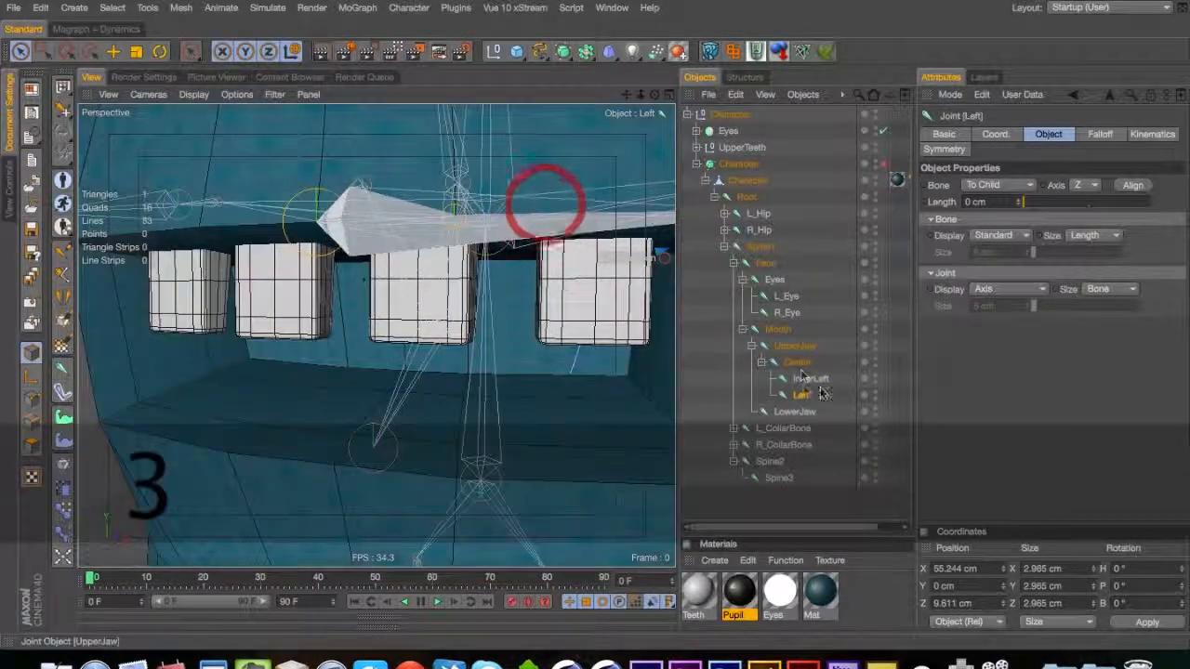
# Take InnerLeft and Left out of Center so all three joints are direct children of UpperJaw, with Center listed first
pyautogui.keyDown('super'); pyautogui.click(805, 379); pyautogui.keyUp('super')
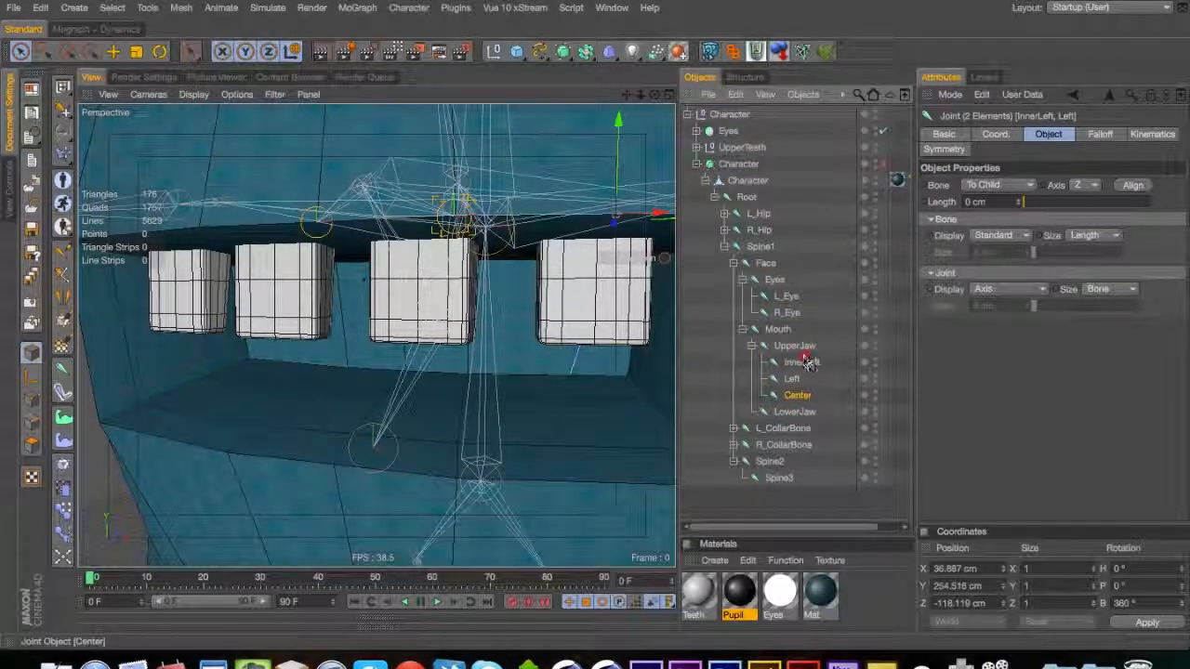
pyautogui.moveTo(800, 356); pyautogui.dragTo(797, 354)
pyautogui.keyDown('shift'); pyautogui.click(805, 382); pyautogui.keyUp('shift')
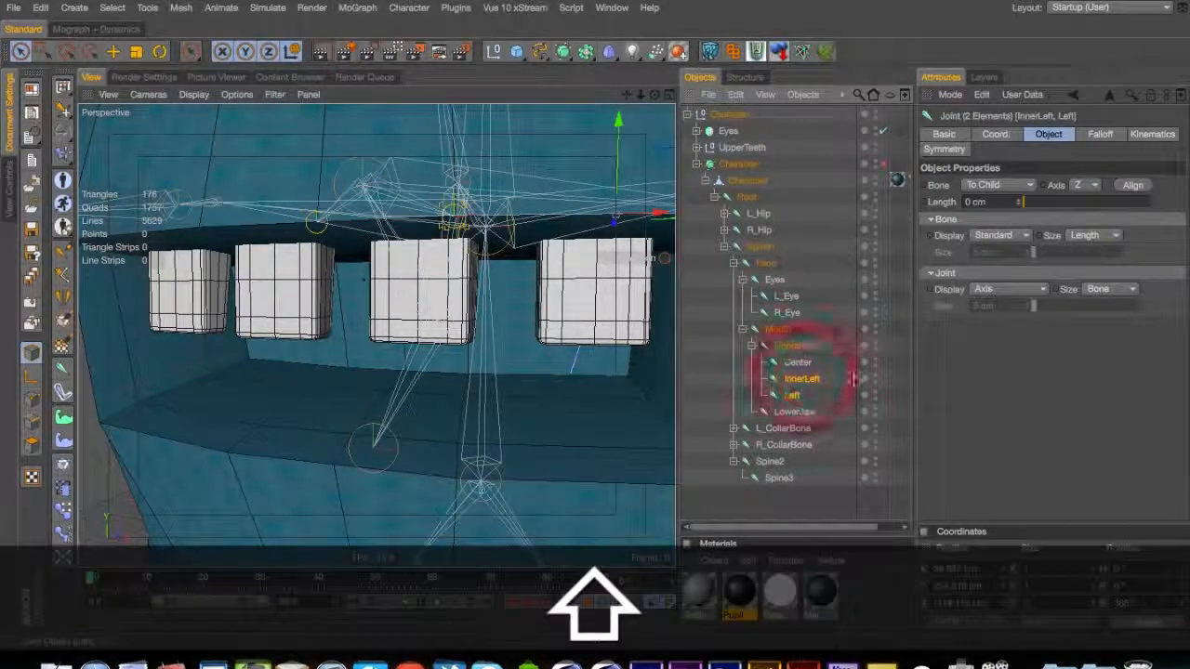
# Inspect the selected InnerLeft and Left joints against the lip and teeth from several angles
pyautogui.press('3')
pyautogui.moveTo(539, 288); pyautogui.dragTo(638, 363)
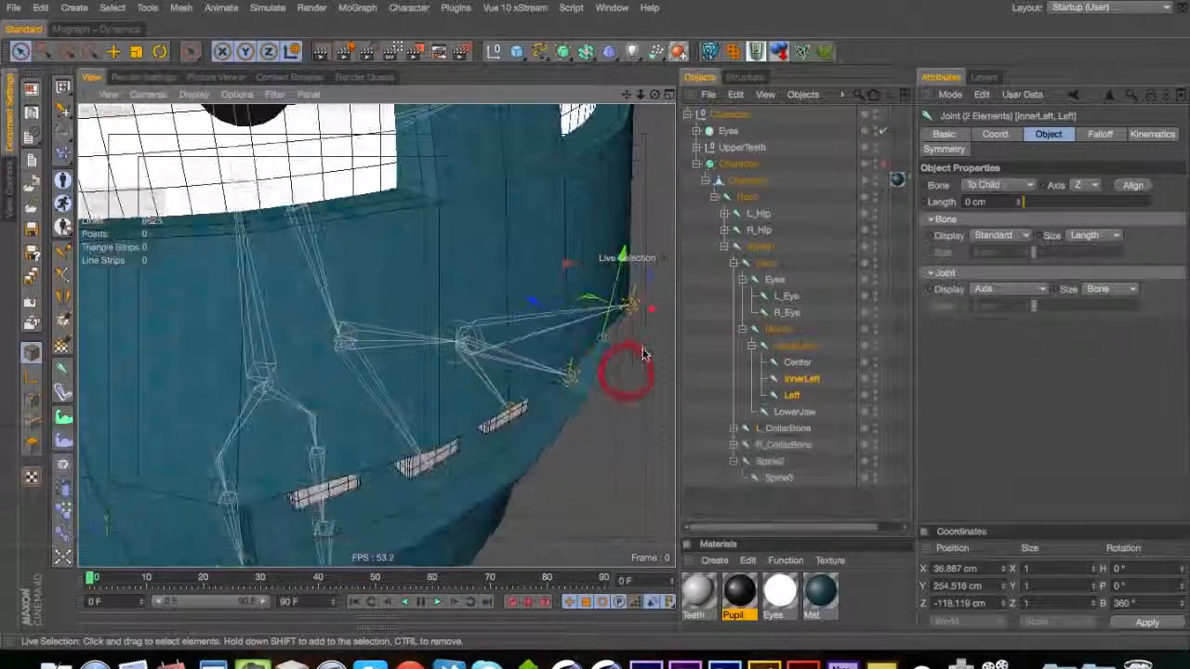
pyautogui.press('3')
pyautogui.moveTo(539, 374); pyautogui.dragTo(449, 422)
pyautogui.press('1')
pyautogui.press('3')
pyautogui.moveTo(471, 373); pyautogui.dragTo(324, 367)
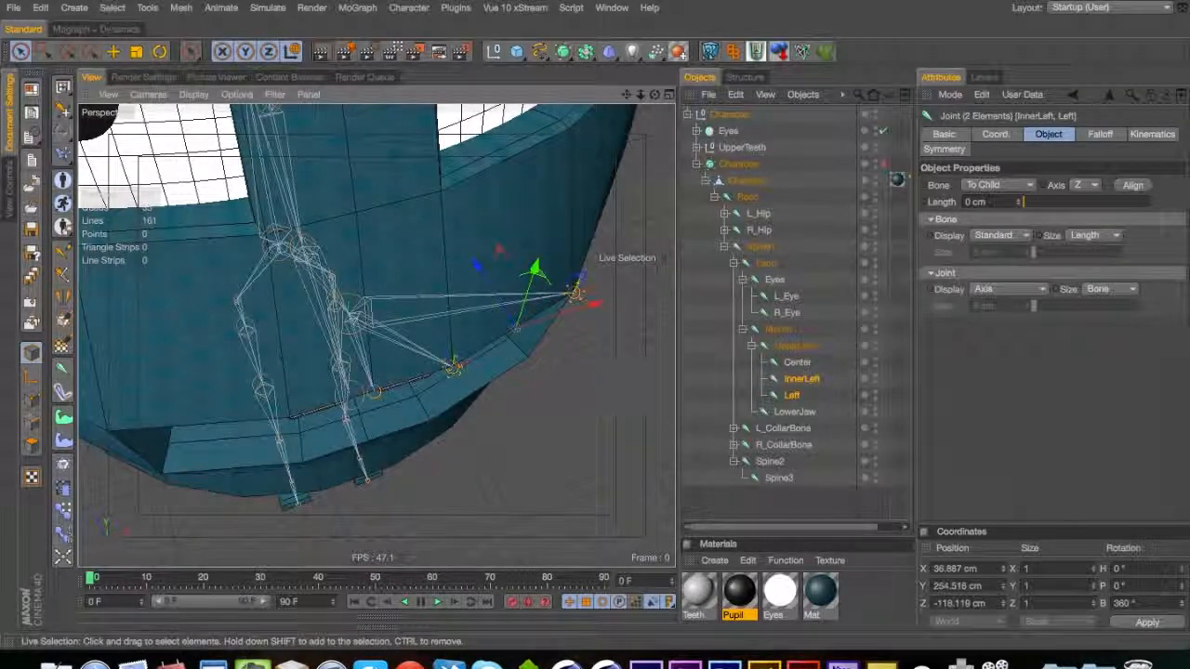
# Mirror the InnerLeft and Left joints to the other side of the mouth, replacing "Left" with "Right" in their names
pyautogui.press('3')
pyautogui.moveTo(374, 392); pyautogui.dragTo(376, 290)
pyautogui.press('1')
pyautogui.press('3')
pyautogui.moveTo(376, 290); pyautogui.dragTo(409, 334)
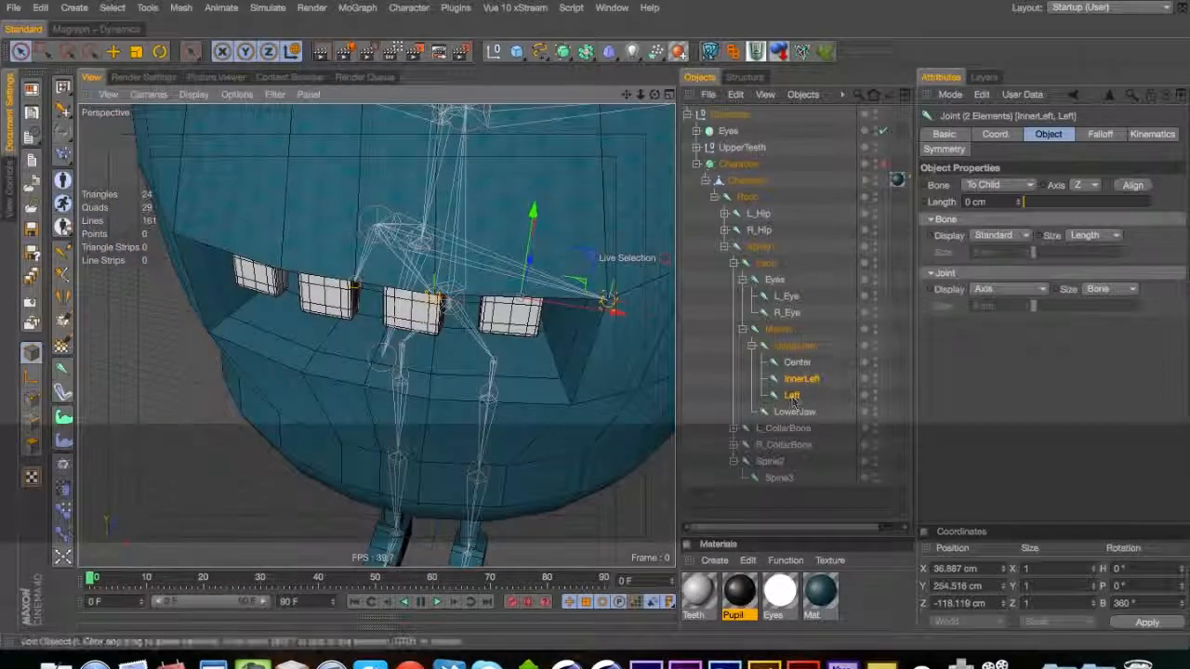
pyautogui.click(62, 296)
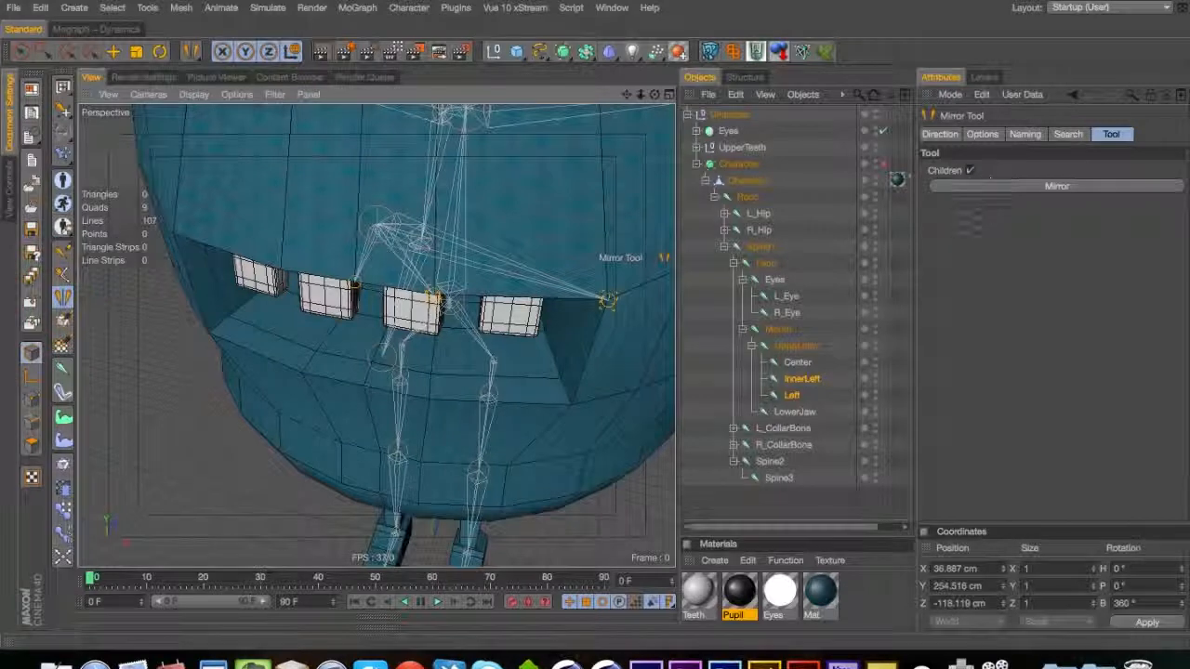
pyautogui.click(1067, 134)
pyautogui.click(1024, 133)
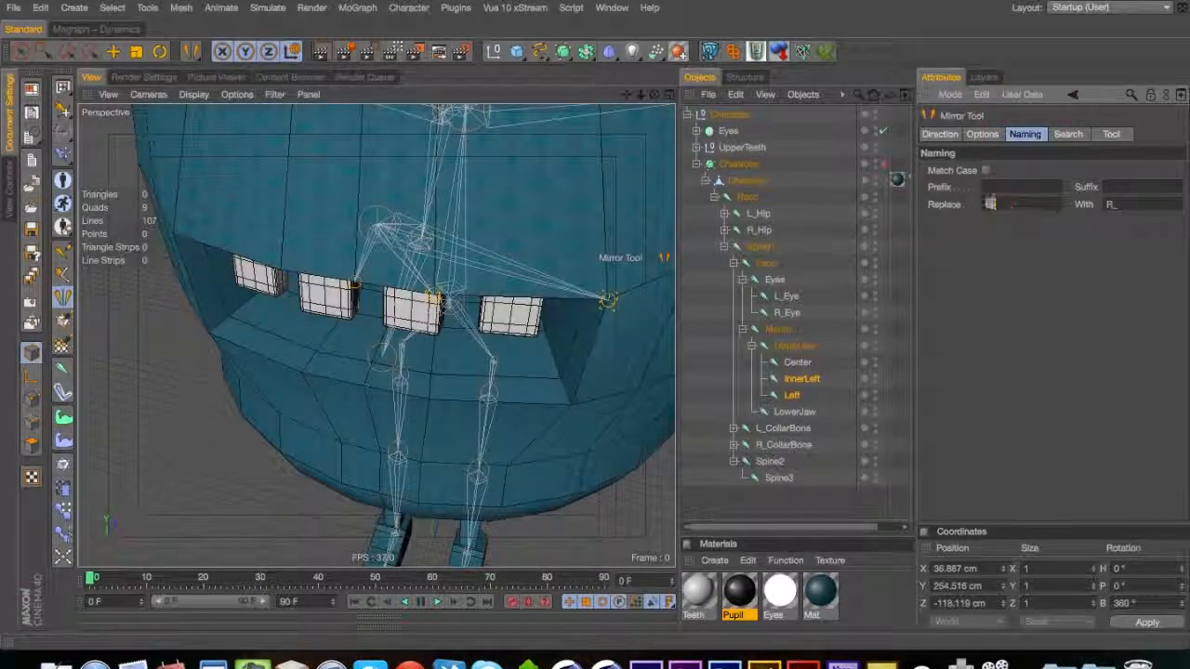
pyautogui.click(1039, 200)
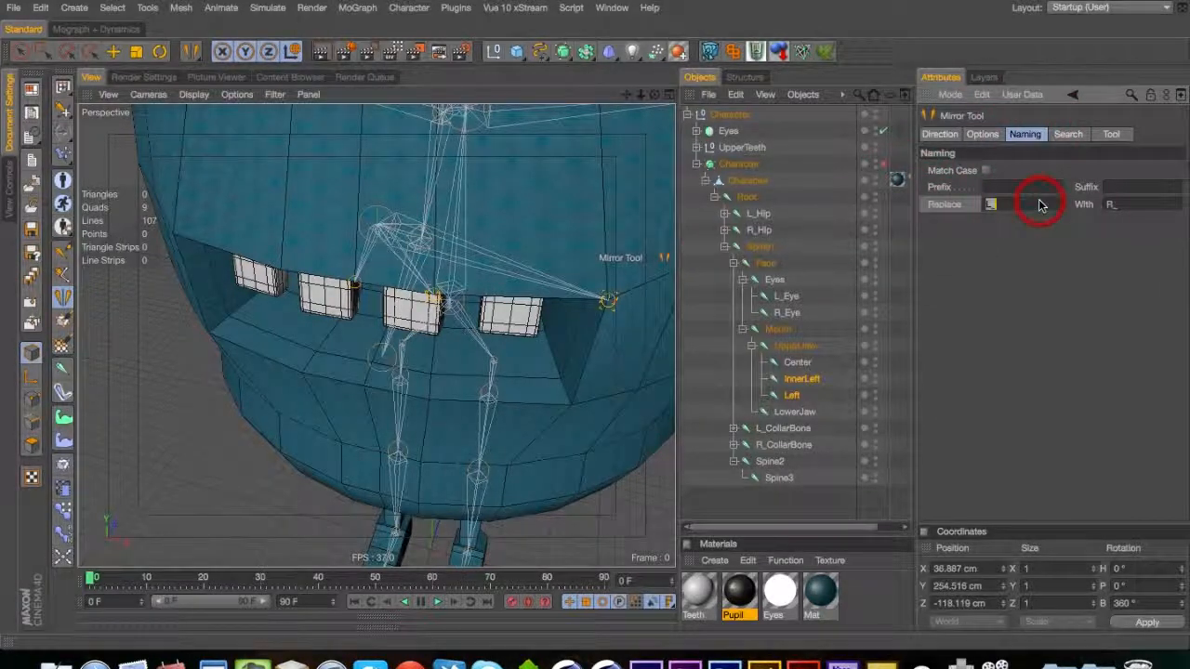
pyautogui.write('Left')
pyautogui.press('Tab')
pyautogui.write('Right')
pyautogui.press('Return')
pyautogui.click(1109, 135)
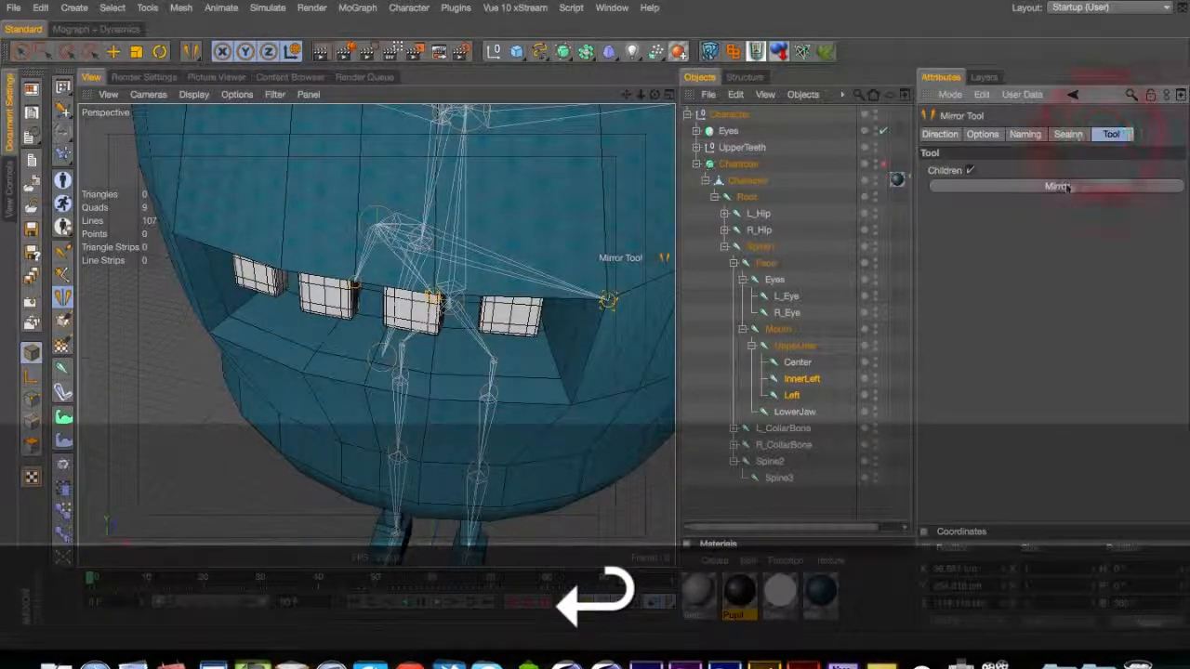
pyautogui.click(1057, 186)
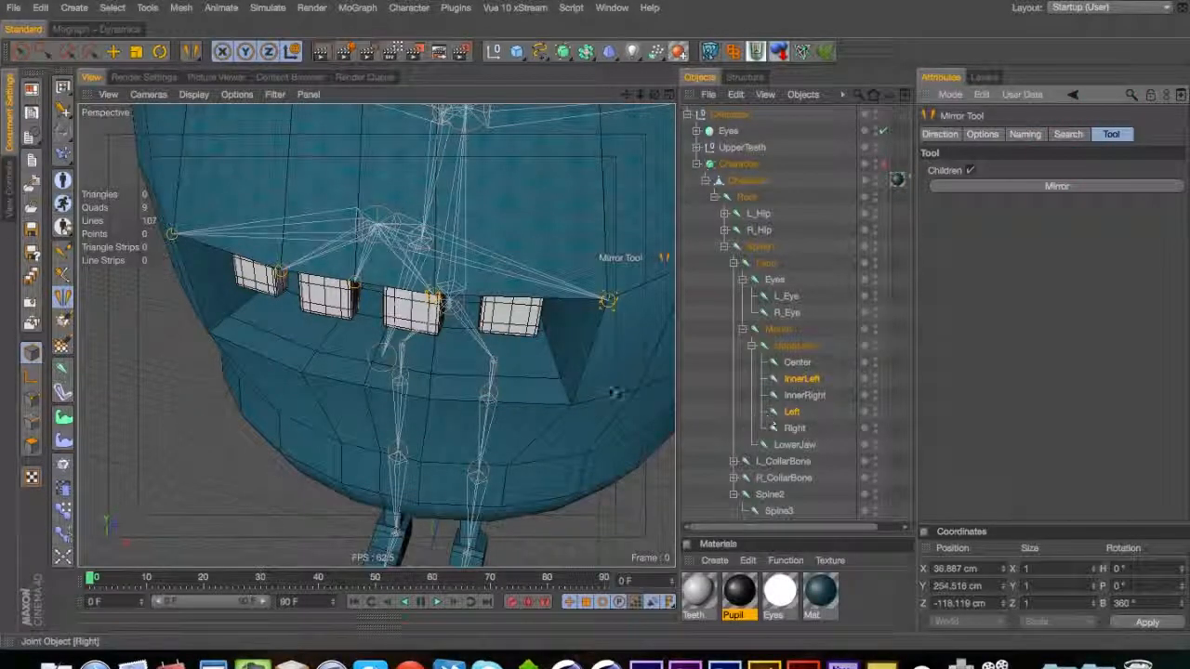
# Reorder UpperJaw's child joints as Right, InnerRight, Center, InnerLeft, Left
pyautogui.click(20, 51)
pyautogui.click(804, 395)
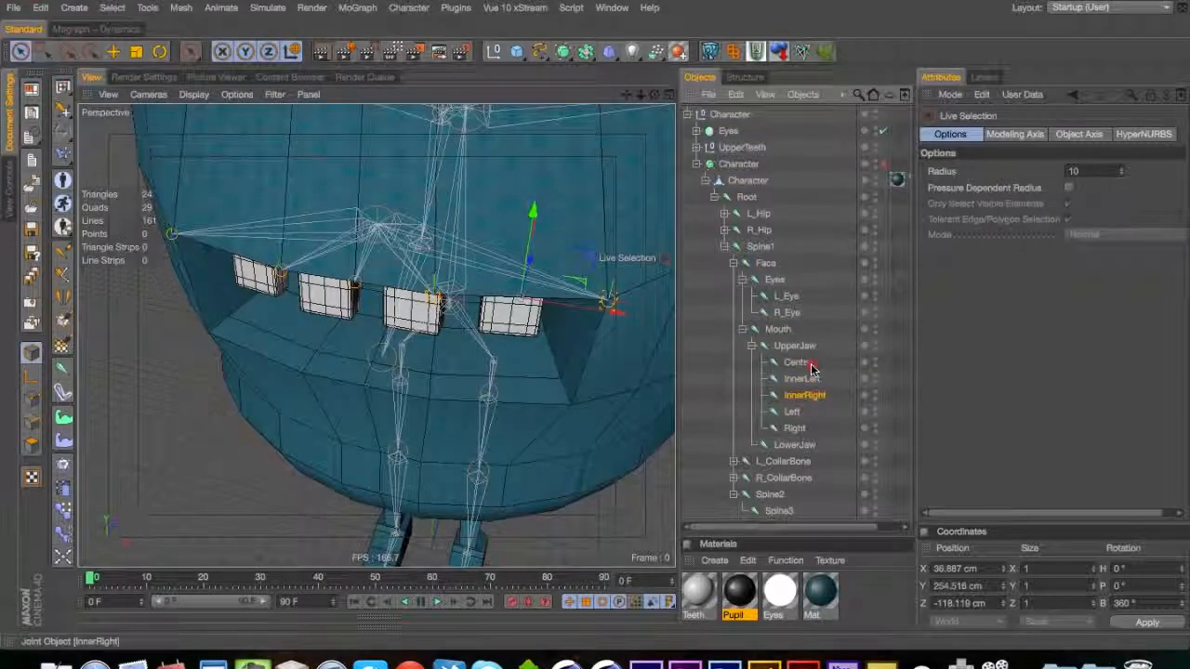
pyautogui.moveTo(808, 364); pyautogui.dragTo(805, 354)
pyautogui.moveTo(439, 364); pyautogui.dragTo(435, 361)
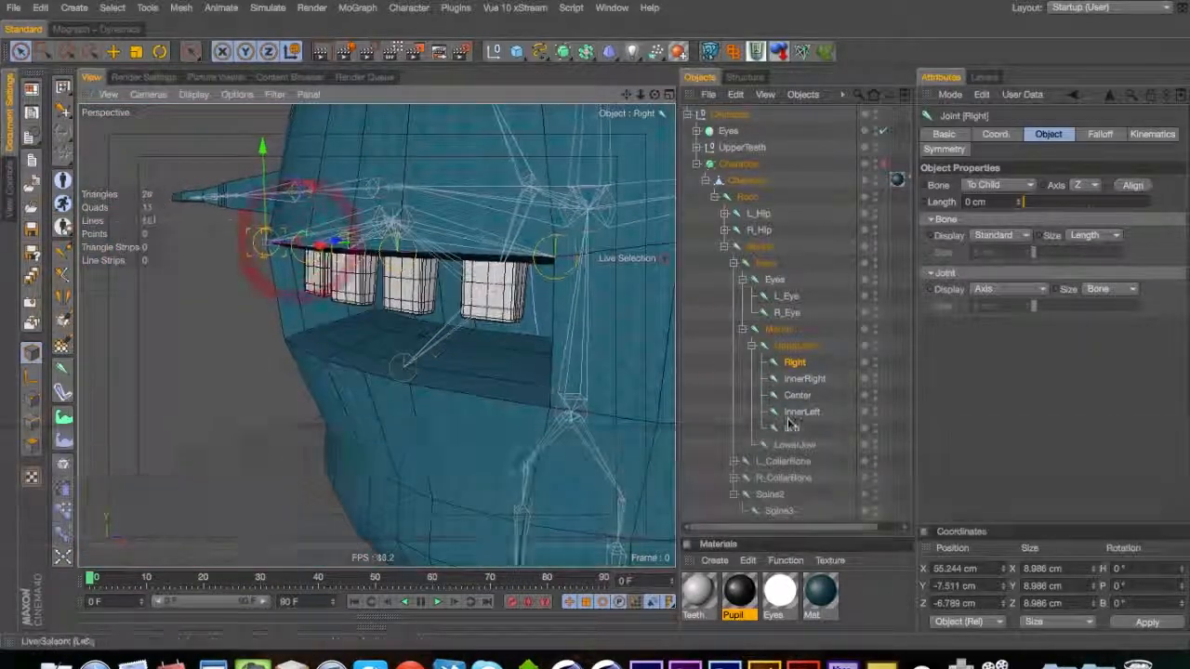
# Duplicate all five upper lip joints and make the copies children of LowerJaw
pyautogui.keyDown('shift'); pyautogui.click(790, 426); pyautogui.keyUp('shift')
pyautogui.keyDown('super'); pyautogui.moveTo(804, 379); pyautogui.dragTo(788, 451); pyautogui.keyUp('super')
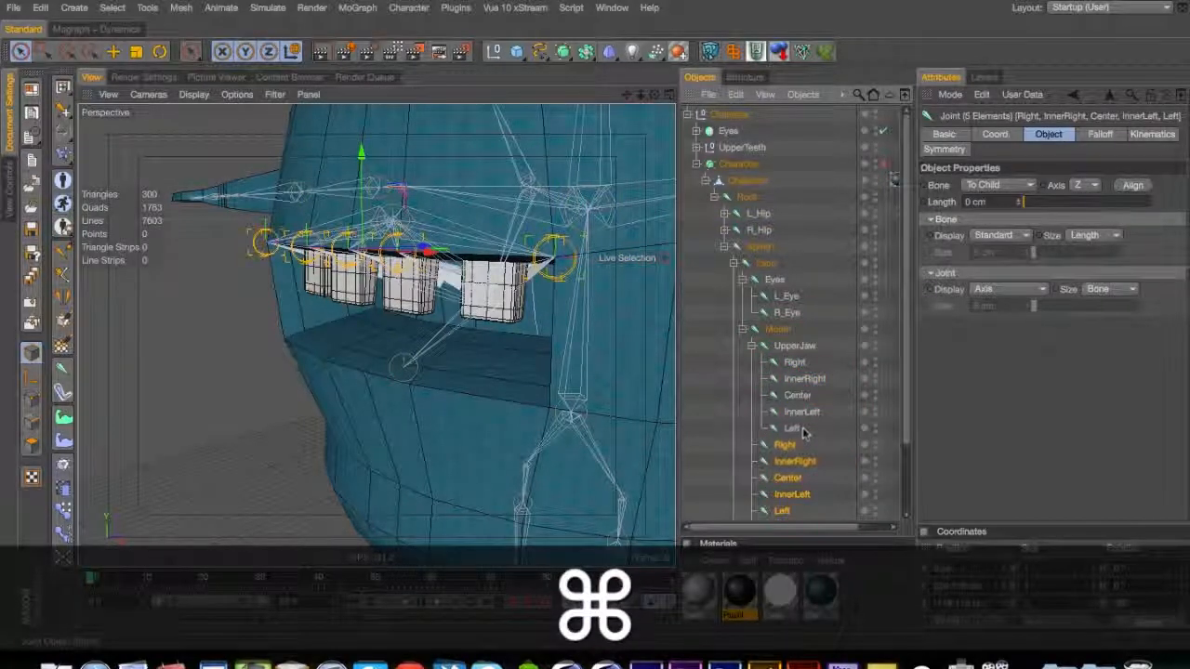
pyautogui.click(751, 345)
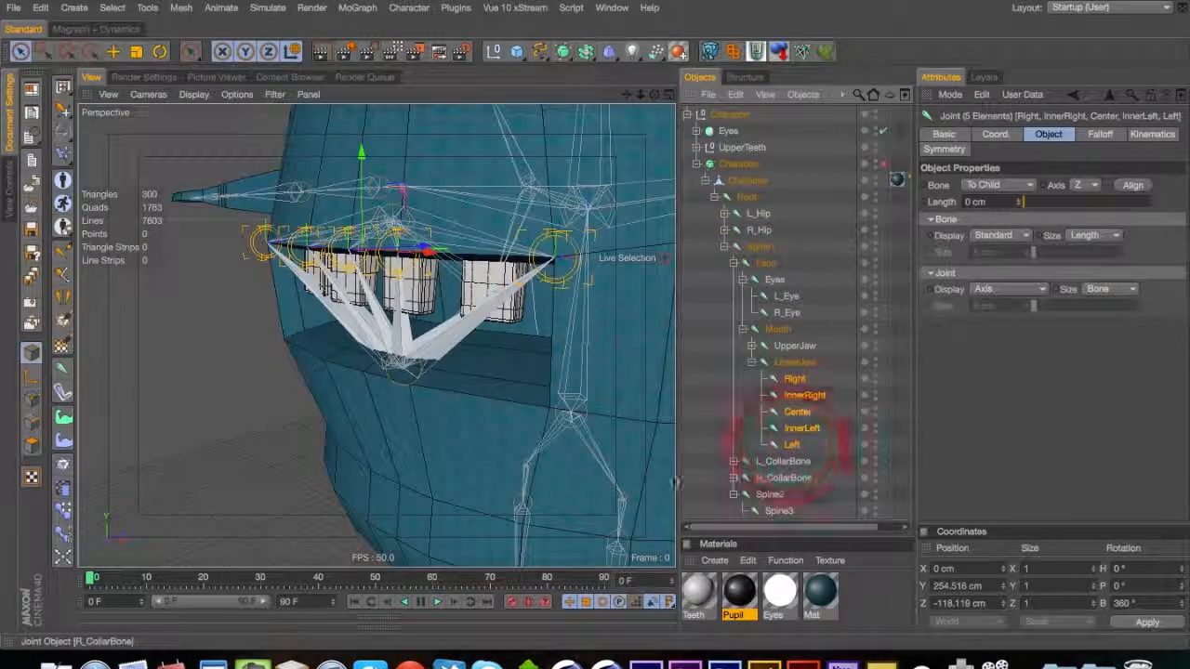
# Lower the five copied joints to the lower lip at about Y 220.3 cm and shift them back to about Z -113 cm
pyautogui.moveTo(361, 156); pyautogui.dragTo(376, 260)
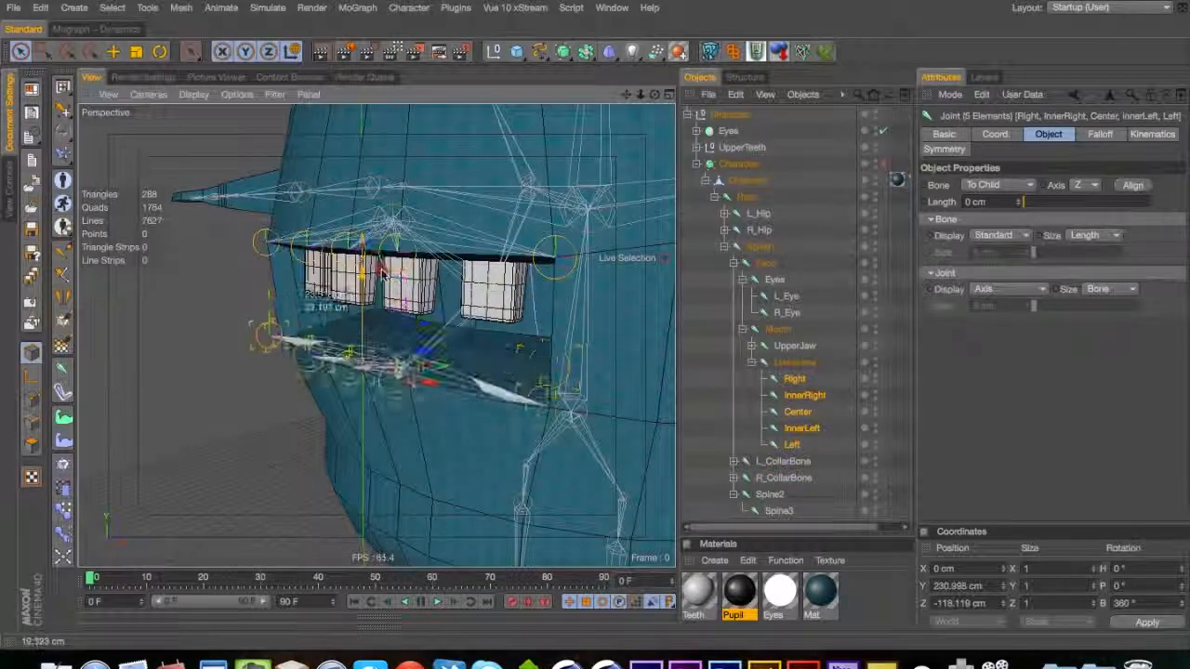
pyautogui.press('3')
pyautogui.moveTo(468, 409); pyautogui.dragTo(544, 361)
pyautogui.press('2')
pyautogui.moveTo(606, 223); pyautogui.dragTo(456, 256)
pyautogui.press('3')
pyautogui.press('3')
pyautogui.press('3')
pyautogui.press('2')
pyautogui.moveTo(332, 267); pyautogui.dragTo(492, 247)
pyautogui.press('3')
pyautogui.moveTo(378, 256); pyautogui.dragTo(378, 258)
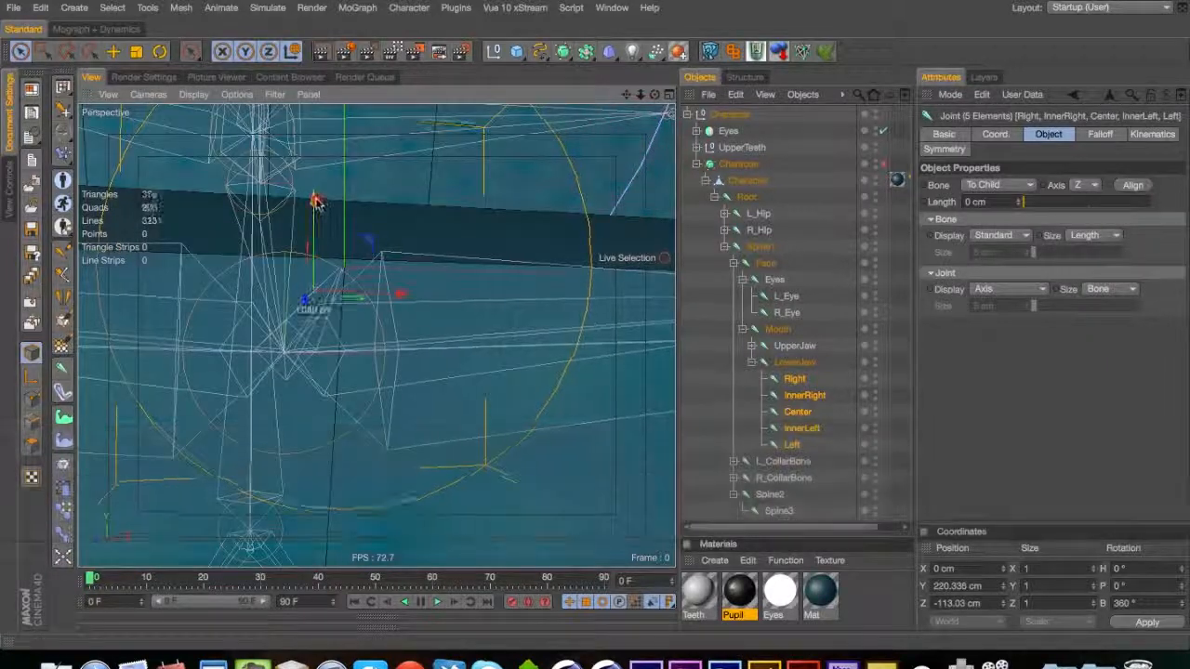
# Fine-tune the five lower lip joints' height to about Y 220.5 cm and adjust their depth against the lip edge
pyautogui.moveTo(314, 193); pyautogui.dragTo(316, 200)
pyautogui.press('3')
pyautogui.moveTo(366, 270); pyautogui.dragTo(256, 325)
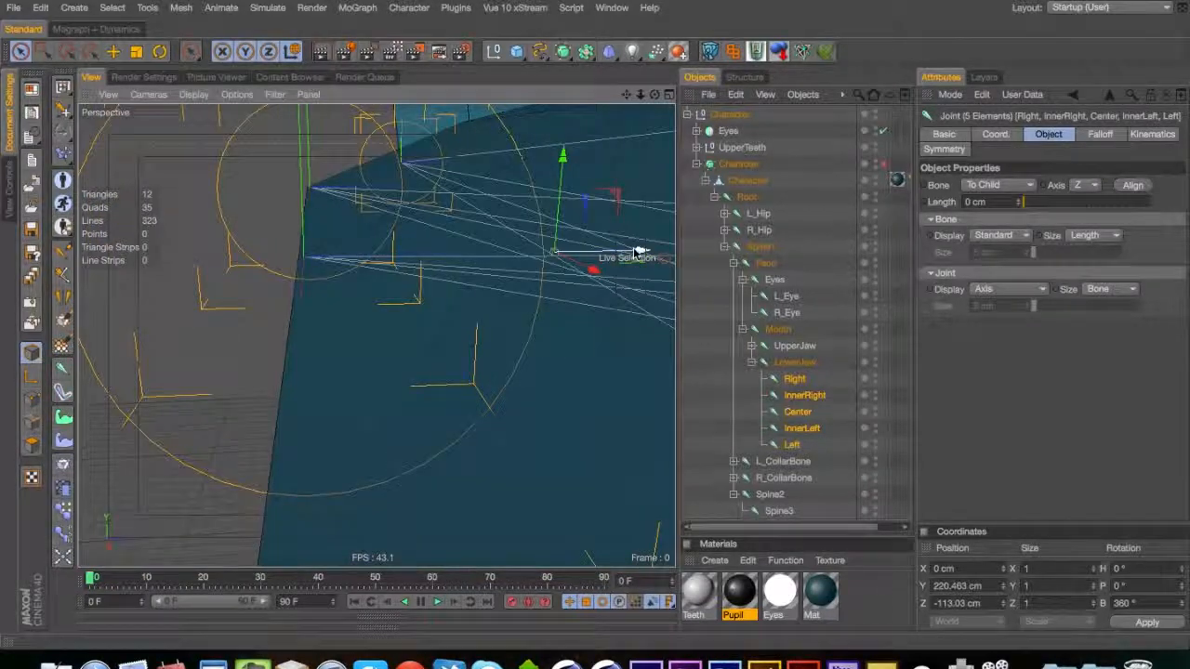
pyautogui.moveTo(629, 252); pyautogui.dragTo(629, 254)
# Inspect from several angles how the five lower lip joints sit against the edge of the lip
pyautogui.press('2')
pyautogui.moveTo(332, 298); pyautogui.dragTo(375, 334)
pyautogui.press('3')
pyautogui.press('1')
pyautogui.press('3')
pyautogui.moveTo(296, 307); pyautogui.dragTo(446, 232)
pyautogui.press('1')
pyautogui.press('2')
pyautogui.press('3')
pyautogui.press('1')
pyautogui.press('3')
# Delete the Right joint under LowerJaw
pyautogui.click(795, 379)
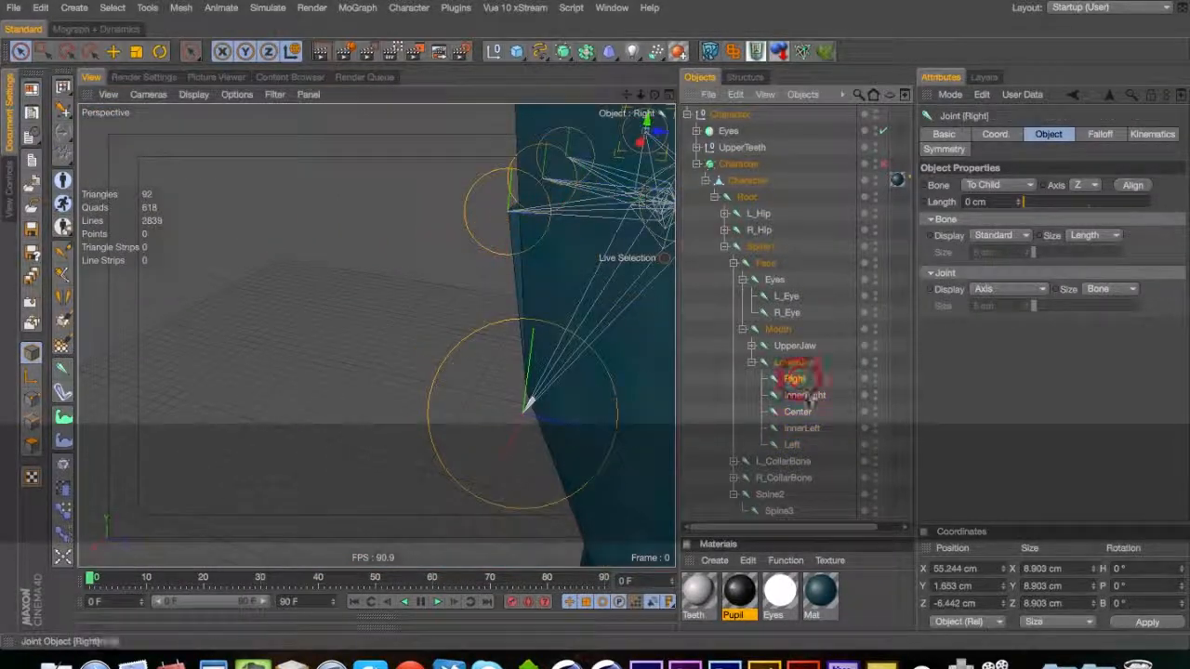
pyautogui.press('3')
pyautogui.moveTo(446, 394); pyautogui.dragTo(686, 369)
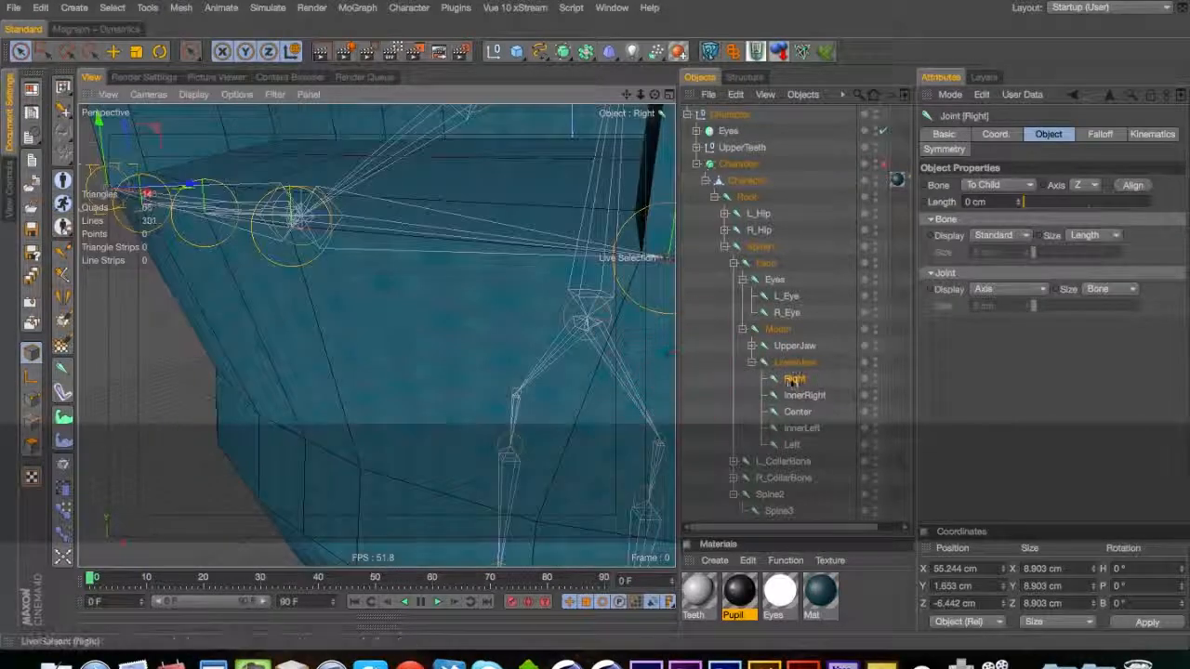
pyautogui.press('Delete')
# Move LowerJaw's Left joint onto the lower corner of the mouth, at about X 53 cm and Y 1.6 cm
pyautogui.click(795, 429)
pyautogui.press('1')
pyautogui.moveTo(526, 333); pyautogui.dragTo(379, 334)
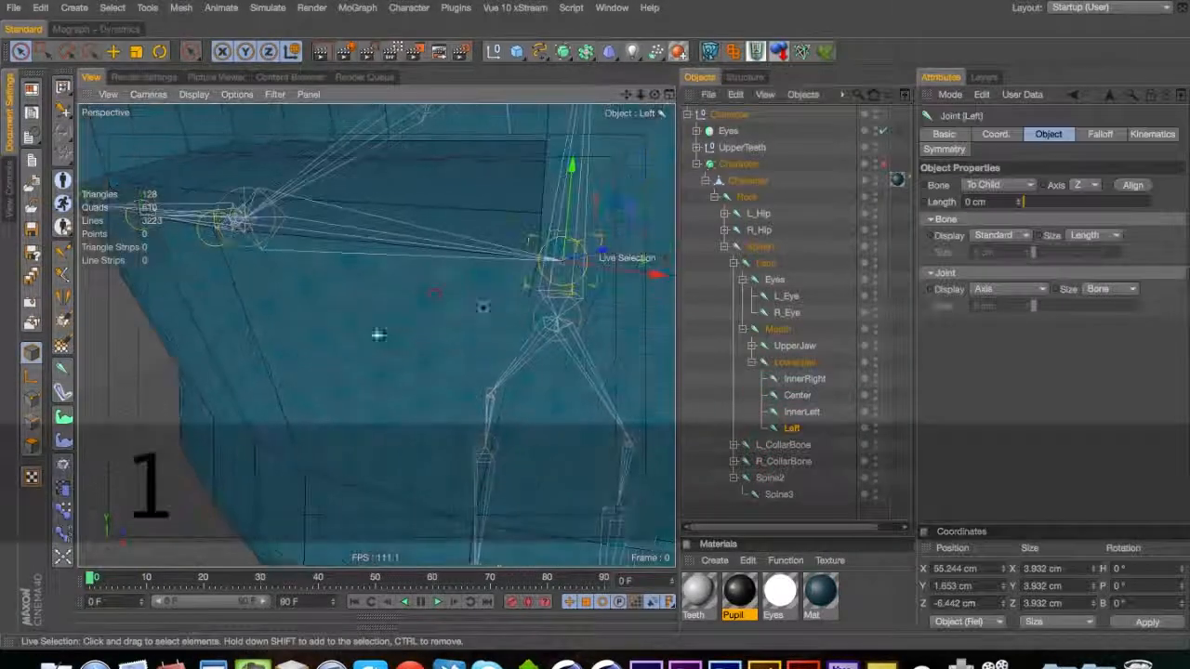
pyautogui.press('2')
pyautogui.moveTo(629, 279); pyautogui.dragTo(456, 266)
pyautogui.moveTo(405, 171); pyautogui.dragTo(405, 165)
pyautogui.moveTo(449, 276); pyautogui.dragTo(214, 321)
pyautogui.press('2')
pyautogui.press('1')
pyautogui.press('3')
pyautogui.press('2')
pyautogui.press('3')
pyautogui.press('2')
pyautogui.moveTo(293, 295); pyautogui.dragTo(449, 287)
pyautogui.press('1')
pyautogui.moveTo(377, 287); pyautogui.dragTo(409, 319)
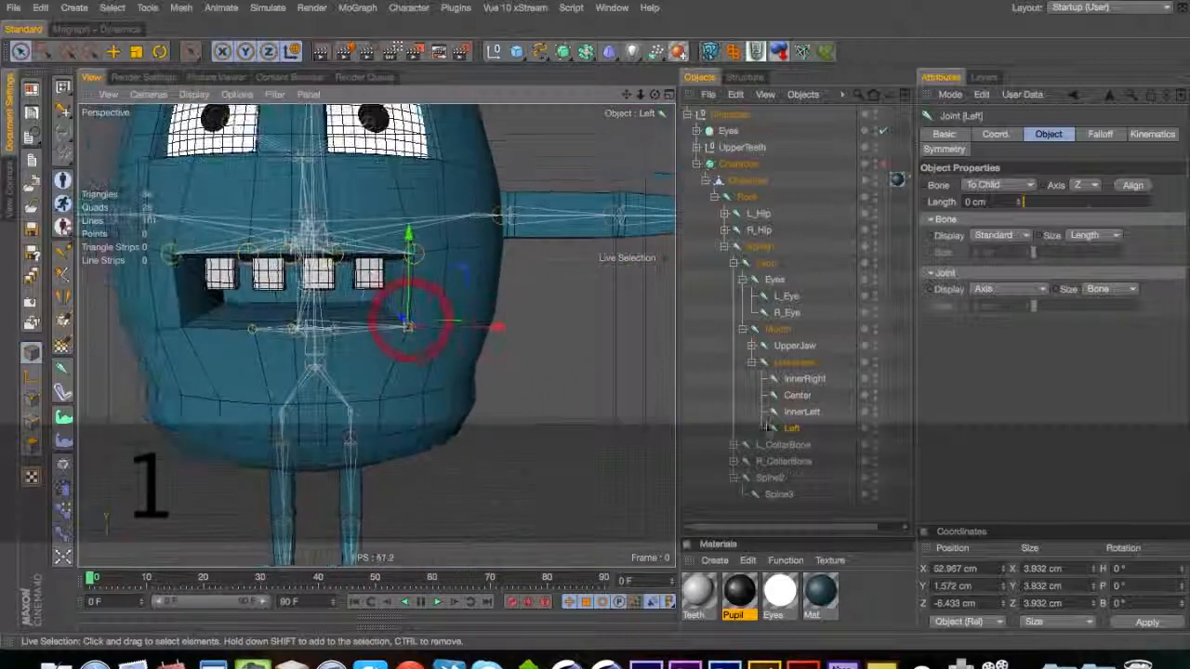
# Mirror LowerJaw's Left joint to produce a matching Right joint at the opposite mouth corner
pyautogui.click(62, 296)
pyautogui.click(948, 185)
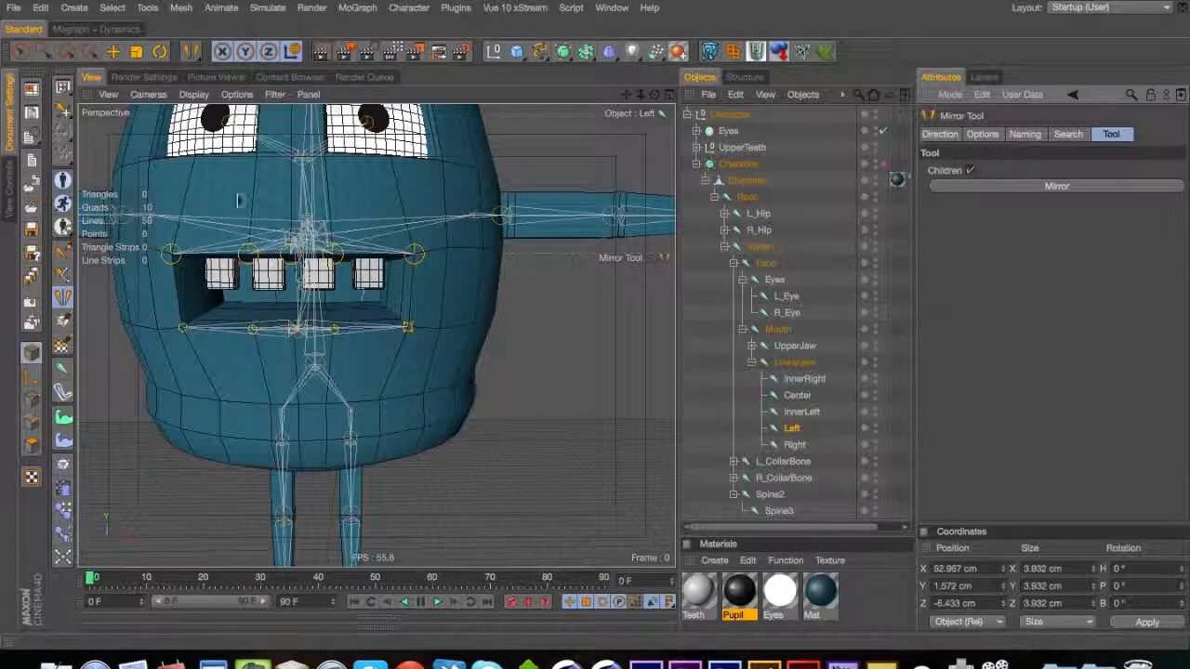
pyautogui.click(21, 52)
# Examine the upper and lower lip joints around the mouth from both sides and the front
pyautogui.press('3')
pyautogui.moveTo(456, 313); pyautogui.dragTo(103, 345)
pyautogui.moveTo(376, 334); pyautogui.dragTo(577, 244)
pyautogui.scroll(5, 313, 278)
pyautogui.press('3')
pyautogui.moveTo(336, 279); pyautogui.dragTo(470, 398)
pyautogui.moveTo(231, 313); pyautogui.dragTo(200, 325)
pyautogui.press('1')
pyautogui.press('3')
pyautogui.press('1')
pyautogui.moveTo(199, 326); pyautogui.dragTo(400, 245)
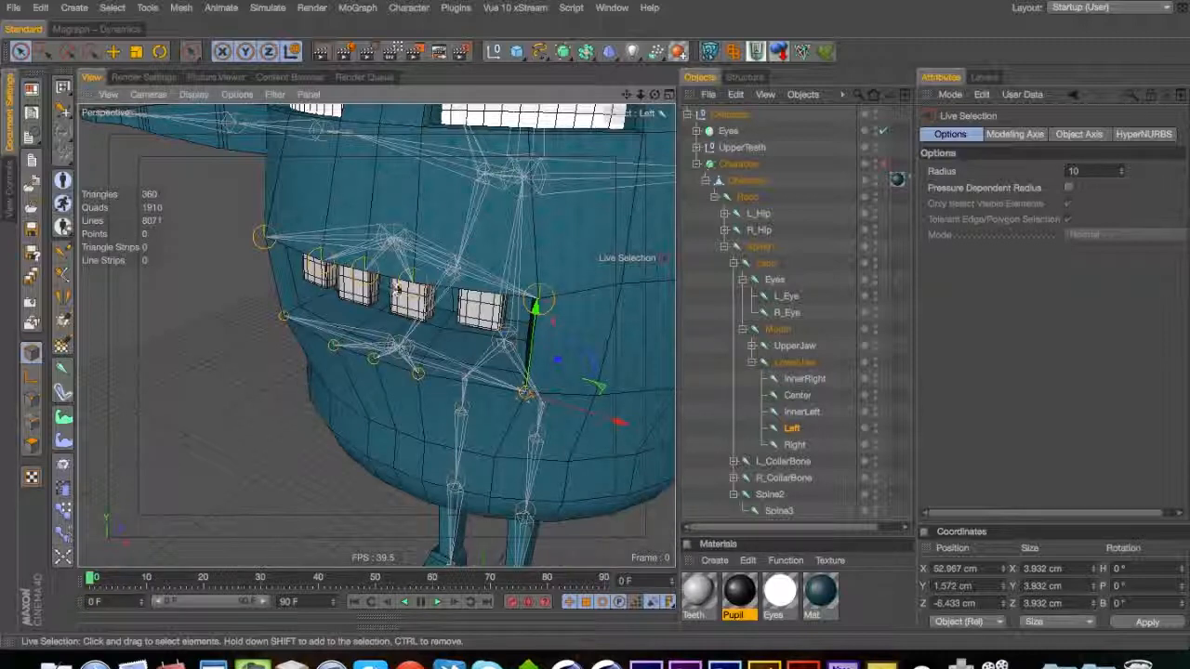
pyautogui.press('3')
pyautogui.moveTo(390, 289); pyautogui.dragTo(447, 254)
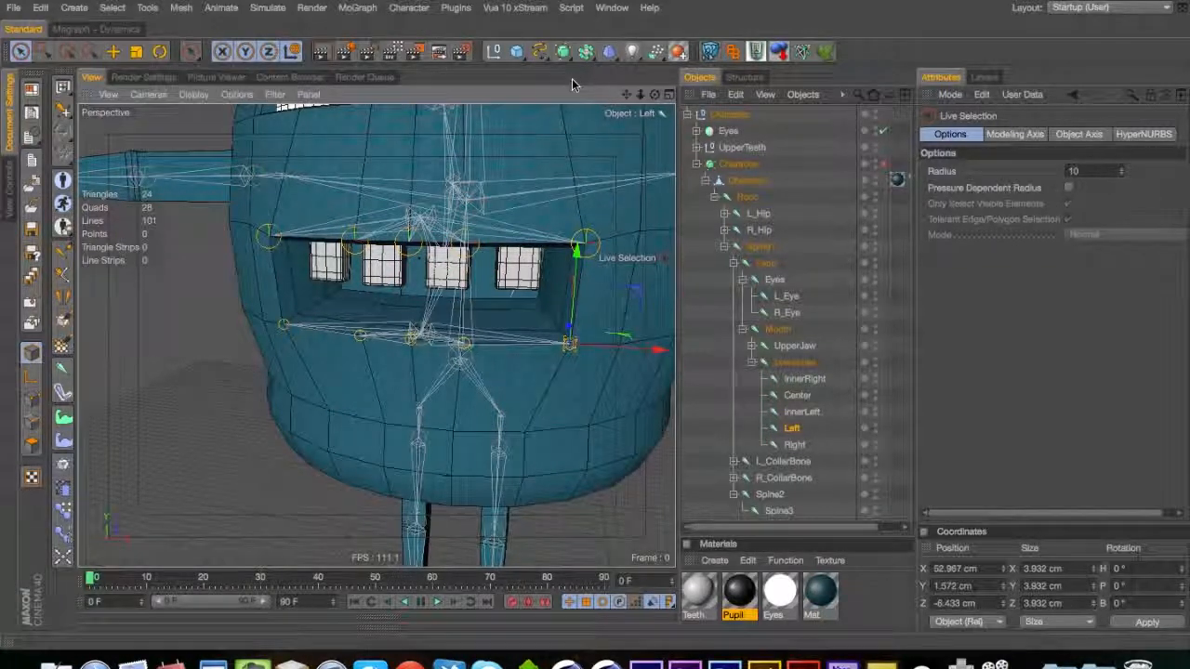
# Save the scene and bring the whole character into view from the front
pyautogui.press('super+s')
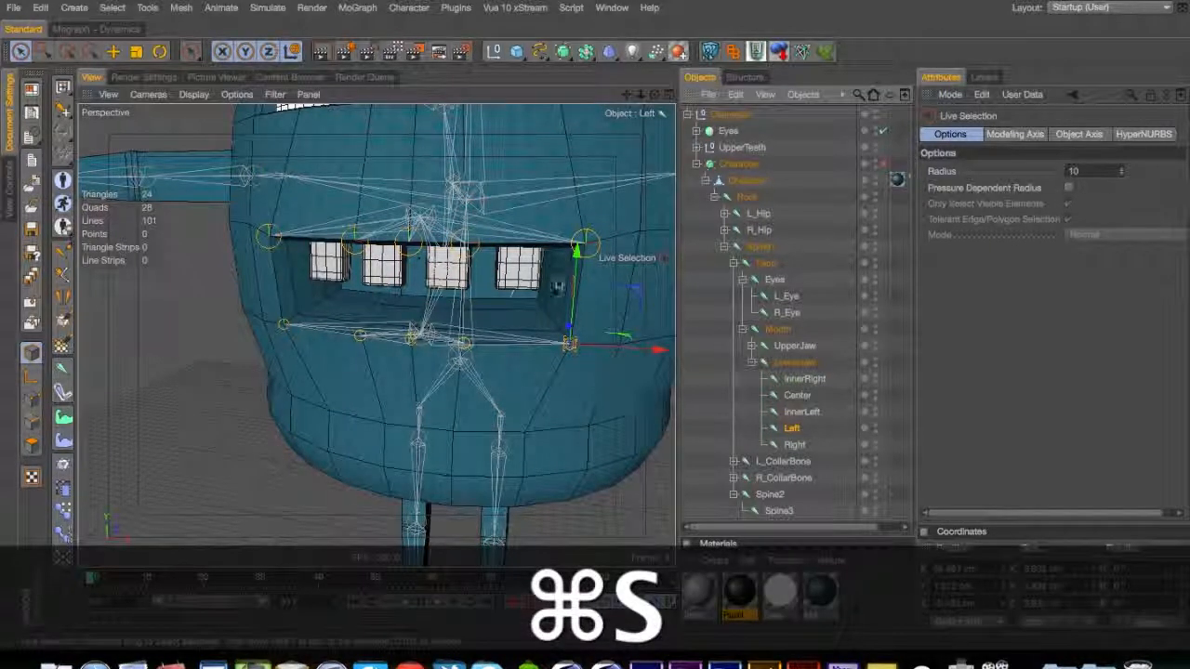
pyautogui.press('3')
pyautogui.moveTo(445, 311); pyautogui.dragTo(295, 308)
pyautogui.press('1')
pyautogui.moveTo(321, 251); pyautogui.dragTo(372, 333)
pyautogui.press('3')
pyautogui.moveTo(376, 336); pyautogui.dragTo(329, 348)
pyautogui.press('2')
pyautogui.press('3')
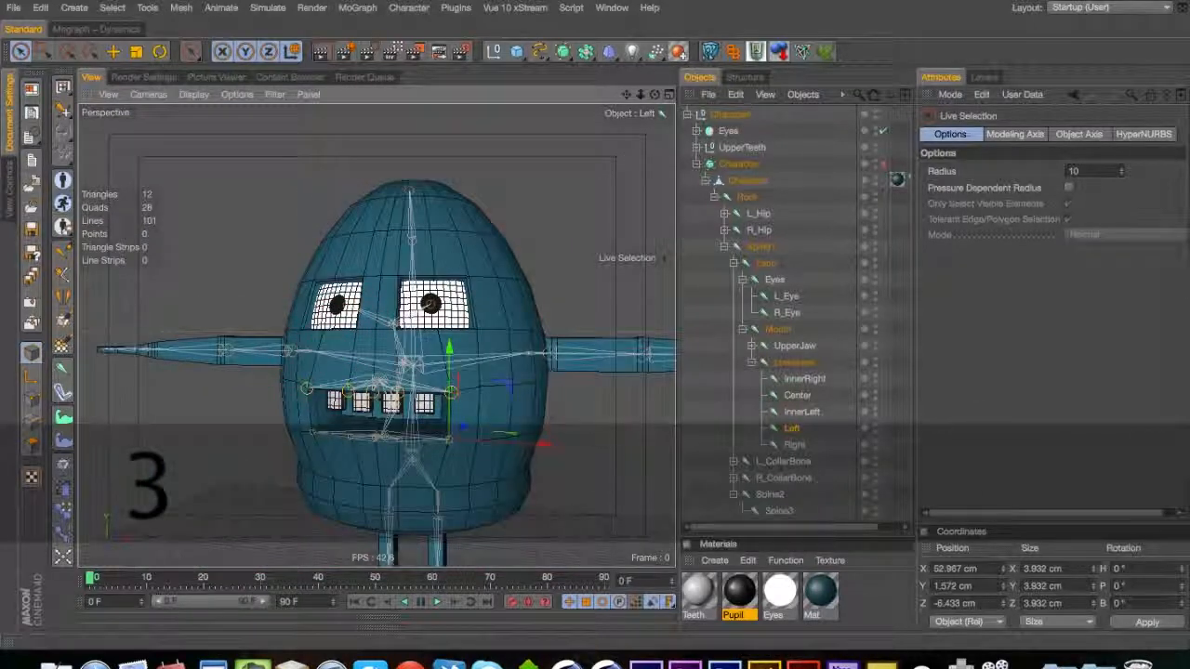
# Create three layers named Character, Joints and Skin
pyautogui.click(984, 76)
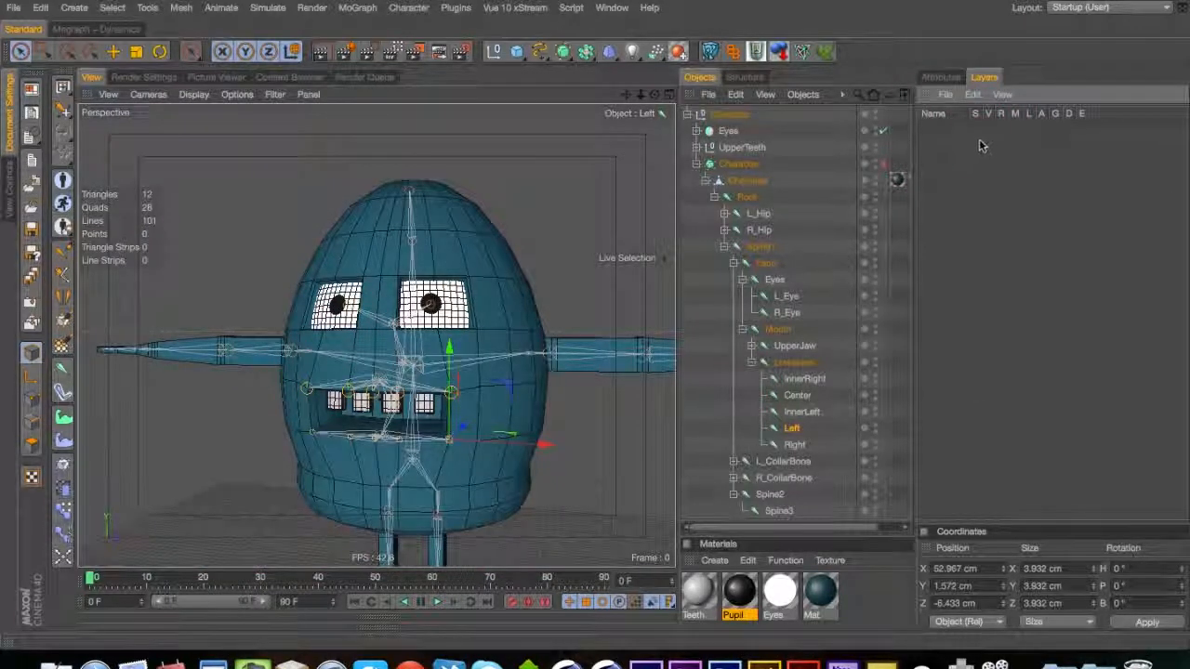
pyautogui.doubleClick(968, 130)
pyautogui.write('Character')
pyautogui.press('Return')
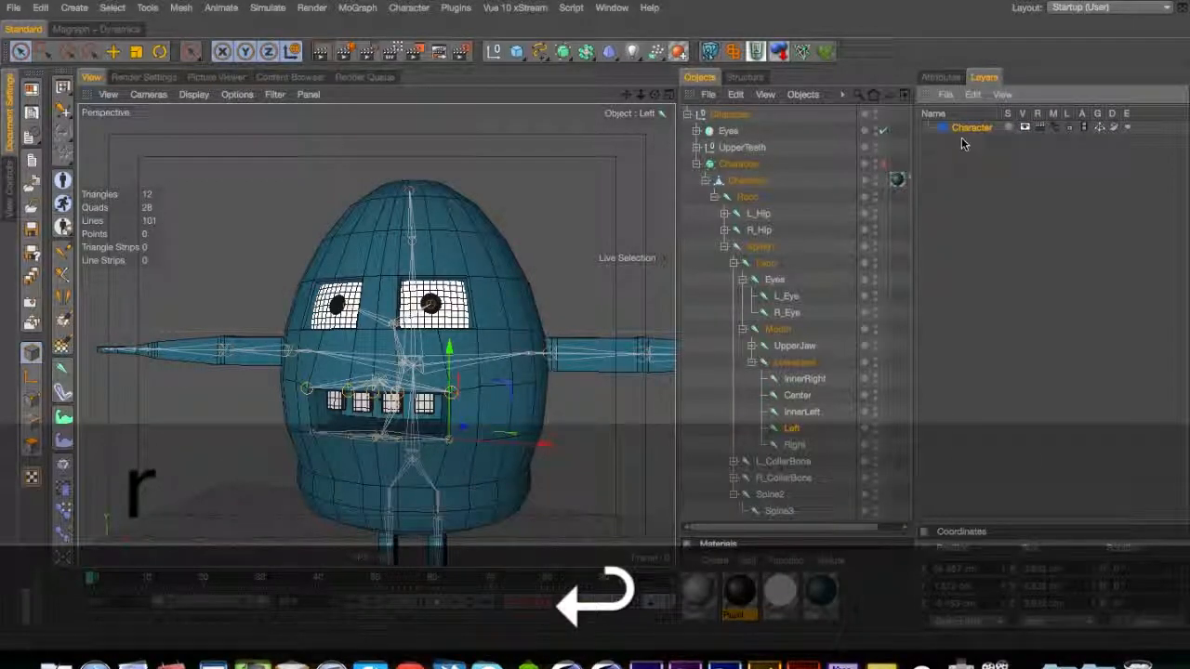
pyautogui.doubleClick(962, 142)
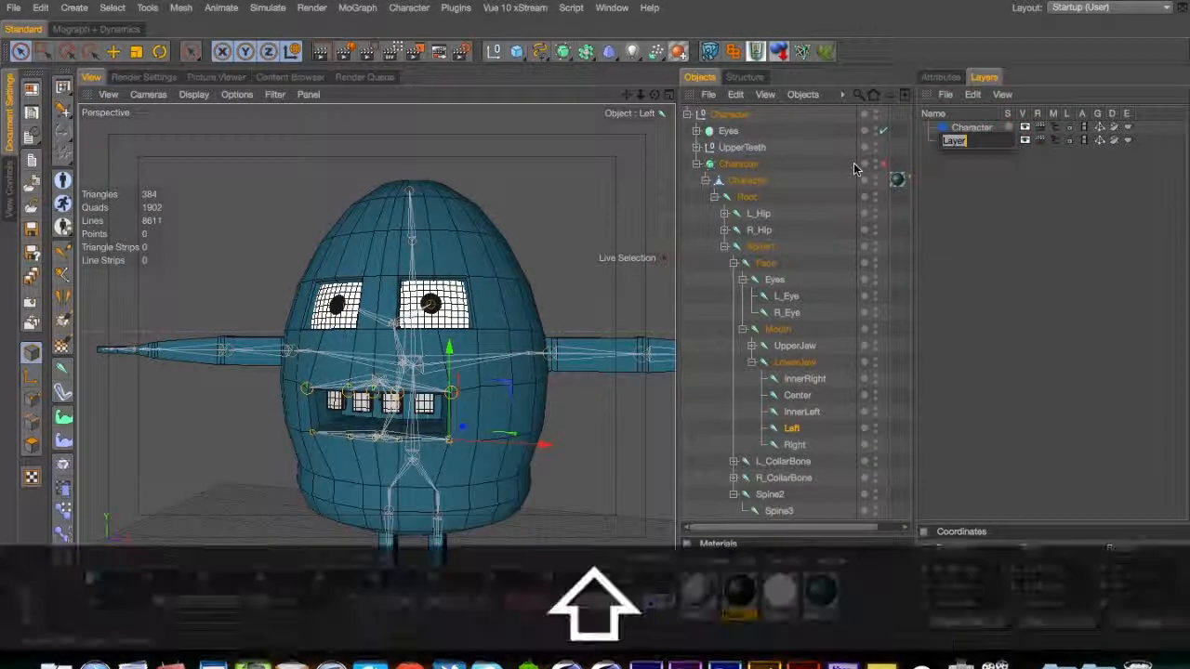
pyautogui.write('Joints')
pyautogui.press('Return')
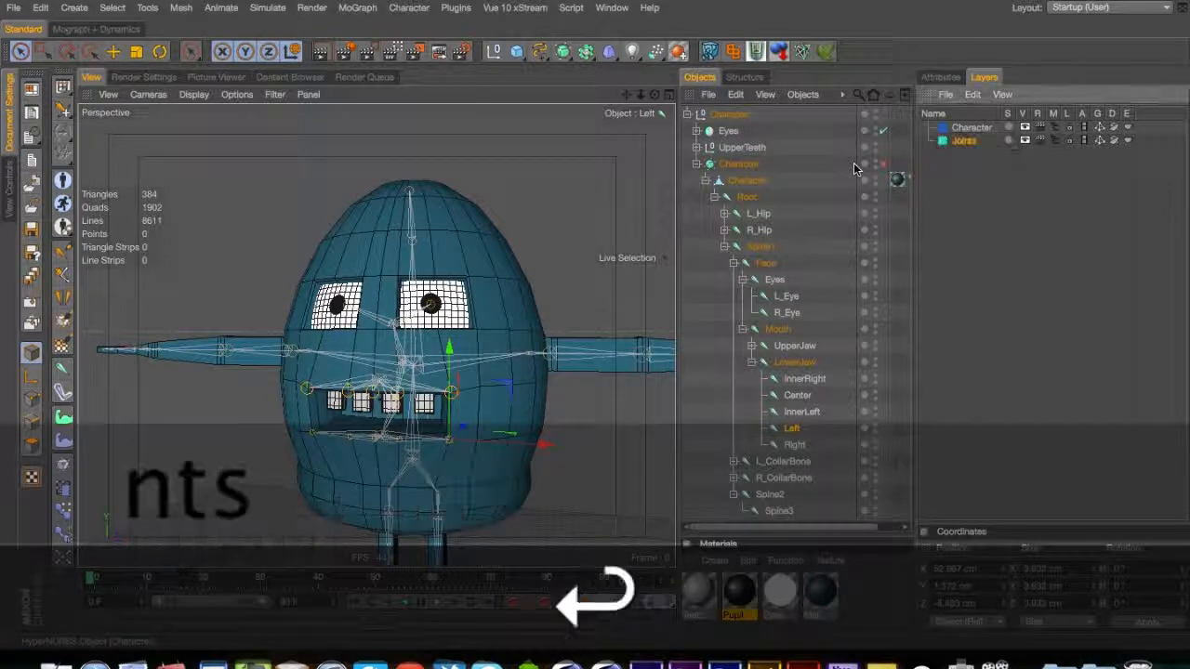
pyautogui.doubleClick(957, 154)
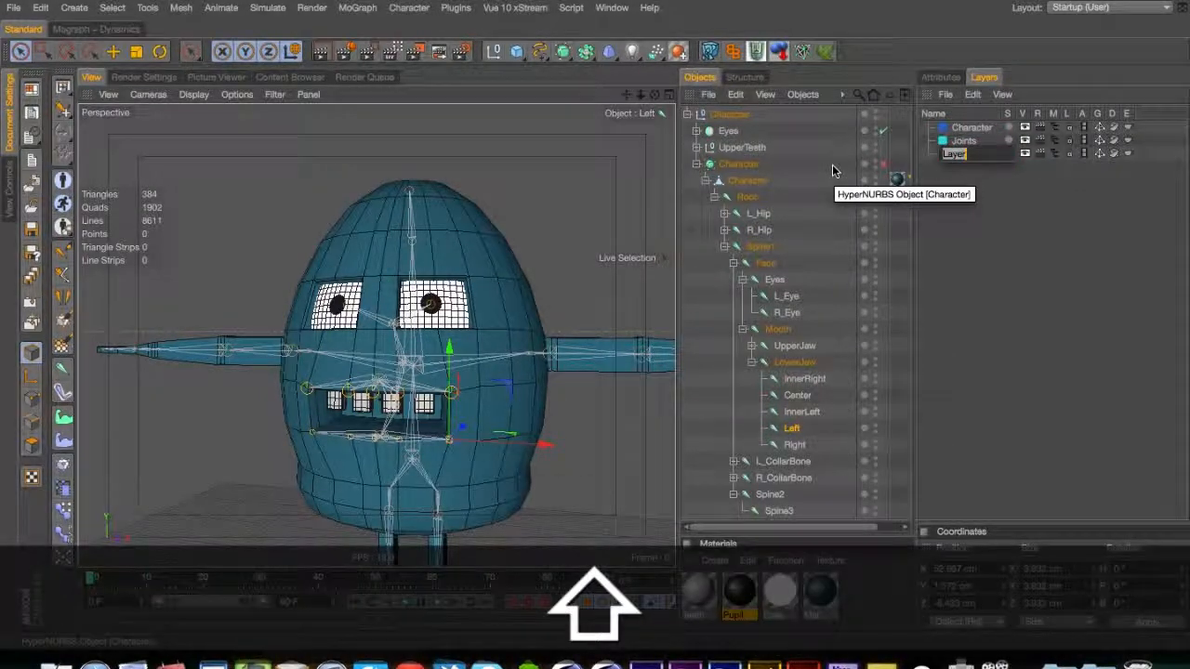
pyautogui.write('Skin')
pyautogui.press('Return')
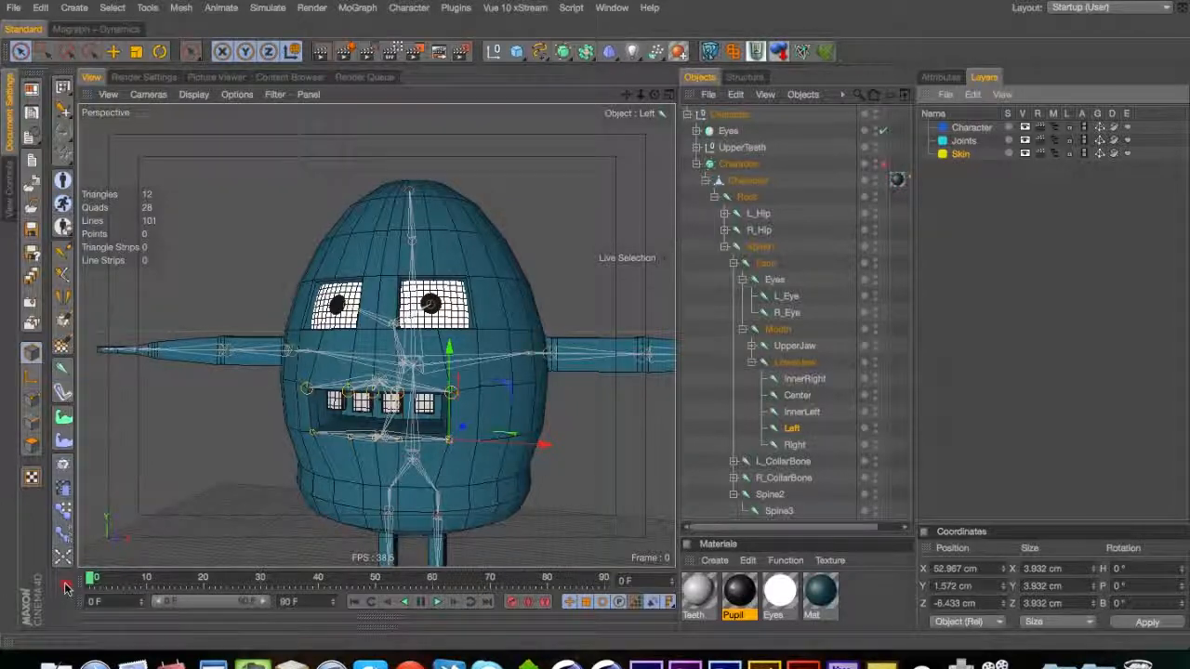
# Nest the Joints layer under Character and the Skin layer under Joints
pyautogui.click(409, 7)
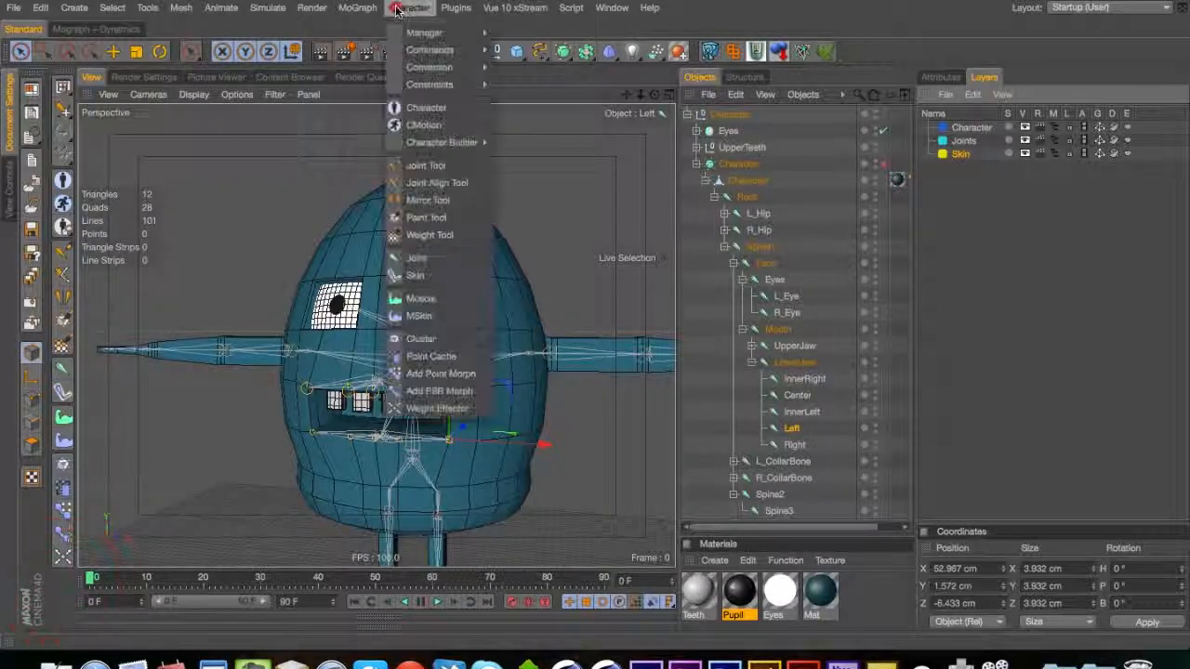
pyautogui.click(448, 284)
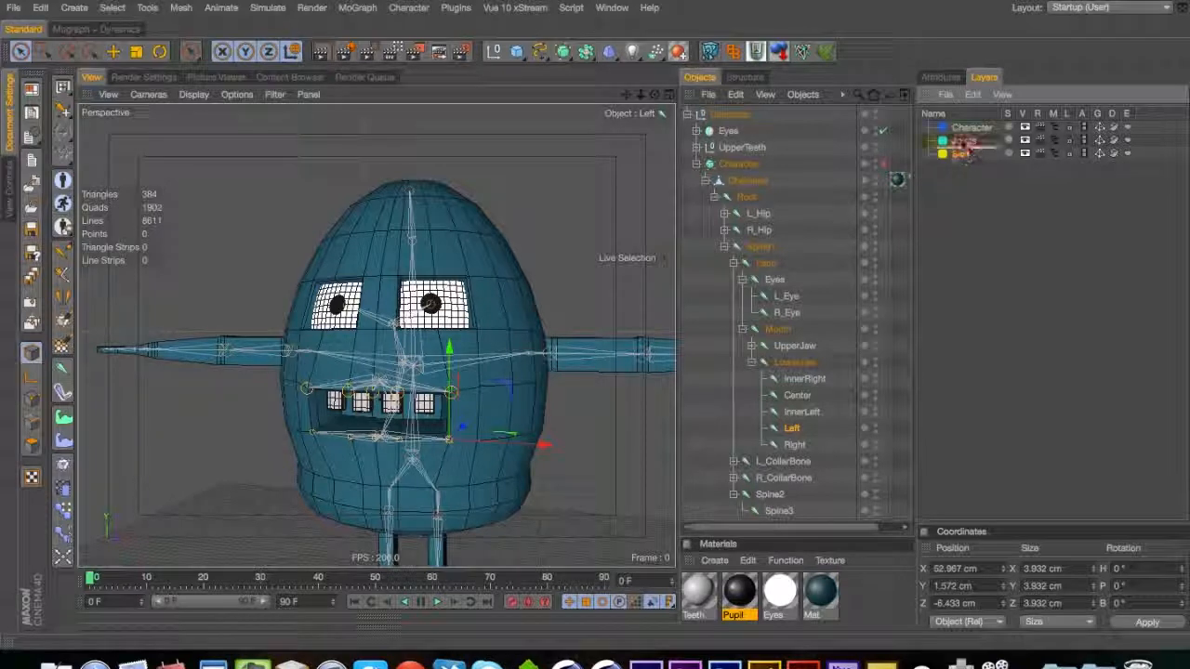
pyautogui.moveTo(978, 152)
pyautogui.mouseDown()
pyautogui.moveTo(987, 141)
pyautogui.moveTo(973, 132)
pyautogui.mouseUp()
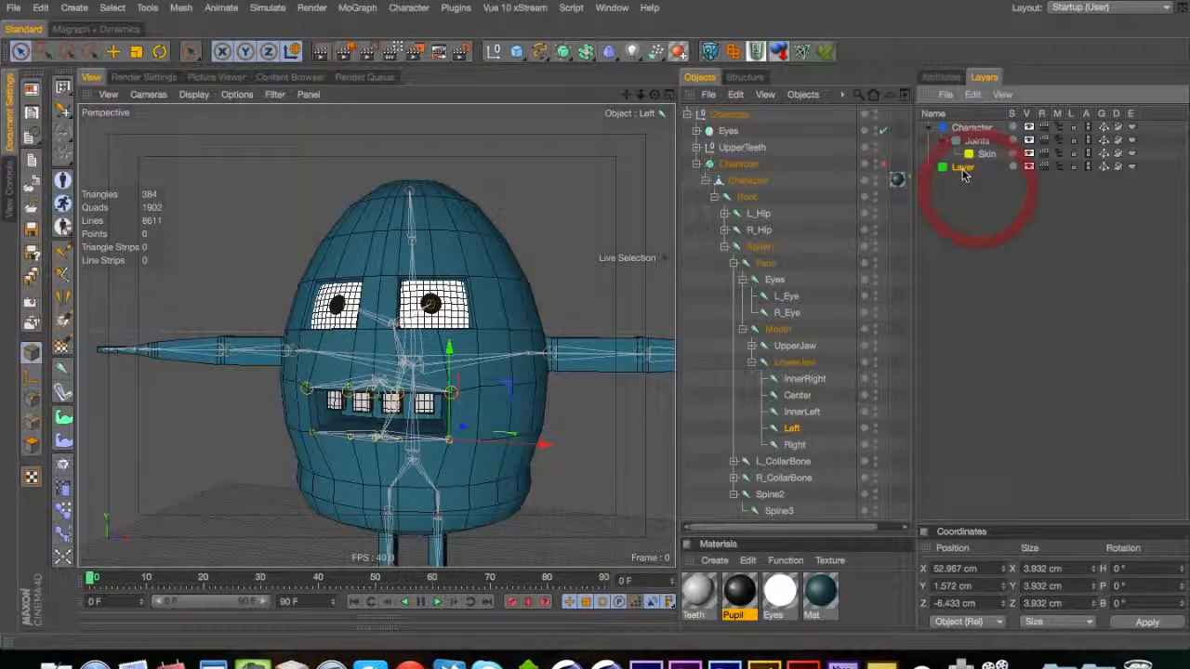
# Name the new top-level layer below the Character group Mouth
pyautogui.doubleClick(962, 168)
pyautogui.write('Mouth')
pyautogui.press('Return')
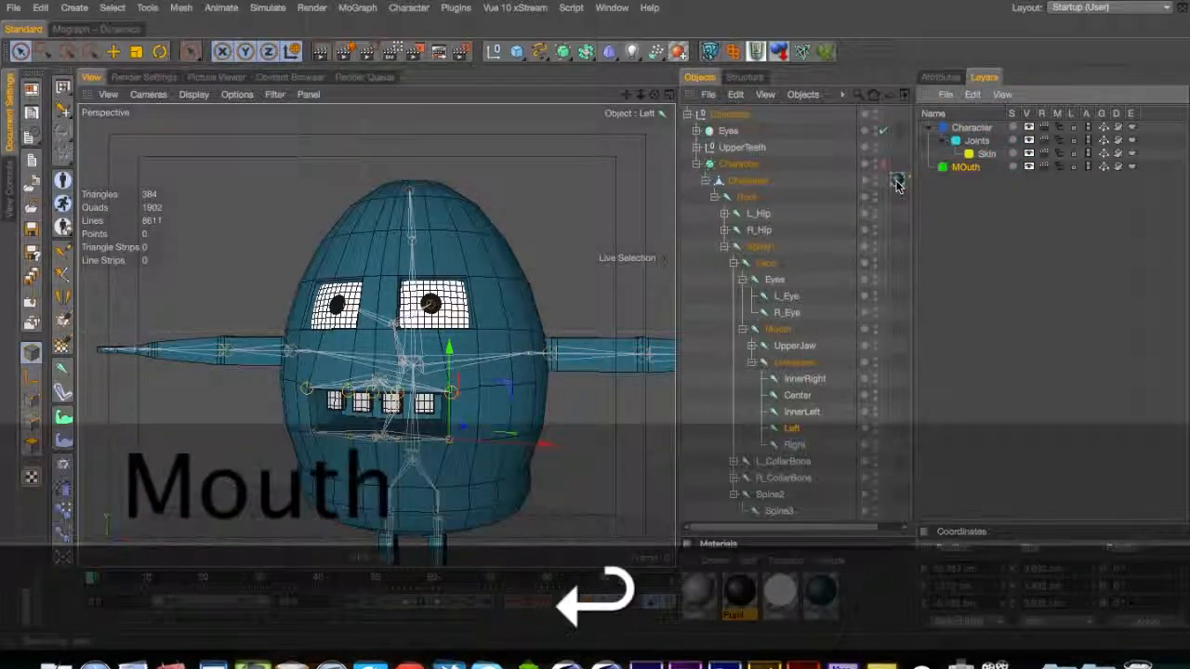
pyautogui.doubleClick(965, 170)
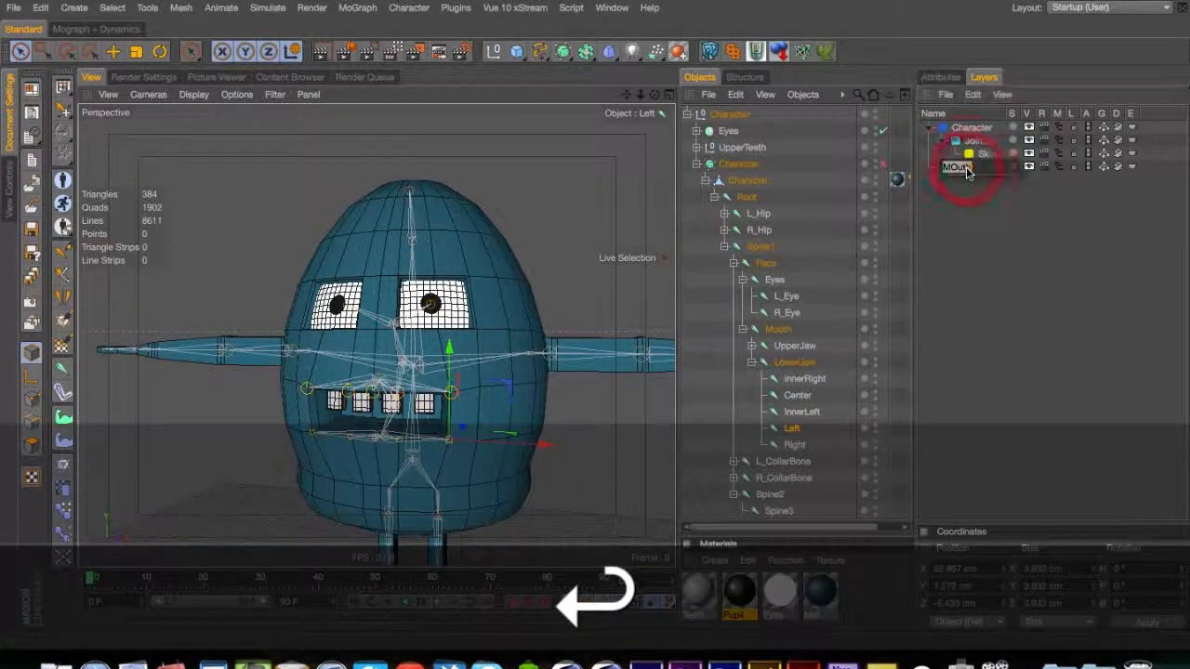
pyautogui.write('o')
pyautogui.press('Return')
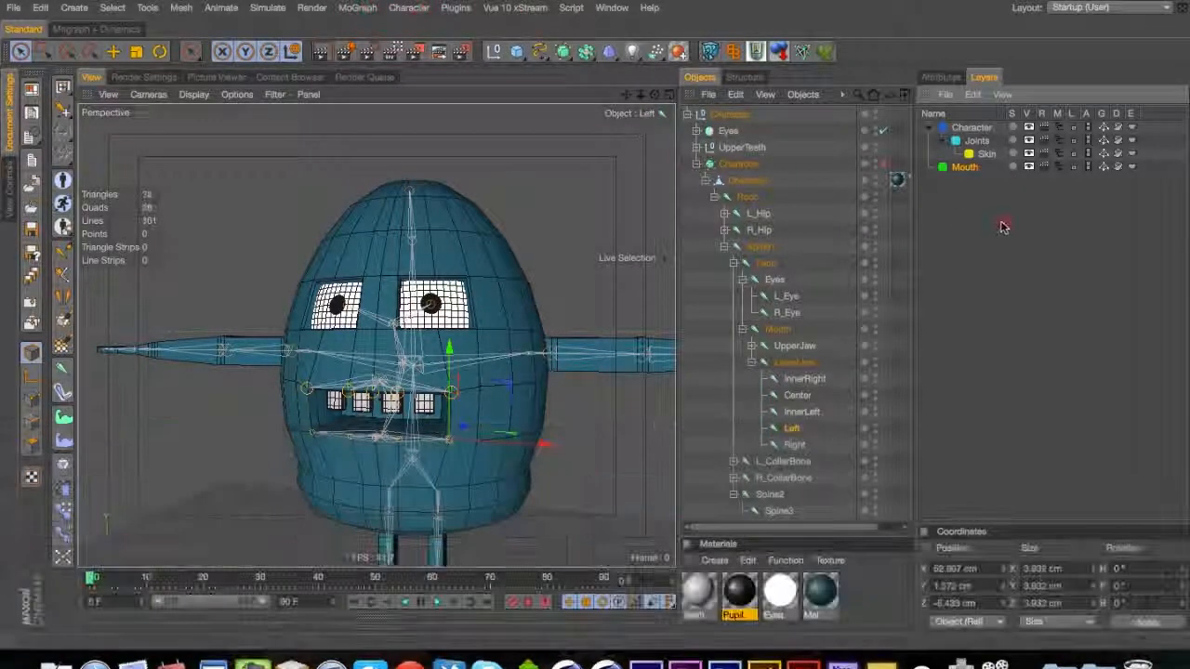
# Add a layer named Eyes and nest the Mouth and Eyes layers under Character
pyautogui.click(1003, 223)
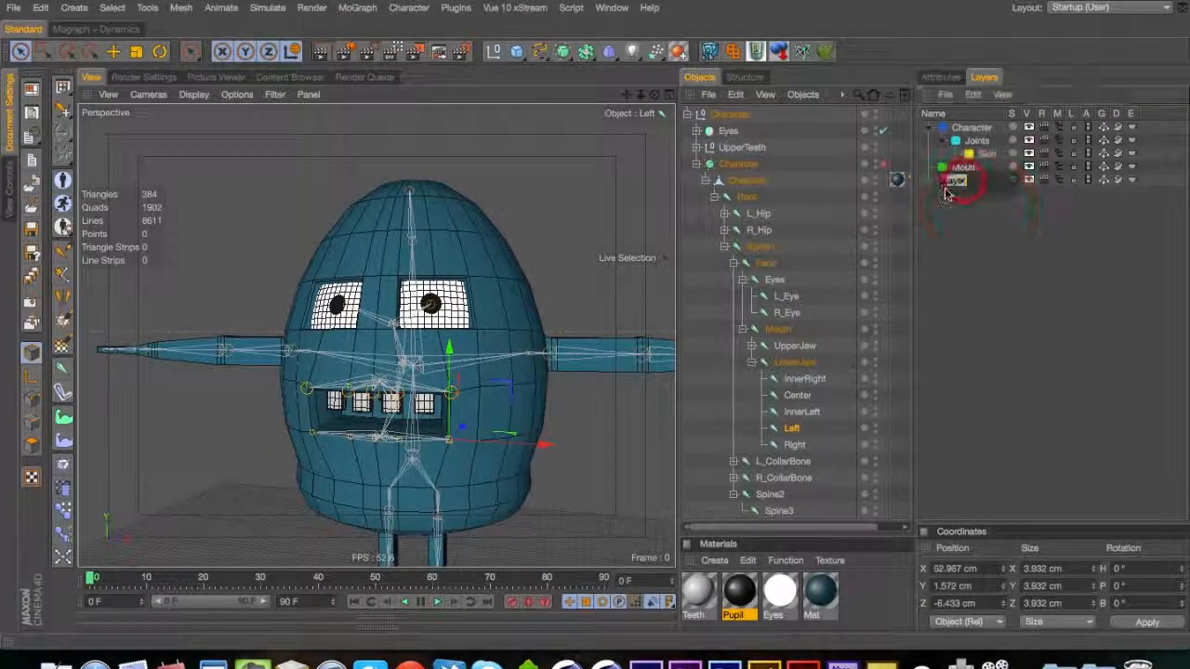
pyautogui.write('Eyes')
pyautogui.press('Return')
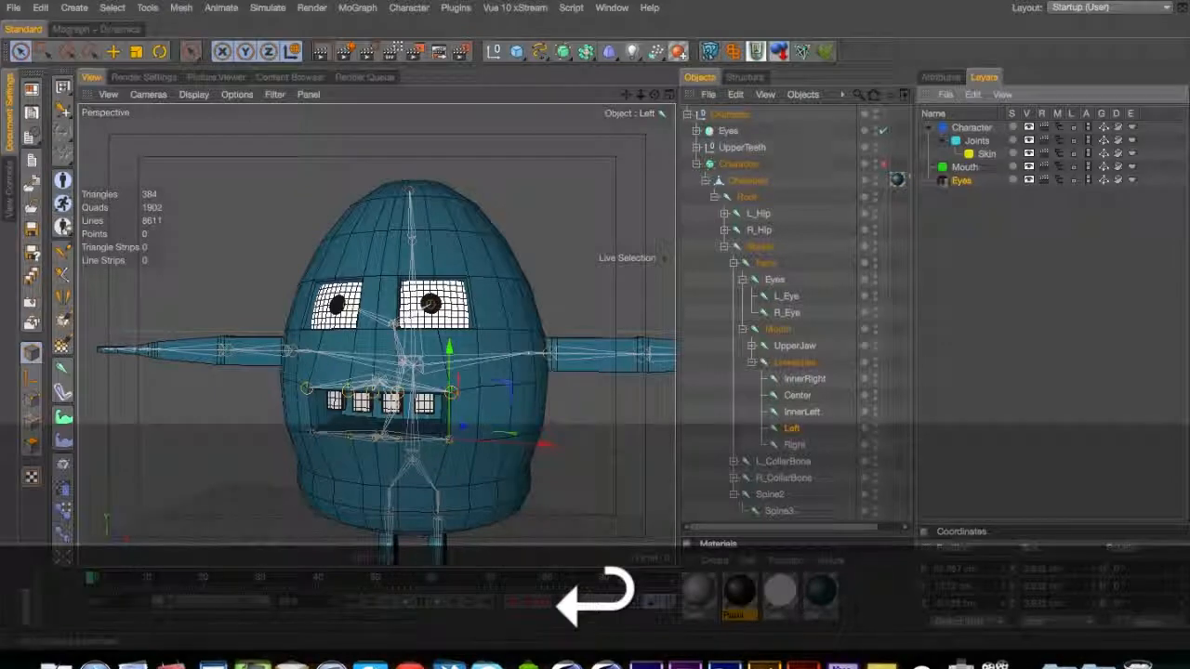
pyautogui.moveTo(963, 185); pyautogui.dragTo(971, 137)
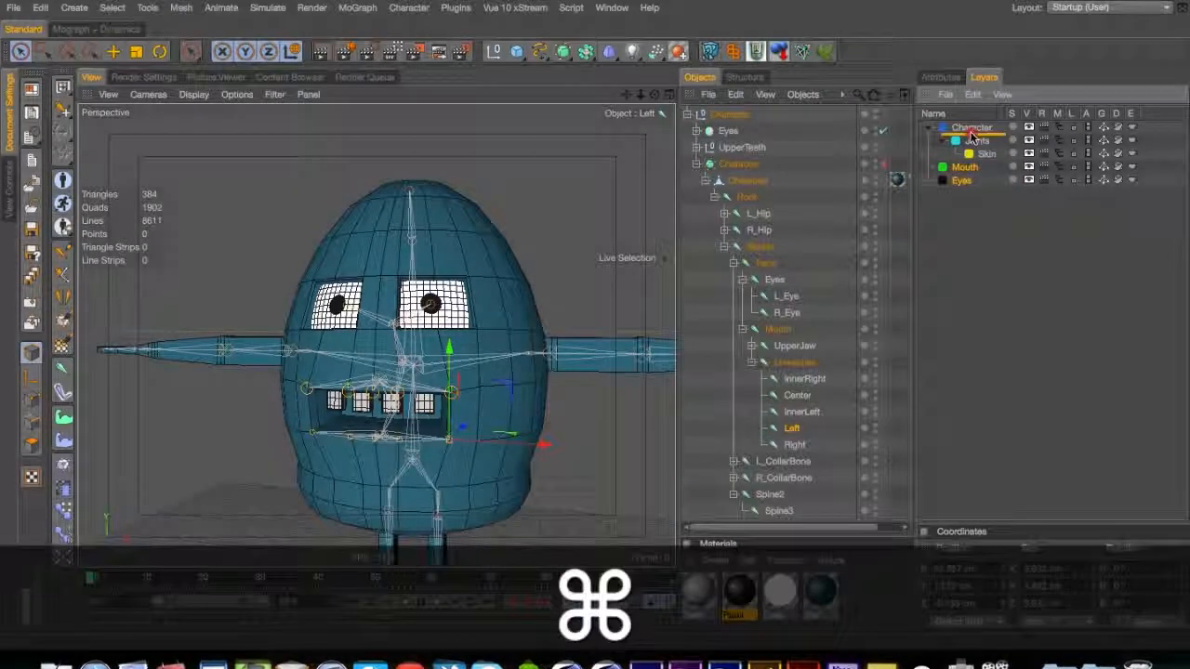
# Add a layer named Body and nest it under Character
pyautogui.doubleClick(961, 208)
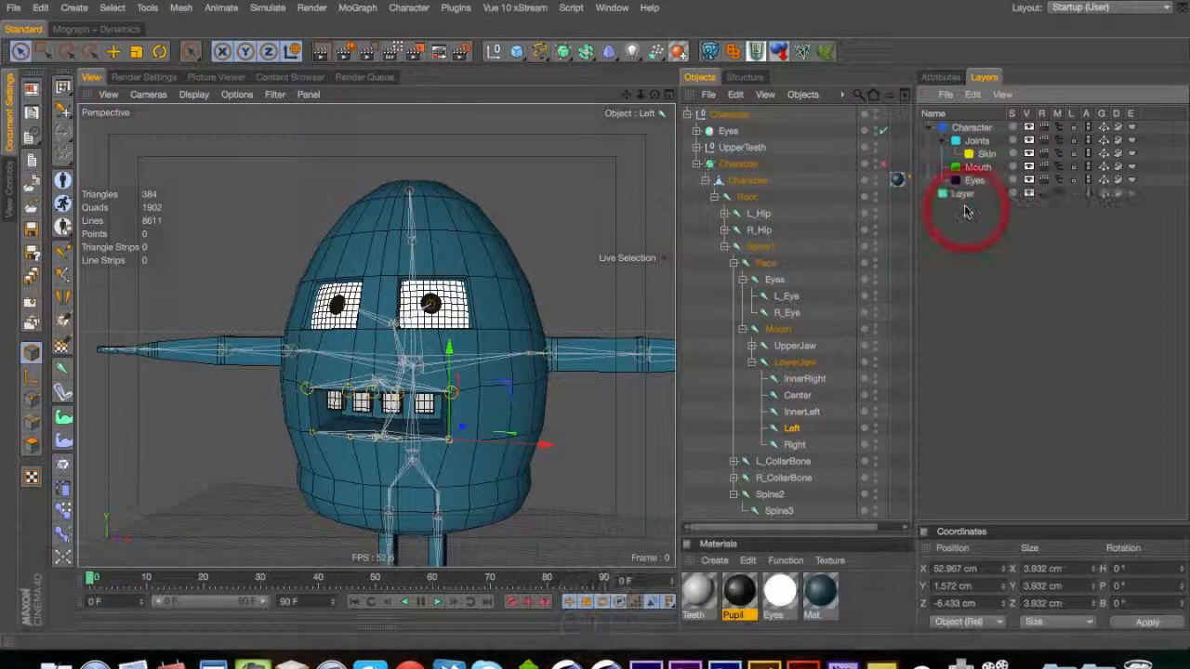
pyautogui.write('Body')
pyautogui.press('Return')
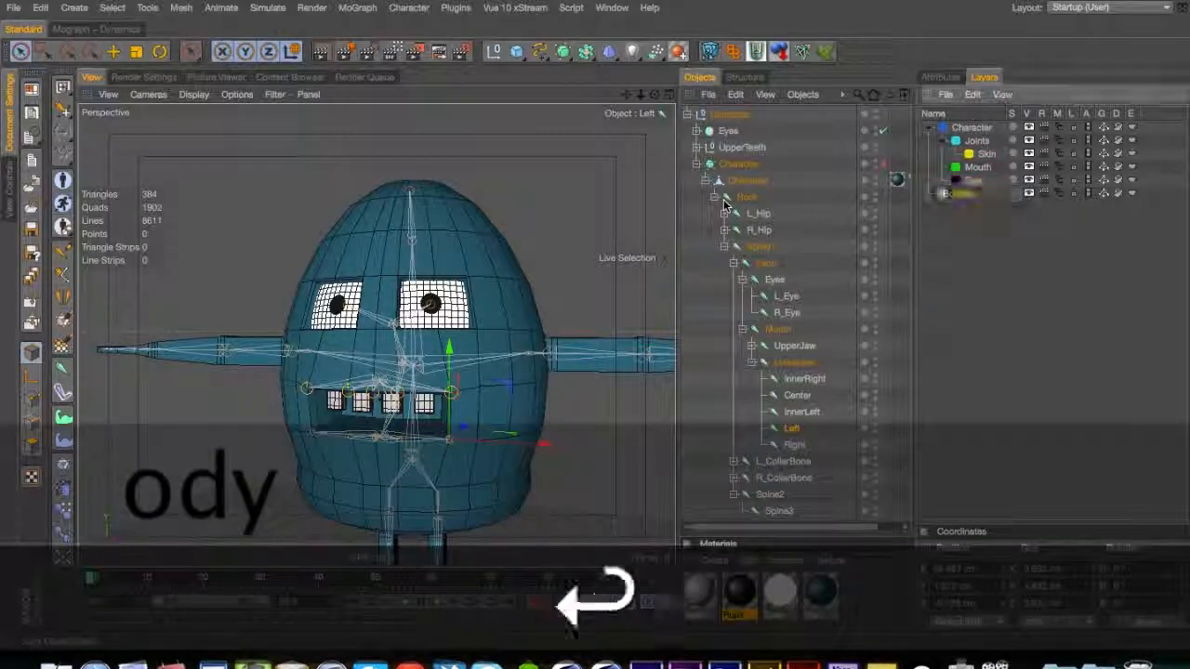
pyautogui.click(968, 194)
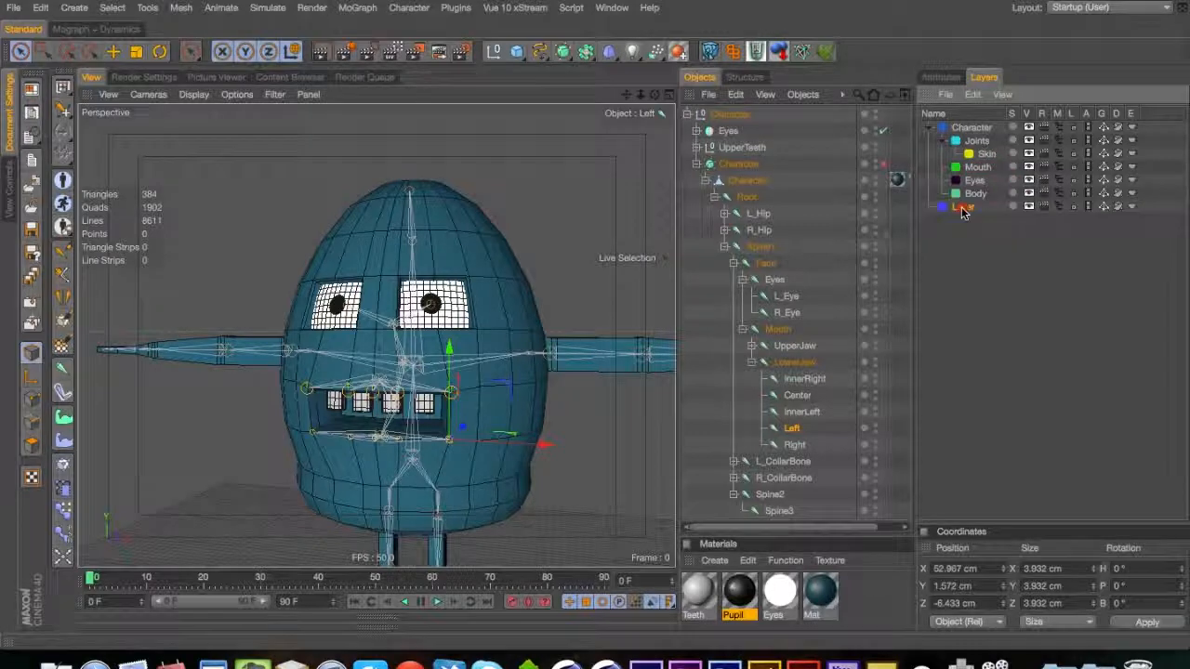
# Name the new top-level layer Controls and add a layer named MouthControls beneath it
pyautogui.write('Controls')
pyautogui.press('Return')
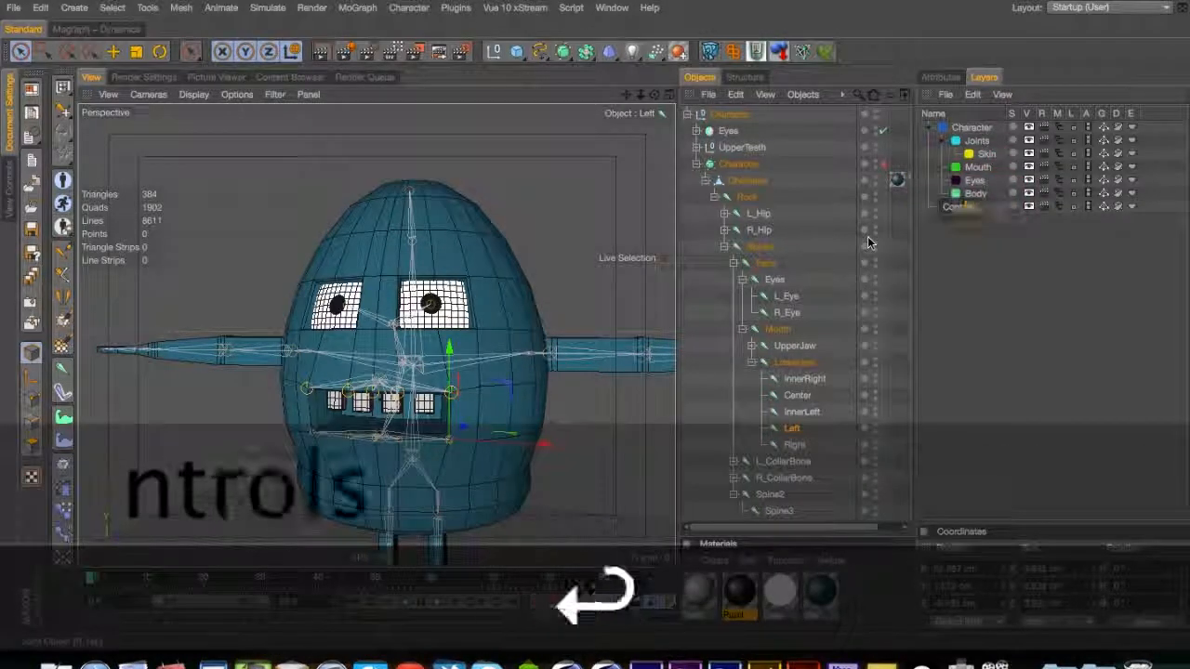
pyautogui.doubleClick(962, 228)
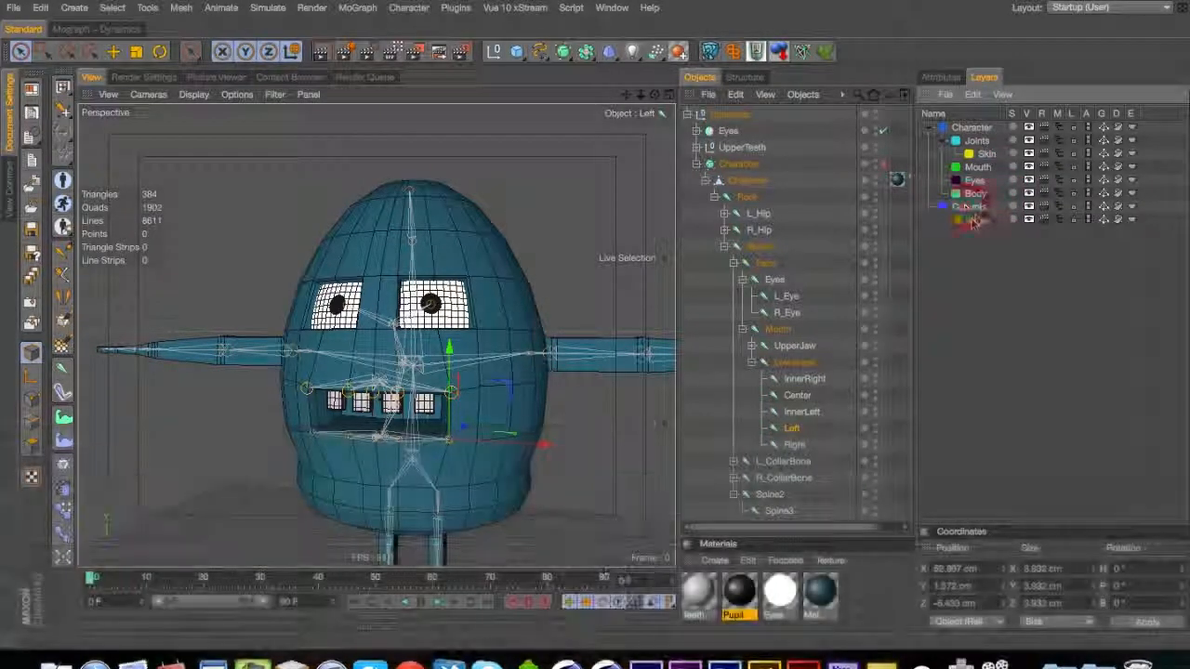
pyautogui.doubleClick(964, 218)
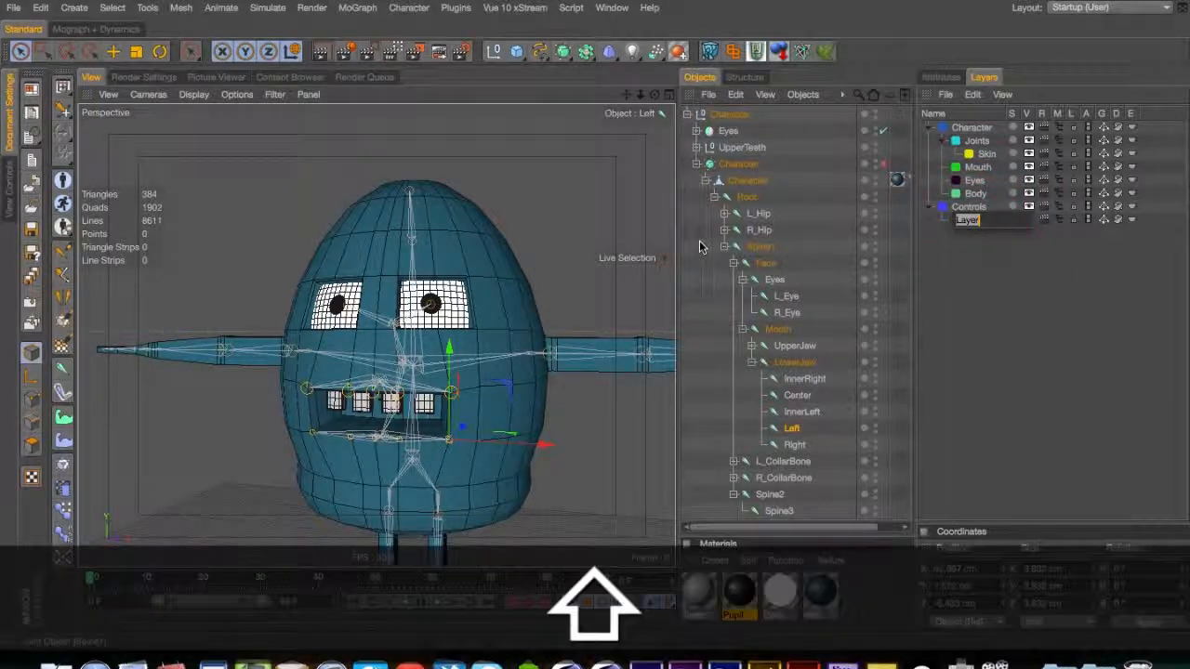
pyautogui.write('MouthControle')
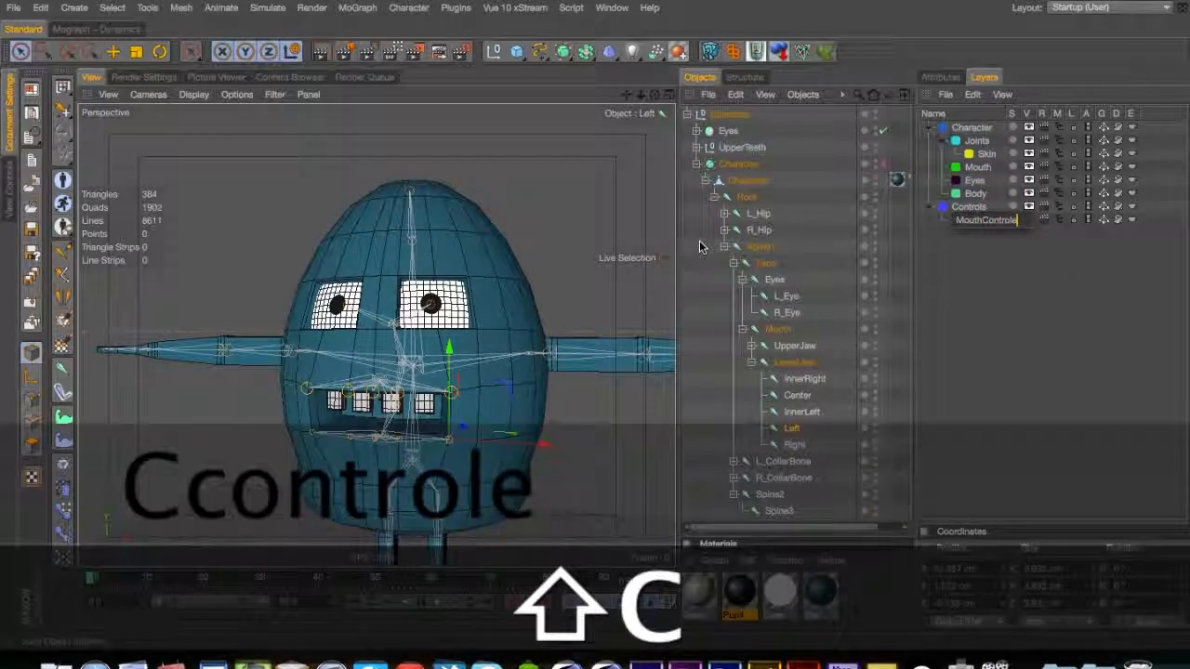
pyautogui.write('s')
pyautogui.press('Return')
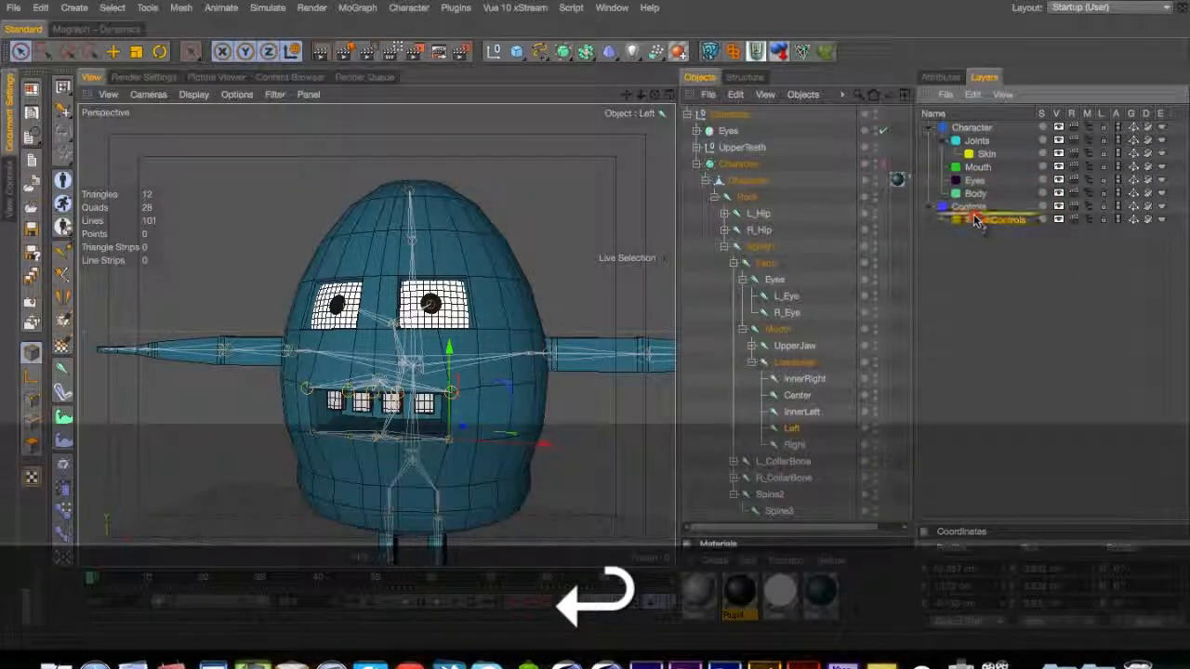
# Duplicate the MouthControls layer within the Controls group, naming the copies EyeControls and BodyControls
pyautogui.doubleClick(987, 222)
pyautogui.write('Ey')
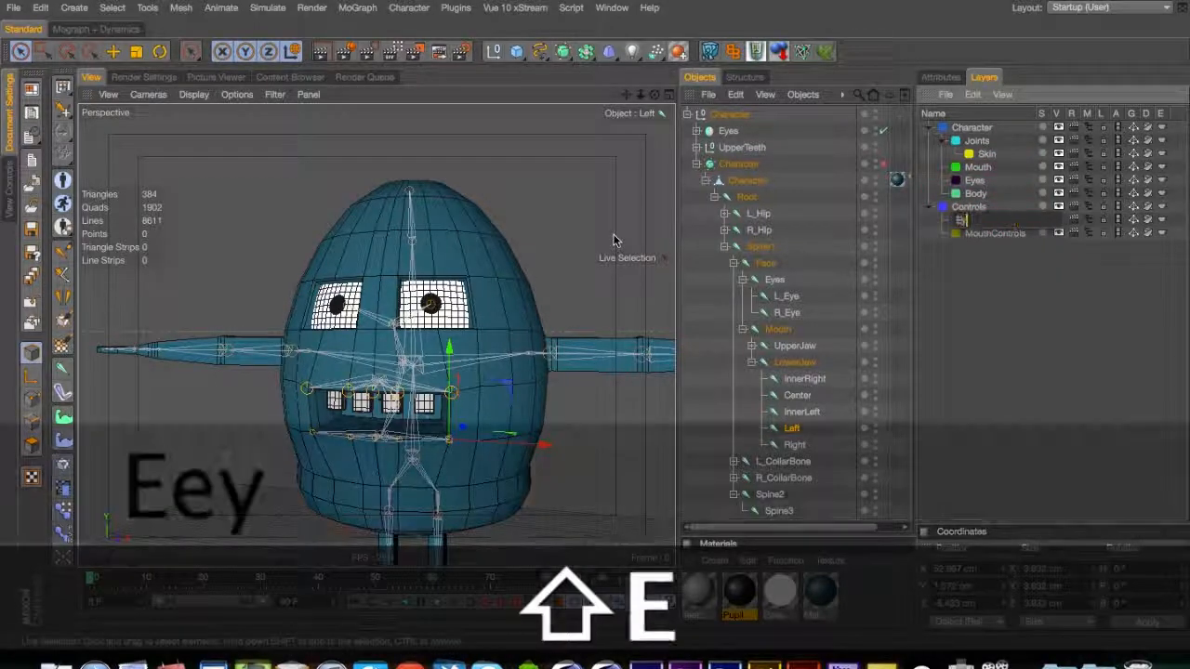
pyautogui.write('eControls')
pyautogui.press('Return')
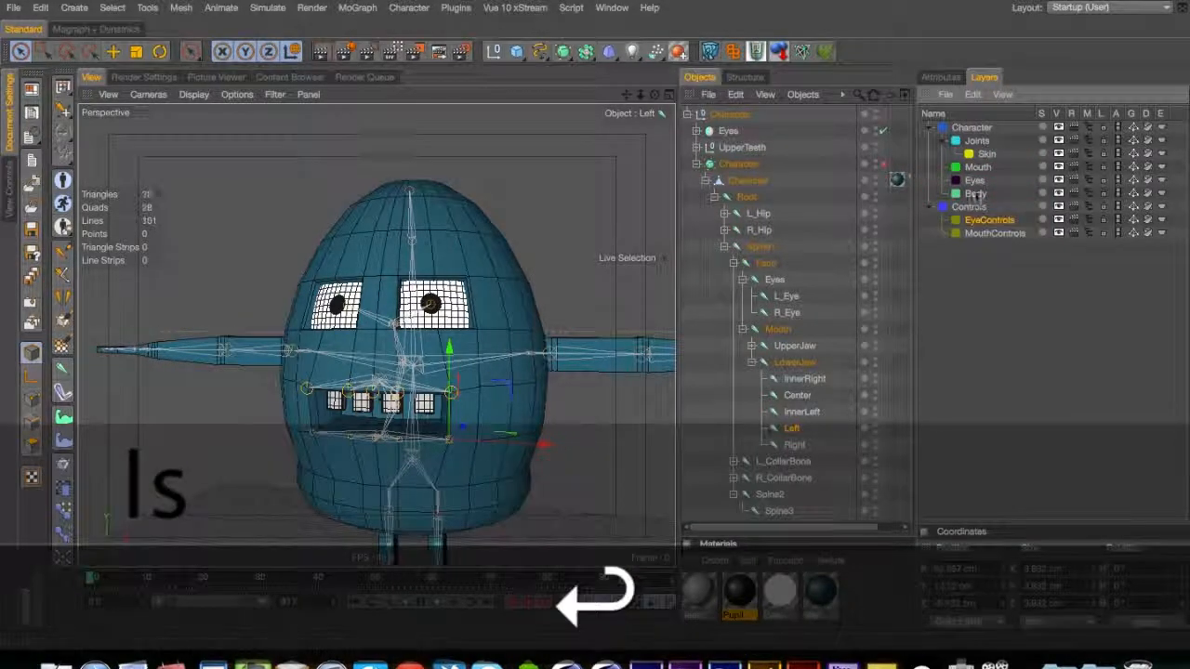
pyautogui.doubleClick(976, 222)
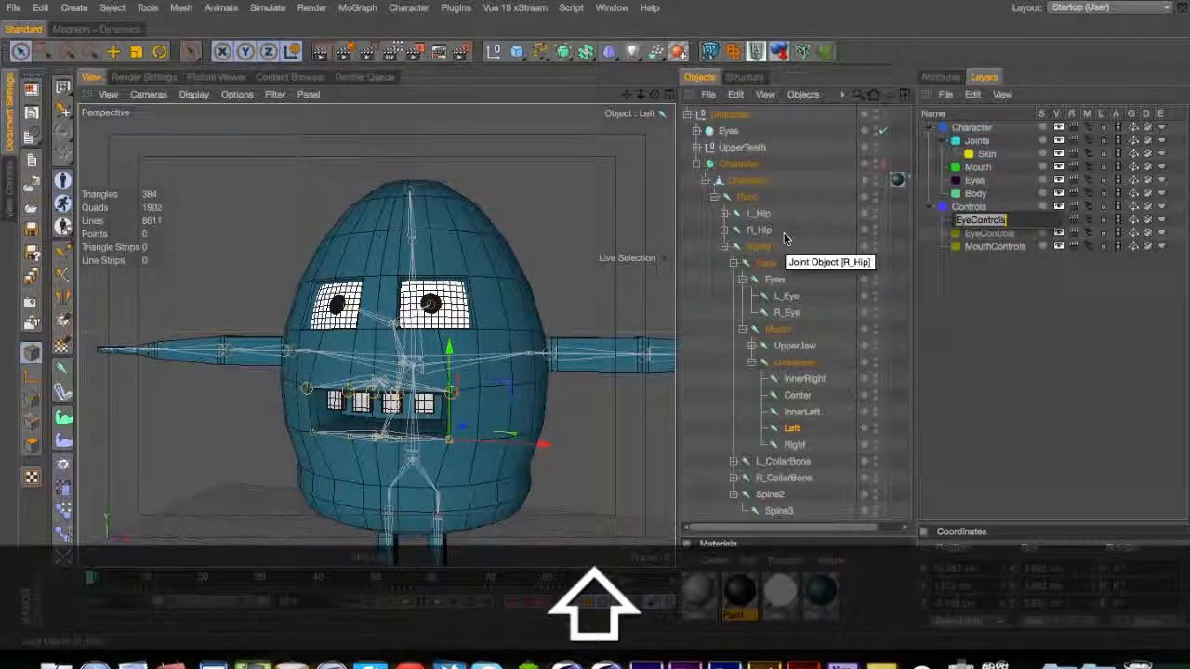
pyautogui.write('BodyControls')
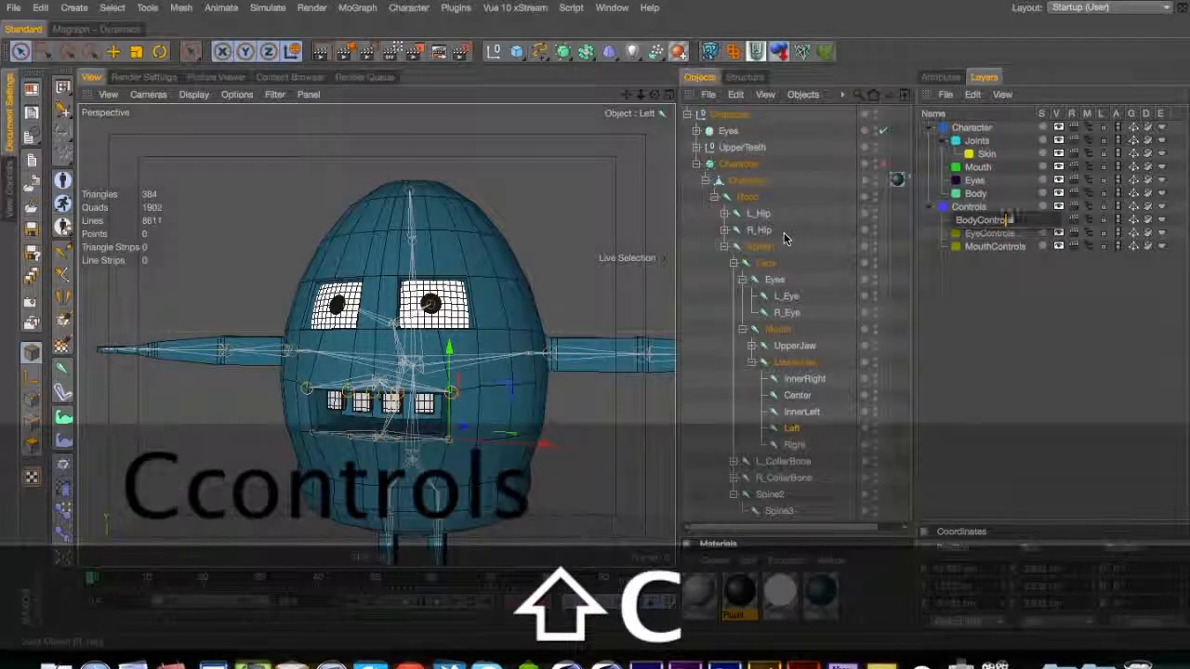
pyautogui.press('Return')
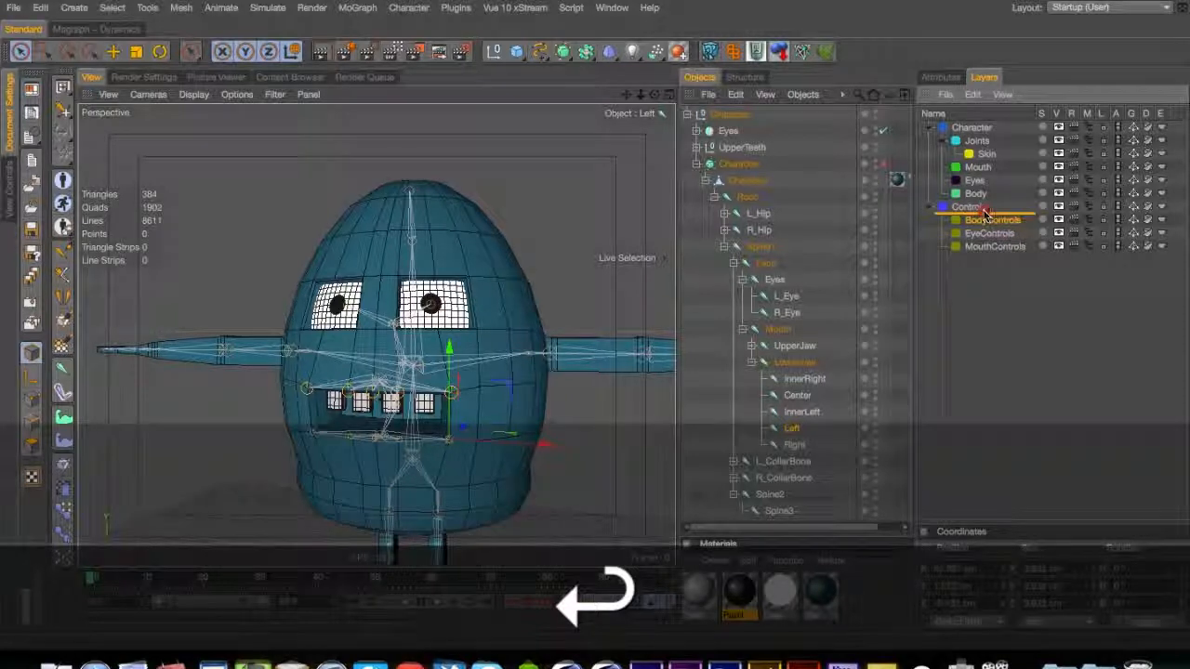
# Add two more duplicate layers at the end of the Controls group, named ArmControls and LegControls
pyautogui.doubleClick(985, 261)
pyautogui.doubleClick(966, 261)
pyautogui.write('Arm')
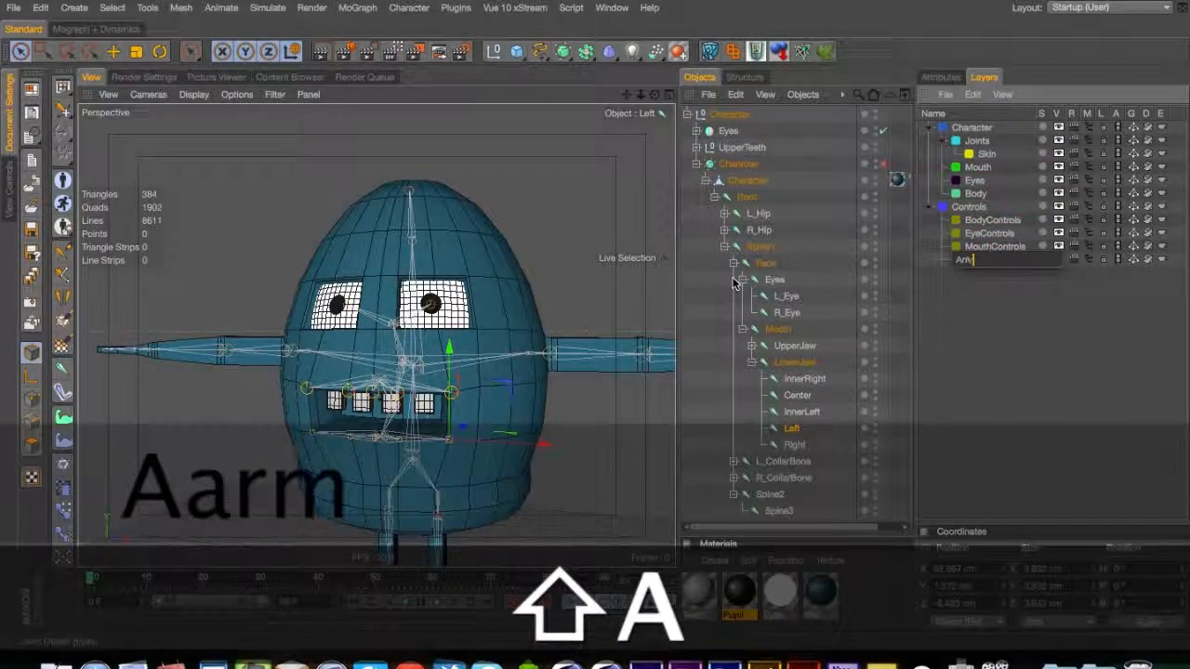
pyautogui.write('Con')
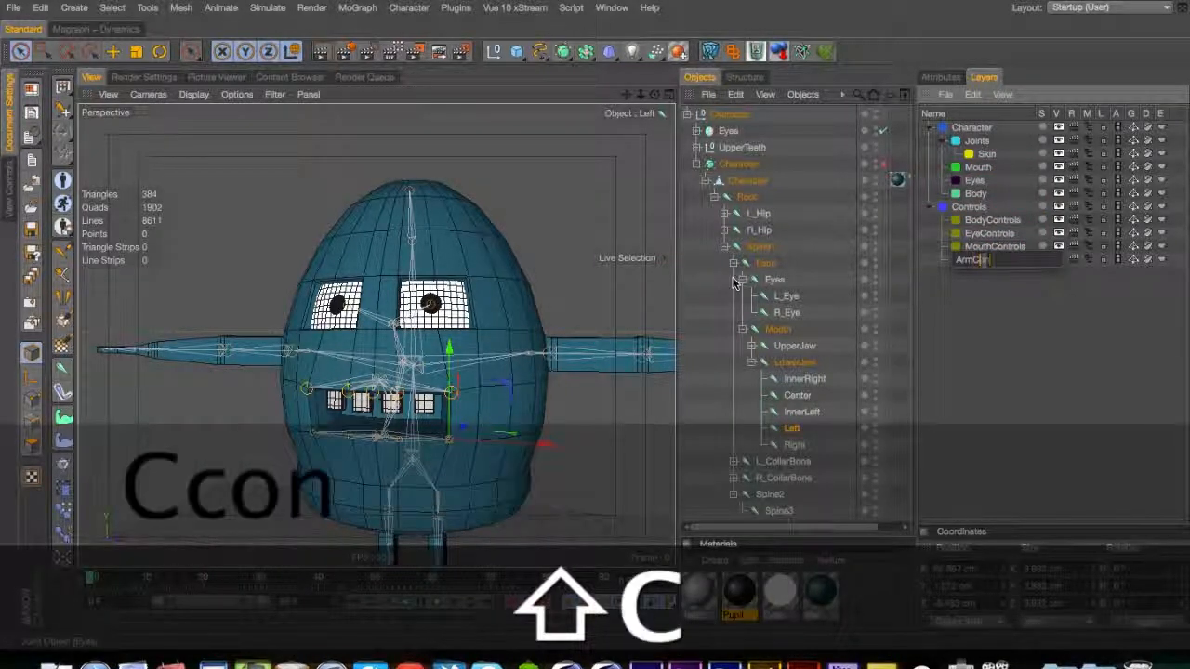
pyautogui.write('trols')
pyautogui.press('Return')
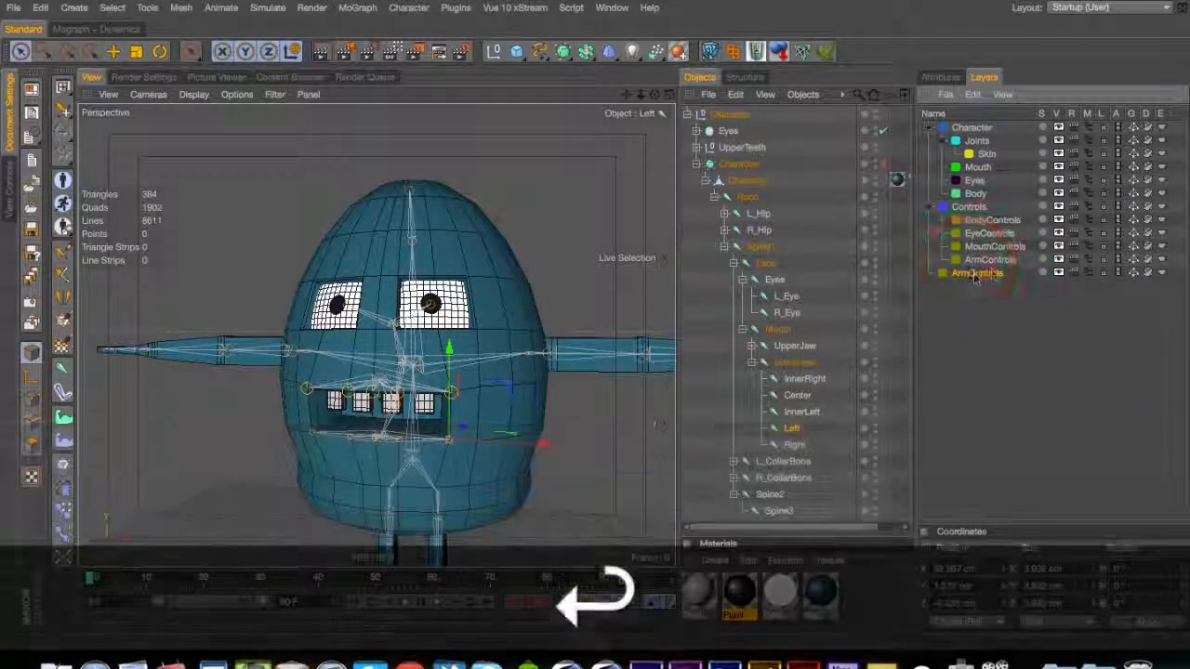
pyautogui.keyDown('super'); pyautogui.moveTo(987, 274); pyautogui.dragTo(805, 300); pyautogui.keyUp('super')
pyautogui.write('LegControls')
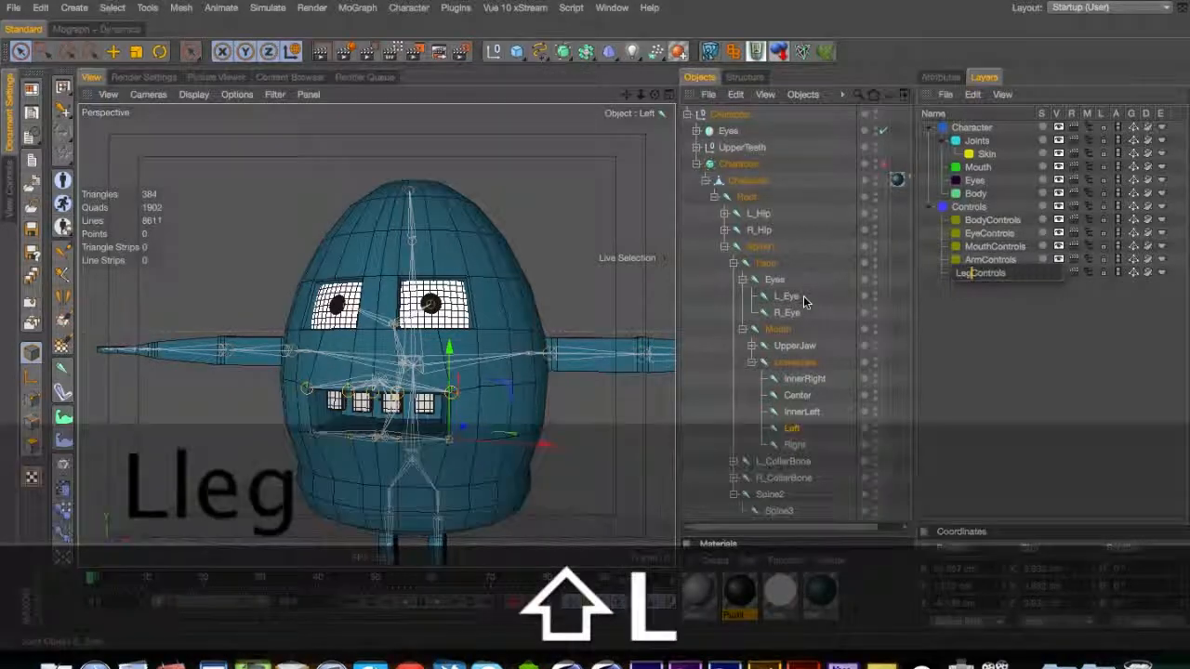
pyautogui.press('Return')
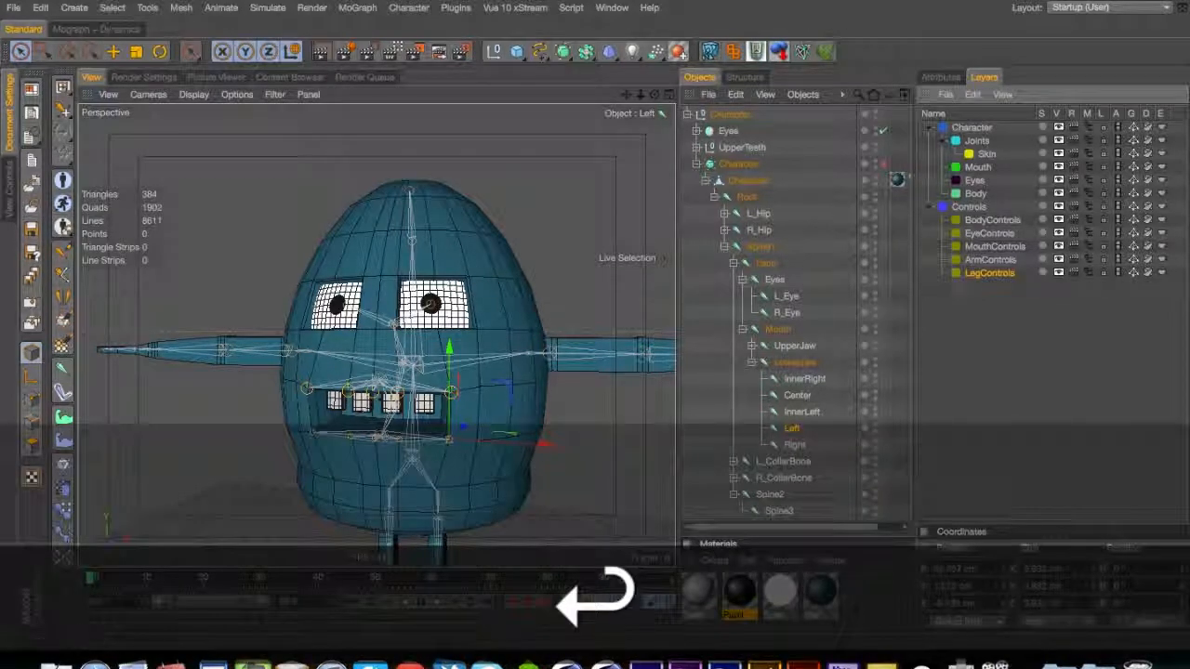
# Try to recolour all five layers of the Controls group together
pyautogui.keyDown('shift'); pyautogui.click(993, 222); pyautogui.keyUp('shift')
pyautogui.doubleClick(956, 220)
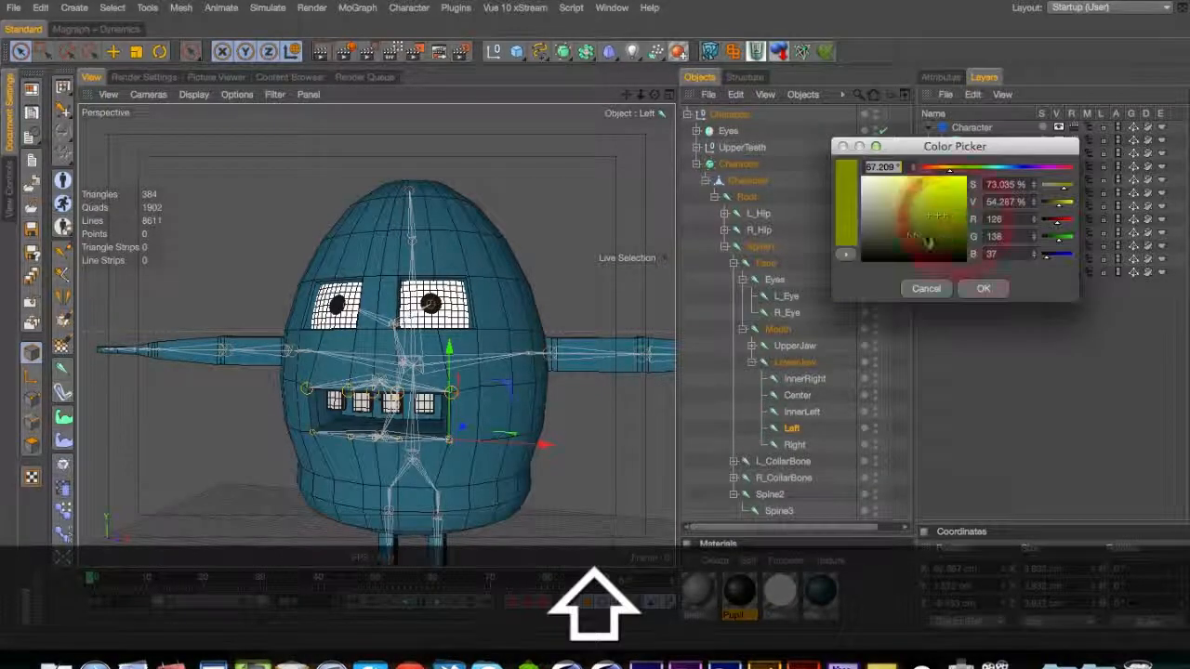
pyautogui.click(983, 288)
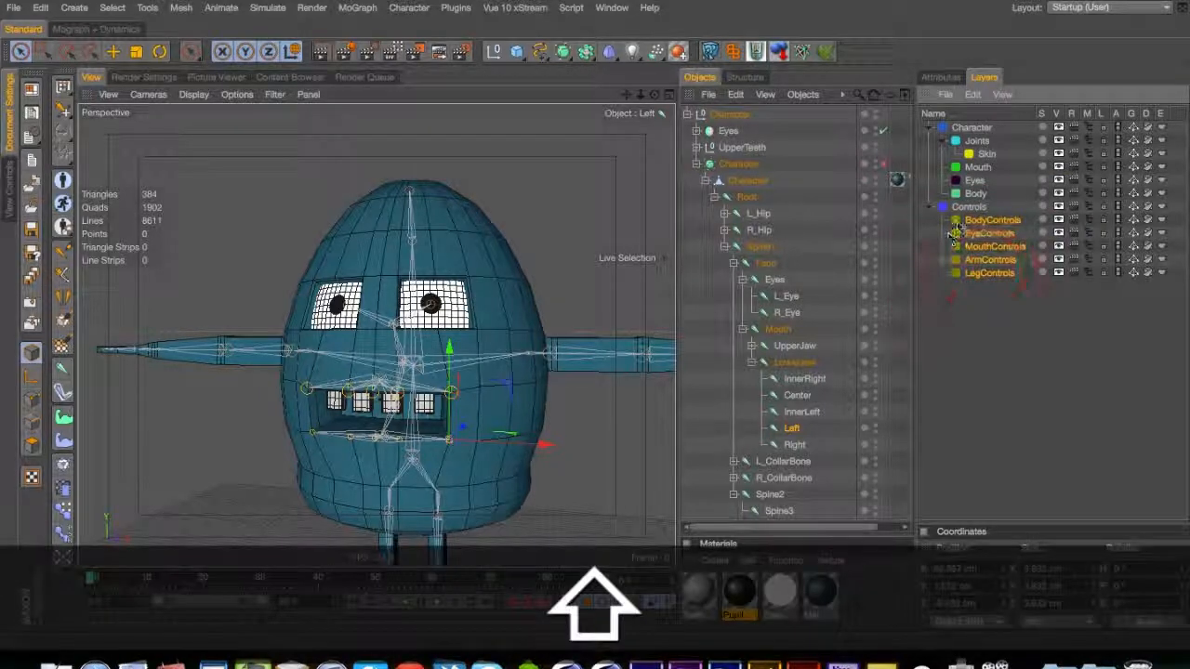
# Change the colour of the BodyControls and EyeControls layers to white
pyautogui.doubleClick(956, 232)
pyautogui.click(849, 186)
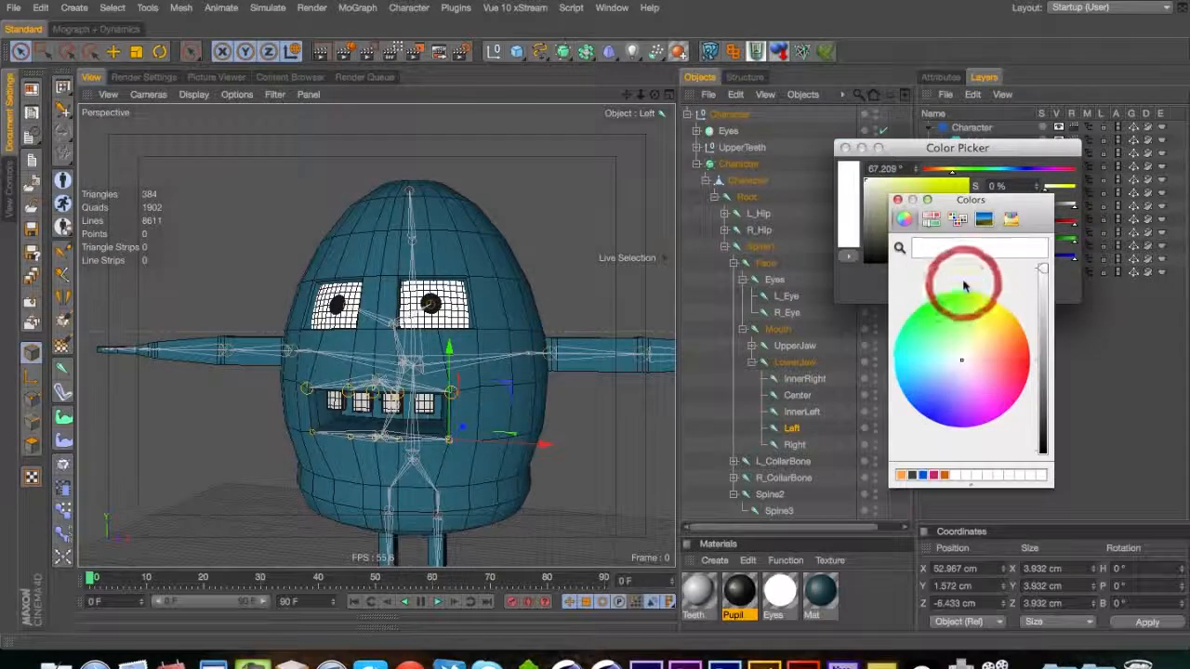
pyautogui.click(898, 197)
pyautogui.click(978, 288)
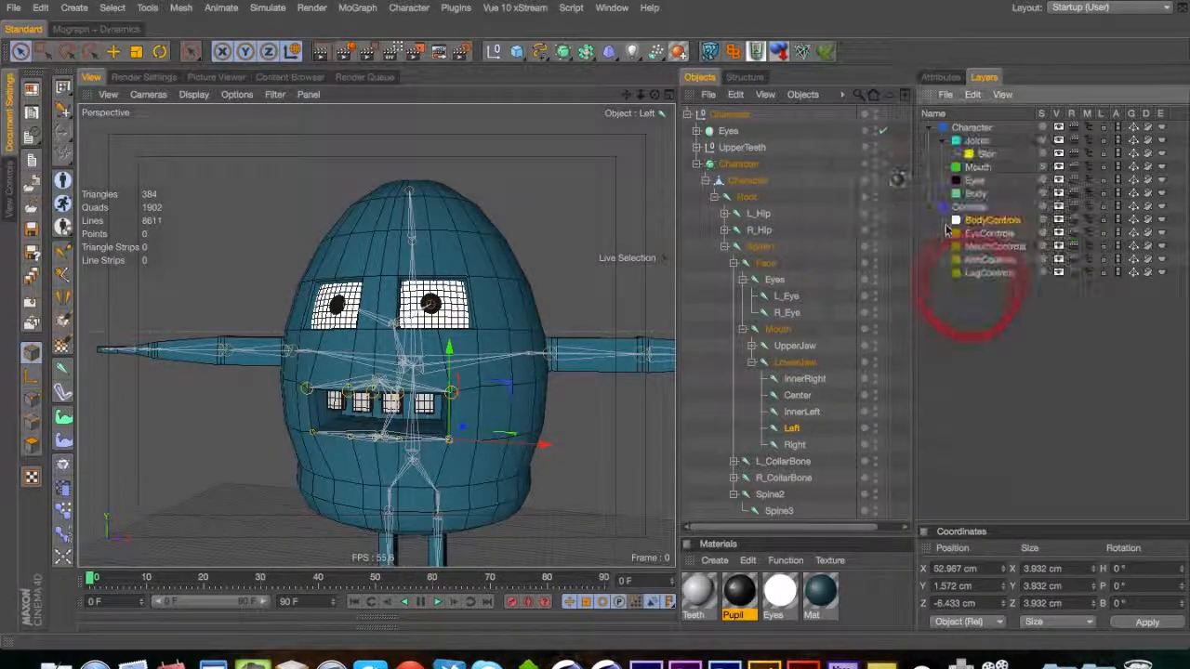
pyautogui.doubleClick(955, 232)
pyautogui.click(971, 305)
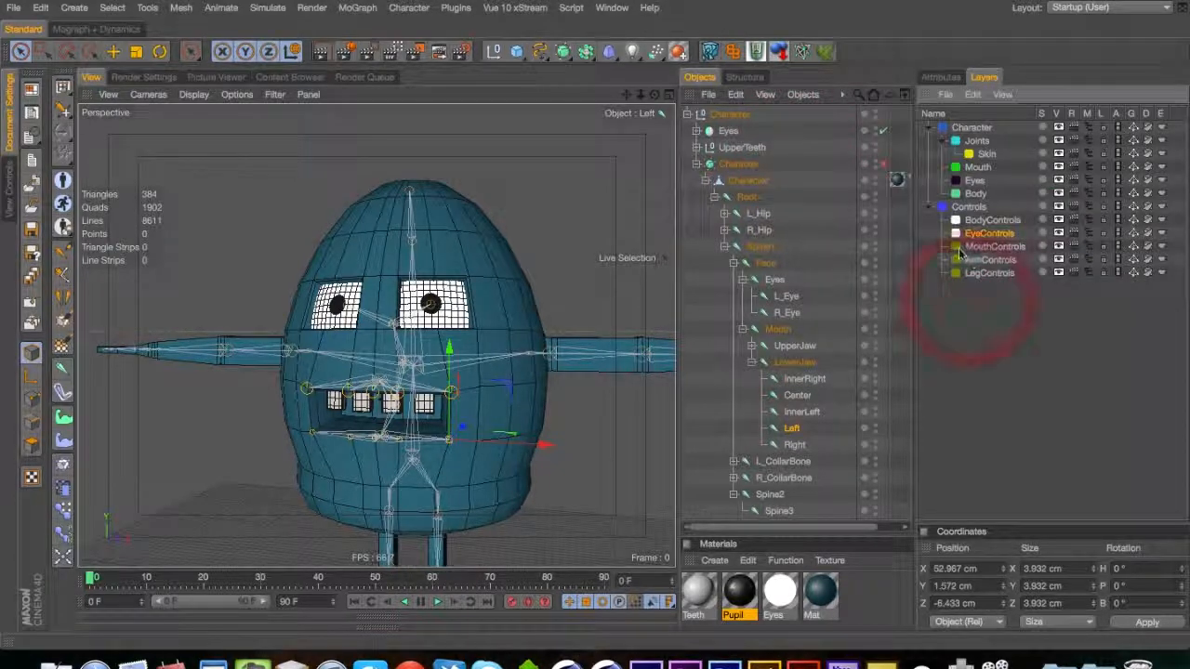
# Recolour the MouthControls, ArmControls and LegControls layers white
pyautogui.doubleClick(957, 248)
pyautogui.moveTo(957, 249); pyautogui.dragTo(819, 174)
pyautogui.click(975, 318)
pyautogui.doubleClick(955, 261)
pyautogui.moveTo(954, 259); pyautogui.dragTo(787, 182)
pyautogui.click(995, 322)
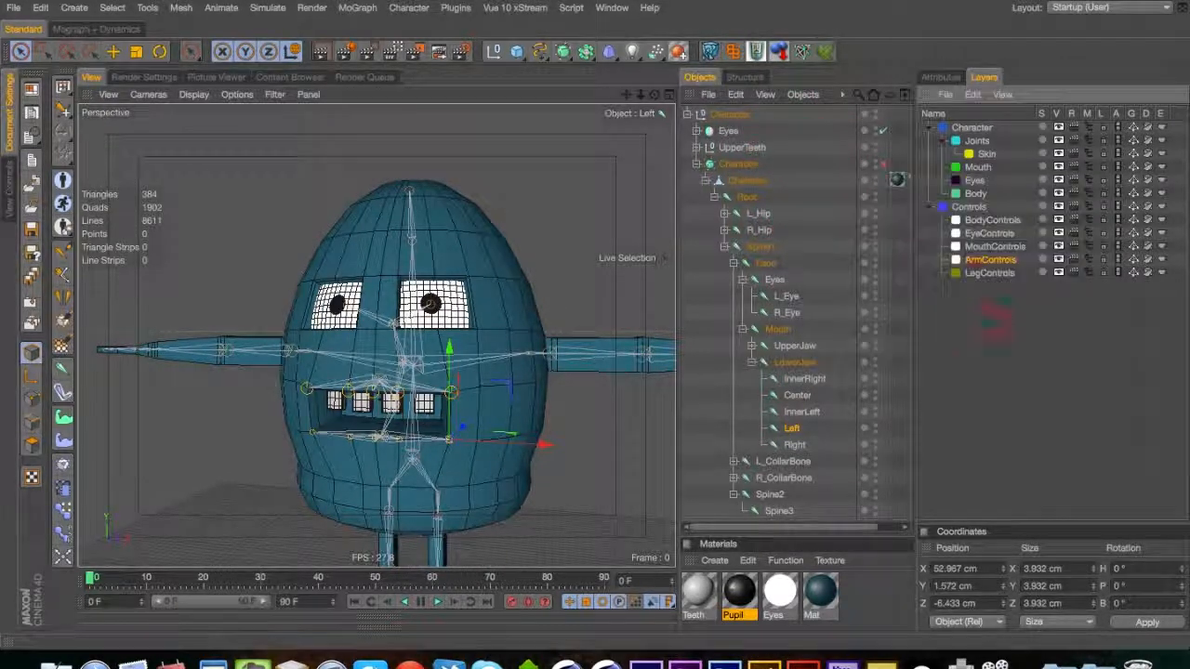
pyautogui.doubleClick(956, 273)
pyautogui.moveTo(956, 273); pyautogui.dragTo(772, 159)
pyautogui.click(973, 336)
# Recolour the Eyes layer a pale grey-blue and the Body layer a dark blue with a hue of about 199°
pyautogui.doubleClick(957, 182)
pyautogui.moveTo(848, 144); pyautogui.dragTo(842, 142)
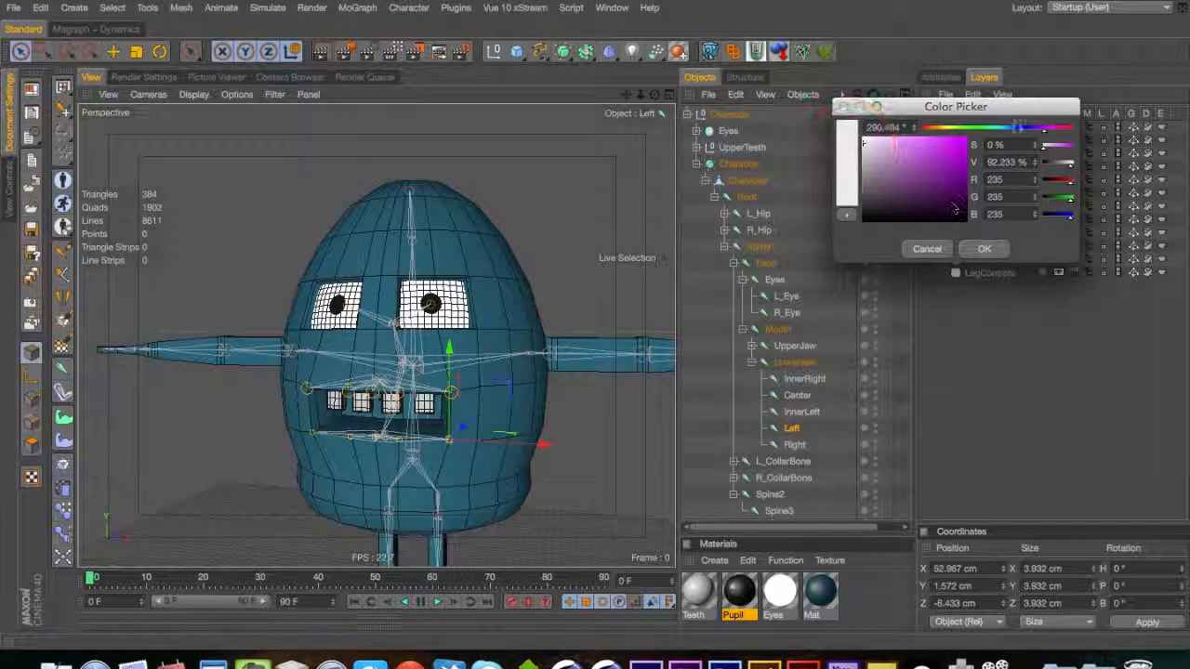
pyautogui.click(984, 248)
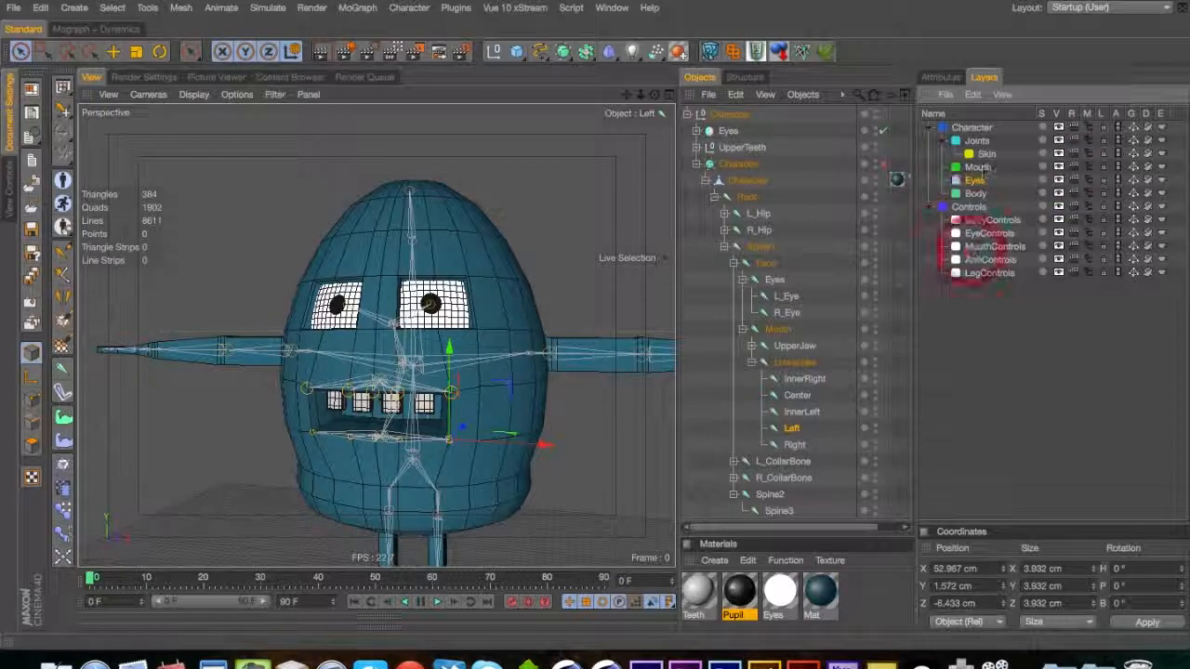
pyautogui.doubleClick(956, 194)
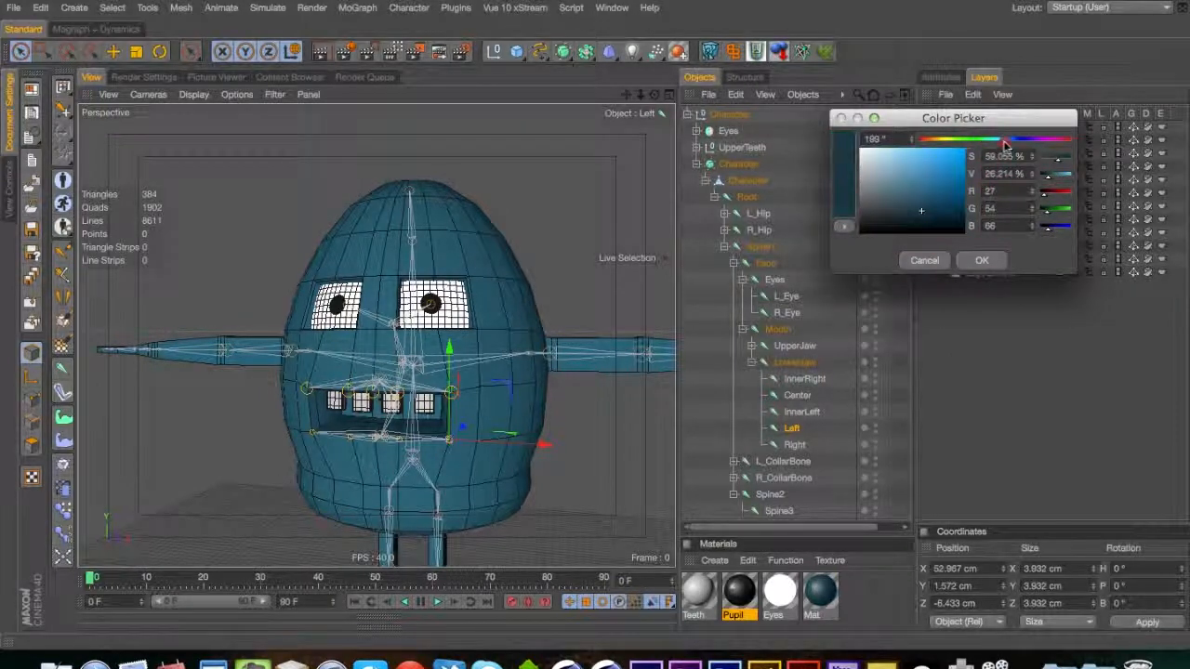
pyautogui.click(987, 258)
# Change the Mouth layer's colour to an orange-red with a hue of about 9°
pyautogui.doubleClick(983, 171)
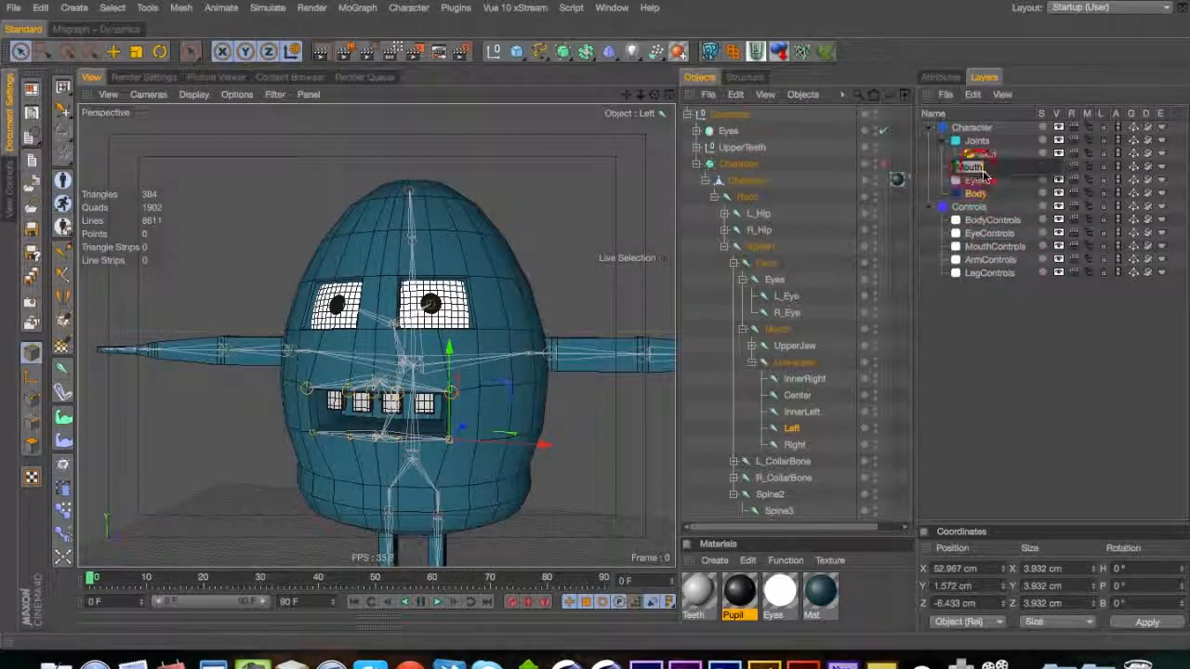
pyautogui.doubleClick(954, 167)
pyautogui.moveTo(930, 118); pyautogui.dragTo(923, 120)
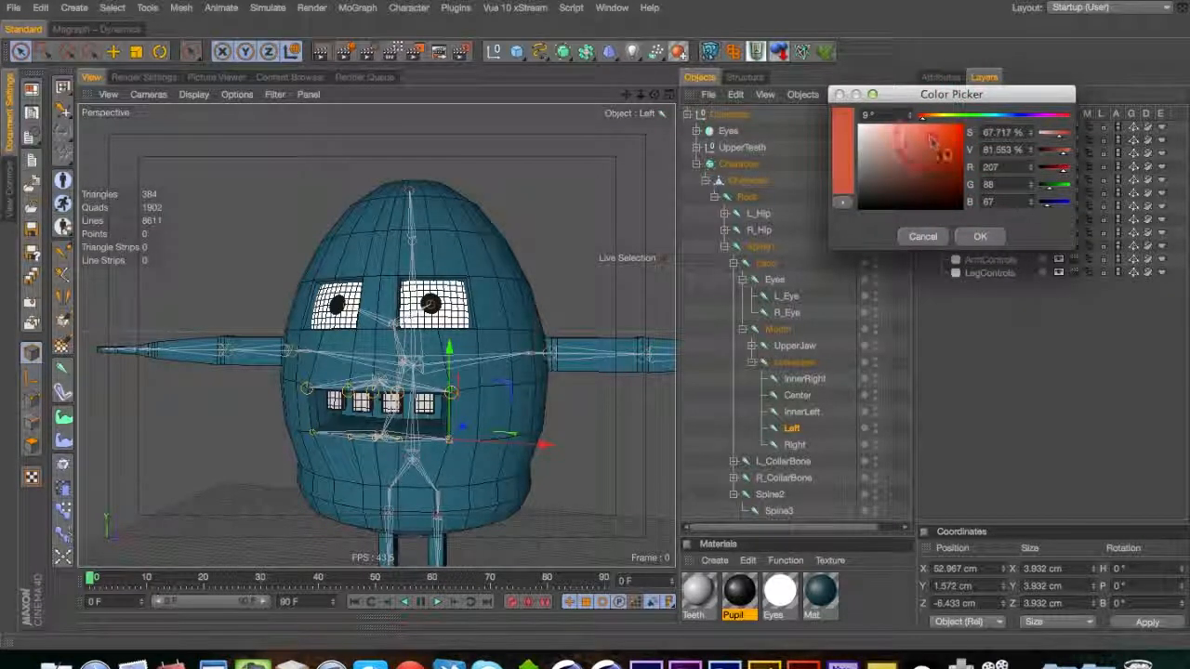
pyautogui.click(980, 236)
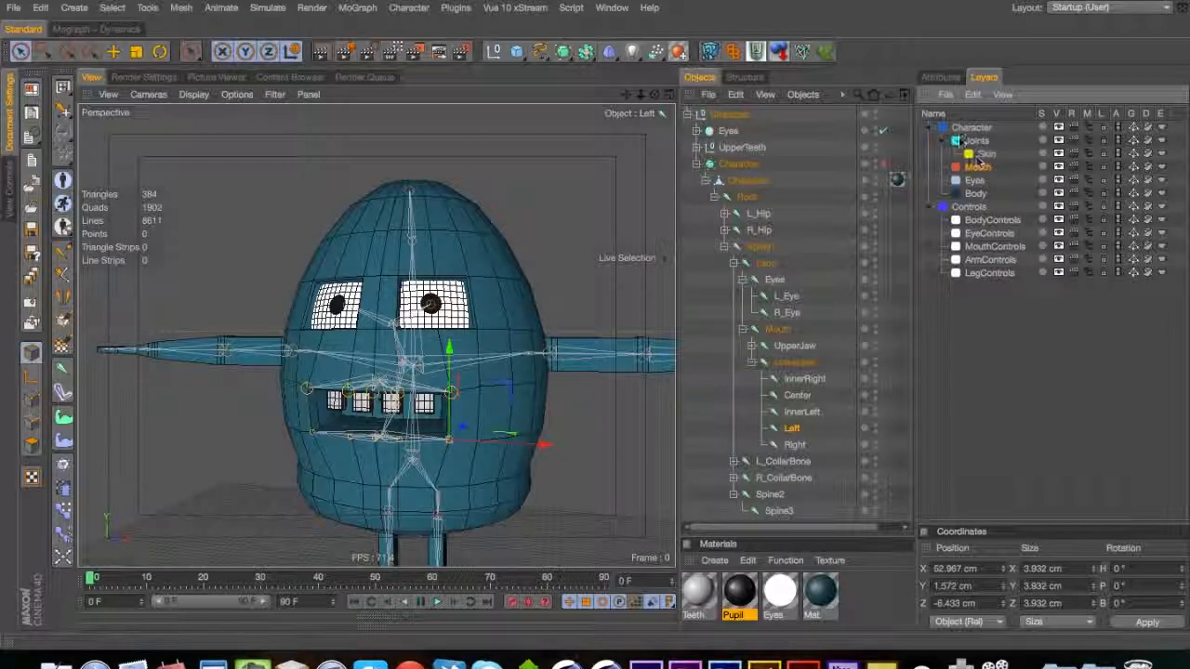
# Place the Joints layer below Body and nest the Controls layer inside the Character layer
pyautogui.moveTo(972, 187); pyautogui.dragTo(974, 186)
pyautogui.click(951, 195)
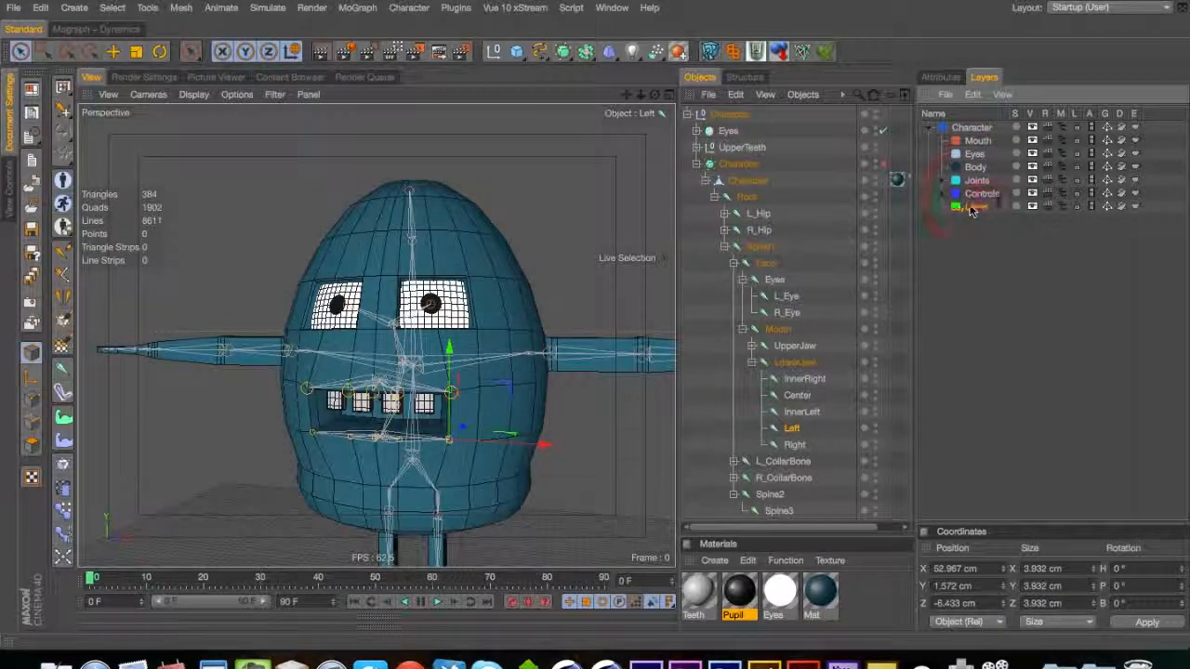
# Recolour the new layer under Character blue with a hue of 205°, rename it Xpresso and save the scene
pyautogui.doubleClick(957, 211)
pyautogui.moveTo(1000, 159); pyautogui.dragTo(1011, 161)
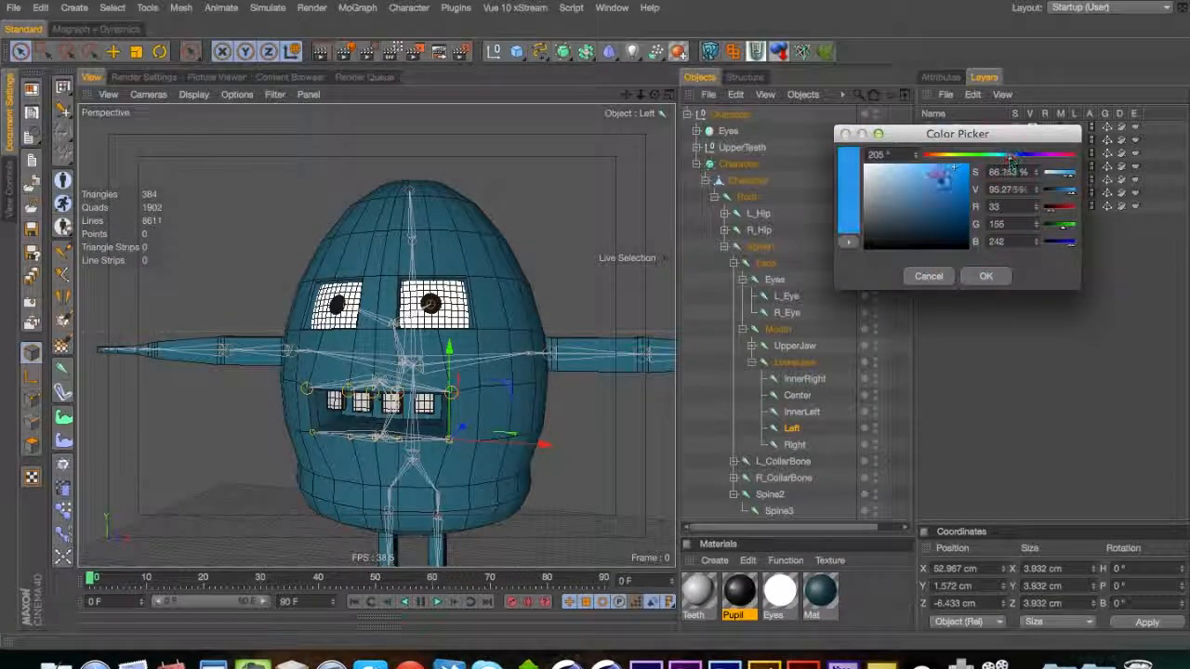
pyautogui.click(986, 276)
pyautogui.doubleClick(978, 209)
pyautogui.write('X')
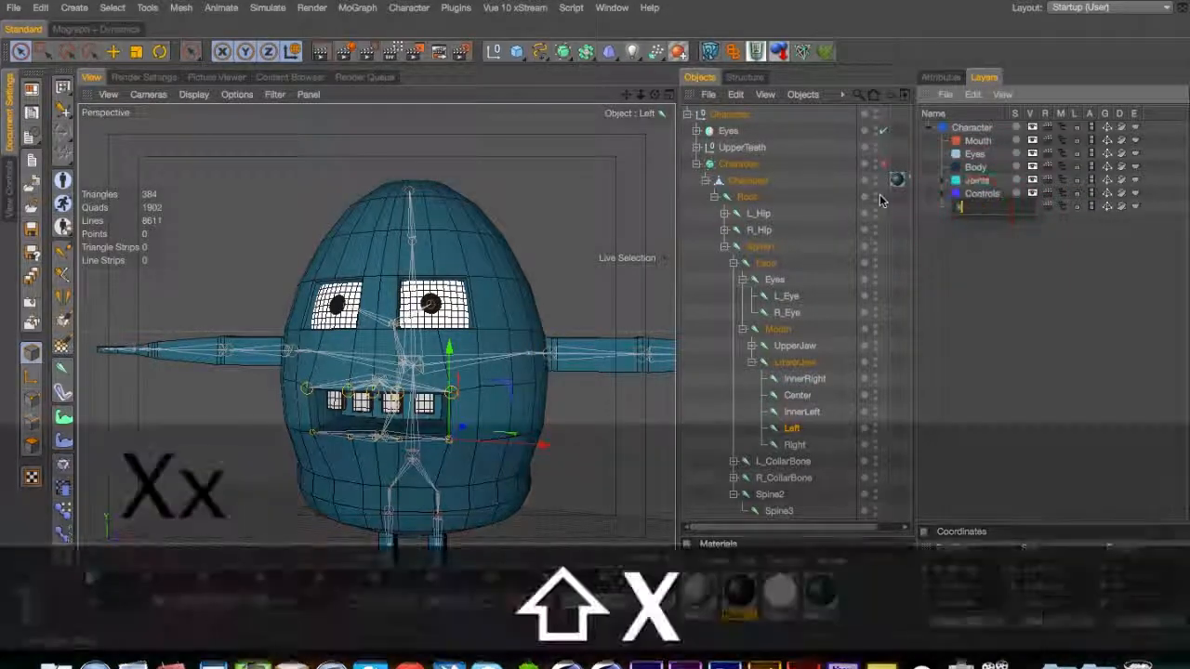
pyautogui.write('presso')
pyautogui.press('Return')
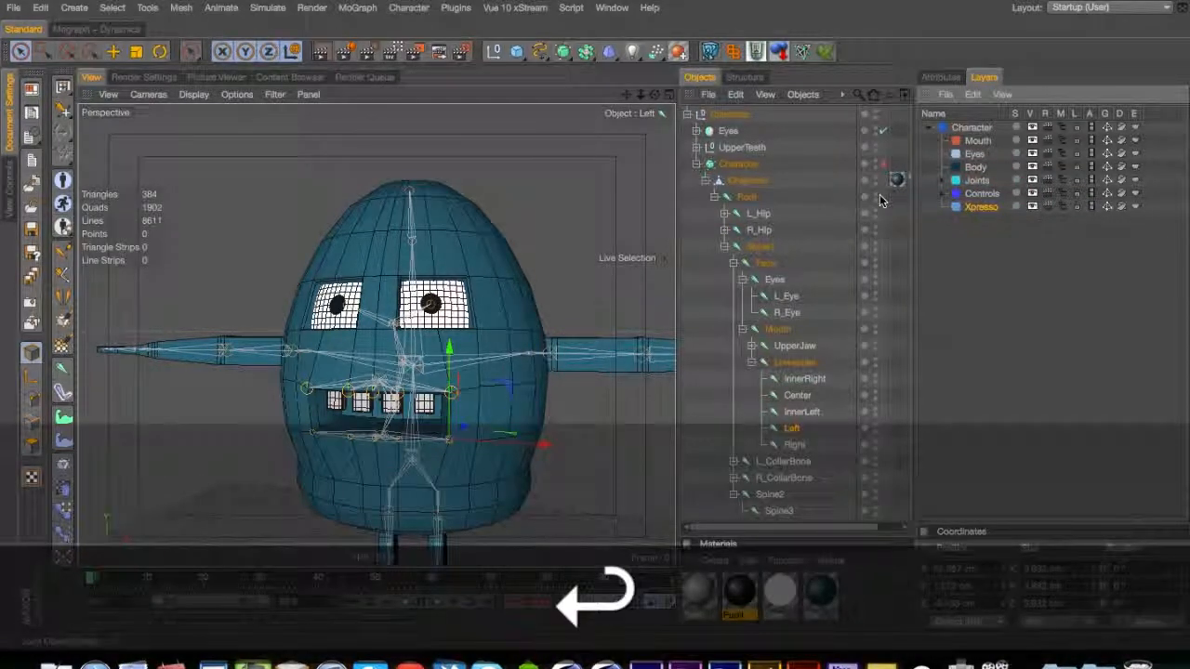
pyautogui.press('super+s')
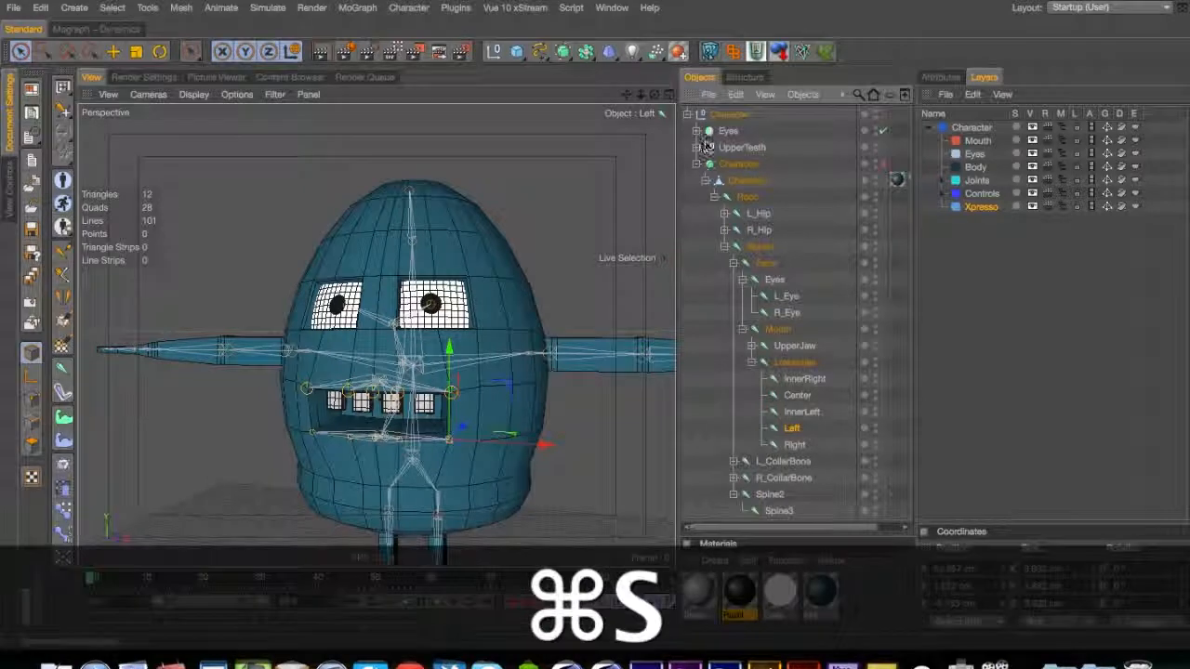
pyautogui.click(1003, 258)
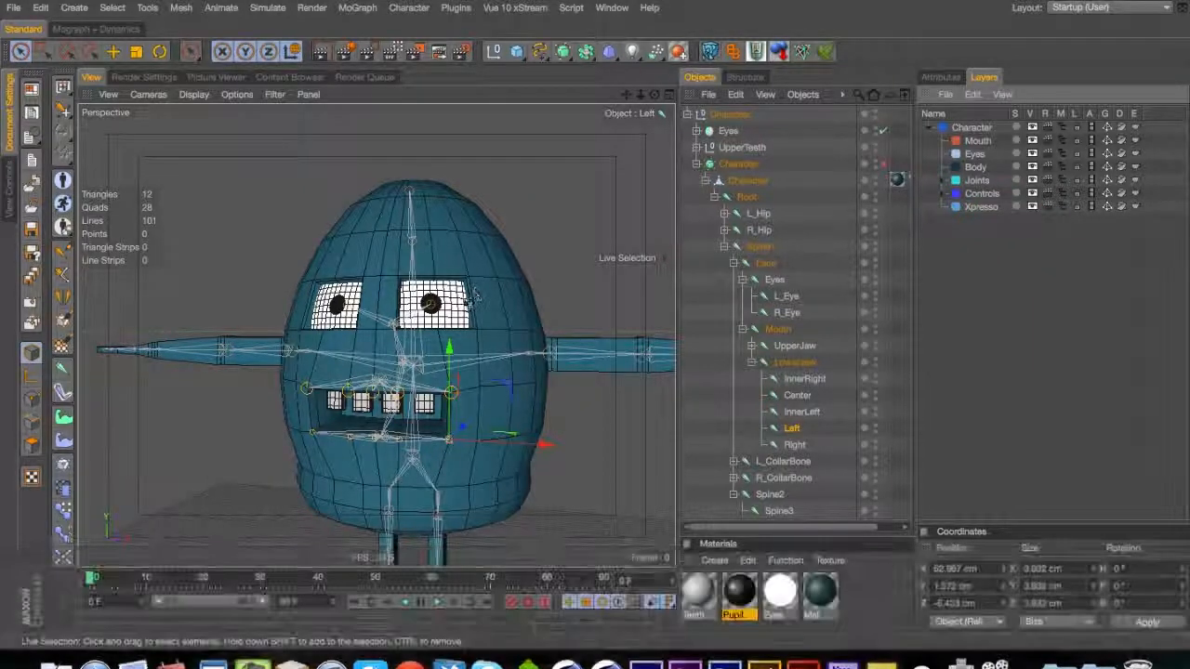
pyautogui.press('3')
pyautogui.moveTo(471, 311); pyautogui.dragTo(450, 299)
pyautogui.press('1')
pyautogui.press('3')
pyautogui.moveTo(474, 362); pyautogui.dragTo(470, 321)
pyautogui.press('2')
pyautogui.press('3')
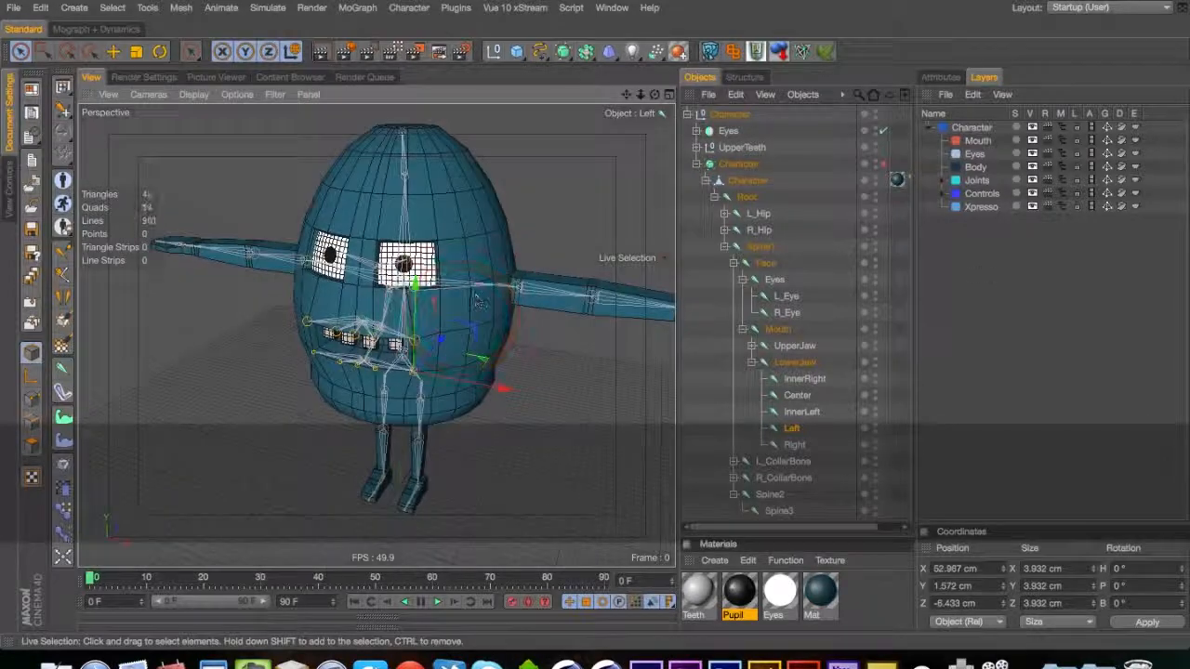
# Add a new layer named Tex and nest it in the Character layer above Mouth
pyautogui.doubleClick(988, 255)
pyautogui.click(974, 242)
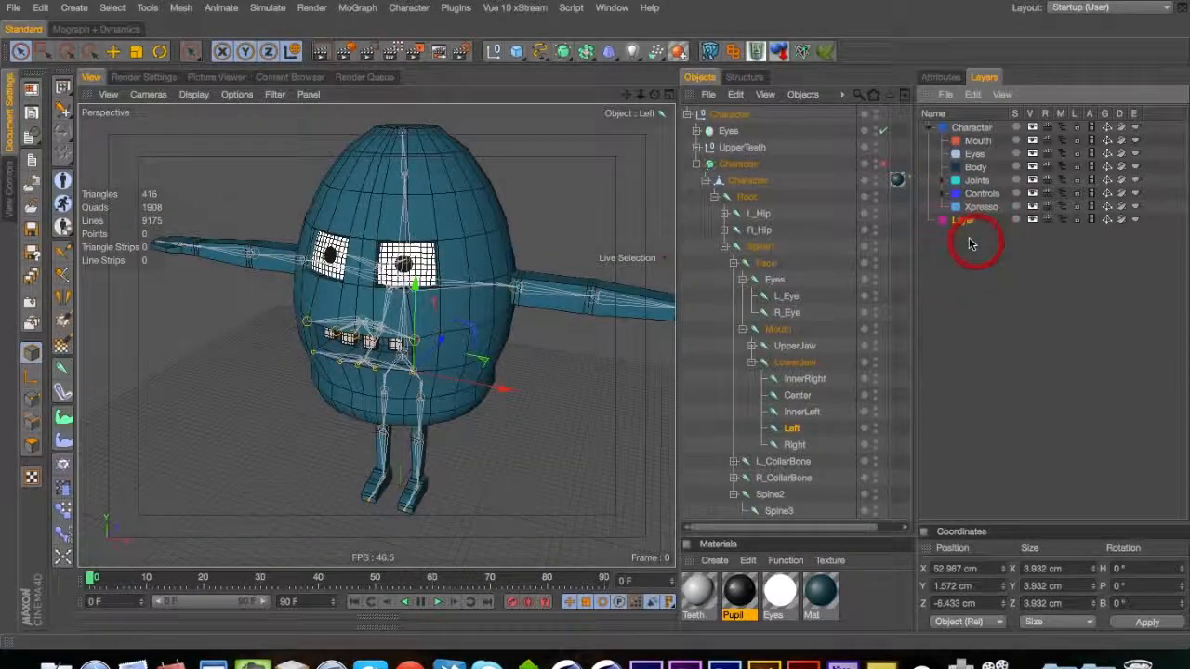
pyautogui.doubleClick(964, 223)
pyautogui.write('TEXe')
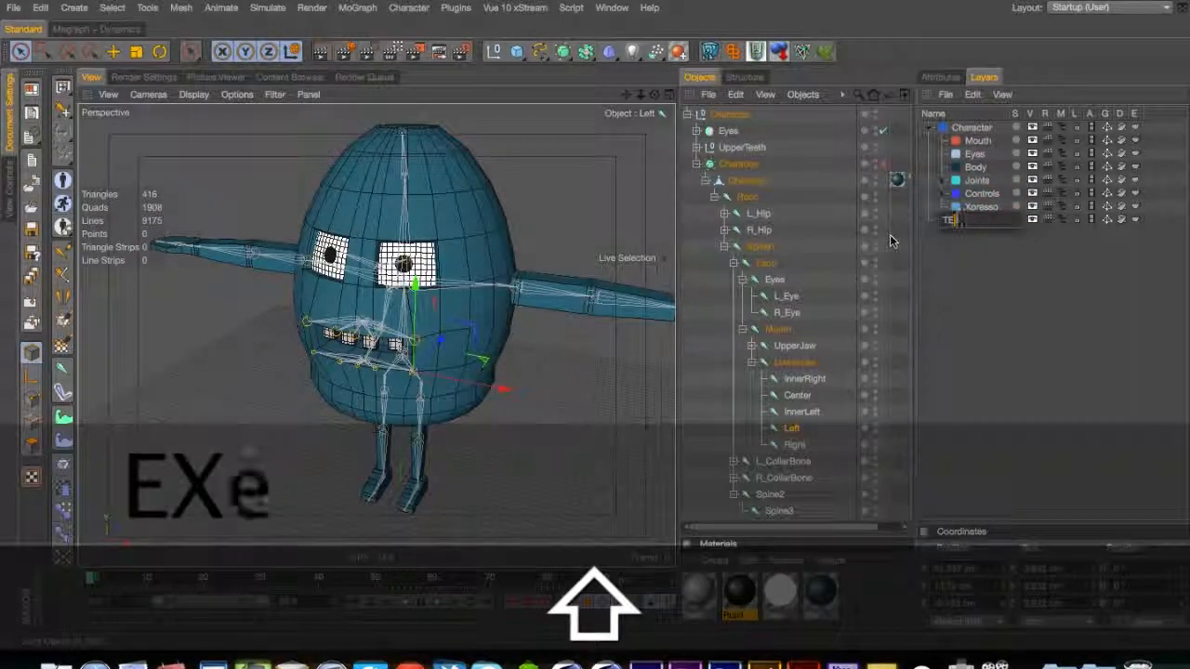
pyautogui.press('Return')
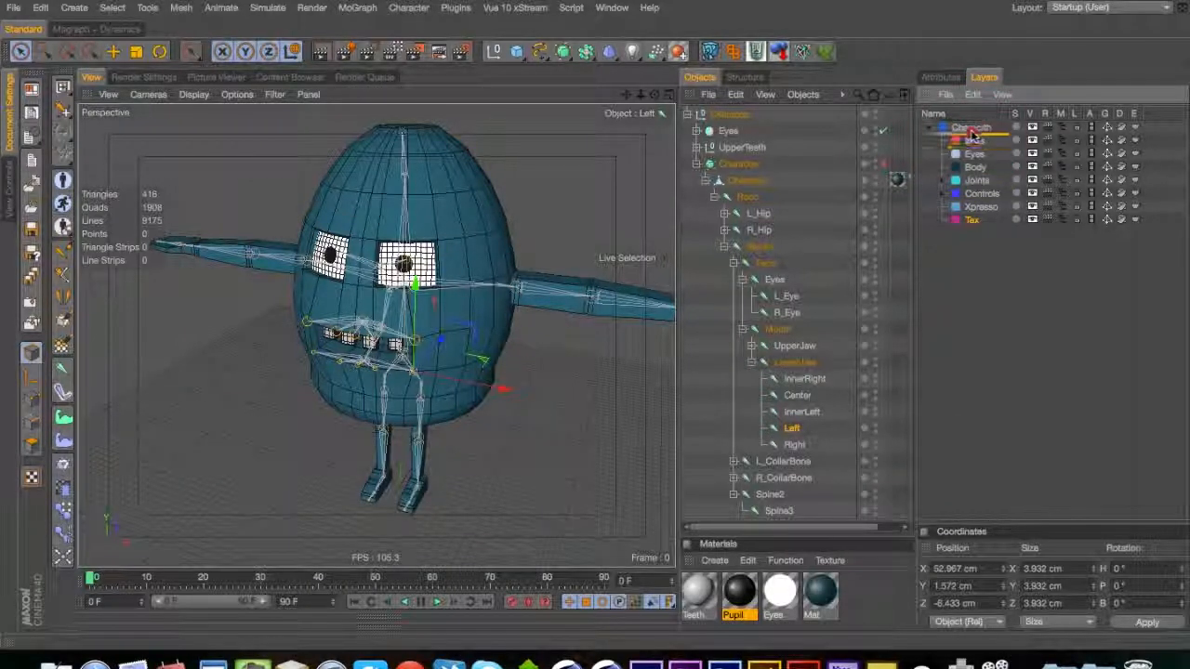
pyautogui.moveTo(972, 138); pyautogui.dragTo(971, 135)
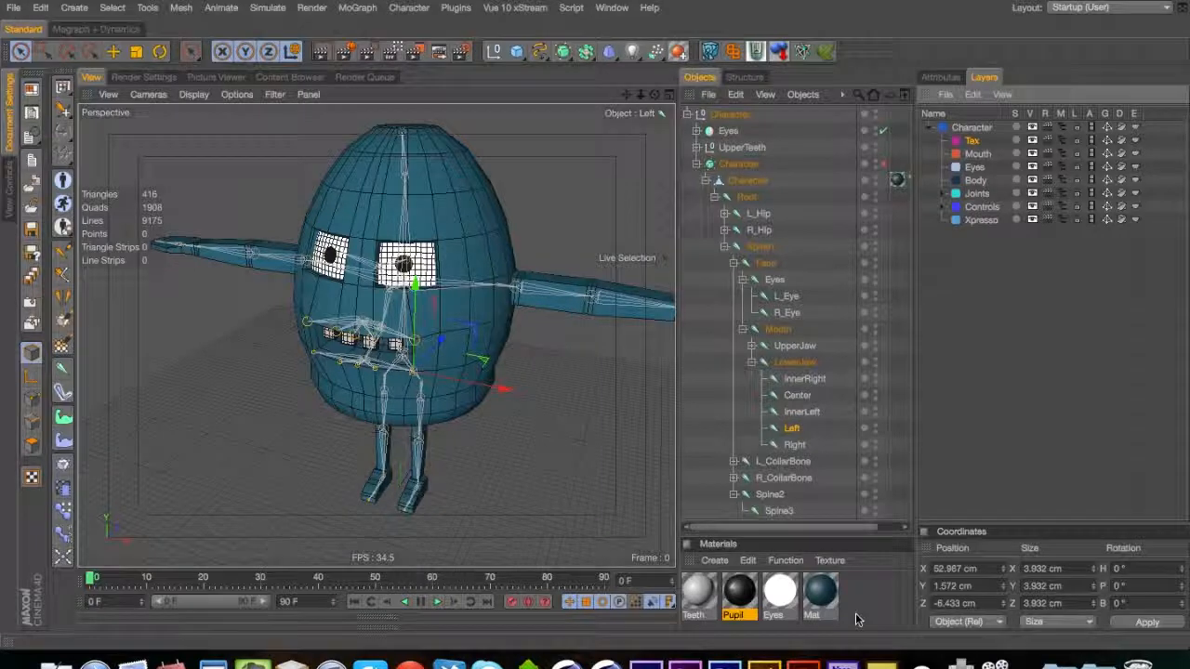
# Select all four materials and assign them to the Tex layer nested under Character
pyautogui.click(699, 593)
pyautogui.rightClick(697, 591)
pyautogui.click(905, 587)
pyautogui.moveTo(904, 588); pyautogui.dragTo(690, 604)
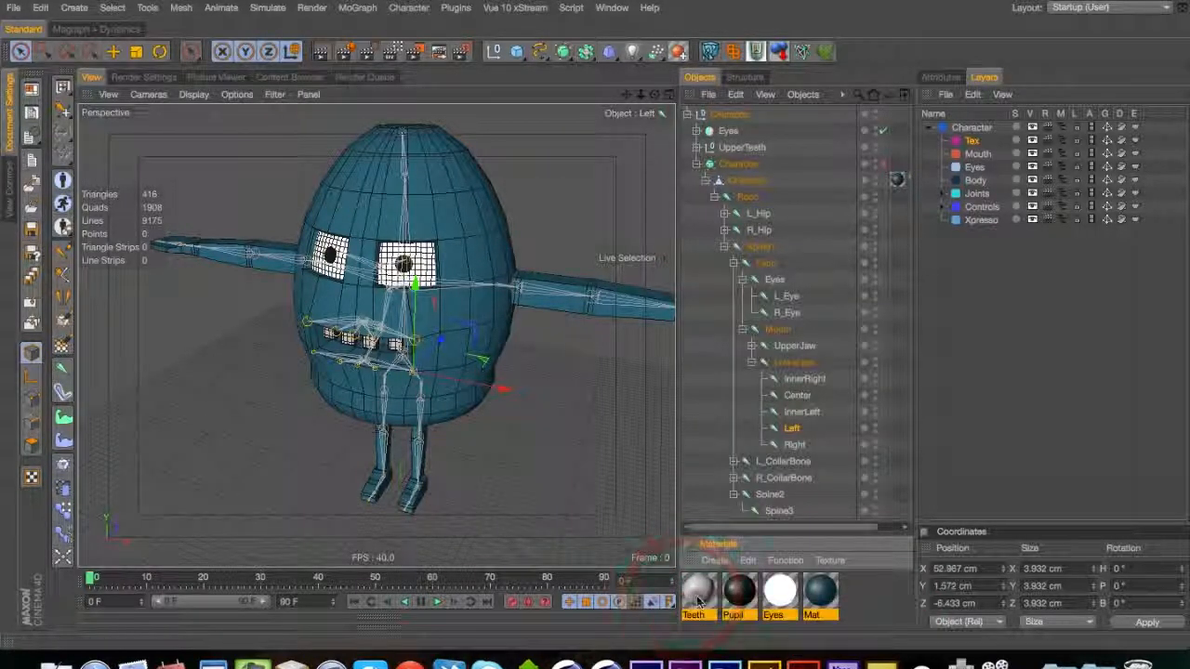
pyautogui.rightClick(693, 599)
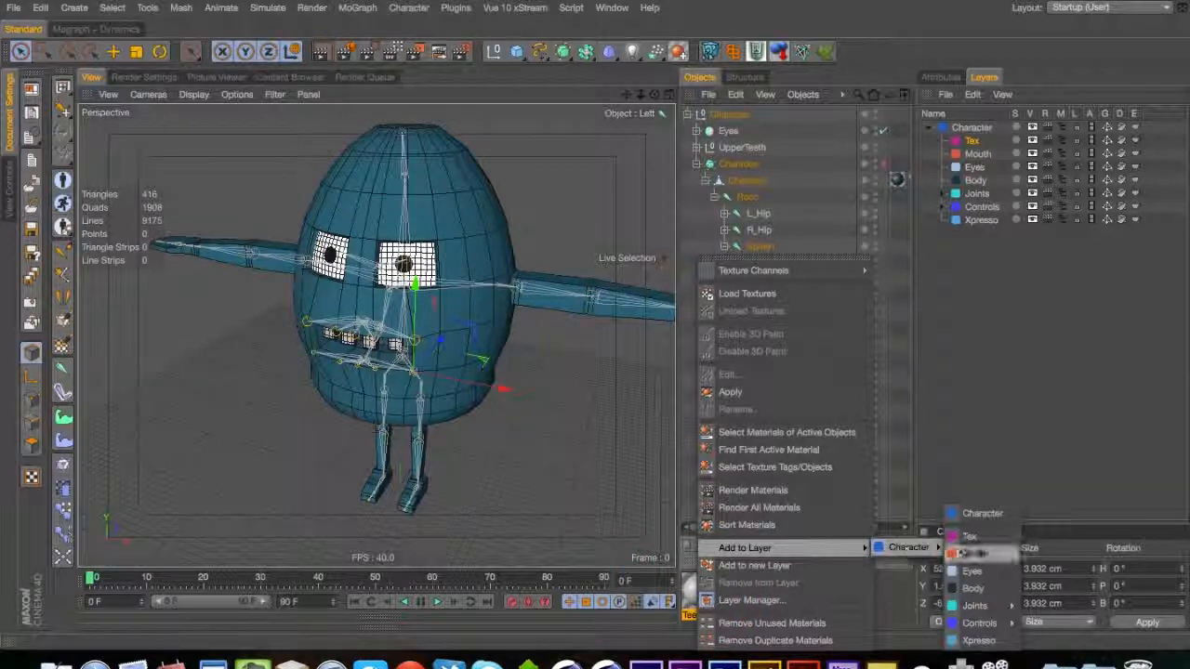
pyautogui.click(894, 549)
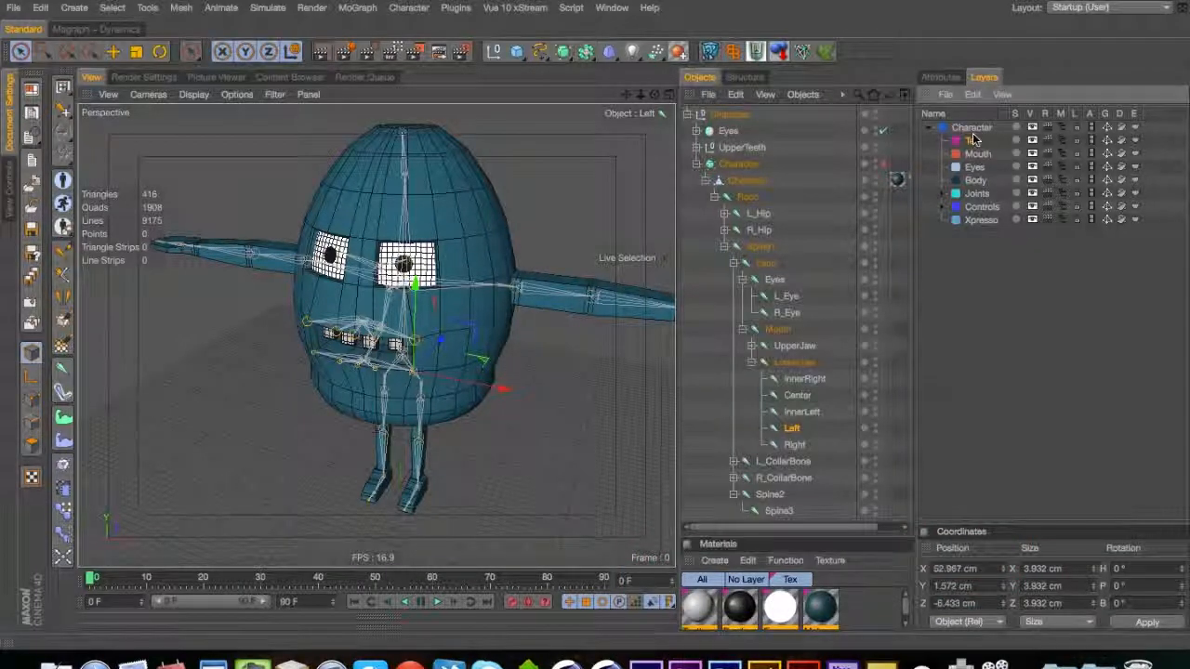
# Rename the Tex layer to Materials
pyautogui.doubleClick(970, 140)
pyautogui.write('Materials')
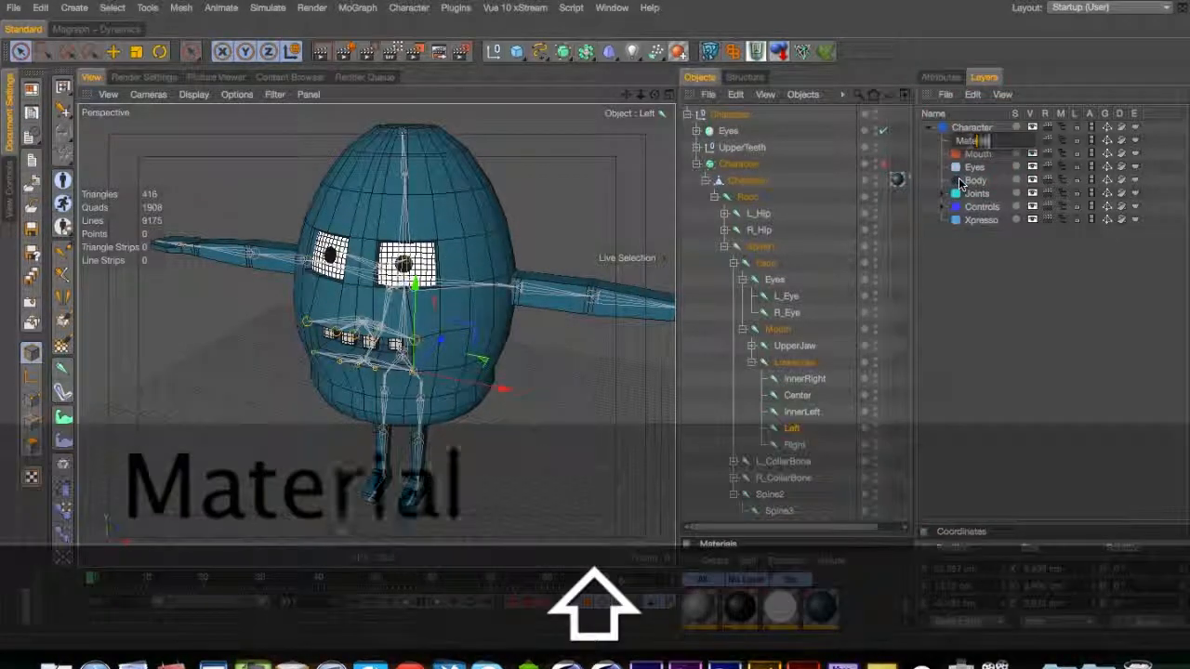
pyautogui.press('Return')
pyautogui.doubleClick(993, 139)
pyautogui.press('Right')
pyautogui.press('Return')
pyautogui.press('2')
pyautogui.moveTo(452, 290); pyautogui.dragTo(167, 374)
pyautogui.press('3')
pyautogui.press('1')
pyautogui.moveTo(415, 281); pyautogui.dragTo(576, 270)
pyautogui.press('3')
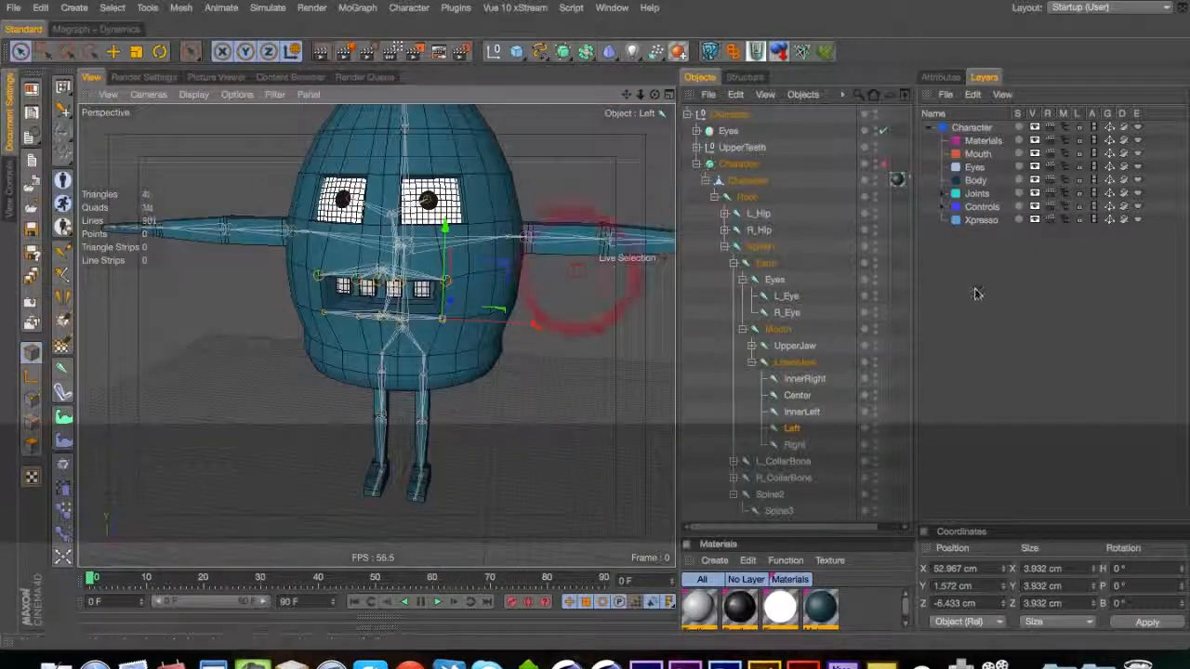
pyautogui.click(972, 291)
# Expand the hip and collarbone joint chains beneath Root and select the joints in the hierarchy
pyautogui.click(746, 196)
pyautogui.click(724, 213)
pyautogui.click(724, 312)
pyautogui.moveTo(905, 217); pyautogui.dragTo(905, 225)
pyautogui.moveTo(699, 181); pyautogui.dragTo(792, 599)
pyautogui.click(733, 463)
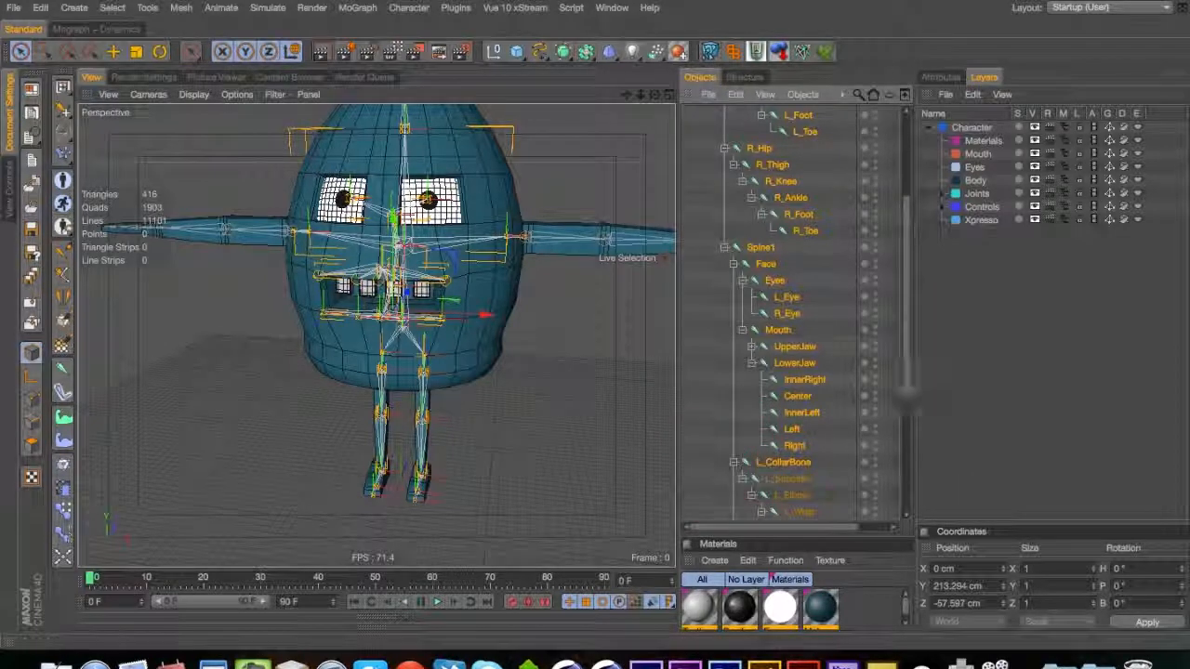
# Try to add the left arm joints below L_CollarBone to the current joint selection
pyautogui.scroll(-4, 800, 325)
pyautogui.moveTo(725, 323); pyautogui.dragTo(867, 423)
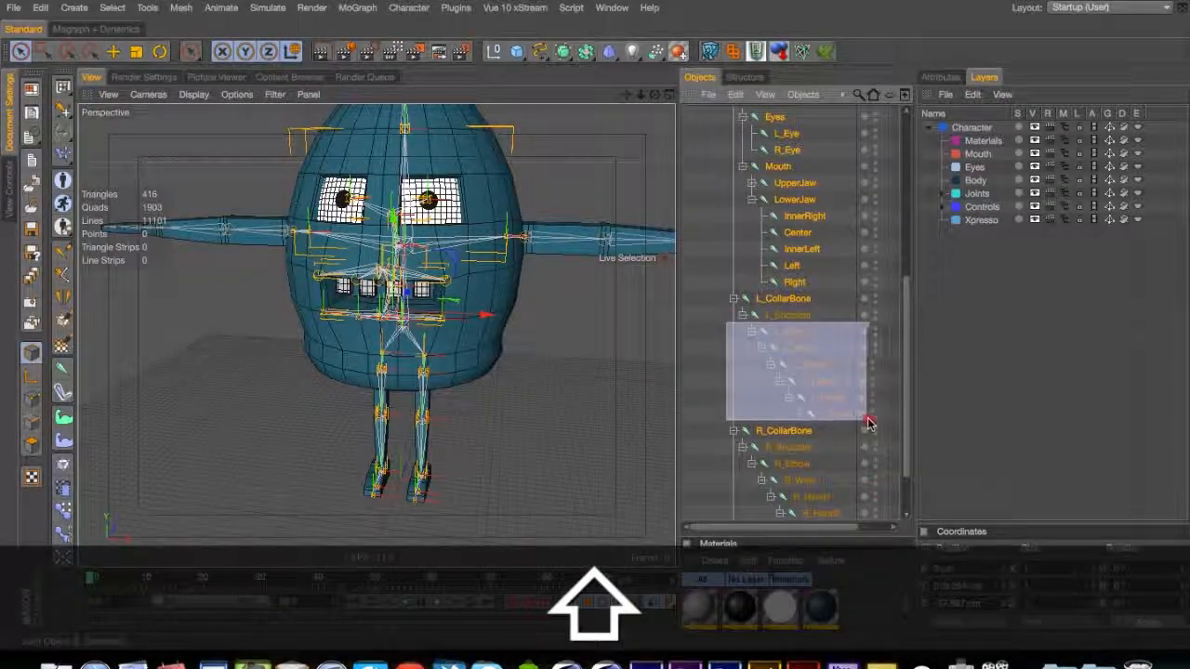
pyautogui.click(868, 420)
pyautogui.press('super+z')
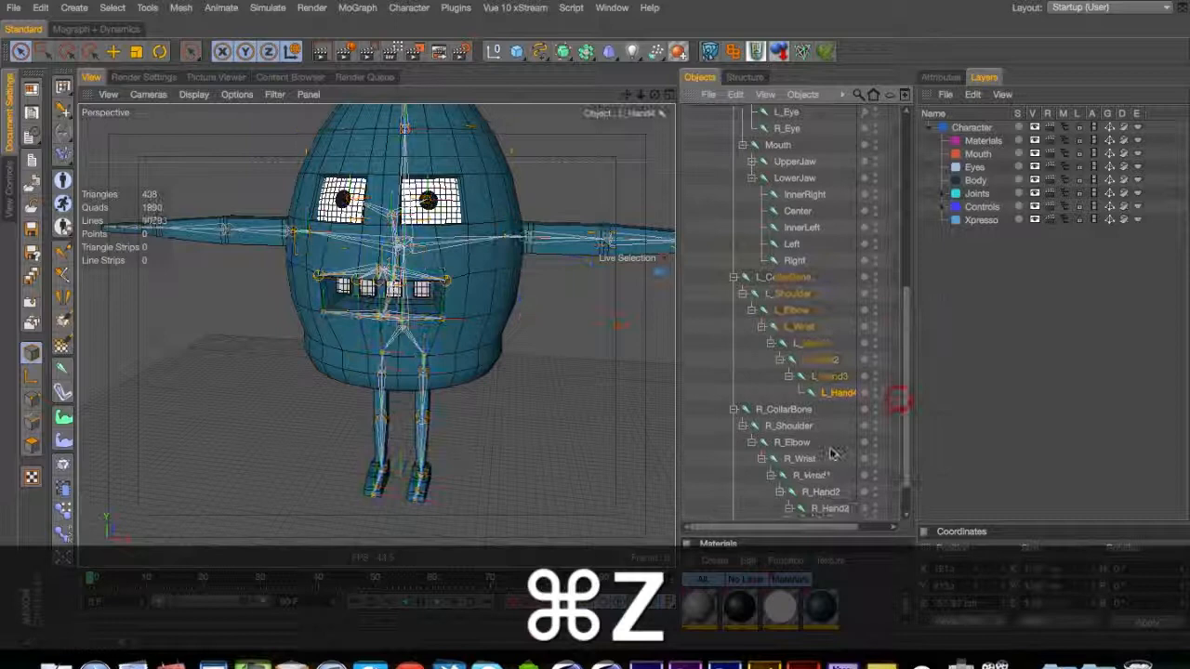
# Select every joint from Root through Spine3 and assign them to the Joints layer
pyautogui.scroll(-2, 894, 418)
pyautogui.click(779, 512)
pyautogui.moveTo(909, 423); pyautogui.dragTo(925, 244)
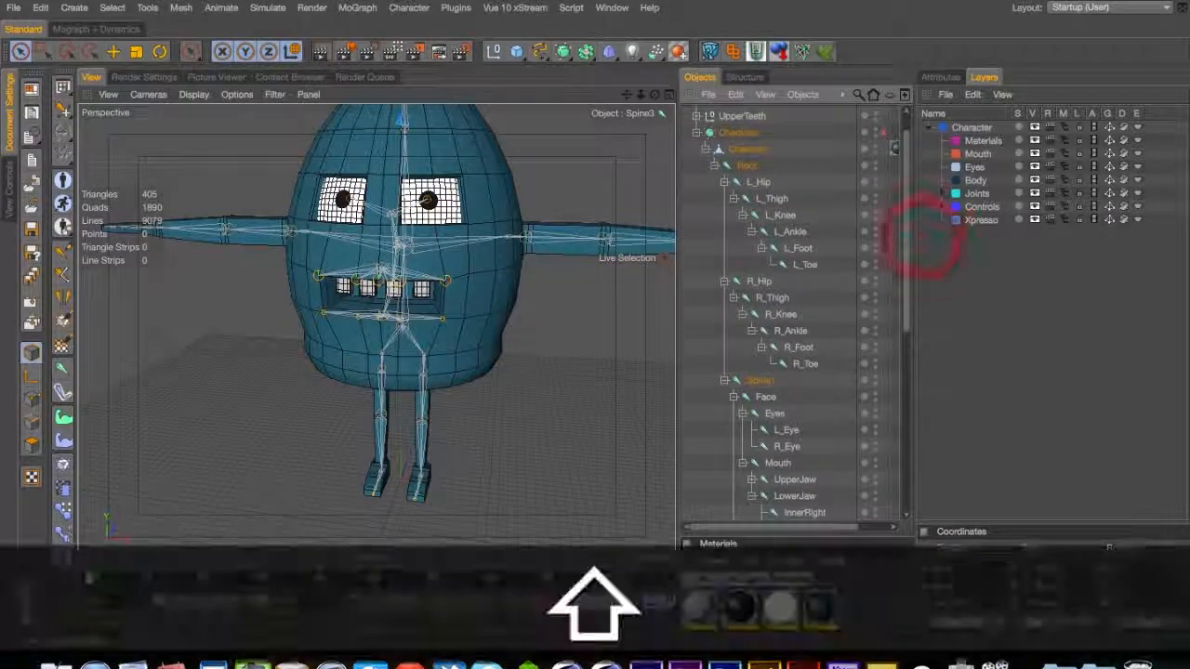
pyautogui.keyDown('shift'); pyautogui.click(743, 167); pyautogui.keyUp('shift')
pyautogui.rightClick(746, 165)
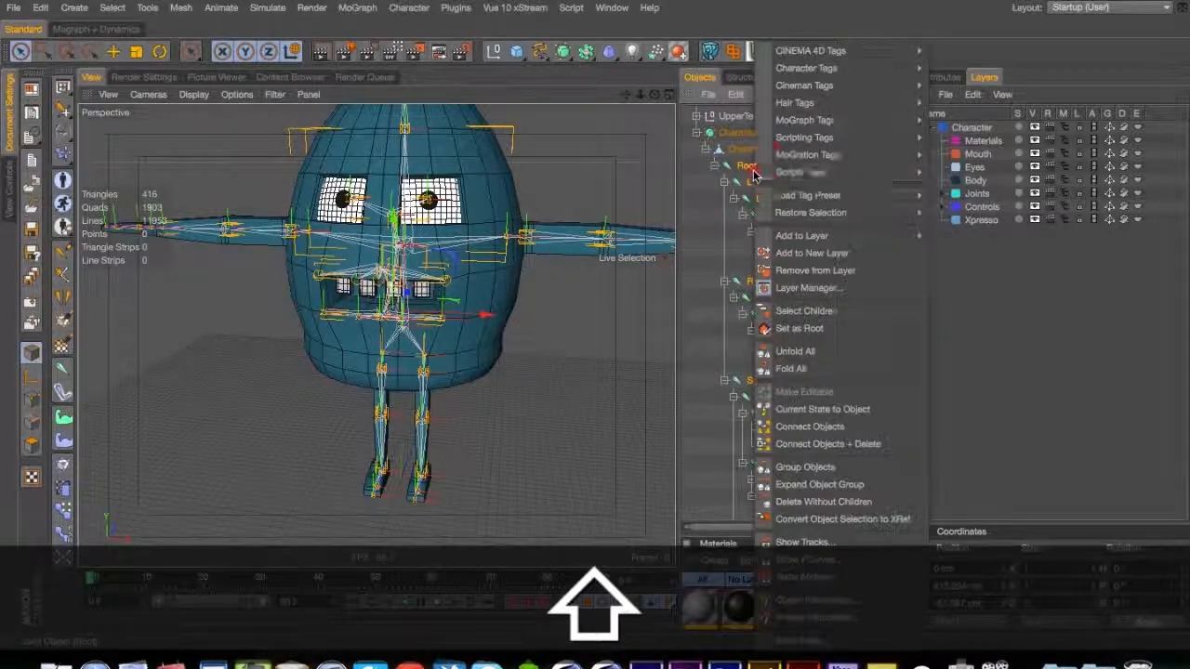
pyautogui.moveTo(912, 238)
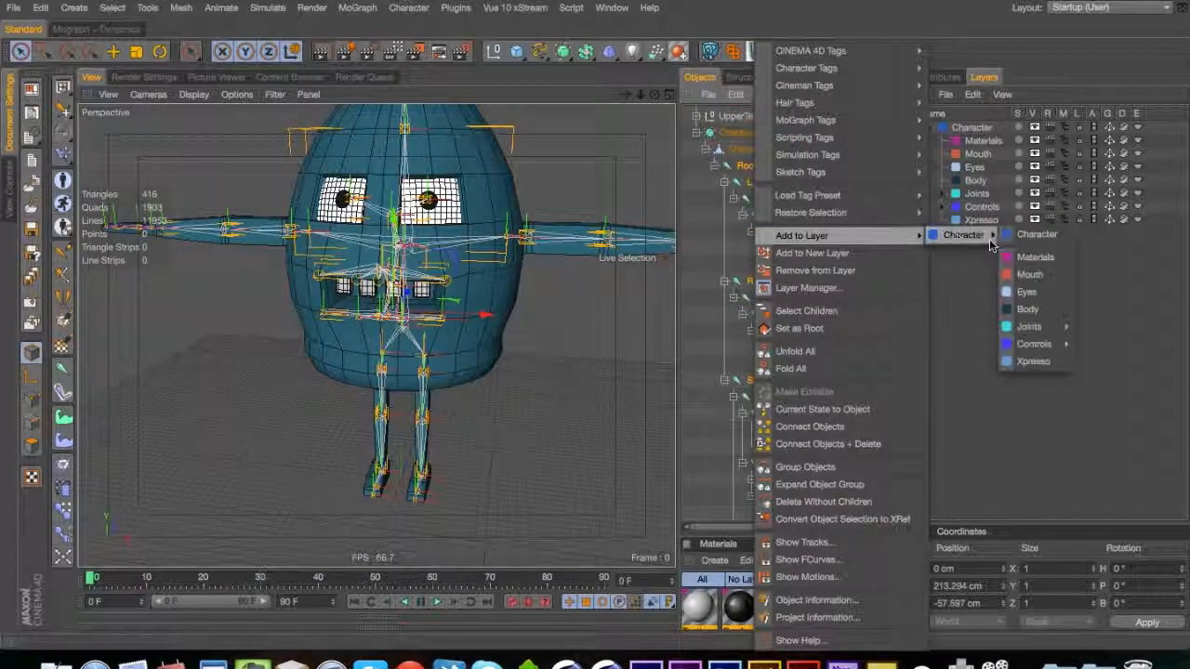
pyautogui.click(1097, 333)
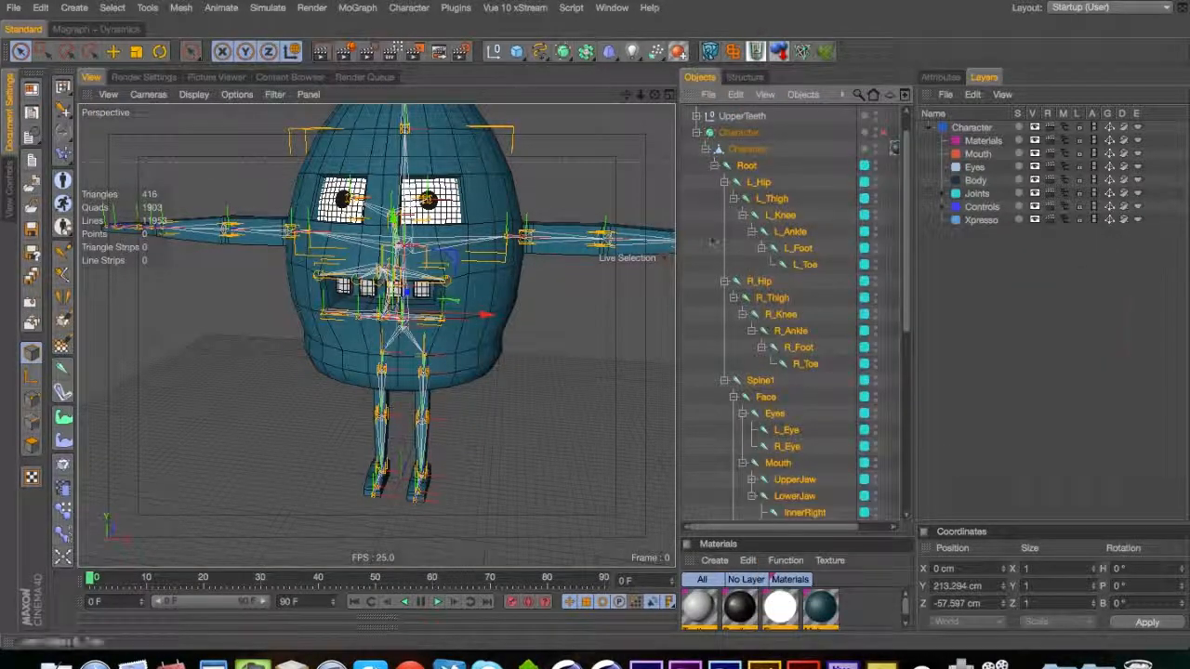
# Select the Character HyperNURBS and its Character polygon mesh and assign both to the Body layer
pyautogui.click(705, 181)
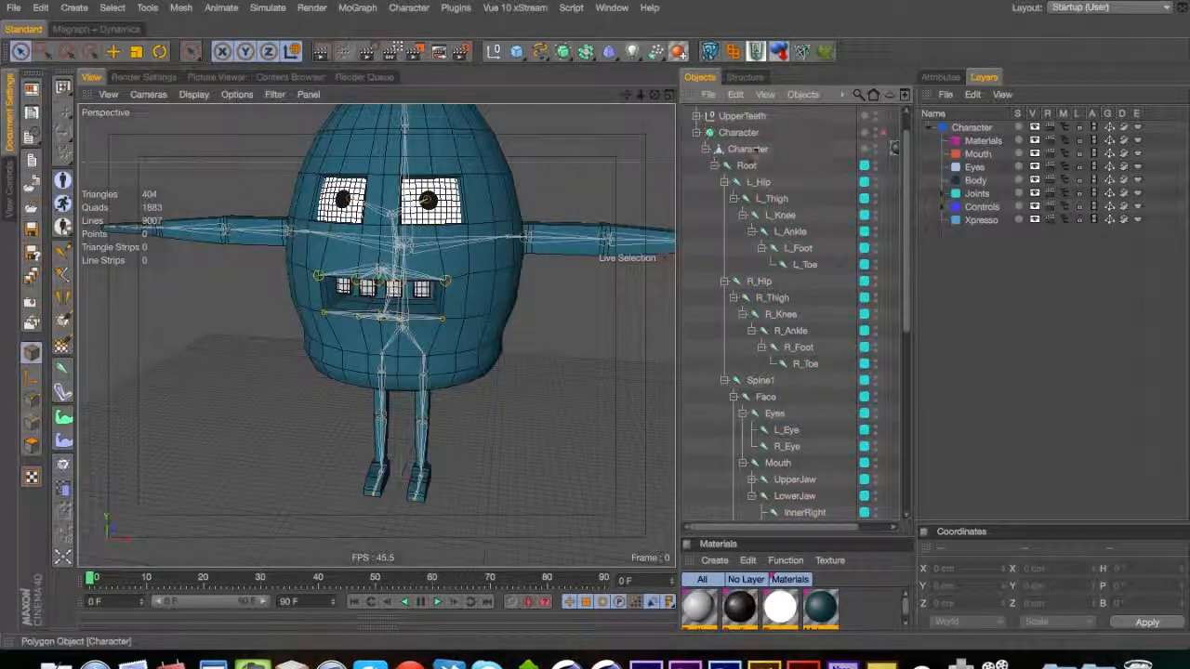
pyautogui.keyDown('shift'); pyautogui.click(747, 135); pyautogui.keyUp('shift')
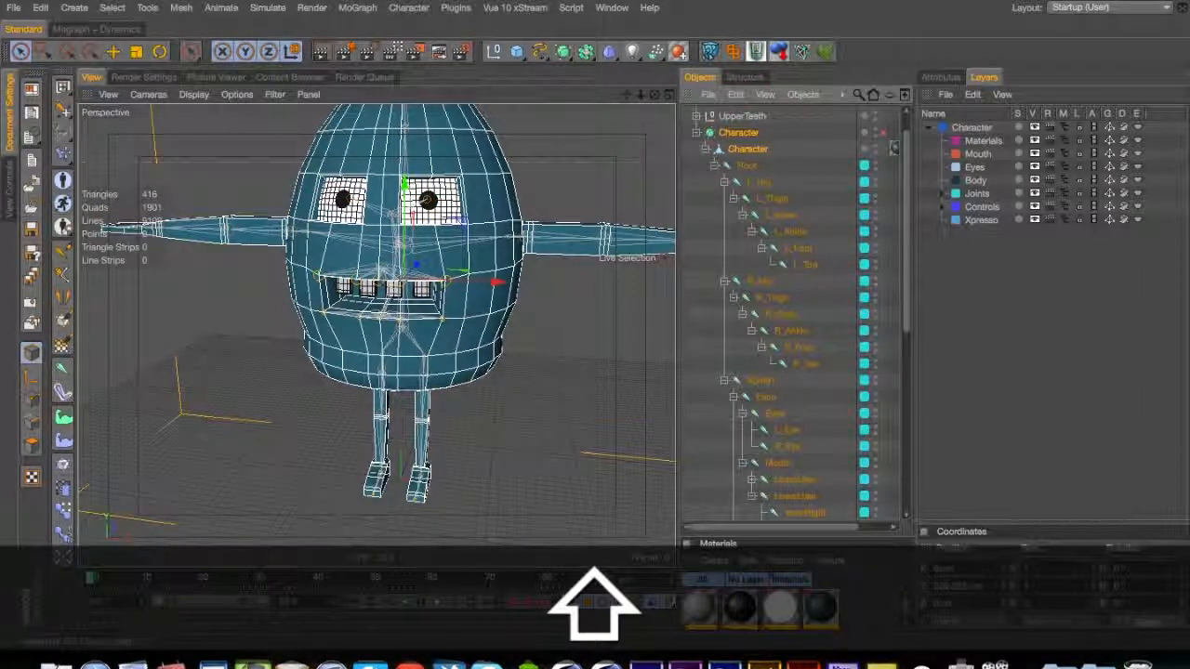
pyautogui.rightClick(744, 141)
pyautogui.moveTo(799, 235)
pyautogui.moveTo(973, 240)
pyautogui.click(1016, 309)
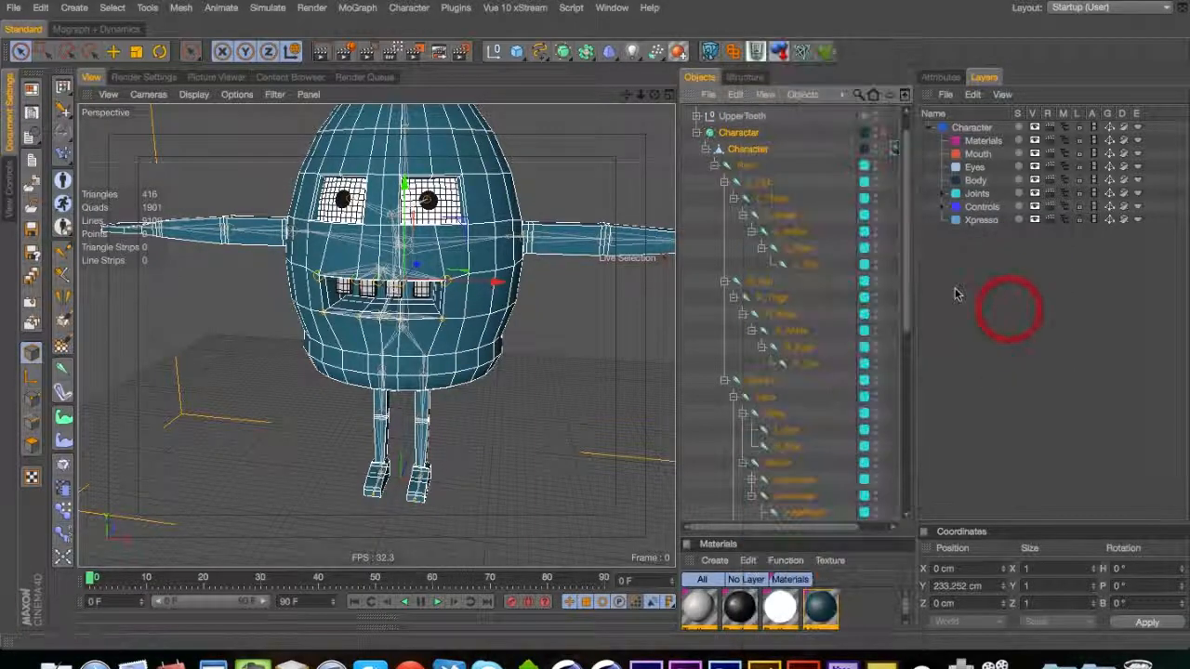
# Assign the selected Character HyperNURBS and polygon mesh to the parent Character layer
pyautogui.rightClick(738, 140)
pyautogui.moveTo(790, 235)
pyautogui.moveTo(948, 240)
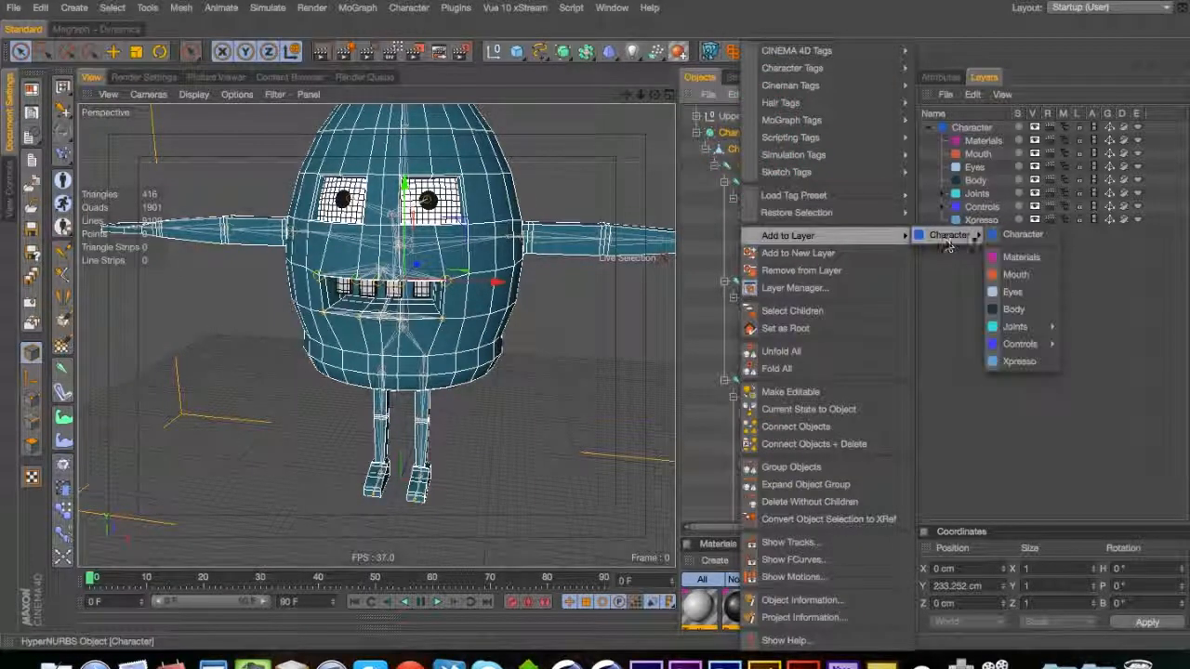
pyautogui.click(999, 234)
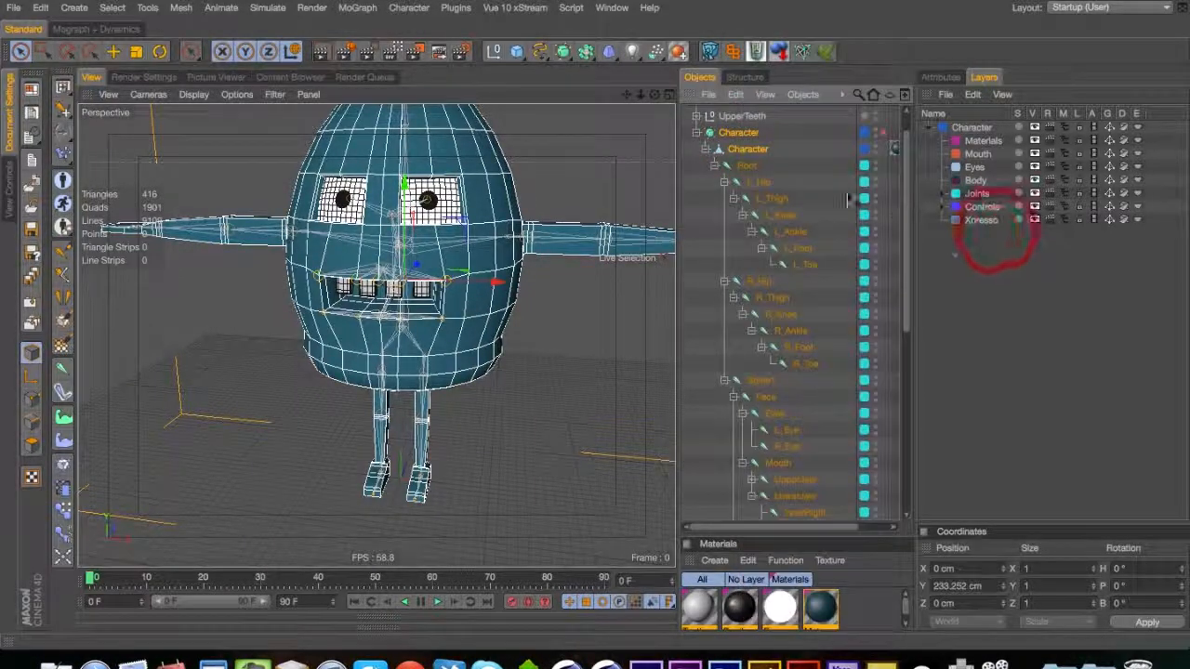
# Fold up the Root joint hierarchy and assign the Character HyperNURBS and its child mesh to the Body layer
pyautogui.click(715, 169)
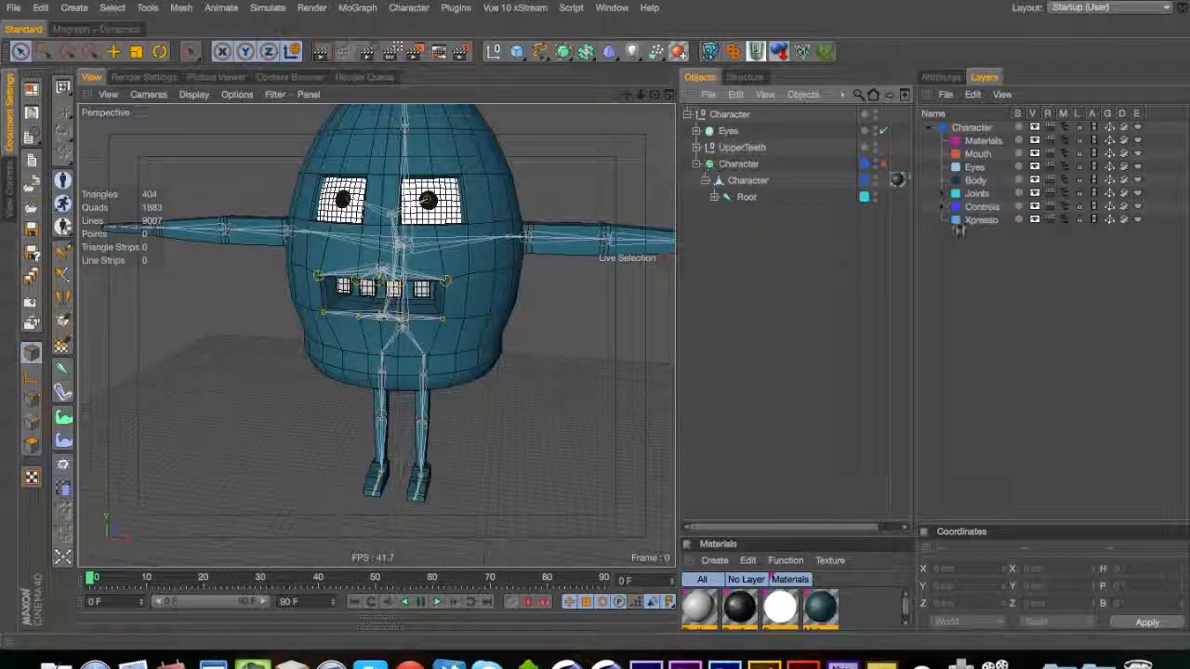
pyautogui.click(944, 209)
pyautogui.click(944, 208)
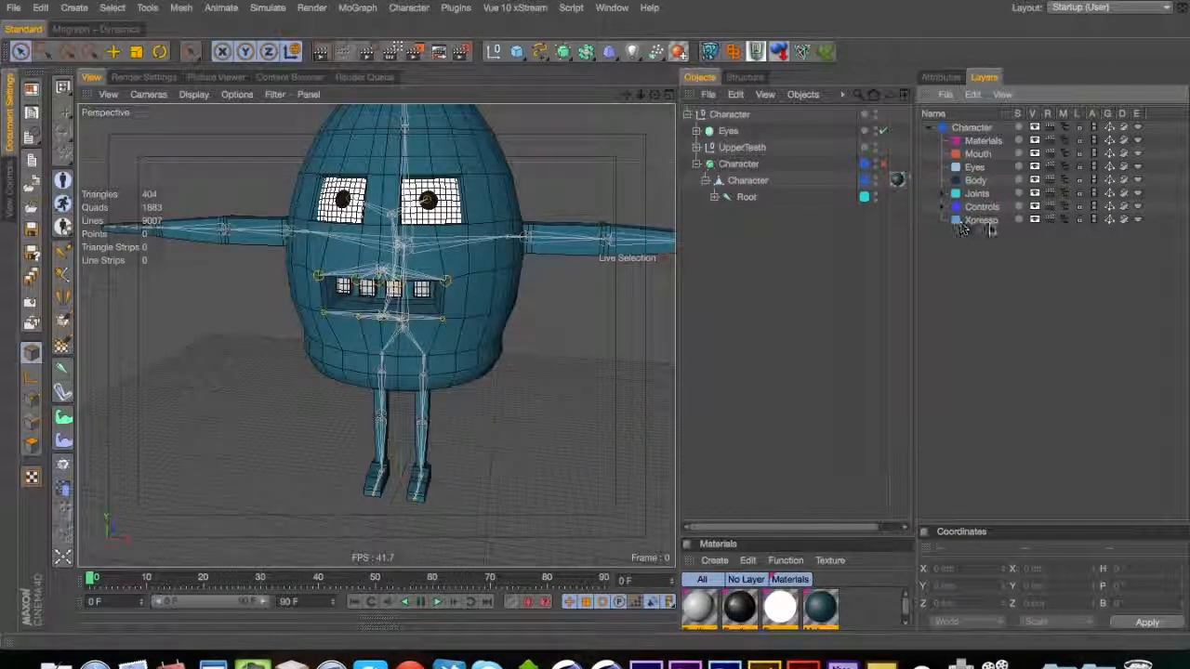
pyautogui.click(730, 165)
pyautogui.rightClick(730, 170)
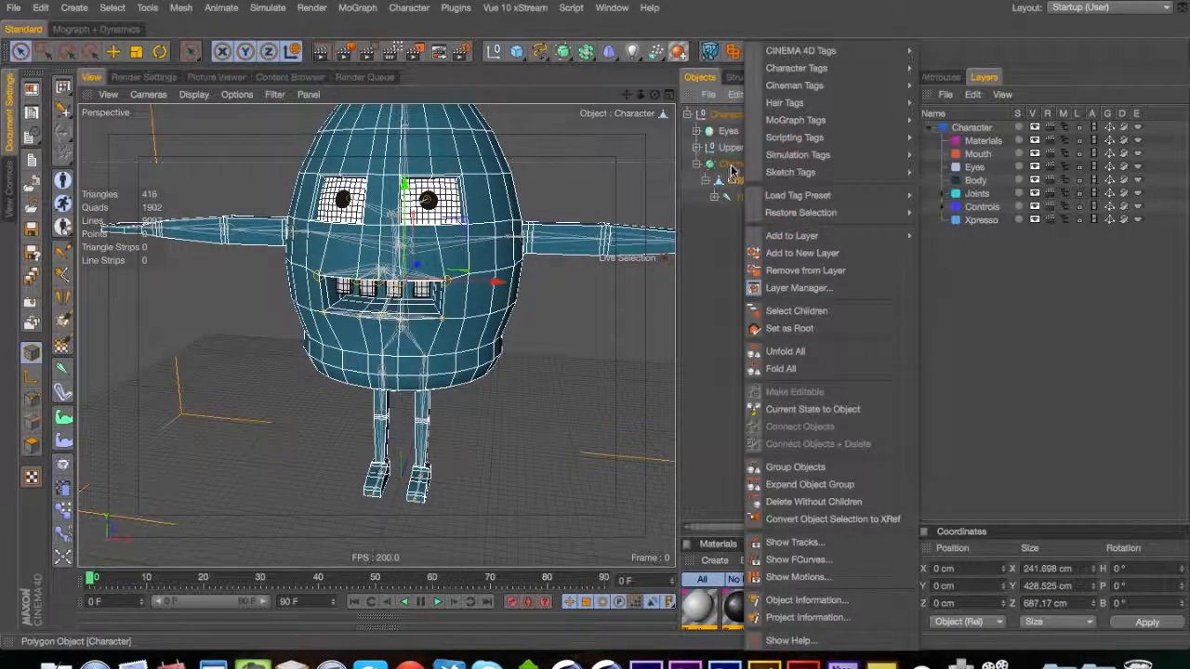
pyautogui.click(735, 168)
pyautogui.keyDown('super'); pyautogui.click(738, 167); pyautogui.keyUp('super')
pyautogui.keyDown('super'); pyautogui.click(746, 177); pyautogui.keyUp('super')
pyautogui.keyDown('super'); pyautogui.click(749, 166); pyautogui.keyUp('super')
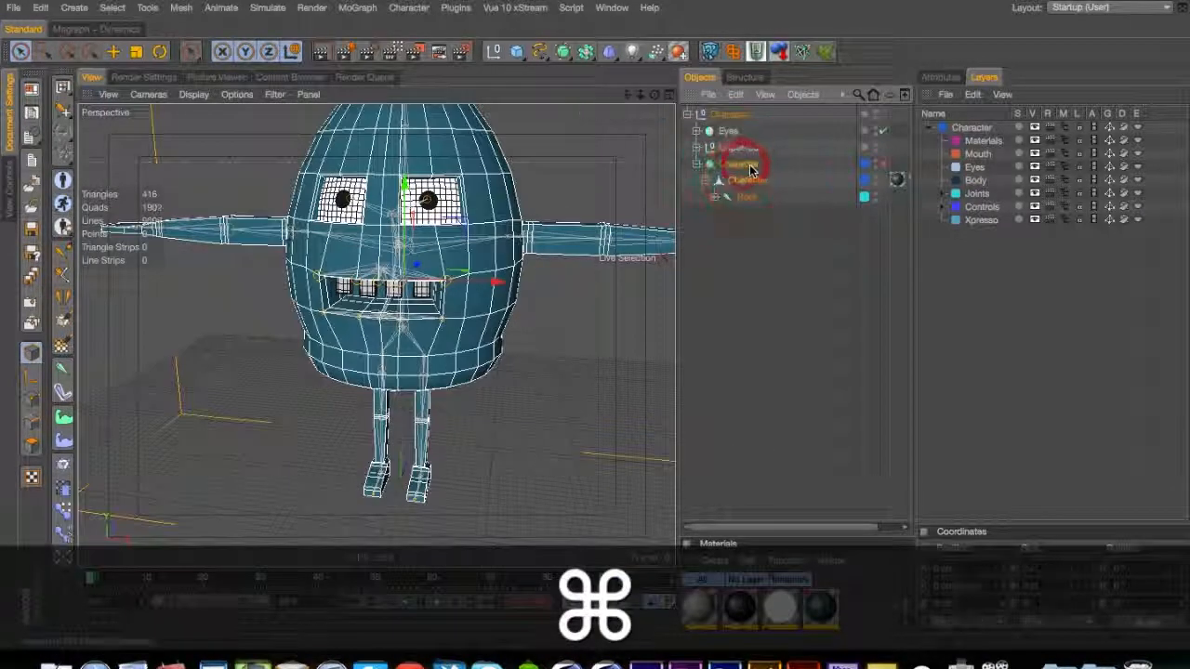
pyautogui.rightClick(751, 169)
pyautogui.moveTo(796, 235)
pyautogui.moveTo(957, 234)
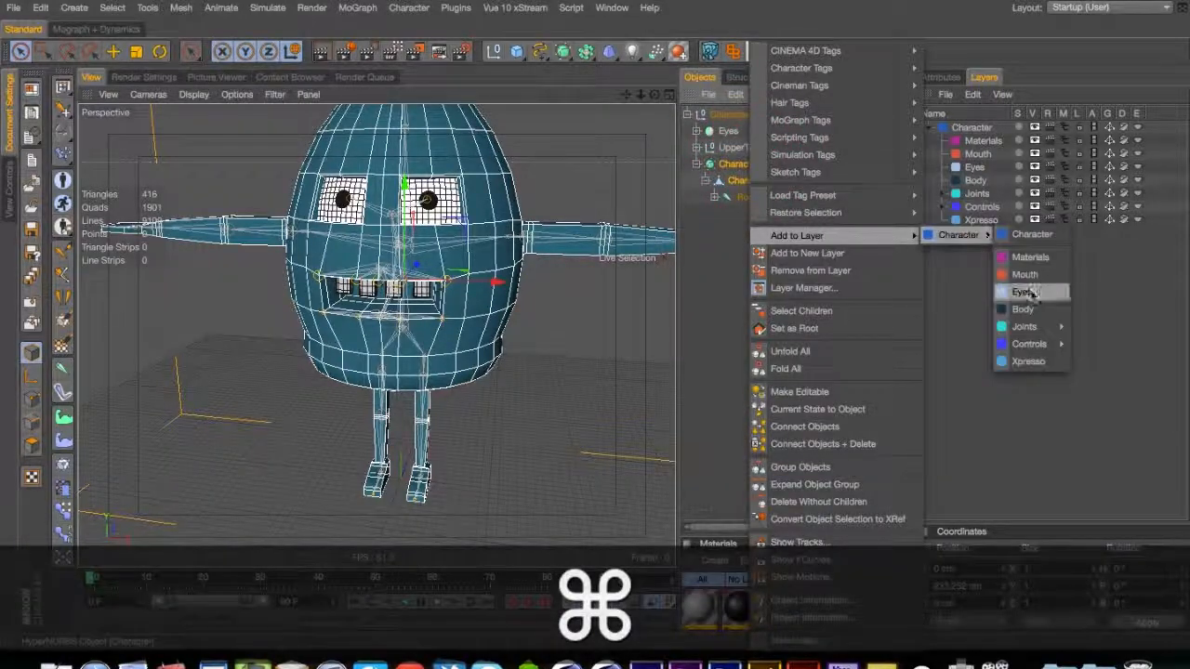
pyautogui.click(1023, 292)
# Expand the UpperTeeth group and assign it with all its tooth objects to the Mouth layer
pyautogui.click(696, 148)
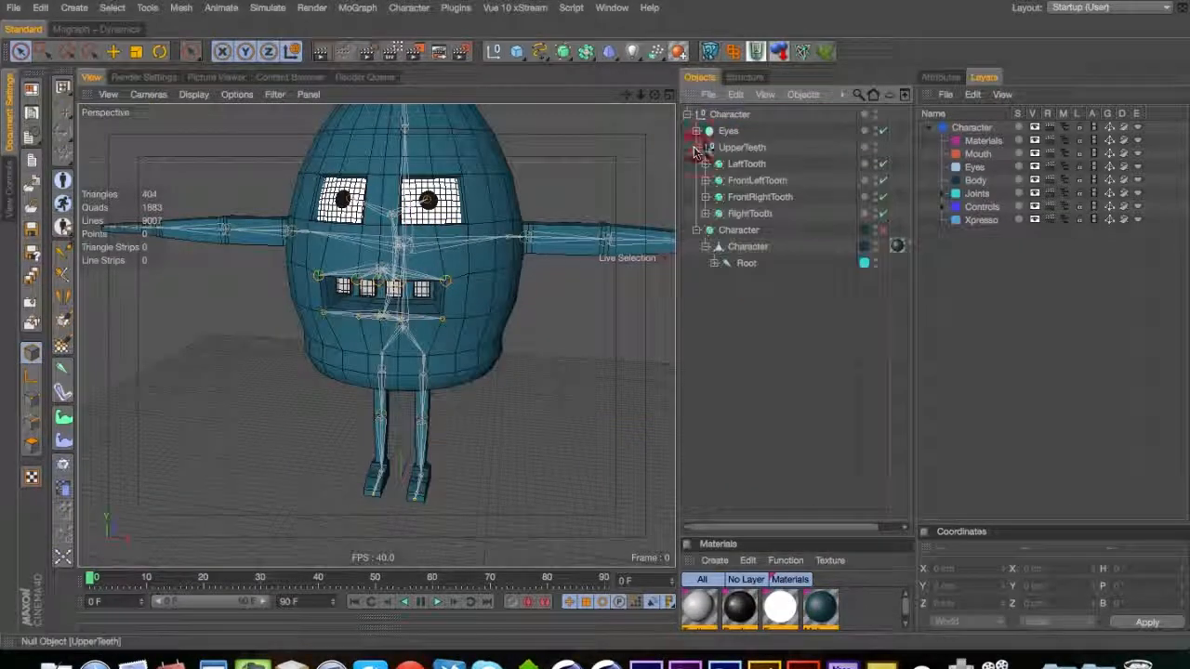
pyautogui.click(705, 197)
pyautogui.click(706, 229)
pyautogui.click(705, 263)
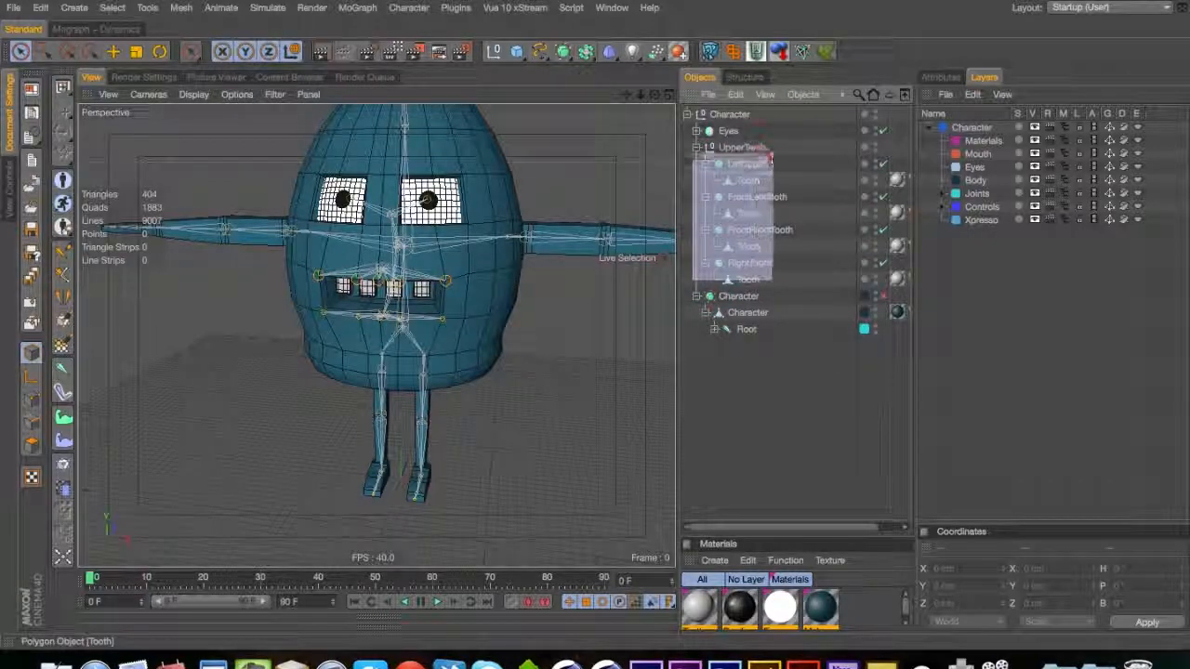
pyautogui.moveTo(770, 160); pyautogui.dragTo(762, 146)
pyautogui.rightClick(756, 157)
pyautogui.moveTo(850, 235)
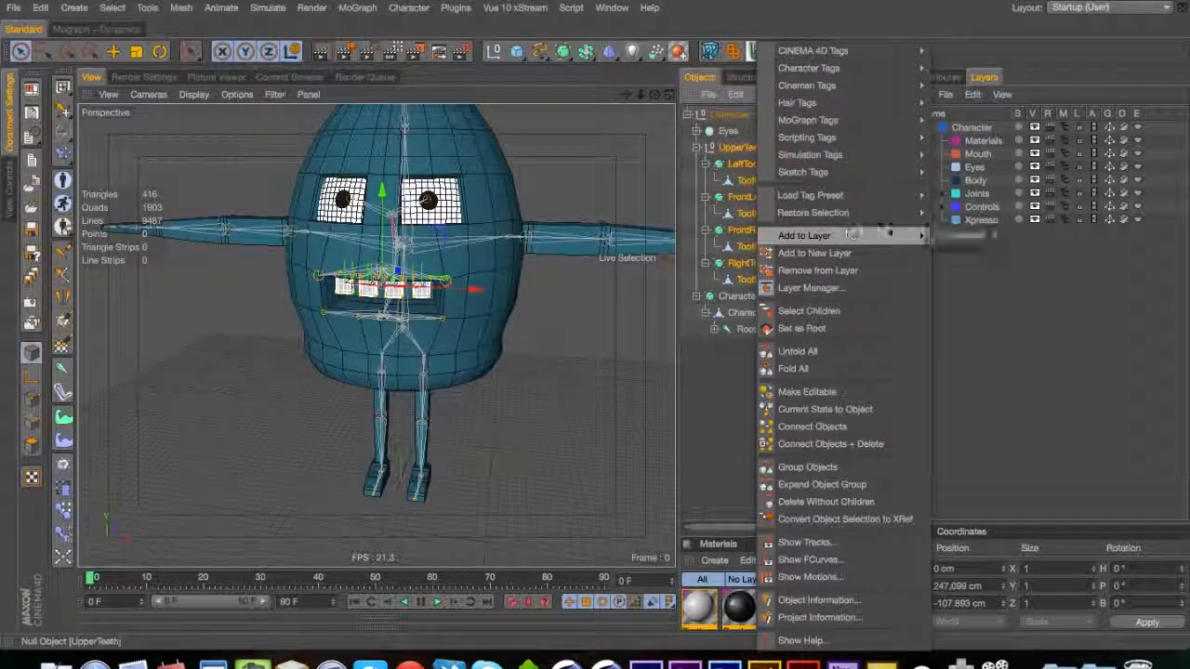
pyautogui.moveTo(1059, 344)
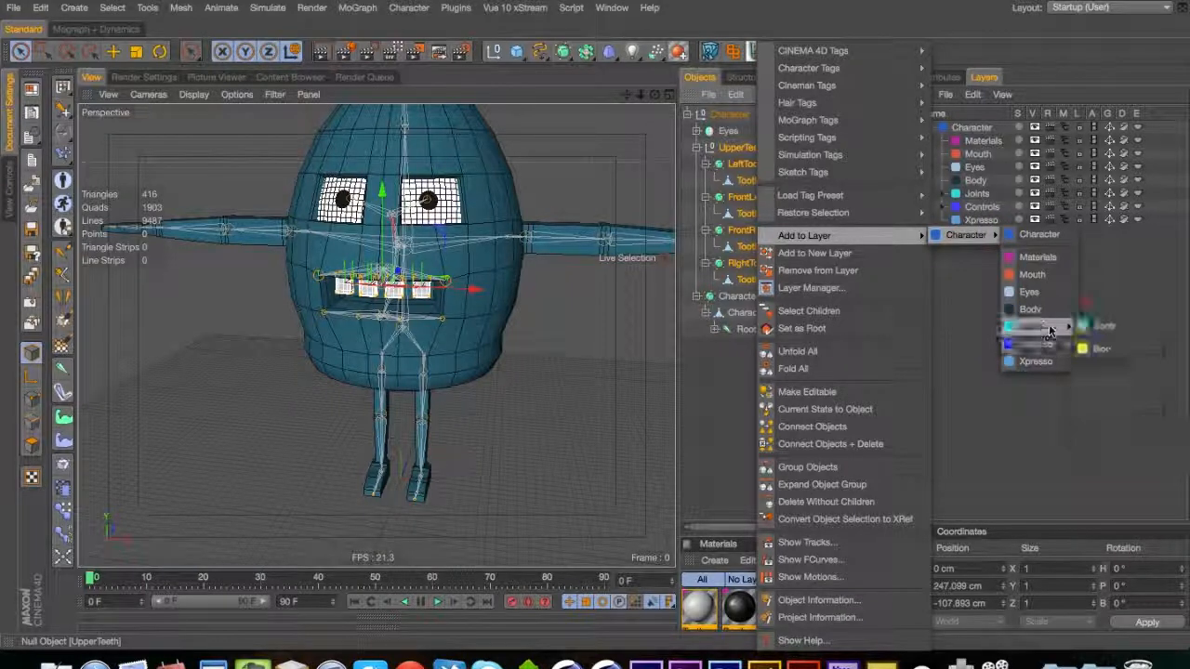
pyautogui.click(1032, 274)
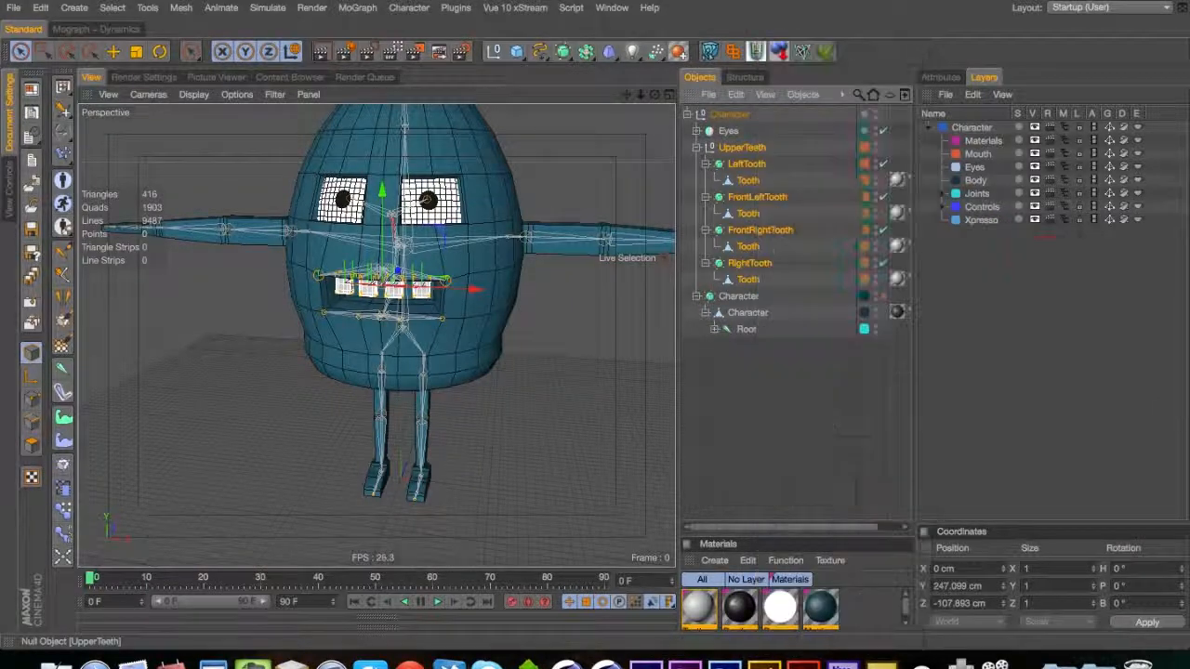
# Collapse UpperTeeth, expand the Eyes hierarchy and assign all of its objects to the Eyes layer
pyautogui.click(709, 147)
pyautogui.click(696, 130)
pyautogui.click(708, 147)
pyautogui.moveTo(685, 123); pyautogui.dragTo(790, 220)
pyautogui.rightClick(749, 167)
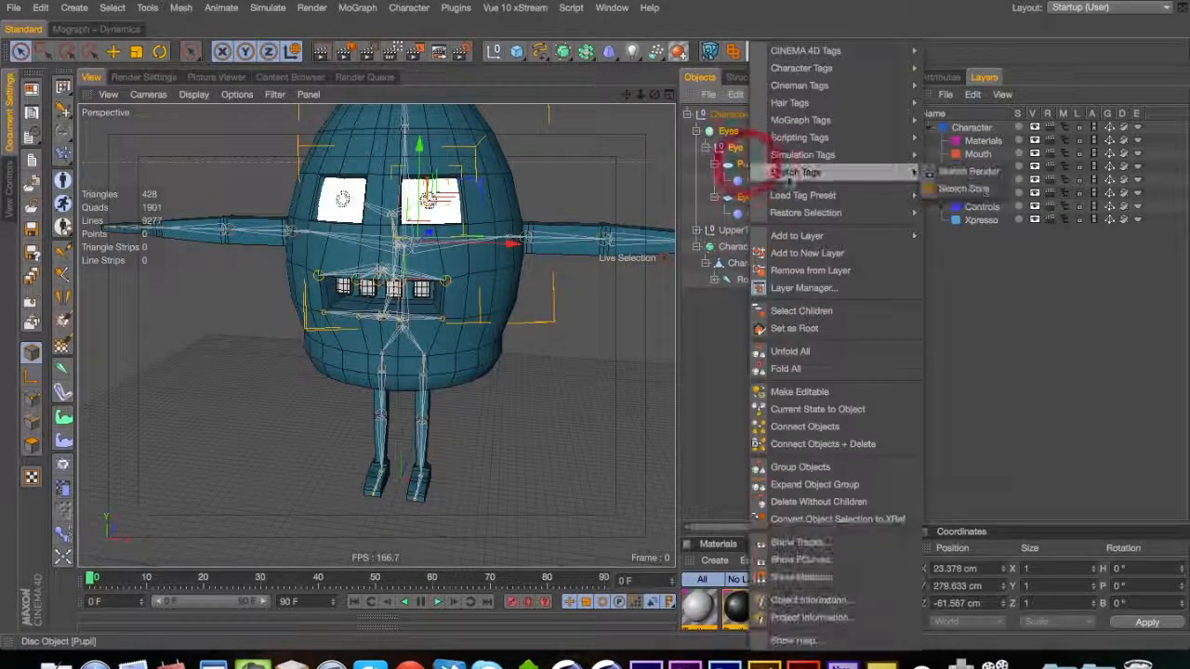
pyautogui.moveTo(796, 235)
pyautogui.moveTo(962, 235)
pyautogui.click(1022, 291)
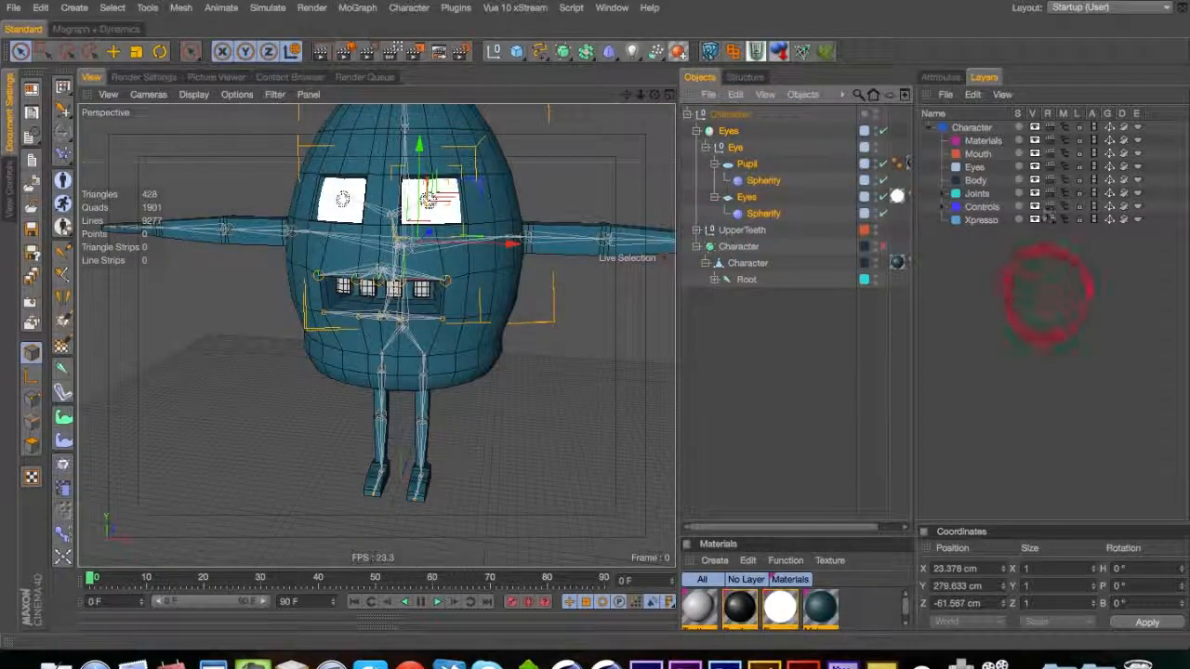
# Test the Eyes layer by switching its object-list and viewport visibility off and back on
pyautogui.click(1063, 168)
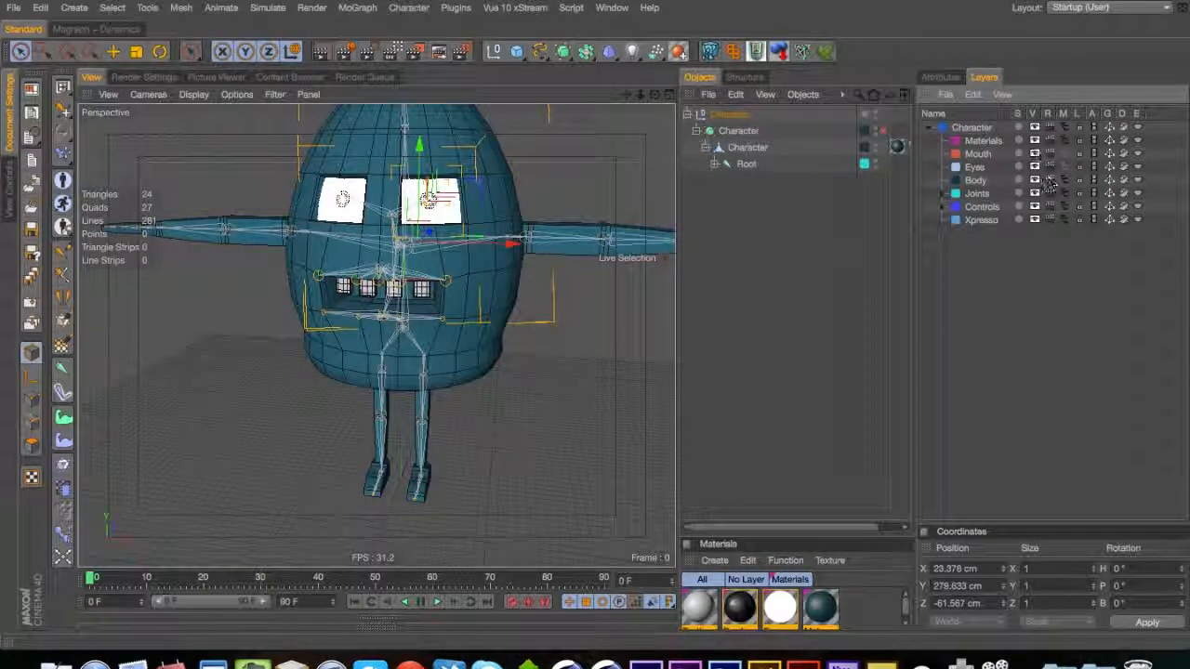
pyautogui.click(1033, 168)
pyautogui.click(1033, 167)
pyautogui.click(1063, 167)
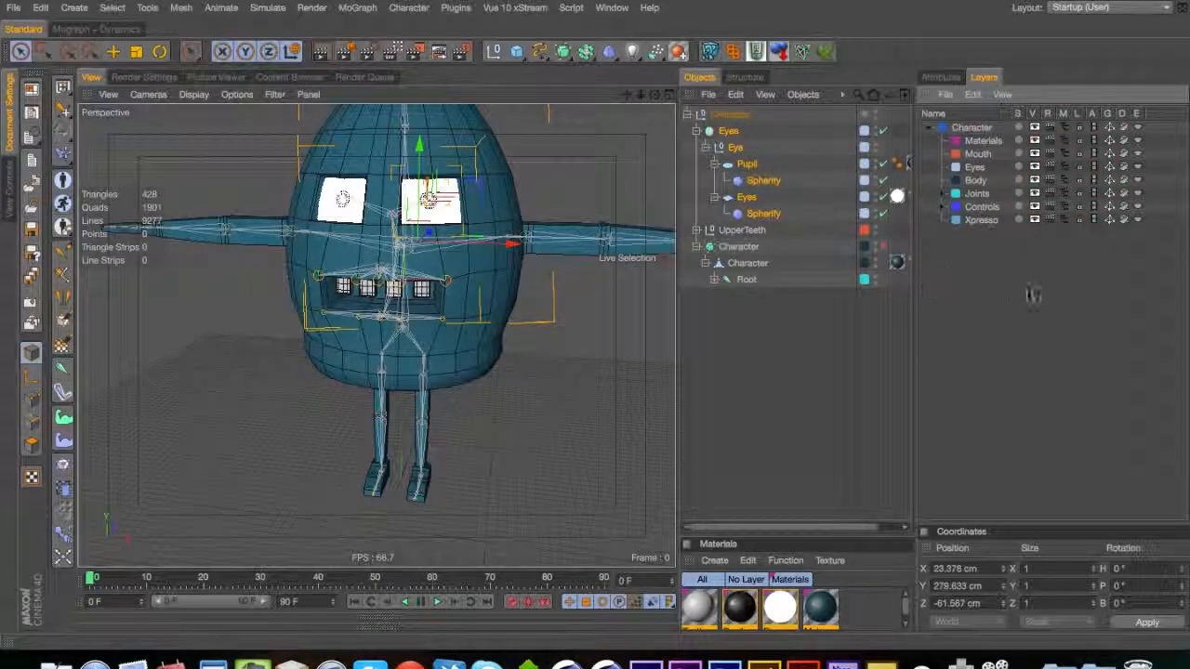
# Assign the top-level Character null to the Character layer and clear the selection
pyautogui.rightClick(734, 110)
pyautogui.moveTo(771, 232)
pyautogui.click(966, 238)
pyautogui.click(805, 294)
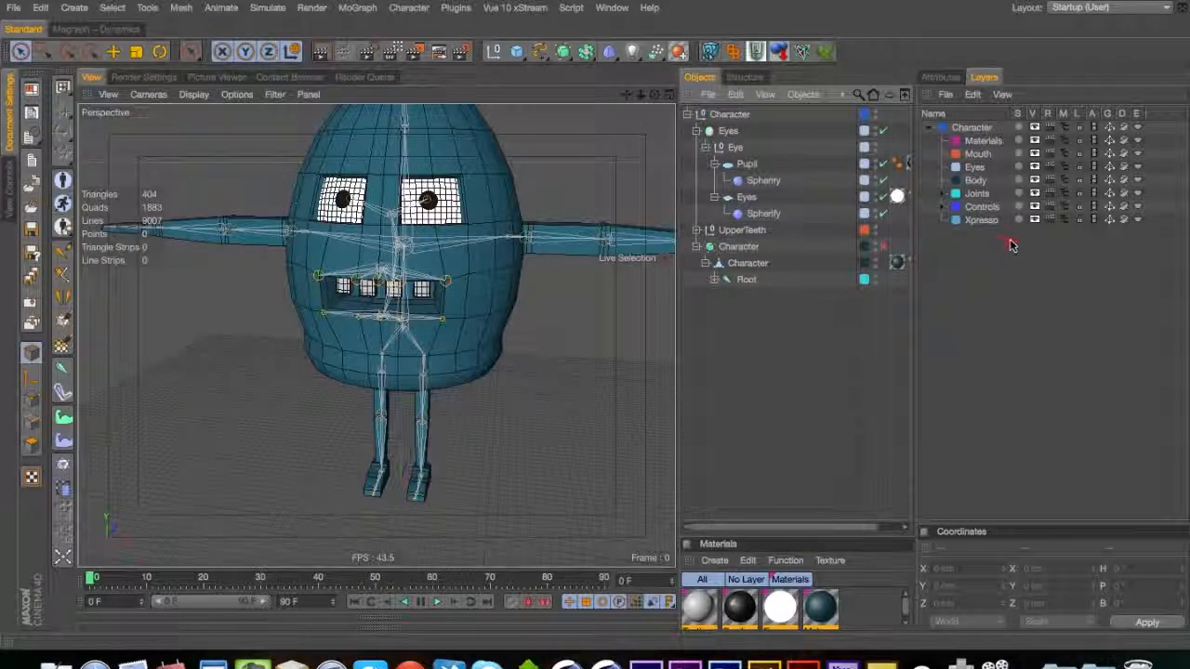
pyautogui.click(984, 251)
# Widen the tag column and assign the Character mesh's three tags to the Body layer
pyautogui.moveTo(889, 222); pyautogui.dragTo(825, 244)
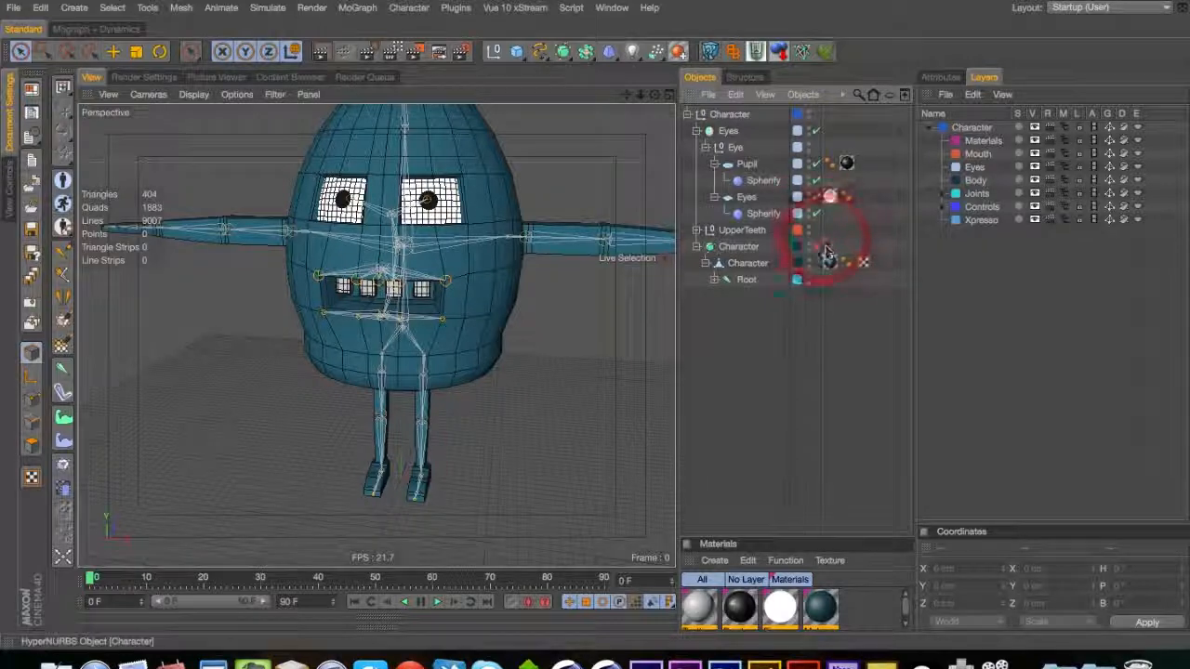
pyautogui.rightClick(866, 263)
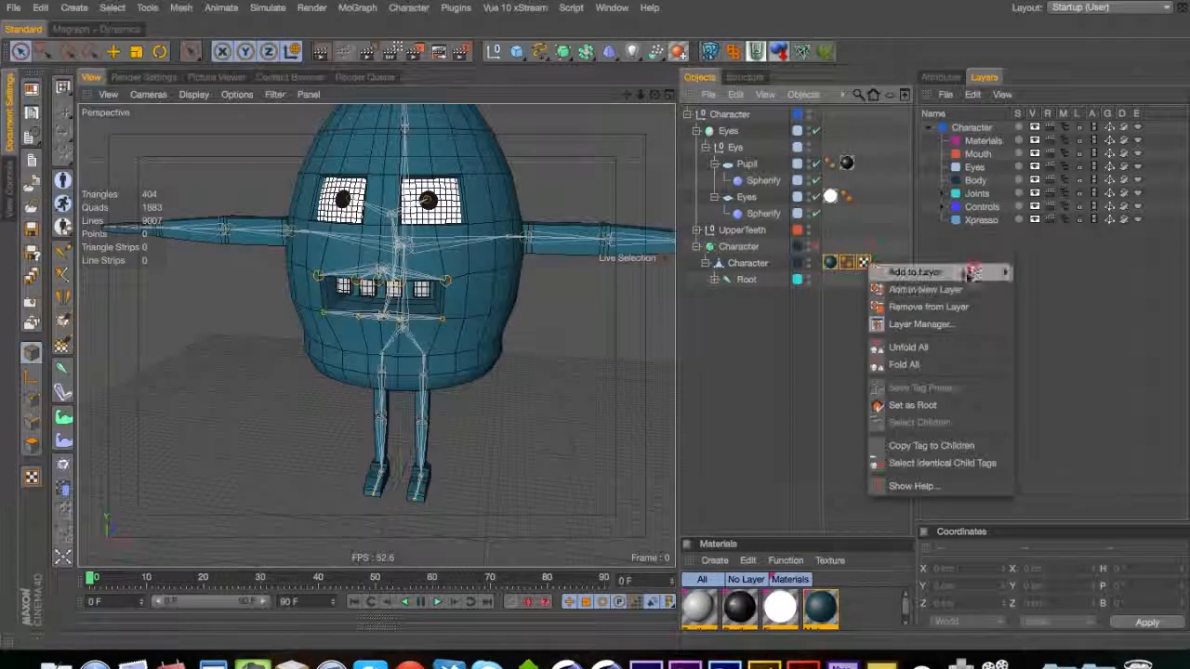
pyautogui.moveTo(961, 270)
pyautogui.moveTo(1063, 270)
pyautogui.click(1113, 345)
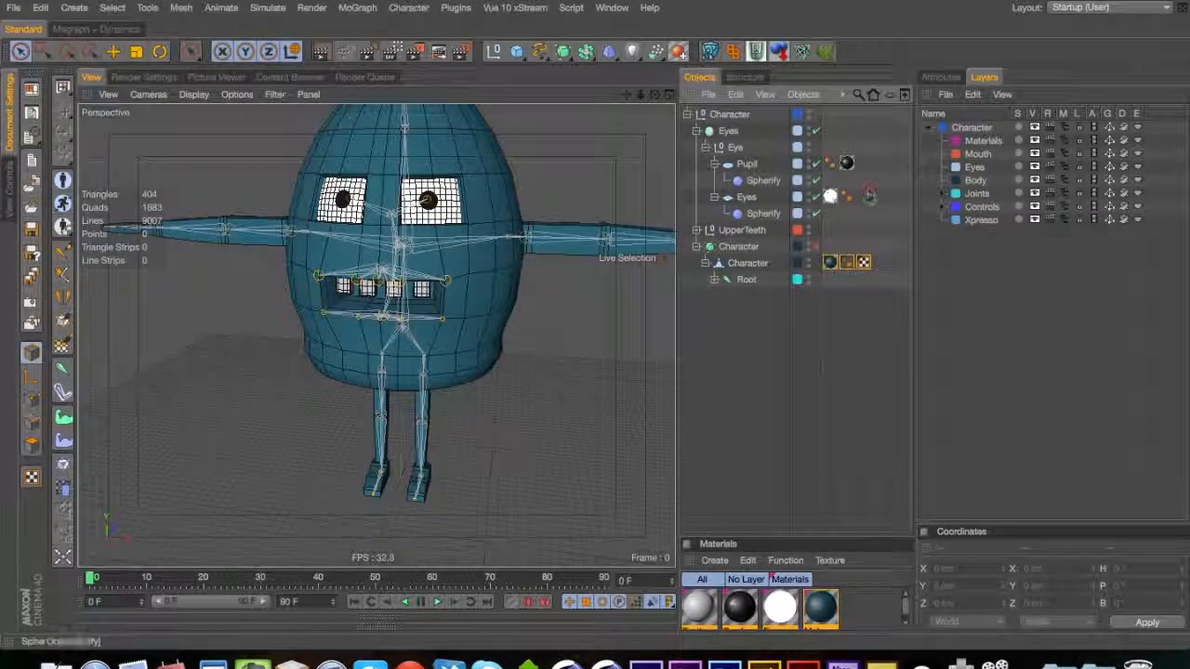
# Assign the tags of the Pupil and Eyes objects to the Eyes layer
pyautogui.moveTo(832, 181); pyautogui.dragTo(824, 199)
pyautogui.rightClick(833, 164)
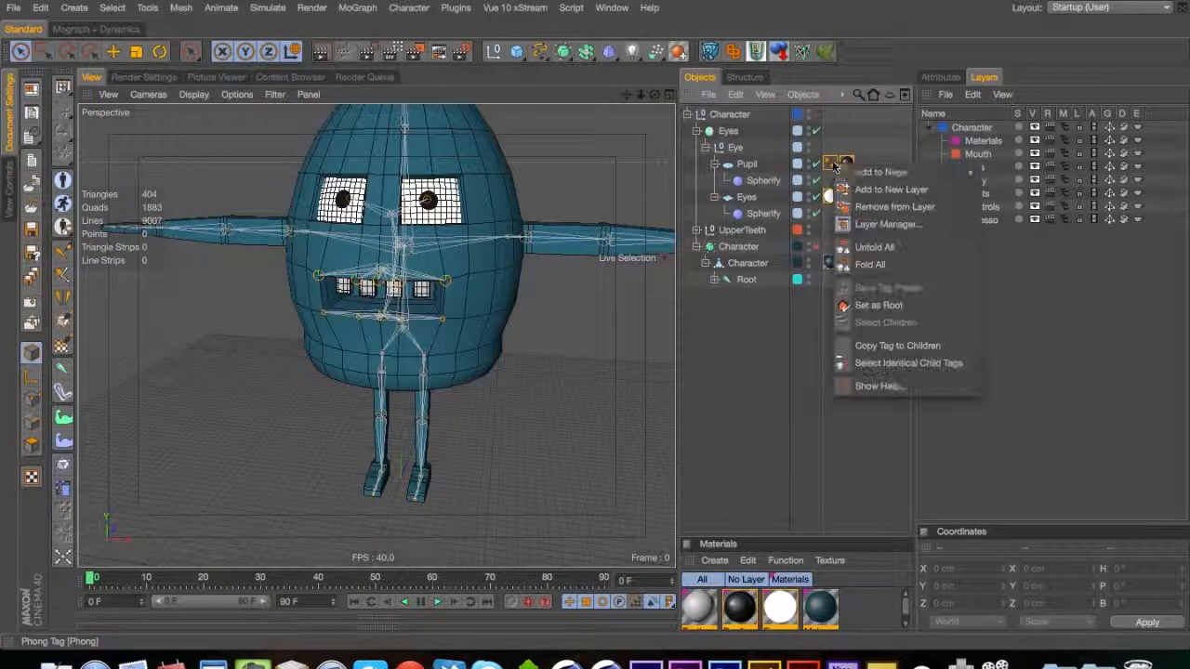
pyautogui.moveTo(967, 176)
pyautogui.moveTo(1018, 172)
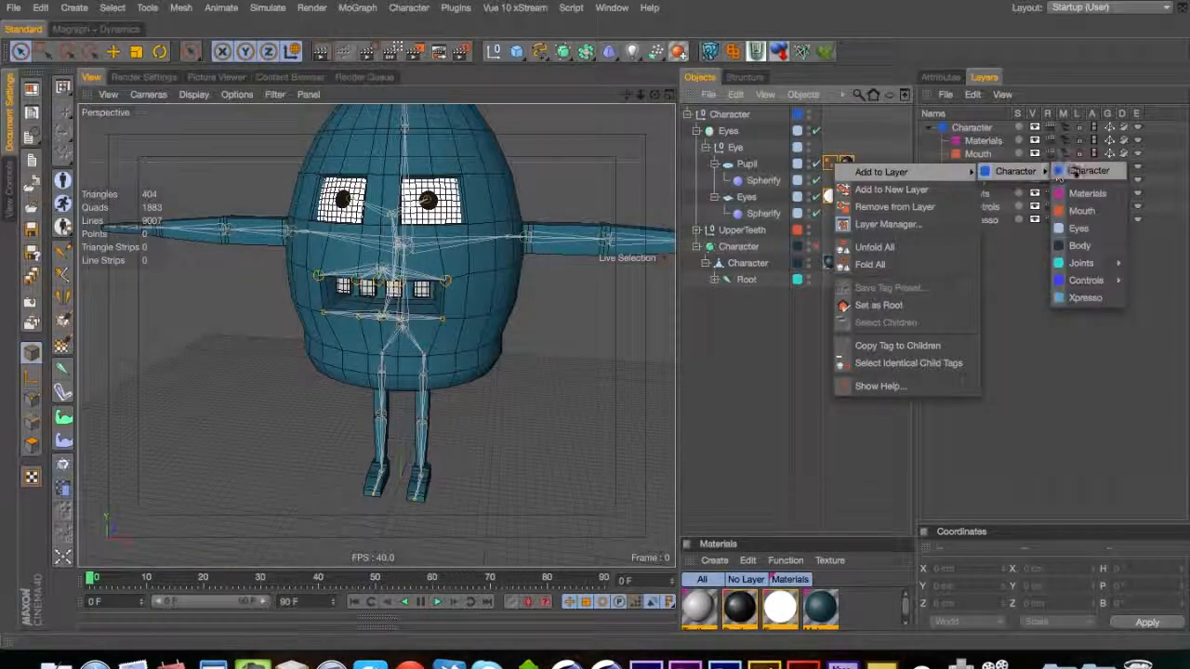
pyautogui.click(1088, 228)
pyautogui.click(813, 316)
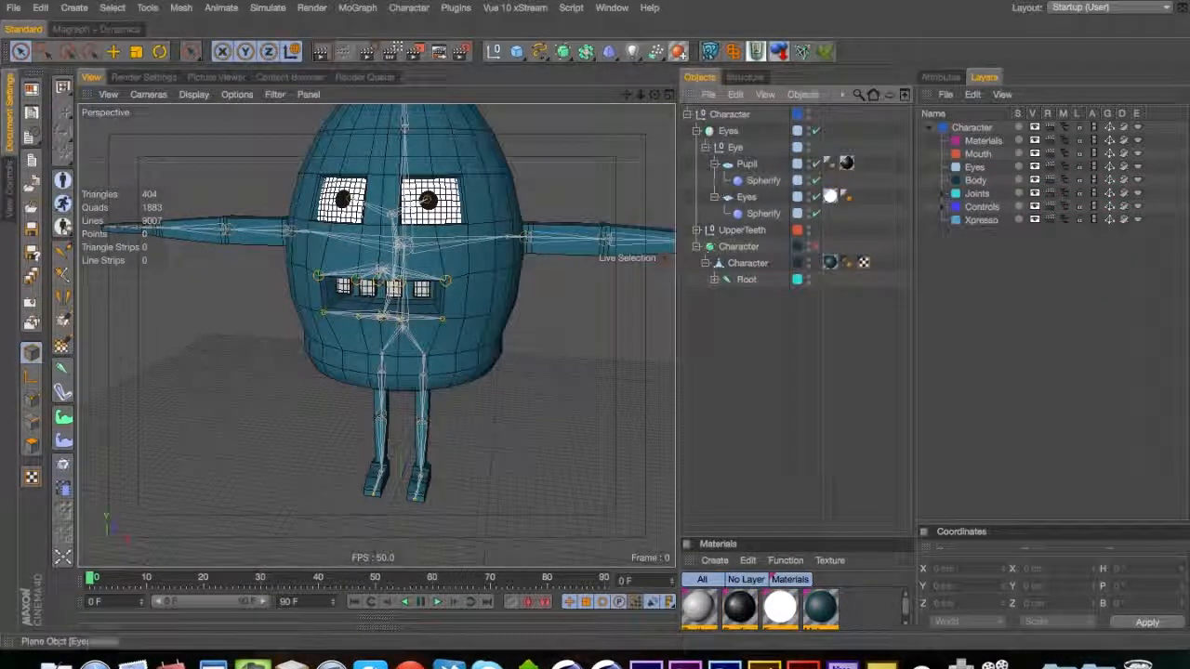
# Collapse the Eyes hierarchy and assign the tags of all four upper teeth to the Mouth layer
pyautogui.click(698, 132)
pyautogui.click(696, 147)
pyautogui.moveTo(832, 158); pyautogui.dragTo(882, 300)
pyautogui.rightClick(864, 277)
pyautogui.moveTo(915, 290)
pyautogui.moveTo(1046, 290)
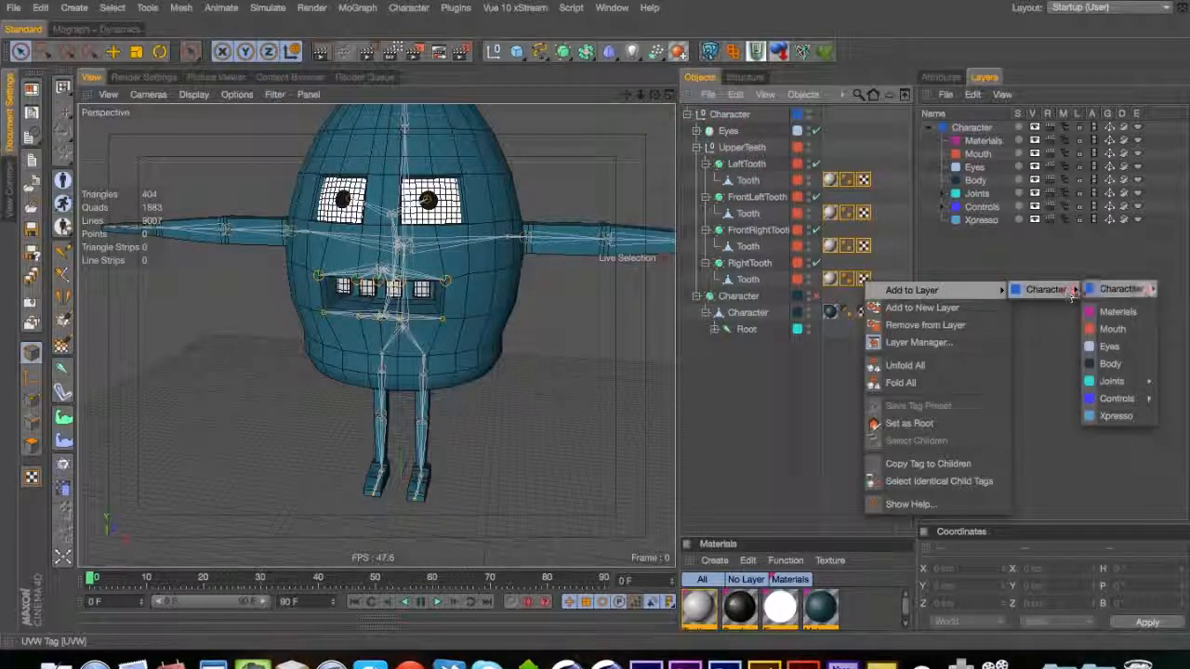
pyautogui.click(1129, 331)
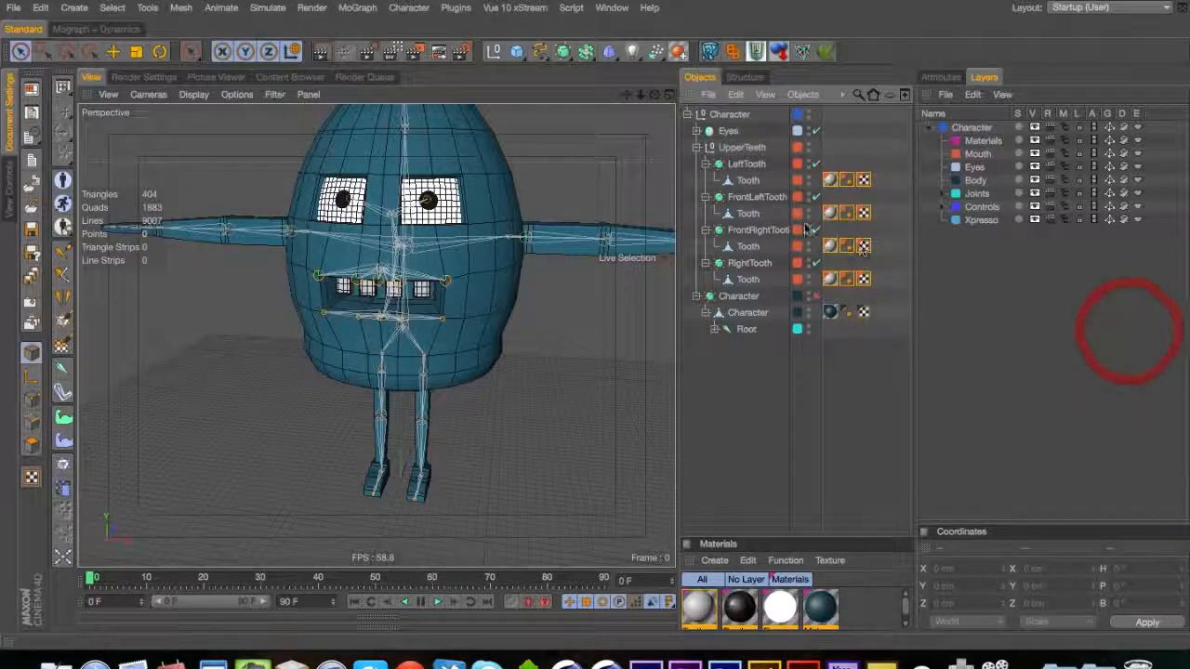
# Collapse the UpperTeeth group and fold the L_Hip and R_Hip joint chains under Root
pyautogui.click(696, 147)
pyautogui.click(712, 196)
pyautogui.click(712, 196)
pyautogui.click(712, 196)
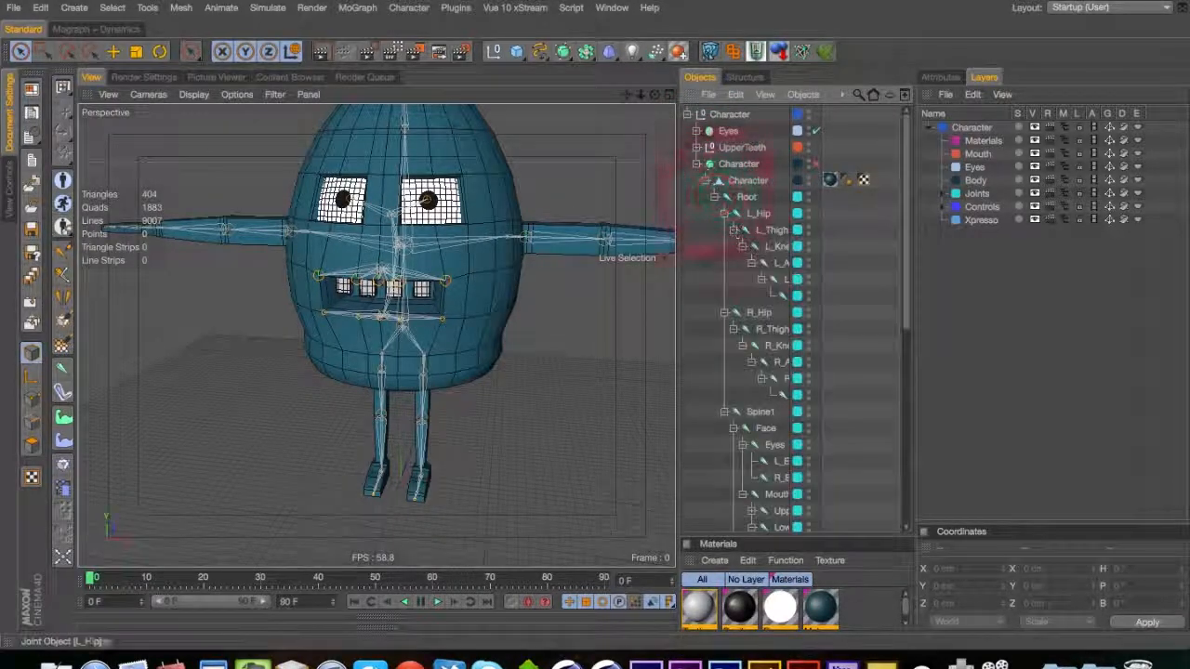
pyautogui.click(712, 196)
pyautogui.click(715, 198)
pyautogui.click(724, 214)
pyautogui.click(724, 231)
pyautogui.click(724, 247)
pyautogui.click(724, 247)
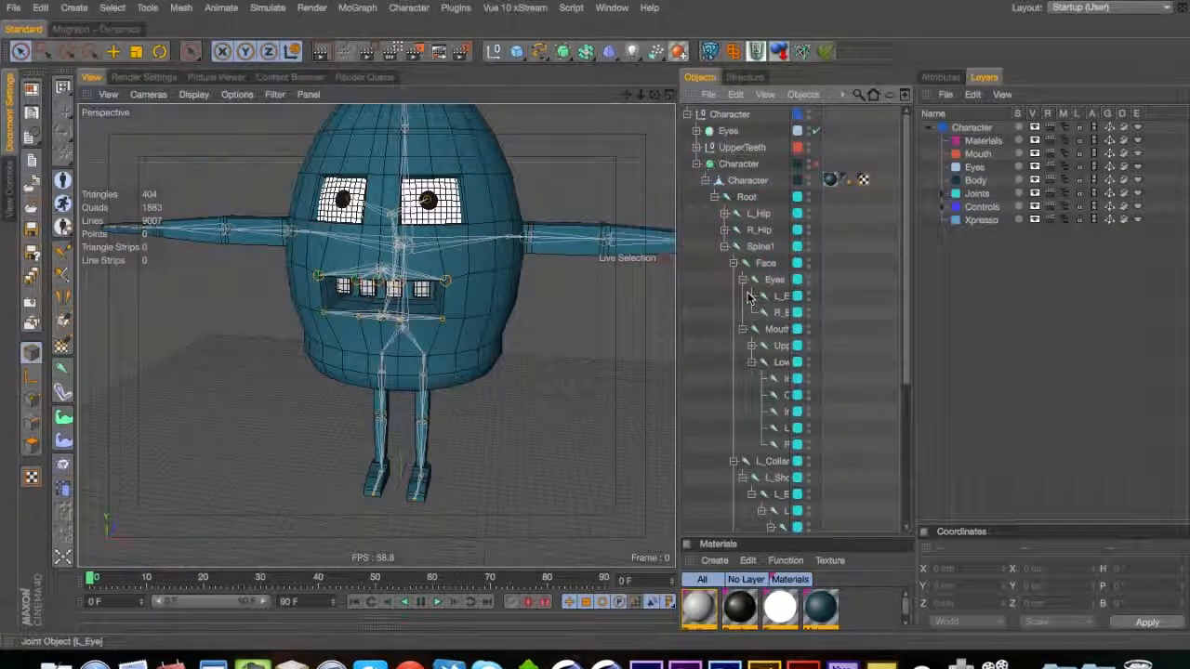
# Fold the eye, jaw and collarbone joint branches under Spine1 and widen the object name column
pyautogui.click(743, 280)
pyautogui.click(742, 296)
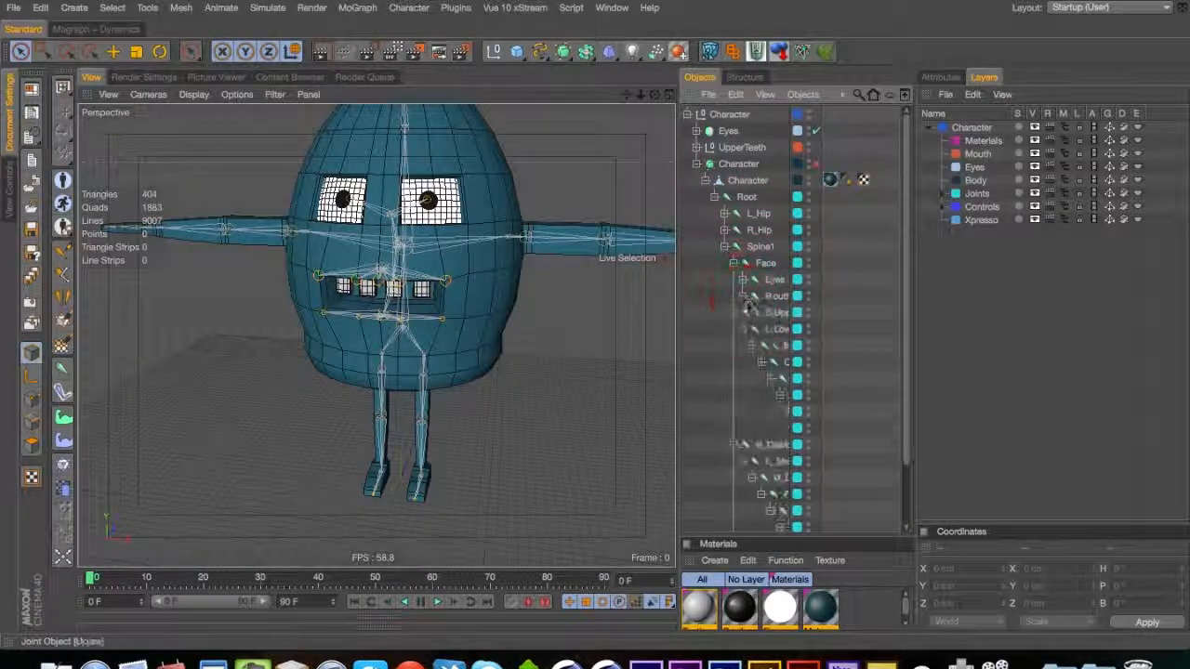
pyautogui.click(742, 296)
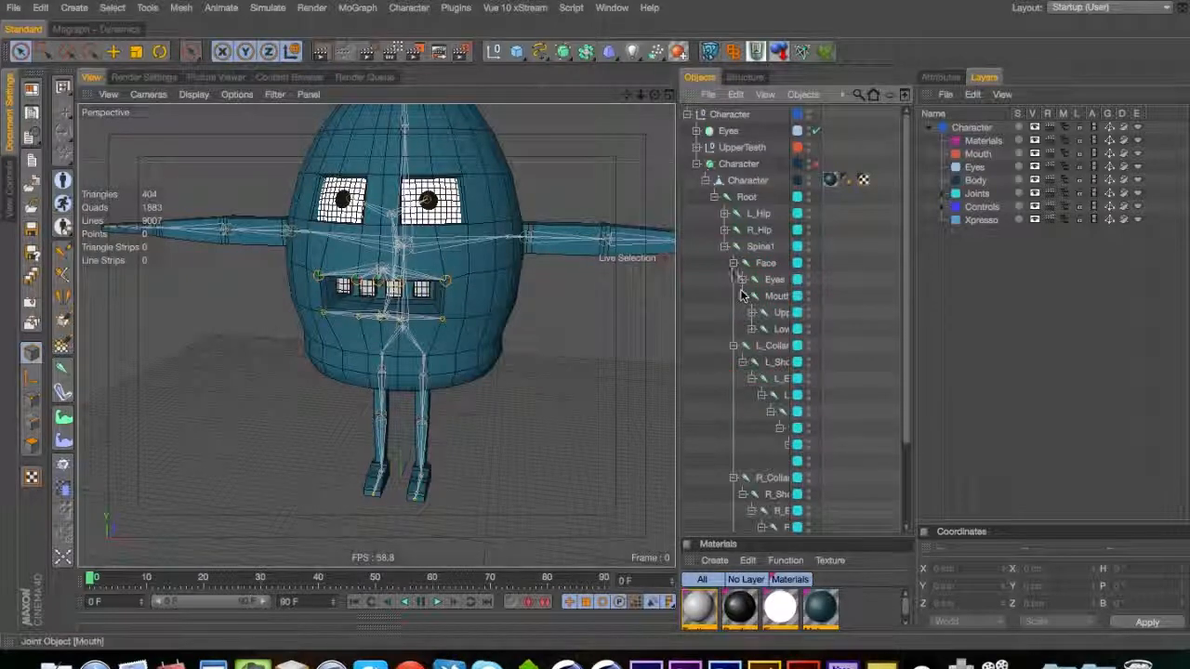
pyautogui.click(733, 345)
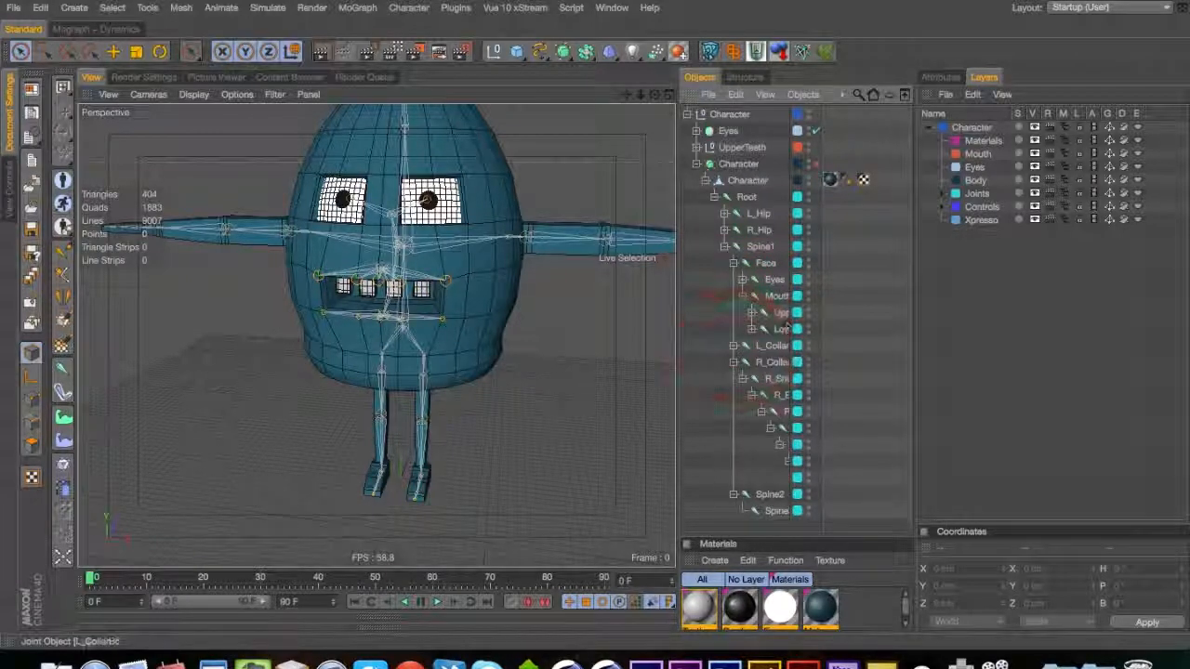
pyautogui.moveTo(822, 310); pyautogui.dragTo(877, 298)
pyautogui.click(734, 363)
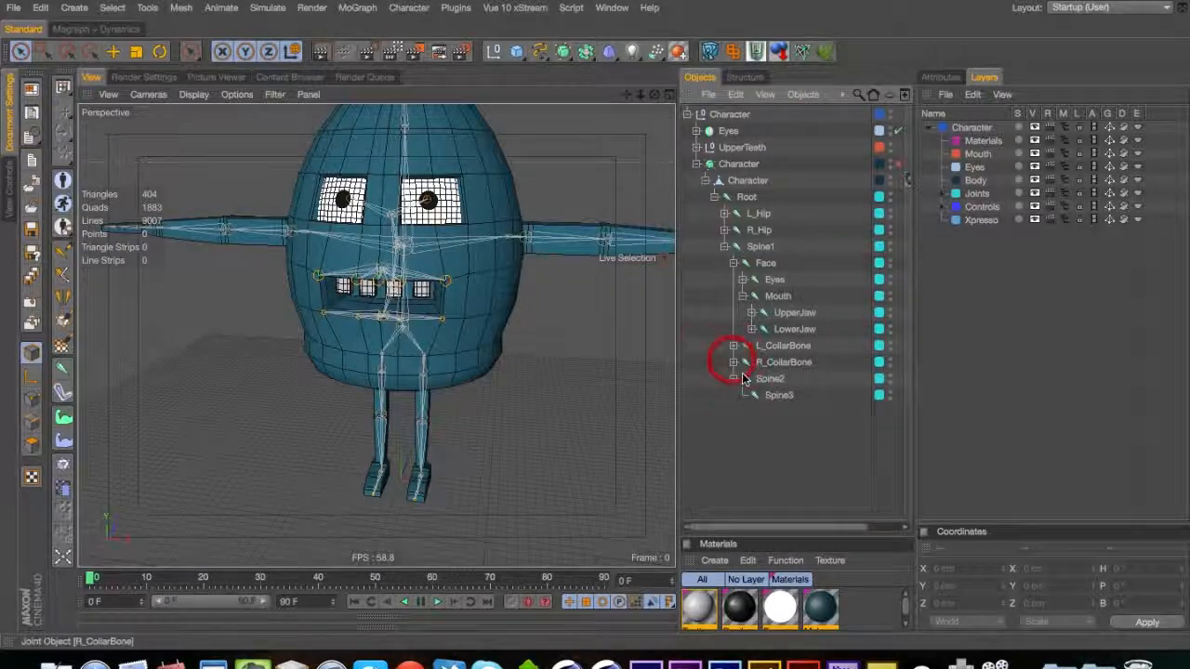
# Collapse Spine1 and move it above L_Hip as the first child of Root
pyautogui.click(725, 247)
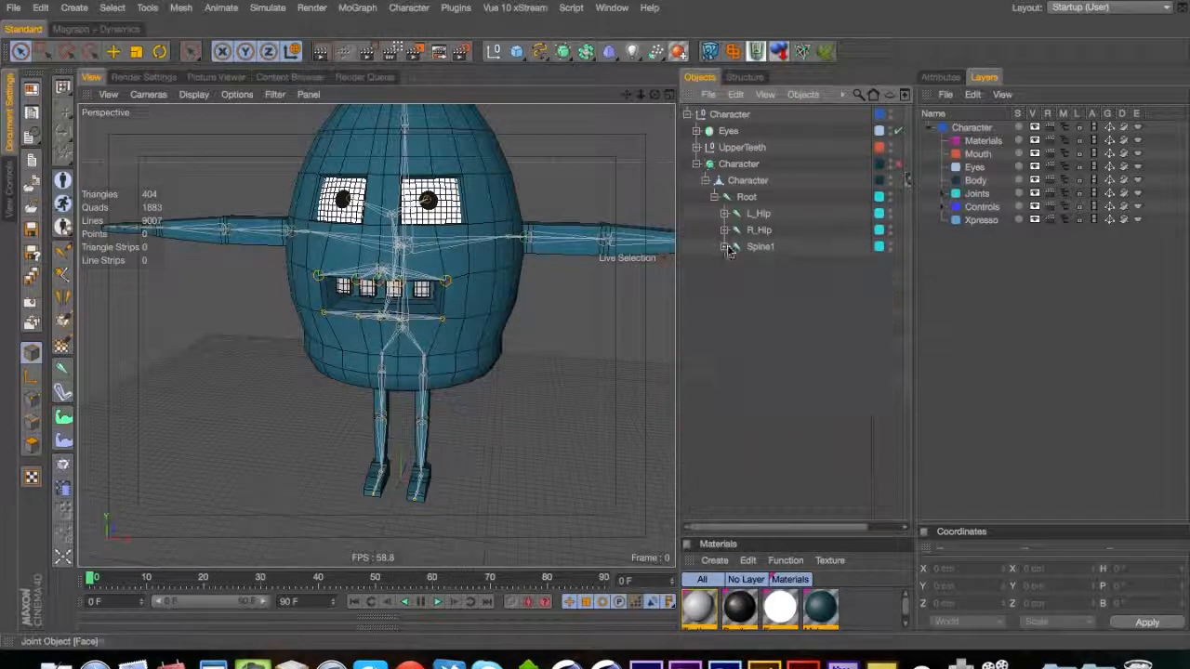
pyautogui.moveTo(760, 213); pyautogui.dragTo(761, 213)
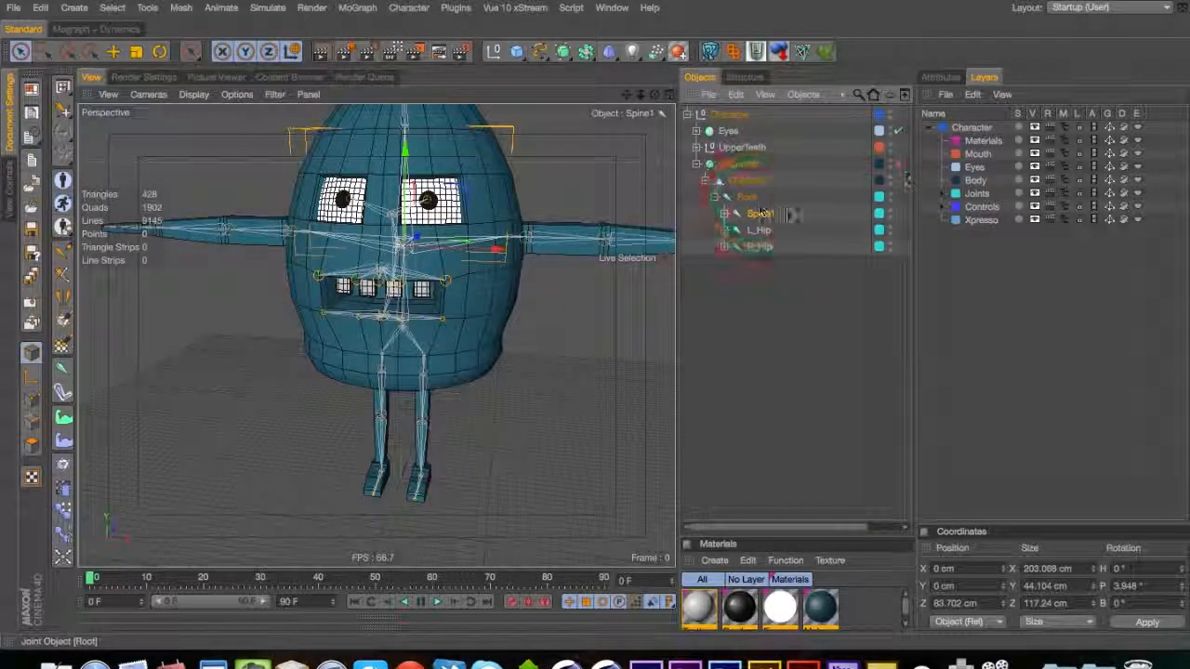
pyautogui.click(758, 305)
# Examine the character's eye and the face joints behind it up close from an angled side view
pyautogui.press('3')
pyautogui.press('1')
pyautogui.moveTo(472, 285); pyautogui.dragTo(227, 272)
pyautogui.press('3')
pyautogui.moveTo(474, 314); pyautogui.dragTo(424, 319)
pyautogui.press('2')
pyautogui.moveTo(343, 242); pyautogui.dragTo(498, 258)
pyautogui.press('3')
pyautogui.press('1')
pyautogui.moveTo(411, 246); pyautogui.dragTo(382, 380)
pyautogui.press('3')
pyautogui.moveTo(307, 334); pyautogui.dragTo(334, 345)
pyautogui.press('2')
pyautogui.press('3')
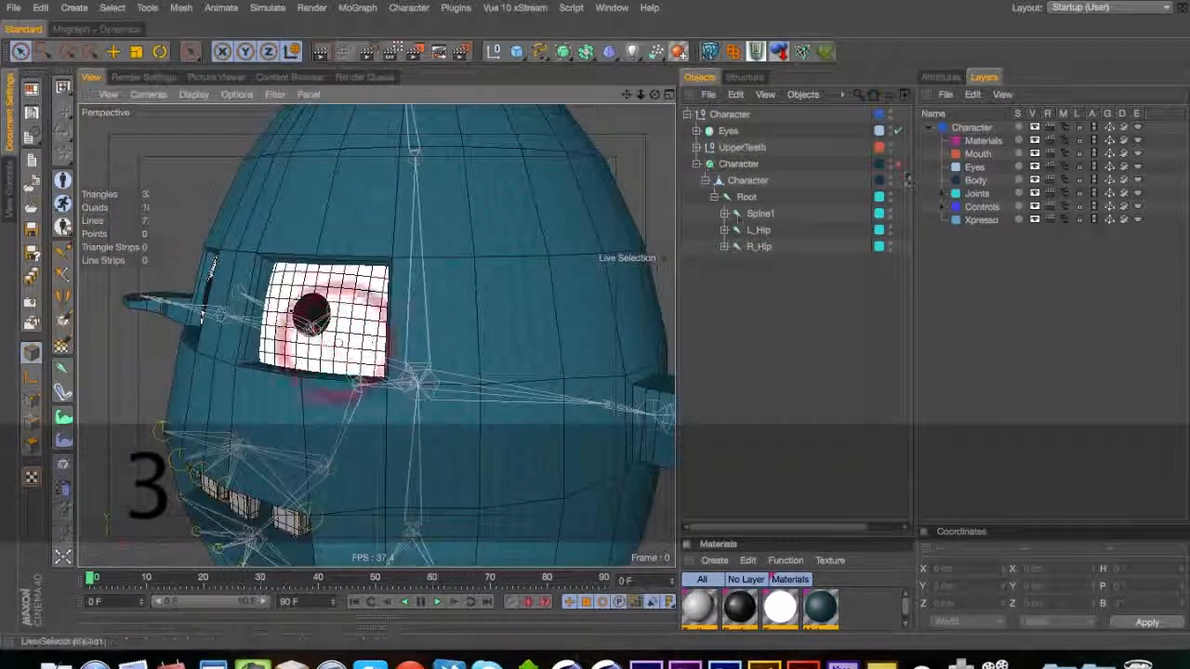
# Reveal the L_Eye and R_Eye joints under Spine1, then make the Eyes object editable and expand it
pyautogui.click(724, 214)
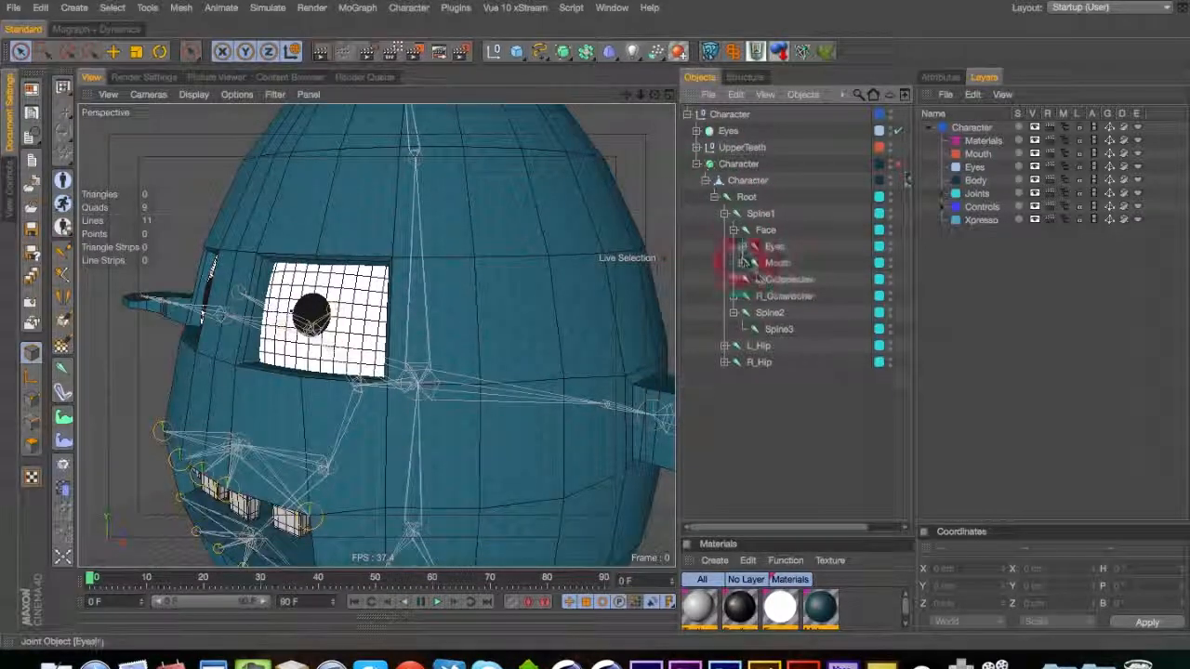
pyautogui.click(743, 248)
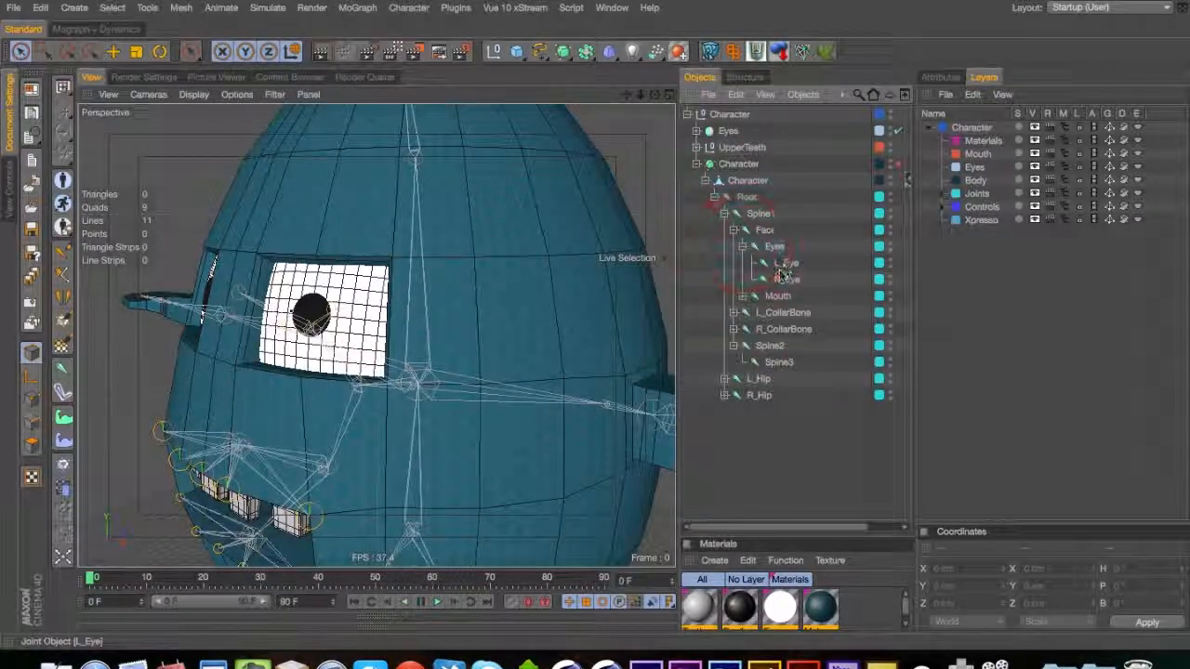
pyautogui.click(712, 132)
pyautogui.press('c')
pyautogui.click(696, 131)
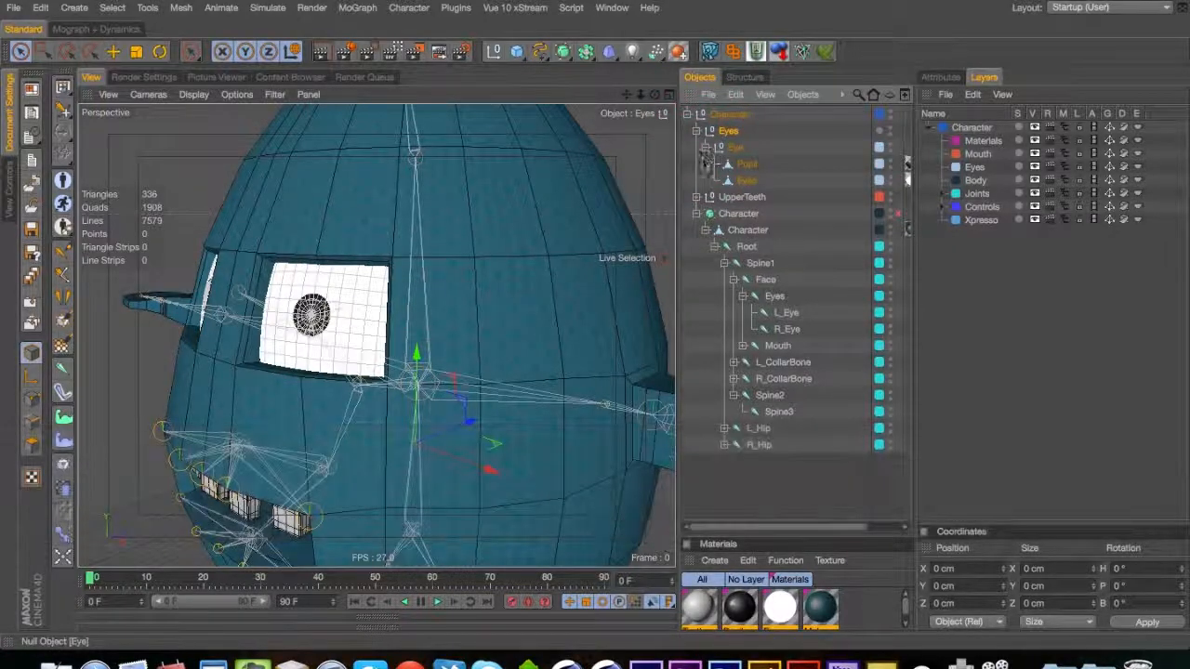
# Hide the Mouth, Body, Joints, Controls and Xpresso layers in both the viewport and the object list
pyautogui.moveTo(372, 256); pyautogui.dragTo(502, 256)
pyautogui.press('1')
pyautogui.moveTo(423, 277); pyautogui.dragTo(544, 252)
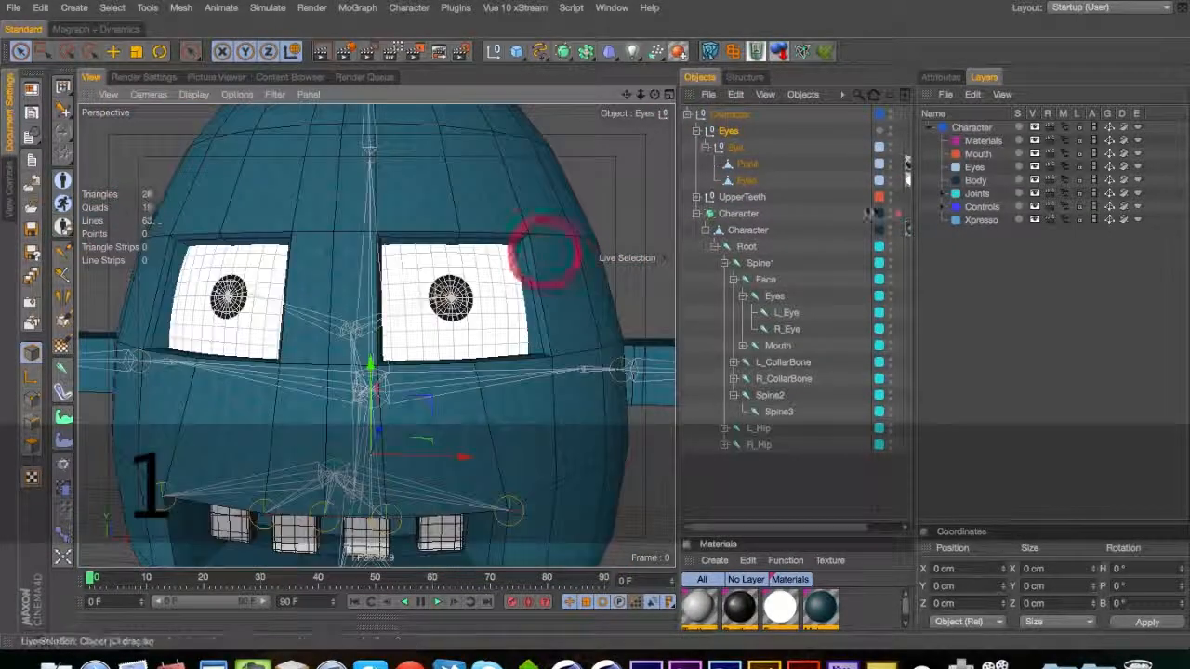
pyautogui.click(1065, 181)
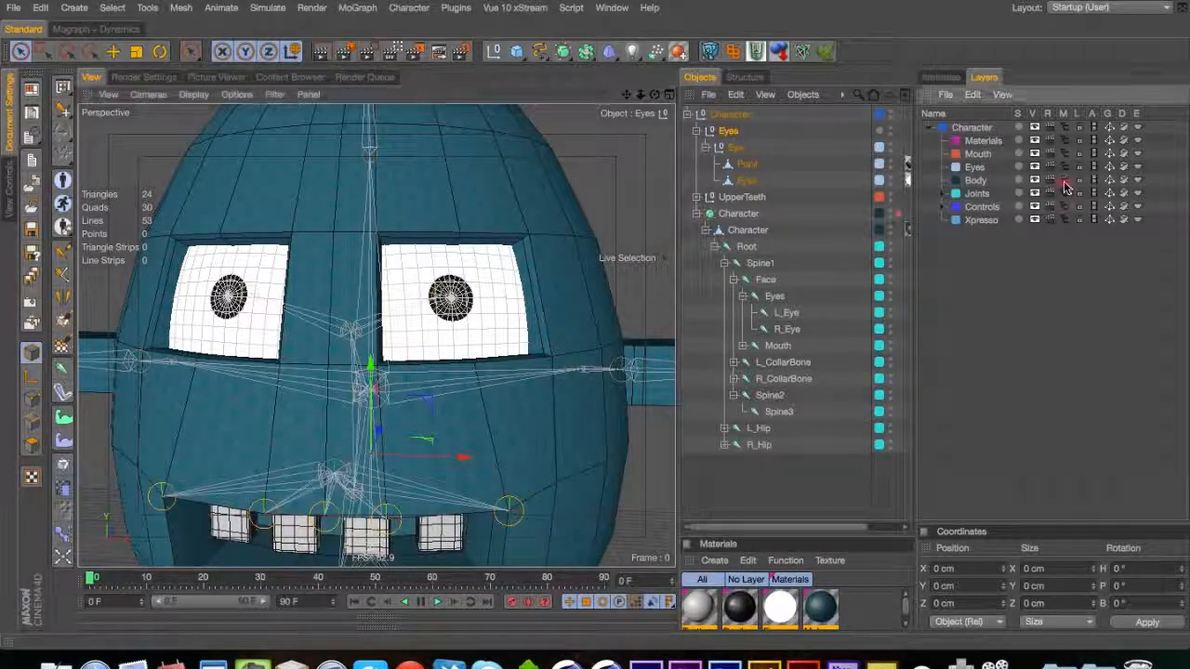
pyautogui.click(1068, 215)
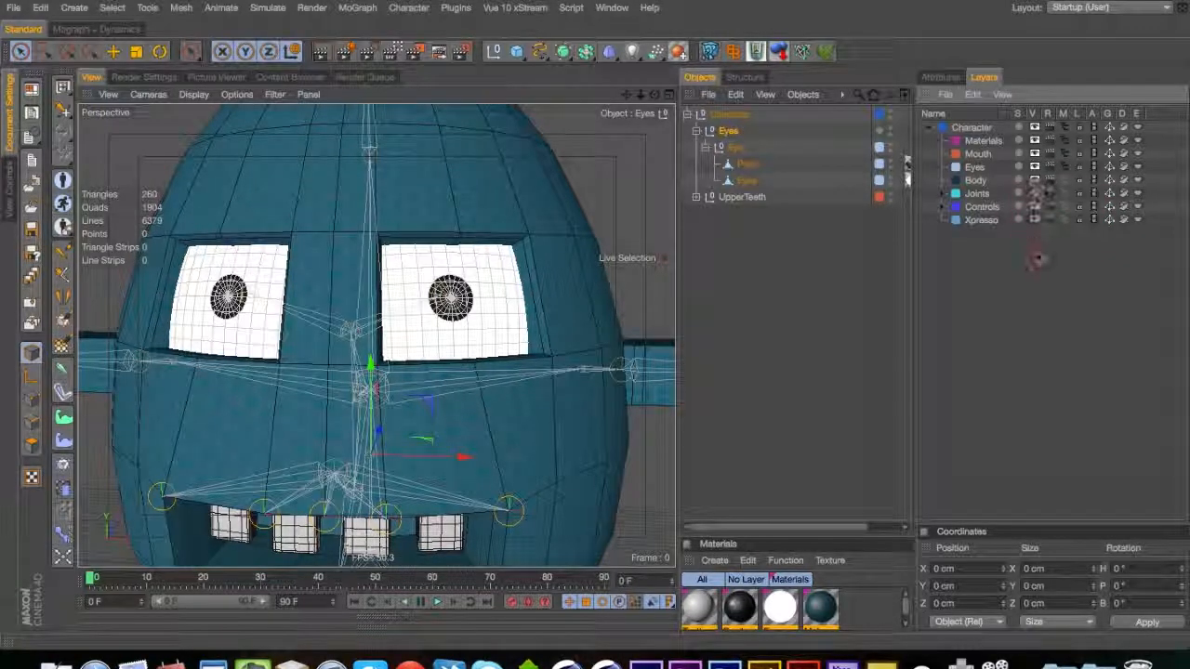
pyautogui.moveTo(1034, 180); pyautogui.dragTo(1038, 259)
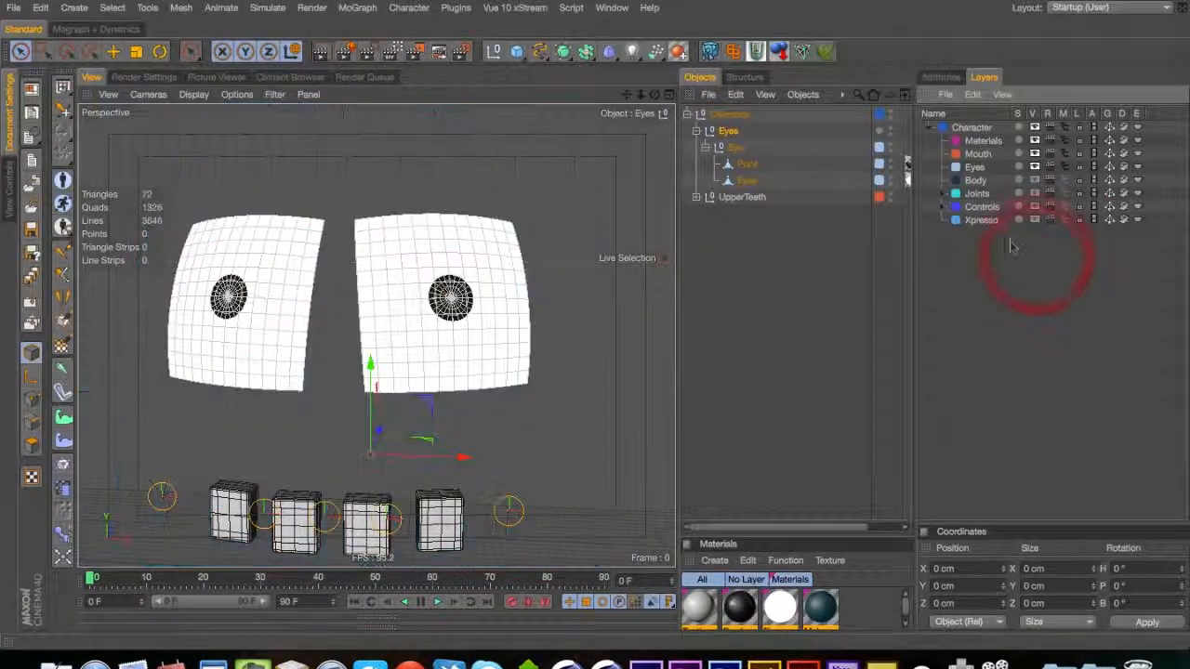
pyautogui.click(1035, 154)
pyautogui.click(1064, 155)
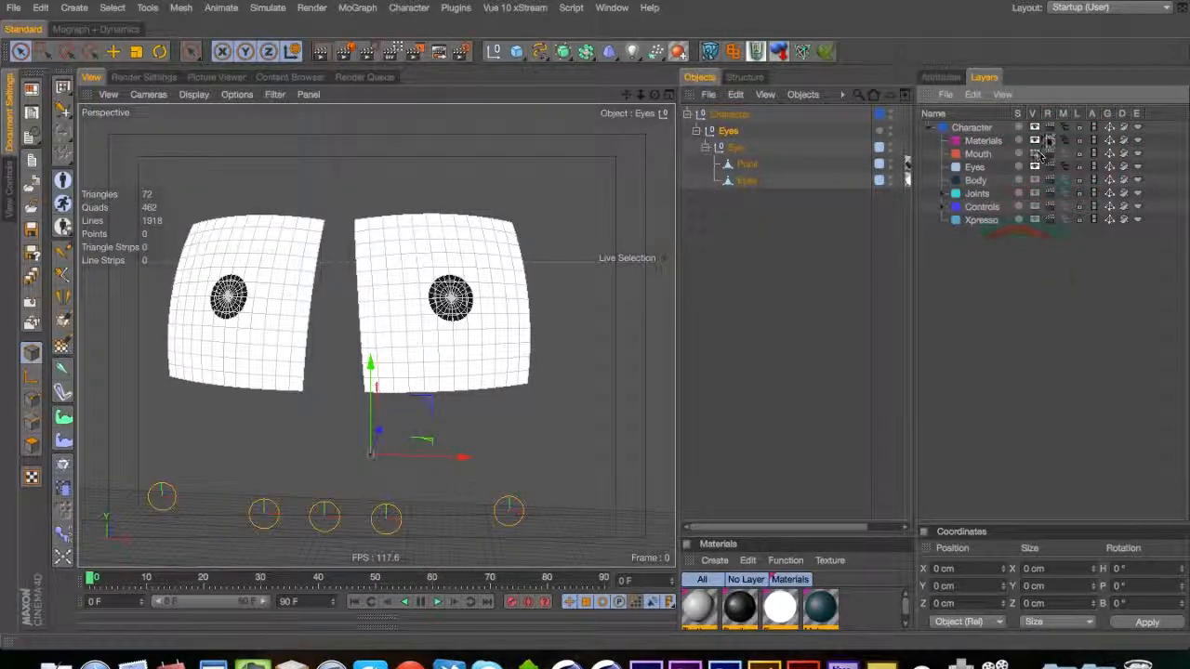
# Expand the Controls and Joints layers to reveal their sublayers, and clear the object selection
pyautogui.press('3')
pyautogui.moveTo(529, 290); pyautogui.dragTo(399, 272)
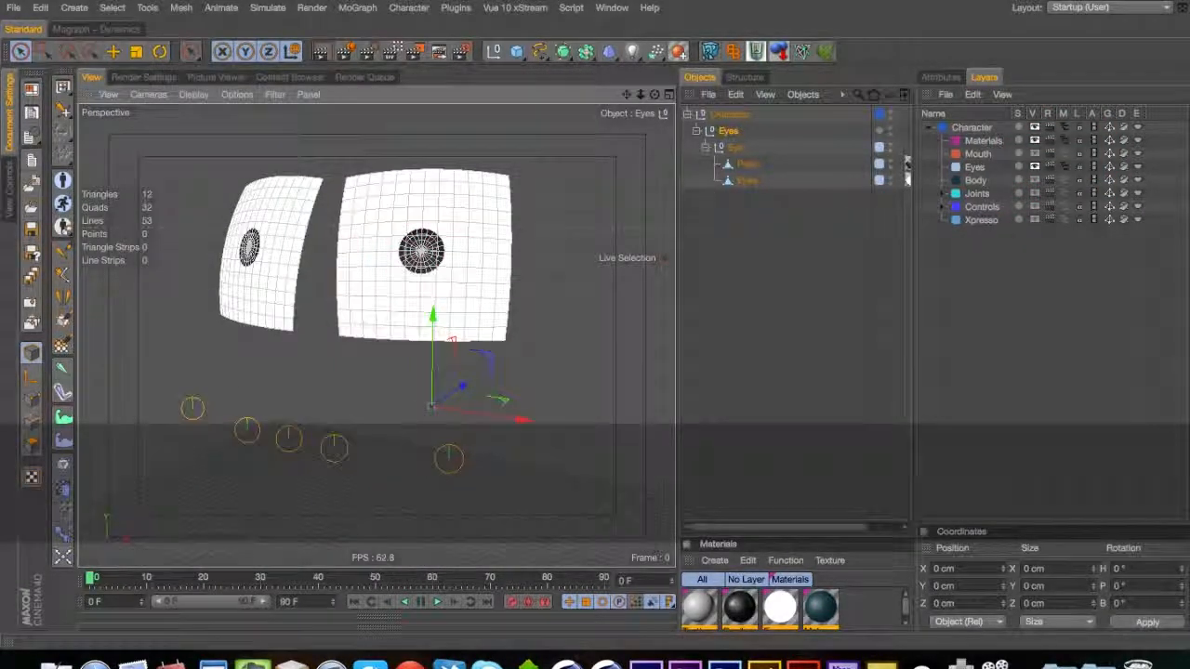
pyautogui.click(942, 207)
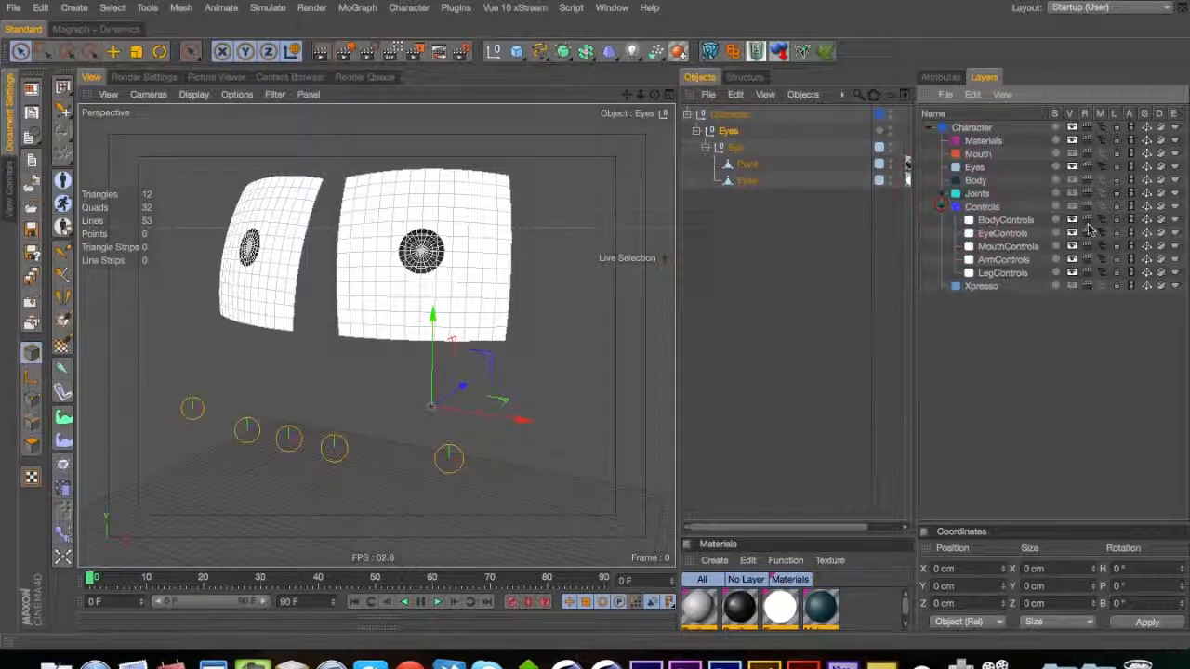
pyautogui.click(942, 194)
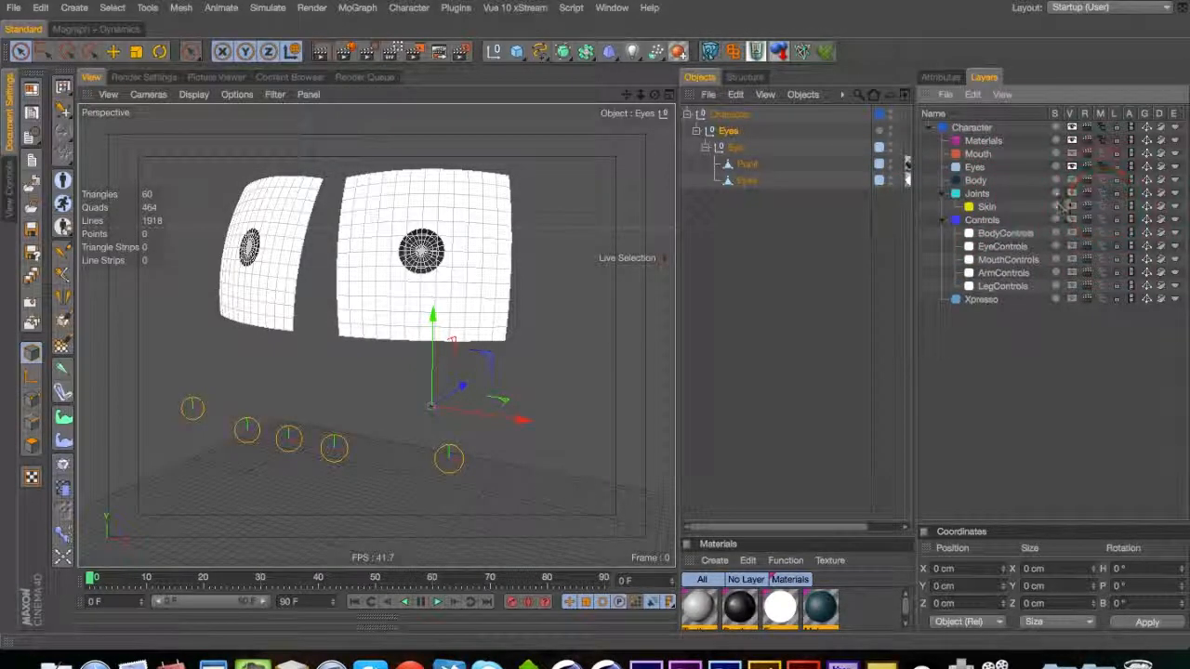
pyautogui.click(380, 414)
pyautogui.click(701, 227)
# Select the white Eyes mesh under the Eye null and switch to polygon editing
pyautogui.press('3')
pyautogui.moveTo(465, 372); pyautogui.dragTo(333, 290)
pyautogui.press('1')
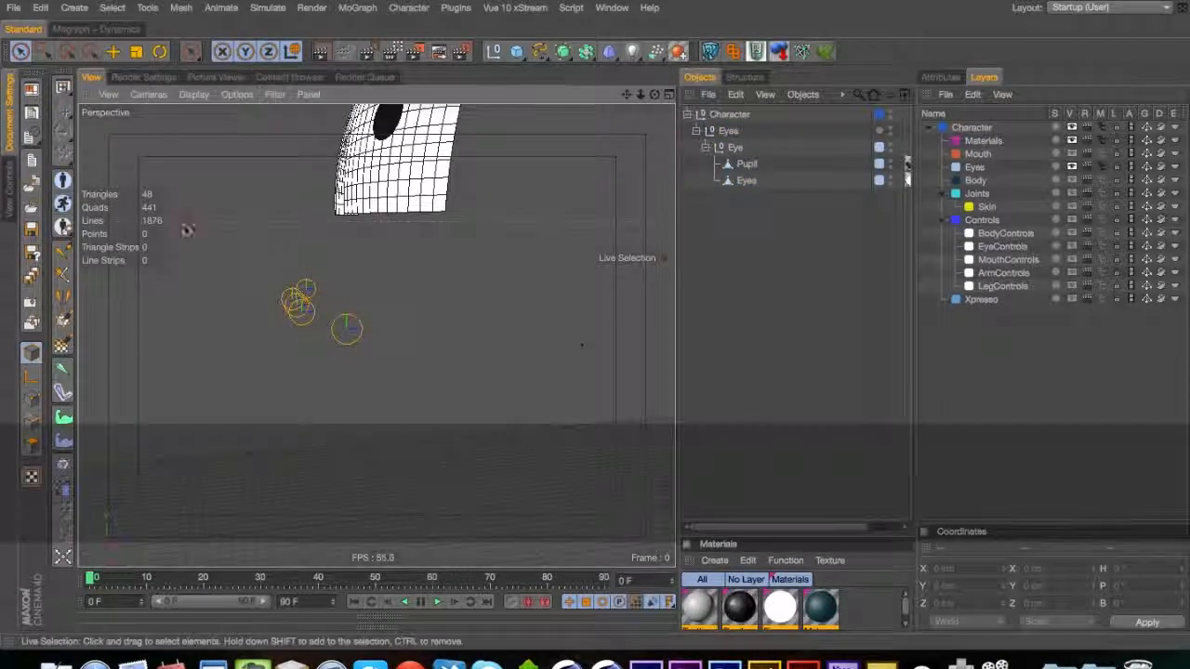
pyautogui.click(770, 203)
pyautogui.click(750, 164)
pyautogui.click(750, 180)
pyautogui.press('3')
pyautogui.moveTo(409, 312); pyautogui.dragTo(533, 339)
pyautogui.press('1')
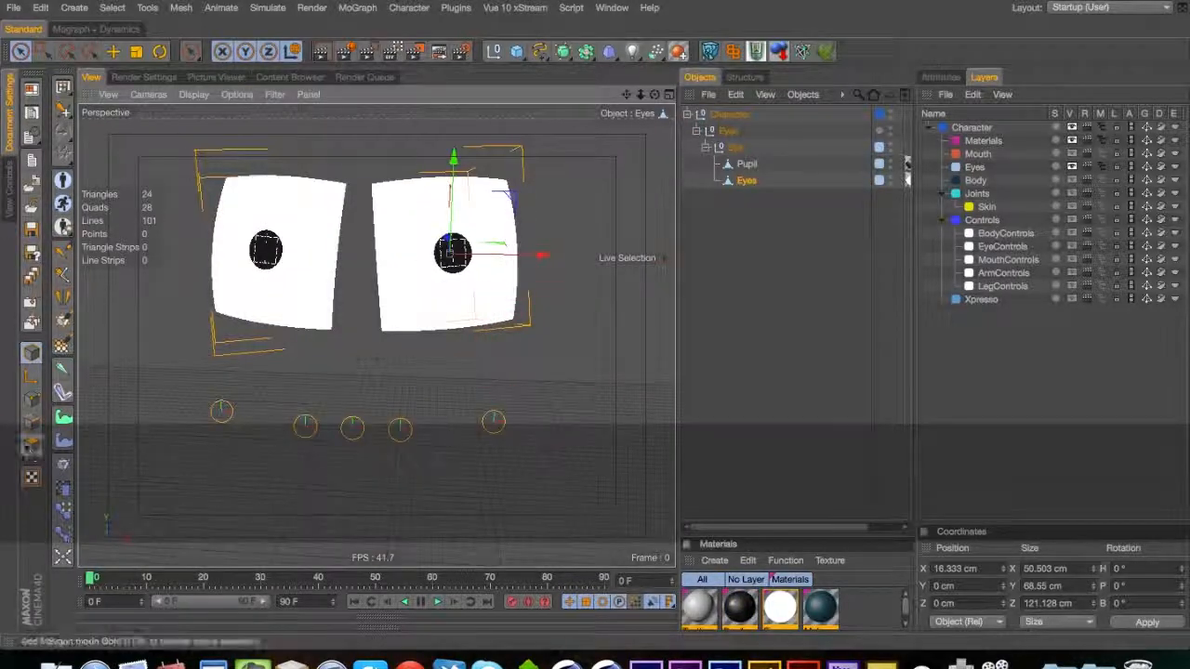
pyautogui.click(31, 444)
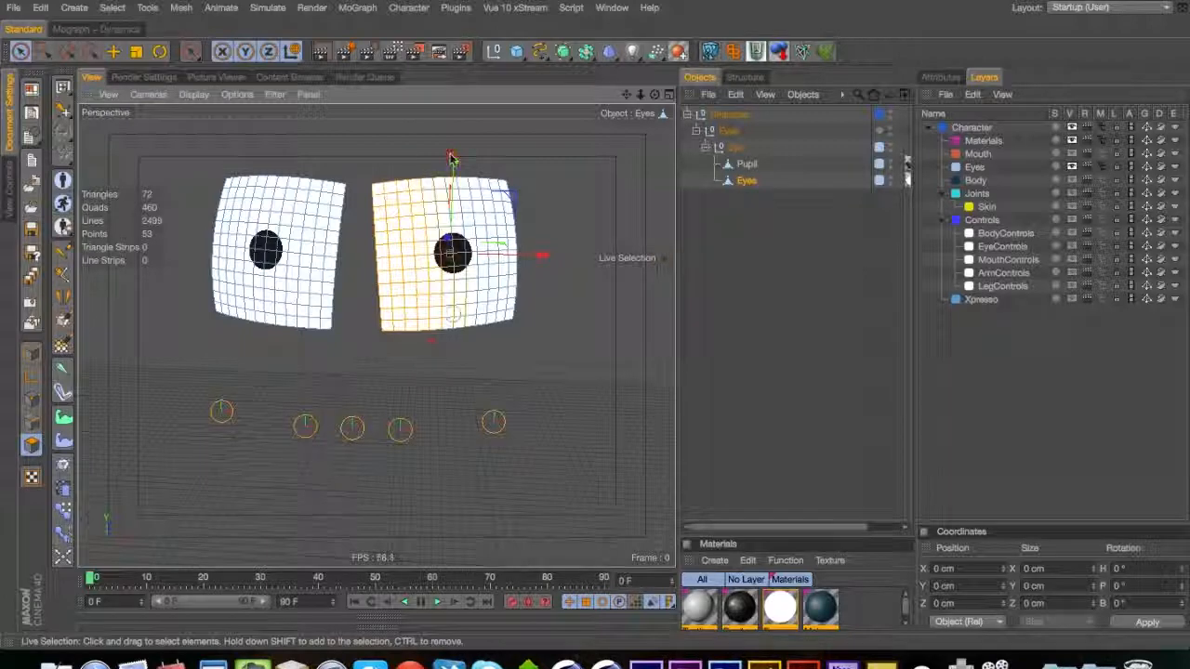
pyautogui.click(504, 235)
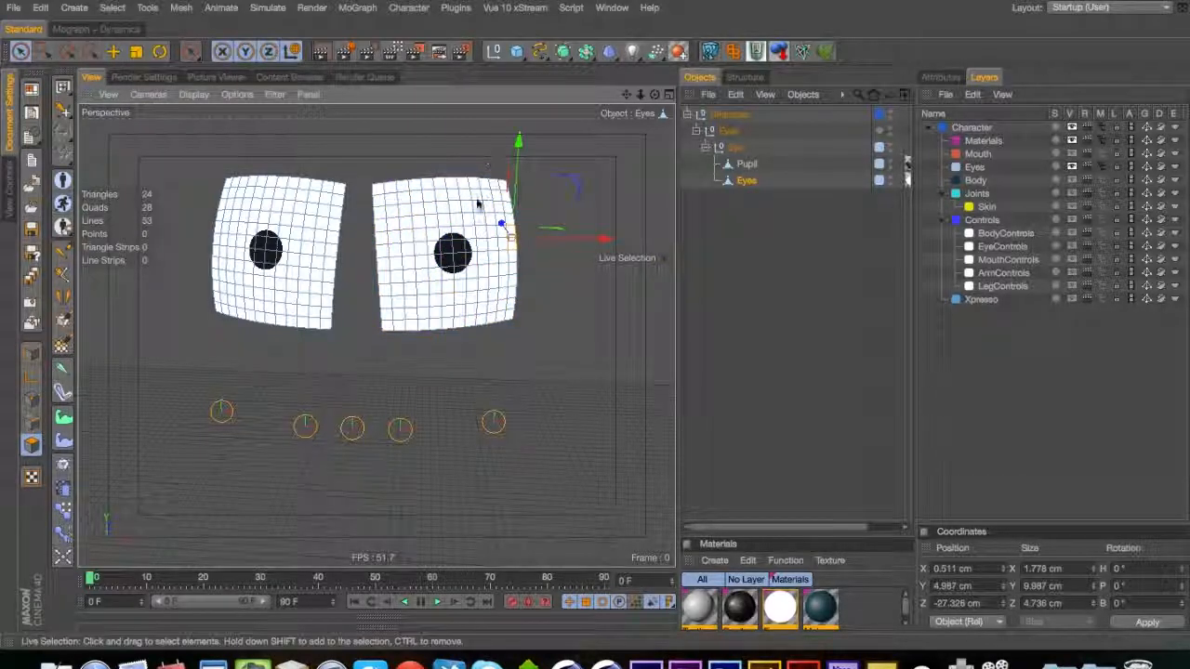
pyautogui.press('super+z')
pyautogui.click(570, 8)
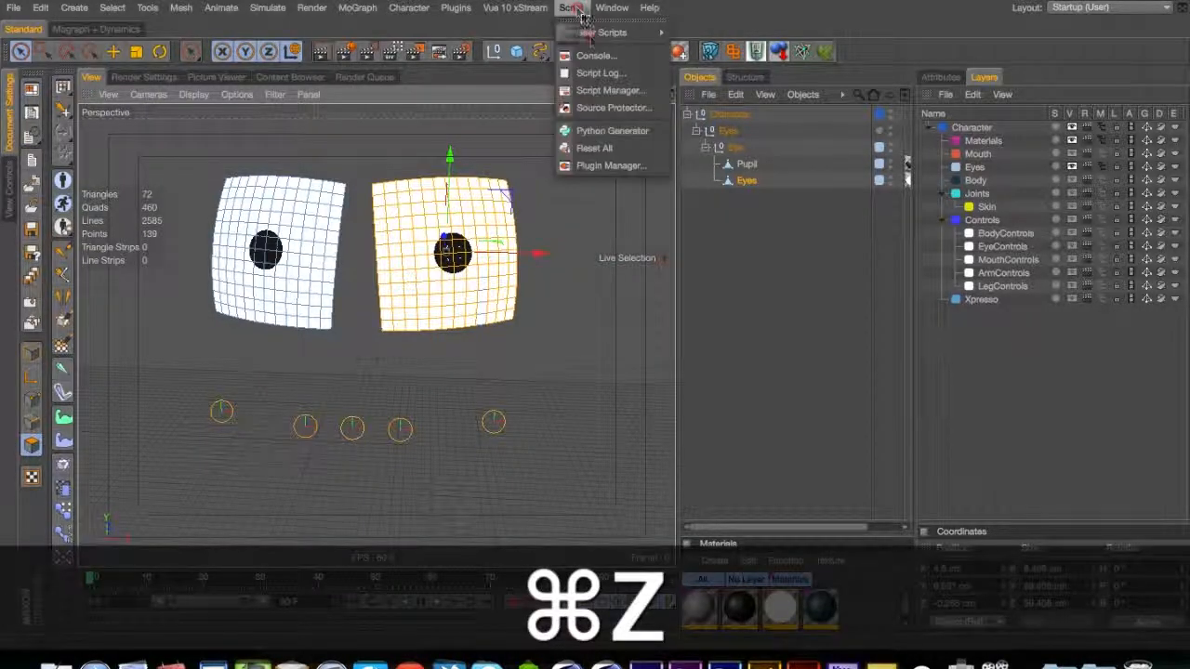
pyautogui.moveTo(601, 32)
pyautogui.moveTo(742, 149)
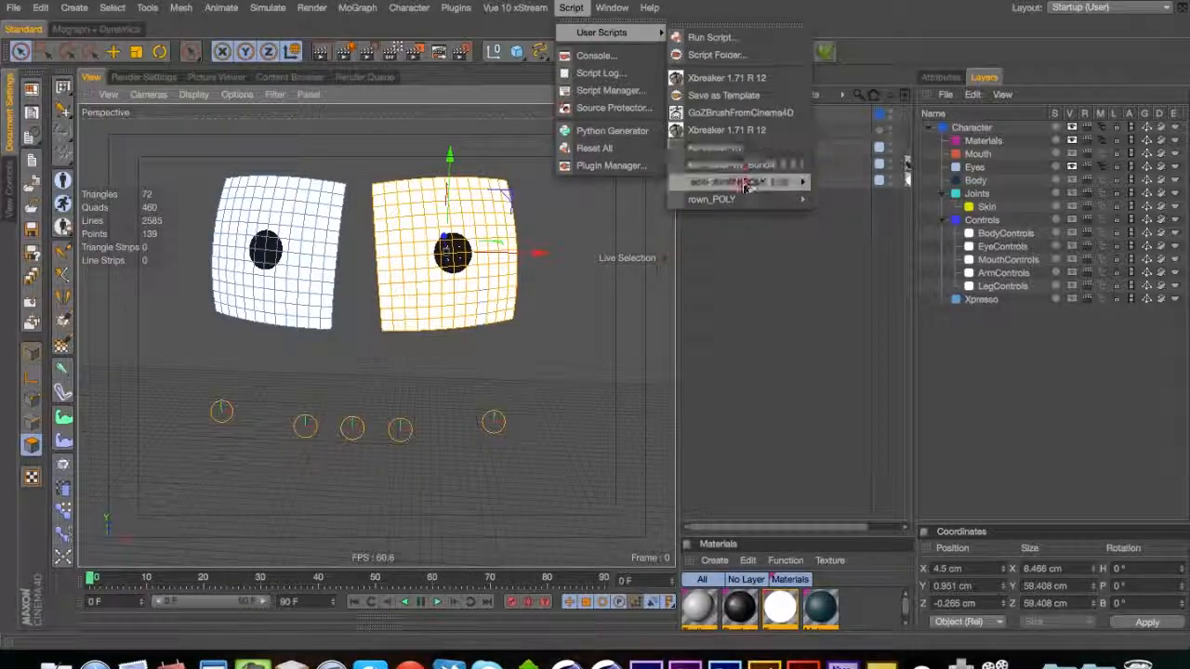
pyautogui.moveTo(750, 169)
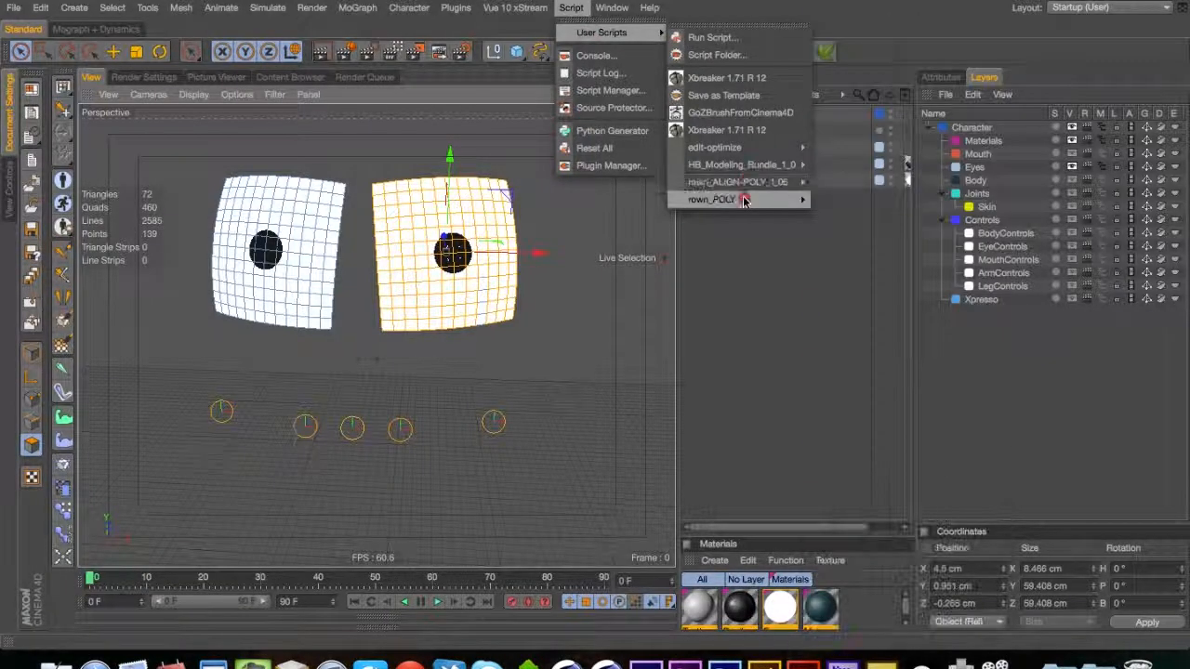
pyautogui.moveTo(453, 11)
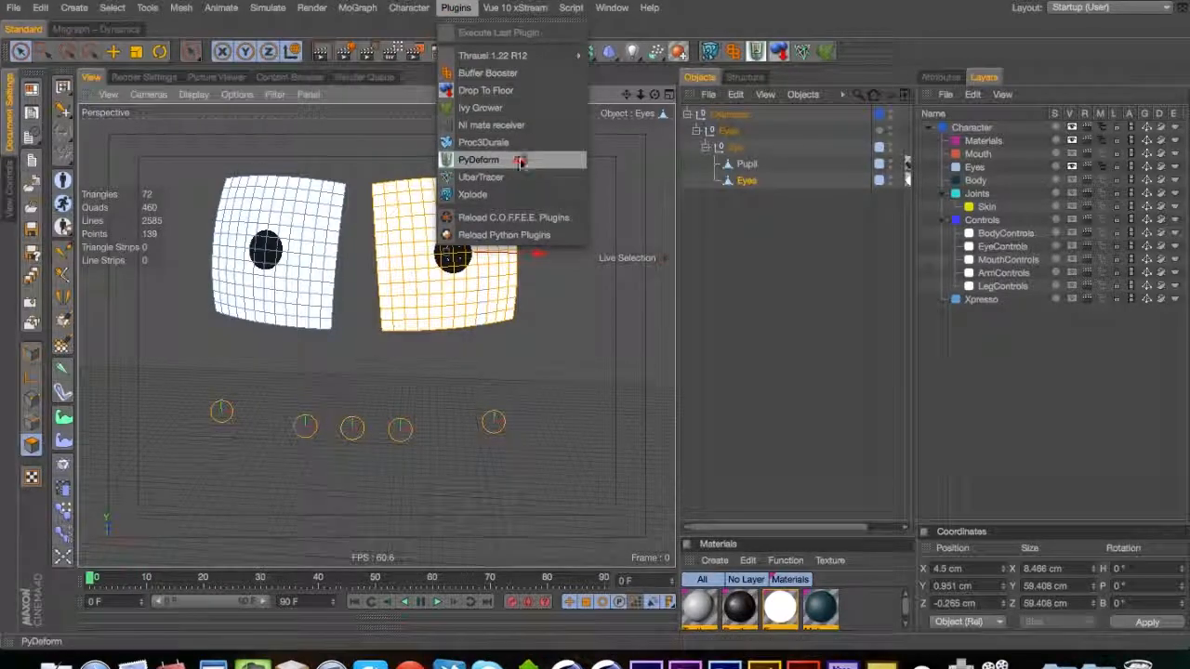
pyautogui.click(673, 246)
# Try to separate the selected eye by splitting off its polygons, moving the originals aside and deleting them
pyautogui.rightClick(464, 243)
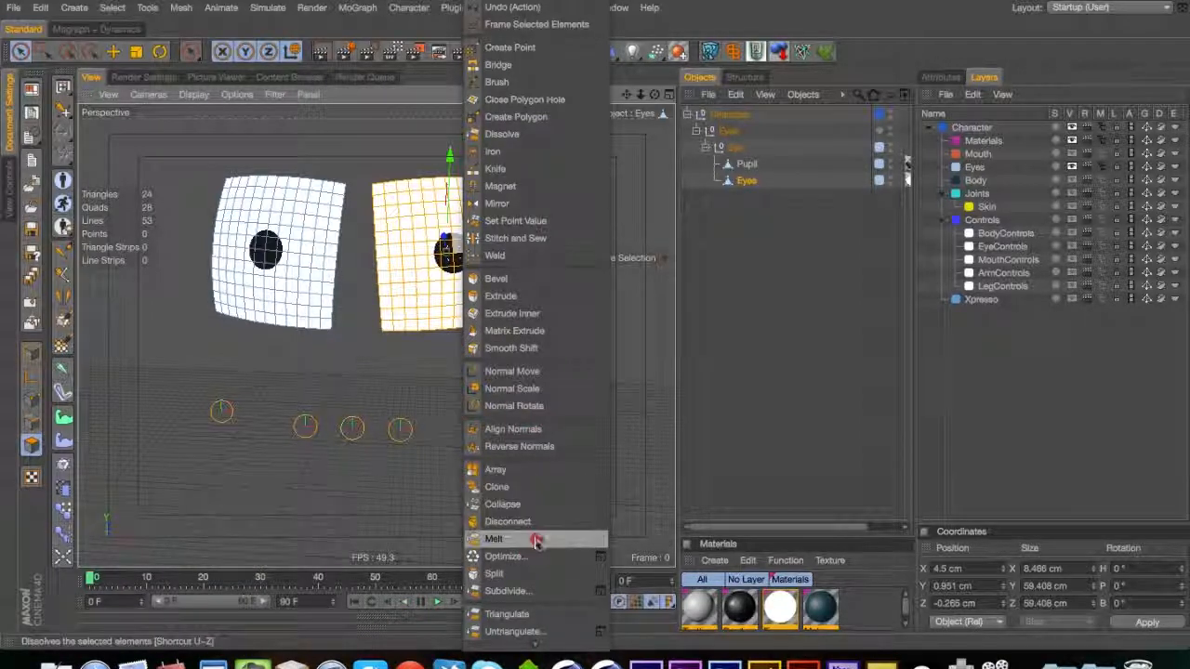
pyautogui.click(523, 563)
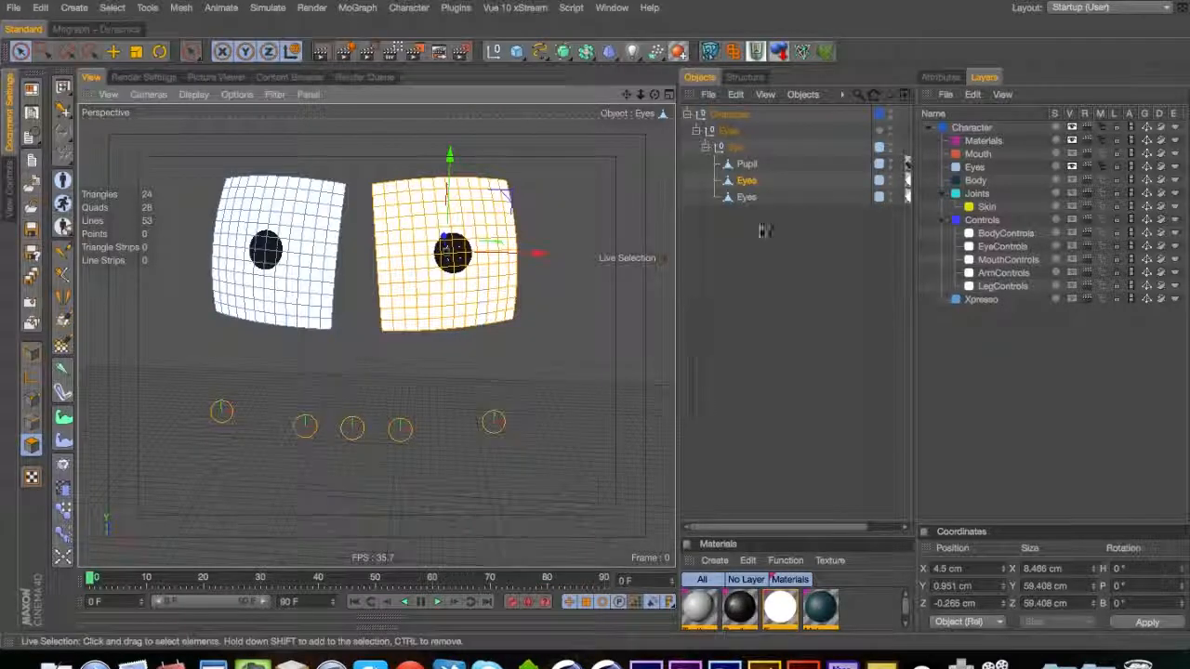
pyautogui.click(750, 188)
pyautogui.click(747, 196)
pyautogui.click(756, 182)
pyautogui.moveTo(539, 254); pyautogui.dragTo(614, 257)
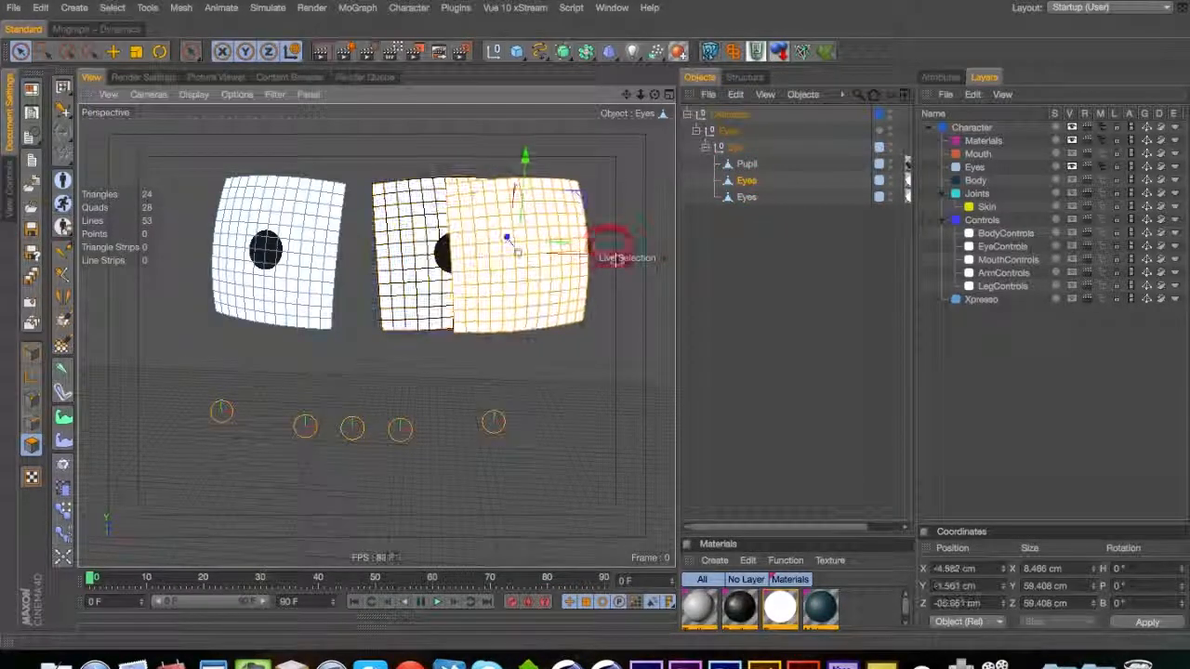
pyautogui.press('Delete')
# Undo the deletion, the move and the split of the eye polygons
pyautogui.press('super+z')
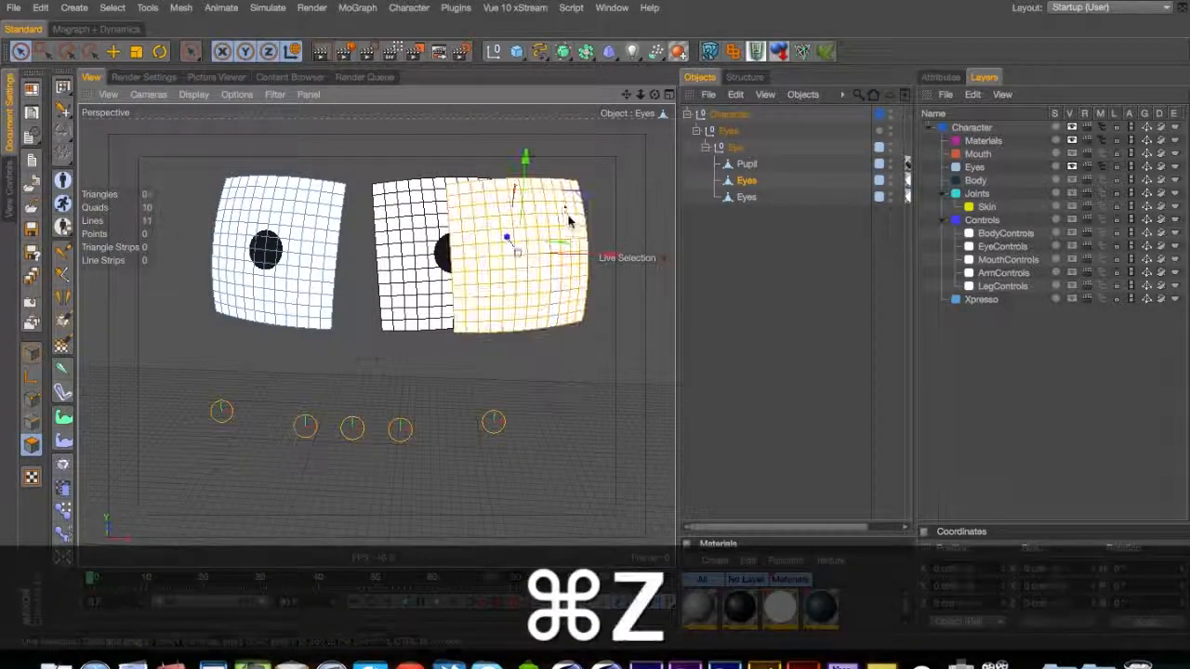
pyautogui.press('super+z')
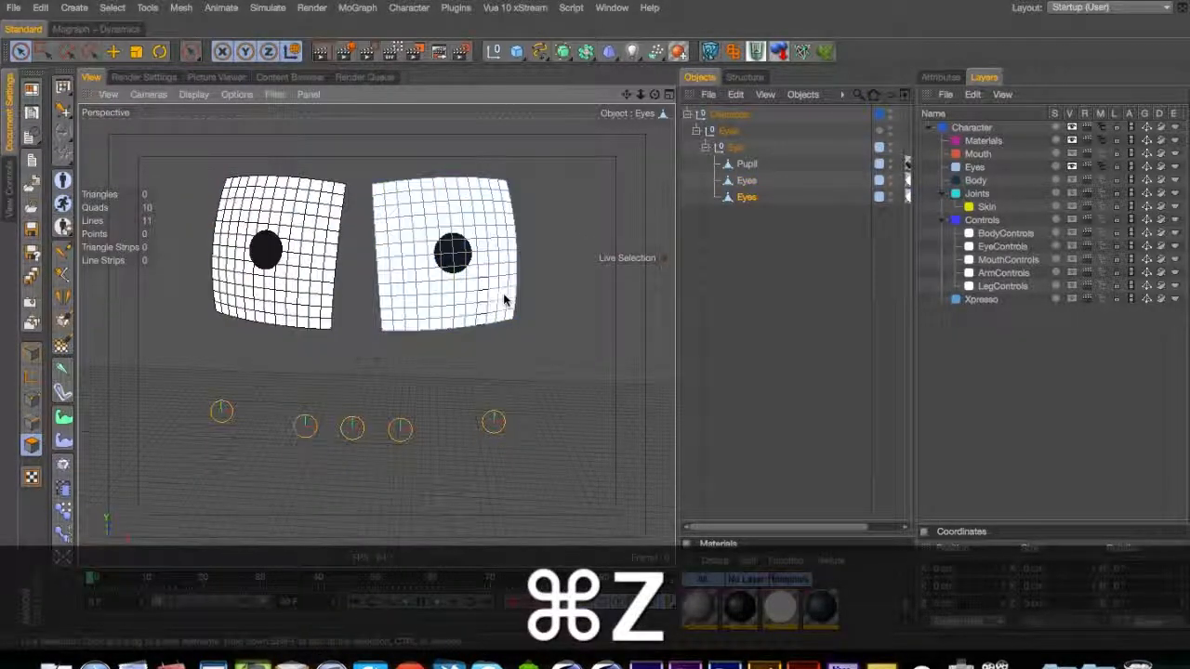
pyautogui.press('super+z')
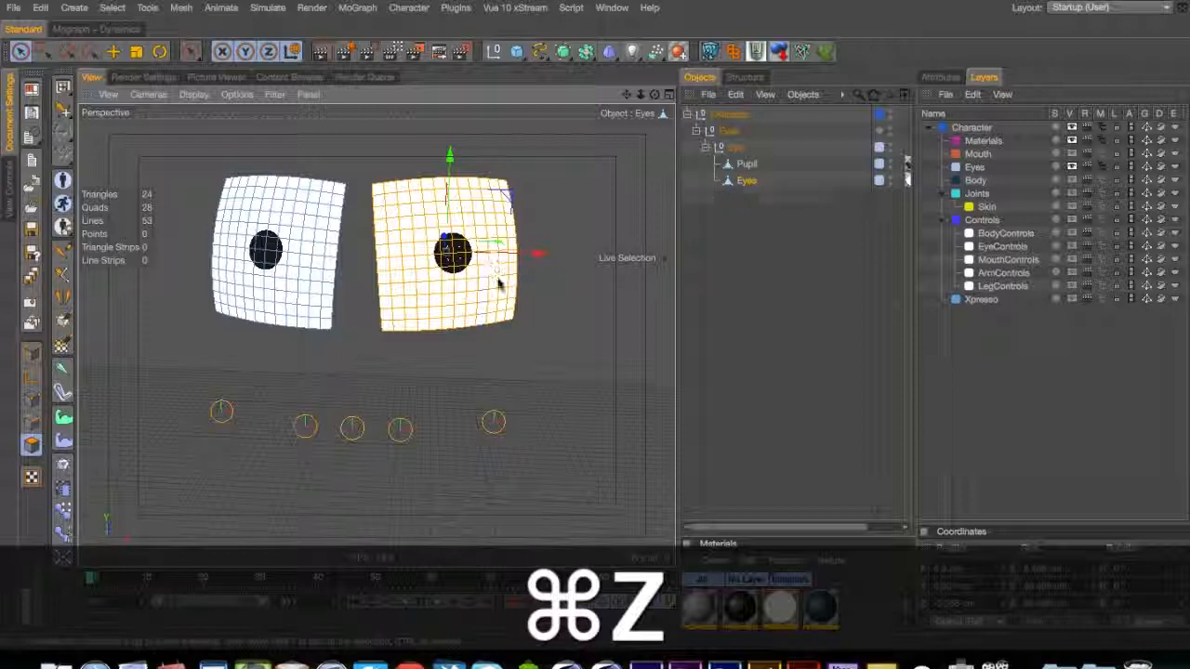
pyautogui.moveTo(486, 272); pyautogui.dragTo(483, 321)
pyautogui.press('super+z')
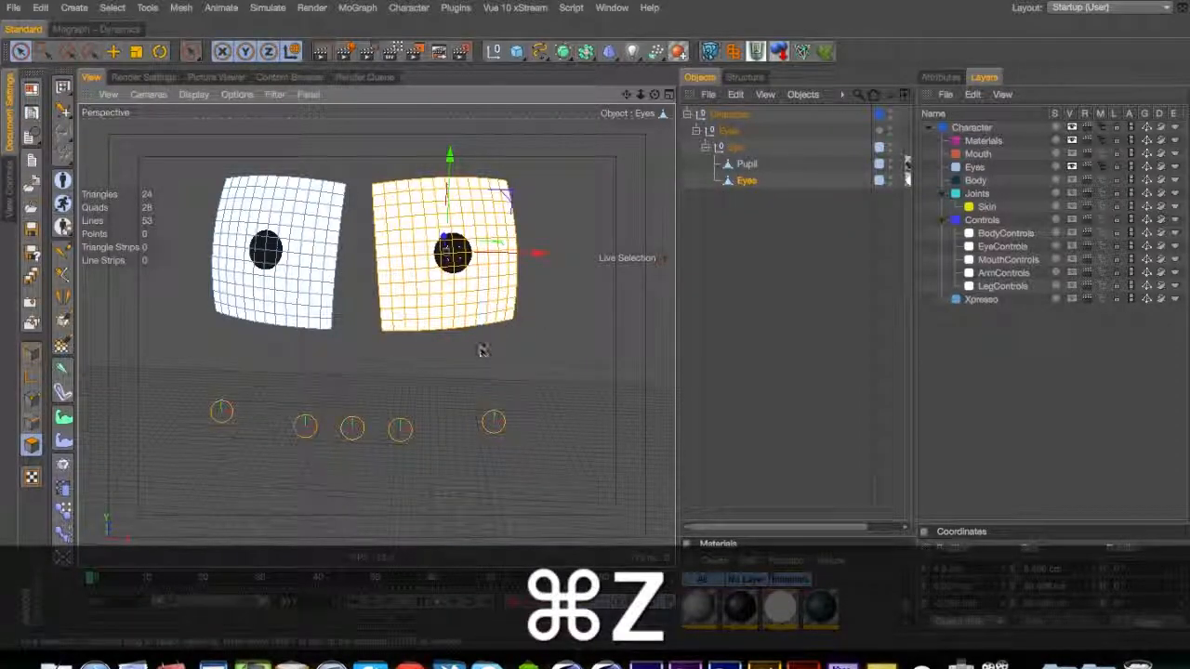
pyautogui.moveTo(485, 330); pyautogui.dragTo(500, 314)
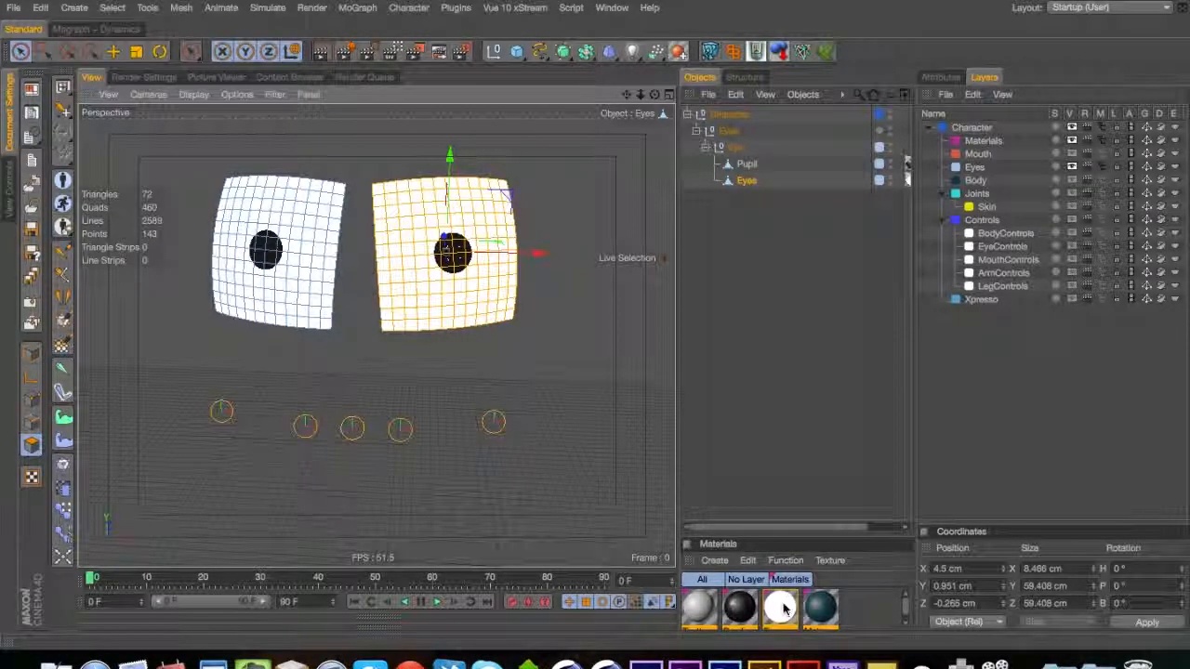
# Try splitting off the selected eye polygons again with the originals shifted slightly aside, and undo both changes
pyautogui.keyDown('alt'); pyautogui.moveTo(481, 284); pyautogui.dragTo(414, 388); pyautogui.keyUp('alt')
pyautogui.press('3')
pyautogui.press('1')
pyautogui.press('3')
pyautogui.press('2')
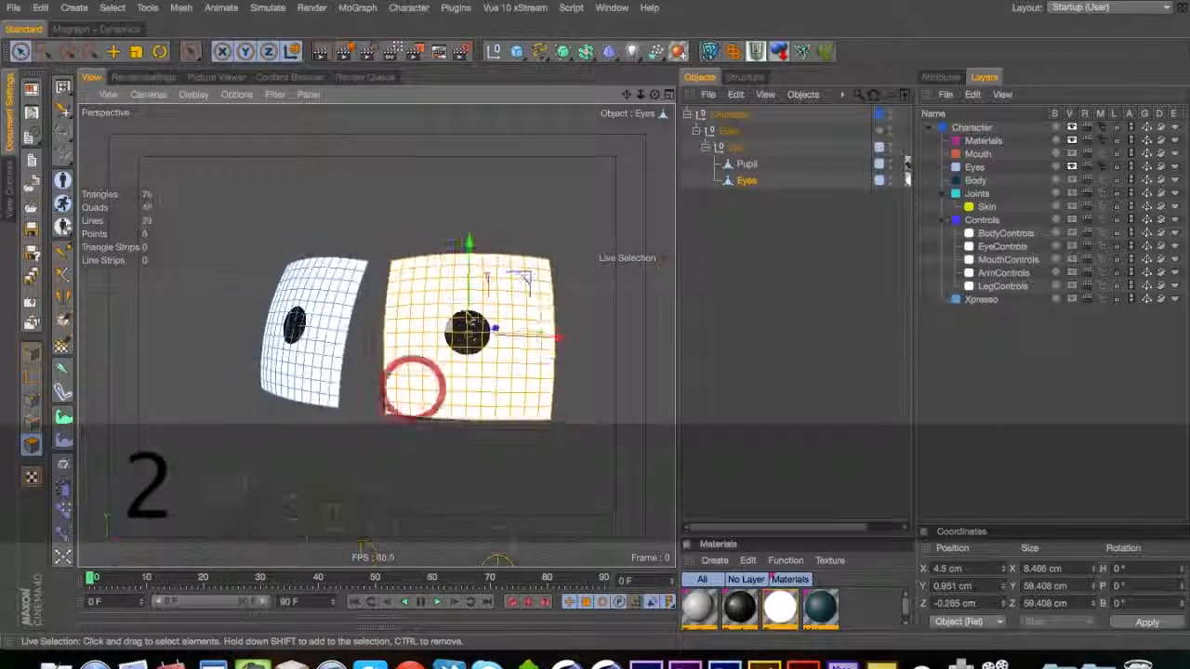
pyautogui.rightClick(498, 321)
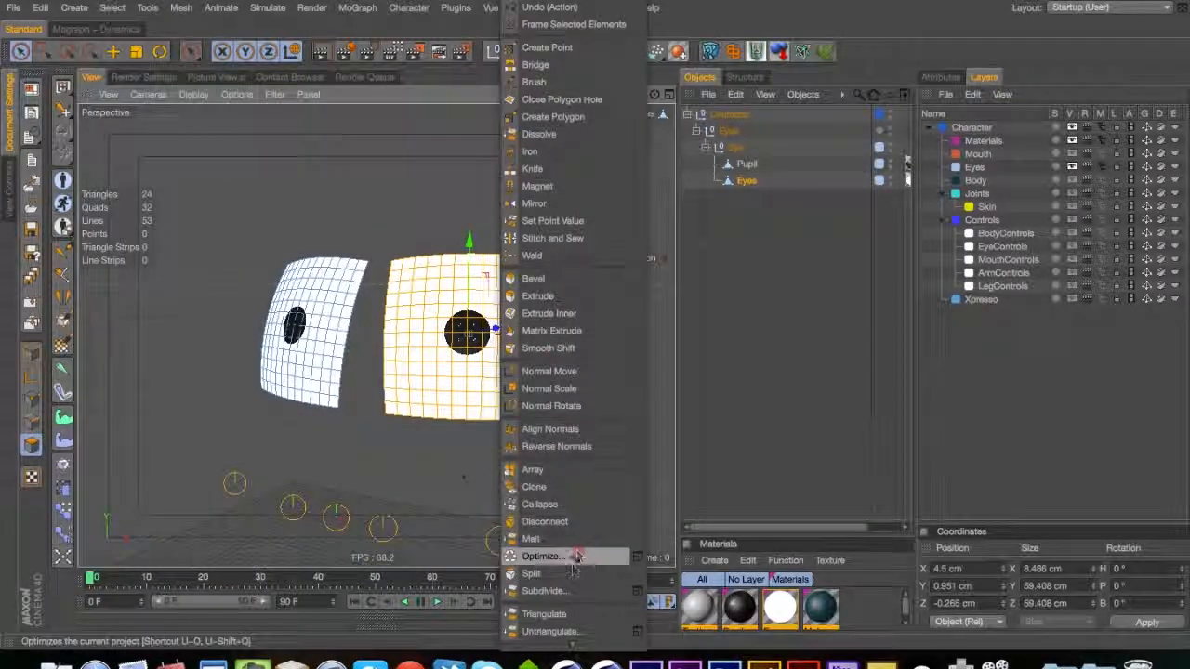
pyautogui.click(557, 573)
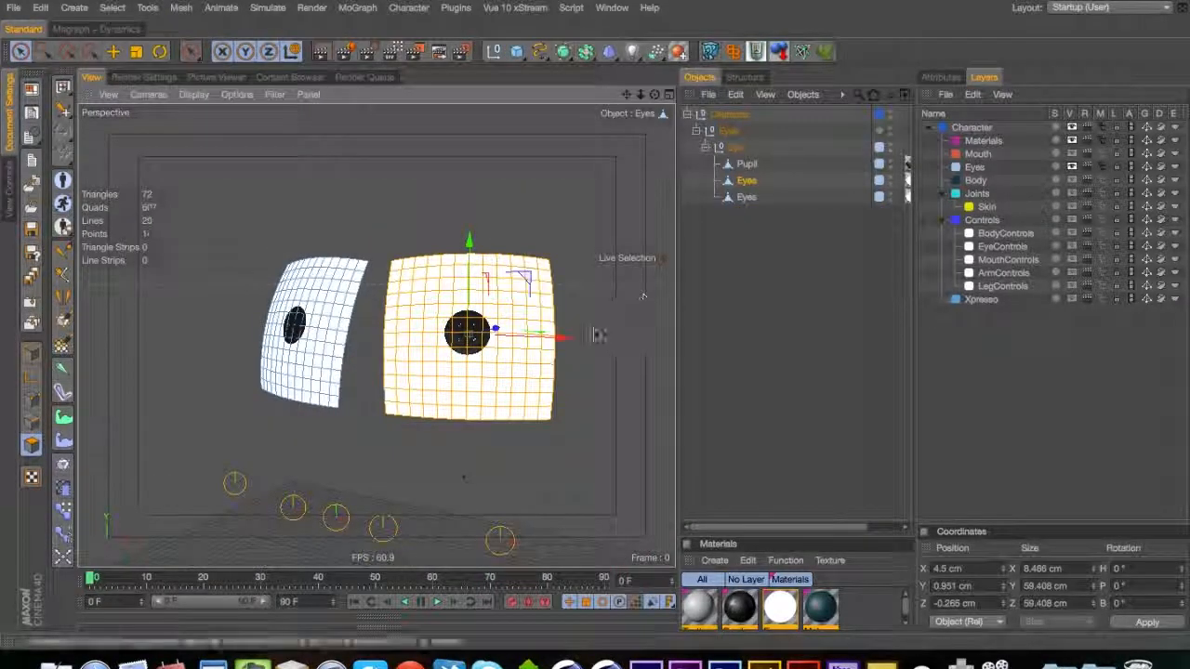
pyautogui.moveTo(598, 335); pyautogui.dragTo(612, 352)
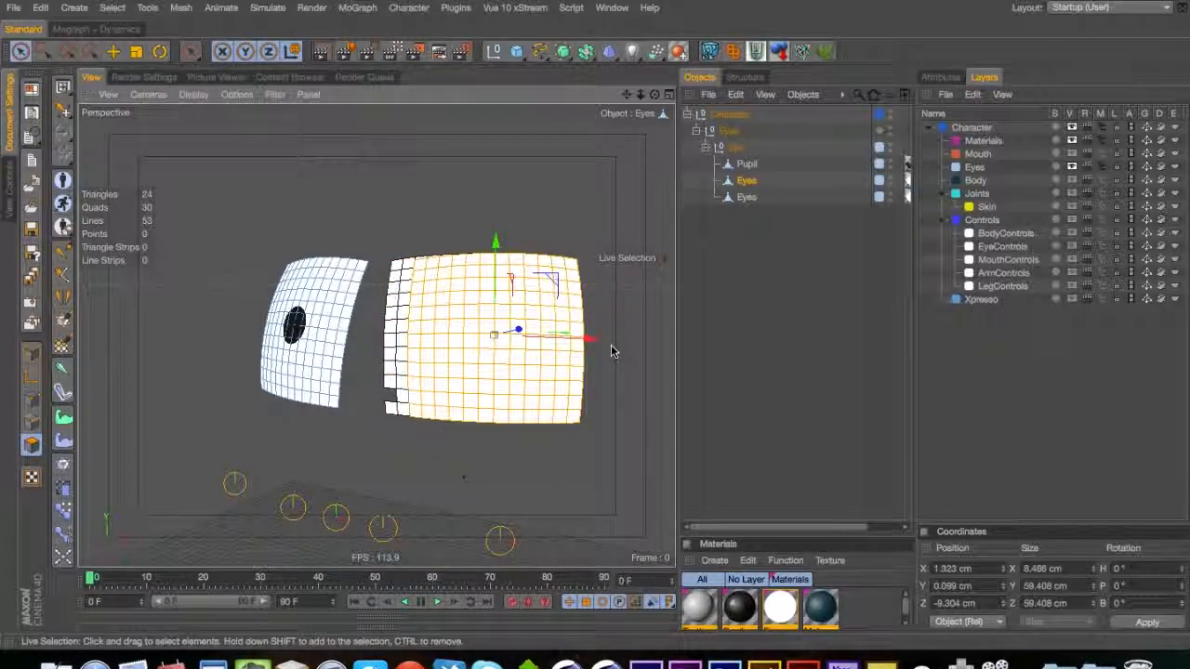
pyautogui.press('super+z')
pyautogui.press('super+z')
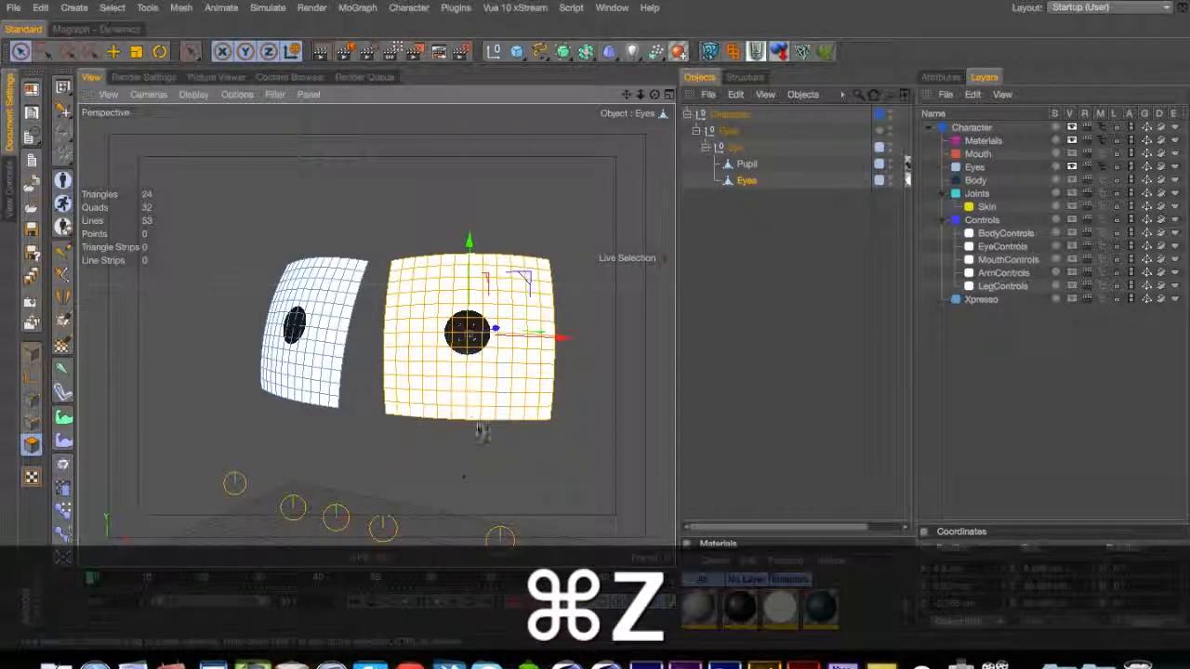
# Split the selected eye's polygons into a separate mesh and delete the originals from the source Eyes mesh
pyautogui.rightClick(519, 360)
pyautogui.click(552, 563)
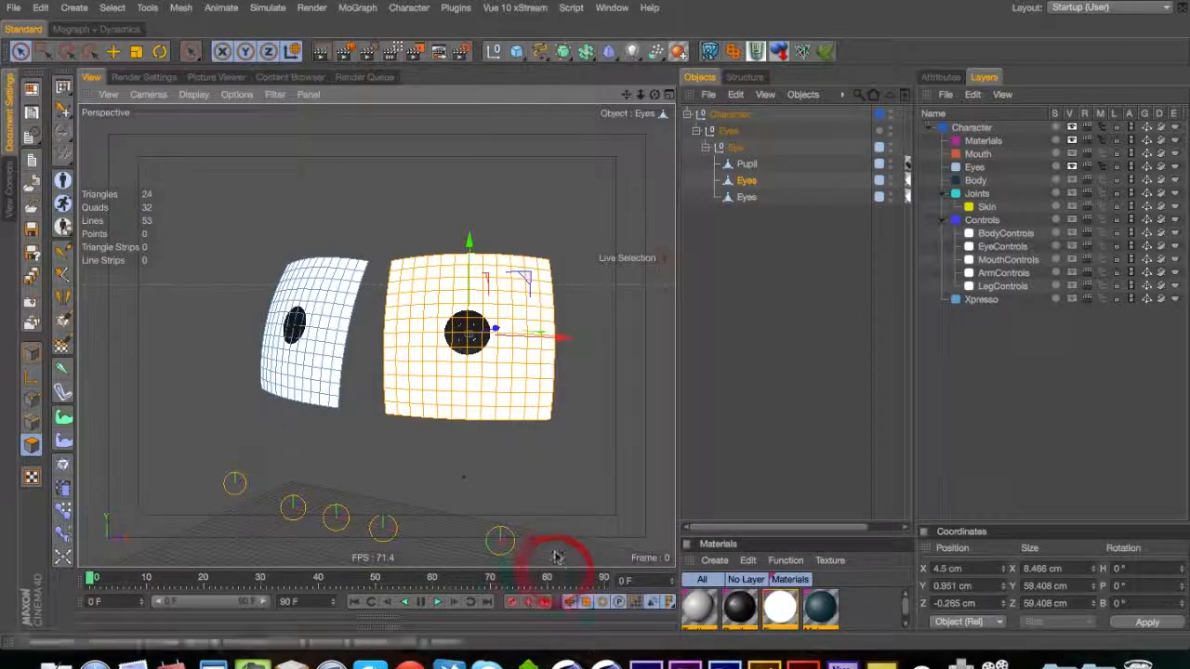
pyautogui.moveTo(567, 341); pyautogui.dragTo(770, 341)
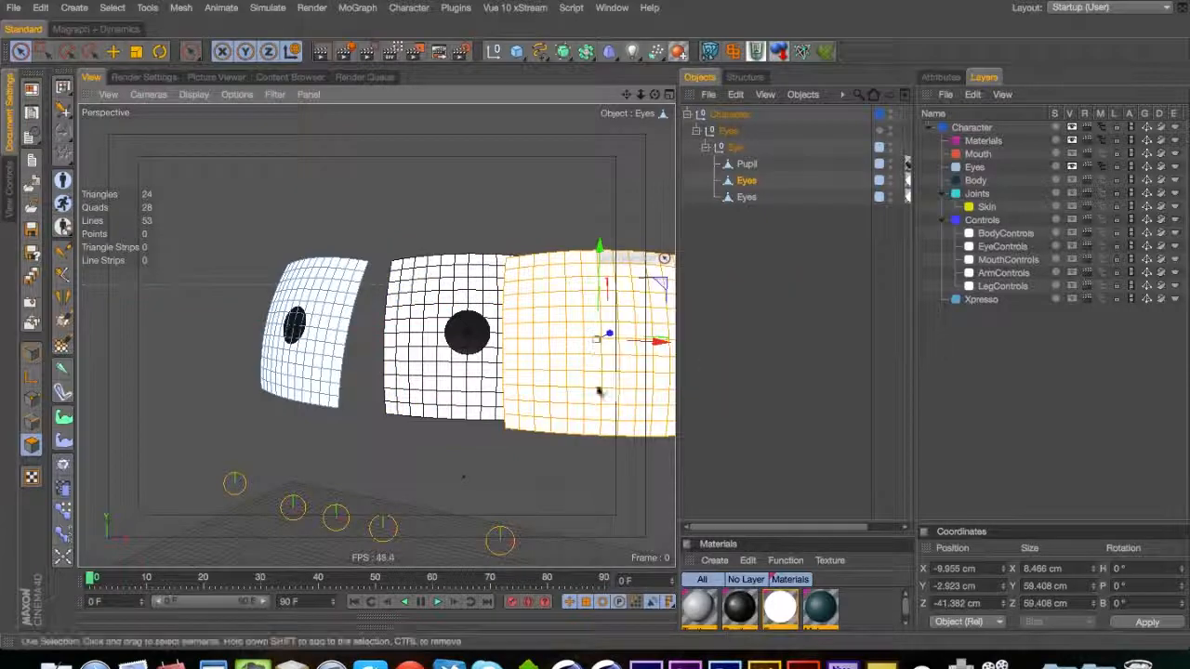
pyautogui.press('Delete')
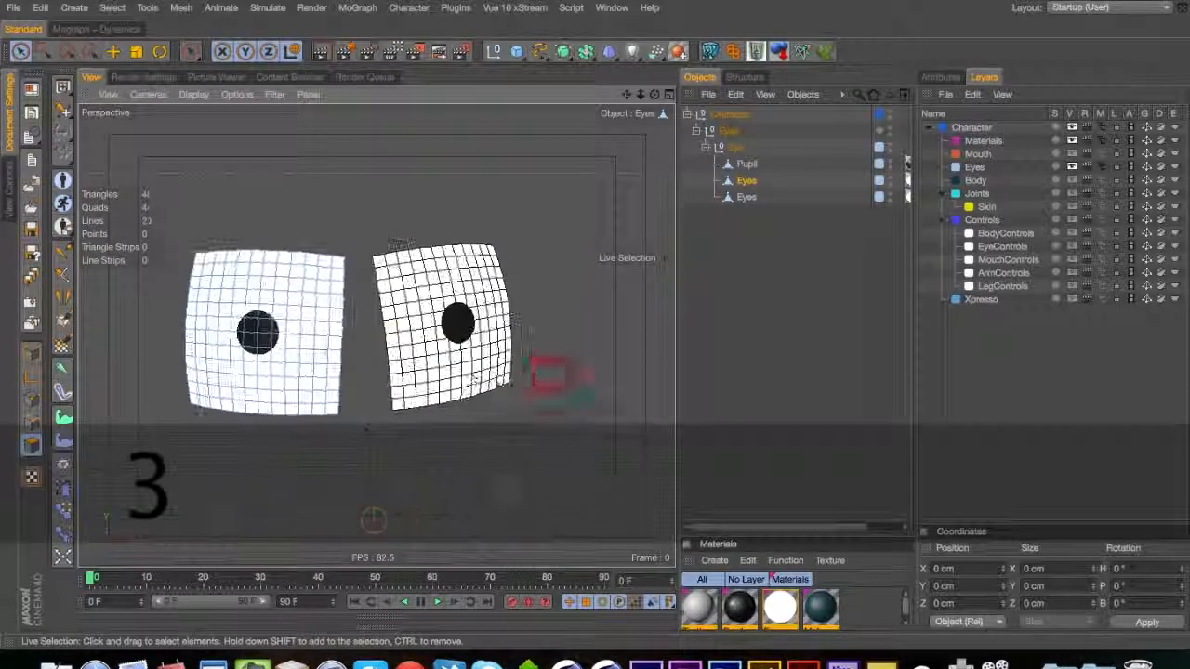
# Try to center the axes of both Eyes meshes with Center Axis to
pyautogui.keyDown('shift'); pyautogui.click(733, 197); pyautogui.keyUp('shift')
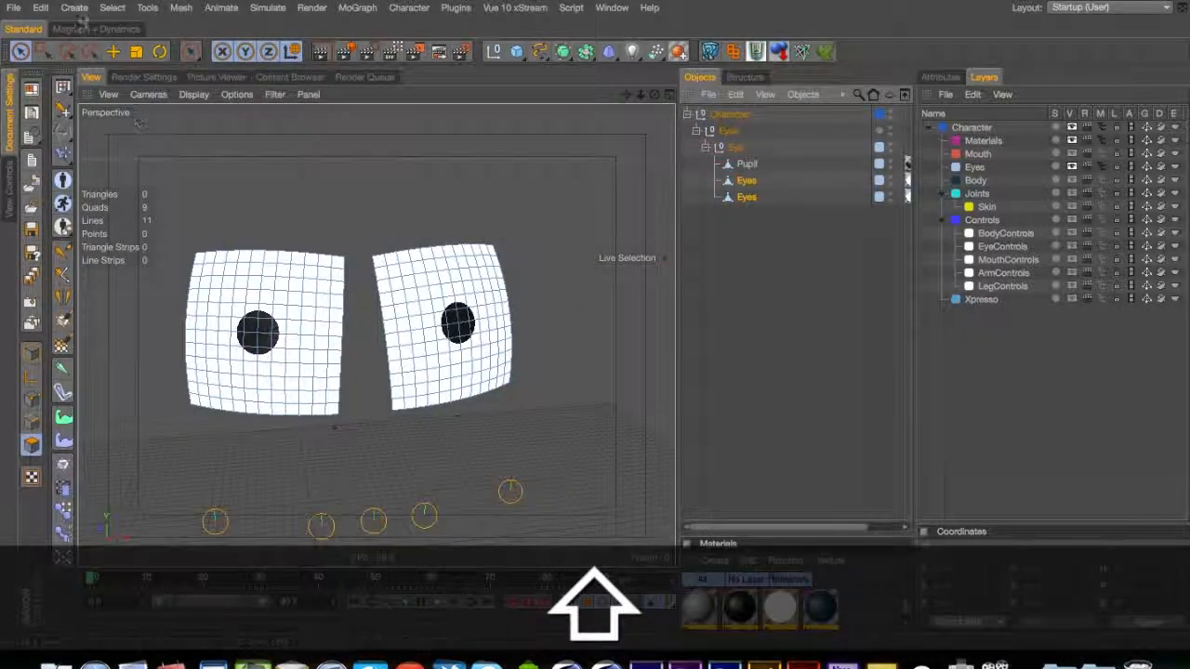
pyautogui.click(93, 29)
pyautogui.click(210, 51)
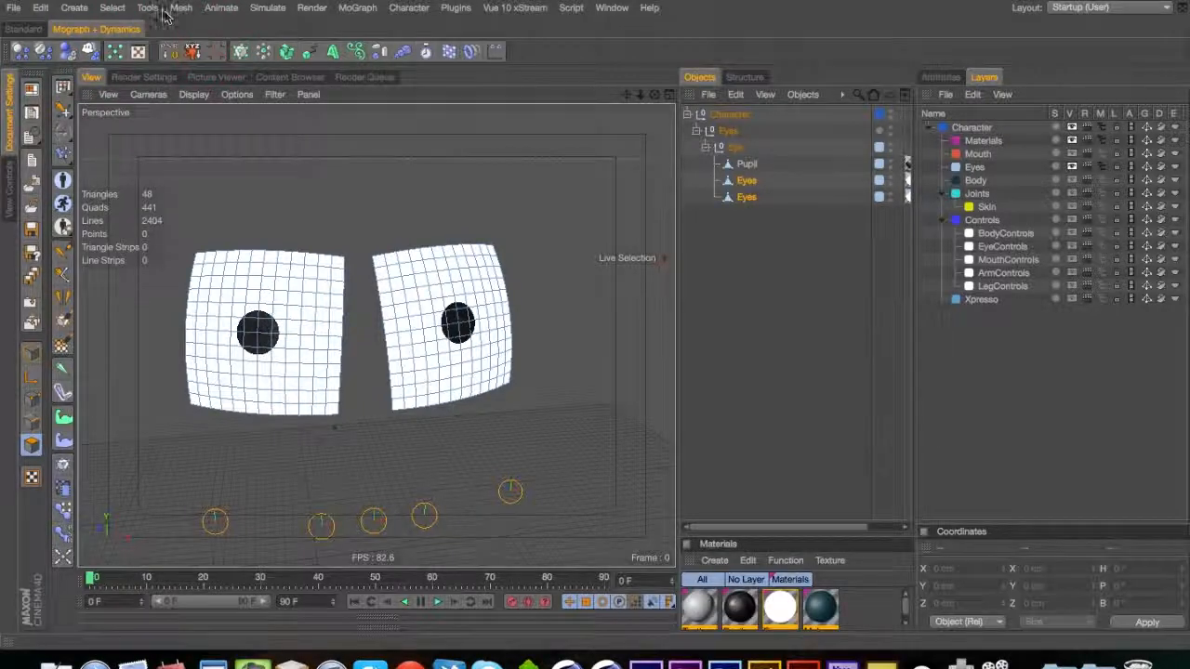
pyautogui.click(180, 8)
pyautogui.moveTo(200, 149)
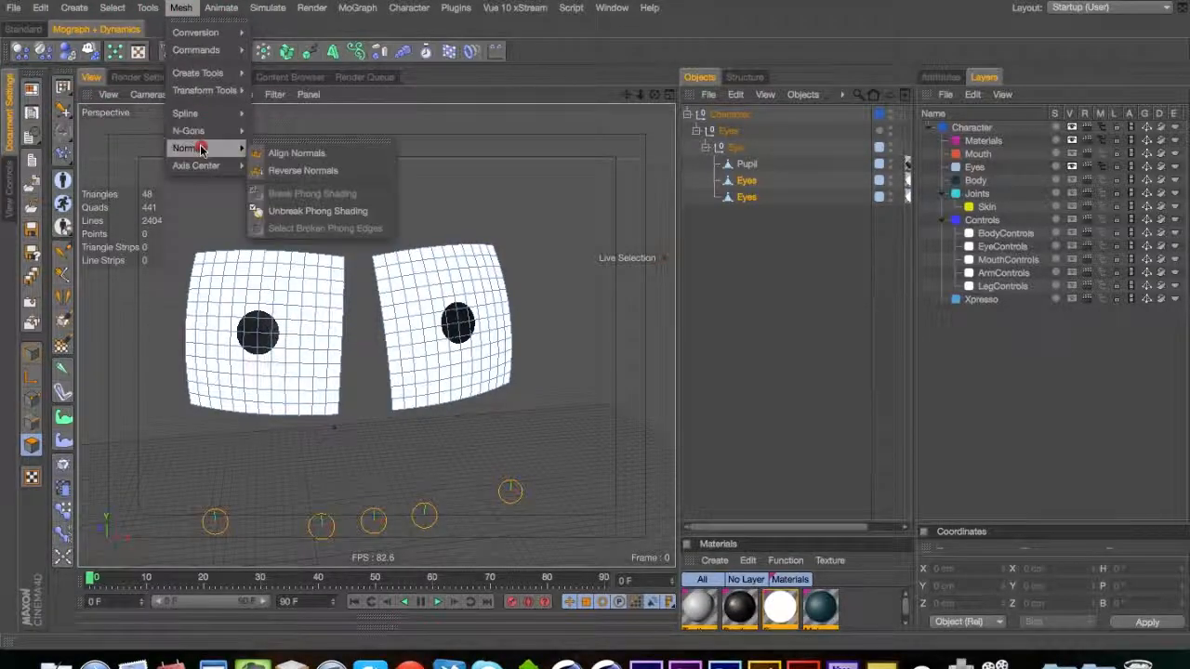
pyautogui.moveTo(225, 165)
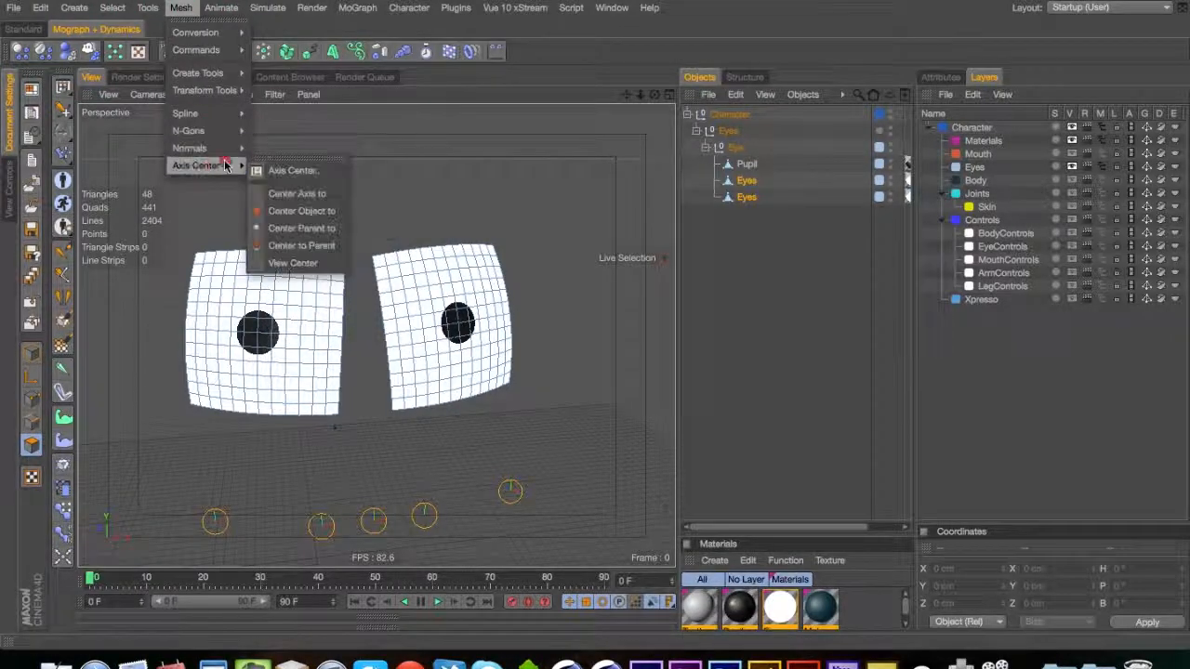
pyautogui.click(310, 194)
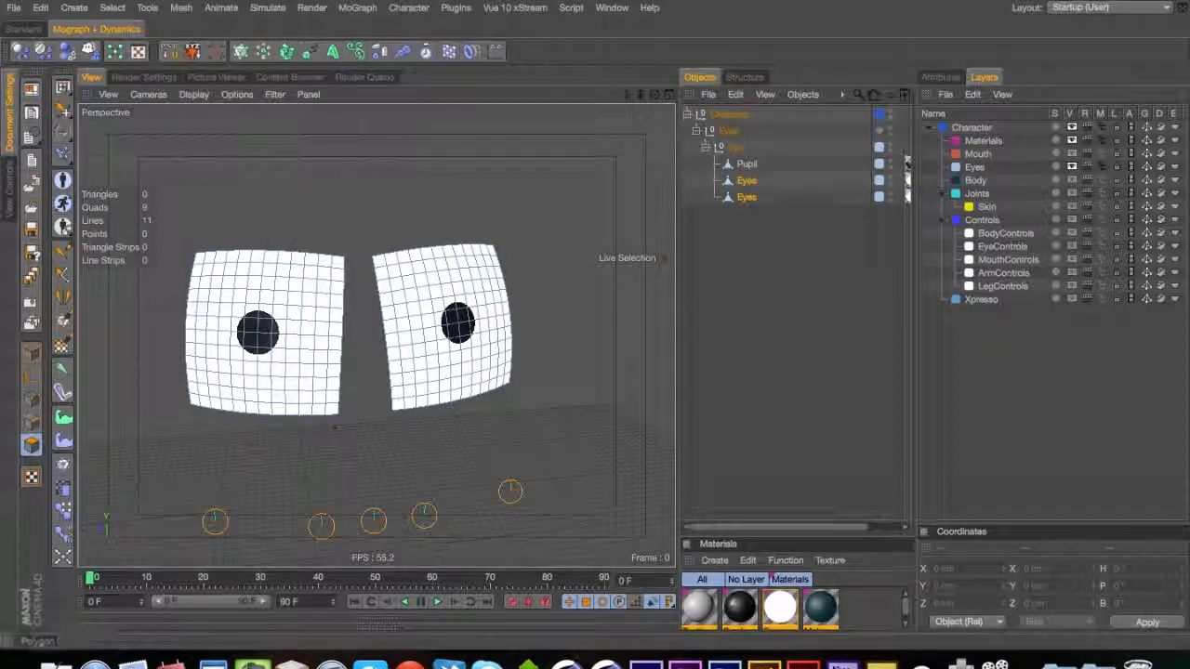
pyautogui.click(31, 353)
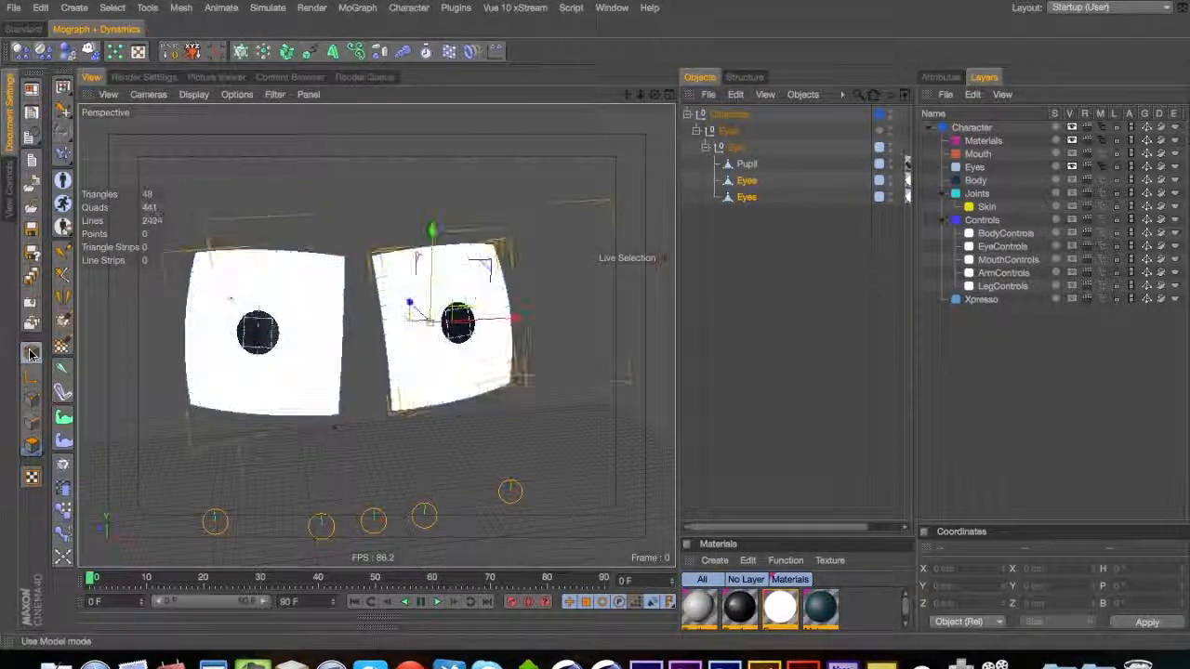
# Select all points of both Eyes meshes and optimize them to remove the stray leftover points
pyautogui.click(744, 208)
pyautogui.click(746, 196)
pyautogui.keyDown('shift'); pyautogui.click(746, 181); pyautogui.keyUp('shift')
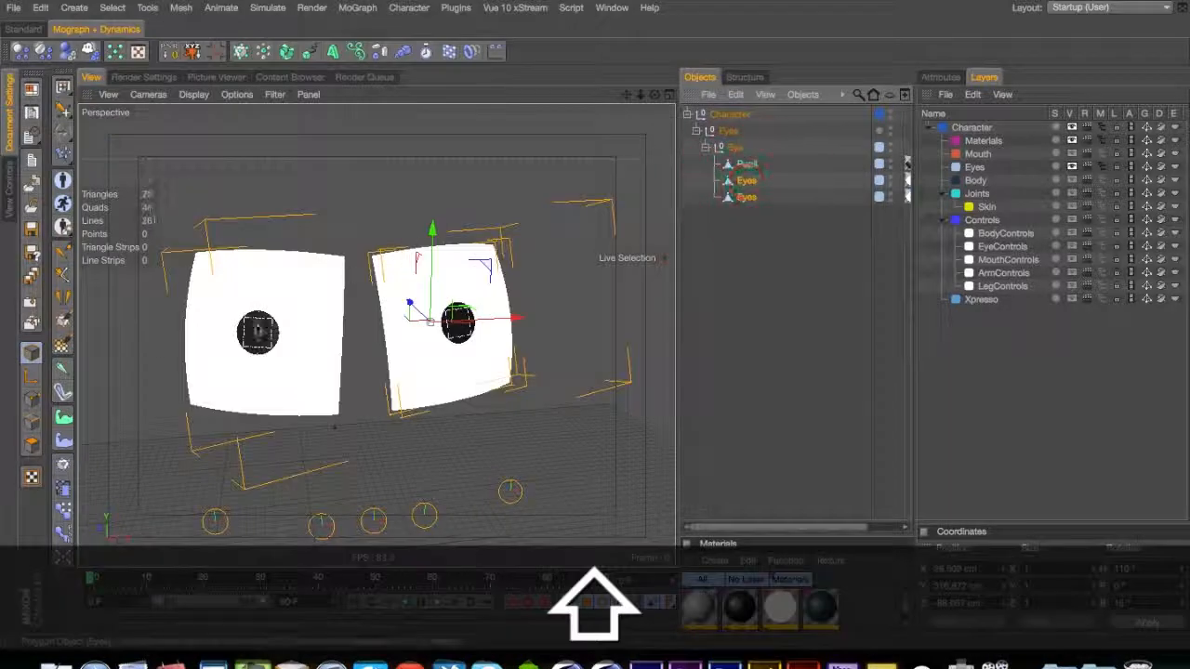
pyautogui.click(32, 397)
pyautogui.press('super+a')
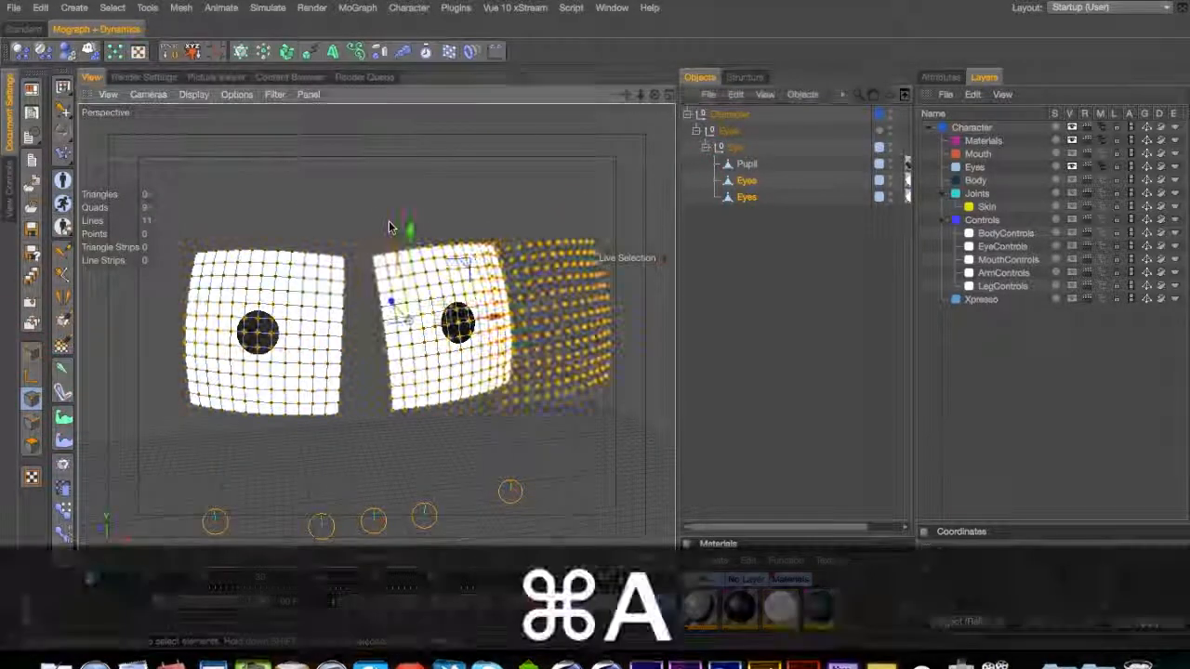
pyautogui.rightClick(388, 223)
pyautogui.click(433, 622)
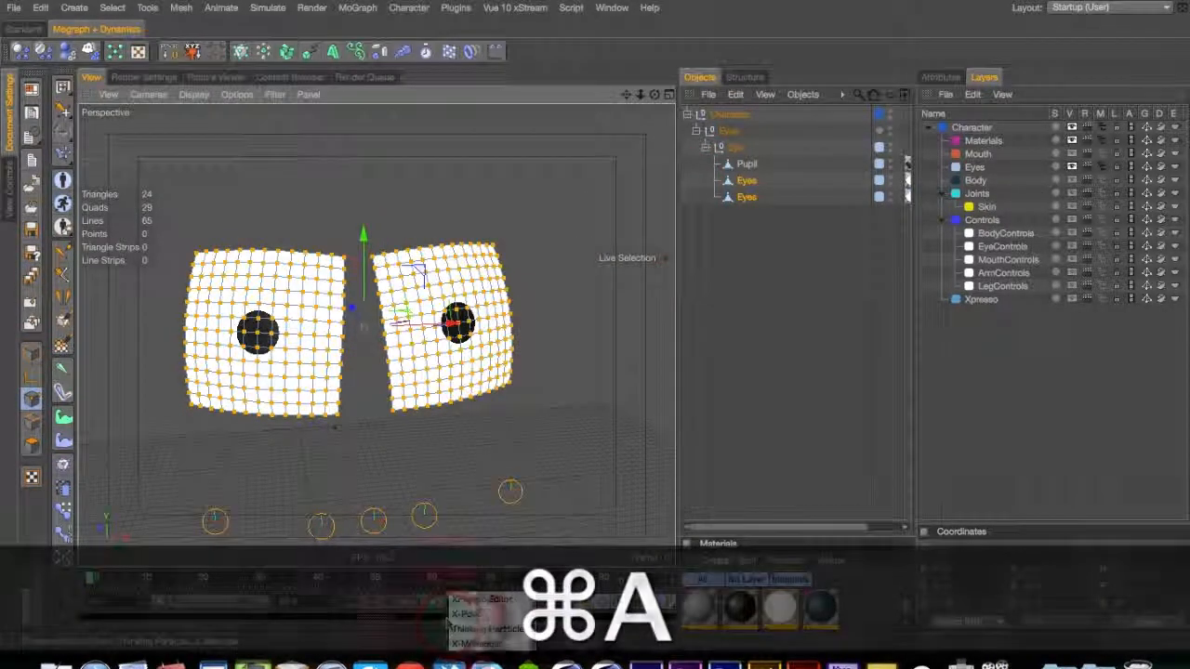
# Center the axis of both Eyes meshes on their own geometry in Model mode and check each mesh's axis
pyautogui.click(31, 354)
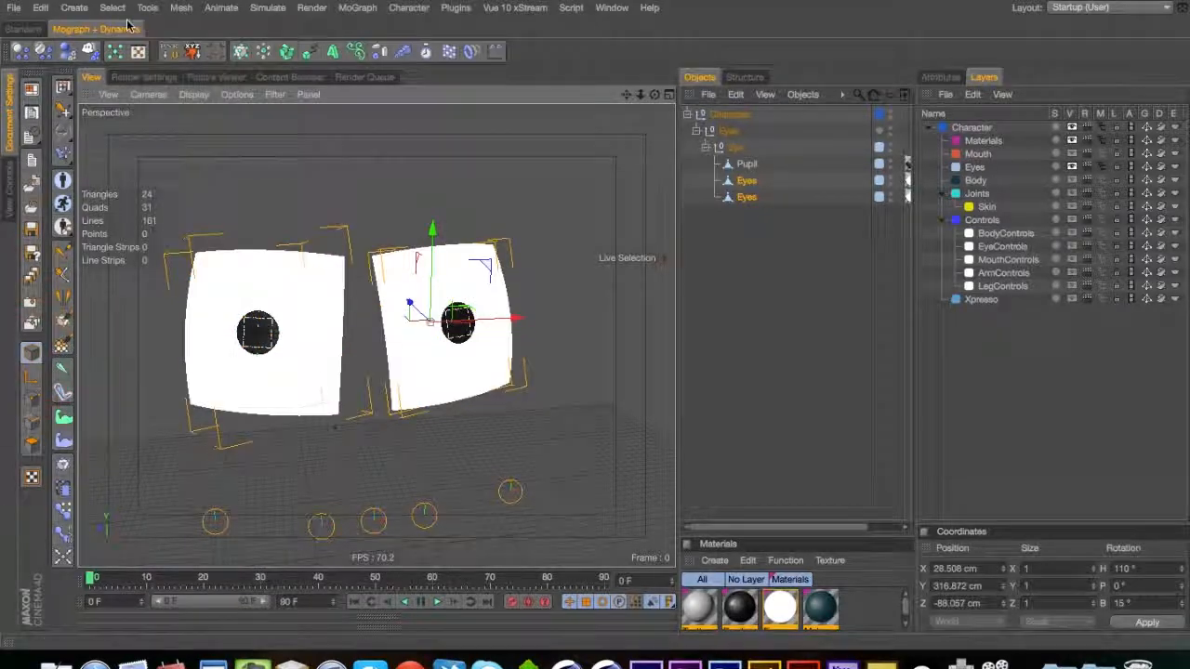
pyautogui.click(207, 50)
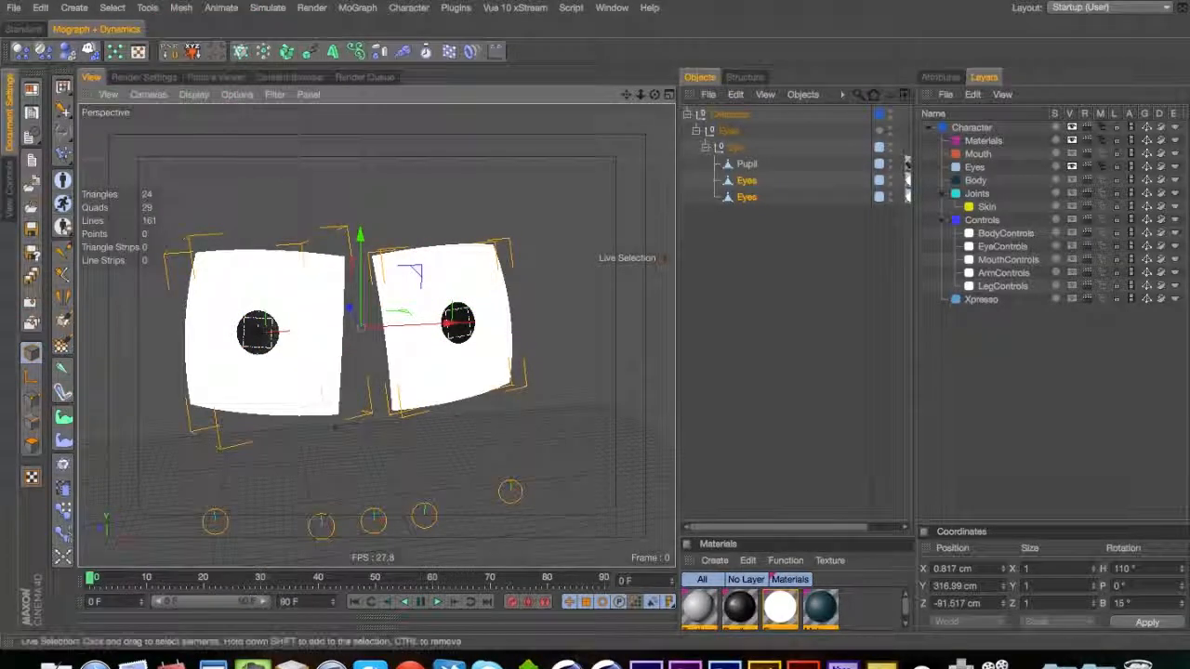
pyautogui.click(729, 251)
pyautogui.click(744, 197)
pyautogui.click(743, 182)
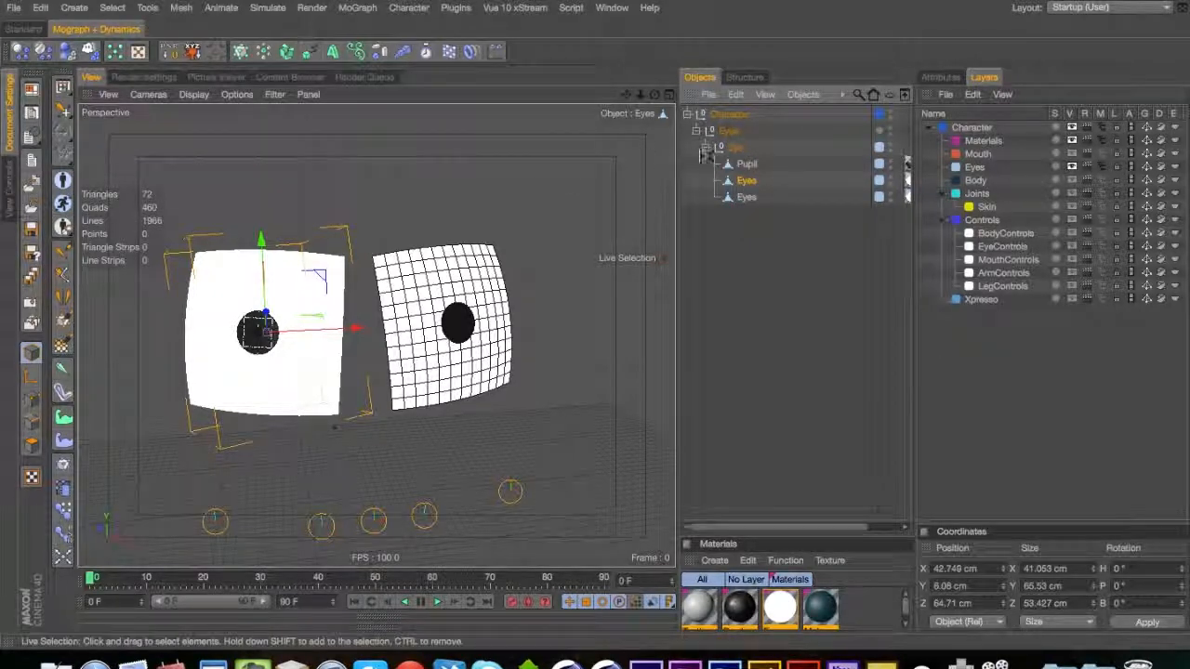
# Switch to polygon editing on the Pupil mesh and select all polygons of the character's left pupil
pyautogui.click(744, 163)
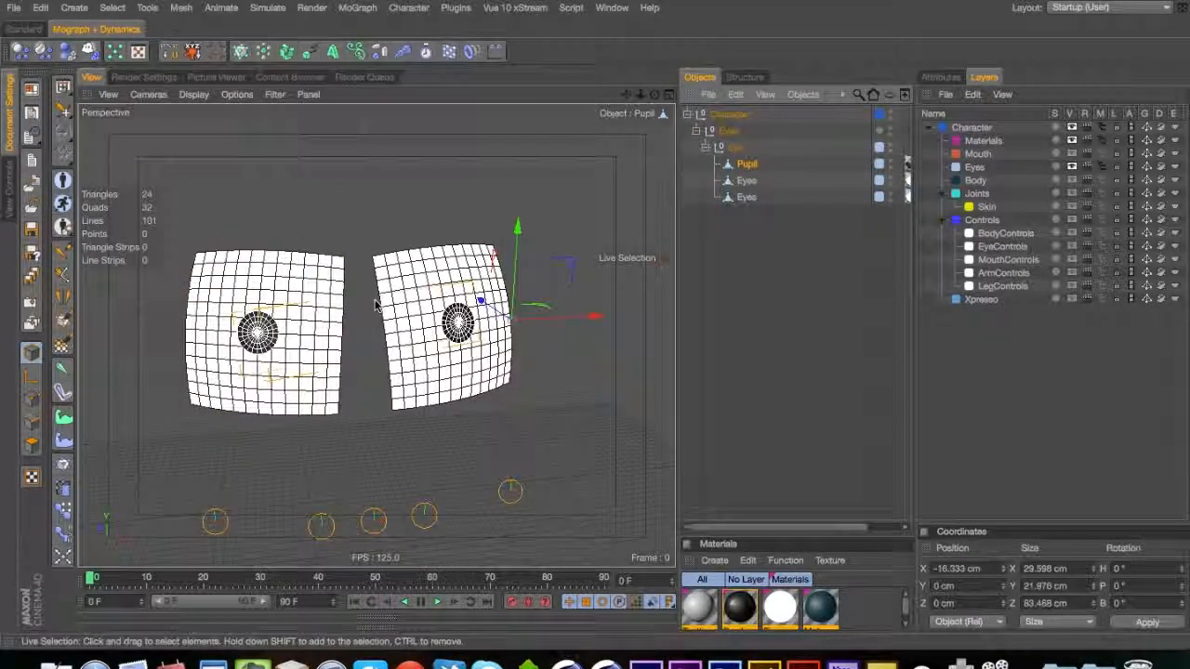
pyautogui.click(31, 445)
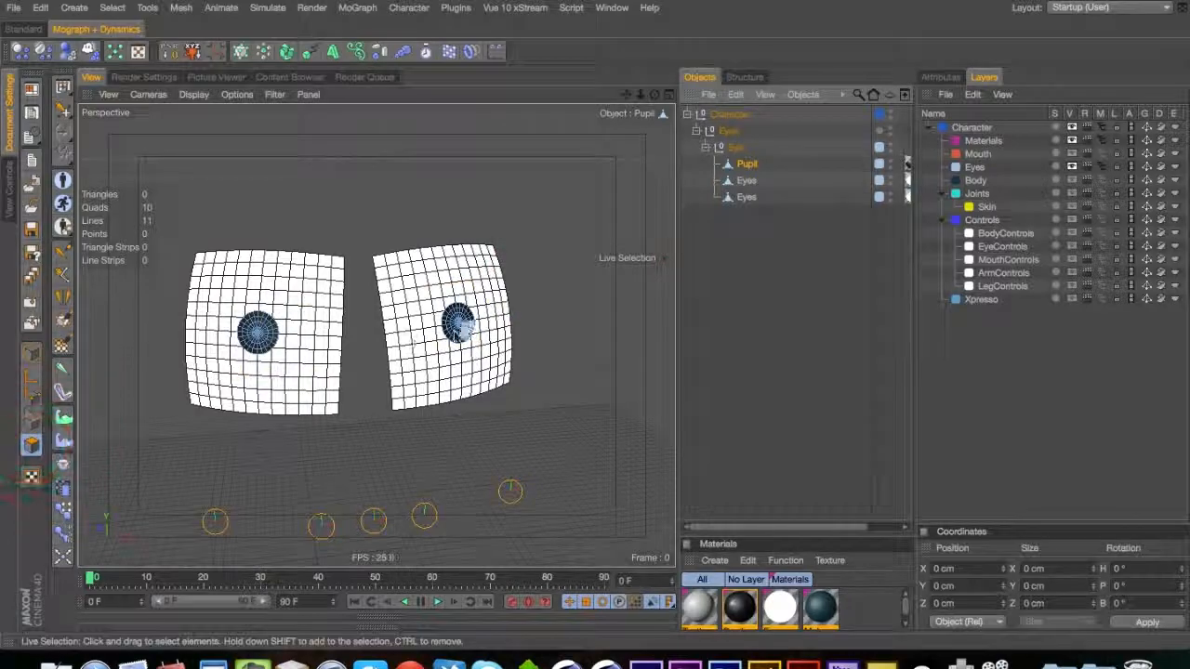
pyautogui.click(455, 321)
pyautogui.press('3')
pyautogui.moveTo(446, 316); pyautogui.dragTo(530, 306)
pyautogui.press('2')
pyautogui.press('2')
pyautogui.moveTo(458, 341); pyautogui.dragTo(390, 328)
pyautogui.rightClick(442, 333)
pyautogui.click(279, 459)
pyautogui.press('2')
pyautogui.moveTo(460, 344); pyautogui.dragTo(510, 353)
pyautogui.click(509, 352)
pyautogui.press('2')
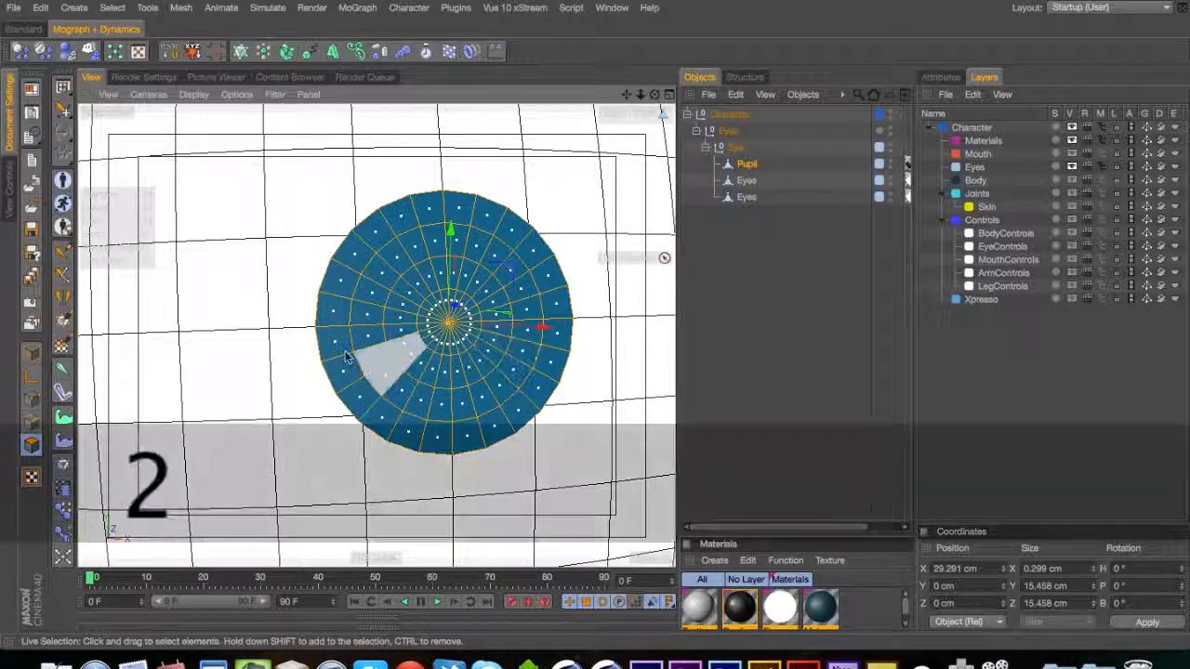
# Try melting small groups of polygons at the rim of the character's left pupil, and undo the changes
pyautogui.click(351, 295)
pyautogui.rightClick(352, 295)
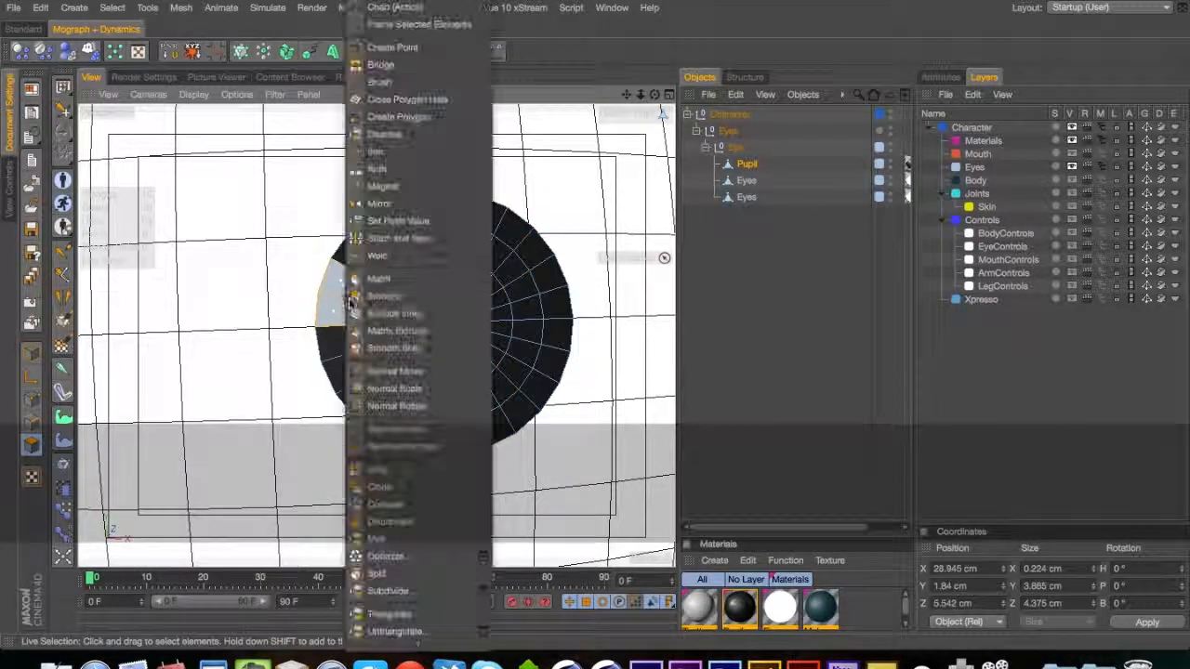
pyautogui.click(394, 541)
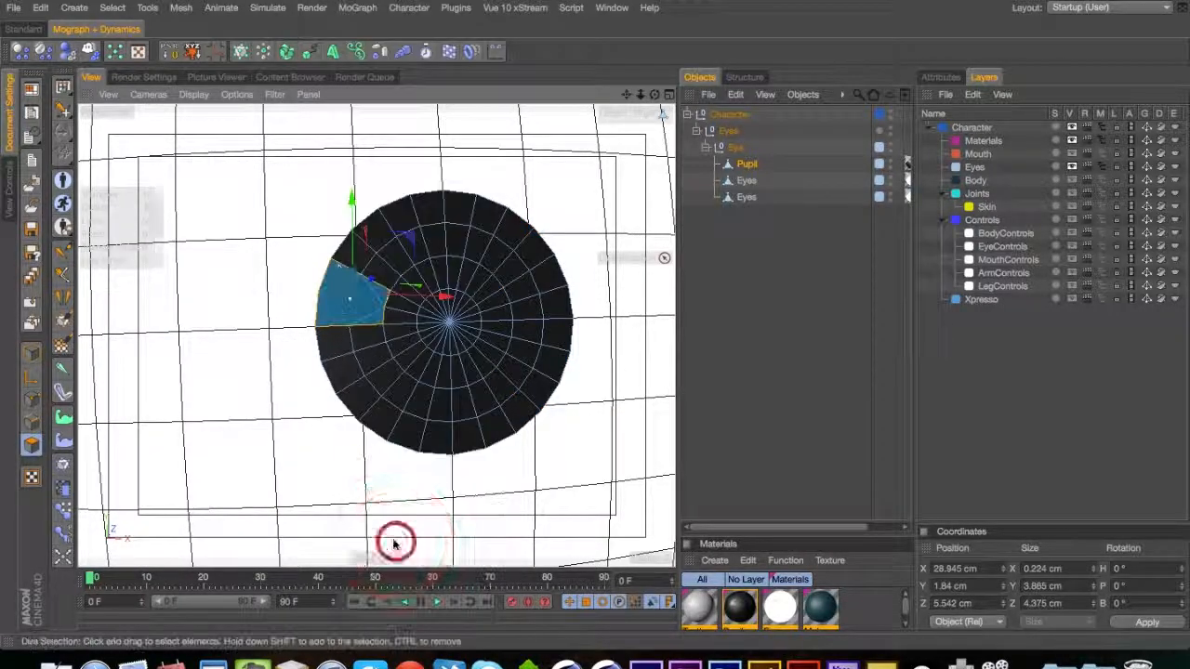
pyautogui.click(378, 253)
pyautogui.rightClick(378, 253)
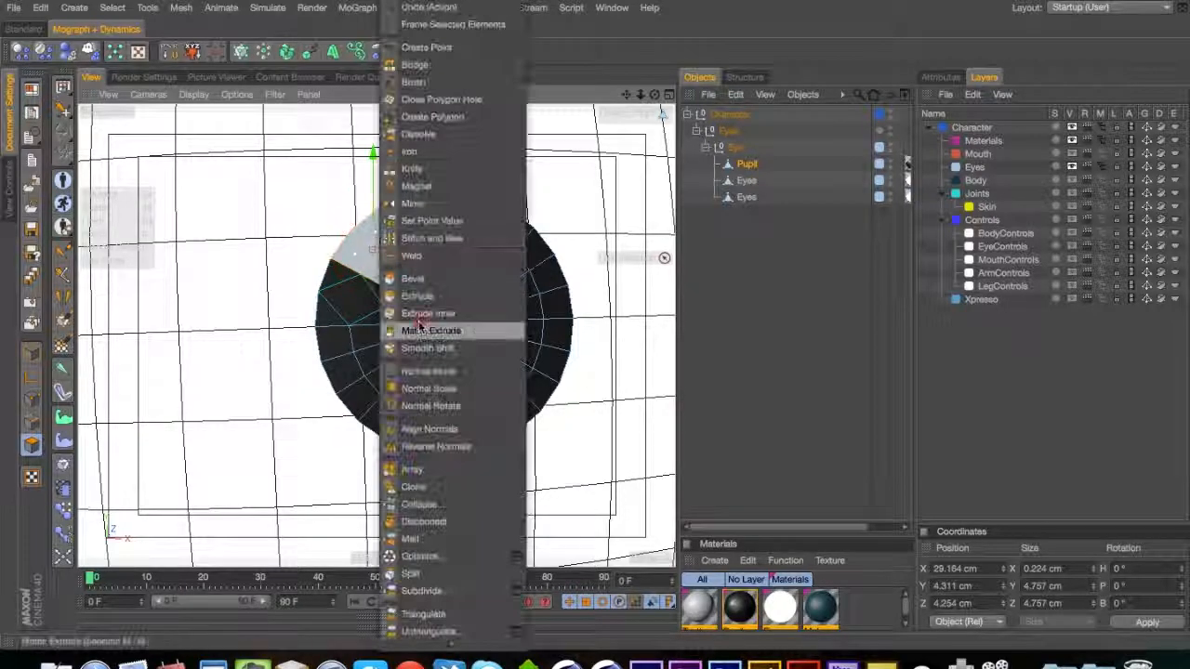
pyautogui.click(437, 541)
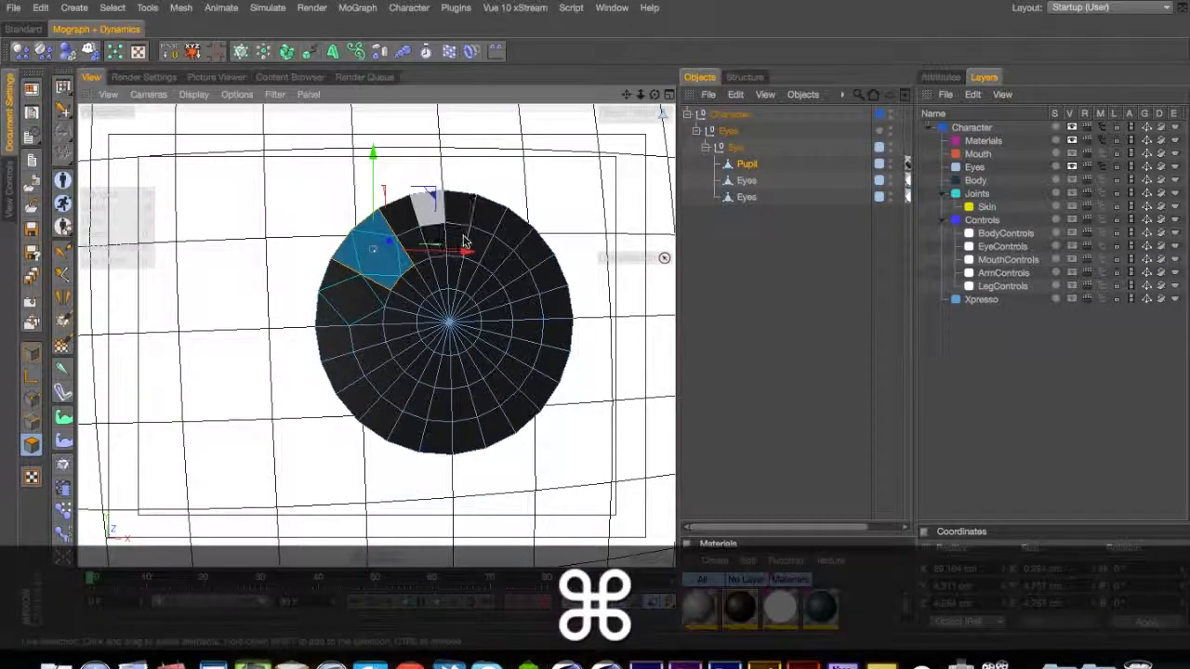
pyautogui.press('super+z')
pyautogui.press('super+z')
pyautogui.press('super+z')
pyautogui.press('super+z')
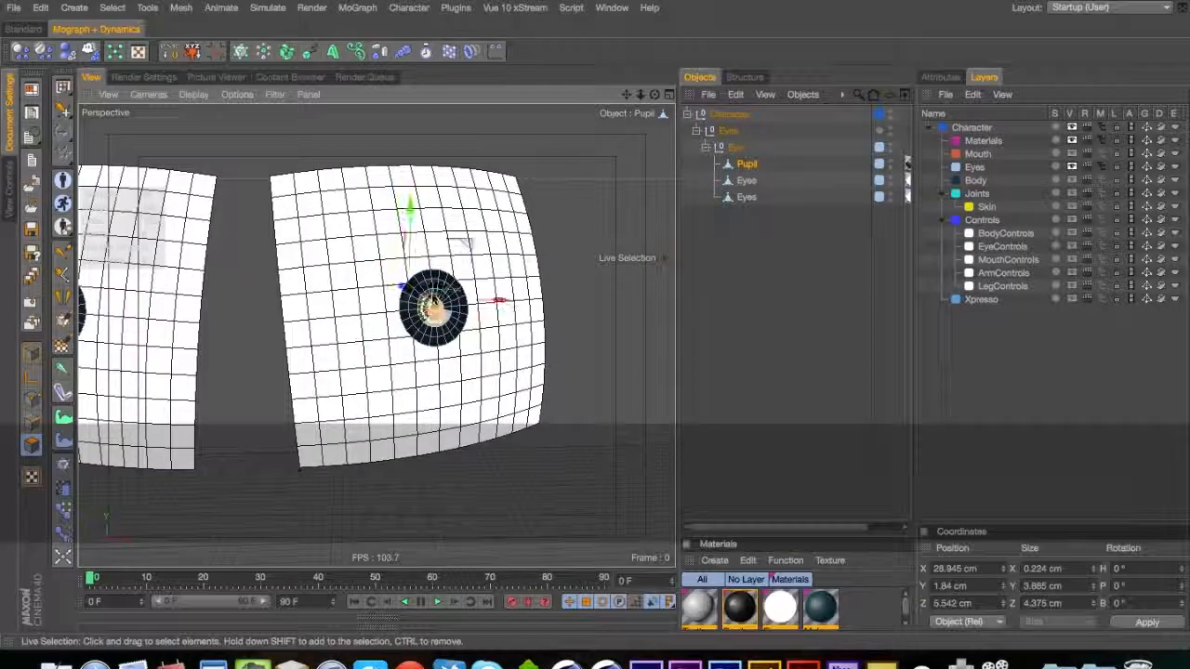
# Split the character's left pupil polygons into a separate mesh and remove the originals from the source Pupil mesh
pyautogui.moveTo(437, 305); pyautogui.dragTo(448, 319)
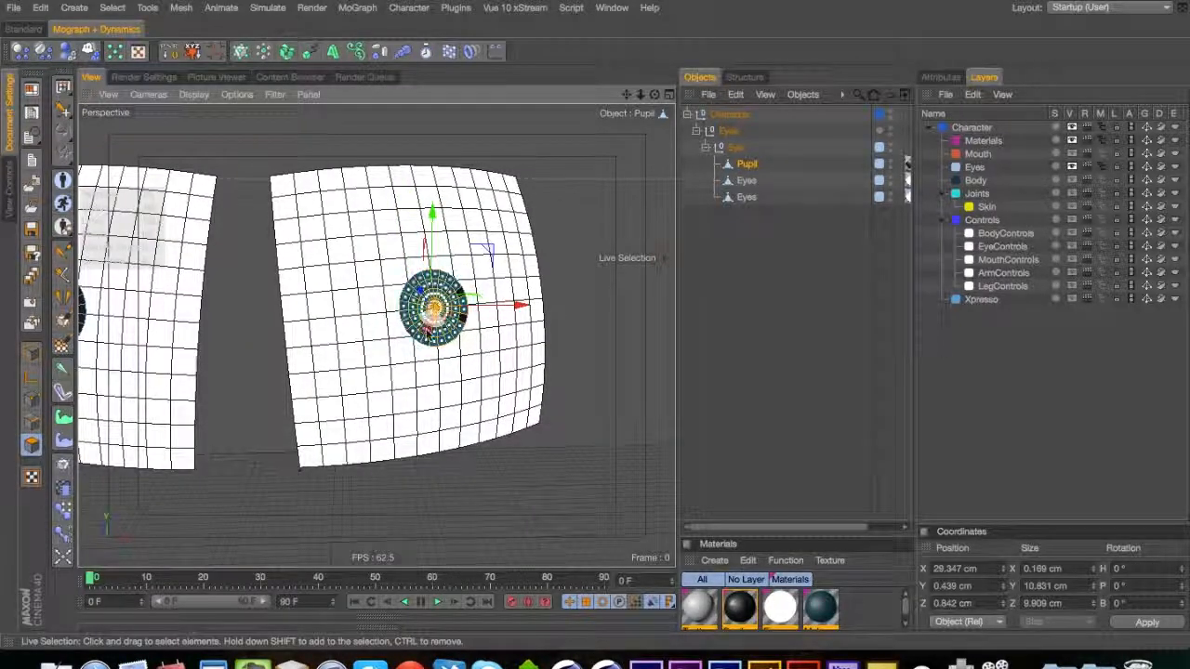
pyautogui.click(232, 249)
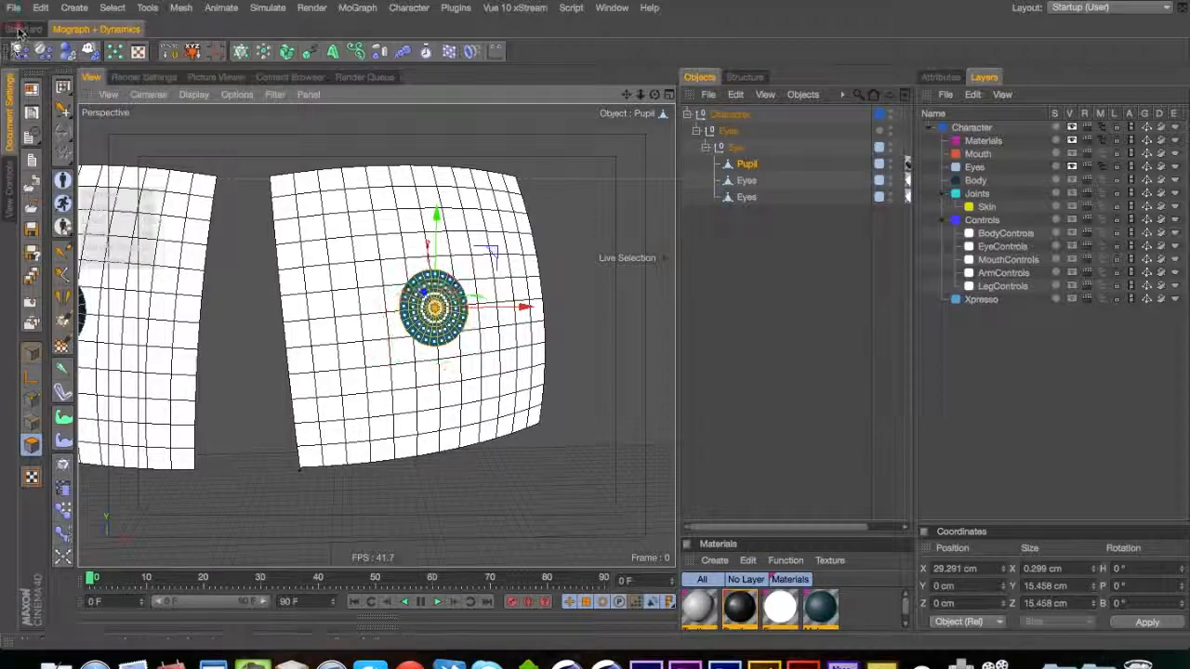
pyautogui.click(16, 31)
pyautogui.press('2')
pyautogui.moveTo(439, 315); pyautogui.dragTo(326, 341)
pyautogui.rightClick(444, 310)
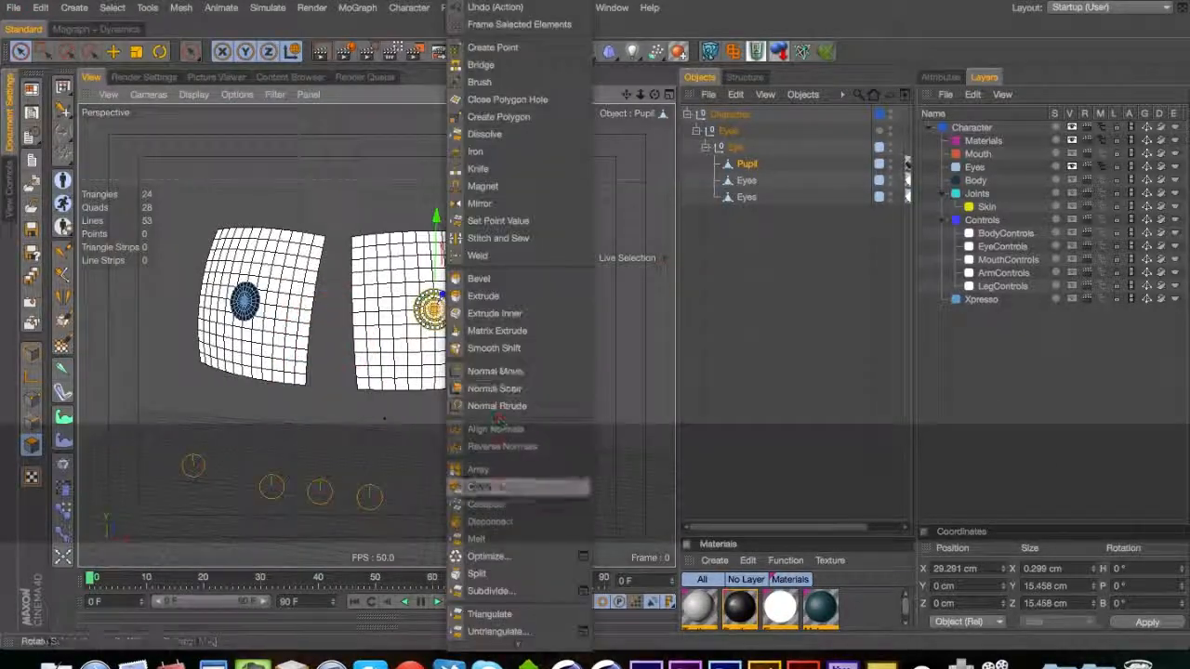
pyautogui.click(479, 573)
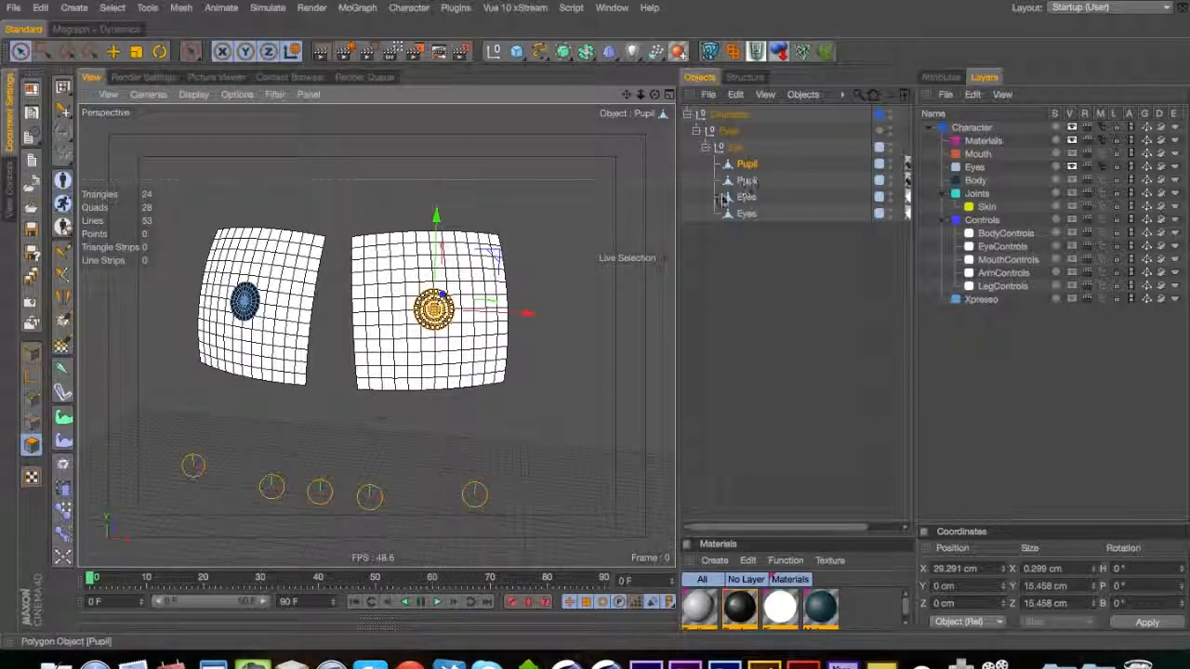
pyautogui.moveTo(523, 317); pyautogui.dragTo(673, 319)
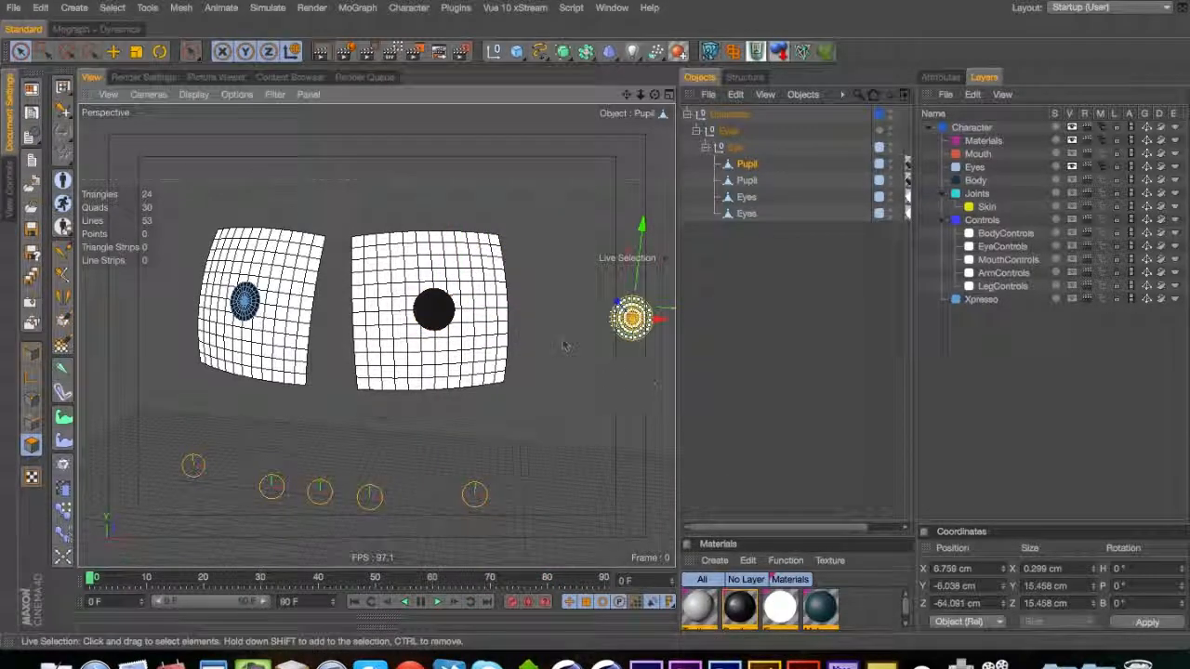
# Select all polygons of both Pupil meshes and optimize them to remove unused points
pyautogui.keyDown('super'); pyautogui.click(727, 180); pyautogui.keyUp('super')
pyautogui.press('super+a')
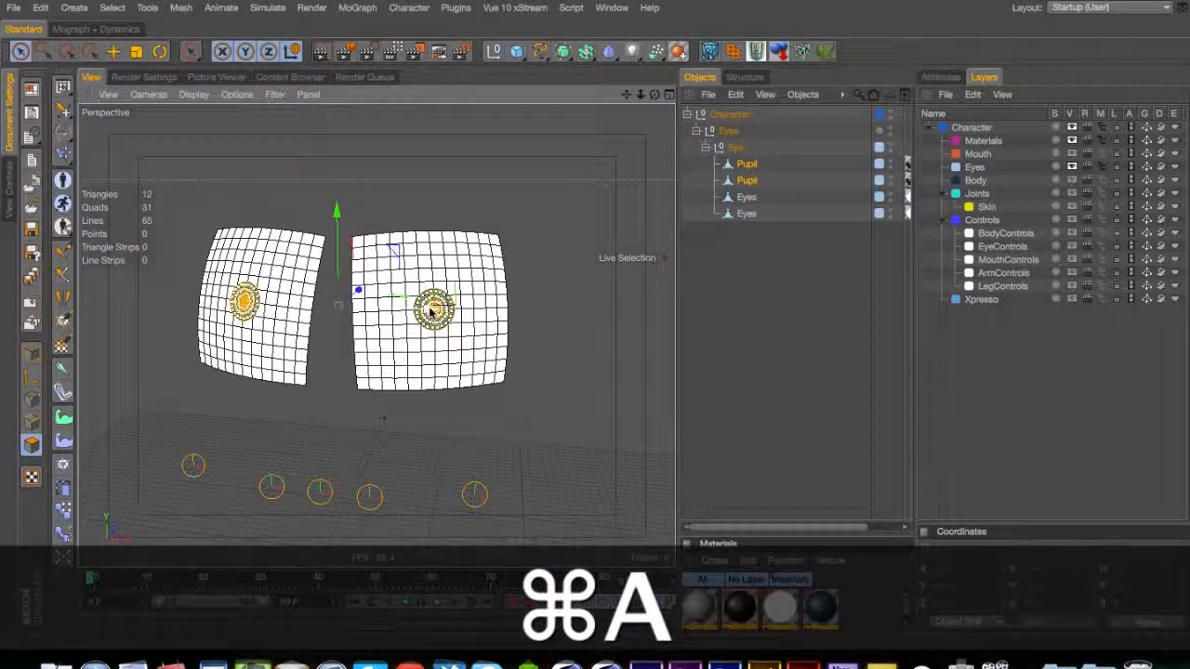
pyautogui.rightClick(430, 315)
pyautogui.click(495, 564)
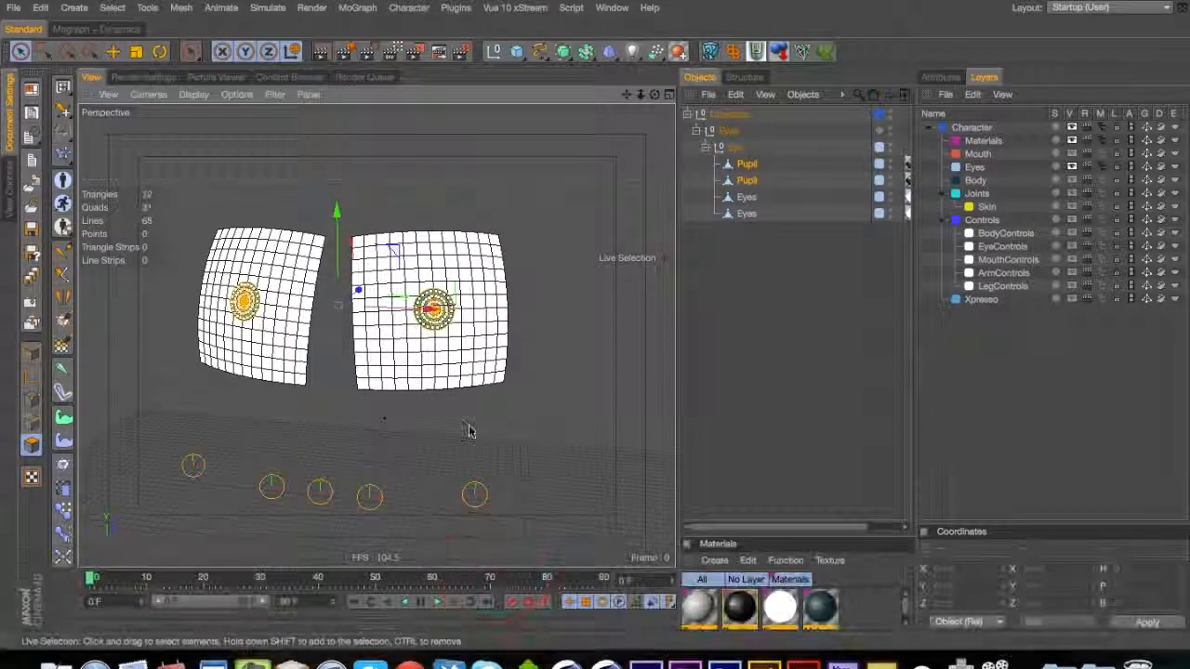
# Center the axis of both Pupil meshes on their own geometry in Model mode
pyautogui.click(32, 351)
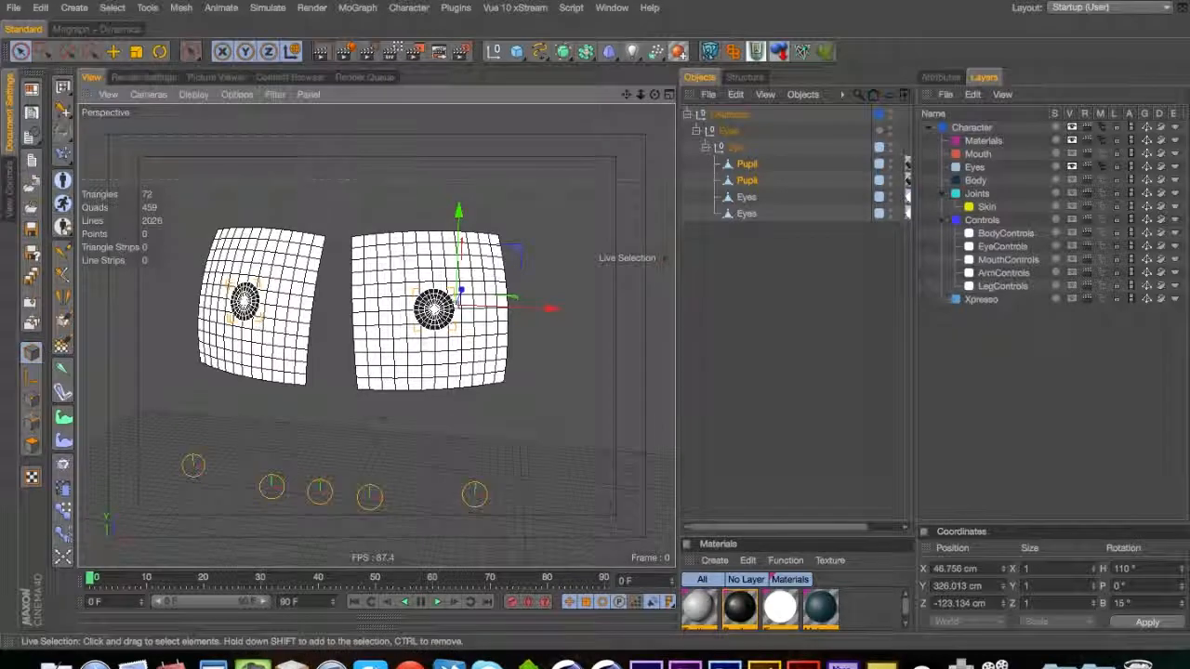
pyautogui.click(132, 30)
pyautogui.click(221, 49)
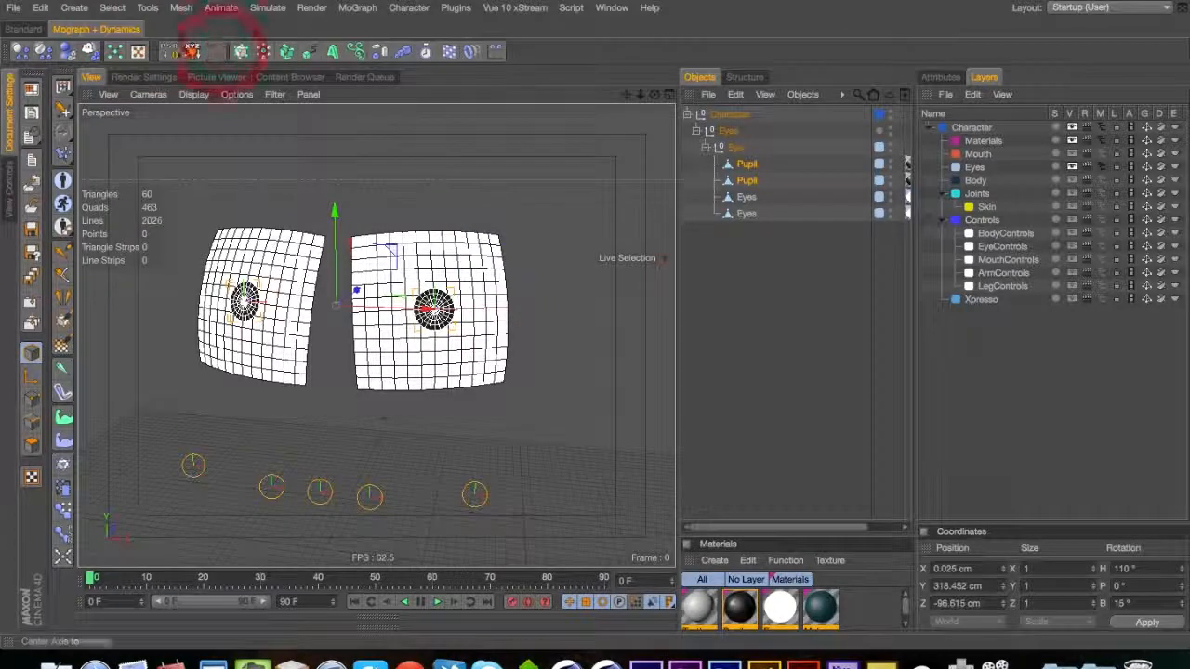
pyautogui.click(37, 28)
pyautogui.click(78, 7)
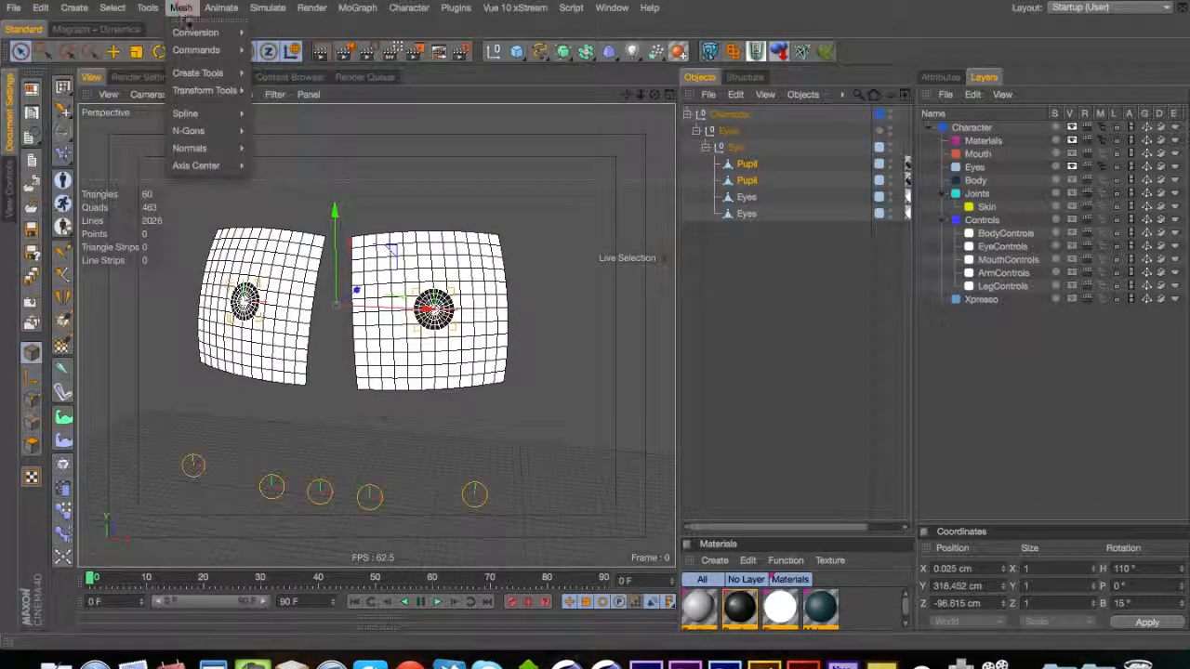
pyautogui.moveTo(210, 165)
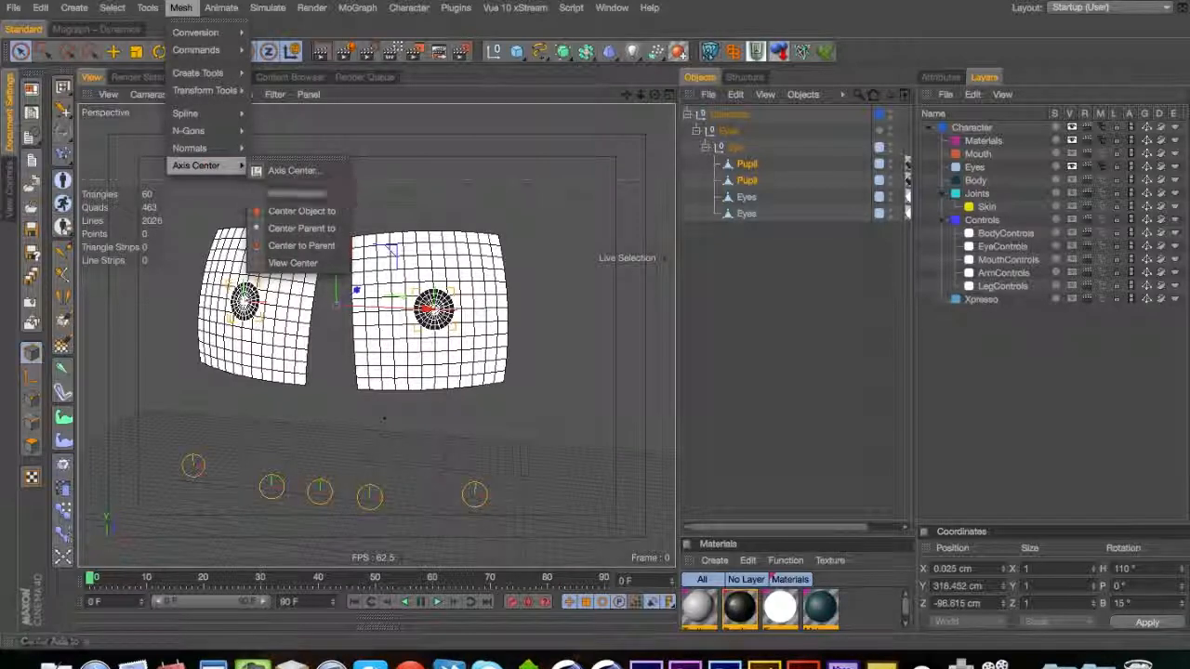
pyautogui.click(530, 173)
# Rename the character's right pupil mesh R_Pupil and the left pupil mesh L_Pupil
pyautogui.click(756, 226)
pyautogui.click(748, 181)
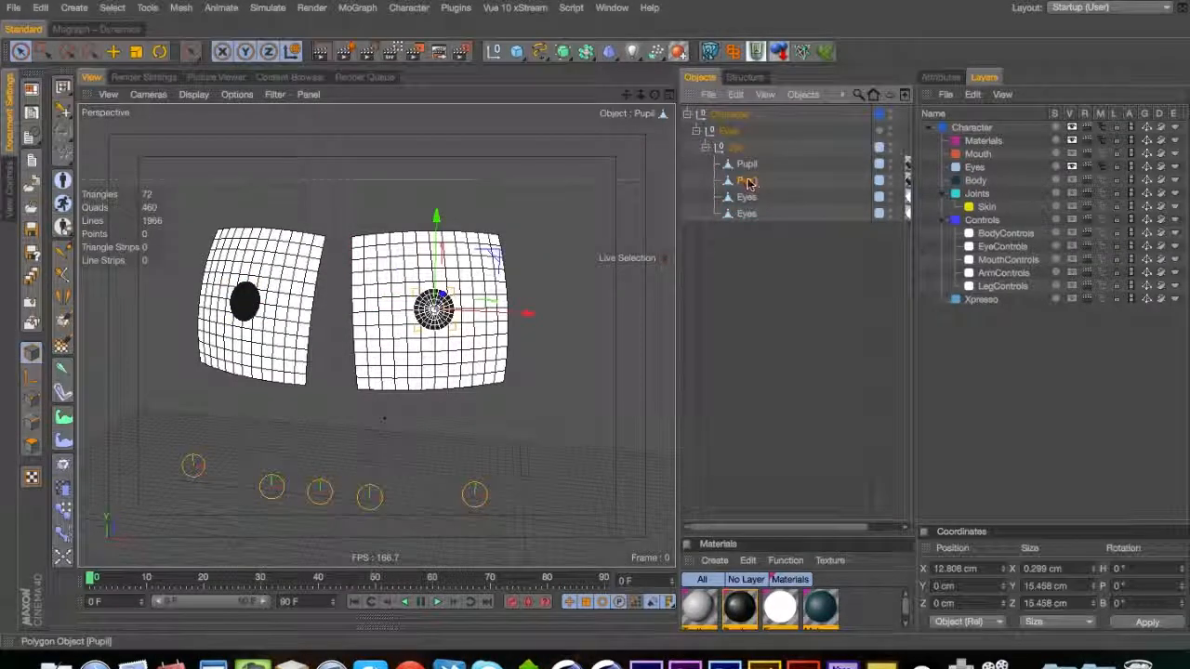
pyautogui.doubleClick(748, 181)
pyautogui.press('super+Left')
pyautogui.press('super+Down')
pyautogui.press('super+Up')
pyautogui.press('super+Left')
pyautogui.write('R')
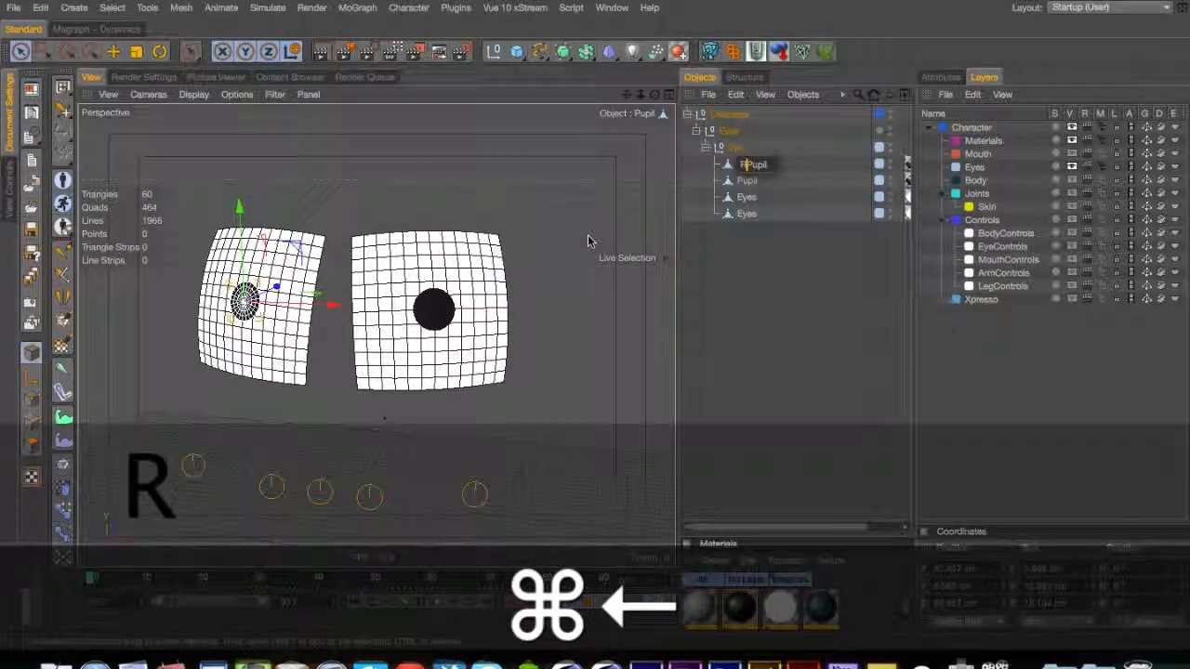
pyautogui.write('_')
pyautogui.press('Down')
pyautogui.press('super+Left')
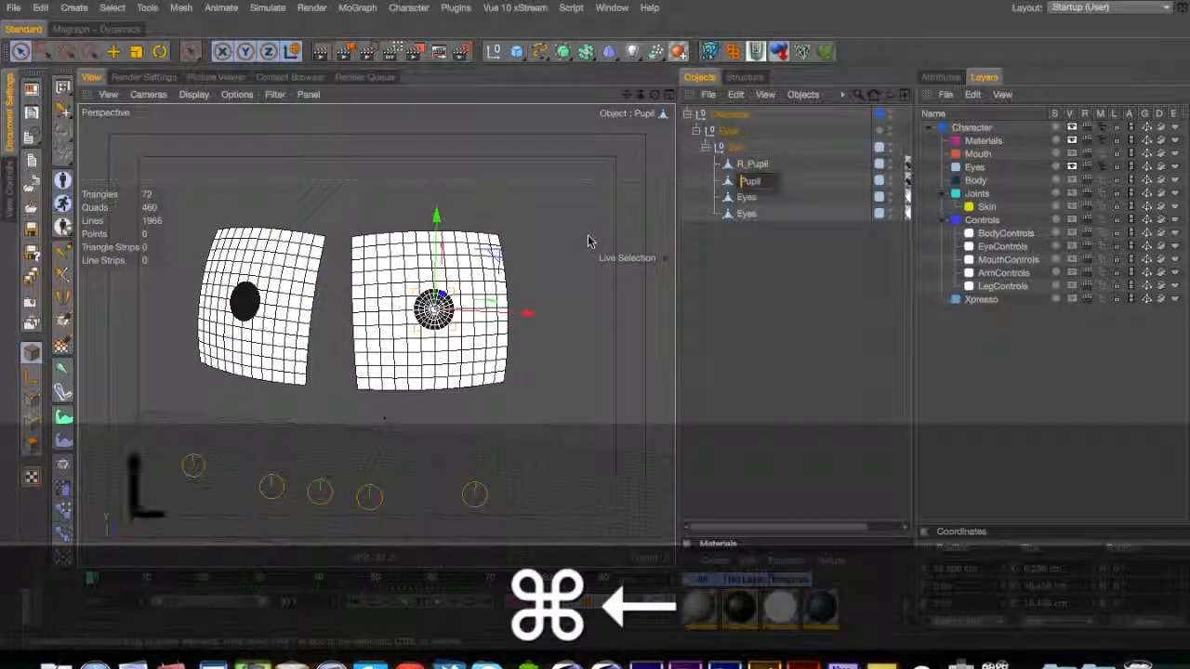
pyautogui.write('L_')
# Rename the character's right eye mesh R_Eye and the left eye mesh L_Eye
pyautogui.press('Down')
pyautogui.press('super+Left')
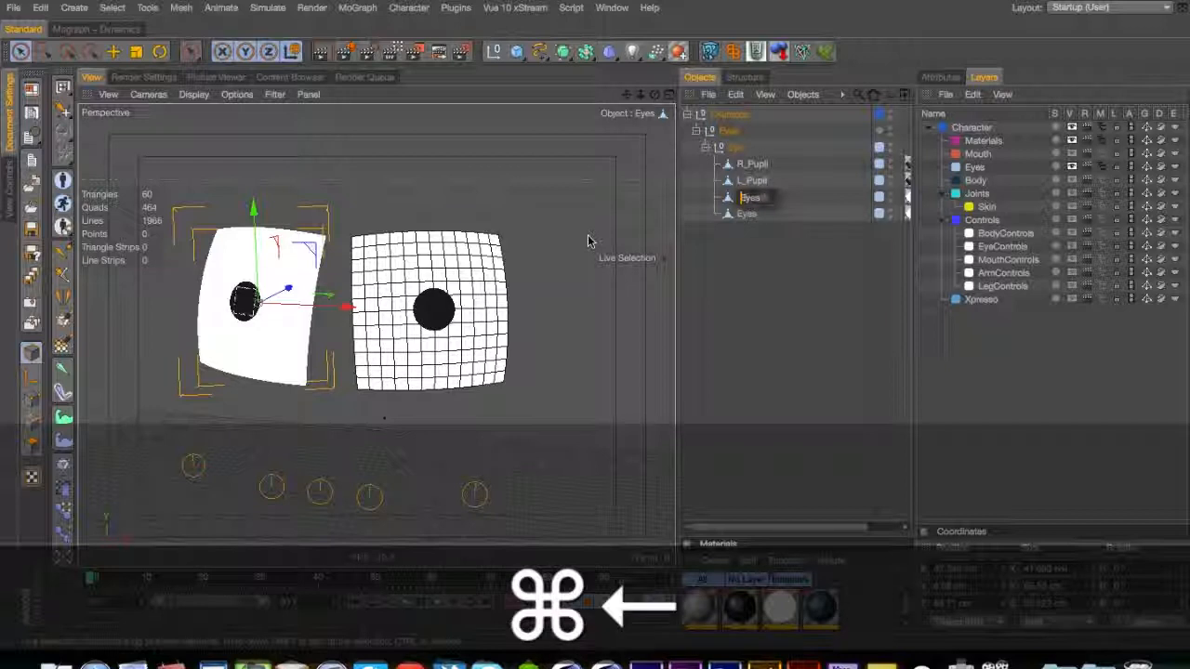
pyautogui.press('Down')
pyautogui.press('super+Left')
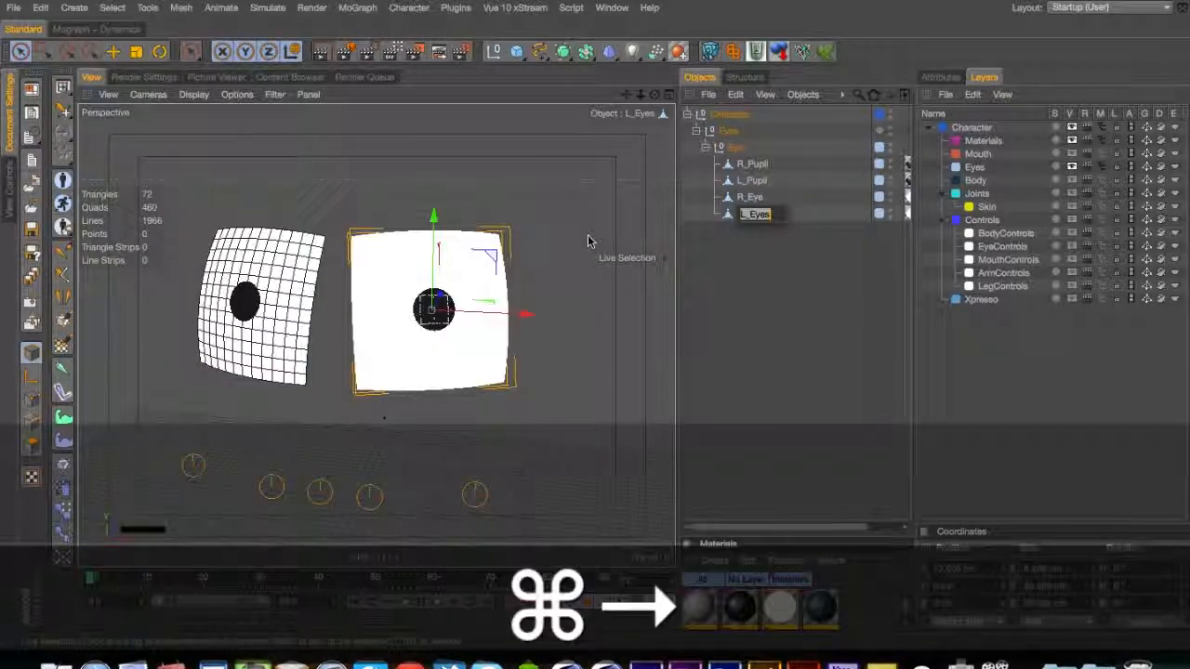
pyautogui.press('Right')
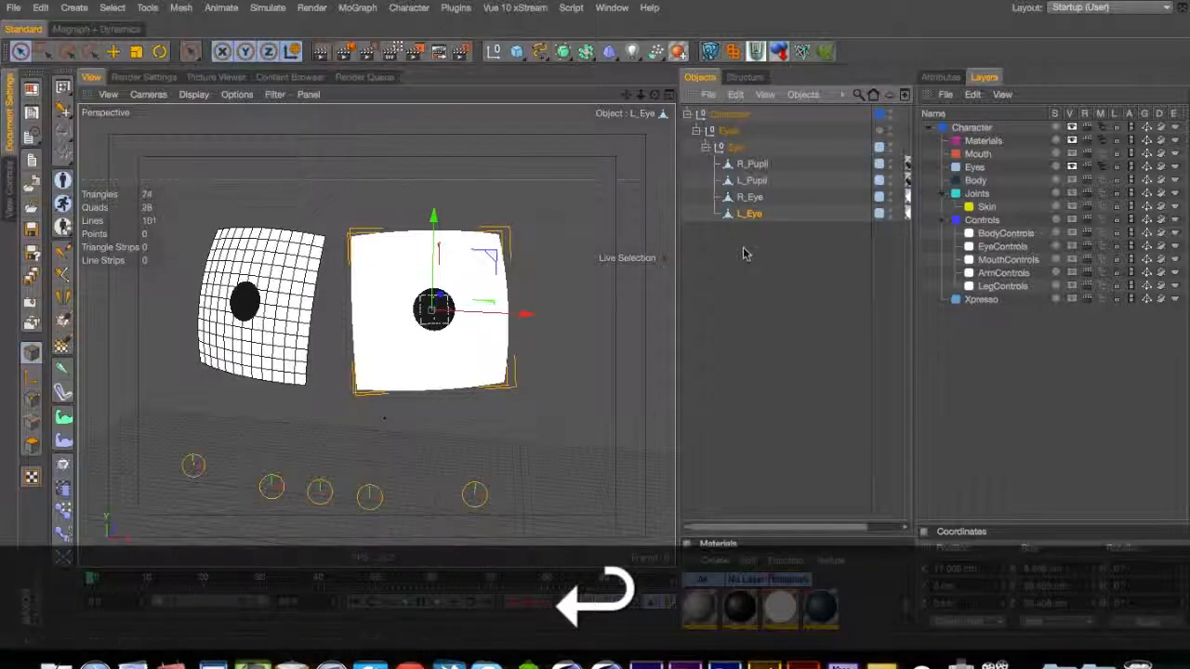
pyautogui.click(744, 252)
# Parent R_Pupil under R_Eye and L_Pupil under L_Eye in the object hierarchy
pyautogui.moveTo(753, 214); pyautogui.dragTo(753, 182)
pyautogui.click(756, 248)
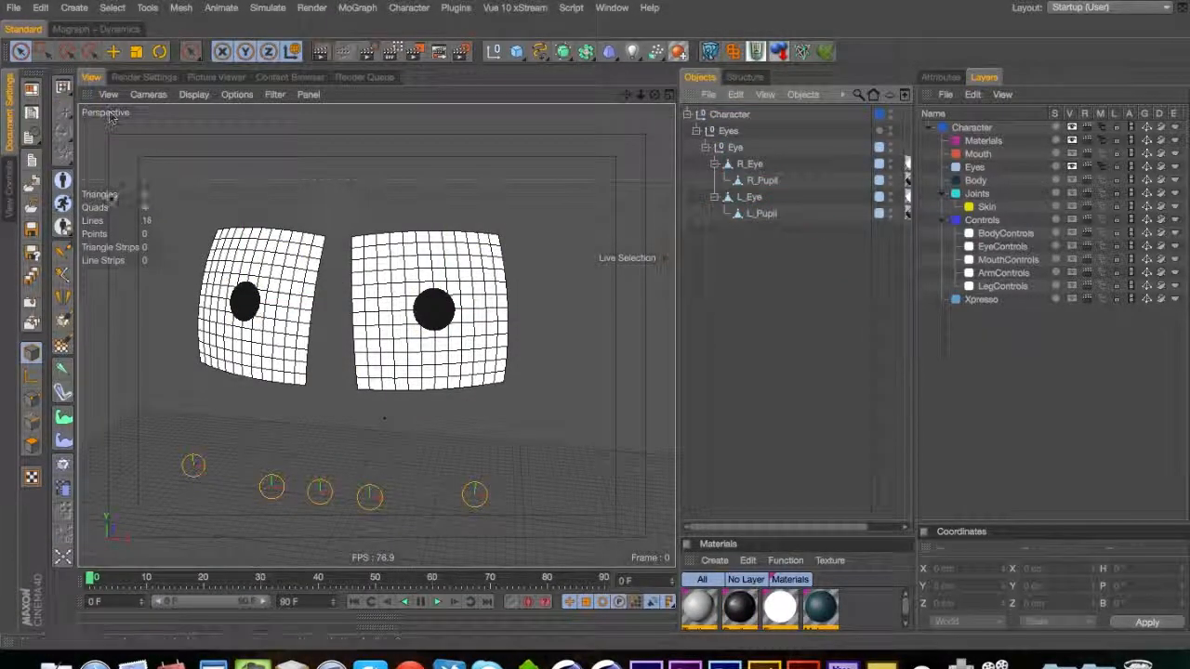
pyautogui.keyDown('alt'); pyautogui.moveTo(208, 259); pyautogui.dragTo(297, 335); pyautogui.keyUp('alt')
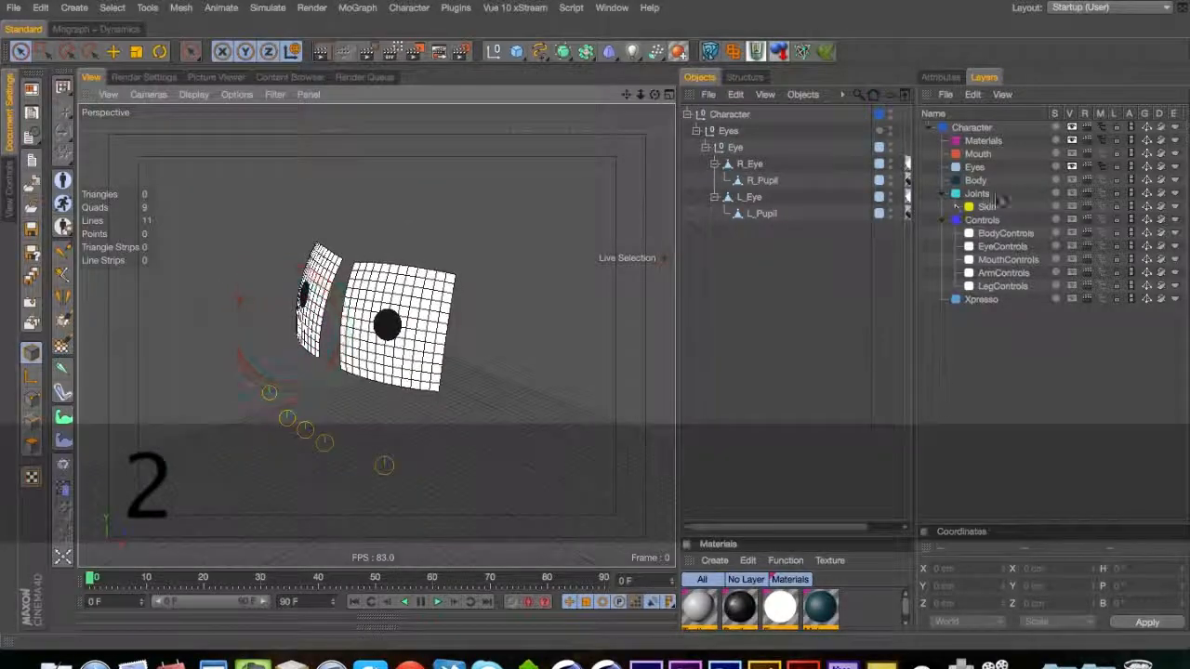
# Make all of the character's layers visible and fold the Controls layer group
pyautogui.click(1064, 367)
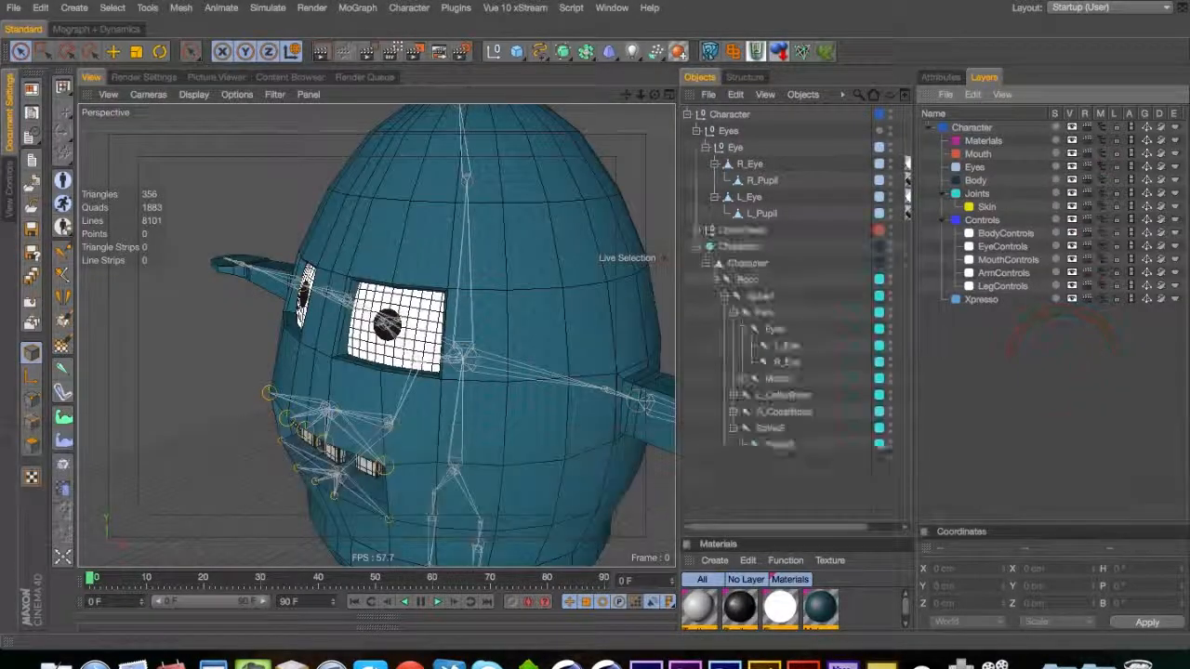
pyautogui.click(944, 220)
pyautogui.press('3')
pyautogui.moveTo(420, 332); pyautogui.dragTo(372, 322)
pyautogui.press('2')
pyautogui.press('3')
pyautogui.press('2')
pyautogui.moveTo(441, 296); pyautogui.dragTo(622, 291)
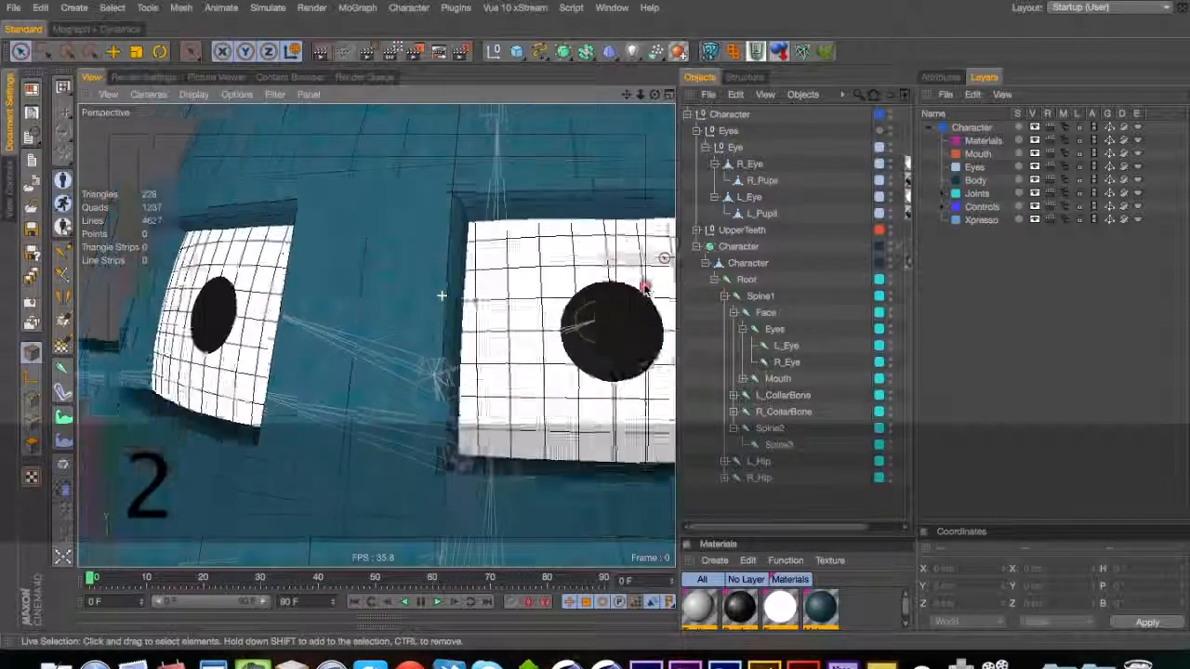
# Rename the Eye null Eyes and delete its redundant parent null without removing the children
pyautogui.click(705, 147)
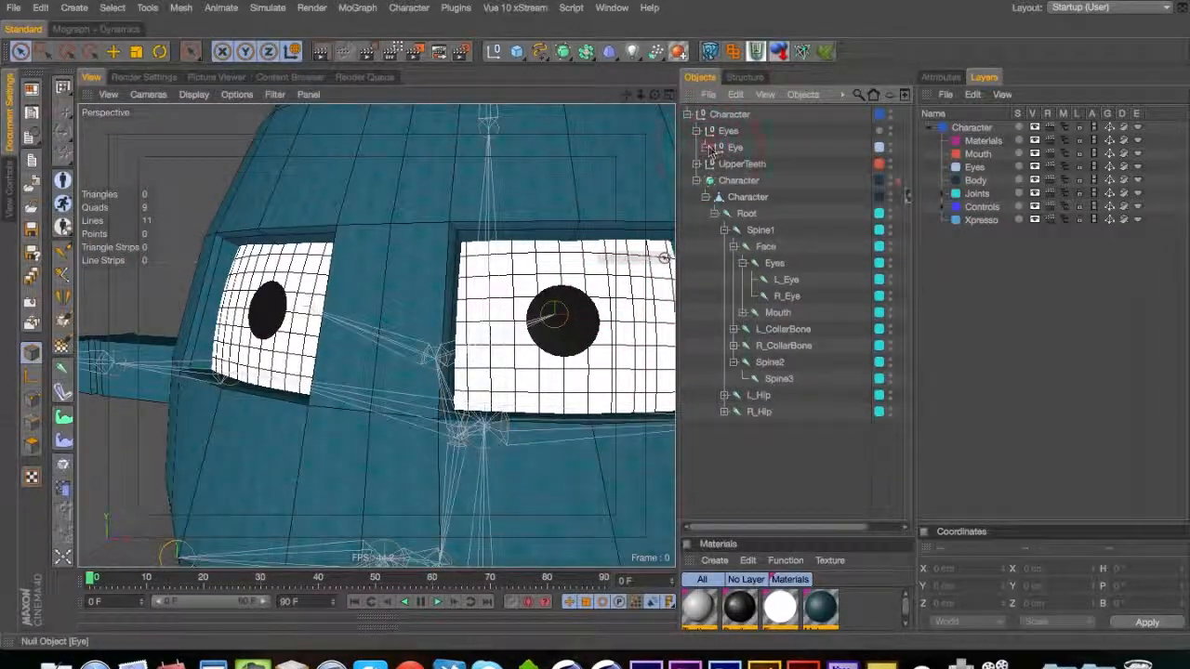
pyautogui.click(736, 148)
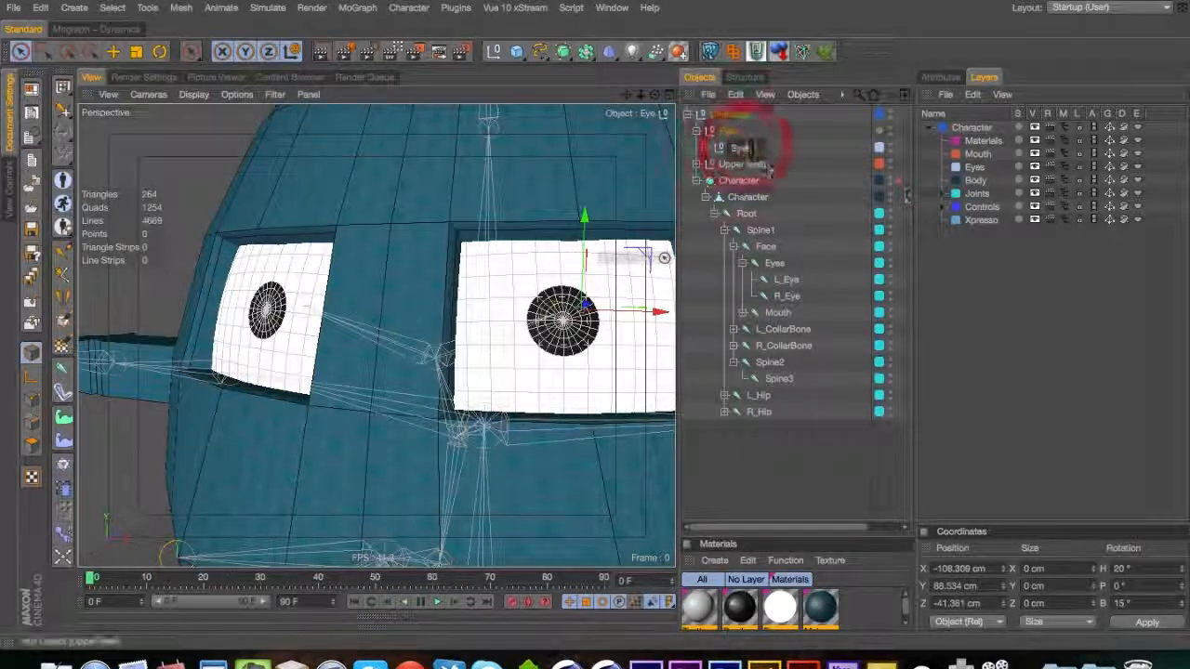
pyautogui.press('s')
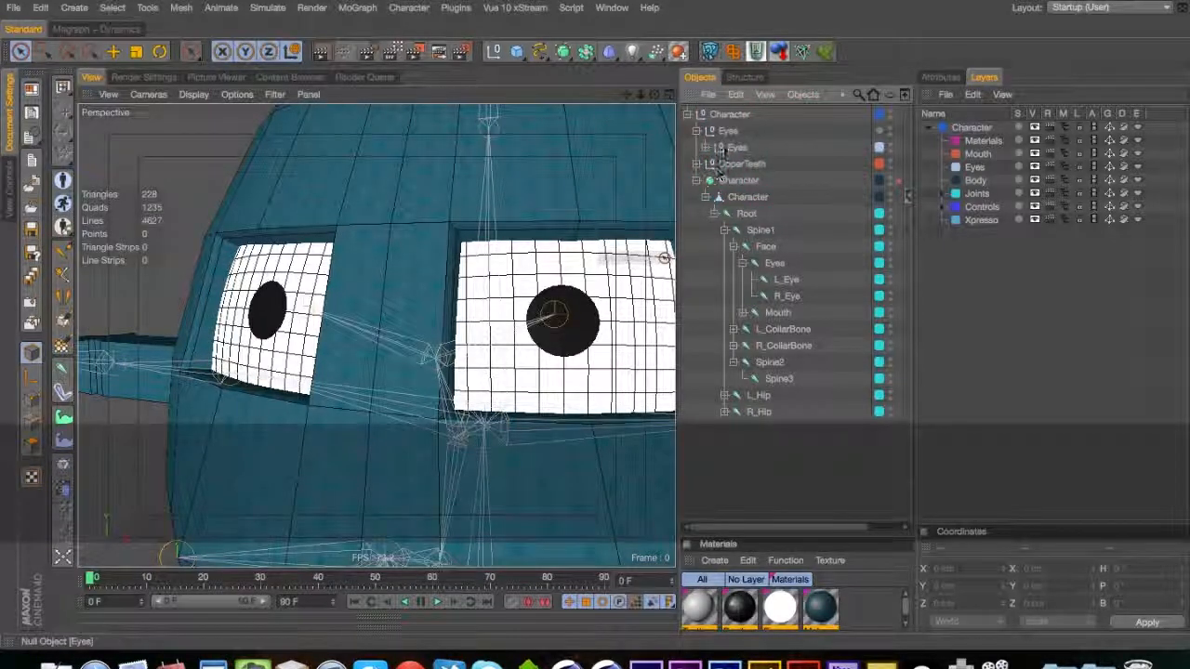
pyautogui.rightClick(721, 150)
pyautogui.moveTo(948, 236)
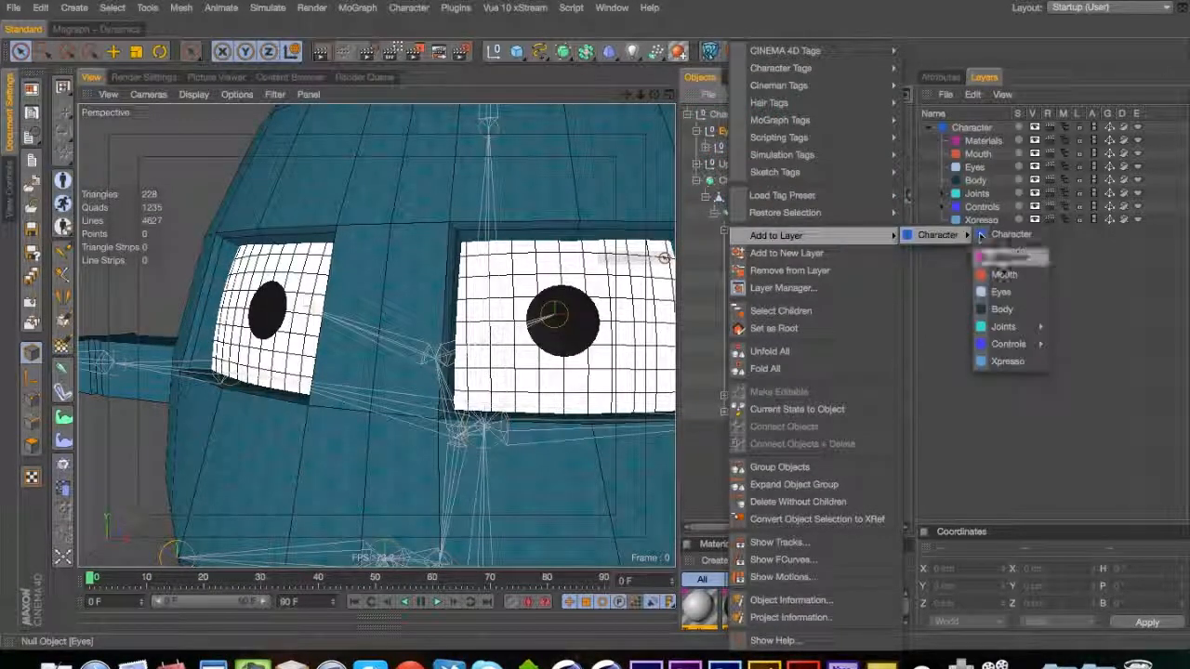
pyautogui.click(807, 501)
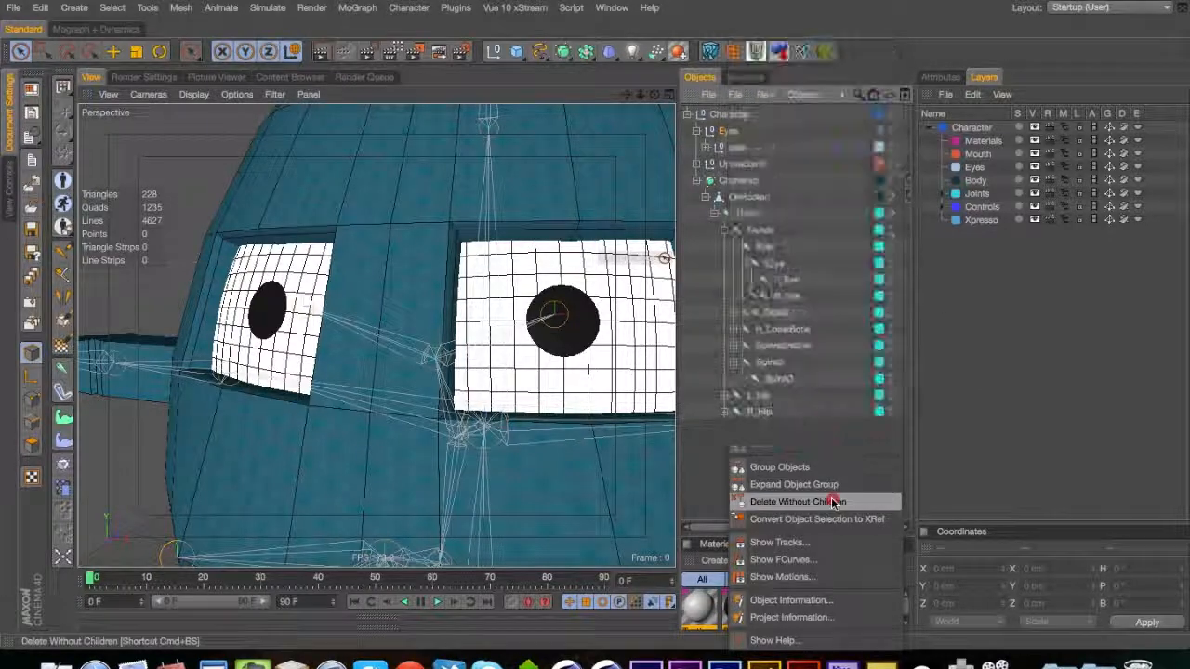
# Check the contents of the UpperTeeth and Eyes groups in the object hierarchy
pyautogui.click(696, 147)
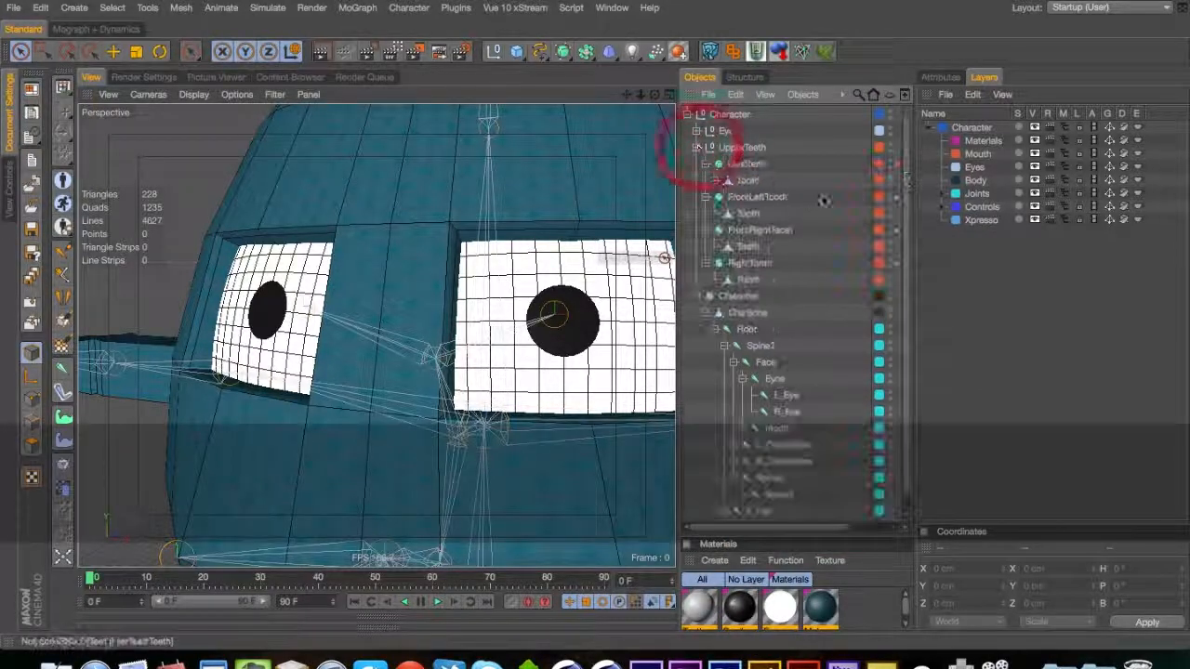
pyautogui.click(1074, 179)
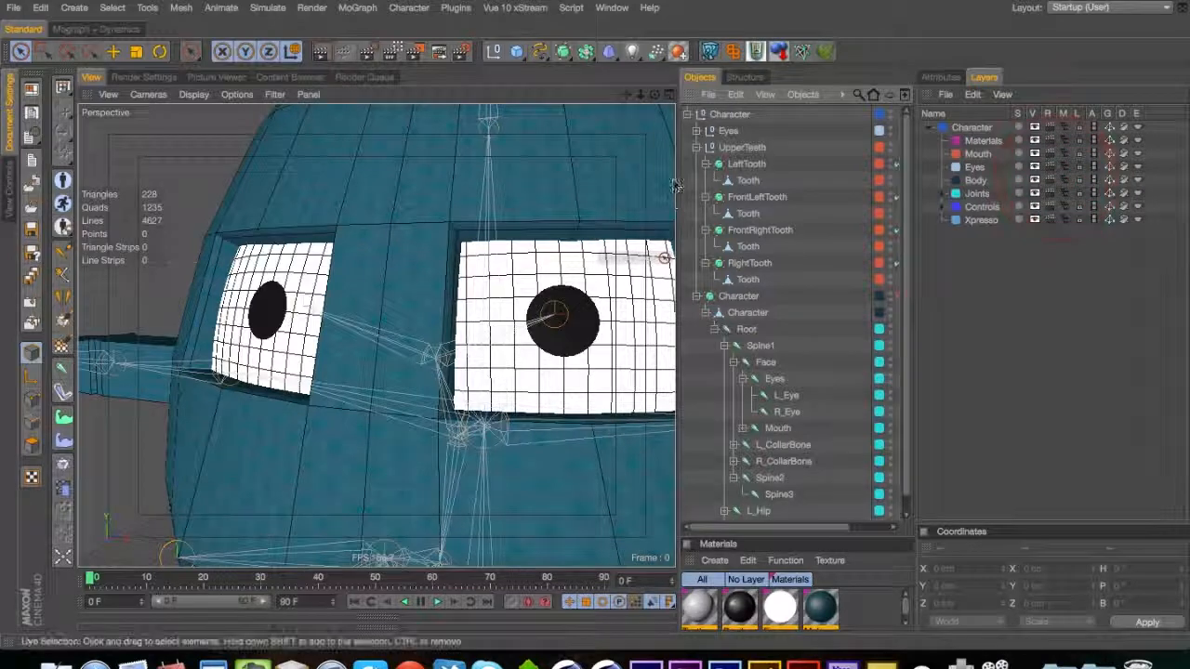
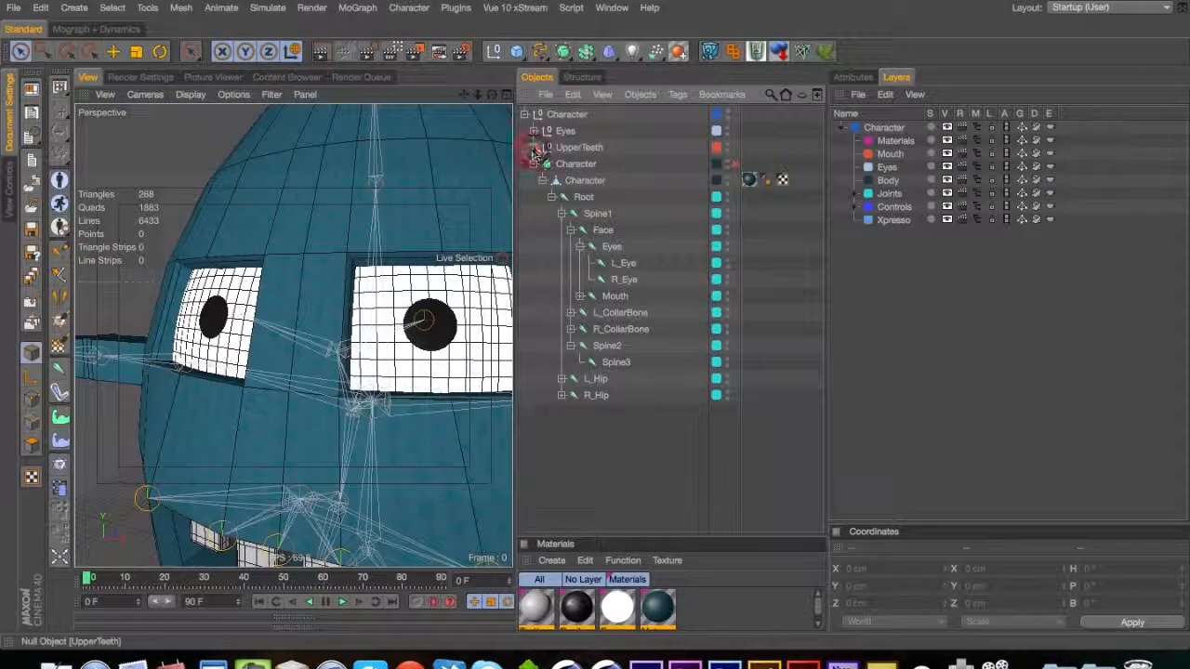
pyautogui.click(537, 131)
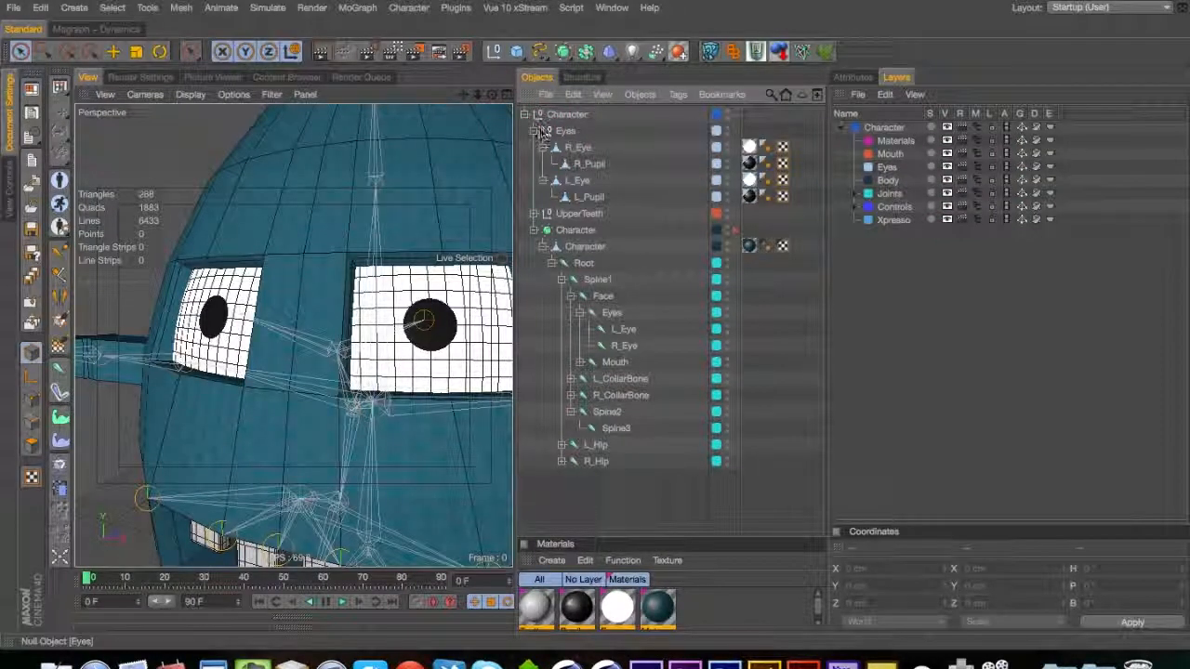
pyautogui.click(537, 131)
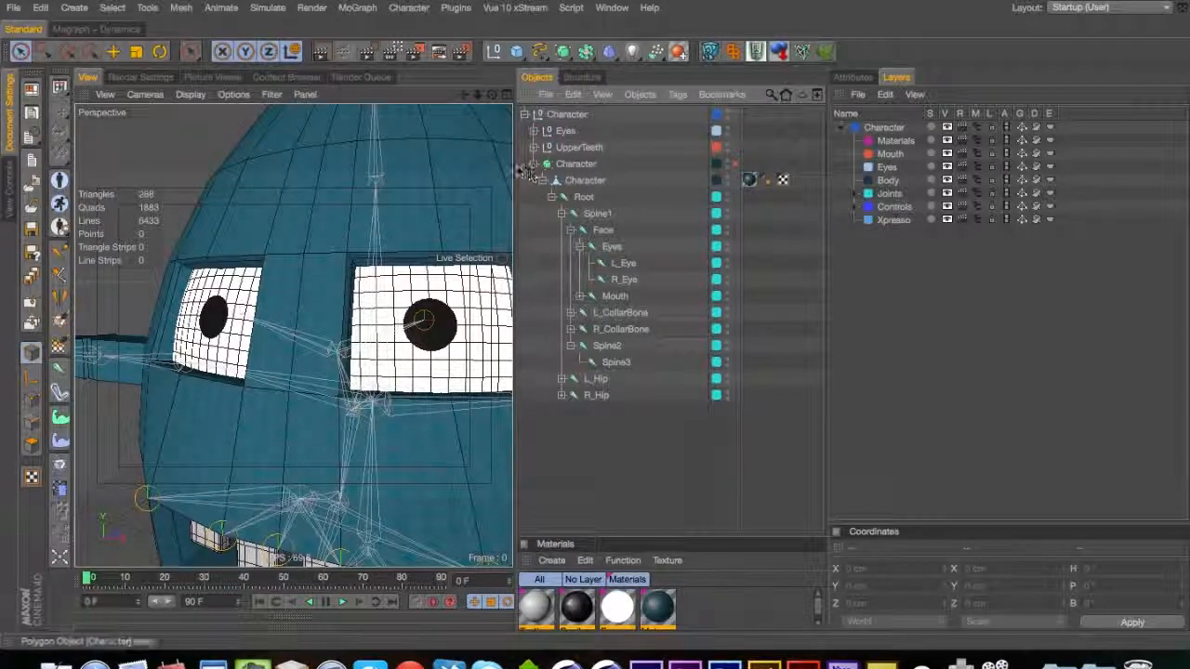
pyautogui.click(519, 177)
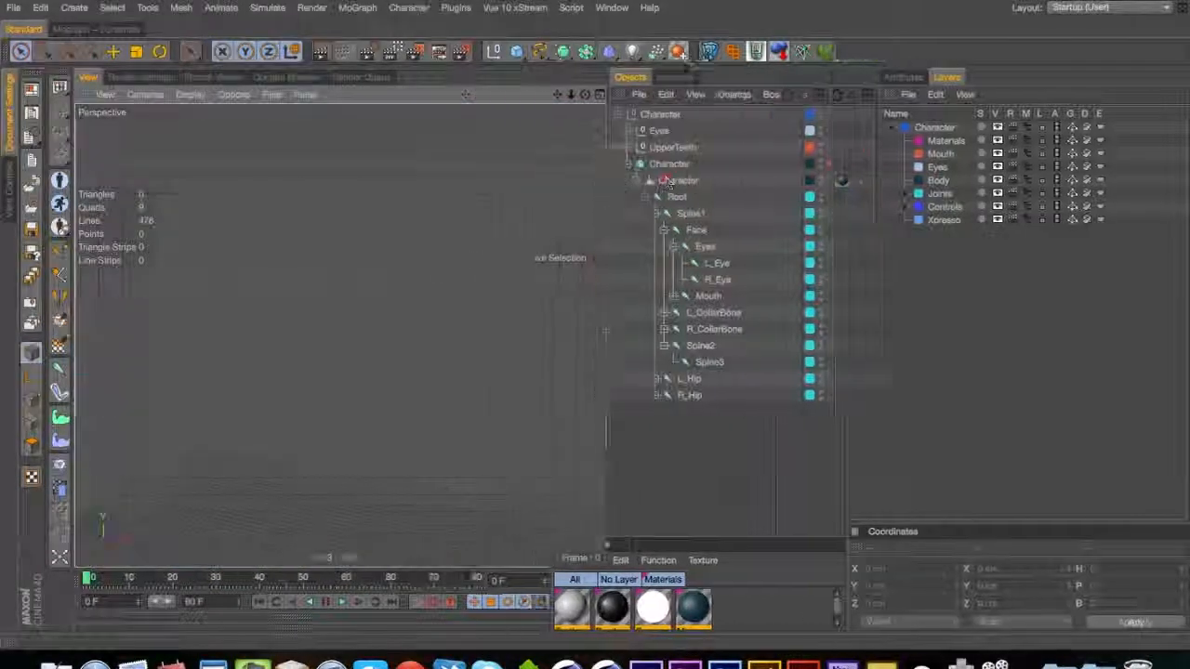
pyautogui.click(671, 173)
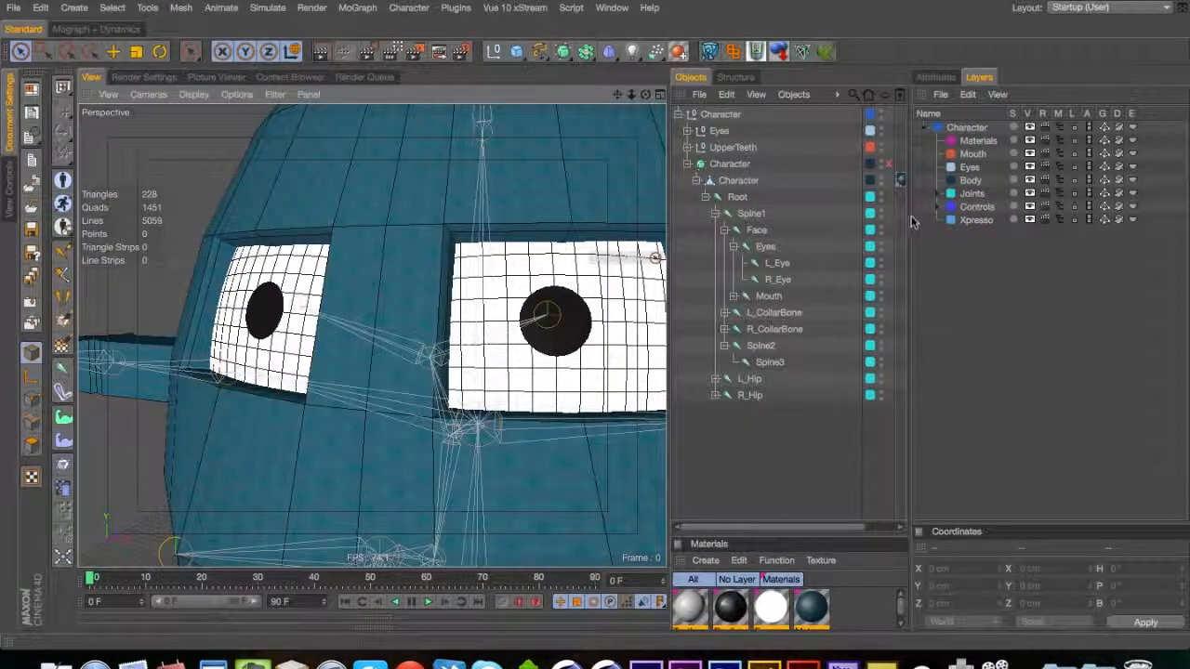
pyautogui.moveTo(912, 223); pyautogui.dragTo(917, 223)
# In the Top view, draw three joints under the L_Eye joint with the Joint Tool, spaced across the front of the left eye
pyautogui.press('3')
pyautogui.moveTo(478, 291); pyautogui.dragTo(470, 420)
pyautogui.press('3')
pyautogui.press('F1')
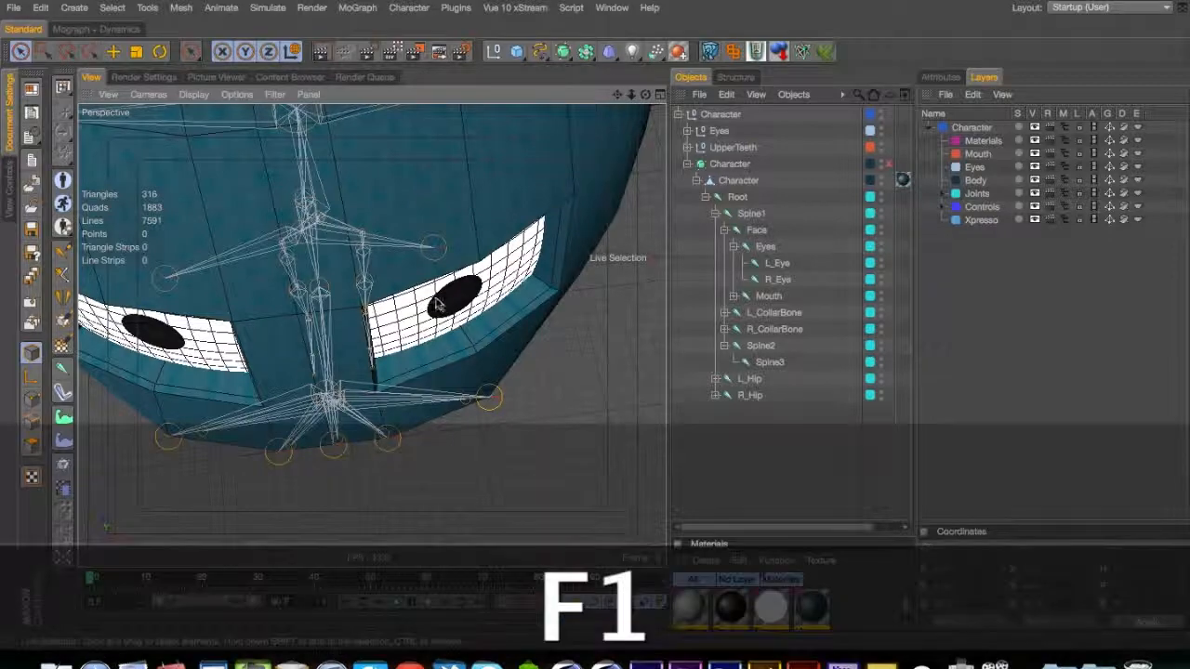
pyautogui.press('F2')
pyautogui.press('2')
pyautogui.moveTo(414, 309); pyautogui.dragTo(489, 375)
pyautogui.press('1')
pyautogui.press('2')
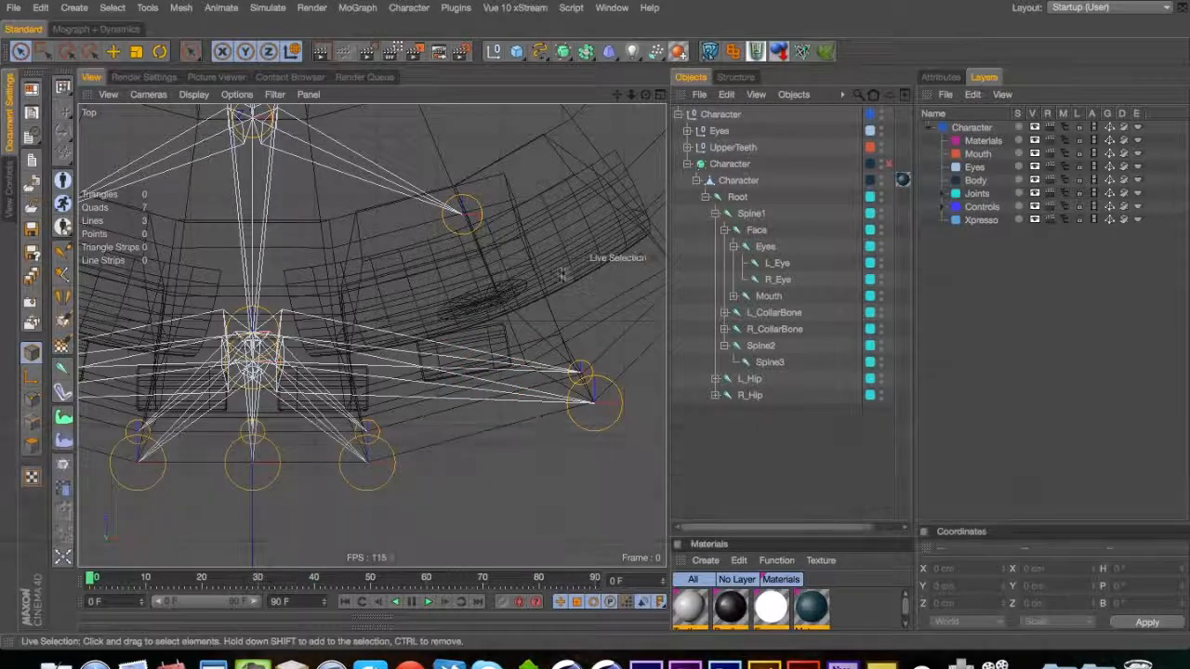
pyautogui.click(743, 245)
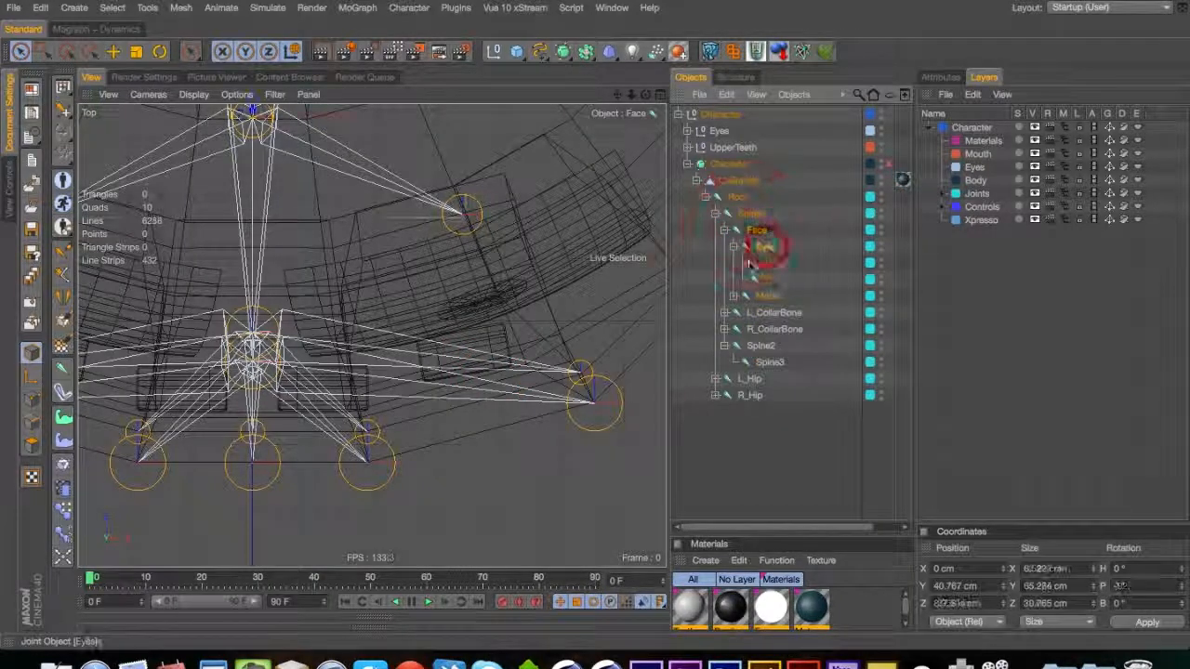
pyautogui.click(776, 263)
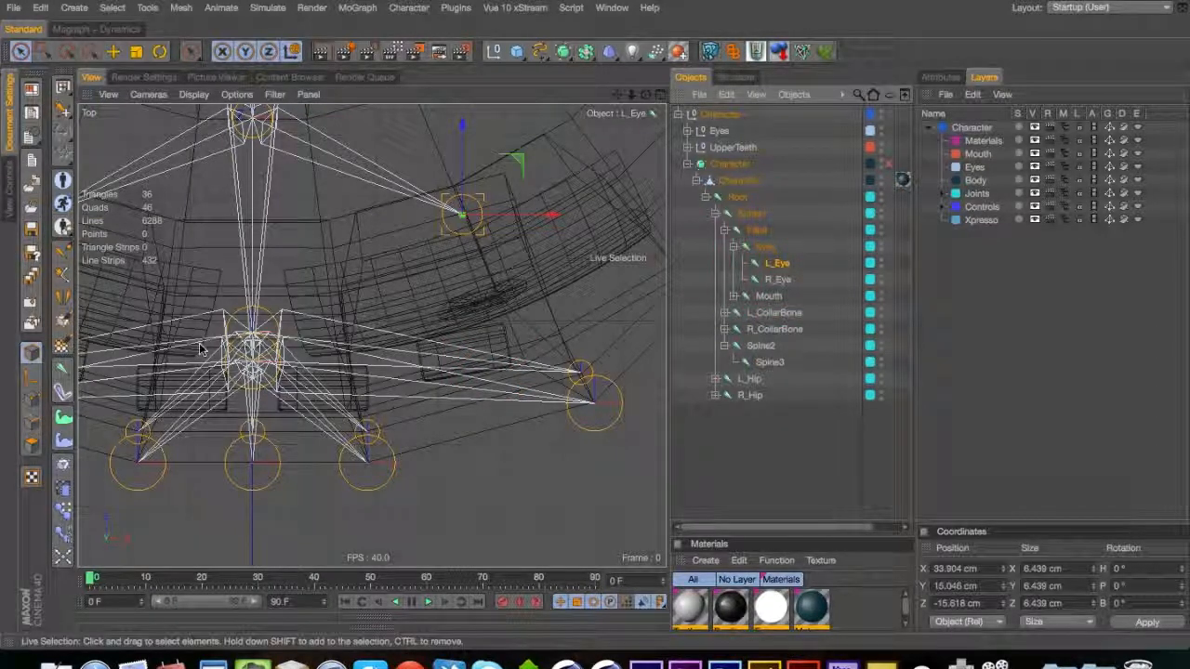
pyautogui.click(62, 251)
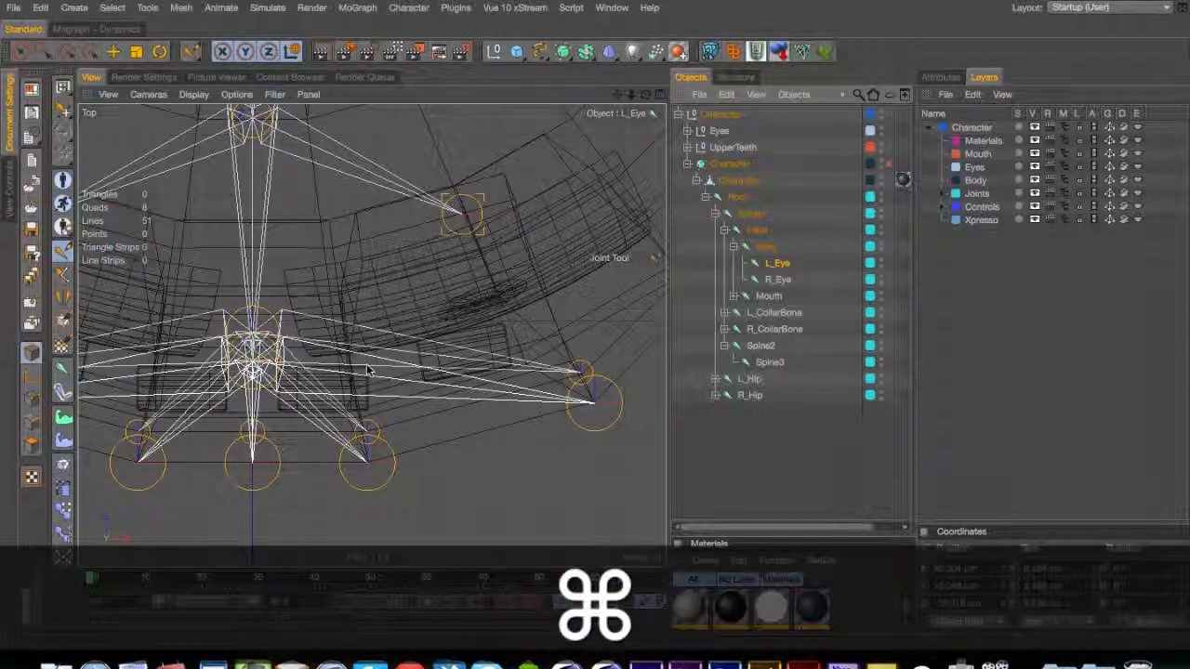
pyautogui.keyDown('super'); pyautogui.click(372, 409); pyautogui.keyUp('super')
pyautogui.keyDown('super'); pyautogui.click(557, 370); pyautogui.keyUp('super')
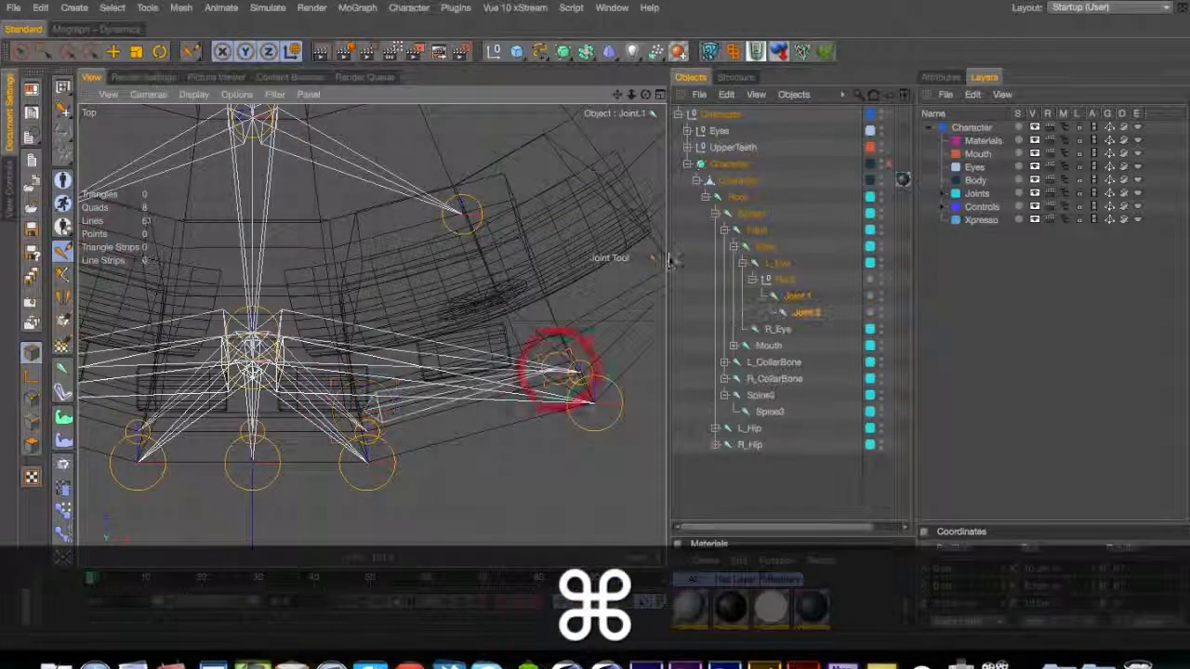
pyautogui.keyDown('super'); pyautogui.click(660, 262); pyautogui.keyUp('super')
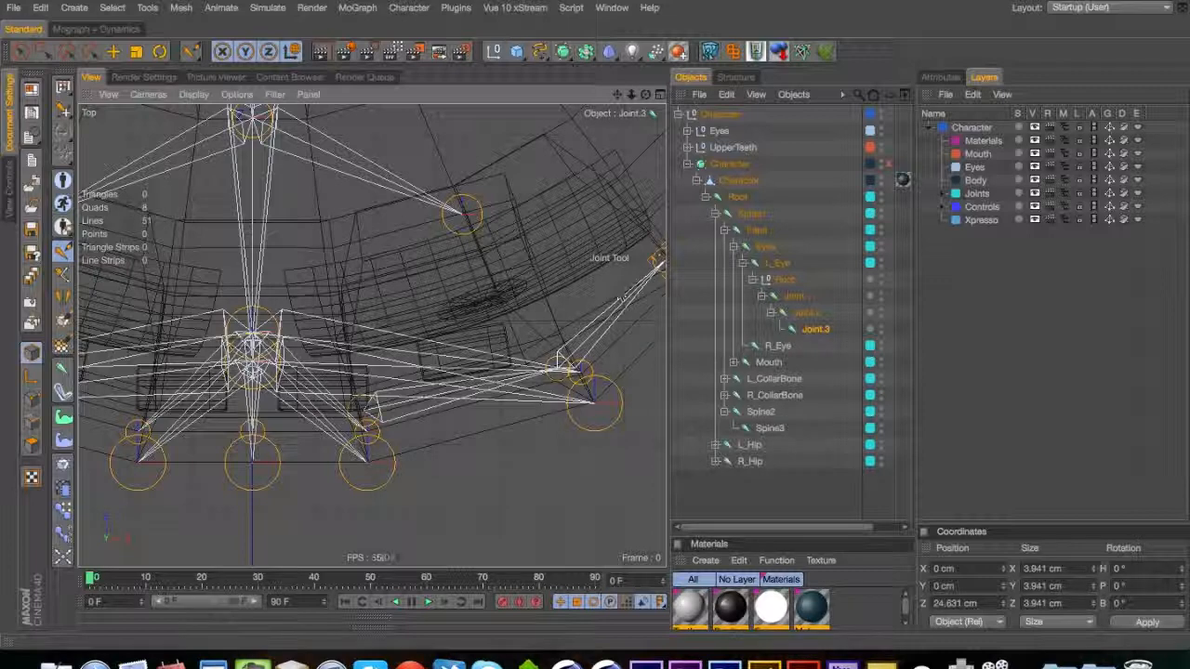
# Delete the new joints' Root null without its children and ungroup the chain so all three joints sit directly under L_Eye
pyautogui.rightClick(774, 289)
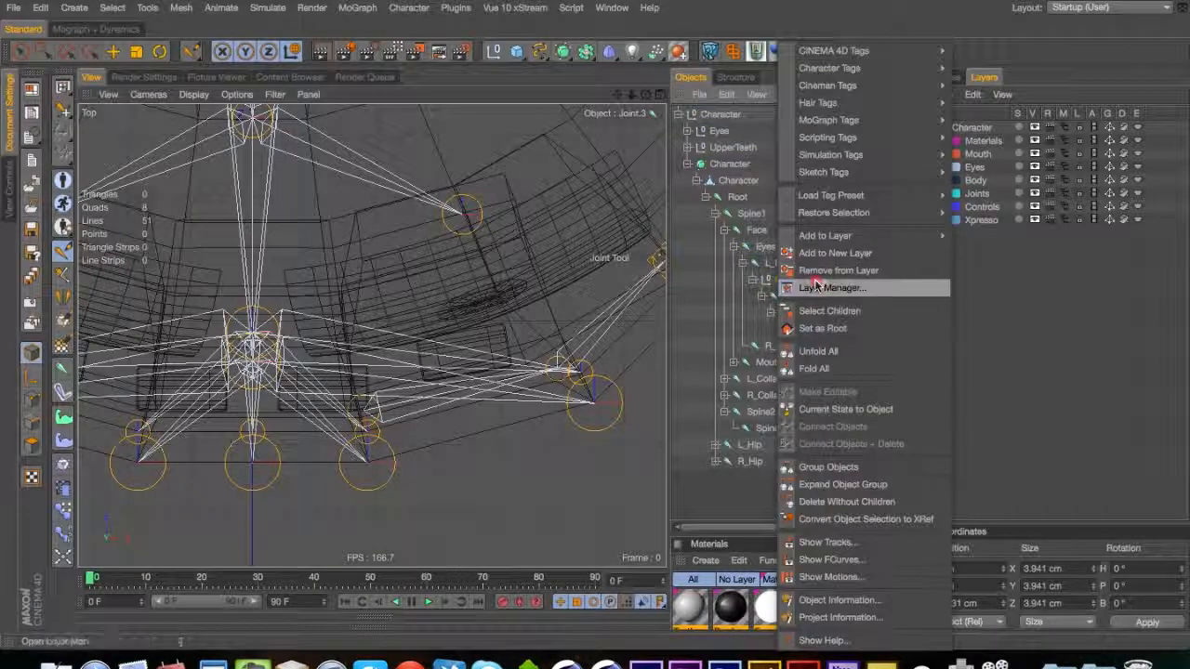
pyautogui.click(845, 501)
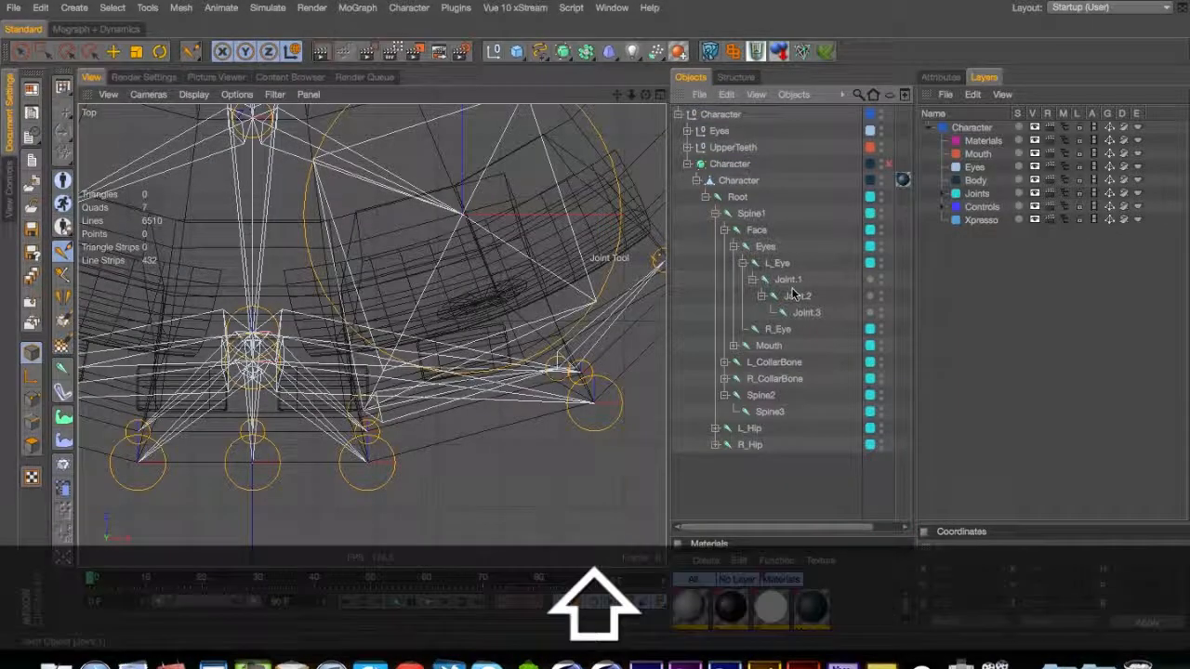
pyautogui.hotkey('shift', 'g')
pyautogui.moveTo(787, 272); pyautogui.dragTo(789, 287)
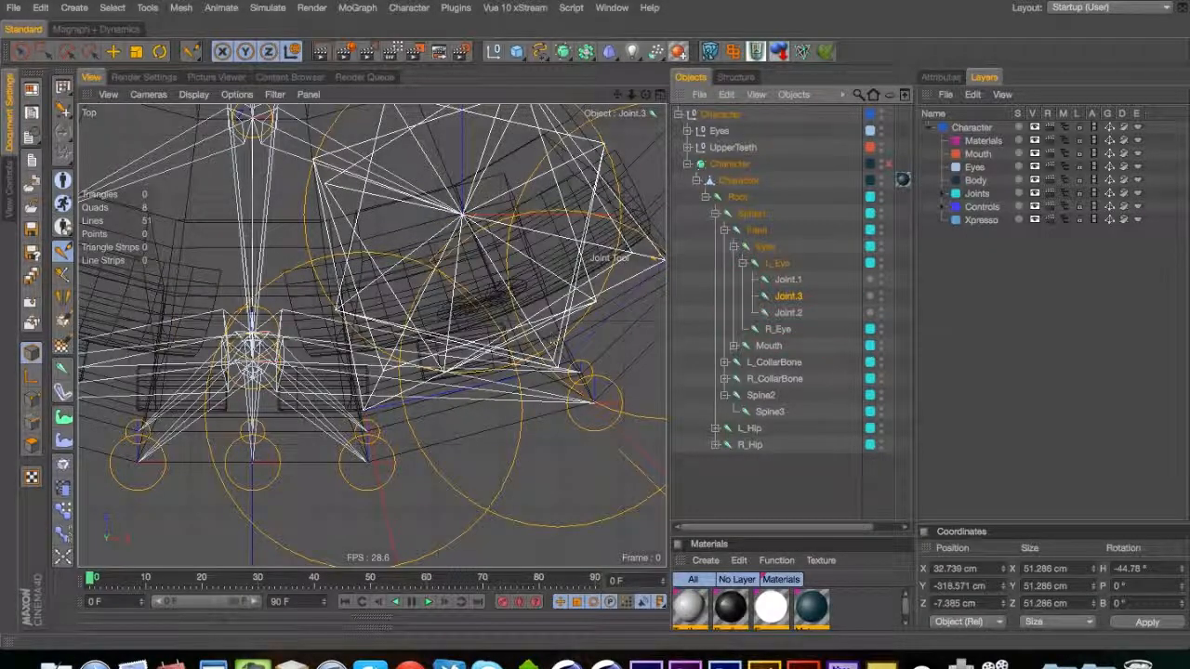
# Try to move Joint.3 on its own up to the left eye in the Perspective view
pyautogui.press('space')
pyautogui.press('F1')
pyautogui.press('3')
pyautogui.moveTo(443, 302); pyautogui.dragTo(406, 127)
pyautogui.moveTo(447, 468); pyautogui.dragTo(299, 367)
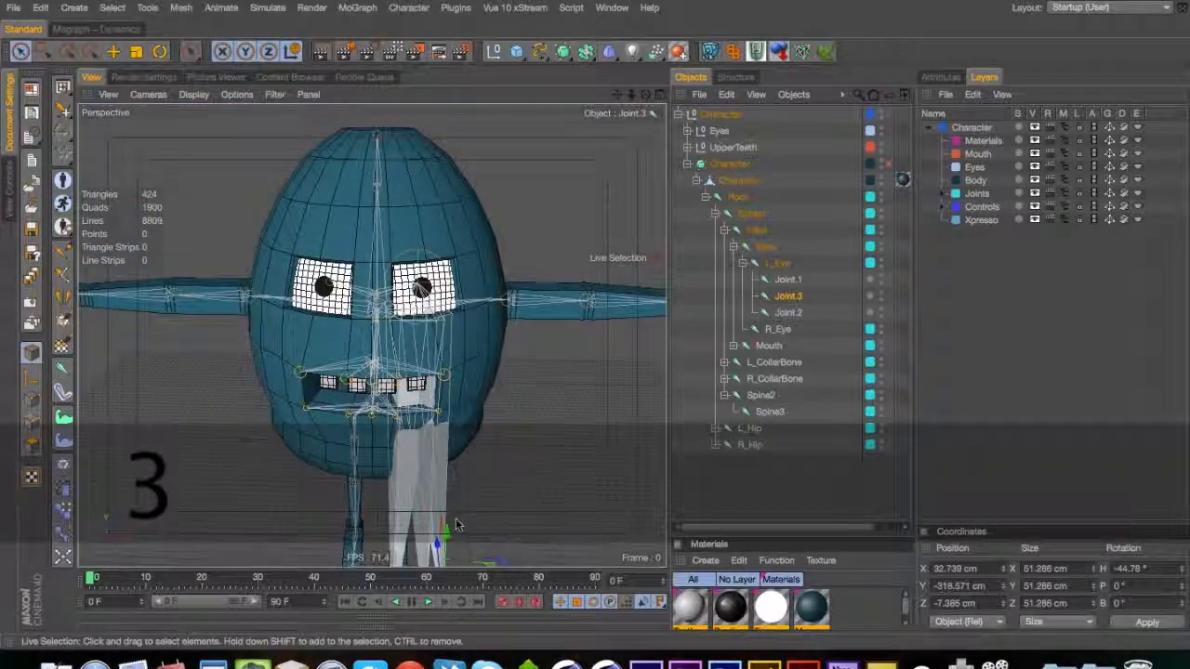
pyautogui.moveTo(543, 275); pyautogui.dragTo(511, 277)
pyautogui.press('3')
pyautogui.moveTo(430, 298); pyautogui.dragTo(154, 421)
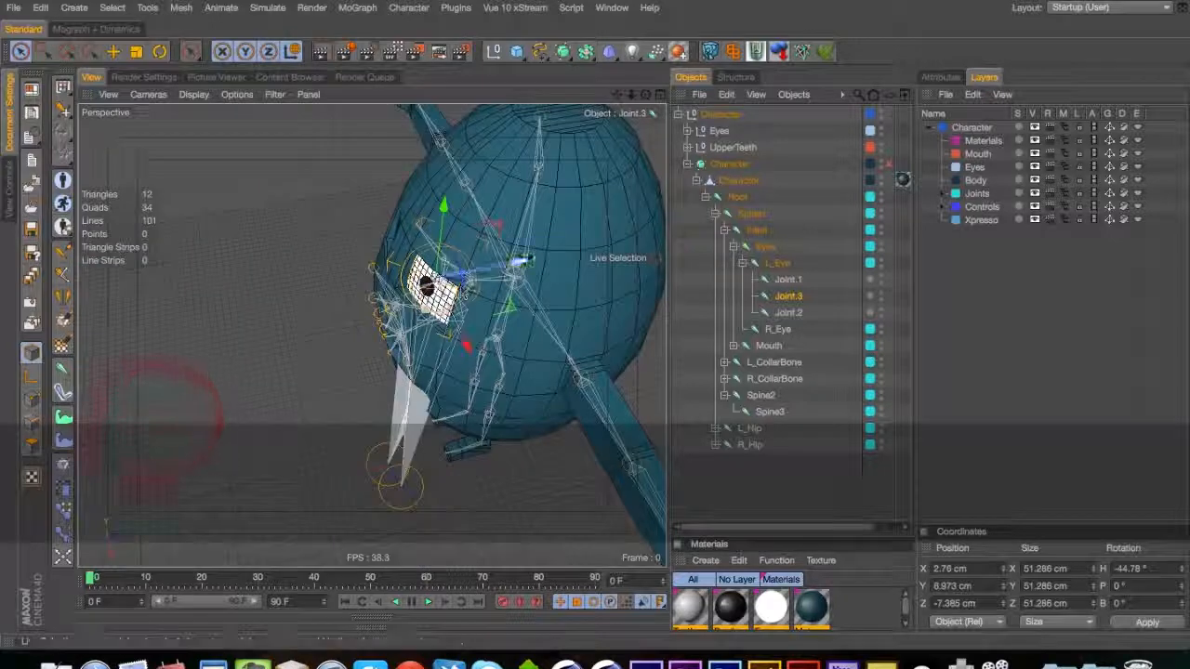
pyautogui.press('super+z')
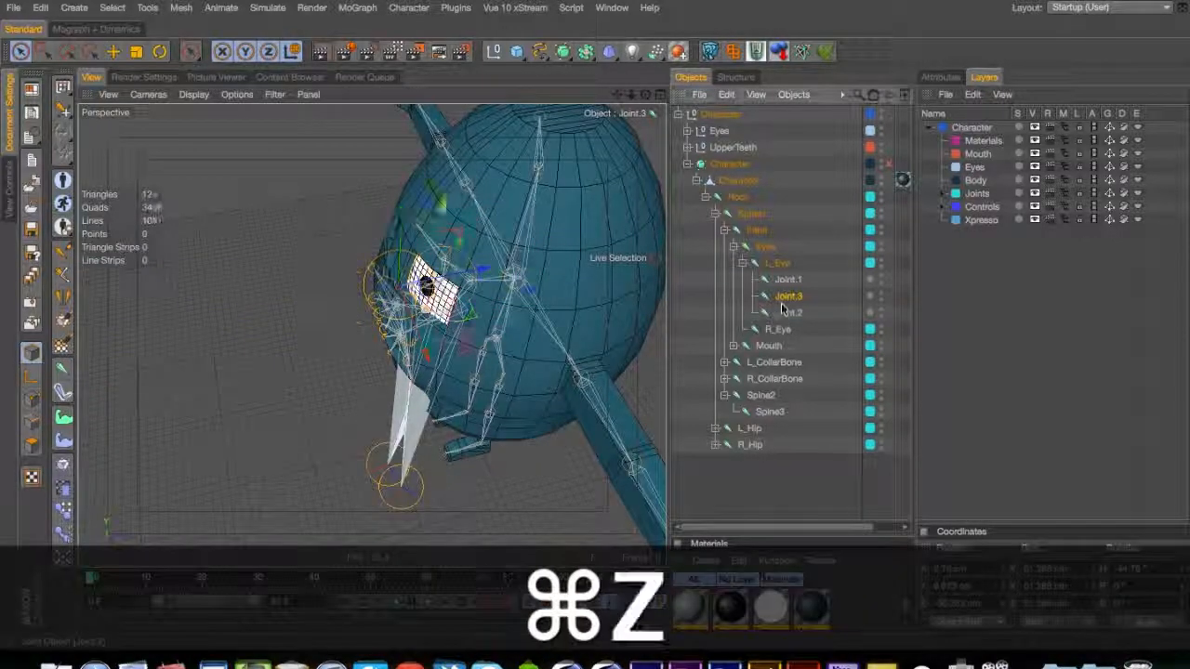
# Select Joint.1, Joint.2 and Joint.3 and raise them together to the height of the left eye
pyautogui.keyDown('shift'); pyautogui.click(802, 316); pyautogui.keyUp('shift')
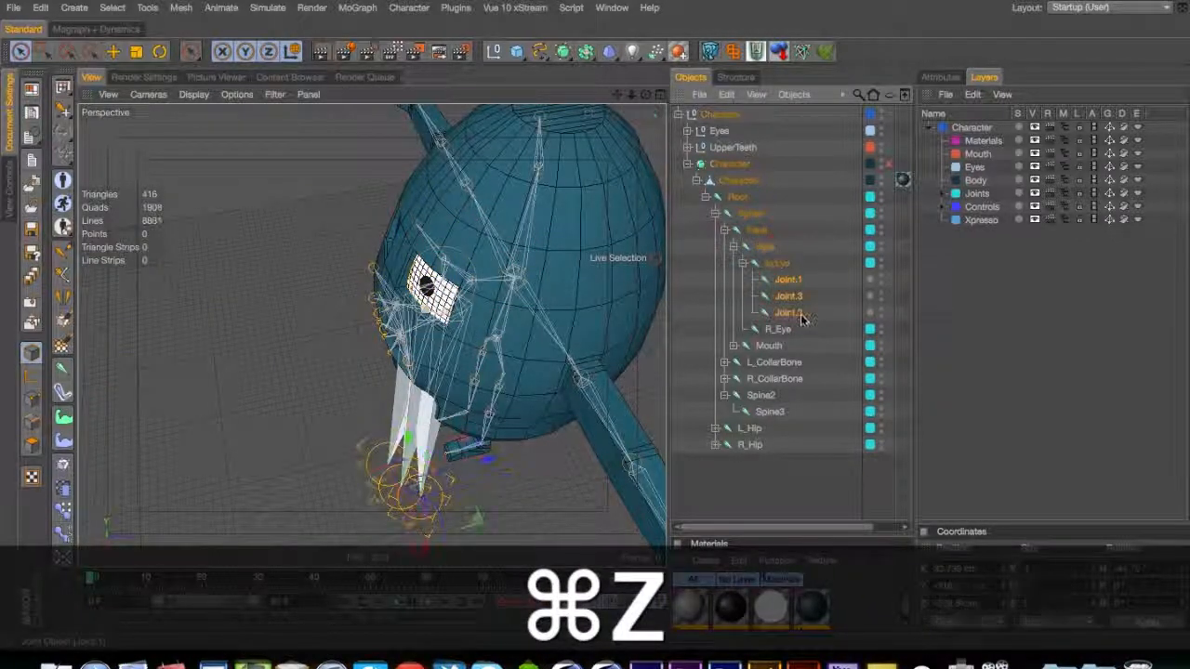
pyautogui.moveTo(408, 437); pyautogui.dragTo(413, 370)
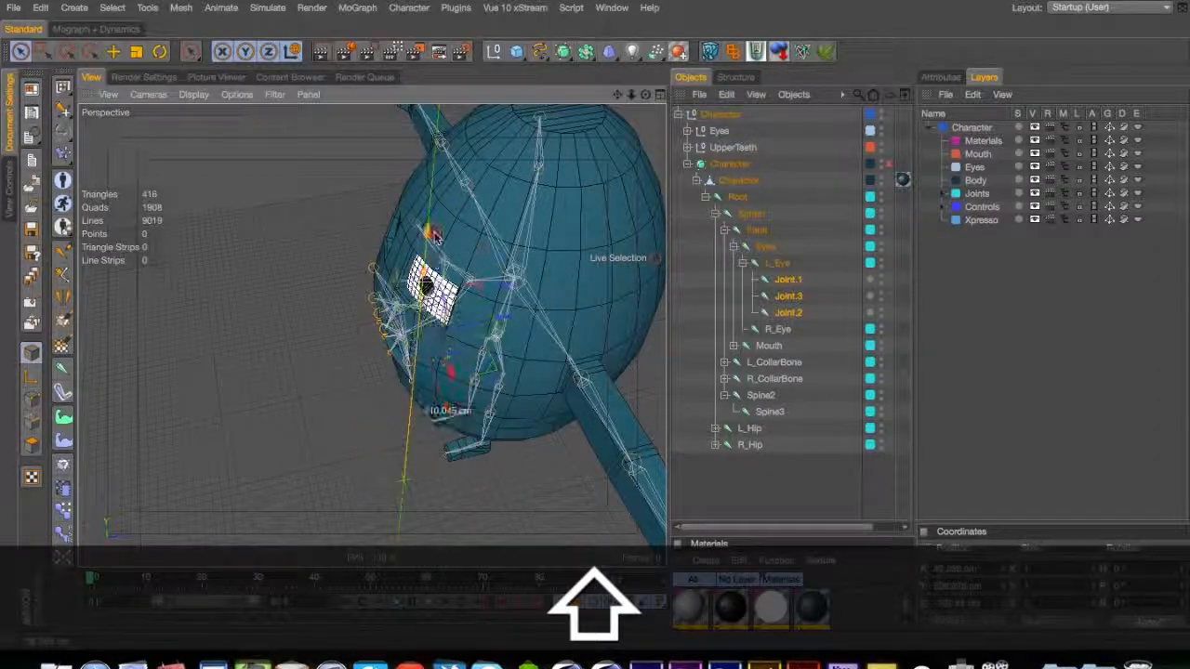
pyautogui.moveTo(435, 237); pyautogui.dragTo(435, 204)
pyautogui.keyDown('alt'); pyautogui.moveTo(437, 210); pyautogui.dragTo(604, 232, button='right'); pyautogui.keyUp('alt')
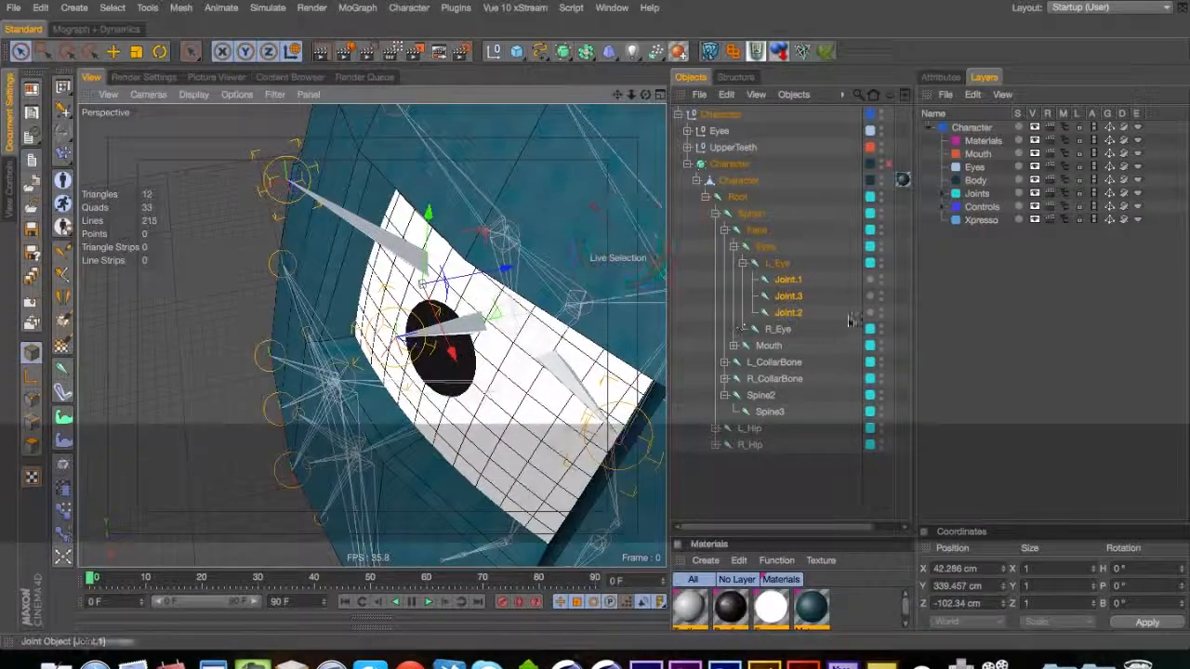
# Select Joint.1 and move it to the inner upper corner of the left eye socket
pyautogui.click(917, 292)
pyautogui.click(788, 279)
pyautogui.moveTo(375, 167); pyautogui.dragTo(472, 130)
pyautogui.press('3')
pyautogui.press('2')
pyautogui.press('3')
pyautogui.press('3')
pyautogui.press('2')
pyautogui.moveTo(409, 153); pyautogui.dragTo(457, 279)
pyautogui.press('3')
pyautogui.press('1')
pyautogui.moveTo(447, 193); pyautogui.dragTo(447, 196)
pyautogui.press('2')
pyautogui.moveTo(384, 229); pyautogui.dragTo(520, 249)
pyautogui.press('3')
pyautogui.moveTo(469, 342); pyautogui.dragTo(640, 405)
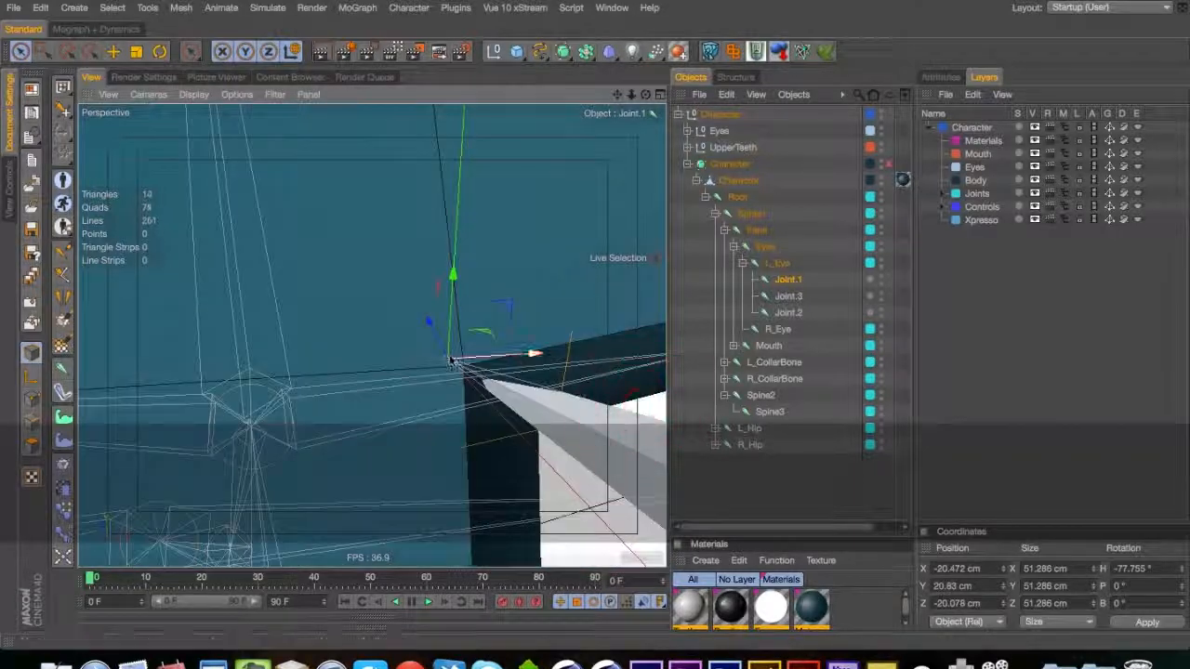
# Fine-tune Joint.1's position so it sits exactly on the socket's inner corner point
pyautogui.moveTo(436, 336); pyautogui.dragTo(466, 335)
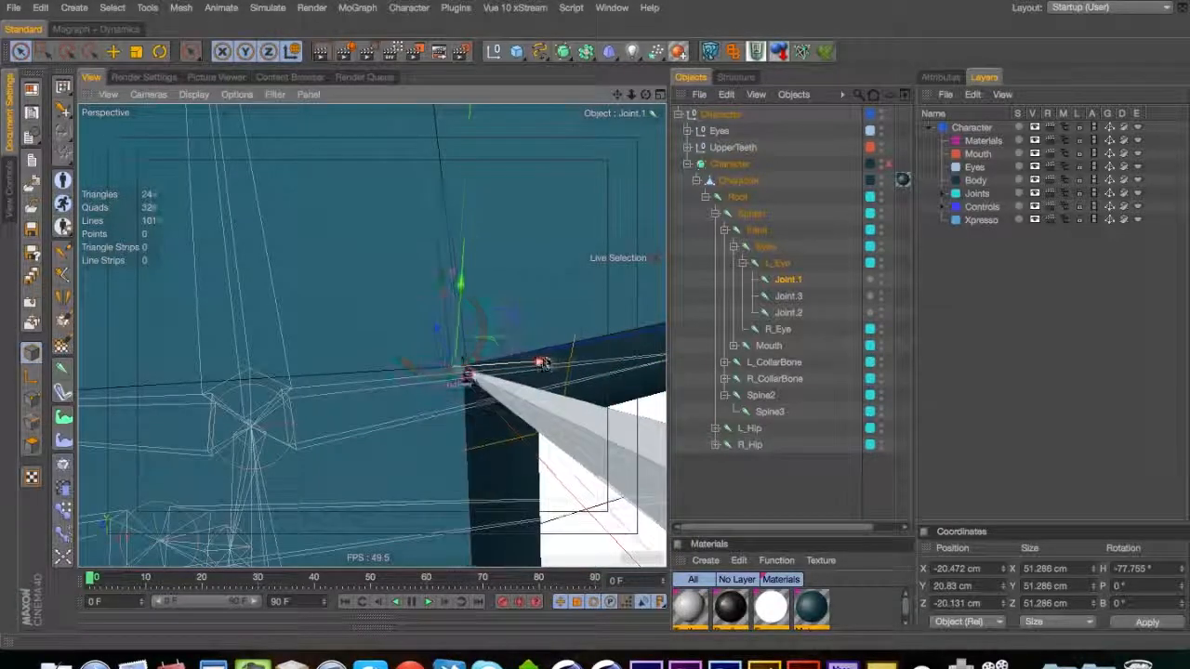
pyautogui.press('2')
pyautogui.press('3')
pyautogui.moveTo(500, 366); pyautogui.dragTo(231, 343)
pyautogui.press('2')
pyautogui.press('1')
pyautogui.press('2')
pyautogui.moveTo(355, 361); pyautogui.dragTo(416, 371)
pyautogui.press('1')
pyautogui.moveTo(502, 367); pyautogui.dragTo(380, 335)
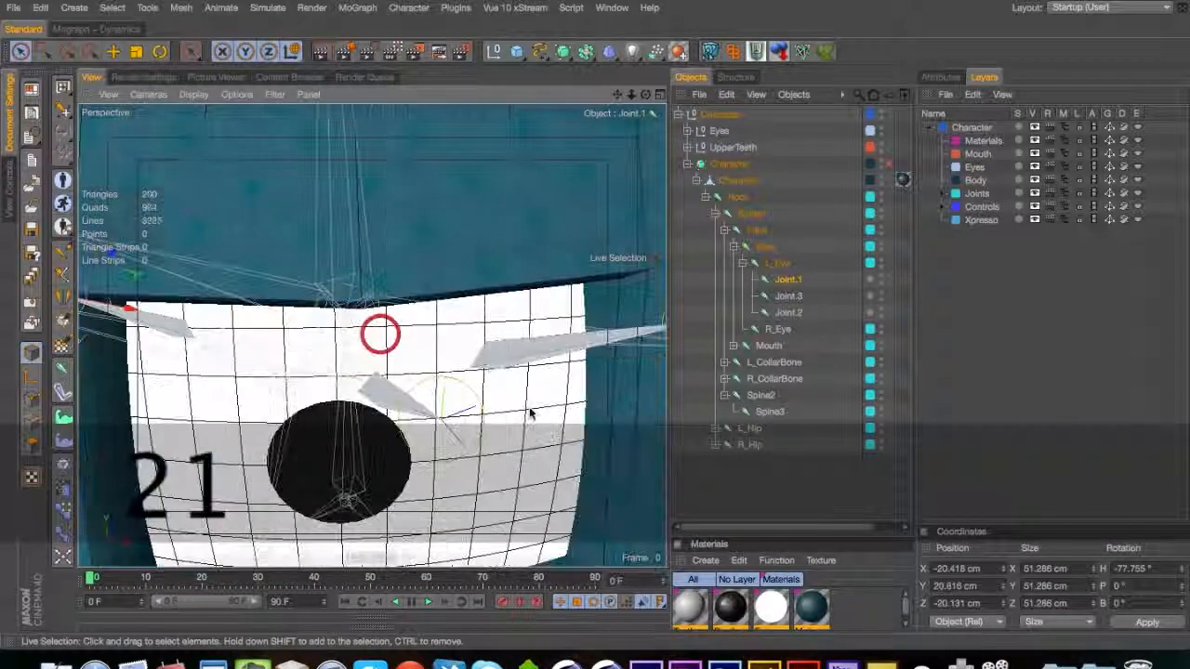
# Reorder the joints under L_Eye so that Joint.3 comes after Joint.2
pyautogui.click(438, 417)
pyautogui.click(794, 295)
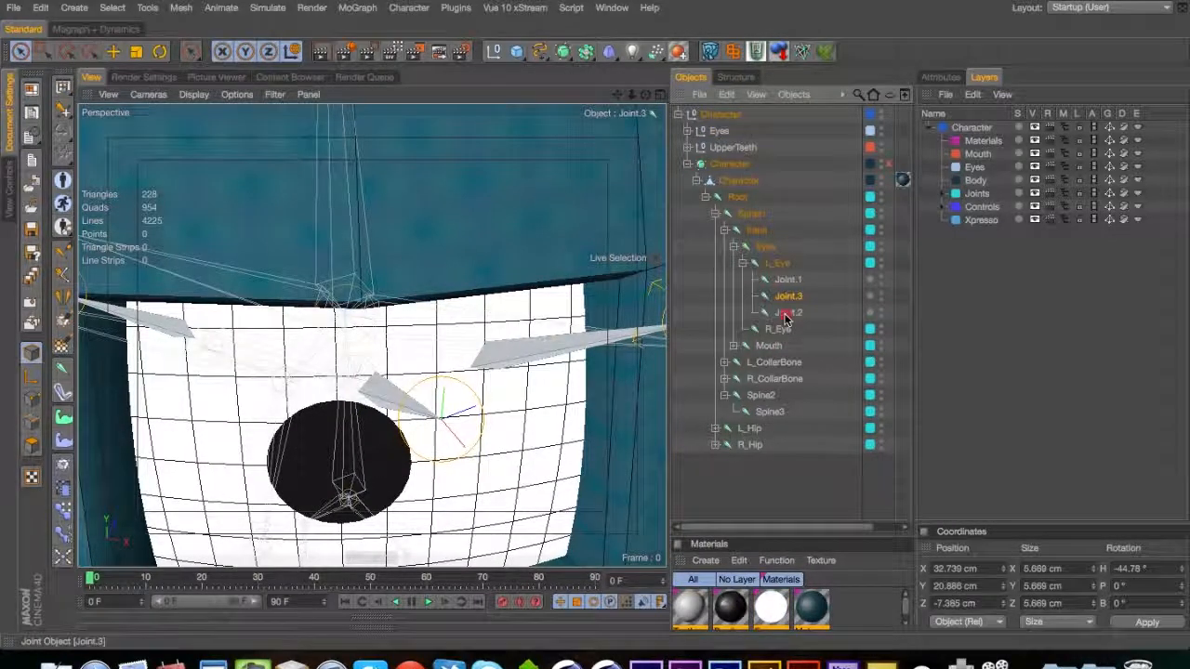
pyautogui.moveTo(793, 295); pyautogui.dragTo(785, 317)
pyautogui.click(792, 297)
# Rename Joint.1, Joint.2 and Joint.3 as Brow1, Brow2 and Brow3
pyautogui.doubleClick(790, 279)
pyautogui.write('B')
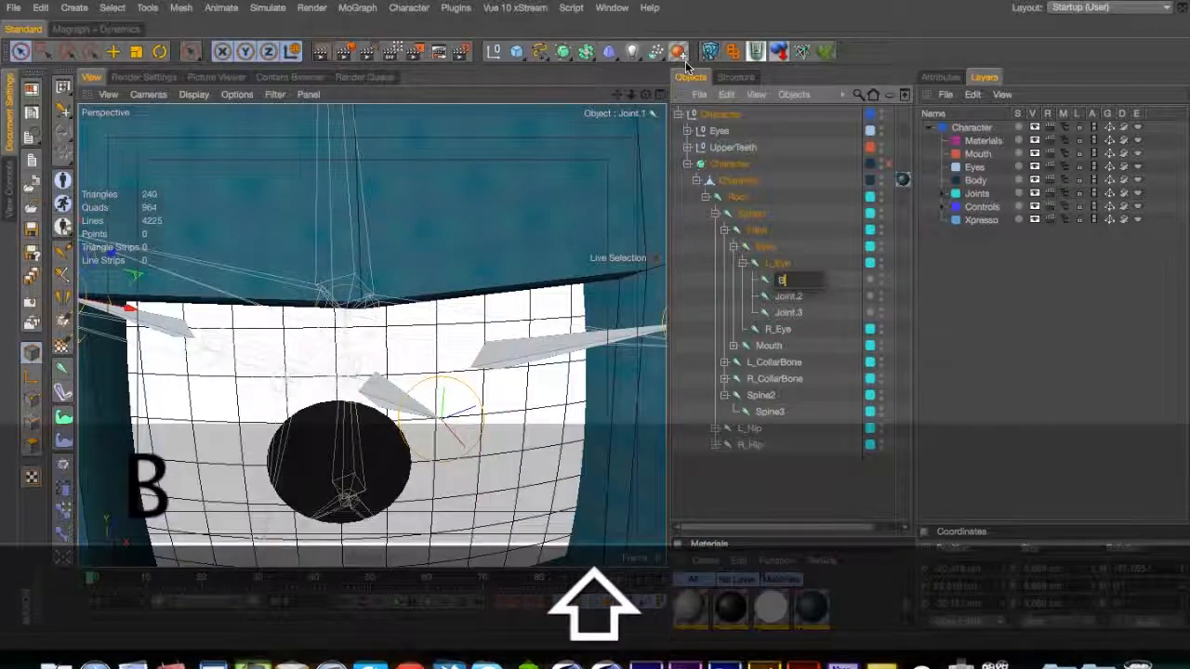
pyautogui.write('row_')
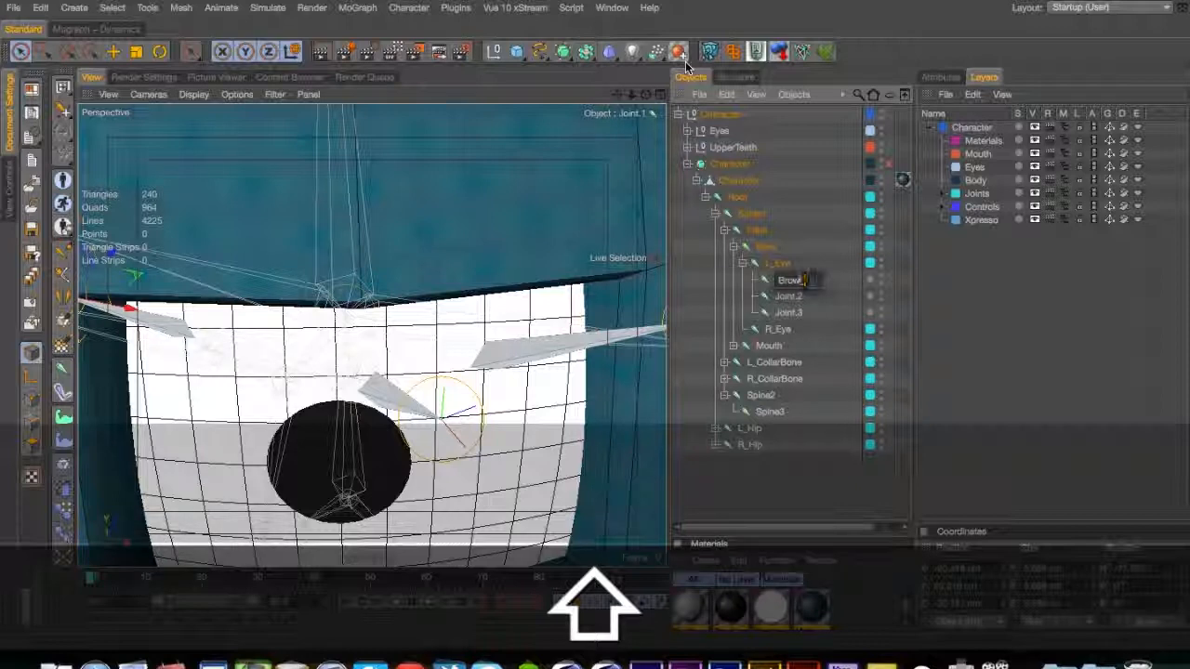
pyautogui.press('Down')
pyautogui.write('Brow2')
pyautogui.press('Down')
pyautogui.write('B')
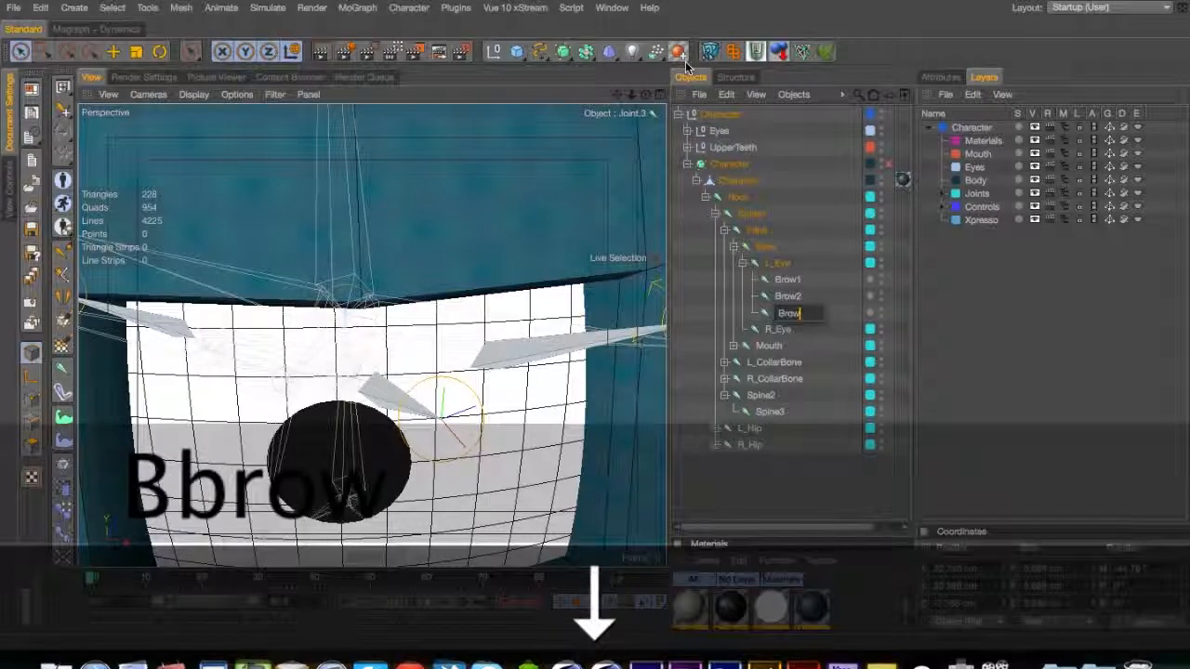
pyautogui.write('row3')
pyautogui.press('Return')
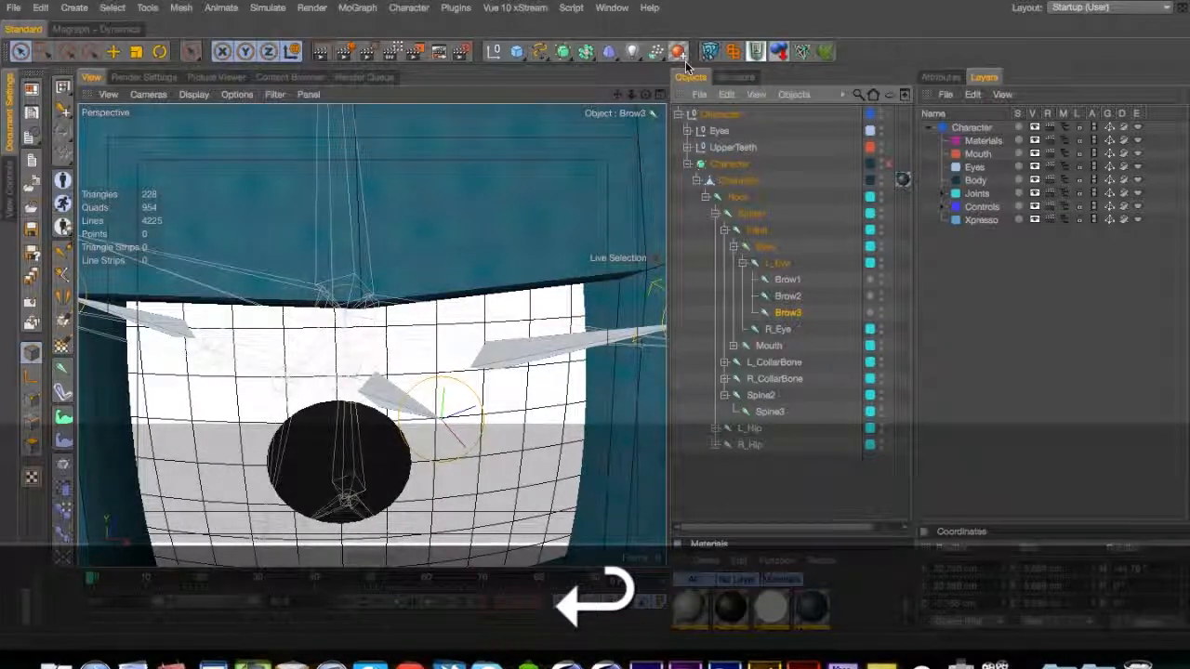
# Raise Brow2 and shift it sideways above the pupil, near the middle of the left eye's upper edge
pyautogui.click(770, 294)
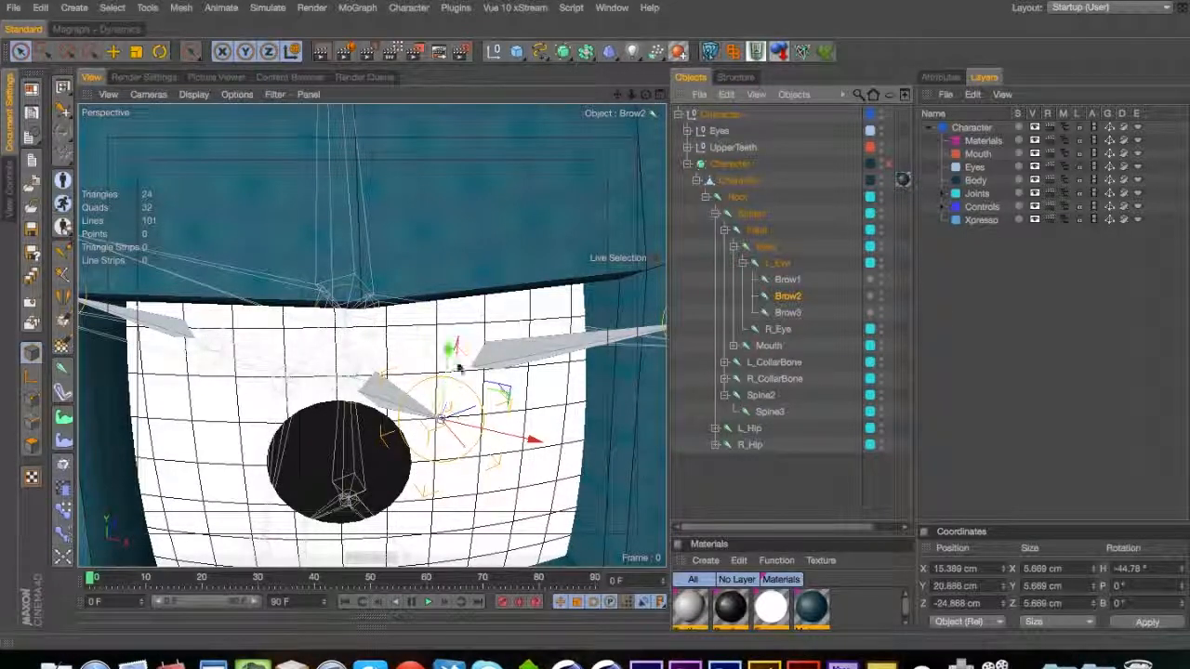
pyautogui.moveTo(457, 345); pyautogui.dragTo(411, 308)
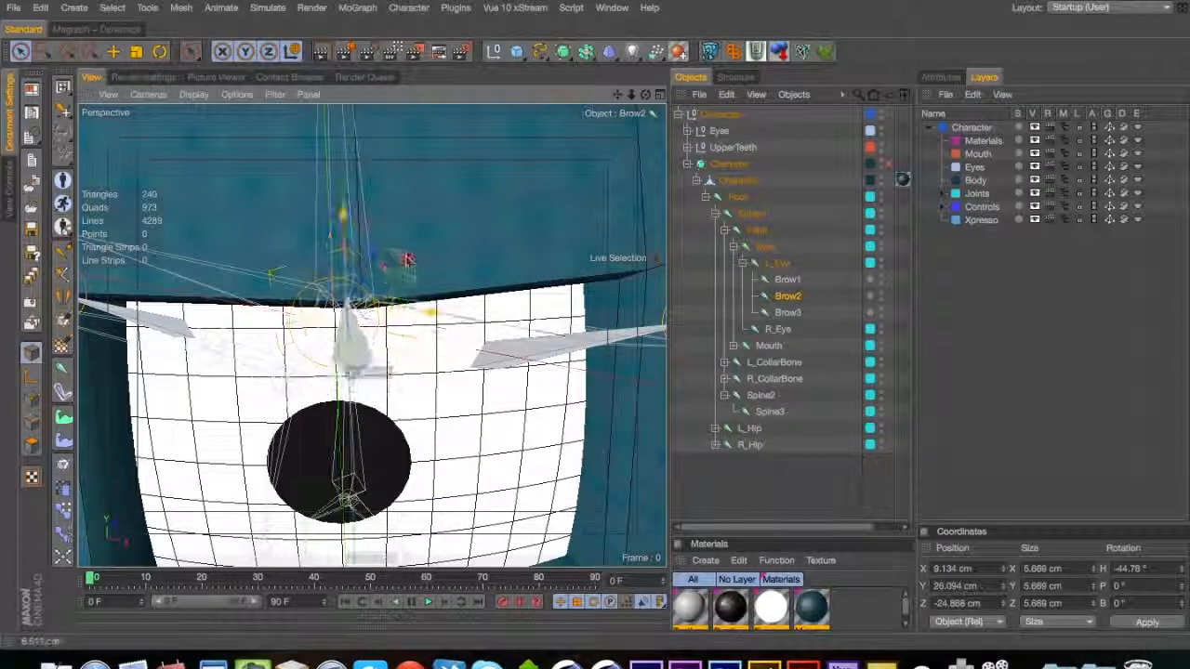
pyautogui.press('2')
pyautogui.moveTo(339, 316); pyautogui.dragTo(490, 344)
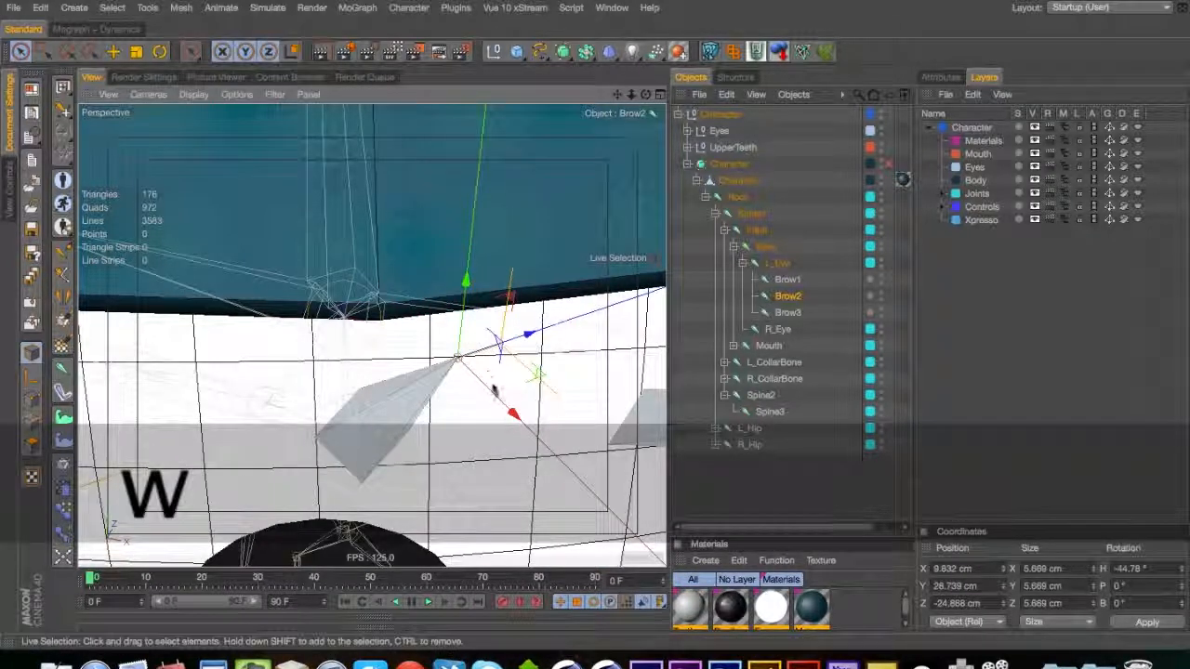
pyautogui.press('3')
pyautogui.moveTo(418, 333); pyautogui.dragTo(470, 325)
pyautogui.press('2')
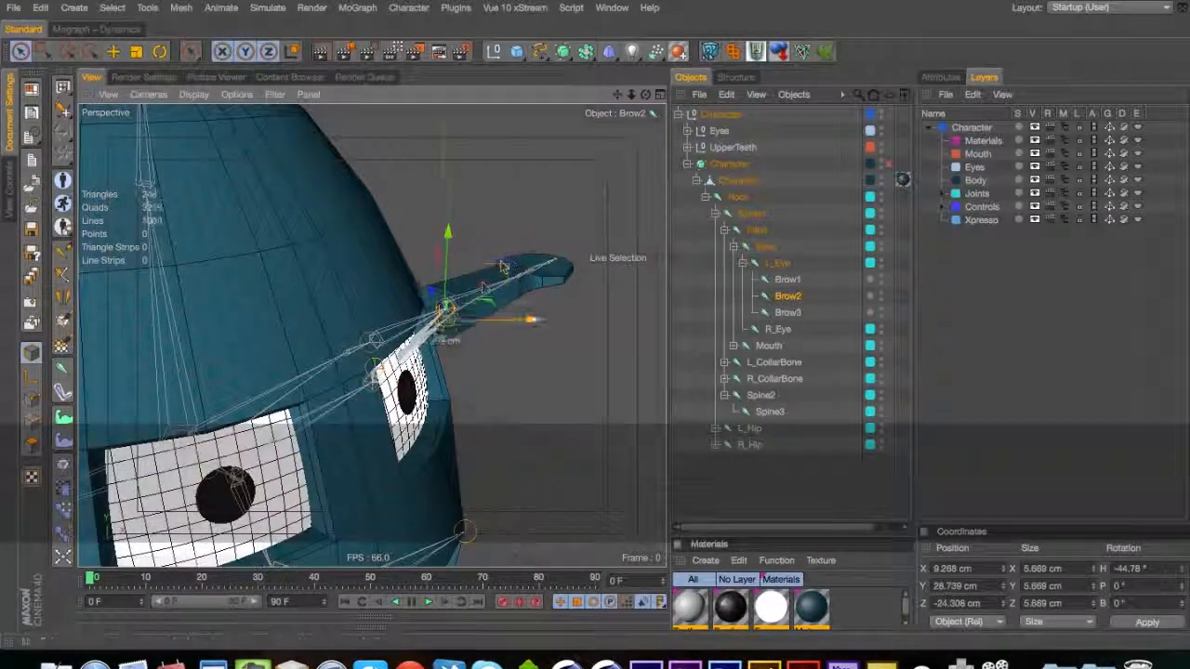
# Move Brow2 in depth and height toward the middle of the left eye socket's upper rim
pyautogui.moveTo(423, 343); pyautogui.dragTo(177, 325)
pyautogui.press('3')
pyautogui.moveTo(332, 253); pyautogui.dragTo(433, 210)
pyautogui.moveTo(363, 128); pyautogui.dragTo(364, 122)
pyautogui.press('2')
pyautogui.moveTo(353, 223); pyautogui.dragTo(510, 202)
pyautogui.press('3')
pyautogui.moveTo(388, 228); pyautogui.dragTo(214, 252)
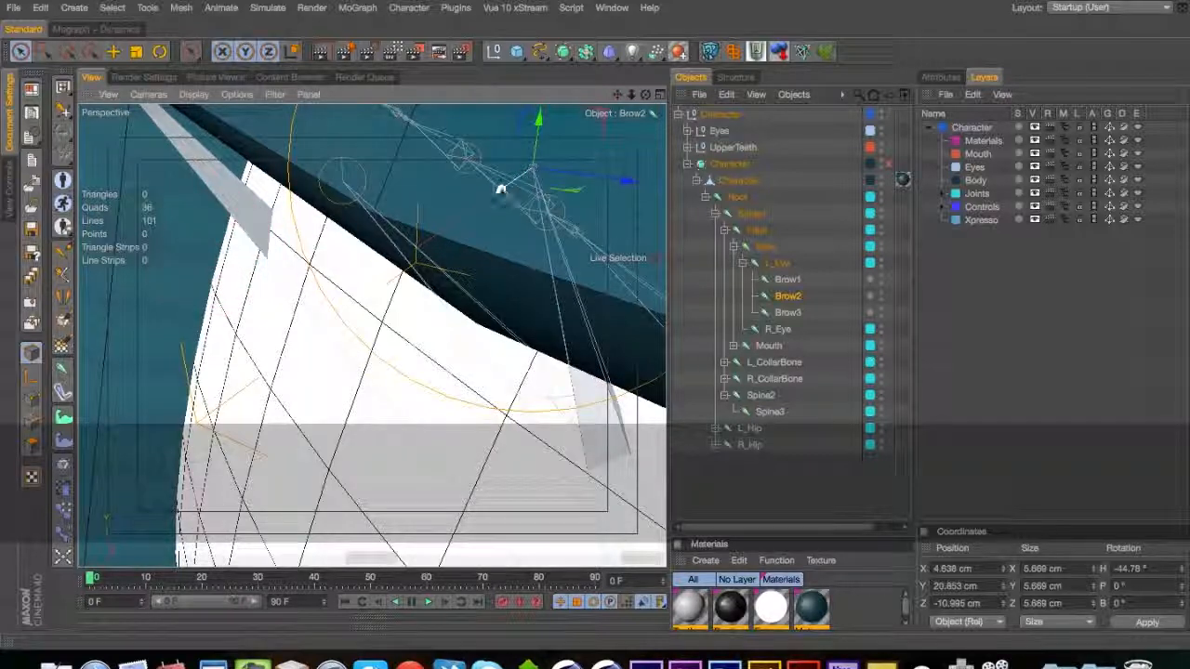
pyautogui.press('w')
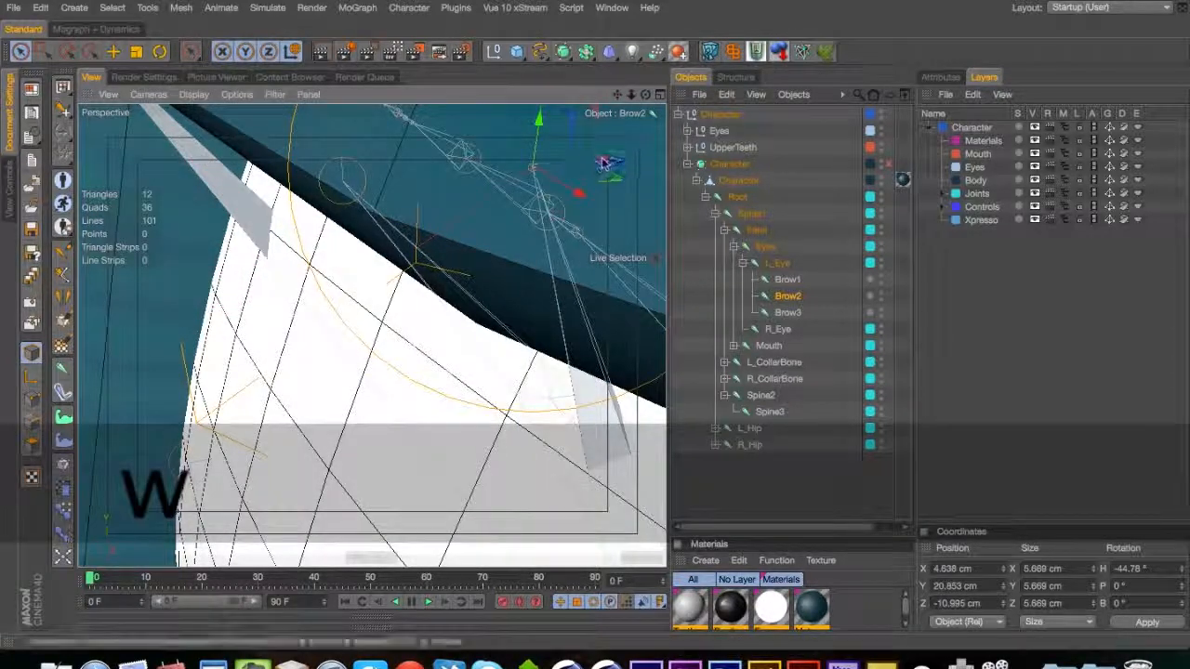
pyautogui.moveTo(603, 164); pyautogui.dragTo(525, 172)
# Fine-tune Brow2 to sit on the middle edge point of the upper rim, at about X 5.75, Y 20.84, Z -13.15 cm
pyautogui.moveTo(438, 213); pyautogui.dragTo(388, 233)
pyautogui.press('3')
pyautogui.moveTo(375, 216); pyautogui.dragTo(452, 199)
pyautogui.press('super+shift+z')
pyautogui.press('2')
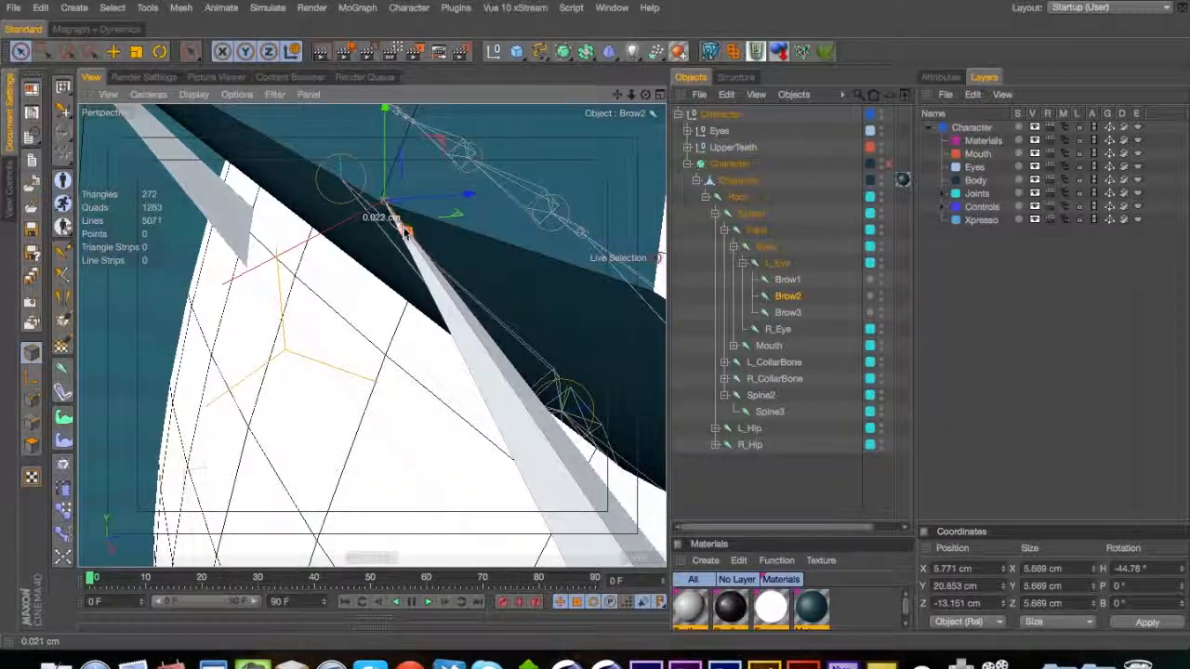
pyautogui.press('3')
pyautogui.moveTo(384, 203); pyautogui.dragTo(505, 198)
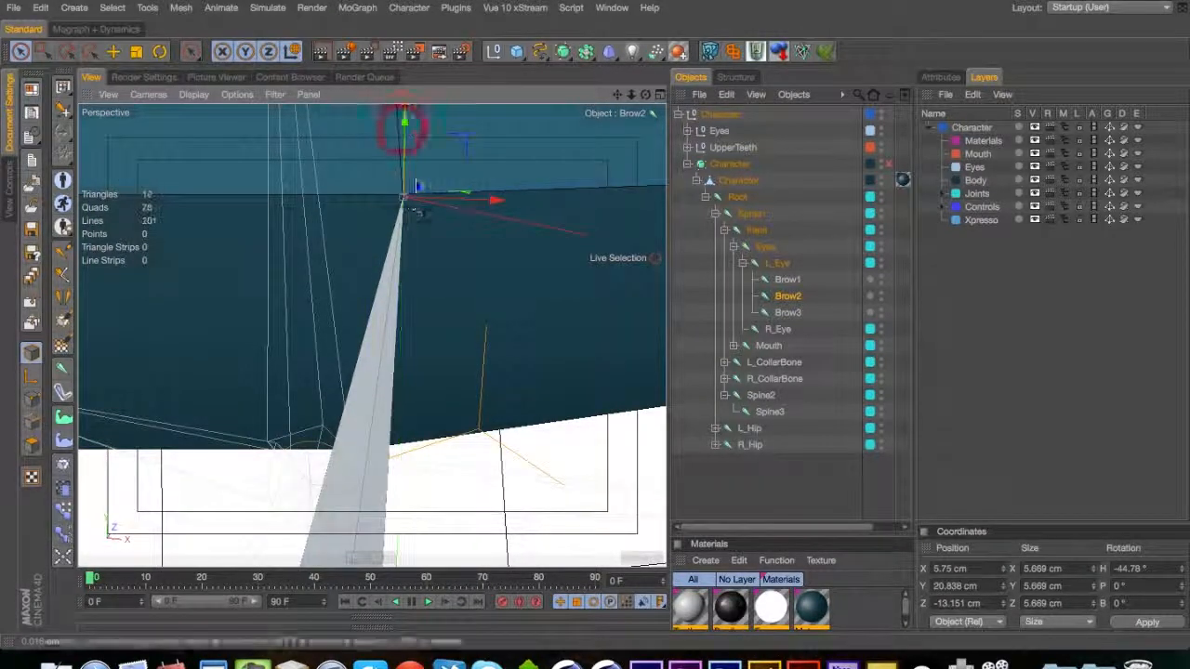
pyautogui.press('2')
pyautogui.moveTo(406, 194); pyautogui.dragTo(155, 287)
pyautogui.press('1')
# Move Brow3 onto the outer upper corner of the left eye socket, at about X 29.23, Y 20.84, Z 0.37 cm
pyautogui.click(788, 314)
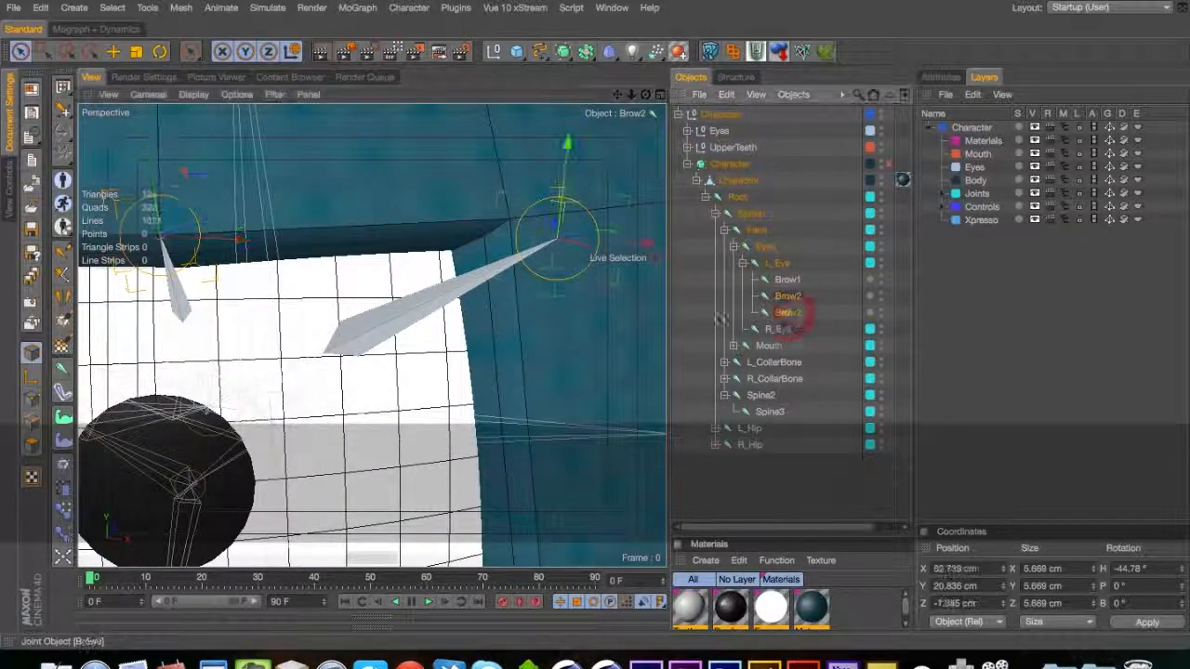
pyautogui.moveTo(558, 186); pyautogui.dragTo(432, 210)
pyautogui.press('2')
pyautogui.press('3')
pyautogui.press('2')
pyautogui.moveTo(475, 249); pyautogui.dragTo(526, 250)
pyautogui.moveTo(418, 260); pyautogui.dragTo(300, 294)
pyautogui.moveTo(460, 268); pyautogui.dragTo(488, 273)
pyautogui.moveTo(476, 171); pyautogui.dragTo(485, 174)
pyautogui.moveTo(465, 250); pyautogui.dragTo(437, 258)
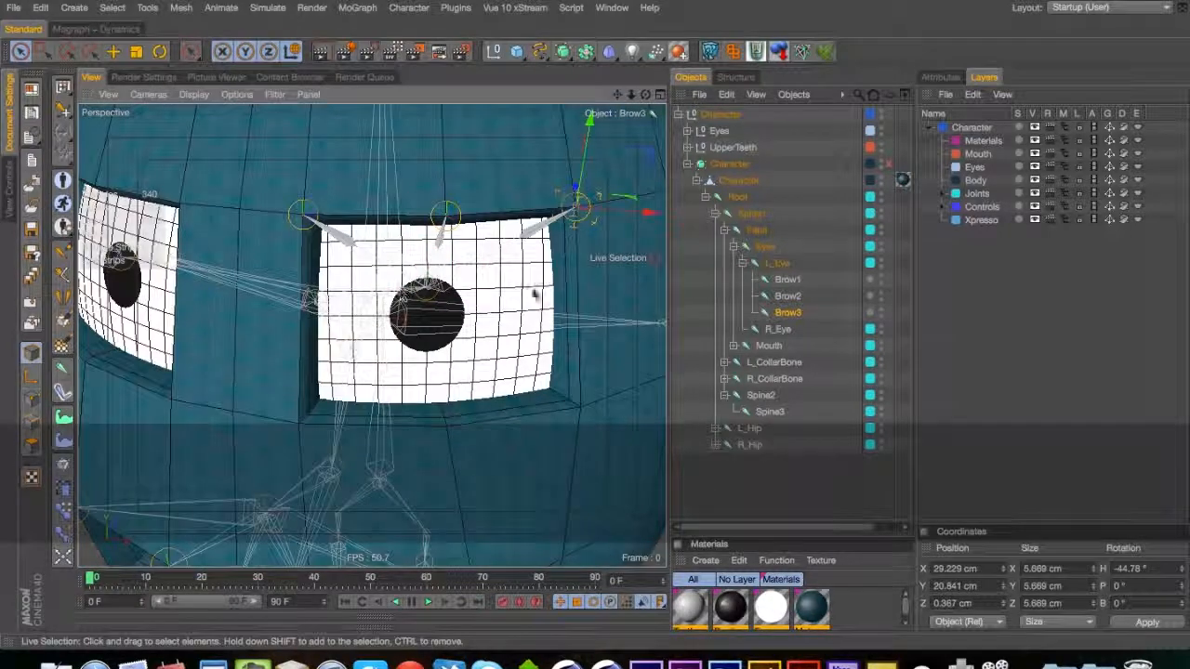
# Unfold the whole object hierarchy, select every object and freeze all their transformations
pyautogui.rightClick(733, 297)
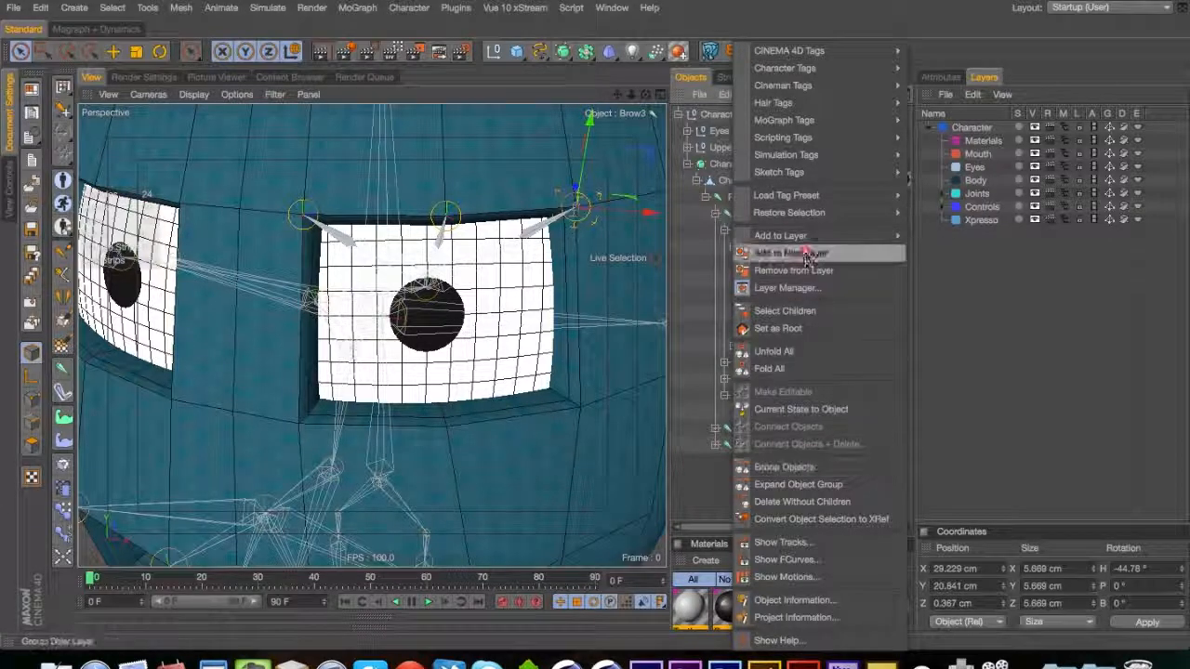
pyautogui.click(773, 351)
pyautogui.press('super+a')
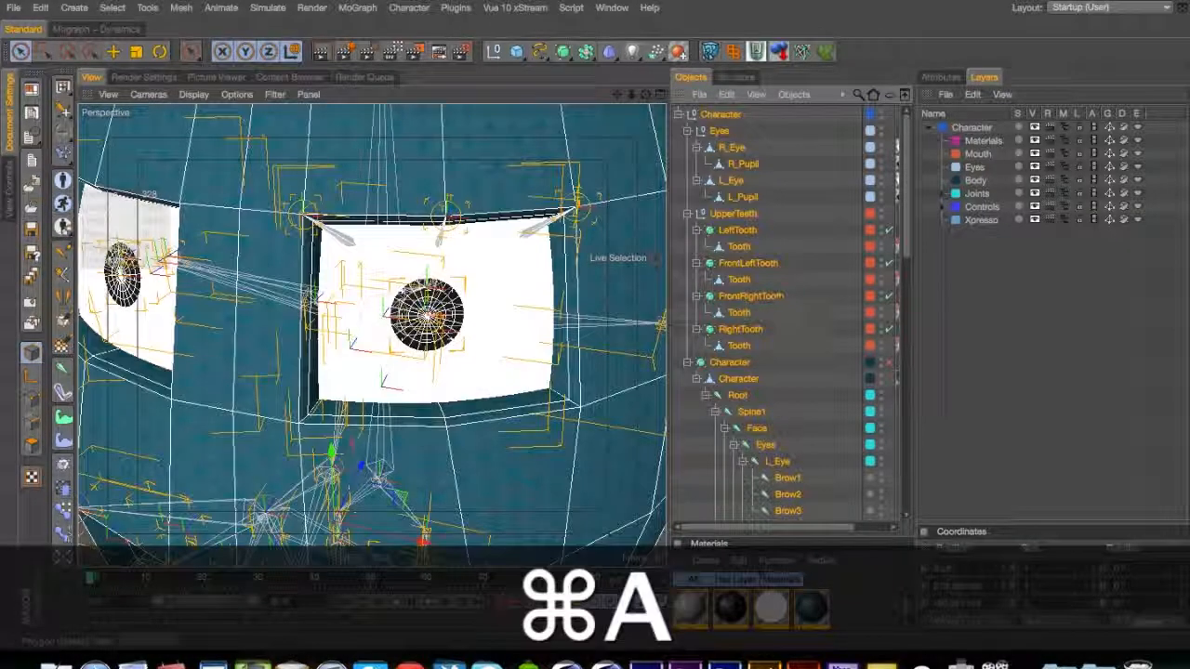
pyautogui.click(941, 77)
pyautogui.click(969, 134)
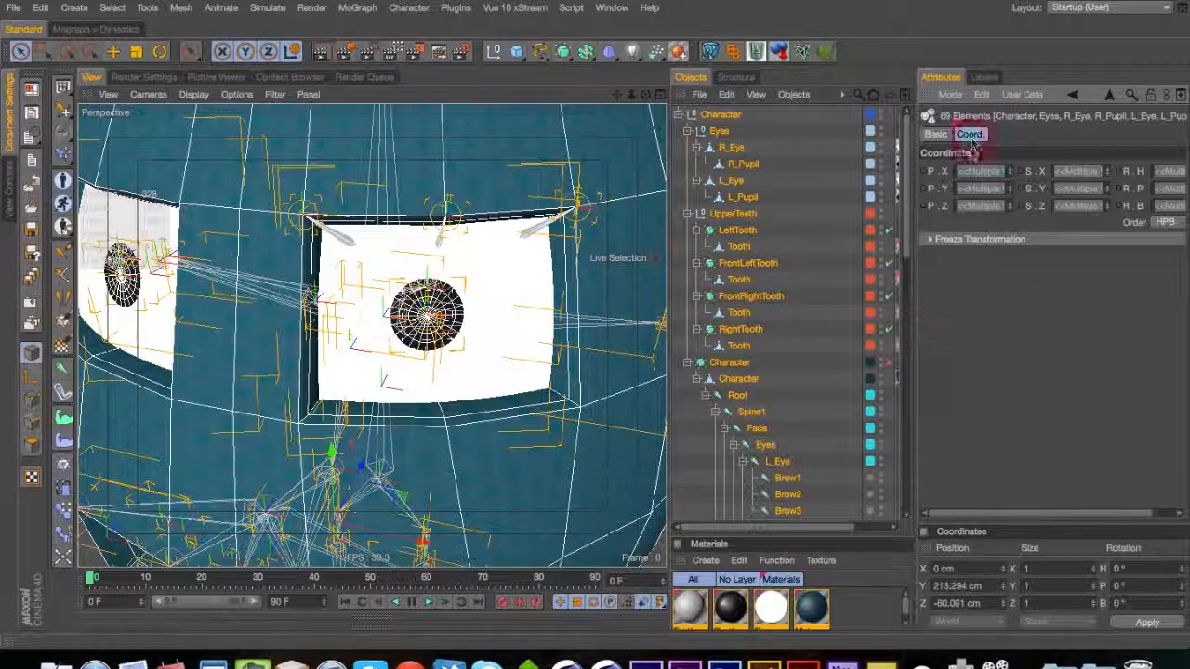
pyautogui.click(957, 240)
pyautogui.click(974, 257)
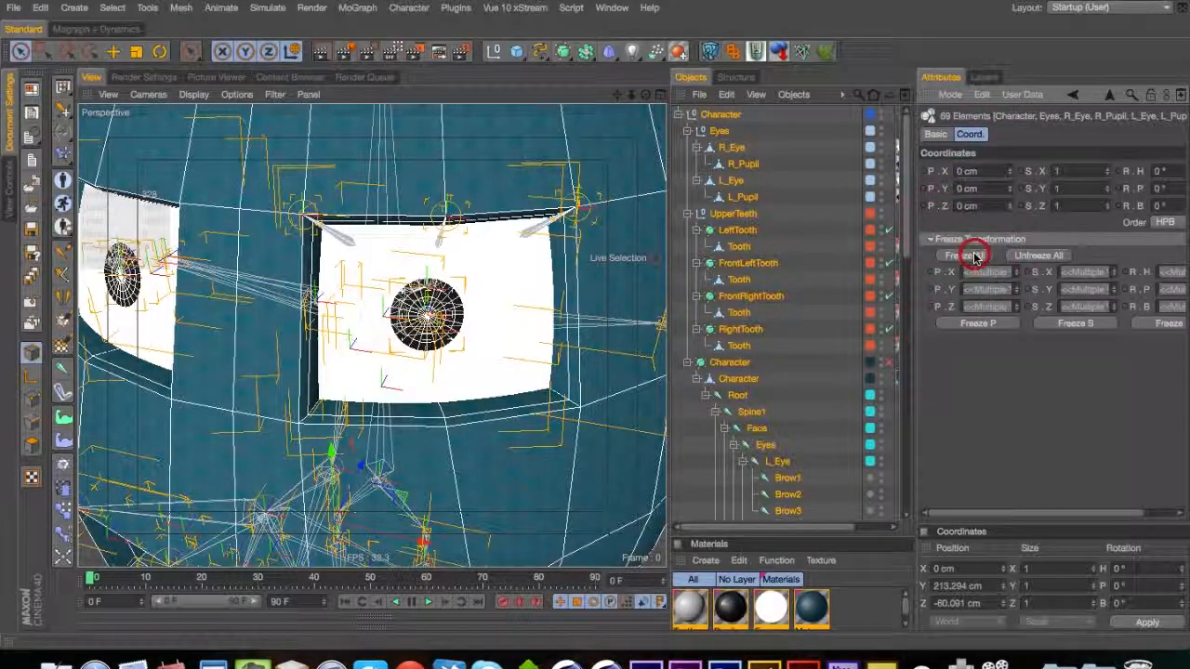
# Fold the eyes, teeth, mouth, collarbone, Spine2 and hip branches again and clear the selection
pyautogui.click(958, 240)
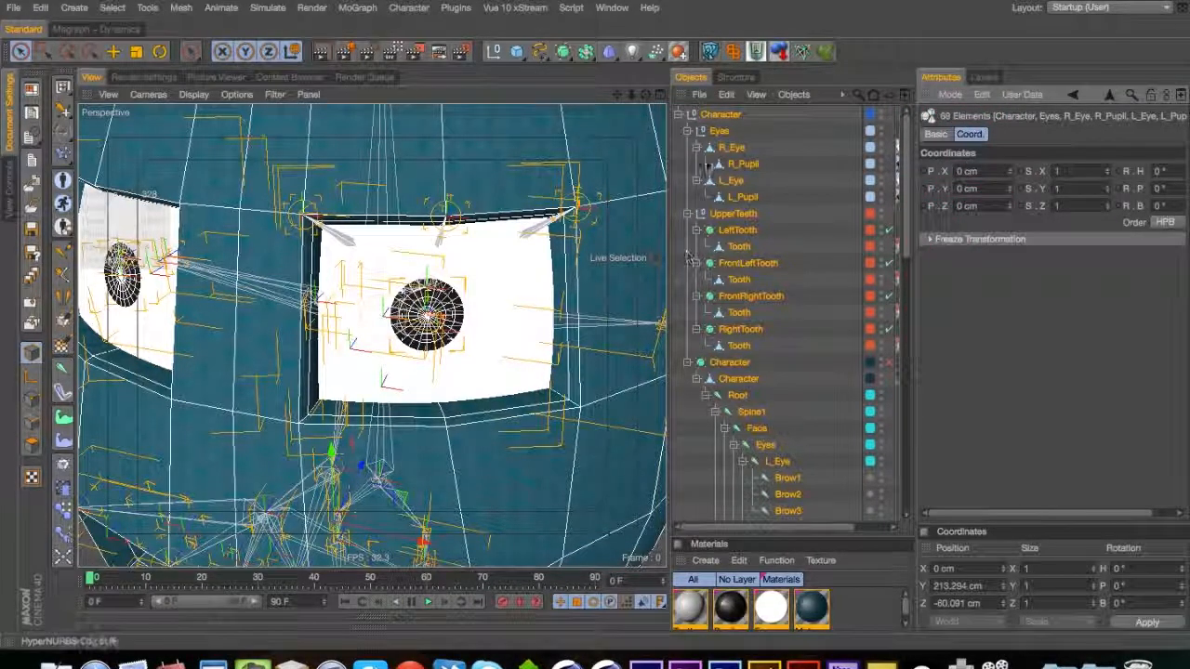
pyautogui.click(685, 149)
pyautogui.click(716, 114)
pyautogui.click(687, 131)
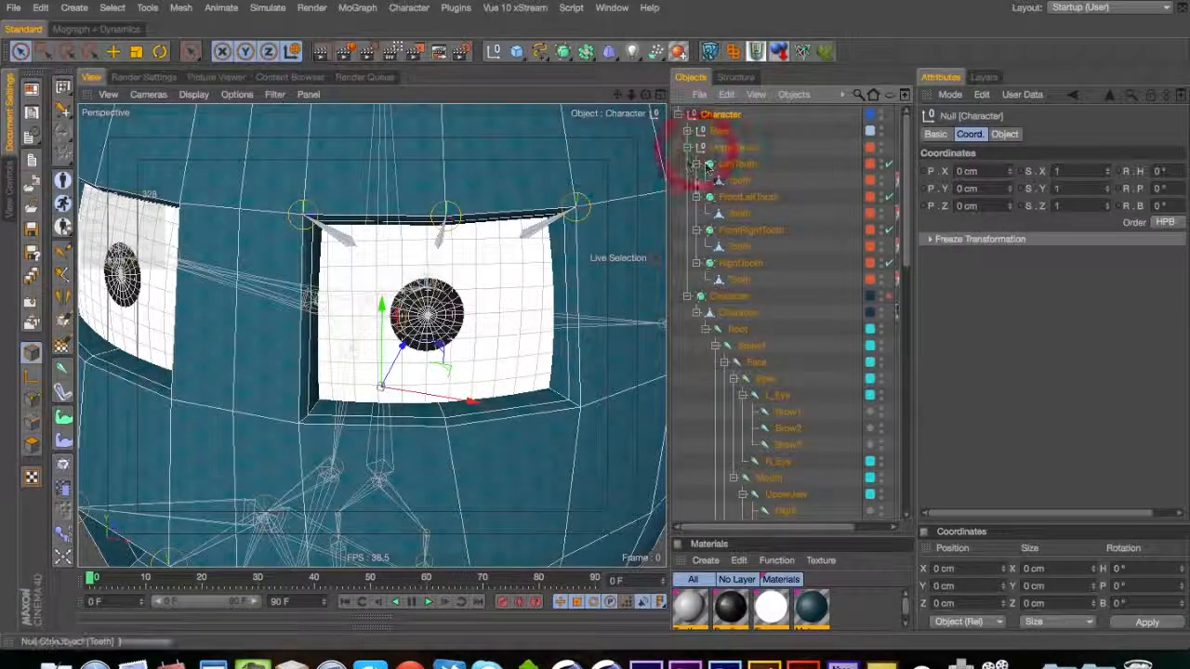
pyautogui.click(699, 165)
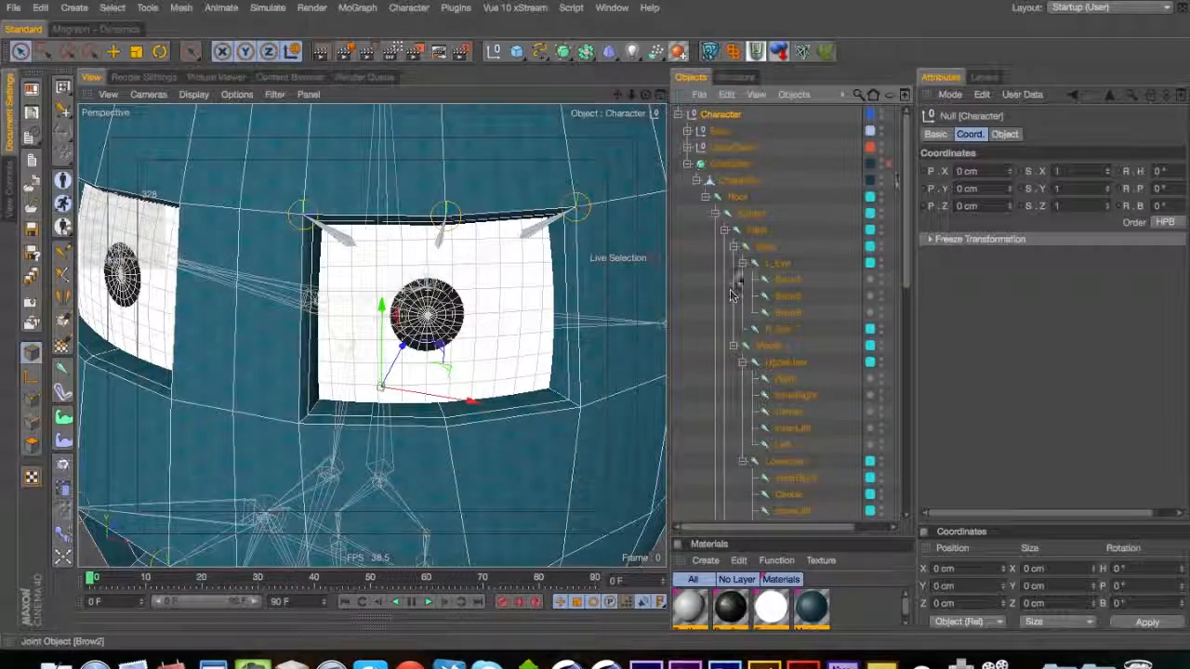
pyautogui.click(742, 379)
pyautogui.click(725, 396)
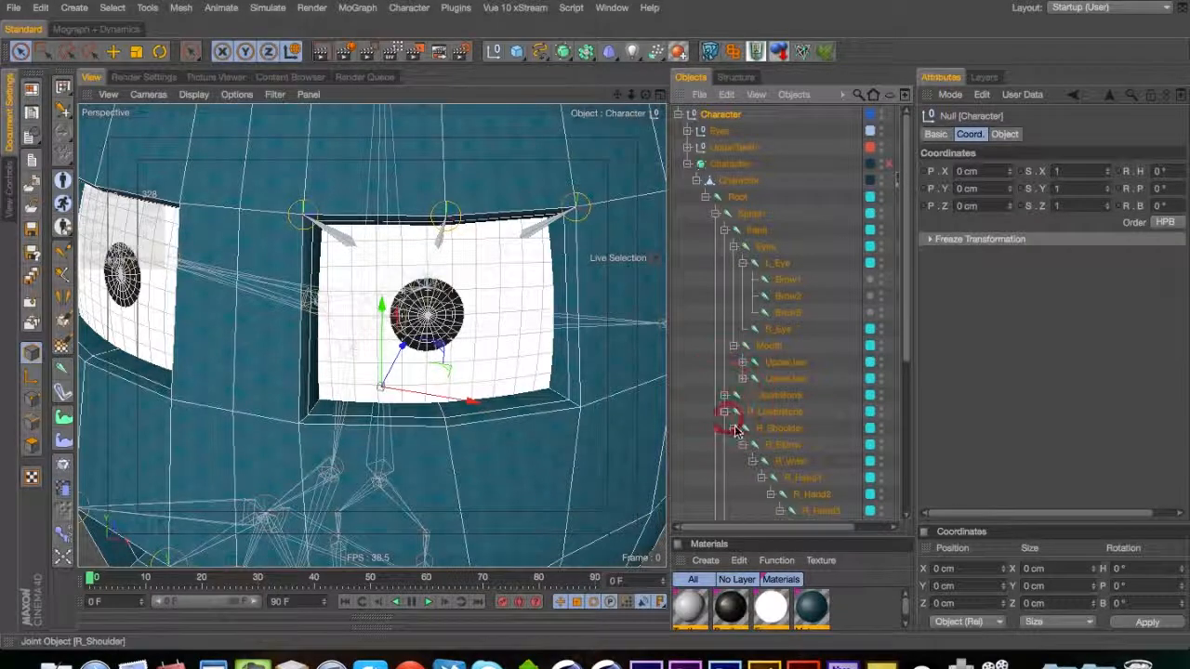
pyautogui.click(725, 412)
pyautogui.click(716, 478)
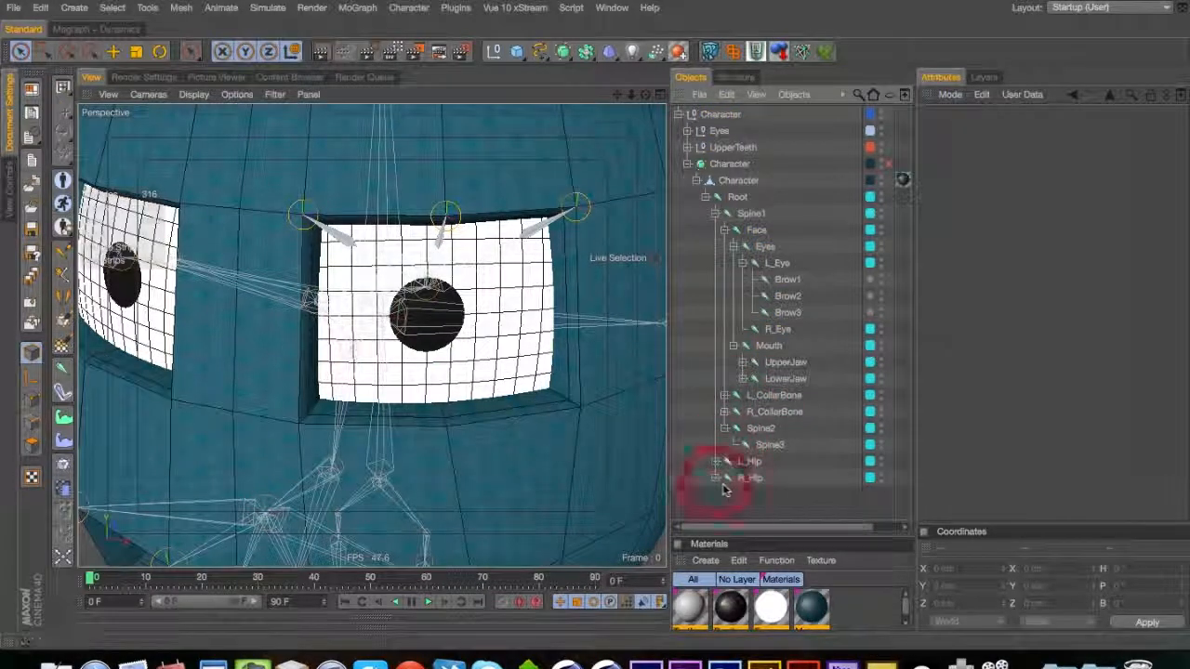
pyautogui.click(726, 428)
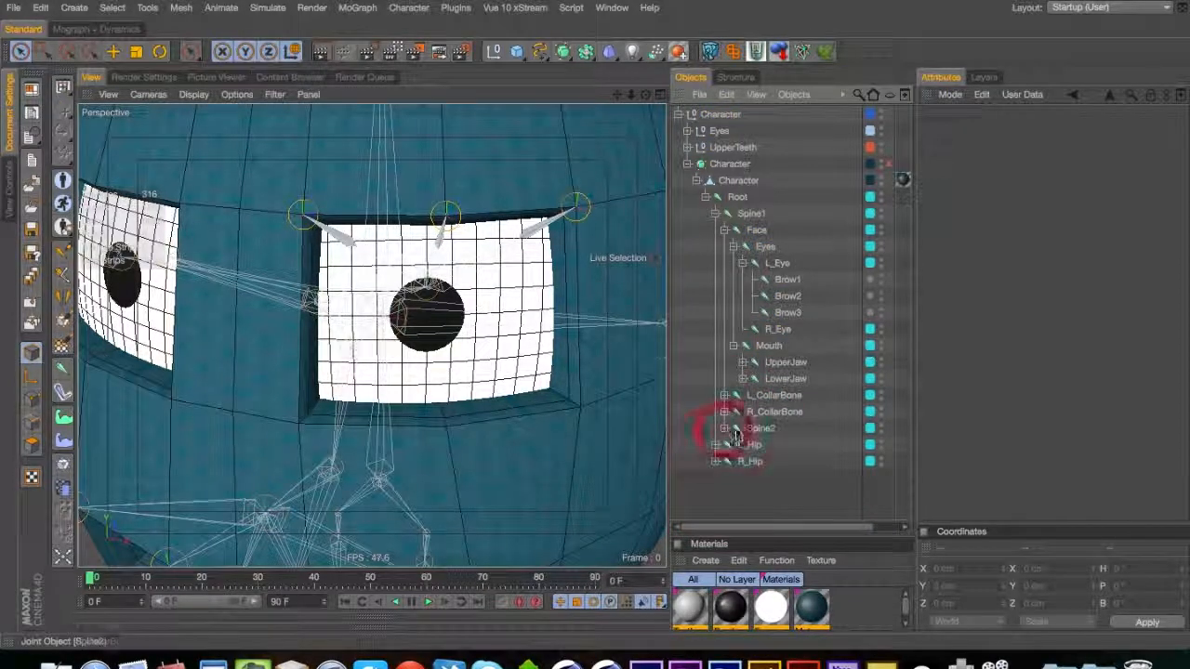
pyautogui.click(736, 346)
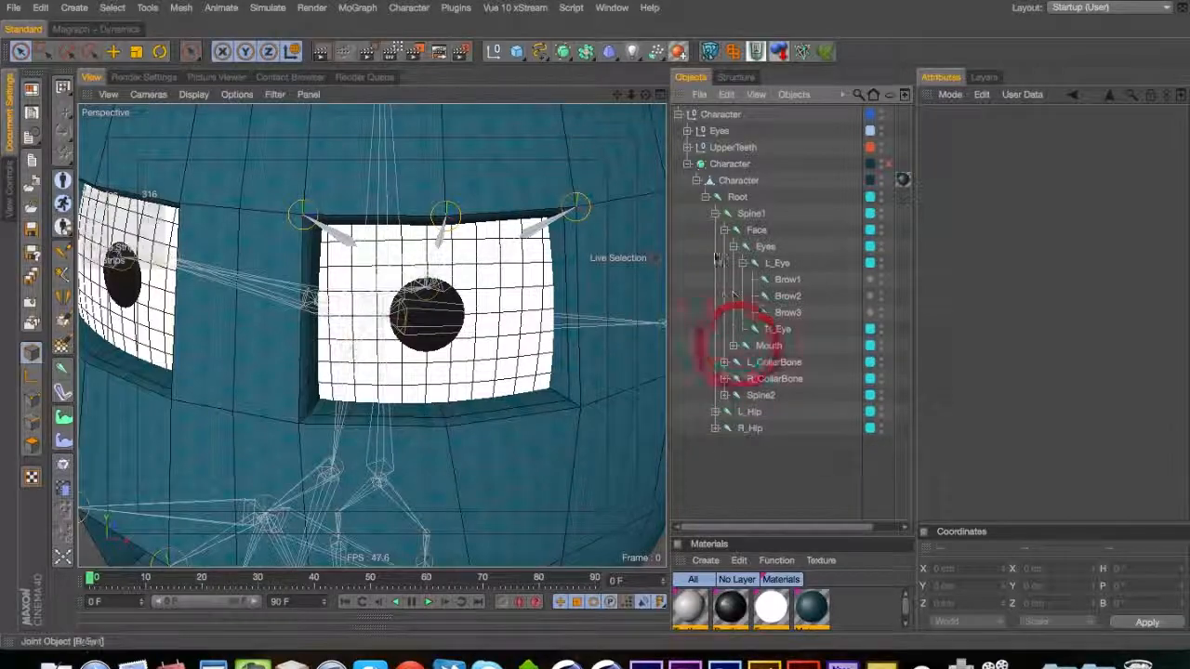
# Duplicate Brow1, Brow2 and Brow3 under L_Eye and lower the copies by 40 cm to the eye's lower edge
pyautogui.click(789, 280)
pyautogui.keyDown('shift'); pyautogui.click(798, 312); pyautogui.keyUp('shift')
pyautogui.press('1')
pyautogui.press('3')
pyautogui.moveTo(382, 329); pyautogui.dragTo(574, 287)
pyautogui.keyDown('super'); pyautogui.moveTo(790, 314); pyautogui.dragTo(764, 284); pyautogui.keyUp('super')
pyautogui.keyDown('shift'); pyautogui.moveTo(603, 124); pyautogui.dragTo(615, 177); pyautogui.keyUp('shift')
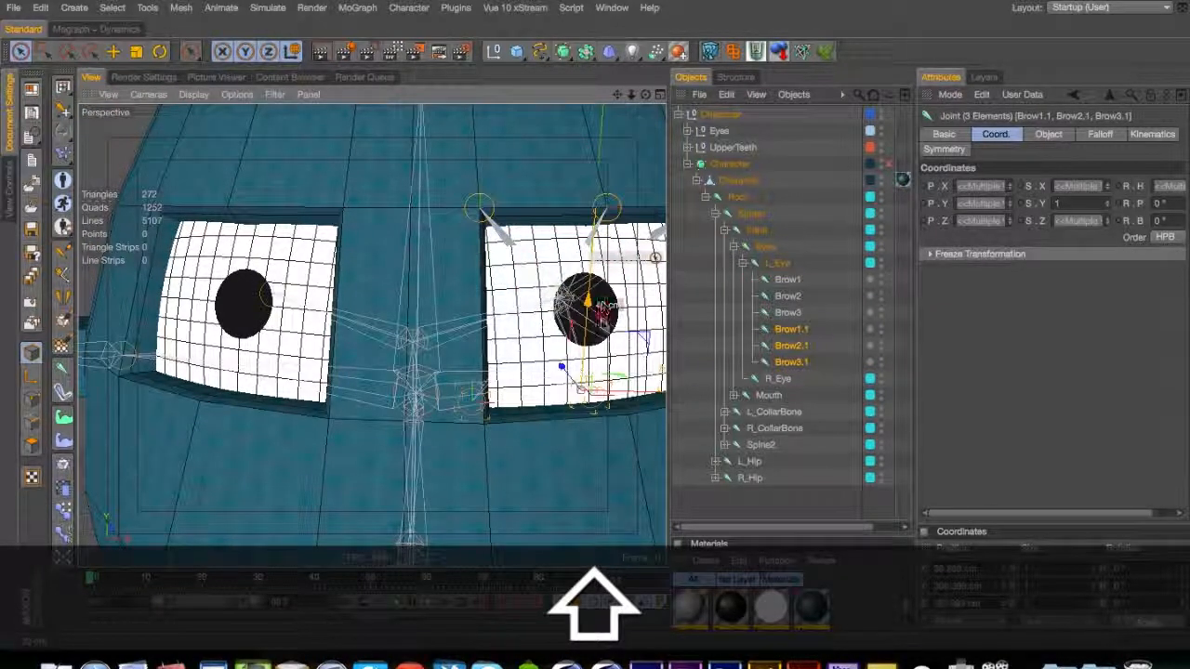
pyautogui.keyDown('shift'); pyautogui.moveTo(605, 316); pyautogui.dragTo(324, 424); pyautogui.keyUp('shift')
# Shift the three duplicated brow joints together in depth to line up with the left eye socket's lower rim
pyautogui.press('3')
pyautogui.press('1')
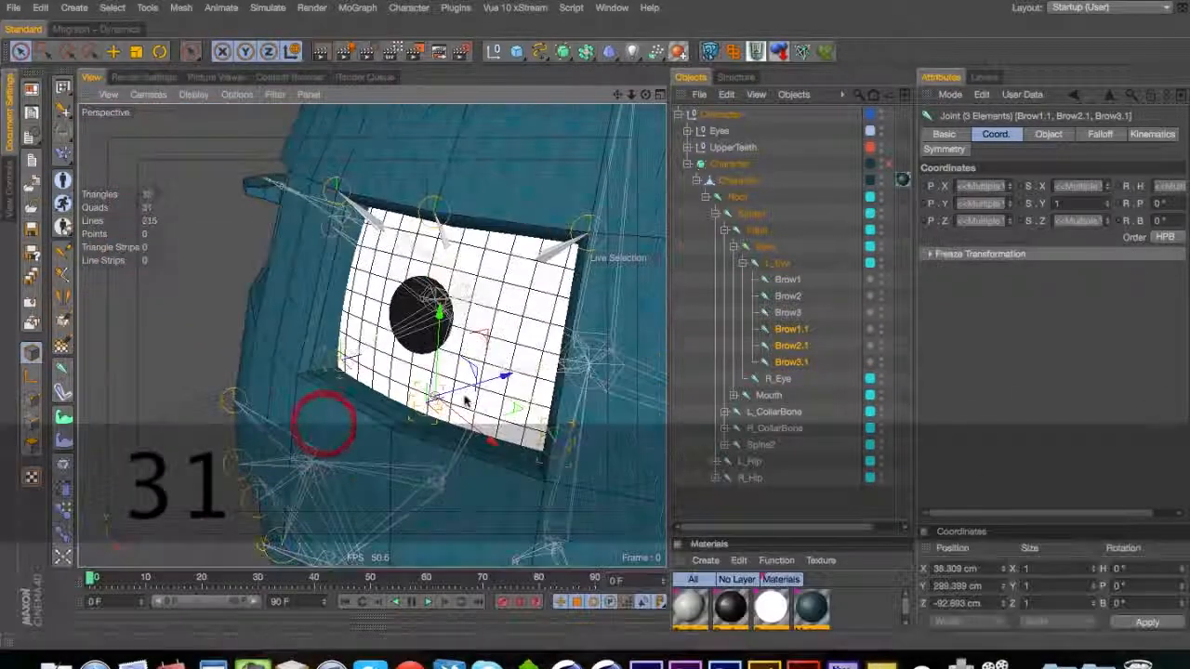
pyautogui.keyDown('shift'); pyautogui.moveTo(497, 379); pyautogui.dragTo(281, 497); pyautogui.keyUp('shift')
pyautogui.press('3')
pyautogui.press('2')
pyautogui.moveTo(366, 423); pyautogui.dragTo(619, 372)
pyautogui.press('3')
pyautogui.press('3')
pyautogui.moveTo(372, 335); pyautogui.dragTo(729, 364)
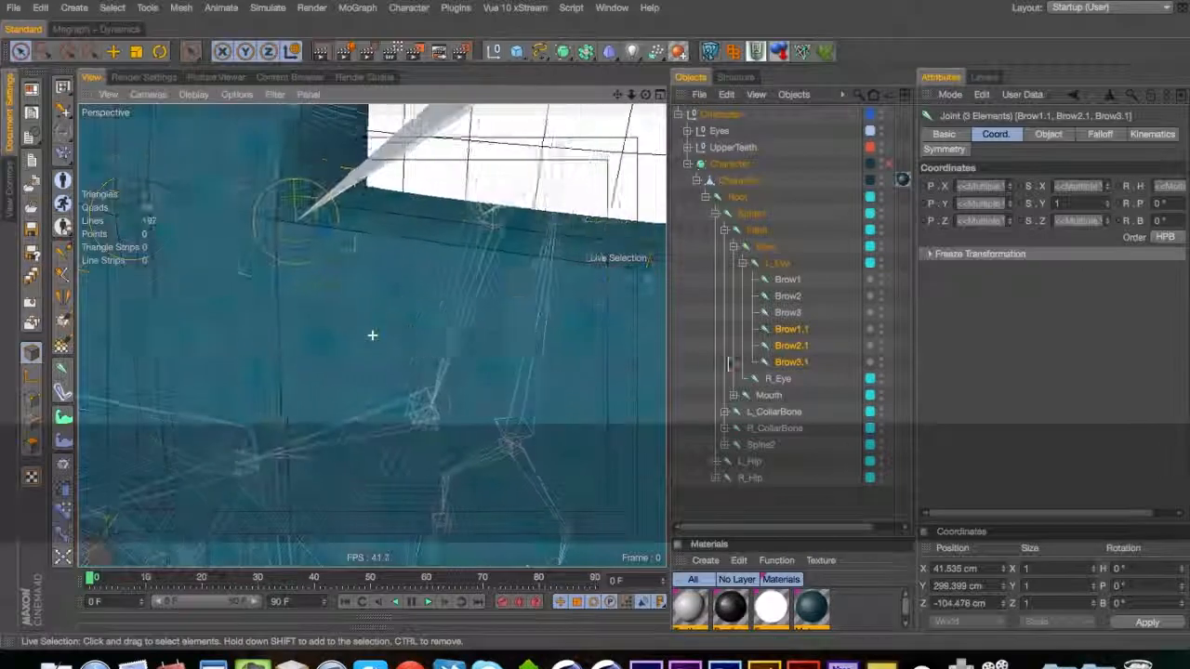
# Rename the three duplicated brow joints under L_Eye as Lower1, Lower2 and Lower3
pyautogui.click(1009, 371)
pyautogui.click(794, 331)
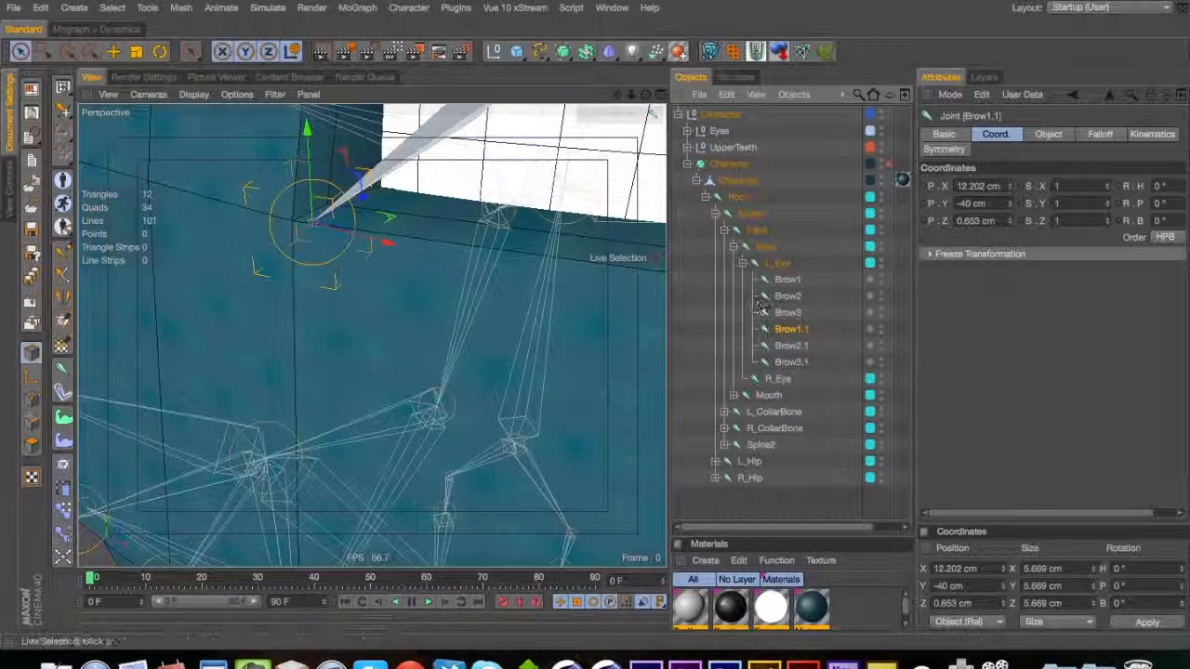
pyautogui.doubleClick(790, 331)
pyautogui.write('Eeye')
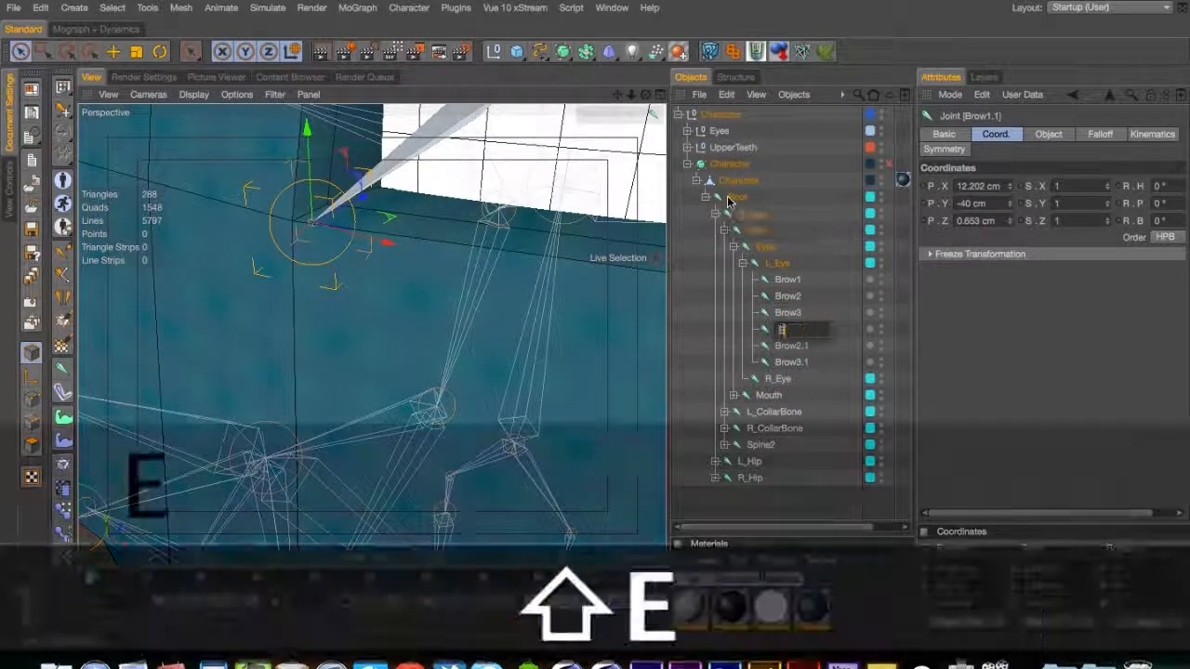
pyautogui.hotkey('shift', 'BackSpace')
pyautogui.hotkey('shift', 'BackSpace')
pyautogui.hotkey('shift', 'BackSpace')
pyautogui.hotkey('shift', 'BackSpace')
pyautogui.write('Lower1')
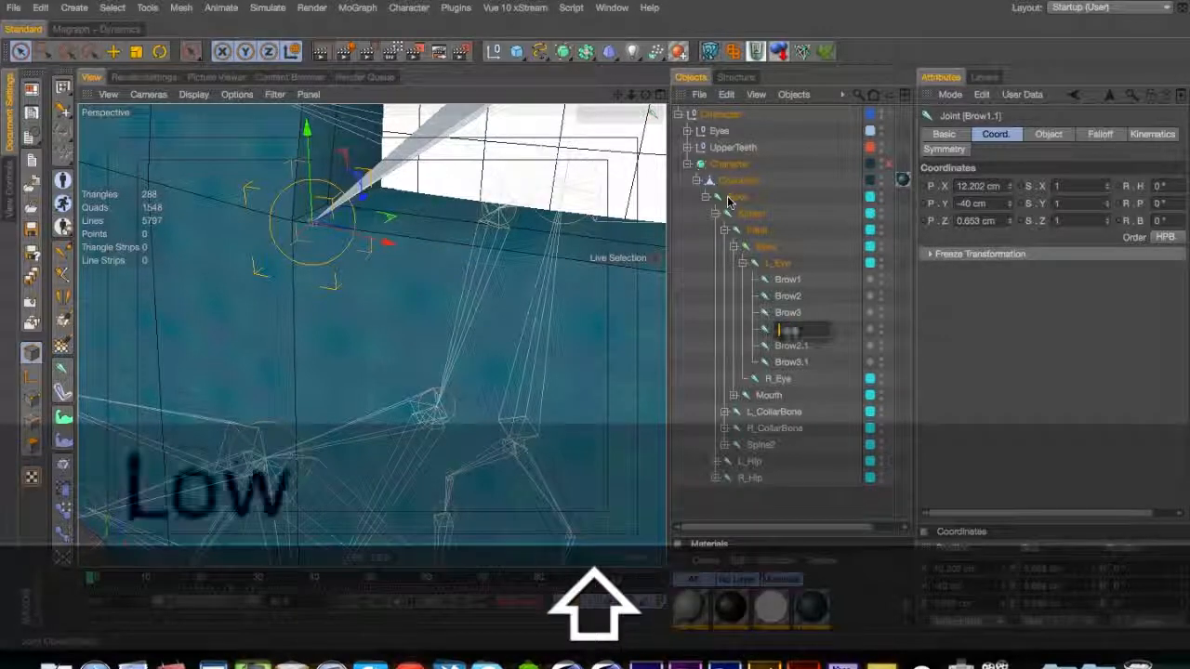
pyautogui.press('Down')
pyautogui.write('Lower2')
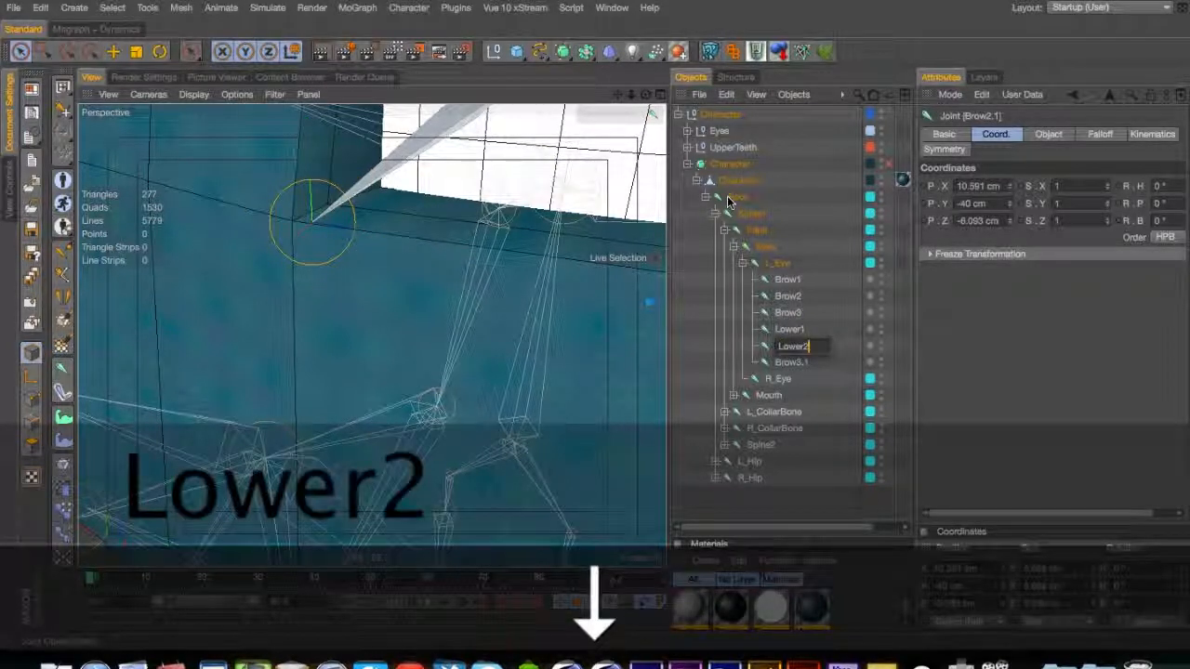
pyautogui.press('Down')
pyautogui.write('Lower3')
pyautogui.press('Return')
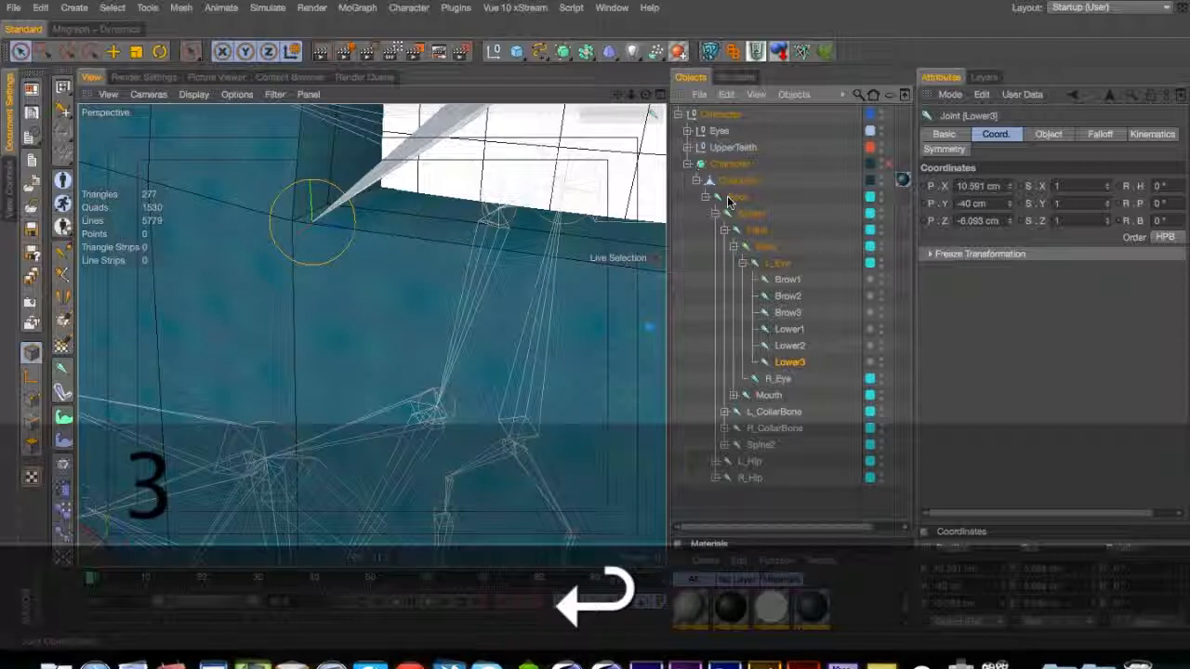
# Move the Lower1 joint onto the inner corner of the left eye's lower rim, at about X 11.93, Y -40.24, Z -0.98 cm
pyautogui.click(787, 329)
pyautogui.moveTo(385, 242); pyautogui.dragTo(448, 199)
pyautogui.press('2')
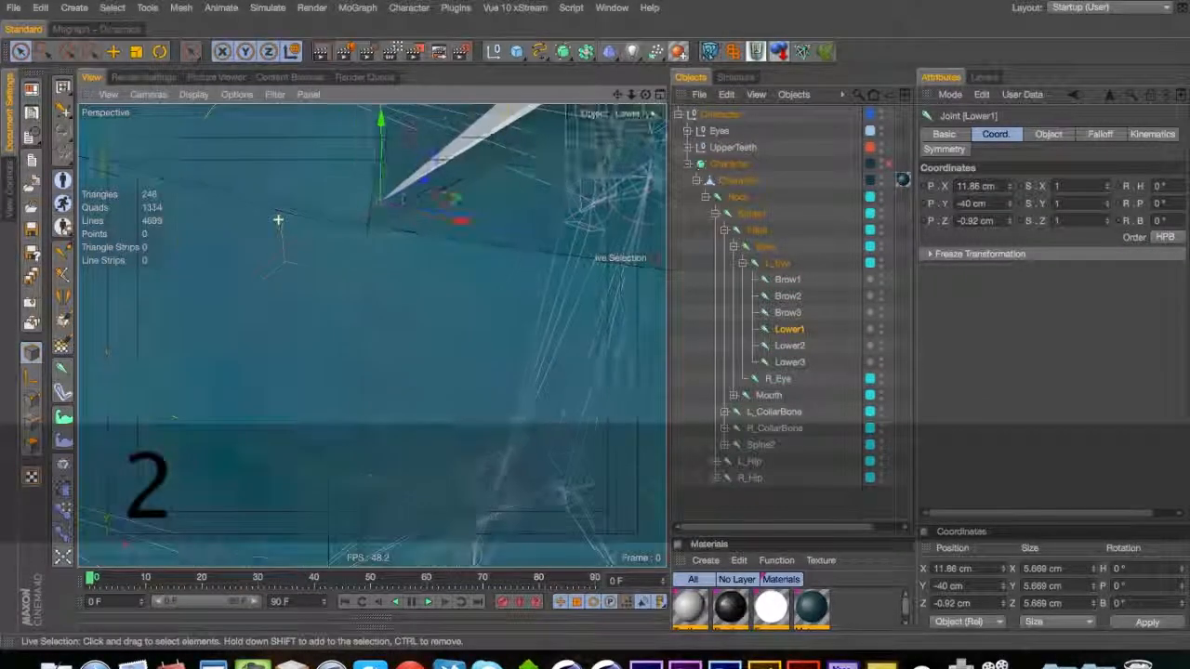
pyautogui.moveTo(380, 138); pyautogui.dragTo(377, 172)
pyautogui.moveTo(460, 255)
pyautogui.mouseDown()
pyautogui.moveTo(434, 239)
pyautogui.moveTo(455, 247)
pyautogui.mouseUp()
pyautogui.moveTo(378, 155); pyautogui.dragTo(377, 151)
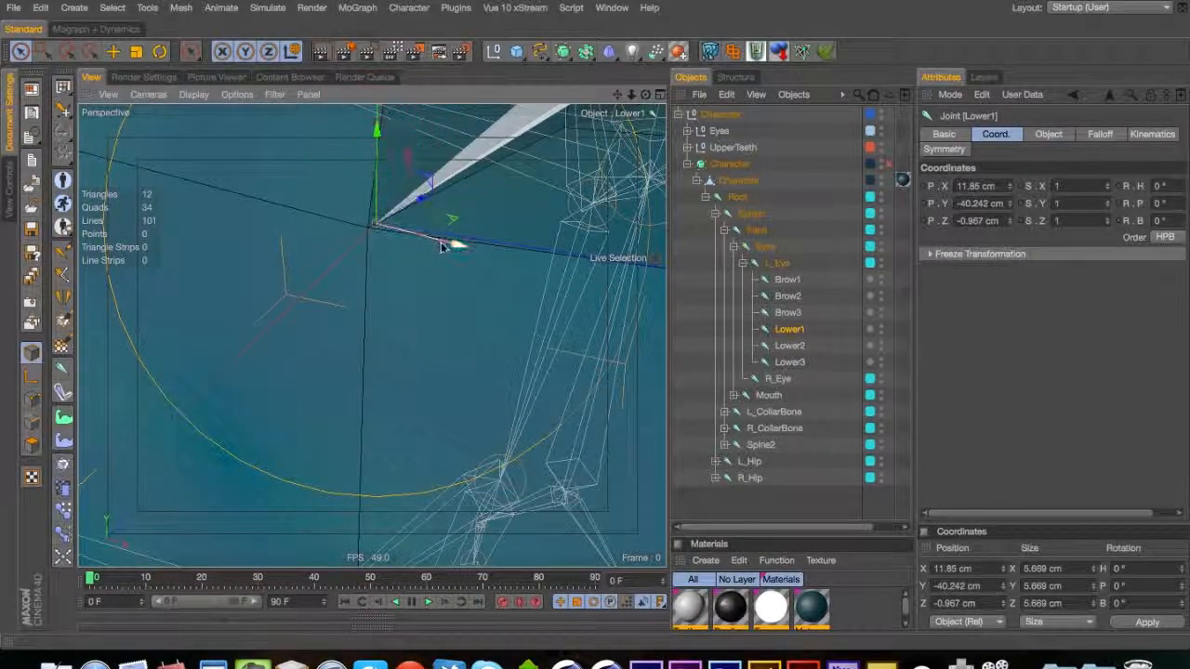
pyautogui.moveTo(409, 207); pyautogui.dragTo(372, 334)
# Move the Lower2 joint down and in depth toward the mesh edge at the middle of the left eye's lower rim
pyautogui.press('2')
pyautogui.press('1')
pyautogui.press('3')
pyautogui.press('1')
pyautogui.moveTo(446, 359); pyautogui.dragTo(171, 347)
pyautogui.moveTo(481, 339); pyautogui.dragTo(252, 329)
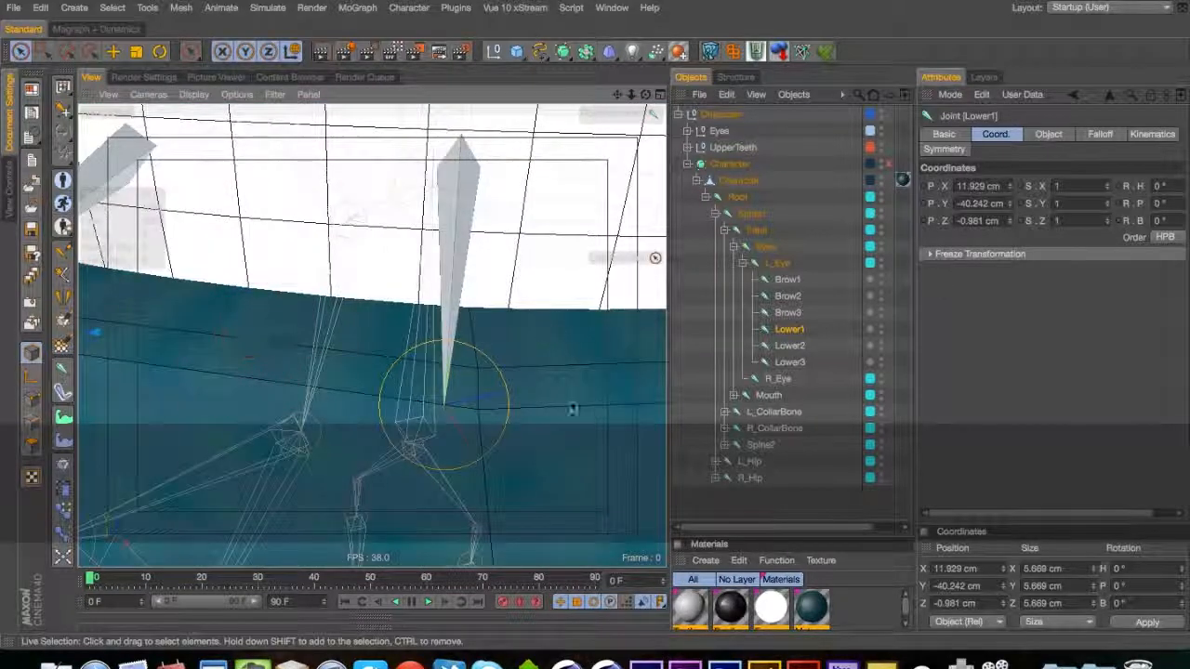
pyautogui.click(789, 345)
pyautogui.moveTo(527, 430); pyautogui.dragTo(554, 430)
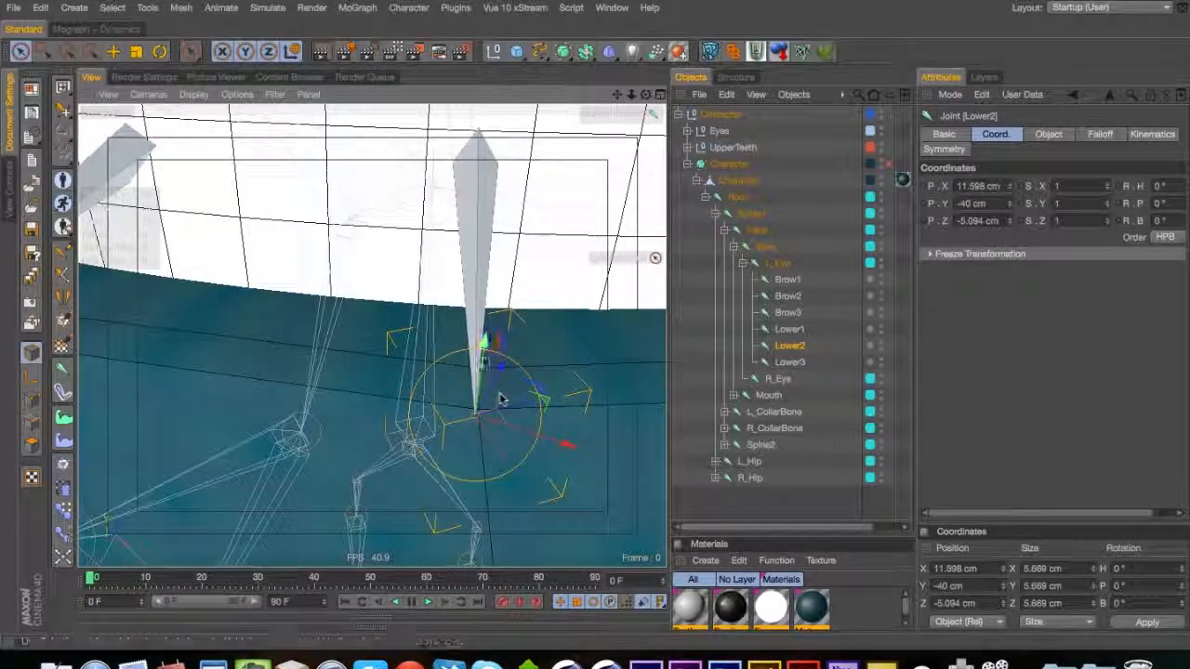
pyautogui.moveTo(503, 371); pyautogui.dragTo(508, 363)
pyautogui.press('2')
pyautogui.moveTo(476, 407); pyautogui.dragTo(595, 406)
pyautogui.press('3')
pyautogui.moveTo(527, 441); pyautogui.dragTo(290, 284)
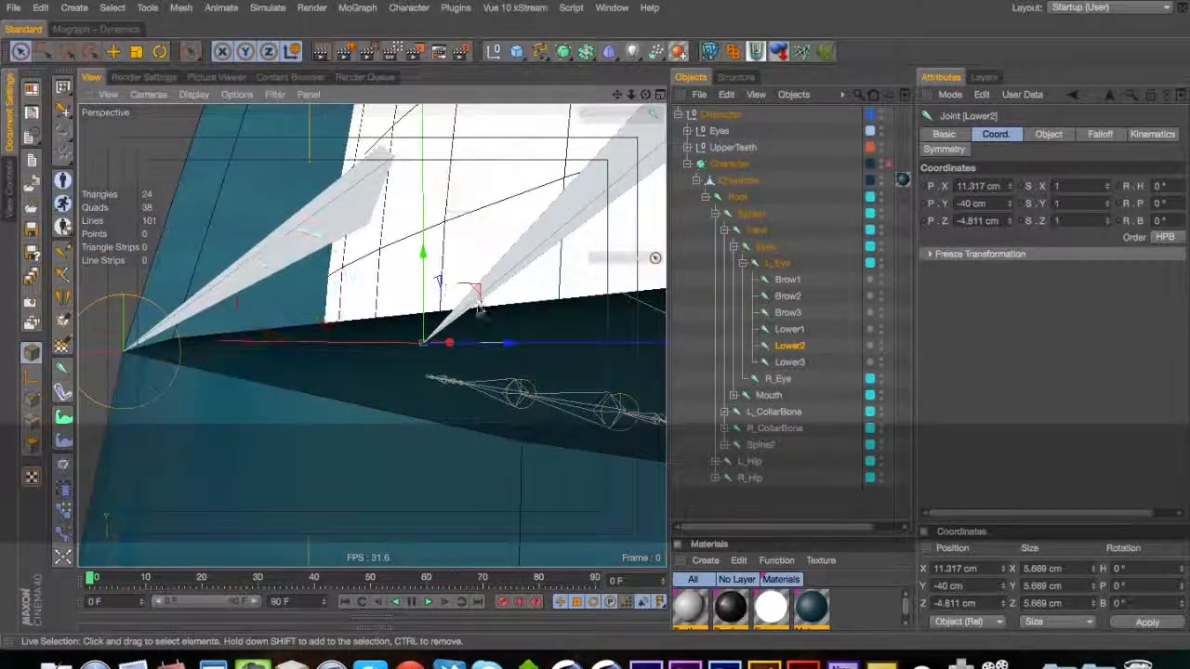
pyautogui.moveTo(481, 291); pyautogui.dragTo(562, 362)
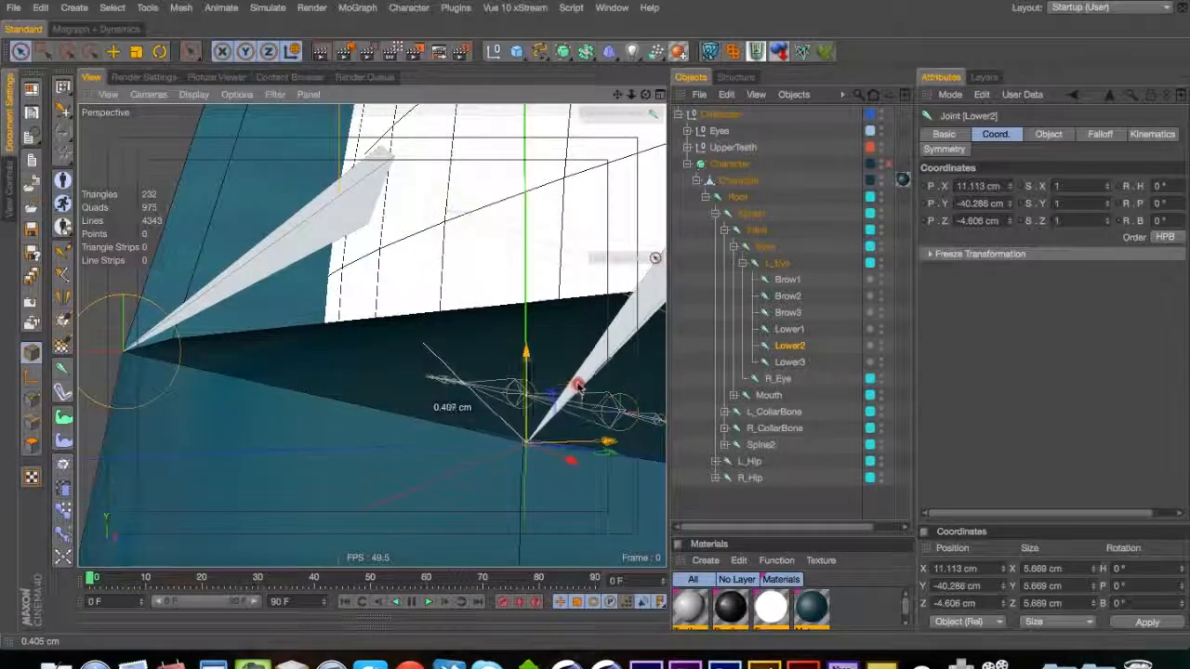
pyautogui.moveTo(723, 513); pyautogui.dragTo(697, 506)
pyautogui.press('super+z')
# Fine-tune Lower2 on the middle edge of the lower rim, to about X 11.06, Y -40.27, Z -4.68 cm
pyautogui.press('3')
pyautogui.moveTo(549, 444); pyautogui.dragTo(786, 494)
pyautogui.moveTo(602, 439); pyautogui.dragTo(395, 621)
pyautogui.press('3')
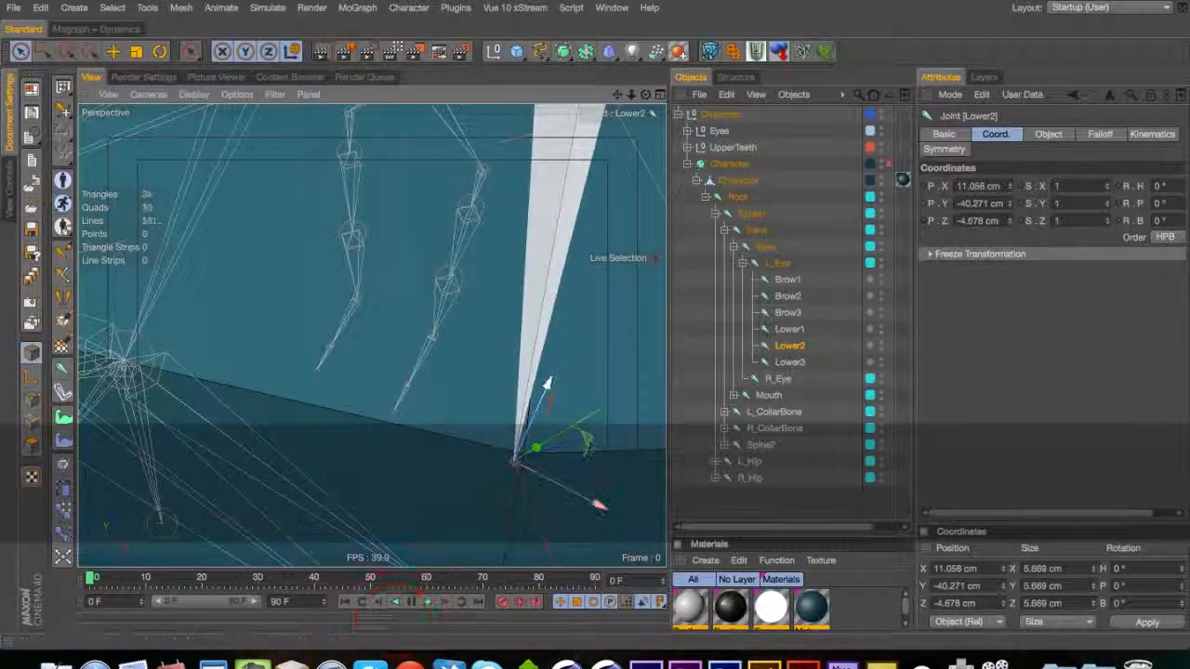
pyautogui.moveTo(599, 439); pyautogui.dragTo(597, 437)
pyautogui.press('3')
pyautogui.moveTo(537, 466); pyautogui.dragTo(253, 271)
pyautogui.moveTo(537, 337); pyautogui.dragTo(632, 446)
pyautogui.press('2')
pyautogui.press('3')
pyautogui.press('1')
pyautogui.moveTo(643, 452); pyautogui.dragTo(502, 418)
pyautogui.press('2')
pyautogui.moveTo(502, 418); pyautogui.dragTo(366, 405)
pyautogui.press('1')
pyautogui.press('3')
# Move the Lower3 joint onto the outer corner of the left eye's lower rim, at about X 12.12, Z -1.89 cm
pyautogui.click(789, 362)
pyautogui.press('3')
pyautogui.moveTo(561, 421); pyautogui.dragTo(372, 334)
pyautogui.press('2')
pyautogui.press('3')
pyautogui.press('1')
pyautogui.moveTo(766, 236); pyautogui.dragTo(595, 288)
pyautogui.press('2')
pyautogui.press('1')
pyautogui.moveTo(508, 311); pyautogui.dragTo(332, 317)
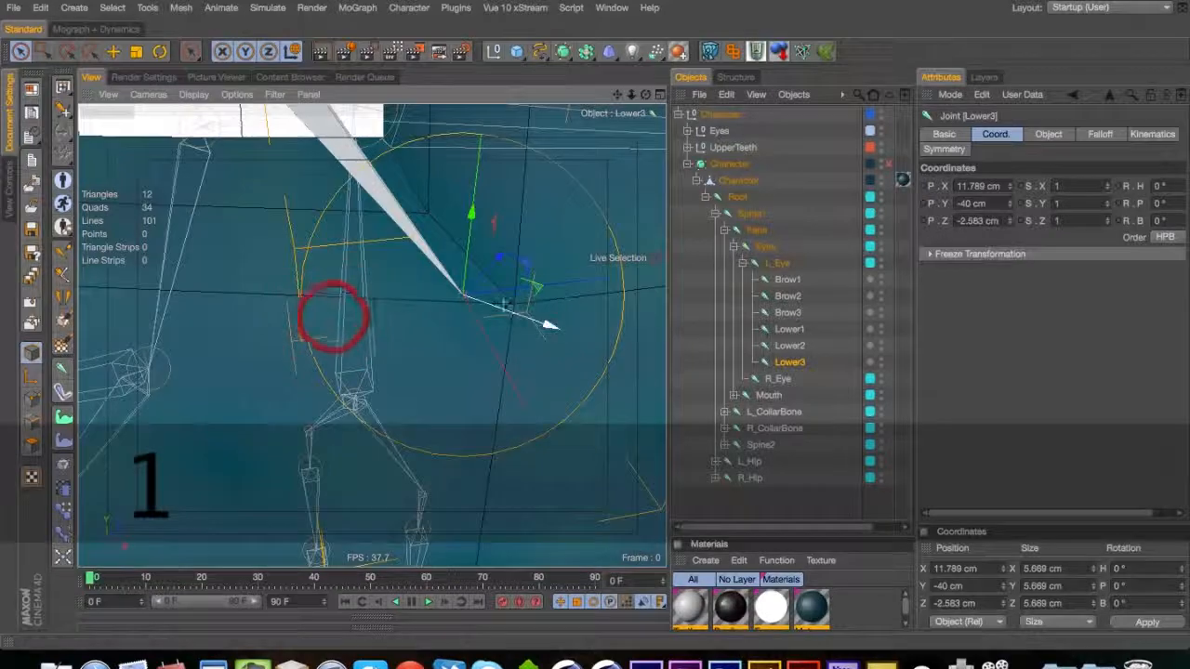
pyautogui.moveTo(546, 264); pyautogui.dragTo(552, 260)
pyautogui.press('2')
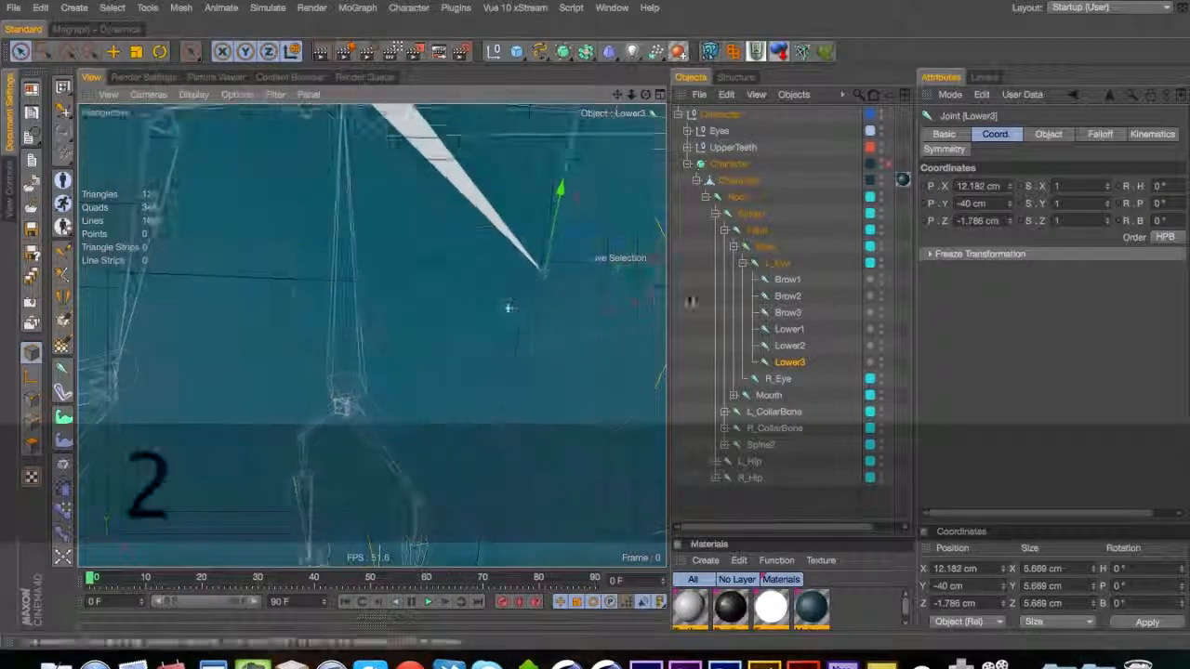
pyautogui.moveTo(507, 308); pyautogui.dragTo(725, 289)
pyautogui.press('2')
pyautogui.moveTo(576, 305); pyautogui.dragTo(338, 357)
pyautogui.press('2')
# Select Brow1 to Brow3 and Lower1 to Lower3 under L_Eye and mirror them with the Mirror Tool
pyautogui.click(807, 352)
pyautogui.moveTo(895, 315); pyautogui.dragTo(891, 314)
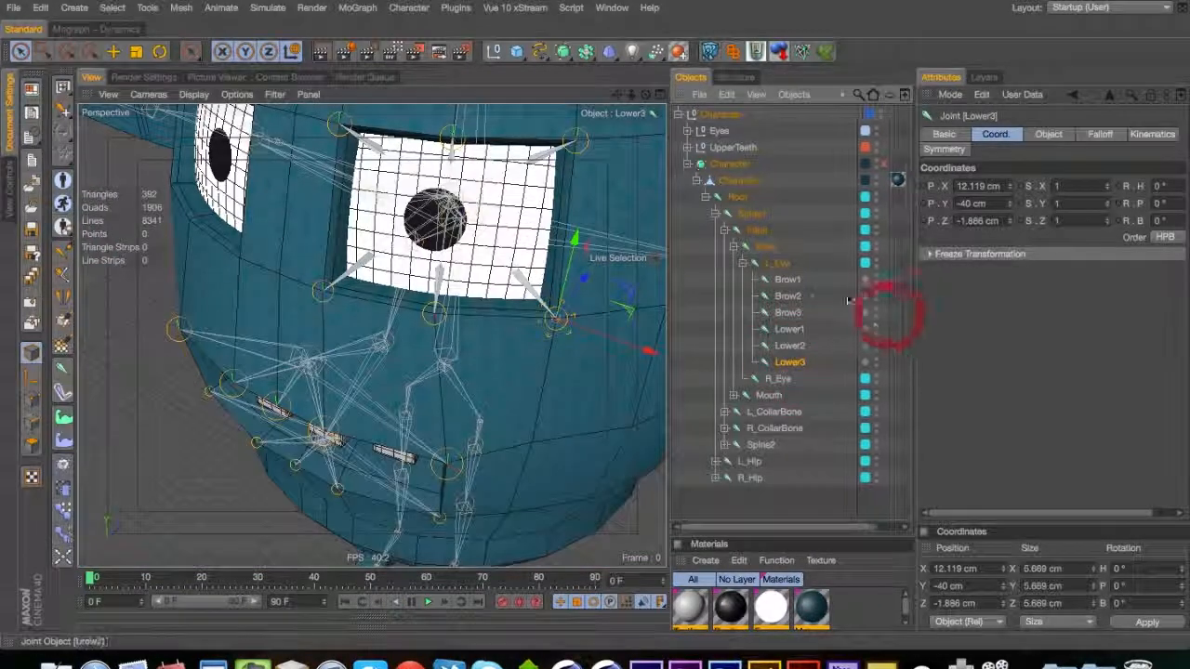
pyautogui.keyDown('shift'); pyautogui.click(805, 362); pyautogui.keyUp('shift')
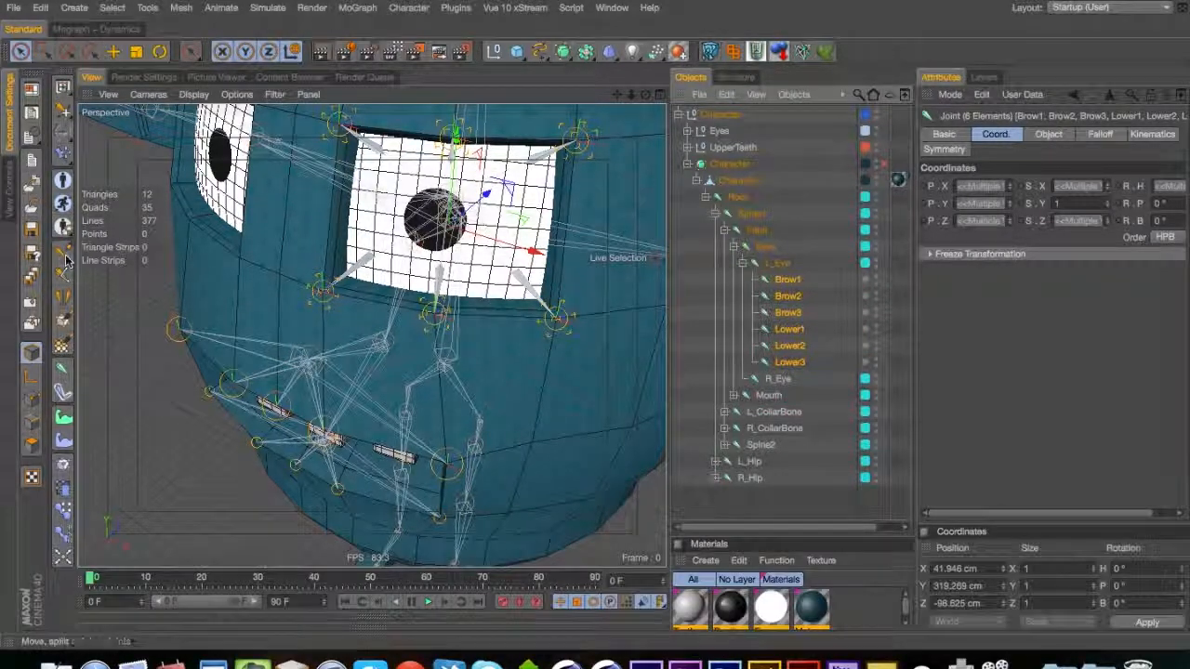
pyautogui.click(62, 297)
pyautogui.click(1020, 186)
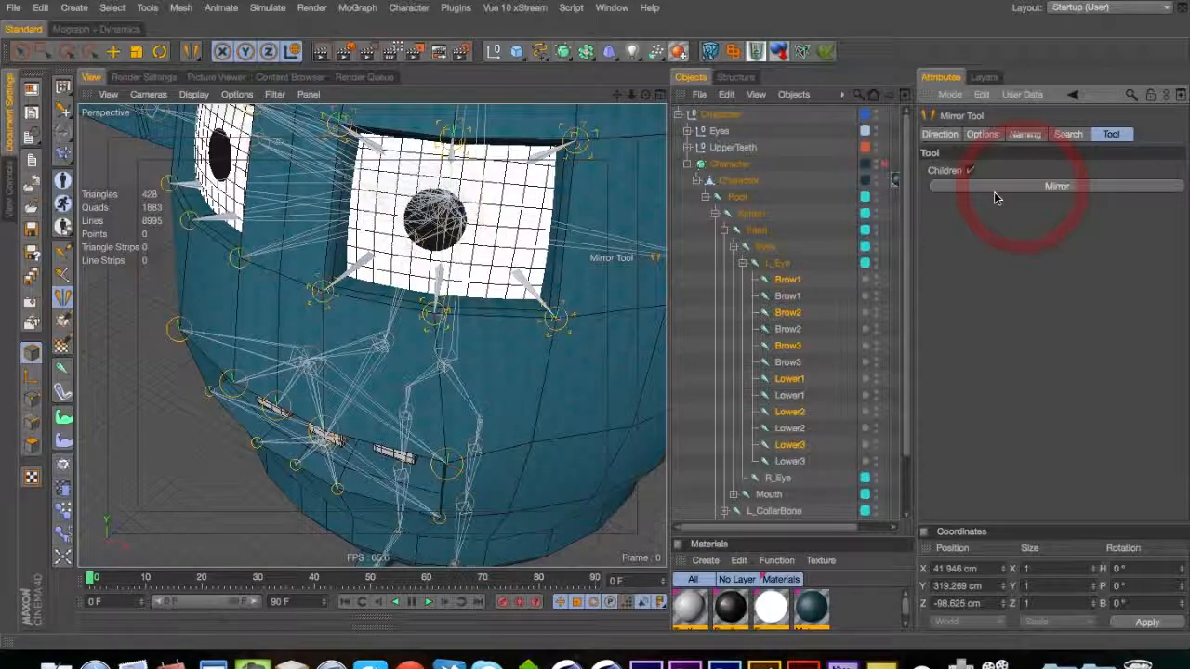
# Move the six mirrored brow and lower joints out of L_Eye and make them children of R_Eye
pyautogui.press('3')
pyautogui.moveTo(190, 289); pyautogui.dragTo(363, 212)
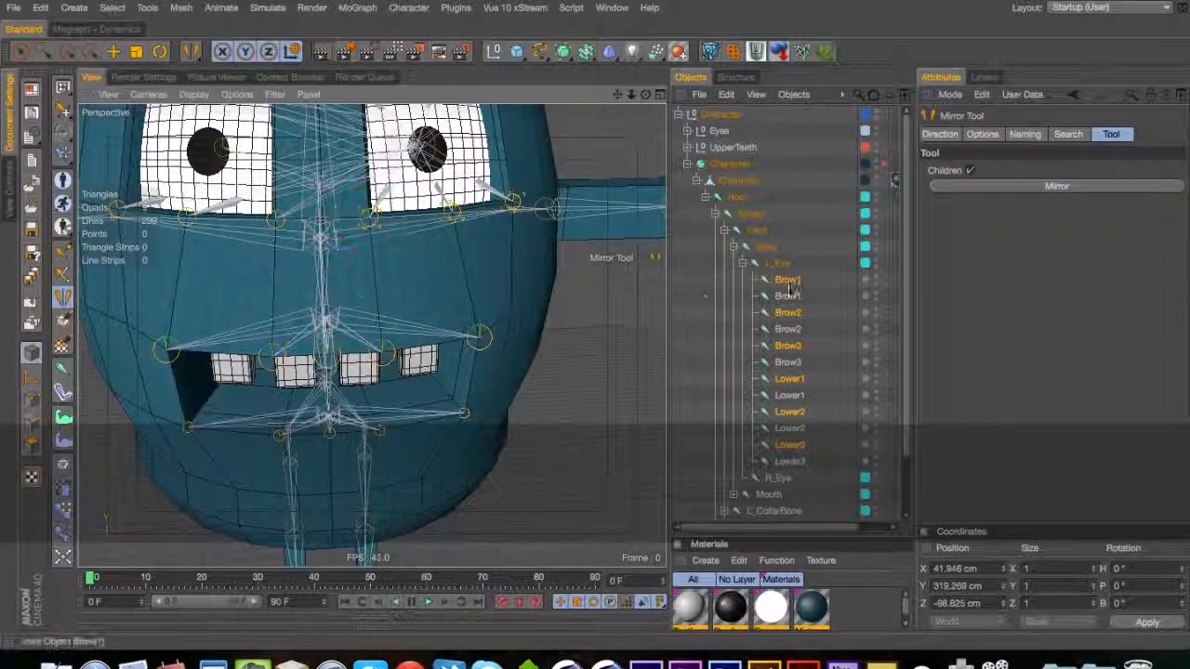
pyautogui.moveTo(779, 480); pyautogui.dragTo(779, 478)
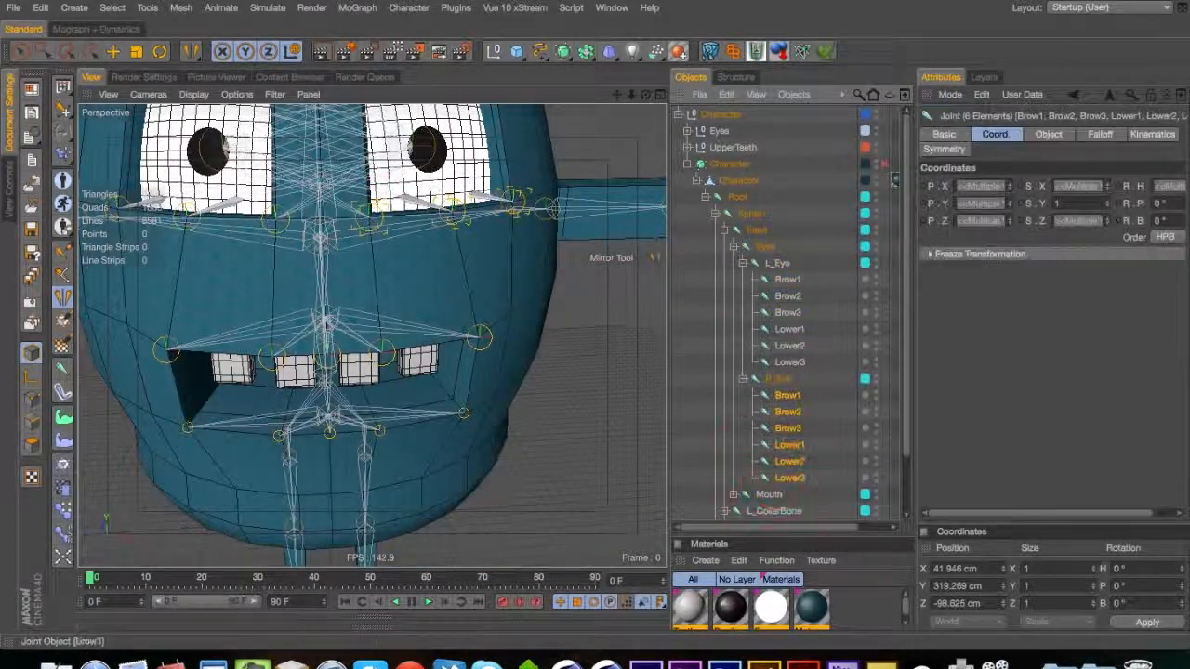
# Add the prefix R_ to the names of all six brow and lower joints under R_Eye
pyautogui.doubleClick(787, 395)
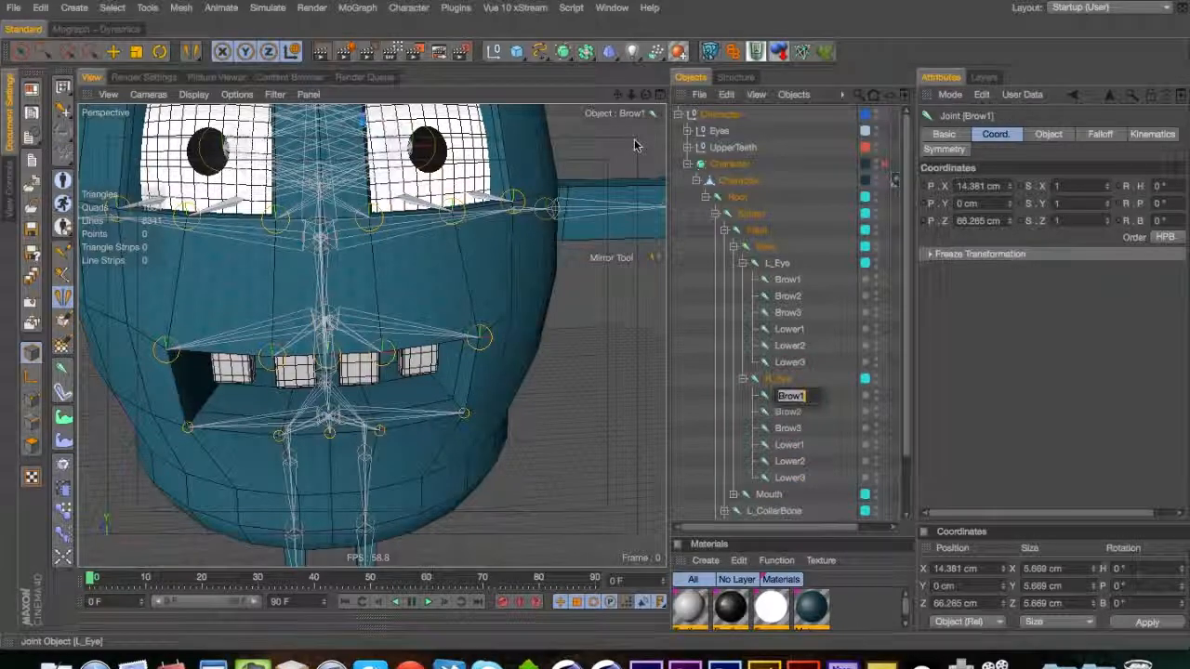
pyautogui.press('super+Left')
pyautogui.write('R_')
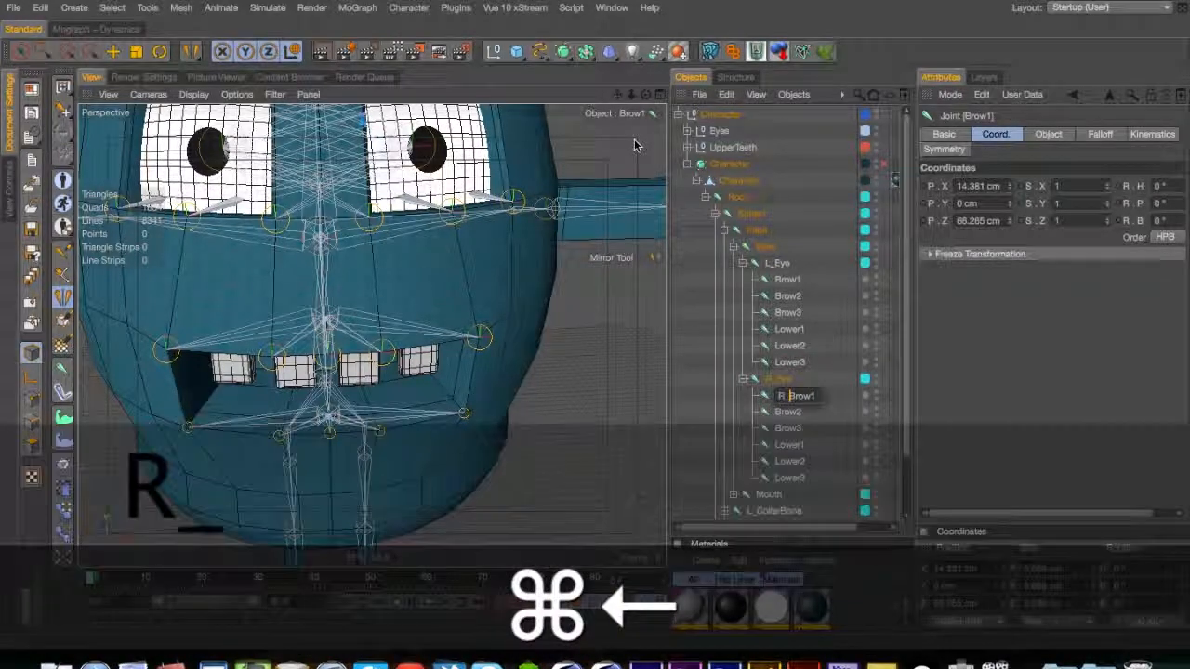
pyautogui.press('super+shift+Left')
pyautogui.press('super+c')
pyautogui.press('Down')
pyautogui.press('super+Left')
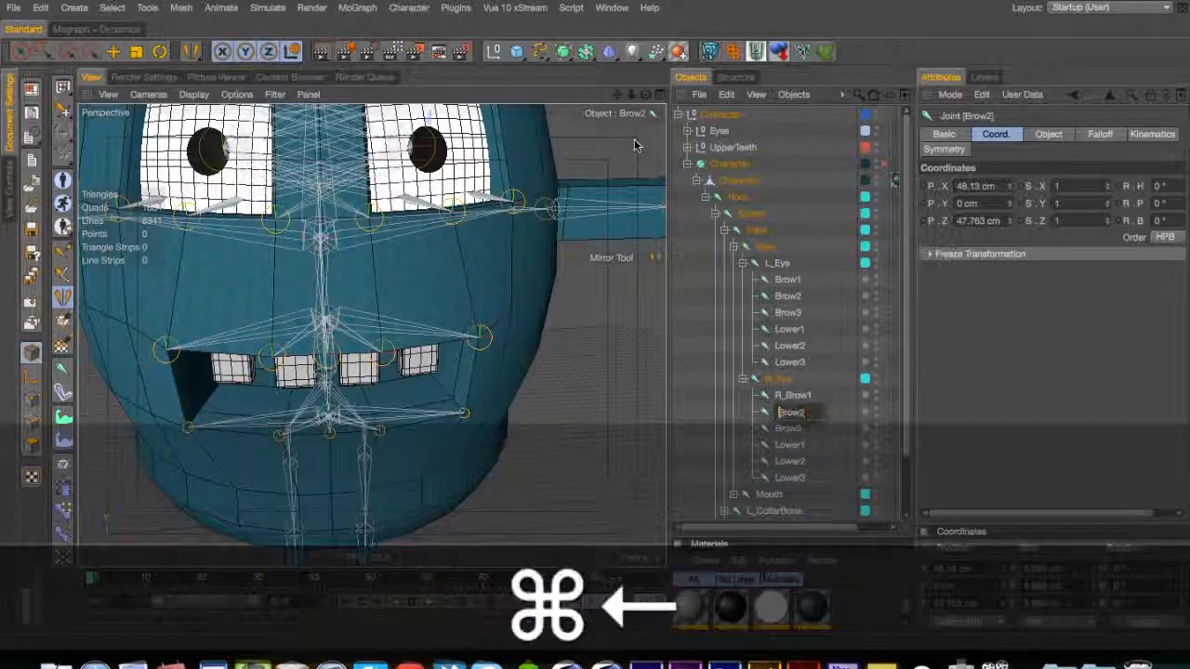
pyautogui.press('super+v')
pyautogui.press('super+Down')
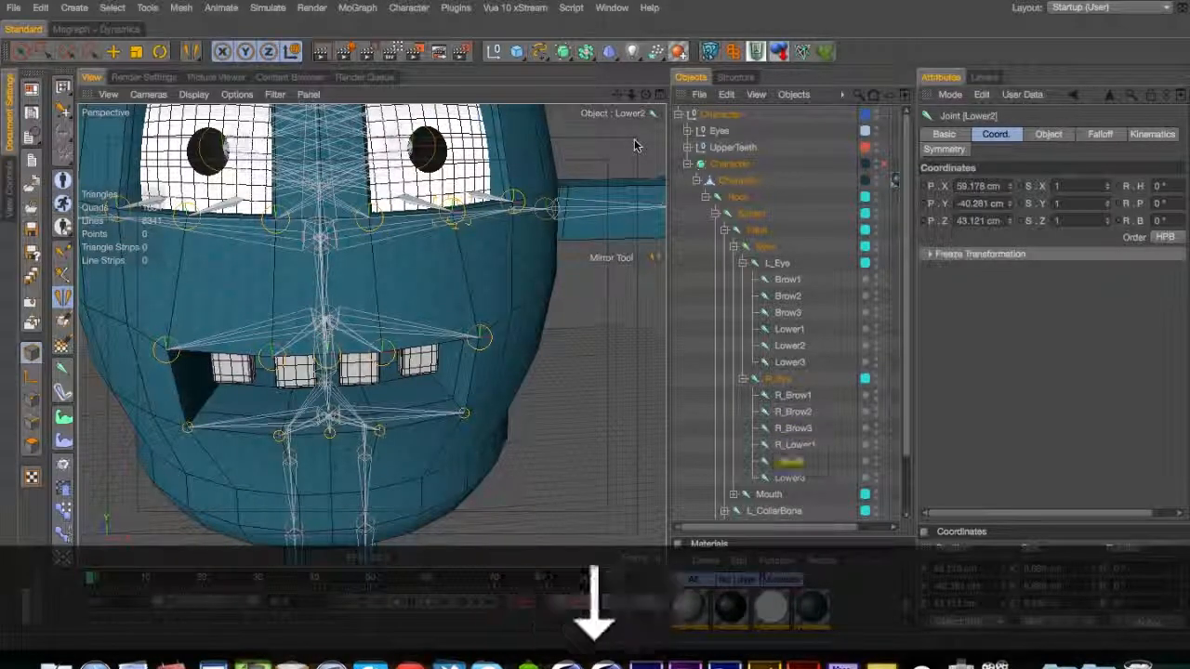
# Add the prefix L_ to the names of Lower3, Lower2 and Lower1 under L_Eye
pyautogui.press('Up')
pyautogui.press('Up')
pyautogui.press('Up')
pyautogui.press('Up')
pyautogui.press('Up')
pyautogui.press('Up')
pyautogui.press('Up')
pyautogui.press('Up')
pyautogui.press('Down')
pyautogui.press('Down')
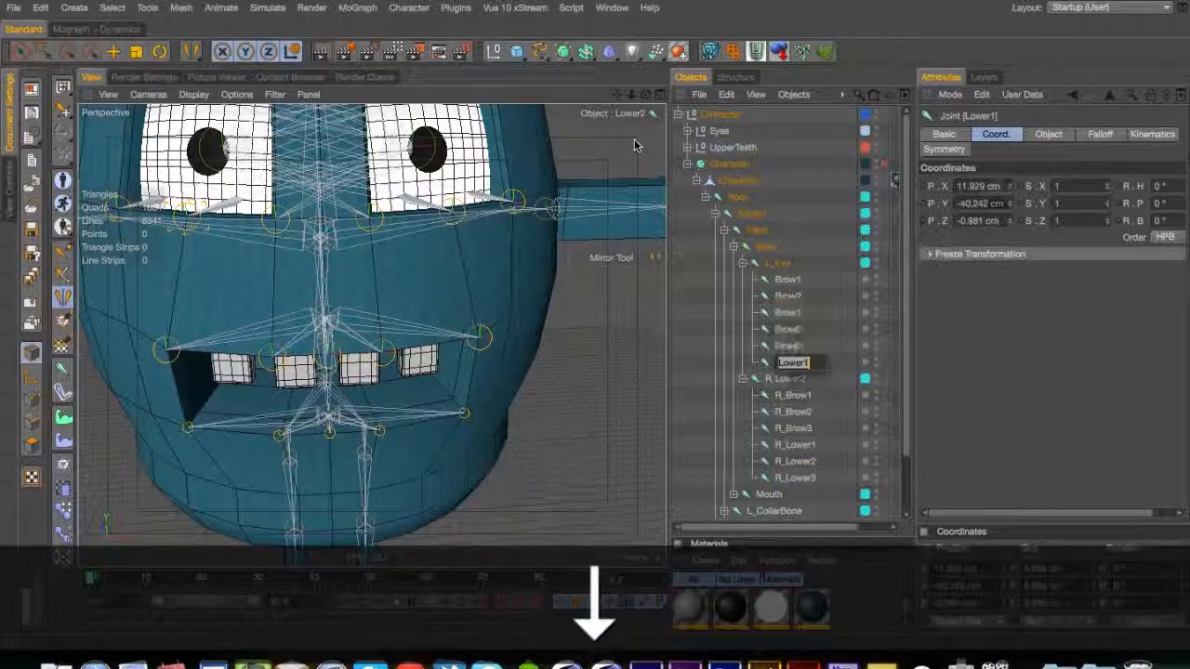
pyautogui.write('L')
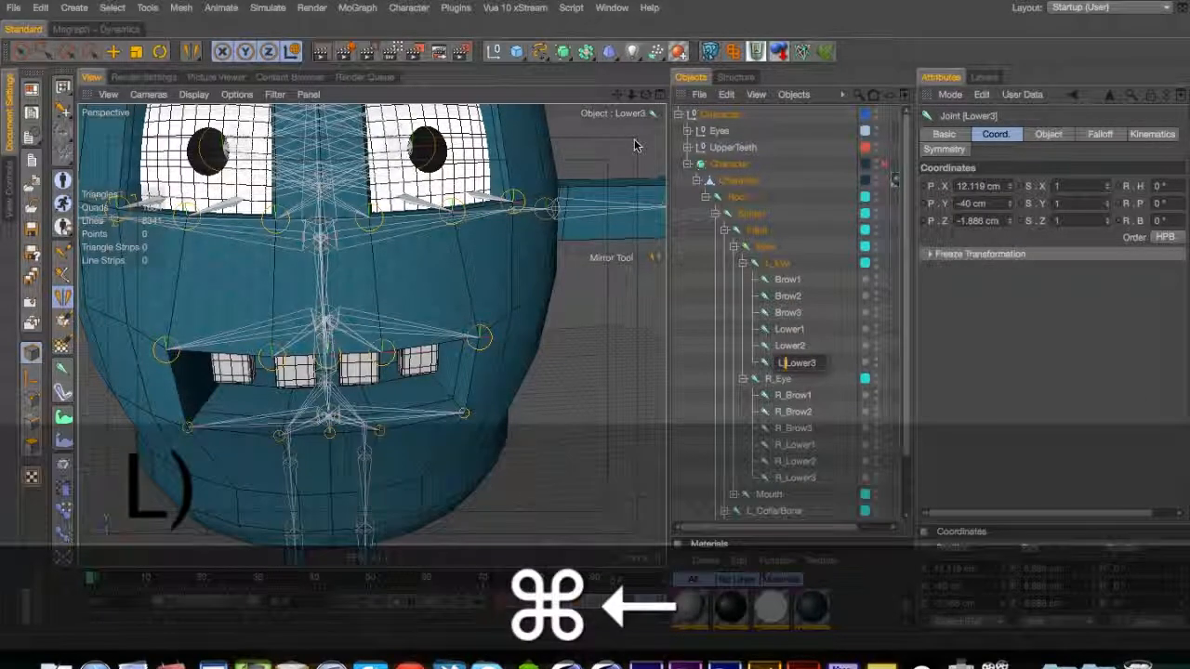
pyautogui.write('_')
pyautogui.press('super+shift+Down')
pyautogui.press('super+shift+Left')
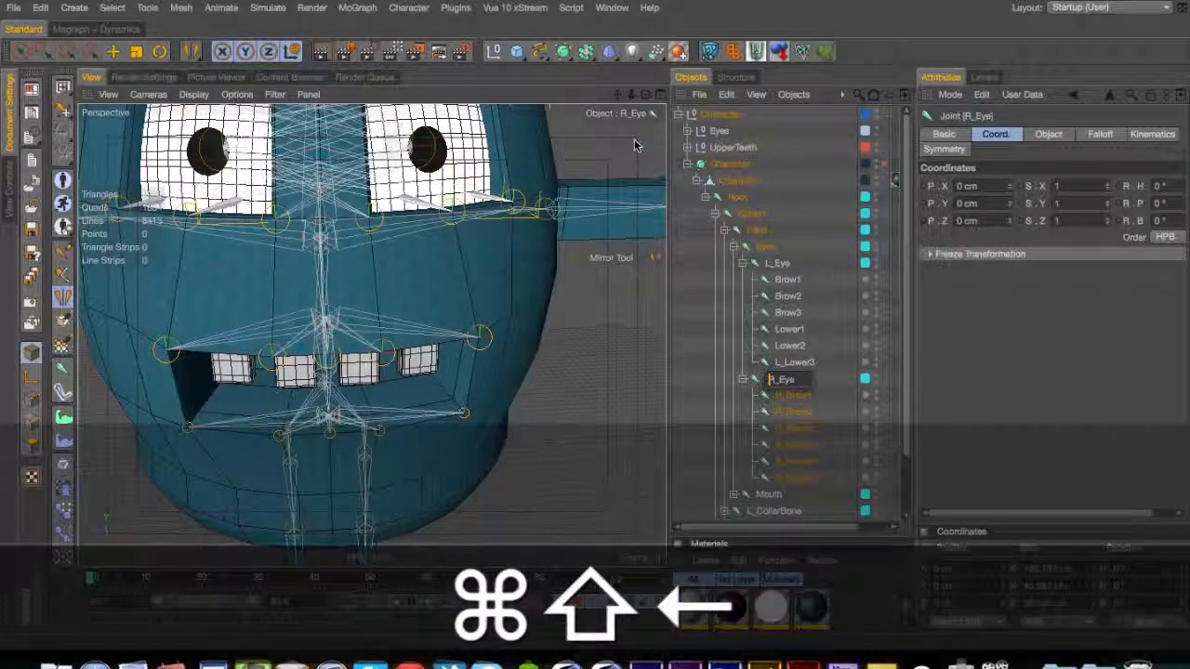
pyautogui.press('Up')
pyautogui.hotkey('shift', 'Right')
pyautogui.press('super+Left')
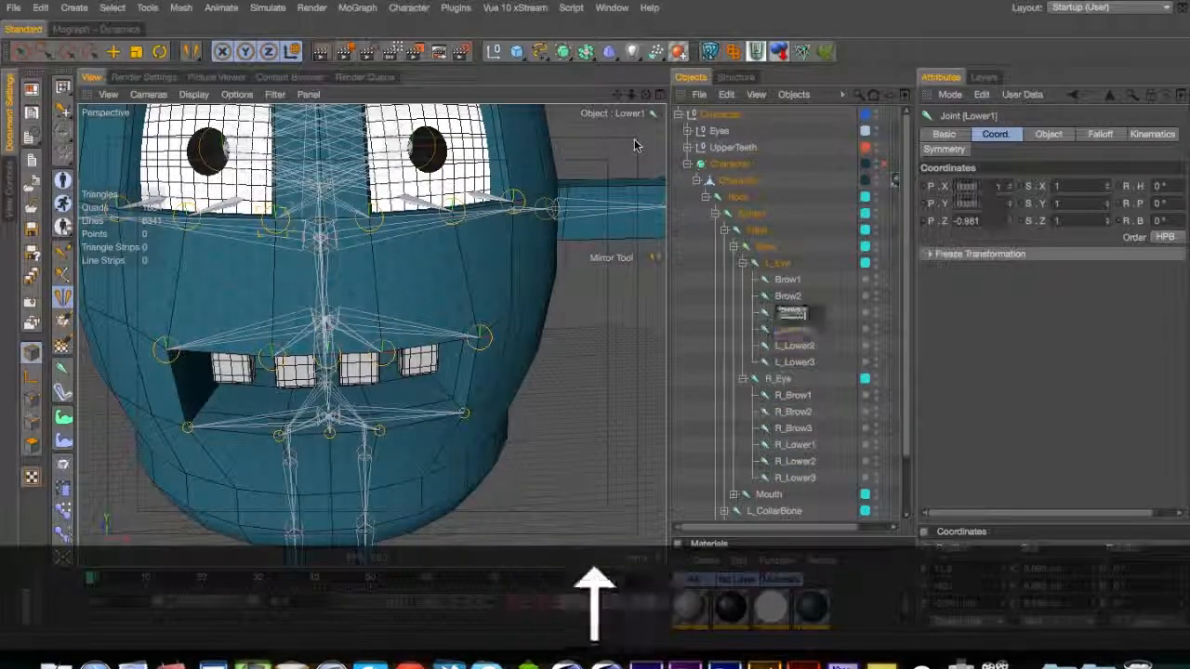
pyautogui.press('super+z')
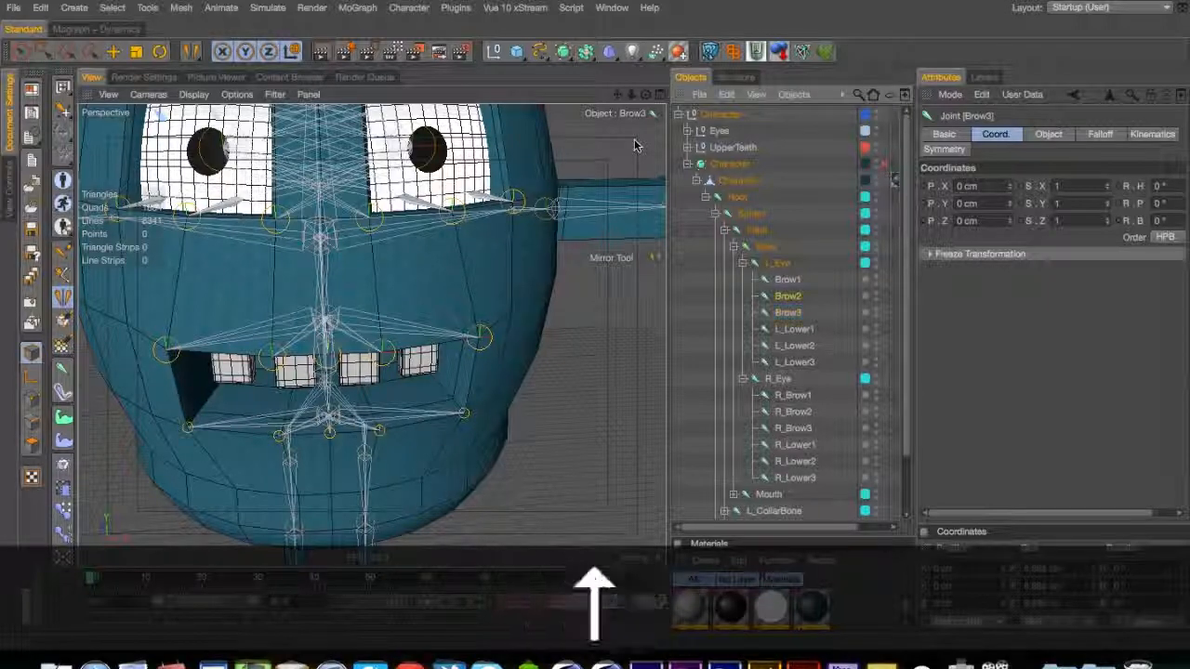
pyautogui.press('Return')
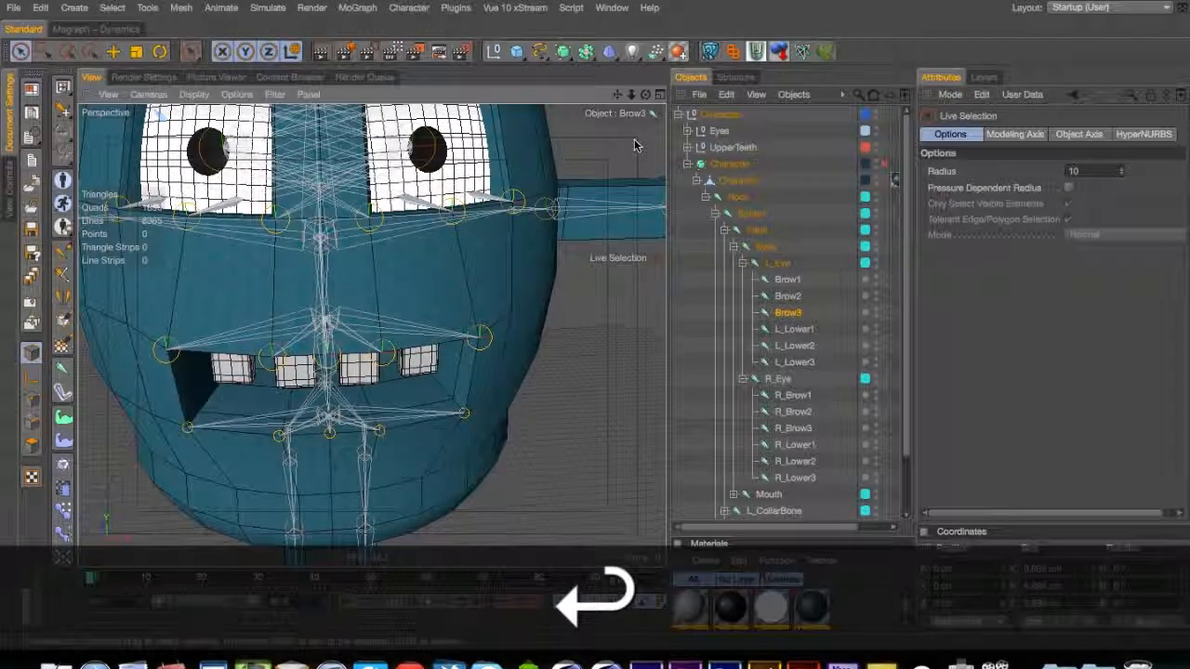
# Add the prefix L_ to the names of Brow3, Brow2 and Brow1 under L_Eye
pyautogui.doubleClick(789, 314)
pyautogui.press('Left')
pyautogui.press('super+Left')
pyautogui.press('Up')
pyautogui.press('super+v')
pyautogui.press('Up')
pyautogui.press('super+Left')
pyautogui.press('super+v')
pyautogui.press('Return')
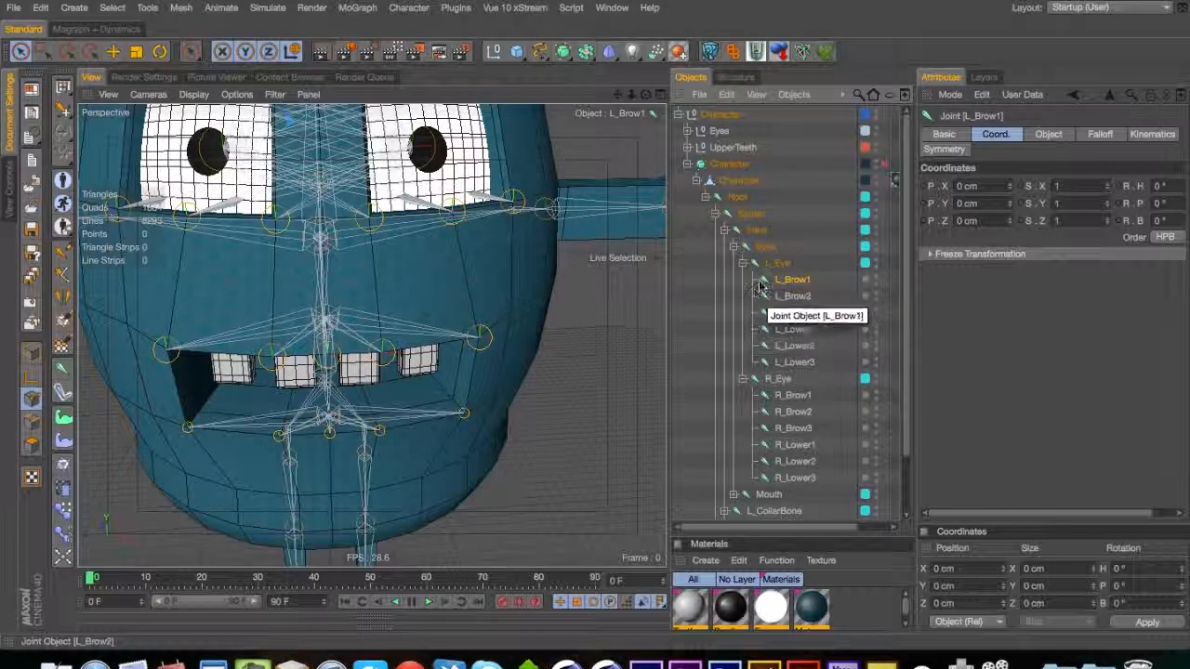
# Select the Root joint and unfold its mouth, collarbone, spine and hip branches down to the hands and toes
pyautogui.press('2')
pyautogui.moveTo(374, 305); pyautogui.dragTo(304, 333)
pyautogui.press('3')
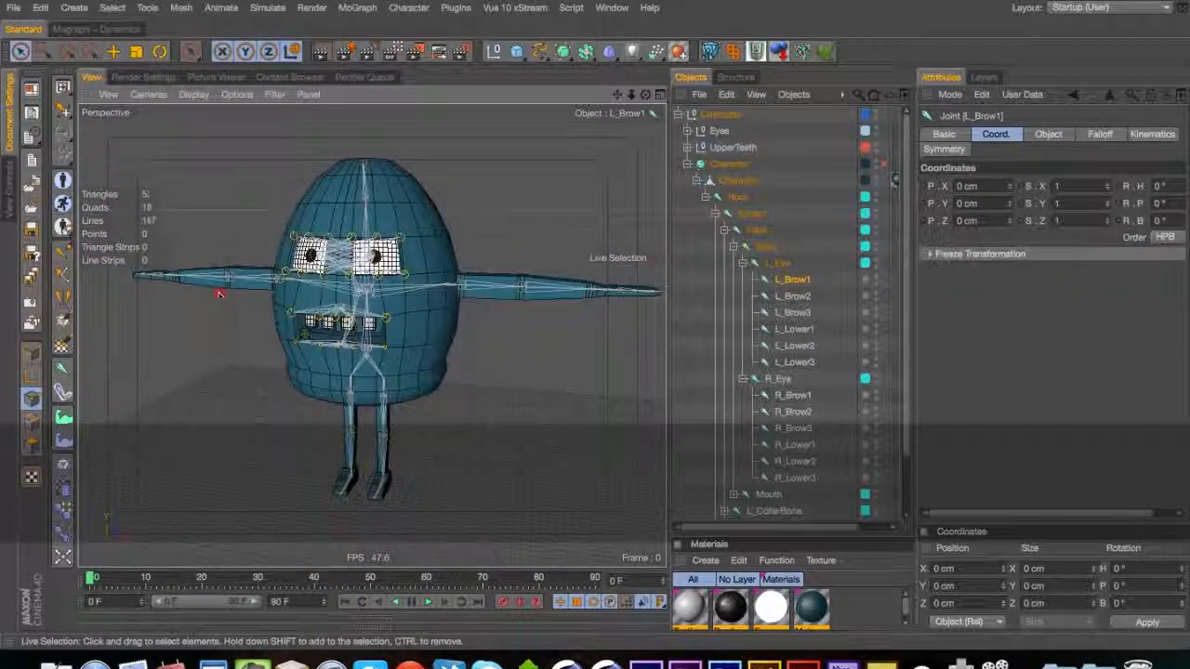
pyautogui.click(737, 197)
pyautogui.moveTo(907, 181); pyautogui.dragTo(913, 368)
pyautogui.click(726, 463)
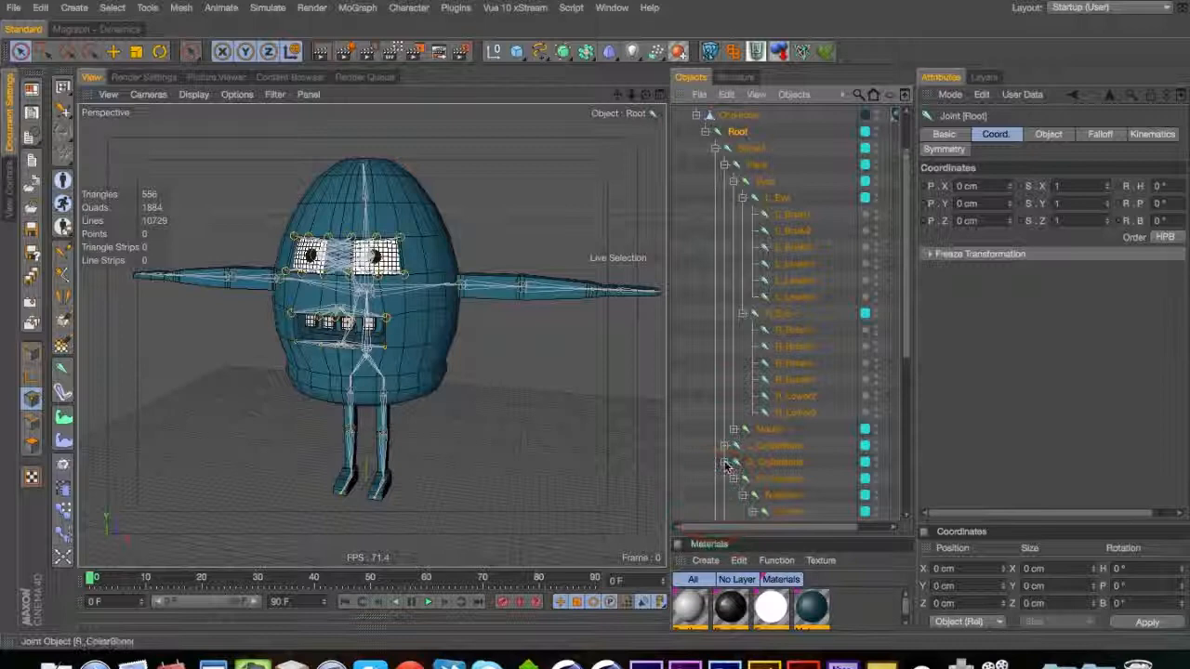
pyautogui.click(734, 432)
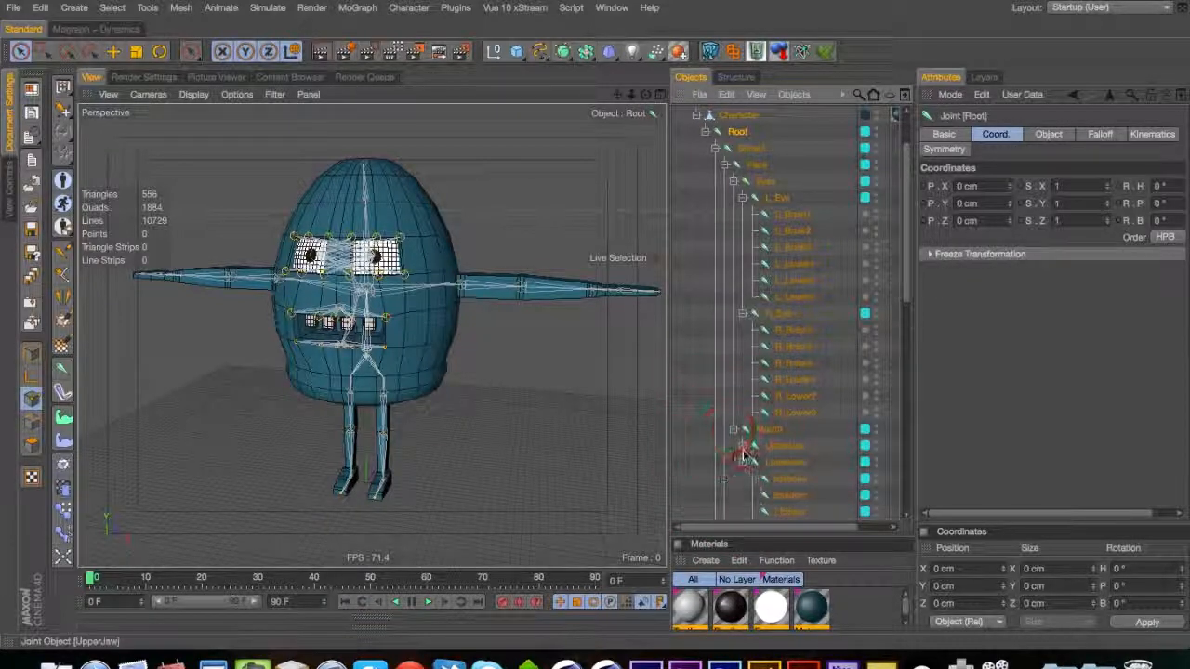
pyautogui.moveTo(909, 244); pyautogui.dragTo(927, 502)
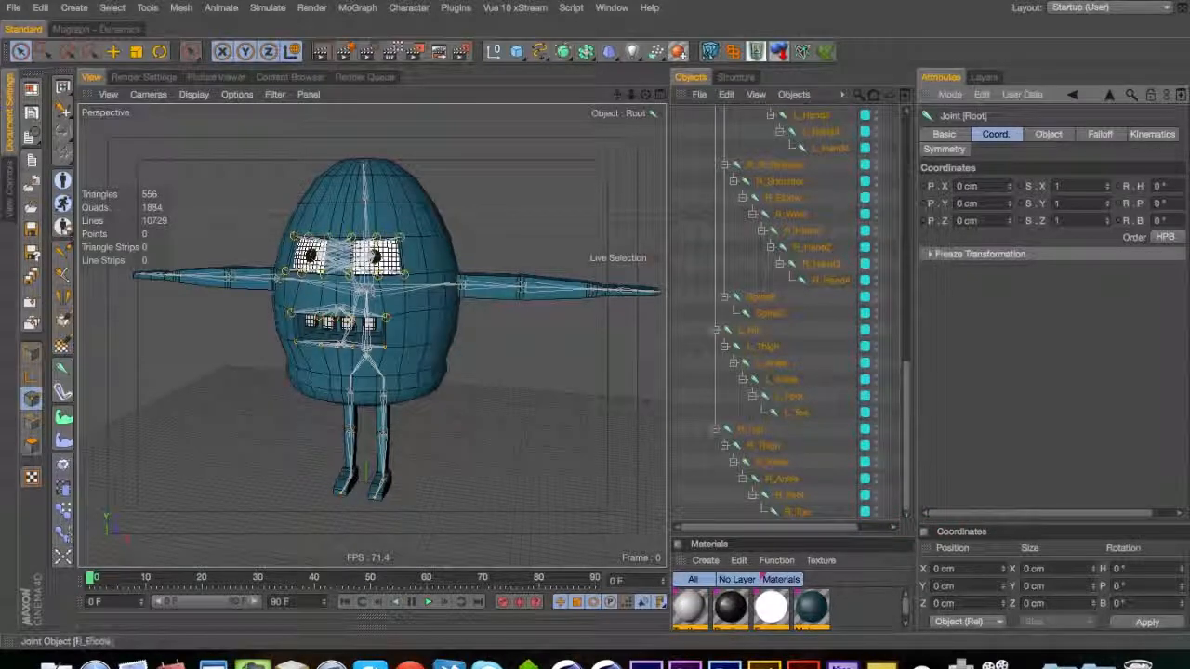
# Select all joints together with the Character polygon mesh and bind the mesh to the joints
pyautogui.click(875, 95)
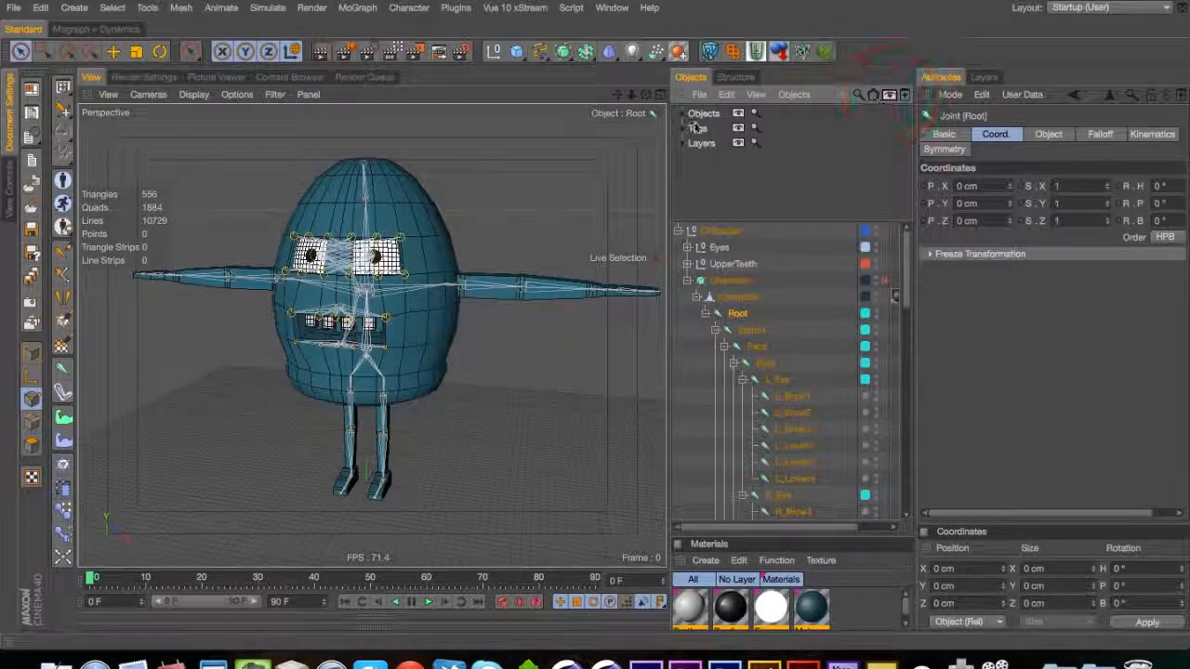
pyautogui.click(728, 144)
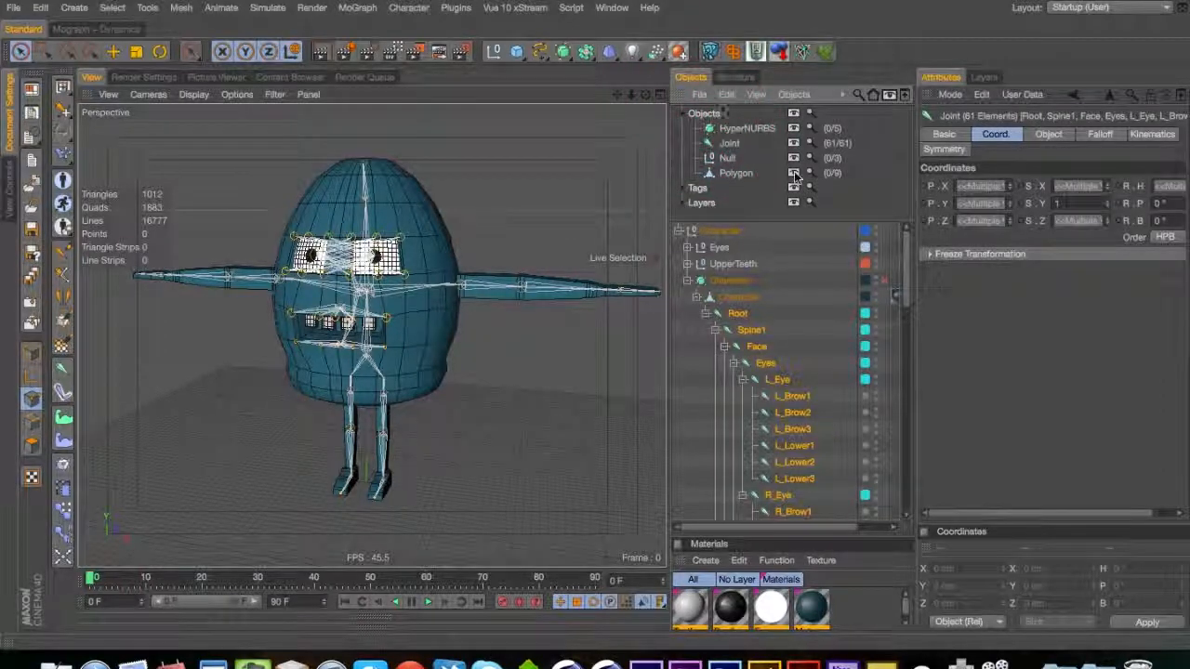
pyautogui.click(875, 95)
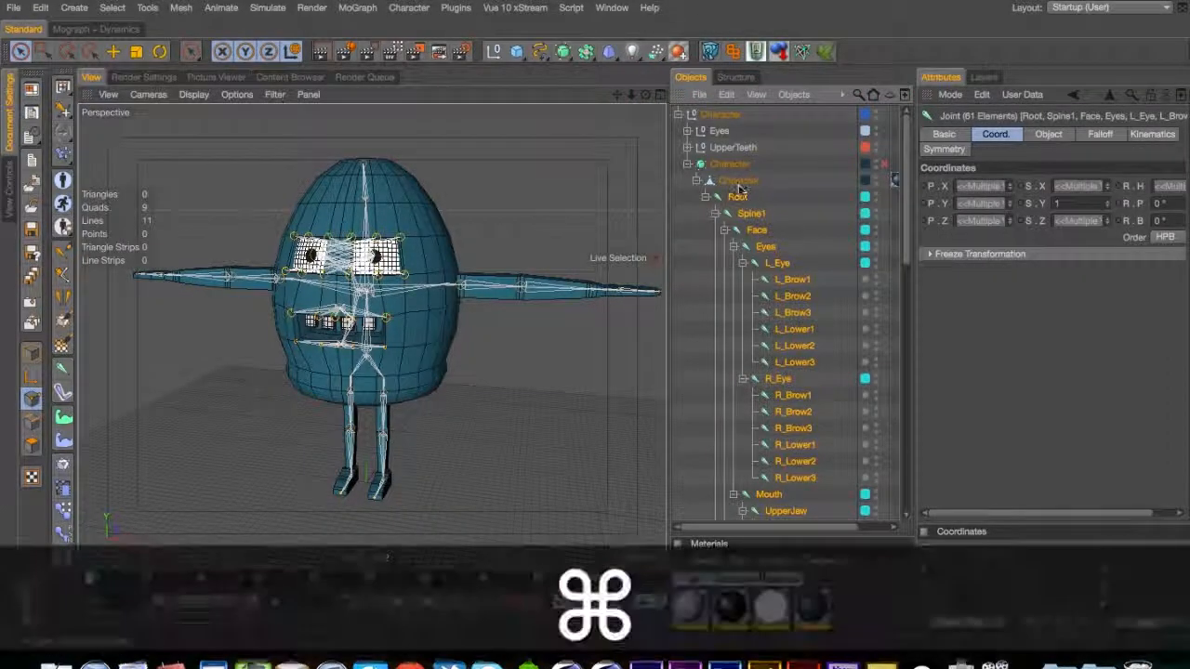
pyautogui.keyDown('super'); pyautogui.click(739, 181); pyautogui.keyUp('super')
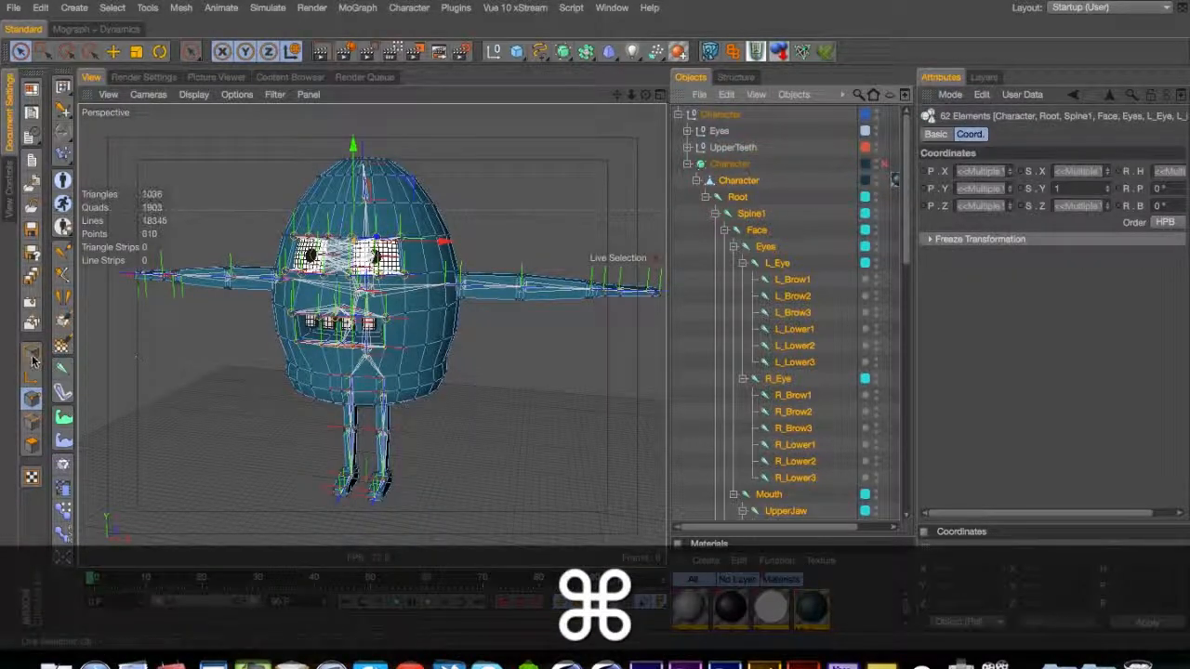
pyautogui.click(32, 353)
pyautogui.click(409, 8)
pyautogui.moveTo(426, 33)
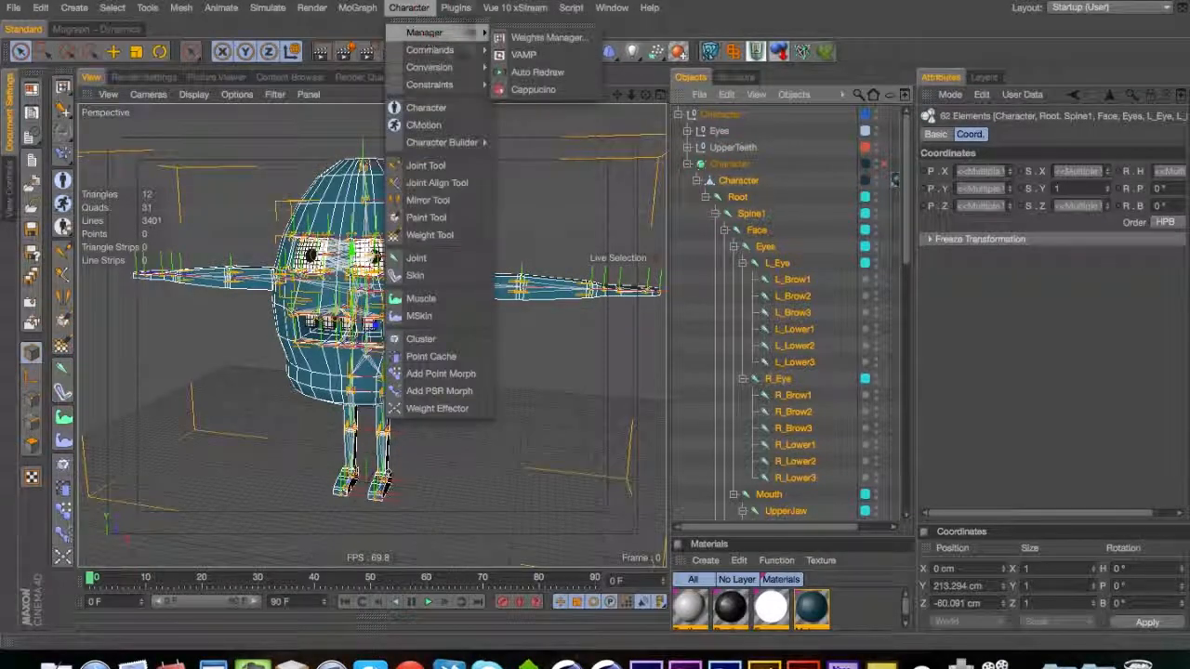
pyautogui.click(535, 74)
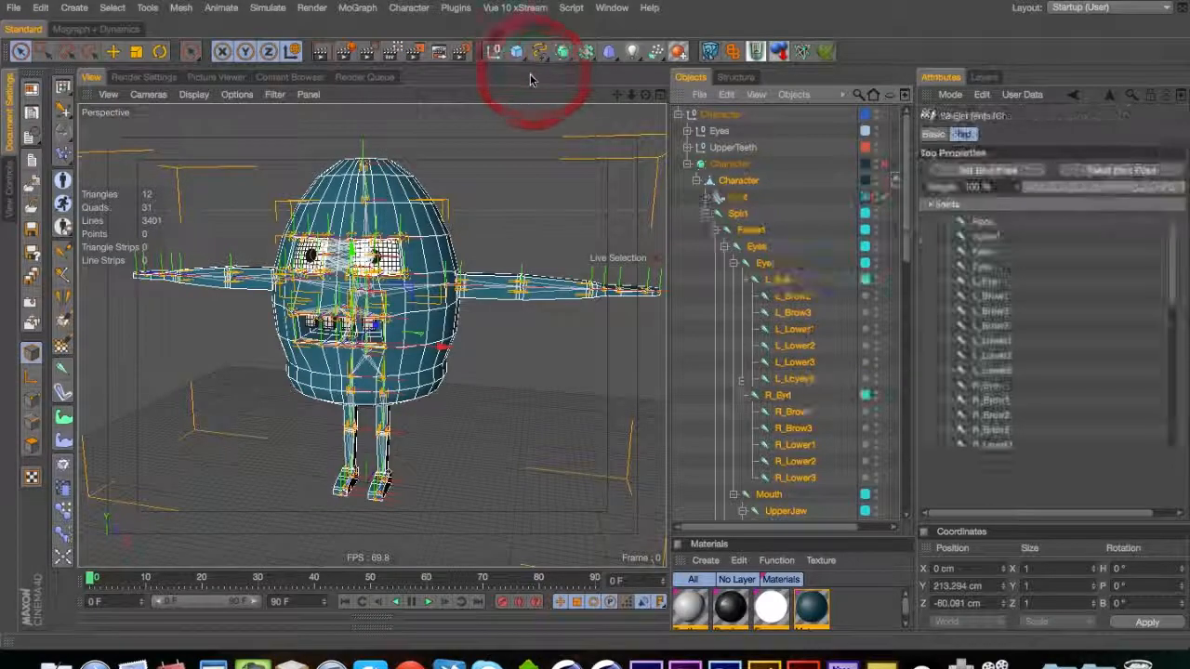
# Test the binding by moving the Root joint, and undo the move
pyautogui.moveTo(307, 278)
pyautogui.mouseDown()
pyautogui.moveTo(205, 305)
pyautogui.moveTo(281, 291)
pyautogui.moveTo(325, 266)
pyautogui.mouseUp()
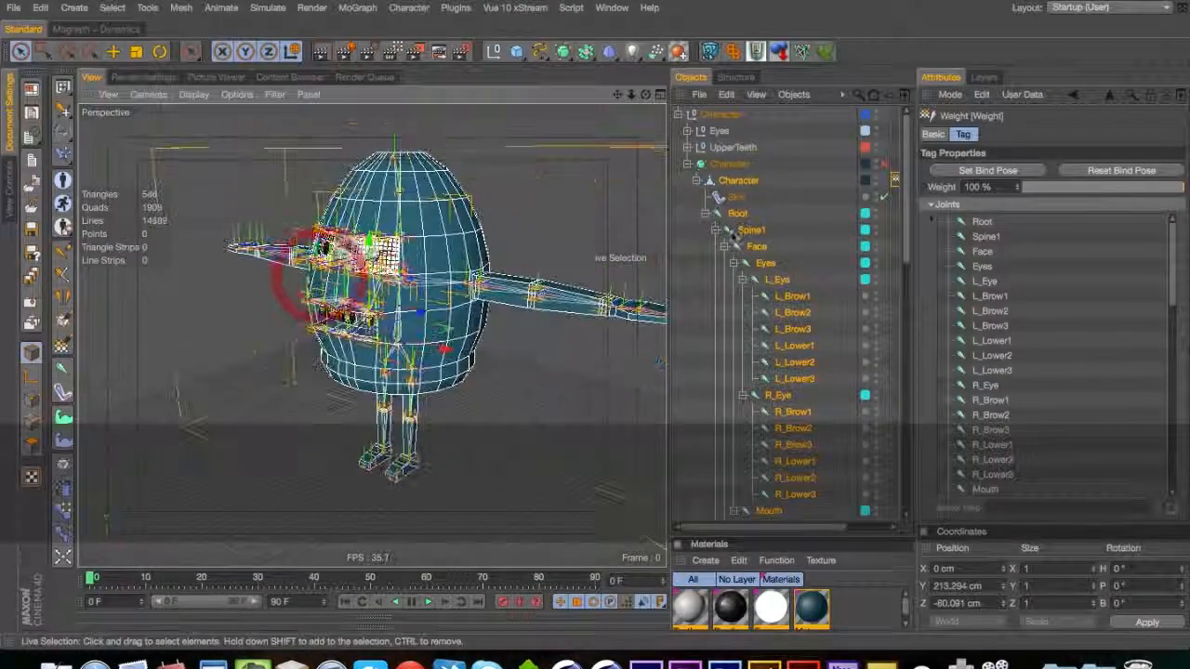
pyautogui.click(715, 245)
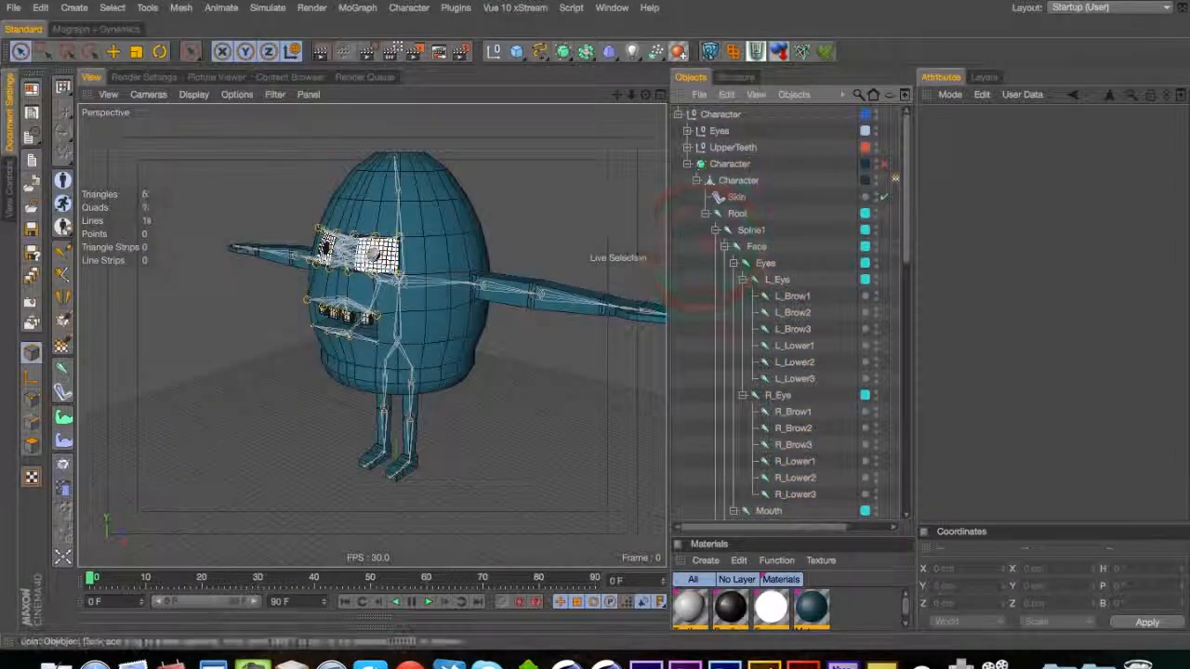
pyautogui.click(734, 215)
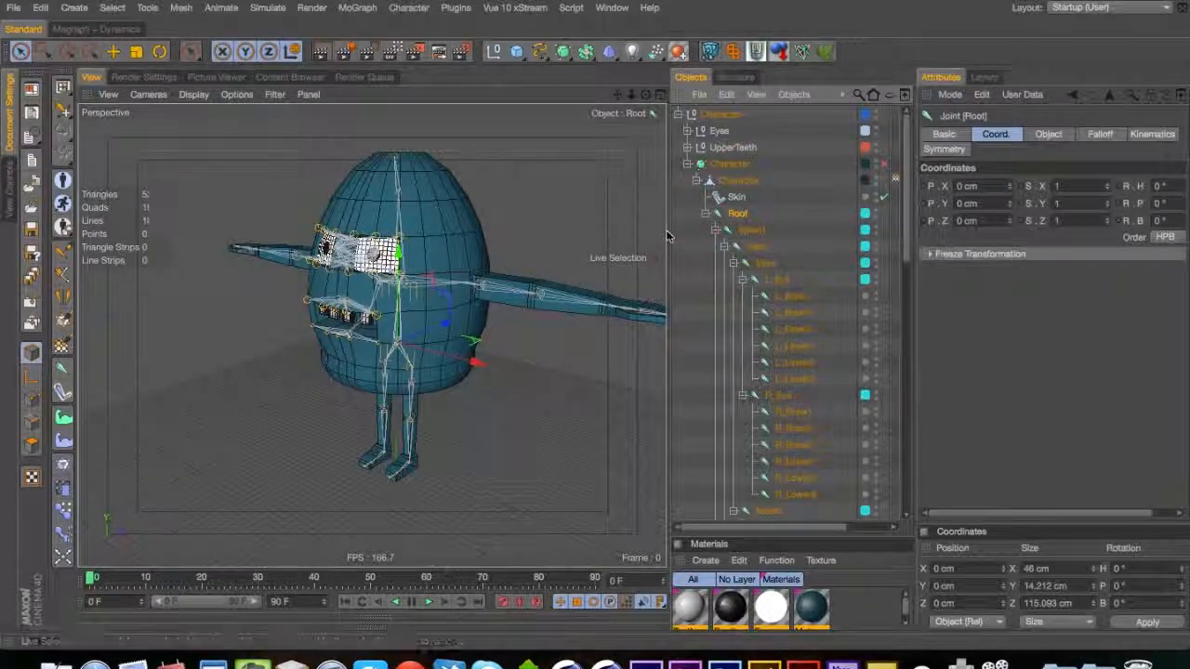
pyautogui.moveTo(446, 322); pyautogui.dragTo(563, 273)
pyautogui.press('super+z')
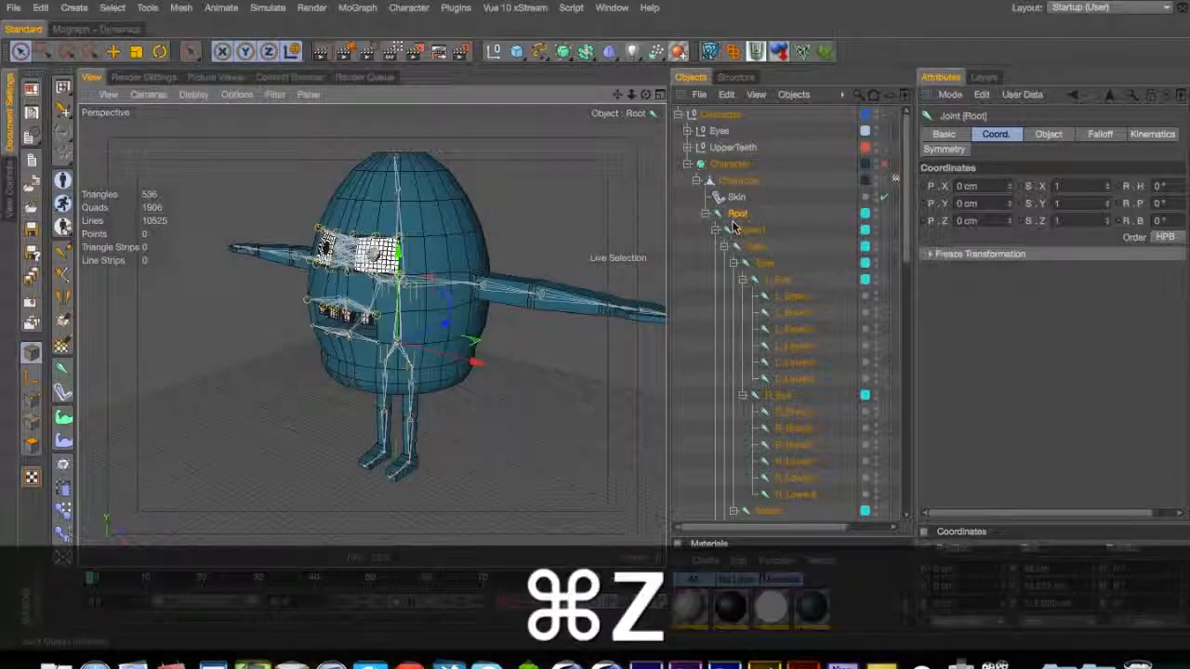
# Test-rotate the Spine1 joint to see how the body deforms, and undo the rotation
pyautogui.click(753, 230)
pyautogui.press('r')
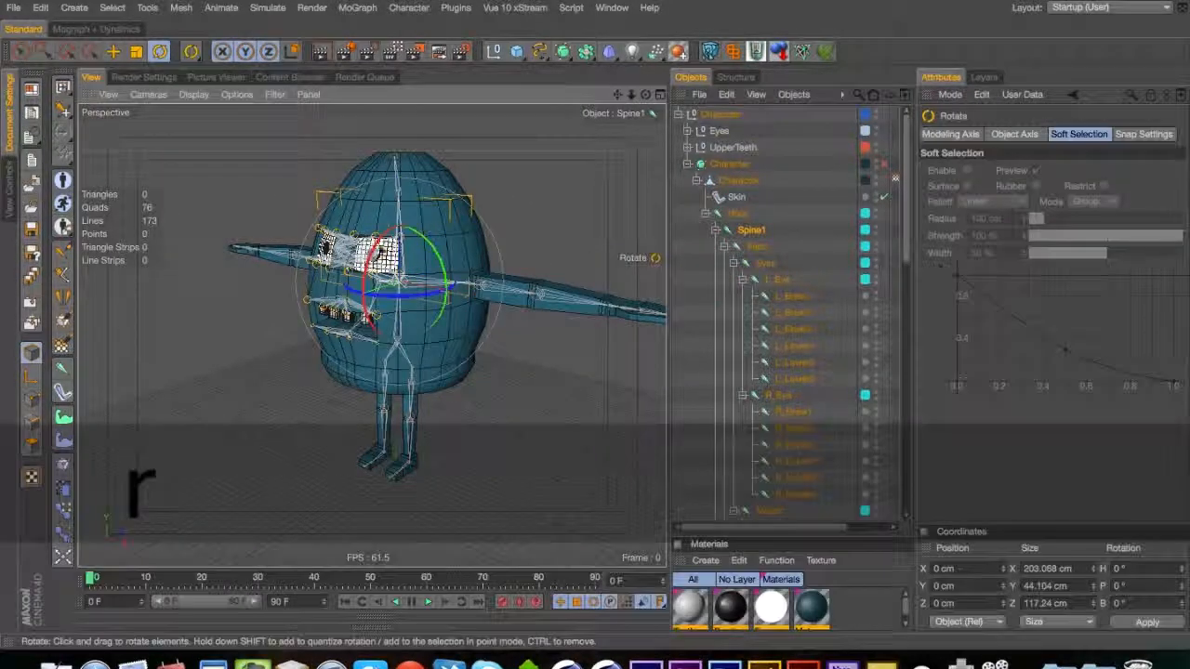
pyautogui.moveTo(373, 251)
pyautogui.mouseDown()
pyautogui.moveTo(393, 230)
pyautogui.moveTo(361, 268)
pyautogui.mouseUp()
pyautogui.press('super+z')
pyautogui.press('super+z')
pyautogui.press('super+z')
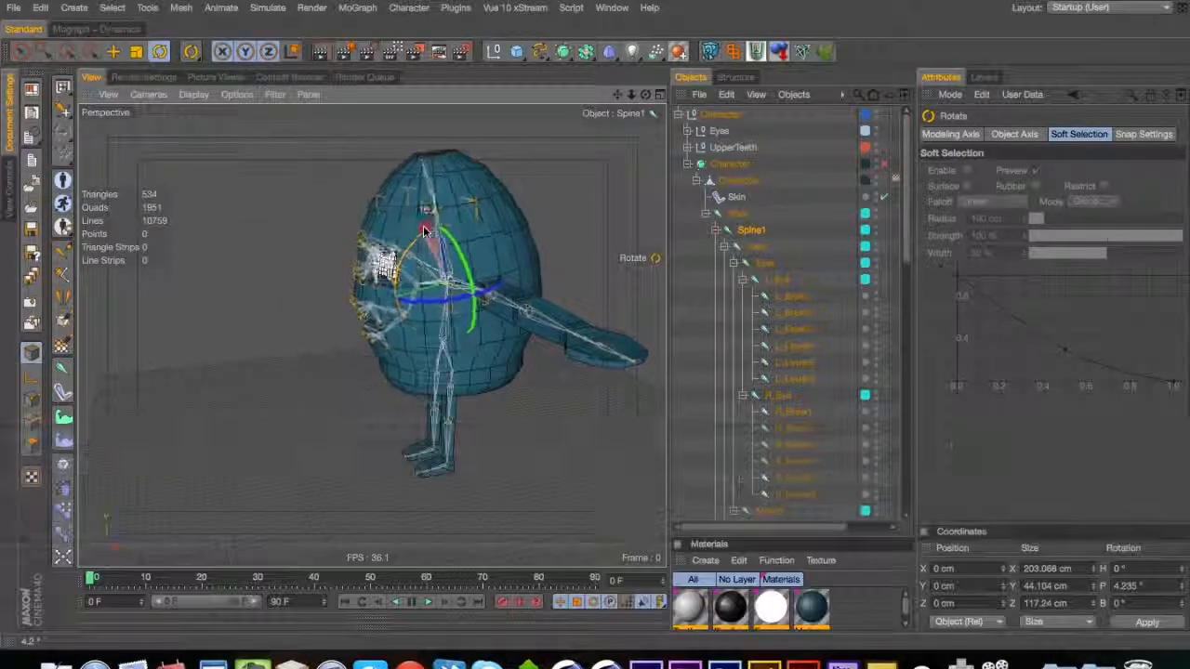
pyautogui.press('super+z')
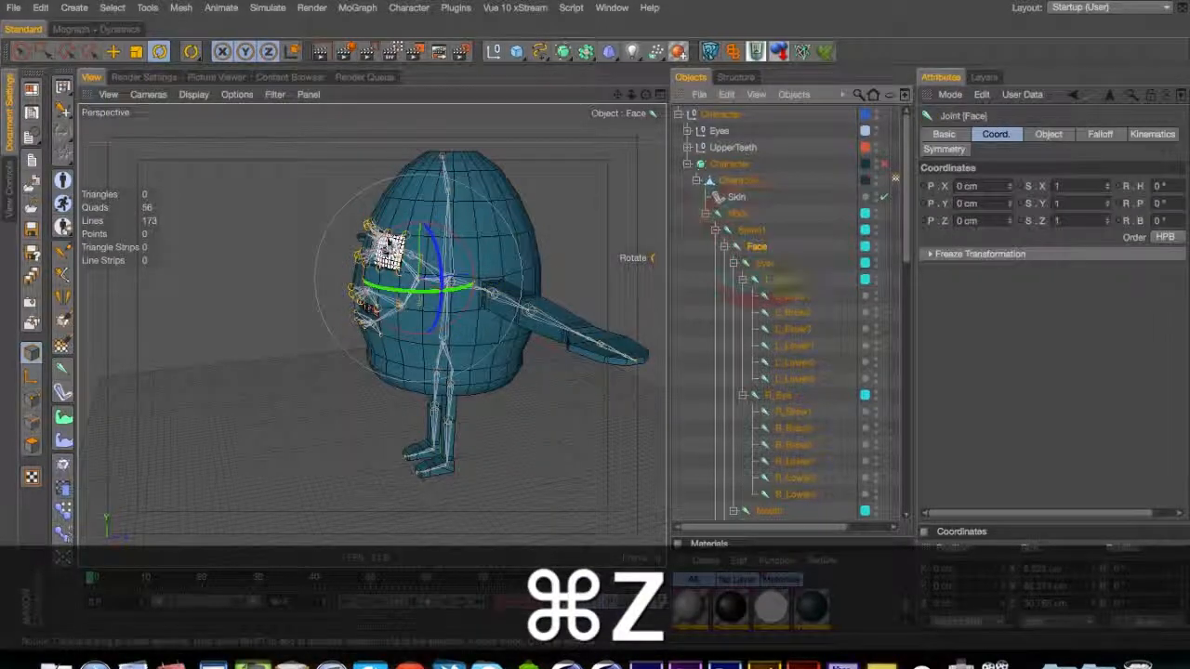
# Test-rotate the Face joint to see how the face deforms, and undo the rotation
pyautogui.moveTo(391, 232)
pyautogui.mouseDown()
pyautogui.moveTo(403, 226)
pyautogui.moveTo(379, 240)
pyautogui.mouseUp()
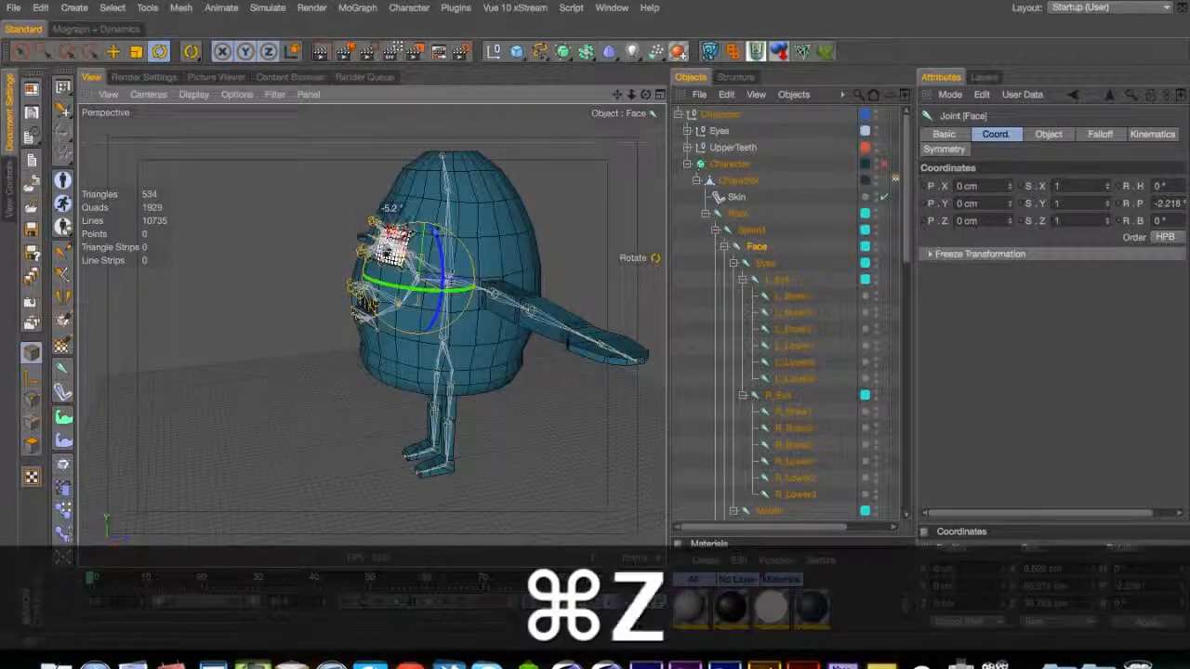
pyautogui.press('super+z')
pyautogui.press('super+z')
pyautogui.press('super+z')
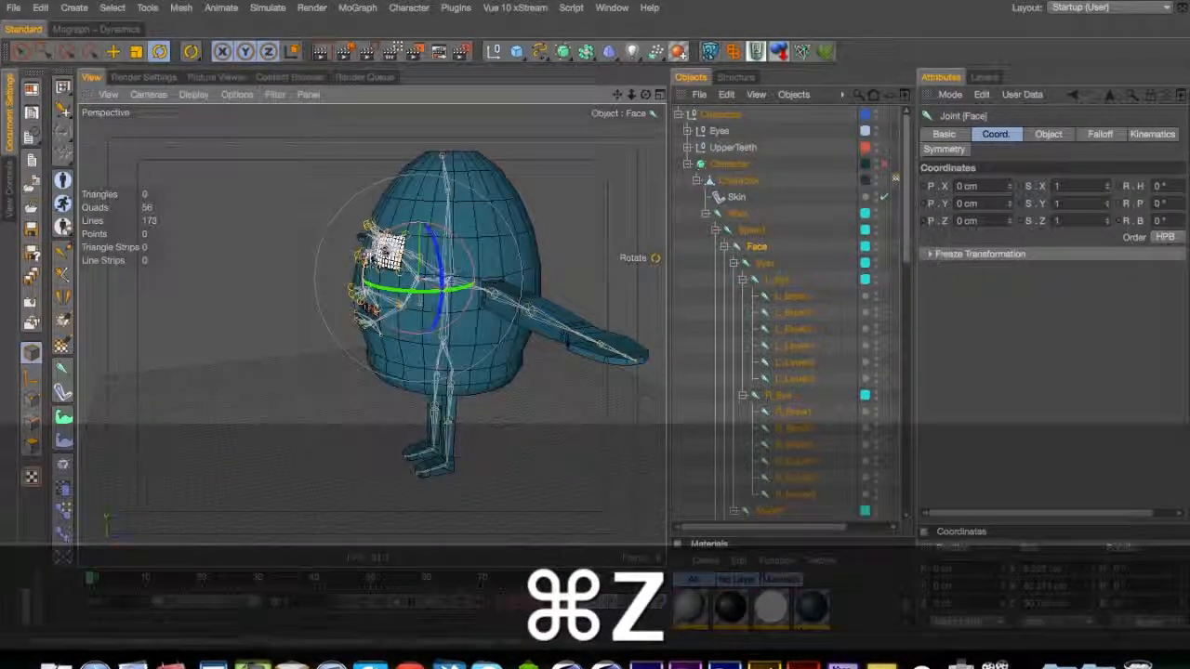
pyautogui.press('super+z')
pyautogui.press('super+z')
pyautogui.press('super+z')
# Reparent the six L_ brow and lower joints under R_Eye and the six R_ ones under L_Eye
pyautogui.moveTo(637, 249); pyautogui.dragTo(614, 353)
pyautogui.press('3')
pyautogui.press('1')
pyautogui.press('3')
pyautogui.press('2')
pyautogui.press('3')
pyautogui.click(790, 296)
pyautogui.keyDown('shift'); pyautogui.click(785, 377); pyautogui.keyUp('shift')
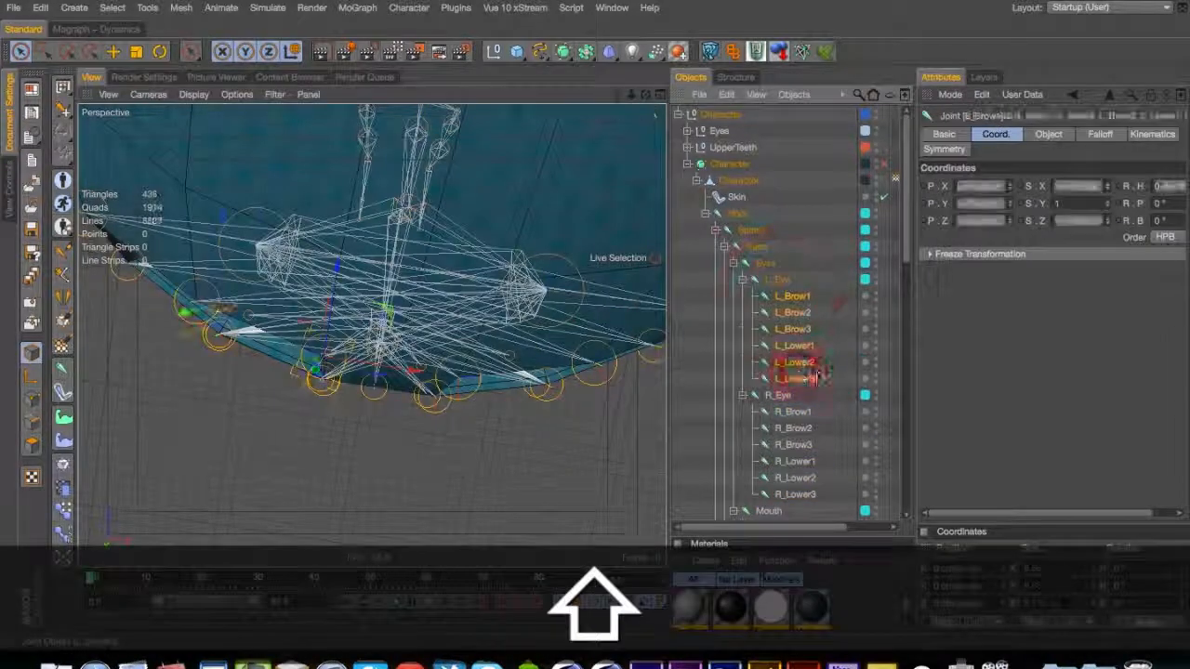
pyautogui.moveTo(790, 405); pyautogui.dragTo(786, 399)
pyautogui.click(807, 411)
pyautogui.keyDown('shift'); pyautogui.click(803, 495); pyautogui.keyUp('shift')
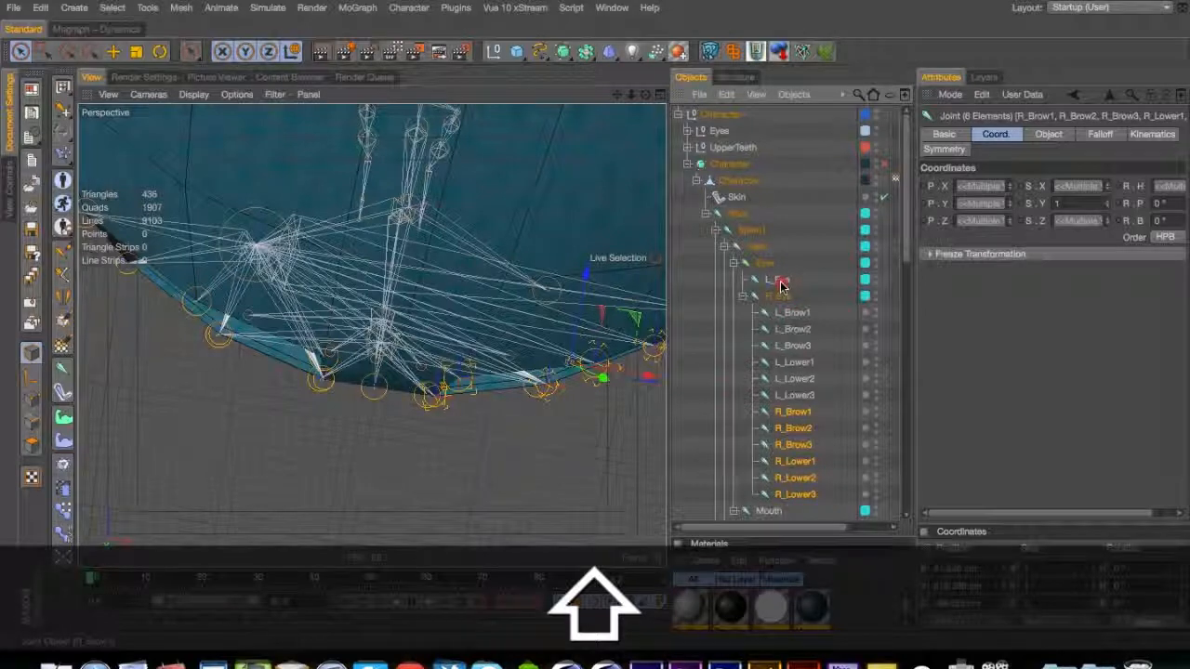
# Delete the Skin object and the Weight tag from the Character mesh
pyautogui.click(733, 195)
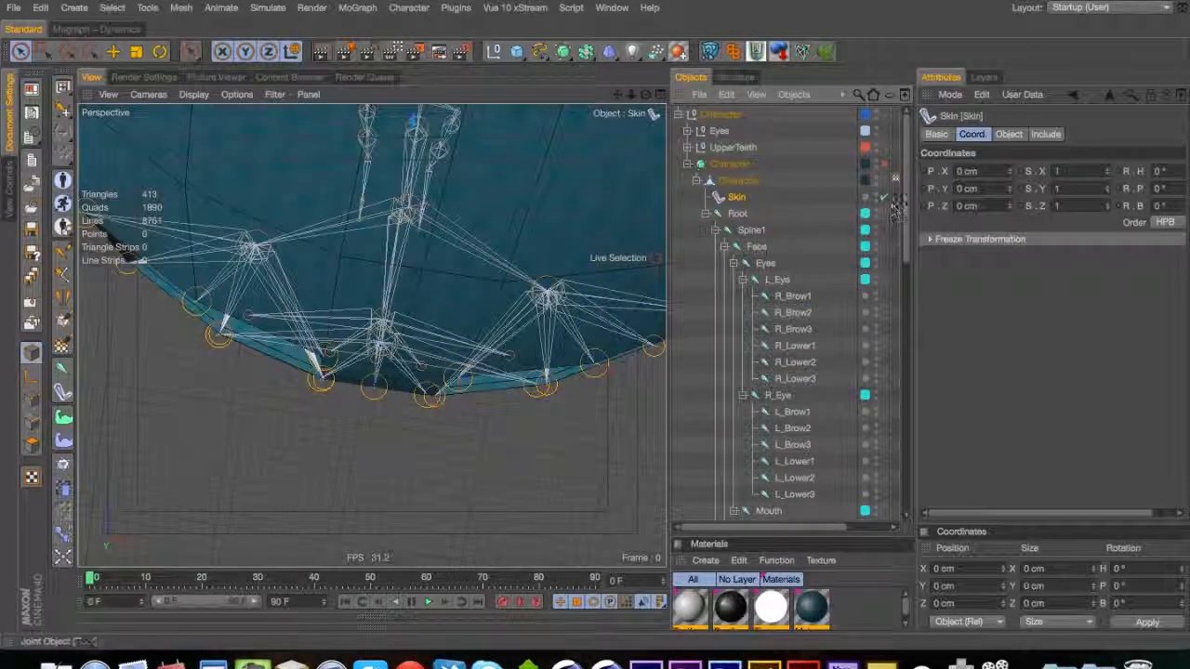
pyautogui.press('Delete')
pyautogui.click(900, 180)
pyautogui.click(896, 181)
pyautogui.press('Delete')
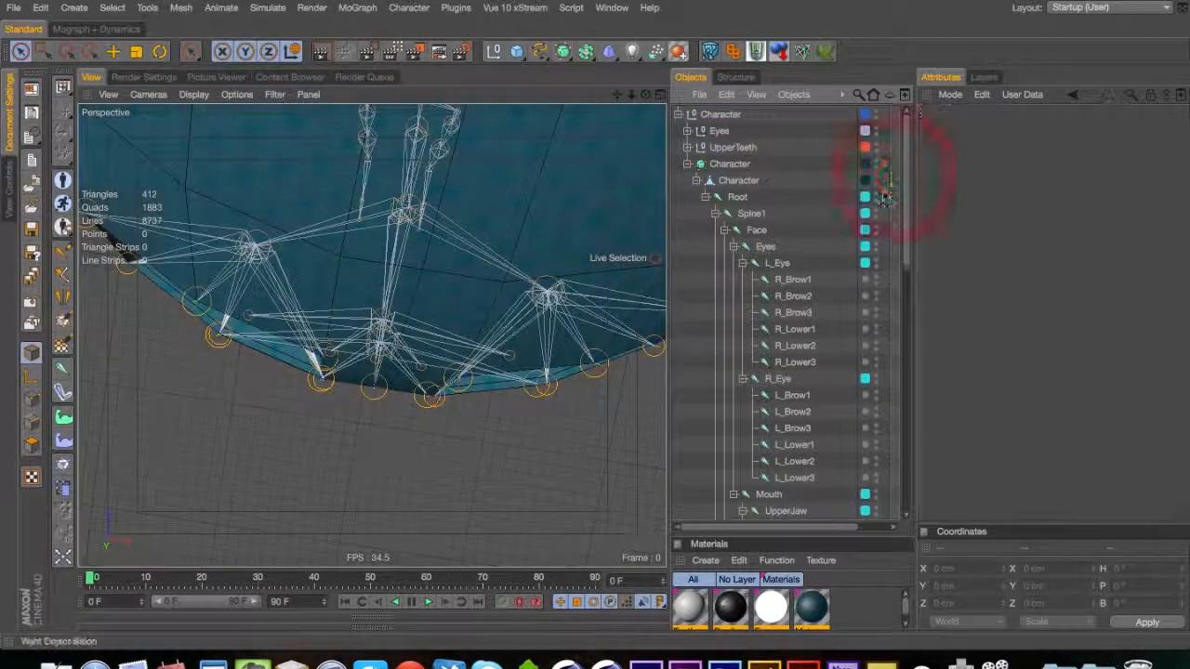
# Widen the object list so the tags are visible and save the scene
pyautogui.moveTo(669, 209); pyautogui.dragTo(567, 209)
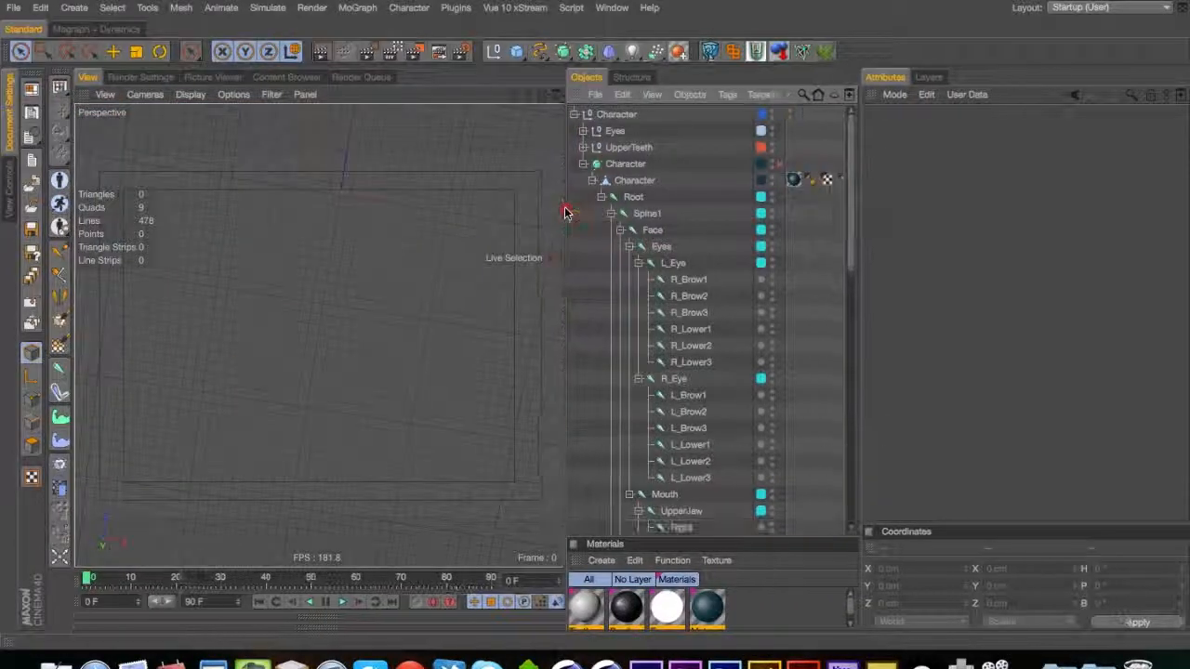
pyautogui.moveTo(860, 186); pyautogui.dragTo(915, 197)
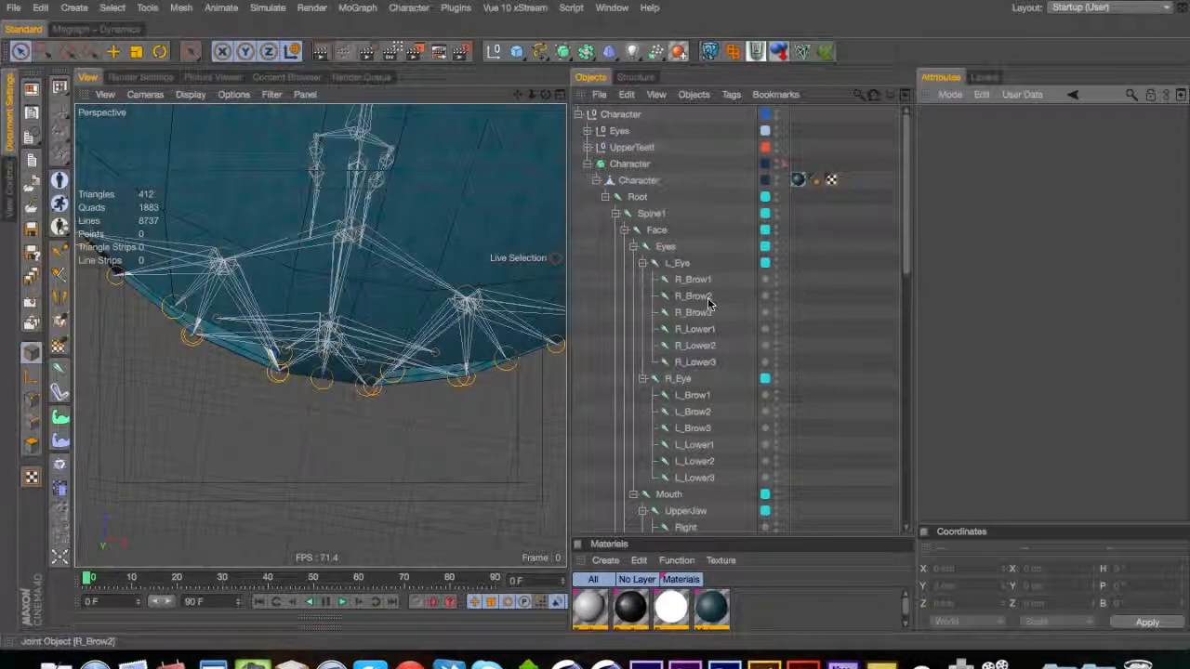
pyautogui.press('super+s')
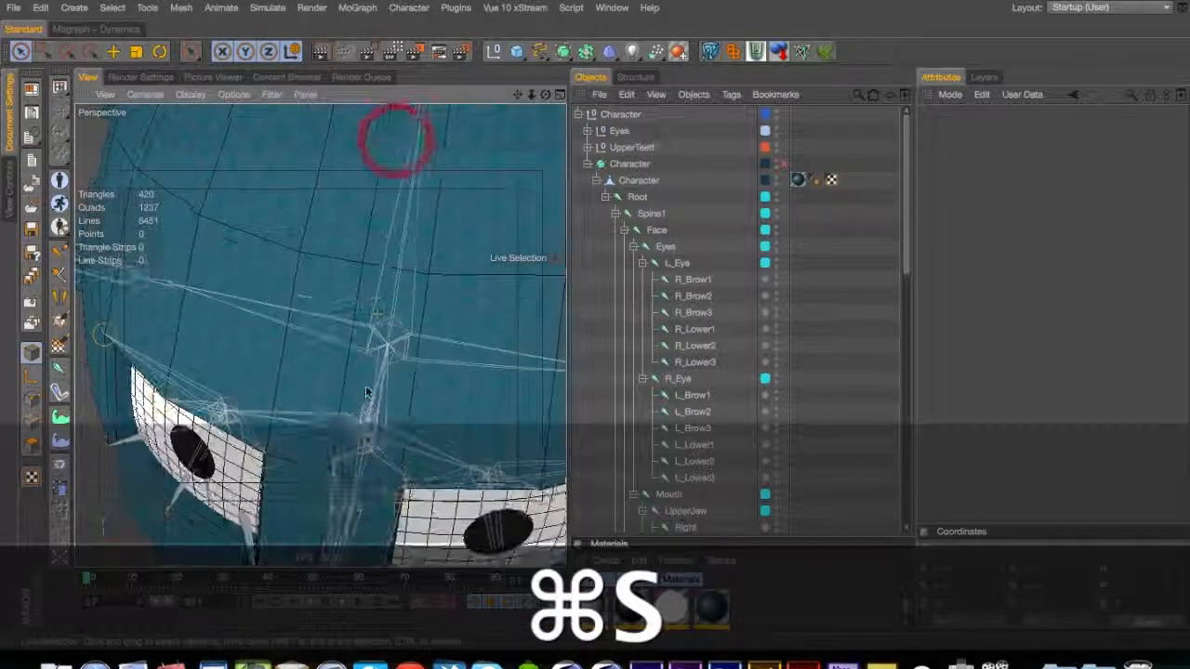
# Change the prefix of the three brow joints under L_Eye to L_, giving L_Brow1, L_Brow2 and L_Brow3
pyautogui.press('2')
pyautogui.moveTo(365, 392); pyautogui.dragTo(353, 228)
pyautogui.press('3')
pyautogui.press('1')
pyautogui.click(688, 280)
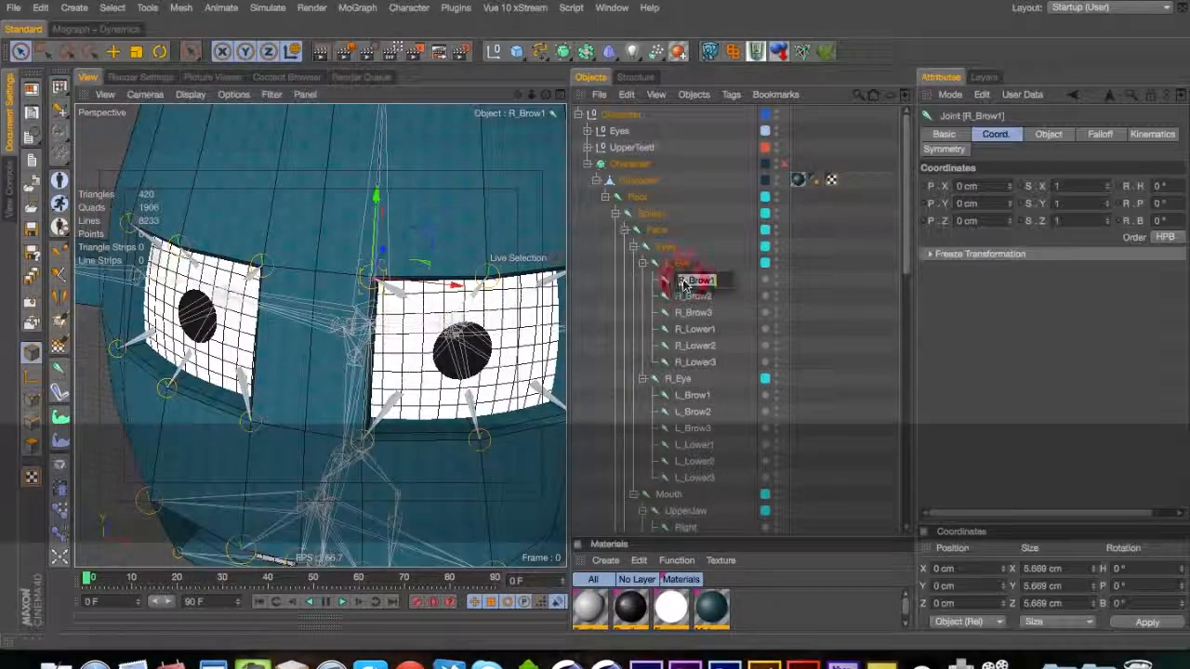
pyautogui.doubleClick(690, 282)
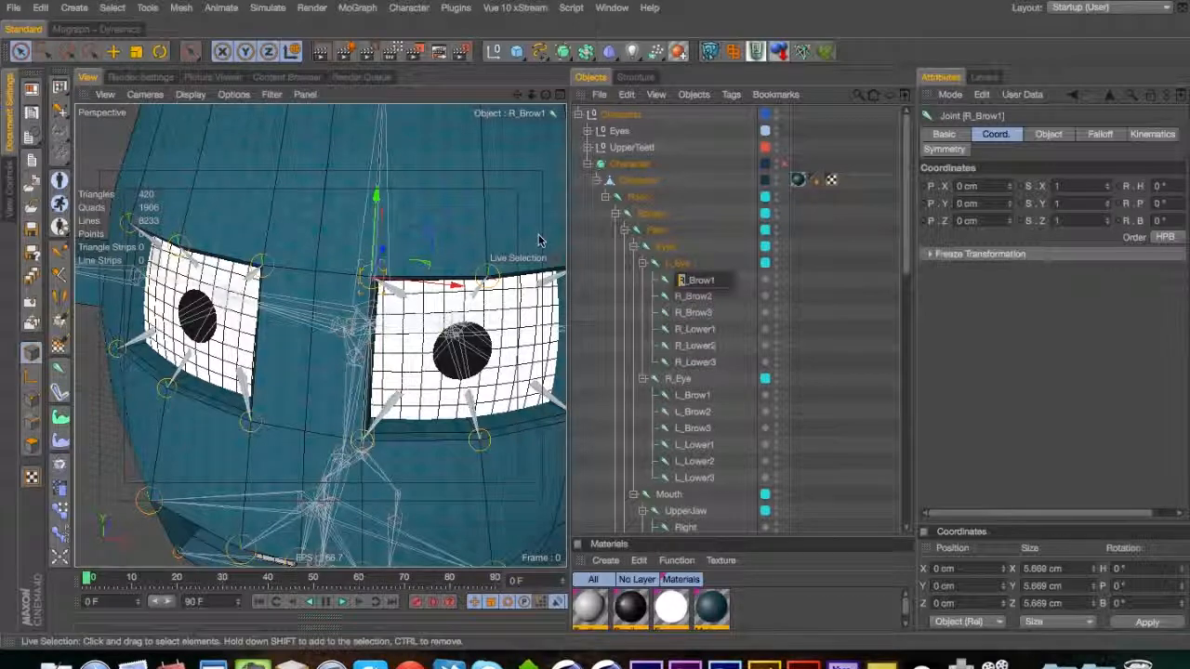
pyautogui.write('L')
pyautogui.press('Down')
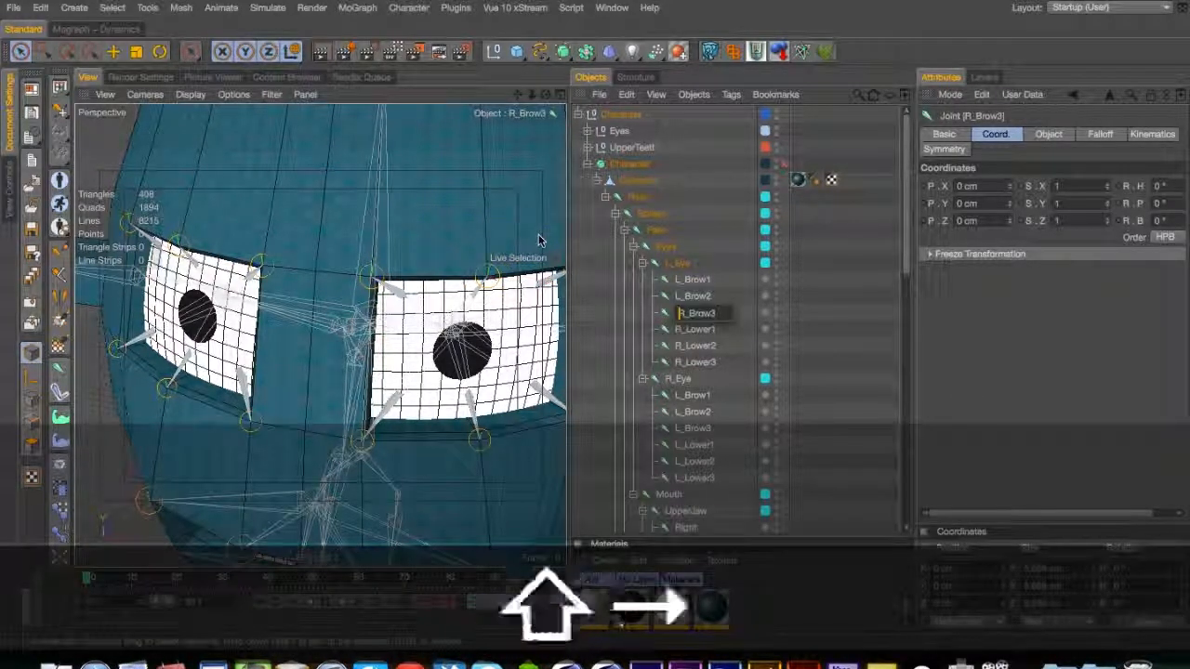
pyautogui.press('Down')
# Rename the three lower joints under L_Eye as L_Lower1, L_Lower2 and L_Lower3
pyautogui.press('Left')
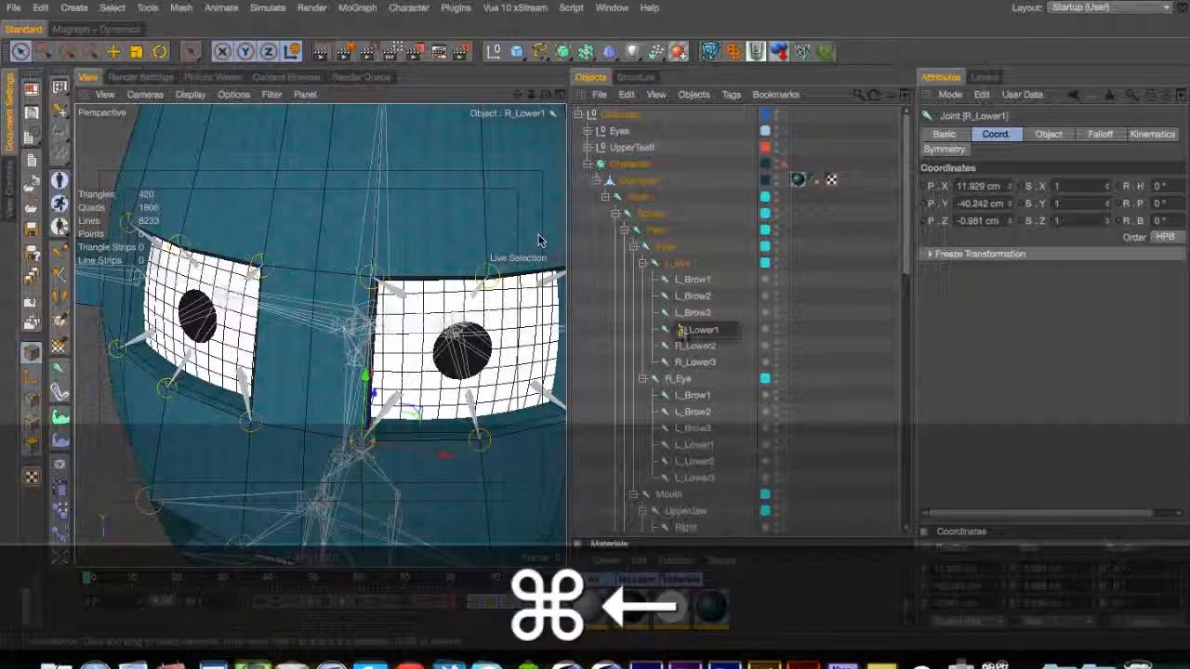
pyautogui.press('Down')
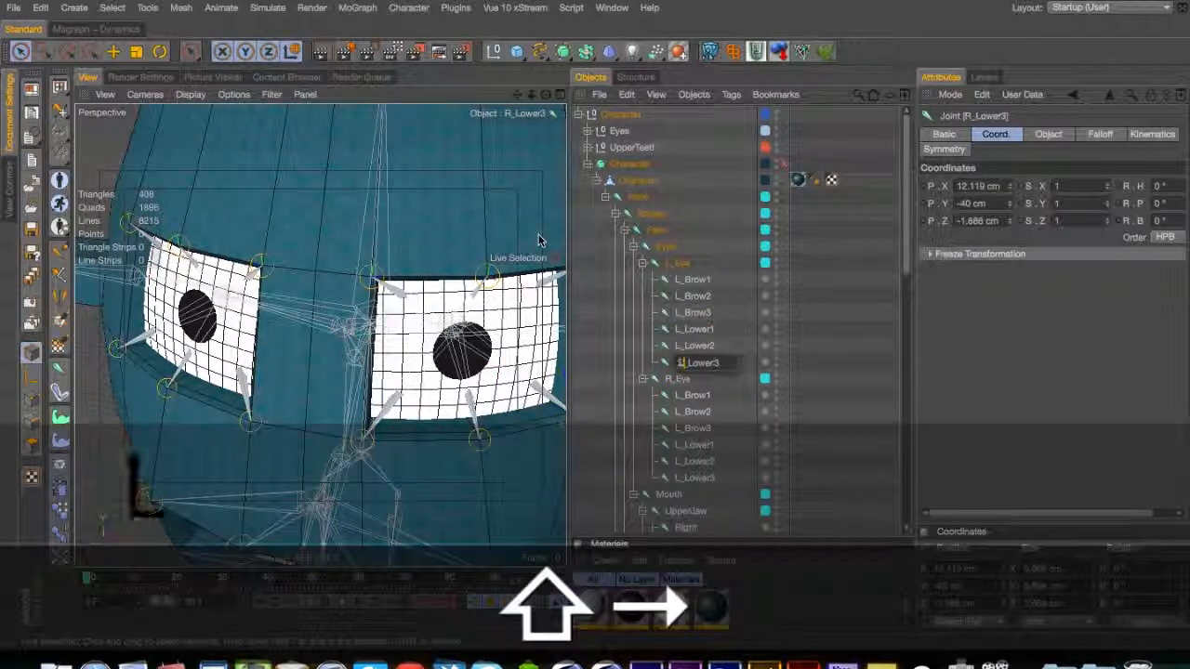
pyautogui.press('Down')
# Change the prefix of the three brow joints under R_Eye to R_, giving R_Brow1, R_Brow2 and R_Brow3
pyautogui.press('Down')
pyautogui.press('super+Left')
pyautogui.write('R')
pyautogui.press('Down')
pyautogui.press('super+Left')
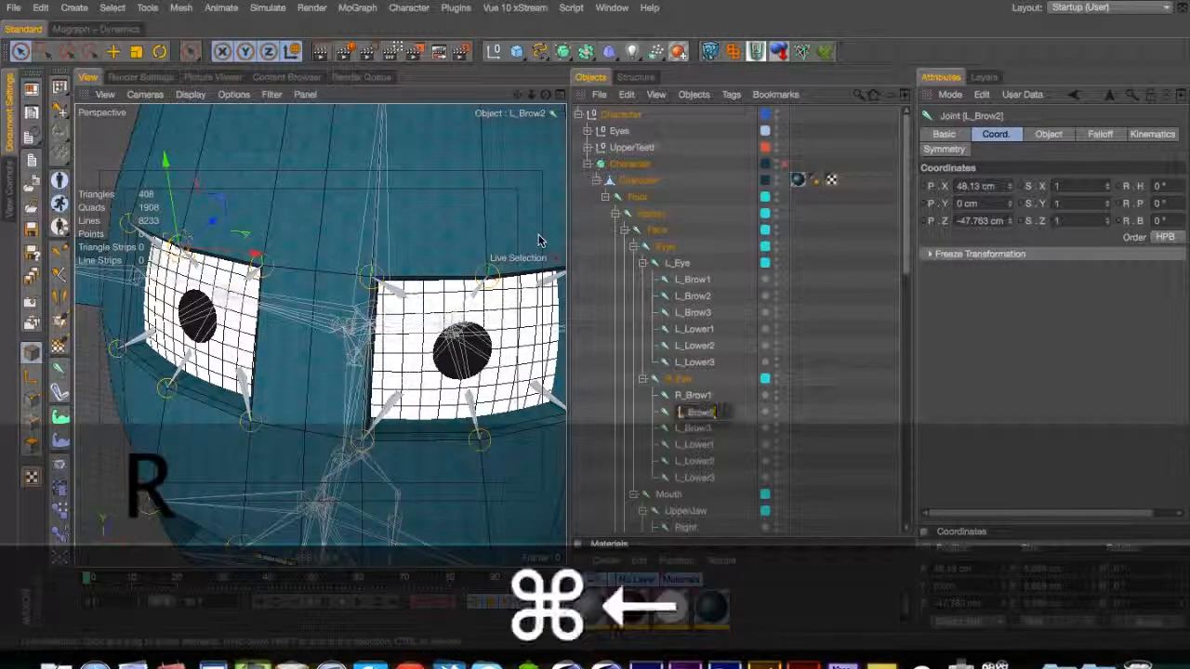
pyautogui.hotkey('shift', 'Right')
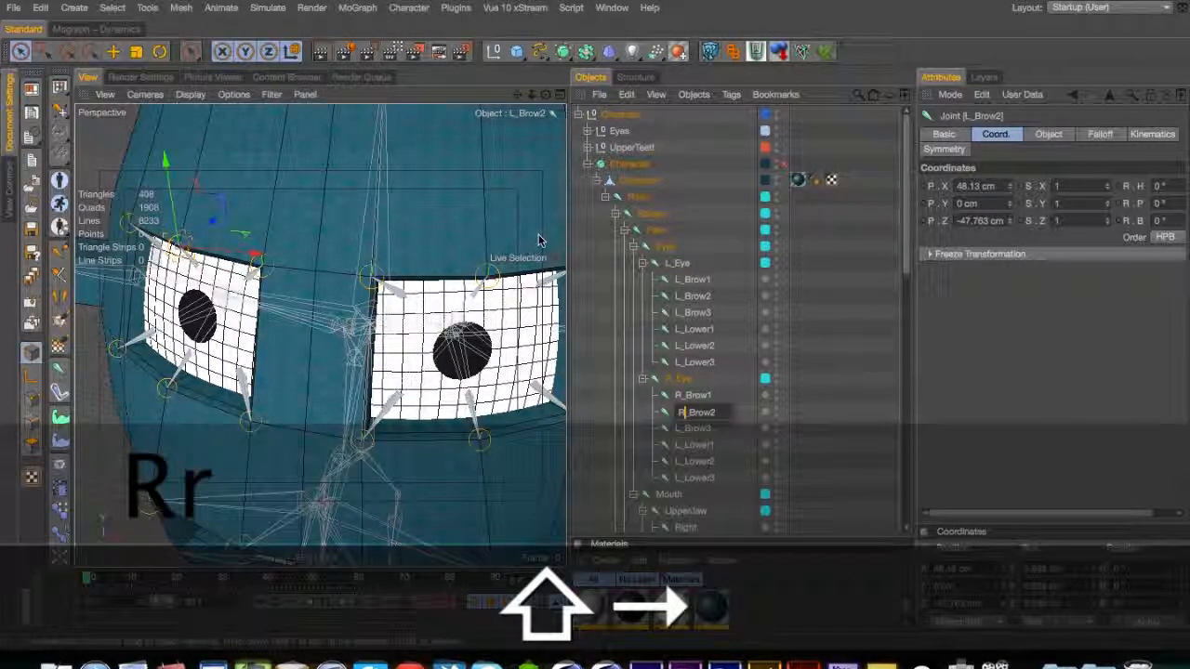
pyautogui.press('Down')
pyautogui.press('super+Left')
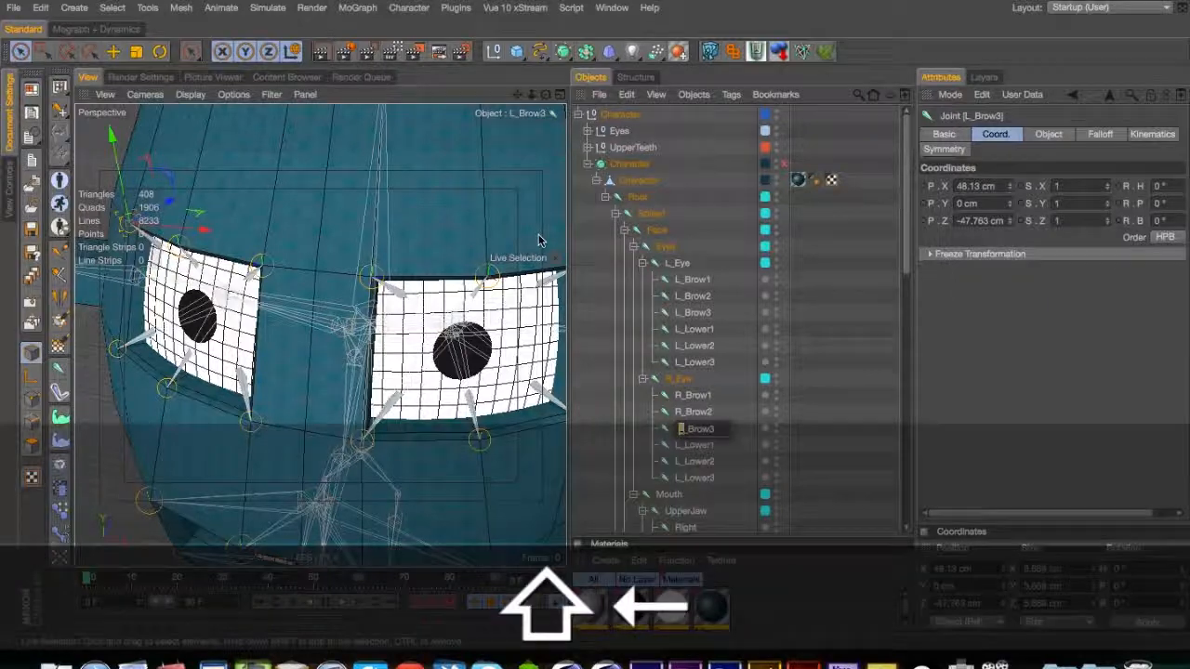
# Rename the three lower joints under R_Eye as R_Lower1, R_Lower2 and R_Lower3
pyautogui.press('super+Left')
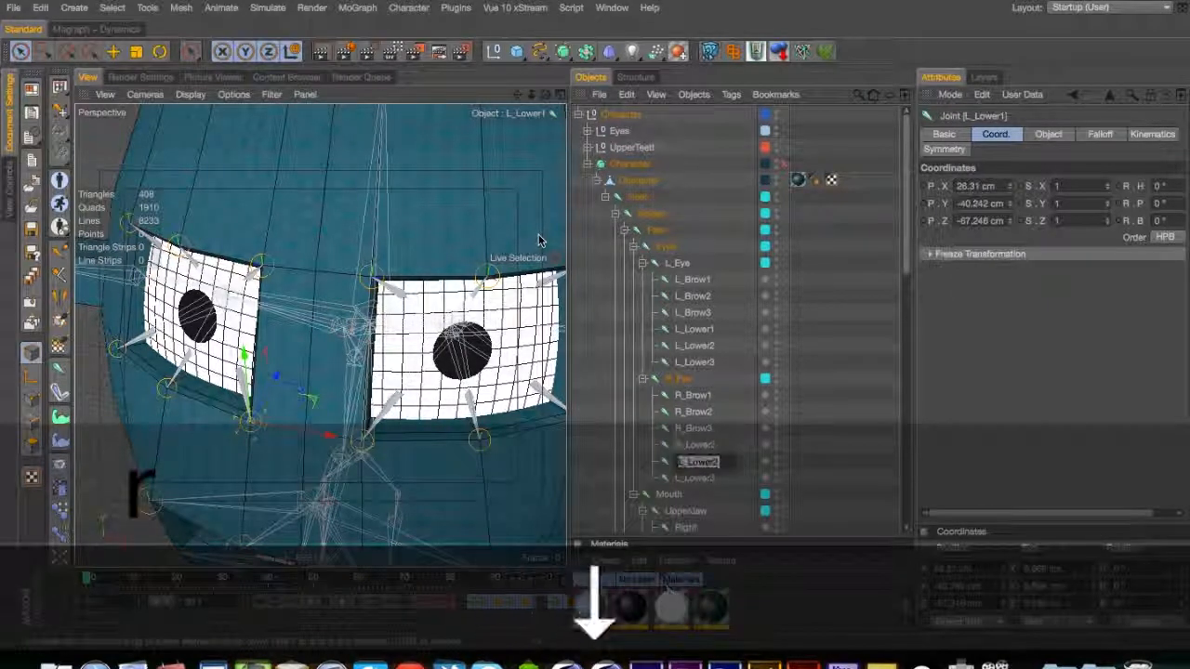
pyautogui.write('R')
pyautogui.press('Down')
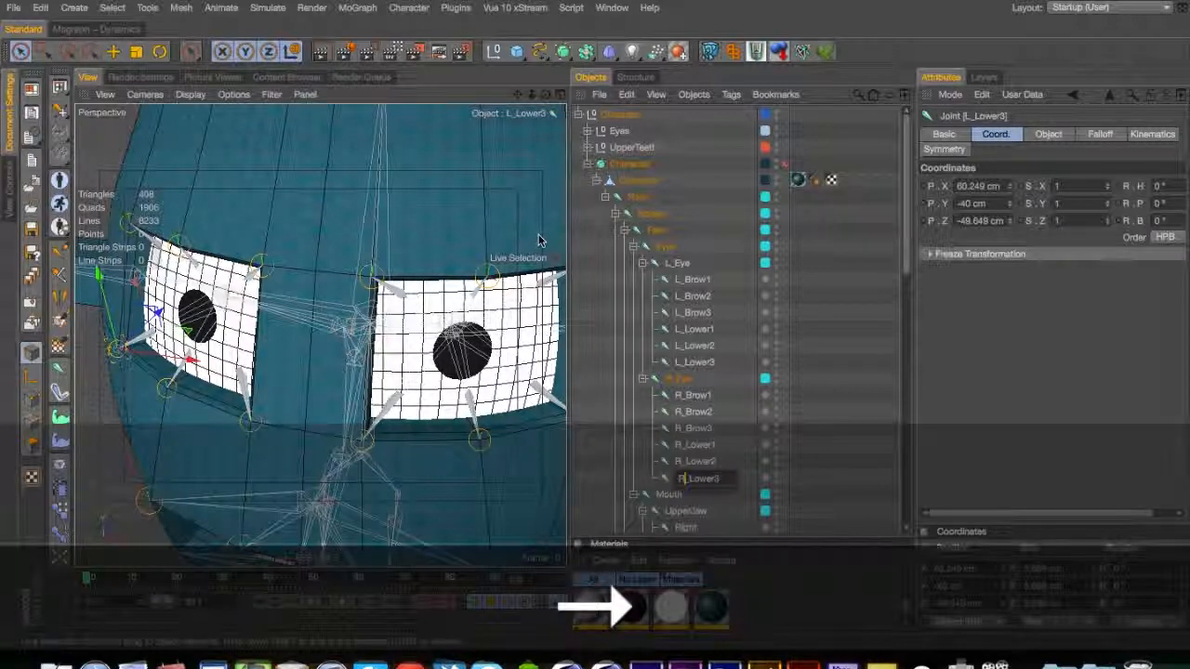
pyautogui.click(840, 268)
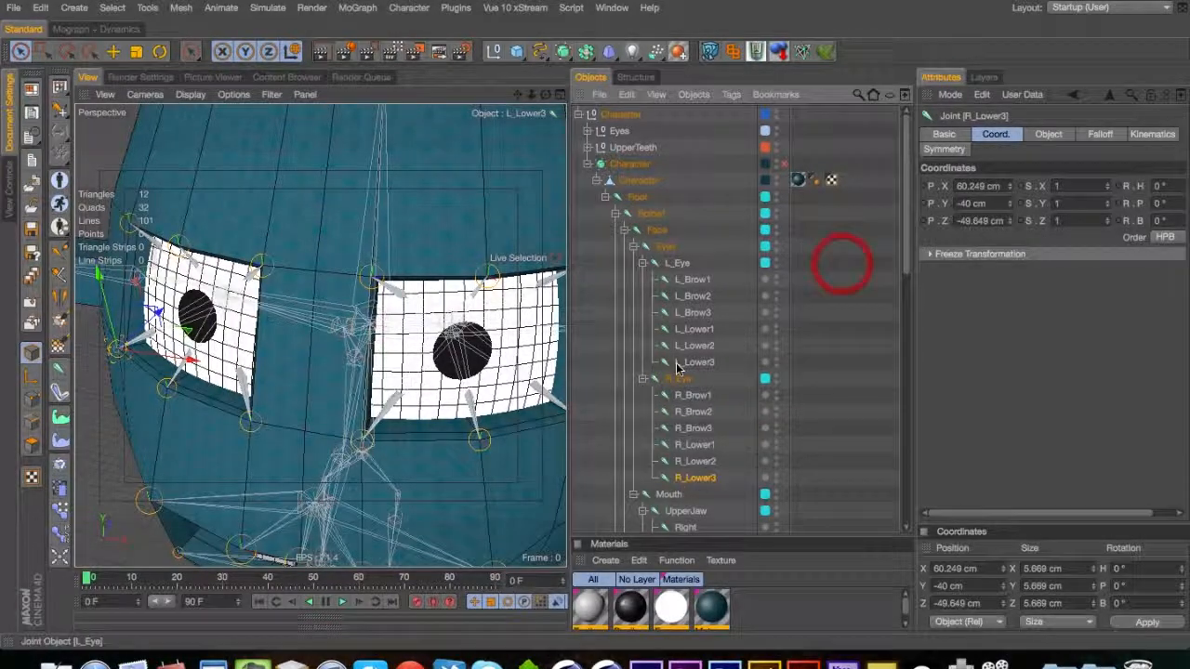
# Fold and unfold the L_Eye and R_Eye branches, check the joints around both eyes, and save the scene
pyautogui.click(641, 379)
pyautogui.click(642, 263)
pyautogui.press('3')
pyautogui.press('2')
pyautogui.moveTo(412, 325); pyautogui.dragTo(335, 370)
pyautogui.click(642, 280)
pyautogui.click(642, 263)
pyautogui.press('3')
pyautogui.moveTo(523, 402); pyautogui.dragTo(405, 252)
pyautogui.press('super+s')
# Select the entire joint hierarchy from Root down to R_Toe
pyautogui.click(634, 199)
pyautogui.moveTo(905, 217); pyautogui.dragTo(906, 414)
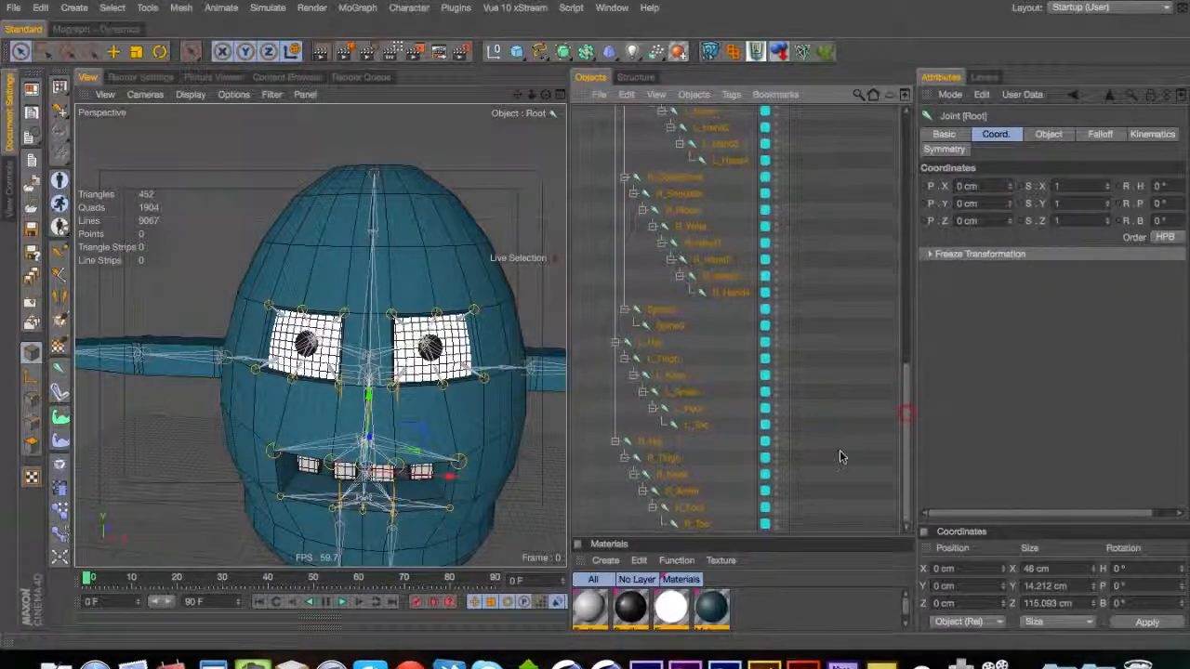
pyautogui.keyDown('shift'); pyautogui.click(699, 524); pyautogui.keyUp('shift')
pyautogui.press('3')
pyautogui.press('2')
pyautogui.moveTo(541, 449); pyautogui.dragTo(397, 307)
pyautogui.press('1')
pyautogui.press('3')
pyautogui.press('3')
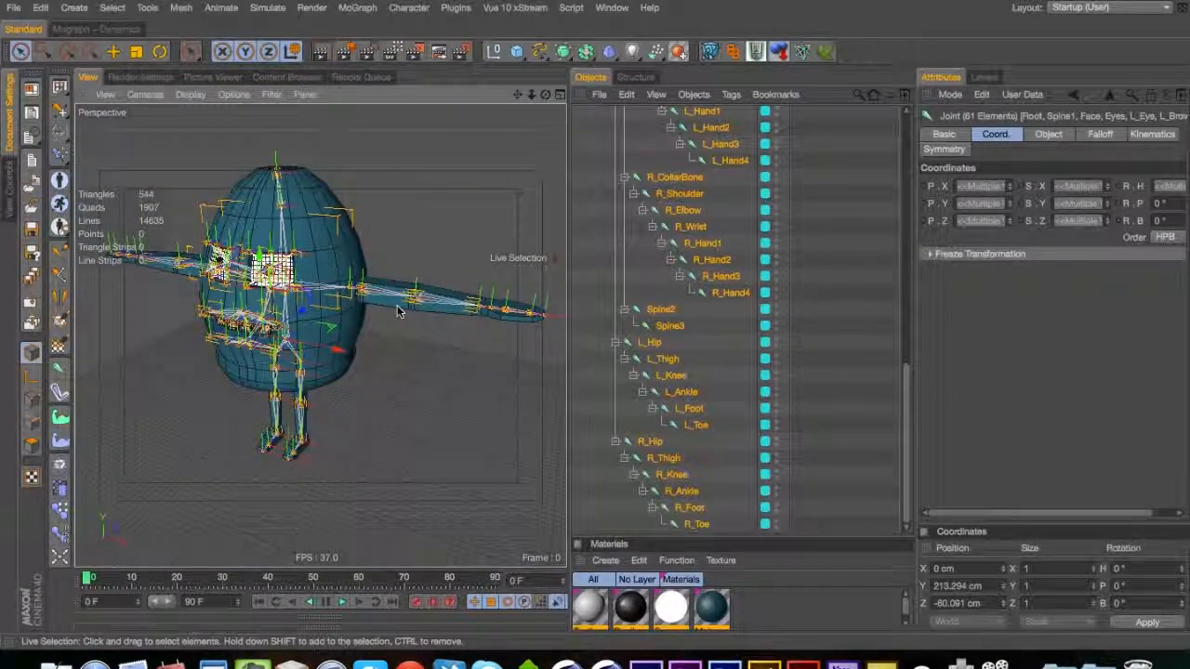
# Add the Character mesh to the joint selection and bind it to the full joint hierarchy
pyautogui.press('3')
pyautogui.moveTo(335, 302); pyautogui.dragTo(385, 357)
pyautogui.scroll(5, 385, 357)
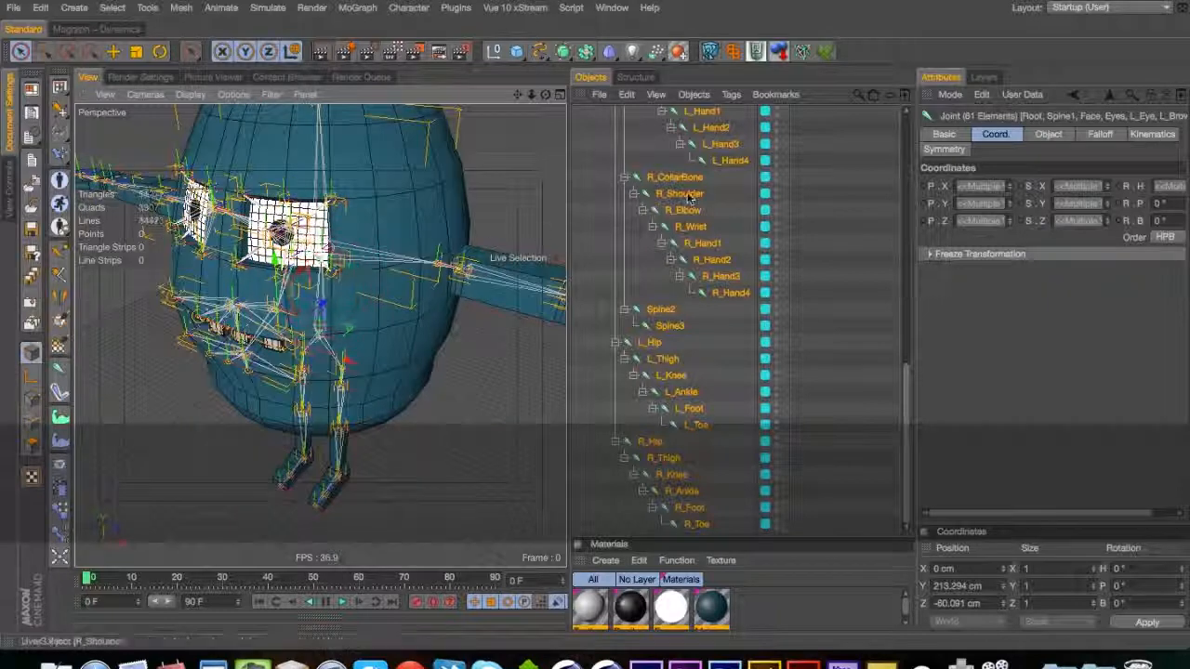
pyautogui.scroll(10, 811, 230)
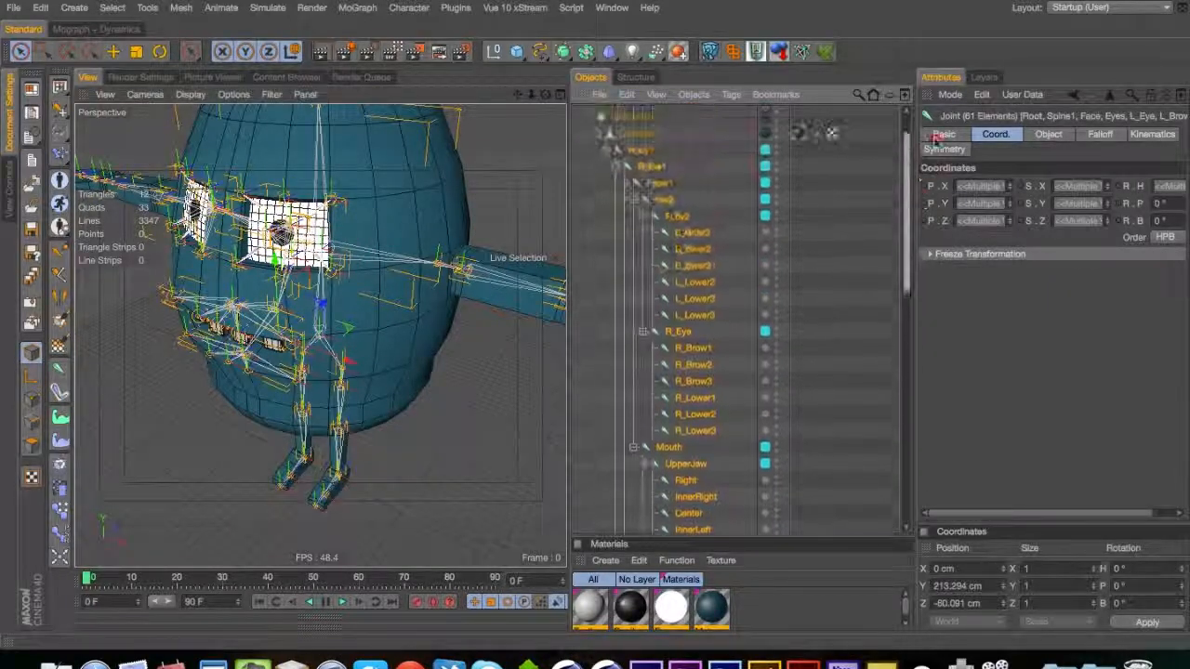
pyautogui.keyDown('super'); pyautogui.click(648, 181); pyautogui.keyUp('super')
pyautogui.moveTo(320, 312)
pyautogui.mouseDown()
pyautogui.moveTo(269, 304)
pyautogui.moveTo(370, 326)
pyautogui.moveTo(340, 305)
pyautogui.mouseUp()
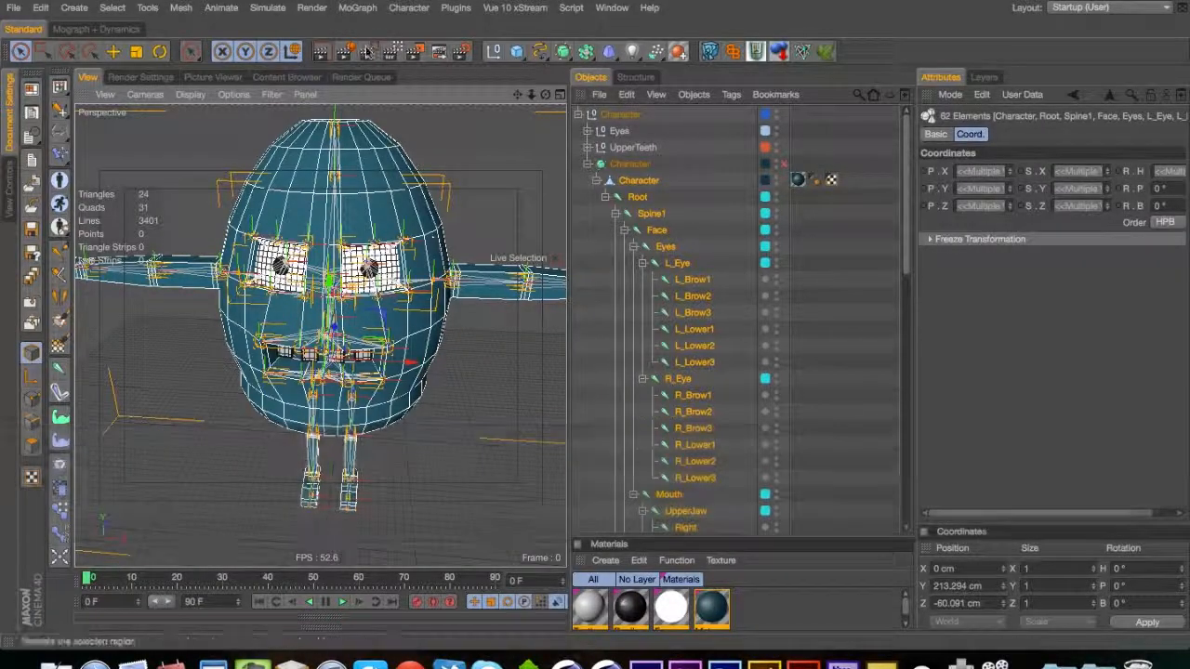
pyautogui.click(409, 7)
pyautogui.moveTo(462, 35)
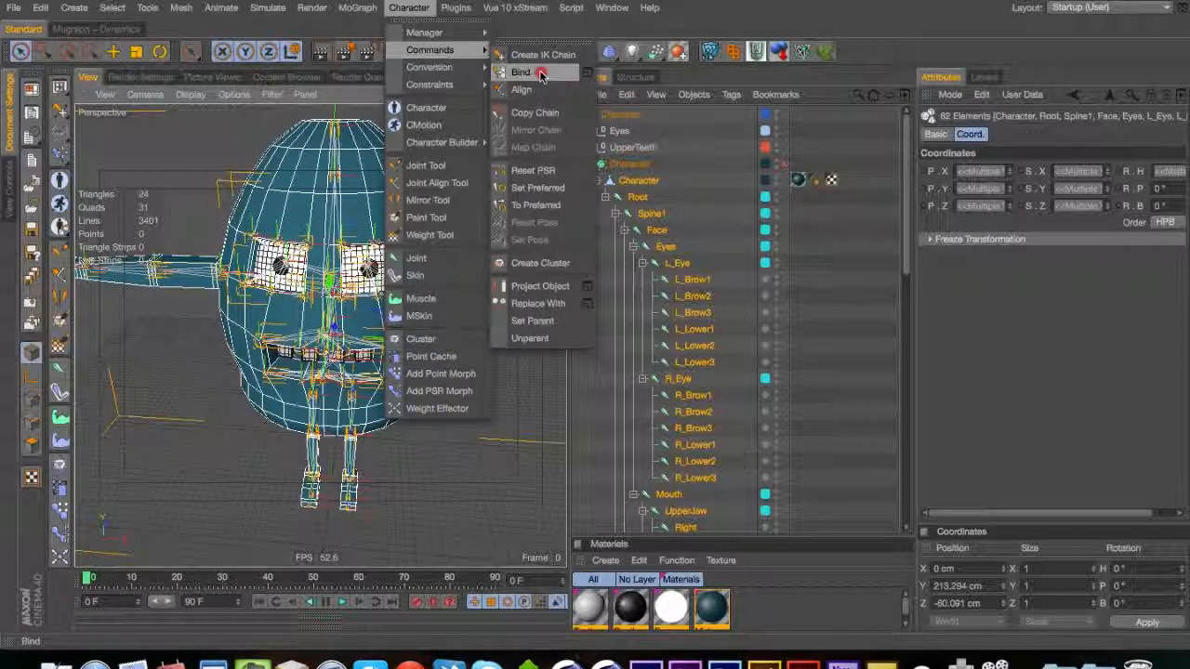
pyautogui.click(521, 72)
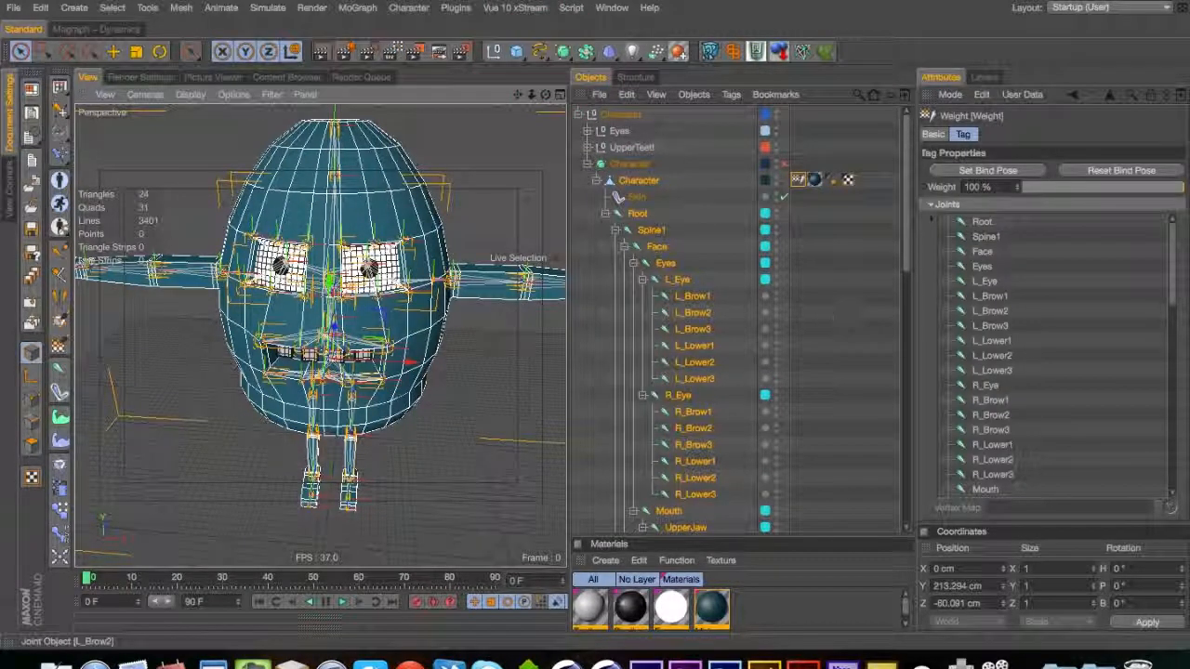
pyautogui.press('3')
pyautogui.moveTo(342, 257); pyautogui.dragTo(243, 277)
pyautogui.press('2')
pyautogui.press('3')
pyautogui.press('1')
pyautogui.press('2')
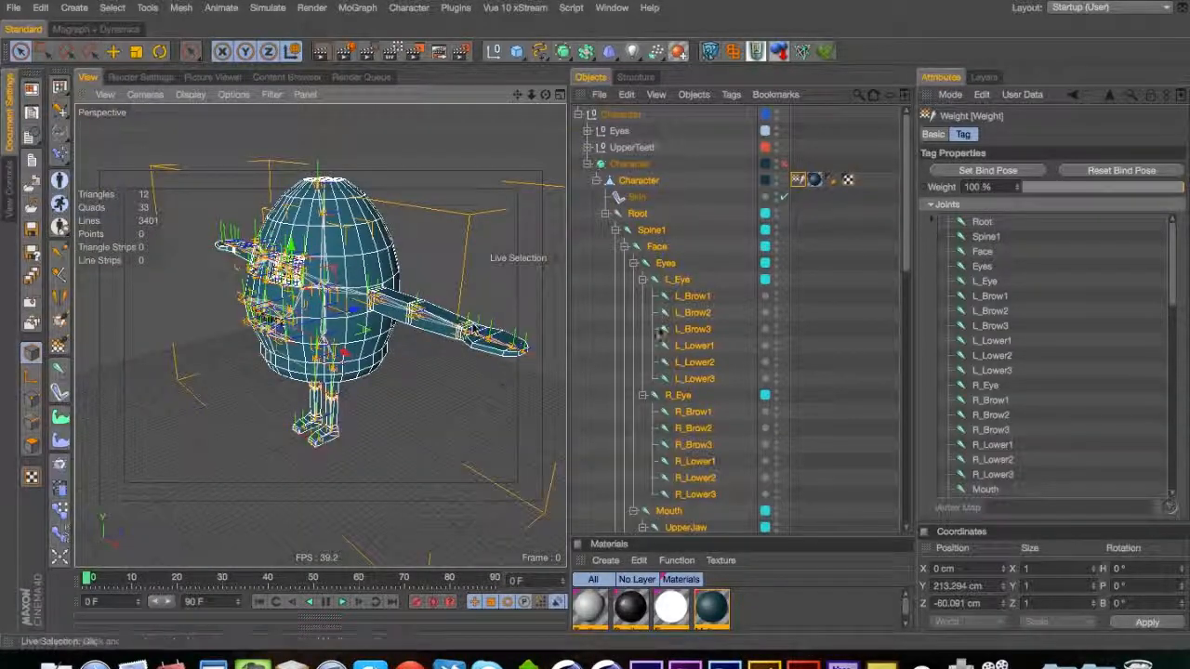
# Clear the selection and collapse the L_Eye, R_Eye, UpperJaw and LowerJaw branches in the joint hierarchy
pyautogui.click(816, 202)
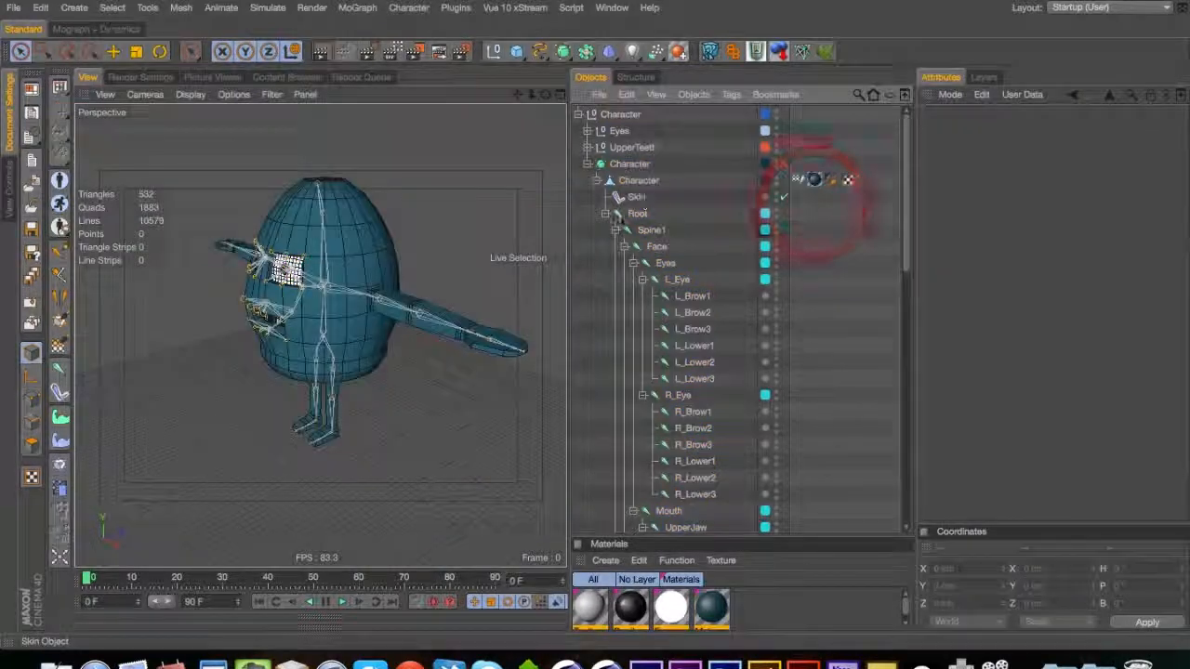
pyautogui.click(605, 215)
pyautogui.click(605, 215)
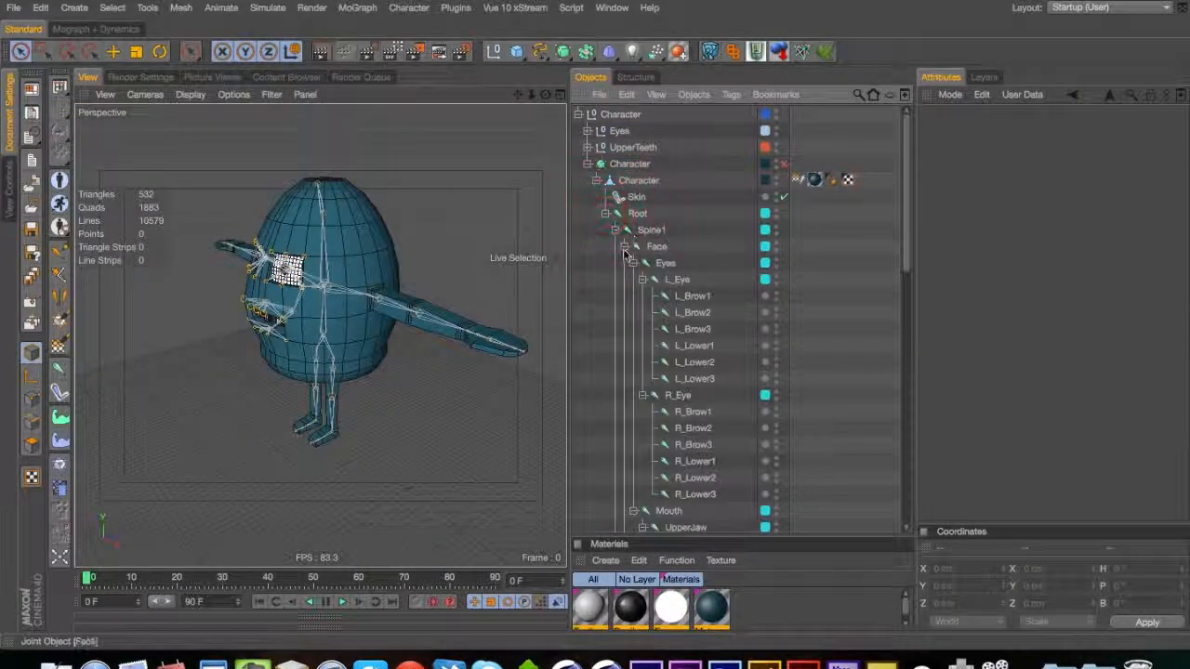
pyautogui.click(642, 278)
pyautogui.click(642, 296)
pyautogui.click(642, 329)
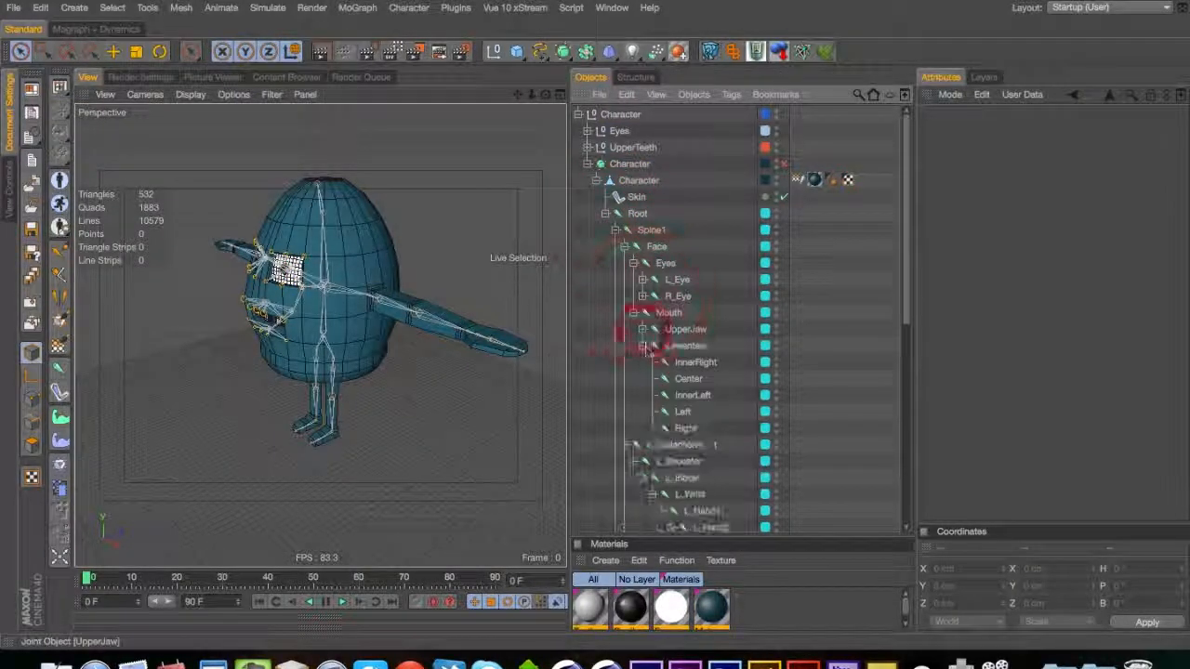
pyautogui.click(641, 346)
# Collapse the two collar bone branches, the two hip branches, Face and Spine1 under Root
pyautogui.click(623, 362)
pyautogui.click(624, 378)
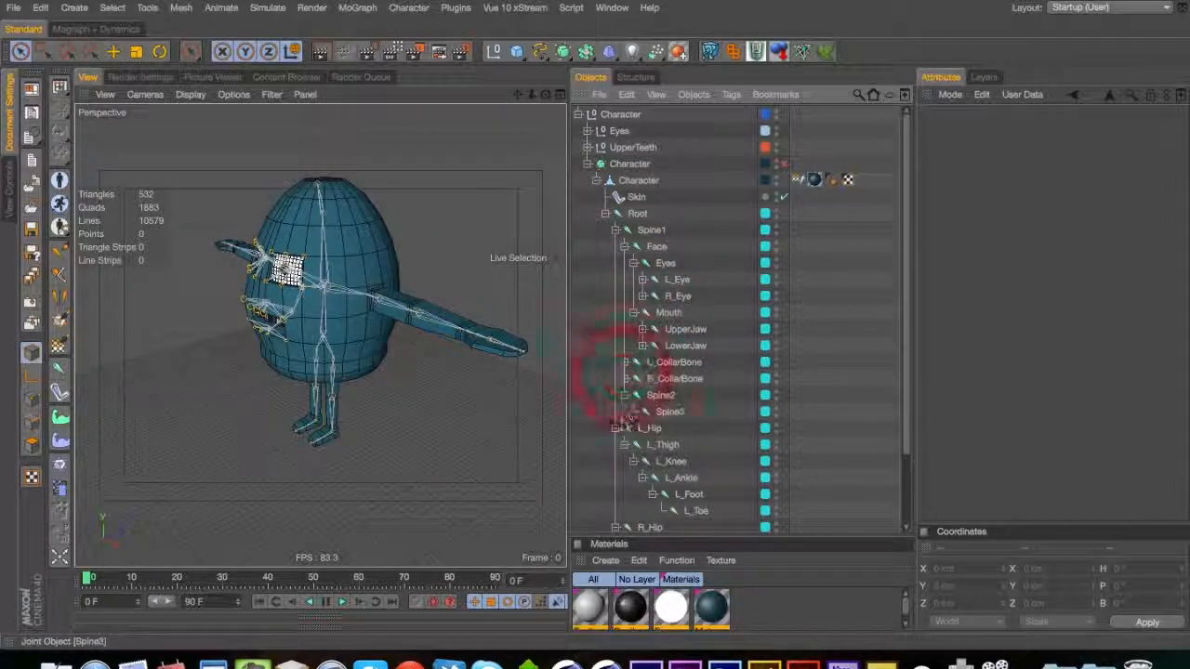
pyautogui.click(615, 427)
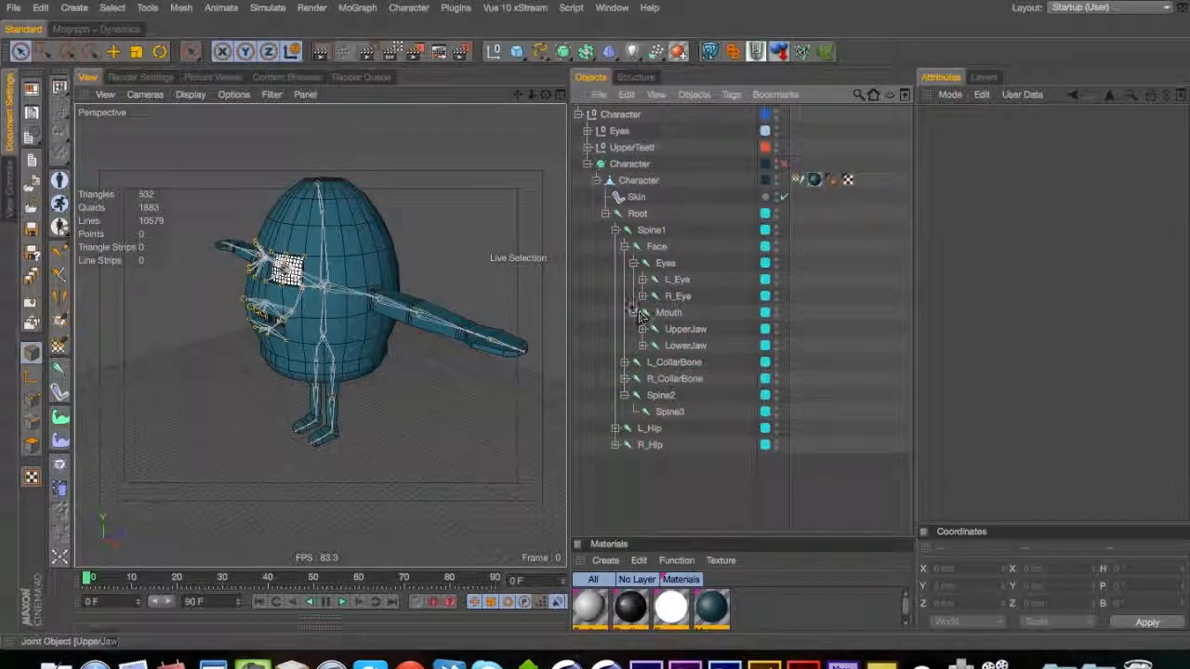
pyautogui.click(625, 247)
pyautogui.click(615, 231)
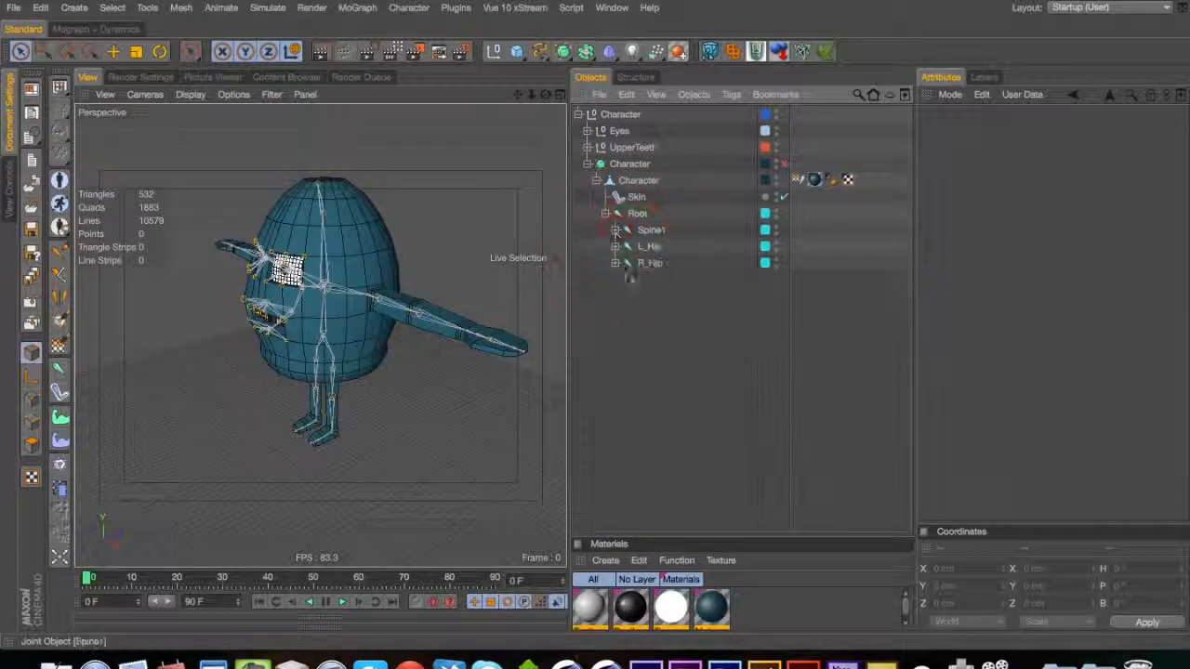
# Test the binding by rotating the Spine1 joint to bend the upper body, and undo the rotation
pyautogui.moveTo(223, 311); pyautogui.dragTo(320, 335)
pyautogui.press('3')
pyautogui.press('1')
pyautogui.press('1')
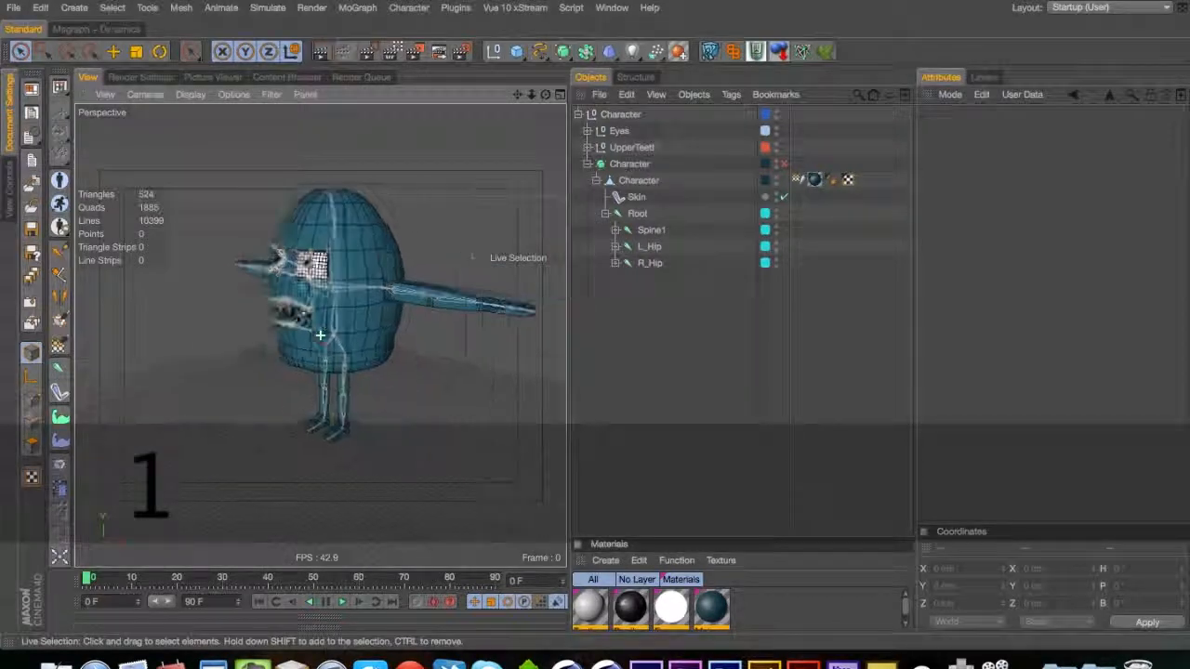
pyautogui.moveTo(439, 305); pyautogui.dragTo(362, 304)
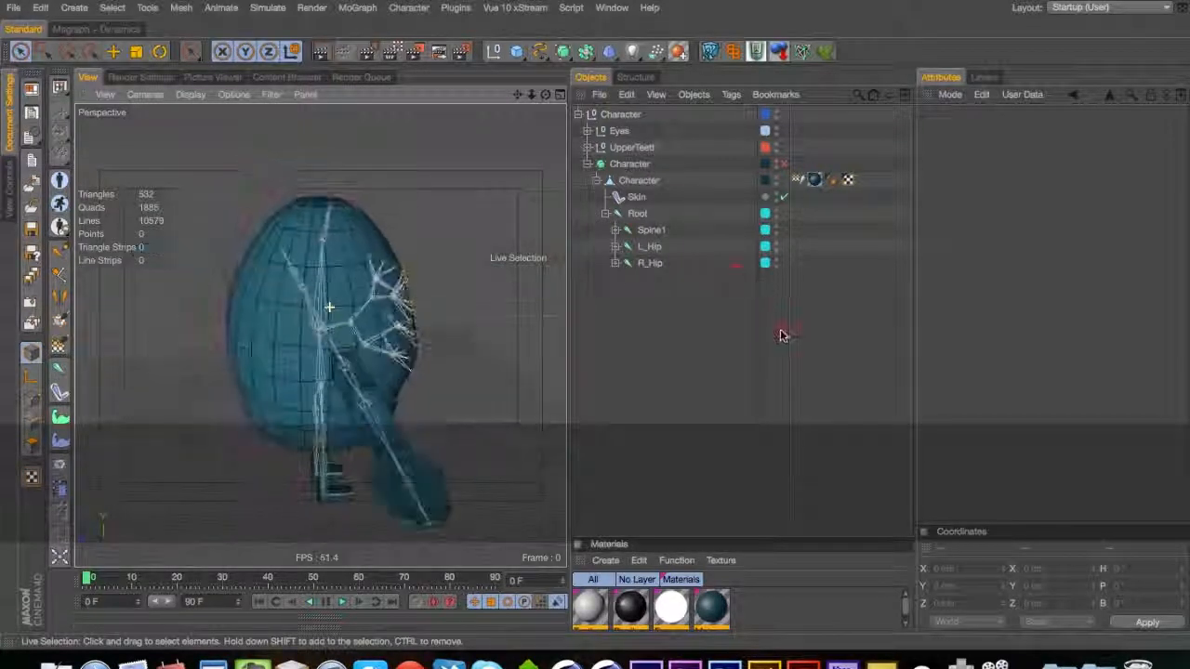
pyautogui.click(711, 288)
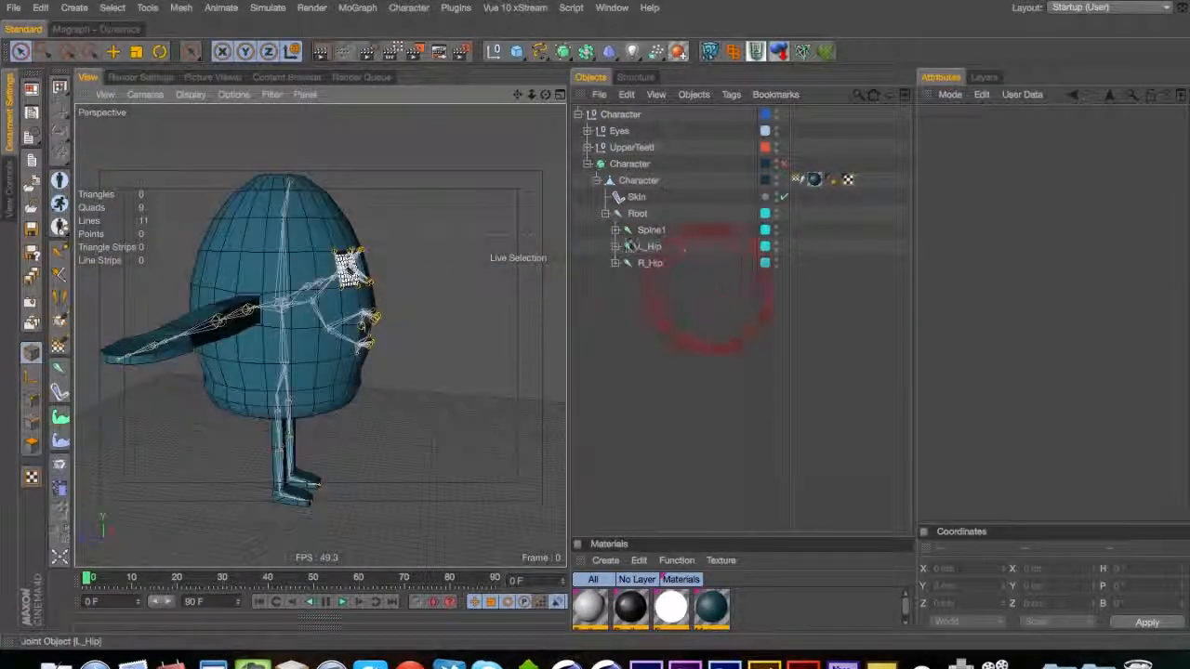
pyautogui.click(614, 229)
pyautogui.click(646, 229)
pyautogui.press('t')
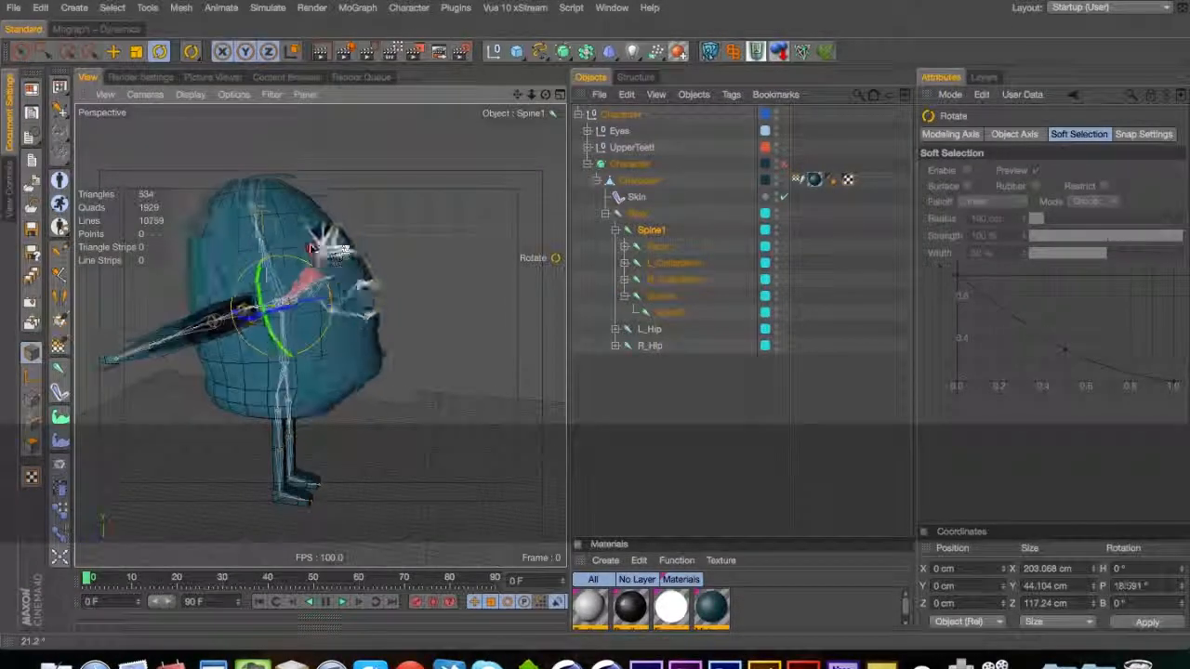
pyautogui.moveTo(314, 249); pyautogui.dragTo(416, 267)
pyautogui.press('super+z')
# Test the top of the head by rotating the Spine2 joint slightly, and undo the rotation
pyautogui.click(662, 295)
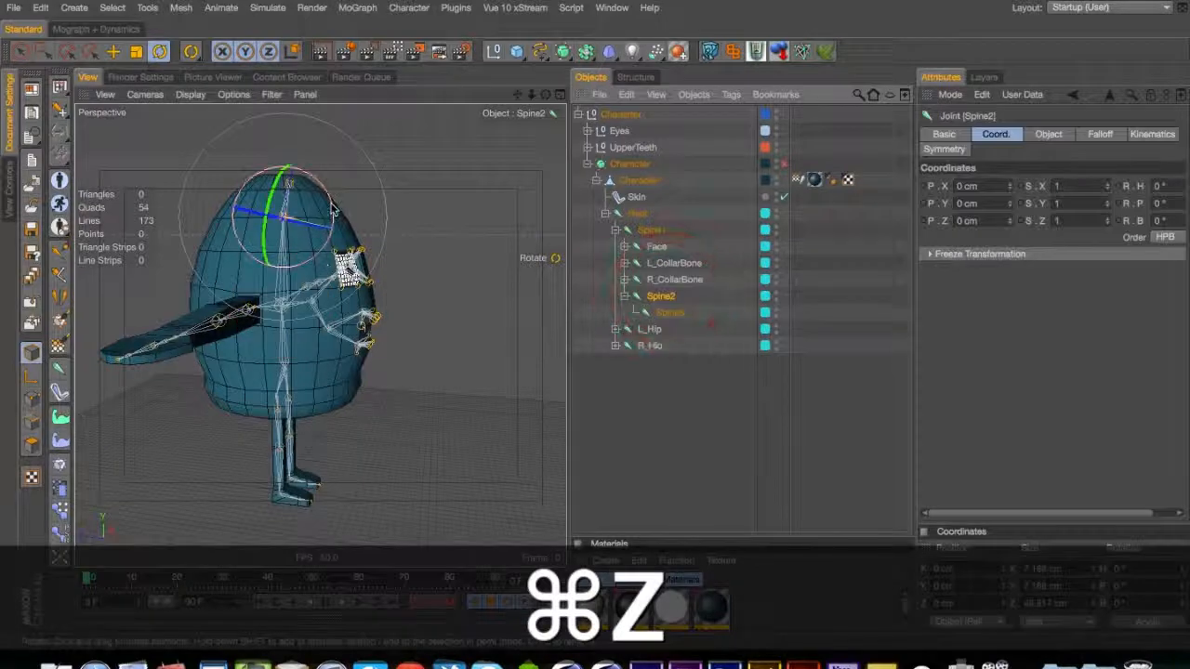
pyautogui.moveTo(336, 207); pyautogui.dragTo(336, 204)
pyautogui.press('super+z')
# Select the Root joint and activate the Weight Tool to display its influence on the mesh
pyautogui.click(638, 213)
pyautogui.press('1')
pyautogui.moveTo(371, 343); pyautogui.dragTo(521, 250)
pyautogui.press('9')
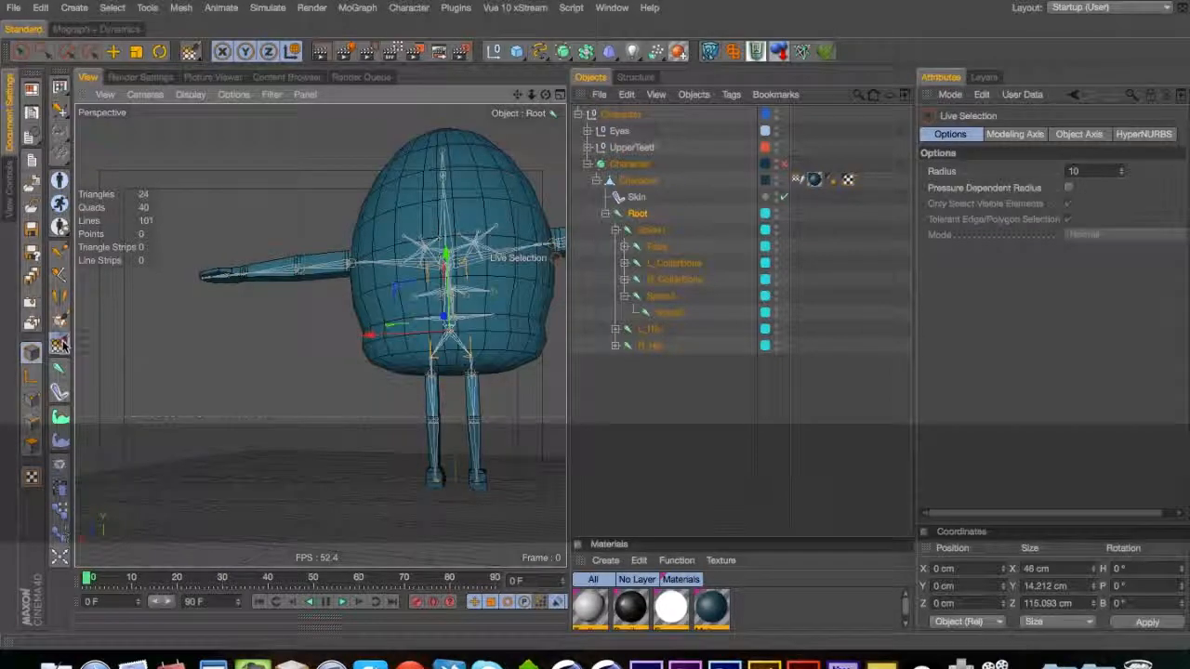
pyautogui.click(61, 344)
pyautogui.click(409, 7)
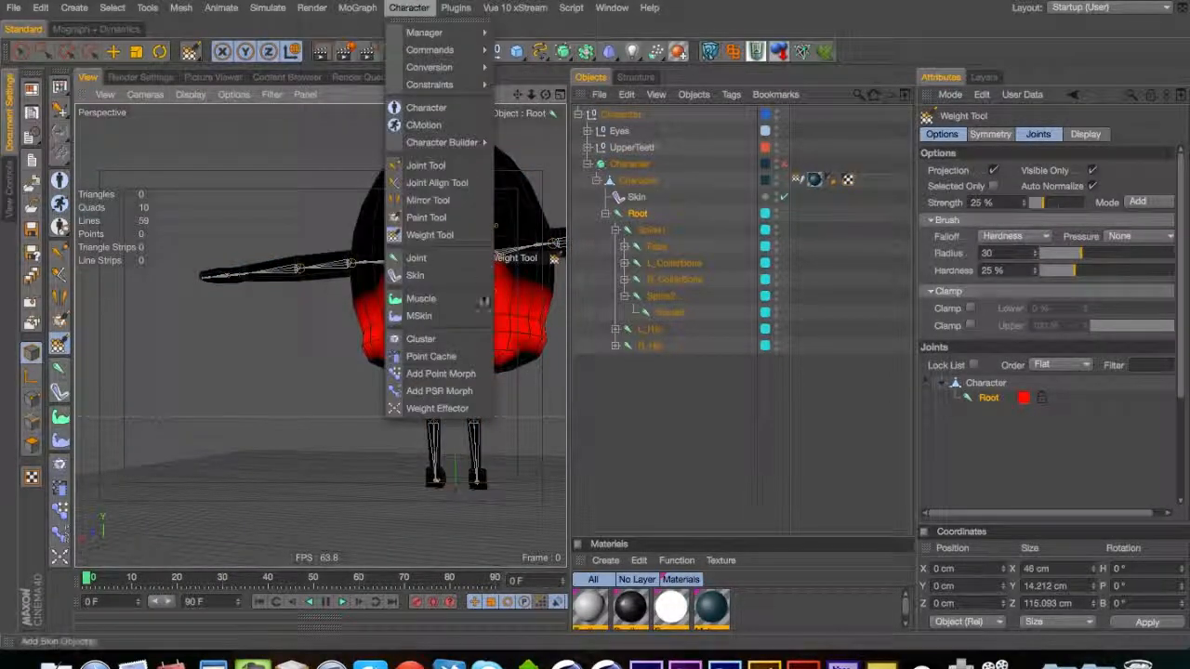
pyautogui.click(468, 242)
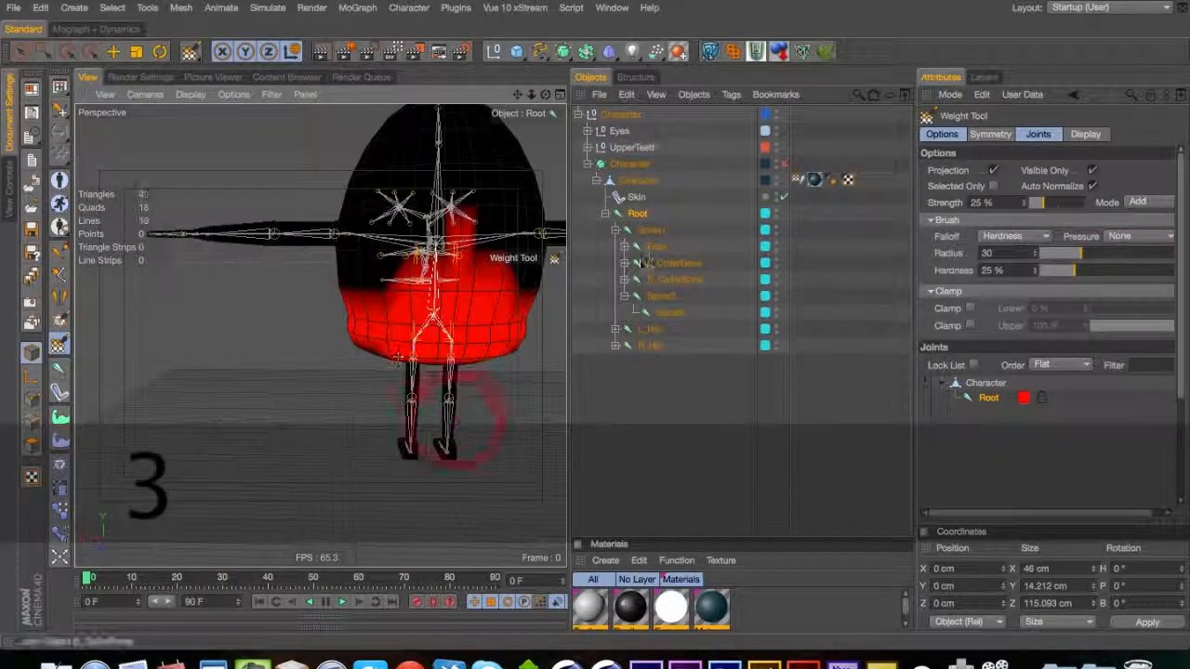
pyautogui.moveTo(637, 214); pyautogui.dragTo(432, 347)
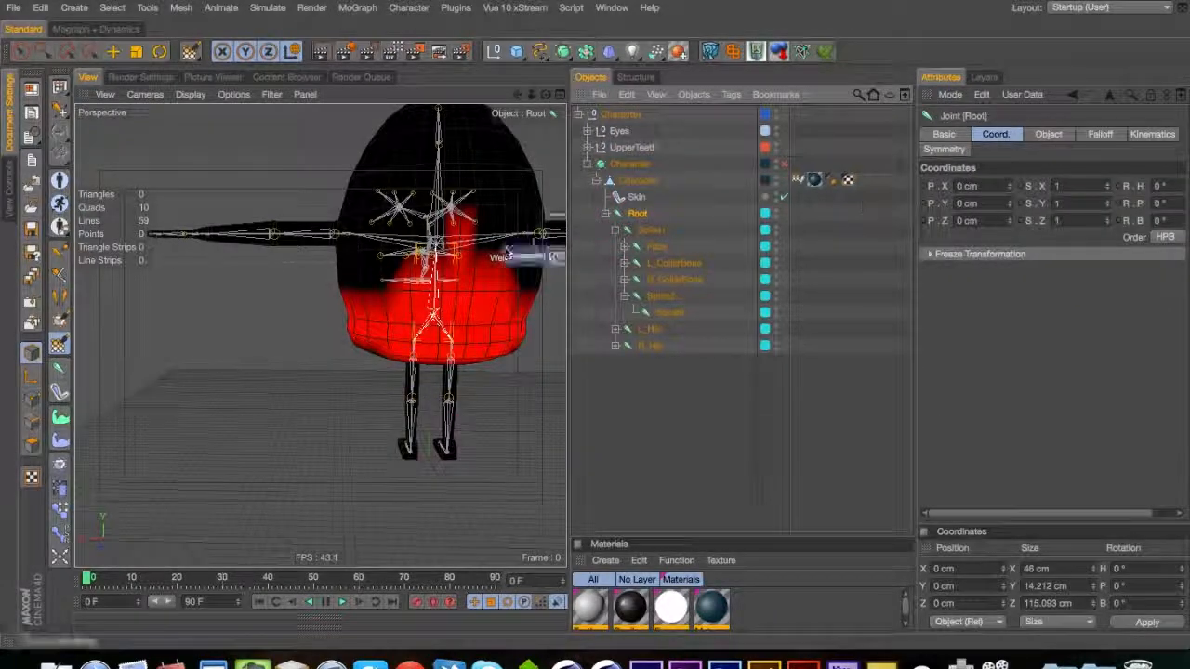
pyautogui.click(58, 346)
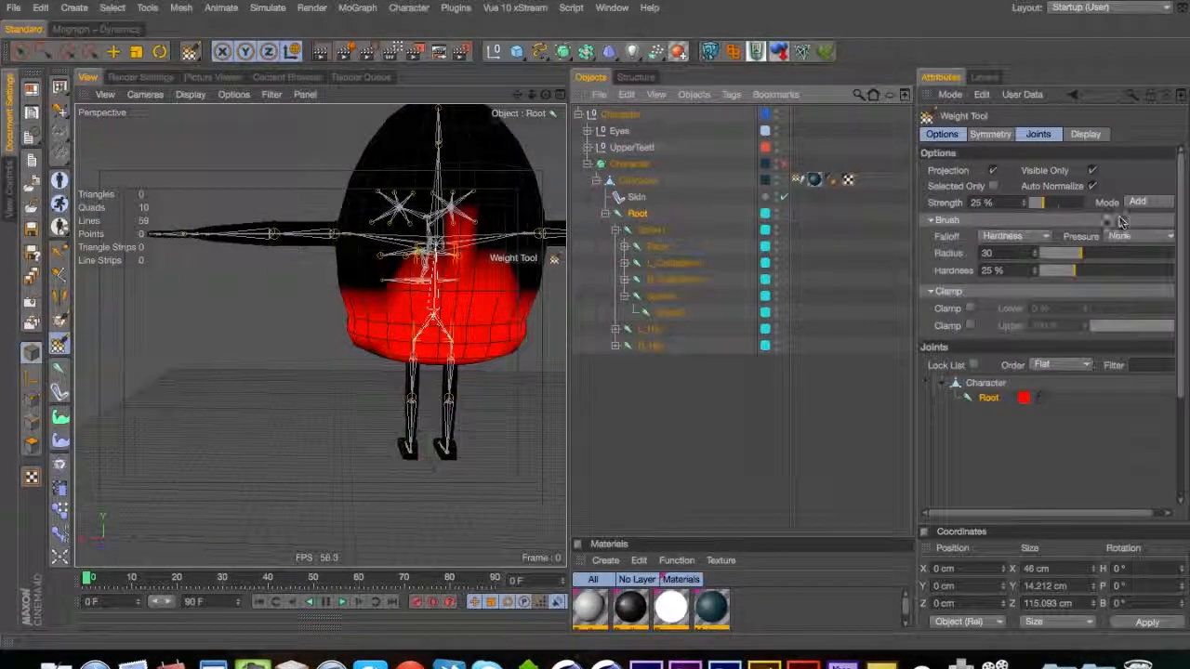
# Set the Weight Tool's strength to 100 % and its brush hardness to 100 %
pyautogui.moveTo(1065, 203); pyautogui.dragTo(1092, 201)
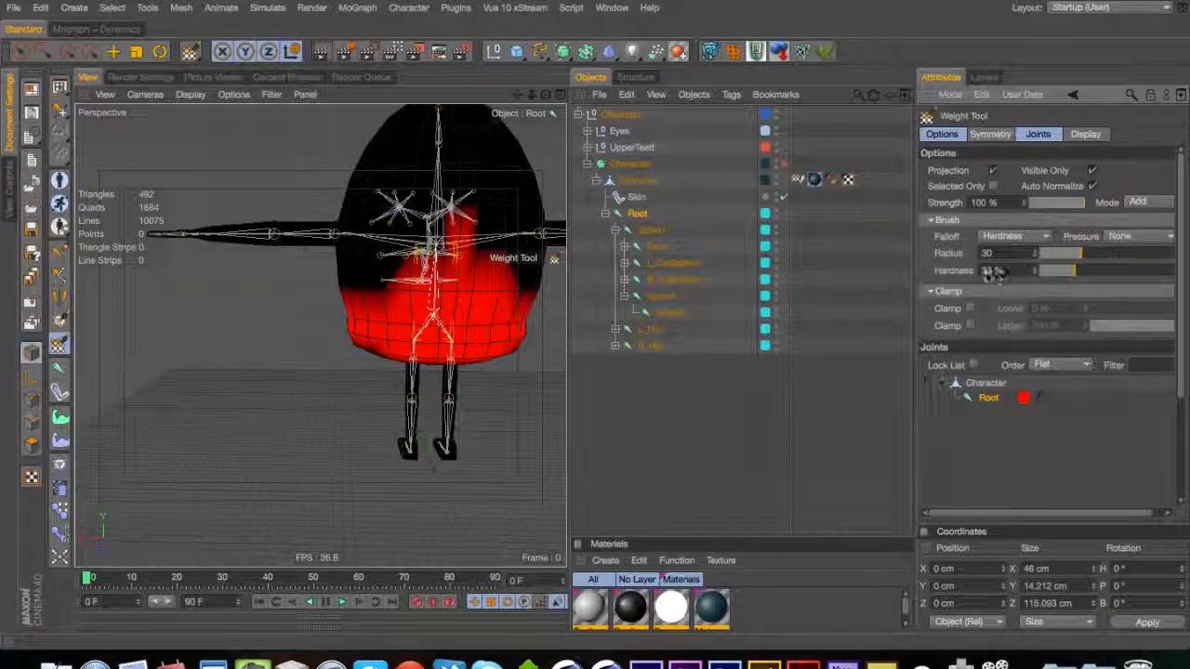
pyautogui.write('100')
pyautogui.press('Return')
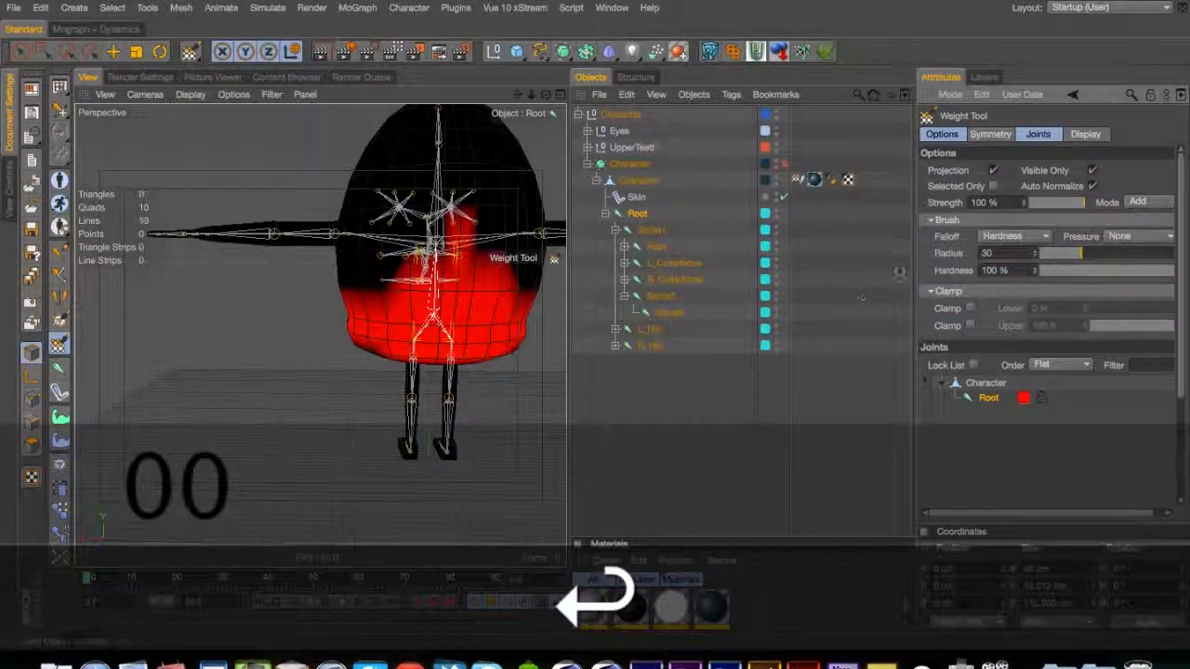
# Paint full Root weight across the lower front of the body below the mouth
pyautogui.press('3')
pyautogui.moveTo(339, 330); pyautogui.dragTo(658, 308)
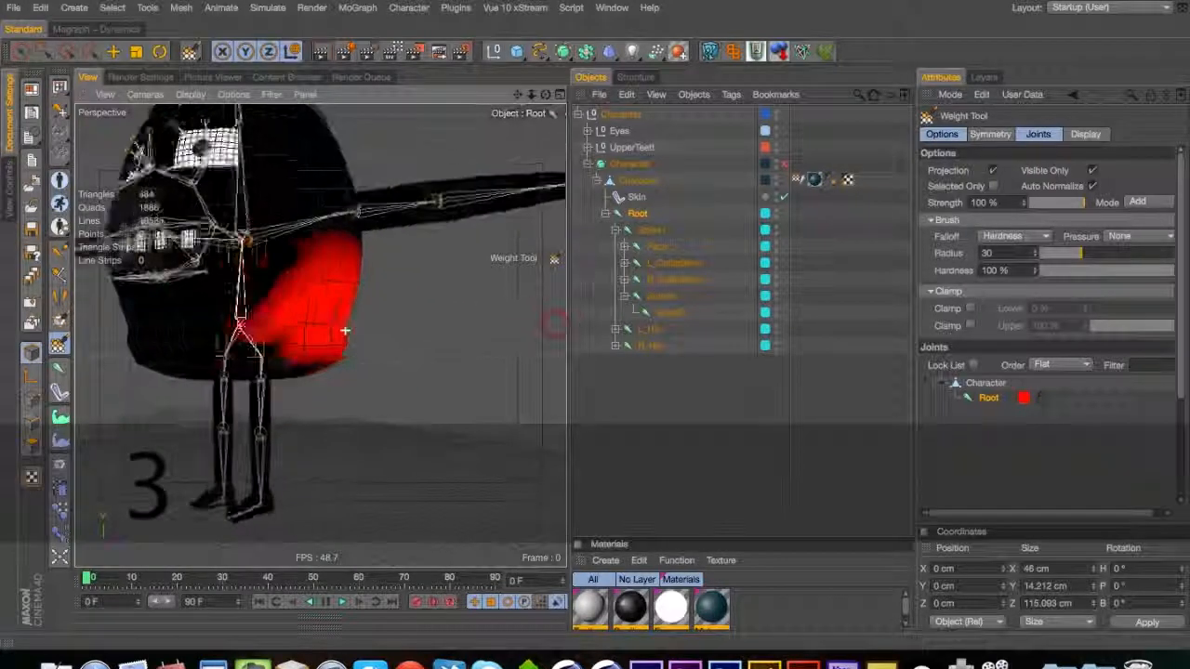
pyautogui.keyDown('alt'); pyautogui.moveTo(234, 331); pyautogui.dragTo(270, 362); pyautogui.keyUp('alt')
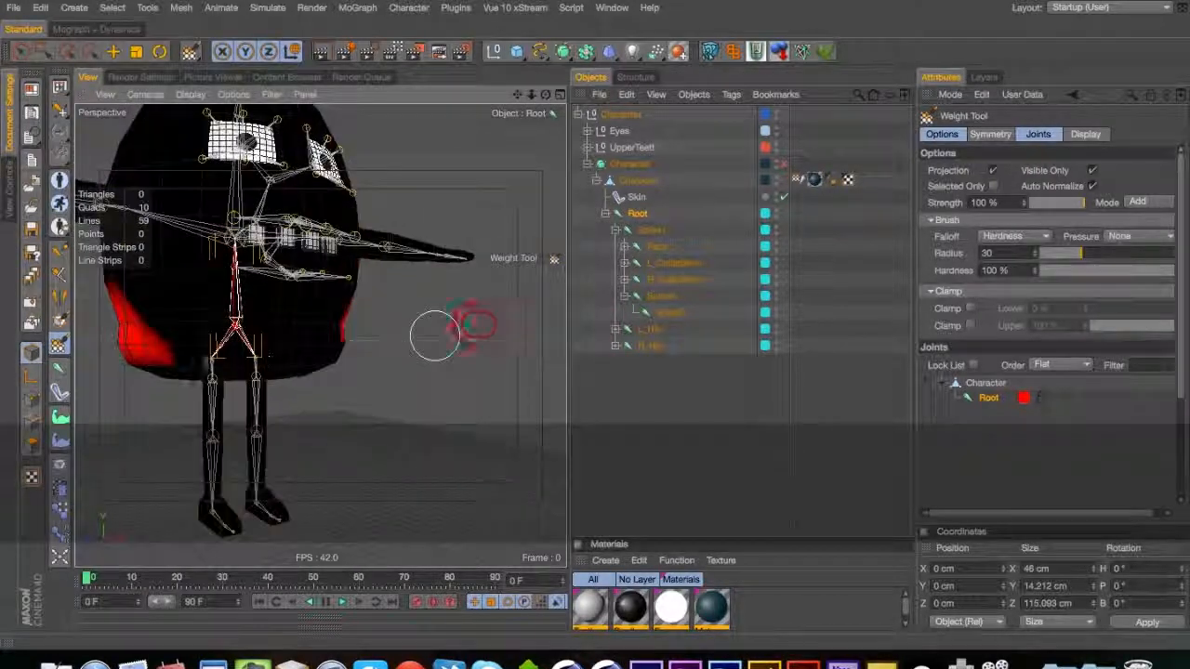
pyautogui.moveTo(191, 333); pyautogui.dragTo(254, 332)
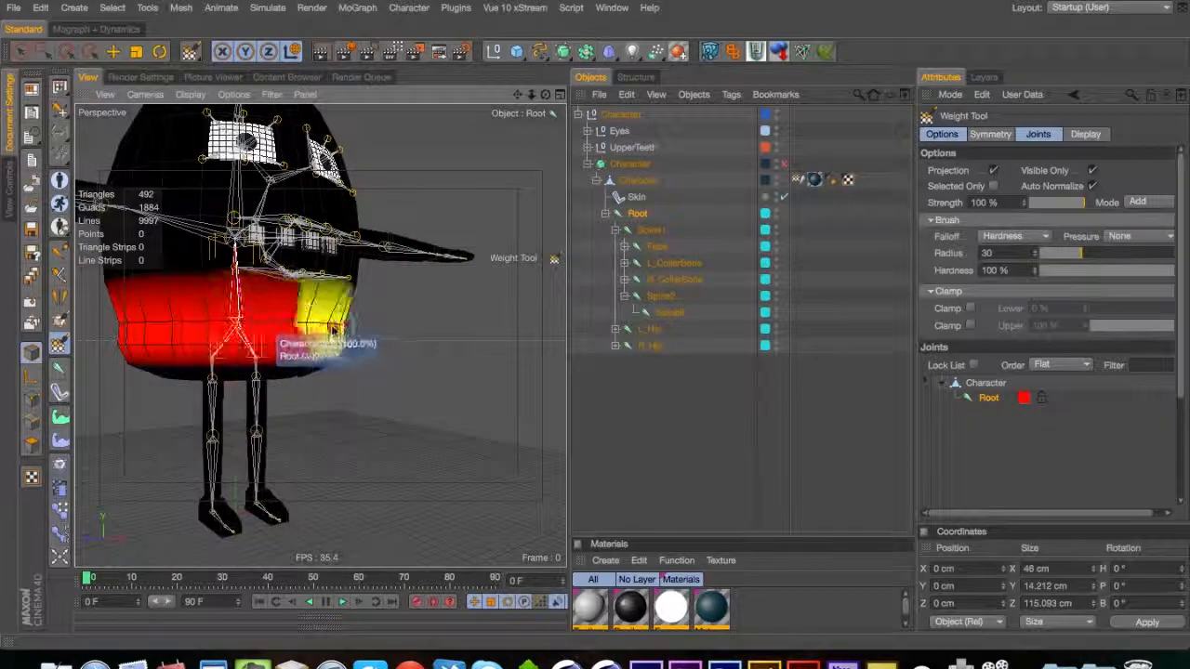
pyautogui.keyDown('alt'); pyautogui.moveTo(371, 325); pyautogui.dragTo(135, 323); pyautogui.keyUp('alt')
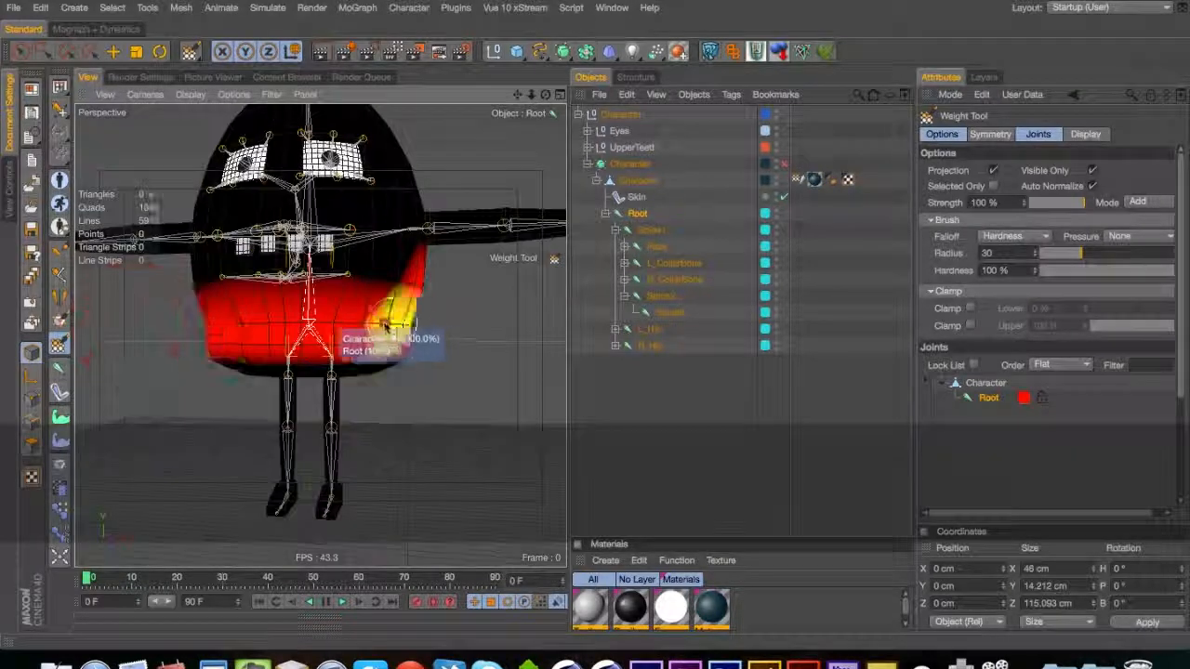
pyautogui.keyDown('alt'); pyautogui.moveTo(228, 323); pyautogui.dragTo(405, 296); pyautogui.keyUp('alt')
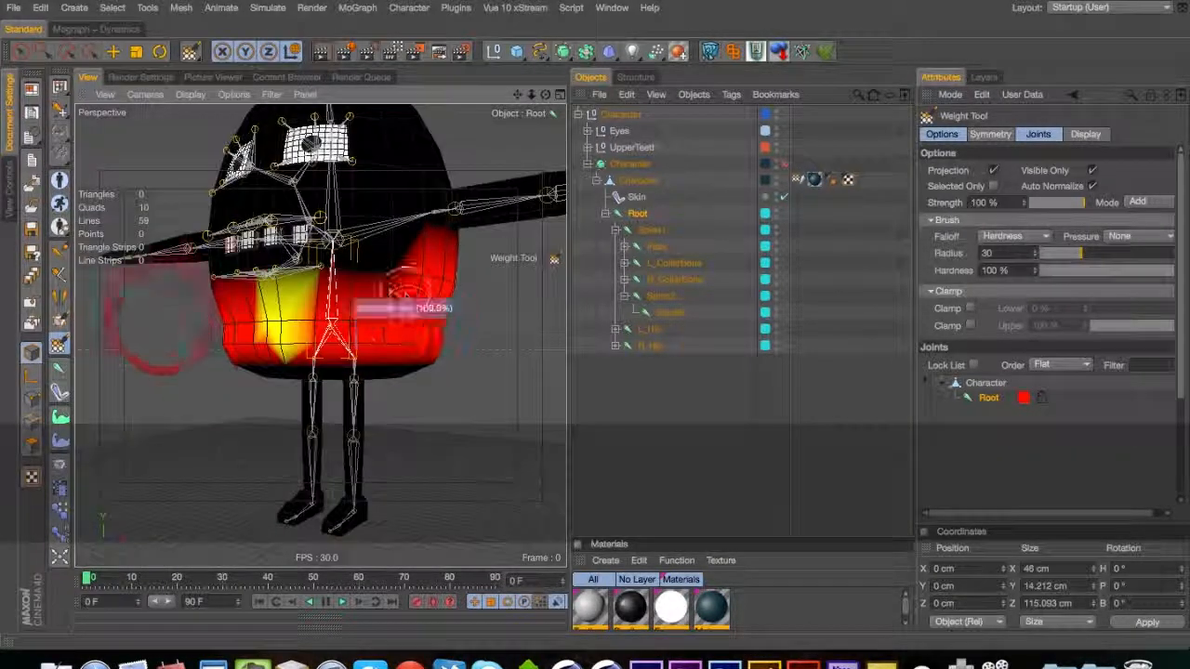
# Continue painting full Root weight around the sides and back of the lower body
pyautogui.press('3')
pyautogui.moveTo(508, 287); pyautogui.dragTo(202, 304)
pyautogui.press('3')
pyautogui.moveTo(486, 305); pyautogui.dragTo(372, 286)
pyautogui.press('1')
pyautogui.press('3')
pyautogui.moveTo(502, 303); pyautogui.dragTo(101, 321)
pyautogui.press('1')
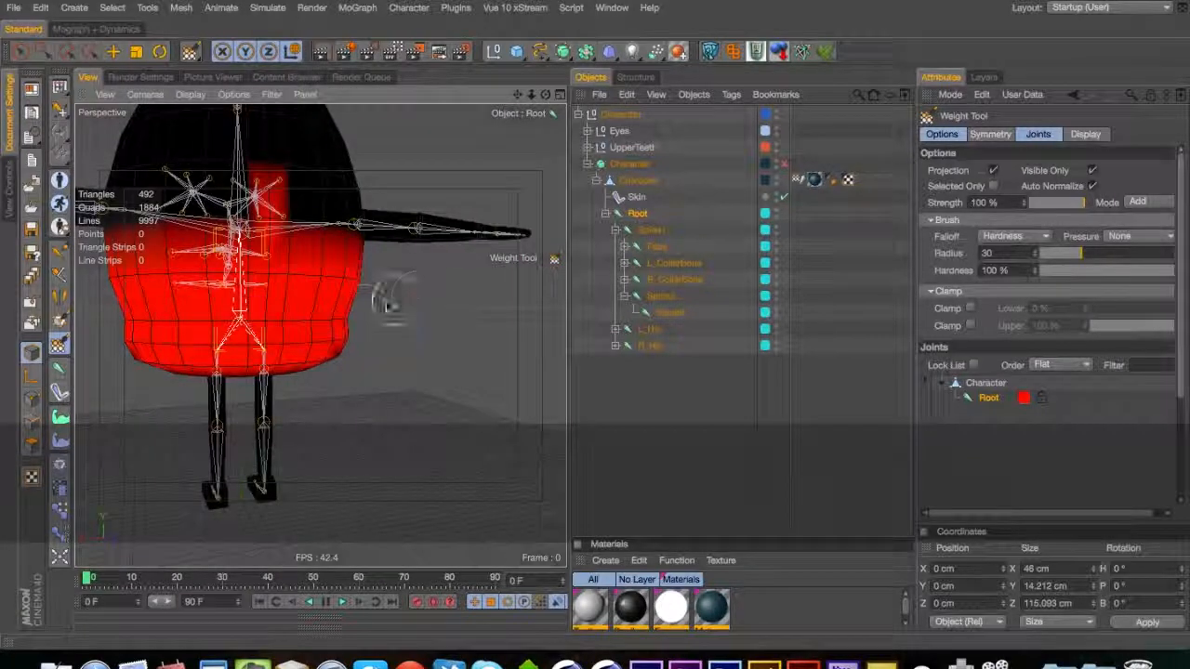
pyautogui.moveTo(322, 331); pyautogui.dragTo(337, 335)
pyautogui.press('3')
pyautogui.moveTo(191, 334)
pyautogui.mouseDown()
pyautogui.moveTo(512, 300)
pyautogui.moveTo(493, 305)
pyautogui.mouseUp()
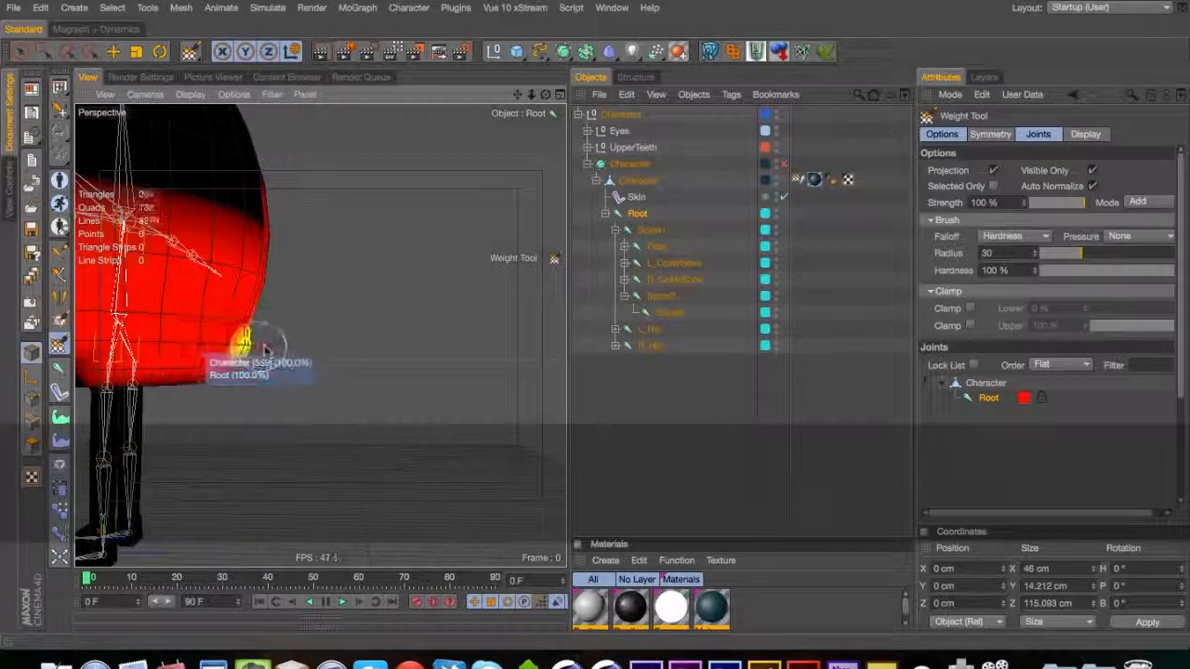
# Go over the lower front and flanks of the body to fill gaps in the Root weight
pyautogui.press('3')
pyautogui.moveTo(283, 333)
pyautogui.mouseDown()
pyautogui.moveTo(116, 351)
pyautogui.moveTo(228, 318)
pyautogui.moveTo(350, 311)
pyautogui.moveTo(425, 344)
pyautogui.moveTo(223, 320)
pyautogui.moveTo(304, 333)
pyautogui.mouseUp()
pyautogui.press('3')
pyautogui.press('3')
pyautogui.press('3')
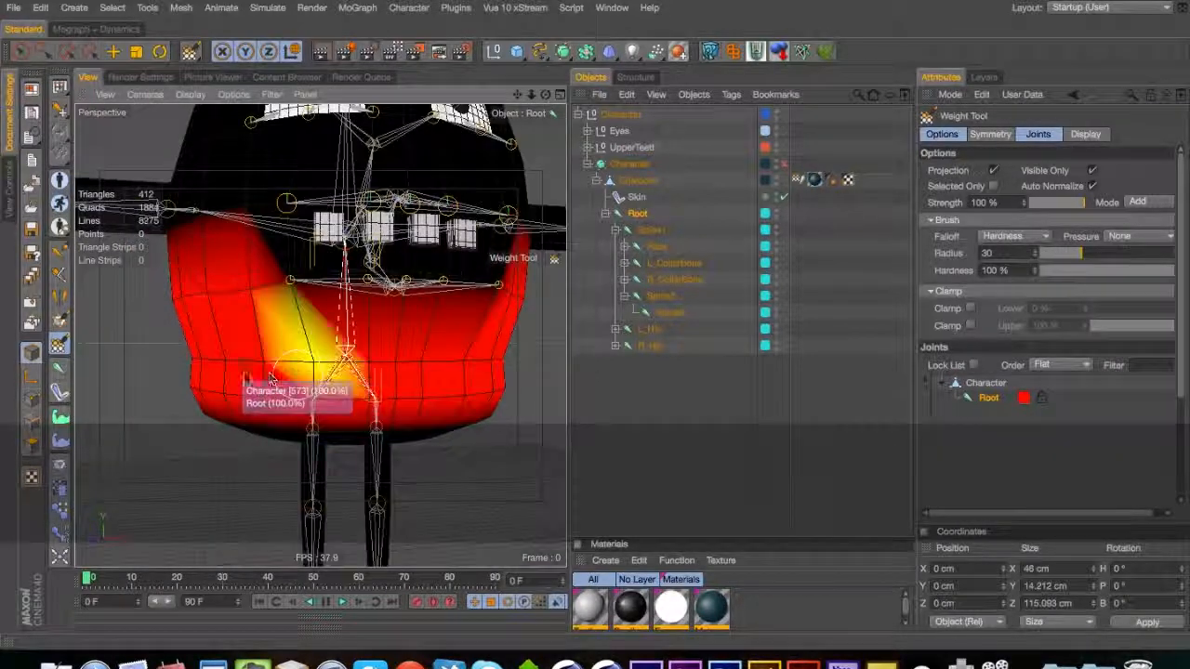
pyautogui.press('3')
pyautogui.moveTo(493, 374); pyautogui.dragTo(284, 366)
pyautogui.press('1')
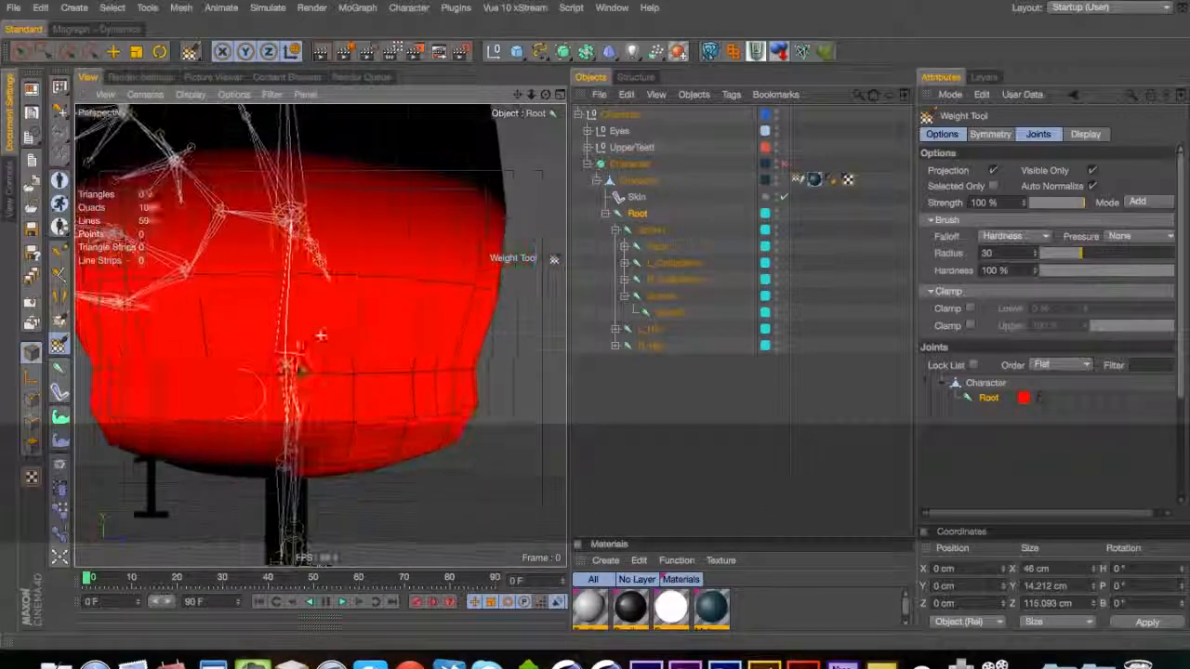
# Touch up the full Root weight along the underside edge and lower back of the body
pyautogui.press('3')
pyautogui.moveTo(301, 405)
pyautogui.mouseDown()
pyautogui.moveTo(356, 287)
pyautogui.moveTo(342, 283)
pyautogui.moveTo(326, 310)
pyautogui.moveTo(376, 300)
pyautogui.moveTo(444, 318)
pyautogui.moveTo(516, 395)
pyautogui.moveTo(509, 481)
pyautogui.mouseUp()
pyautogui.press('1')
pyautogui.press('3')
pyautogui.press('1')
pyautogui.press('3')
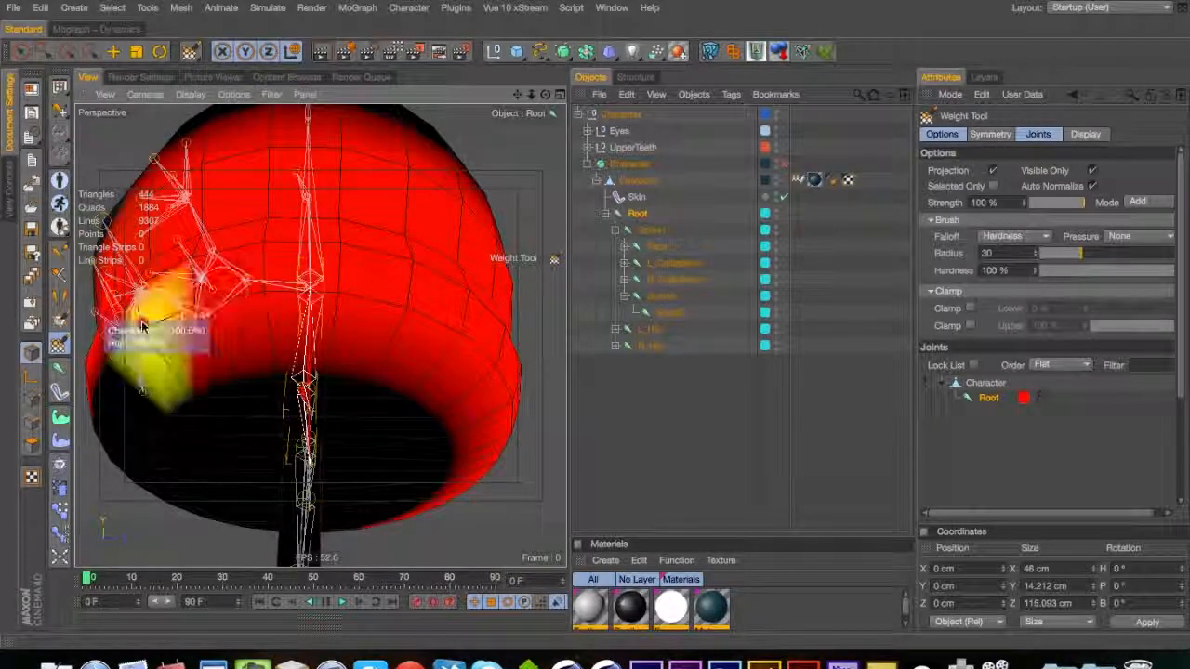
pyautogui.press('3')
pyautogui.moveTo(85, 423)
pyautogui.mouseDown()
pyautogui.moveTo(104, 409)
pyautogui.moveTo(270, 418)
pyautogui.moveTo(200, 408)
pyautogui.moveTo(351, 391)
pyautogui.mouseUp()
# Check the Root weight on both flanks beneath the arms and cover gaps around the lower rim of the body
pyautogui.press('2')
pyautogui.press('3')
pyautogui.press('1')
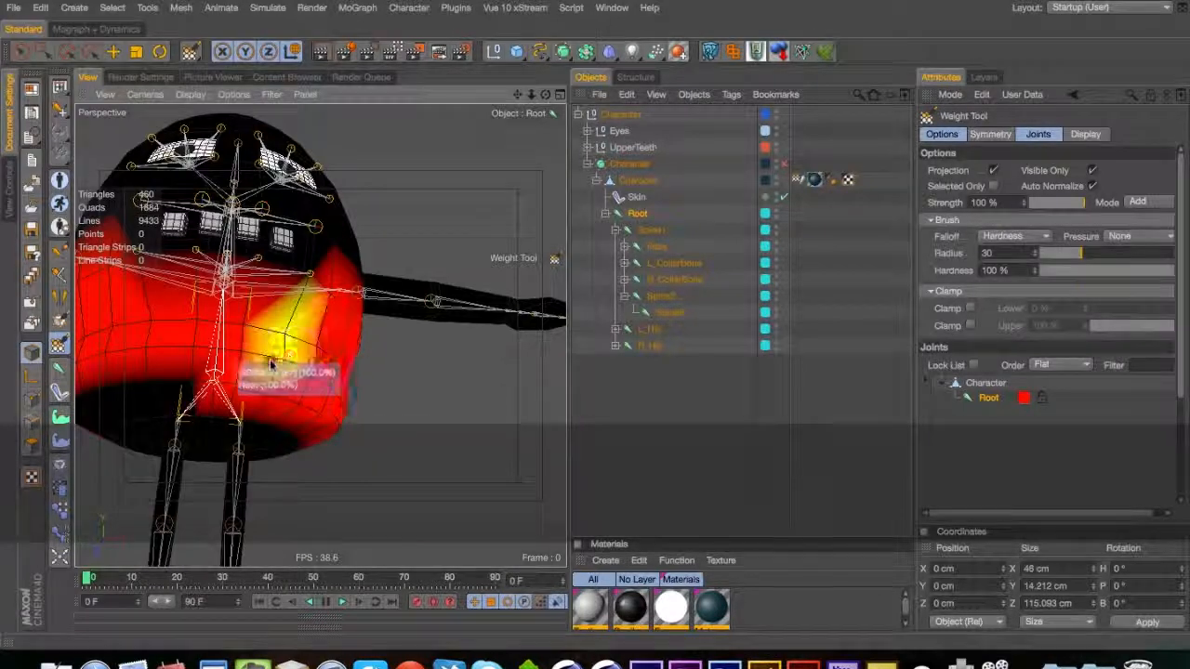
pyautogui.press('1')
pyautogui.moveTo(249, 364); pyautogui.dragTo(451, 354)
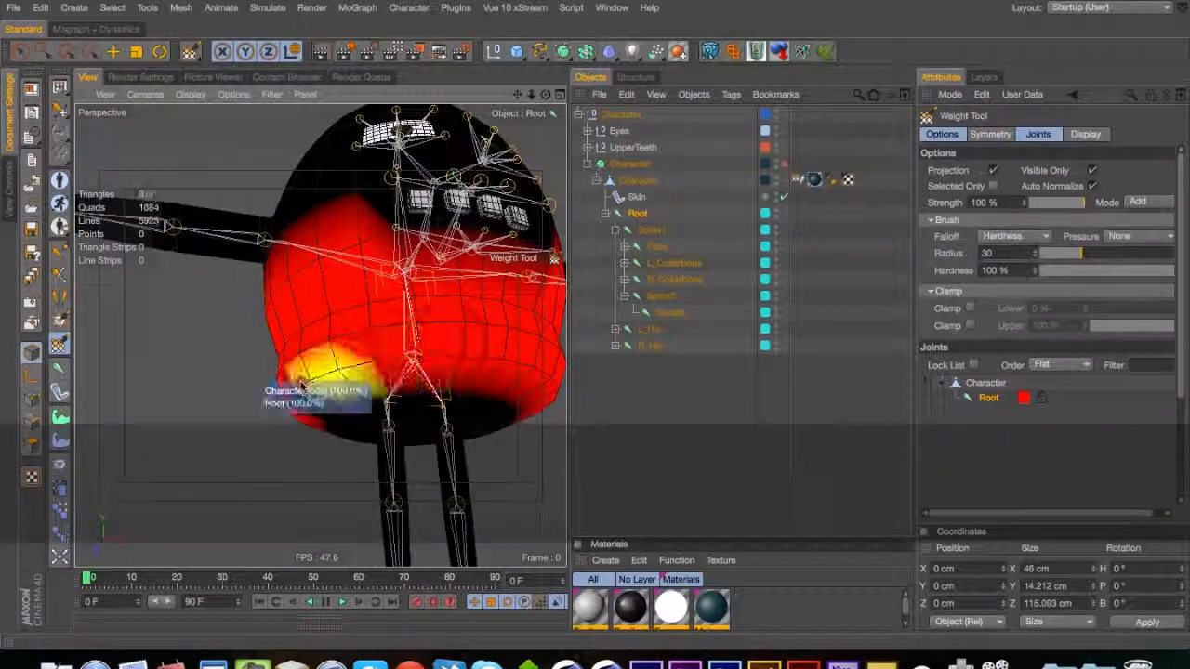
pyautogui.press('3')
pyautogui.moveTo(282, 385); pyautogui.dragTo(577, 343)
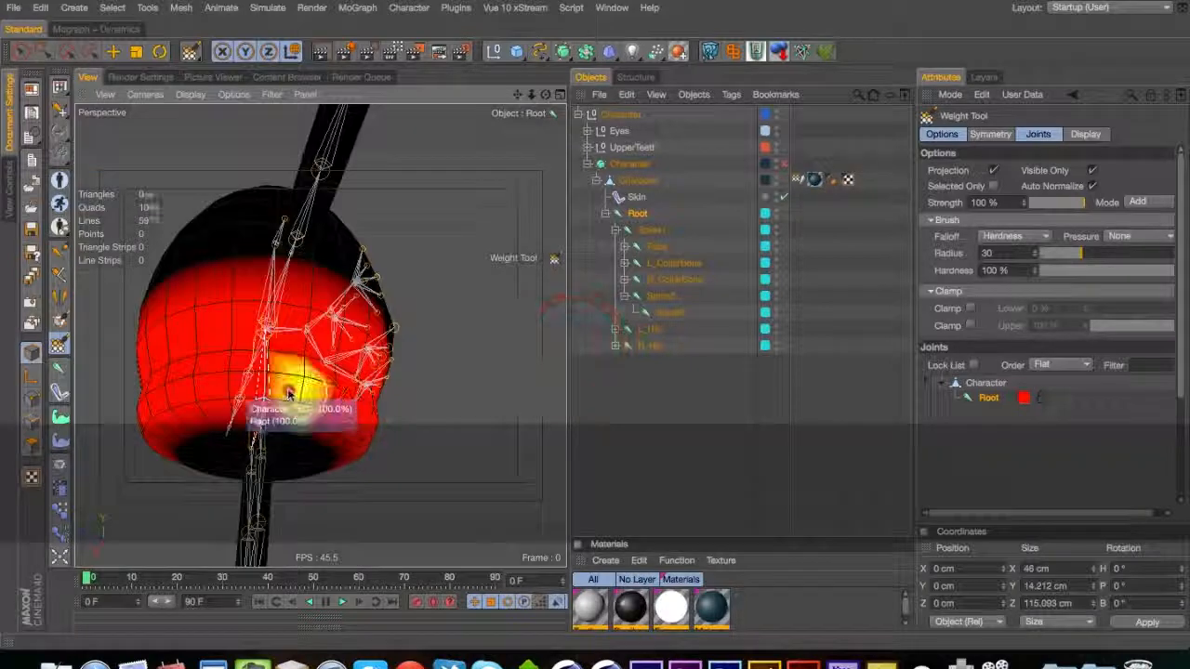
pyautogui.moveTo(199, 384); pyautogui.dragTo(175, 425)
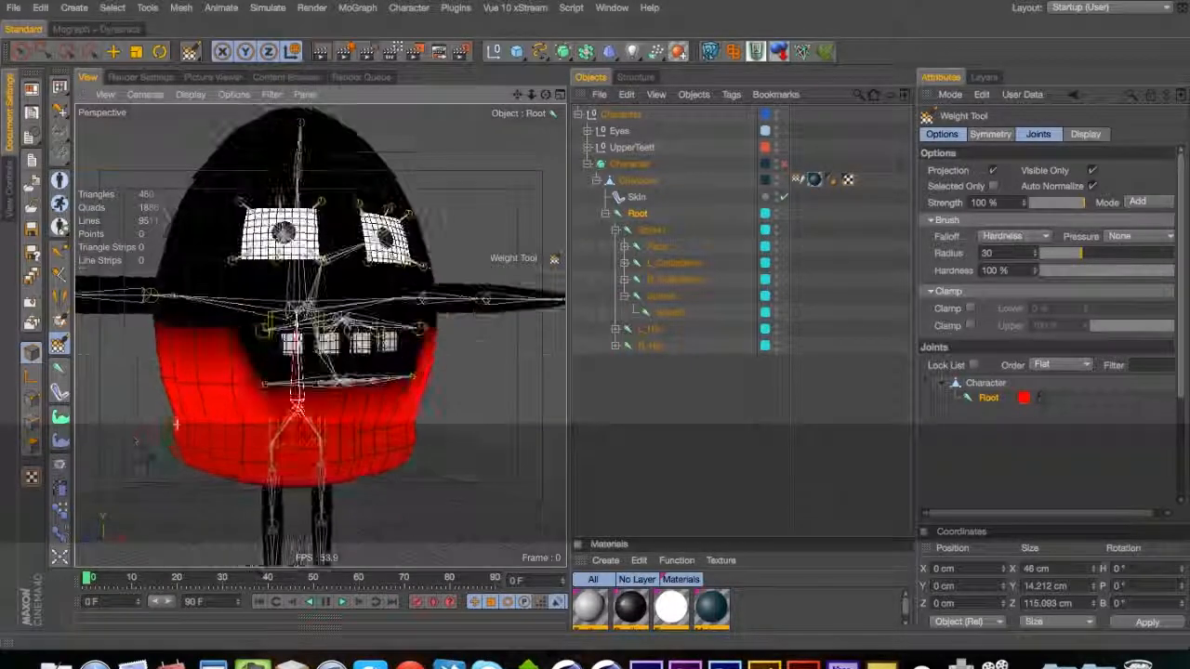
# Paint full Root weight on the lower front of the body and the flank beside the mouth corner
pyautogui.press('1')
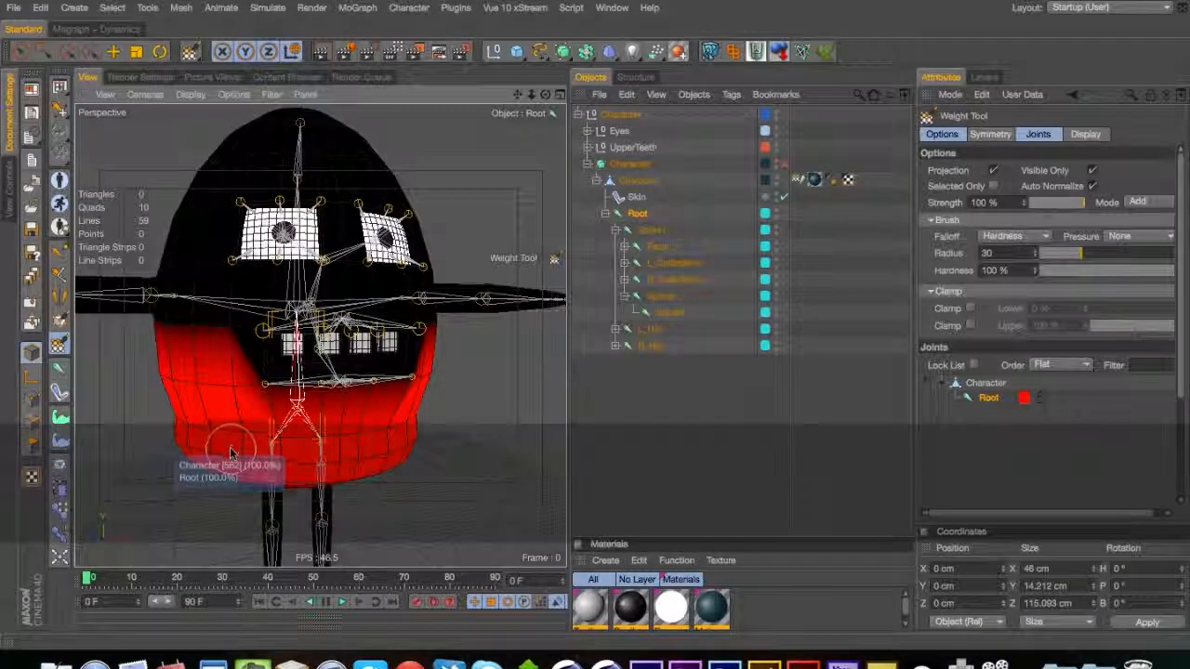
pyautogui.press('3')
pyautogui.moveTo(323, 468); pyautogui.dragTo(47, 439)
pyautogui.press('1')
pyautogui.moveTo(379, 427); pyautogui.dragTo(302, 272)
pyautogui.press('3')
pyautogui.moveTo(292, 363)
pyautogui.mouseDown()
pyautogui.moveTo(407, 364)
pyautogui.moveTo(321, 390)
pyautogui.mouseUp()
pyautogui.moveTo(390, 337)
pyautogui.mouseDown()
pyautogui.moveTo(366, 340)
pyautogui.moveTo(449, 296)
pyautogui.mouseUp()
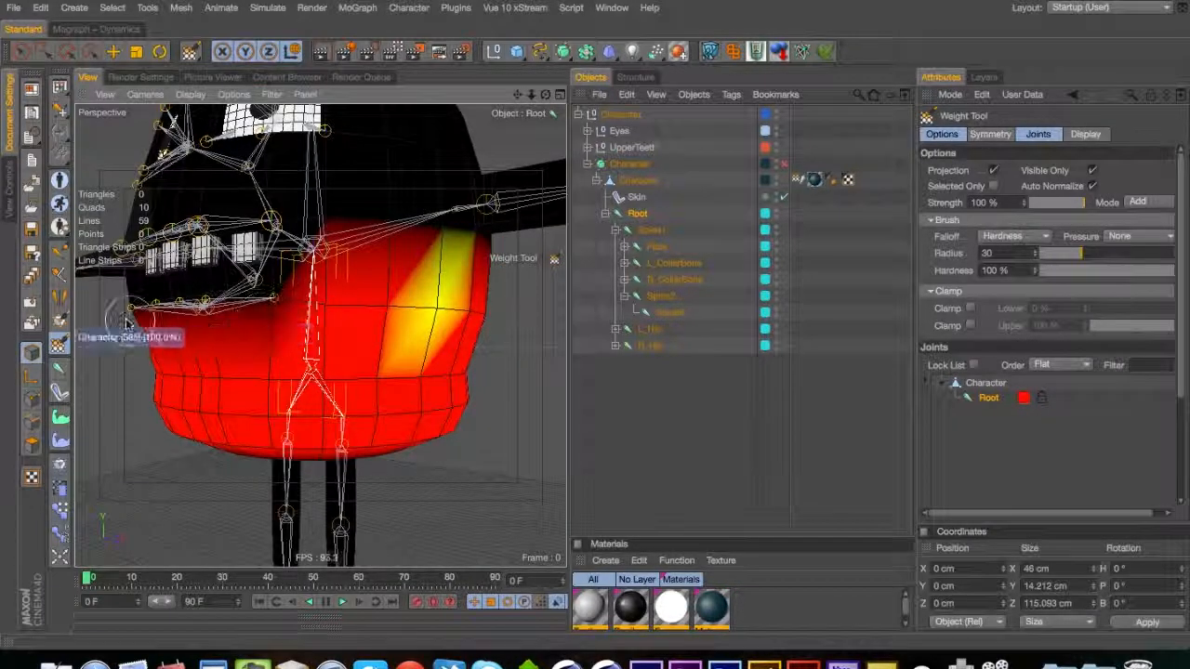
# Extend the full Root weight across the side of the body below the arm and around to the back
pyautogui.press('3')
pyautogui.moveTo(440, 319); pyautogui.dragTo(243, 330)
pyautogui.press('1')
pyautogui.moveTo(319, 335); pyautogui.dragTo(247, 333)
pyautogui.press('3')
pyautogui.moveTo(356, 332)
pyautogui.mouseDown()
pyautogui.moveTo(120, 349)
pyautogui.moveTo(170, 358)
pyautogui.moveTo(135, 370)
pyautogui.mouseUp()
pyautogui.press('1')
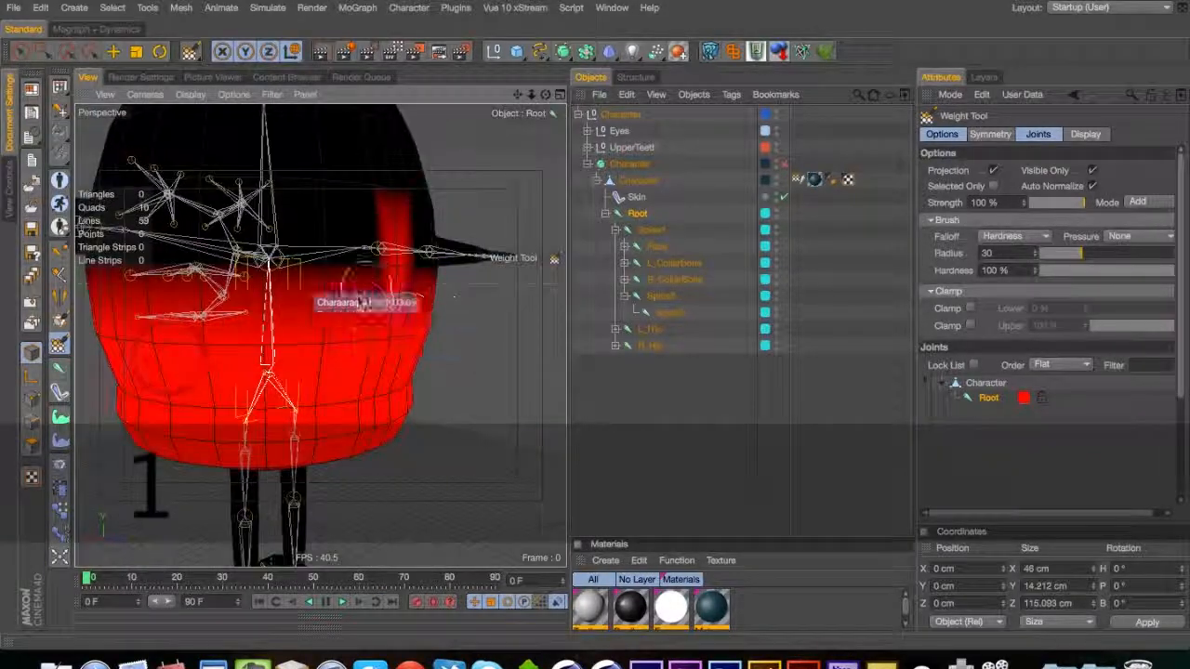
# Select the Spine1 joint and paint its weight across the back and sides of the body above the Root area
pyautogui.click(656, 237)
pyautogui.press('3')
pyautogui.moveTo(167, 325); pyautogui.dragTo(289, 325)
pyautogui.moveTo(406, 294); pyautogui.dragTo(548, 296)
pyautogui.press('1')
pyautogui.moveTo(434, 269); pyautogui.dragTo(267, 290)
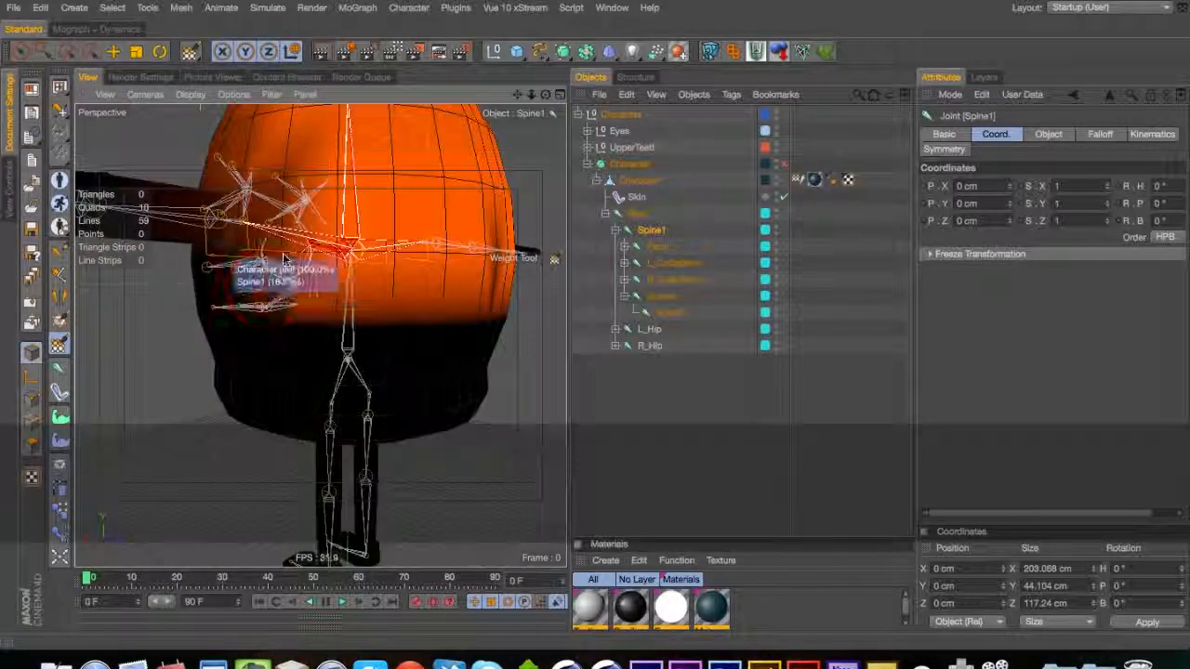
pyautogui.press('3')
pyautogui.moveTo(483, 259); pyautogui.dragTo(359, 345)
pyautogui.press('1')
pyautogui.press('3')
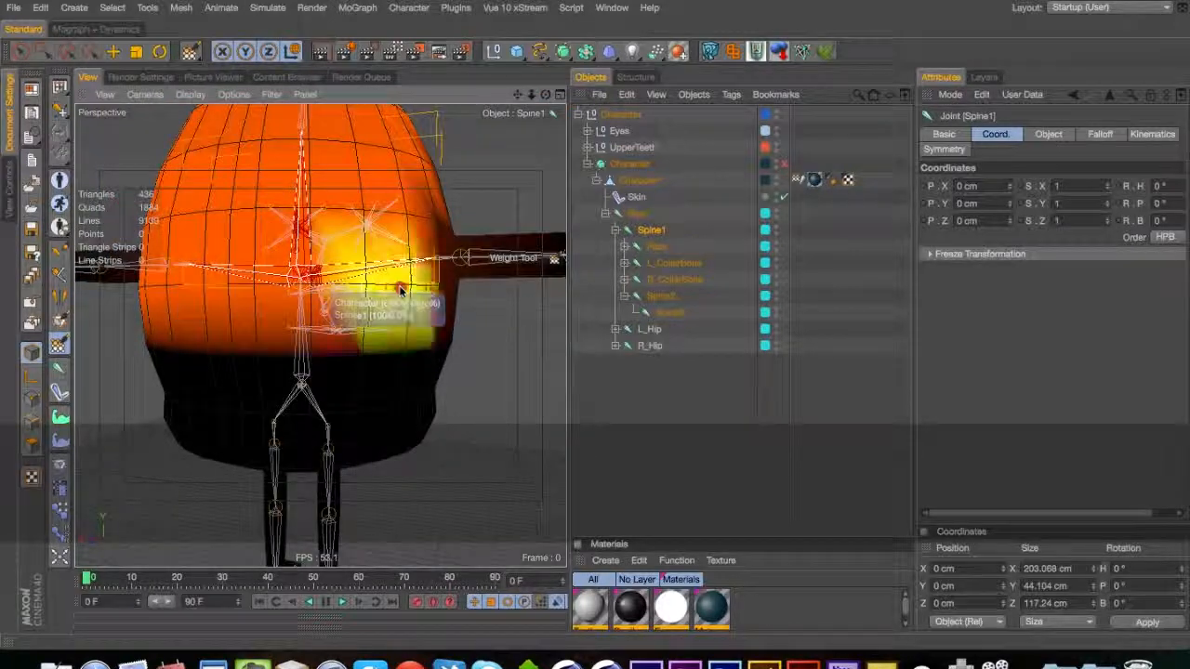
# Paint Spine1 weight around the side of the body below the arm and undo the last stroke
pyautogui.press('3')
pyautogui.moveTo(427, 290); pyautogui.dragTo(138, 298)
pyautogui.press('1')
pyautogui.moveTo(289, 311); pyautogui.dragTo(169, 310)
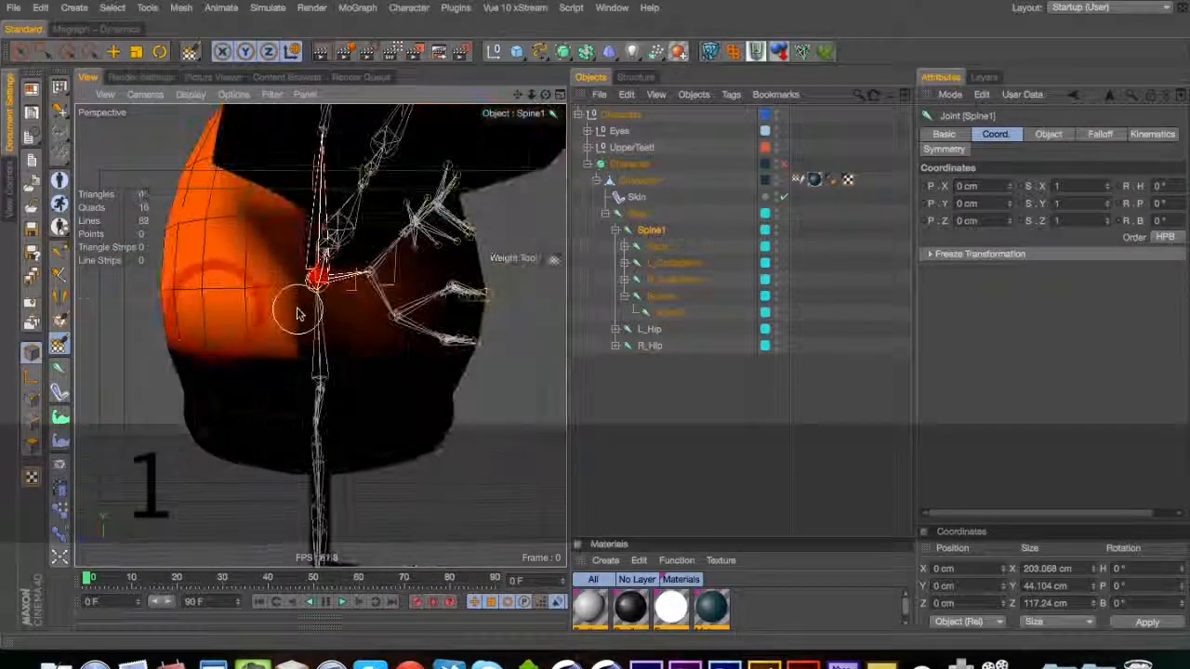
pyautogui.press('3')
pyautogui.moveTo(299, 303); pyautogui.dragTo(418, 257)
pyautogui.press('super+z')
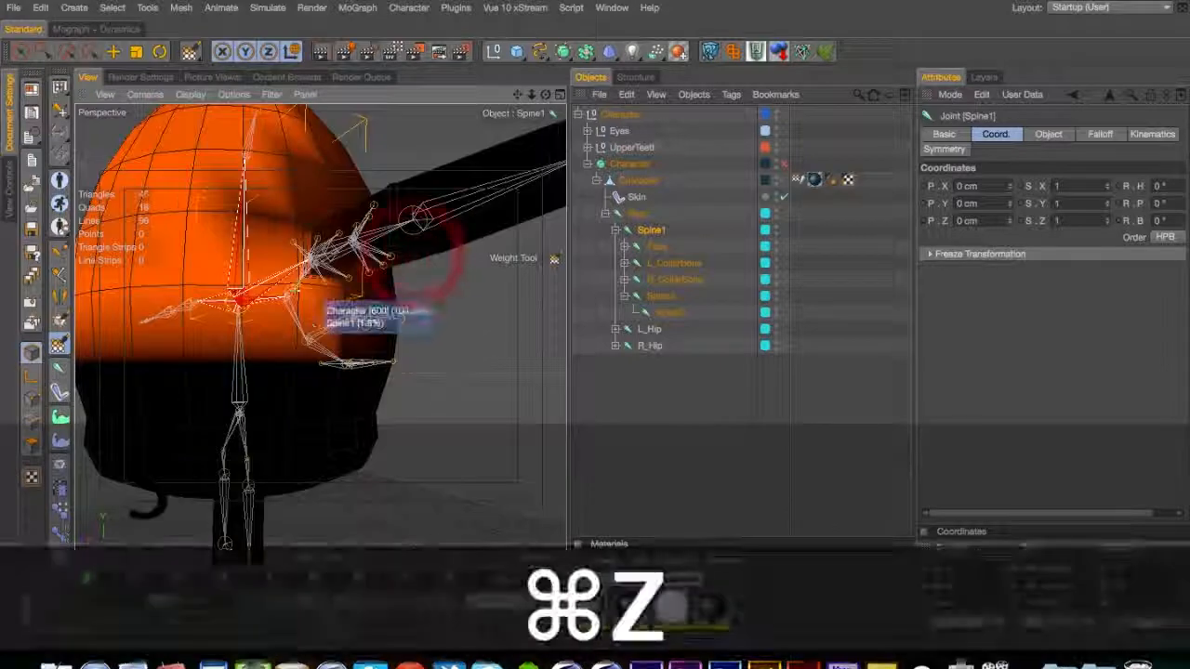
# Paint Spine1 weight on the side of the body between the arm and the mouth, working close up
pyautogui.press('2')
pyautogui.moveTo(281, 305); pyautogui.dragTo(376, 299)
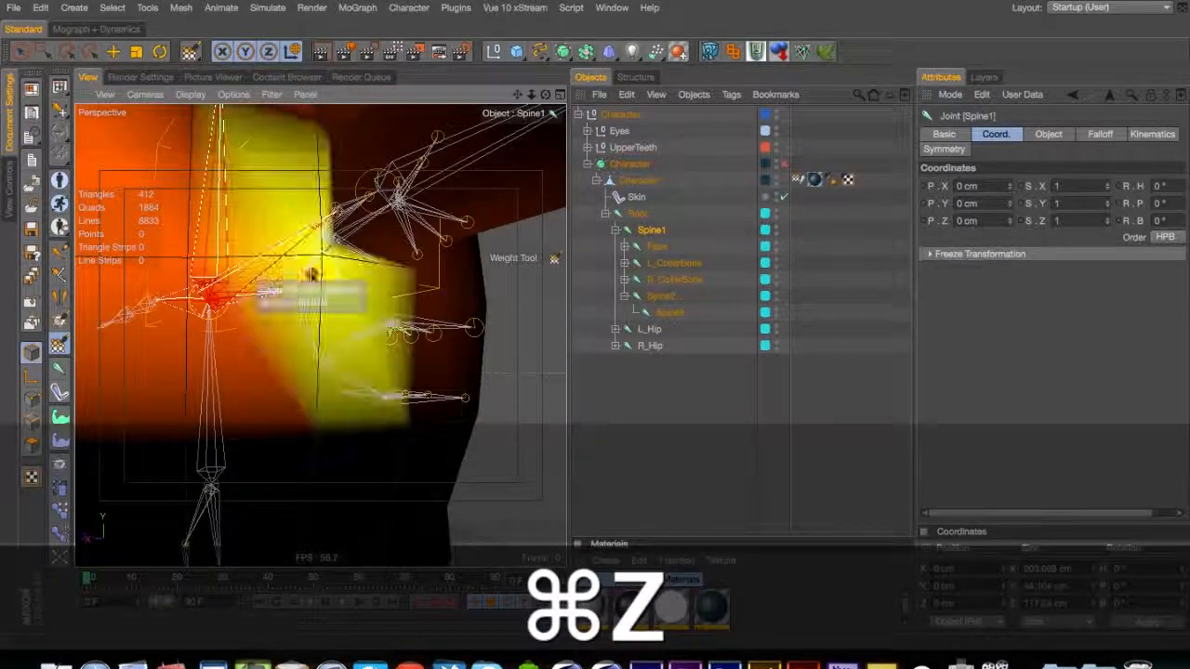
pyautogui.click(314, 274)
pyautogui.moveTo(259, 328)
pyautogui.mouseDown()
pyautogui.moveTo(324, 332)
pyautogui.moveTo(233, 305)
pyautogui.mouseUp()
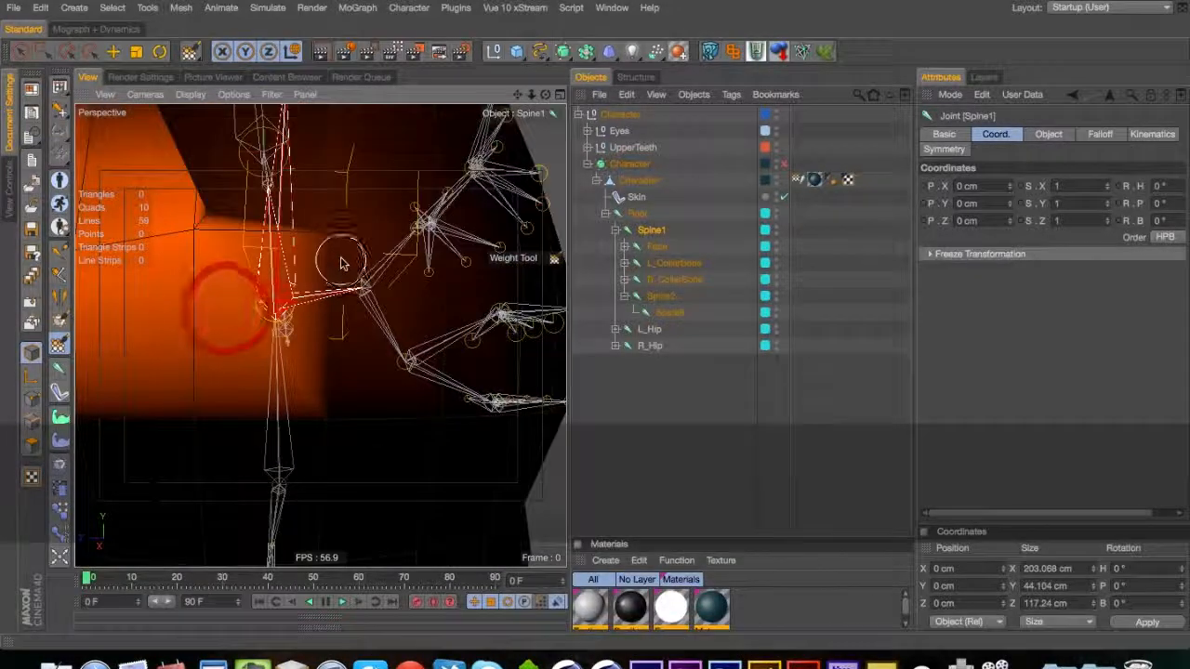
pyautogui.click(338, 252)
pyautogui.press('3')
pyautogui.moveTo(373, 281); pyautogui.dragTo(278, 285)
pyautogui.moveTo(319, 338)
pyautogui.mouseDown()
pyautogui.moveTo(259, 299)
pyautogui.moveTo(220, 297)
pyautogui.mouseUp()
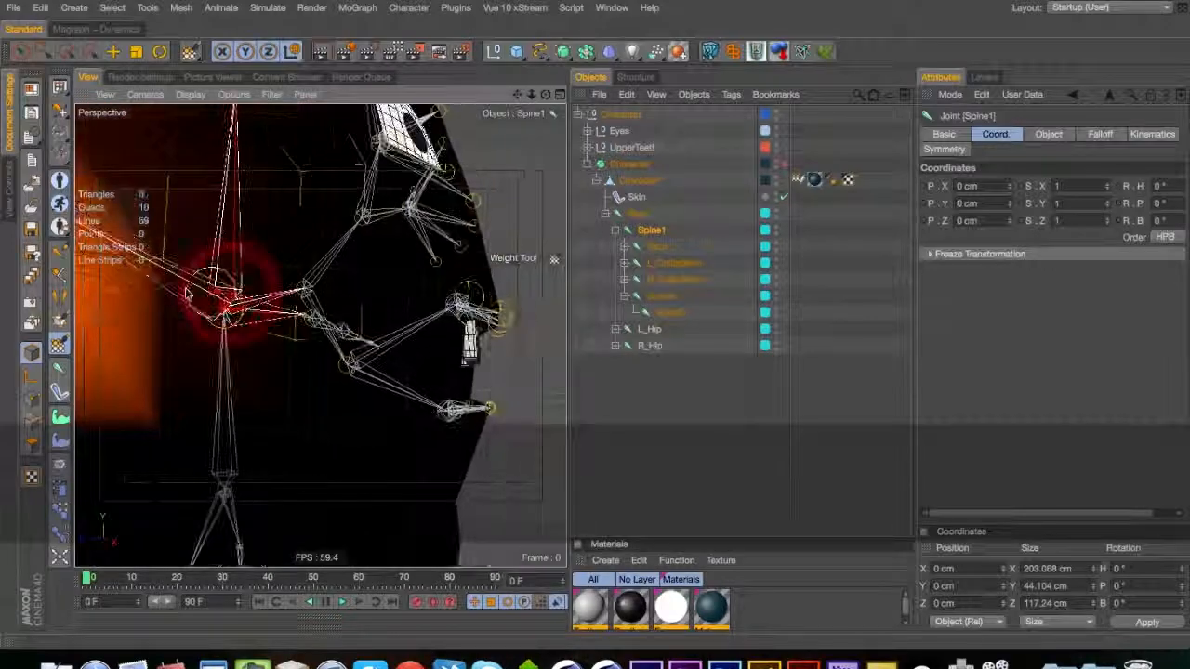
# Extend the Spine1 weight below the arm forward to the mouth corner
pyautogui.click(286, 282)
pyautogui.press('3')
pyautogui.moveTo(286, 282); pyautogui.dragTo(237, 294)
pyautogui.press('2')
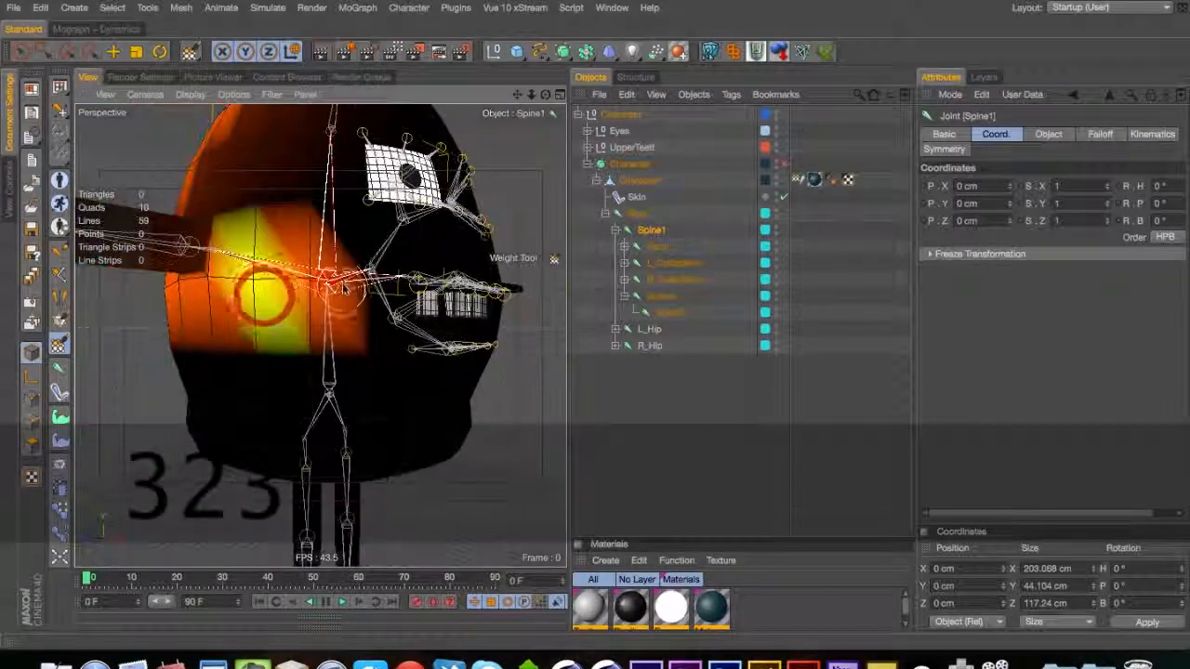
pyautogui.click(346, 282)
pyautogui.moveTo(340, 282)
pyautogui.mouseDown()
pyautogui.moveTo(262, 291)
pyautogui.moveTo(422, 290)
pyautogui.moveTo(390, 320)
pyautogui.moveTo(320, 334)
pyautogui.mouseUp()
pyautogui.press('2')
pyautogui.press('3')
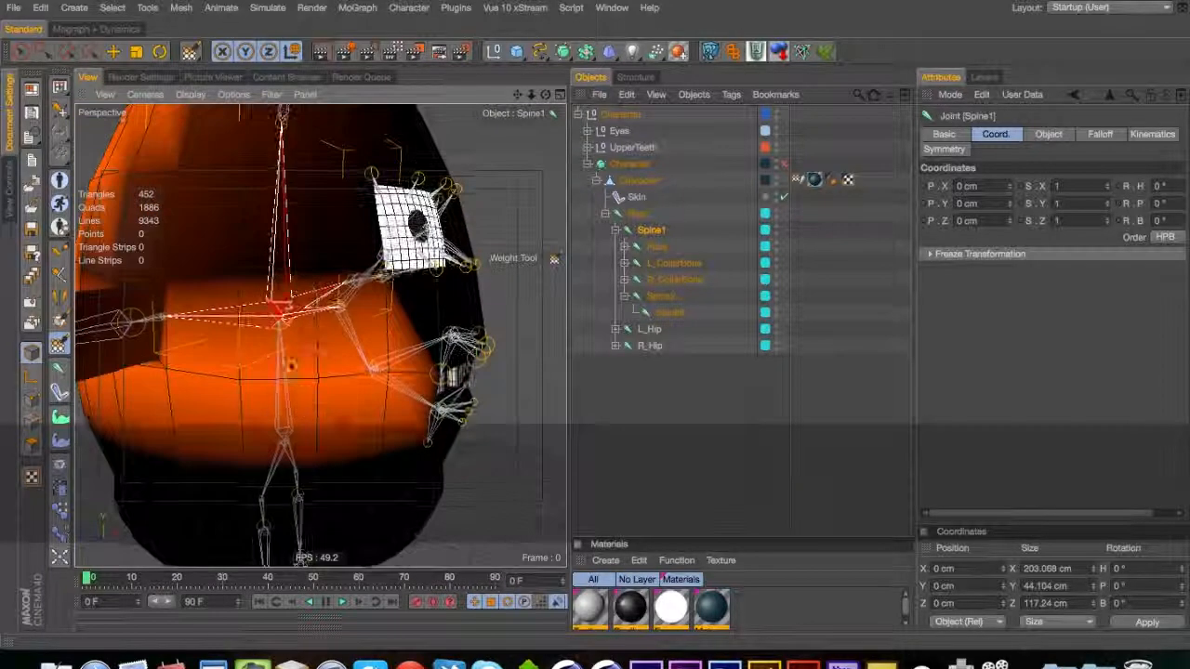
# Fill the dark patches in the Spine1 weight around the shoulder and above the arm
pyautogui.click(310, 292)
pyautogui.click(253, 297)
pyautogui.moveTo(255, 297); pyautogui.dragTo(337, 324)
pyautogui.click(209, 279)
pyautogui.moveTo(163, 267); pyautogui.dragTo(320, 336)
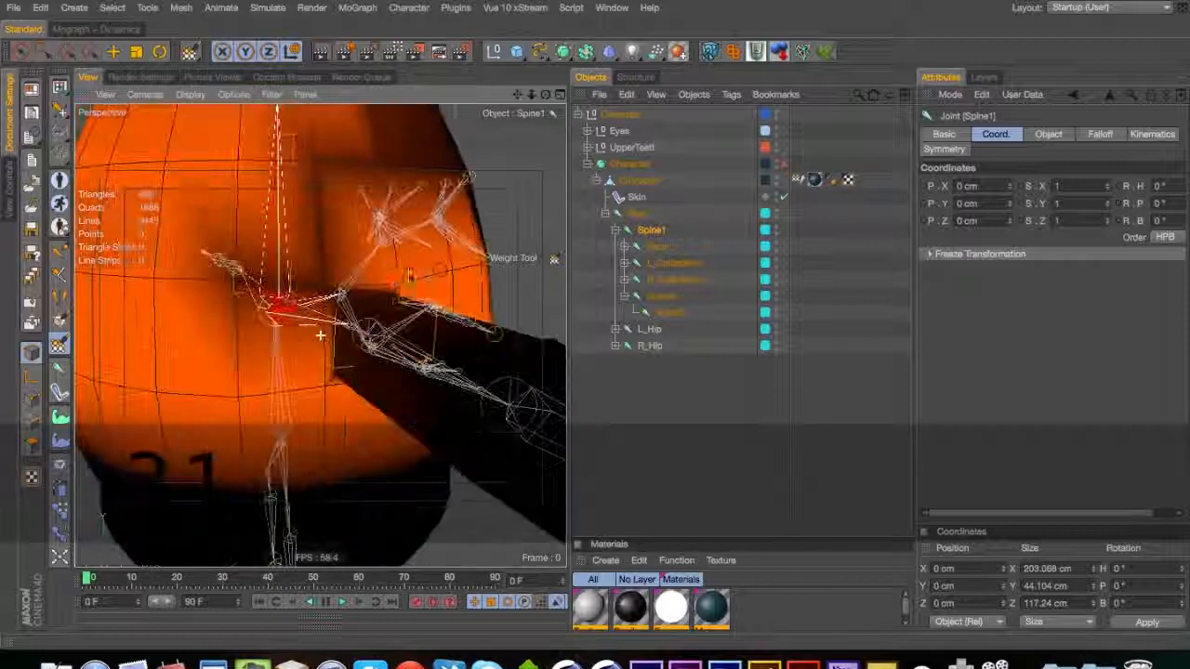
# Paint full Spine1 weight over the upper back and around the base of the arms
pyautogui.click(304, 271)
pyautogui.click(240, 277)
pyautogui.moveTo(236, 292)
pyautogui.mouseDown()
pyautogui.moveTo(302, 296)
pyautogui.moveTo(282, 275)
pyautogui.mouseUp()
pyautogui.click(216, 301)
pyautogui.click(147, 284)
pyautogui.moveTo(217, 293)
pyautogui.mouseDown()
pyautogui.moveTo(282, 289)
pyautogui.moveTo(218, 290)
pyautogui.moveTo(265, 298)
pyautogui.mouseUp()
pyautogui.moveTo(186, 287); pyautogui.dragTo(288, 277)
pyautogui.press('2')
pyautogui.rightClick(503, 261)
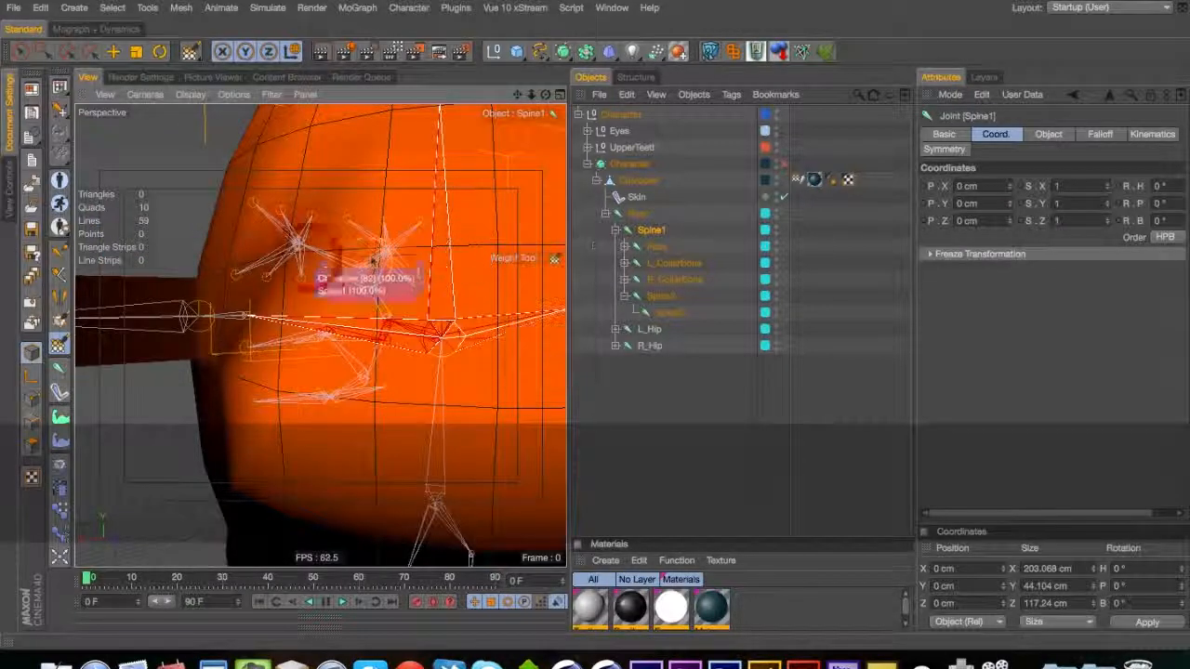
pyautogui.moveTo(253, 254)
pyautogui.mouseDown()
pyautogui.moveTo(241, 257)
pyautogui.moveTo(433, 300)
pyautogui.moveTo(419, 284)
pyautogui.mouseUp()
pyautogui.moveTo(213, 258); pyautogui.dragTo(221, 260)
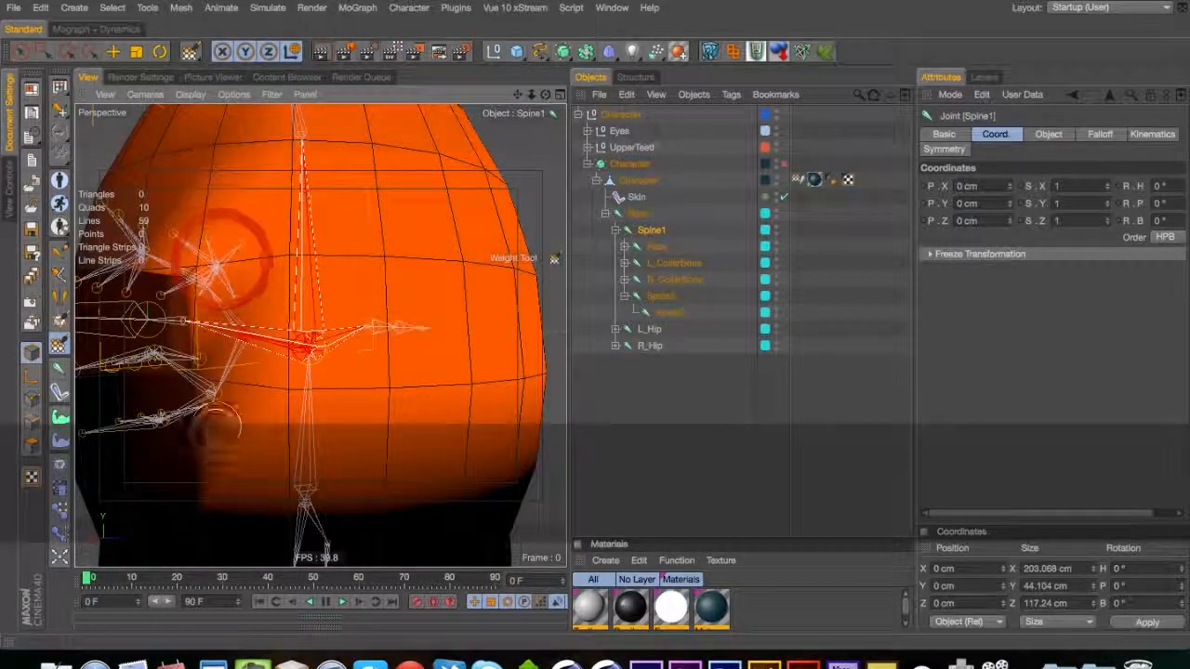
# Fill the Spine1 weight on the opposite flank and above the shoulder, working close up
pyautogui.moveTo(205, 405)
pyautogui.mouseDown()
pyautogui.moveTo(155, 414)
pyautogui.moveTo(359, 361)
pyautogui.mouseUp()
pyautogui.press('3')
pyautogui.press('1')
pyautogui.press('2')
pyautogui.moveTo(284, 346)
pyautogui.mouseDown()
pyautogui.moveTo(354, 331)
pyautogui.moveTo(320, 383)
pyautogui.moveTo(301, 359)
pyautogui.mouseUp()
pyautogui.press('1')
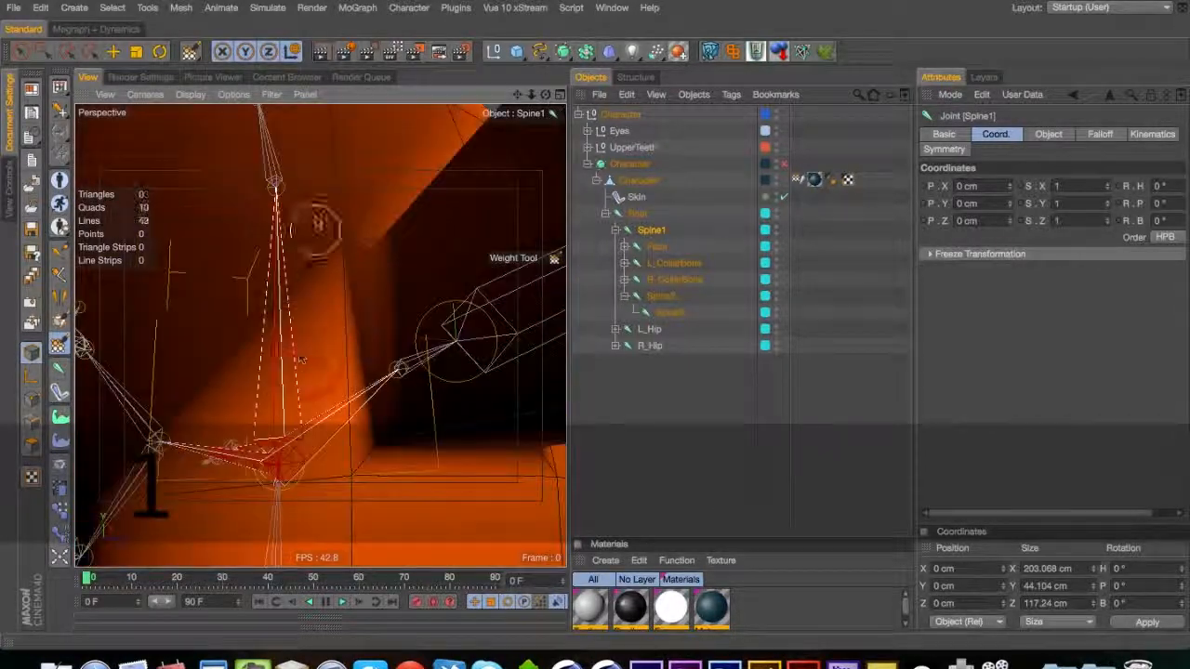
pyautogui.click(329, 228)
pyautogui.press('3')
pyautogui.moveTo(292, 286); pyautogui.dragTo(257, 282)
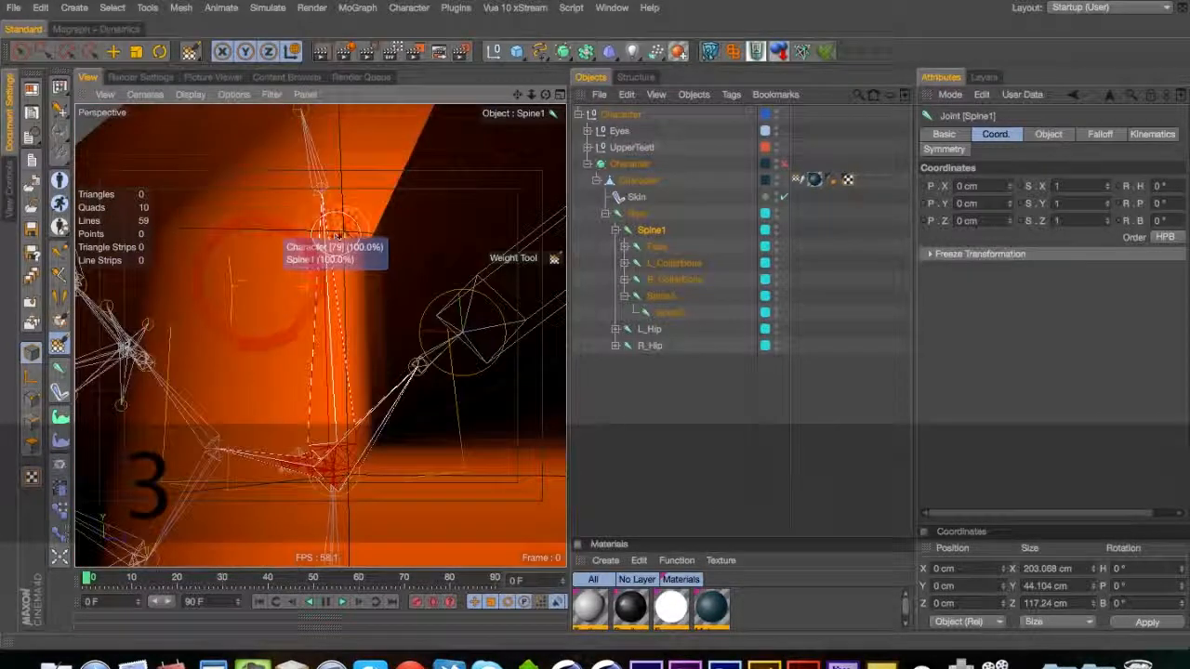
pyautogui.press('3')
pyautogui.moveTo(303, 287); pyautogui.dragTo(358, 260)
pyautogui.press('2')
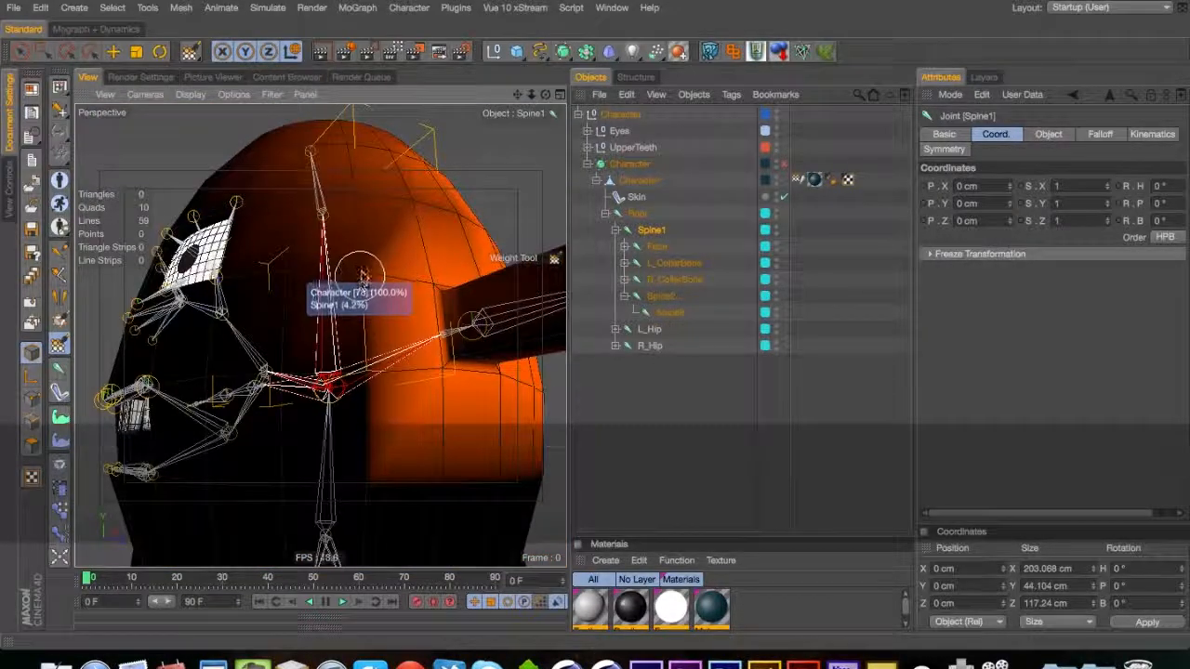
# Paint Spine1 weight on the side of the head between the eye and the arm, down beside the mouth
pyautogui.click(361, 273)
pyautogui.click(273, 272)
pyautogui.click(276, 381)
pyautogui.click(373, 386)
pyautogui.press('3')
pyautogui.moveTo(373, 387)
pyautogui.mouseDown()
pyautogui.moveTo(400, 419)
pyautogui.moveTo(513, 335)
pyautogui.moveTo(678, 359)
pyautogui.moveTo(601, 404)
pyautogui.moveTo(307, 412)
pyautogui.mouseUp()
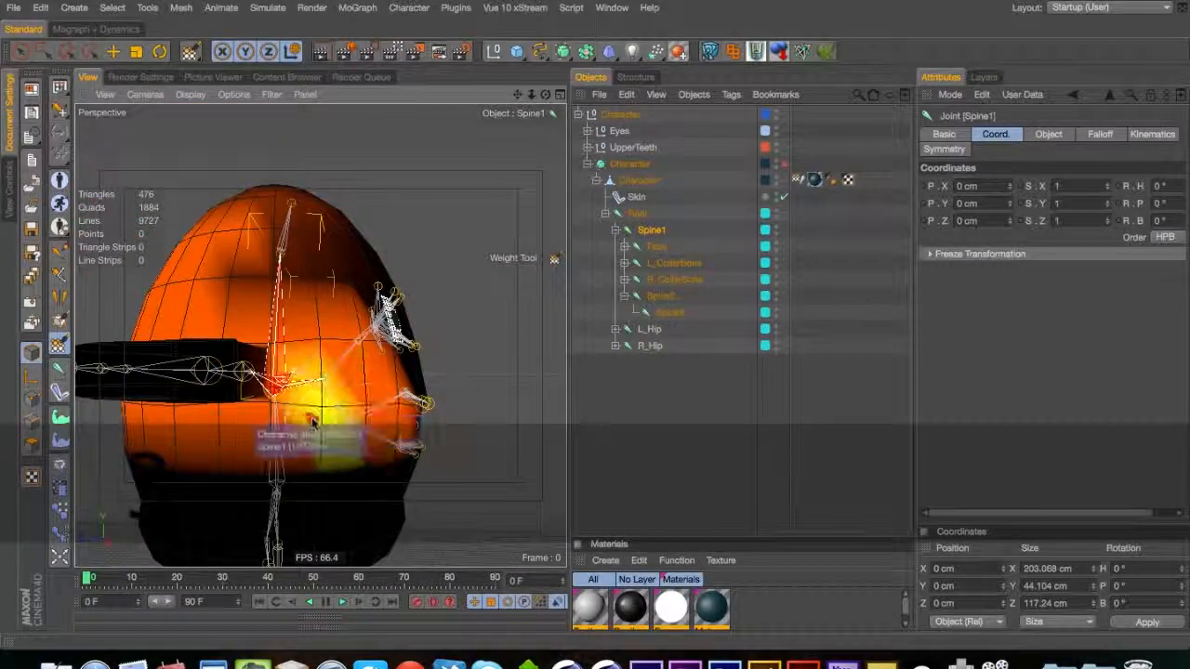
# Compare the Spine2 weight on the head top with the Spine1 weight from the side, front and back
pyautogui.click(656, 298)
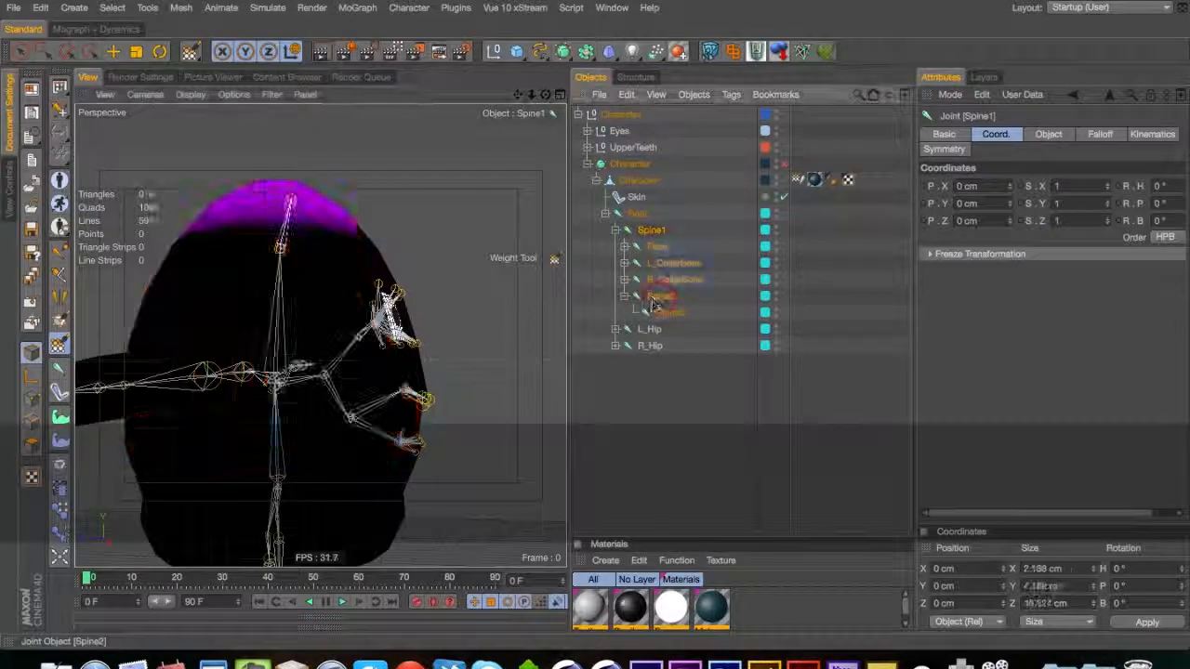
pyautogui.keyDown('alt'); pyautogui.moveTo(276, 279); pyautogui.dragTo(305, 350); pyautogui.keyUp('alt')
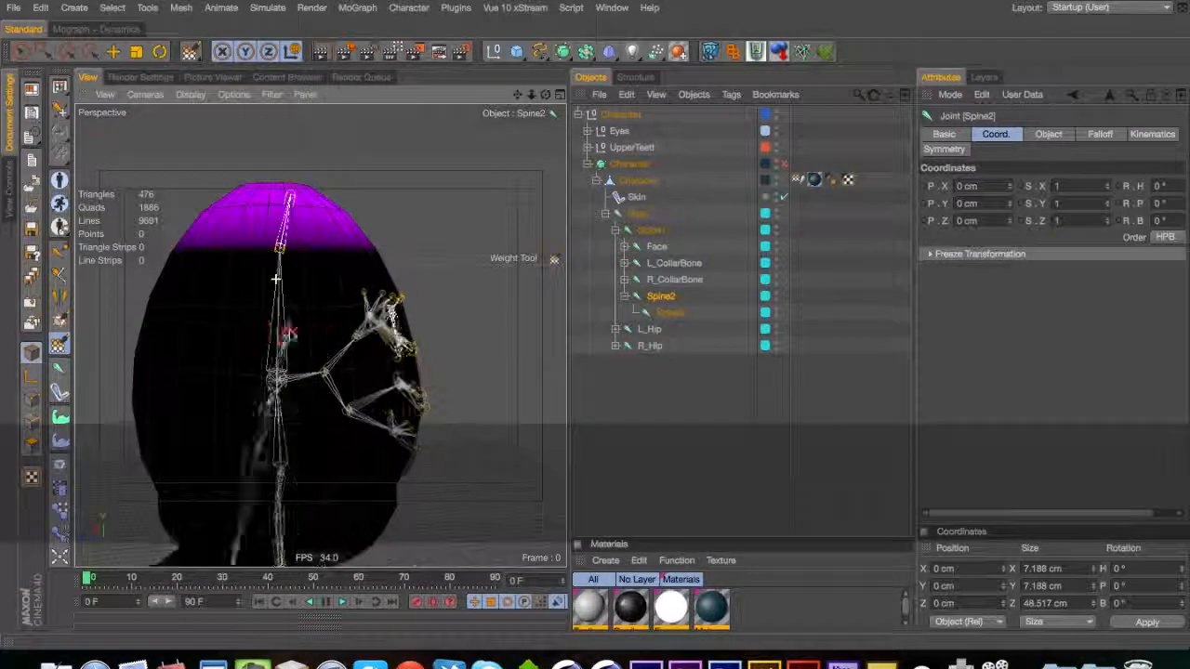
pyautogui.click(651, 229)
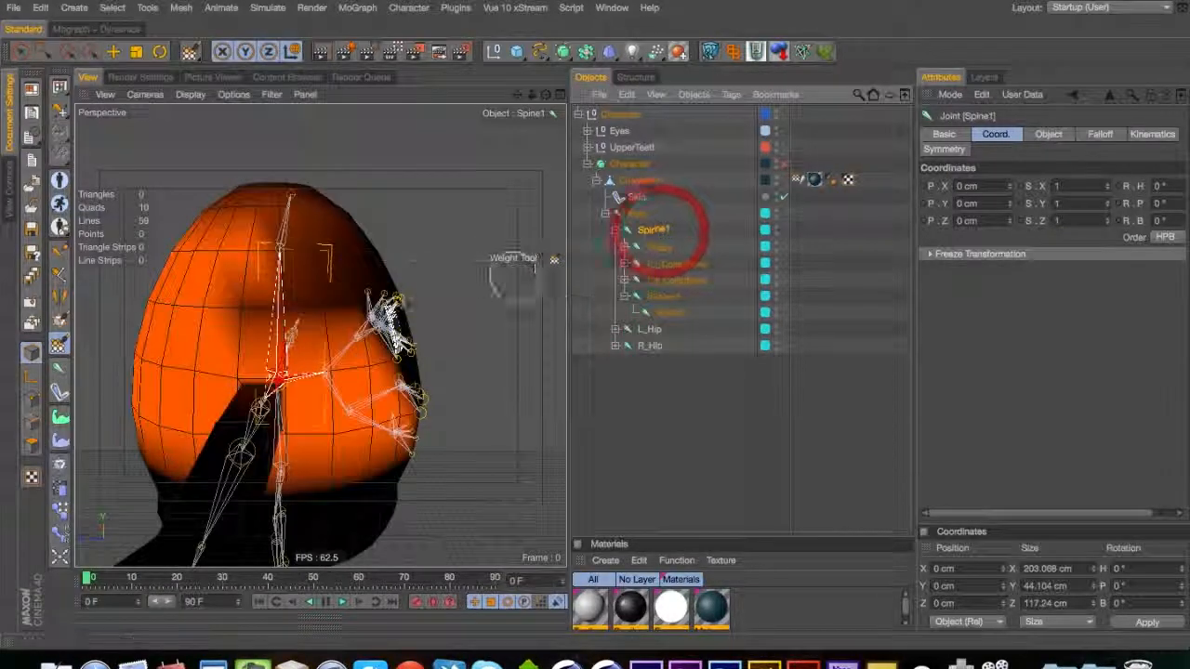
pyautogui.keyDown('alt'); pyautogui.moveTo(298, 323); pyautogui.dragTo(141, 334); pyautogui.keyUp('alt')
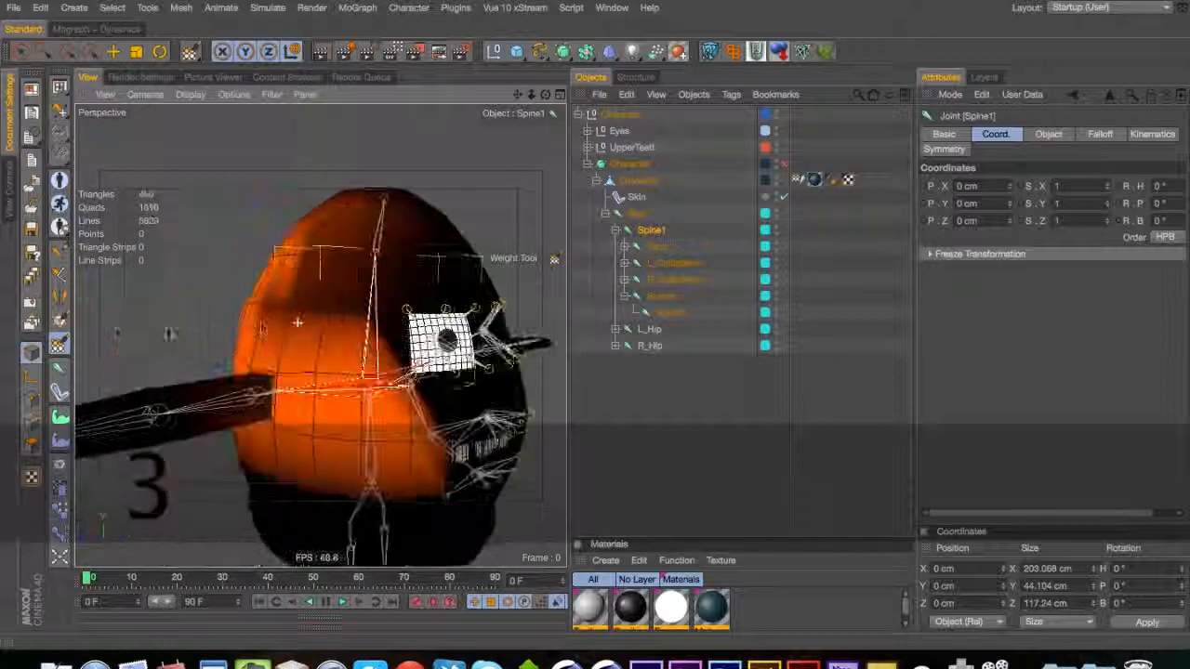
pyautogui.moveTo(249, 311); pyautogui.dragTo(624, 304)
pyautogui.keyDown('alt'); pyautogui.moveTo(186, 316); pyautogui.dragTo(357, 314); pyautogui.keyUp('alt')
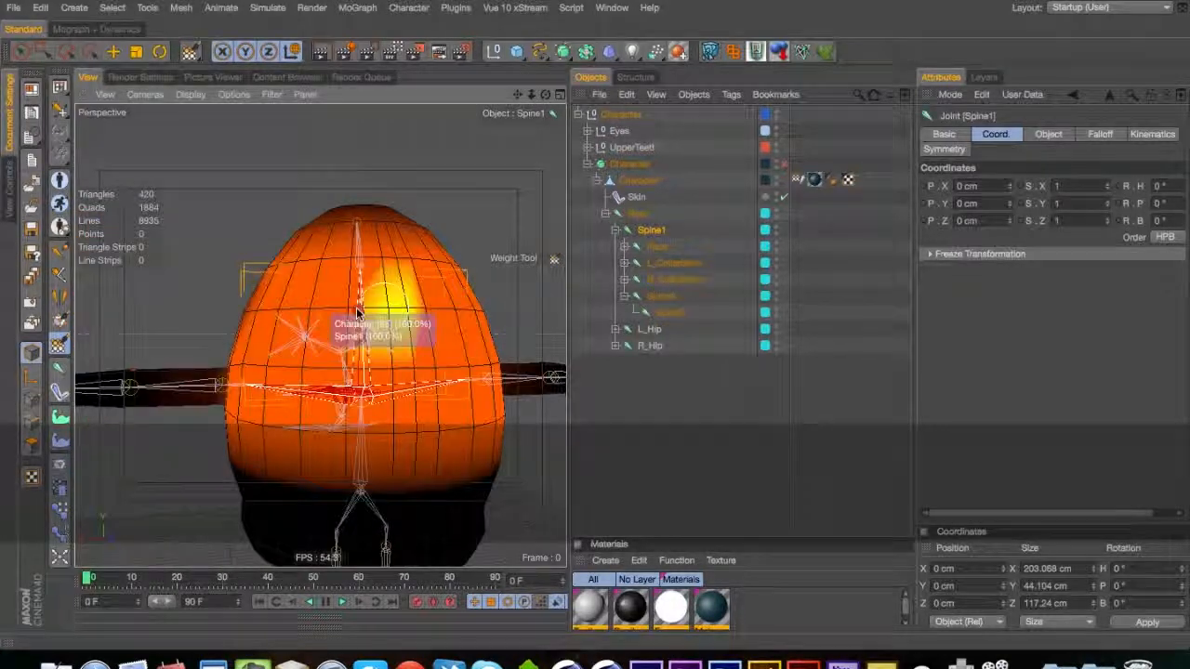
pyautogui.keyDown('alt'); pyautogui.moveTo(250, 309); pyautogui.dragTo(676, 317); pyautogui.keyUp('alt')
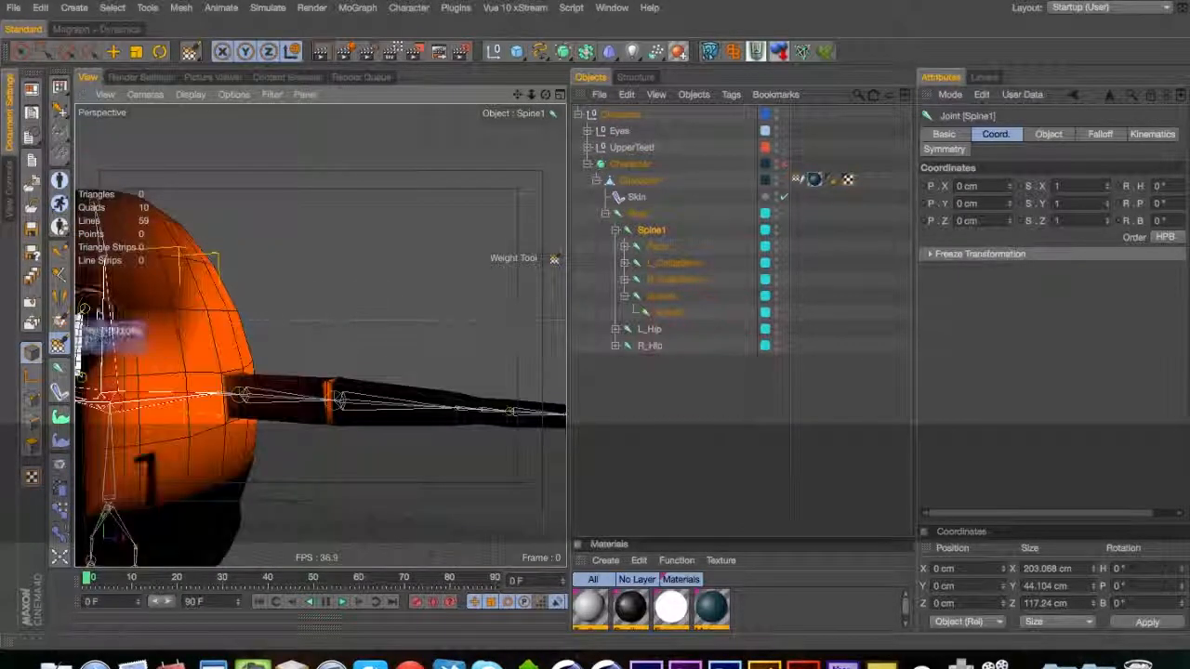
pyautogui.keyDown('alt'); pyautogui.moveTo(244, 305); pyautogui.dragTo(98, 299); pyautogui.keyUp('alt')
# Review the weight areas of the Root, Face, Spine2 and Spine1 joints by selecting each in turn
pyautogui.click(634, 215)
pyautogui.press('3')
pyautogui.moveTo(385, 356); pyautogui.dragTo(408, 340)
pyautogui.press('2')
pyautogui.press('3')
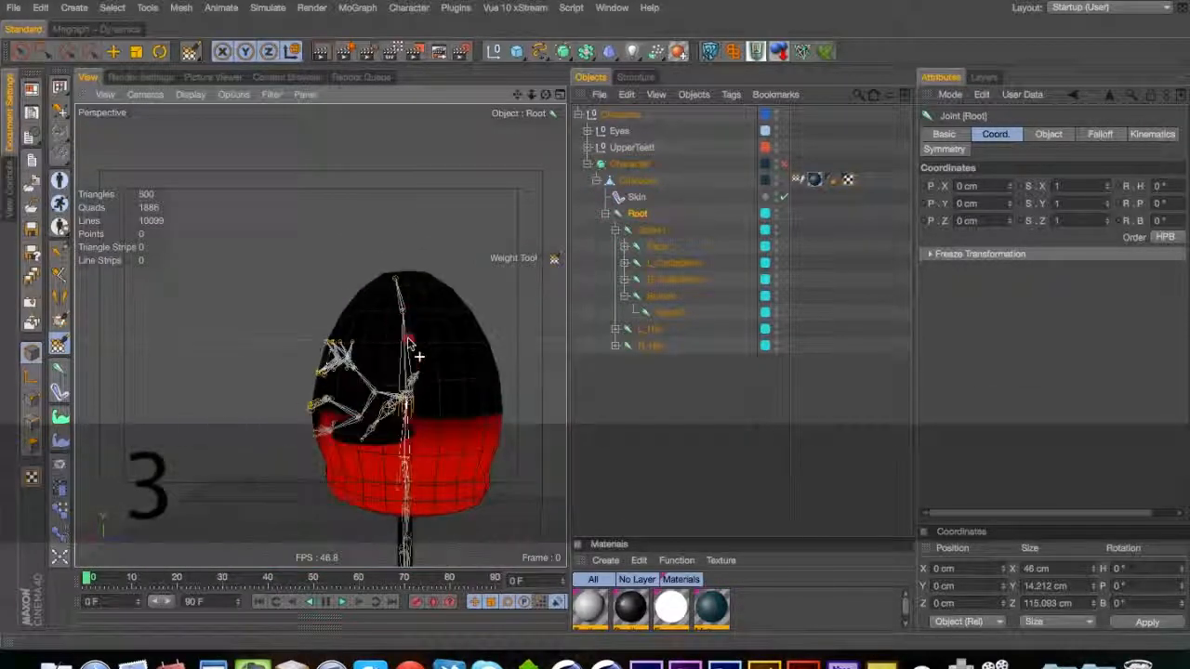
pyautogui.click(656, 247)
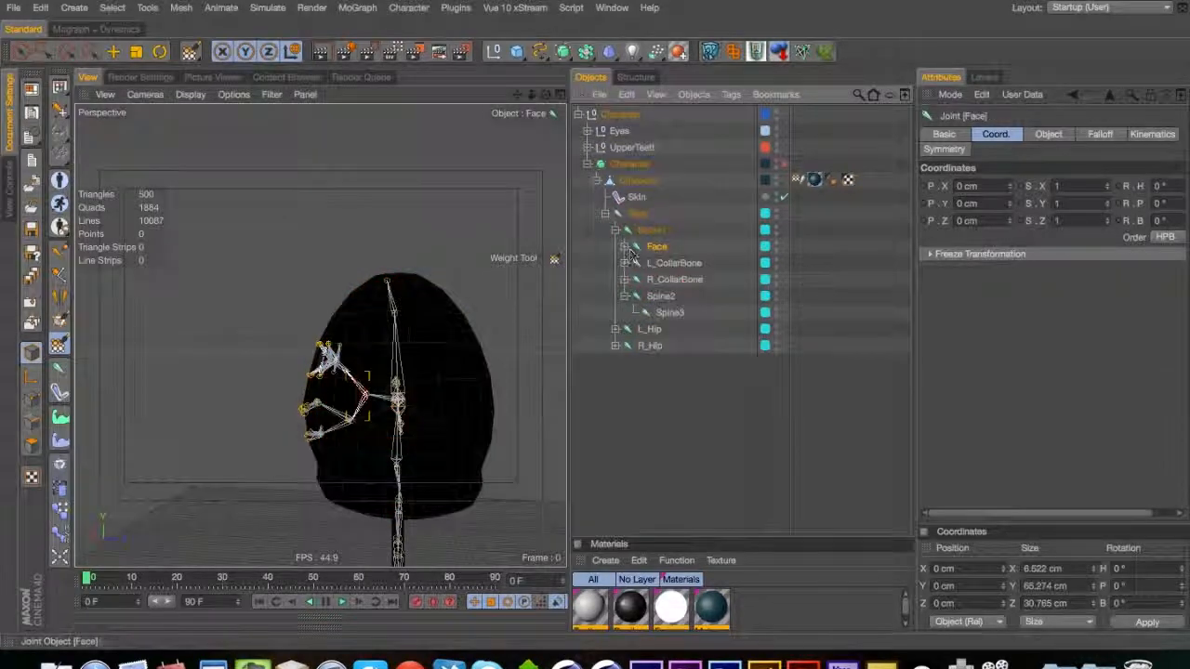
pyautogui.press('3')
pyautogui.moveTo(349, 308); pyautogui.dragTo(403, 336)
pyautogui.press('3')
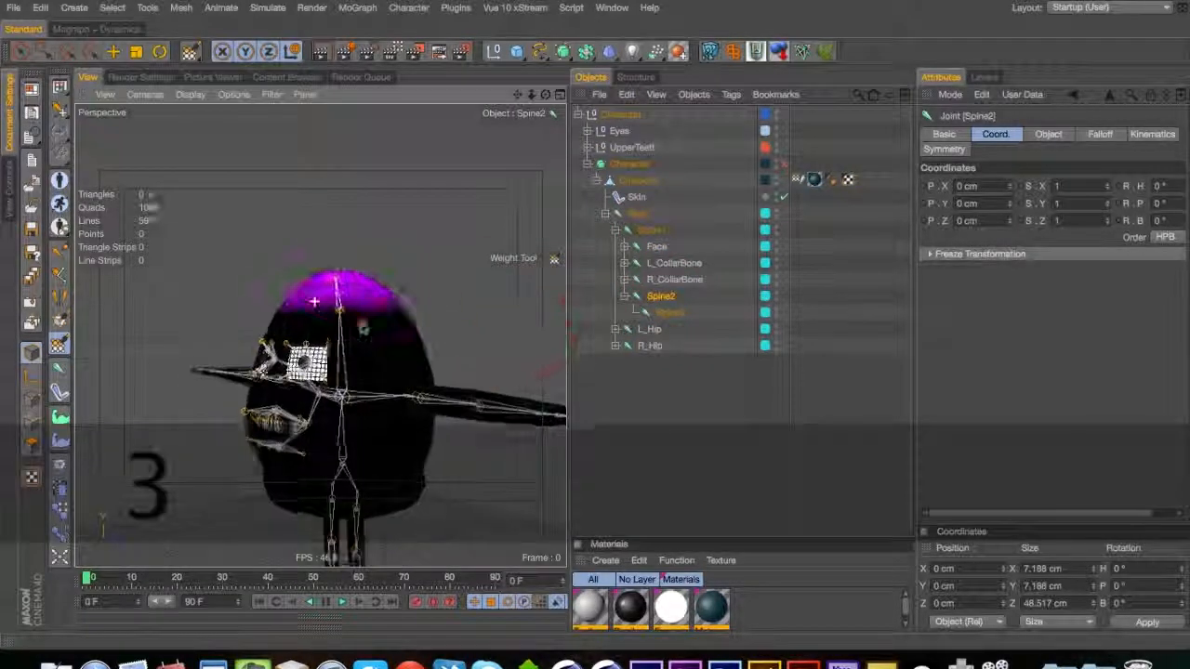
pyautogui.moveTo(313, 300); pyautogui.dragTo(394, 316)
pyautogui.click(653, 231)
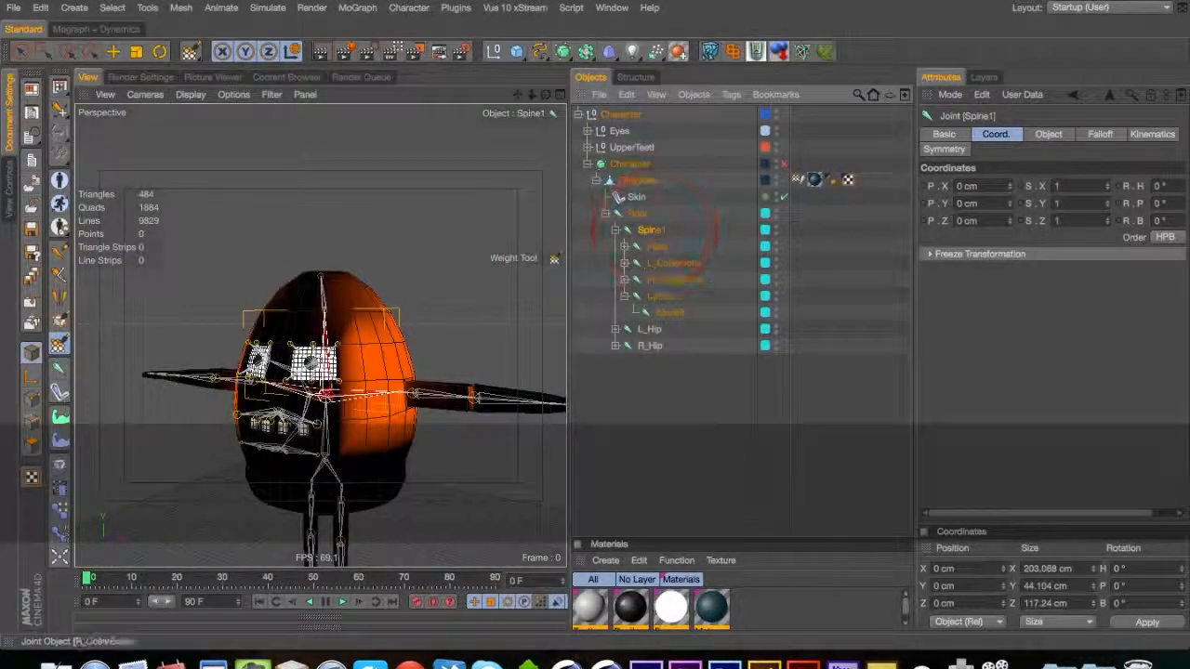
pyautogui.press('3')
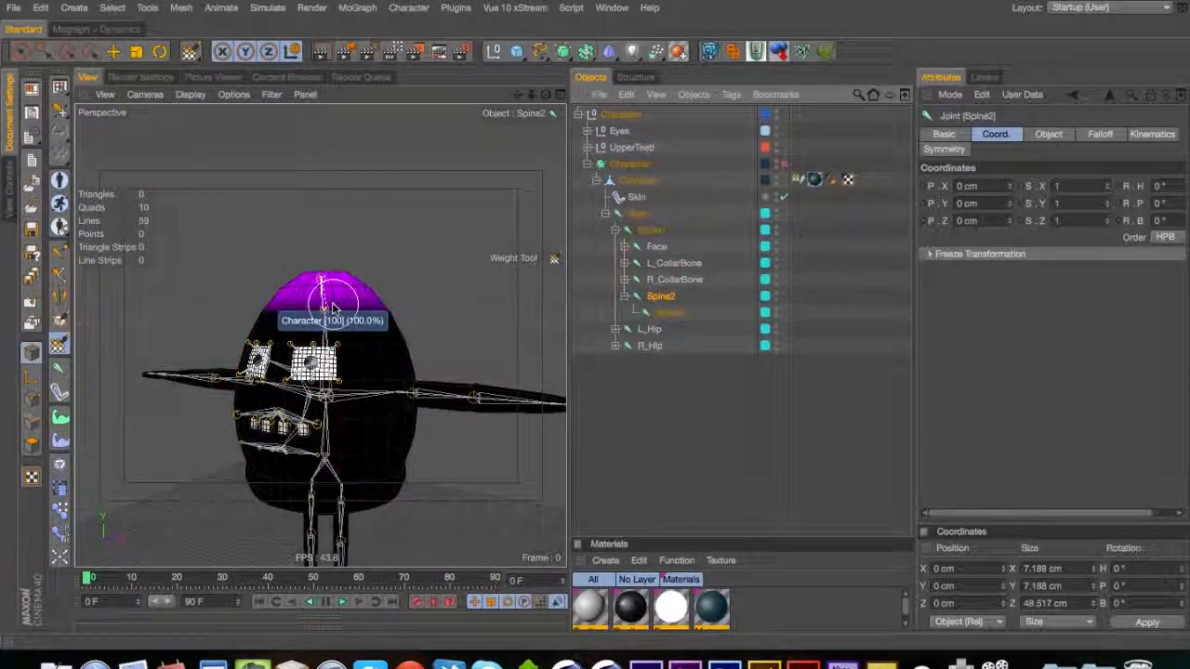
# Paint Spine2 weight over the top of the head, working from the front round to both sides
pyautogui.moveTo(331, 310); pyautogui.dragTo(357, 304)
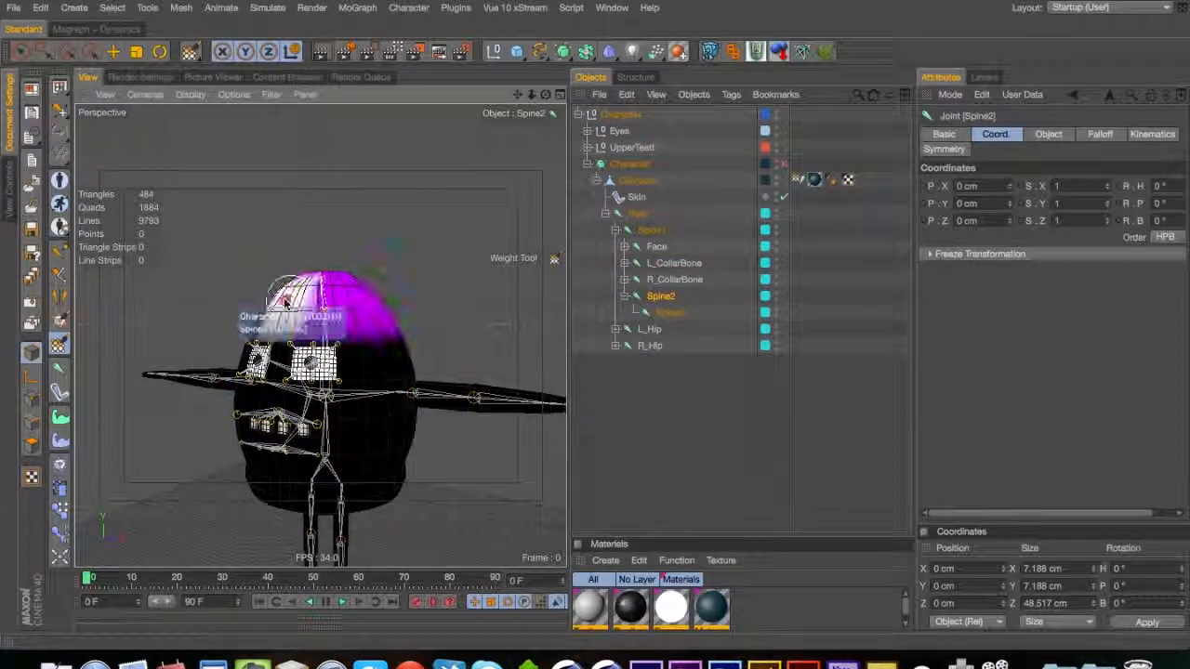
pyautogui.keyDown('alt'); pyautogui.moveTo(451, 266); pyautogui.dragTo(105, 306); pyautogui.keyUp('alt')
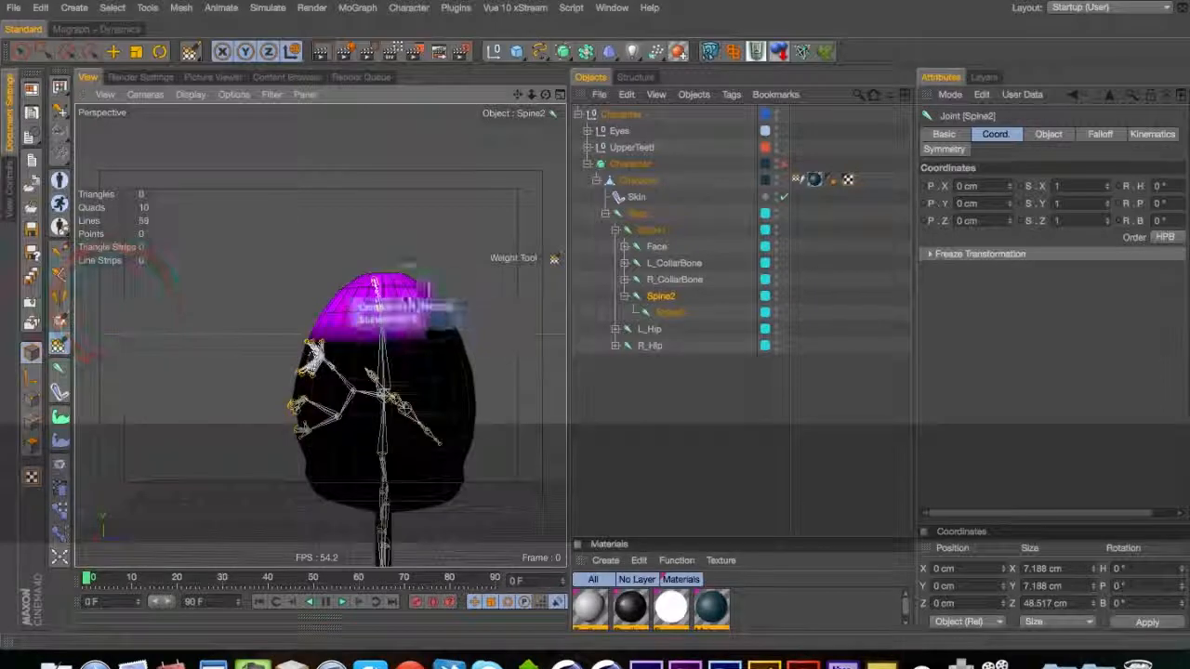
pyautogui.keyDown('alt'); pyautogui.moveTo(539, 291); pyautogui.dragTo(183, 304); pyautogui.keyUp('alt')
pyautogui.moveTo(564, 304)
pyautogui.keyDown('alt'); pyautogui.mouseDown()
pyautogui.moveTo(319, 335)
pyautogui.moveTo(335, 304)
pyautogui.moveTo(93, 319)
pyautogui.mouseUp(); pyautogui.keyUp('alt')
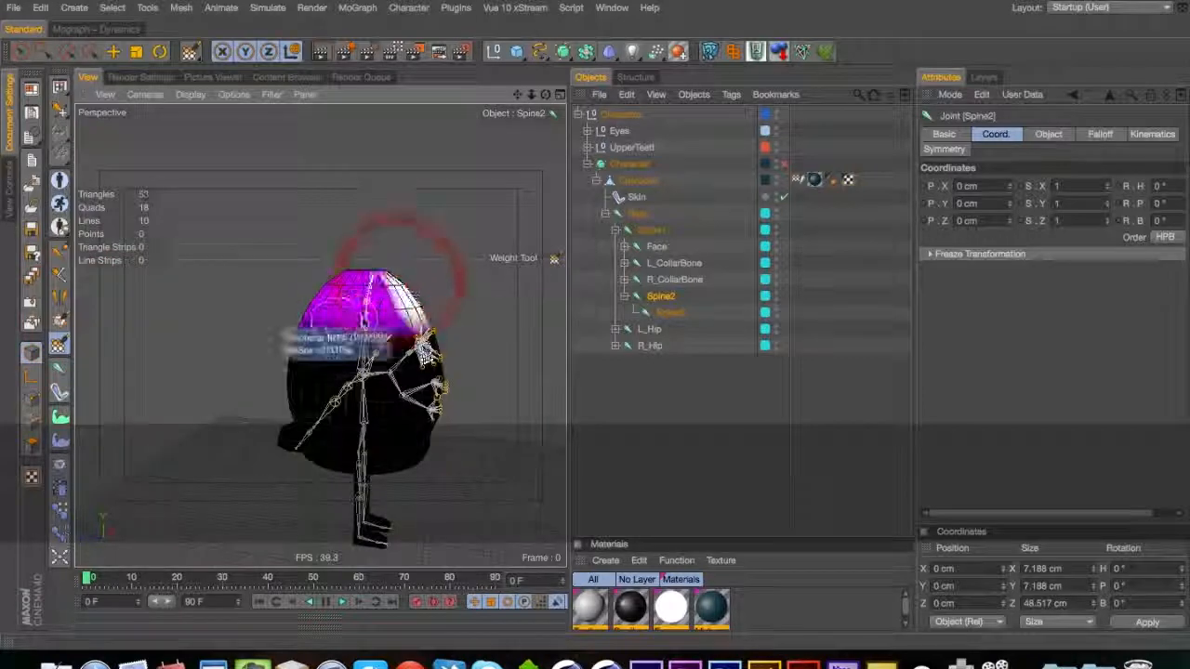
pyautogui.keyDown('alt'); pyautogui.moveTo(346, 314); pyautogui.dragTo(430, 291, button='right'); pyautogui.keyUp('alt')
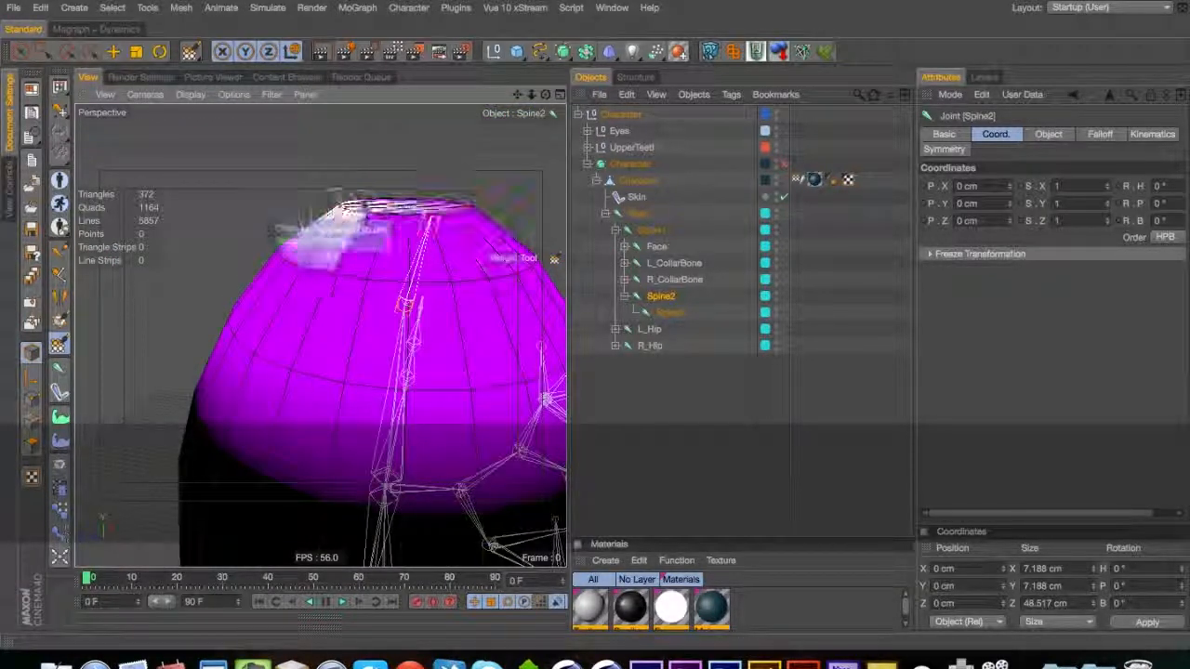
# Fill the remaining Spine2 weight on the crown close up, working around the head from every side
pyautogui.press('3')
pyautogui.moveTo(456, 257); pyautogui.dragTo(319, 334)
pyautogui.press('2')
pyautogui.press('3')
pyautogui.press('2')
pyautogui.press('3')
pyautogui.moveTo(502, 316); pyautogui.dragTo(307, 333)
pyautogui.press('1')
pyautogui.press('3')
pyautogui.press('3')
pyautogui.press('1')
pyautogui.moveTo(306, 333); pyautogui.dragTo(191, 318)
pyautogui.press('2')
pyautogui.press('2')
pyautogui.press('1')
pyautogui.moveTo(203, 456); pyautogui.dragTo(252, 393)
pyautogui.press('3')
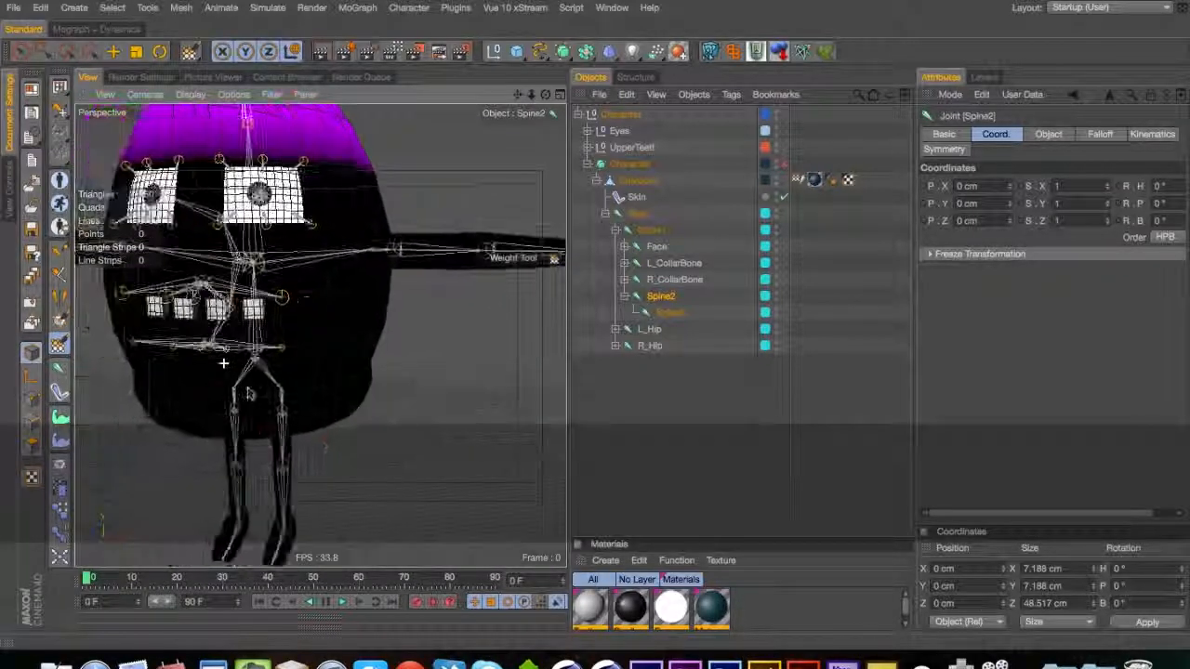
# Check the Spine3 joint's weight on the head from the front and side
pyautogui.click(661, 313)
pyautogui.press('1')
pyautogui.moveTo(249, 265); pyautogui.dragTo(216, 444)
pyautogui.press('3')
pyautogui.moveTo(274, 317); pyautogui.dragTo(274, 317)
# Expand the left arm's joint chain and paint L_CollarBone weight along the strip where the arm joins the body
pyautogui.click(624, 263)
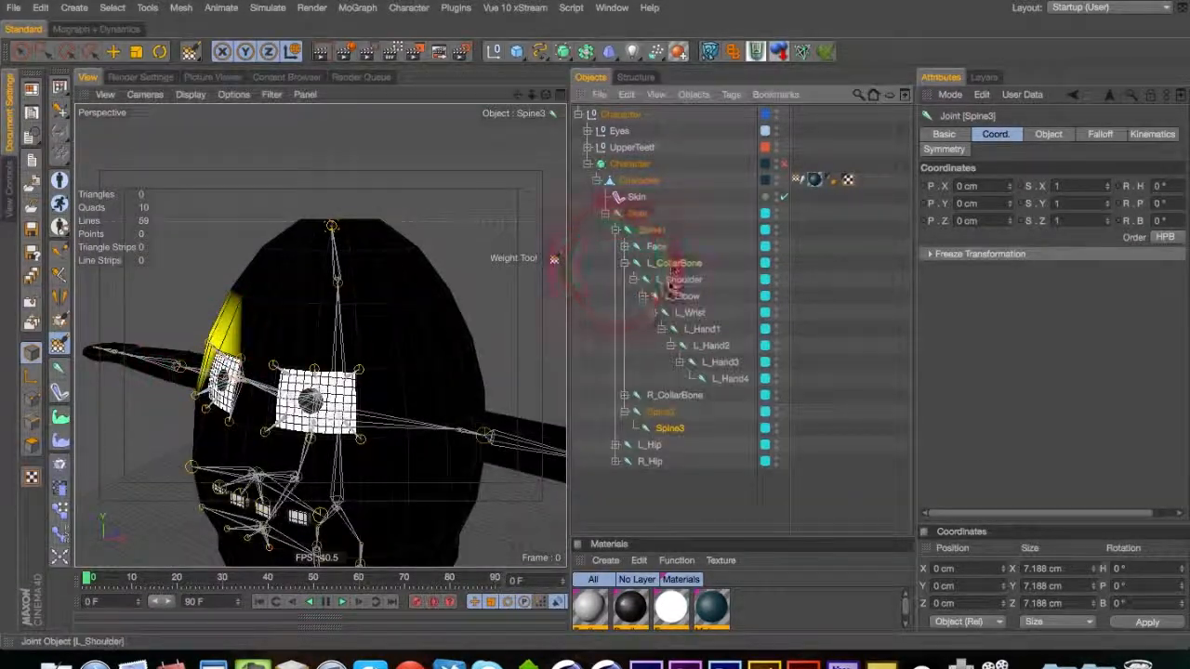
pyautogui.click(666, 263)
pyautogui.press('3')
pyautogui.press('2')
pyautogui.moveTo(455, 457); pyautogui.dragTo(362, 364)
pyautogui.press('1')
pyautogui.press('2')
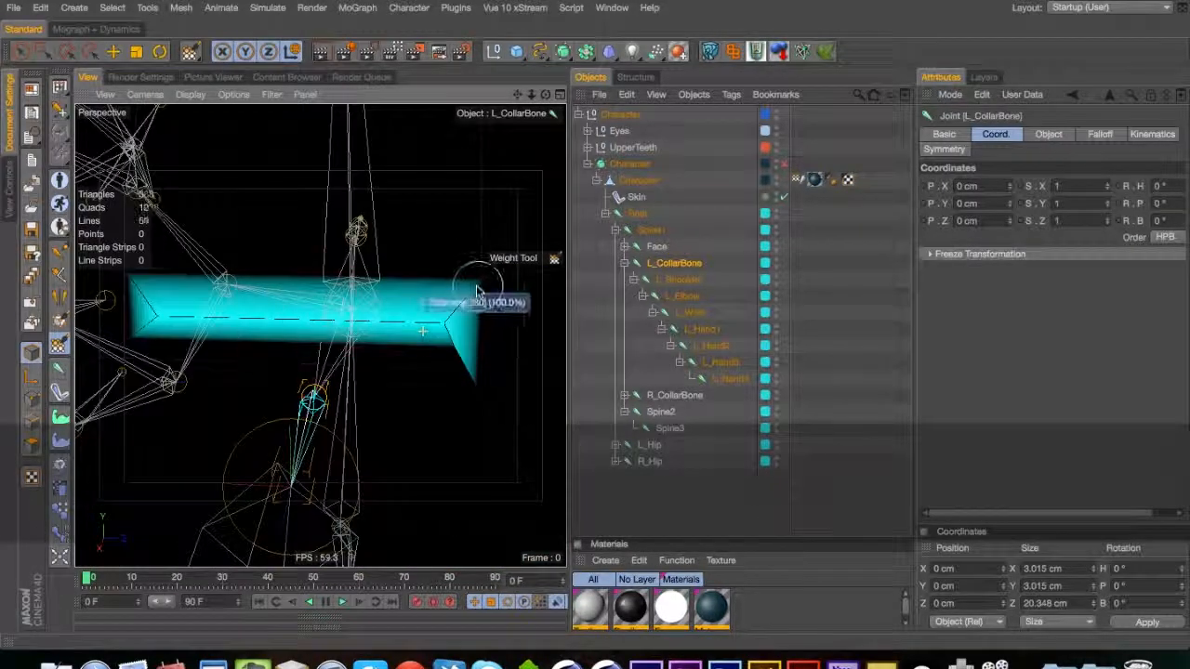
pyautogui.press('shift')
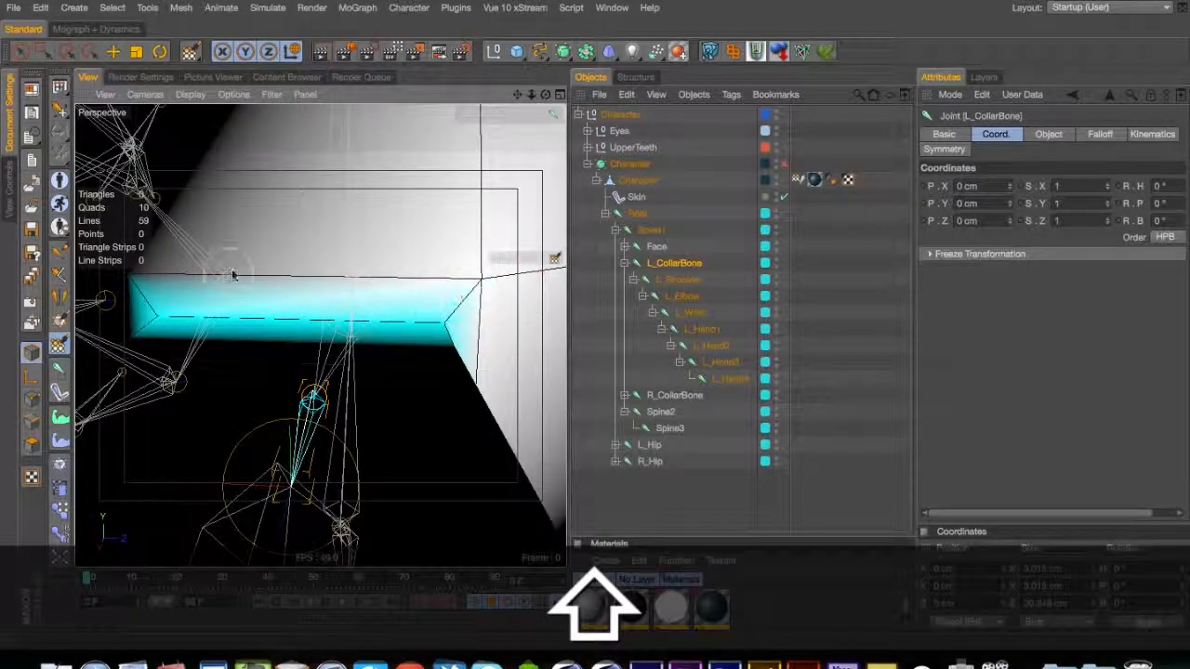
# Paint L_CollarBone weight around the base of the left arm, working on the body surface from several angles
pyautogui.press('3')
pyautogui.moveTo(361, 266); pyautogui.dragTo(305, 103)
pyautogui.press('1')
pyautogui.press('2')
pyautogui.press('1')
pyautogui.moveTo(324, 393); pyautogui.dragTo(186, 382)
pyautogui.click(363, 394)
pyautogui.press('3')
pyautogui.moveTo(380, 390); pyautogui.dragTo(451, 375)
pyautogui.press('1')
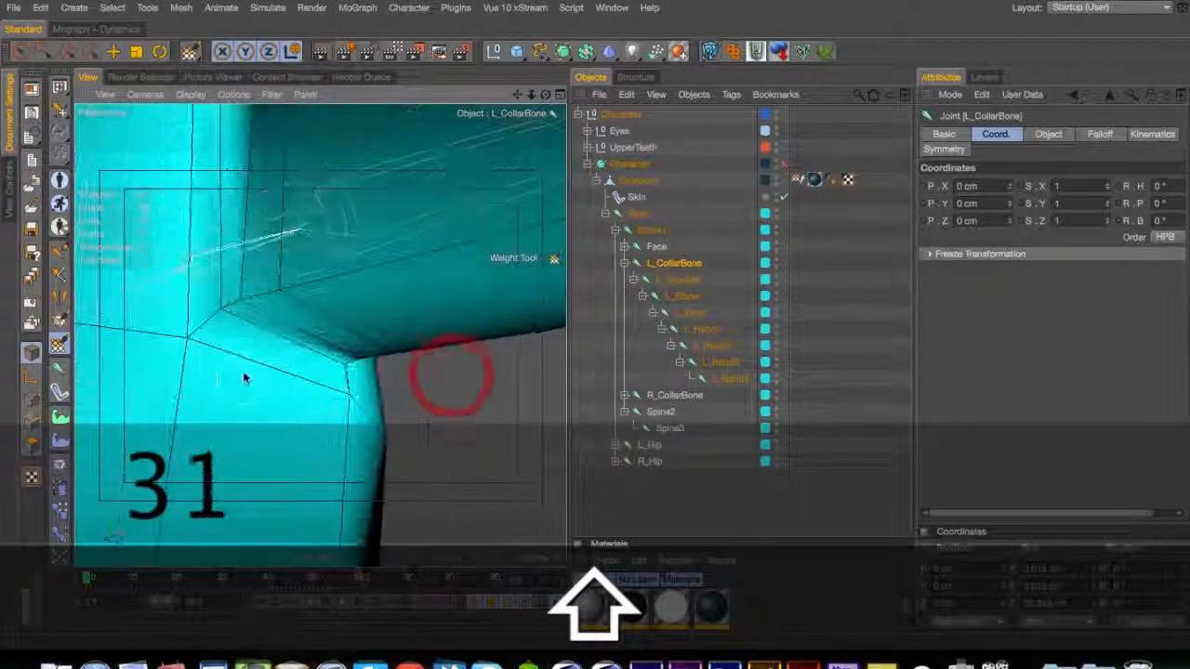
# Smooth the L_CollarBone weight at the corners and edges where the left arm meets the body
pyautogui.moveTo(227, 373); pyautogui.dragTo(179, 367)
pyautogui.keyDown('shift'); pyautogui.click(178, 367); pyautogui.keyUp('shift')
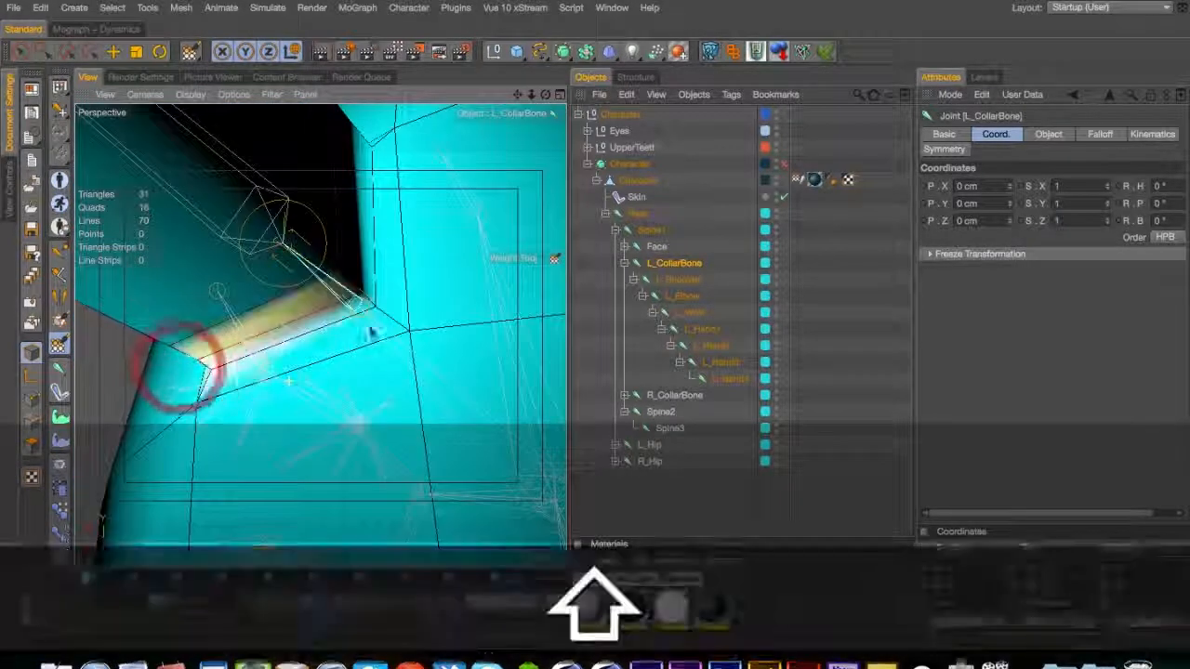
pyautogui.press('3')
pyautogui.moveTo(421, 330)
pyautogui.mouseDown()
pyautogui.moveTo(266, 337)
pyautogui.moveTo(380, 316)
pyautogui.mouseUp()
pyautogui.keyDown('shift'); pyautogui.click(388, 314); pyautogui.keyUp('shift')
pyautogui.press('3')
pyautogui.moveTo(397, 125); pyautogui.dragTo(431, 319)
# Paint L_Shoulder weight on the upper and lower edges of the left arm where it meets the body
pyautogui.click(679, 279)
pyautogui.press('3')
pyautogui.moveTo(189, 265)
pyautogui.mouseDown()
pyautogui.moveTo(260, 268)
pyautogui.moveTo(356, 309)
pyautogui.moveTo(317, 296)
pyautogui.mouseUp()
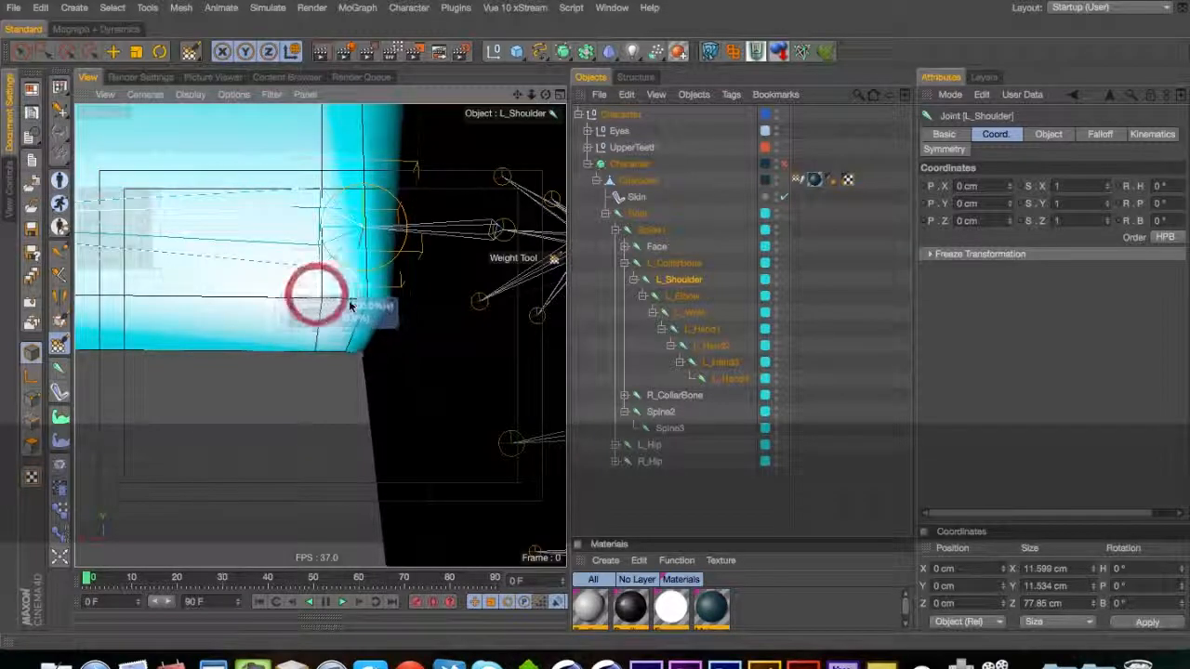
pyautogui.moveTo(337, 352)
pyautogui.mouseDown()
pyautogui.moveTo(322, 366)
pyautogui.moveTo(314, 437)
pyautogui.mouseUp()
pyautogui.press('3')
pyautogui.press('1')
pyautogui.moveTo(314, 437); pyautogui.dragTo(260, 505)
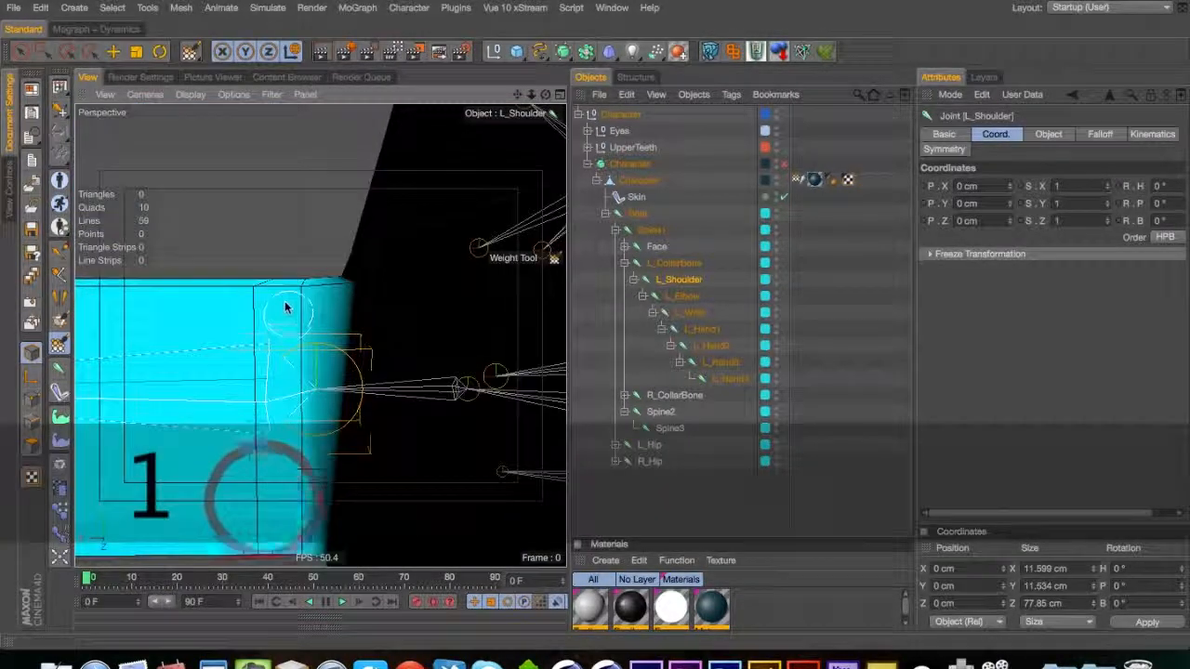
# Fill the L_Shoulder weight on the remaining sides of the left upper arm between the body and the elbow
pyautogui.moveTo(287, 308)
pyautogui.mouseDown()
pyautogui.moveTo(269, 275)
pyautogui.moveTo(274, 383)
pyautogui.mouseUp()
pyautogui.press('3')
pyautogui.press('1')
pyautogui.moveTo(276, 245)
pyautogui.mouseDown()
pyautogui.moveTo(271, 279)
pyautogui.moveTo(536, 313)
pyautogui.moveTo(160, 355)
pyautogui.mouseUp()
pyautogui.press('2')
pyautogui.press('3')
pyautogui.moveTo(274, 319); pyautogui.dragTo(341, 322)
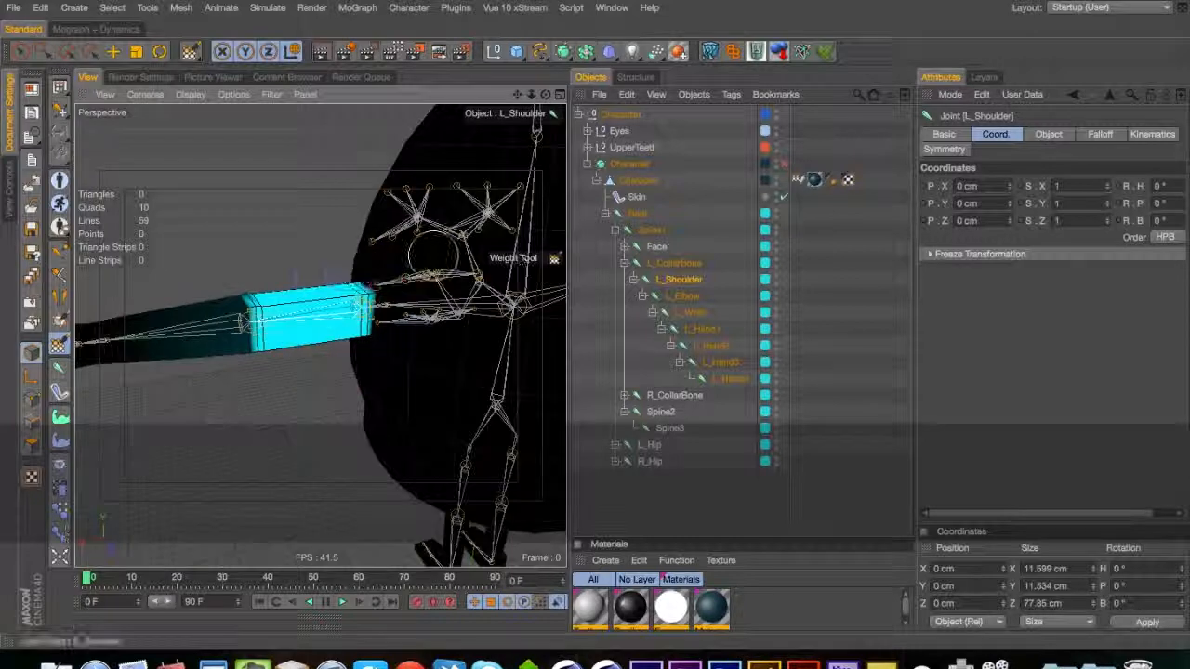
# Paint L_Elbow weight on the forearm edge loops beside the left elbow joint
pyautogui.click(679, 296)
pyautogui.press('2')
pyautogui.moveTo(231, 305); pyautogui.dragTo(205, 311)
pyautogui.press('3')
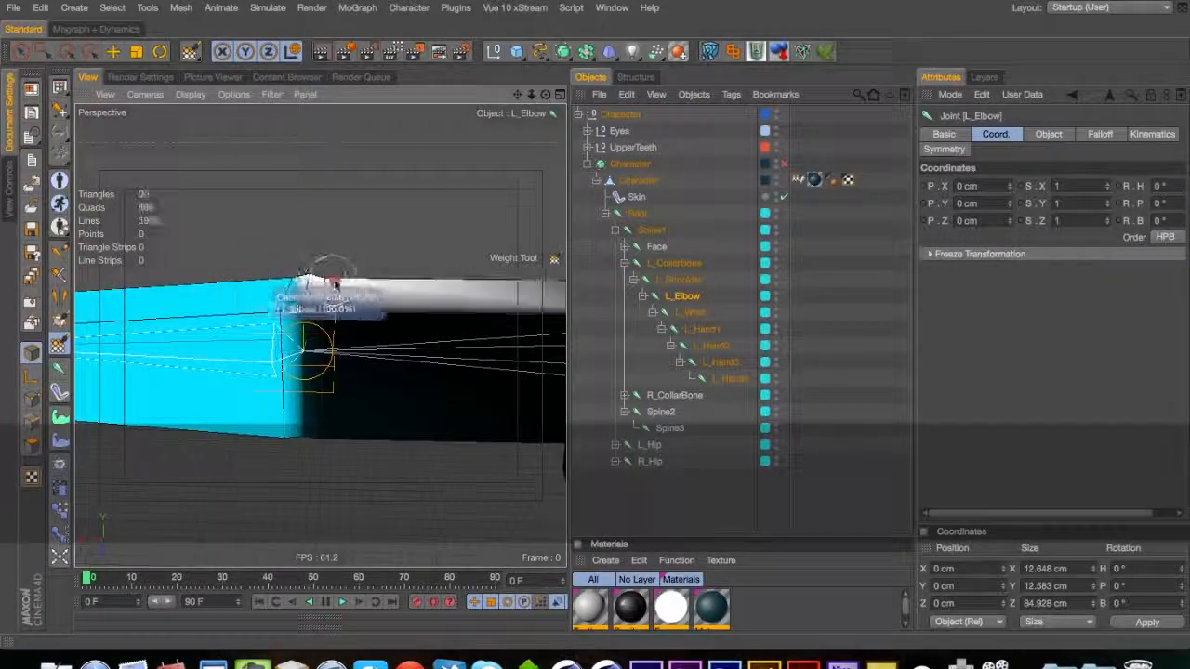
pyautogui.moveTo(293, 320)
pyautogui.mouseDown()
pyautogui.moveTo(305, 313)
pyautogui.moveTo(287, 442)
pyautogui.mouseUp()
pyautogui.press('3')
pyautogui.moveTo(310, 394)
pyautogui.mouseDown()
pyautogui.moveTo(284, 399)
pyautogui.moveTo(321, 357)
pyautogui.moveTo(257, 316)
pyautogui.moveTo(279, 322)
pyautogui.moveTo(279, 304)
pyautogui.moveTo(251, 413)
pyautogui.mouseUp()
# Fill the L_Elbow weight around the other sides of the left elbow and along the forearm
pyautogui.press('3')
pyautogui.press('3')
pyautogui.press('3')
pyautogui.moveTo(300, 229); pyautogui.dragTo(337, 571)
pyautogui.moveTo(302, 296)
pyautogui.mouseDown()
pyautogui.moveTo(303, 311)
pyautogui.moveTo(257, 291)
pyautogui.moveTo(332, 138)
pyautogui.moveTo(271, 399)
pyautogui.moveTo(266, 608)
pyautogui.mouseUp()
pyautogui.press('3')
pyautogui.press('1')
pyautogui.moveTo(274, 406); pyautogui.dragTo(539, 414)
pyautogui.press('3')
# Paint L_Wrist weight on the edge loops around the left wrist joint
pyautogui.click(690, 312)
pyautogui.press('3')
pyautogui.moveTo(159, 306)
pyautogui.mouseDown()
pyautogui.moveTo(233, 344)
pyautogui.moveTo(212, 269)
pyautogui.moveTo(201, 379)
pyautogui.moveTo(206, 338)
pyautogui.mouseUp()
pyautogui.press('1')
pyautogui.moveTo(186, 472); pyautogui.dragTo(187, 457)
pyautogui.moveTo(199, 376)
pyautogui.mouseDown()
pyautogui.moveTo(526, 265)
pyautogui.moveTo(502, 227)
pyautogui.mouseUp()
pyautogui.press('3')
pyautogui.press('3')
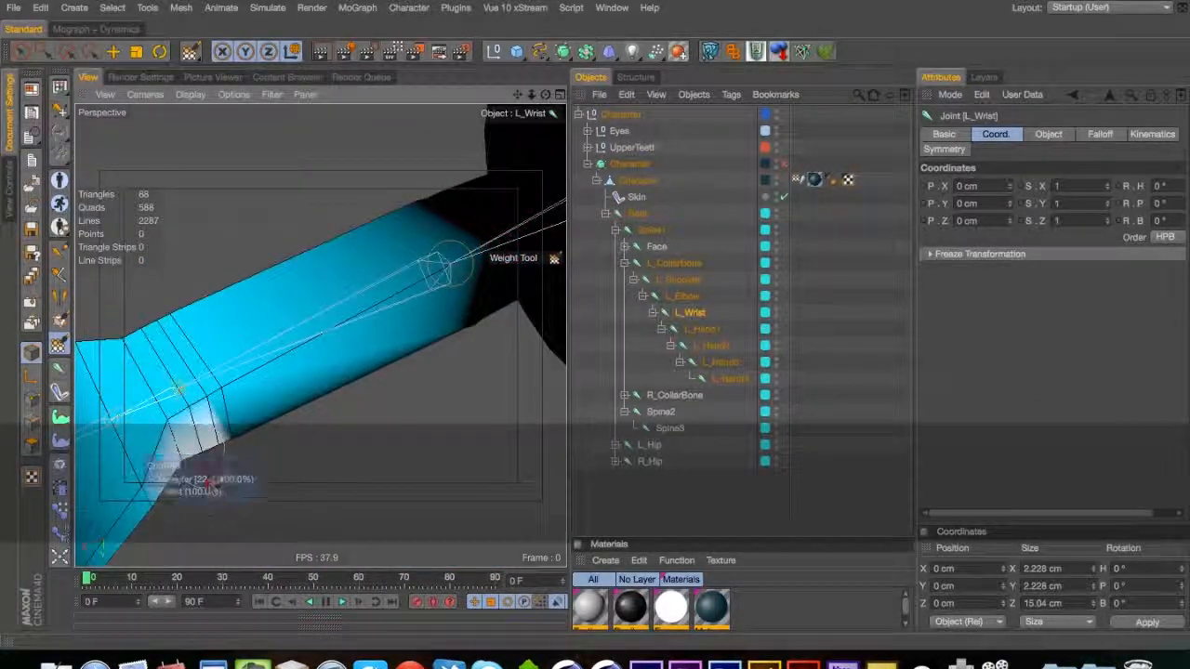
# Fill the L_Wrist weight on the underside and far side of the left wrist
pyautogui.moveTo(211, 485); pyautogui.dragTo(226, 453)
pyautogui.press('3')
pyautogui.moveTo(186, 358); pyautogui.dragTo(640, 185)
pyautogui.press('3')
pyautogui.moveTo(192, 414); pyautogui.dragTo(248, 206)
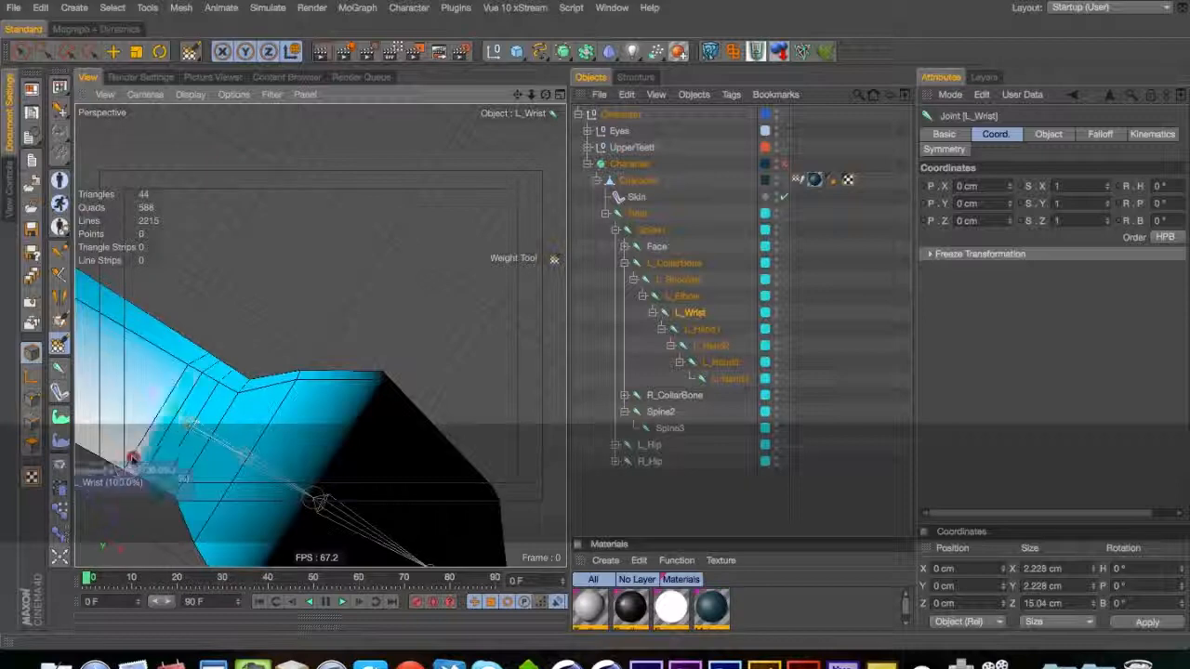
pyautogui.press('1')
pyautogui.moveTo(202, 446); pyautogui.dragTo(252, 231)
pyautogui.press('3')
pyautogui.moveTo(230, 334); pyautogui.dragTo(526, 217)
# Paint L_Hand1 weight around the base of the left hand, including its underside
pyautogui.click(709, 330)
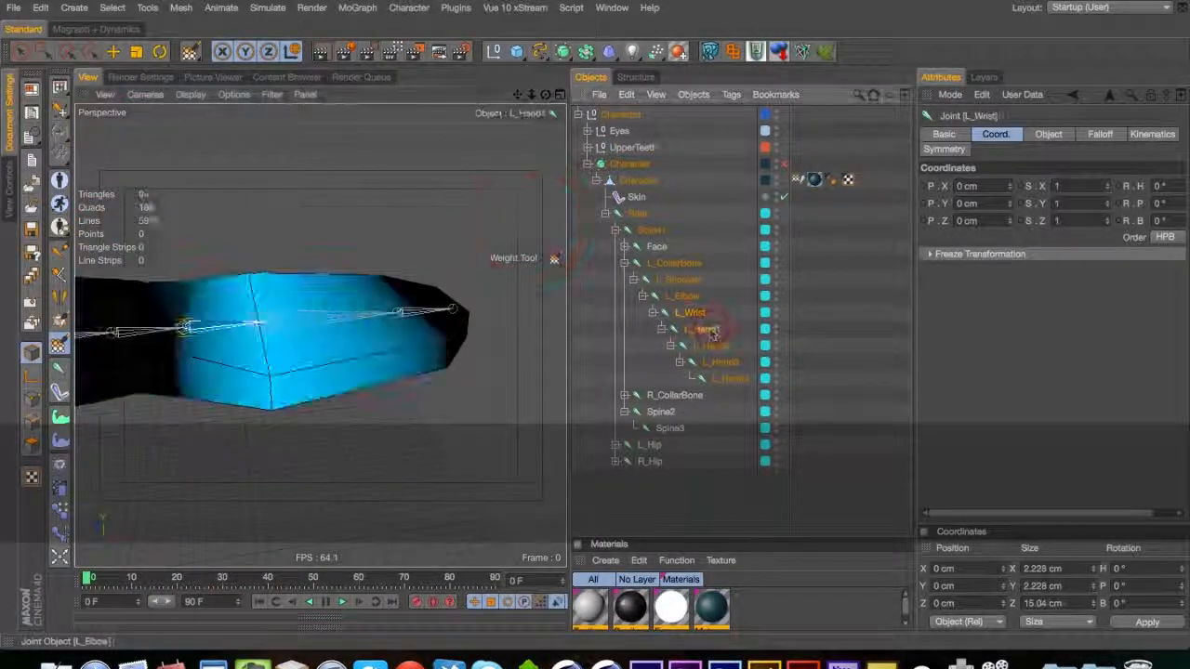
pyautogui.press('3')
pyautogui.moveTo(188, 311); pyautogui.dragTo(235, 318)
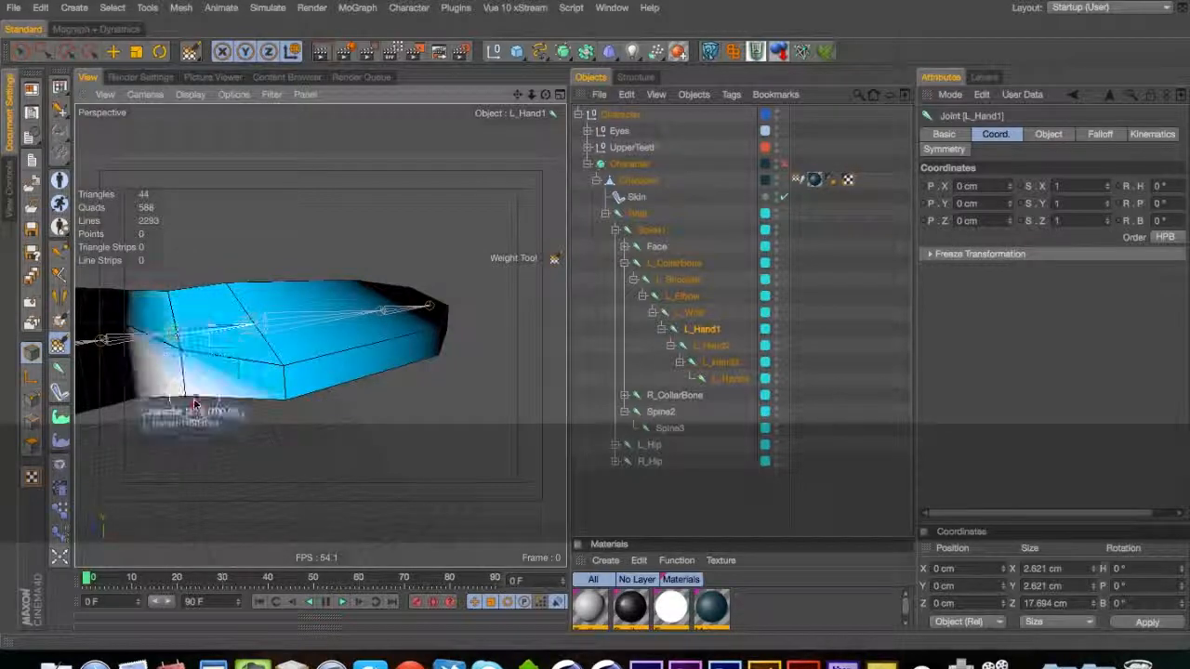
pyautogui.moveTo(188, 348); pyautogui.dragTo(171, 145)
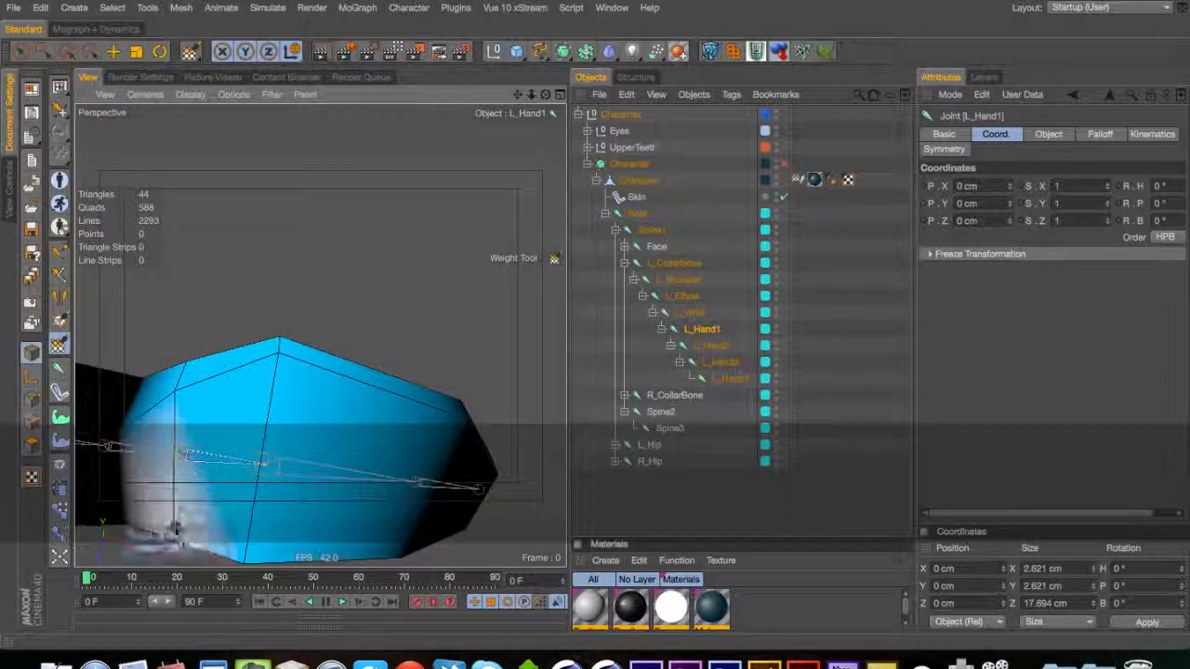
# Paint L_Hand2 weight around the middle section of the left hand from several angles
pyautogui.click(711, 346)
pyautogui.press('3')
pyautogui.moveTo(287, 332); pyautogui.dragTo(501, 111)
pyautogui.moveTo(385, 319); pyautogui.dragTo(335, 493)
pyautogui.moveTo(376, 404); pyautogui.dragTo(251, 391)
pyautogui.press('1')
# Paint L_Hand3 weight over the tip of the left hand, covering its upper and lower sides
pyautogui.click(734, 363)
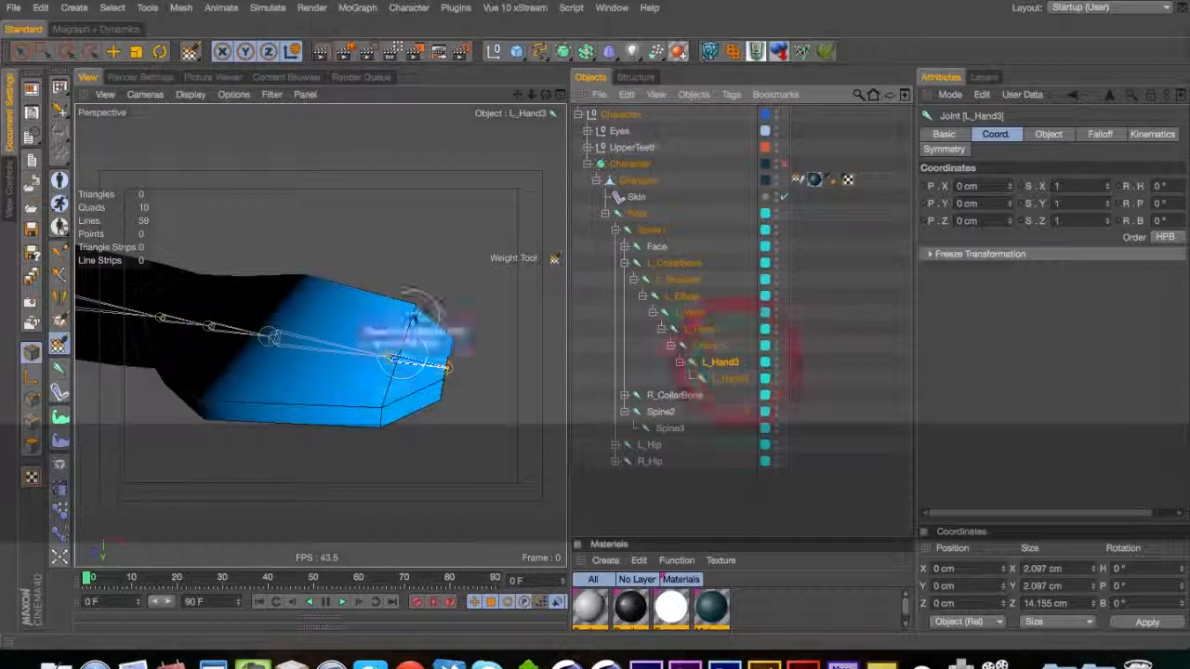
pyautogui.press('3')
pyautogui.moveTo(339, 439); pyautogui.dragTo(494, 159)
pyautogui.moveTo(369, 471); pyautogui.dragTo(348, 500)
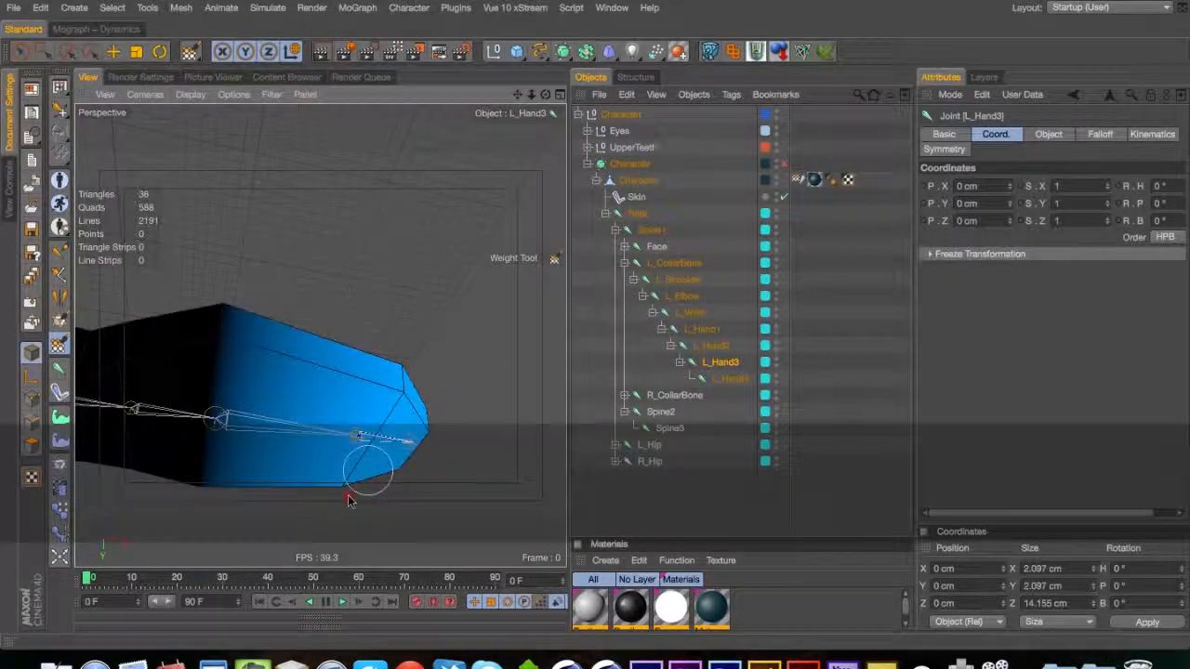
pyautogui.press('3')
pyautogui.moveTo(390, 442); pyautogui.dragTo(245, 424)
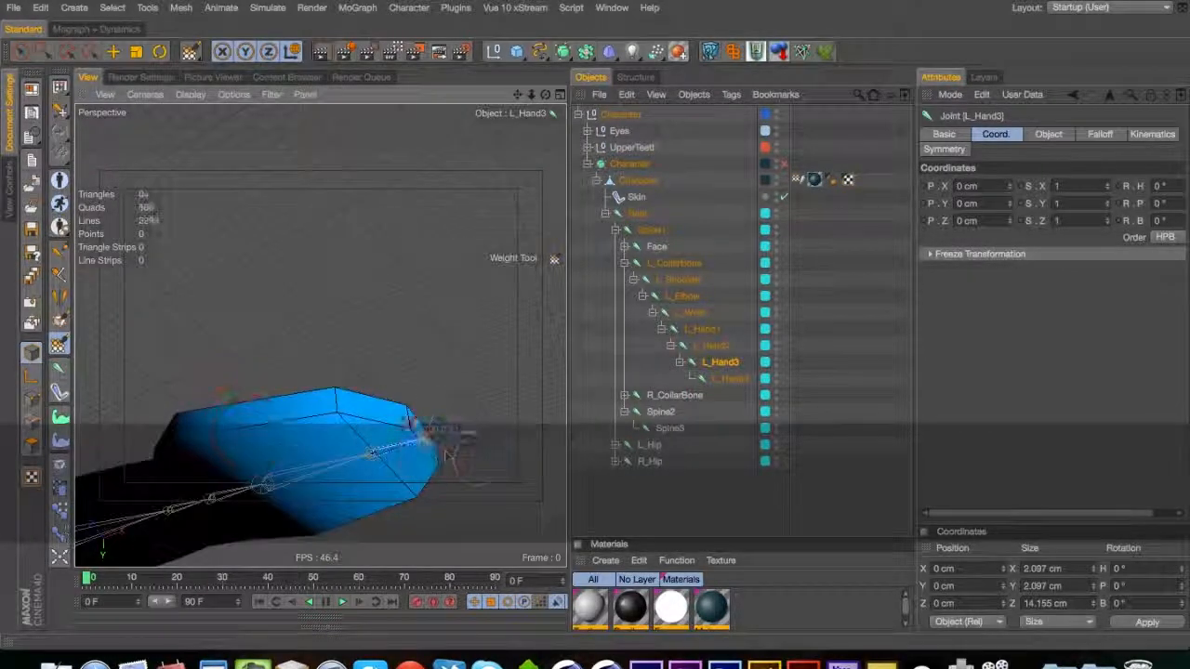
pyautogui.press('3')
pyautogui.moveTo(437, 465); pyautogui.dragTo(244, 552)
# Check the L_Hand4 and L_Elbow weights on the left arm, and collapse the left collarbone's joint chain
pyautogui.click(729, 378)
pyautogui.press('3')
pyautogui.press('2')
pyautogui.press('3')
pyautogui.moveTo(409, 447); pyautogui.dragTo(383, 514)
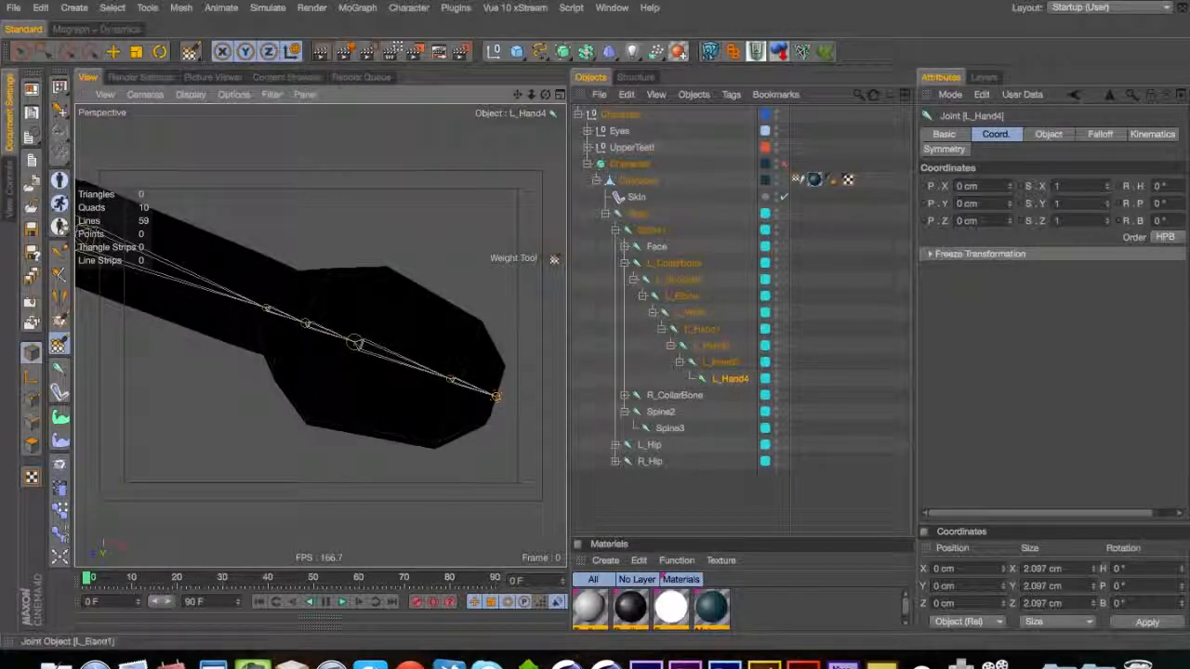
pyautogui.click(683, 296)
pyautogui.click(626, 264)
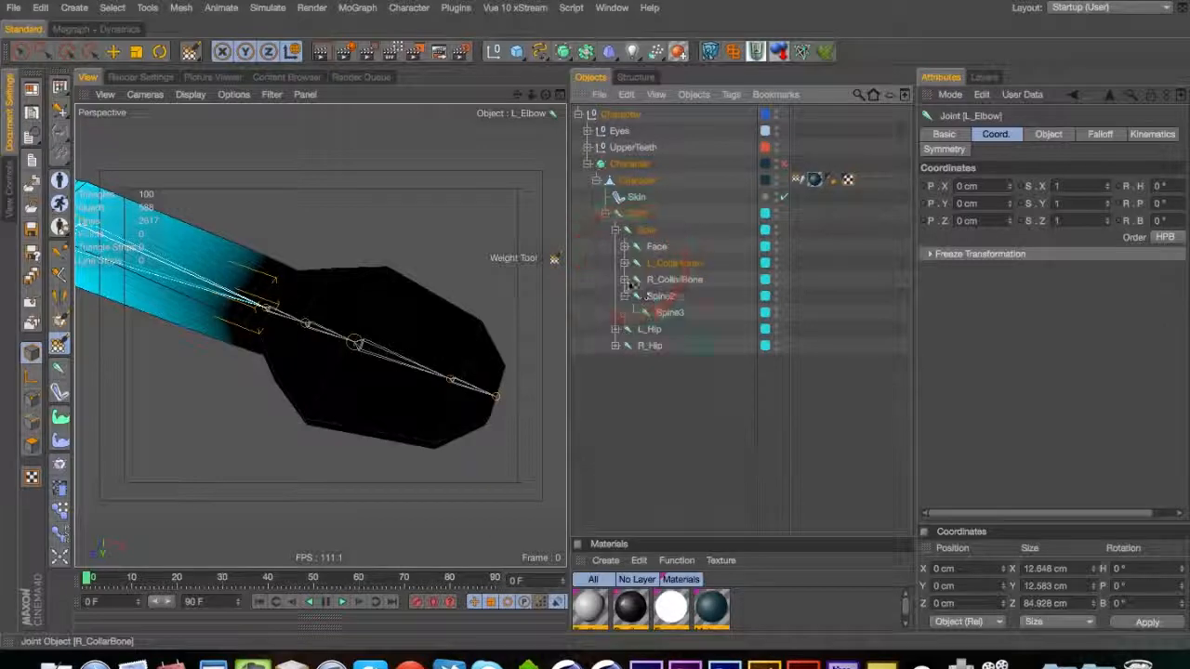
# Expand the right arm's joint chain, select R_CollarBone and bring its weight area on the body into close view
pyautogui.click(625, 280)
pyautogui.click(673, 282)
pyautogui.press('1')
pyautogui.moveTo(164, 334); pyautogui.dragTo(218, 311)
pyautogui.press('2')
pyautogui.press('3')
pyautogui.press('1')
pyautogui.press('3')
pyautogui.press('1')
pyautogui.press('3')
pyautogui.moveTo(361, 372)
pyautogui.mouseDown()
pyautogui.moveTo(399, 409)
pyautogui.moveTo(113, 302)
pyautogui.moveTo(505, 347)
pyautogui.mouseUp()
# Paint R_CollarBone weight along the strip where the right arm joins the body
pyautogui.press('2')
pyautogui.moveTo(353, 244)
pyautogui.mouseDown()
pyautogui.moveTo(378, 273)
pyautogui.moveTo(356, 258)
pyautogui.mouseUp()
pyautogui.press('3')
pyautogui.moveTo(382, 301); pyautogui.dragTo(109, 351)
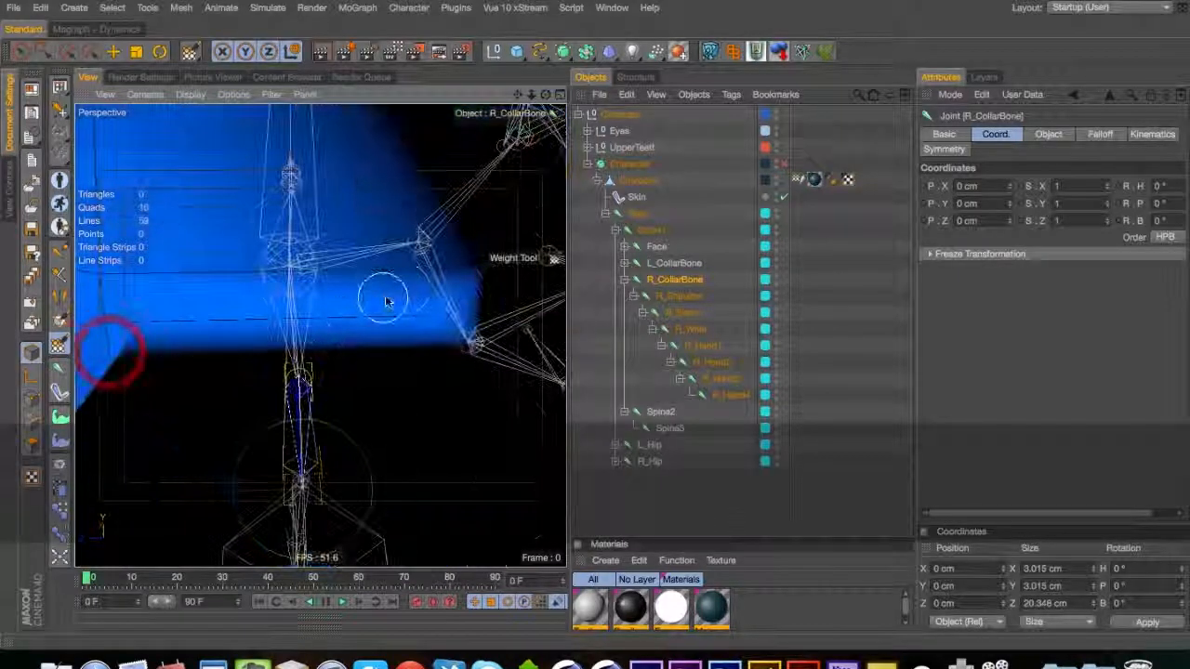
pyautogui.moveTo(484, 268)
pyautogui.mouseDown()
pyautogui.moveTo(459, 300)
pyautogui.moveTo(331, 336)
pyautogui.moveTo(199, 336)
pyautogui.mouseUp()
pyautogui.press('3')
pyautogui.press('3')
# Fill the R_CollarBone weight around the base of the right arm, above and below the joint
pyautogui.moveTo(456, 394); pyautogui.dragTo(363, 158)
pyautogui.moveTo(400, 398)
pyautogui.mouseDown()
pyautogui.moveTo(361, 363)
pyautogui.moveTo(307, 400)
pyautogui.moveTo(319, 338)
pyautogui.mouseUp()
pyautogui.press('3')
pyautogui.moveTo(340, 409)
pyautogui.mouseDown()
pyautogui.moveTo(338, 400)
pyautogui.moveTo(342, 418)
pyautogui.moveTo(419, 425)
pyautogui.moveTo(356, 400)
pyautogui.mouseUp()
pyautogui.press('3')
pyautogui.press('3')
pyautogui.click(455, 8)
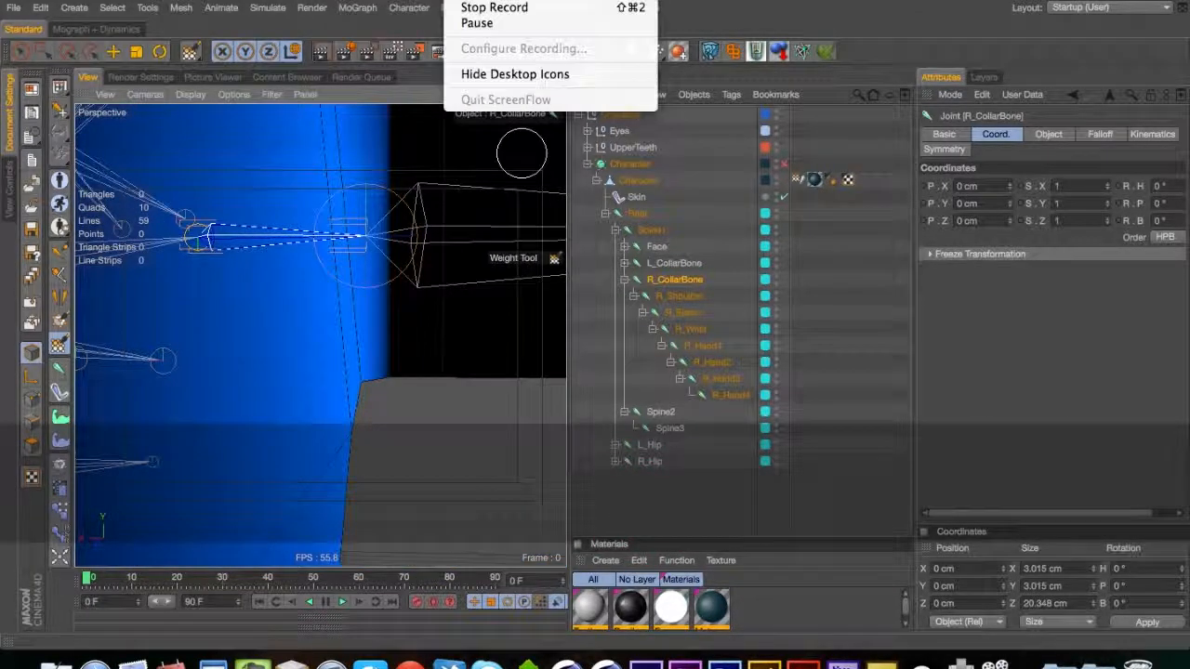
pyautogui.click(479, 29)
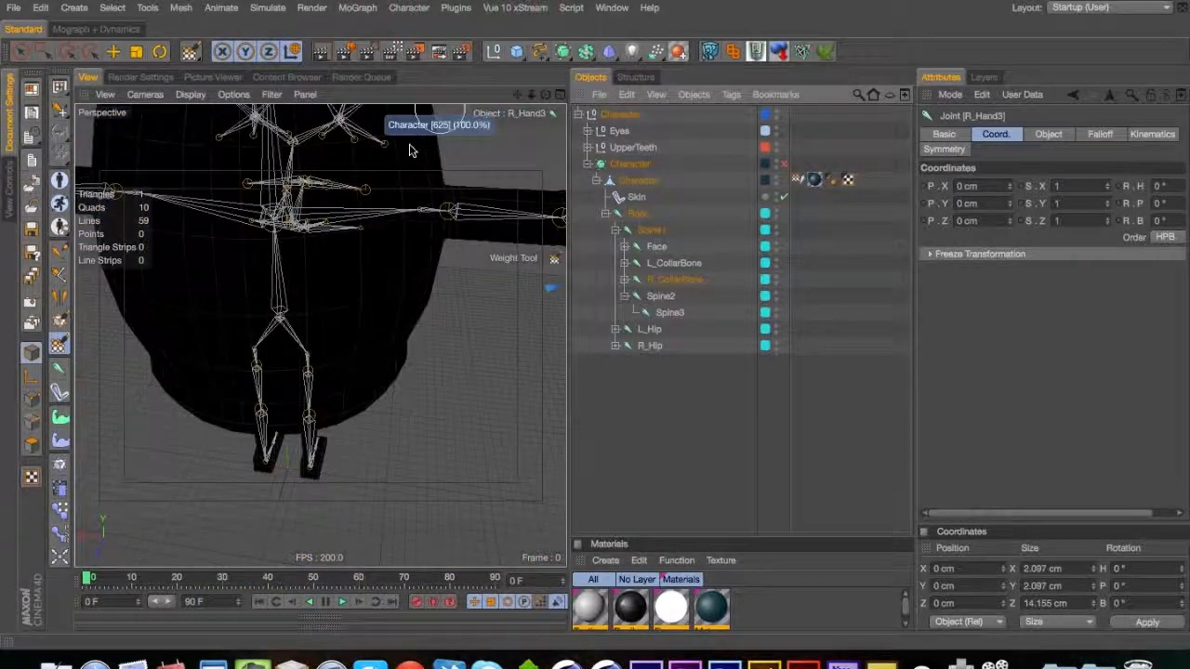
# Expand the R_CollarBone joint chain and show the R_Shoulder weights on the right upper arm
pyautogui.press('3')
pyautogui.moveTo(409, 232); pyautogui.dragTo(269, 335)
pyautogui.press('1')
pyautogui.moveTo(517, 338); pyautogui.dragTo(445, 346)
pyautogui.click(624, 280)
pyautogui.click(674, 297)
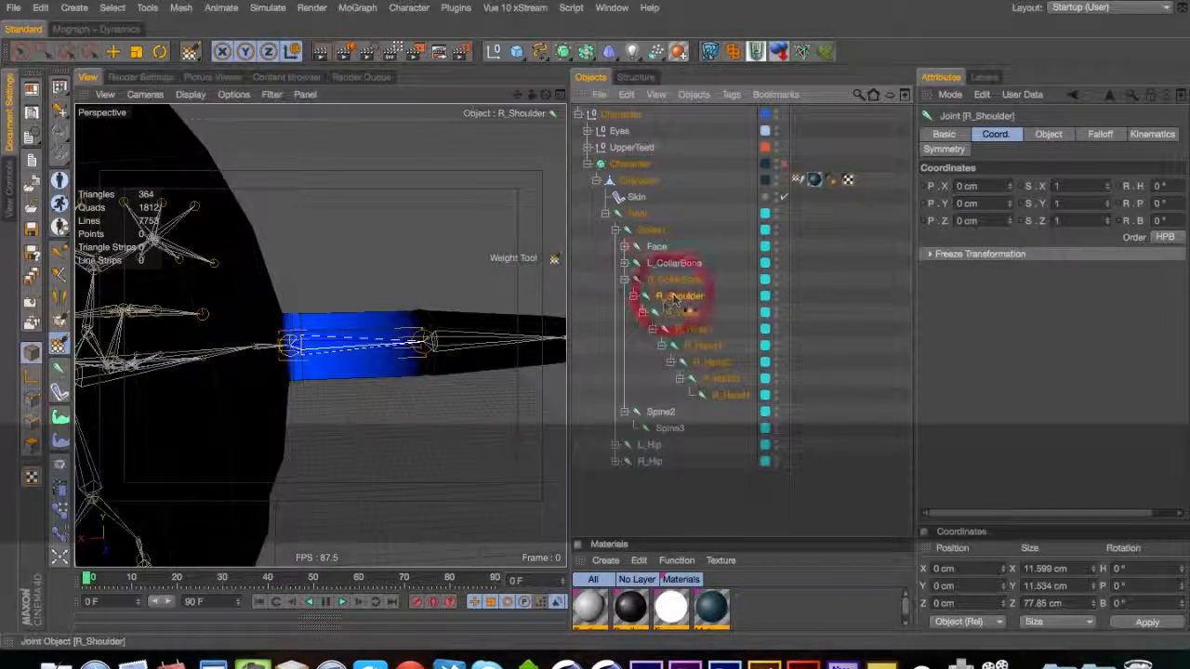
# Check the R_Elbow, R_Wrist and R_Hand1 weights along the right forearm and hand
pyautogui.click(686, 313)
pyautogui.press('1')
pyautogui.moveTo(521, 337); pyautogui.dragTo(319, 334)
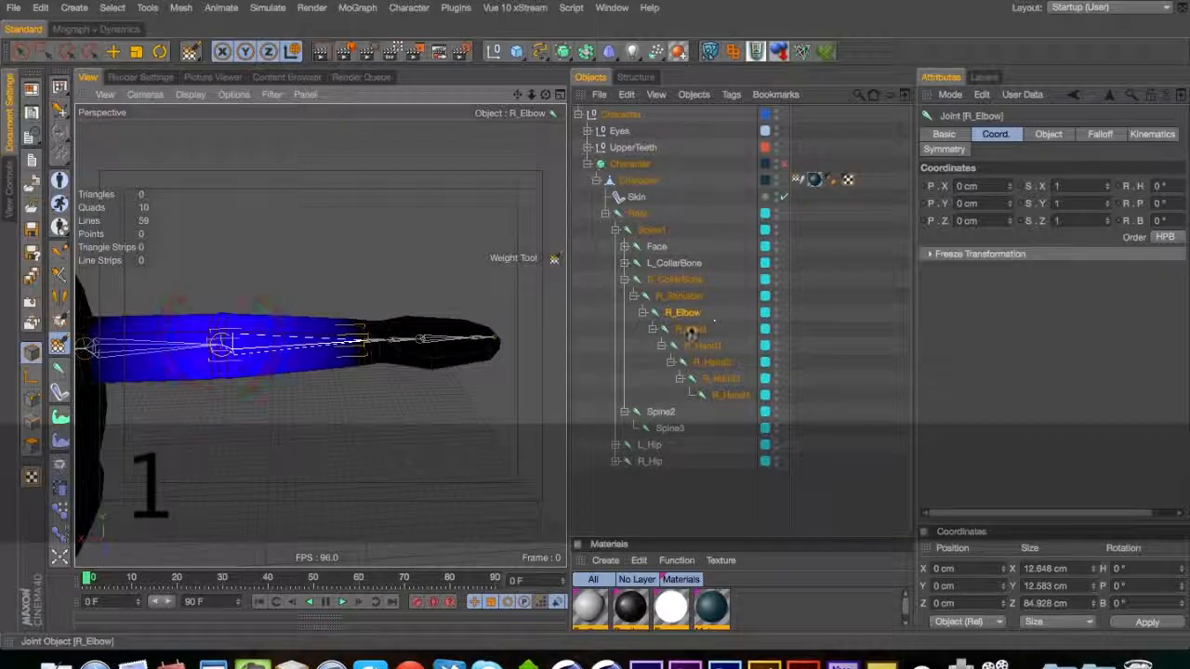
pyautogui.click(692, 329)
pyautogui.click(708, 349)
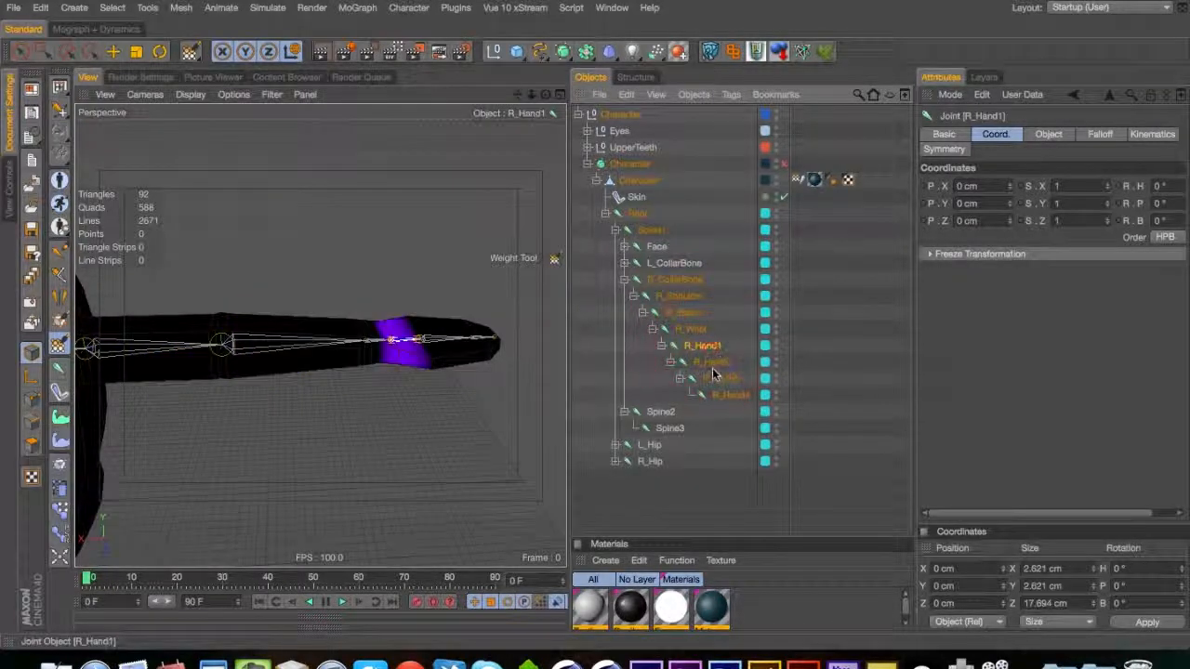
pyautogui.press('1')
pyautogui.moveTo(242, 378); pyautogui.dragTo(388, 357)
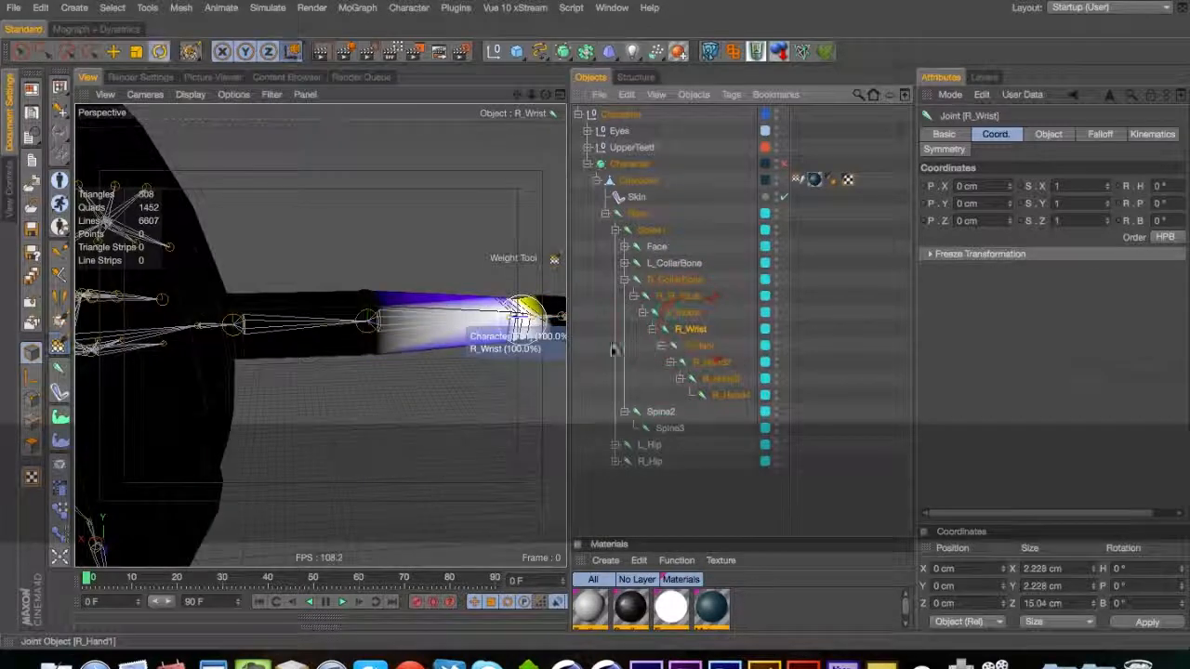
# Test-rotate the R_Shoulder joint to check how the right arm deforms, and undo the rotation
pyautogui.press('r')
pyautogui.click(679, 296)
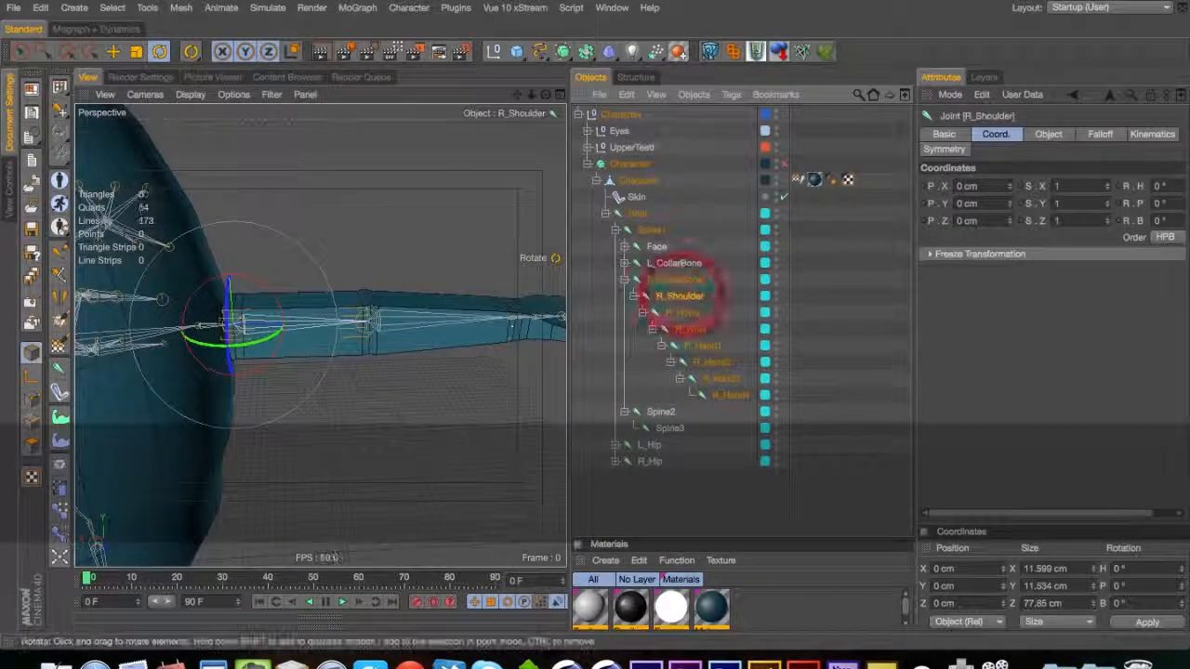
pyautogui.moveTo(265, 339); pyautogui.dragTo(308, 327)
pyautogui.press('super+z')
pyautogui.press('super+z')
# Test-bend the right arm at R_Elbow by about 65°, undo the bend and inspect the elbow's edge loops closely
pyautogui.moveTo(421, 333); pyautogui.dragTo(446, 321)
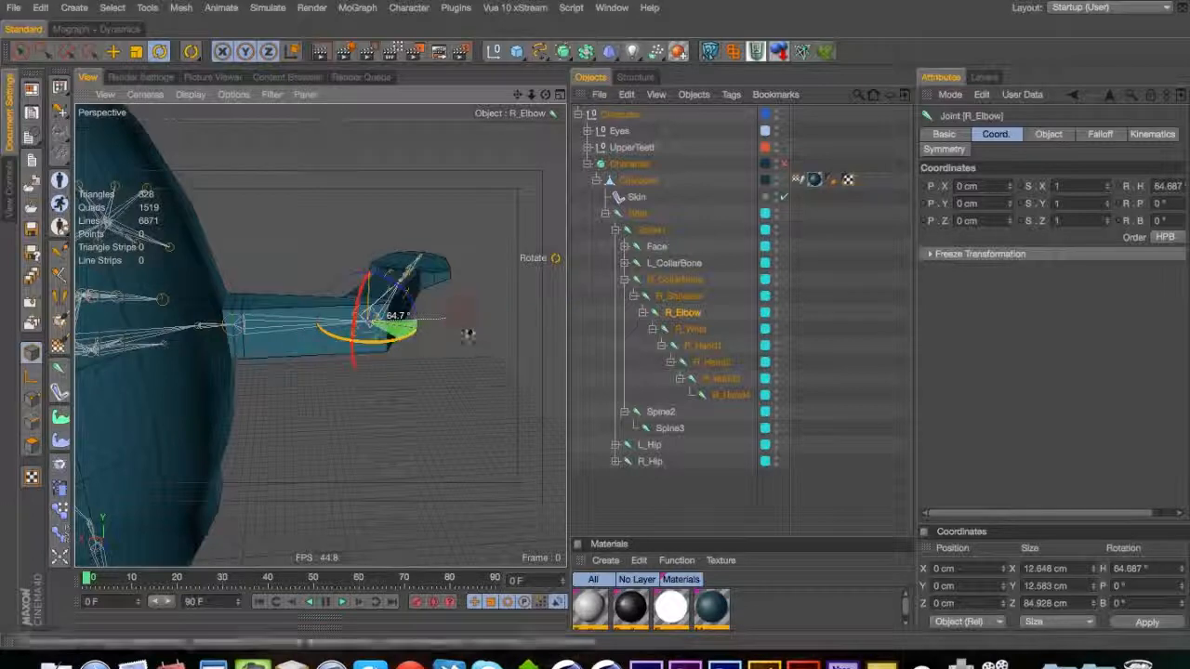
pyautogui.keyDown('super'); pyautogui.moveTo(336, 404); pyautogui.dragTo(311, 504); pyautogui.keyUp('super')
pyautogui.press('super+z')
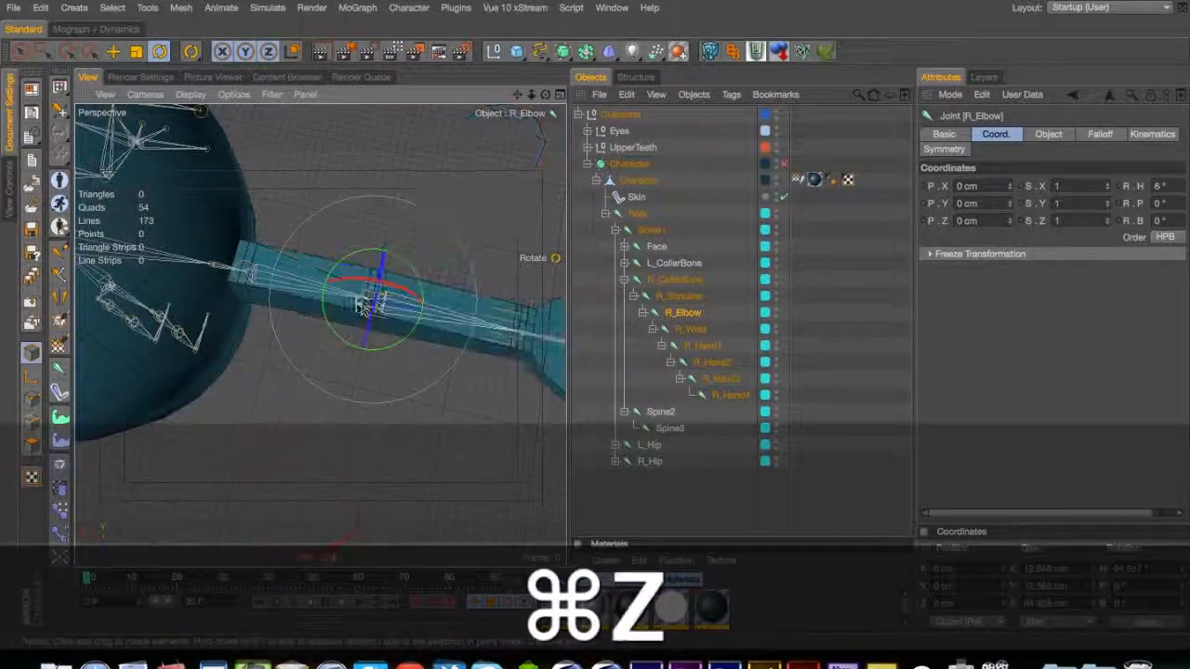
pyautogui.press('2')
pyautogui.moveTo(374, 277); pyautogui.dragTo(379, 263)
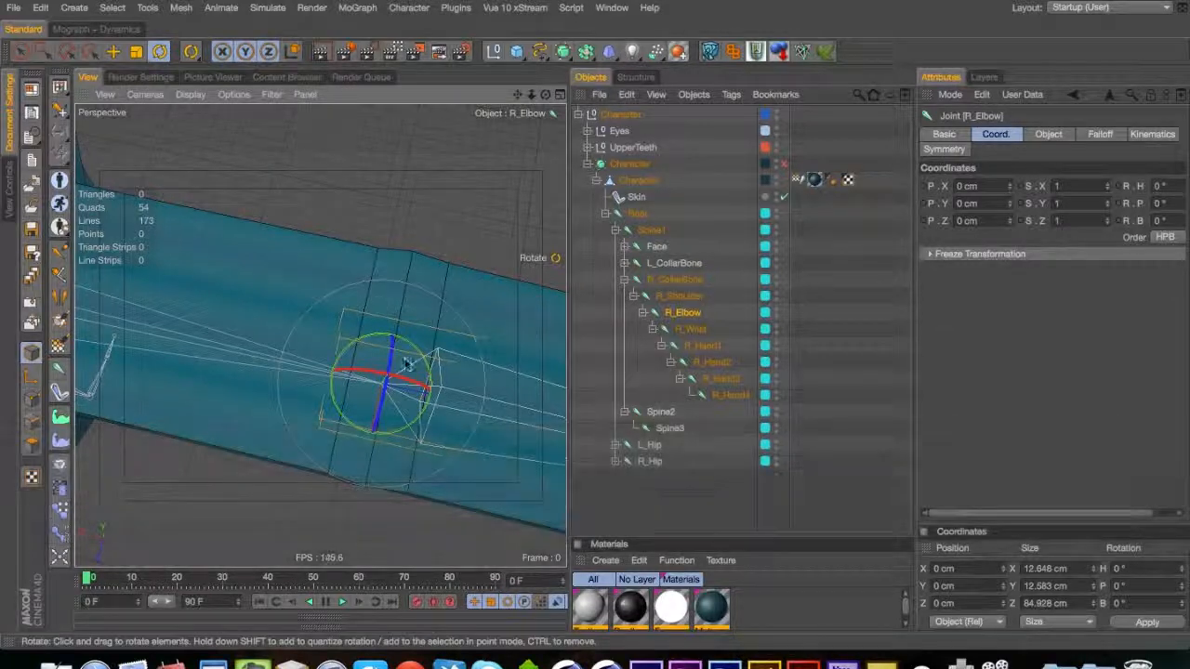
pyautogui.moveTo(362, 340); pyautogui.dragTo(230, 317)
pyautogui.press('super+z')
pyautogui.press('2')
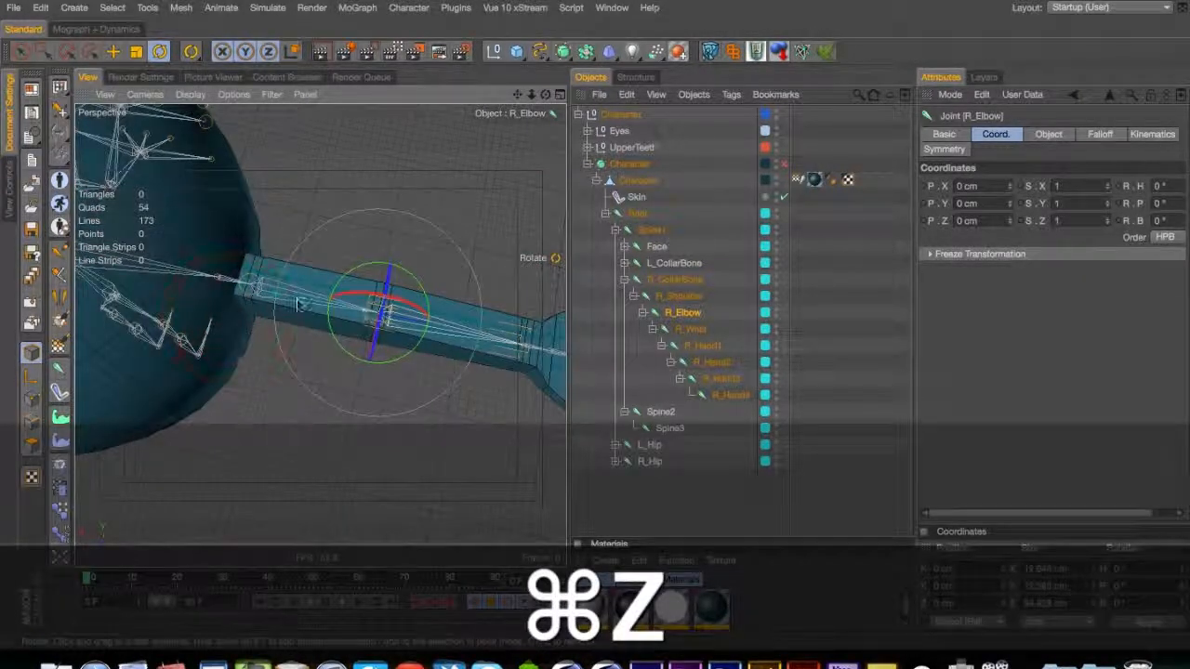
# Test-bend R_Elbow by about 83° seen from below, and undo back to the straight arm
pyautogui.moveTo(334, 338); pyautogui.dragTo(369, 363)
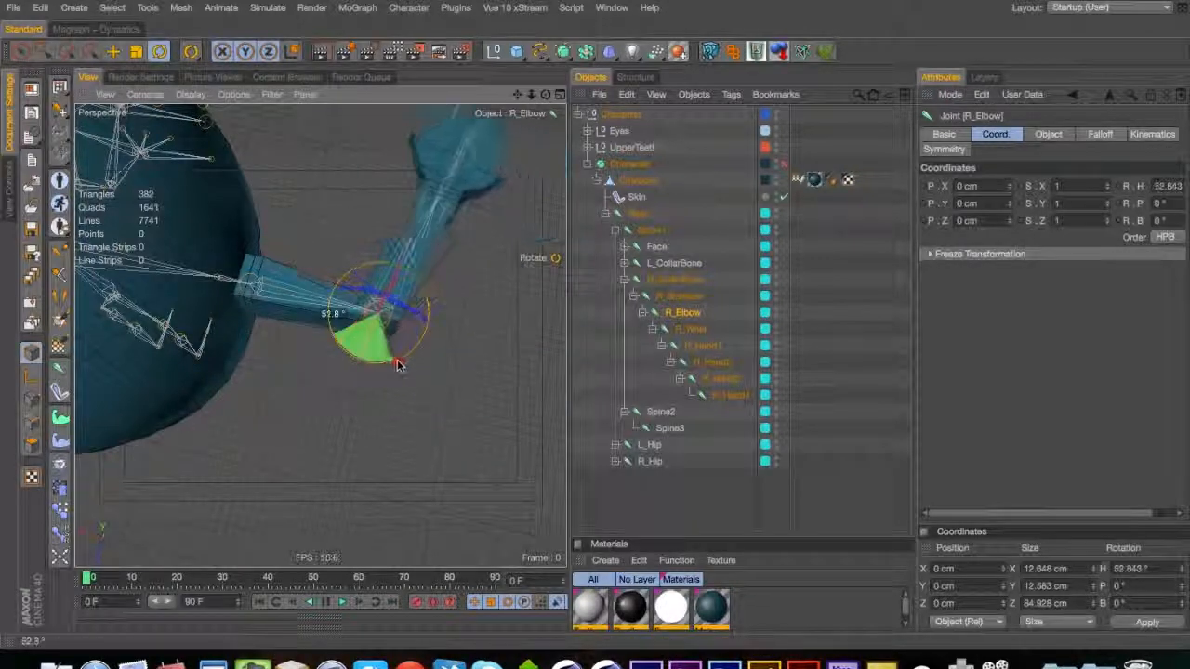
pyautogui.press('super+z')
pyautogui.press('super+z')
pyautogui.press('super+z')
pyautogui.press('super+z')
pyautogui.press('super+z')
pyautogui.press('super+z')
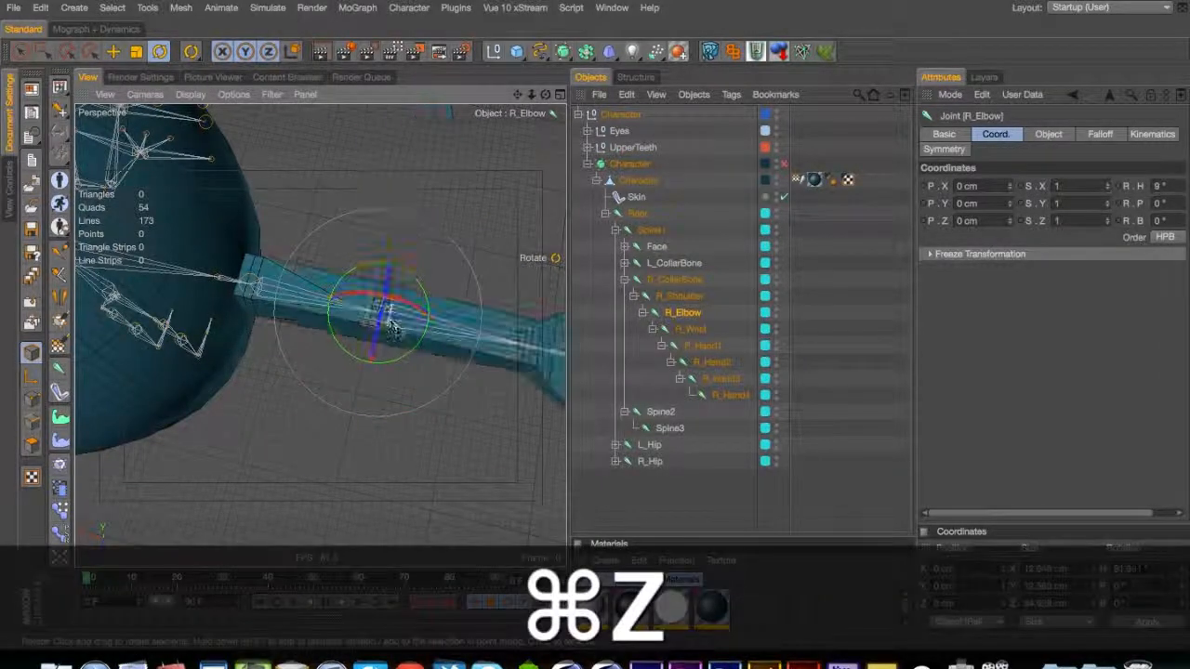
# Return to the Weight Tool with the character's lower body and legs in view
pyautogui.press('2')
pyautogui.moveTo(359, 337); pyautogui.dragTo(456, 188)
pyautogui.press('1')
pyautogui.press('3')
pyautogui.moveTo(371, 313); pyautogui.dragTo(569, 216)
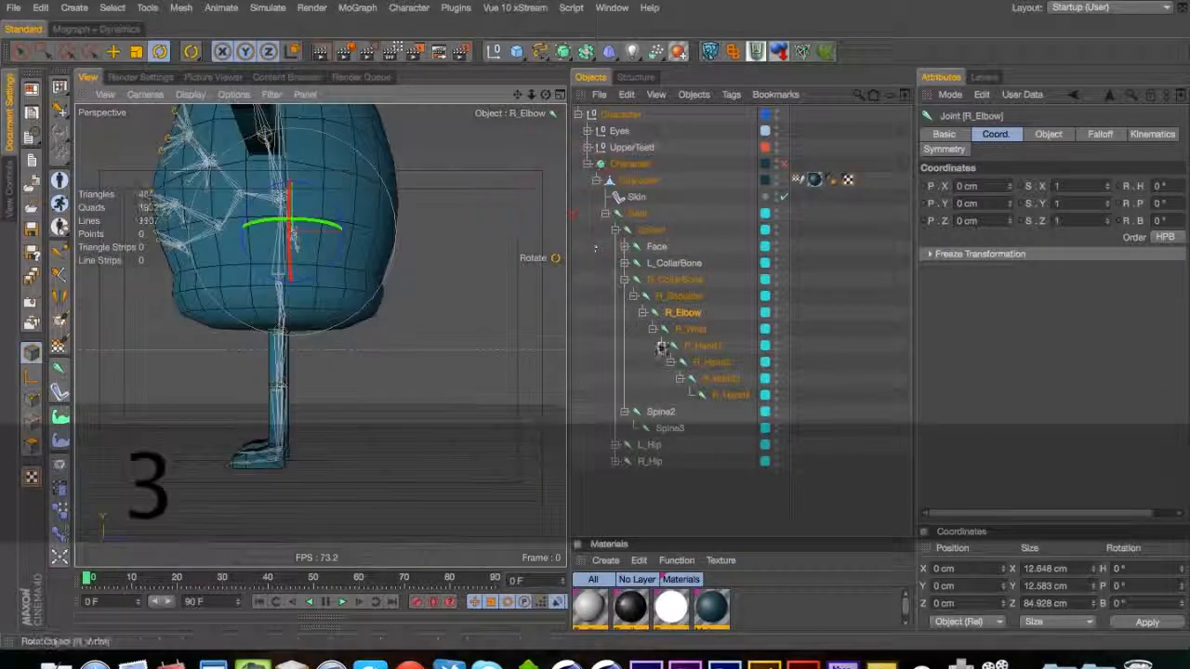
pyautogui.click(59, 346)
pyautogui.press('3')
pyautogui.moveTo(111, 344); pyautogui.dragTo(662, 331)
# Collapse the right collarbone's joint chain, expand both hip chains and show the L_Hip weight area
pyautogui.click(624, 279)
pyautogui.click(614, 329)
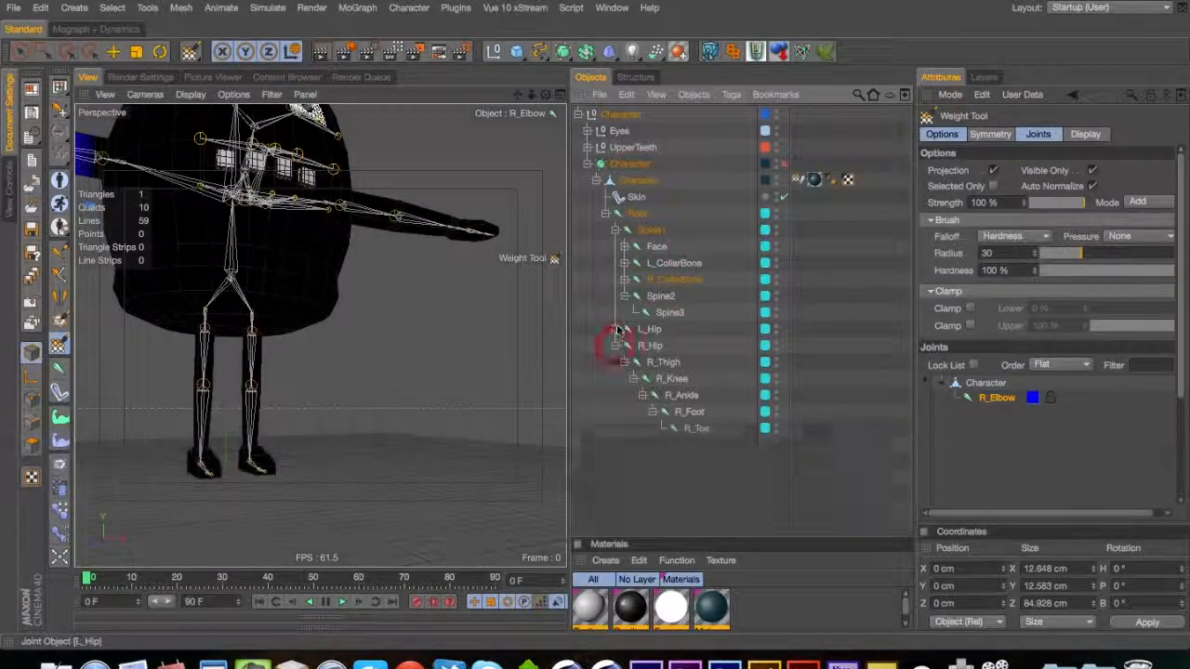
pyautogui.click(651, 329)
pyautogui.press('3')
pyautogui.moveTo(462, 363); pyautogui.dragTo(234, 329)
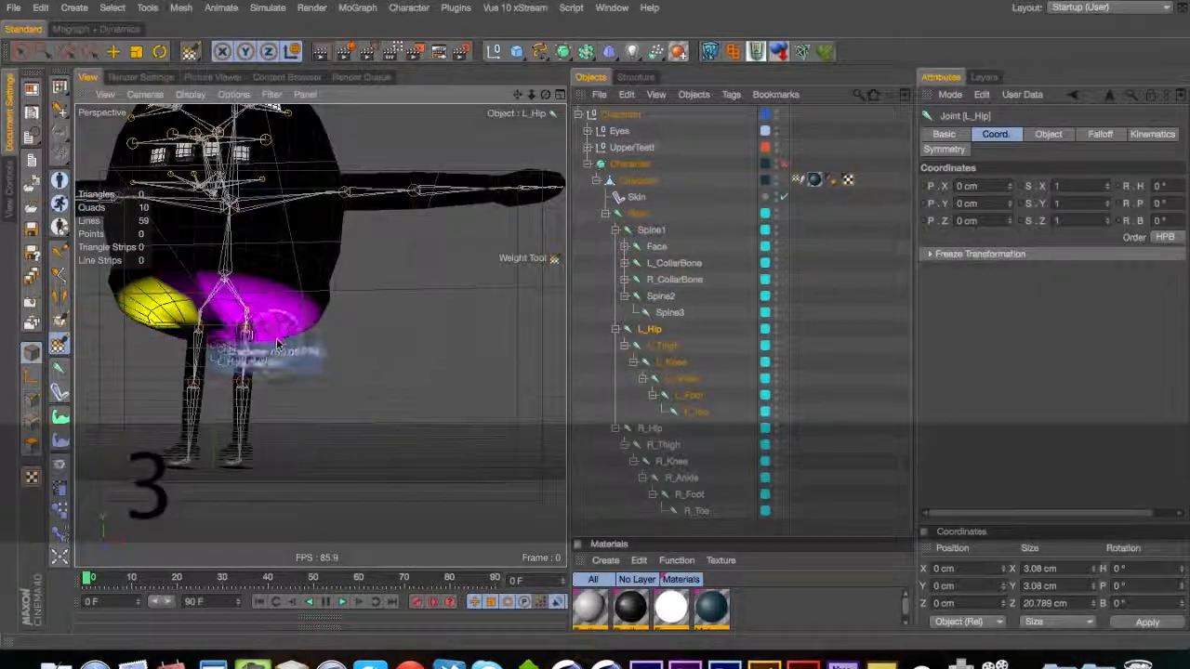
pyautogui.scroll(5, 360, 325)
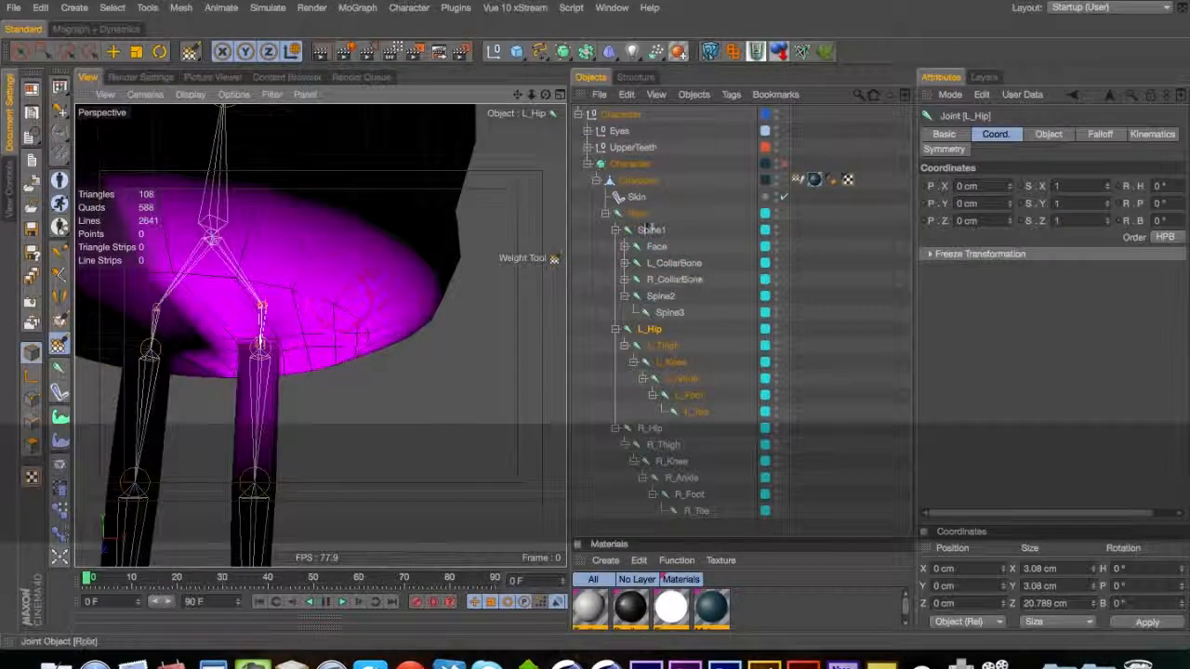
# Select the Root joint and paint its weight over the lower front of the body on both sides of the legs
pyautogui.click(640, 213)
pyautogui.press('1')
pyautogui.moveTo(306, 318); pyautogui.dragTo(409, 303)
pyautogui.moveTo(344, 284); pyautogui.dragTo(437, 298)
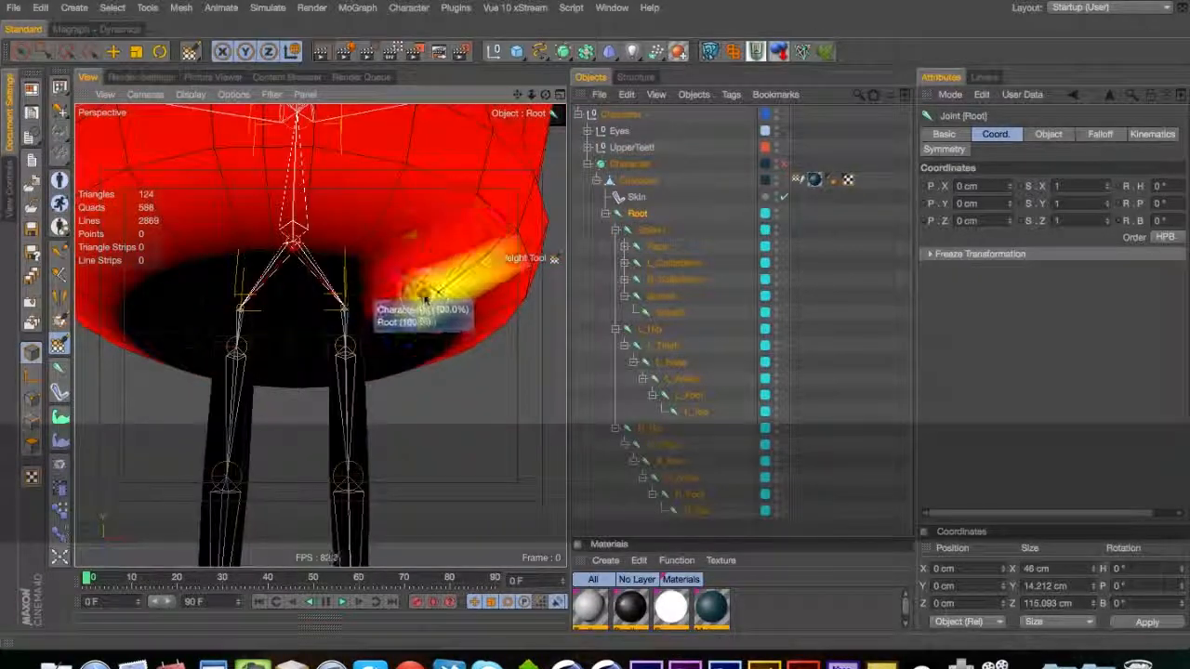
pyautogui.click(465, 351)
pyautogui.click(351, 292)
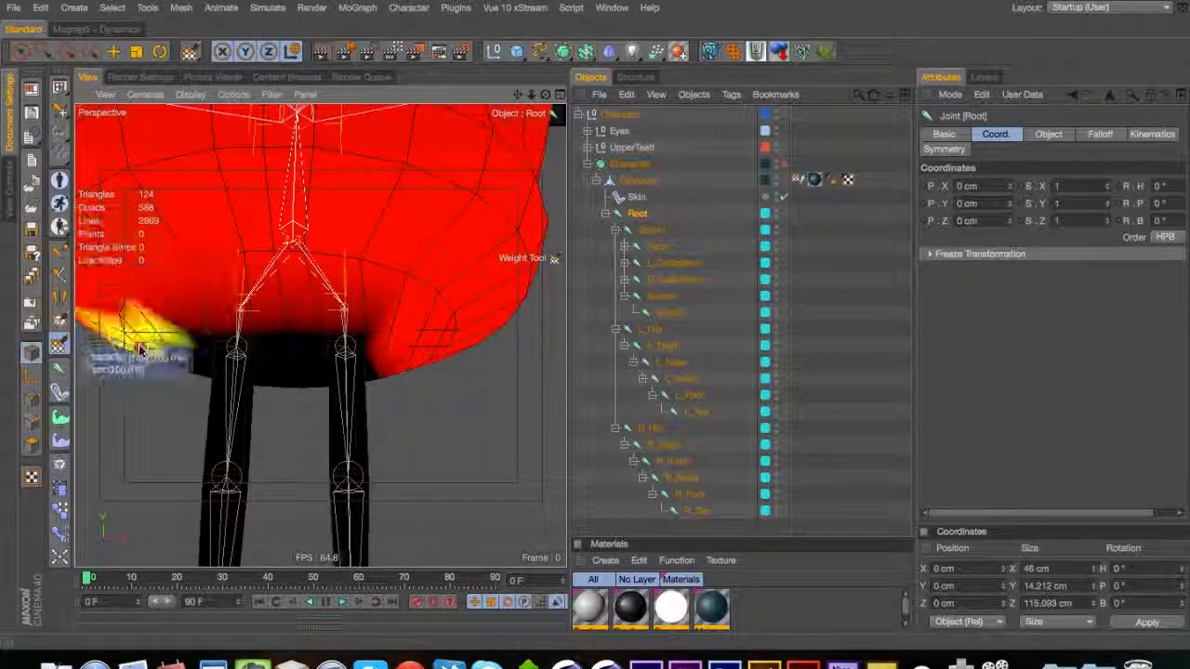
# Paint Root weight over the patch of the body between the two legs
pyautogui.press('2')
pyautogui.moveTo(268, 306)
pyautogui.mouseDown()
pyautogui.moveTo(270, 350)
pyautogui.moveTo(415, 334)
pyautogui.mouseUp()
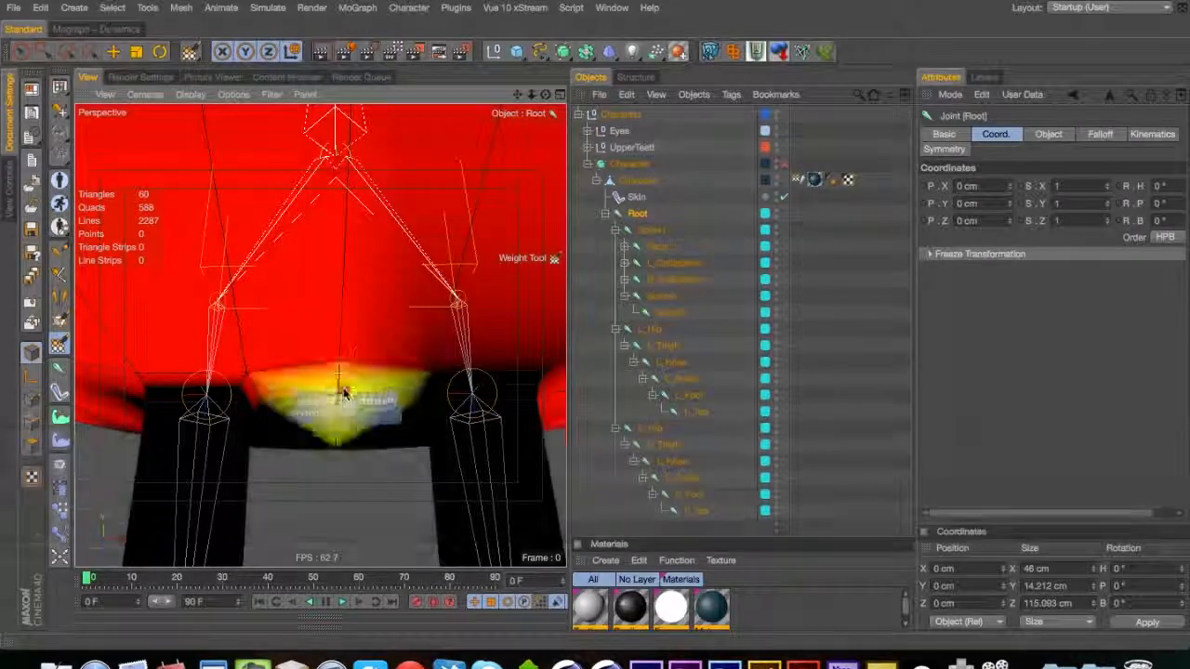
pyautogui.press('3')
pyautogui.moveTo(332, 455)
pyautogui.mouseDown()
pyautogui.moveTo(320, 334)
pyautogui.moveTo(267, 275)
pyautogui.moveTo(306, 283)
pyautogui.mouseUp()
pyautogui.press('1')
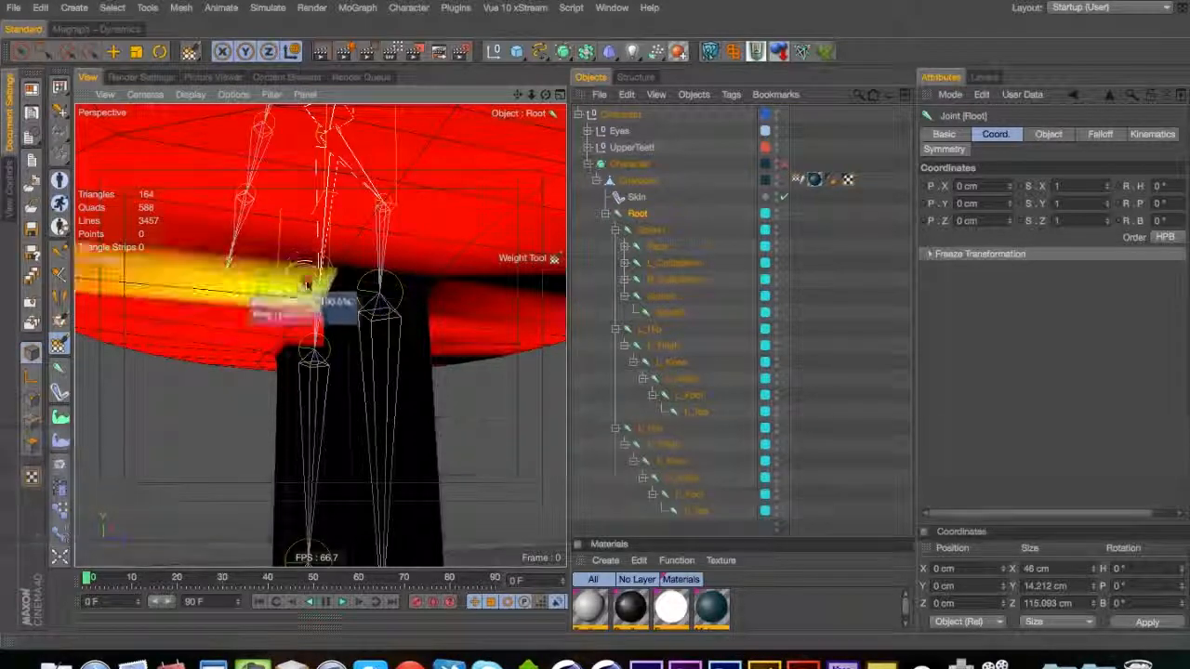
# Paint Root weight along the body's underside beside the legs
pyautogui.press('3')
pyautogui.moveTo(352, 246); pyautogui.dragTo(223, 287)
pyautogui.moveTo(372, 305)
pyautogui.mouseDown()
pyautogui.moveTo(393, 311)
pyautogui.moveTo(333, 364)
pyautogui.mouseUp()
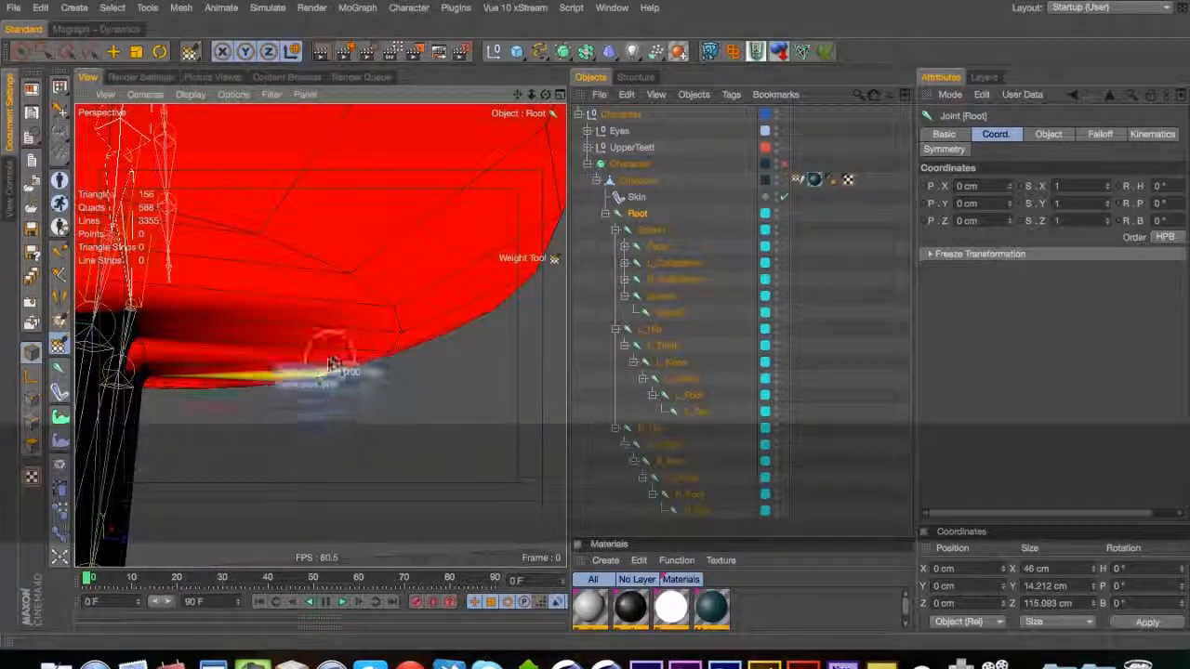
pyautogui.press('3')
pyautogui.moveTo(223, 367); pyautogui.dragTo(242, 260)
# Fill the remaining gaps in the Root weight beneath the body and around the tops of both legs
pyautogui.press('2')
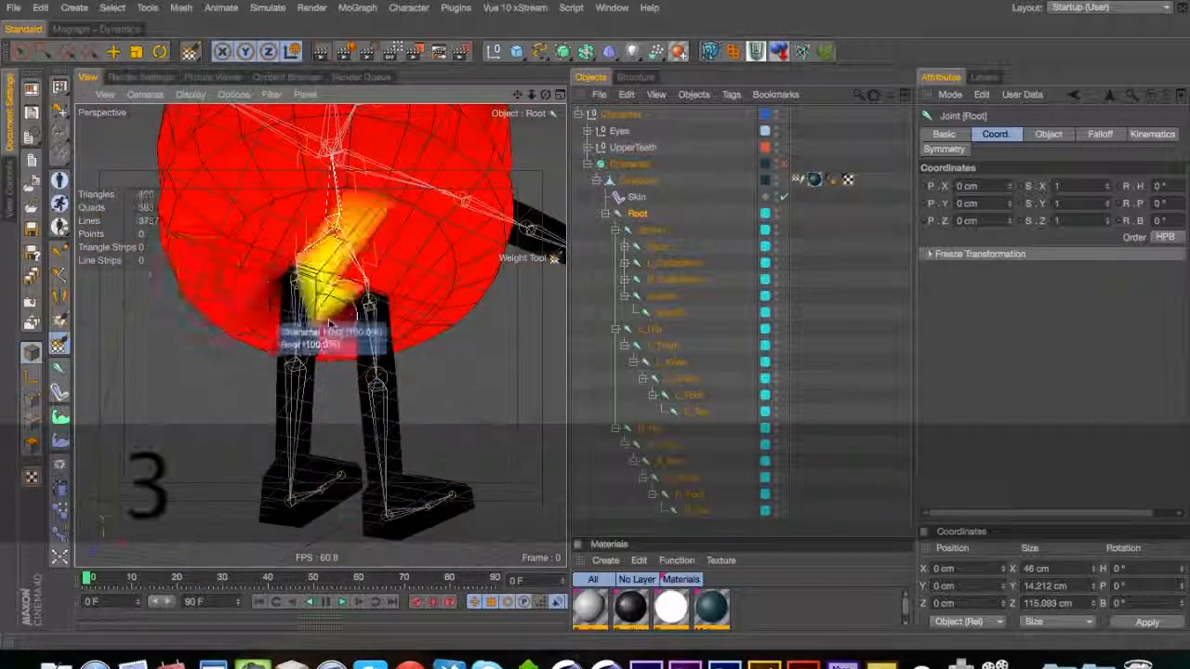
pyautogui.scroll(5, 336, 318)
pyautogui.press('2')
pyautogui.moveTo(339, 320); pyautogui.dragTo(300, 302)
pyautogui.press('3')
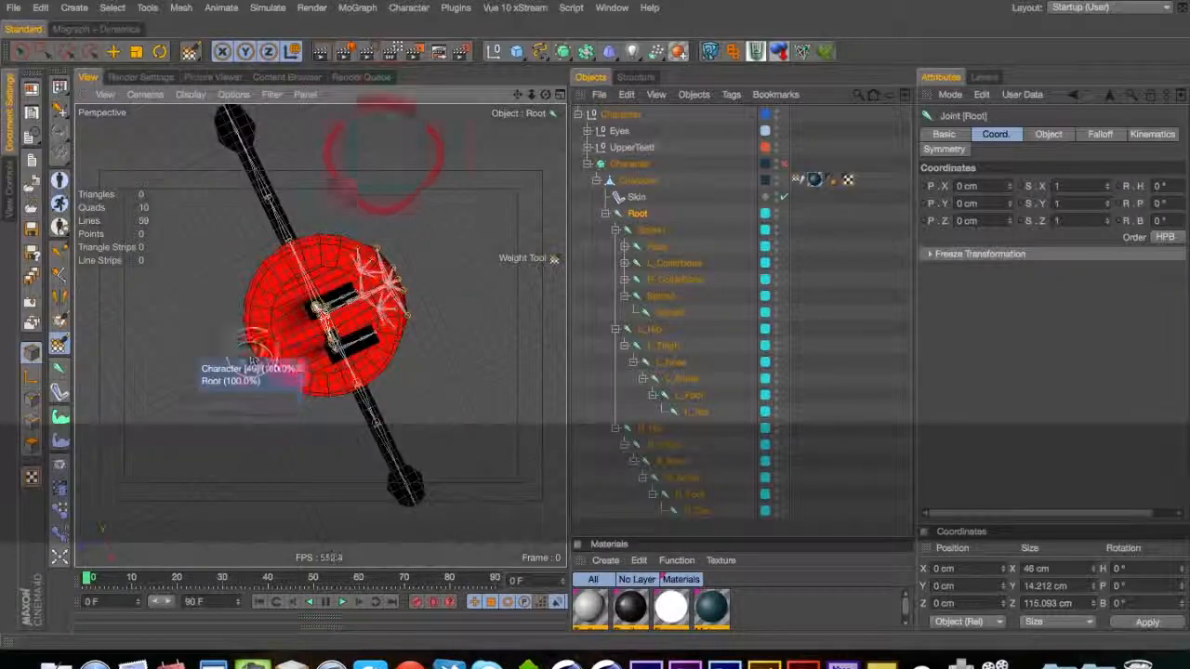
pyautogui.moveTo(268, 343); pyautogui.dragTo(268, 343)
pyautogui.moveTo(276, 398)
pyautogui.mouseDown()
pyautogui.moveTo(324, 273)
pyautogui.moveTo(319, 332)
pyautogui.moveTo(265, 392)
pyautogui.moveTo(252, 332)
pyautogui.moveTo(300, 395)
pyautogui.moveTo(345, 377)
pyautogui.moveTo(294, 398)
pyautogui.moveTo(222, 350)
pyautogui.mouseUp()
pyautogui.press('3')
pyautogui.press('3')
pyautogui.press('1')
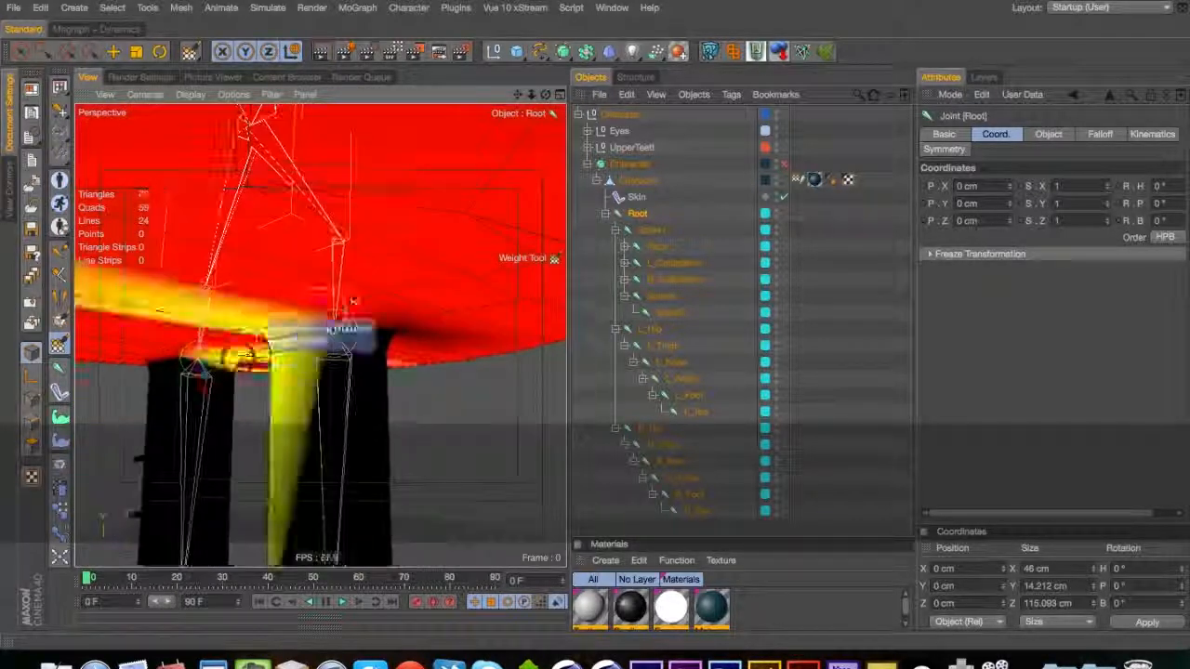
# Select L_Hip and bring its weight area at the top of the left leg into close view
pyautogui.click(655, 335)
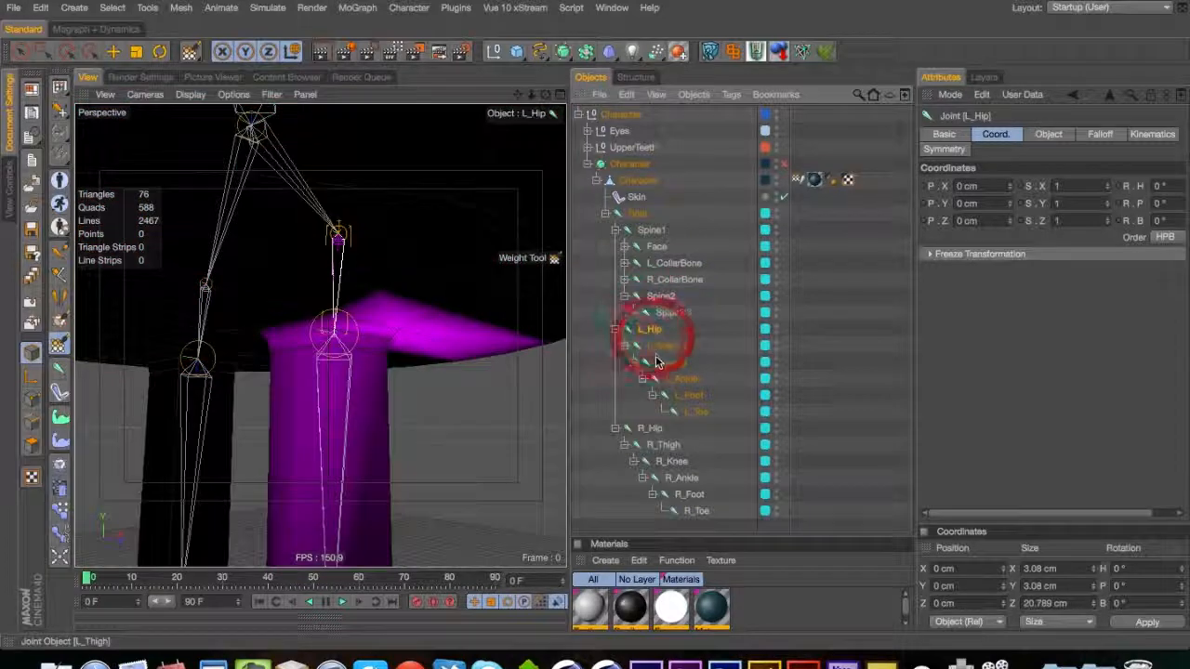
pyautogui.press('2')
pyautogui.moveTo(351, 314); pyautogui.dragTo(393, 292)
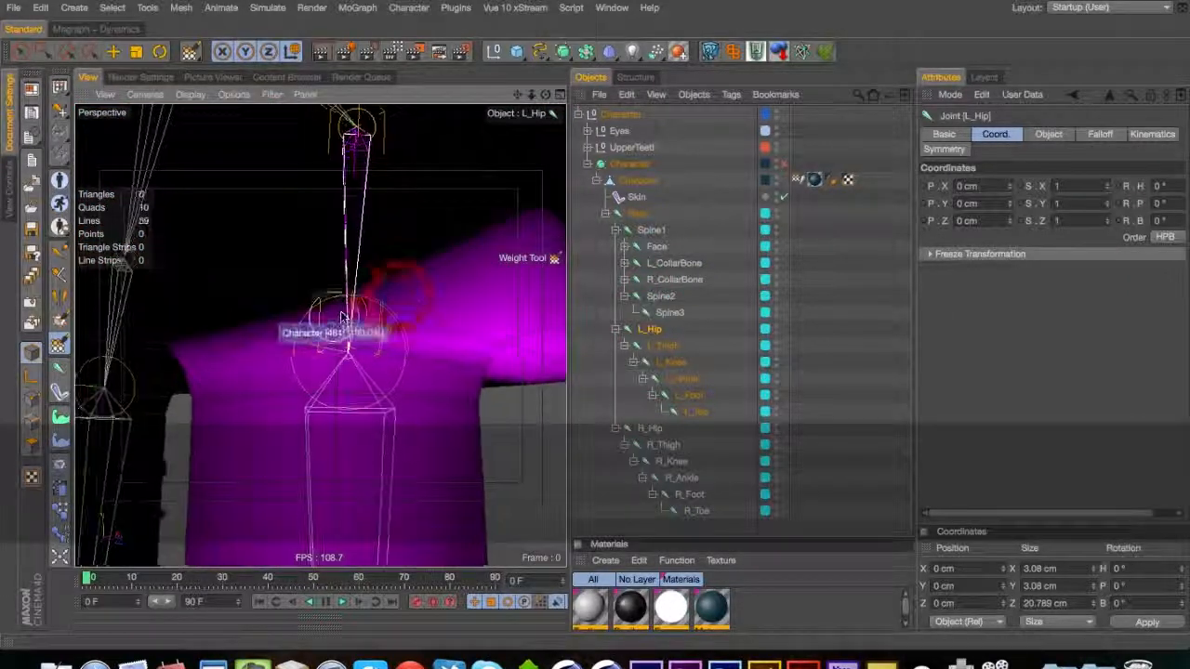
# Try L_Hip weight strokes at the top of the left leg and undo them
pyautogui.click(337, 308)
pyautogui.press('super+z')
pyautogui.click(489, 332)
pyautogui.press('super+z')
# Paint L_Hip weight on the body's underside all around the top of the left leg
pyautogui.press('3')
pyautogui.moveTo(493, 342); pyautogui.dragTo(235, 332)
pyautogui.moveTo(249, 389); pyautogui.dragTo(197, 340)
pyautogui.moveTo(390, 343)
pyautogui.mouseDown()
pyautogui.moveTo(236, 344)
pyautogui.moveTo(320, 334)
pyautogui.moveTo(284, 361)
pyautogui.moveTo(373, 372)
pyautogui.moveTo(350, 382)
pyautogui.moveTo(399, 359)
pyautogui.moveTo(64, 390)
pyautogui.mouseUp()
pyautogui.moveTo(221, 342); pyautogui.dragTo(428, 323)
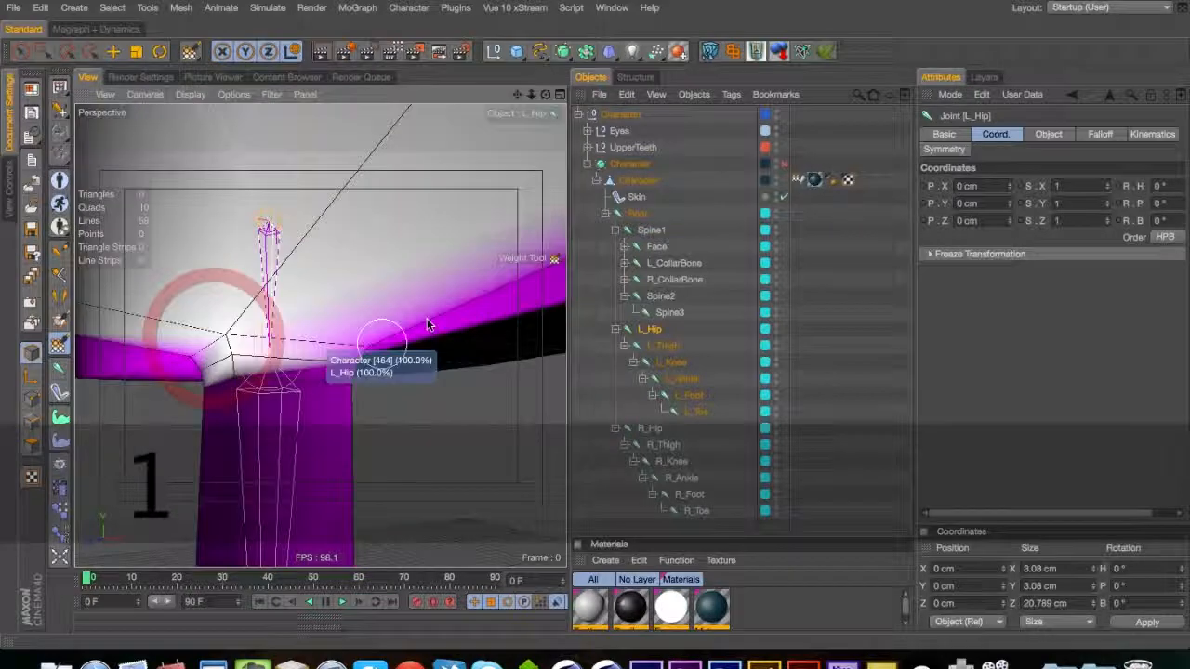
# Select L_Thigh and paint its weight around the upper end of the left leg
pyautogui.click(662, 344)
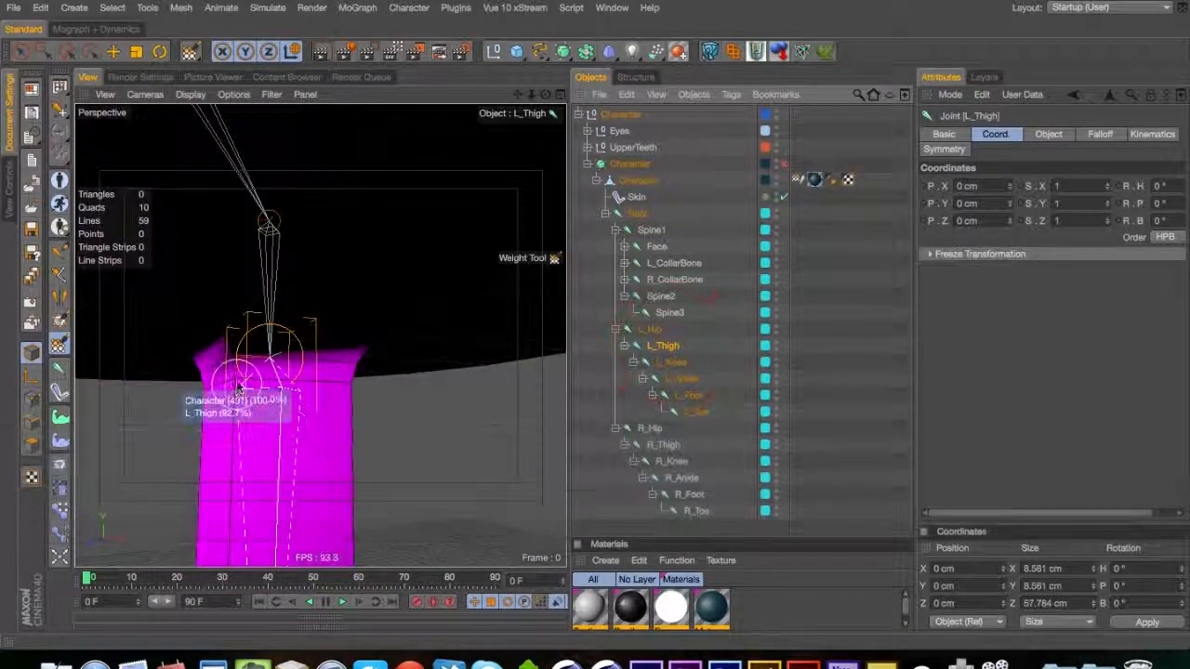
pyautogui.moveTo(240, 383)
pyautogui.mouseDown()
pyautogui.moveTo(310, 390)
pyautogui.moveTo(398, 377)
pyautogui.moveTo(255, 389)
pyautogui.mouseUp()
pyautogui.moveTo(491, 364); pyautogui.dragTo(297, 385)
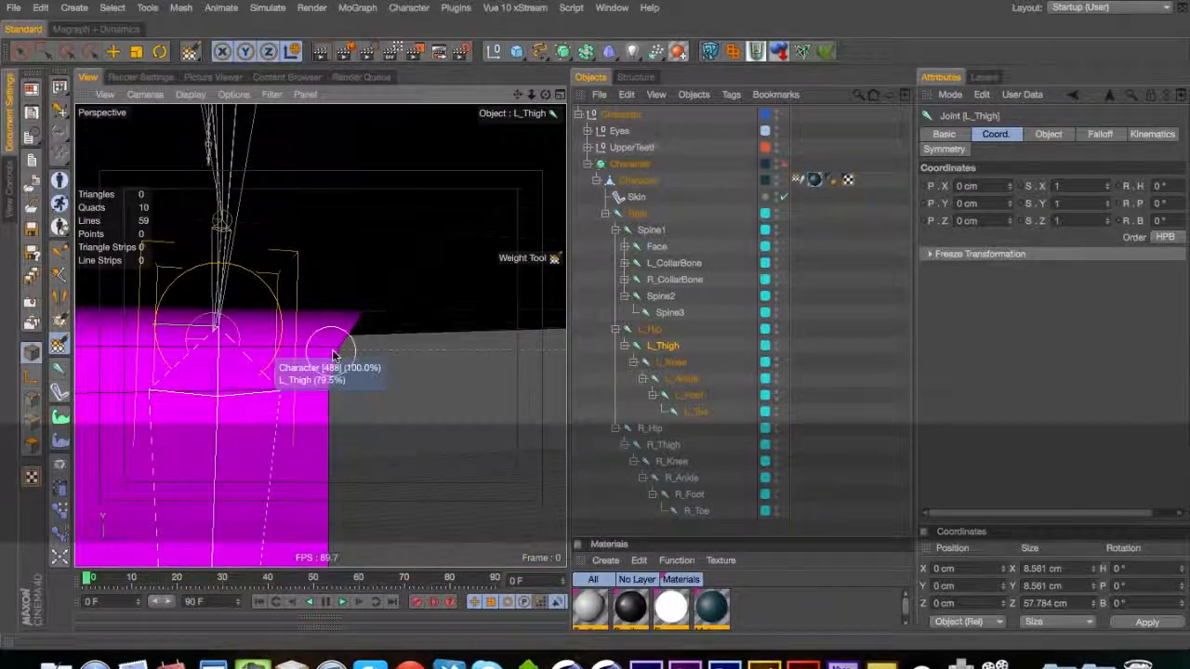
pyautogui.moveTo(344, 382); pyautogui.dragTo(152, 412)
pyautogui.moveTo(362, 344); pyautogui.dragTo(678, 381)
pyautogui.moveTo(273, 428); pyautogui.dragTo(209, 320)
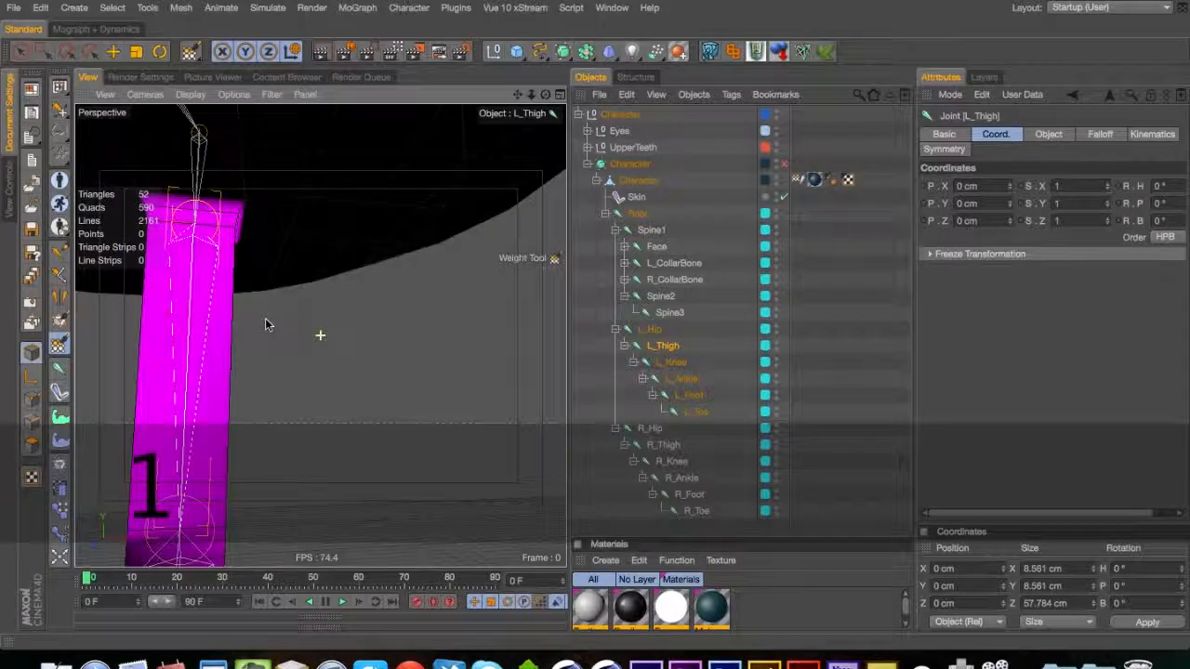
# Select L_Knee and paint its weight around the left knee and the lower leg beneath it
pyautogui.click(687, 364)
pyautogui.moveTo(316, 429); pyautogui.dragTo(260, 276)
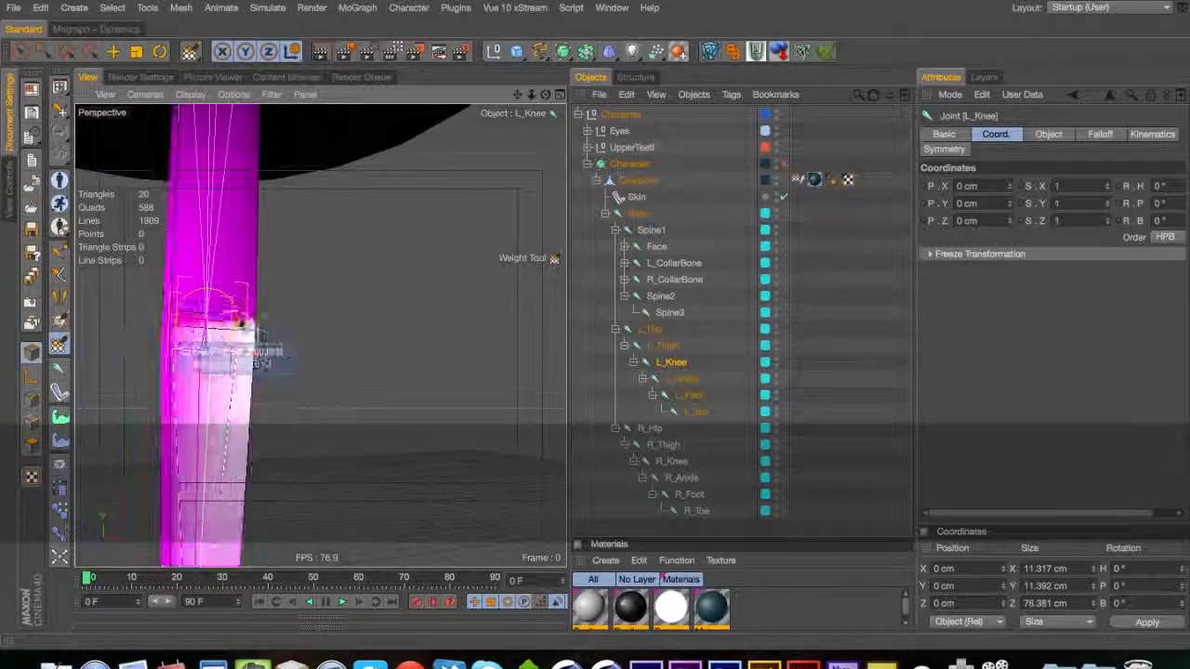
pyautogui.moveTo(176, 327); pyautogui.dragTo(68, 358)
# Select L_Ankle and paint its weight around the left ankle and heel
pyautogui.click(675, 383)
pyautogui.moveTo(225, 400); pyautogui.dragTo(298, 151)
pyautogui.moveTo(312, 352); pyautogui.dragTo(50, 396)
pyautogui.moveTo(343, 383); pyautogui.dragTo(493, 345)
pyautogui.moveTo(353, 374)
pyautogui.mouseDown()
pyautogui.moveTo(298, 376)
pyautogui.moveTo(573, 371)
pyautogui.moveTo(568, 363)
pyautogui.mouseUp()
pyautogui.moveTo(251, 383)
pyautogui.mouseDown()
pyautogui.moveTo(221, 365)
pyautogui.moveTo(252, 354)
pyautogui.moveTo(645, 344)
pyautogui.mouseUp()
pyautogui.moveTo(424, 378)
pyautogui.mouseDown()
pyautogui.moveTo(417, 354)
pyautogui.moveTo(371, 479)
pyautogui.mouseUp()
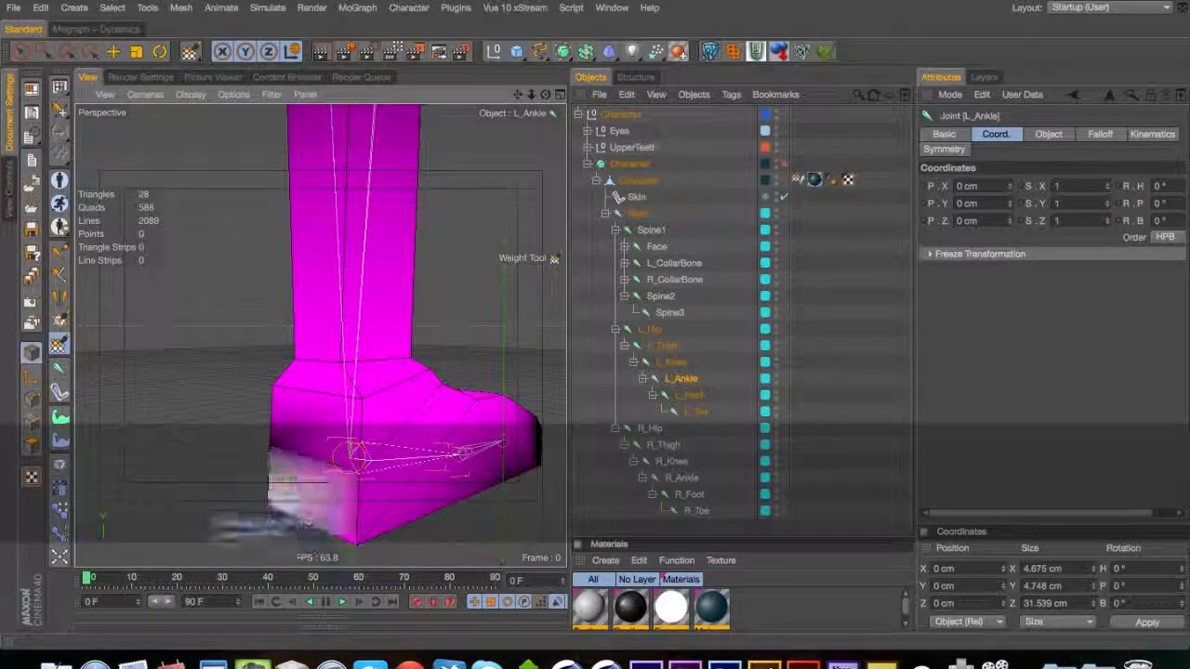
# Paint the L_Ankle joint's weight at full strength over the left heel and ankle on all sides
pyautogui.moveTo(299, 516); pyautogui.dragTo(272, 457)
pyautogui.moveTo(339, 436)
pyautogui.mouseDown()
pyautogui.moveTo(692, 414)
pyautogui.moveTo(596, 490)
pyautogui.mouseUp()
pyautogui.moveTo(198, 448); pyautogui.dragTo(267, 348)
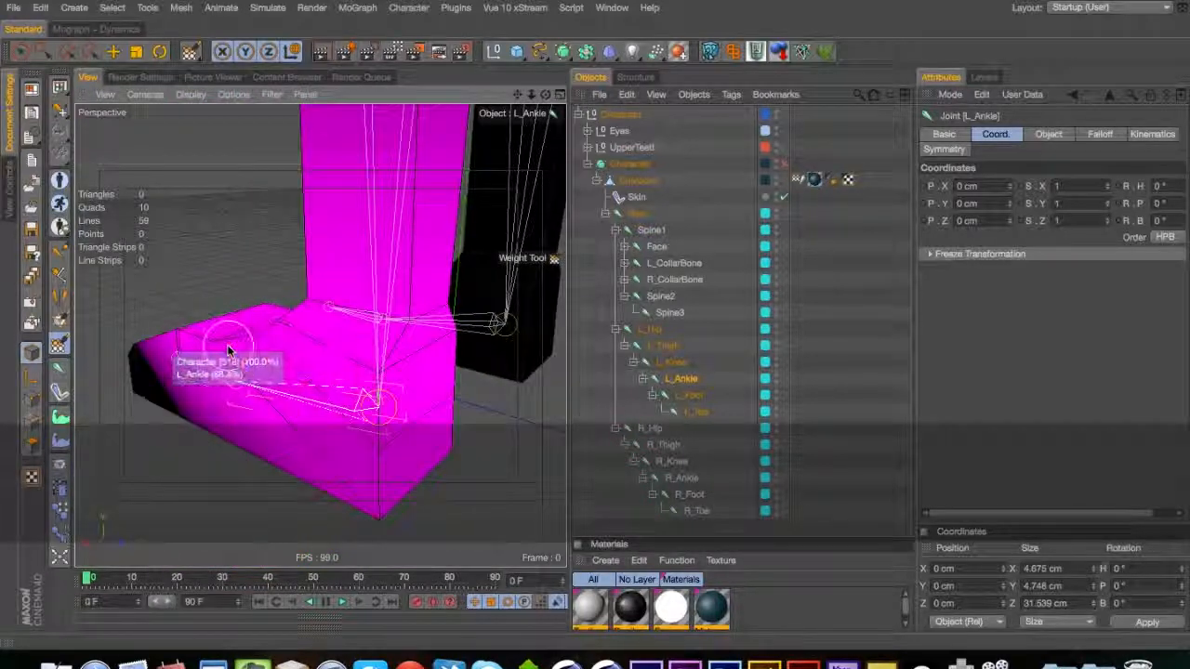
pyautogui.moveTo(390, 488); pyautogui.dragTo(598, 438)
pyautogui.moveTo(252, 373); pyautogui.dragTo(367, 341)
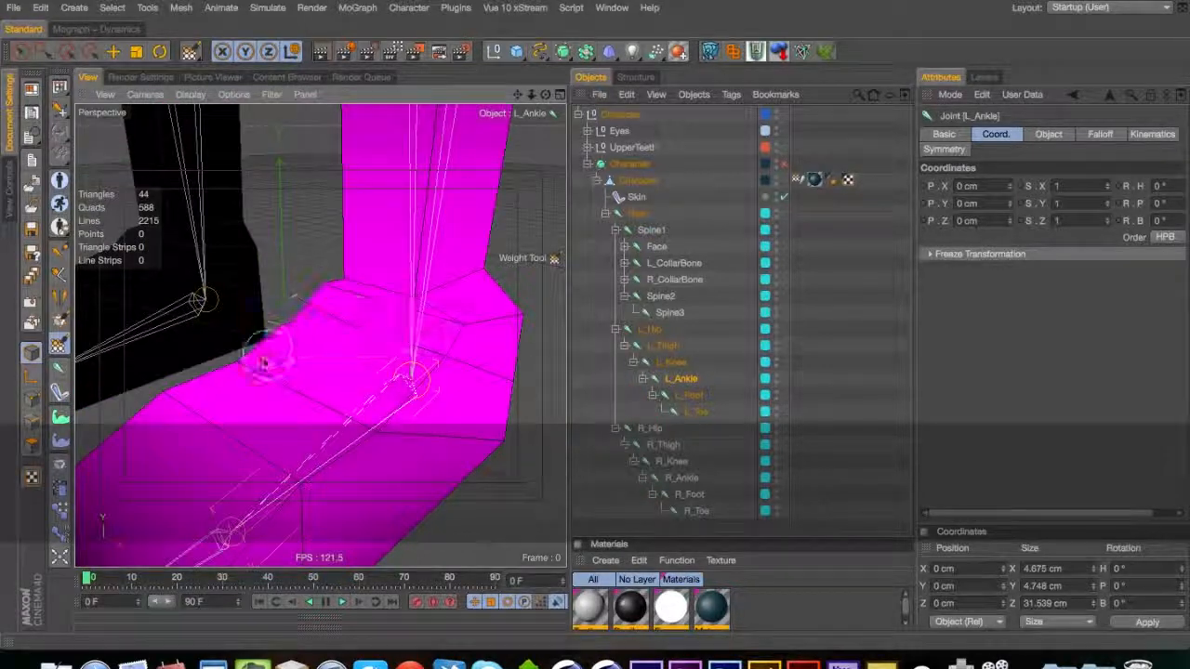
pyautogui.moveTo(323, 390); pyautogui.dragTo(437, 324)
# Paint the L_Foot joint's weights across the front of the left foot and check the L_Toe joint's influence
pyautogui.click(693, 394)
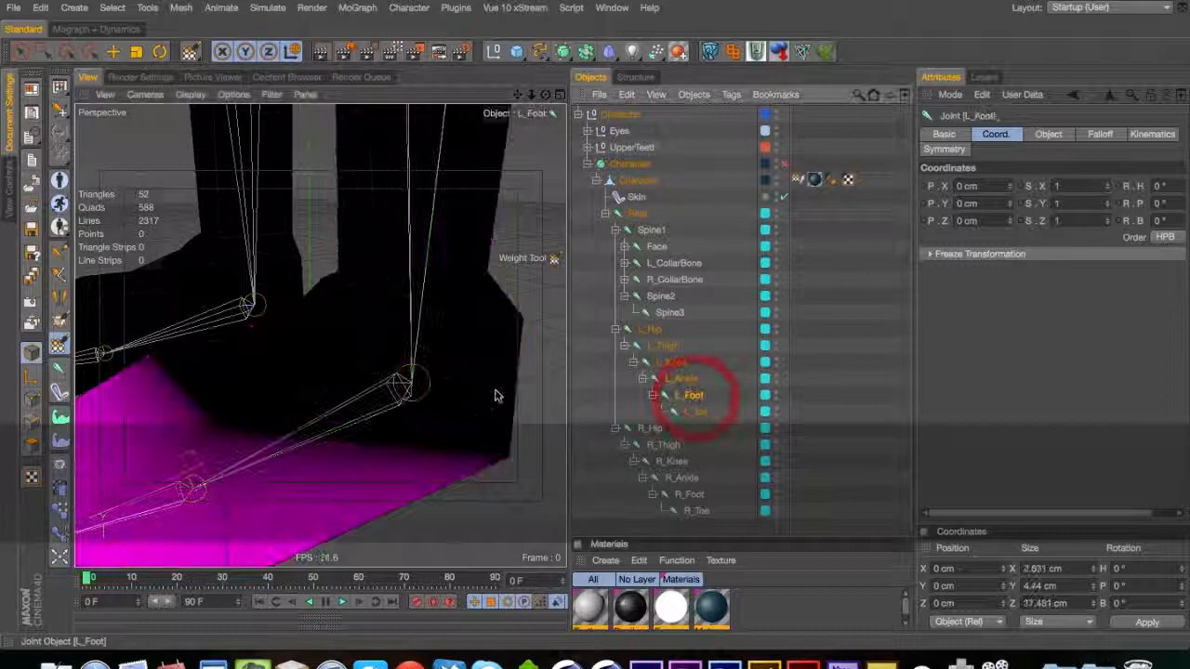
pyautogui.moveTo(154, 462); pyautogui.dragTo(275, 358)
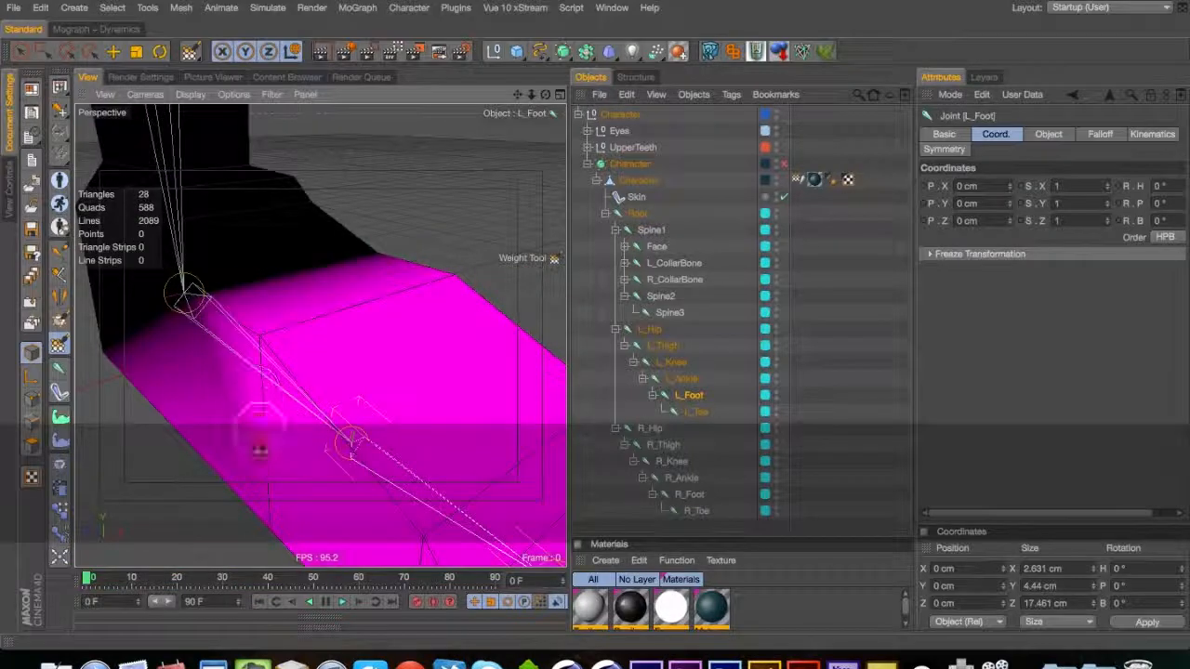
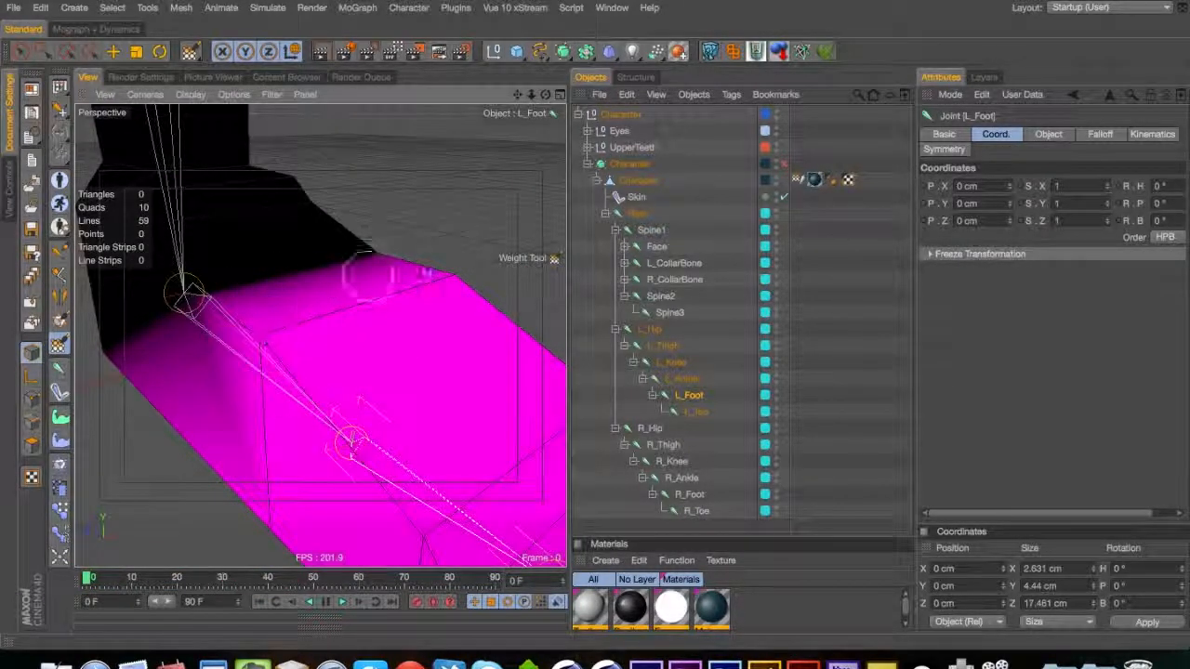
pyautogui.moveTo(351, 469); pyautogui.dragTo(446, 471)
pyautogui.moveTo(230, 483); pyautogui.dragTo(301, 379)
pyautogui.click(717, 410)
pyautogui.moveTo(430, 412); pyautogui.dragTo(143, 356)
pyautogui.click(664, 395)
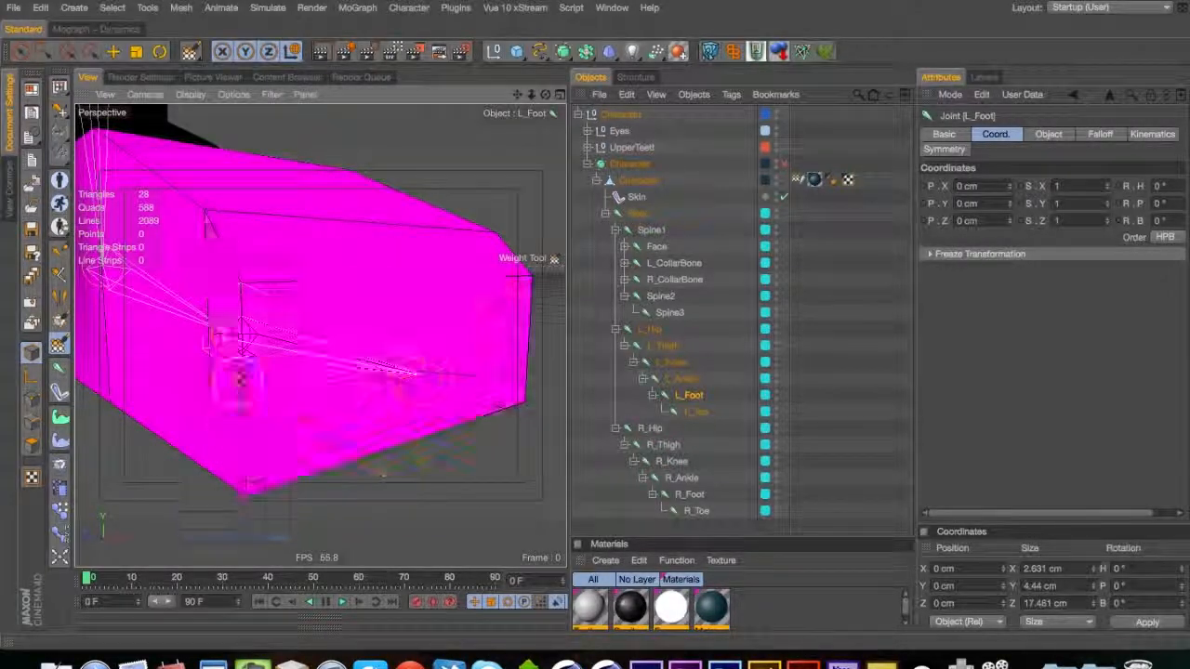
pyautogui.moveTo(366, 334); pyautogui.dragTo(441, 342)
pyautogui.moveTo(247, 393); pyautogui.dragTo(180, 412)
pyautogui.moveTo(319, 334); pyautogui.dragTo(530, 337)
# Test-rotate the L_Foot joint about 39° with the Character HyperNURBS smoothing switched on, and undo both changes
pyautogui.press('r')
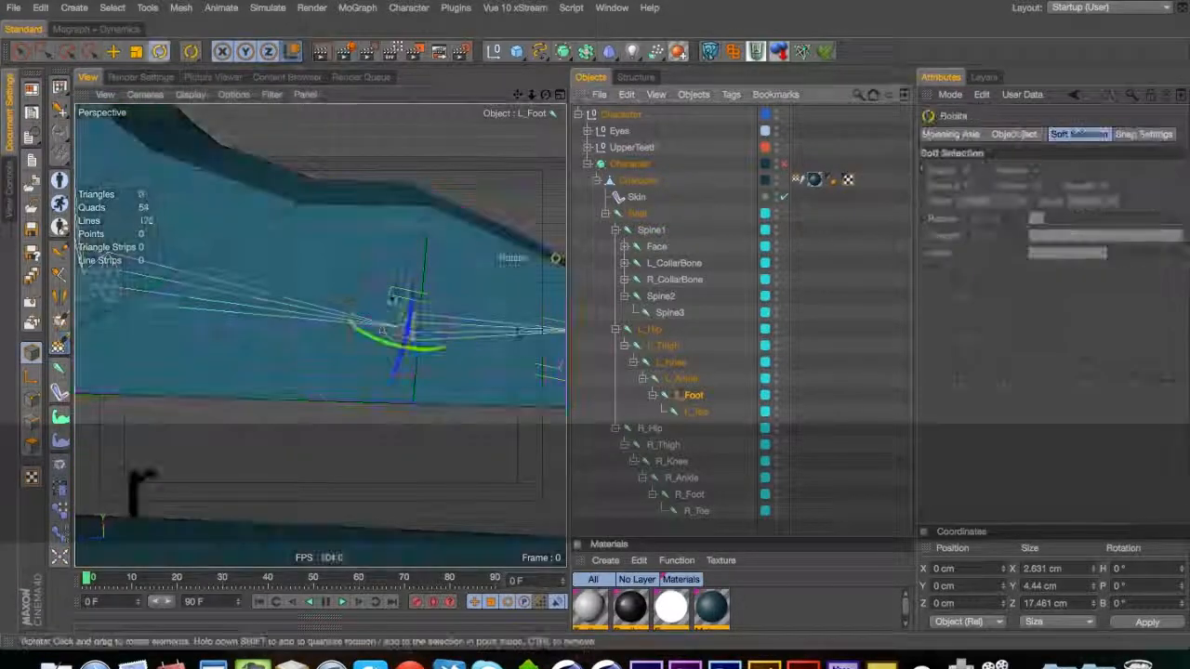
pyautogui.moveTo(380, 283); pyautogui.dragTo(311, 297)
pyautogui.press('super+z')
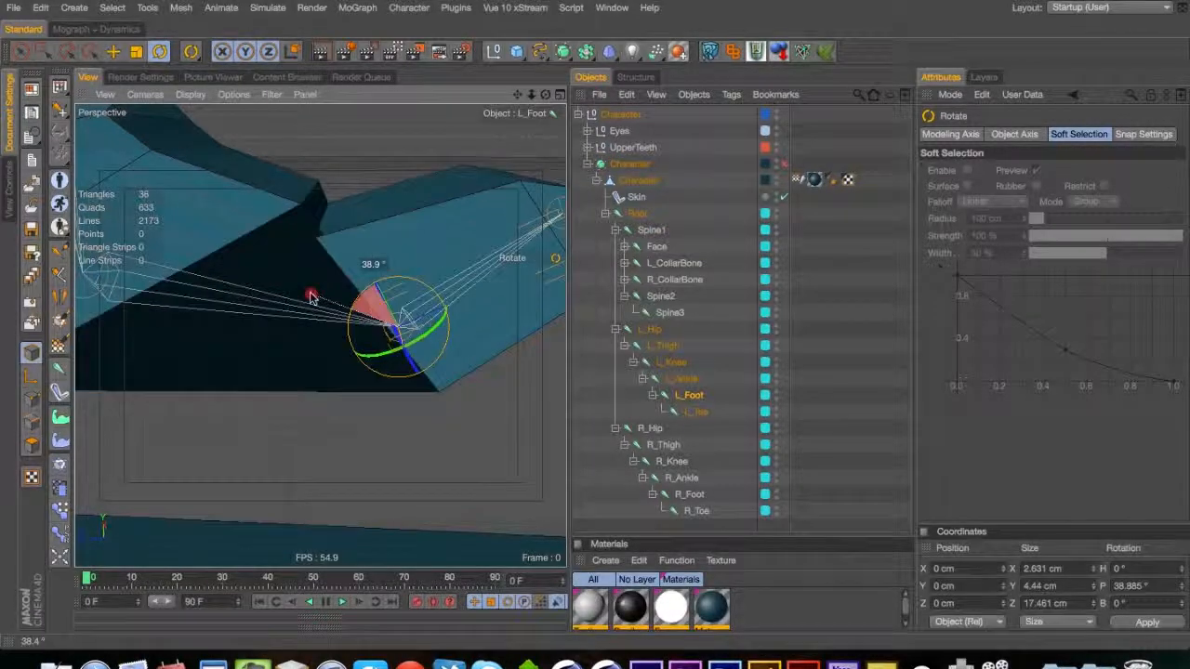
pyautogui.click(785, 164)
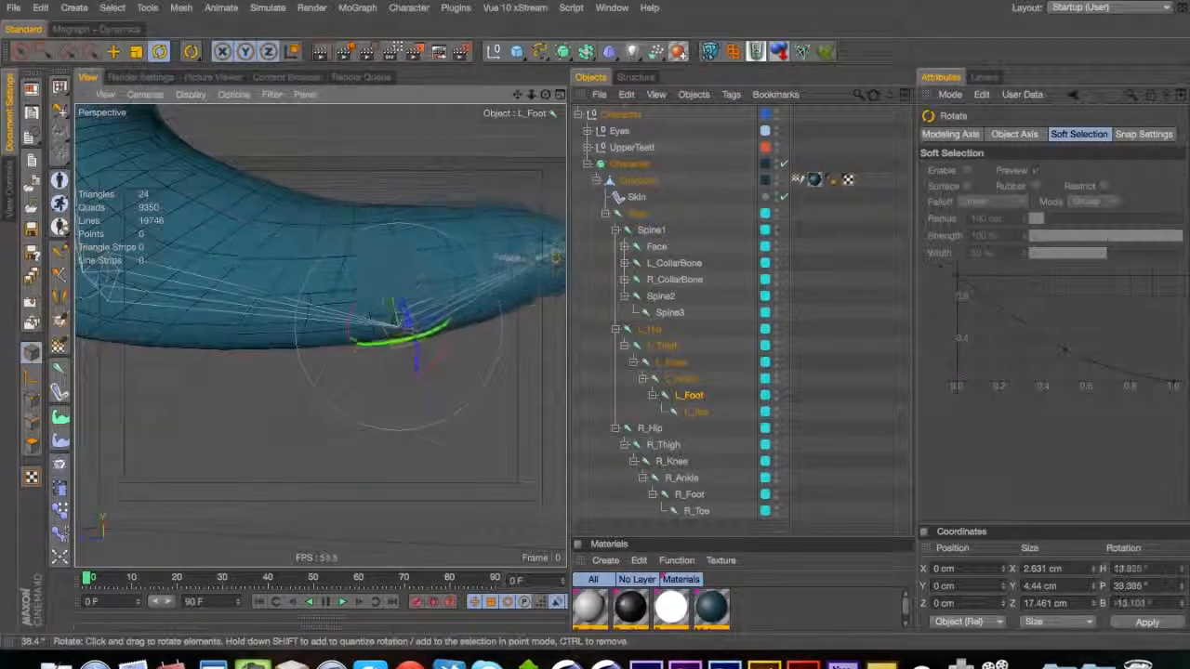
pyautogui.press('super+z')
pyautogui.press('super+z')
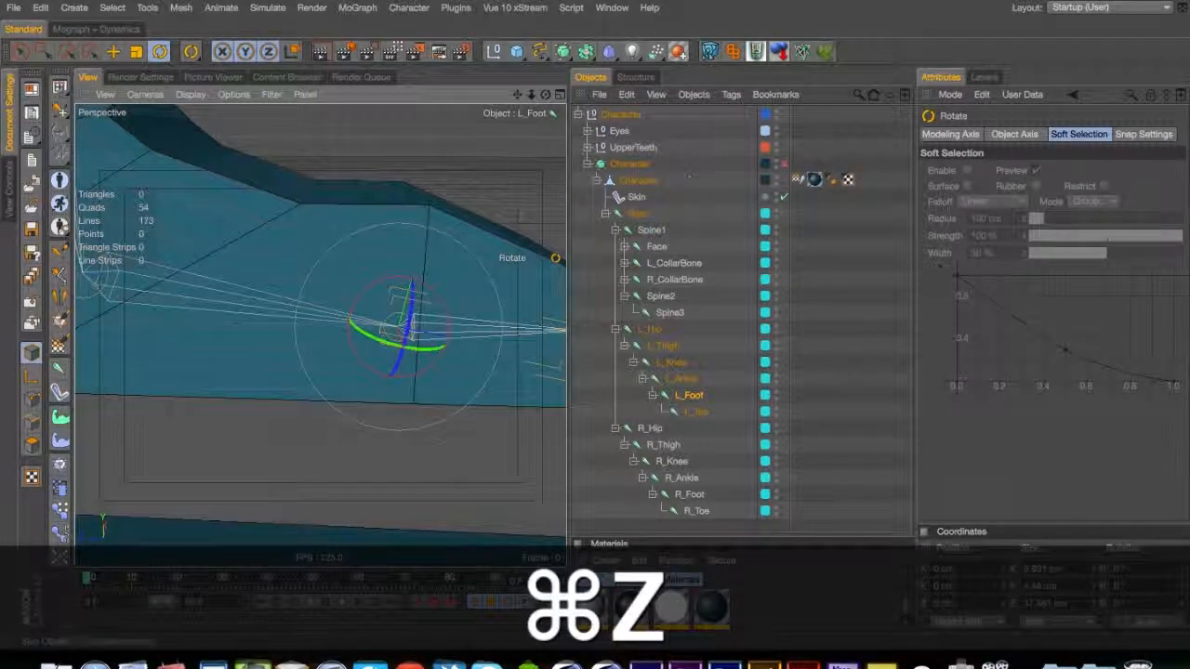
# Test-bend the L_Foot joint up and down to about -81° under HyperNURBS smoothing, undo the rotations and disable the smoothing
pyautogui.click(786, 165)
pyautogui.moveTo(392, 284); pyautogui.dragTo(328, 299)
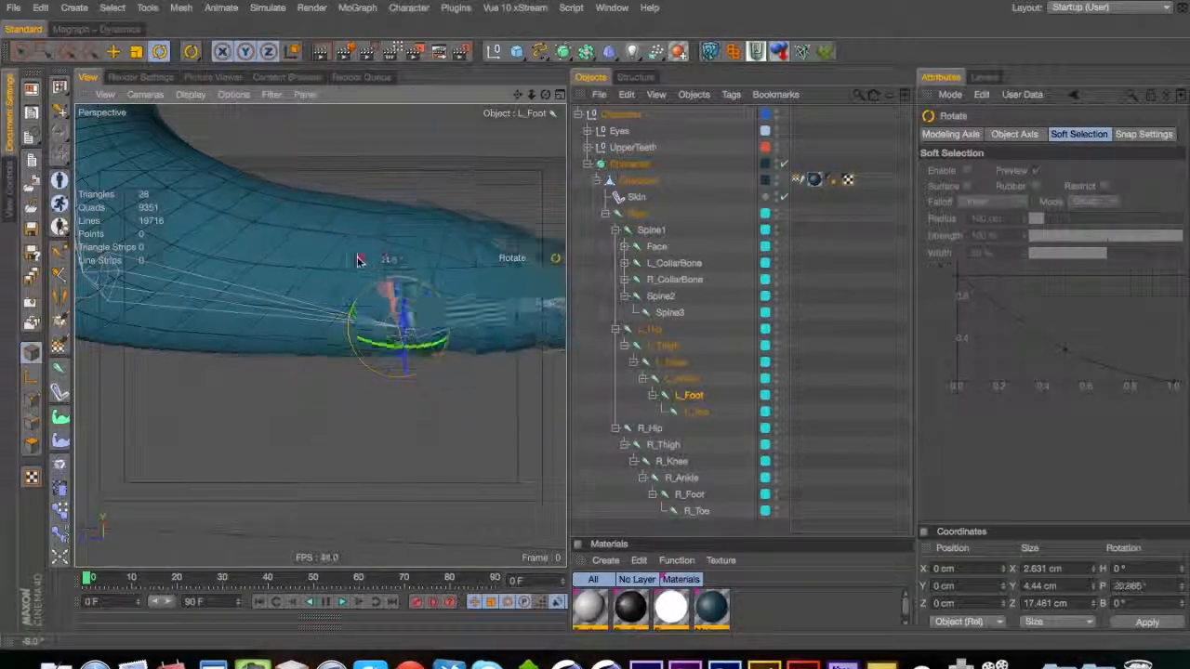
pyautogui.moveTo(450, 271); pyautogui.dragTo(483, 300)
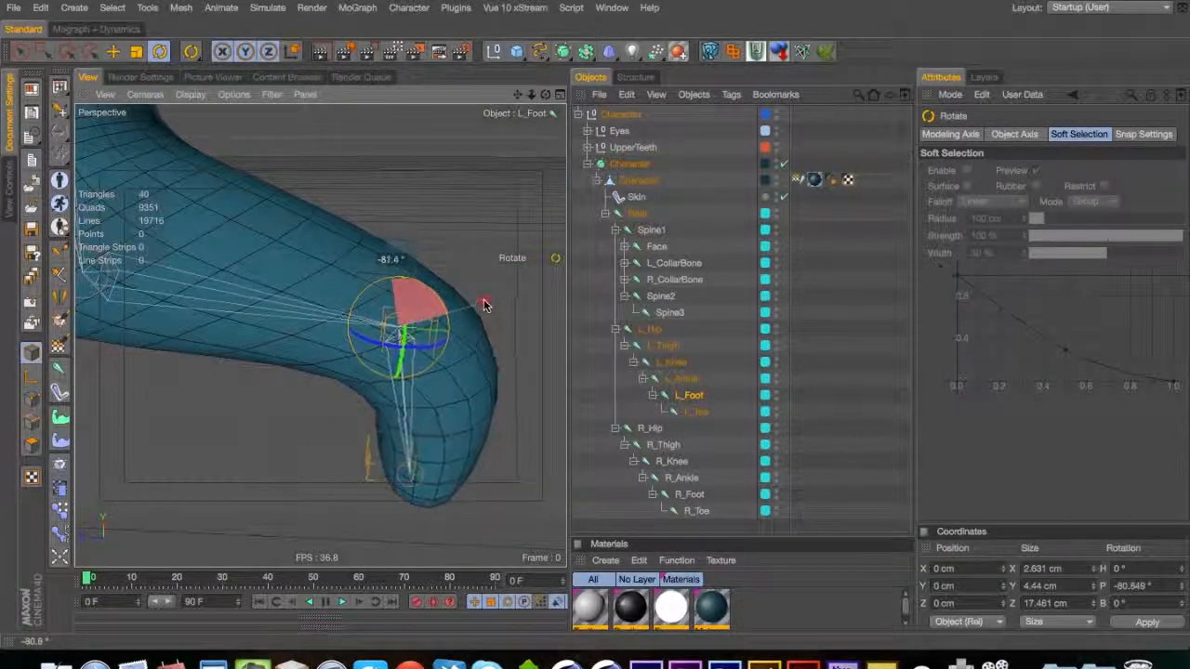
pyautogui.press('super+z')
pyautogui.press('super+z')
pyautogui.press('3')
pyautogui.moveTo(469, 273)
pyautogui.mouseDown()
pyautogui.moveTo(409, 279)
pyautogui.moveTo(496, 266)
pyautogui.moveTo(466, 252)
pyautogui.mouseUp()
pyautogui.press('2')
pyautogui.press('3')
pyautogui.click(785, 165)
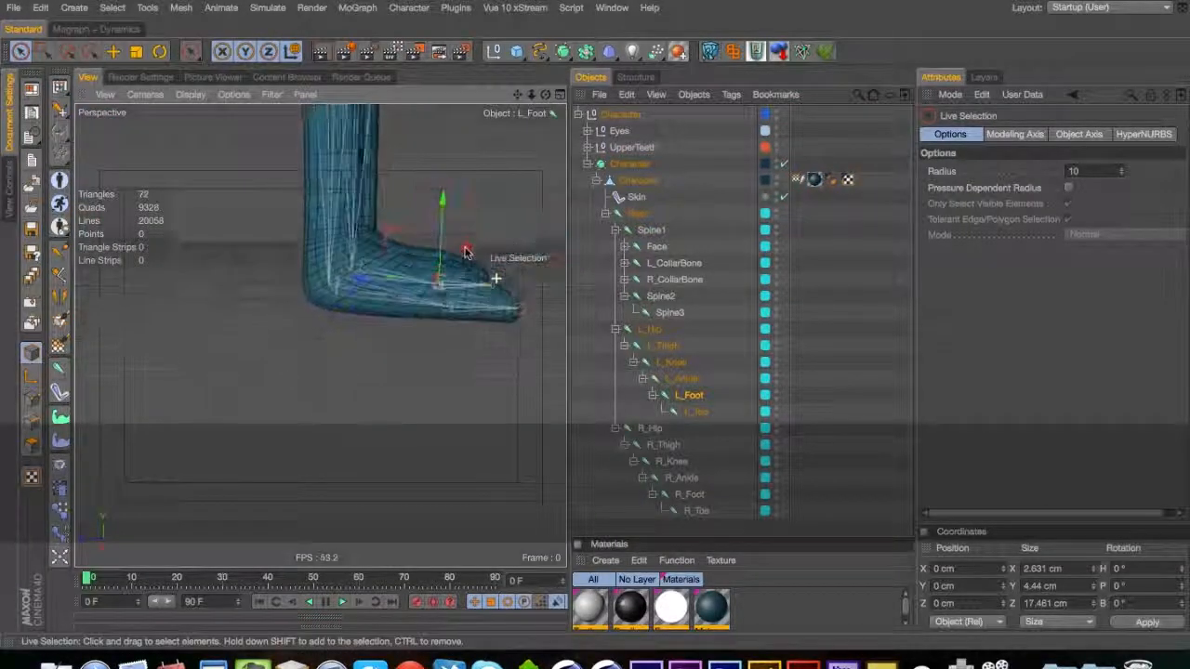
pyautogui.moveTo(789, 166); pyautogui.dragTo(743, 183)
# Activate the Weight Tool for the R_Hip joint to work on its weights around the character's pelvis
pyautogui.press('3')
pyautogui.moveTo(500, 246); pyautogui.dragTo(385, 372)
pyautogui.press('3')
pyautogui.press('1')
pyautogui.click(647, 428)
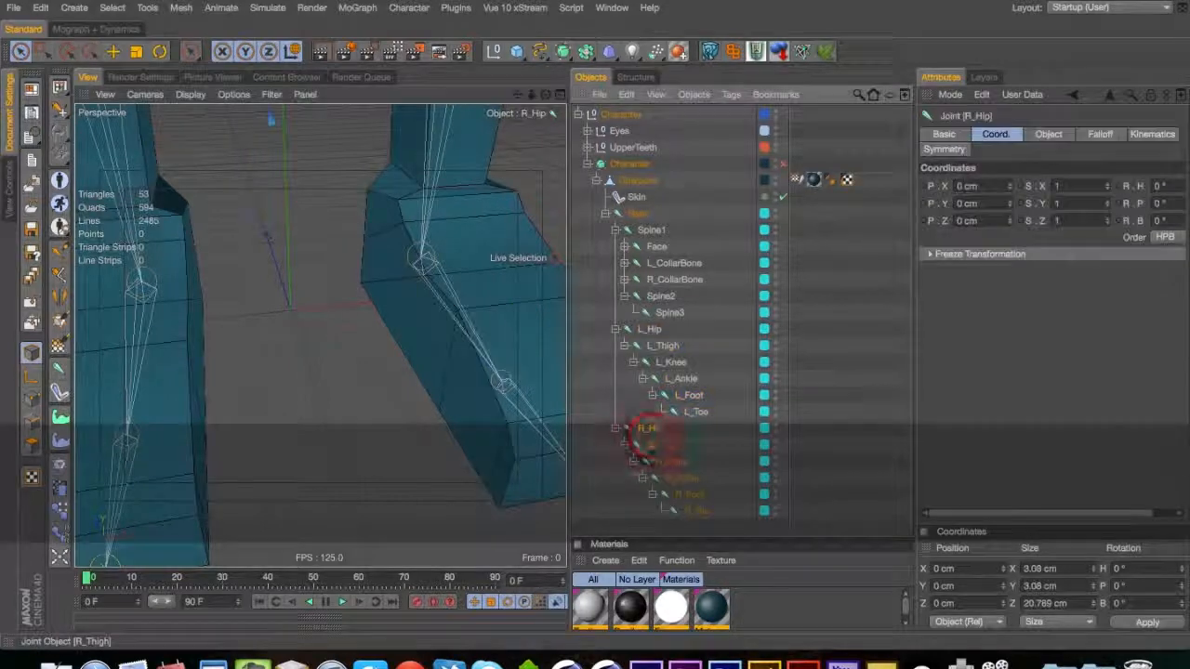
pyautogui.click(58, 347)
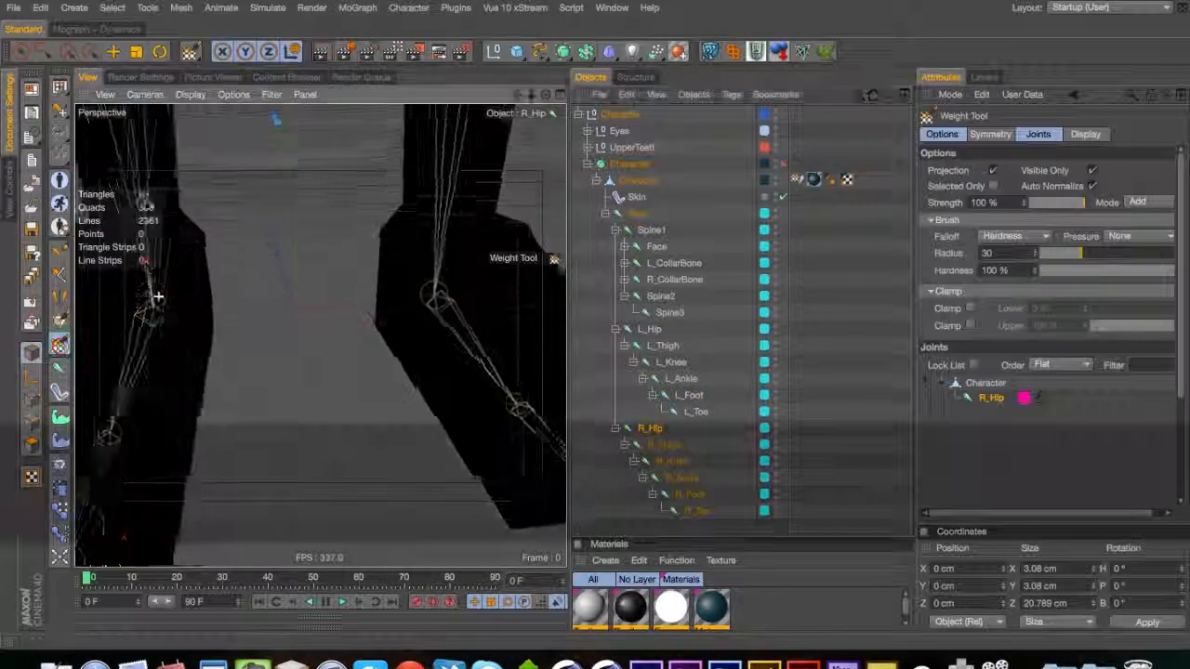
pyautogui.press('3')
pyautogui.moveTo(258, 361)
pyautogui.mouseDown()
pyautogui.moveTo(239, 241)
pyautogui.moveTo(212, 224)
pyautogui.moveTo(266, 274)
pyautogui.moveTo(273, 198)
pyautogui.moveTo(385, 247)
pyautogui.moveTo(362, 256)
pyautogui.moveTo(343, 300)
pyautogui.moveTo(175, 273)
pyautogui.moveTo(319, 334)
pyautogui.moveTo(210, 327)
pyautogui.mouseUp()
pyautogui.press('3')
pyautogui.click(456, 0)
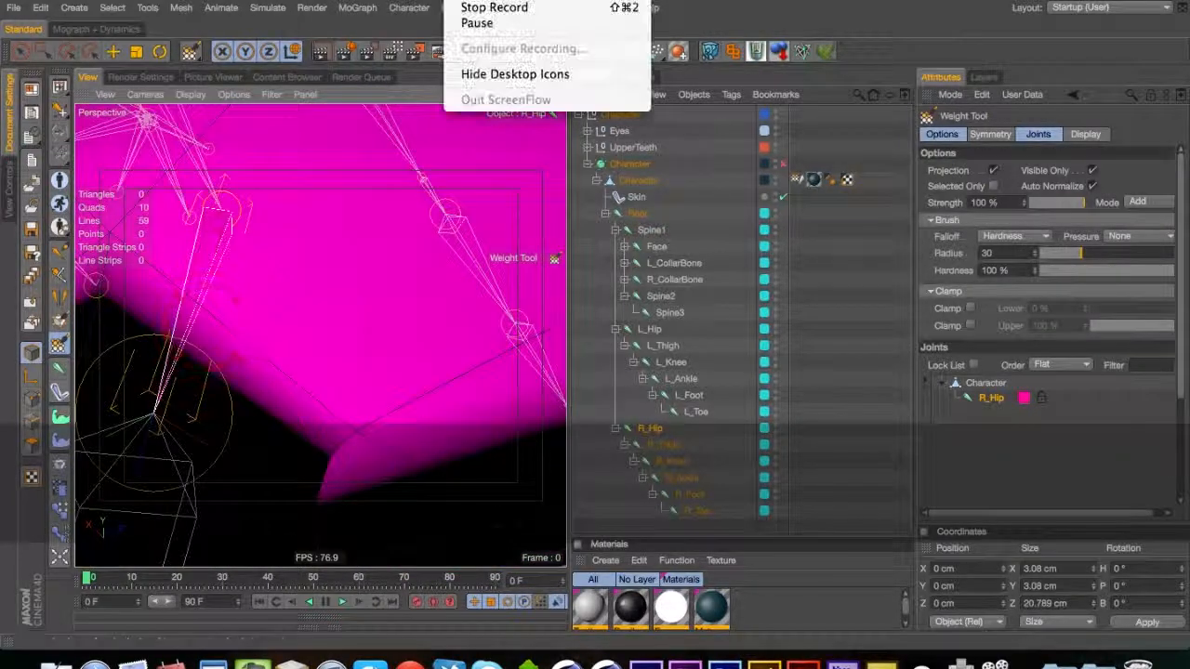
pyautogui.click(476, 24)
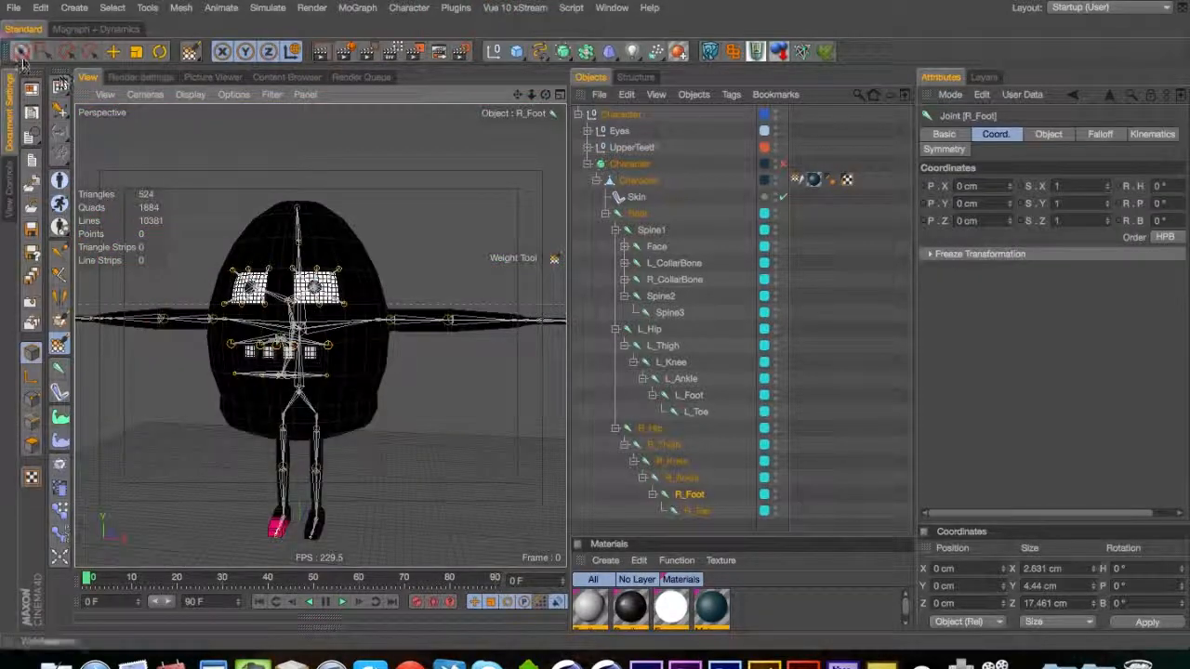
# Test-rotate the R_Thigh joint about 58° to swing the right leg forward, and undo the rotation
pyautogui.click(21, 53)
pyautogui.press('3')
pyautogui.moveTo(388, 273)
pyautogui.mouseDown()
pyautogui.moveTo(319, 334)
pyautogui.moveTo(452, 285)
pyautogui.mouseUp()
pyautogui.press('1')
pyautogui.click(662, 445)
pyautogui.press('r')
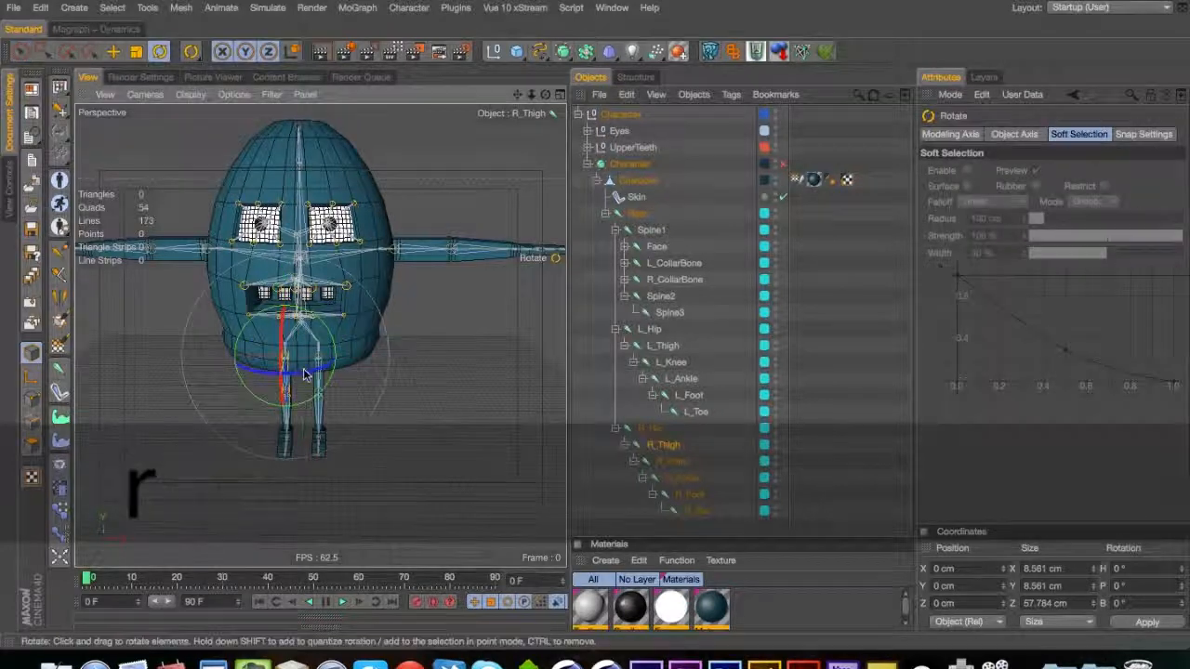
pyautogui.press('3')
pyautogui.moveTo(302, 372); pyautogui.dragTo(112, 313)
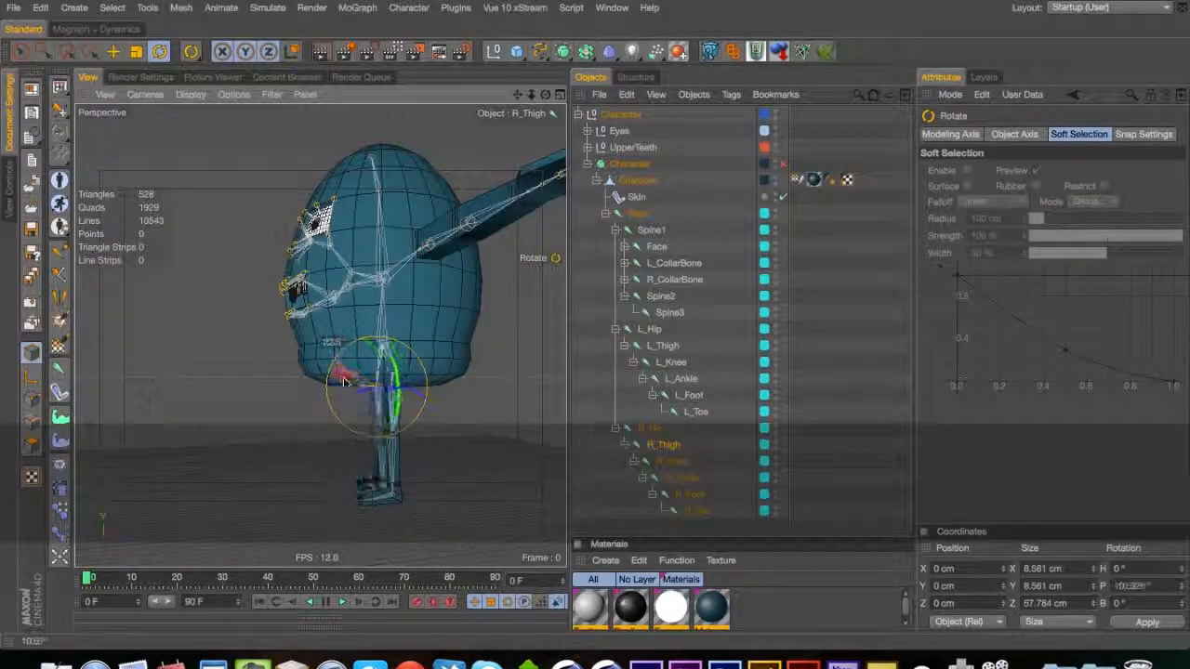
pyautogui.moveTo(319, 383); pyautogui.dragTo(300, 342)
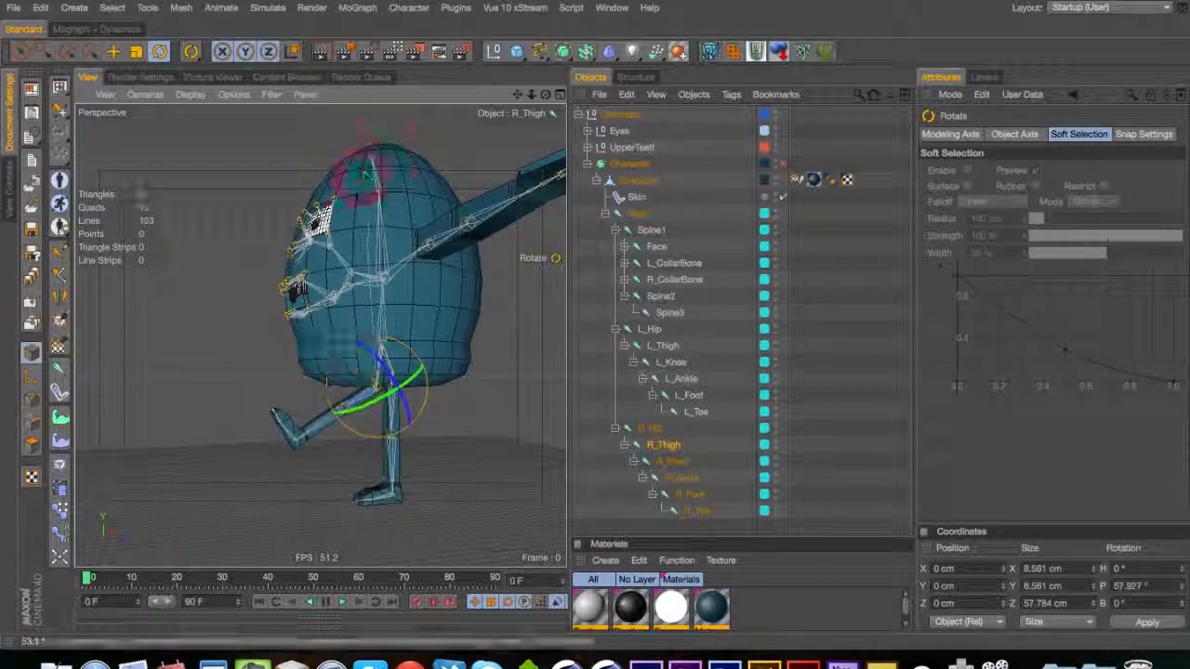
pyautogui.press('super+z')
# Test-bend the R_Knee joint about 28°, undo the rotation and deselect the joint
pyautogui.click(673, 461)
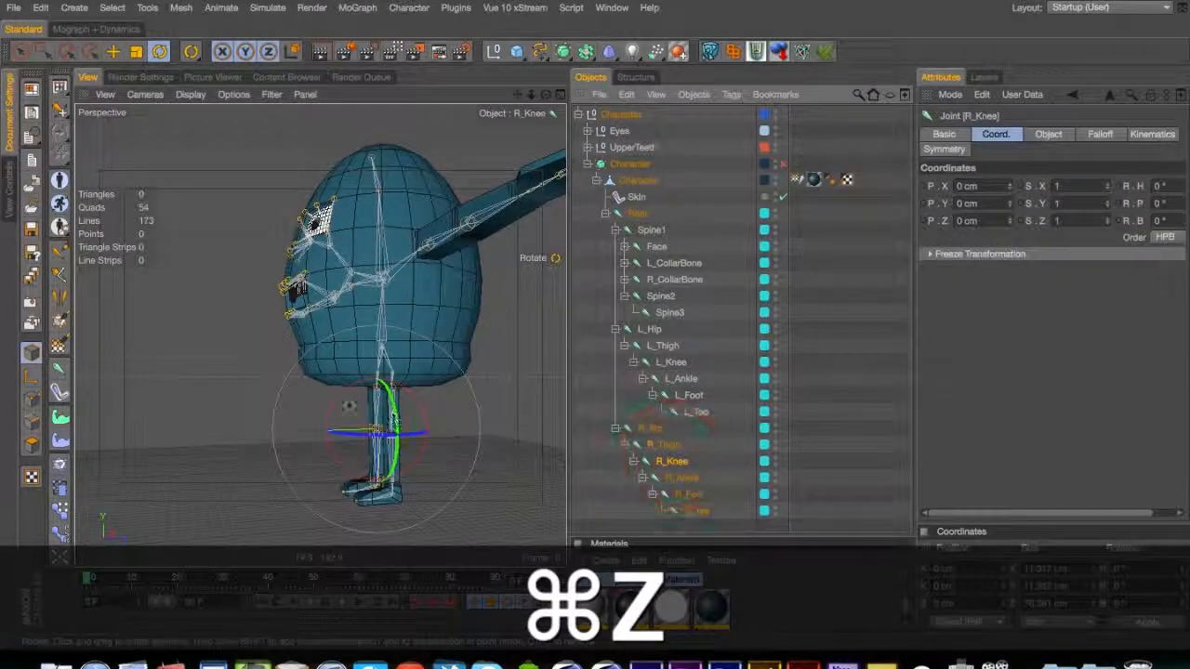
pyautogui.moveTo(394, 420); pyautogui.dragTo(428, 449)
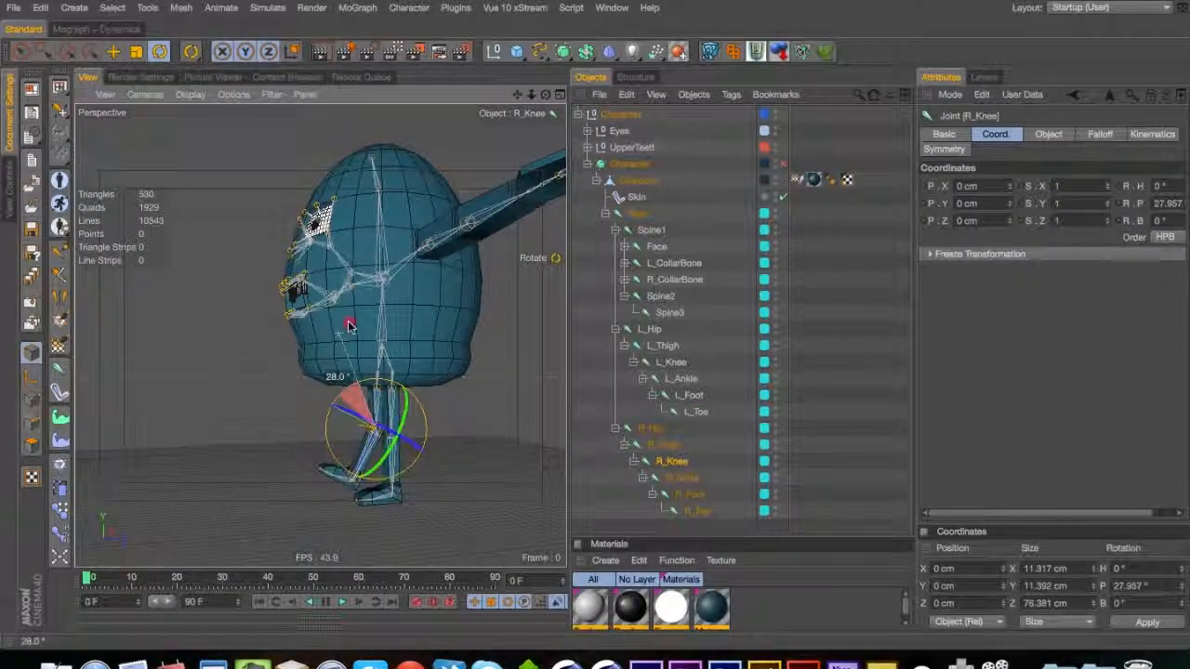
pyautogui.press('super+z')
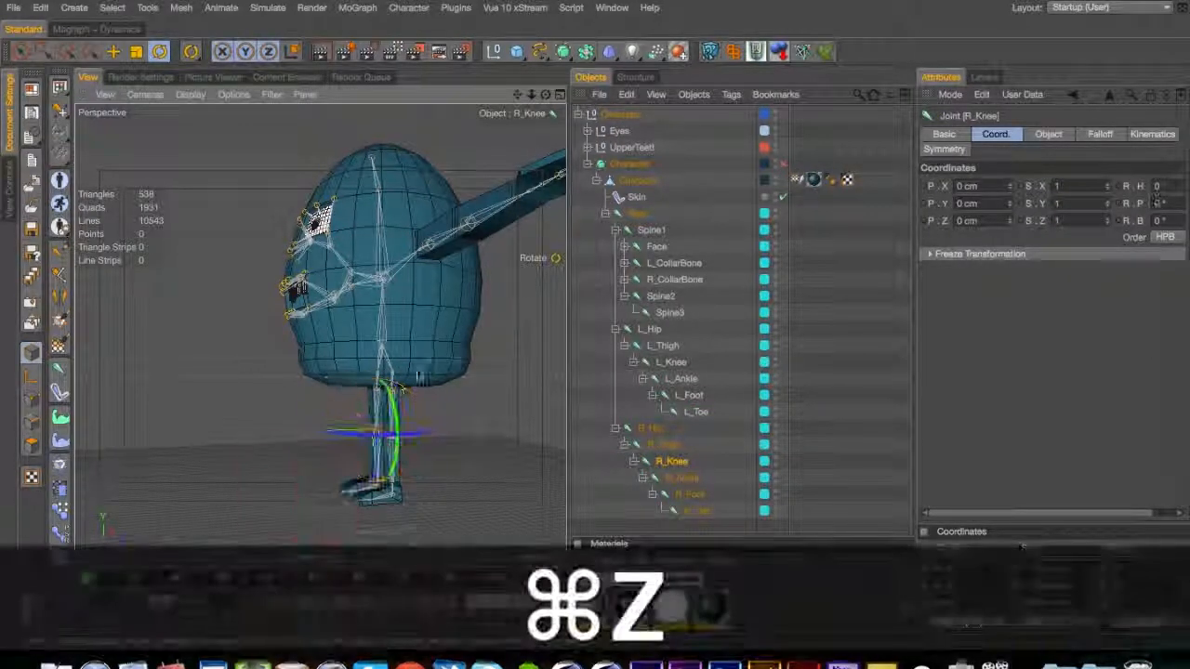
pyautogui.press('space')
pyautogui.click(468, 390)
pyautogui.moveTo(401, 415); pyautogui.dragTo(643, 486)
pyautogui.moveTo(320, 335); pyautogui.dragTo(182, 444)
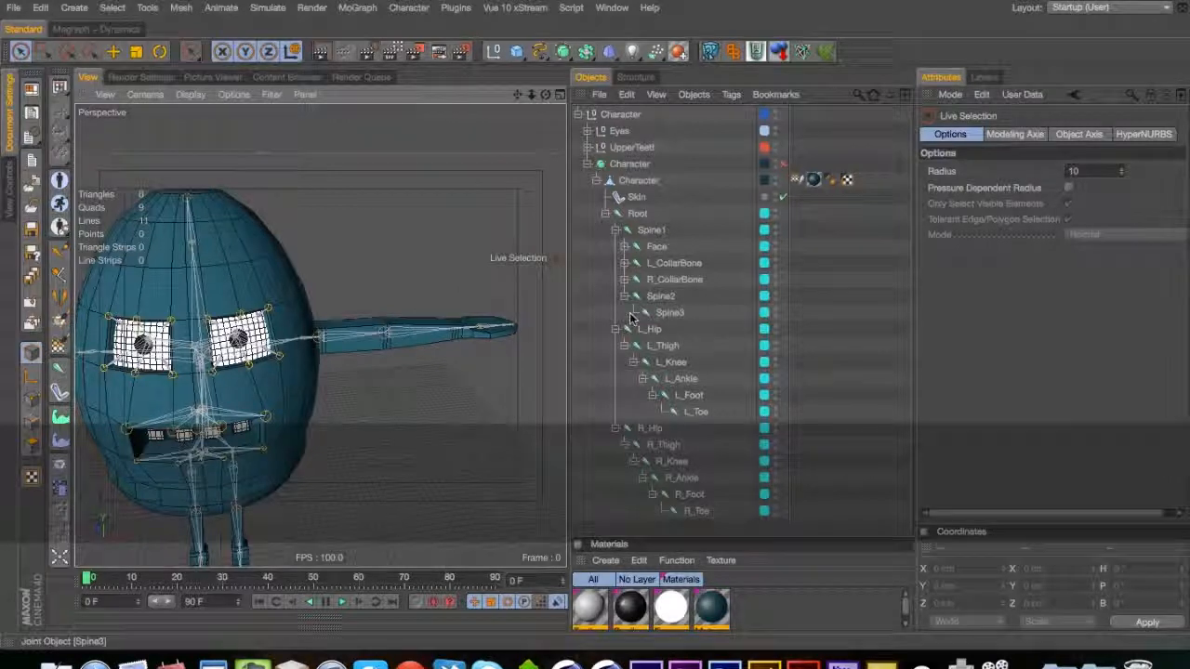
# Parent the UpperTeeth null to the UpperJaw joint inside the Mouth hierarchy
pyautogui.press('3')
pyautogui.moveTo(242, 380); pyautogui.dragTo(247, 319)
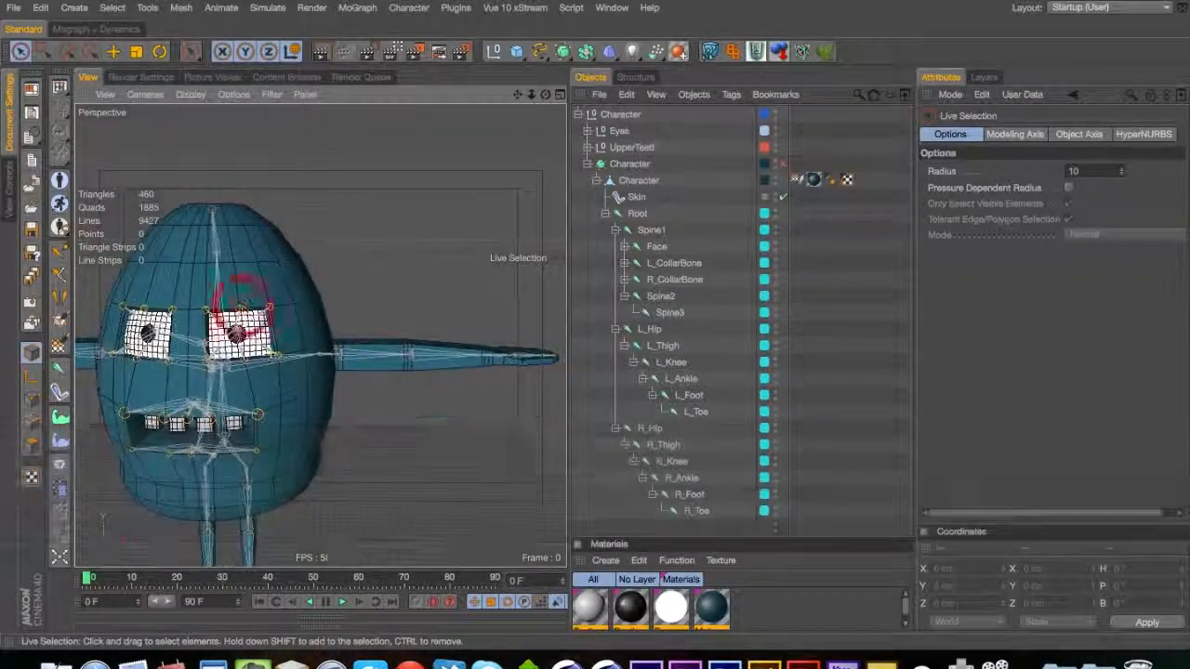
pyautogui.click(586, 131)
pyautogui.click(586, 131)
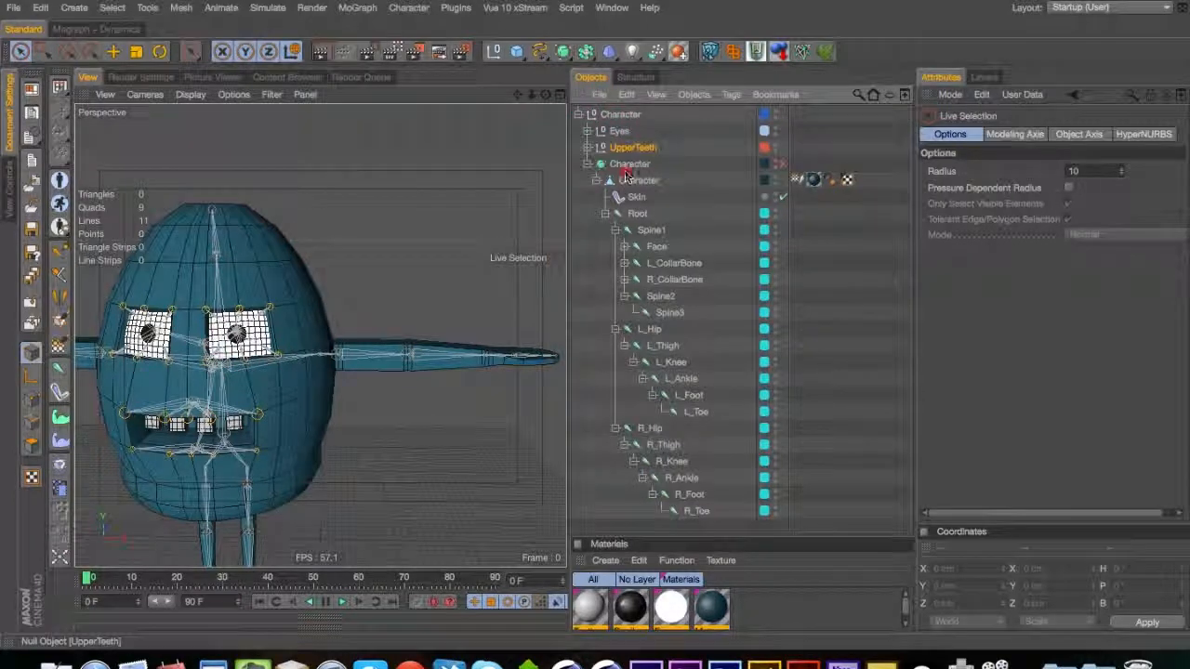
pyautogui.moveTo(654, 247); pyautogui.dragTo(660, 256)
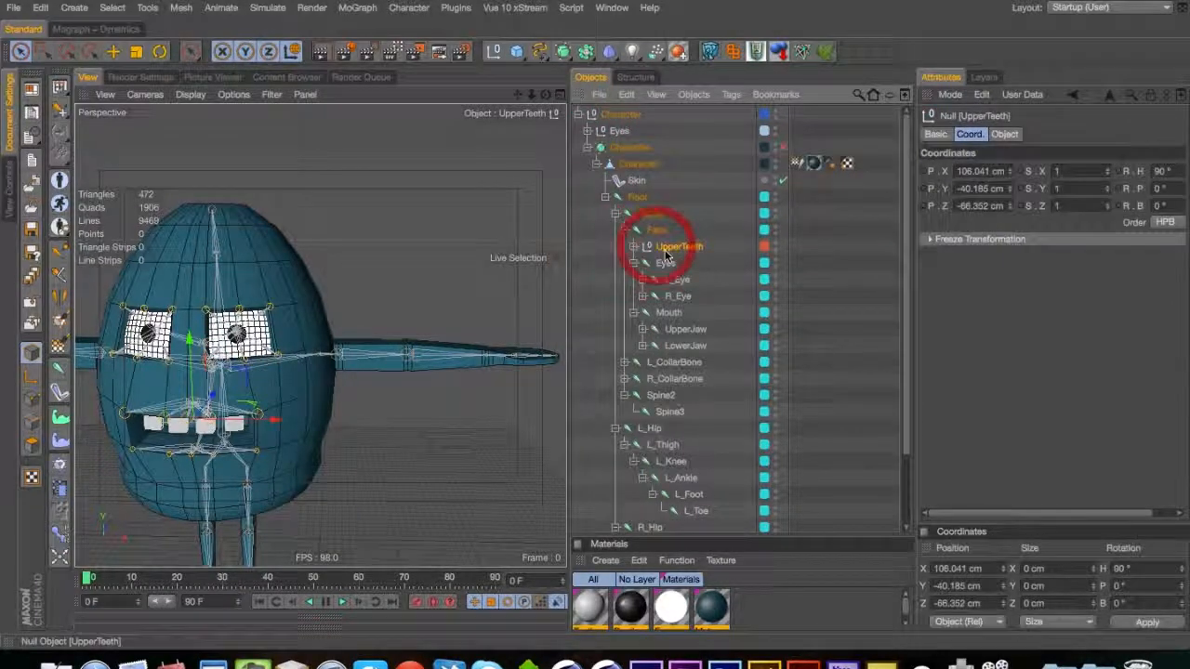
pyautogui.moveTo(678, 333); pyautogui.dragTo(683, 332)
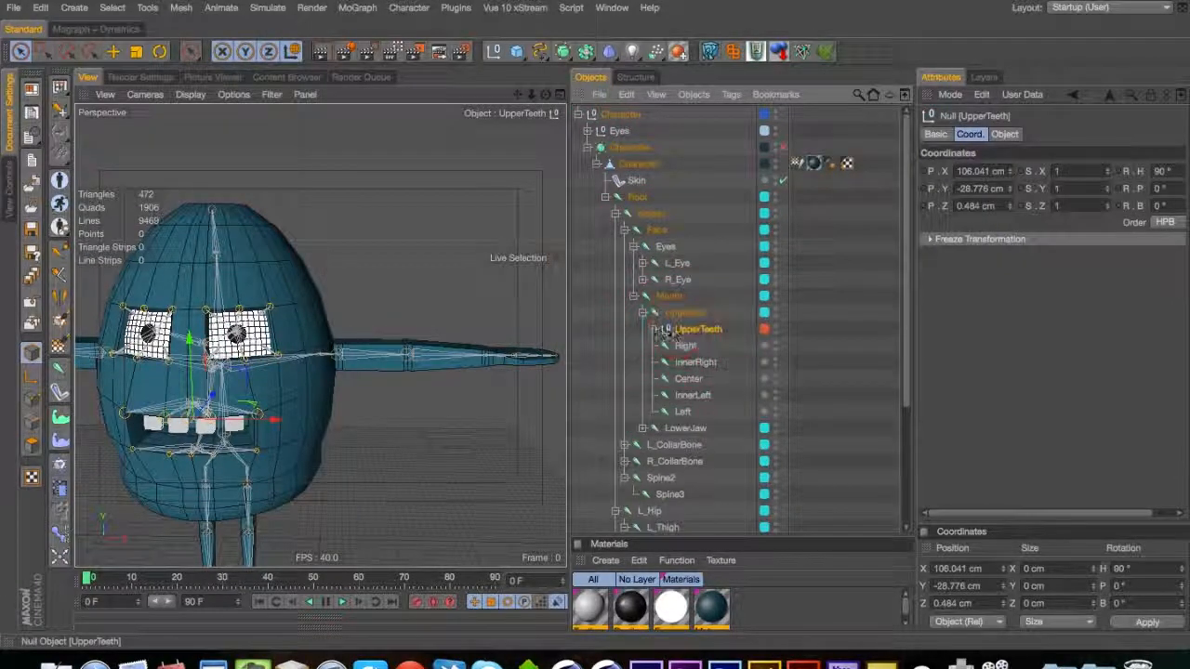
pyautogui.click(643, 313)
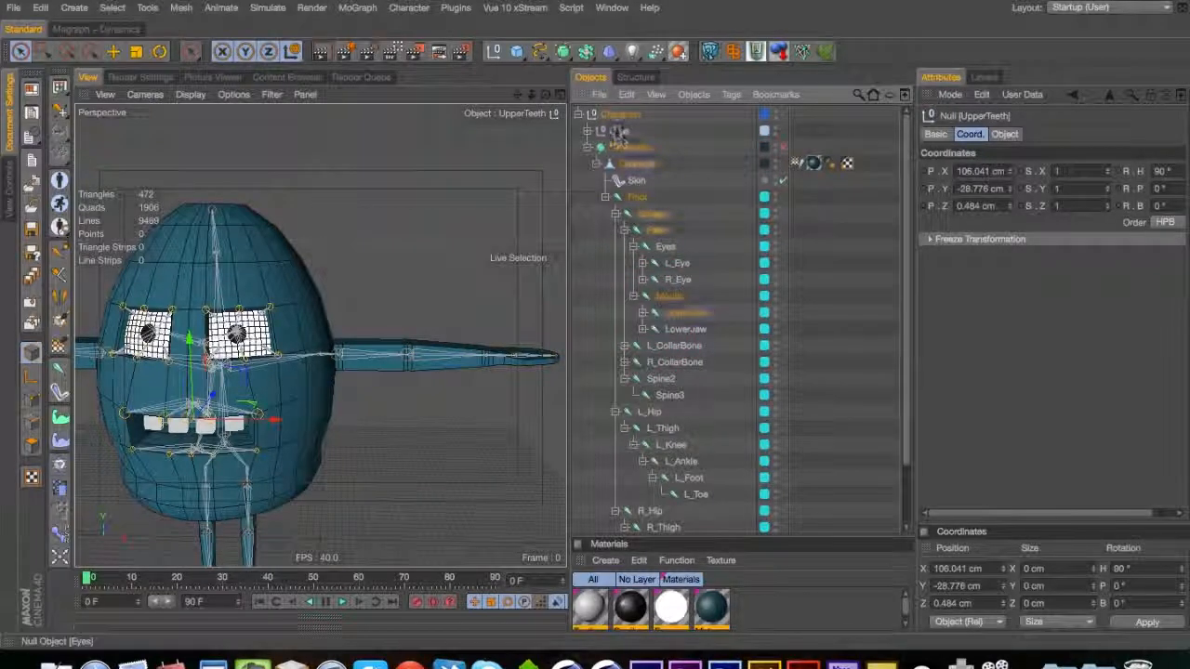
# Move the Eyes null under the Eyes joint and nest the R_Eye and L_Eye meshes under their matching eye joints
pyautogui.moveTo(668, 249); pyautogui.dragTo(673, 248)
pyautogui.click(643, 247)
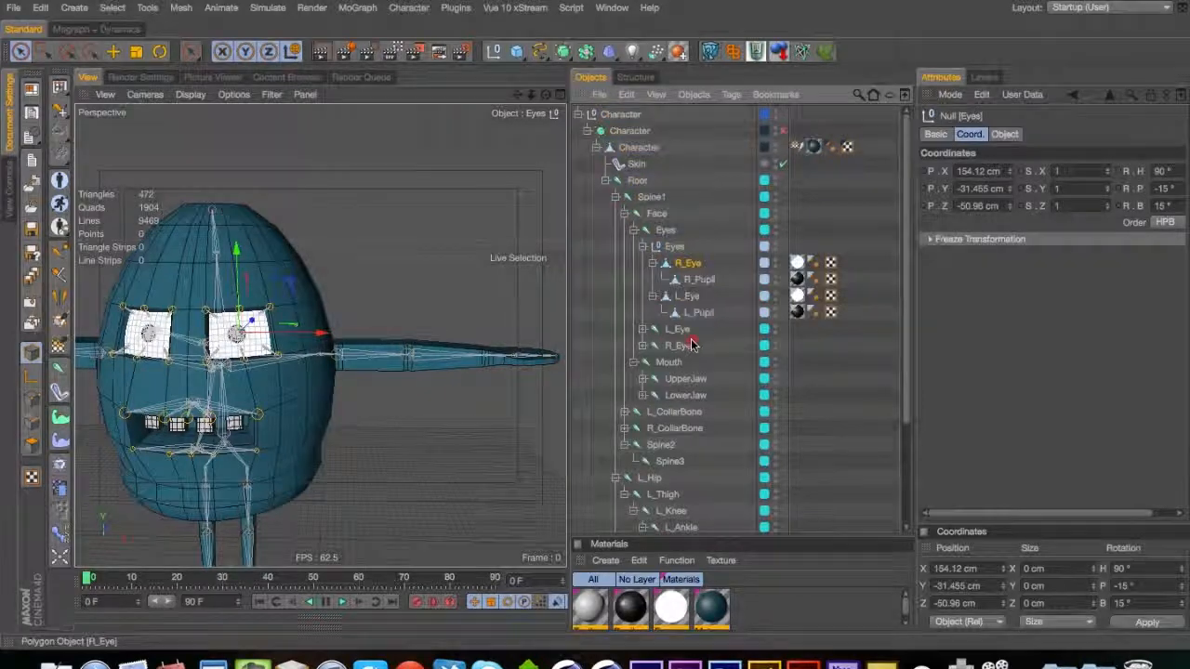
pyautogui.moveTo(681, 348); pyautogui.dragTo(683, 345)
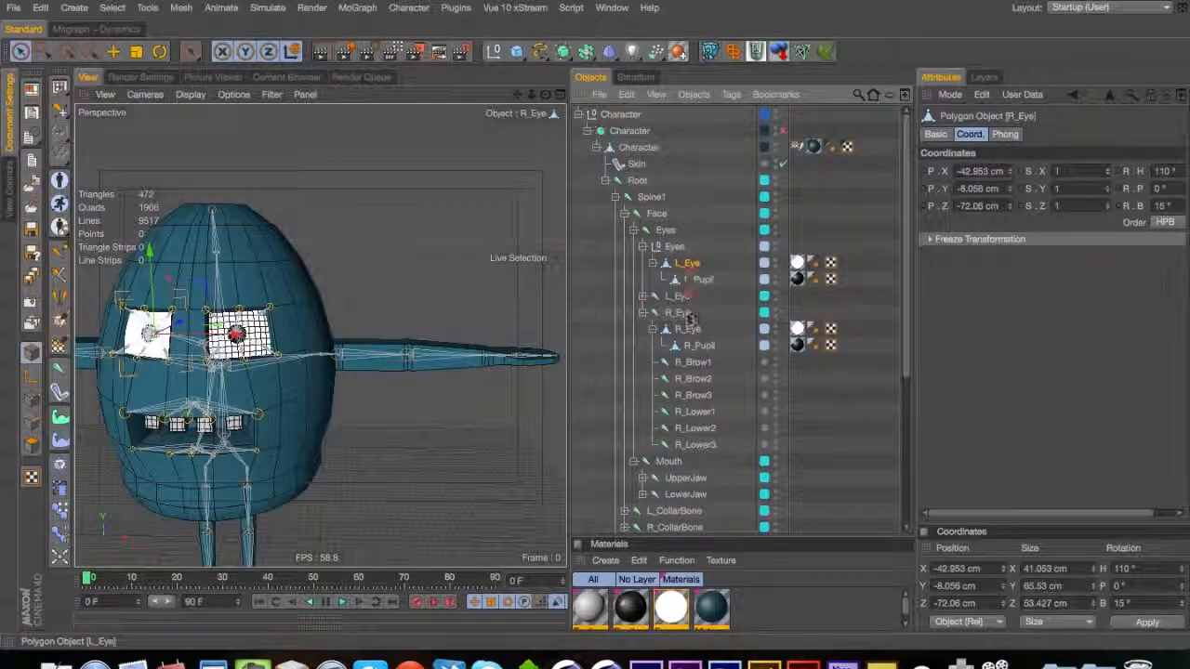
pyautogui.moveTo(678, 302); pyautogui.dragTo(678, 300)
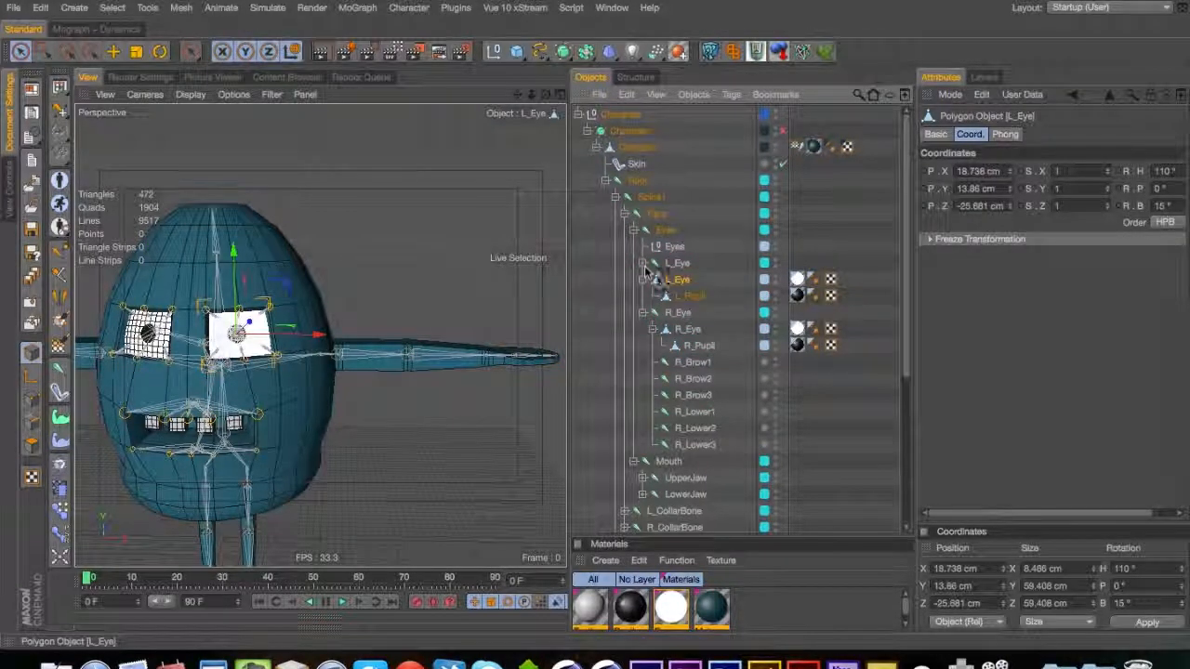
# Delete the empty Eyes null and collapse the L_Eye and R_Eye joint hierarchies
pyautogui.click(673, 247)
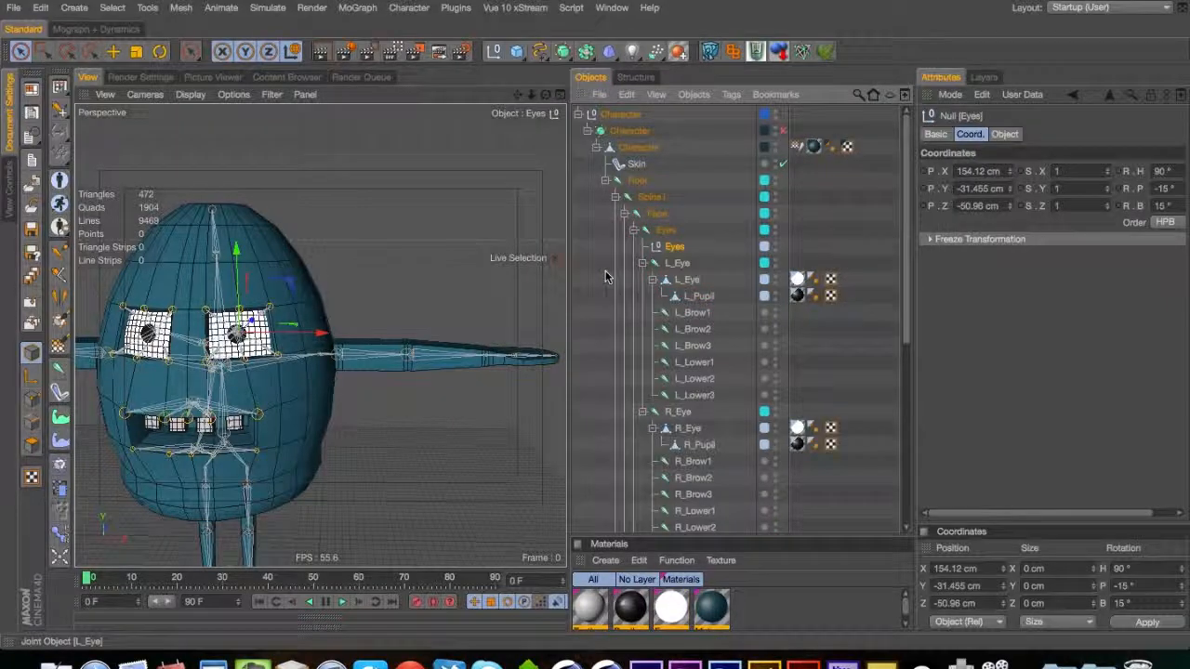
pyautogui.press('Delete')
pyautogui.click(642, 246)
pyautogui.click(642, 263)
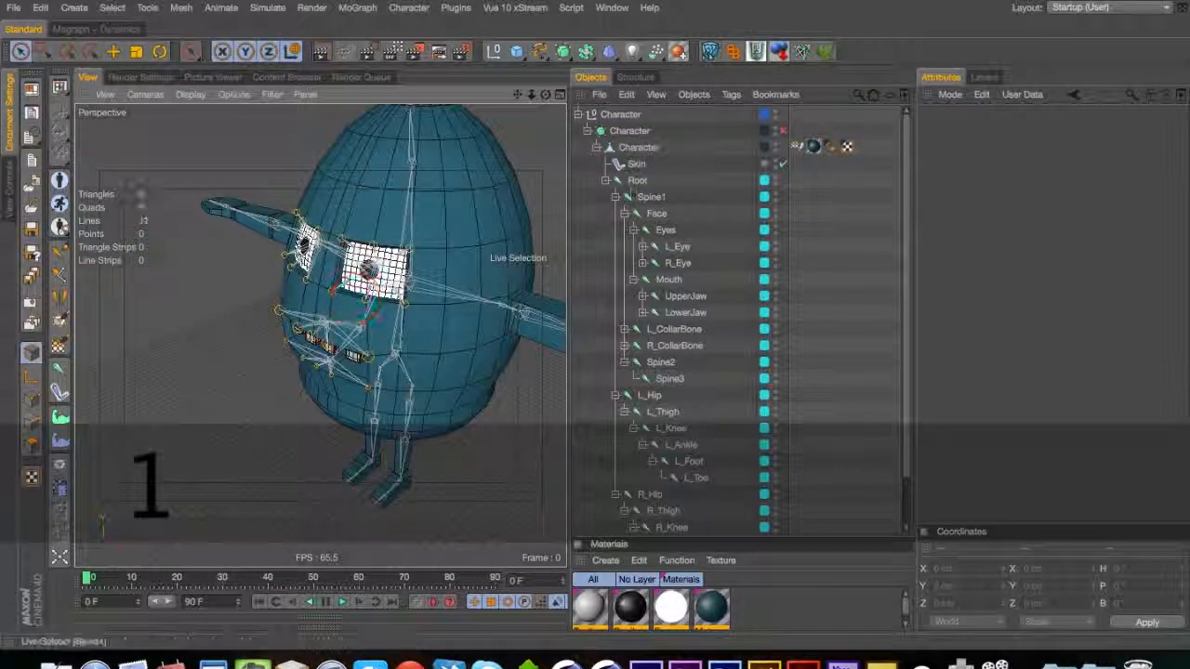
# Try shifting the Root joint to test whether the eyes and teeth follow the rig, and undo the change
pyautogui.click(636, 179)
pyautogui.moveTo(442, 330); pyautogui.dragTo(520, 287)
pyautogui.press('super+z')
pyautogui.press('r')
pyautogui.press('space')
# Examine the rigged character's face, body joints, legs and feet from several angles
pyautogui.press('3')
pyautogui.moveTo(428, 307); pyautogui.dragTo(346, 342)
pyautogui.press('2')
pyautogui.press('3')
pyautogui.press('1')
pyautogui.moveTo(438, 333); pyautogui.dragTo(341, 335)
pyautogui.press('3')
pyautogui.moveTo(303, 374); pyautogui.dragTo(269, 366)
pyautogui.press('1')
pyautogui.moveTo(276, 365); pyautogui.dragTo(348, 349)
pyautogui.press('3')
pyautogui.moveTo(280, 369); pyautogui.dragTo(409, 260)
pyautogui.moveTo(176, 471); pyautogui.dragTo(263, 342)
pyautogui.press('2')
pyautogui.press('3')
pyautogui.click(465, 0)
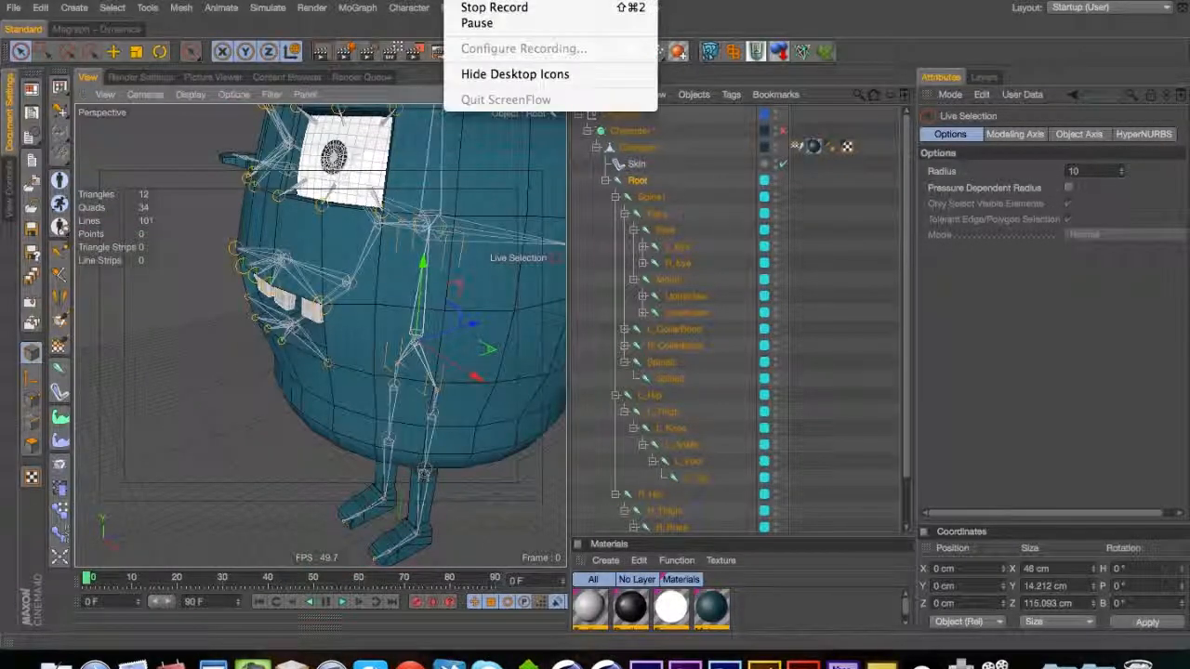
# Save the character scene
pyautogui.click(407, 8)
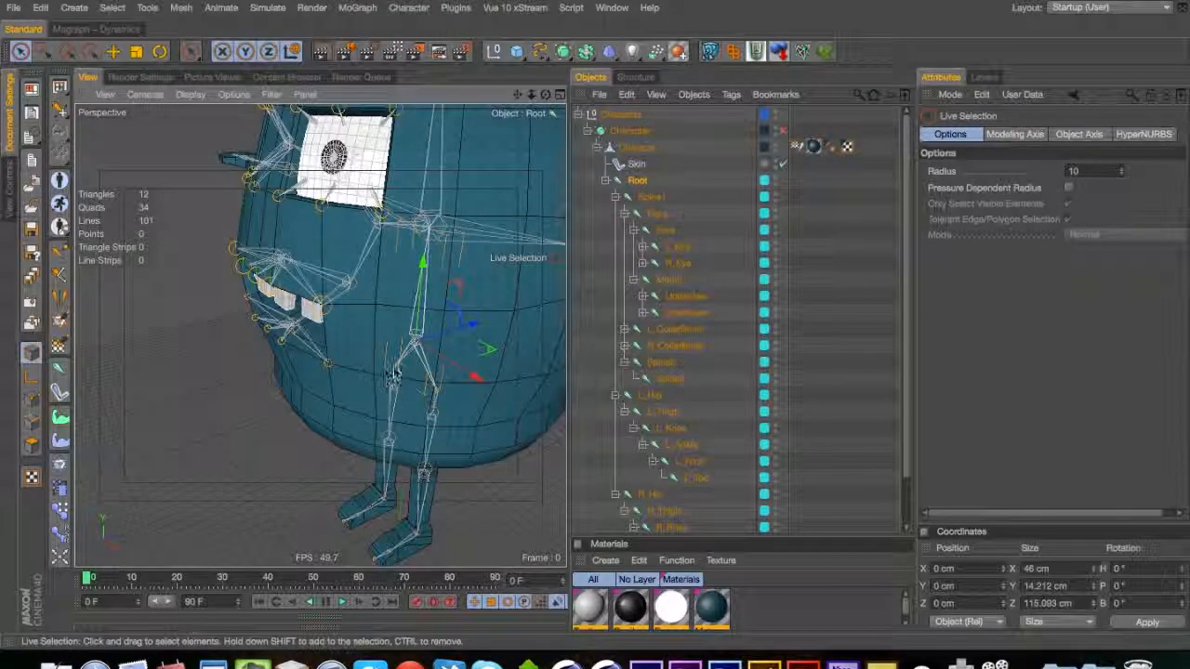
pyautogui.press('3')
pyautogui.moveTo(284, 337); pyautogui.dragTo(386, 311)
pyautogui.press('2')
pyautogui.moveTo(274, 317); pyautogui.dragTo(209, 299)
pyautogui.press('3')
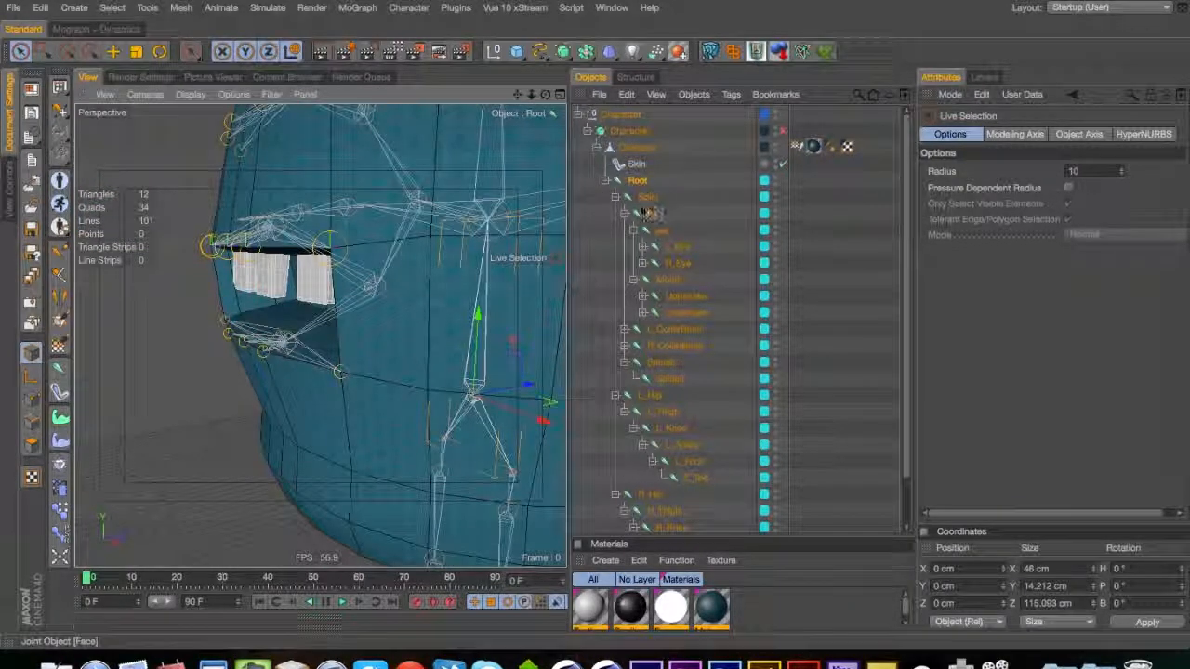
pyautogui.press('super+s')
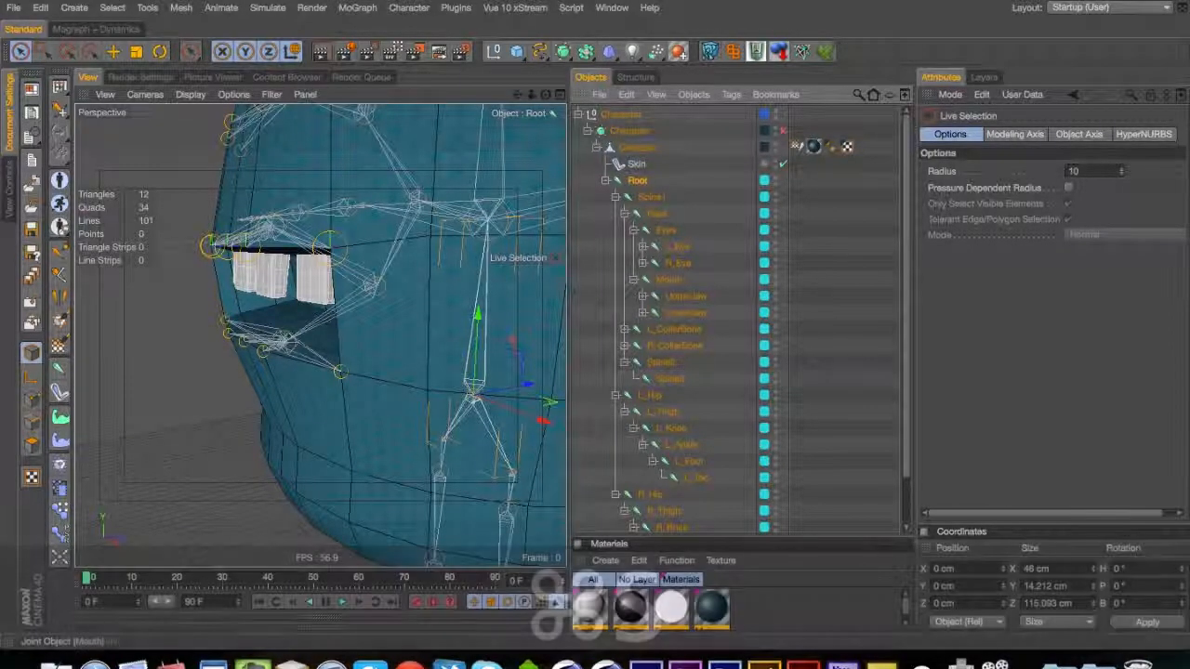
# Expand the UpperJaw and LowerJaw joint hierarchies and display the UpperJaw joint's influence with the Weight Tool
pyautogui.click(643, 296)
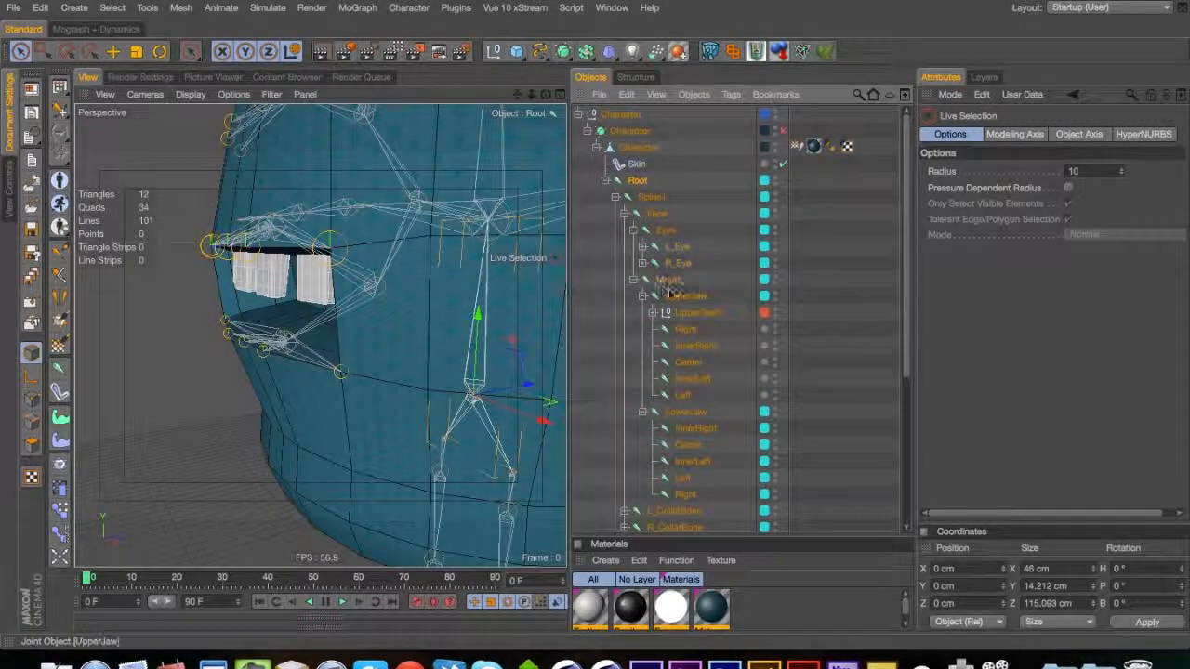
pyautogui.click(683, 294)
pyautogui.press('3')
pyautogui.moveTo(303, 337); pyautogui.dragTo(505, 316)
pyautogui.click(686, 298)
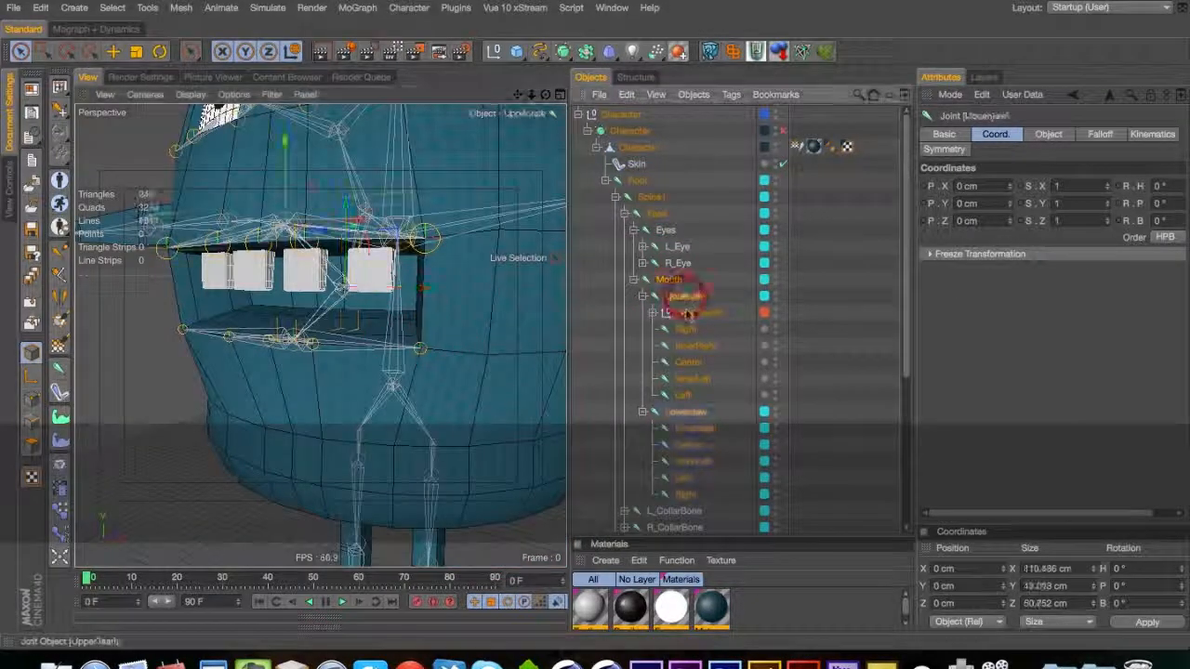
pyautogui.press('3')
pyautogui.moveTo(306, 233); pyautogui.dragTo(312, 304)
pyautogui.press('2')
pyautogui.press('3')
pyautogui.click(60, 343)
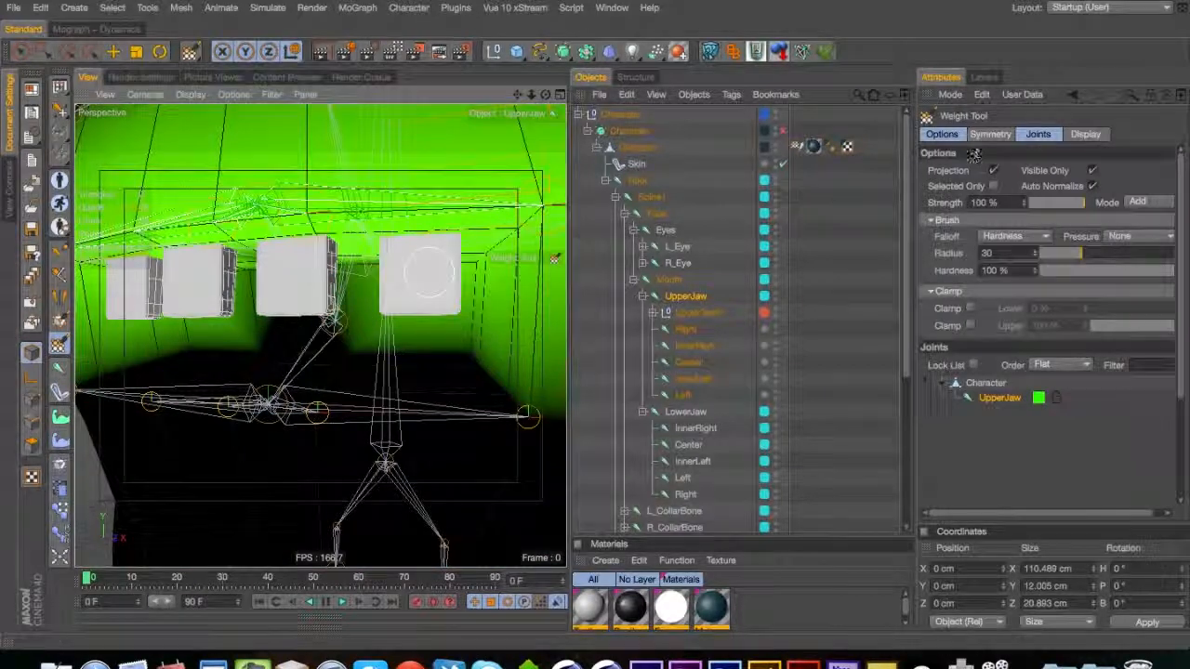
# Compare the Spine1 and UpperJaw weights around the mouth, with the layer list open
pyautogui.click(985, 77)
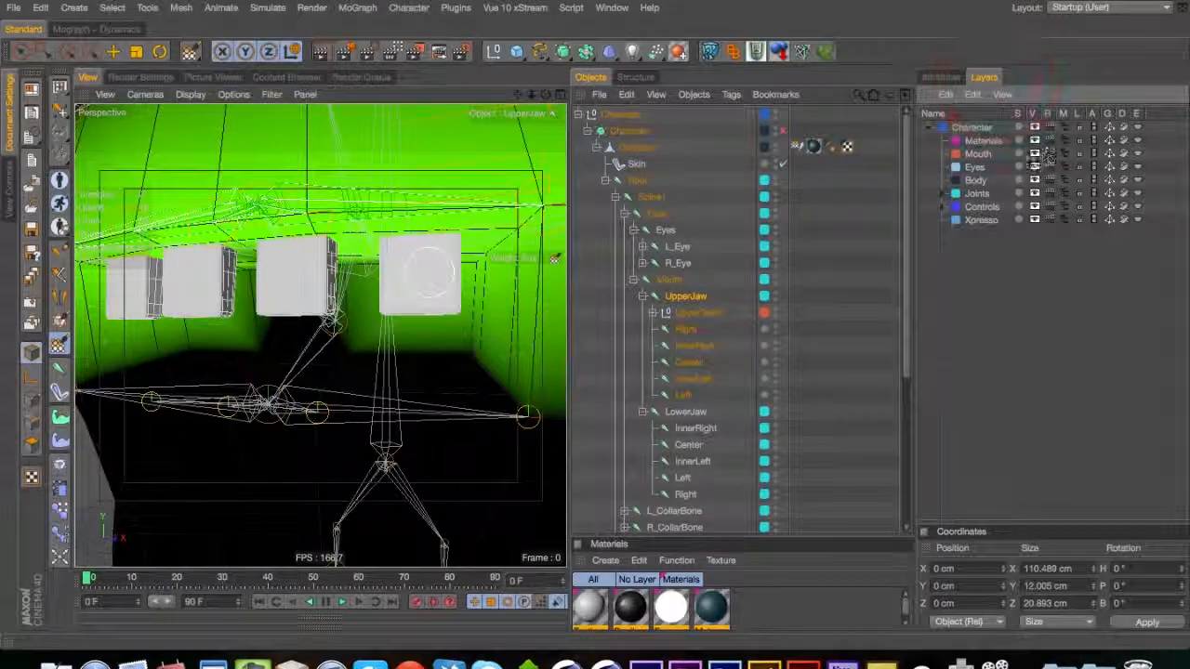
pyautogui.press('2')
pyautogui.moveTo(419, 229)
pyautogui.mouseDown()
pyautogui.moveTo(304, 268)
pyautogui.moveTo(394, 240)
pyautogui.moveTo(325, 251)
pyautogui.moveTo(335, 269)
pyautogui.moveTo(379, 265)
pyautogui.mouseUp()
pyautogui.press('3')
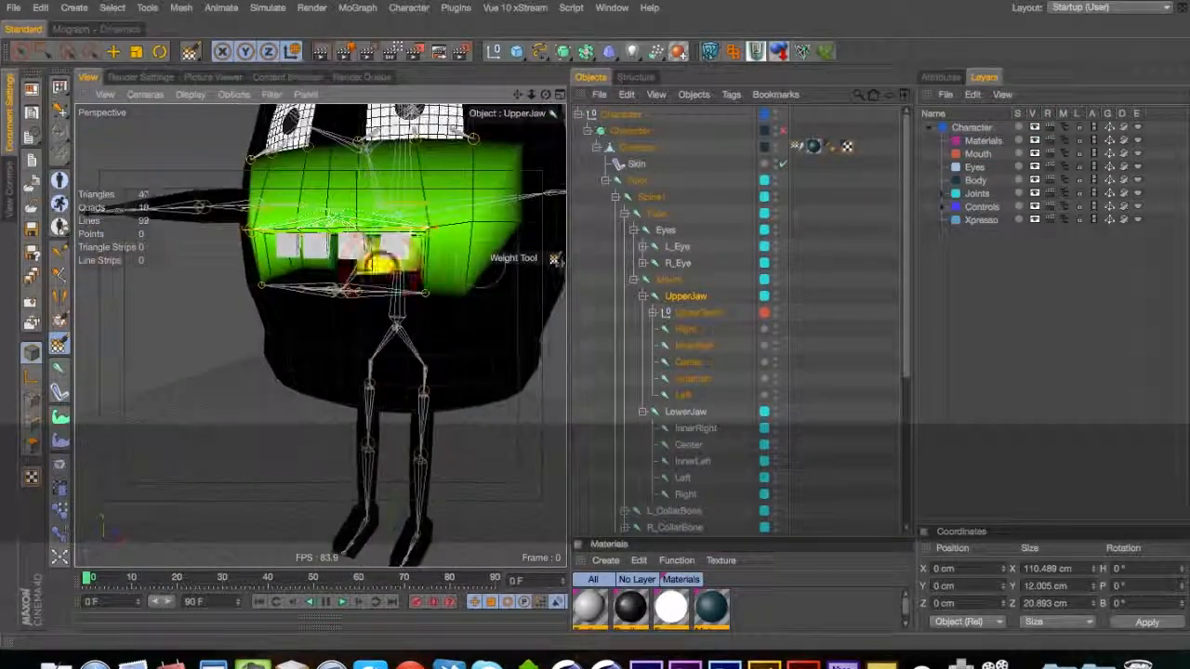
pyautogui.click(650, 197)
pyautogui.press('3')
pyautogui.moveTo(468, 232)
pyautogui.mouseDown()
pyautogui.moveTo(595, 224)
pyautogui.moveTo(487, 238)
pyautogui.mouseUp()
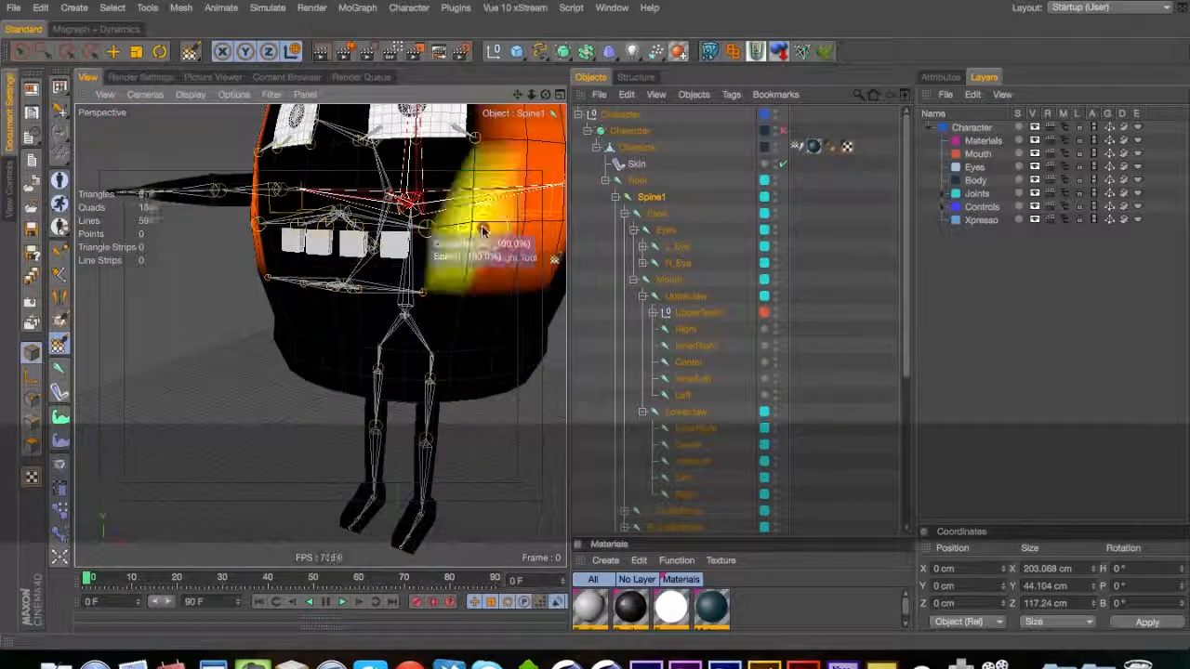
pyautogui.click(637, 180)
pyautogui.click(648, 197)
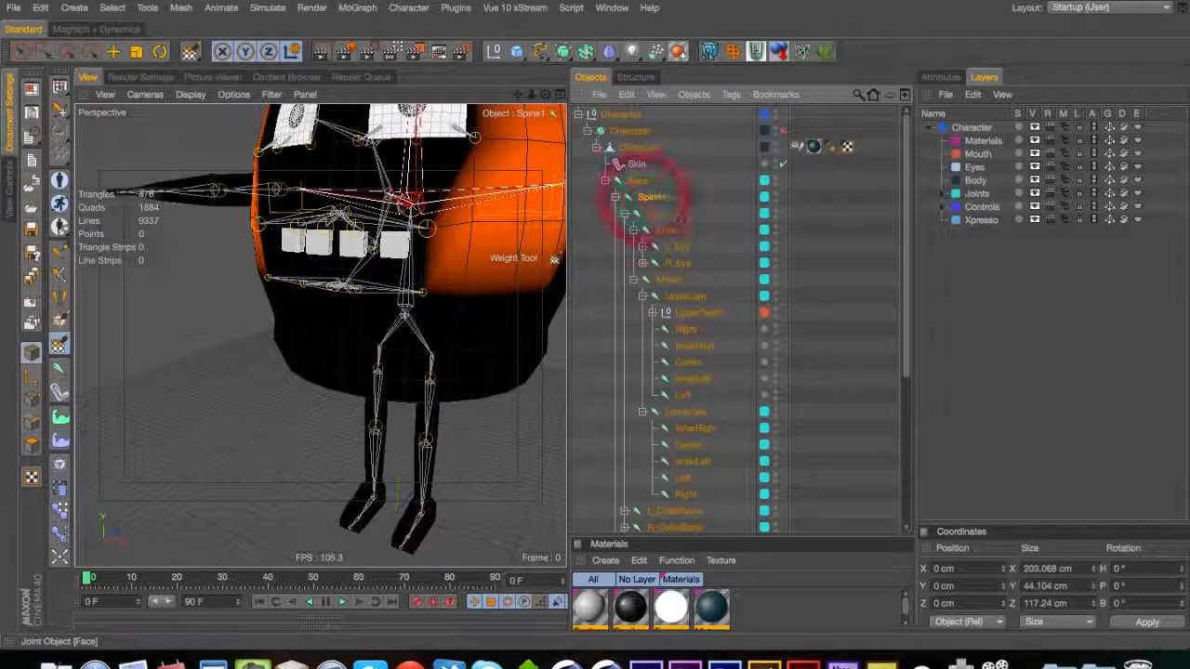
pyautogui.click(683, 294)
pyautogui.press('3')
pyautogui.moveTo(382, 265); pyautogui.dragTo(462, 275)
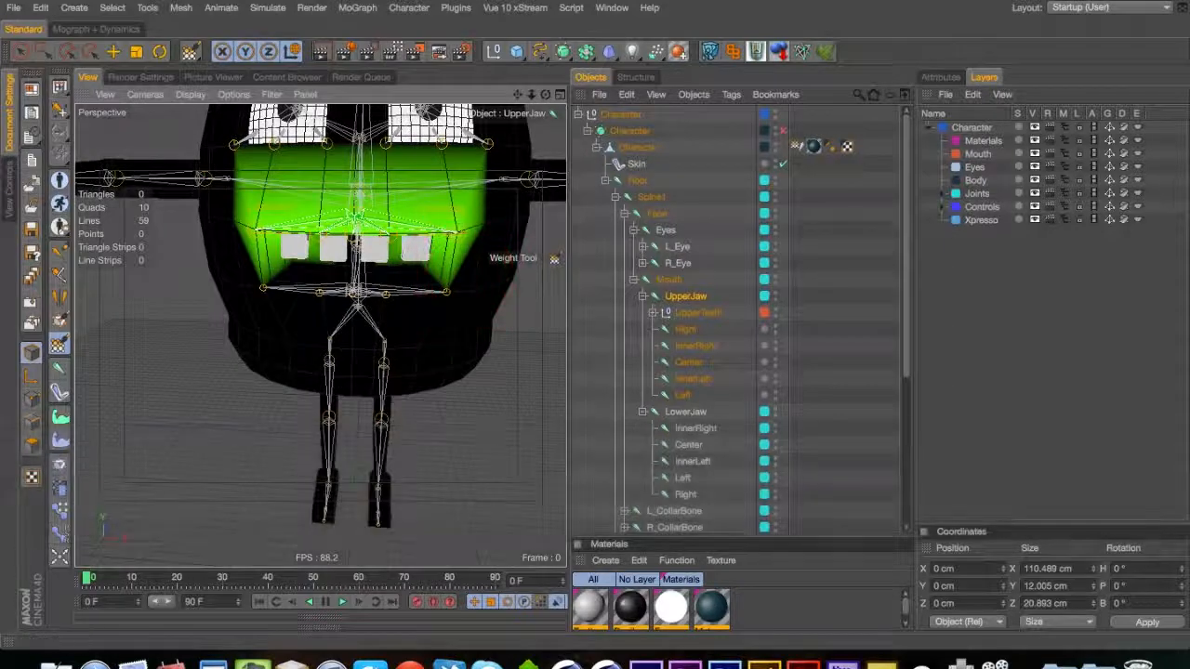
# Hide the Mouth, Eyes and Joints layers in the viewport so only the body mesh and its weights show
pyautogui.click(1036, 141)
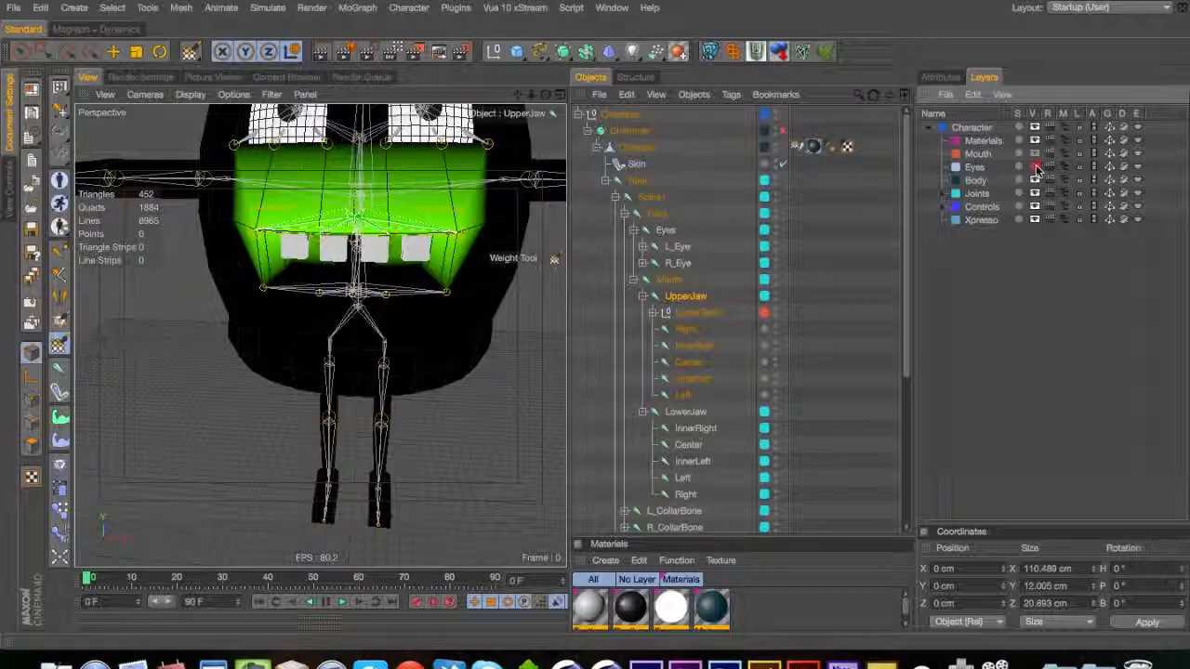
pyautogui.click(1036, 168)
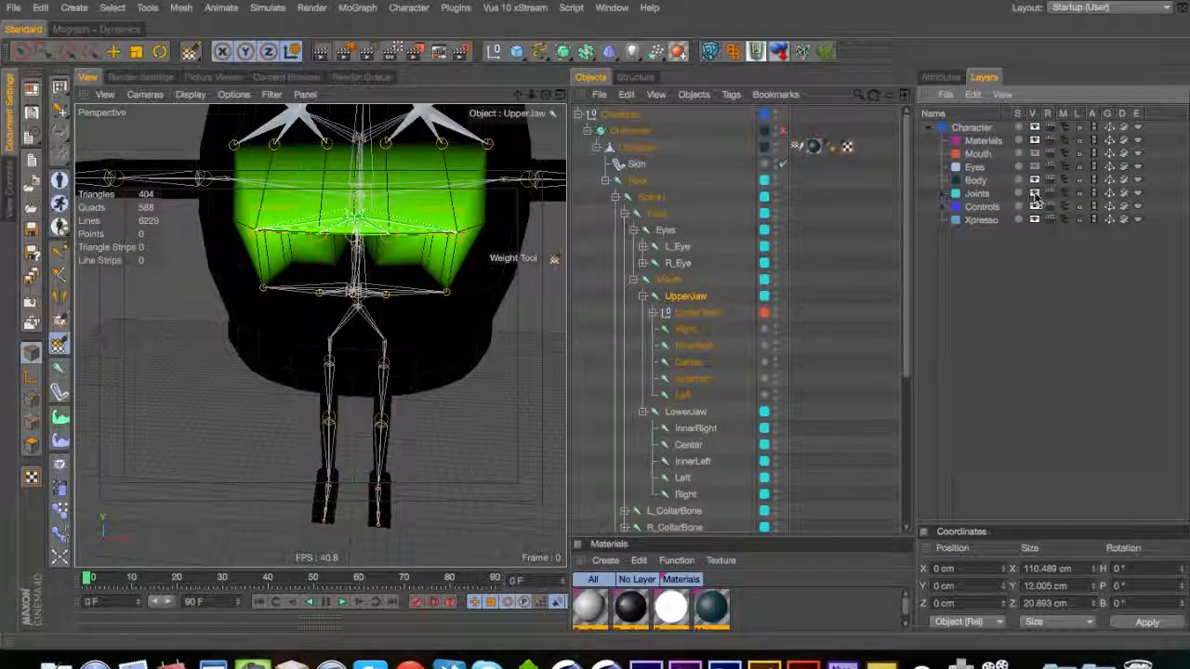
pyautogui.click(1034, 193)
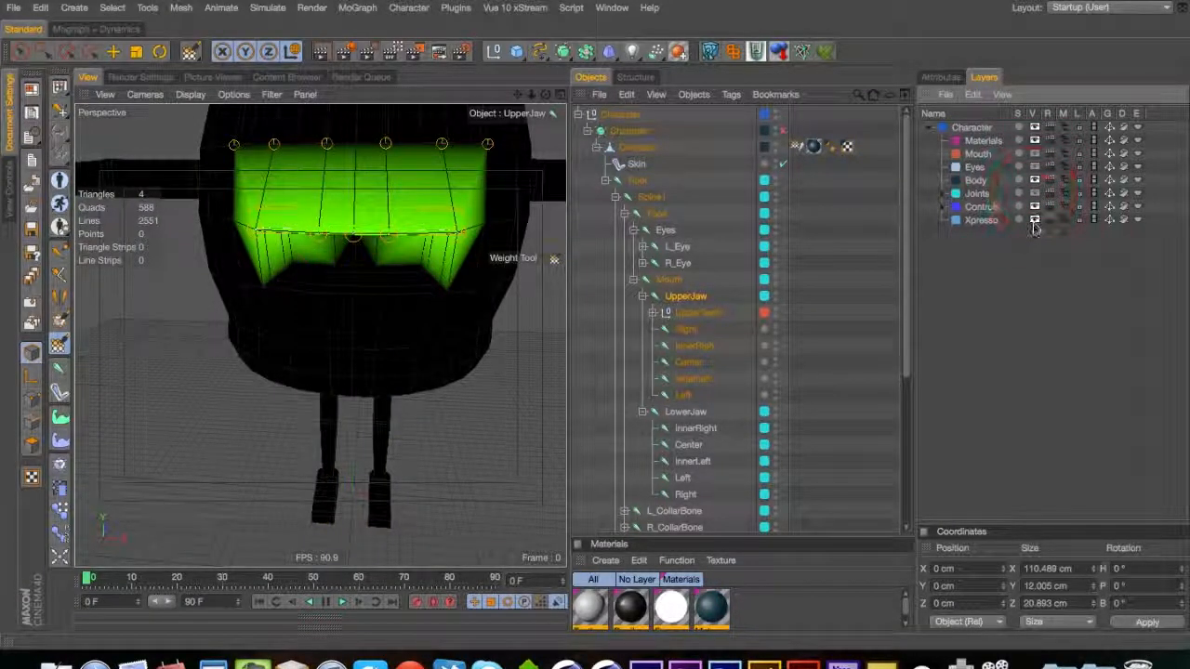
# Paint UpperJaw weights over the unweighted gap in the middle of the inner mouth's upper half
pyautogui.press('3')
pyautogui.moveTo(386, 259); pyautogui.dragTo(385, 192)
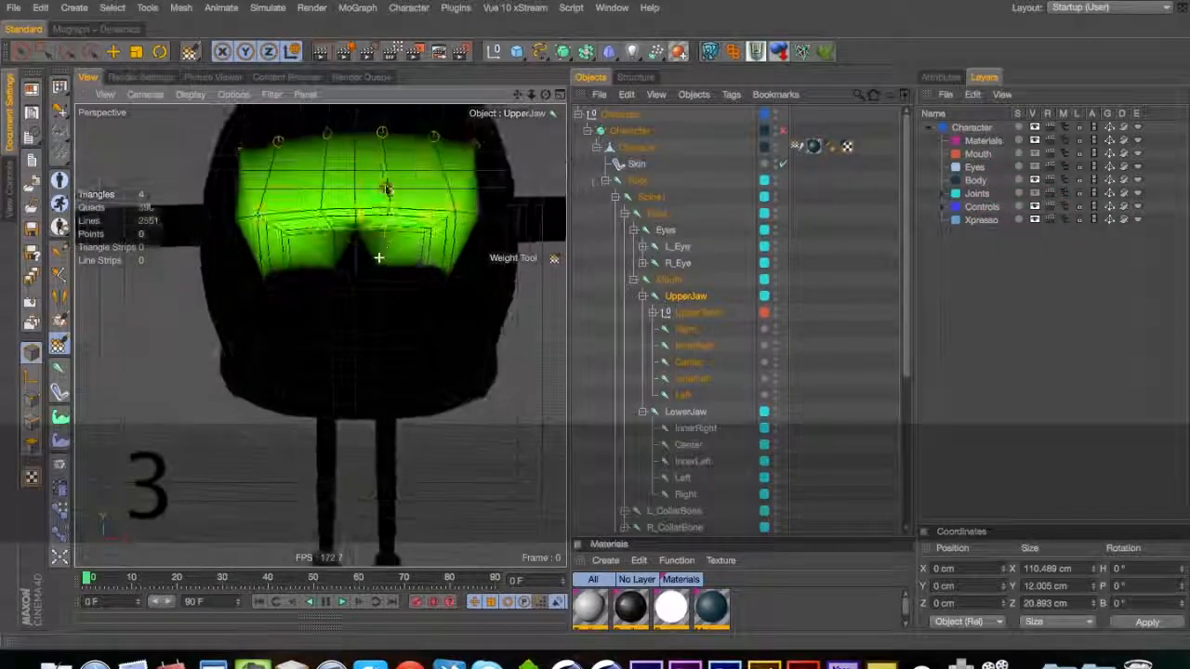
pyautogui.scroll(6, 472, 229)
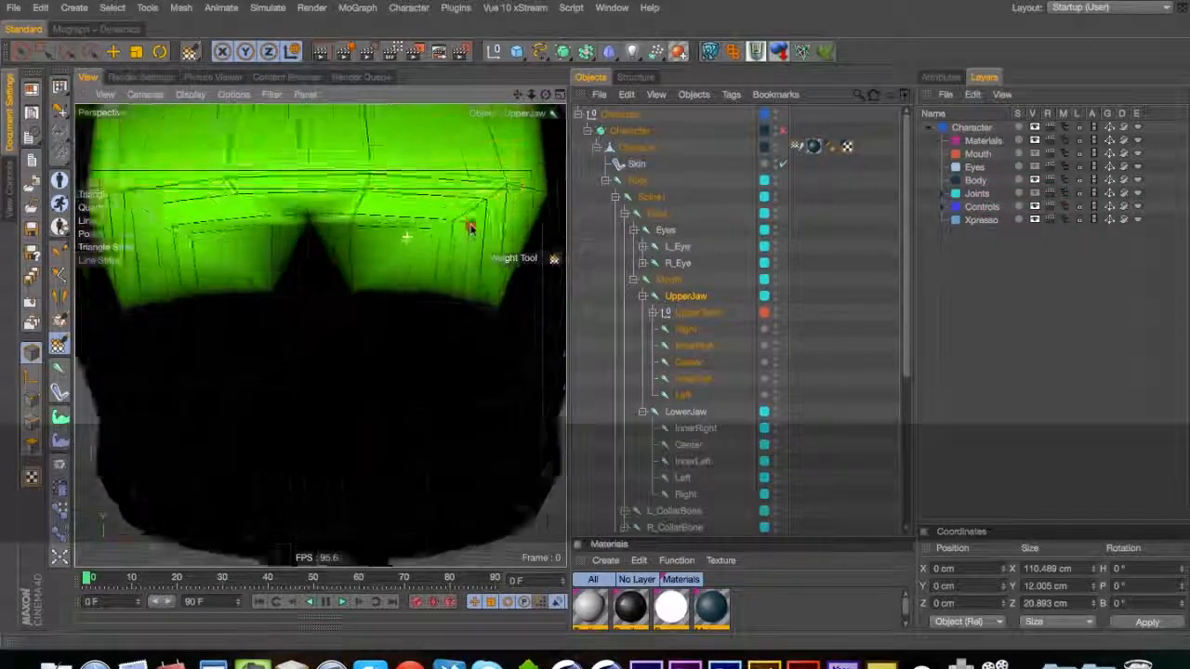
pyautogui.click(701, 297)
pyautogui.scroll(3, 223, 244)
pyautogui.moveTo(193, 245)
pyautogui.mouseDown()
pyautogui.moveTo(151, 226)
pyautogui.moveTo(512, 232)
pyautogui.moveTo(406, 232)
pyautogui.mouseUp()
pyautogui.press('2')
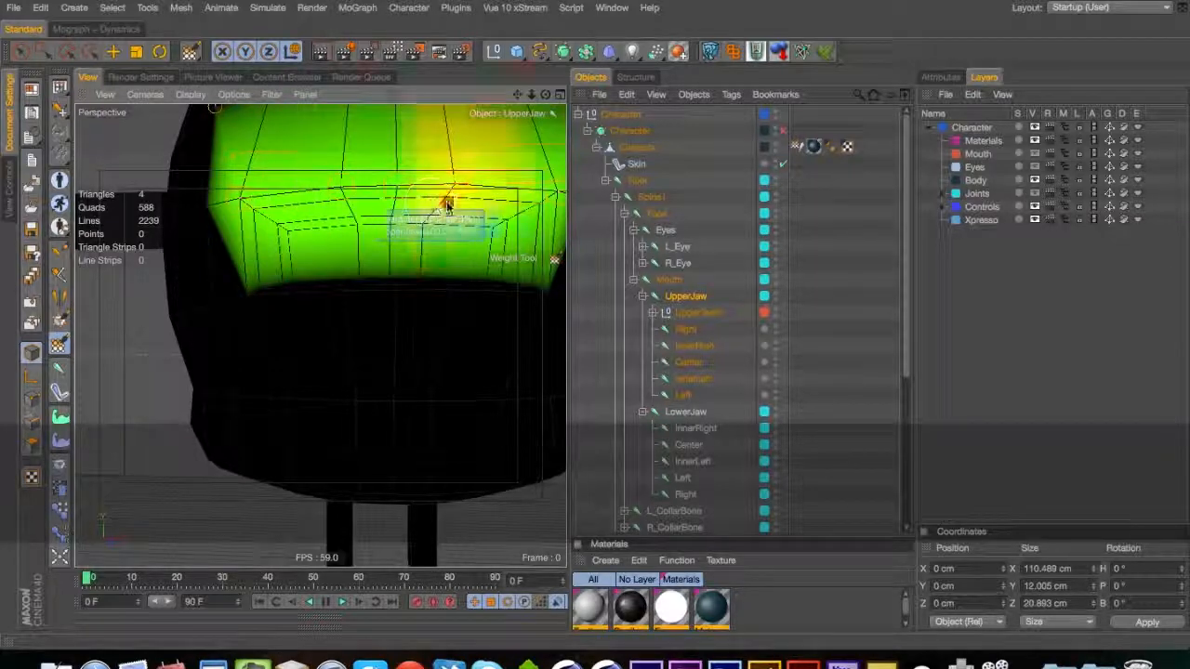
pyautogui.press('1')
pyautogui.moveTo(507, 210); pyautogui.dragTo(461, 201)
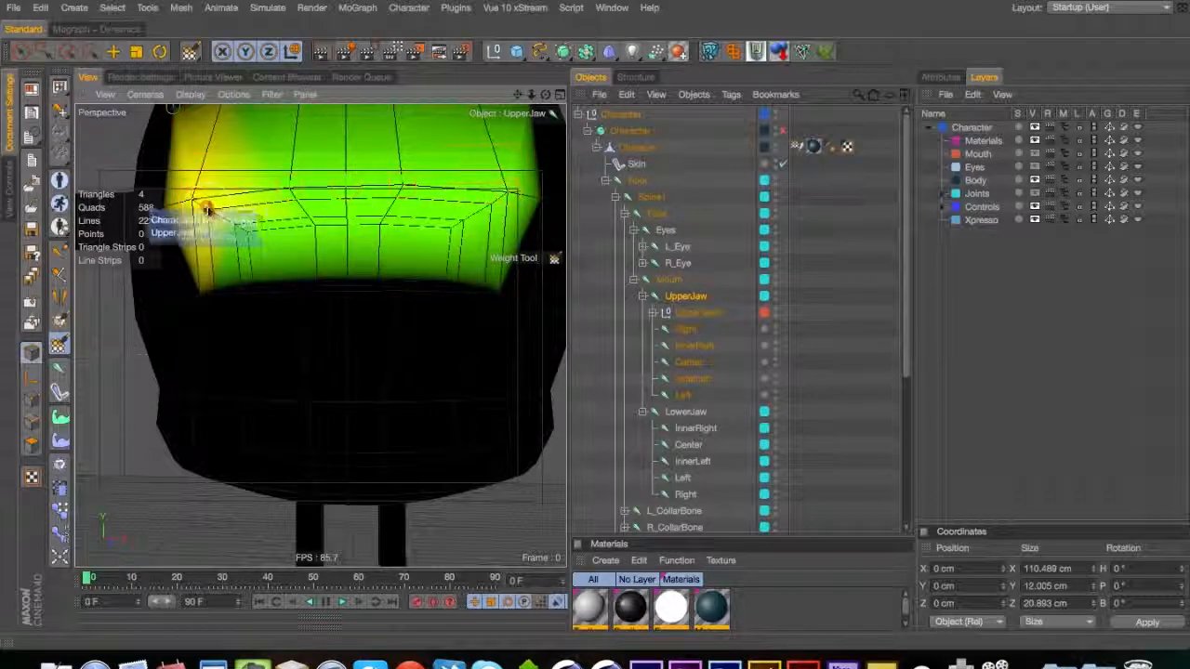
# Paint weights for the upper jaw's Right joint at the matching mouth corner, undoing the stray strokes
pyautogui.click(685, 329)
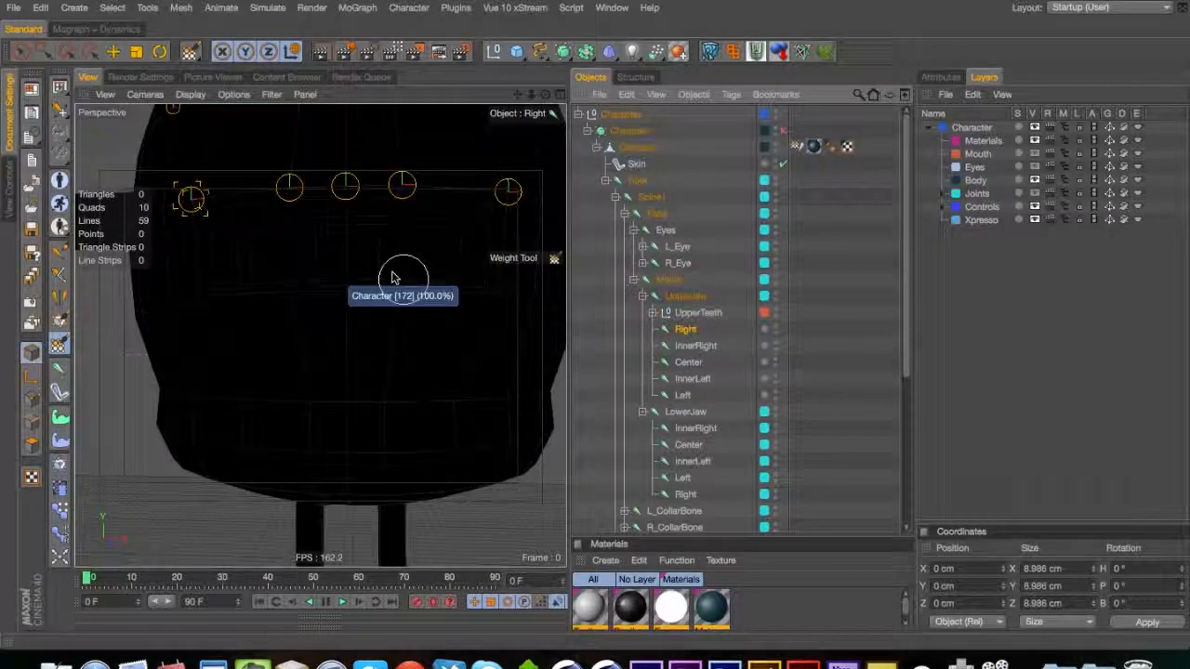
pyautogui.scroll(5, 192, 199)
pyautogui.moveTo(220, 204); pyautogui.dragTo(278, 244)
pyautogui.press('super+z')
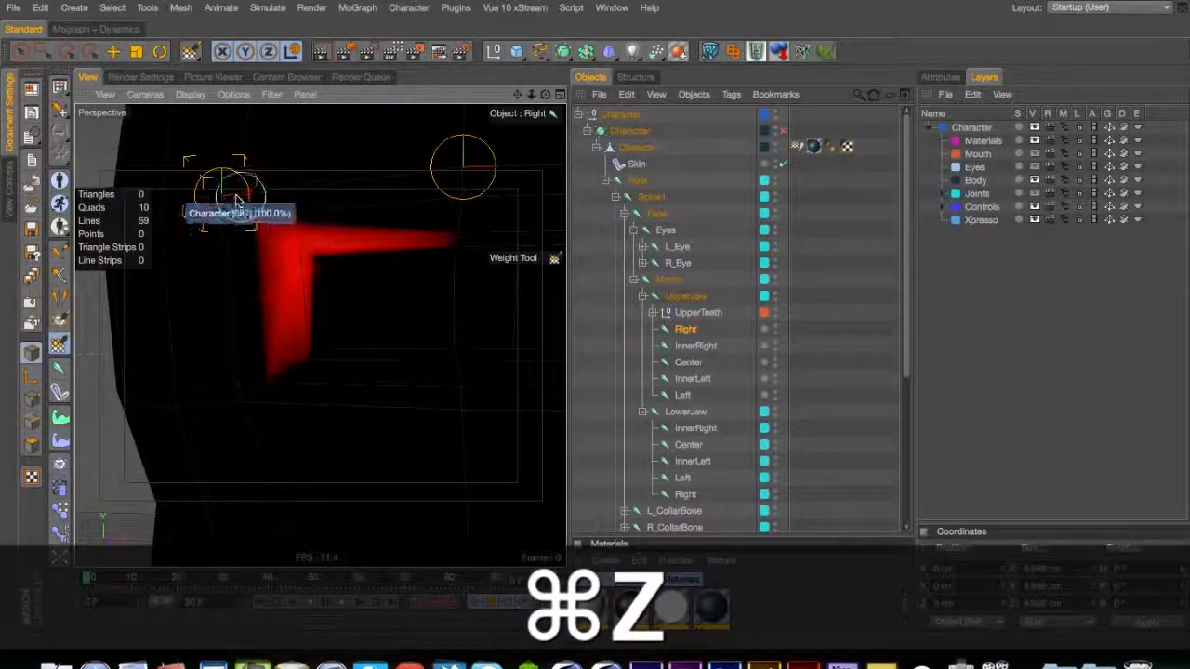
pyautogui.press('super+z')
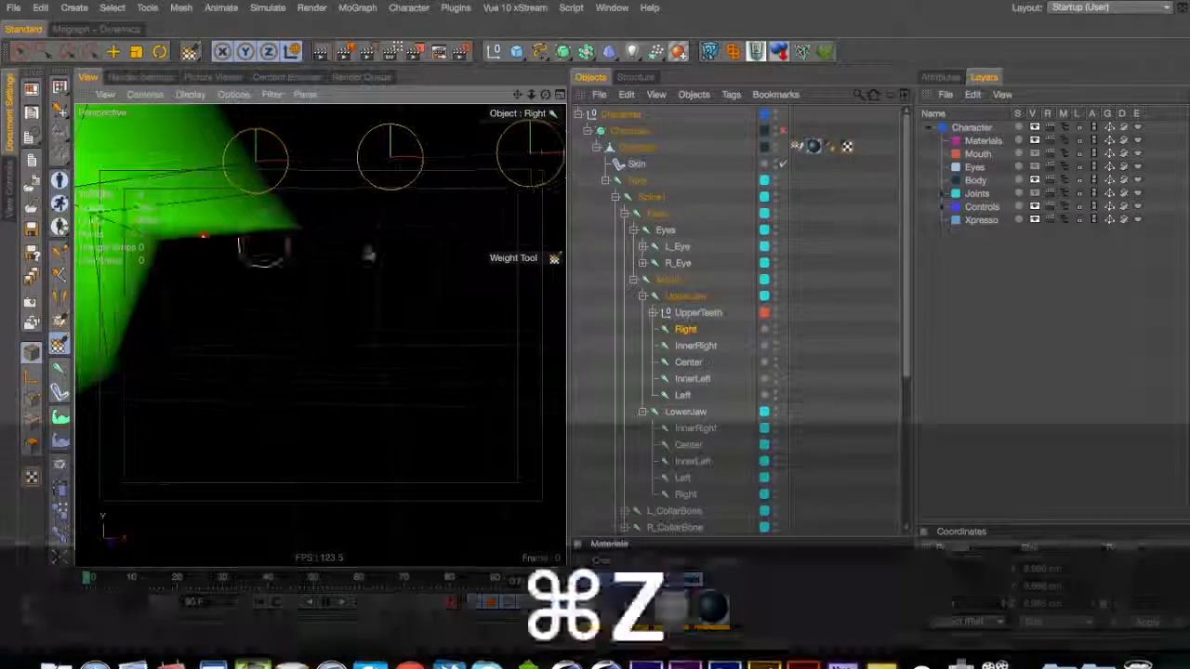
# Paint weights for the upper jaw's InnerRight, Center and InnerLeft joints along the upper lip
pyautogui.click(696, 345)
pyautogui.keyDown('alt'); pyautogui.moveTo(298, 188); pyautogui.dragTo(295, 136); pyautogui.keyUp('alt')
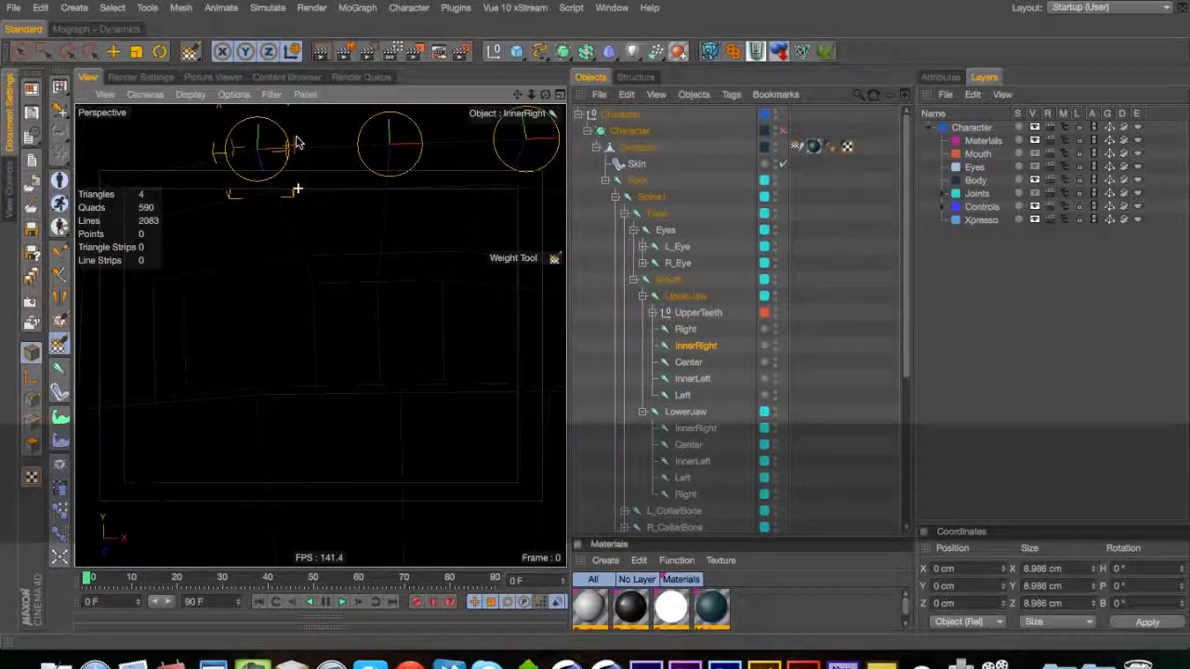
pyautogui.click(686, 363)
pyautogui.keyDown('alt'); pyautogui.moveTo(303, 193); pyautogui.dragTo(191, 207, button='middle'); pyautogui.keyUp('alt')
pyautogui.click(703, 362)
pyautogui.click(693, 380)
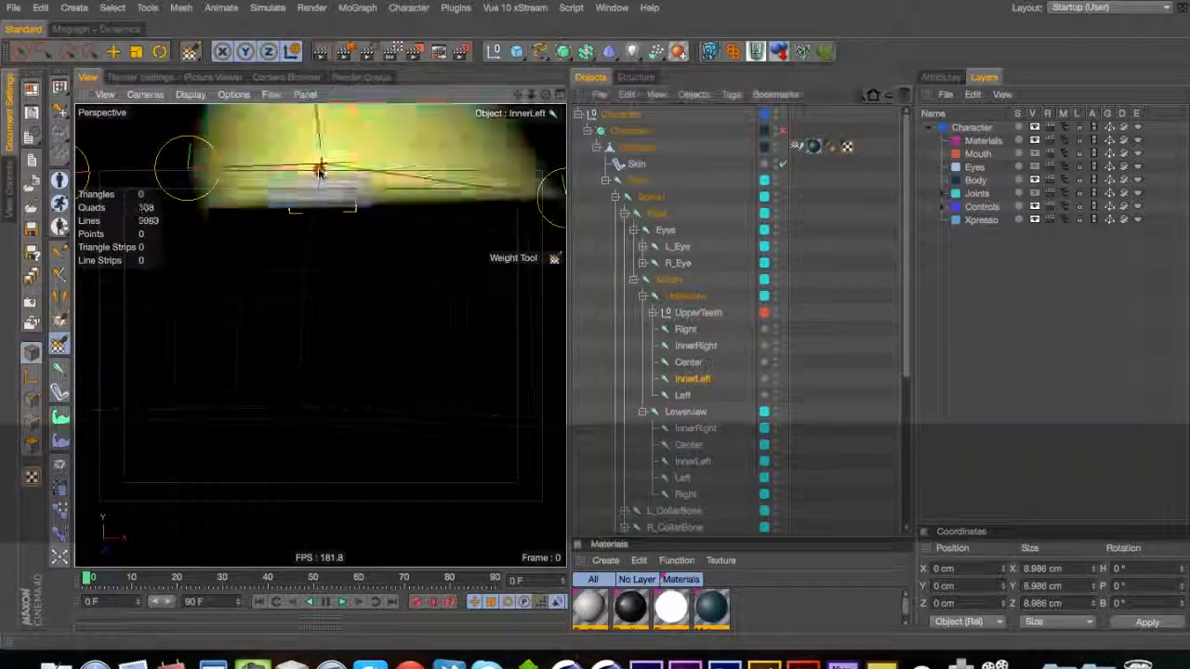
# Paint weights for the upper jaw's Left joint at the matching mouth corner, including the inner edge
pyautogui.click(680, 395)
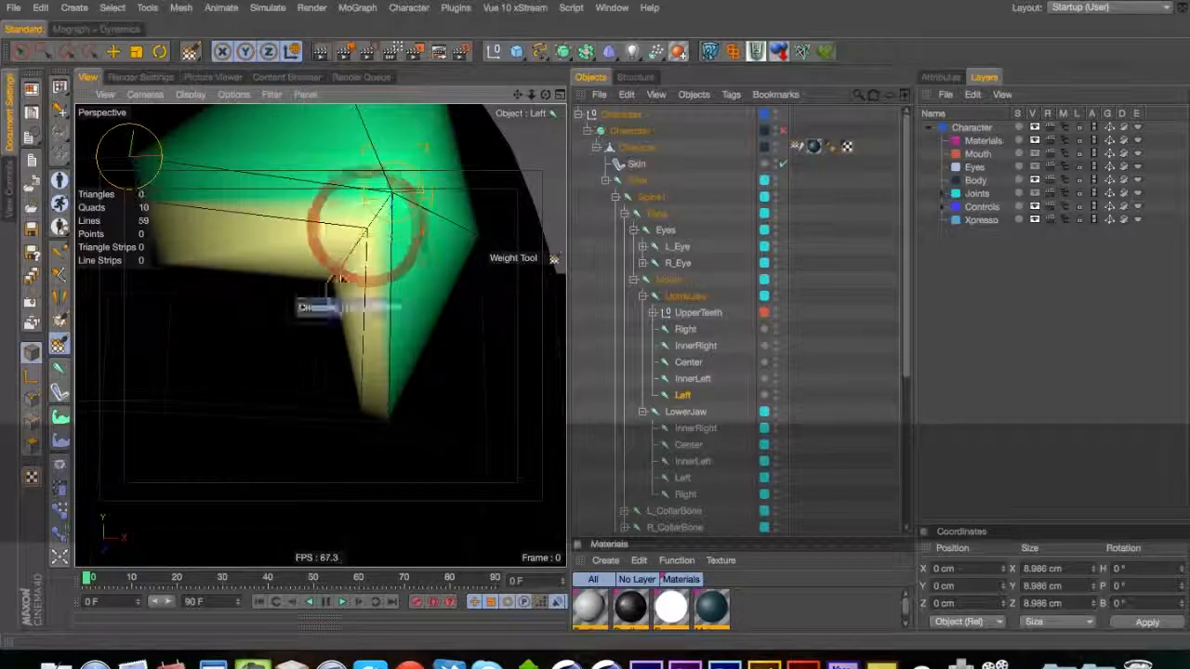
pyautogui.keyDown('alt'); pyautogui.moveTo(360, 246); pyautogui.dragTo(436, 279); pyautogui.keyUp('alt')
pyautogui.scroll(-4, 312, 320)
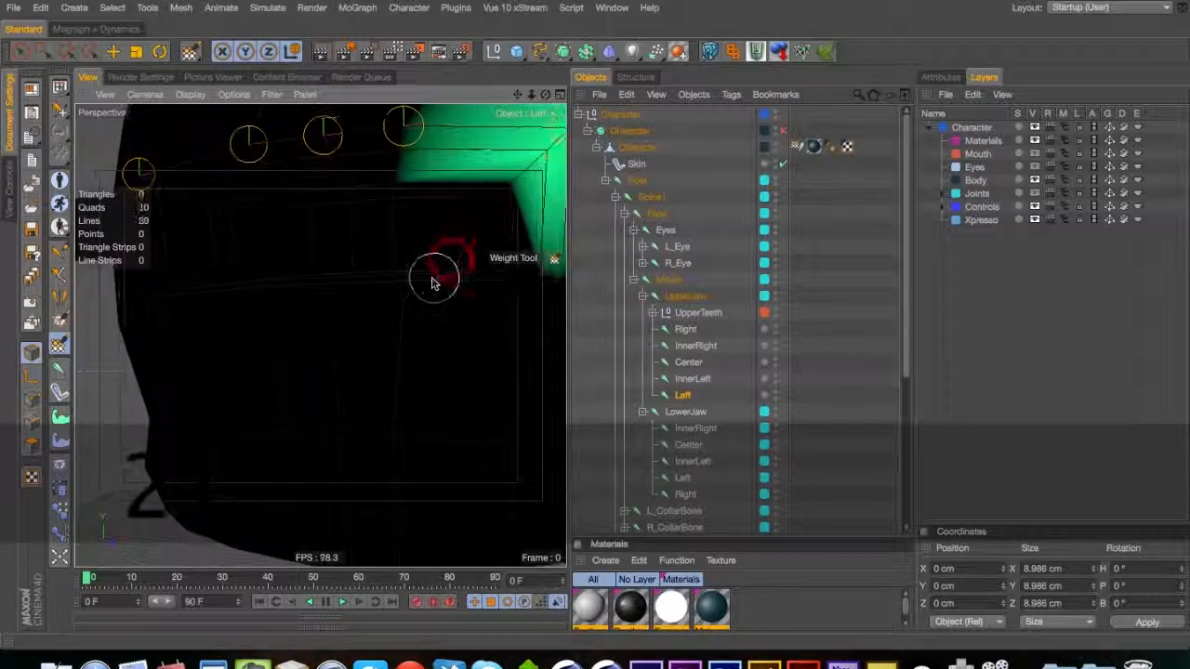
pyautogui.scroll(-2, 433, 279)
# Paint LowerJaw weights across the lower lip and inner mouth floor, undoing the stray stroke
pyautogui.click(688, 415)
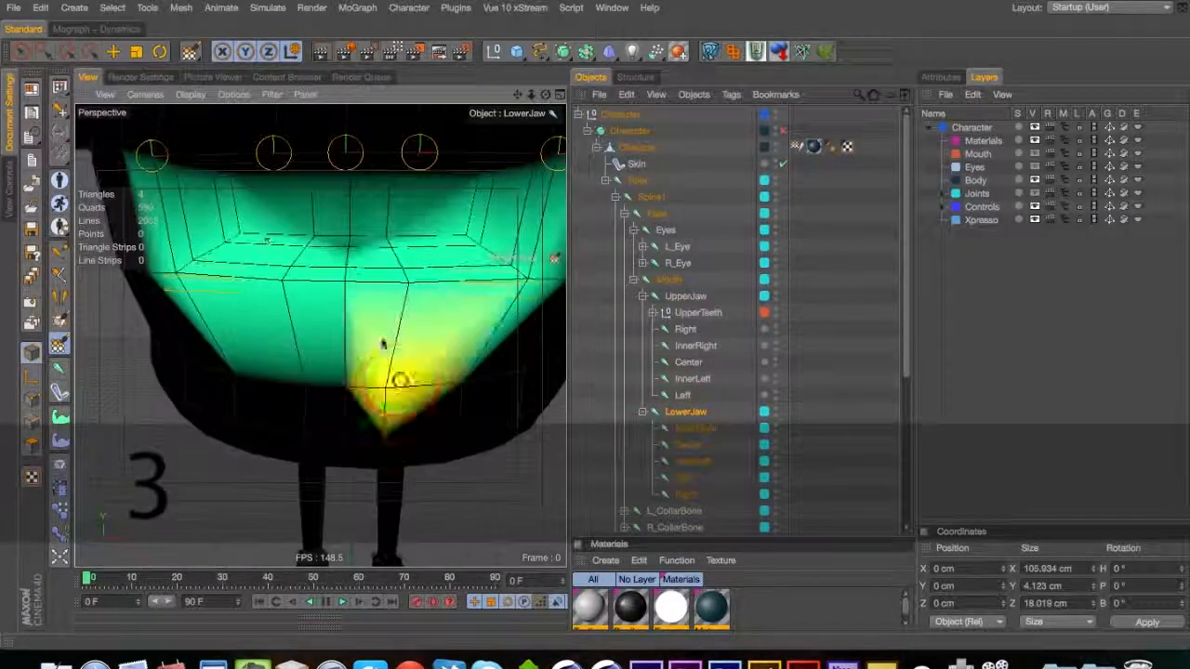
pyautogui.moveTo(429, 242)
pyautogui.keyDown('alt'); pyautogui.mouseDown()
pyautogui.moveTo(406, 269)
pyautogui.moveTo(419, 263)
pyautogui.mouseUp(); pyautogui.keyUp('alt')
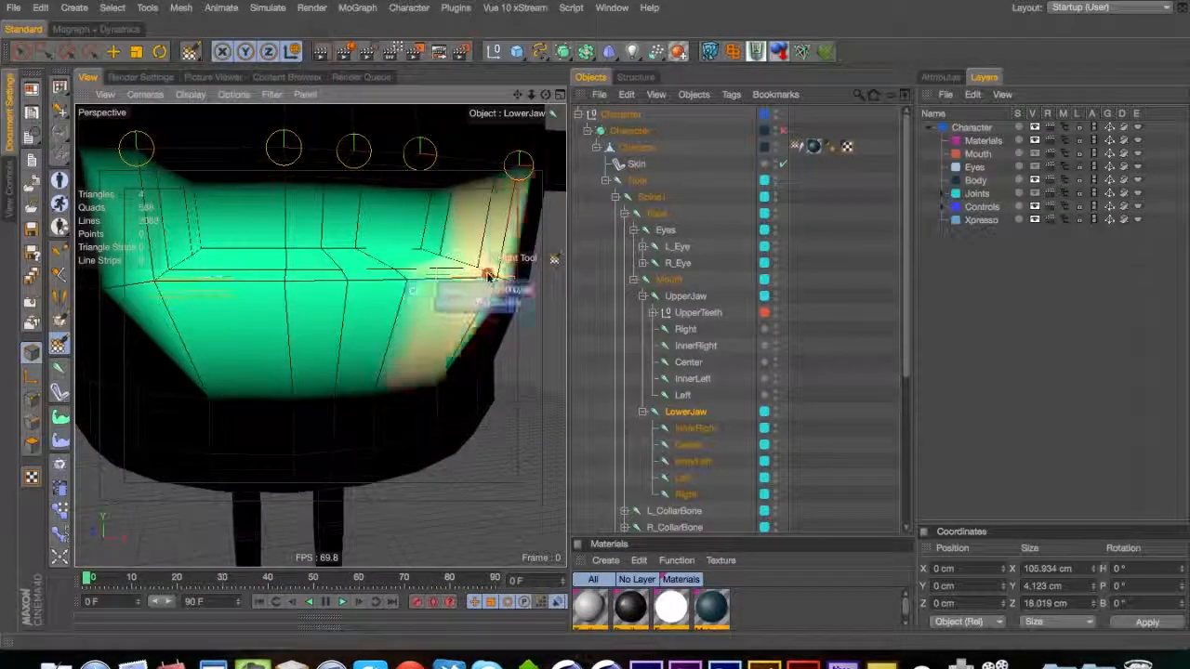
pyautogui.keyDown('alt'); pyautogui.moveTo(456, 278); pyautogui.dragTo(294, 260); pyautogui.keyUp('alt')
pyautogui.click(291, 261)
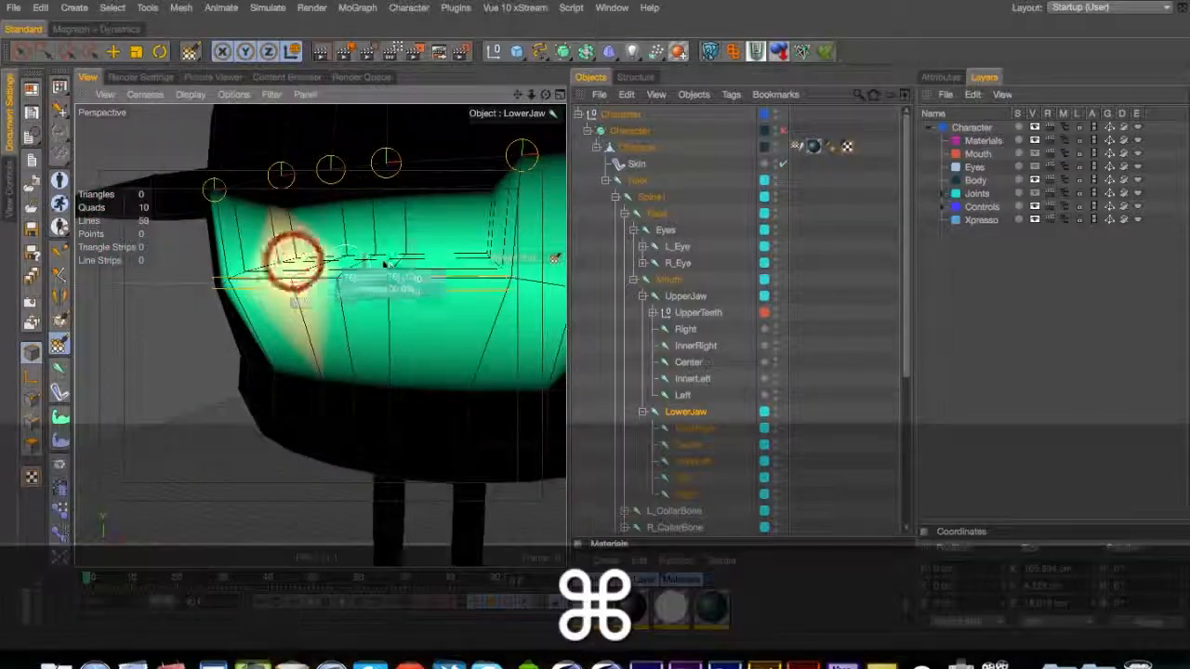
pyautogui.press('super+z')
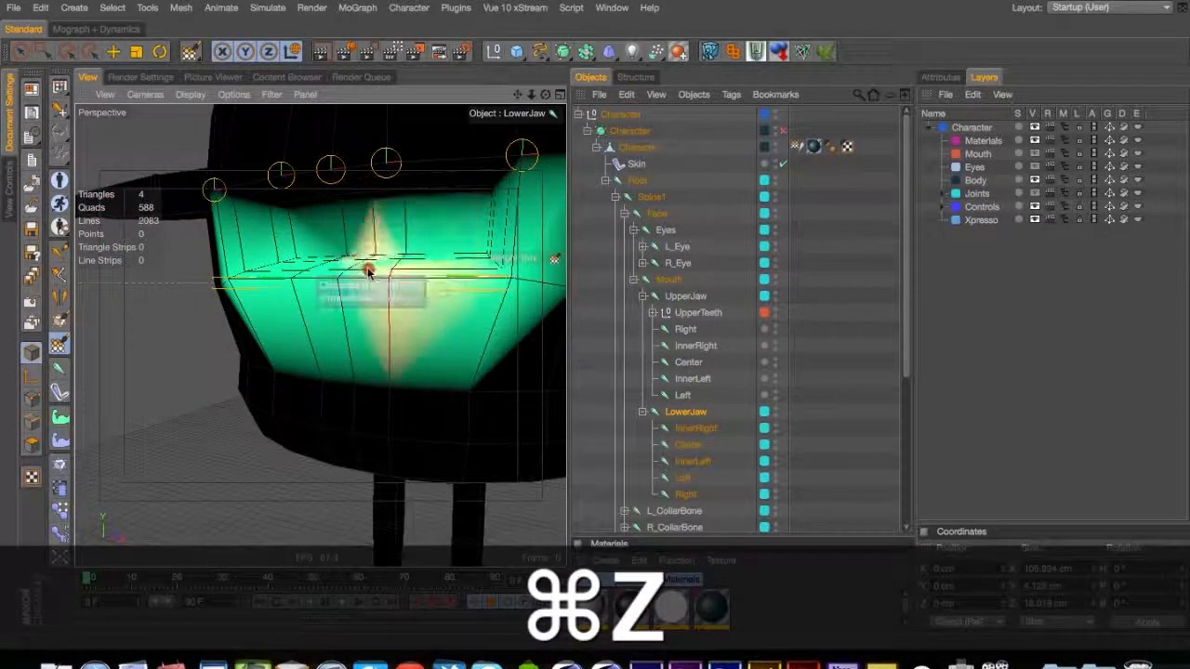
pyautogui.press('3')
pyautogui.moveTo(343, 267); pyautogui.dragTo(446, 276)
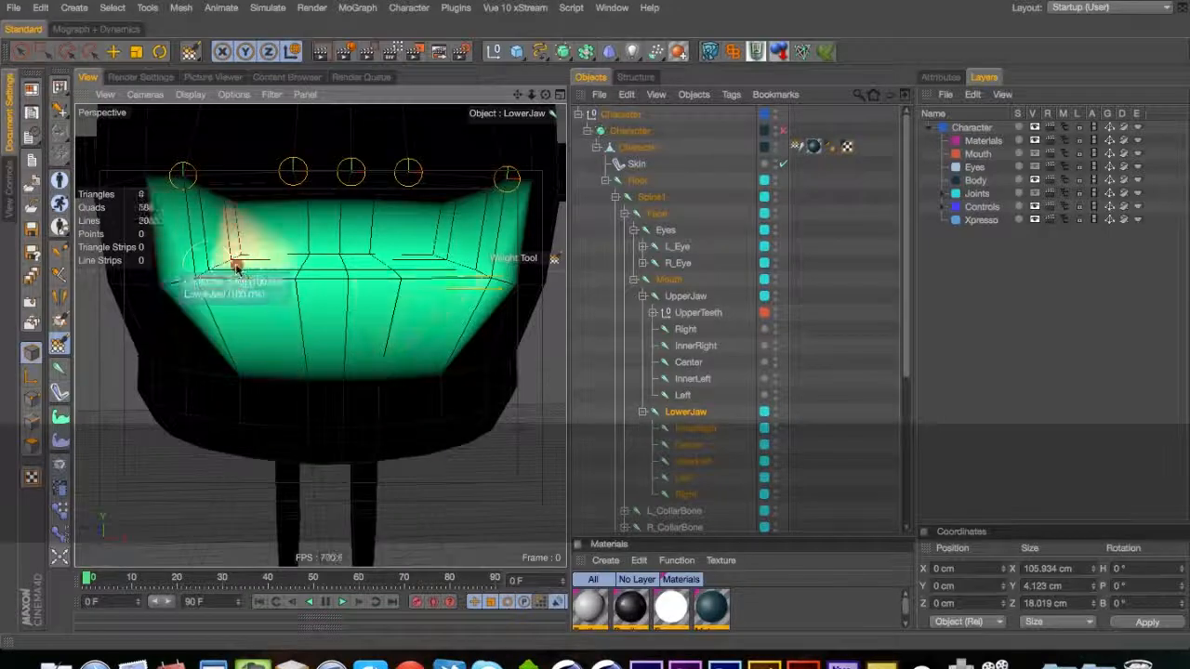
# Show the Joints layer again and move the LowerJaw's Right joint above InnerRight in the hierarchy
pyautogui.click(692, 428)
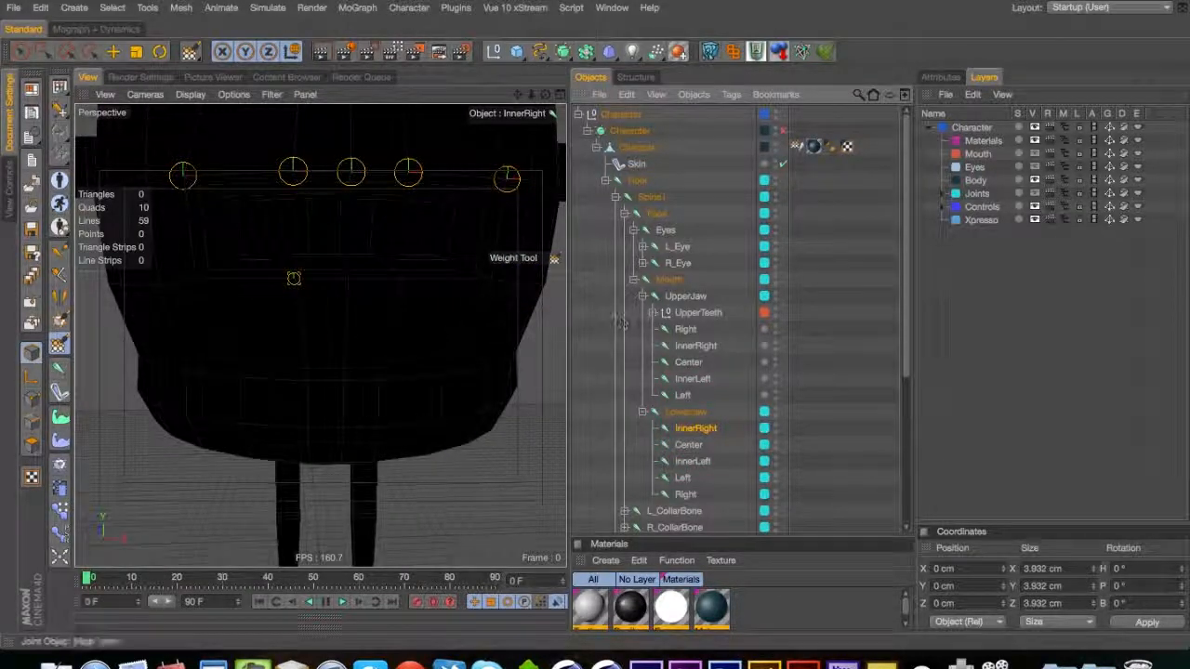
pyautogui.click(1034, 194)
pyautogui.press('3')
pyautogui.moveTo(345, 273)
pyautogui.mouseDown()
pyautogui.moveTo(378, 345)
pyautogui.moveTo(465, 354)
pyautogui.mouseUp()
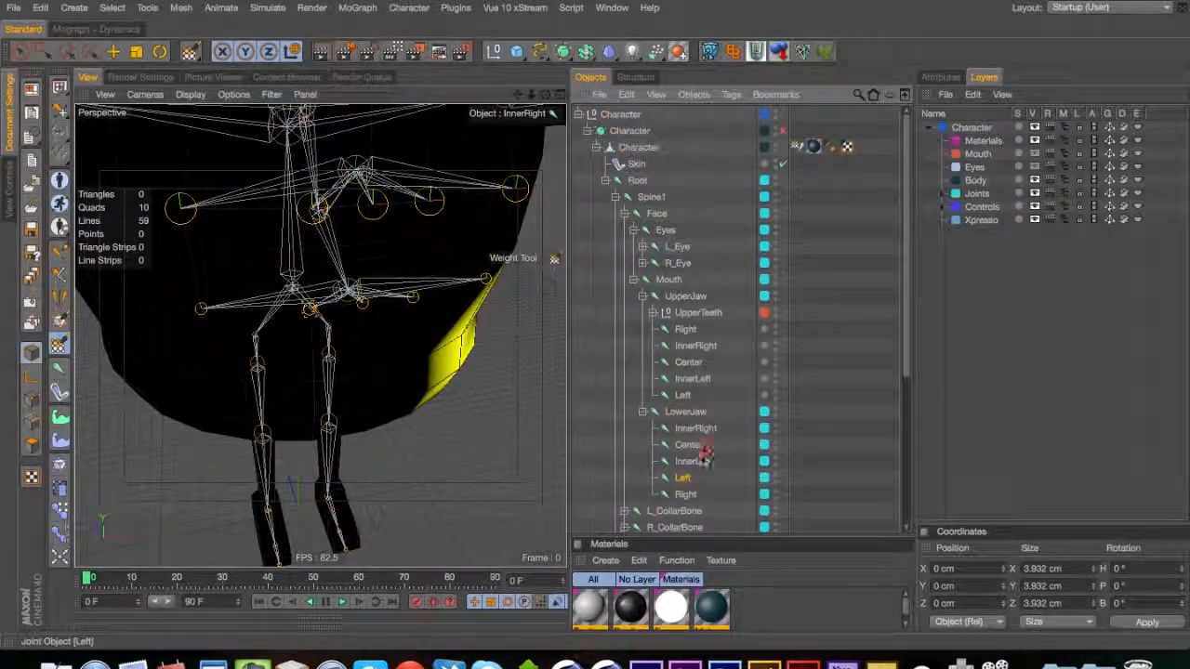
pyautogui.moveTo(685, 493); pyautogui.dragTo(698, 420)
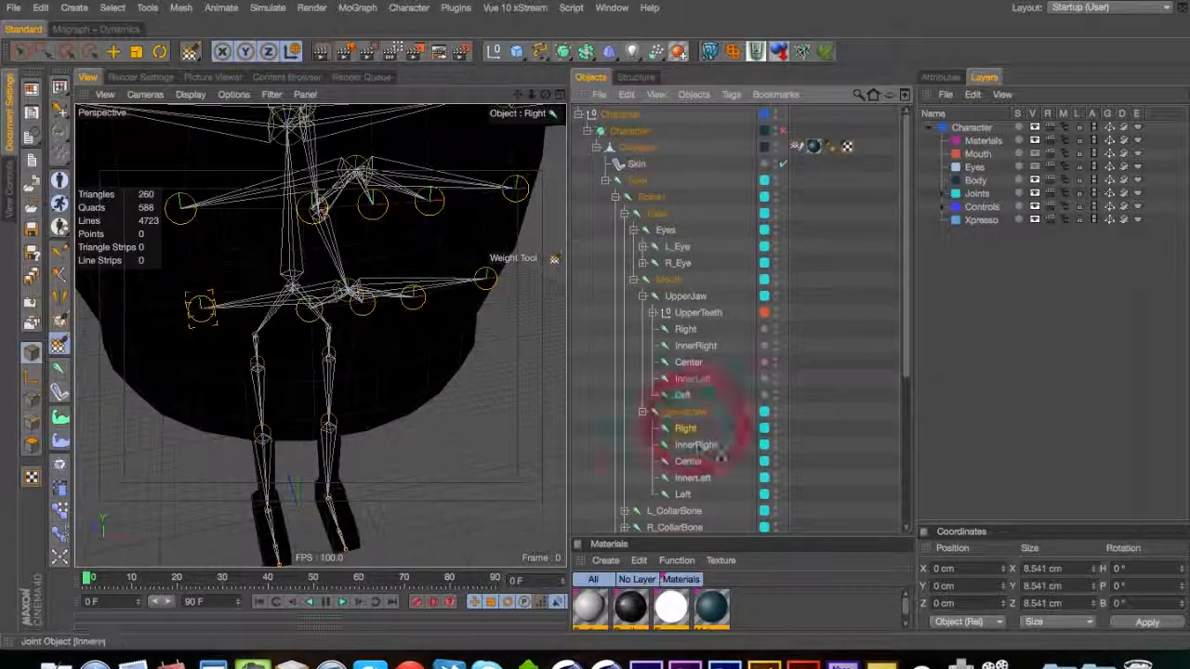
# Paint weights for the lower jaw's Right joint at the matching corner of the lower lip
pyautogui.press('3')
pyautogui.moveTo(218, 334)
pyautogui.mouseDown()
pyautogui.moveTo(208, 296)
pyautogui.moveTo(305, 284)
pyautogui.mouseUp()
pyautogui.press('2')
pyautogui.click(222, 286)
pyautogui.moveTo(222, 286)
pyautogui.mouseDown()
pyautogui.moveTo(207, 298)
pyautogui.moveTo(329, 223)
pyautogui.moveTo(307, 300)
pyautogui.moveTo(224, 318)
pyautogui.mouseUp()
# Paint weights for the lower jaw's InnerRight joint on the lower lip around that joint
pyautogui.press('3')
pyautogui.moveTo(324, 318); pyautogui.dragTo(403, 307)
pyautogui.press('2')
pyautogui.click(695, 444)
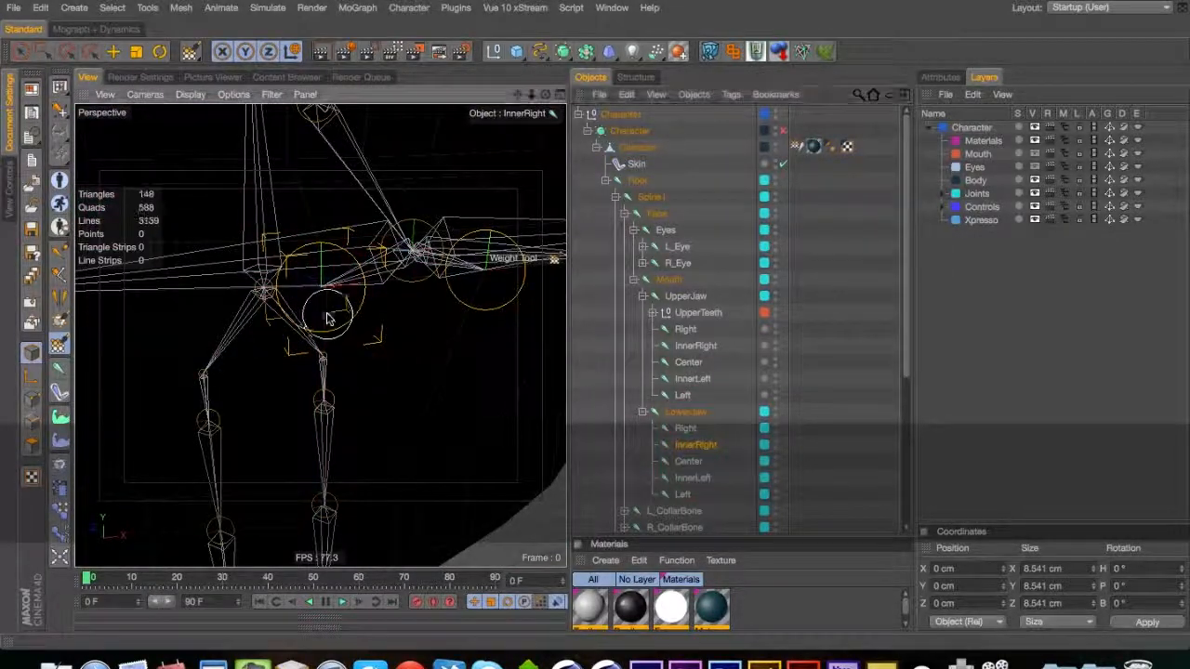
pyautogui.click(316, 260)
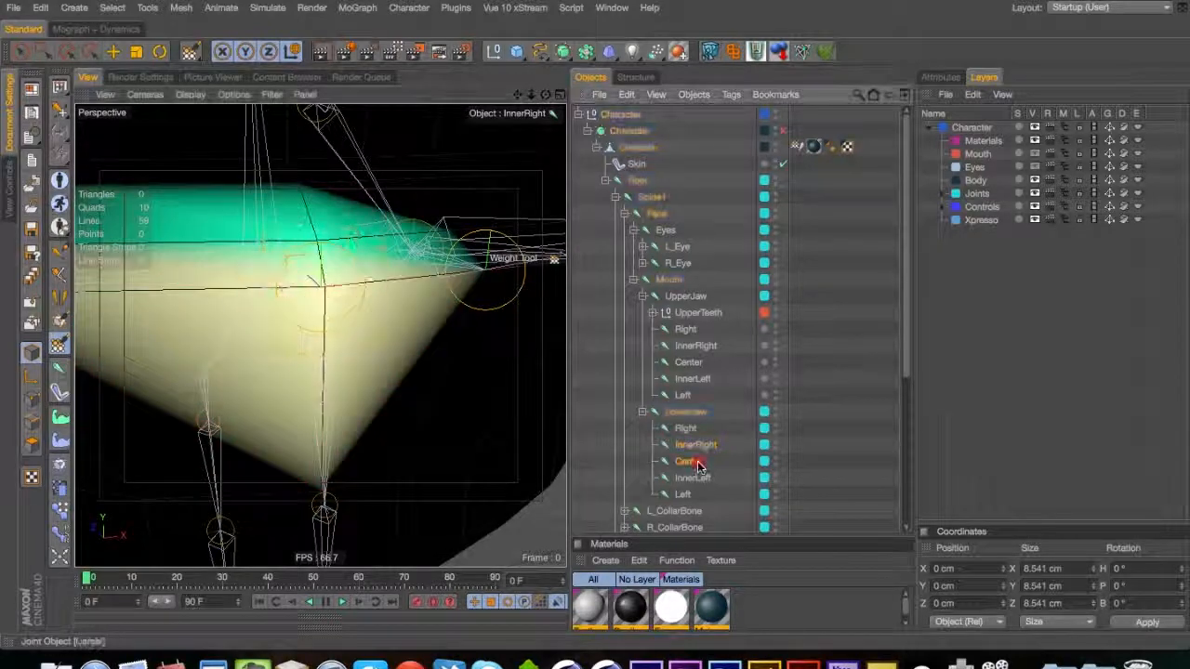
# Paint weights for the lower jaw's Center joint on the middle of the lower lip
pyautogui.click(689, 461)
pyautogui.moveTo(369, 336); pyautogui.dragTo(266, 353)
pyautogui.click(329, 322)
pyautogui.click(319, 279)
# Paint weights for the lower jaw's InnerLeft joint on the lower lip around that joint
pyautogui.click(695, 477)
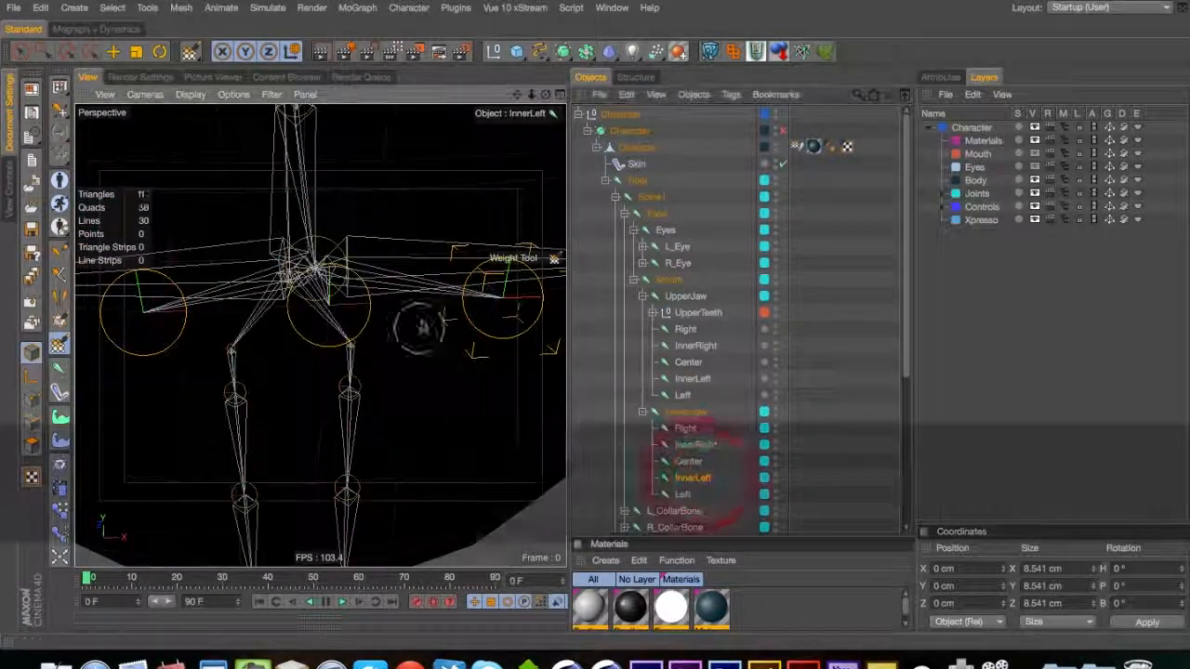
pyautogui.keyDown('alt'); pyautogui.moveTo(419, 327); pyautogui.dragTo(306, 353); pyautogui.keyUp('alt')
pyautogui.click(344, 336)
pyautogui.click(340, 299)
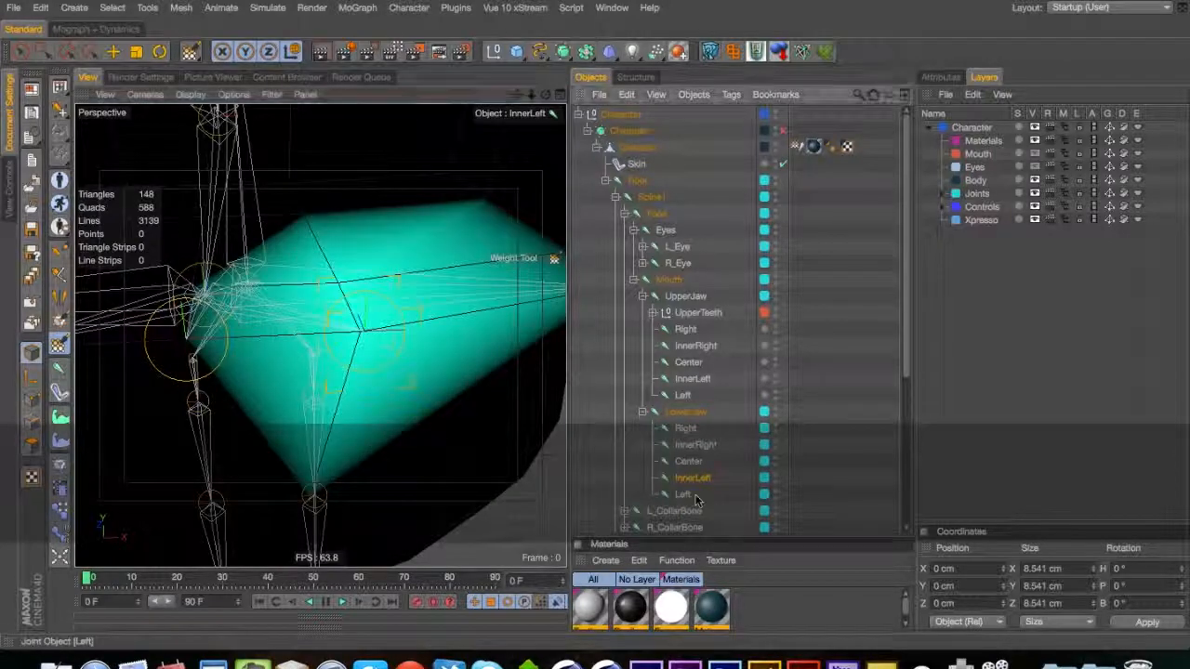
# Paint weights for the lower jaw's Left joint at the matching corner of the lower lip
pyautogui.click(684, 494)
pyautogui.click(667, 494)
pyautogui.keyDown('alt'); pyautogui.moveTo(477, 347); pyautogui.dragTo(174, 380); pyautogui.keyUp('alt')
pyautogui.click(328, 344)
pyautogui.click(329, 346)
pyautogui.click(298, 299)
pyautogui.press('2')
pyautogui.moveTo(298, 299)
pyautogui.mouseDown()
pyautogui.moveTo(162, 359)
pyautogui.moveTo(380, 350)
pyautogui.moveTo(326, 355)
pyautogui.mouseUp()
pyautogui.press('1')
pyautogui.press('2')
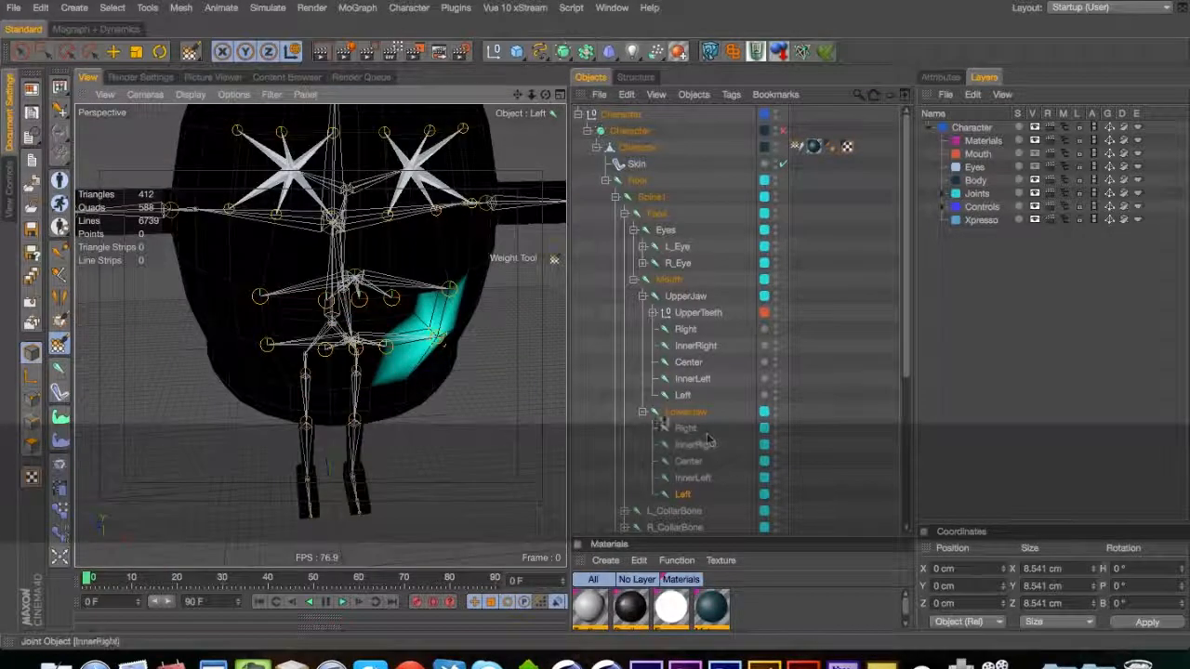
# Collapse the jaw, mouth and both eye joint hierarchies, clear the selection and switch to Live Selection
pyautogui.click(650, 414)
pyautogui.click(641, 296)
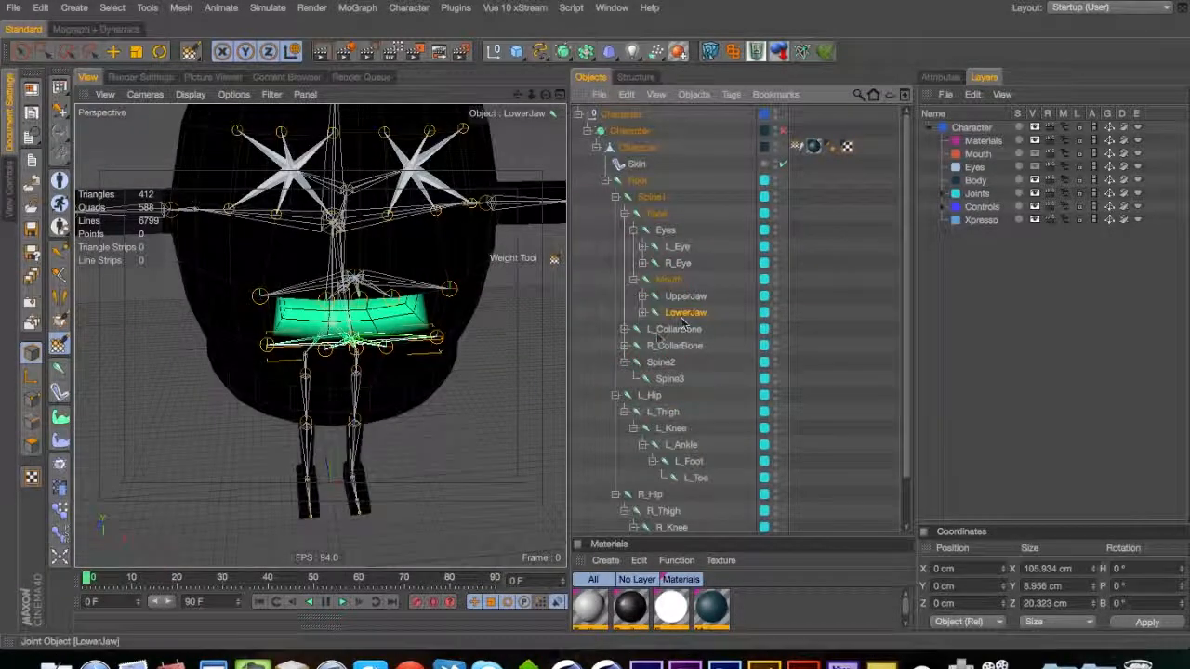
pyautogui.click(641, 263)
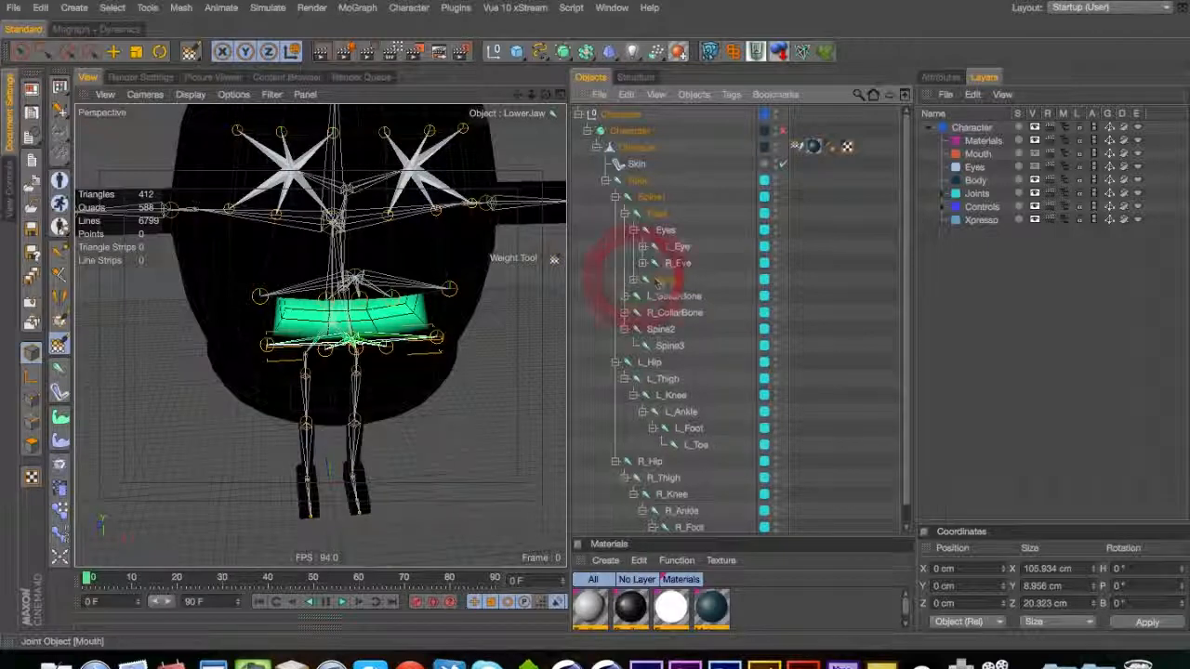
pyautogui.click(641, 246)
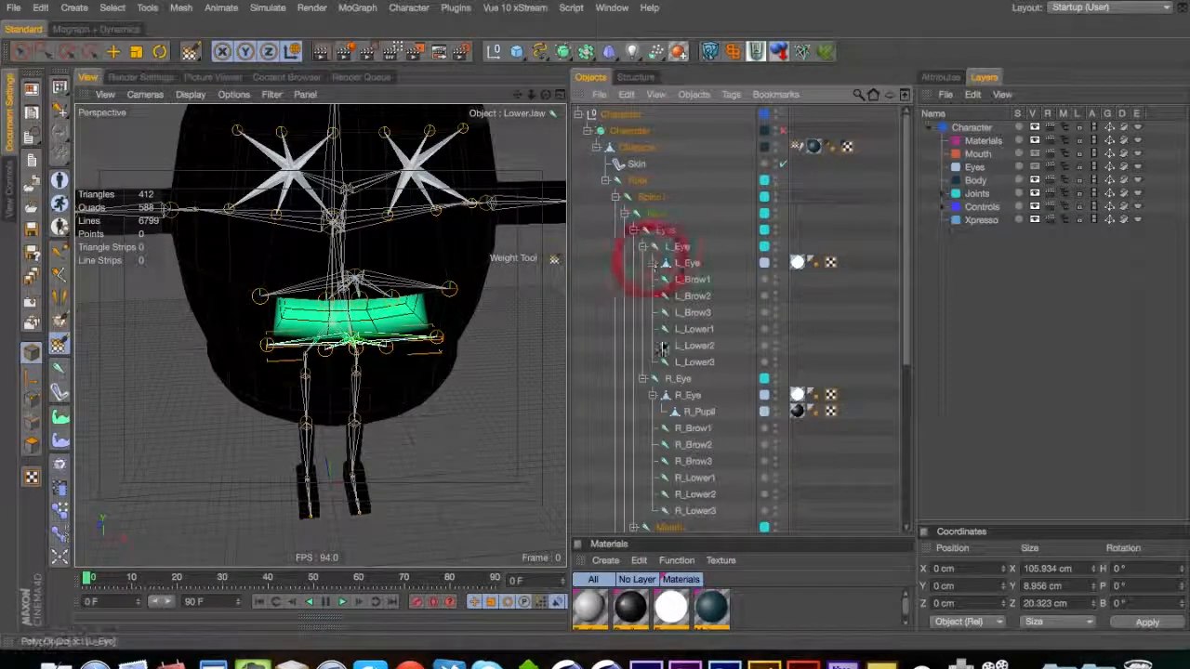
pyautogui.click(849, 332)
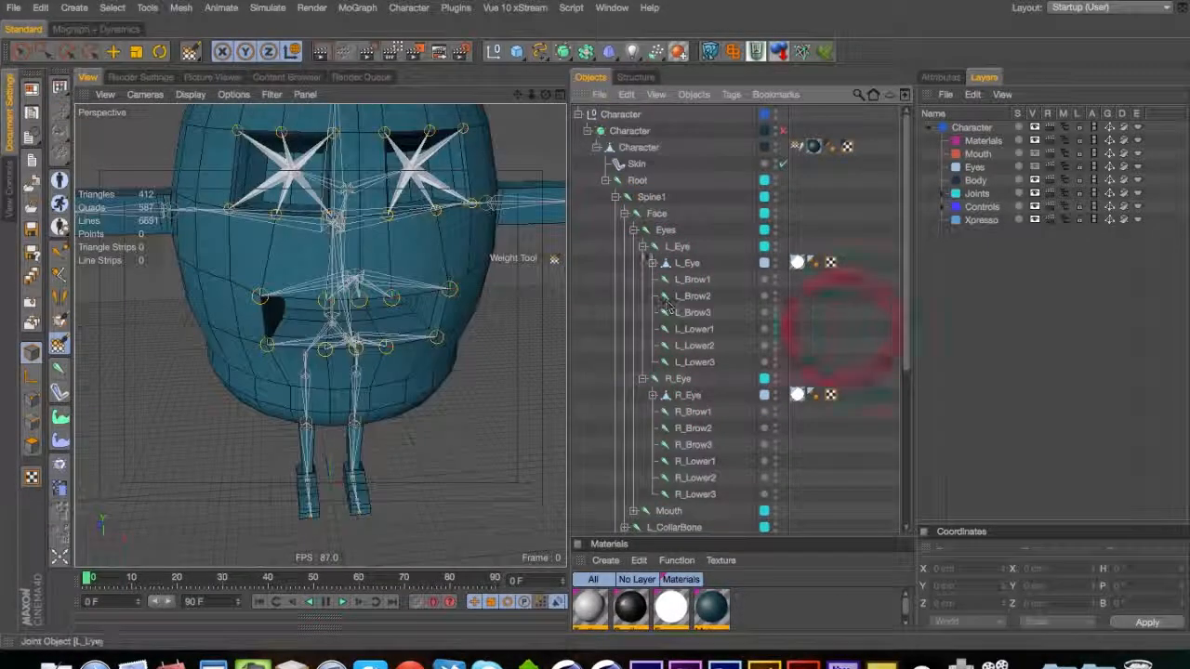
pyautogui.click(642, 246)
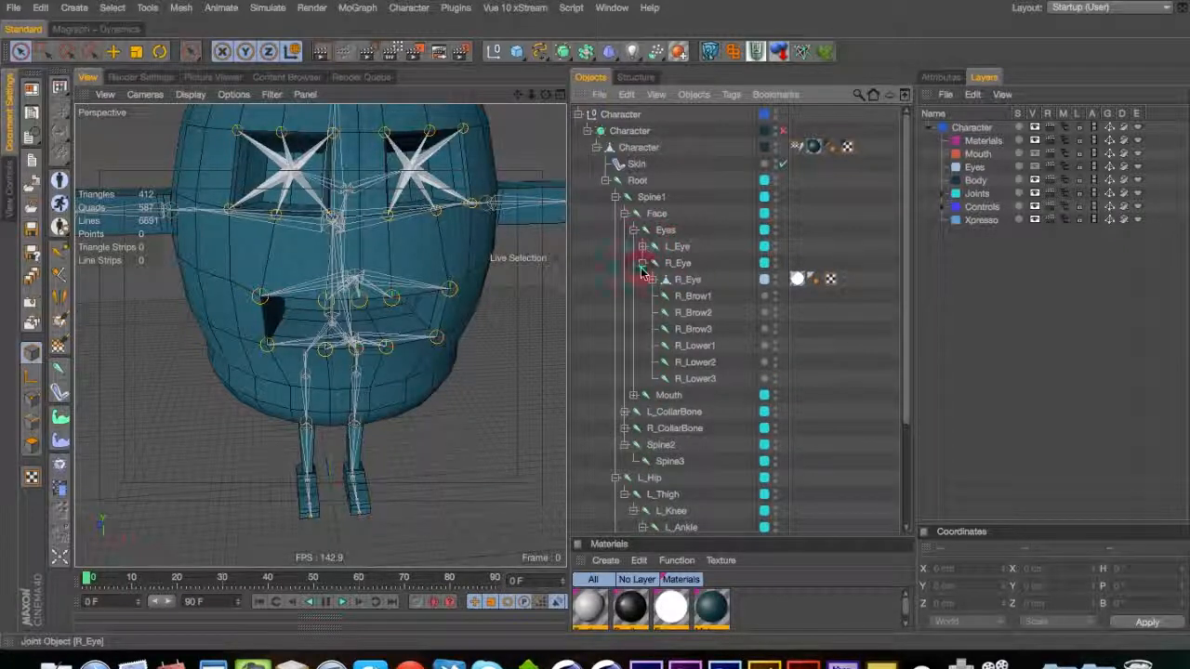
pyautogui.click(642, 263)
# Try moving the upper jaw's Right joint to test the lip corner, and undo the move
pyautogui.click(633, 279)
pyautogui.click(654, 313)
pyautogui.click(660, 328)
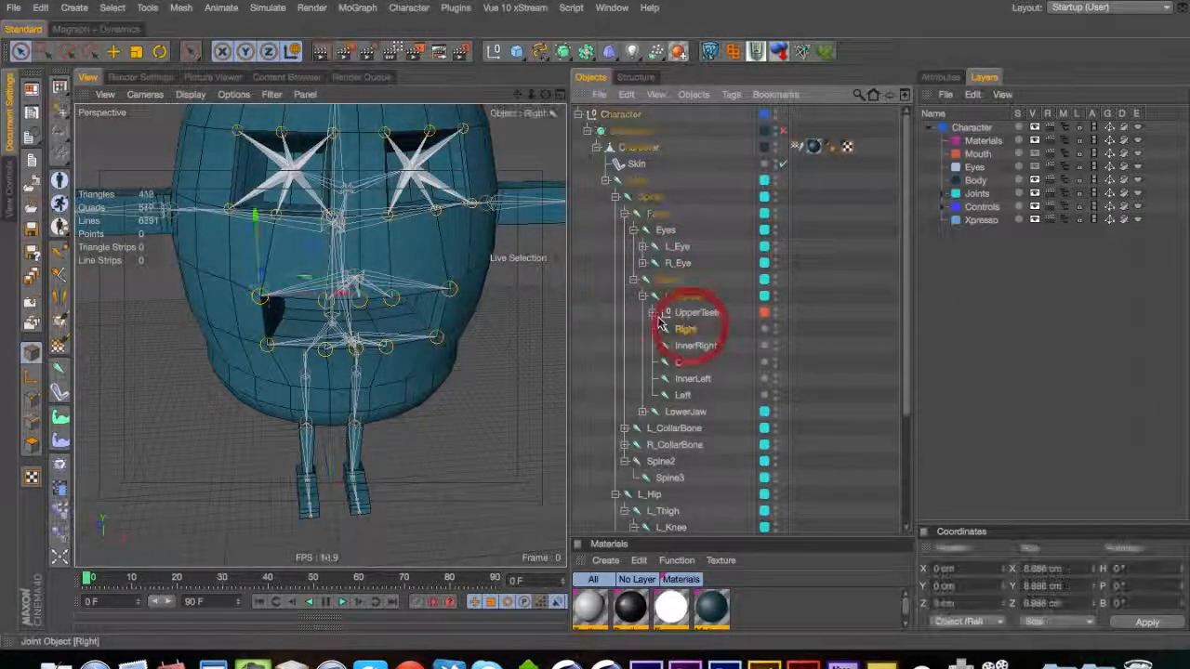
pyautogui.click(265, 191)
pyautogui.press('super+z')
# Try moving the upper jaw's InnerRight and Center joints to test the lip deformation, undoing each move
pyautogui.click(695, 345)
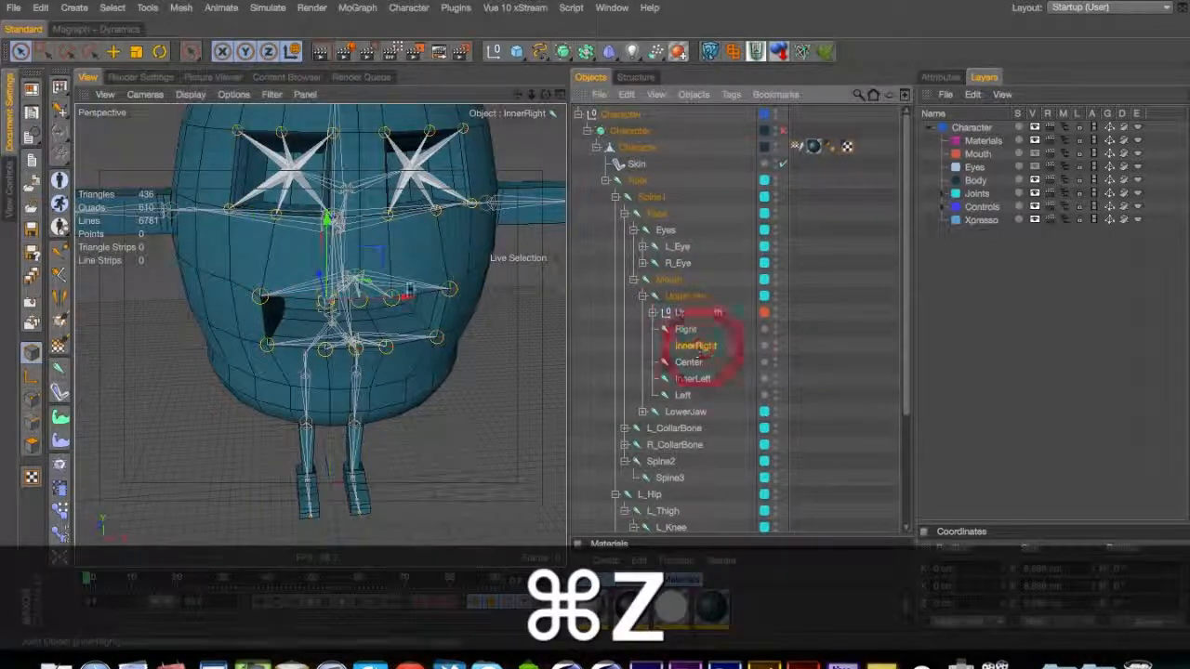
pyautogui.press('3')
pyautogui.moveTo(332, 181); pyautogui.dragTo(412, 260)
pyautogui.press('super+z')
pyautogui.click(688, 362)
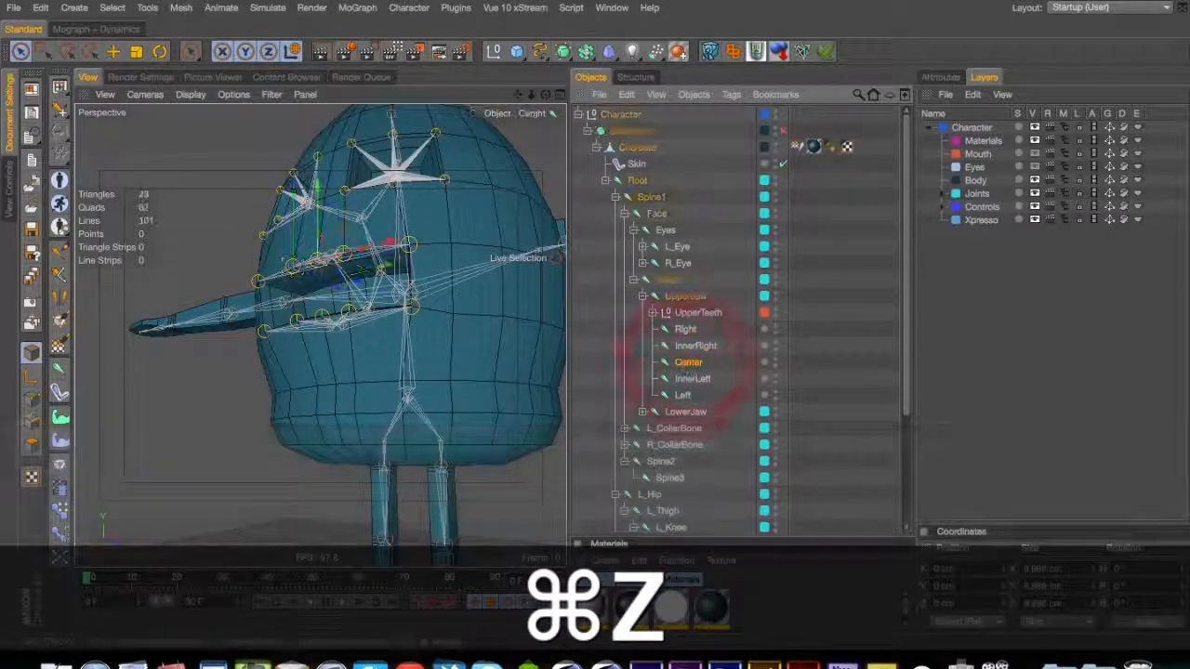
pyautogui.press('super+z')
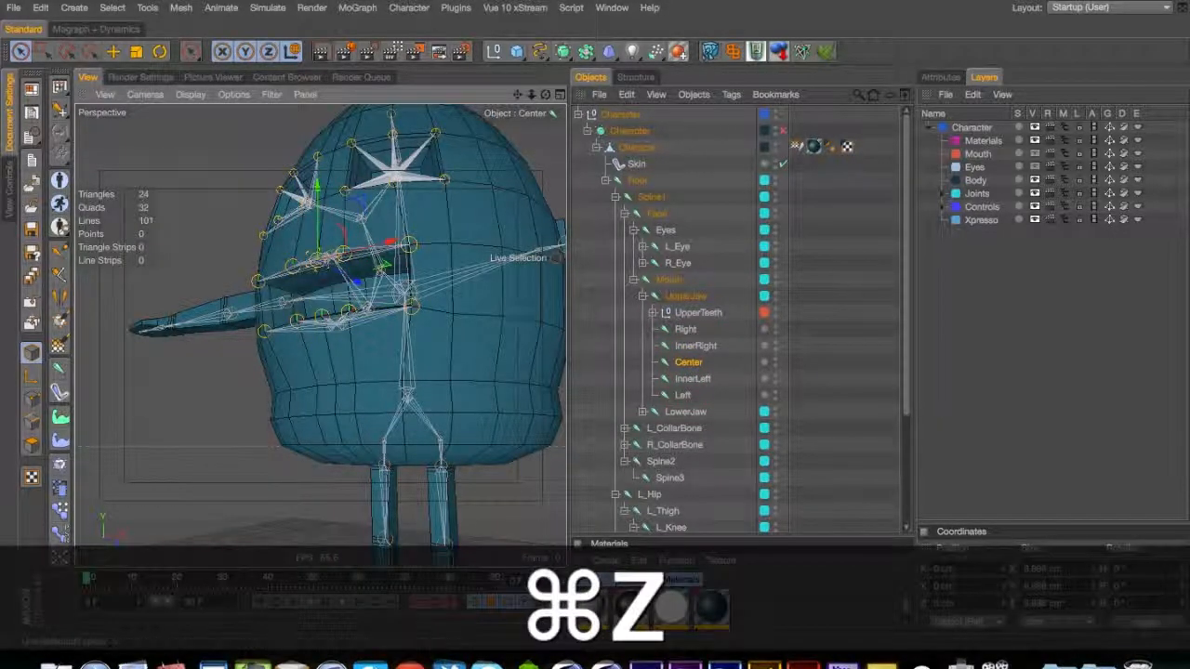
# Select the upper jaw's InnerLeft joint and display the viewport shading without wireframe lines
pyautogui.click(692, 378)
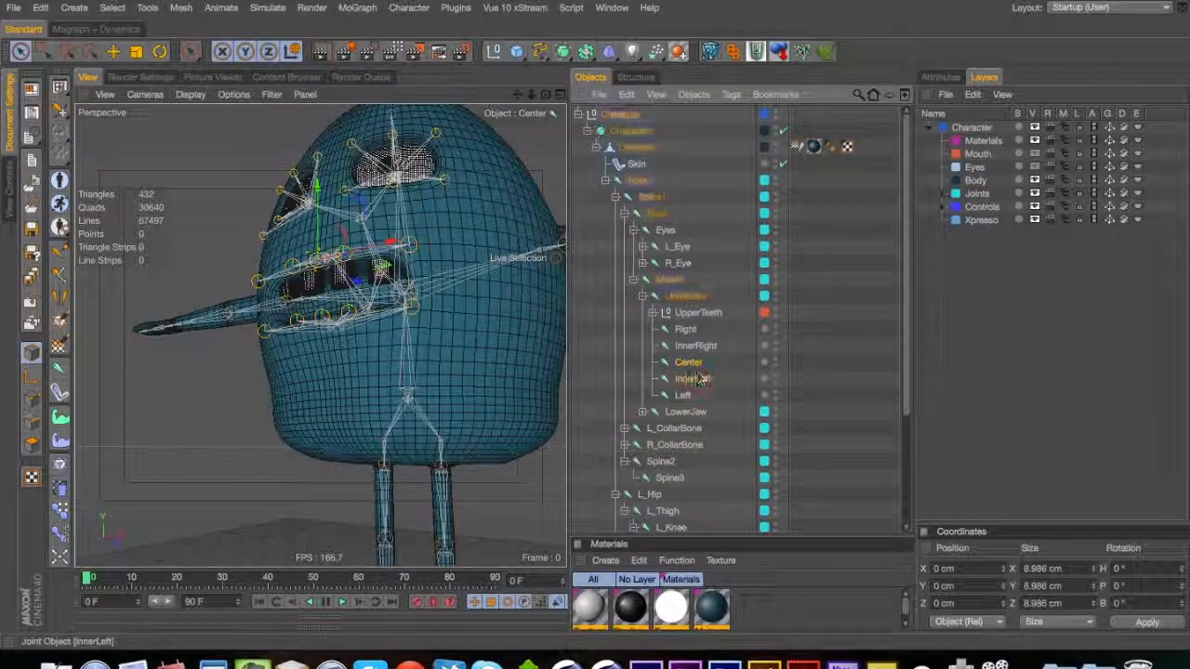
pyautogui.press('3')
pyautogui.moveTo(379, 297); pyautogui.dragTo(200, 112)
pyautogui.click(190, 94)
pyautogui.click(209, 112)
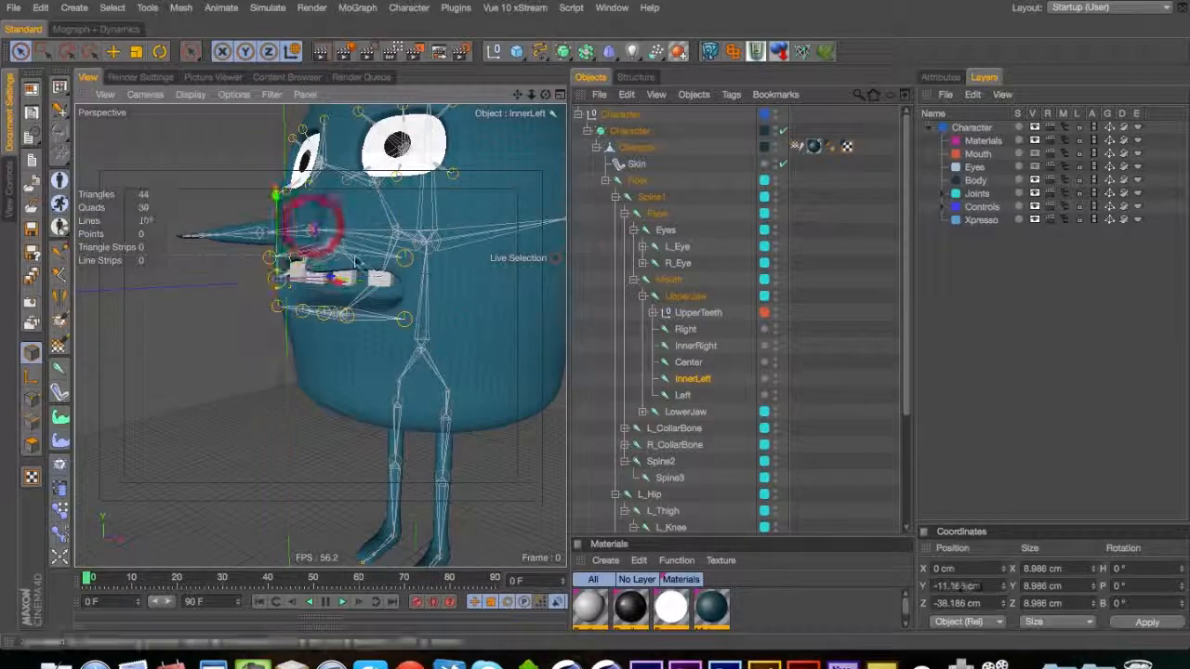
# Undo the InnerLeft joint's test moves, then try moving the upper jaw's Left joint and undo that too
pyautogui.press('super+z')
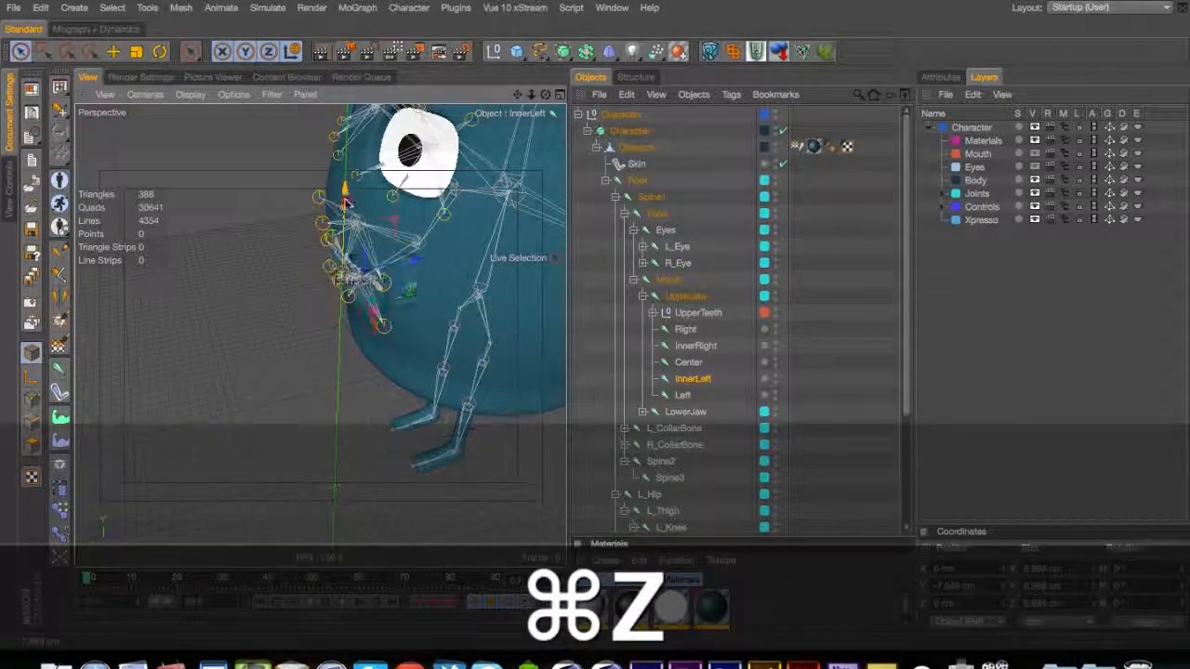
pyautogui.press('super+z')
pyautogui.press('super+z')
pyautogui.press('super+z')
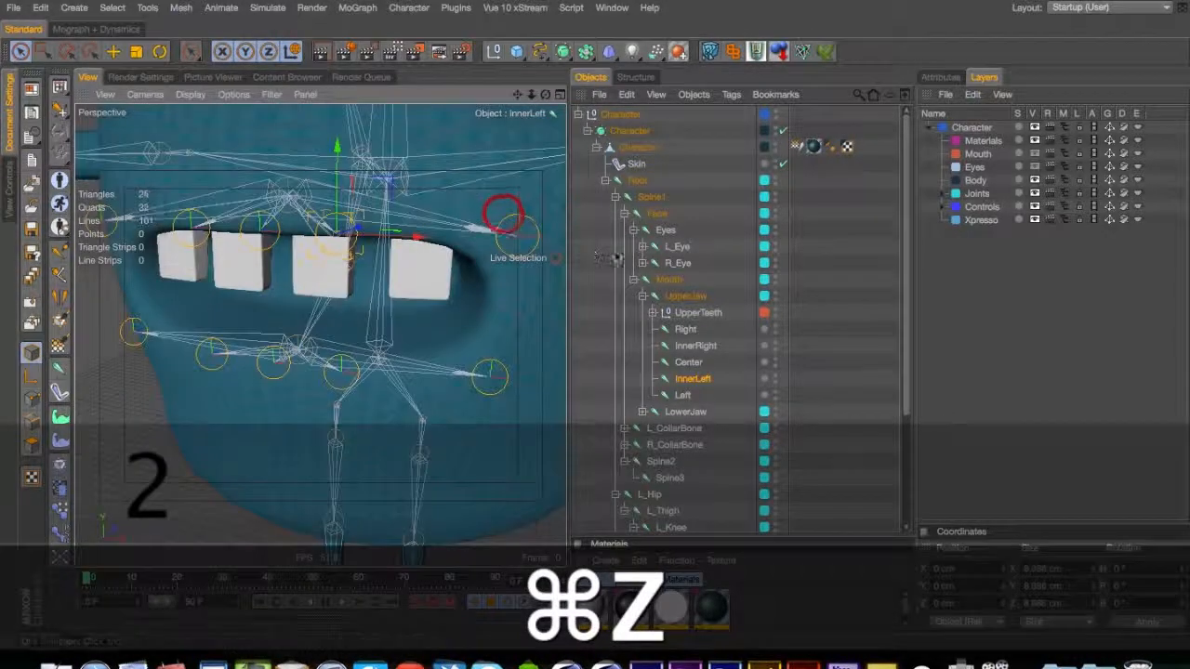
pyautogui.click(684, 395)
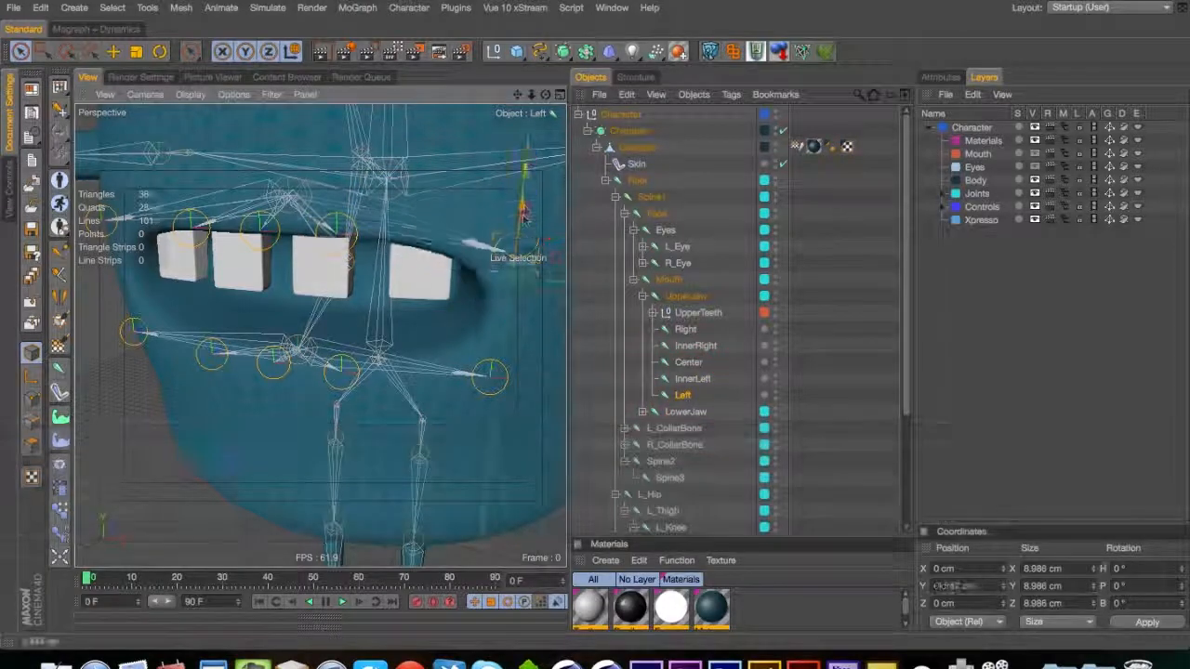
pyautogui.press('super+z')
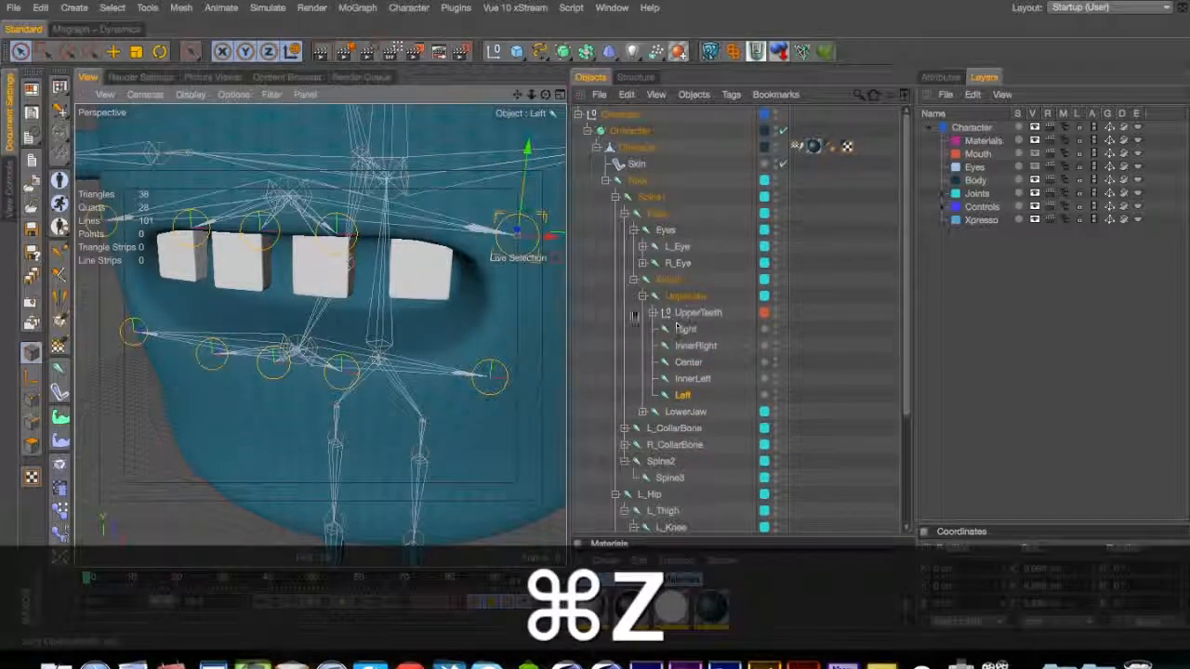
# Collapse the Mouth hierarchy and disable the smoothing object that contains the Character mesh
pyautogui.click(633, 280)
pyautogui.click(633, 280)
pyautogui.click(643, 295)
pyautogui.click(633, 279)
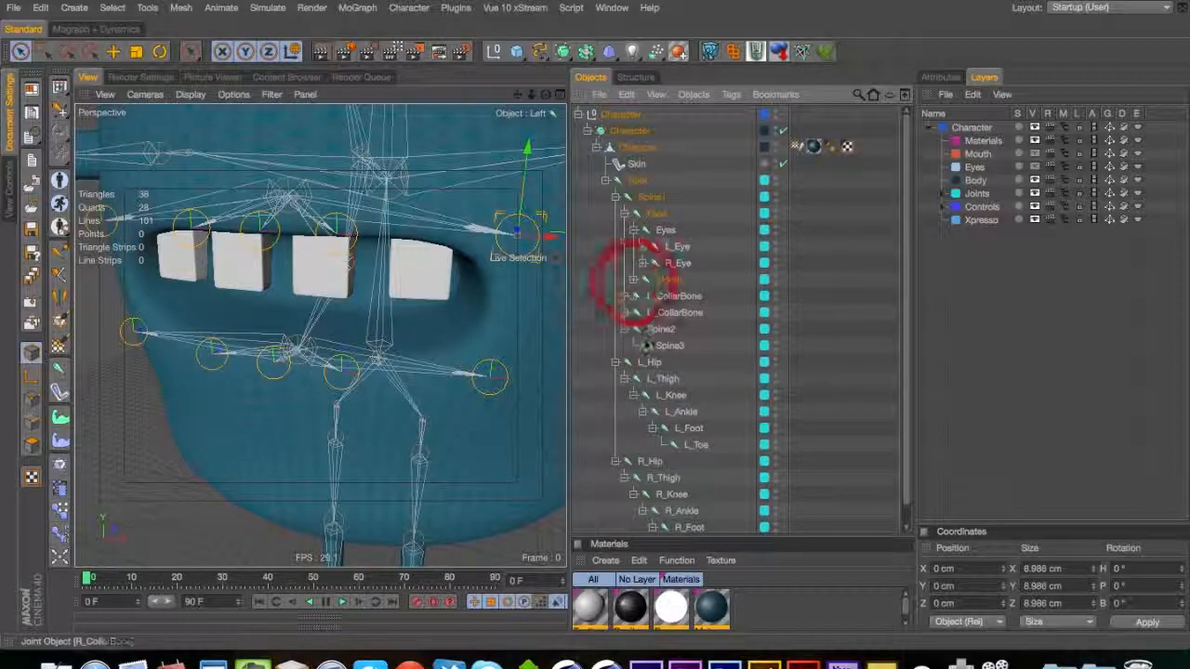
pyautogui.click(784, 130)
pyautogui.press('2')
pyautogui.moveTo(501, 251); pyautogui.dragTo(415, 393)
pyautogui.press('1')
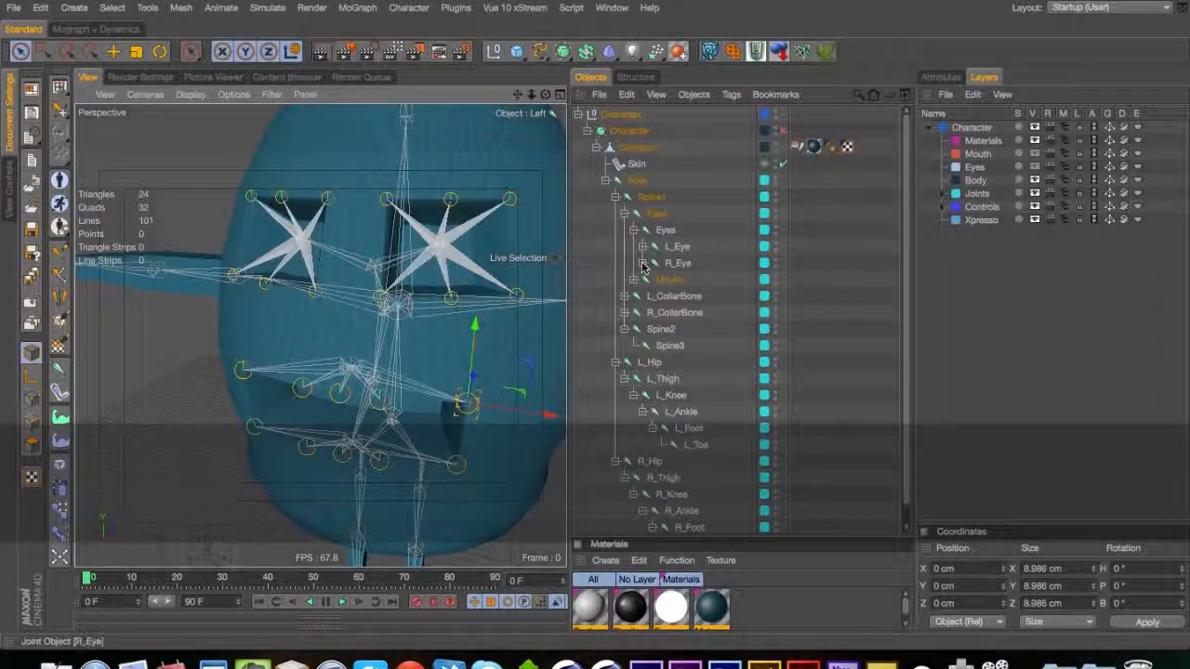
# Select the L_Eye joint and paint its weights around the left eye socket with the Weight Tool
pyautogui.click(642, 263)
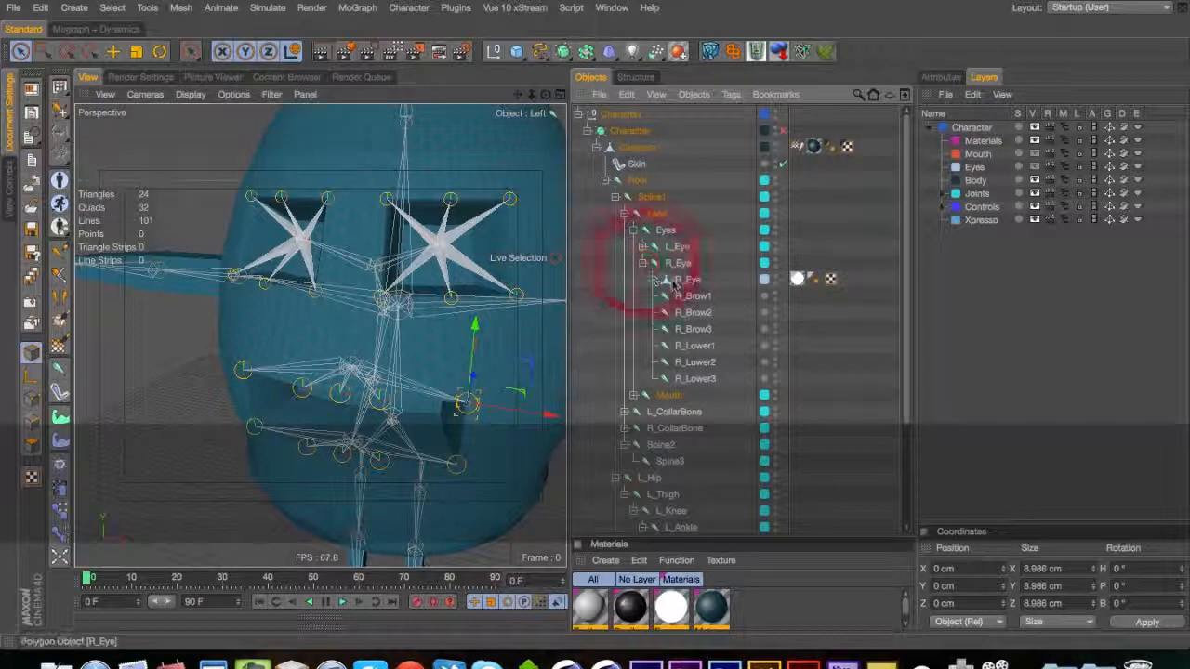
pyautogui.click(681, 263)
pyautogui.click(677, 248)
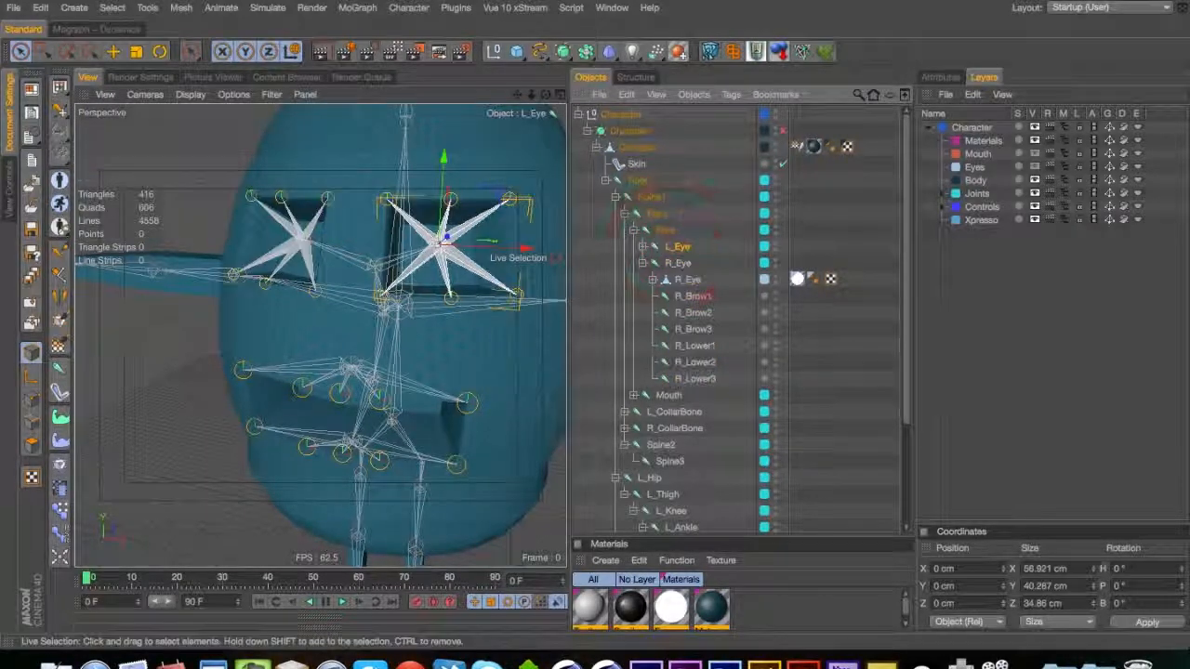
pyautogui.click(59, 346)
pyautogui.press('3')
pyautogui.moveTo(458, 290)
pyautogui.mouseDown()
pyautogui.moveTo(425, 282)
pyautogui.moveTo(462, 286)
pyautogui.mouseUp()
pyautogui.press('2')
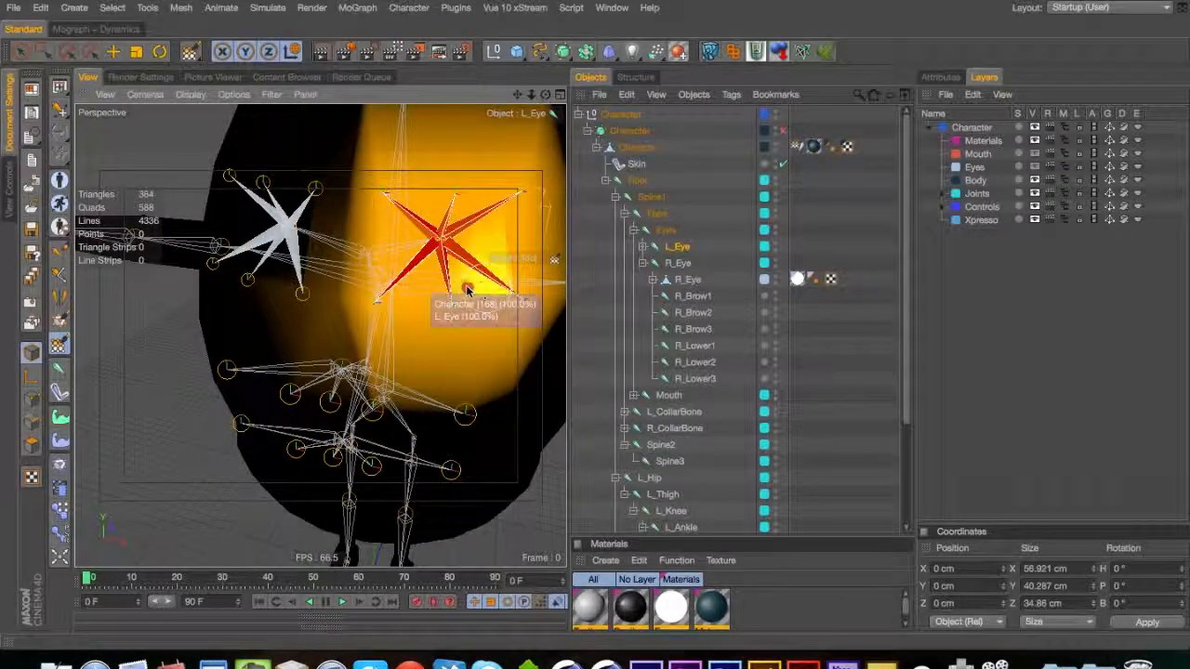
pyautogui.scroll(3, 419, 293)
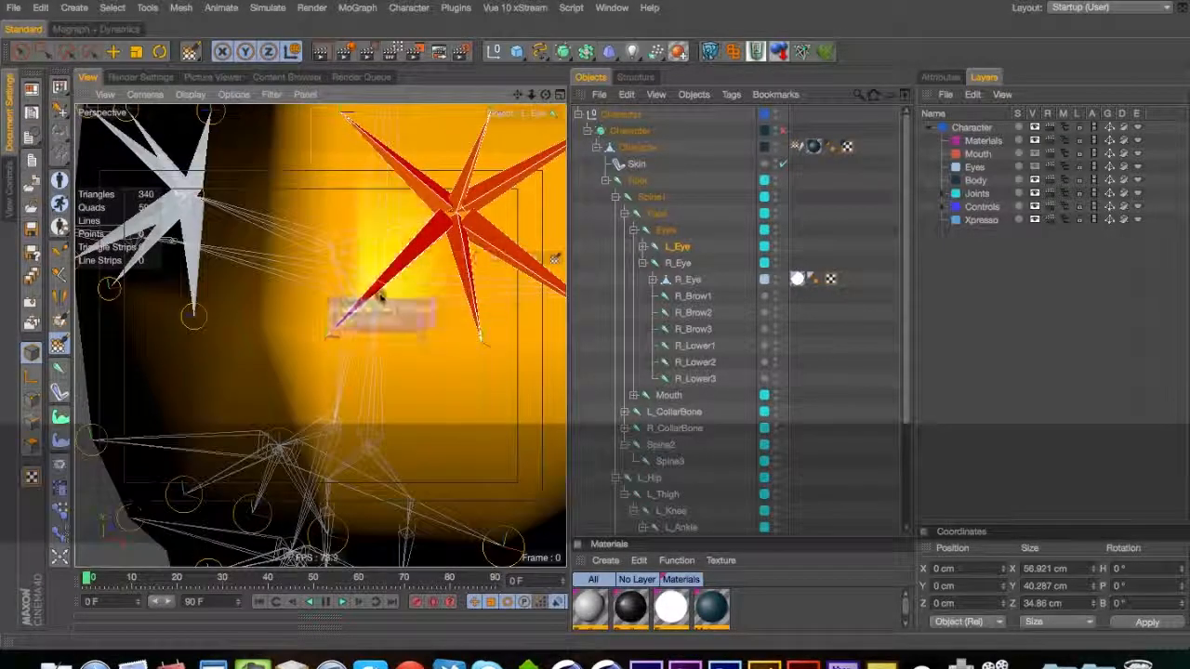
pyautogui.keyDown('alt'); pyautogui.moveTo(435, 294); pyautogui.dragTo(265, 294); pyautogui.keyUp('alt')
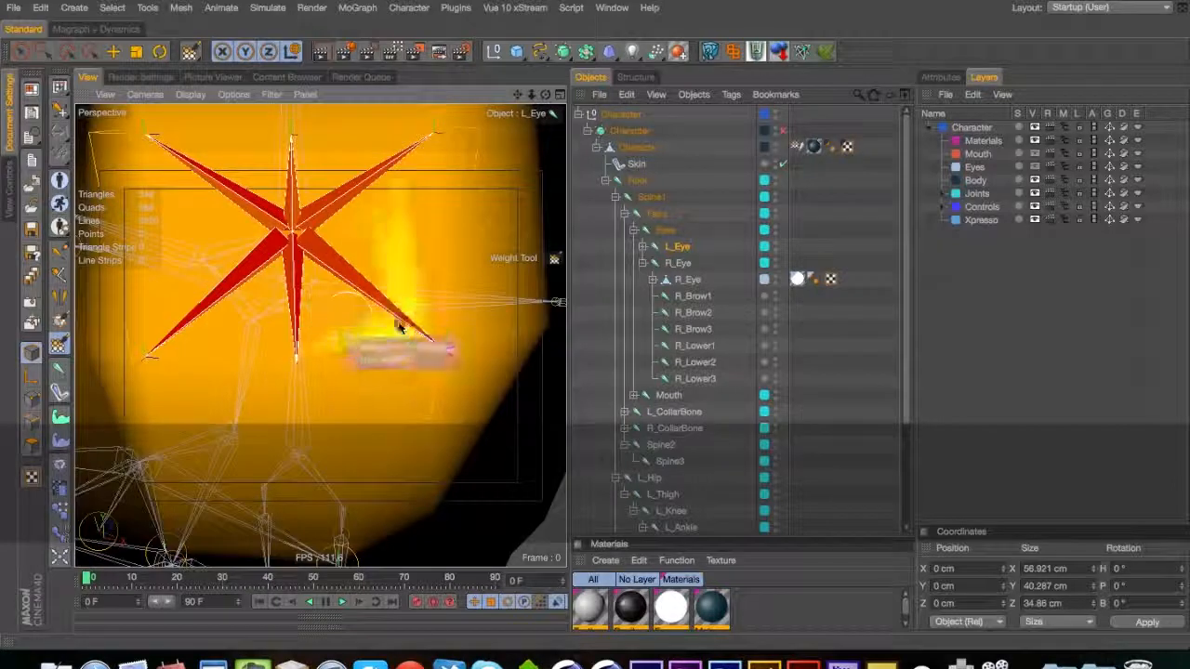
# Expand the L_Eye hierarchy and paint L_Brow1 weights at the inner upper eye corner, undoing the stray strokes
pyautogui.click(643, 246)
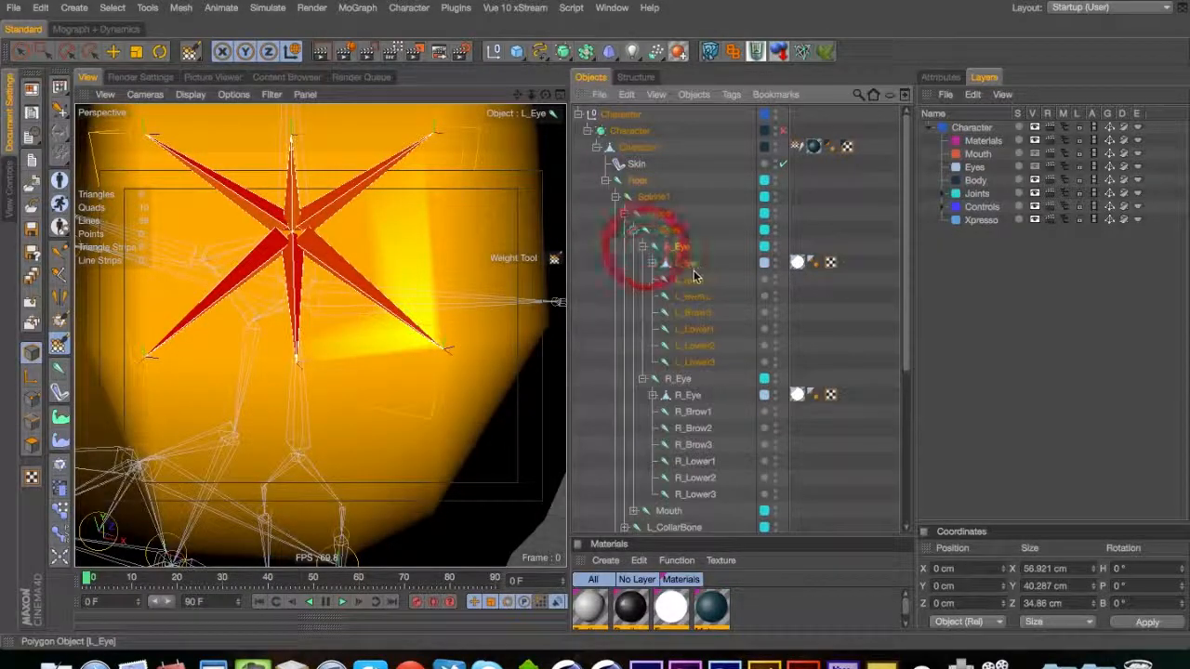
pyautogui.click(692, 279)
pyautogui.scroll(5, 337, 297)
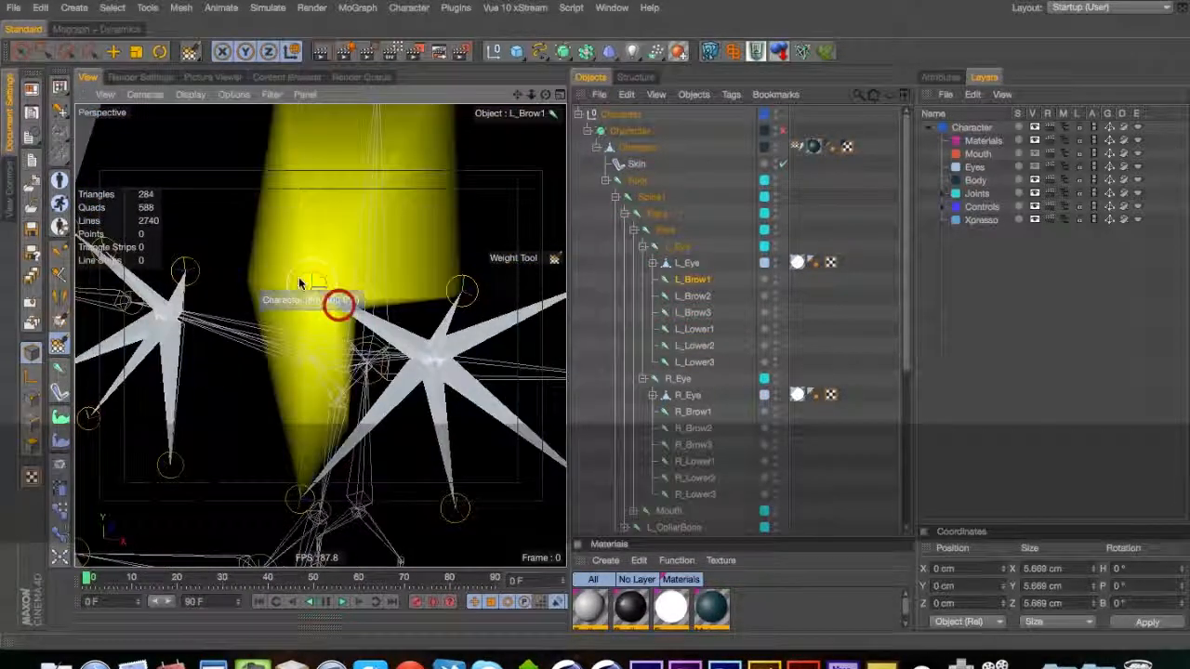
pyautogui.moveTo(324, 301)
pyautogui.mouseDown()
pyautogui.moveTo(339, 319)
pyautogui.moveTo(242, 241)
pyautogui.mouseUp()
pyautogui.press('super+z')
pyautogui.press('super+z')
pyautogui.press('super+z')
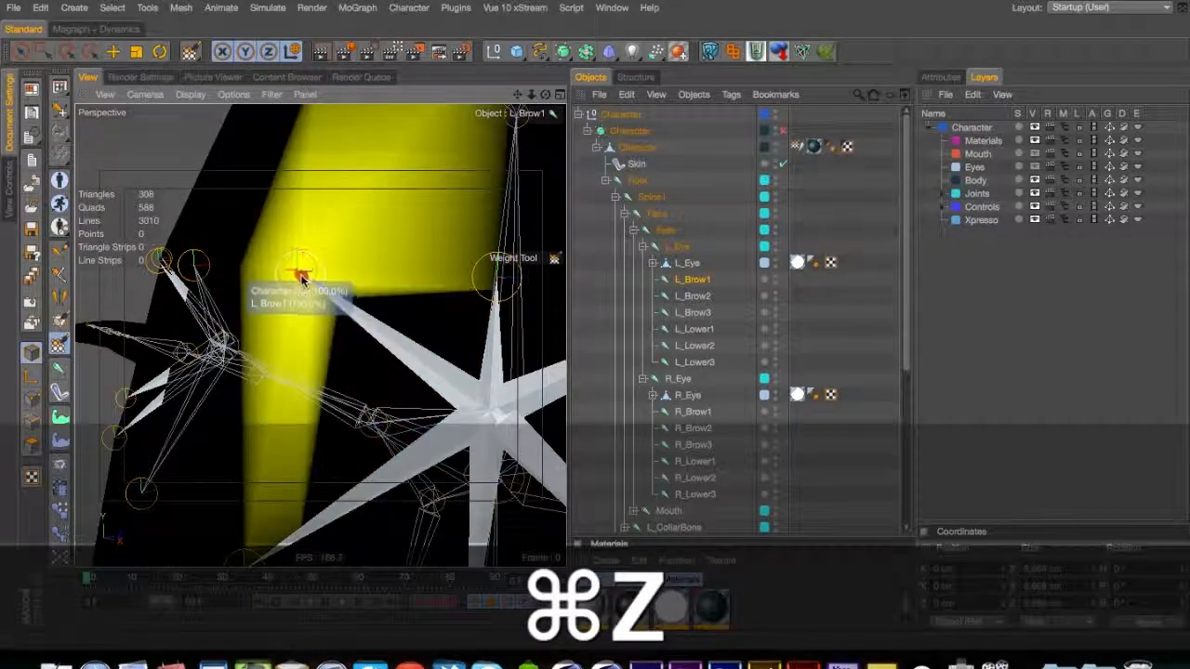
# Display wireframe lines over the shading, undo the last L_Brow1 weighting and repaint its point at the inner upper eye corner
pyautogui.moveTo(329, 299)
pyautogui.mouseDown()
pyautogui.moveTo(318, 291)
pyautogui.moveTo(383, 300)
pyautogui.moveTo(370, 284)
pyautogui.moveTo(389, 223)
pyautogui.moveTo(394, 245)
pyautogui.mouseUp()
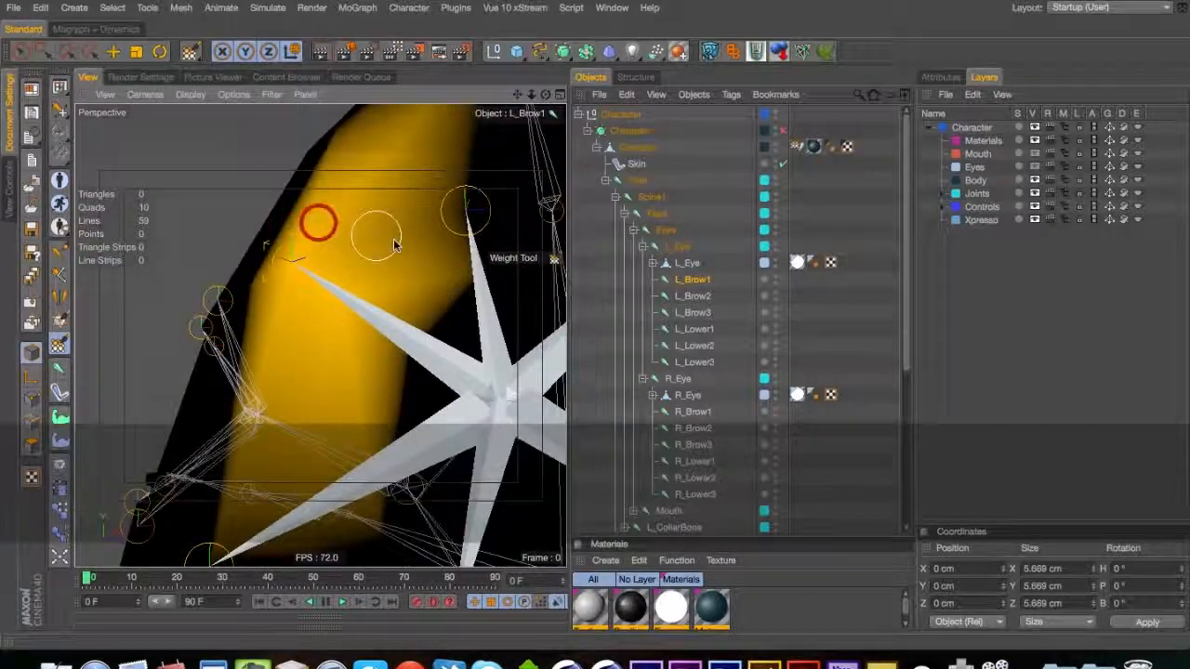
pyautogui.click(190, 93)
pyautogui.click(223, 136)
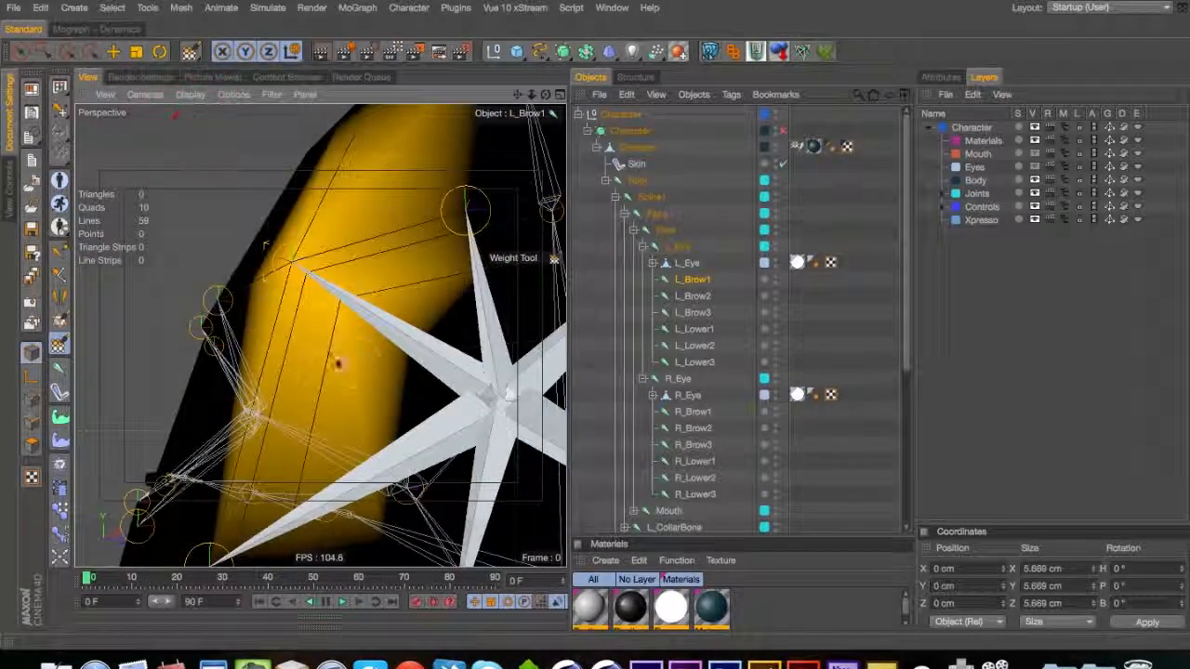
pyautogui.press('super+z')
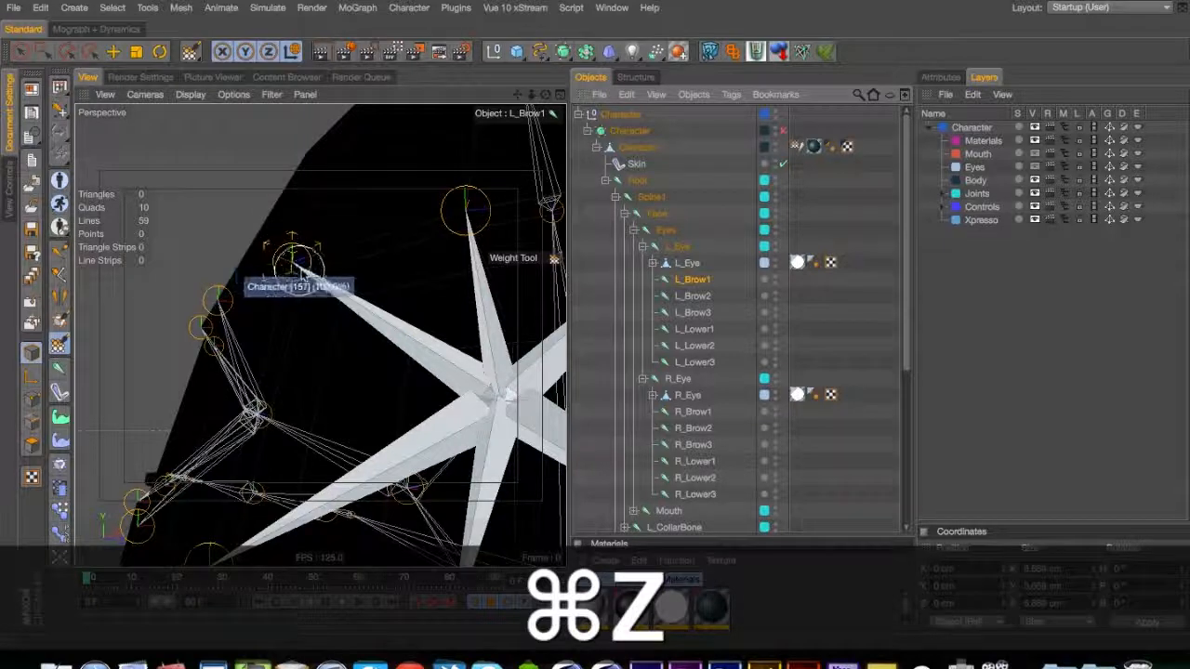
pyautogui.click(299, 270)
pyautogui.keyDown('alt'); pyautogui.moveTo(347, 267); pyautogui.dragTo(323, 338); pyautogui.keyUp('alt')
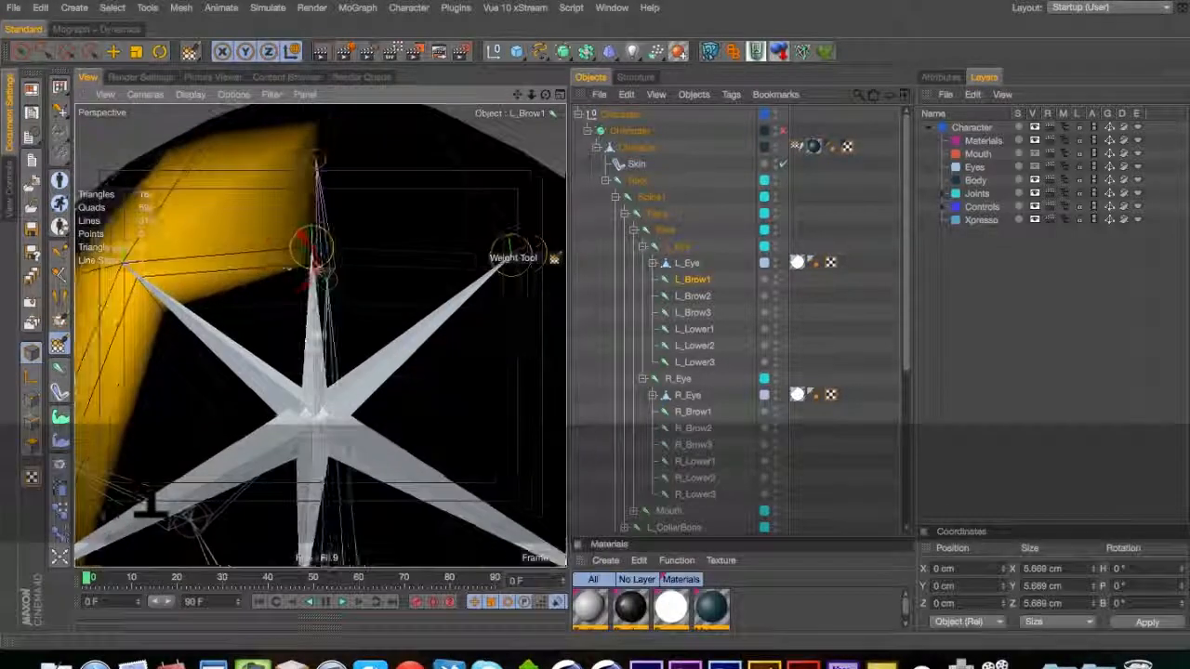
# Paint weights for L_Brow2 at the middle of the upper eye edge and for L_Brow3 at its outer corner
pyautogui.click(693, 296)
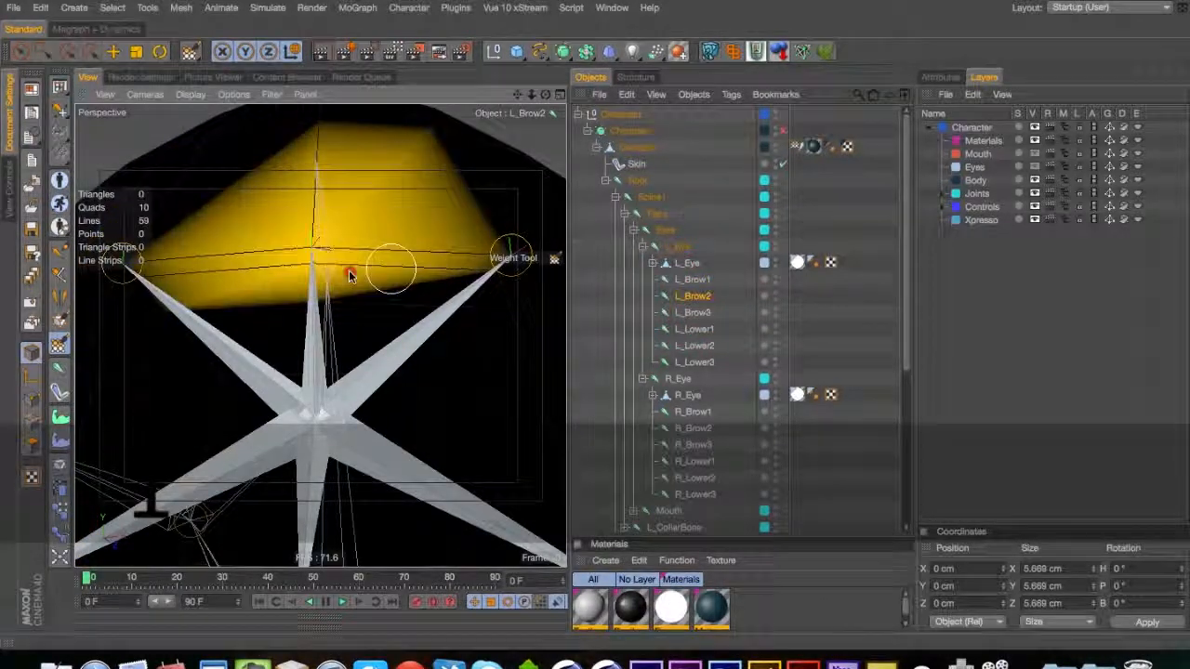
pyautogui.moveTo(370, 278); pyautogui.dragTo(264, 268)
pyautogui.click(693, 312)
pyautogui.click(398, 255)
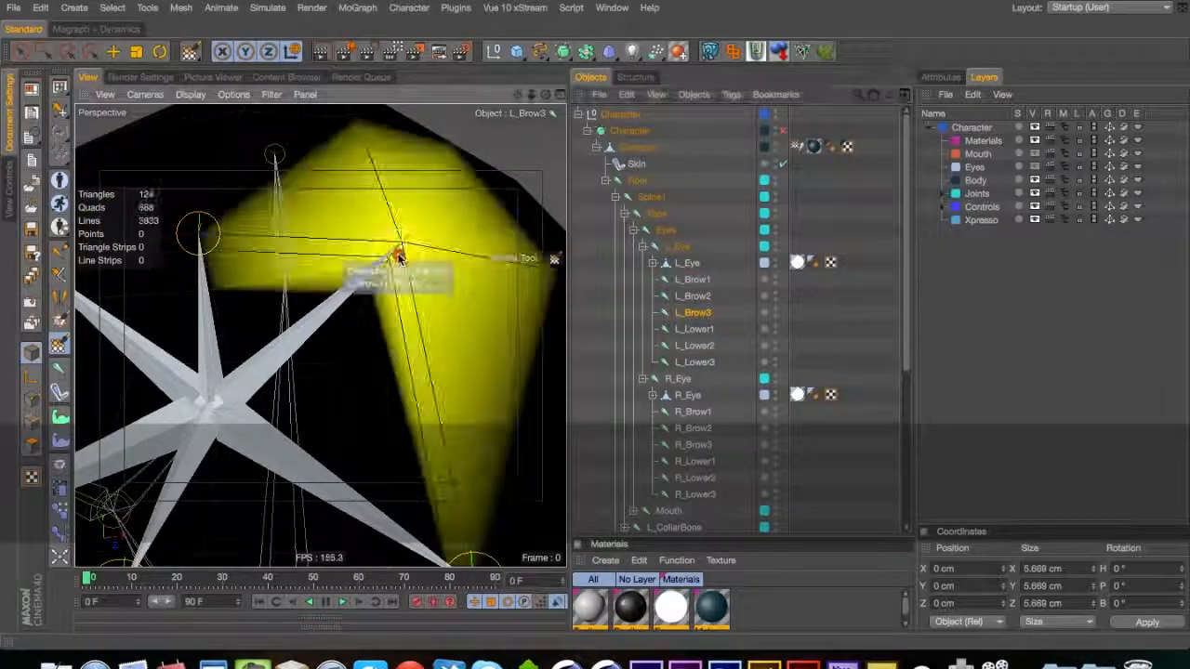
pyautogui.moveTo(412, 251)
pyautogui.keyDown('alt'); pyautogui.mouseDown()
pyautogui.moveTo(477, 343)
pyautogui.moveTo(444, 393)
pyautogui.moveTo(319, 332)
pyautogui.moveTo(419, 252)
pyautogui.mouseUp(); pyautogui.keyUp('alt')
# Paint weights for the L_Lower1 joint at the inner lower corner of the left eye socket
pyautogui.click(697, 329)
pyautogui.moveTo(409, 353)
pyautogui.keyDown('alt'); pyautogui.mouseDown()
pyautogui.moveTo(319, 337)
pyautogui.moveTo(372, 364)
pyautogui.moveTo(303, 366)
pyautogui.mouseUp(); pyautogui.keyUp('alt')
pyautogui.click(378, 355)
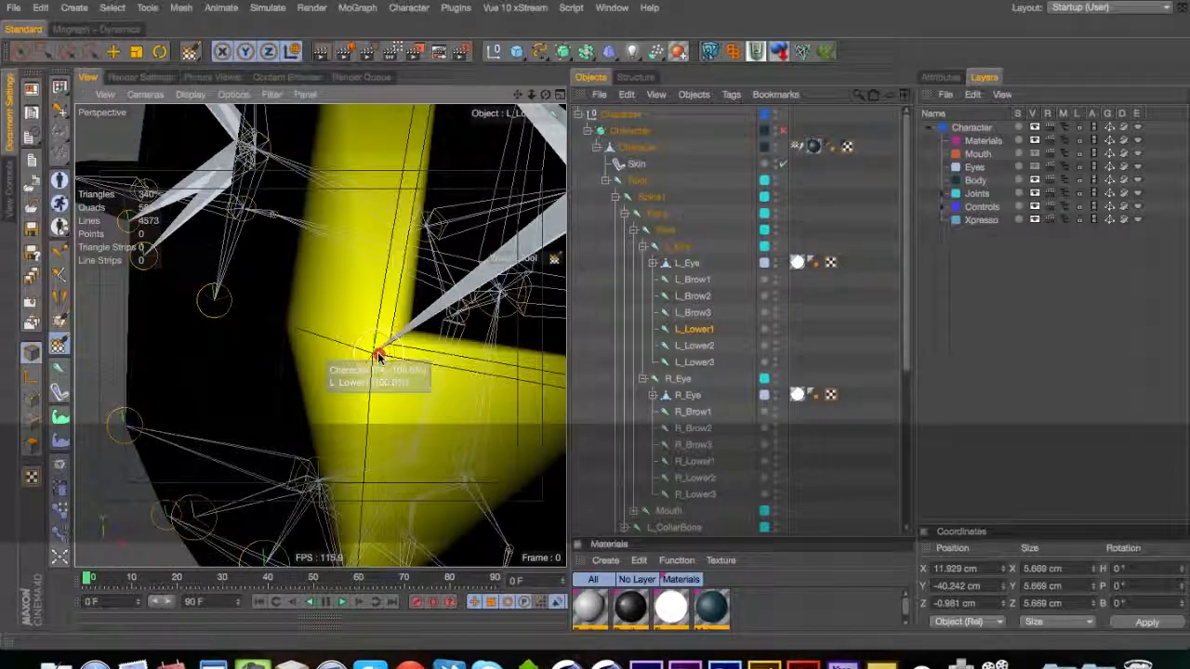
# Paint weights for L_Lower2 at the middle of the left eye's lower edge and for L_Lower3 at its outer corner
pyautogui.click(698, 346)
pyautogui.keyDown('alt'); pyautogui.moveTo(427, 355); pyautogui.dragTo(282, 351); pyautogui.keyUp('alt')
pyautogui.click(410, 381)
pyautogui.press('1')
pyautogui.moveTo(412, 382); pyautogui.dragTo(178, 383)
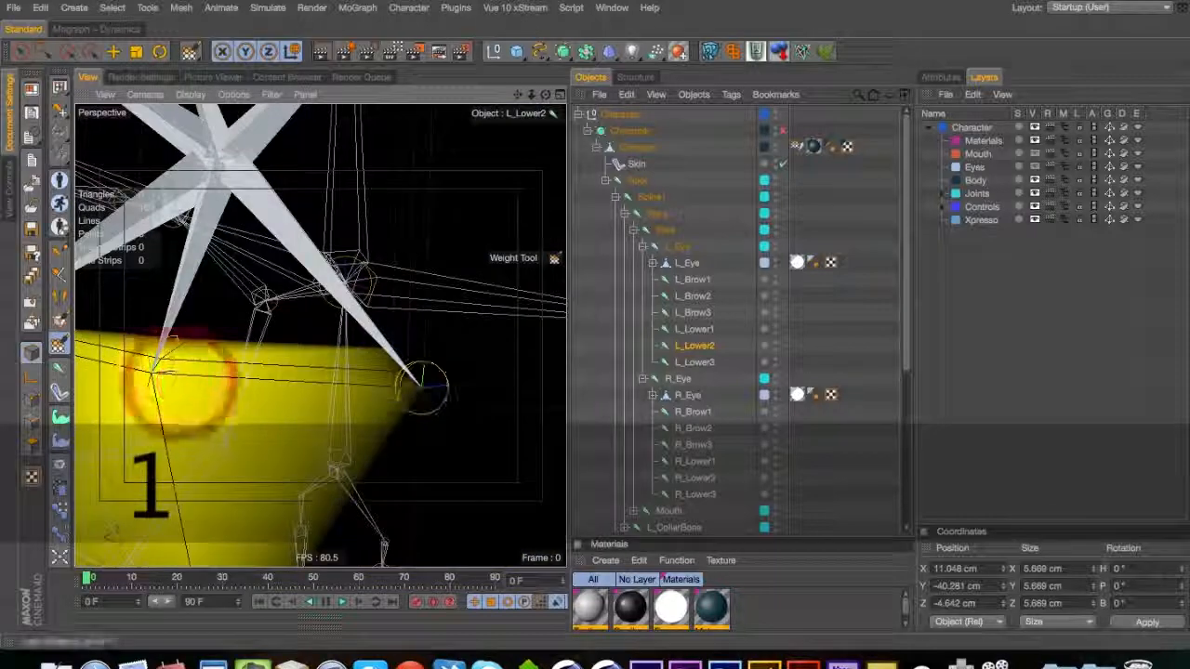
pyautogui.click(684, 361)
pyautogui.click(412, 396)
pyautogui.moveTo(415, 392)
pyautogui.keyDown('alt'); pyautogui.mouseDown()
pyautogui.moveTo(465, 398)
pyautogui.moveTo(356, 401)
pyautogui.moveTo(588, 393)
pyautogui.mouseUp(); pyautogui.keyUp('alt')
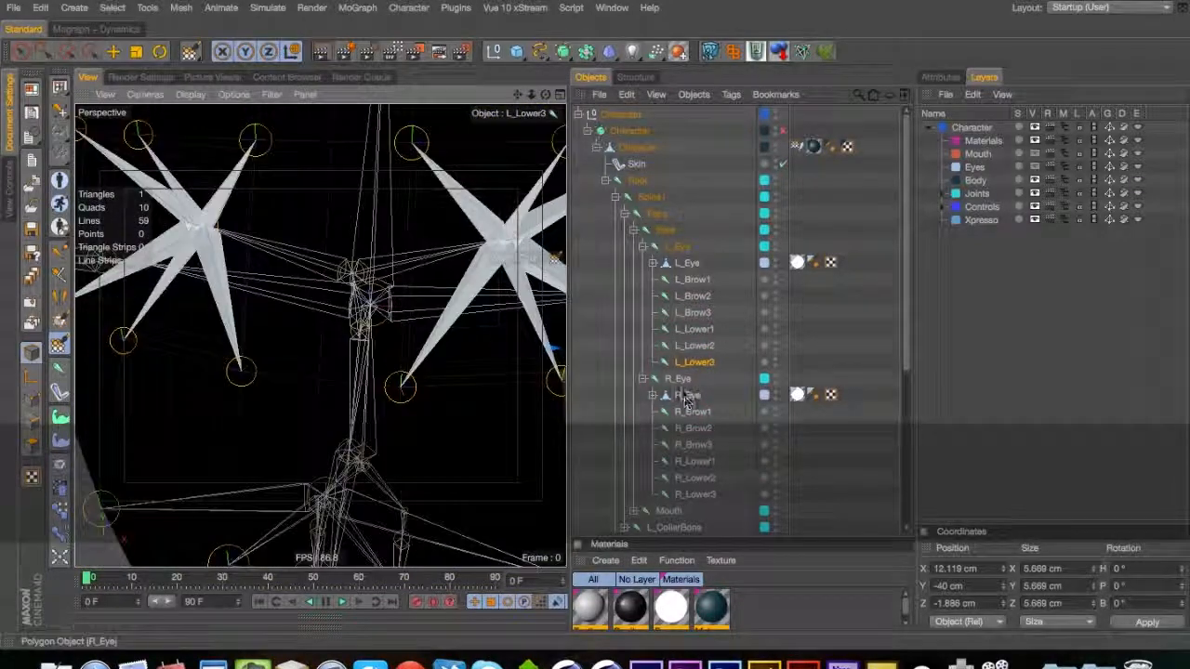
# Bring up the R_Eye joint and paint weights for R_Brow1 at the inner upper corner of the right eye socket
pyautogui.click(677, 381)
pyautogui.press('1')
pyautogui.moveTo(351, 367); pyautogui.dragTo(539, 377)
pyautogui.press('3')
pyautogui.moveTo(383, 292); pyautogui.dragTo(453, 277)
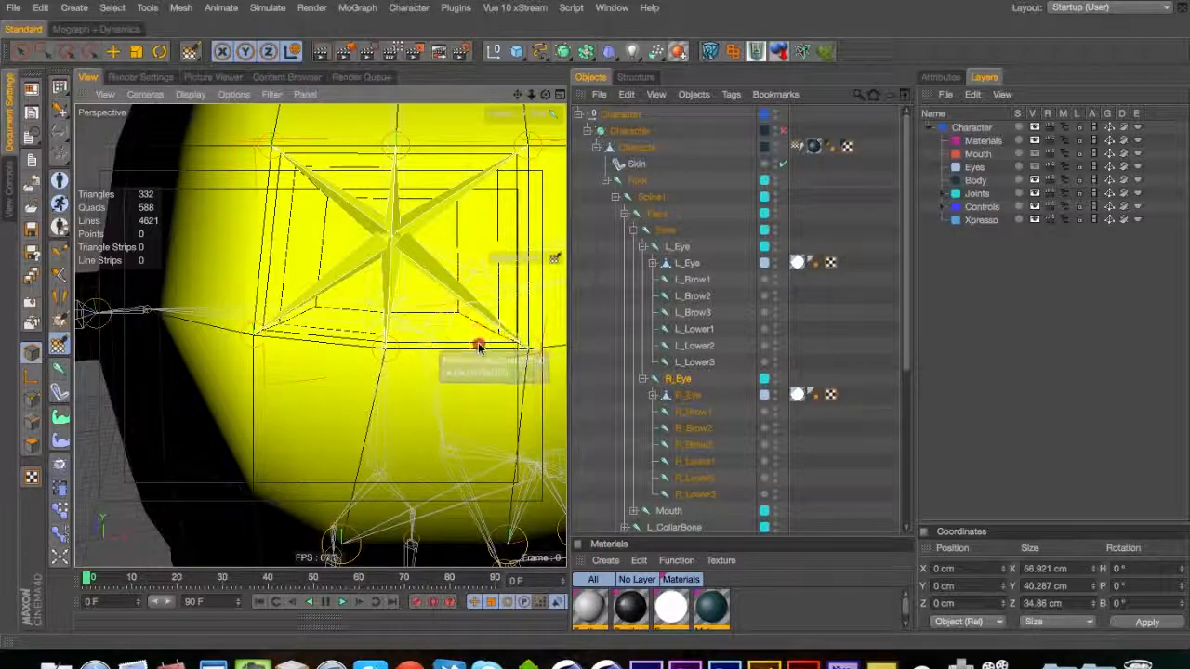
pyautogui.press('1')
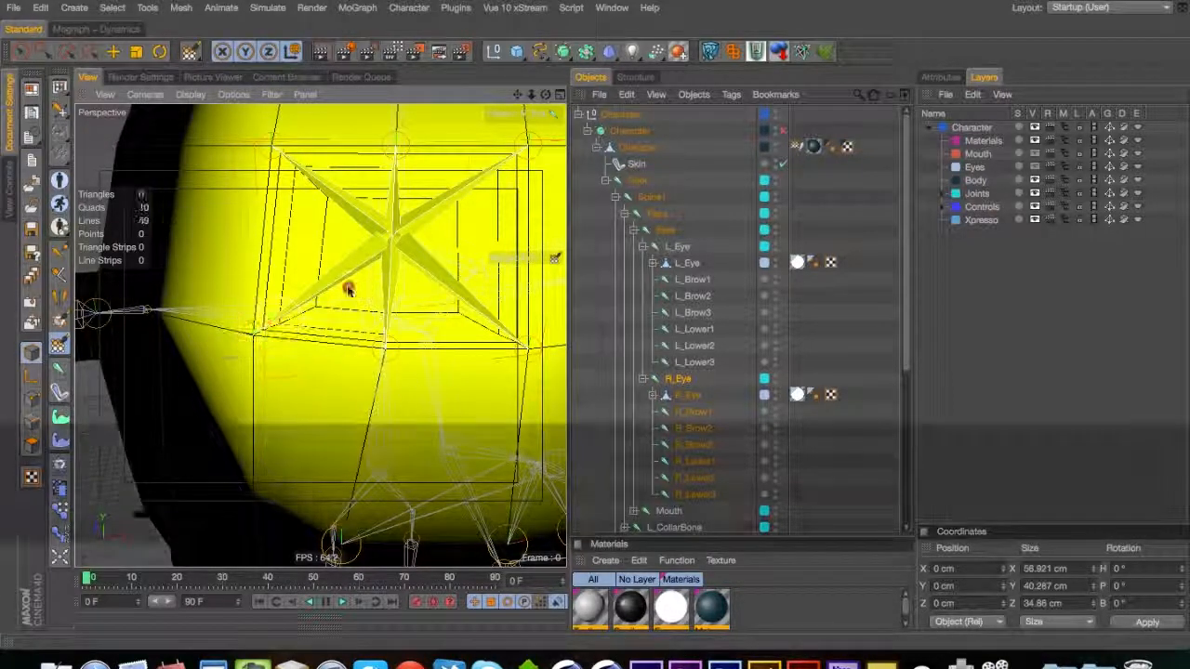
pyautogui.moveTo(348, 287); pyautogui.dragTo(322, 274)
pyautogui.press('3')
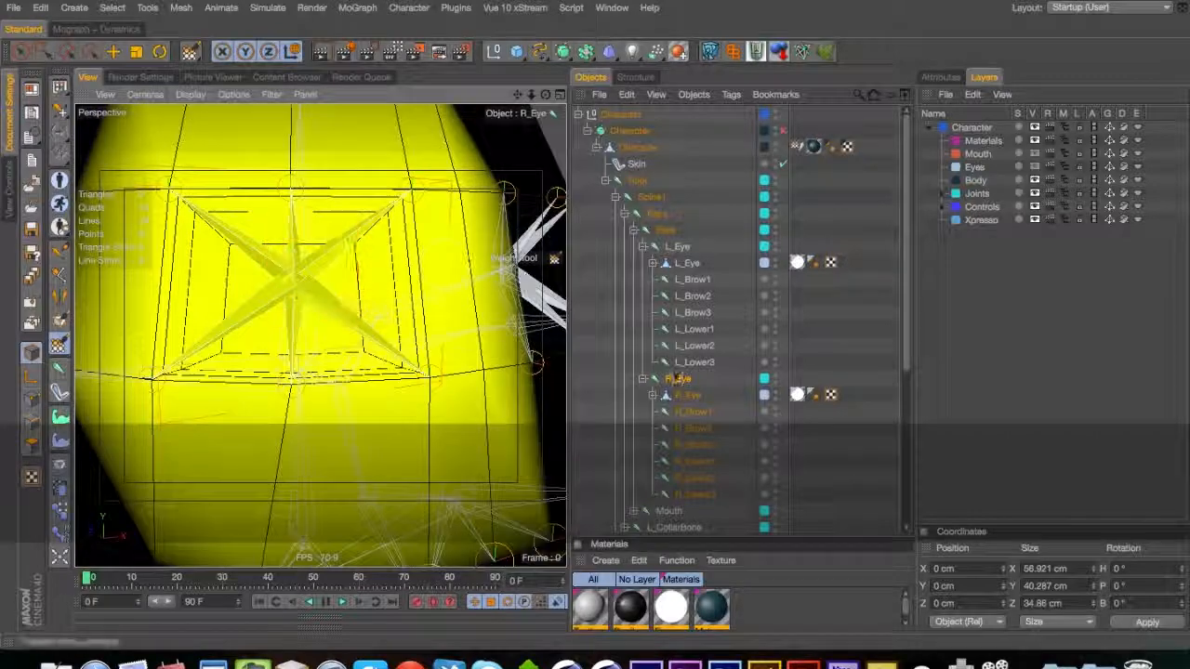
pyautogui.click(692, 411)
pyautogui.press('2')
pyautogui.moveTo(409, 200); pyautogui.dragTo(482, 191)
pyautogui.click(416, 214)
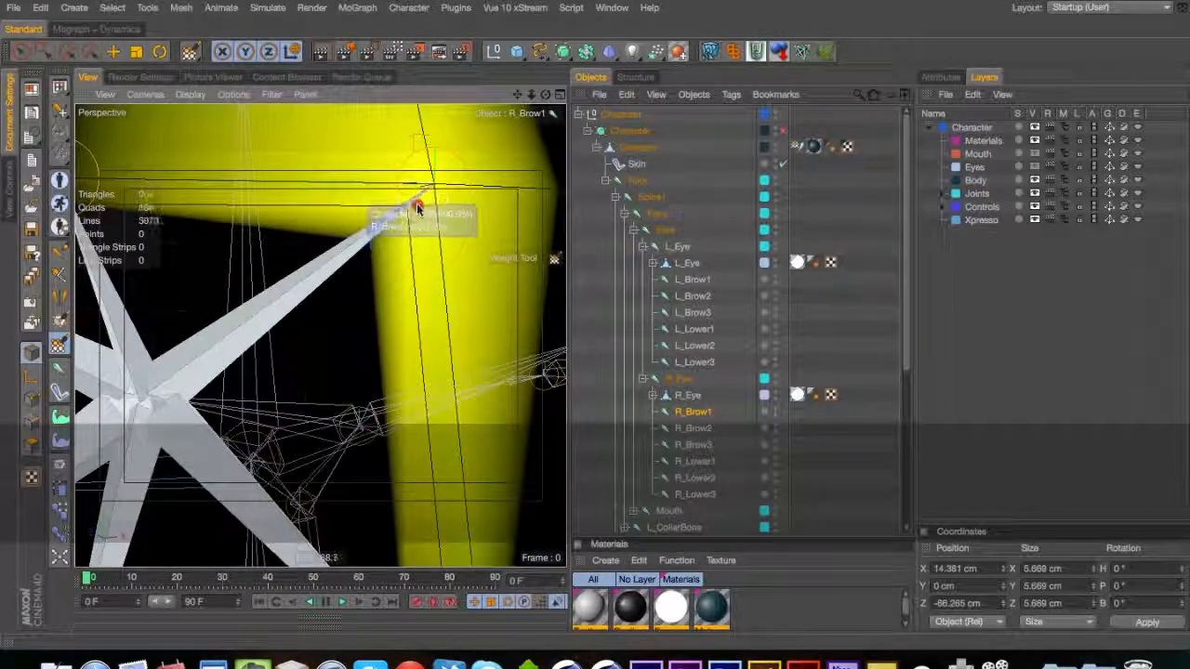
# Paint weights for the R_Brow2 joint at the middle of the right eye's upper edge
pyautogui.click(692, 428)
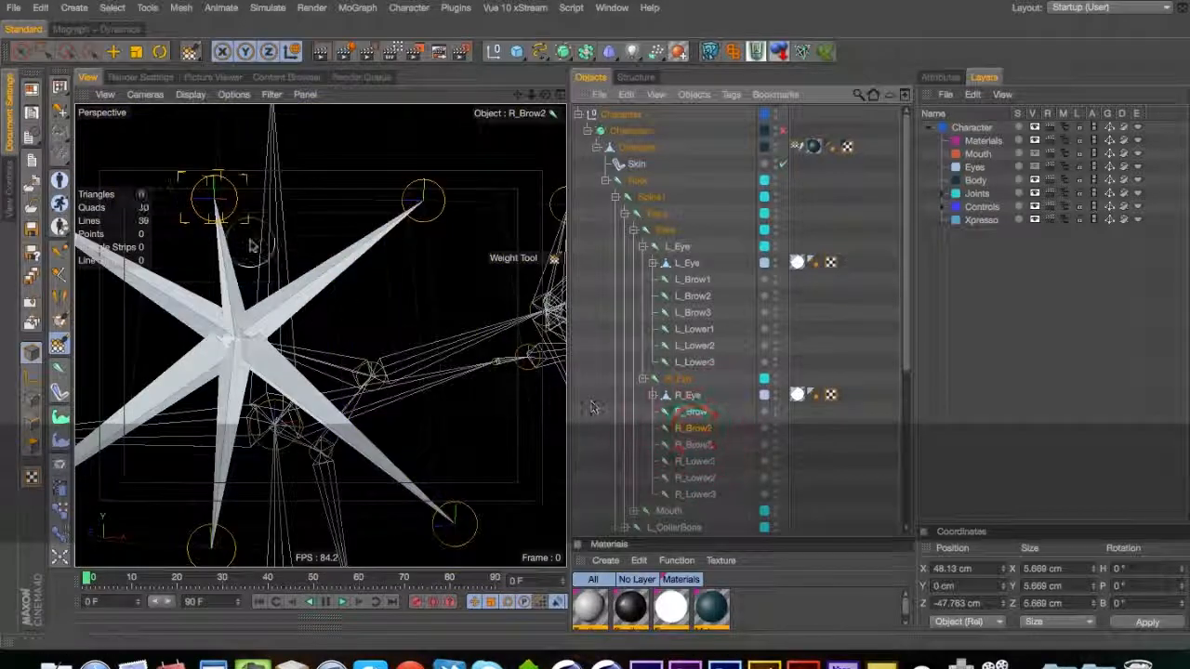
pyautogui.moveTo(302, 243)
pyautogui.keyDown('alt'); pyautogui.mouseDown()
pyautogui.moveTo(285, 220)
pyautogui.moveTo(360, 207)
pyautogui.mouseUp(); pyautogui.keyUp('alt')
pyautogui.click(290, 224)
pyautogui.press('2')
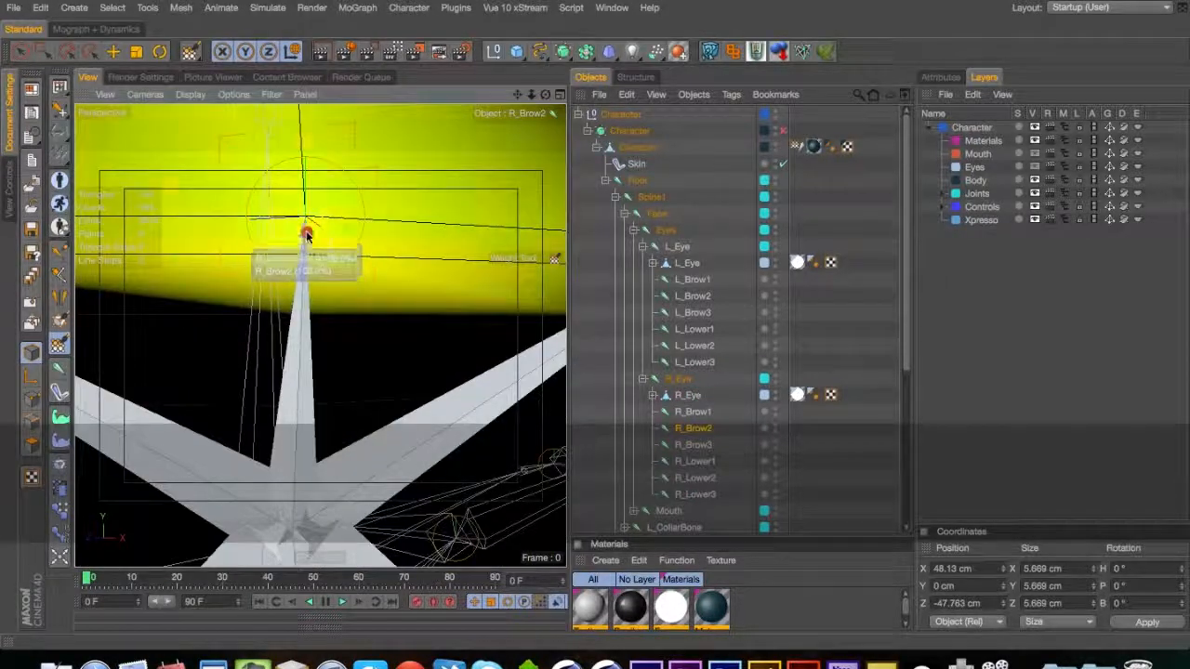
pyautogui.moveTo(282, 235); pyautogui.dragTo(444, 285)
pyautogui.press('3')
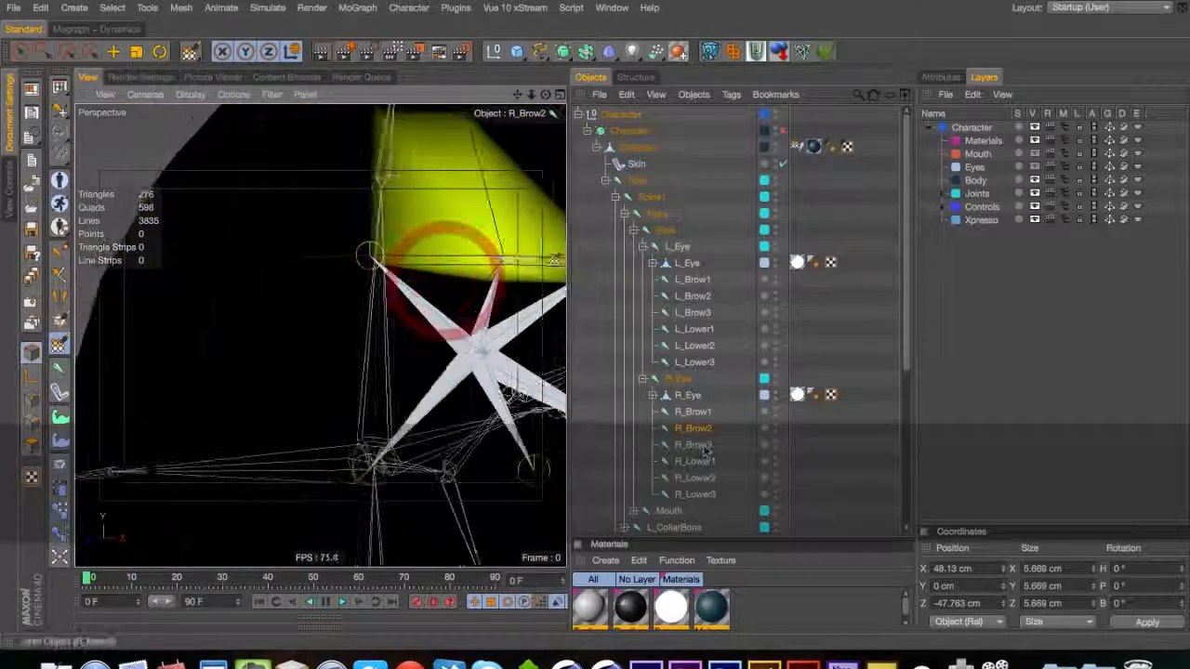
# Paint weights for the R_Brow3 joint at the outer upper corner of the right eye socket
pyautogui.click(693, 445)
pyautogui.moveTo(372, 269)
pyautogui.keyDown('alt'); pyautogui.mouseDown()
pyautogui.moveTo(433, 258)
pyautogui.moveTo(331, 234)
pyautogui.moveTo(361, 348)
pyautogui.moveTo(307, 276)
pyautogui.mouseUp(); pyautogui.keyUp('alt')
pyautogui.click(435, 257)
pyautogui.click(389, 267)
pyautogui.press('2')
pyautogui.press('1')
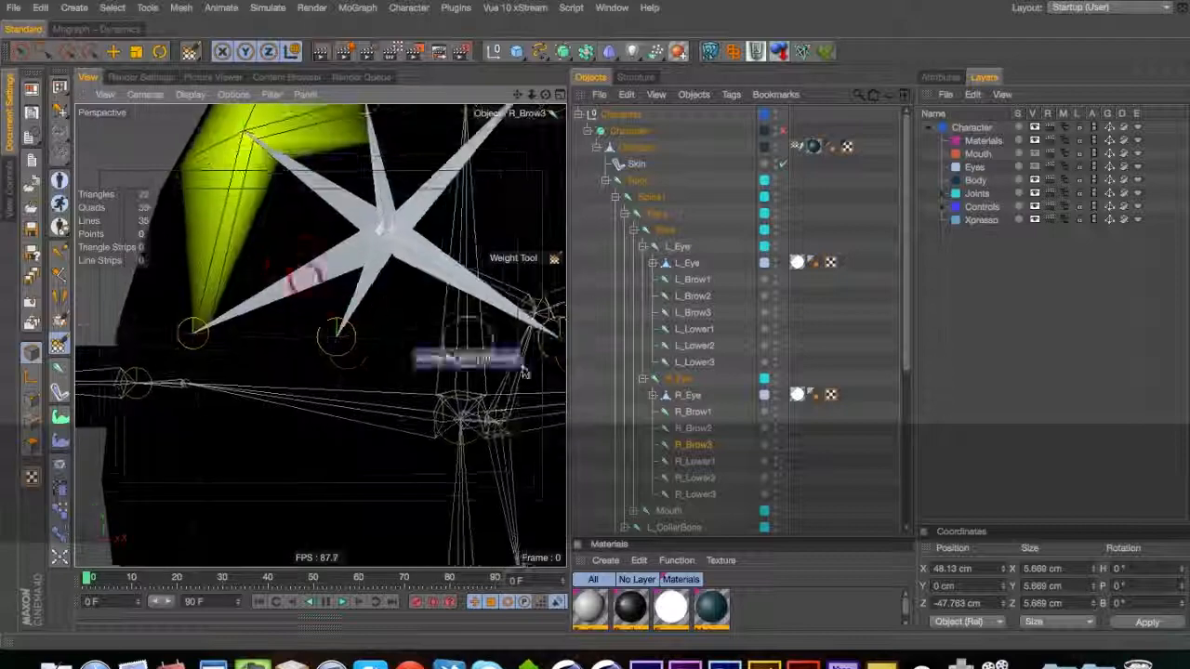
# Paint weights for the R_Lower1 joint at the inner lower corner of the right eye socket
pyautogui.click(687, 462)
pyautogui.keyDown('alt'); pyautogui.moveTo(290, 366); pyautogui.dragTo(409, 398); pyautogui.keyUp('alt')
pyautogui.keyDown('alt'); pyautogui.moveTo(409, 398); pyautogui.dragTo(449, 406, button='right'); pyautogui.keyUp('alt')
pyautogui.keyDown('alt'); pyautogui.moveTo(346, 374); pyautogui.dragTo(403, 374, button='right'); pyautogui.keyUp('alt')
pyautogui.click(336, 373)
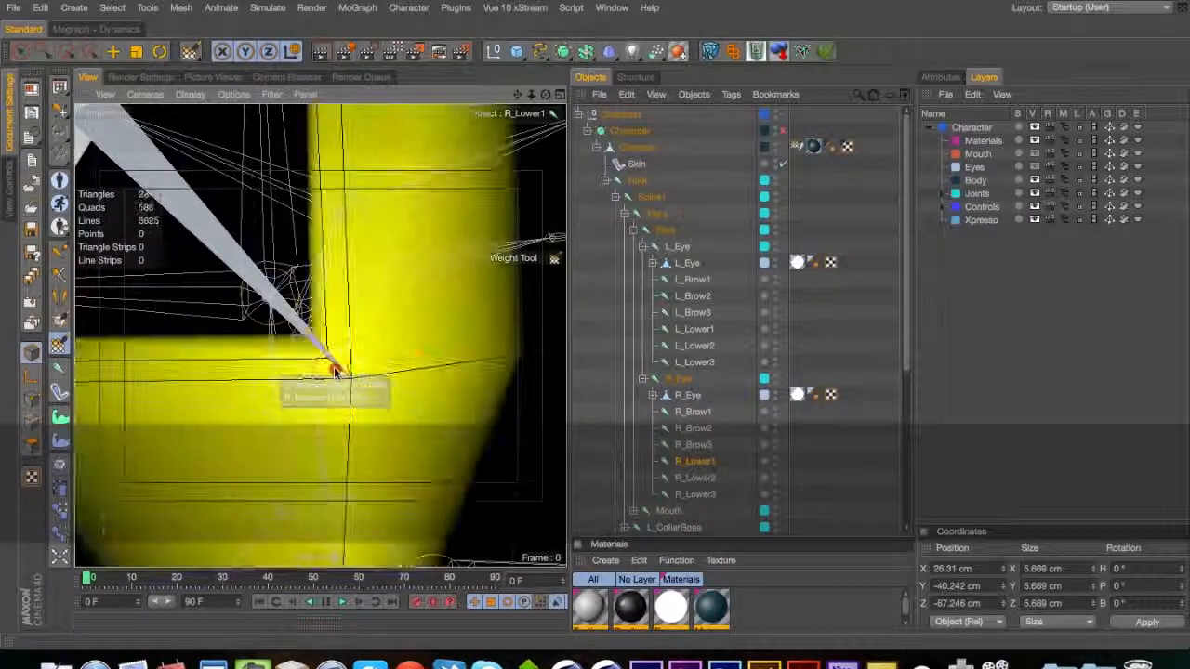
# Paint weights for the R_Lower2 joint at the middle of the right eye's lower edge
pyautogui.click(693, 478)
pyautogui.keyDown('alt'); pyautogui.moveTo(414, 390); pyautogui.dragTo(508, 289); pyautogui.keyUp('alt')
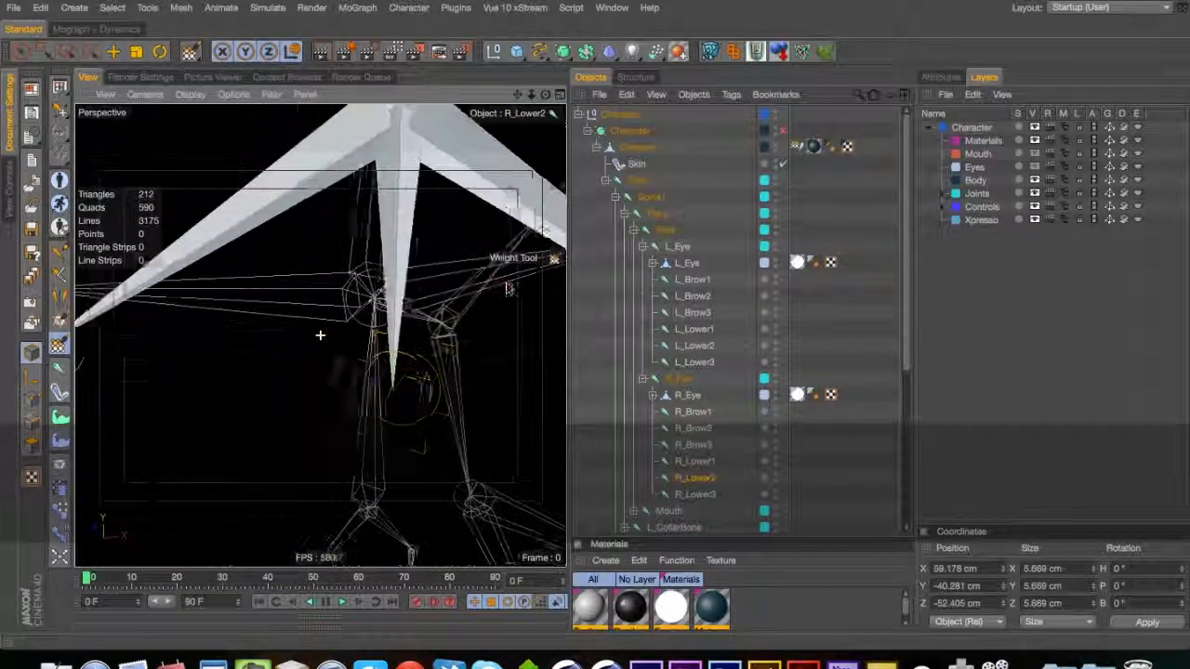
pyautogui.keyDown('alt'); pyautogui.moveTo(379, 394); pyautogui.dragTo(306, 404); pyautogui.keyUp('alt')
pyautogui.click(398, 390)
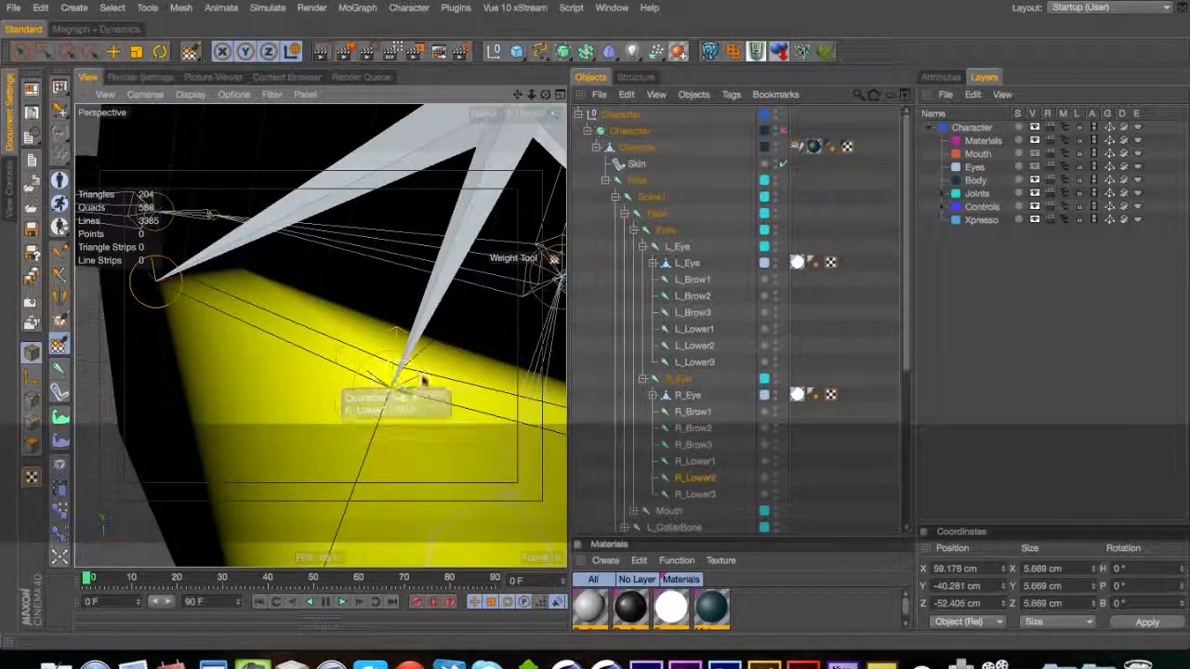
# Paint weights for the R_Lower3 joint at the outer lower corner of the right eye socket
pyautogui.click(695, 493)
pyautogui.press('1')
pyautogui.moveTo(154, 298)
pyautogui.mouseDown()
pyautogui.moveTo(213, 282)
pyautogui.moveTo(217, 318)
pyautogui.moveTo(256, 297)
pyautogui.moveTo(274, 306)
pyautogui.moveTo(220, 348)
pyautogui.moveTo(247, 332)
pyautogui.mouseUp()
pyautogui.press('2')
pyautogui.press('3')
pyautogui.press('2')
pyautogui.press('1')
# Leave weight painting for Live Selection and examine the whole character with its joints from several angles
pyautogui.press('space')
pyautogui.press('3')
pyautogui.moveTo(379, 234); pyautogui.dragTo(455, 171)
pyautogui.press('1')
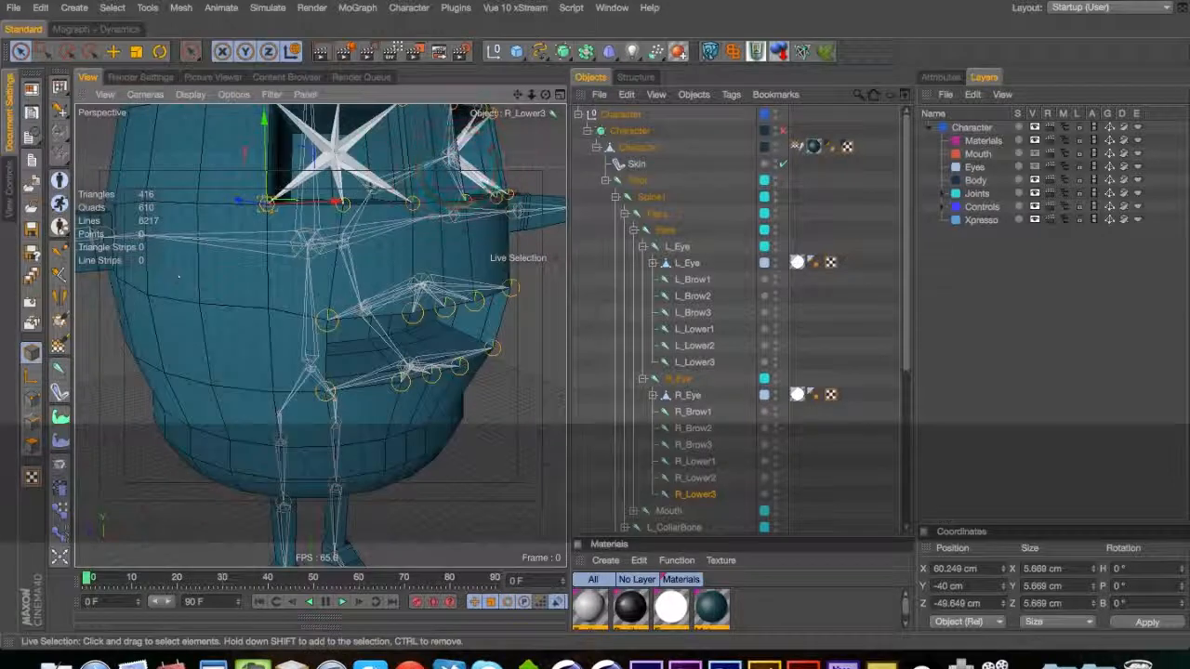
pyautogui.press('space')
pyautogui.press('space')
pyautogui.press('3')
pyautogui.moveTo(183, 287); pyautogui.dragTo(394, 230)
pyautogui.press('2')
pyautogui.press('1')
pyautogui.press('3')
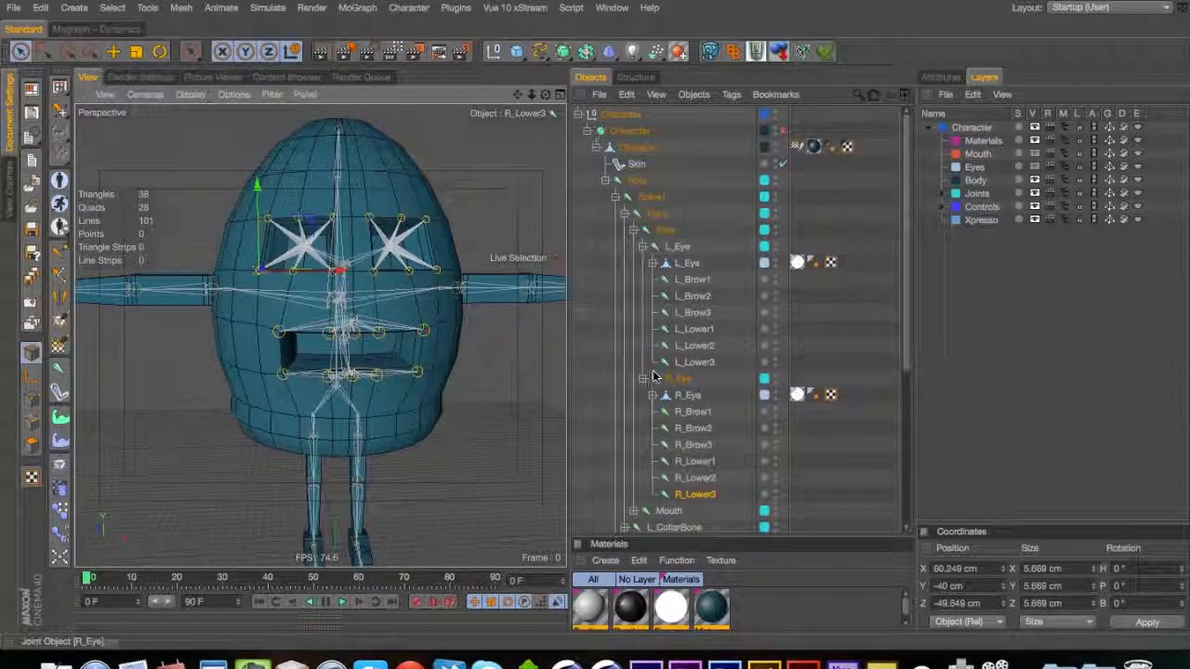
# Add all six brow and lower joints of both the left and right eye to the Joints layer
pyautogui.moveTo(805, 502); pyautogui.dragTo(693, 404)
pyautogui.keyDown('shift'); pyautogui.moveTo(790, 353); pyautogui.dragTo(693, 283); pyautogui.keyUp('shift')
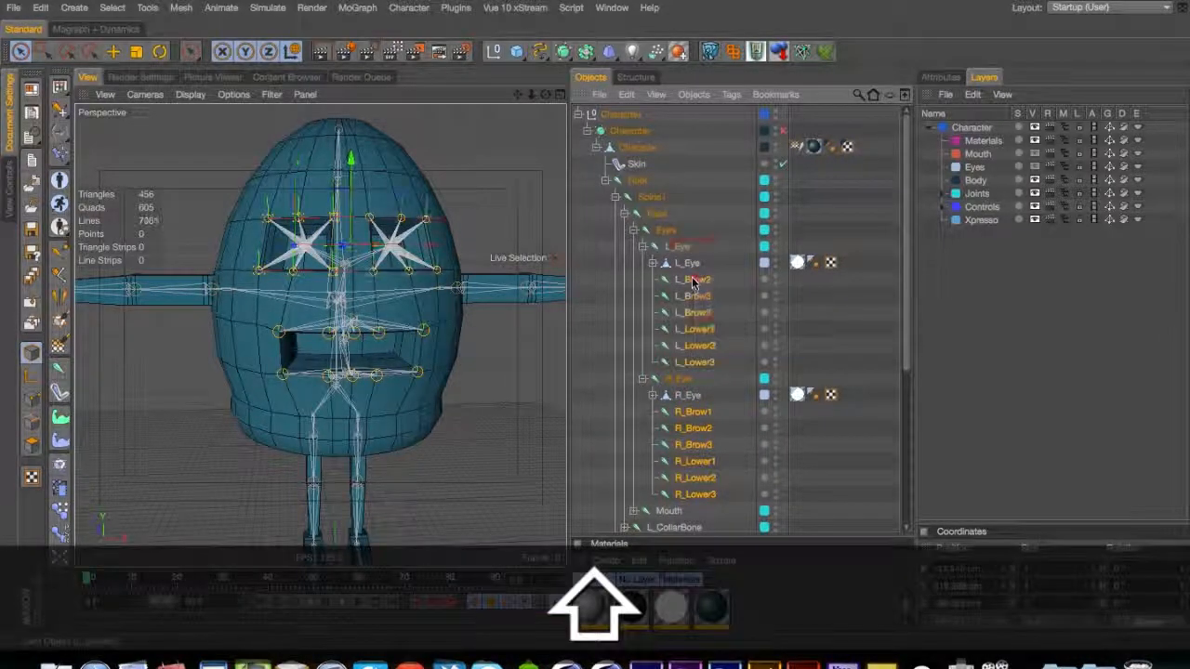
pyautogui.rightClick(692, 291)
pyautogui.moveTo(743, 235)
pyautogui.moveTo(980, 238)
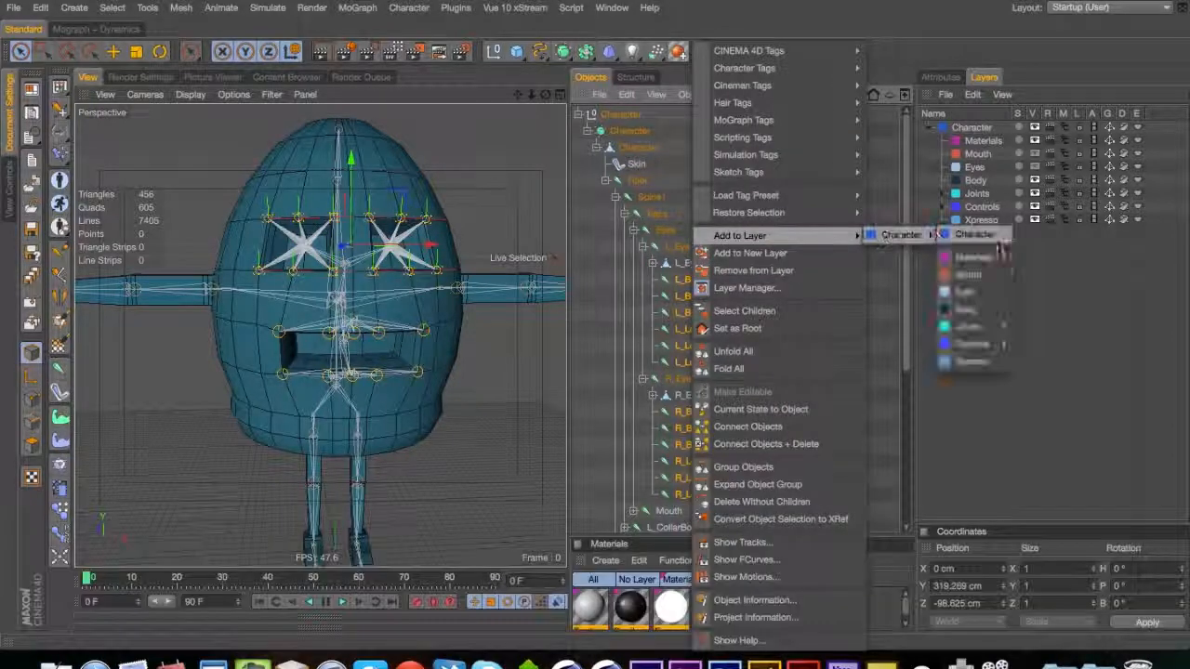
pyautogui.click(1030, 325)
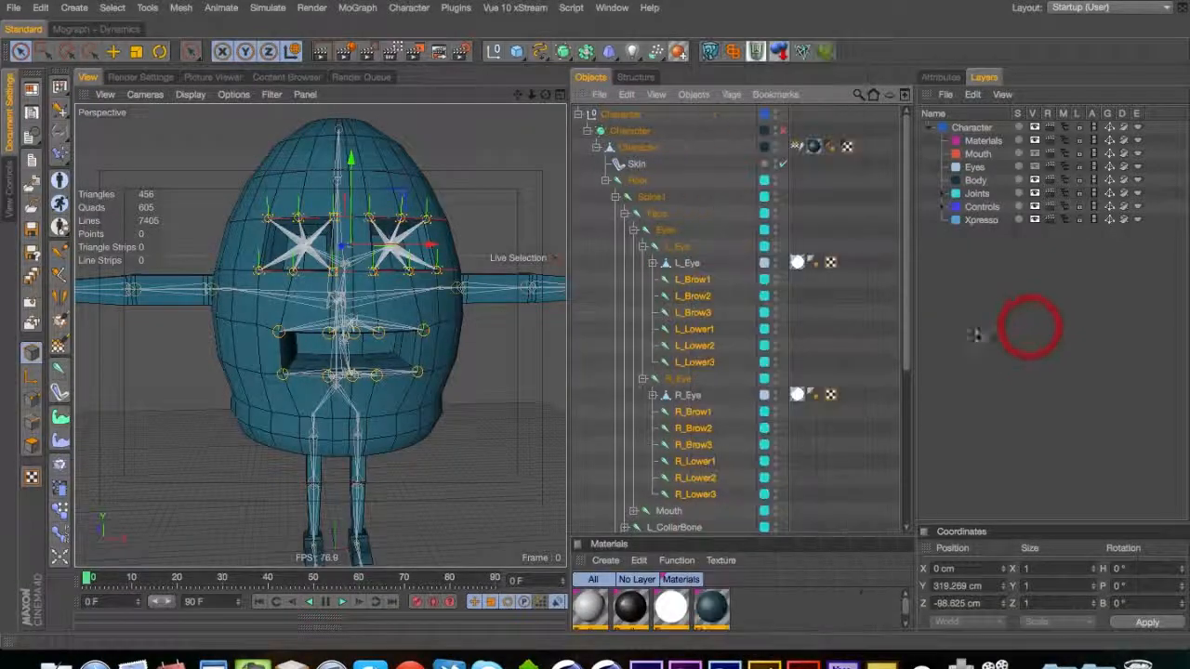
# Collapse the L_Eye, R_Eye and collarbone hierarchies and expand the Mouth hierarchy to show its jaw joints
pyautogui.click(652, 264)
pyautogui.click(648, 248)
pyautogui.click(643, 247)
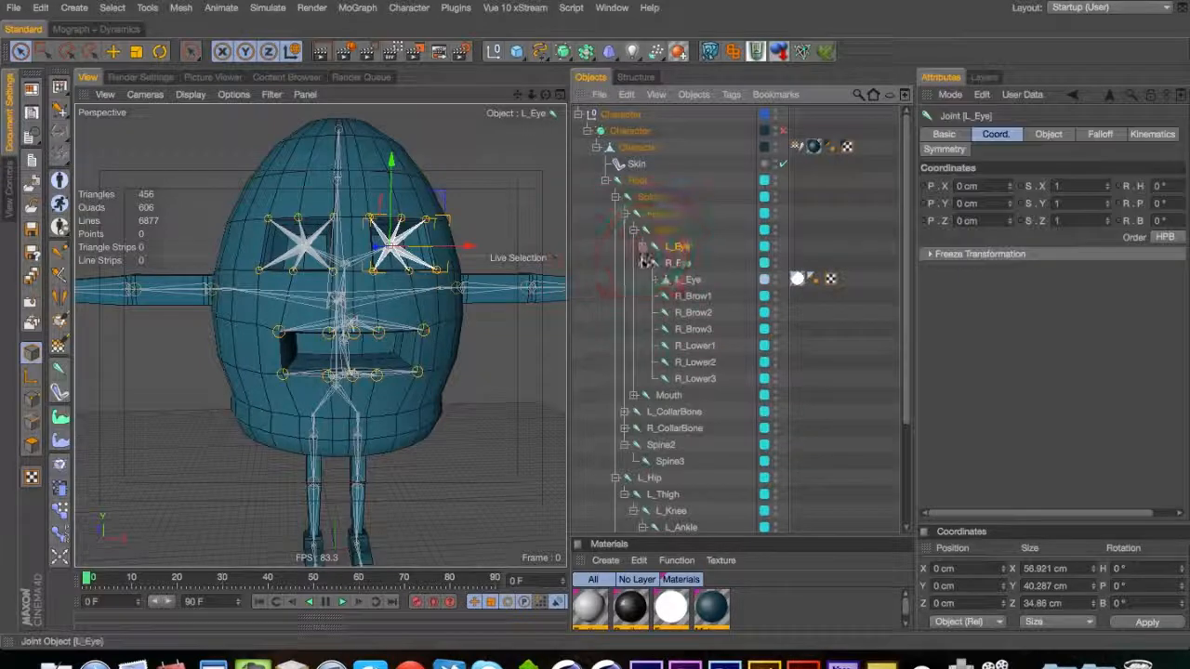
pyautogui.click(643, 263)
pyautogui.click(625, 313)
pyautogui.click(626, 296)
pyautogui.click(625, 297)
pyautogui.click(624, 312)
pyautogui.click(643, 280)
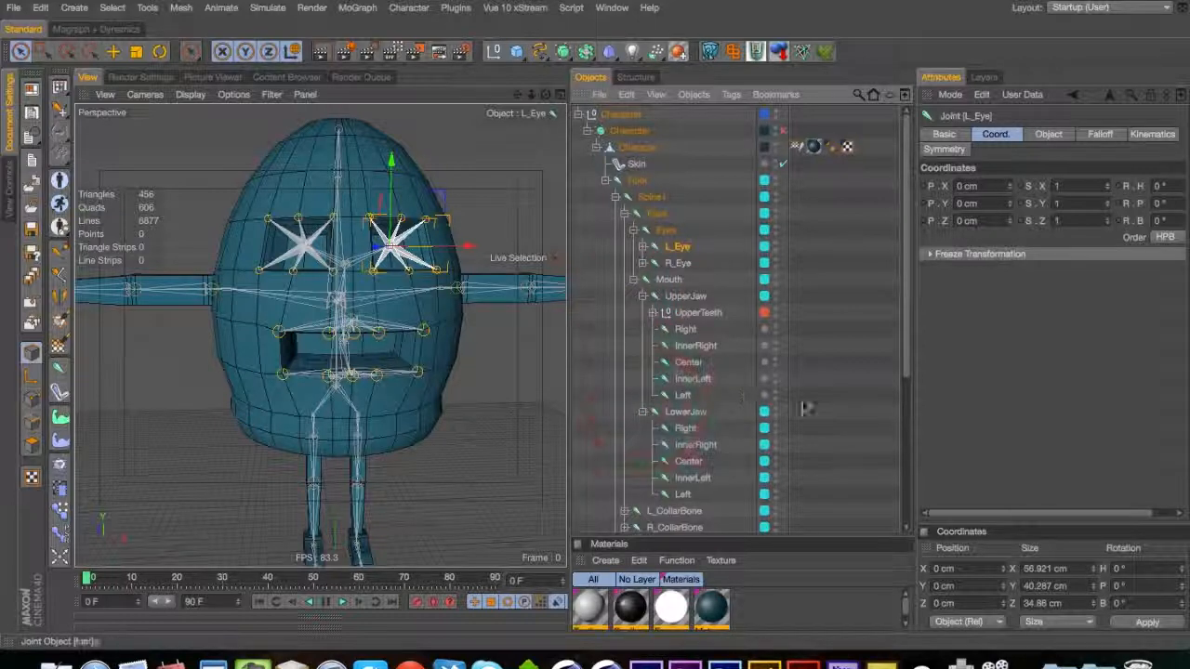
# Add the UpperJaw's Right, InnerRight, Center, InnerLeft and Left joints to the Joints layer
pyautogui.moveTo(703, 362); pyautogui.dragTo(683, 330)
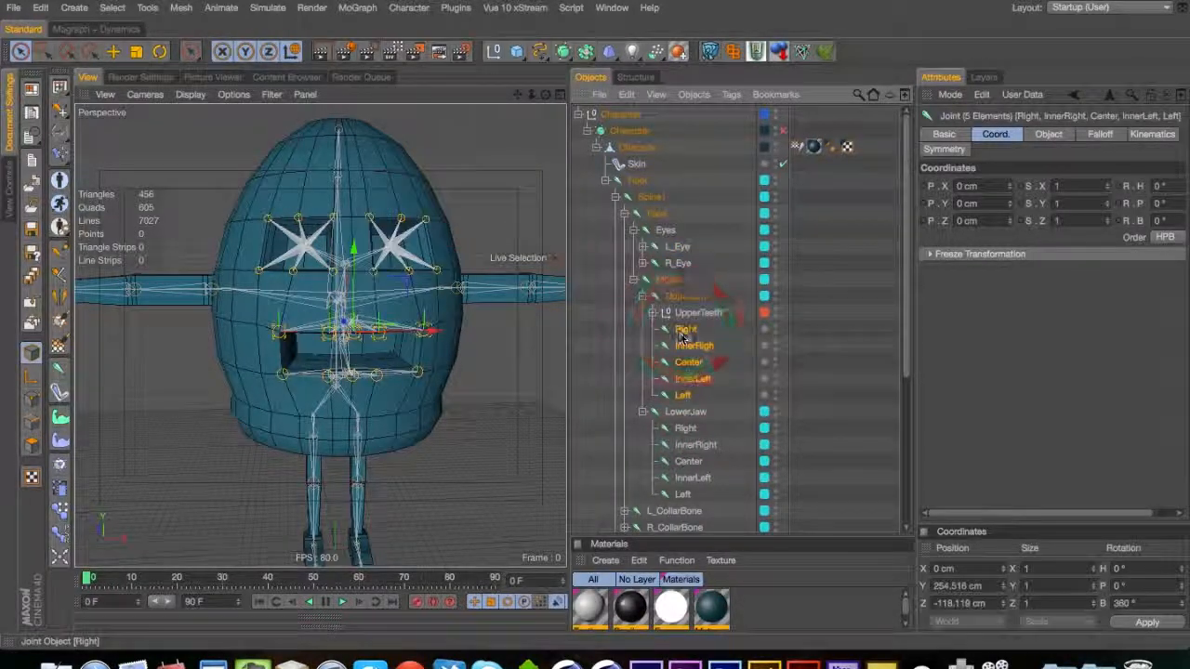
pyautogui.rightClick(685, 335)
pyautogui.click(771, 237)
pyautogui.click(904, 235)
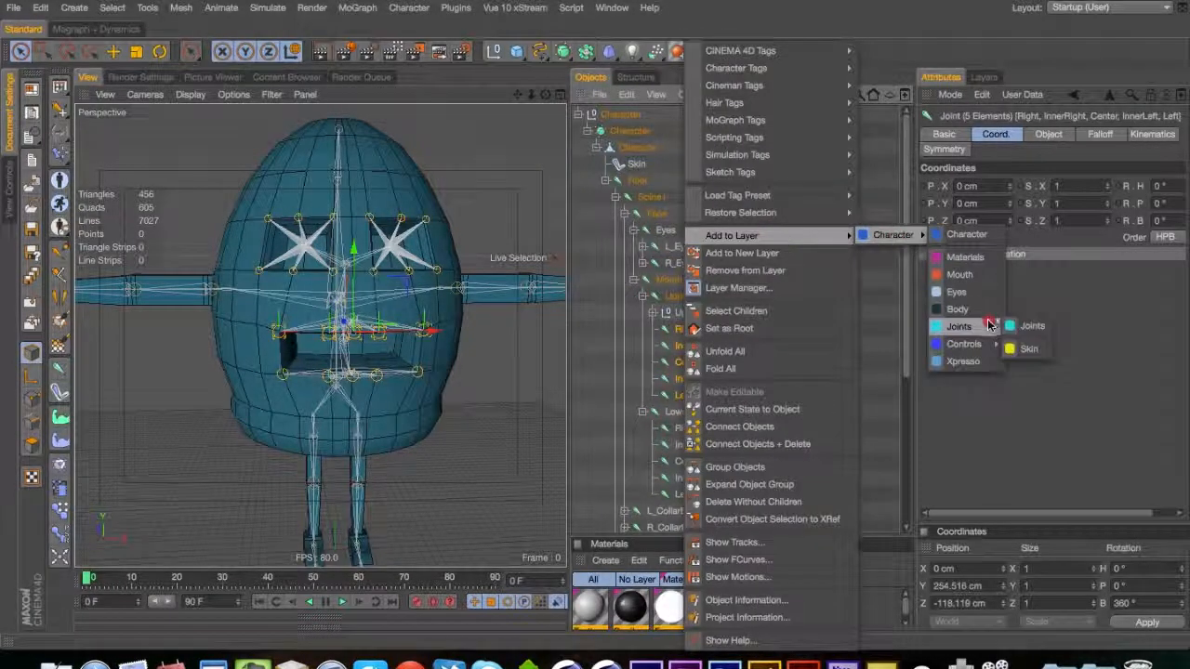
pyautogui.click(1030, 327)
# Collapse the mouth, spine, face and hip joint hierarchies under Root
pyautogui.click(643, 296)
pyautogui.click(642, 312)
pyautogui.click(633, 280)
pyautogui.click(625, 330)
pyautogui.click(615, 344)
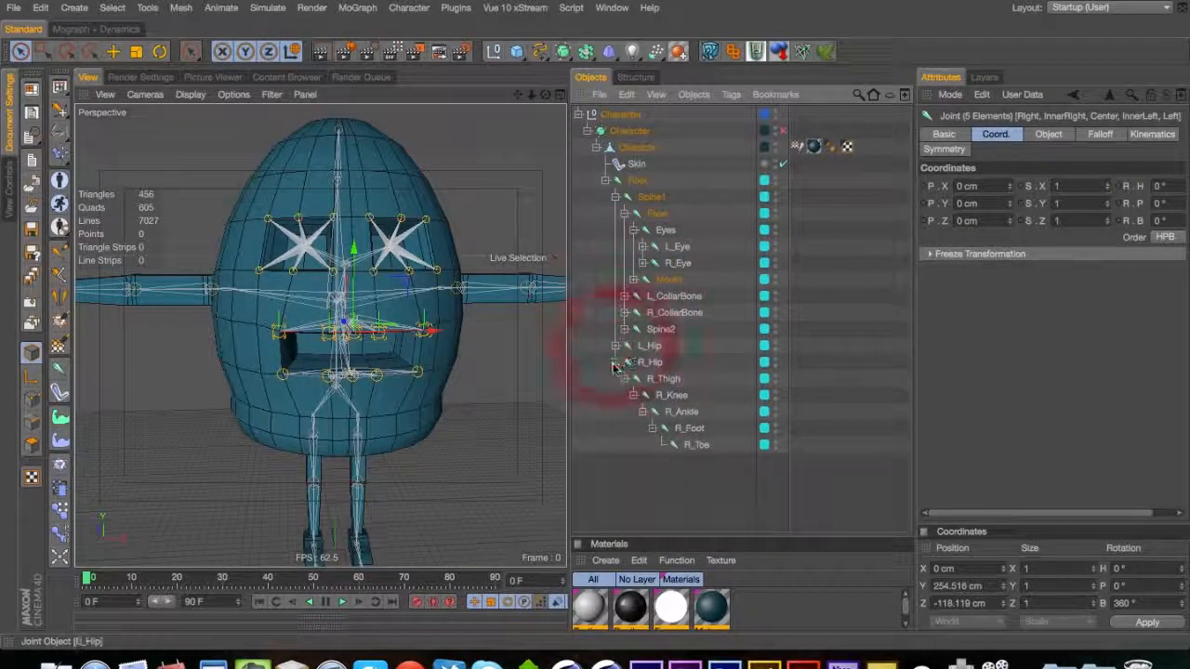
pyautogui.click(615, 361)
pyautogui.click(633, 230)
pyautogui.click(624, 214)
pyautogui.click(615, 197)
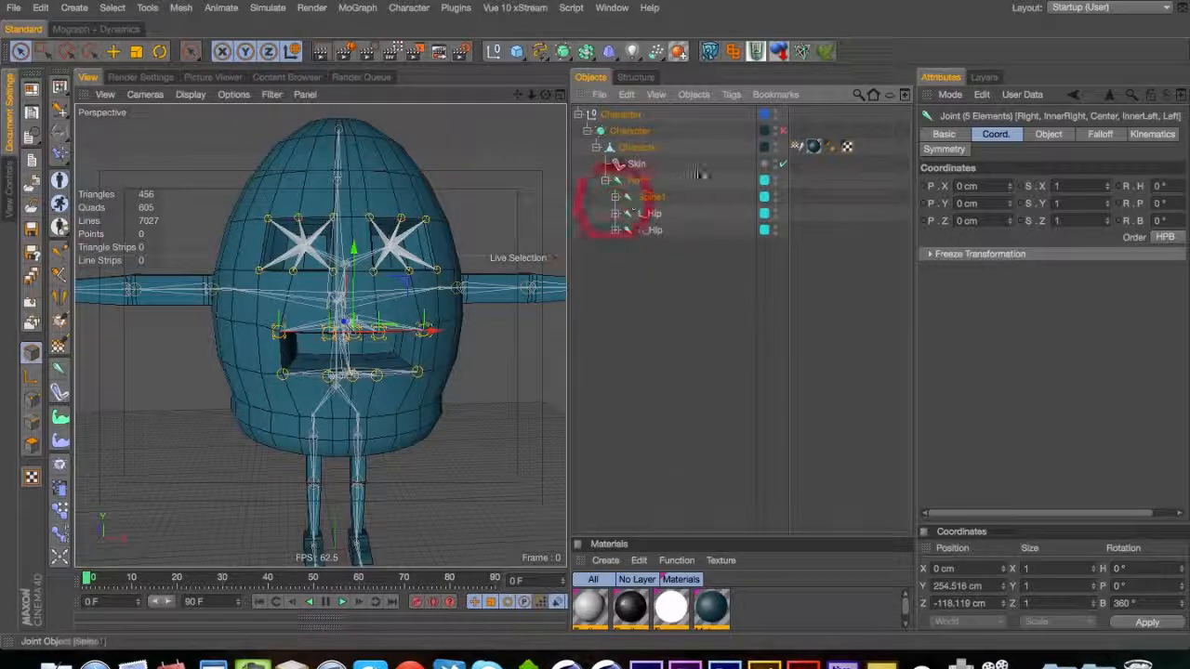
# Unfold all objects in the character hierarchy, and toggle the Joints layer's object list visibility off and back on
pyautogui.click(984, 77)
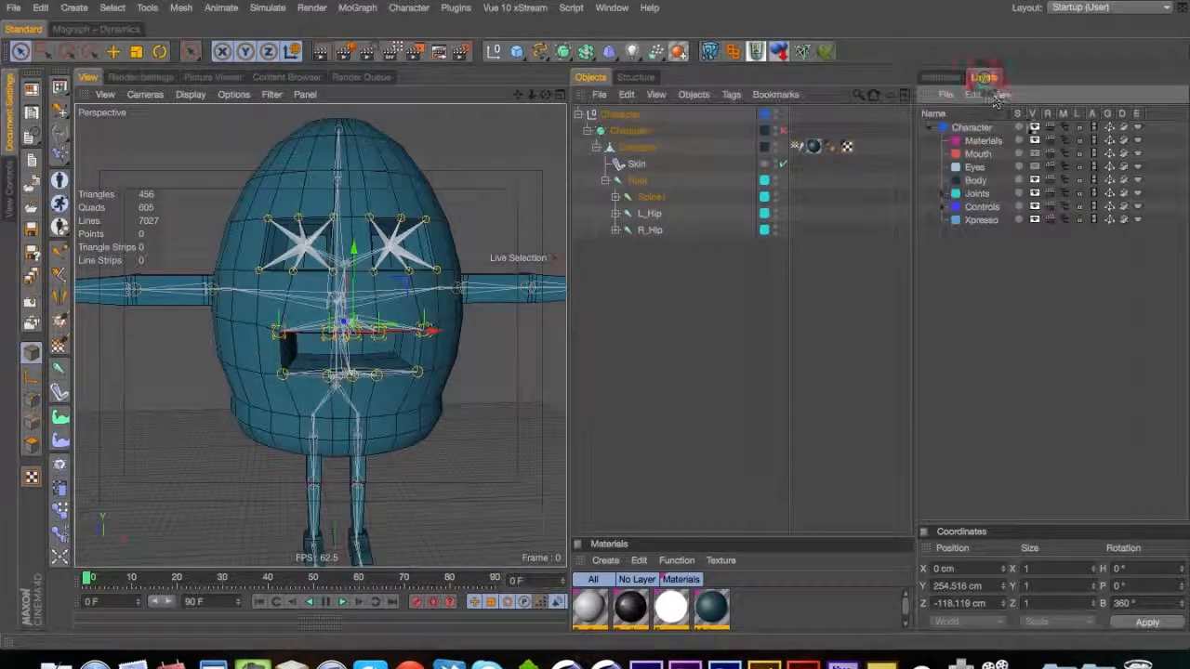
pyautogui.rightClick(649, 283)
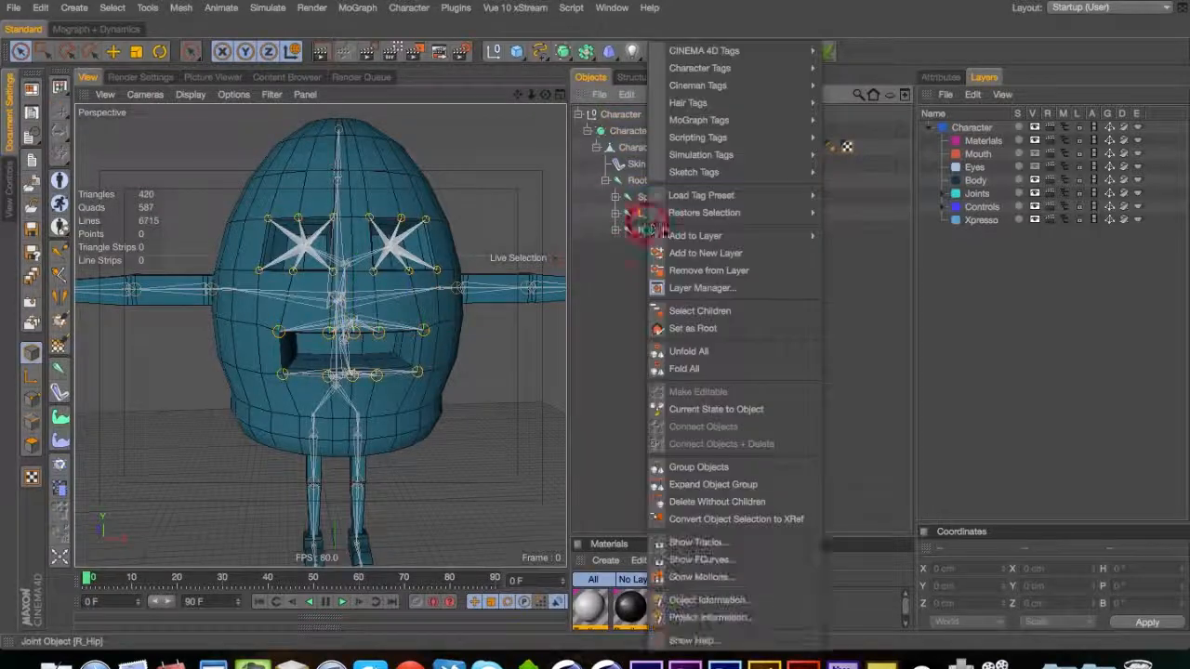
pyautogui.click(718, 349)
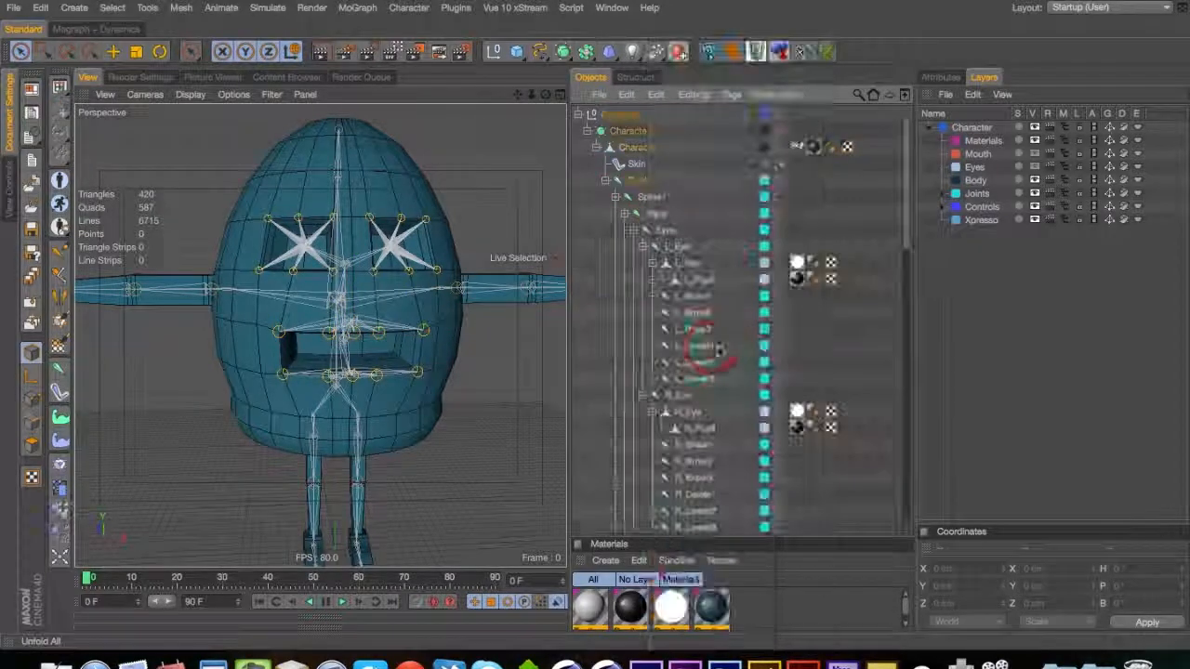
pyautogui.click(1063, 193)
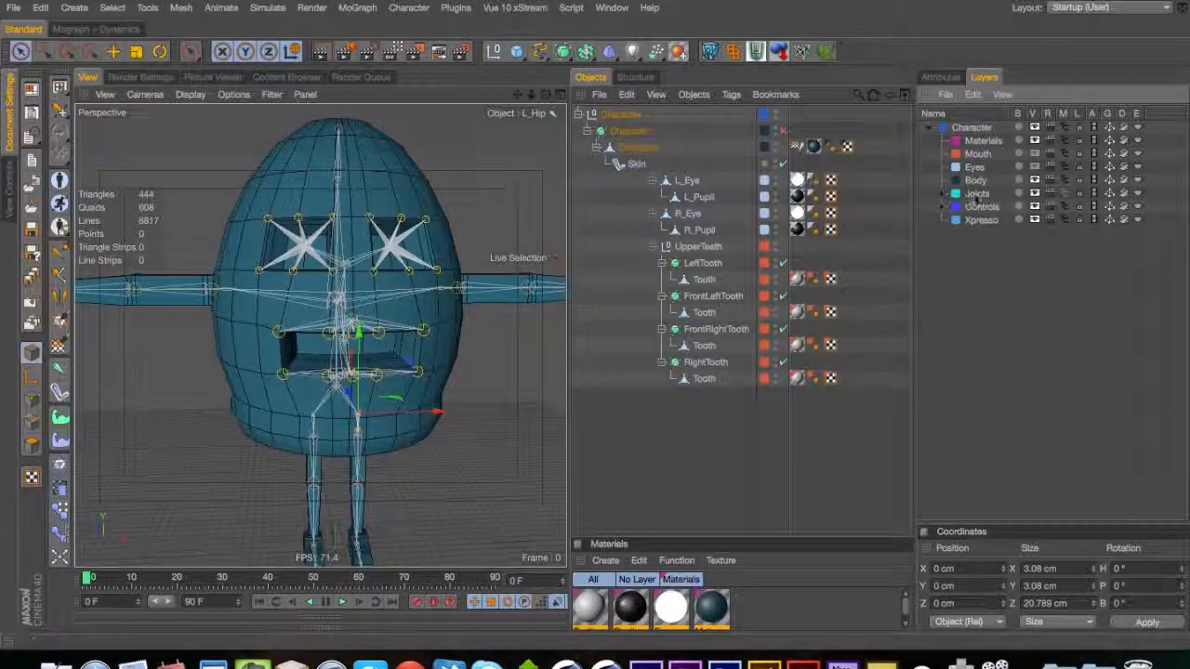
pyautogui.click(1064, 194)
# Add the Skin object to the Skin sublayer and collapse the Joints layer
pyautogui.rightClick(638, 167)
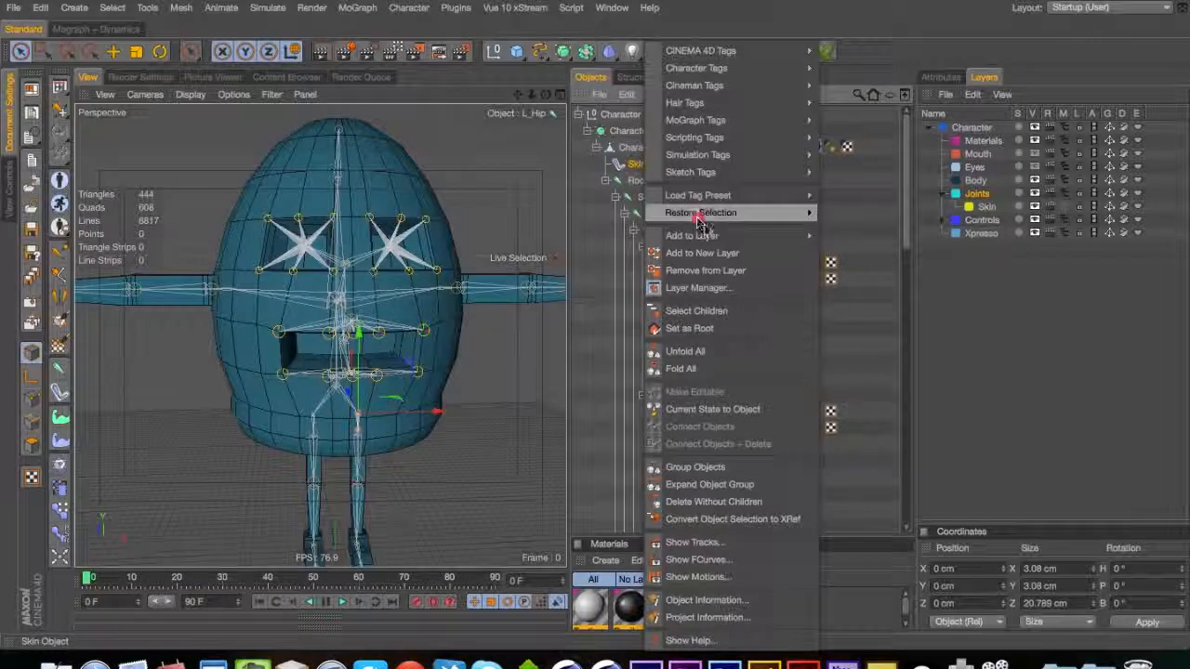
pyautogui.moveTo(692, 235)
pyautogui.moveTo(853, 234)
pyautogui.click(984, 350)
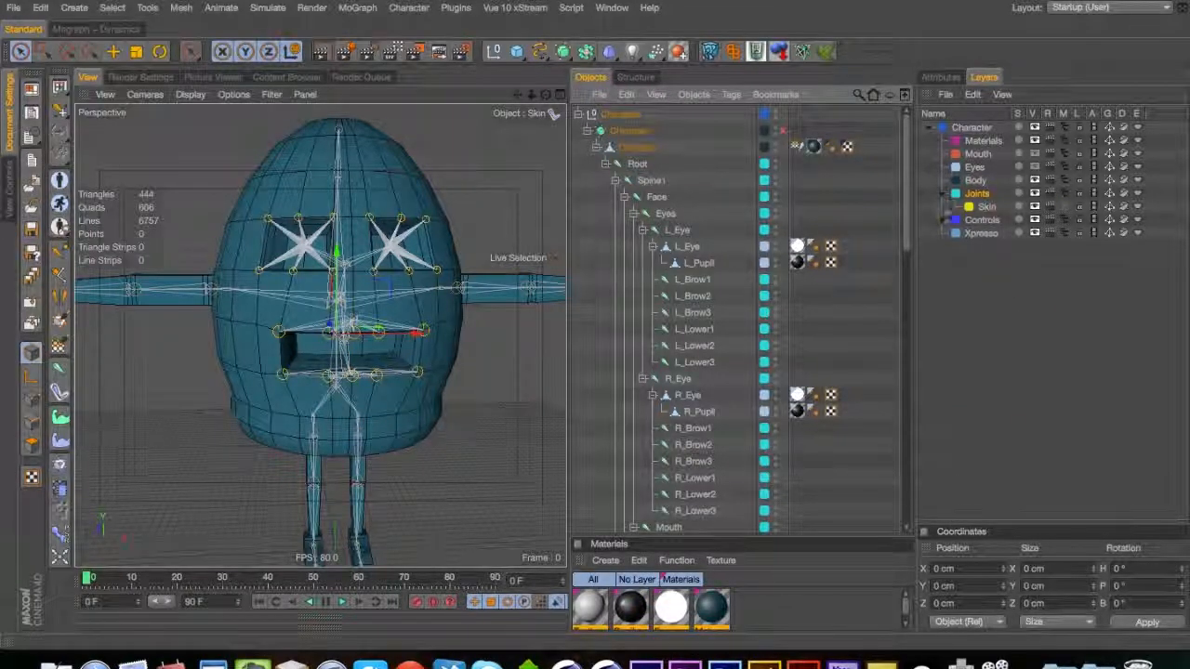
pyautogui.click(944, 195)
pyautogui.click(945, 208)
pyautogui.click(944, 208)
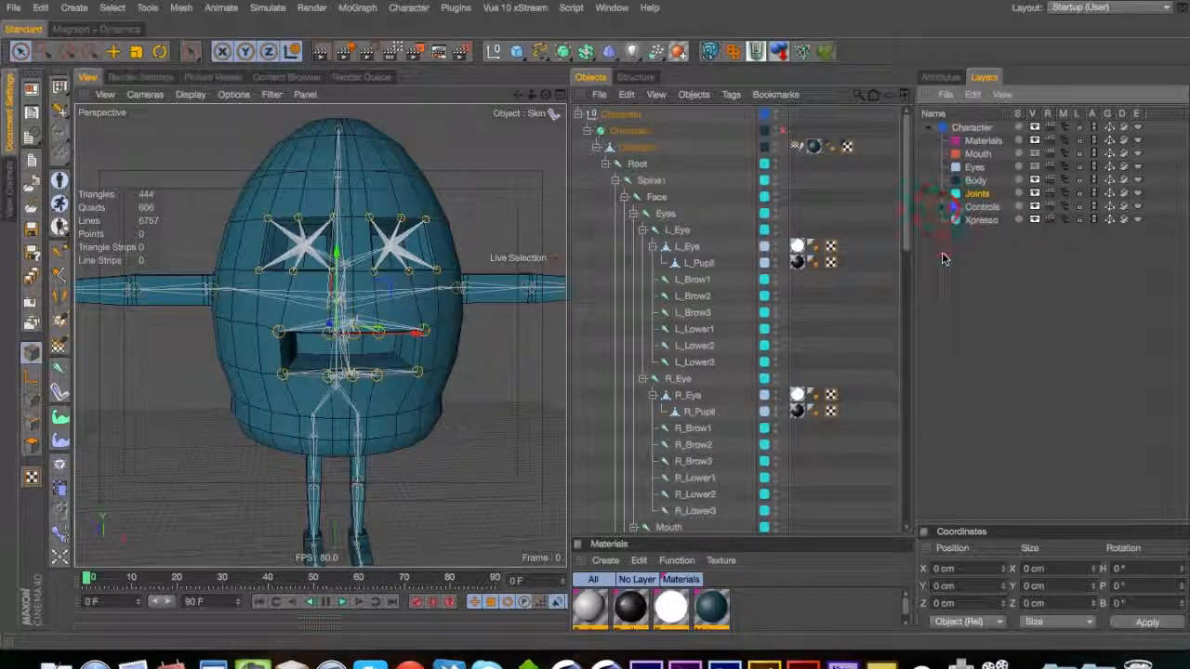
pyautogui.click(943, 253)
# Make the Mouth and Eyes layers visible in the viewport
pyautogui.keyDown('alt'); pyautogui.moveTo(372, 262); pyautogui.dragTo(189, 332); pyautogui.keyUp('alt')
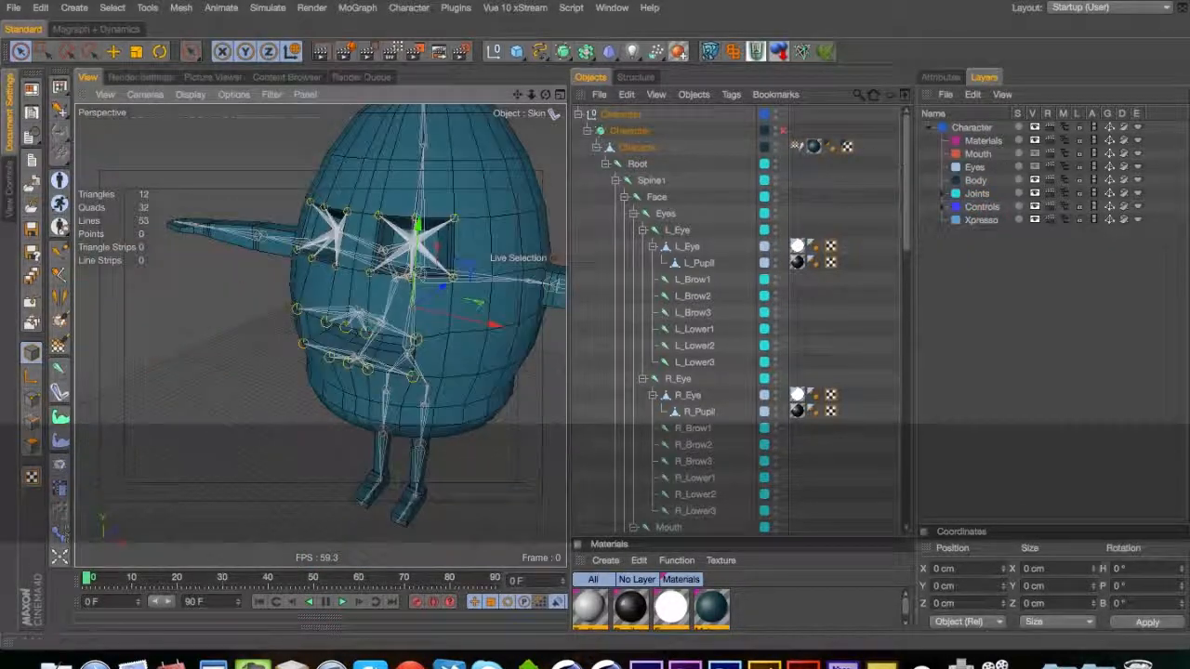
pyautogui.moveTo(1034, 154); pyautogui.dragTo(1034, 167)
pyautogui.press('3')
pyautogui.moveTo(400, 260); pyautogui.dragTo(500, 231)
# Add a circle spline, a rectangle spline and a null object to the scene
pyautogui.moveTo(517, 51)
pyautogui.mouseDown()
pyautogui.moveTo(722, 75)
pyautogui.moveTo(493, 100)
pyautogui.moveTo(602, 80)
pyautogui.moveTo(719, 136)
pyautogui.moveTo(702, 139)
pyautogui.mouseUp()
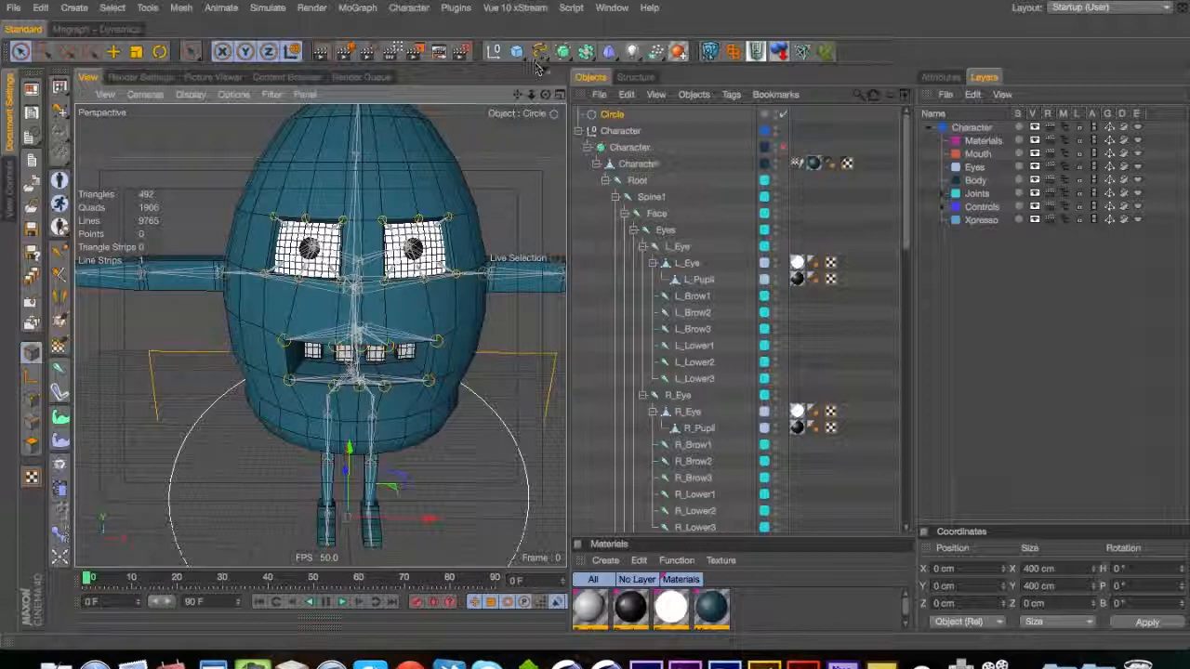
pyautogui.click(541, 54)
pyautogui.click(602, 165)
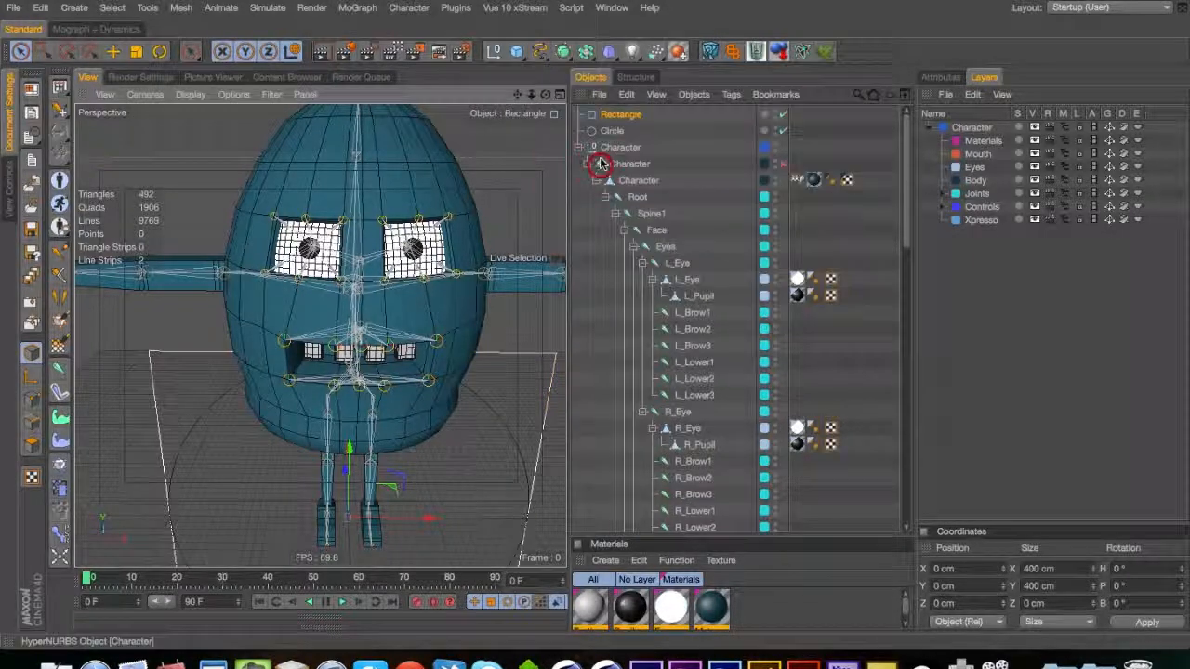
pyautogui.click(493, 51)
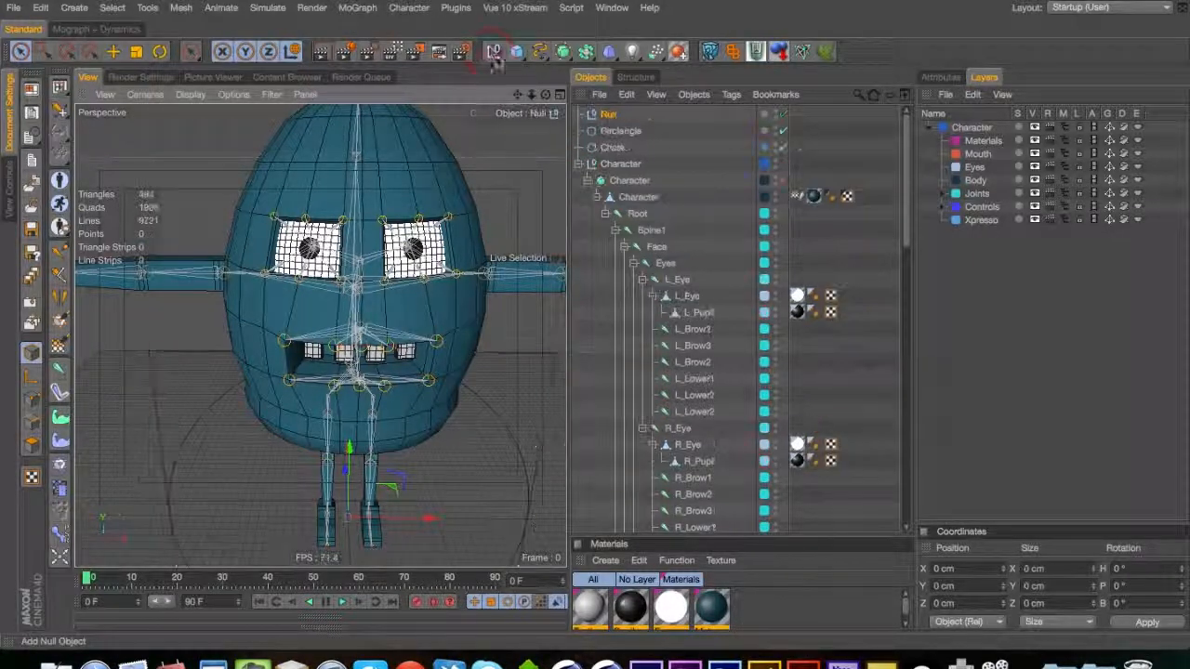
# Set the circle spline's radius to 20 cm, then reduce it to 10 cm
pyautogui.keyDown('shift'); pyautogui.click(609, 147); pyautogui.keyUp('shift')
pyautogui.click(940, 77)
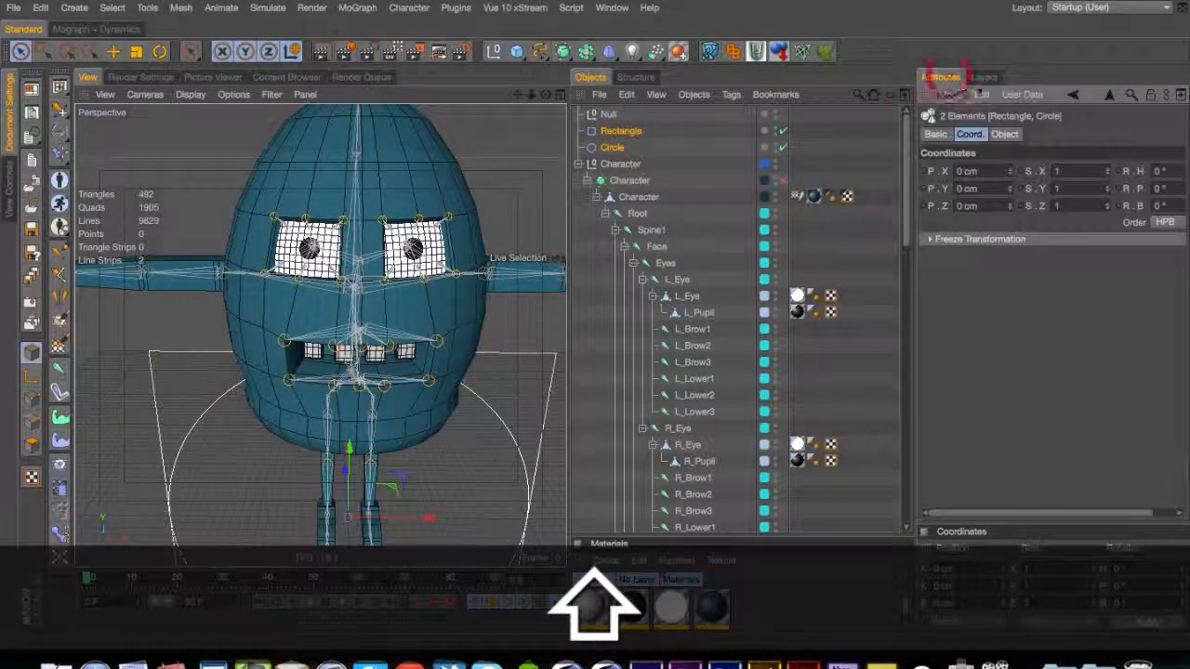
pyautogui.click(1003, 134)
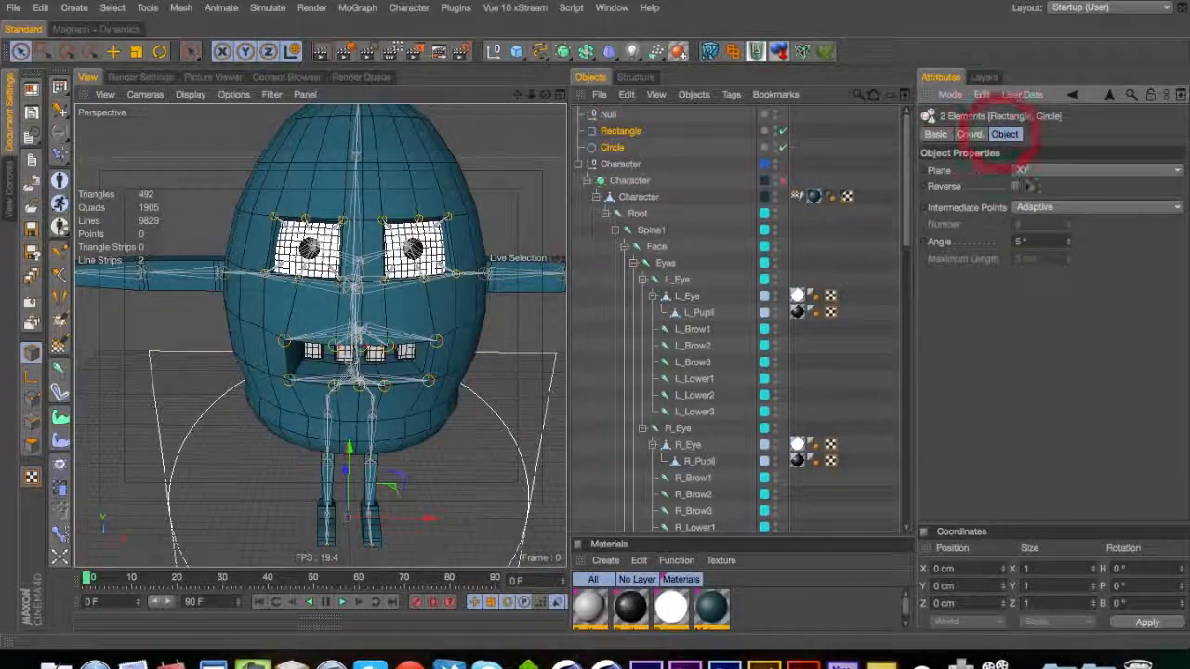
pyautogui.click(623, 147)
pyautogui.doubleClick(1027, 202)
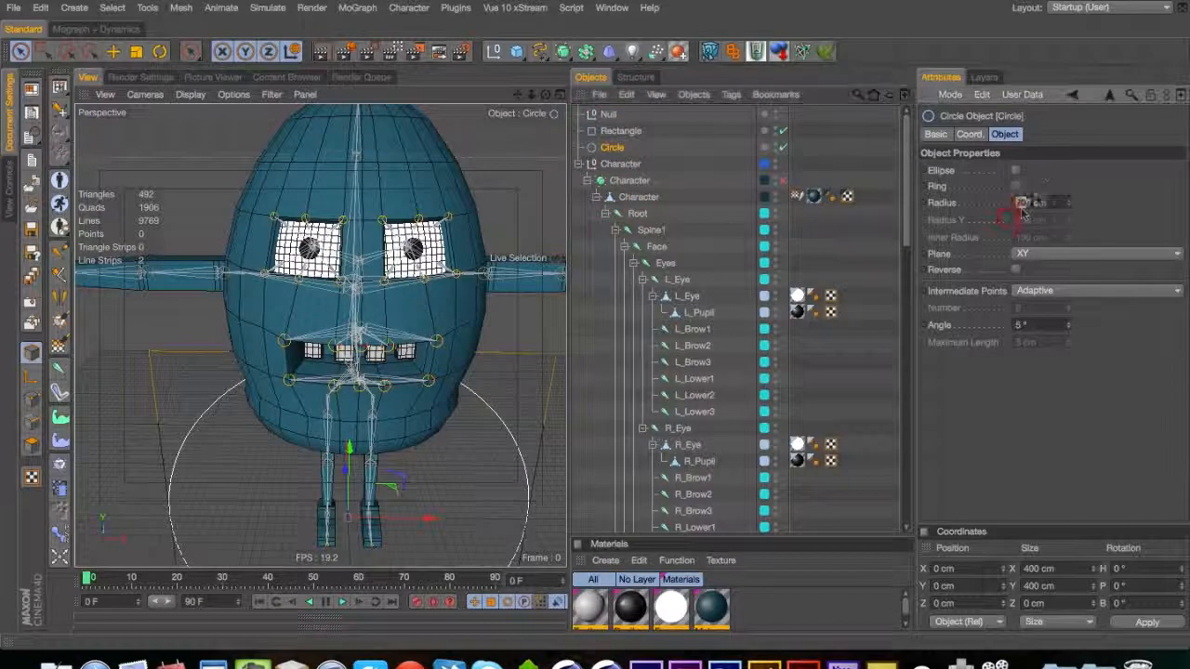
pyautogui.write('20')
pyautogui.press('Return')
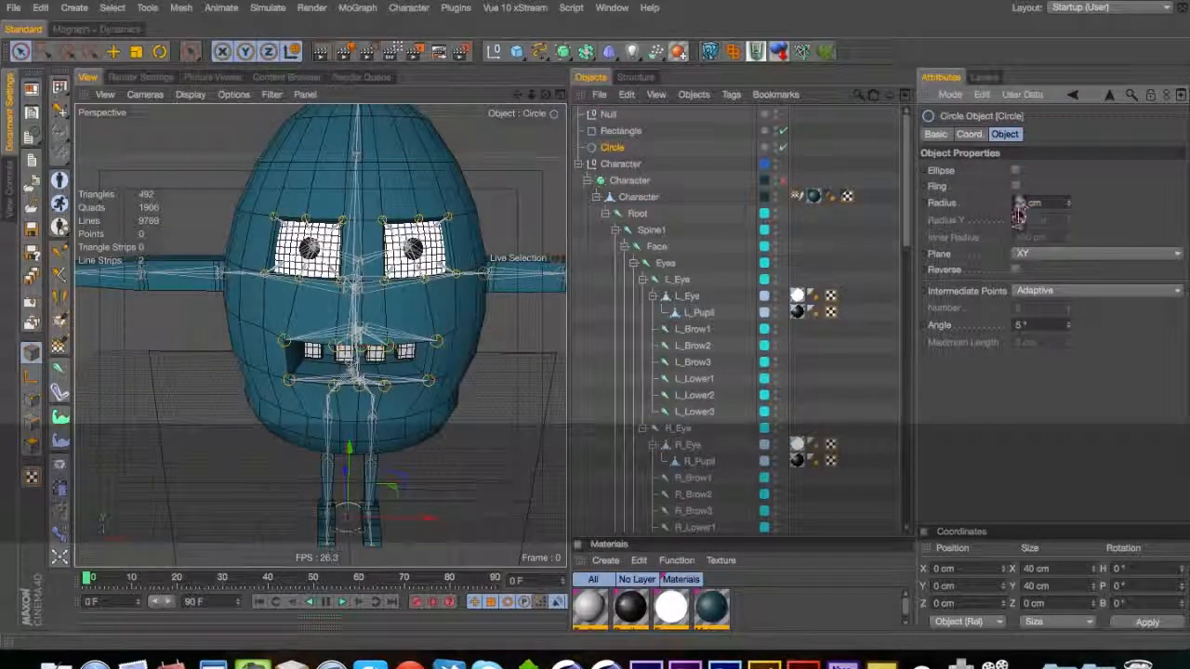
# Set the rectangle spline's width and height to 20 cm each
pyautogui.click(621, 131)
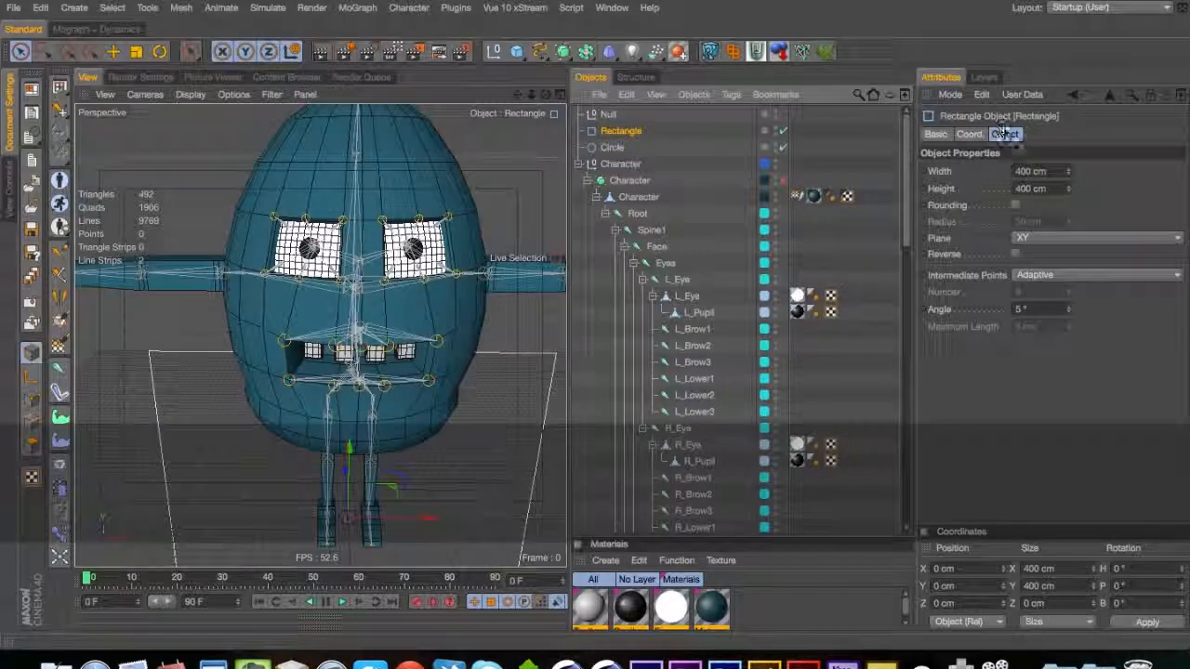
pyautogui.click(1030, 188)
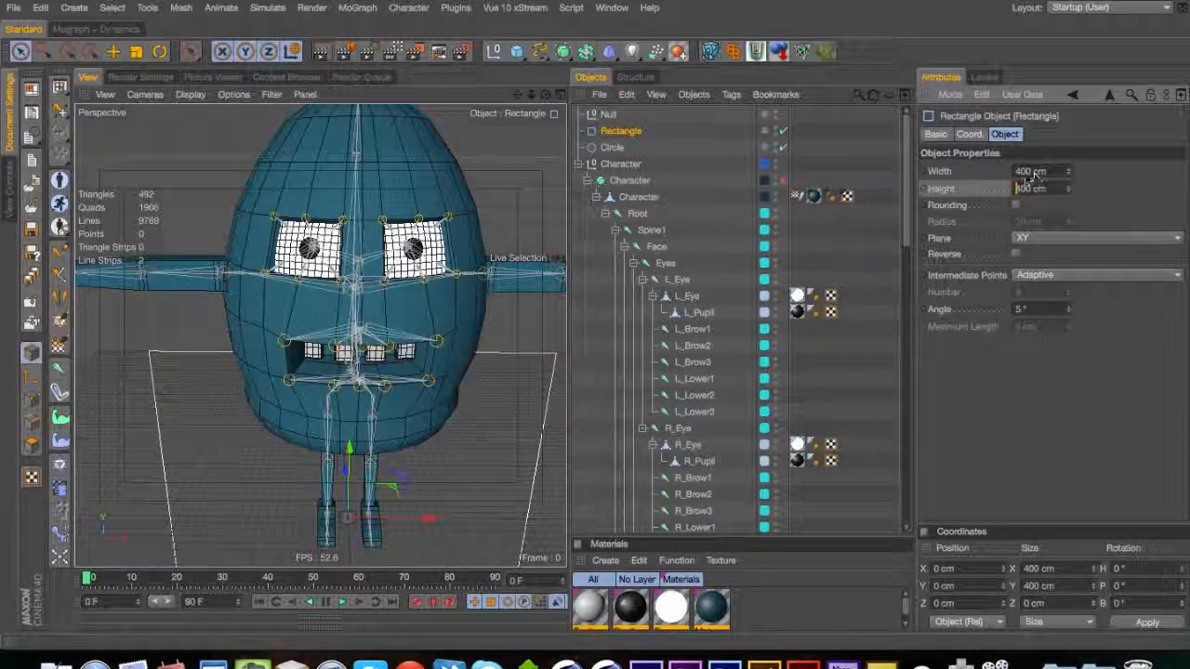
pyautogui.write('20')
pyautogui.click(1103, 186)
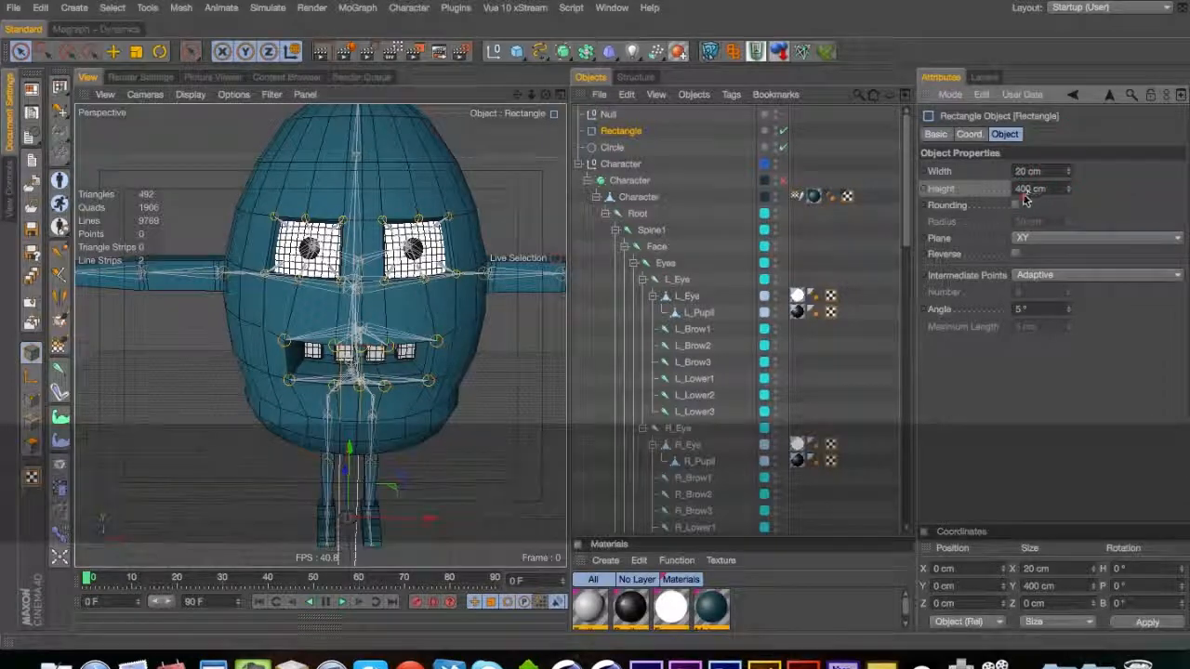
pyautogui.click(1016, 204)
pyautogui.moveTo(1030, 190); pyautogui.dragTo(1007, 197)
pyautogui.write('20')
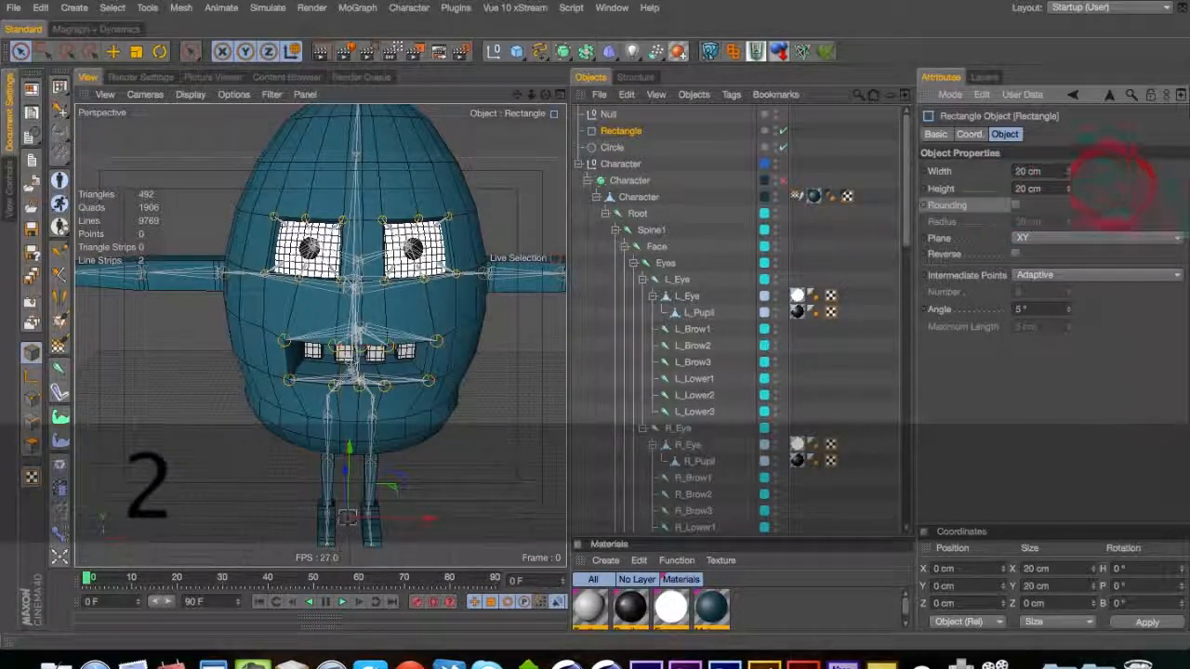
# Place a copy of the circle spline directly under the Root joint, above Spine1, keeping the original at the scene's top level
pyautogui.keyDown('alt'); pyautogui.moveTo(462, 342); pyautogui.dragTo(385, 278); pyautogui.keyUp('alt')
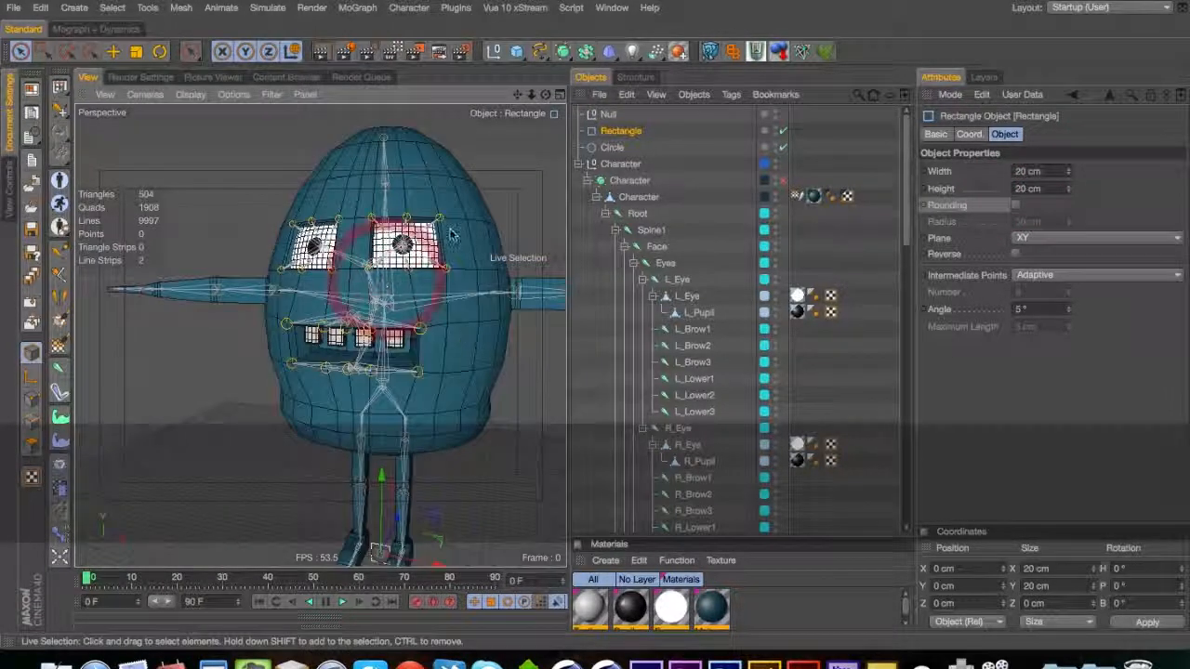
pyautogui.click(611, 147)
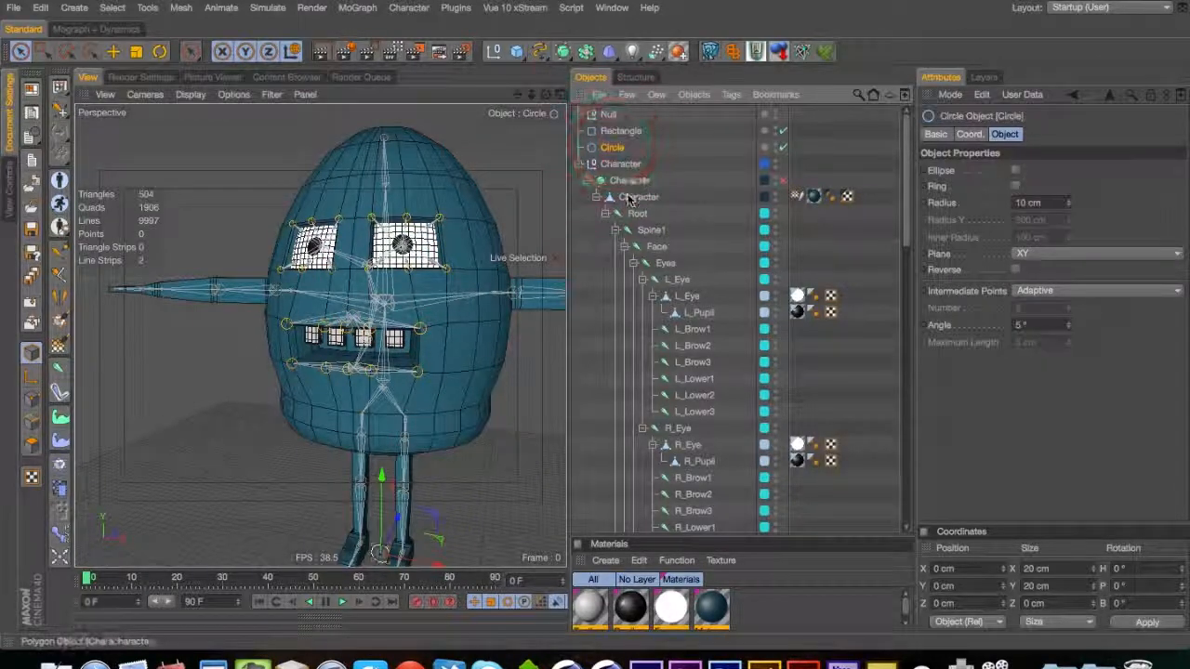
pyautogui.click(629, 197)
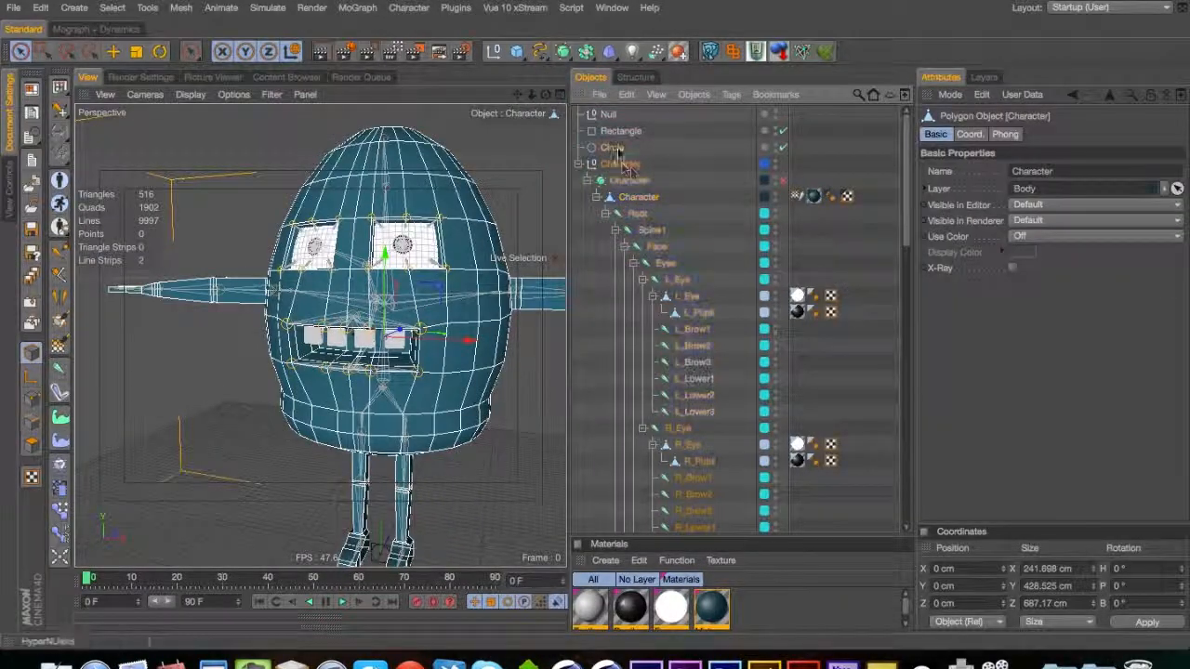
pyautogui.keyDown('super'); pyautogui.click(636, 198); pyautogui.keyUp('super')
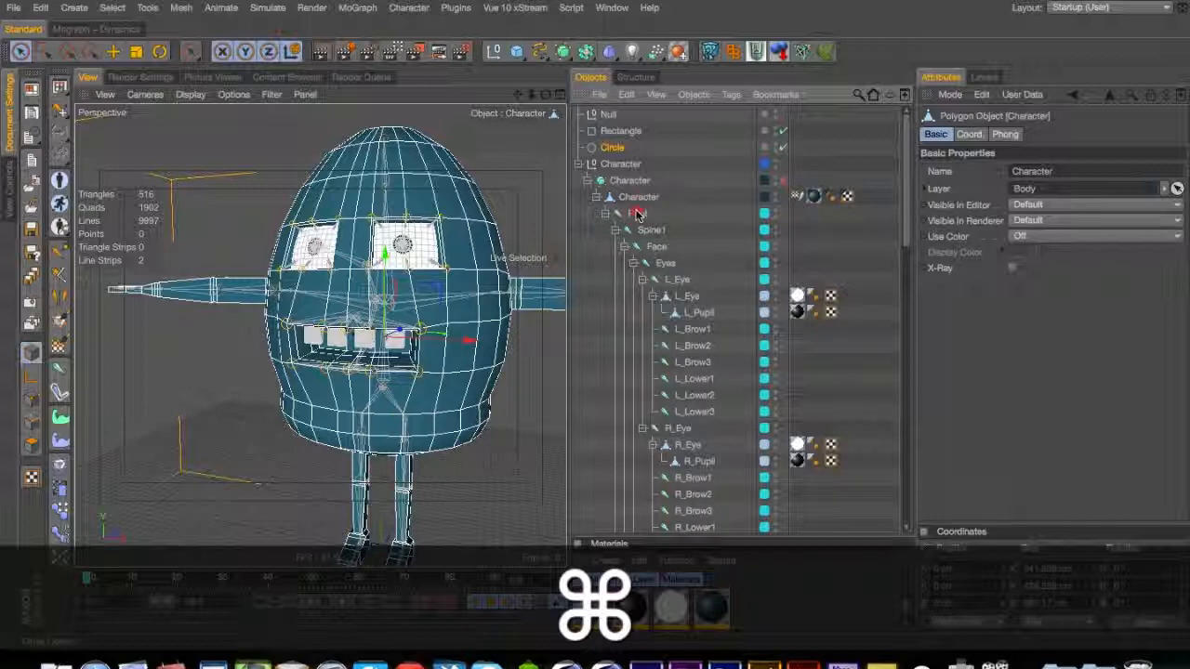
pyautogui.keyDown('super'); pyautogui.click(637, 214); pyautogui.keyUp('super')
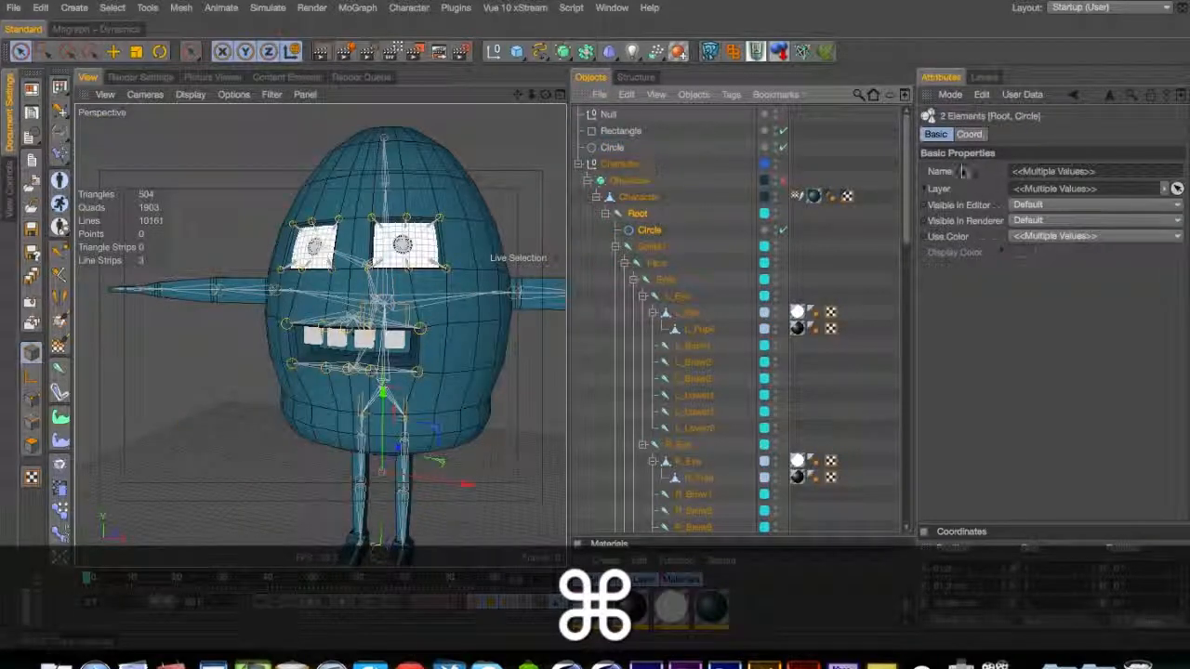
# Set the Root joint's circle copy to the XZ plane and turn it into a ring
pyautogui.click(648, 230)
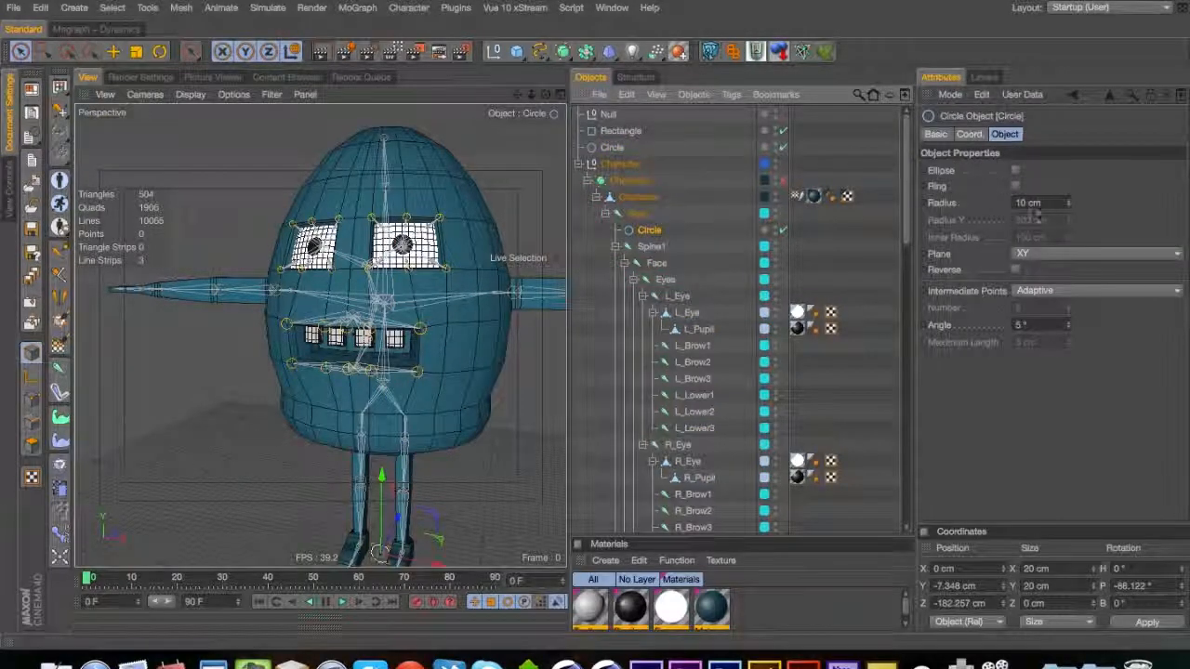
pyautogui.click(1043, 256)
pyautogui.click(1038, 302)
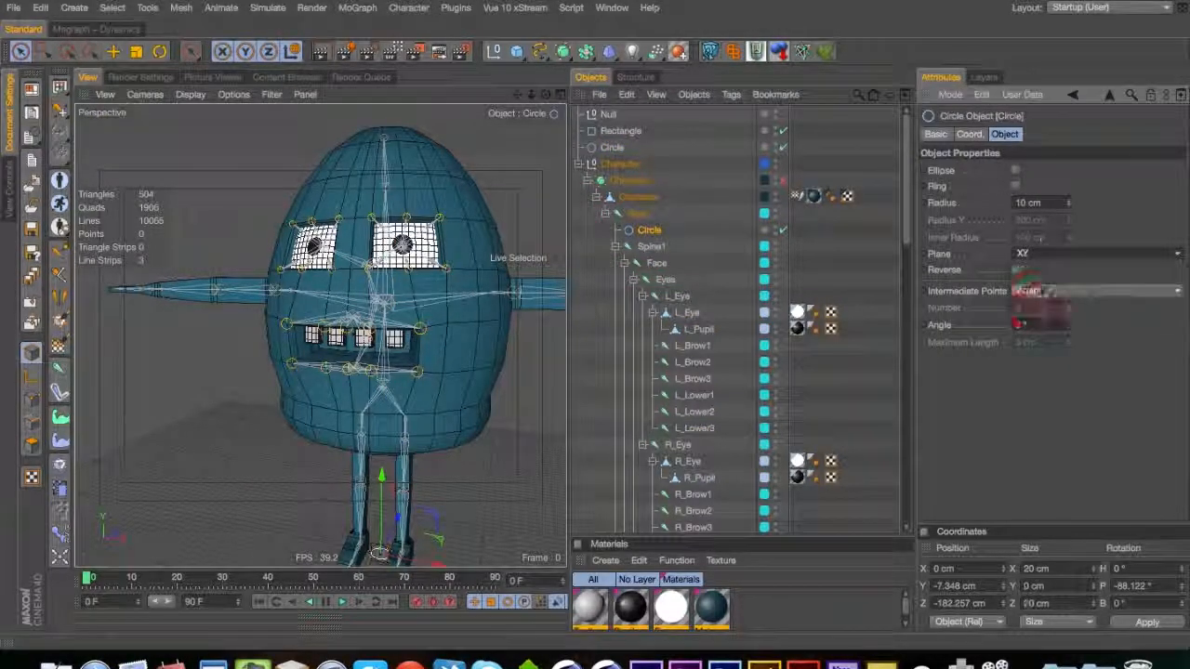
pyautogui.click(1016, 186)
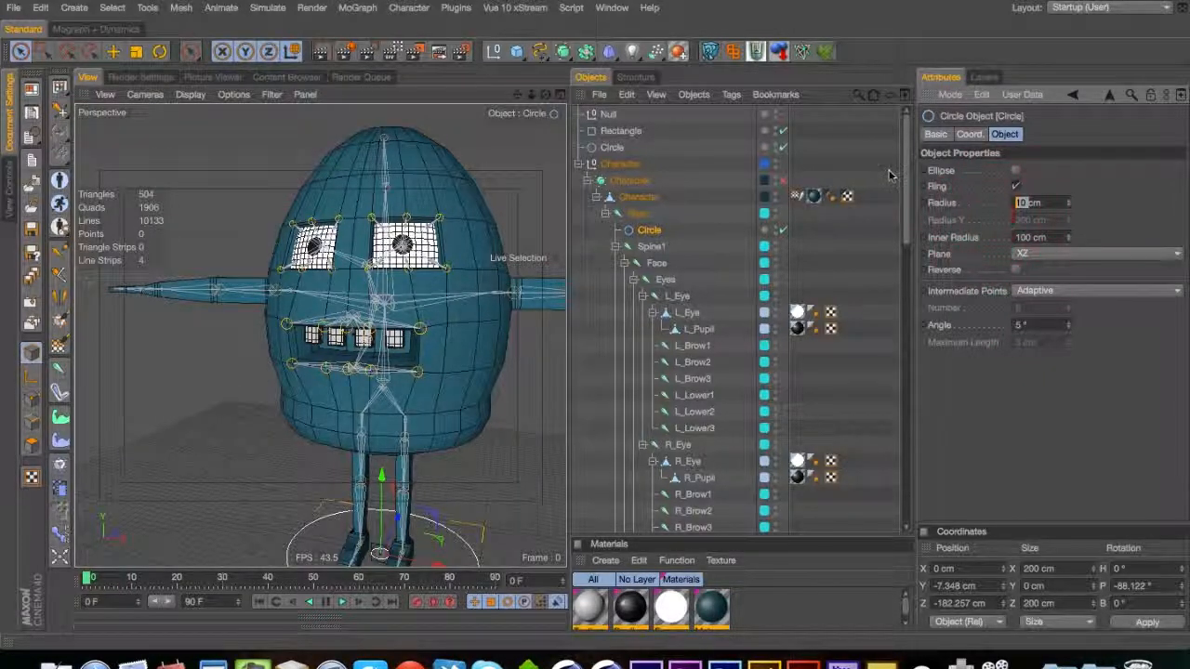
# Give the ring under Root a radius of 140 cm and an inner radius of 150 cm
pyautogui.write('15')
pyautogui.write('40')
pyautogui.press('Tab')
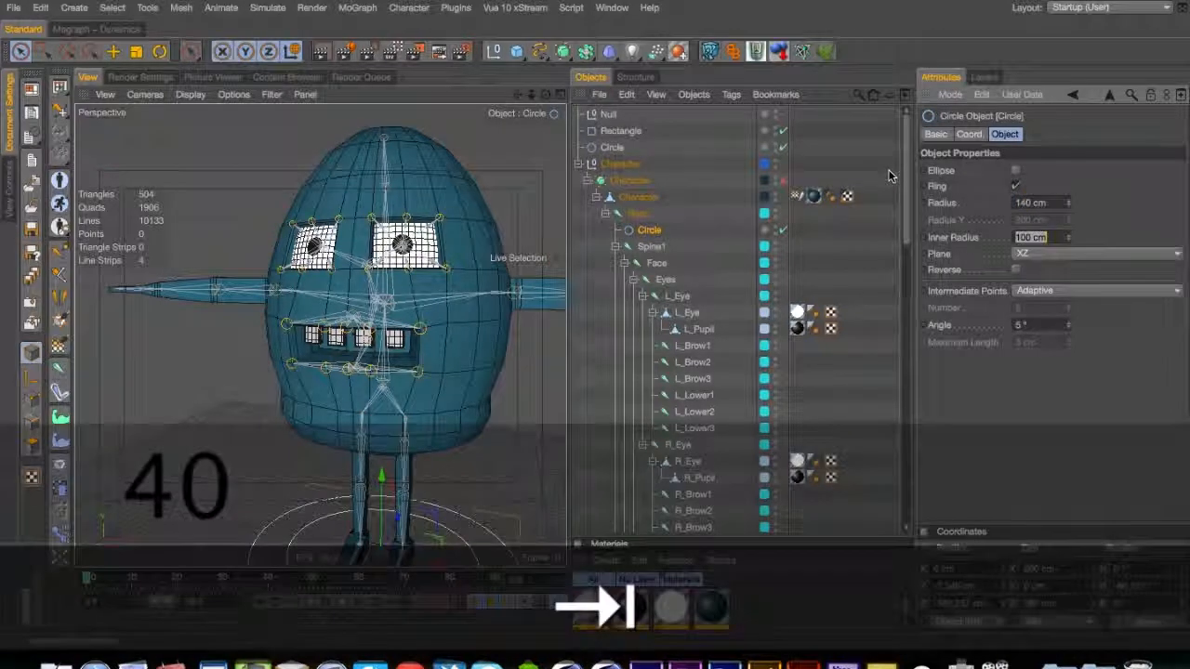
pyautogui.write('150')
pyautogui.press('Return')
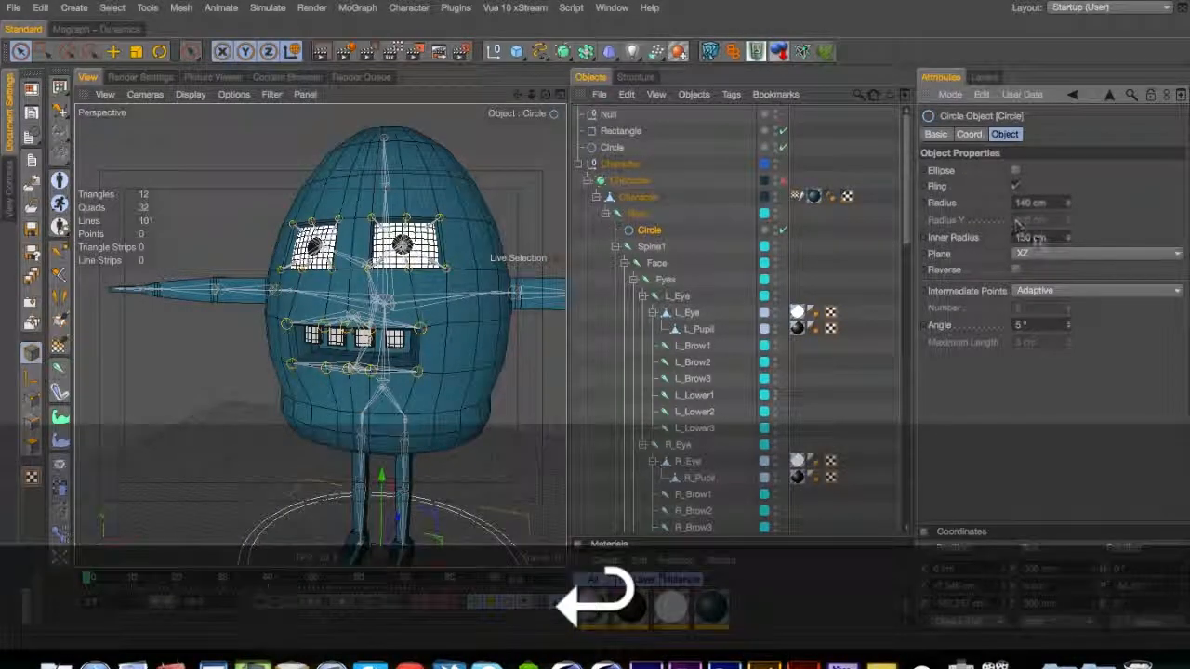
# Widen the gap between the ring's two circles by setting its radius to 130 cm
pyautogui.click(1026, 201)
pyautogui.write('4')
pyautogui.click(1084, 201)
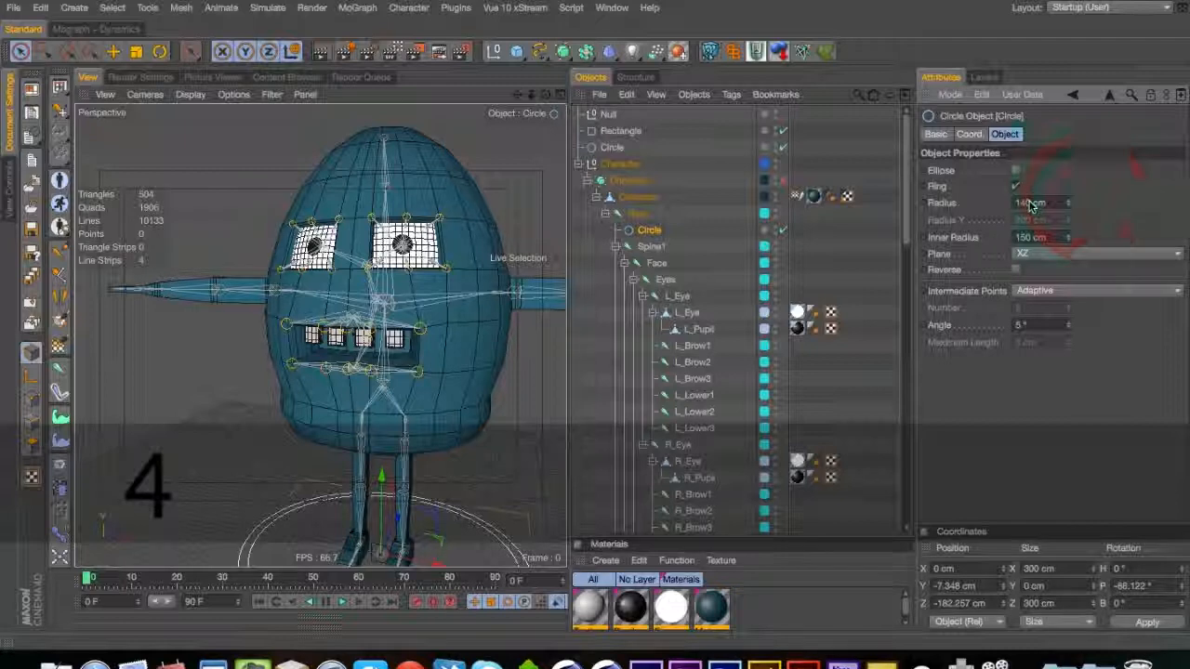
pyautogui.write('3')
pyautogui.click(1081, 201)
pyautogui.press('3')
pyautogui.press('1')
pyautogui.moveTo(452, 454); pyautogui.dragTo(390, 432)
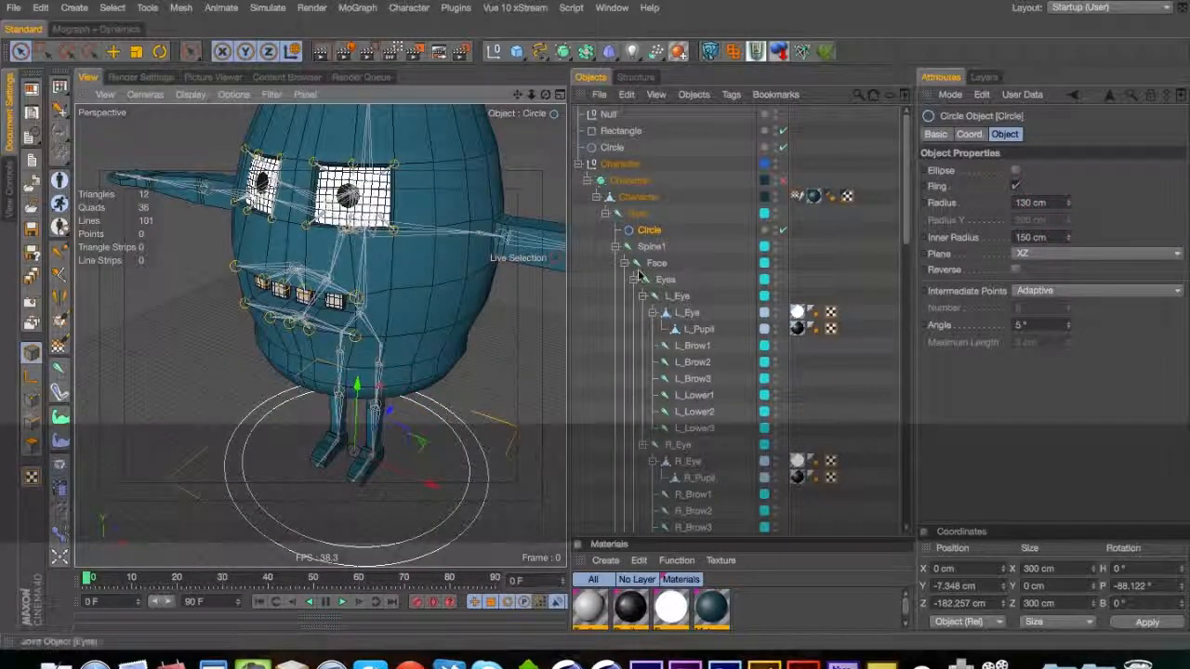
# Reset the position, scale and rotation of the ring under Root so that it aligns with its parent joint
pyautogui.click(648, 237)
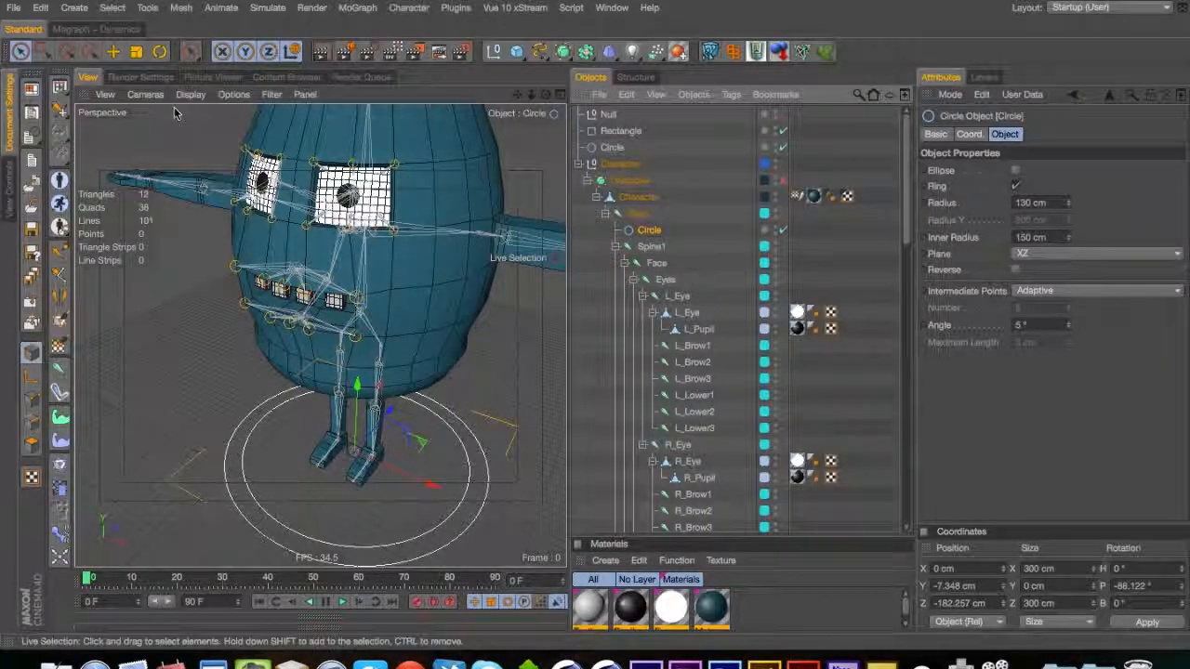
pyautogui.click(117, 29)
pyautogui.click(172, 52)
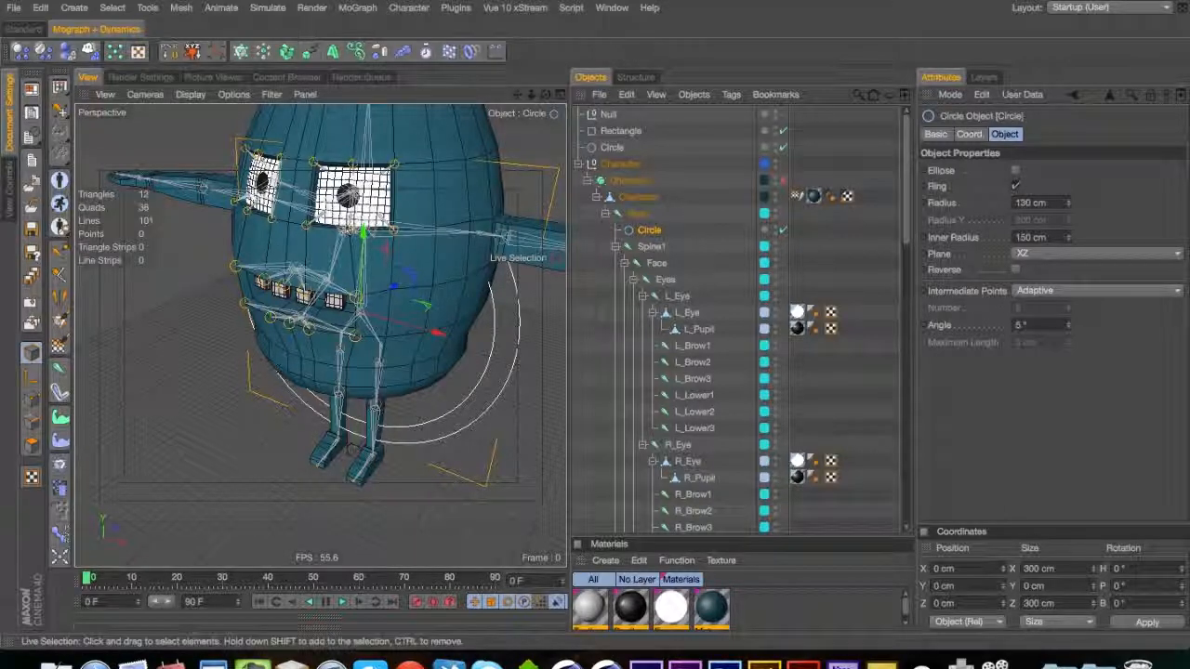
pyautogui.moveTo(395, 316); pyautogui.dragTo(373, 298)
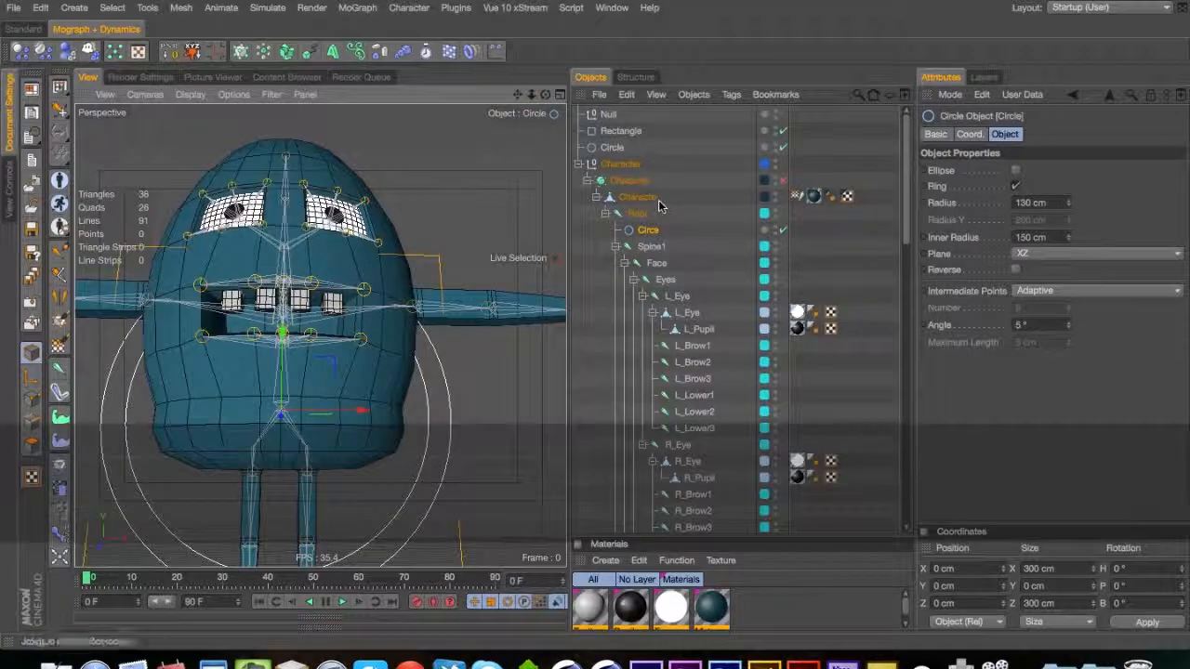
# Freeze the transformations of all objects in the scene, and return to the object properties of the ring under Root
pyautogui.press('super+a')
pyautogui.click(969, 134)
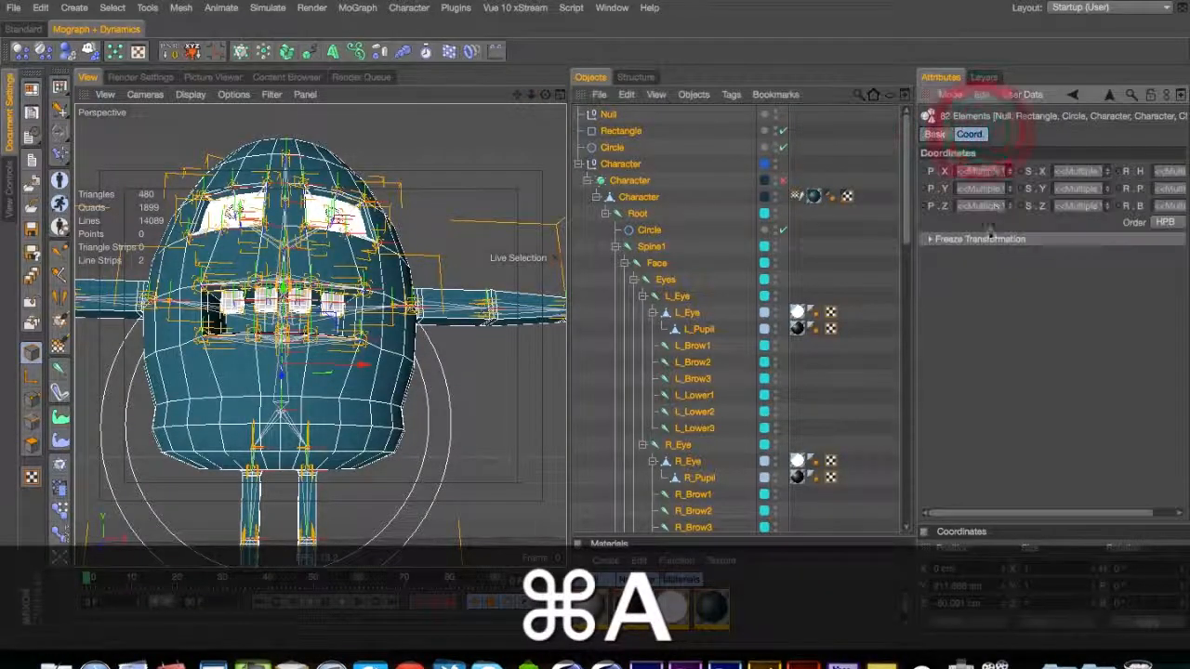
pyautogui.click(980, 239)
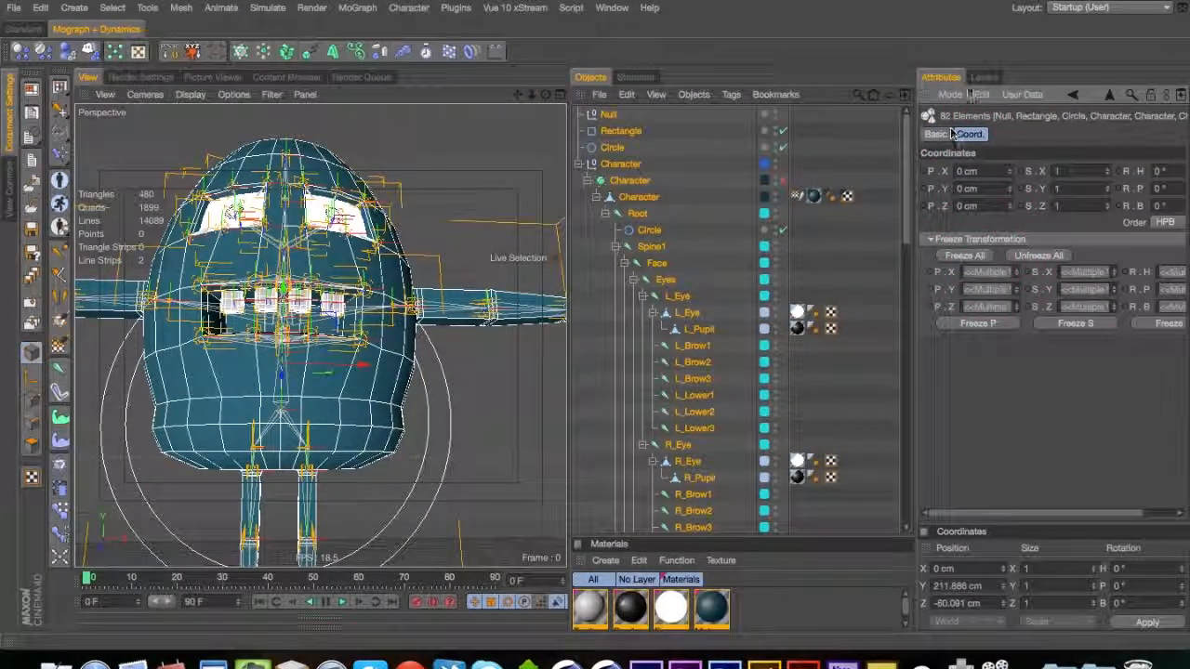
pyautogui.click(649, 230)
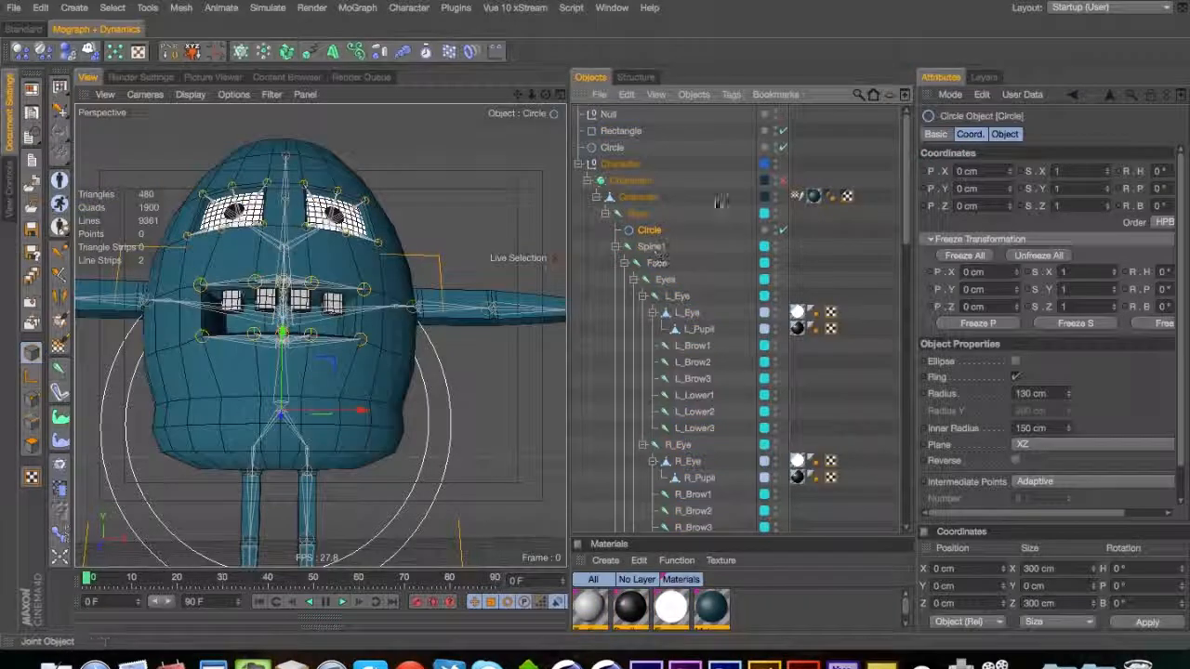
pyautogui.click(988, 134)
pyautogui.click(637, 230)
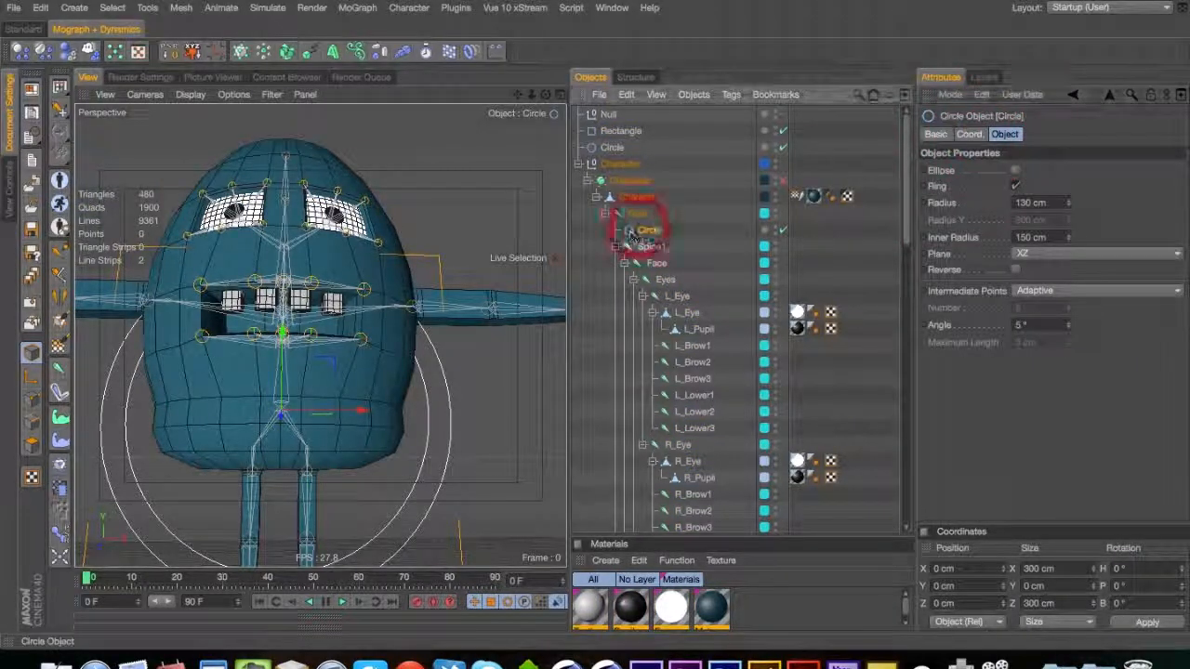
# Bring back the standard tool palette and remove the vertical character tools palette beside the viewport
pyautogui.moveTo(307, 371); pyautogui.dragTo(122, 381)
pyautogui.press('2')
pyautogui.moveTo(331, 364); pyautogui.dragTo(310, 378)
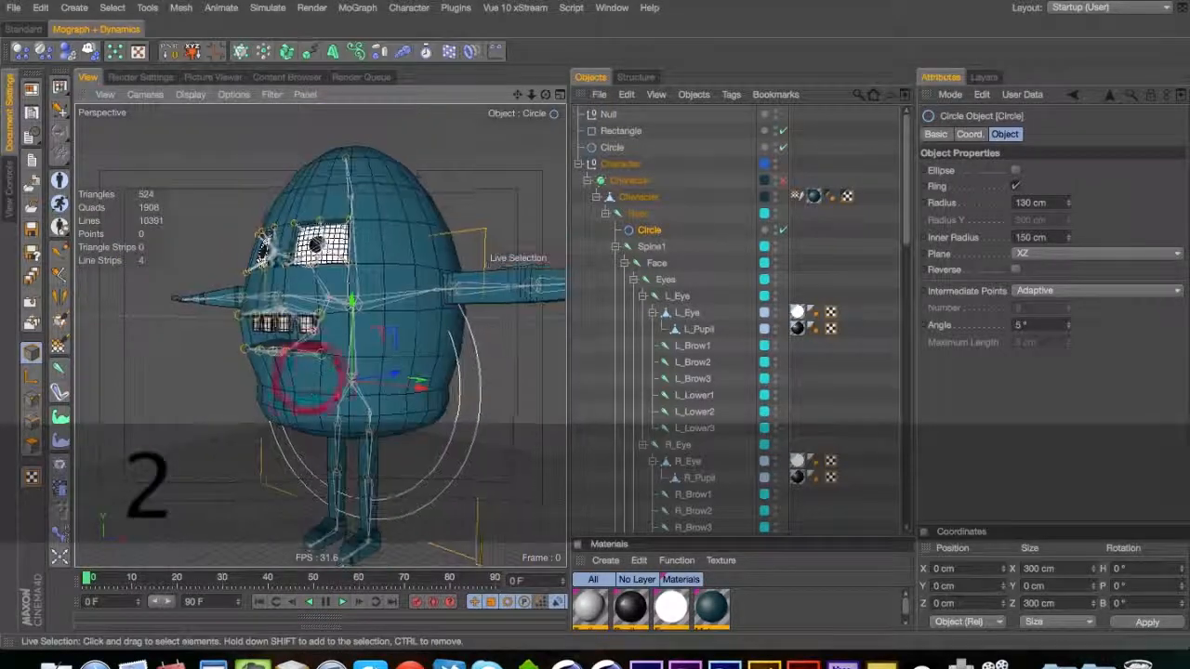
pyautogui.click(24, 29)
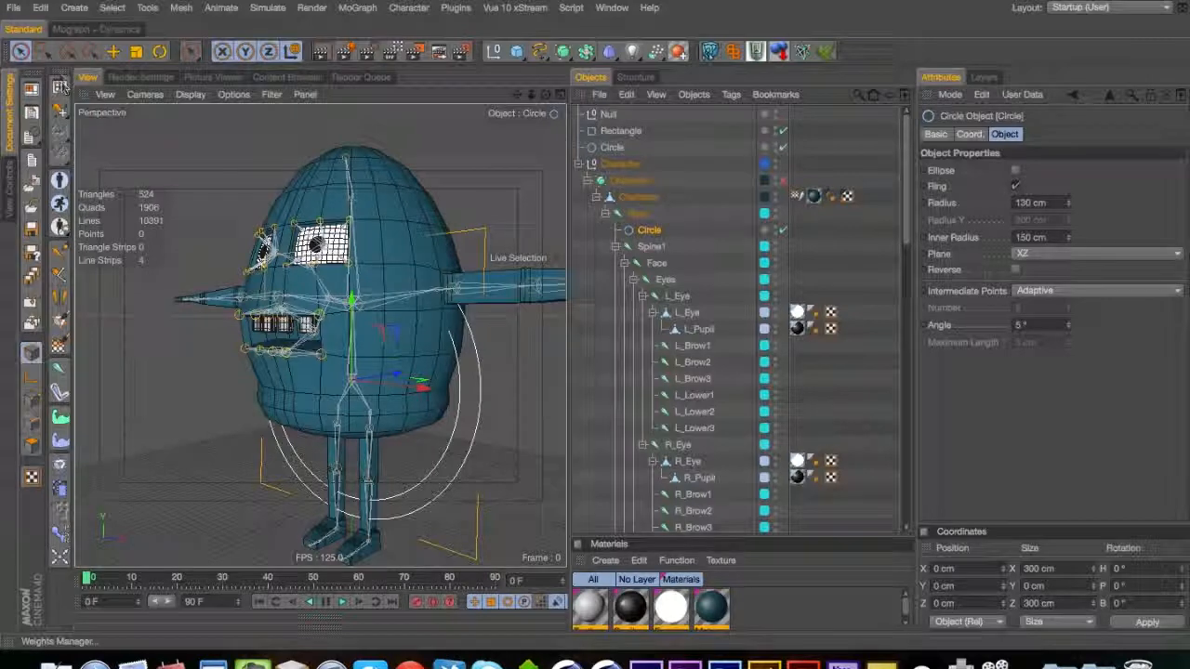
pyautogui.click(59, 74)
pyautogui.click(74, 82)
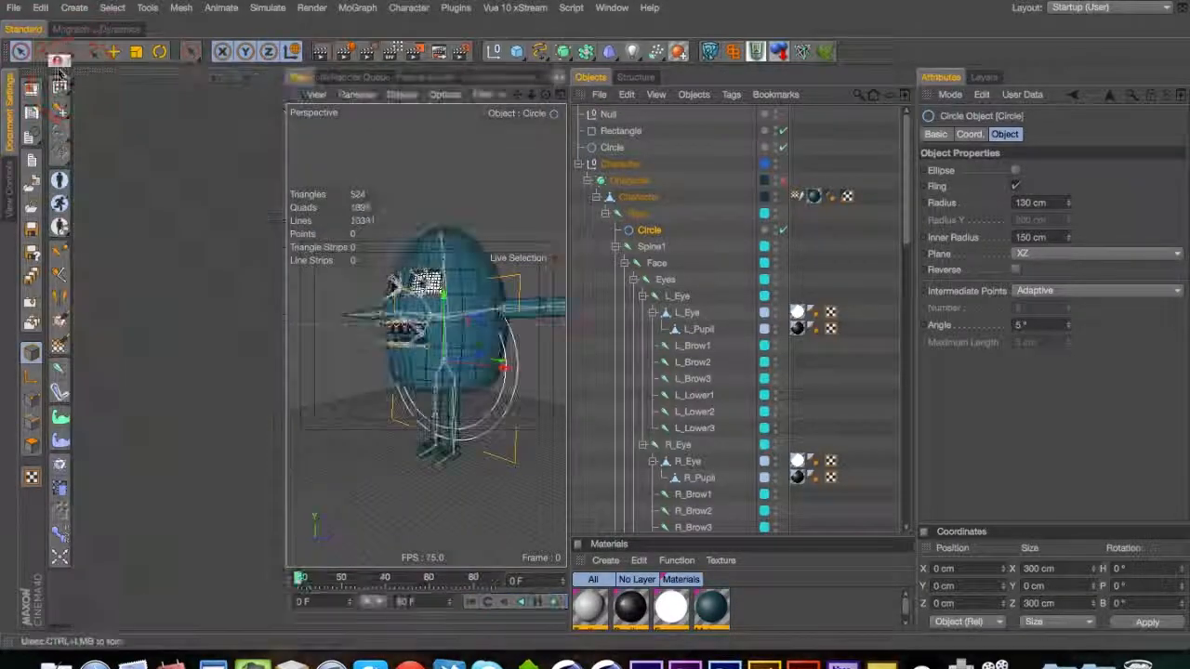
pyautogui.click(51, 53)
pyautogui.moveTo(283, 90); pyautogui.dragTo(36, 146)
# Convert the ring under Root to an editable spline and rotate all its points so the ring lies parallel to the floor
pyautogui.click(31, 399)
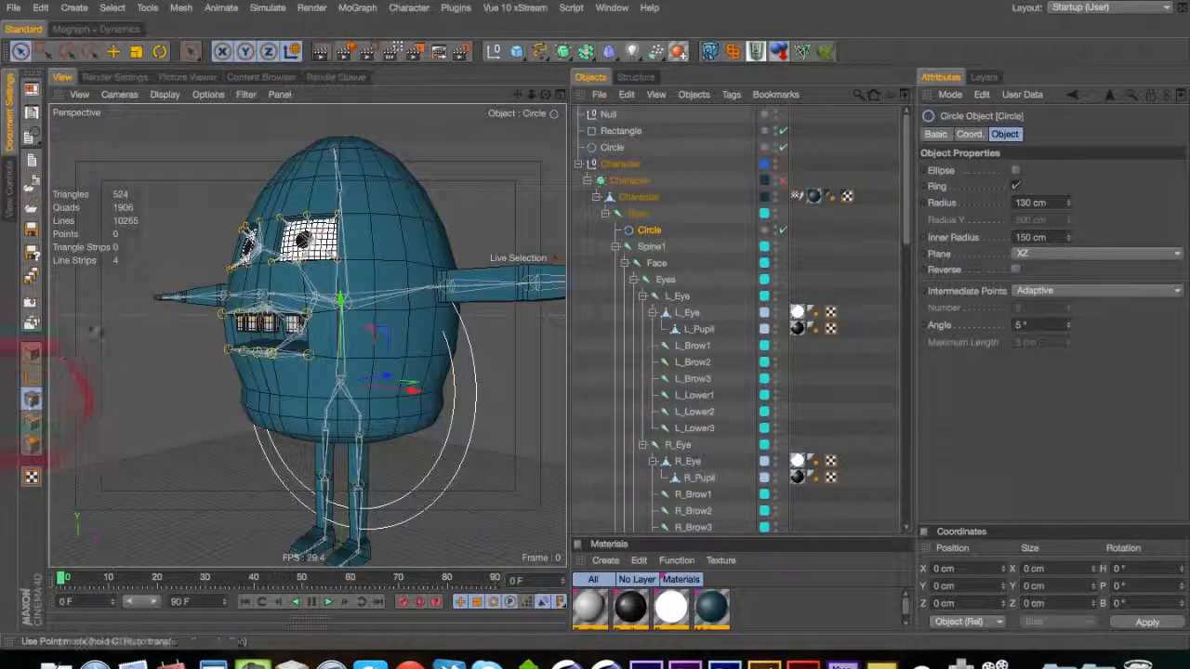
pyautogui.click(648, 244)
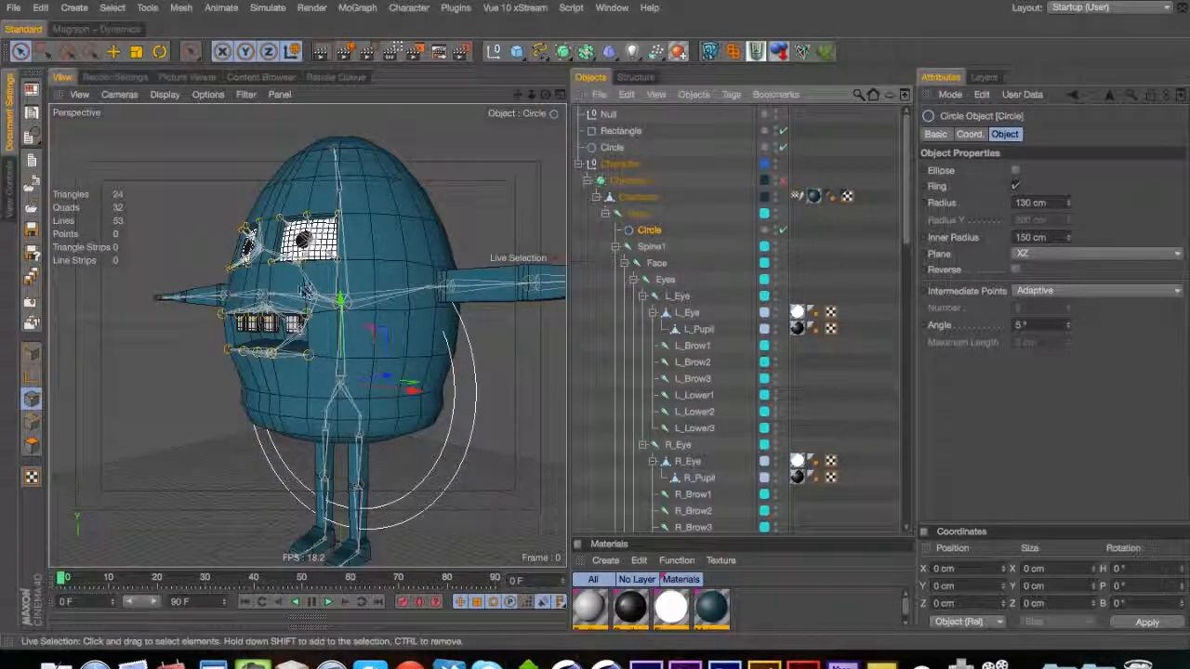
pyautogui.press('c')
pyautogui.press('r')
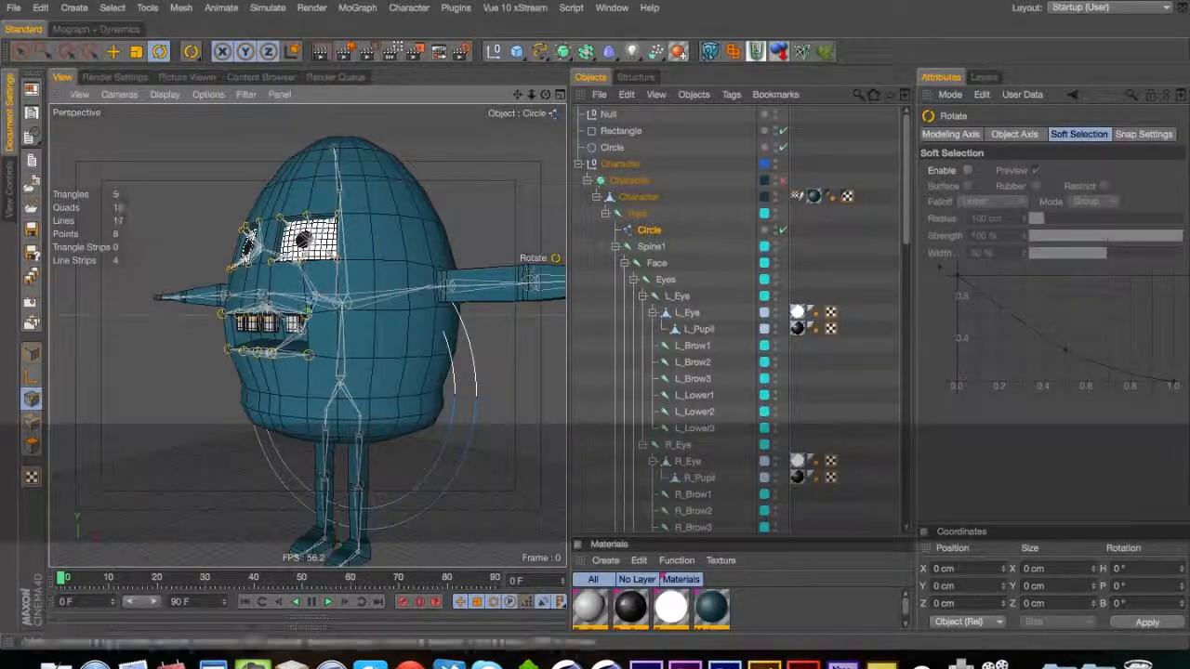
pyautogui.press('super+a')
pyautogui.moveTo(315, 354); pyautogui.dragTo(396, 269)
# Lower all the ring's points to the character's feet in quantized steps, to a relative Z position of -180 cm
pyautogui.press('e')
pyautogui.keyDown('shift'); pyautogui.moveTo(341, 313); pyautogui.dragTo(318, 419); pyautogui.keyUp('shift')
pyautogui.press('3')
pyautogui.press('3')
pyautogui.press('super+z')
pyautogui.press('1')
pyautogui.press('3')
pyautogui.press('3')
pyautogui.press('super+z')
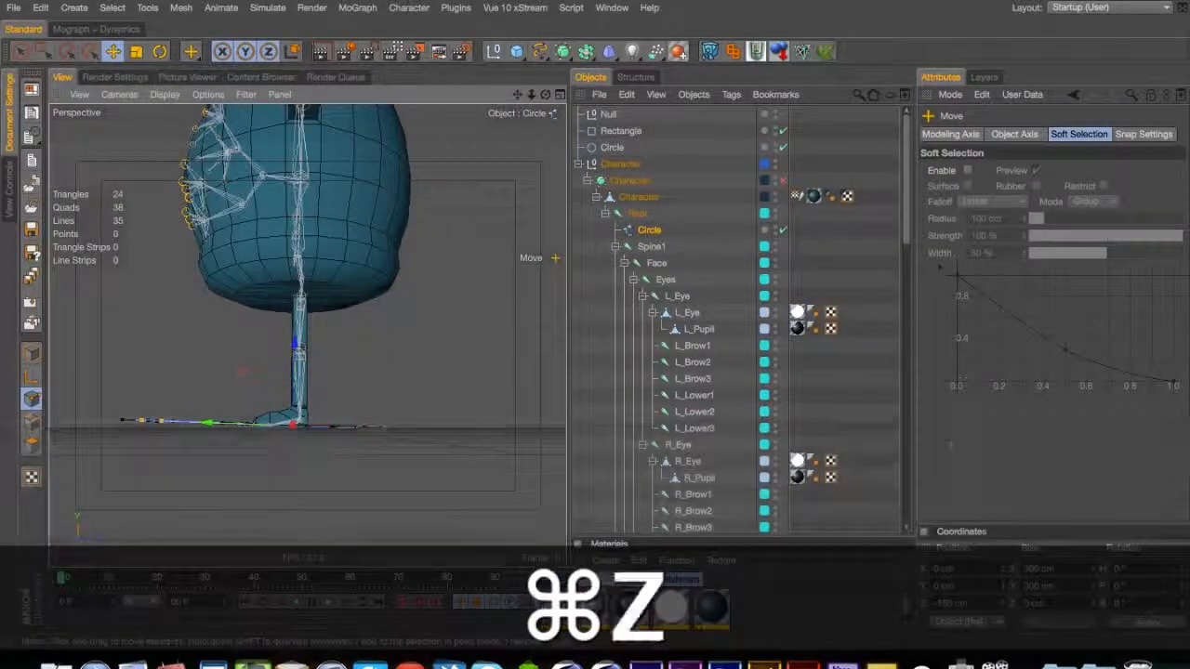
pyautogui.keyDown('shift'); pyautogui.moveTo(300, 180); pyautogui.dragTo(324, 345); pyautogui.keyUp('shift')
pyautogui.press('3')
pyautogui.moveTo(325, 346); pyautogui.dragTo(297, 450)
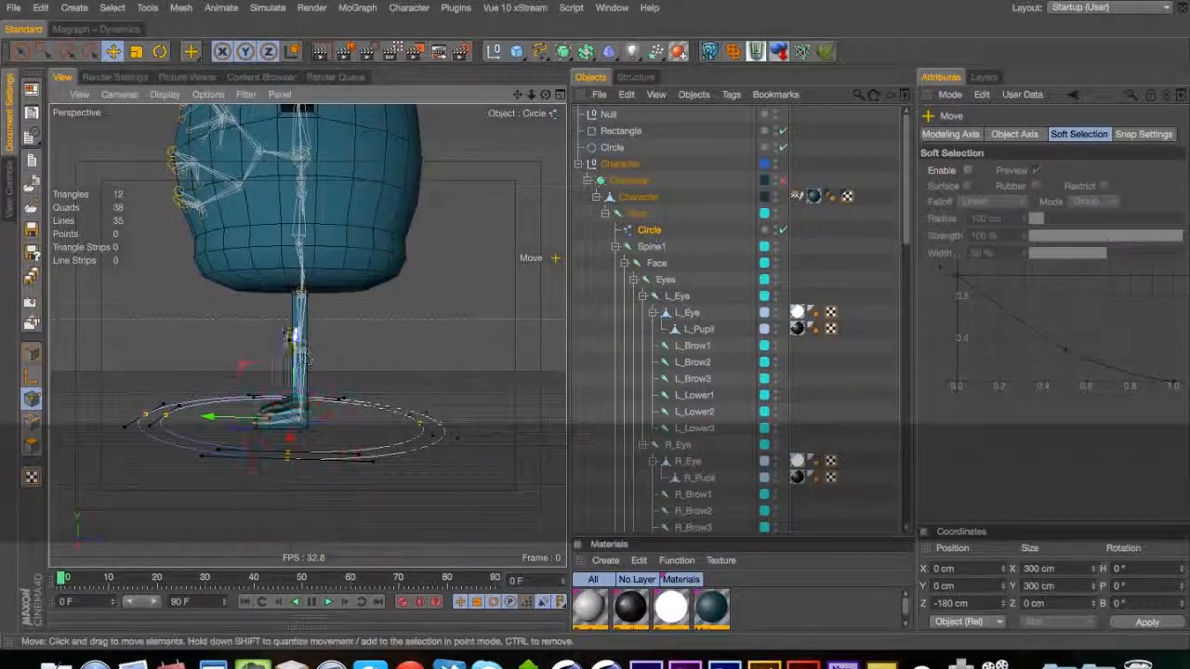
# Undo the point edits and spline conversion of the ring under Root, and show the parametric ring's coordinates
pyautogui.press('r')
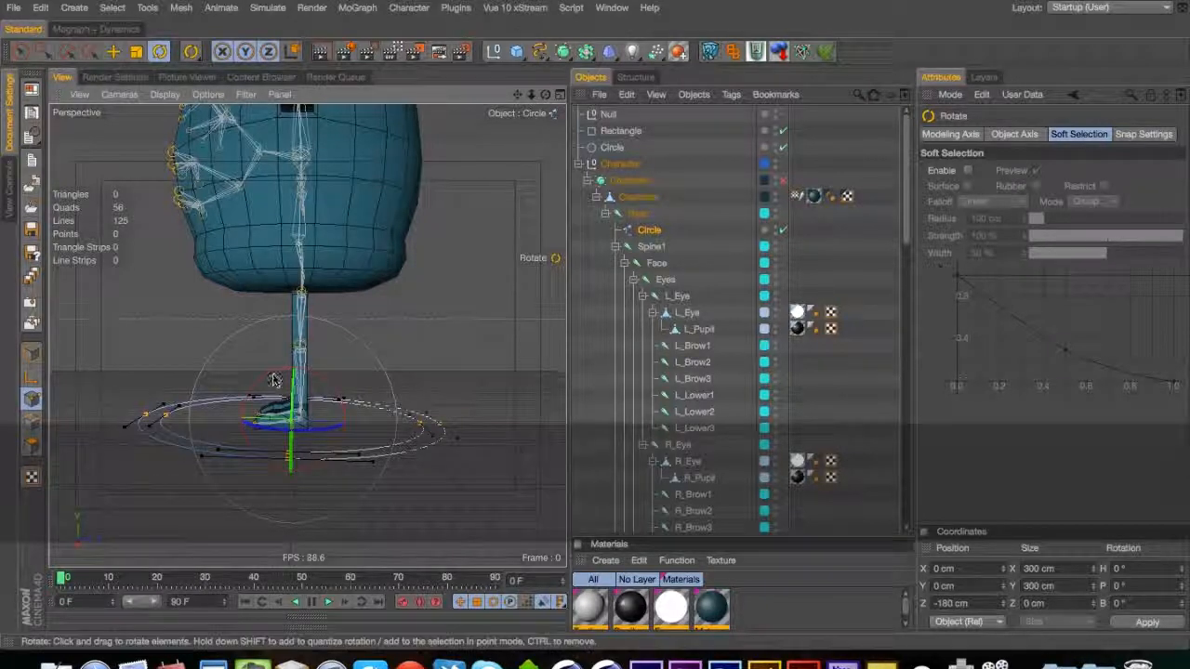
pyautogui.moveTo(265, 381); pyautogui.dragTo(266, 374)
pyautogui.press('super+z')
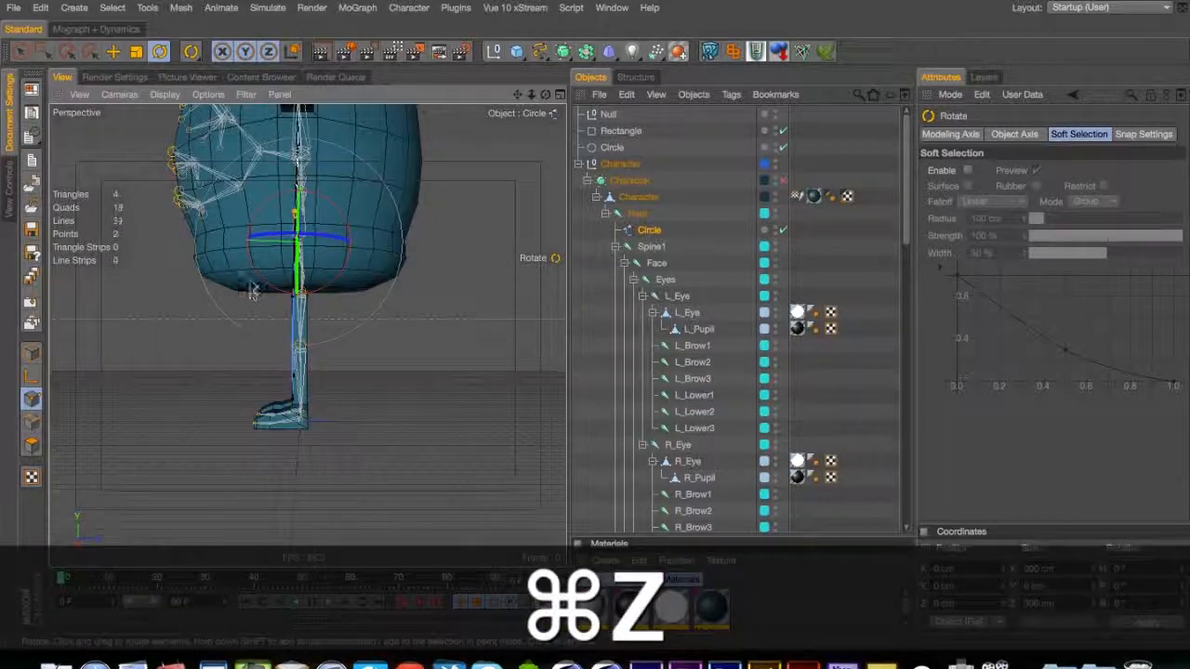
pyautogui.click(655, 231)
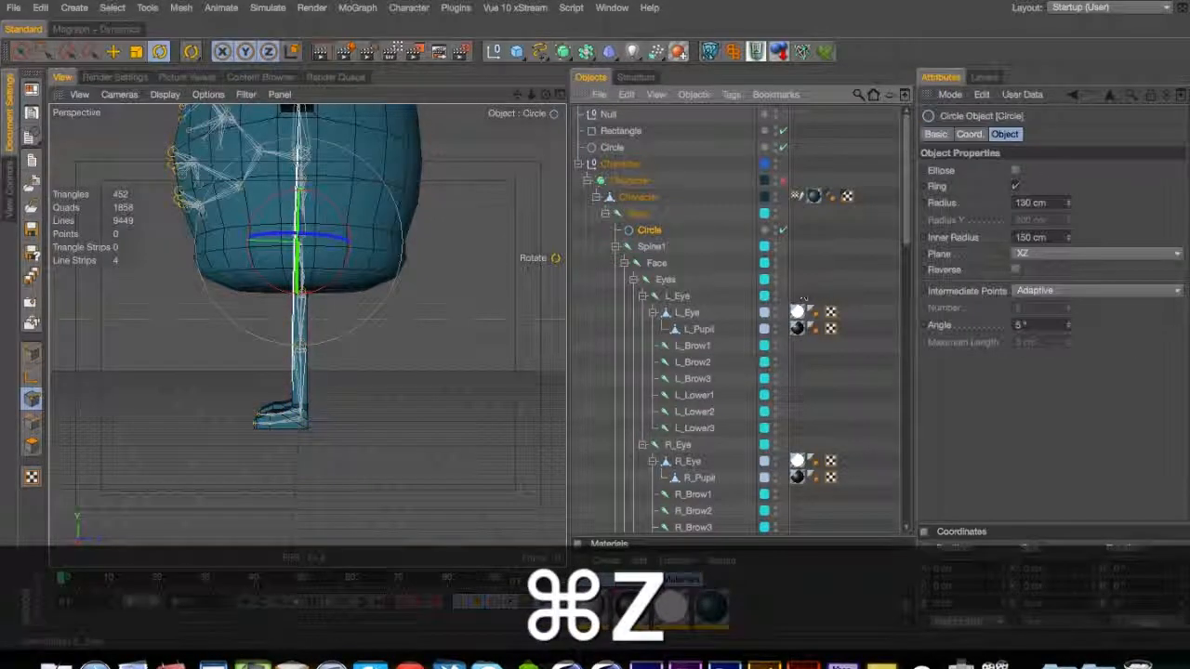
pyautogui.click(968, 134)
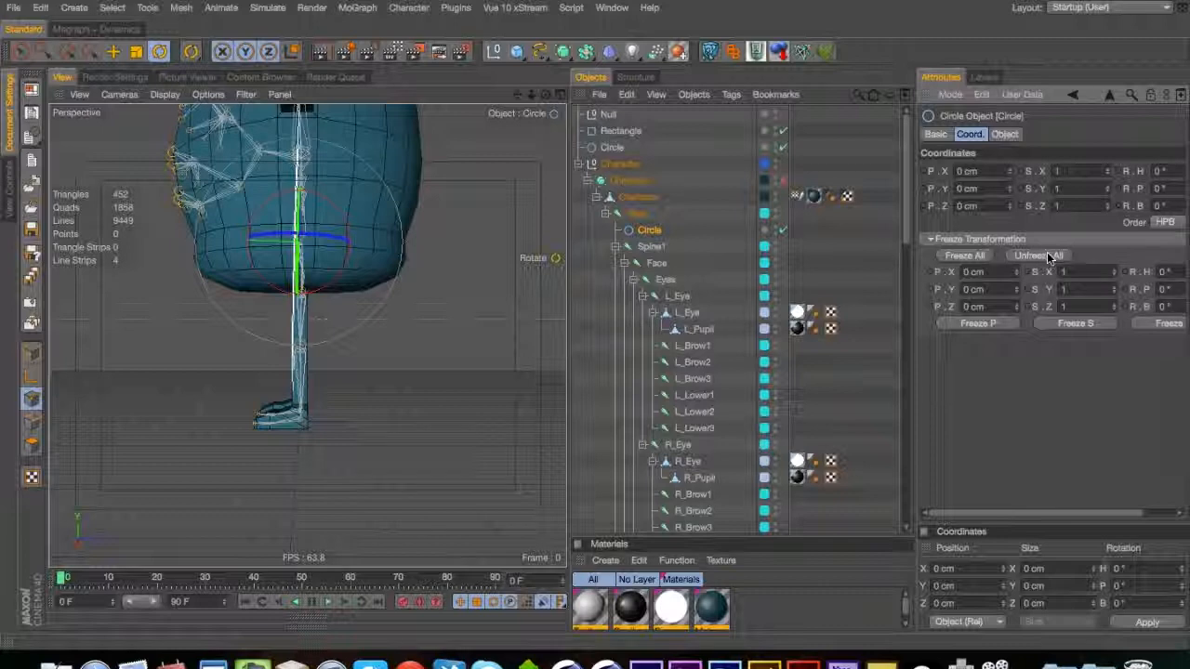
# Copy the Root joint's frozen pitch rotation and calculate 90 minus that value in the desktop launcher
pyautogui.click(637, 213)
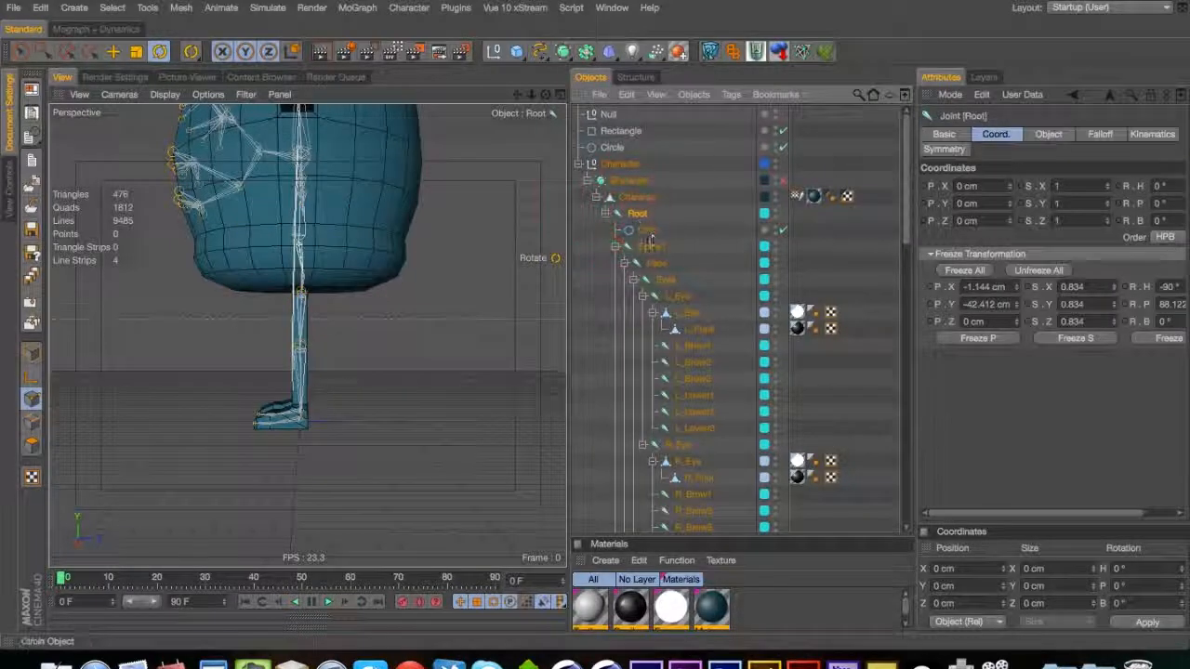
pyautogui.click(1164, 305)
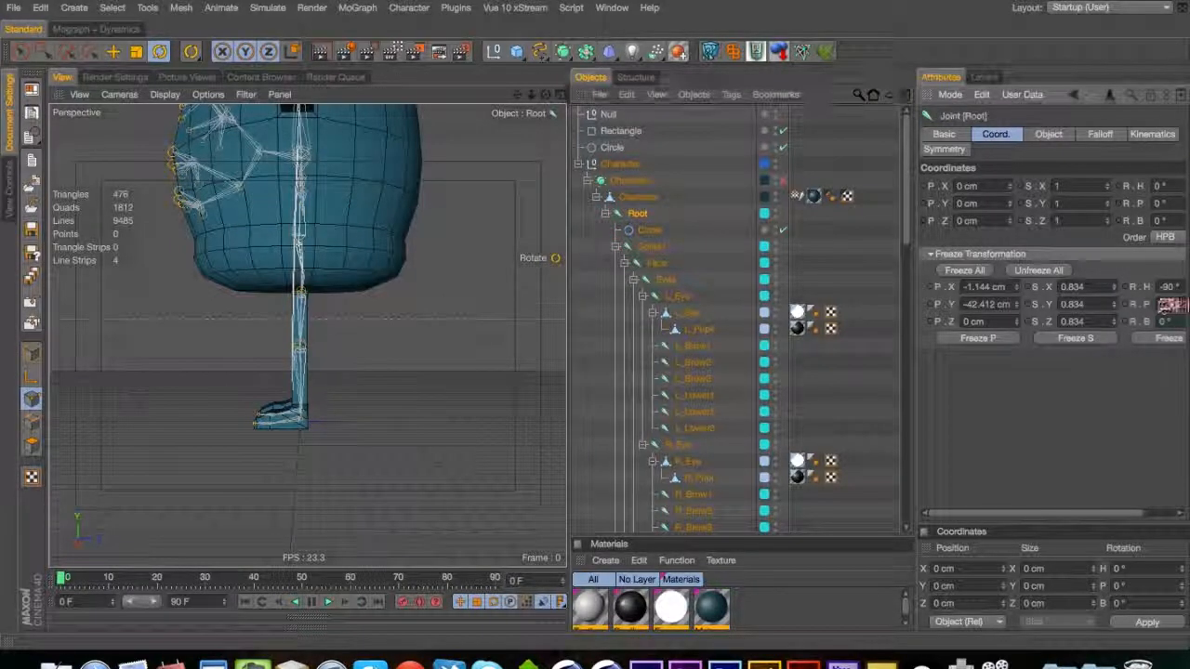
pyautogui.press('super+a')
pyautogui.press('super+c')
pyautogui.press('super+c')
pyautogui.hotkey('alt', 'space')
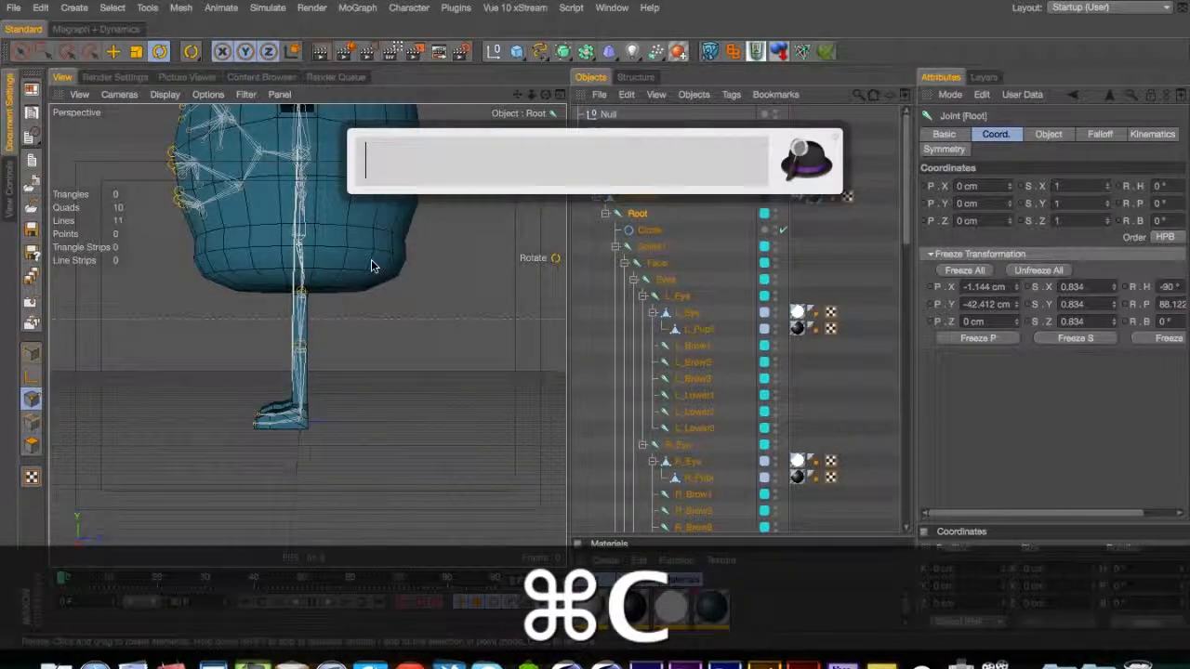
pyautogui.write('90-')
pyautogui.press('super+v')
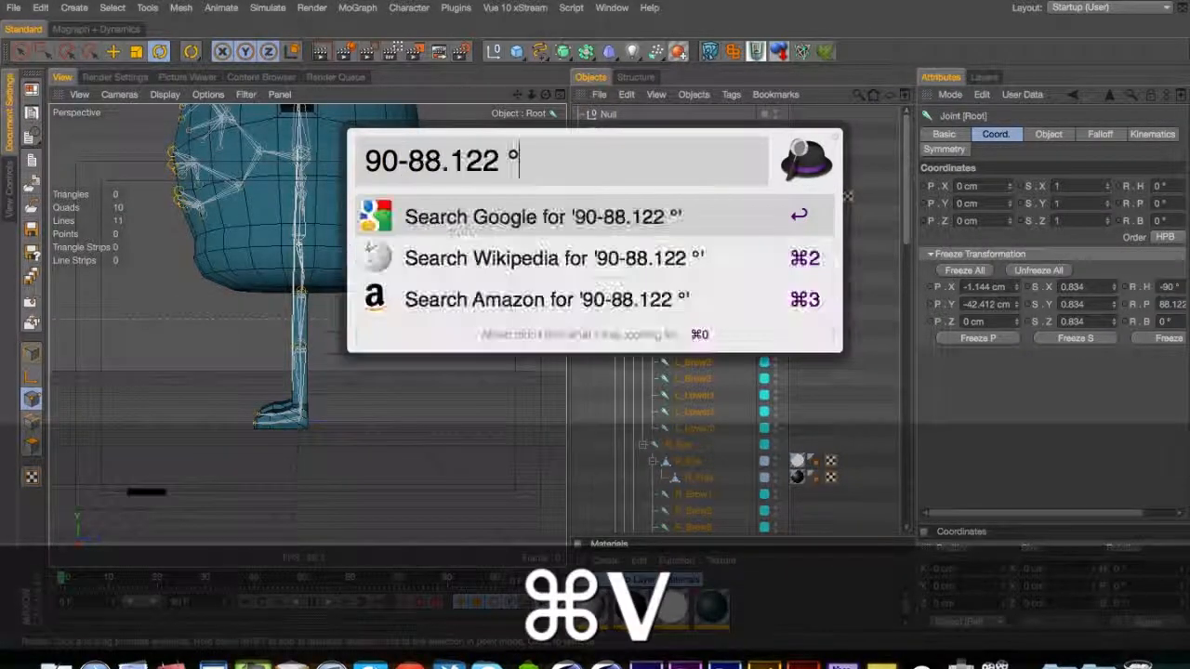
pyautogui.press('BackSpace')
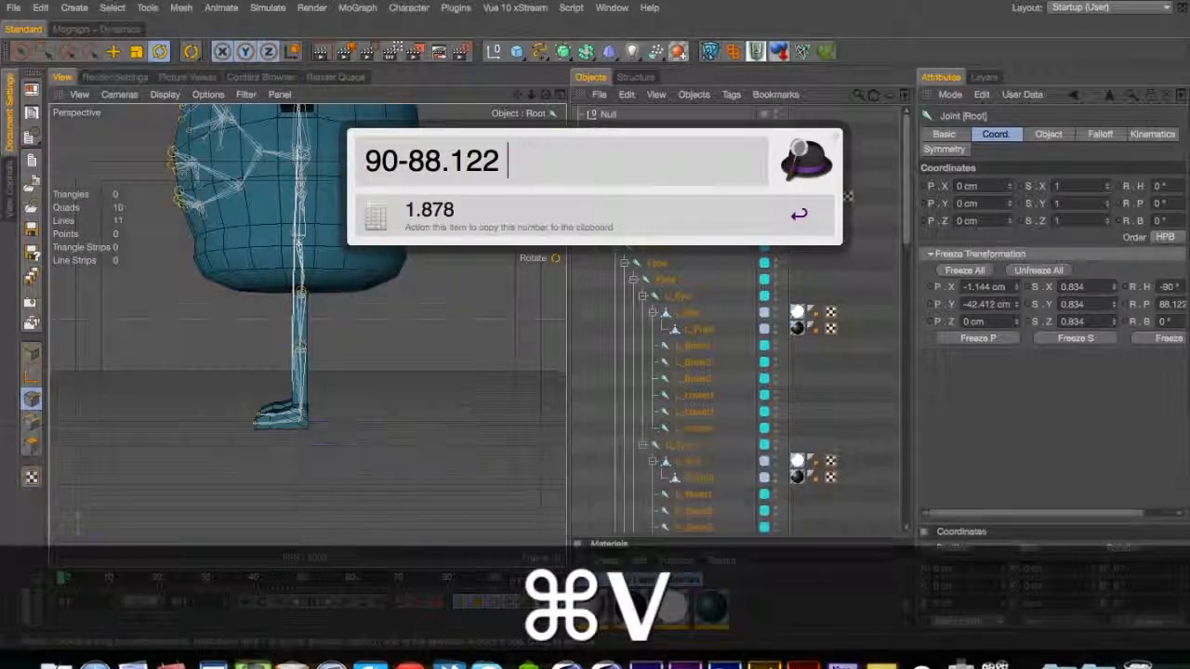
pyautogui.click(985, 383)
# Set the pitch rotation of the ring under Root to 1.878°
pyautogui.click(647, 215)
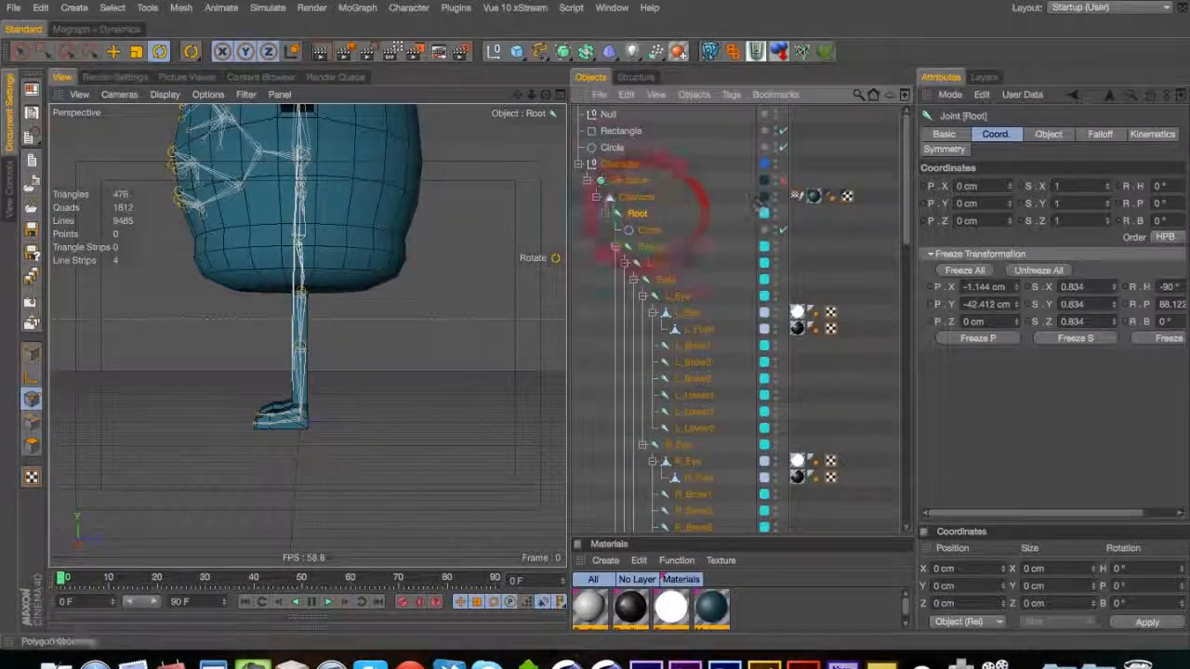
pyautogui.click(657, 231)
pyautogui.moveTo(1174, 189); pyautogui.dragTo(1107, 192)
pyautogui.write('1.878')
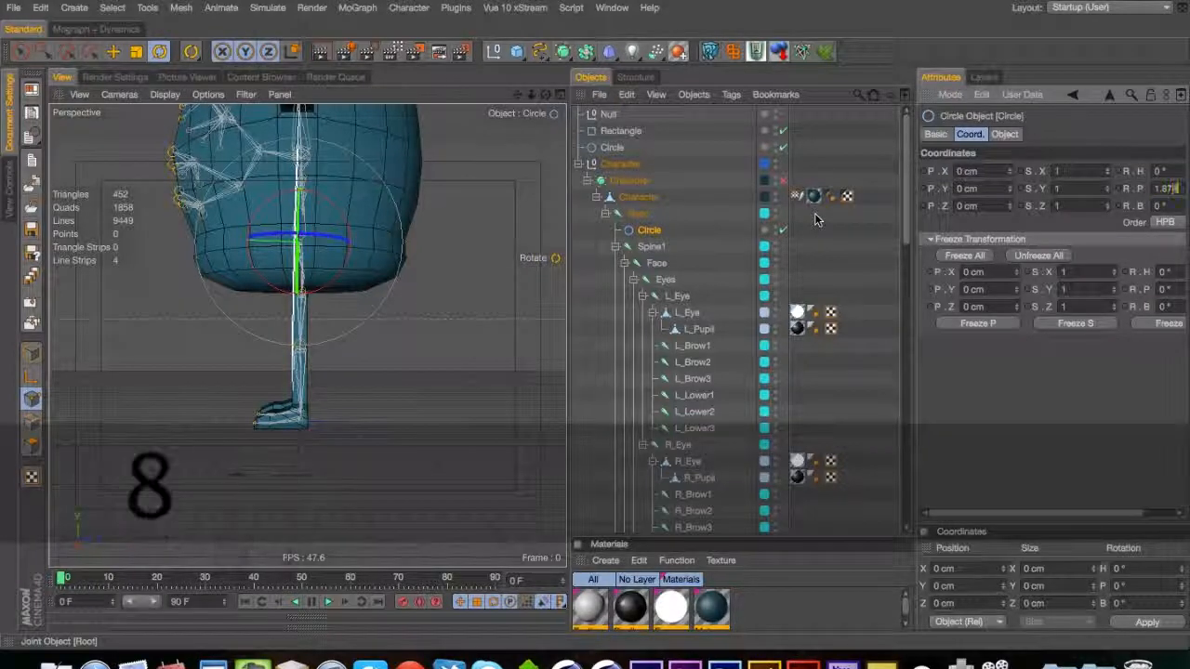
pyautogui.press('Return')
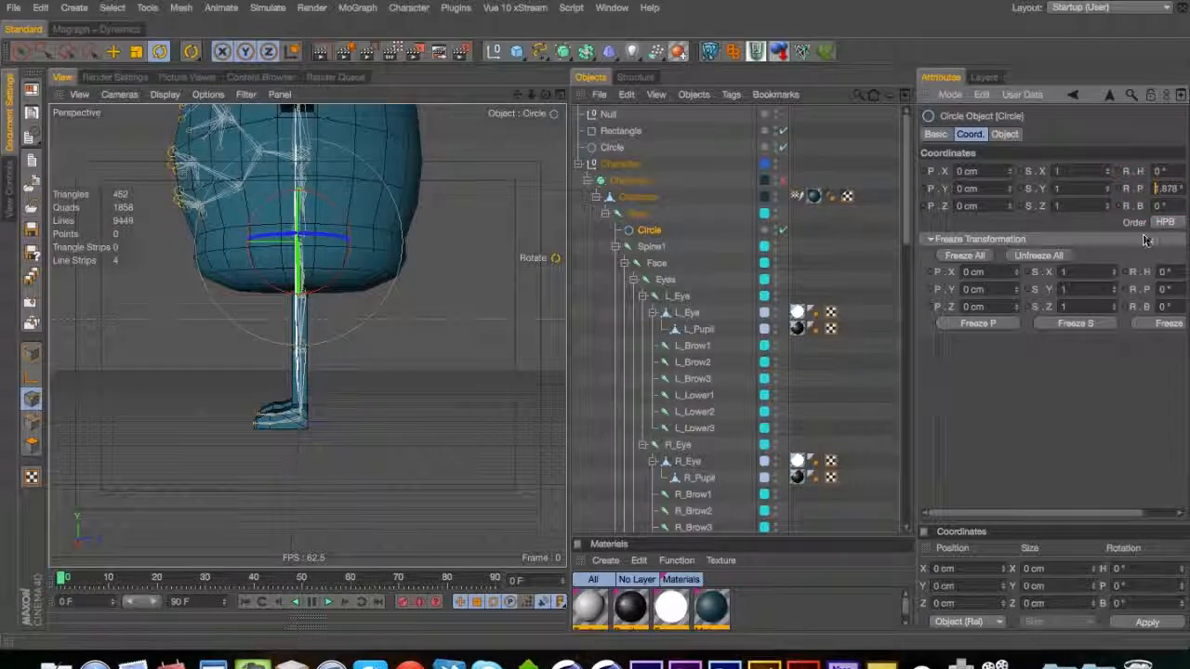
# Replace the ring's pitch rotation with 90°
pyautogui.press('super+Right')
pyautogui.write('+')
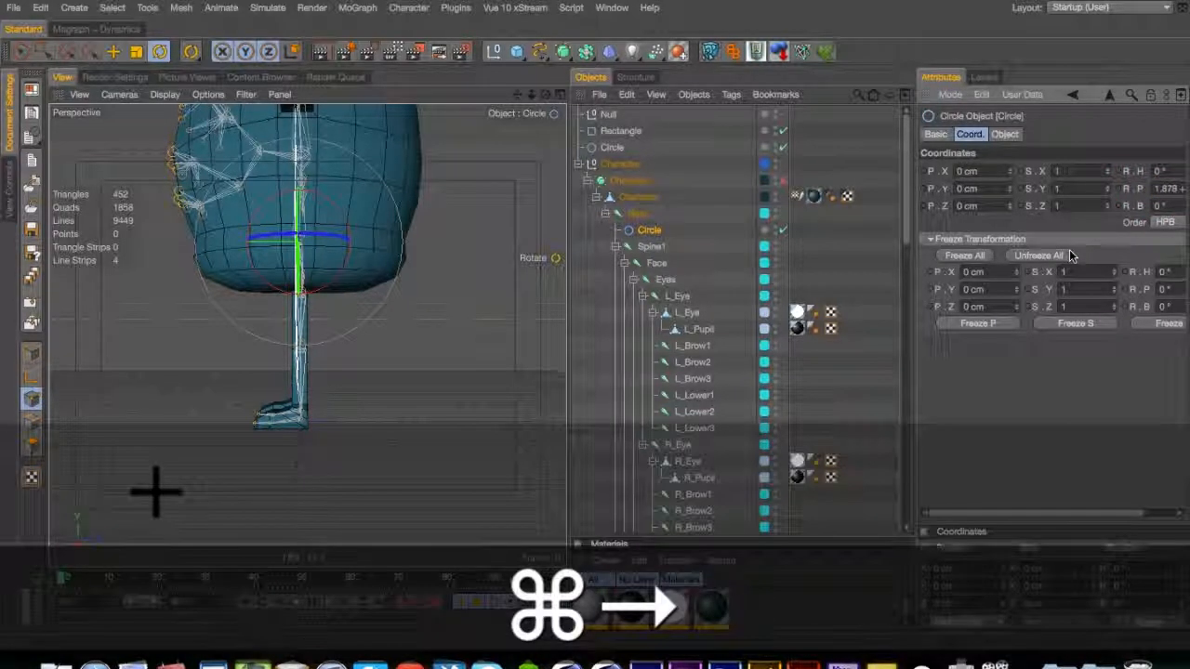
pyautogui.write('90')
pyautogui.press('BackSpace')
pyautogui.press('BackSpace')
pyautogui.press('BackSpace')
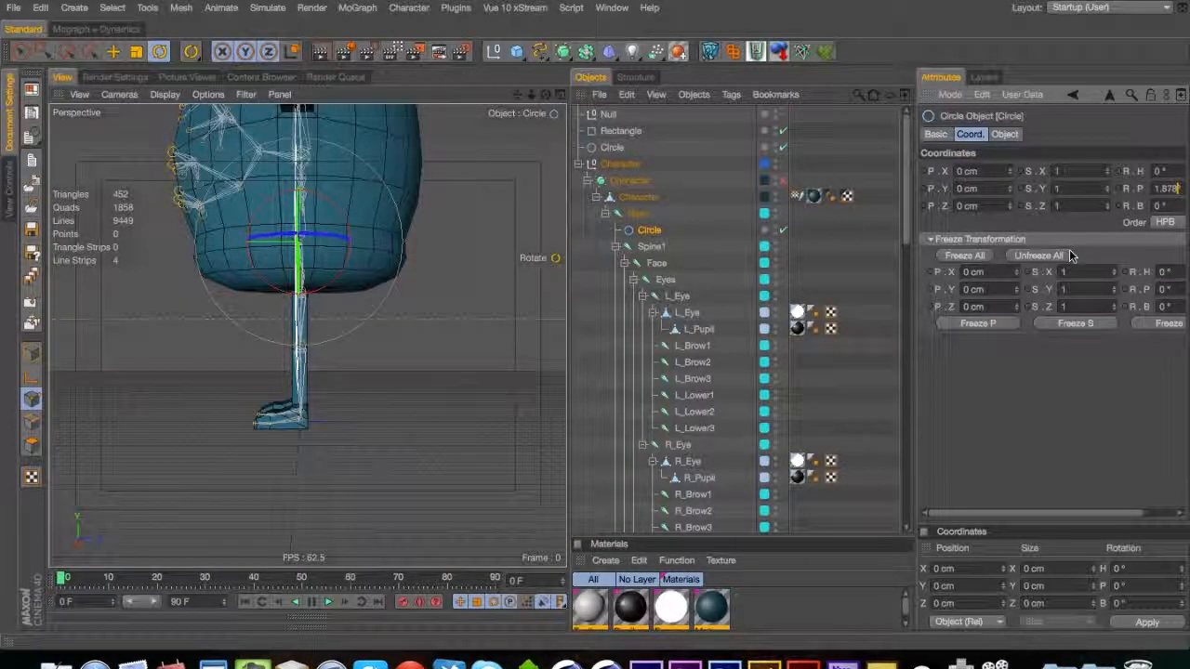
pyautogui.write('90')
pyautogui.press('Return')
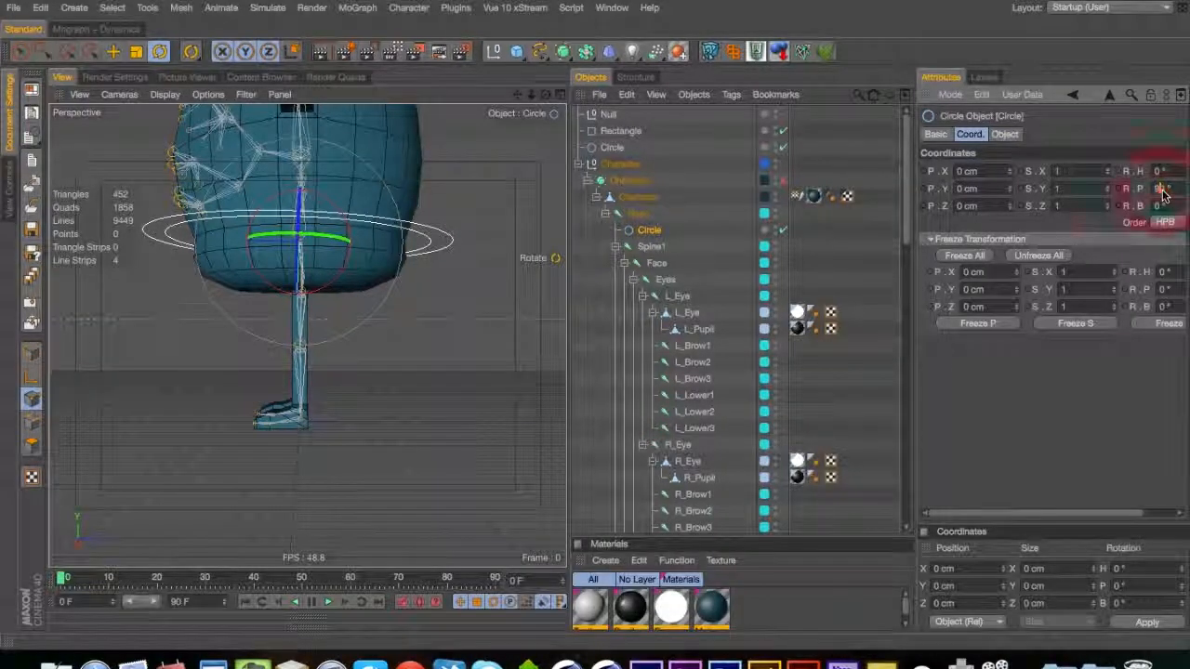
# Try adding Root's copied pitch value of 88.122° to the ring's pitch rotation
pyautogui.press('Right')
pyautogui.write('+')
pyautogui.press('super+v')
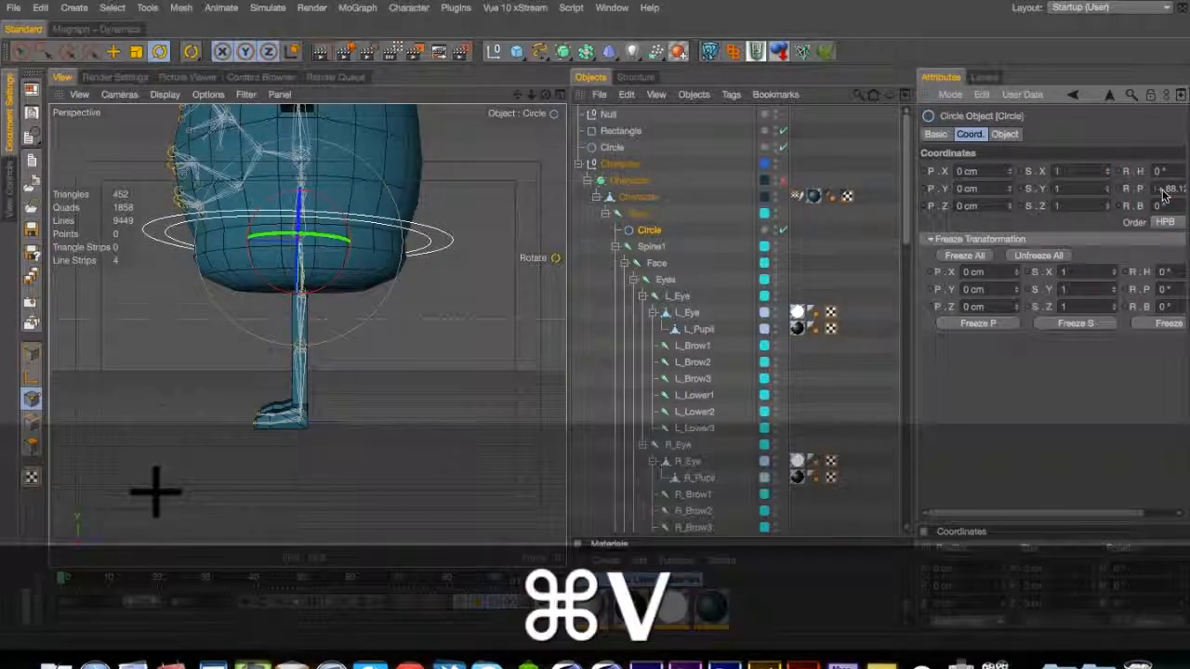
pyautogui.press('super+z')
pyautogui.write('78')
pyautogui.press('Return')
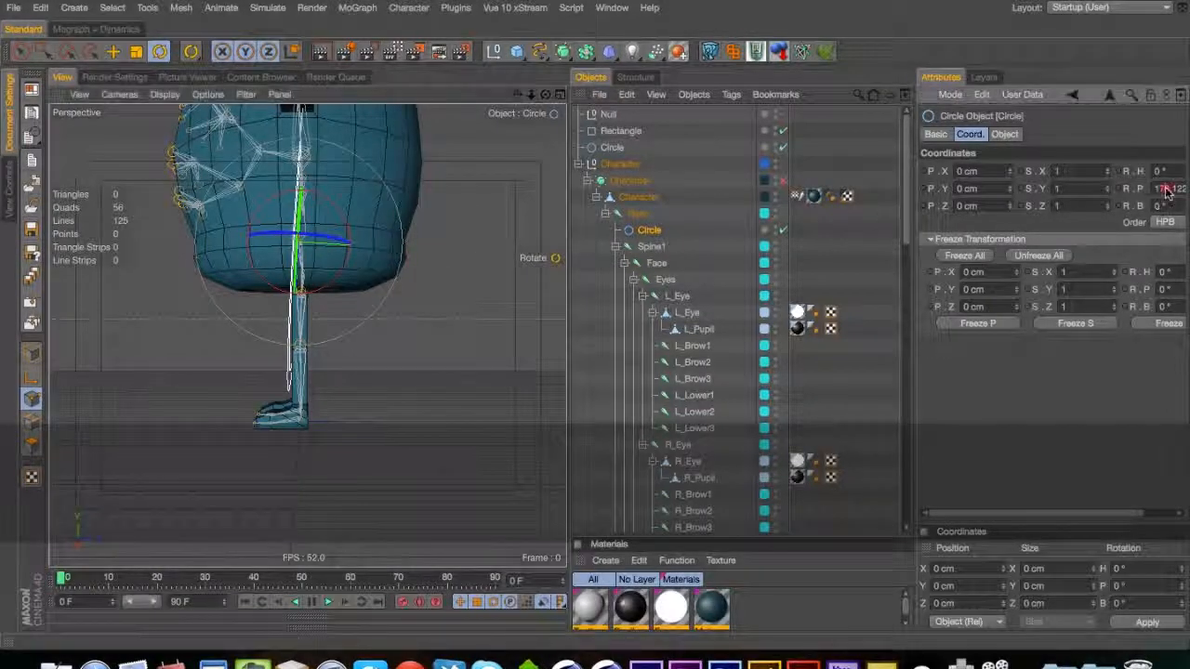
# Set the ring's pitch rotation to the sum 90 + 1.878 degrees
pyautogui.write('90')
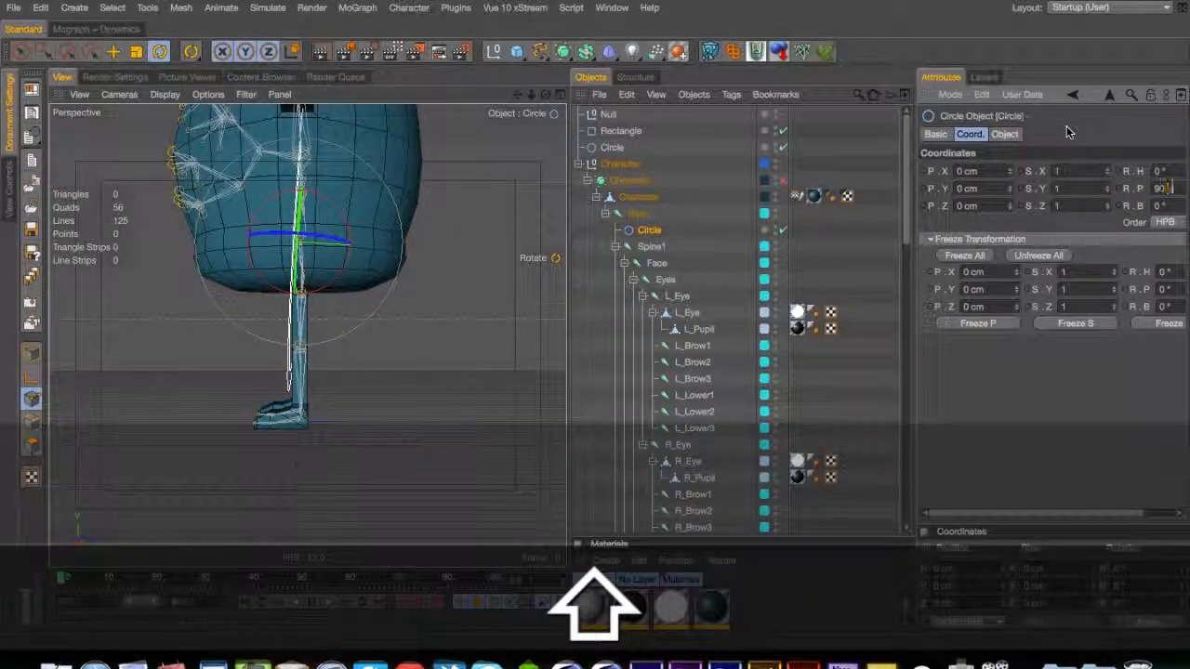
pyautogui.write(' +1.878')
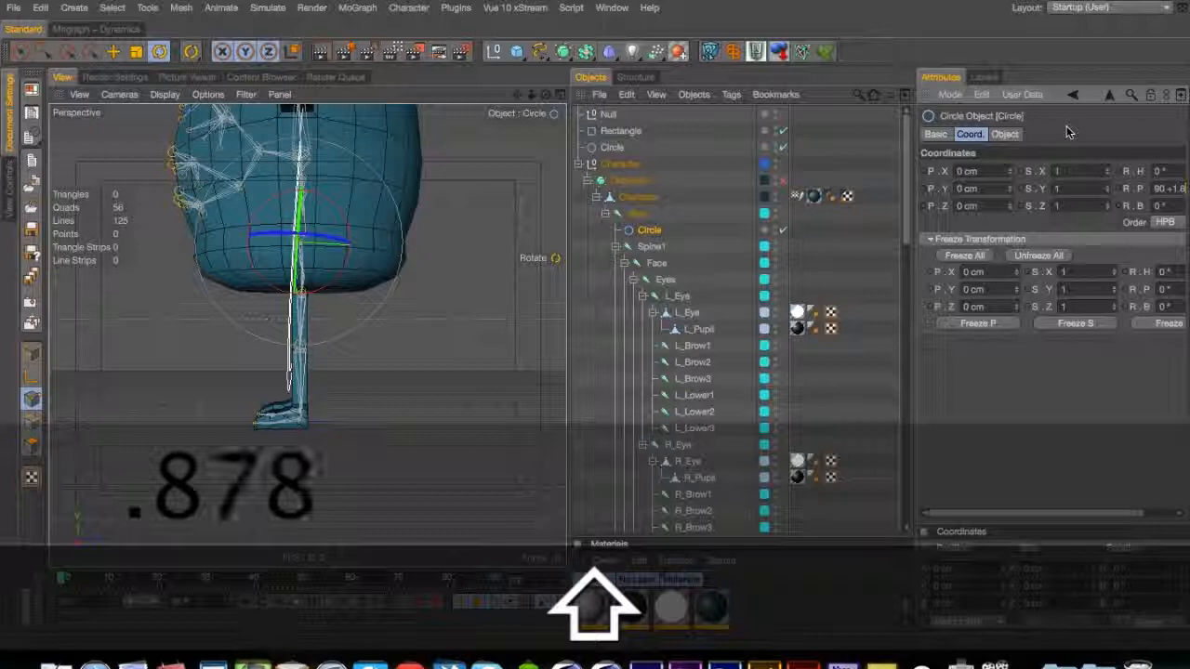
pyautogui.press('Return')
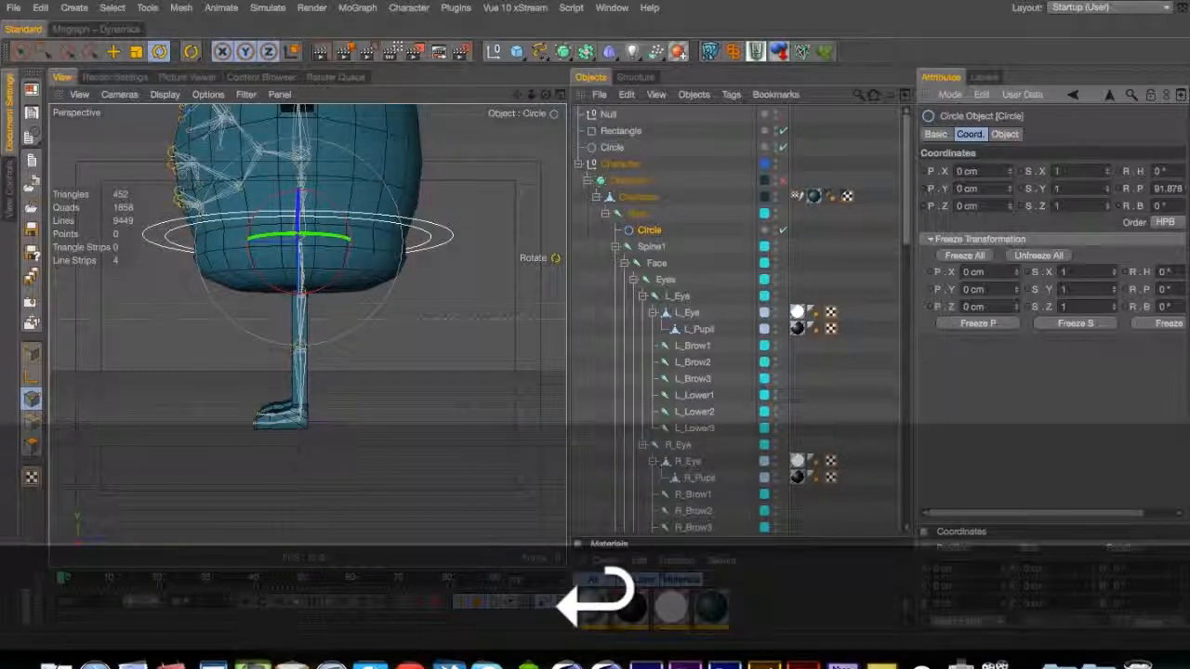
# Convert the levelled ring under Root to an editable spline and select it
pyautogui.press('space')
pyautogui.press('3')
pyautogui.moveTo(340, 217); pyautogui.dragTo(374, 264)
pyautogui.press('c')
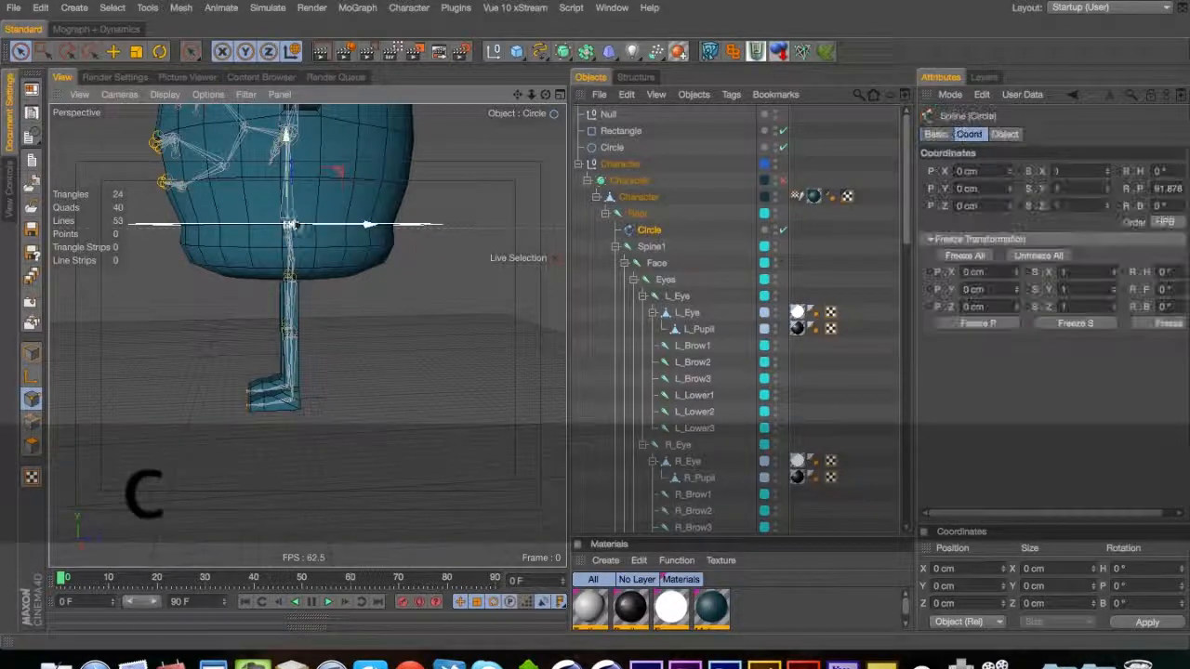
pyautogui.click(650, 230)
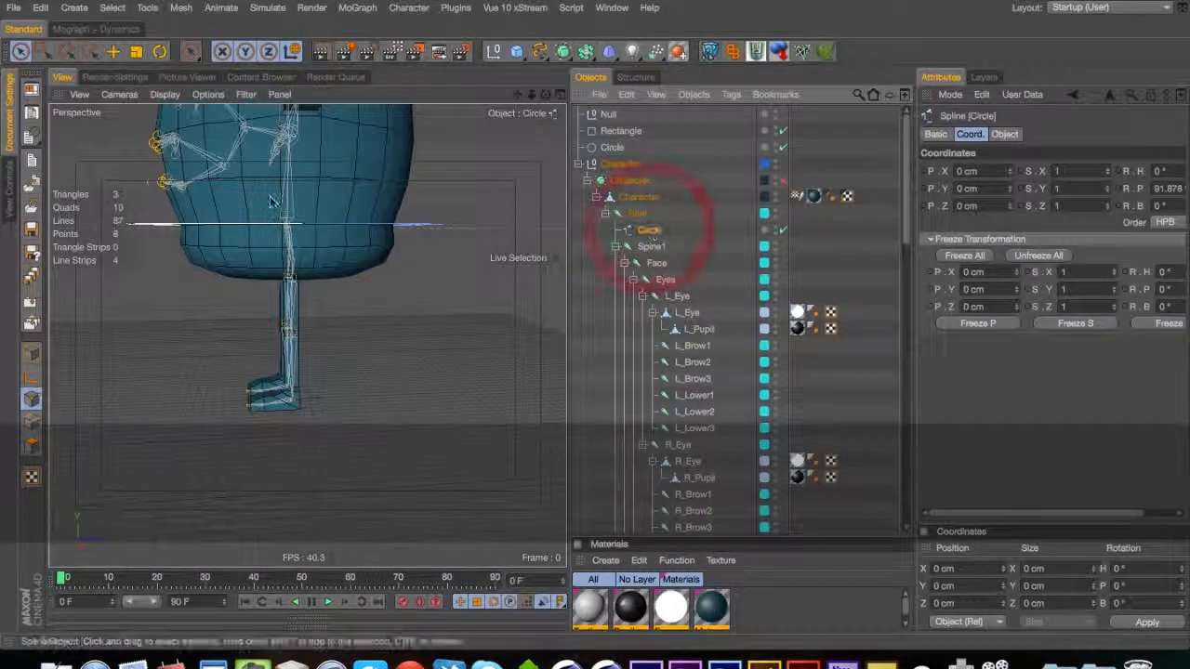
# Select all the ring's points and lower them to the character's feet, to a relative Y position of 180 cm
pyautogui.moveTo(298, 219); pyautogui.dragTo(288, 279)
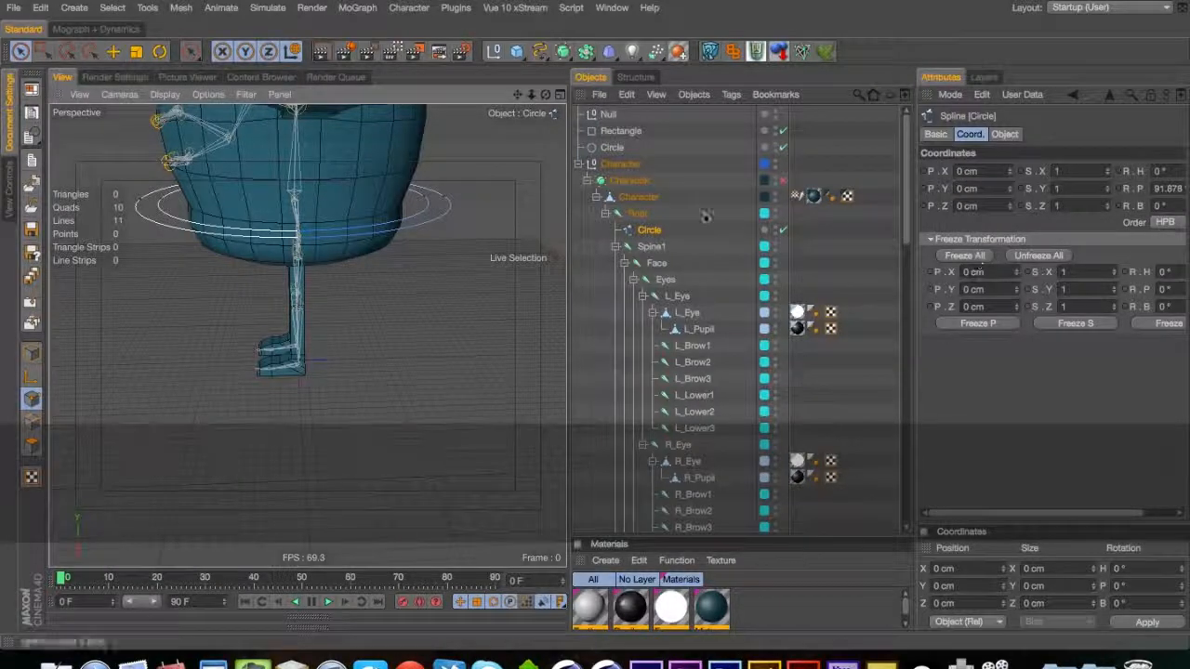
pyautogui.press('super+a')
pyautogui.moveTo(291, 130); pyautogui.dragTo(495, 290)
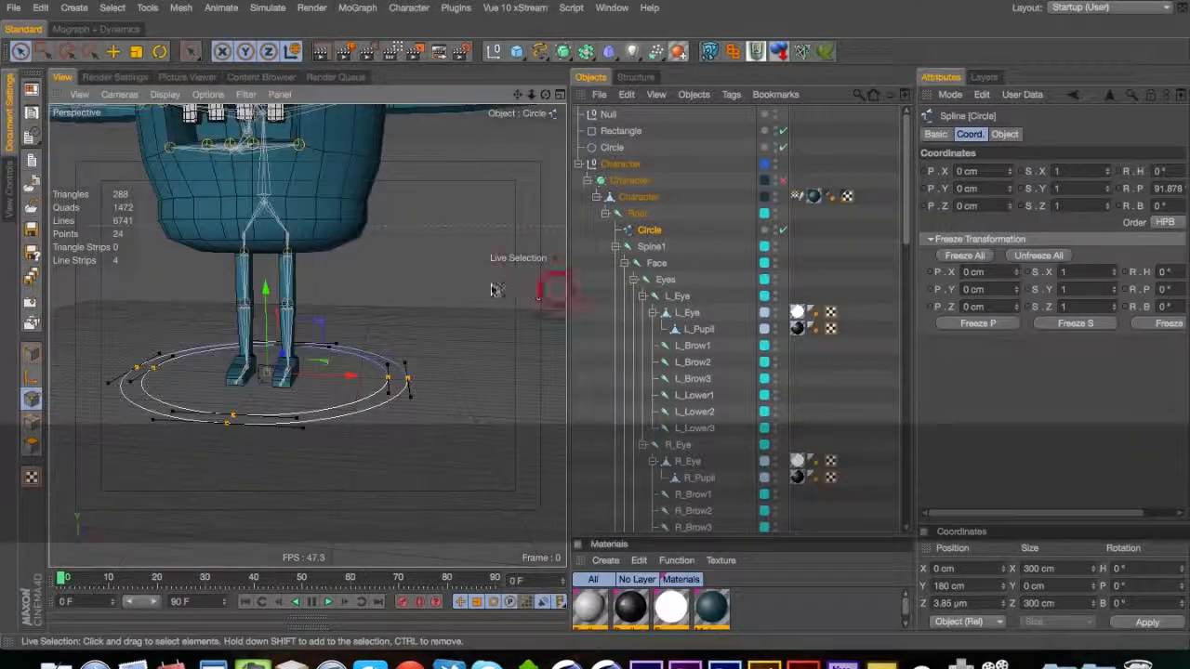
# Return to model mode and freeze all transformations of the ring spline
pyautogui.press('space')
pyautogui.press('space')
pyautogui.click(34, 357)
pyautogui.press('3')
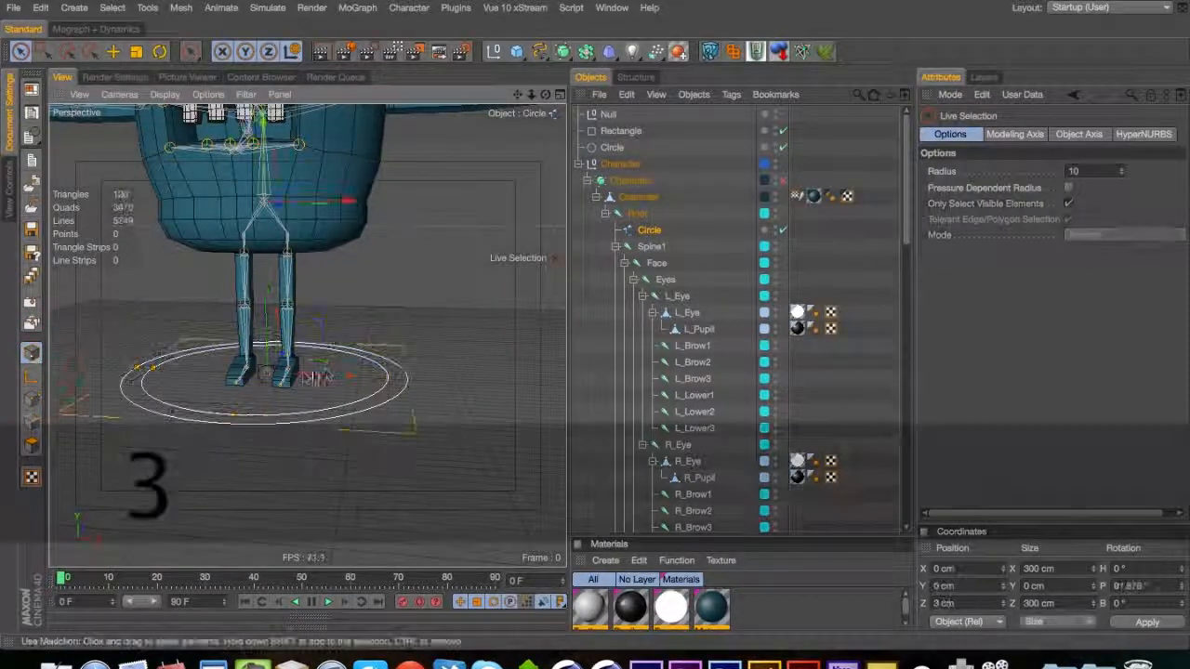
pyautogui.moveTo(314, 377); pyautogui.dragTo(183, 376)
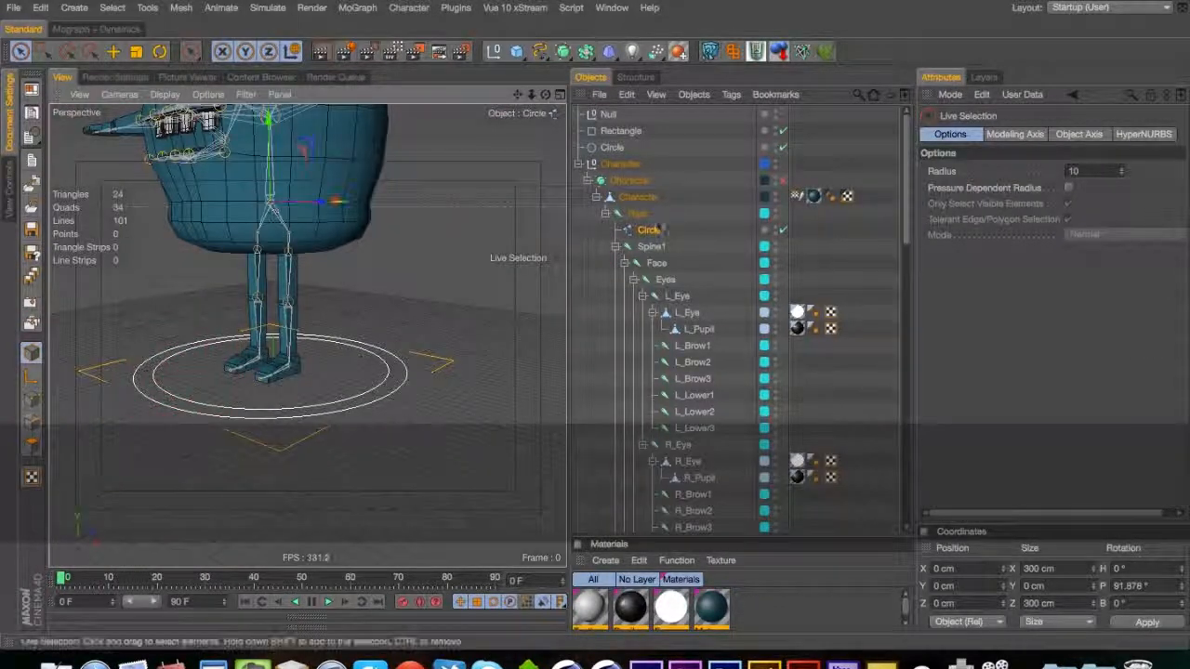
pyautogui.click(648, 229)
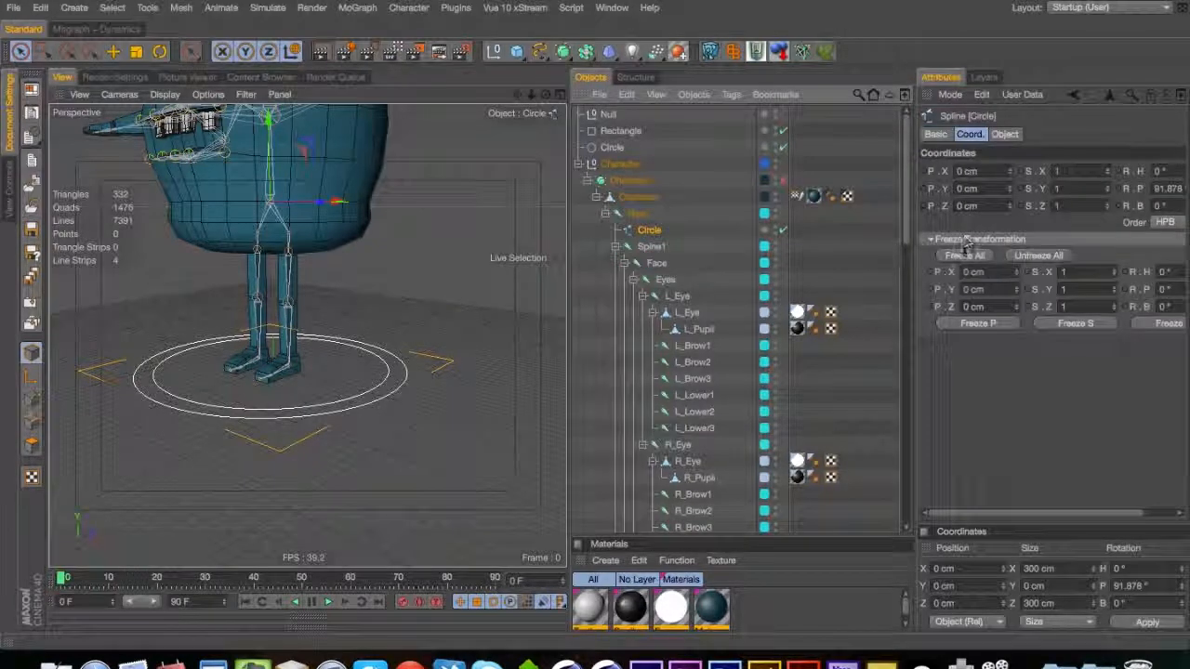
pyautogui.click(965, 255)
# Place the ring directly under Character as the parent of Root, and freeze the transformations of all objects in the scene
pyautogui.moveTo(638, 234); pyautogui.dragTo(634, 199)
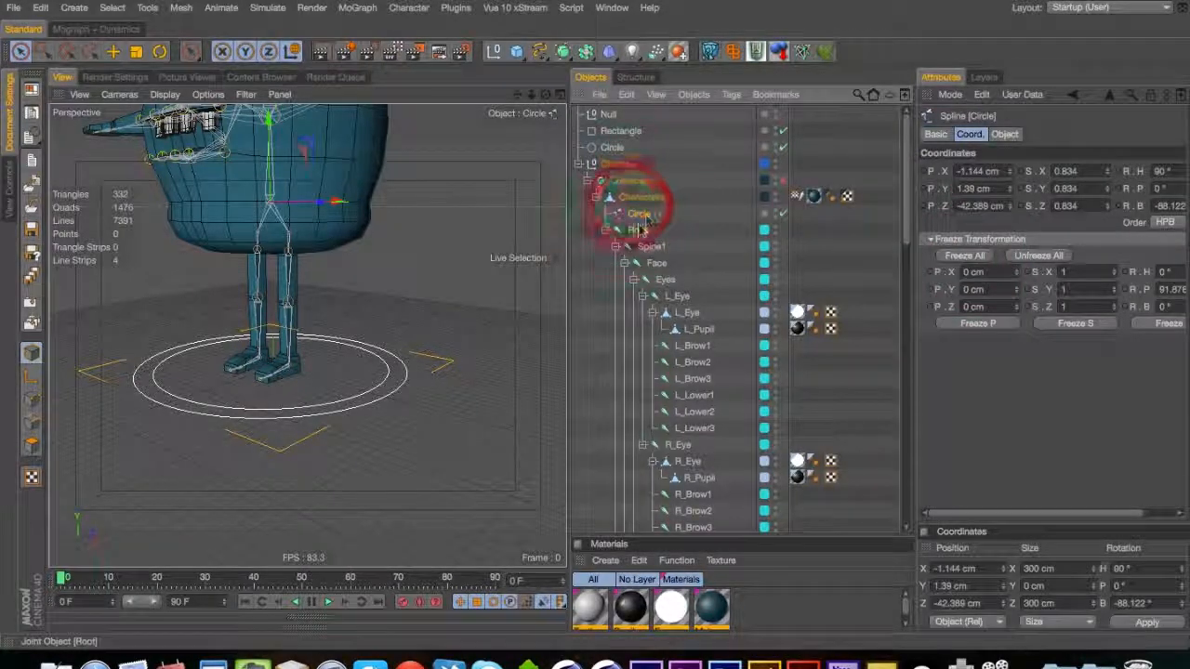
pyautogui.click(645, 229)
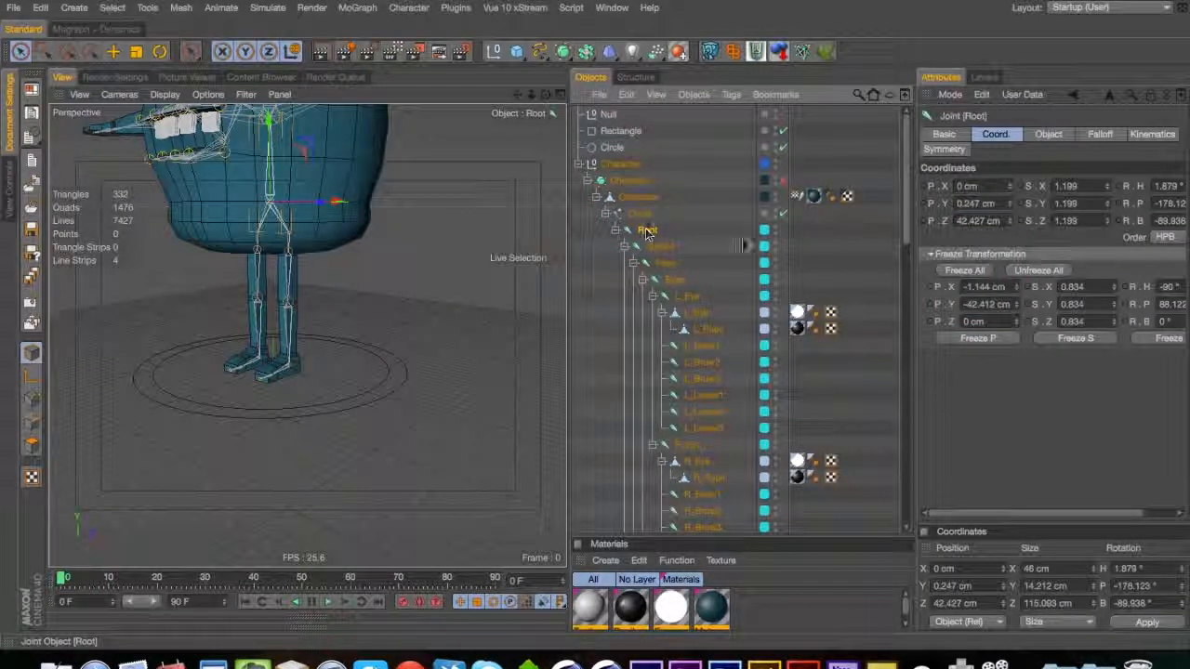
pyautogui.press('super+a')
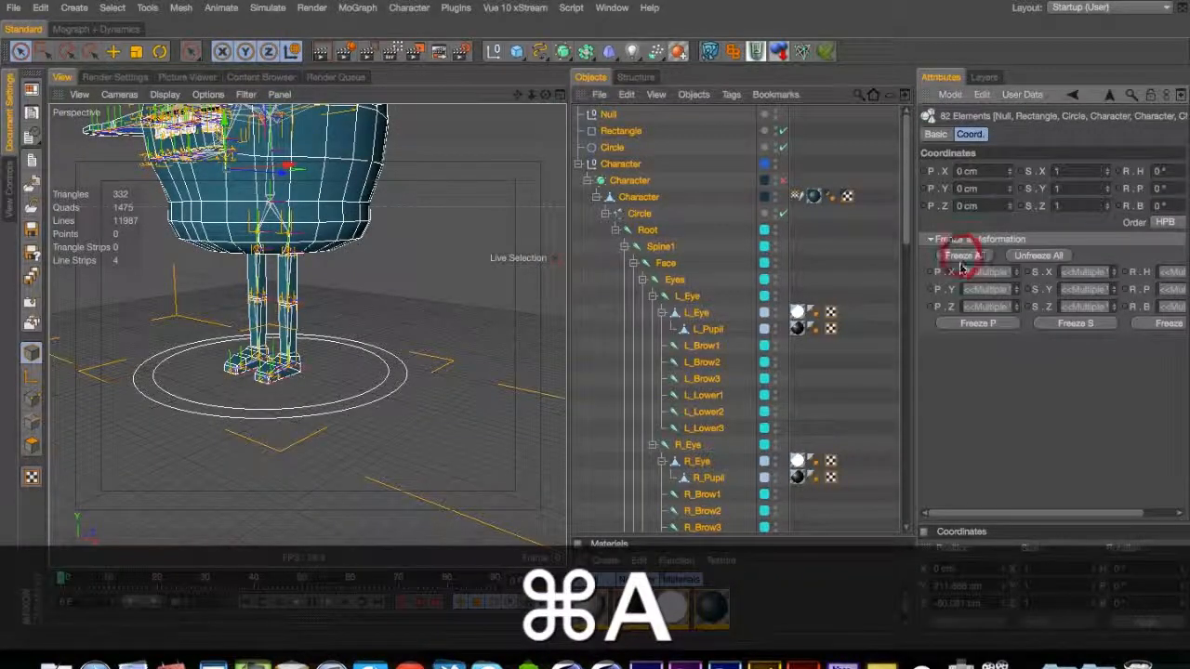
pyautogui.click(962, 256)
pyautogui.click(615, 229)
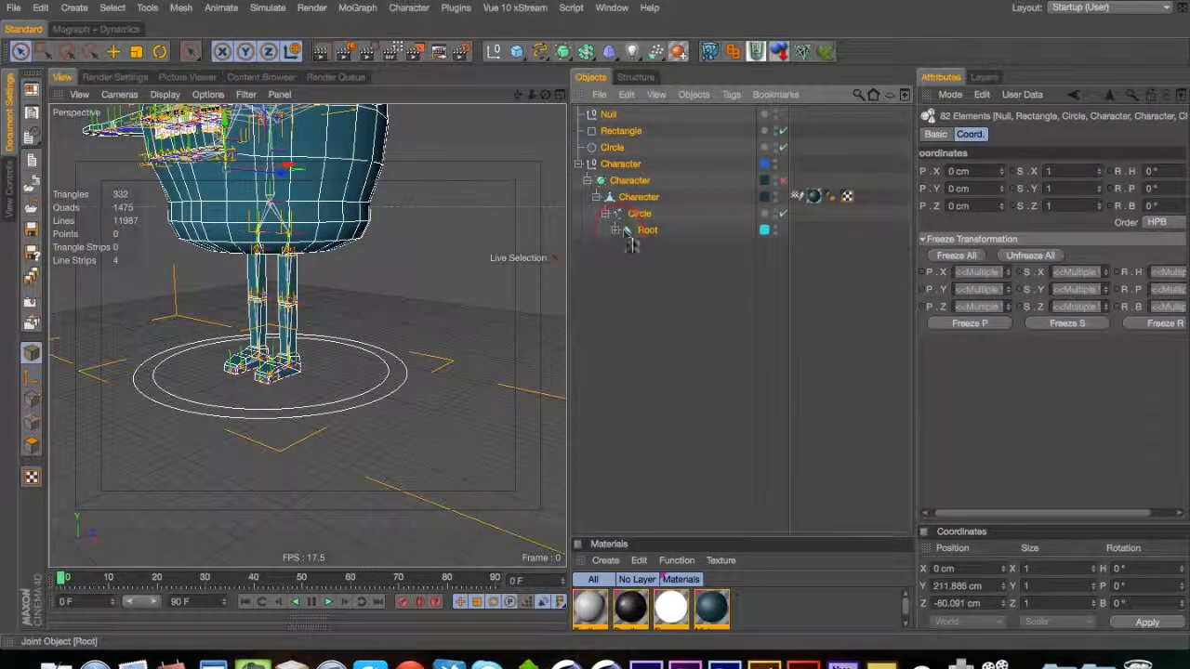
pyautogui.click(615, 229)
pyautogui.click(651, 230)
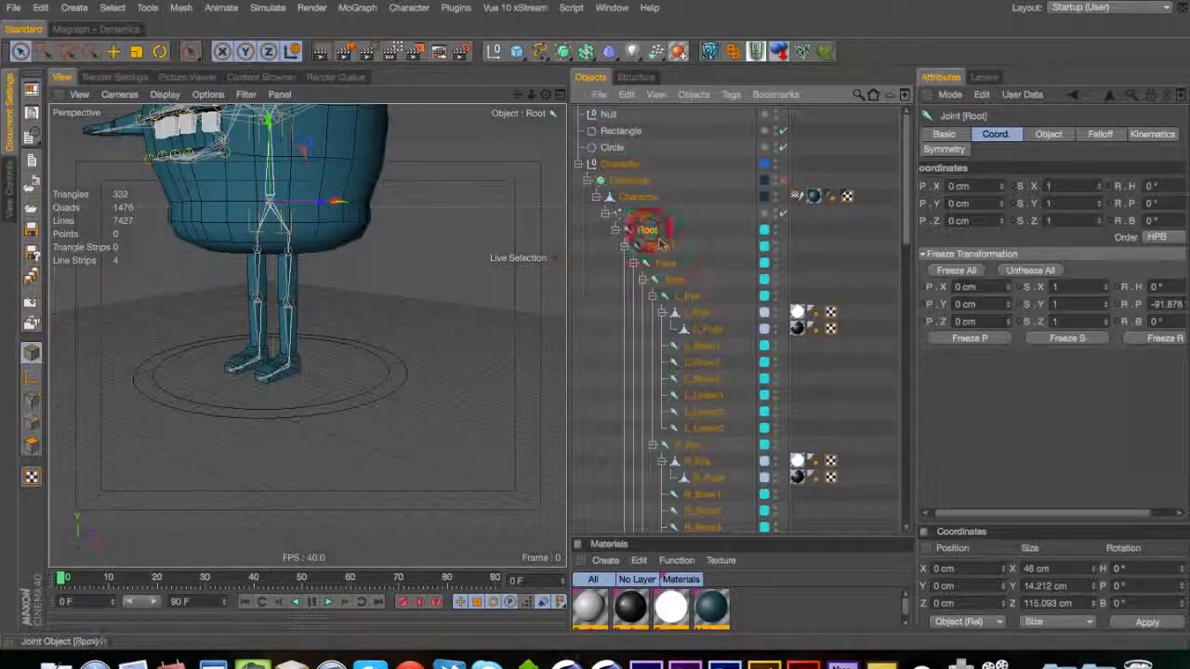
# Rename the ring spline above Root as Root_Controller and copy the word Controller from the name
pyautogui.click(643, 213)
pyautogui.click(642, 214)
pyautogui.write('Root_')
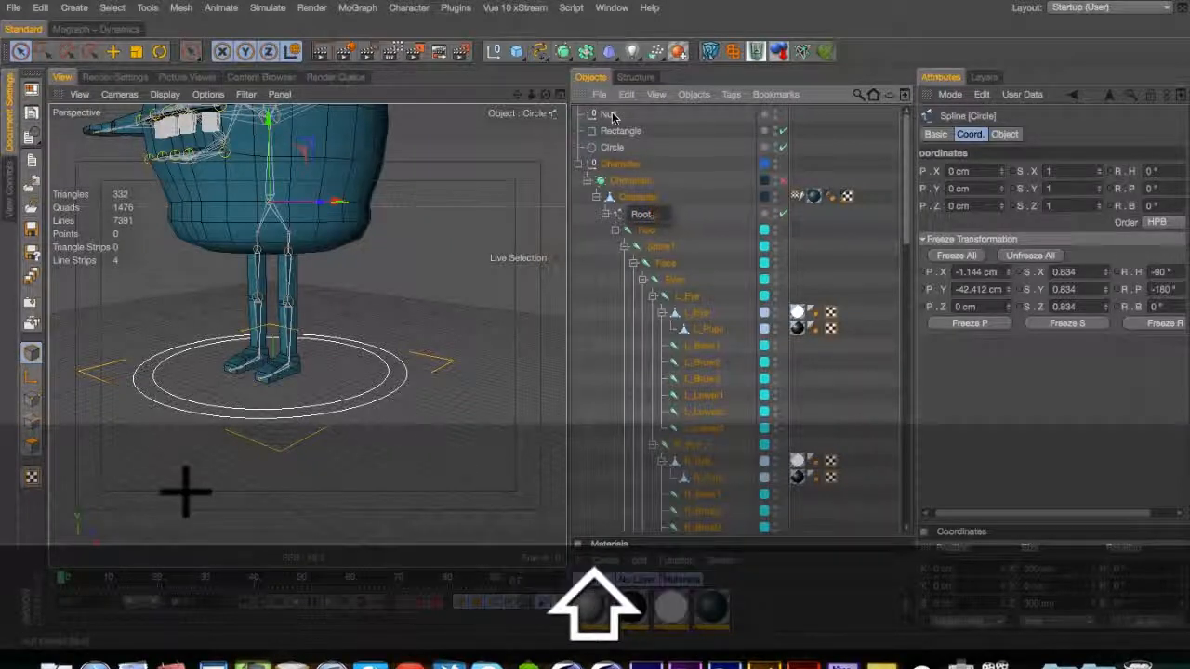
pyautogui.write('Controller')
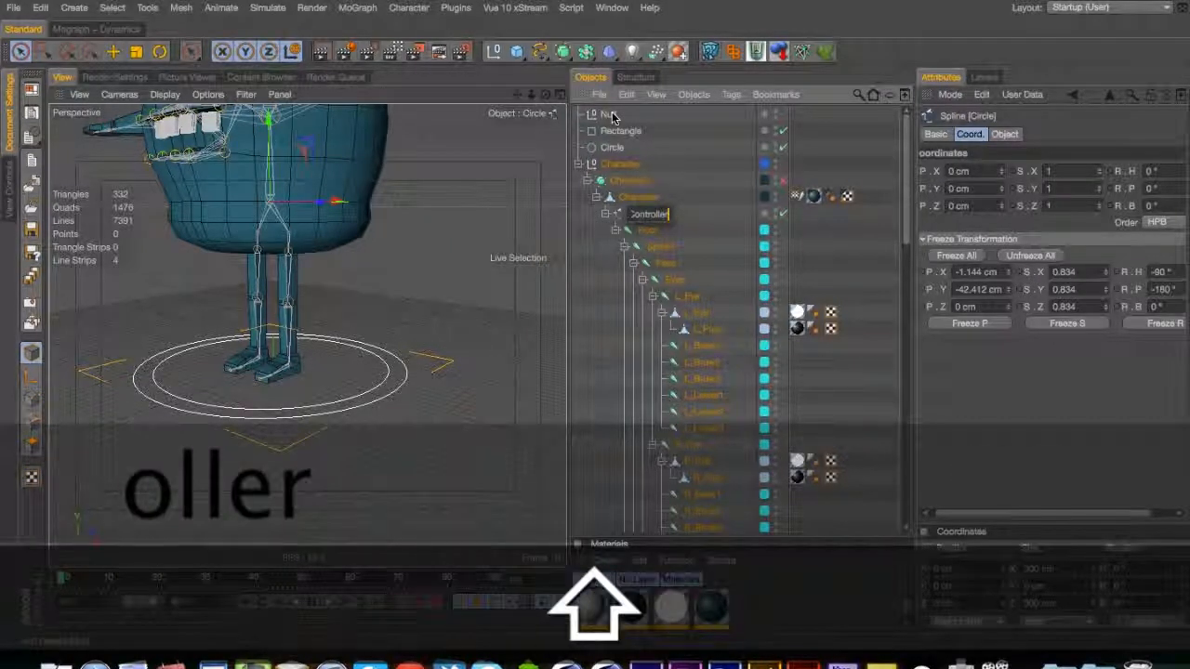
pyautogui.hotkey('shift', 'Left')
pyautogui.hotkey('shift', 'Left')
pyautogui.hotkey('shift', 'Left')
pyautogui.hotkey('shift', 'Left')
pyautogui.hotkey('shift', 'Left')
pyautogui.hotkey('shift', 'Left')
pyautogui.hotkey('shift', 'Left')
pyautogui.hotkey('shift', 'Left')
pyautogui.hotkey('shift', 'Left')
pyautogui.hotkey('shift', 'Left')
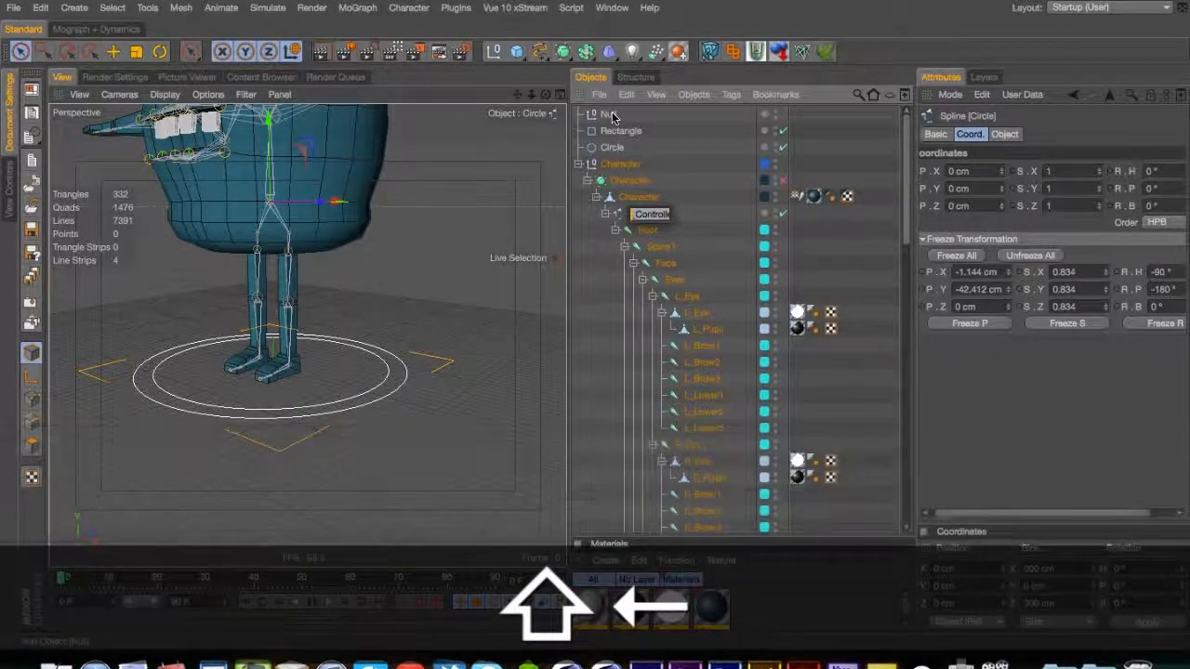
pyautogui.press('super+c')
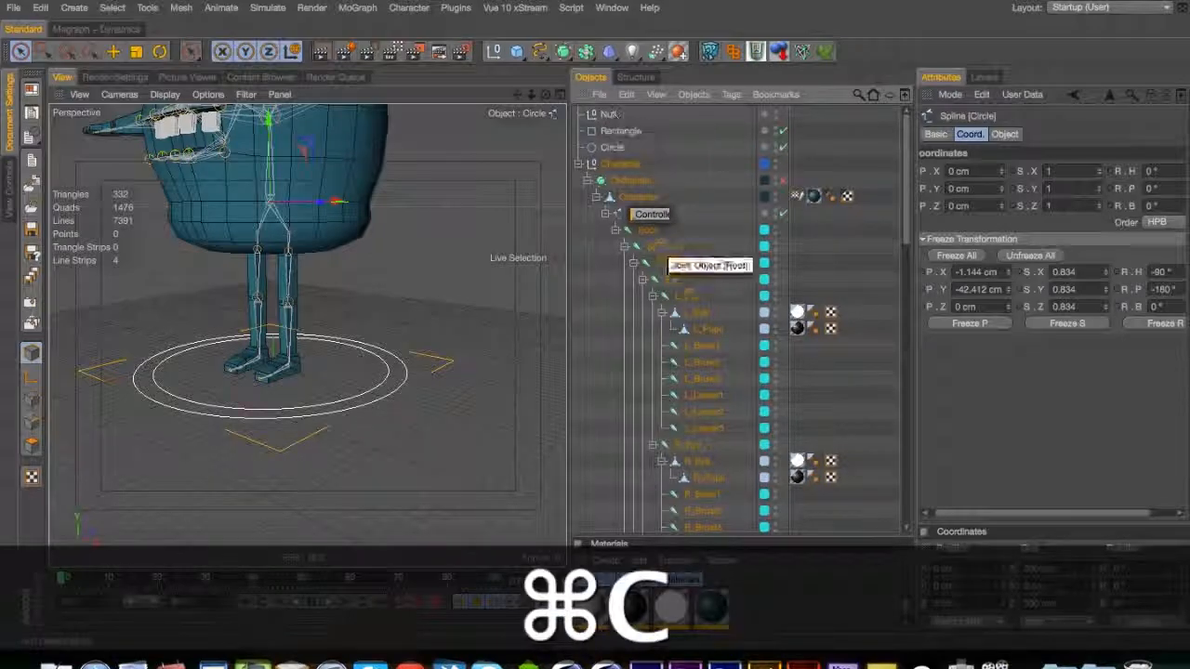
# Place a copy of the Rectangle spline directly under the Spine1 joint
pyautogui.click(660, 247)
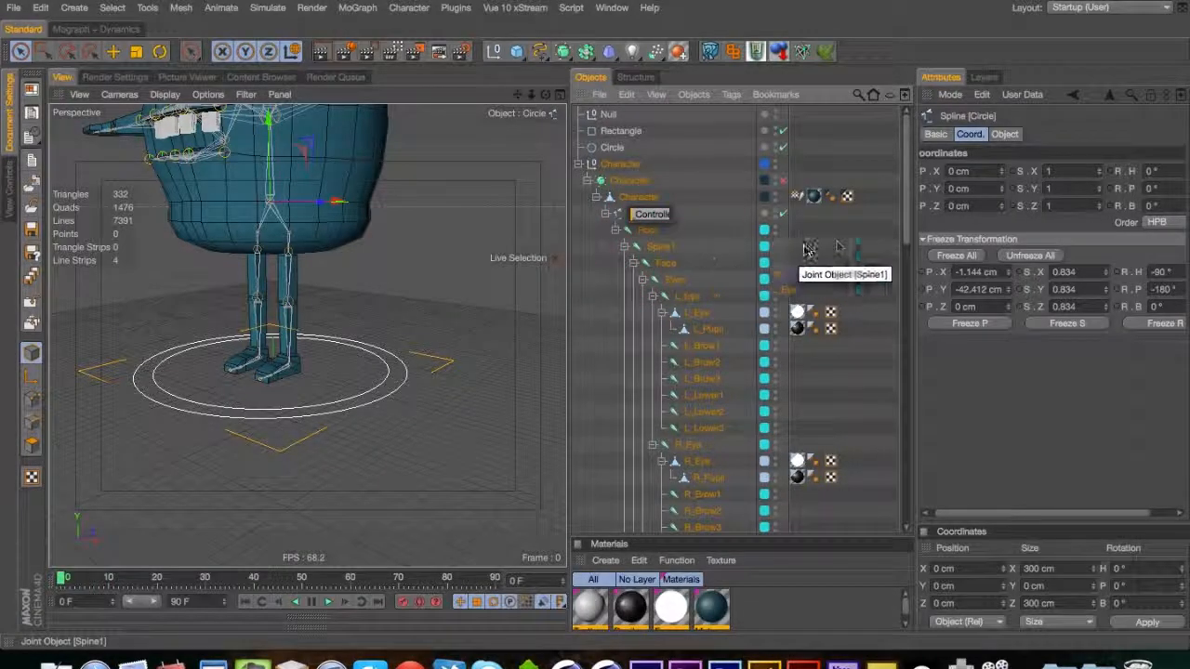
pyautogui.click(816, 246)
pyautogui.click(668, 252)
pyautogui.press('3')
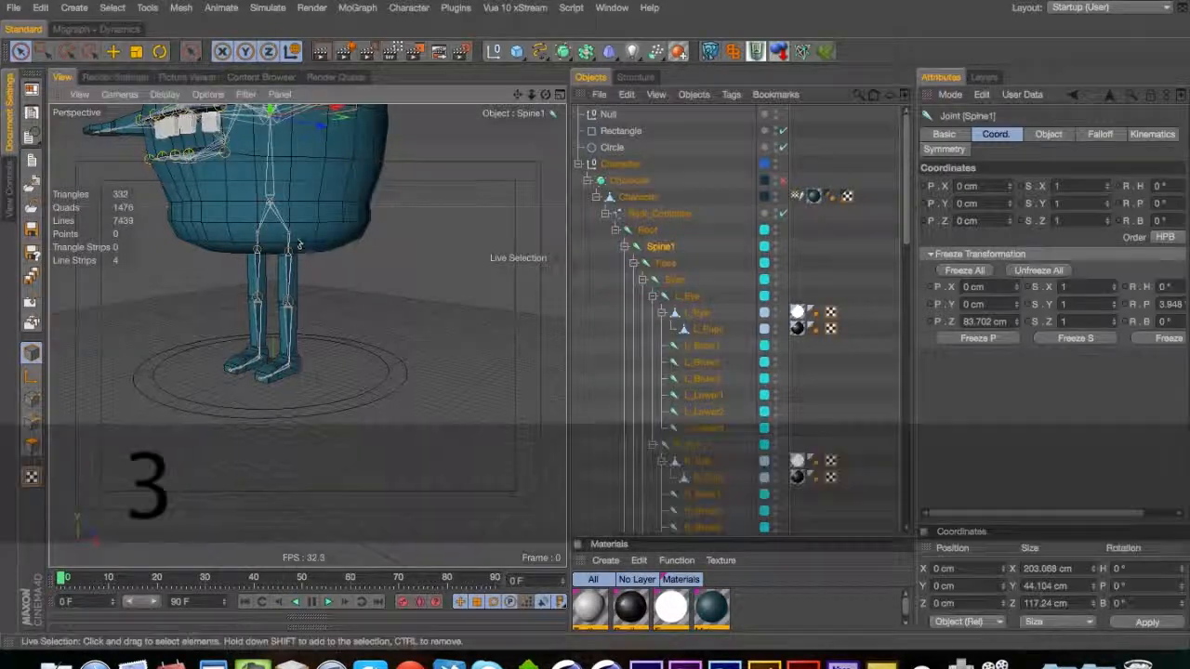
pyautogui.moveTo(292, 233); pyautogui.dragTo(133, 260)
pyautogui.press('1')
pyautogui.moveTo(256, 350); pyautogui.dragTo(379, 257)
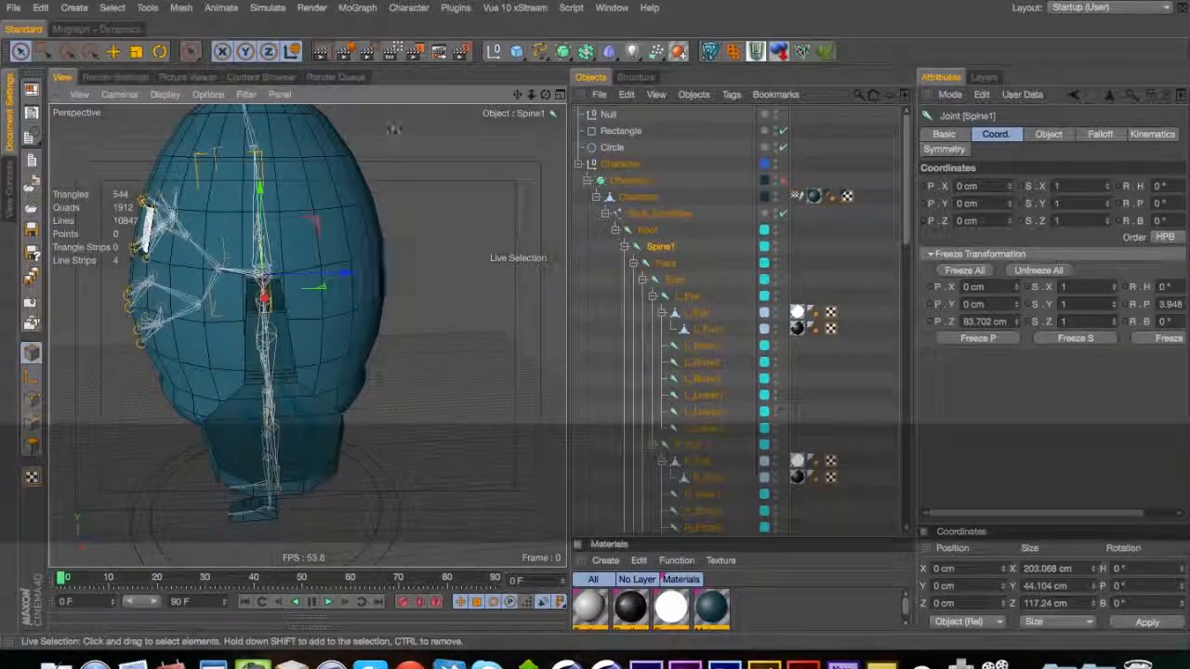
pyautogui.press('super')
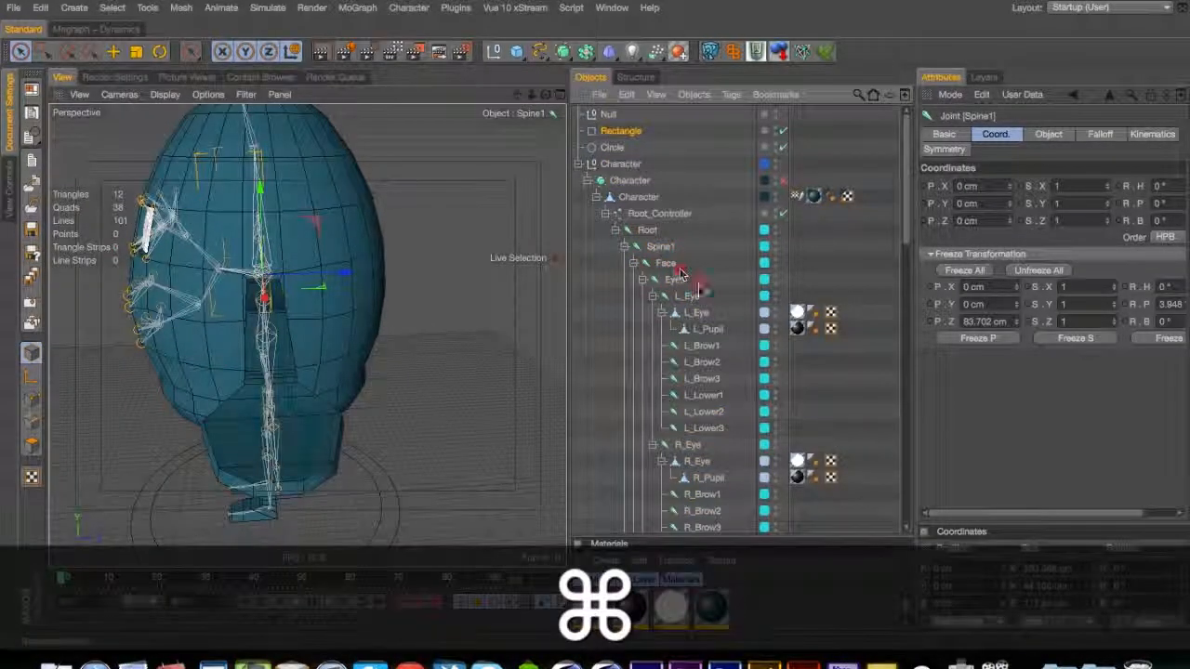
pyautogui.keyDown('super'); pyautogui.moveTo(662, 247); pyautogui.dragTo(663, 251); pyautogui.keyUp('super')
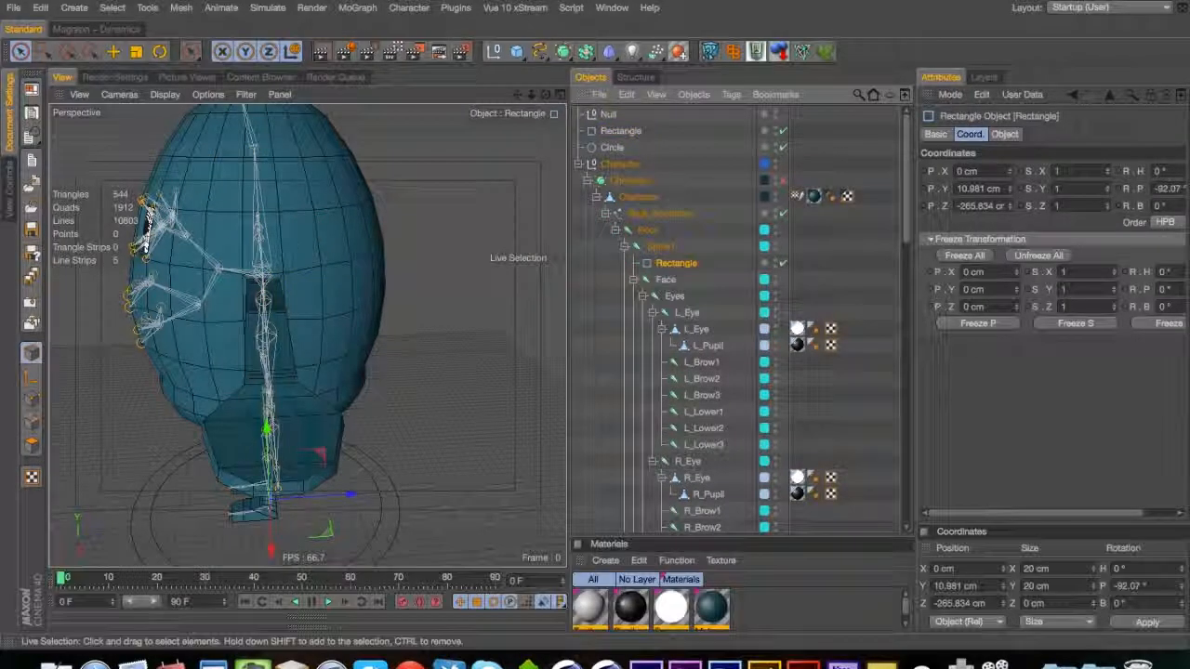
# Reset the copied rectangle's position, scale and rotation so it aligns with the Spine1 joint
pyautogui.click(98, 29)
pyautogui.click(170, 52)
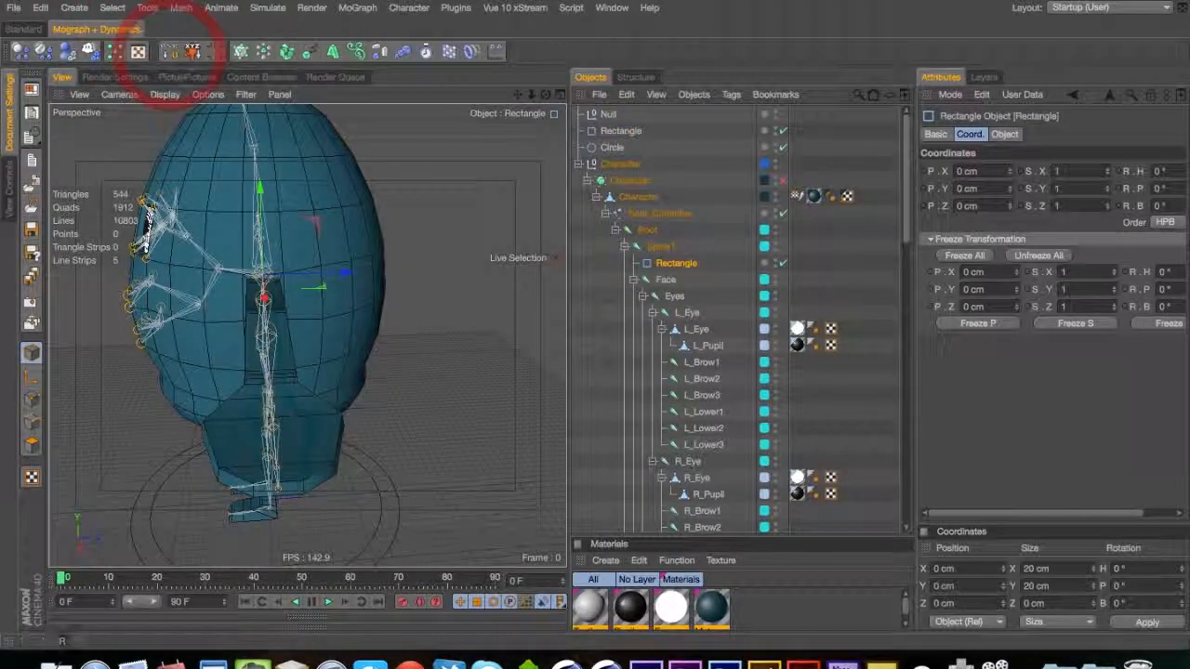
pyautogui.click(25, 28)
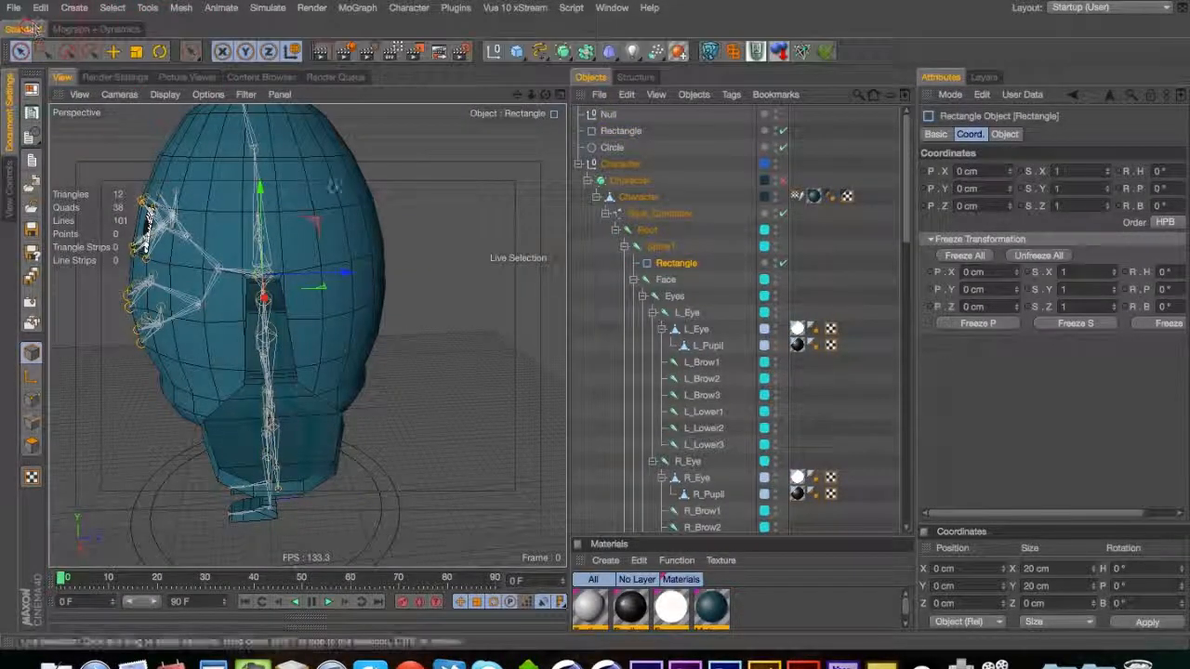
# Set the copied rectangle's plane to ZY and its width and height to 30 cm
pyautogui.moveTo(279, 269); pyautogui.dragTo(145, 251)
pyautogui.click(1004, 134)
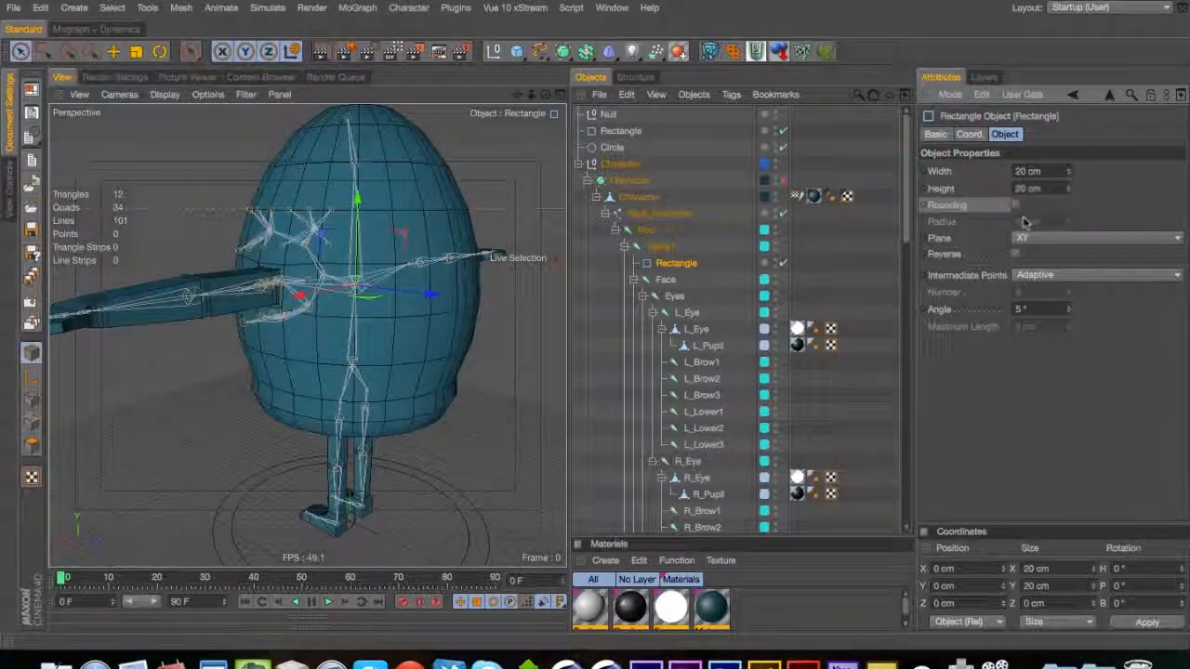
pyautogui.press('super+z')
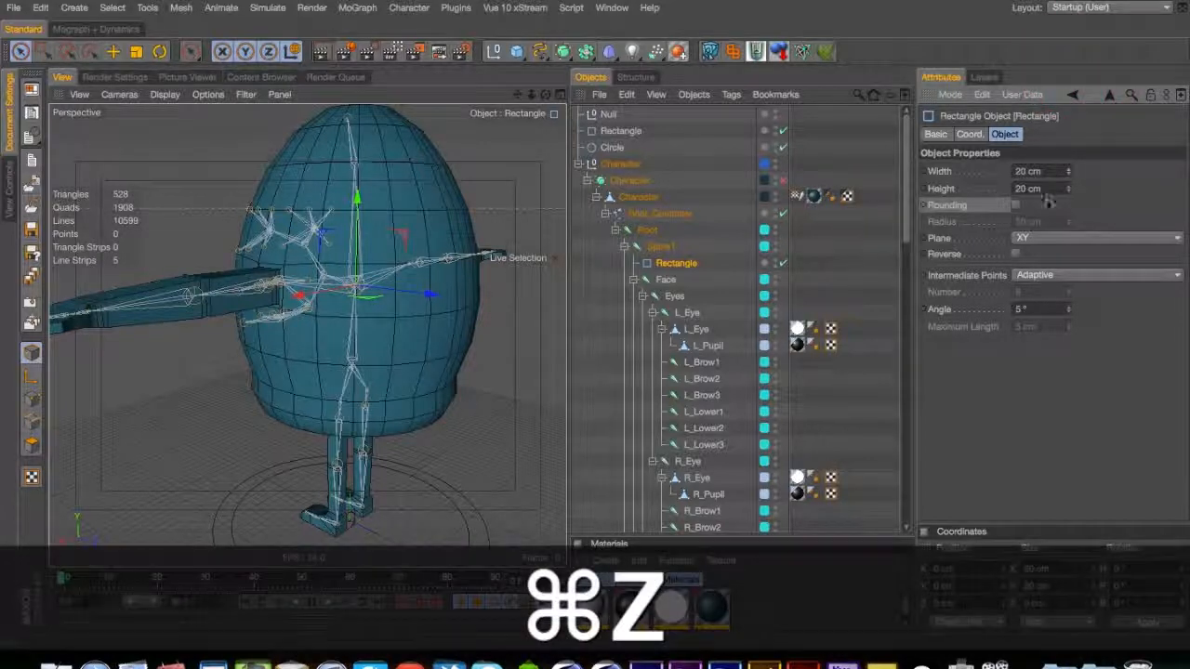
pyautogui.click(1038, 251)
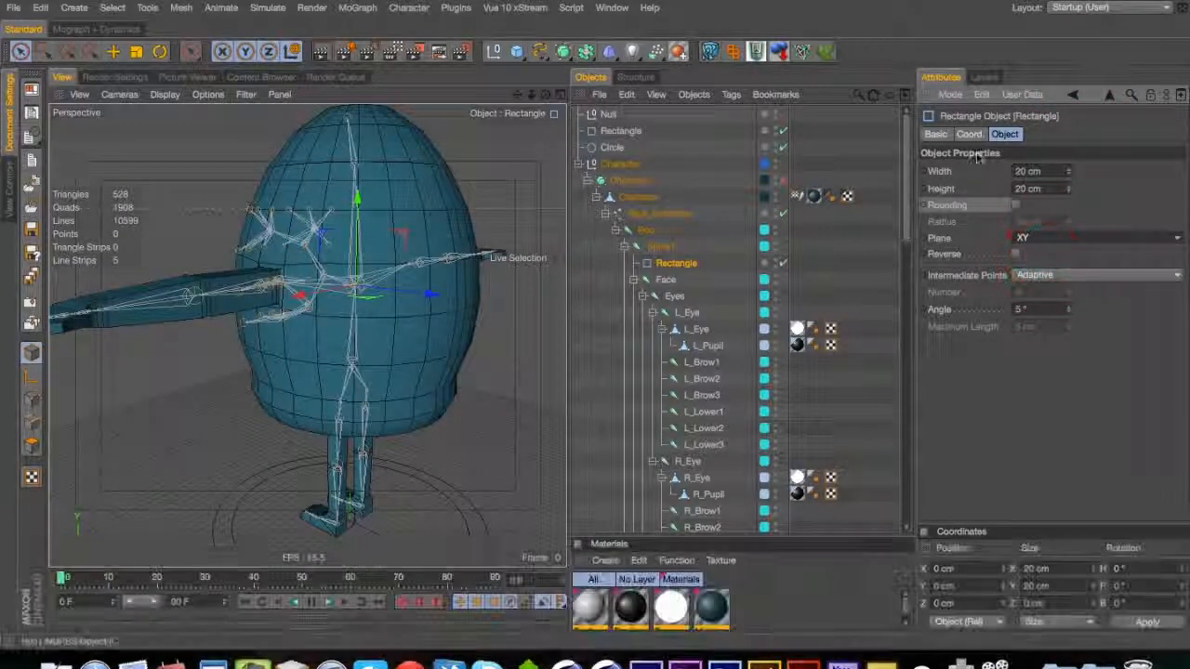
pyautogui.press('super+z')
pyautogui.click(1041, 239)
pyautogui.click(1046, 265)
pyautogui.press('super+z')
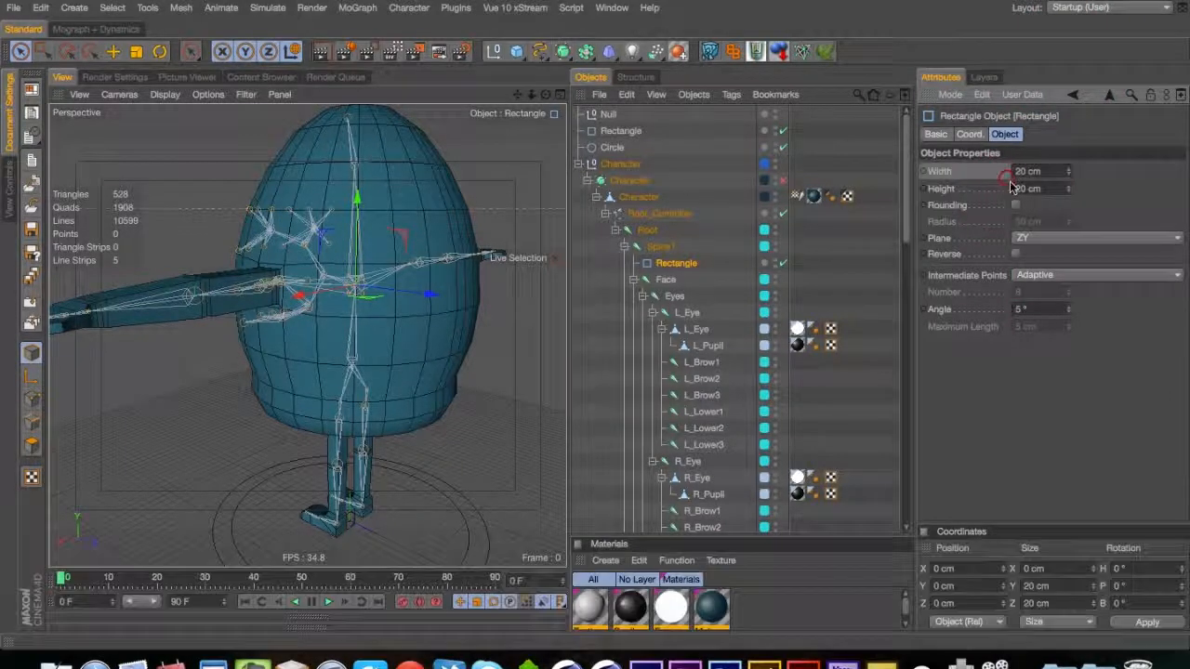
pyautogui.moveTo(1024, 191); pyautogui.dragTo(993, 188)
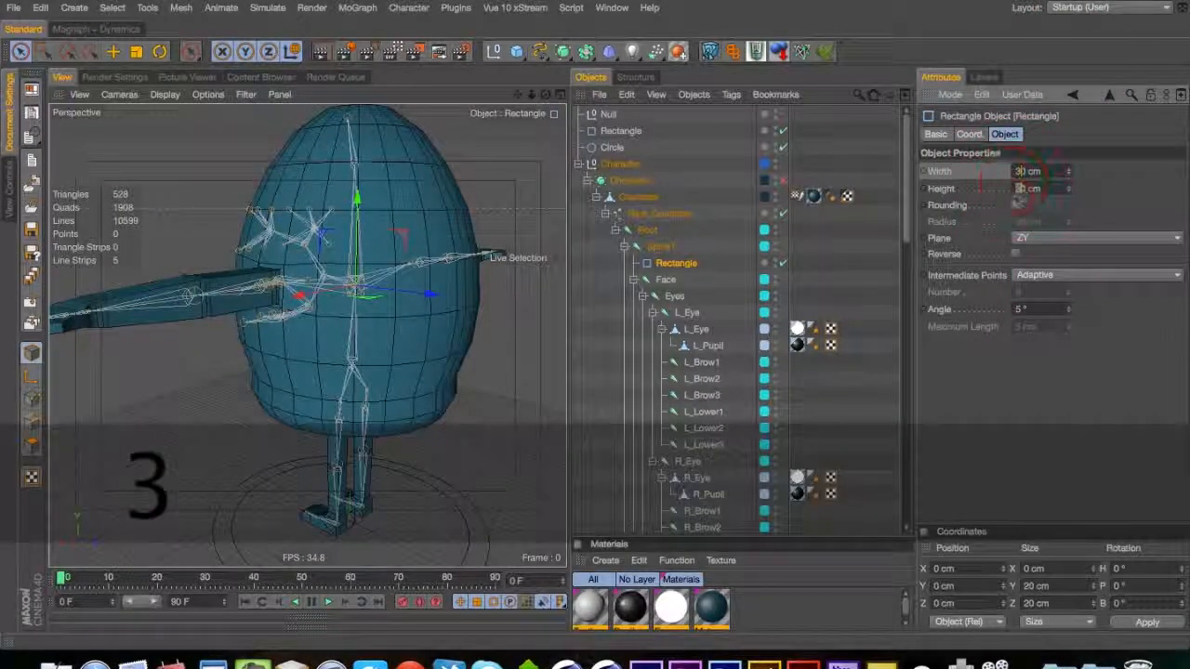
pyautogui.write('3')
pyautogui.write('3')
pyautogui.moveTo(554, 253); pyautogui.dragTo(452, 252)
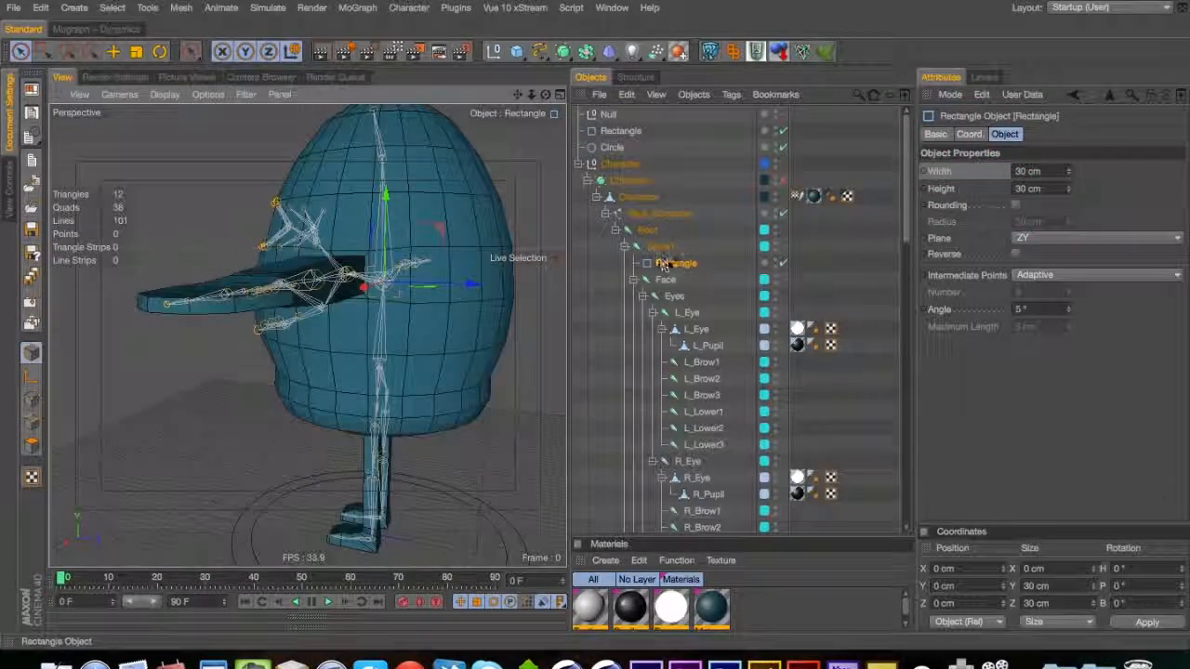
# Convert the rectangle under Spine1 to an editable spline
pyautogui.click(970, 134)
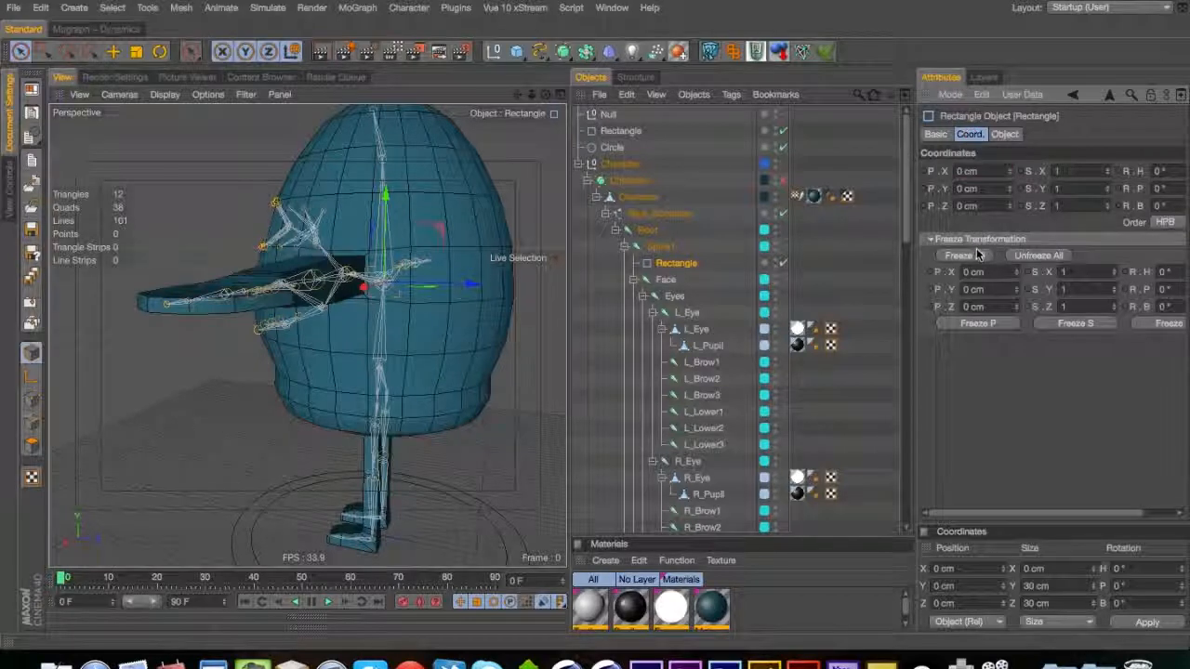
pyautogui.click(654, 247)
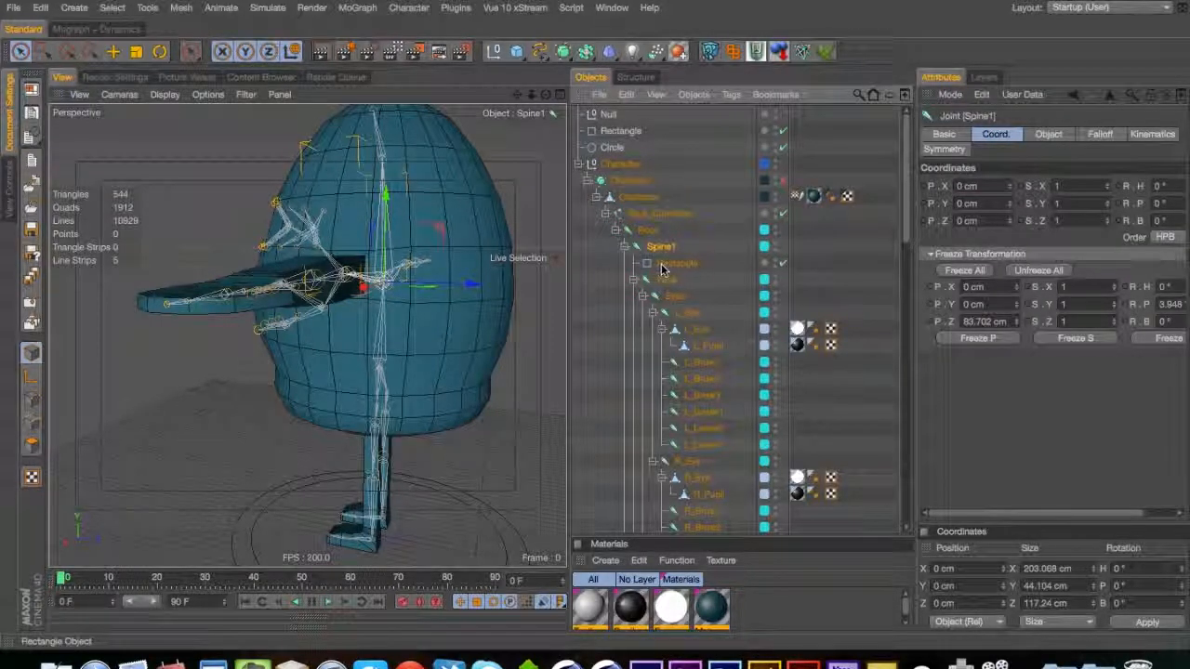
pyautogui.click(663, 266)
pyautogui.press('c')
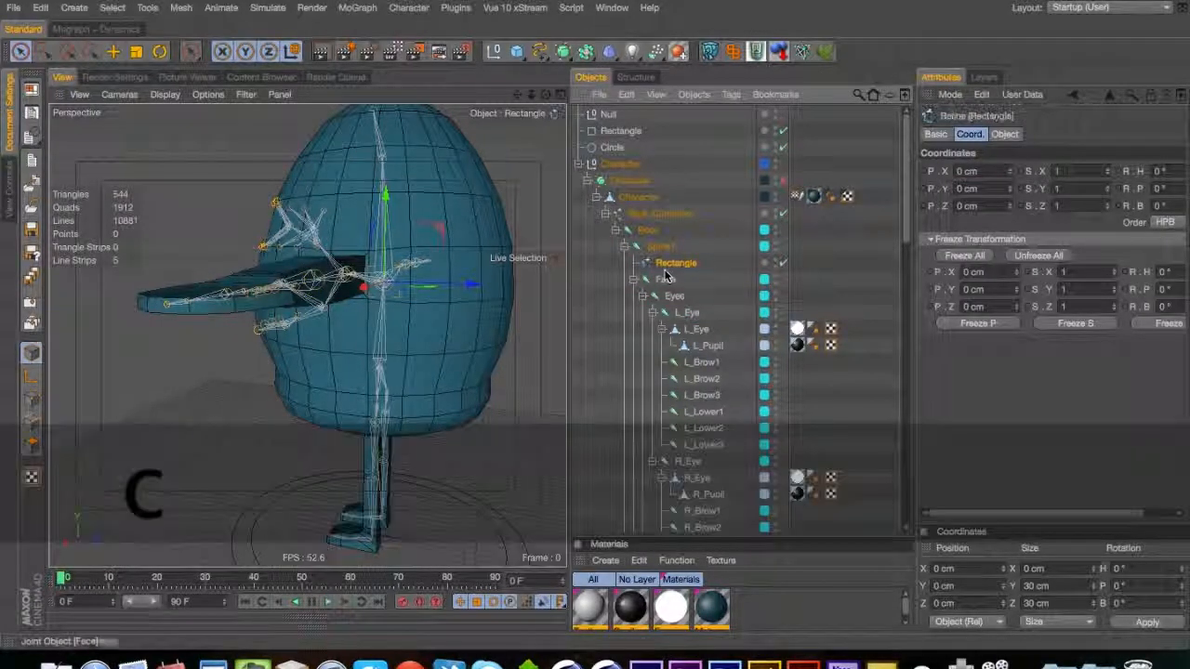
# Move all the rectangle's points behind the character's back, to a relative Y of about -150 cm, and place the spline directly under Root
pyautogui.click(33, 402)
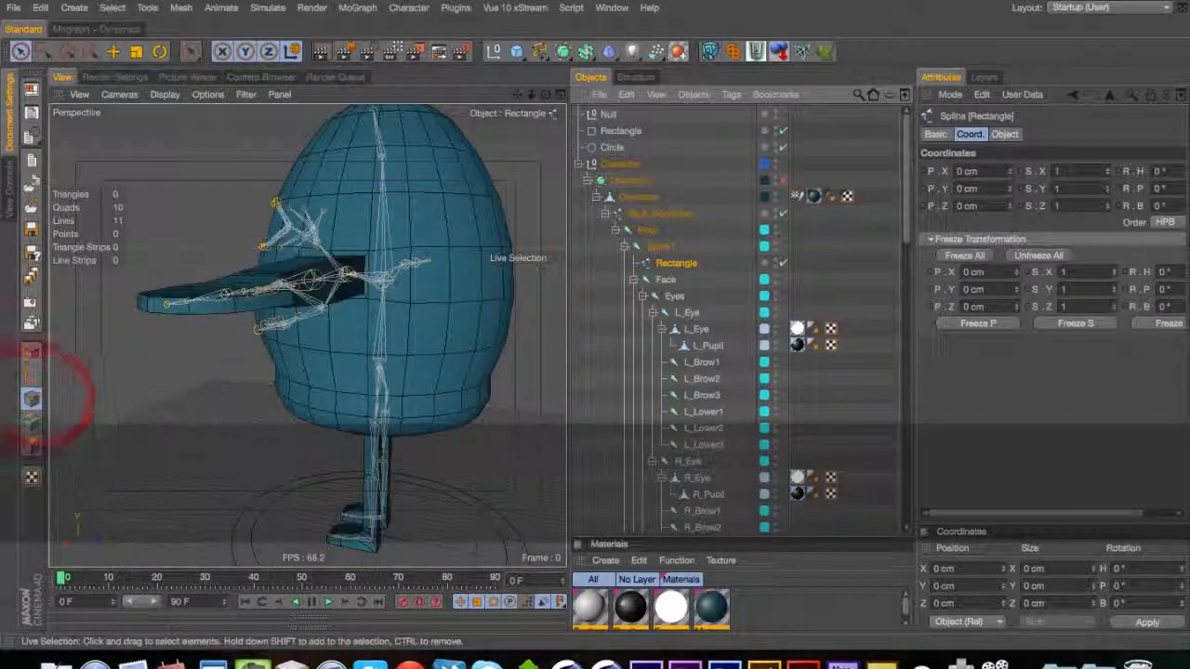
pyautogui.press('super+a')
pyautogui.moveTo(472, 280); pyautogui.dragTo(660, 238)
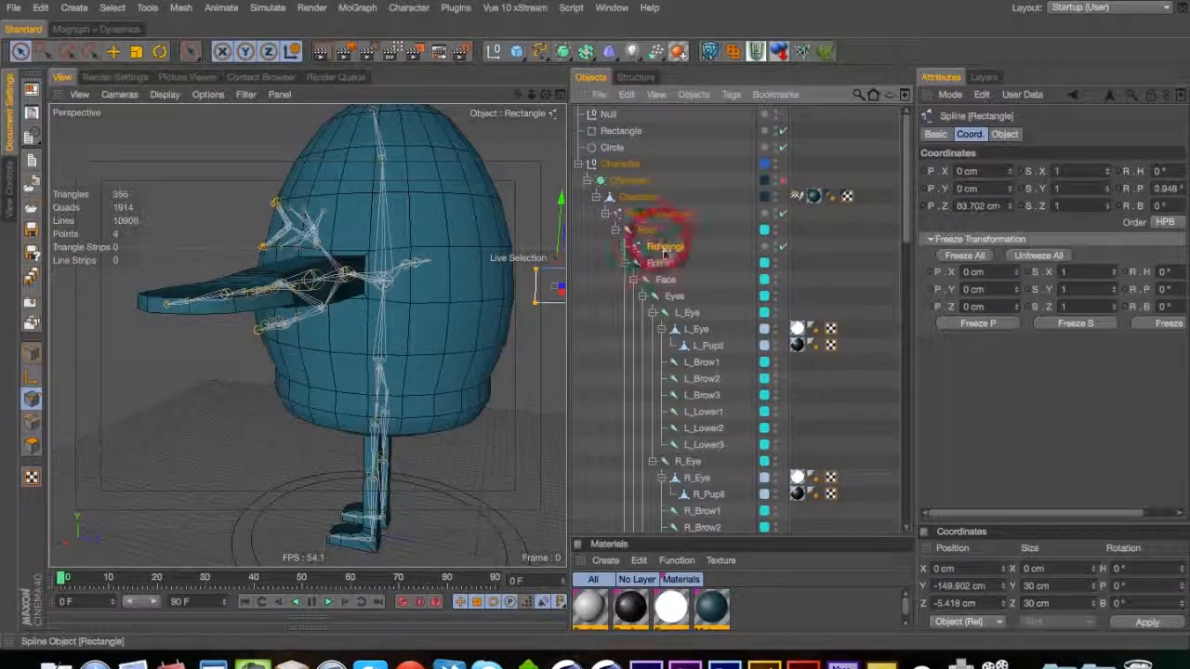
# Rename the rectangle spline under Root as Spine1_Controller and make it the parent of the Spine1 joint
pyautogui.doubleClick(664, 248)
pyautogui.write('Spine1_')
pyautogui.press('super+v')
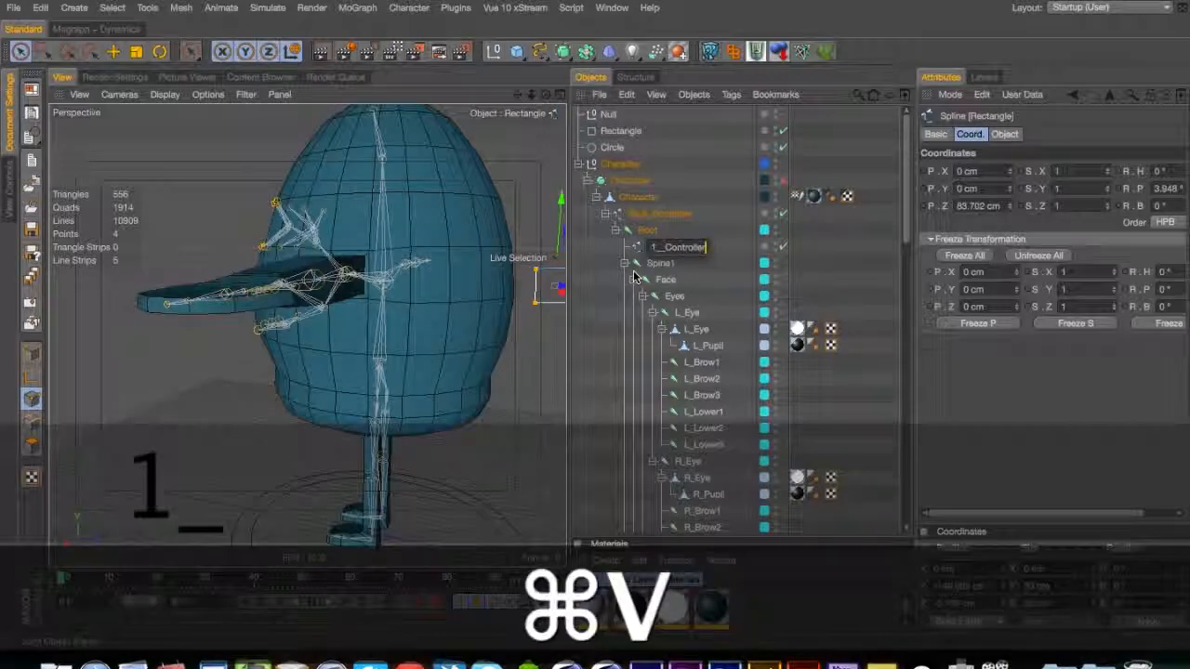
pyautogui.press('Left')
pyautogui.press('Left')
pyautogui.press('Left')
pyautogui.press('super+Left')
pyautogui.press('Right')
pyautogui.press('Return')
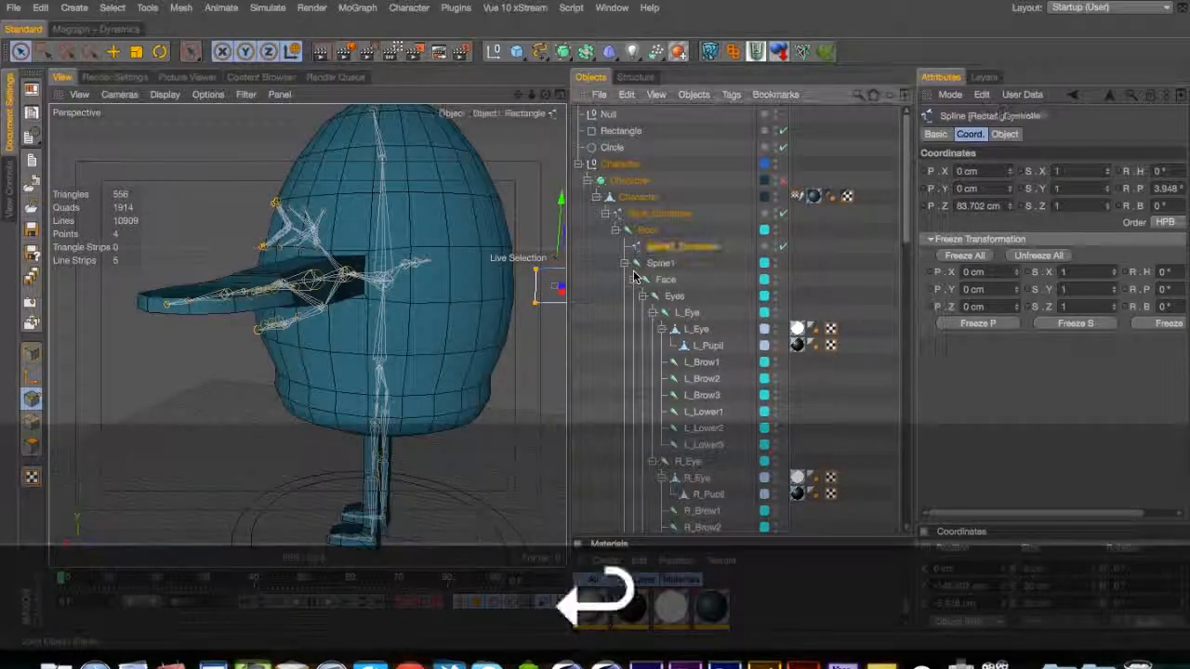
pyautogui.click(661, 264)
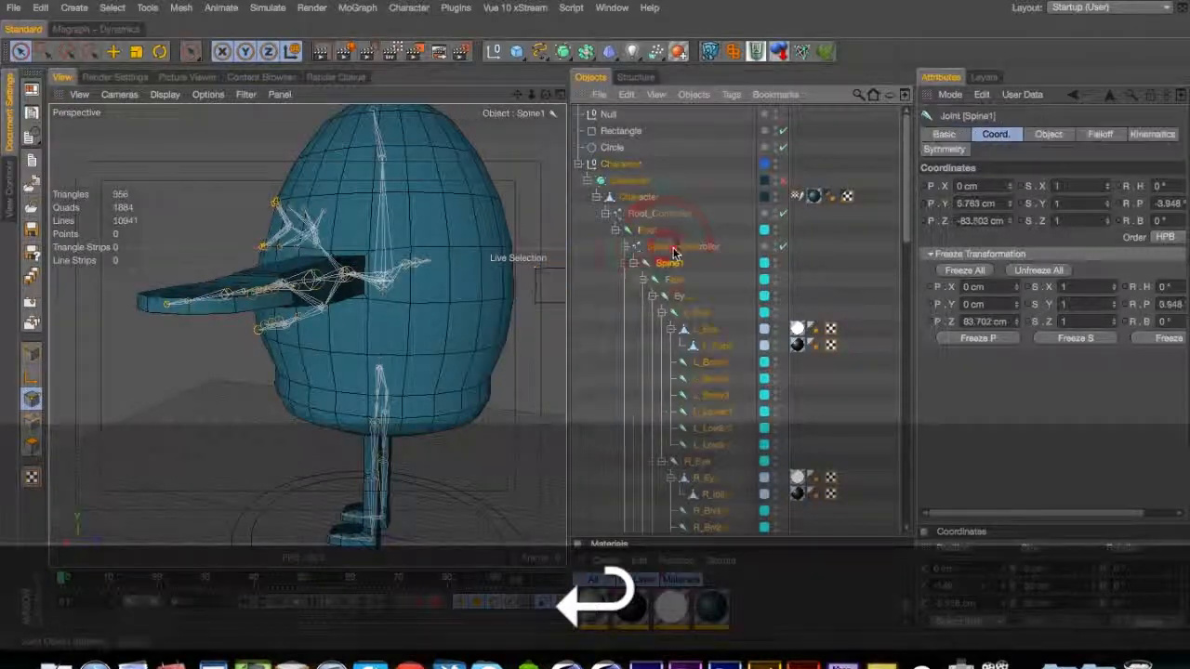
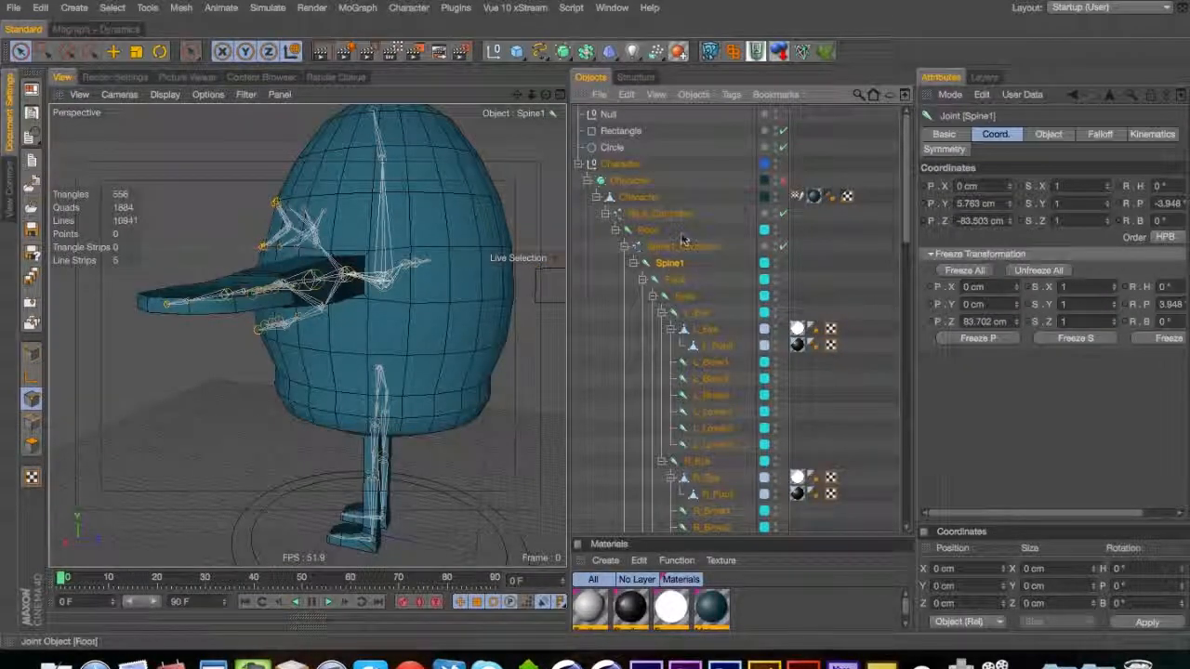
# Add Root_Controller and Spine1_Controller to the BodyControls layer within the character's Controls layers, and save the scene
pyautogui.click(681, 244)
pyautogui.keyDown('super'); pyautogui.click(656, 213); pyautogui.keyUp('super')
pyautogui.rightClick(677, 213)
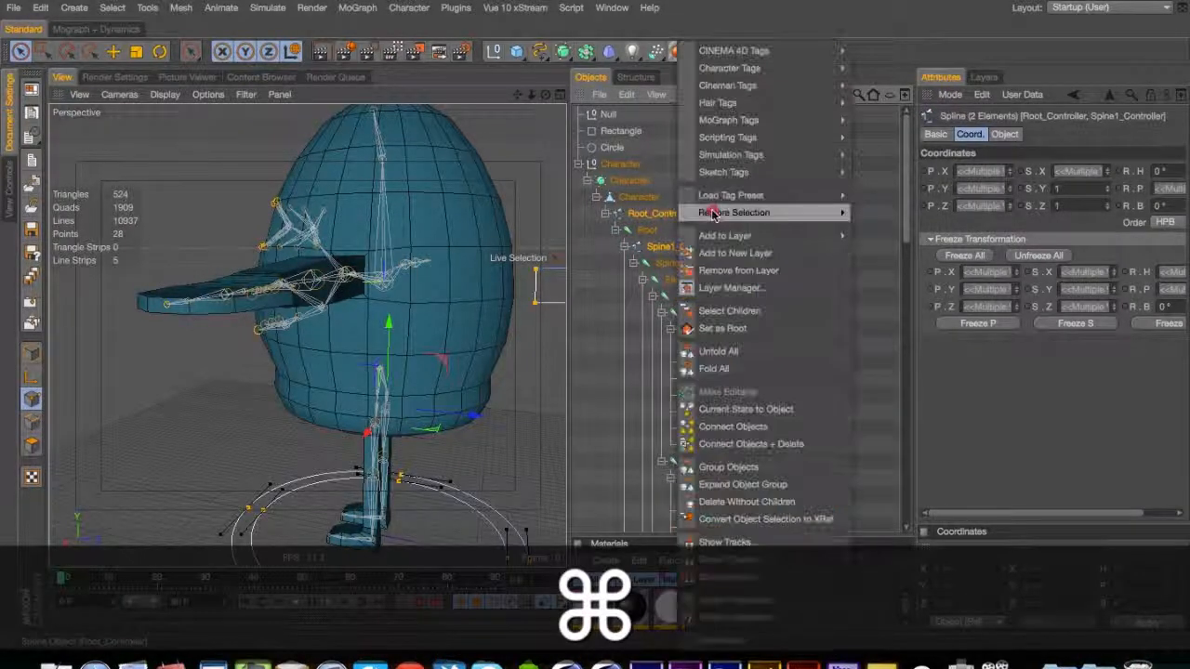
pyautogui.moveTo(725, 235)
pyautogui.moveTo(885, 235)
pyautogui.moveTo(958, 343)
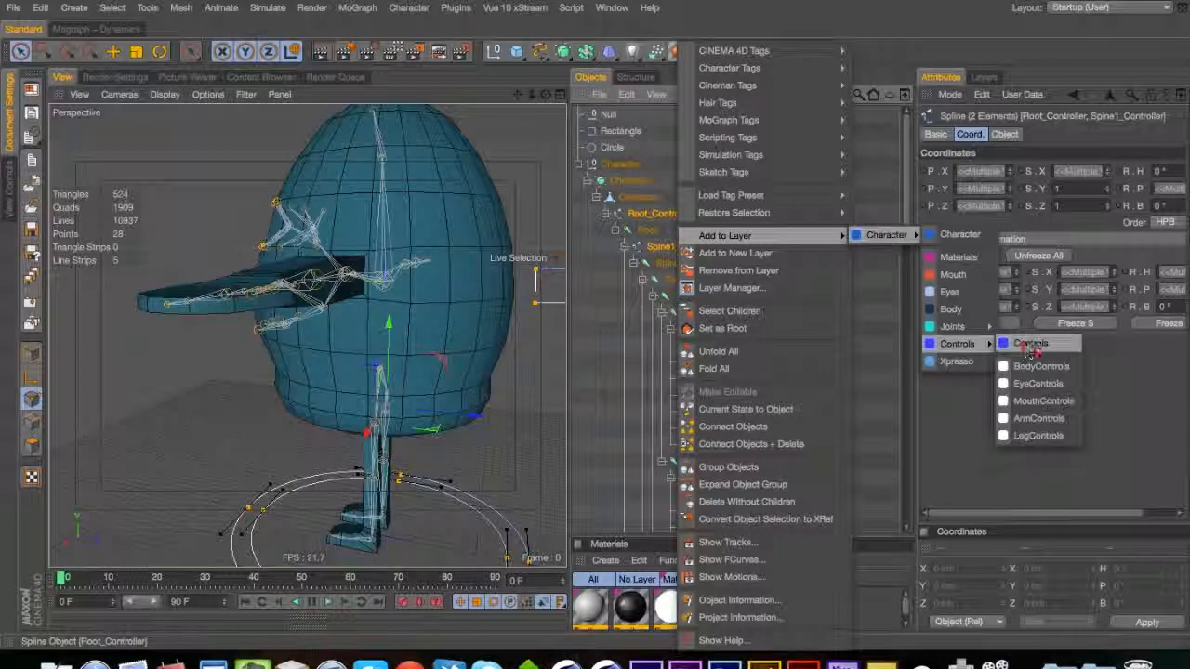
pyautogui.click(1031, 345)
pyautogui.click(819, 226)
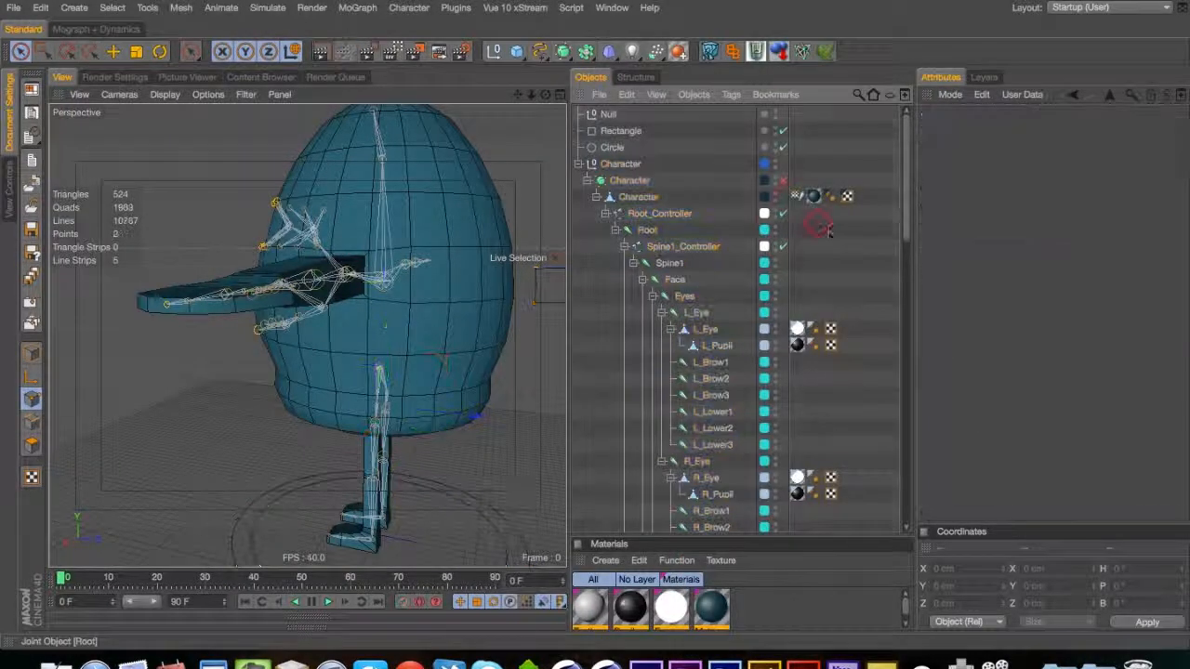
pyautogui.press('super+s')
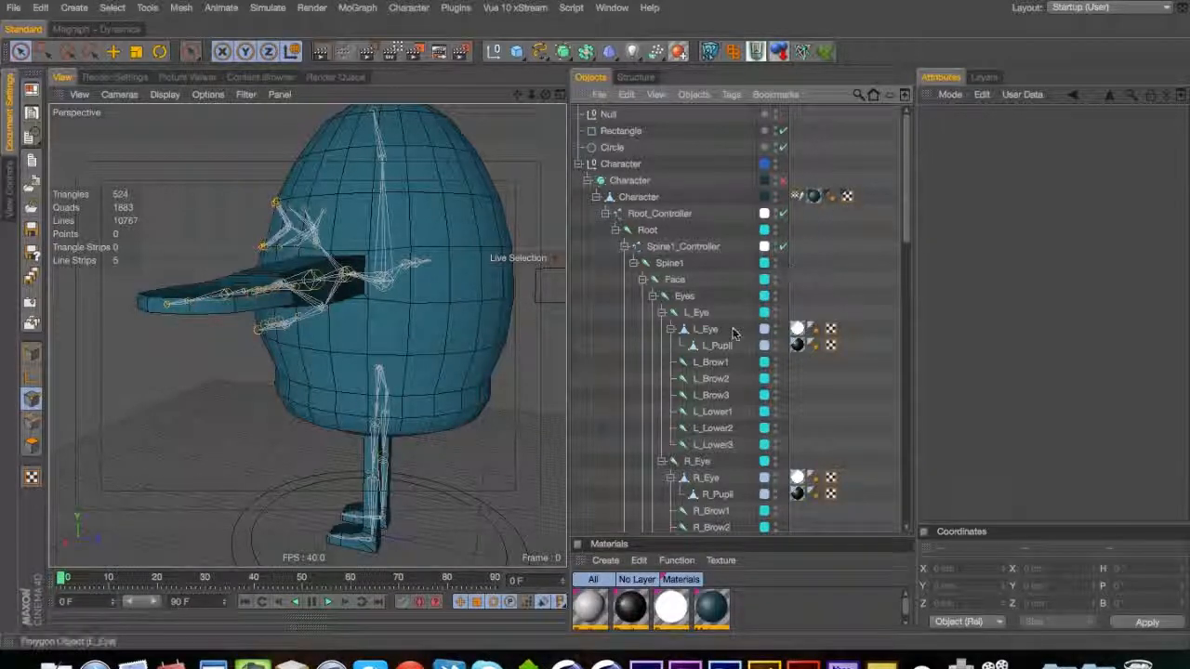
pyautogui.click(483, 7)
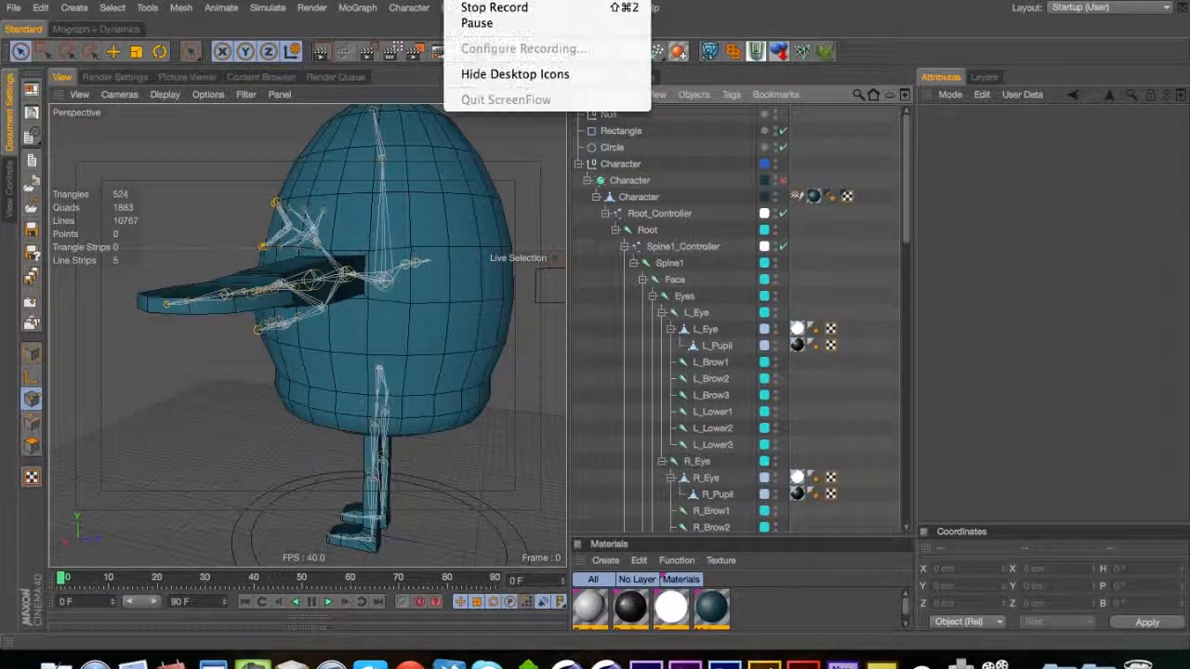
pyautogui.click(376, 37)
pyautogui.press('3')
pyautogui.moveTo(411, 349); pyautogui.dragTo(323, 319)
pyautogui.press('1')
pyautogui.press('3')
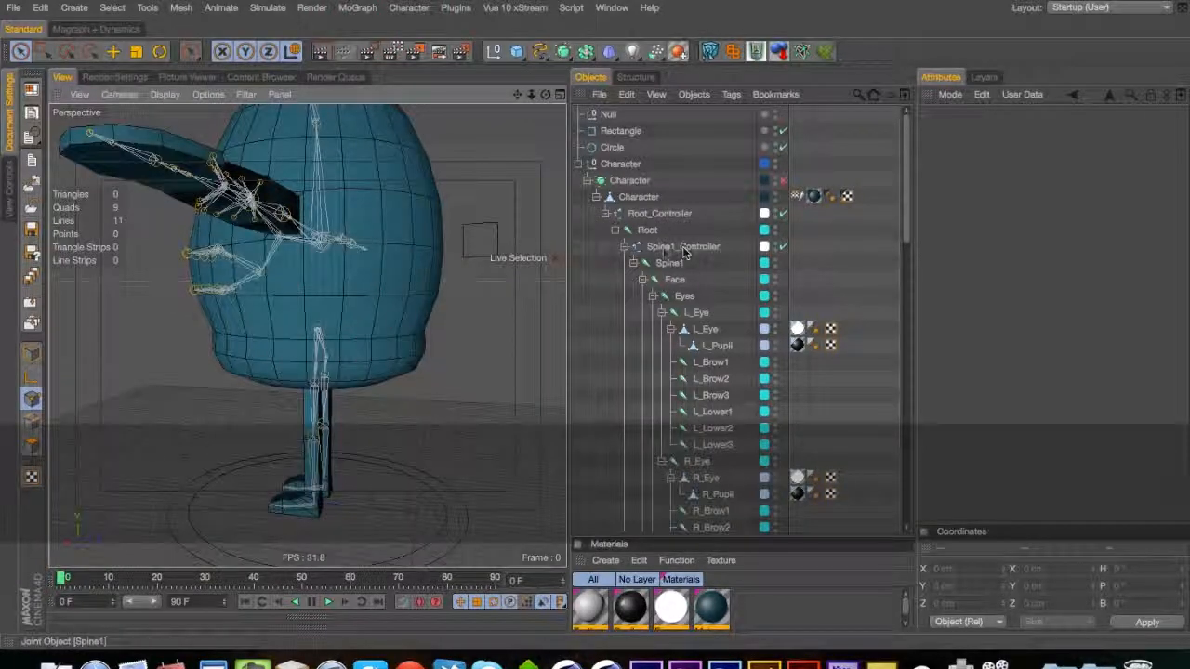
# Collapse the Face joint's hierarchy and select the L_CollarBone joint with its children expanded
pyautogui.click(684, 264)
pyautogui.click(681, 280)
pyautogui.click(642, 280)
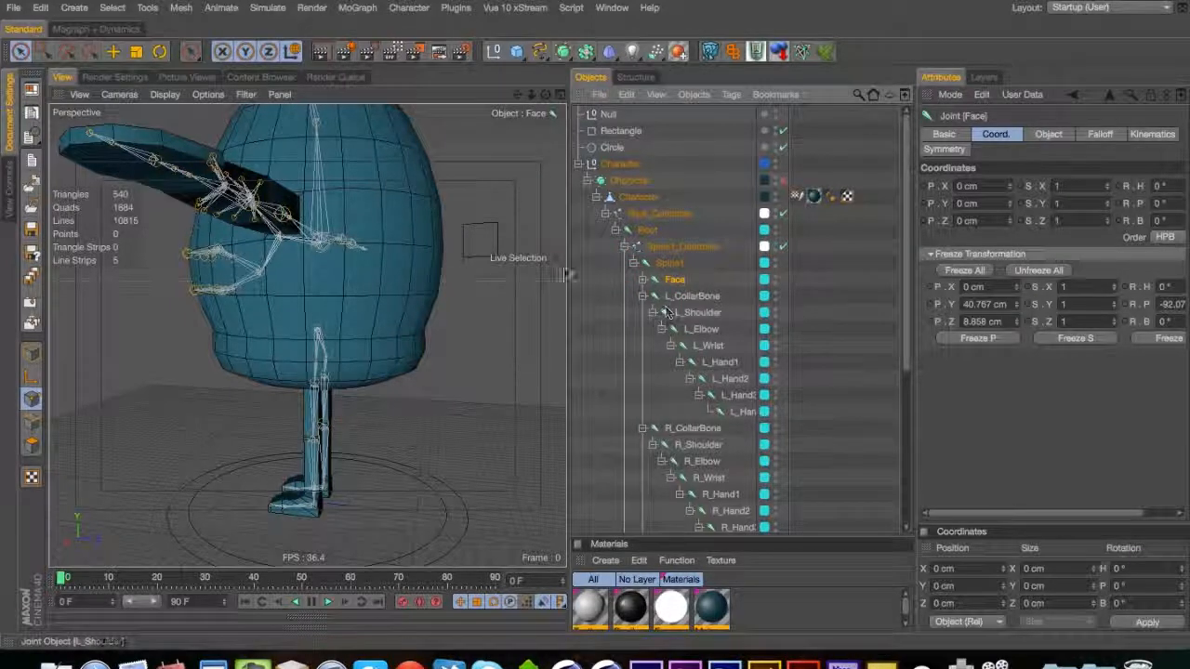
pyautogui.click(642, 296)
pyautogui.click(642, 297)
pyautogui.click(642, 297)
pyautogui.click(642, 297)
pyautogui.click(671, 297)
# Place a copy of the Null control object directly under the L_CollarBone joint
pyautogui.click(610, 117)
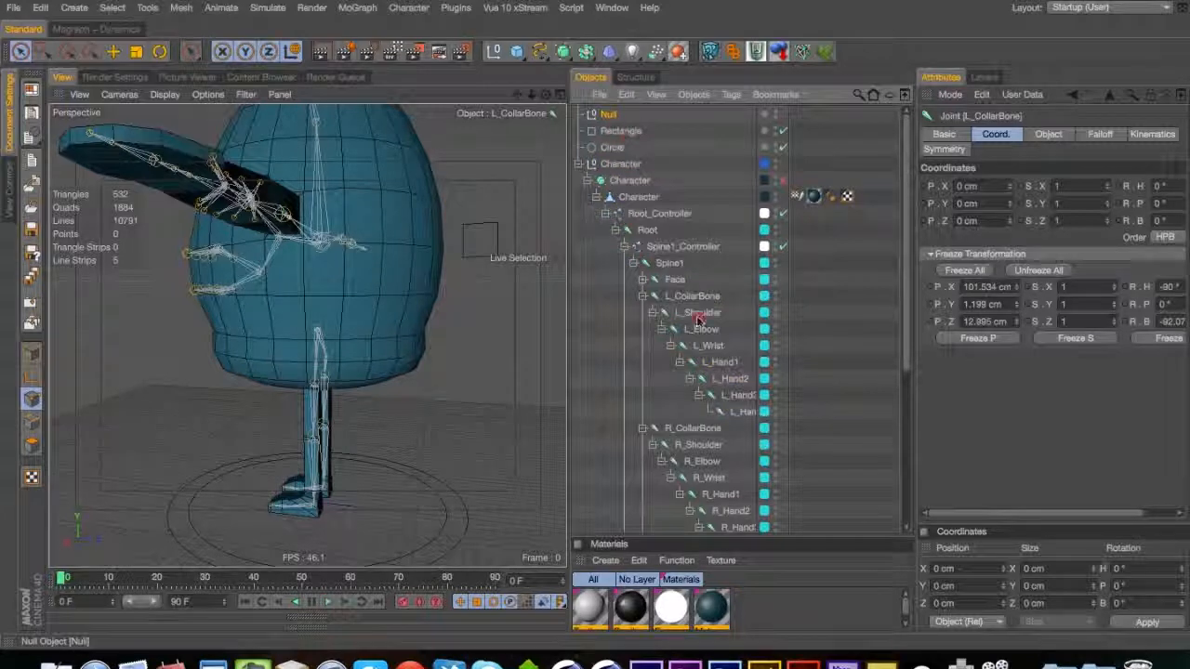
pyautogui.keyDown('super'); pyautogui.moveTo(695, 306); pyautogui.dragTo(692, 298); pyautogui.keyUp('super')
pyautogui.press('3')
pyautogui.moveTo(350, 380); pyautogui.dragTo(279, 345)
pyautogui.press('1')
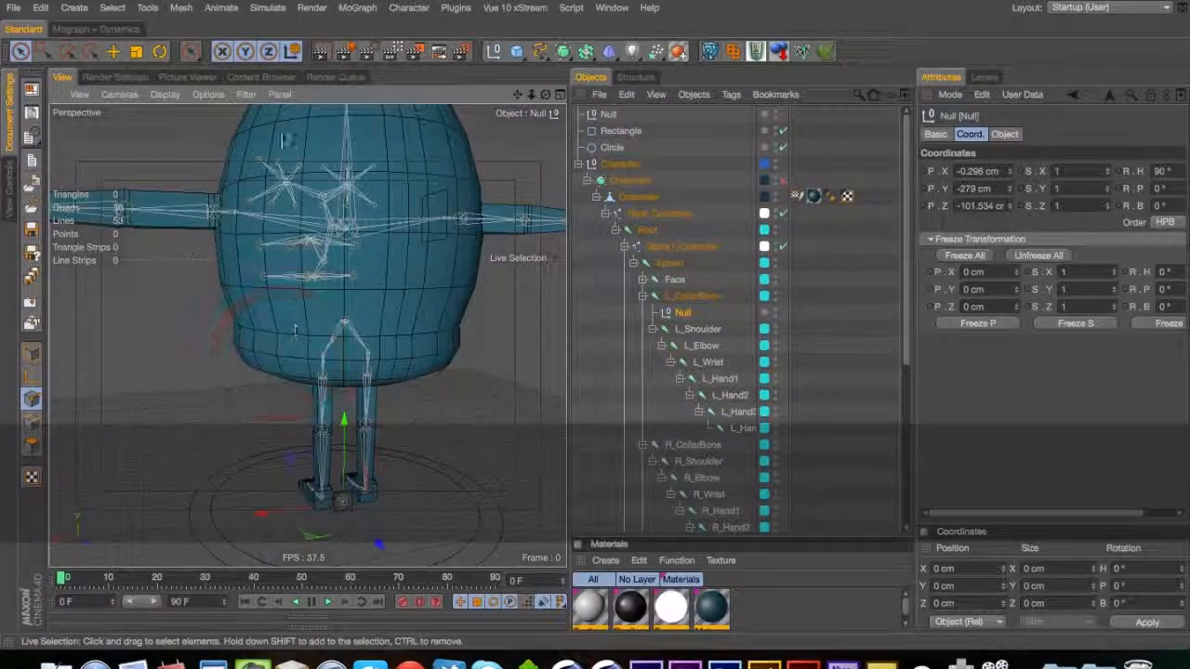
# Reset the position, scale and rotation of the Null under L_CollarBone so it aligns with that joint
pyautogui.click(128, 30)
pyautogui.click(179, 51)
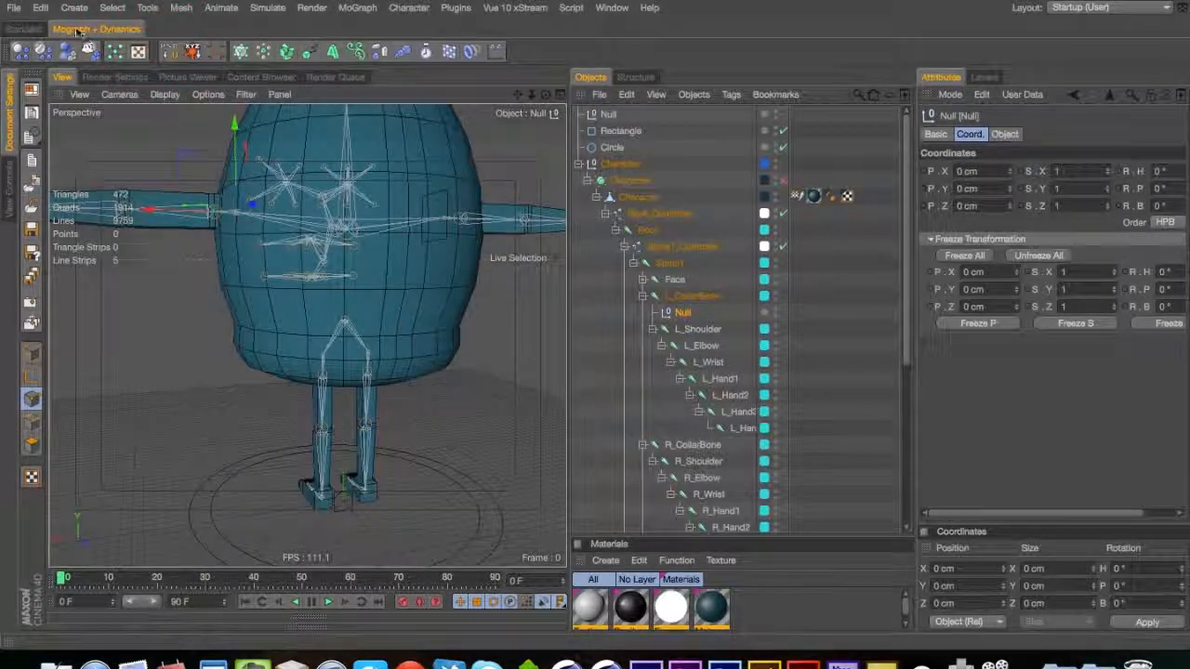
pyautogui.click(28, 30)
# Display the Null under L_CollarBone as a cube with a 30 cm radius and XZ orientation
pyautogui.click(1004, 135)
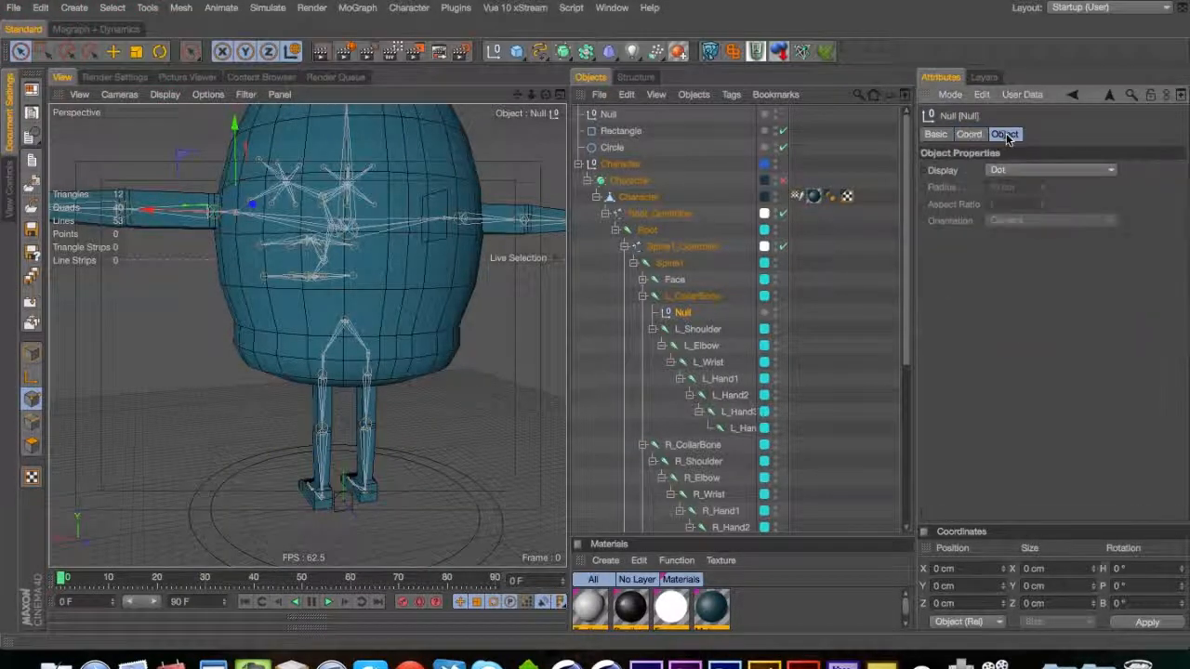
pyautogui.click(999, 171)
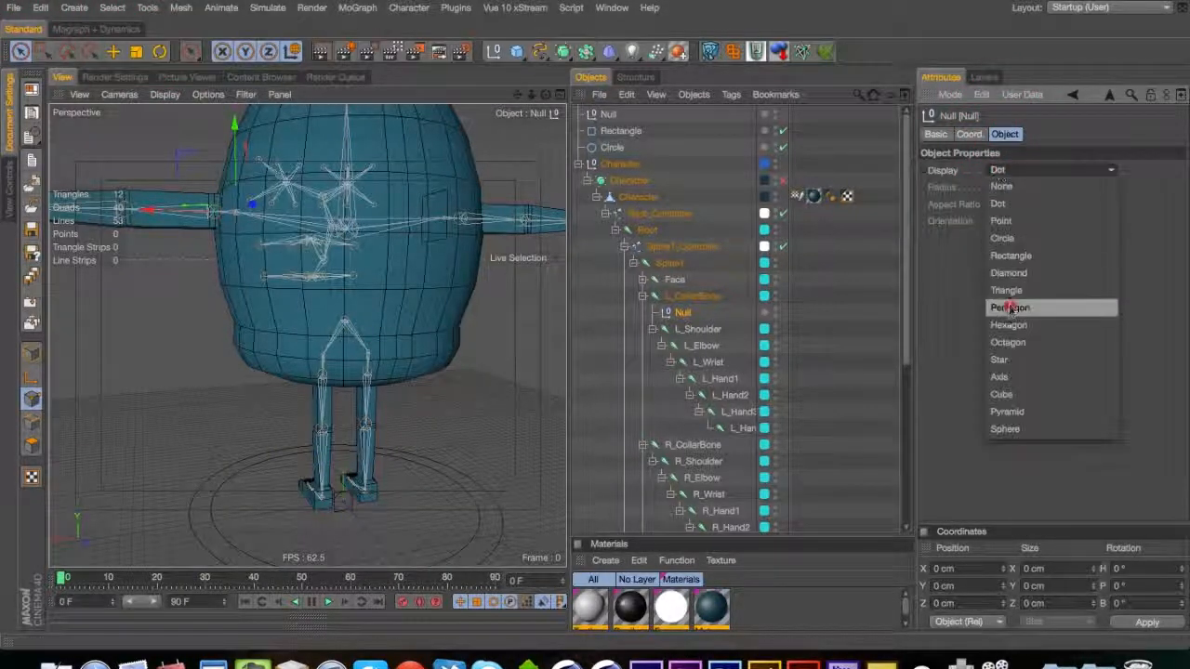
pyautogui.click(1022, 390)
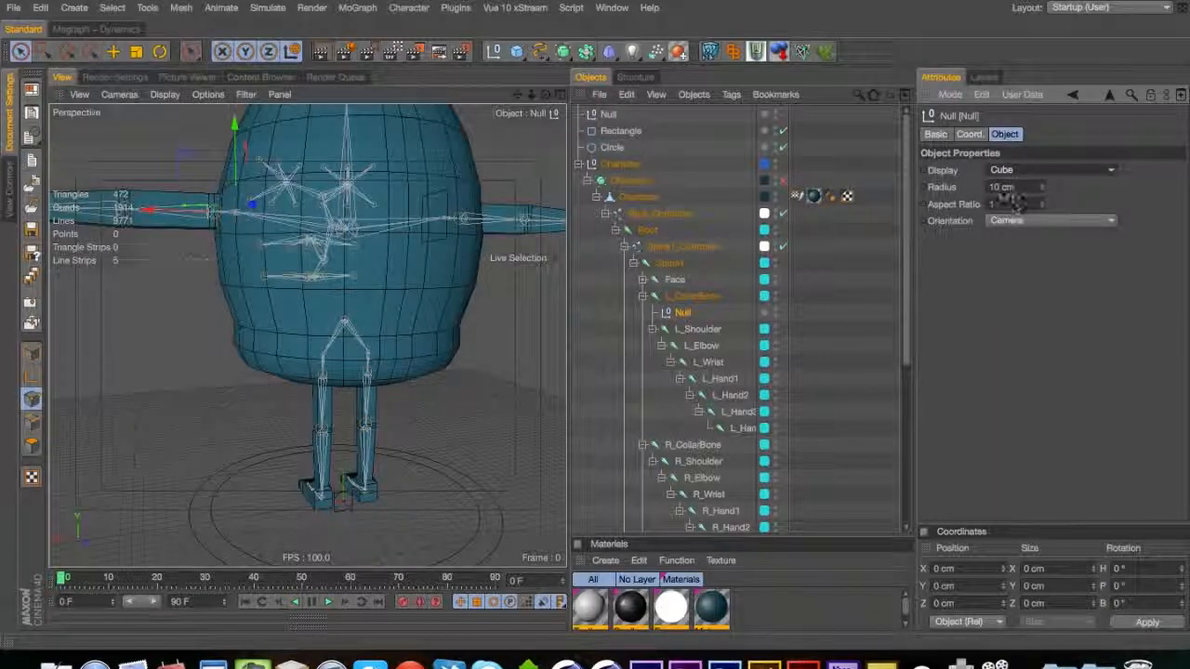
pyautogui.write('30')
pyautogui.press('Tab')
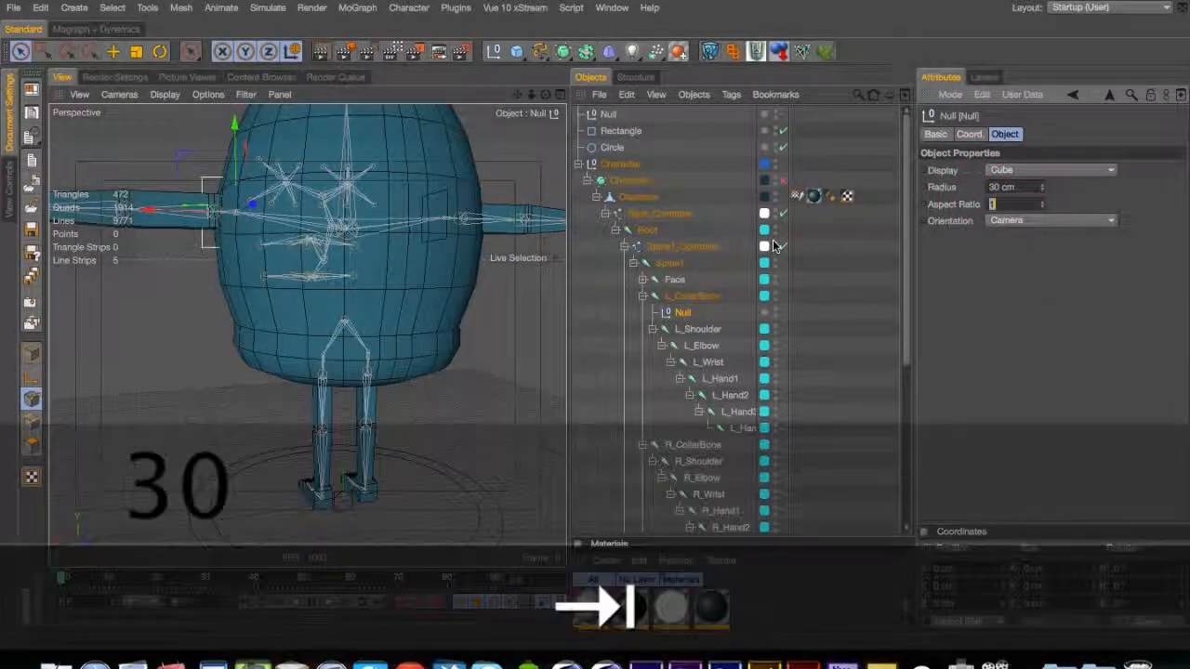
pyautogui.click(993, 227)
pyautogui.click(1009, 271)
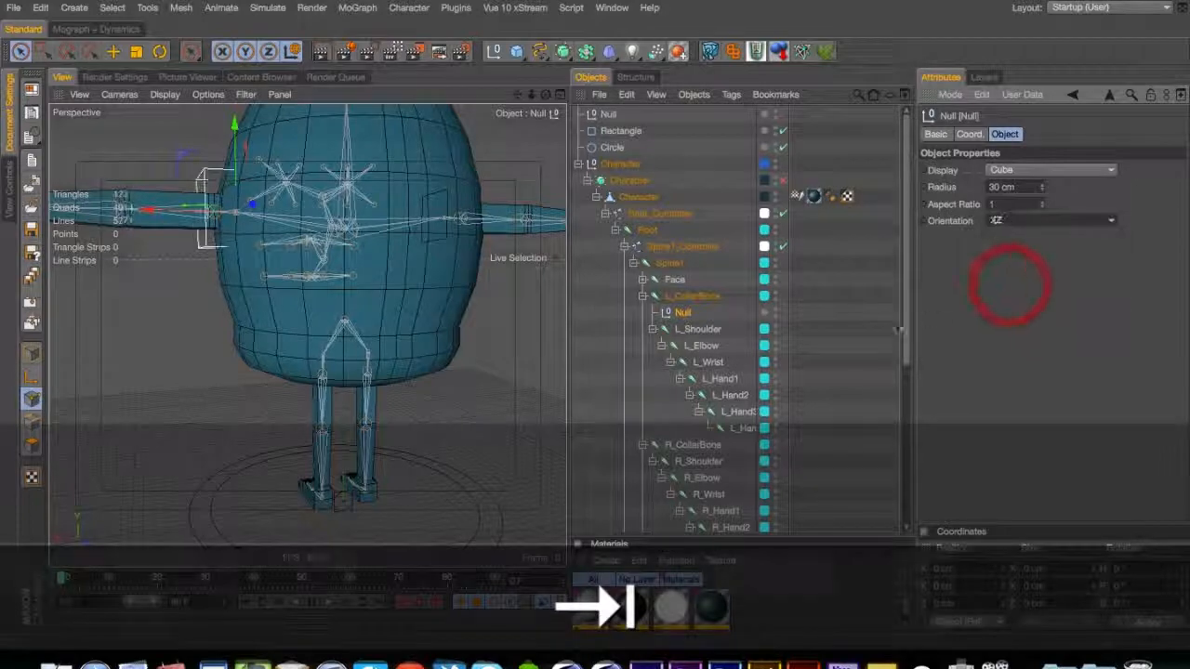
# Try a 20 cm radius and an aspect ratio of 3 for the Null's cube display
pyautogui.press('3')
pyautogui.moveTo(278, 243); pyautogui.dragTo(720, 183)
pyautogui.doubleClick(1011, 187)
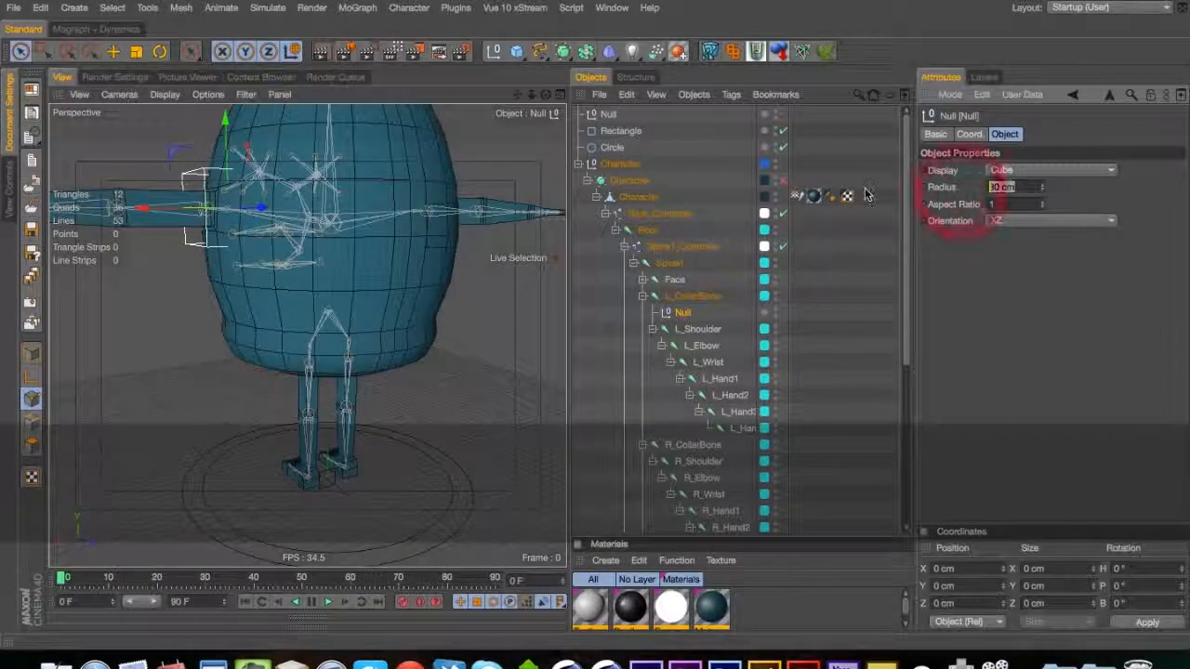
pyautogui.write('20')
pyautogui.press('Tab')
pyautogui.write('3')
pyautogui.moveTo(246, 209); pyautogui.dragTo(293, 261)
# Set the cube-shaped Null's aspect ratio to 1 and its radius to 25 cm
pyautogui.click(973, 204)
pyautogui.press('1')
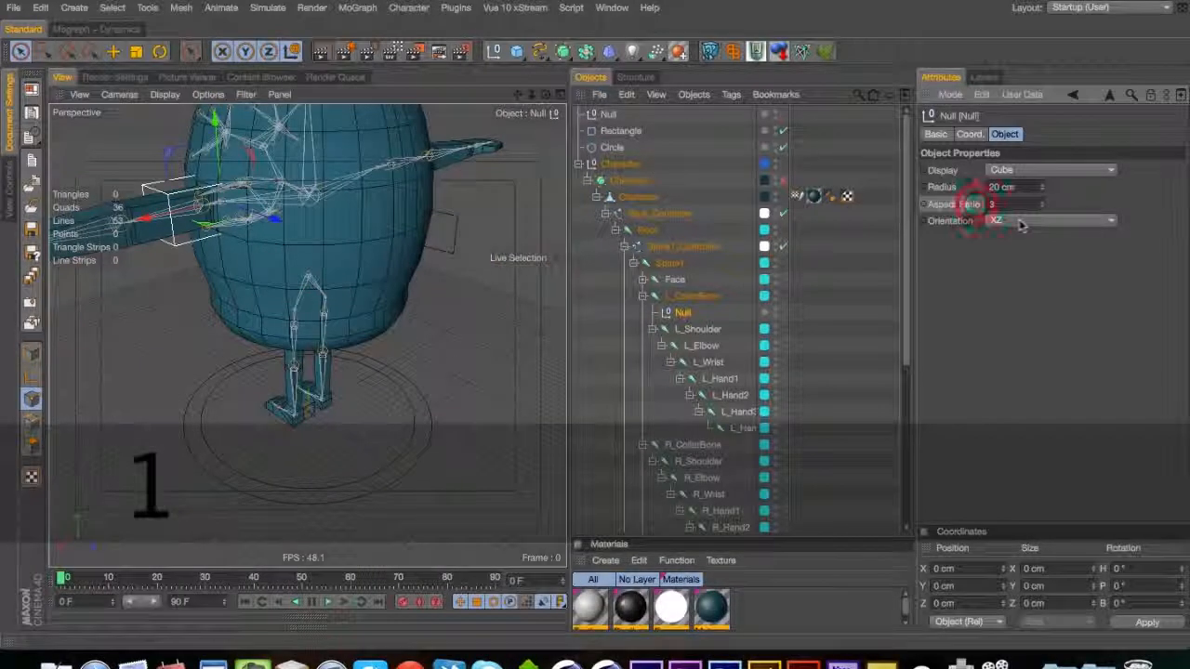
pyautogui.moveTo(1007, 201); pyautogui.dragTo(978, 227)
pyautogui.write('1')
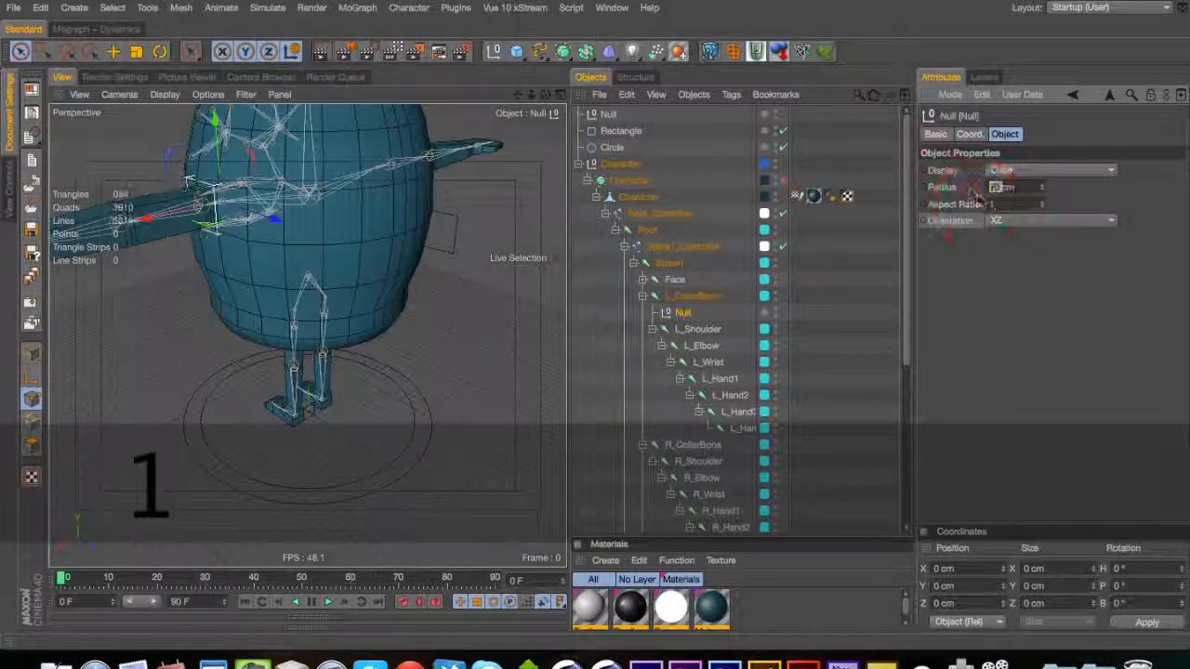
pyautogui.write('25')
pyautogui.click(1007, 297)
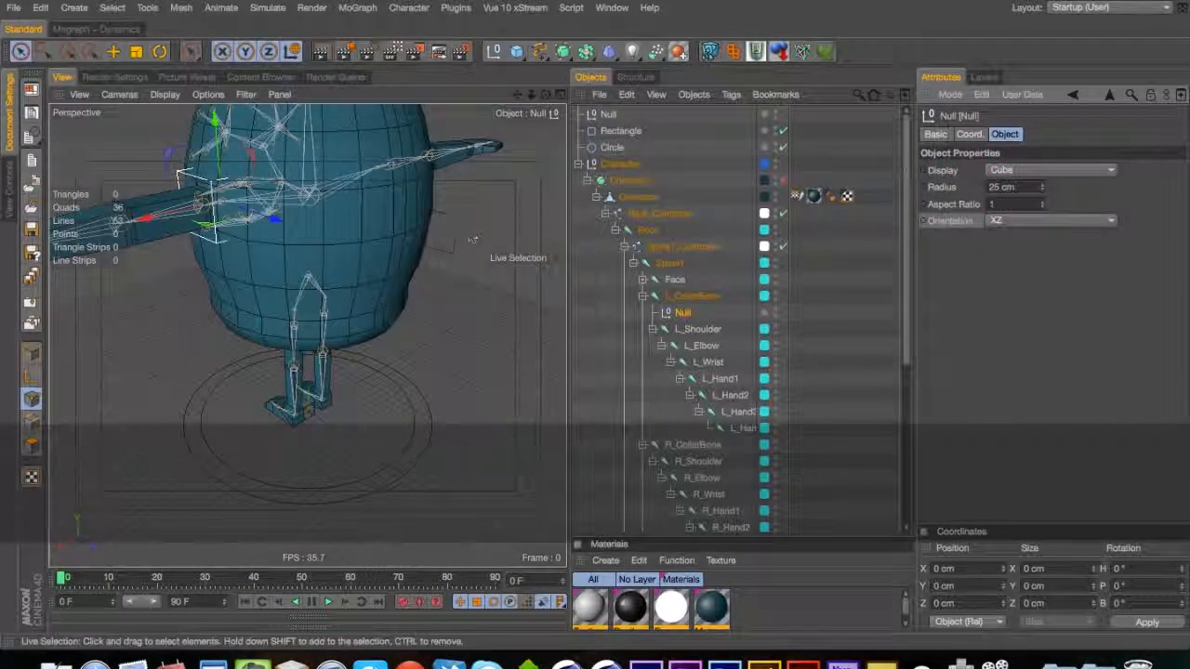
# Rename the cube-shaped Null as L_CollarBone_Controller and make it the parent of the L_CollarBone joint
pyautogui.press('3')
pyautogui.moveTo(148, 232); pyautogui.dragTo(151, 288)
pyautogui.press('2')
pyautogui.press('3')
pyautogui.press('1')
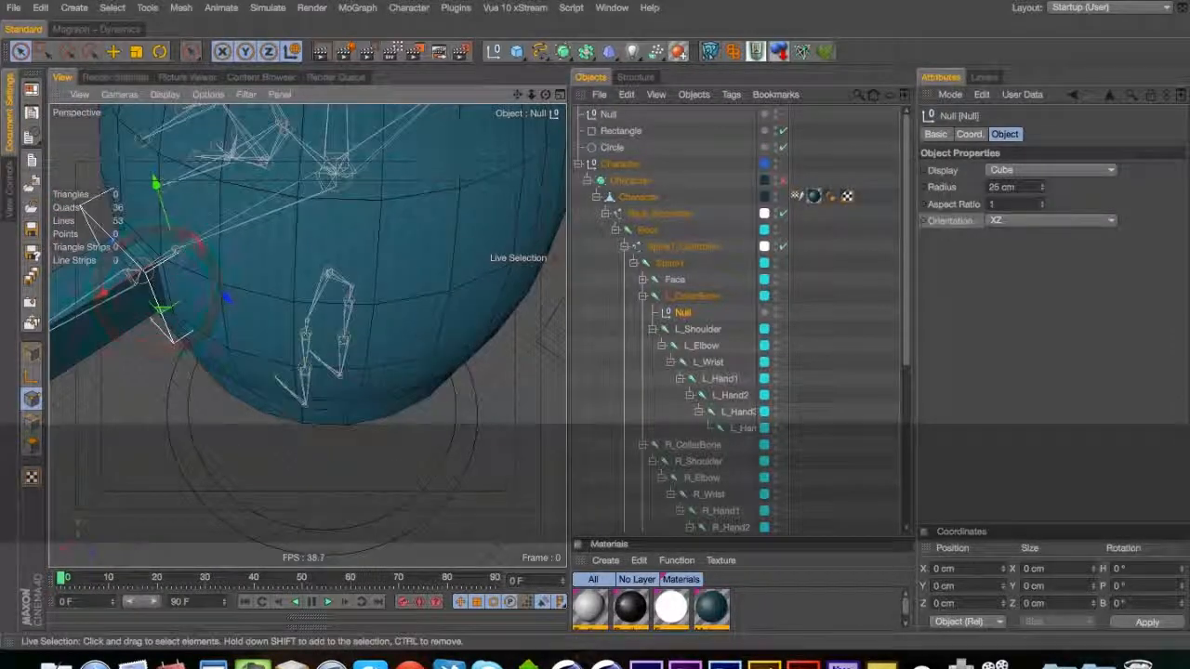
pyautogui.doubleClick(683, 313)
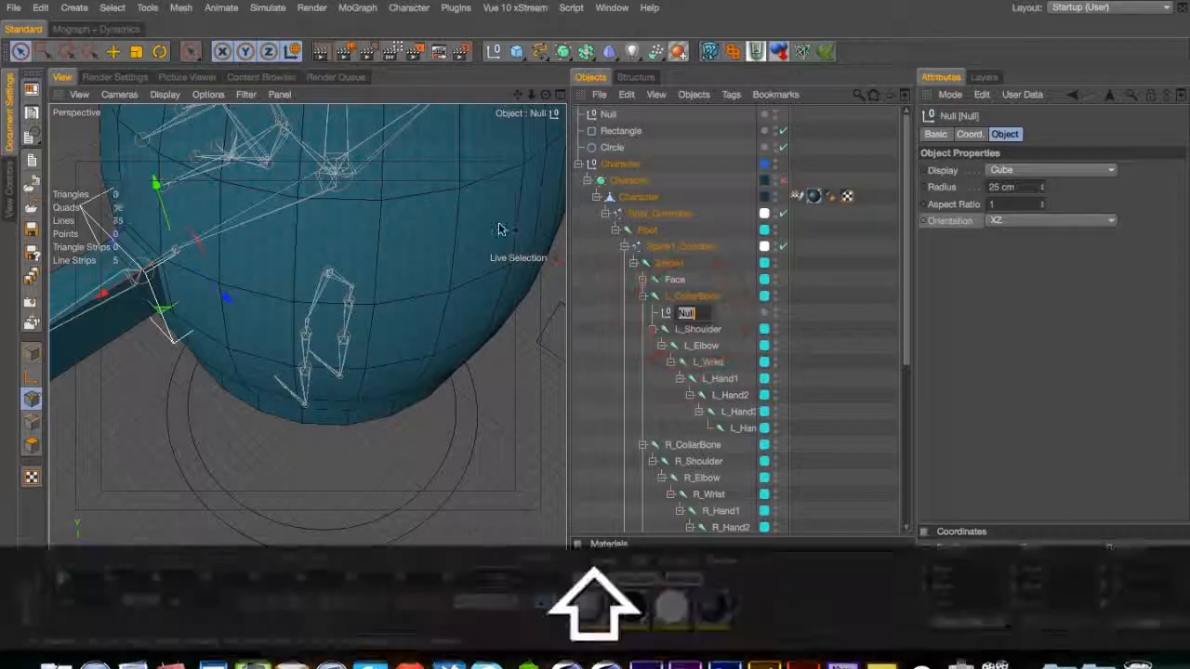
pyautogui.write('L')
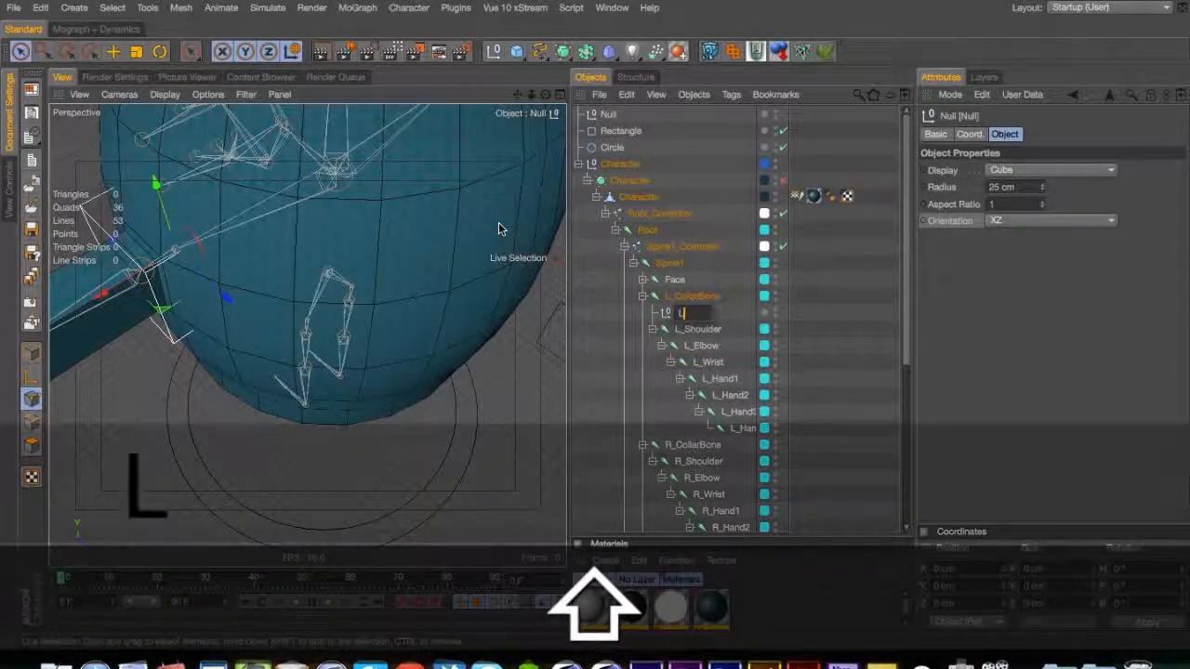
pyautogui.write('_CollarBone')
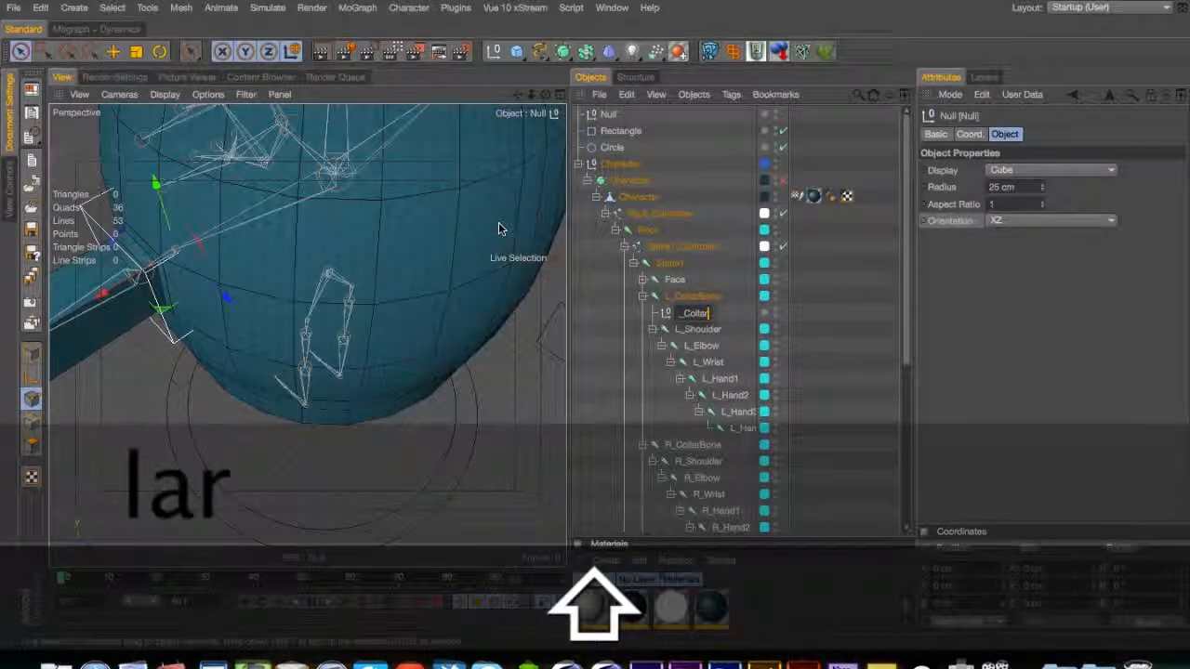
pyautogui.write('_Controller')
pyautogui.press('Return')
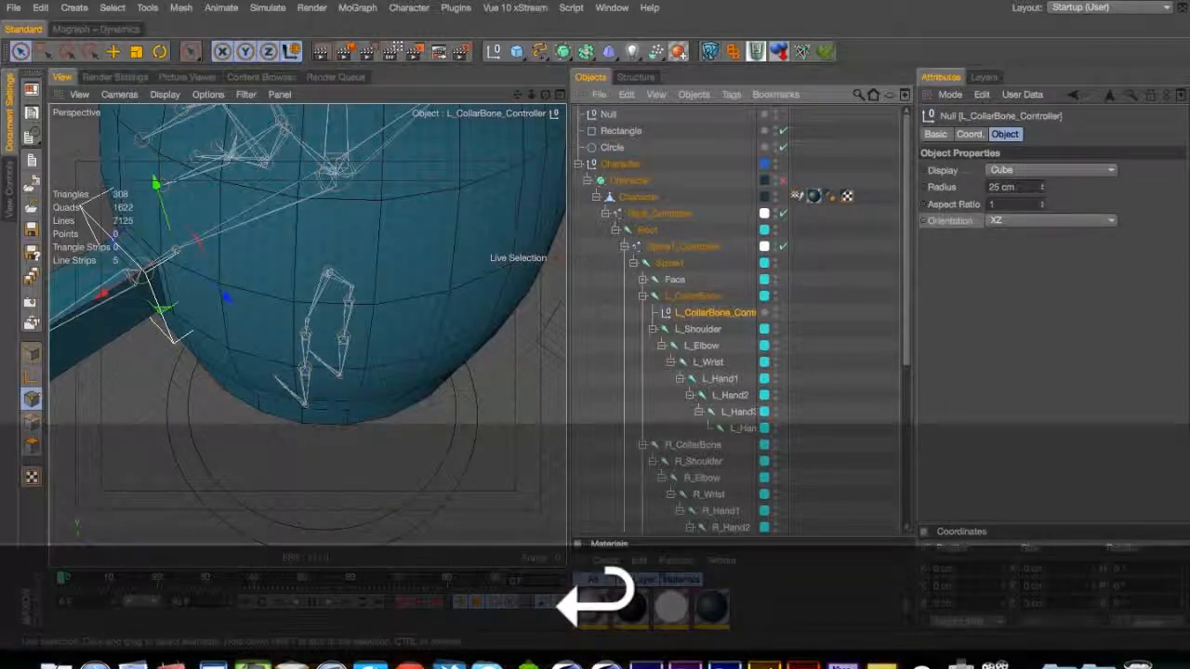
pyautogui.moveTo(694, 314); pyautogui.dragTo(689, 299)
# Place a copy of the Rectangle spline directly under L_Shoulder and reset its position, scale and rotation to match the joint
pyautogui.click(705, 329)
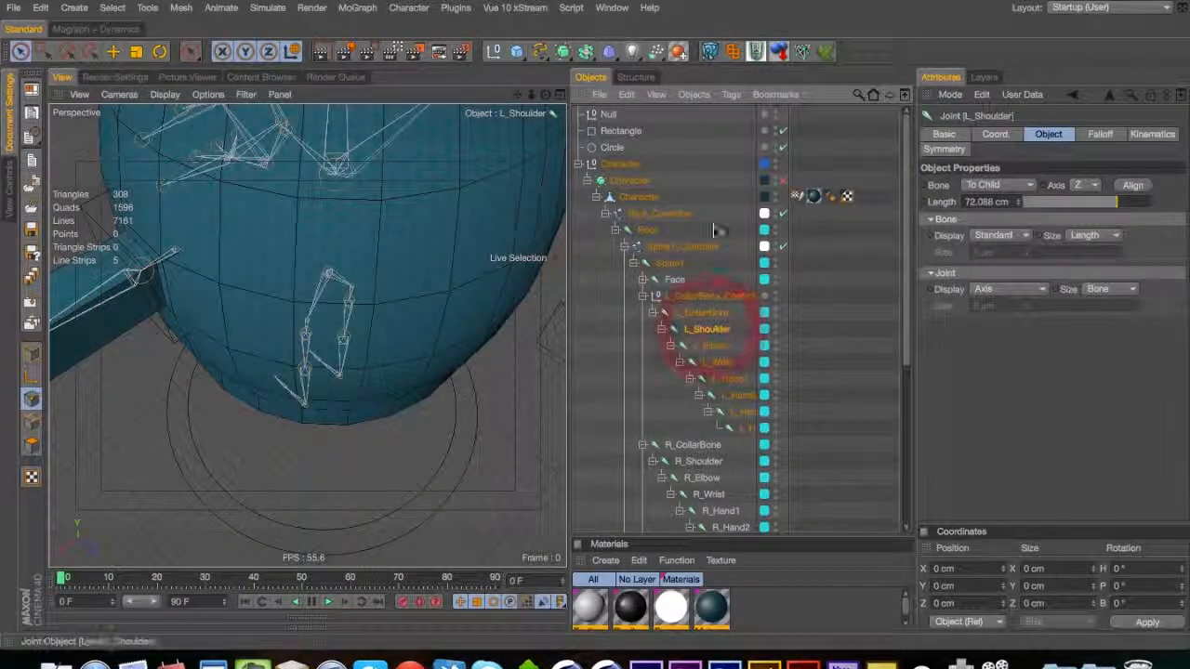
pyautogui.press('1')
pyautogui.moveTo(308, 335); pyautogui.dragTo(544, 247)
pyautogui.press('2')
pyautogui.moveTo(378, 294); pyautogui.dragTo(177, 178)
pyautogui.press('3')
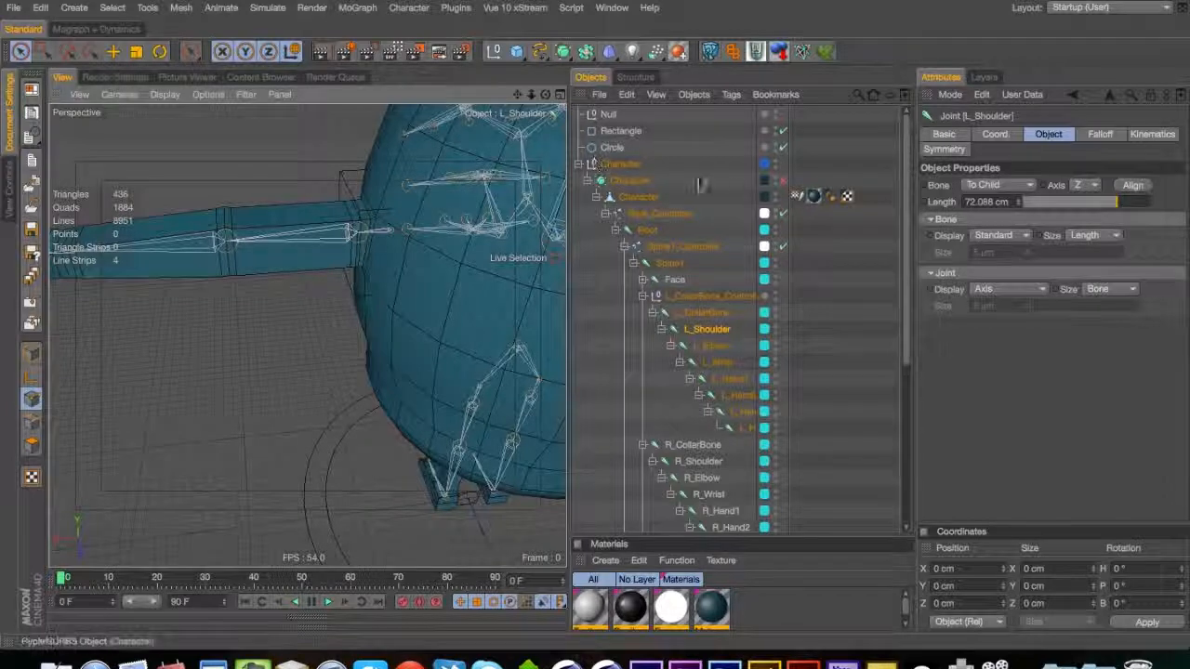
pyautogui.click(620, 131)
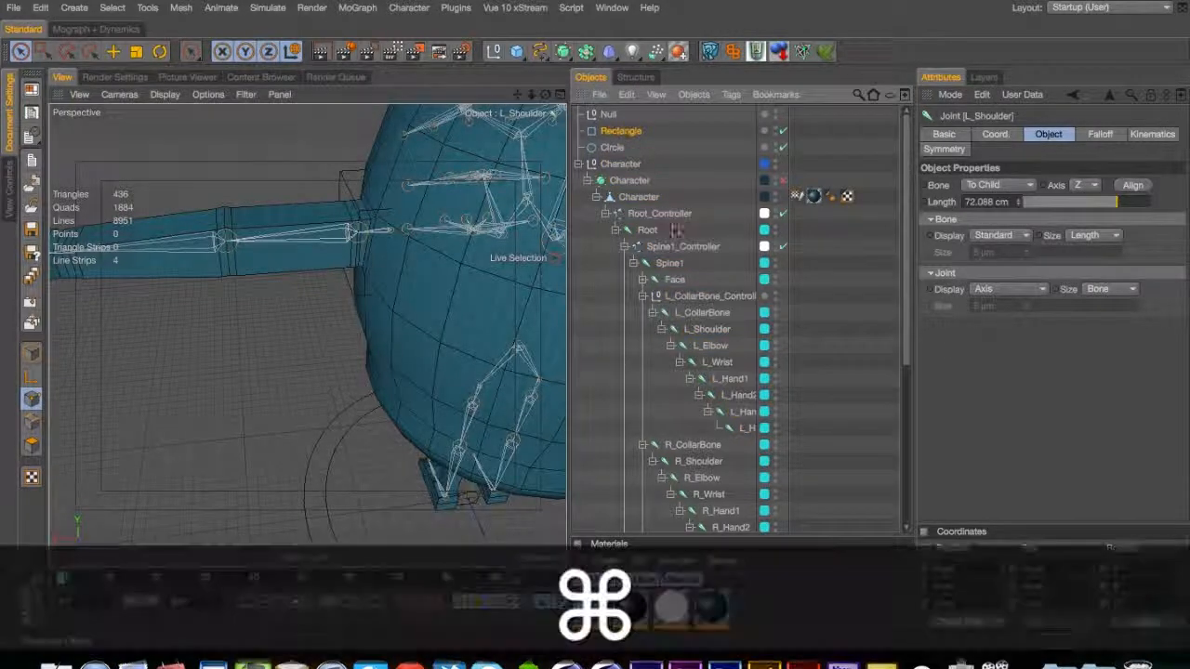
pyautogui.keyDown('super'); pyautogui.moveTo(706, 331); pyautogui.dragTo(710, 330); pyautogui.keyUp('super')
pyautogui.click(110, 33)
pyautogui.click(143, 52)
pyautogui.click(37, 31)
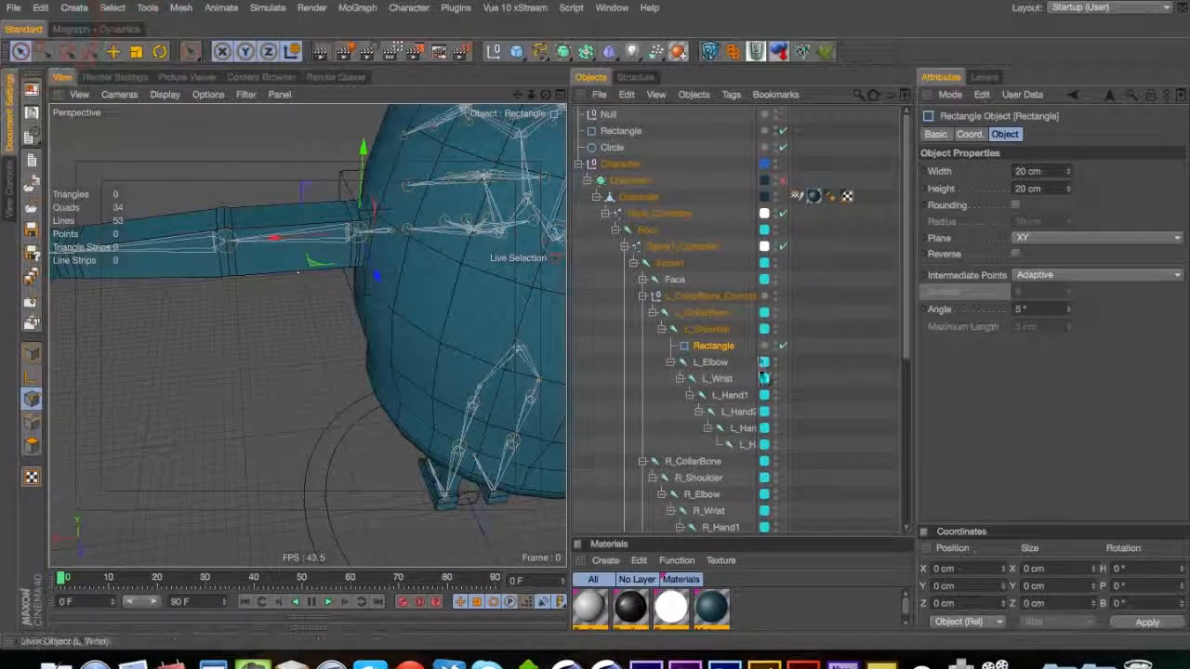
# Set the width and height of the rectangle under L_Shoulder to 40 cm
pyautogui.doubleClick(1031, 172)
pyautogui.write('40')
pyautogui.press('Tab')
pyautogui.write('40')
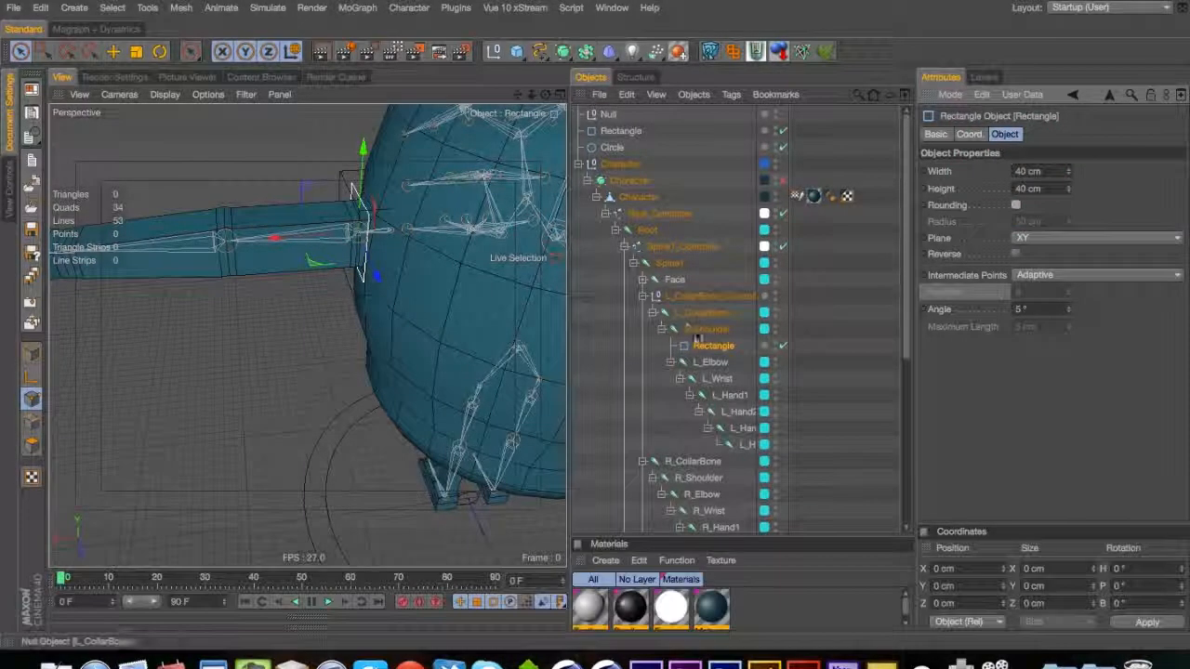
# Rename the rectangle as L_Shoulder_Controller and make it, as an editable spline, the parent of the L_Shoulder joint
pyautogui.click(714, 345)
pyautogui.press('super+a')
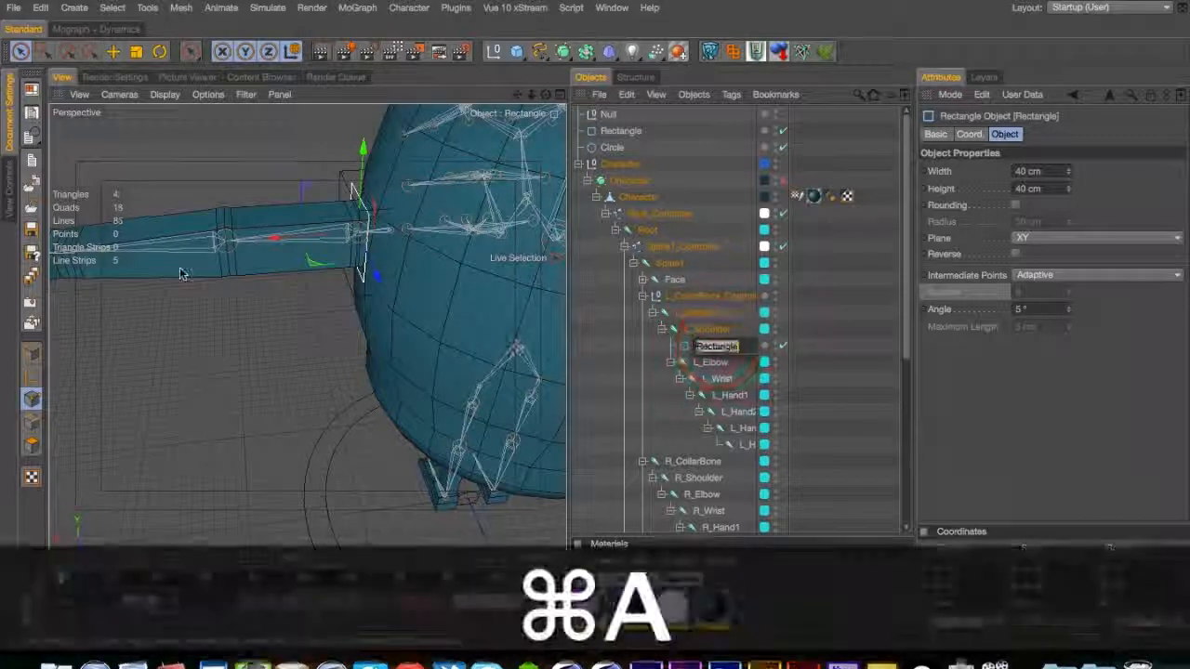
pyautogui.write('L_Shoulder')
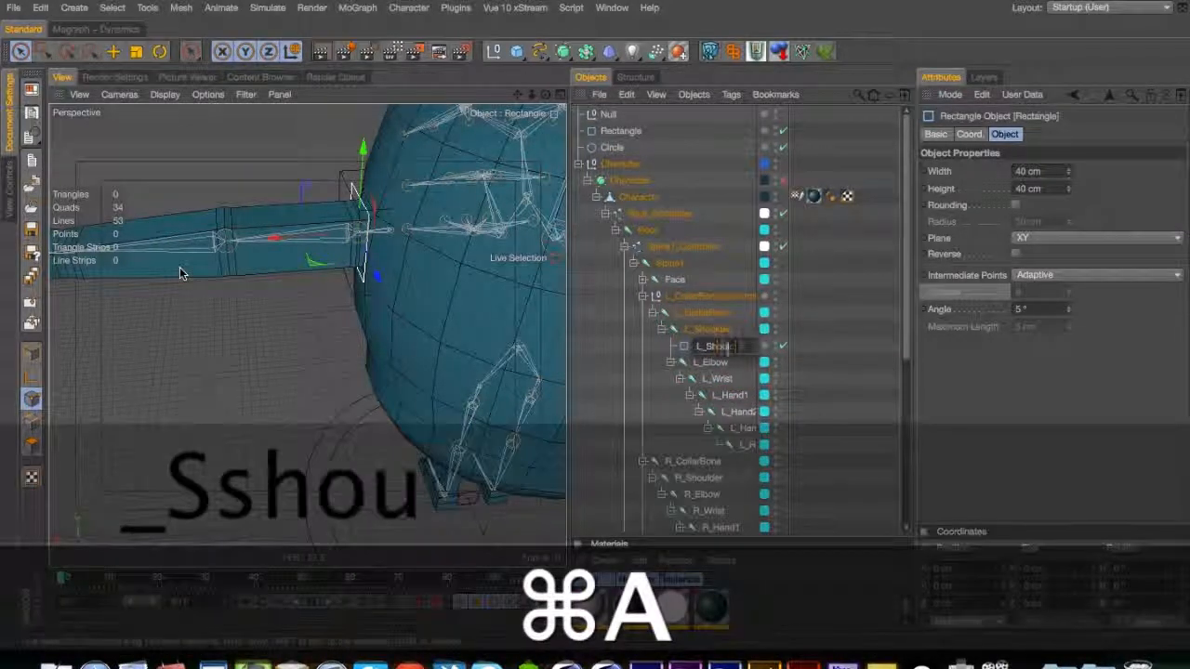
pyautogui.press('super+v')
pyautogui.press('Return')
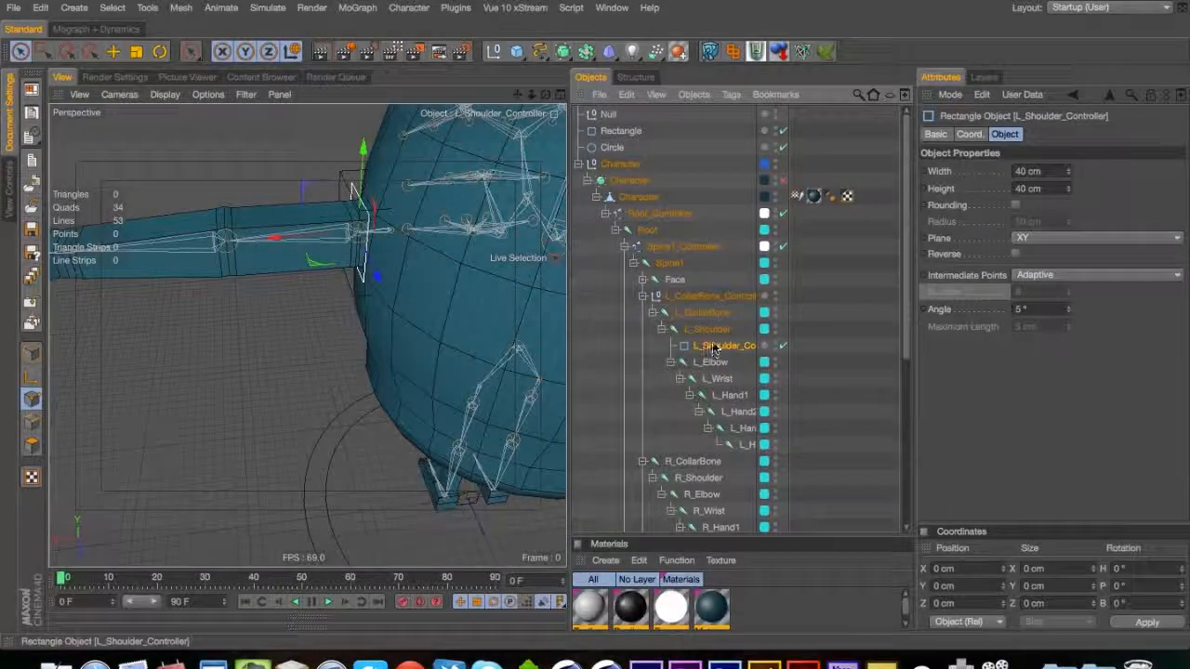
pyautogui.press('c')
# Move the L_CollarBone joint out of the L_CollarBone_Controller null and delete that null
pyautogui.moveTo(704, 320); pyautogui.dragTo(696, 286)
pyautogui.click(702, 446)
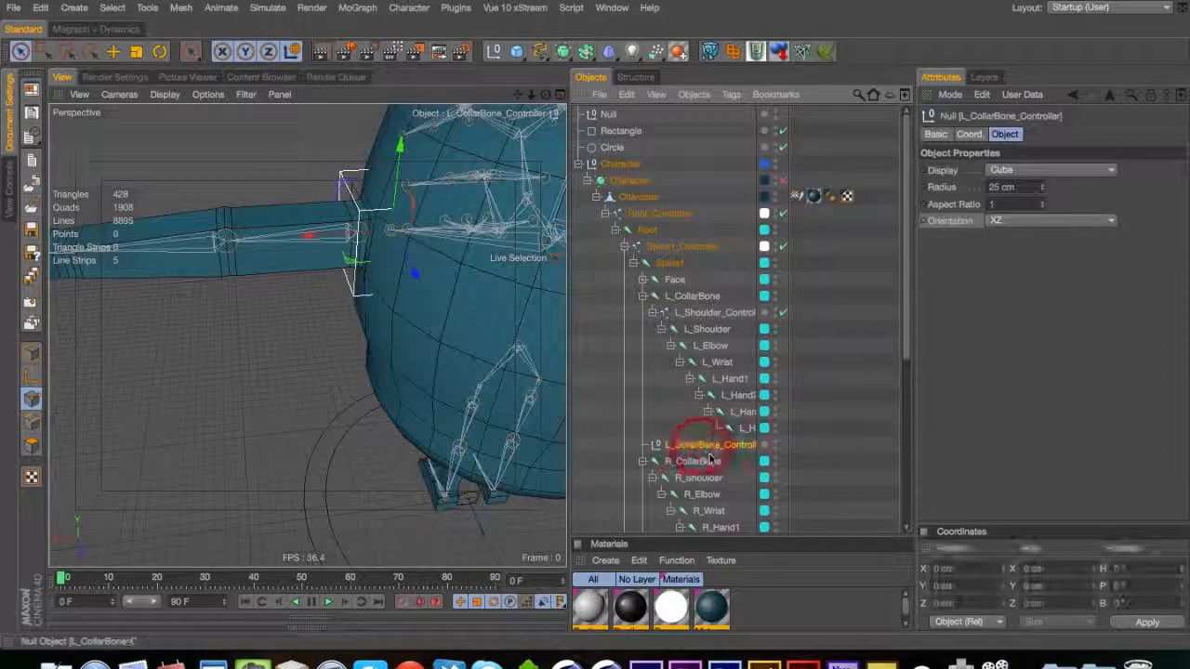
pyautogui.press('Delete')
# Place a copy of the Rectangle spline directly under L_CollarBone and reset its position, scale and rotation
pyautogui.click(705, 299)
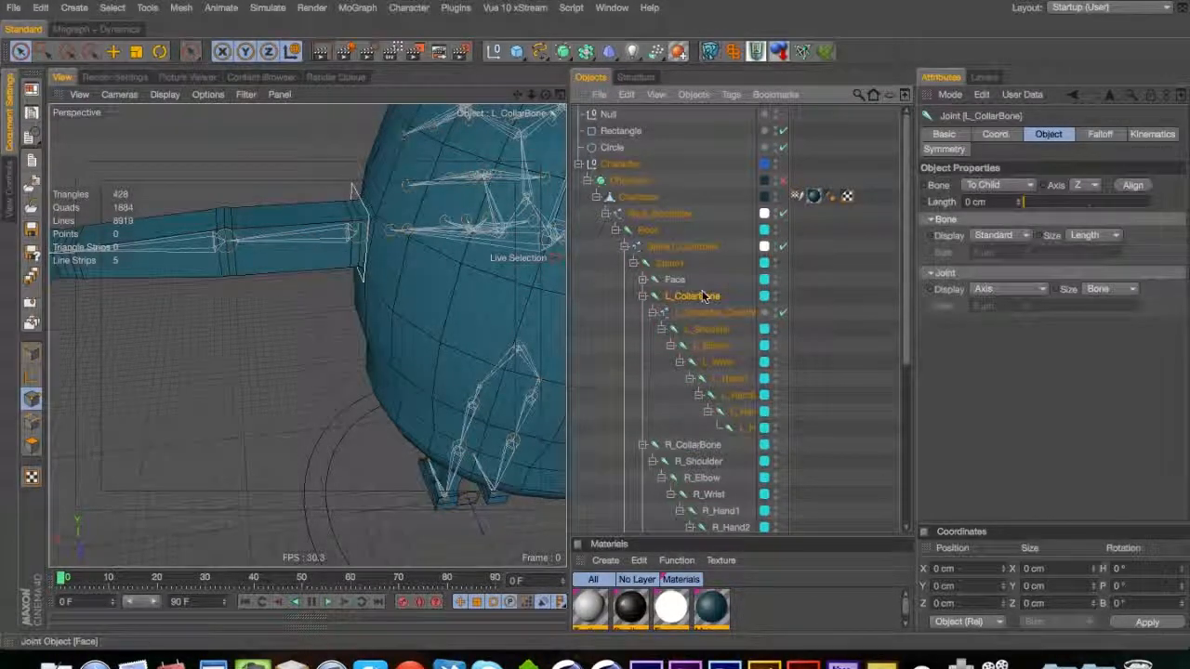
pyautogui.keyDown('super'); pyautogui.moveTo(609, 134); pyautogui.dragTo(693, 312); pyautogui.keyUp('super')
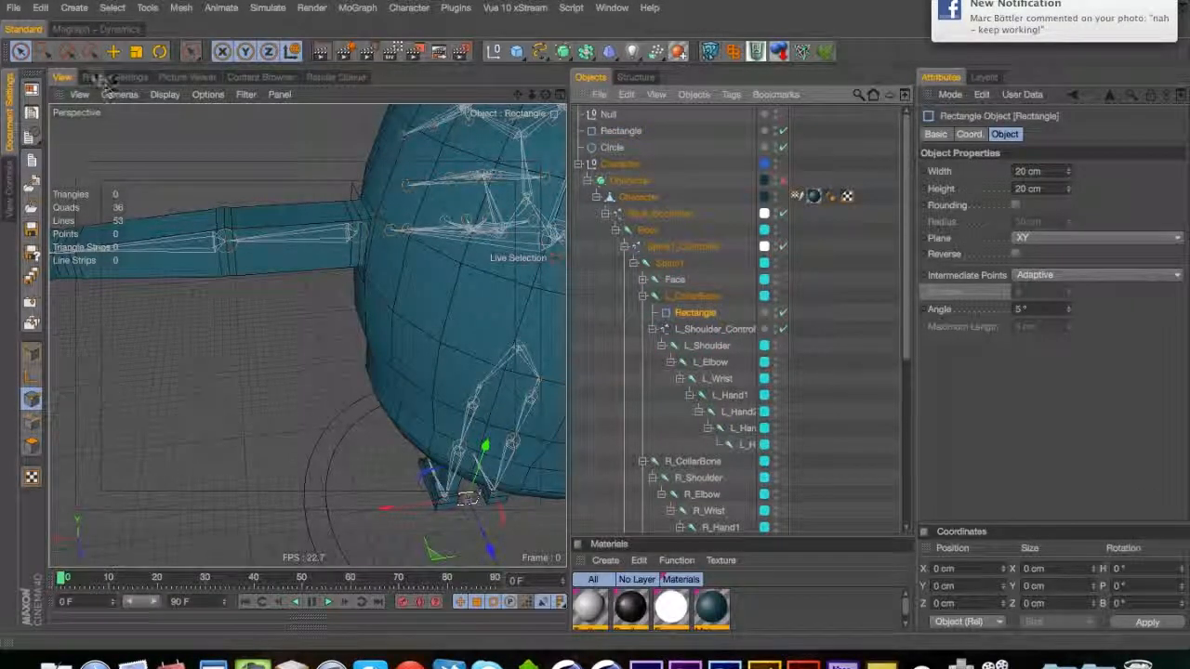
pyautogui.click(118, 30)
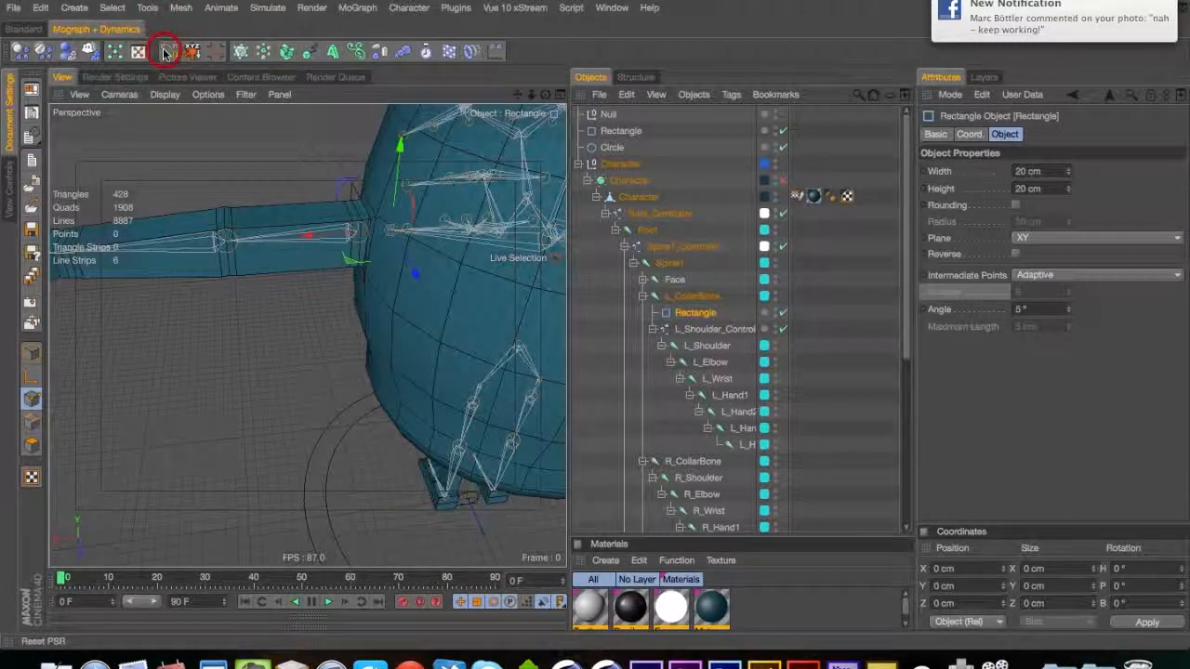
pyautogui.click(38, 30)
# Set the width and height of the rectangle under L_CollarBone to 40 cm and convert it to an editable spline
pyautogui.press('3')
pyautogui.moveTo(362, 242); pyautogui.dragTo(391, 240)
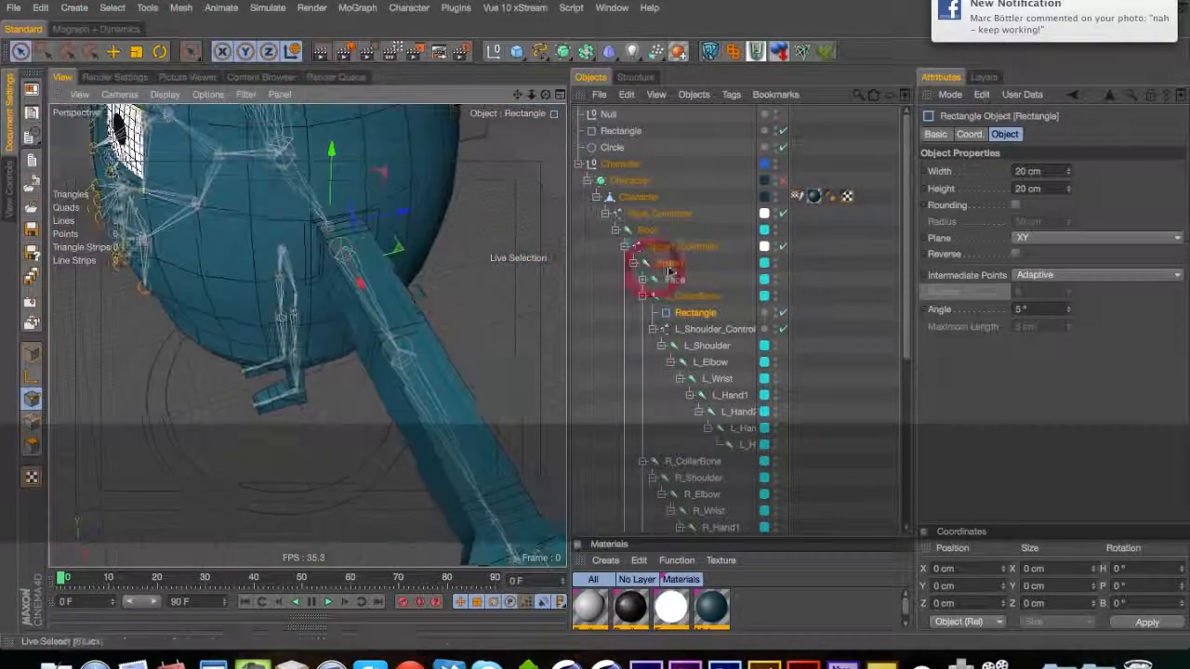
pyautogui.moveTo(1067, 171); pyautogui.dragTo(1067, 158)
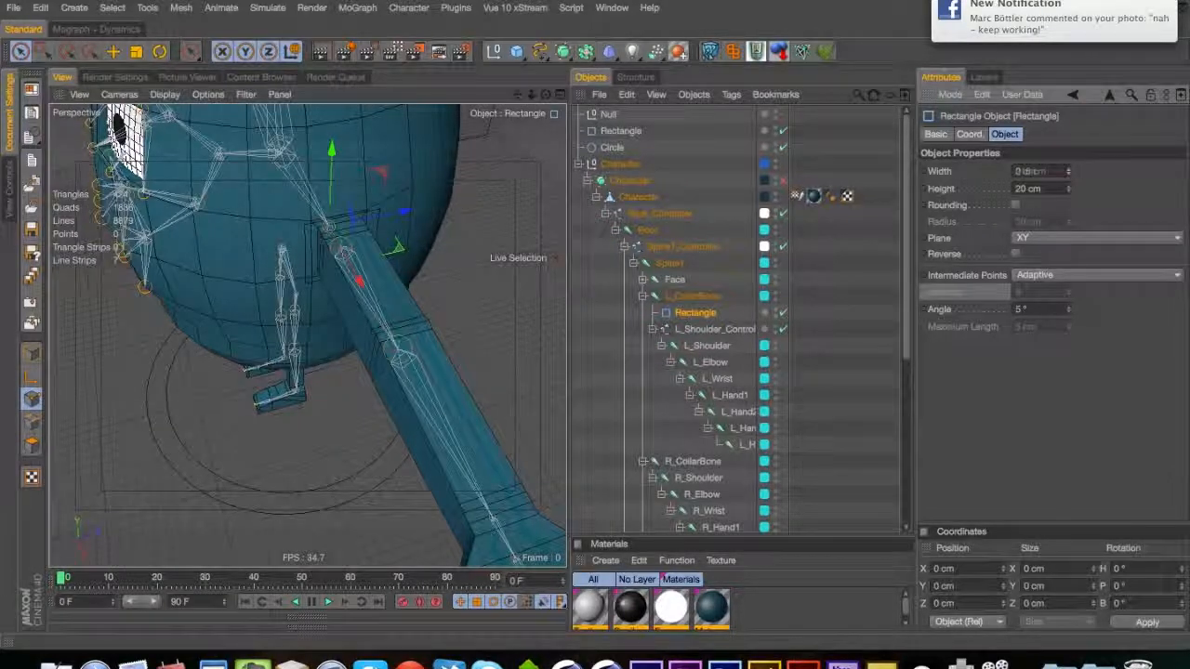
pyautogui.press('super+z')
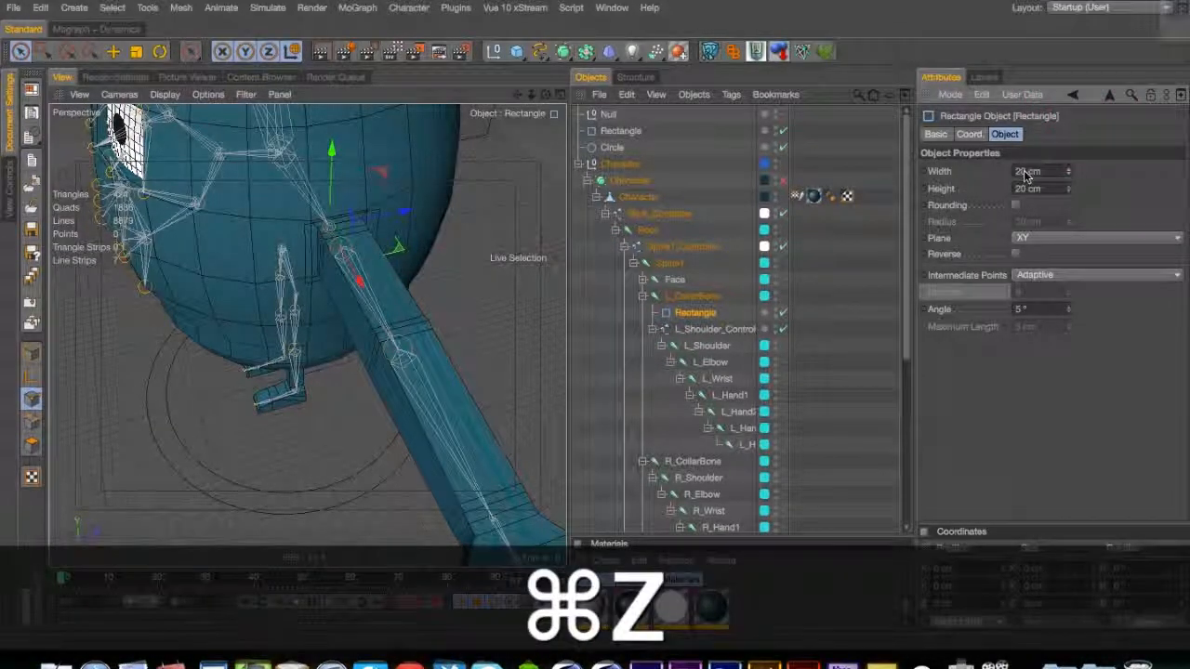
pyautogui.write('4')
pyautogui.moveTo(1023, 189); pyautogui.dragTo(1014, 194)
pyautogui.write('4')
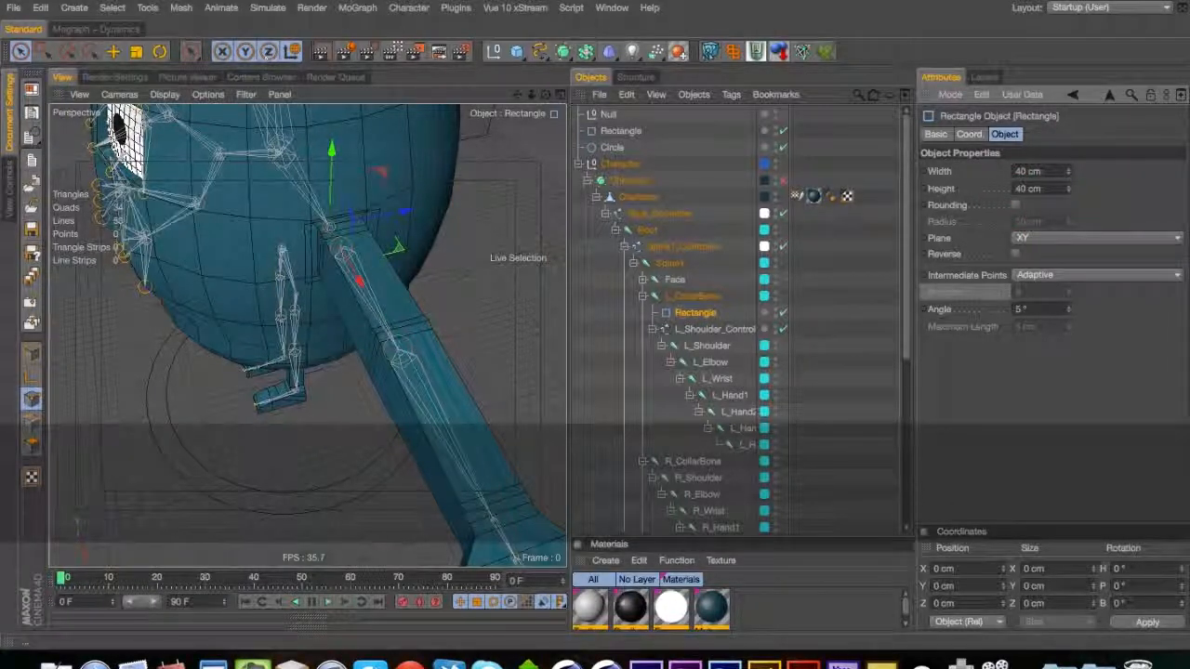
pyautogui.write('c')
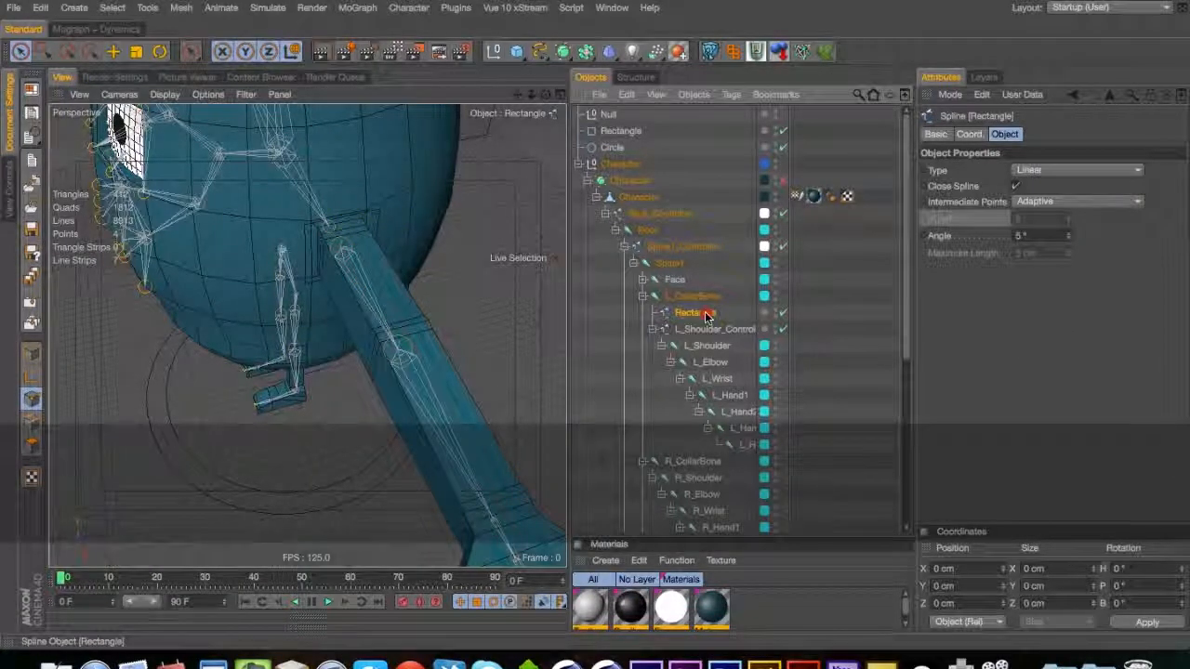
pyautogui.click(969, 134)
pyautogui.click(1004, 134)
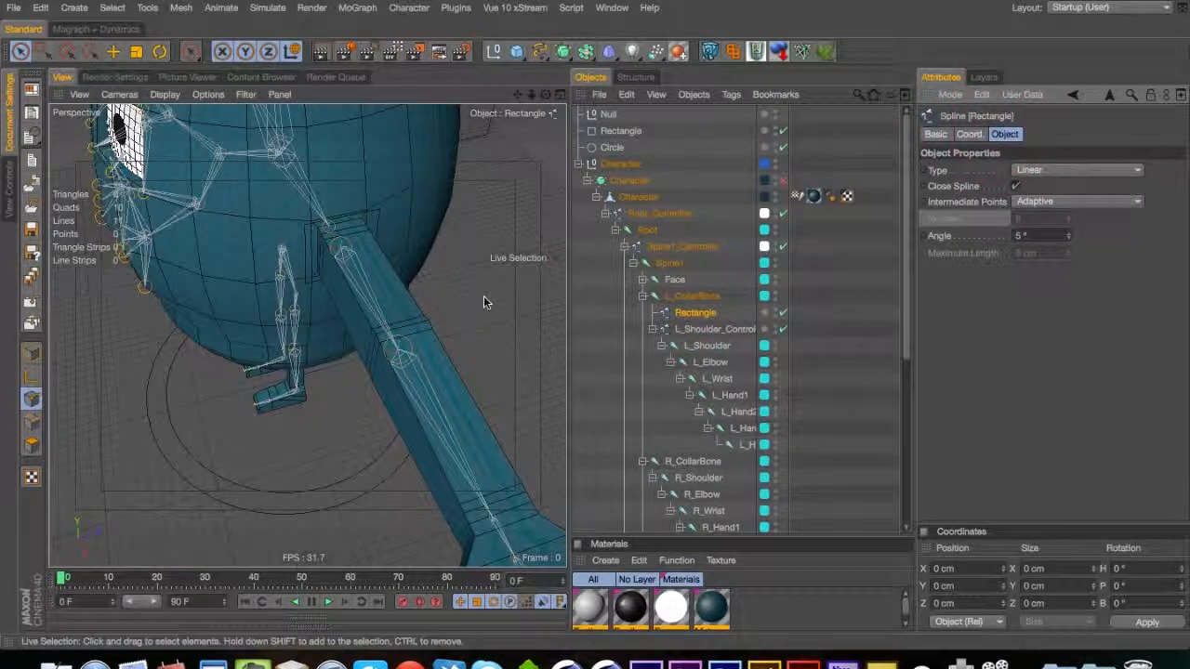
# Select all points of the collar bone rectangle and move them to -90 cm in X, behind the body
pyautogui.press('3')
pyautogui.moveTo(516, 304)
pyautogui.mouseDown()
pyautogui.moveTo(388, 262)
pyautogui.moveTo(379, 244)
pyautogui.moveTo(569, 225)
pyautogui.moveTo(577, 212)
pyautogui.mouseUp()
pyautogui.press('super+a')
pyautogui.press('space')
pyautogui.press('space')
pyautogui.press('3')
pyautogui.moveTo(519, 269); pyautogui.dragTo(396, 260)
pyautogui.press('3')
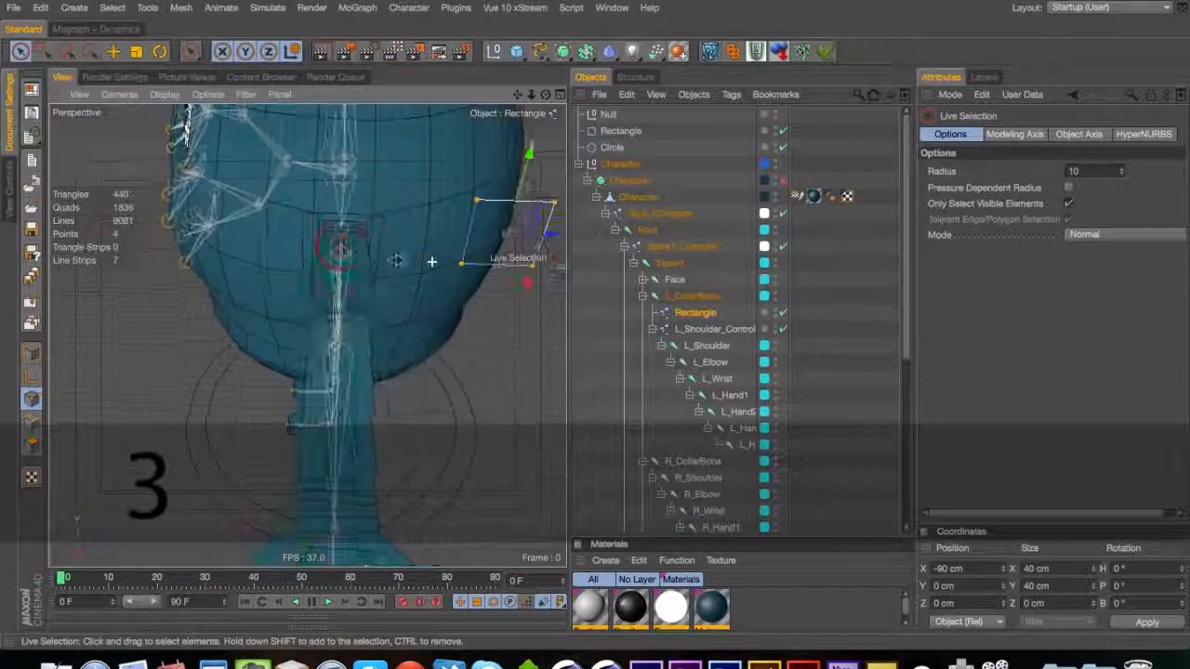
# Rename the rectangle spline under the L_CollarBone joint as L_CollarBone_Controller
pyautogui.click(711, 330)
pyautogui.press('3')
pyautogui.moveTo(472, 289); pyautogui.dragTo(403, 234)
pyautogui.click(688, 313)
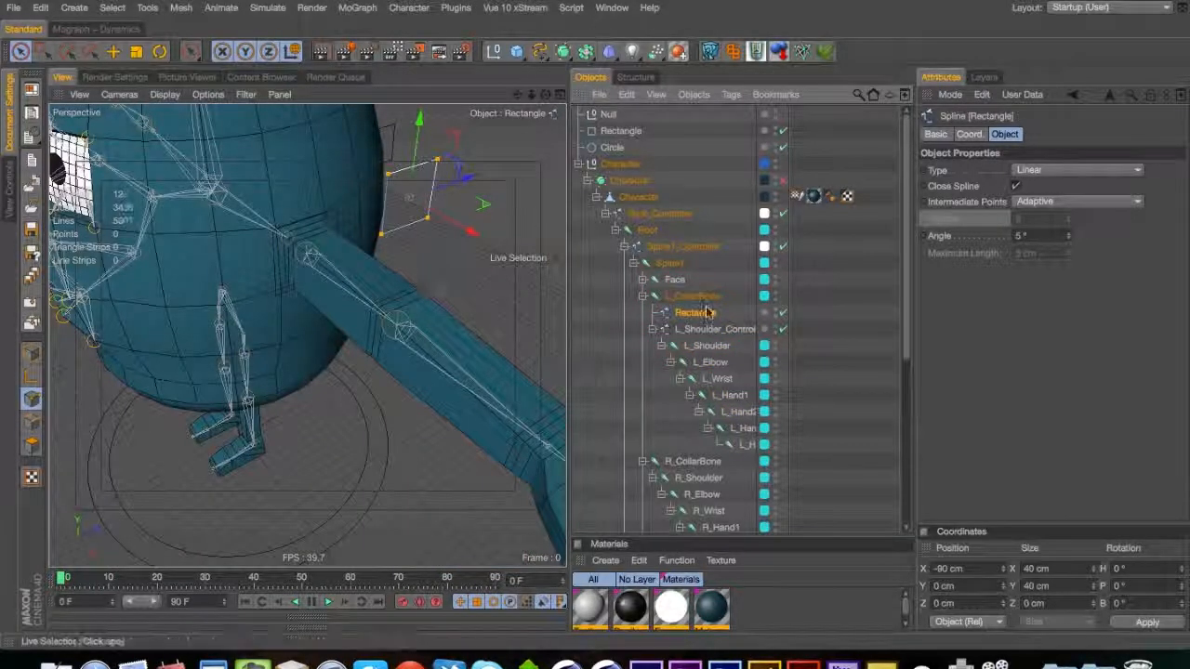
pyautogui.doubleClick(701, 319)
pyautogui.write('L_Col')
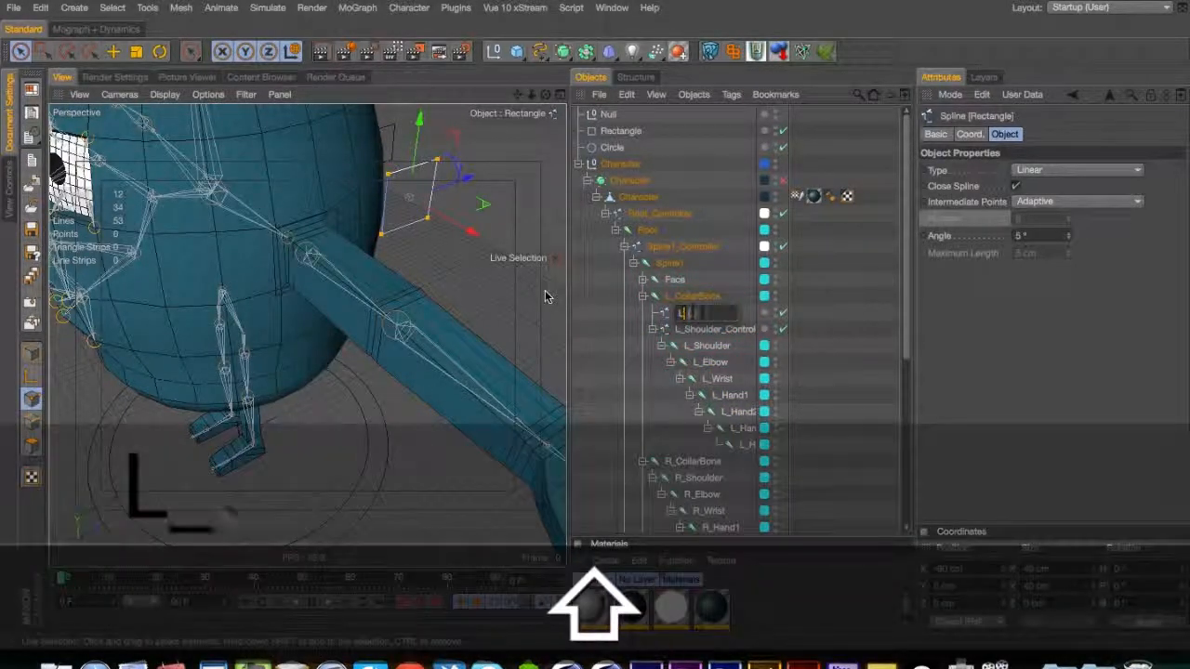
pyautogui.write('larBone')
pyautogui.write('_Controller')
pyautogui.press('Return')
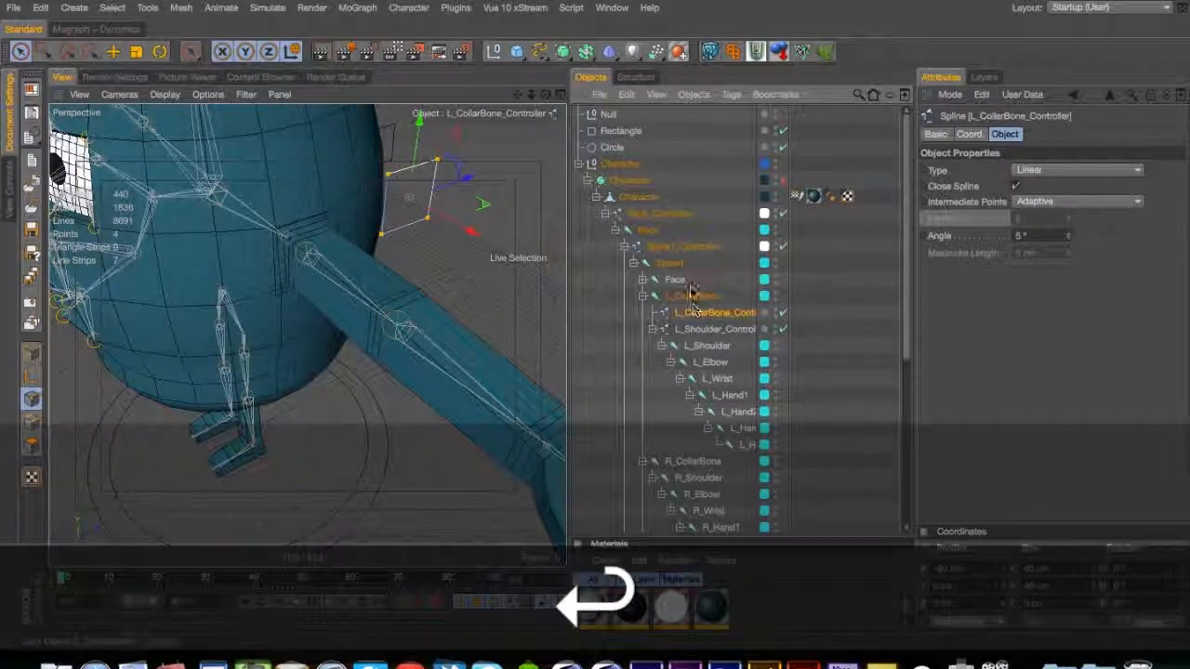
# Make L_CollarBone_Controller the parent of the L_CollarBone joint under Spine1 and save the project
pyautogui.click(697, 312)
pyautogui.press('super+s')
pyautogui.moveTo(904, 262); pyautogui.dragTo(906, 304)
pyautogui.moveTo(789, 281); pyautogui.dragTo(890, 281)
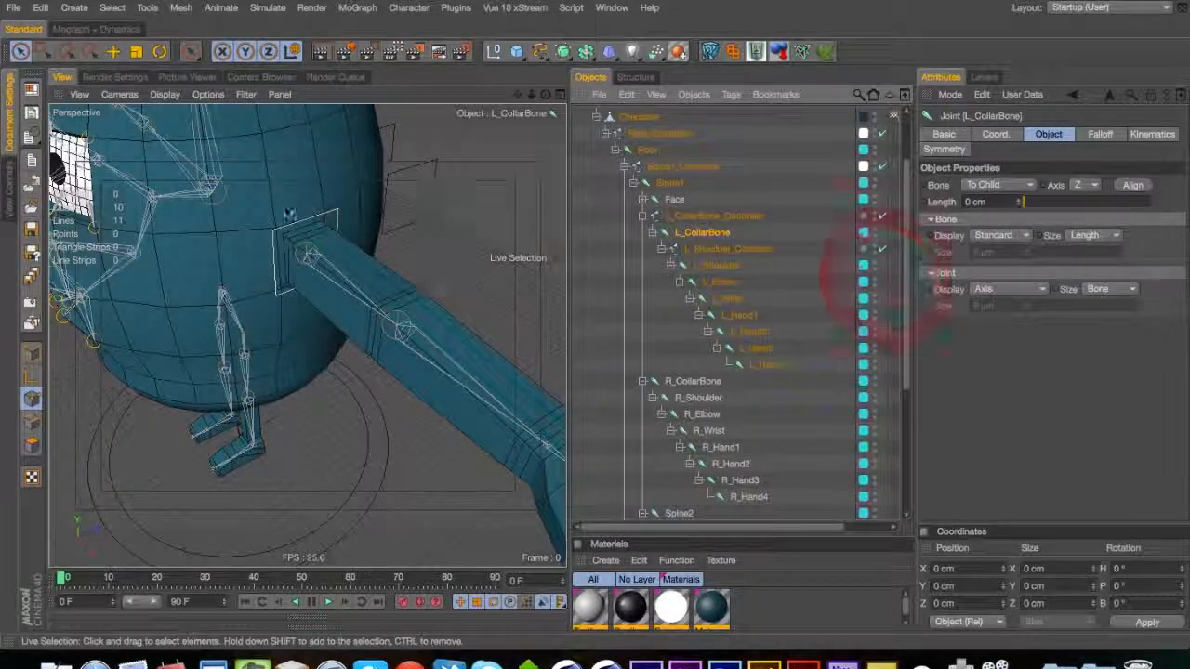
# Examine the left arm, its joints and the collar bone and shoulder controllers from several angles
pyautogui.press('1')
pyautogui.moveTo(382, 383); pyautogui.dragTo(224, 336)
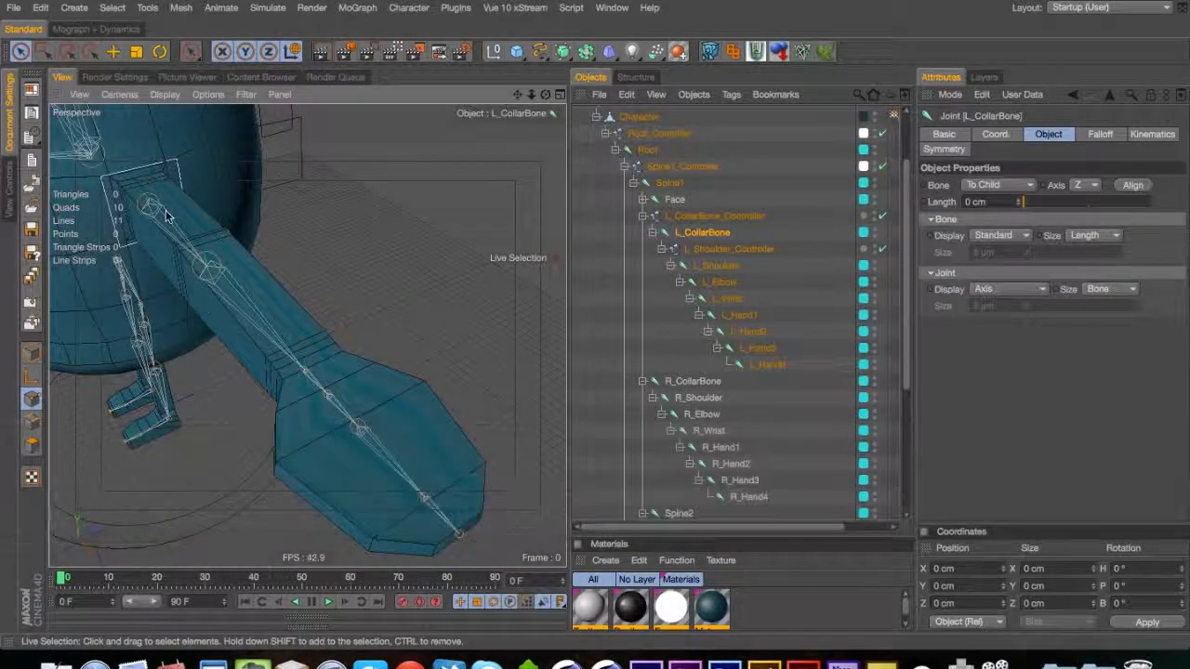
pyautogui.press('3')
pyautogui.moveTo(271, 309); pyautogui.dragTo(407, 185)
pyautogui.press('1')
pyautogui.moveTo(296, 232); pyautogui.dragTo(449, 302)
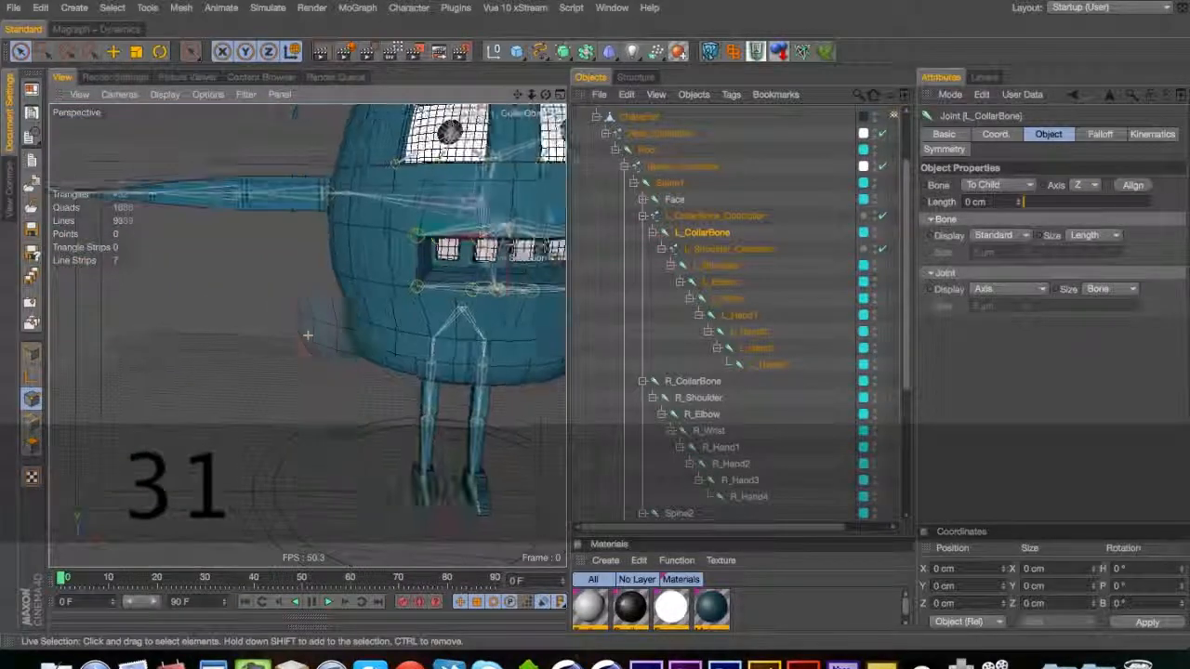
pyautogui.press('2')
pyautogui.press('3')
pyautogui.moveTo(300, 270); pyautogui.dragTo(412, 308)
pyautogui.moveTo(307, 305); pyautogui.dragTo(306, 335)
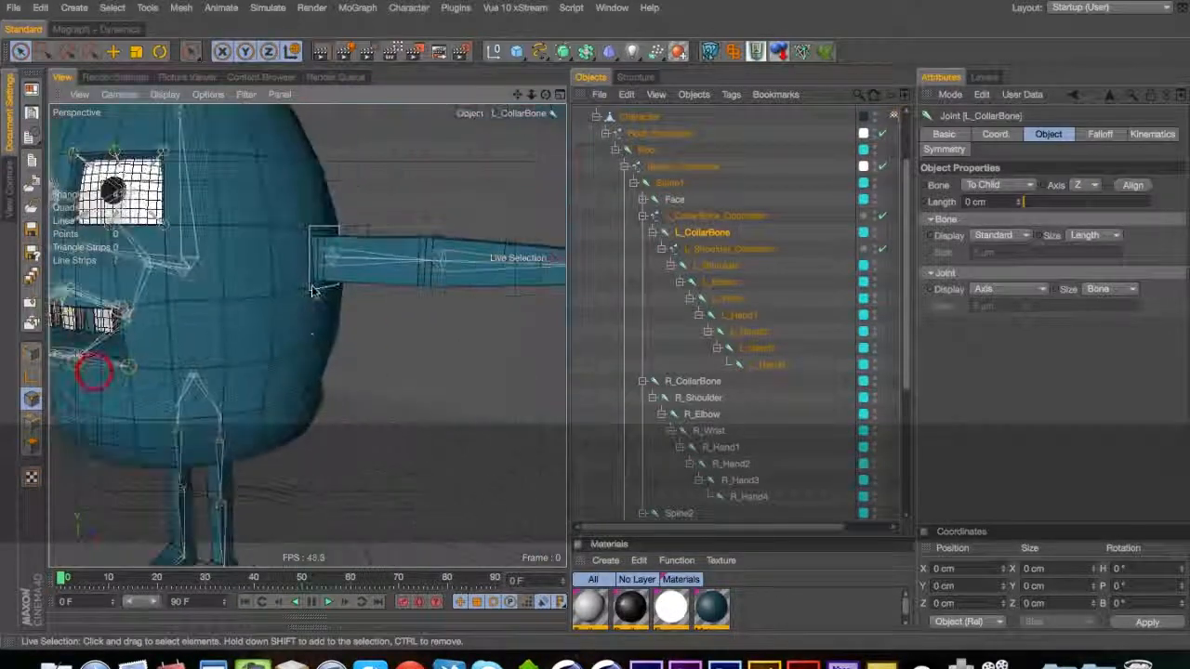
pyautogui.click(471, 4)
pyautogui.click(474, 23)
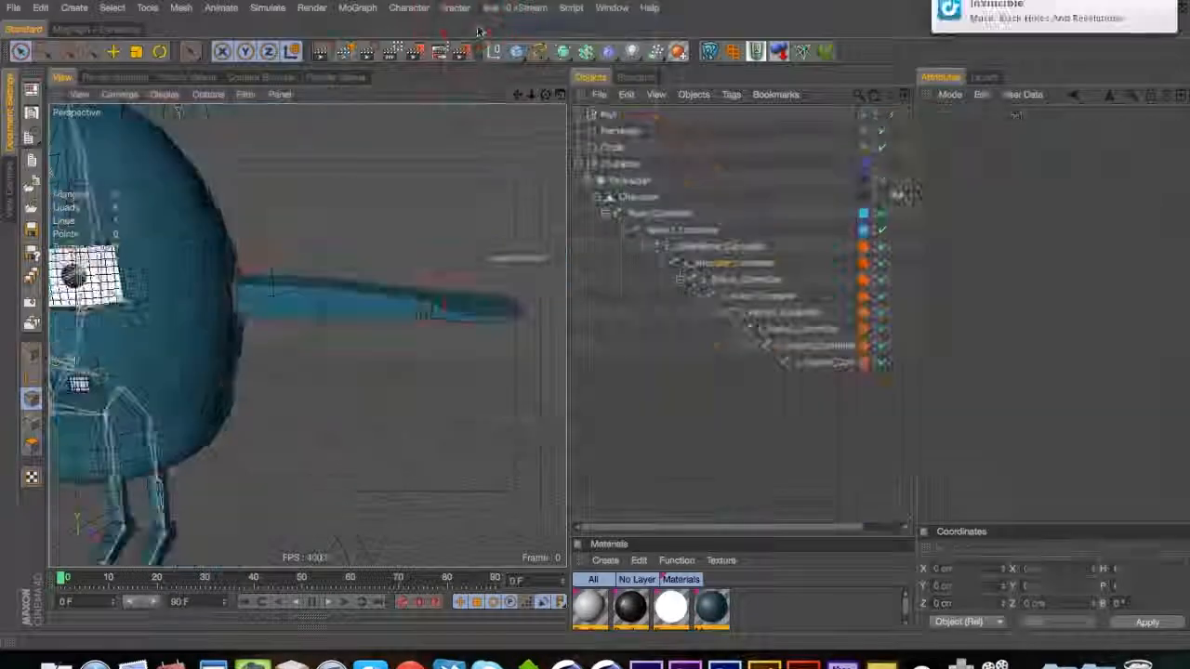
# Reveal the Joints layer in the object list to examine how the left arm controllers parent their joints, and hide it again
pyautogui.click(985, 77)
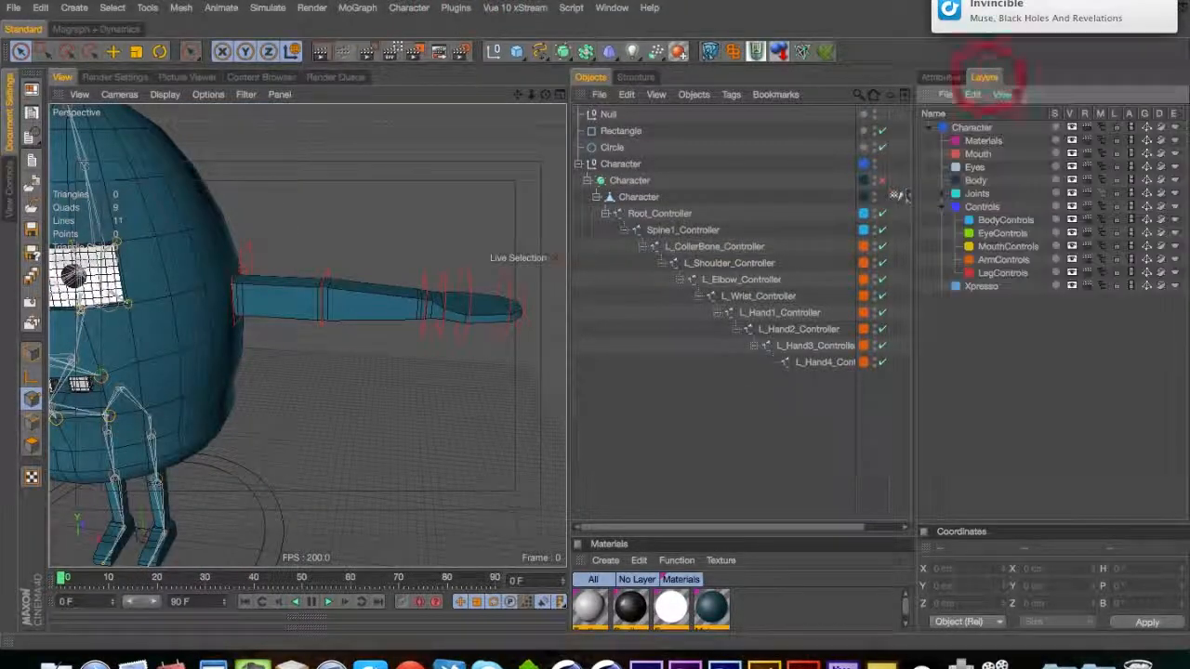
pyautogui.press('3')
pyautogui.moveTo(353, 279); pyautogui.dragTo(402, 248)
pyautogui.press('3')
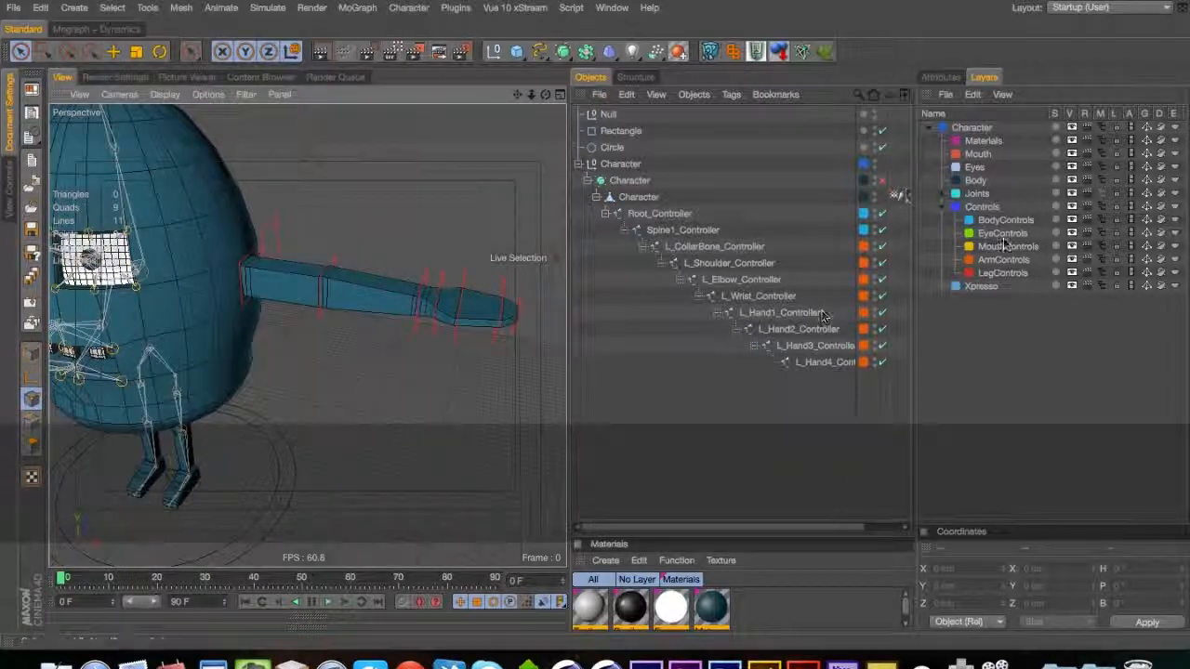
pyautogui.moveTo(707, 246); pyautogui.dragTo(667, 257)
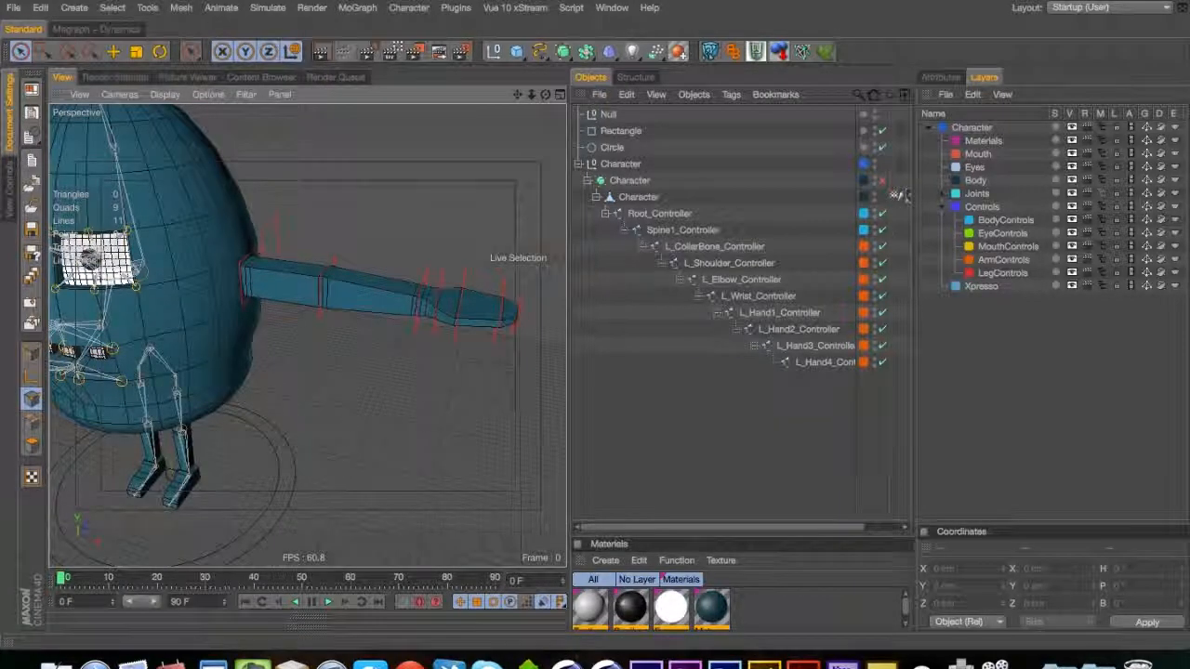
pyautogui.click(1100, 193)
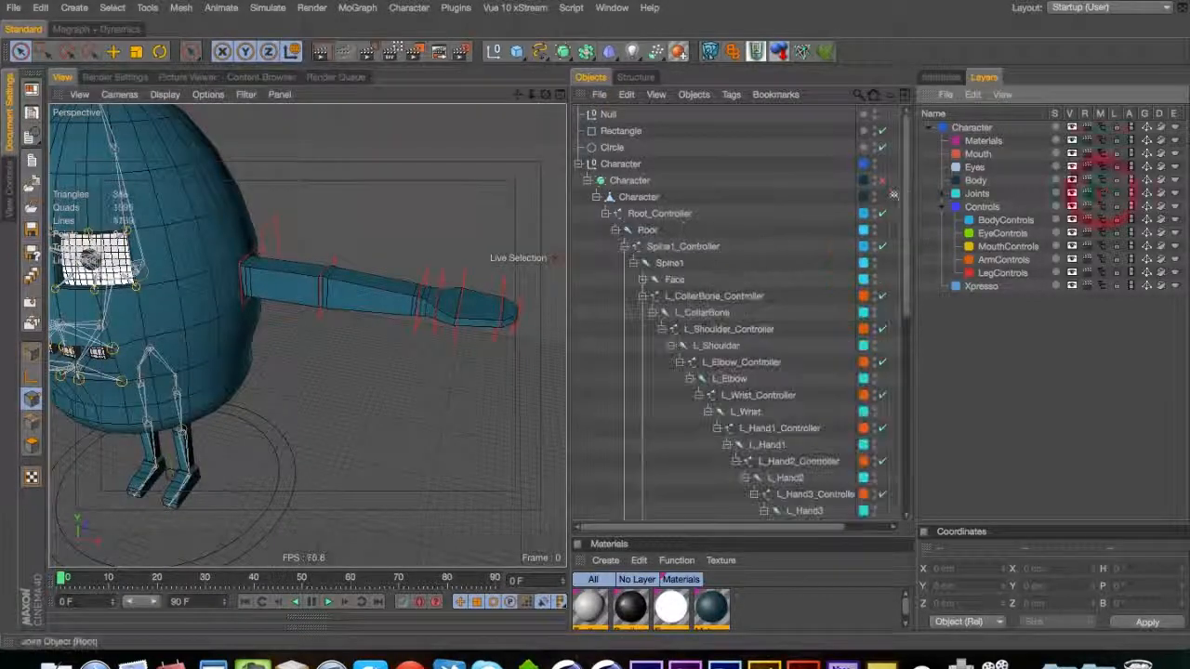
pyautogui.click(643, 299)
pyautogui.click(911, 320)
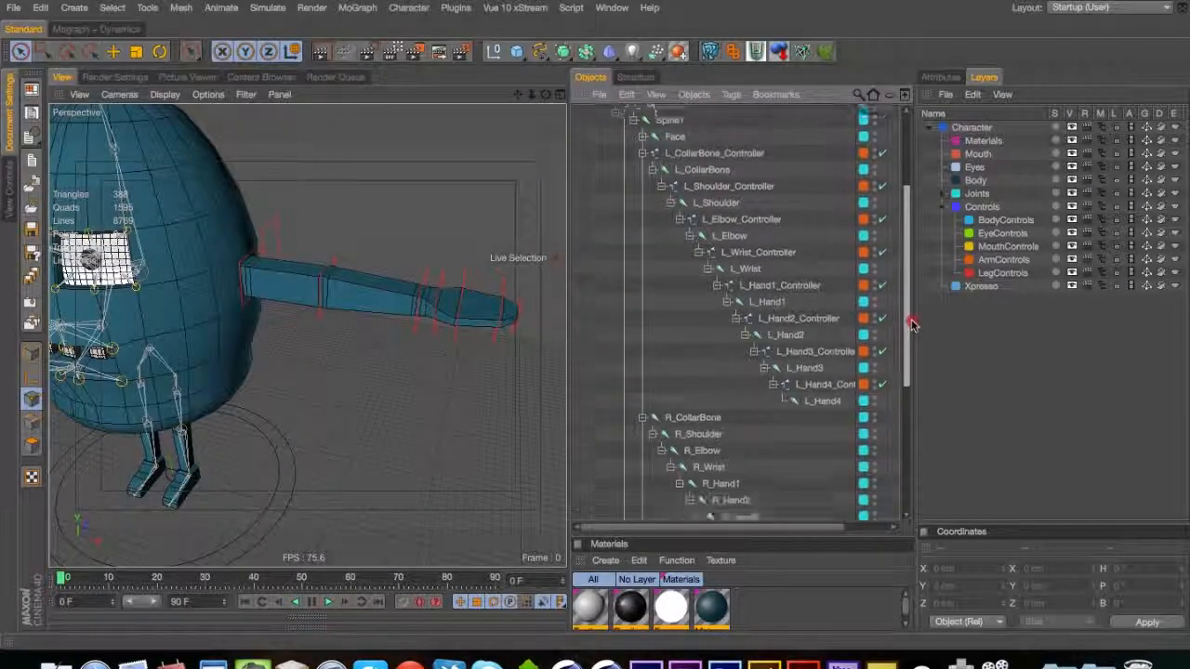
pyautogui.click(704, 160)
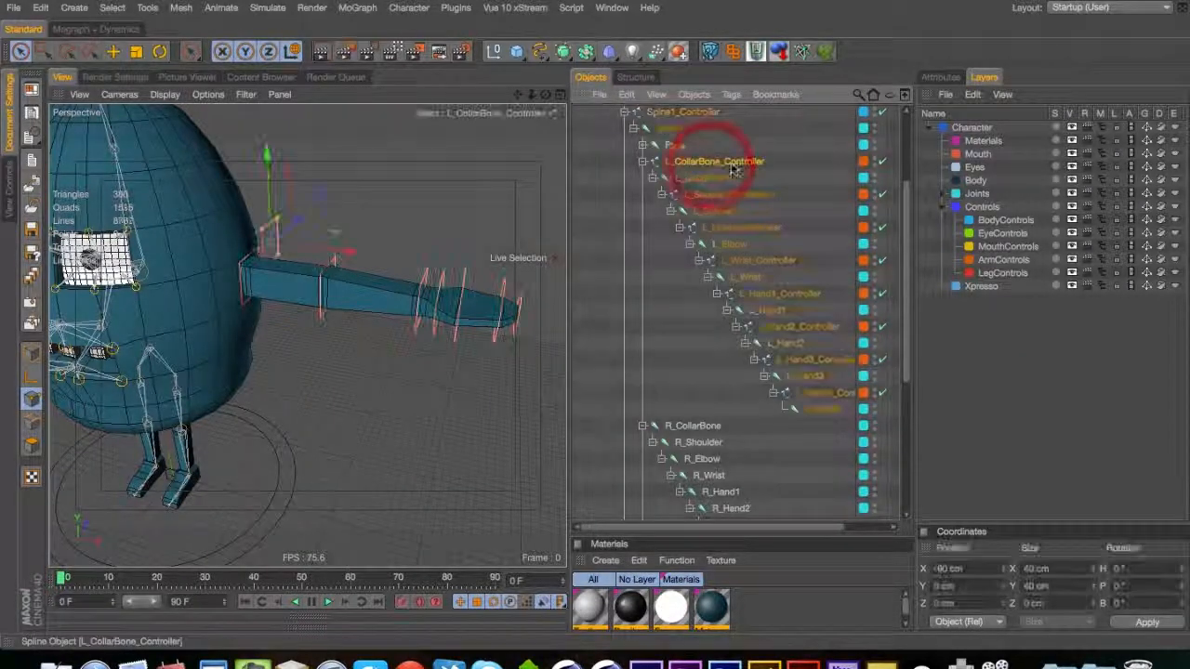
pyautogui.click(1100, 197)
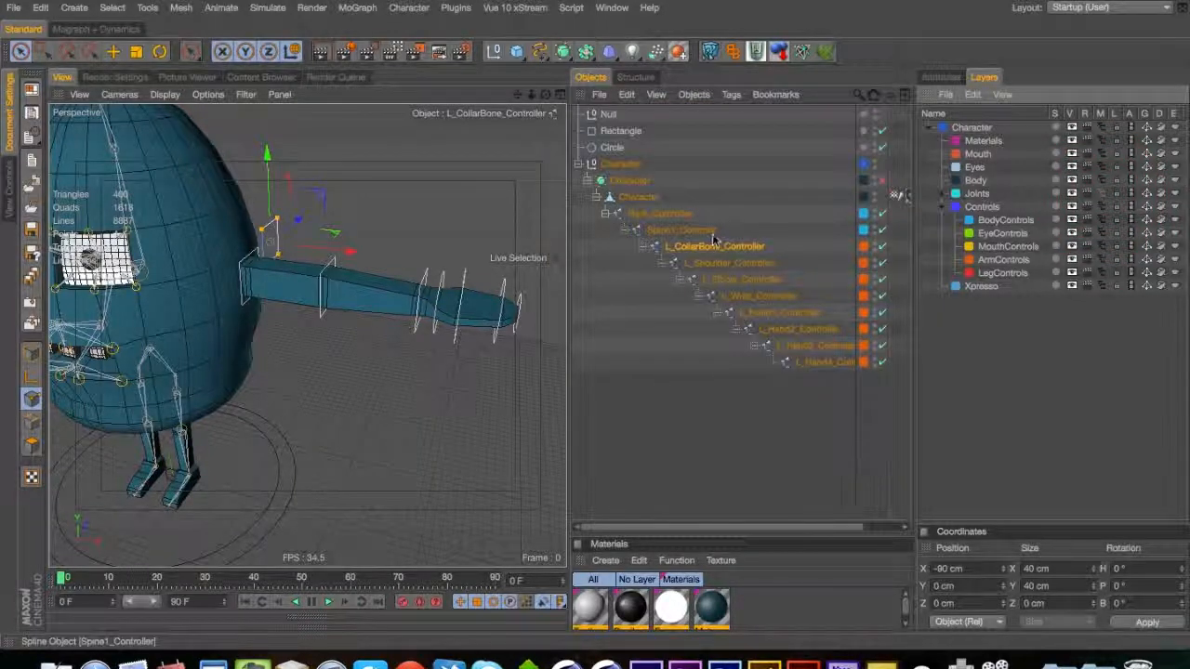
pyautogui.click(788, 412)
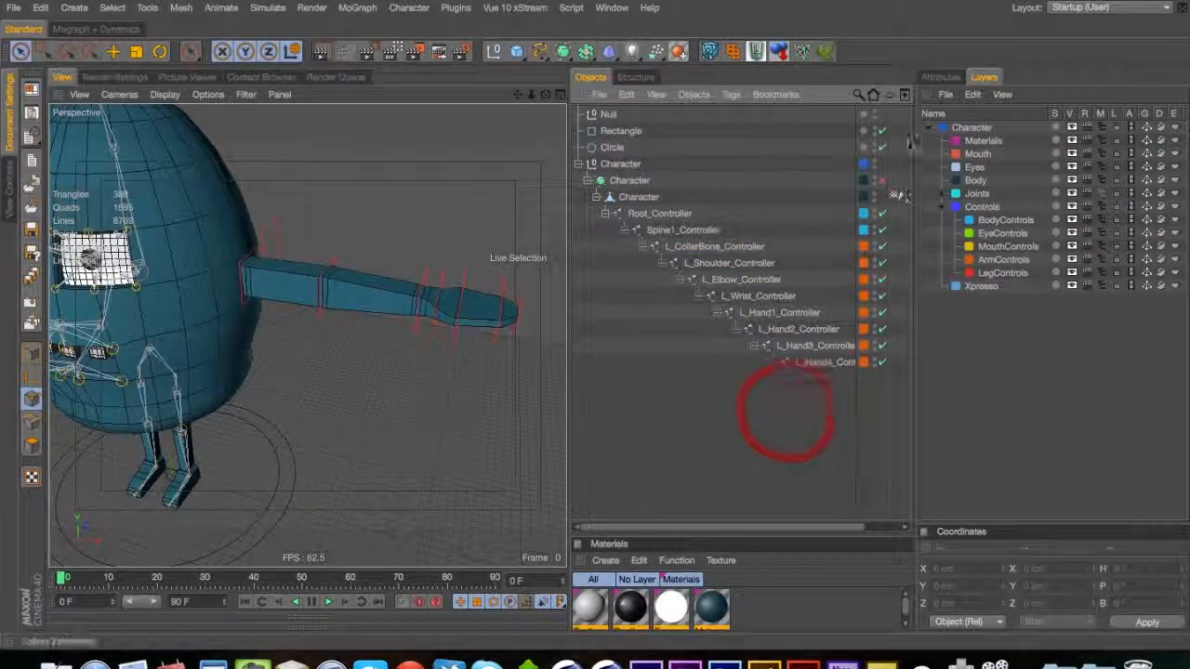
# Select the controllers from Spine1_Controller to L_Hand4_Controller and set Use Color to On
pyautogui.moveTo(825, 383); pyautogui.dragTo(640, 225)
pyautogui.click(940, 77)
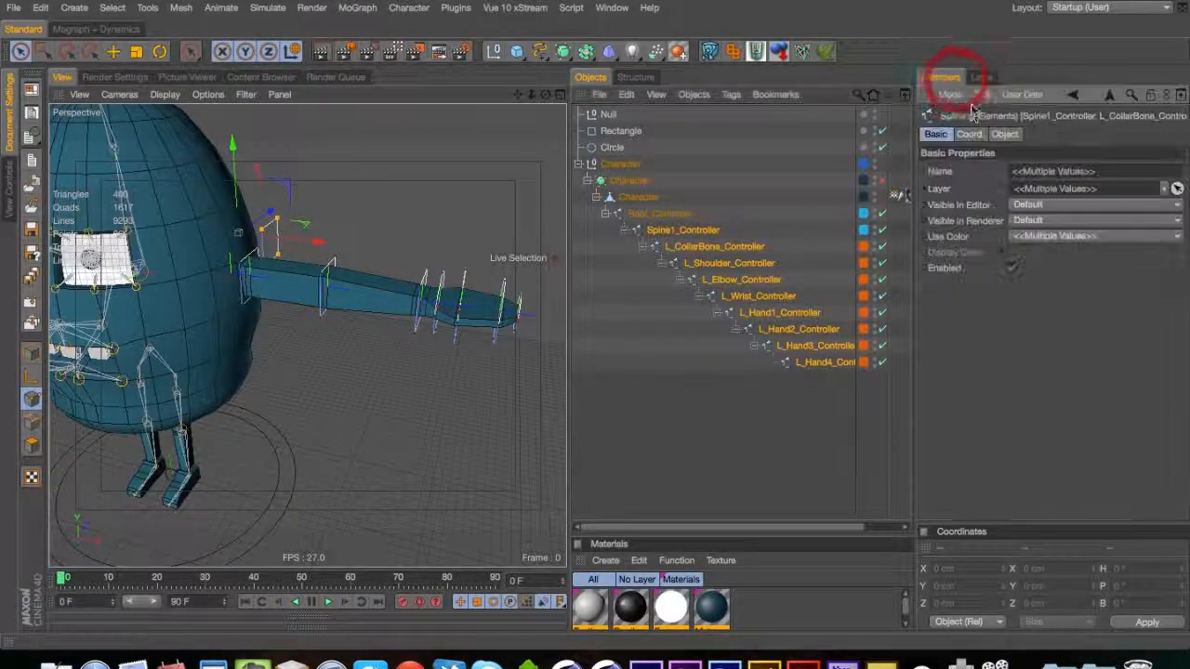
pyautogui.click(1036, 237)
pyautogui.click(1014, 310)
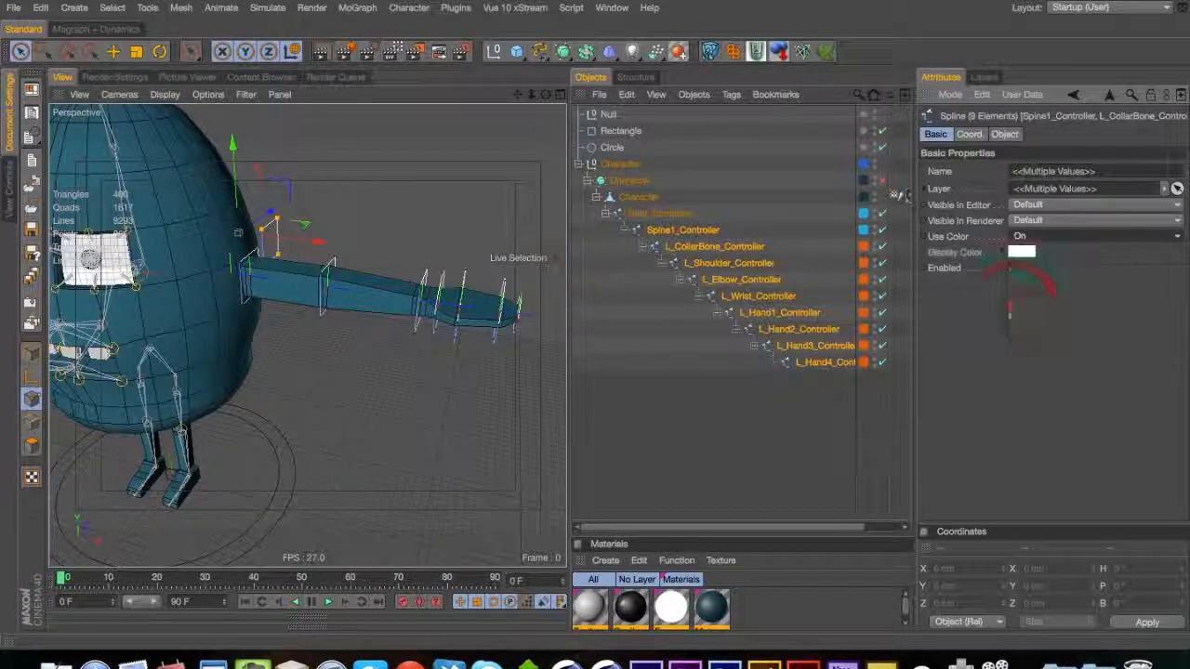
# Set Use Color to On for the Null, Rectangle, Circle and all controllers from Root_Controller to L_Hand4_Controller together
pyautogui.moveTo(833, 414); pyautogui.dragTo(630, 202)
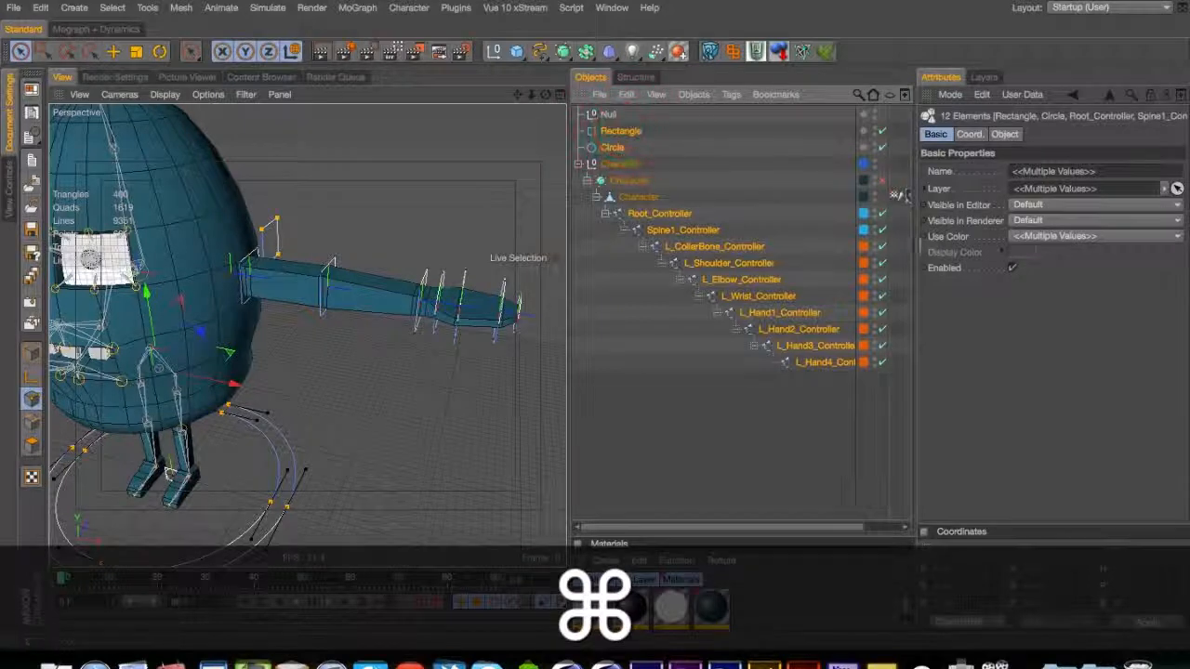
pyautogui.keyDown('super'); pyautogui.click(608, 113); pyautogui.keyUp('super')
pyautogui.click(1035, 237)
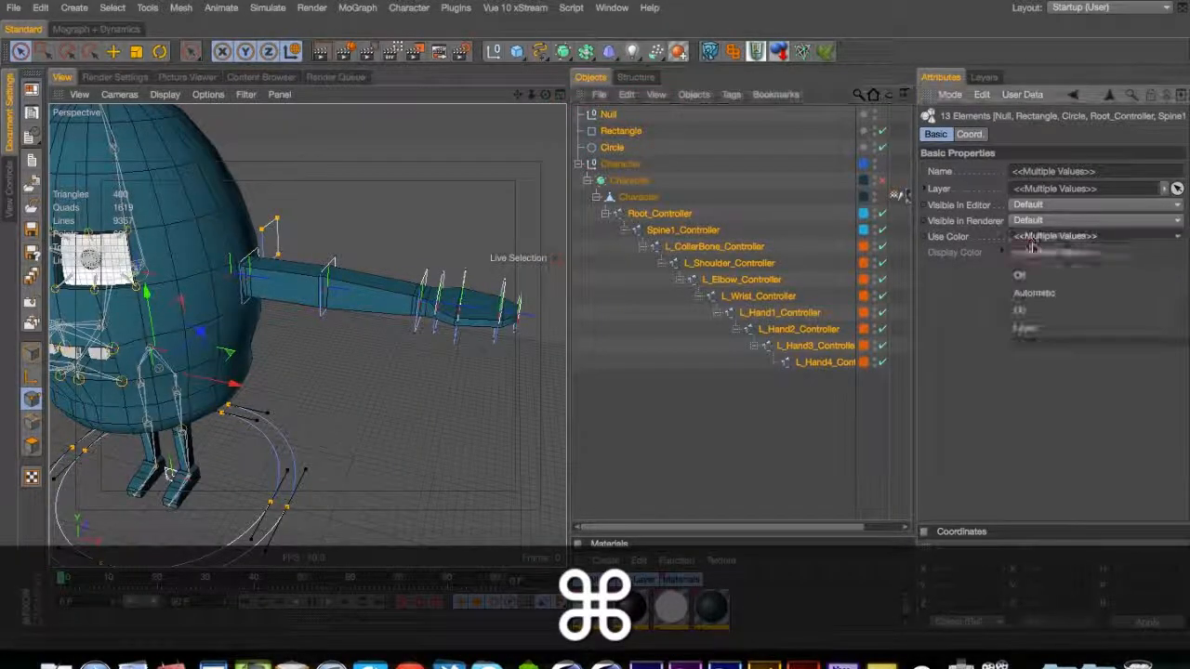
pyautogui.click(1031, 314)
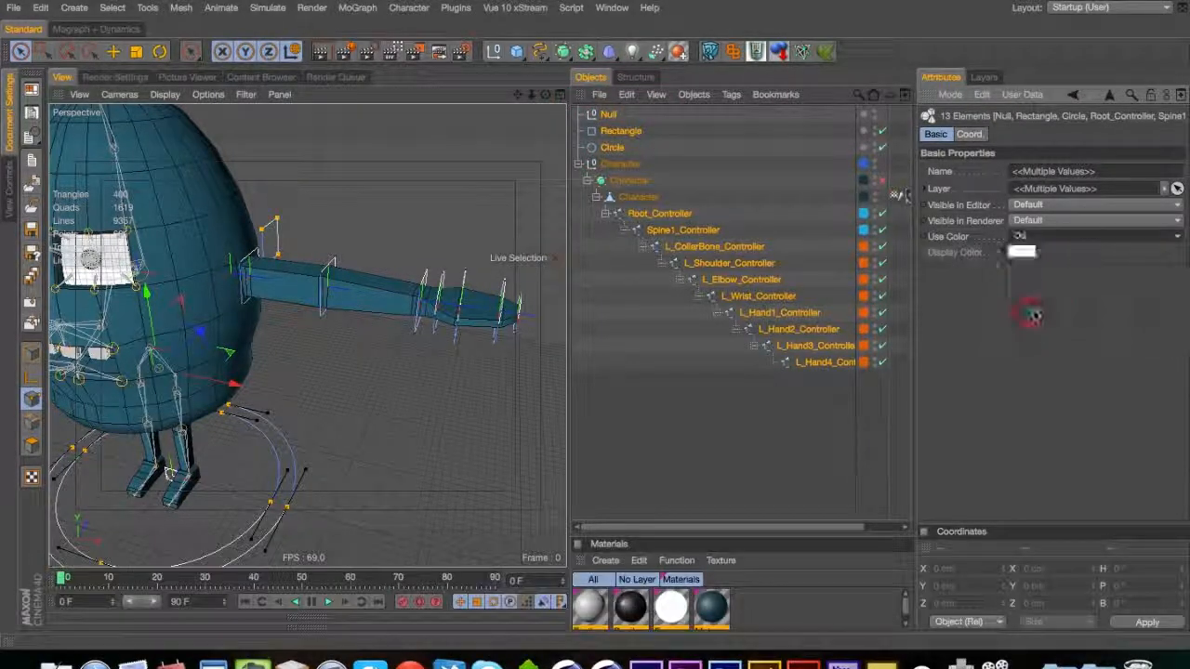
# Examine the layer and display color settings of the arm controllers from L_CollarBone_Controller to L_Hand4_Controller and their look on the character
pyautogui.click(717, 320)
pyautogui.moveTo(810, 398); pyautogui.dragTo(688, 253)
pyautogui.click(1011, 267)
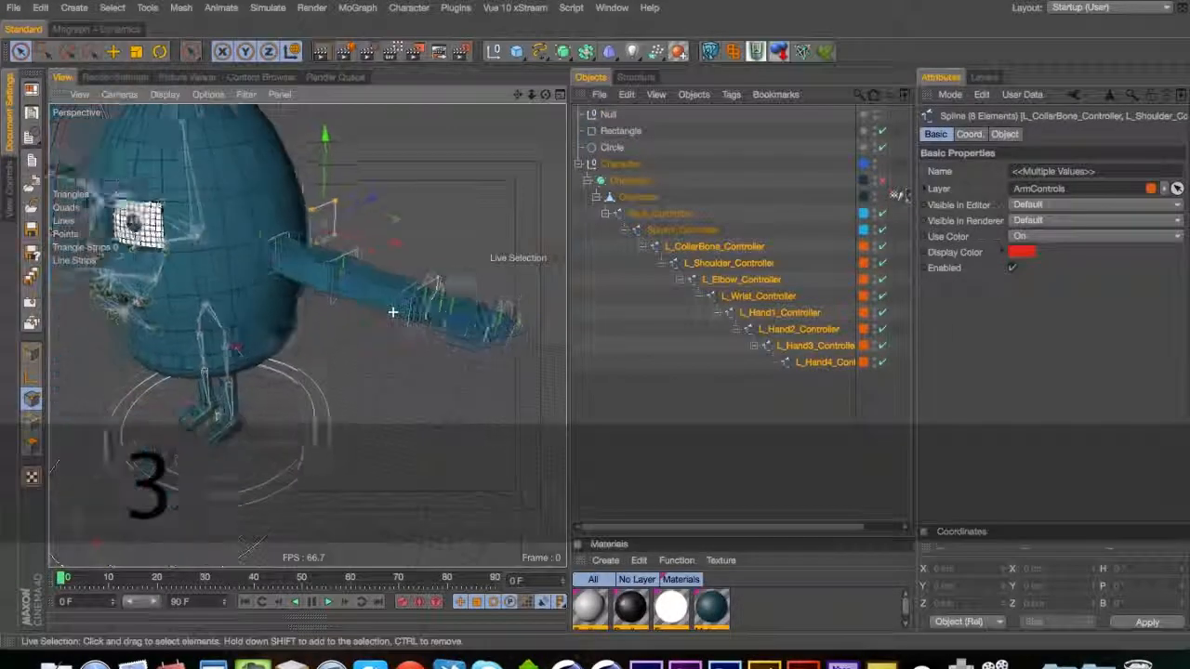
pyautogui.press('3')
pyautogui.moveTo(246, 290); pyautogui.dragTo(371, 265)
pyautogui.press('1')
pyautogui.moveTo(308, 332); pyautogui.dragTo(269, 311)
pyautogui.press('2')
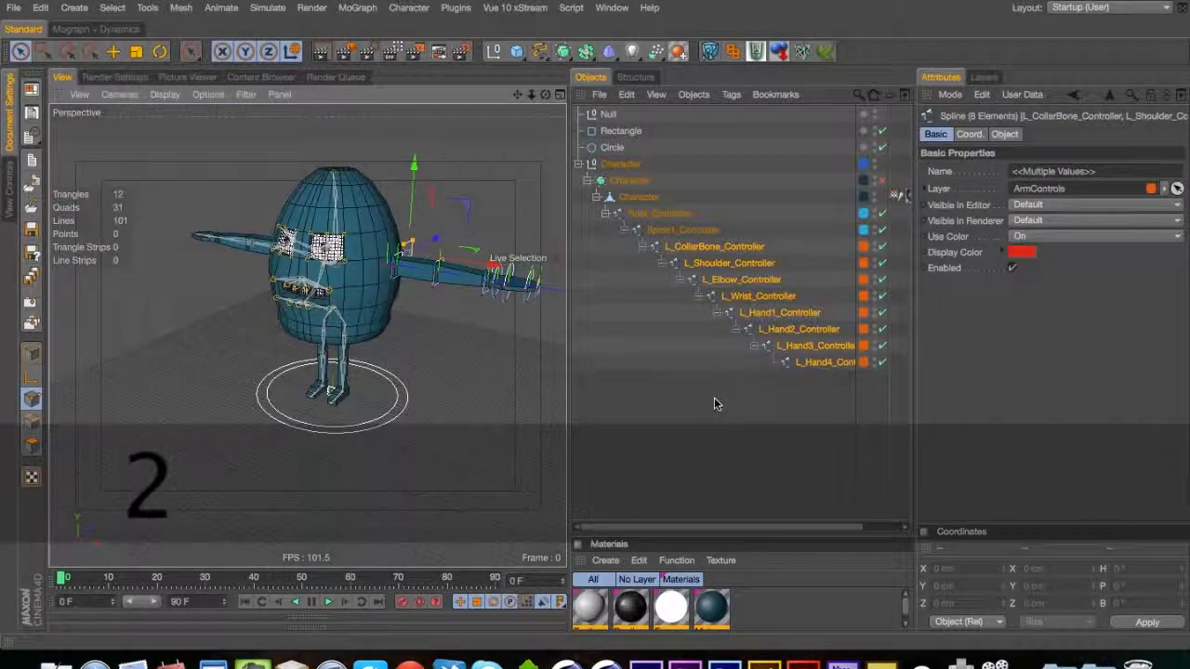
# Clear the selection and save the project
pyautogui.click(714, 404)
pyautogui.press('super+s')
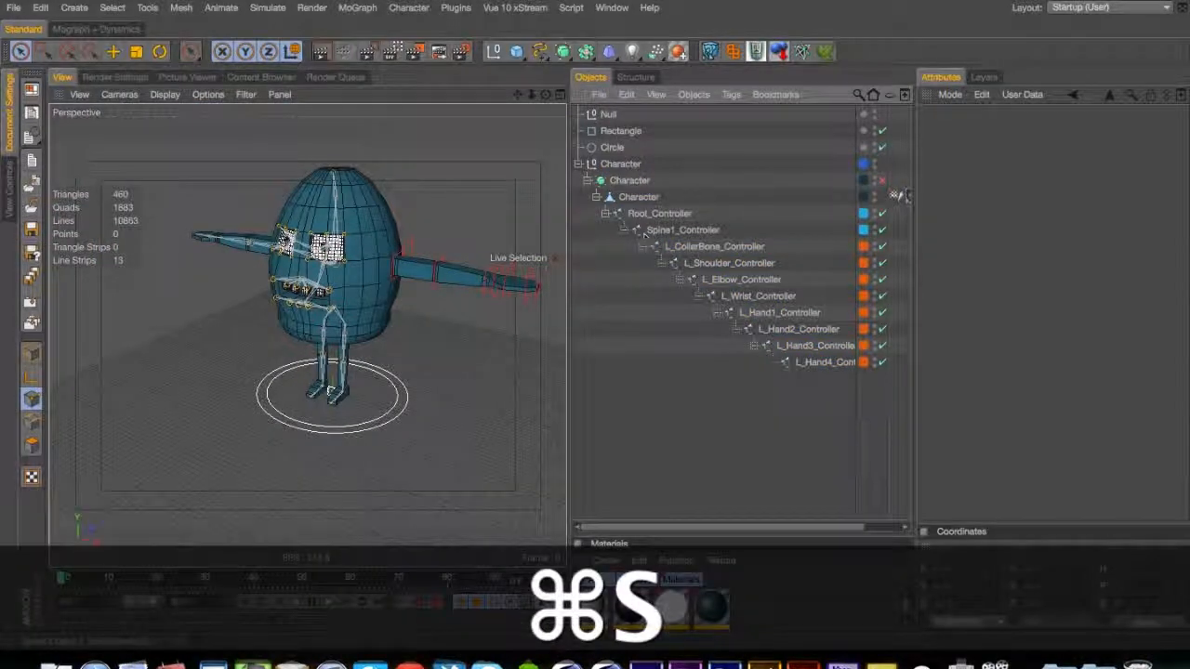
# Examine the whole character from the front and side, reviewing the left arm controllers and the circles around the feet
pyautogui.click(643, 215)
pyautogui.press('3')
pyautogui.moveTo(376, 286); pyautogui.dragTo(312, 295)
pyautogui.press('2')
pyautogui.press('3')
pyautogui.click(633, 341)
pyautogui.press('3')
pyautogui.moveTo(507, 299); pyautogui.dragTo(325, 253)
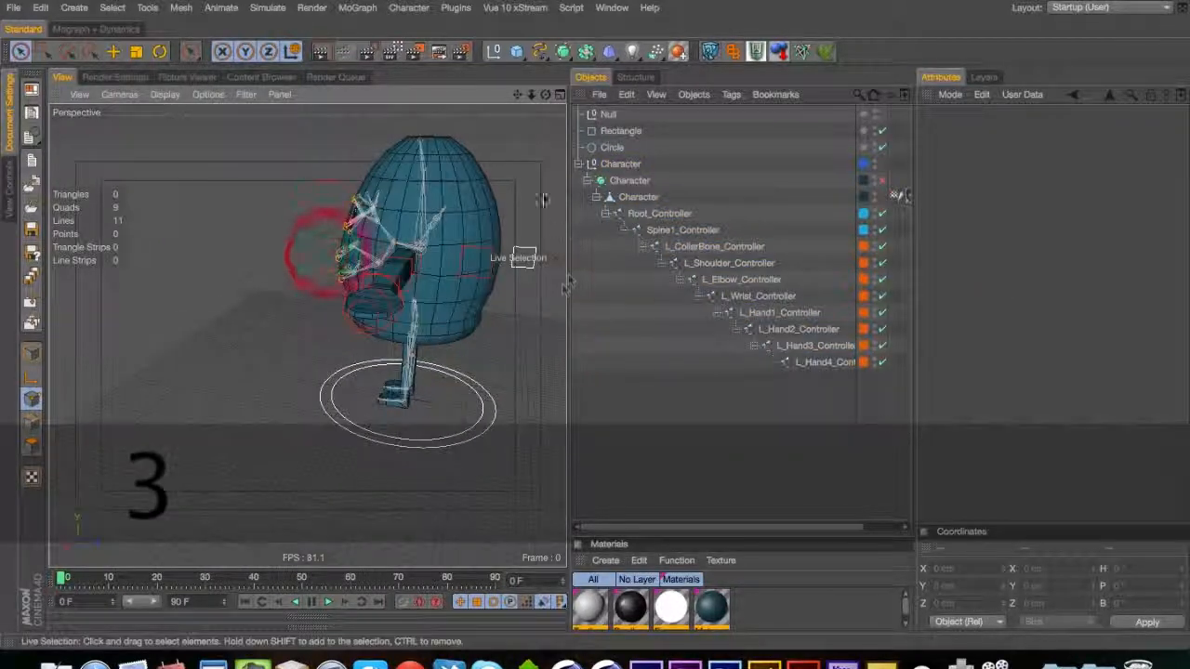
pyautogui.press('3')
pyautogui.moveTo(446, 251); pyautogui.dragTo(662, 338)
pyautogui.press('1')
pyautogui.press('2')
pyautogui.moveTo(306, 335); pyautogui.dragTo(502, 330)
pyautogui.press('1')
pyautogui.press('3')
# Examine the eye and mouth joints of the face close up from several angles
pyautogui.scroll(5, 449, 310)
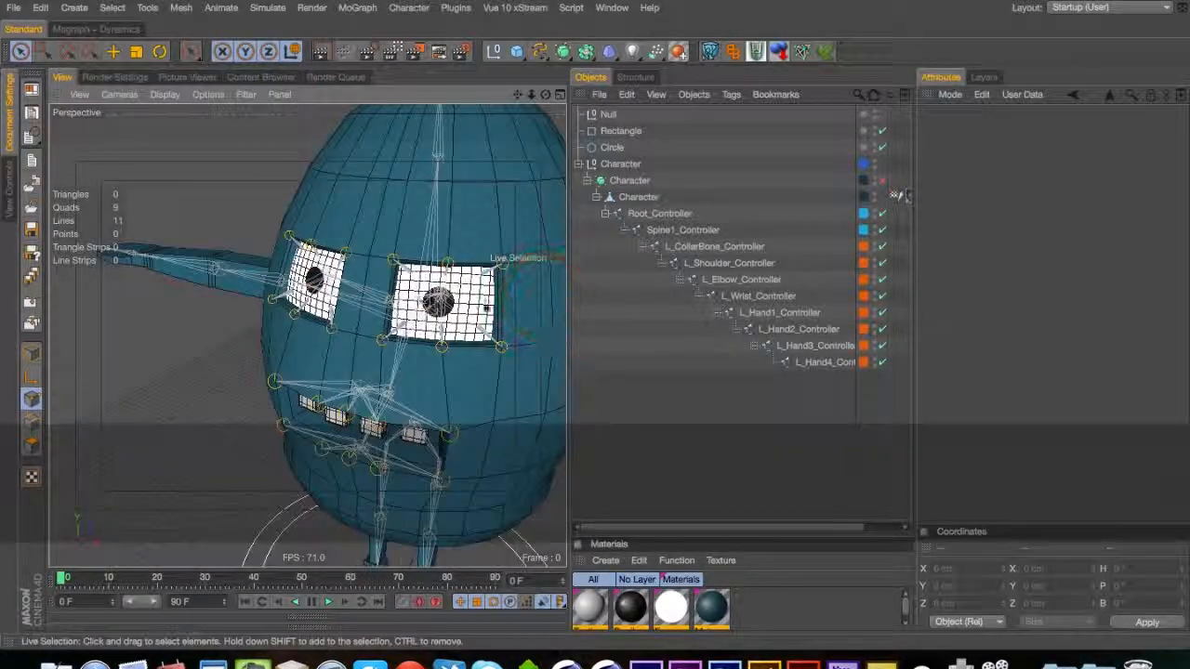
pyautogui.keyDown('alt'); pyautogui.moveTo(367, 305); pyautogui.dragTo(316, 278); pyautogui.keyUp('alt')
pyautogui.press('1')
pyautogui.press('3')
pyautogui.moveTo(316, 278); pyautogui.dragTo(156, 299)
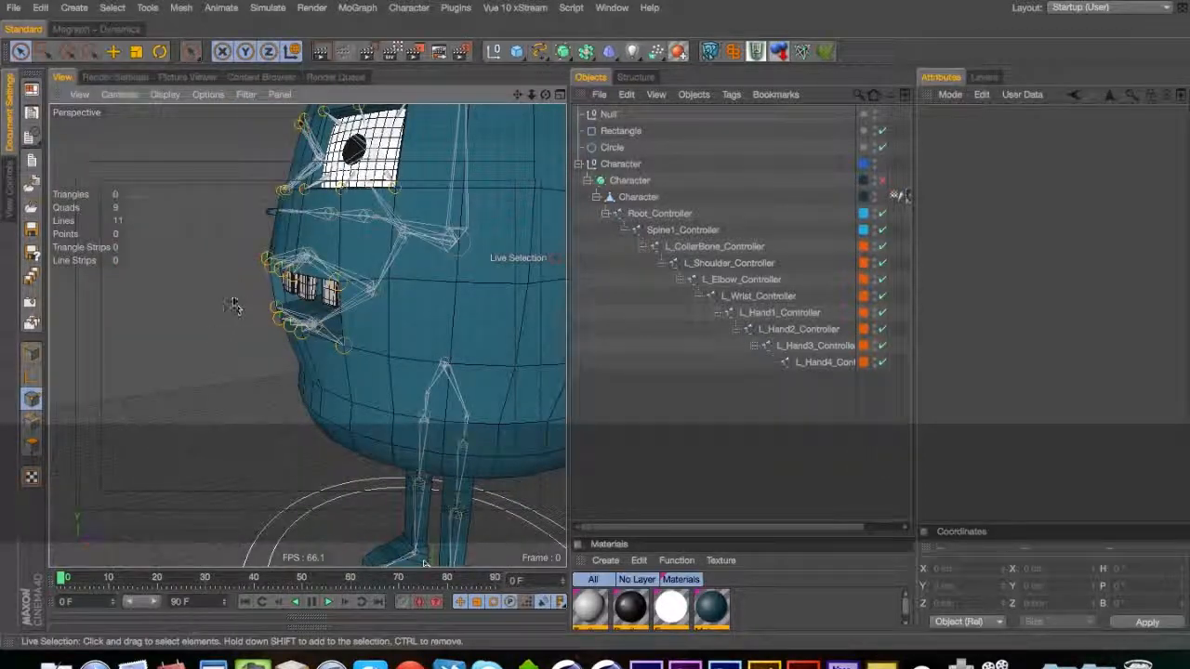
pyautogui.moveTo(215, 332)
pyautogui.keyDown('alt'); pyautogui.mouseDown()
pyautogui.moveTo(160, 322)
pyautogui.moveTo(205, 312)
pyautogui.mouseUp(); pyautogui.keyUp('alt')
pyautogui.press('3')
pyautogui.moveTo(376, 299); pyautogui.dragTo(391, 200)
pyautogui.press('3')
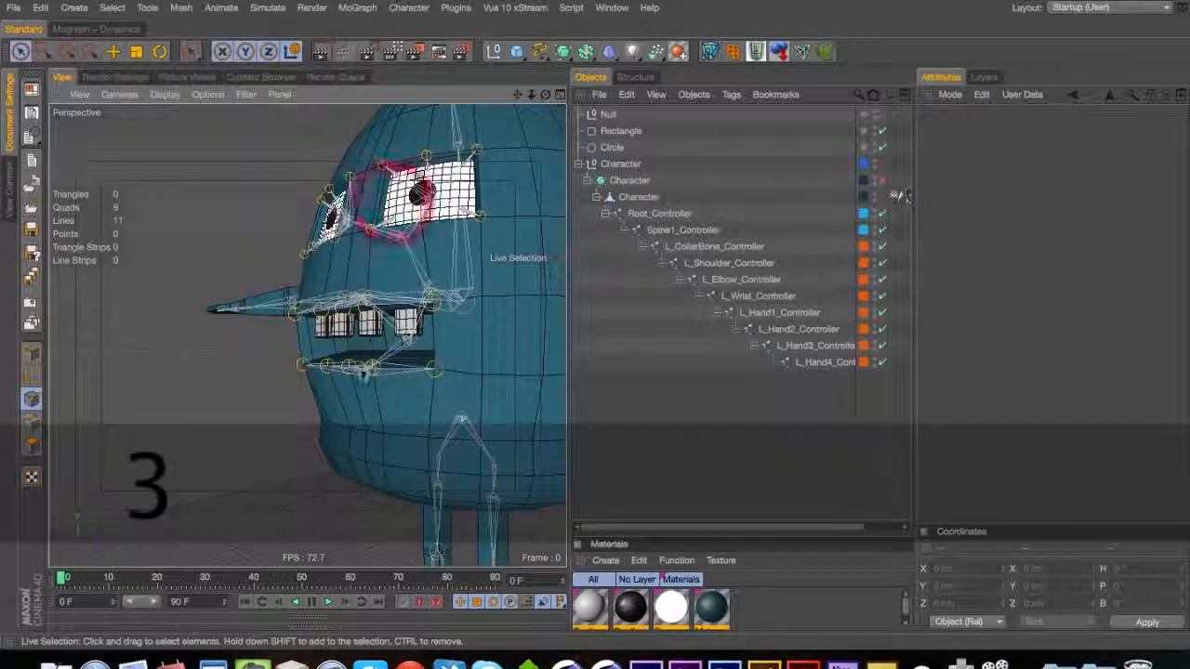
pyautogui.moveTo(364, 352)
pyautogui.mouseDown()
pyautogui.moveTo(307, 409)
pyautogui.moveTo(186, 417)
pyautogui.moveTo(294, 365)
pyautogui.moveTo(425, 353)
pyautogui.moveTo(489, 406)
pyautogui.moveTo(381, 363)
pyautogui.moveTo(370, 321)
pyautogui.moveTo(462, 269)
pyautogui.moveTo(292, 367)
pyautogui.moveTo(403, 297)
pyautogui.moveTo(318, 316)
pyautogui.moveTo(461, 238)
pyautogui.mouseUp()
pyautogui.press('2')
pyautogui.press('3')
pyautogui.press('2')
pyautogui.press('3')
pyautogui.press('2')
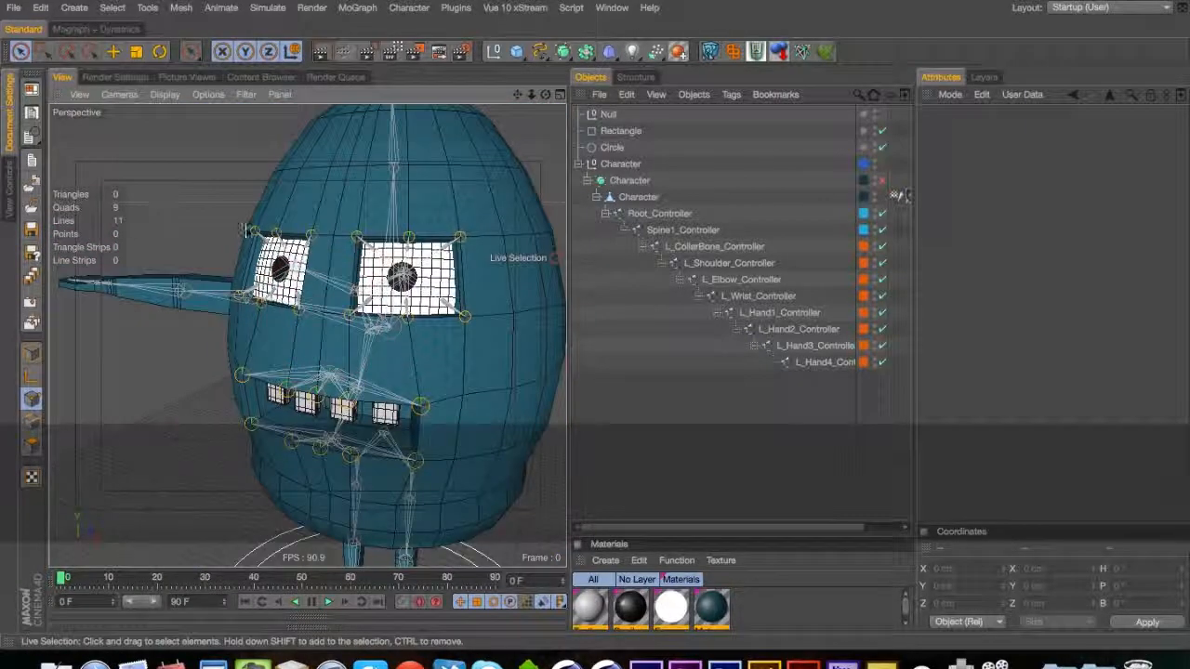
pyautogui.moveTo(555, 258); pyautogui.dragTo(286, 260)
pyautogui.press('2')
# Examine the full figure, comparing both arms and inspecting the hip, leg and foot joints
pyautogui.press('1')
pyautogui.press('3')
pyautogui.moveTo(312, 333); pyautogui.dragTo(178, 327)
pyautogui.press('1')
pyautogui.moveTo(307, 296); pyautogui.dragTo(306, 396)
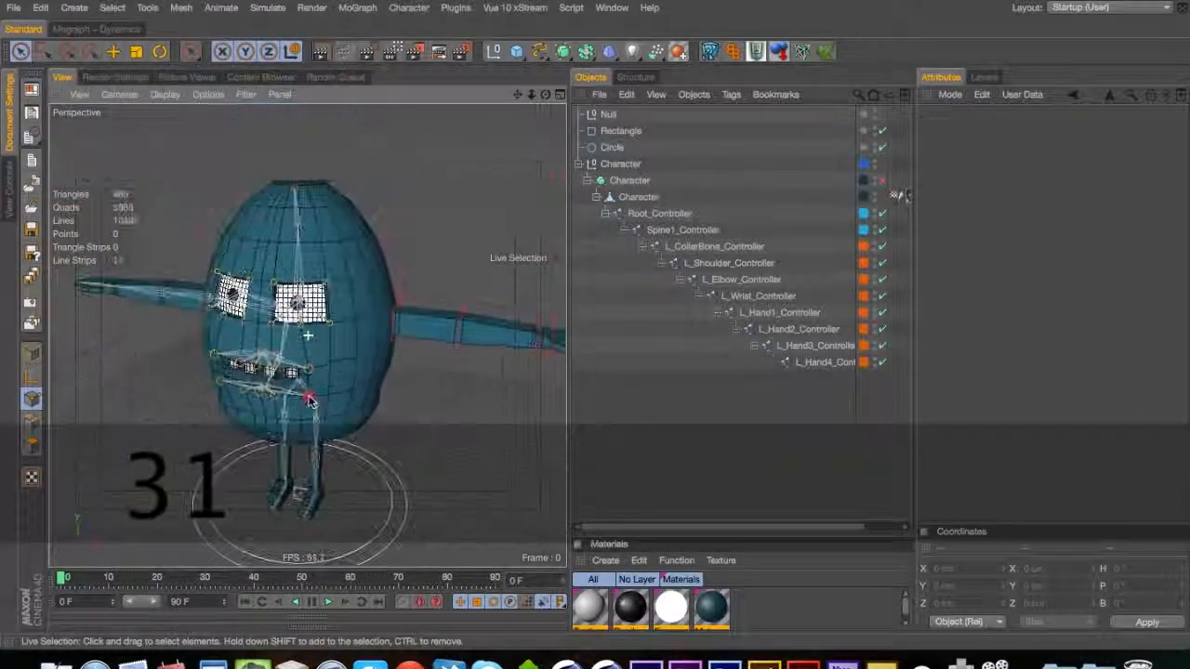
pyautogui.press('1')
pyautogui.moveTo(275, 330); pyautogui.dragTo(447, 297)
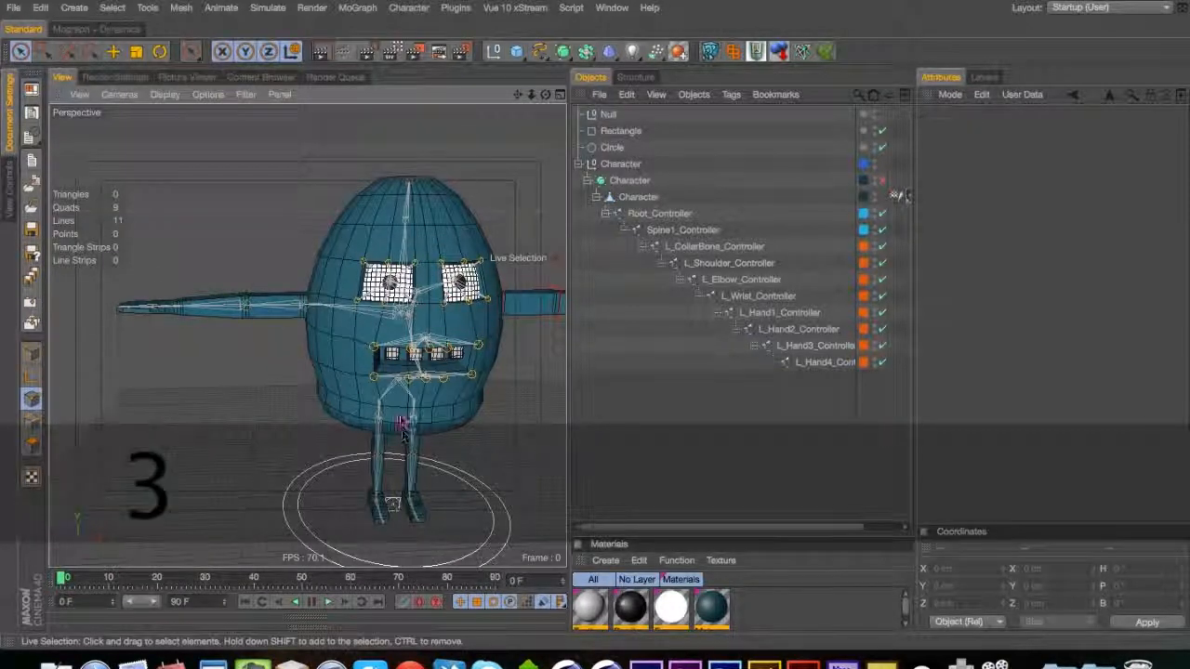
pyautogui.press('1')
pyautogui.moveTo(403, 430); pyautogui.dragTo(347, 370)
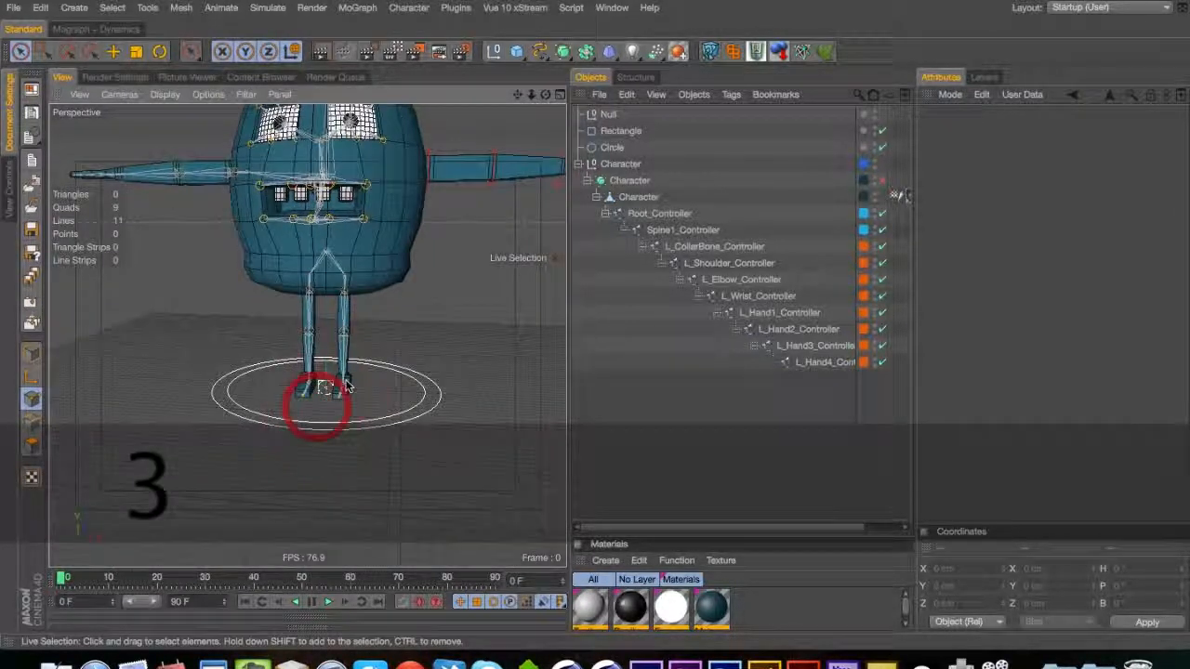
pyautogui.click(454, 5)
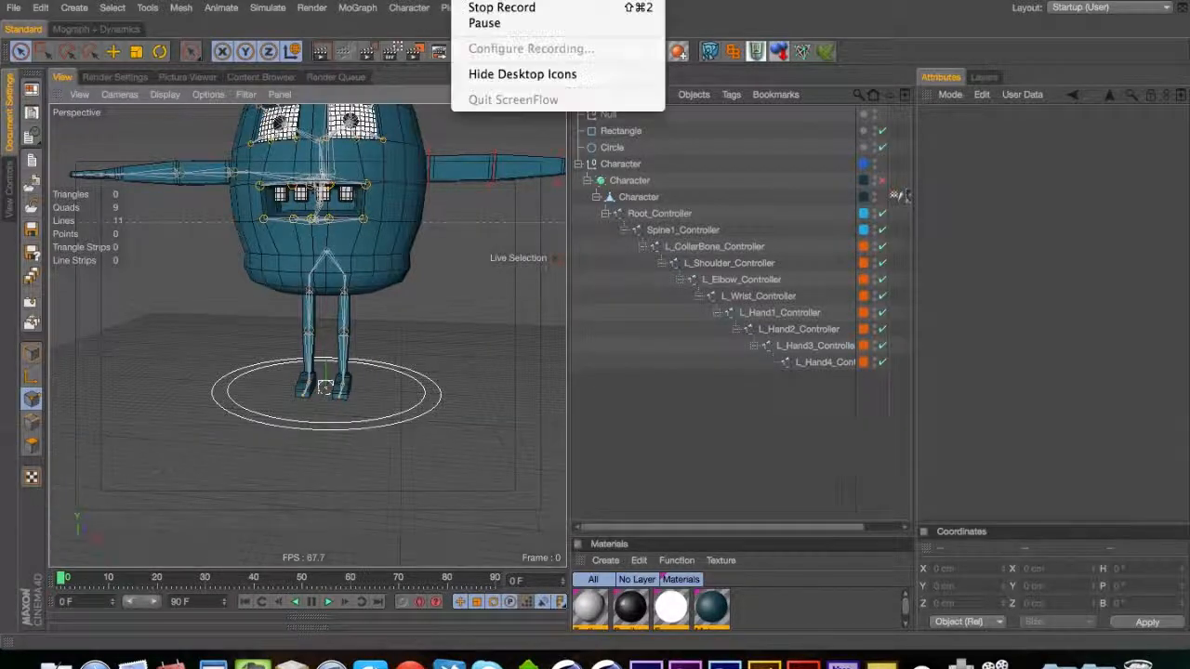
pyautogui.click(481, 21)
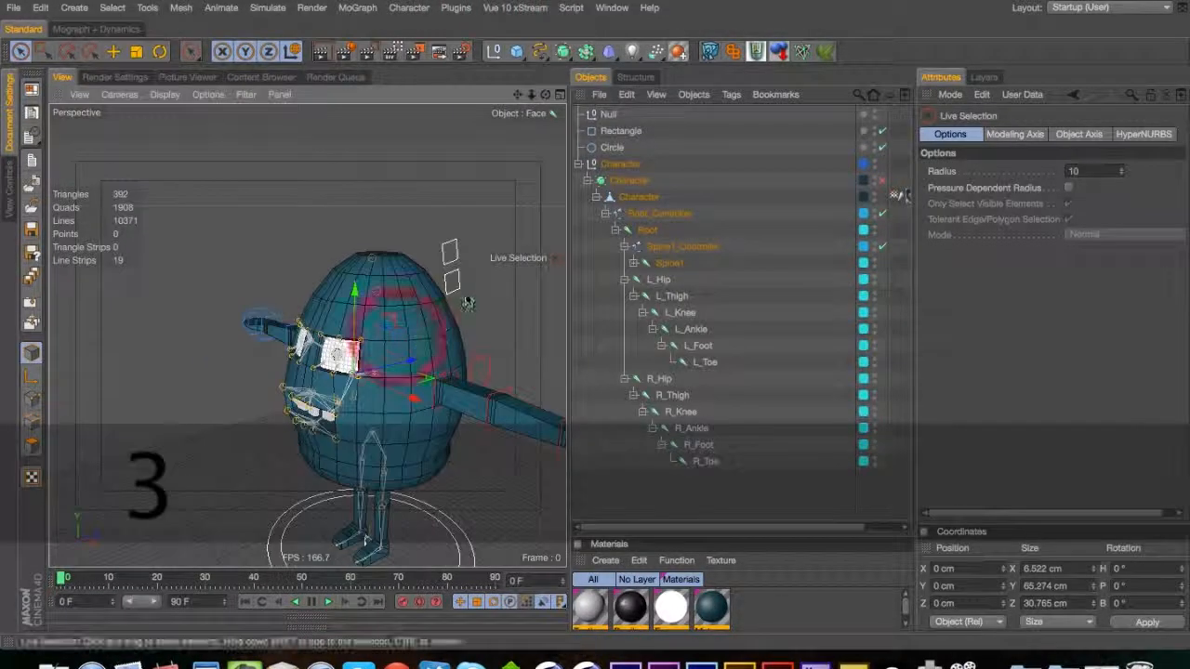
# Save the project with the Spine1 hierarchy collapsed and the additional rectangle controllers behind the body
pyautogui.press('super+s')
pyautogui.press('1')
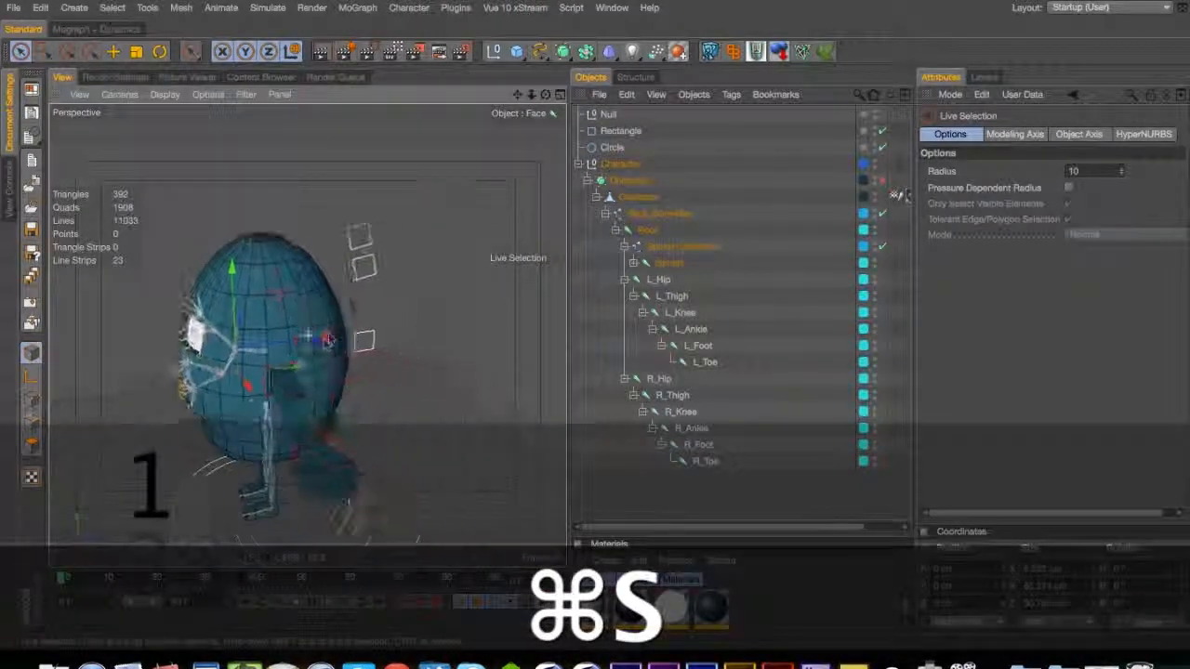
# Try rotating R_CollarBone_Controller to test how the right arm follows, undoing the rotation
pyautogui.press('3')
pyautogui.press('1')
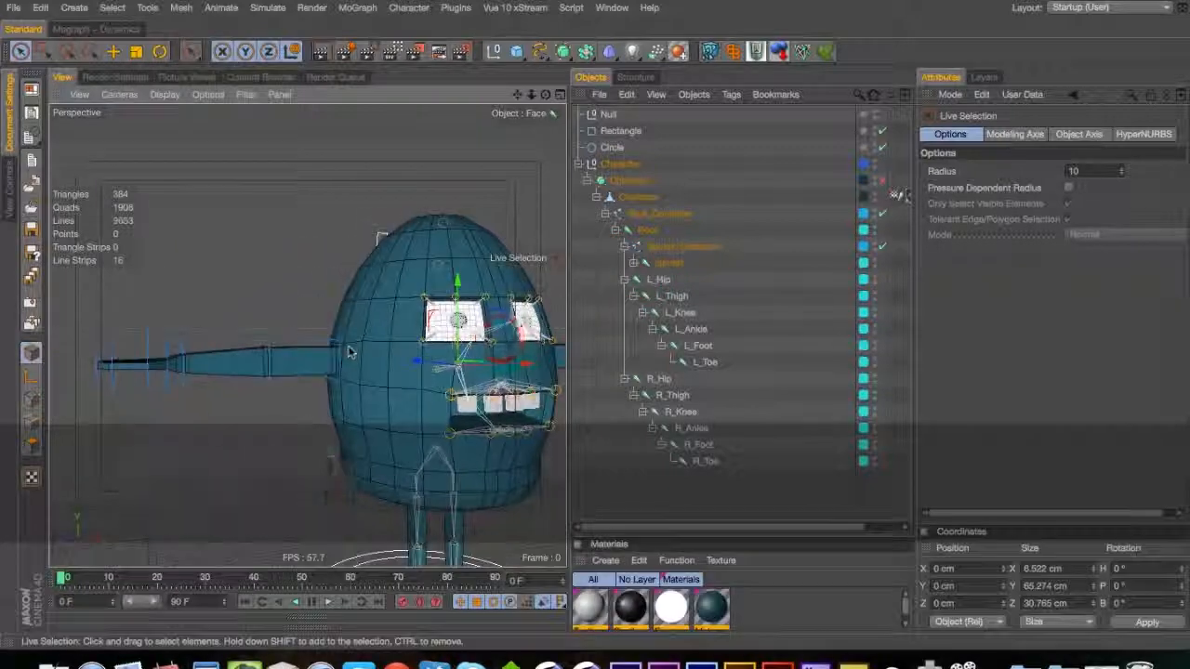
pyautogui.moveTo(348, 351); pyautogui.dragTo(399, 459)
pyautogui.click(306, 268)
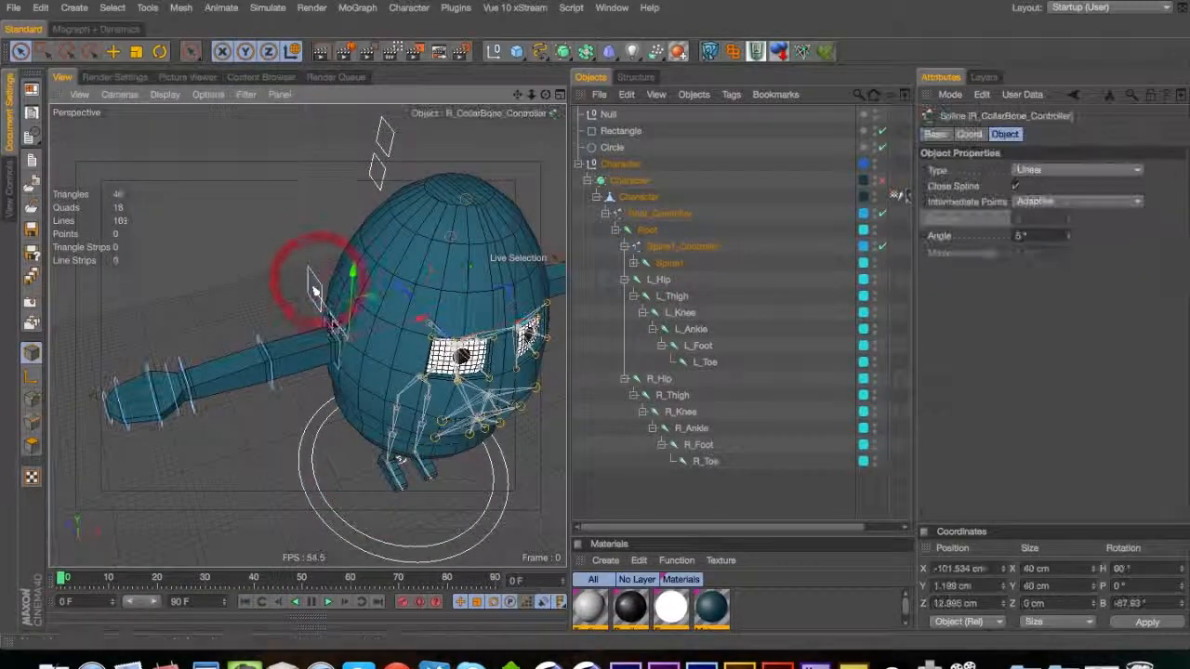
pyautogui.press('r')
pyautogui.moveTo(319, 367); pyautogui.dragTo(312, 320)
pyautogui.press('super+z')
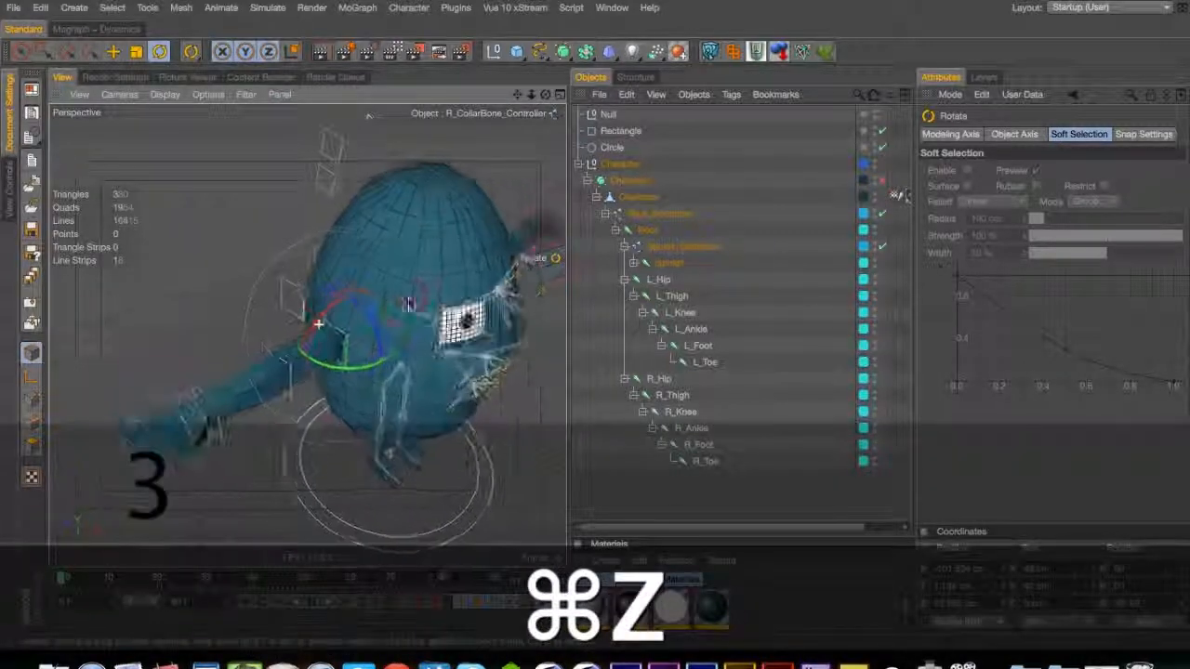
pyautogui.moveTo(409, 304); pyautogui.dragTo(406, 292)
pyautogui.moveTo(313, 349)
pyautogui.mouseDown()
pyautogui.moveTo(317, 311)
pyautogui.moveTo(311, 351)
pyautogui.mouseUp()
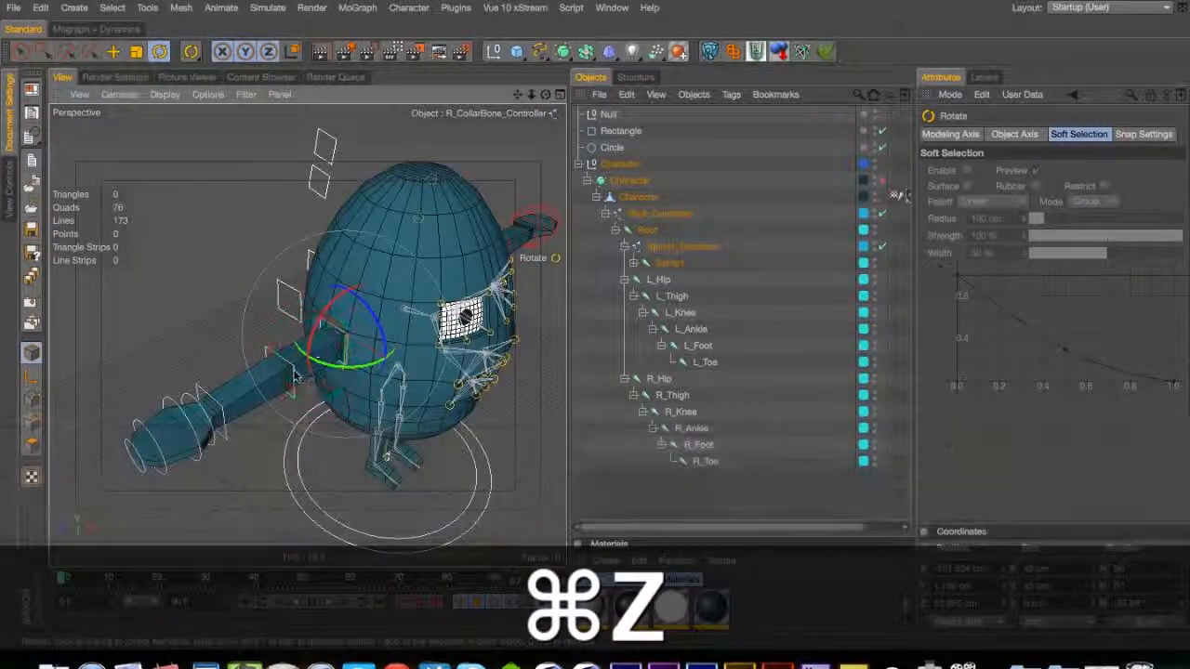
# Try rotating R_Elbow_Controller to test the forearm's bend, undoing the test poses
pyautogui.click(295, 374)
pyautogui.moveTo(277, 407)
pyautogui.mouseDown()
pyautogui.moveTo(291, 409)
pyautogui.moveTo(276, 411)
pyautogui.mouseUp()
pyautogui.press('super+z')
pyautogui.press('super+z')
pyautogui.press('super+z')
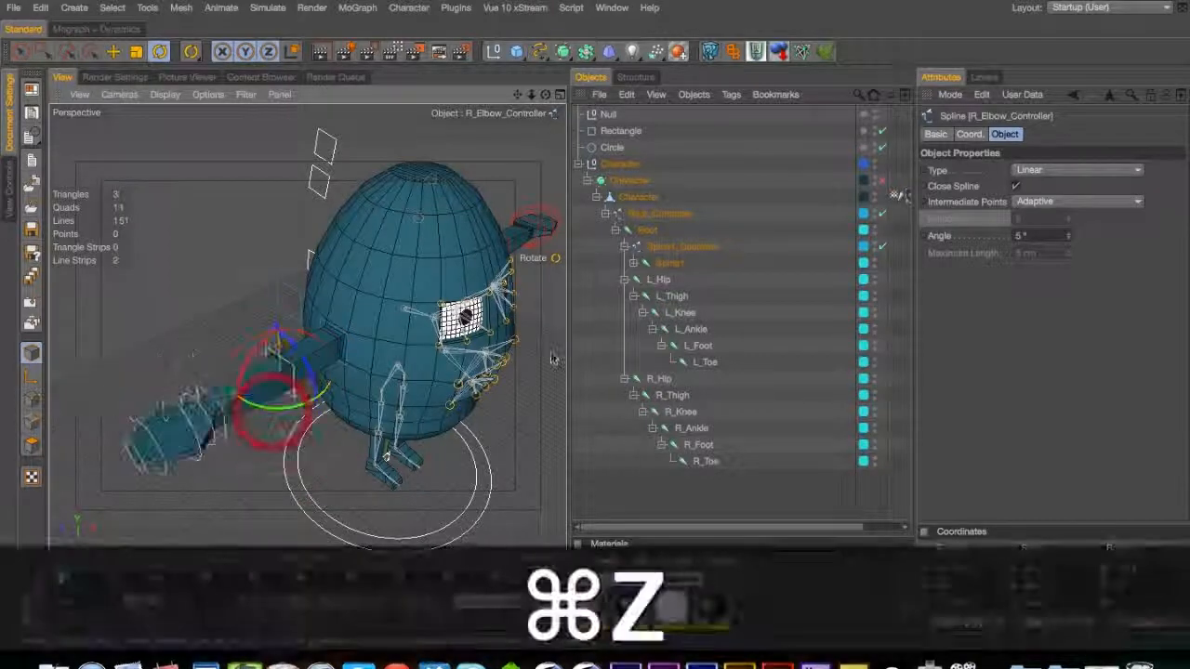
# Expand the R_CollarBone_Controller hierarchy and examine how the elbow and wrist joints relate to R_Wrist_Controller along the right arm
pyautogui.click(642, 313)
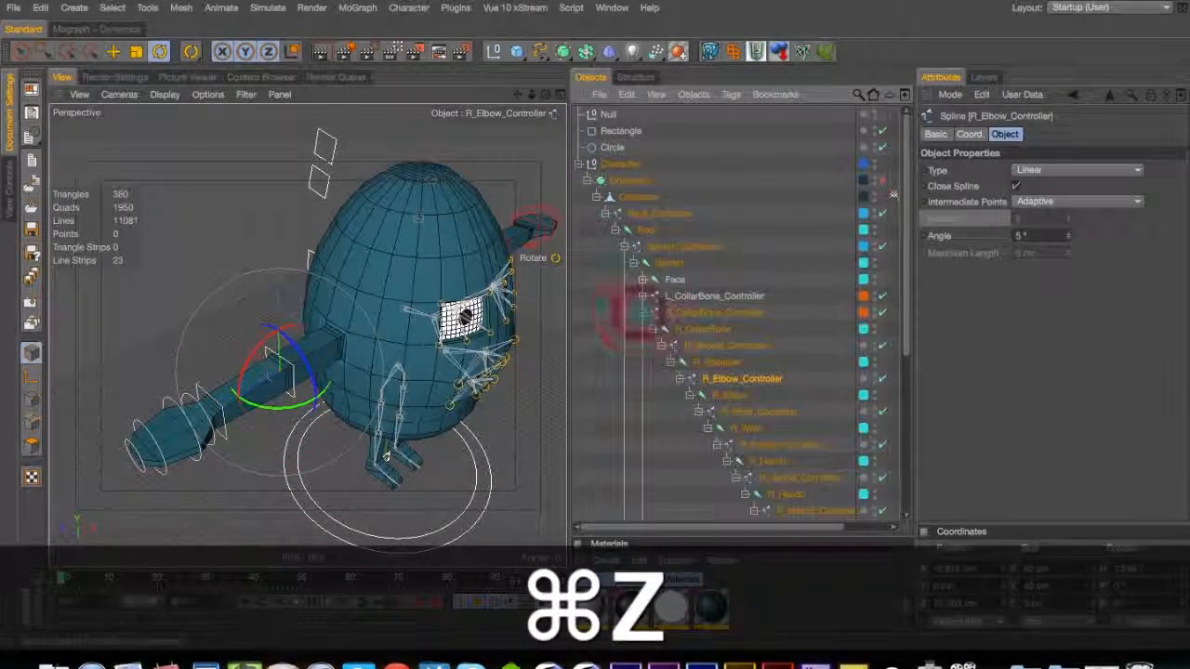
pyautogui.click(729, 395)
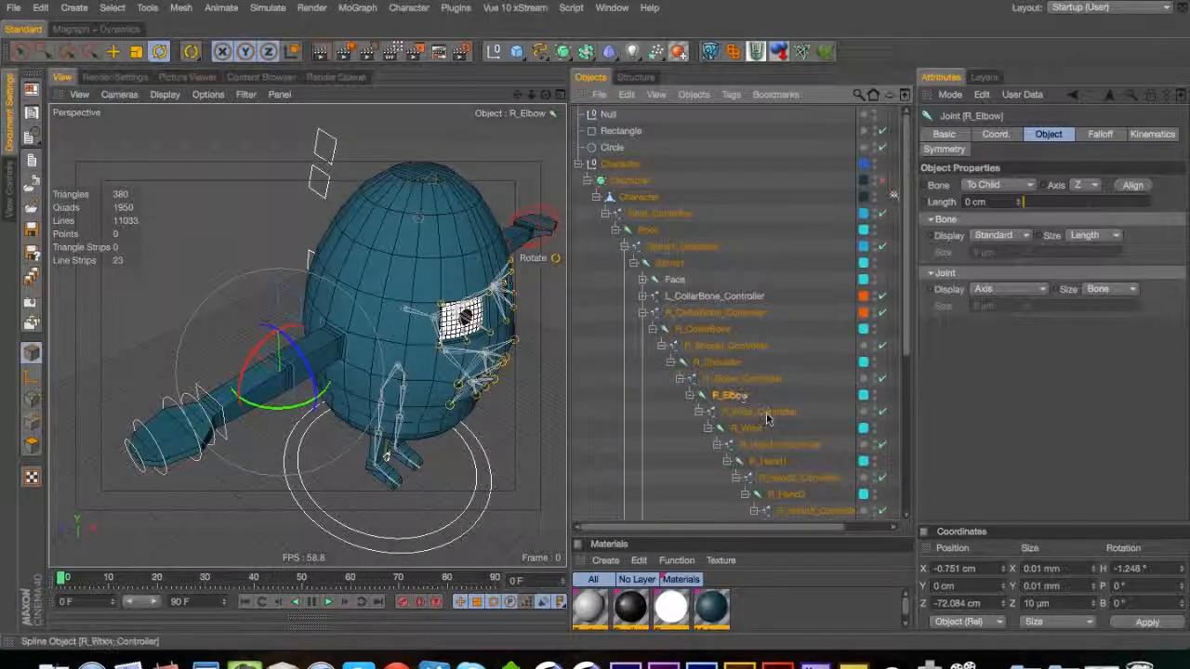
pyautogui.click(755, 413)
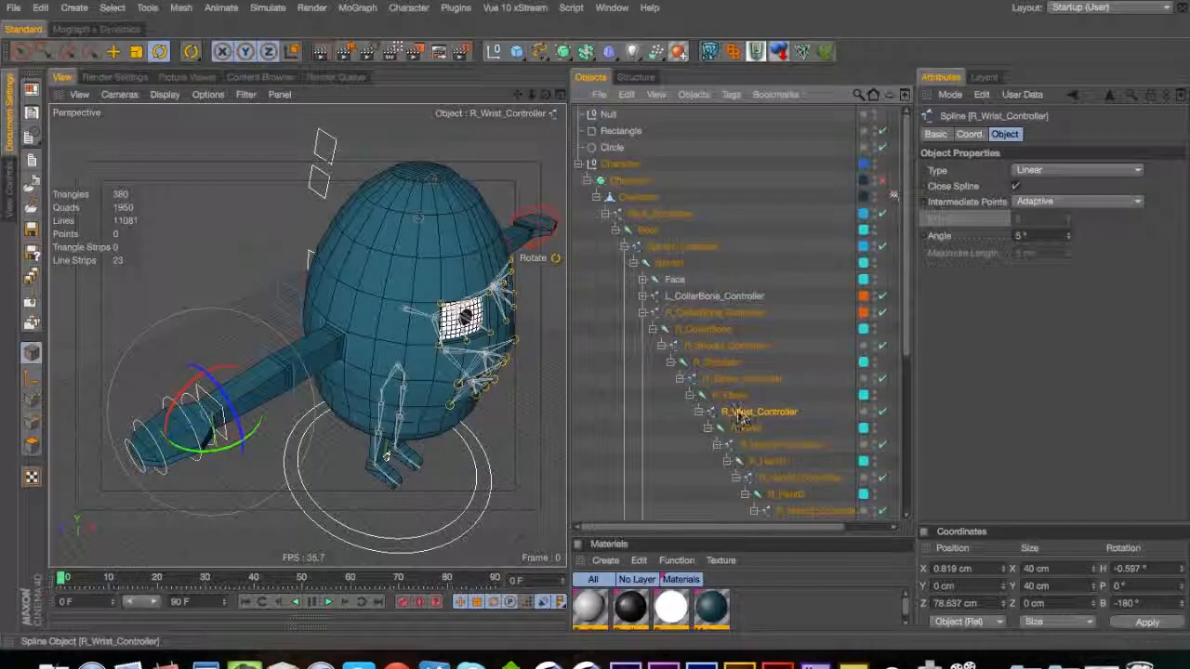
pyautogui.click(732, 395)
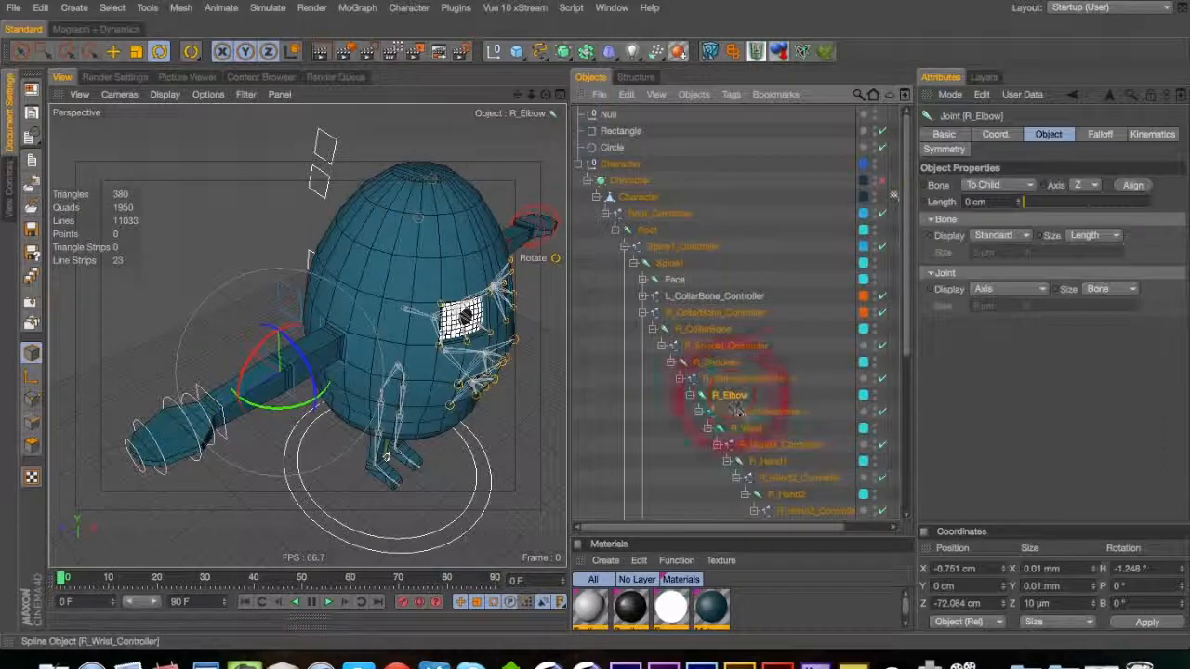
pyautogui.press('3')
pyautogui.moveTo(289, 348); pyautogui.dragTo(313, 292)
pyautogui.press('1')
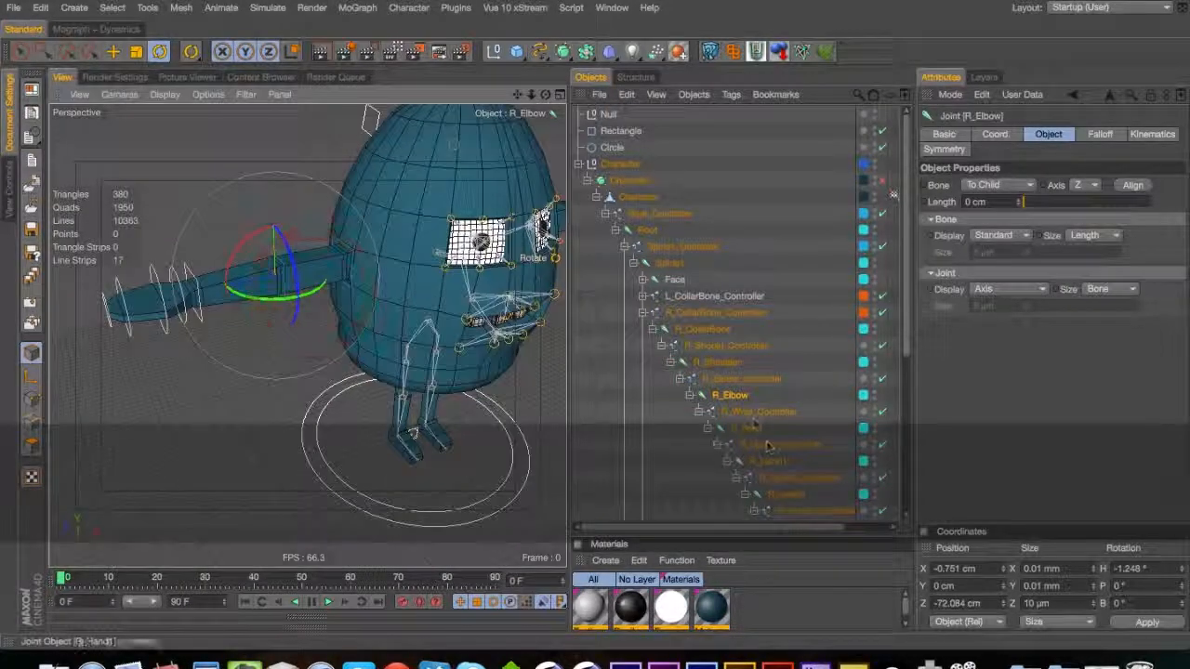
pyautogui.click(756, 412)
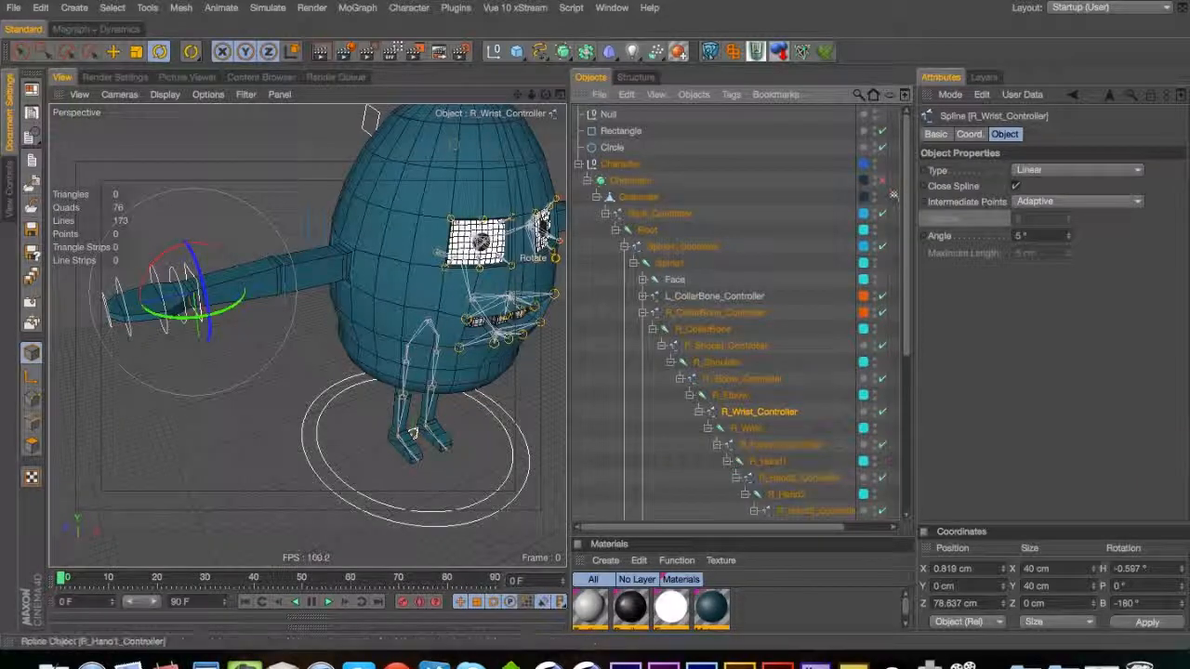
pyautogui.click(754, 429)
pyautogui.press('3')
pyautogui.moveTo(148, 283); pyautogui.dragTo(229, 244)
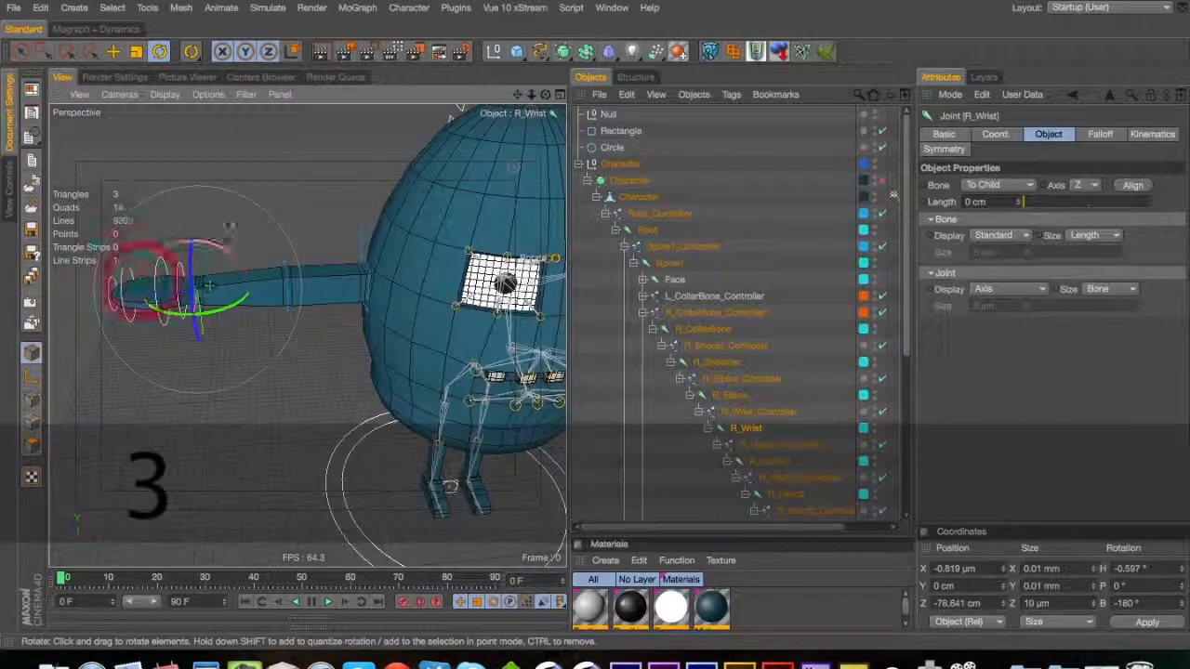
# Try moving R_Elbow_Controller away from the arm and rotating it, undoing each change
pyautogui.press('space')
pyautogui.click(280, 326)
pyautogui.click(288, 311)
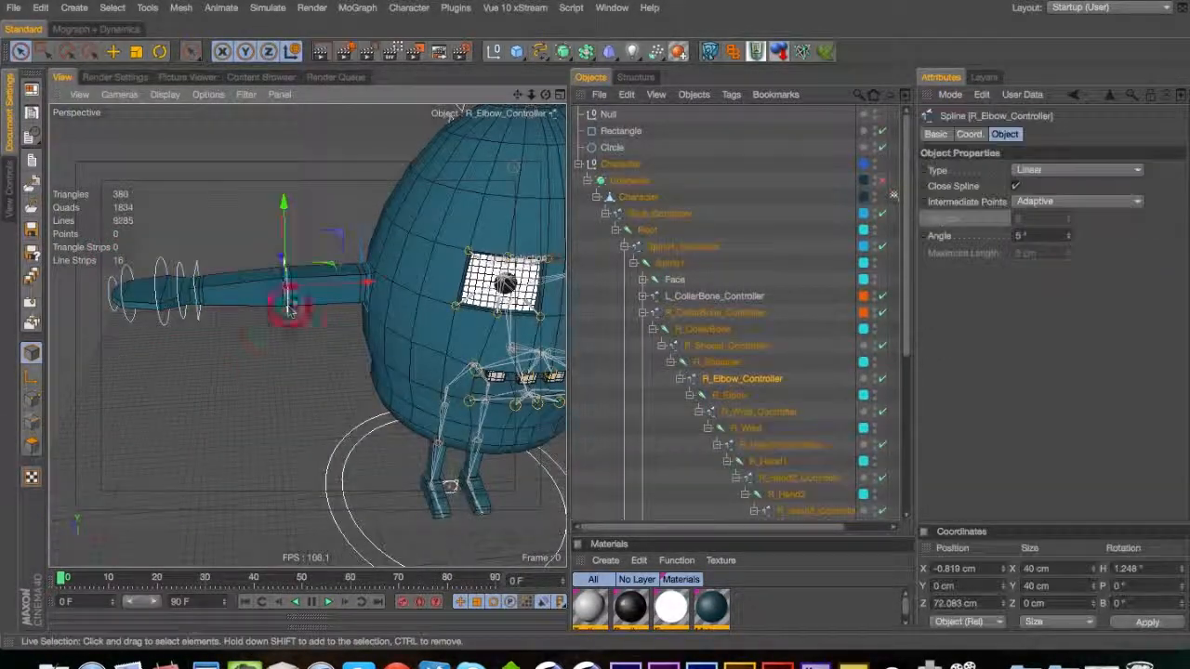
pyautogui.moveTo(288, 196); pyautogui.dragTo(511, 185)
pyautogui.press('super+z')
pyautogui.moveTo(275, 225)
pyautogui.mouseDown()
pyautogui.moveTo(276, 197)
pyautogui.moveTo(273, 244)
pyautogui.mouseUp()
pyautogui.press('super+z')
pyautogui.press('r')
pyautogui.moveTo(282, 307)
pyautogui.mouseDown()
pyautogui.moveTo(296, 305)
pyautogui.moveTo(286, 303)
pyautogui.mouseUp()
pyautogui.press('super+z')
# Select R_Elbow_Controller and widen the tag area of the object list, undoing the accidental change
pyautogui.click(744, 379)
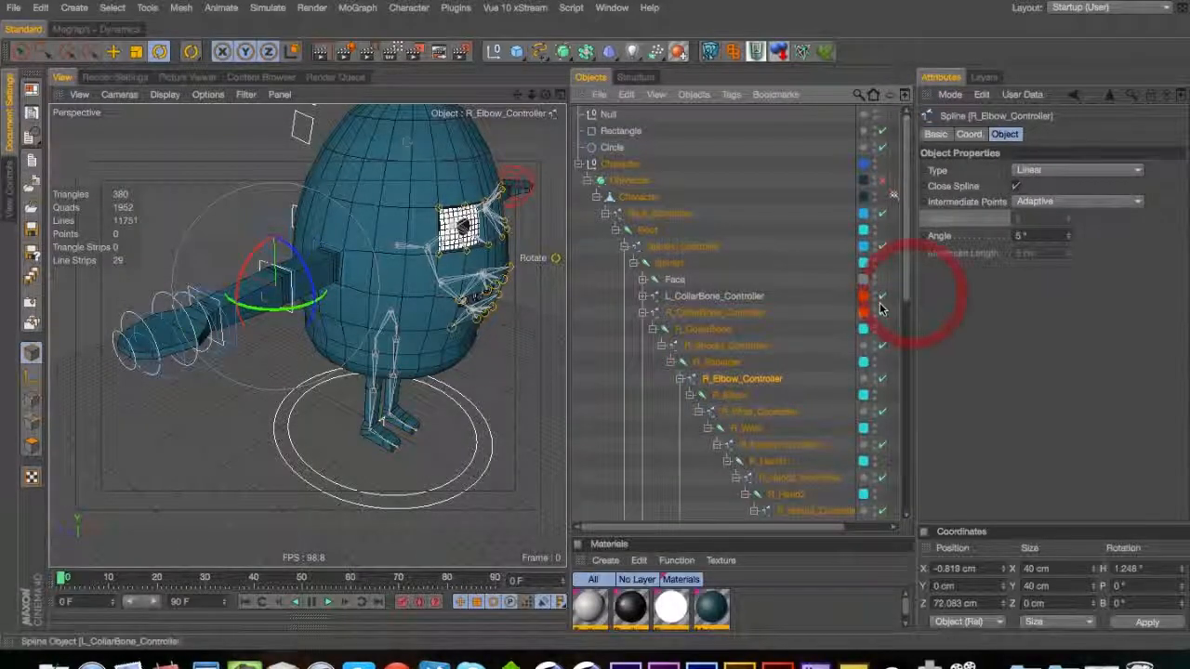
pyautogui.moveTo(886, 306); pyautogui.dragTo(809, 311)
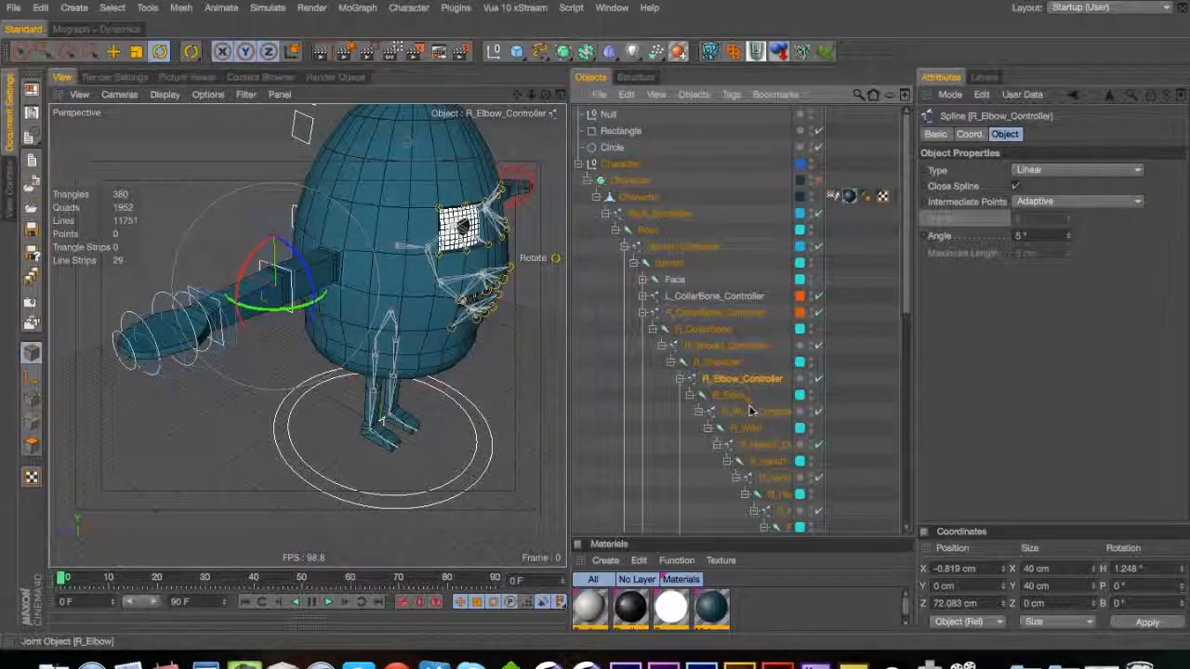
pyautogui.press('super+z')
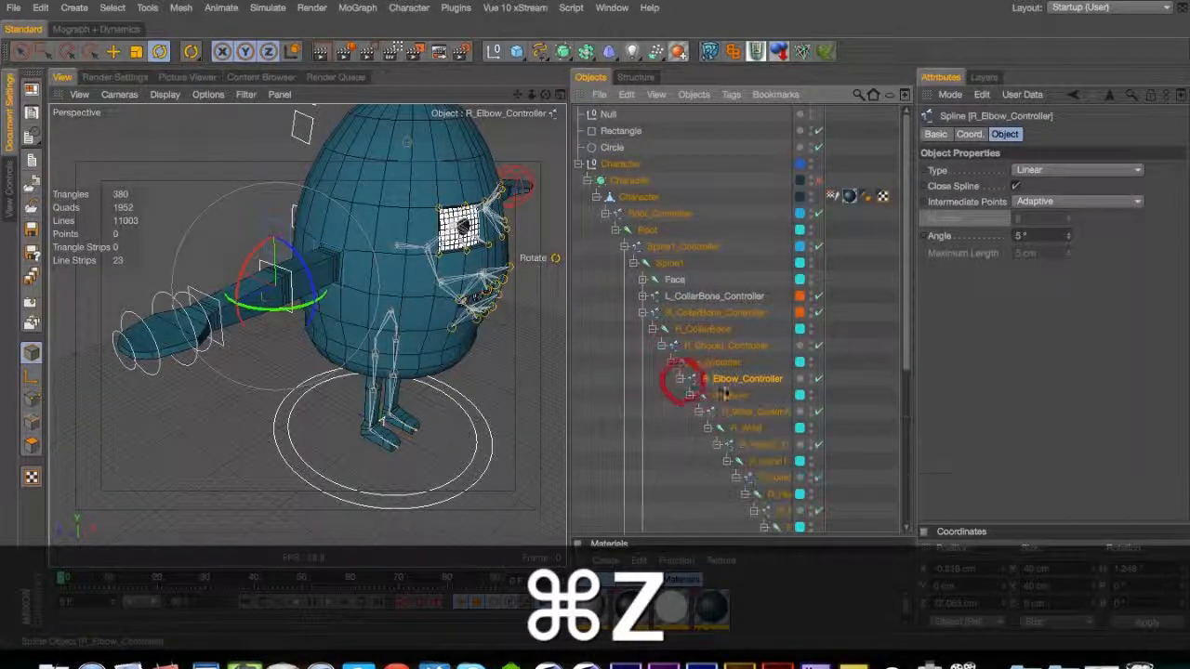
# Try a Constraint tag with PSR enabled on R_Elbow_Controller, then remove the tag
pyautogui.rightClick(730, 380)
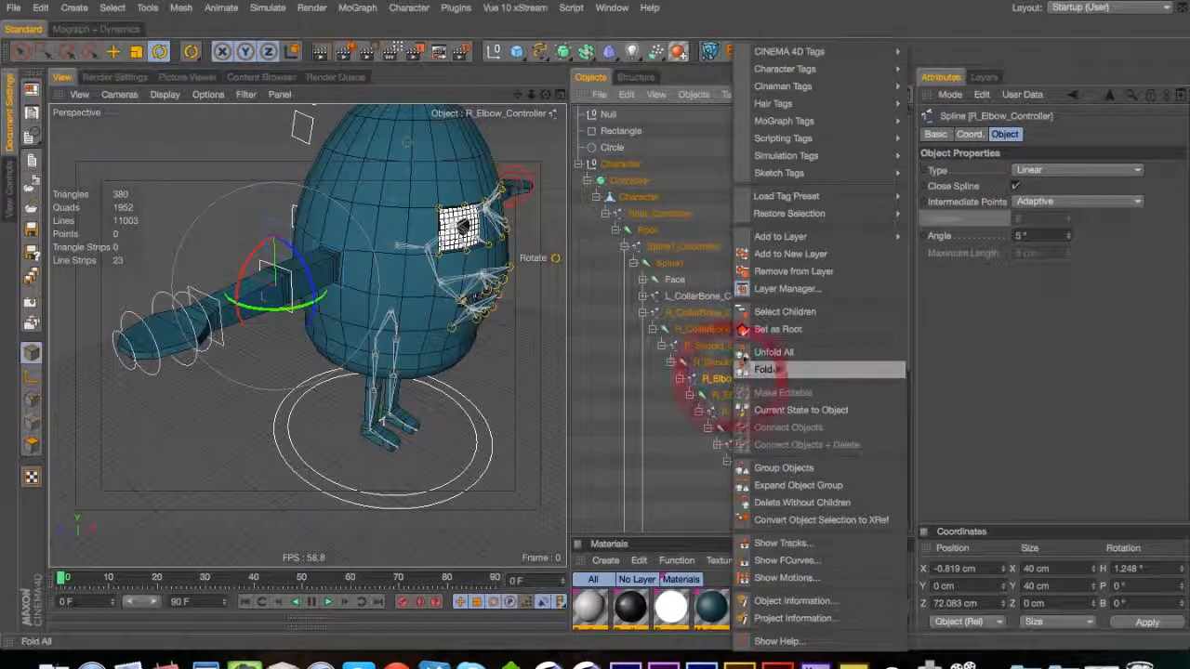
pyautogui.moveTo(848, 51)
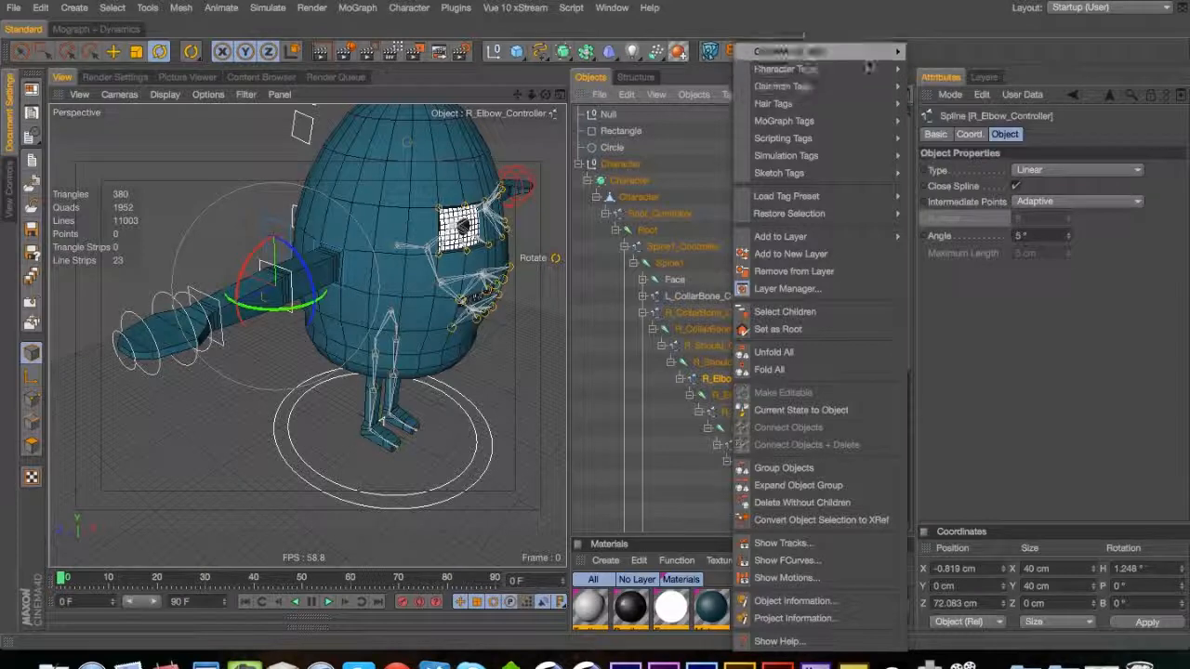
pyautogui.moveTo(811, 70)
pyautogui.click(962, 85)
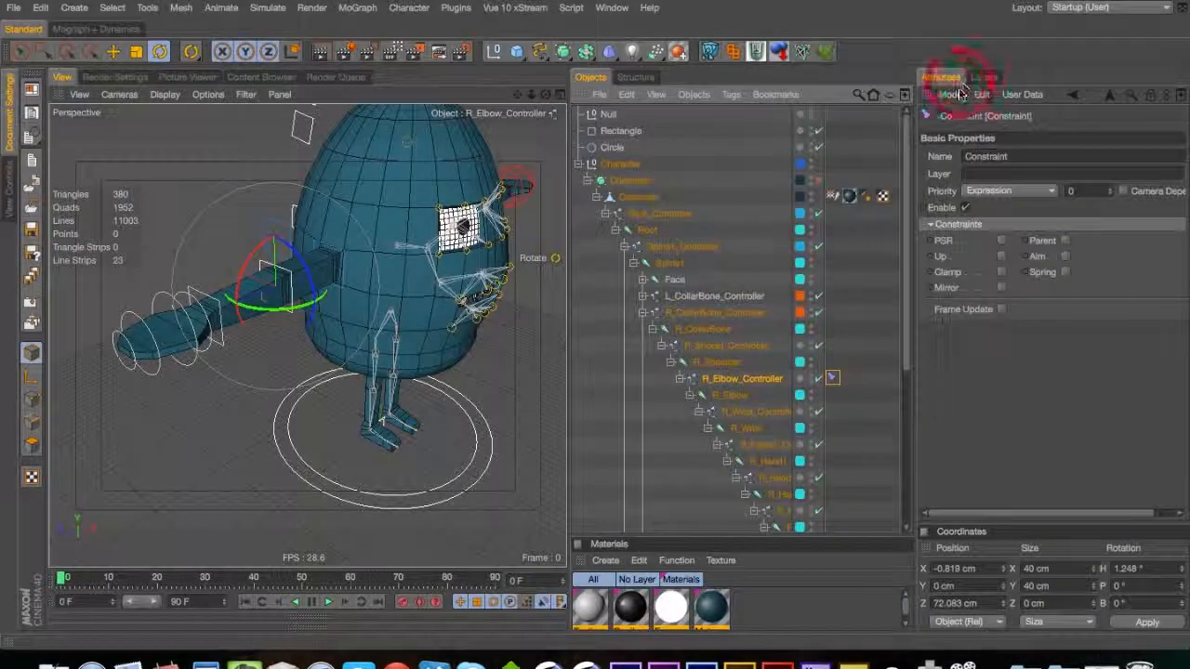
pyautogui.click(1000, 239)
pyautogui.click(972, 135)
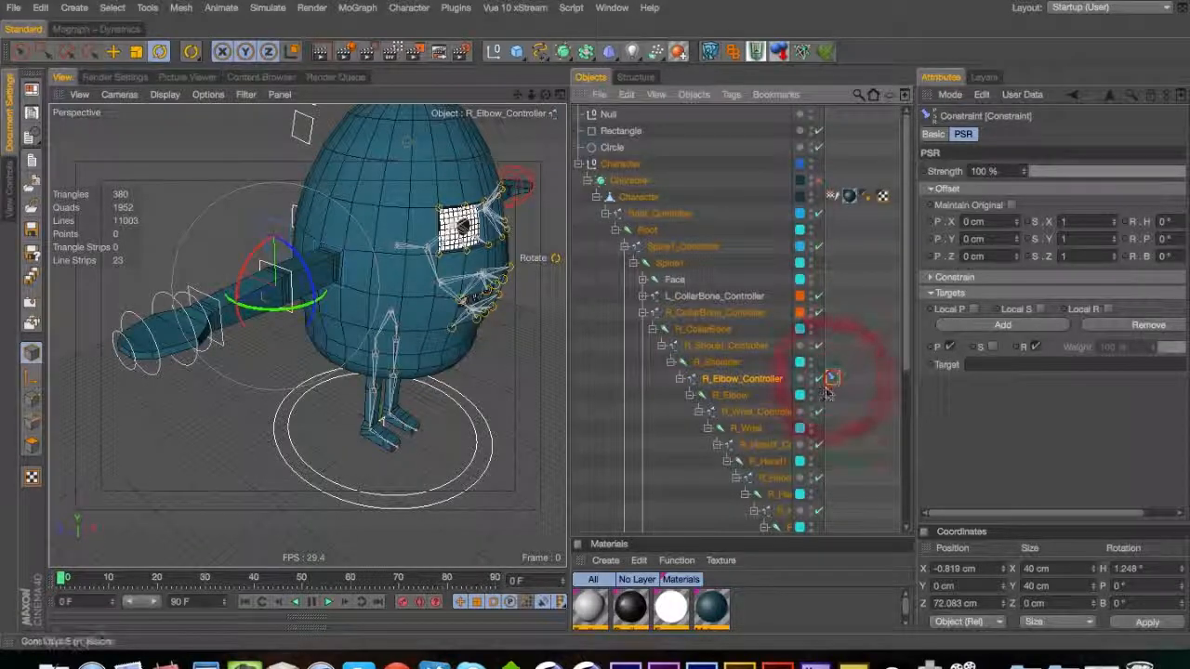
pyautogui.press('Delete')
# Add a Protection tag to R_Elbow_Controller, keeping position and scale locked and setting the rotation lock to None
pyautogui.rightClick(764, 388)
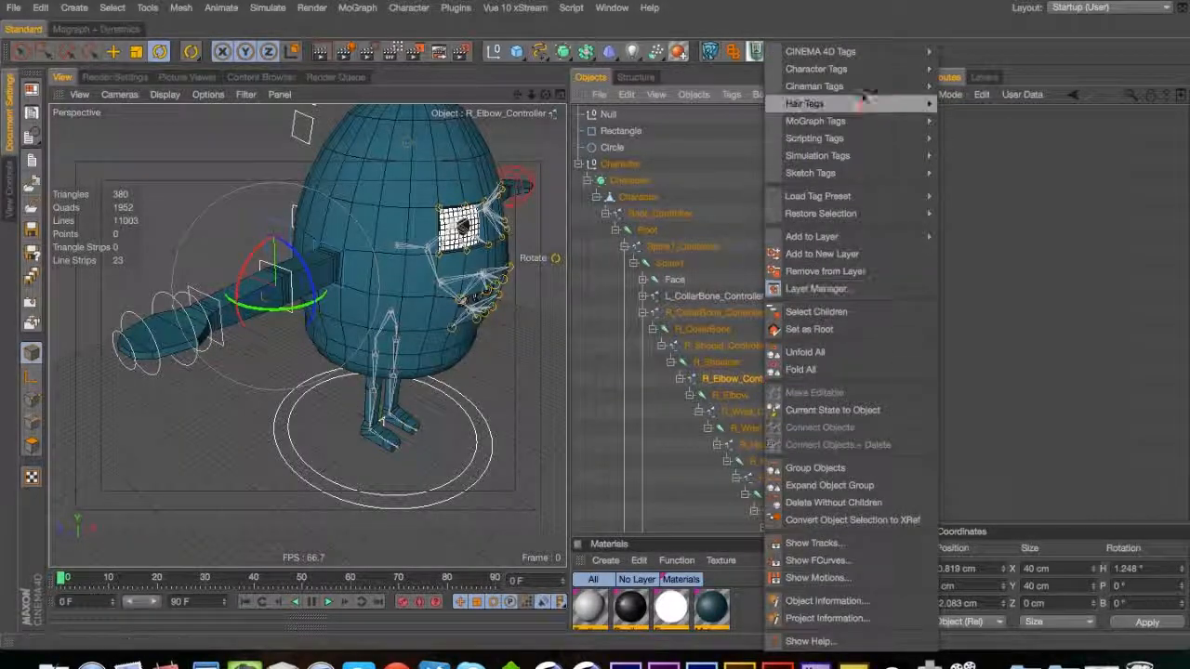
pyautogui.moveTo(855, 51)
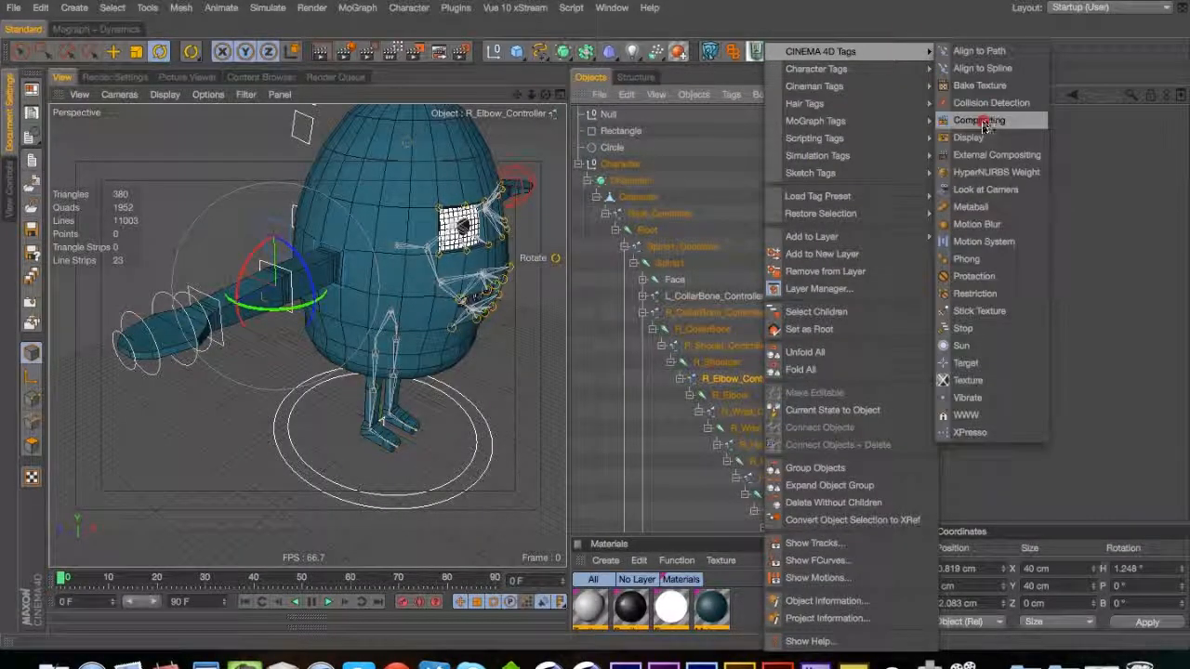
pyautogui.click(980, 277)
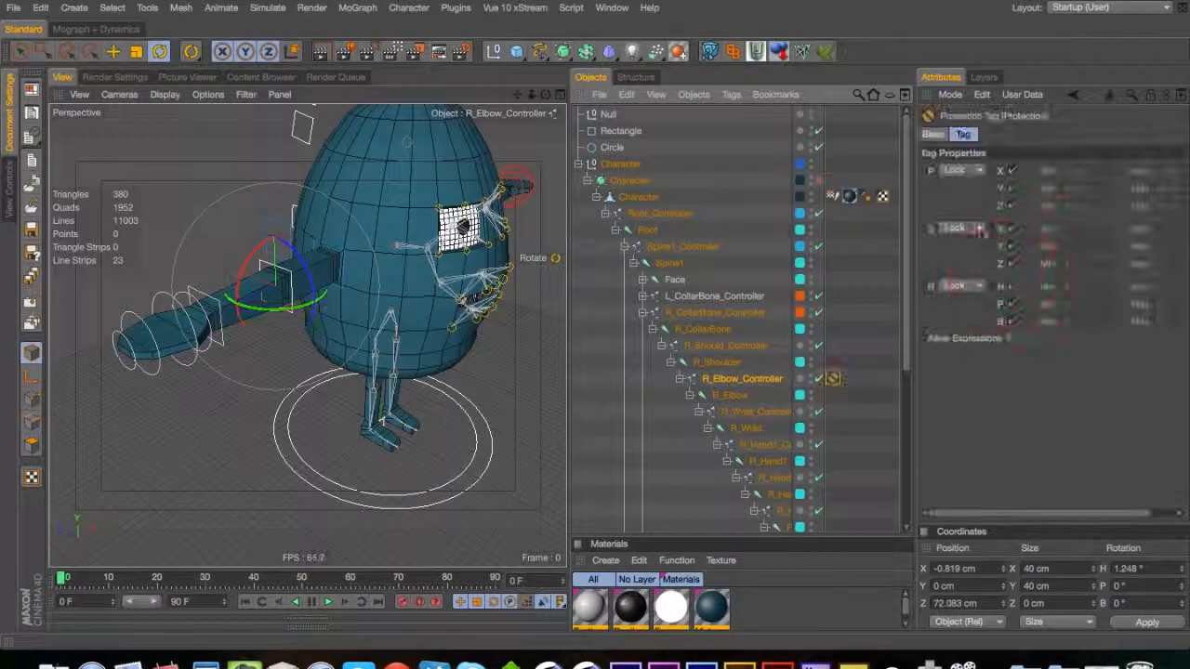
pyautogui.click(976, 286)
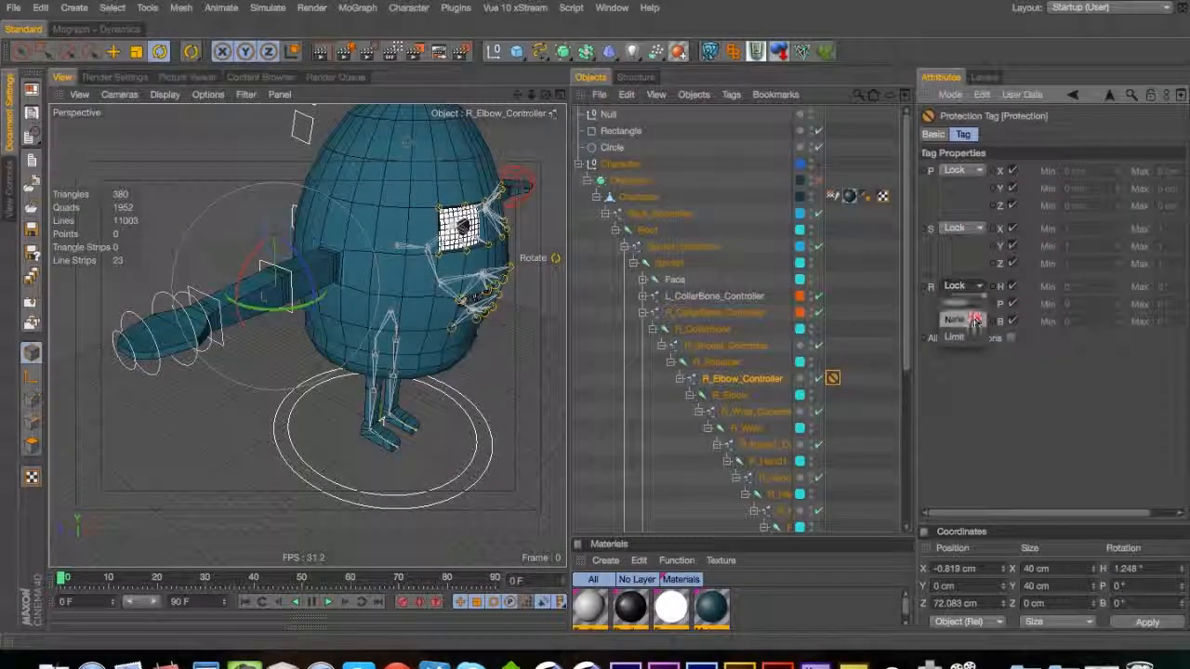
pyautogui.click(966, 303)
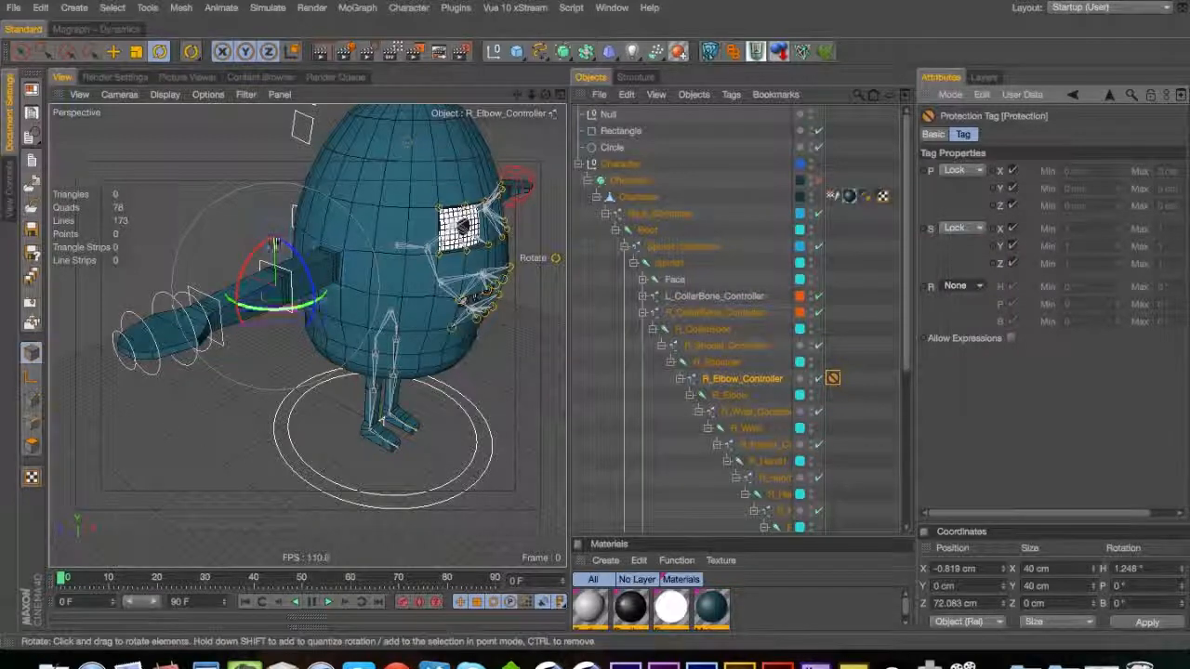
# Test the protected R_Elbow_Controller by trying to move it and rotating it, undoing the test rotation
pyautogui.press('e')
pyautogui.press('3')
pyautogui.moveTo(279, 279); pyautogui.dragTo(223, 279)
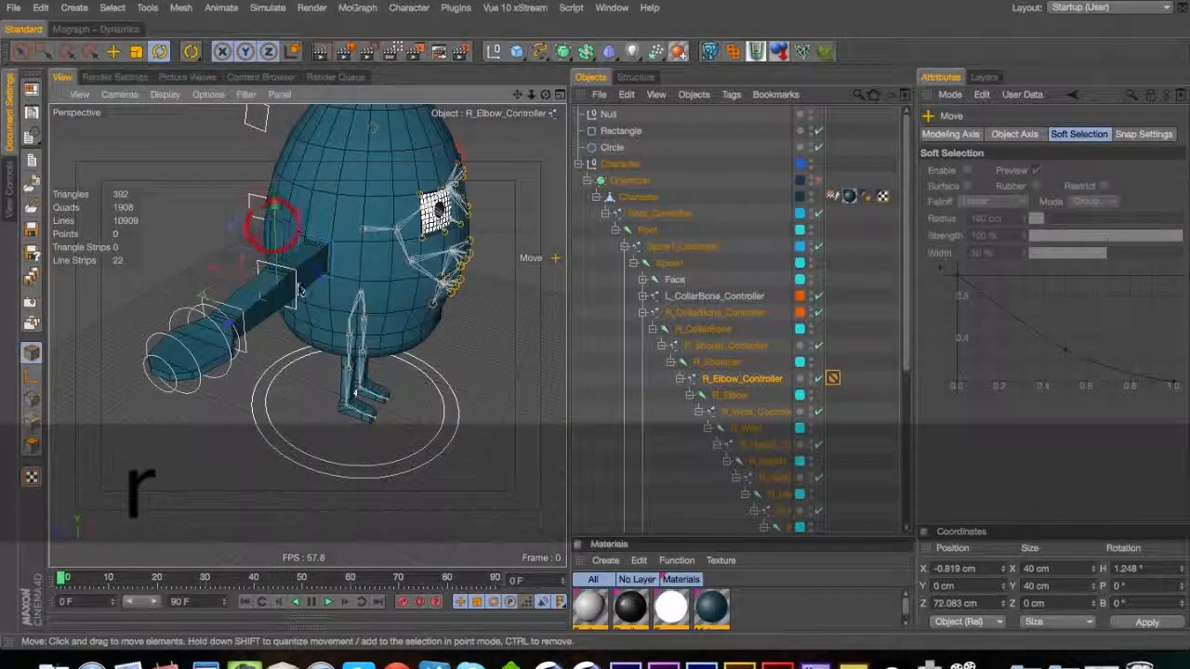
pyautogui.moveTo(300, 291)
pyautogui.mouseDown()
pyautogui.moveTo(288, 279)
pyautogui.moveTo(318, 297)
pyautogui.mouseUp()
pyautogui.press('super+z')
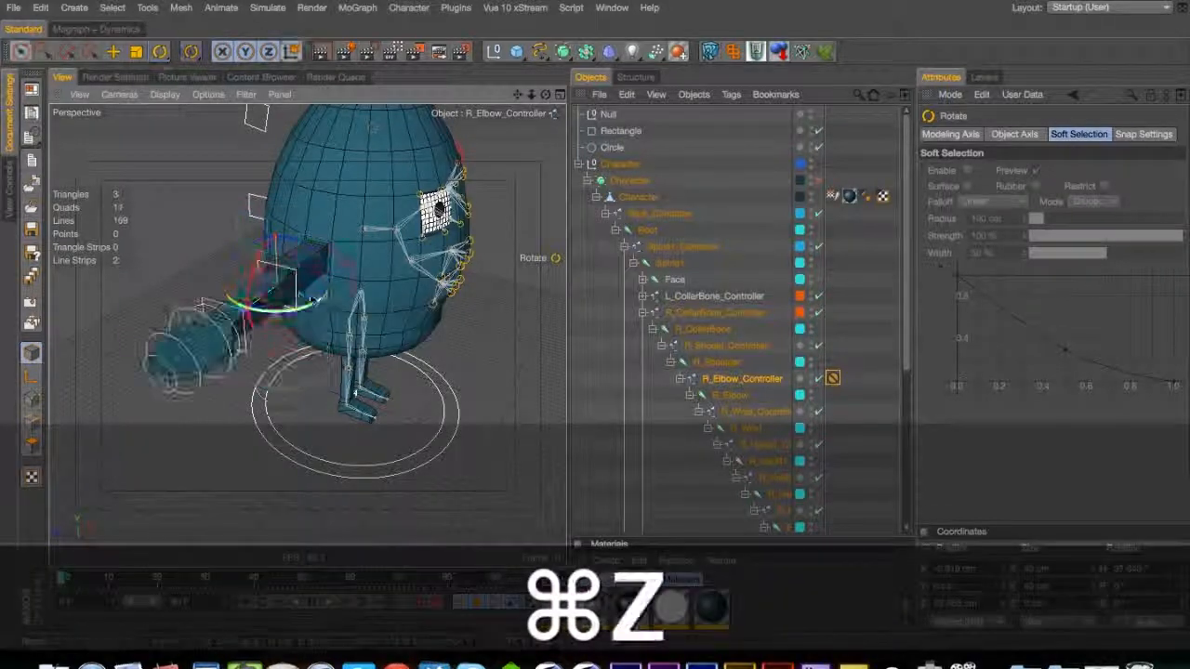
pyautogui.press('super+z')
# Delete the Protection tag from R_Elbow_Controller and save the project with the R_CollarBone_Controller hierarchy collapsed
pyautogui.click(832, 379)
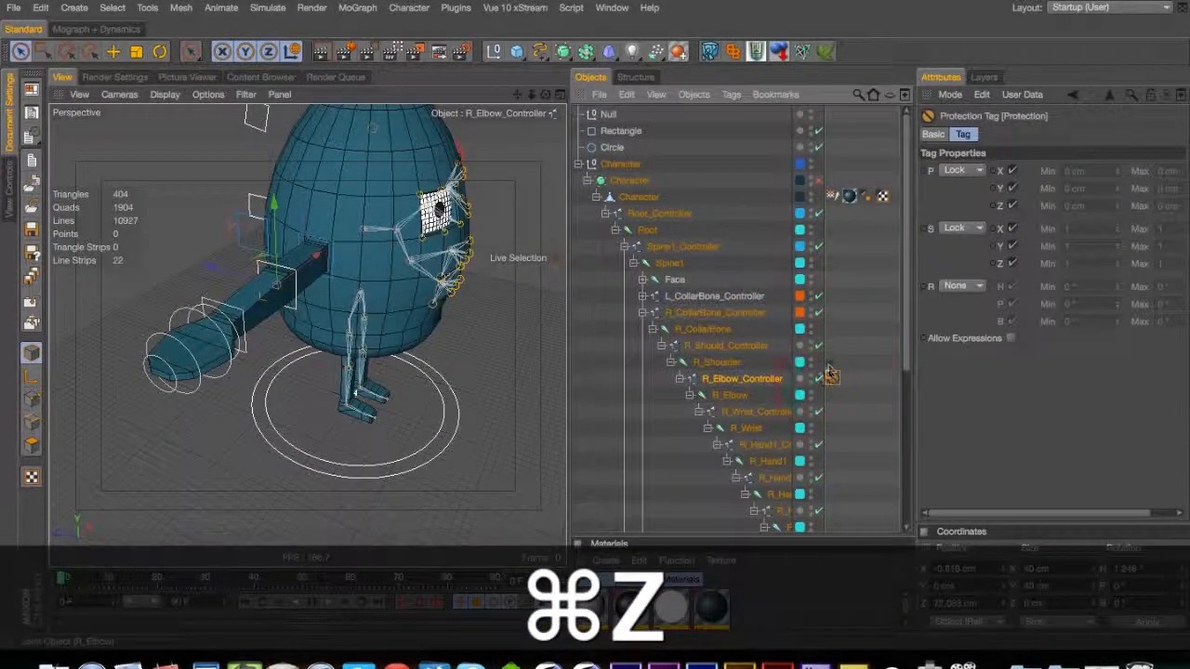
pyautogui.press('Delete')
pyautogui.click(642, 313)
pyautogui.press('super+s')
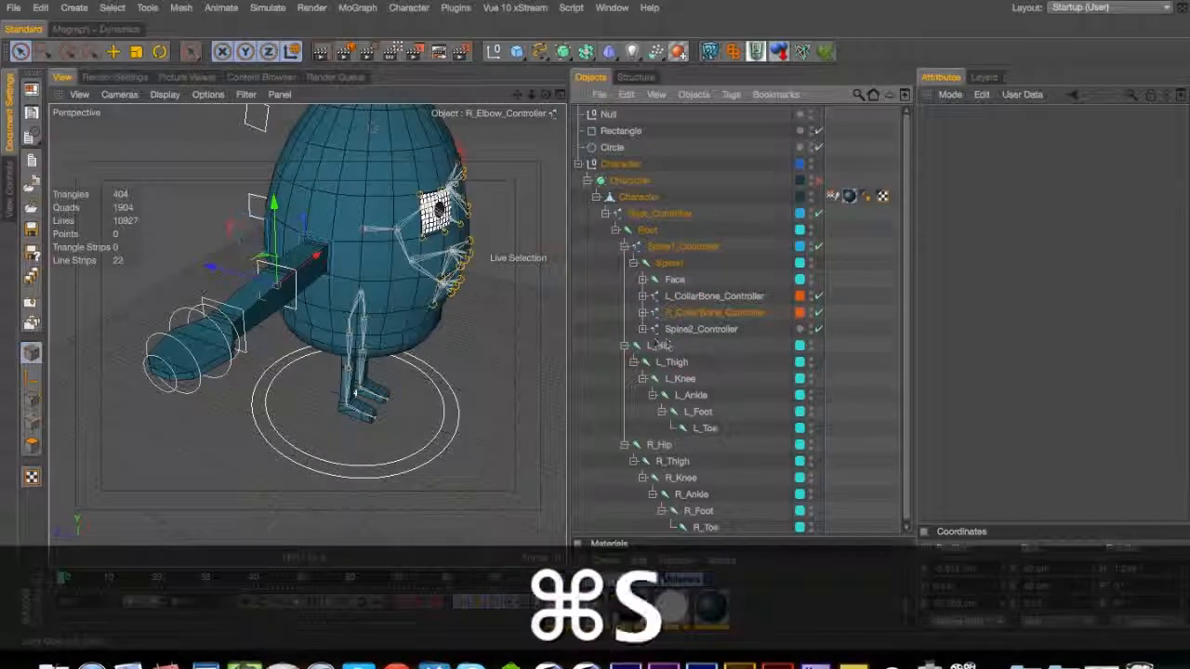
# Select Spine2_Controller behind the body and try rotating it to test the upper body, undoing the test poses
pyautogui.keyDown('alt'); pyautogui.moveTo(446, 336); pyautogui.dragTo(286, 349); pyautogui.keyUp('alt')
pyautogui.click(286, 353)
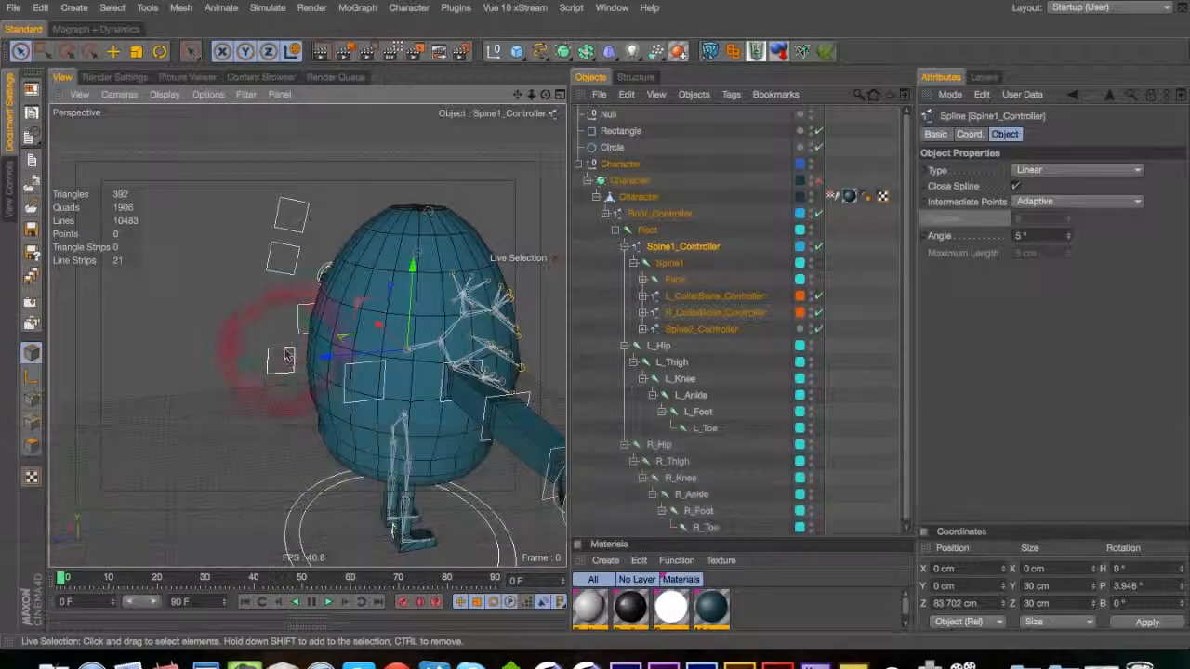
pyautogui.click(377, 230)
pyautogui.press('r')
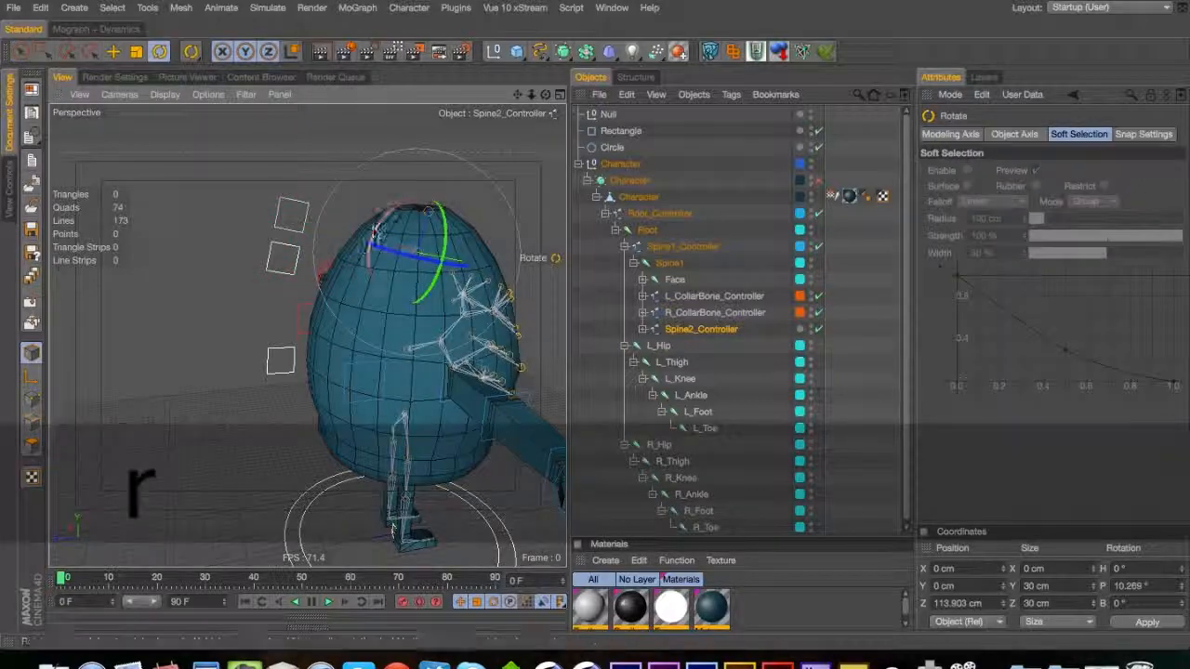
pyautogui.press('super+z')
pyautogui.press('super+z')
pyautogui.press('super+z')
pyautogui.press('super+z')
pyautogui.press('super+z')
pyautogui.press('super+z')
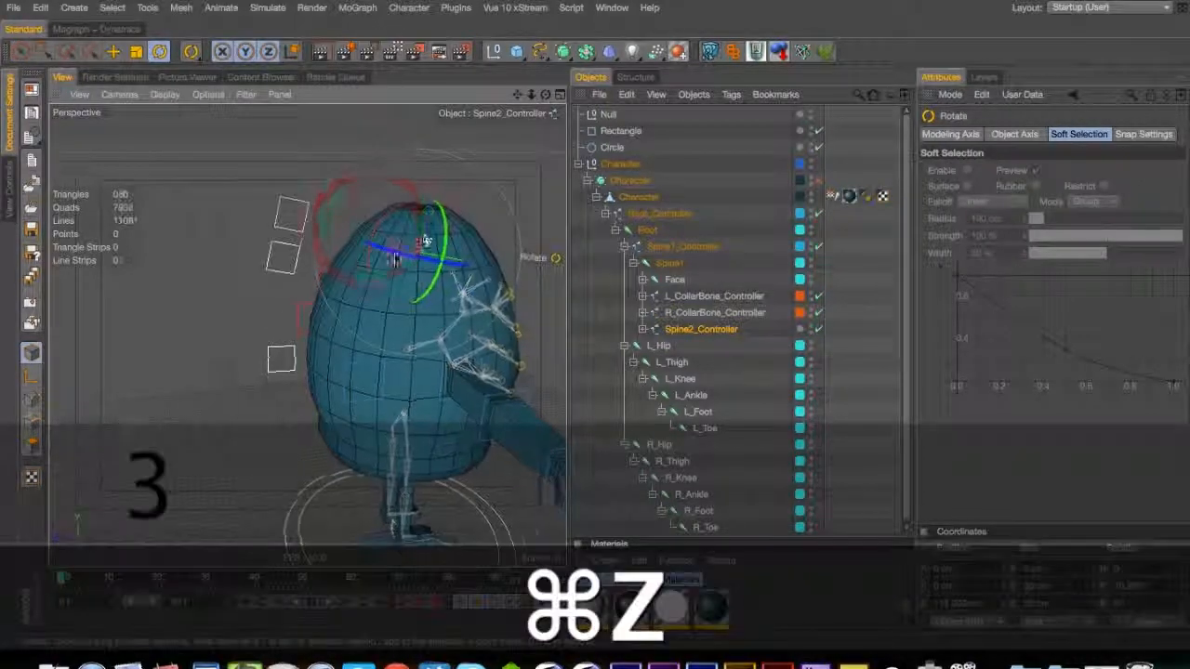
# Try moving and rotating Spine2_Controller to test the head's deformation, undoing all the changes
pyautogui.moveTo(456, 271); pyautogui.dragTo(434, 263)
pyautogui.press('r')
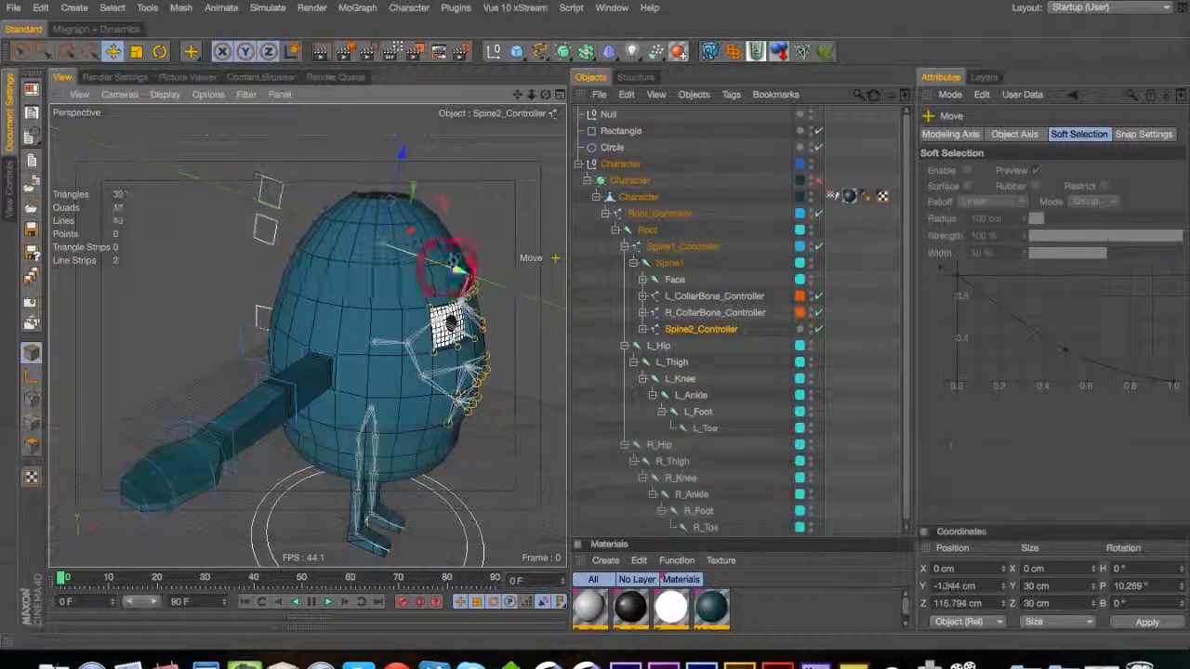
pyautogui.press('super+z')
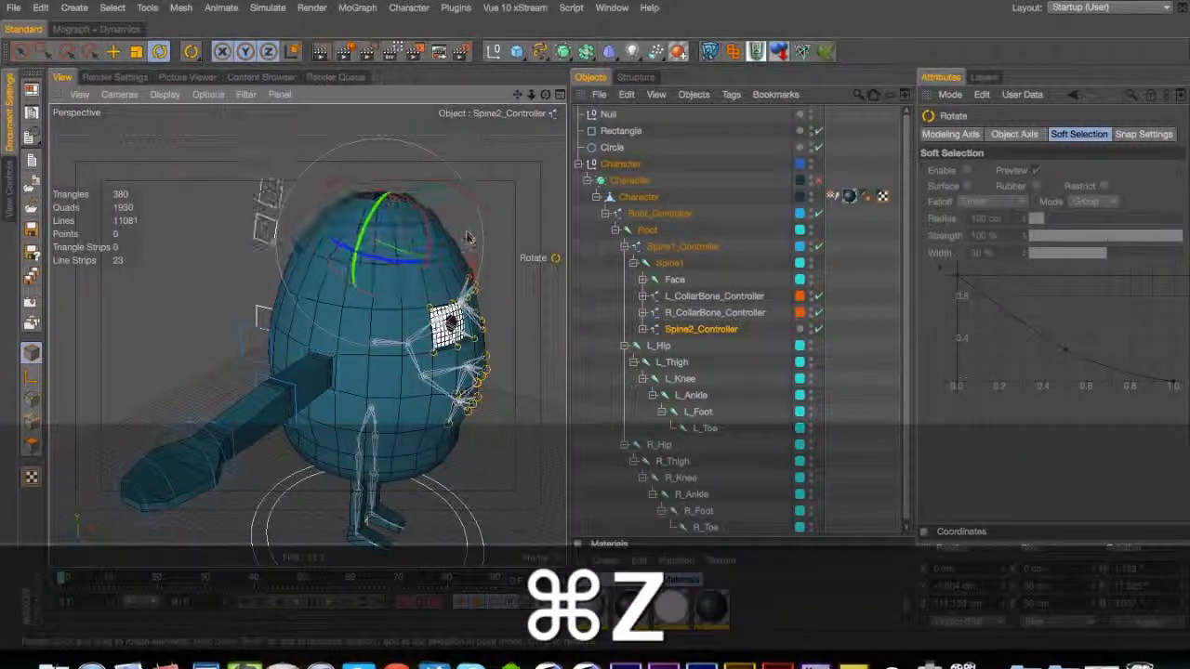
pyautogui.press('super+z')
pyautogui.press('super+z')
pyautogui.press('super+z')
pyautogui.press('super+z')
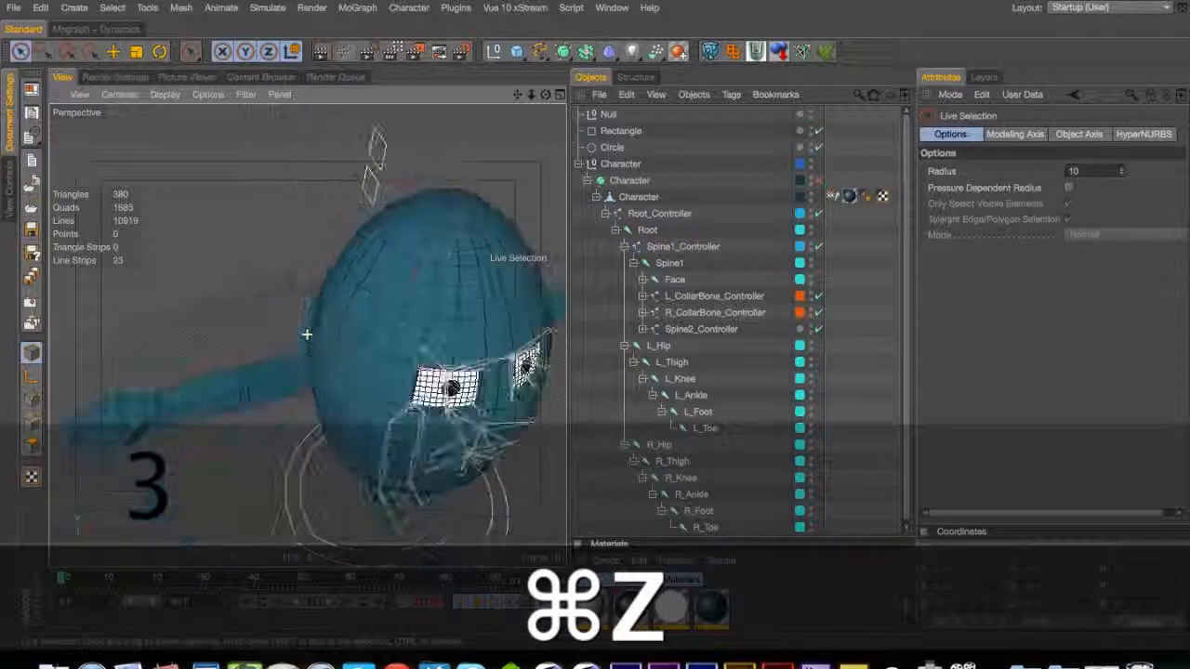
# Collapse the Spine1_Controller hierarchy and select the L_Hip joint above the character's left leg
pyautogui.moveTo(273, 230); pyautogui.dragTo(210, 200)
pyautogui.press('1')
pyautogui.moveTo(279, 316); pyautogui.dragTo(261, 264)
pyautogui.press('3')
pyautogui.moveTo(269, 269); pyautogui.dragTo(101, 226)
pyautogui.press('1')
pyautogui.moveTo(314, 359); pyautogui.dragTo(266, 305)
pyautogui.press('2')
pyautogui.moveTo(348, 332); pyautogui.dragTo(433, 319)
pyautogui.press('3')
pyautogui.click(624, 246)
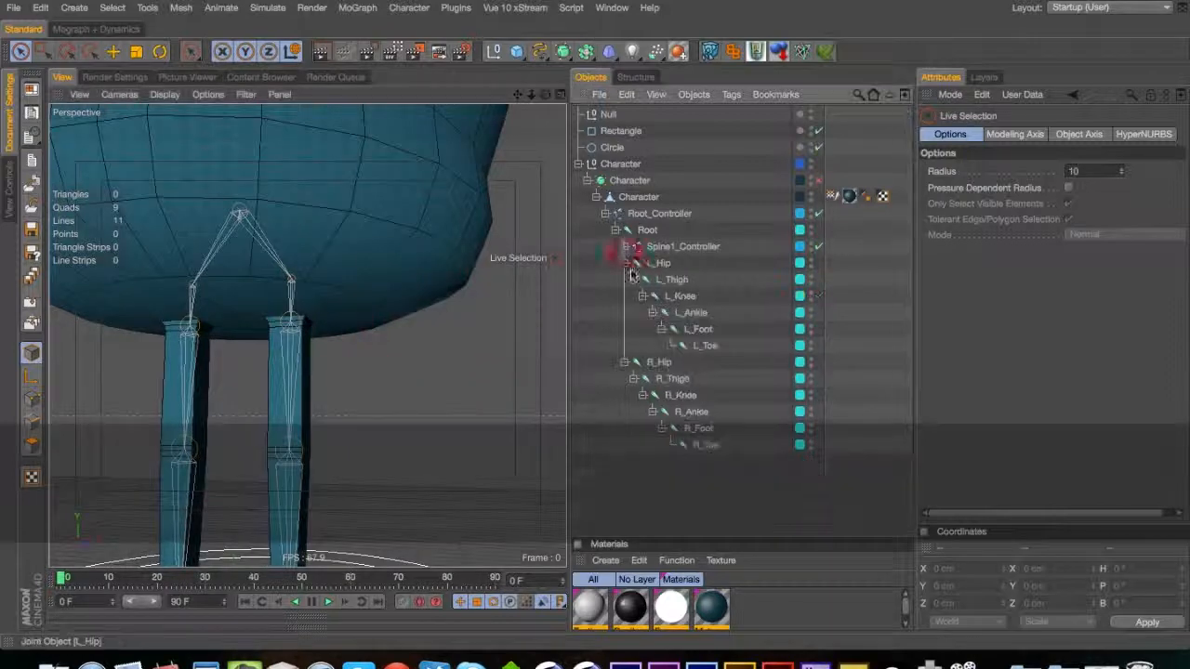
pyautogui.click(657, 263)
pyautogui.press('3')
pyautogui.press('1')
pyautogui.moveTo(251, 318); pyautogui.dragTo(202, 283)
pyautogui.moveTo(391, 248); pyautogui.dragTo(404, 234)
# Delete the unused Null object from the top of the object hierarchy
pyautogui.keyDown('super'); pyautogui.moveTo(610, 113); pyautogui.dragTo(660, 266); pyautogui.keyUp('super')
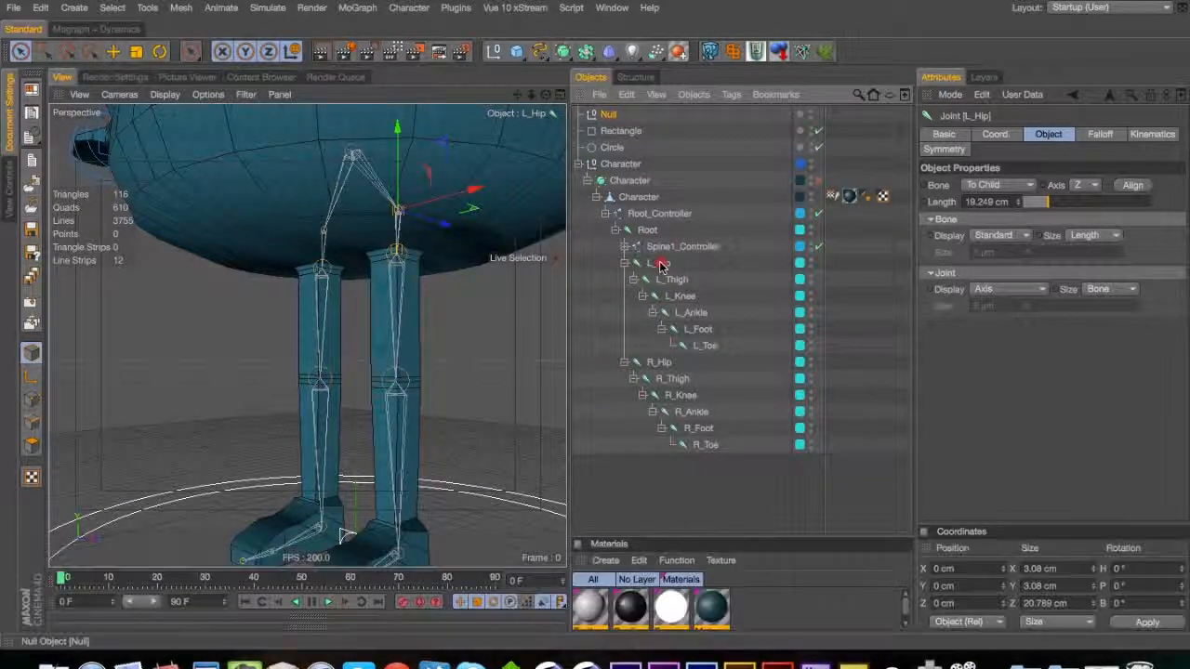
pyautogui.click(607, 115)
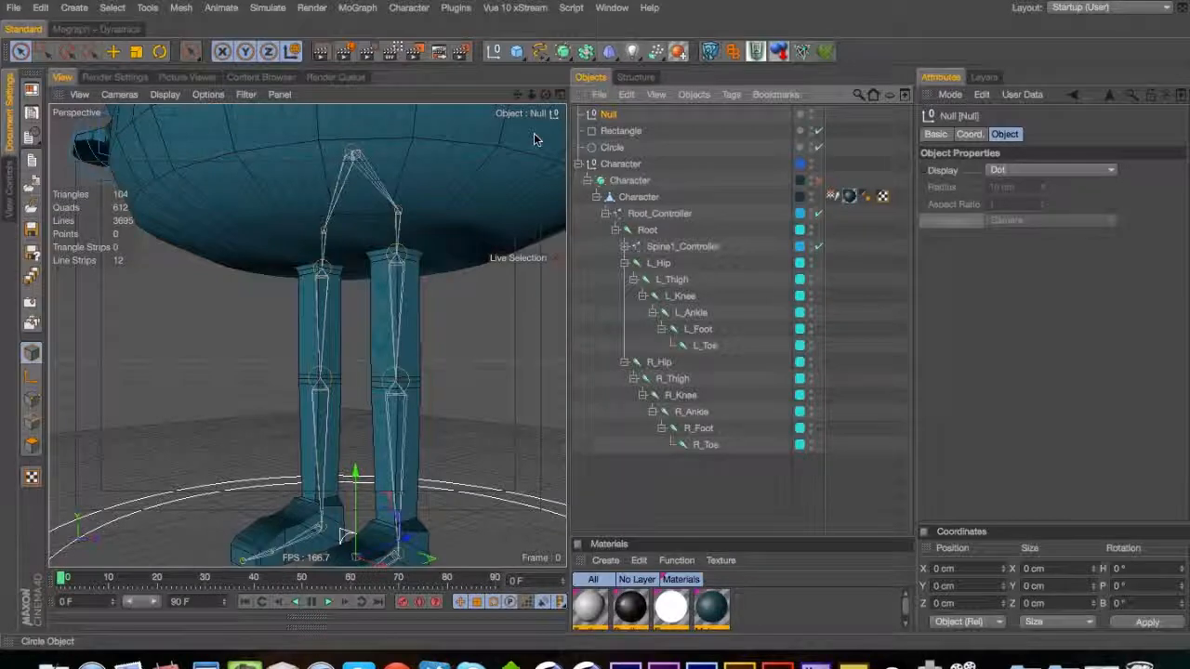
pyautogui.press('Delete')
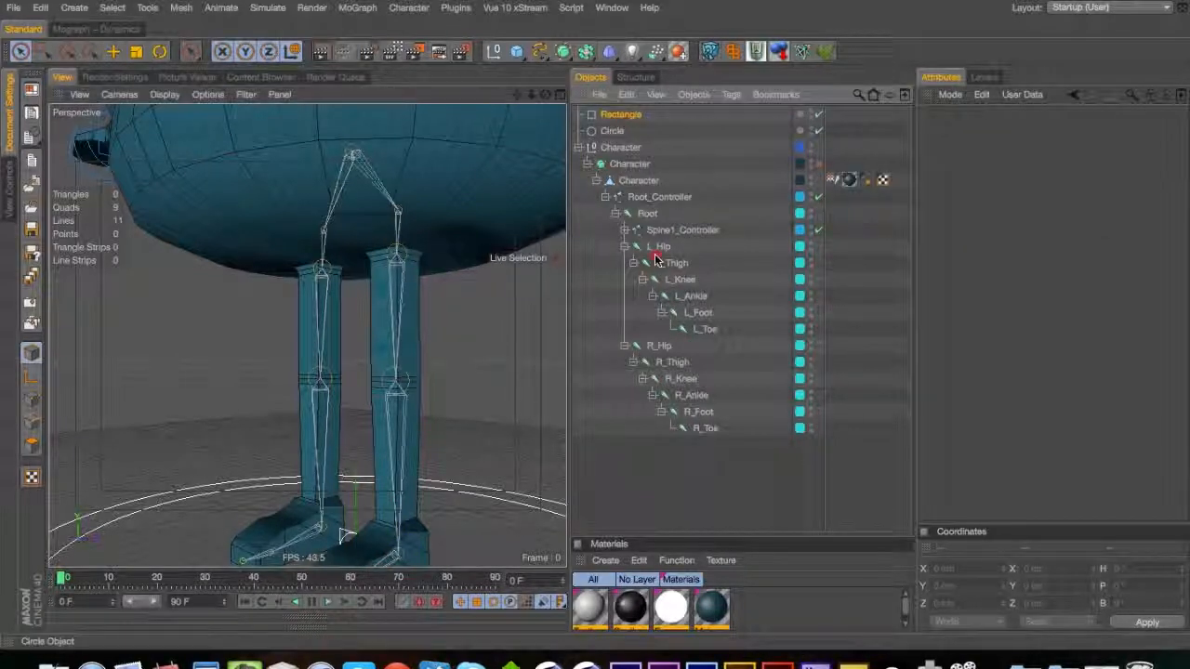
# Make the Rectangle spline a child of the L_Hip joint and save the project
pyautogui.moveTo(656, 255); pyautogui.dragTo(651, 246)
pyautogui.press('super+s')
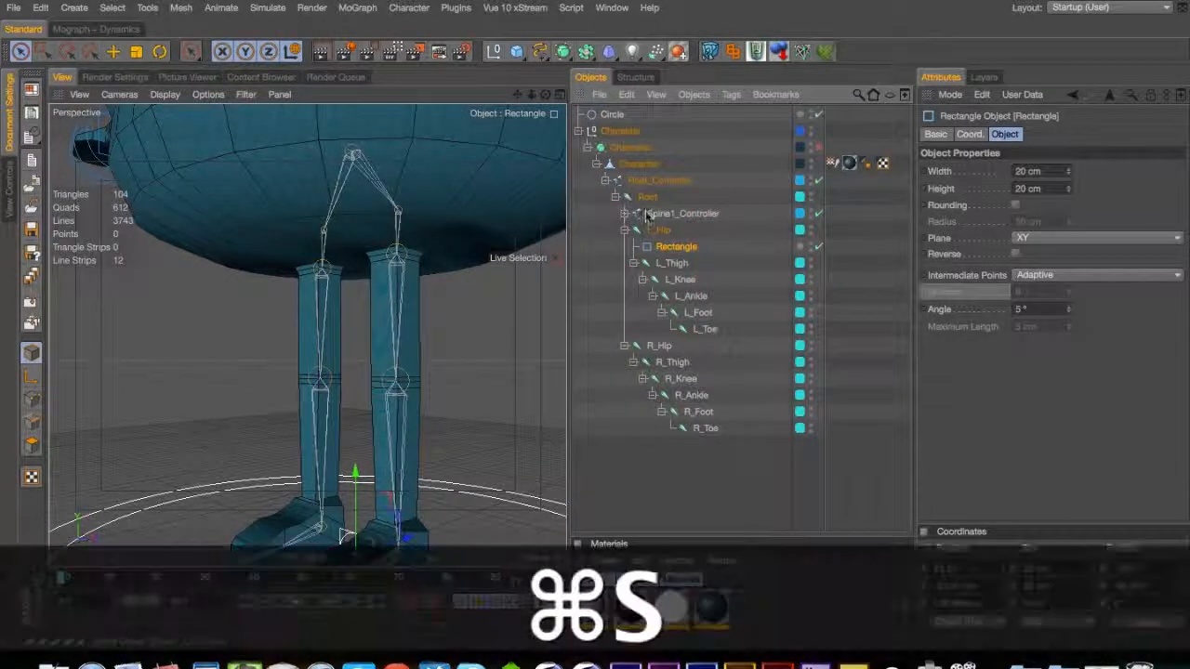
# Examine the Rectangle spline's placement relative to the character's body and legs from several angles
pyautogui.press('3')
pyautogui.moveTo(409, 350); pyautogui.dragTo(240, 319)
pyautogui.press('2')
pyautogui.press('3')
pyautogui.press('2')
pyautogui.press('3')
pyautogui.press('1')
pyautogui.press('3')
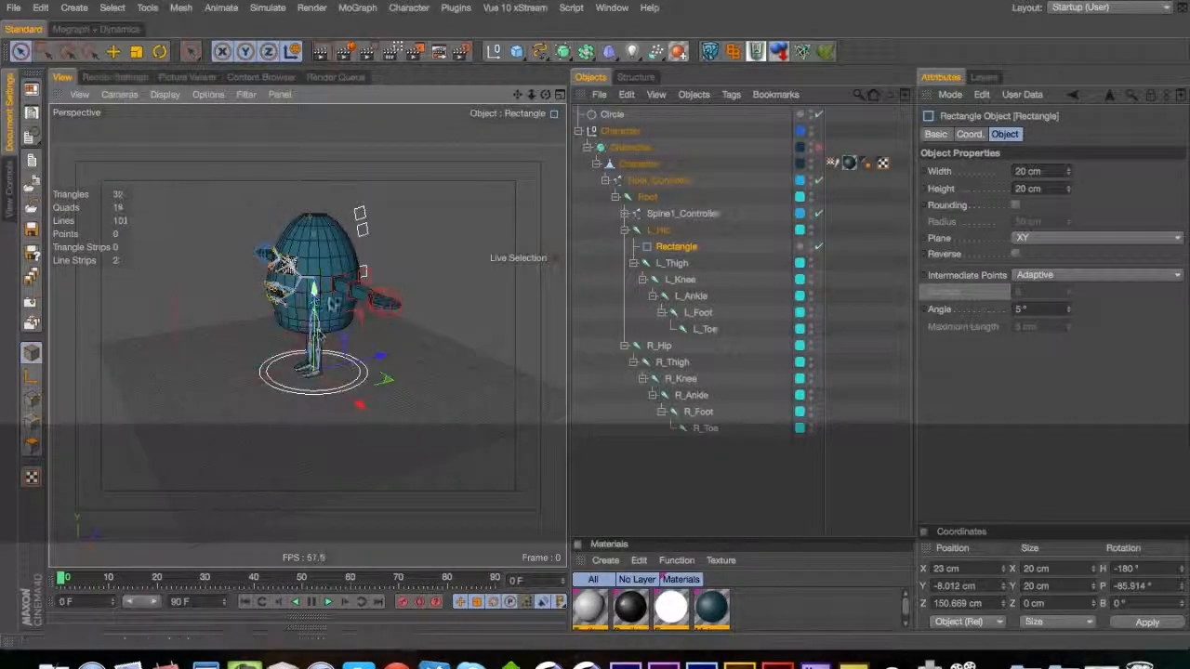
pyautogui.press('3')
pyautogui.press('2')
pyautogui.moveTo(324, 362); pyautogui.dragTo(265, 354)
pyautogui.press('3')
pyautogui.press('2')
pyautogui.press('3')
pyautogui.press('2')
pyautogui.press('1')
pyautogui.moveTo(316, 219); pyautogui.dragTo(425, 332)
pyautogui.press('3')
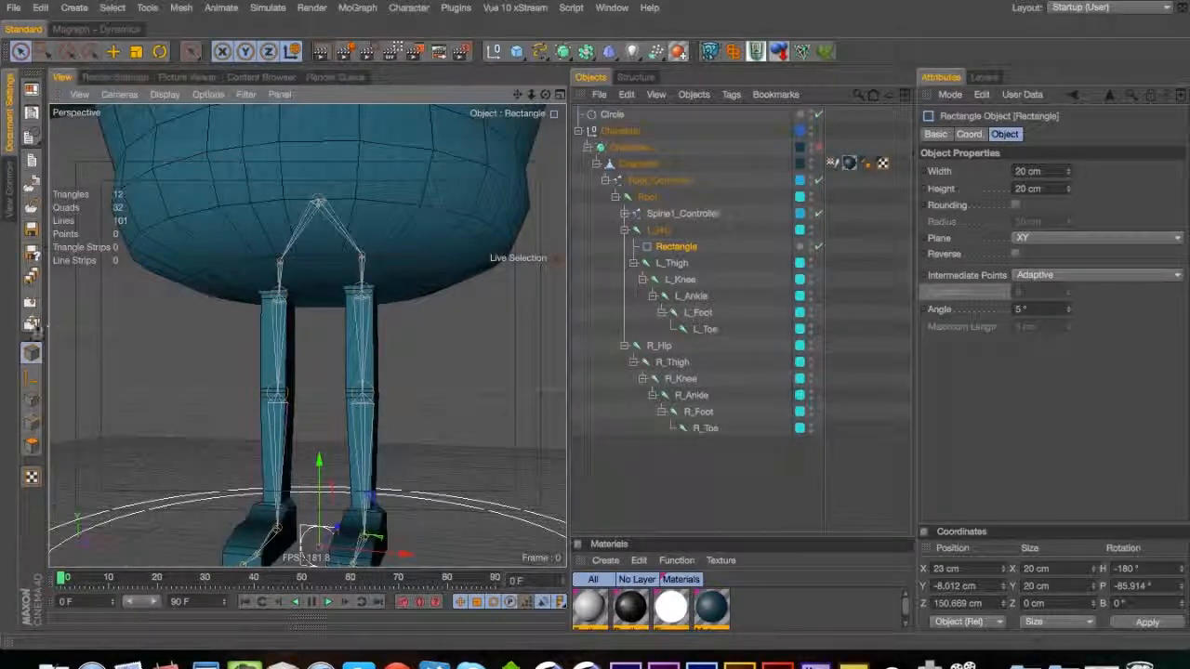
# Reset the Rectangle's position and rotation to zero so that it sits on the L_Hip joint
pyautogui.click(111, 31)
pyautogui.click(176, 50)
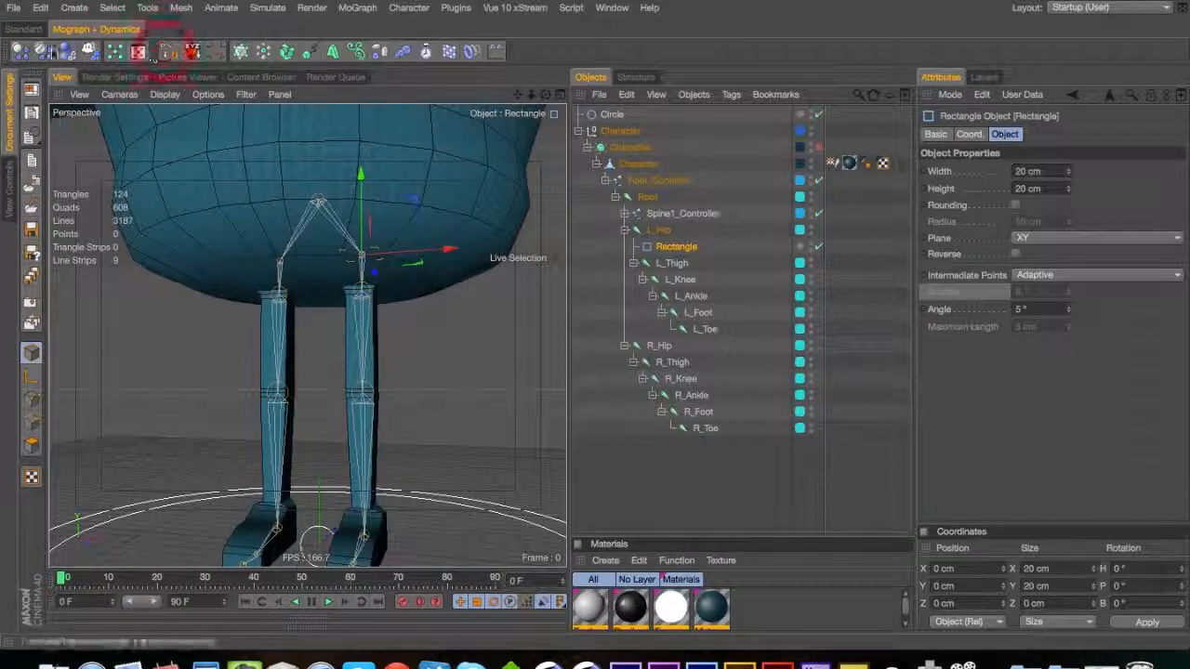
pyautogui.click(25, 30)
# Set the Rectangle's plane to ZY and its width and height to 30 cm
pyautogui.moveTo(331, 306); pyautogui.dragTo(99, 305)
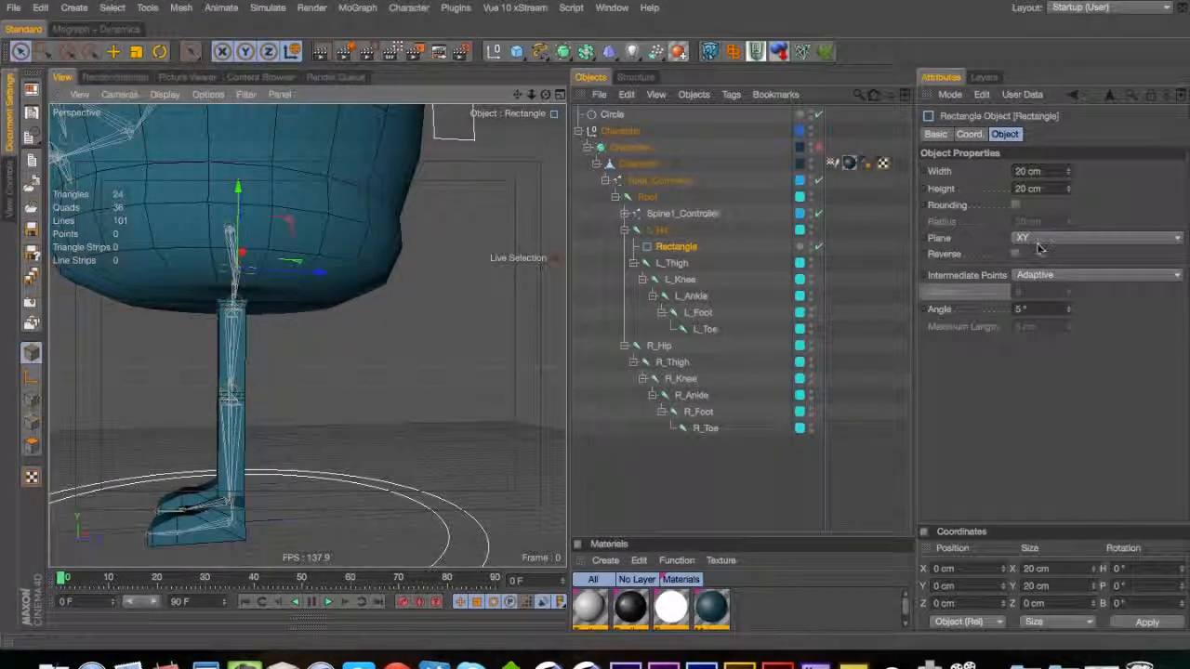
pyautogui.click(1039, 239)
pyautogui.click(1035, 266)
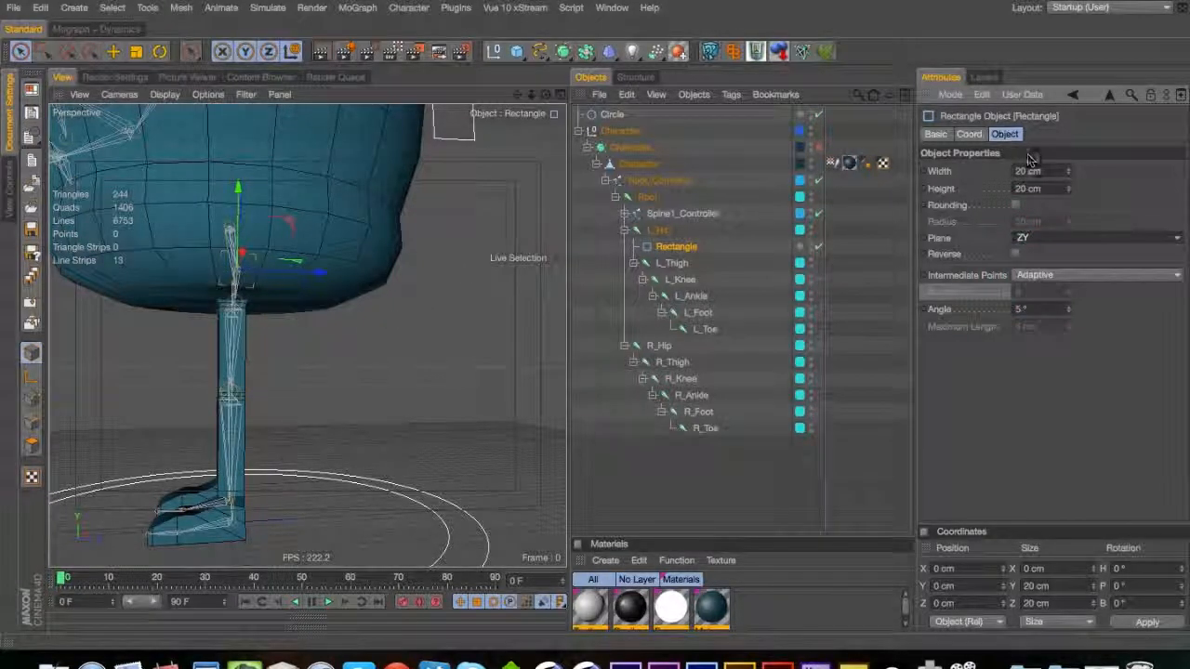
pyautogui.write('3')
pyautogui.click(1023, 190)
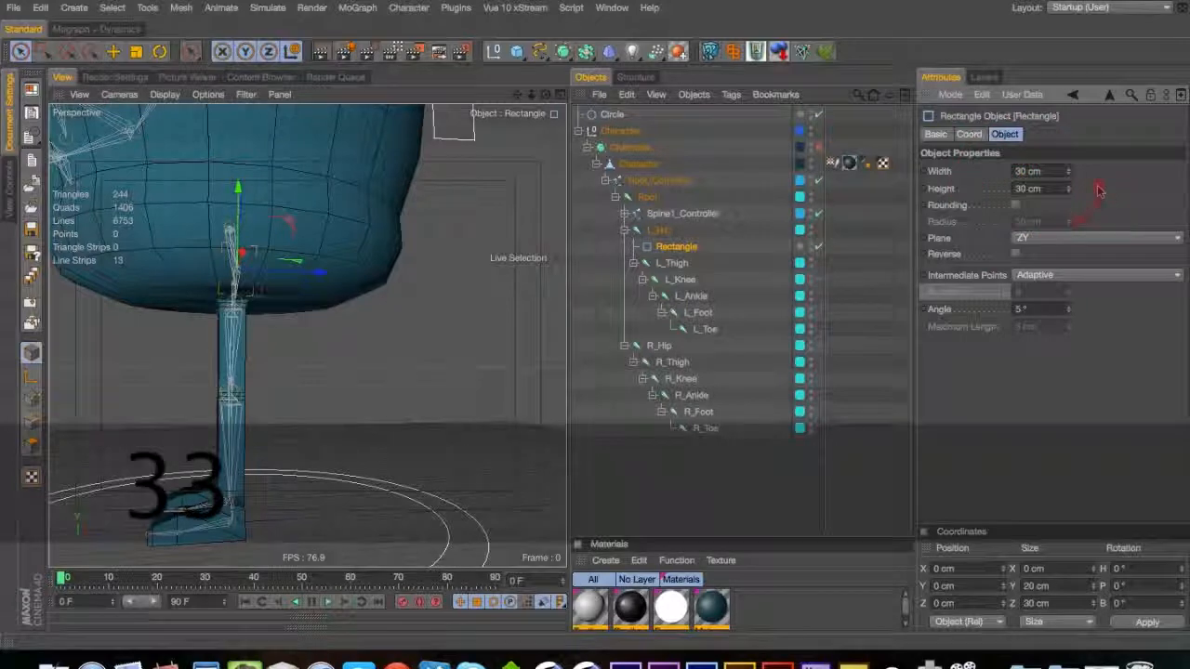
# Convert the Rectangle under L_Hip to an editable spline and rename it L_Hip_Controller
pyautogui.press('c')
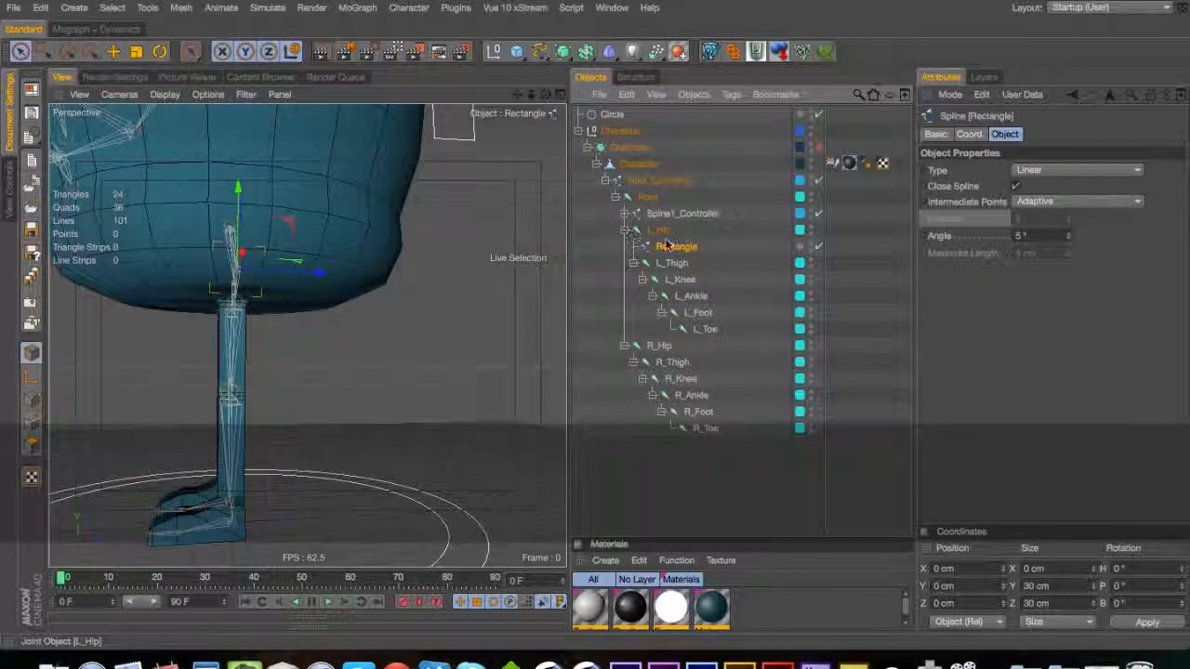
pyautogui.doubleClick(666, 246)
pyautogui.write('L_Hip')
pyautogui.press('Return')
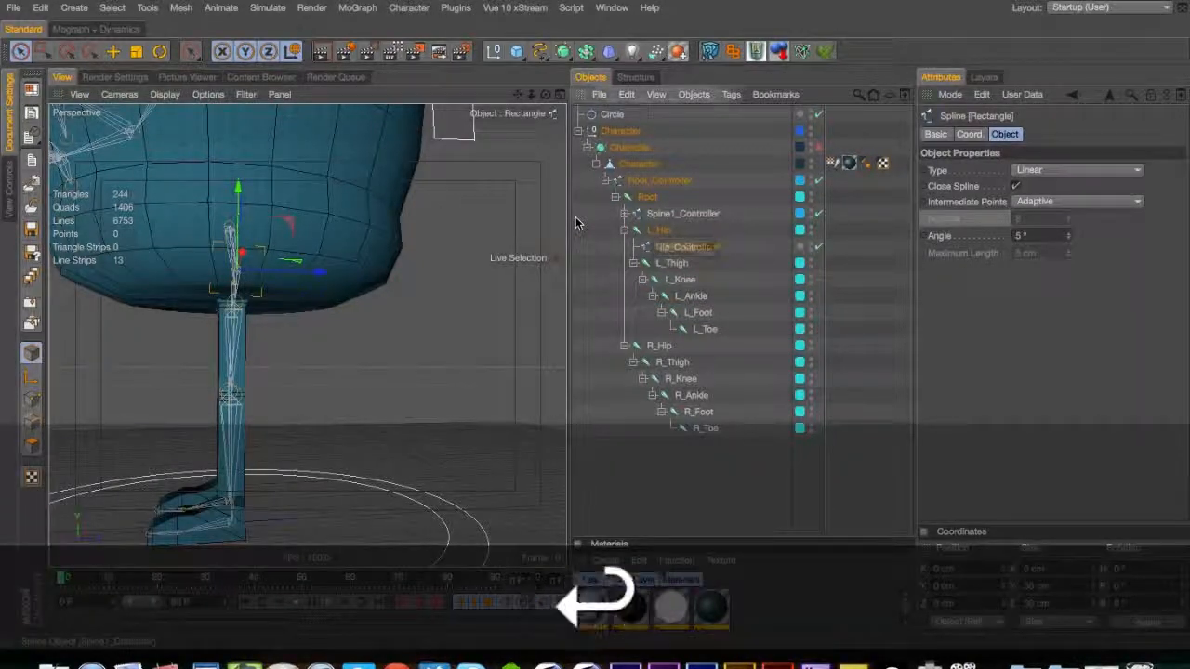
# Set the display color of L_Hip_Controller to red
pyautogui.click(936, 135)
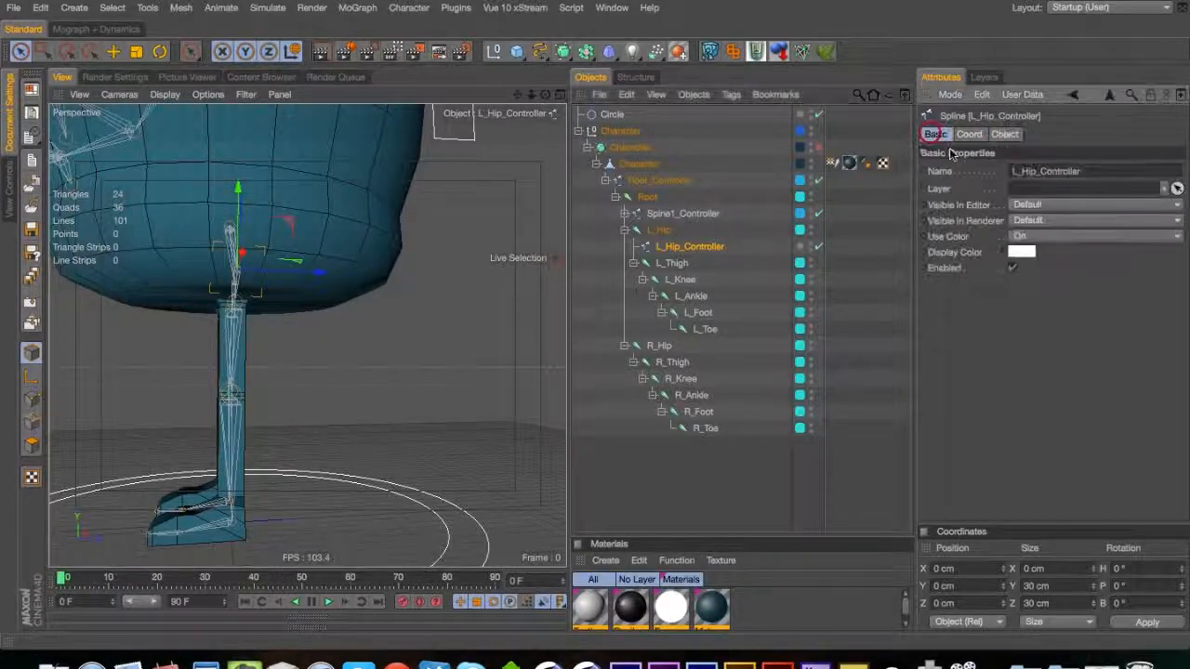
pyautogui.click(1020, 252)
pyautogui.click(1009, 221)
pyautogui.click(1051, 319)
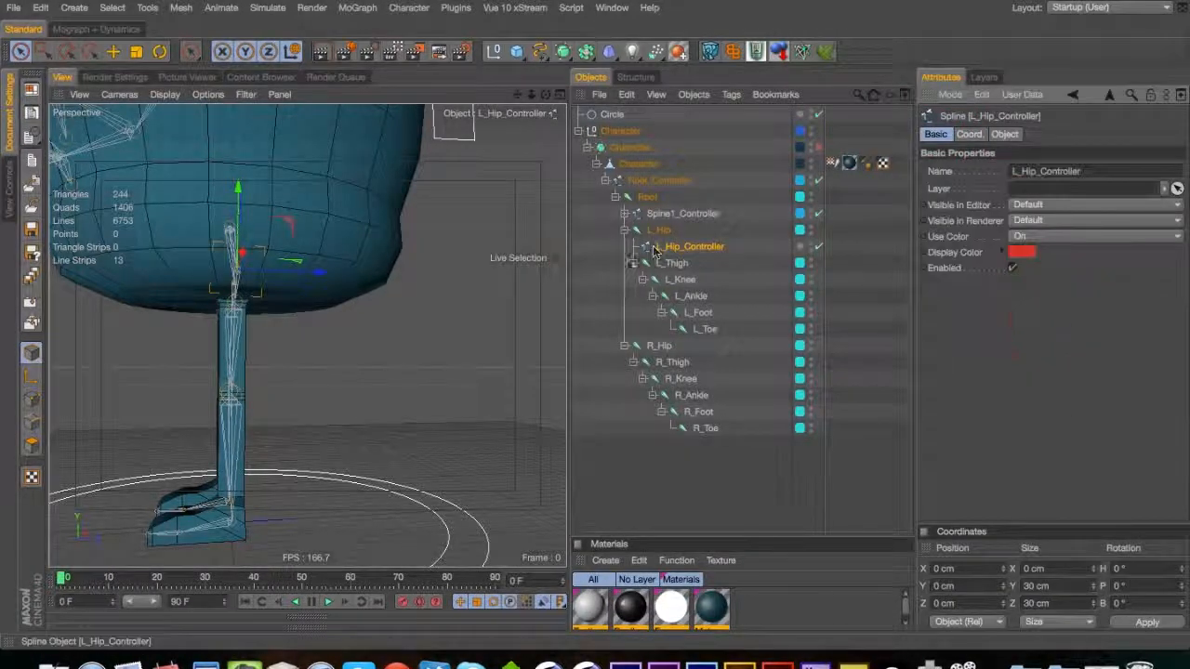
# Switch to point mode for editing the L_Hip_Controller spline around the hip
pyautogui.press('3')
pyautogui.moveTo(331, 323); pyautogui.dragTo(306, 331)
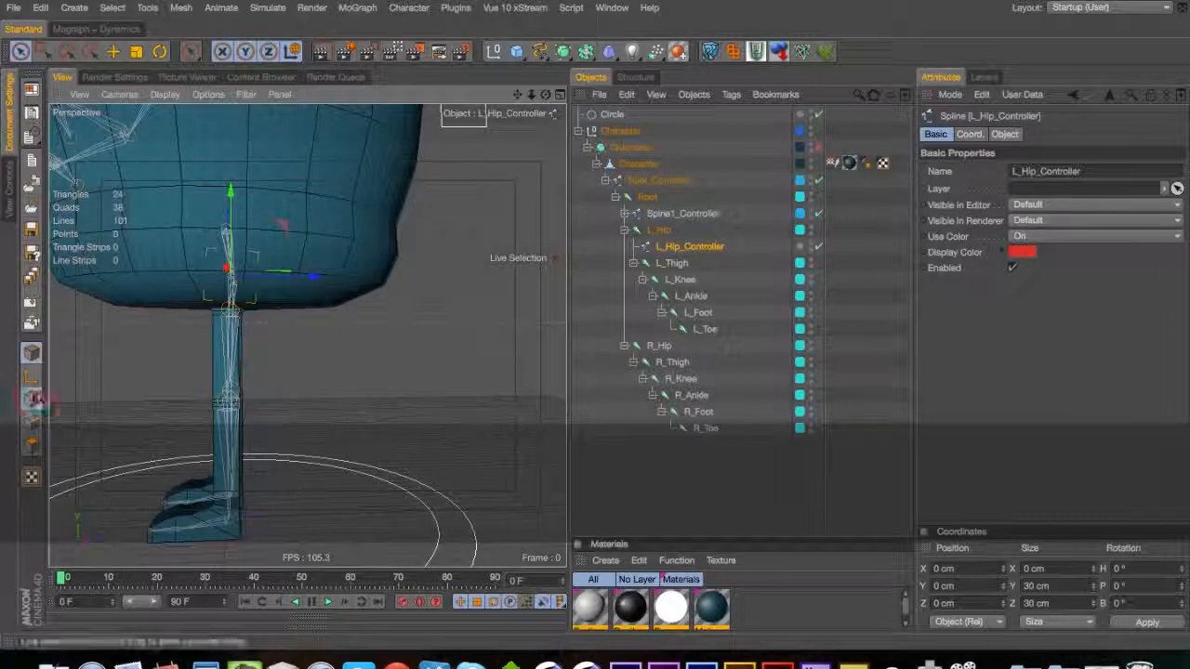
# Move all points of the L_Hip_Controller spline out beside the character's hip, leaving the object's axis in place
pyautogui.click(34, 399)
pyautogui.press('super+a')
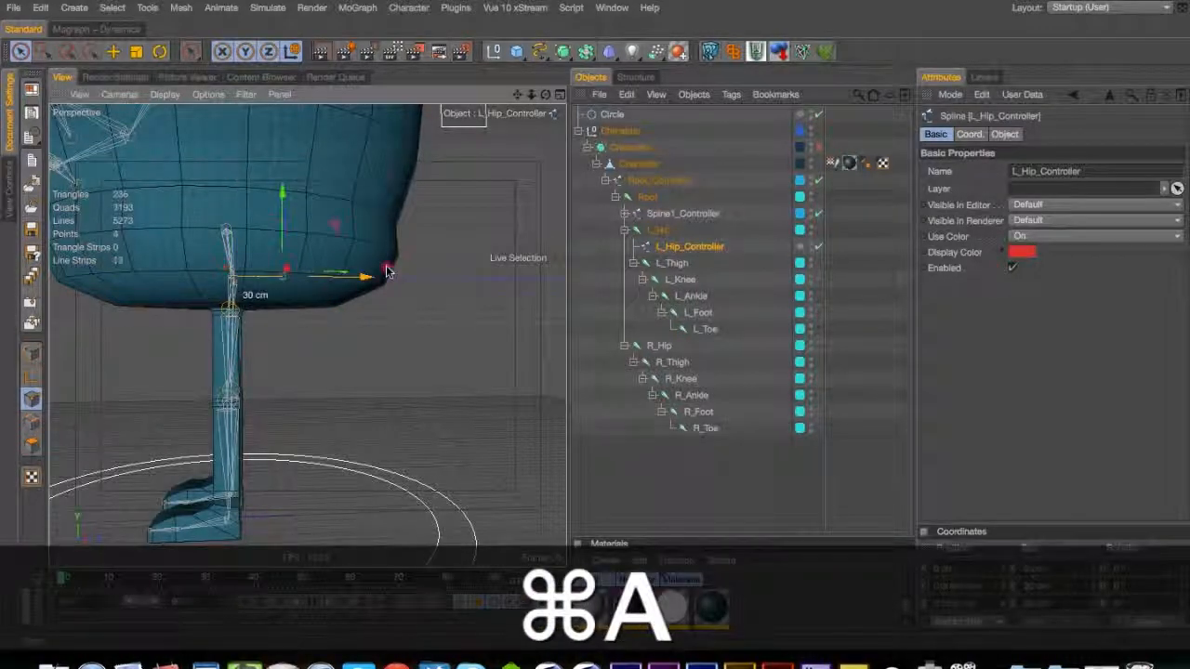
pyautogui.moveTo(482, 253); pyautogui.dragTo(558, 245)
pyautogui.press('3')
pyautogui.moveTo(391, 329); pyautogui.dragTo(417, 321)
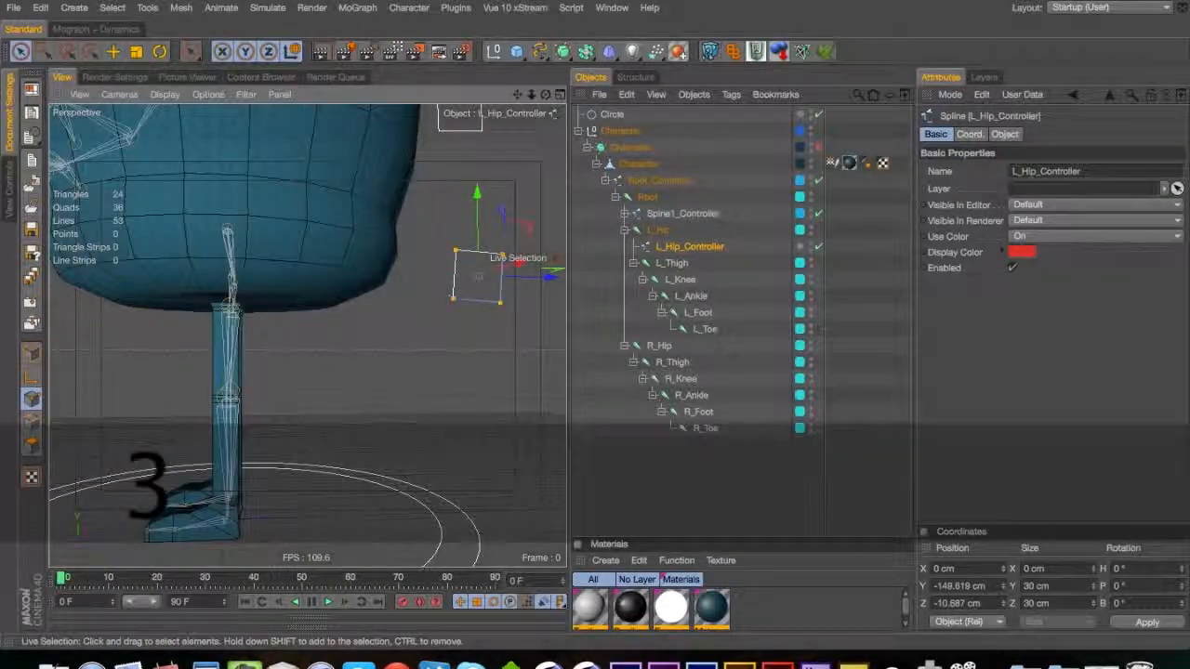
pyautogui.click(903, 122)
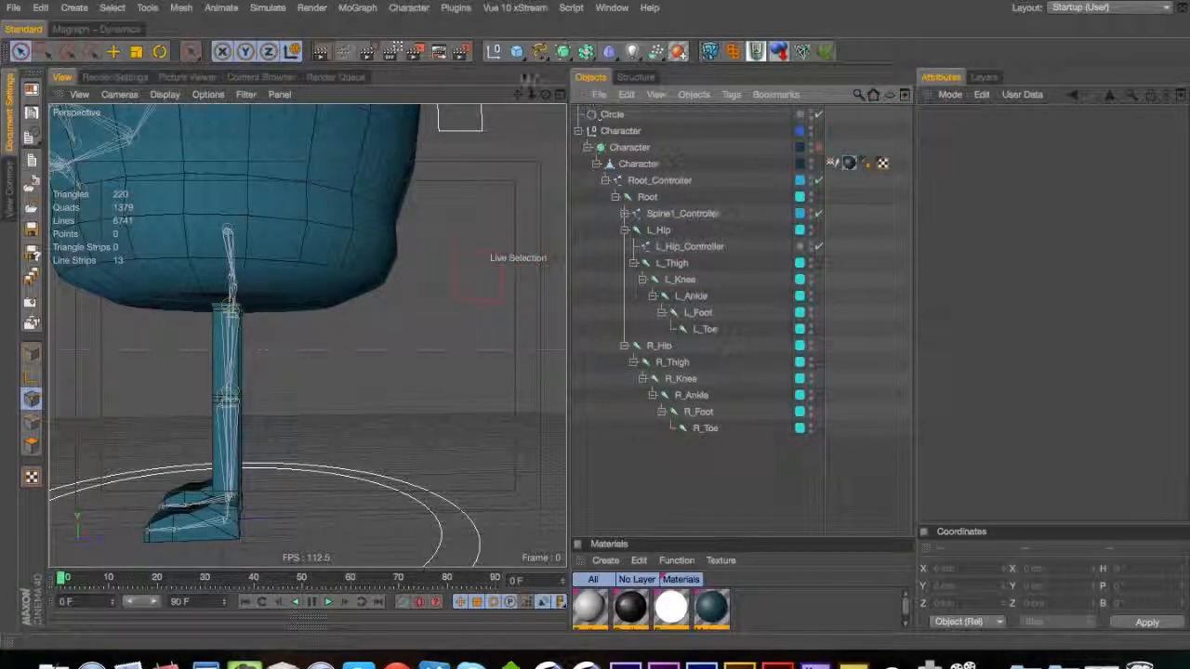
# Create a rectangle spline with a width and height of 20 cm
pyautogui.click(539, 51)
pyautogui.click(606, 162)
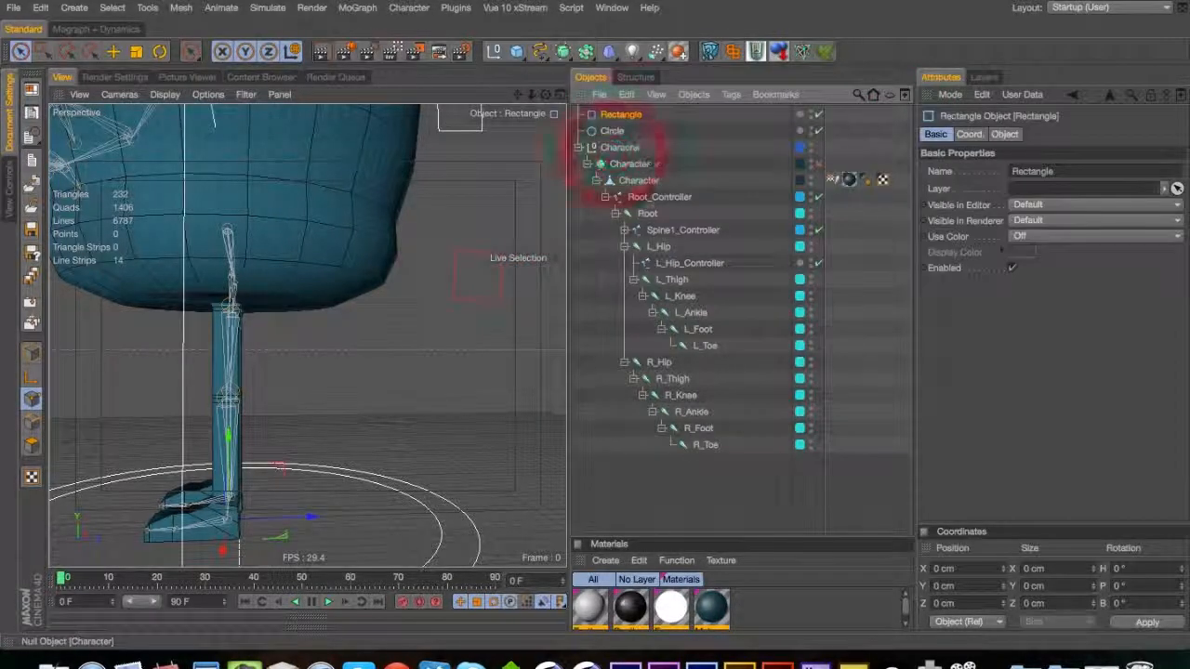
pyautogui.click(1003, 134)
pyautogui.write('2')
pyautogui.moveTo(1027, 189); pyautogui.dragTo(1010, 198)
pyautogui.write('2')
pyautogui.click(1115, 173)
# Copy the rectangle under the L_Thigh, L_Knee and L_Ankle joints, and the circle under L_Foot and L_Toe
pyautogui.click(603, 116)
pyautogui.keyDown('super'); pyautogui.moveTo(603, 117); pyautogui.dragTo(711, 380); pyautogui.keyUp('super')
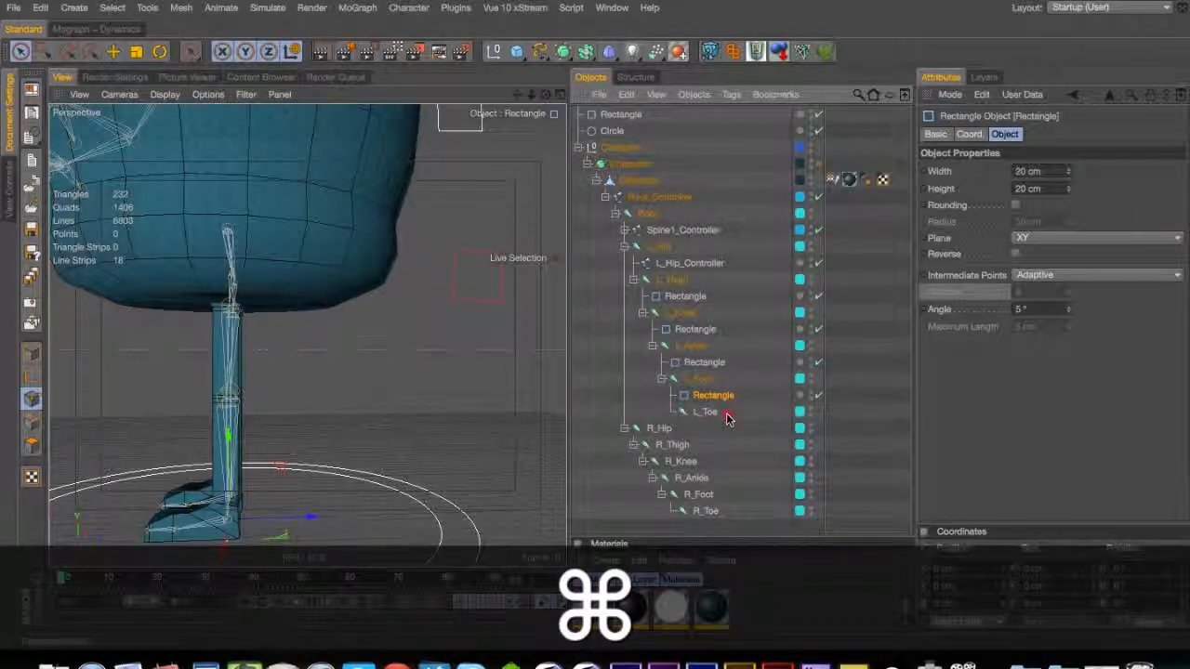
pyautogui.click(722, 397)
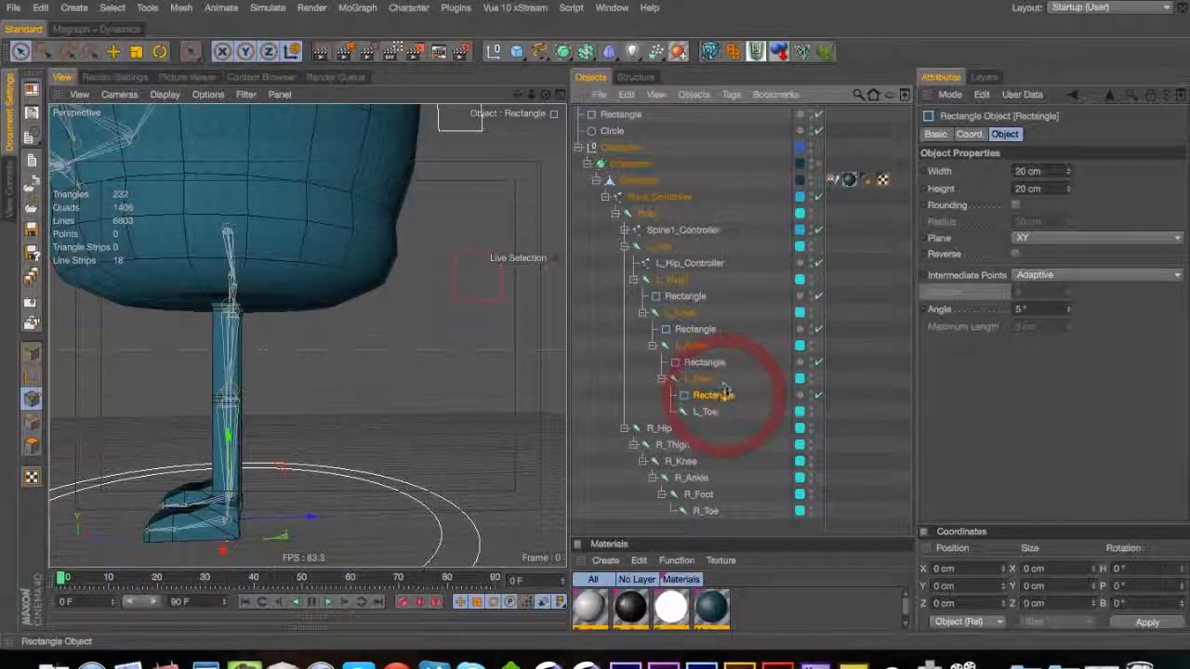
pyautogui.press('Delete')
pyautogui.keyDown('super'); pyautogui.moveTo(615, 133); pyautogui.dragTo(715, 418); pyautogui.keyUp('super')
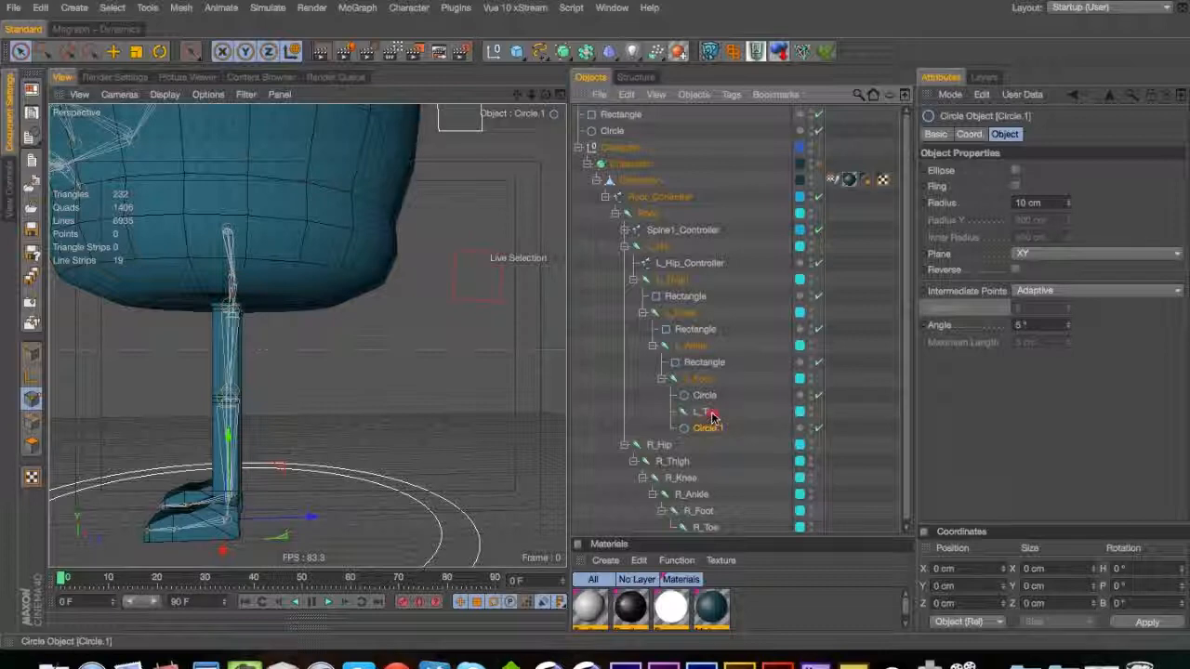
# Align the three copied rectangles and two copied circles with their parent joints on the left leg
pyautogui.keyDown('super'); pyautogui.click(704, 395); pyautogui.keyUp('super')
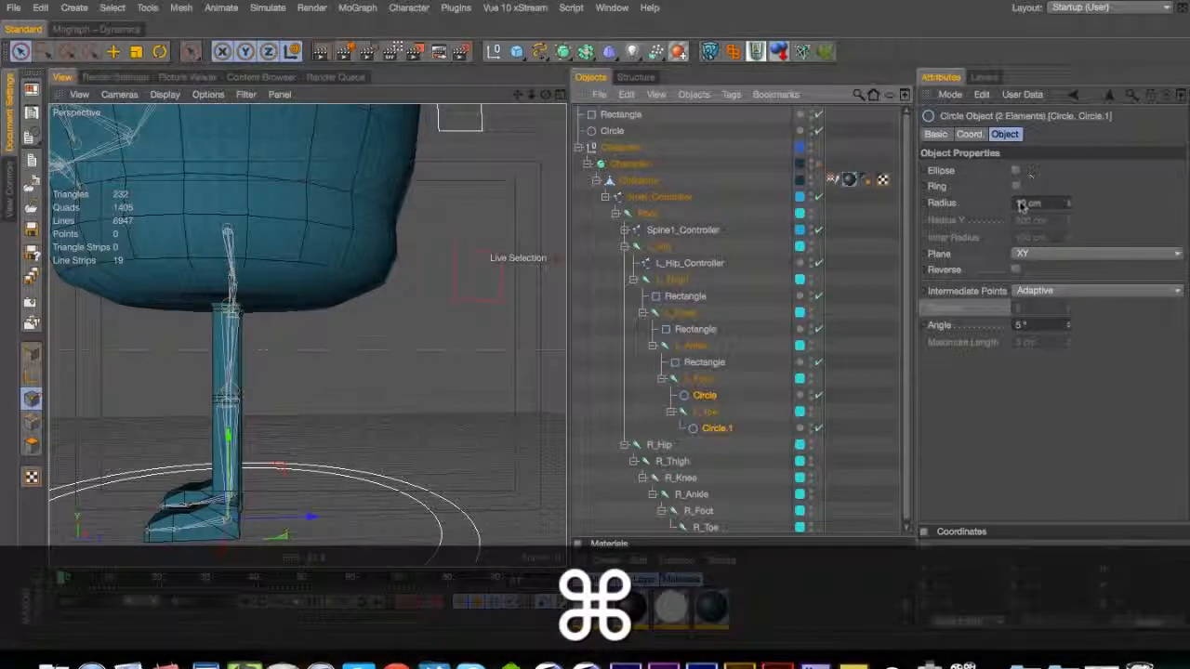
pyautogui.keyDown('super'); pyautogui.click(704, 362); pyautogui.keyUp('super')
pyautogui.keyDown('super'); pyautogui.click(692, 296); pyautogui.keyUp('super')
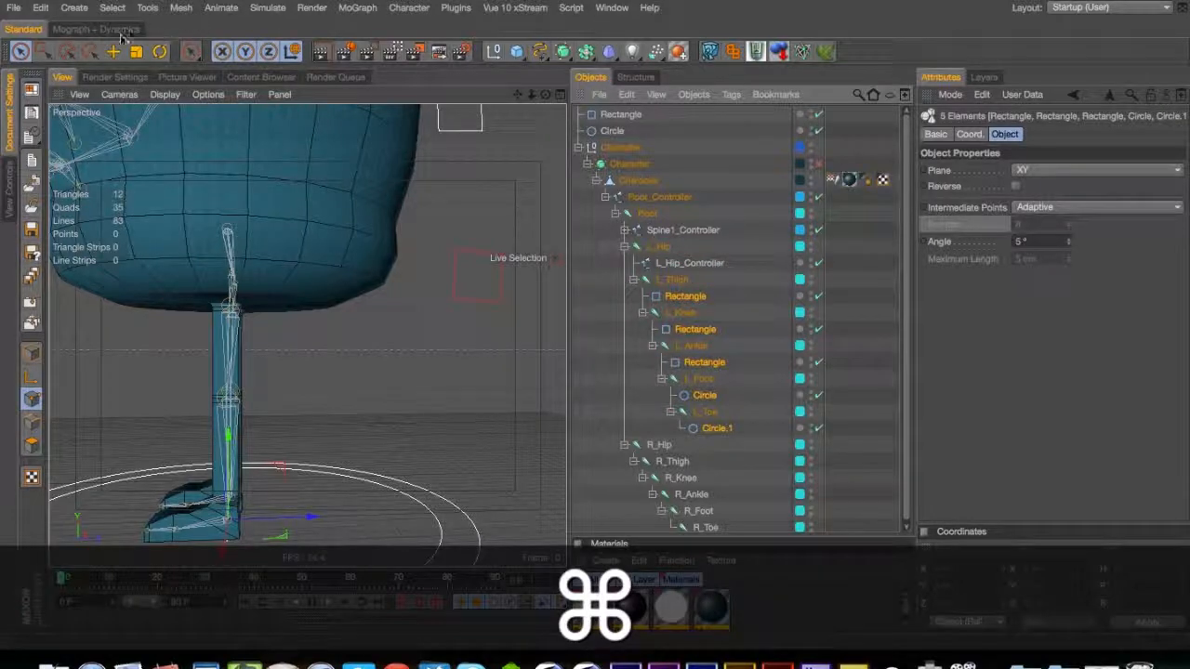
pyautogui.click(121, 29)
pyautogui.click(24, 30)
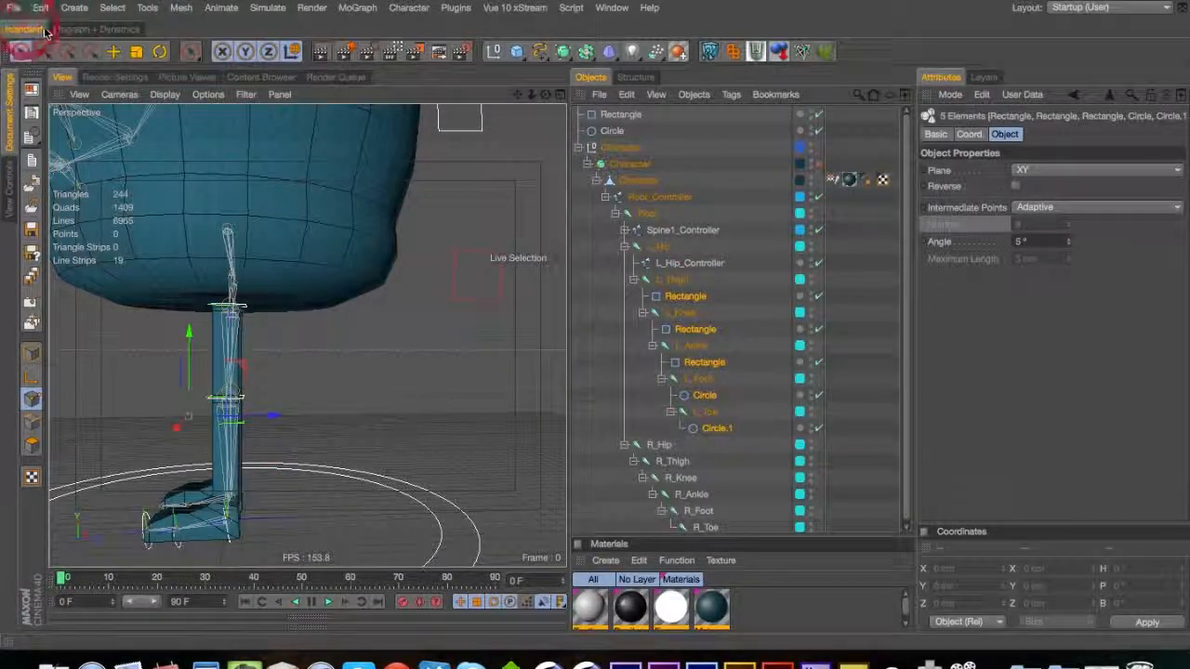
pyautogui.click(266, 437)
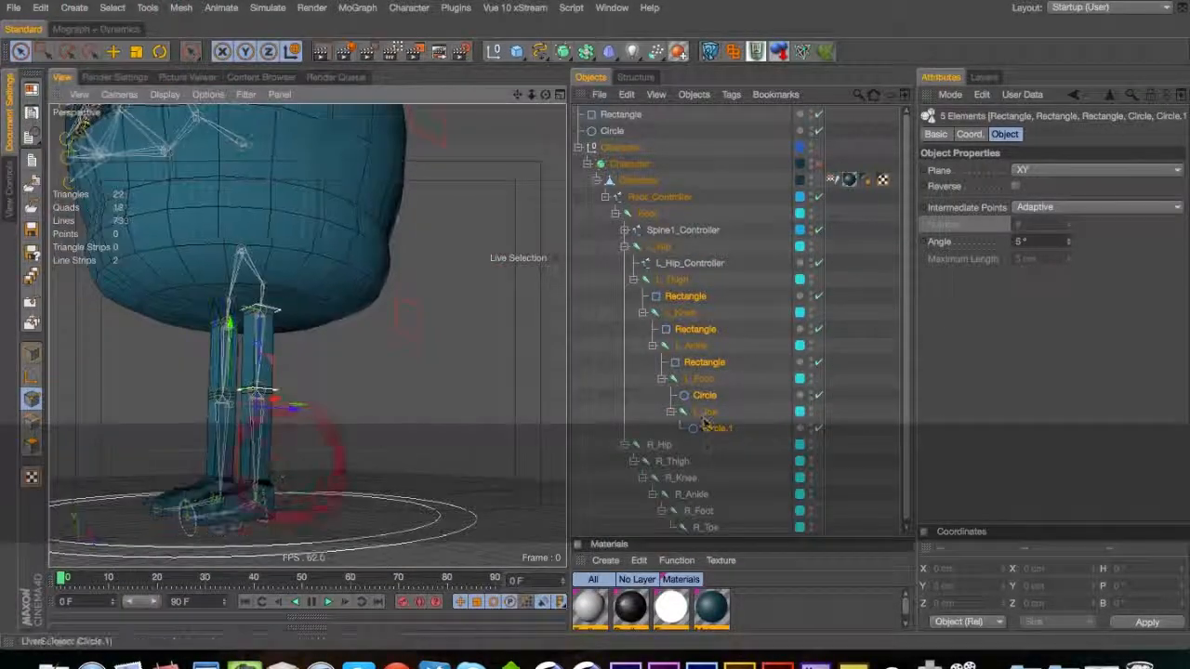
# Set the radius of the circle under L_Foot to 15 cm and check its fit around the foot
pyautogui.moveTo(703, 395); pyautogui.dragTo(708, 426)
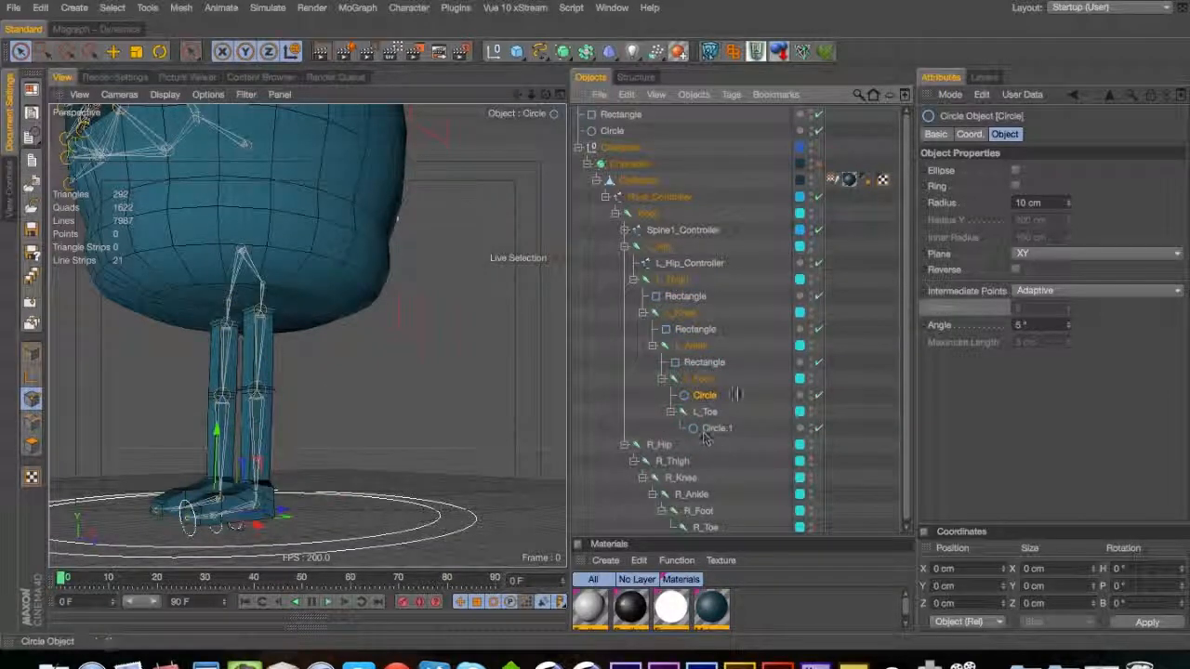
pyautogui.click(1023, 201)
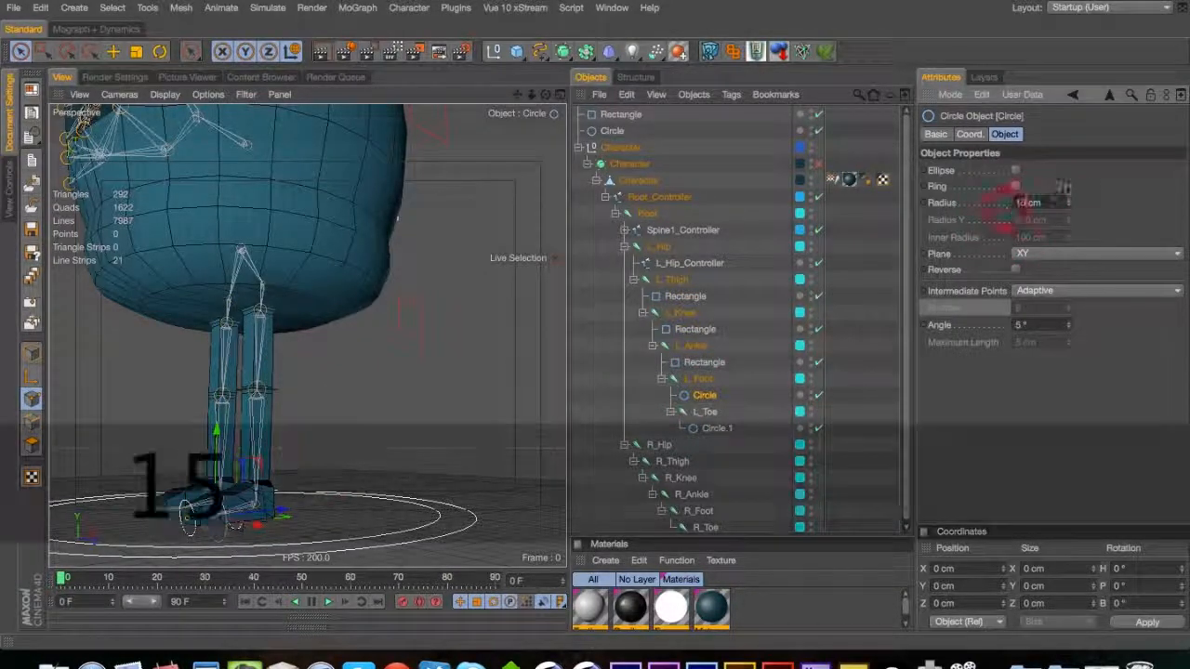
pyautogui.keyDown('alt'); pyautogui.moveTo(295, 465); pyautogui.dragTo(278, 490); pyautogui.keyUp('alt')
pyautogui.press('2')
pyautogui.moveTo(204, 520); pyautogui.dragTo(251, 548)
pyautogui.press('1')
pyautogui.moveTo(249, 553); pyautogui.dragTo(248, 504)
pyautogui.press('3')
pyautogui.press('1')
pyautogui.press('3')
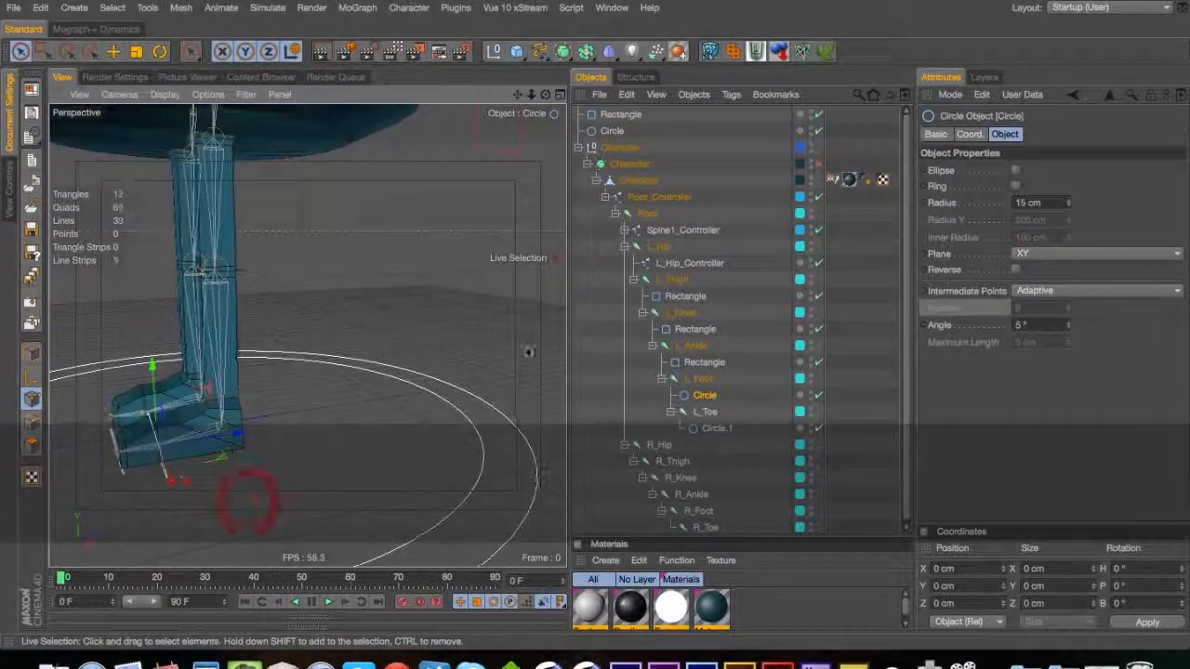
pyautogui.press('3')
# Set the width and height of the thigh, knee and ankle rectangles to 25 cm
pyautogui.click(704, 361)
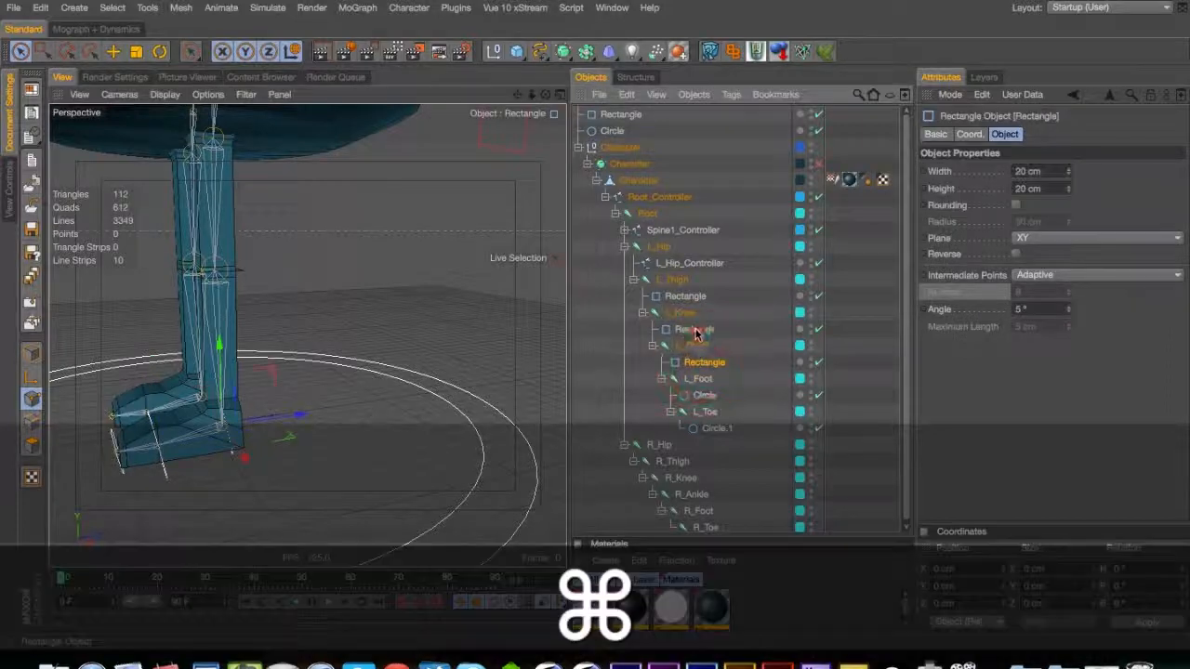
pyautogui.keyDown('super'); pyautogui.click(692, 296); pyautogui.keyUp('super')
pyautogui.click(1027, 171)
pyautogui.write('25')
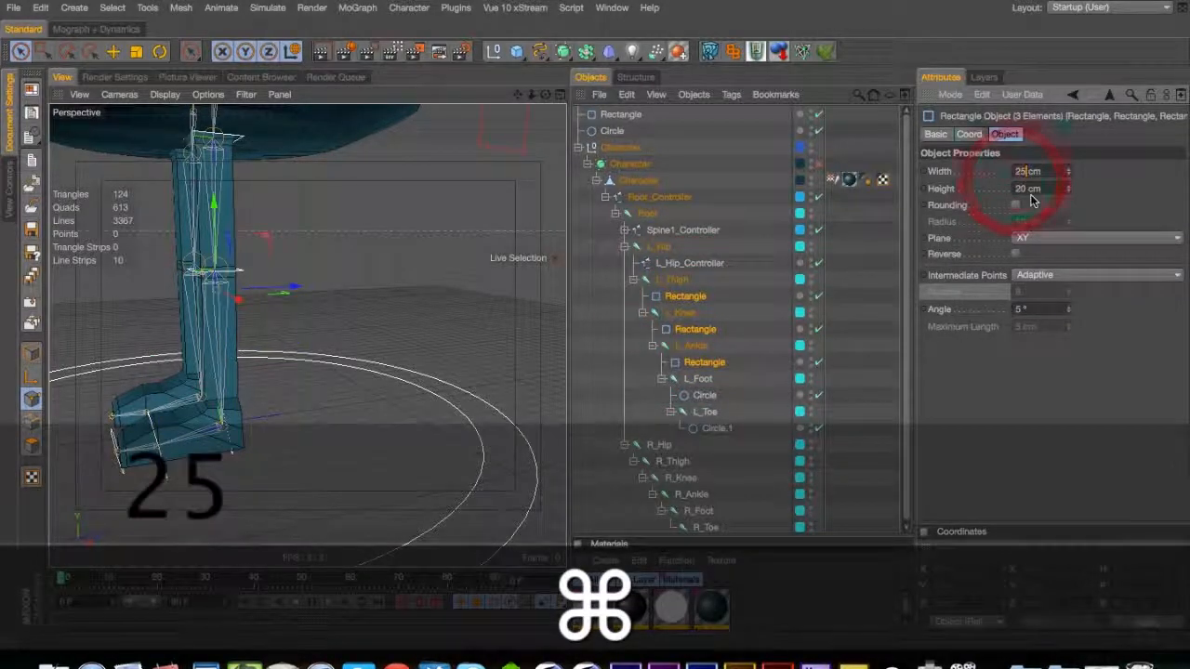
pyautogui.press('Tab')
pyautogui.write('253')
pyautogui.moveTo(287, 393); pyautogui.dragTo(306, 333)
pyautogui.moveTo(424, 403); pyautogui.dragTo(516, 362)
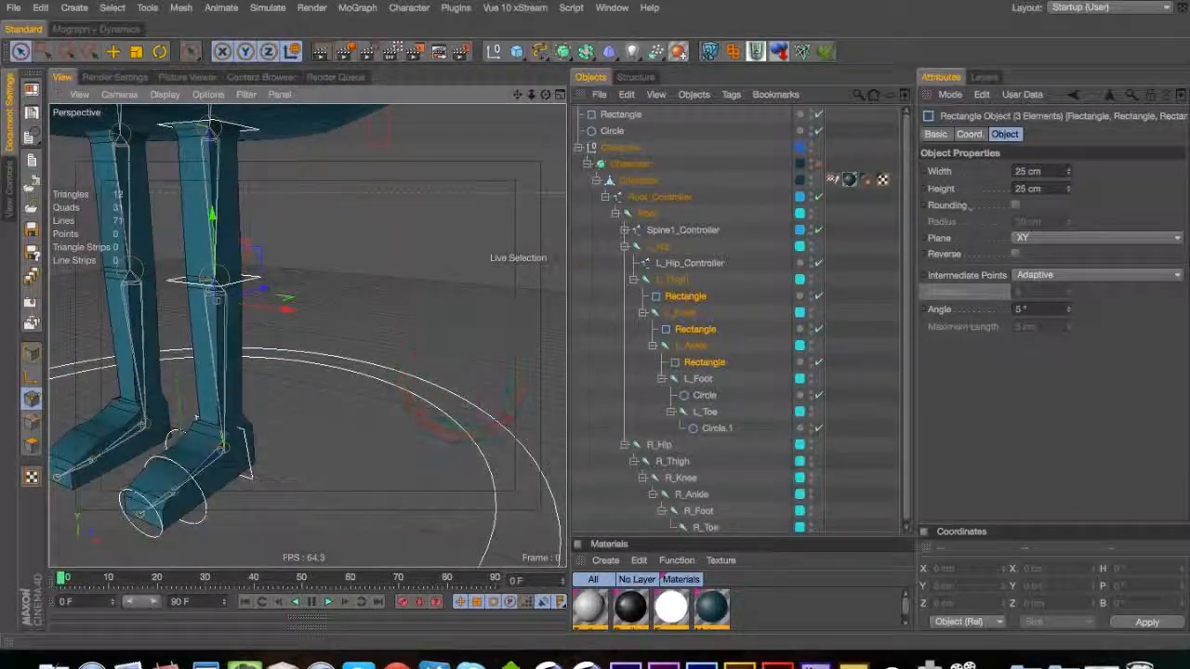
# Set the width of the rectangle under L_Ankle to 35 cm
pyautogui.click(685, 296)
pyautogui.click(704, 361)
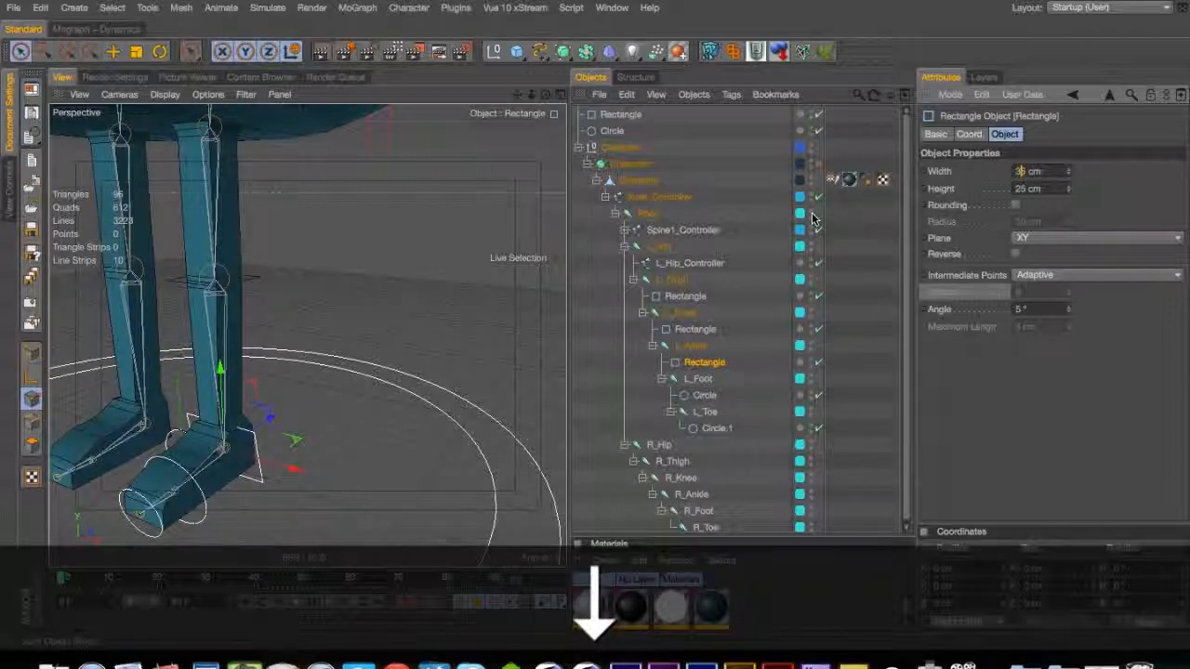
pyautogui.press('3')
pyautogui.moveTo(305, 216); pyautogui.dragTo(477, 368)
pyautogui.press('3')
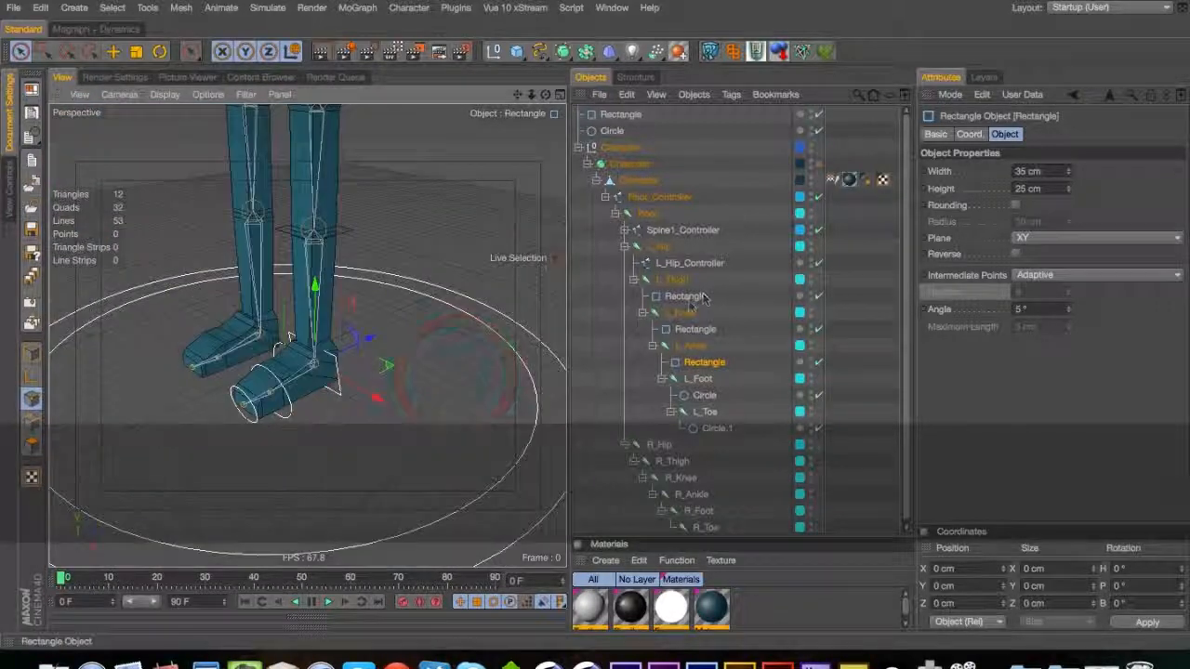
# Rename the three leg rectangles from thigh to ankle as L_Thight_Controller, L_Knee_Controller and L_Ankle_Controller
pyautogui.doubleClick(692, 298)
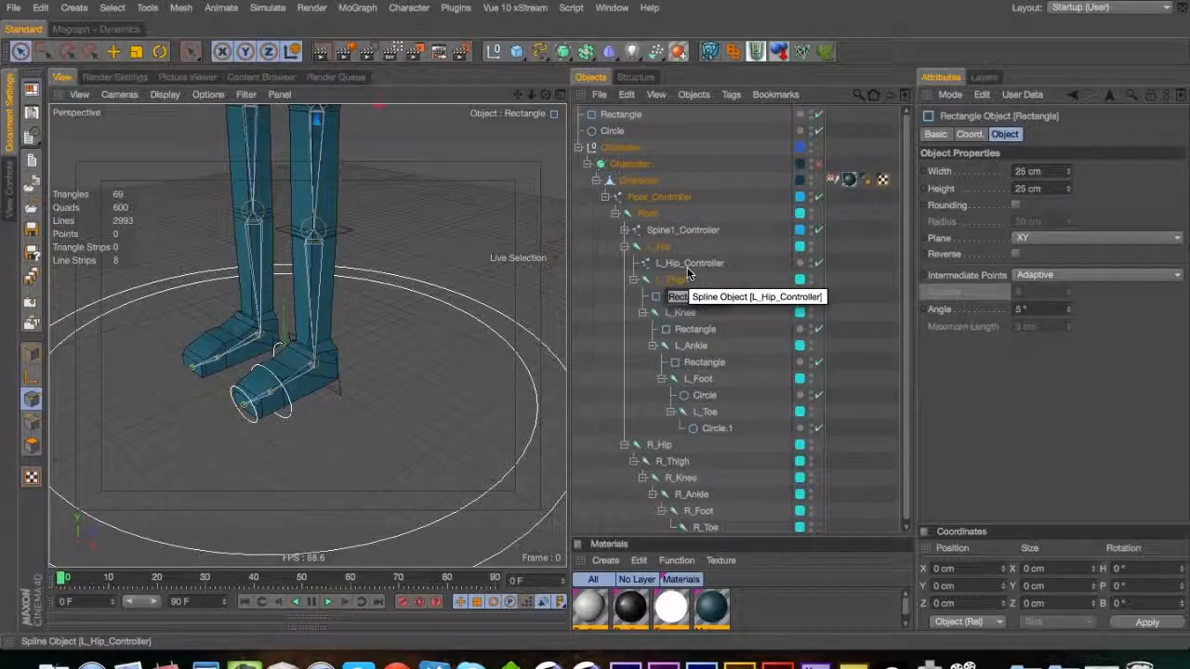
pyautogui.write('L_Thig')
pyautogui.write('_Controller')
pyautogui.press('Down')
pyautogui.write('L_Knee')
pyautogui.write('_Controller')
pyautogui.press('Down')
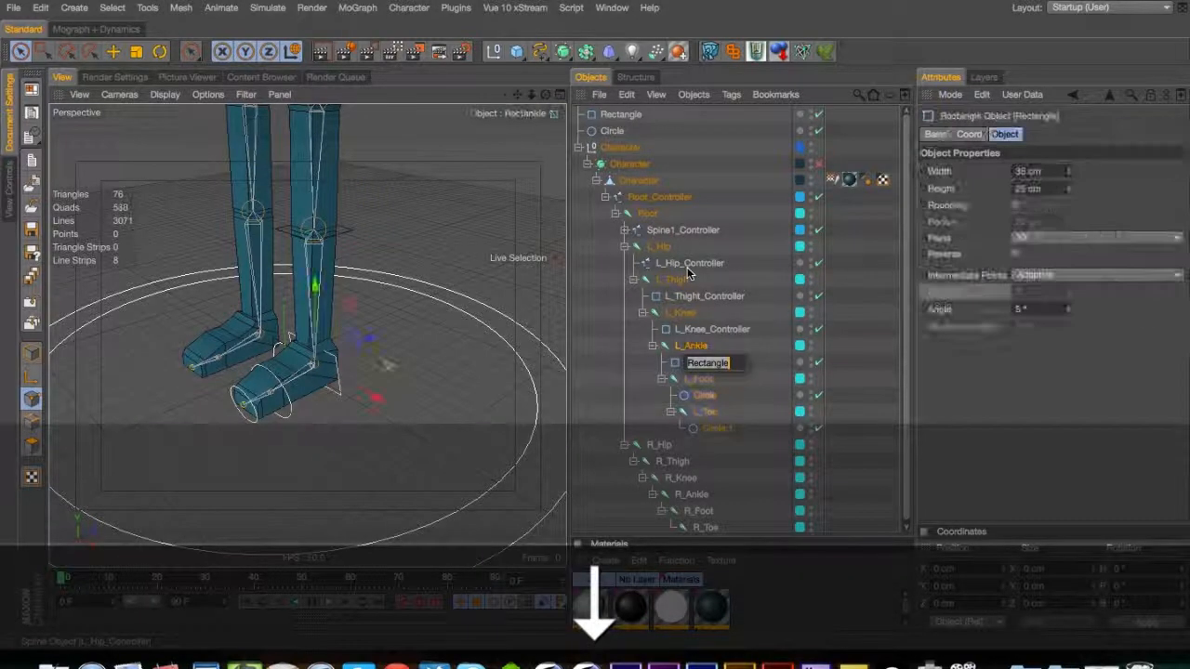
pyautogui.write('L_')
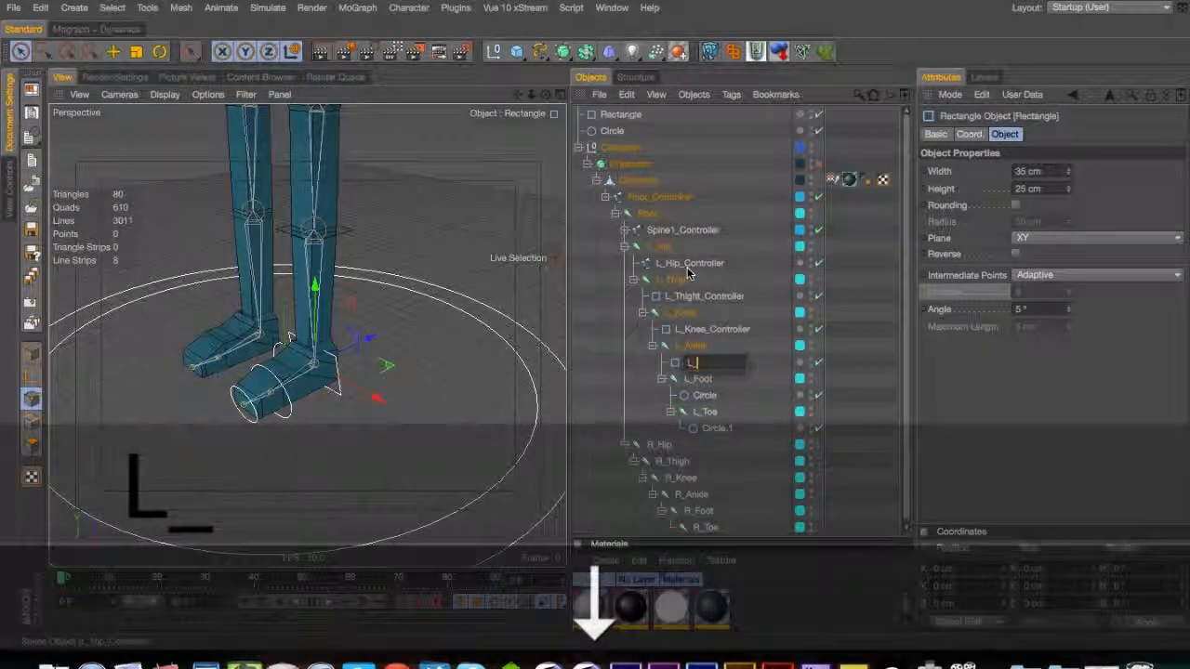
pyautogui.write('Ankle_Controller')
pyautogui.press('Tab')
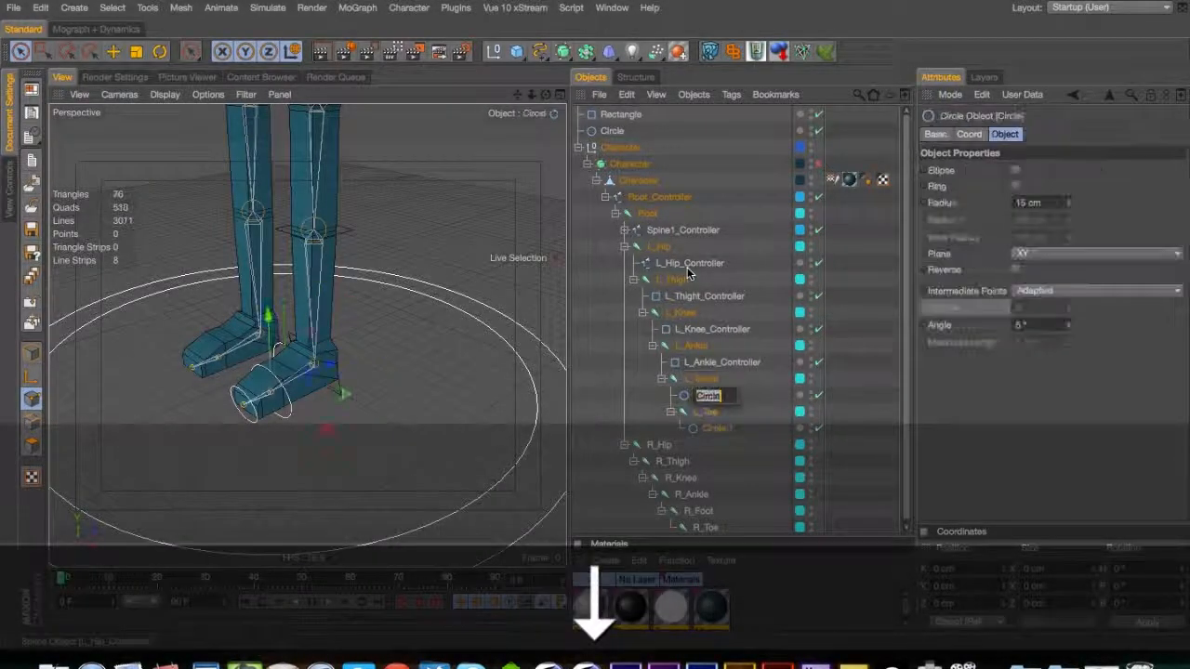
# Rename the circles under L_Foot and L_Toe as L_Foot_Controller and L_Toe_Controller
pyautogui.write('L_Foot')
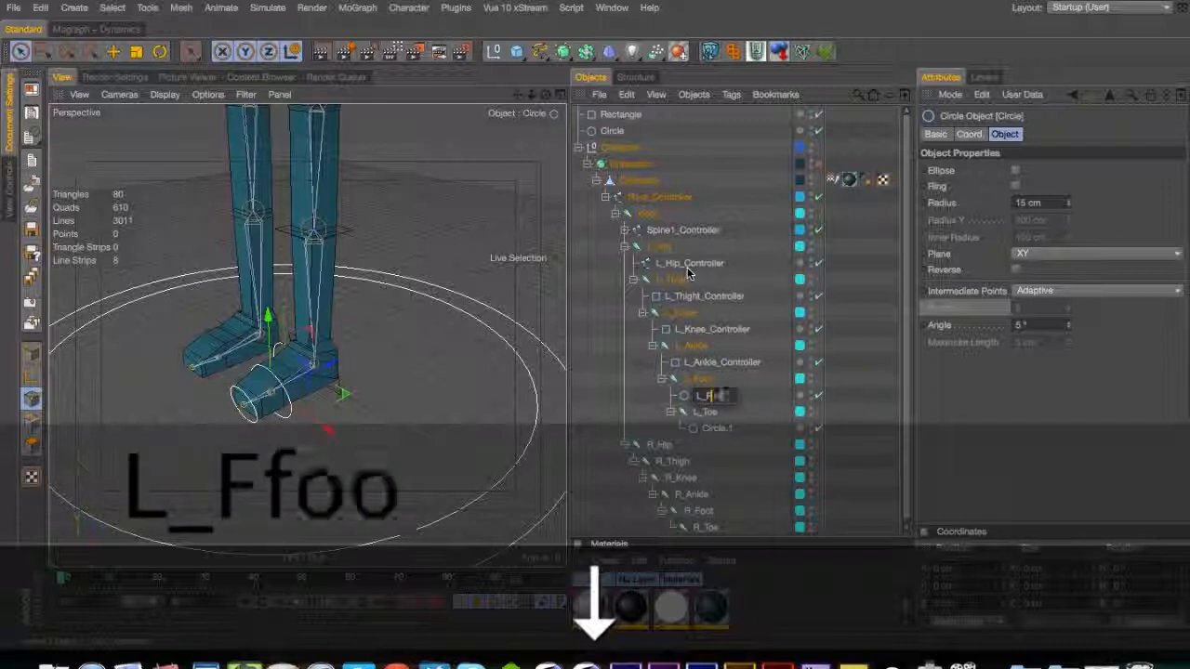
pyautogui.write('_Controller')
pyautogui.press('Tab')
pyautogui.write('L_toe')
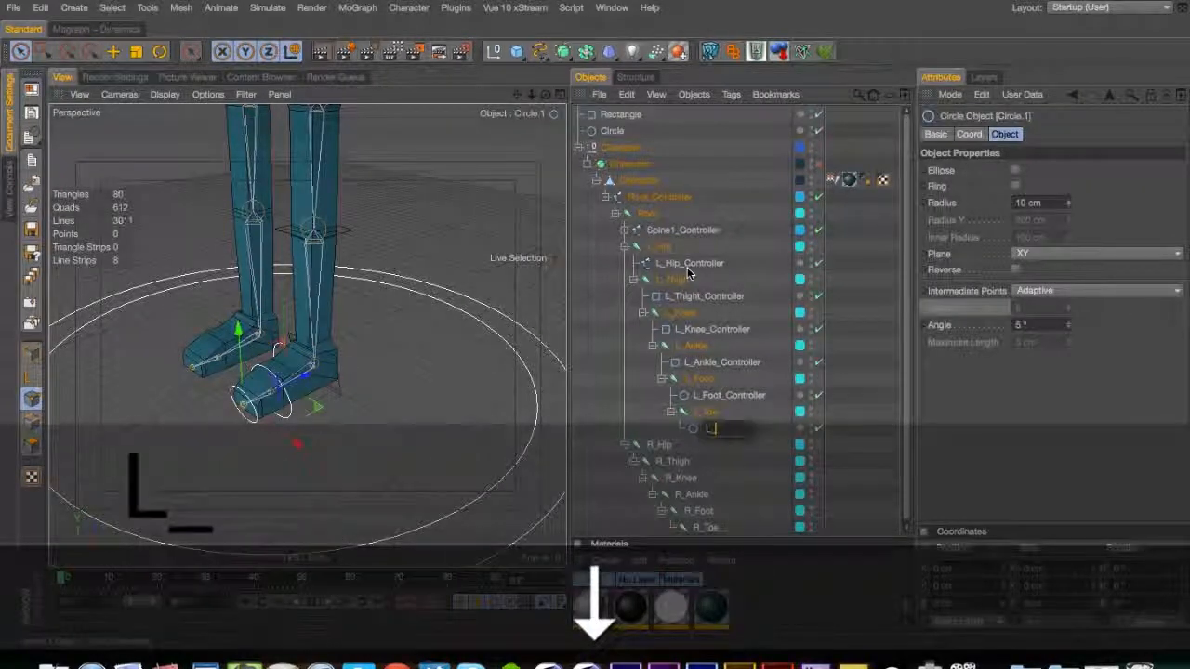
pyautogui.press('BackSpace')
pyautogui.press('BackSpace')
pyautogui.press('BackSpace')
pyautogui.write('Toe')
pyautogui.write('_Controller')
pyautogui.press('Return')
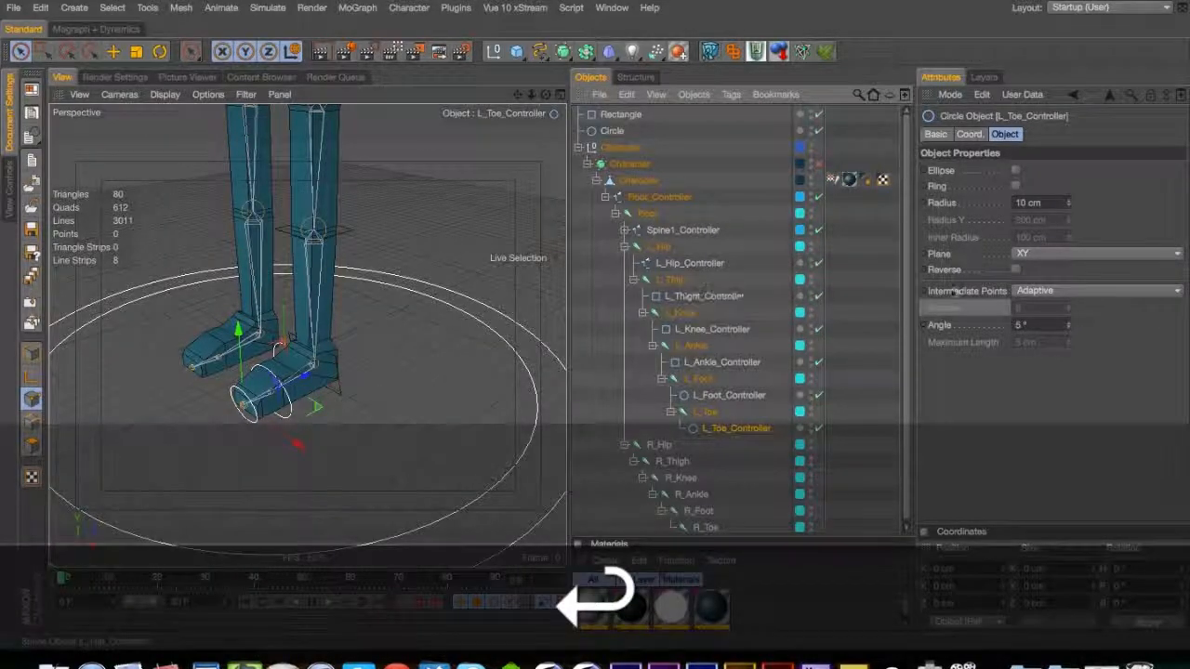
# Give the thigh, knee, ankle, foot and toe controllers a red display color with Use Color on, and convert them to editable splines
pyautogui.keyDown('super'); pyautogui.click(758, 394); pyautogui.keyUp('super')
pyautogui.keyDown('super'); pyautogui.click(753, 363); pyautogui.keyUp('super')
pyautogui.keyDown('super'); pyautogui.click(744, 329); pyautogui.keyUp('super')
pyautogui.keyDown('super'); pyautogui.click(739, 295); pyautogui.keyUp('super')
pyautogui.click(969, 134)
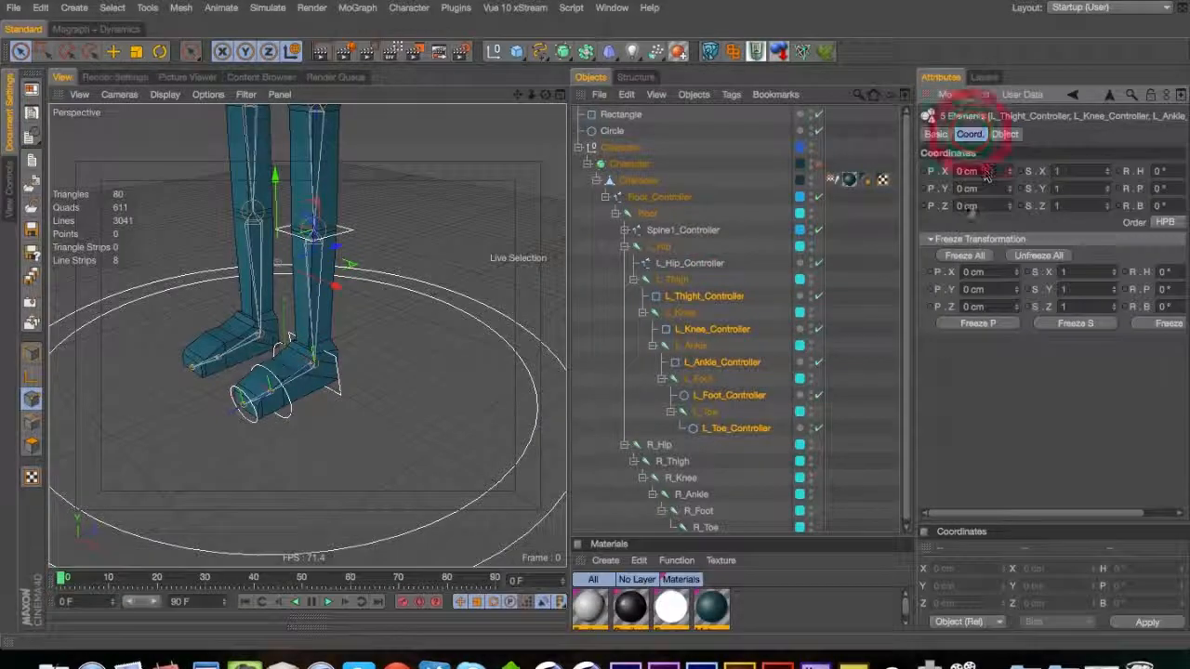
pyautogui.click(939, 134)
pyautogui.click(1031, 236)
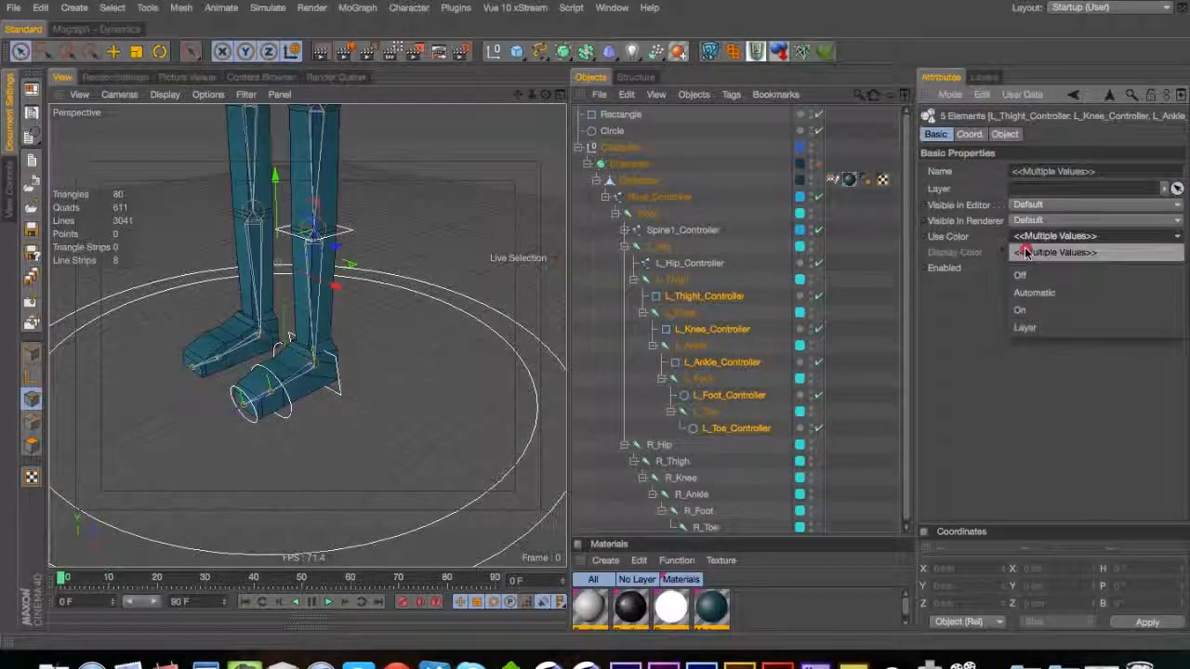
pyautogui.click(1027, 302)
pyautogui.click(1022, 255)
pyautogui.click(1015, 217)
pyautogui.click(1050, 317)
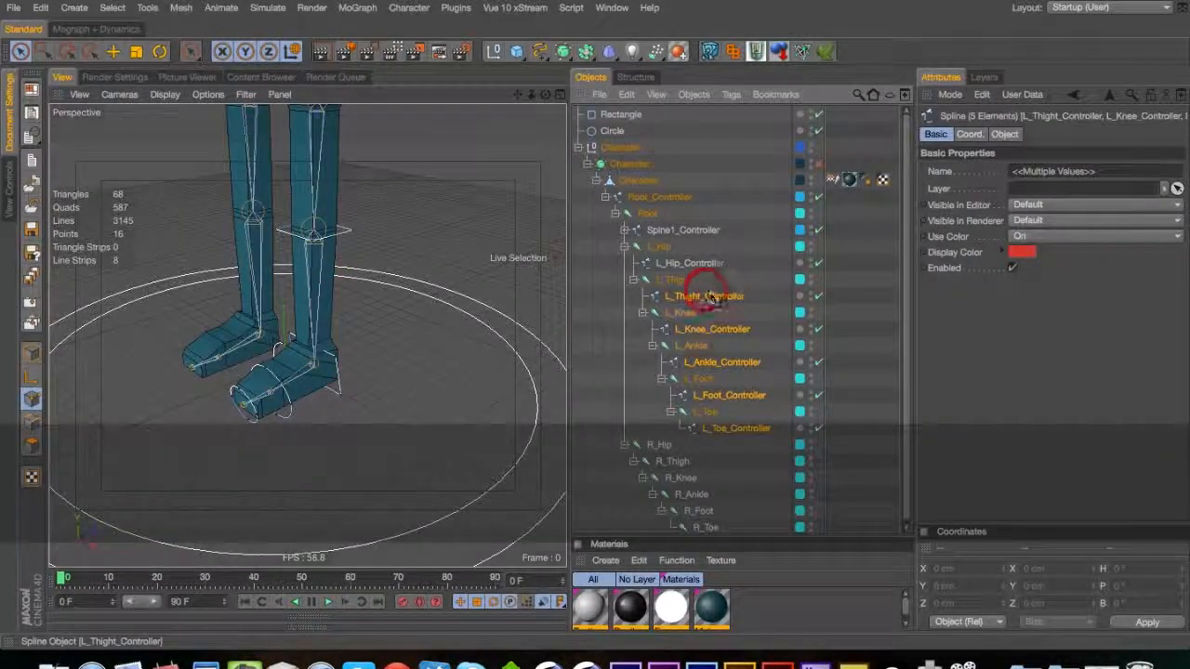
# Make L_Thight_Controller the parent of the L_Thigh joint and L_Hip_Controller the parent of the L_Hip joint
pyautogui.click(711, 298)
pyautogui.click(701, 264)
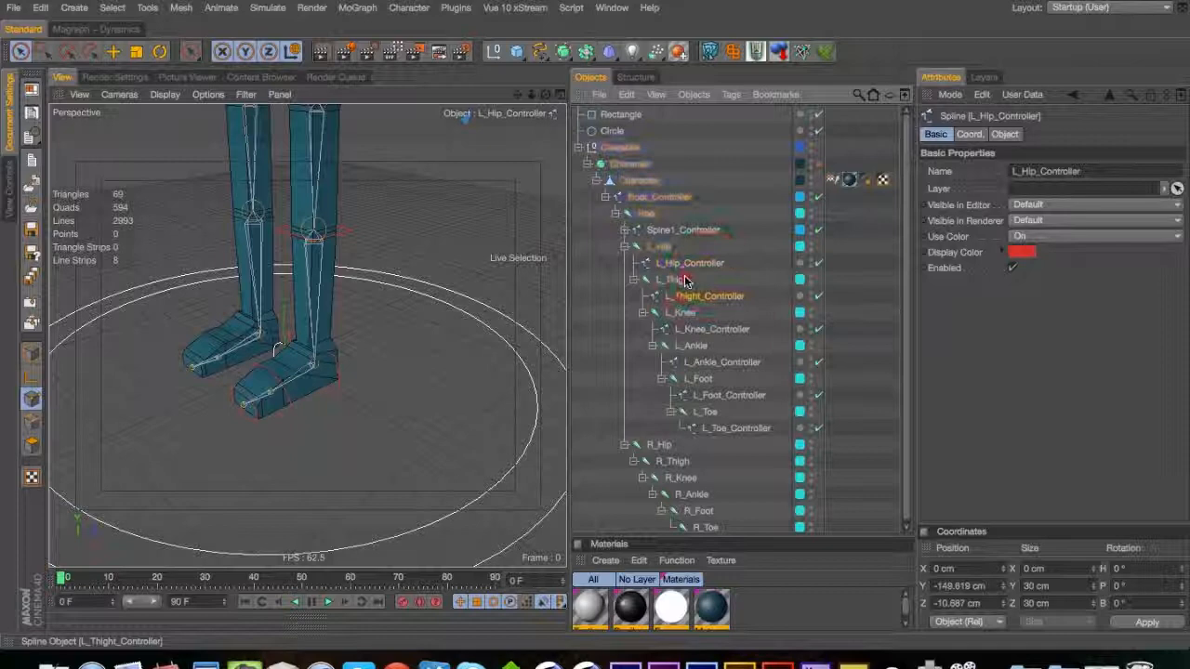
pyautogui.moveTo(693, 296); pyautogui.dragTo(698, 287)
pyautogui.click(692, 283)
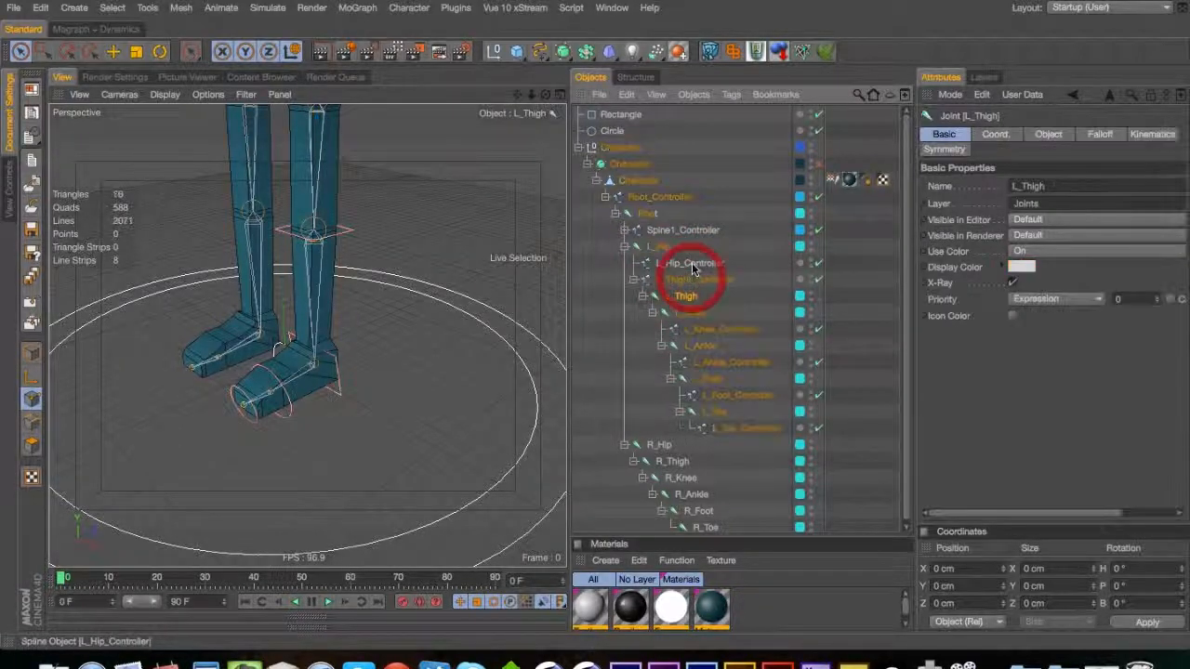
pyautogui.moveTo(689, 266); pyautogui.dragTo(671, 246)
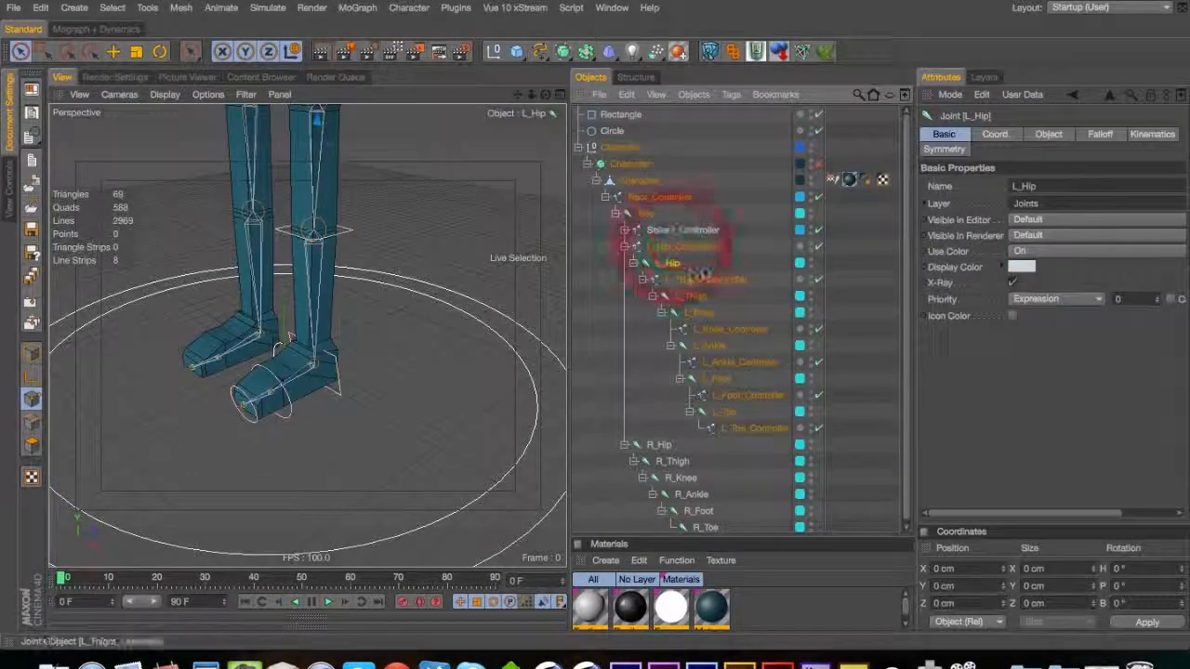
# Make the knee, ankle, foot and toe controllers the parents of their matching left leg joints
pyautogui.click(706, 311)
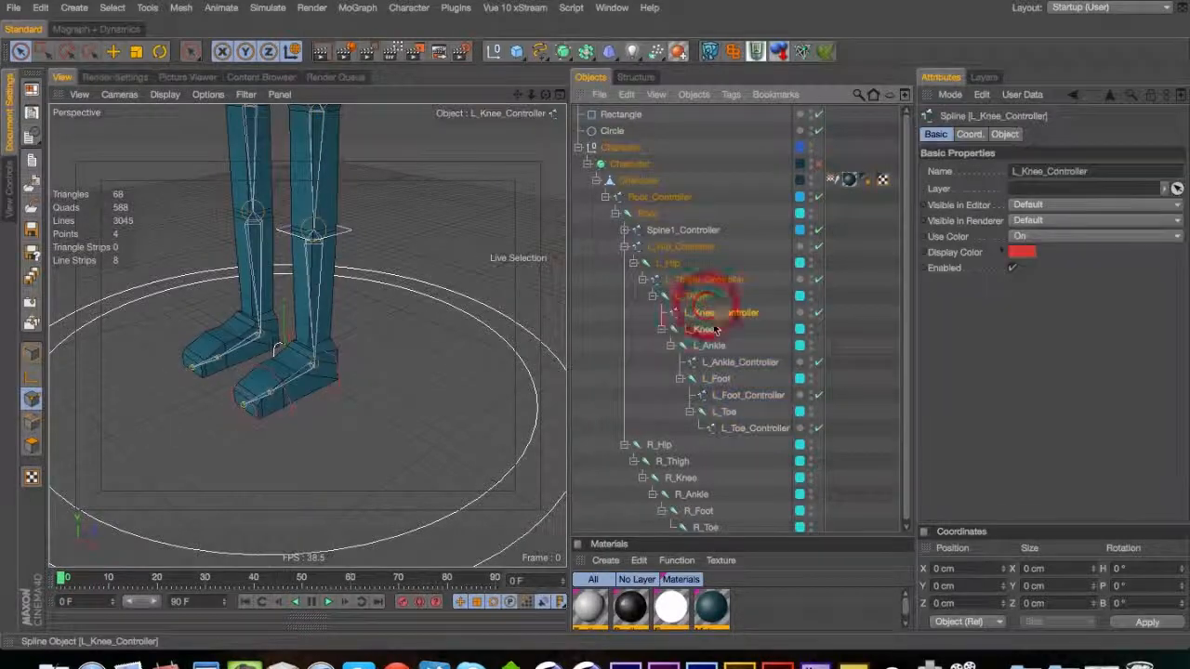
pyautogui.moveTo(716, 313); pyautogui.dragTo(717, 314)
pyautogui.moveTo(732, 362); pyautogui.dragTo(751, 379)
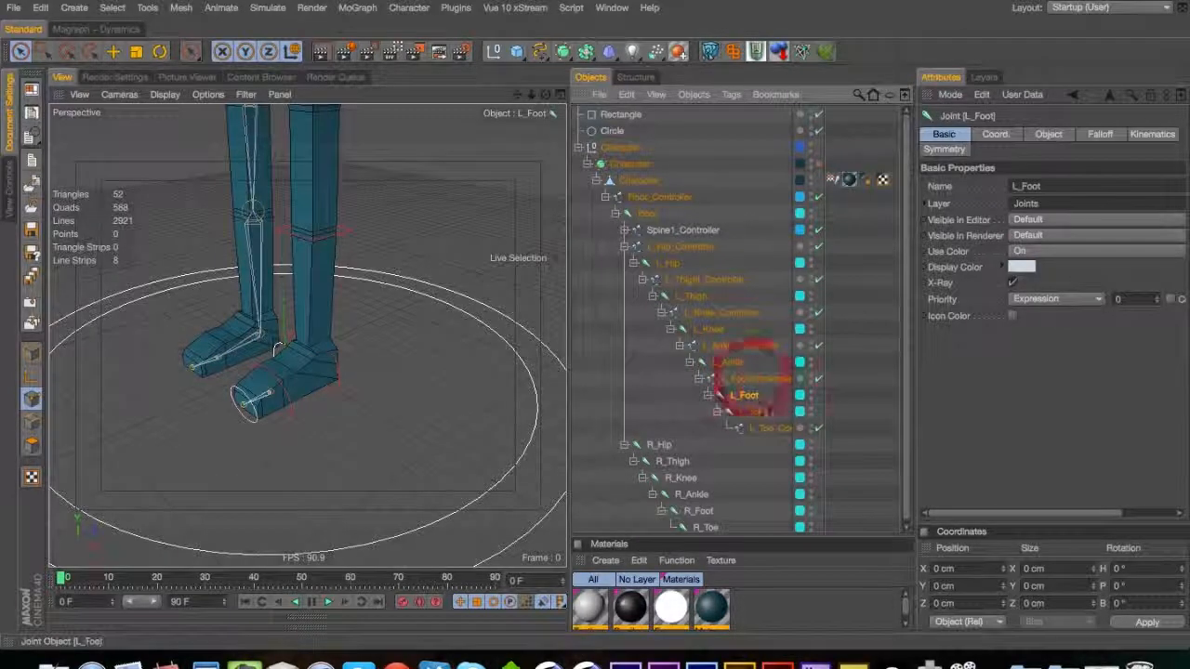
pyautogui.moveTo(751, 410); pyautogui.dragTo(760, 414)
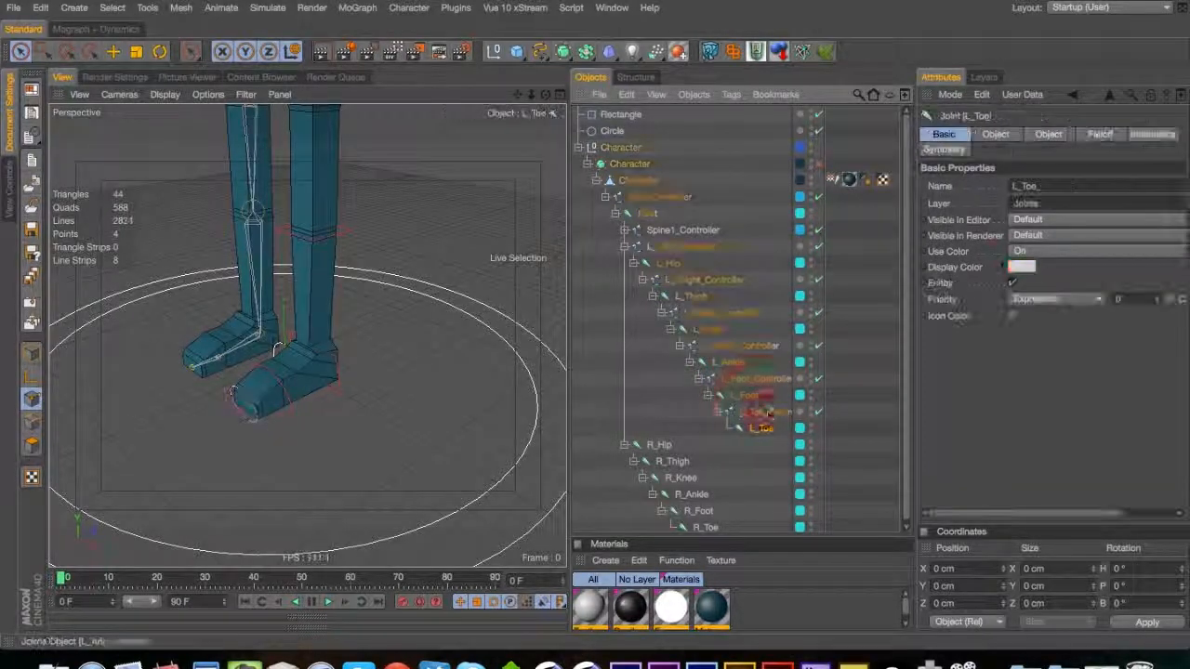
# Create an IK chain from the L_Thigh joint to the L_Ankle joint
pyautogui.click(831, 345)
pyautogui.click(690, 297)
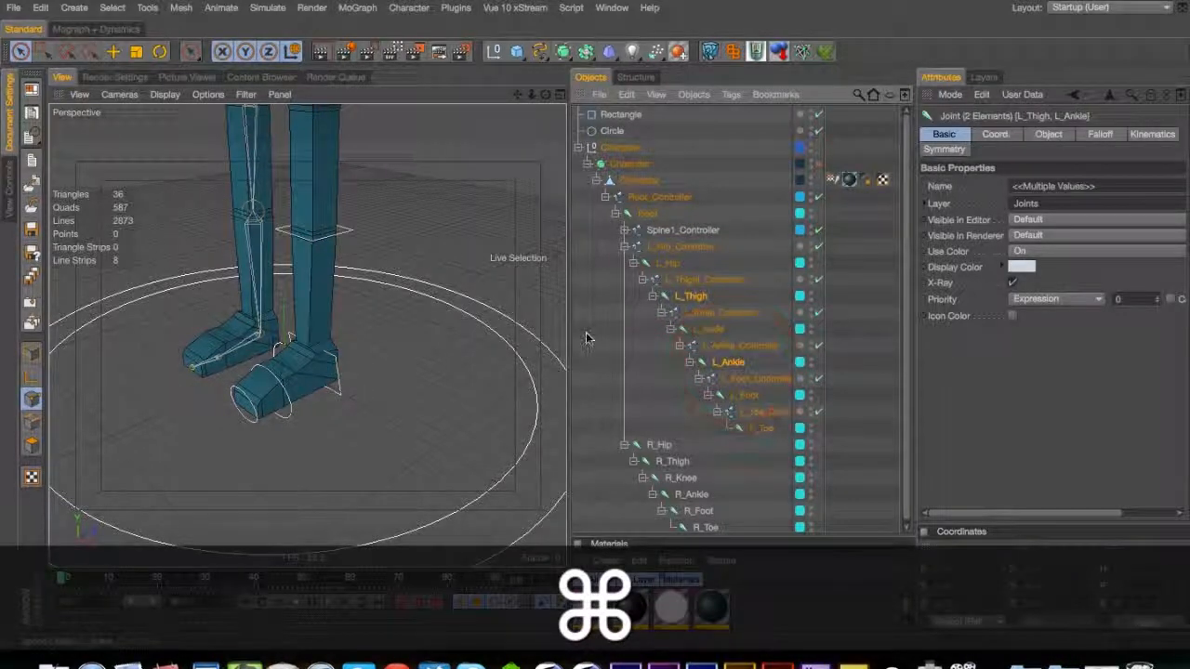
pyautogui.click(361, 7)
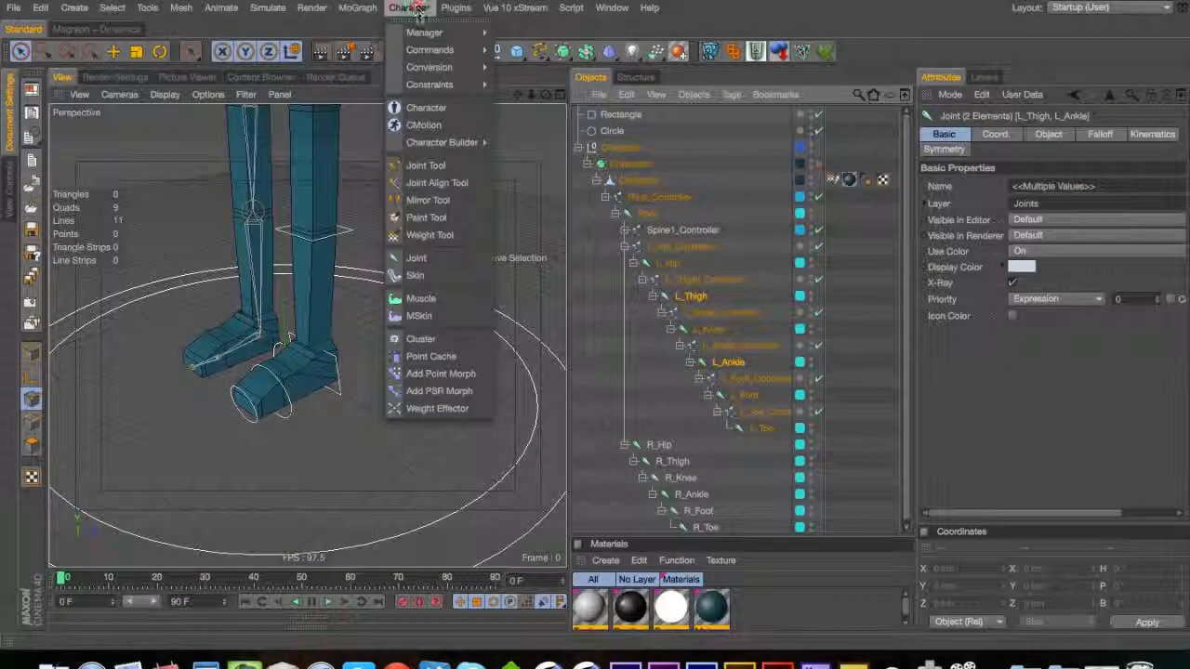
pyautogui.click(467, 52)
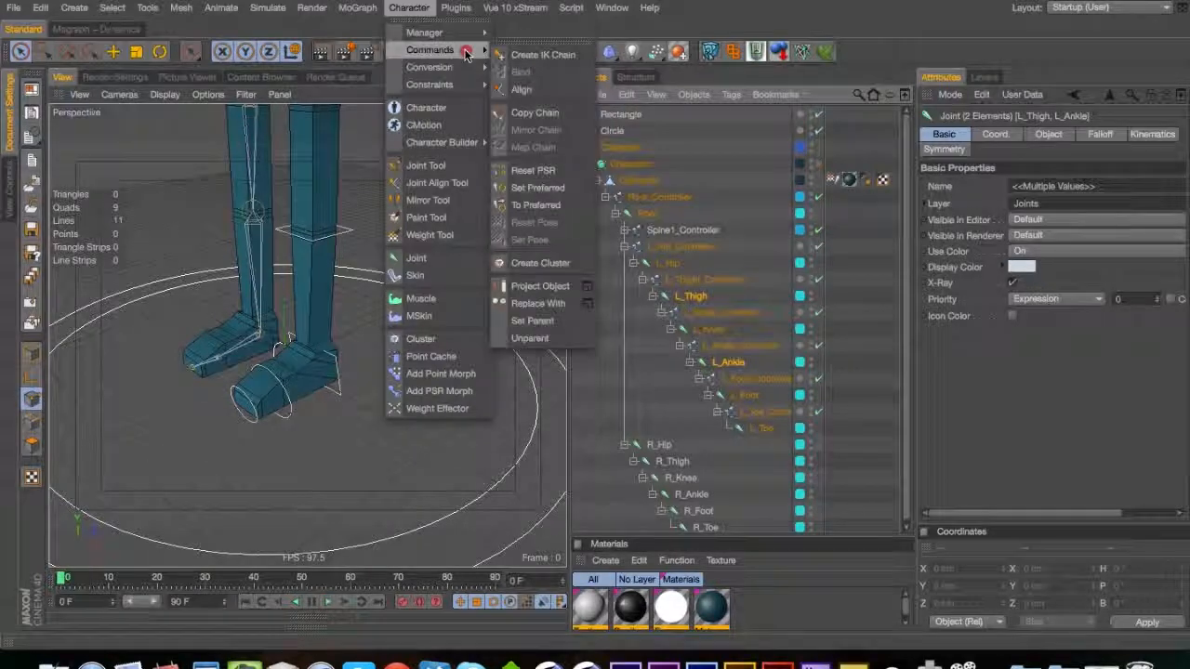
pyautogui.click(521, 55)
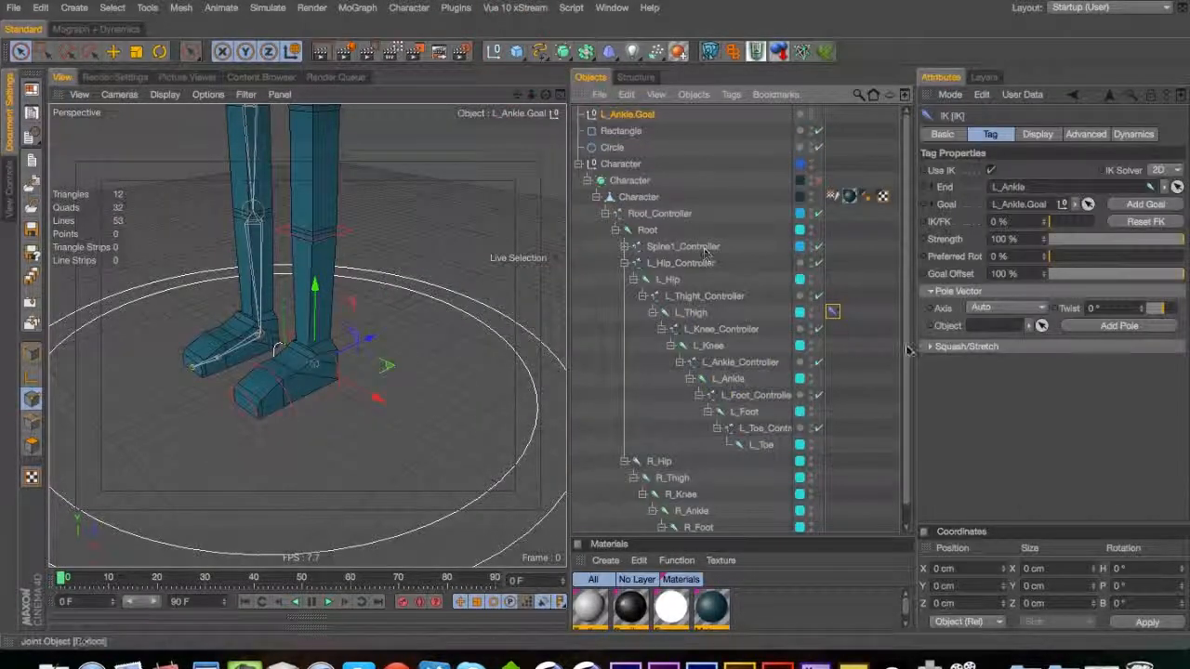
# Make the L_Ankle.Goal null a child of the top-level Character null
pyautogui.press('3')
pyautogui.moveTo(403, 377); pyautogui.dragTo(282, 352)
pyautogui.press('2')
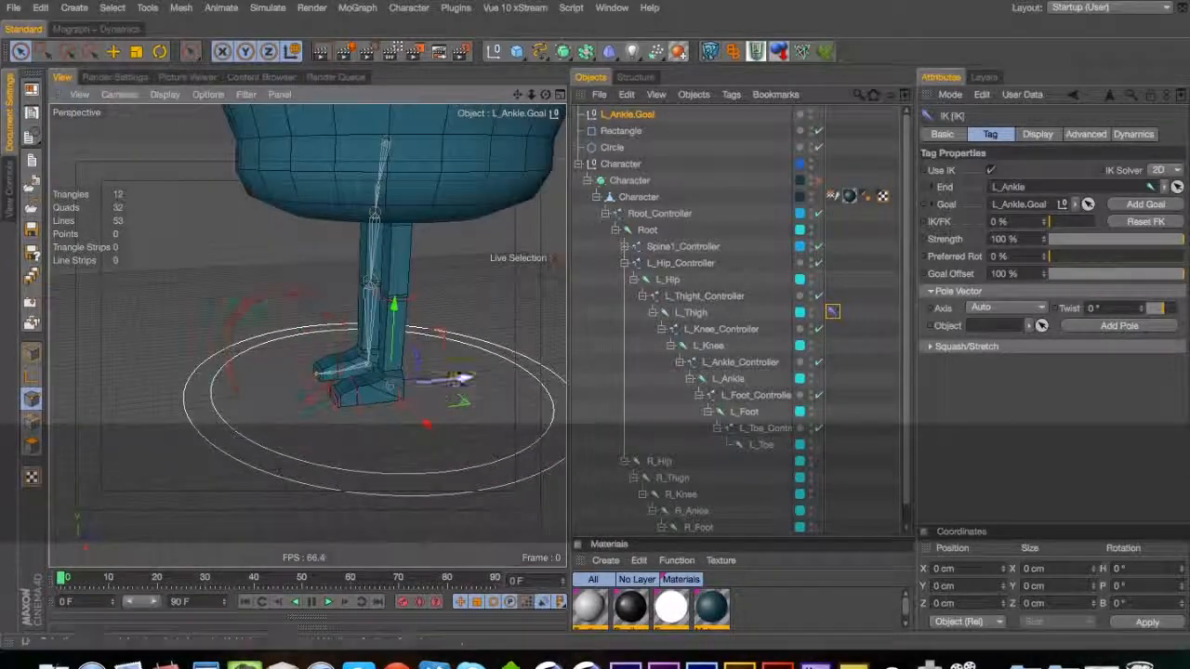
pyautogui.click(621, 114)
pyautogui.moveTo(621, 115); pyautogui.dragTo(646, 172)
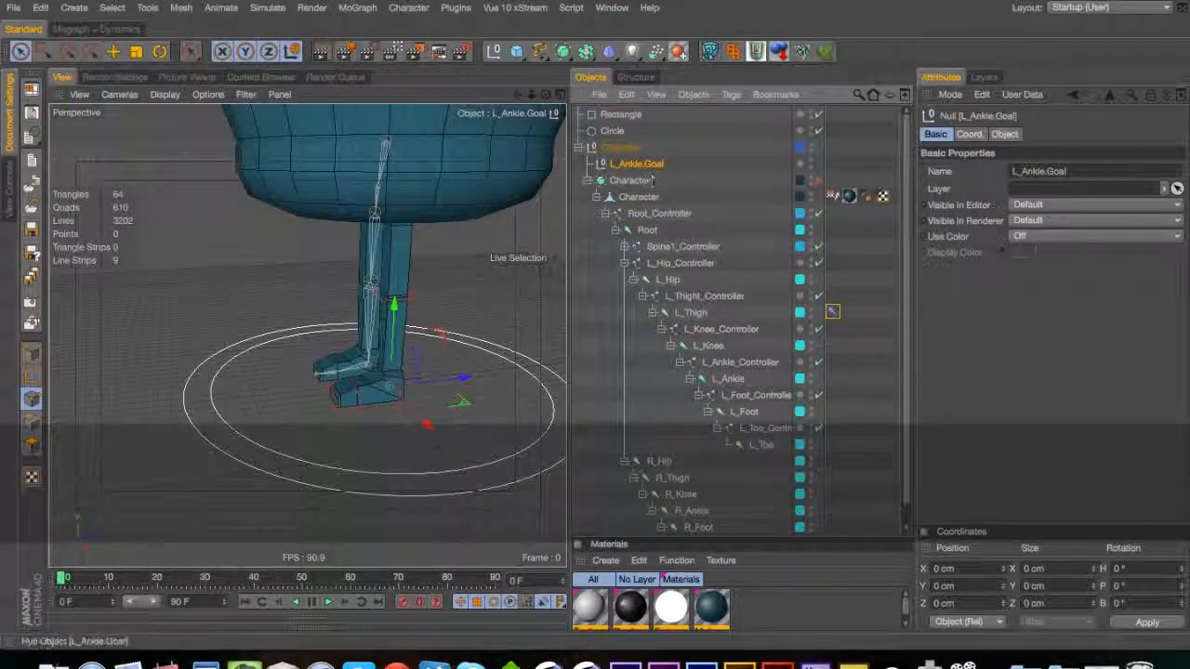
# Group L_Ankle.Goal under a new null named Goals and expand that group
pyautogui.press('3')
pyautogui.moveTo(436, 347); pyautogui.dragTo(307, 341)
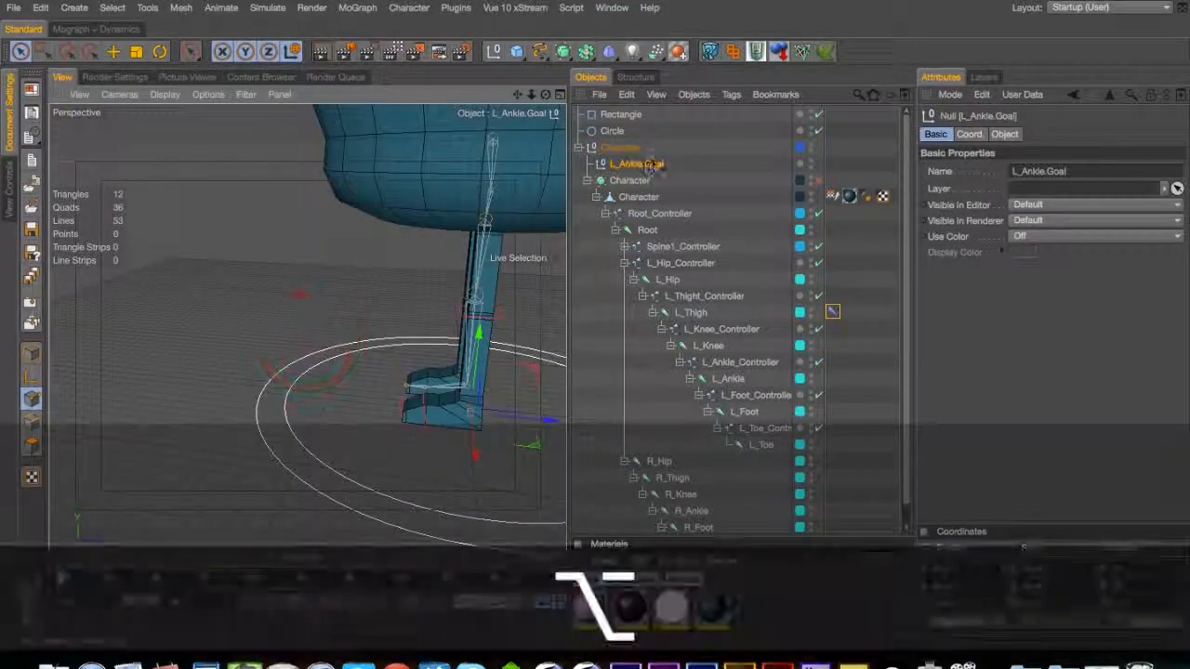
pyautogui.hotkey('alt', 'g')
pyautogui.doubleClick(618, 163)
pyautogui.write('Goals')
pyautogui.press('Return')
pyautogui.click(586, 163)
# Duplicate L_Ankle.Goal within the Goals group and rename the copy L_Ankle.Aim
pyautogui.click(641, 181)
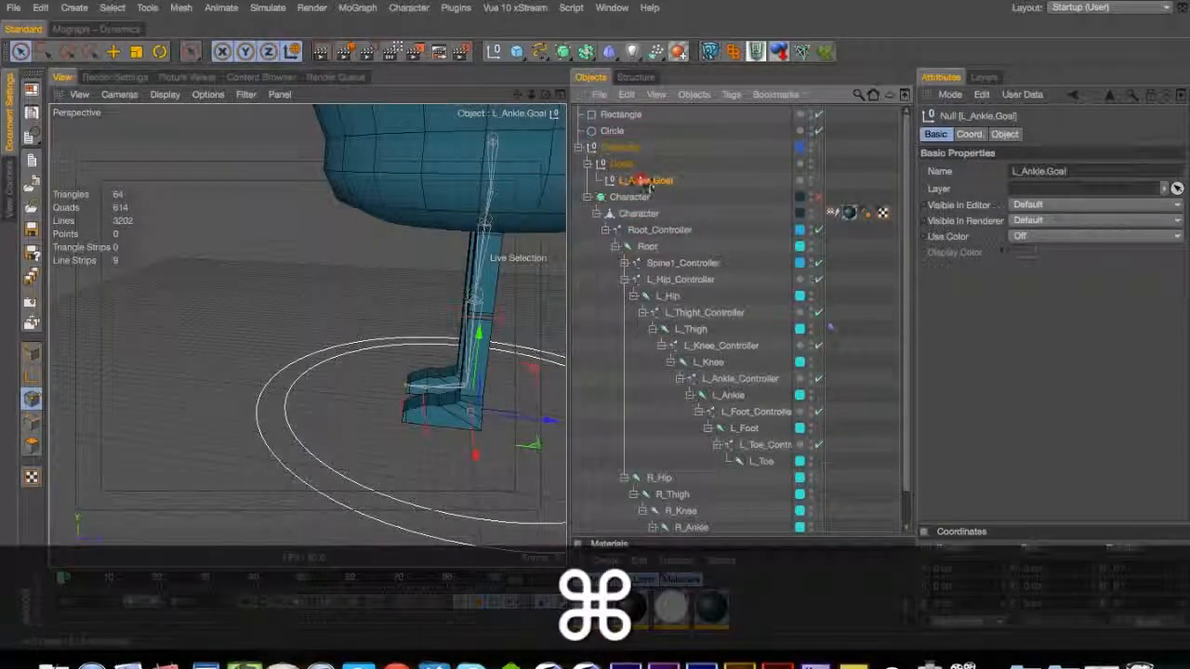
pyautogui.keyDown('super'); pyautogui.moveTo(641, 180); pyautogui.dragTo(709, 182); pyautogui.keyUp('super')
pyautogui.doubleClick(669, 181)
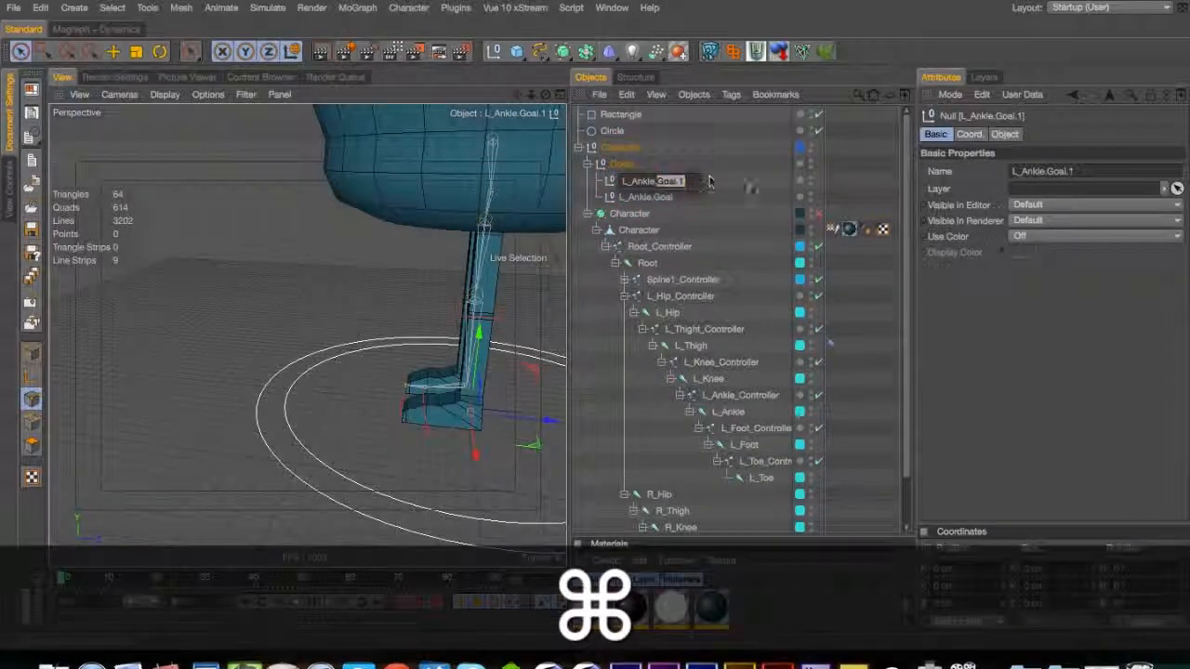
pyautogui.write('Aim')
pyautogui.press('Return')
# Display the L_Ankle.Goal null as a Cube and give it a red display color with Use Color on
pyautogui.click(648, 197)
pyautogui.click(1003, 134)
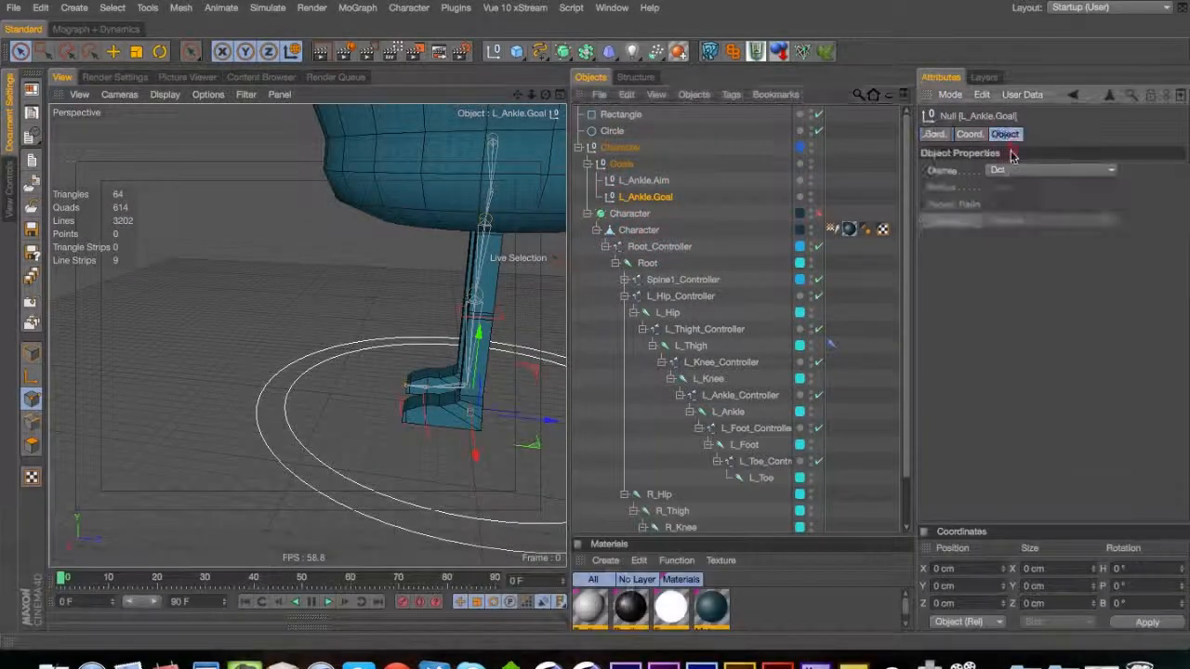
pyautogui.click(1050, 170)
pyautogui.click(1045, 397)
pyautogui.click(935, 134)
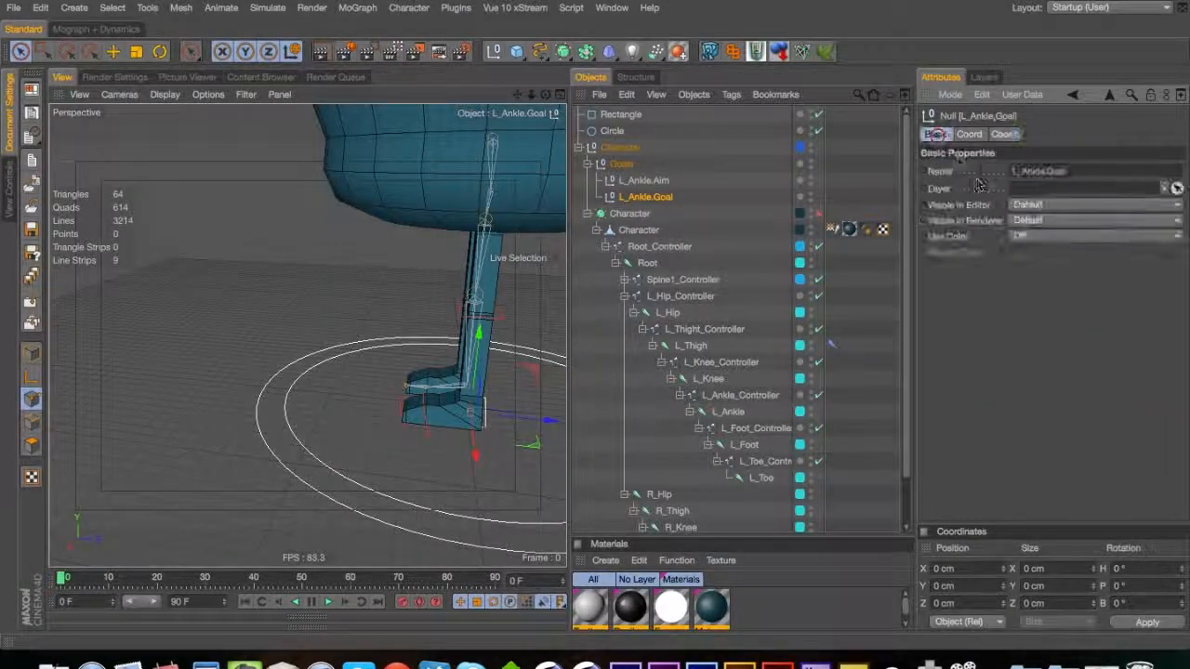
pyautogui.click(1022, 237)
pyautogui.click(1023, 284)
pyautogui.click(1021, 254)
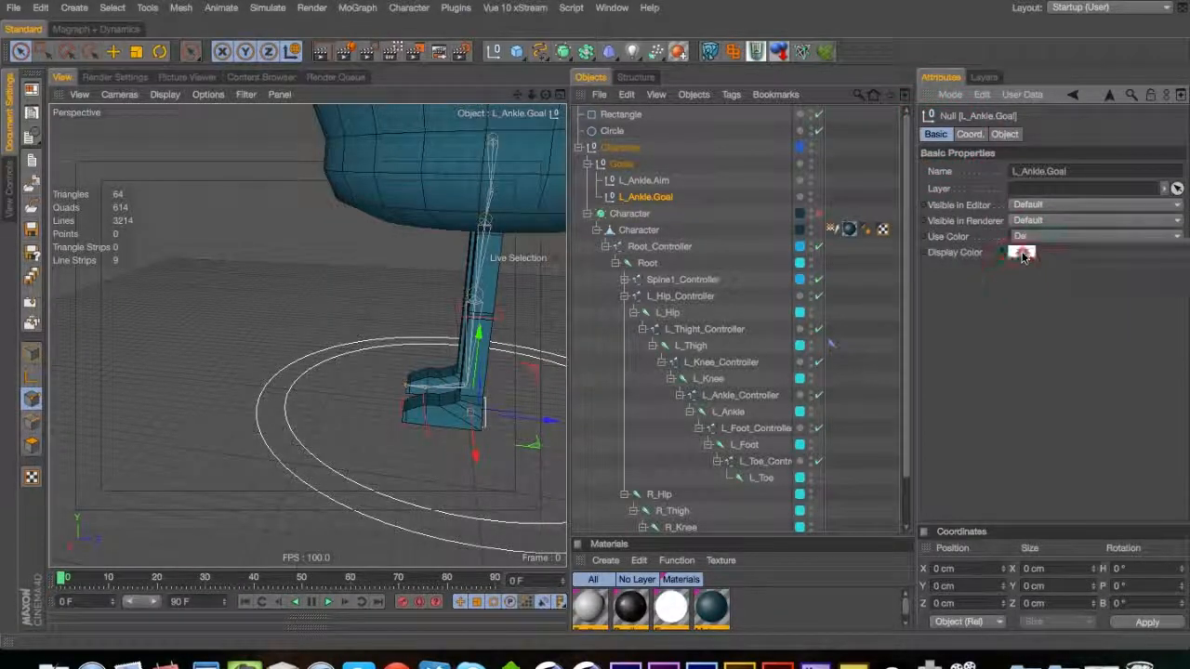
pyautogui.click(1007, 220)
pyautogui.click(1046, 320)
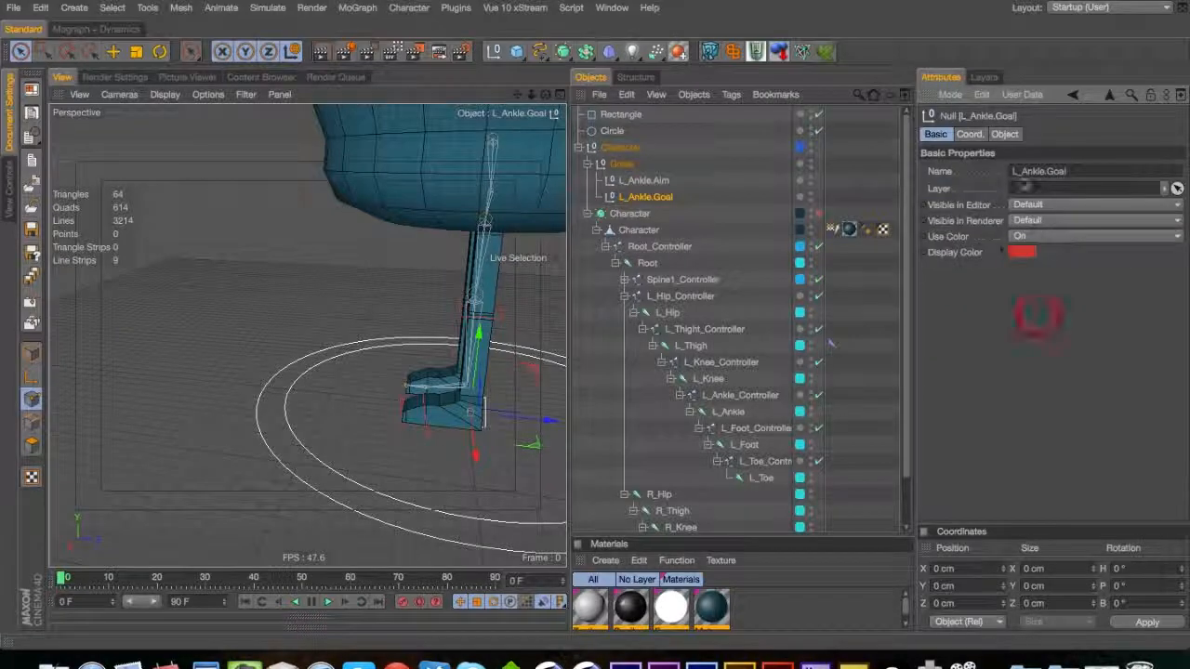
# Set the L_Ankle.Goal null's radius to 25 cm and its orientation to XZ
pyautogui.click(1005, 134)
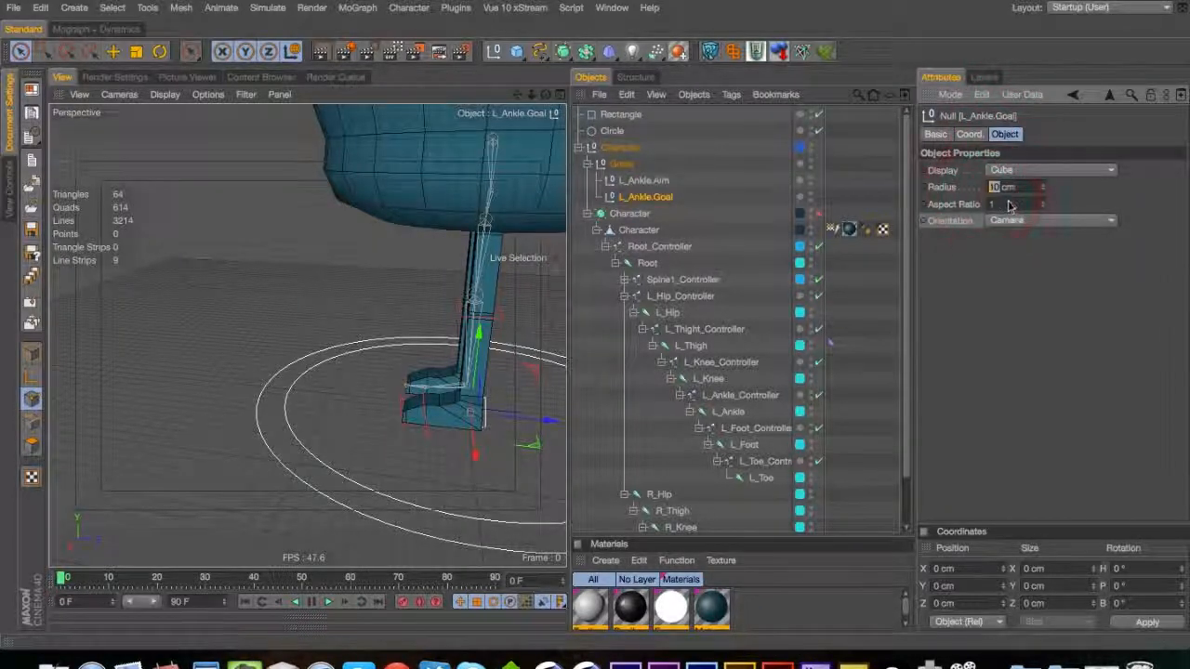
pyautogui.write('25')
pyautogui.click(1019, 220)
pyautogui.click(1026, 289)
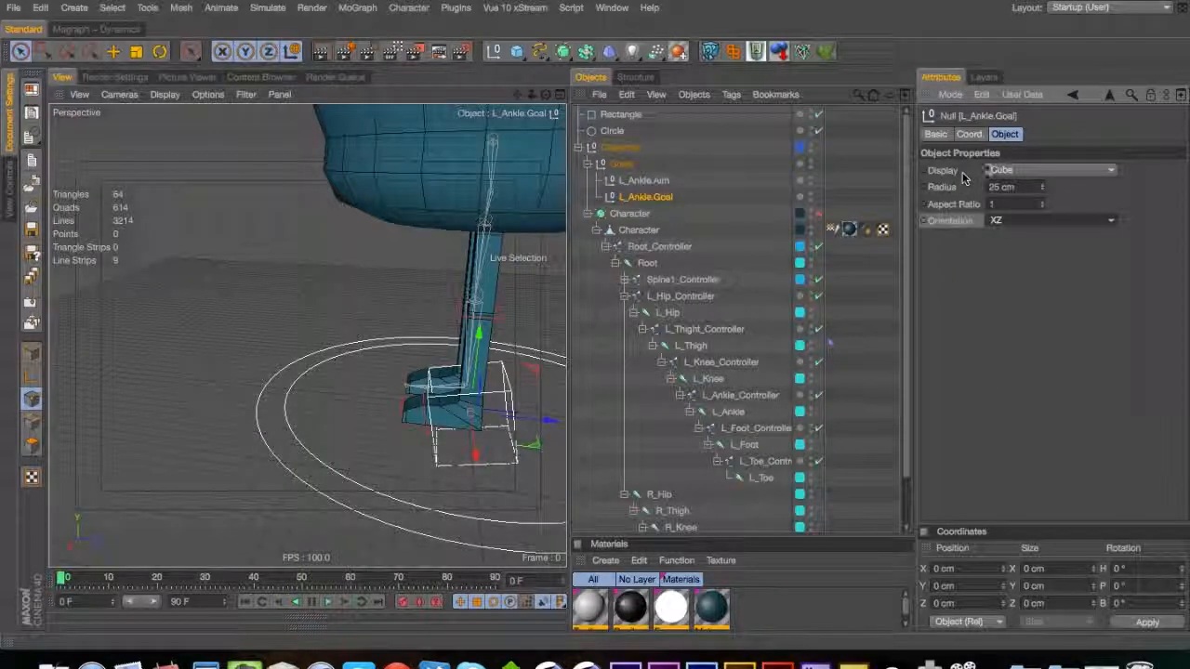
# Reduce the L_Ankle.Goal cube's radius, trying 13 cm and settling on 10 cm
pyautogui.click(995, 187)
pyautogui.press('BackSpace')
pyautogui.write('1')
pyautogui.write('3')
pyautogui.moveTo(457, 374); pyautogui.dragTo(497, 370)
pyautogui.moveTo(998, 189); pyautogui.dragTo(908, 206)
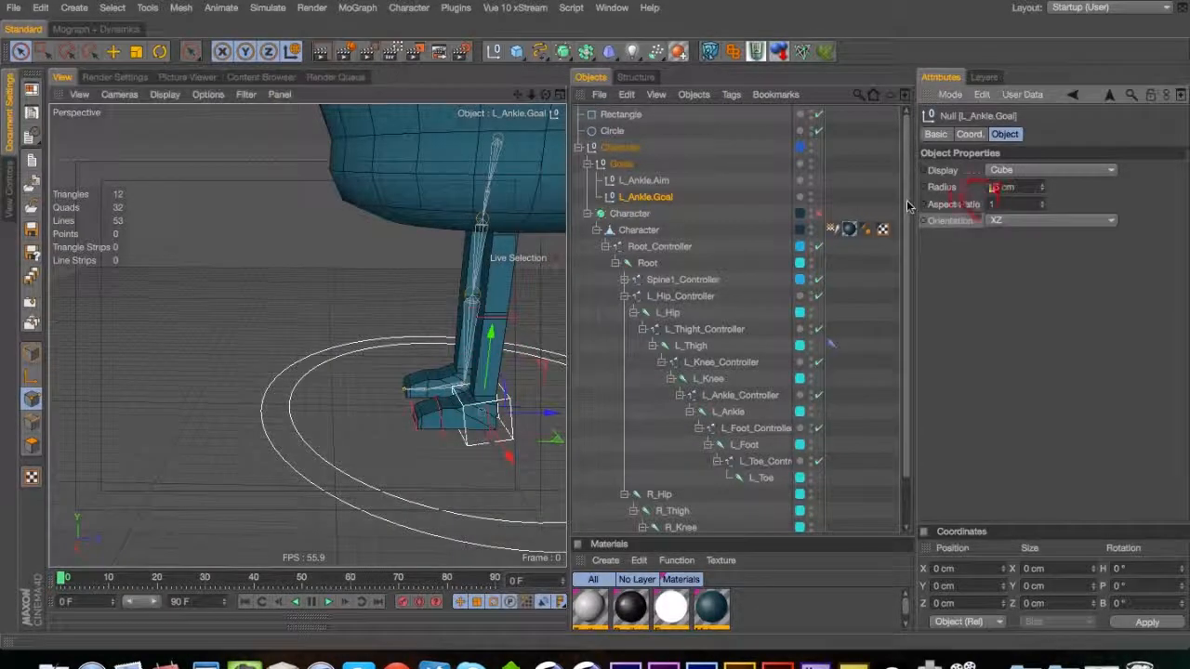
pyautogui.hotkey('shift', 'Right')
pyautogui.write('0')
pyautogui.press('Return')
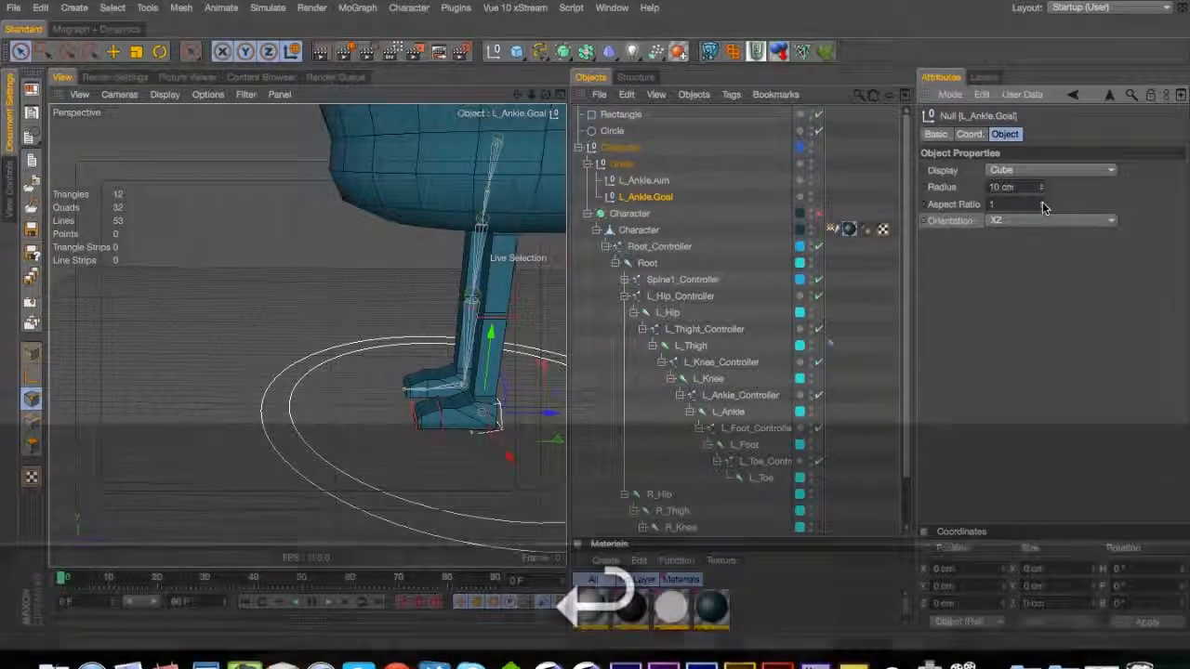
# Set the L_Ankle.Goal cube's aspect ratio to 1.5
pyautogui.moveTo(1041, 203); pyautogui.dragTo(1045, 226)
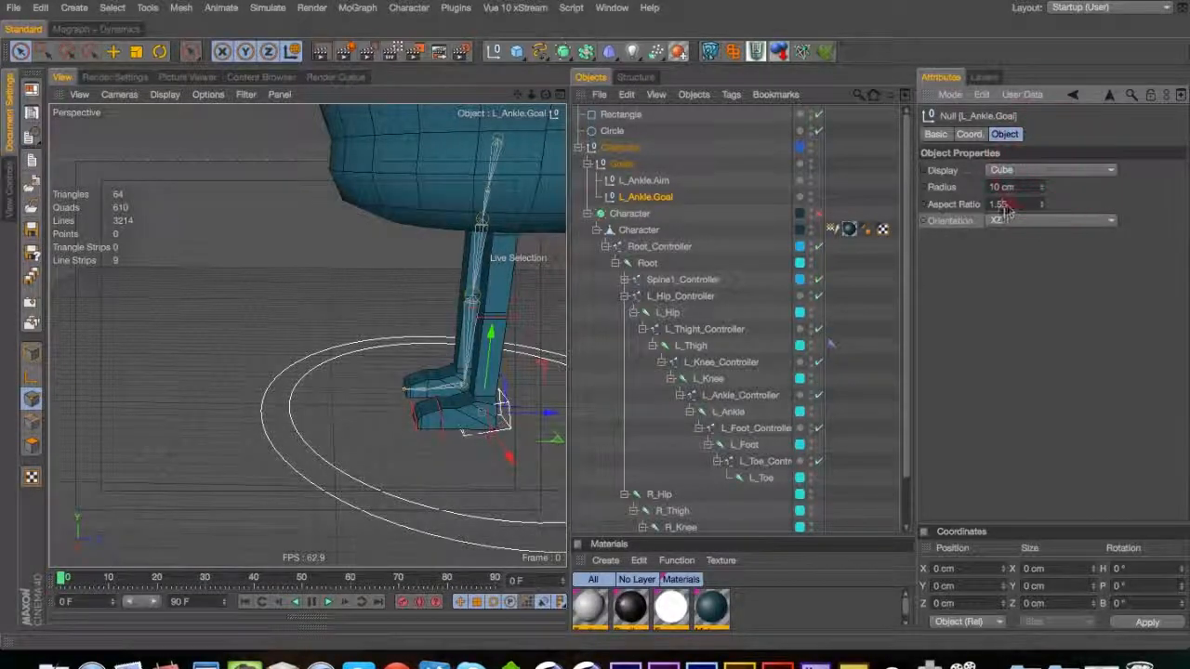
pyautogui.press('BackSpace')
pyautogui.press('Return')
pyautogui.press('3')
pyautogui.moveTo(448, 401); pyautogui.dragTo(402, 384)
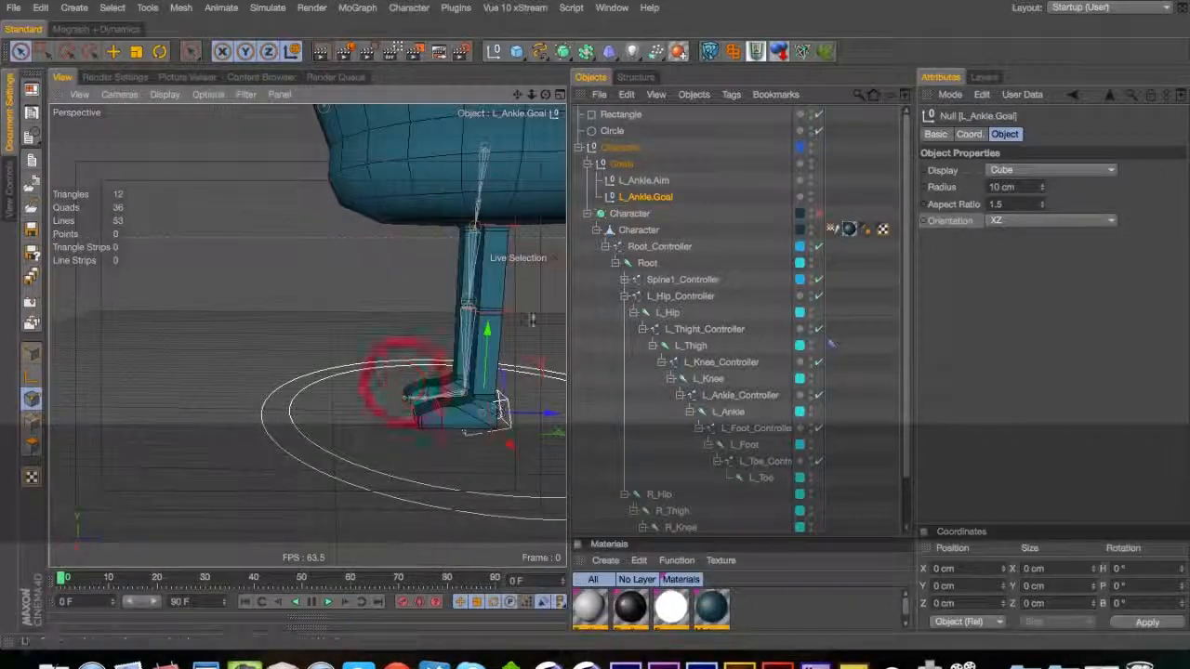
# Move L_Ankle.Aim well in front of the left leg at about knee height and display it as a Sphere with XZ orientation
pyautogui.click(643, 181)
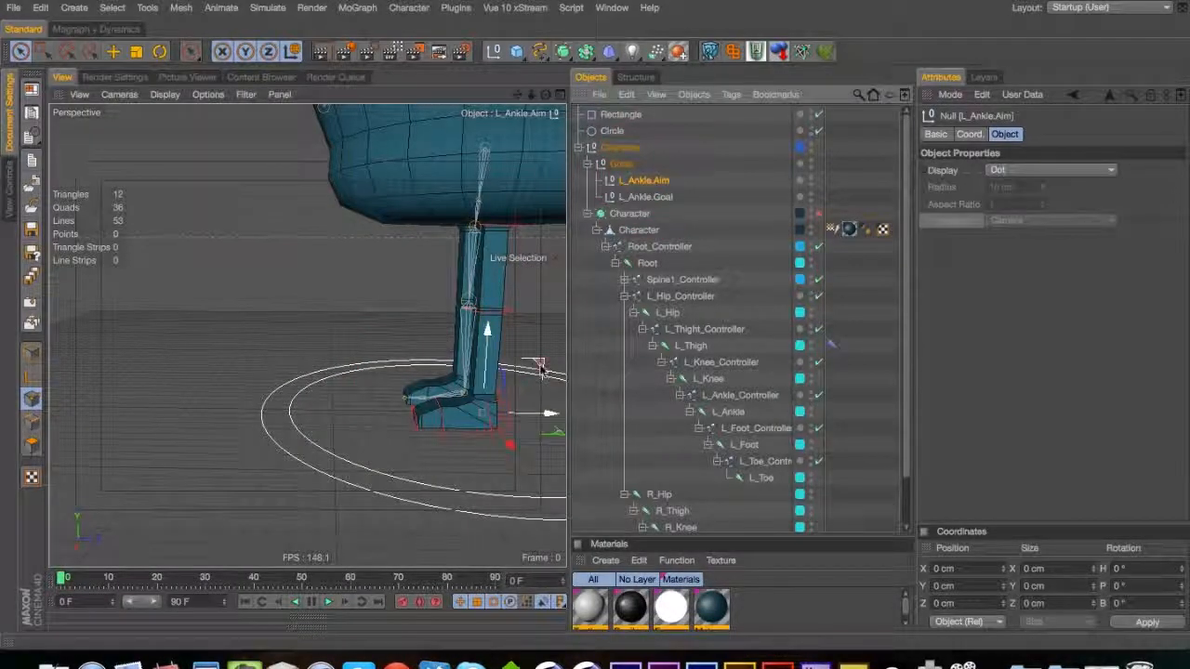
pyautogui.moveTo(540, 368); pyautogui.dragTo(286, 298)
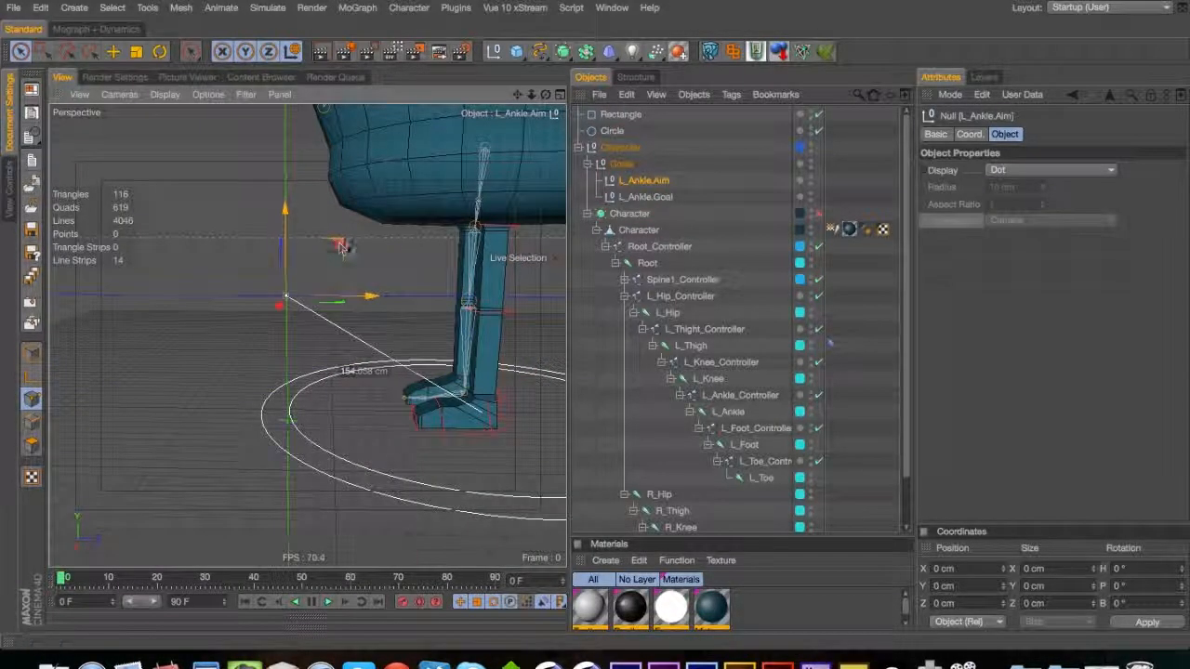
pyautogui.press('super+z')
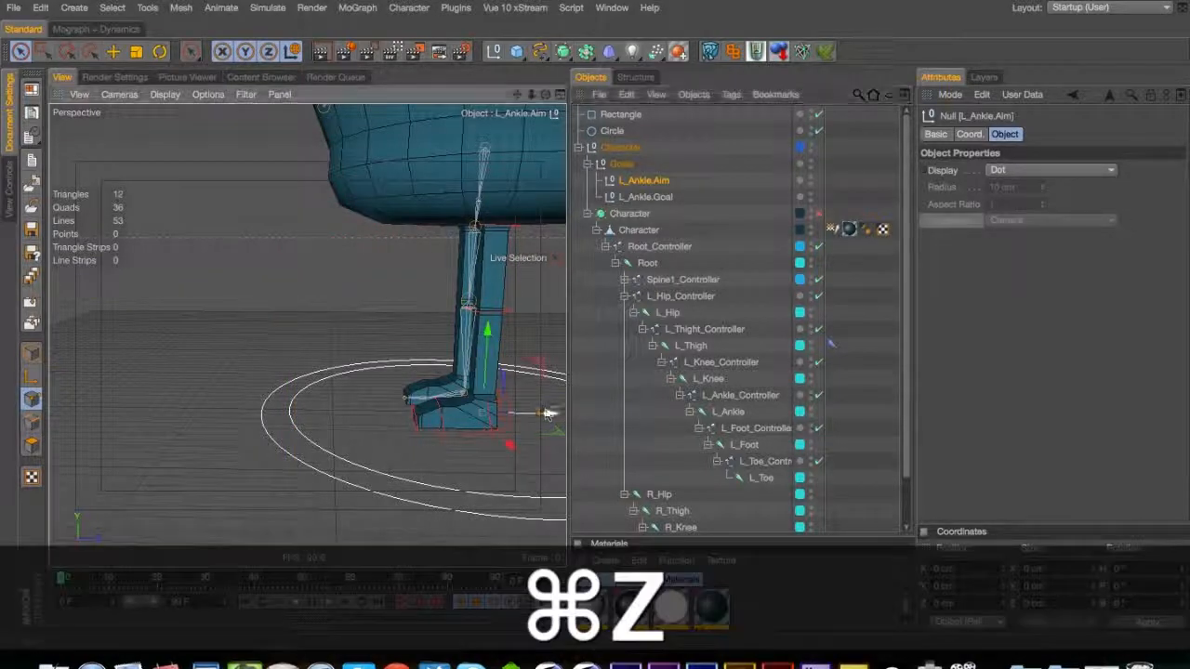
pyautogui.moveTo(313, 449); pyautogui.dragTo(328, 448)
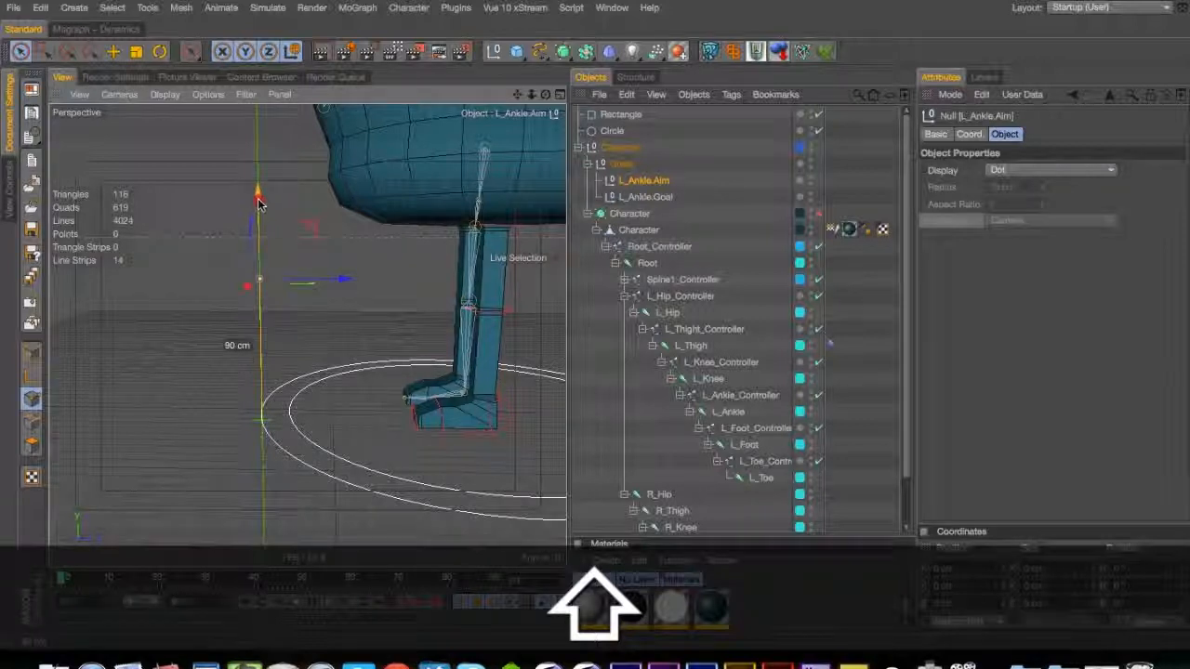
pyautogui.moveTo(1020, 170); pyautogui.dragTo(1047, 430)
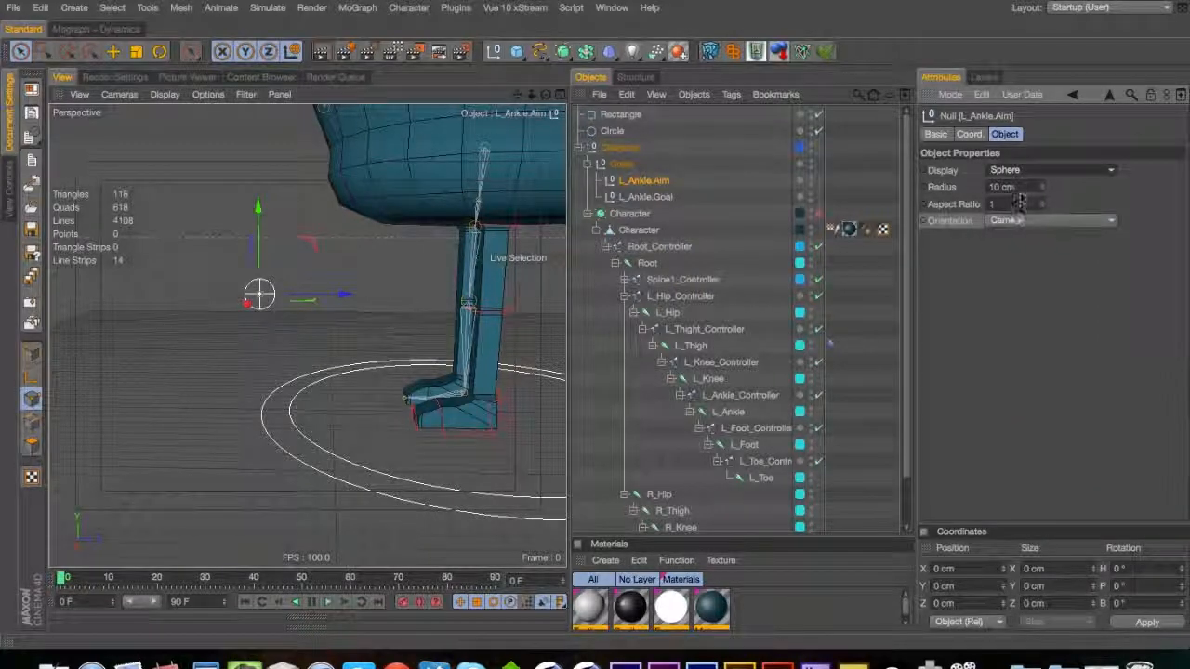
pyautogui.moveTo(1015, 231); pyautogui.dragTo(1011, 281)
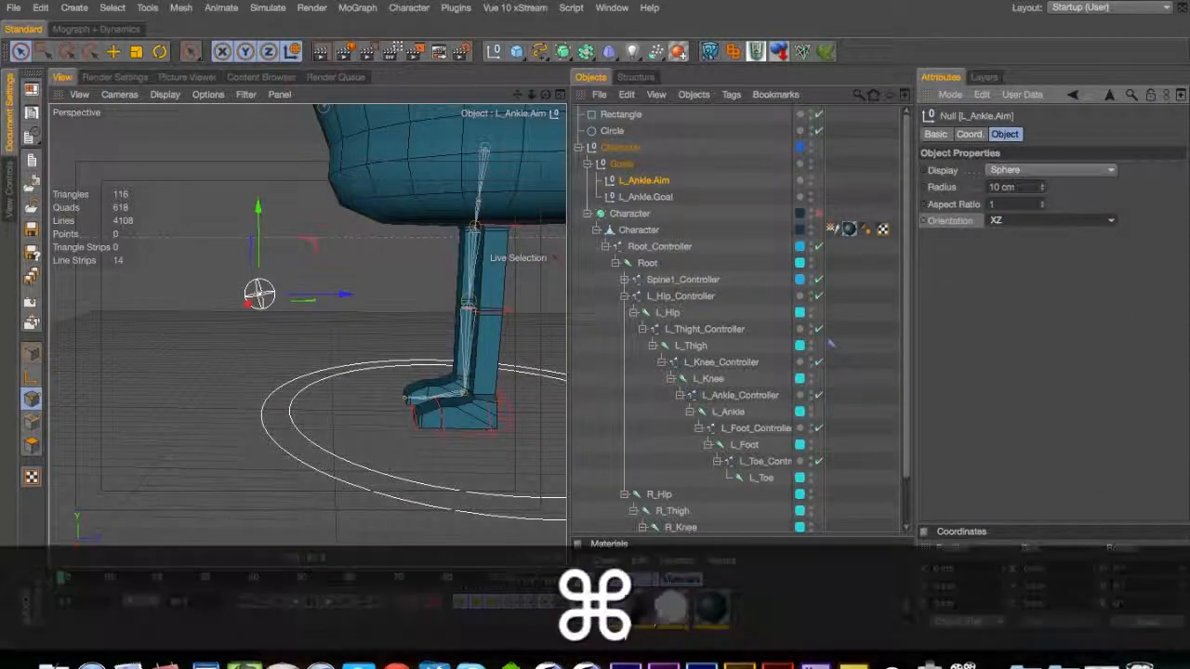
# Select every object in the scene and freeze all their transformations
pyautogui.press('super+a')
pyautogui.click(968, 134)
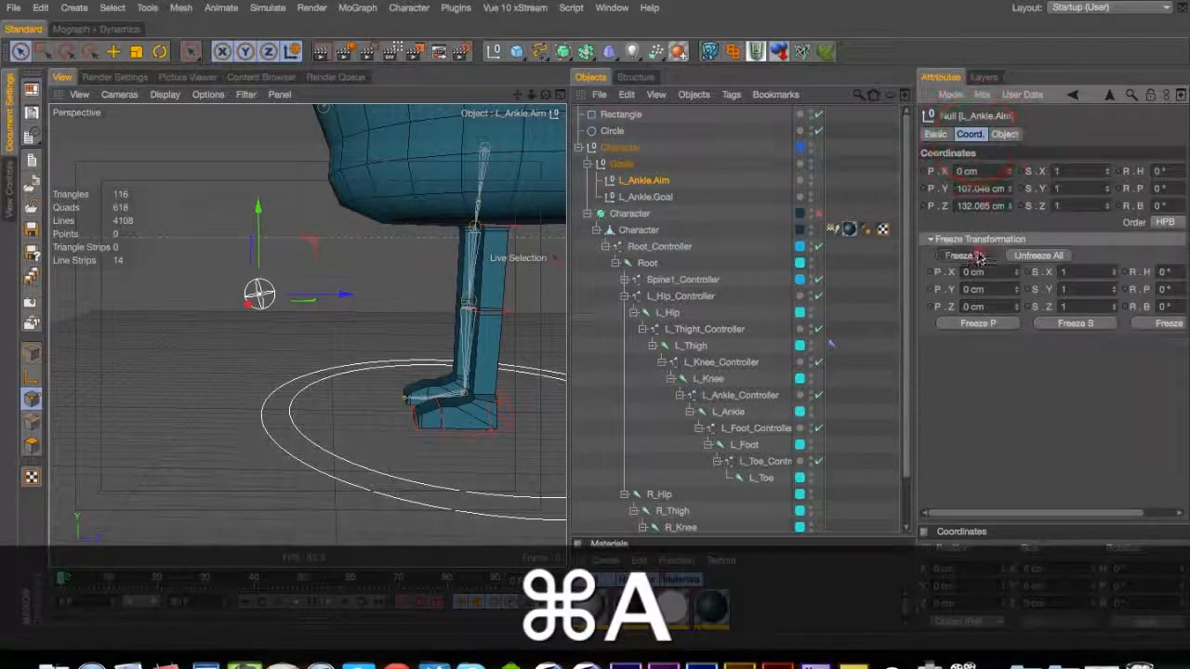
pyautogui.click(936, 134)
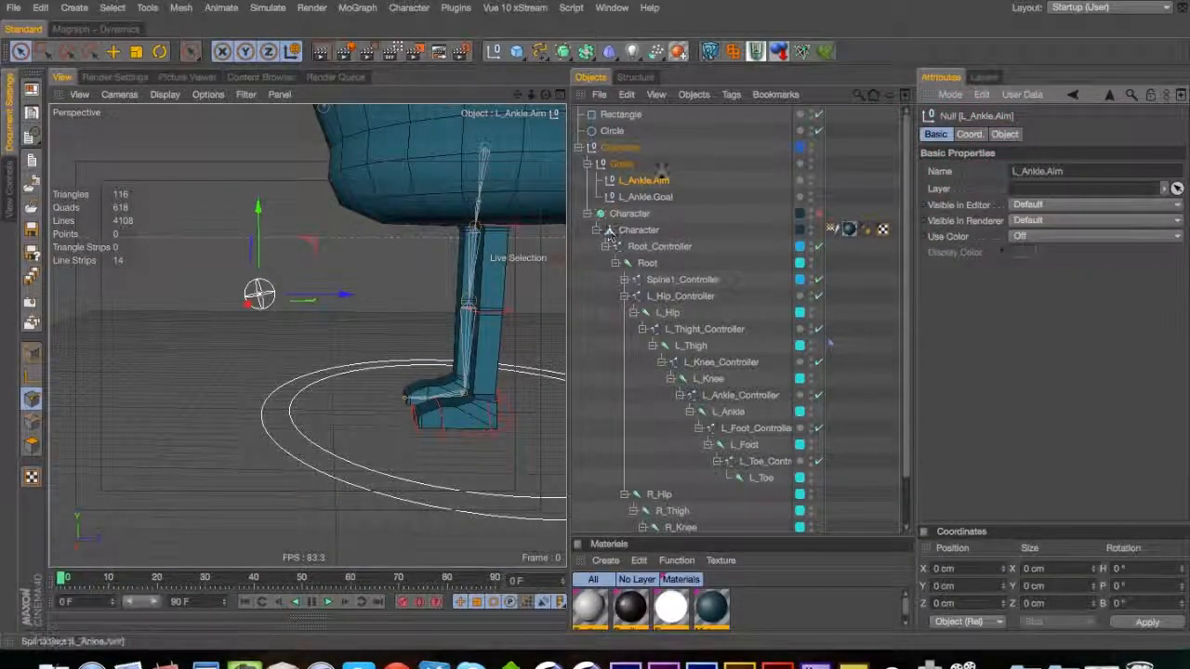
pyautogui.click(660, 180)
pyautogui.press('super+a')
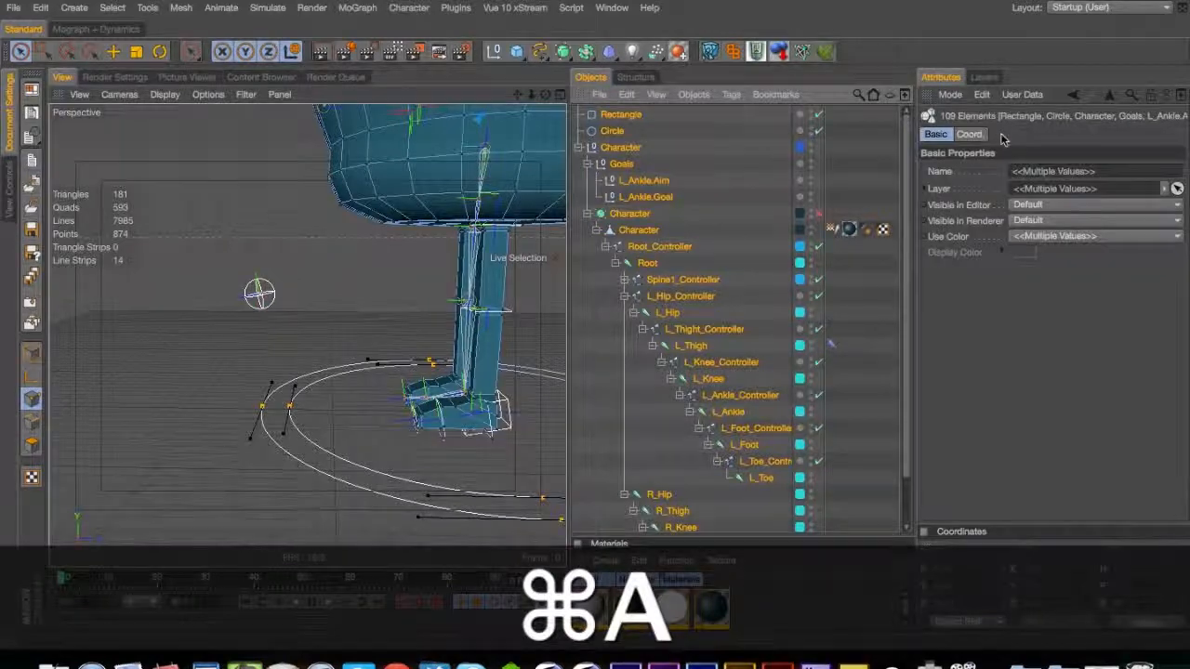
pyautogui.click(970, 134)
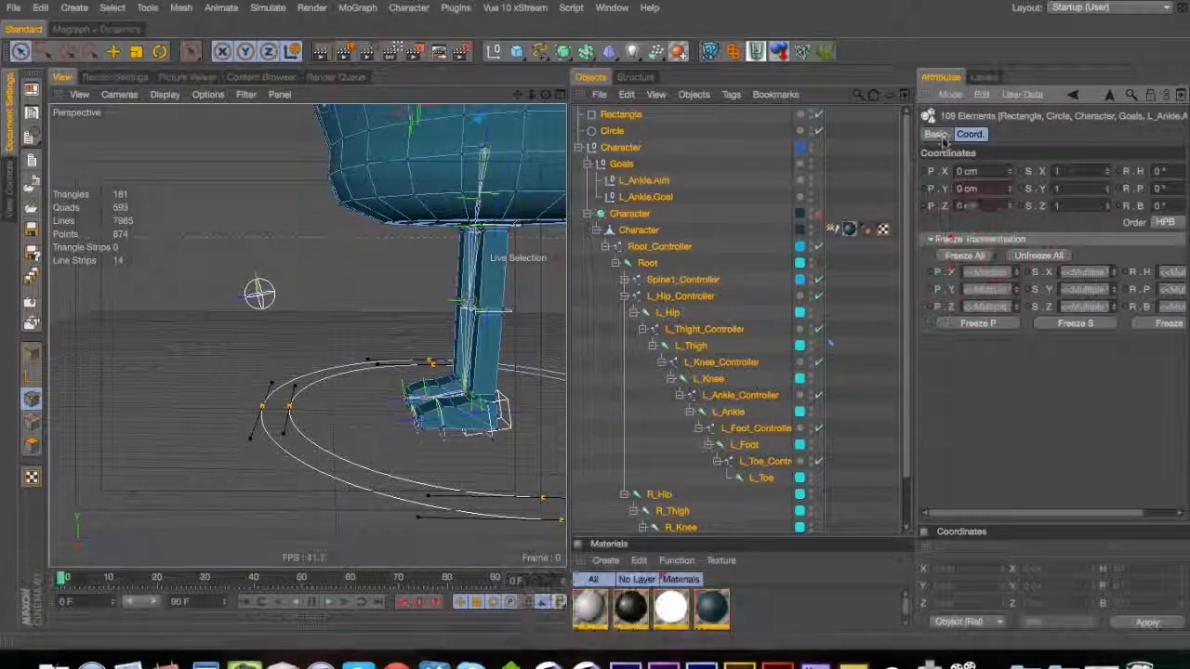
pyautogui.click(938, 135)
# Give the L_Ankle.Aim null a red display color with Use Color on
pyautogui.click(644, 180)
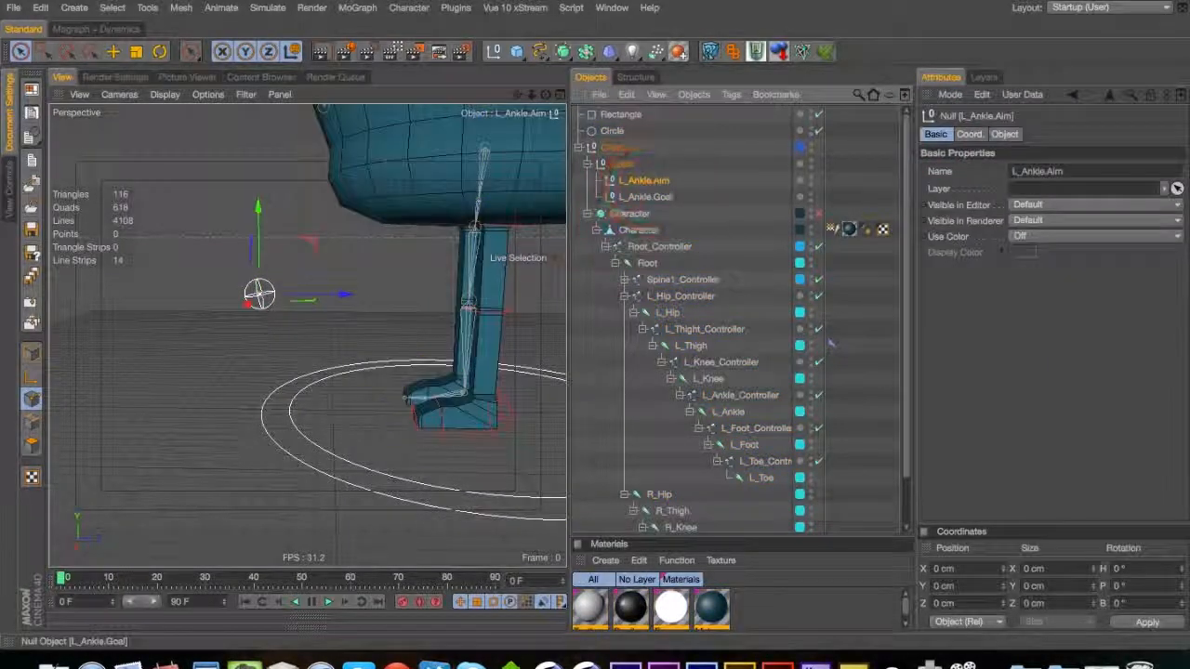
pyautogui.click(1030, 238)
pyautogui.click(1041, 267)
pyautogui.click(1022, 252)
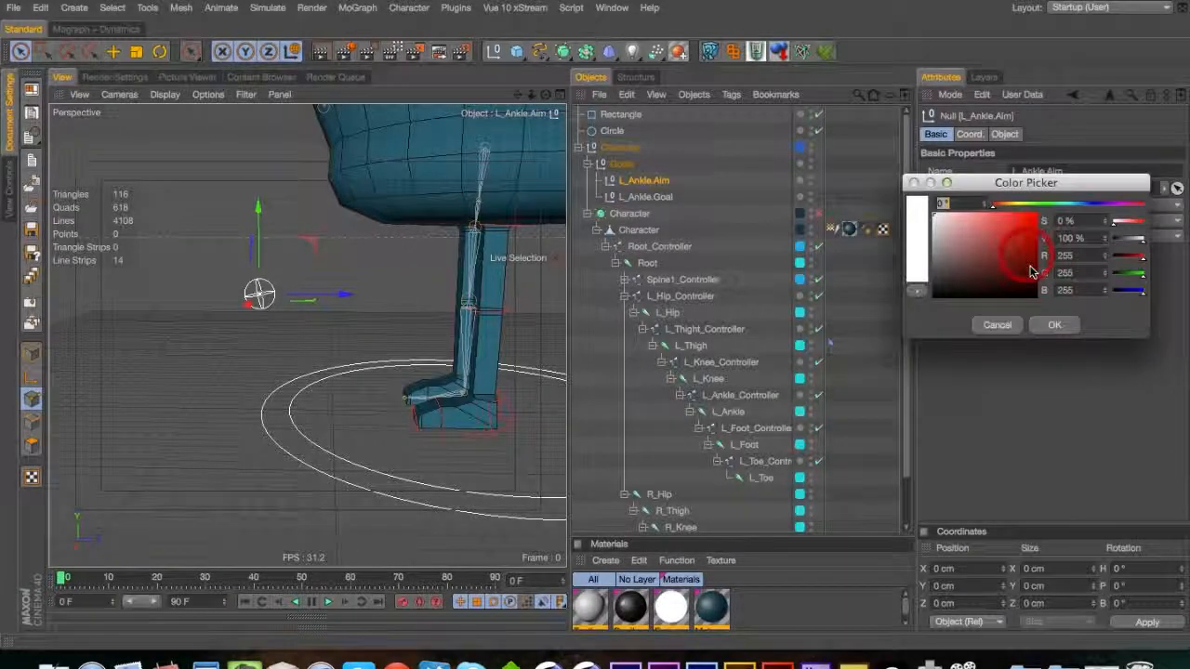
pyautogui.click(1052, 326)
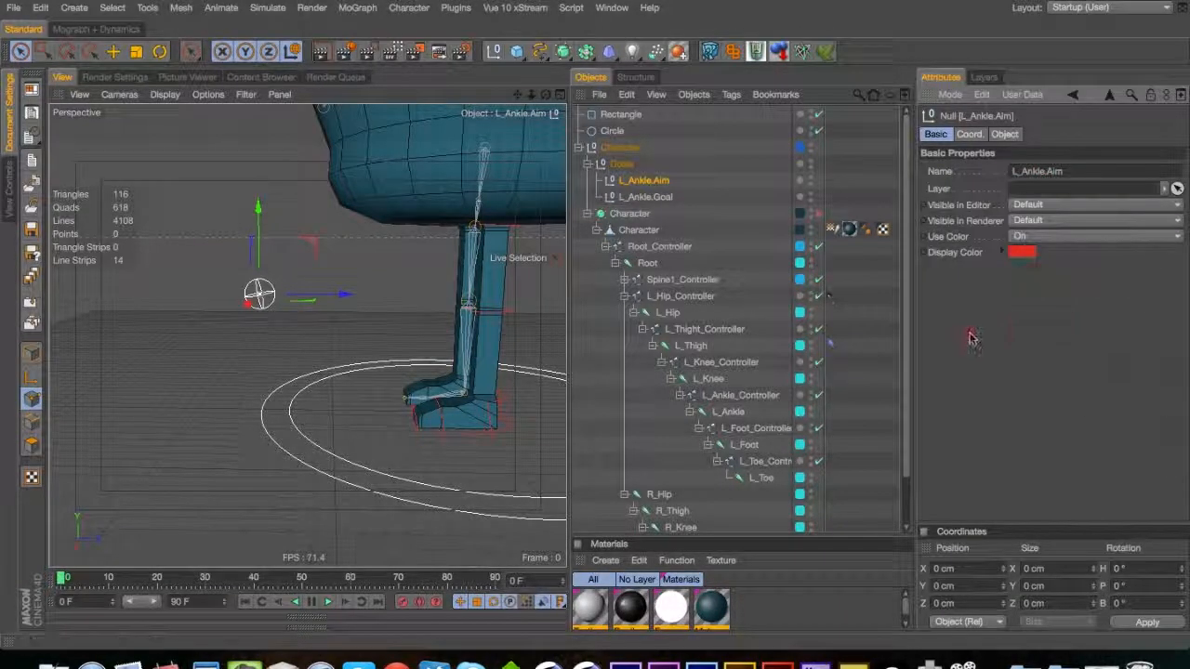
# Assign L_Ankle.Aim as the pole vector object of the IK tag on L_Thigh
pyautogui.press('3')
pyautogui.moveTo(409, 372); pyautogui.dragTo(446, 381)
pyautogui.click(832, 345)
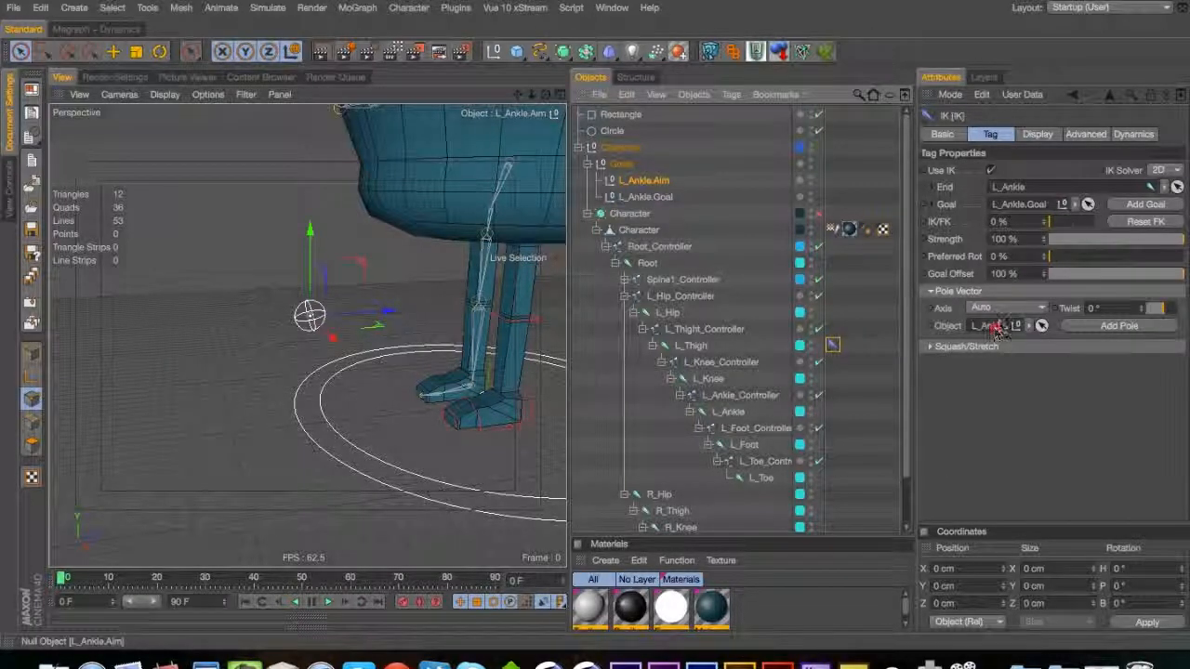
pyautogui.moveTo(996, 324); pyautogui.dragTo(995, 327)
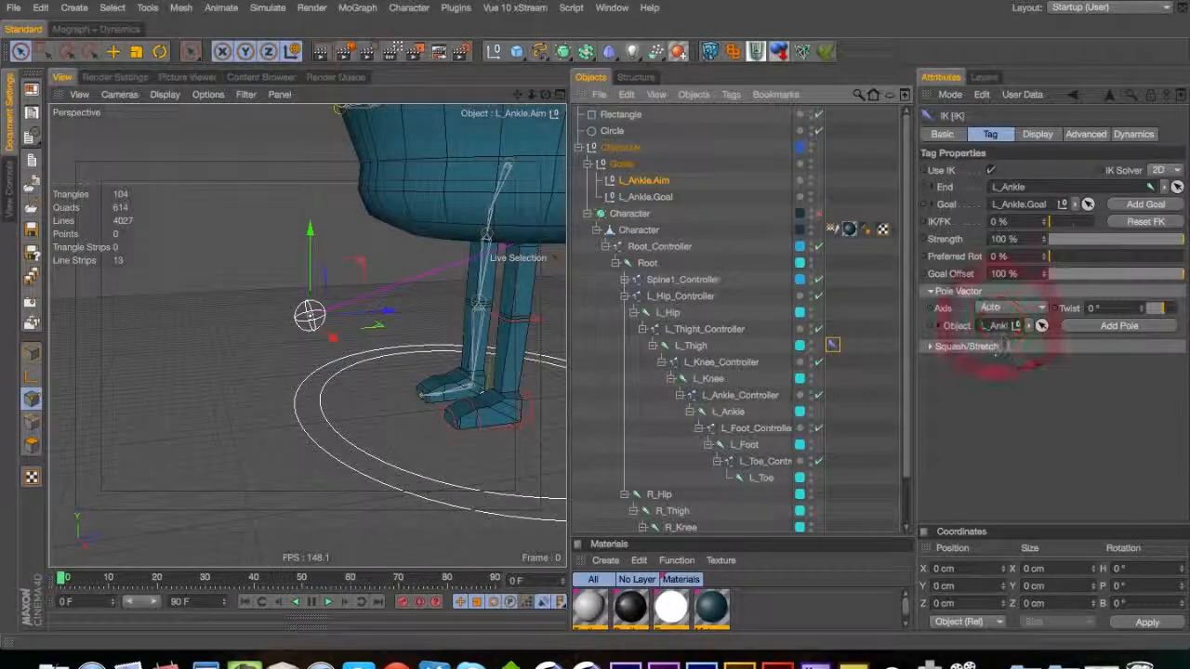
# Undo the last change and save the scene
pyautogui.press('3')
pyautogui.moveTo(355, 367); pyautogui.dragTo(656, 322)
pyautogui.press('super+z')
pyautogui.press('3')
pyautogui.moveTo(473, 363); pyautogui.dragTo(327, 351)
pyautogui.press('super+s')
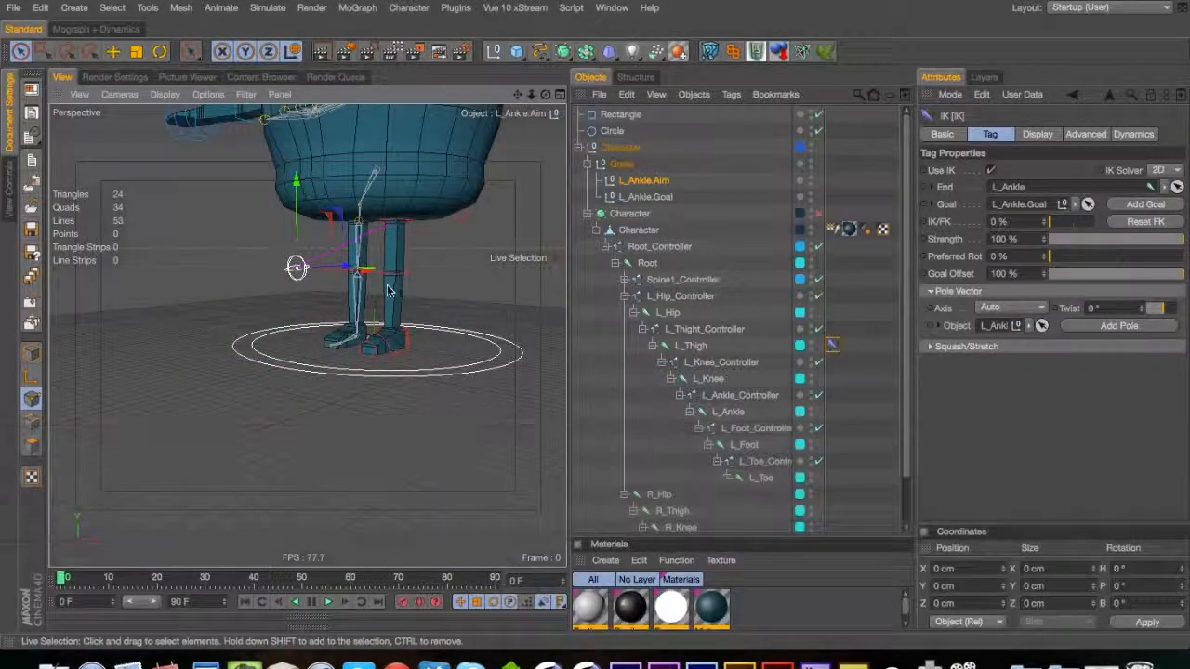
# Collapse the L_Hip_Controller branch in the object hierarchy
pyautogui.click(625, 297)
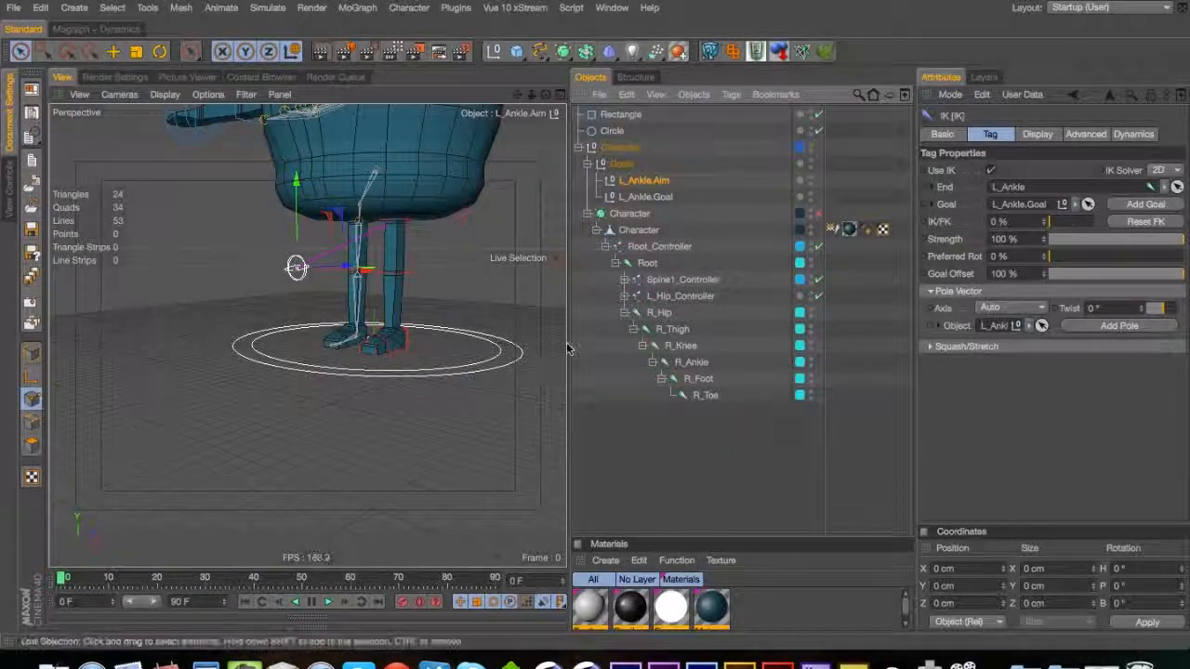
pyautogui.click(465, 1)
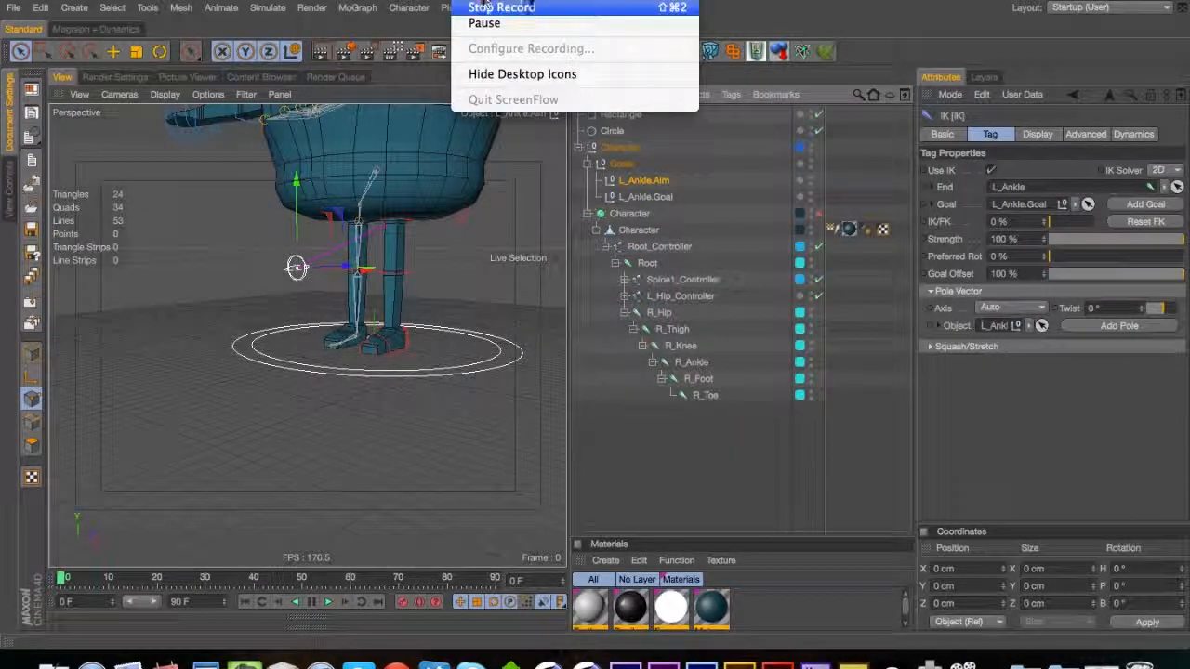
pyautogui.click(699, 444)
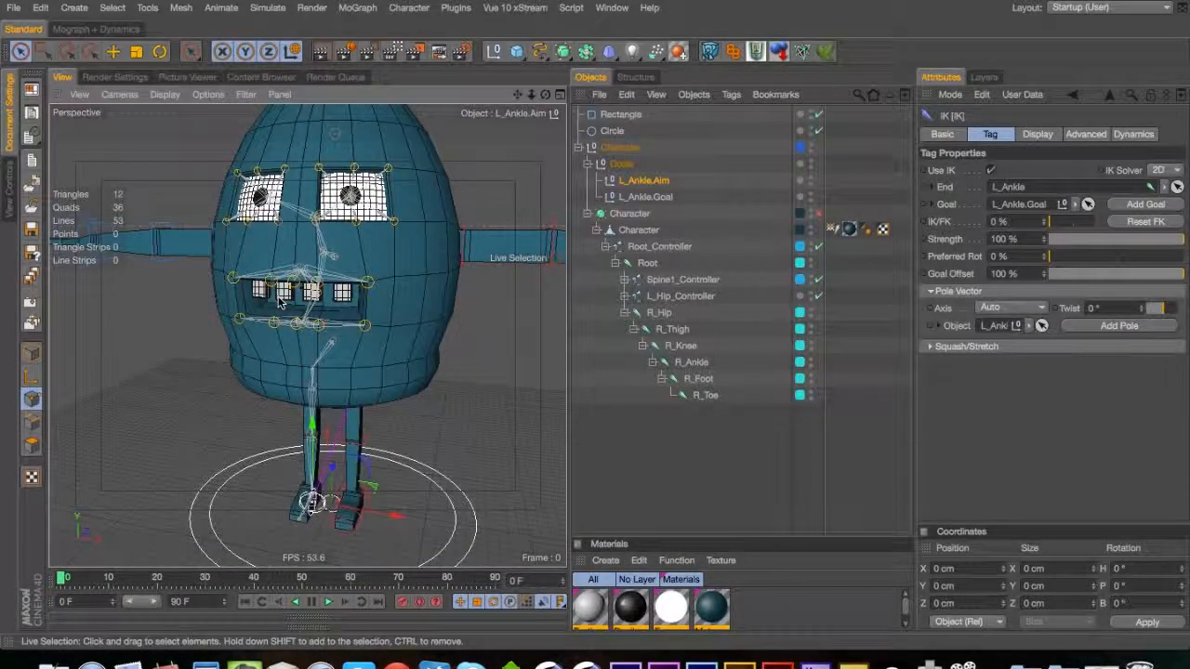
# Examine the whole character with its leg rig and ground controller from several angles, ending with nothing selected
pyautogui.keyDown('alt'); pyautogui.moveTo(279, 302); pyautogui.dragTo(400, 202); pyautogui.keyUp('alt')
pyautogui.press('3')
pyautogui.press('3')
pyautogui.press('3')
pyautogui.press('2')
pyautogui.moveTo(365, 398); pyautogui.dragTo(402, 416)
pyautogui.press('1')
pyautogui.press('3')
pyautogui.press('3')
pyautogui.press('2')
pyautogui.moveTo(402, 417); pyautogui.dragTo(490, 286)
pyautogui.press('3')
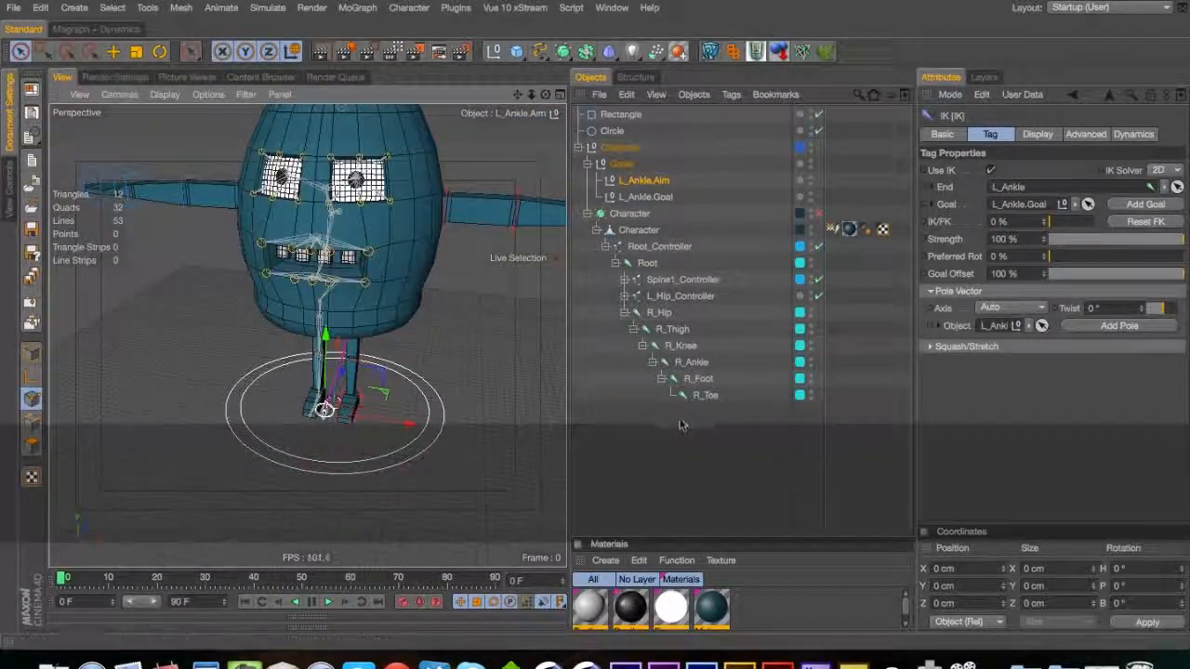
pyautogui.click(685, 416)
pyautogui.click(476, 2)
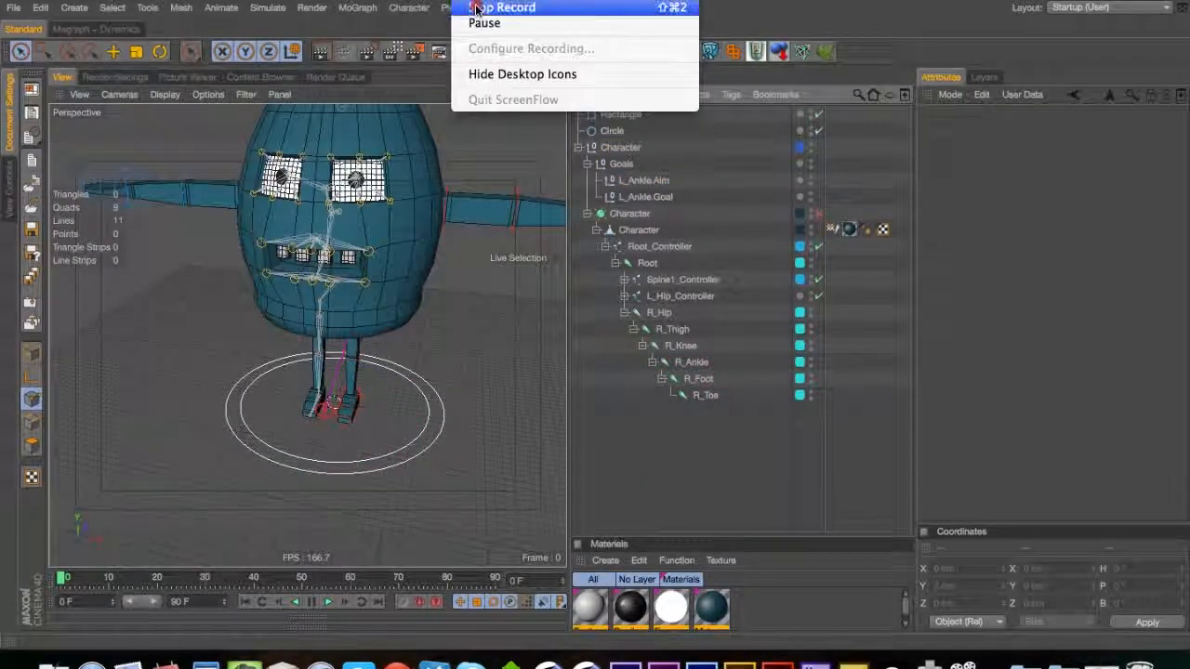
pyautogui.click(477, 10)
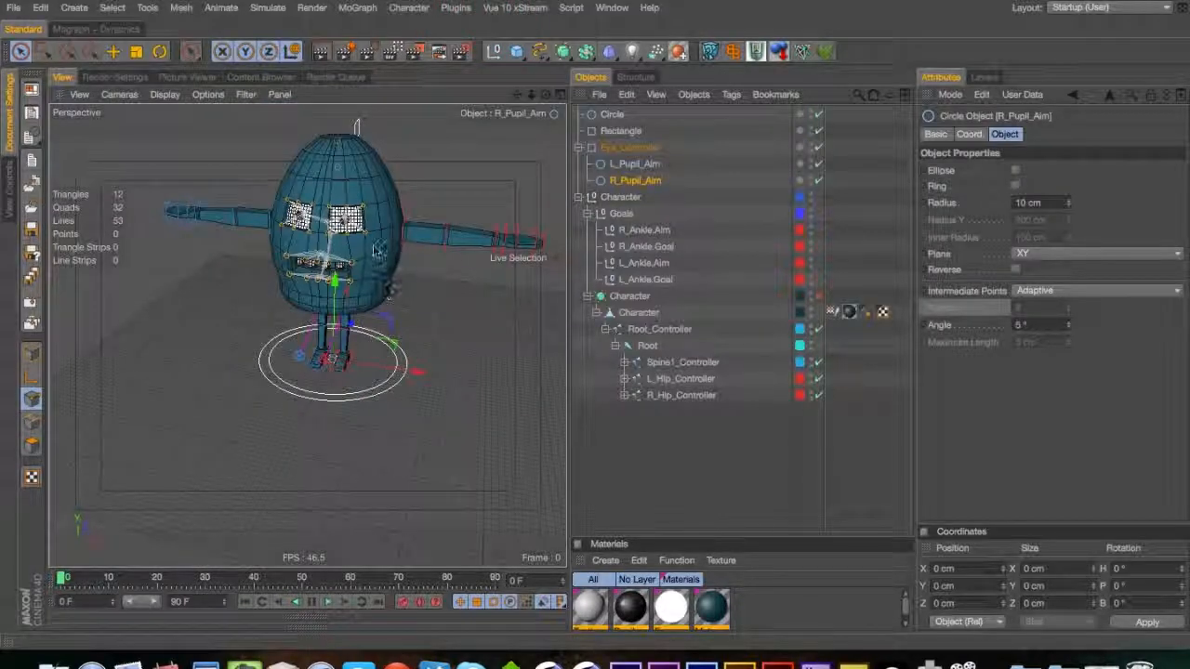
# Switch the editing mode to Model for handling the ankle control nulls around the character's legs
pyautogui.press('3')
pyautogui.moveTo(389, 295); pyautogui.dragTo(321, 269)
pyautogui.press('3')
pyautogui.moveTo(390, 288); pyautogui.dragTo(300, 393)
pyautogui.press('2')
pyautogui.press('3')
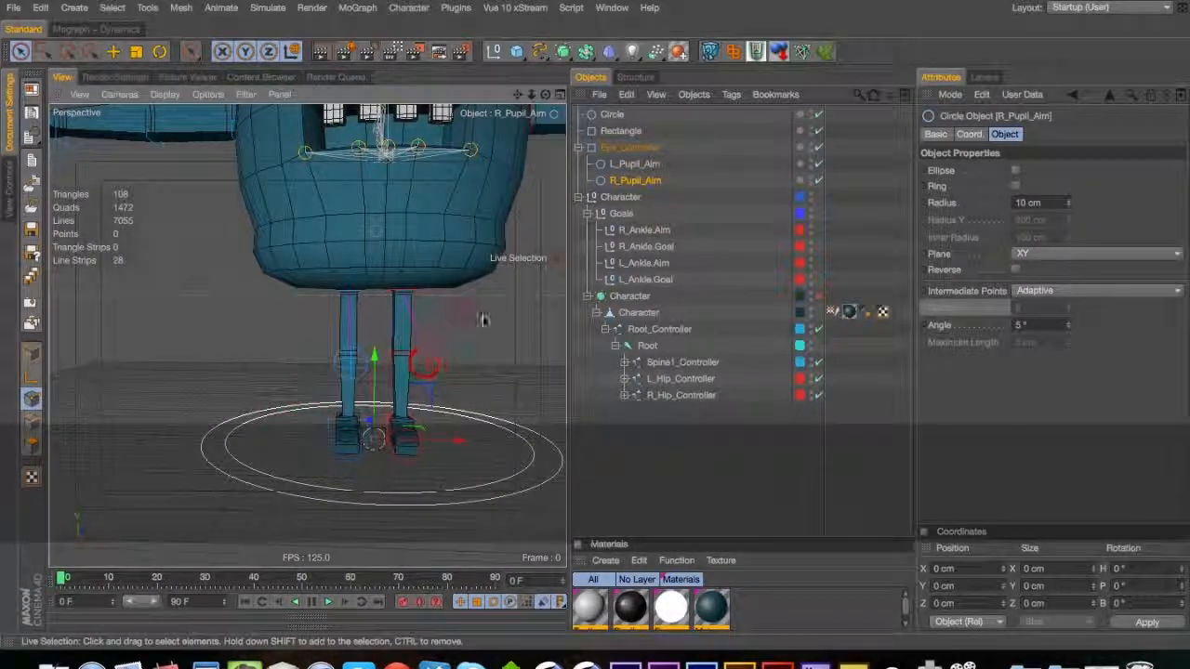
pyautogui.click(32, 353)
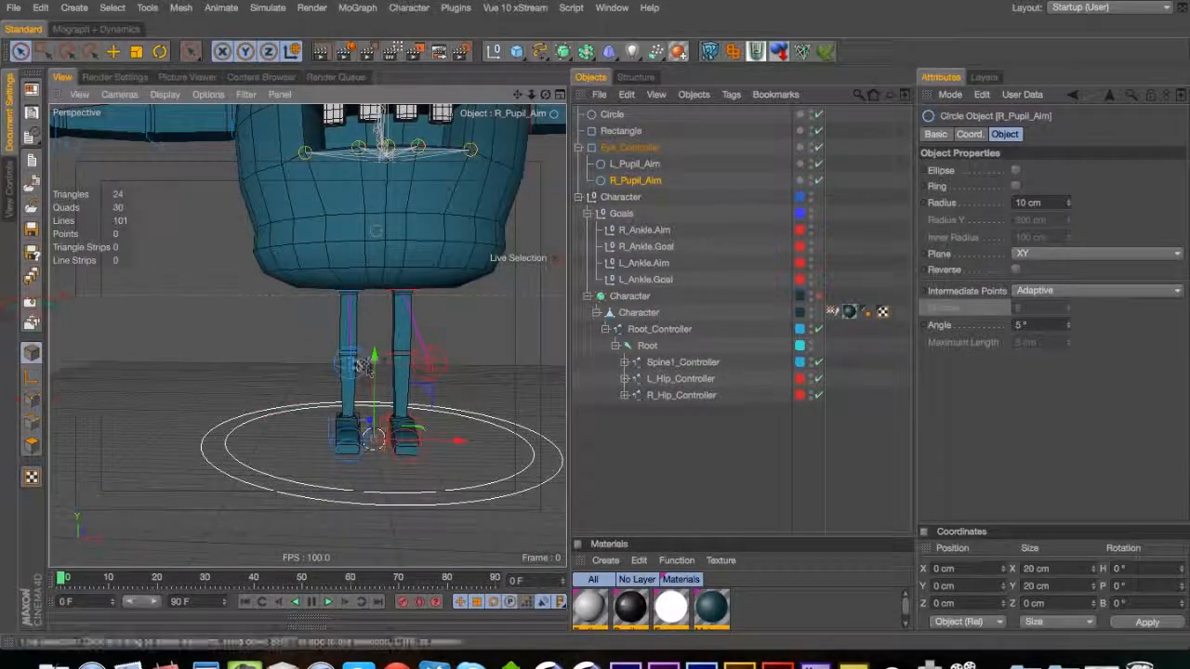
pyautogui.click(352, 363)
pyautogui.press('3')
pyautogui.moveTo(393, 365); pyautogui.dragTo(265, 367)
pyautogui.press('super+z')
pyautogui.press('3')
pyautogui.click(260, 386)
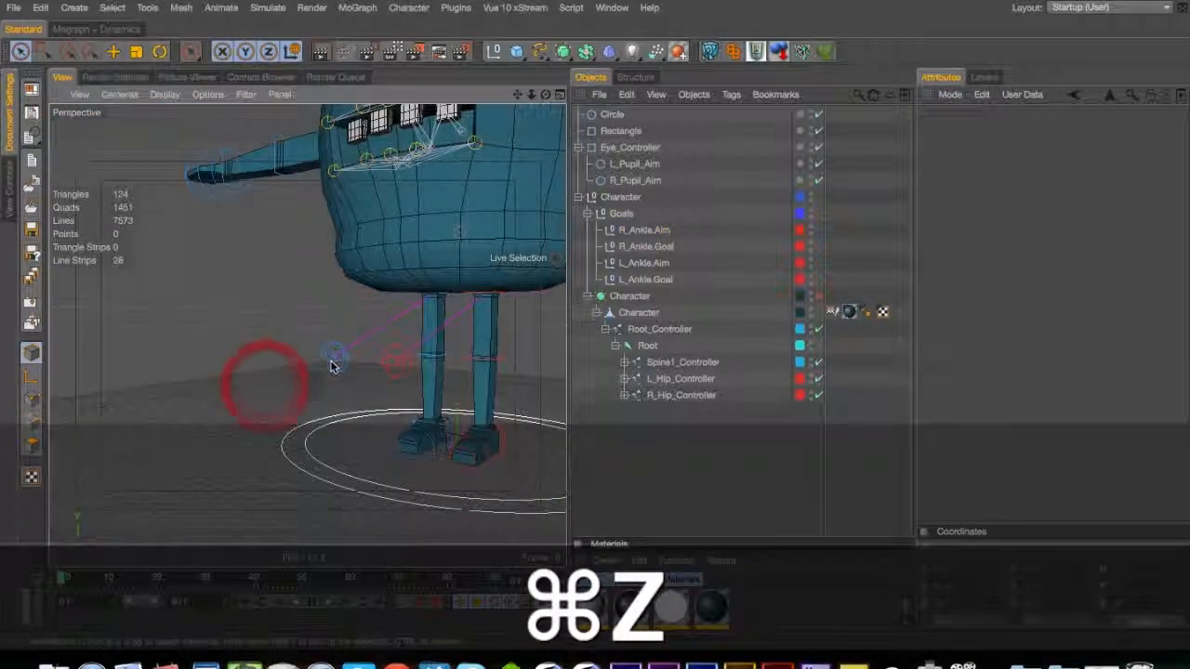
# Test moving the R_Ankle.Aim and L_Ankle.Aim nulls together sideways, and undo the test moves
pyautogui.click(332, 364)
pyautogui.keyDown('shift'); pyautogui.click(398, 368); pyautogui.keyUp('shift')
pyautogui.moveTo(426, 373); pyautogui.dragTo(569, 357)
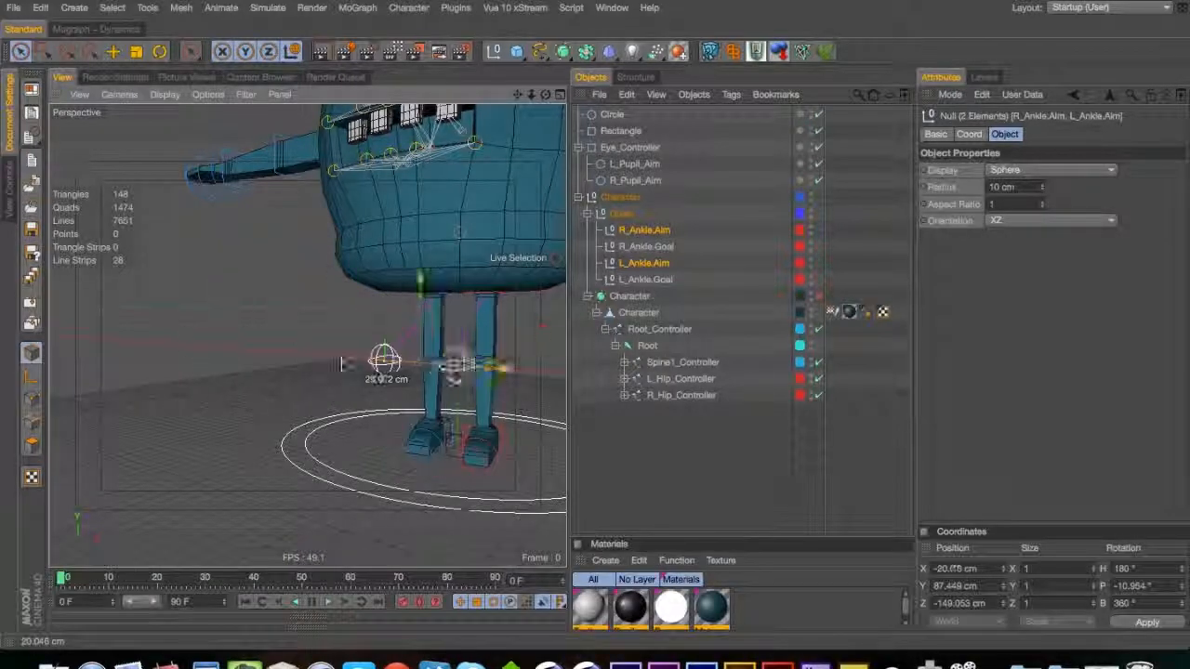
pyautogui.press('super+z')
pyautogui.press('super+z')
pyautogui.press('super+z')
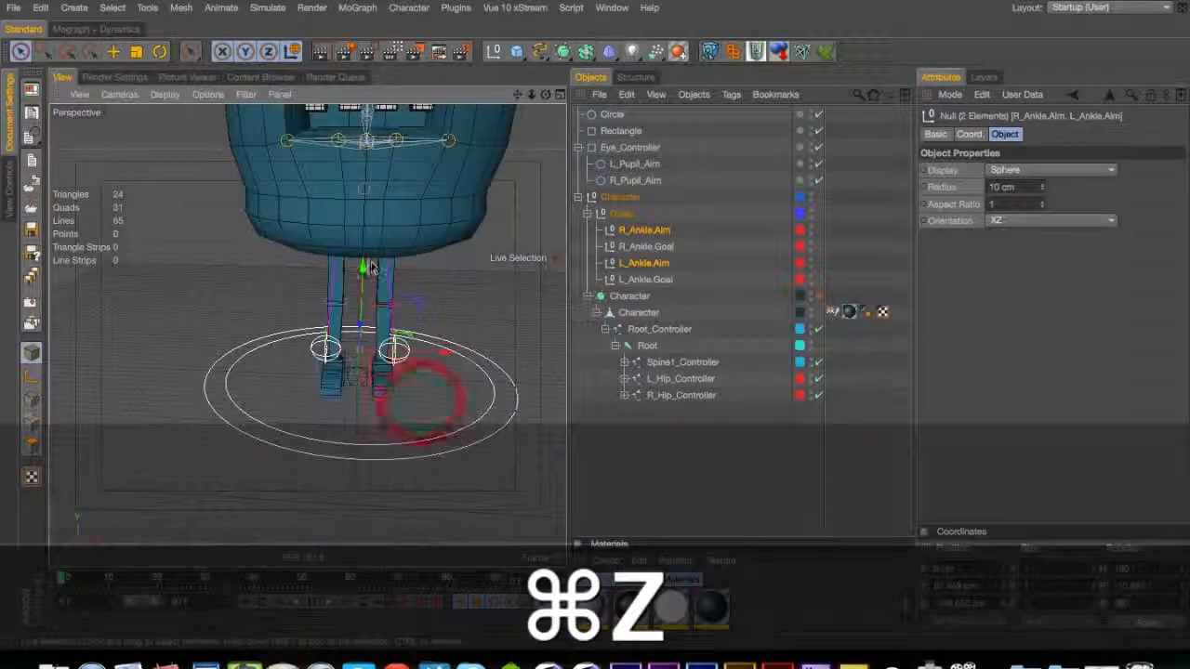
pyautogui.press('super+z')
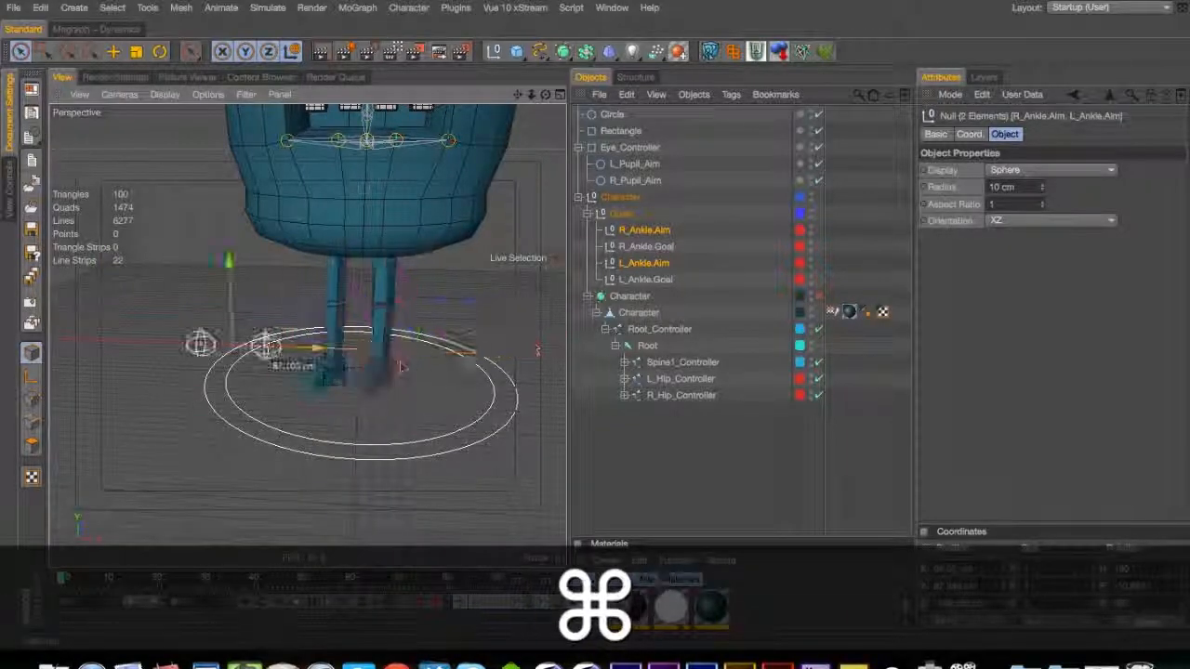
pyautogui.press('super+z')
pyautogui.press('super+z')
pyautogui.press('super+z')
pyautogui.press('super+z')
pyautogui.press('super+z')
pyautogui.press('super+z')
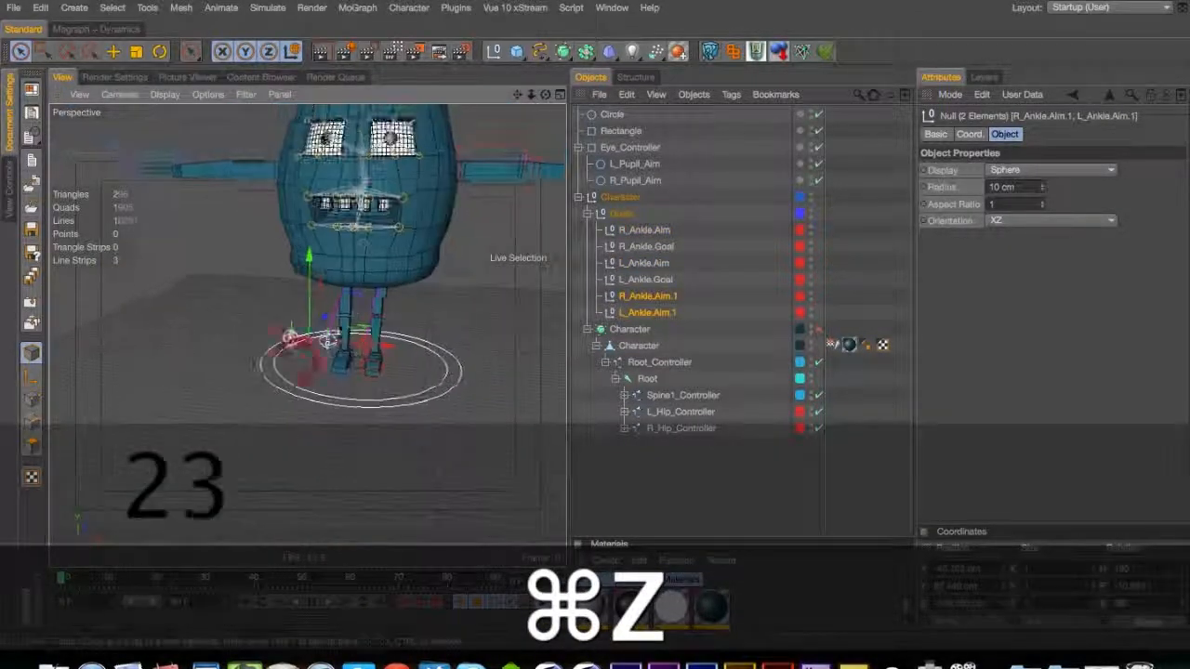
# Move Eye_Controller with its pupil aims to Y 300 cm and Z -300 cm, in front of the character's face
pyautogui.press('3')
pyautogui.moveTo(284, 458); pyautogui.dragTo(502, 242)
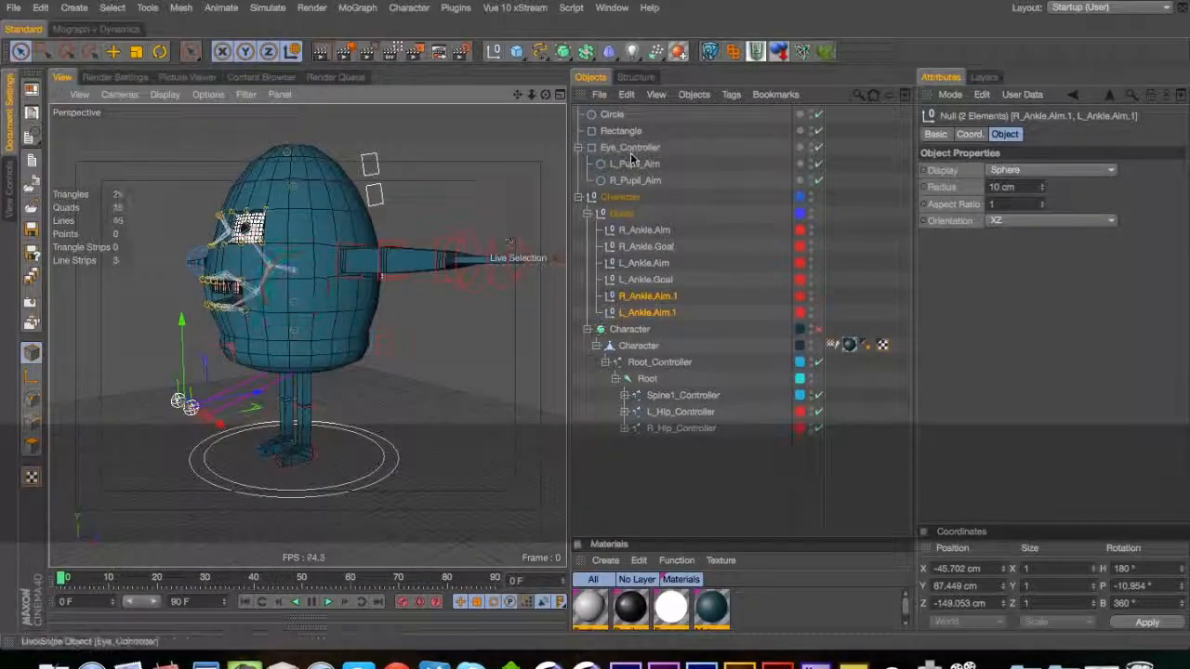
pyautogui.click(629, 147)
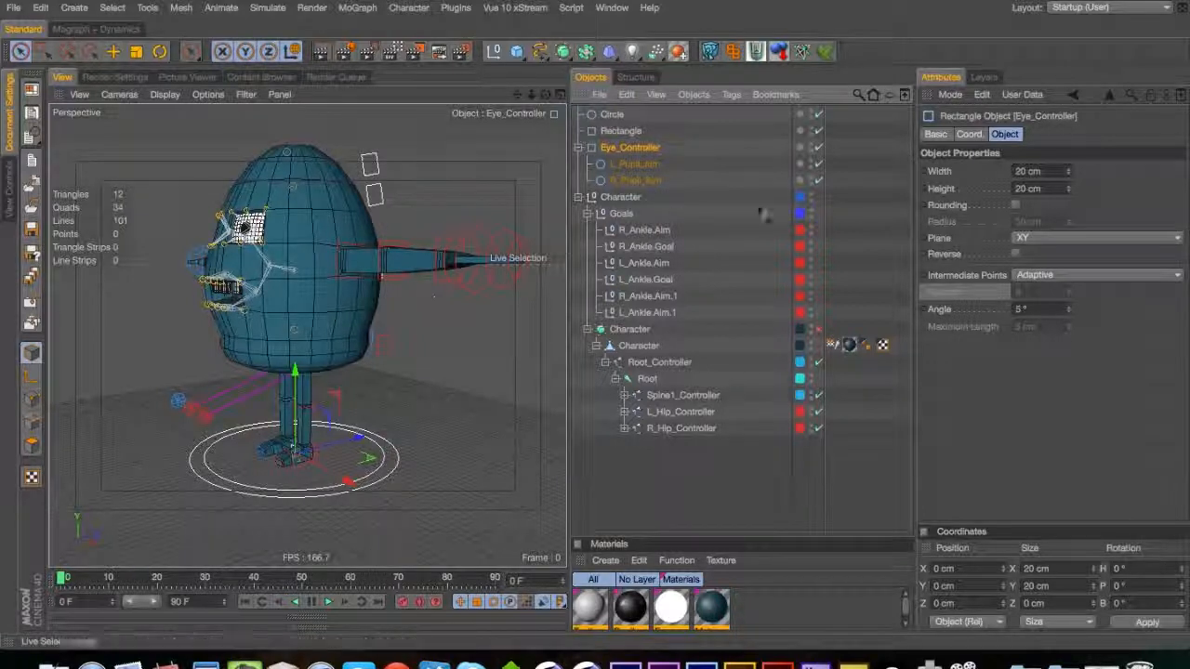
pyautogui.press('shift')
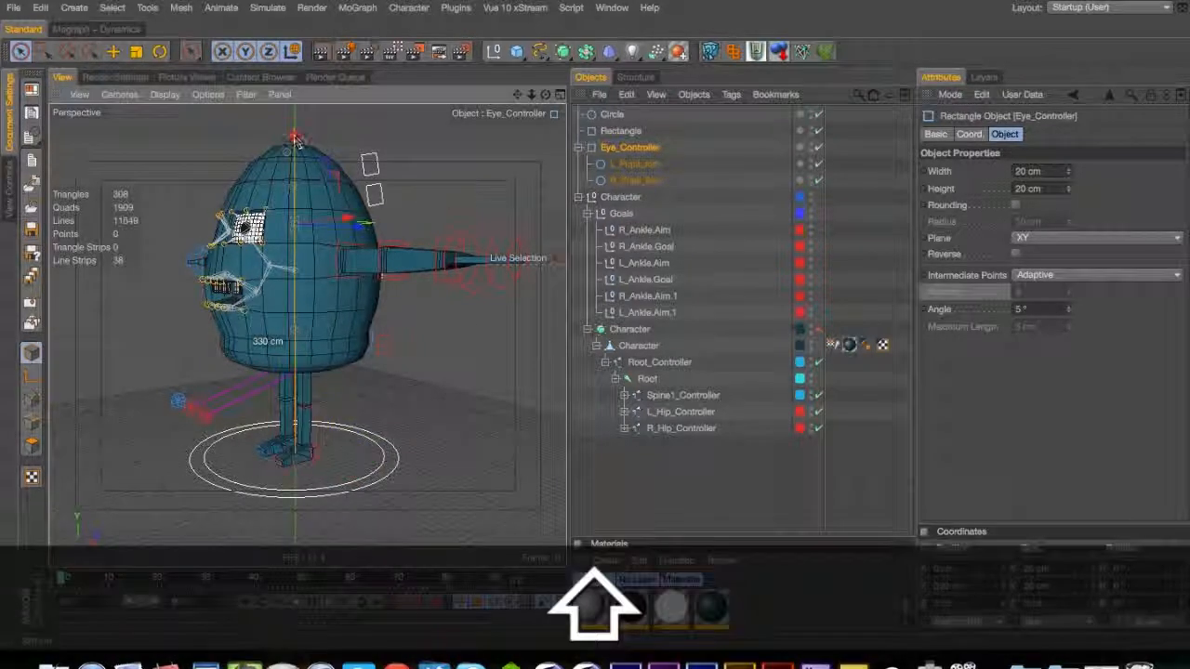
pyautogui.press('3')
pyautogui.moveTo(295, 162); pyautogui.dragTo(220, 246)
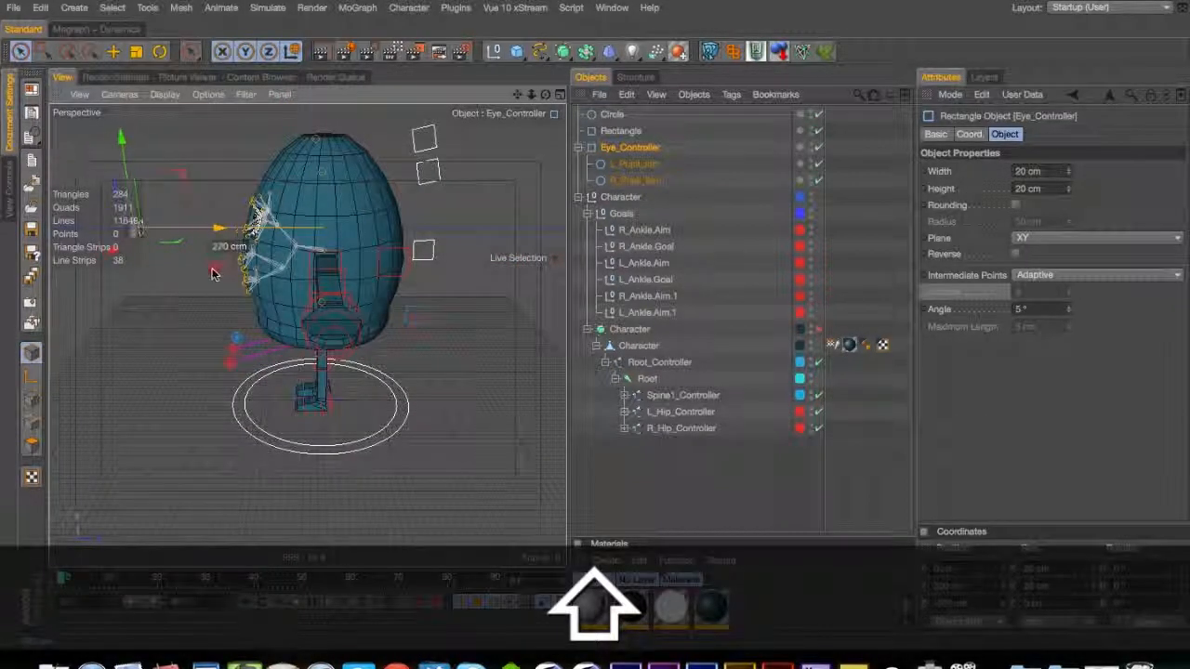
pyautogui.keyDown('shift'); pyautogui.moveTo(207, 277); pyautogui.dragTo(400, 235); pyautogui.keyUp('shift')
# Try heights of 30 cm and 25 cm for the Eye_Controller rectangle
pyautogui.press('3')
pyautogui.press('1')
pyautogui.press('3')
pyautogui.moveTo(400, 234)
pyautogui.mouseDown()
pyautogui.moveTo(479, 231)
pyautogui.moveTo(418, 234)
pyautogui.moveTo(437, 237)
pyautogui.moveTo(449, 265)
pyautogui.moveTo(400, 256)
pyautogui.mouseUp()
pyautogui.press('2')
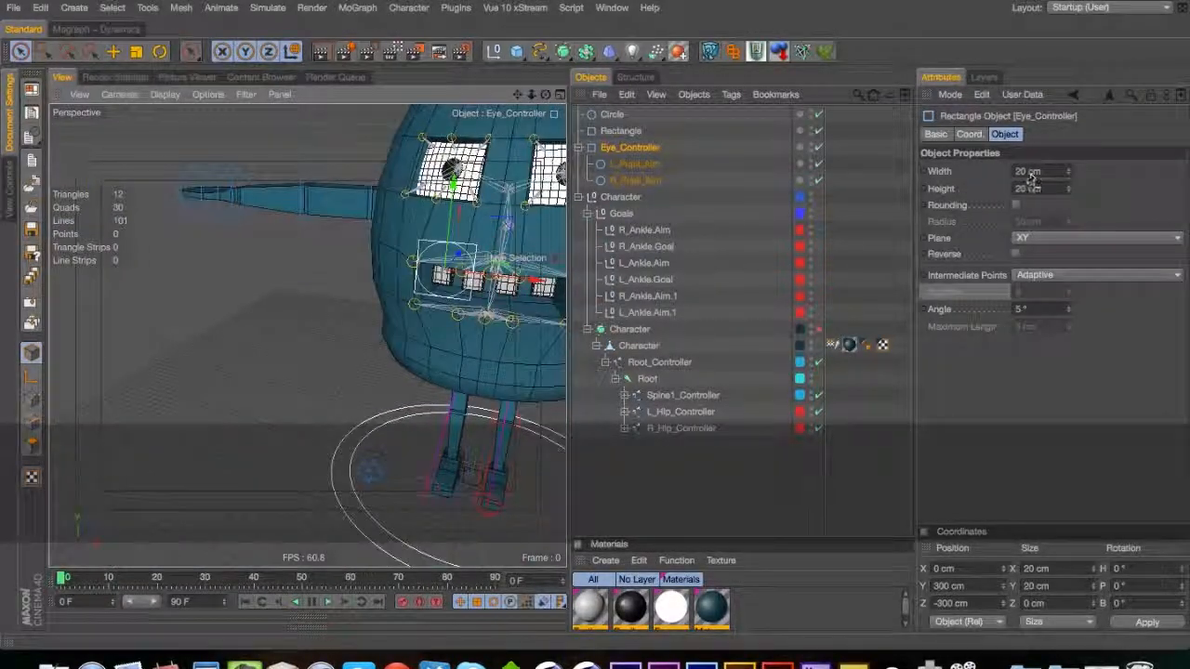
pyautogui.click(1026, 173)
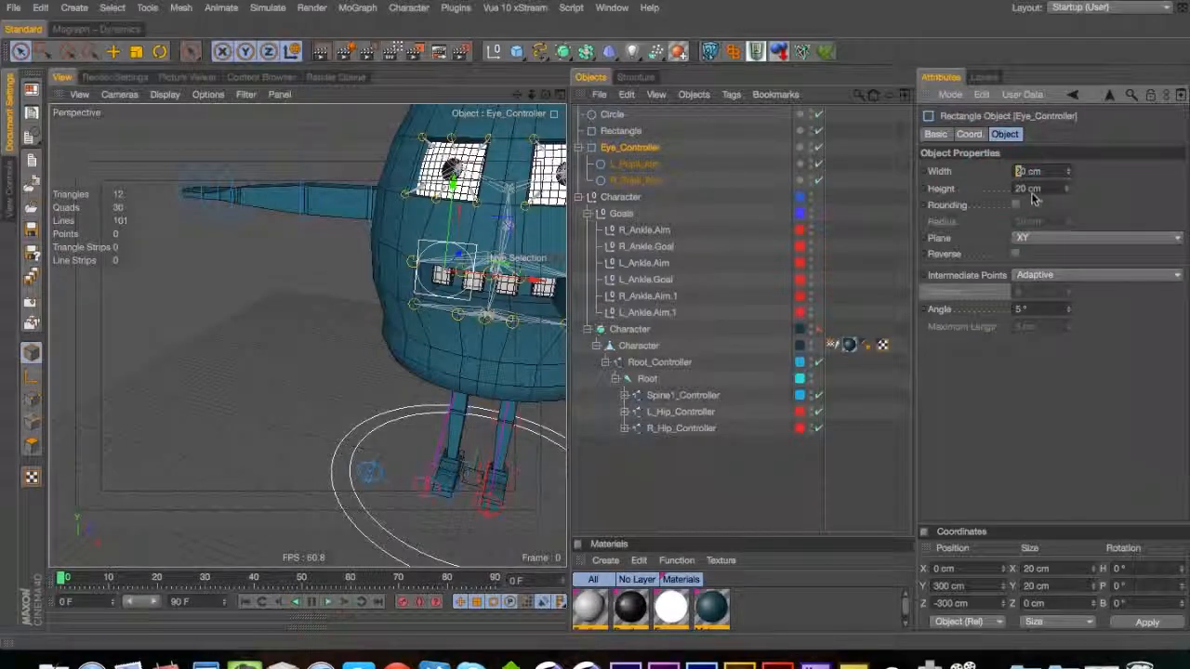
pyautogui.write('30')
pyautogui.press('Return')
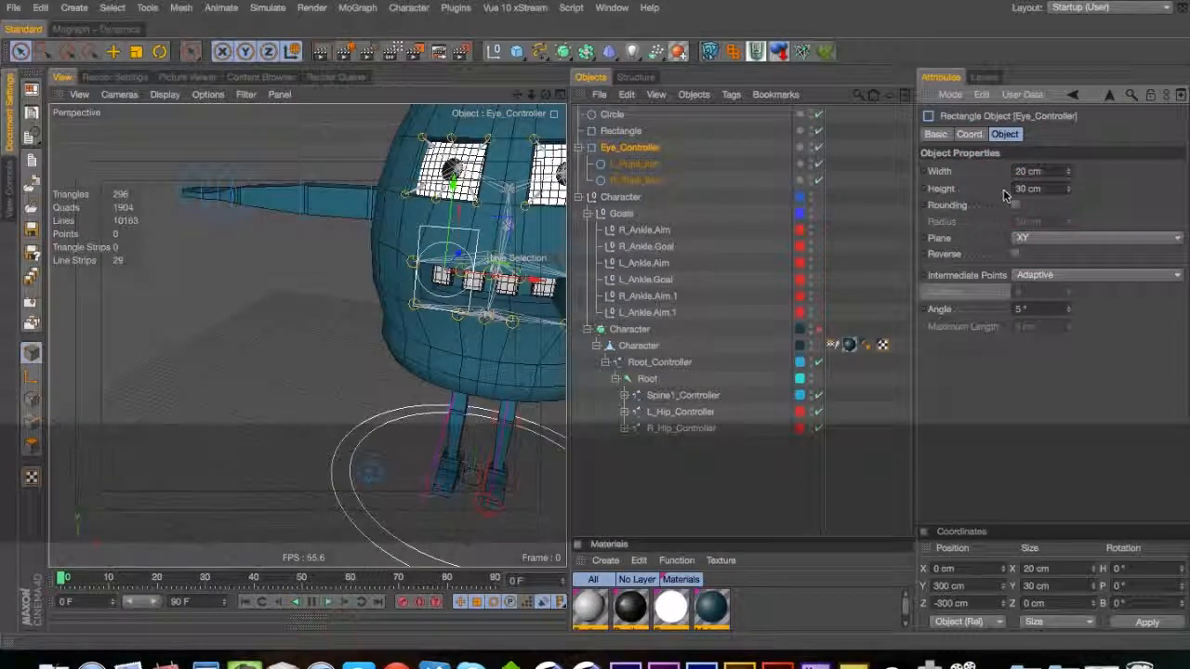
pyautogui.click(1020, 187)
pyautogui.write('25')
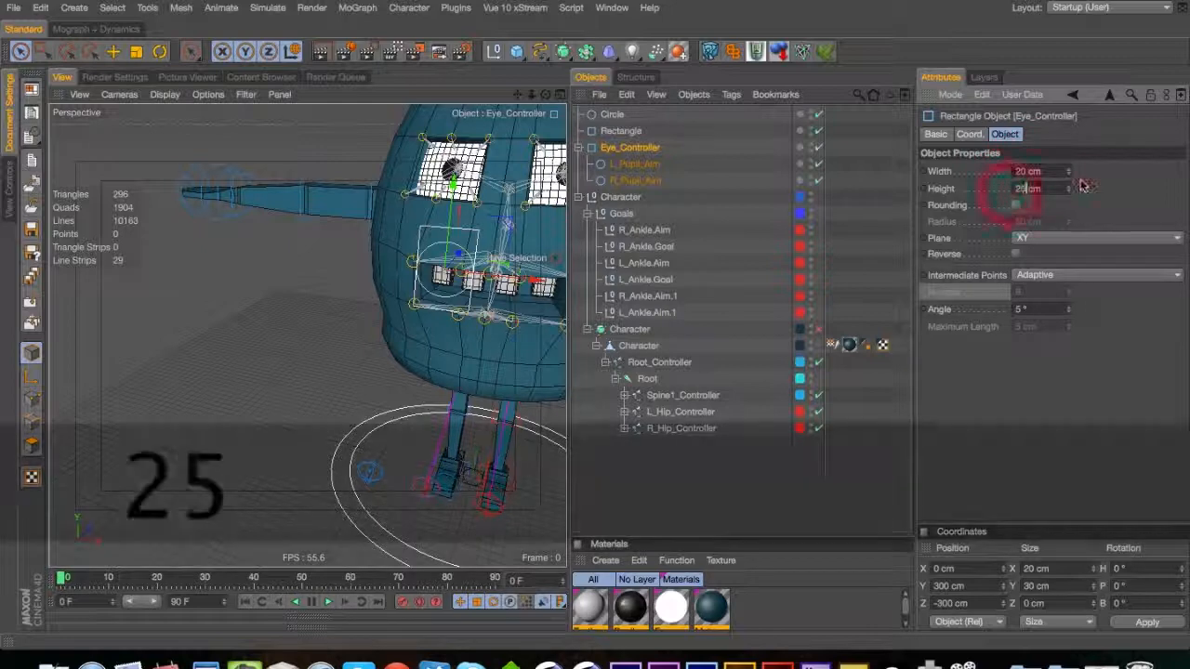
# Set the Eye_Controller rectangle's width to 80 cm and its height to 20 cm
pyautogui.click(1019, 172)
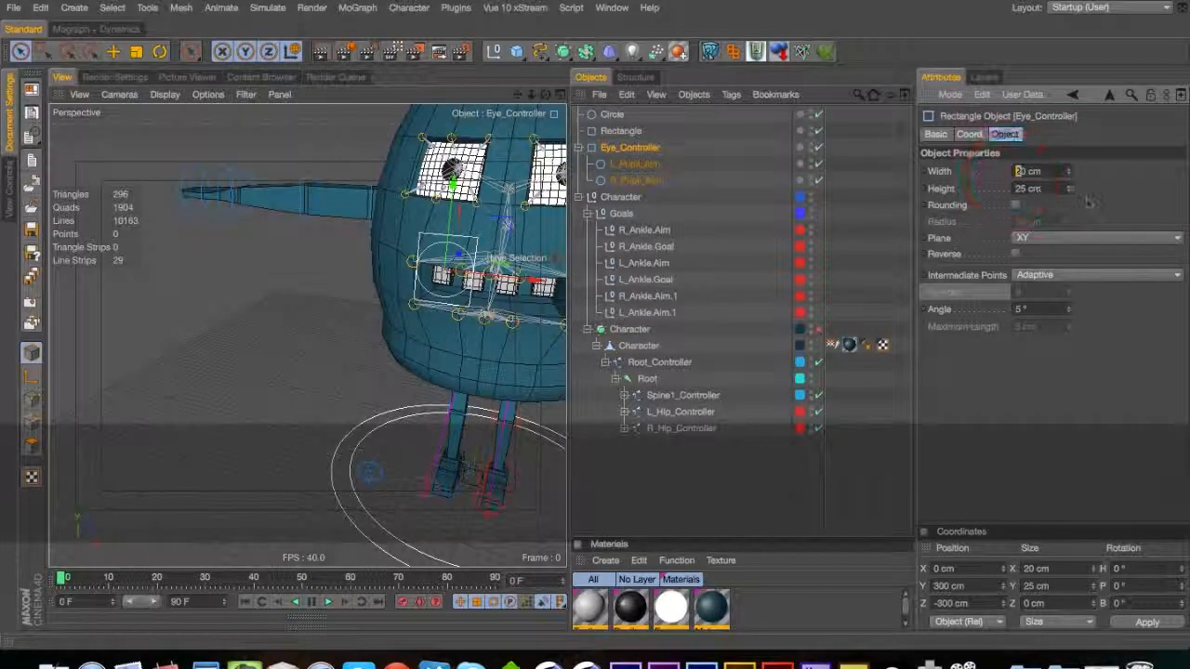
pyautogui.write('6')
pyautogui.click(1121, 198)
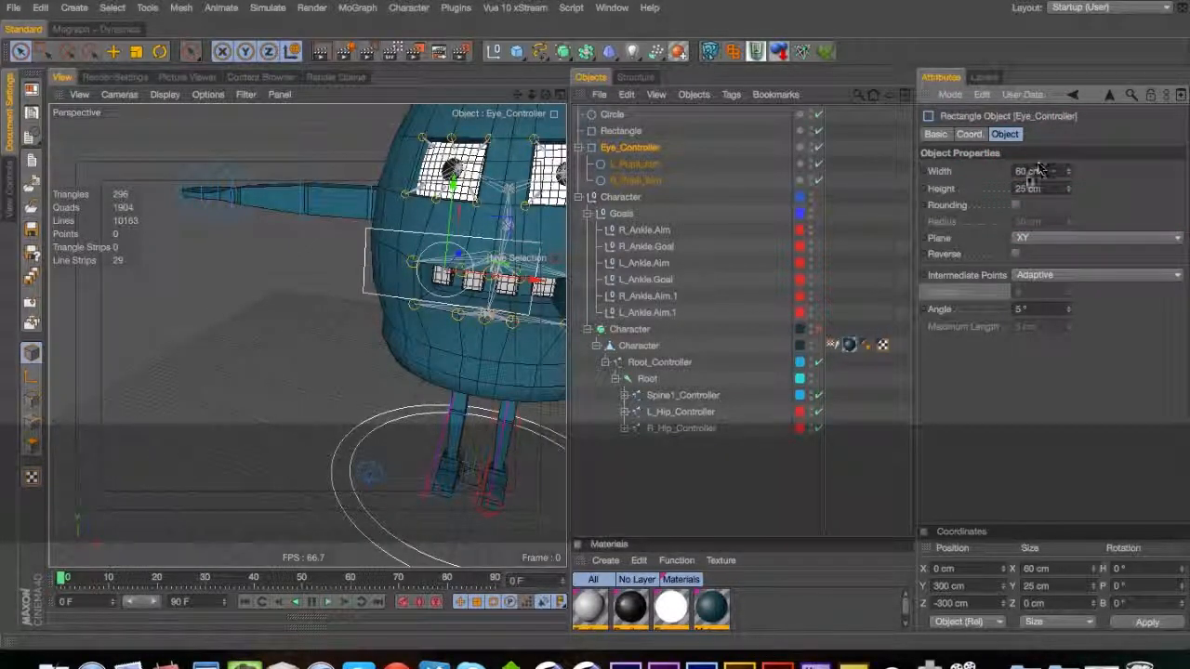
pyautogui.write('8')
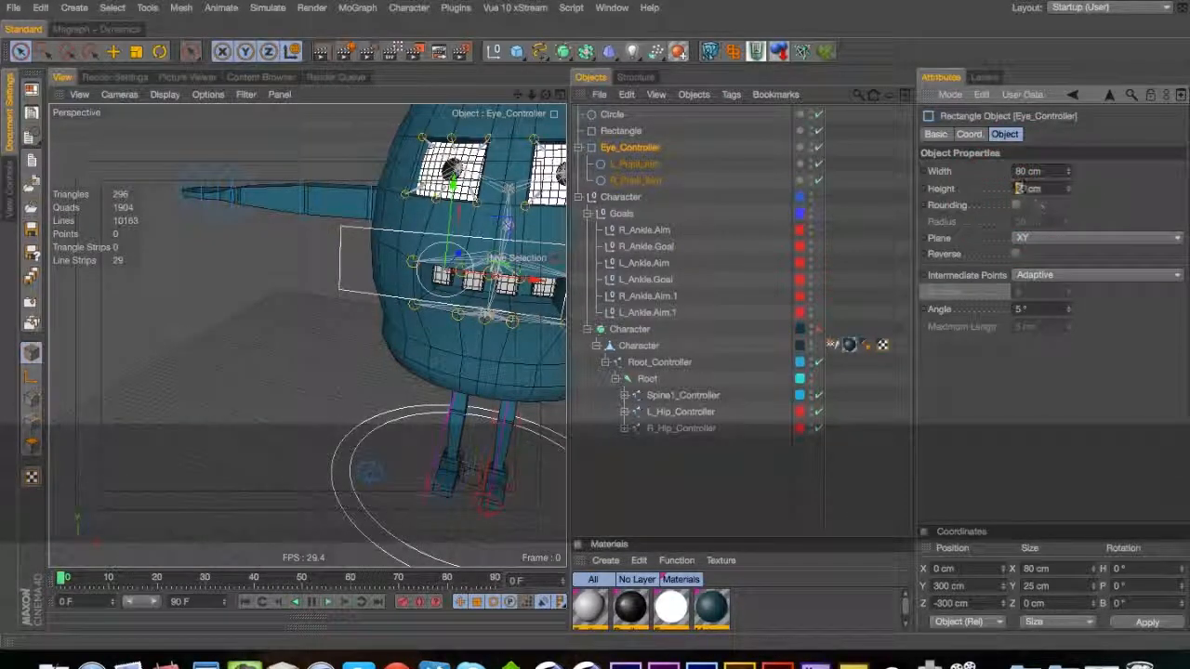
pyautogui.click(1023, 189)
pyautogui.write('9')
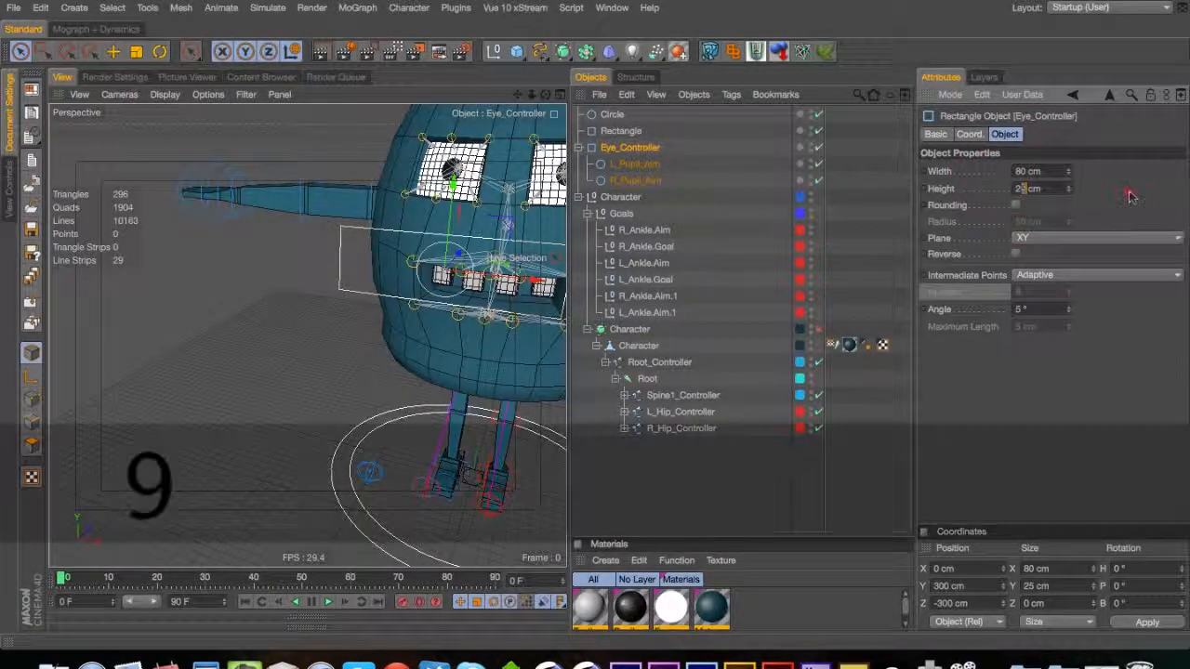
pyautogui.click(1129, 191)
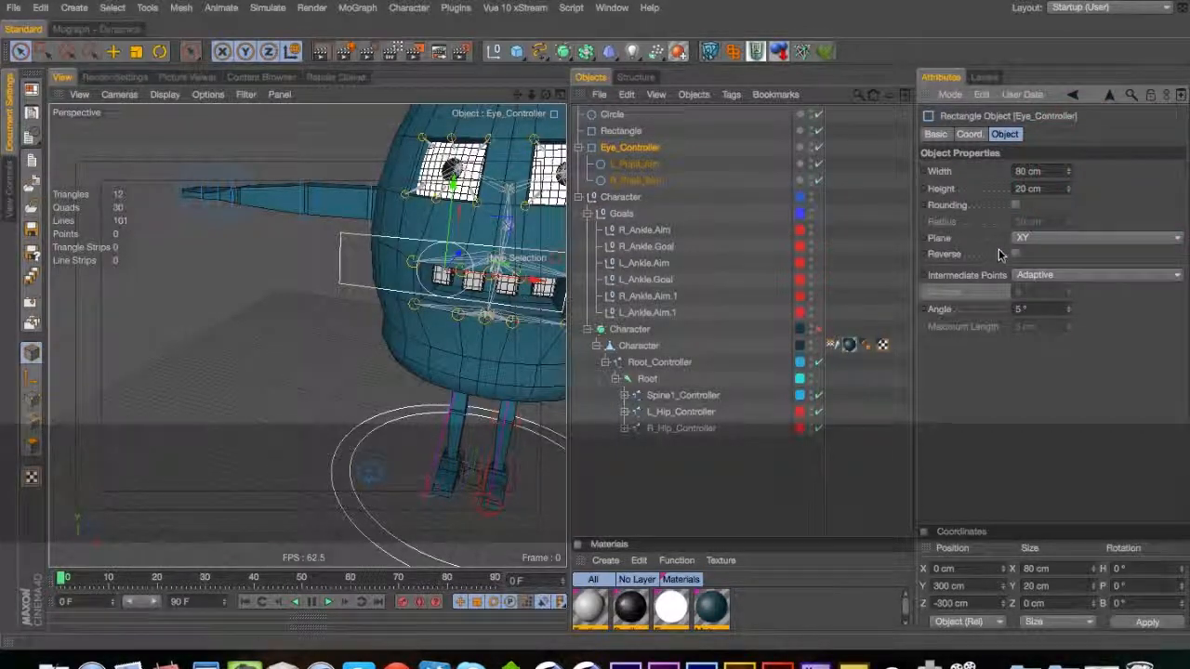
# Enable rounding on the Eye_Controller rectangle with a corner radius of 5 cm
pyautogui.click(1015, 205)
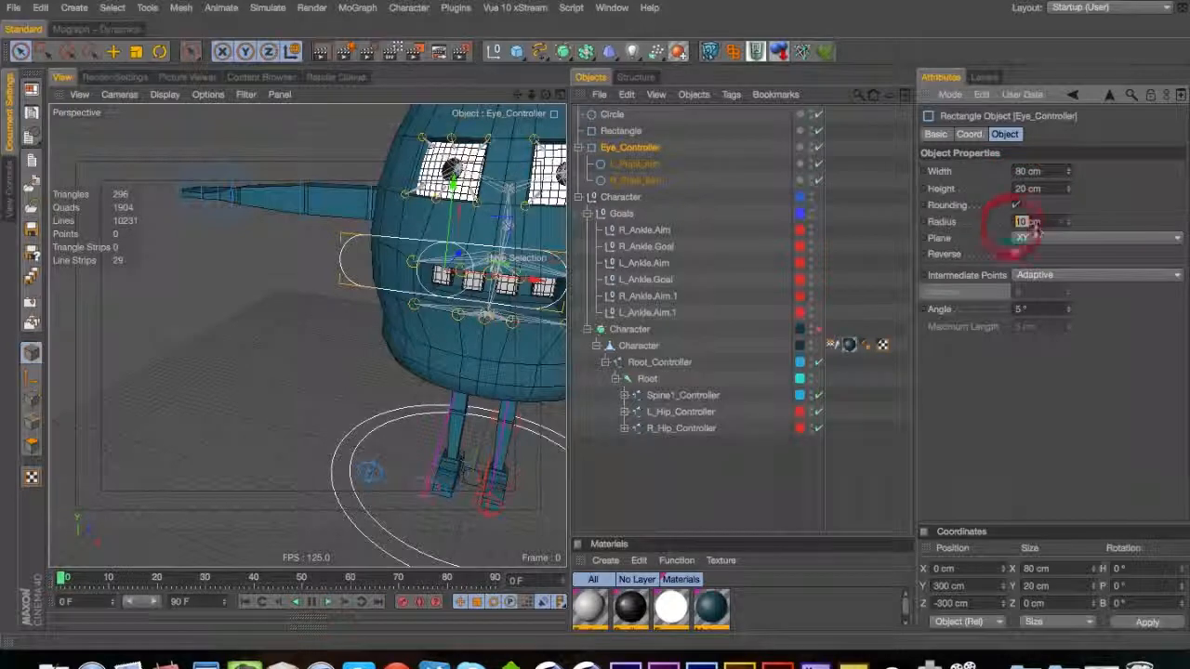
pyautogui.write('2')
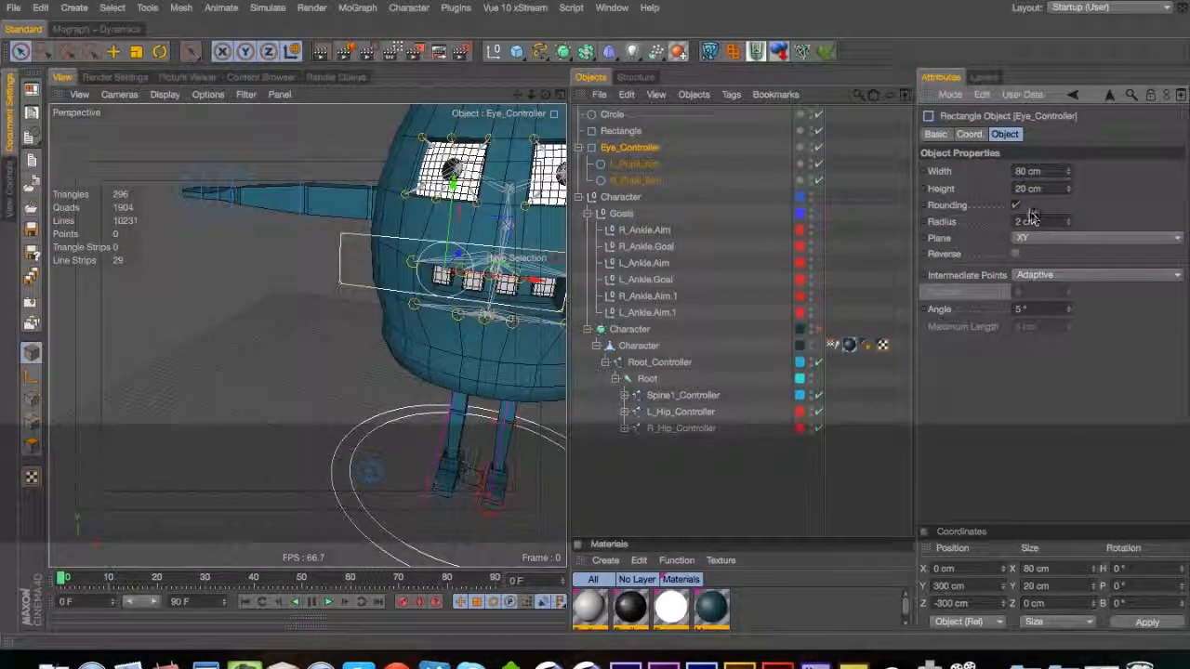
pyautogui.moveTo(1078, 215); pyautogui.dragTo(1026, 227)
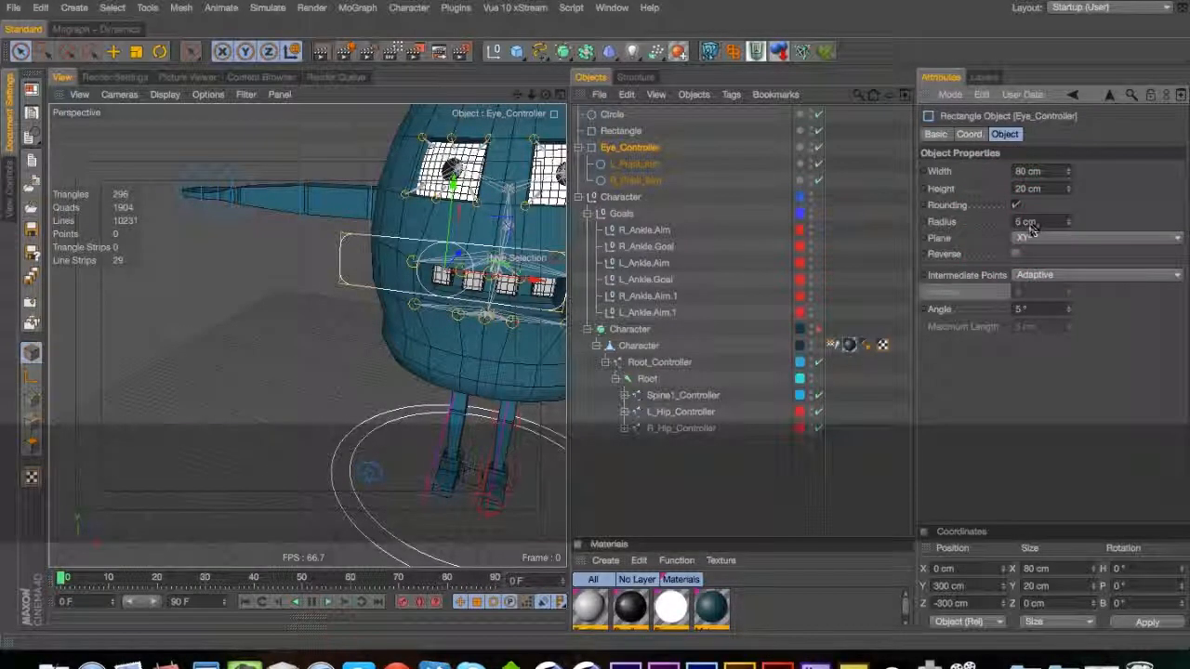
# Try to move the L_Pupil_Aim circle away from the centre of the eye controller
pyautogui.click(624, 163)
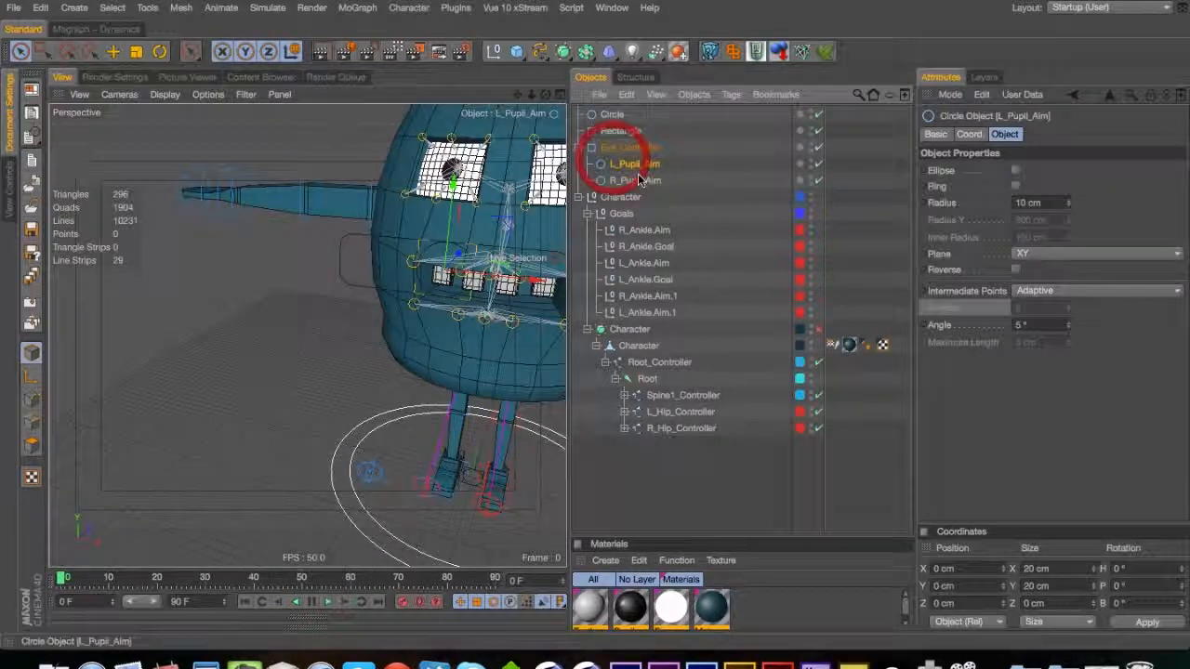
pyautogui.press('1')
pyautogui.press('1')
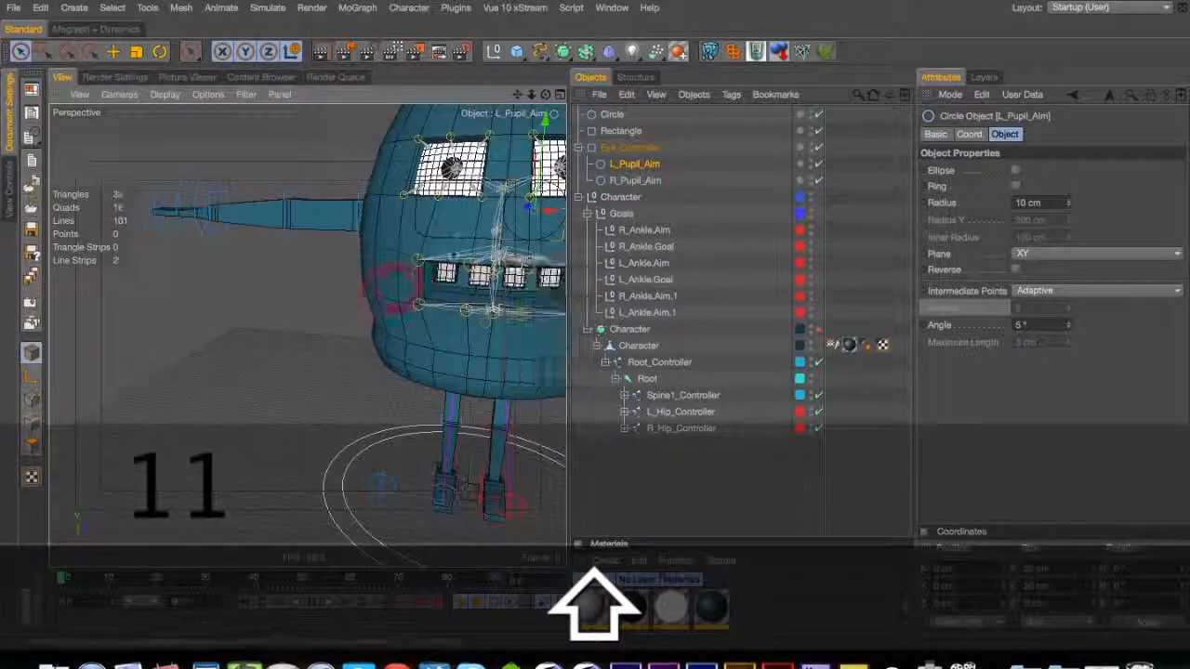
pyautogui.moveTo(394, 286); pyautogui.dragTo(305, 334)
# Add Eye_Controller to the EyeControls layer within the character's Controls layers
pyautogui.click(629, 147)
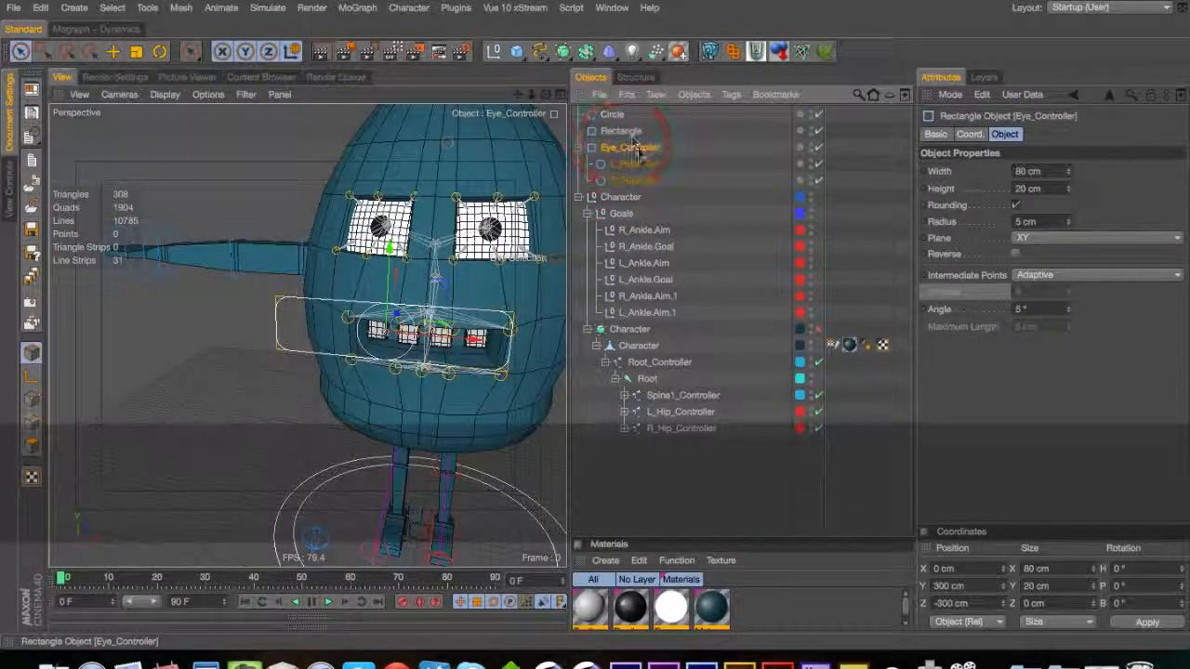
pyautogui.rightClick(638, 149)
pyautogui.moveTo(749, 235)
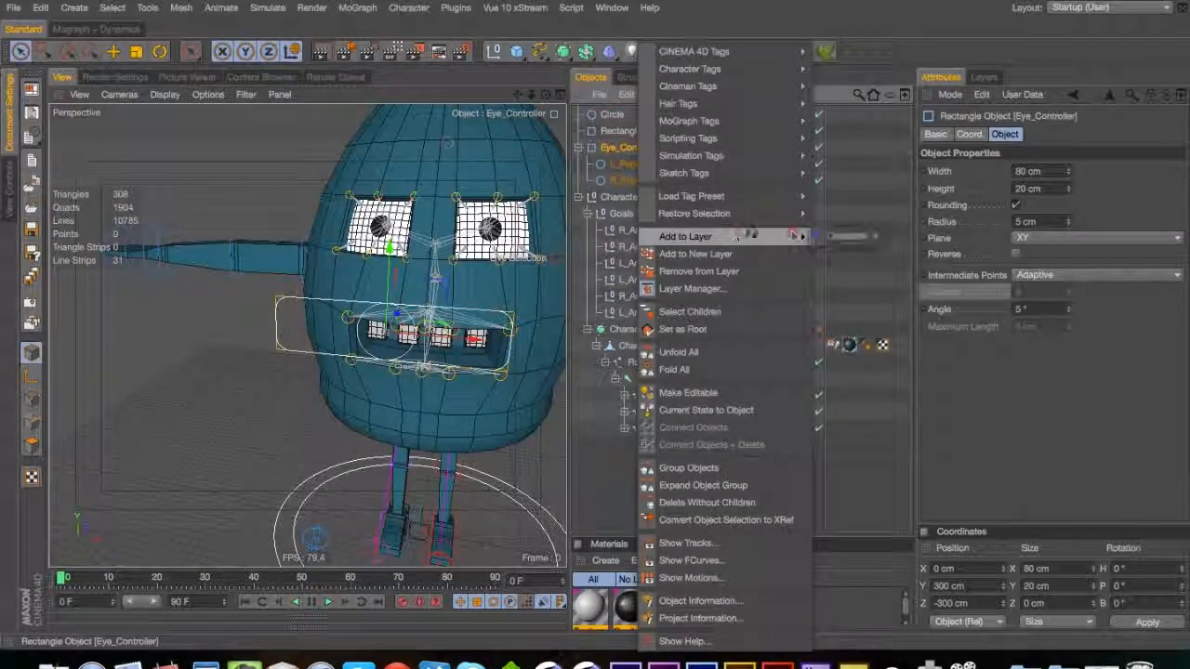
pyautogui.moveTo(841, 236)
pyautogui.moveTo(930, 344)
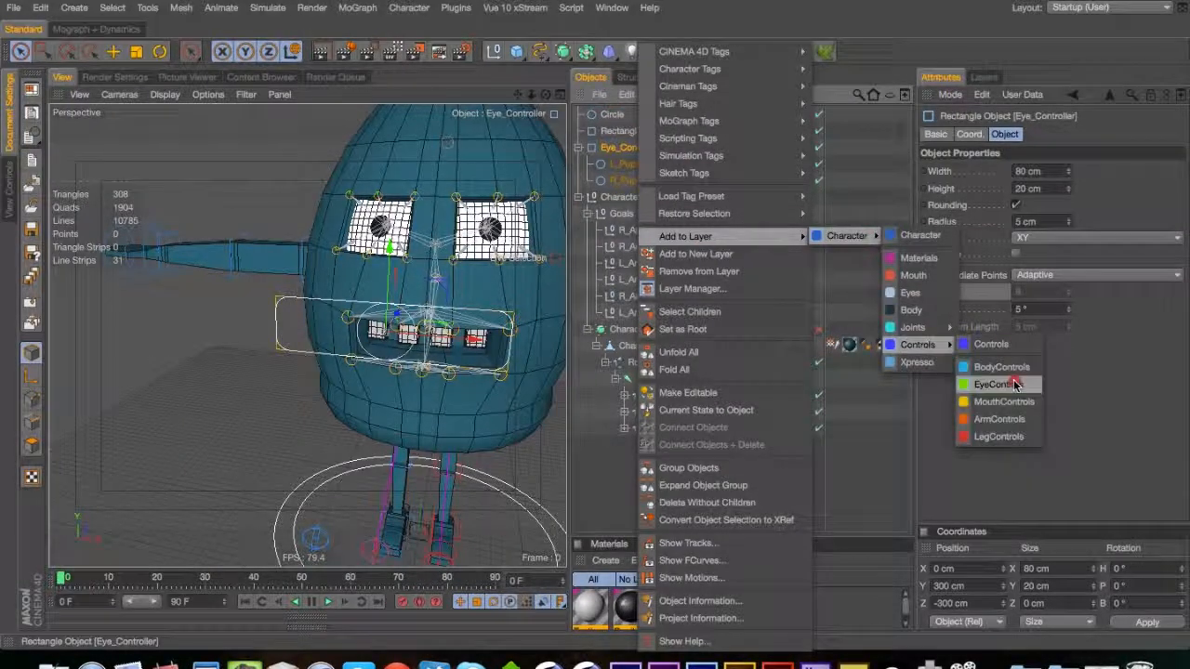
pyautogui.click(985, 381)
# Add L_Pupil_Aim and R_Pupil_Aim to the EyeControls layer within the character's Controls layers
pyautogui.click(641, 165)
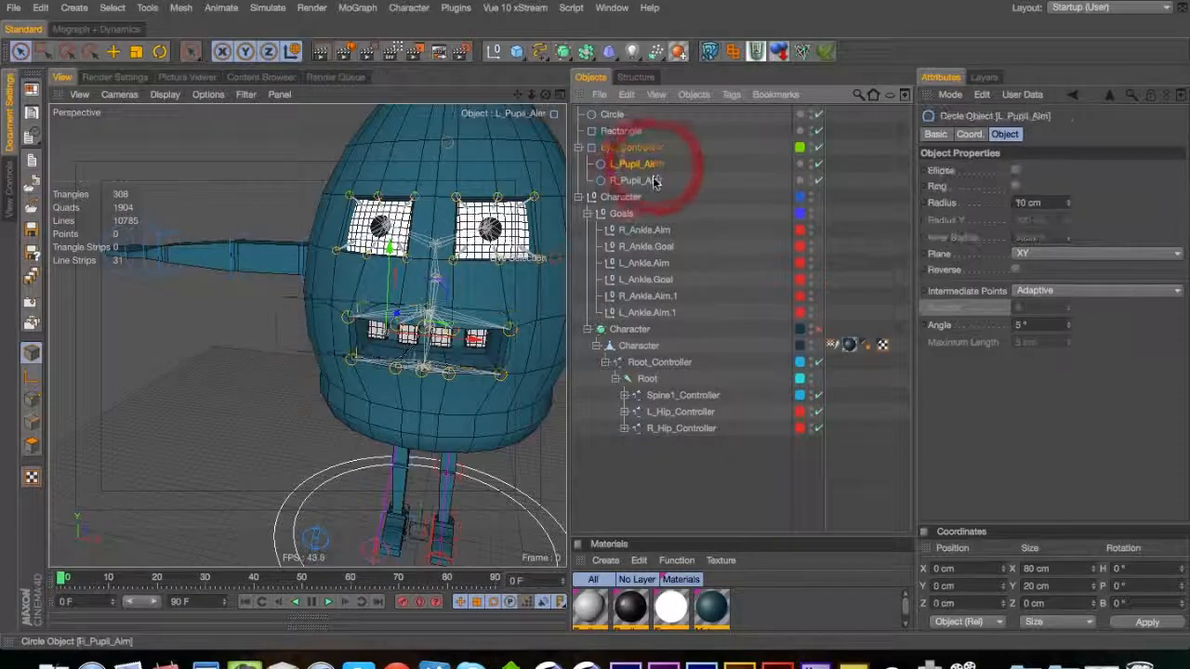
pyautogui.keyDown('shift'); pyautogui.click(641, 180); pyautogui.keyUp('shift')
pyautogui.rightClick(651, 183)
pyautogui.moveTo(707, 236)
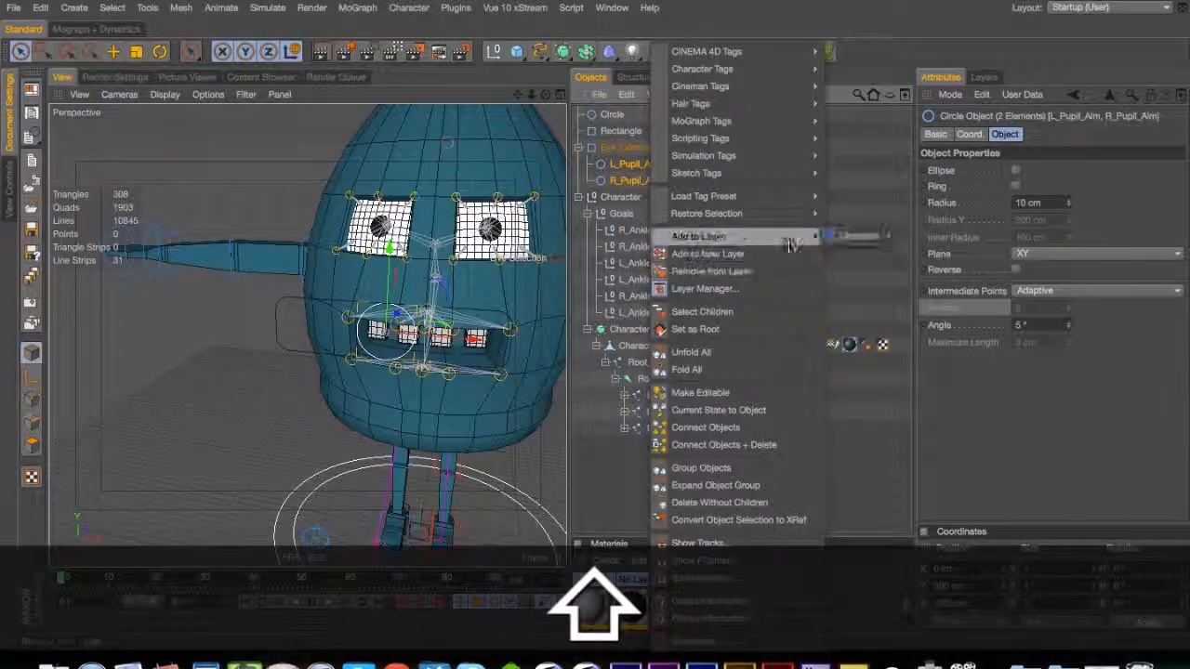
pyautogui.moveTo(855, 235)
pyautogui.moveTo(955, 328)
pyautogui.moveTo(929, 344)
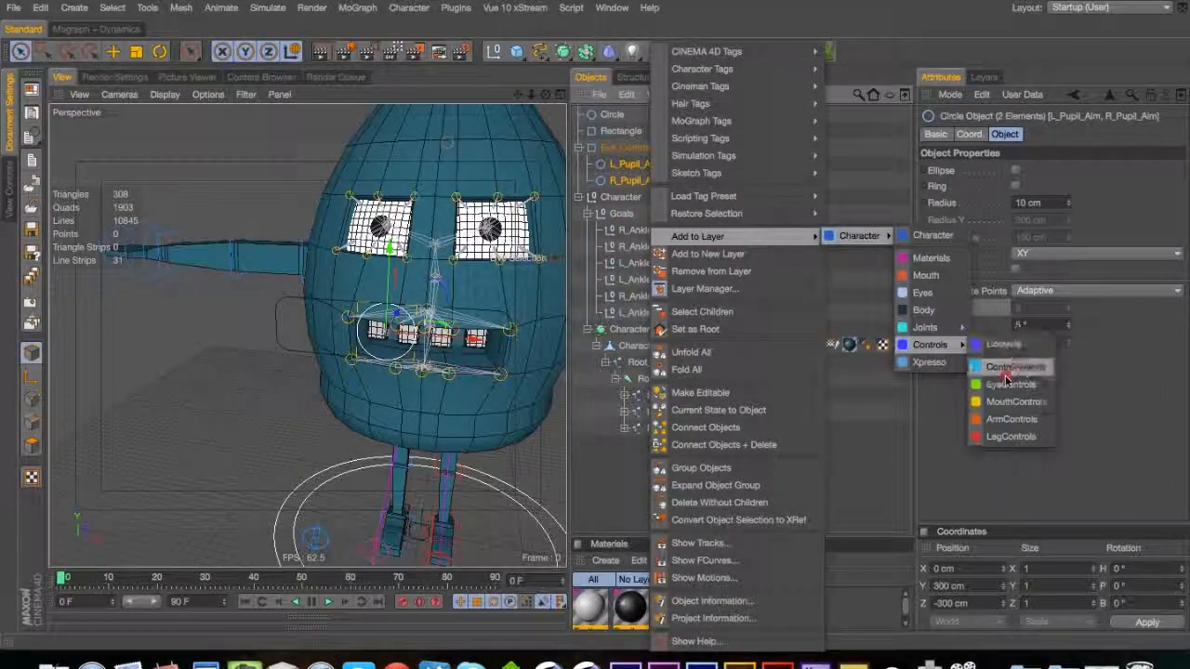
pyautogui.click(1016, 384)
# Turn Use Color on for Eye_Controller, L_Pupil_Aim and R_Pupil_Aim together
pyautogui.keyDown('shift'); pyautogui.click(629, 149); pyautogui.keyUp('shift')
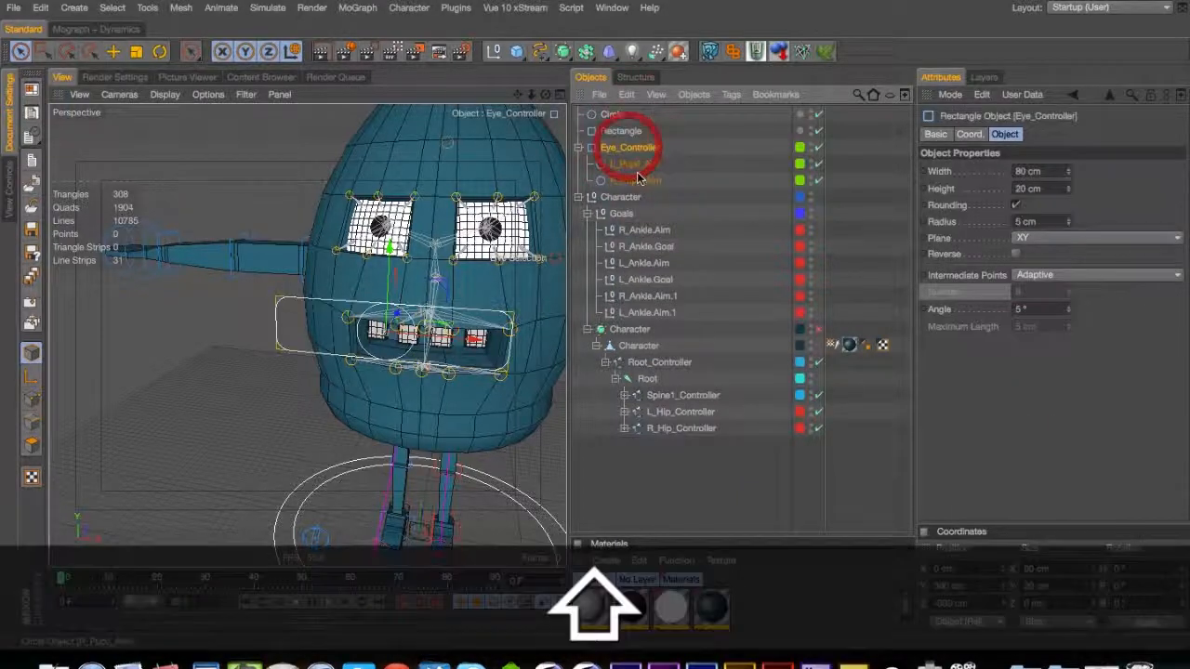
pyautogui.keyDown('shift'); pyautogui.click(650, 180); pyautogui.keyUp('shift')
pyautogui.click(935, 133)
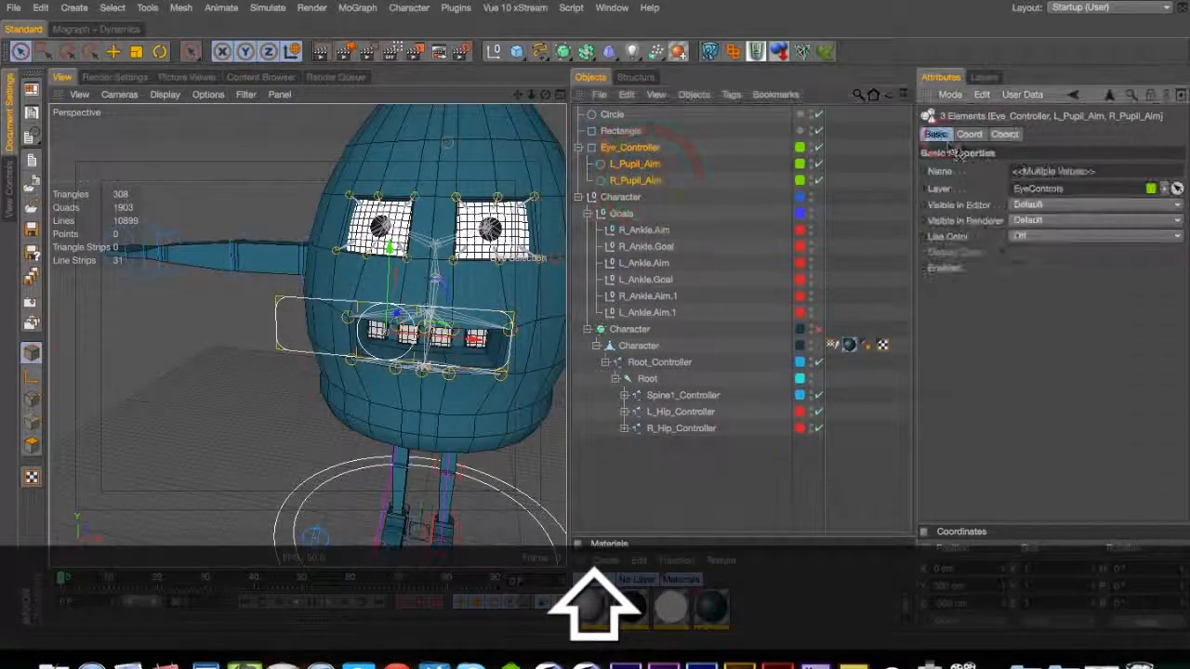
pyautogui.click(1069, 236)
pyautogui.click(1022, 288)
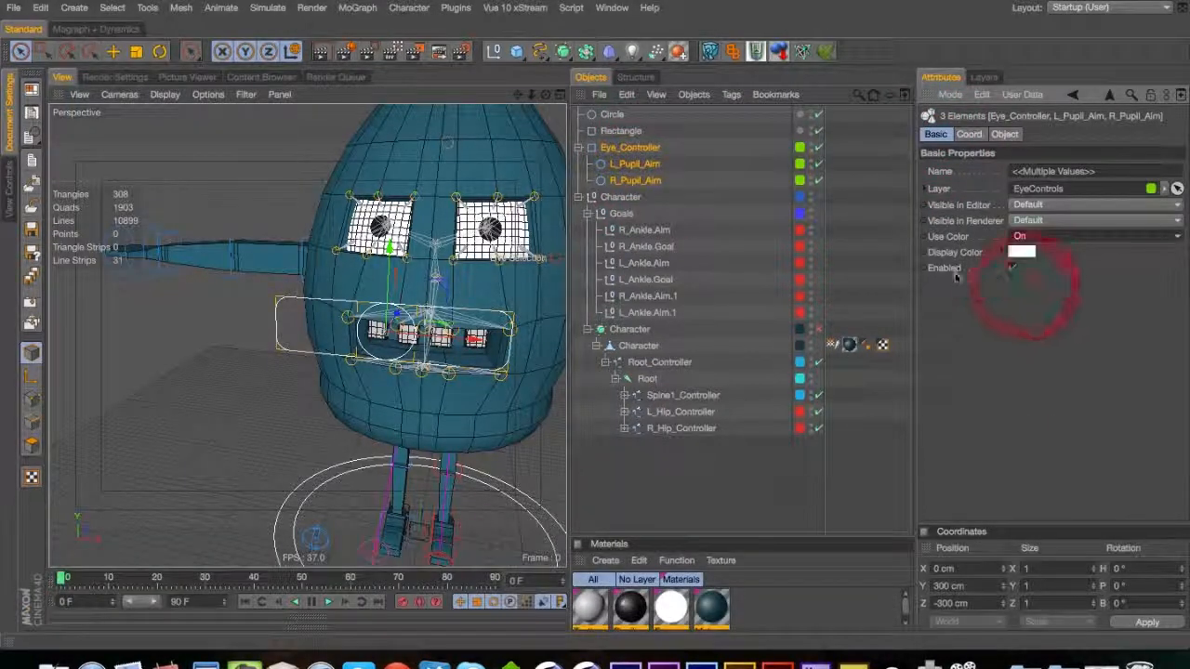
# Set the display color of L_Pupil_Aim to red
pyautogui.click(651, 165)
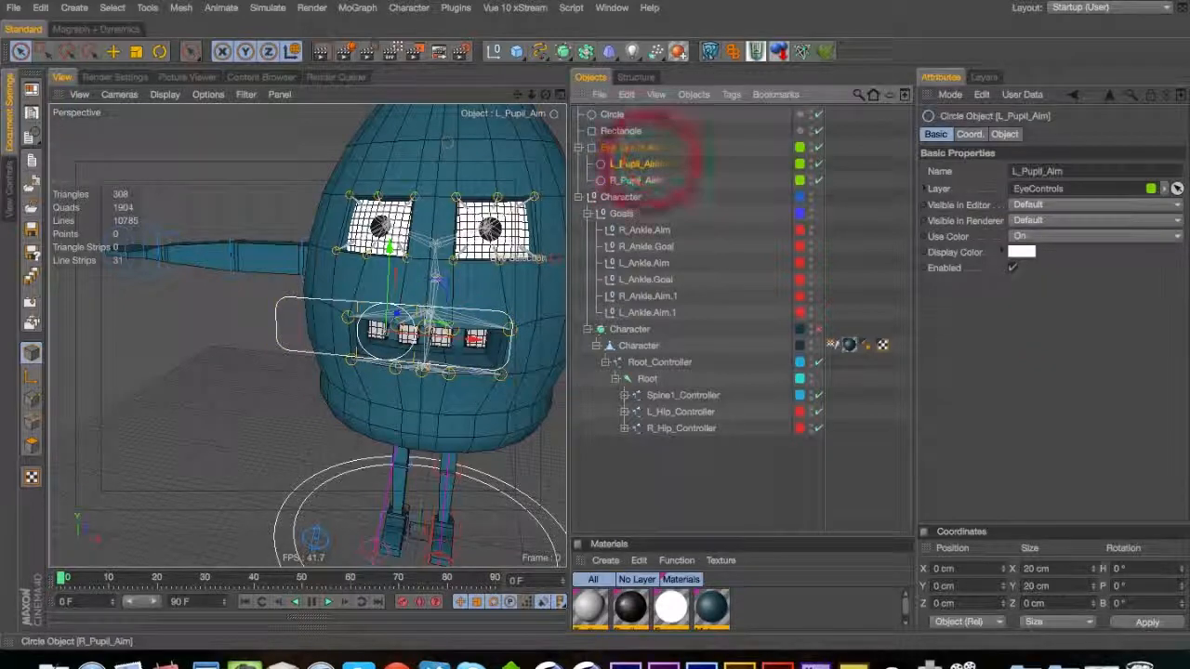
pyautogui.click(1022, 252)
pyautogui.click(1019, 219)
pyautogui.click(1050, 317)
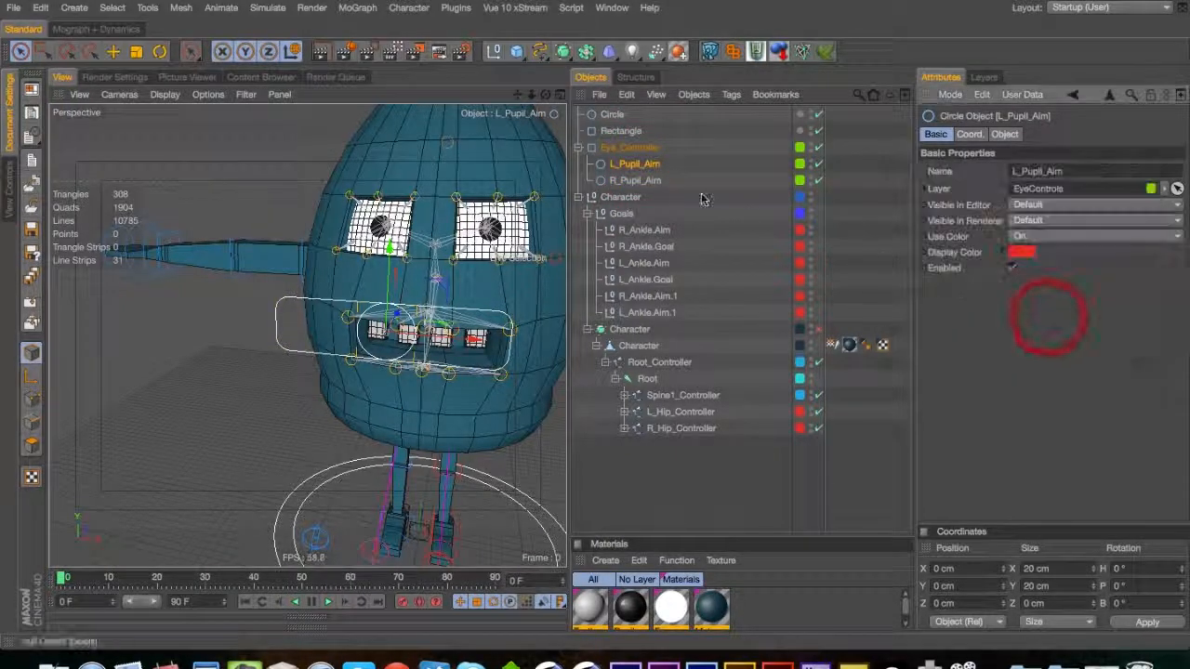
# Set the display color of R_Pupil_Aim to a bright blue with a hue of 205°
pyautogui.click(641, 182)
pyautogui.click(1022, 252)
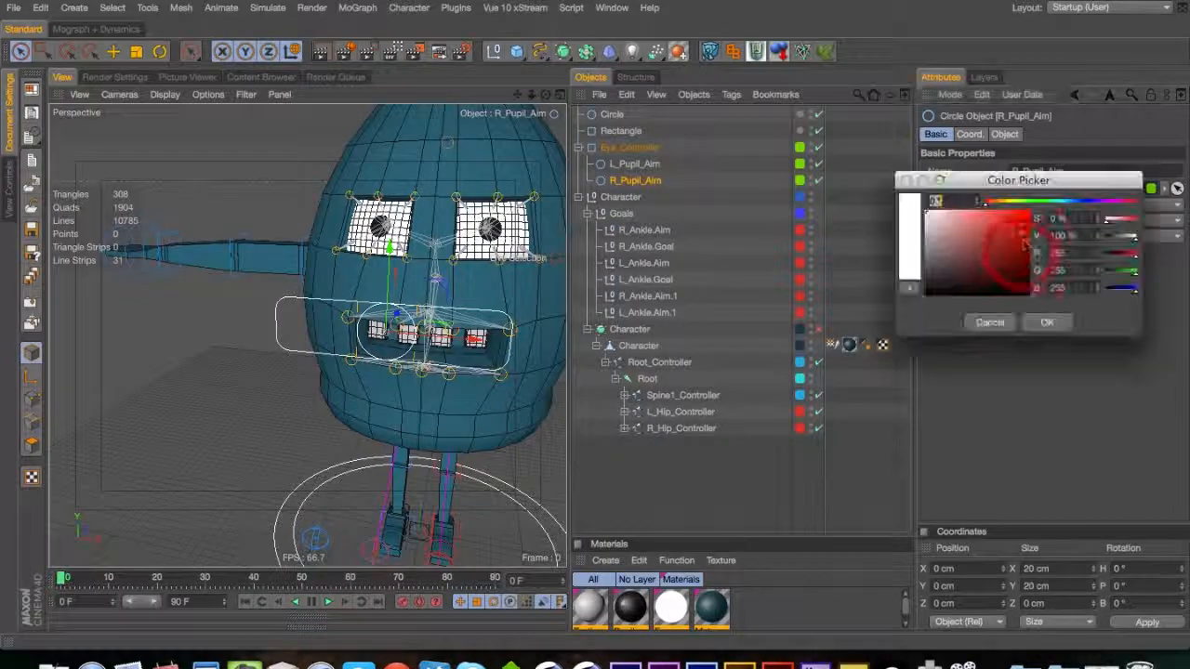
pyautogui.click(1067, 202)
pyautogui.click(1013, 223)
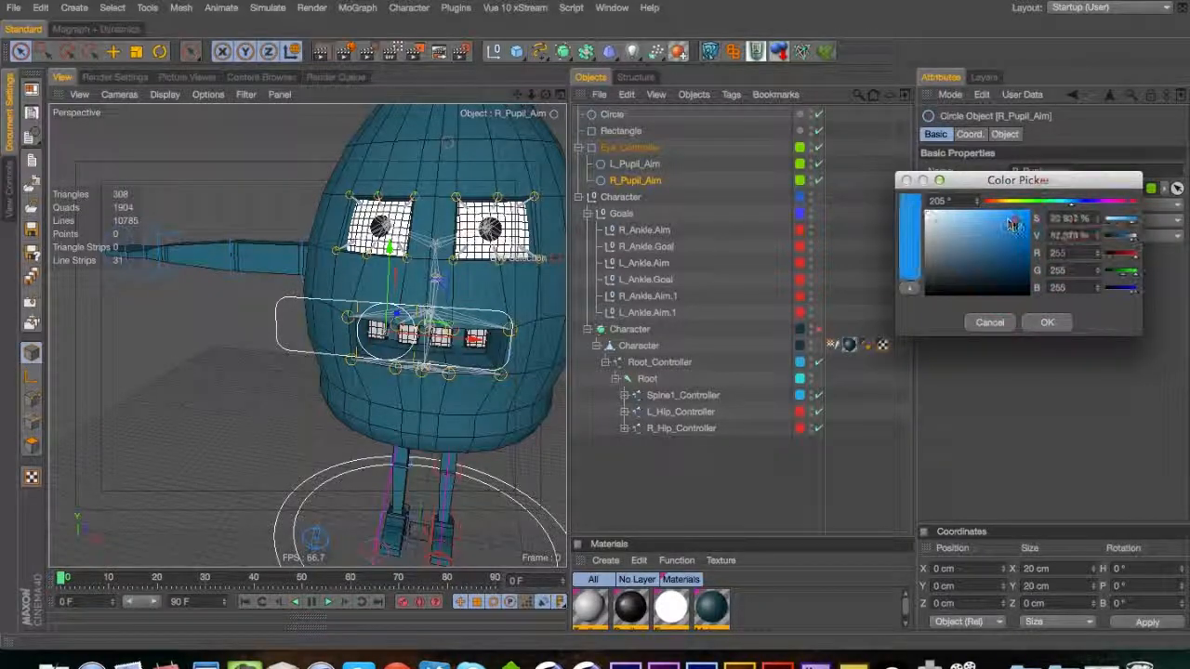
pyautogui.click(1039, 322)
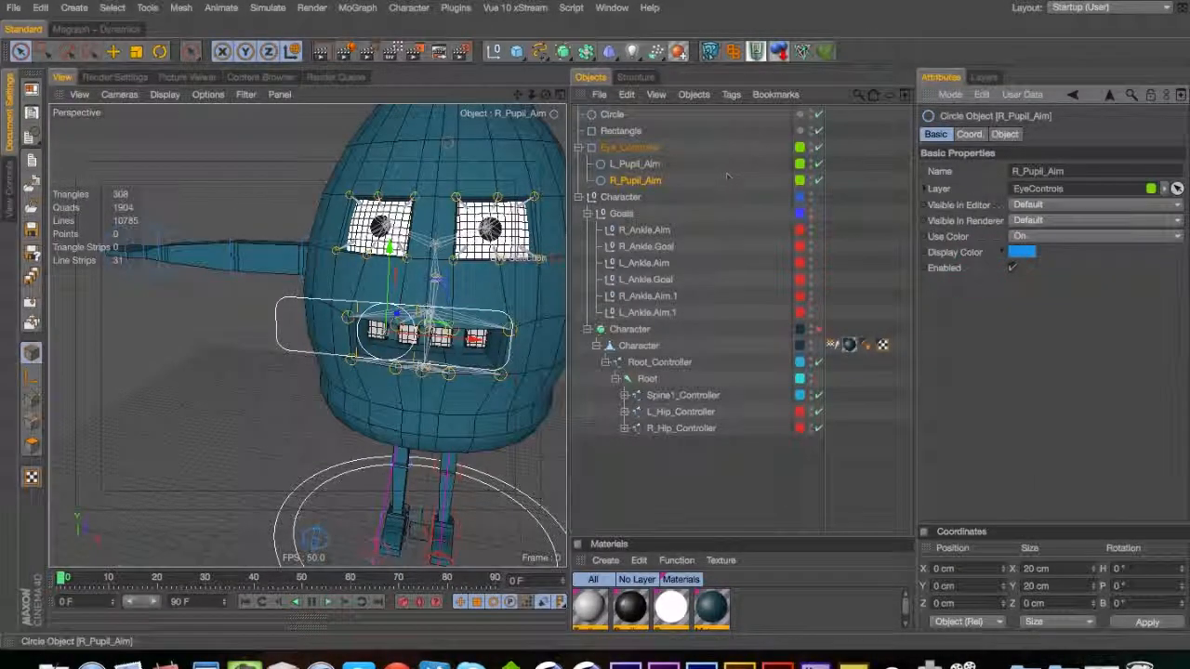
# Move R_Pupil_Aim 20 cm outward along X toward its side of the eye controller, and L_Pupil_Aim toward the opposite side
pyautogui.click(818, 180)
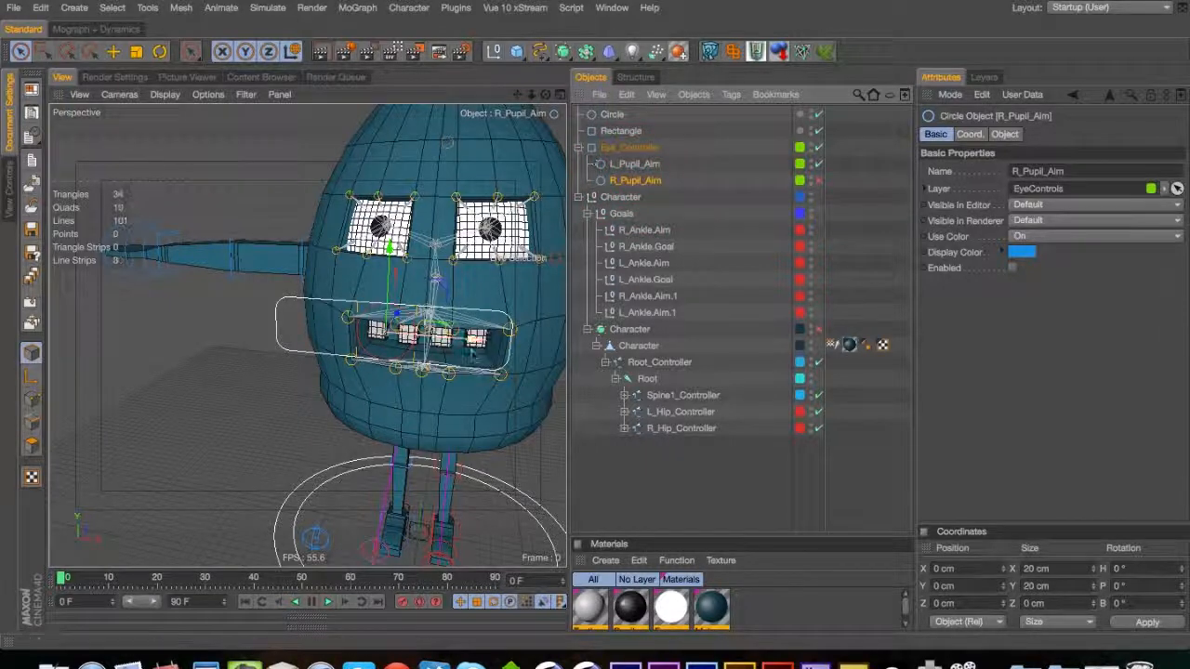
pyautogui.keyDown('shift'); pyautogui.moveTo(470, 346); pyautogui.dragTo(424, 343); pyautogui.keyUp('shift')
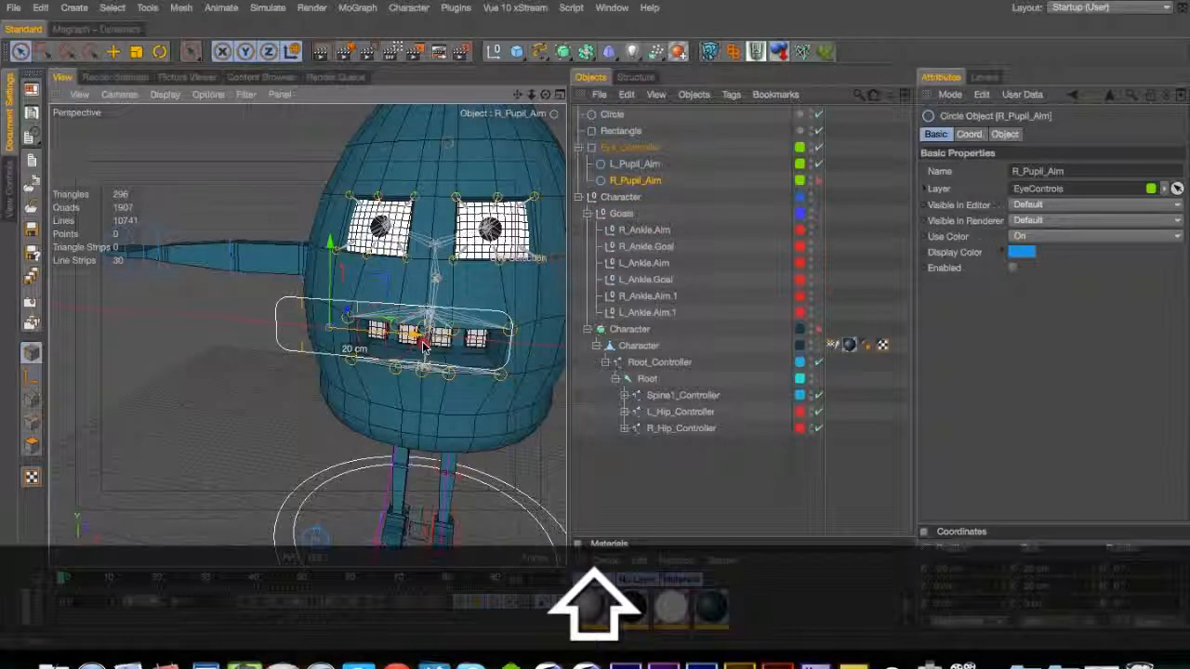
pyautogui.click(818, 180)
pyautogui.click(635, 164)
pyautogui.keyDown('shift'); pyautogui.moveTo(521, 343); pyautogui.dragTo(544, 341); pyautogui.keyUp('shift')
pyautogui.click(854, 186)
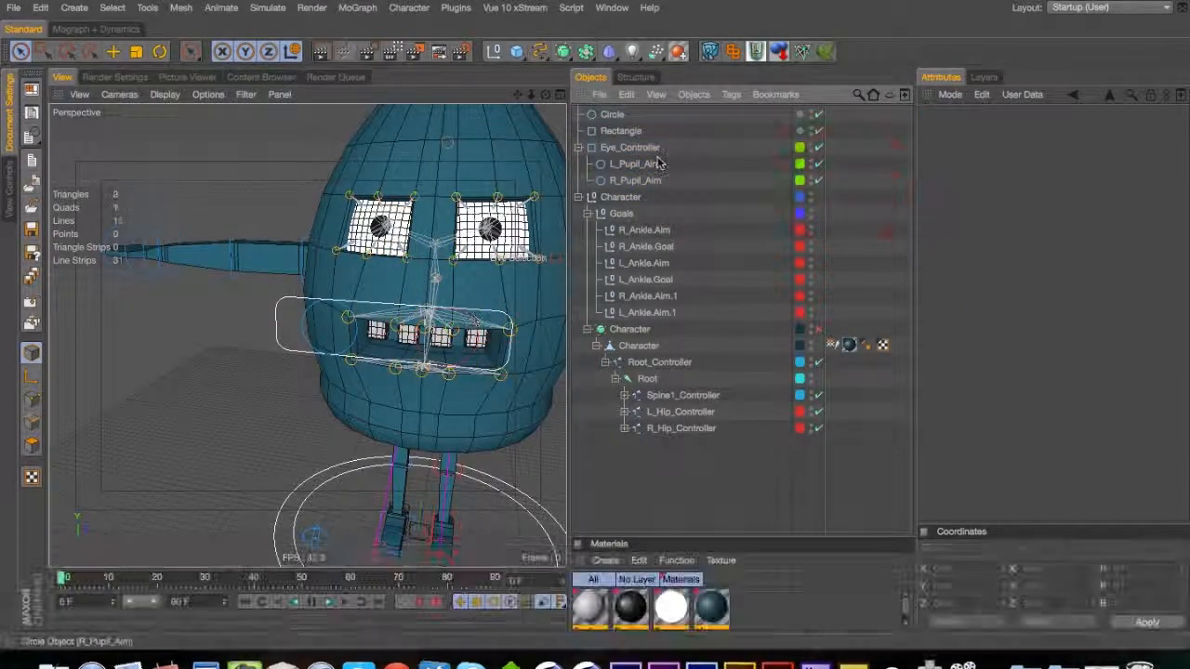
# Set the Eye_Controller rectangle's height to 25 cm and save the project
pyautogui.click(636, 164)
pyautogui.keyDown('shift'); pyautogui.click(634, 181); pyautogui.keyUp('shift')
pyautogui.click(1004, 134)
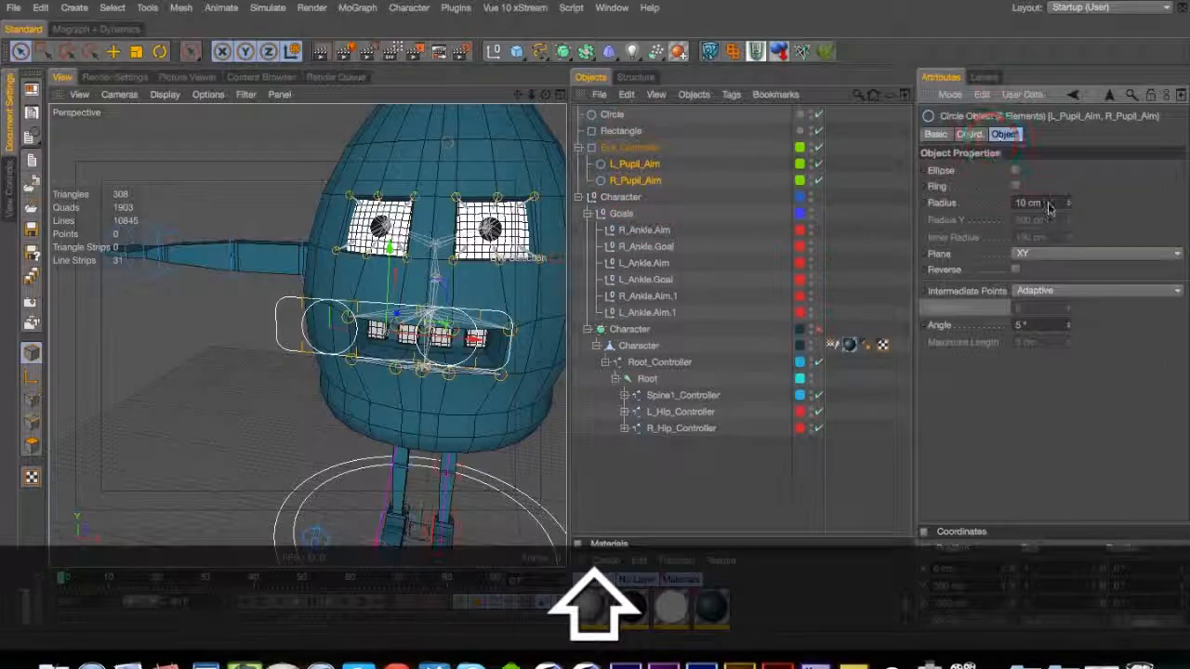
pyautogui.click(629, 147)
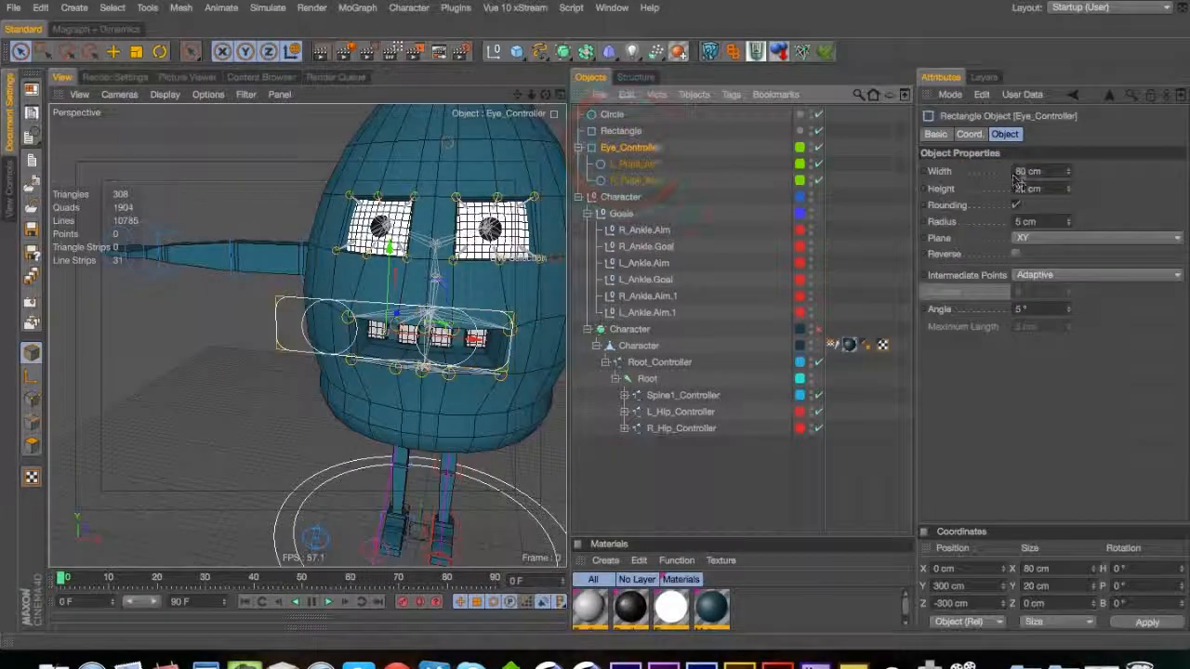
pyautogui.click(1021, 189)
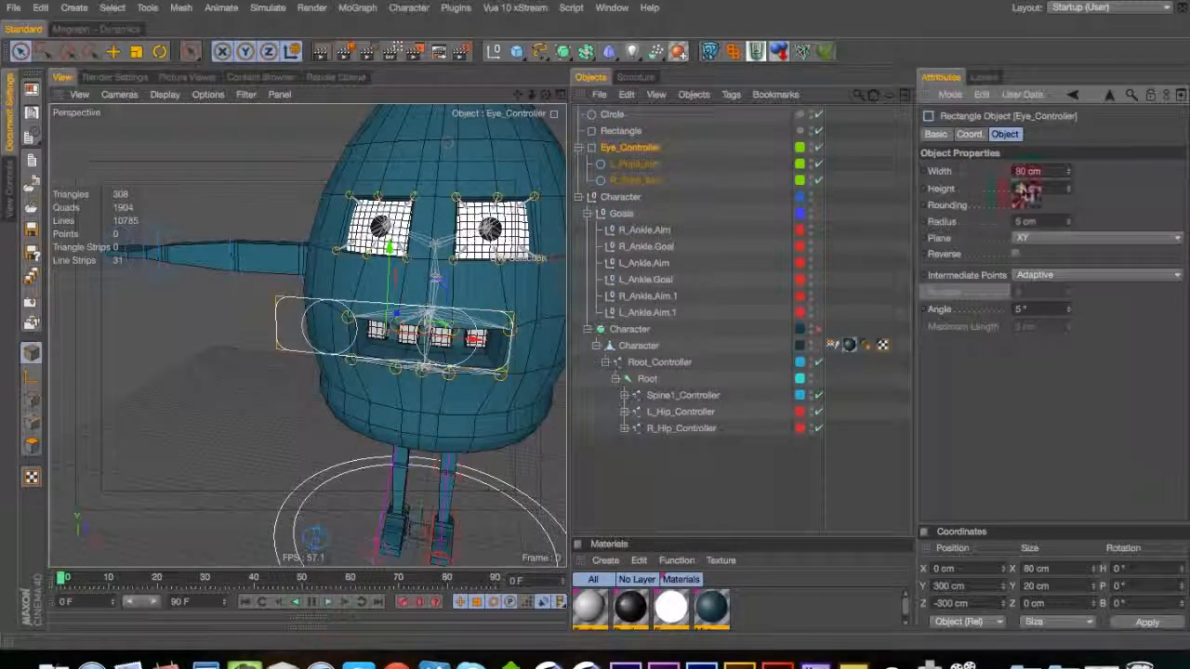
pyautogui.write('25')
pyautogui.click(1083, 188)
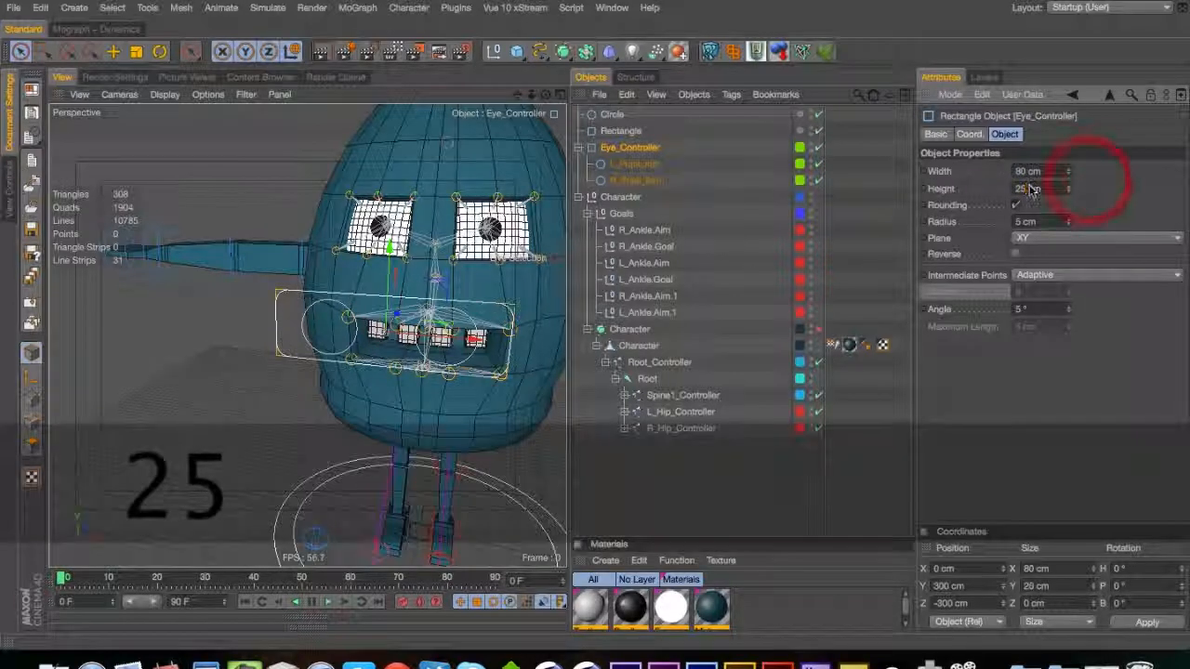
pyautogui.press('3')
pyautogui.moveTo(434, 326); pyautogui.dragTo(260, 362)
pyautogui.press('2')
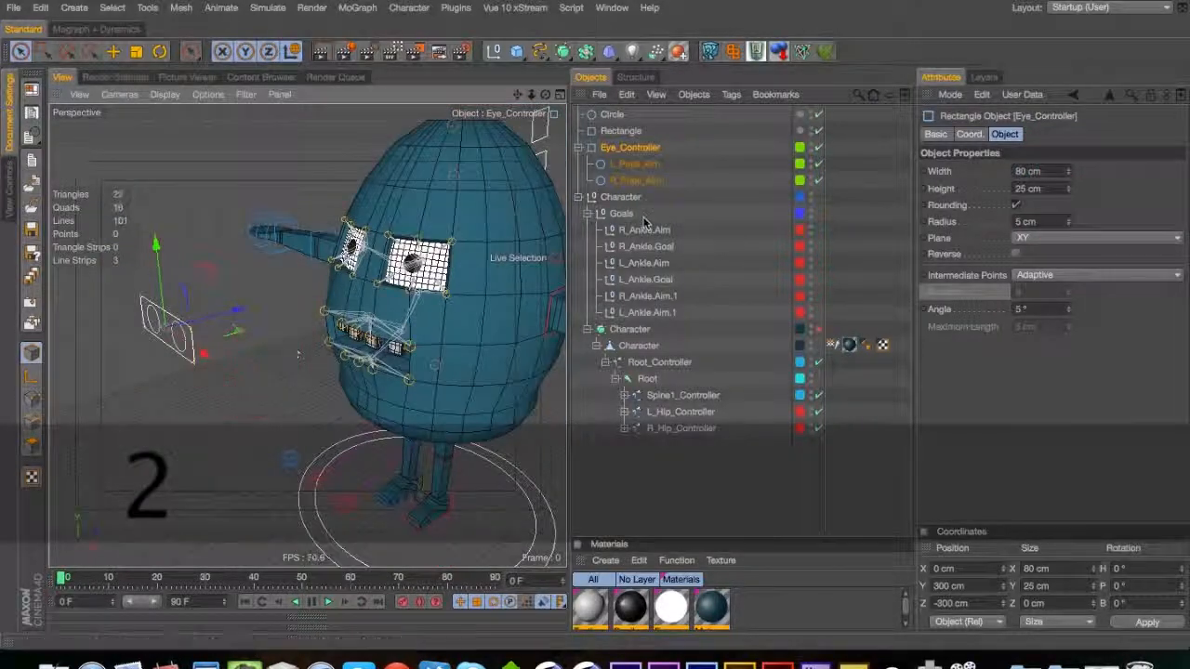
pyautogui.press('super+s')
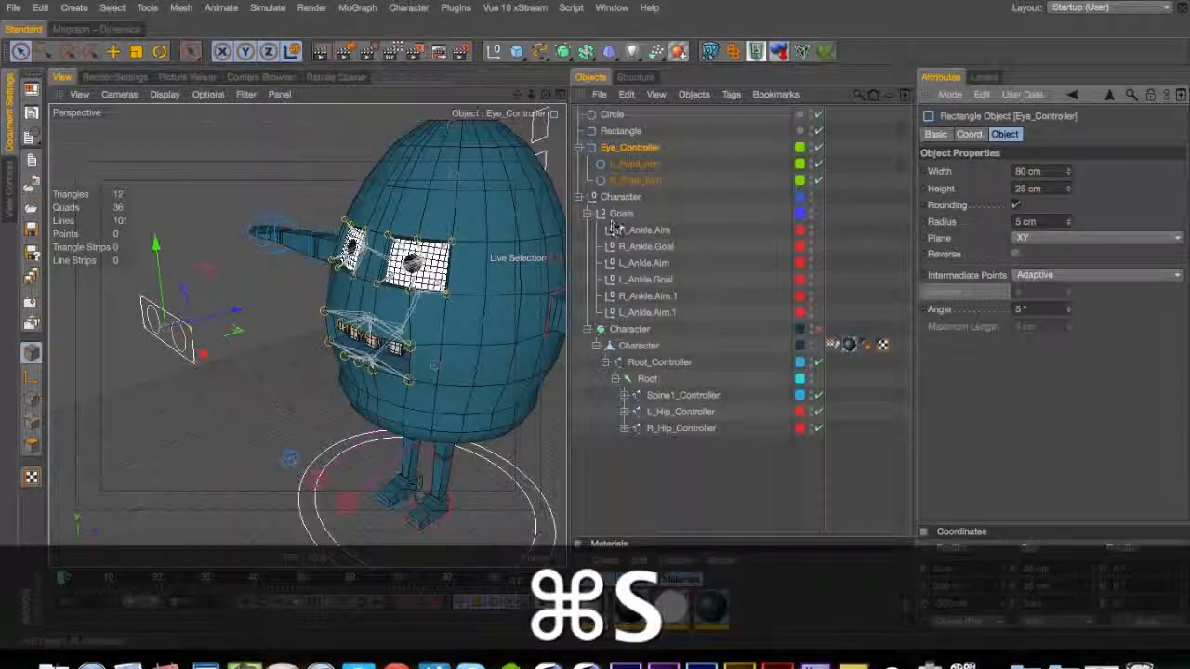
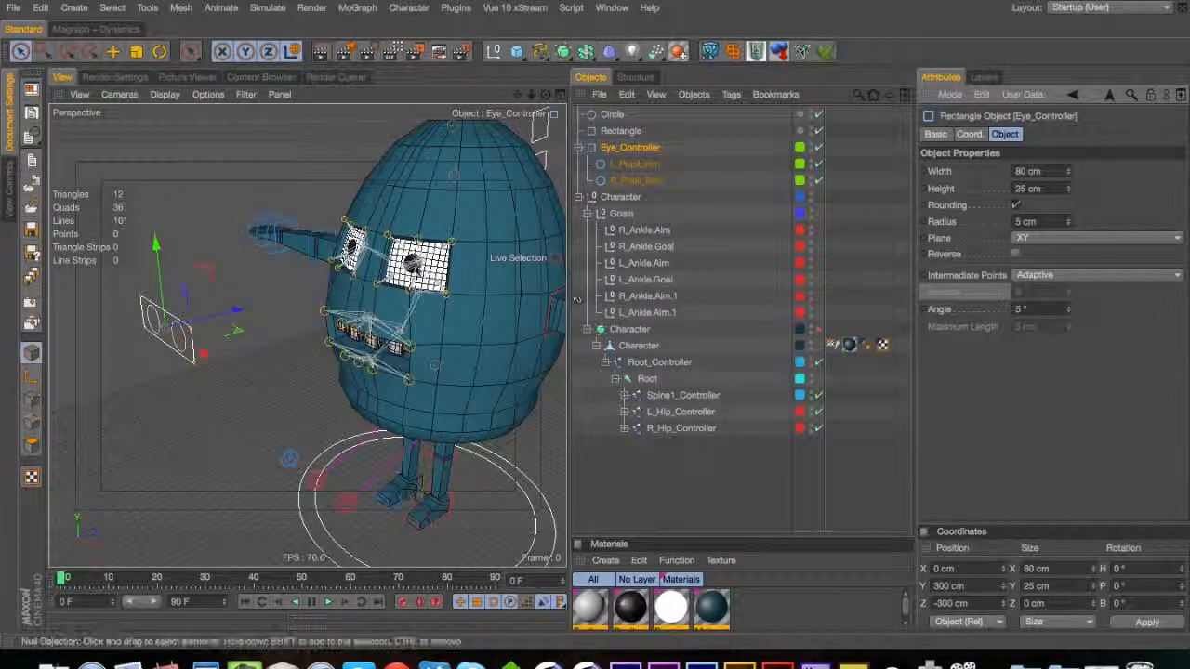
# Collapse the Eye_Controller hierarchy in the object list
pyautogui.click(412, 263)
pyautogui.press('3')
pyautogui.moveTo(404, 270); pyautogui.dragTo(655, 293)
pyautogui.press('2')
pyautogui.press('3')
pyautogui.moveTo(435, 295); pyautogui.dragTo(452, 342)
pyautogui.click(575, 148)
pyautogui.click(579, 148)
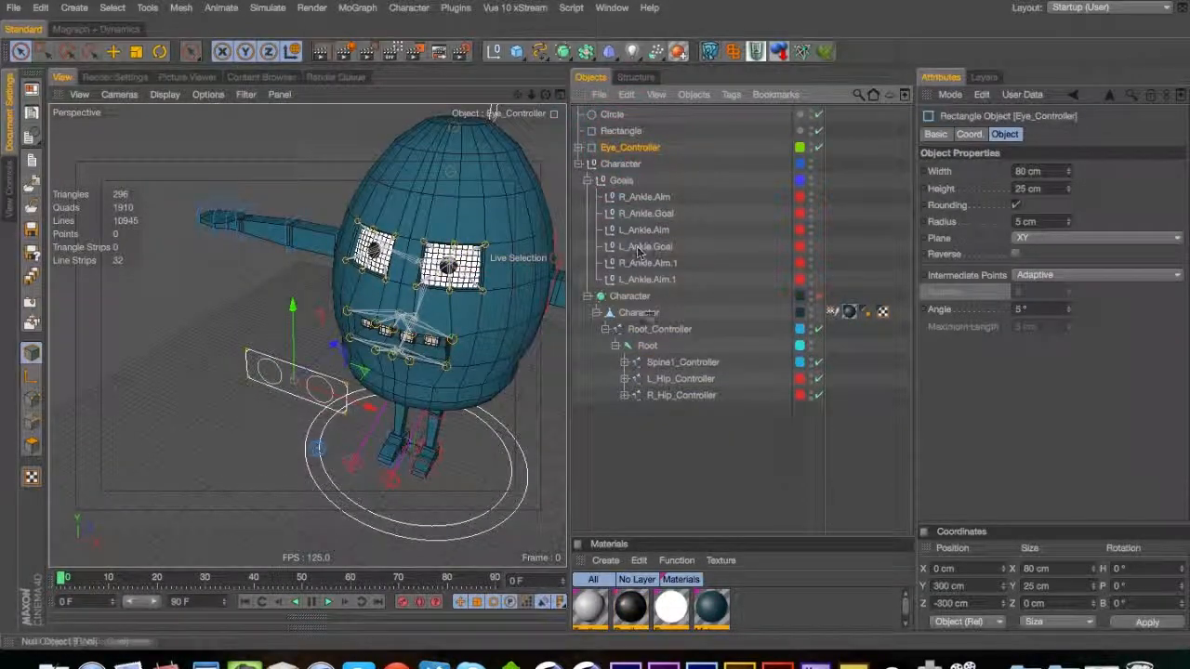
# Expand the Spine1_Controller hierarchy through Face and Eyes down to L_Pupil and R_Pupil, and save the project
pyautogui.click(623, 363)
pyautogui.click(633, 379)
pyautogui.click(642, 395)
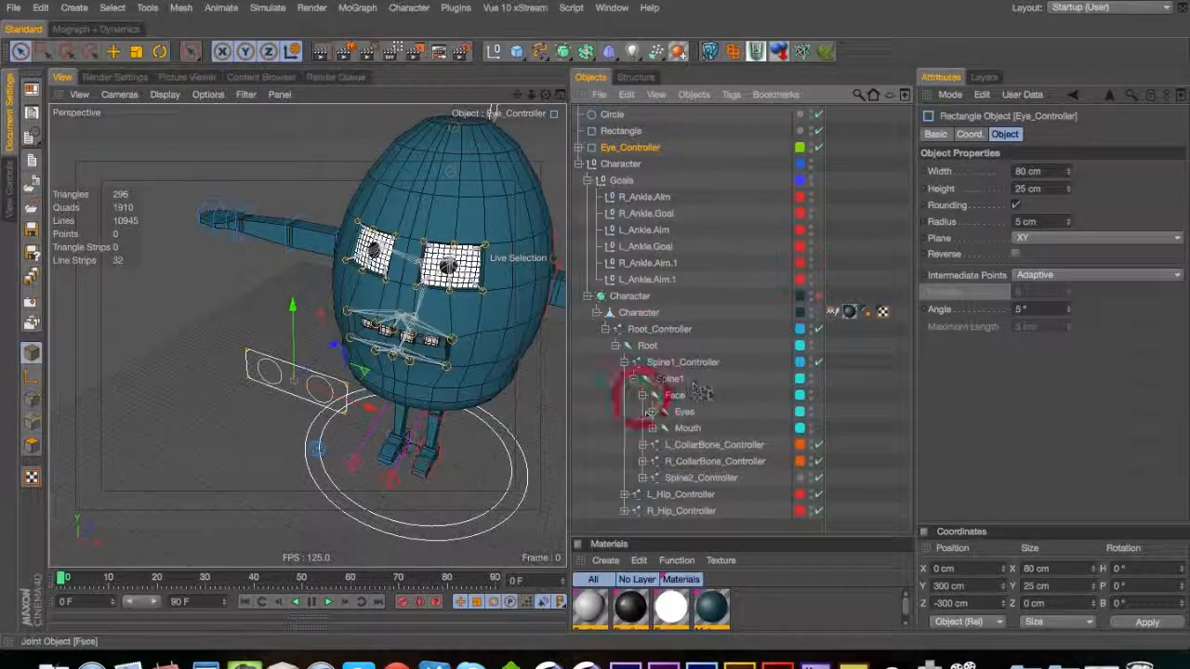
pyautogui.click(654, 411)
pyautogui.click(661, 428)
pyautogui.click(671, 444)
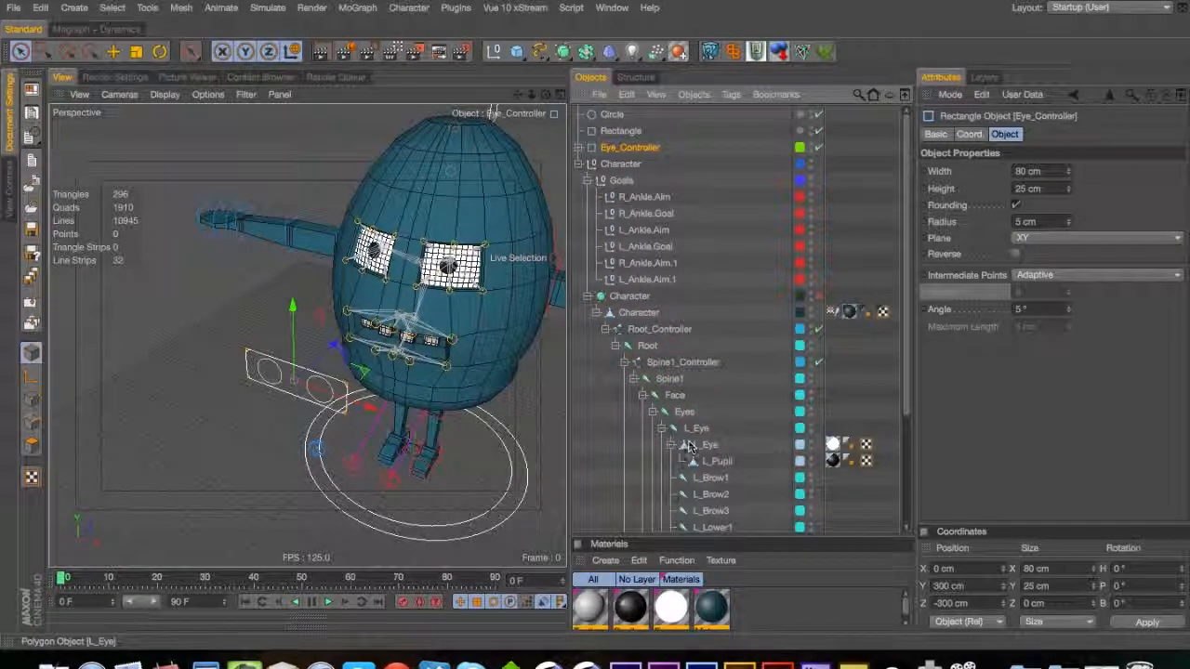
pyautogui.moveTo(906, 335); pyautogui.dragTo(906, 437)
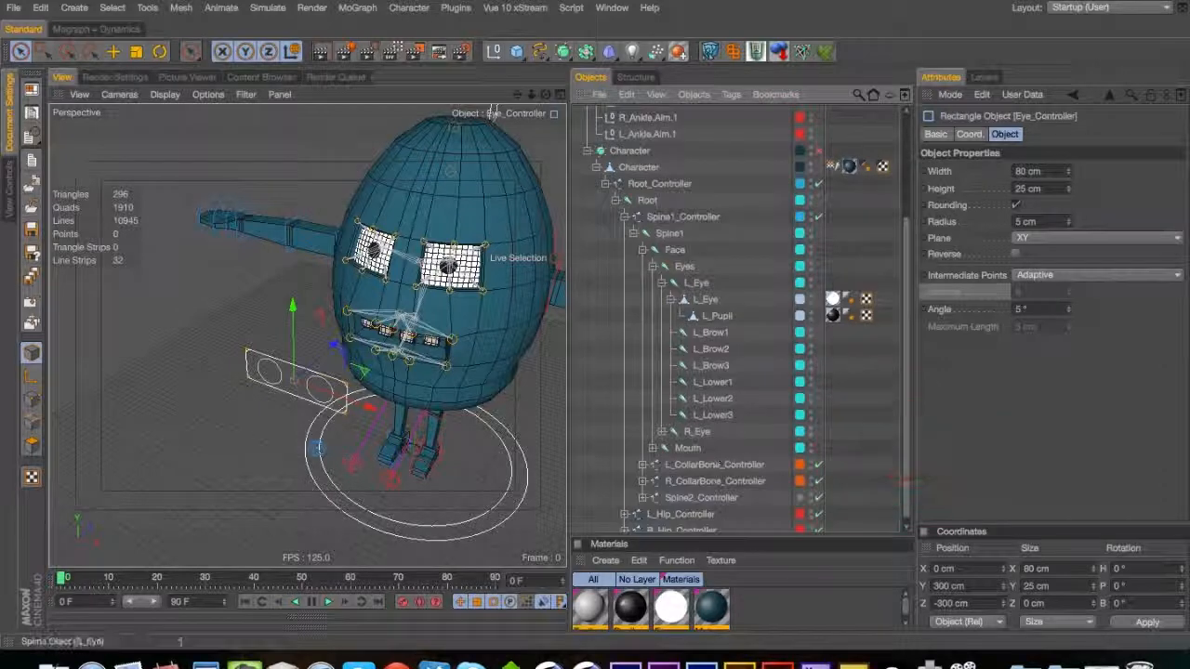
pyautogui.click(661, 431)
pyautogui.click(671, 448)
pyautogui.moveTo(906, 357); pyautogui.dragTo(906, 392)
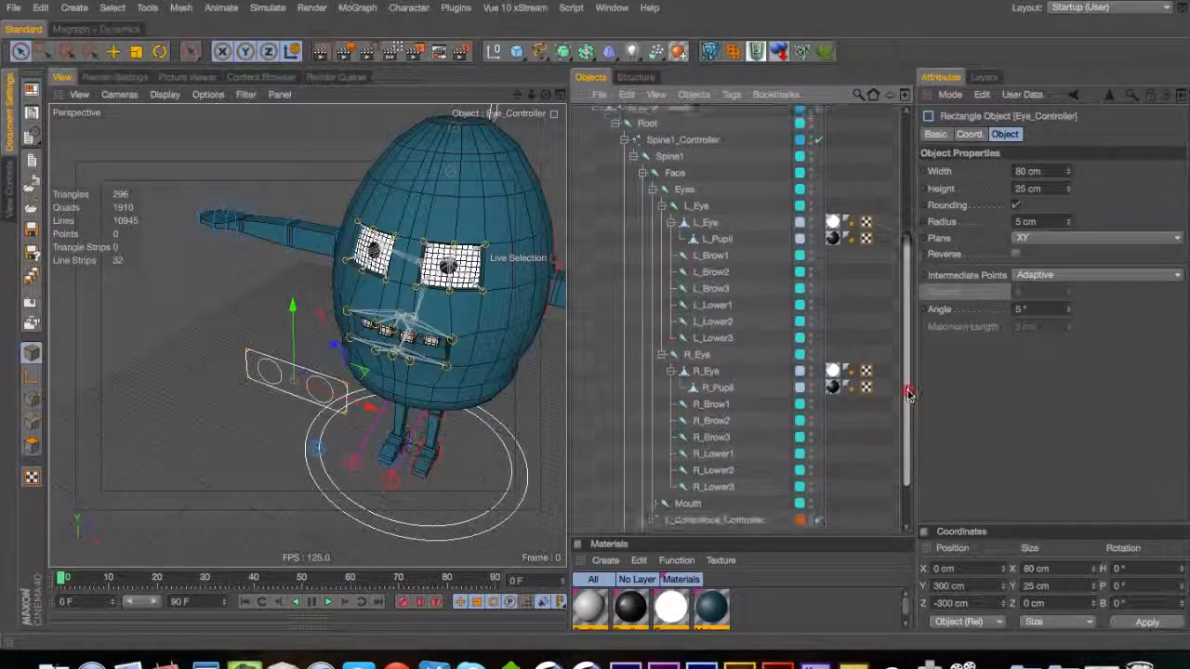
pyautogui.press('super+s')
# Group the R_Pupil and L_Pupil meshes each under its own null and expand both nulls
pyautogui.click(717, 392)
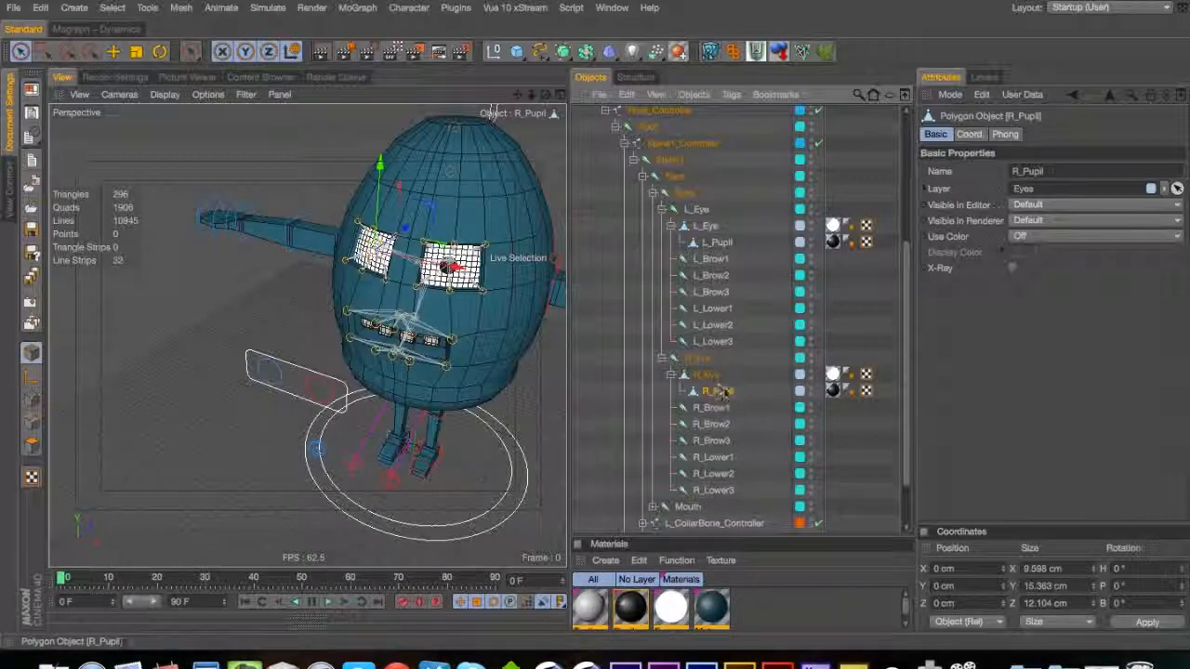
pyautogui.keyDown('super'); pyautogui.click(717, 241); pyautogui.keyUp('super')
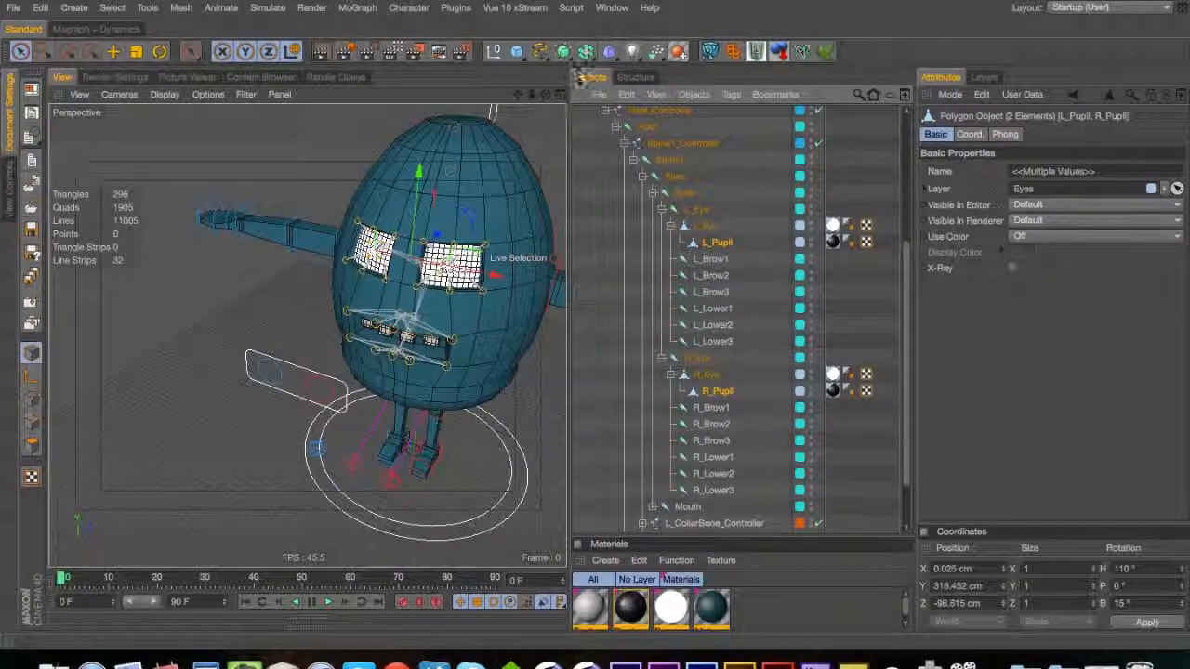
pyautogui.click(735, 392)
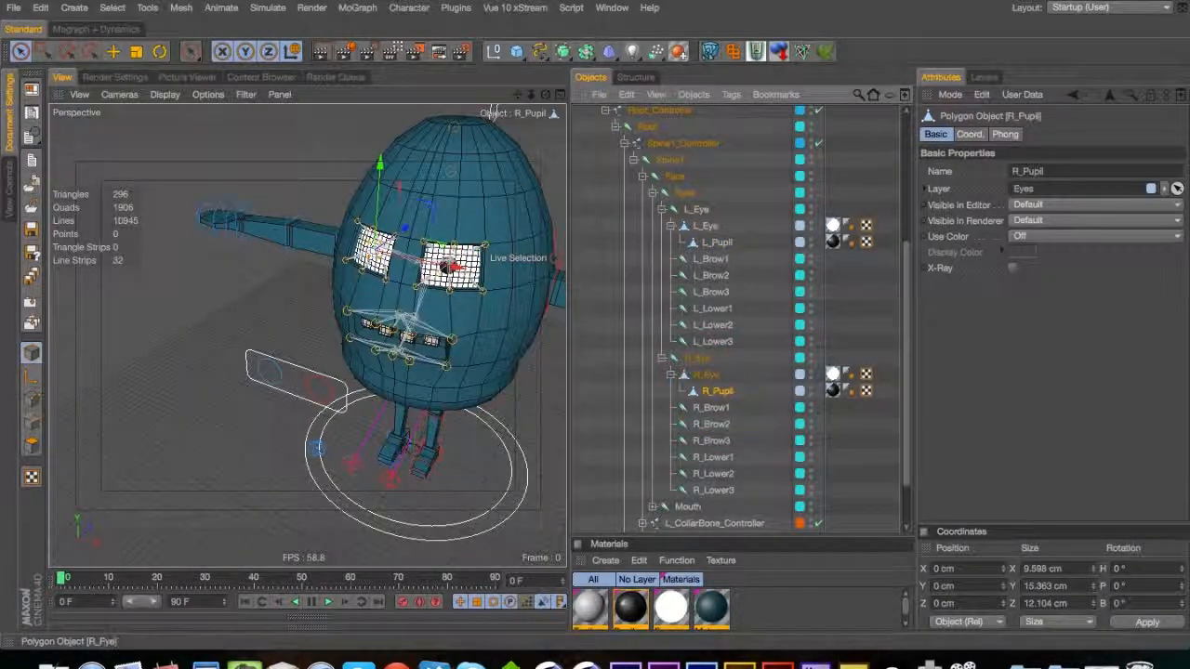
pyautogui.press('alt')
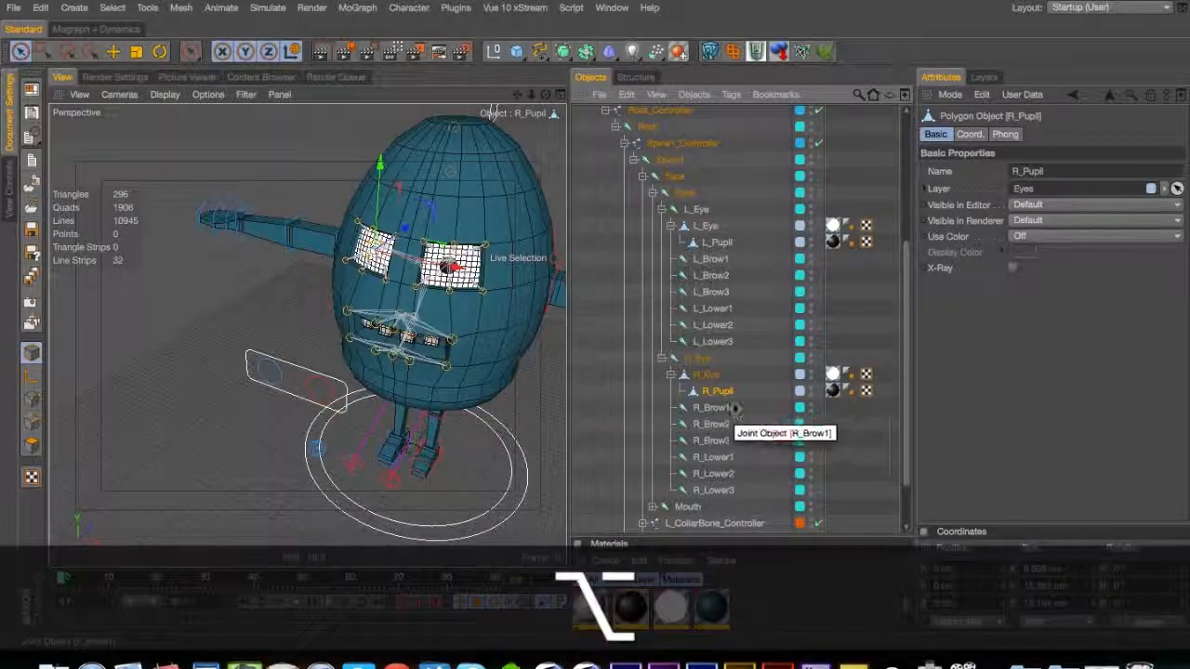
pyautogui.hotkey('alt', 'g')
pyautogui.click(679, 391)
pyautogui.click(717, 242)
pyautogui.hotkey('alt', 'g')
pyautogui.click(679, 242)
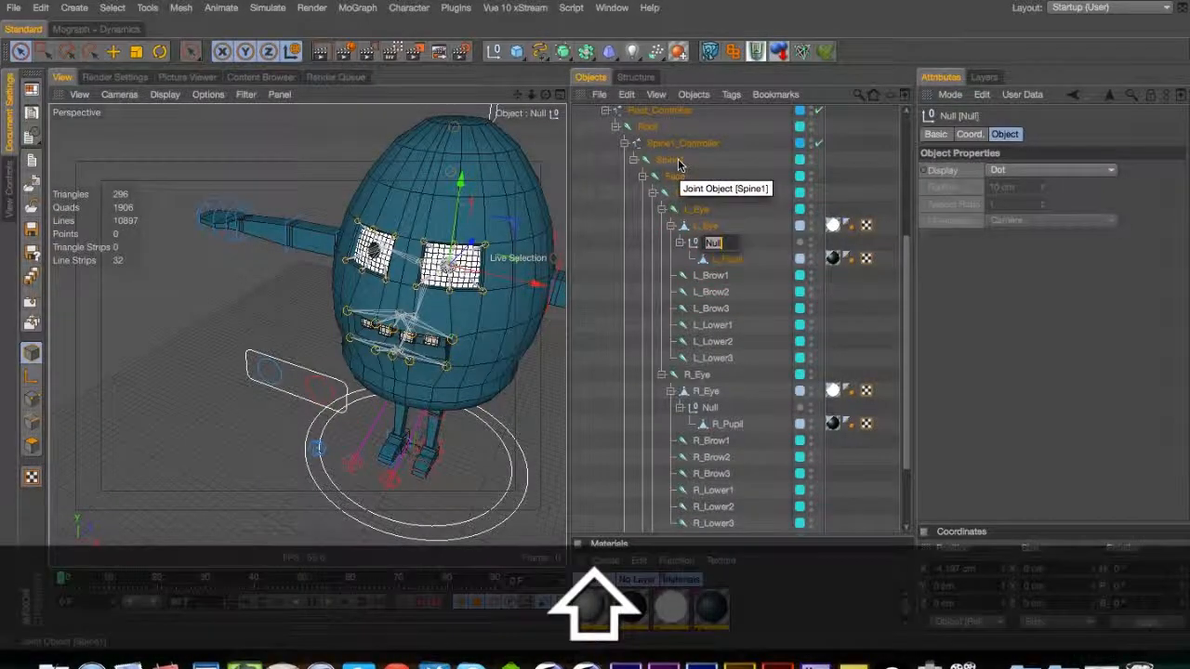
# Rename the null above the left pupil L_Pupil and the null above the right pupil R_Pupil
pyautogui.write('L_Pu')
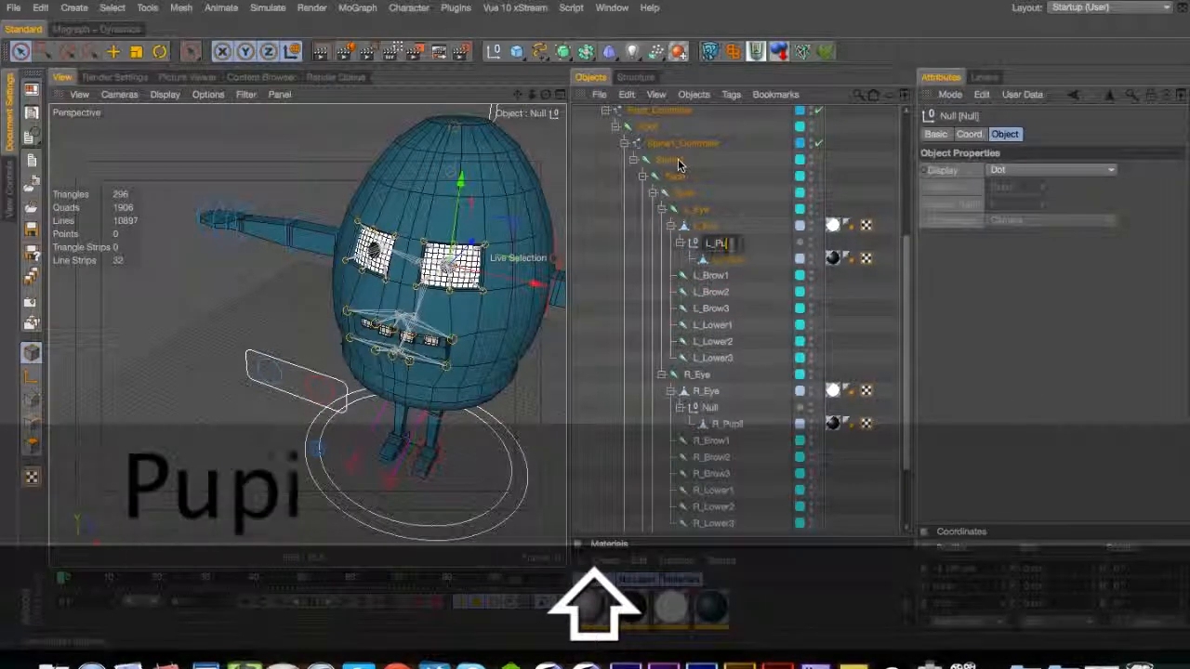
pyautogui.press('Down')
pyautogui.press('Down')
pyautogui.press('Down')
pyautogui.press('Down')
pyautogui.press('Down')
pyautogui.press('Down')
pyautogui.press('Down')
pyautogui.press('Down')
pyautogui.press('Down')
pyautogui.press('Down')
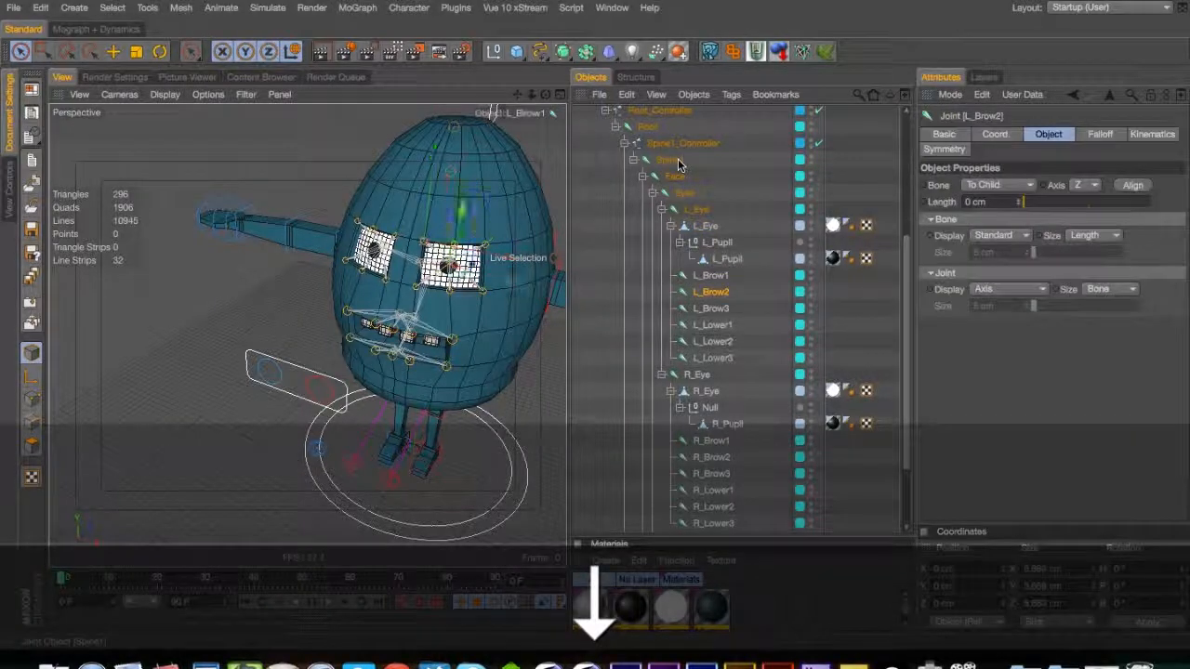
pyautogui.write('R_Pu')
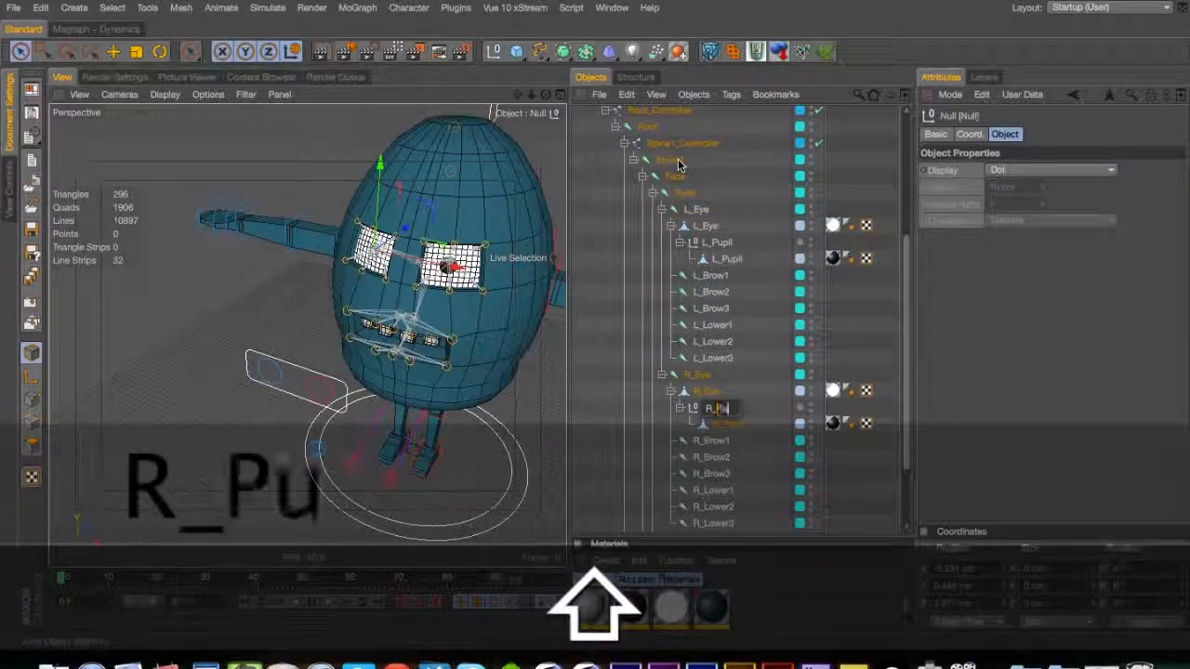
pyautogui.write('pil')
pyautogui.press('Return')
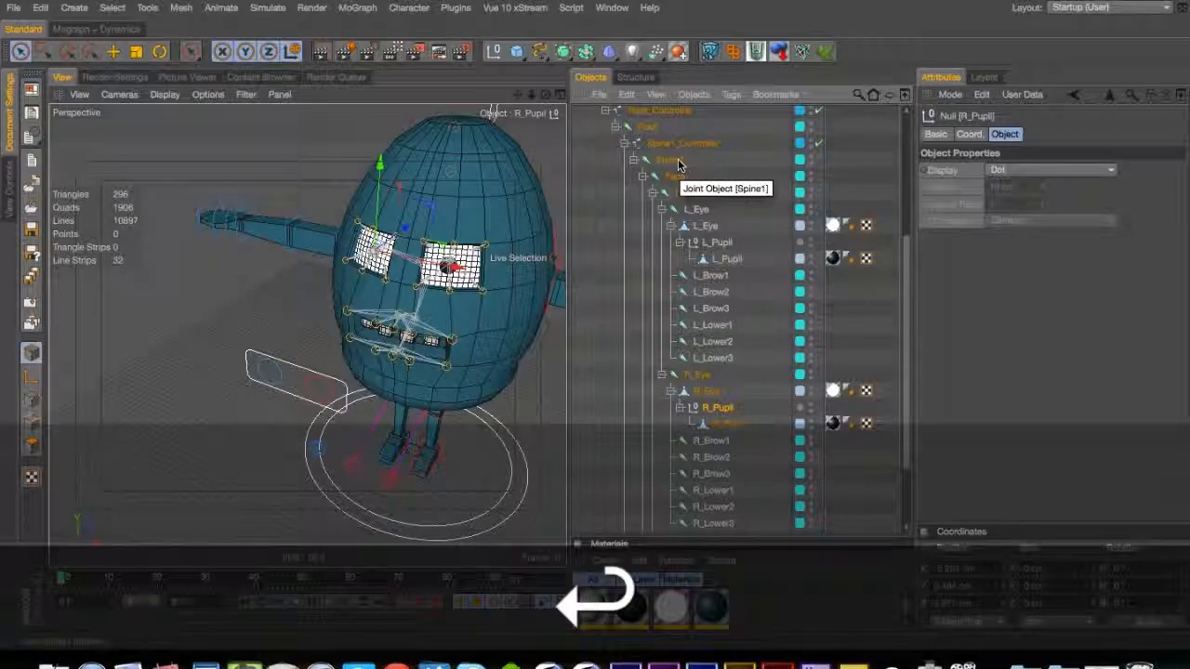
# Examine the axis placement of the L_Pupil null and its child mesh around the left eye
pyautogui.click(715, 243)
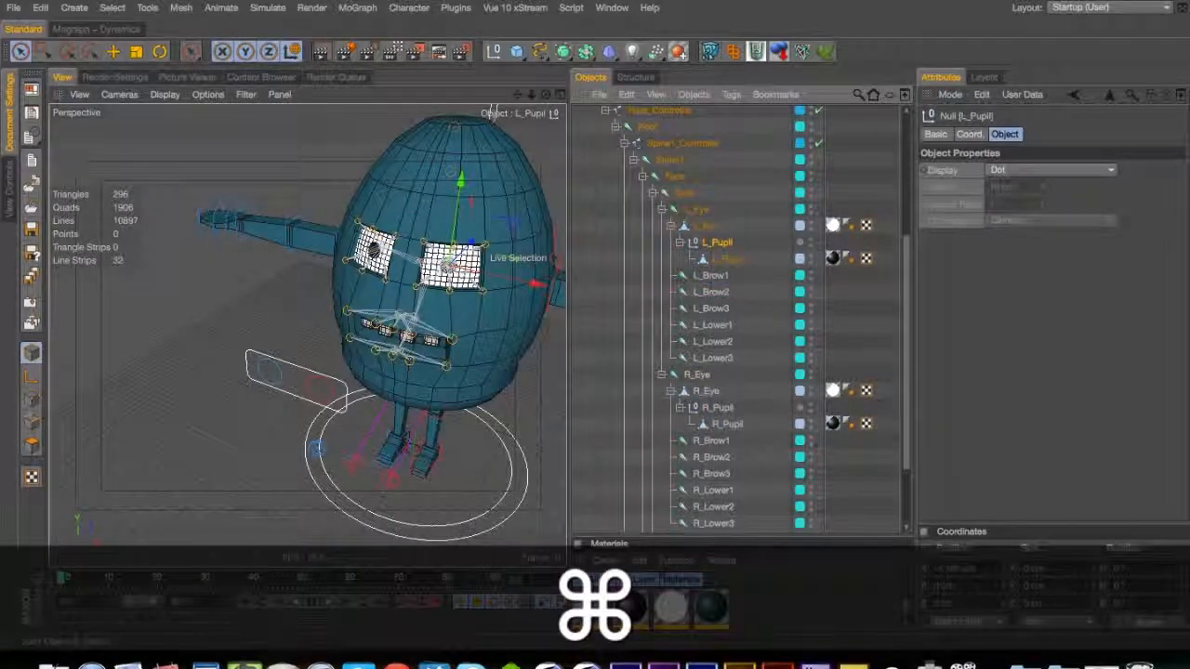
pyautogui.press('w')
pyautogui.press('3')
pyautogui.moveTo(502, 268); pyautogui.dragTo(249, 288)
pyautogui.click(502, 263)
pyautogui.click(497, 248)
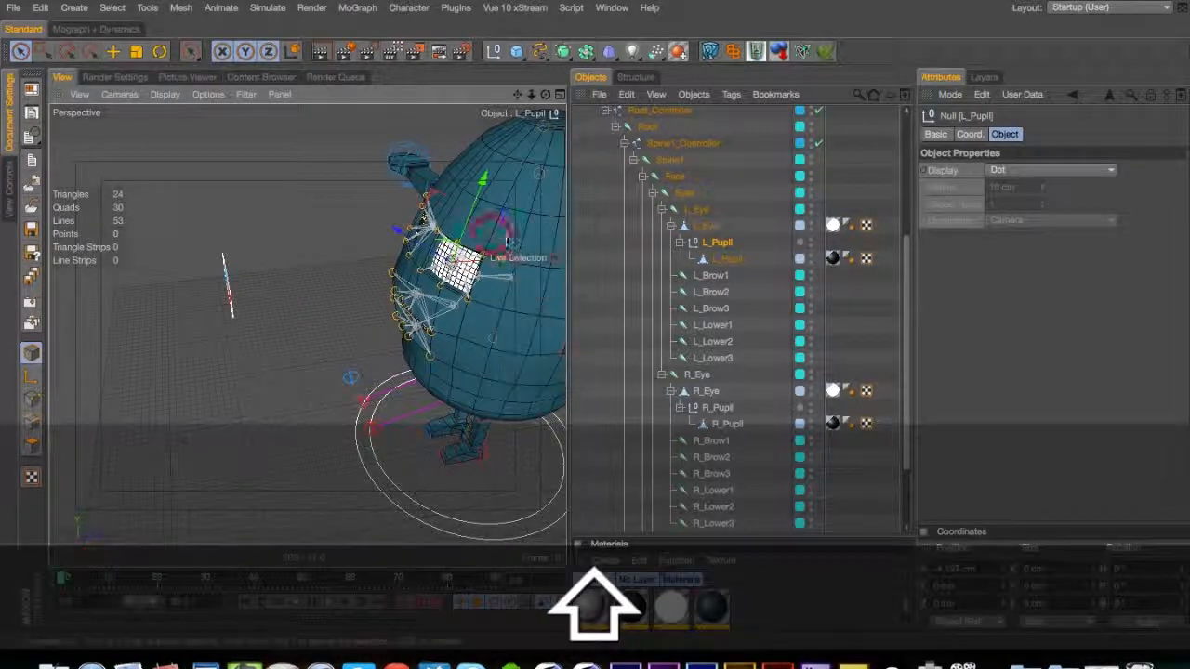
pyautogui.press('2')
pyautogui.moveTo(497, 248); pyautogui.dragTo(637, 217)
pyautogui.moveTo(417, 289); pyautogui.dragTo(435, 283)
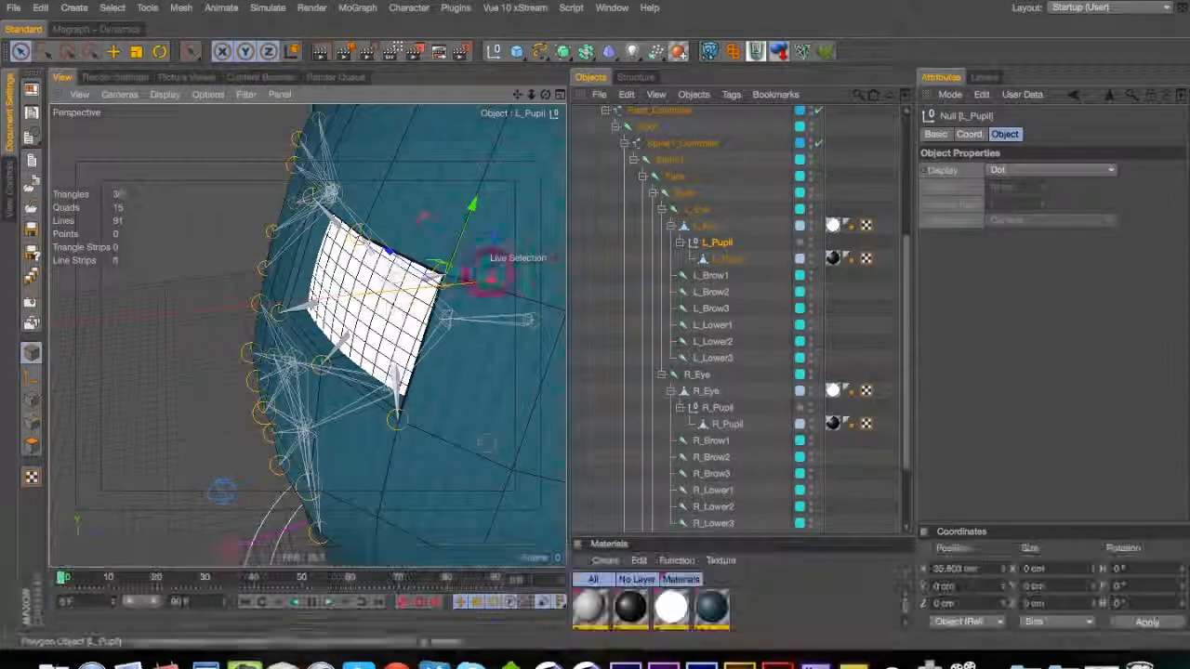
pyautogui.click(720, 258)
pyautogui.keyDown('shift'); pyautogui.moveTo(493, 286); pyautogui.dragTo(671, 254); pyautogui.keyUp('shift')
pyautogui.press('1')
pyautogui.moveTo(337, 322); pyautogui.dragTo(499, 286)
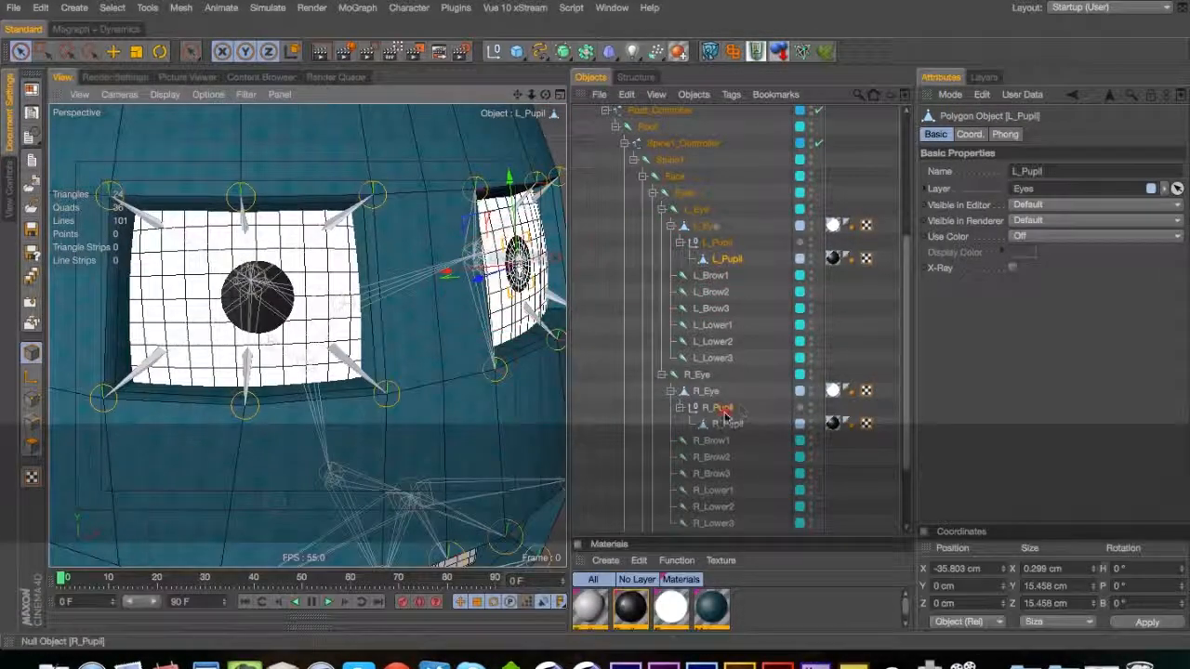
# Examine the axis placement of the R_Pupil null and its child mesh around the right eye
pyautogui.click(725, 412)
pyautogui.press('3')
pyautogui.moveTo(320, 320); pyautogui.dragTo(487, 369)
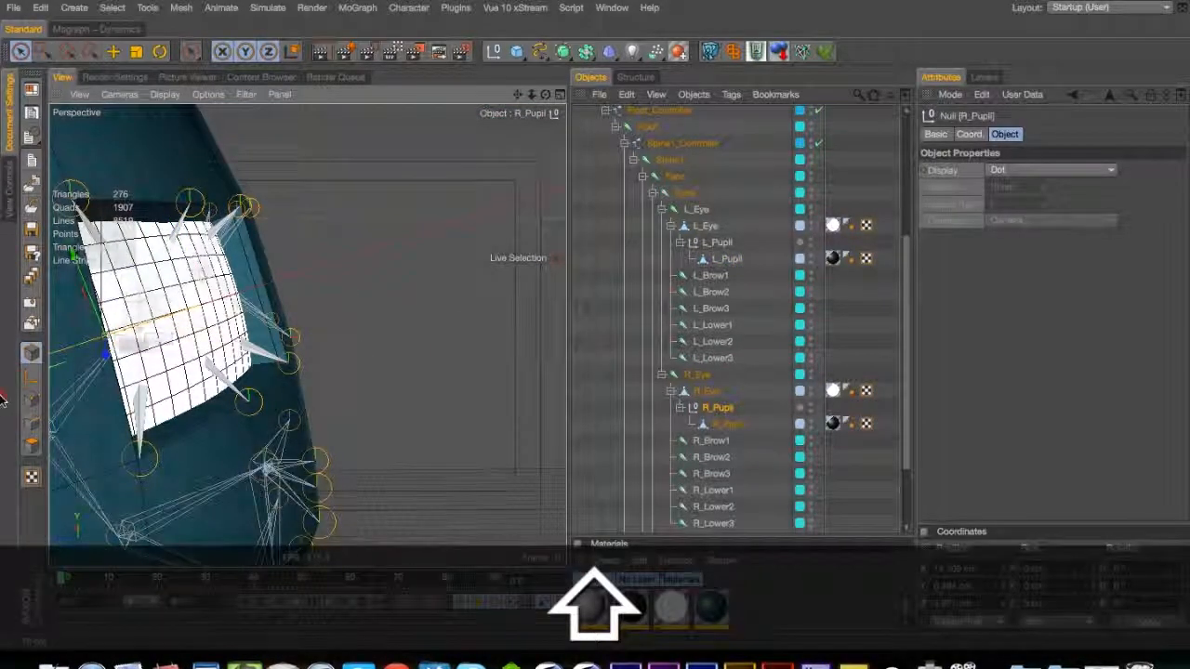
pyautogui.press('1')
pyautogui.moveTo(181, 343); pyautogui.dragTo(271, 321)
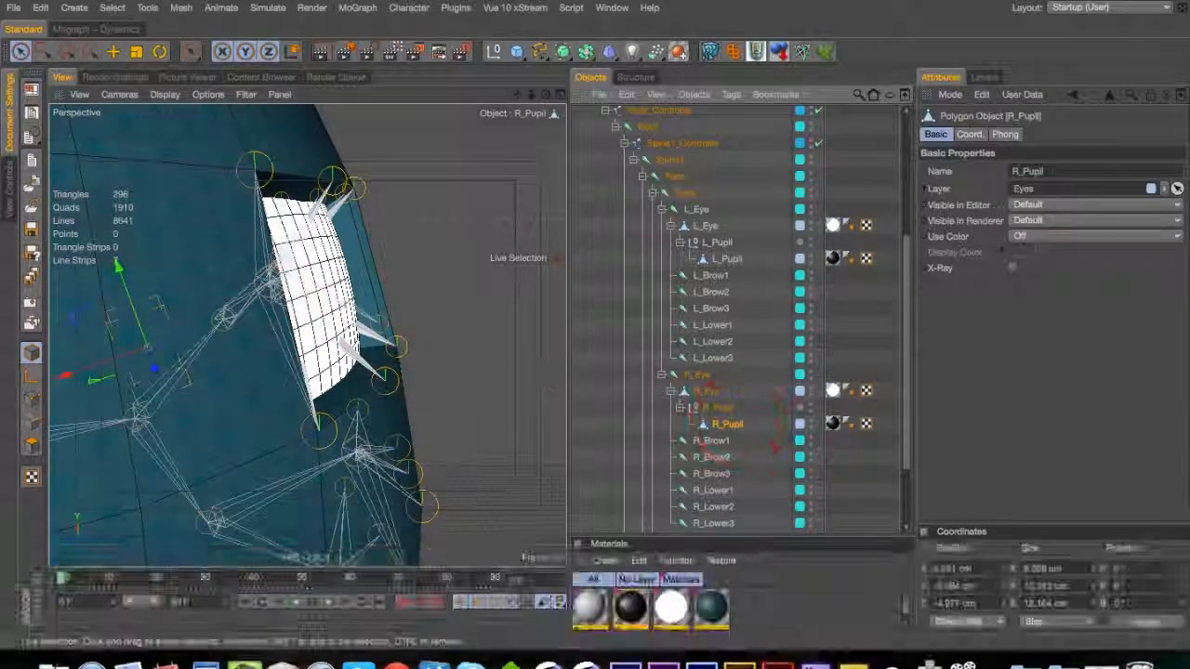
pyautogui.keyDown('shift'); pyautogui.moveTo(65, 380); pyautogui.dragTo(270, 332); pyautogui.keyUp('shift')
pyautogui.click(855, 321)
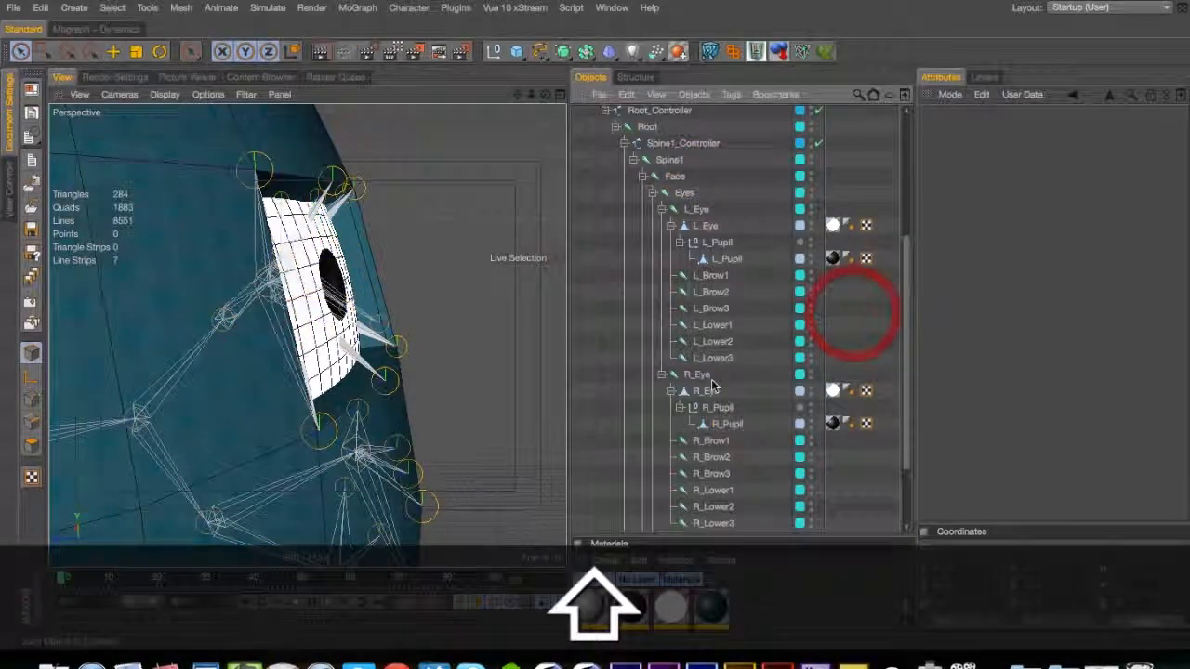
pyautogui.press('3')
pyautogui.moveTo(456, 319); pyautogui.dragTo(184, 344)
pyautogui.press('2')
pyautogui.press('3')
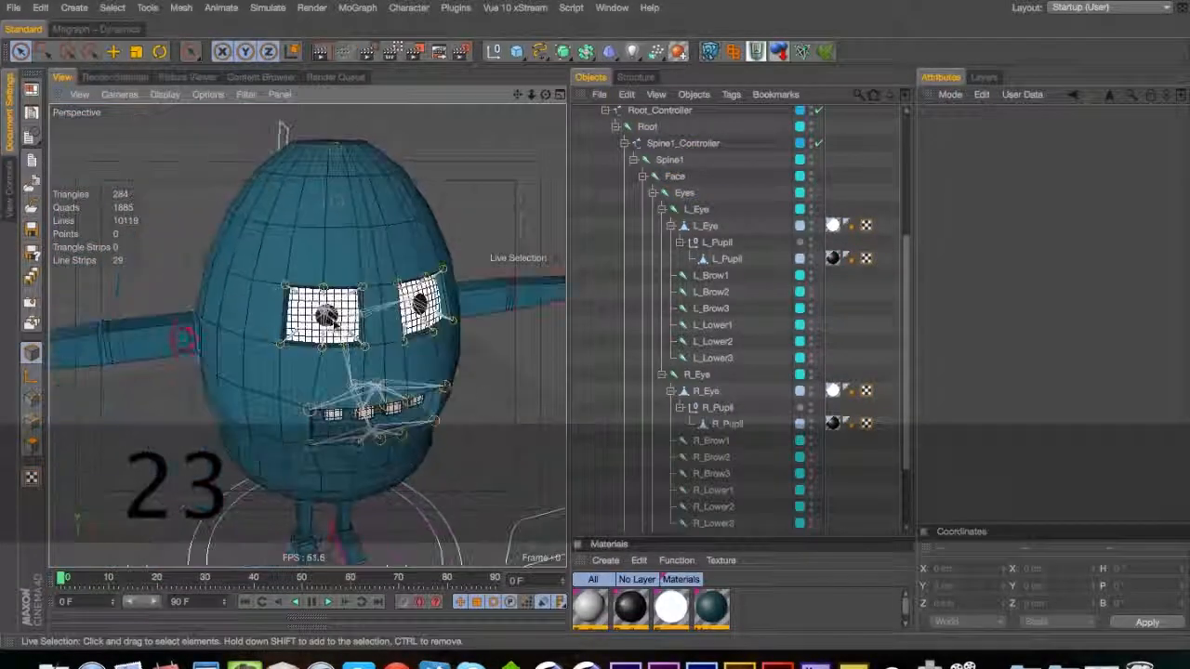
# Add a Target tag to the L_Pupil null and copy the tag onto the R_Pupil null
pyautogui.rightClick(727, 244)
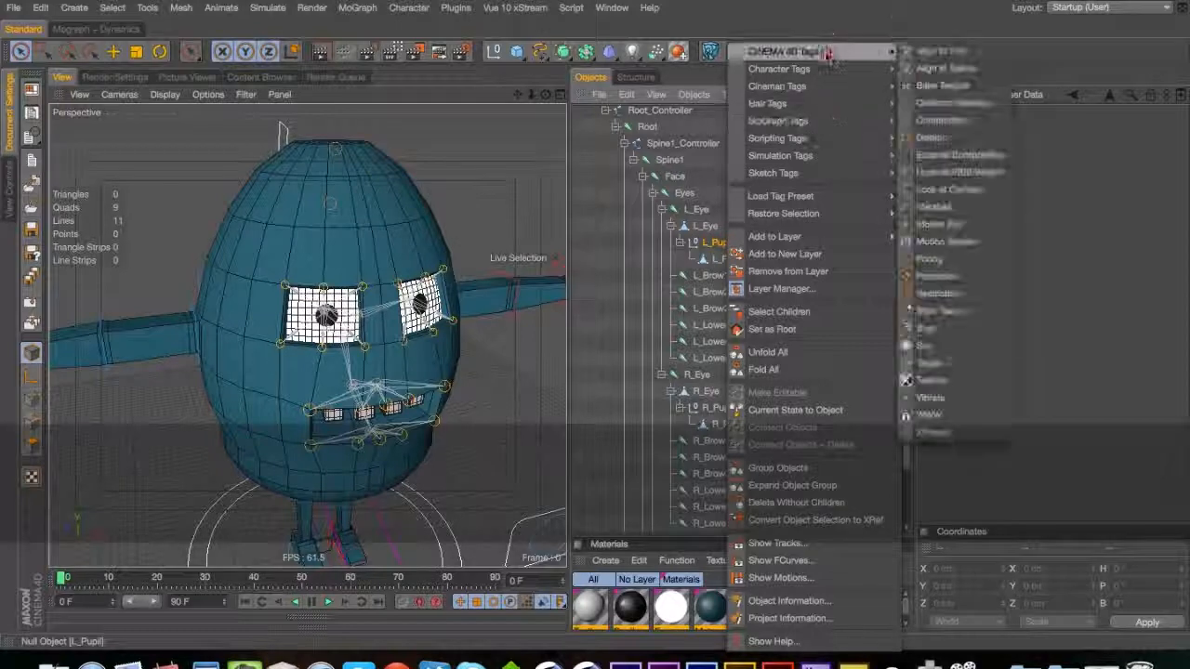
pyautogui.moveTo(828, 70)
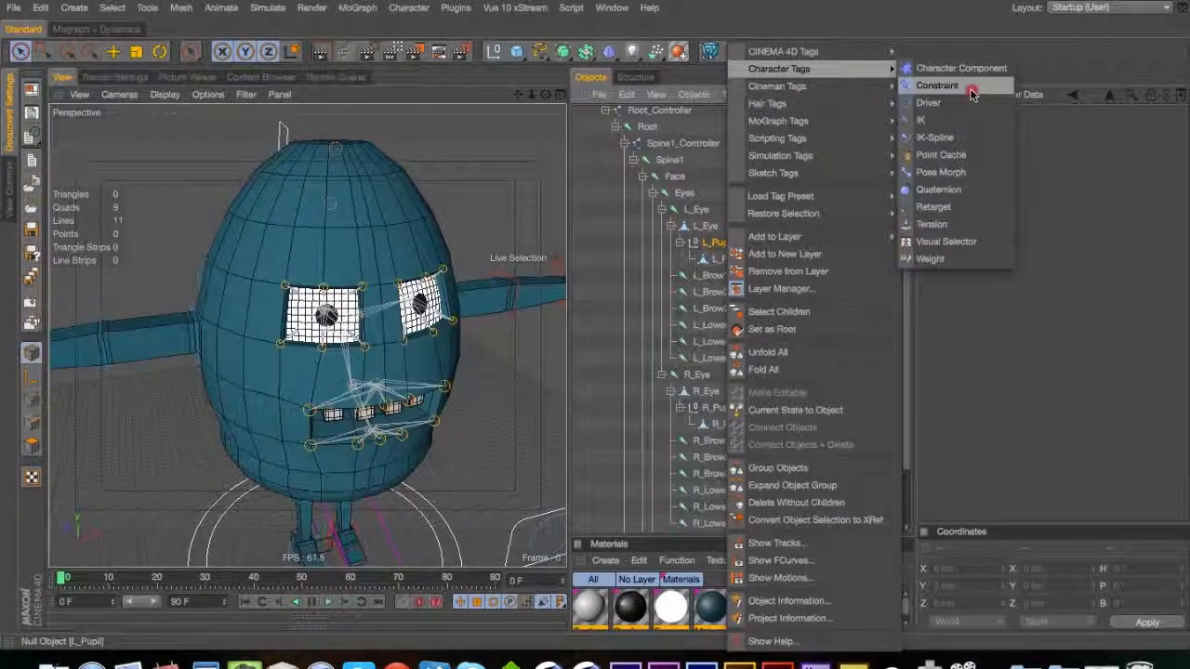
pyautogui.click(969, 224)
pyautogui.click(859, 52)
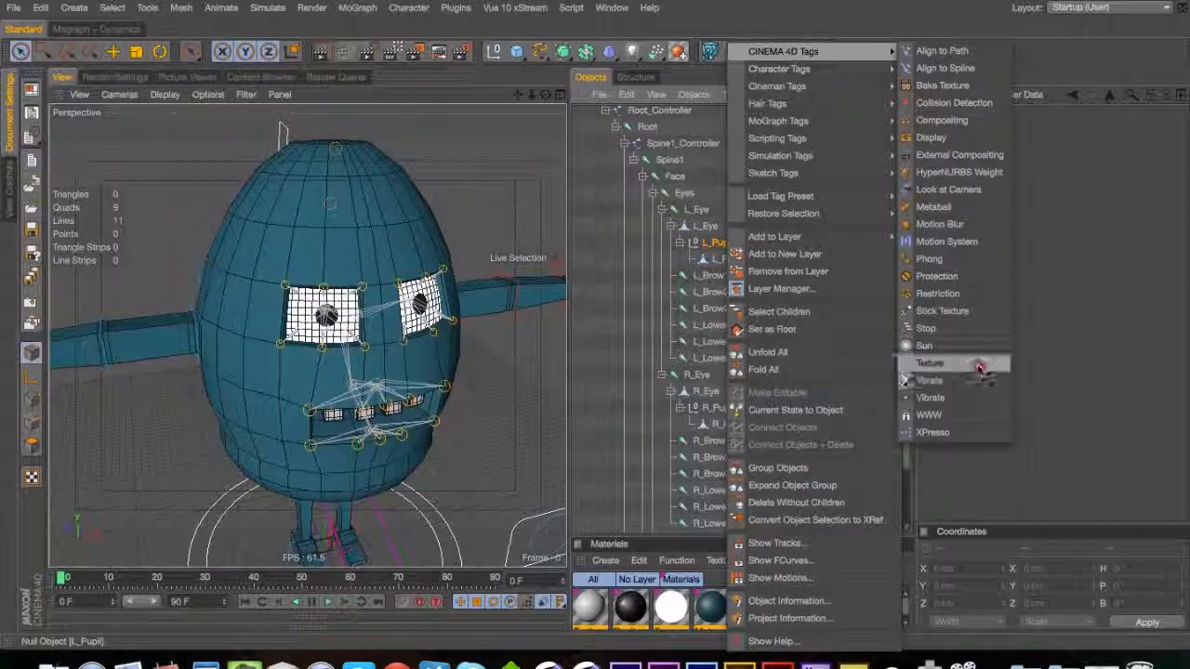
pyautogui.click(979, 365)
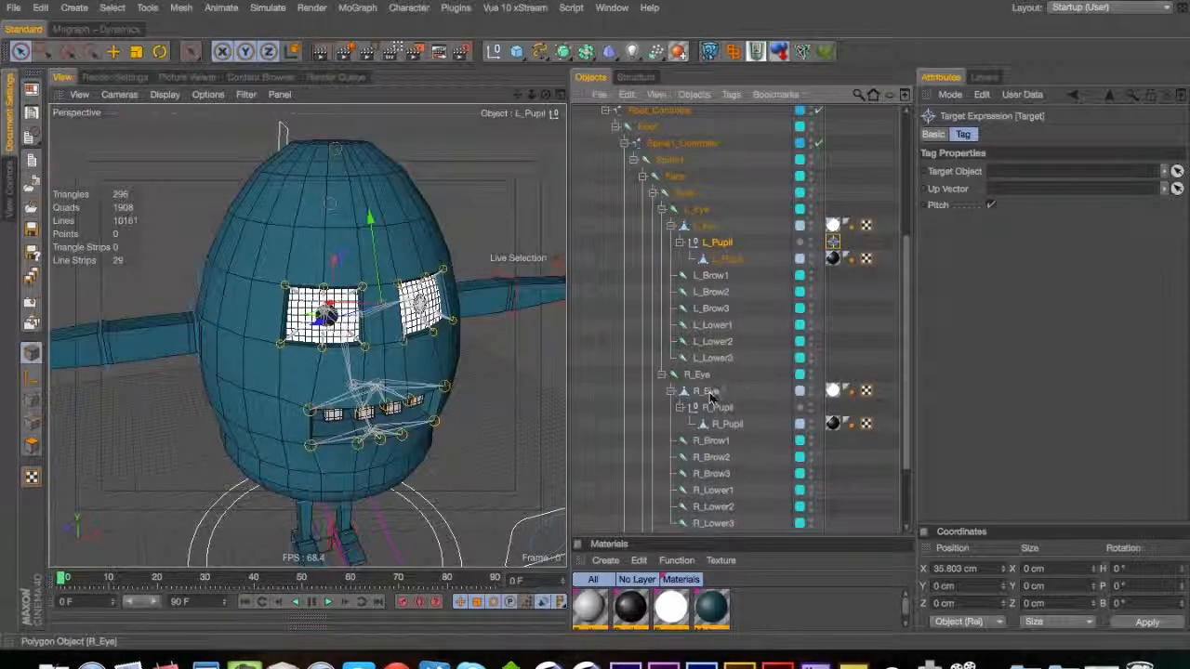
pyautogui.moveTo(834, 243); pyautogui.dragTo(832, 409)
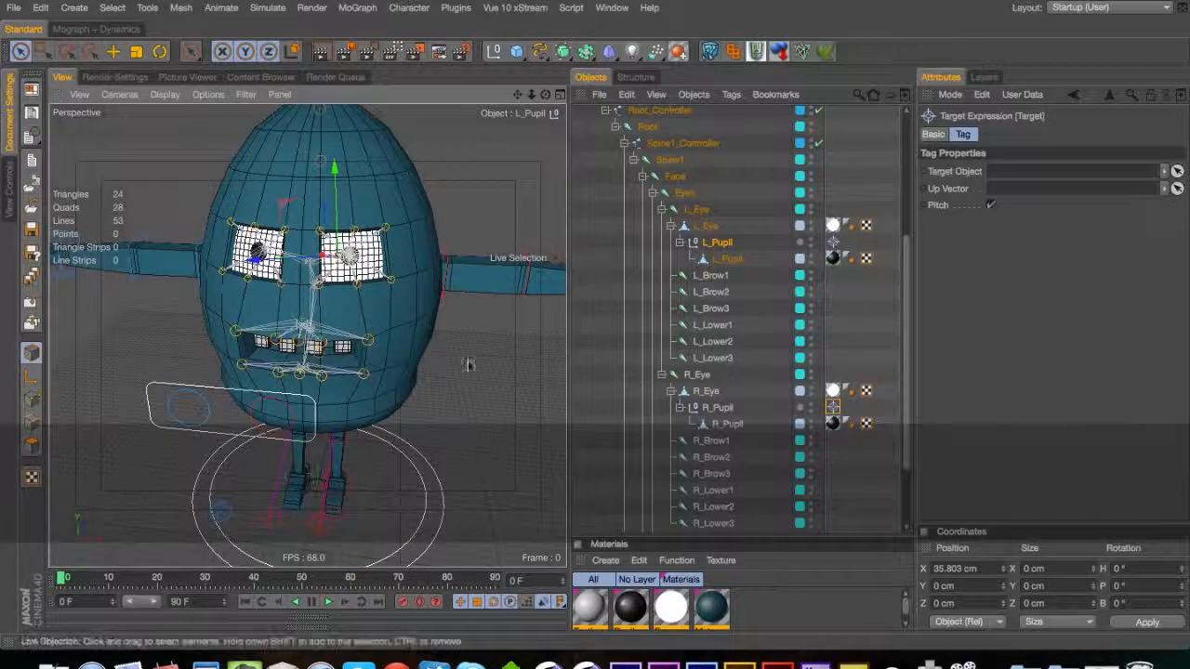
# Delete the R_Ankle.Aim.1 and L_Ankle.Aim.1 nulls from the Goals group and collapse the group
pyautogui.moveTo(911, 244); pyautogui.dragTo(906, 162)
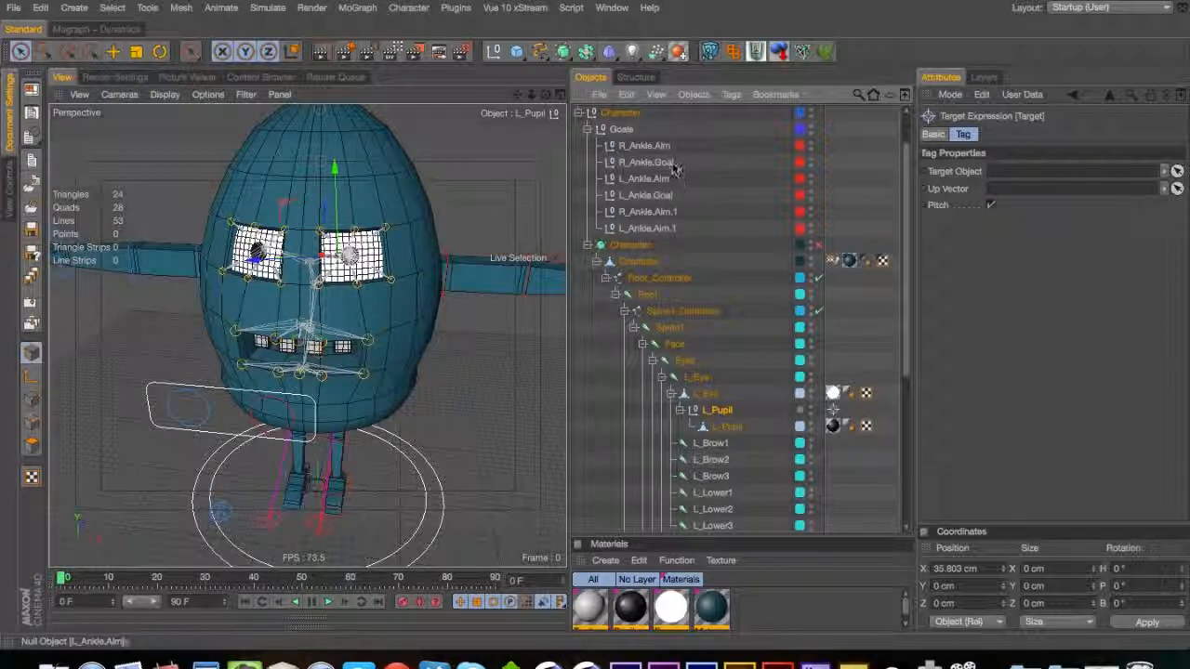
pyautogui.click(650, 212)
pyautogui.keyDown('shift'); pyautogui.click(650, 227); pyautogui.keyUp('shift')
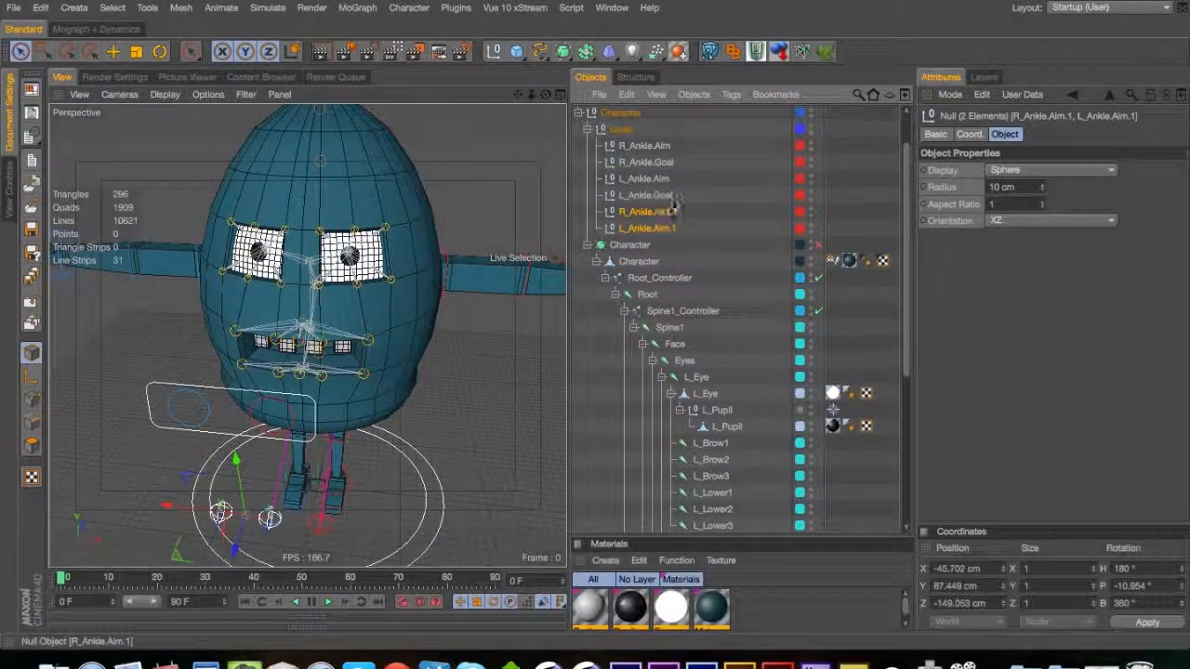
pyautogui.press('Delete')
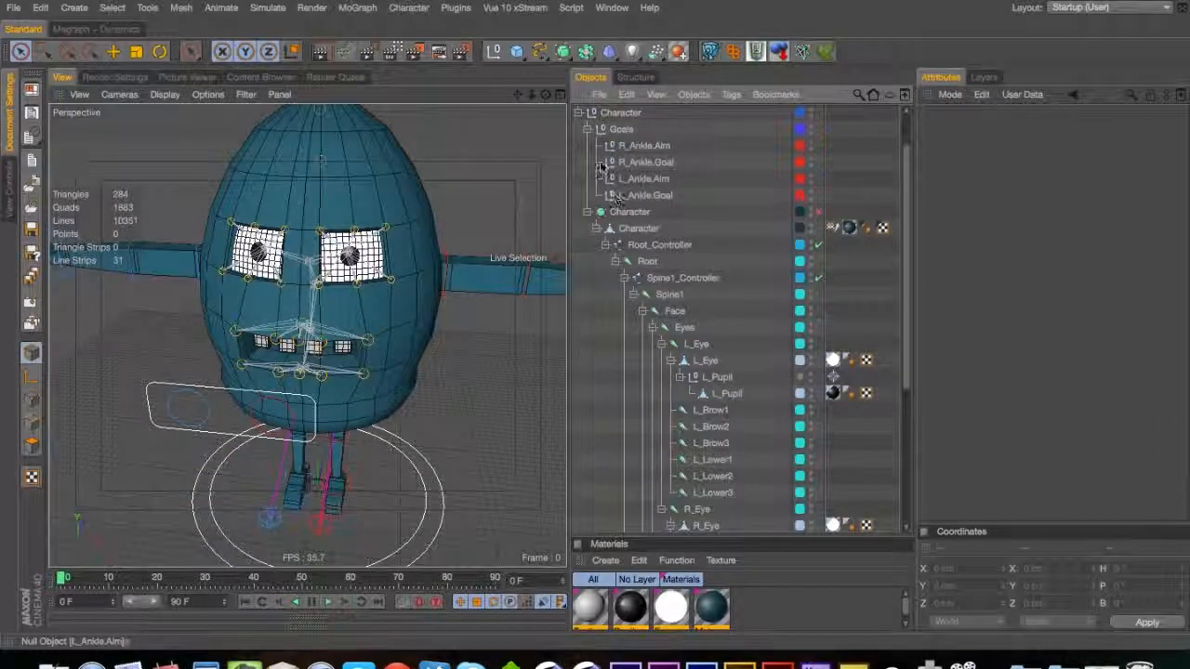
pyautogui.click(601, 129)
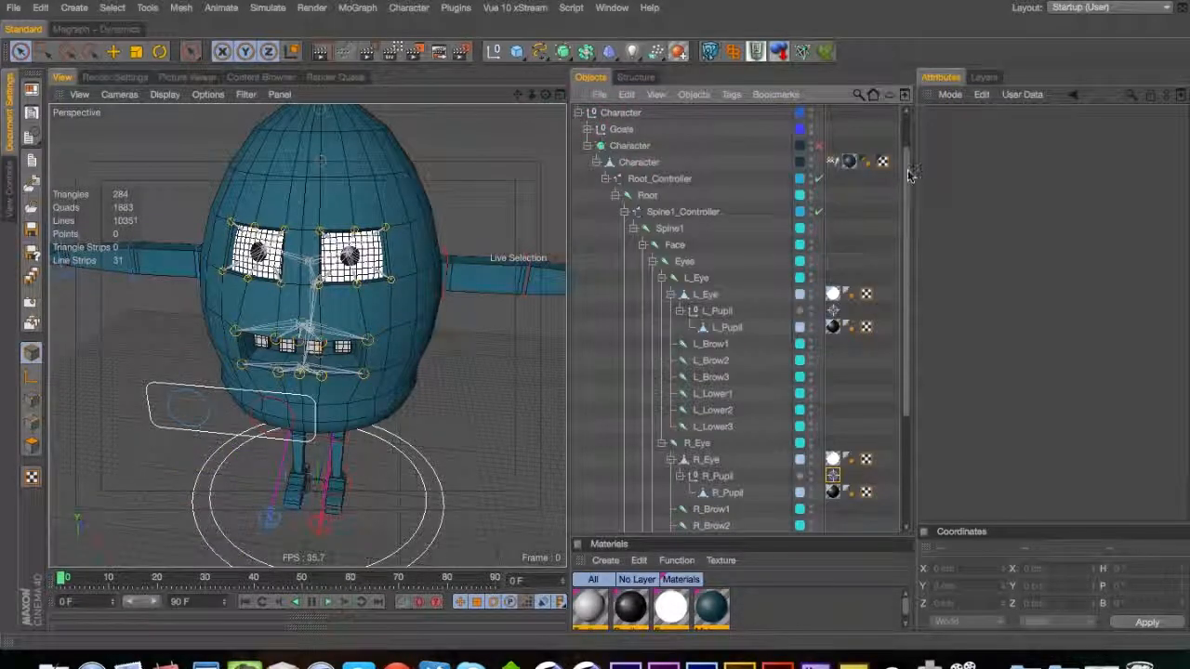
# Set R_Pupil_Aim as the target of the R_Pupil null's tag and L_Pupil_Aim as that of the L_Pupil null's tag
pyautogui.click(832, 475)
pyautogui.moveTo(906, 278); pyautogui.dragTo(907, 246)
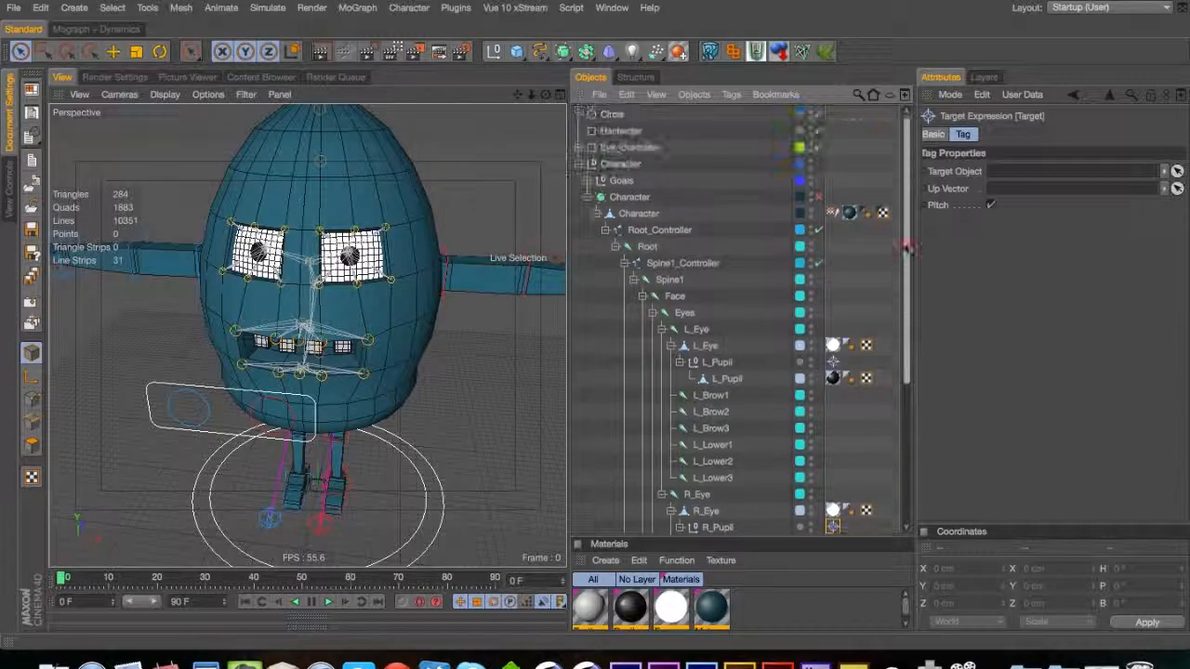
pyautogui.click(578, 147)
pyautogui.moveTo(640, 181); pyautogui.dragTo(861, 174)
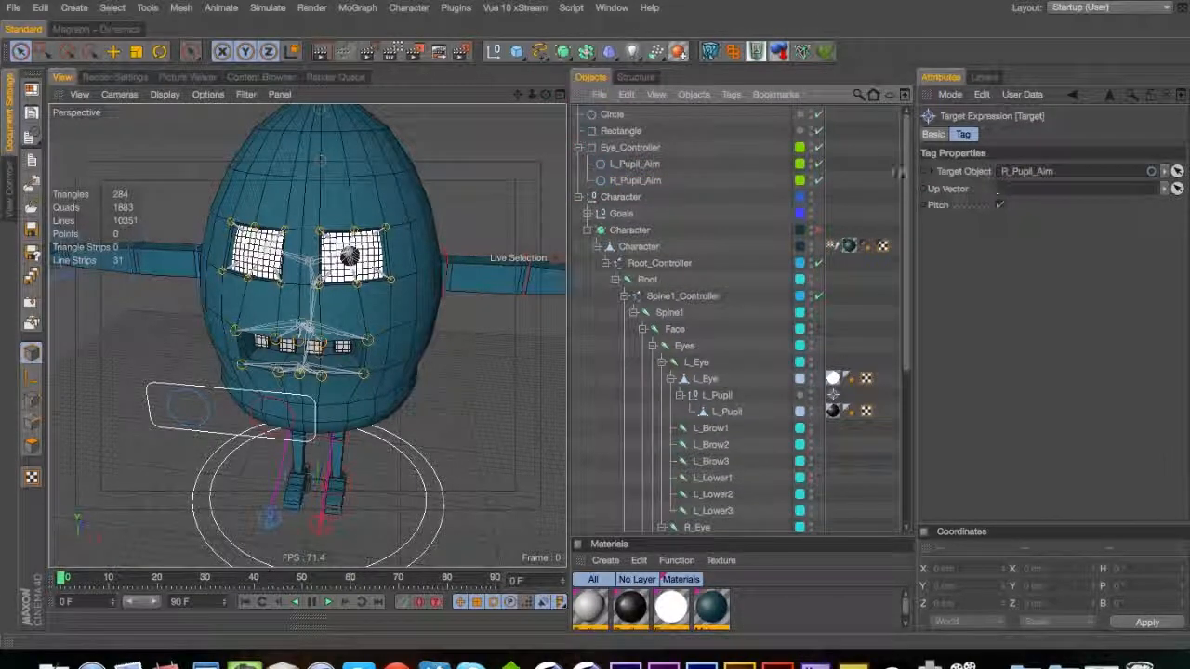
pyautogui.moveTo(906, 197); pyautogui.dragTo(877, 139)
pyautogui.click(834, 282)
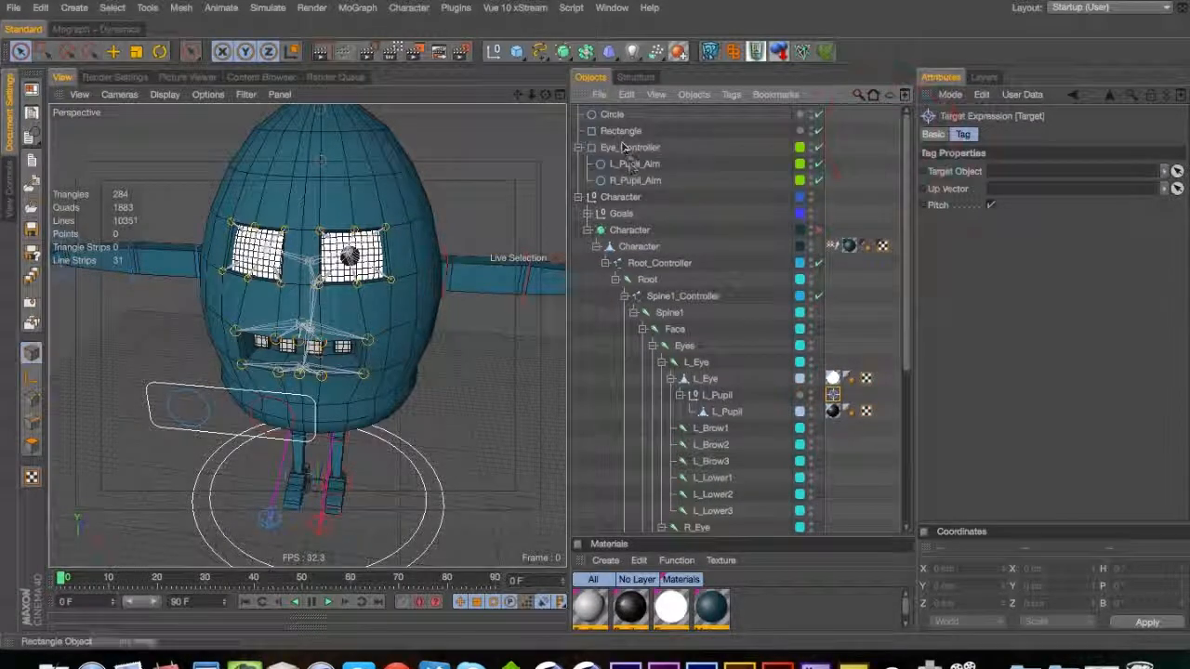
pyautogui.click(862, 176)
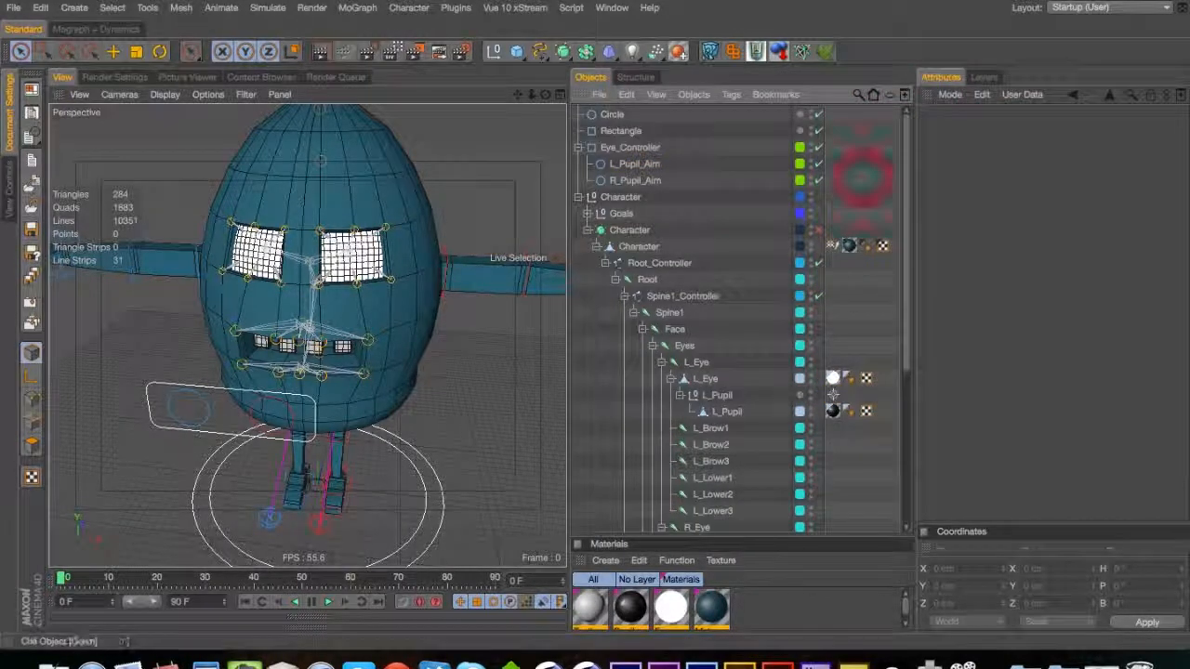
# Try to rotate the L_Pupil null with its Target tag in place, and undo the rotation
pyautogui.click(751, 391)
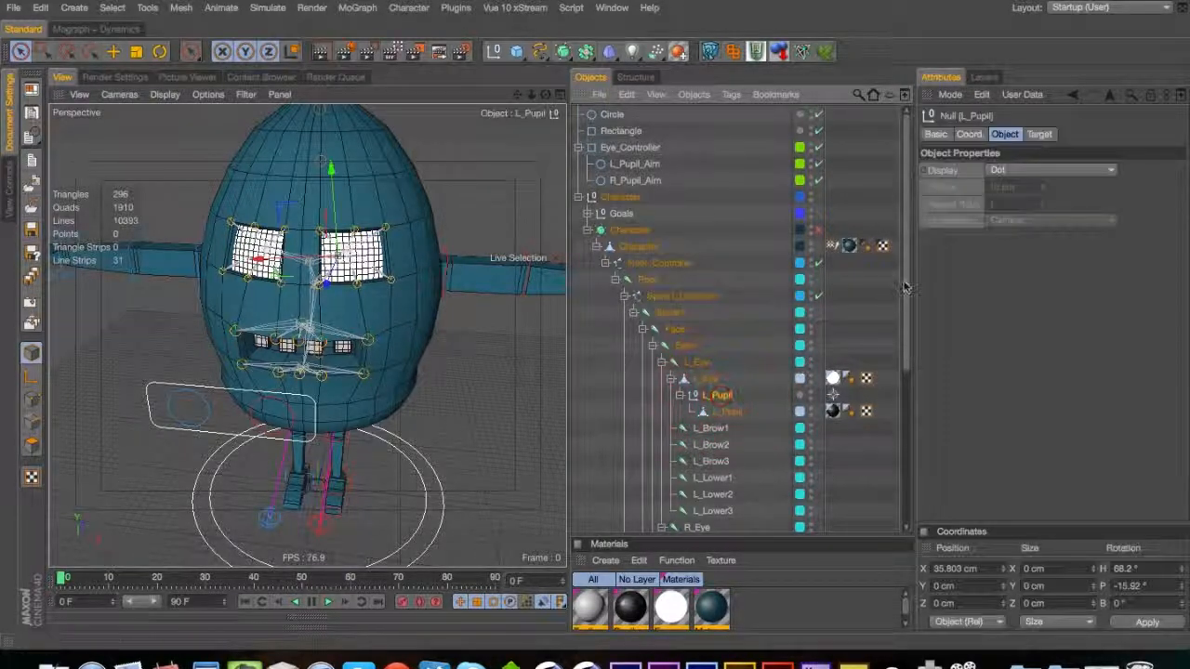
pyautogui.moveTo(903, 287); pyautogui.dragTo(903, 327)
pyautogui.press('r')
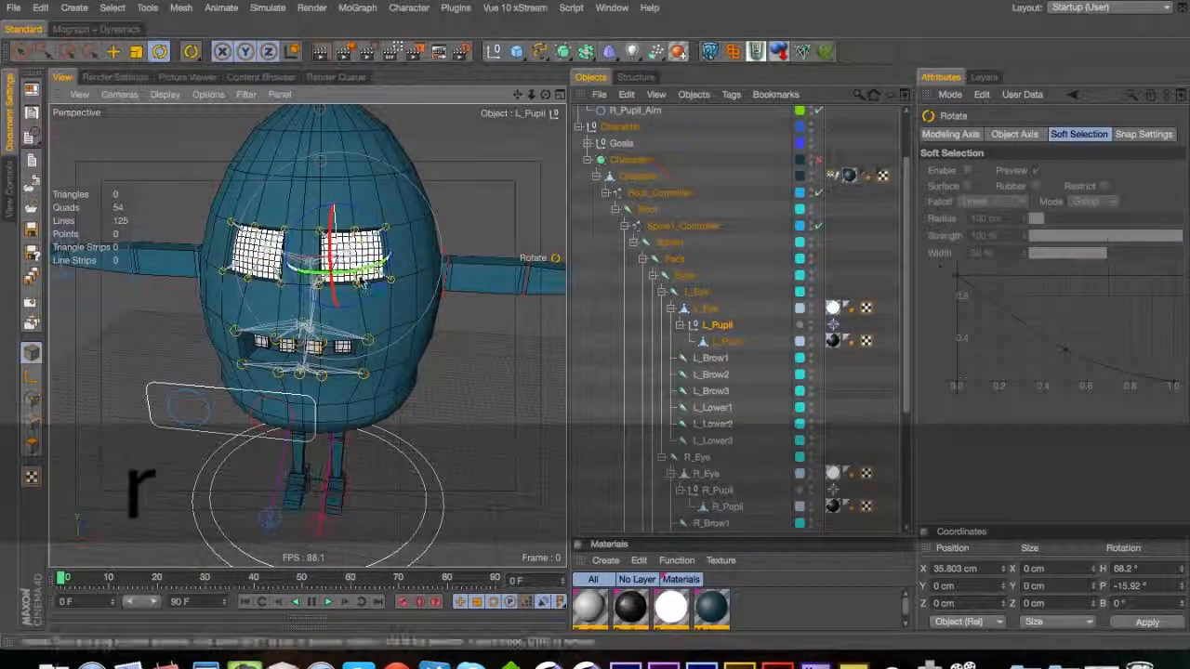
pyautogui.press('shift')
pyautogui.press('super+z')
pyautogui.press('e')
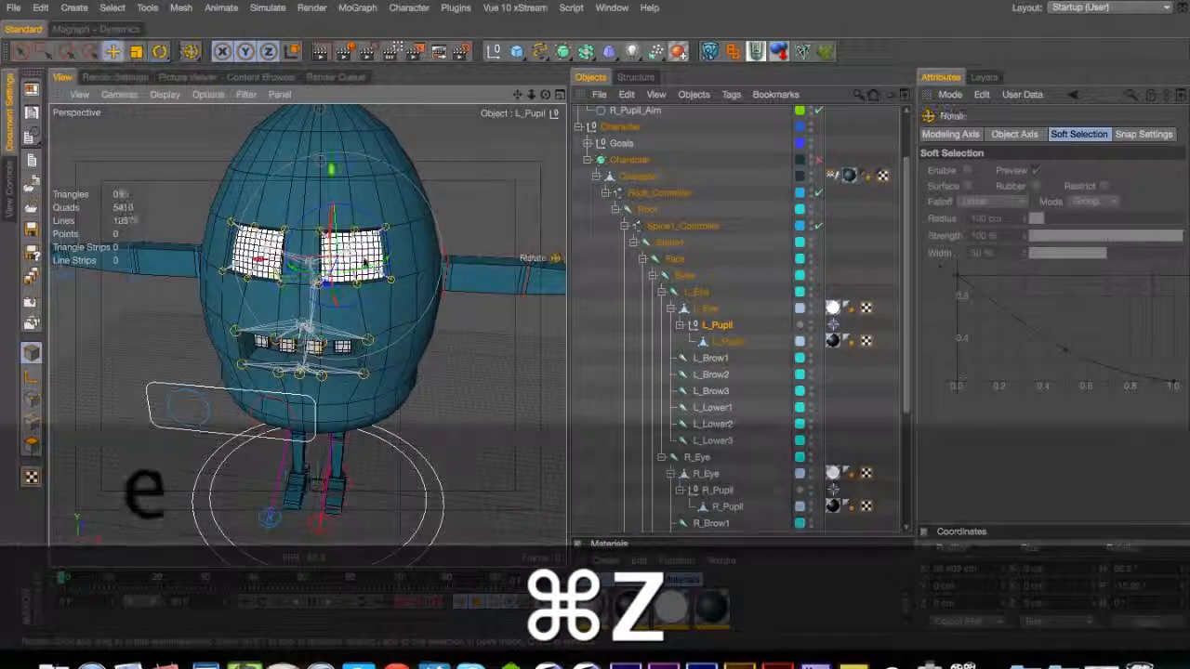
pyautogui.press('r')
pyautogui.press('shift')
pyautogui.moveTo(358, 274); pyautogui.dragTo(442, 257)
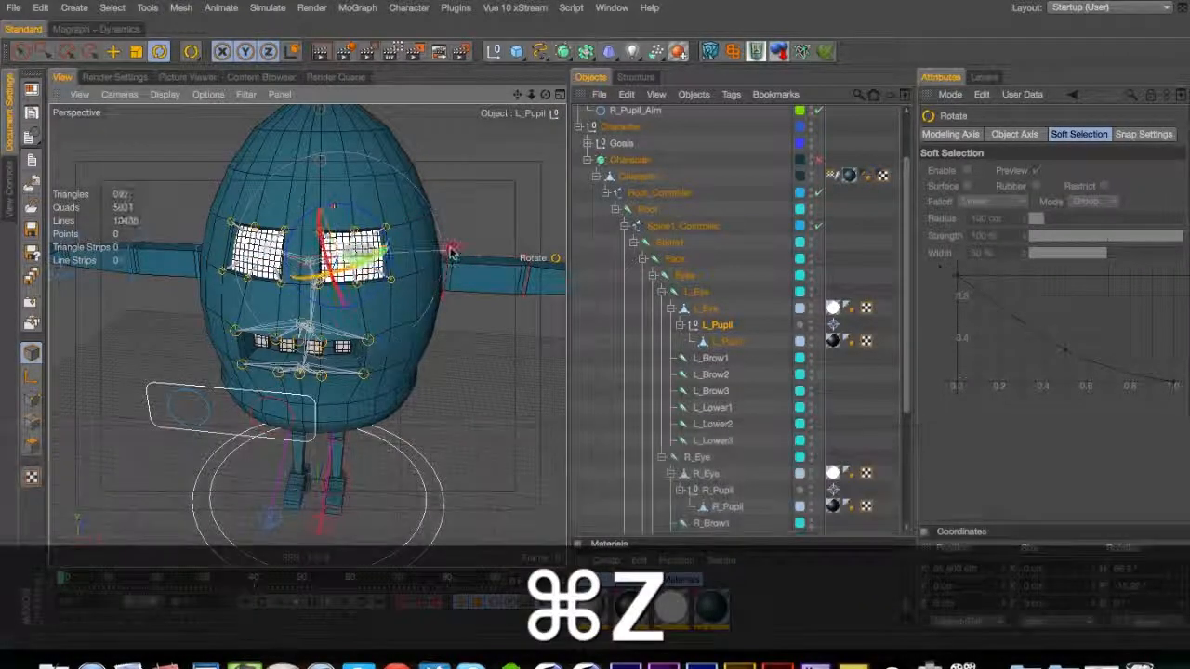
pyautogui.moveTo(509, 234); pyautogui.dragTo(557, 220)
pyautogui.press('3')
pyautogui.moveTo(397, 244); pyautogui.dragTo(218, 287)
pyautogui.press('shift')
pyautogui.keyDown('shift'); pyautogui.moveTo(372, 190); pyautogui.dragTo(527, 126); pyautogui.keyUp('shift')
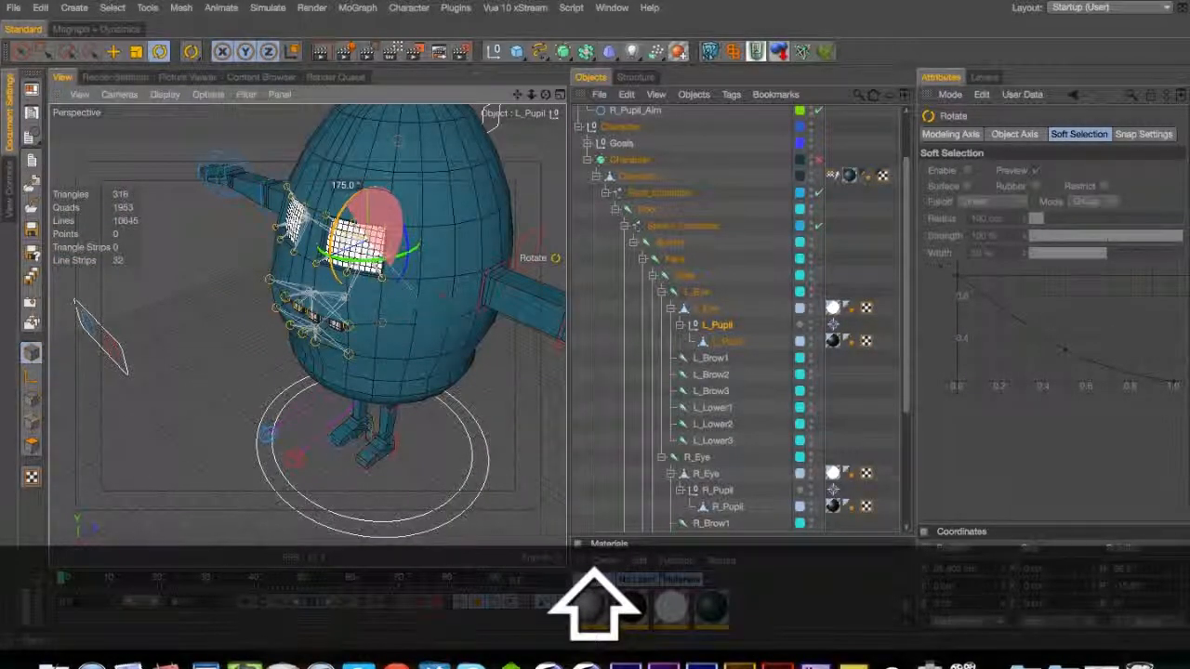
pyautogui.press('super+z')
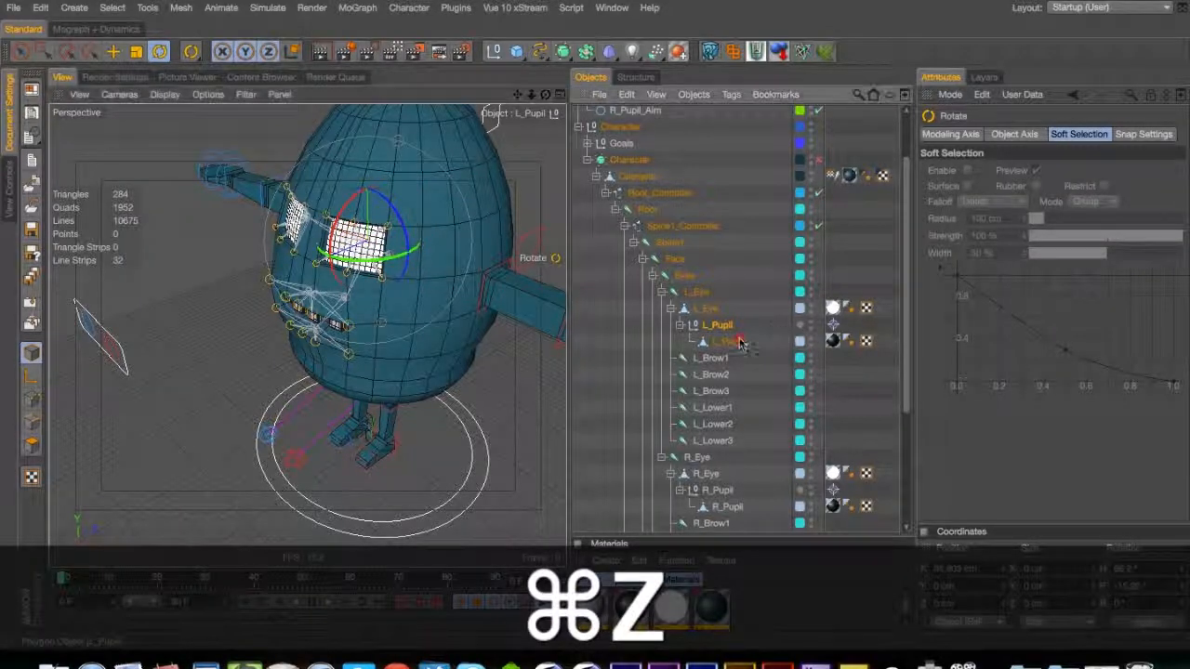
# Compare the axis orientation of the L_Pupil mesh with that of its parent null
pyautogui.click(736, 342)
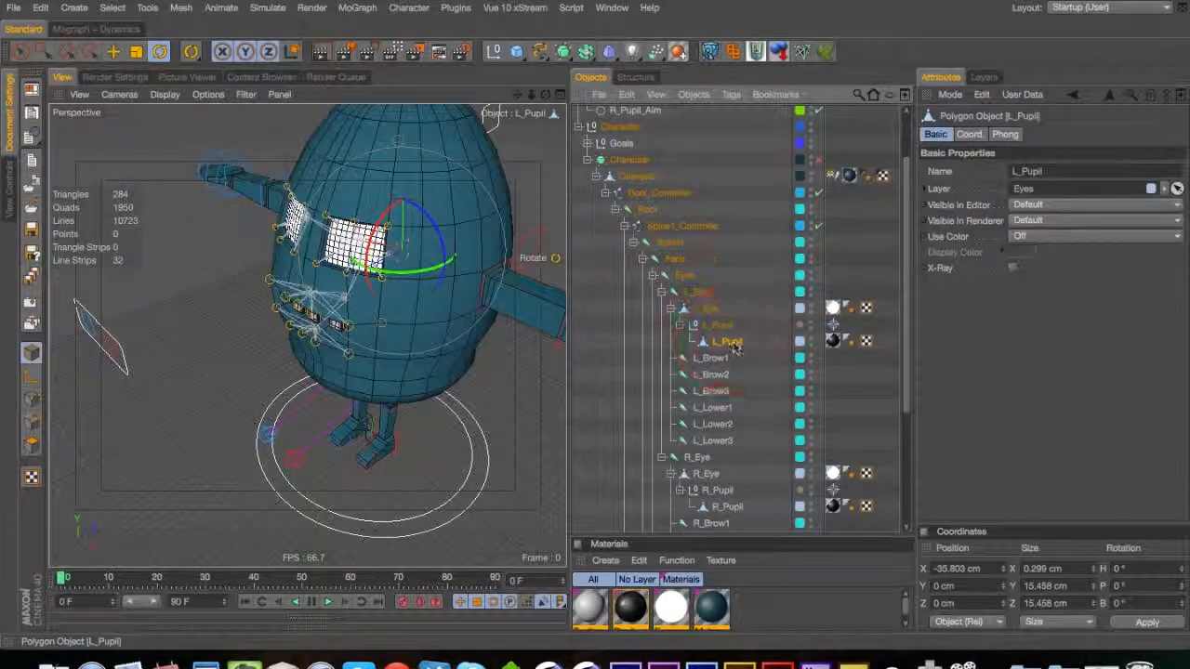
pyautogui.press('3')
pyautogui.moveTo(378, 273); pyautogui.dragTo(372, 119)
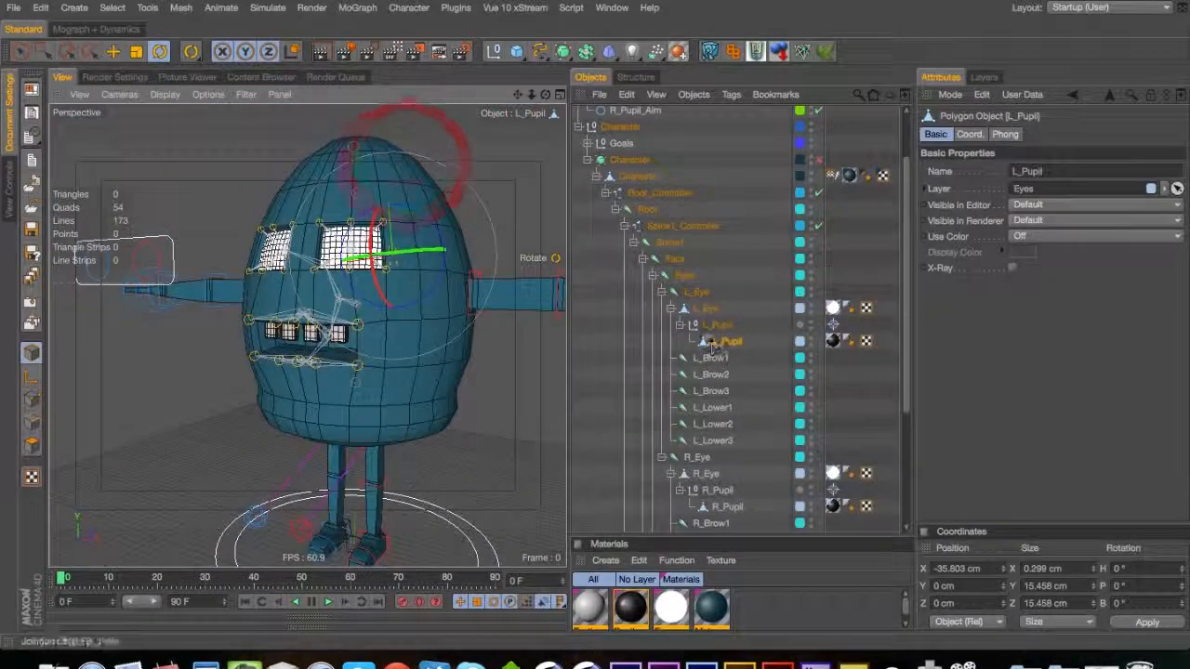
pyautogui.click(709, 326)
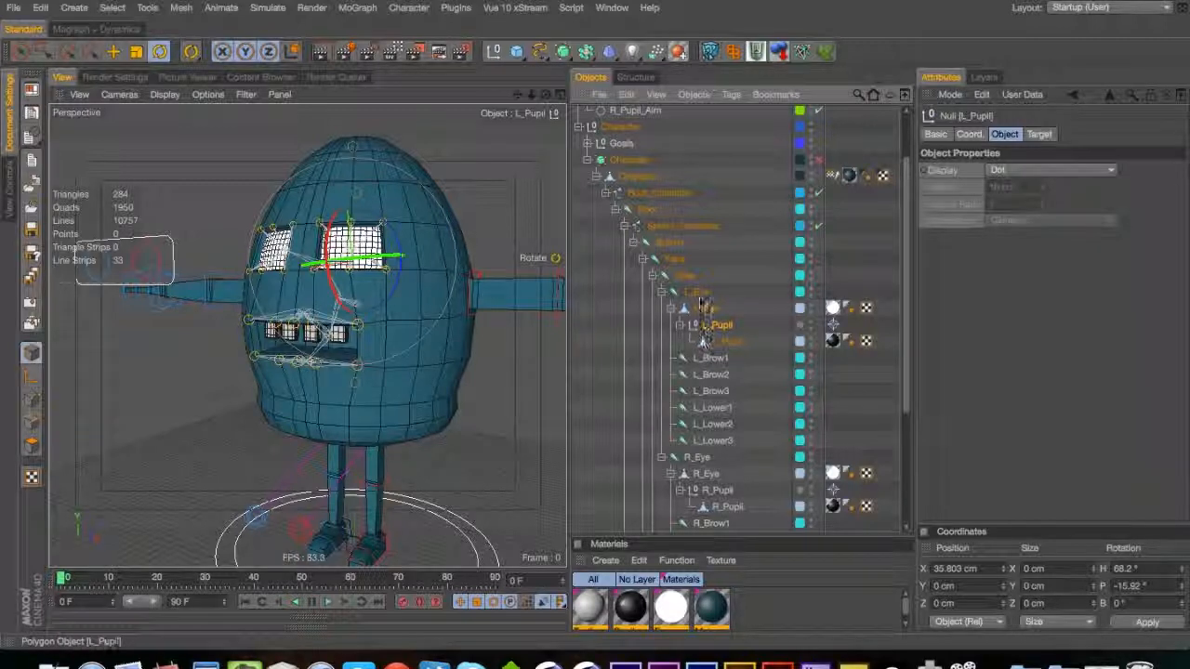
pyautogui.click(474, 6)
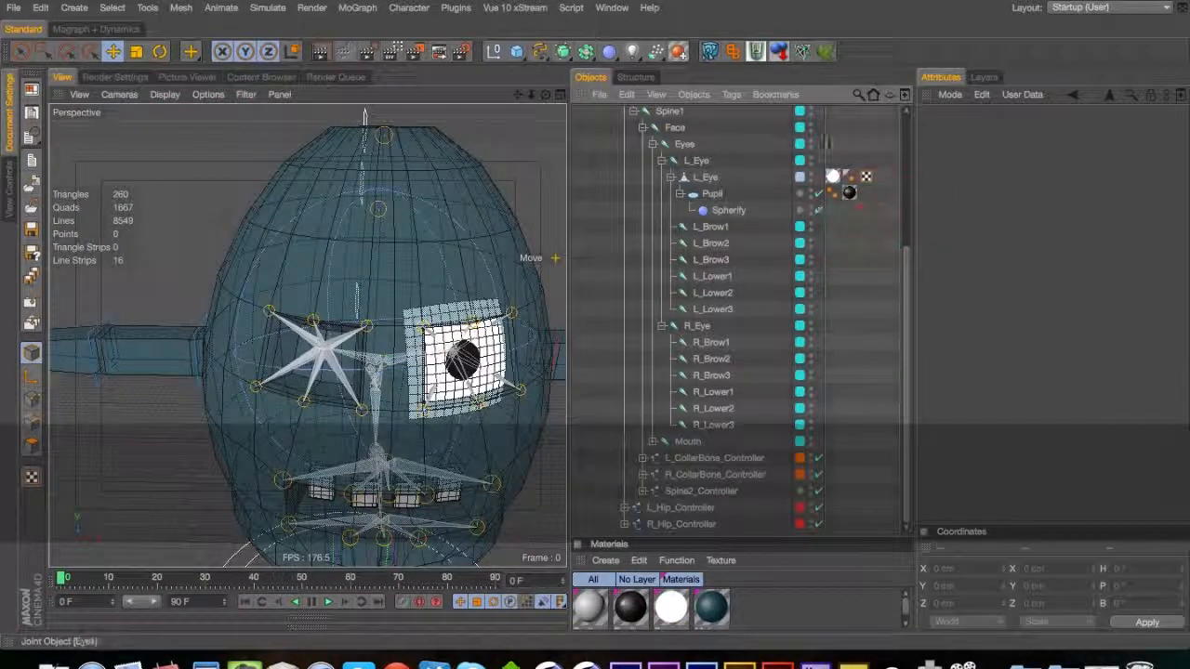
# Turn off X-Ray for the Character body mesh and clear the selection
pyautogui.moveTo(906, 256); pyautogui.dragTo(906, 116)
pyautogui.click(632, 198)
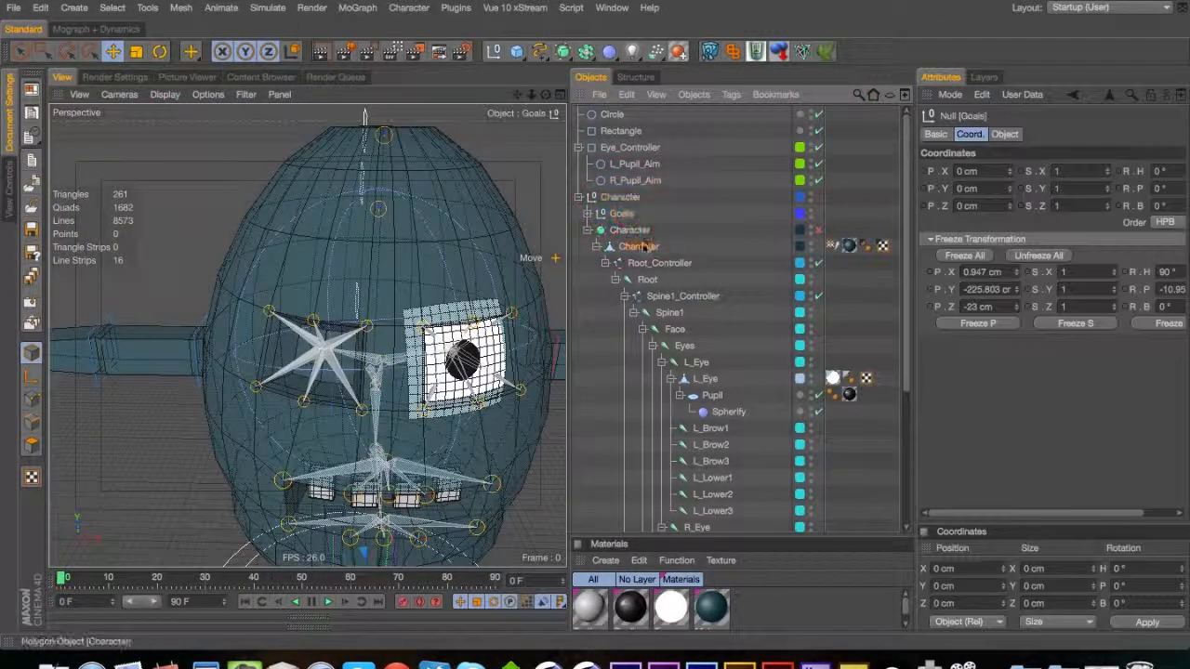
pyautogui.click(642, 245)
pyautogui.click(1012, 267)
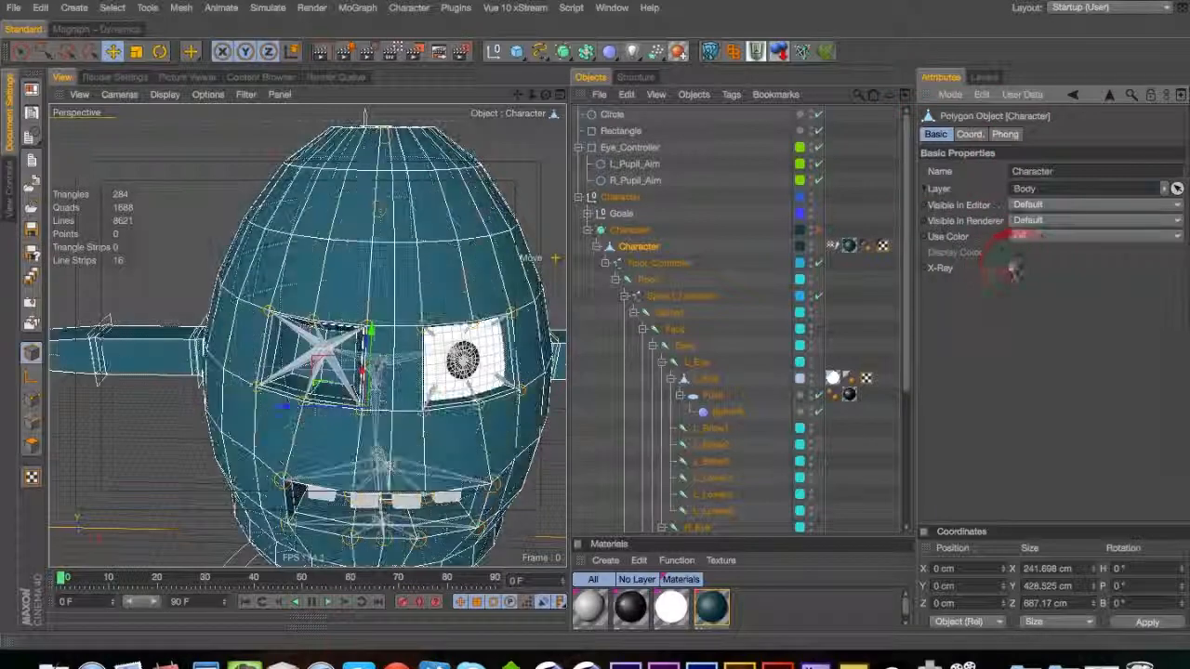
pyautogui.click(853, 178)
# Delete the Pupil disc and its Spherify deformer from under the L_Eye mesh
pyautogui.scroll(-4, 853, 179)
pyautogui.scroll(-3, 743, 325)
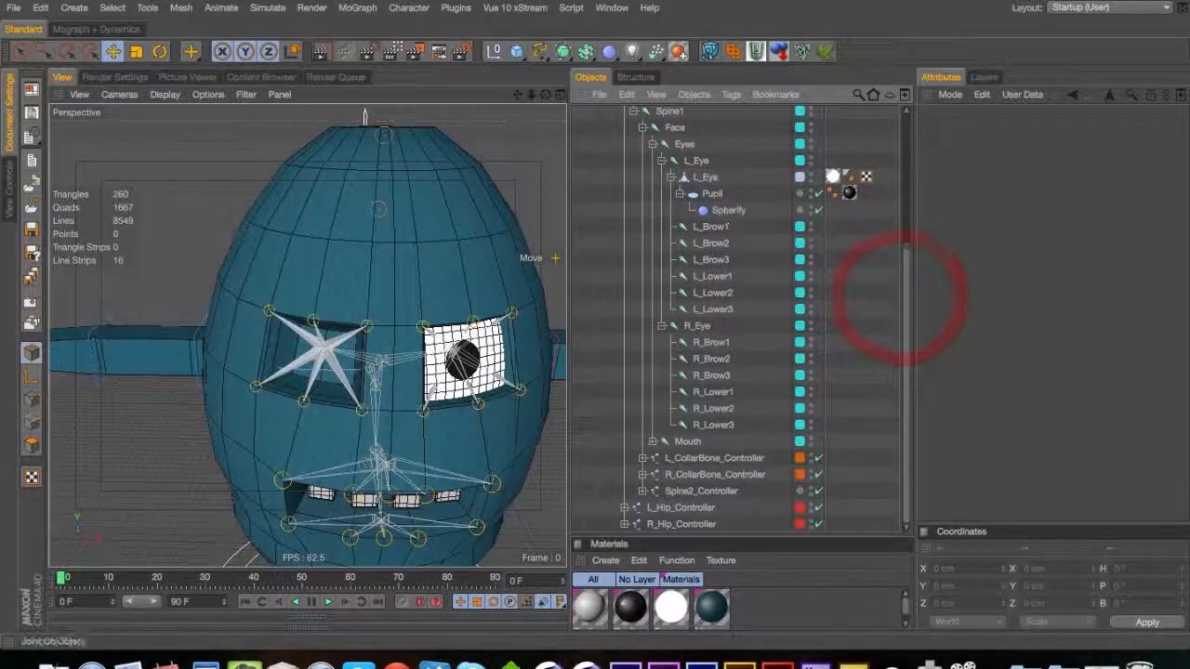
pyautogui.click(706, 178)
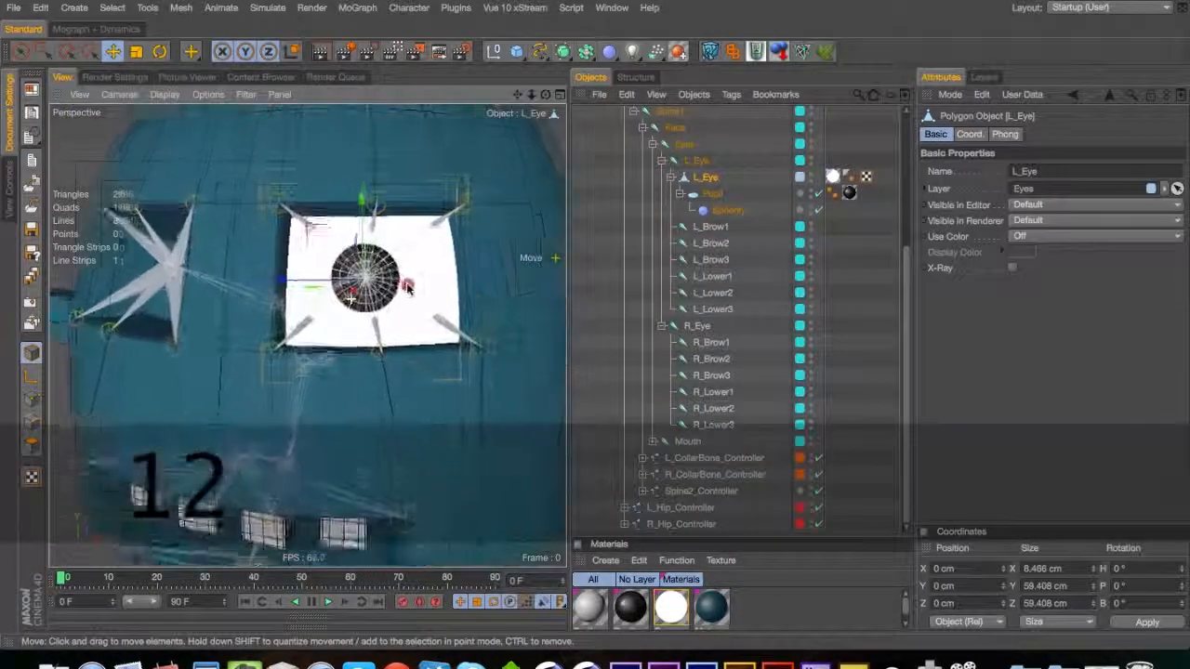
pyautogui.click(707, 176)
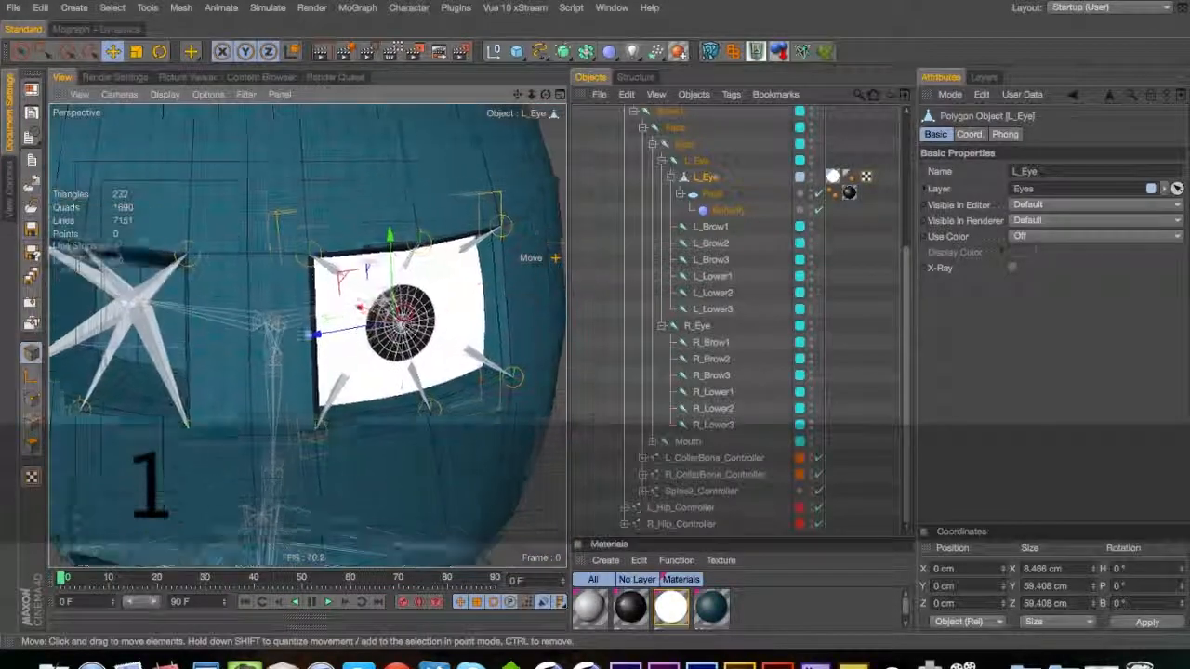
pyautogui.click(326, 368)
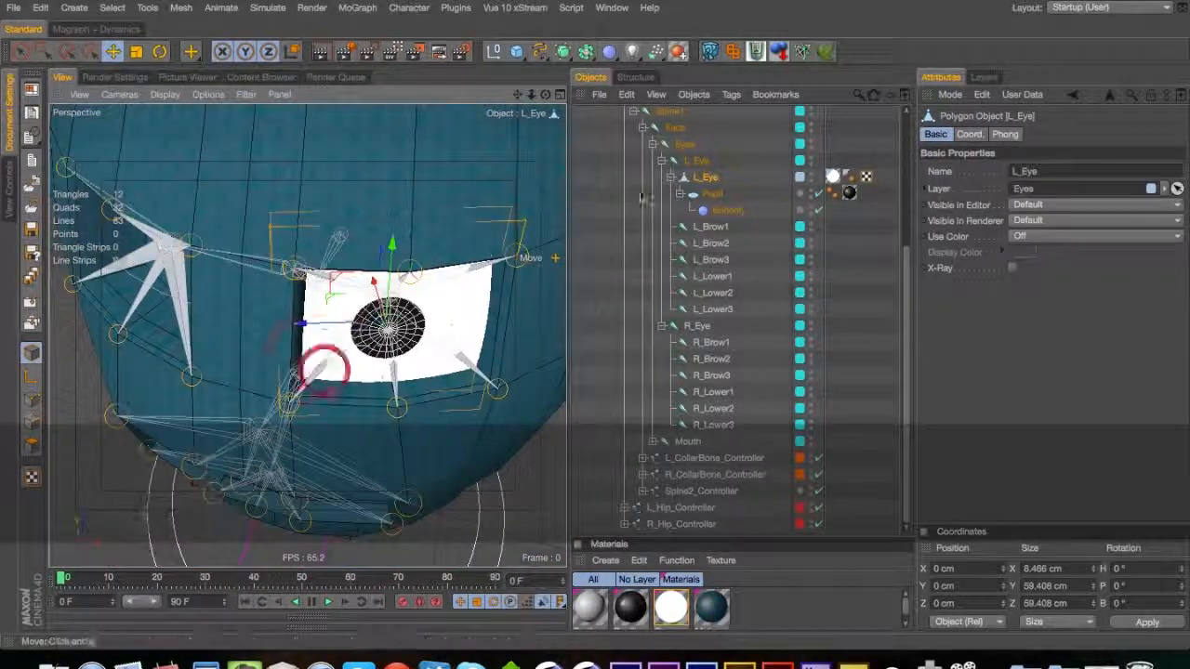
pyautogui.click(706, 177)
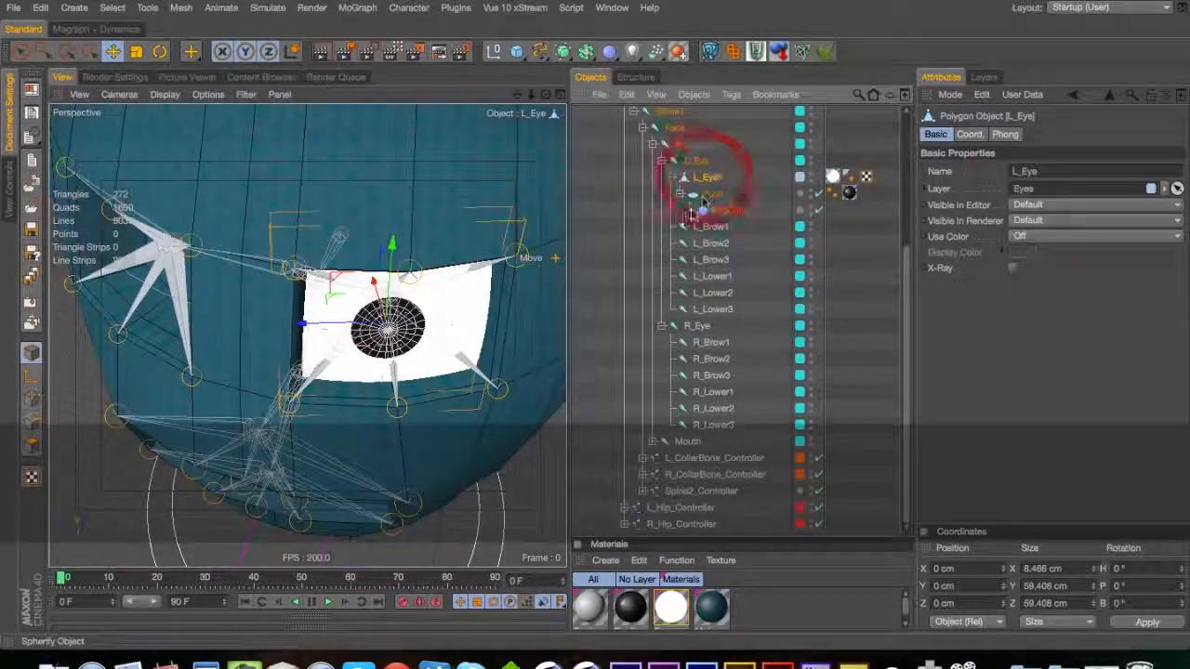
pyautogui.click(710, 197)
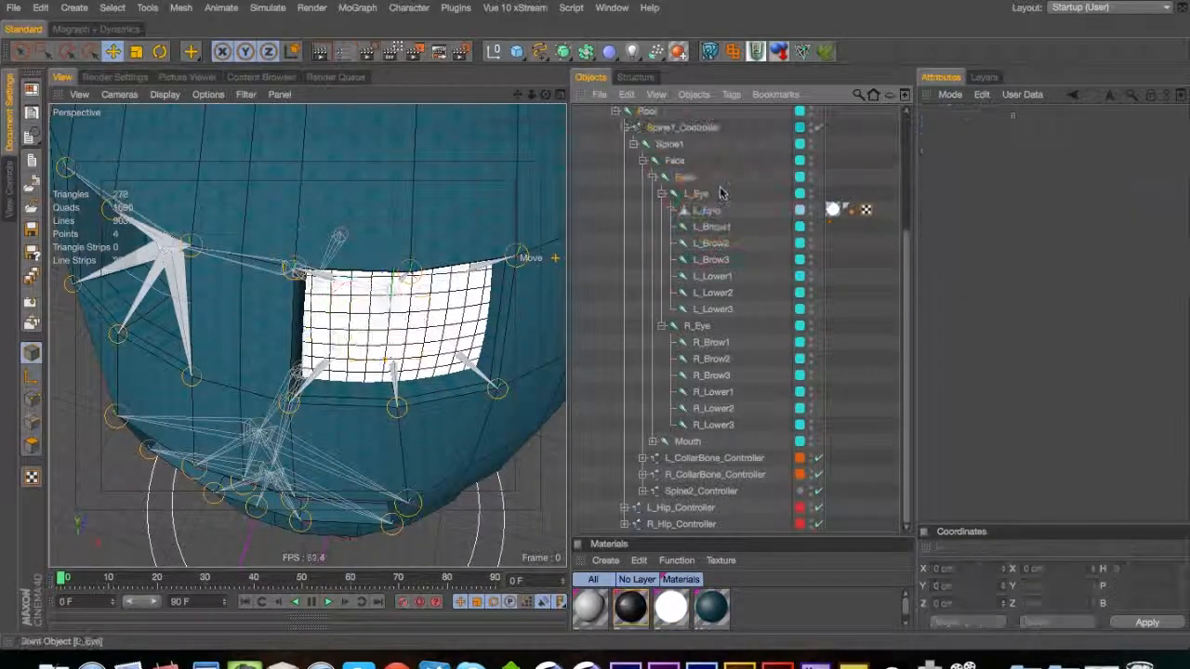
# Add a Spherify deformer as a child of the L_Eye mesh and reset its PSR
pyautogui.click(704, 210)
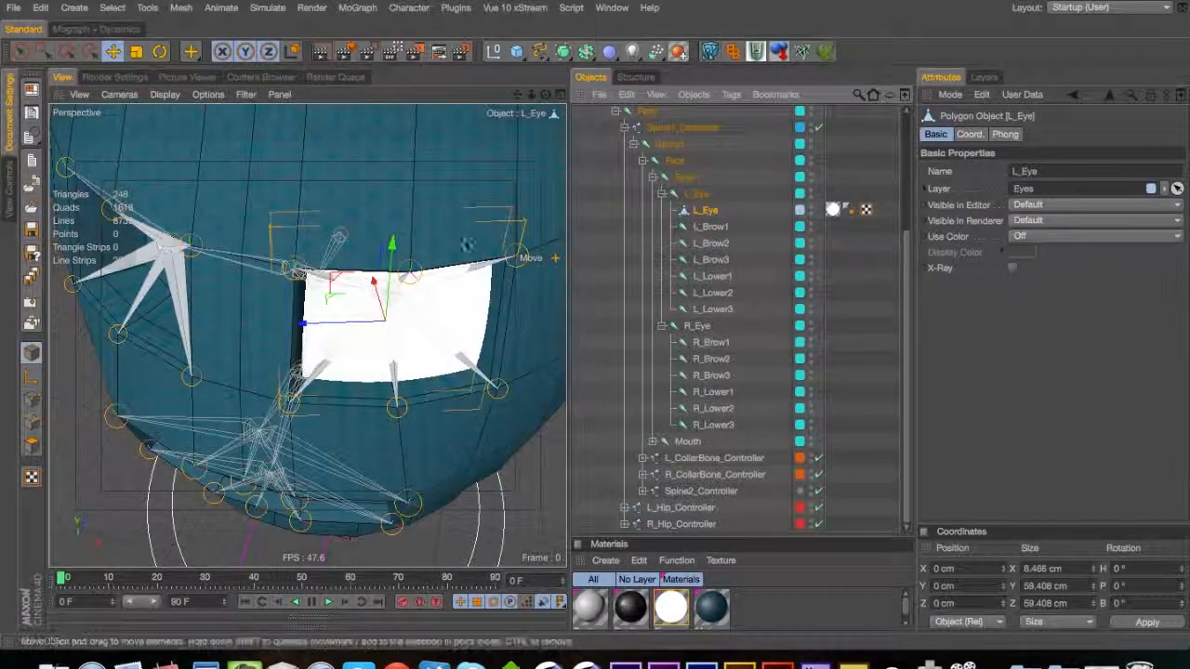
pyautogui.keyDown('shift'); pyautogui.moveTo(609, 52); pyautogui.dragTo(663, 191); pyautogui.keyUp('shift')
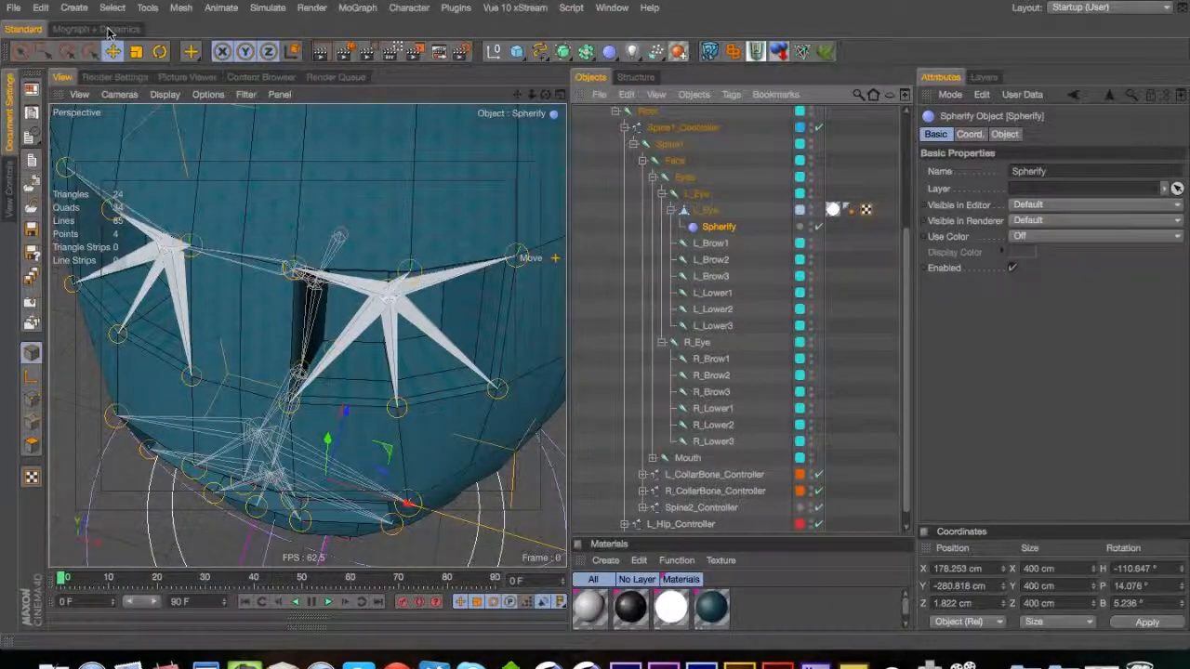
pyautogui.click(110, 34)
pyautogui.click(137, 47)
pyautogui.click(25, 30)
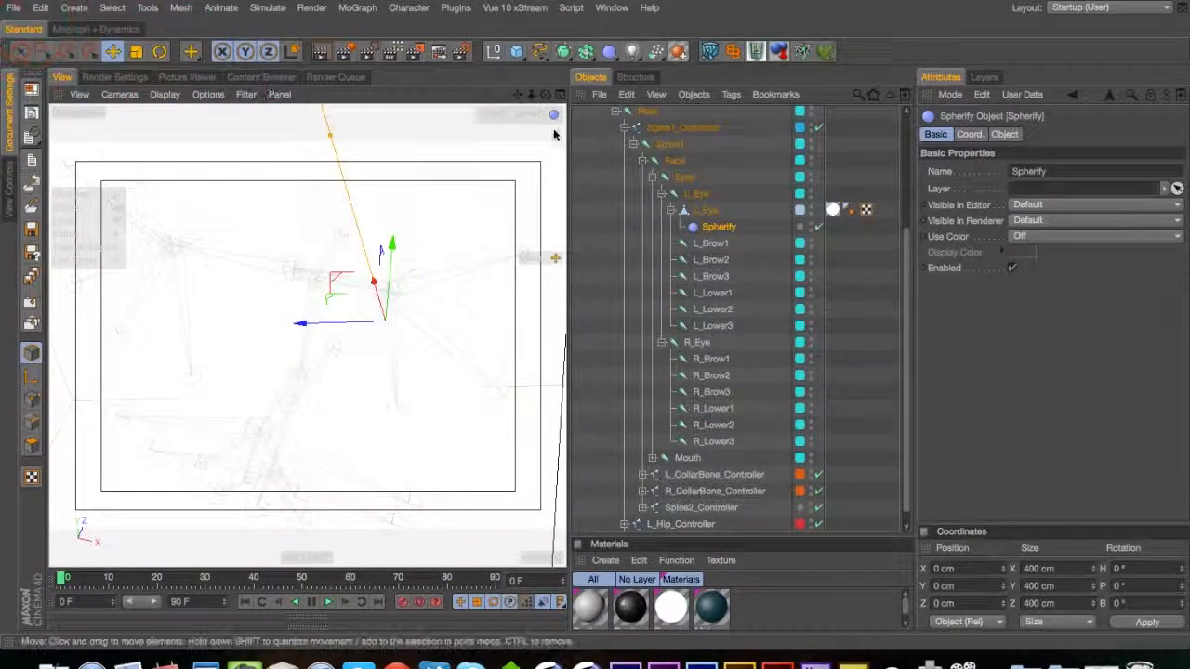
# Add a Disc as the parent of the Spherify deformer, with an outer radius of 10 cm and 24 rotation segments
pyautogui.keyDown('alt'); pyautogui.moveTo(517, 52); pyautogui.dragTo(748, 103); pyautogui.keyUp('alt')
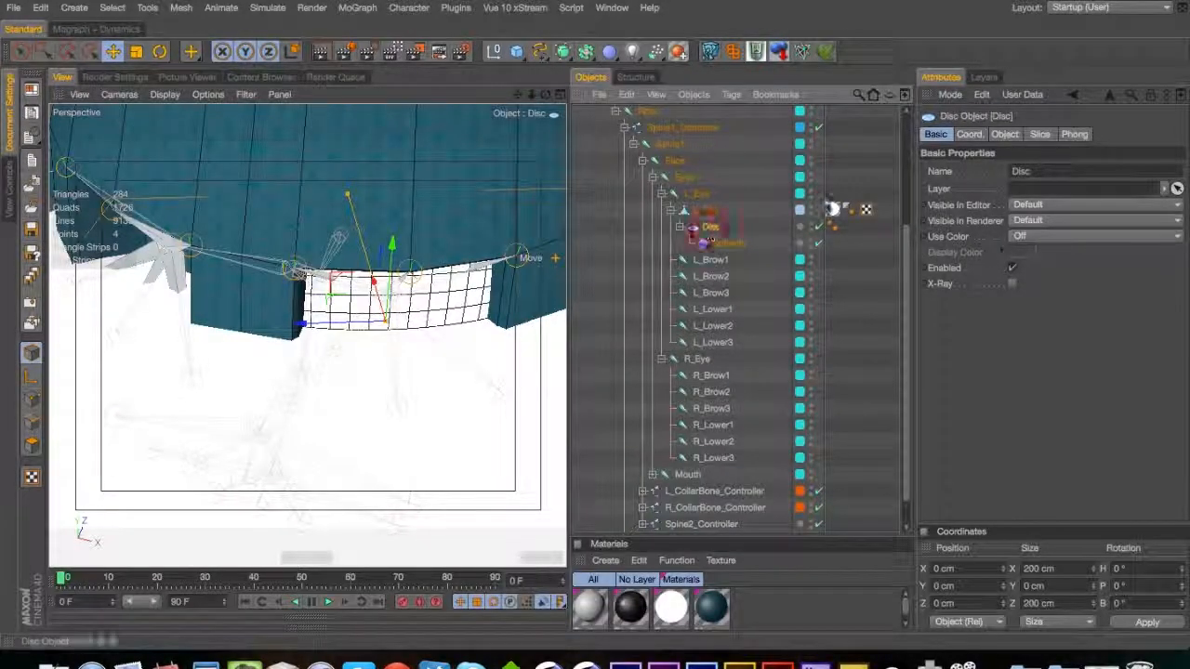
pyautogui.click(1005, 134)
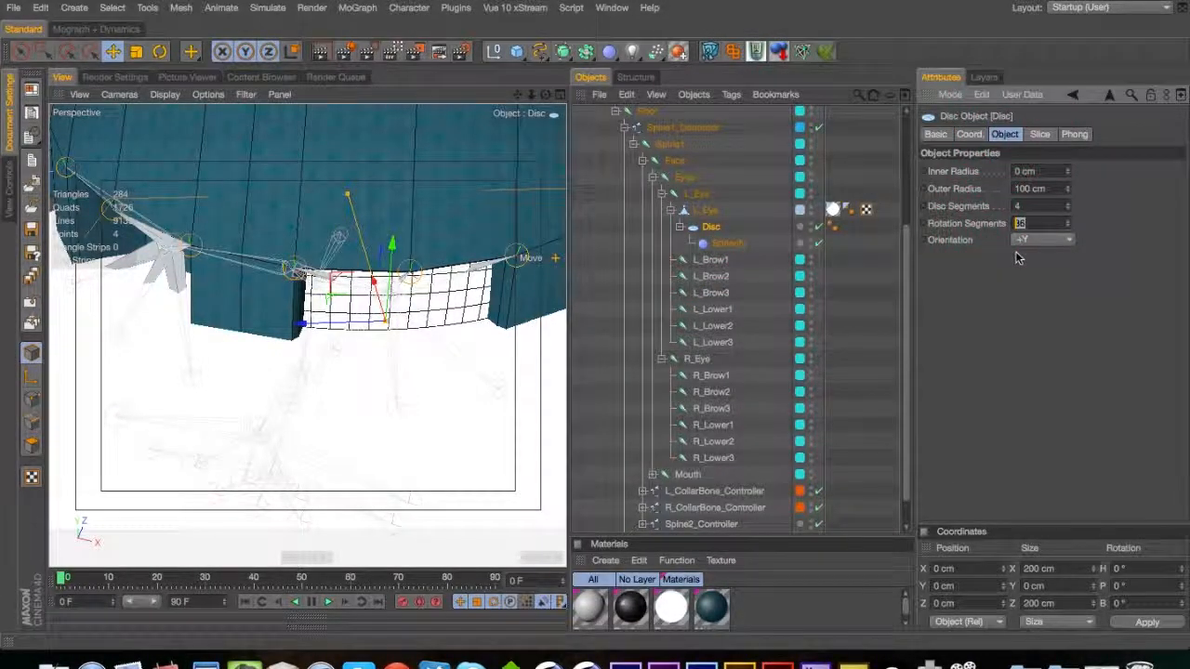
pyautogui.write('24')
pyautogui.click(1019, 258)
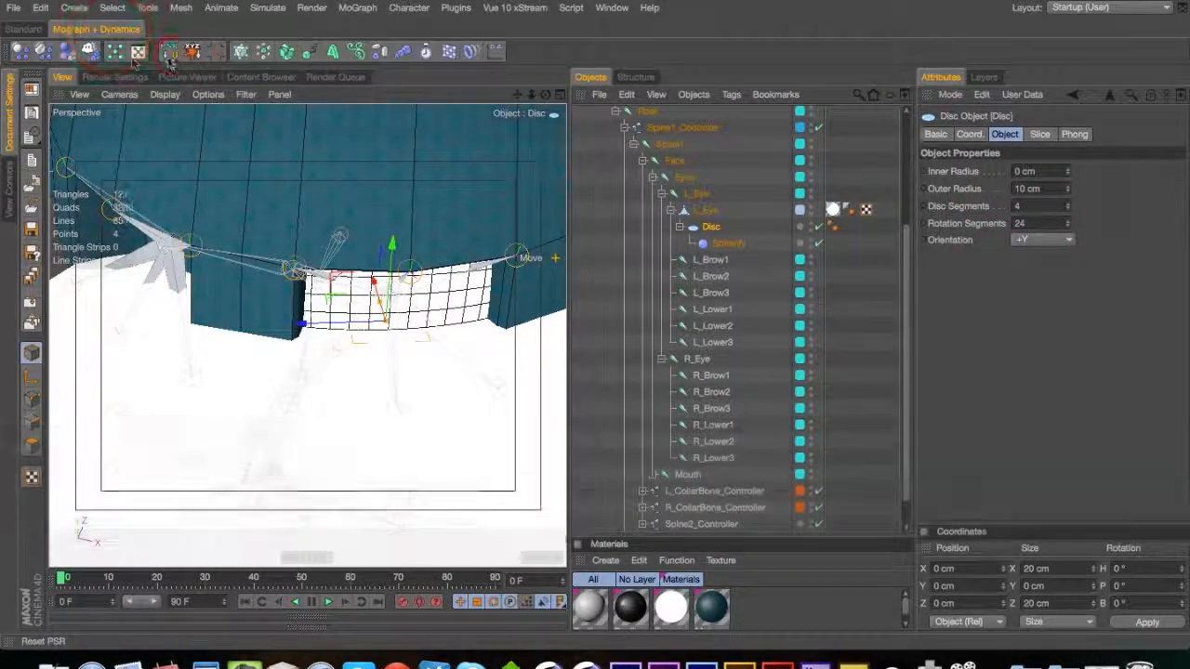
# Set the disc's orientation to +X so it faces out of the eye
pyautogui.click(729, 243)
pyautogui.press('3')
pyautogui.moveTo(409, 251); pyautogui.dragTo(441, 312)
pyautogui.press('2')
pyautogui.click(715, 227)
pyautogui.click(1041, 240)
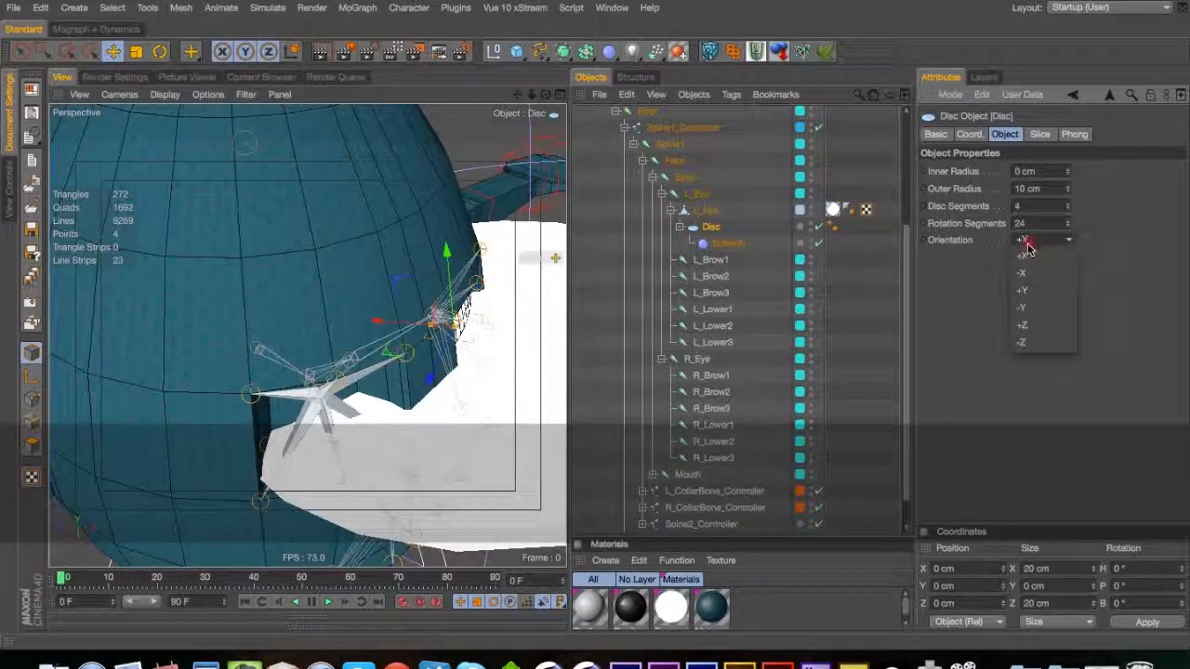
pyautogui.click(1023, 247)
# Move the Spherify deformer to 100 cm in X and set its radius to 100 cm
pyautogui.click(728, 242)
pyautogui.keyDown('shift'); pyautogui.moveTo(374, 326); pyautogui.dragTo(242, 333); pyautogui.keyUp('shift')
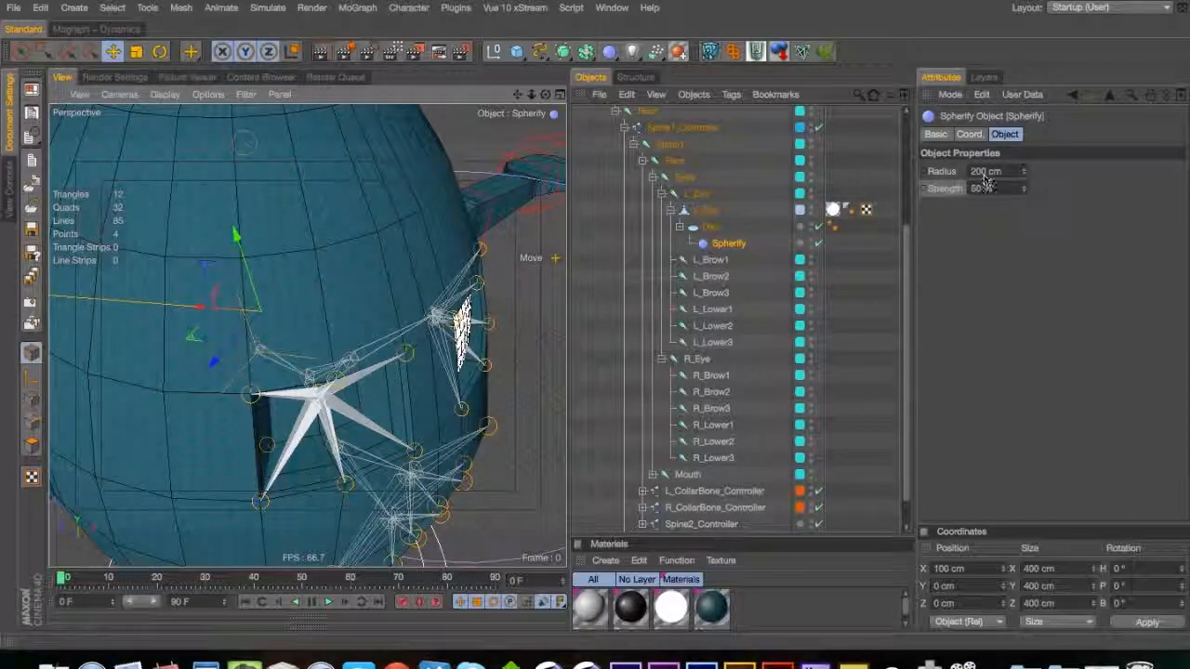
pyautogui.moveTo(977, 173); pyautogui.dragTo(965, 173)
pyautogui.write('1')
pyautogui.click(960, 230)
# Move the disc to about -5 cm in X and set the Spherify strength to 100%
pyautogui.moveTo(444, 323); pyautogui.dragTo(266, 319)
pyautogui.click(697, 227)
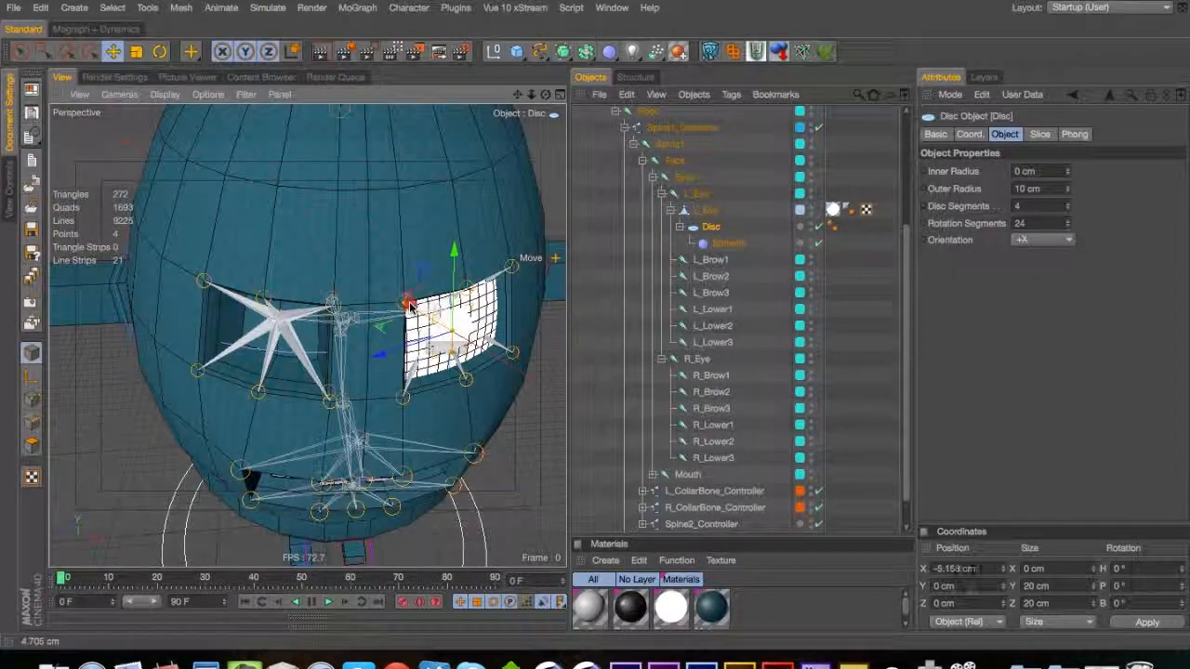
pyautogui.click(729, 243)
pyautogui.moveTo(1013, 192); pyautogui.dragTo(905, 201)
pyautogui.write('100')
pyautogui.click(1014, 106)
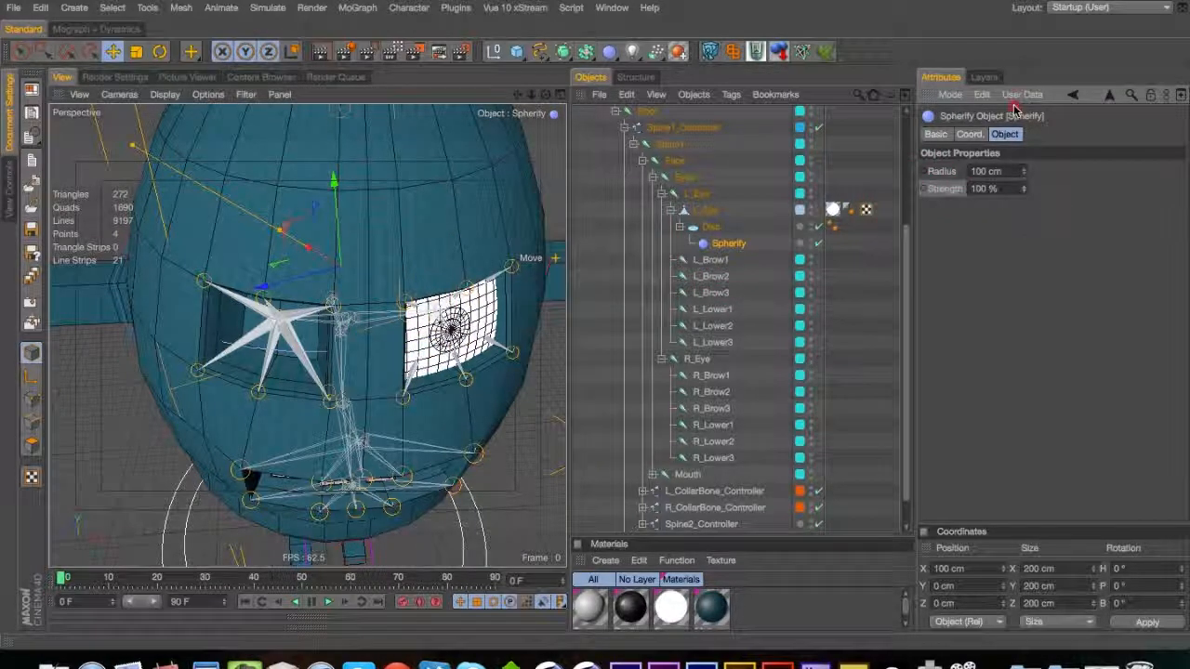
# Apply the black material to the disc and fine-tune its position against the surface of the eye
pyautogui.moveTo(638, 601); pyautogui.dragTo(764, 317)
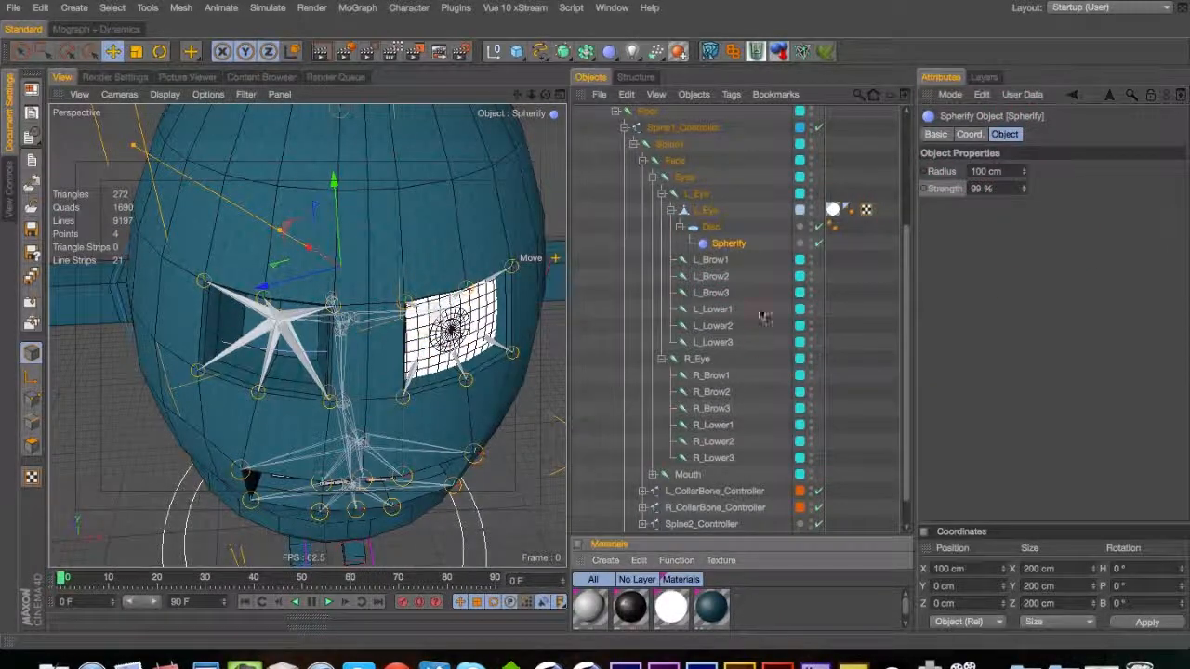
pyautogui.moveTo(720, 244); pyautogui.dragTo(723, 230)
pyautogui.click(735, 242)
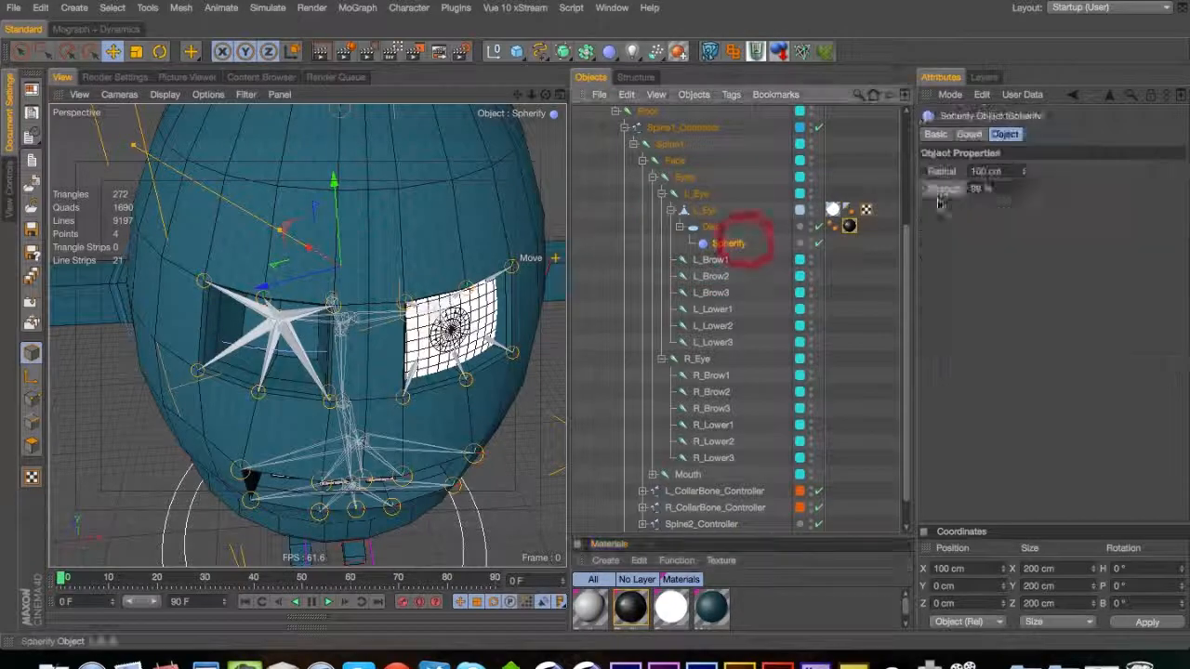
pyautogui.press('2')
pyautogui.moveTo(420, 318); pyautogui.dragTo(643, 281)
pyautogui.click(693, 229)
pyautogui.press('3')
pyautogui.moveTo(270, 361); pyautogui.dragTo(138, 330)
pyautogui.moveTo(318, 344); pyautogui.dragTo(316, 346)
# Rename the disc Pupil and save the project
pyautogui.doubleClick(712, 227)
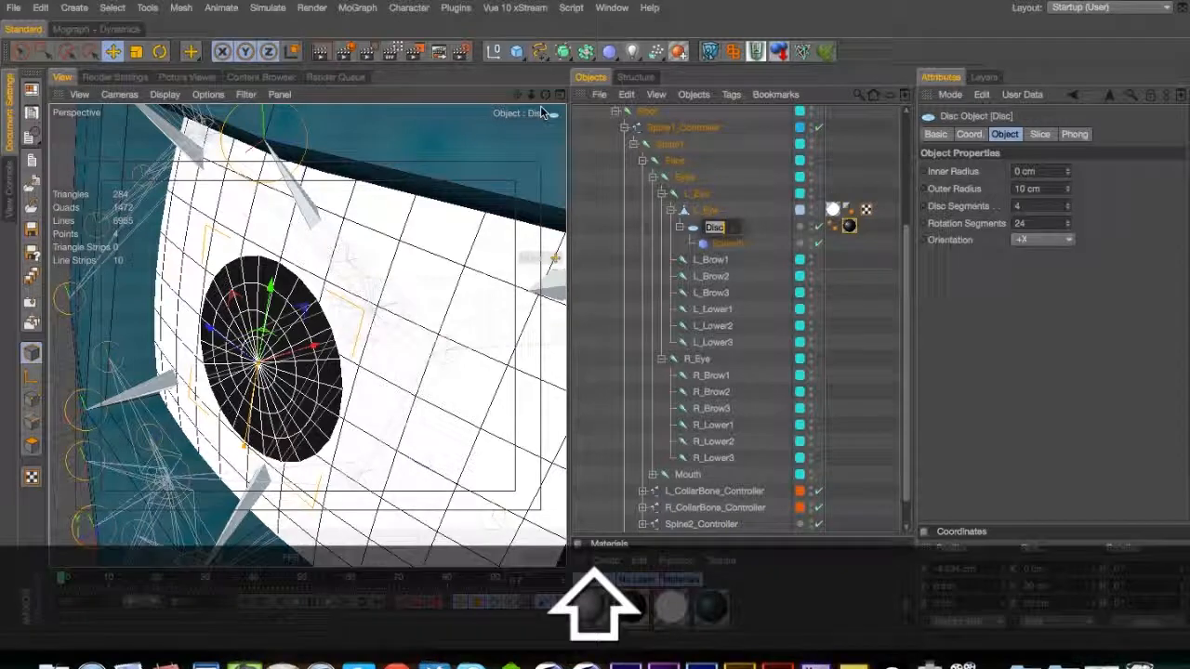
pyautogui.write('Uu')
pyautogui.press('BackSpace')
pyautogui.press('BackSpace')
pyautogui.write('Pu')
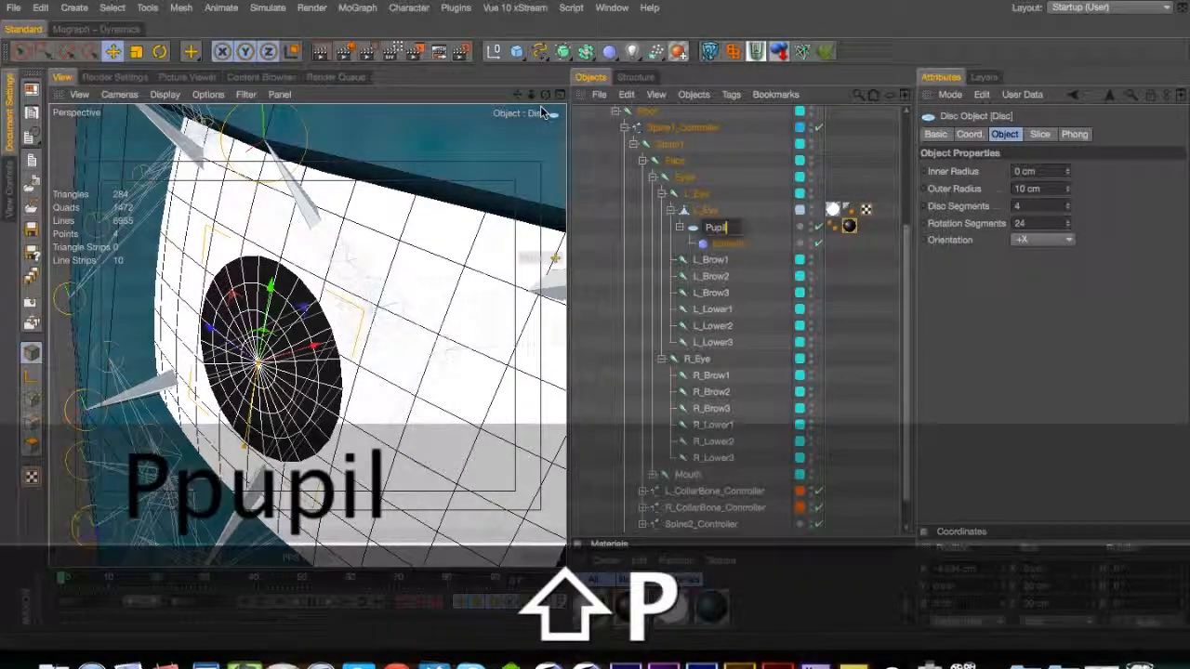
pyautogui.write('pil')
pyautogui.press('Return')
pyautogui.press('super+s')
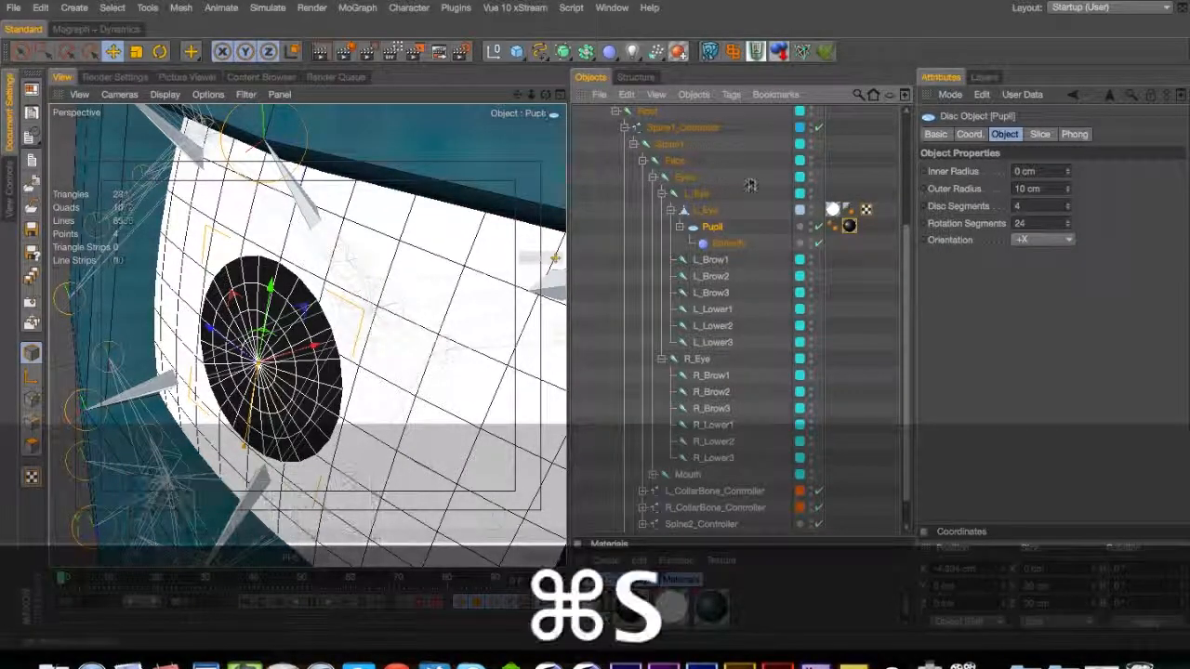
# Add a null object as a child of the Pupil's Spherify deformer and reset its PSR
pyautogui.click(722, 244)
pyautogui.click(494, 51)
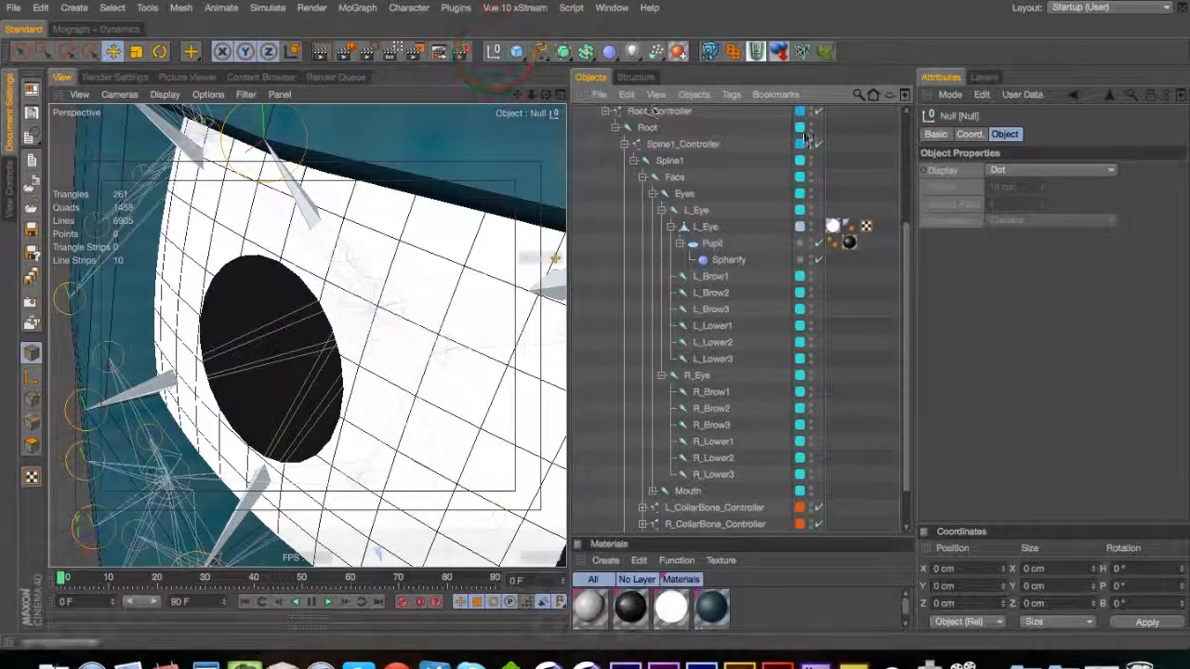
pyautogui.moveTo(908, 237); pyautogui.dragTo(909, 109)
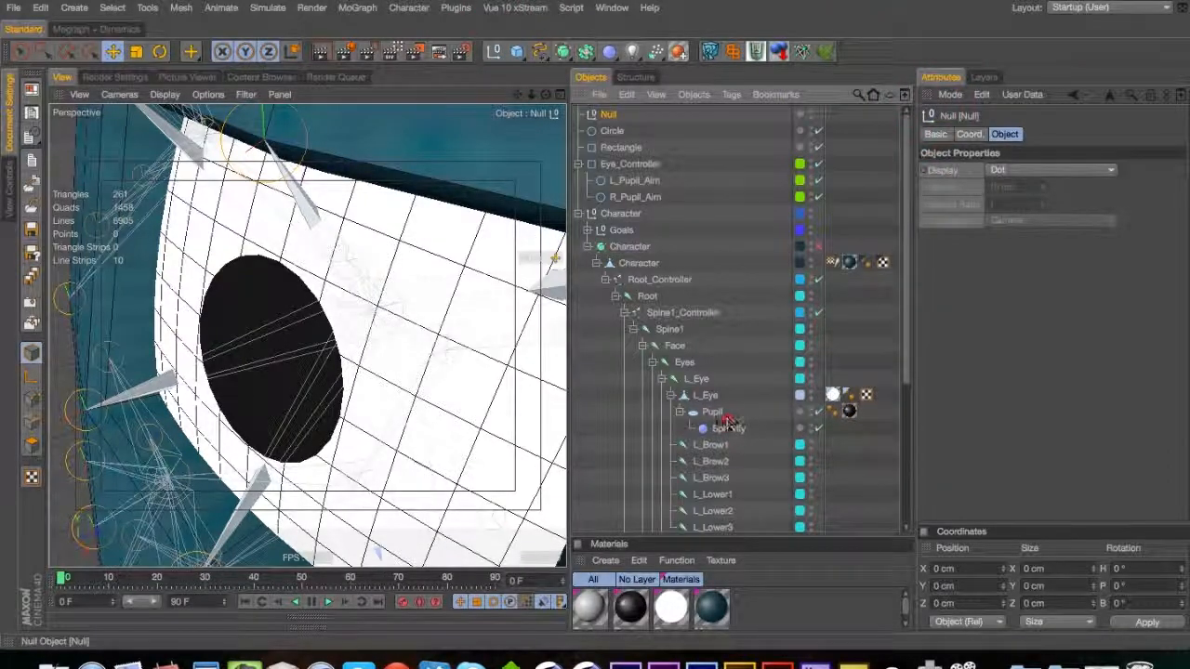
pyautogui.moveTo(729, 423); pyautogui.dragTo(736, 425)
pyautogui.click(111, 31)
pyautogui.click(174, 53)
pyautogui.click(35, 30)
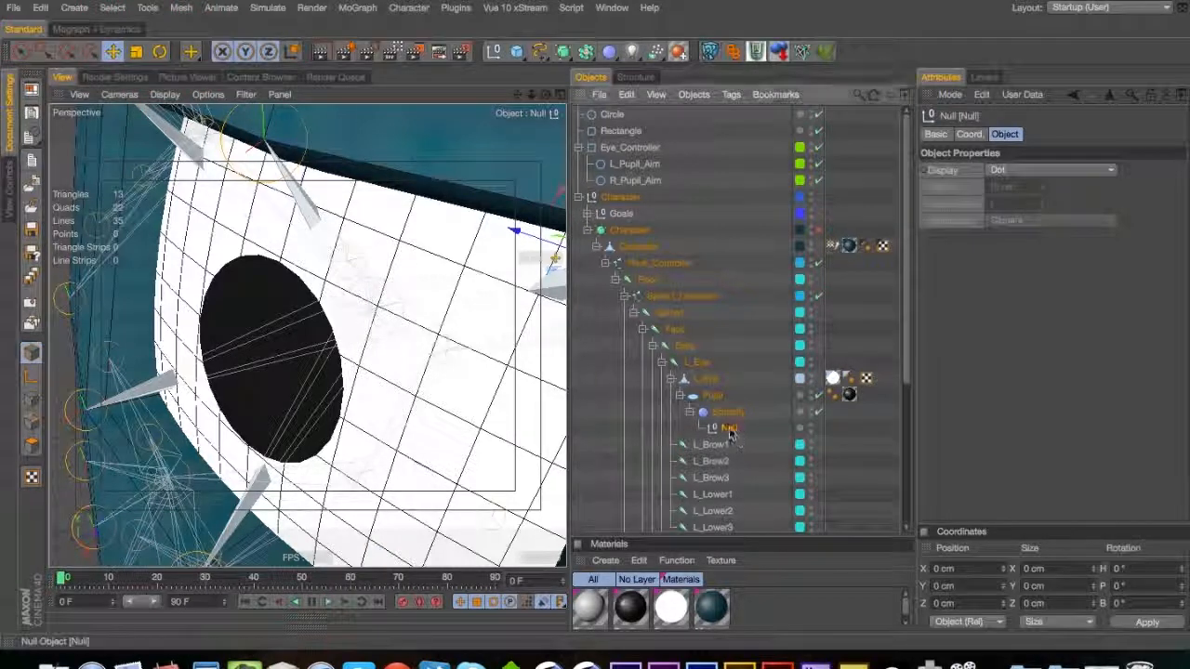
# Reparent the null directly under Pupil, reset its PSR and move it to 40 cm in X
pyautogui.moveTo(717, 403); pyautogui.dragTo(712, 396)
pyautogui.click(111, 29)
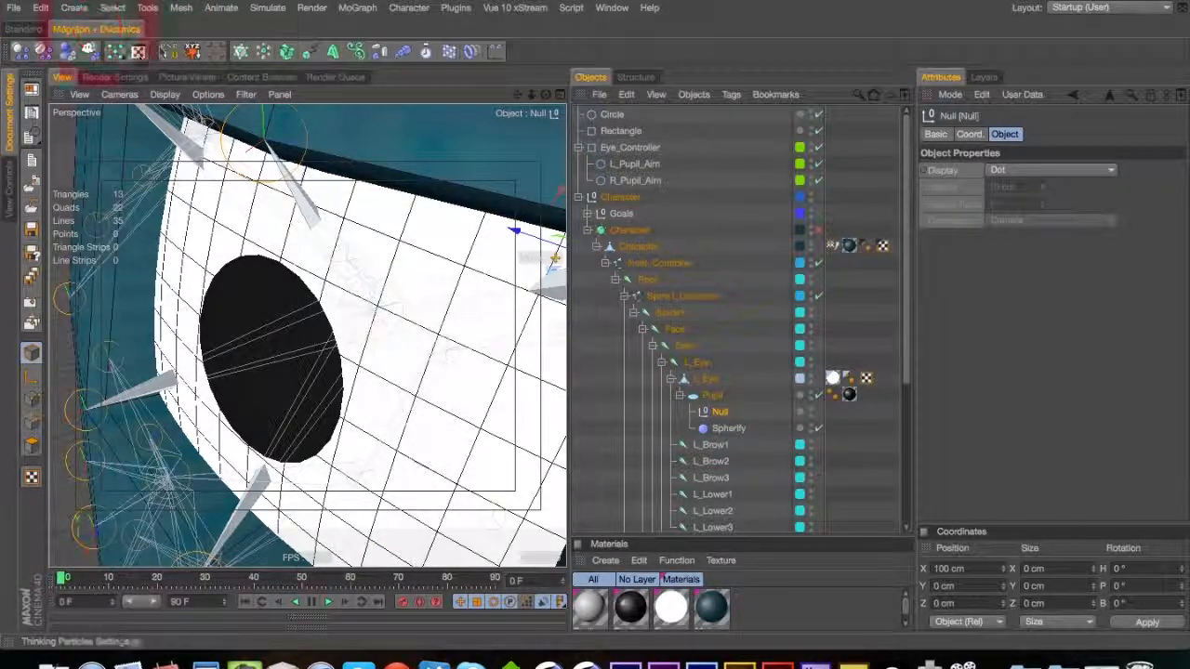
pyautogui.click(168, 51)
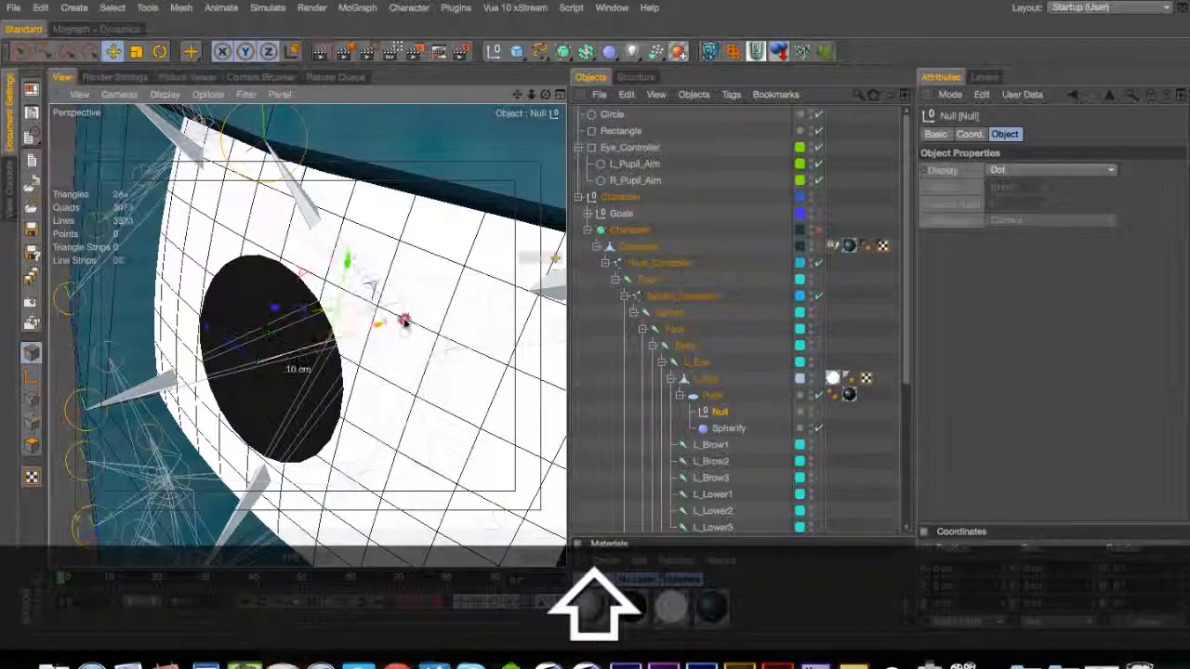
pyautogui.moveTo(514, 288); pyautogui.dragTo(502, 290)
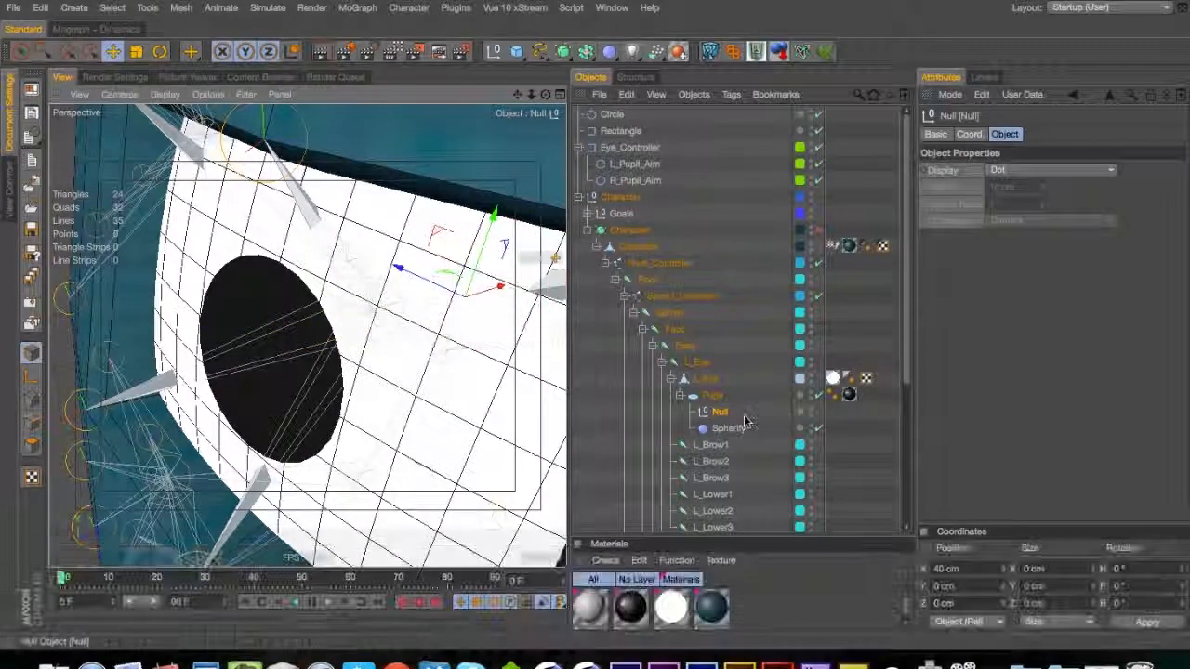
# Rename the null Pupil_Controller and place it under L_Eye as the parent of the Pupil disc
pyautogui.doubleClick(722, 416)
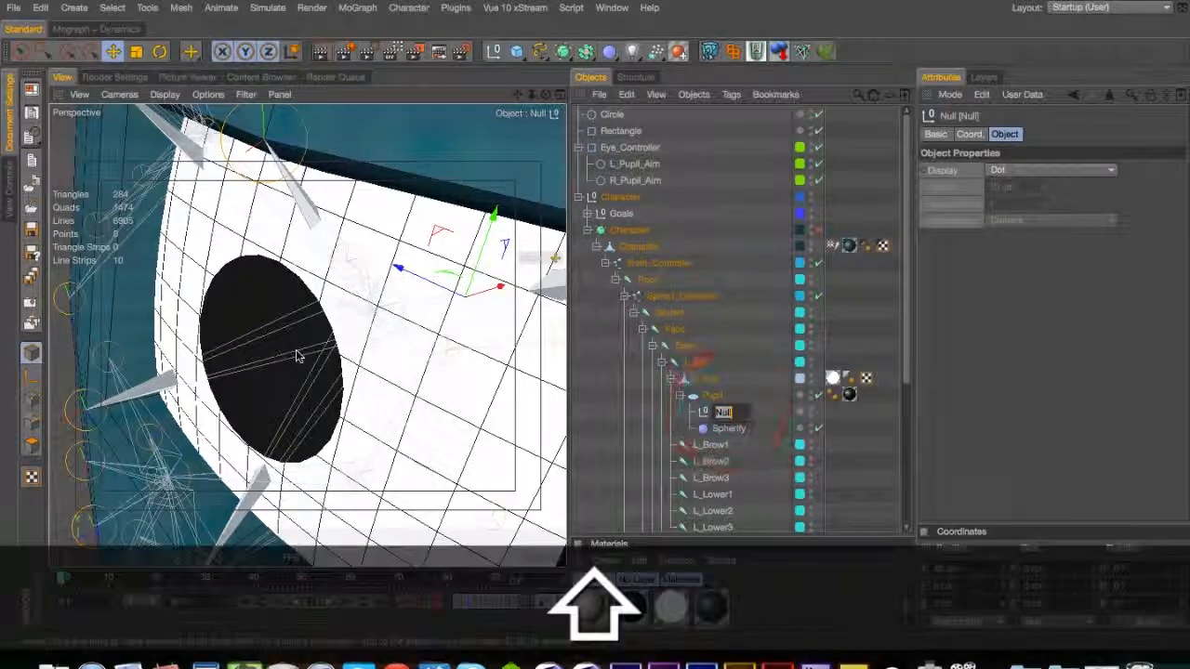
pyautogui.write('Pupi')
pyautogui.press('super+v')
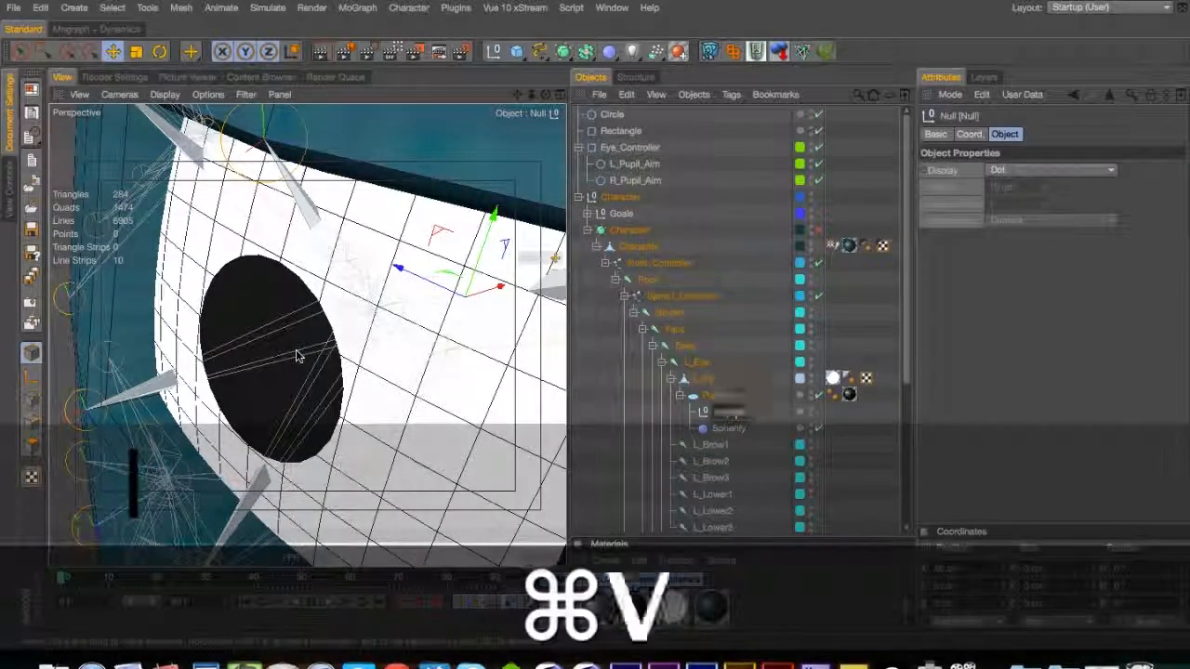
pyautogui.press('Return')
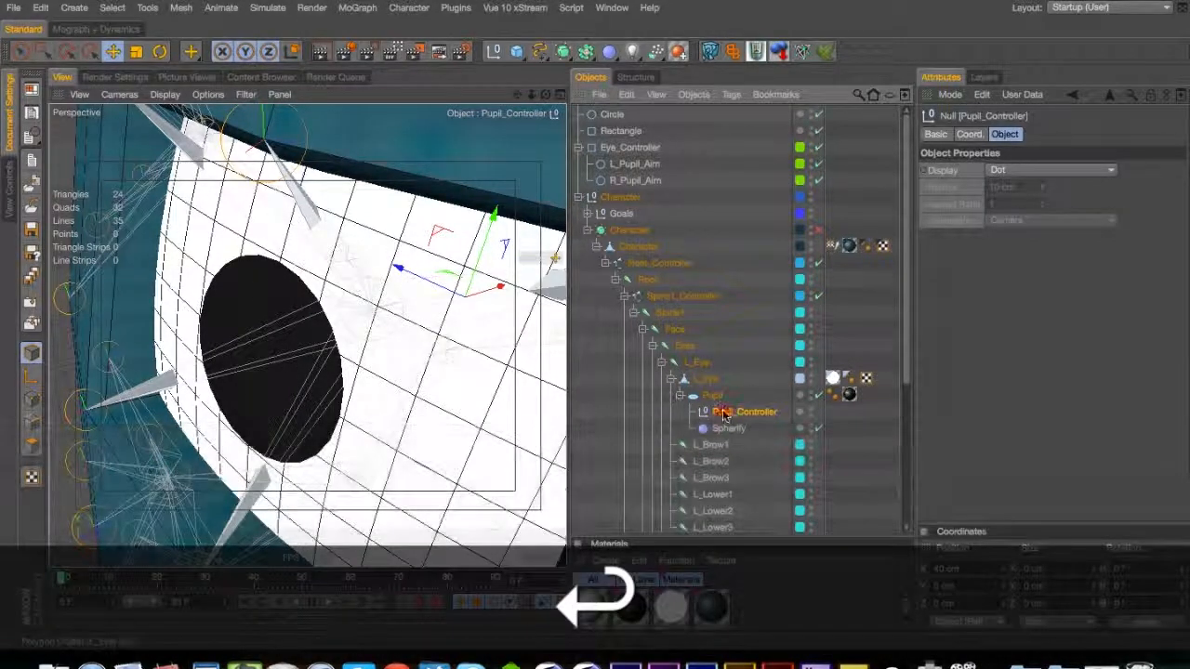
pyautogui.moveTo(716, 412); pyautogui.dragTo(725, 397)
pyautogui.click(725, 398)
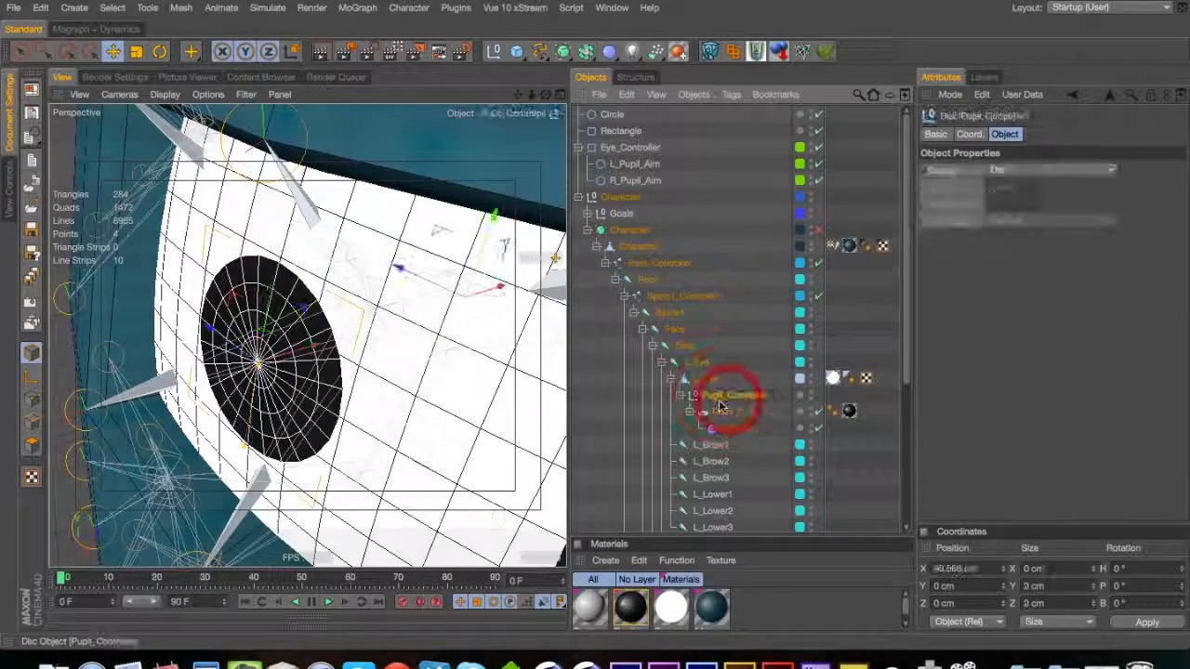
# Try rotating Pupil_Controller to swing the pupil, and undo both the rotation and the nesting of Pupil under it
pyautogui.press('r')
pyautogui.moveTo(509, 280); pyautogui.dragTo(425, 251)
pyautogui.press('super+z')
pyautogui.press('super+z')
pyautogui.press('super+z')
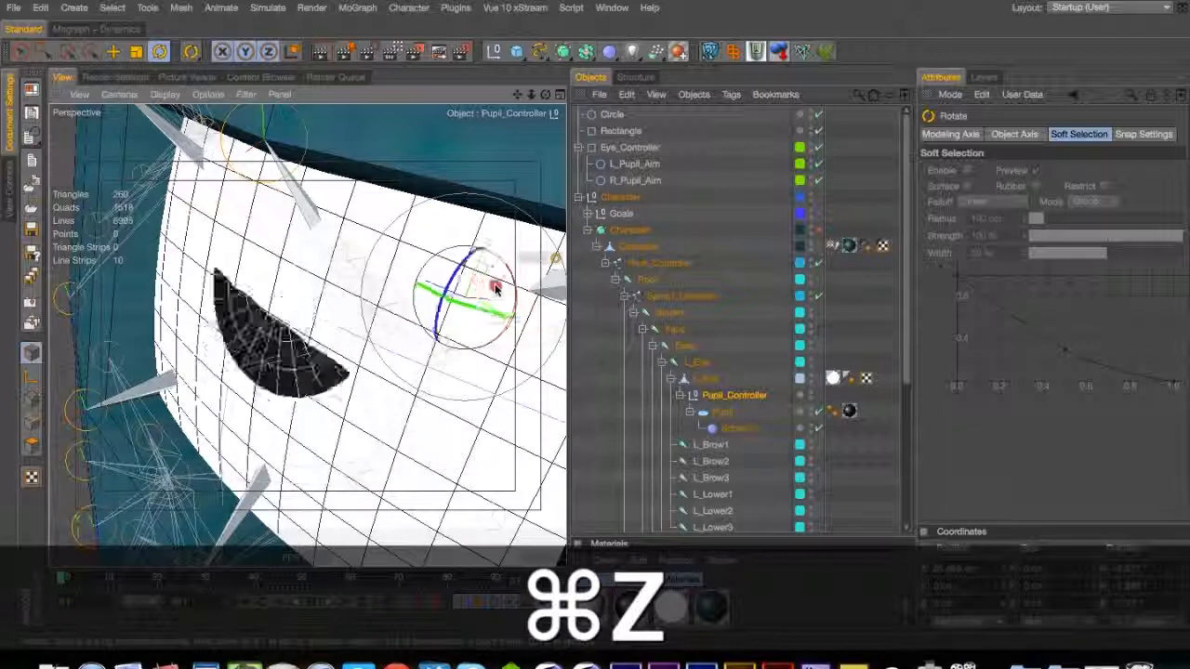
pyautogui.press('super+z')
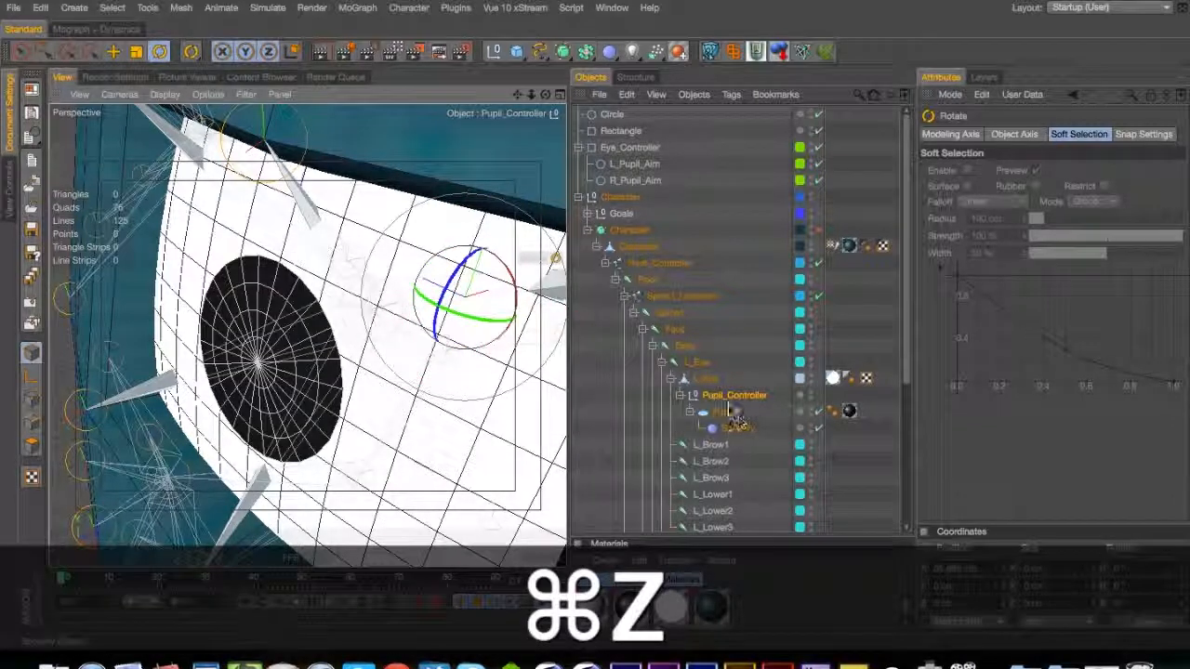
pyautogui.press('super+z')
pyautogui.press('super+z')
pyautogui.press('super+z')
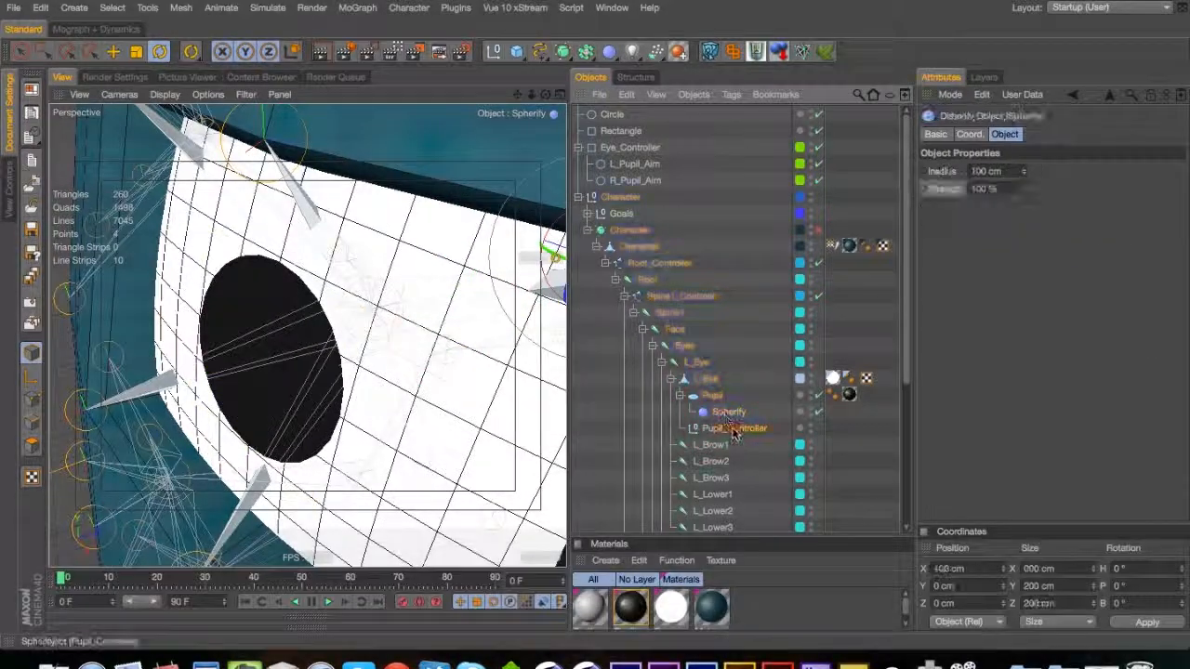
# Place Pupil_Controller directly under L_Eye with the Pupil disc and its Spherify nested inside it
pyautogui.click(734, 429)
pyautogui.press('e')
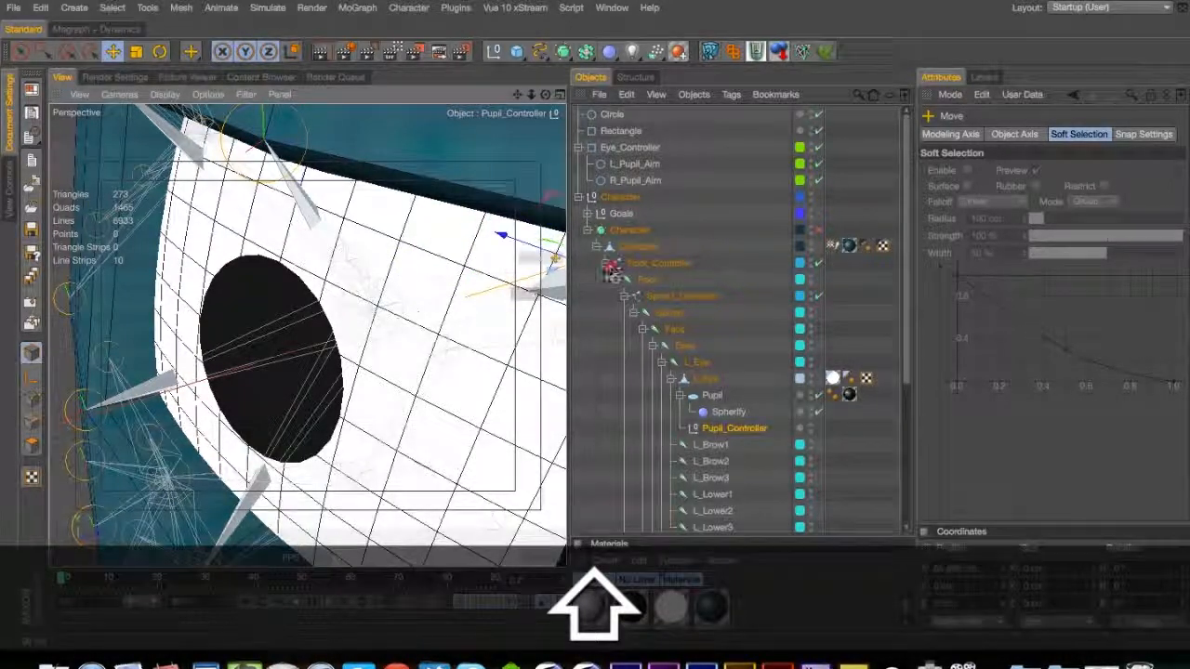
pyautogui.moveTo(725, 428); pyautogui.dragTo(721, 397)
pyautogui.click(721, 397)
# Test the nested pupil by rotating Pupil_Controller, and undo the rotation
pyautogui.press('r')
pyautogui.press('1')
pyautogui.moveTo(507, 296); pyautogui.dragTo(438, 306)
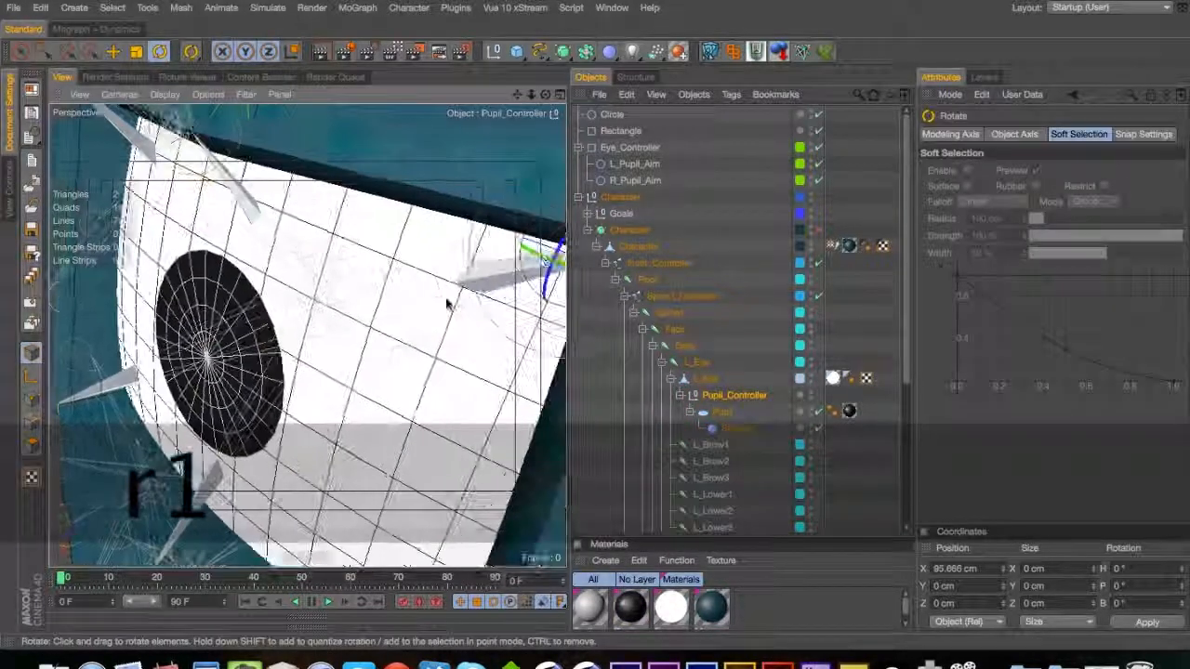
pyautogui.moveTo(539, 240)
pyautogui.mouseDown()
pyautogui.moveTo(554, 246)
pyautogui.moveTo(529, 229)
pyautogui.moveTo(545, 243)
pyautogui.moveTo(537, 219)
pyautogui.moveTo(551, 251)
pyautogui.moveTo(548, 231)
pyautogui.mouseUp()
pyautogui.press('super+z')
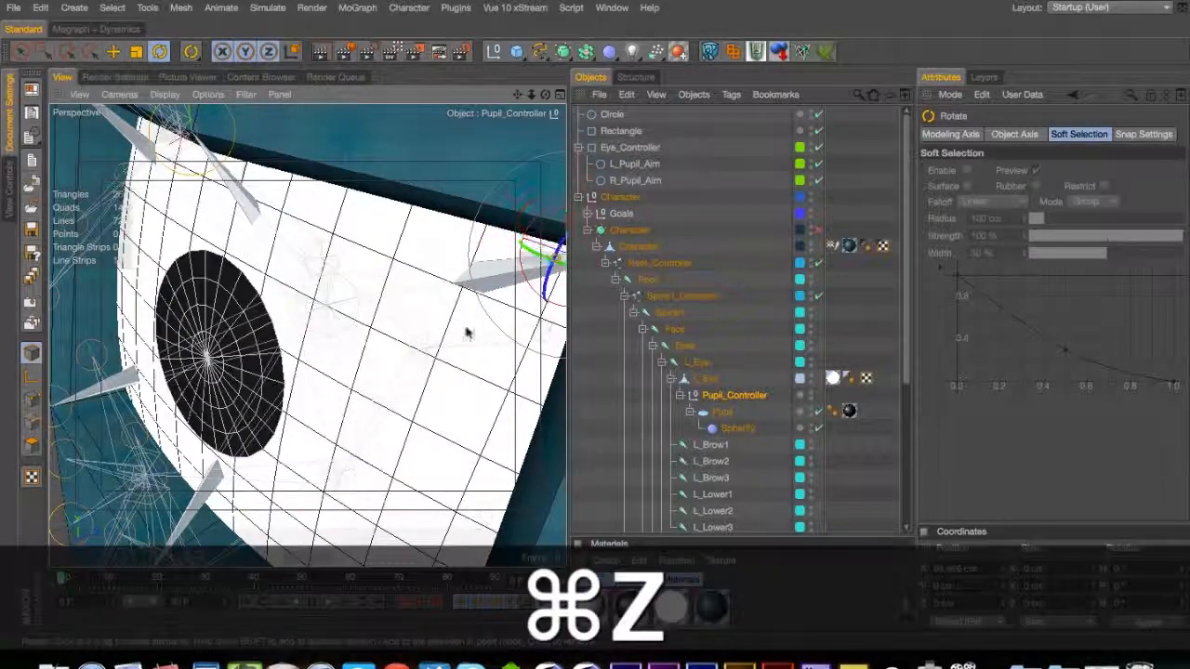
# Paste a copy of the L_Eye polygon object, including its pupil hierarchy, at the top level of the scene
pyautogui.click(844, 394)
pyautogui.press('3')
pyautogui.press('2')
pyautogui.moveTo(446, 369); pyautogui.dragTo(523, 276)
pyautogui.press('3')
pyautogui.press('1')
pyautogui.click(702, 379)
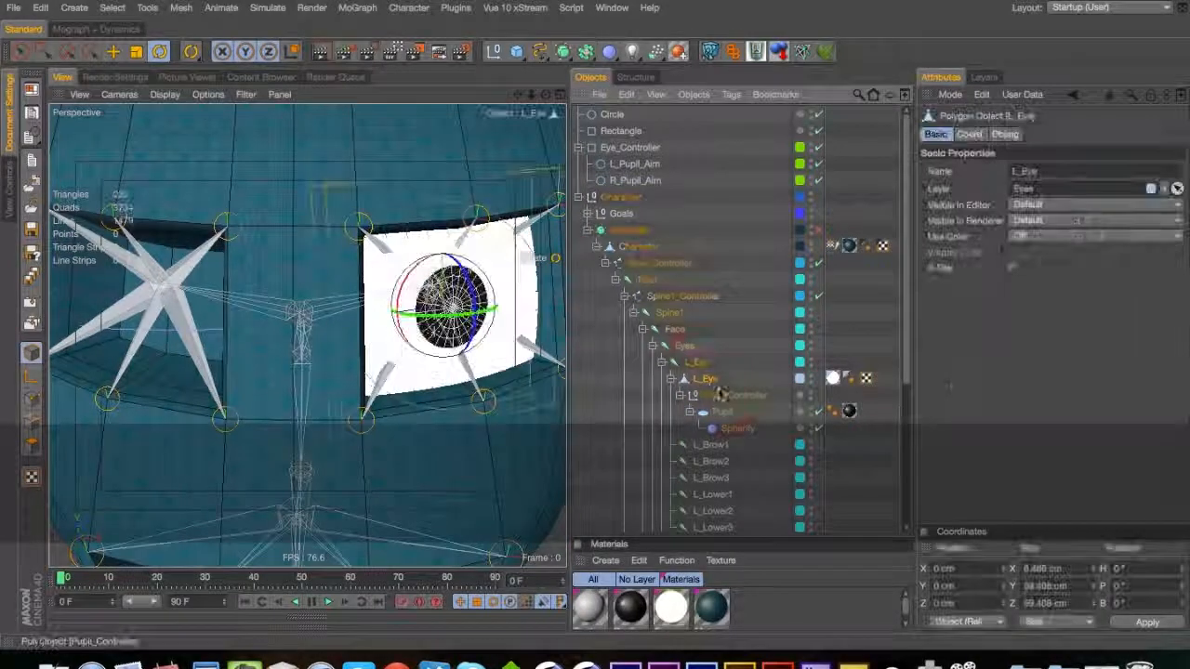
pyautogui.press('super+c')
pyautogui.press('super+v')
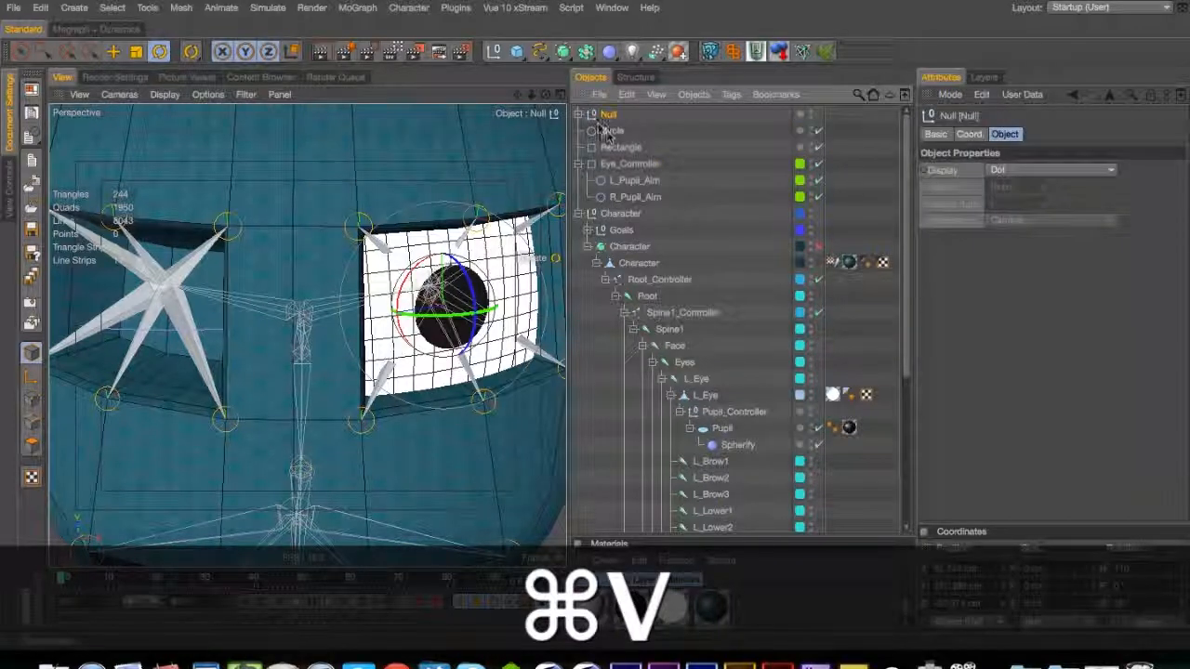
pyautogui.press('super+z')
# Add a null at the world origin and nest the copied L_Eye hierarchy inside it
pyautogui.click(492, 51)
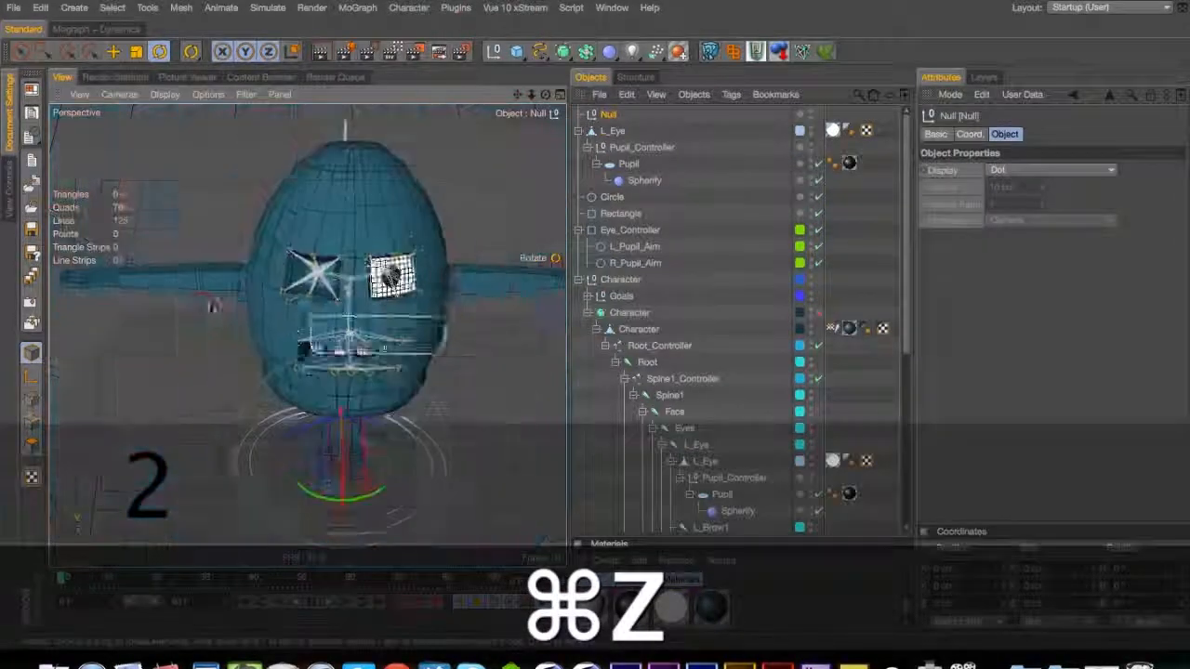
pyautogui.press('space')
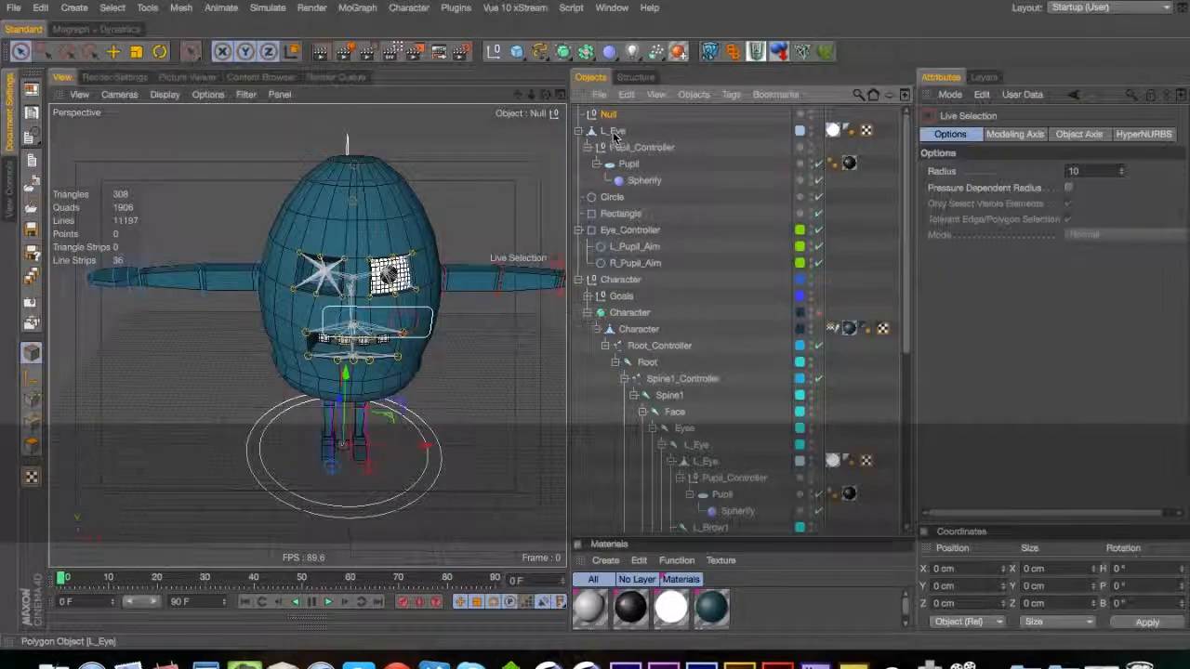
pyautogui.click(614, 131)
pyautogui.moveTo(609, 114); pyautogui.dragTo(606, 113)
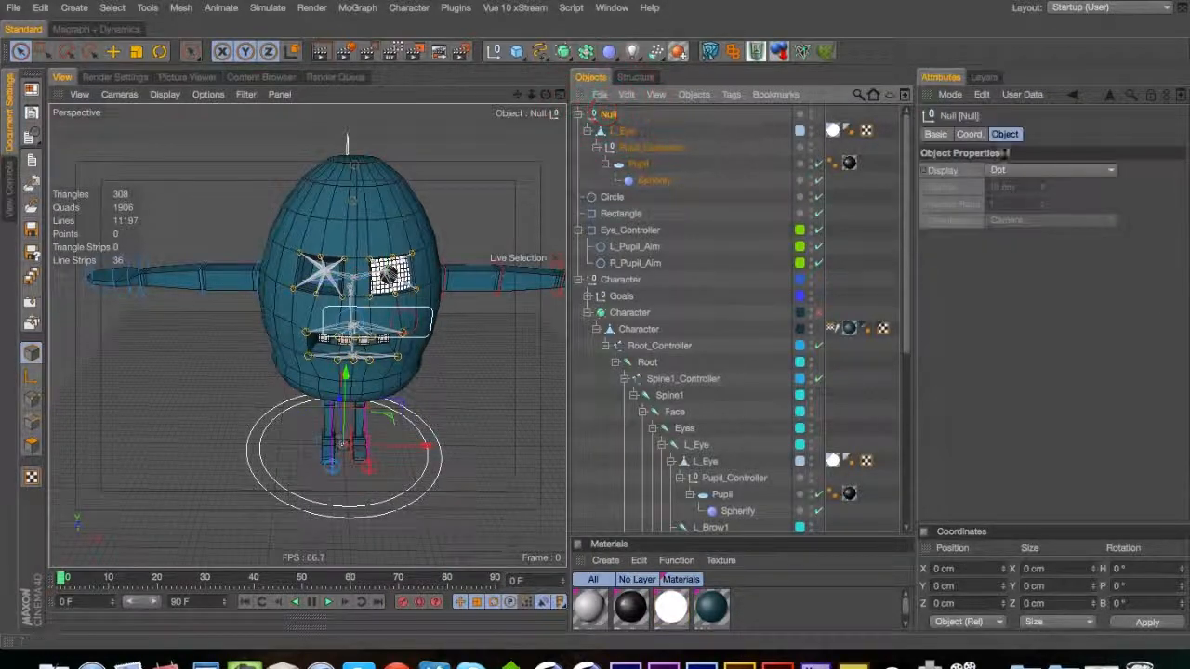
# Mirror the copied eye by setting the null's X scale to -1, and expand the null's object group
pyautogui.click(969, 134)
pyautogui.write('-1')
pyautogui.press('Return')
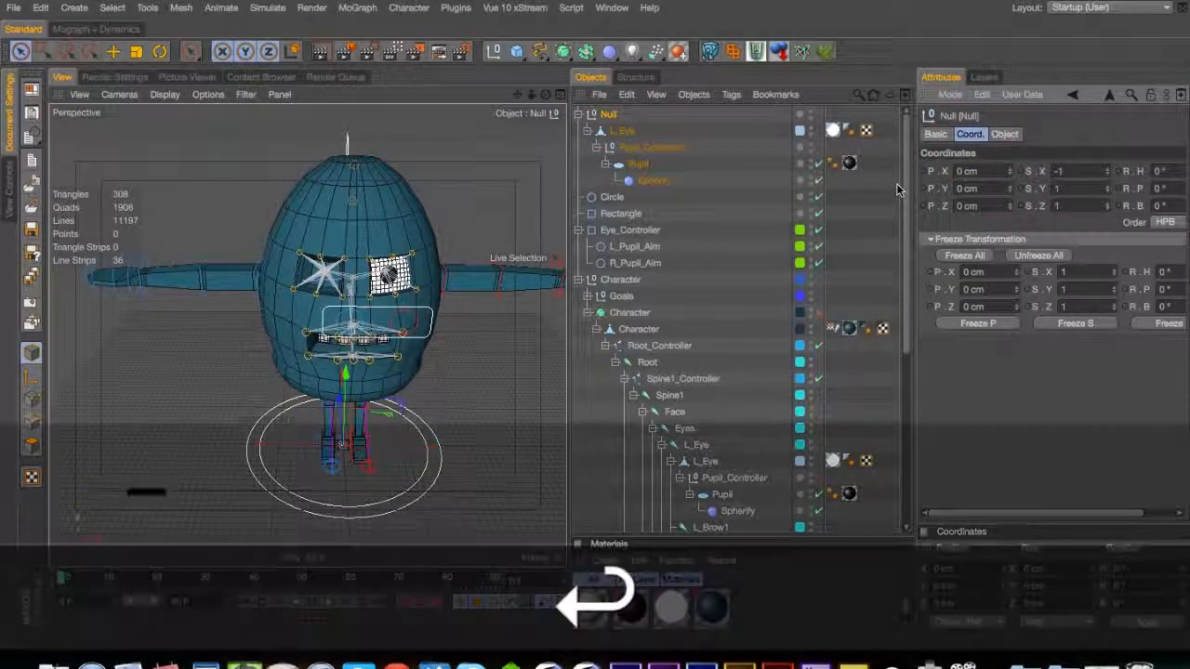
pyautogui.rightClick(610, 126)
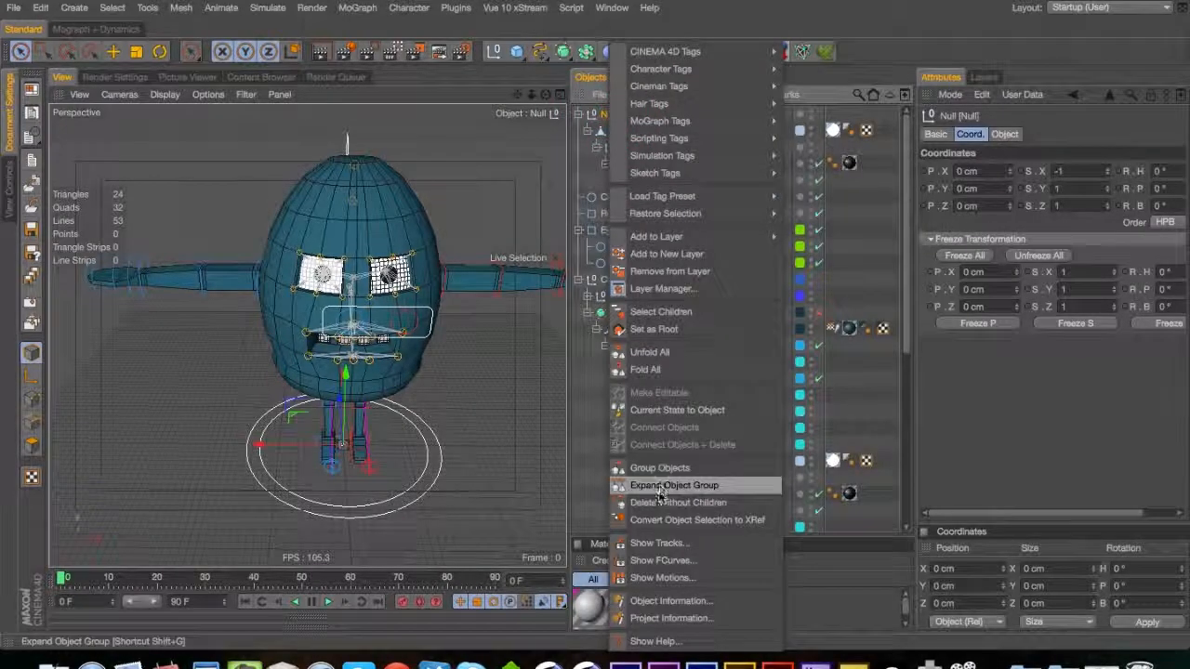
pyautogui.click(662, 486)
# Move the mirrored eye under the R_Eye joint and rename it R_Eye
pyautogui.scroll(-8, 705, 502)
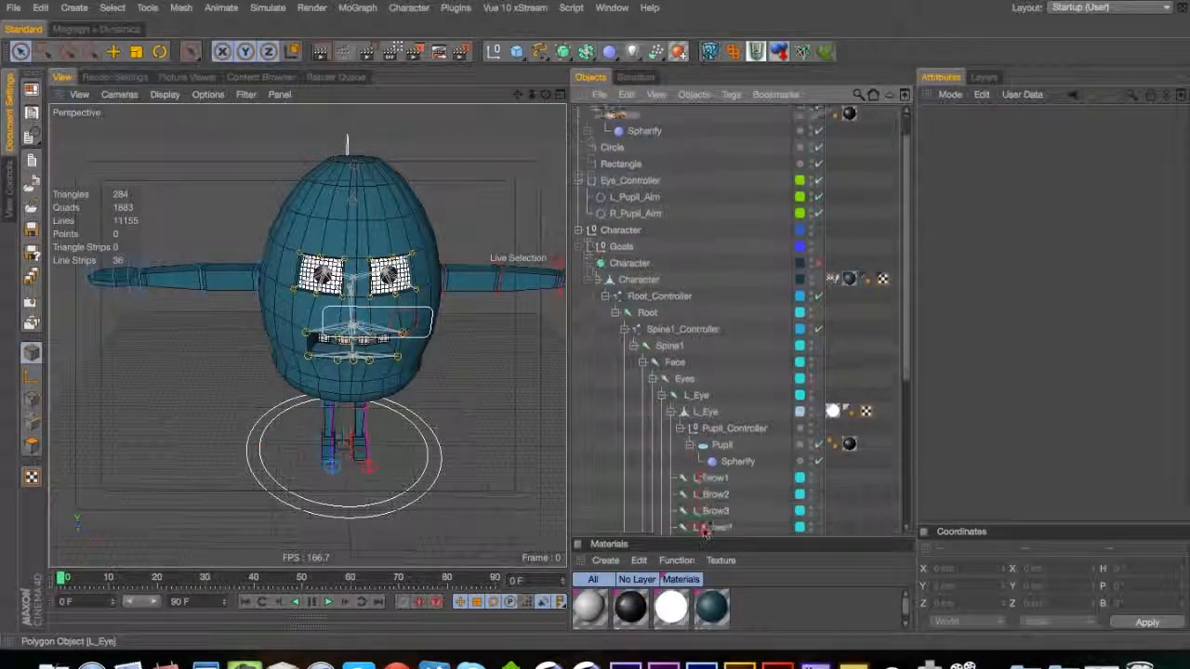
pyautogui.click(702, 420)
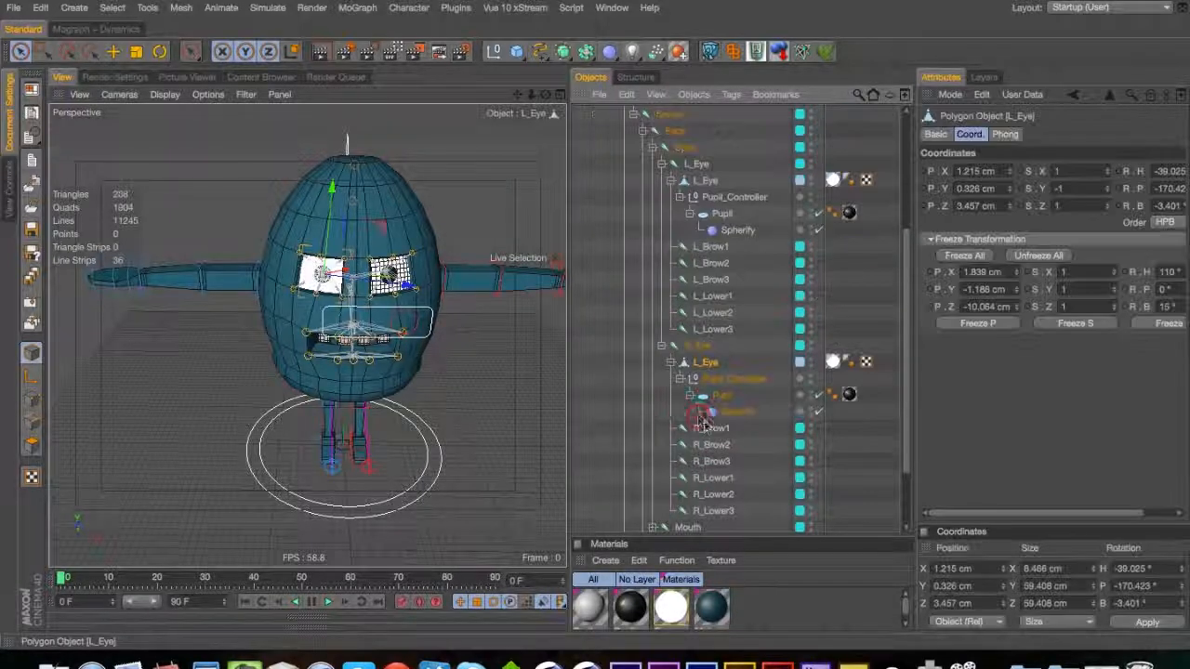
pyautogui.doubleClick(707, 362)
pyautogui.hotkey('shift', 'Right')
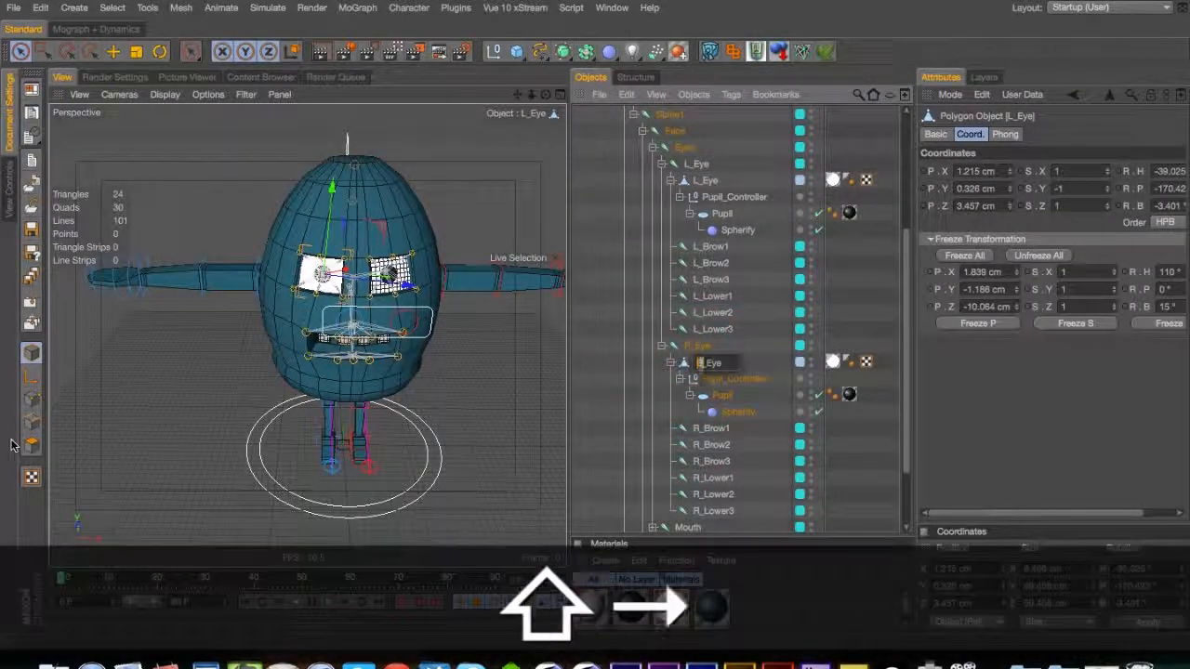
pyautogui.write('R')
pyautogui.press('Return')
# Select every object in the scene and freeze all their transformations
pyautogui.press('super+a')
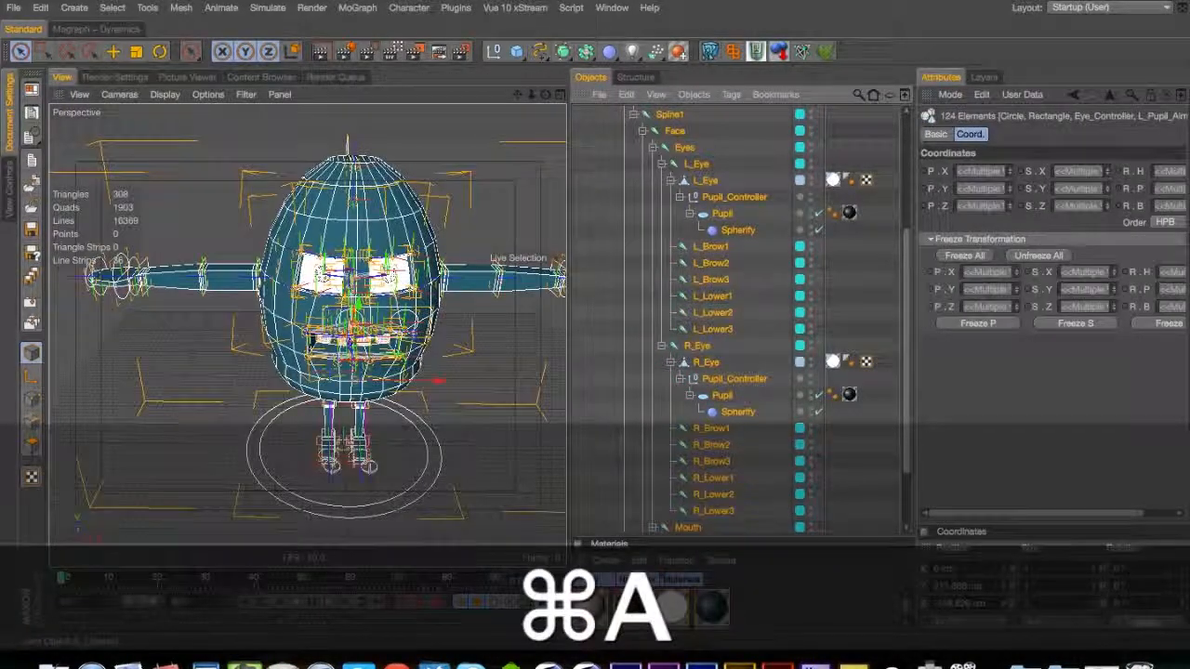
pyautogui.click(966, 255)
# Add a Target tag to the Pupil_Controller nulls of both L_Eye and R_Eye
pyautogui.scroll(3, 670, 321)
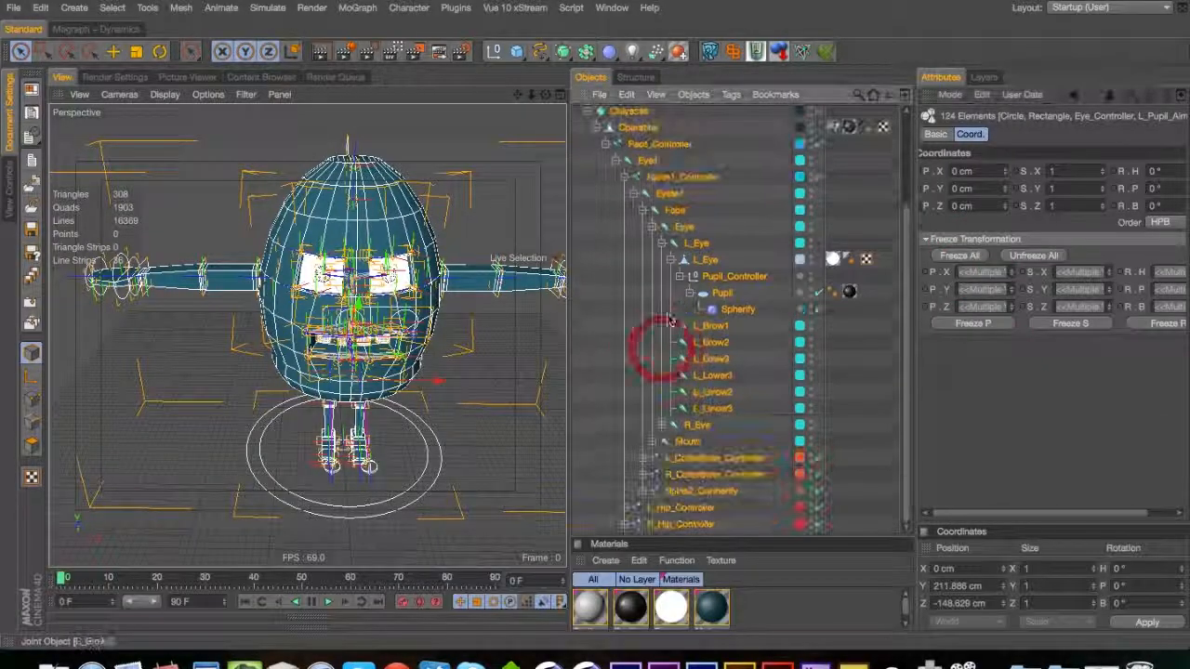
pyautogui.click(662, 243)
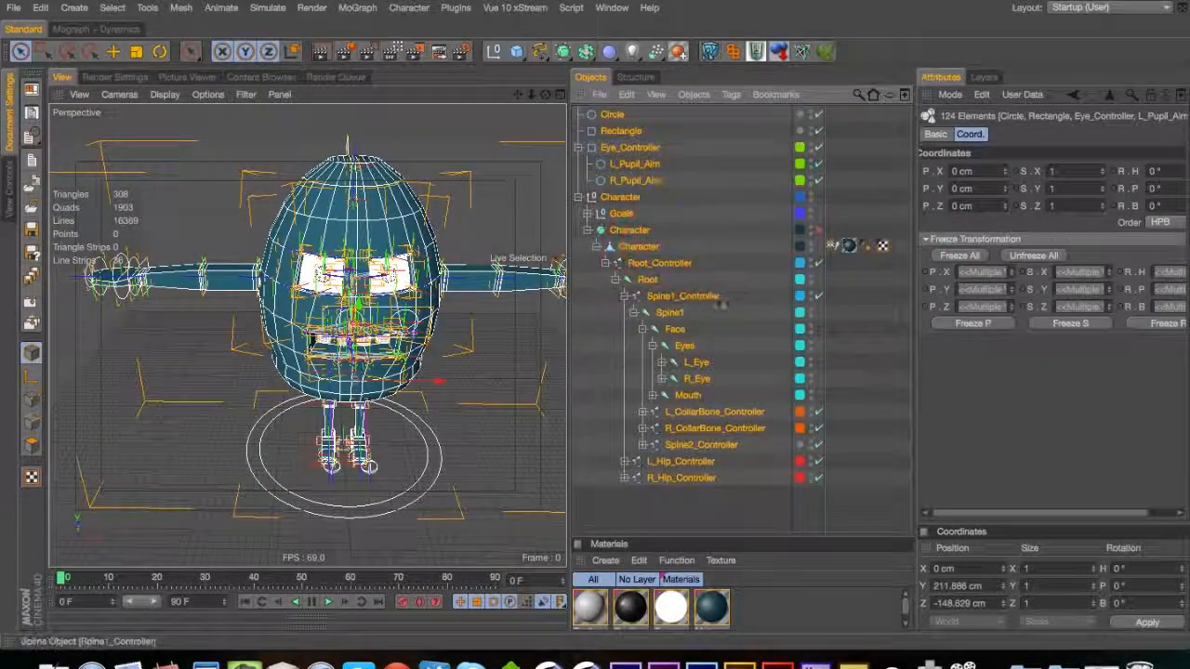
pyautogui.click(661, 378)
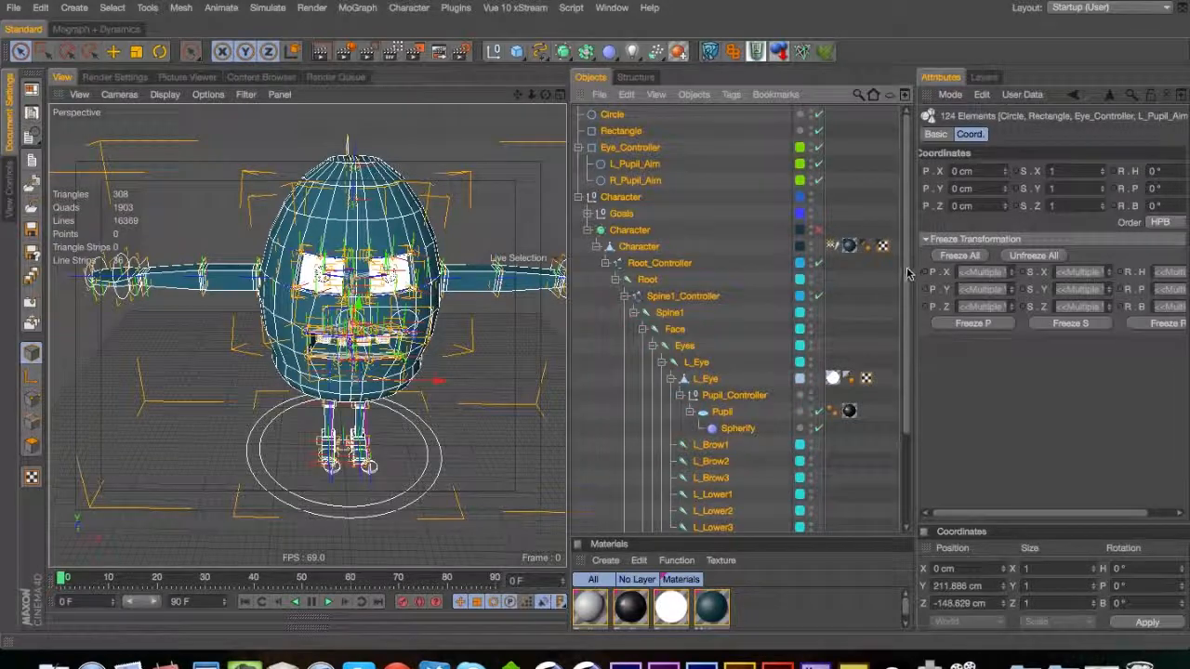
pyautogui.scroll(-4, 908, 272)
pyautogui.click(662, 424)
pyautogui.click(733, 457)
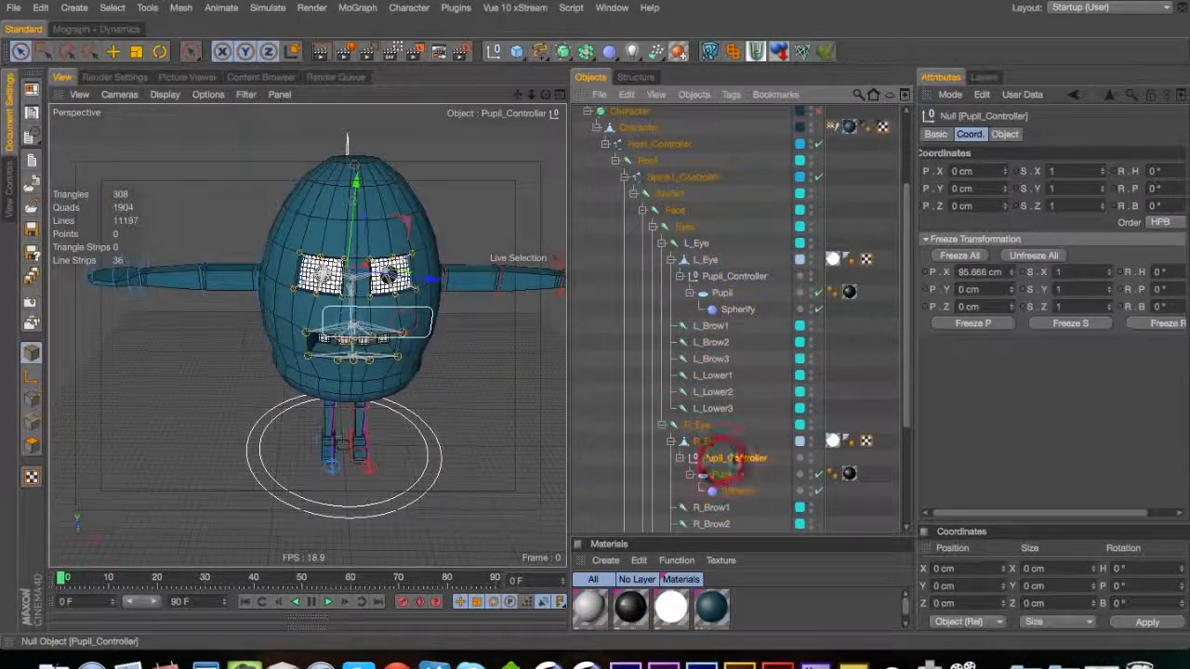
pyautogui.keyDown('super'); pyautogui.click(734, 276); pyautogui.keyUp('super')
pyautogui.keyDown('super'); pyautogui.rightClick(734, 276); pyautogui.keyUp('super')
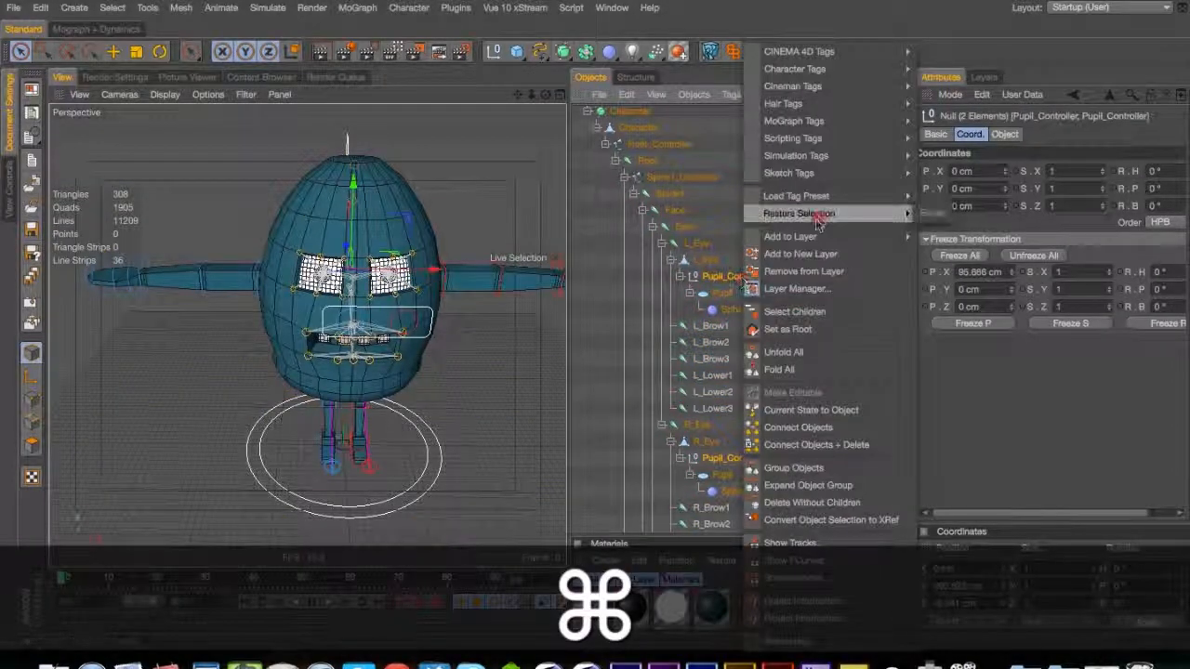
pyautogui.moveTo(818, 51)
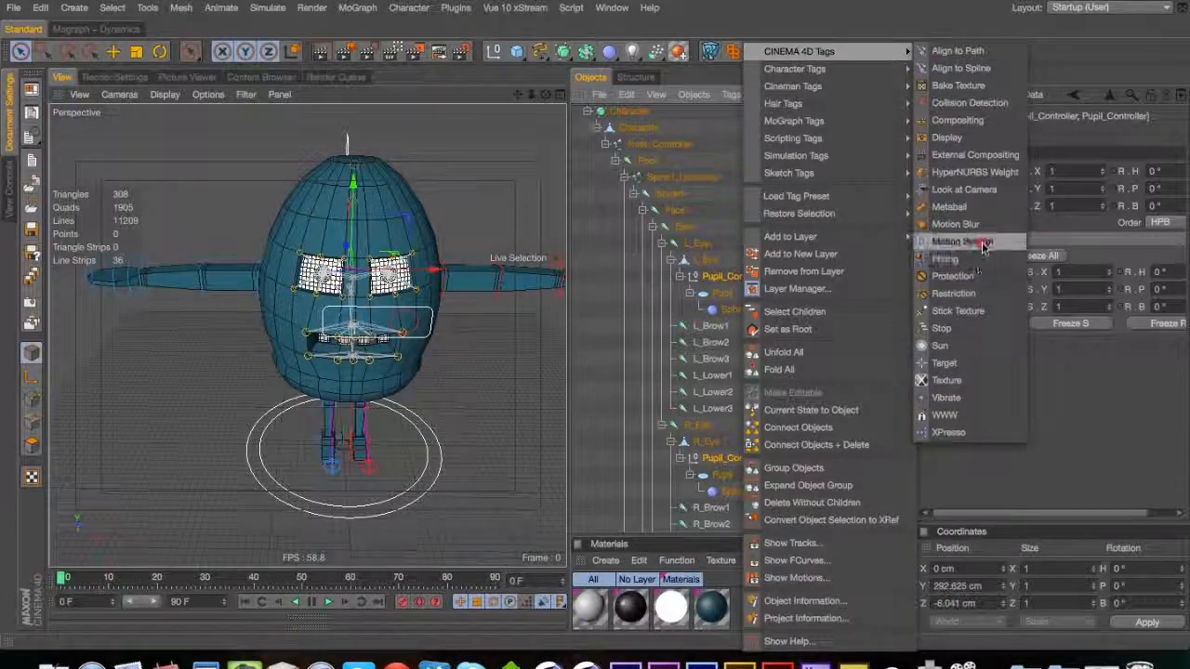
pyautogui.click(990, 362)
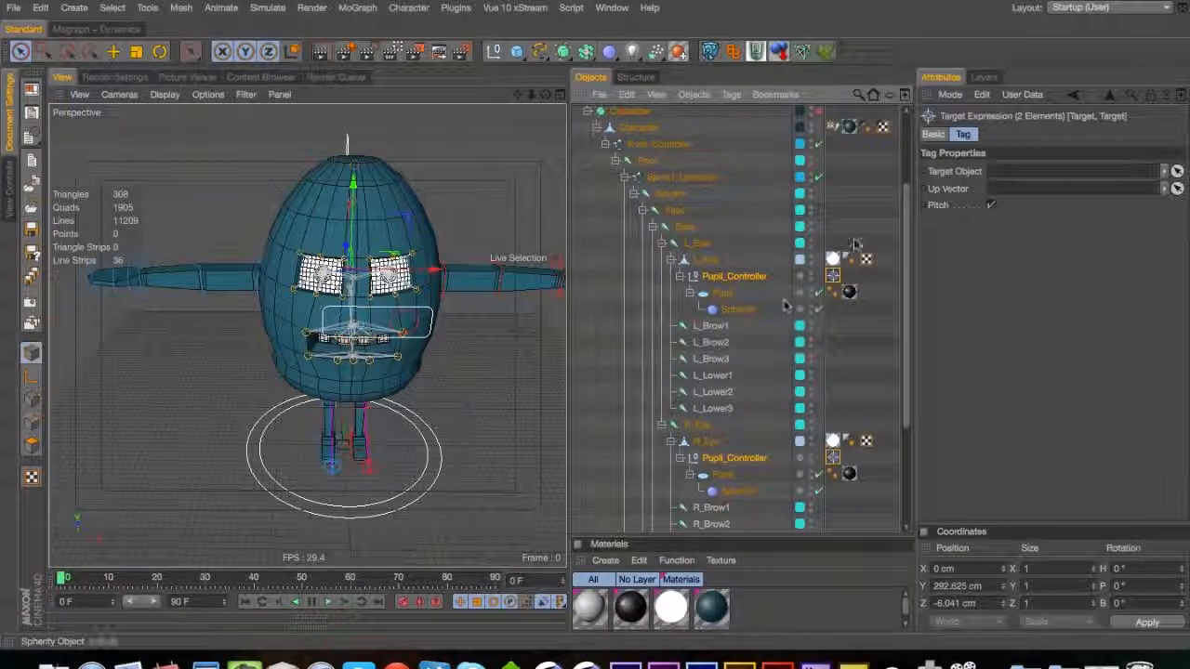
# Set L_Pupil_Aim as the Target Object of the left Pupil_Controller's Target tag
pyautogui.moveTo(909, 221); pyautogui.dragTo(916, 58)
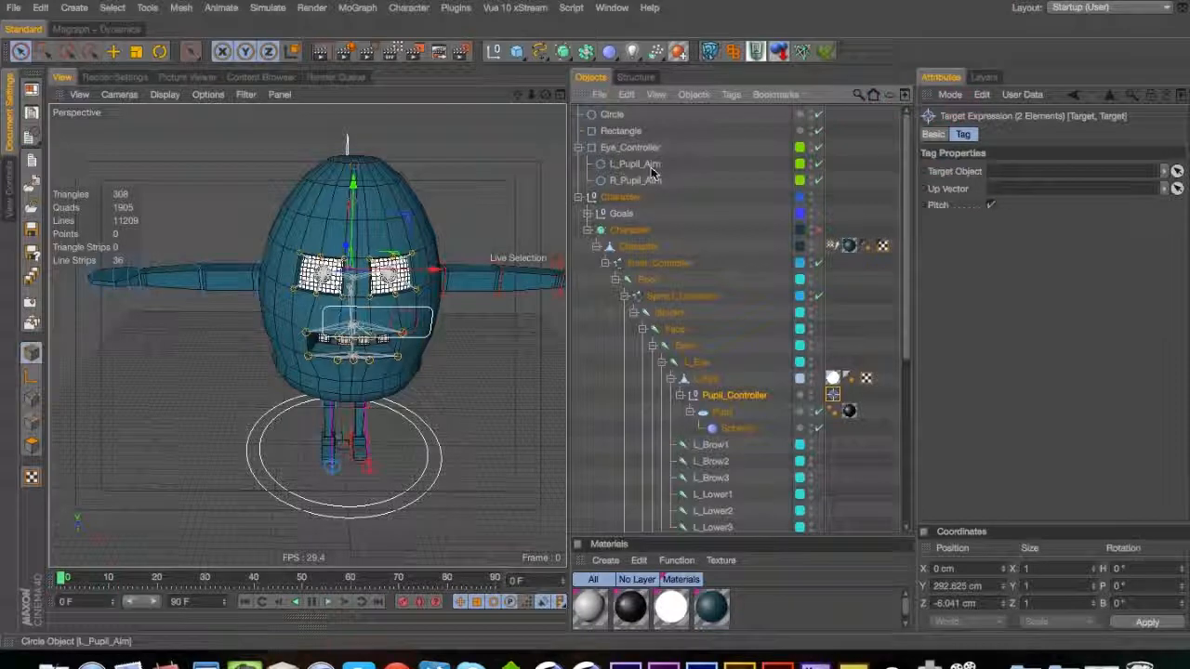
pyautogui.click(833, 394)
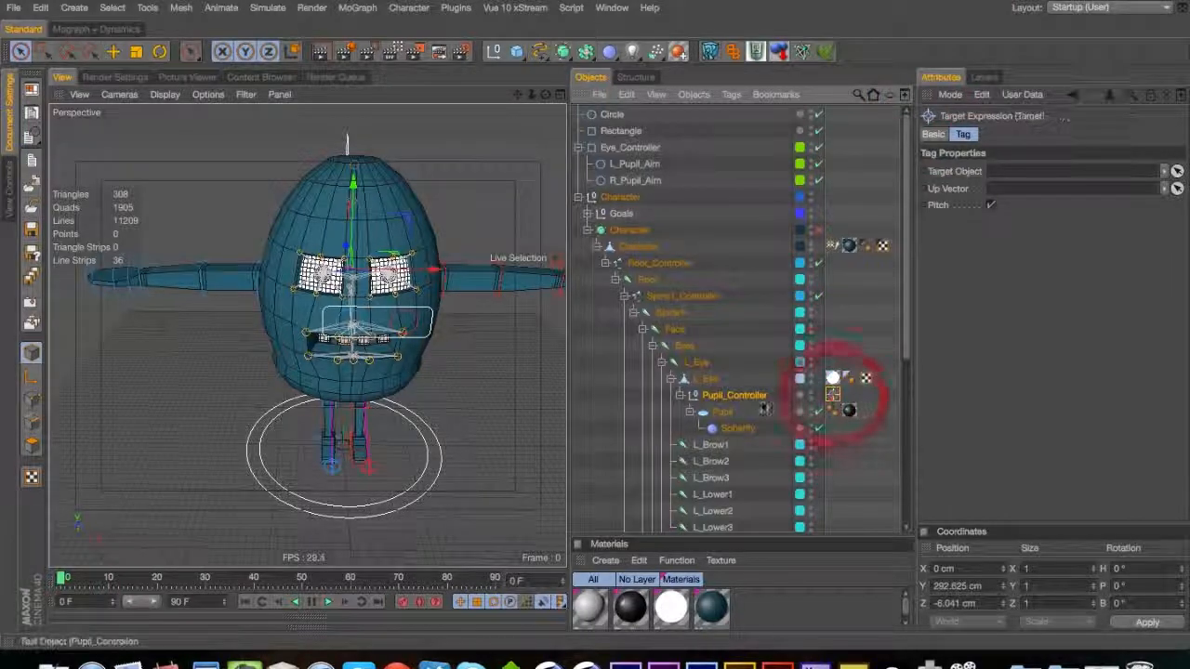
pyautogui.moveTo(627, 166); pyautogui.dragTo(1032, 171)
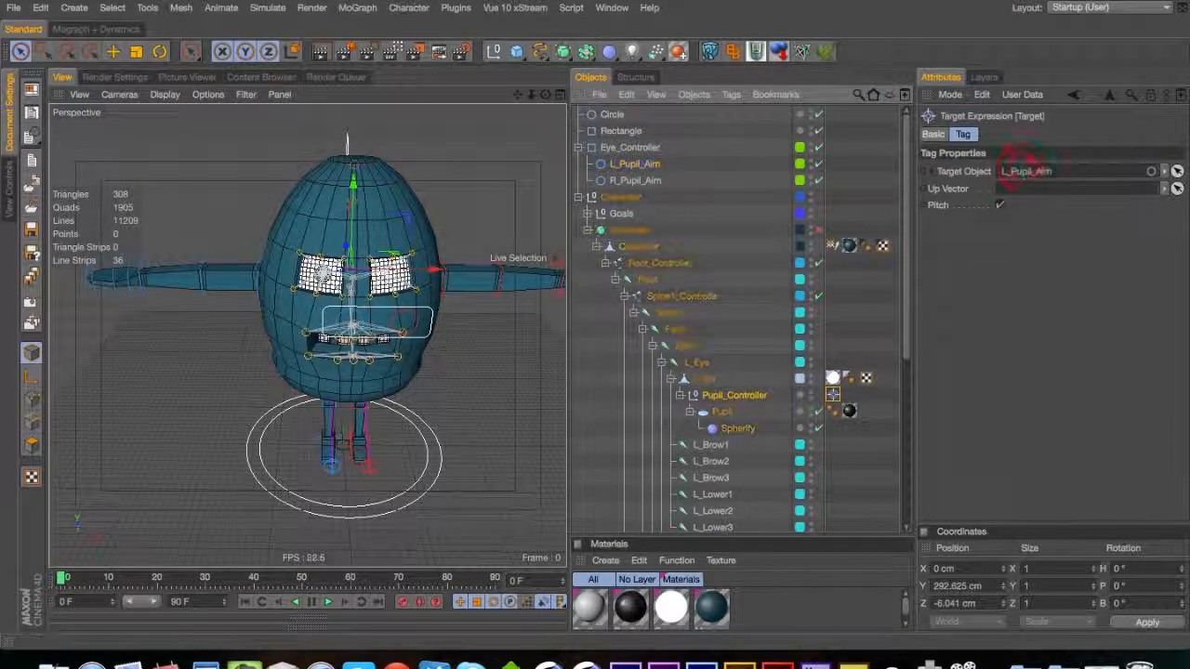
# Set R_Pupil_Aim as the Target Object of the right Pupil_Controller's Target tag
pyautogui.moveTo(908, 274); pyautogui.dragTo(911, 450)
pyautogui.click(833, 292)
pyautogui.moveTo(908, 409); pyautogui.dragTo(901, 110)
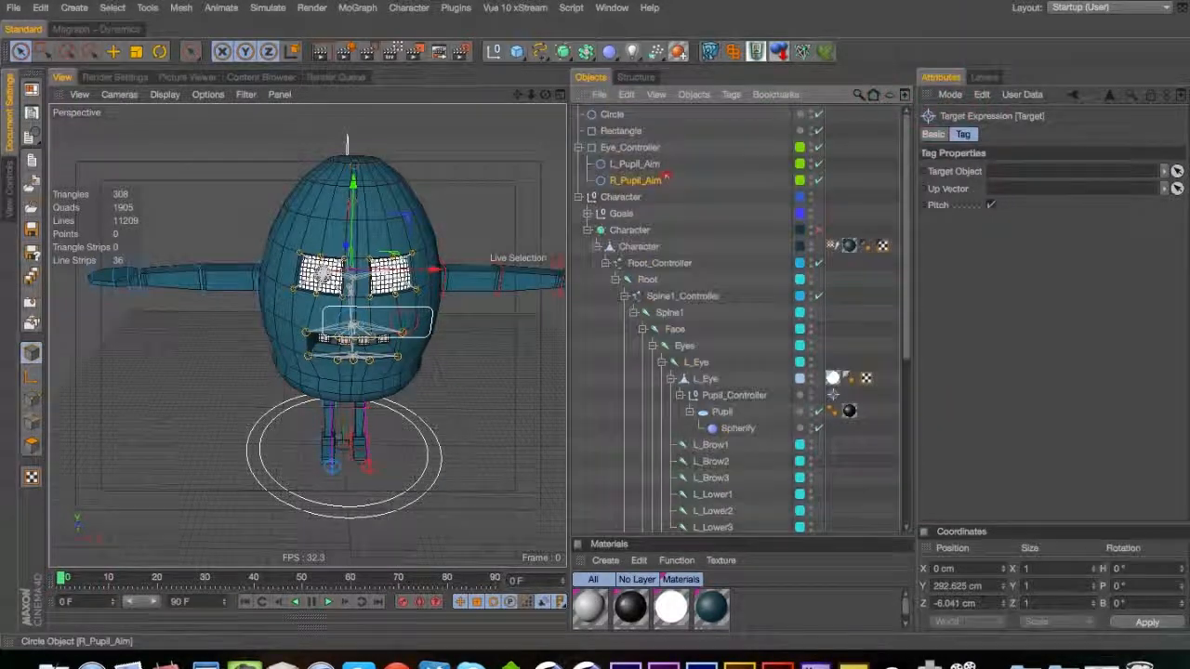
pyautogui.moveTo(1003, 171); pyautogui.dragTo(1003, 176)
# Deselect everything, view the character from its side and set the viewport display to Gouraud Shading
pyautogui.click(493, 158)
pyautogui.press('3')
pyautogui.moveTo(518, 243); pyautogui.dragTo(259, 236)
pyautogui.click(165, 94)
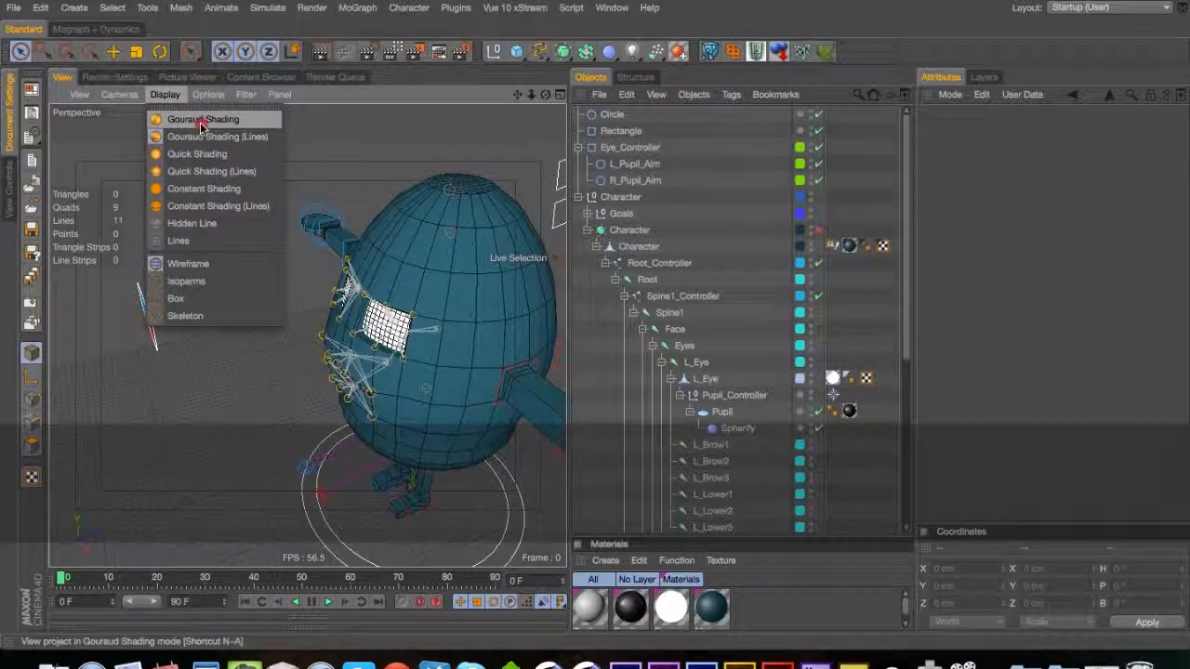
pyautogui.click(200, 125)
# Prepare both Pupil_Controller nulls for axis rotation, with axis mode and the Rotate tool's Per-Object Manipulation enabled
pyautogui.click(720, 395)
pyautogui.moveTo(906, 319); pyautogui.dragTo(906, 404)
pyautogui.keyDown('super'); pyautogui.click(760, 424); pyautogui.keyUp('super')
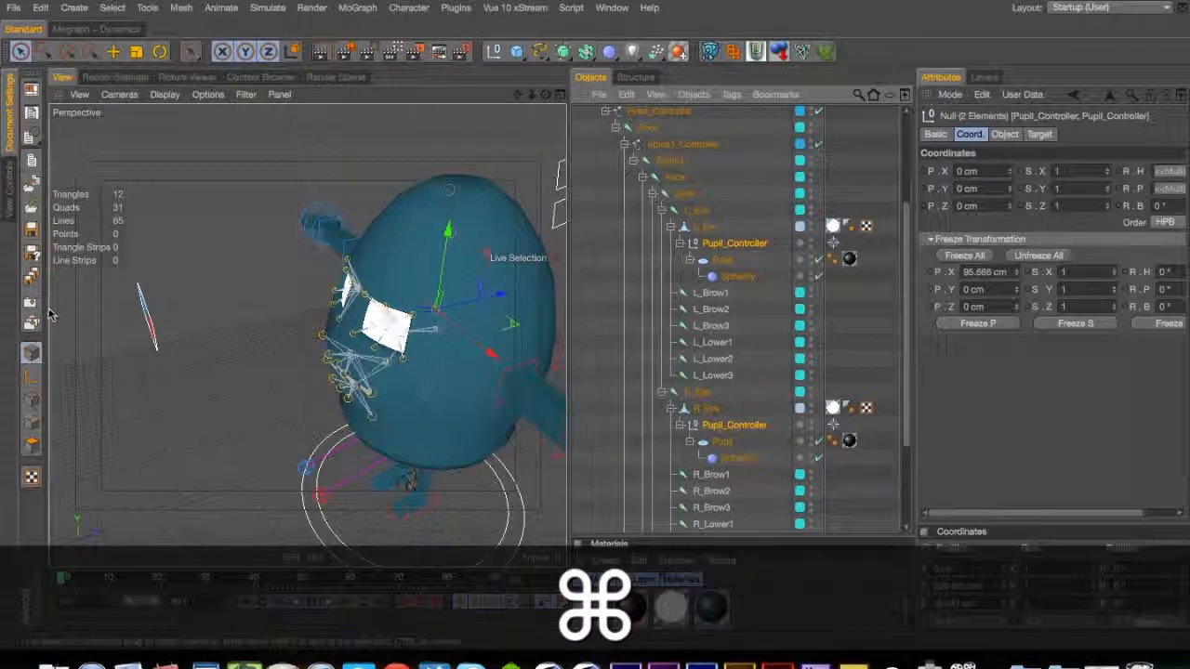
pyautogui.click(36, 378)
pyautogui.press('3')
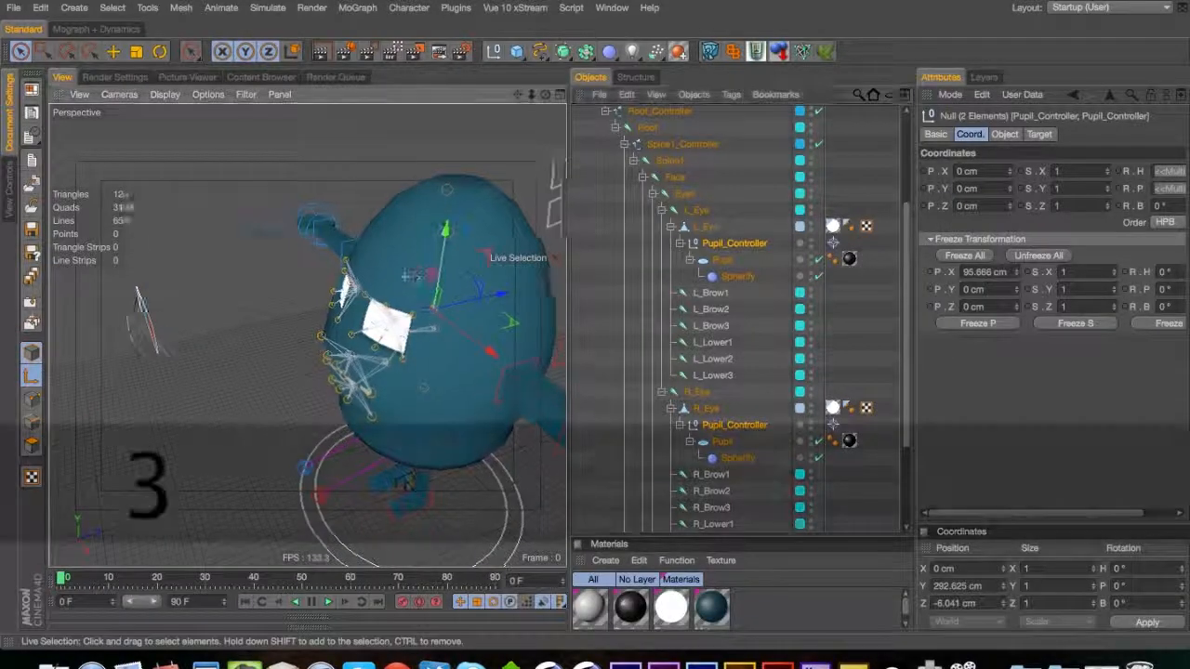
pyautogui.moveTo(456, 251); pyautogui.dragTo(582, 242)
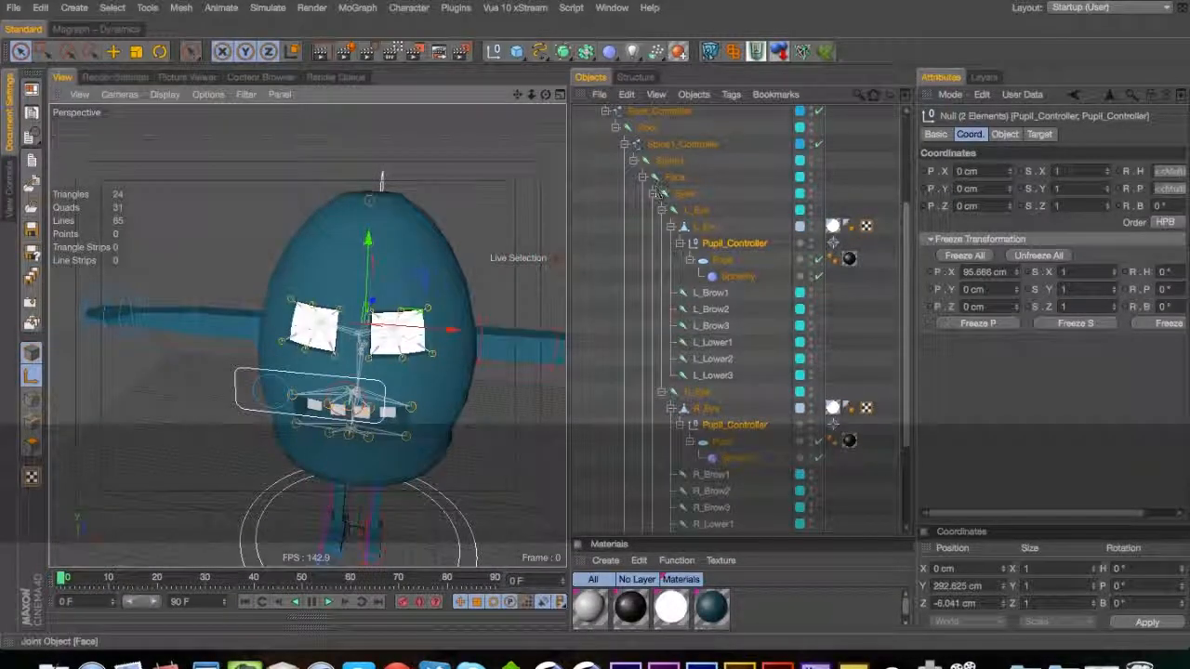
pyautogui.press('r')
pyautogui.click(1034, 170)
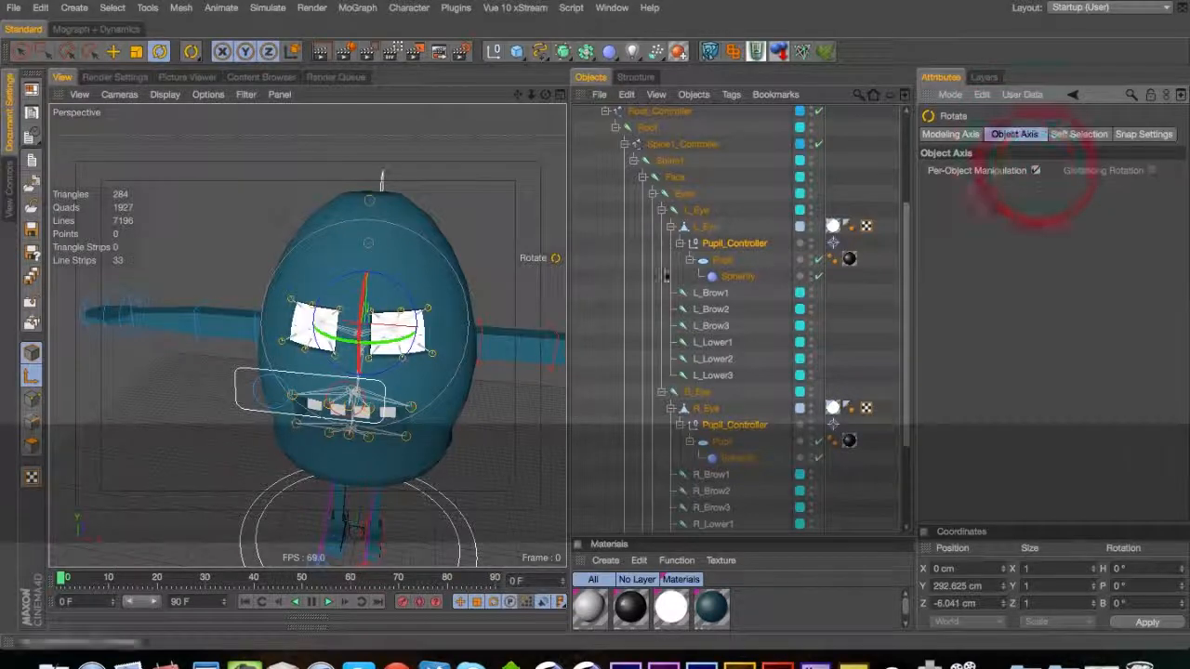
# Undo the trial rotation of both controllers and rotate only the left Pupil_Controller's axis by 90°
pyautogui.press('shift')
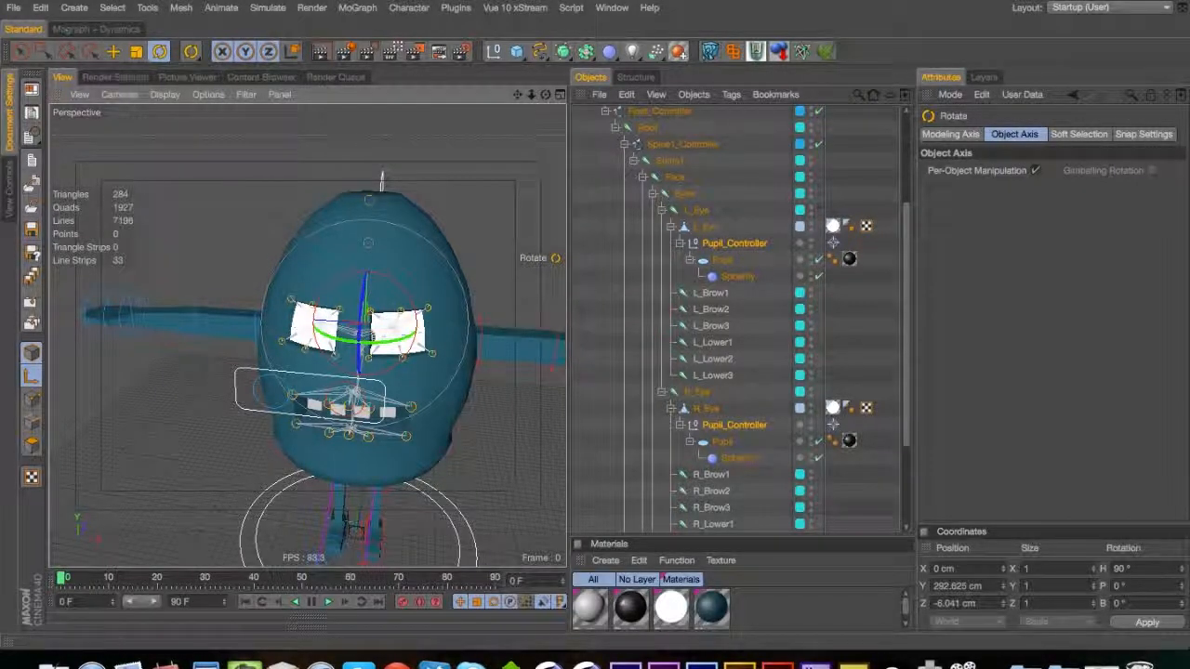
pyautogui.press('super+z')
pyautogui.click(734, 243)
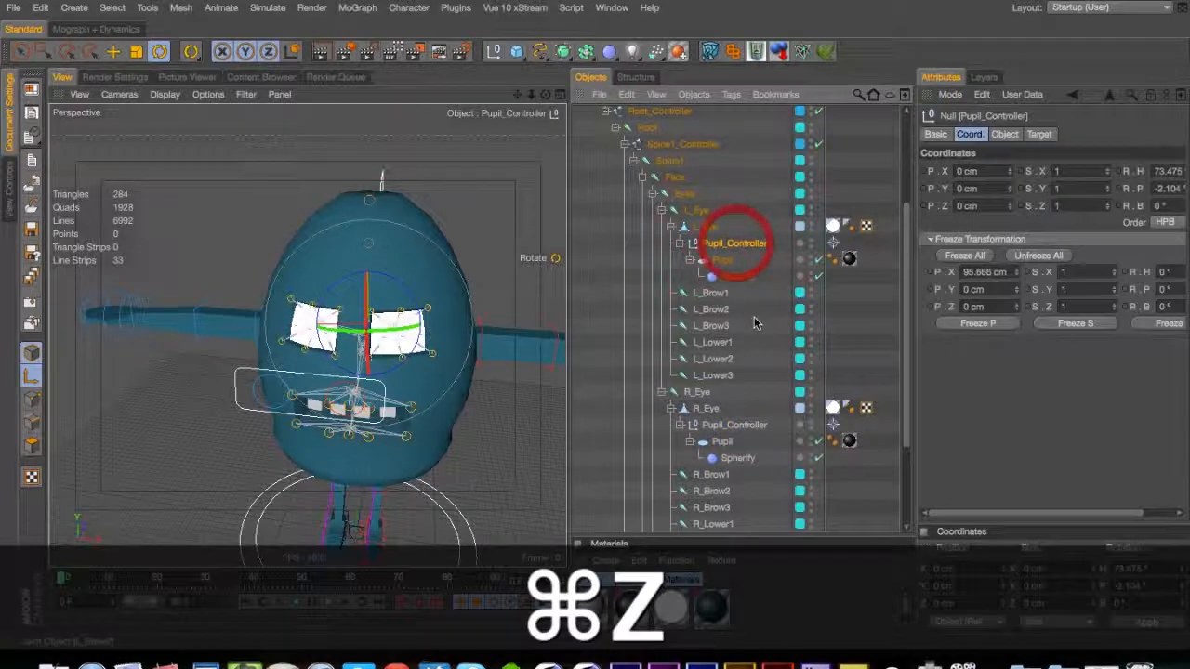
pyautogui.keyDown('shift'); pyautogui.moveTo(419, 325); pyautogui.dragTo(377, 334); pyautogui.keyUp('shift')
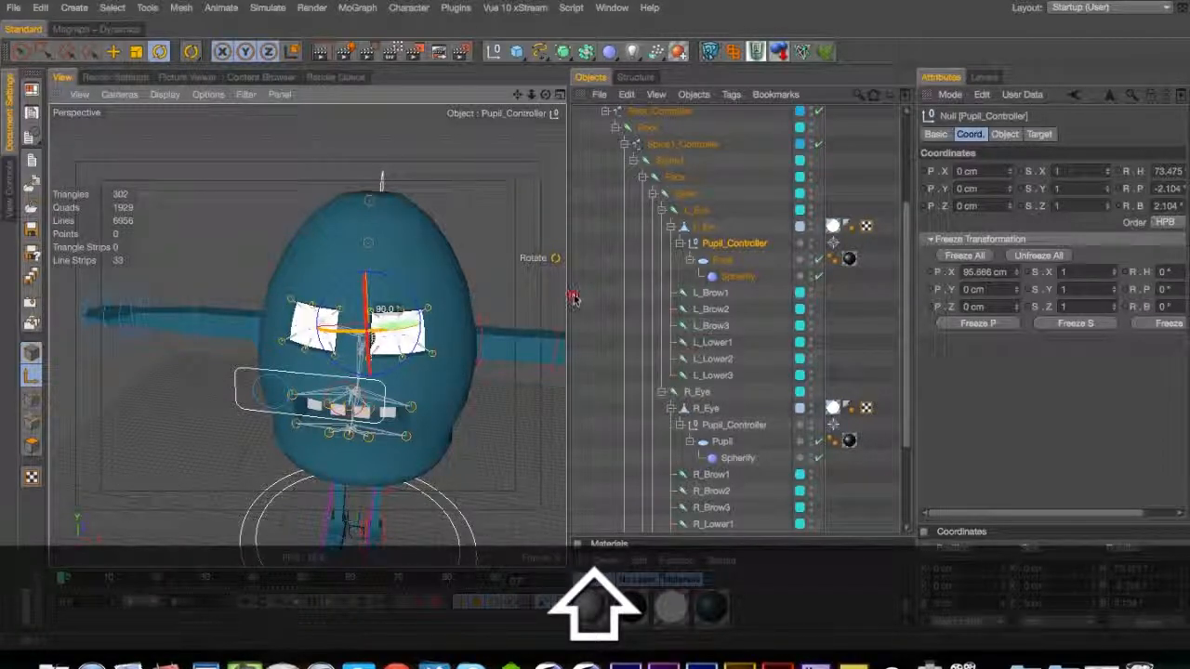
# Rotate only the right Pupil_Controller's axis around its heading so its pupil turns, leave axis mode and deselect everything
pyautogui.click(754, 427)
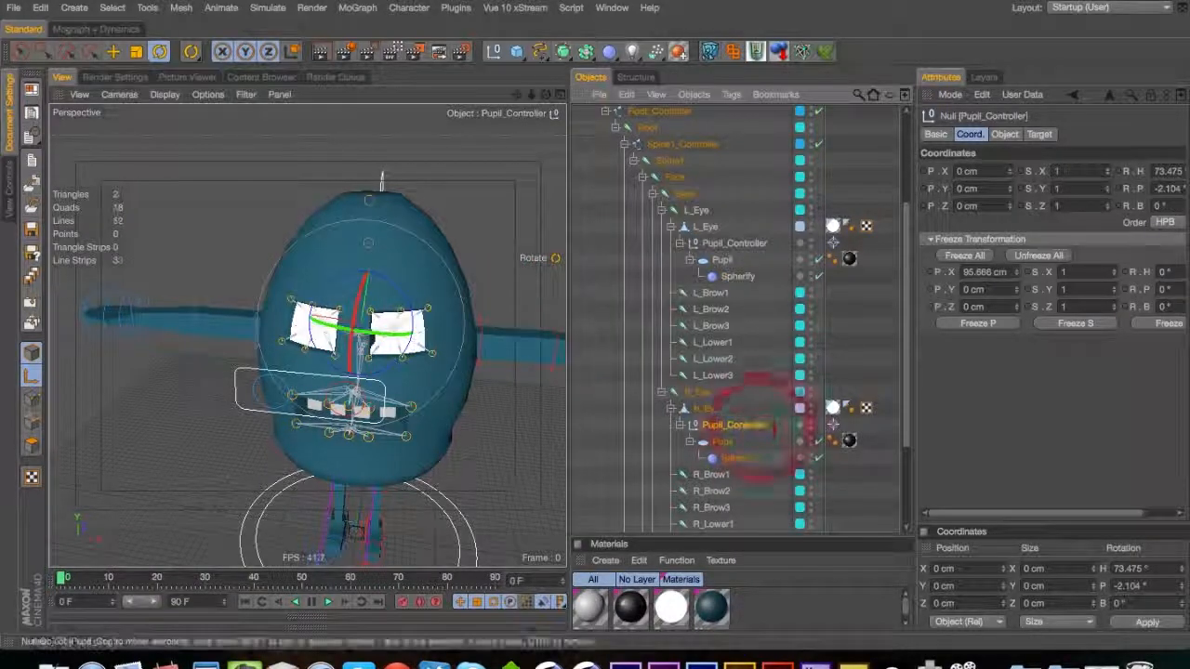
pyautogui.click(201, 236)
pyautogui.press('super+z')
pyautogui.moveTo(253, 303); pyautogui.dragTo(171, 268)
pyautogui.keyDown('shift'); pyautogui.moveTo(317, 322); pyautogui.dragTo(322, 326); pyautogui.keyUp('shift')
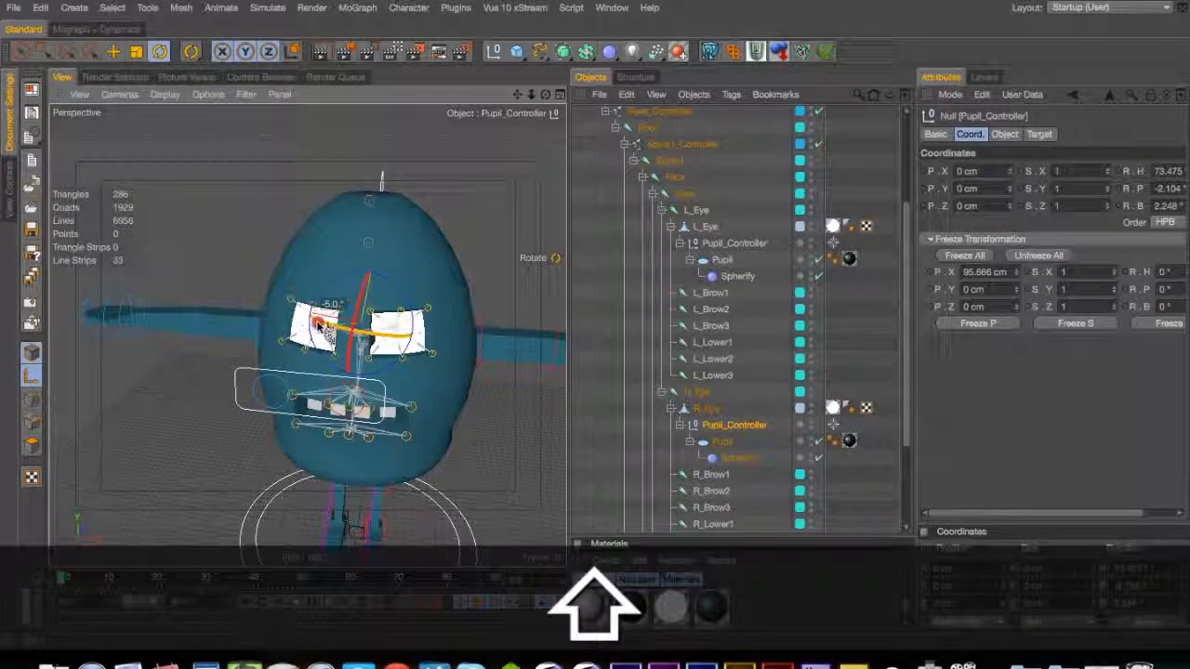
pyautogui.press('space')
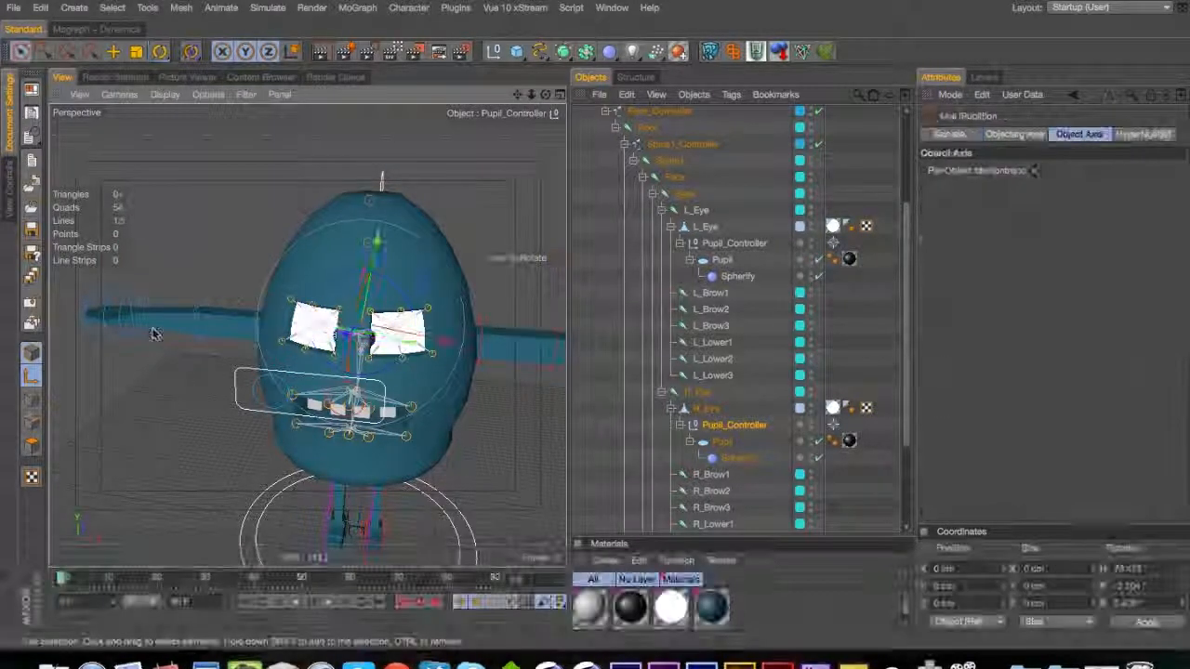
pyautogui.click(33, 377)
pyautogui.click(184, 396)
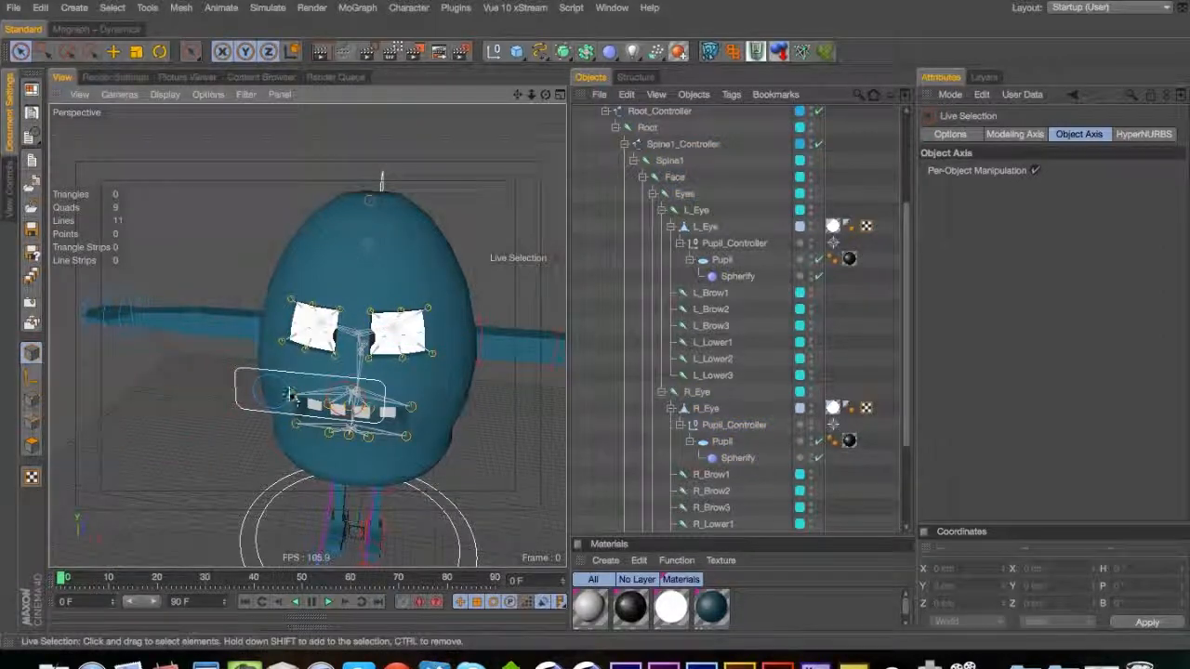
# Move R_Pupil_Aim outward along its X axis and L_Pupil_Aim outward to P.X 30 cm
pyautogui.click(289, 395)
pyautogui.keyDown('shift'); pyautogui.click(355, 396); pyautogui.keyUp('shift')
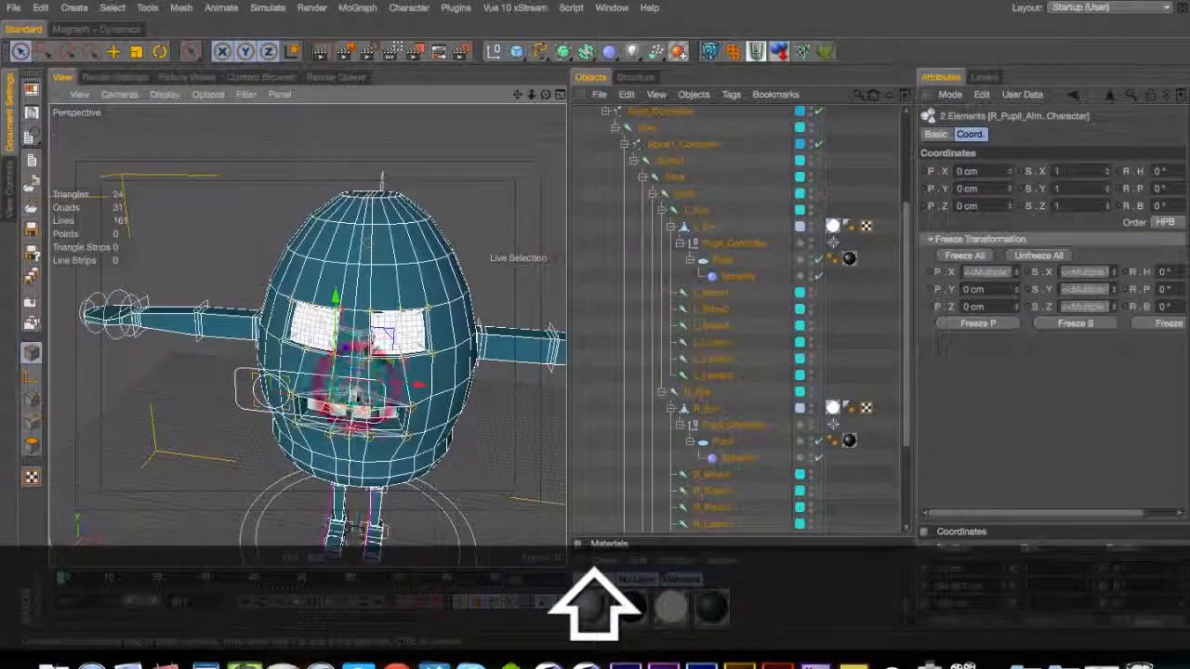
pyautogui.click(281, 406)
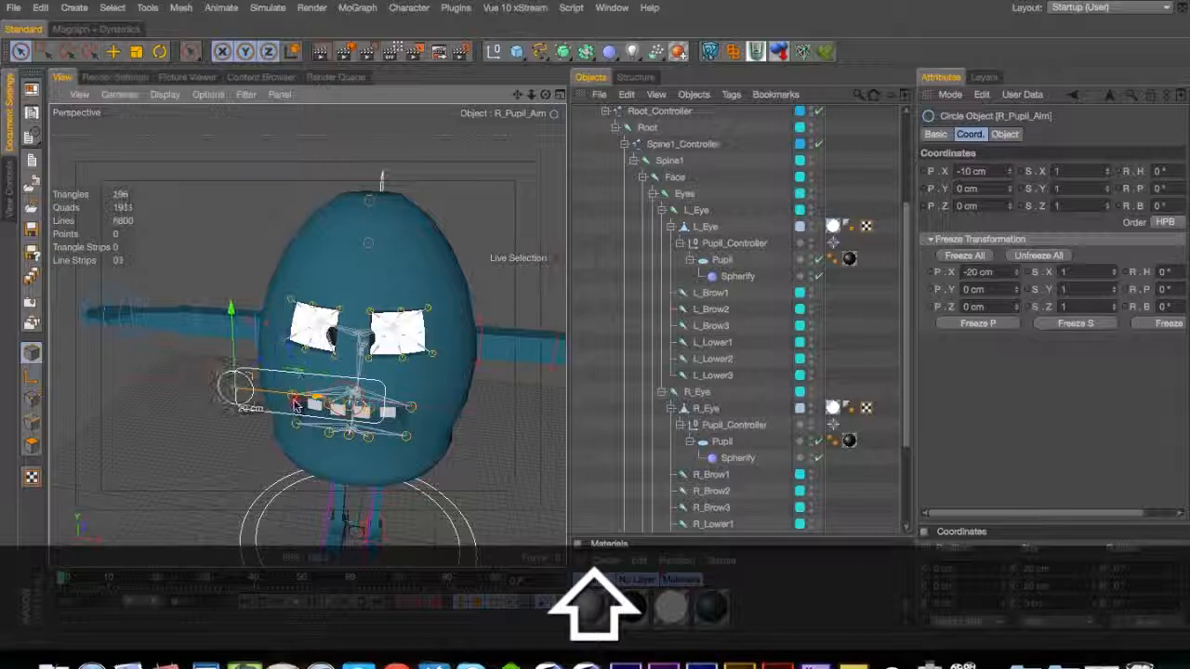
pyautogui.click(267, 401)
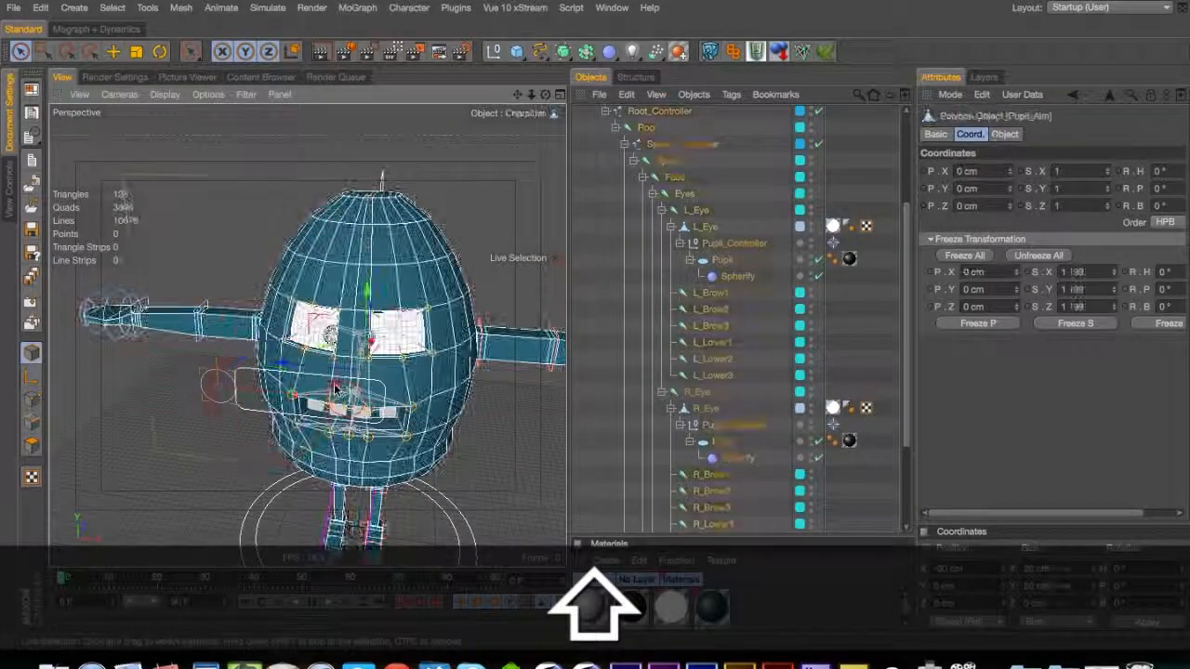
pyautogui.click(239, 390)
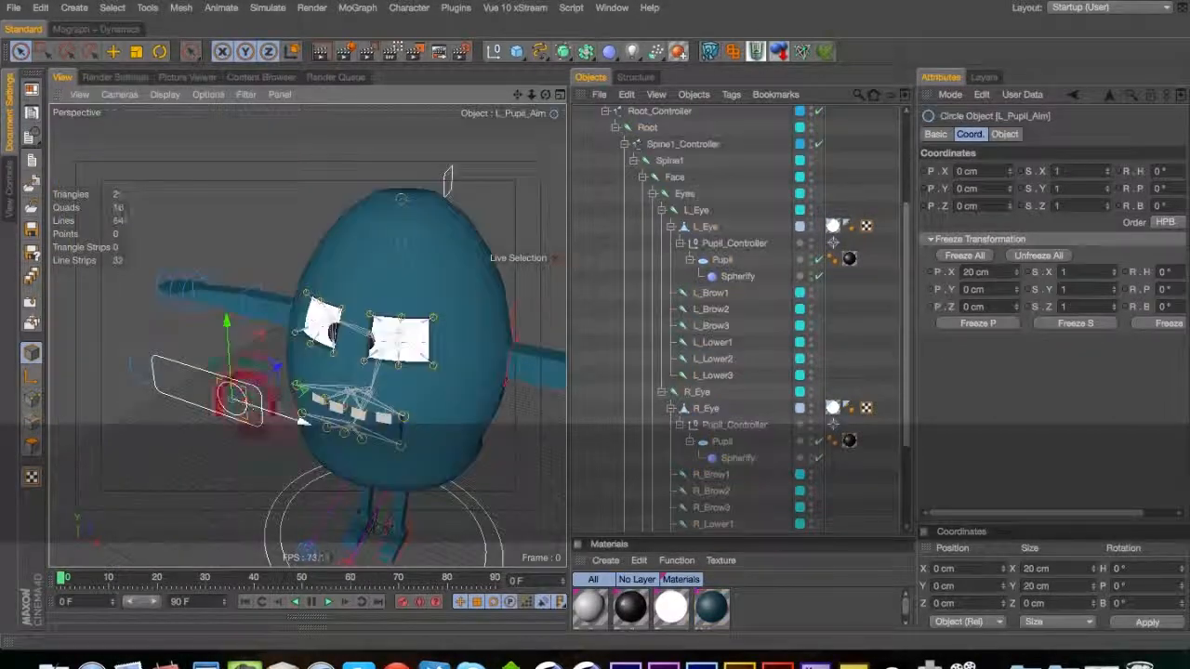
pyautogui.keyDown('shift'); pyautogui.moveTo(297, 424); pyautogui.dragTo(354, 442); pyautogui.keyUp('shift')
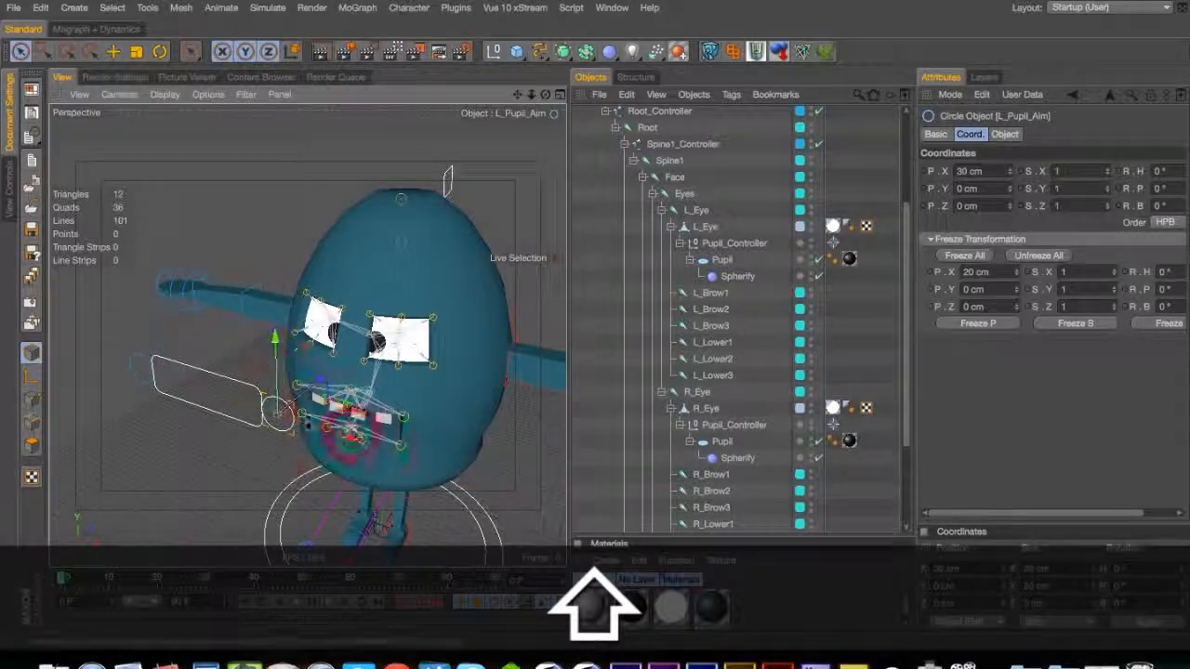
# Set the Eye_Controller rectangle's width to 140 cm so it encloses both pupil aim circles
pyautogui.click(235, 387)
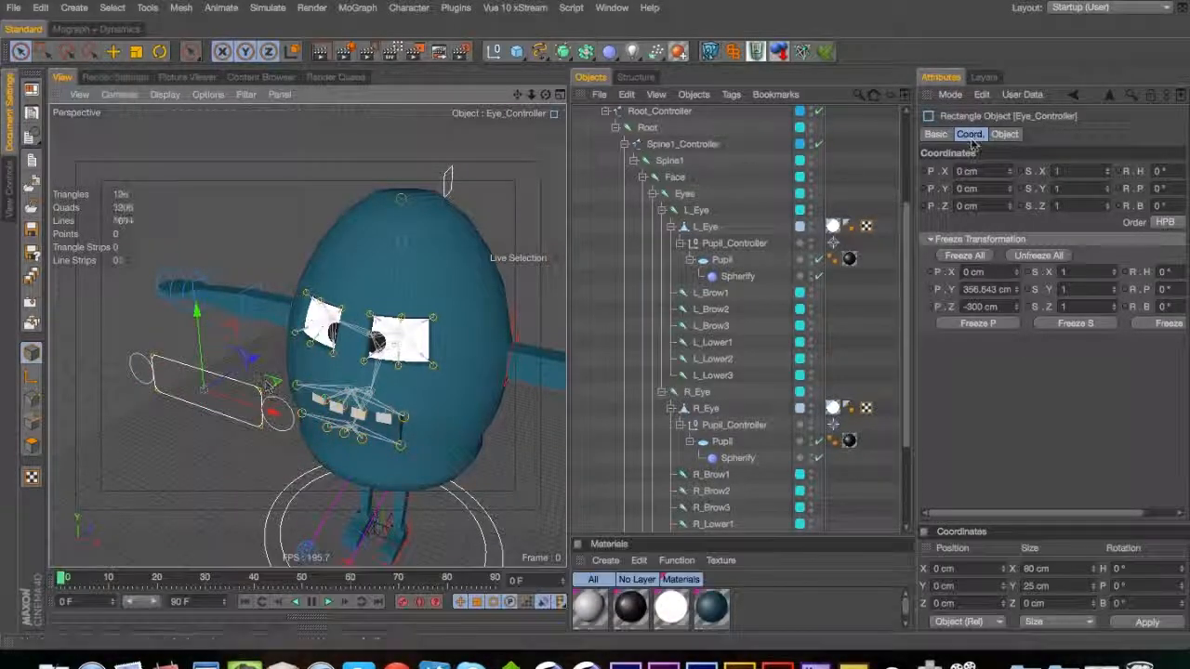
pyautogui.click(1004, 134)
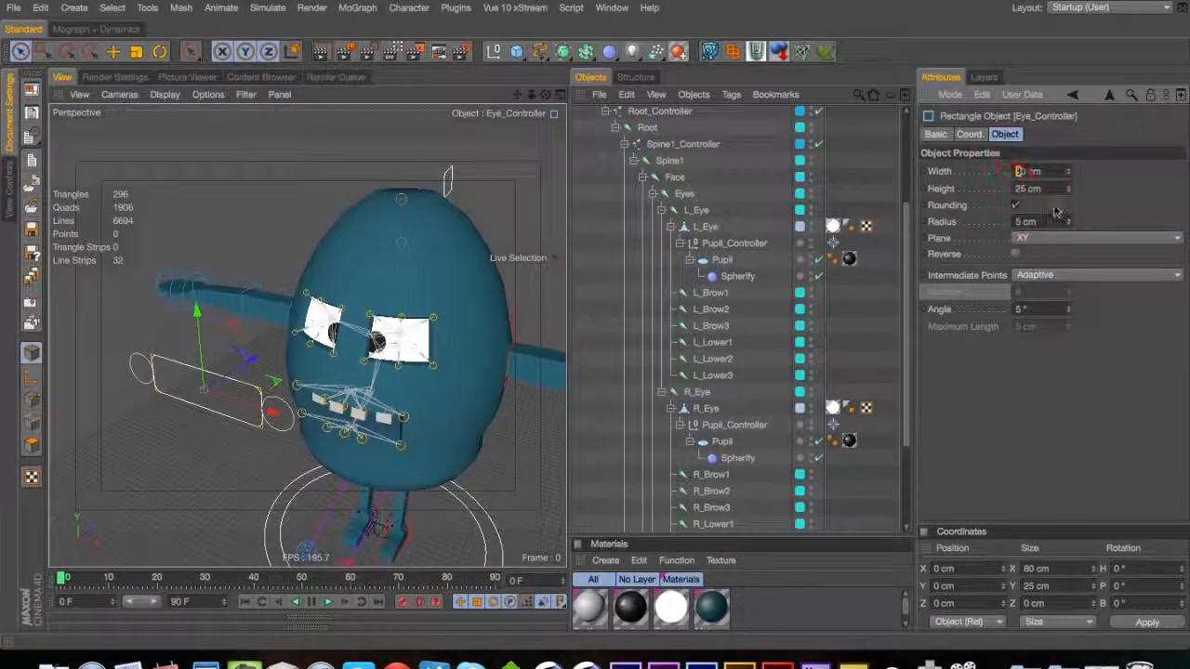
pyautogui.write('120')
pyautogui.press('Return')
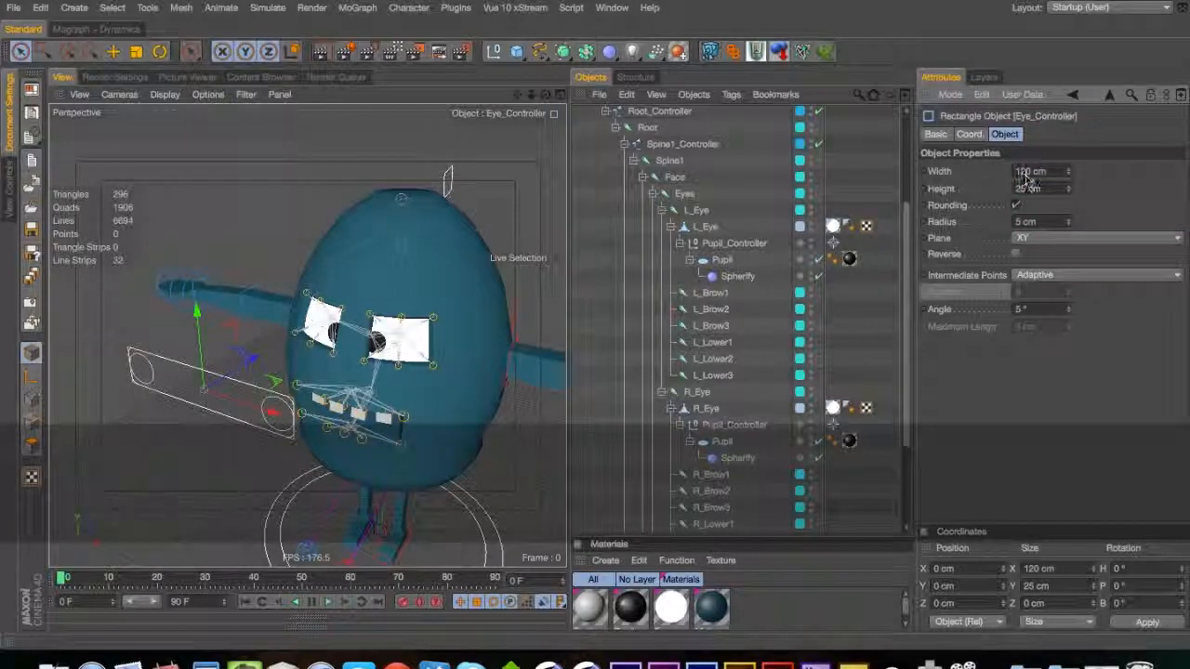
pyautogui.moveTo(1020, 172); pyautogui.dragTo(1026, 172)
pyautogui.write('4')
pyautogui.click(1105, 182)
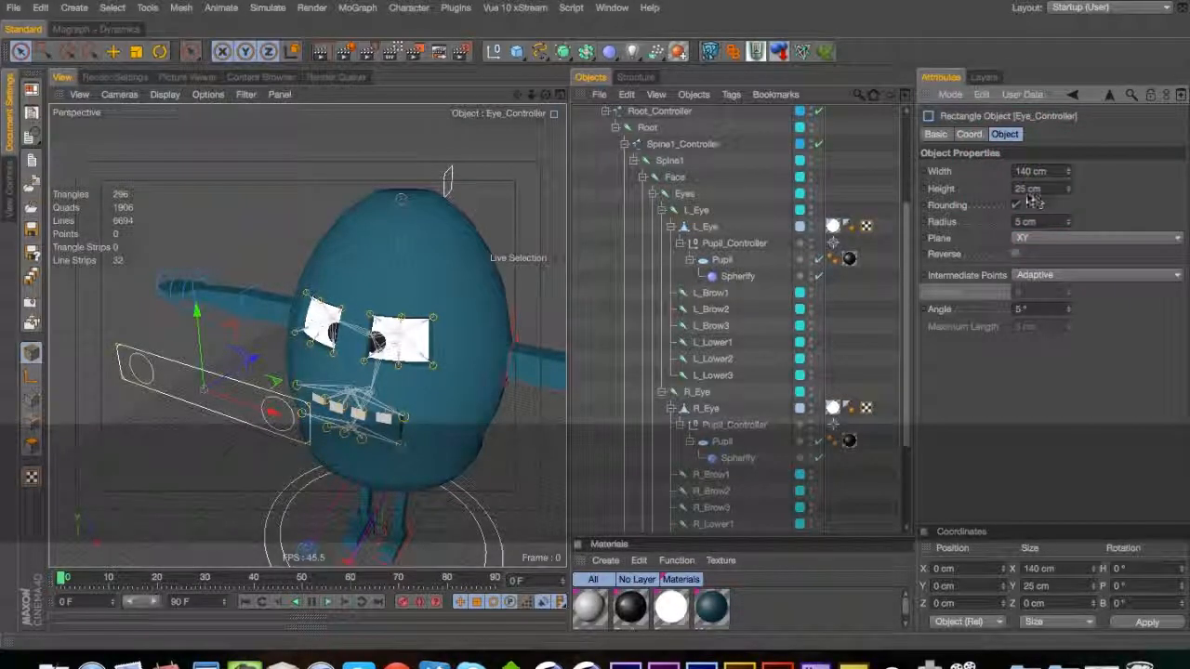
# Enable axis mode for the left Pupil_Controller and rotate its axis to adjust the pupil's position in the eye
pyautogui.press('3')
pyautogui.moveTo(513, 328); pyautogui.dragTo(427, 260)
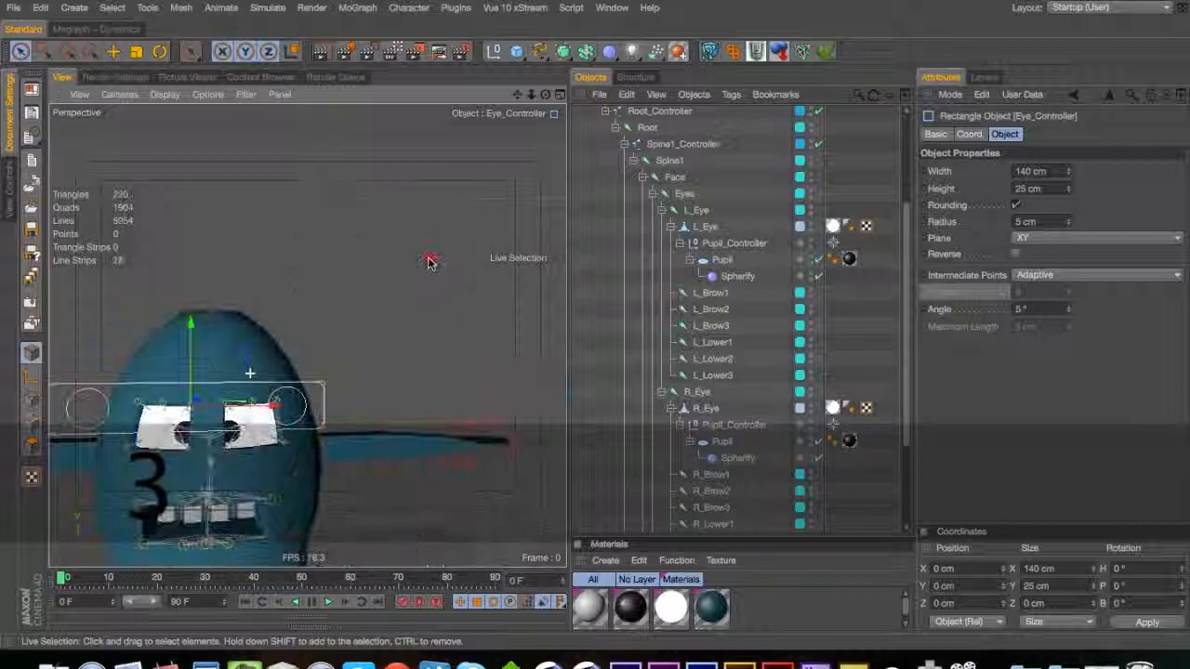
pyautogui.click(734, 243)
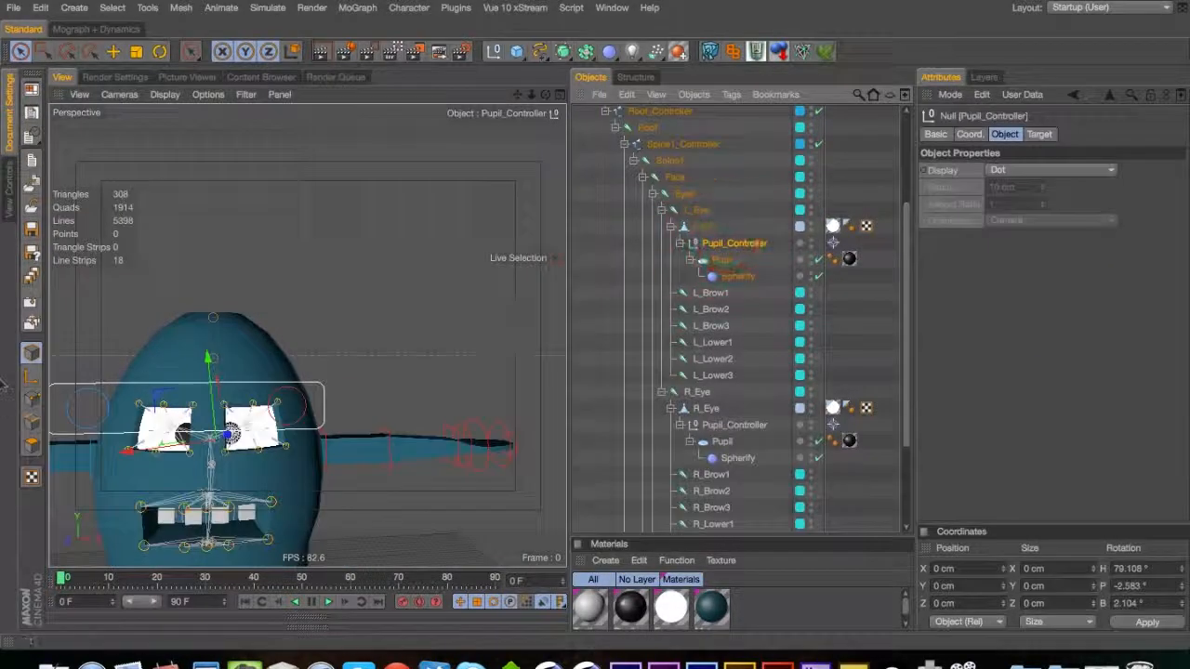
pyautogui.click(32, 378)
pyautogui.press('3')
pyautogui.moveTo(244, 327); pyautogui.dragTo(239, 361)
pyautogui.press('r')
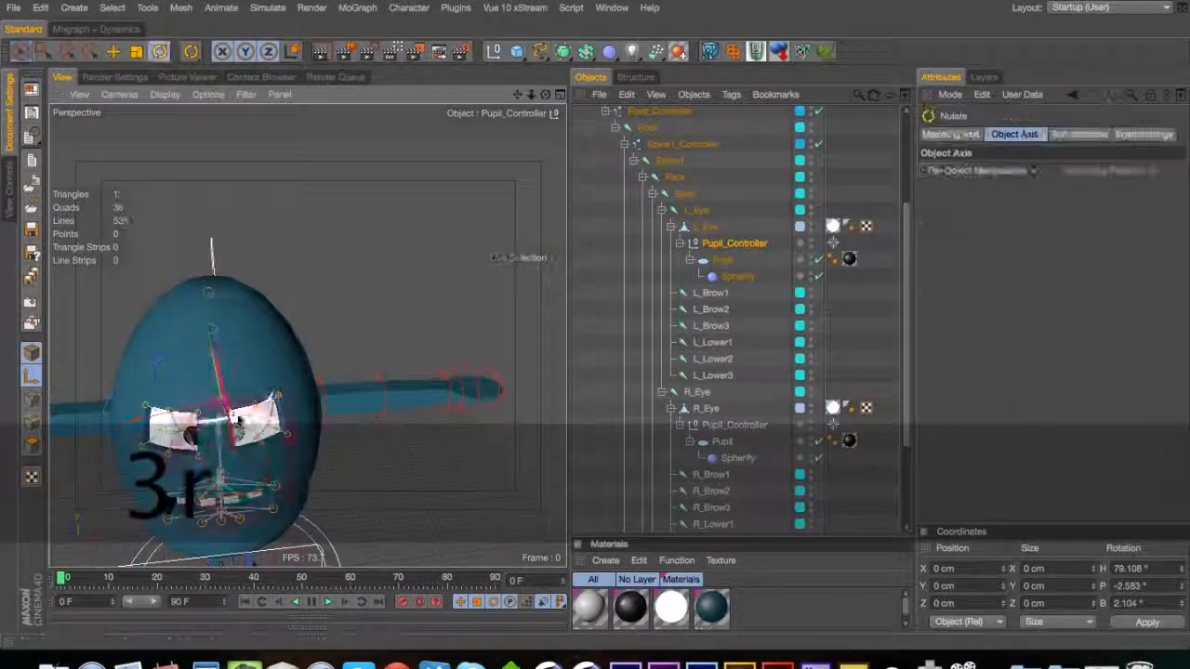
pyautogui.keyDown('shift'); pyautogui.moveTo(217, 424); pyautogui.dragTo(200, 427); pyautogui.keyUp('shift')
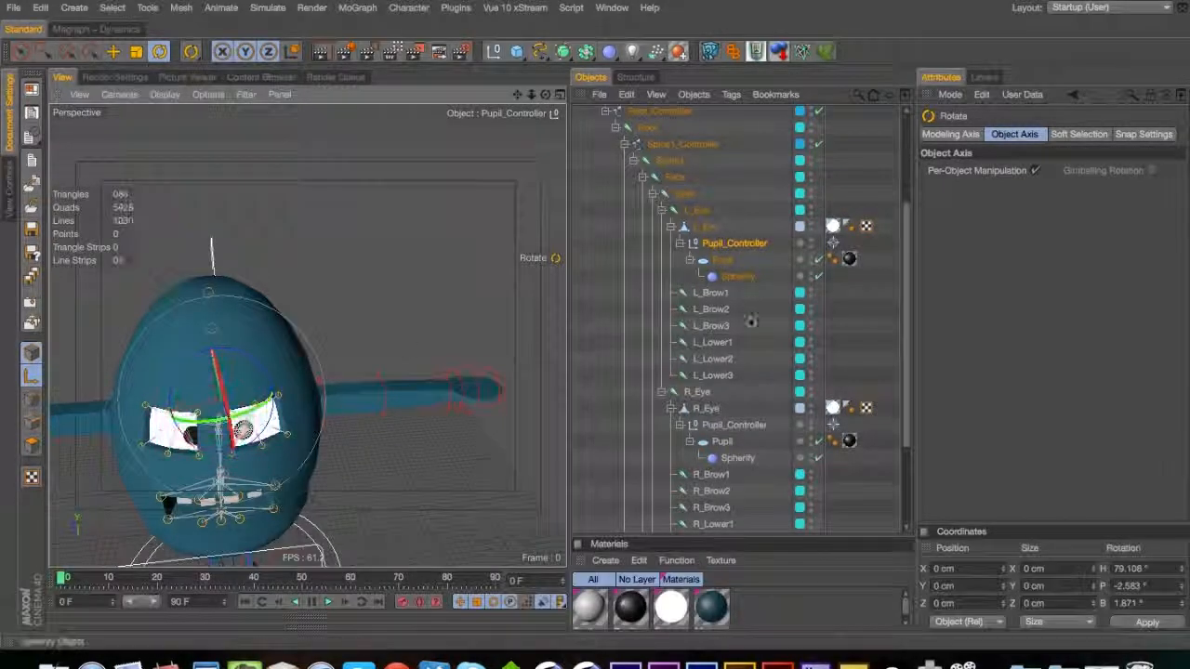
# Rotate the right Pupil_Controller's axis by 10° and deselect it
pyautogui.click(749, 428)
pyautogui.keyDown('shift'); pyautogui.moveTo(223, 424); pyautogui.dragTo(240, 423); pyautogui.keyUp('shift')
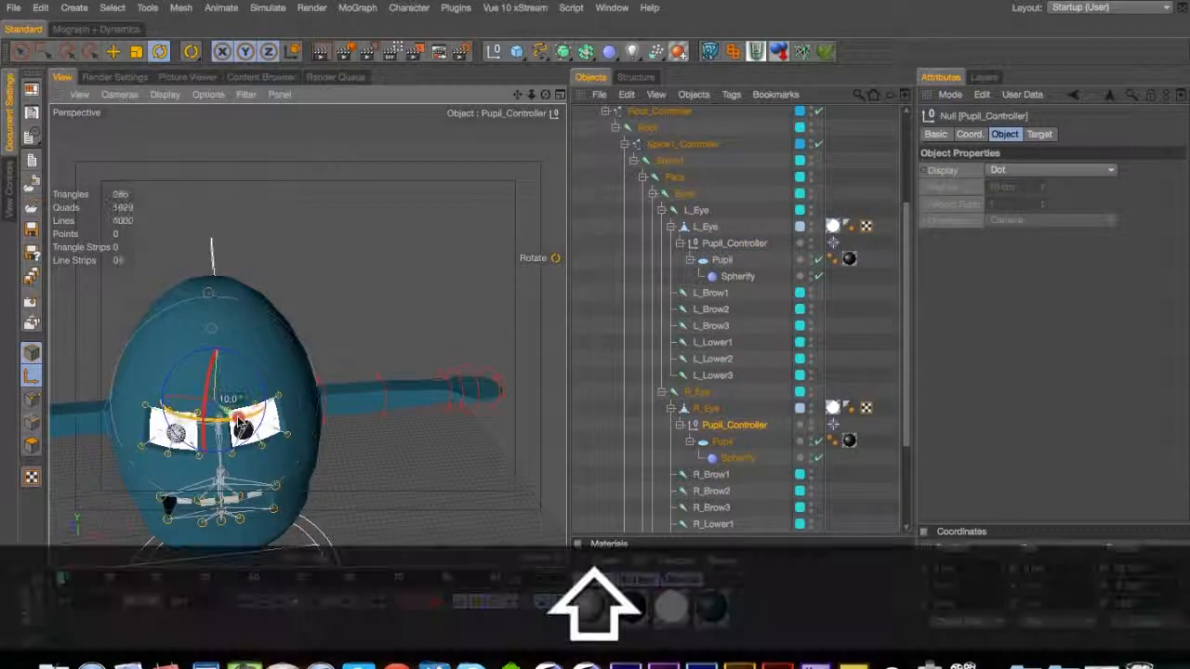
pyautogui.press('space')
pyautogui.click(382, 296)
# Rotate the right Pupil_Controller's axis a further 10° to refine the pupil's position in the eye
pyautogui.press('3')
pyautogui.moveTo(382, 296); pyautogui.dragTo(317, 412)
pyautogui.press('3')
pyautogui.click(735, 425)
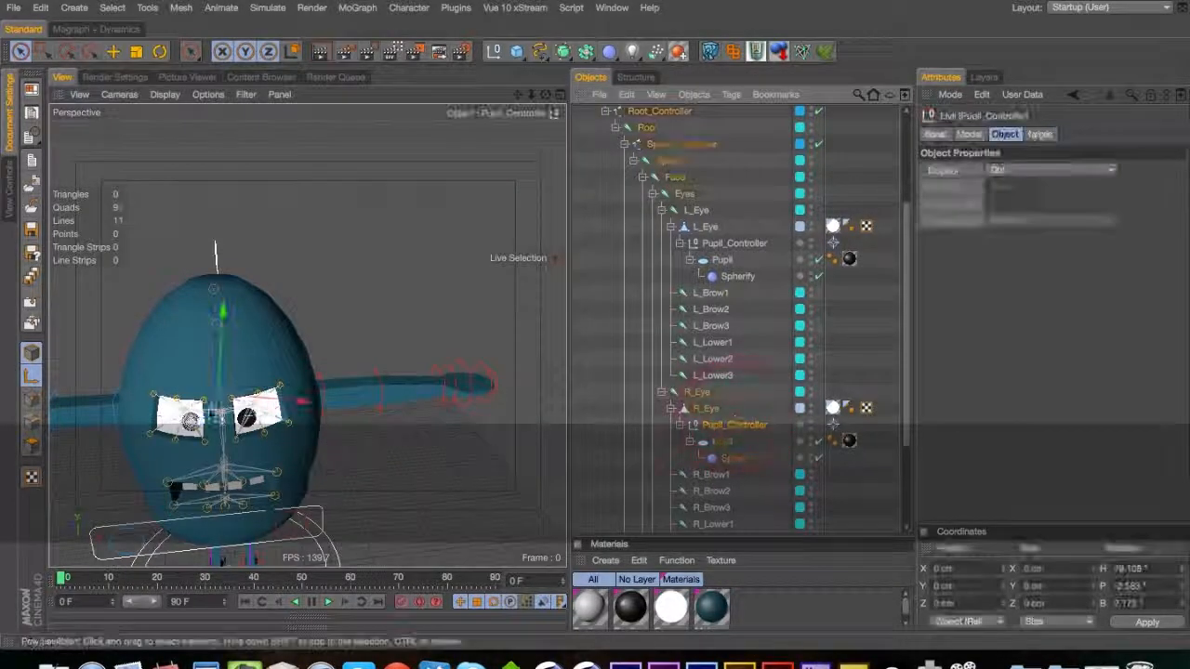
pyautogui.press('r')
pyautogui.keyDown('shift'); pyautogui.moveTo(229, 413); pyautogui.dragTo(239, 415); pyautogui.keyUp('shift')
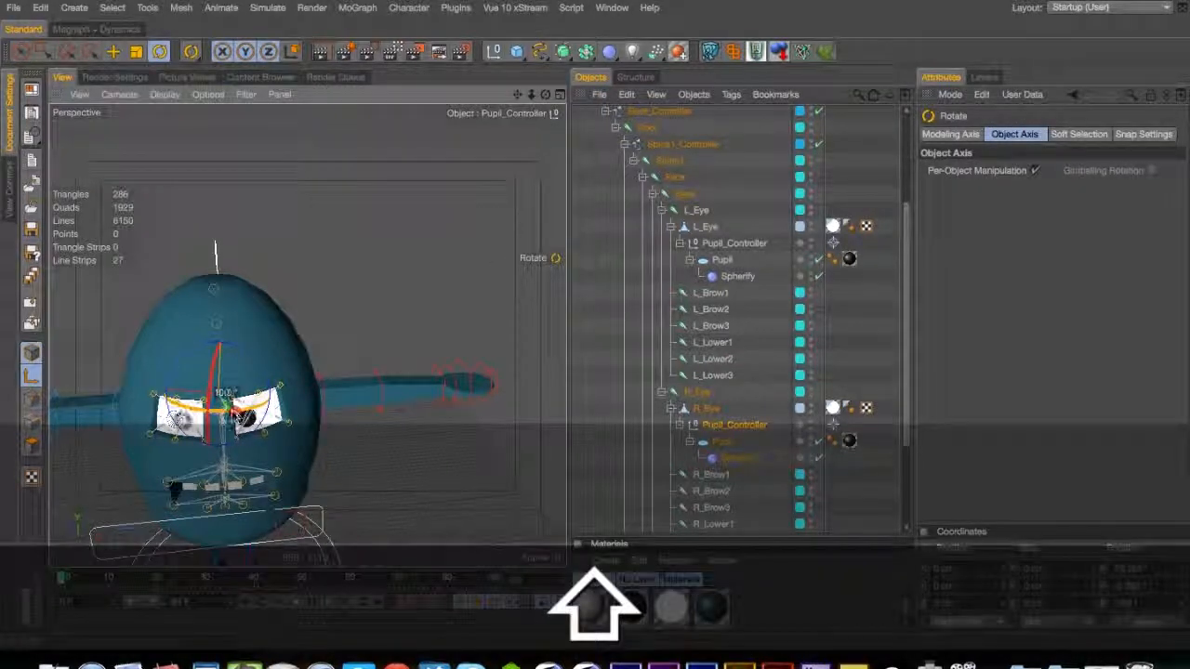
# Rotate the left Pupil_Controller's axis slightly to match the other pupil and deselect everything
pyautogui.click(748, 244)
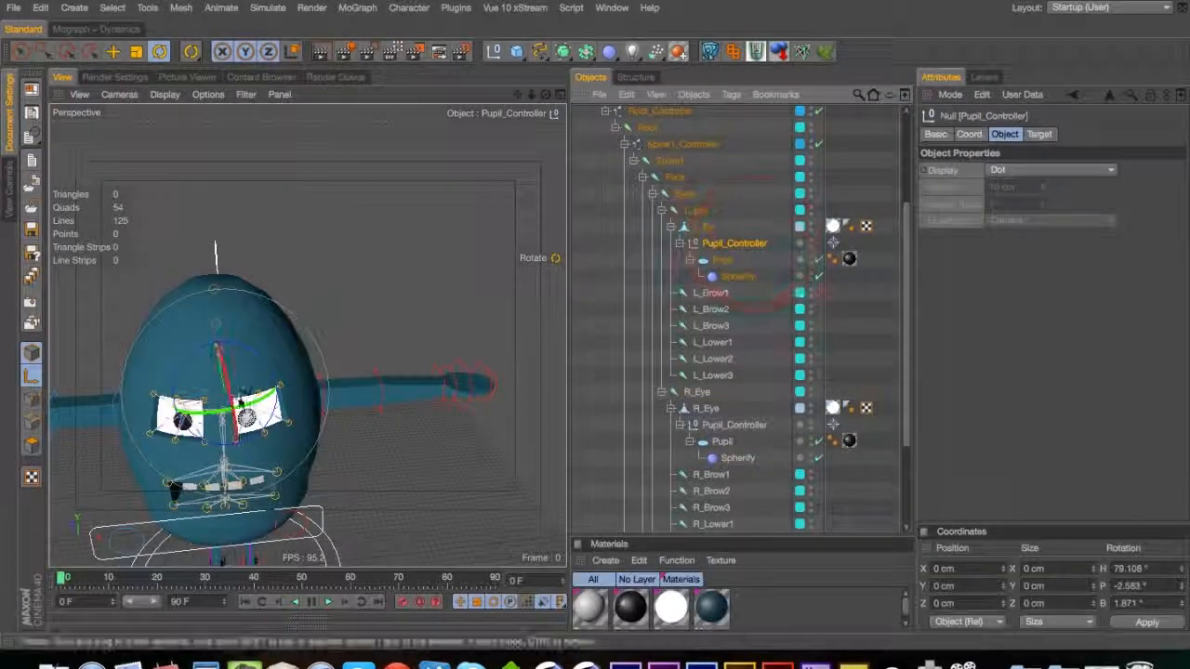
pyautogui.keyDown('shift'); pyautogui.moveTo(247, 410); pyautogui.dragTo(243, 410); pyautogui.keyUp('shift')
pyautogui.press('space')
pyautogui.click(351, 306)
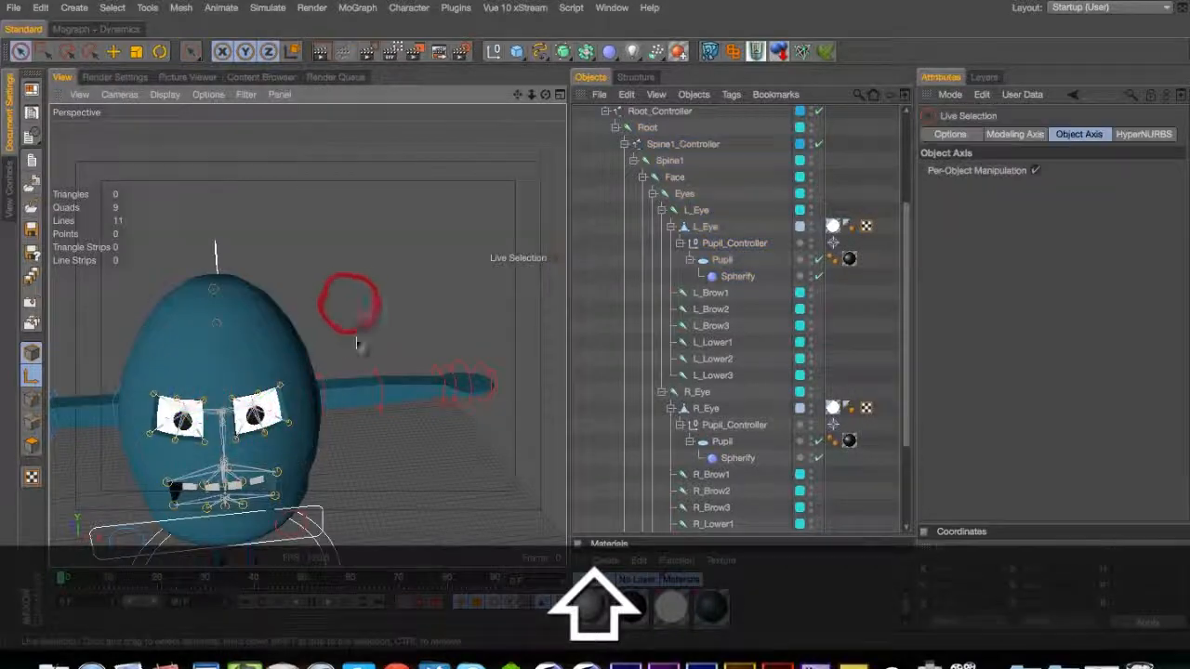
# Move the L_Pupil_Aim and R_Pupil_Aim circles inward along X within the Eye_Controller rectangle
pyautogui.click(277, 527)
pyautogui.click(298, 532)
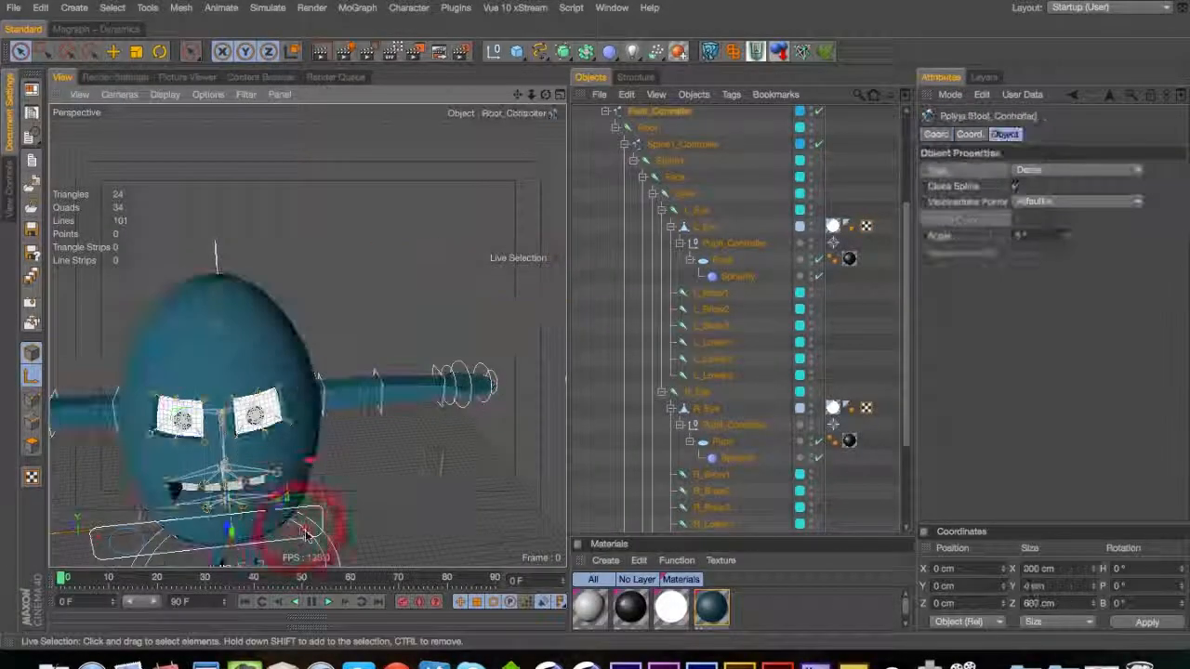
pyautogui.click(305, 529)
pyautogui.keyDown('shift'); pyautogui.moveTo(363, 514); pyautogui.dragTo(331, 518); pyautogui.keyUp('shift')
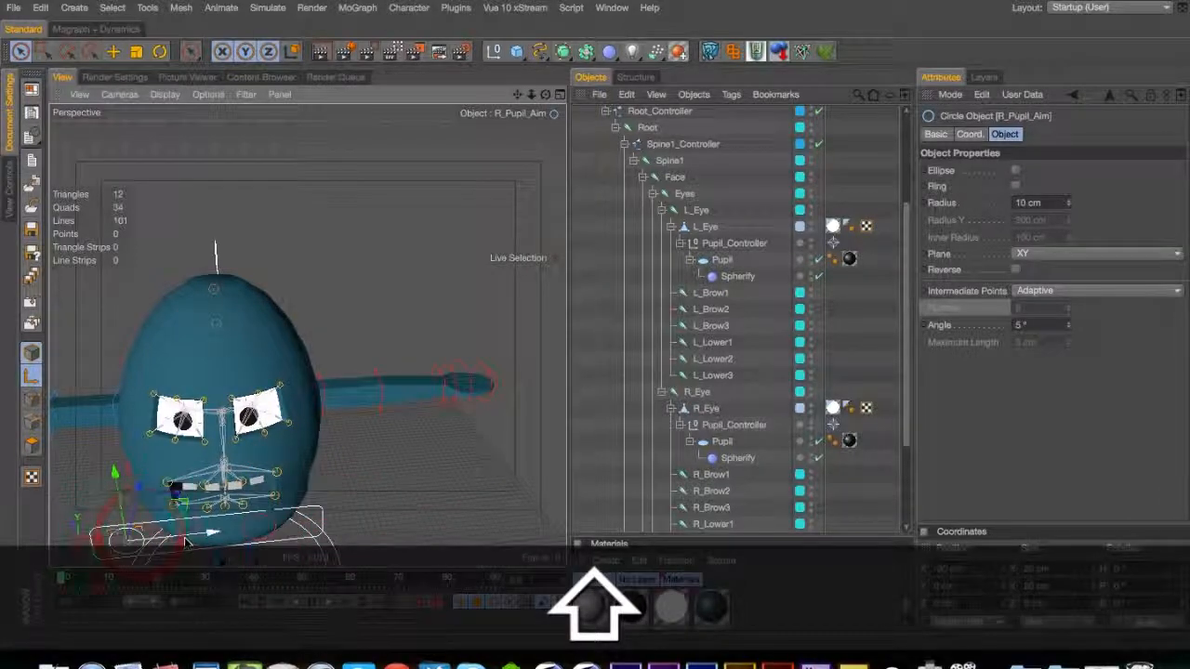
# Collapse the L_Eye and R_Eye hierarchies and place Eye_Controller under the top Character null, above Goals
pyautogui.click(710, 242)
pyautogui.click(671, 225)
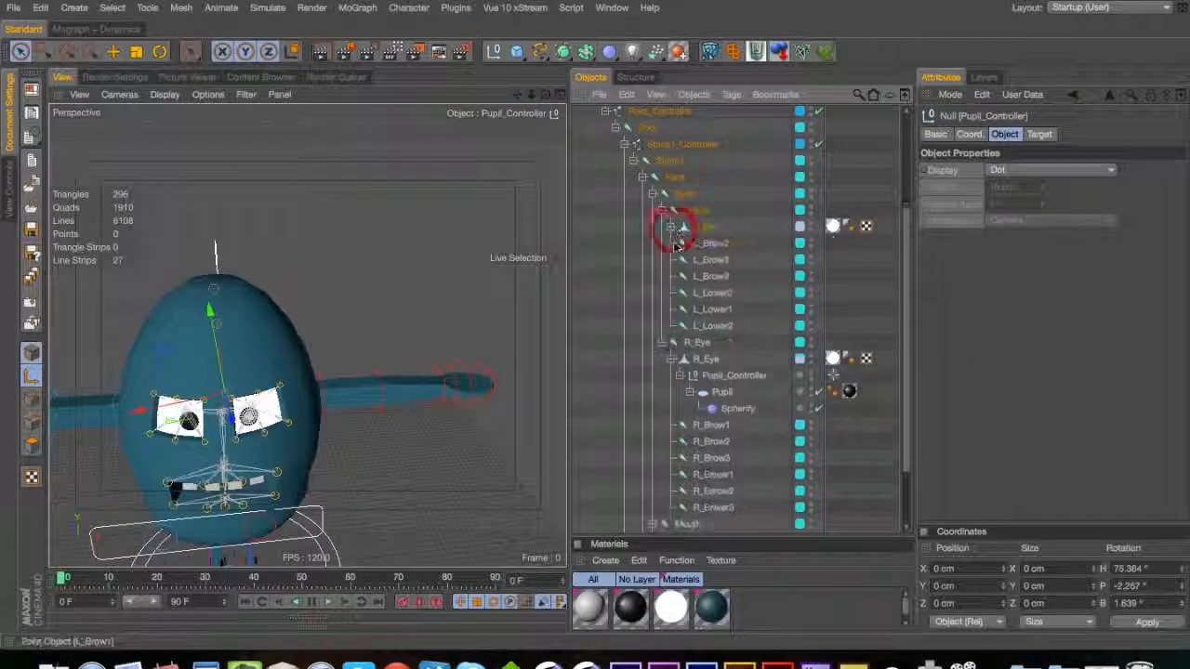
pyautogui.click(678, 376)
pyautogui.click(671, 359)
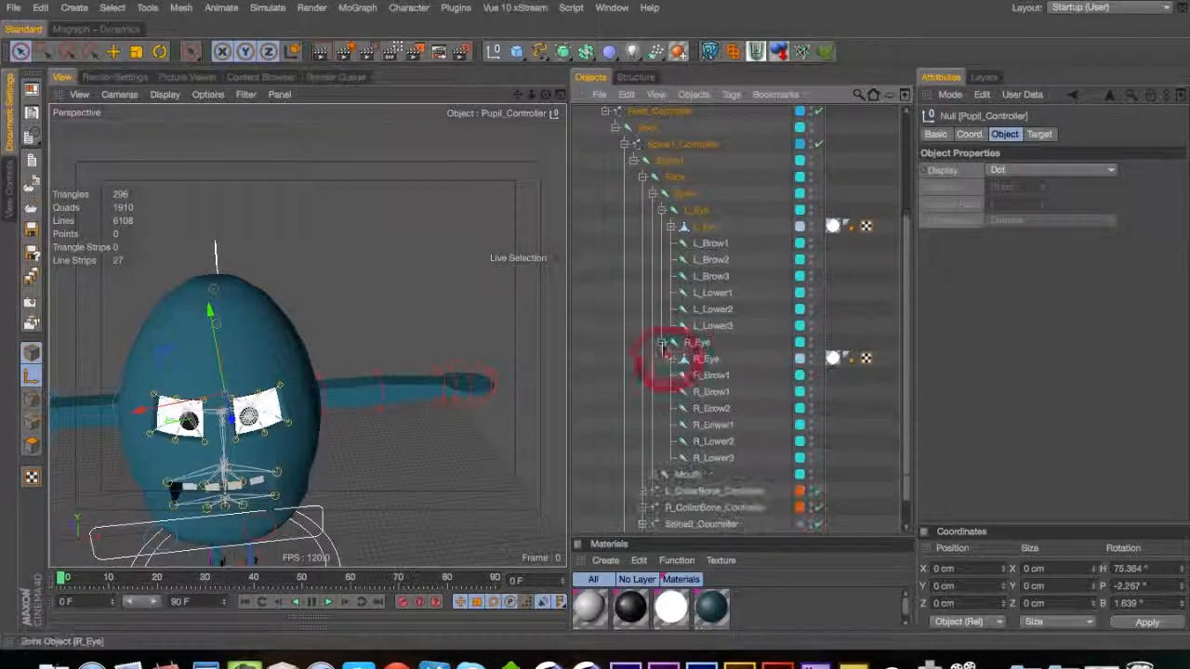
pyautogui.click(662, 342)
pyautogui.click(662, 293)
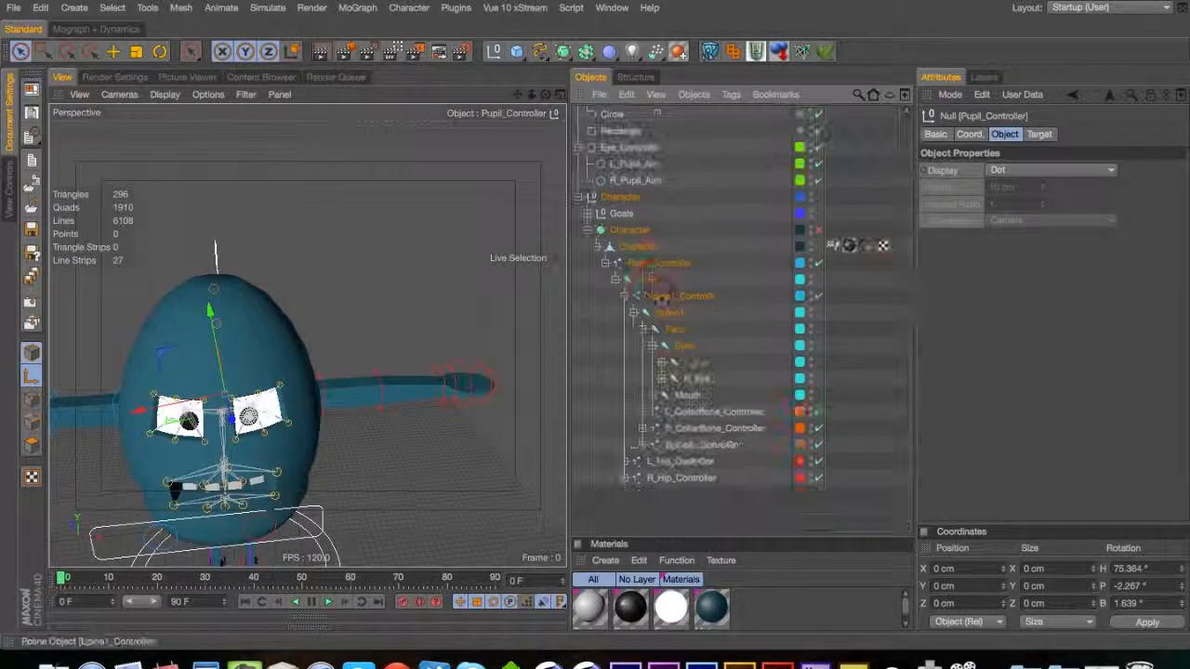
pyautogui.click(628, 148)
pyautogui.moveTo(630, 214); pyautogui.dragTo(616, 208)
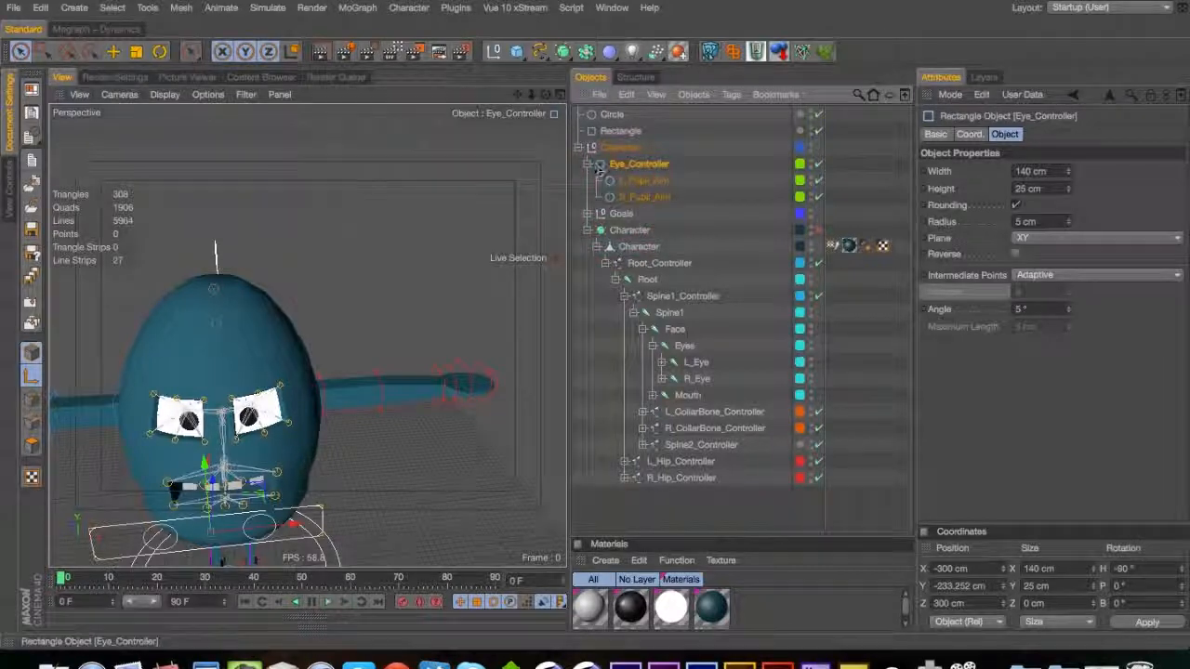
# Delete the leftover Circle and Rectangle splines and save the scene
pyautogui.click(611, 113)
pyautogui.keyDown('shift'); pyautogui.click(620, 131); pyautogui.keyUp('shift')
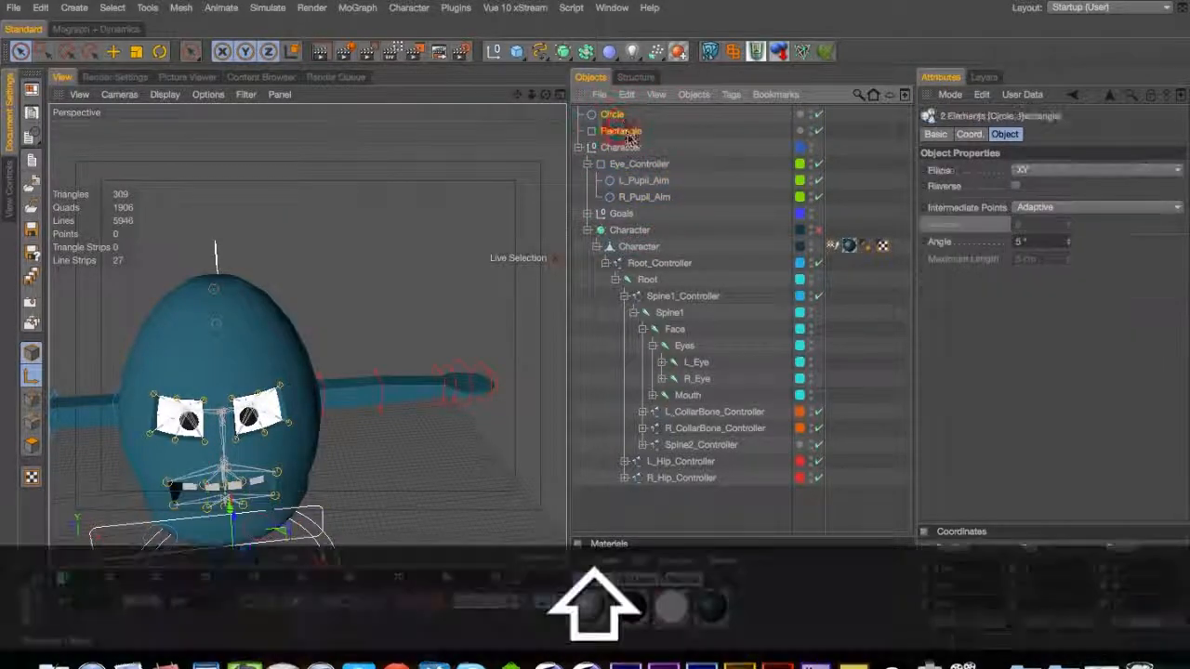
pyautogui.press('Delete')
pyautogui.press('super+s')
# Try moving Eye_Controller vertically to test how the pupils follow, and undo the move
pyautogui.press('3')
pyautogui.moveTo(283, 391); pyautogui.dragTo(208, 344)
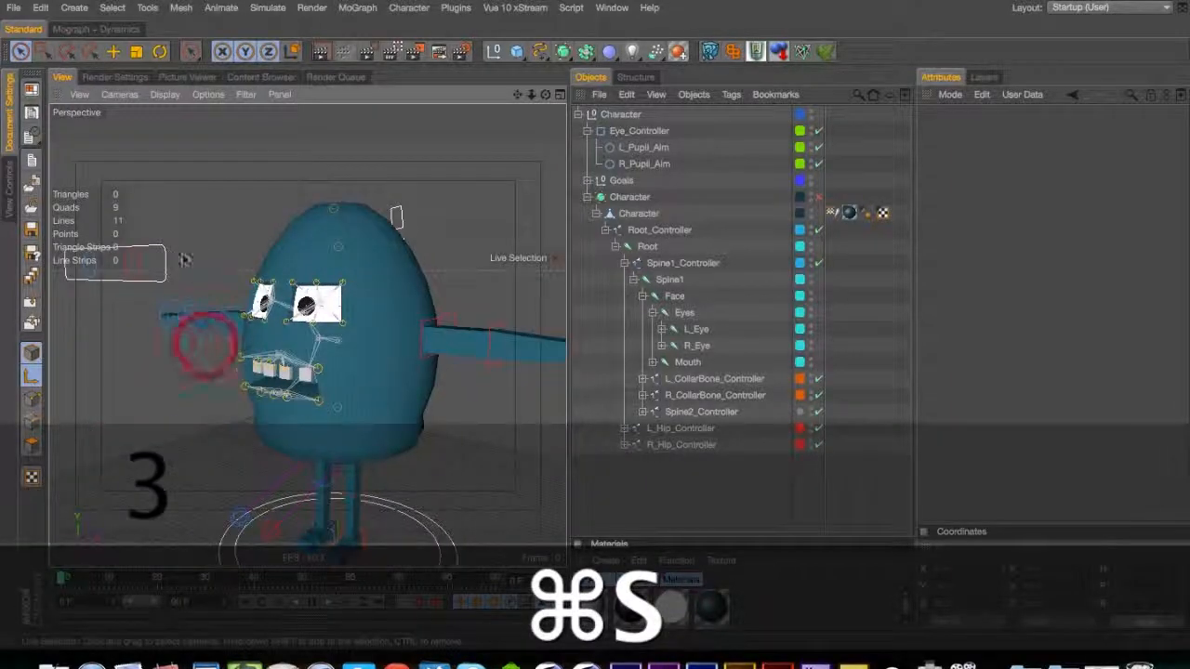
pyautogui.click(164, 262)
pyautogui.moveTo(108, 187); pyautogui.dragTo(116, 319)
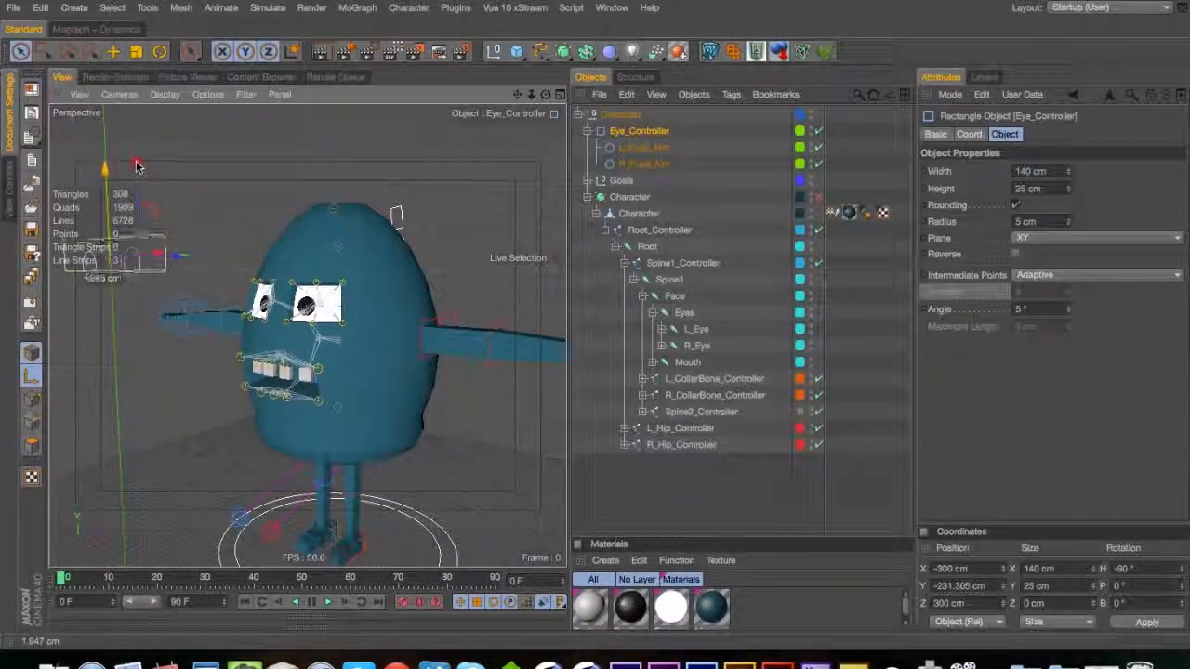
pyautogui.press('super+z')
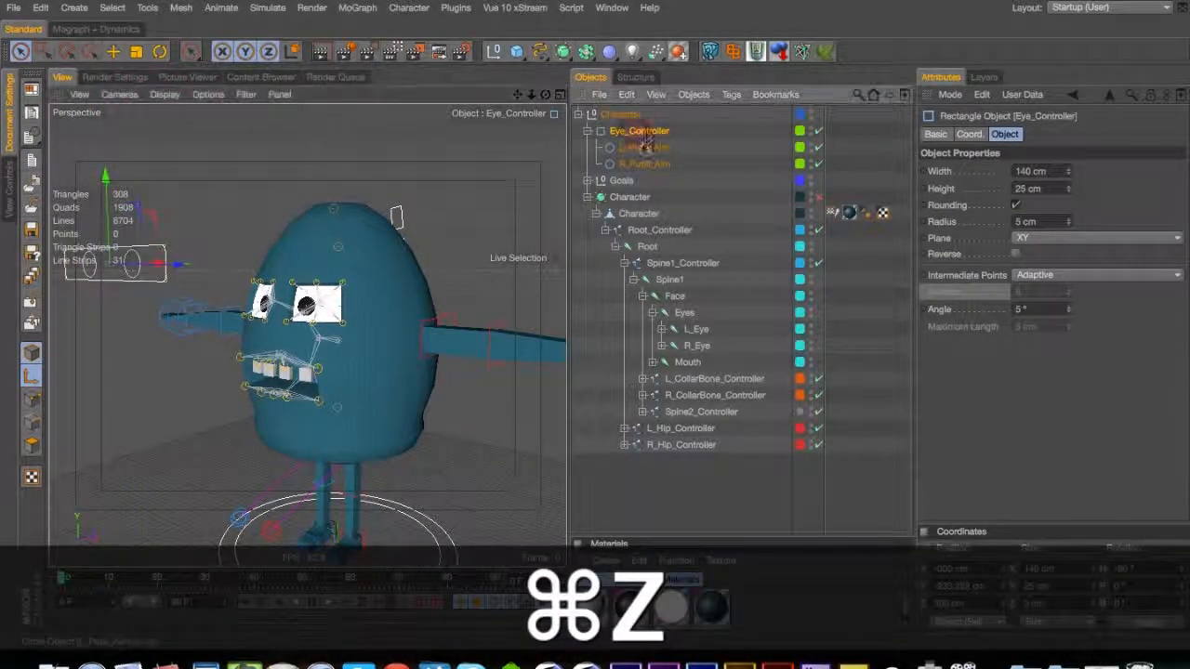
# Test the pupils from the character's side with another Eye_Controller move, undo it and save the scene
pyautogui.moveTo(107, 183); pyautogui.dragTo(85, 297)
pyautogui.press('3')
pyautogui.moveTo(162, 234); pyautogui.dragTo(112, 227)
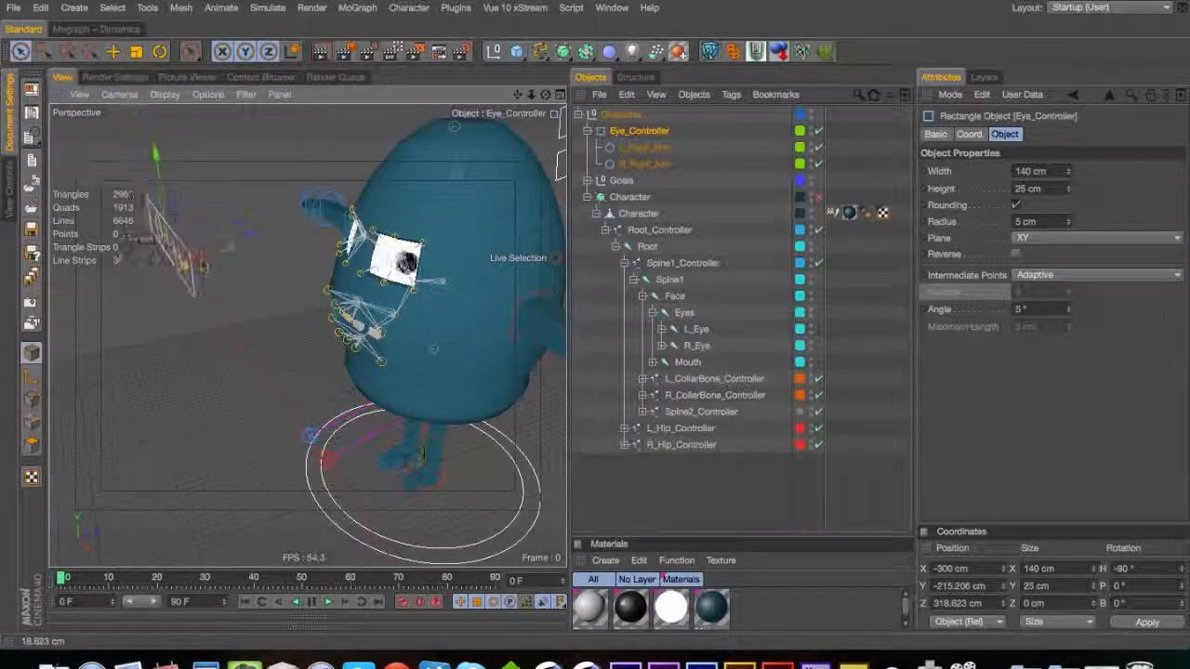
pyautogui.press('super+z')
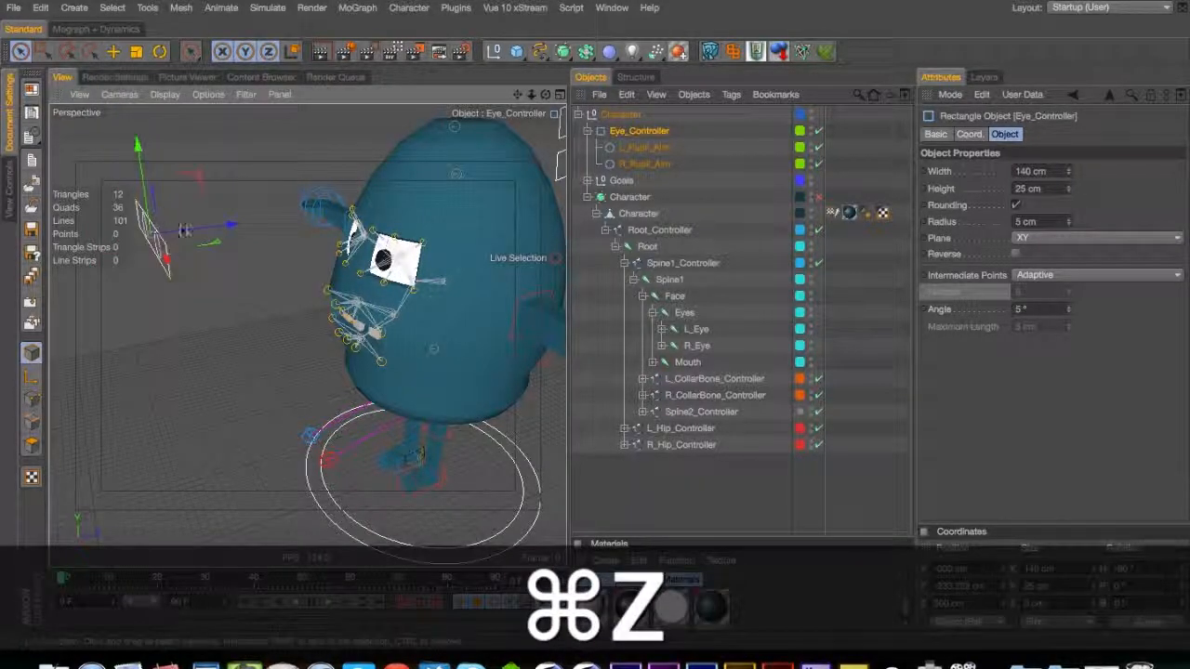
pyautogui.press('super+s')
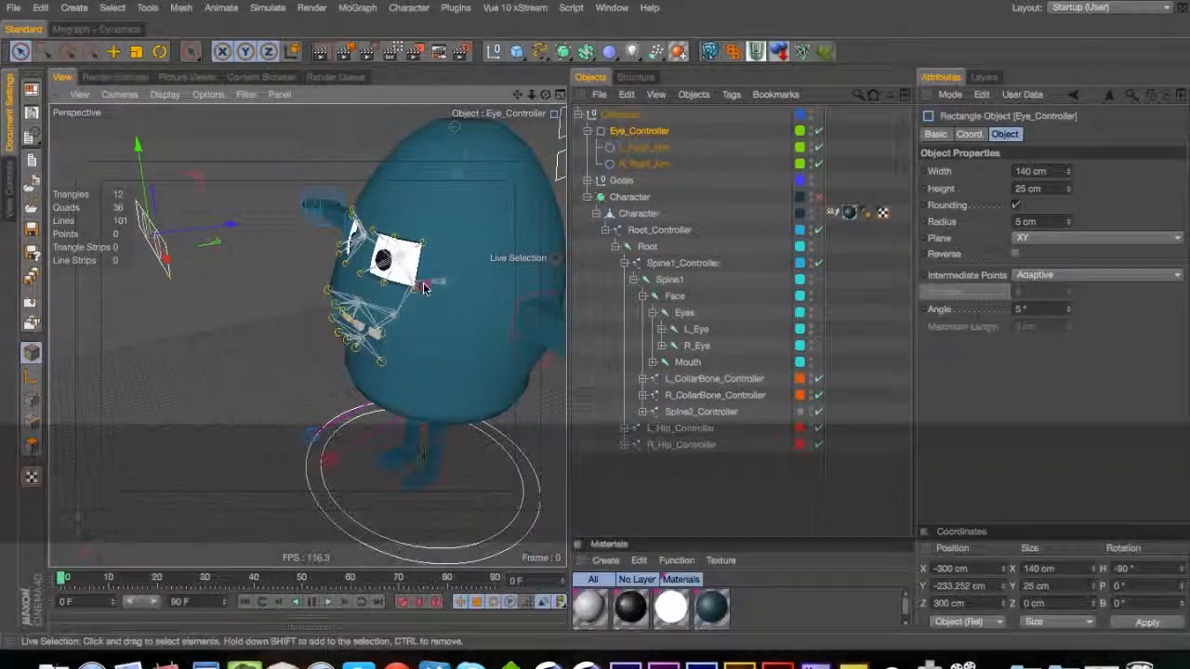
# Inspect the left and right pupils close up, and the whole face from nearer the front
pyautogui.press('2')
pyautogui.moveTo(520, 279); pyautogui.dragTo(486, 258)
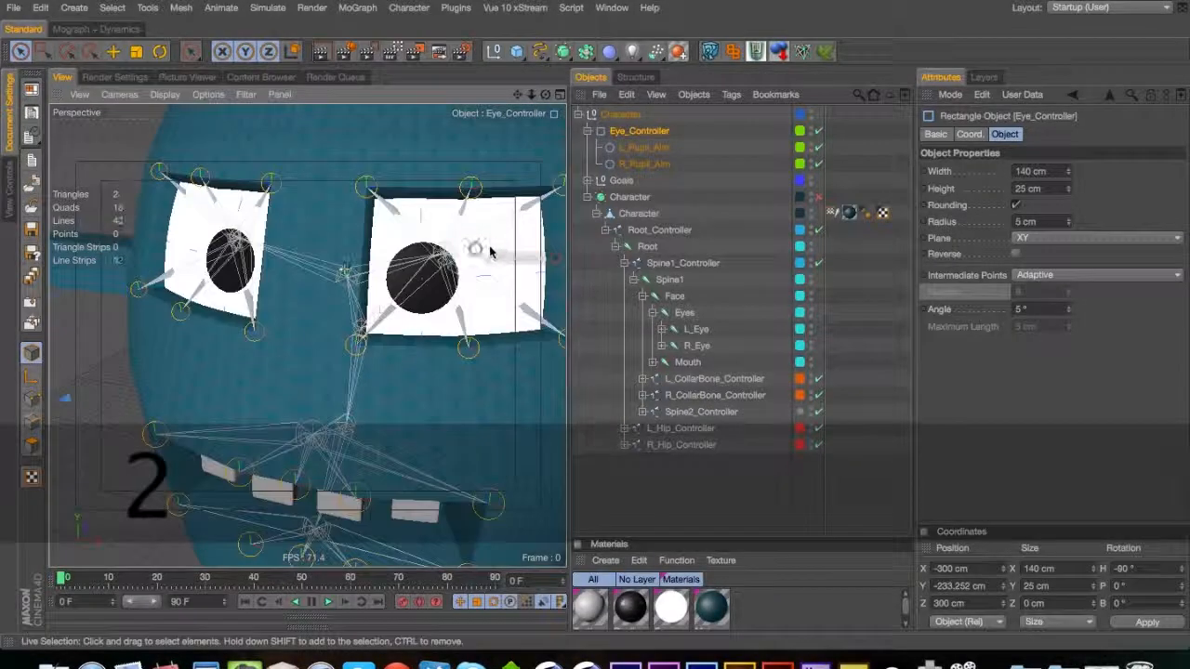
pyautogui.click(498, 237)
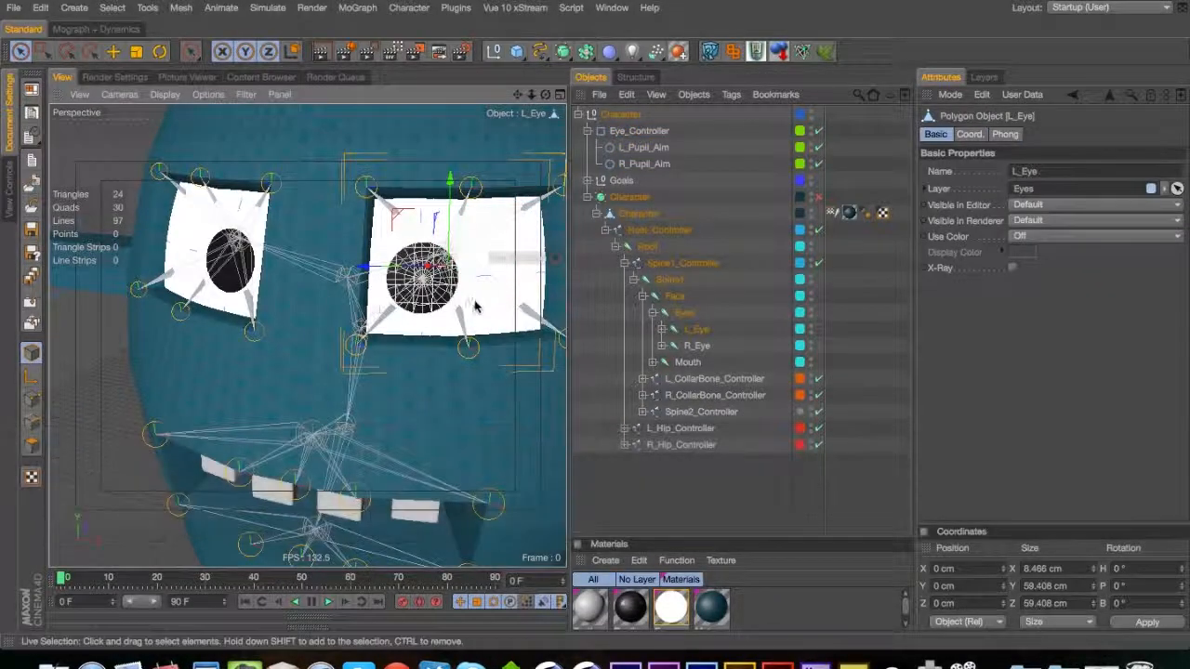
pyautogui.click(100, 398)
pyautogui.press('3')
pyautogui.moveTo(133, 412); pyautogui.dragTo(103, 418)
pyautogui.press('2')
pyautogui.click(156, 360)
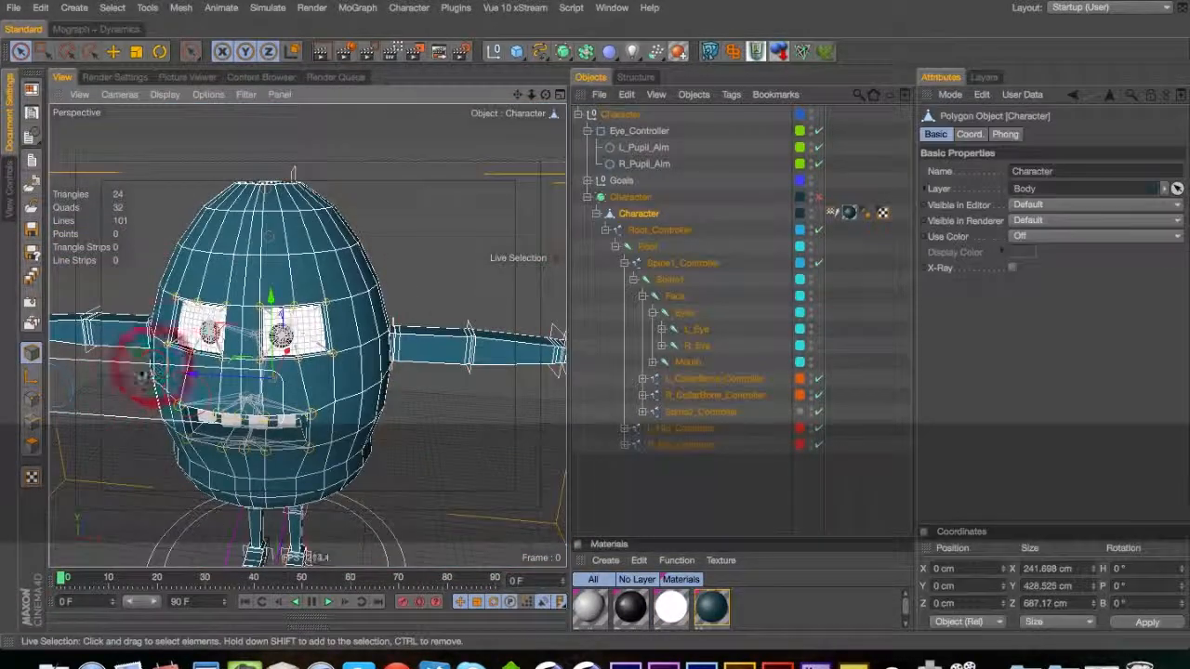
# Try moving Eye_Controller sideways to test how the pupils follow, undo the move and save the scene
pyautogui.click(120, 360)
pyautogui.moveTo(198, 397); pyautogui.dragTo(962, 339)
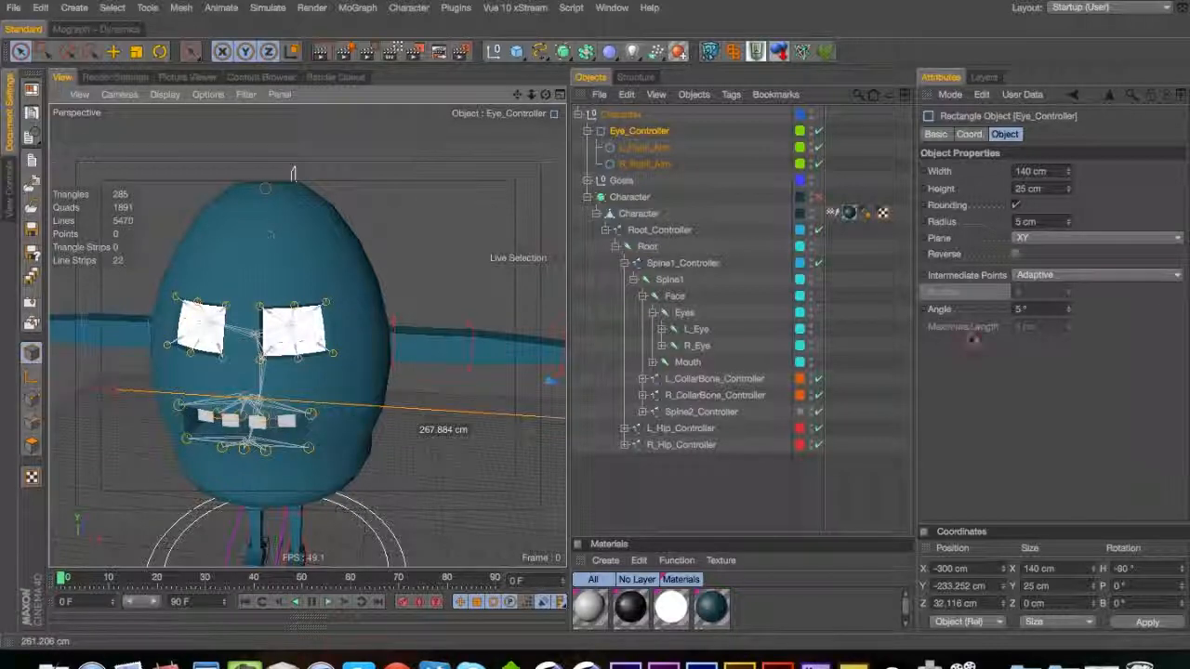
pyautogui.moveTo(660, 346); pyautogui.dragTo(281, 351)
pyautogui.press('super+z')
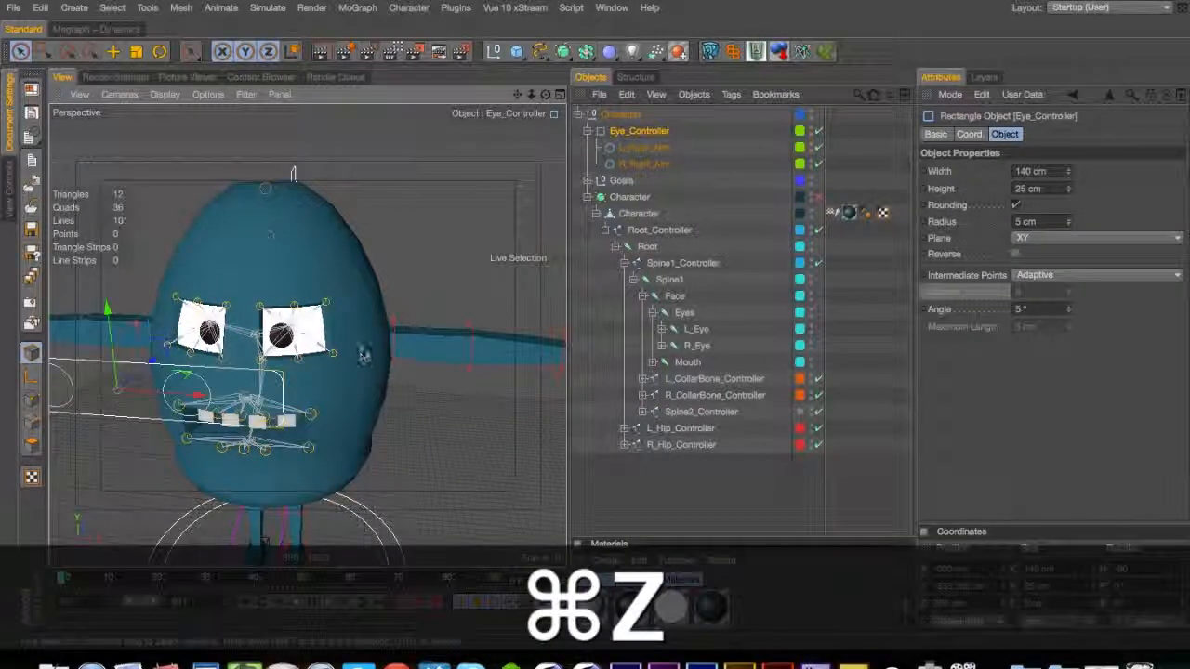
pyautogui.press('3')
pyautogui.moveTo(371, 349); pyautogui.dragTo(423, 295)
pyautogui.press('1')
pyautogui.press('super+s')
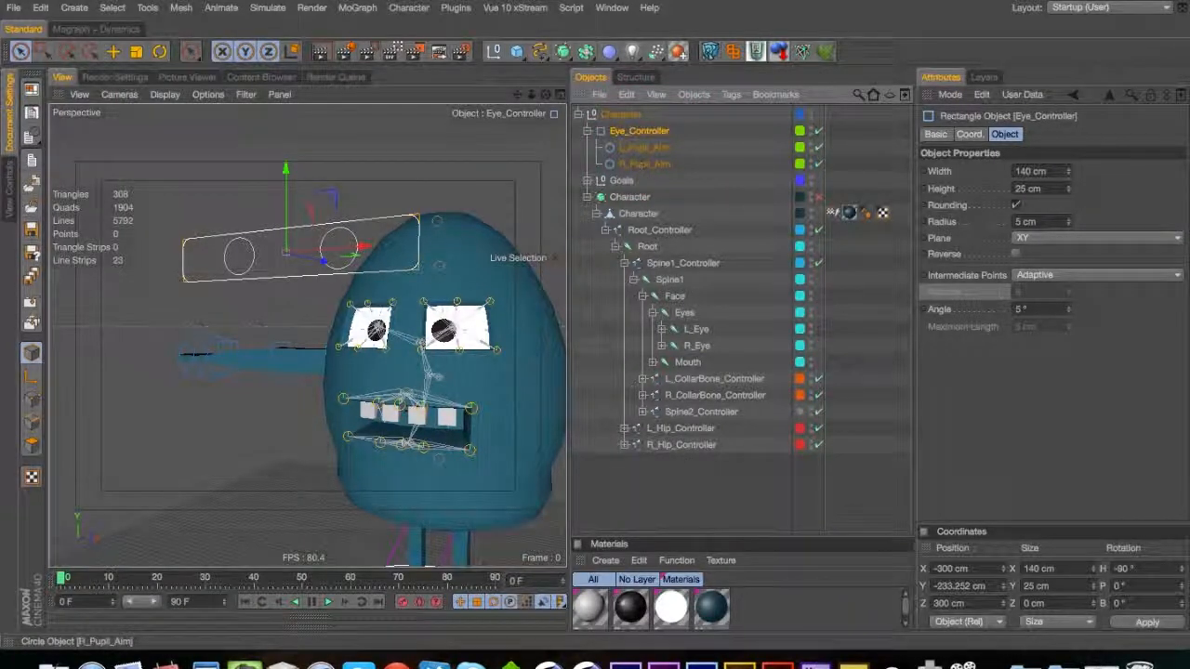
# Set the Eye_Controller rectangle's width to 100 cm so it fits around the two pupil aim circles
pyautogui.click(1028, 172)
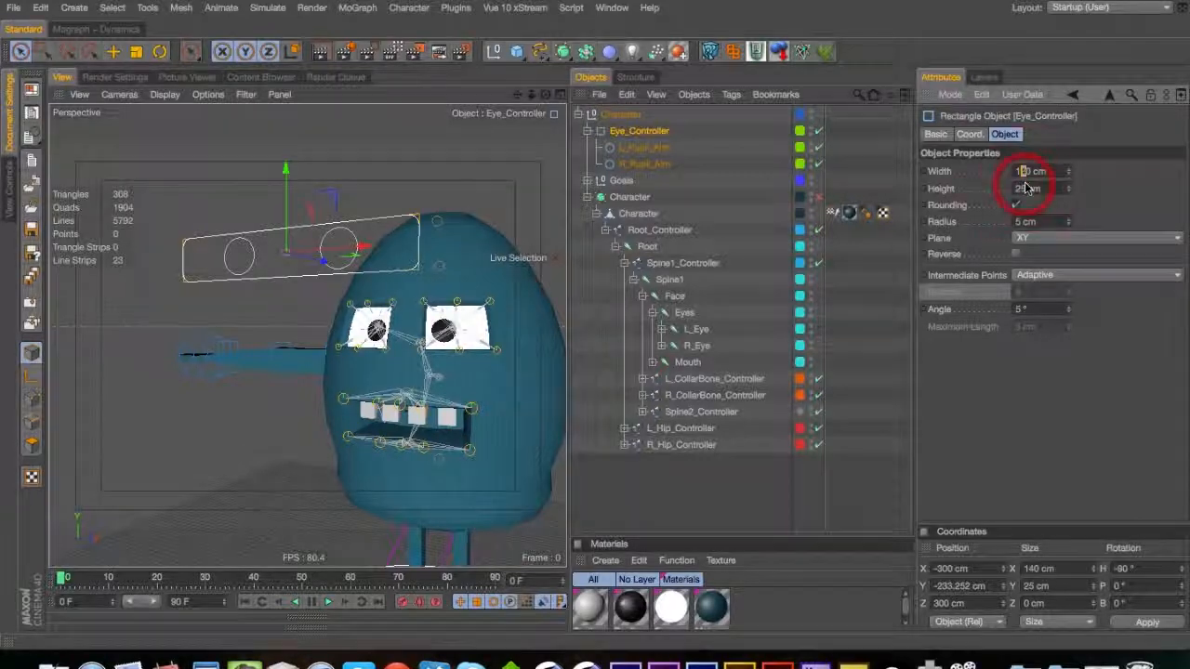
pyautogui.write('80')
pyautogui.press('Return')
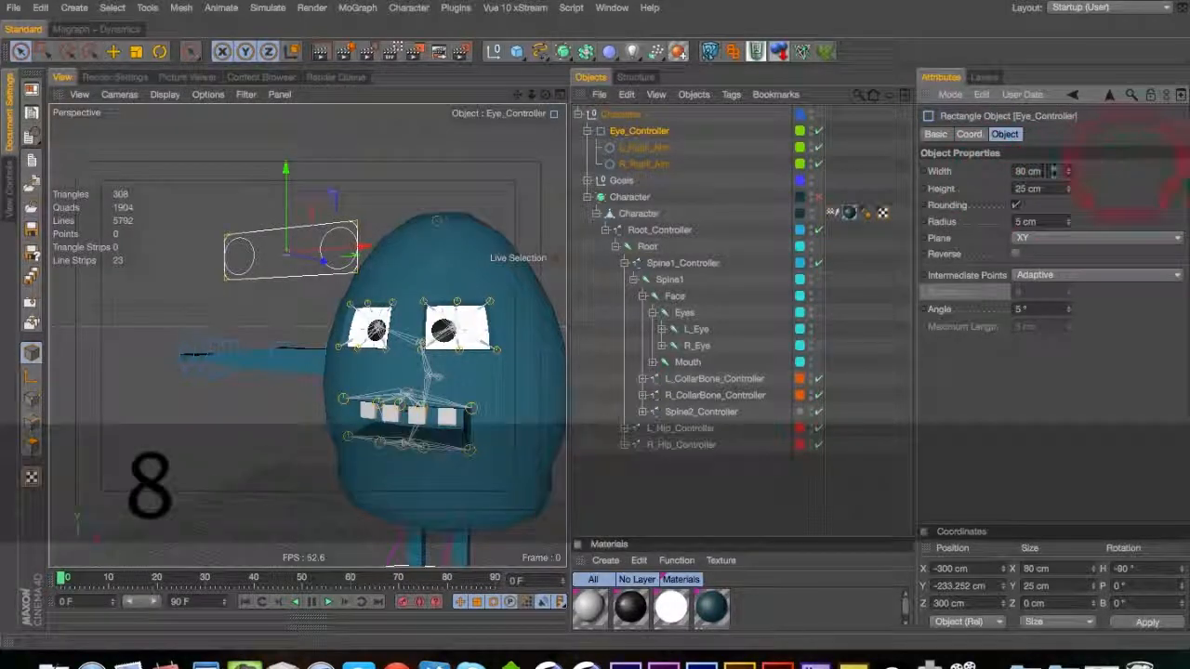
pyautogui.click(1027, 173)
pyautogui.write('1')
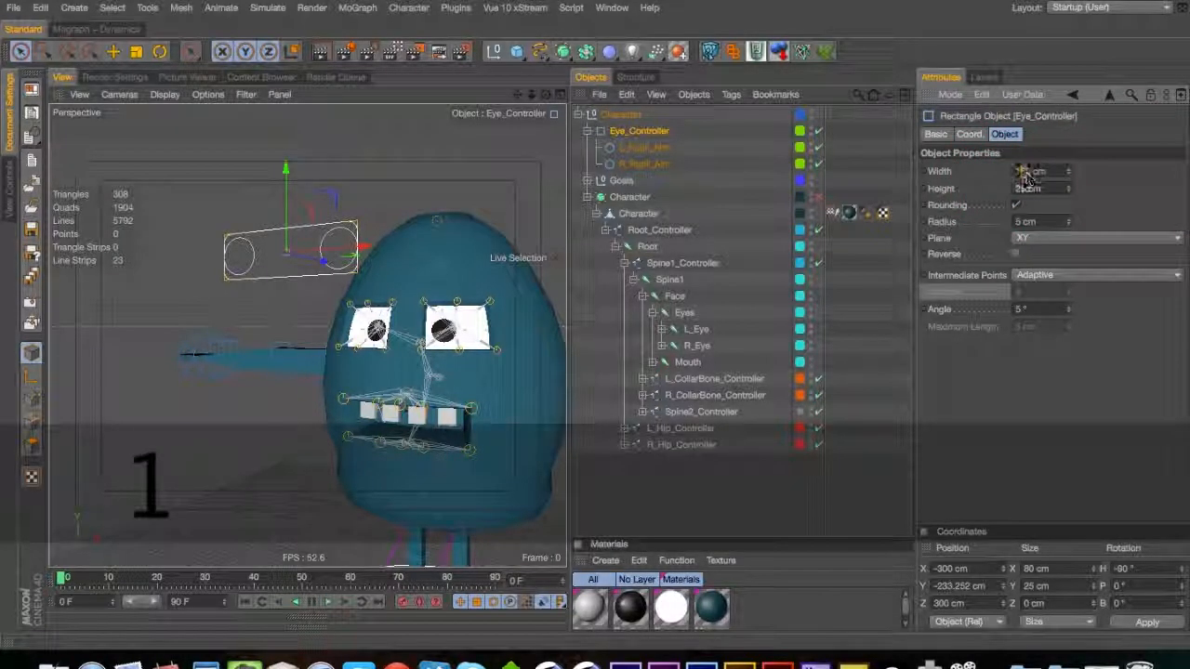
pyautogui.write('00')
pyautogui.press('Return')
pyautogui.press('3')
pyautogui.moveTo(372, 353); pyautogui.dragTo(225, 332)
pyautogui.click(310, 245)
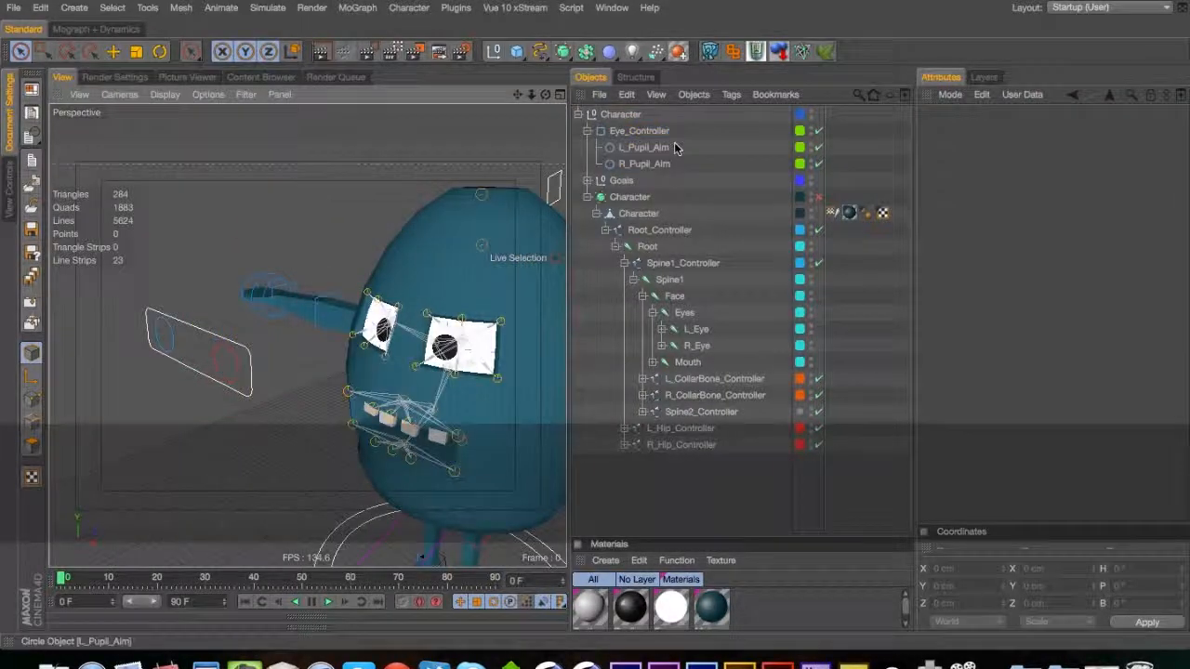
# Collapse the Eye_Controller hierarchy, save the scene and clear the selection
pyautogui.click(600, 131)
pyautogui.click(588, 131)
pyautogui.press('super+s')
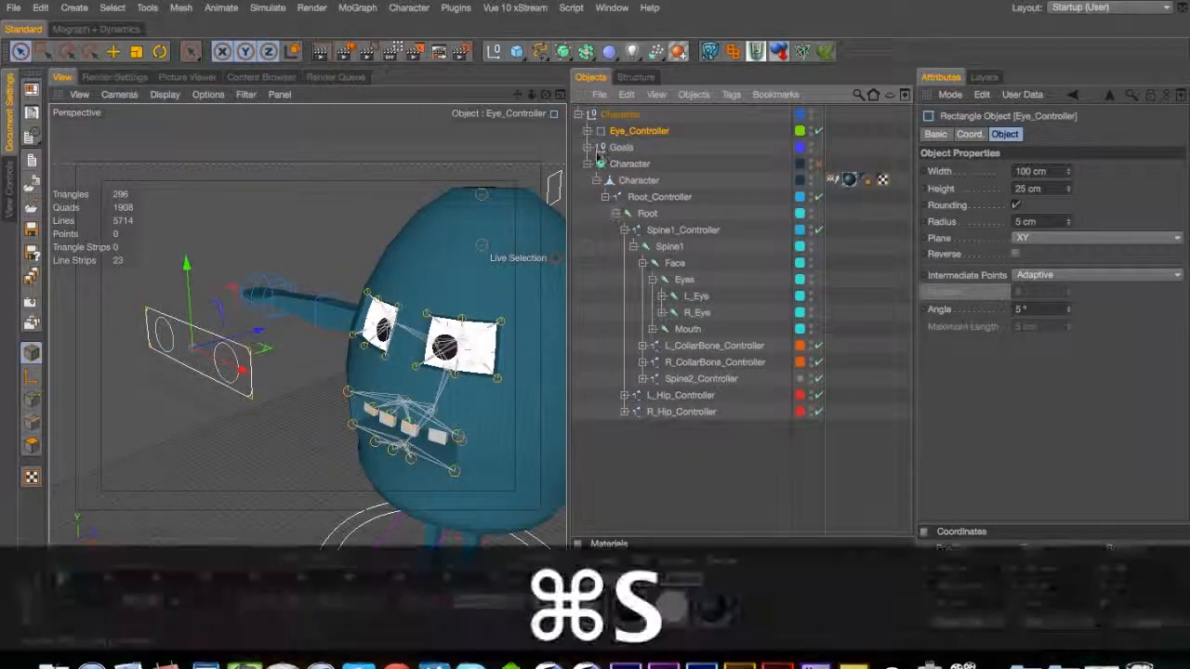
pyautogui.press('3')
pyautogui.moveTo(372, 320)
pyautogui.mouseDown()
pyautogui.moveTo(451, 330)
pyautogui.moveTo(383, 322)
pyautogui.mouseUp()
pyautogui.press('1')
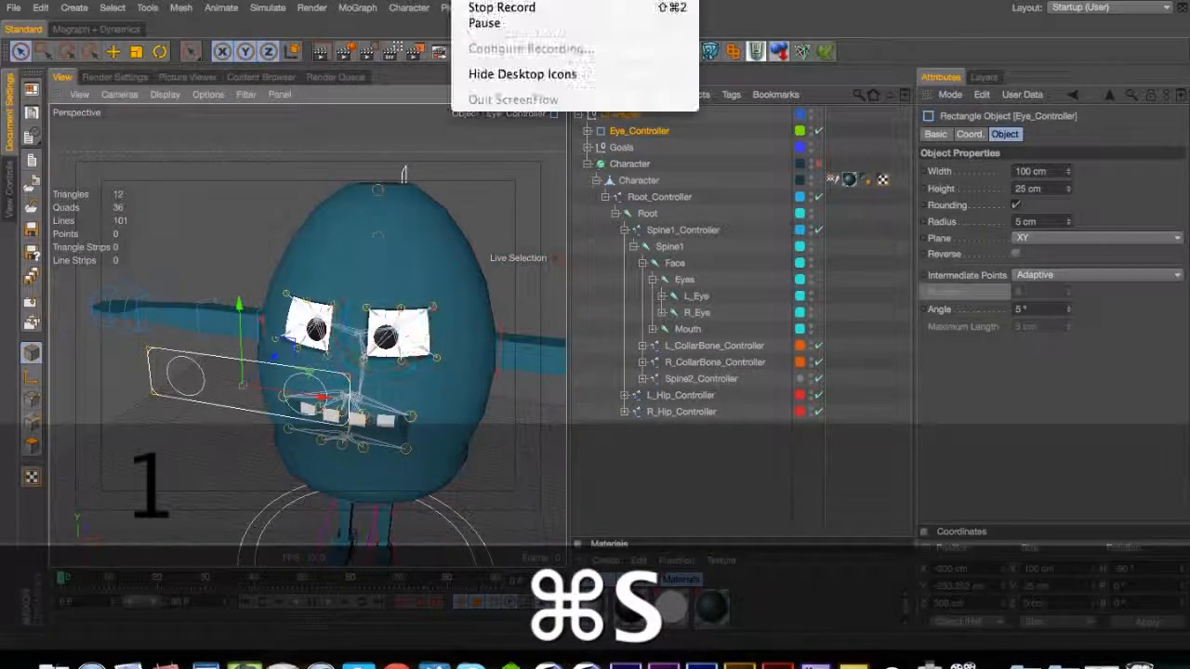
pyautogui.click(464, 1)
pyautogui.click(655, 459)
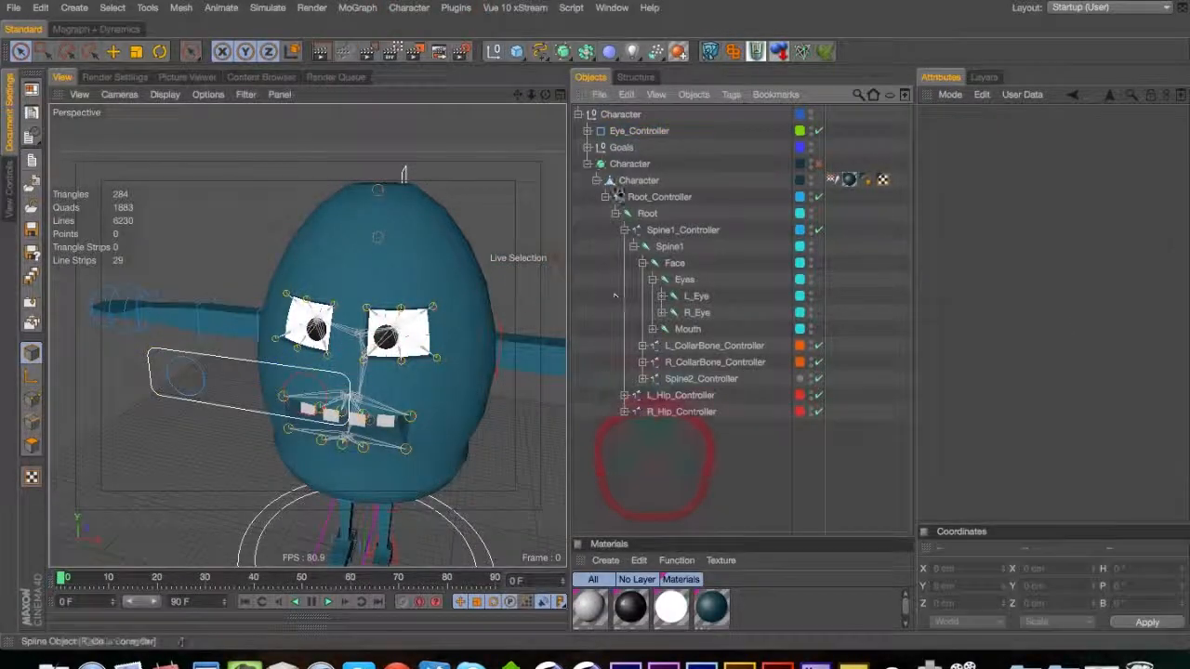
# Add a Circle spline and a Rectangle spline and set the plane of both to XZ
pyautogui.press('3')
pyautogui.moveTo(185, 376); pyautogui.dragTo(549, 351)
pyautogui.press('2')
pyautogui.press('1')
pyautogui.press('3')
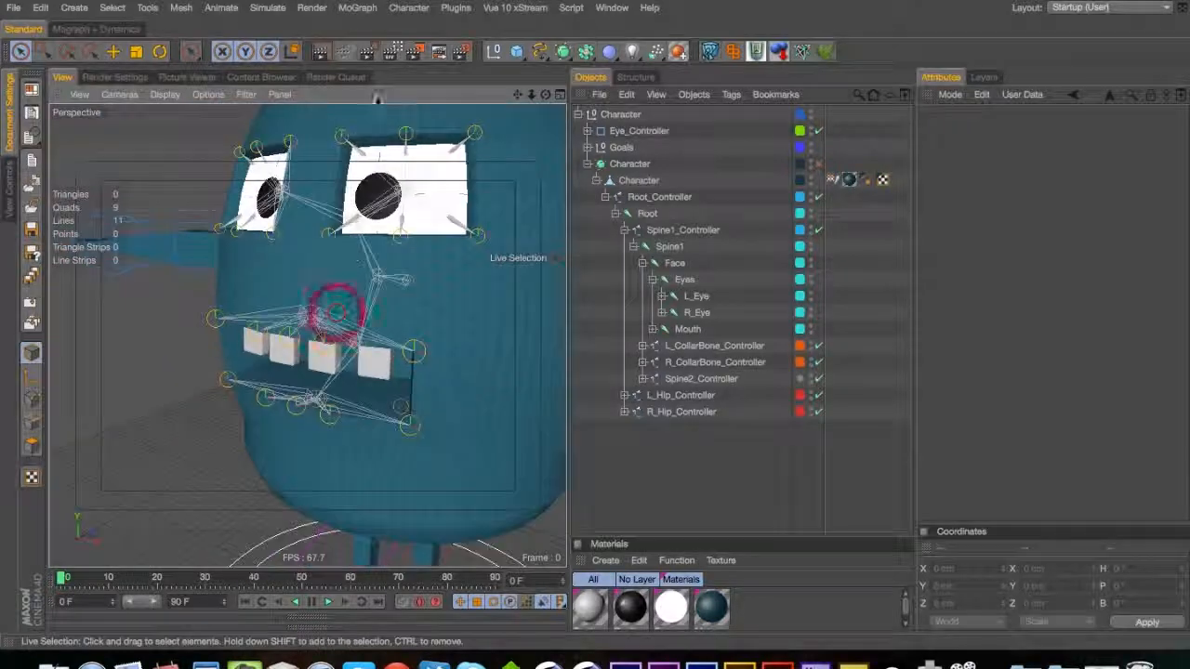
pyautogui.click(540, 53)
pyautogui.click(705, 137)
pyautogui.click(540, 53)
pyautogui.click(606, 163)
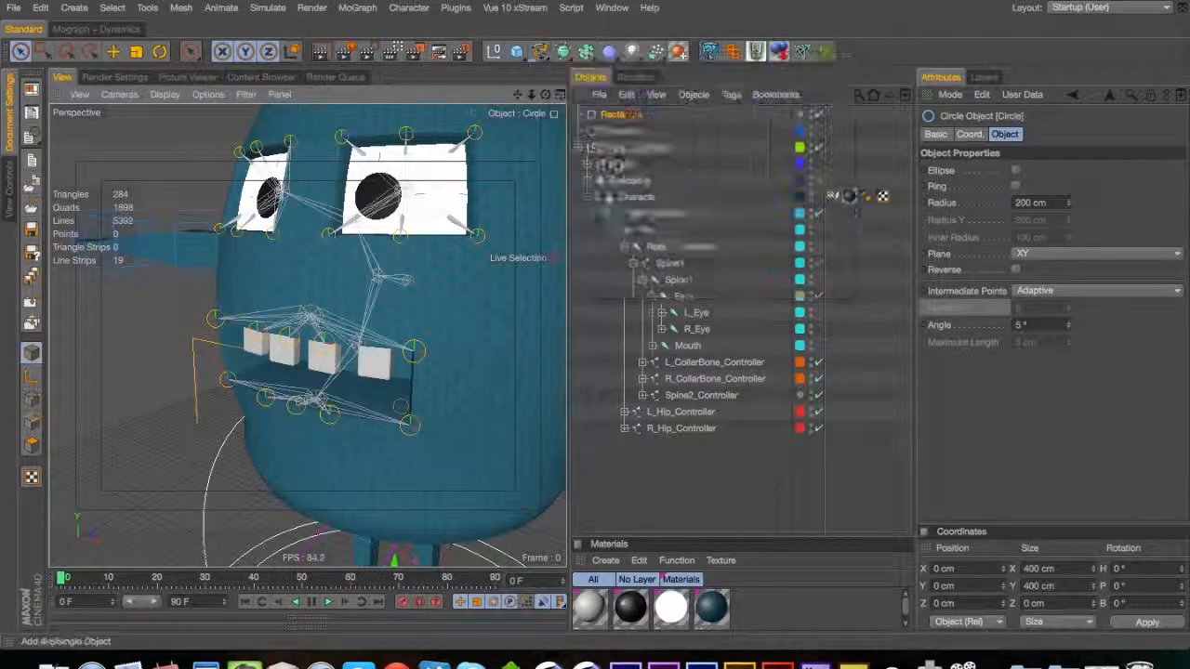
pyautogui.keyDown('super'); pyautogui.click(621, 132); pyautogui.keyUp('super')
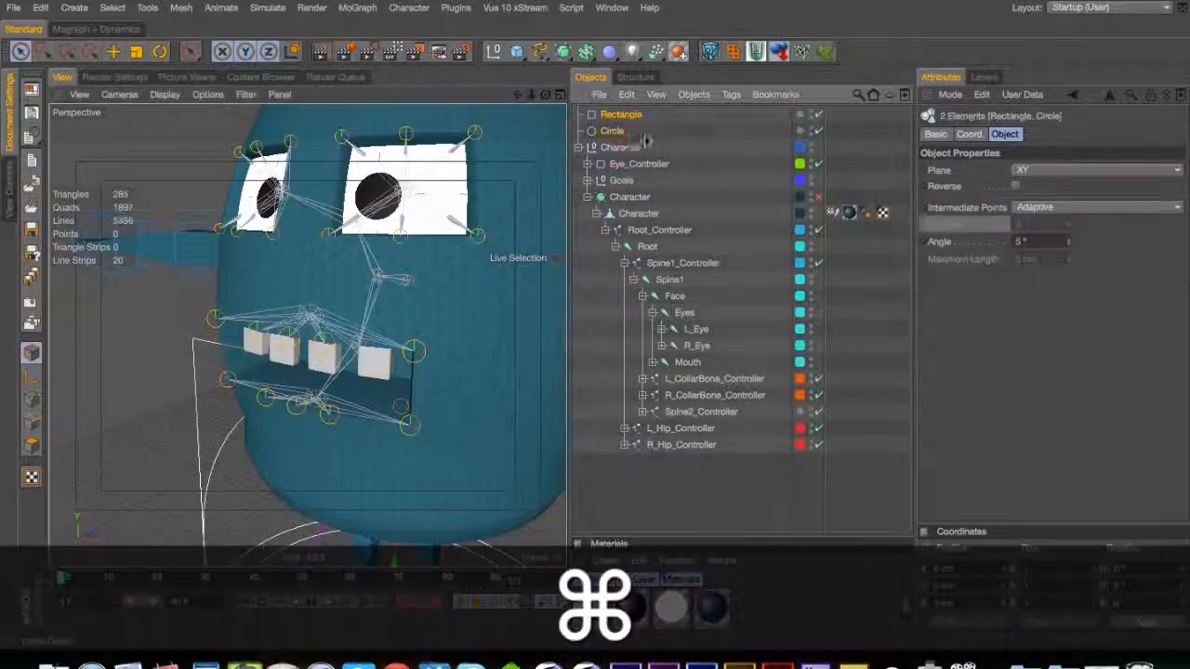
pyautogui.click(1036, 172)
pyautogui.click(1039, 212)
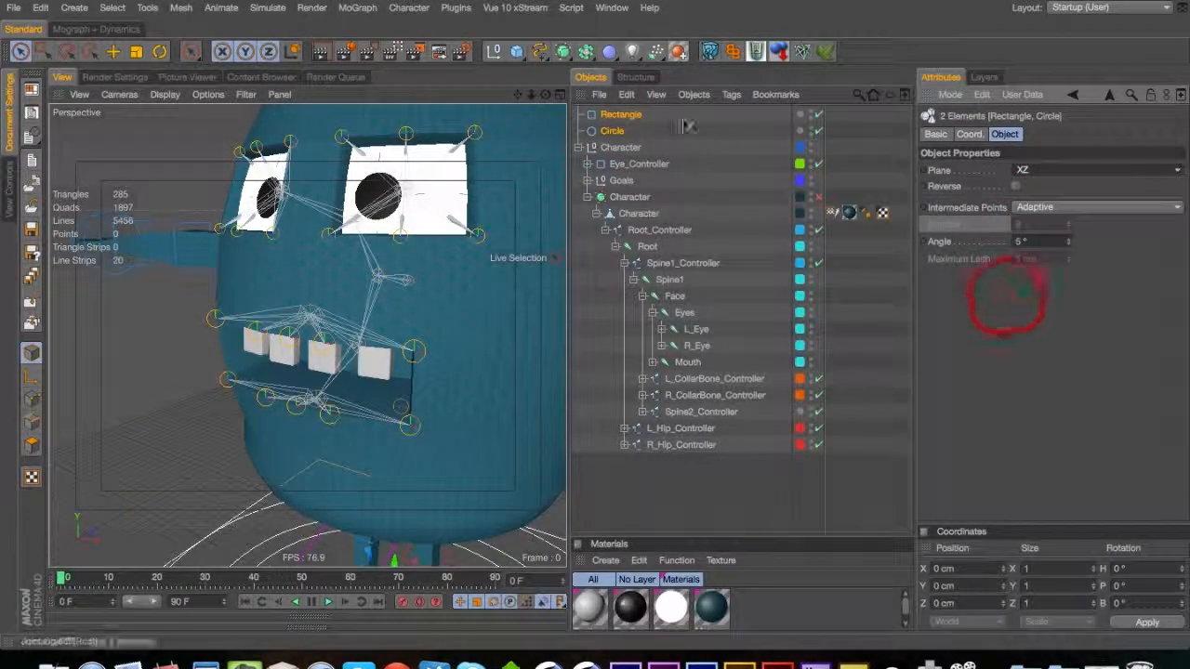
# Set the Rectangle's width and height to 20 cm and the Circle's radius to 10 cm
pyautogui.click(693, 114)
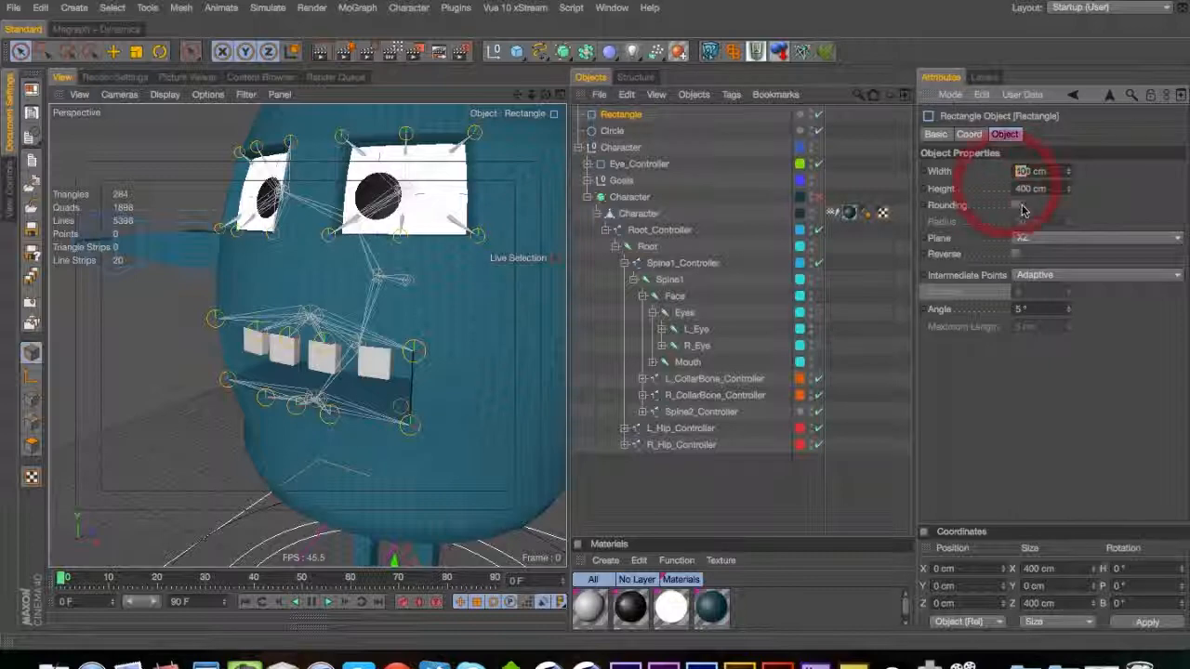
pyautogui.write('2')
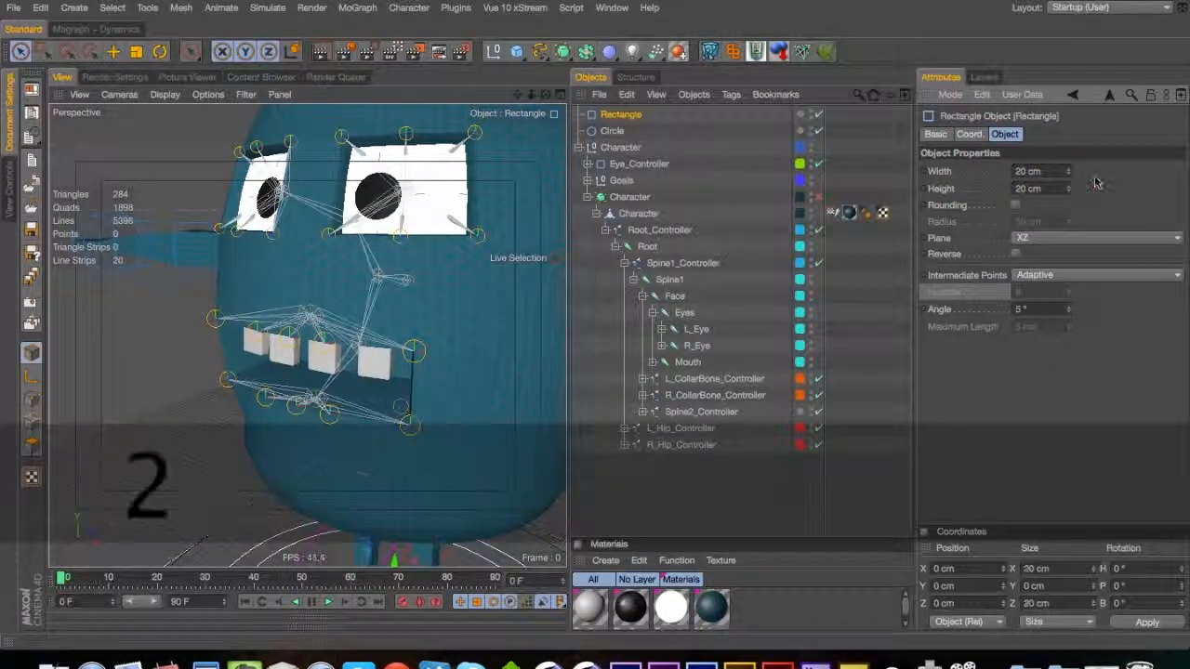
pyautogui.click(614, 130)
pyautogui.doubleClick(1026, 202)
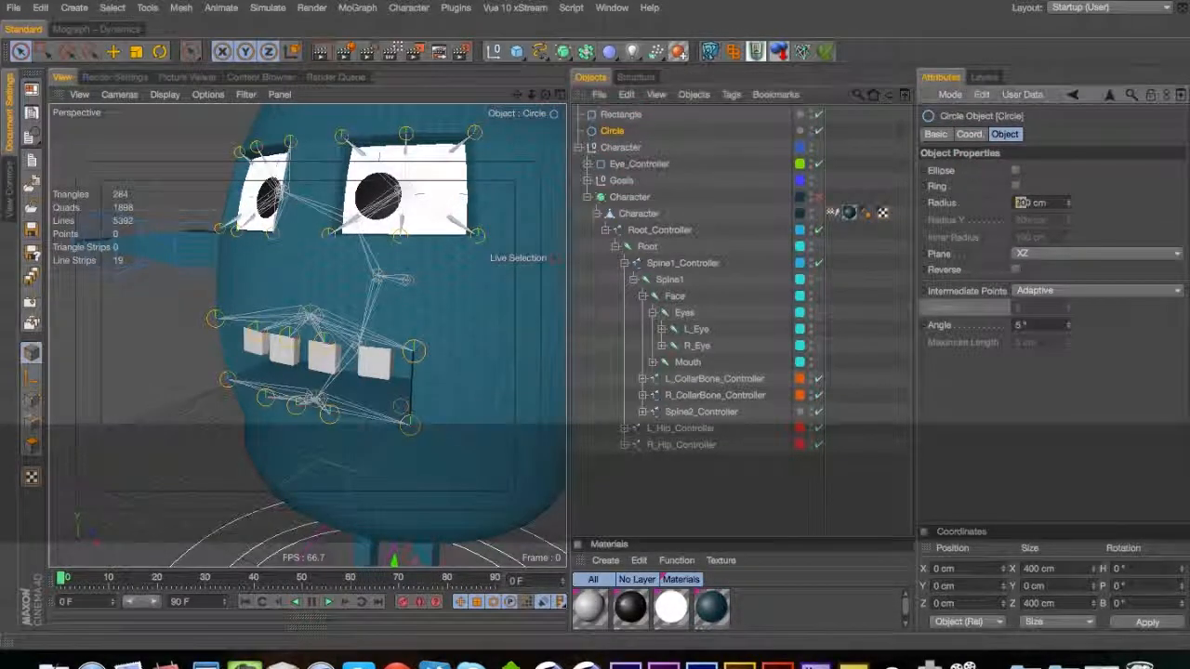
pyautogui.click(613, 133)
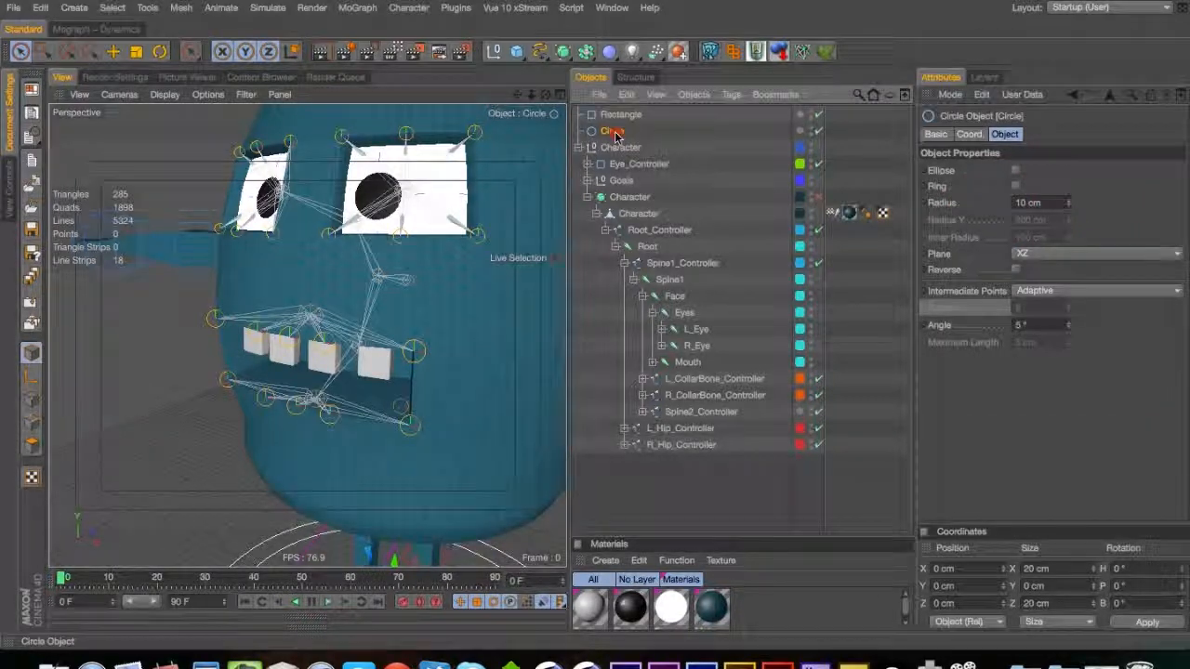
# Collapse the Eyes and UpperTeeth hierarchies and expand Mouth with its UpperJaw and LowerJaw joints
pyautogui.click(654, 362)
pyautogui.click(654, 312)
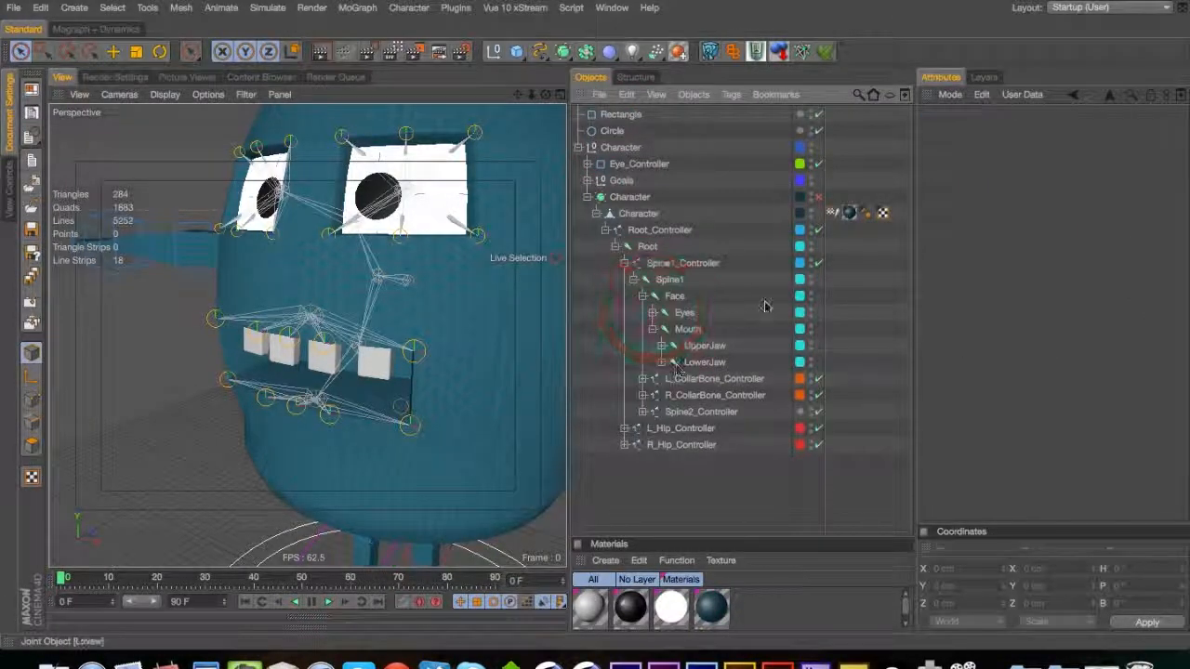
pyautogui.click(661, 345)
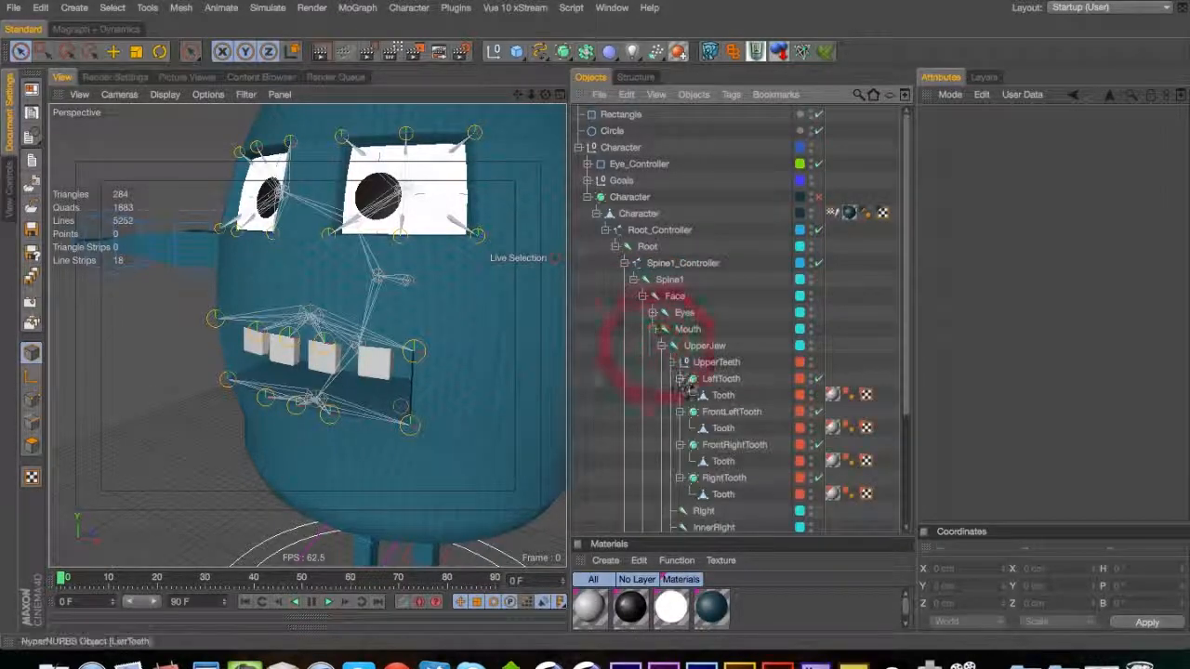
pyautogui.click(660, 461)
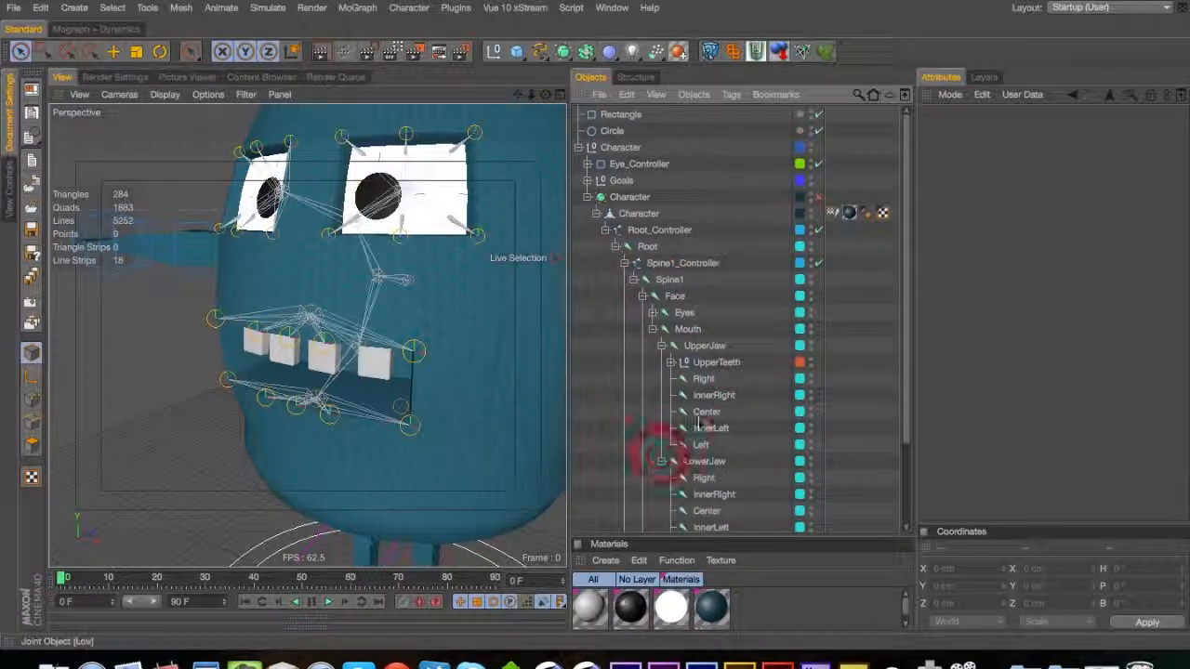
pyautogui.scroll(-5, 902, 307)
pyautogui.click(704, 260)
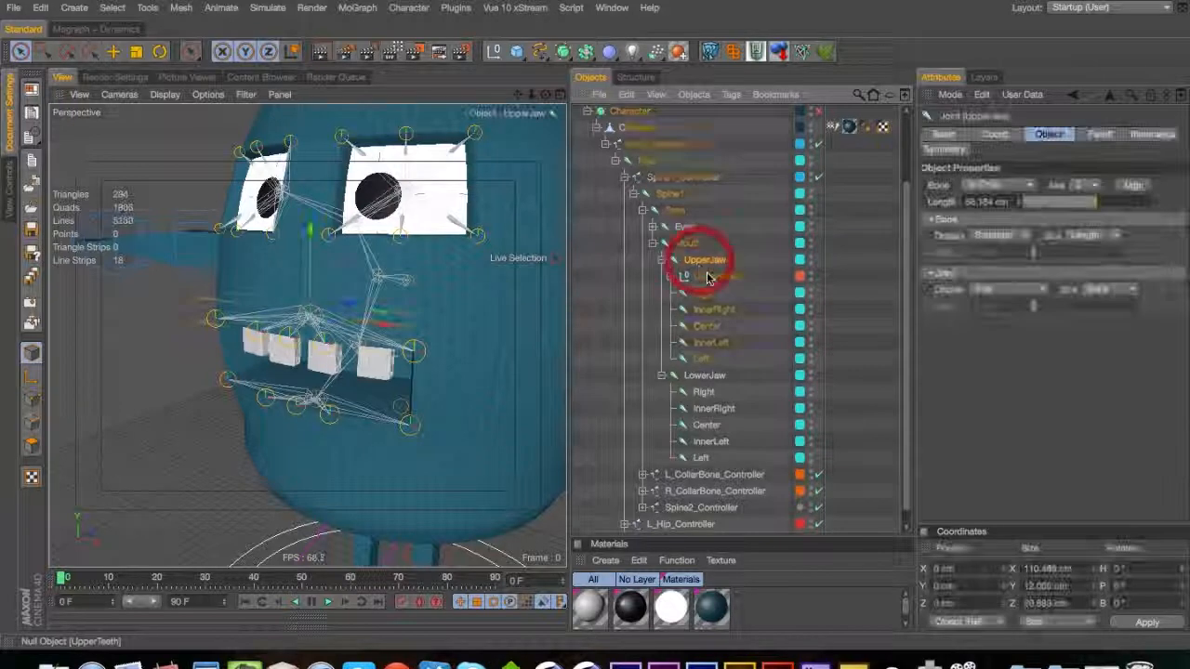
pyautogui.scroll(5, 864, 175)
# Copy the Circle spline under the Mouth joint and reset its position to zero
pyautogui.click(889, 116)
pyautogui.keyDown('super'); pyautogui.moveTo(706, 349); pyautogui.dragTo(705, 346); pyautogui.keyUp('super')
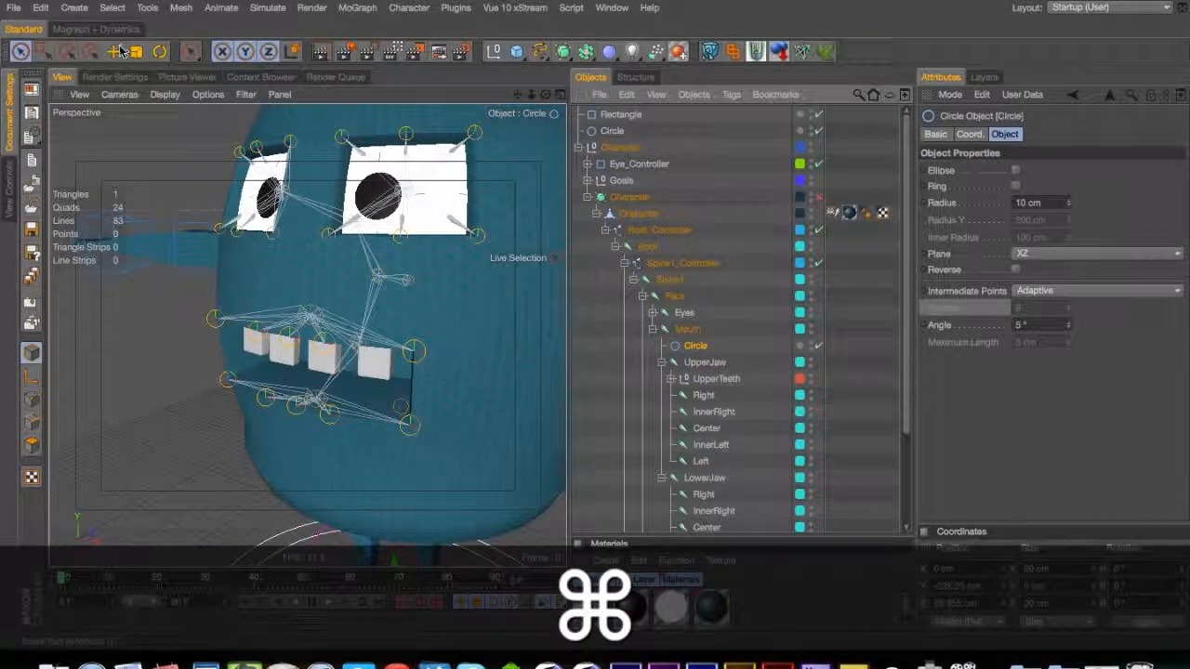
pyautogui.click(113, 51)
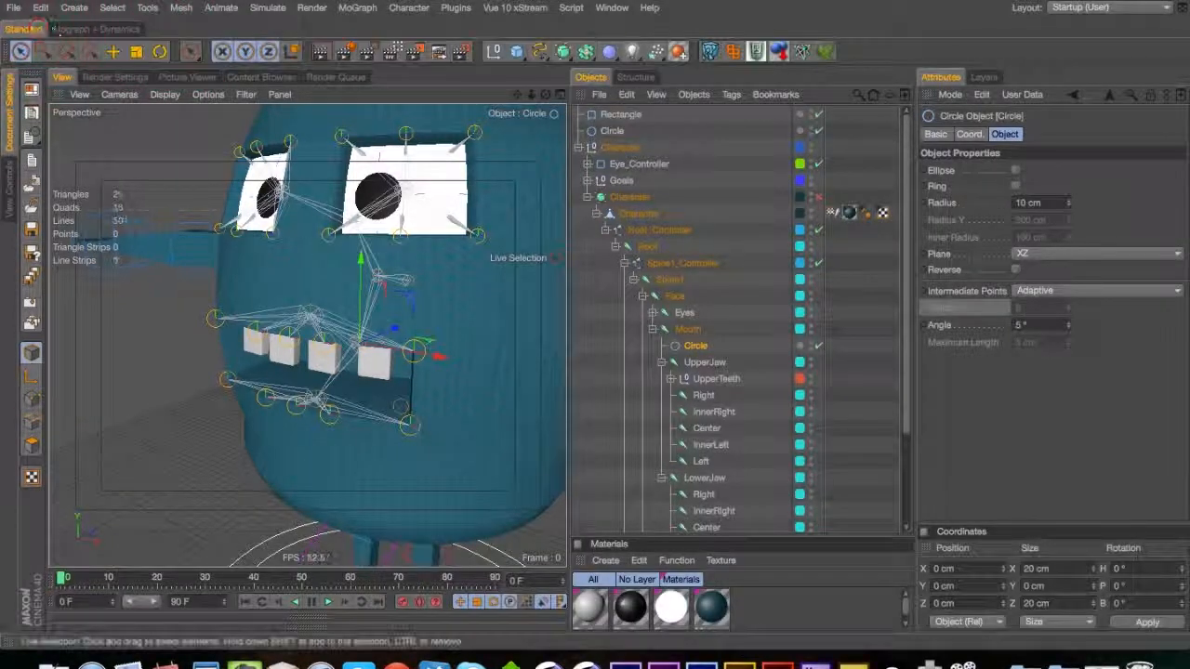
# Set the copied circle's plane to XY and its radius to 15 cm
pyautogui.press('3')
pyautogui.moveTo(557, 316); pyautogui.dragTo(290, 338)
pyautogui.click(1067, 254)
pyautogui.click(1066, 271)
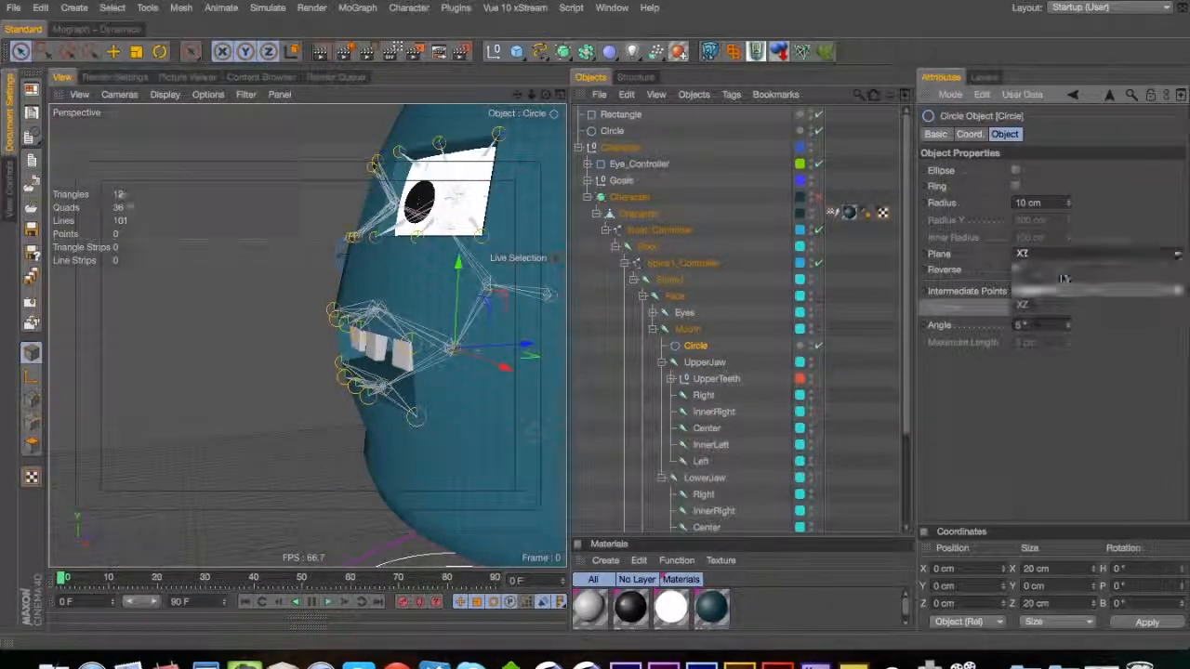
pyautogui.write('2')
pyautogui.click(1083, 194)
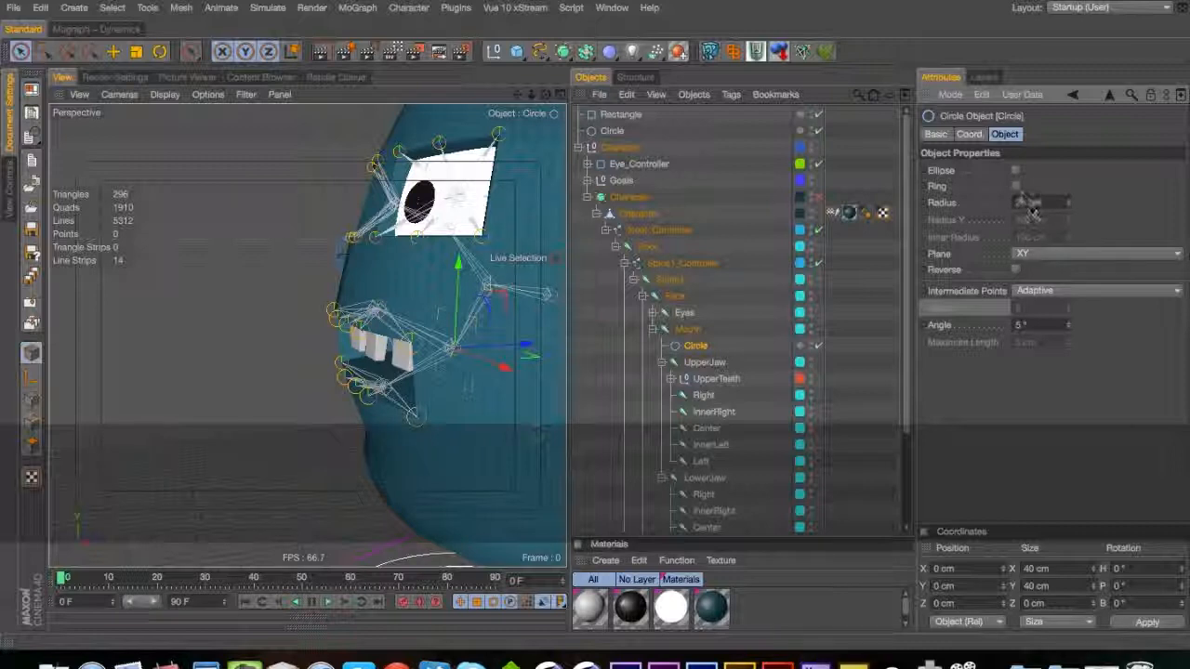
# Rename the copied circle as Mouth and turn on its own display color in white
pyautogui.doubleClick(696, 346)
pyautogui.write('Mouth')
pyautogui.press('Return')
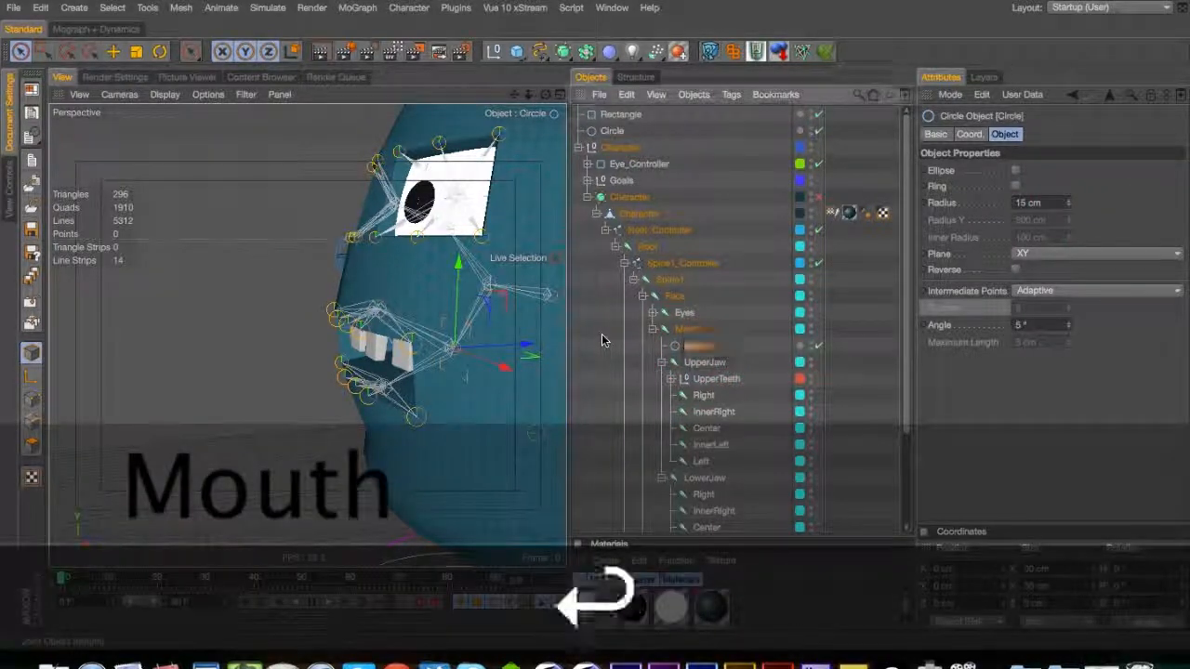
pyautogui.click(935, 134)
pyautogui.click(1021, 238)
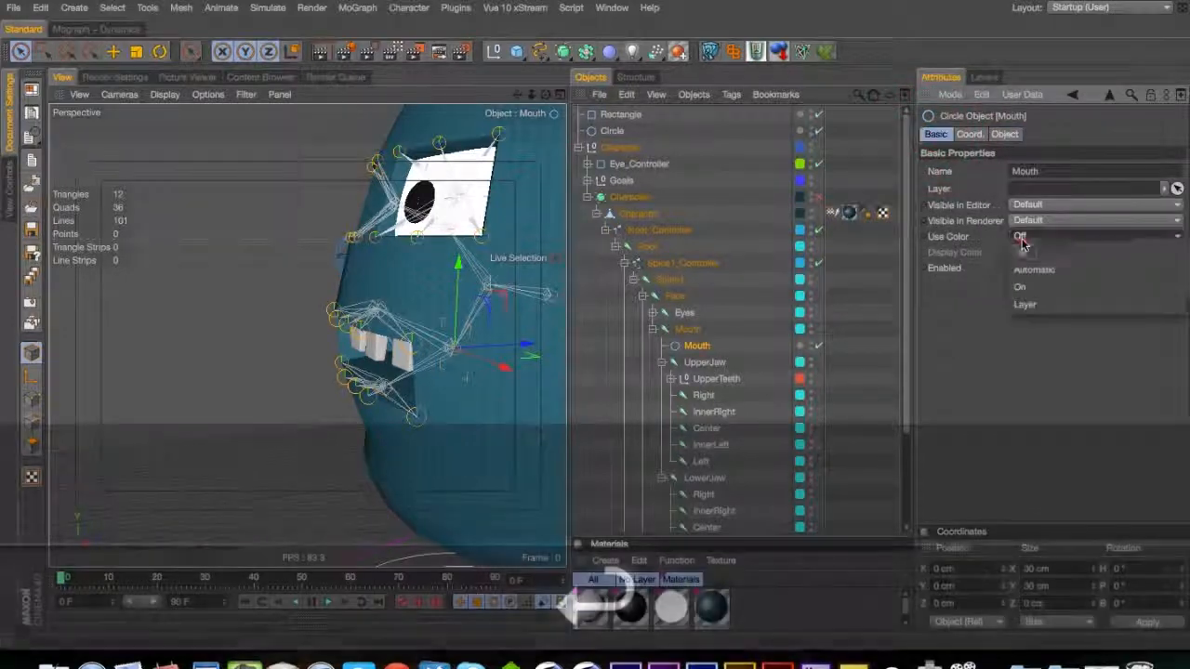
pyautogui.click(1019, 287)
pyautogui.click(1025, 257)
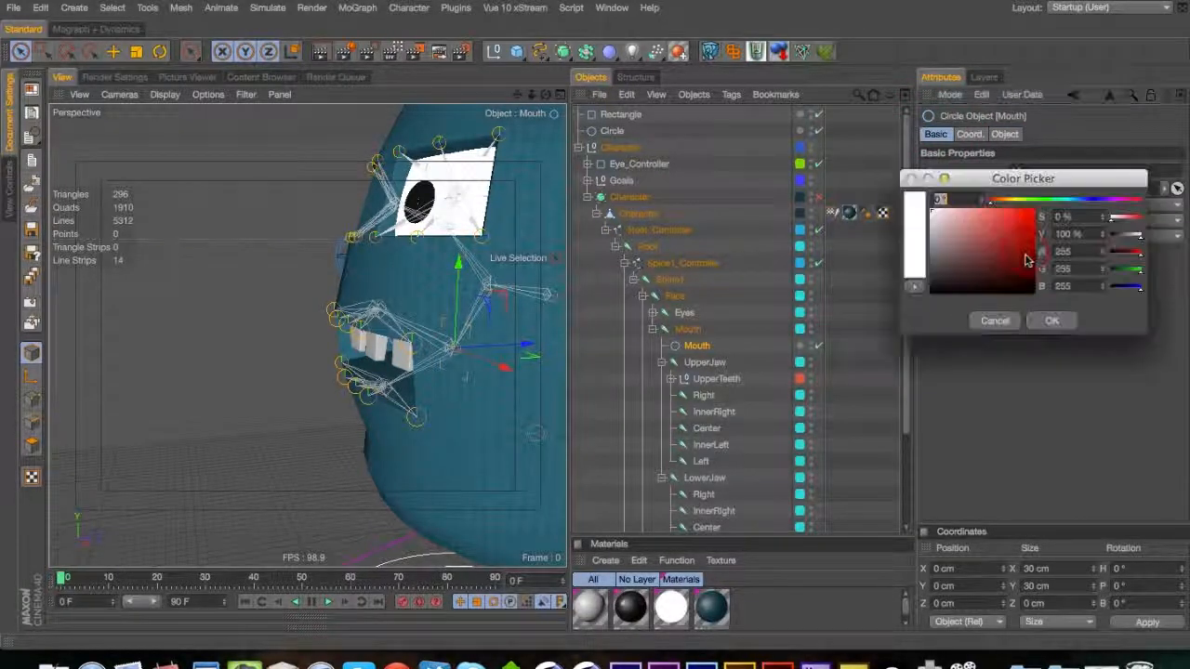
pyautogui.click(1051, 320)
# Make the Mouth spline editable and move all its points to Z -100 cm, in front of the face
pyautogui.press('c')
pyautogui.click(32, 398)
pyautogui.press('super+a')
pyautogui.moveTo(513, 349); pyautogui.dragTo(356, 374)
pyautogui.press('r')
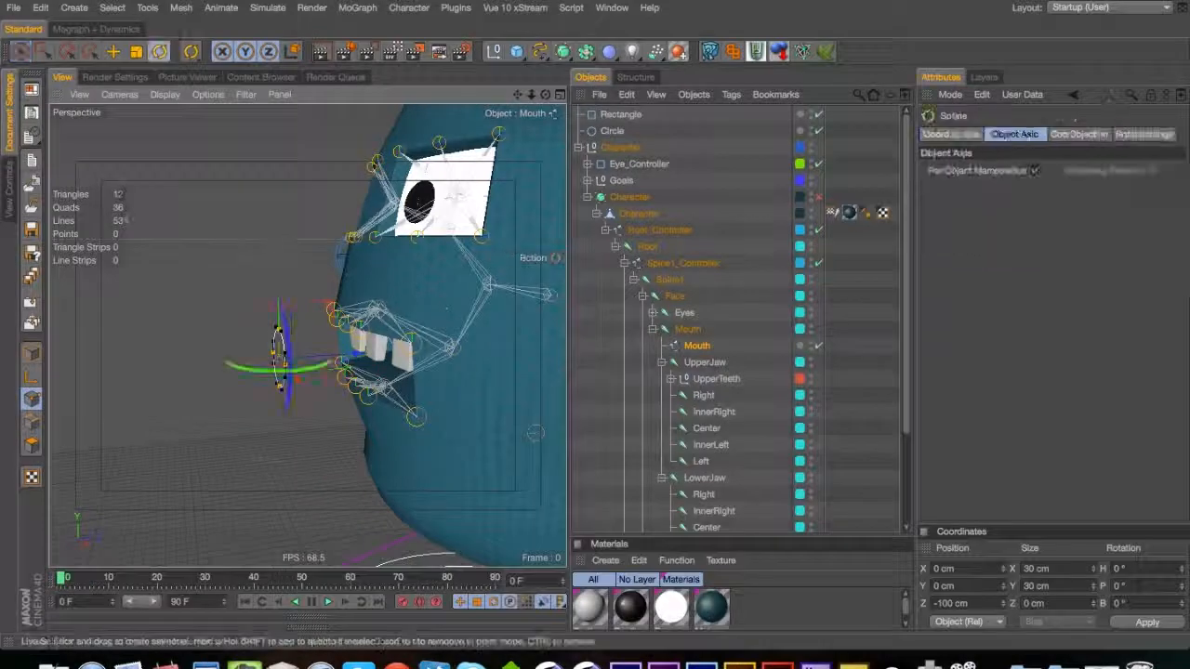
# Copy the Rectangle spline under both the UpperJaw and LowerJaw joints and reset the copies' position to zero
pyautogui.click(712, 381)
pyautogui.click(711, 364)
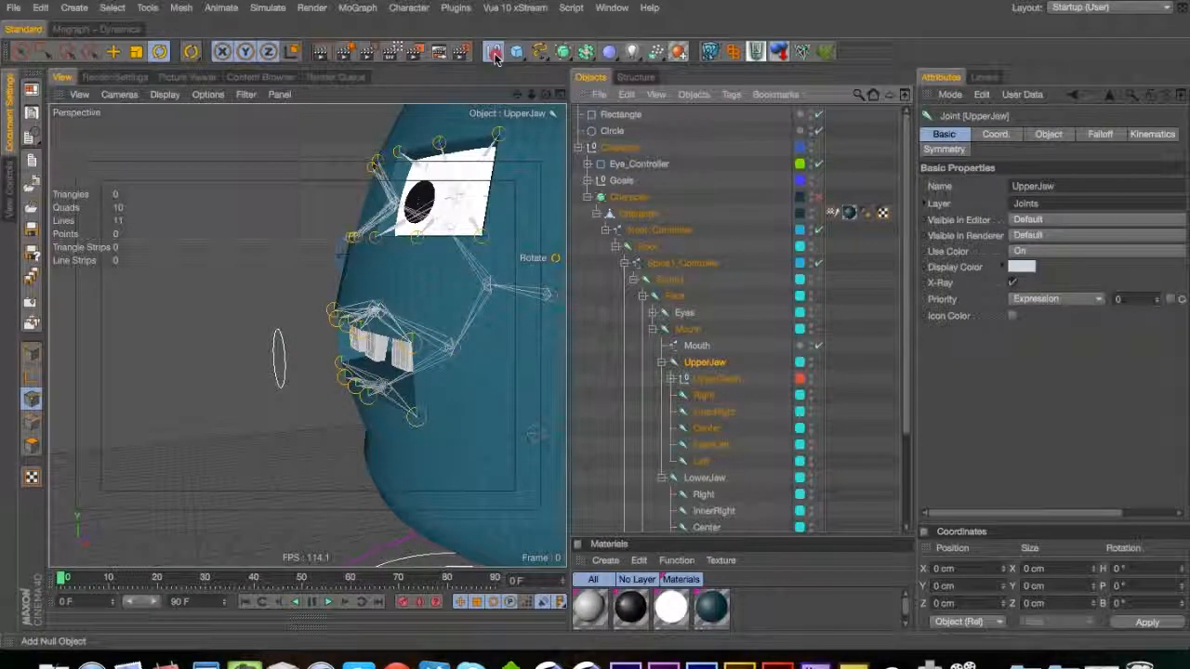
pyautogui.click(615, 115)
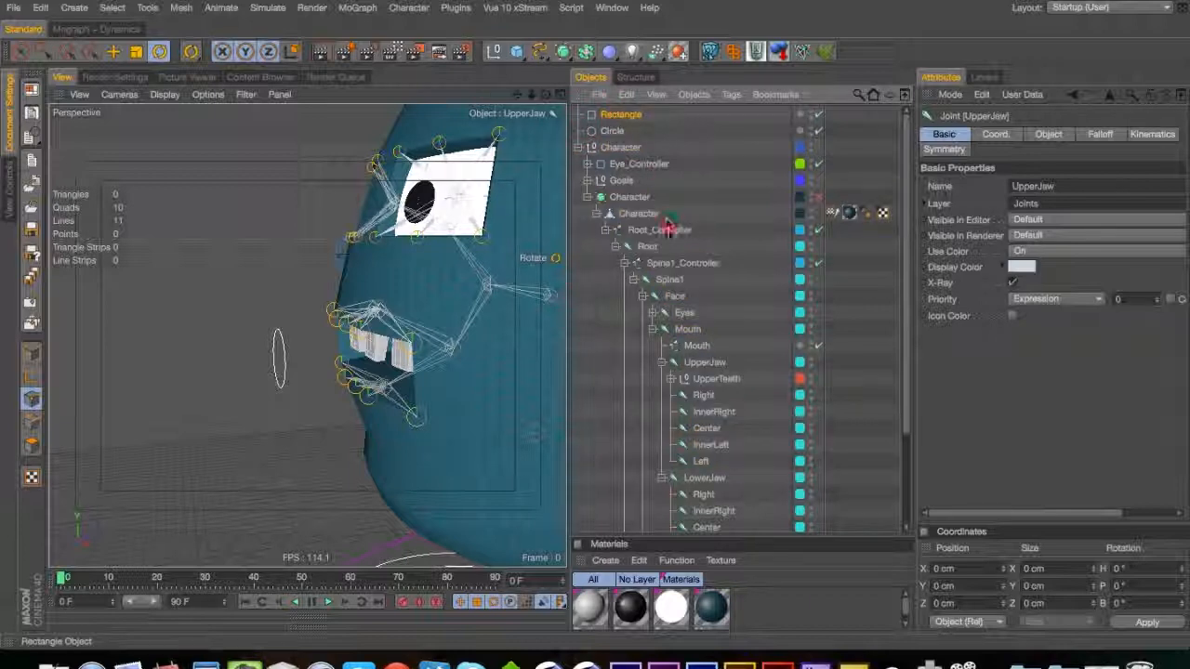
pyautogui.keyDown('super'); pyautogui.moveTo(699, 366); pyautogui.dragTo(703, 364); pyautogui.keyUp('super')
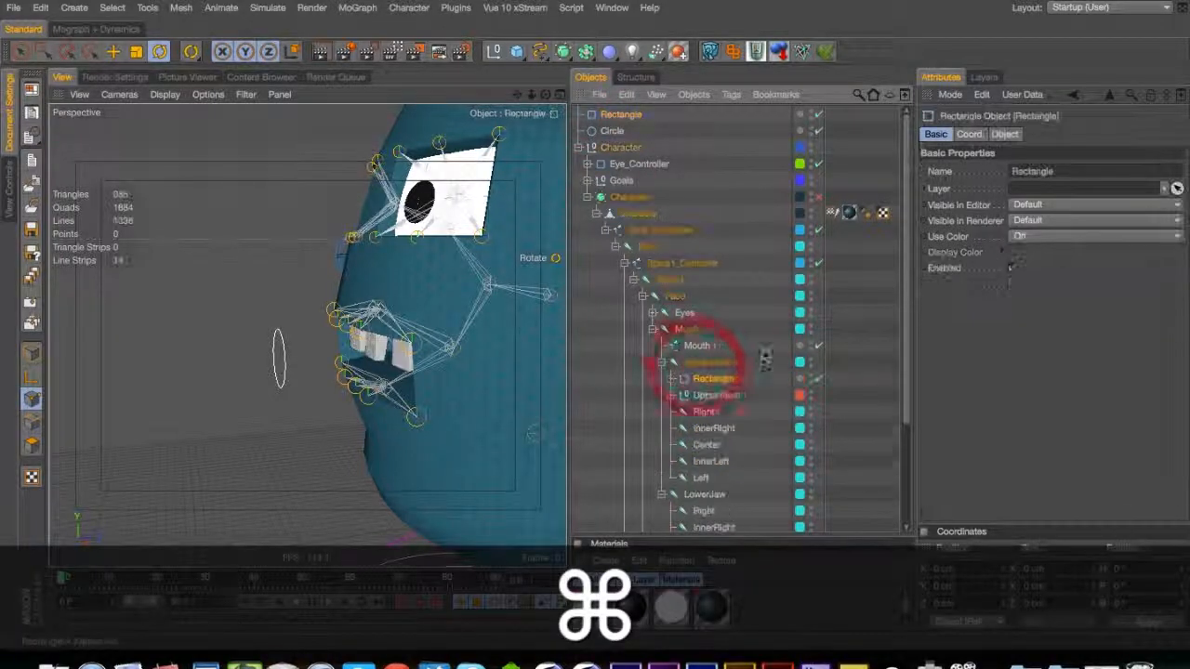
pyautogui.keyDown('super'); pyautogui.moveTo(720, 510); pyautogui.dragTo(720, 510); pyautogui.keyUp('super')
pyautogui.click(1004, 134)
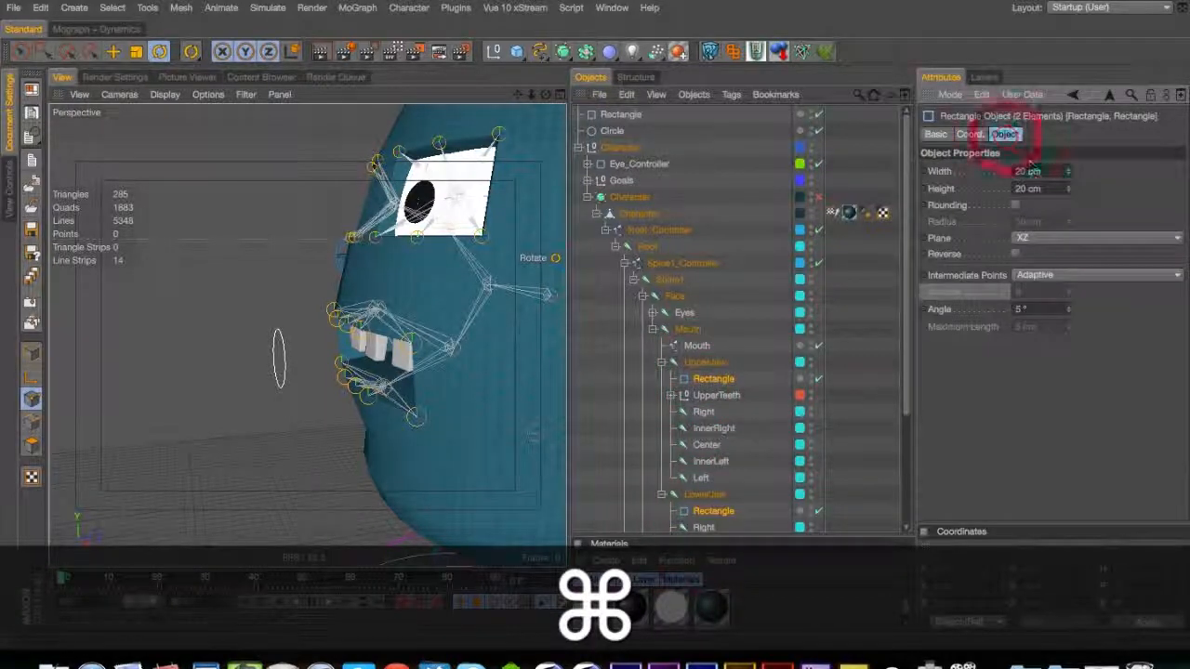
pyautogui.click(109, 29)
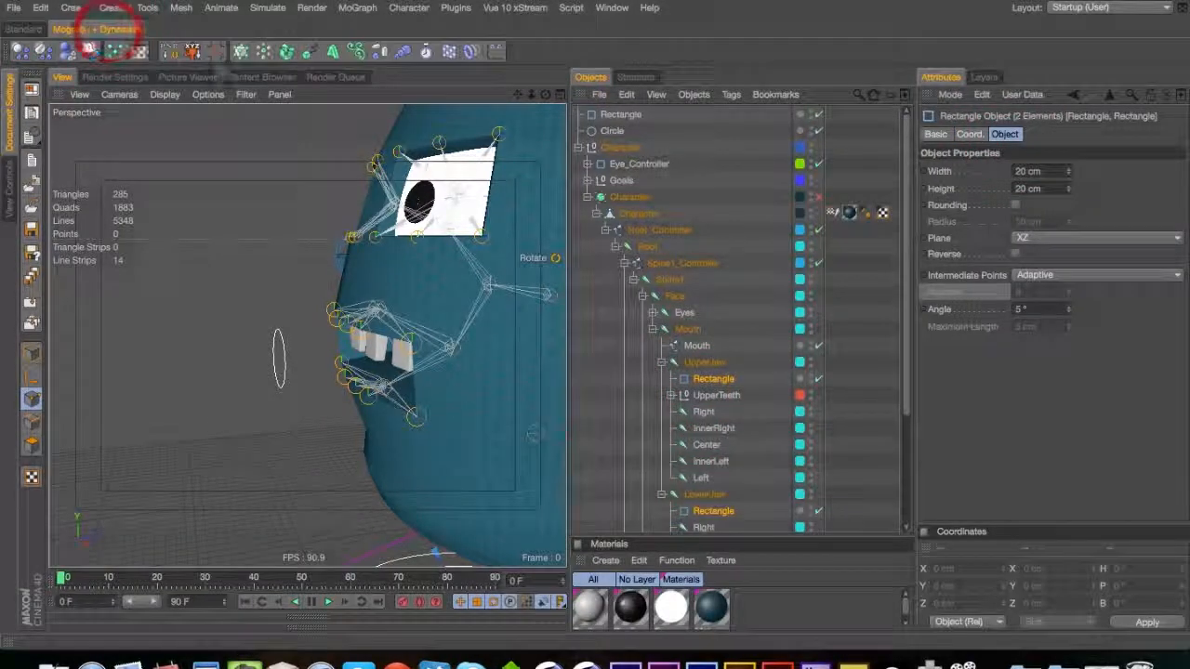
# Set the plane of both jaw rectangles to XY
pyautogui.press('3')
pyautogui.moveTo(422, 353); pyautogui.dragTo(399, 398)
pyautogui.click(1035, 238)
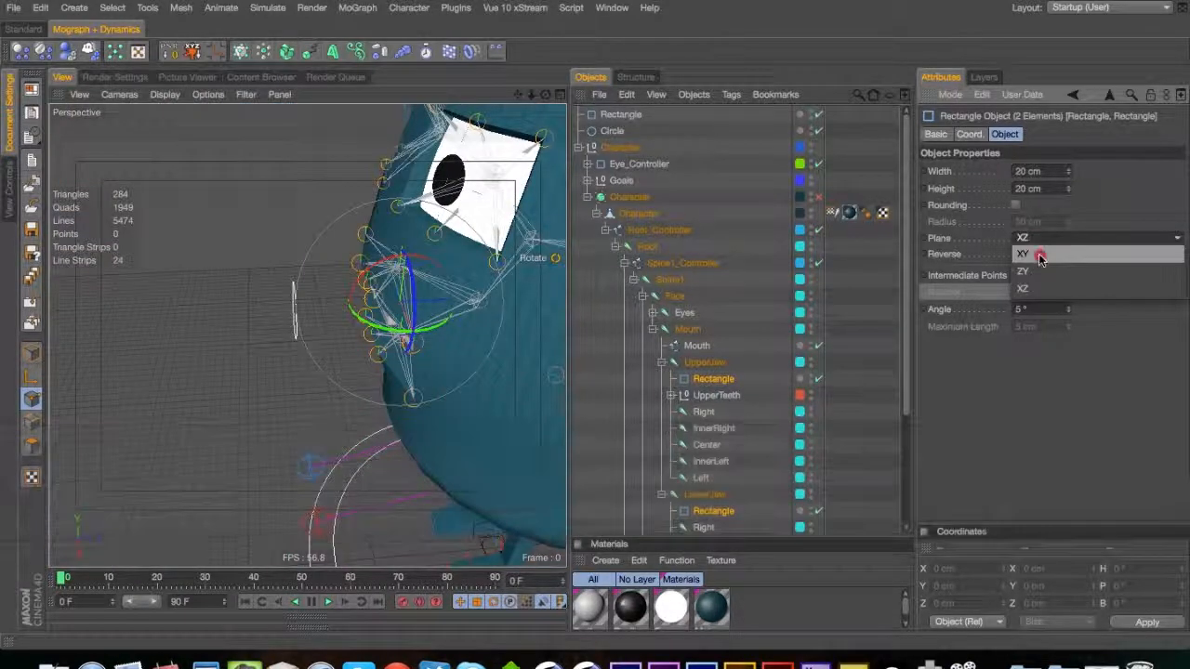
pyautogui.click(1039, 254)
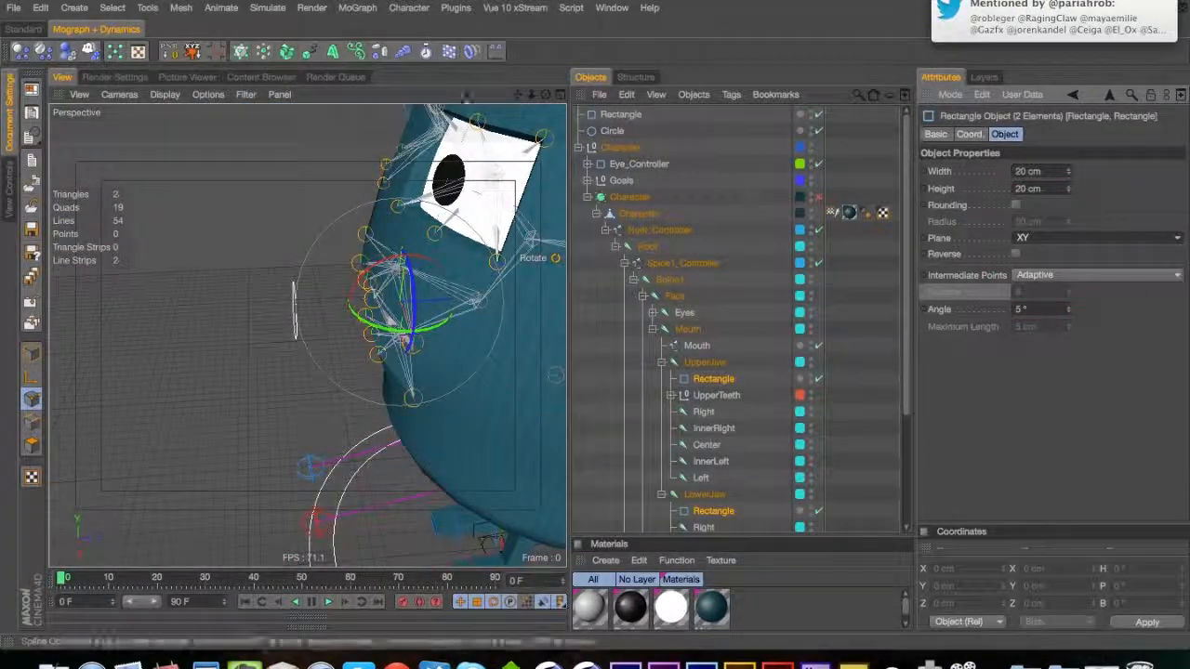
pyautogui.press('3')
pyautogui.moveTo(448, 264); pyautogui.dragTo(526, 238)
pyautogui.moveTo(357, 296); pyautogui.dragTo(437, 273)
# Set the width and height of both jaw rectangles to 25 cm
pyautogui.click(1033, 171)
pyautogui.write('25')
pyautogui.click(1027, 189)
pyautogui.write('25')
pyautogui.click(1128, 191)
pyautogui.press('3')
pyautogui.moveTo(341, 360); pyautogui.dragTo(487, 291)
pyautogui.press('2')
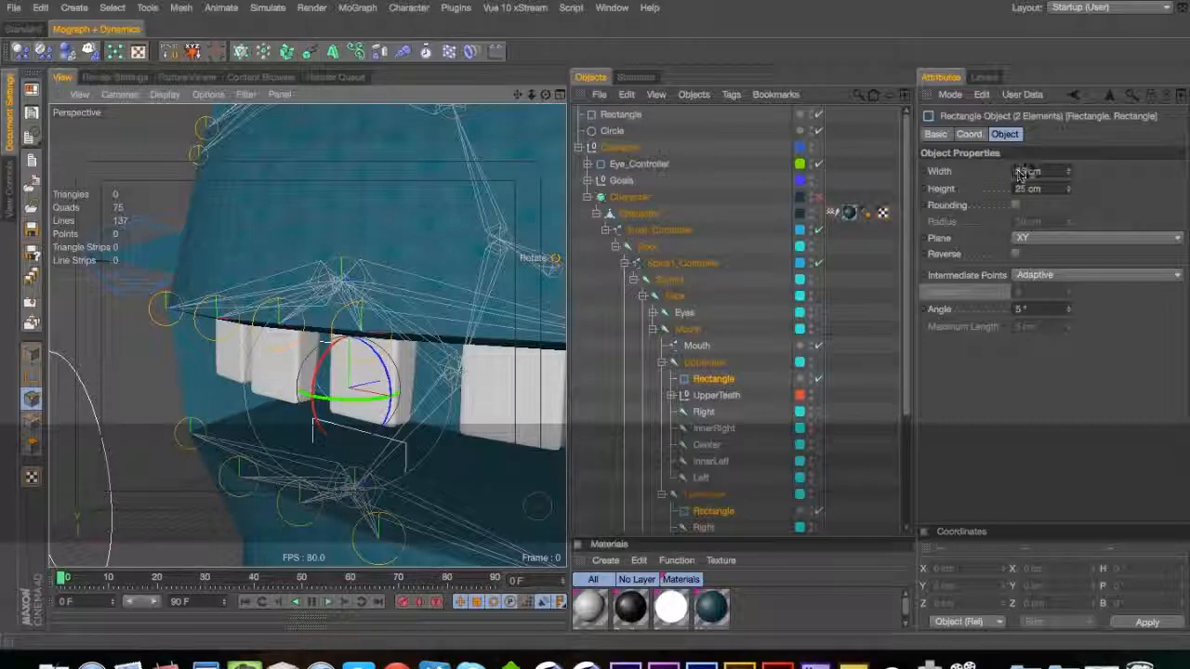
# Set both jaw rectangles to 75 cm wide and 15 cm high
pyautogui.doubleClick(1020, 173)
pyautogui.write('75')
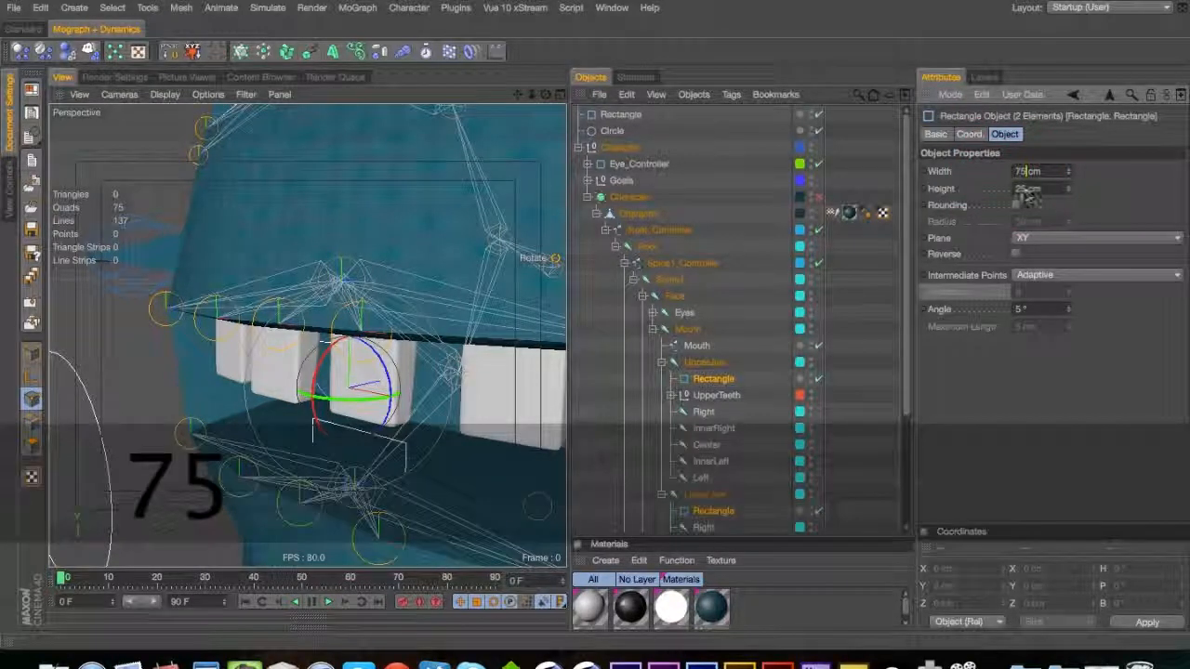
pyautogui.click(1108, 190)
pyautogui.press('3')
pyautogui.moveTo(429, 340); pyautogui.dragTo(402, 361)
pyautogui.press('2')
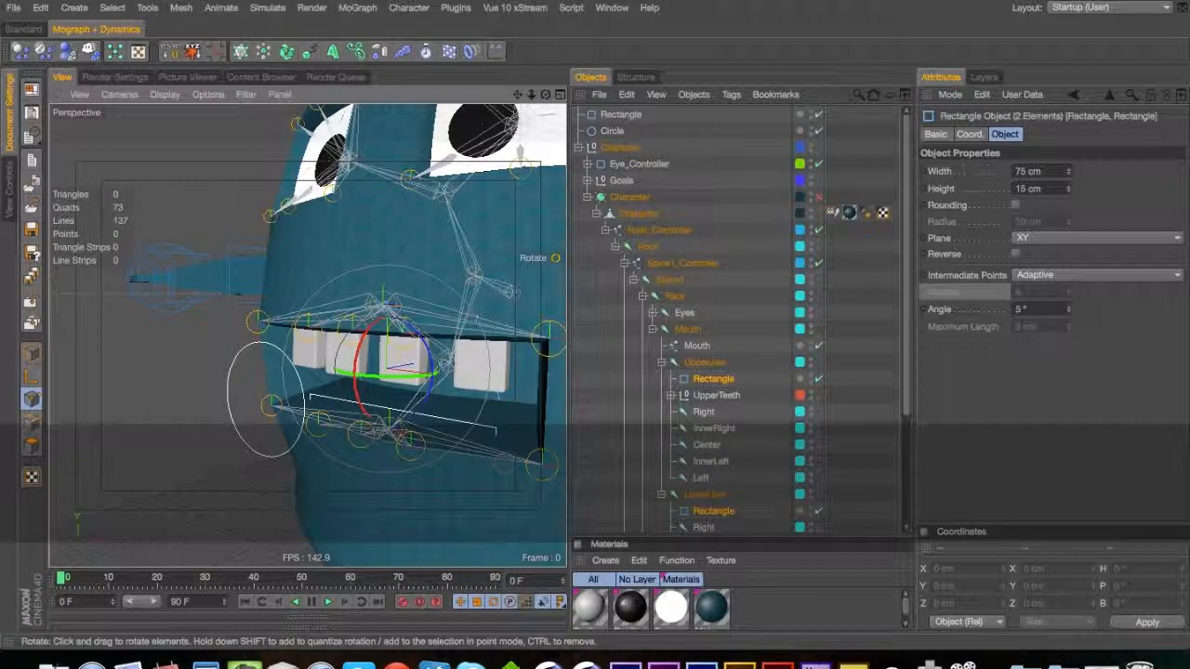
# Make both jaw rectangles editable and turn on their own display color in white
pyautogui.press('c')
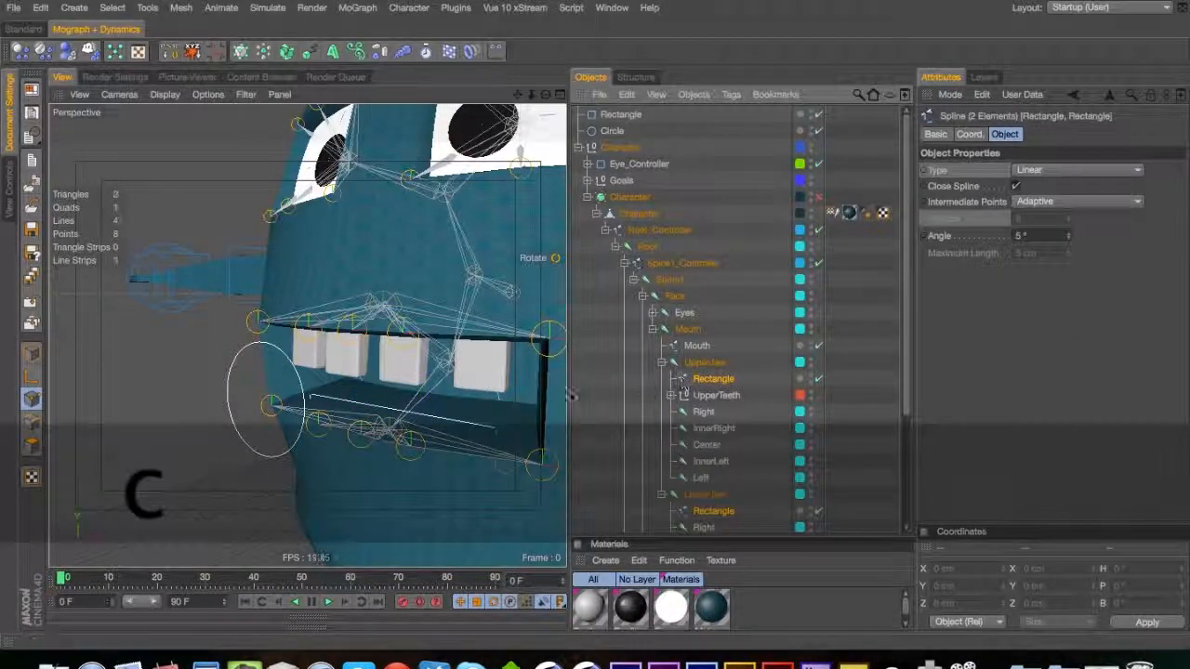
pyautogui.click(935, 134)
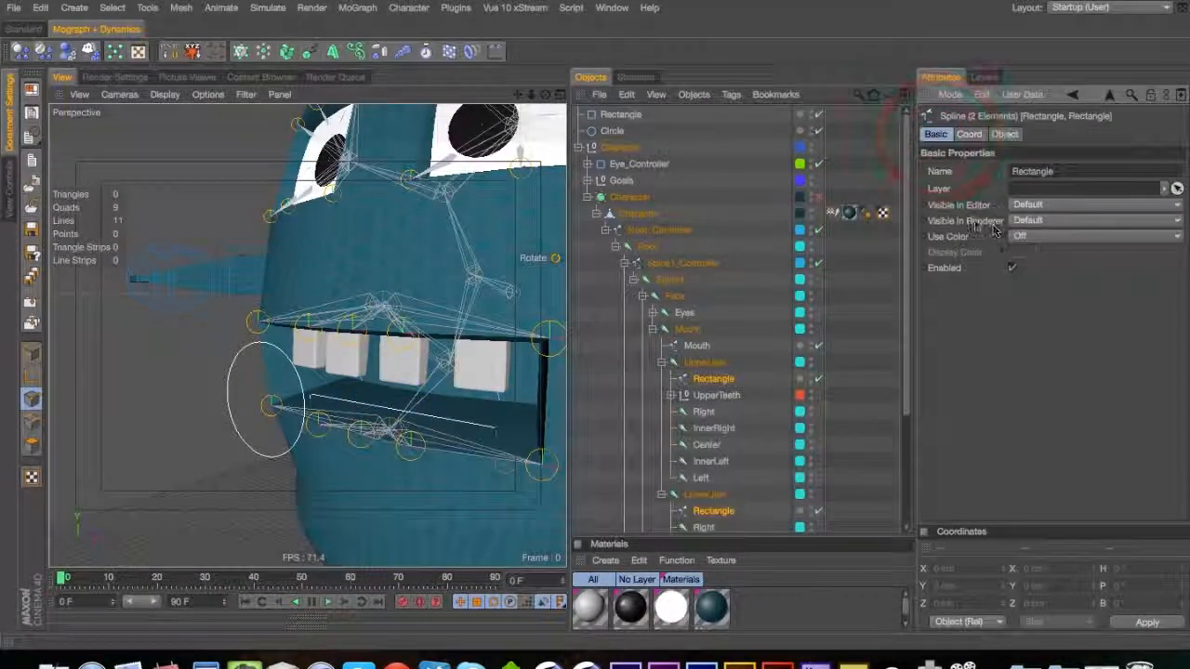
pyautogui.click(1027, 237)
pyautogui.click(1025, 287)
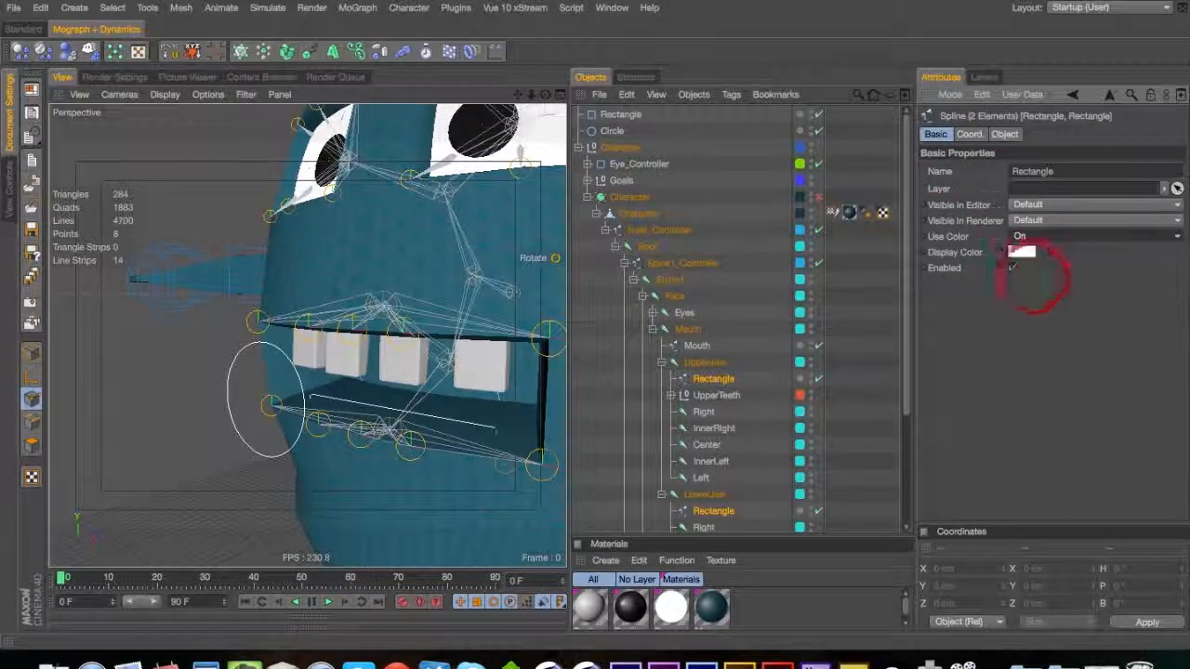
# Move all points of both jaw rectangles away from their axes so the shapes sit in front of the mouth
pyautogui.click(711, 379)
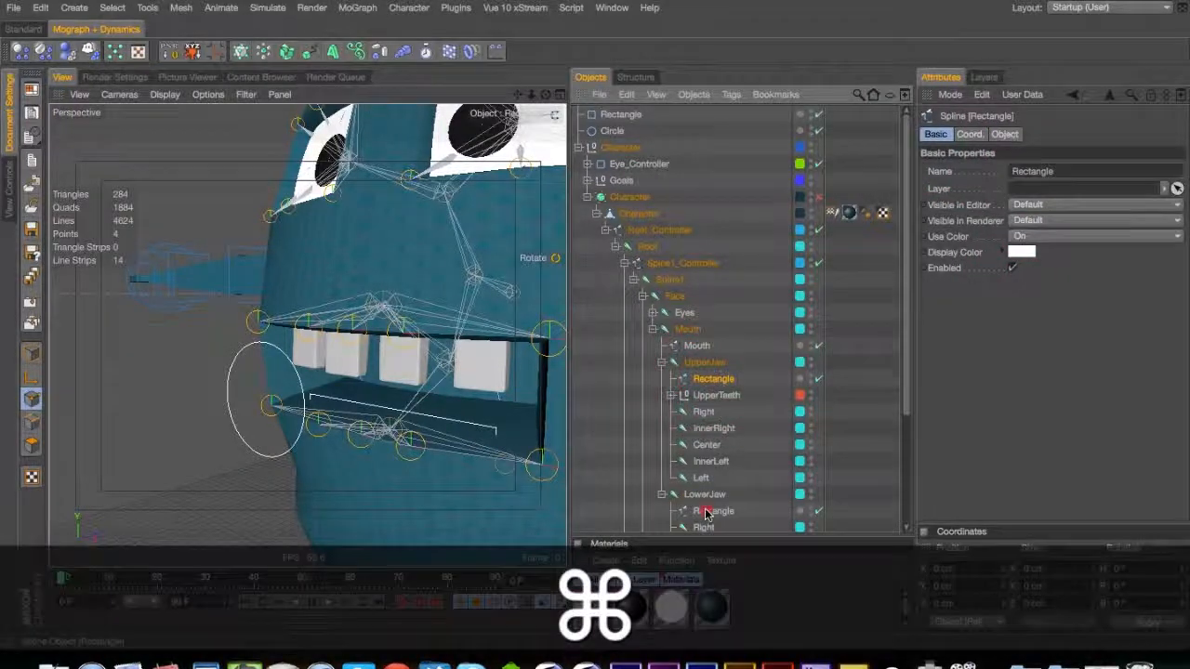
pyautogui.press('super+a')
pyautogui.press('e')
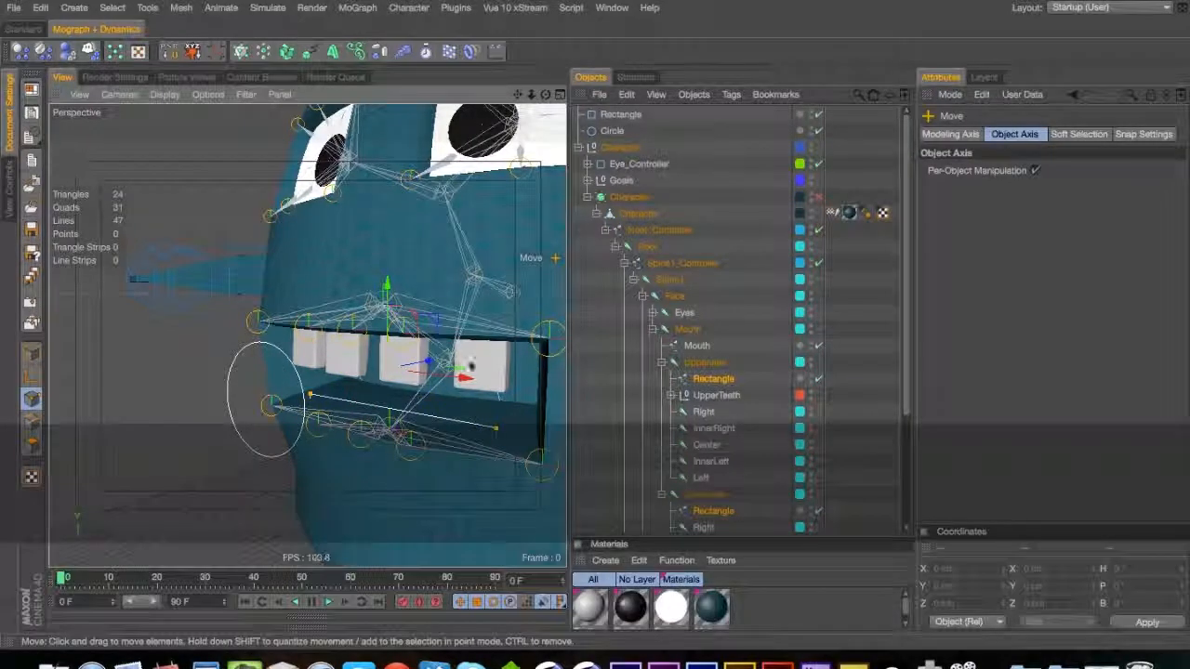
pyautogui.moveTo(466, 378); pyautogui.dragTo(388, 386)
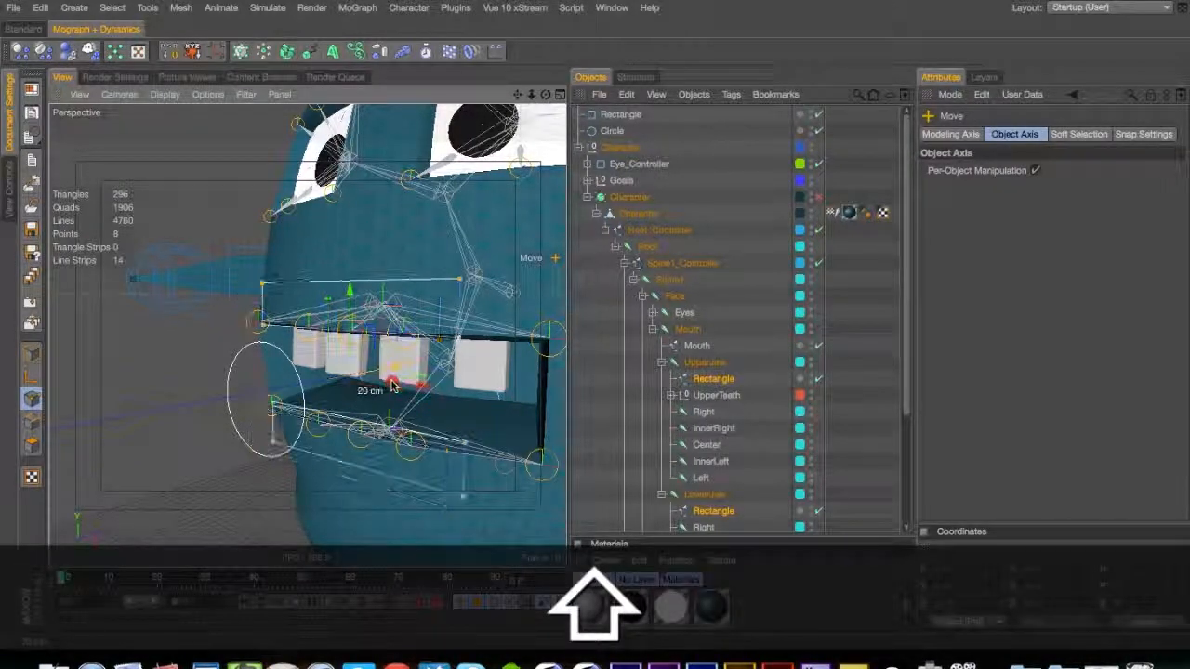
pyautogui.keyDown('shift'); pyautogui.moveTo(391, 397); pyautogui.dragTo(261, 363); pyautogui.keyUp('shift')
pyautogui.press('3')
pyautogui.keyDown('shift'); pyautogui.moveTo(442, 376); pyautogui.dragTo(362, 372); pyautogui.keyUp('shift')
# Select the two upper points of the upper jaw rectangle and the two lower points of the lower jaw rectangle
pyautogui.press('3')
pyautogui.press('space')
pyautogui.press('3')
pyautogui.moveTo(289, 363); pyautogui.dragTo(468, 378)
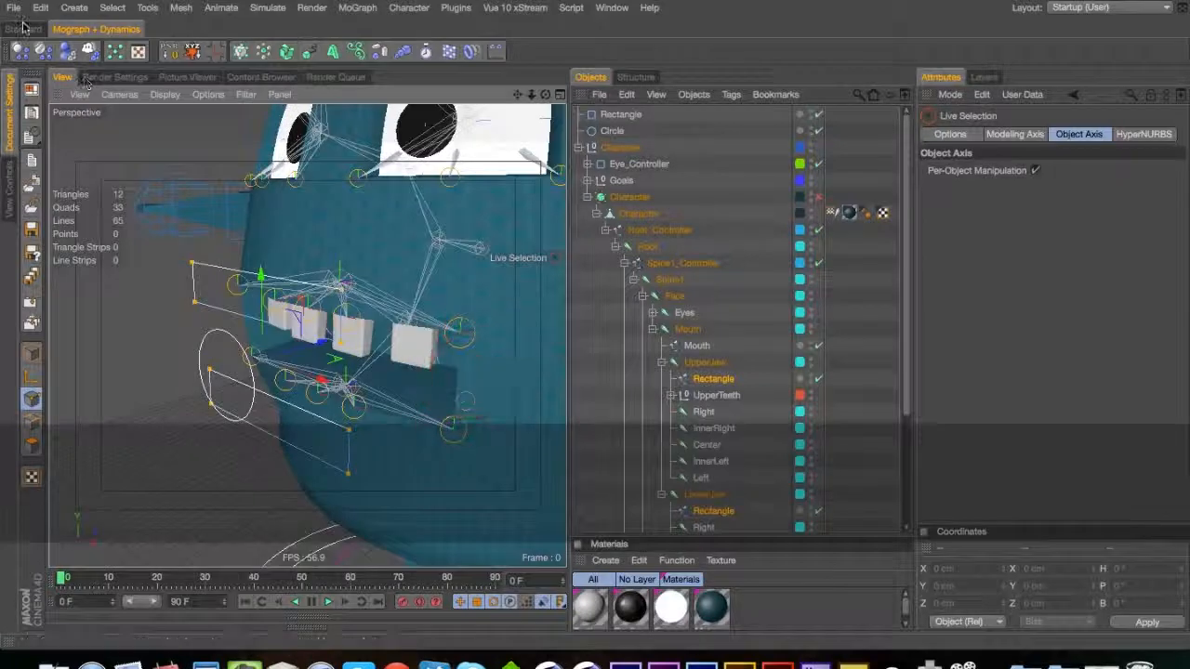
pyautogui.click(25, 30)
pyautogui.click(193, 270)
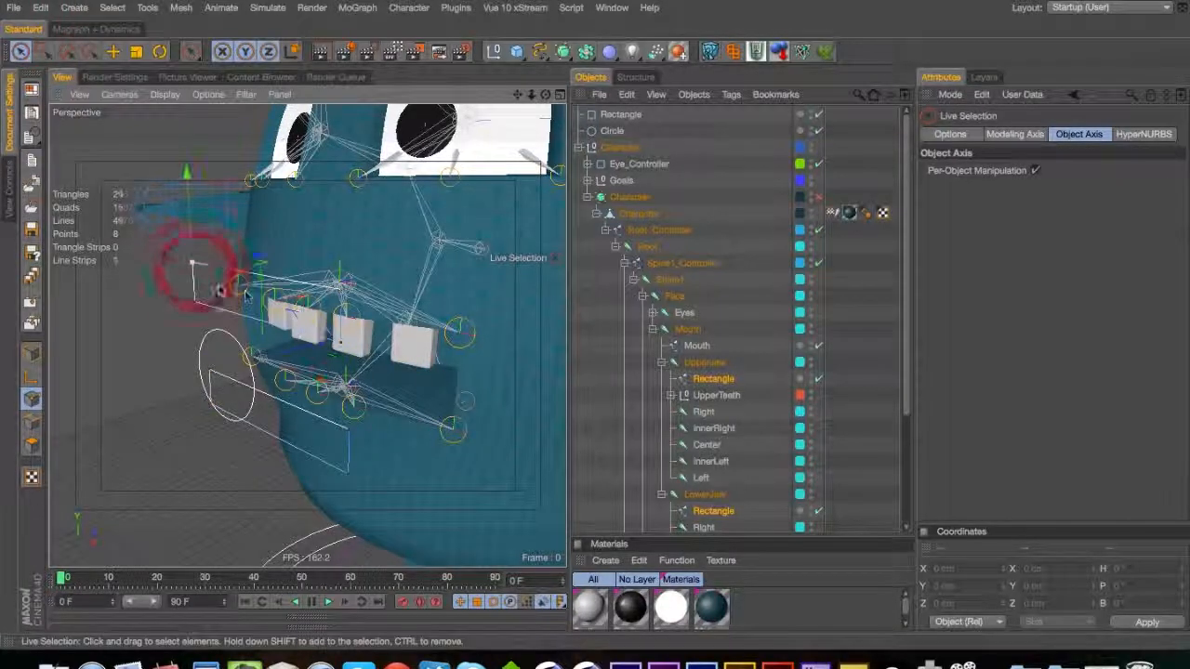
pyautogui.moveTo(343, 305); pyautogui.dragTo(249, 282)
pyautogui.keyDown('shift'); pyautogui.click(293, 281); pyautogui.keyUp('shift')
pyautogui.moveTo(264, 383); pyautogui.dragTo(276, 412)
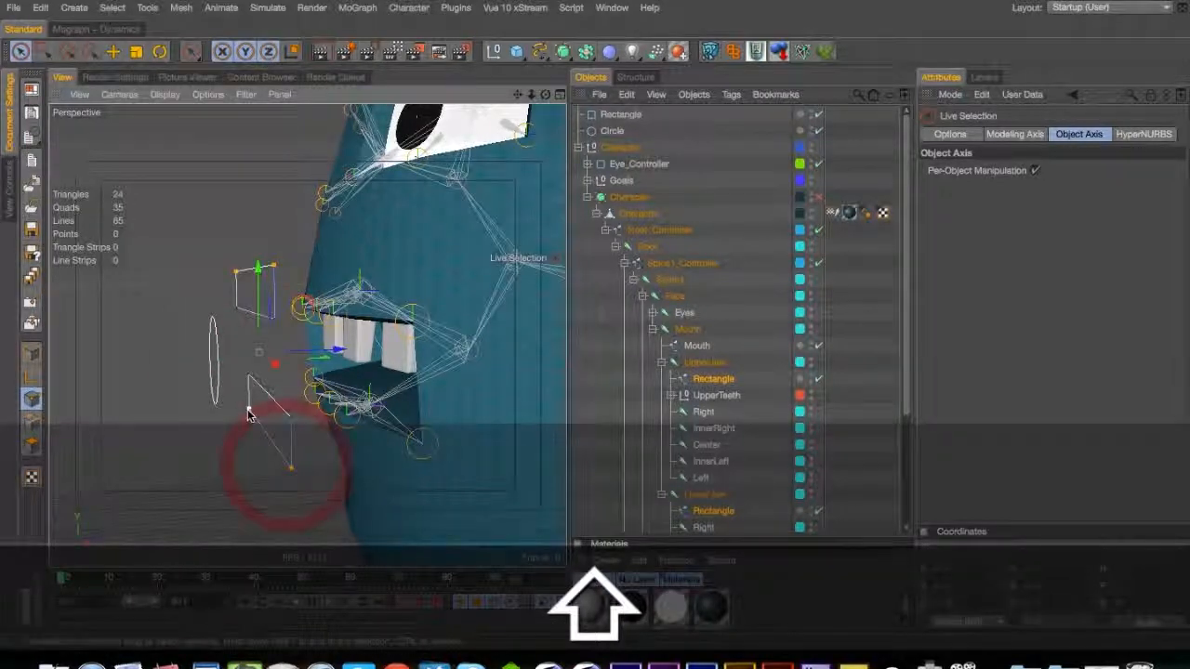
# Scale the selected points inward to taper both jaw rectangles, then return to Model mode and save the scene
pyautogui.press('t')
pyautogui.moveTo(289, 393); pyautogui.dragTo(180, 413)
pyautogui.moveTo(212, 405); pyautogui.dragTo(377, 405)
pyautogui.press('9')
pyautogui.keyDown('alt'); pyautogui.moveTo(313, 453); pyautogui.dragTo(212, 425); pyautogui.keyUp('alt')
pyautogui.click(31, 353)
pyautogui.moveTo(363, 436); pyautogui.dragTo(304, 398)
pyautogui.press('super+s')
pyautogui.moveTo(473, 403); pyautogui.dragTo(279, 459)
# Rename the rectangle under the UpperJaw joint as UpperJaw_Controller
pyautogui.doubleClick(712, 380)
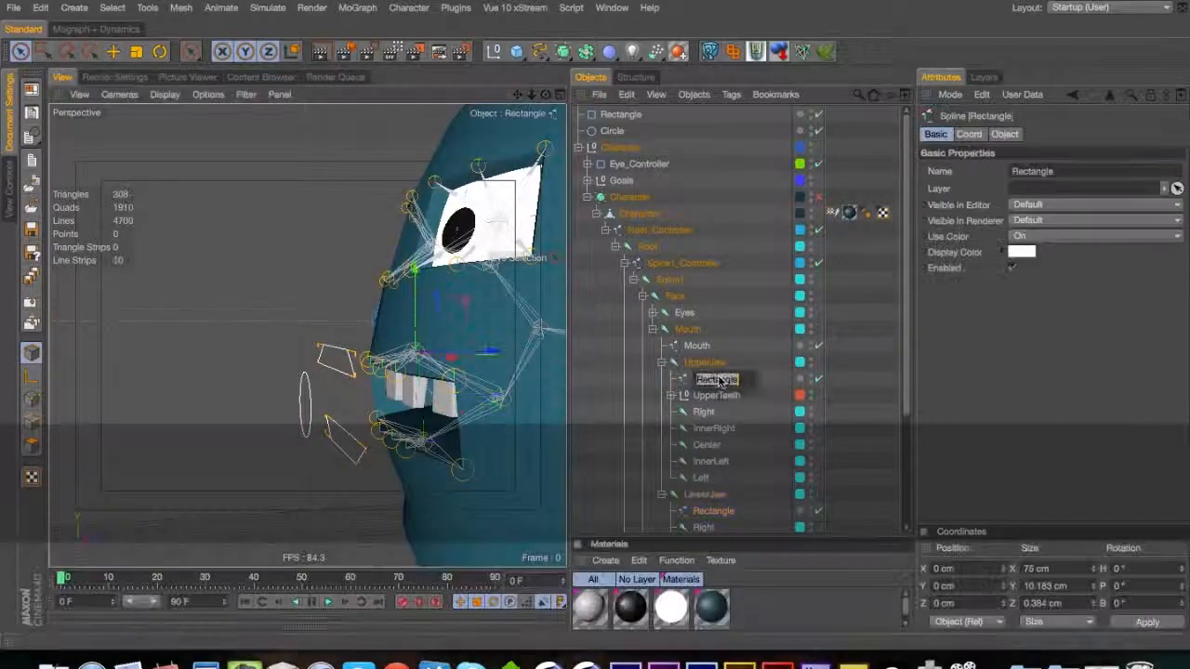
pyautogui.write('UPperJ')
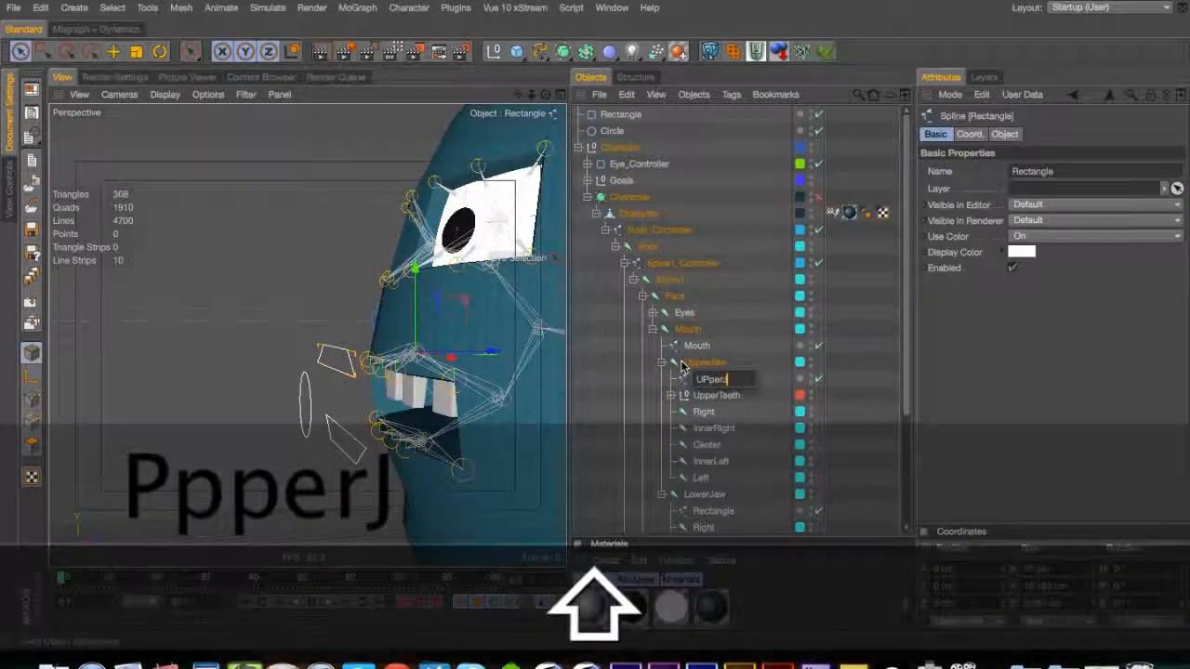
pyautogui.press('BackSpace')
pyautogui.press('BackSpace')
pyautogui.press('BackSpace')
pyautogui.press('BackSpace')
pyautogui.press('BackSpace')
pyautogui.write('pperJaw')
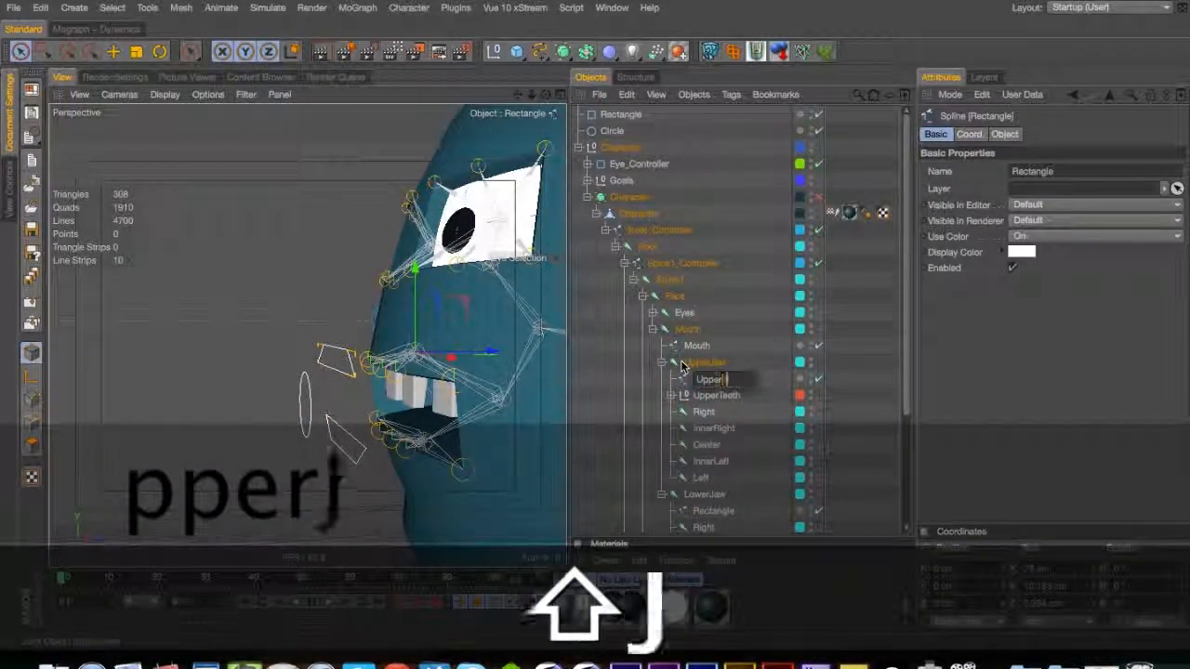
pyautogui.write('_Controller')
# Rename the rectangle under the LowerJaw joint as LowerJaw_Controller
pyautogui.press('Down')
pyautogui.press('Down')
pyautogui.press('Down')
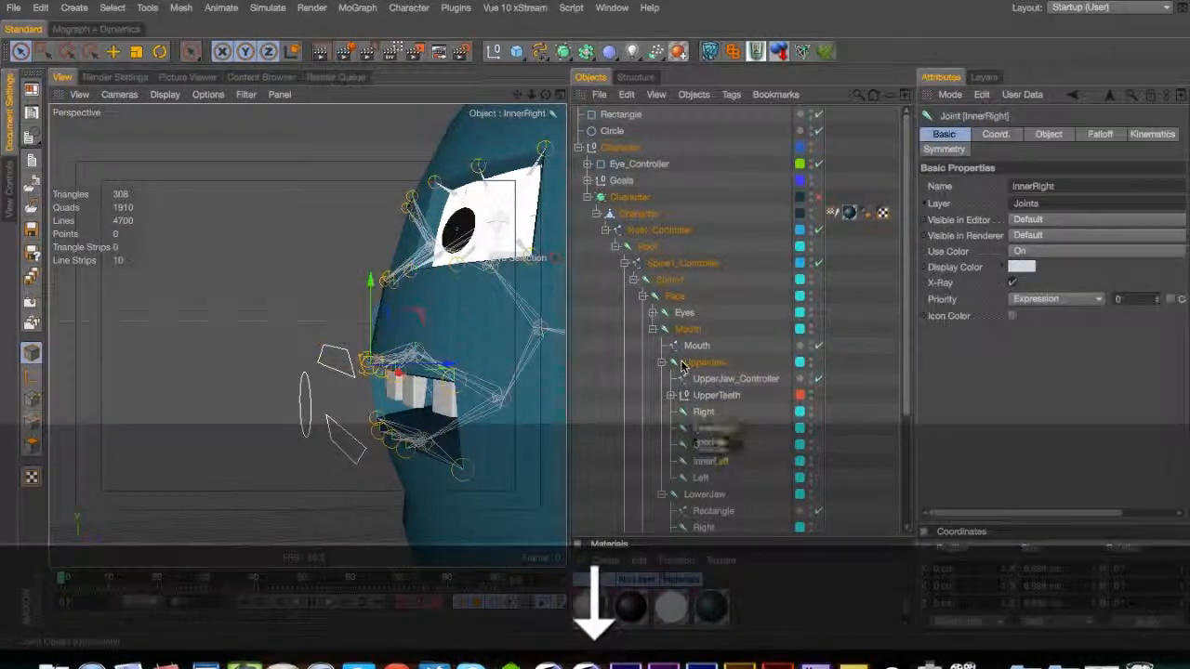
pyautogui.press('Down')
pyautogui.write('Lower')
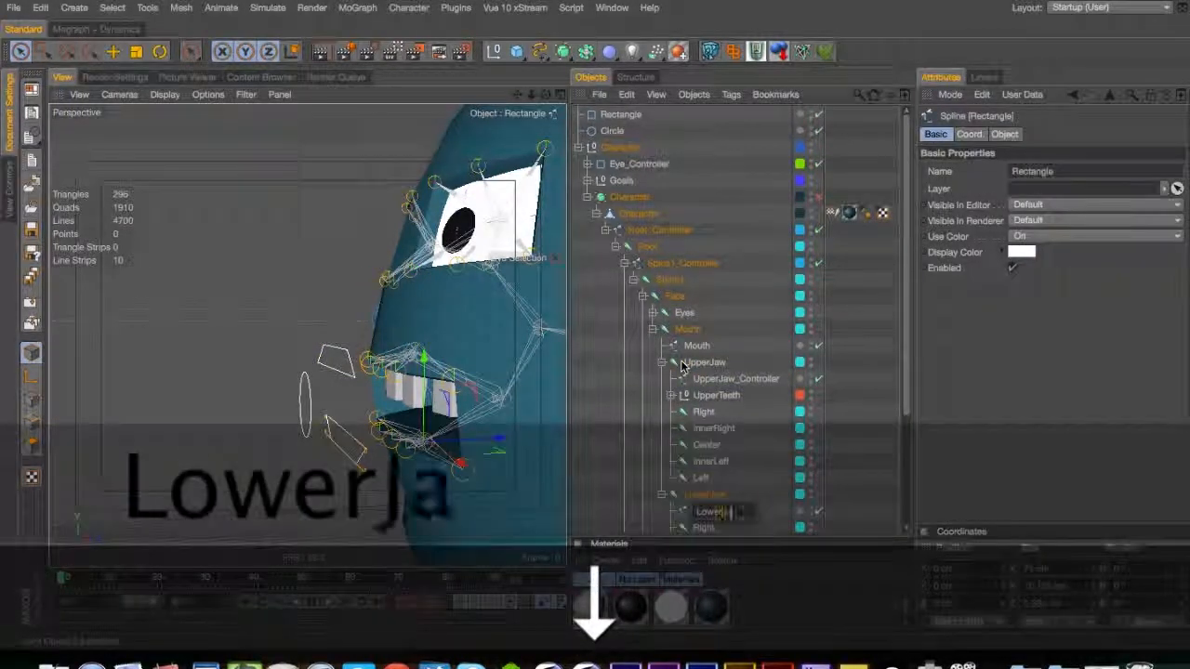
pyautogui.write('Jaw')
pyautogui.write('_Controller')
pyautogui.press('Return')
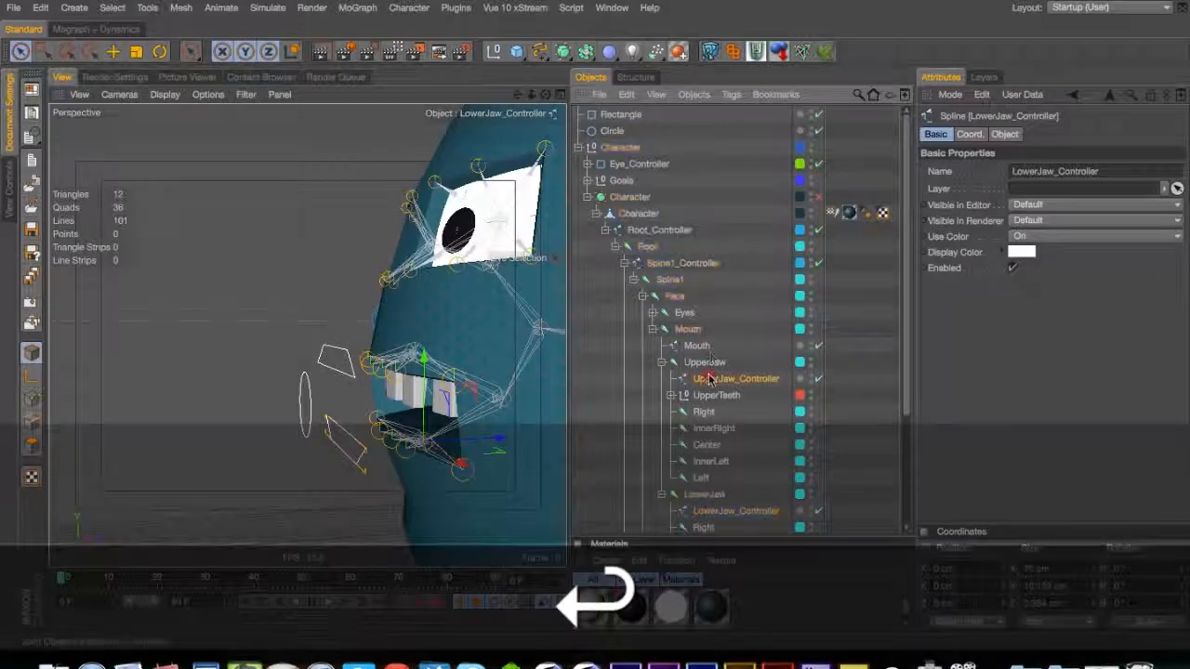
# Make each jaw controller the parent of its matching jaw joint under Mouth, and save the scene
pyautogui.moveTo(702, 357); pyautogui.dragTo(702, 354)
pyautogui.moveTo(714, 379); pyautogui.dragTo(717, 361)
pyautogui.moveTo(727, 511)
pyautogui.mouseDown()
pyautogui.moveTo(704, 487)
pyautogui.moveTo(712, 494)
pyautogui.mouseUp()
pyautogui.click(661, 361)
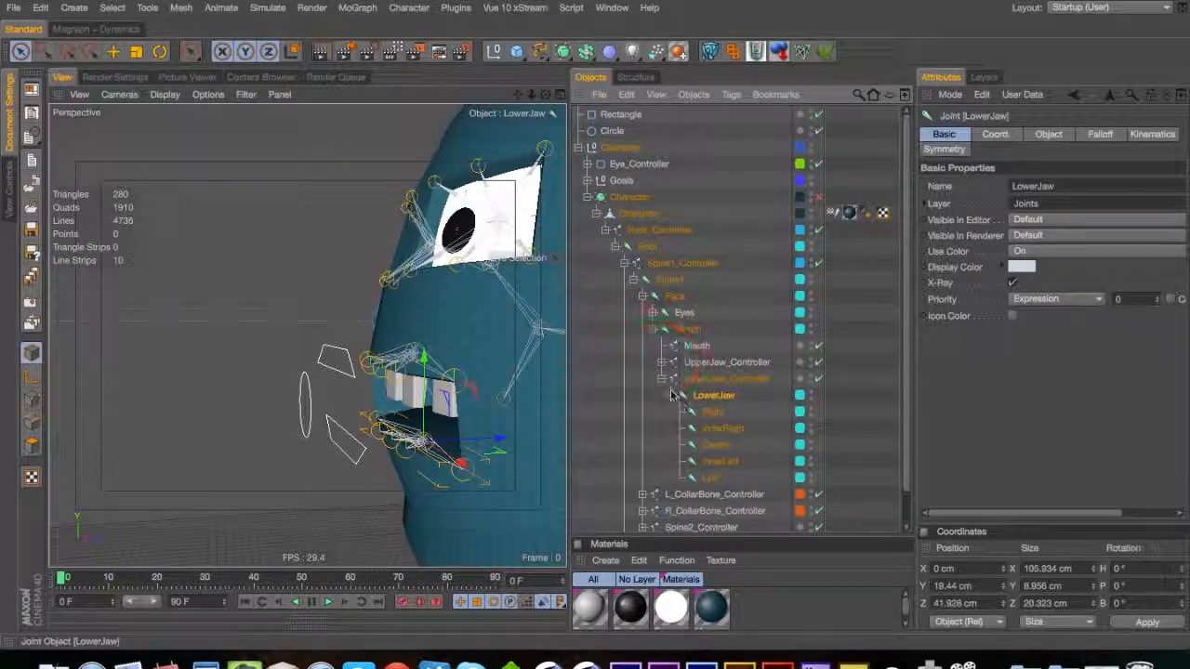
pyautogui.click(662, 378)
pyautogui.press('super+s')
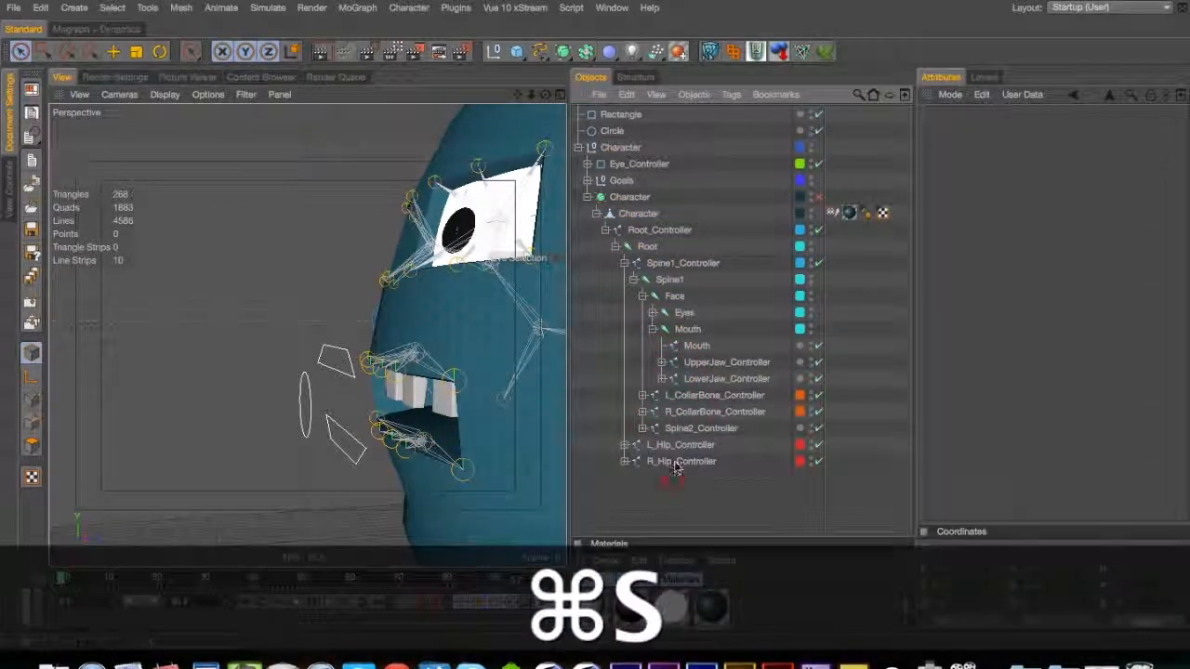
pyautogui.press('3')
pyautogui.moveTo(316, 367); pyautogui.dragTo(390, 453)
pyautogui.press('2')
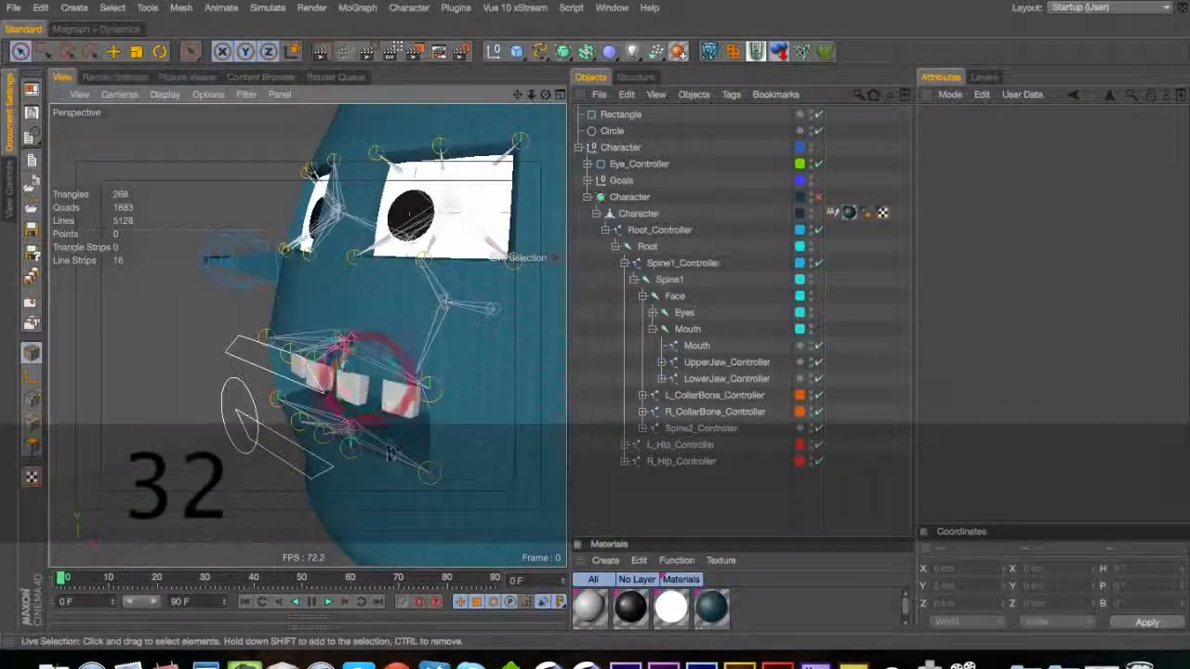
pyautogui.press('super+s')
pyautogui.press('3')
pyautogui.moveTo(386, 441); pyautogui.dragTo(330, 441)
pyautogui.press('2')
pyautogui.press('3')
pyautogui.press('1')
pyautogui.press('3')
pyautogui.press('2')
pyautogui.click(685, 499)
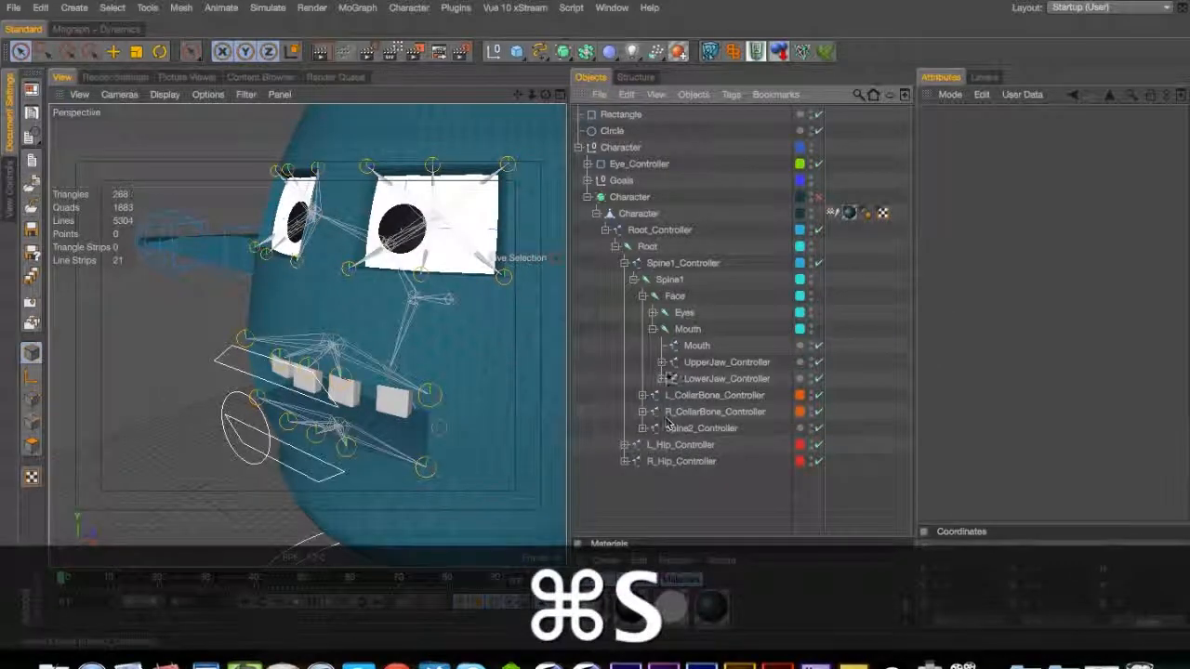
# Copy the Circle spline under each of the UpperJaw's Right, InnerRight, Center, InnerLeft and Left joints
pyautogui.click(661, 379)
pyautogui.click(660, 362)
pyautogui.press('3')
pyautogui.moveTo(427, 429); pyautogui.dragTo(377, 433)
pyautogui.press('2')
pyautogui.press('3')
pyautogui.press('1')
pyautogui.press('super')
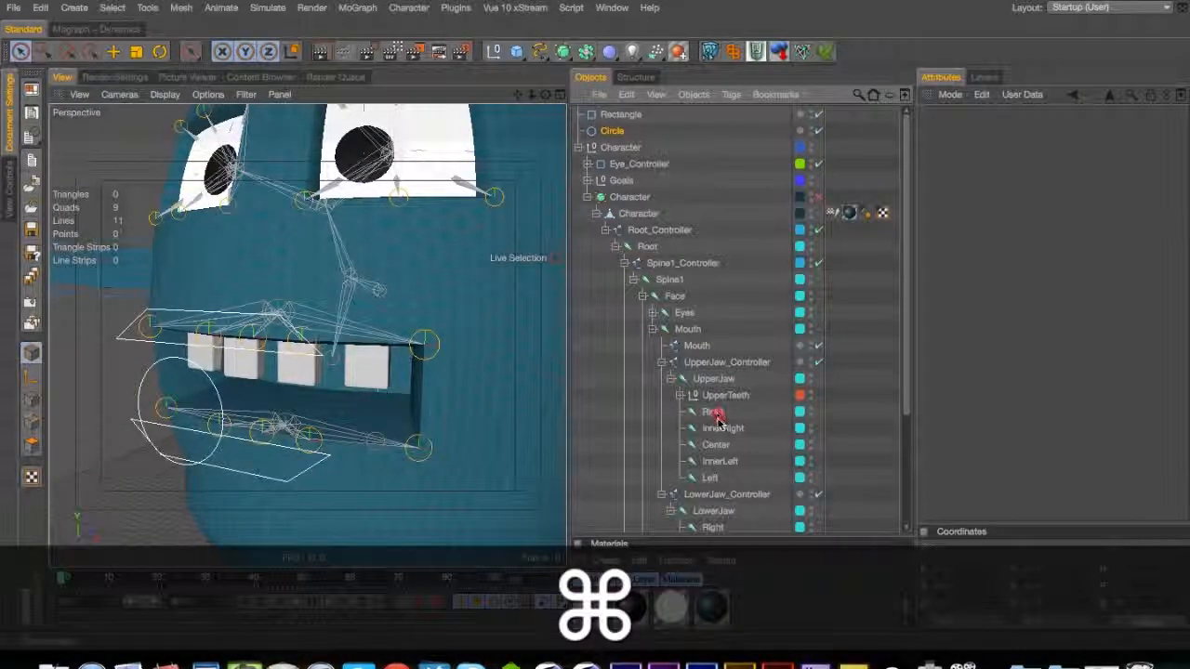
pyautogui.moveTo(716, 415); pyautogui.dragTo(731, 511)
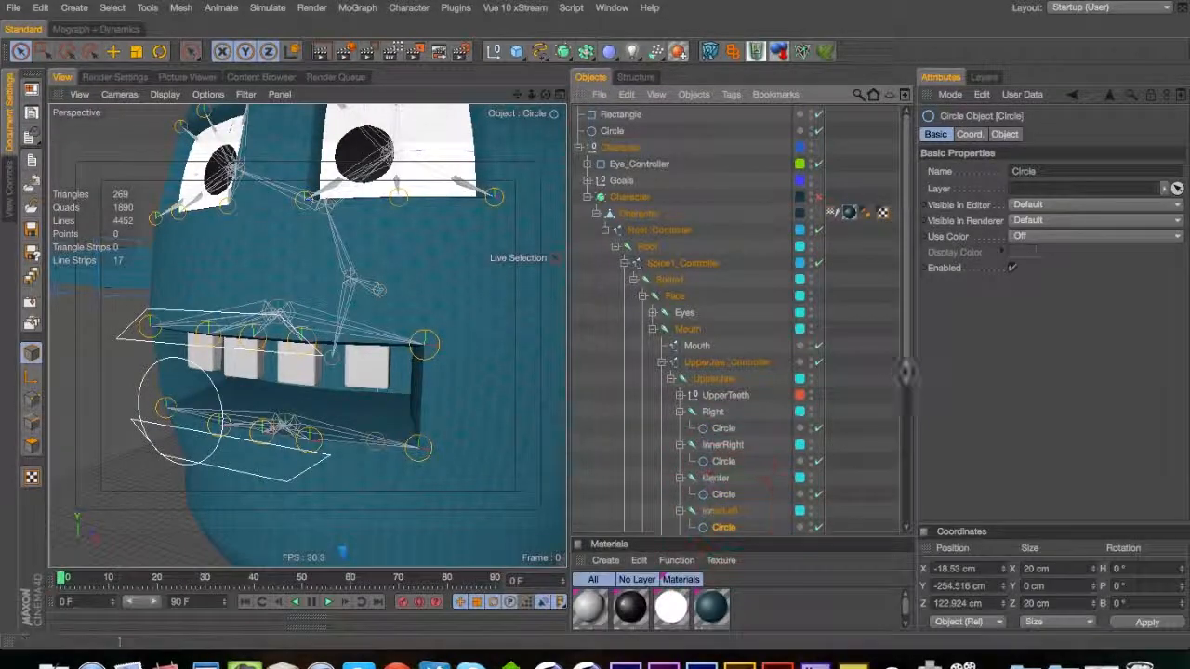
pyautogui.scroll(-3, 734, 418)
pyautogui.keyDown('super'); pyautogui.moveTo(724, 426); pyautogui.dragTo(730, 443); pyautogui.keyUp('super')
# Turn on a yellow-orange display color for UpperJaw_Controller and the five upper lip circles, and show their object properties
pyautogui.keyDown('super'); pyautogui.click(727, 427); pyautogui.keyUp('super')
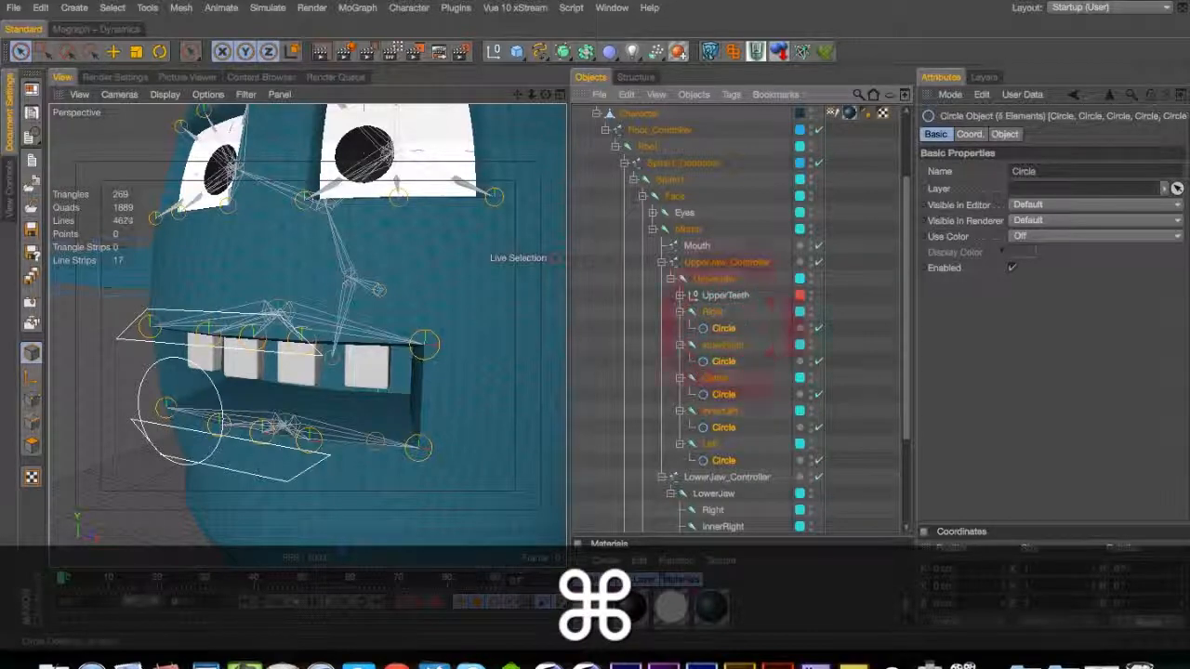
pyautogui.keyDown('super'); pyautogui.click(725, 263); pyautogui.keyUp('super')
pyautogui.click(1050, 237)
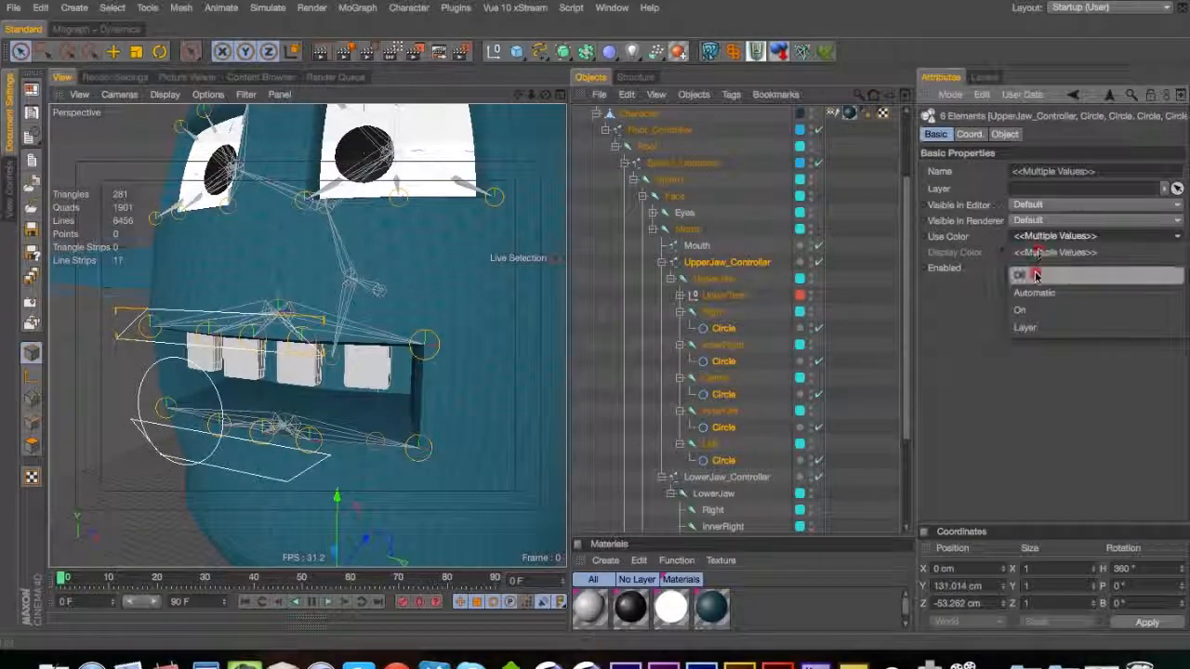
pyautogui.click(1027, 310)
pyautogui.click(1051, 252)
pyautogui.moveTo(989, 198); pyautogui.dragTo(1022, 220)
pyautogui.click(1054, 319)
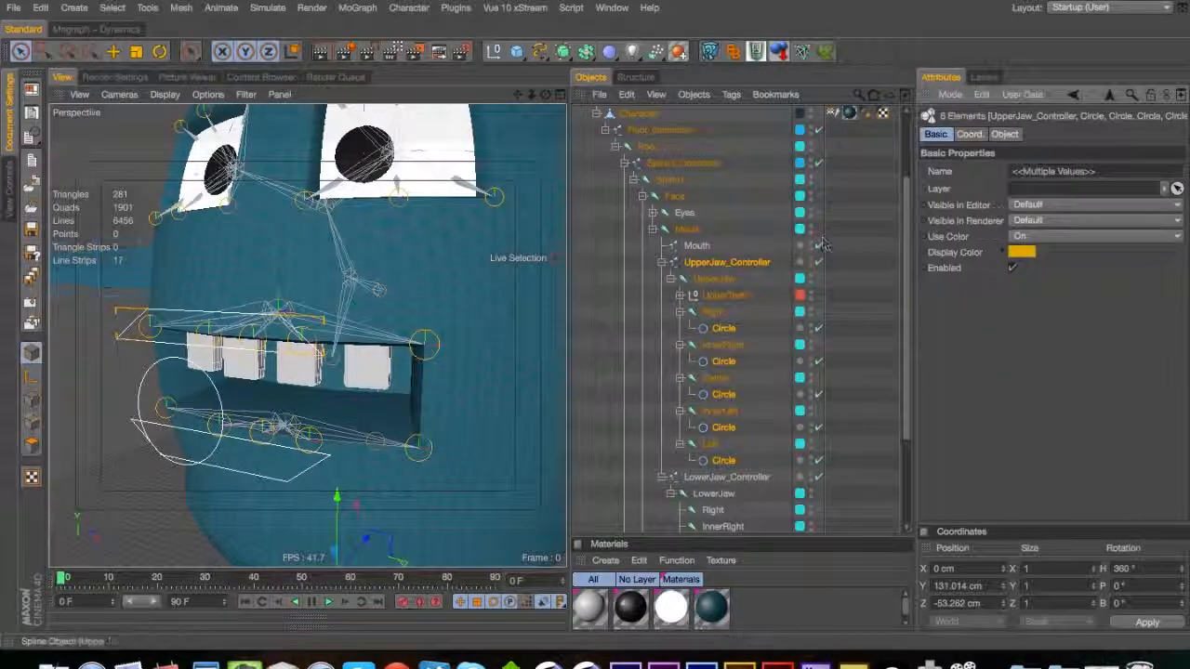
pyautogui.click(1004, 134)
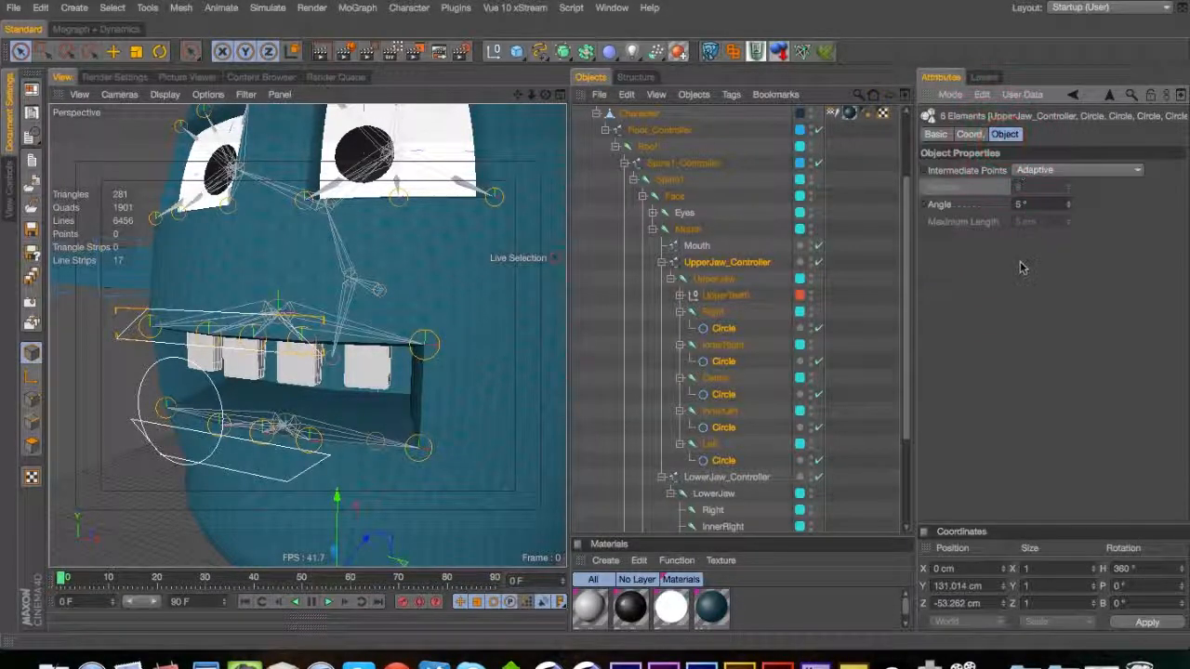
# Orient the five upper lip circles to the XY plane and set their radius to 5 cm
pyautogui.keyDown('super'); pyautogui.click(727, 262); pyautogui.keyUp('super')
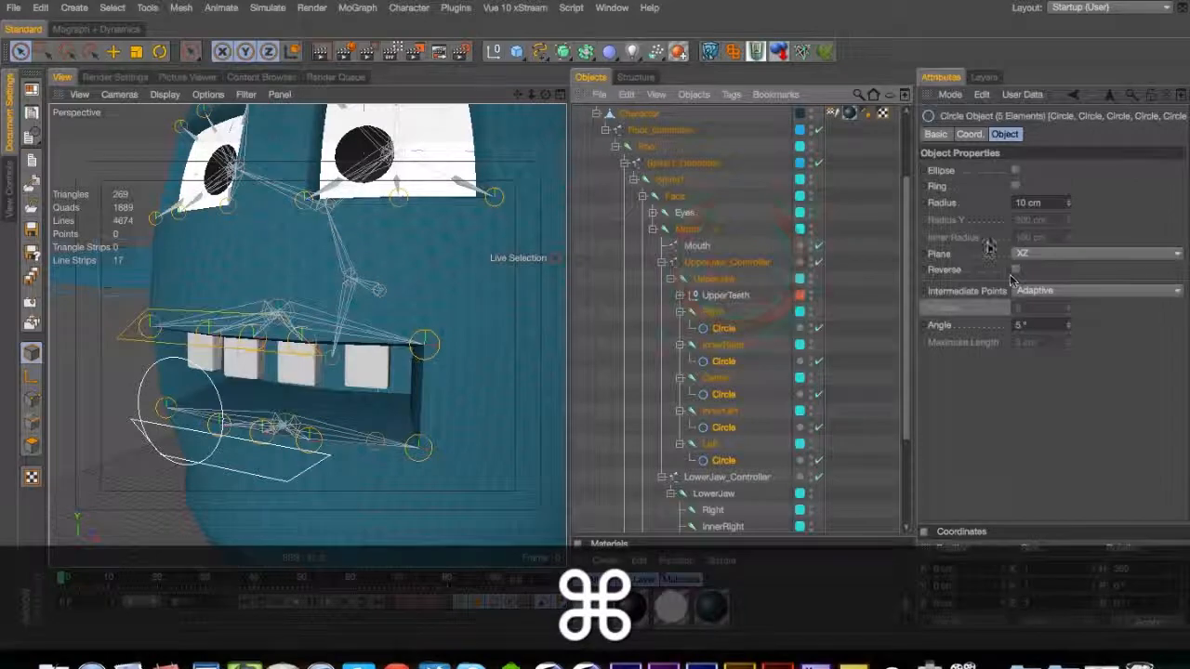
pyautogui.click(96, 29)
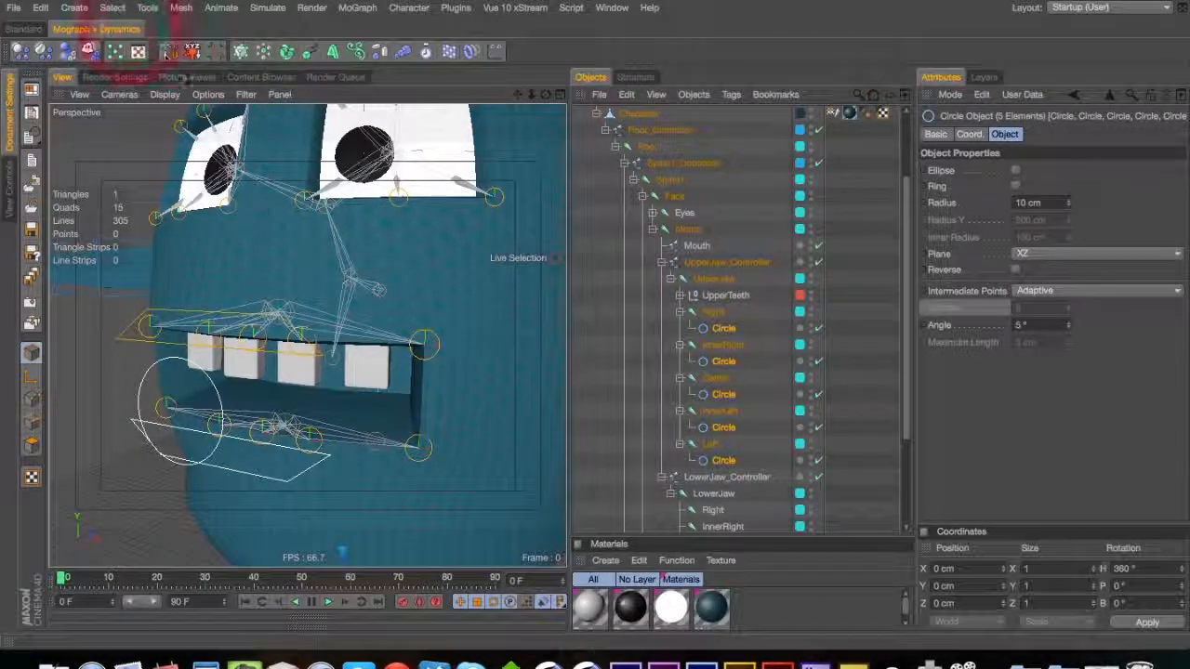
pyautogui.click(26, 29)
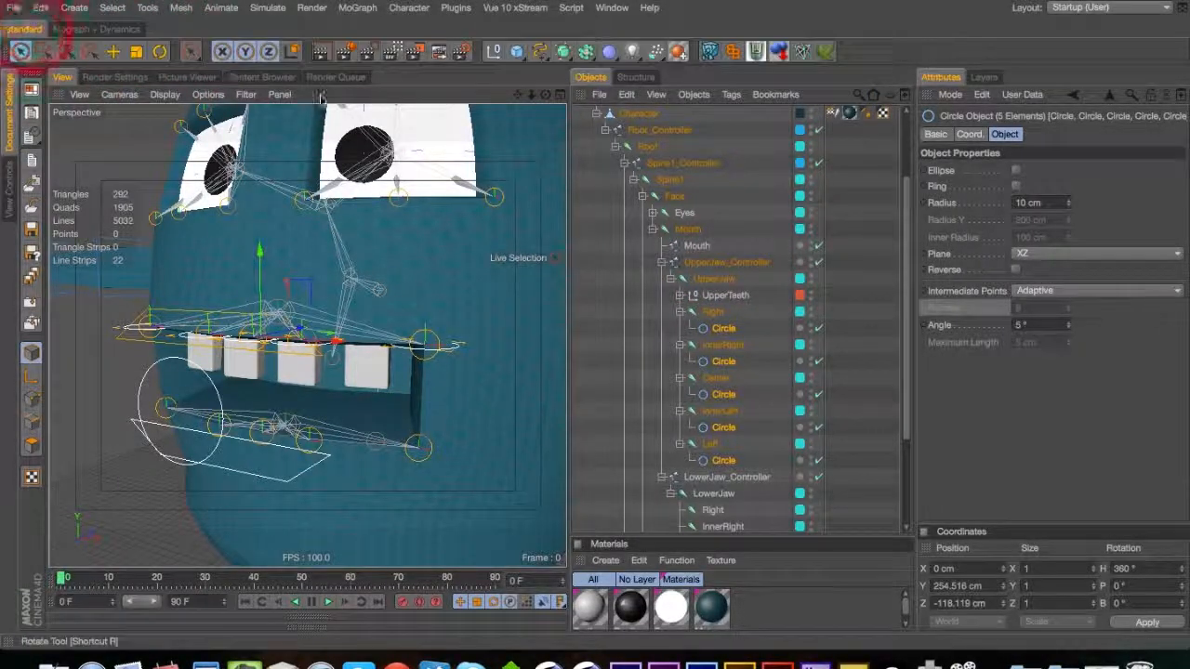
pyautogui.click(1053, 254)
pyautogui.click(1032, 221)
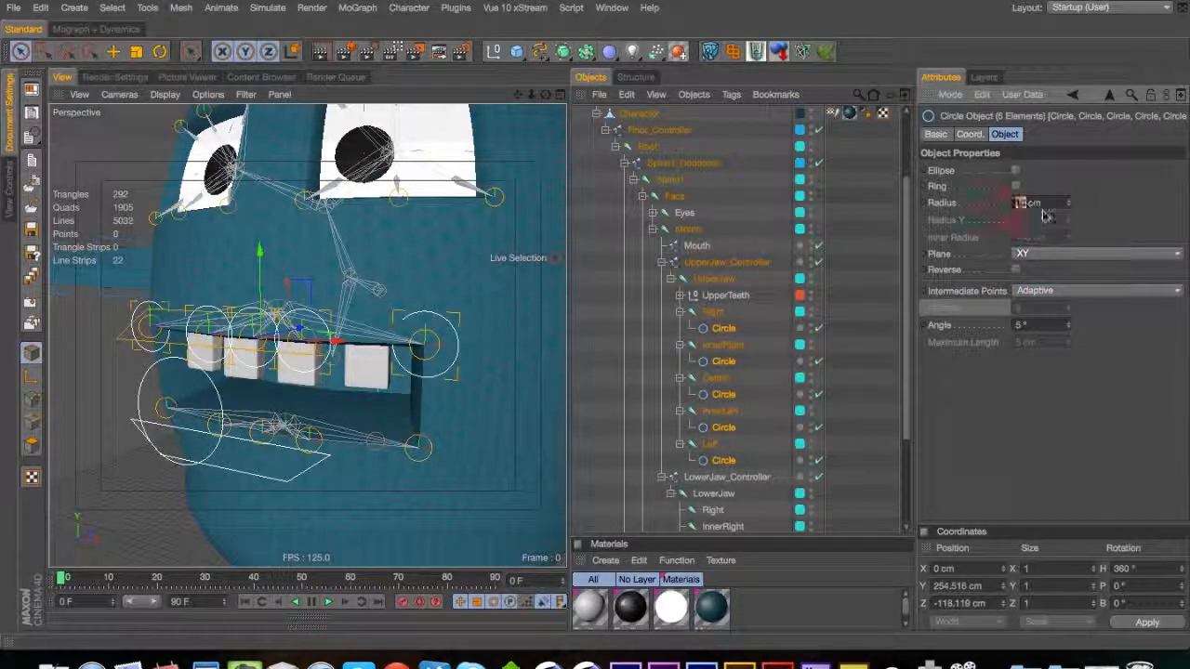
pyautogui.write('5')
pyautogui.press('Return')
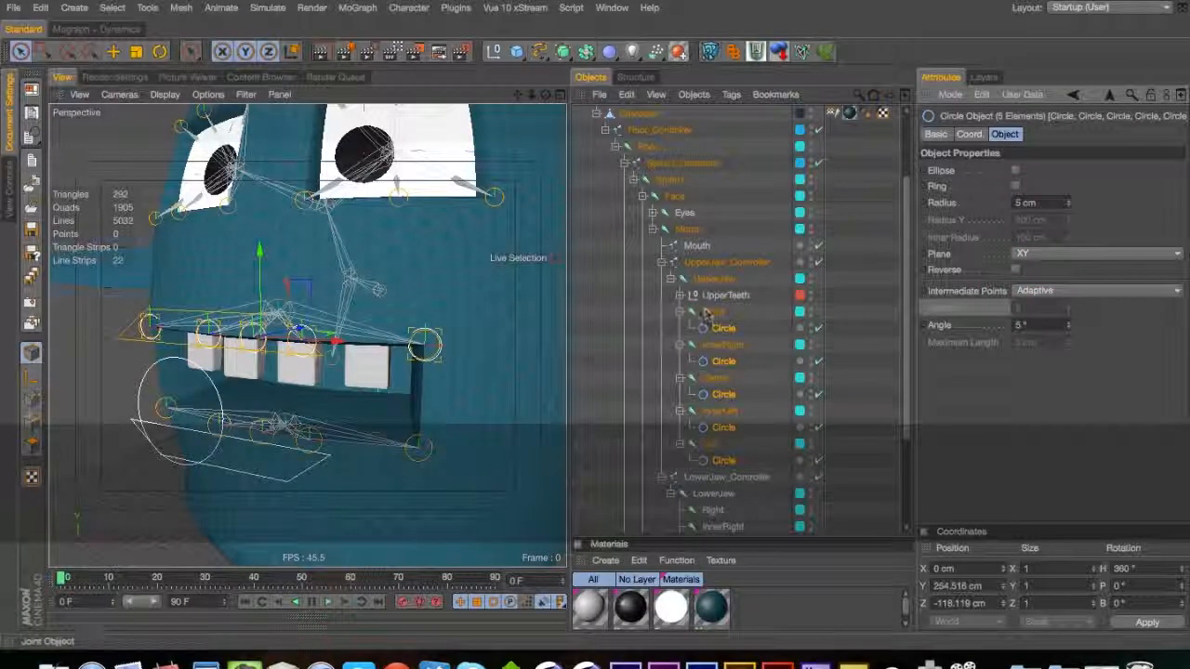
# Make the five lip circles editable, shift all their points to -10 cm in Z in front of the joints, and save
pyautogui.press('c')
pyautogui.click(30, 377)
pyautogui.click(35, 397)
pyautogui.press('3')
pyautogui.moveTo(307, 316); pyautogui.dragTo(221, 266)
pyautogui.press('super+a')
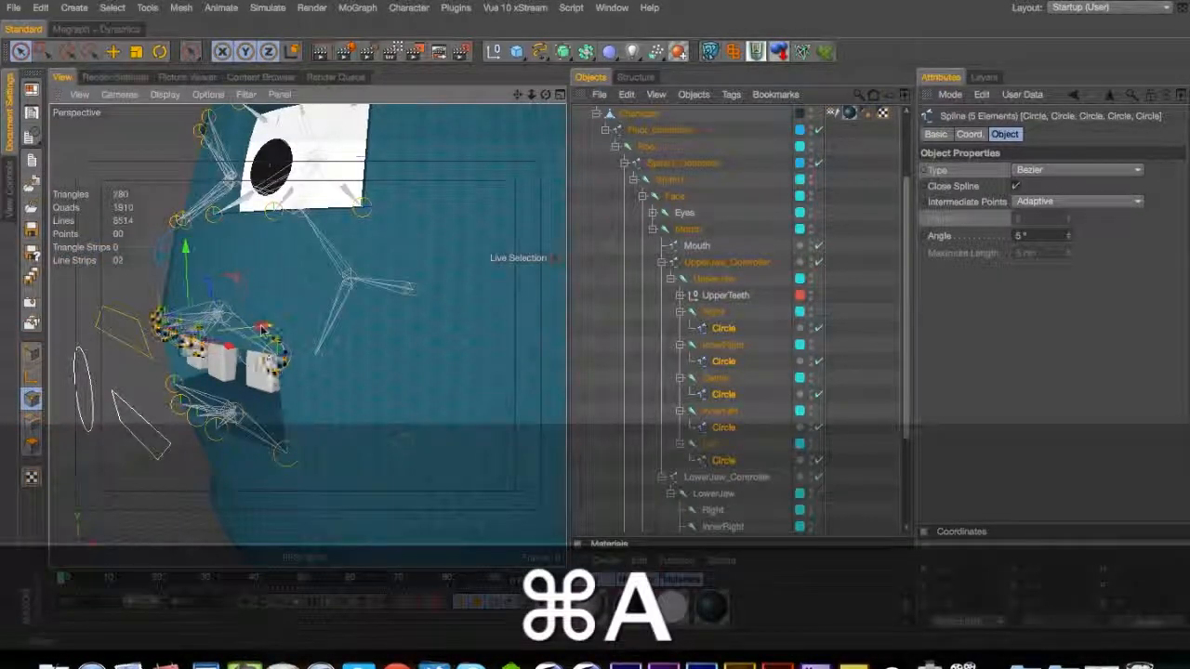
pyautogui.press('shift')
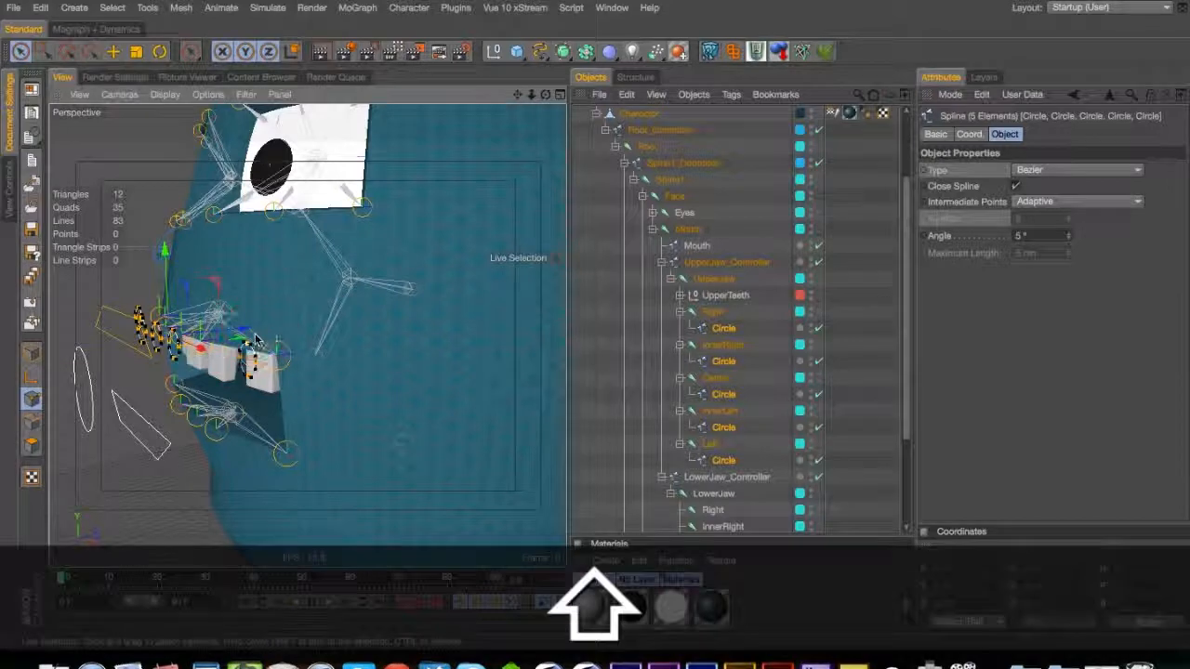
pyautogui.press('3')
pyautogui.moveTo(316, 351); pyautogui.dragTo(375, 297)
pyautogui.press('super+s')
# Rename the circle under the UpperJaw's Right joint as Right_Controller
pyautogui.press('3')
pyautogui.moveTo(478, 207); pyautogui.dragTo(199, 357)
pyautogui.scroll(5, 279, 299)
pyautogui.press('3')
pyautogui.press('1')
pyautogui.scroll(-3, 364, 285)
pyautogui.press('3')
pyautogui.press('1')
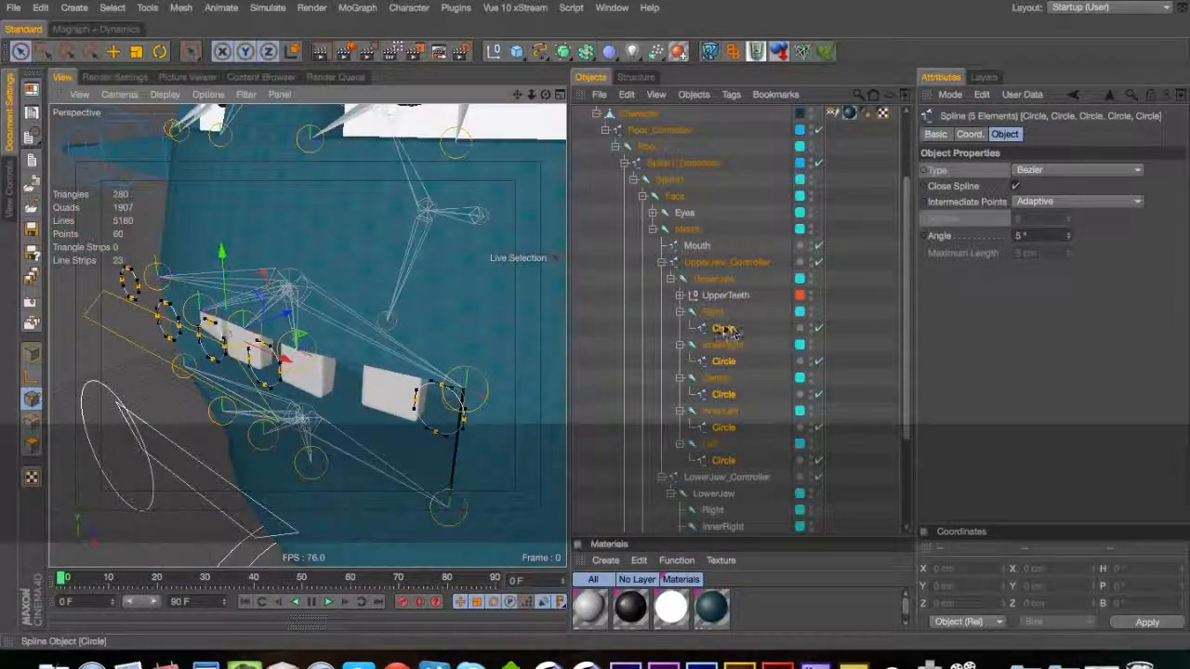
pyautogui.click(725, 329)
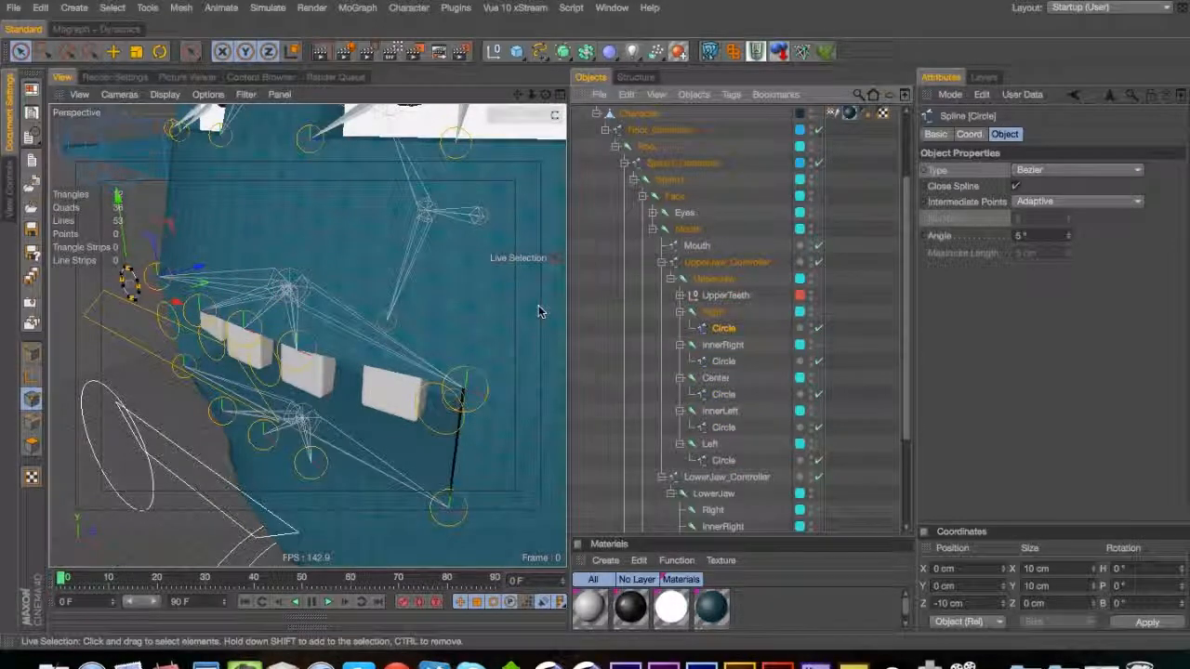
pyautogui.press('Return')
pyautogui.write('Right')
pyautogui.write('_Controller')
pyautogui.press('Return')
# Rename the circles under the InnerRight and Center joints as InnerRight_Controller and Center_Controller
pyautogui.press('Down')
pyautogui.press('Return')
pyautogui.write('Inner')
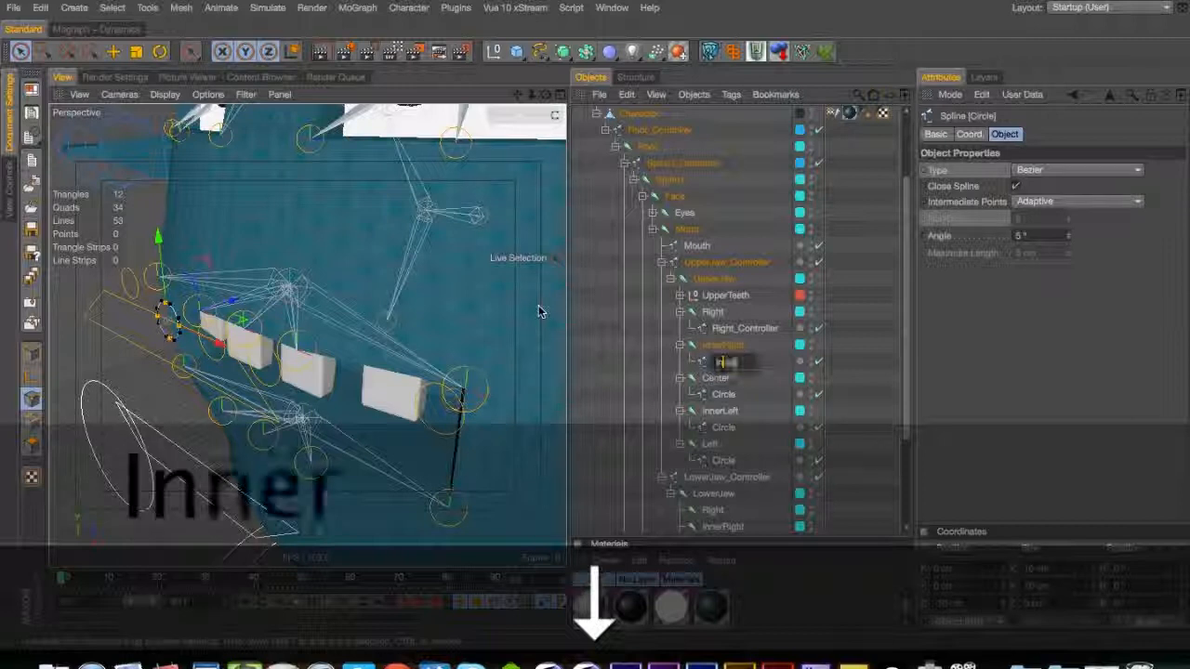
pyautogui.write('Right')
pyautogui.write('_Controller')
pyautogui.press('Return')
pyautogui.press('Down')
pyautogui.press('Return')
pyautogui.write('Center')
pyautogui.write('_Controller')
pyautogui.press('Return')
# Rename the circles under the InnerLeft and Left joints as InnerLeft_Controller and Left_Controller, and save the scene
pyautogui.press('Down')
pyautogui.press('Return')
pyautogui.write('InnerLeft')
pyautogui.write('_Controller')
pyautogui.press('Return')
pyautogui.press('Down')
pyautogui.press('Down')
pyautogui.press('Return')
pyautogui.write('Left')
pyautogui.write('_Controller')
pyautogui.press('Return')
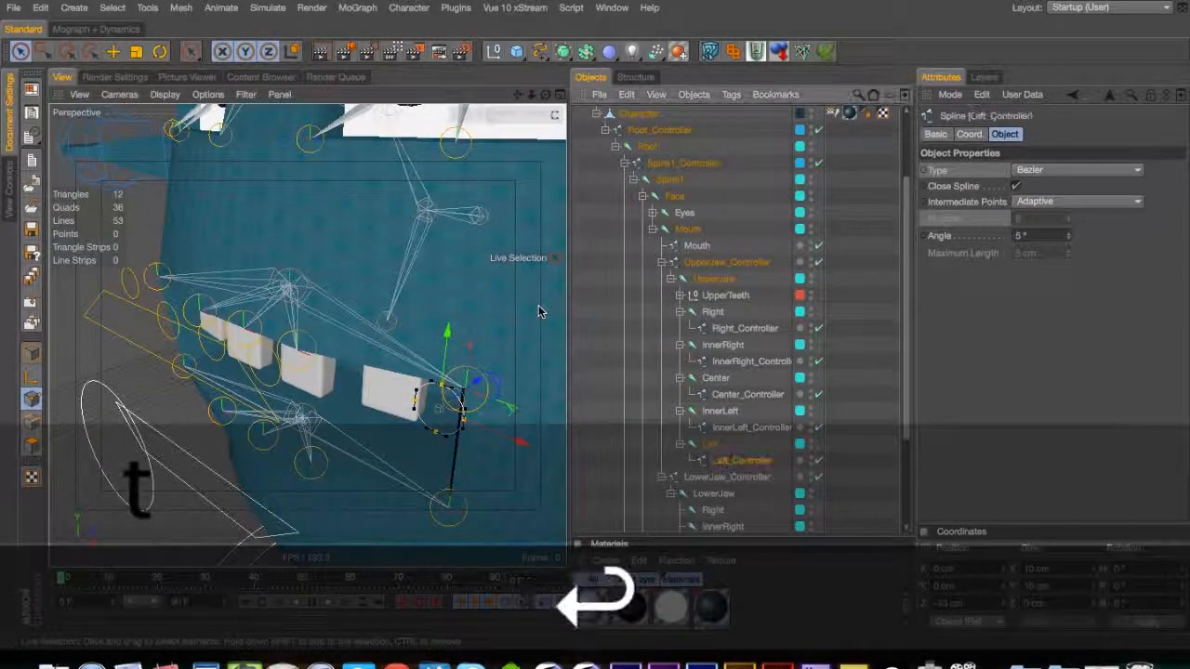
pyautogui.press('cmd+s')
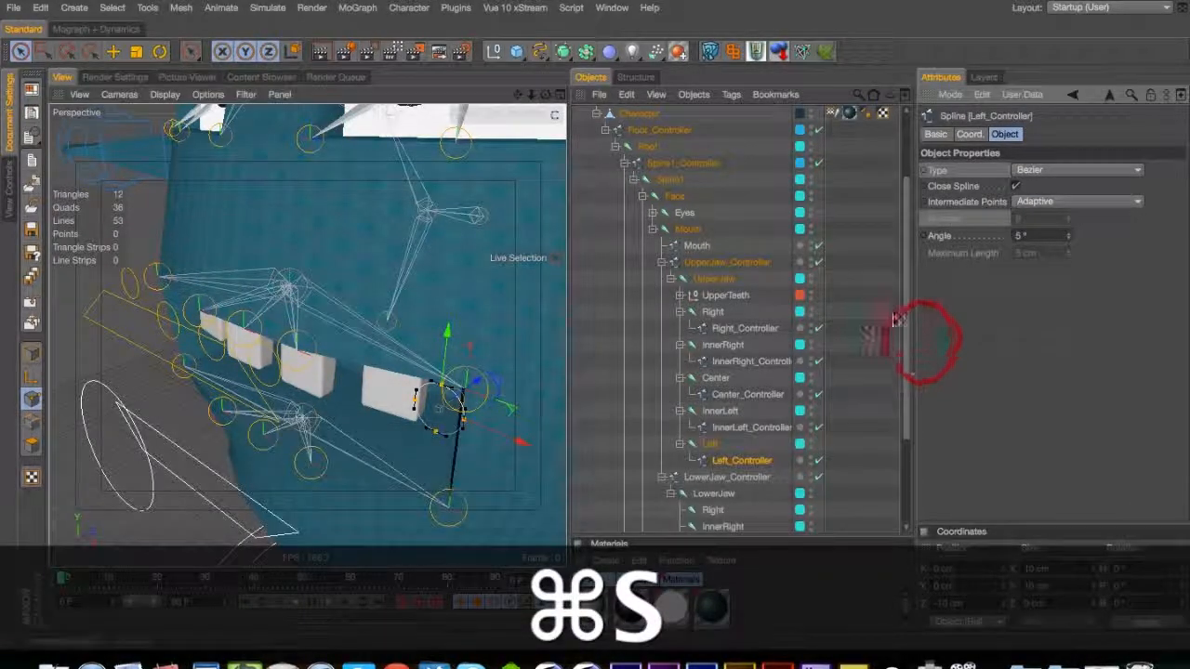
# Make each upper lip controller the parent of its matching joint under UpperJaw, and collapse the controllers' hierarchies
pyautogui.click(896, 321)
pyautogui.press('3')
pyautogui.moveTo(418, 349); pyautogui.dragTo(316, 263)
pyautogui.moveTo(737, 332); pyautogui.dragTo(723, 312)
pyautogui.moveTo(738, 361); pyautogui.dragTo(735, 346)
pyautogui.click(682, 313)
pyautogui.click(681, 328)
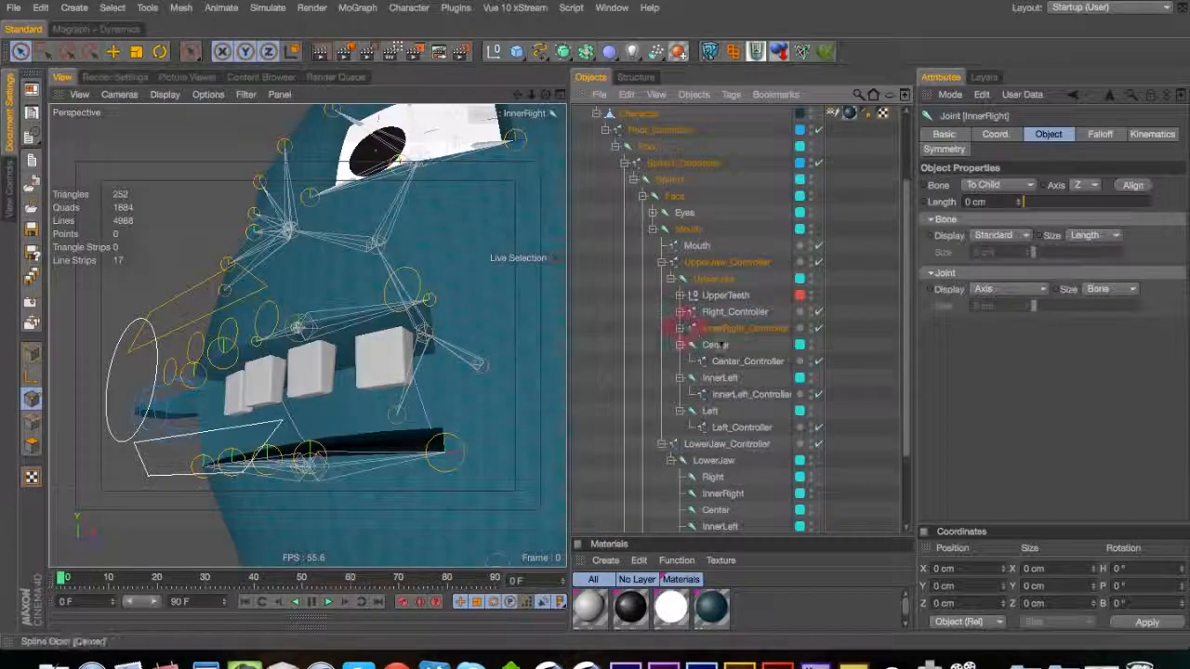
pyautogui.moveTo(739, 361)
pyautogui.mouseDown()
pyautogui.moveTo(734, 345)
pyautogui.moveTo(735, 362)
pyautogui.moveTo(708, 378)
pyautogui.moveTo(731, 378)
pyautogui.mouseUp()
pyautogui.click(680, 344)
pyautogui.click(680, 362)
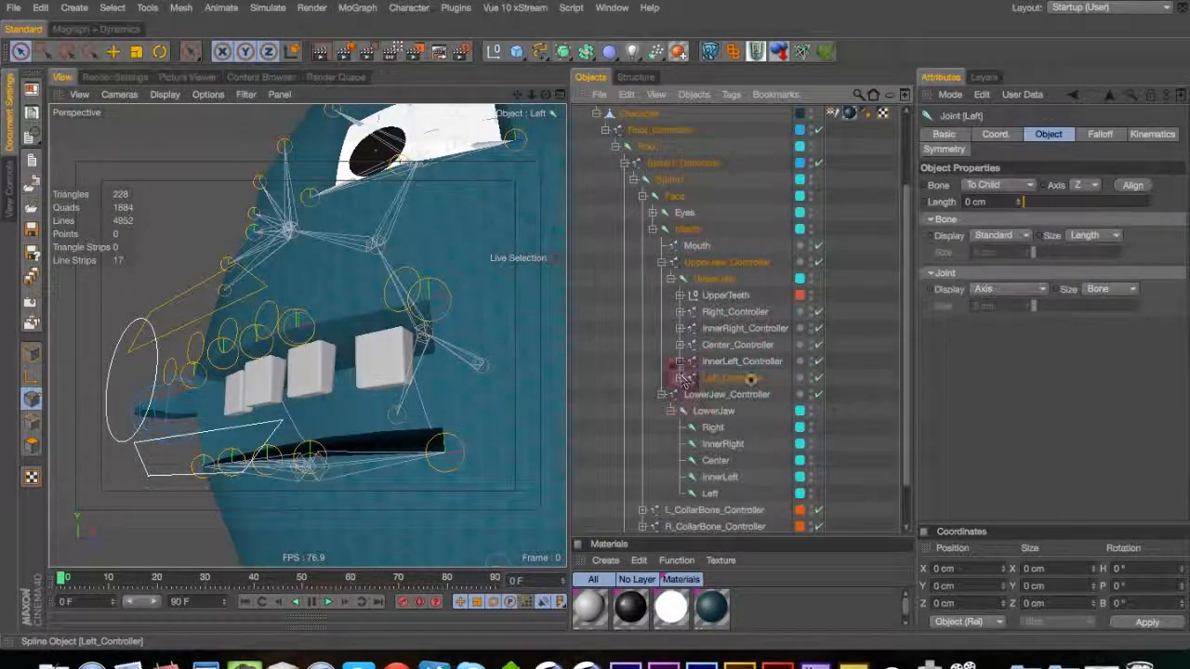
# Add UpperJaw_Controller and the five upper lip controllers to the MouthControls layer
pyautogui.moveTo(721, 309); pyautogui.dragTo(721, 308)
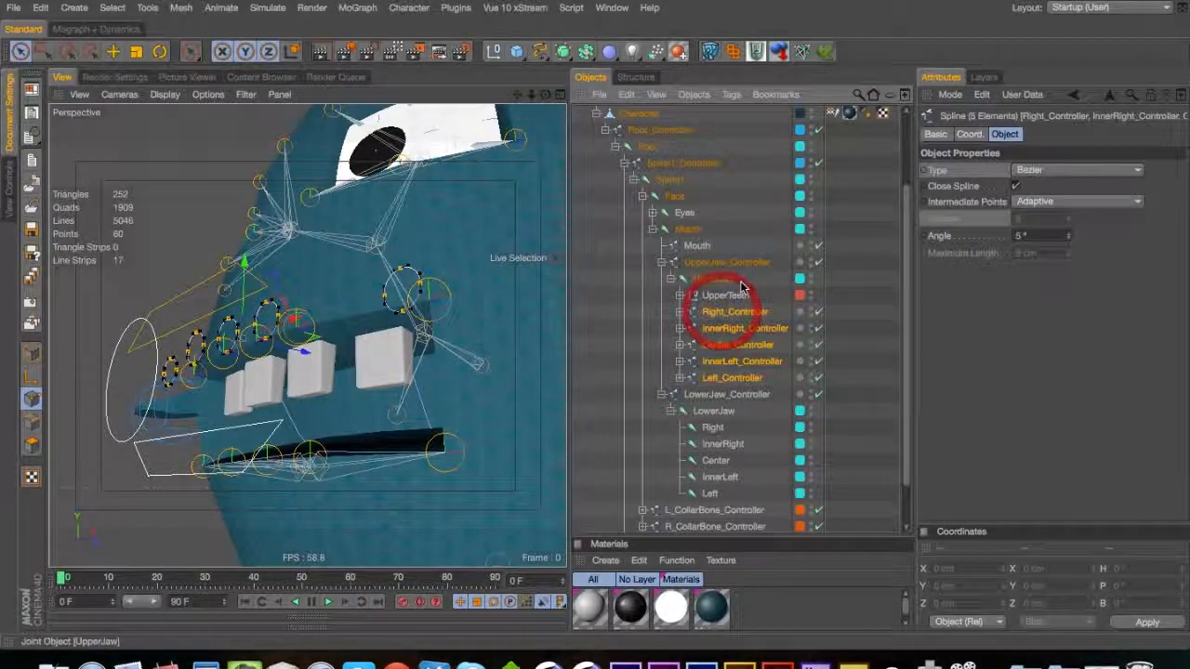
pyautogui.rightClick(743, 369)
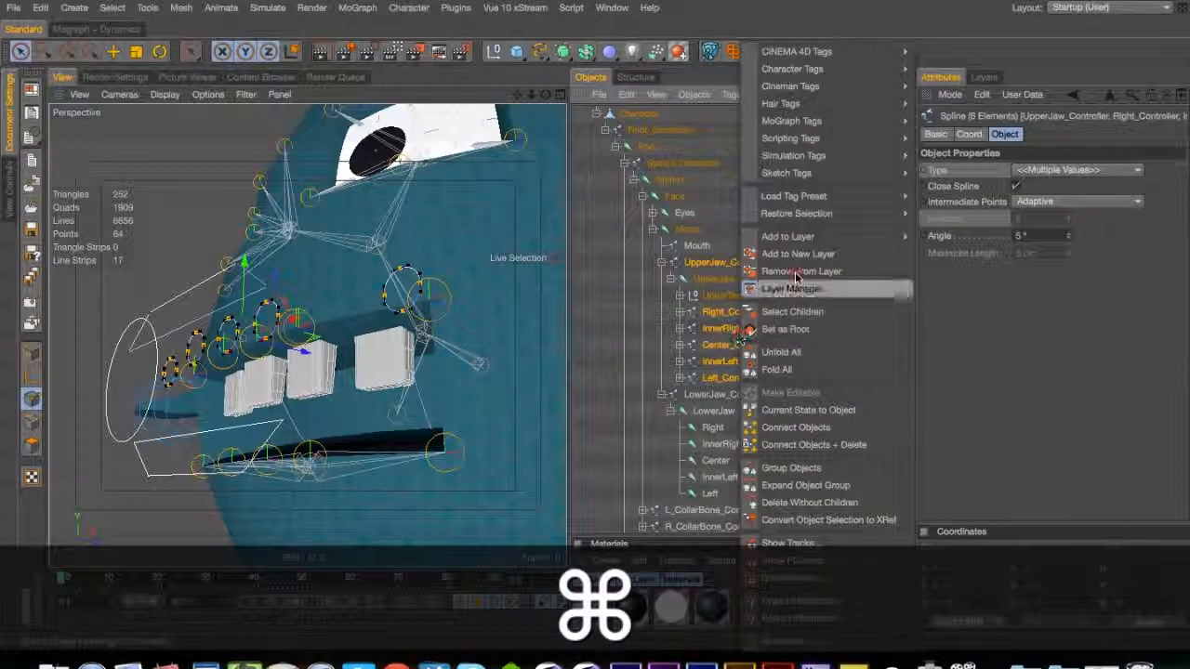
pyautogui.moveTo(796, 236)
pyautogui.moveTo(957, 235)
pyautogui.moveTo(1041, 345)
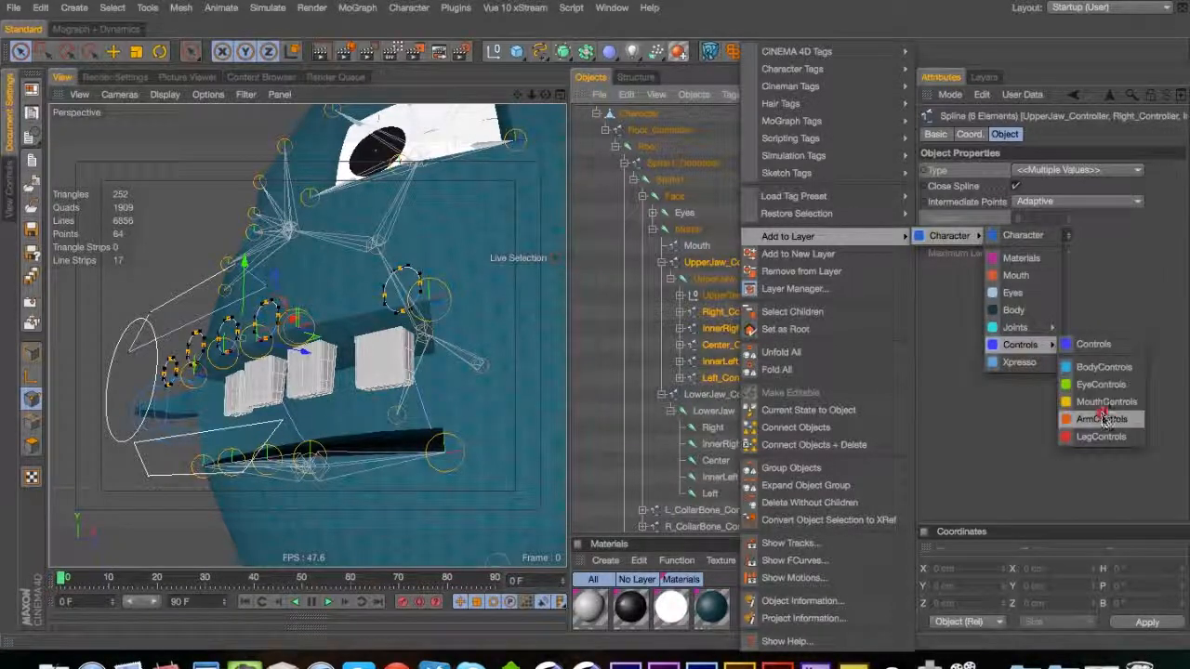
pyautogui.click(1106, 402)
pyautogui.click(843, 331)
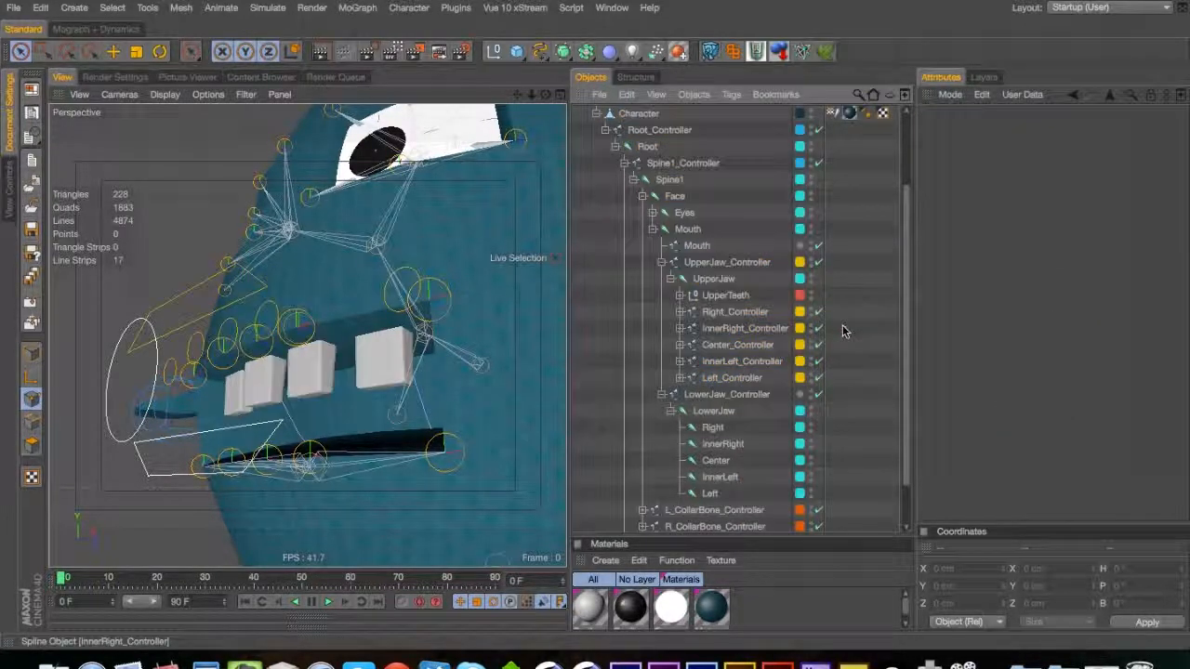
pyautogui.rightClick(750, 300)
pyautogui.moveTo(796, 235)
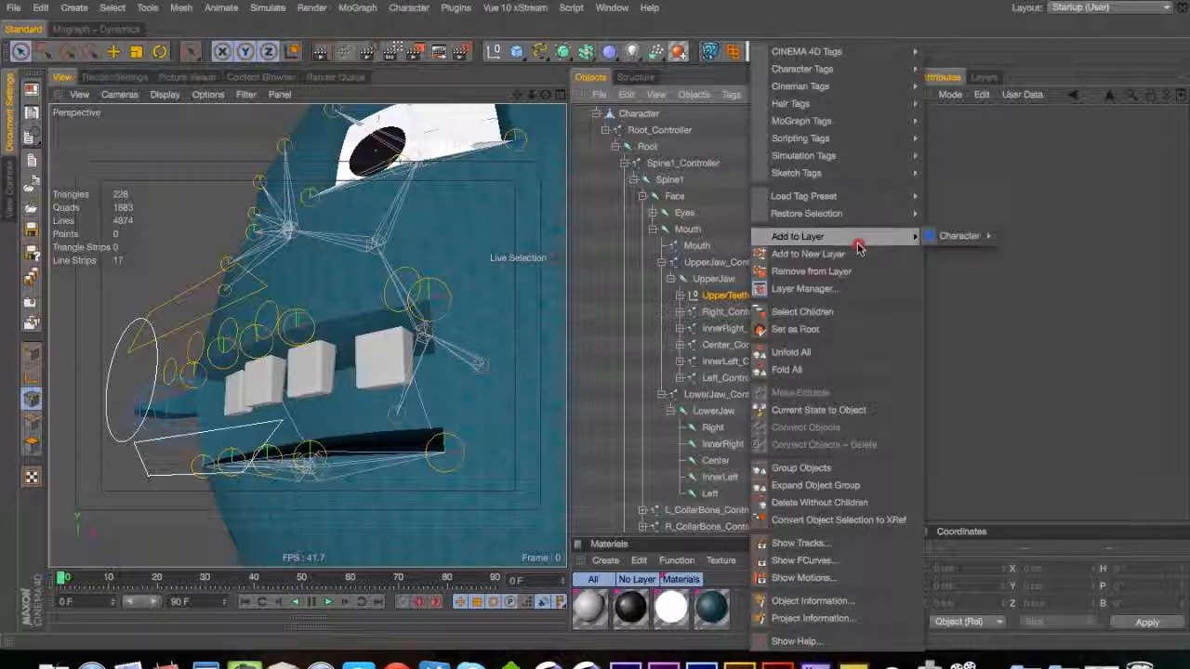
pyautogui.click(957, 236)
pyautogui.click(845, 334)
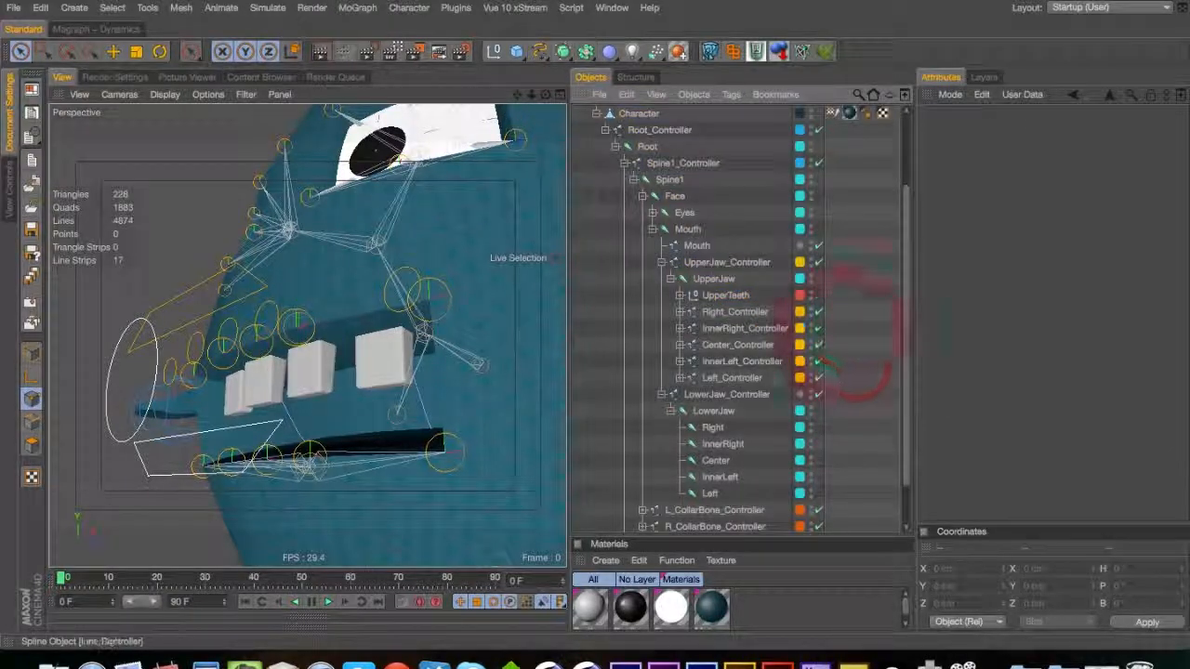
# Assign LowerJaw_Controller to a layer within the Character layer group
pyautogui.rightClick(746, 397)
pyautogui.moveTo(800, 236)
pyautogui.moveTo(962, 235)
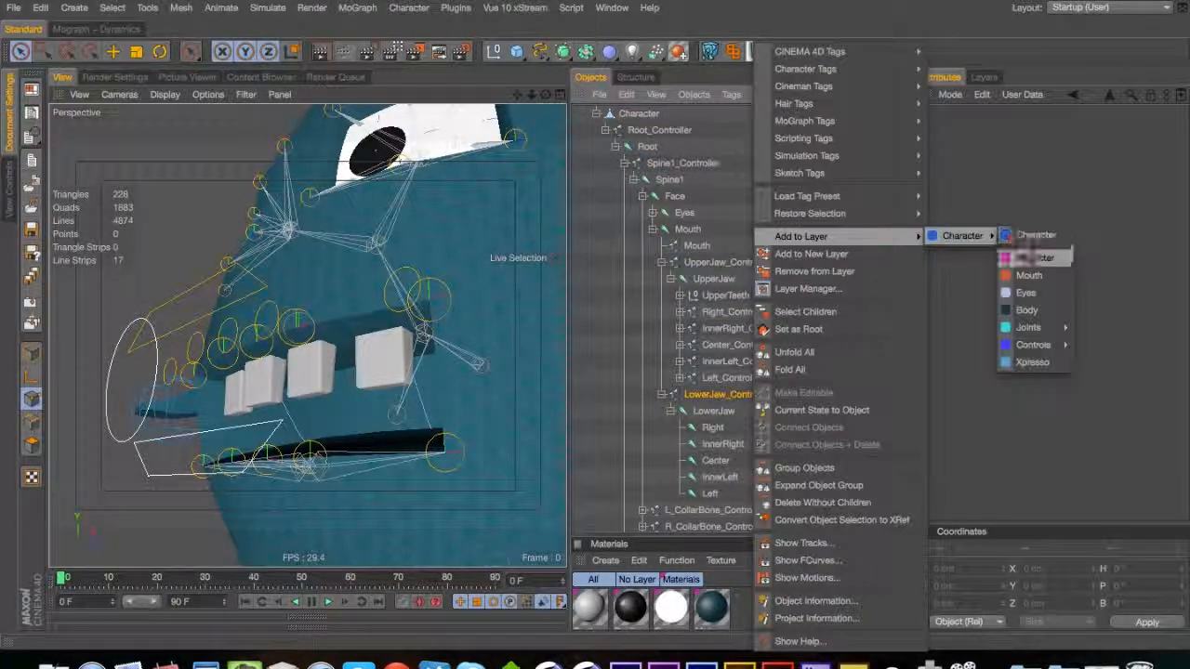
# Add the LowerJaw_Controller selection to the MouthControls layer and clear the selection
pyautogui.moveTo(1033, 344)
pyautogui.click(1106, 400)
pyautogui.click(863, 380)
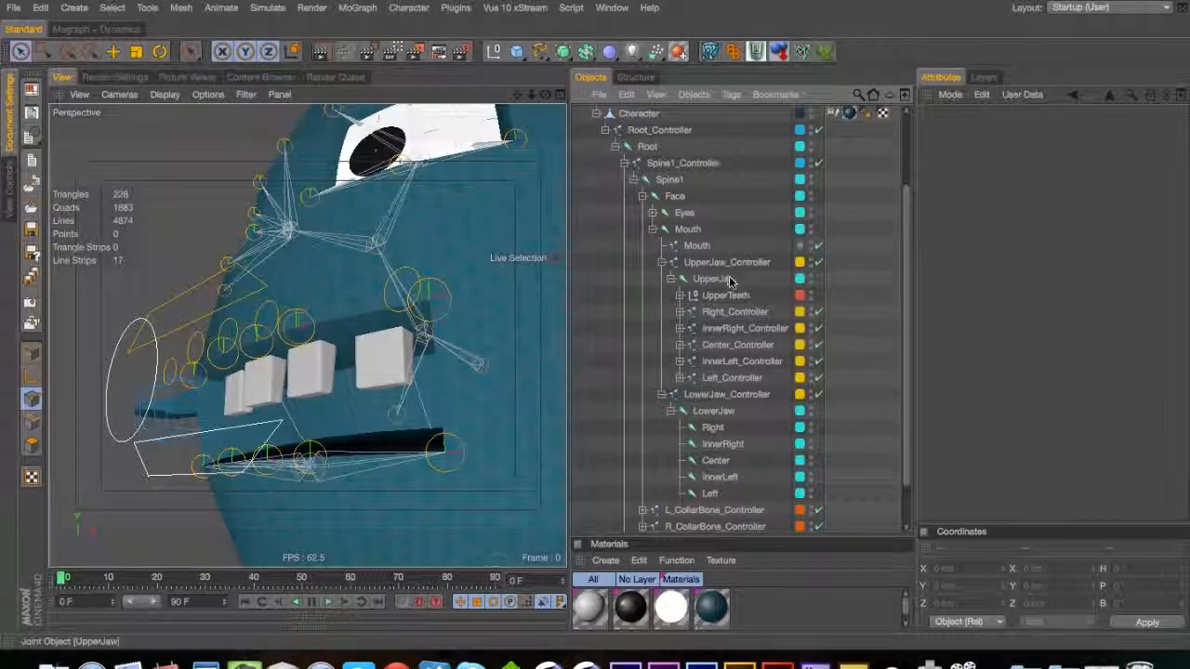
# Assign the Mouth spline to the MouthControls layer and deselect it
pyautogui.rightClick(707, 246)
pyautogui.moveTo(799, 236)
pyautogui.moveTo(950, 239)
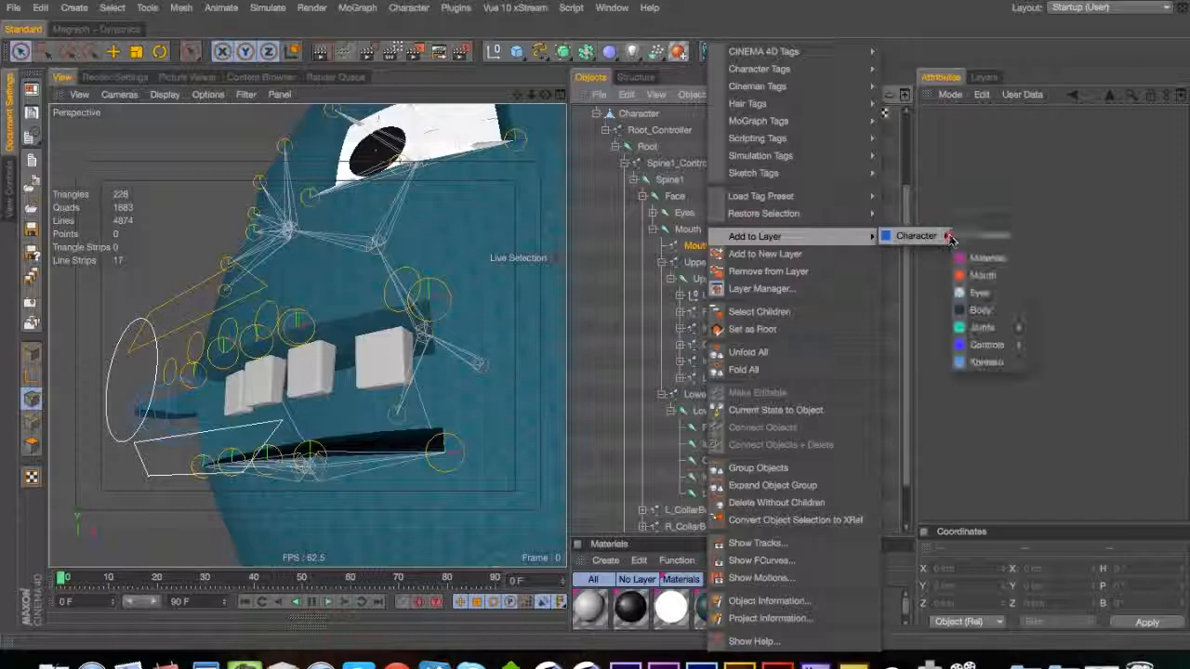
pyautogui.moveTo(1020, 345)
pyautogui.click(1069, 401)
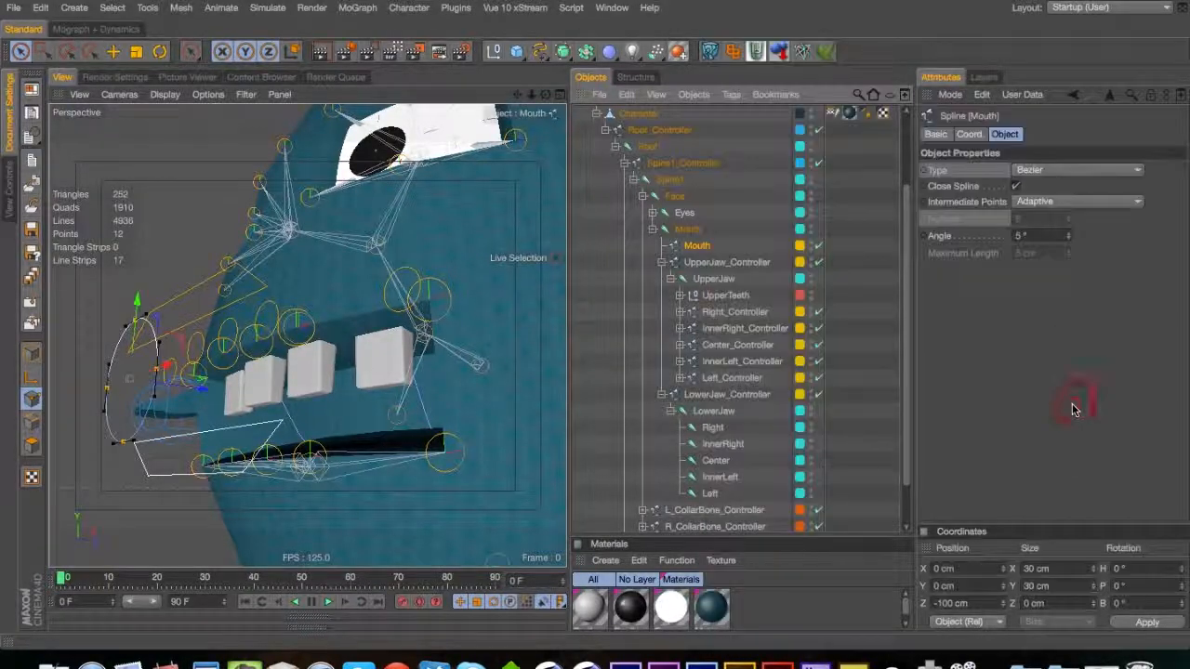
pyautogui.click(880, 301)
# Make the Mouth joint a child of the Mouth spline and unfold the upper and lower jaw branches
pyautogui.moveTo(694, 247)
pyautogui.mouseDown()
pyautogui.moveTo(679, 222)
pyautogui.moveTo(690, 227)
pyautogui.mouseUp()
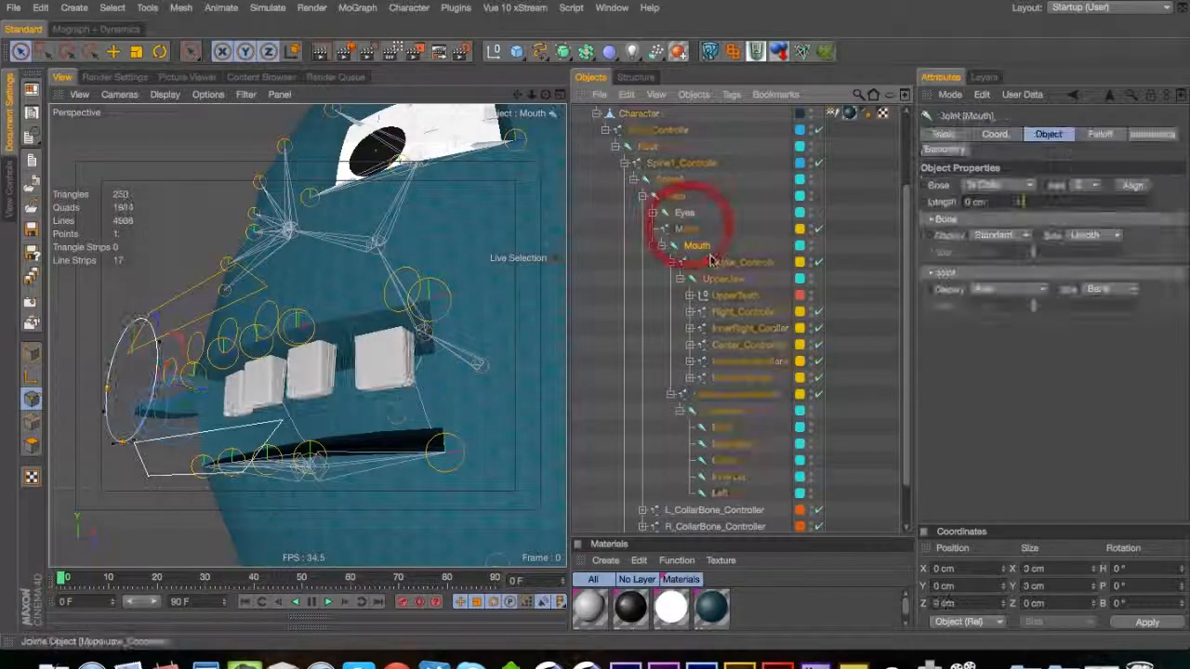
pyautogui.click(665, 230)
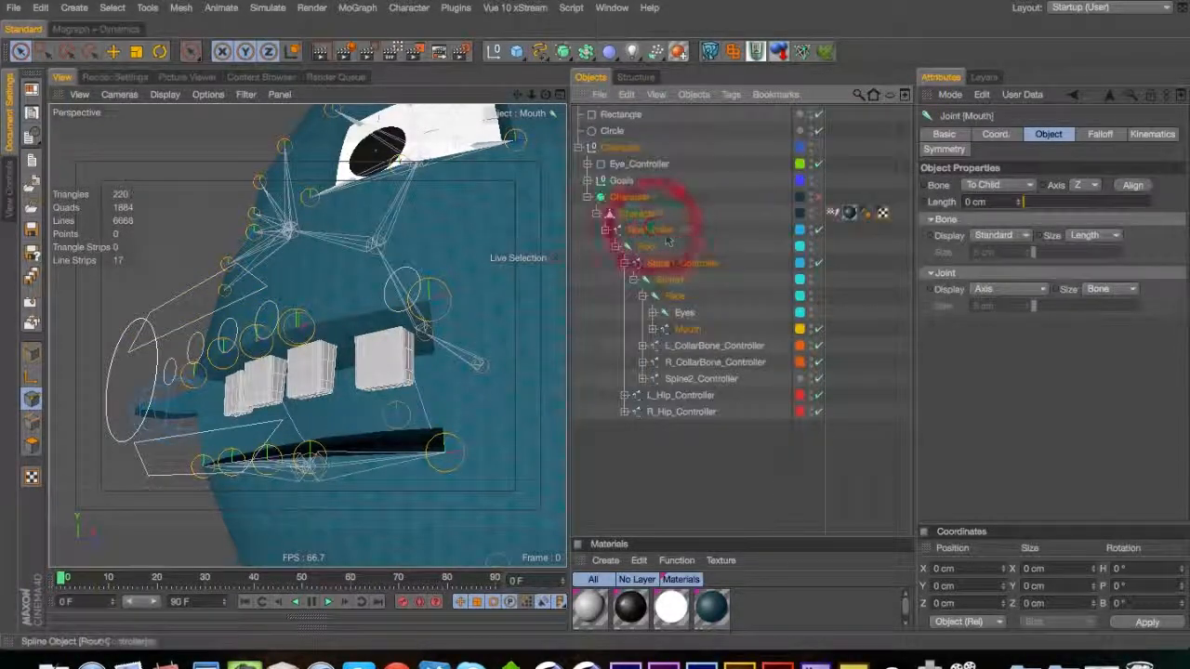
pyautogui.click(655, 330)
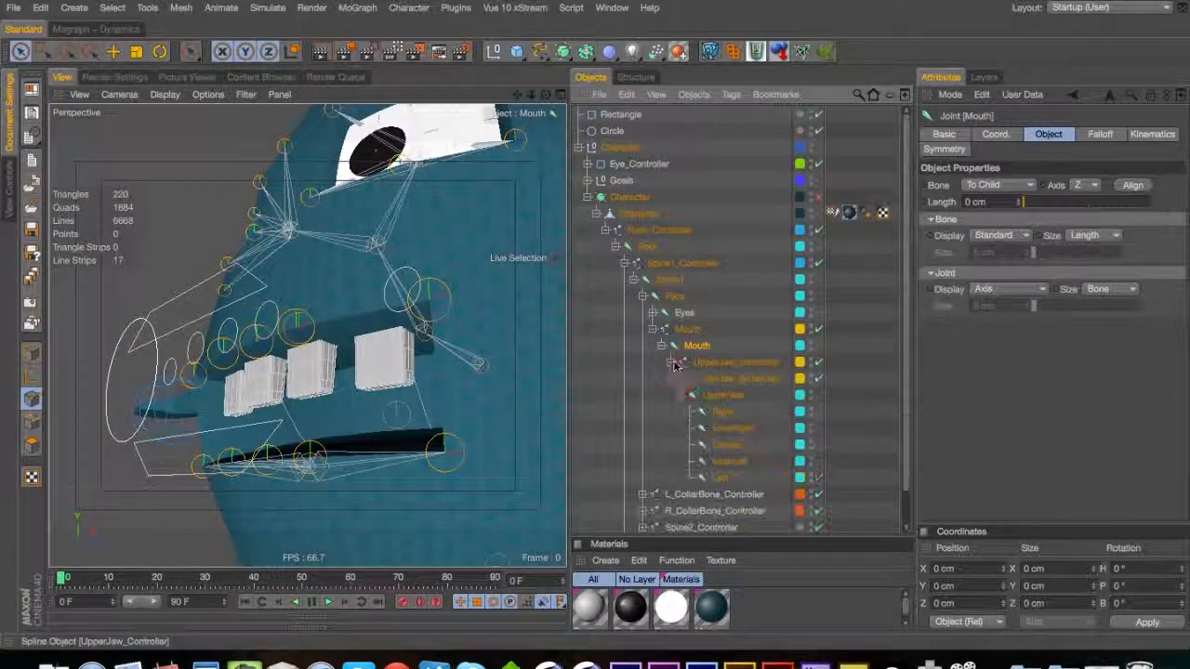
pyautogui.click(672, 379)
pyautogui.click(672, 380)
pyautogui.click(671, 362)
# Examine the basic display properties of the five upper jaw controllers, excluding UpperTeeth, and inspect the mouth rig from another angle
pyautogui.moveTo(907, 285); pyautogui.dragTo(920, 416)
pyautogui.press('3')
pyautogui.moveTo(429, 356); pyautogui.dragTo(297, 344)
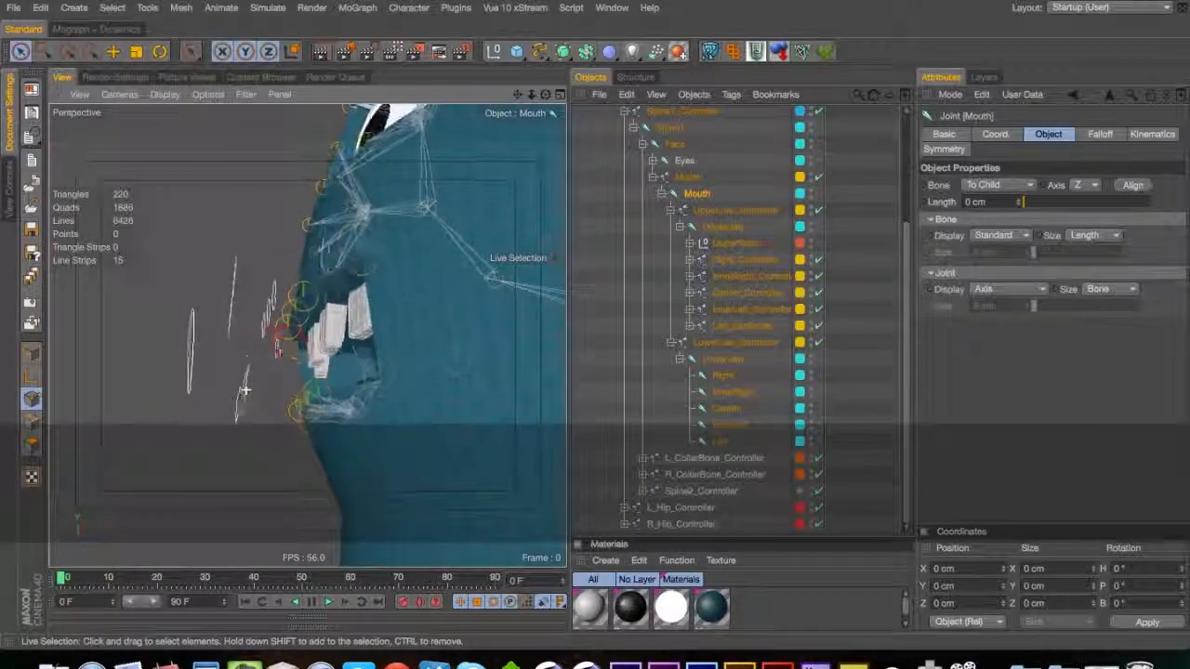
pyautogui.click(303, 340)
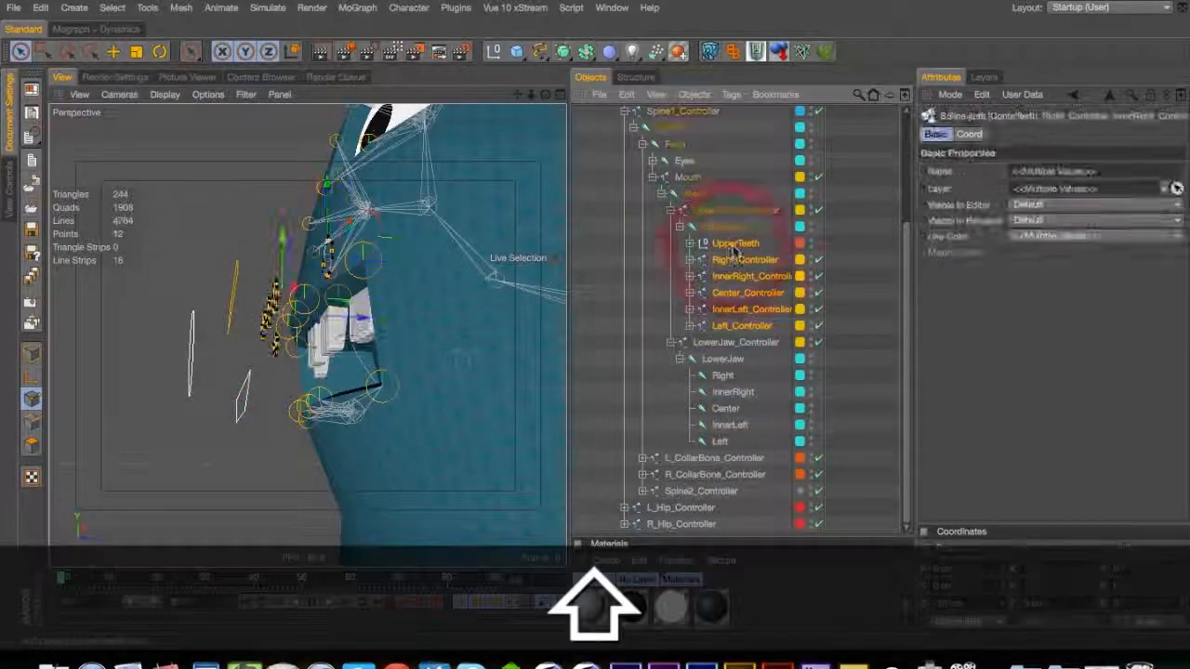
pyautogui.keyDown('super'); pyautogui.click(732, 244); pyautogui.keyUp('super')
pyautogui.click(933, 134)
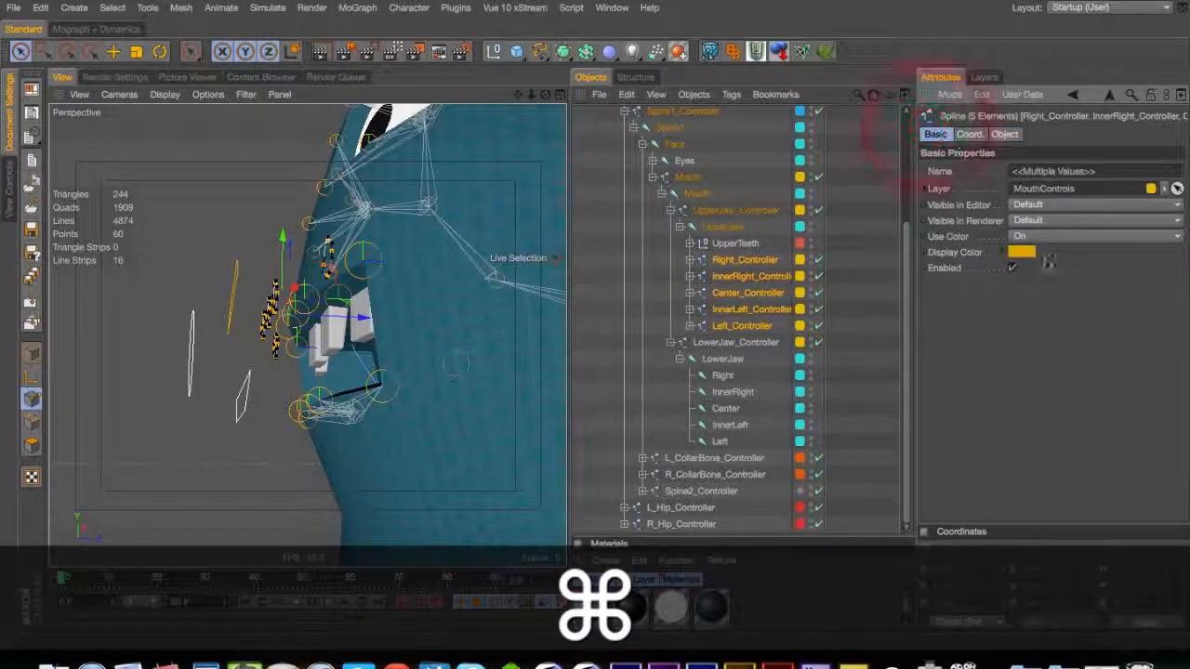
pyautogui.click(207, 245)
pyautogui.moveTo(210, 247); pyautogui.dragTo(223, 340)
pyautogui.click(31, 352)
pyautogui.moveTo(178, 269); pyautogui.dragTo(232, 270)
pyautogui.moveTo(298, 239); pyautogui.dragTo(276, 309)
pyautogui.click(174, 284)
# Copy the Circle spline under each LowerJaw joint: Right, InnerRight, Center, InnerLeft and Left
pyautogui.click(721, 375)
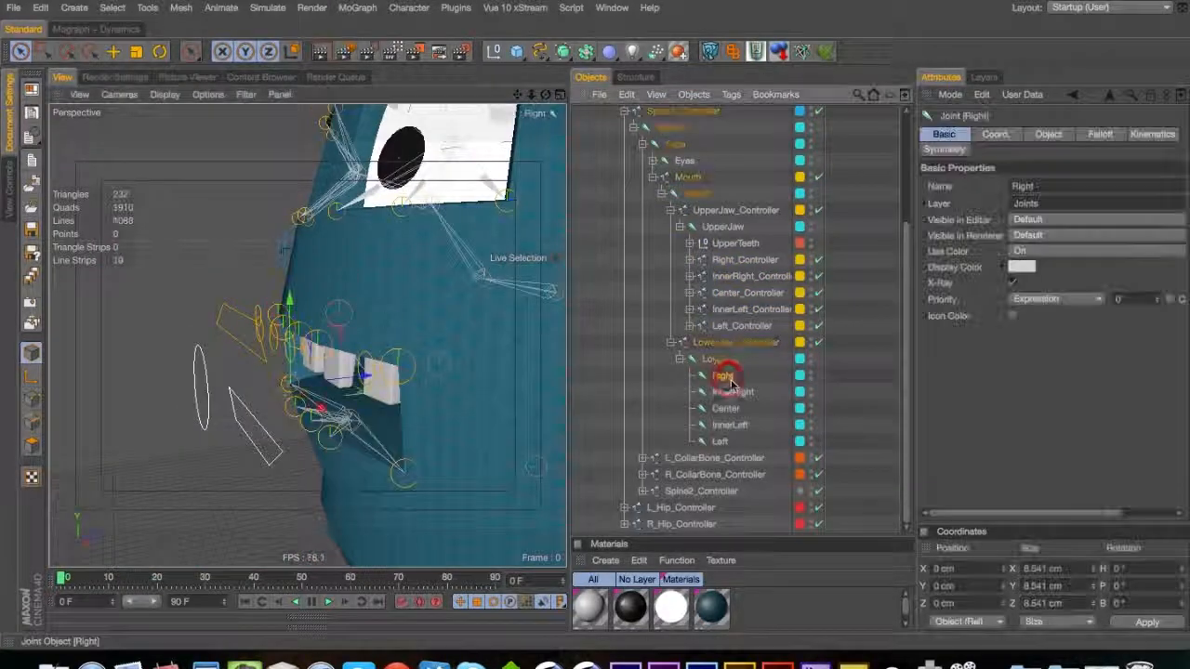
pyautogui.moveTo(907, 279); pyautogui.dragTo(909, 106)
pyautogui.keyDown('super'); pyautogui.moveTo(608, 133); pyautogui.dragTo(733, 325); pyautogui.keyUp('super')
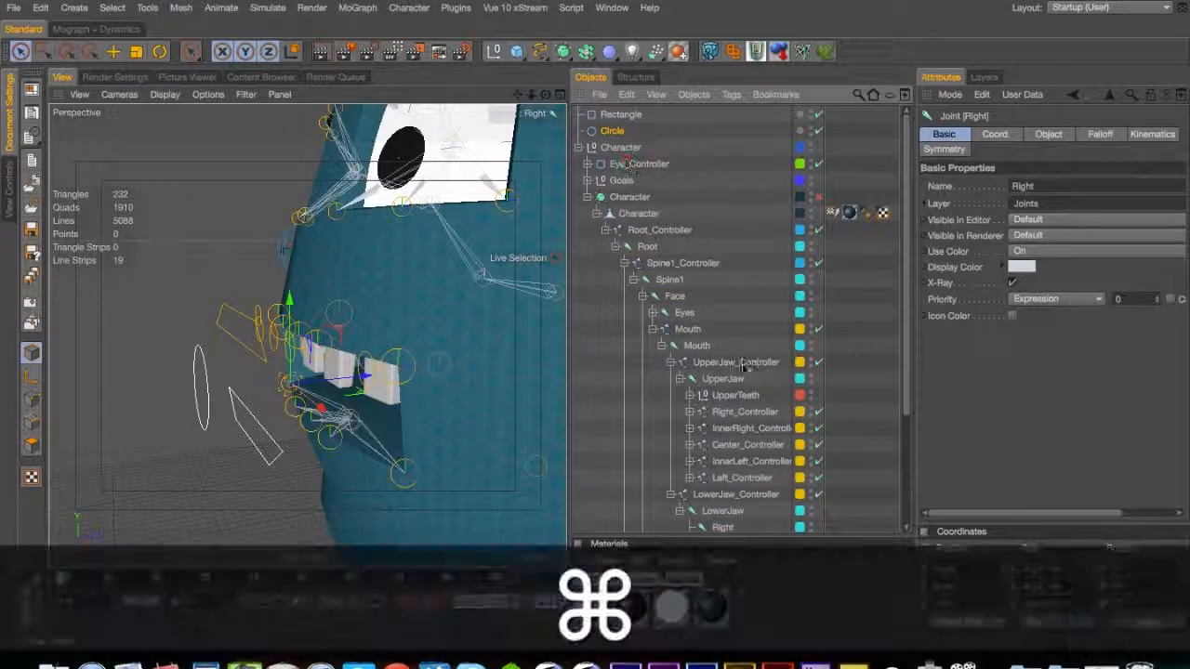
pyautogui.keyDown('super'); pyautogui.moveTo(753, 542); pyautogui.dragTo(734, 518); pyautogui.keyUp('super')
pyautogui.keyDown('super'); pyautogui.moveTo(723, 426); pyautogui.dragTo(725, 425); pyautogui.keyUp('super')
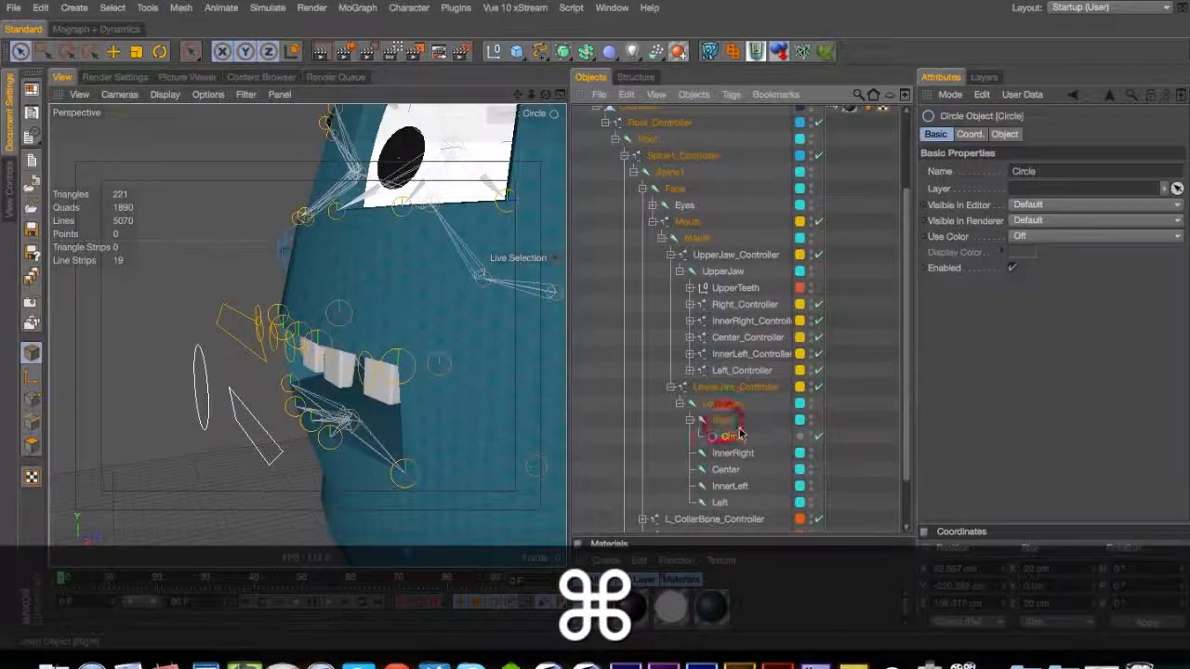
pyautogui.moveTo(907, 409); pyautogui.dragTo(895, 463)
pyautogui.keyDown('super'); pyautogui.moveTo(726, 411); pyautogui.dragTo(733, 460); pyautogui.keyUp('super')
# Select the five lower jaw circles, turn their Use Color option on and give them a magenta display color
pyautogui.keyDown('super'); pyautogui.click(736, 443); pyautogui.keyUp('super')
pyautogui.keyDown('super'); pyautogui.click(735, 411); pyautogui.keyUp('super')
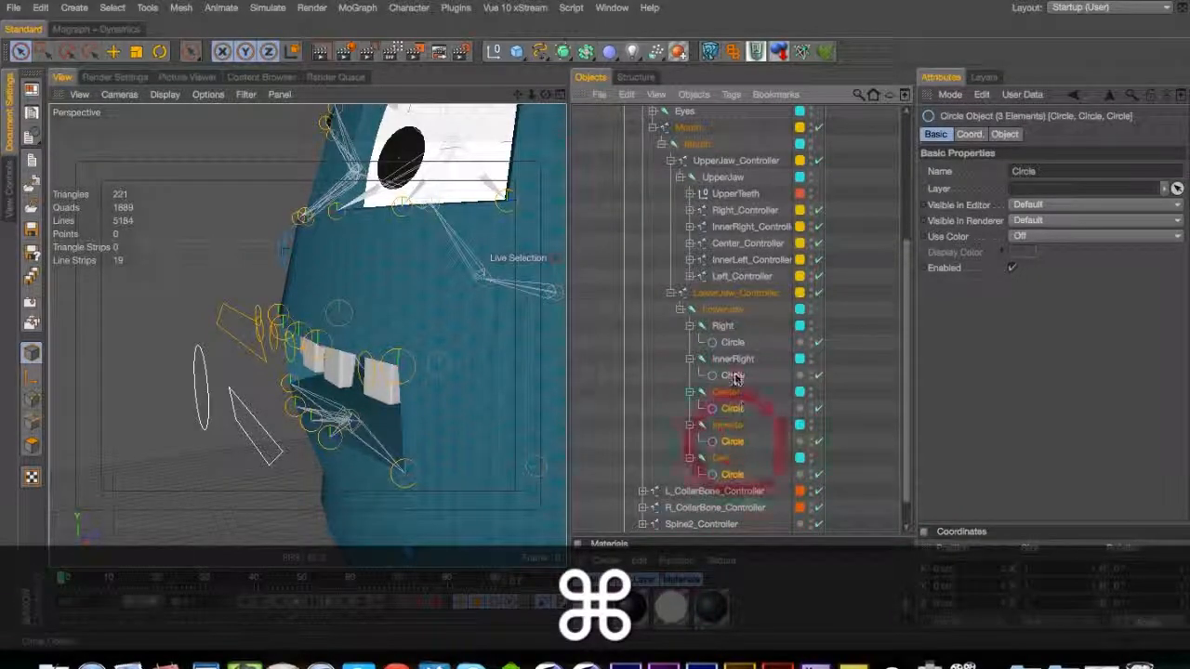
pyautogui.keyDown('super'); pyautogui.click(733, 343); pyautogui.keyUp('super')
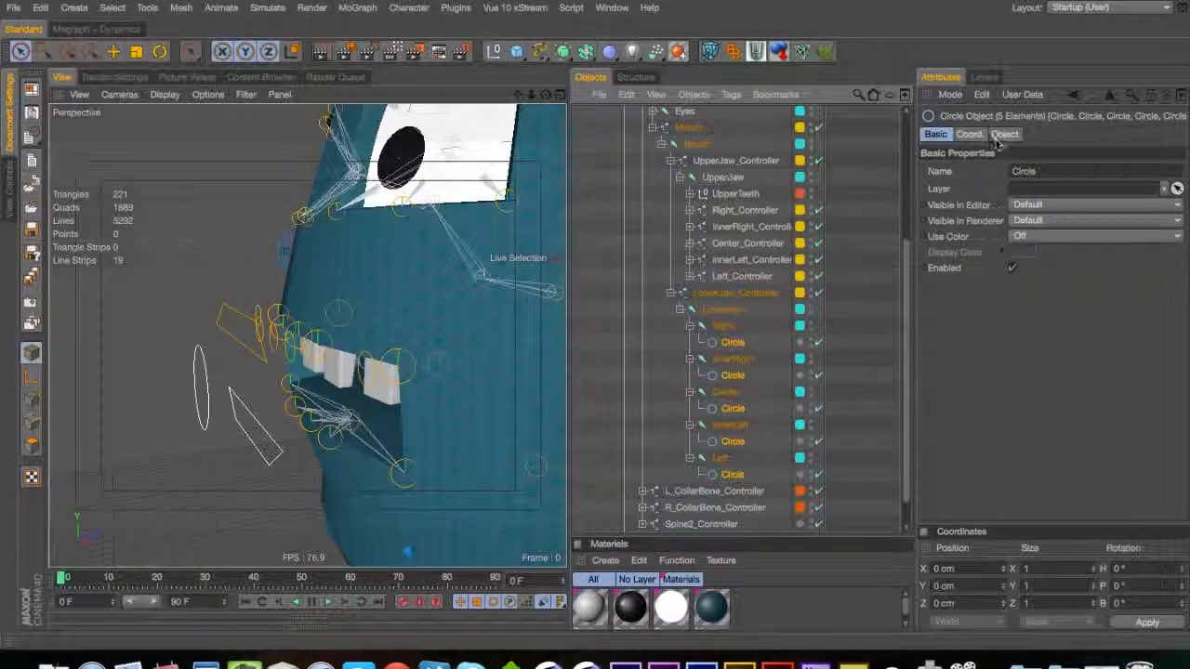
pyautogui.click(1022, 237)
pyautogui.click(1022, 268)
pyautogui.click(1023, 252)
pyautogui.moveTo(1092, 200); pyautogui.dragTo(1118, 202)
pyautogui.click(1019, 223)
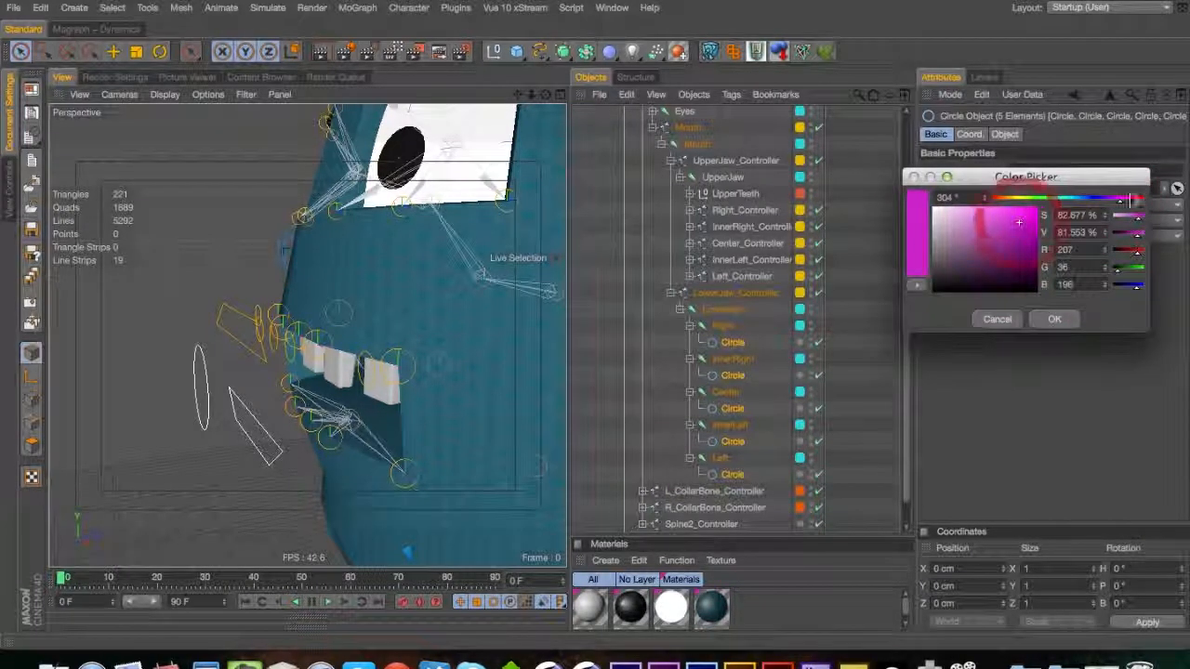
pyautogui.click(1055, 319)
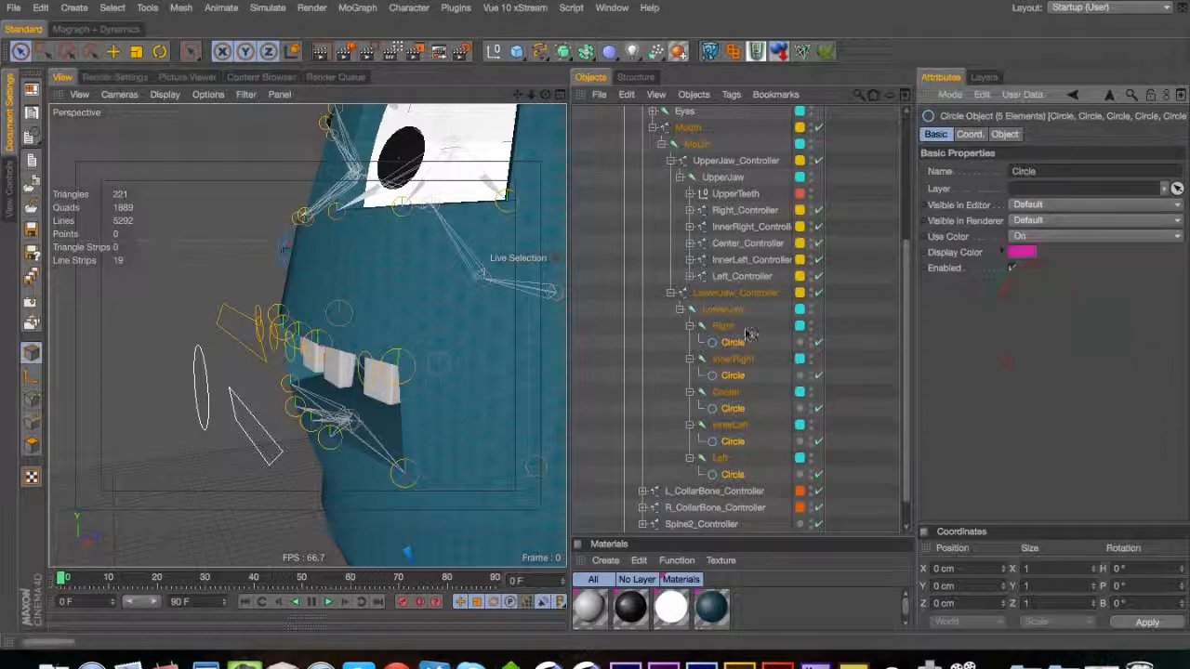
# Add LowerJaw_Controller to the circle selection and set a shared saturated pink display color with a hue of 341°
pyautogui.keyDown('super'); pyautogui.click(735, 292); pyautogui.keyUp('super')
pyautogui.click(1019, 252)
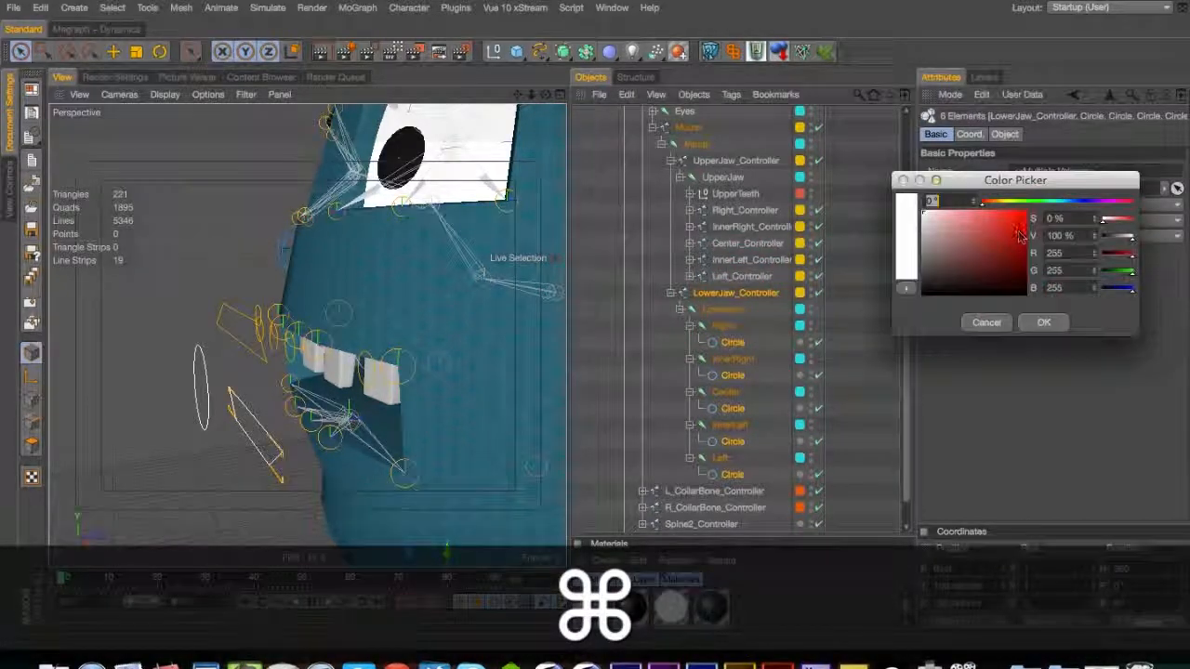
pyautogui.moveTo(1104, 206); pyautogui.dragTo(1106, 210)
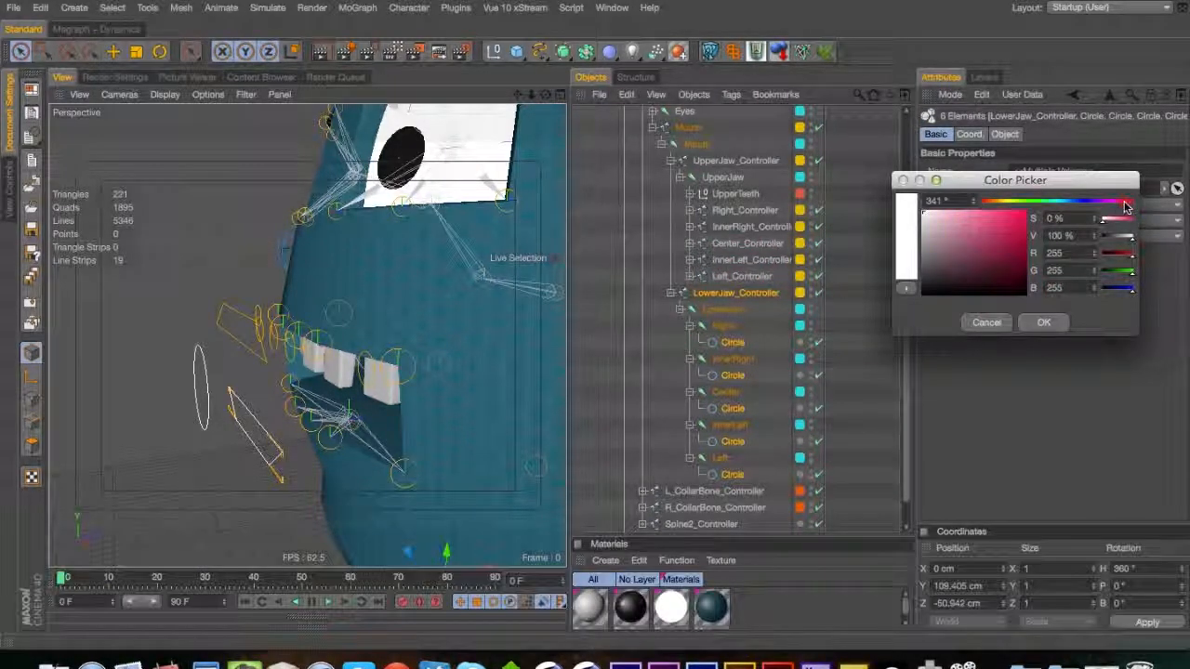
pyautogui.click(1013, 227)
pyautogui.click(1042, 322)
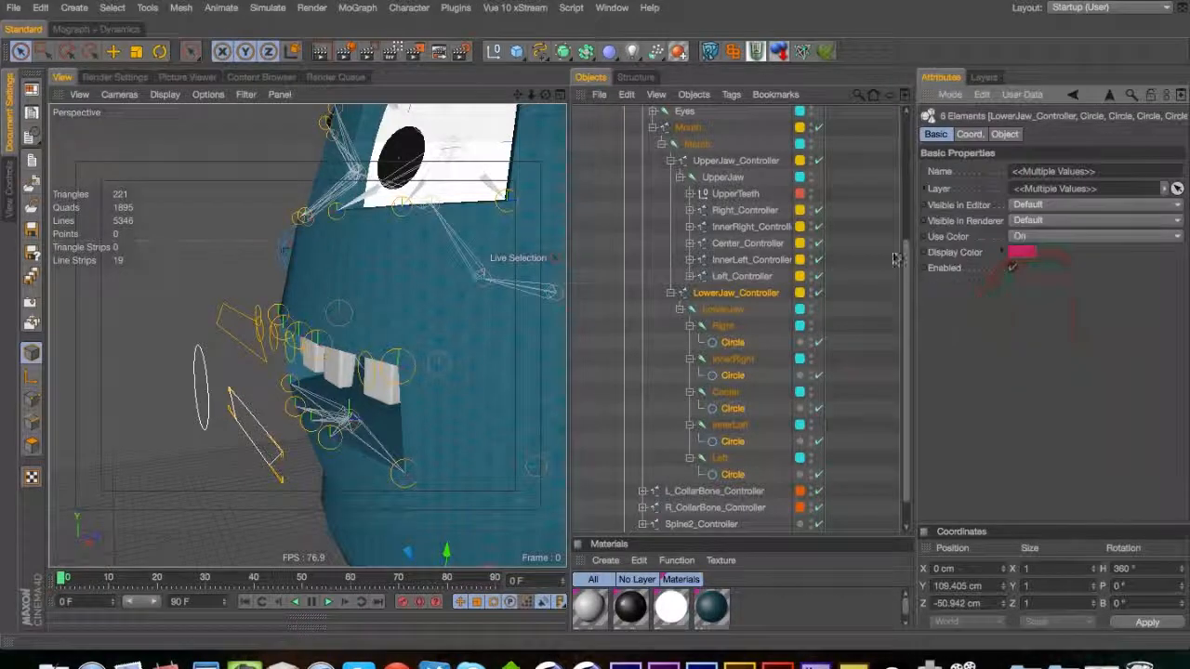
# Exclude LowerJaw_Controller from the selection and set the five circles to a 5 cm radius in the XY plane
pyautogui.click(1004, 135)
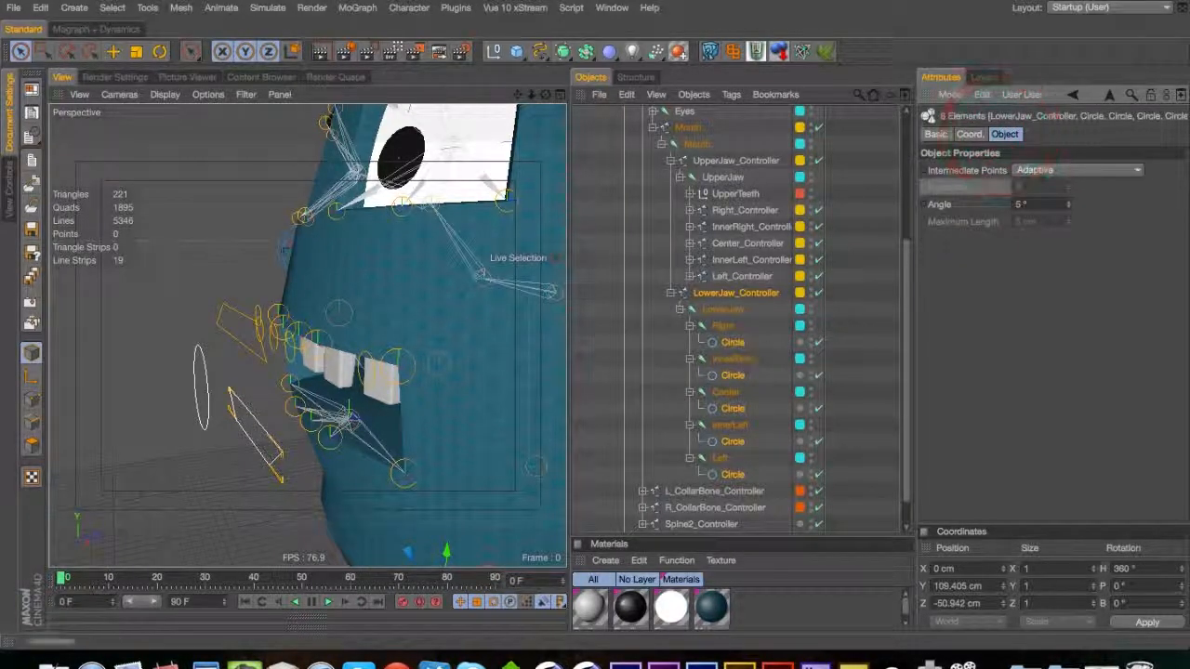
pyautogui.keyDown('super'); pyautogui.click(735, 292); pyautogui.keyUp('super')
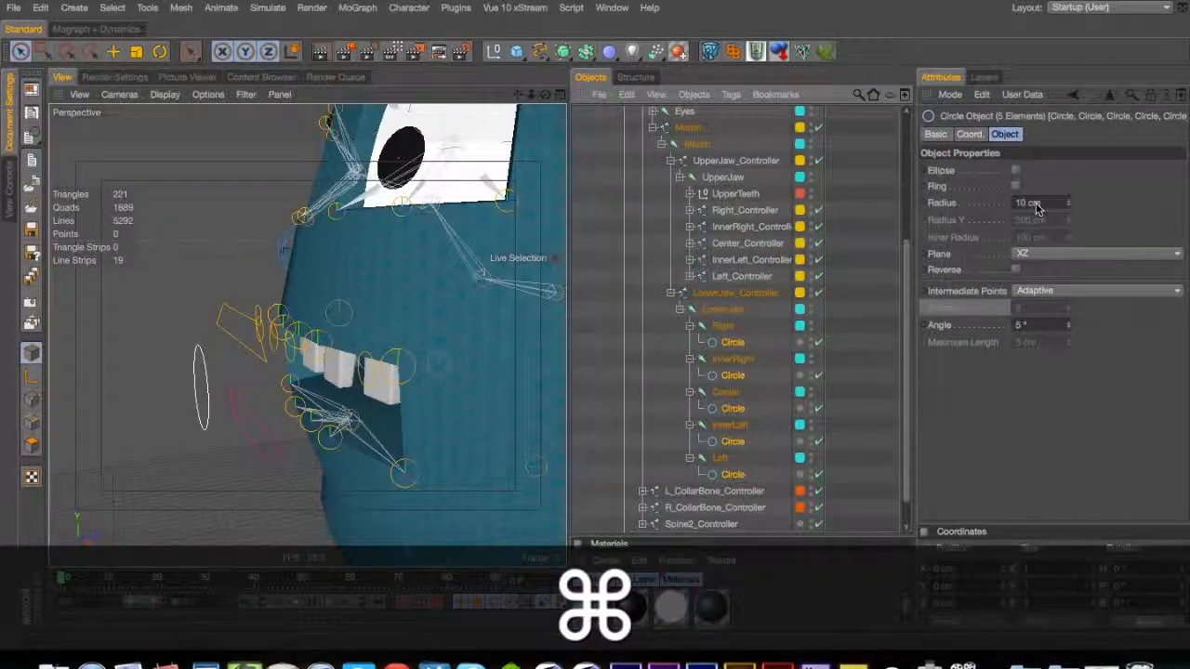
pyautogui.doubleClick(1036, 202)
pyautogui.write('5')
pyautogui.click(1097, 254)
pyautogui.click(1055, 270)
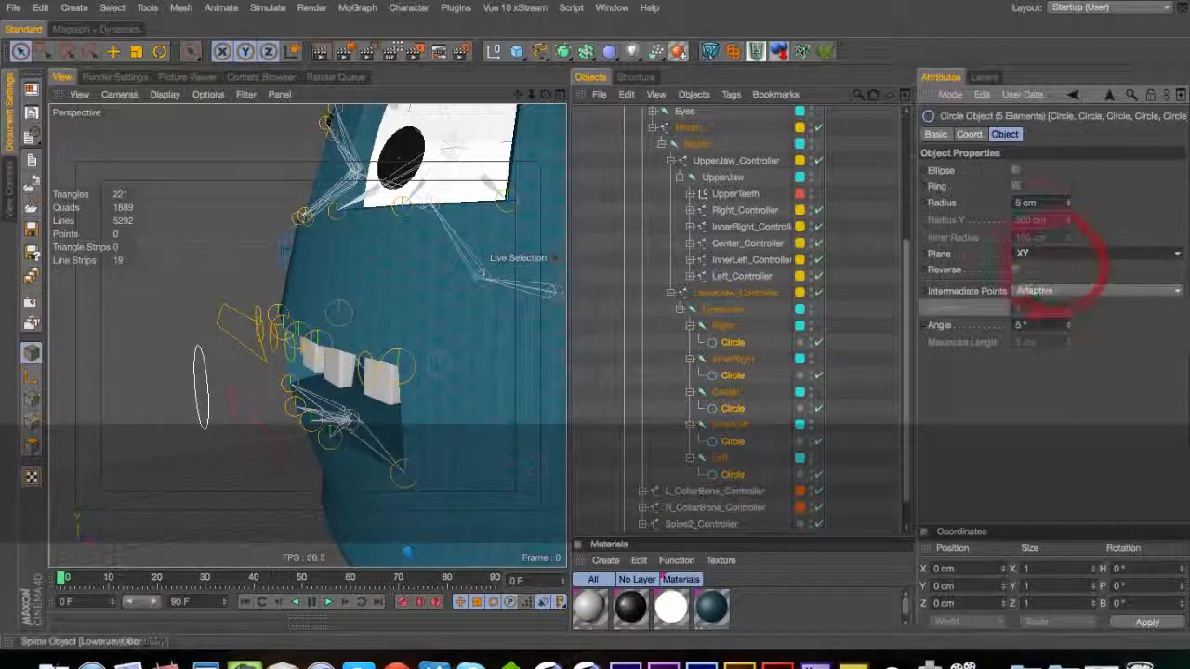
# Convert the five lower jaw circles to editable splines
pyautogui.click(96, 28)
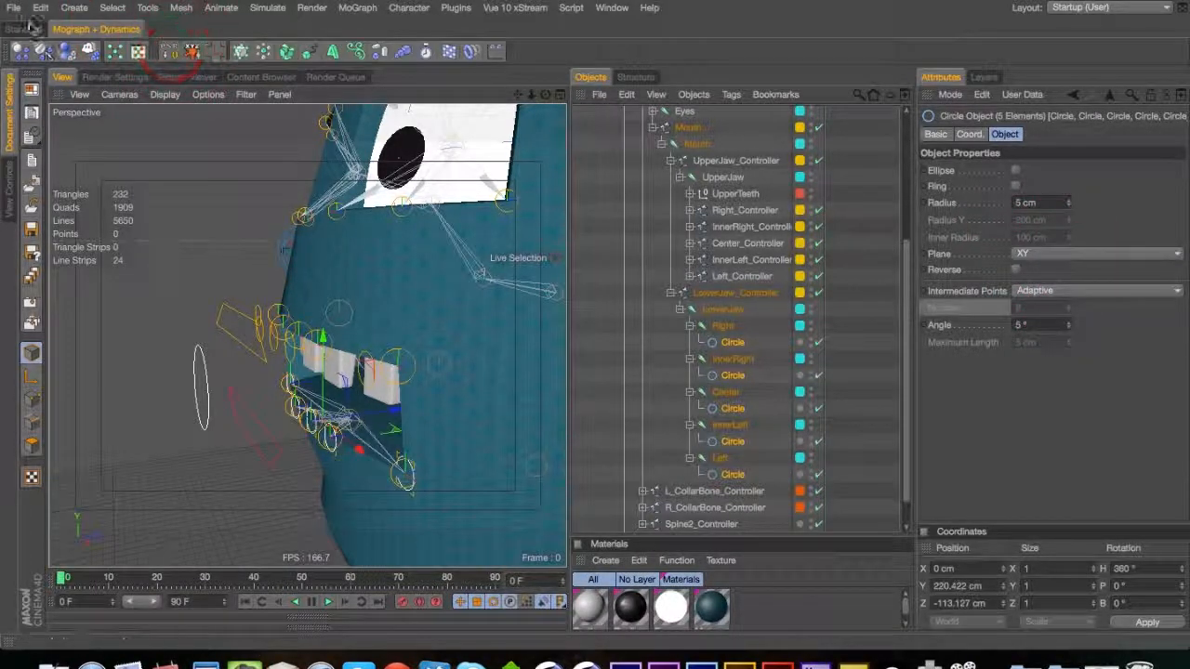
pyautogui.click(28, 28)
pyautogui.press('c')
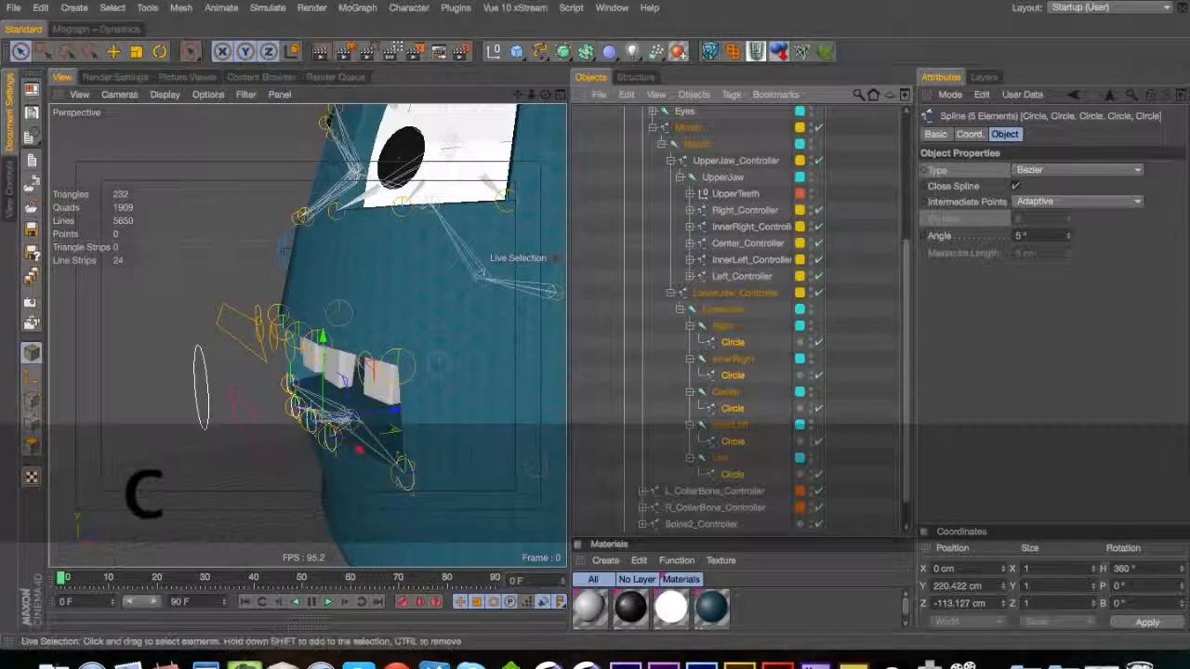
# Select all points of the five circles and move them forward in front of the lower lip, to about -10 cm in Z
pyautogui.click(31, 400)
pyautogui.press('super+a')
pyautogui.moveTo(398, 413); pyautogui.dragTo(373, 416)
pyautogui.press('r')
pyautogui.press('t')
pyautogui.press('space')
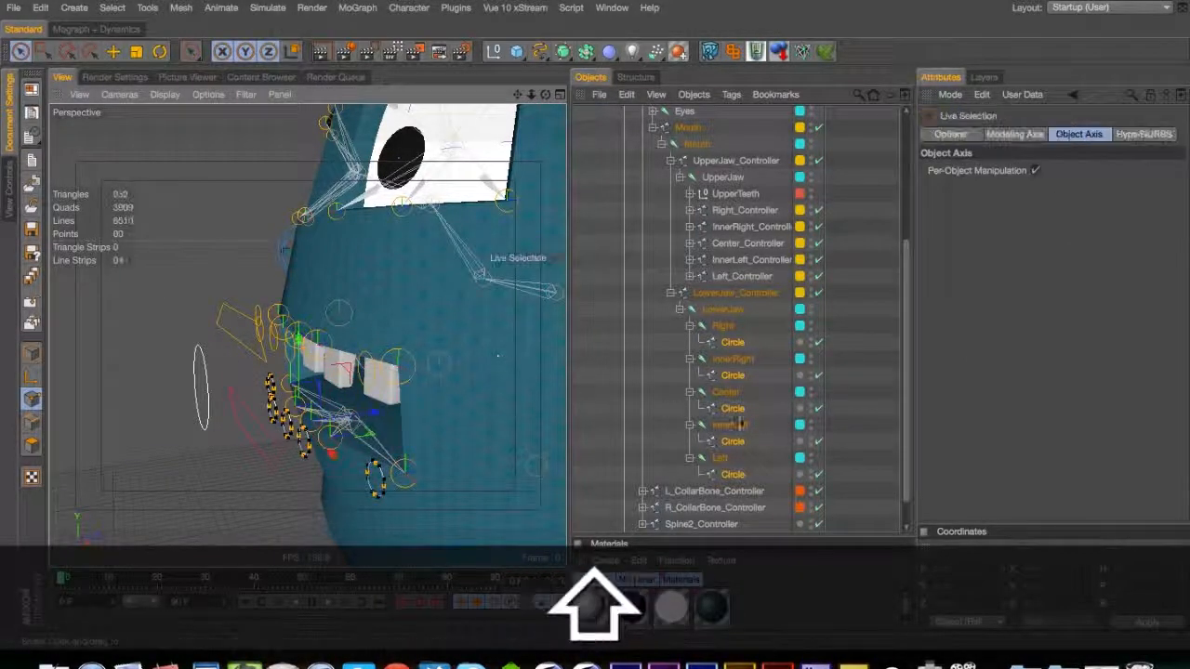
# Rename the circles under the Right and InnerRight joints as Right_Controller and InnerRight_Controller
pyautogui.click(733, 474)
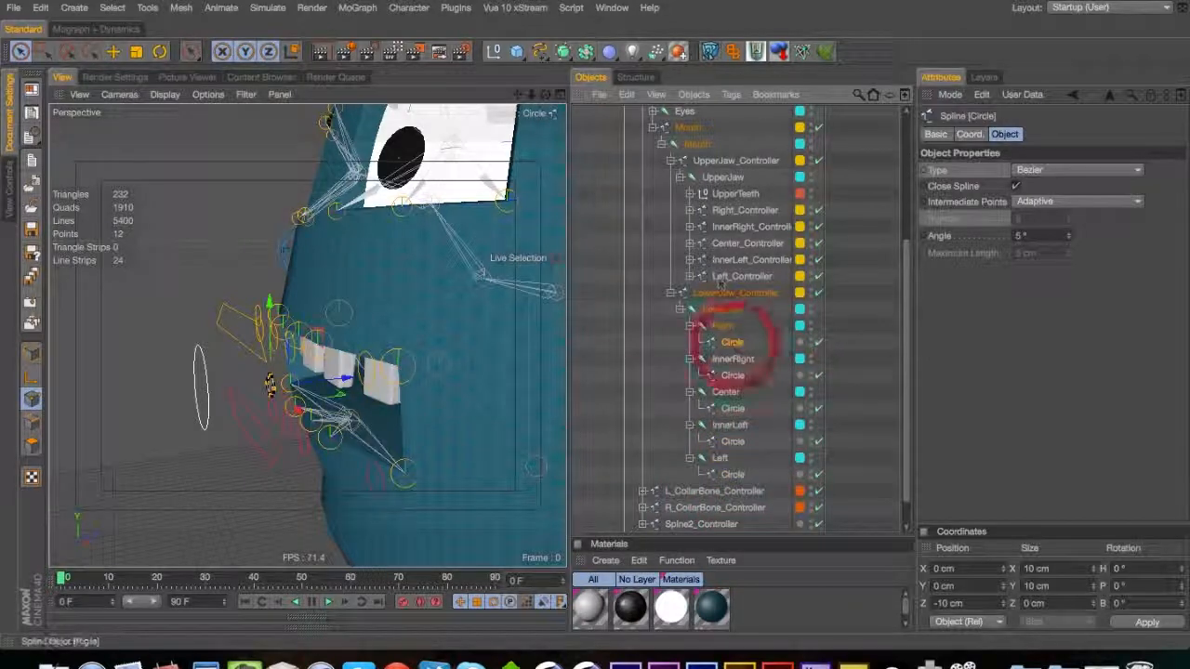
pyautogui.press('Return')
pyautogui.write('Righ')
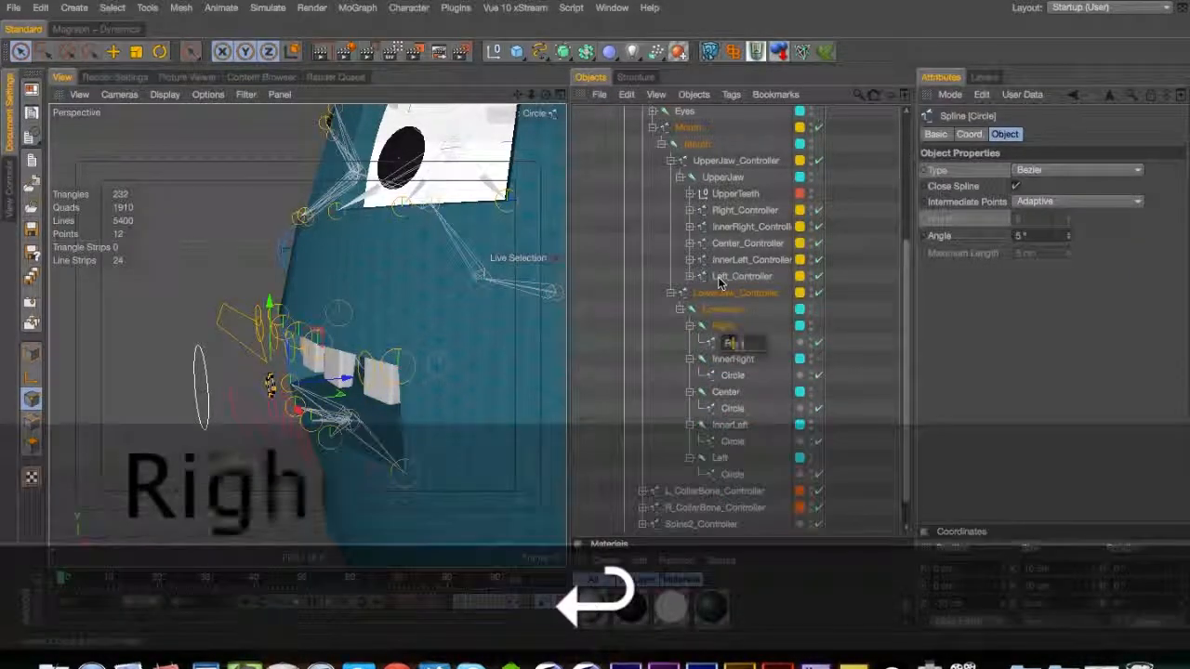
pyautogui.write('t_')
pyautogui.write('Controller')
pyautogui.press('Down')
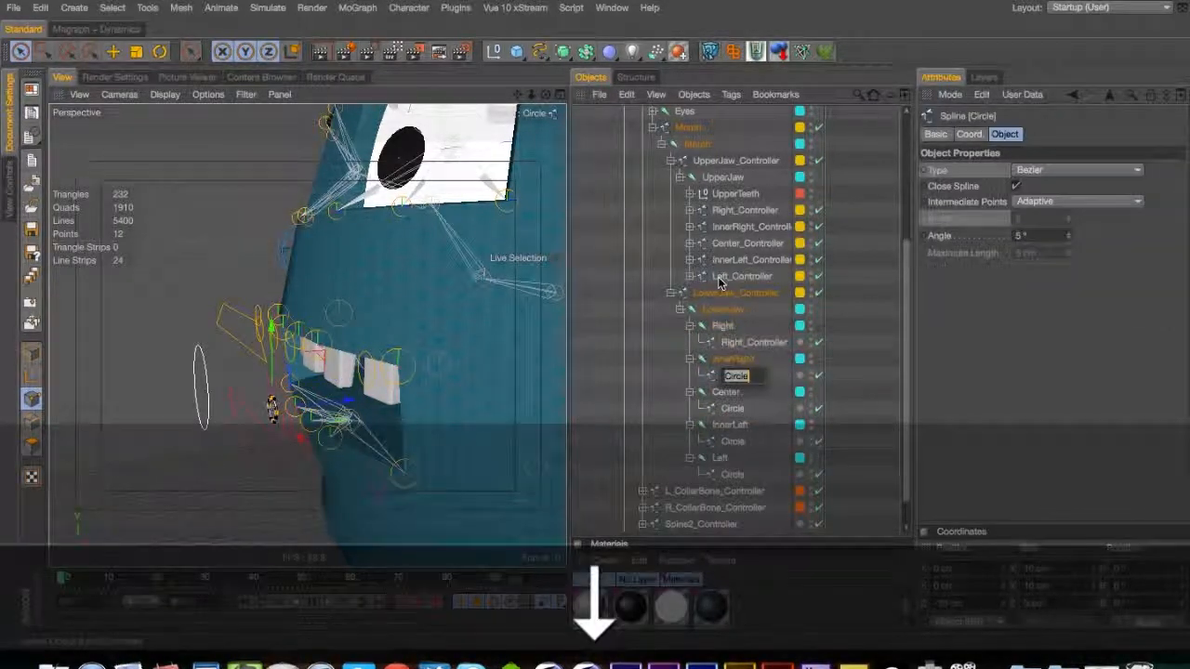
pyautogui.write('InnerRi')
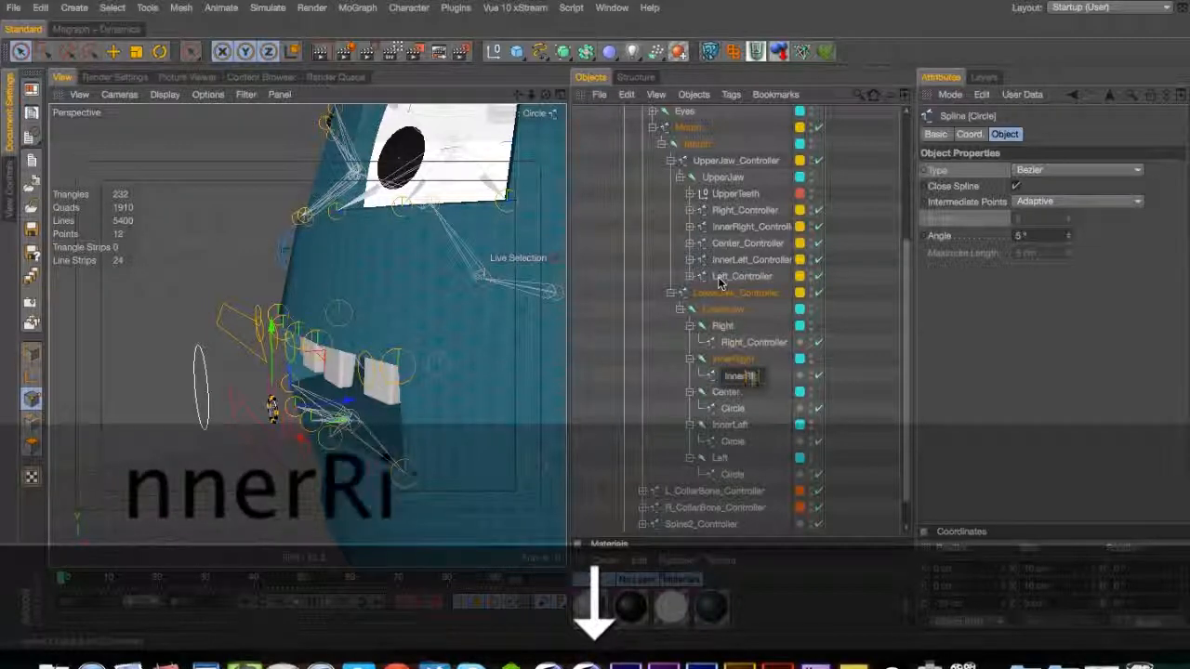
pyautogui.write('ght_')
pyautogui.write('Controller')
pyautogui.press('Down')
# Rename the remaining lower jaw circles as Center_Controller, InnerLeft_Controller and Left_Controller, and save the project
pyautogui.write('Cen')
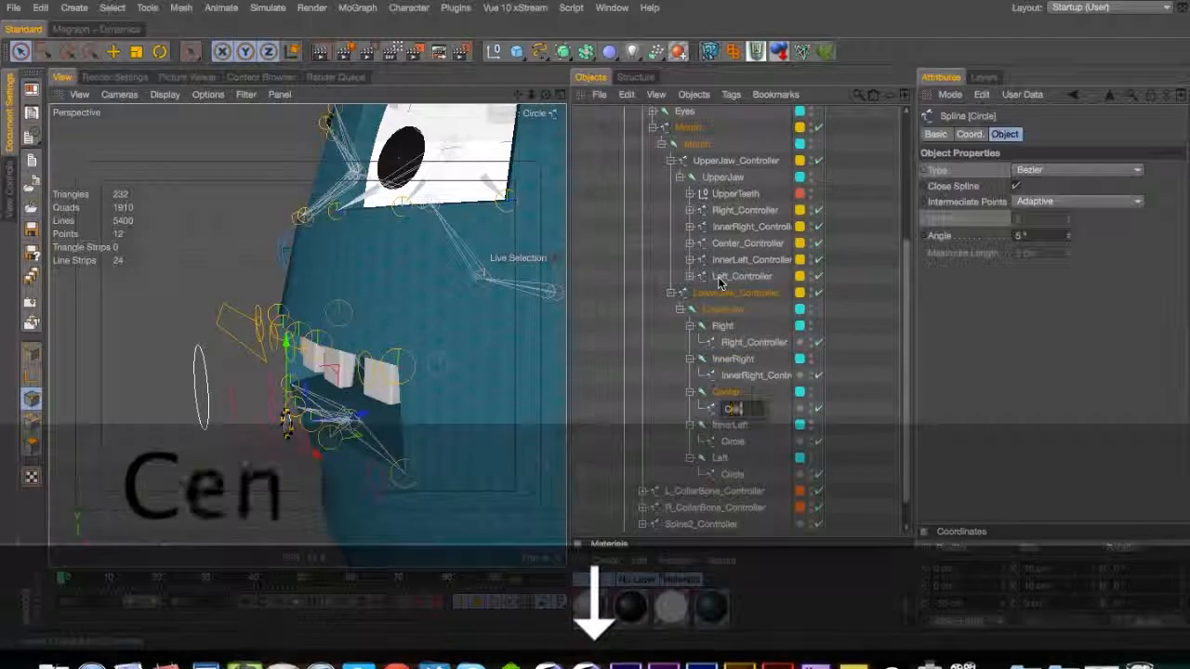
pyautogui.write('ter_')
pyautogui.write('Controller')
pyautogui.press('Down')
pyautogui.write('InnerLeft_')
pyautogui.write('Controller')
pyautogui.press('Down')
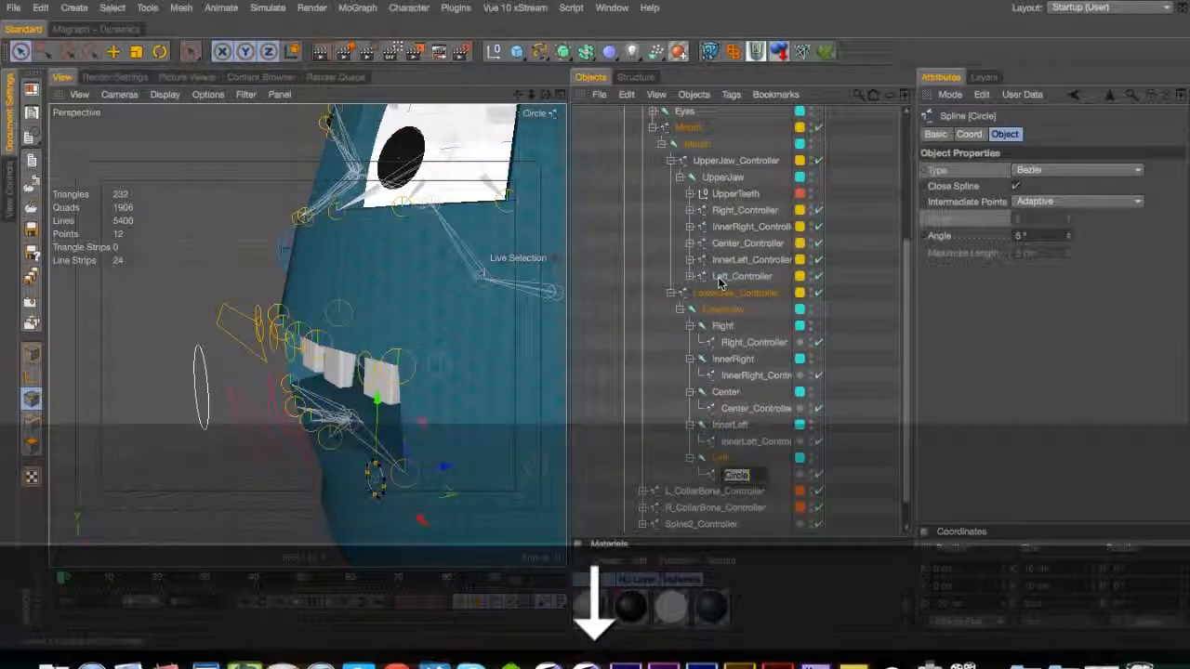
pyautogui.write('Left_')
pyautogui.write('Controller')
pyautogui.press('Return')
pyautogui.press('super+s')
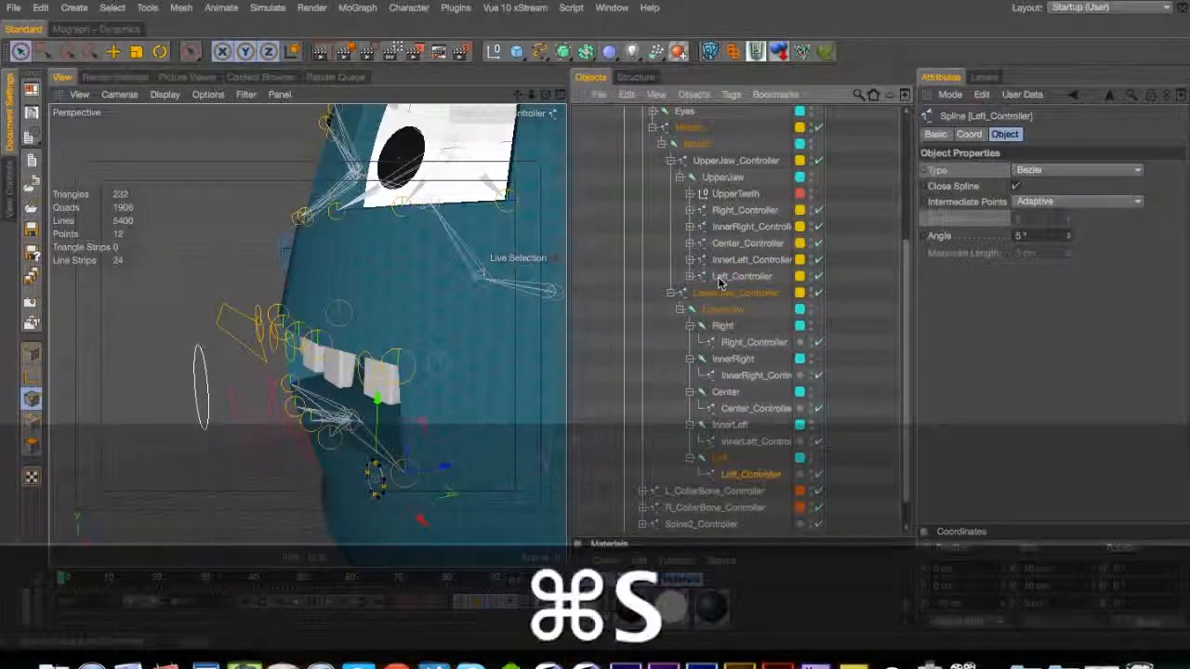
# Move the five lower lip controllers directly under LowerJaw, place each matching joint inside its controller, and fold the branches
pyautogui.click(725, 324)
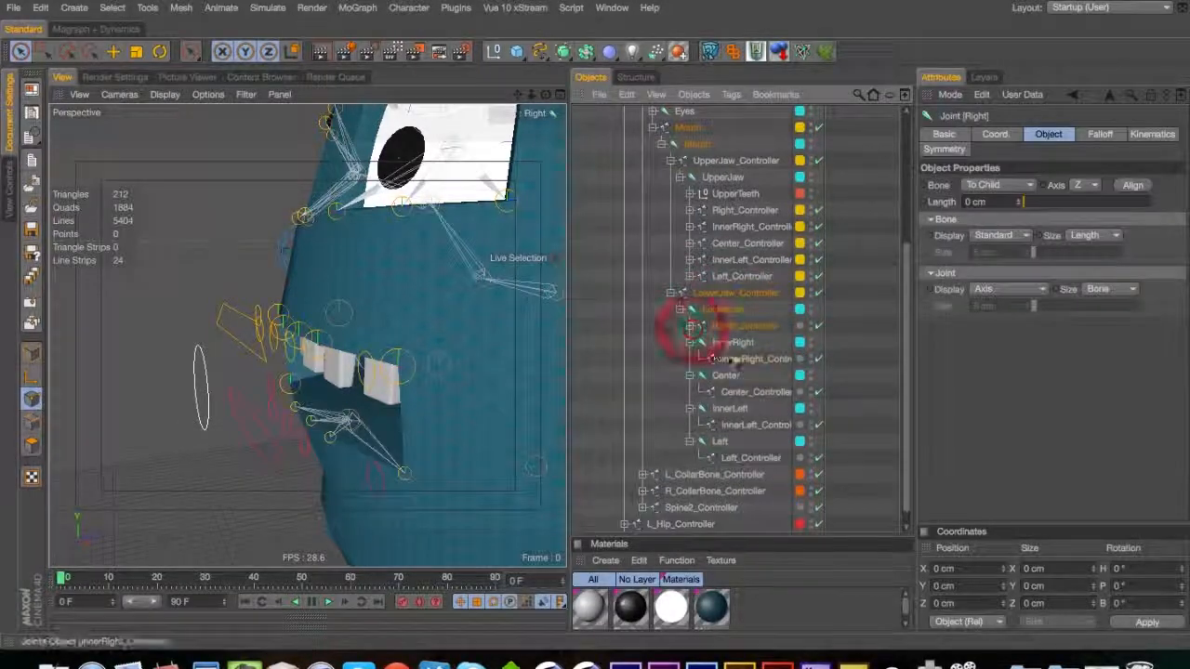
pyautogui.moveTo(717, 338); pyautogui.dragTo(718, 335)
pyautogui.moveTo(733, 358); pyautogui.dragTo(721, 391)
pyautogui.click(704, 343)
pyautogui.click(690, 342)
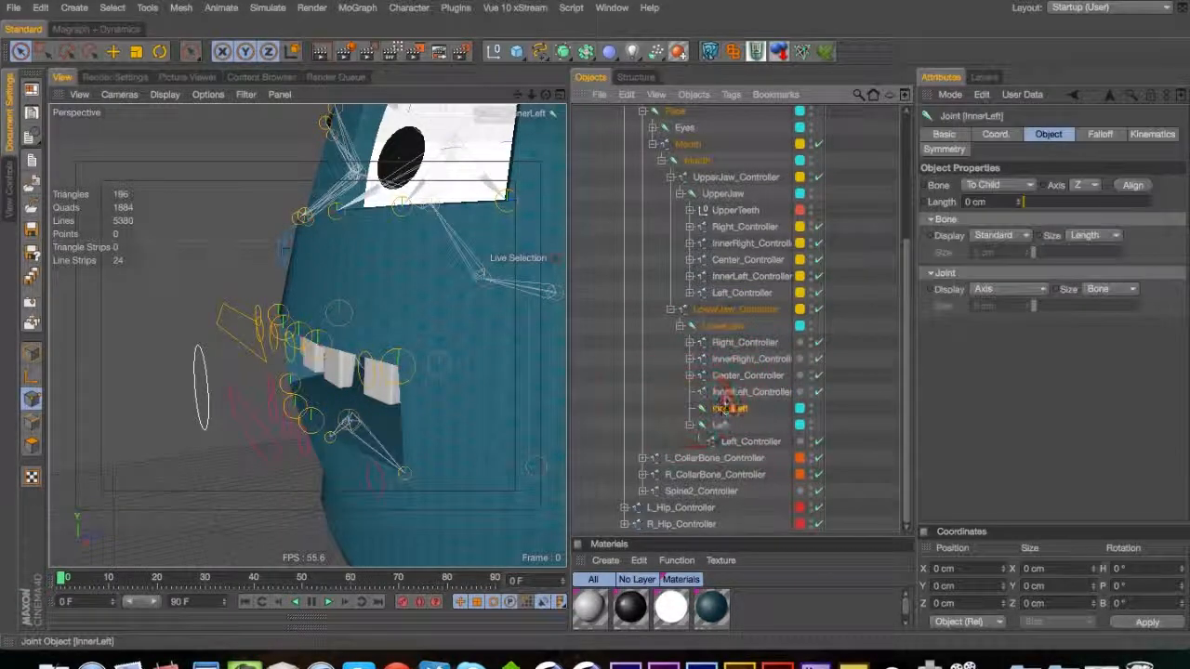
pyautogui.moveTo(723, 423); pyautogui.dragTo(732, 429)
pyautogui.click(689, 392)
pyautogui.click(695, 413)
pyautogui.click(689, 425)
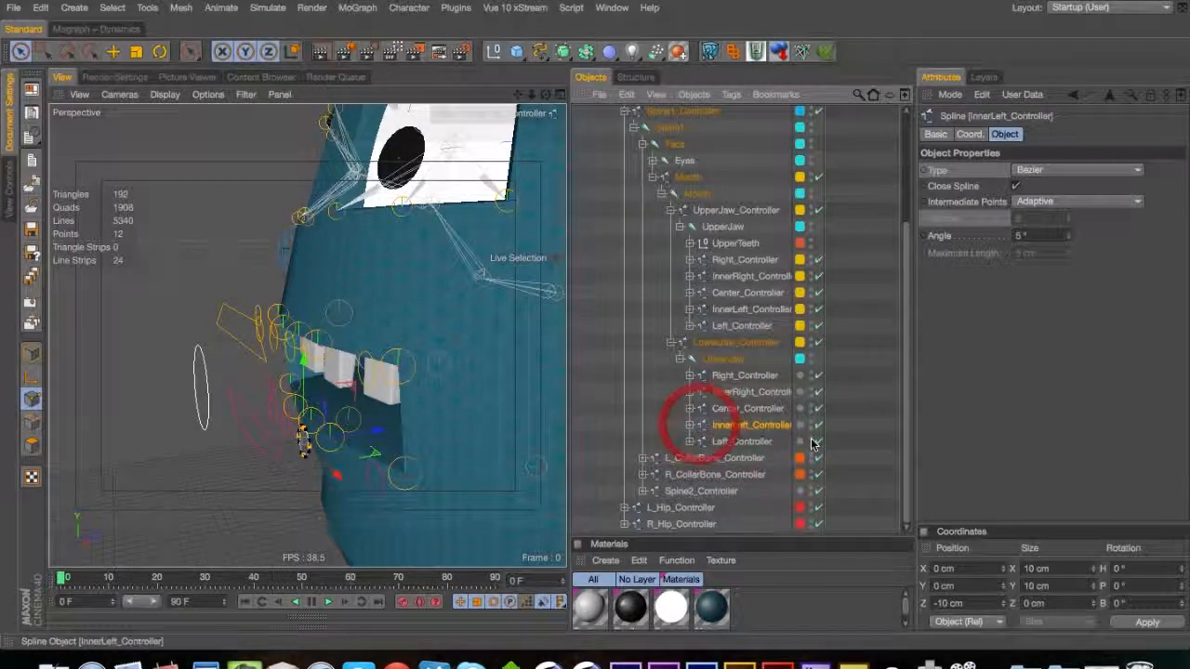
# Select the five lower lip controllers under LowerJaw, assign them to the MouthControls layer and clear the selection
pyautogui.moveTo(811, 437); pyautogui.dragTo(734, 372)
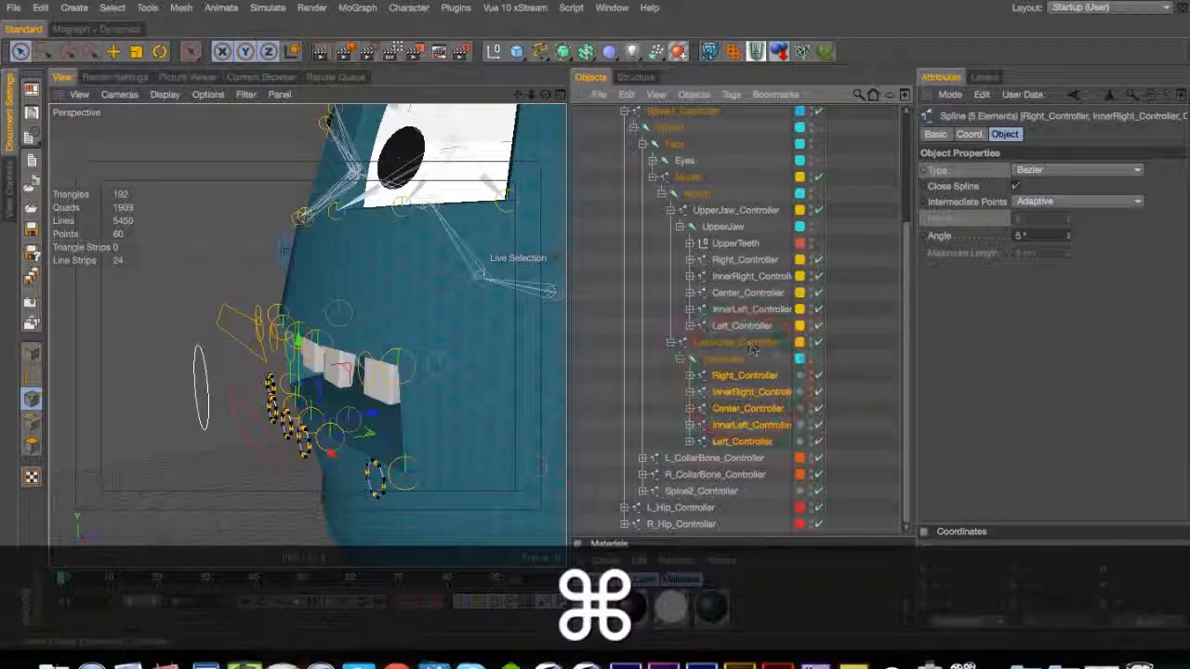
pyautogui.rightClick(768, 383)
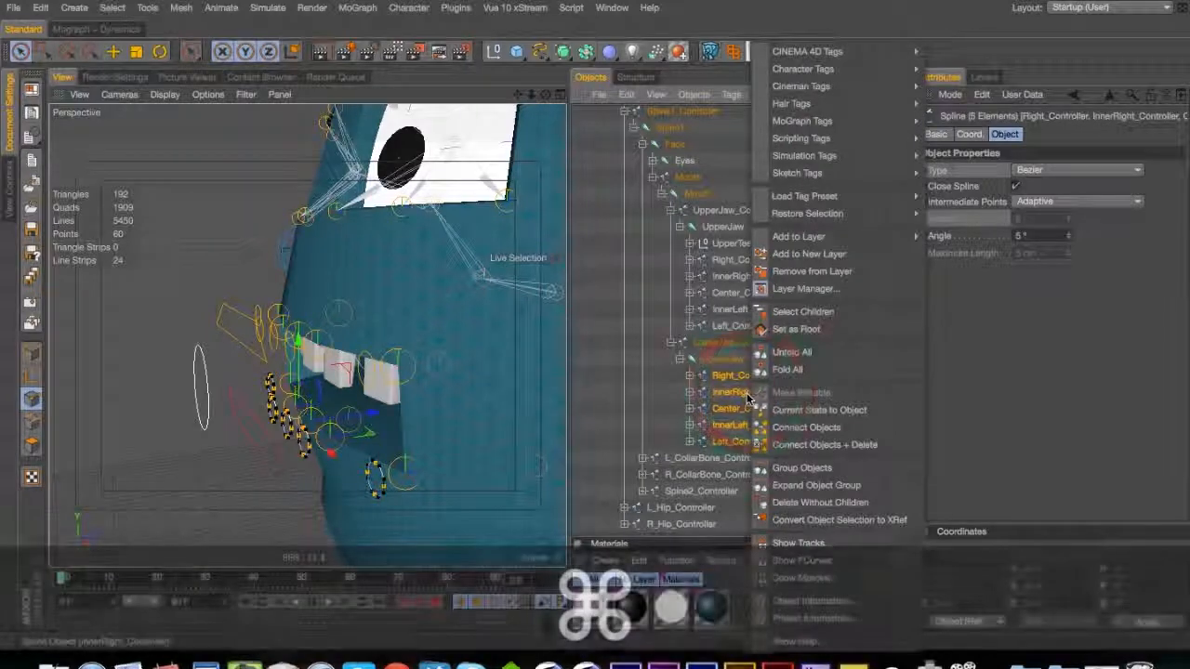
pyautogui.click(990, 274)
pyautogui.click(935, 134)
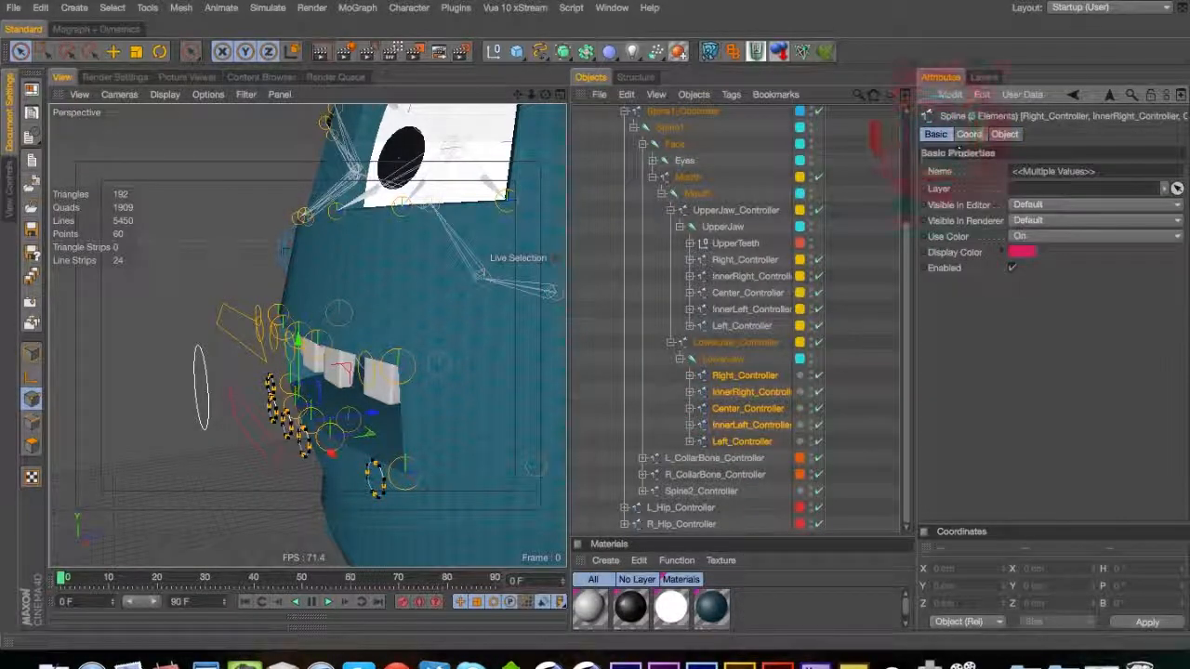
pyautogui.click(1173, 188)
pyautogui.moveTo(1043, 226)
pyautogui.click(1117, 260)
pyautogui.moveTo(1115, 223)
pyautogui.moveTo(1123, 316)
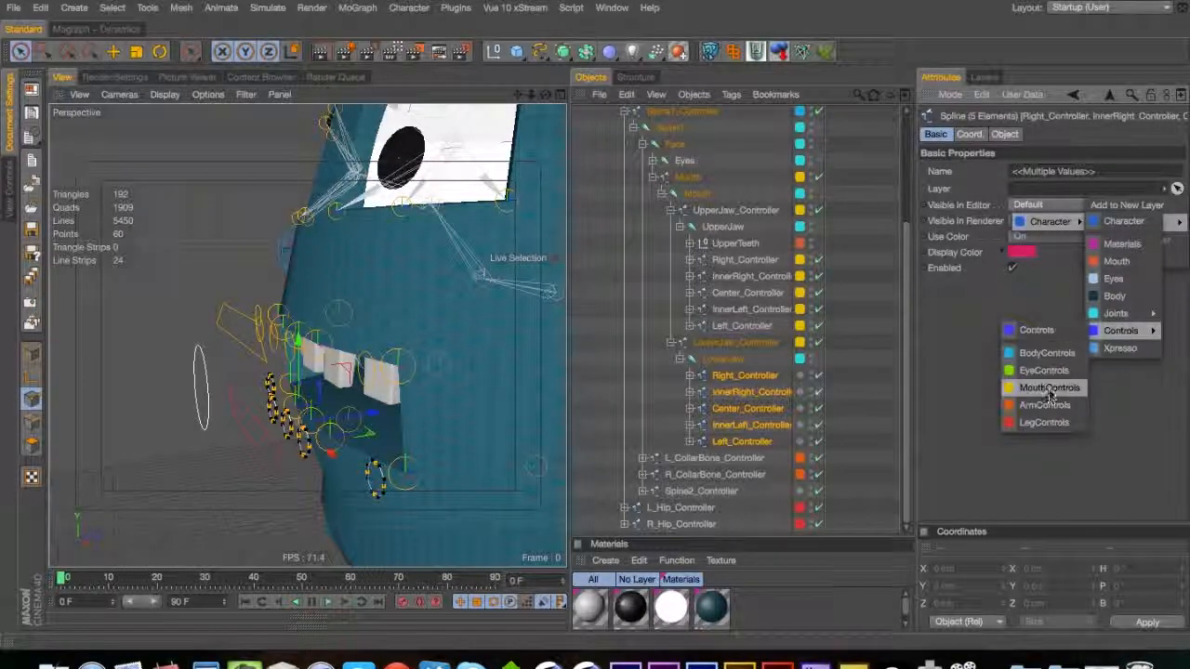
pyautogui.click(1048, 388)
pyautogui.click(857, 374)
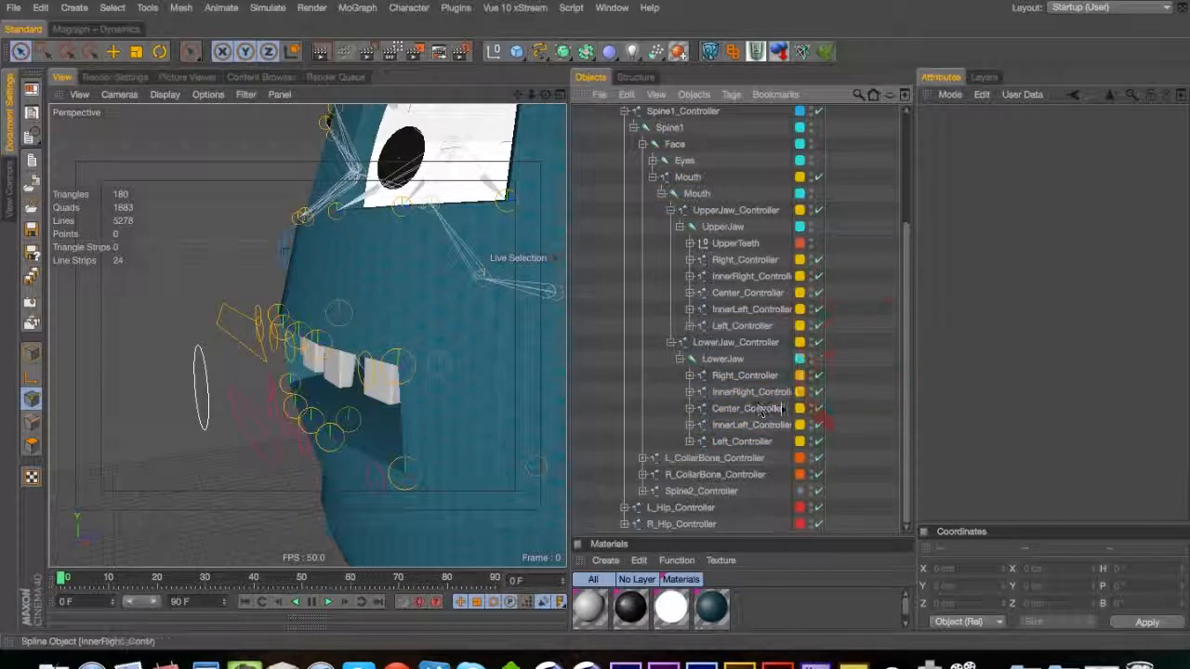
# Add Spine2_Controller to the BodyControls layer
pyautogui.rightClick(716, 493)
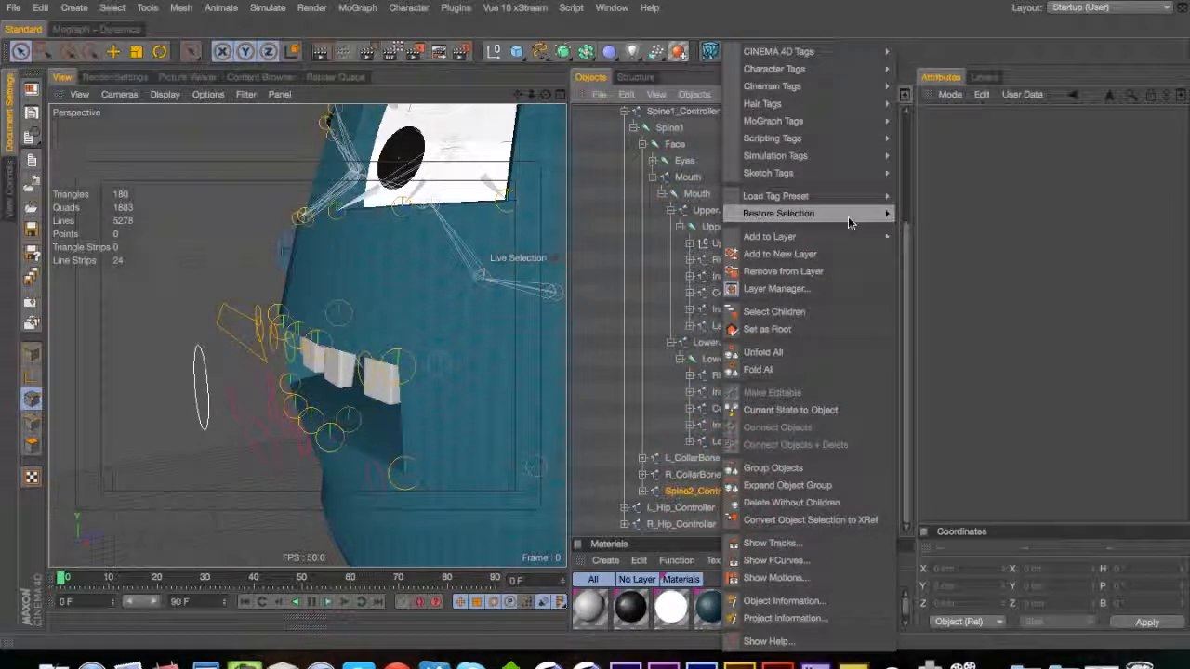
pyautogui.moveTo(818, 236)
pyautogui.moveTo(929, 236)
pyautogui.moveTo(1002, 345)
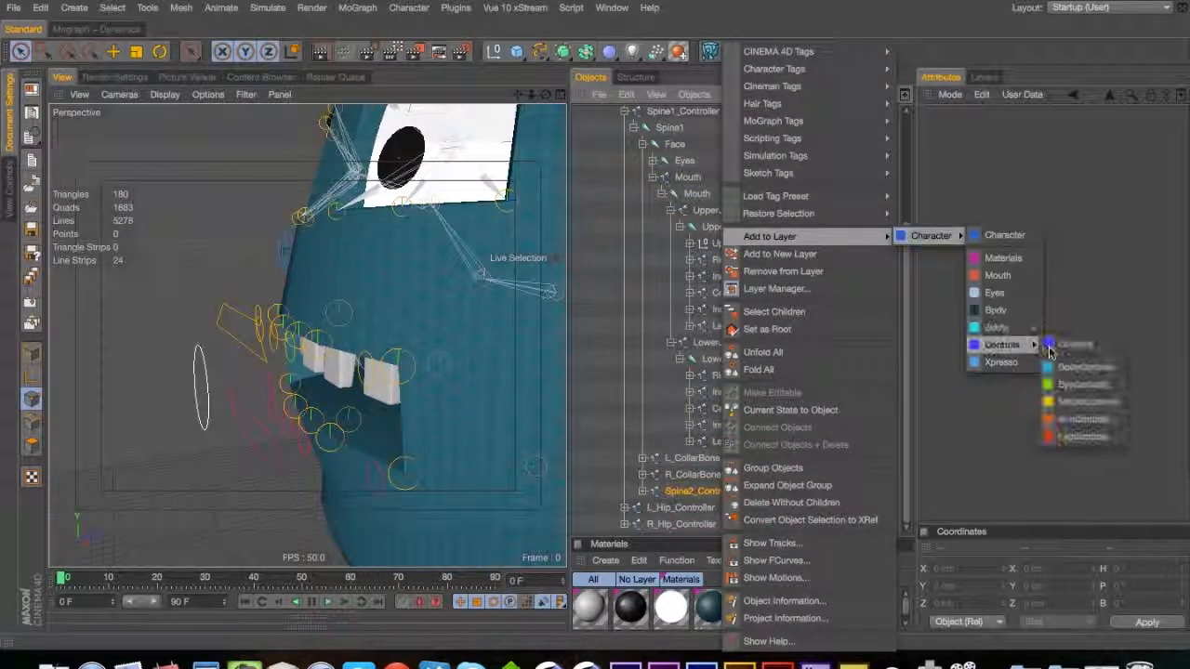
pyautogui.click(1084, 368)
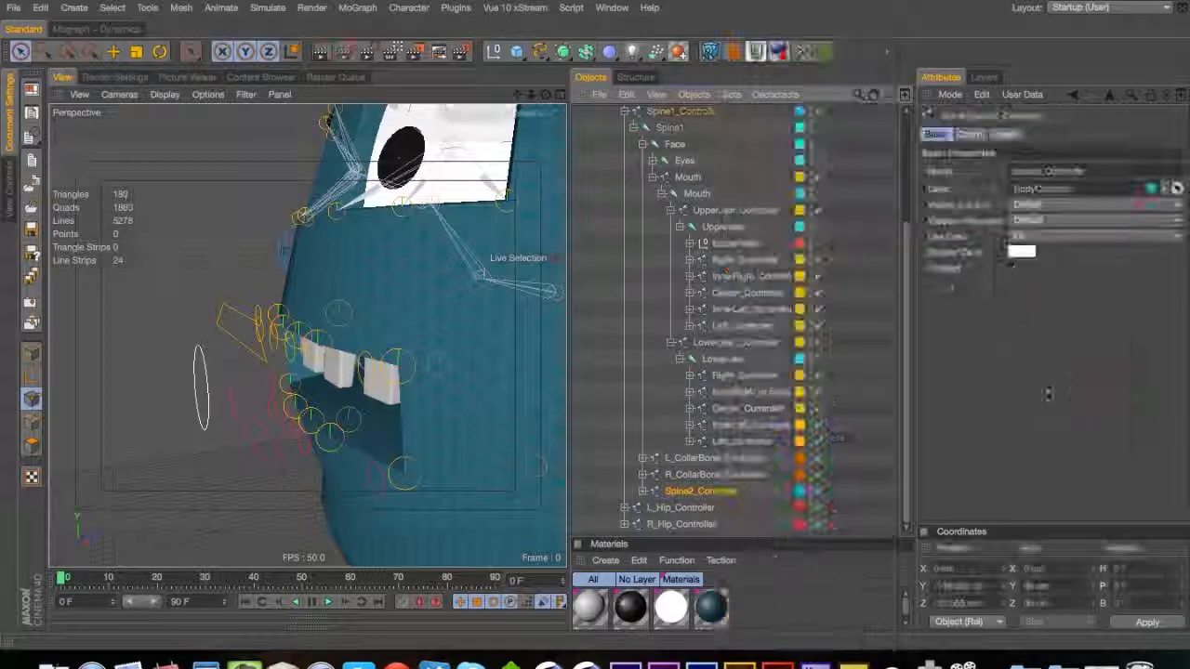
# Unfold the Spine2_Controller branch, add Spine3_Controller to the BodyControls layer and fold the branch again
pyautogui.click(642, 490)
pyautogui.scroll(-3, 909, 428)
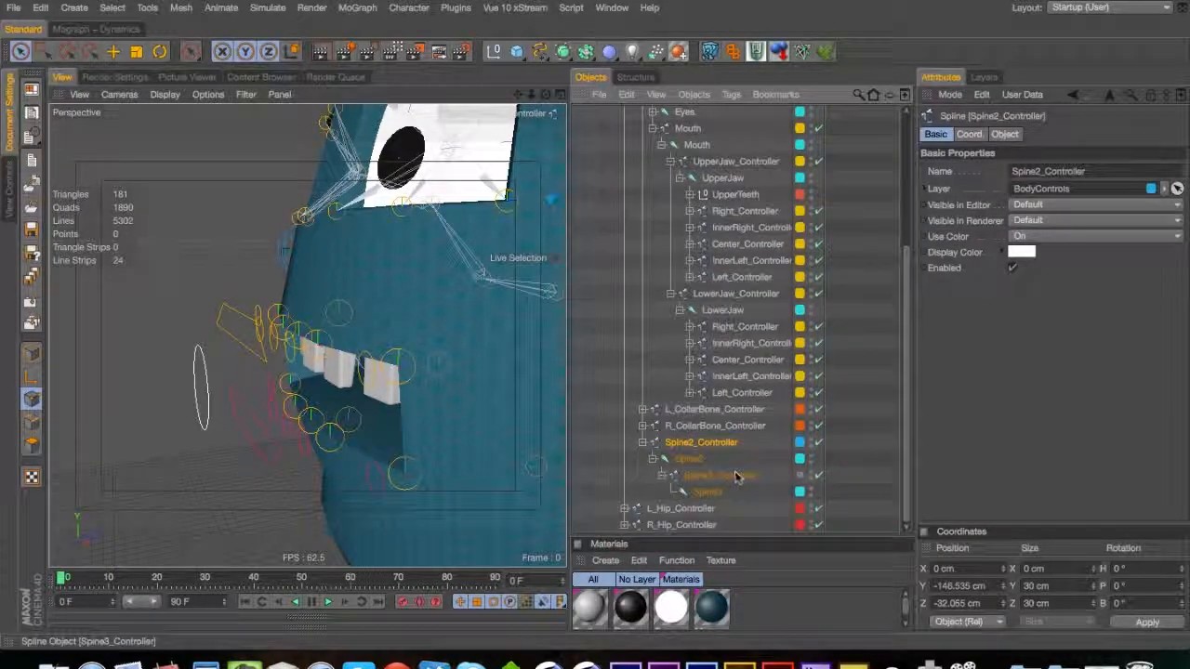
pyautogui.rightClick(735, 474)
pyautogui.moveTo(836, 236)
pyautogui.moveTo(948, 236)
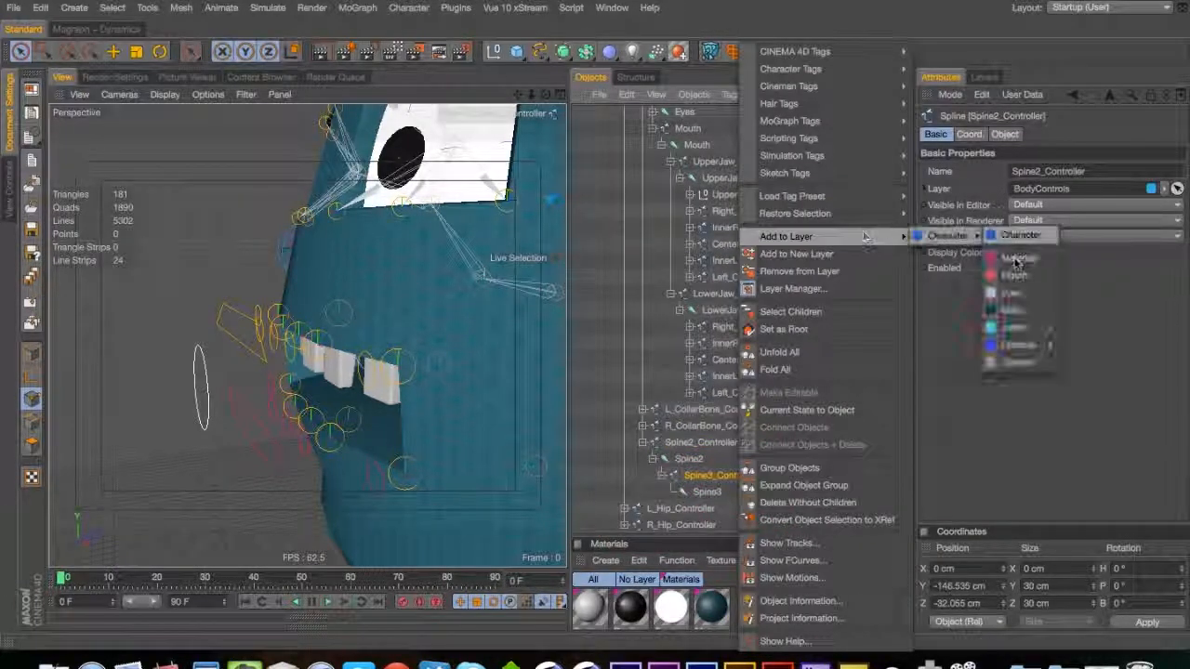
pyautogui.moveTo(1018, 345)
pyautogui.click(1095, 368)
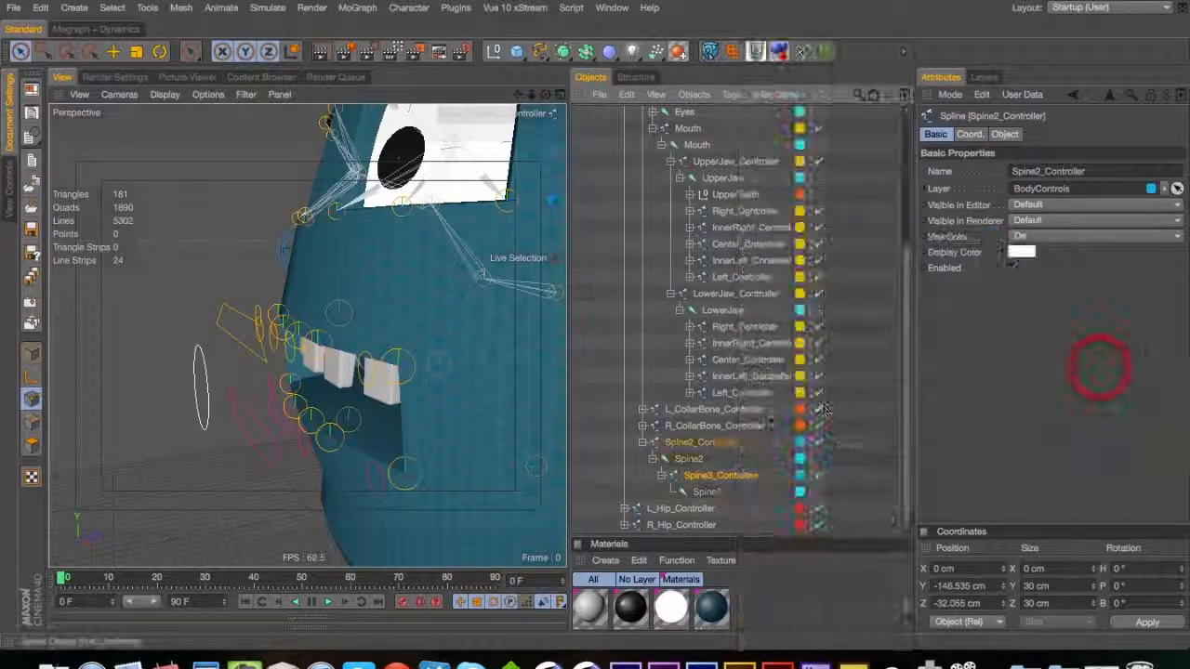
pyautogui.click(641, 441)
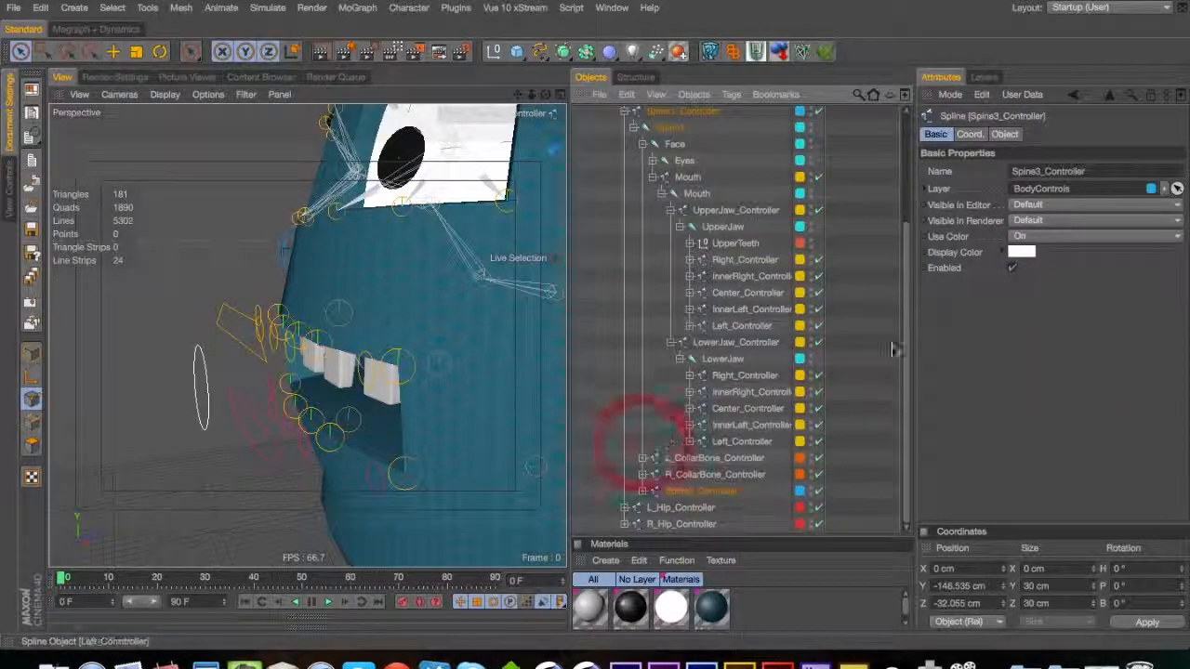
# Check the L_Hip_Controller branch, fold it together with the lower and upper jaw branches, and save the project
pyautogui.keyDown('ctrl'); pyautogui.click(625, 508); pyautogui.keyUp('ctrl')
pyautogui.scroll(-5, 830, 374)
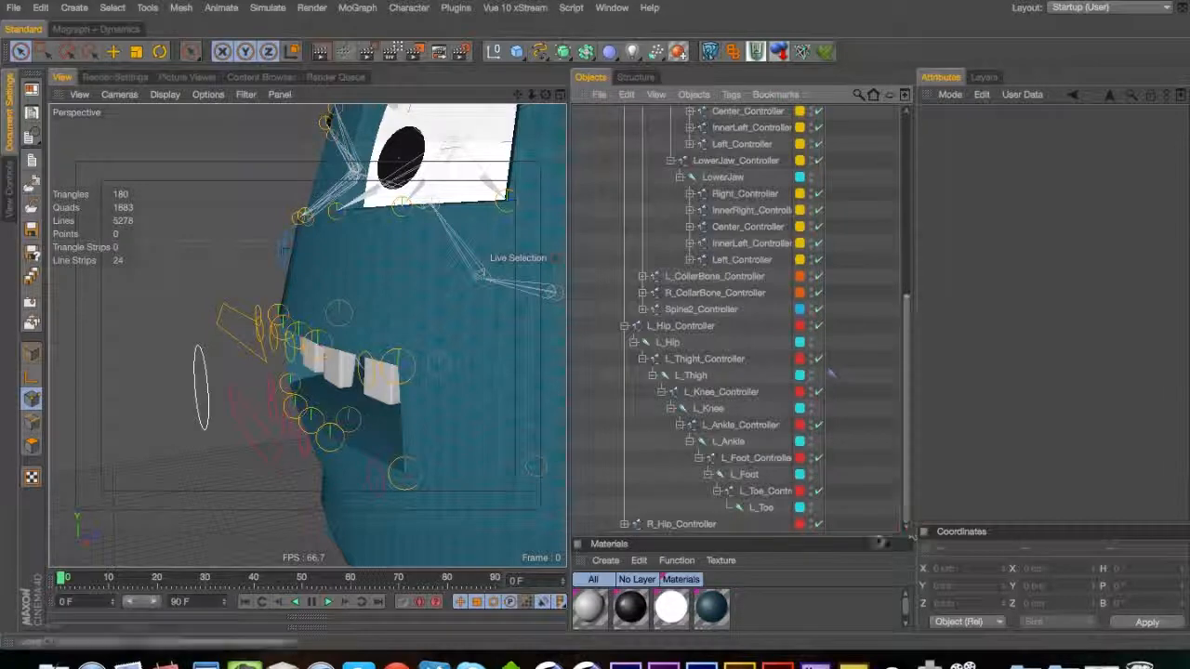
pyautogui.click(625, 329)
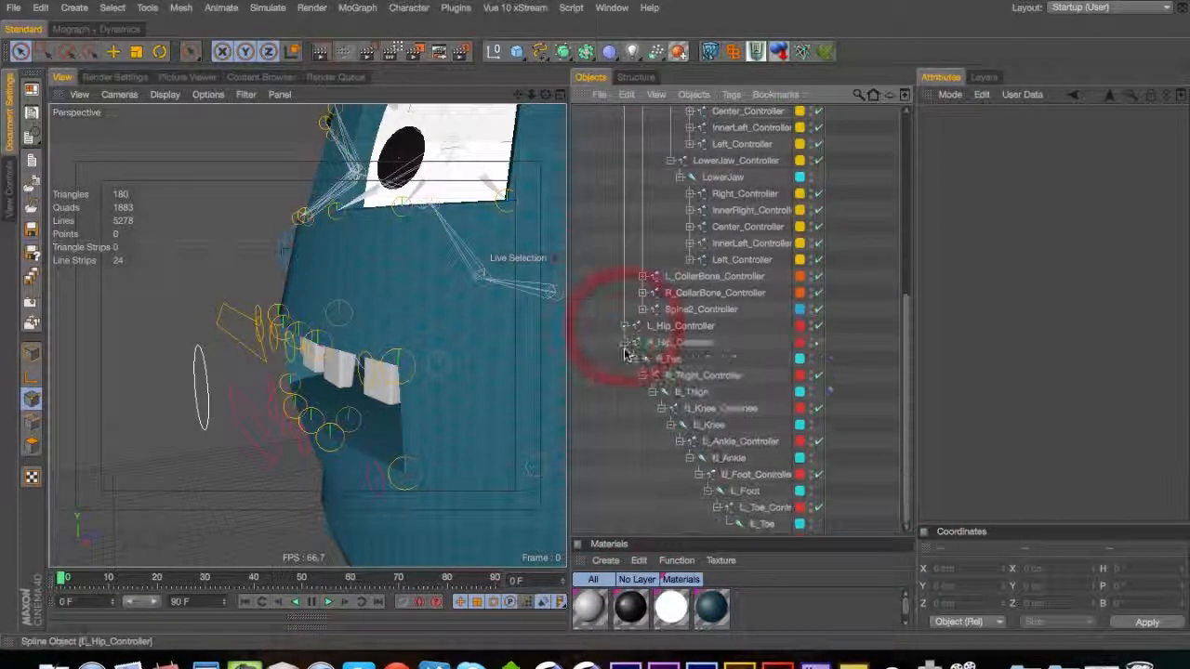
pyautogui.click(671, 343)
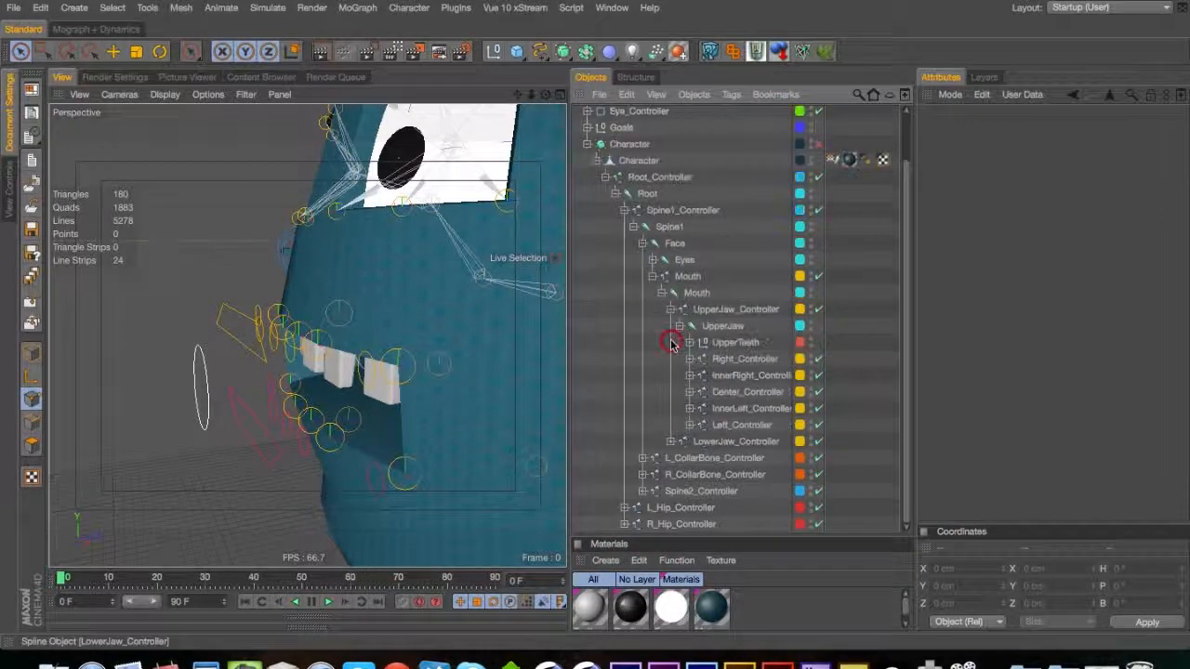
pyautogui.click(680, 310)
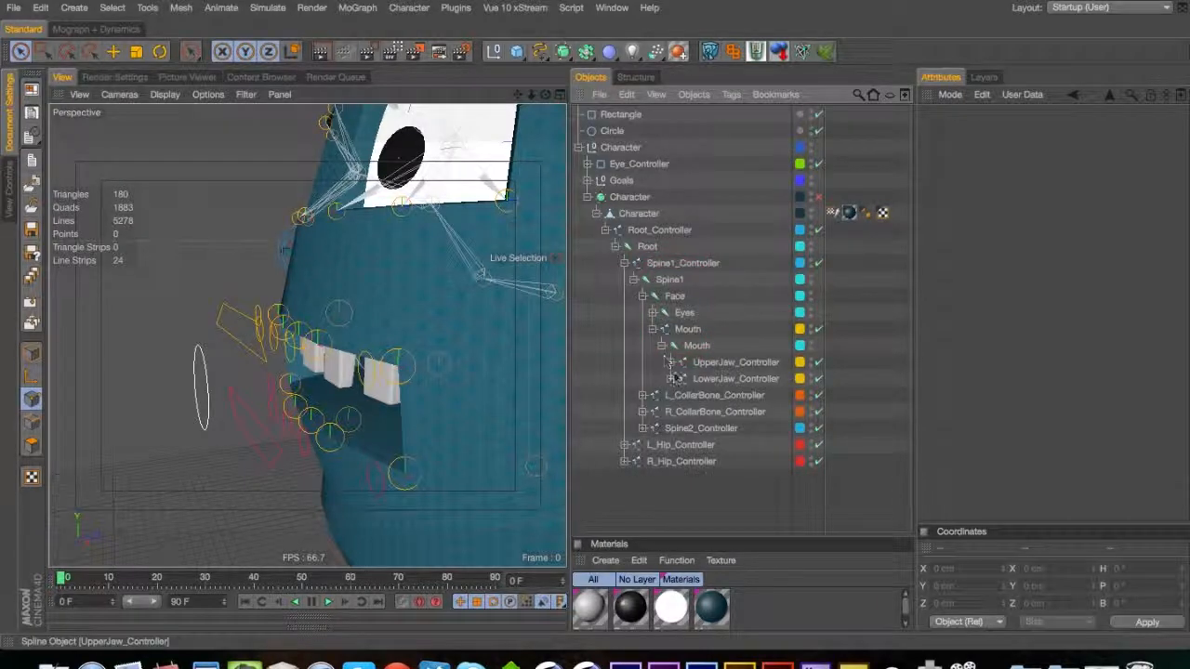
pyautogui.press('super+s')
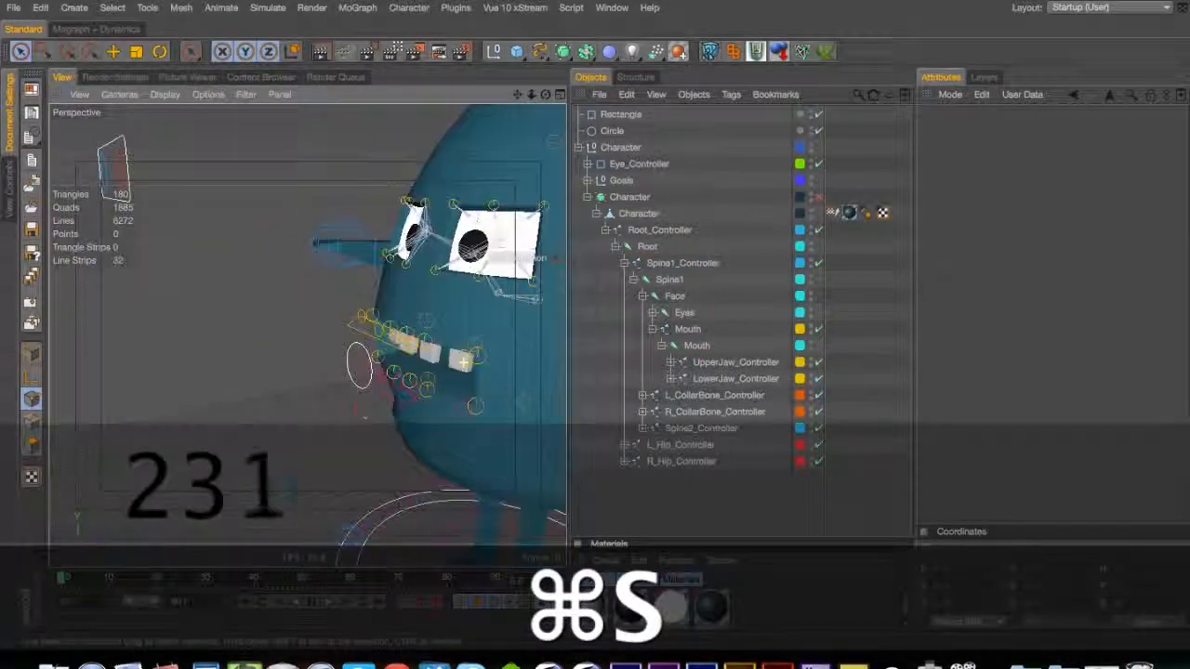
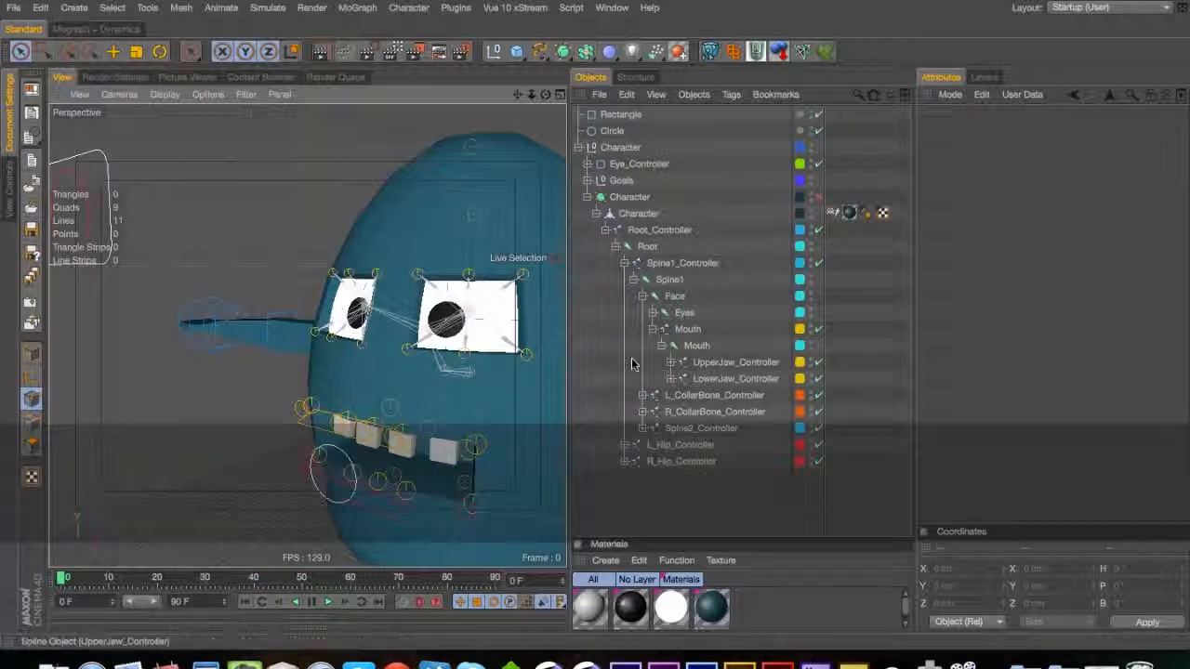
# Fold the Mouth branch, unfold Eyes with its L_Eye and R_Eye joints, select L_Eye and save the project
pyautogui.click(653, 329)
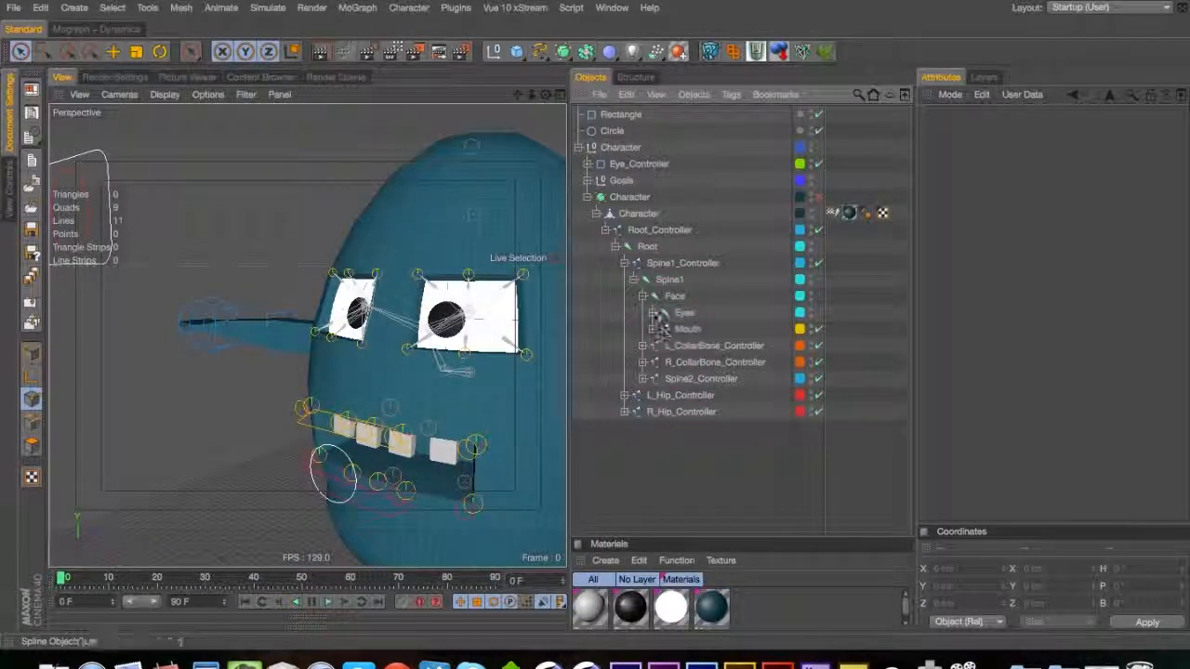
pyautogui.click(653, 314)
pyautogui.click(662, 330)
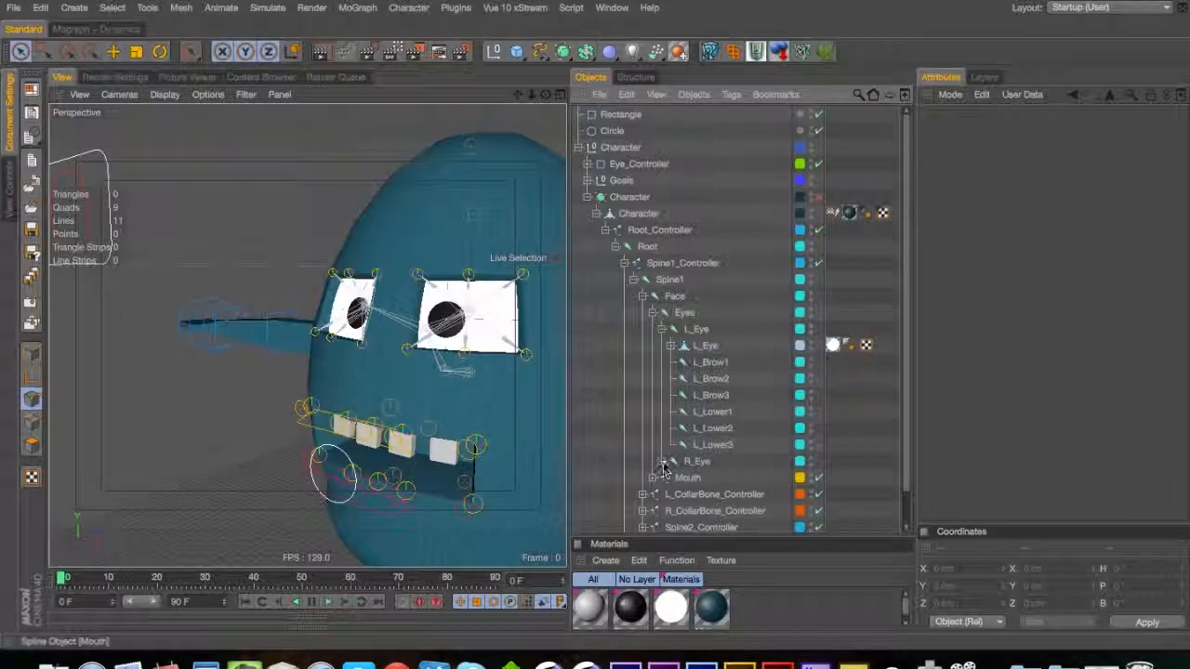
pyautogui.click(663, 462)
pyautogui.click(684, 331)
pyautogui.press('super+s')
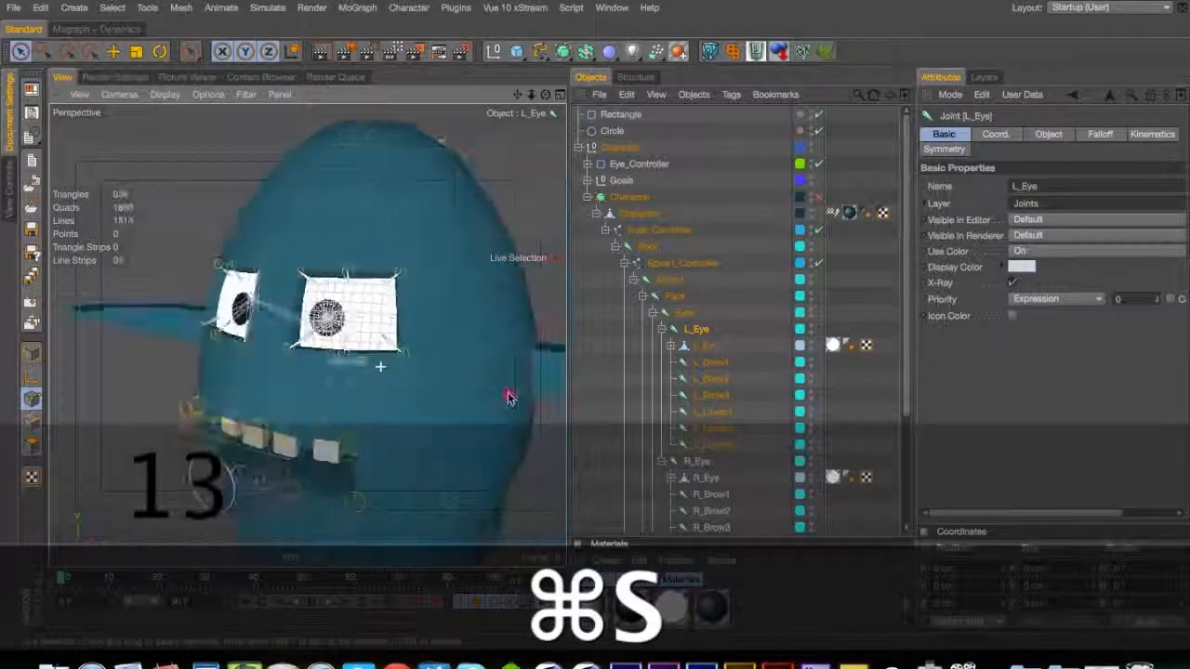
# Try moving the Eyes joint vertically and in depth with the Move tool in model mode, undoing each move
pyautogui.click(690, 315)
pyautogui.press('e')
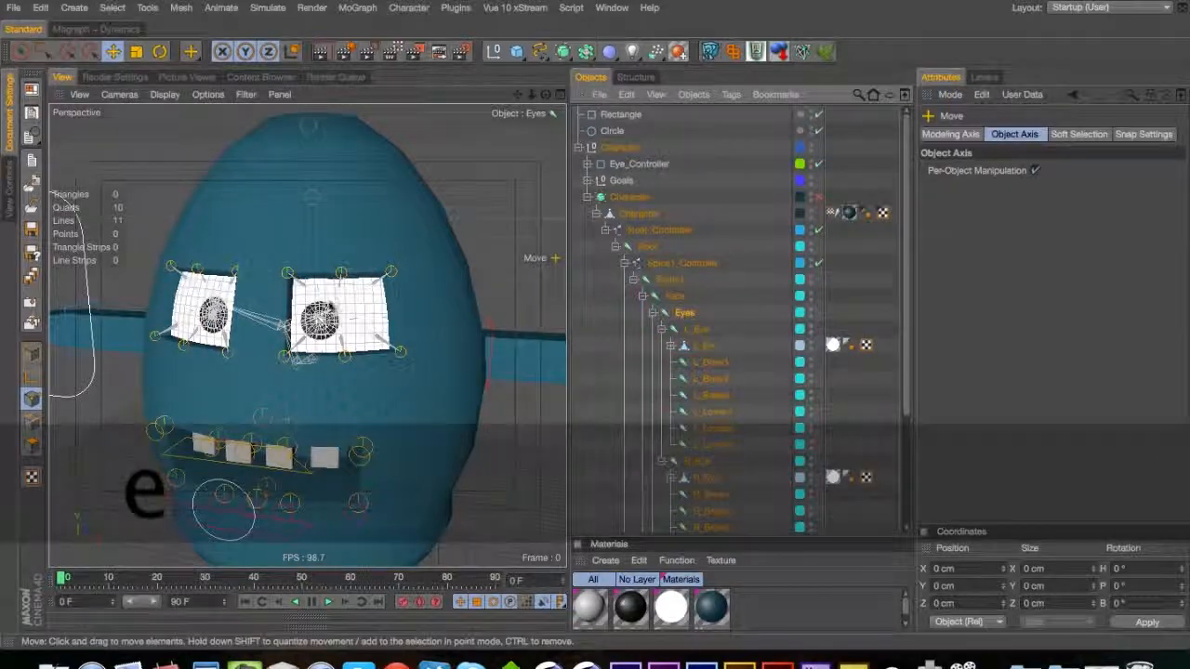
pyautogui.click(33, 354)
pyautogui.moveTo(285, 238); pyautogui.dragTo(286, 182)
pyautogui.press('super+z')
pyautogui.press('3')
pyautogui.moveTo(363, 243); pyautogui.dragTo(225, 249)
pyautogui.moveTo(430, 312); pyautogui.dragTo(483, 303)
pyautogui.press('super+z')
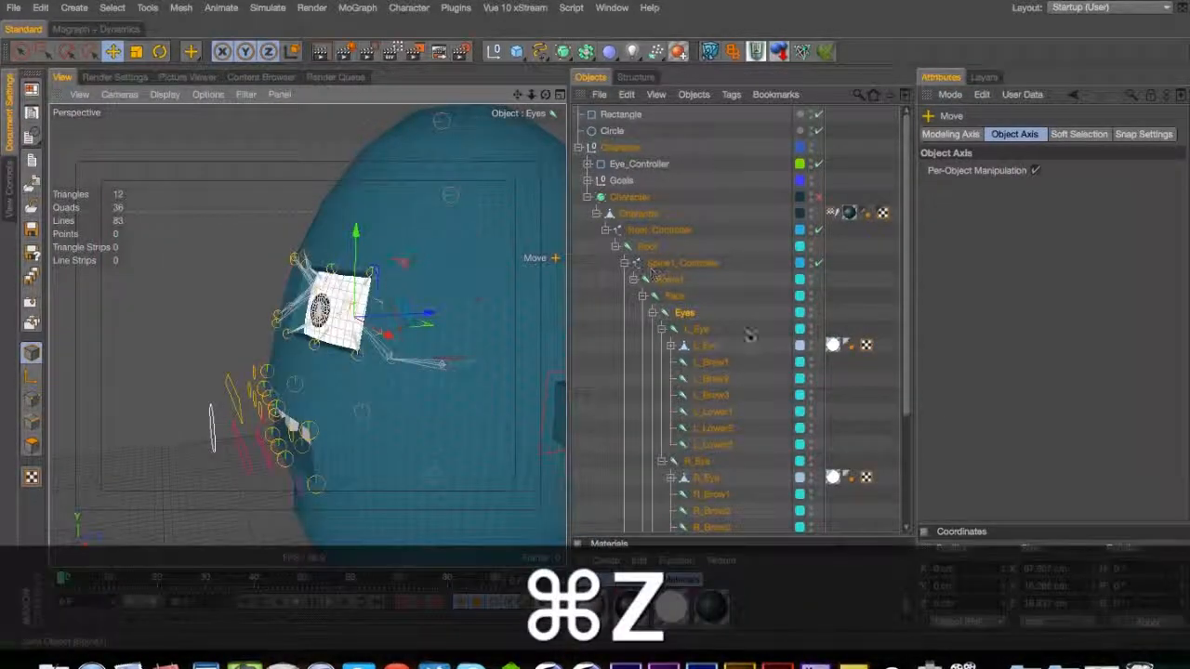
# Try moving the L_Eye joint vertically, undo the move and deselect the joint
pyautogui.click(704, 335)
pyautogui.click(704, 334)
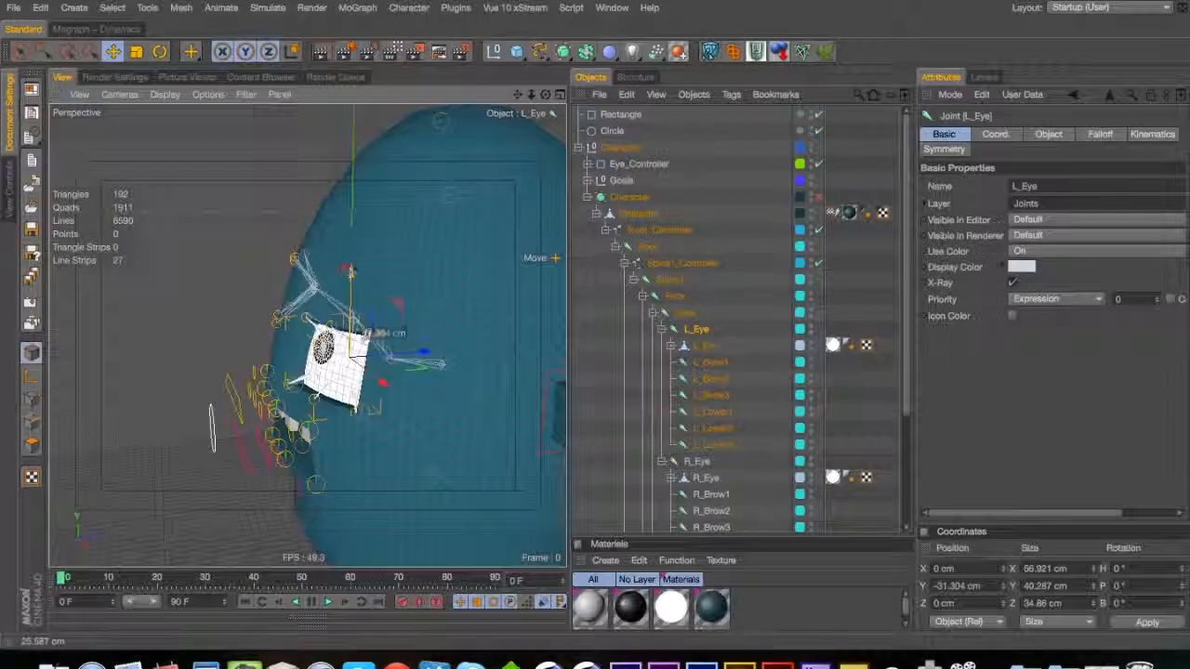
pyautogui.click(754, 272)
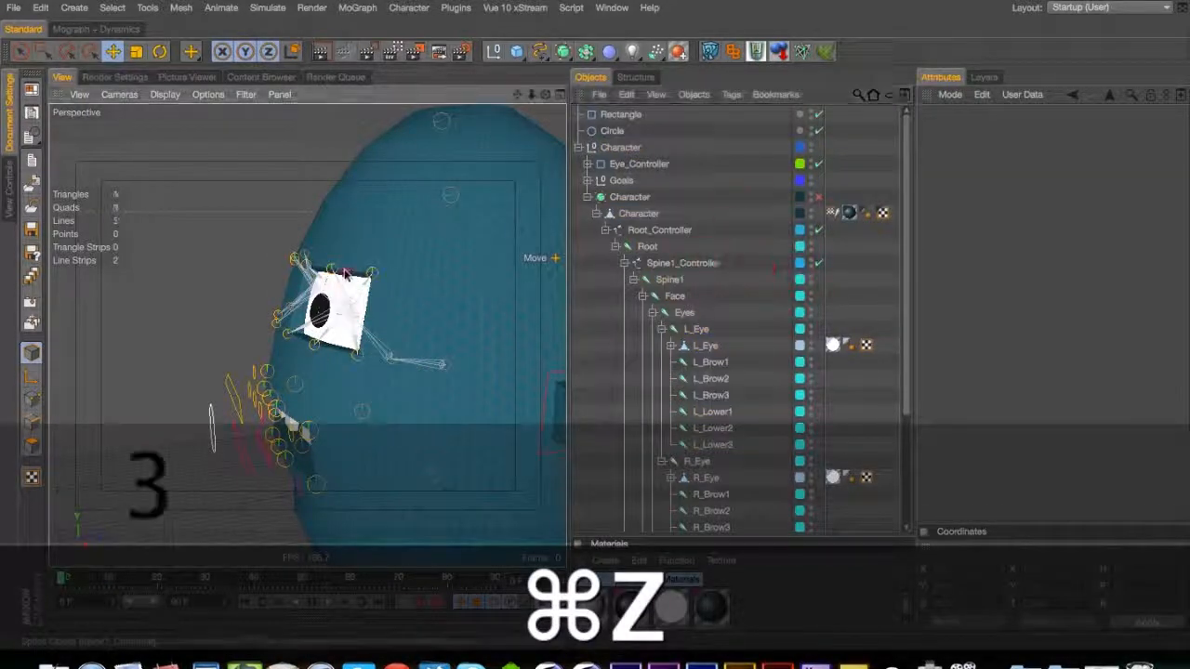
# Copy the template circle into the L_Eye and R_Eye joints and reset both copies onto their parent joints
pyautogui.moveTo(344, 270); pyautogui.dragTo(522, 261)
pyautogui.keyDown('super'); pyautogui.click(705, 335); pyautogui.keyUp('super')
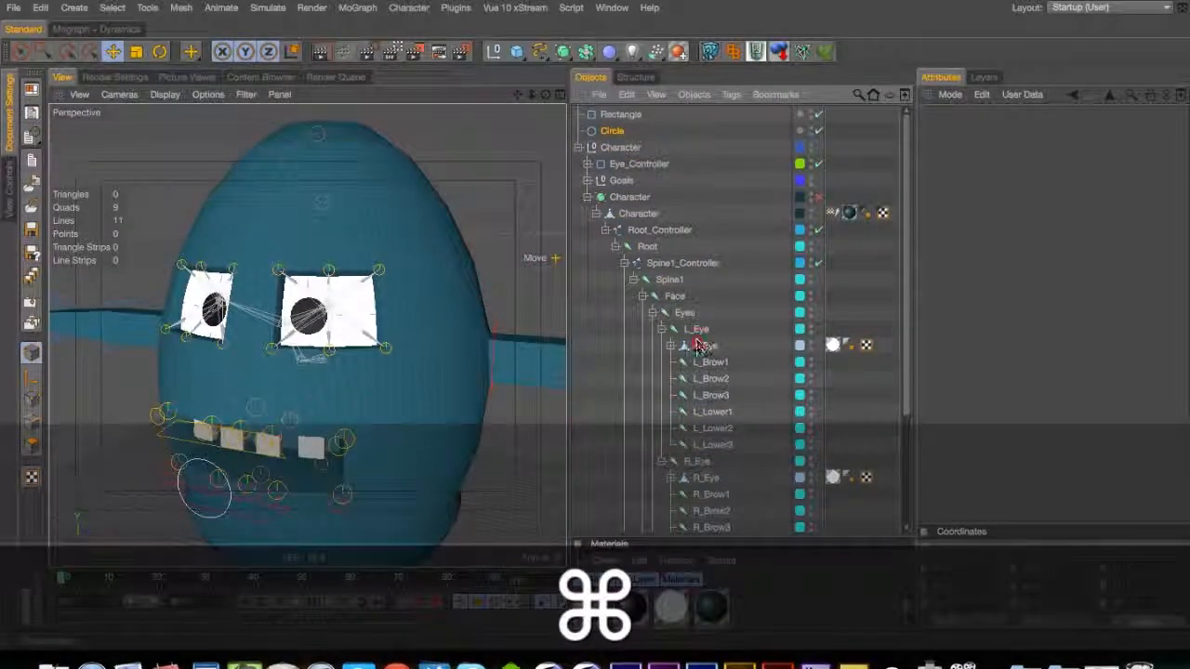
pyautogui.keyDown('super'); pyautogui.moveTo(696, 341); pyautogui.dragTo(703, 332); pyautogui.keyUp('super')
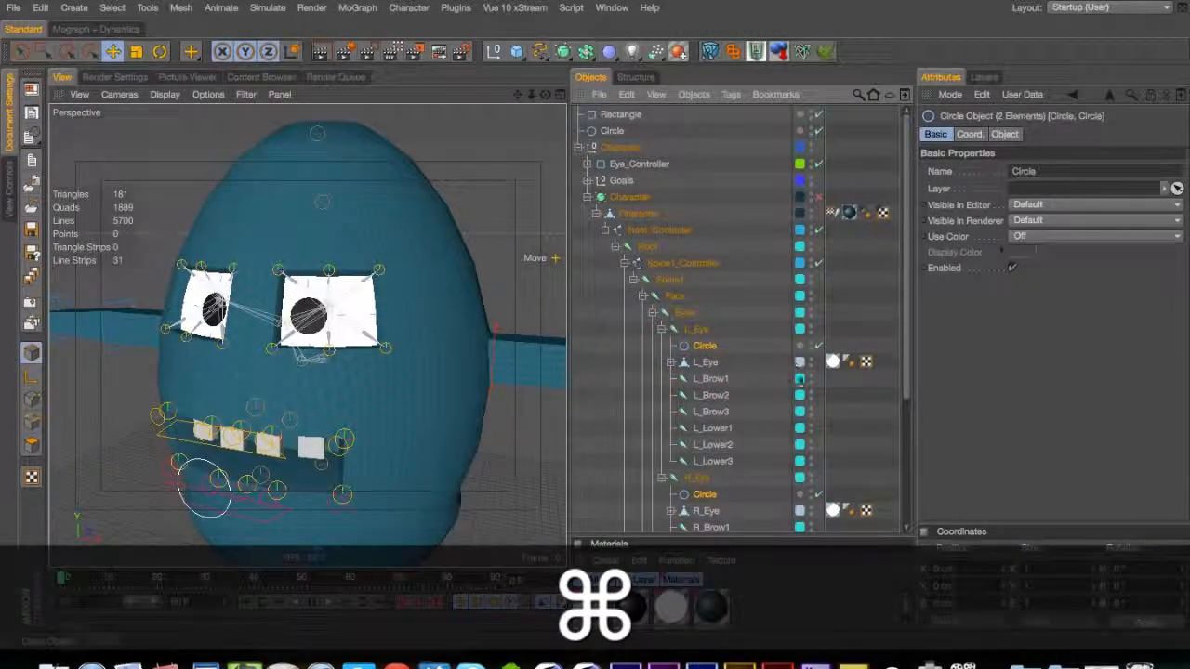
pyautogui.click(125, 32)
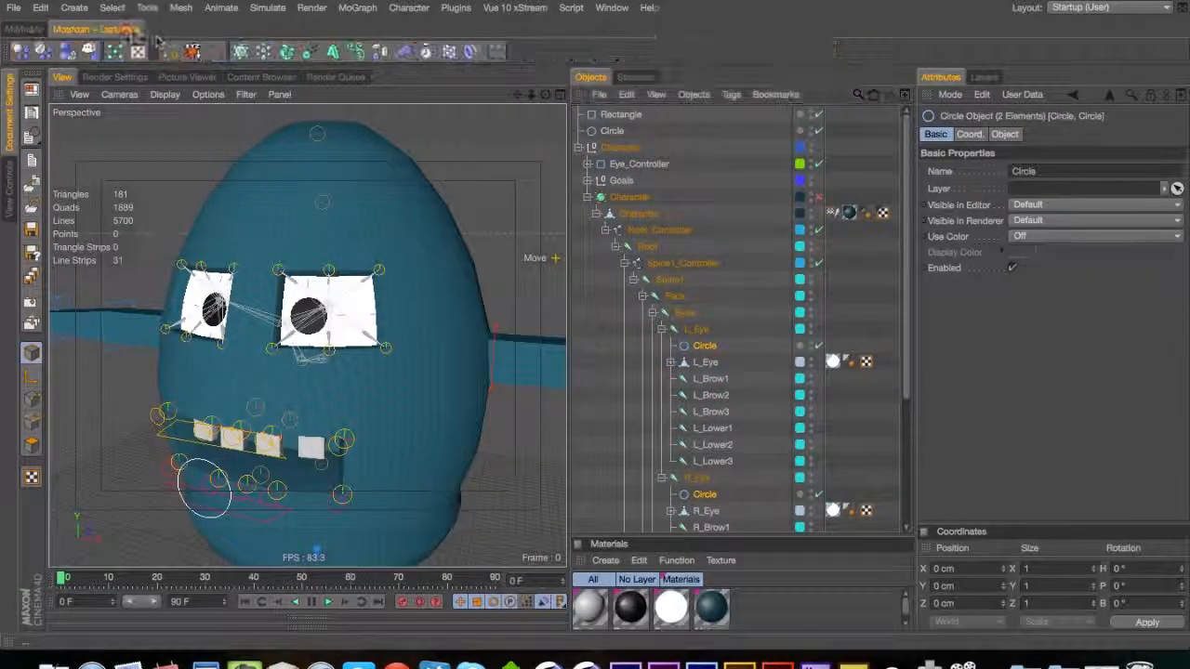
pyautogui.click(170, 51)
pyautogui.click(28, 29)
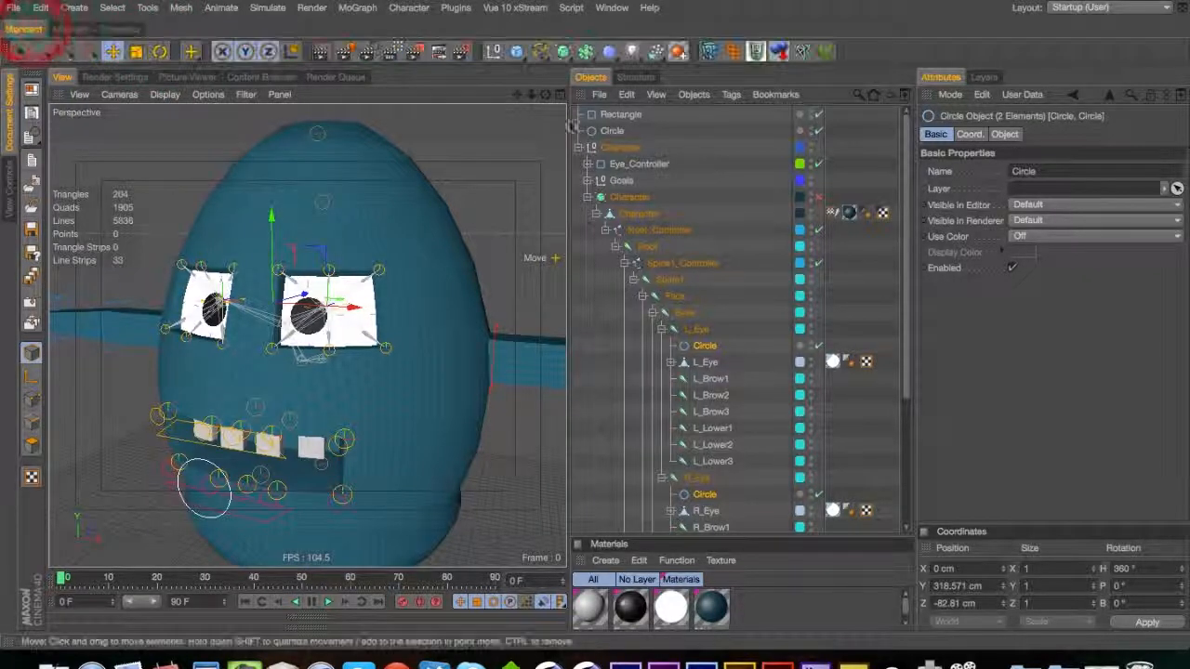
# Try radii of 20 cm and 25 cm on the two eye circles, checking their size around the eyes
pyautogui.click(1003, 134)
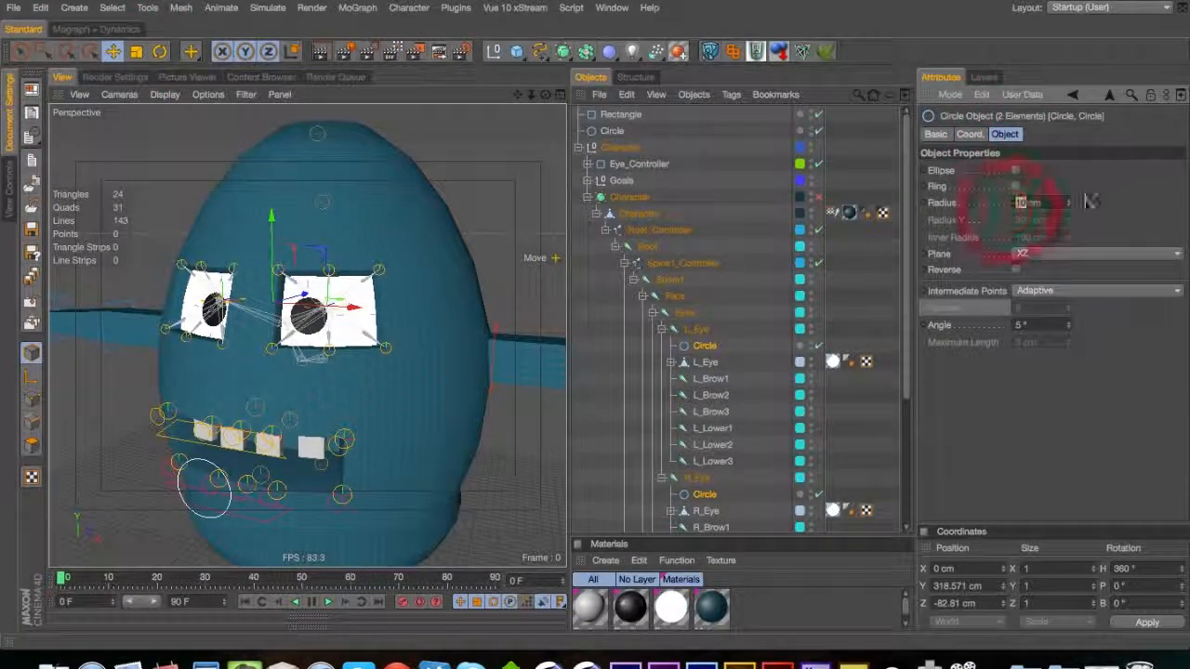
pyautogui.write('20')
pyautogui.click(1126, 207)
pyautogui.press('3')
pyautogui.moveTo(309, 319); pyautogui.dragTo(387, 391)
pyautogui.doubleClick(1028, 203)
pyautogui.write('25')
pyautogui.click(1111, 177)
pyautogui.press('3')
pyautogui.moveTo(311, 251); pyautogui.dragTo(307, 319)
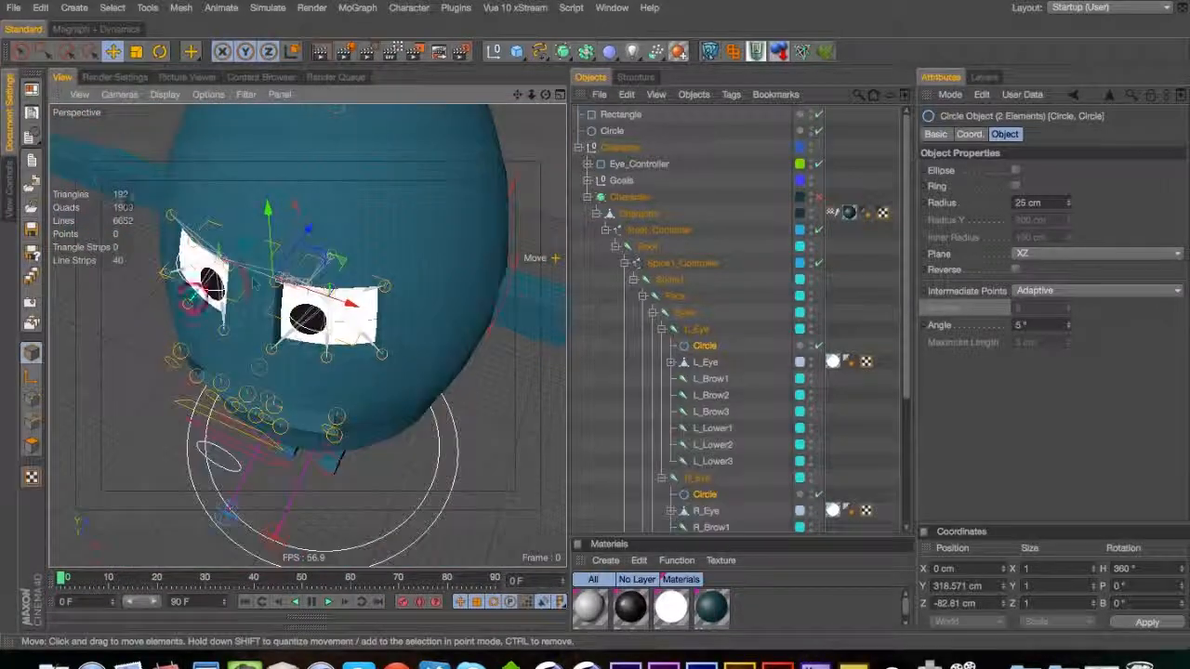
# Set the radius of both eye circles to 30 cm
pyautogui.click(1025, 203)
pyautogui.write('3')
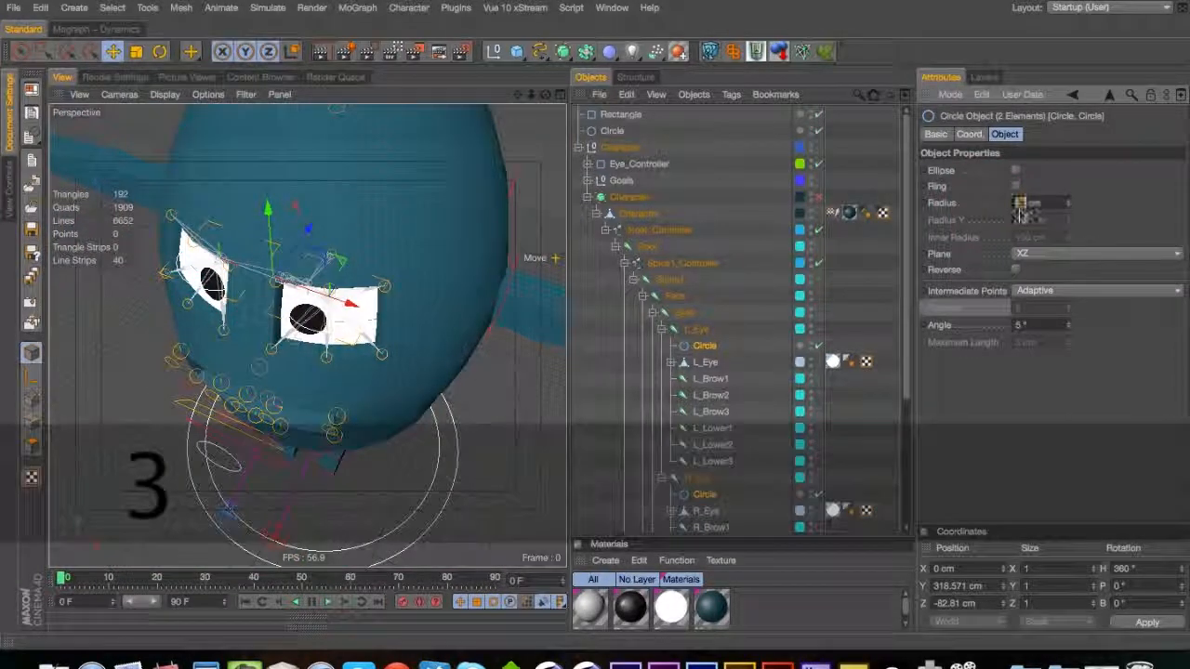
pyautogui.write('0')
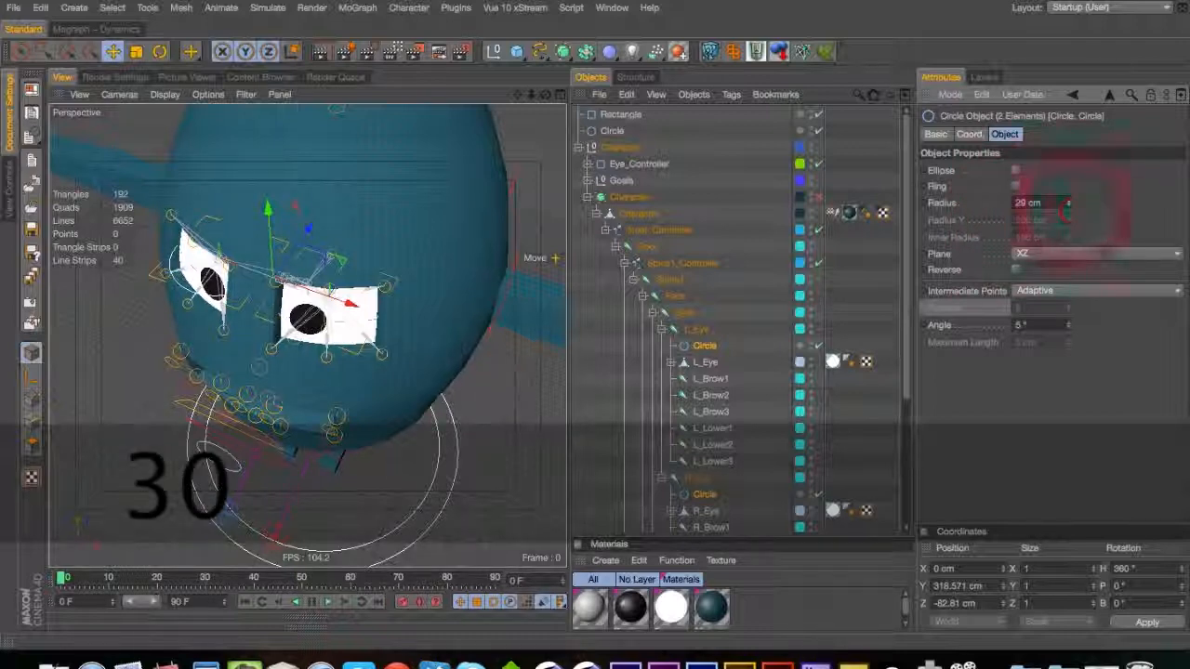
pyautogui.moveTo(1064, 206); pyautogui.dragTo(1067, 204)
pyautogui.press('3')
pyautogui.moveTo(288, 378); pyautogui.dragTo(288, 377)
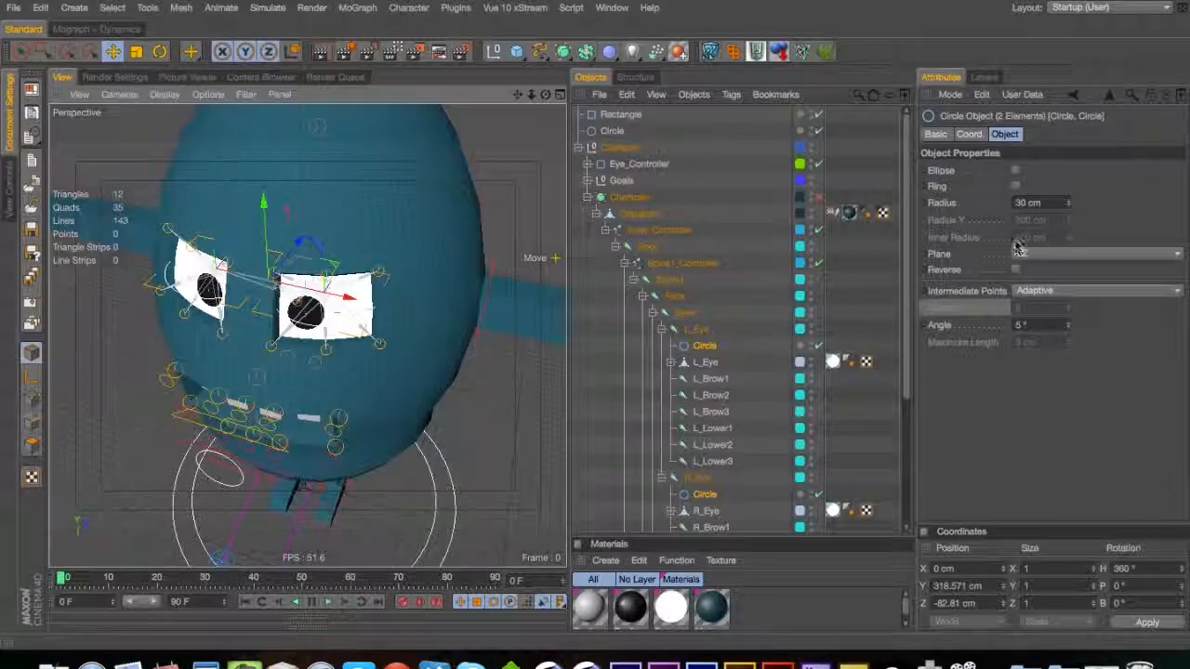
# Turn on Use Color for both eye circles
pyautogui.click(965, 134)
pyautogui.click(935, 134)
pyautogui.click(703, 344)
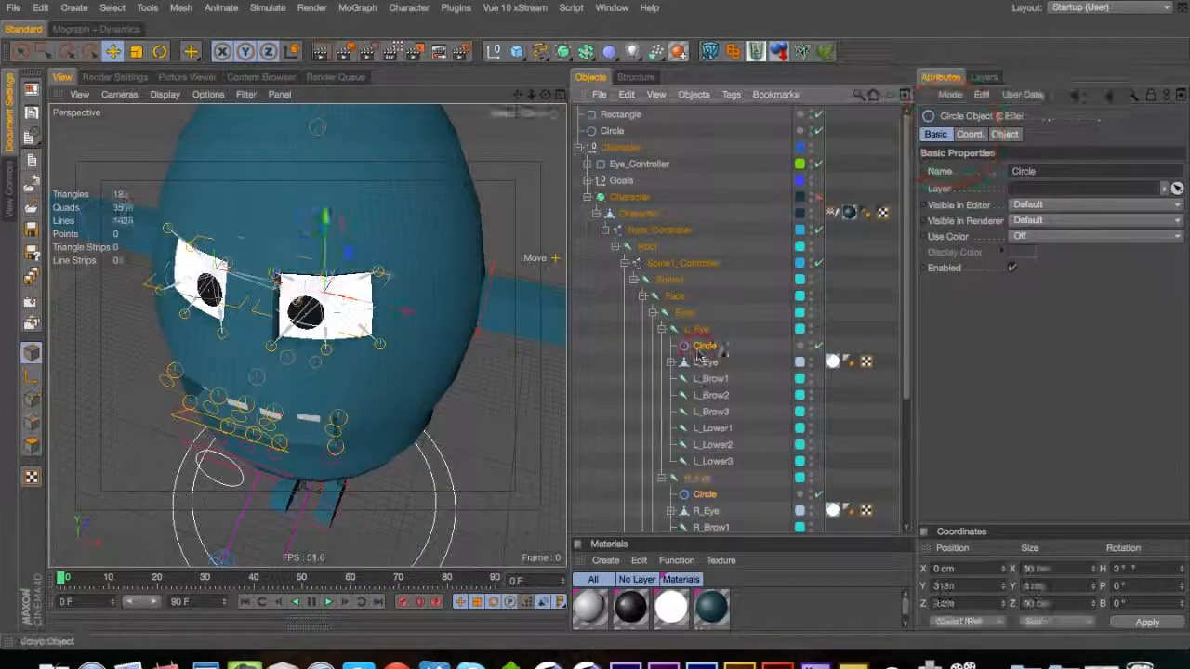
pyautogui.press('super')
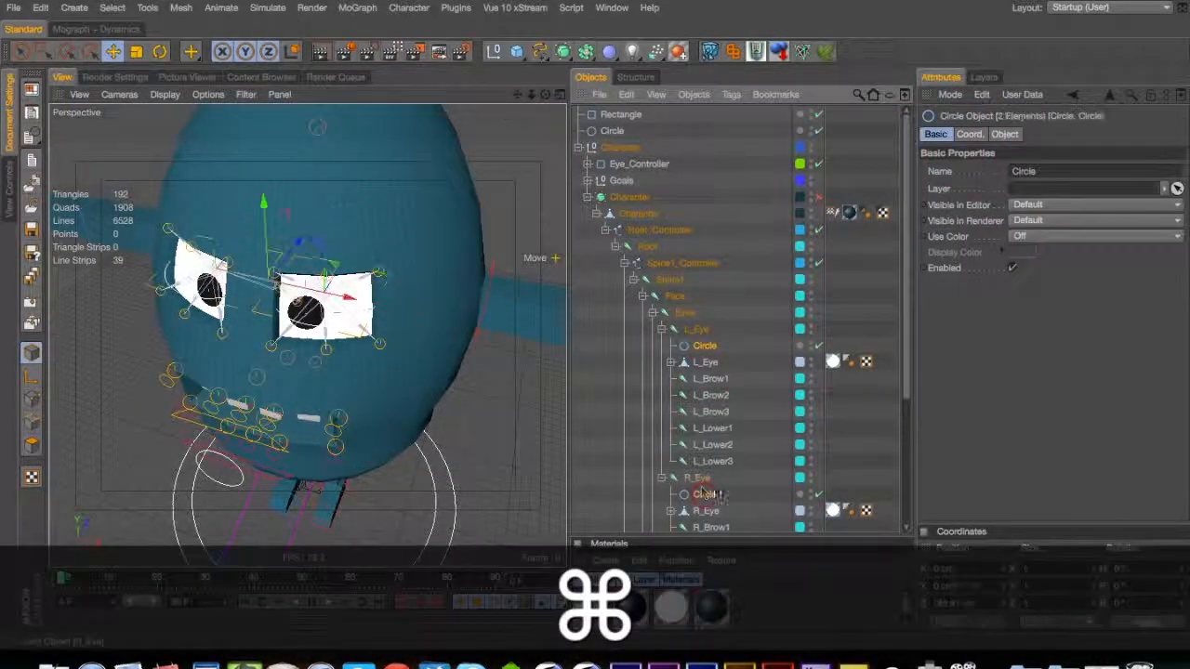
pyautogui.click(1044, 238)
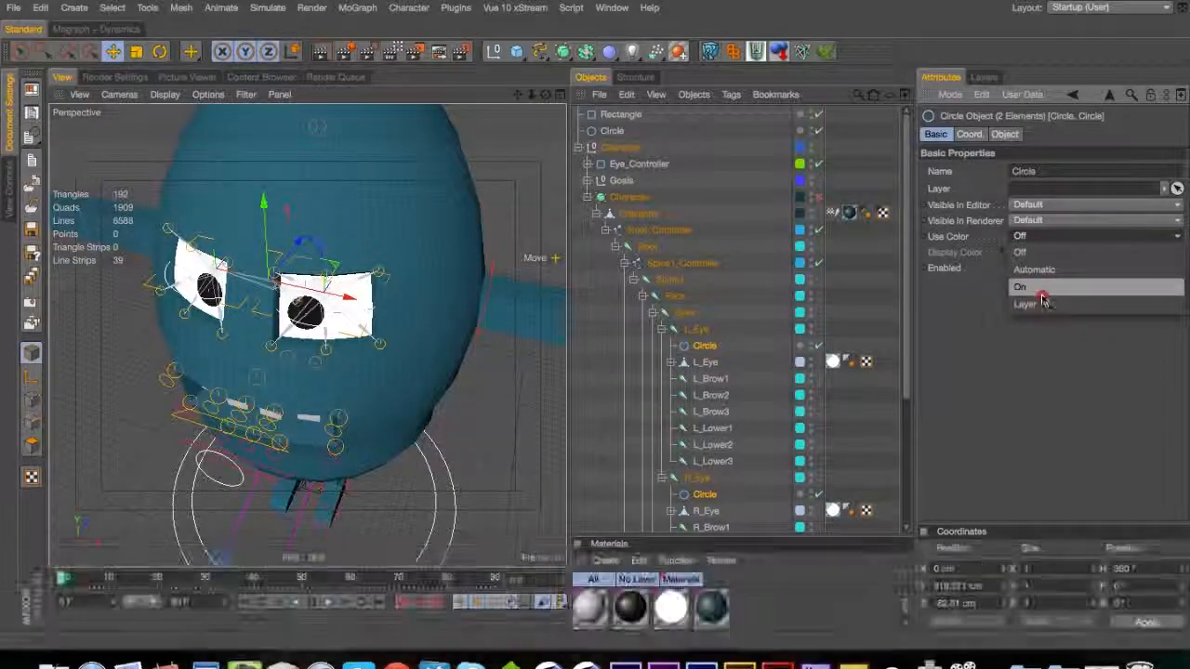
pyautogui.click(1046, 298)
# Set the display color of the circle in the L_Eye joint to red
pyautogui.click(704, 344)
pyautogui.click(1044, 236)
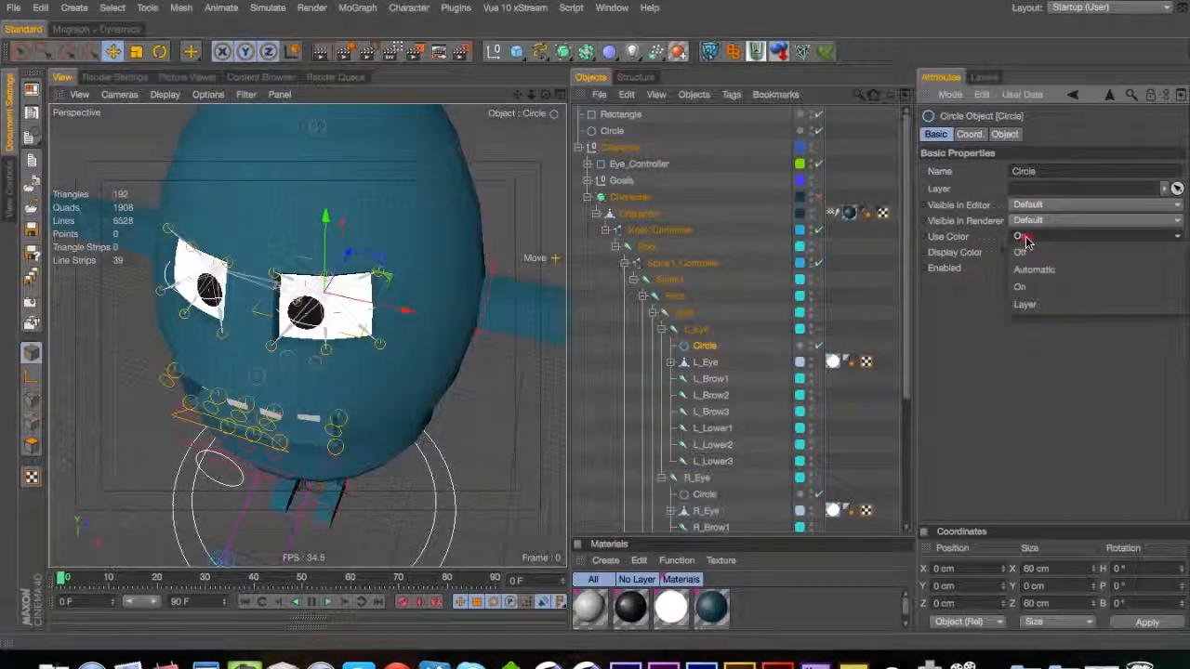
pyautogui.click(1023, 253)
pyautogui.click(1019, 226)
pyautogui.click(1051, 320)
# Set the display color of the circle in the R_Eye joint to blue
pyautogui.click(704, 494)
pyautogui.click(1025, 254)
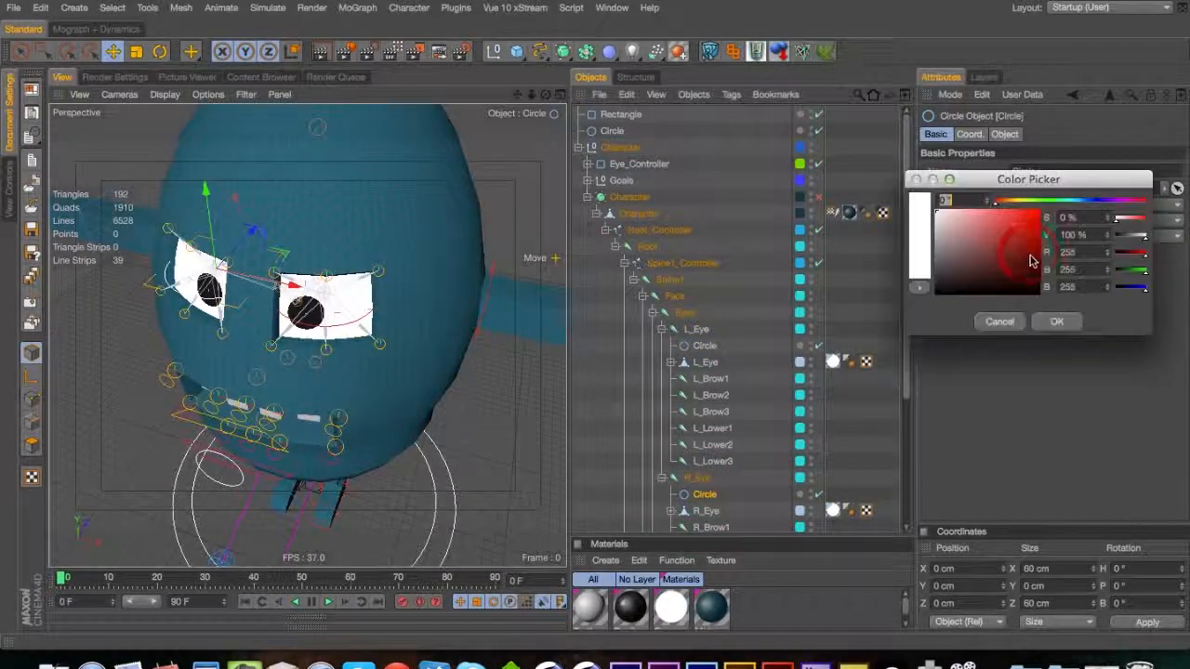
pyautogui.click(1084, 204)
pyautogui.click(1021, 226)
pyautogui.click(1060, 320)
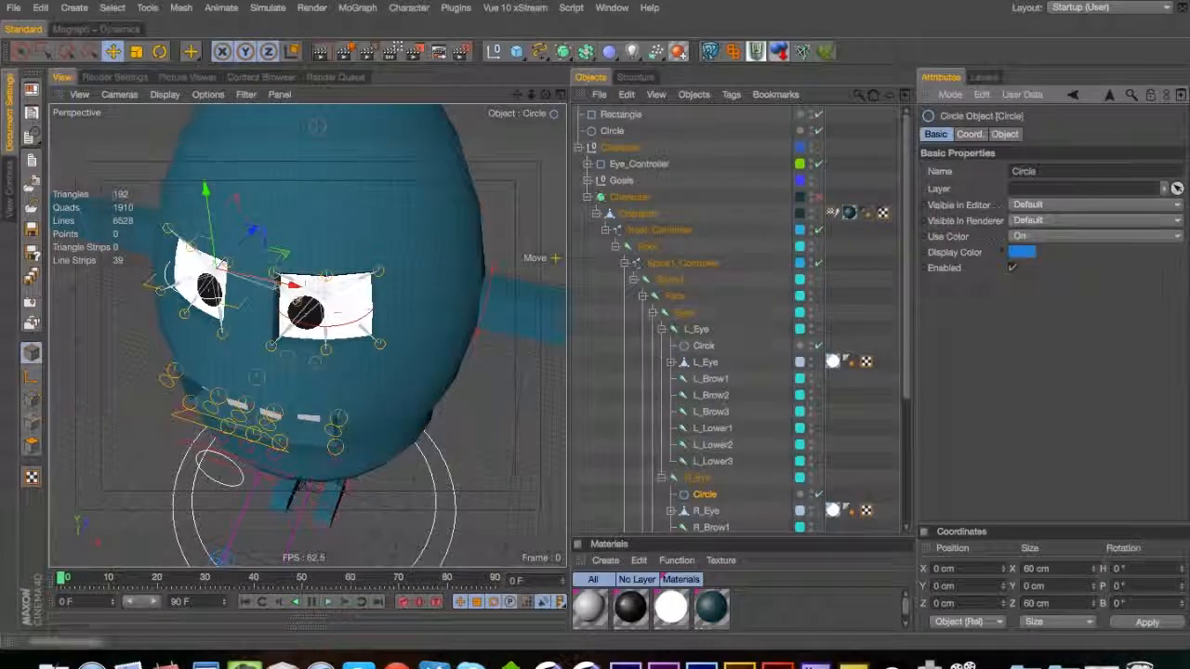
# Convert both eye circles to editable splines and rename the left one L_Eye_Controller
pyautogui.click(704, 345)
pyautogui.keyDown('super'); pyautogui.click(707, 496); pyautogui.keyUp('super')
pyautogui.press('c')
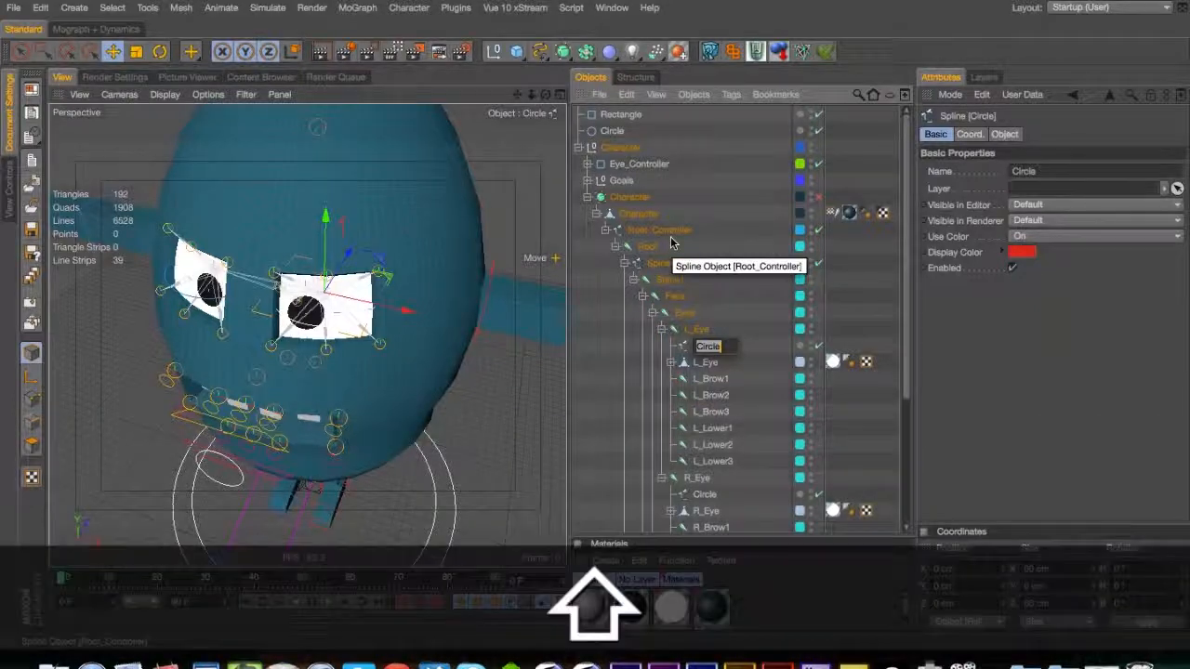
pyautogui.write('L_ey')
pyautogui.press('BackSpace')
pyautogui.press('BackSpace')
pyautogui.write('Eye')
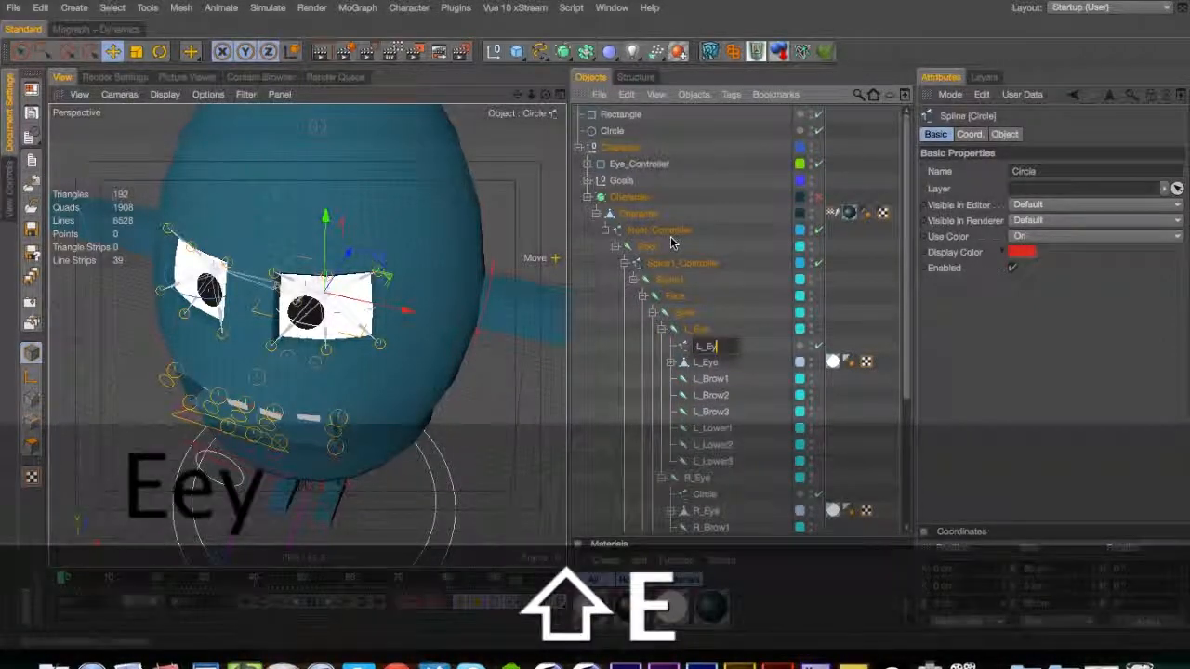
pyautogui.write('_Controller')
pyautogui.press('Return')
# Rename the circle in the R_Eye joint as R_Eye_Controller
pyautogui.press('Down')
pyautogui.press('Down')
pyautogui.press('Down')
pyautogui.press('Down')
pyautogui.press('Down')
pyautogui.press('Down')
pyautogui.press('Down')
pyautogui.press('Down')
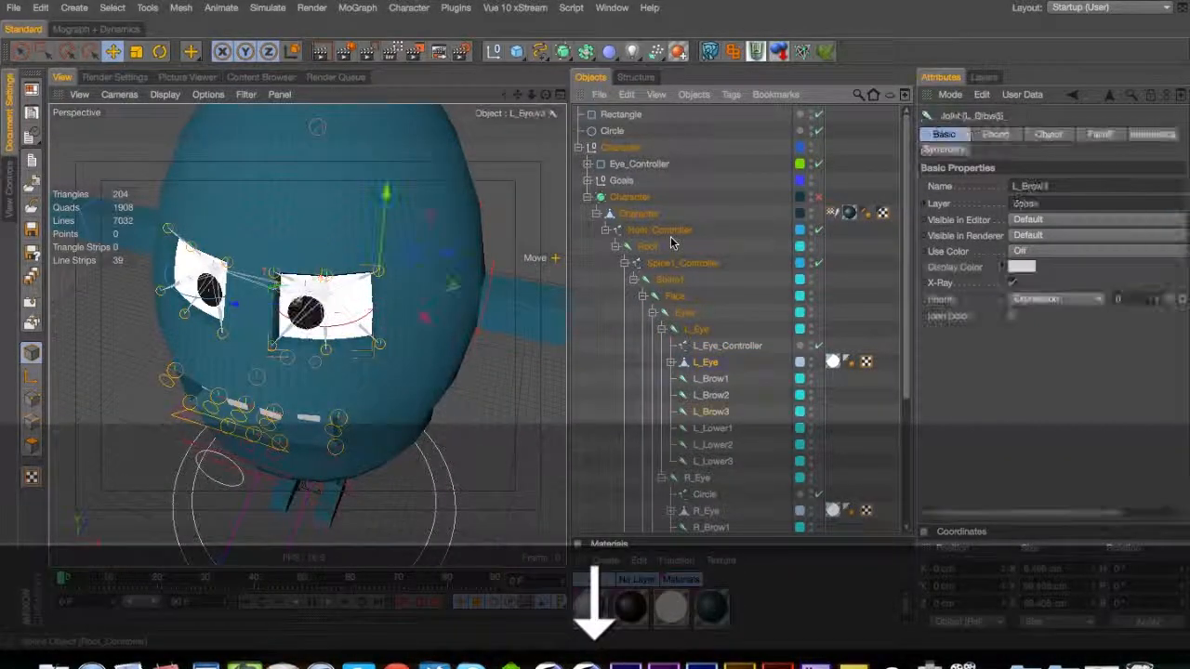
pyautogui.press('Return')
pyautogui.write('R_')
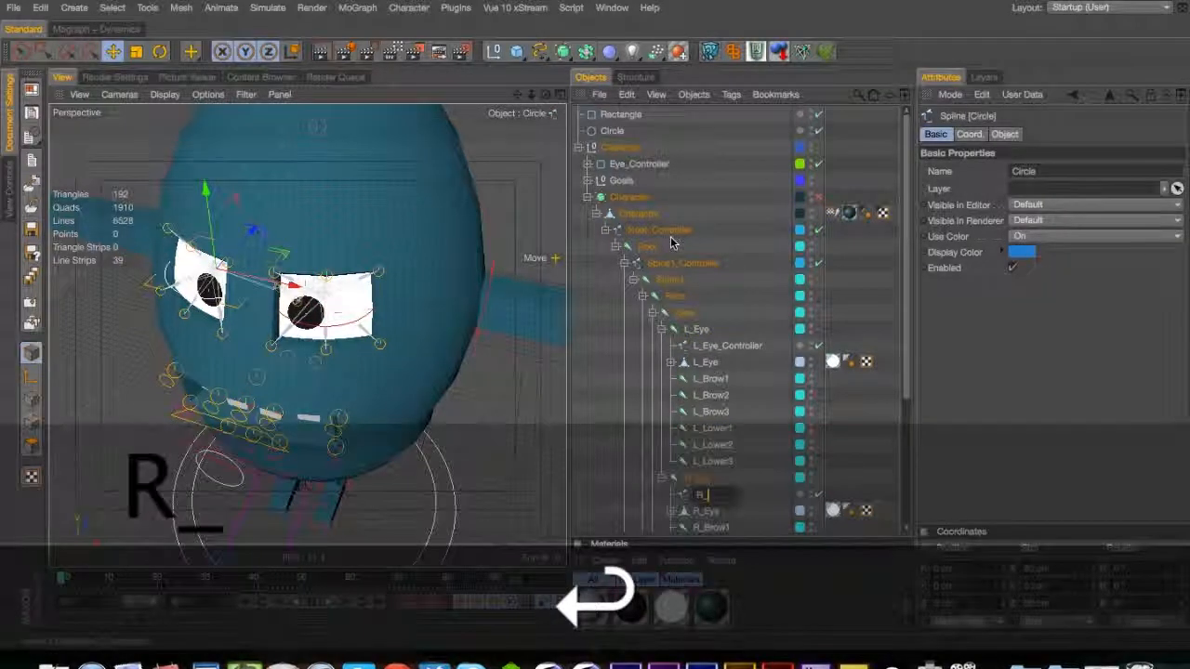
pyautogui.write('Eye')
pyautogui.write('_Controller')
pyautogui.press('Return')
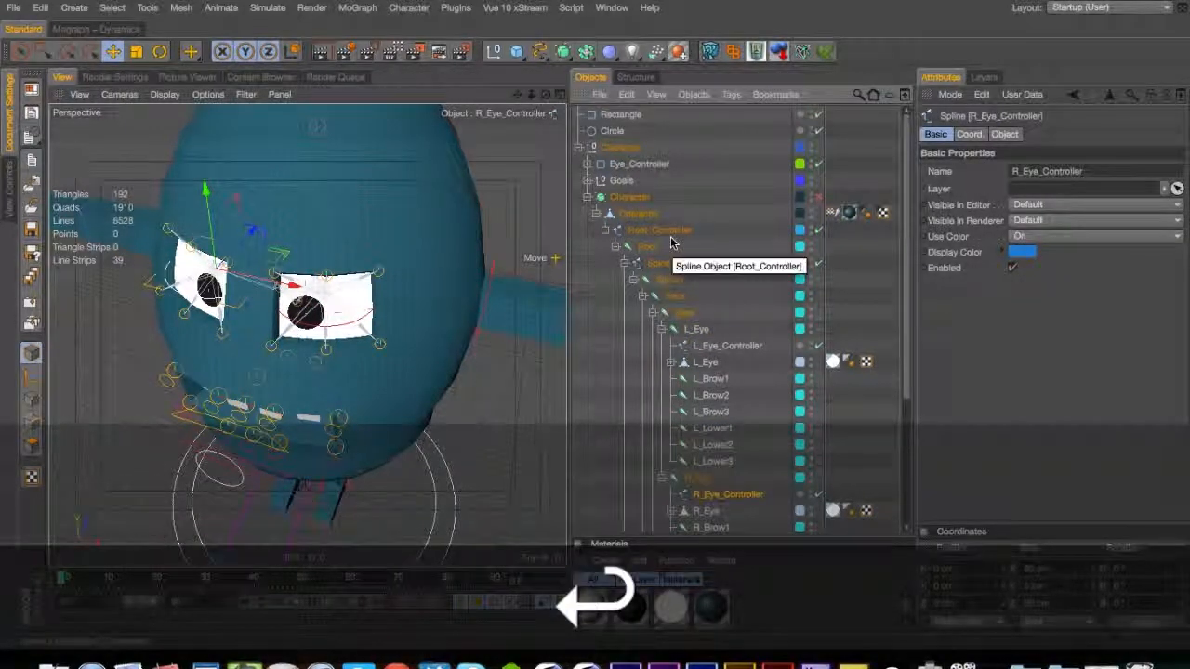
# Move both eye controllers up a level, nest the L_Eye and R_Eye joints under their matching controllers and save the project
pyautogui.moveTo(711, 347); pyautogui.dragTo(698, 322)
pyautogui.moveTo(705, 344); pyautogui.dragTo(708, 331)
pyautogui.moveTo(713, 493)
pyautogui.mouseDown()
pyautogui.moveTo(686, 472)
pyautogui.moveTo(707, 479)
pyautogui.mouseUp()
pyautogui.press('super+s')
# Place the template circle and copies of it inside the L_Brow1 to L_Brow3 and L_Lower1 to L_Lower3 joints
pyautogui.click(692, 362)
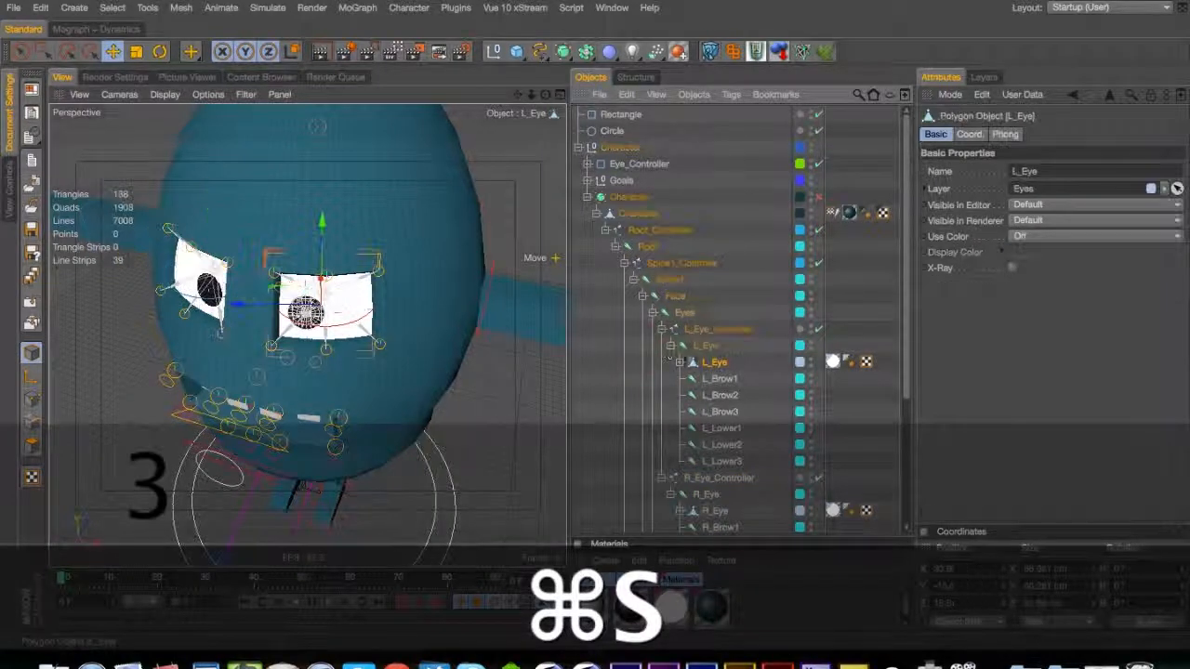
pyautogui.press('3')
pyautogui.press('1')
pyautogui.moveTo(438, 326); pyautogui.dragTo(366, 352)
pyautogui.press('3')
pyautogui.press('1')
pyautogui.moveTo(367, 351); pyautogui.dragTo(412, 319, button='right')
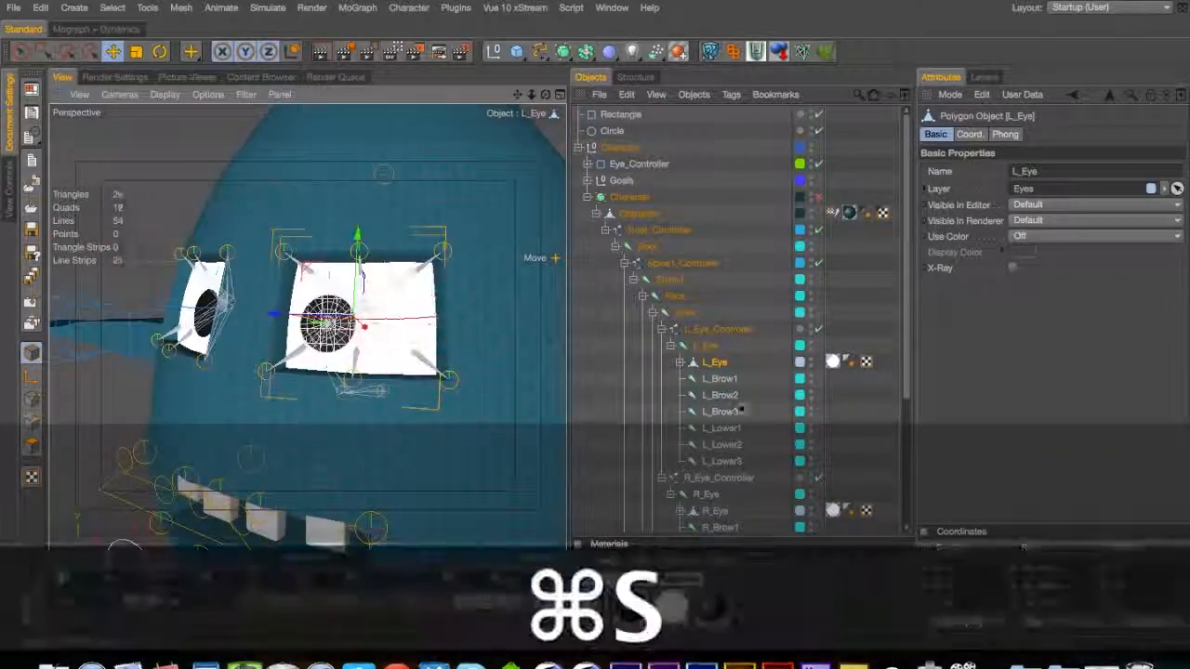
pyautogui.press('super+s')
pyautogui.scroll(-3, 822, 321)
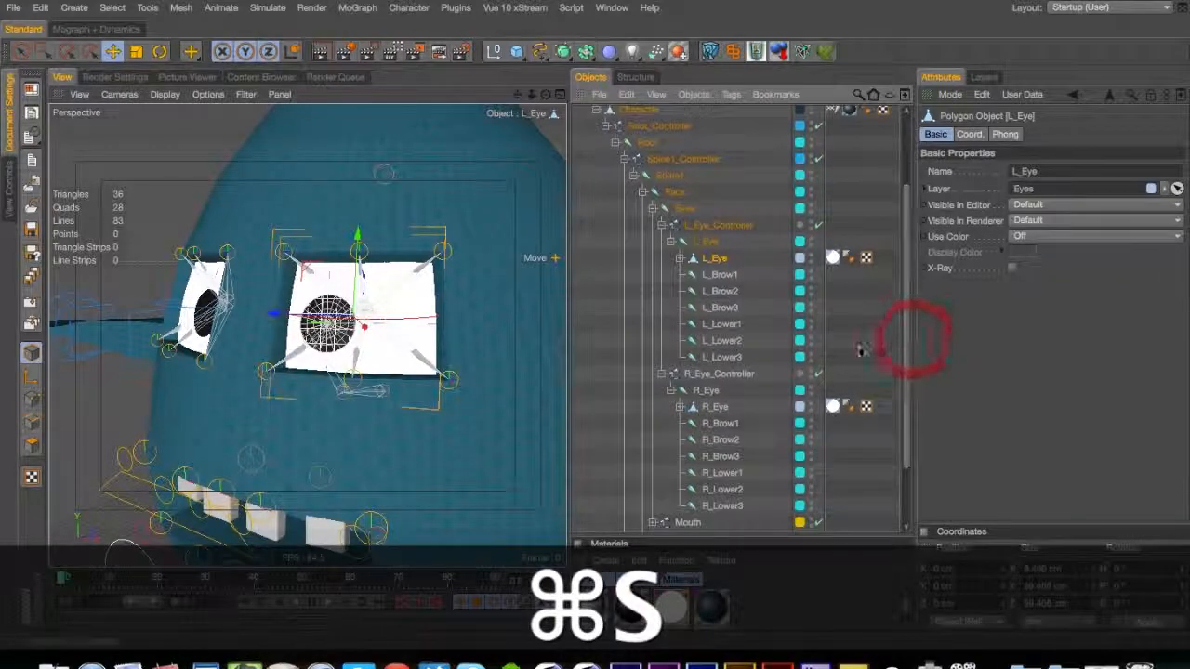
pyautogui.moveTo(909, 210); pyautogui.dragTo(911, 113)
pyautogui.click(618, 137)
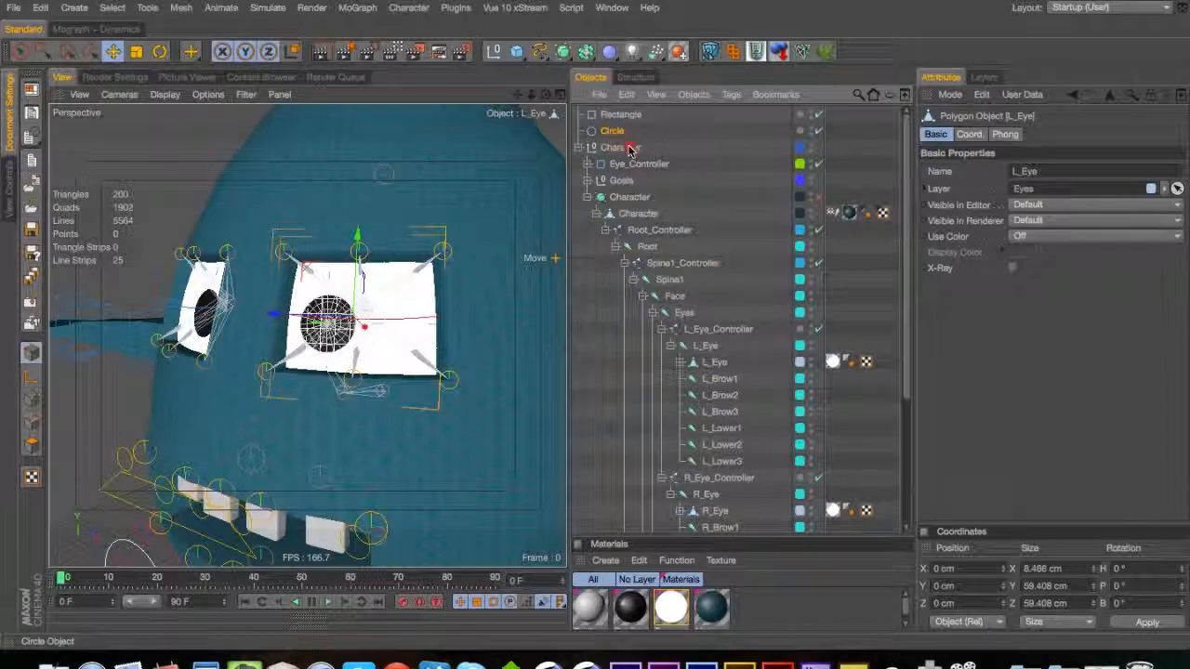
pyautogui.moveTo(632, 147); pyautogui.dragTo(723, 398)
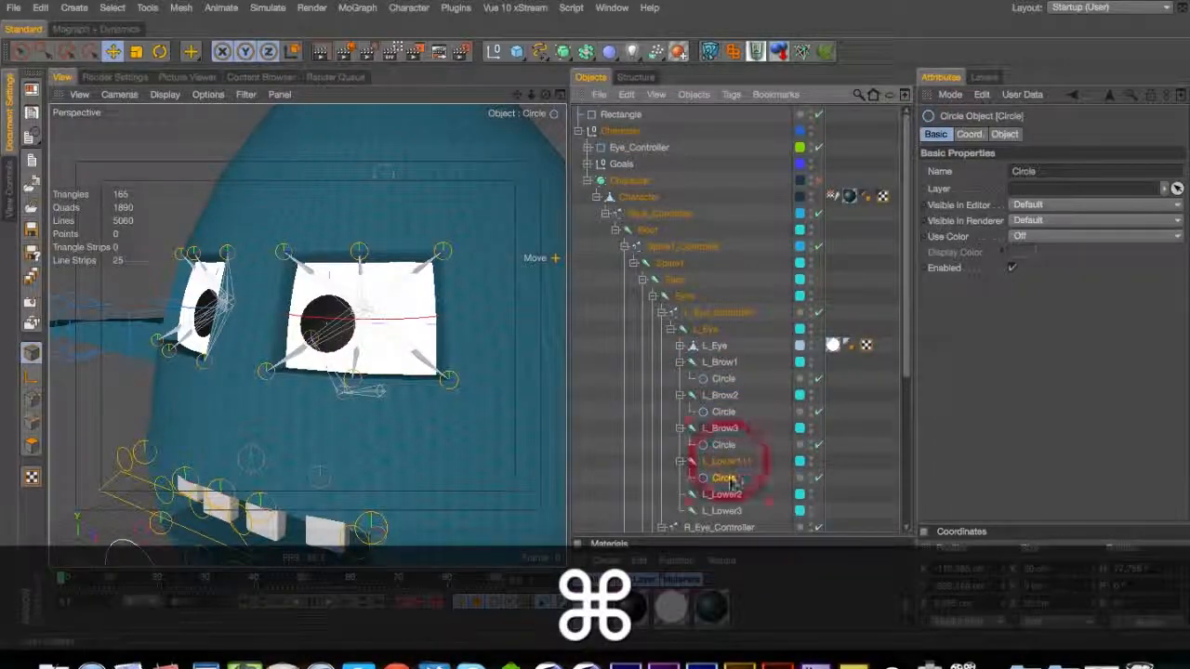
pyautogui.keyDown('super'); pyautogui.moveTo(730, 497); pyautogui.dragTo(730, 496); pyautogui.keyUp('super')
pyautogui.moveTo(903, 355); pyautogui.dragTo(902, 405)
pyautogui.keyDown('super'); pyautogui.moveTo(723, 409); pyautogui.dragTo(732, 430); pyautogui.keyUp('super')
# Select the six circles in the left brow and lower-lid joints and reset them onto their parent joints
pyautogui.keyDown('super'); pyautogui.click(724, 411); pyautogui.keyUp('super')
pyautogui.keyDown('super'); pyautogui.click(724, 376); pyautogui.keyUp('super')
pyautogui.keyDown('super'); pyautogui.click(724, 343); pyautogui.keyUp('super')
pyautogui.keyDown('super'); pyautogui.click(724, 311); pyautogui.keyUp('super')
pyautogui.keyDown('super'); pyautogui.click(725, 294); pyautogui.keyUp('super')
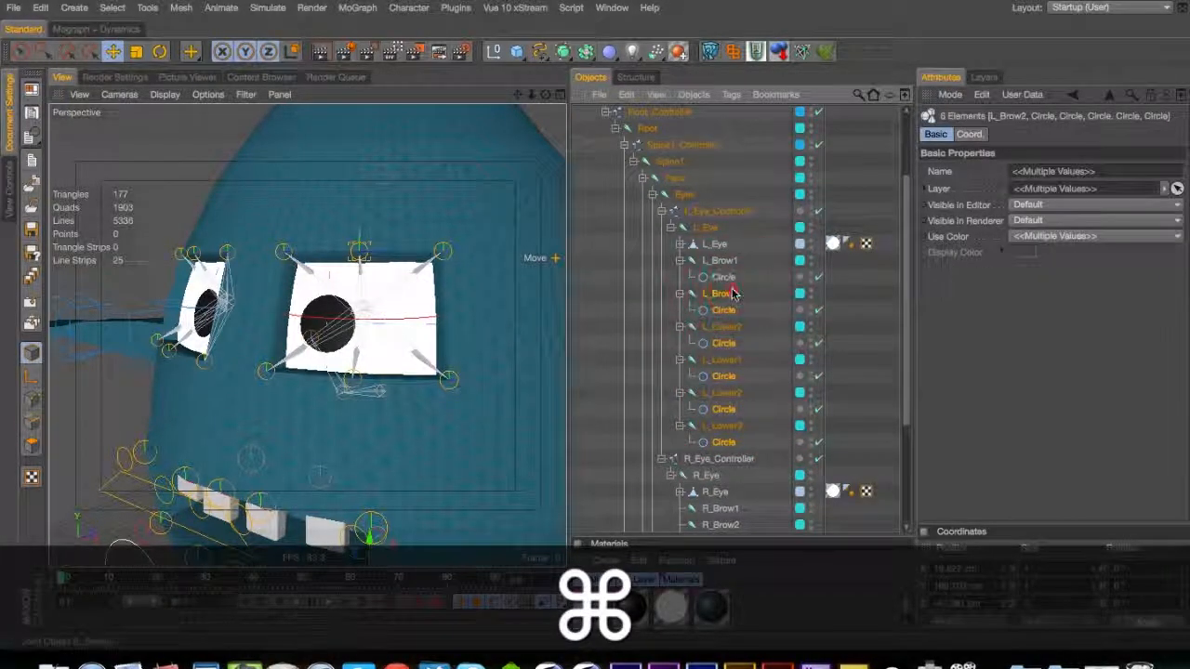
pyautogui.keyDown('super'); pyautogui.click(725, 294); pyautogui.keyUp('super')
pyautogui.keyDown('super'); pyautogui.click(723, 277); pyautogui.keyUp('super')
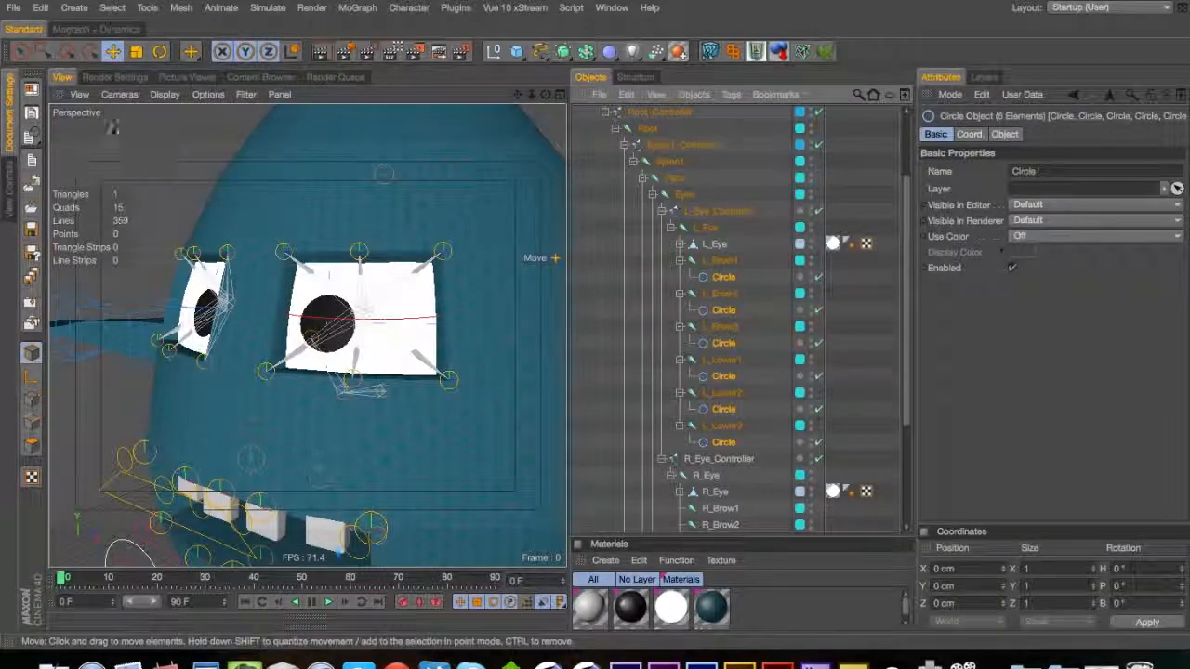
pyautogui.click(94, 30)
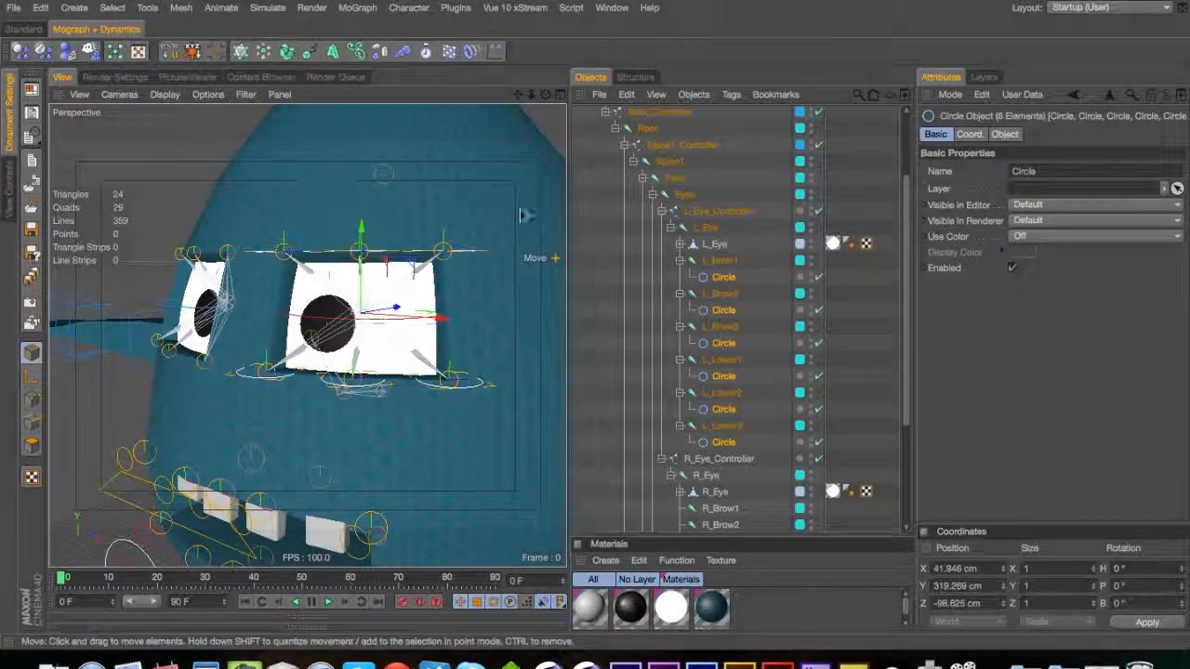
# Orient the six left-eye circles to the ZY plane and set their radius to 5 cm
pyautogui.click(1004, 134)
pyautogui.click(1041, 253)
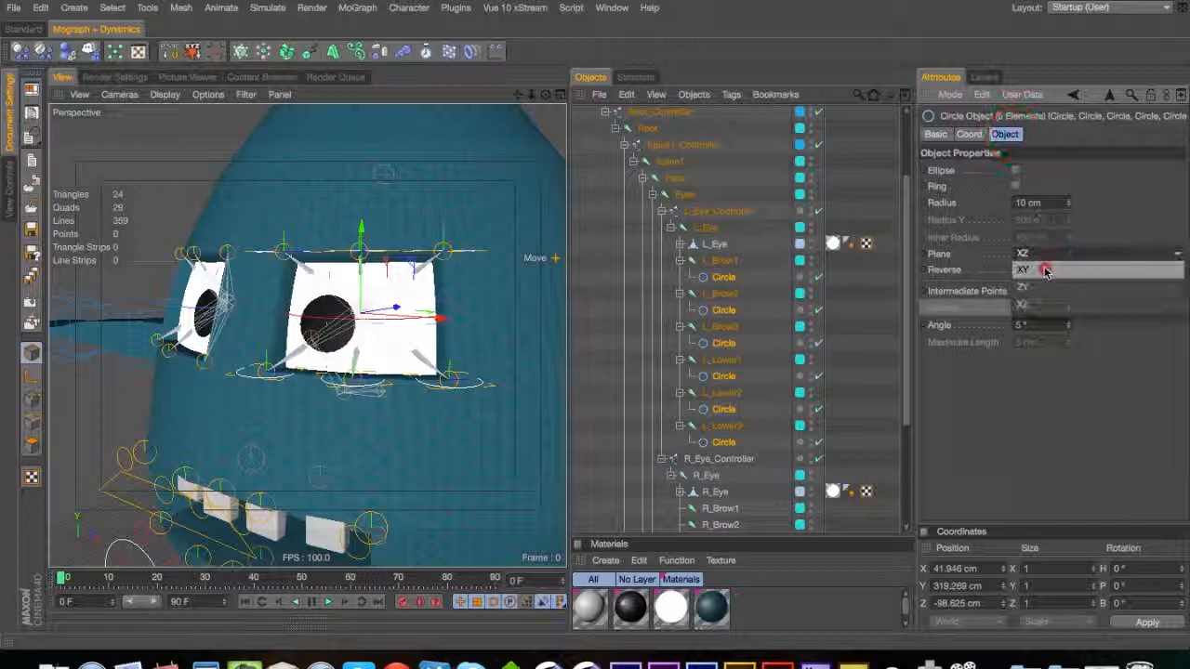
pyautogui.click(1040, 271)
pyautogui.click(1047, 256)
pyautogui.click(1041, 302)
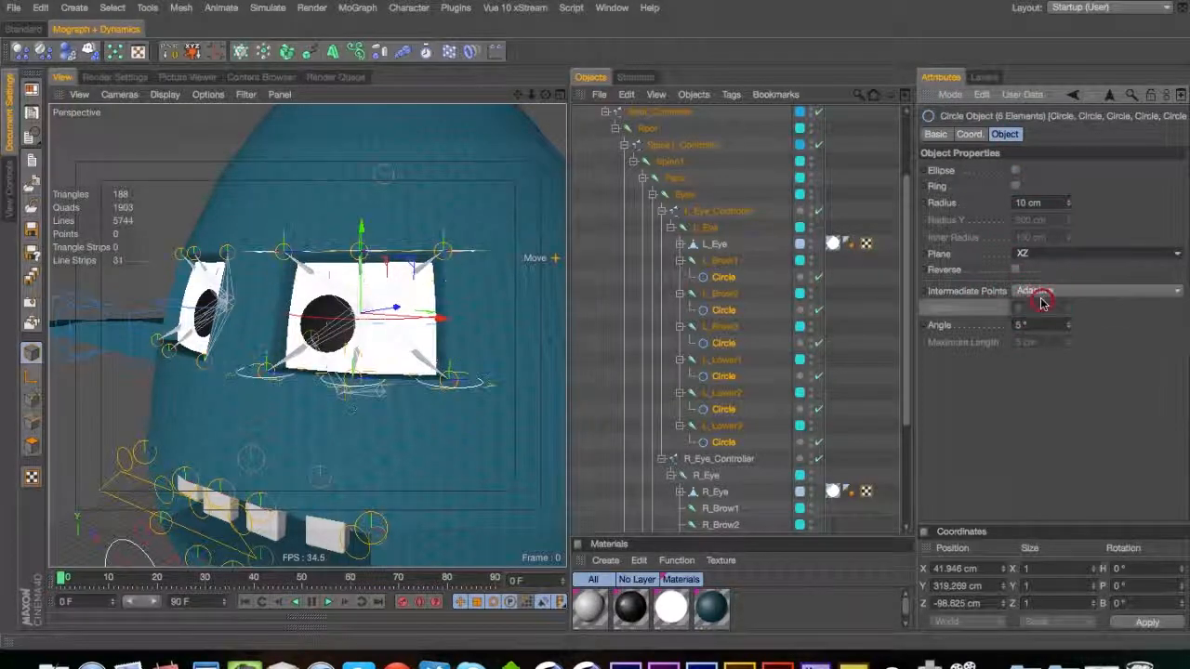
pyautogui.click(1040, 256)
pyautogui.click(1044, 281)
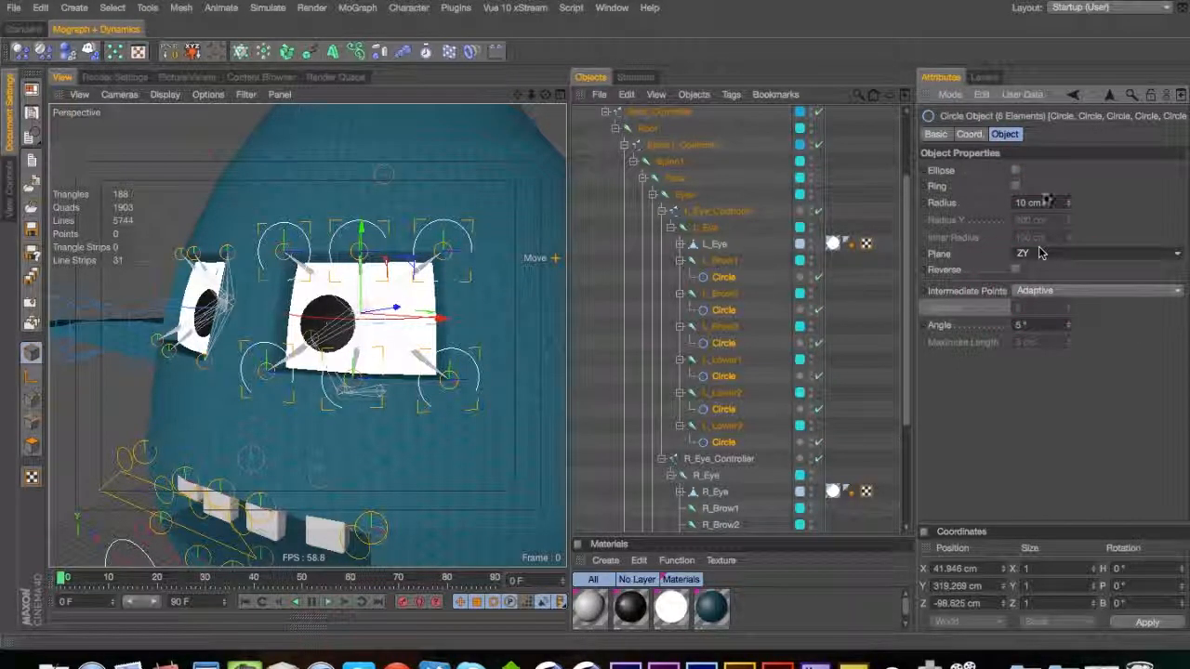
pyautogui.doubleClick(1028, 204)
pyautogui.write('5')
pyautogui.click(1103, 195)
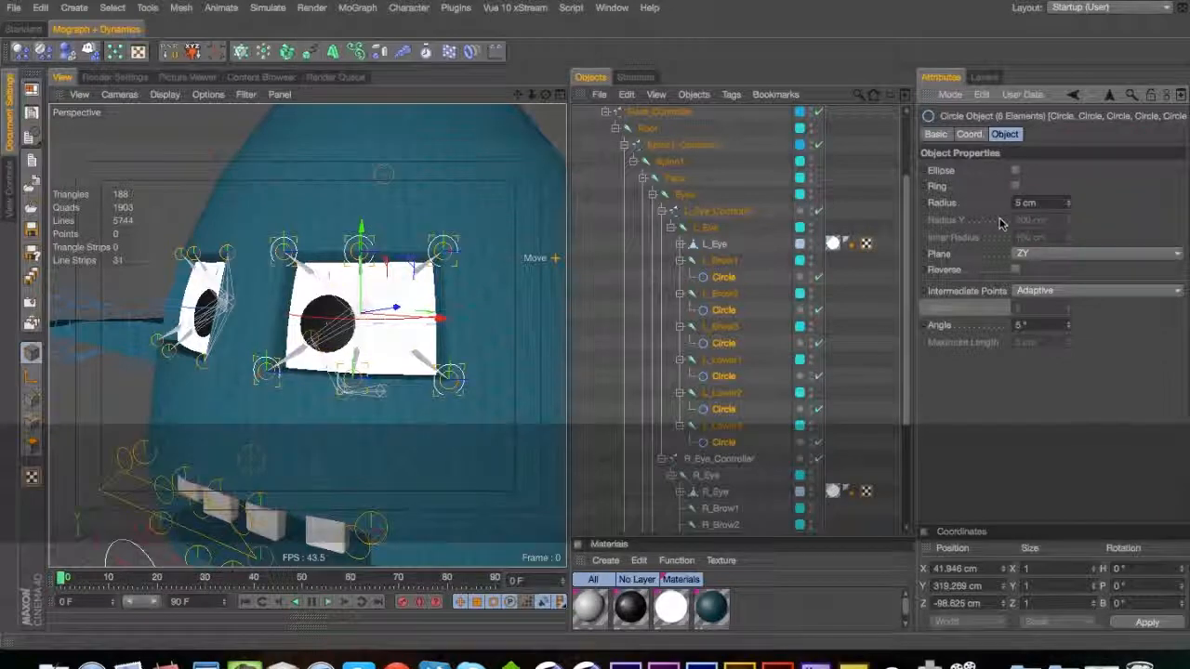
# Give the six left-eye circles a red display color and convert them to editable splines
pyautogui.click(935, 134)
pyautogui.click(1031, 236)
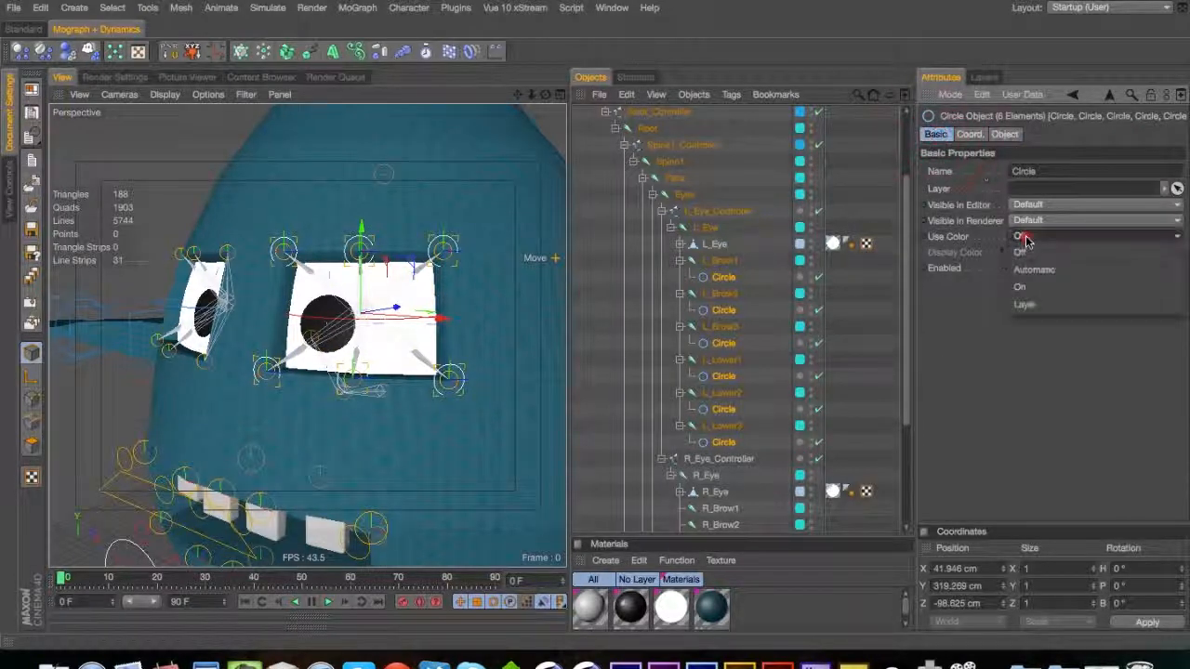
pyautogui.click(1030, 283)
pyautogui.click(1028, 252)
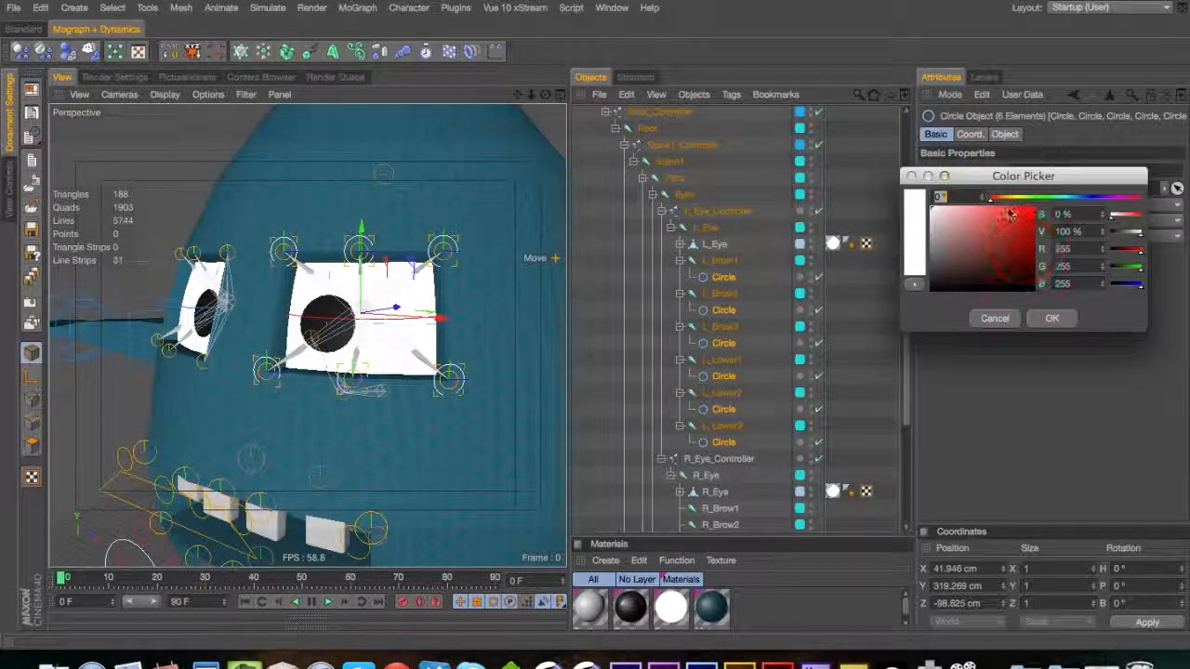
pyautogui.click(1015, 216)
pyautogui.click(1051, 318)
pyautogui.press('c')
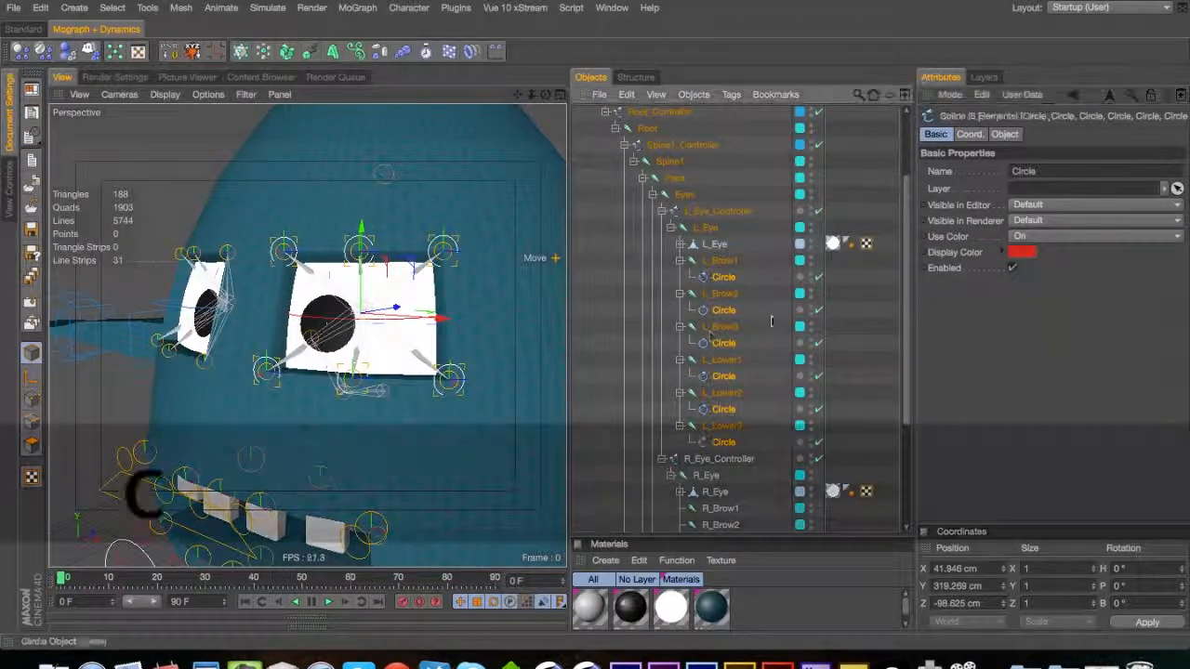
# Select all points of the six left-eye circles and move them forward in front of the face
pyautogui.click(32, 397)
pyautogui.press('3')
pyautogui.moveTo(406, 355); pyautogui.dragTo(311, 357)
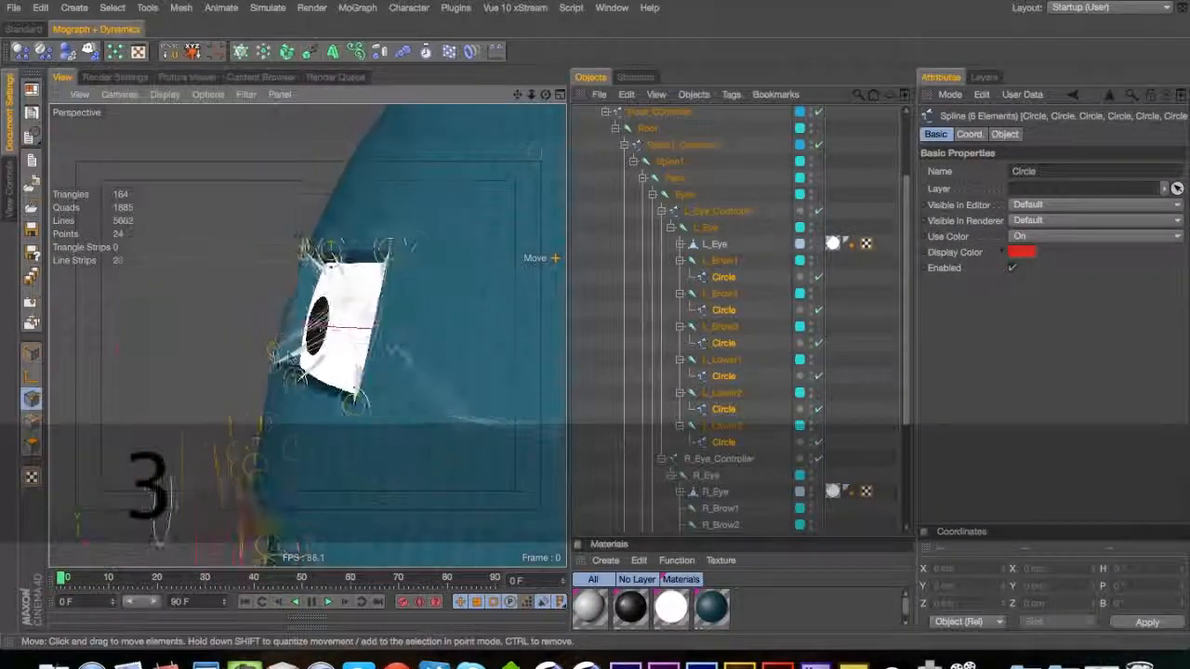
pyautogui.press('super+a')
pyautogui.moveTo(406, 321); pyautogui.dragTo(480, 605)
# Select every object in the scene, apply Freeze All to their coordinates and clear the selection
pyautogui.click(848, 346)
pyautogui.press('super+a')
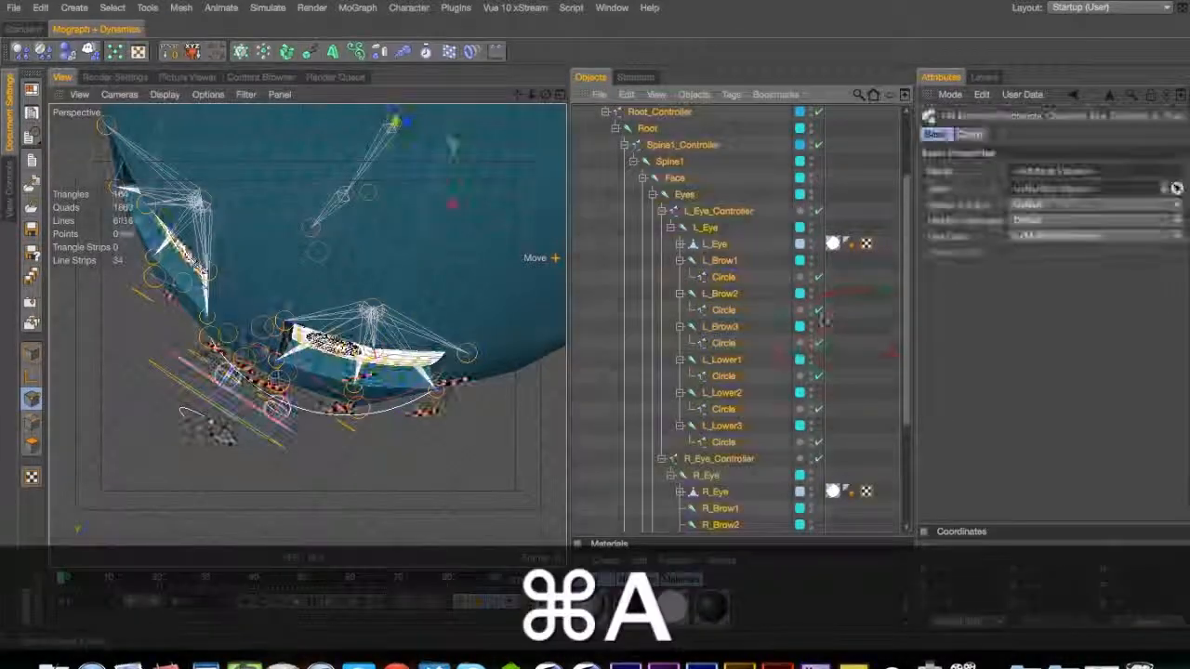
pyautogui.click(970, 134)
pyautogui.click(958, 255)
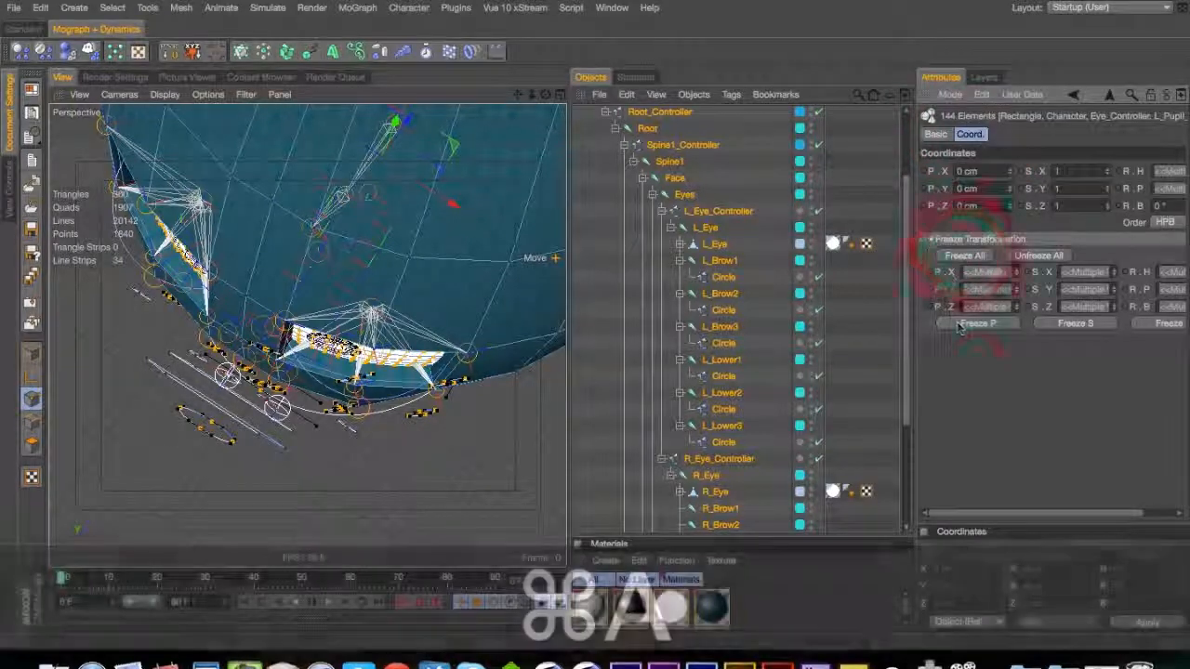
pyautogui.click(857, 291)
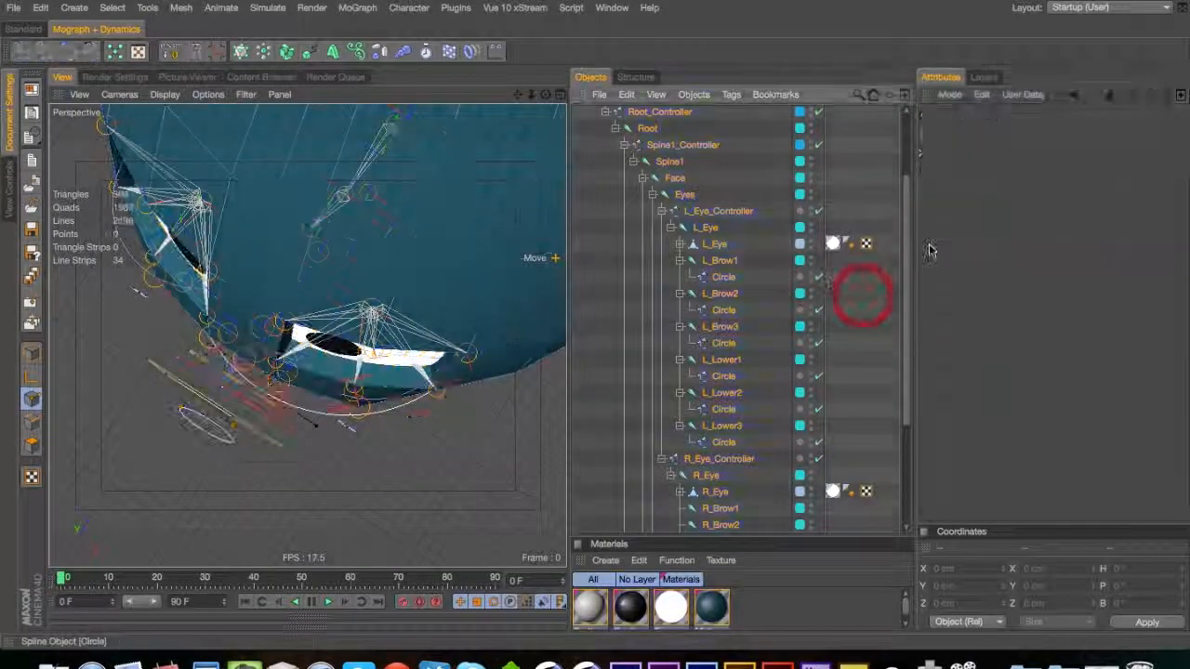
pyautogui.press('super+a')
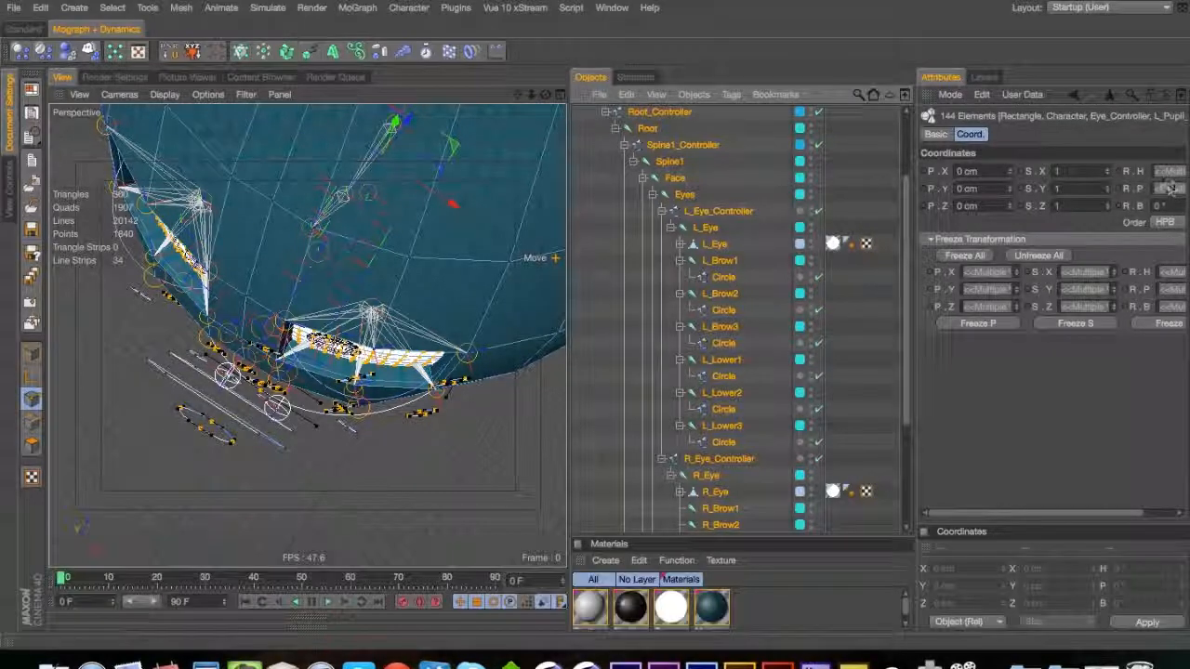
pyautogui.click(936, 134)
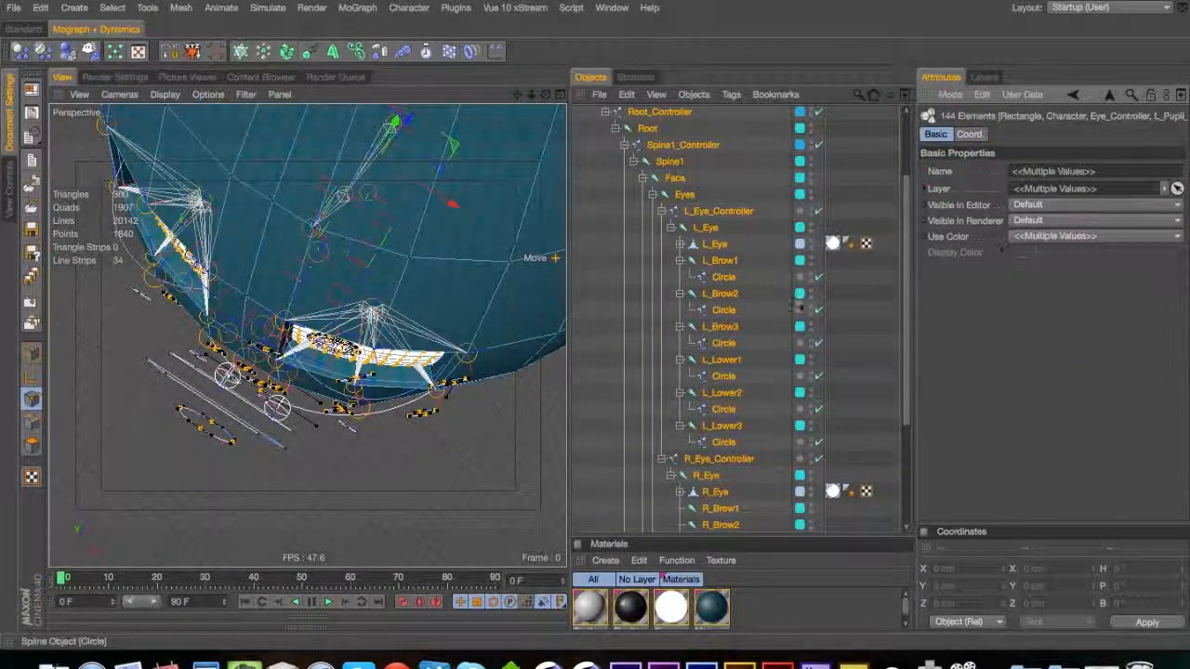
pyautogui.click(849, 292)
# Rename the circle in the L_Brow1 joint as L_Brow1_Controller
pyautogui.click(725, 277)
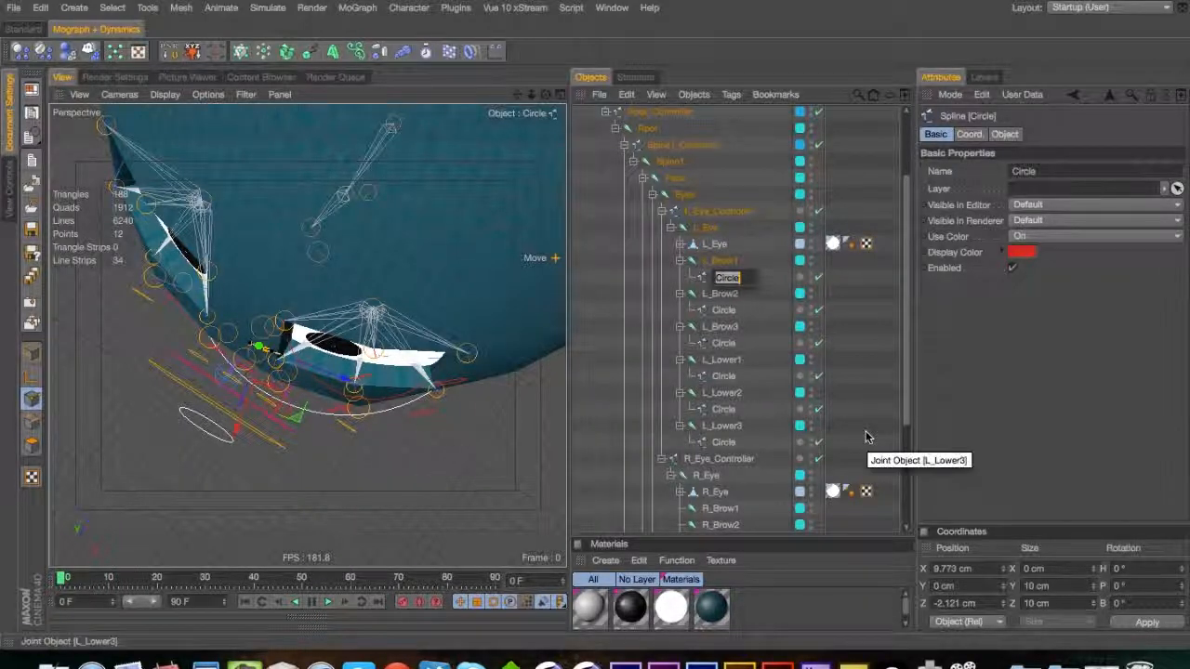
pyautogui.write('L_')
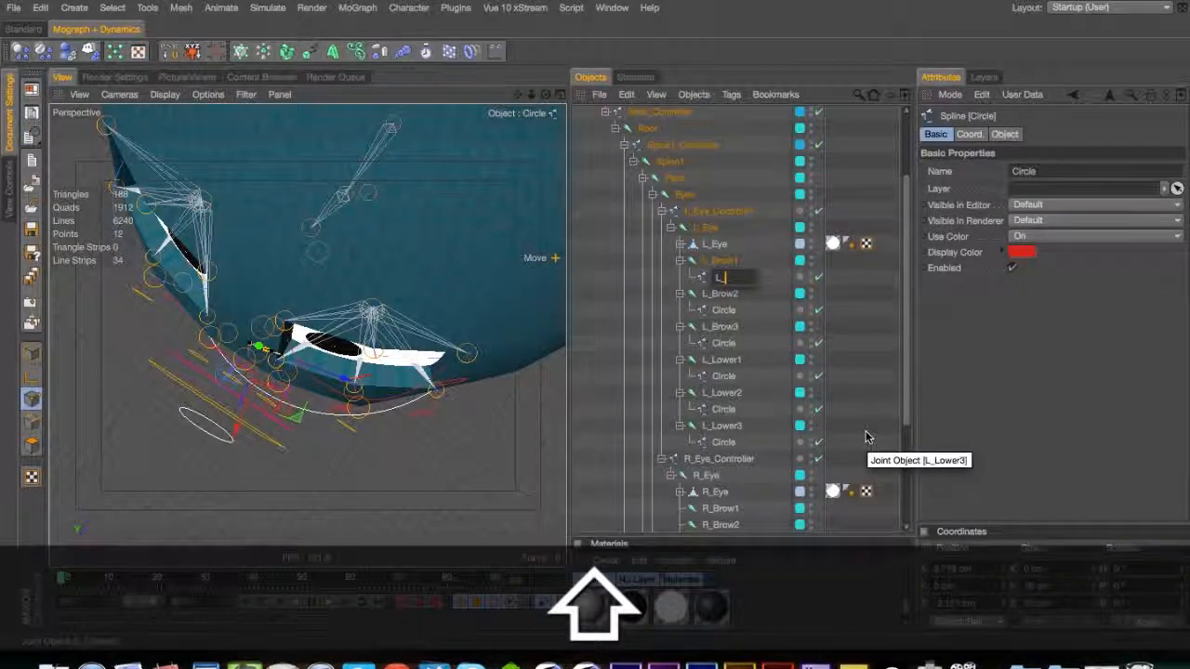
pyautogui.write('Brow1')
pyautogui.write('_Controller')
pyautogui.press('Down')
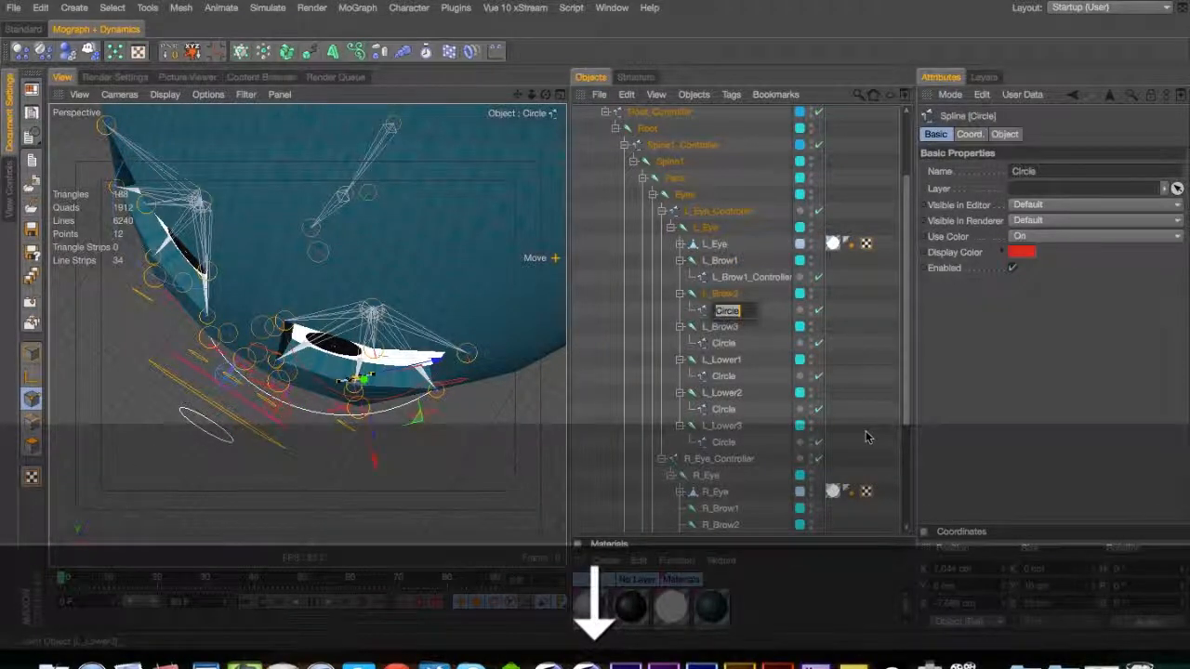
# Rename the circles in the L_Brow2 and L_Brow3 joints as L_Brow2_Controller and L_Brow3_Controller
pyautogui.write('L_Brow2')
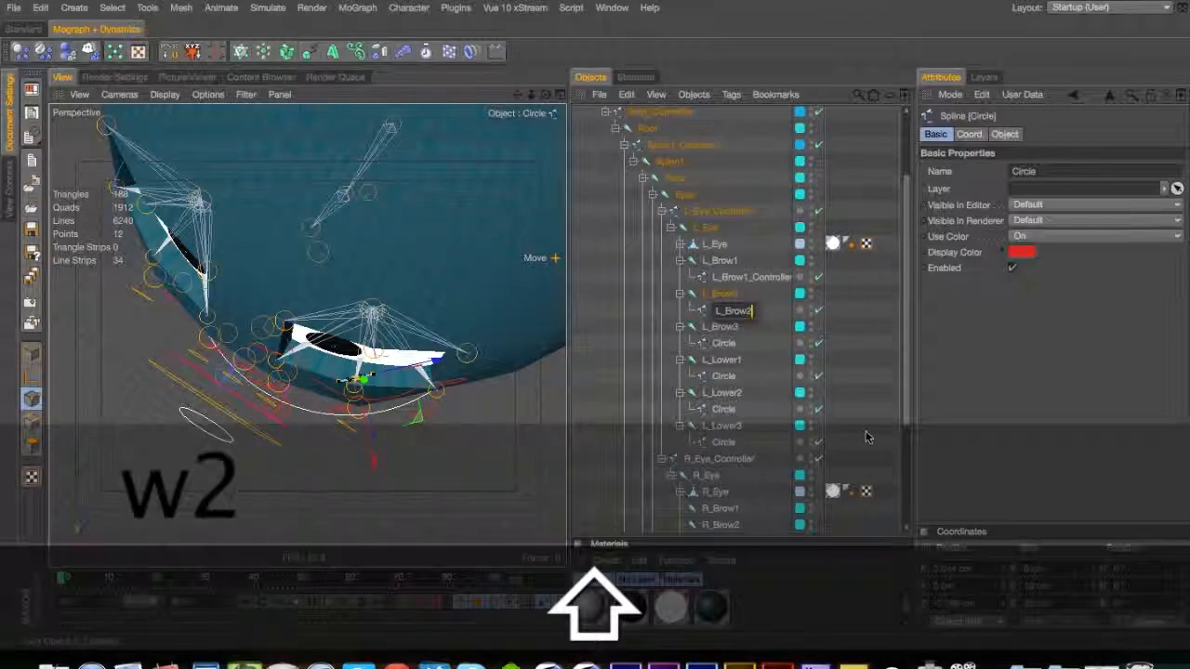
pyautogui.press('Return')
pyautogui.press('Down')
pyautogui.press('Return')
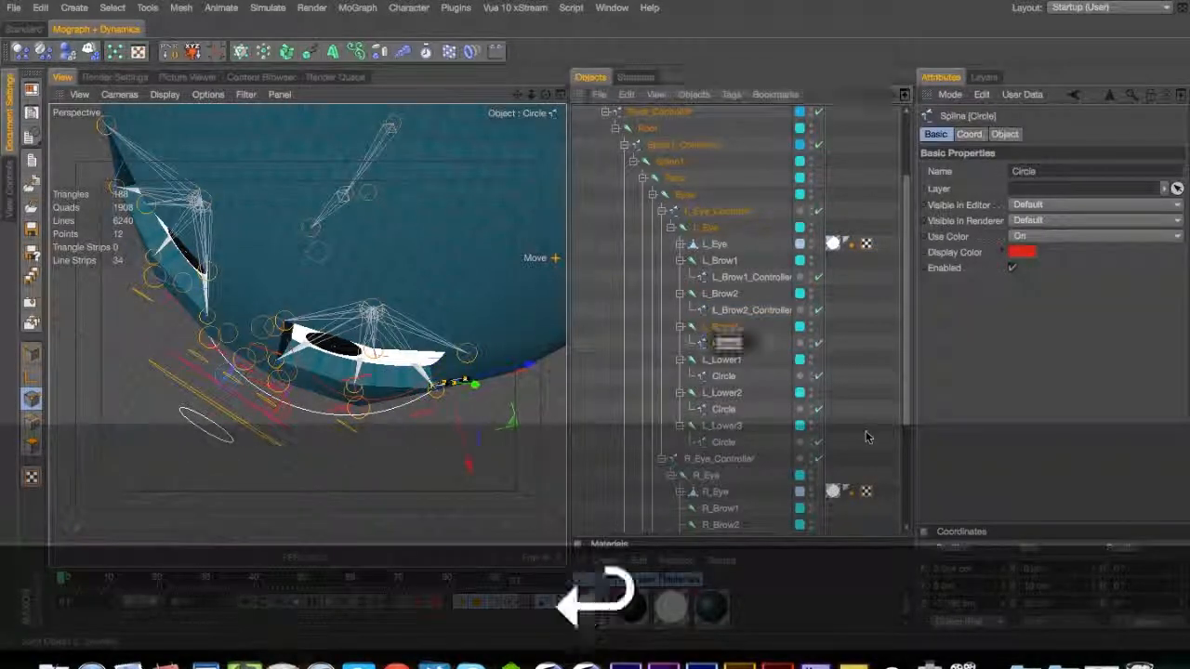
pyautogui.write('L_Brow3')
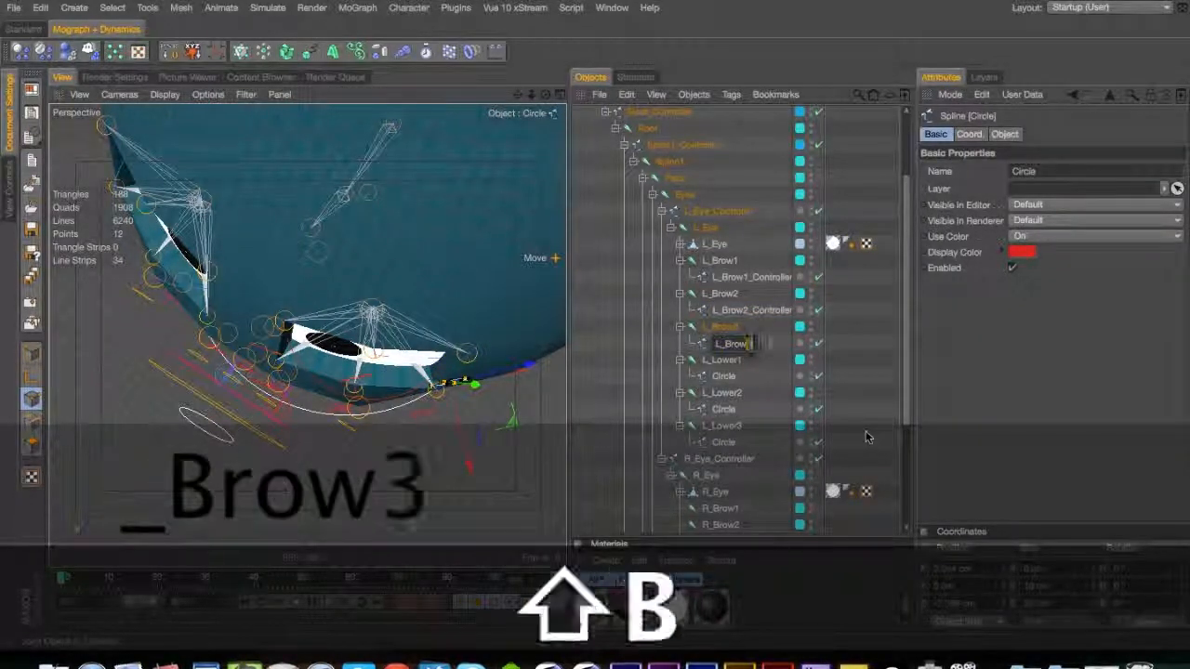
pyautogui.write('_Controller')
pyautogui.press('Return')
# Rename the circles in the L_Lower1 and L_Lower2 joints as L_Lower1_Controller and L_Lower2_Controller
pyautogui.press('Down')
pyautogui.press('Return')
pyautogui.write('L')
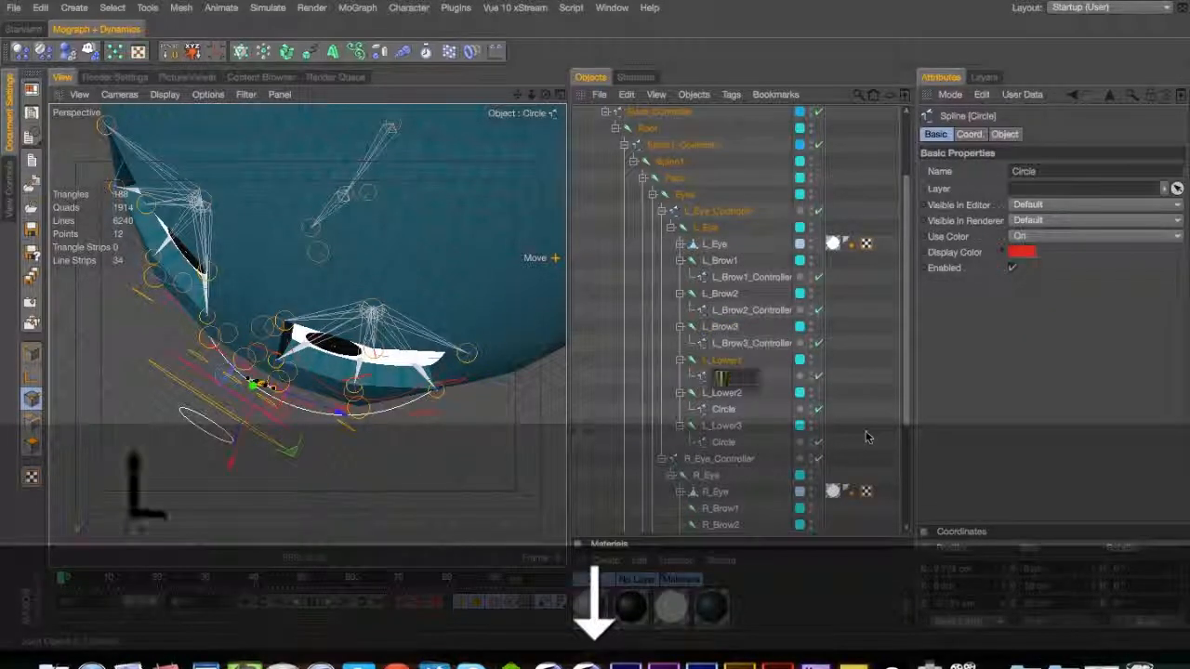
pyautogui.write('_Lower1')
pyautogui.write('_Controller')
pyautogui.press('Return')
pyautogui.press('Down')
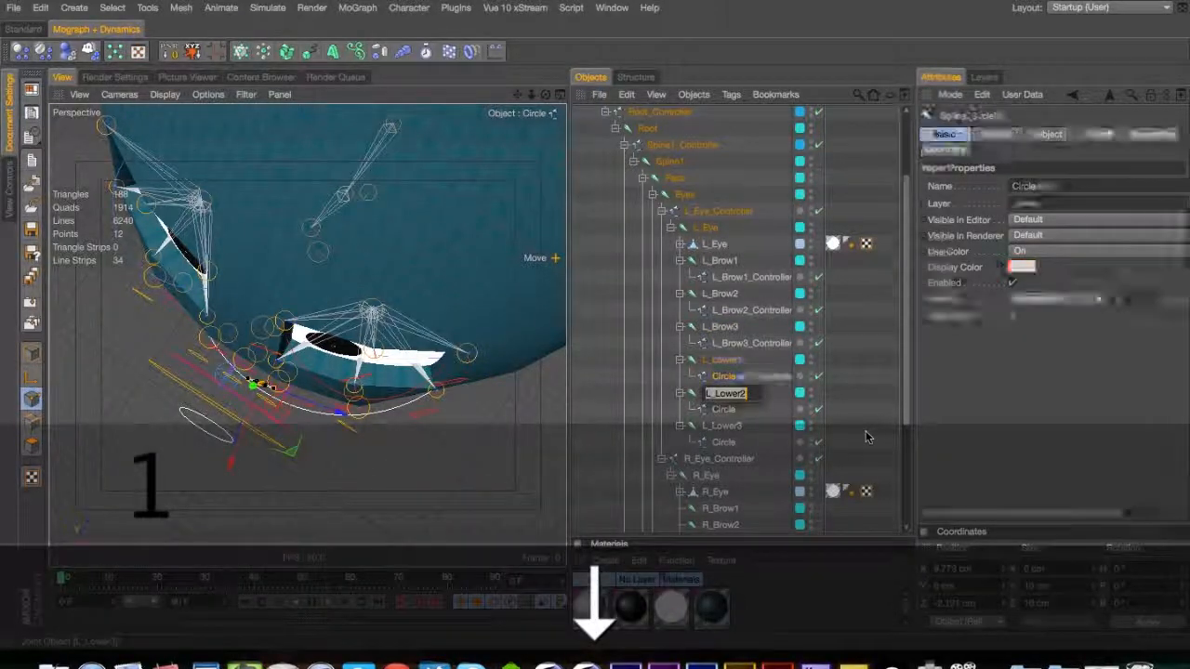
pyautogui.press('Return')
pyautogui.write('L_Lower2')
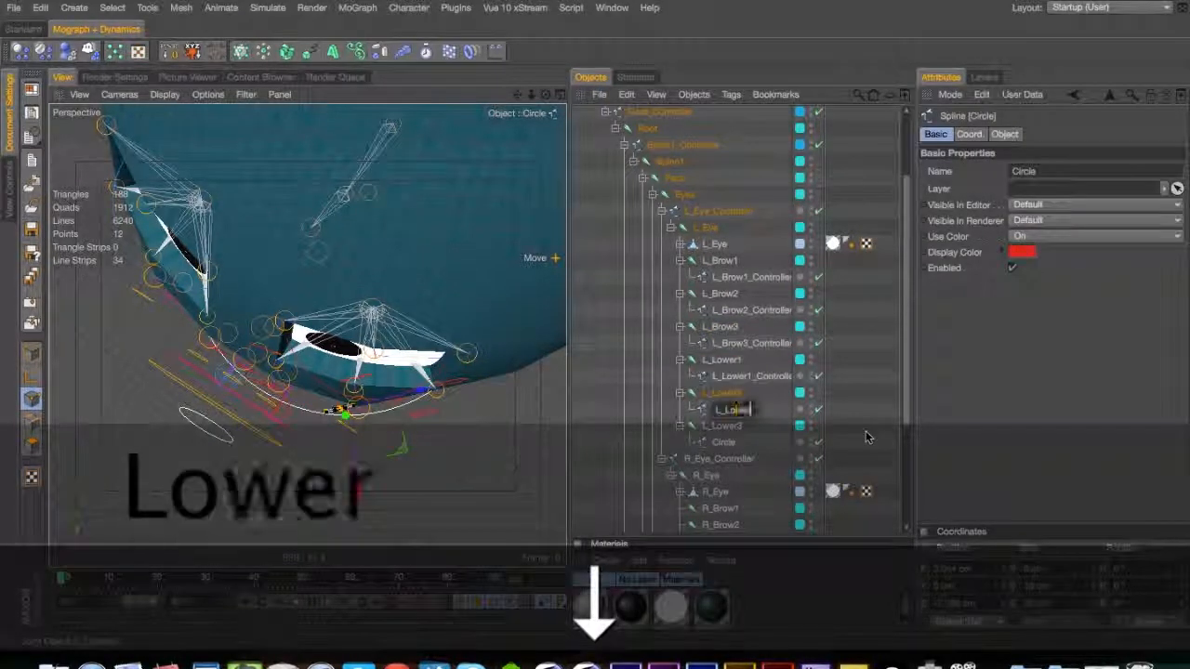
pyautogui.write('_Controller')
pyautogui.press('Return')
# Rename the circle in the L_Lower3 joint as L_Lower3_Controller
pyautogui.press('Down')
pyautogui.press('Return')
pyautogui.write('L_Lower3')
pyautogui.write('_Controller')
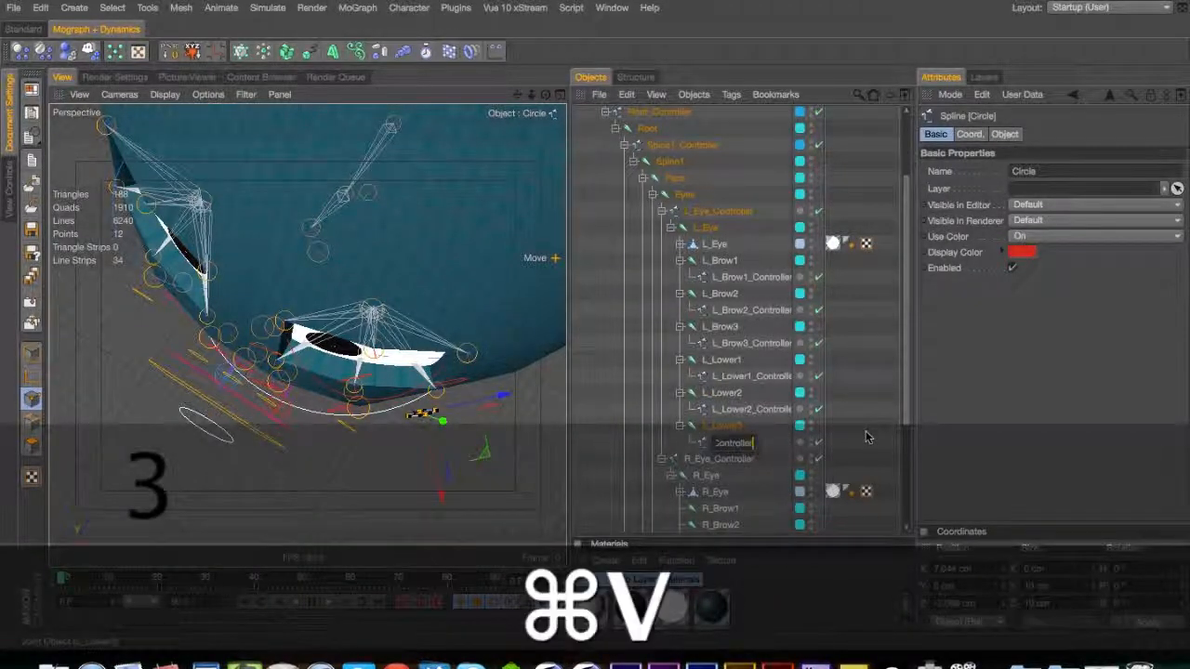
pyautogui.press('Return')
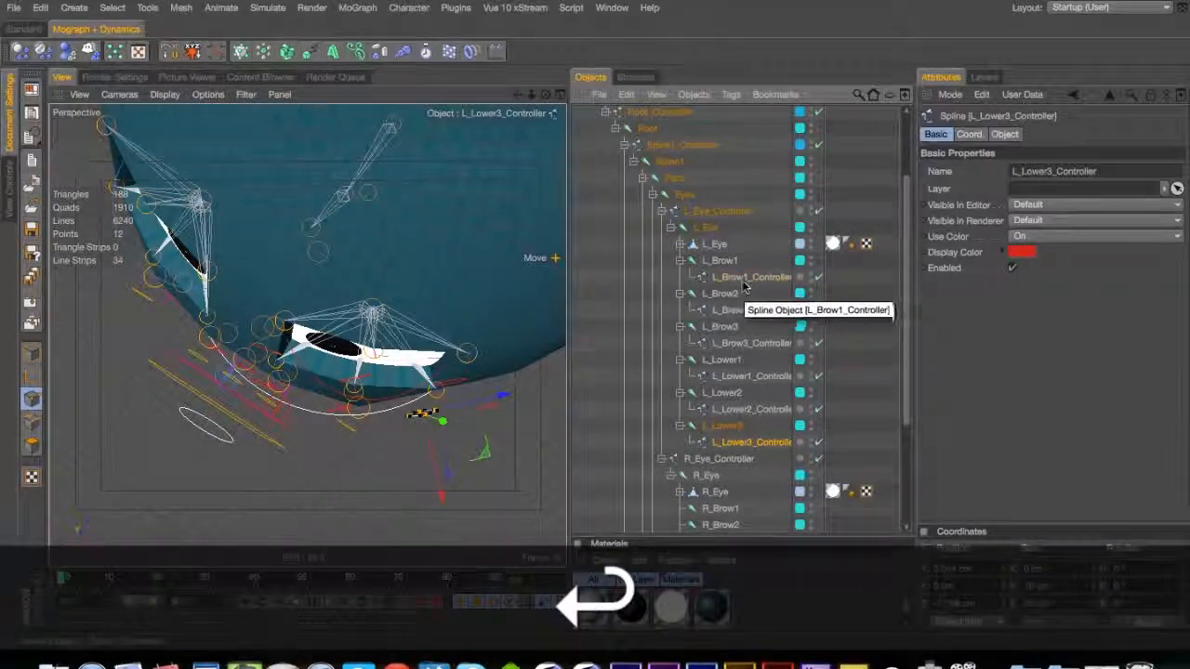
# Reorder the left-eye hierarchy so each brow and lower-lid controller sits directly under L_Eye with its matching joint as its child
pyautogui.moveTo(720, 264)
pyautogui.mouseDown()
pyautogui.moveTo(719, 253)
pyautogui.moveTo(729, 277)
pyautogui.moveTo(732, 262)
pyautogui.moveTo(712, 277)
pyautogui.moveTo(724, 278)
pyautogui.mouseUp()
pyautogui.click(737, 297)
pyautogui.click(679, 261)
pyautogui.moveTo(747, 324); pyautogui.dragTo(724, 303)
pyautogui.click(740, 349)
pyautogui.moveTo(741, 353)
pyautogui.mouseDown()
pyautogui.moveTo(730, 340)
pyautogui.moveTo(732, 374)
pyautogui.mouseUp()
pyautogui.moveTo(751, 426); pyautogui.dragTo(734, 316)
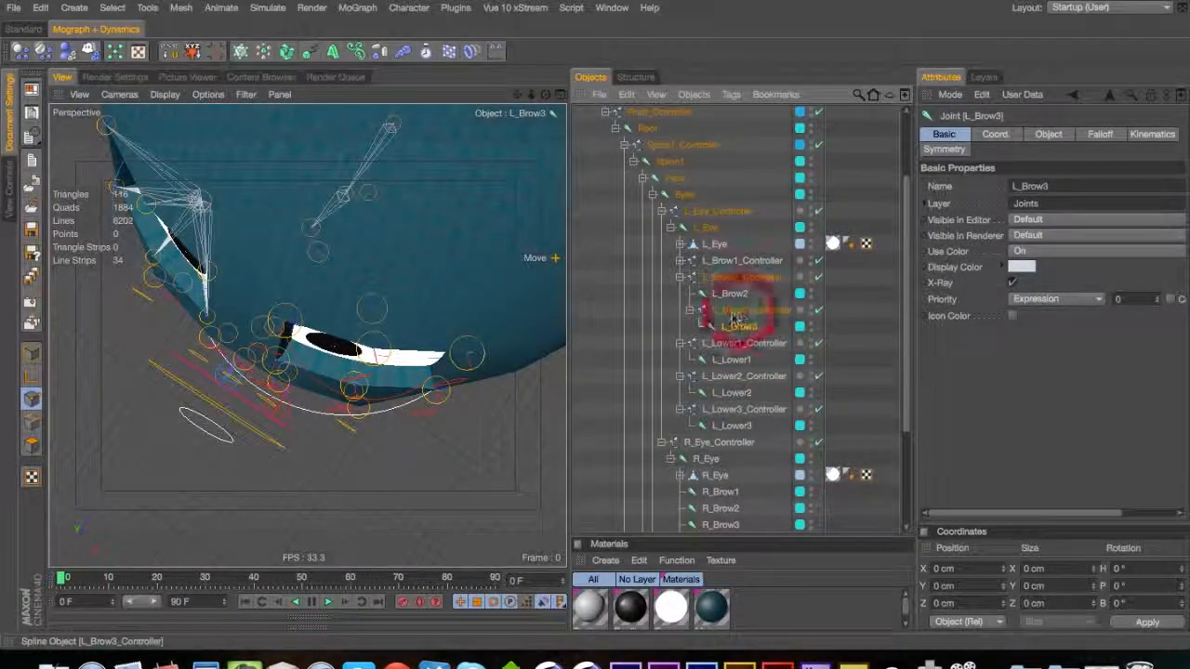
pyautogui.moveTo(713, 272); pyautogui.dragTo(720, 270)
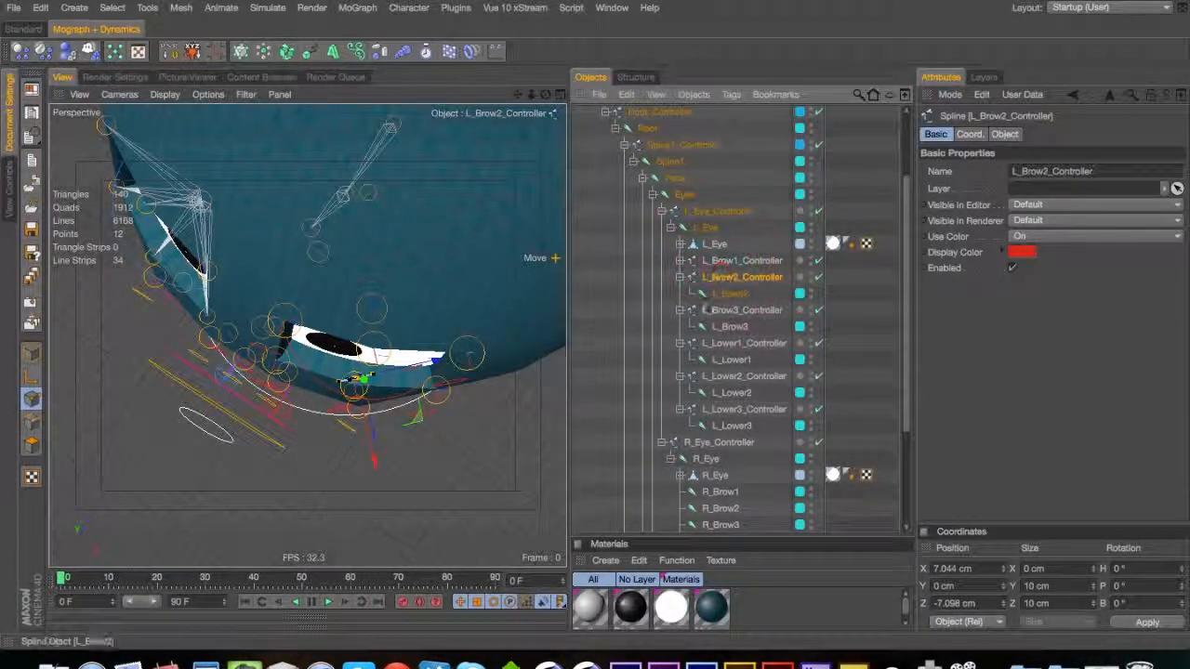
# Collapse the left brow and lower-lid controllers and add all six to the EyeControls layer
pyautogui.click(681, 278)
pyautogui.click(680, 293)
pyautogui.click(680, 310)
pyautogui.click(680, 326)
pyautogui.click(680, 343)
pyautogui.moveTo(851, 352); pyautogui.dragTo(751, 260)
pyautogui.rightClick(756, 263)
pyautogui.moveTo(836, 236)
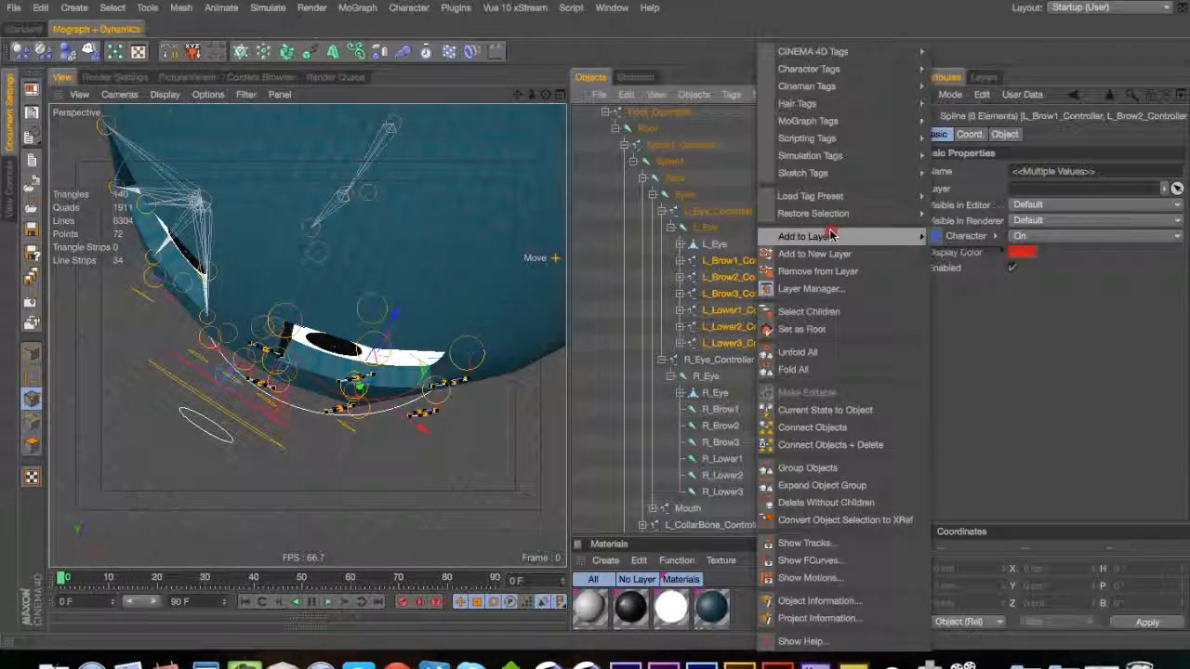
pyautogui.moveTo(967, 236)
pyautogui.moveTo(1036, 345)
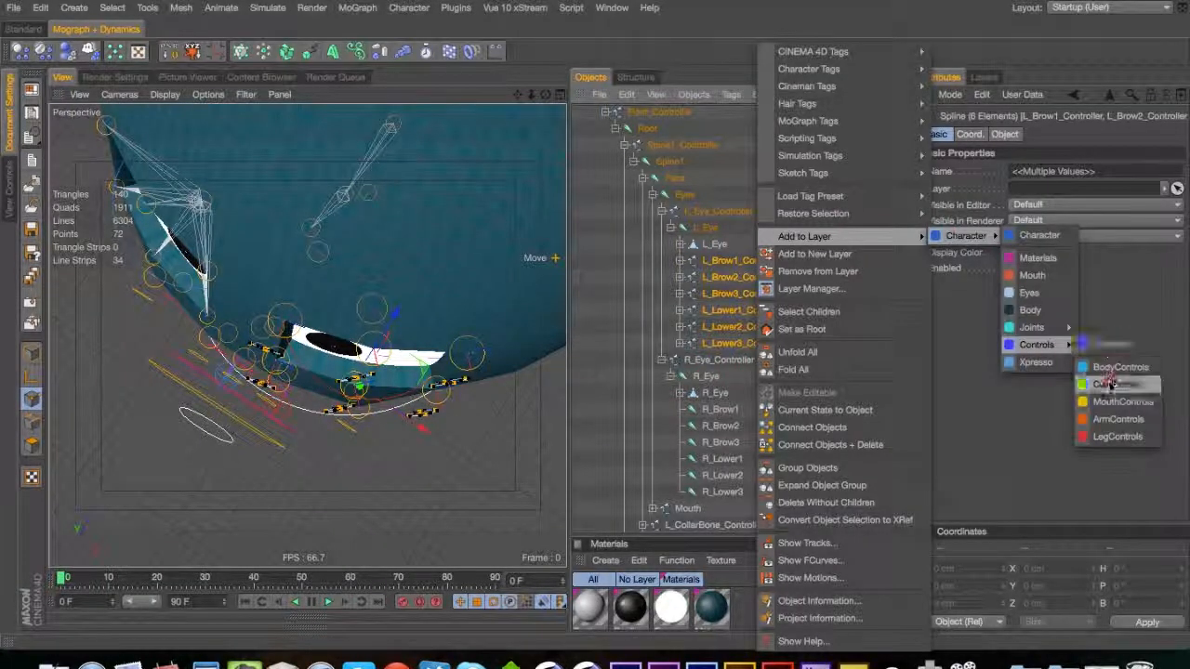
pyautogui.click(1115, 384)
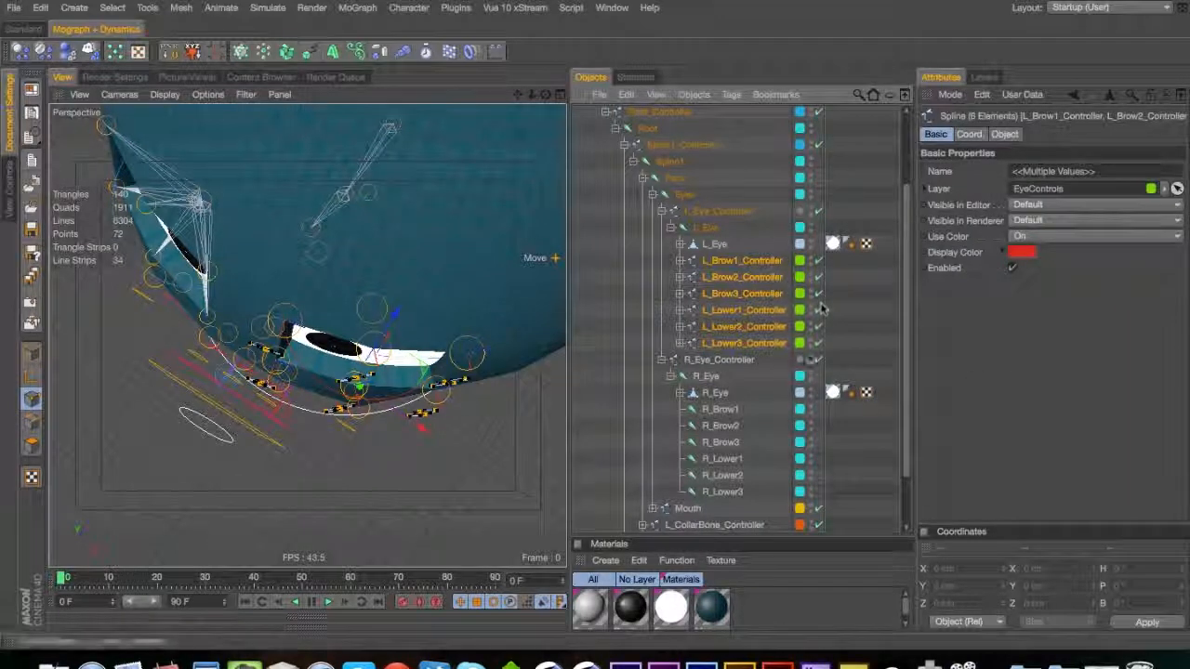
# Add R_Eye_Controller and L_Eye_Controller to the EyeControls layer
pyautogui.rightClick(739, 368)
pyautogui.moveTo(836, 236)
pyautogui.moveTo(957, 236)
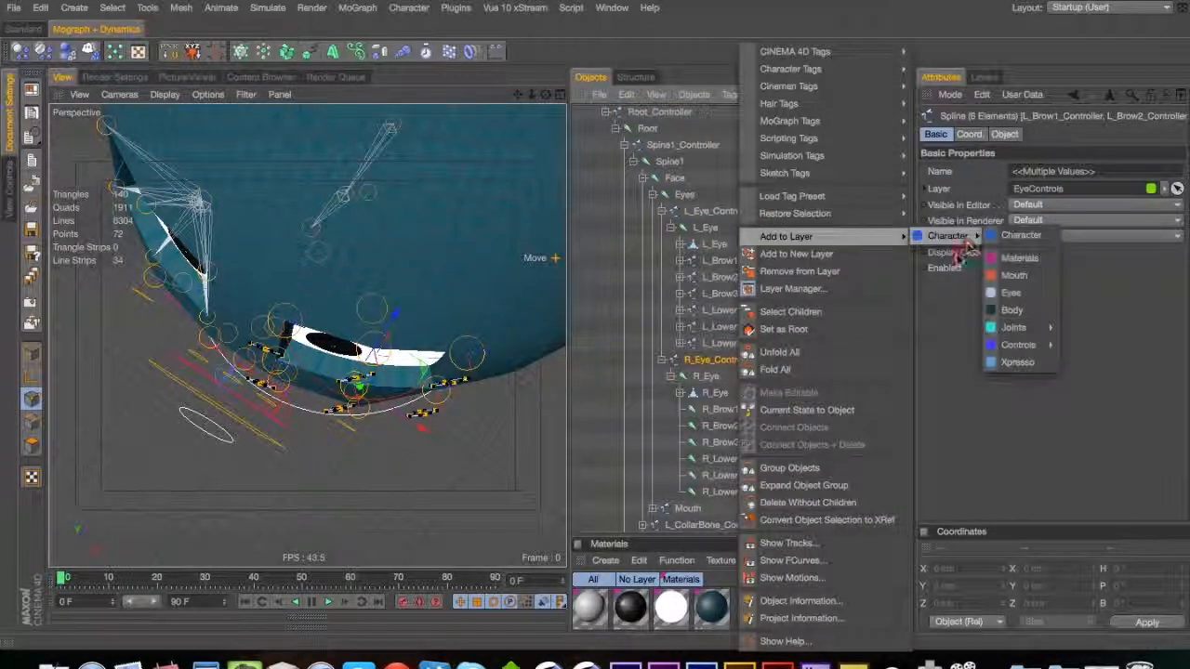
pyautogui.moveTo(1039, 345)
pyautogui.click(1095, 385)
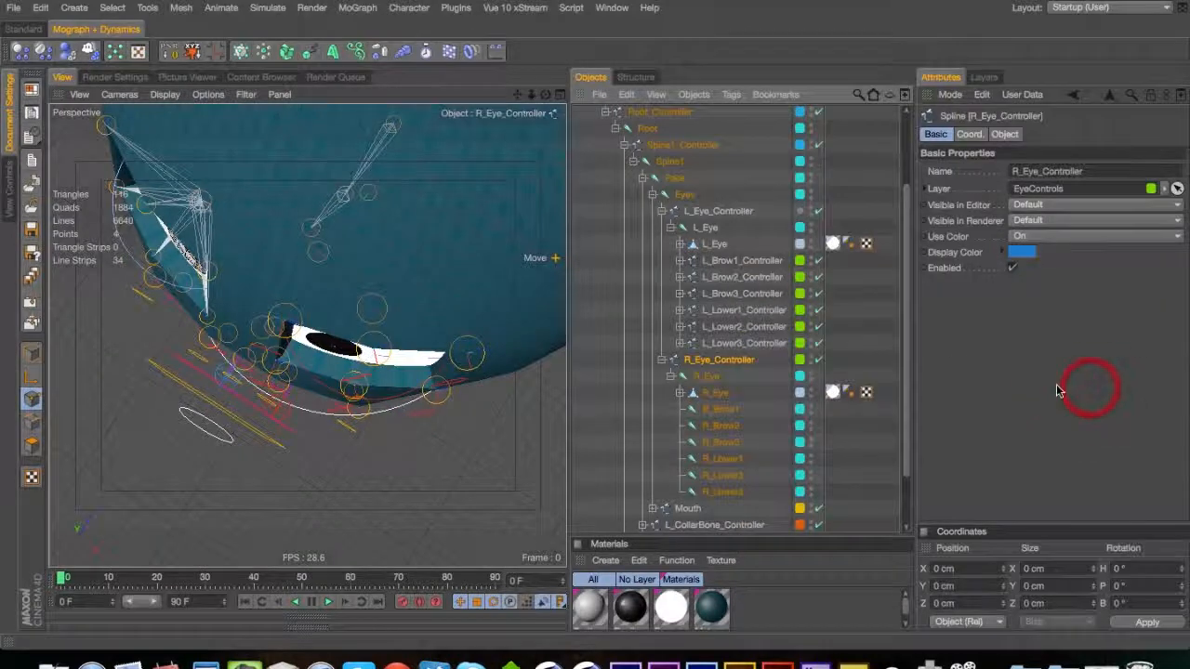
pyautogui.rightClick(723, 211)
pyautogui.moveTo(817, 236)
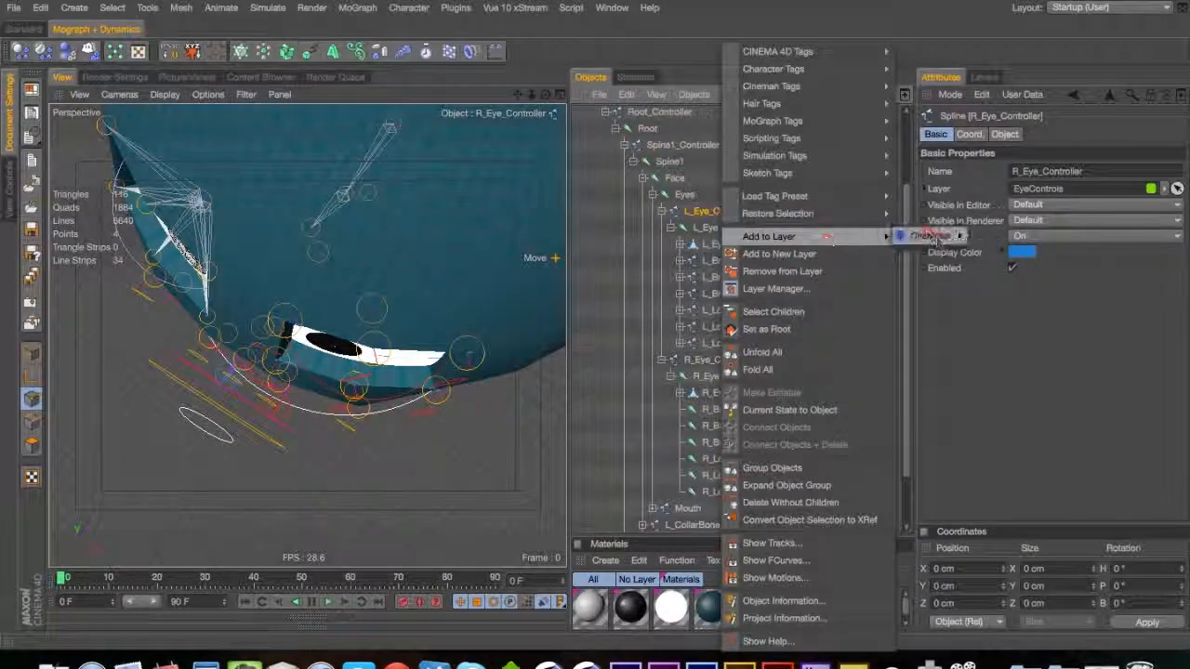
pyautogui.moveTo(930, 235)
pyautogui.moveTo(1022, 345)
pyautogui.click(1087, 383)
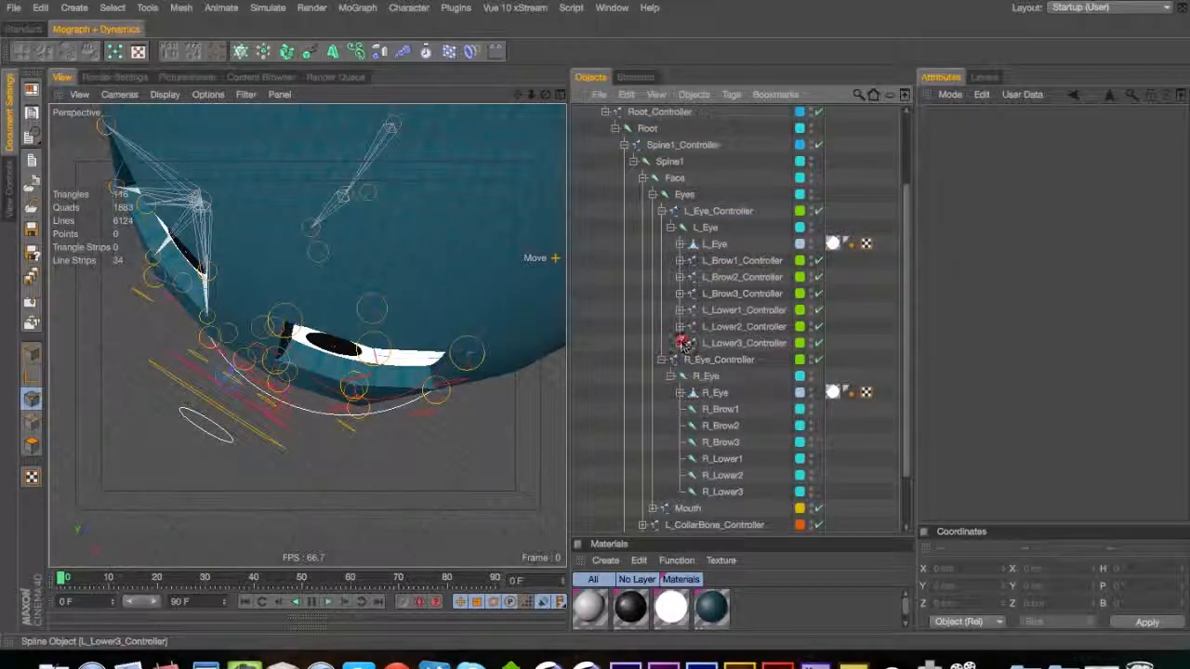
# Clear the selection of left-eye controllers and save the scene
pyautogui.click(716, 344)
pyautogui.keyDown('shift'); pyautogui.click(730, 261); pyautogui.keyUp('shift')
pyautogui.click(847, 309)
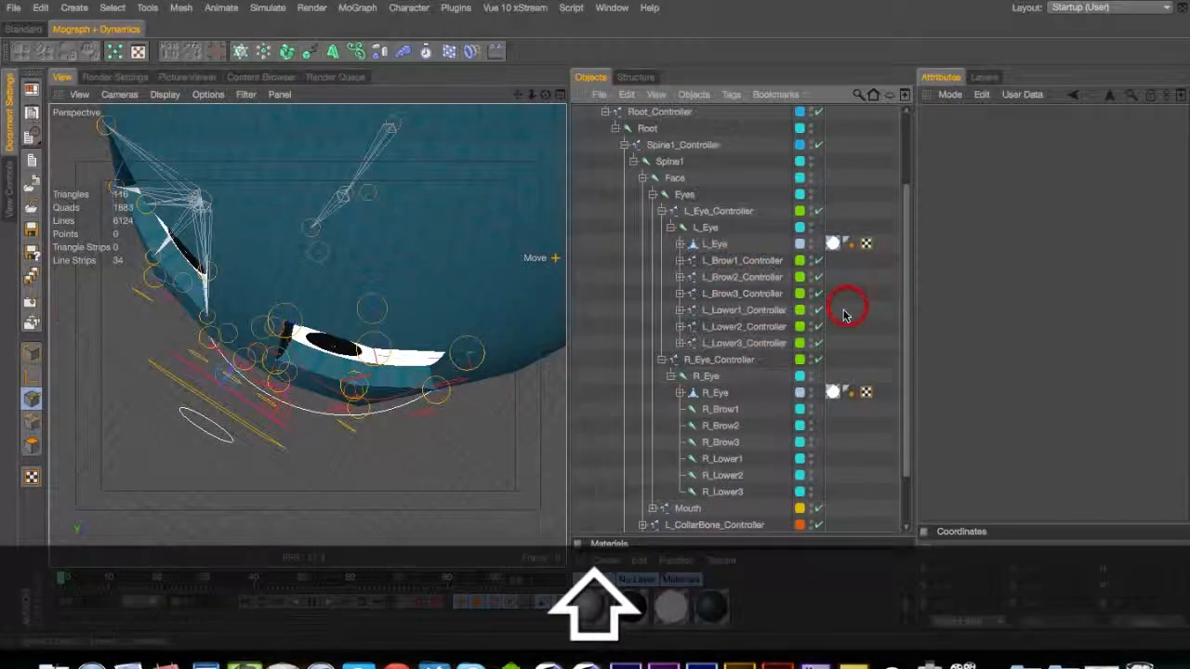
pyautogui.press('super+s')
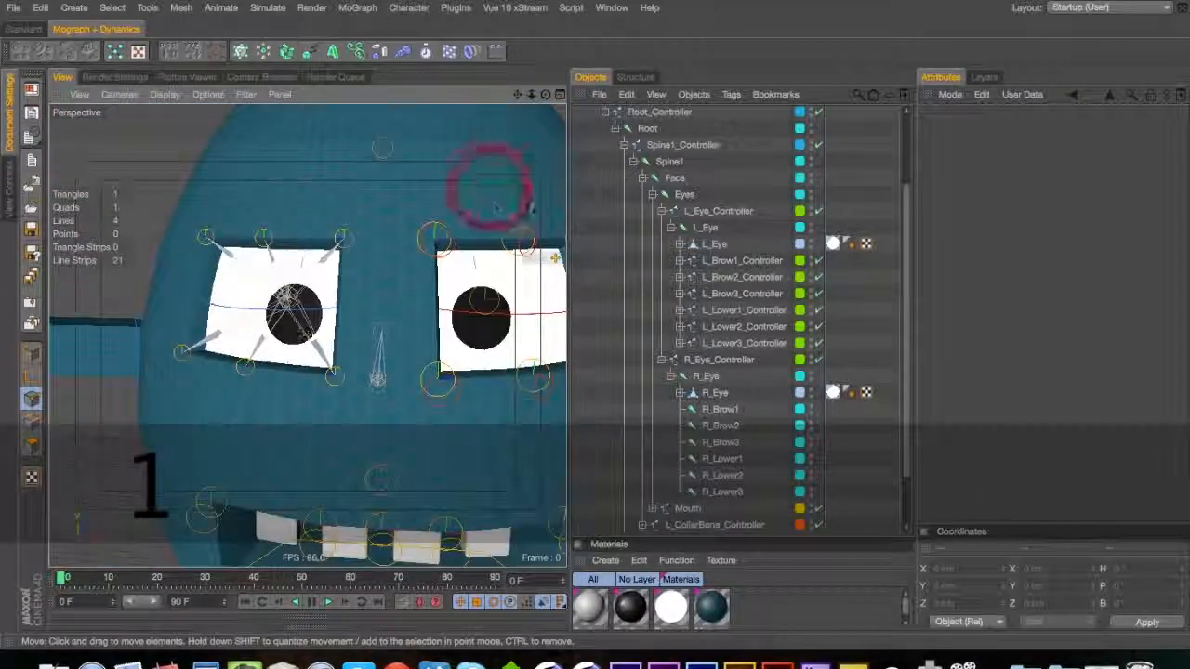
# Delete the stray Rectangle spline above the Character group
pyautogui.click(720, 409)
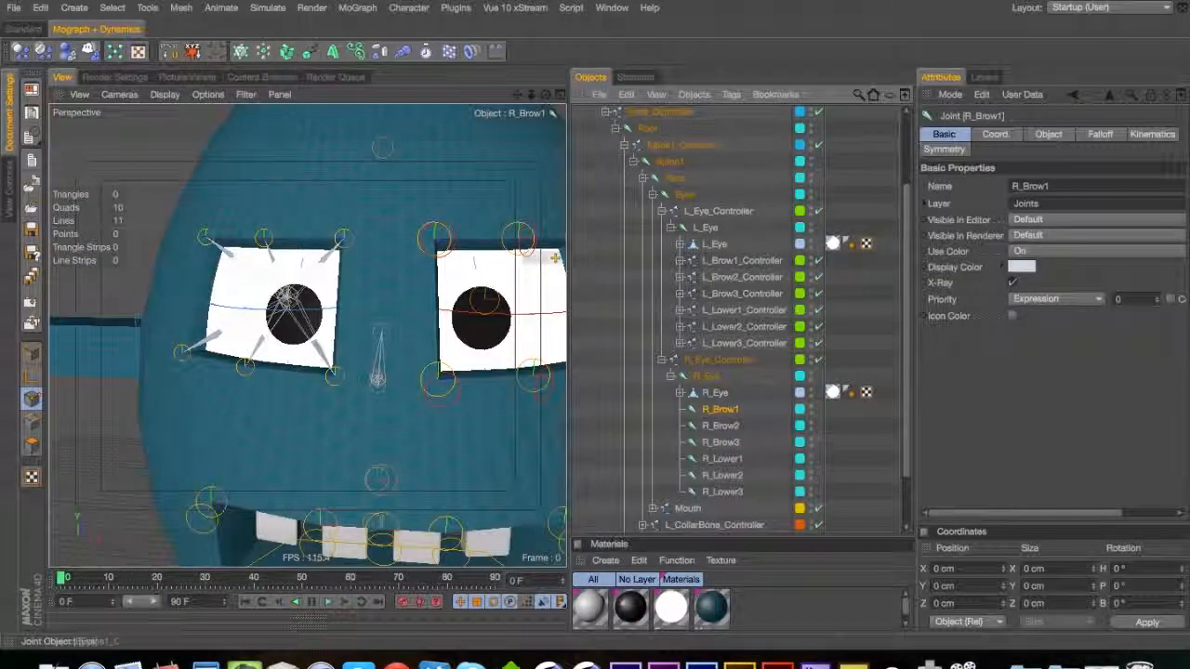
pyautogui.moveTo(911, 193); pyautogui.dragTo(900, 113)
pyautogui.click(624, 116)
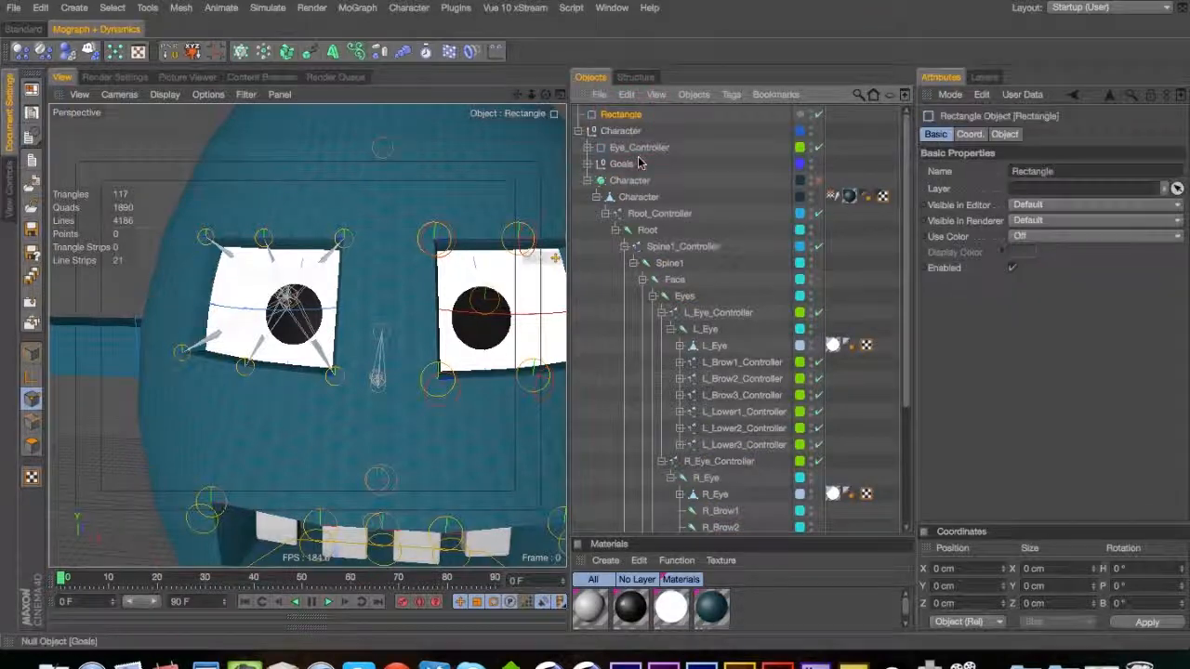
pyautogui.press('Delete')
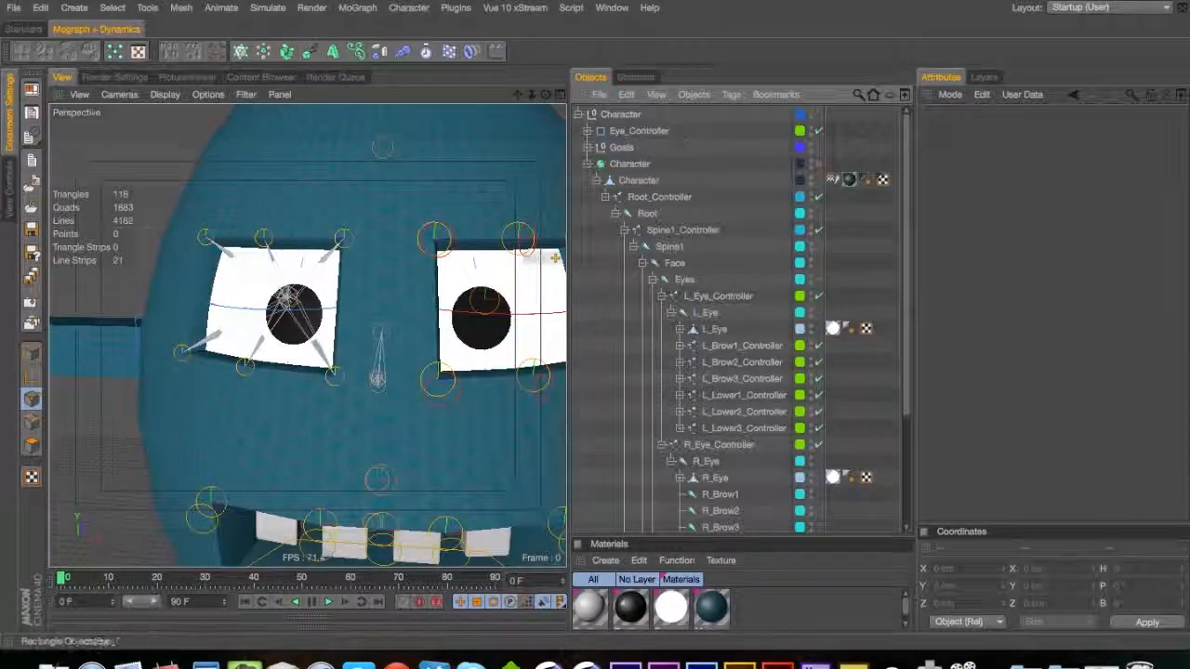
pyautogui.click(578, 114)
pyautogui.click(578, 114)
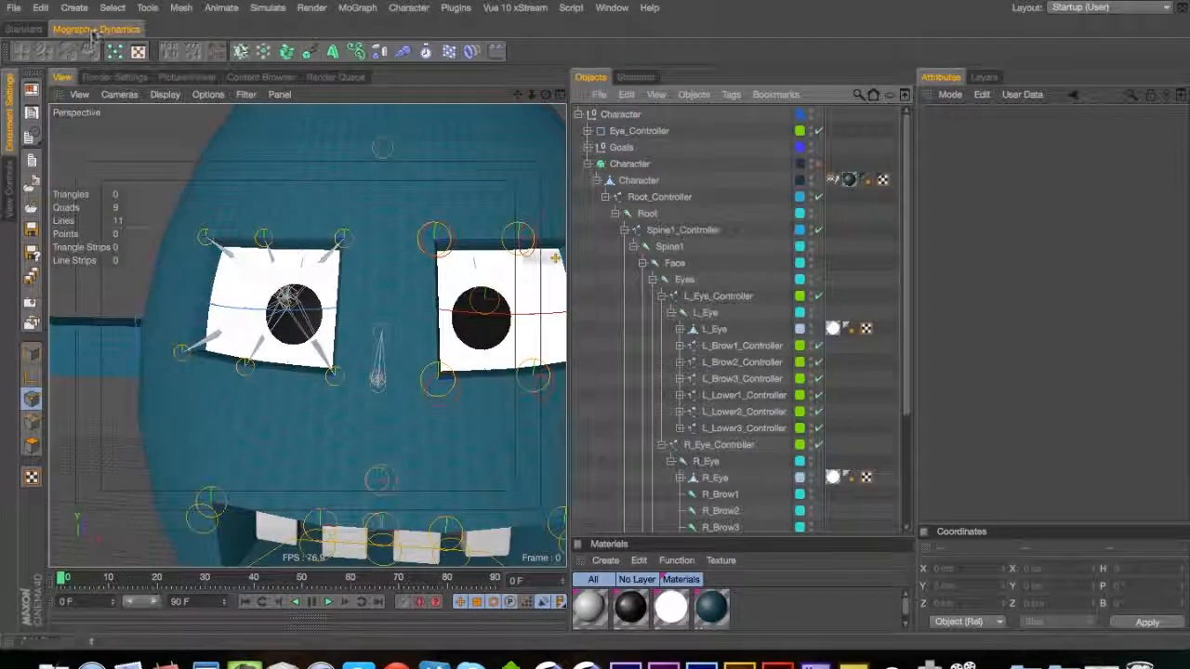
# Add a new circle spline to the scene for the right-eye controllers
pyautogui.click(23, 29)
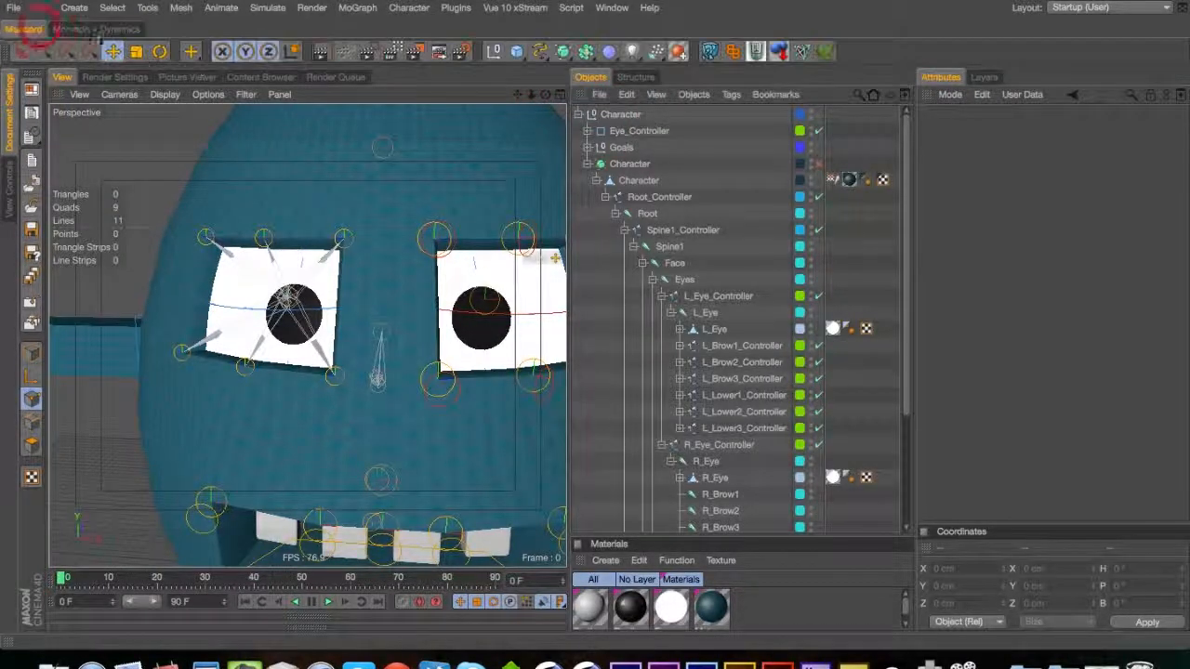
pyautogui.click(516, 51)
pyautogui.click(539, 51)
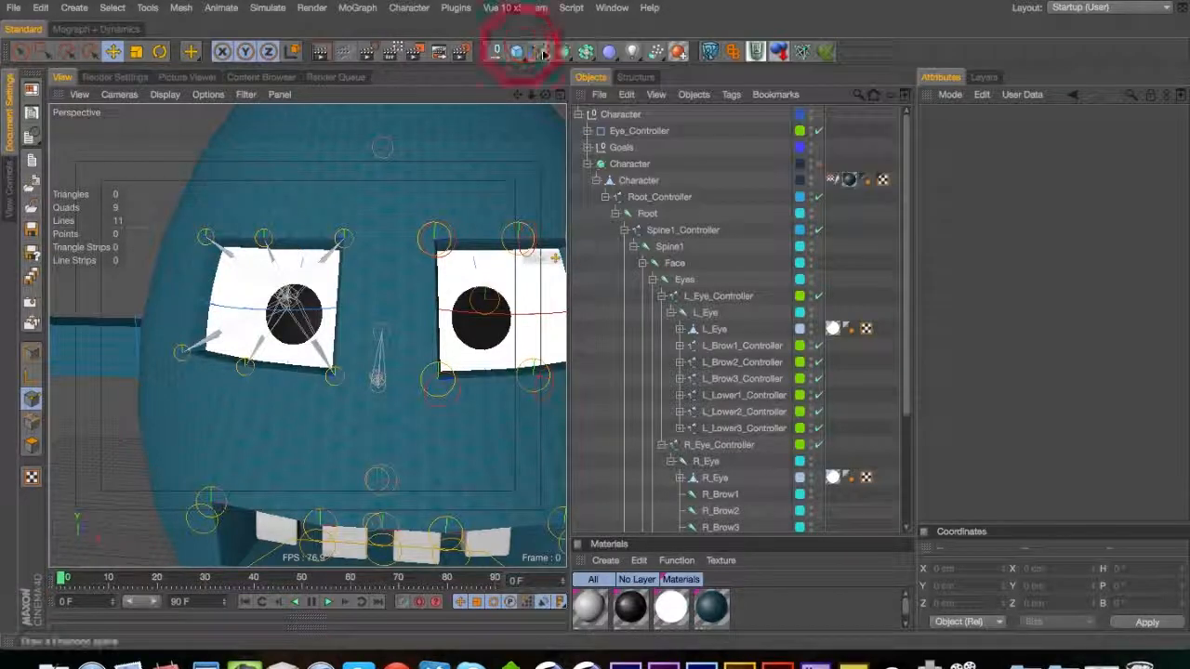
pyautogui.click(682, 131)
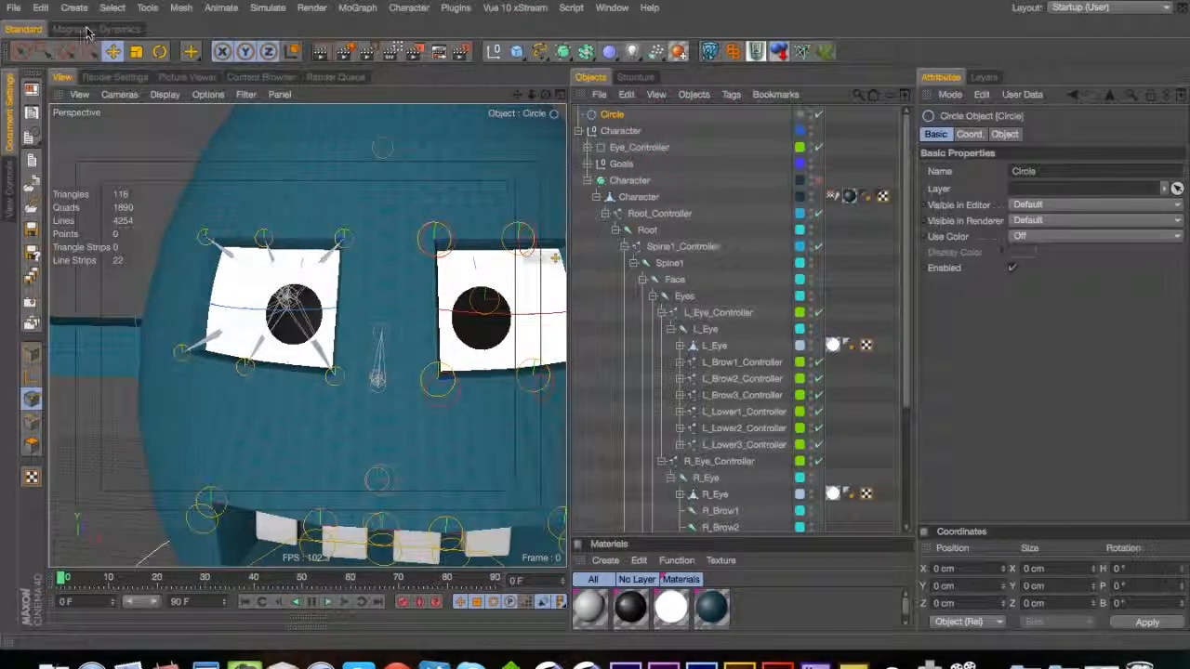
# Parent the new circle to the R_Brow1 joint and copy it into the other five right brow and lower-lid joints
pyautogui.click(87, 30)
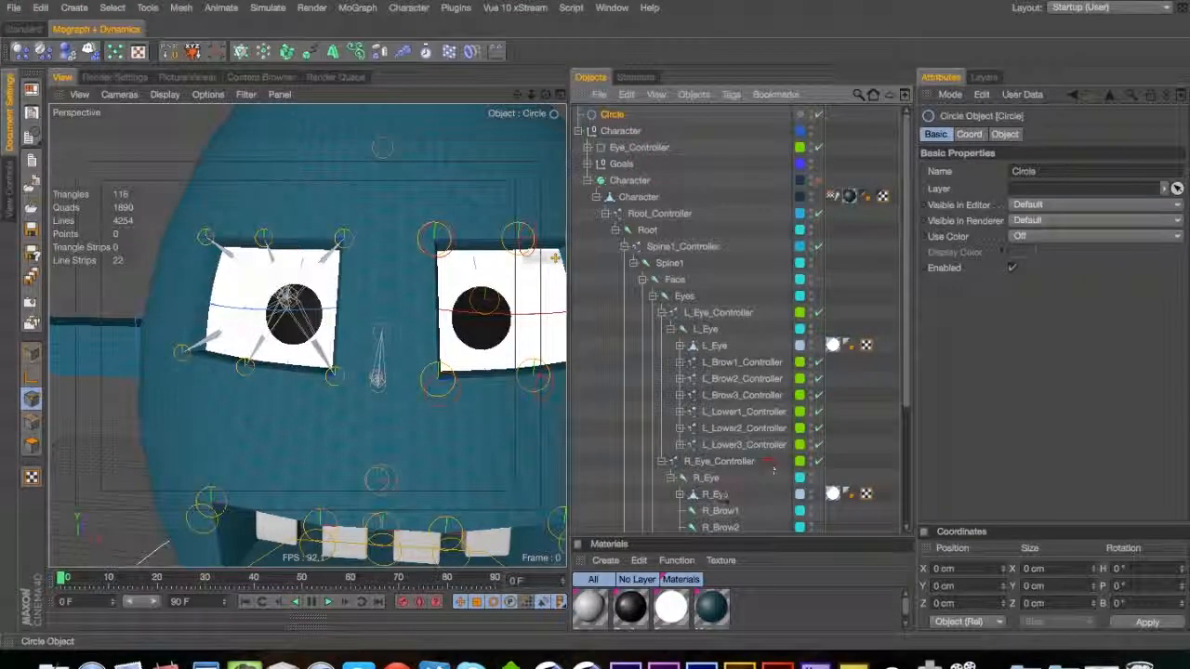
pyautogui.moveTo(725, 504); pyautogui.dragTo(723, 511)
pyautogui.moveTo(903, 341); pyautogui.dragTo(909, 447)
pyautogui.keyDown('super'); pyautogui.moveTo(723, 343); pyautogui.dragTo(725, 426); pyautogui.keyUp('super')
# Select the circles in all six right-eye joints and apply Reset PSR to align them with their joints
pyautogui.keyDown('super'); pyautogui.click(728, 475); pyautogui.keyUp('super')
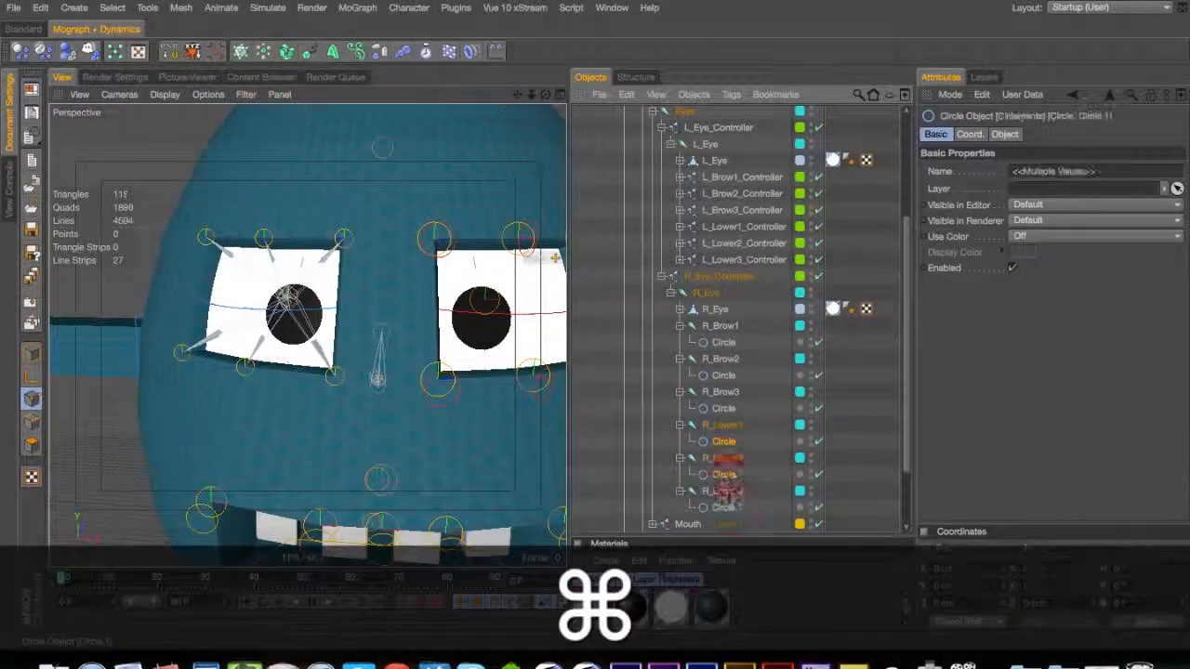
pyautogui.keyDown('super'); pyautogui.click(728, 506); pyautogui.keyUp('super')
pyautogui.keyDown('super'); pyautogui.click(723, 408); pyautogui.keyUp('super')
pyautogui.keyDown('super'); pyautogui.click(723, 375); pyautogui.keyUp('super')
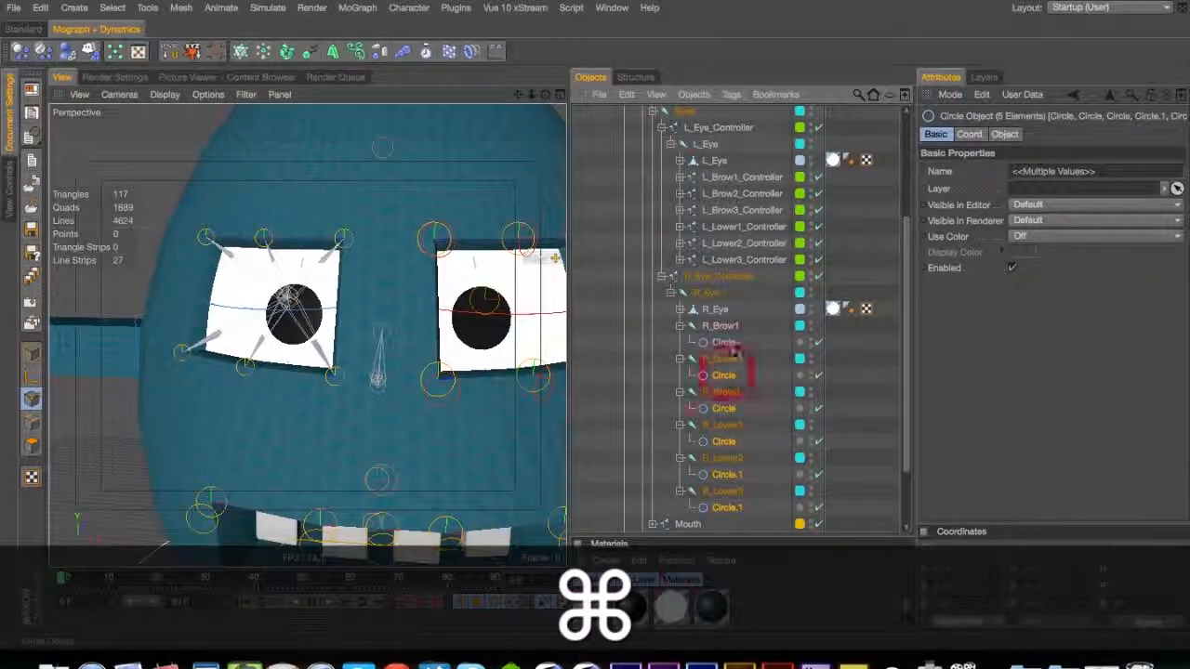
pyautogui.keyDown('super'); pyautogui.click(723, 342); pyautogui.keyUp('super')
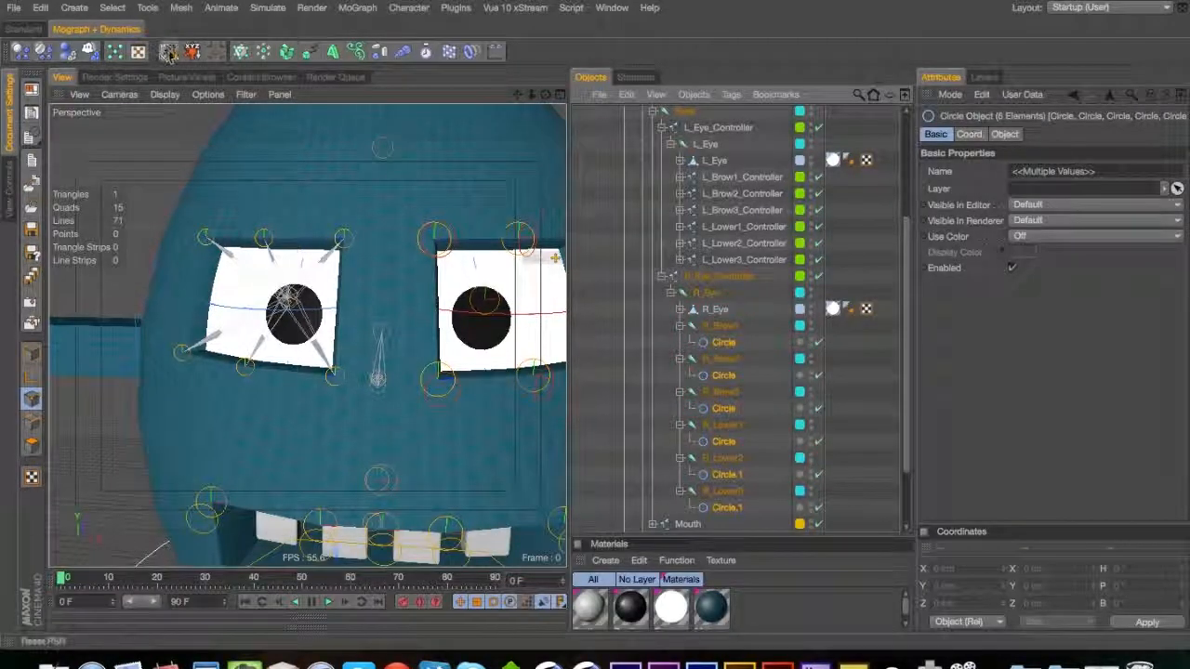
pyautogui.click(23, 29)
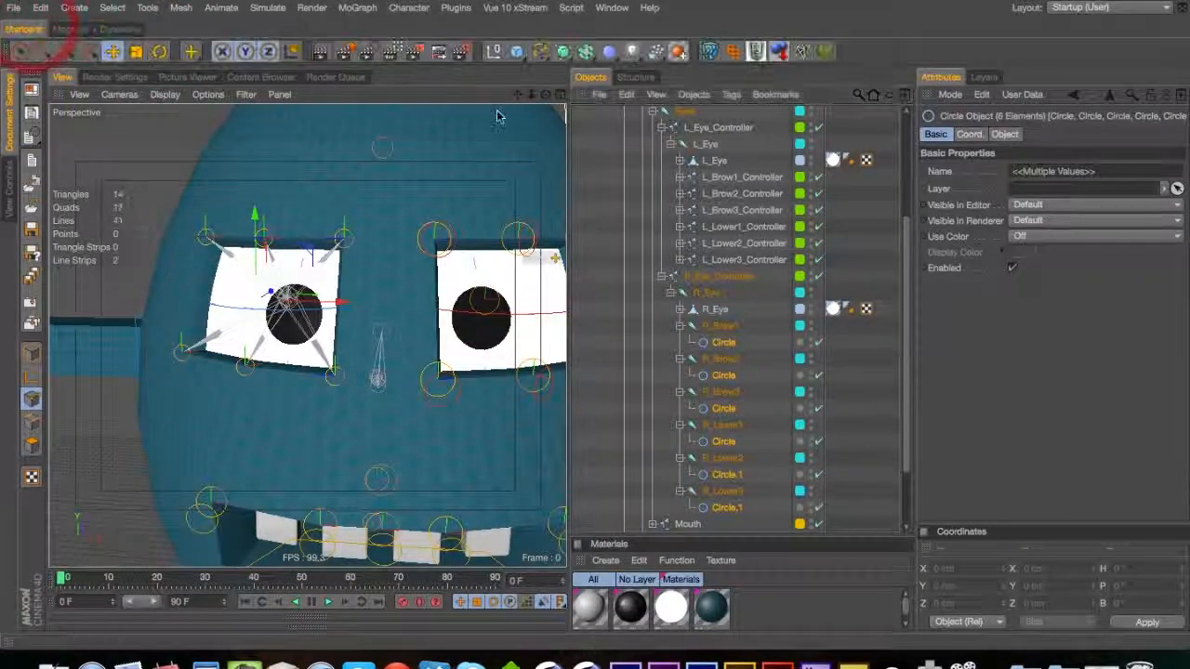
# Set the six right-eye circles to a 5 cm radius on the ZY plane
pyautogui.click(1005, 134)
pyautogui.doubleClick(1027, 206)
pyautogui.write('5')
pyautogui.click(1082, 182)
pyautogui.click(1052, 256)
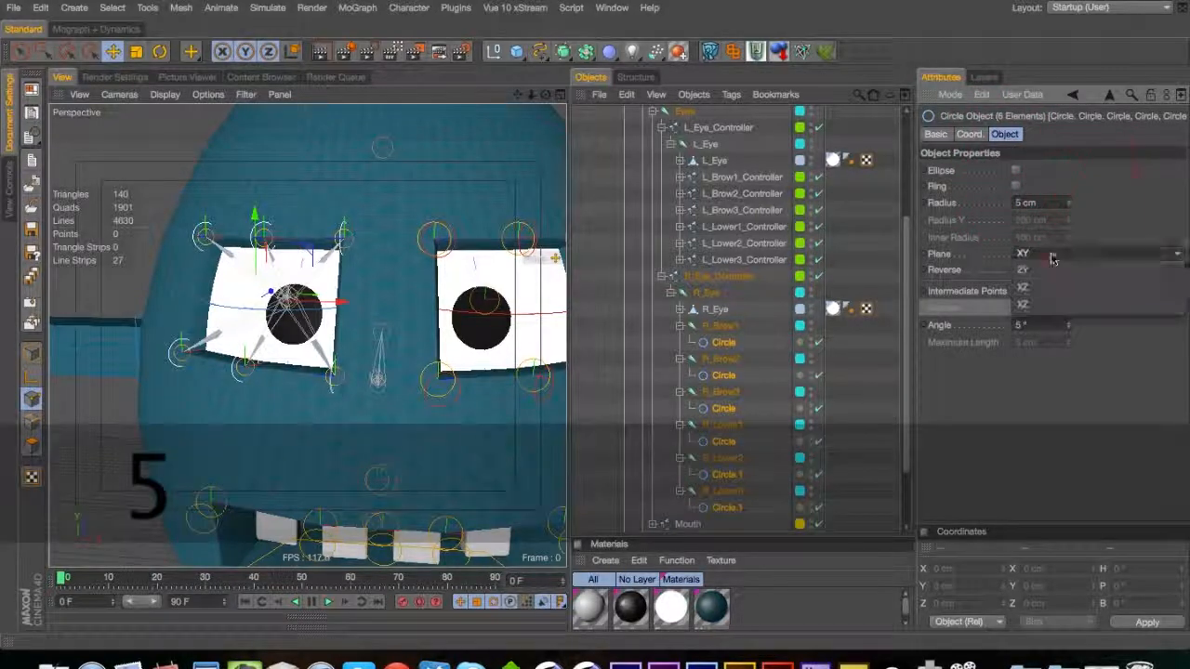
pyautogui.click(1051, 287)
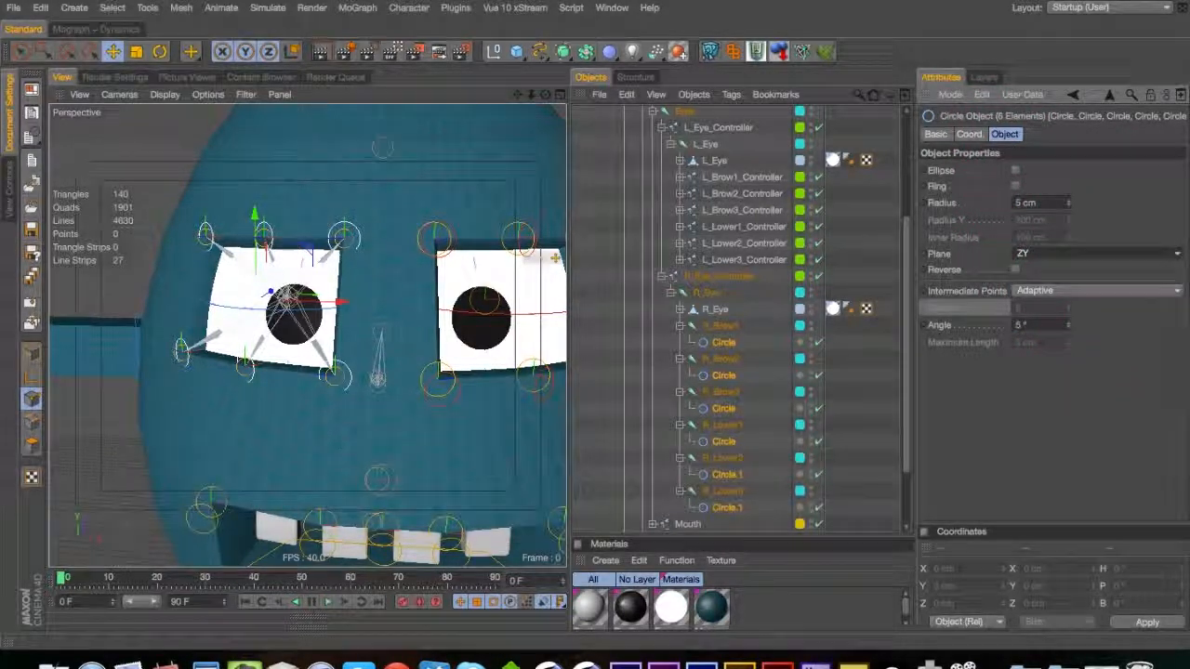
# Turn on Use Color for the six right-eye circles and give them a blue display color with hue 203°
pyautogui.click(935, 134)
pyautogui.click(1031, 236)
pyautogui.click(1027, 283)
pyautogui.click(1031, 251)
pyautogui.click(1082, 194)
pyautogui.click(1030, 214)
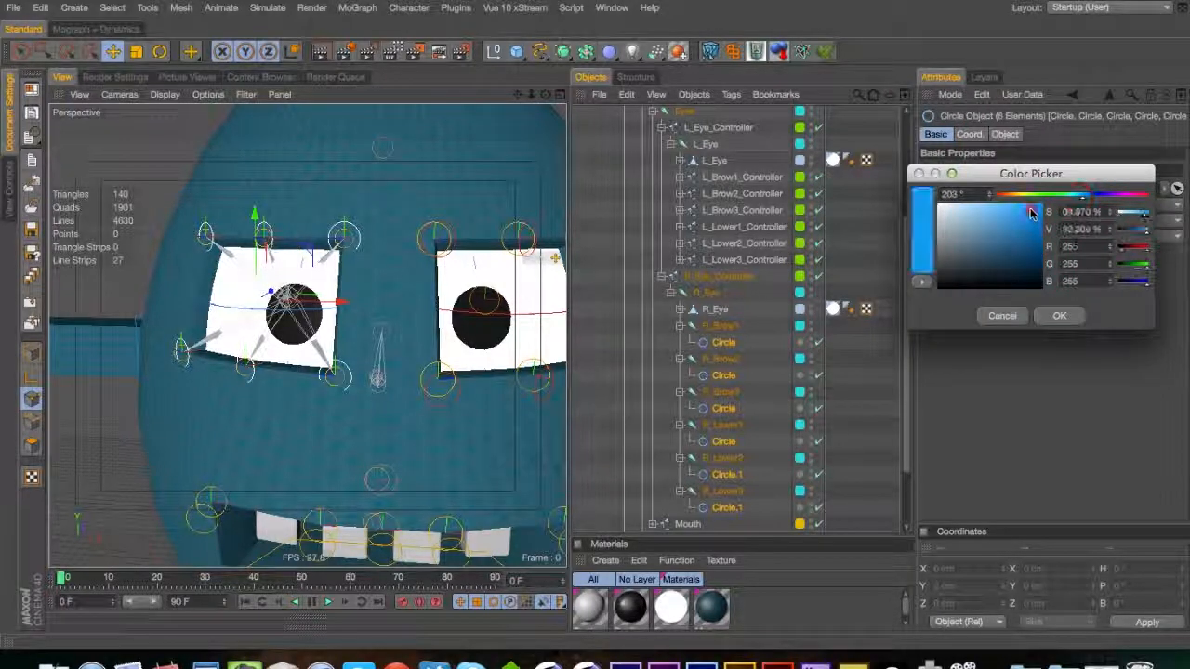
pyautogui.click(1056, 316)
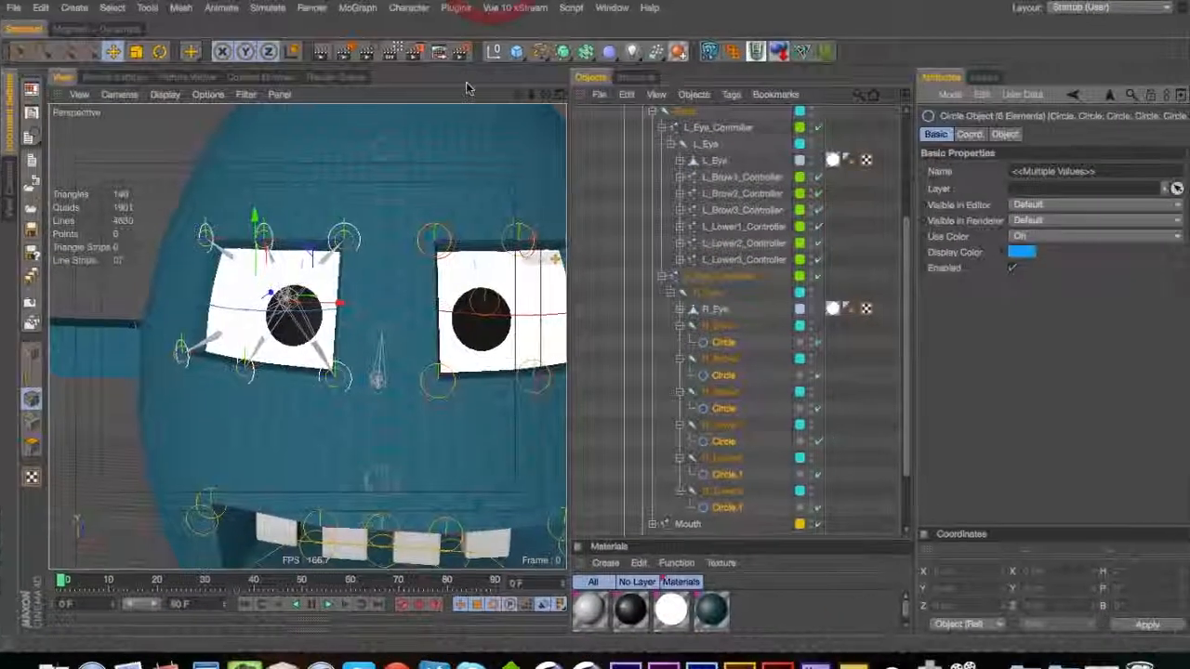
# Save the project and convert the six right-eye circles into editable splines
pyautogui.press('super+s')
pyautogui.press('3')
pyautogui.moveTo(394, 305); pyautogui.dragTo(130, 305)
pyautogui.press('c')
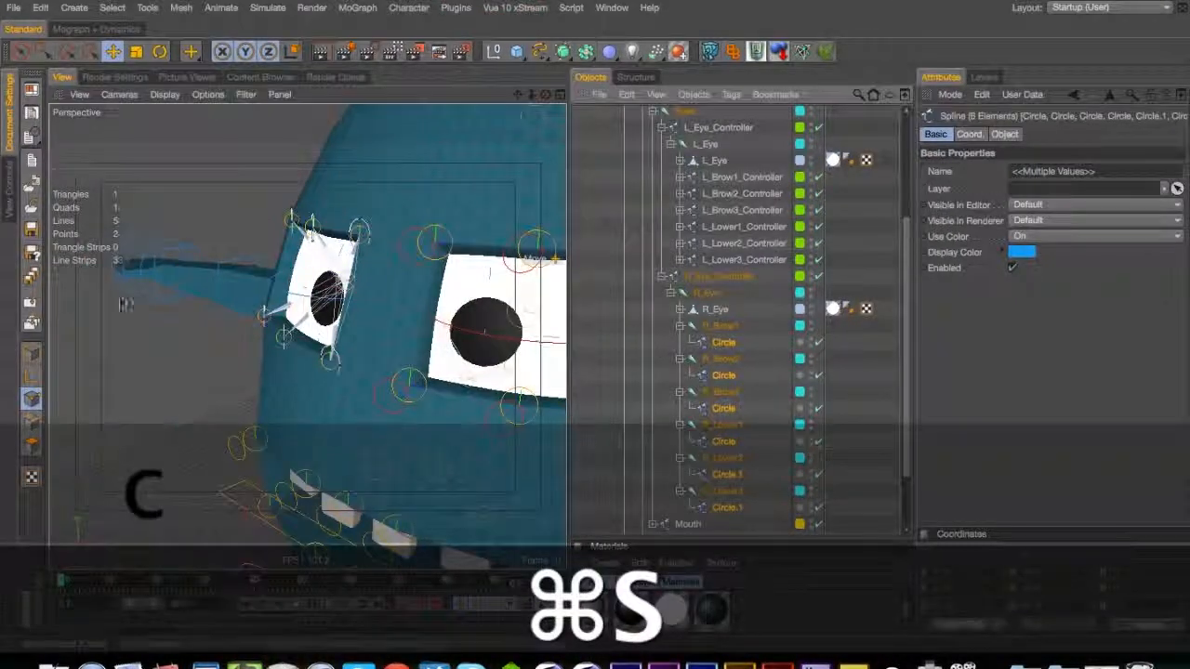
# Select all points of the six right-eye circle splines and move them outward in front of the eye joints
pyautogui.click(30, 376)
pyautogui.press('super+a')
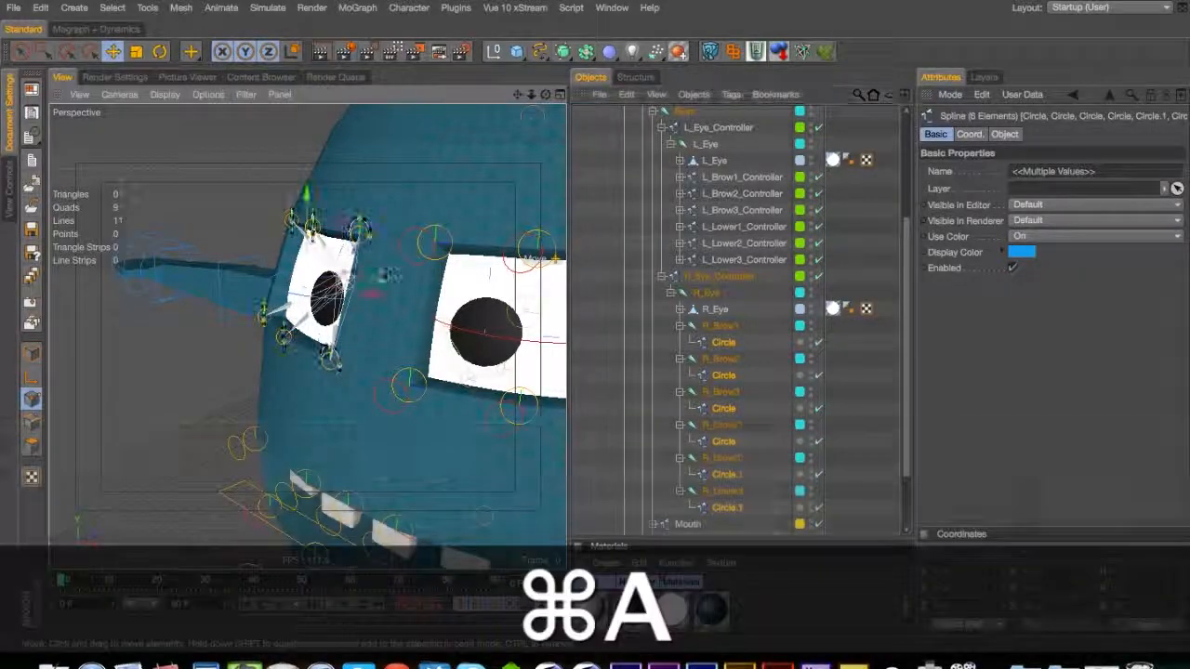
pyautogui.moveTo(383, 275); pyautogui.dragTo(377, 251)
pyautogui.press('3')
pyautogui.press('space')
pyautogui.click(357, 247)
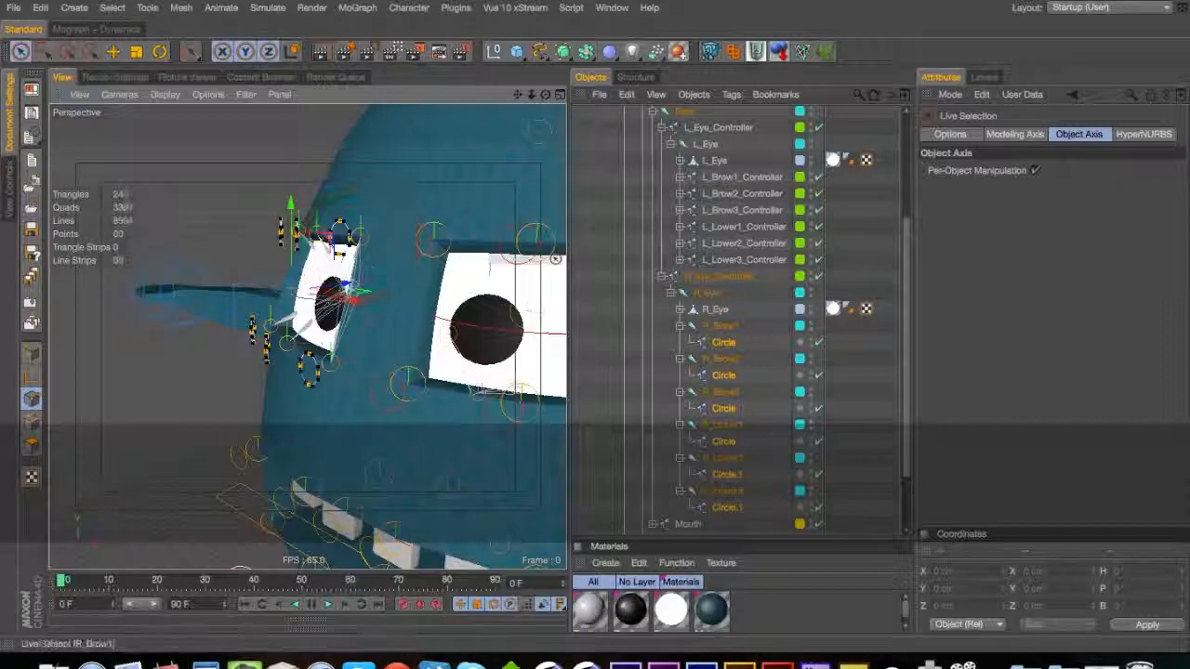
# Add the six right-eye circle splines to the EyeControls layer
pyautogui.rightClick(734, 346)
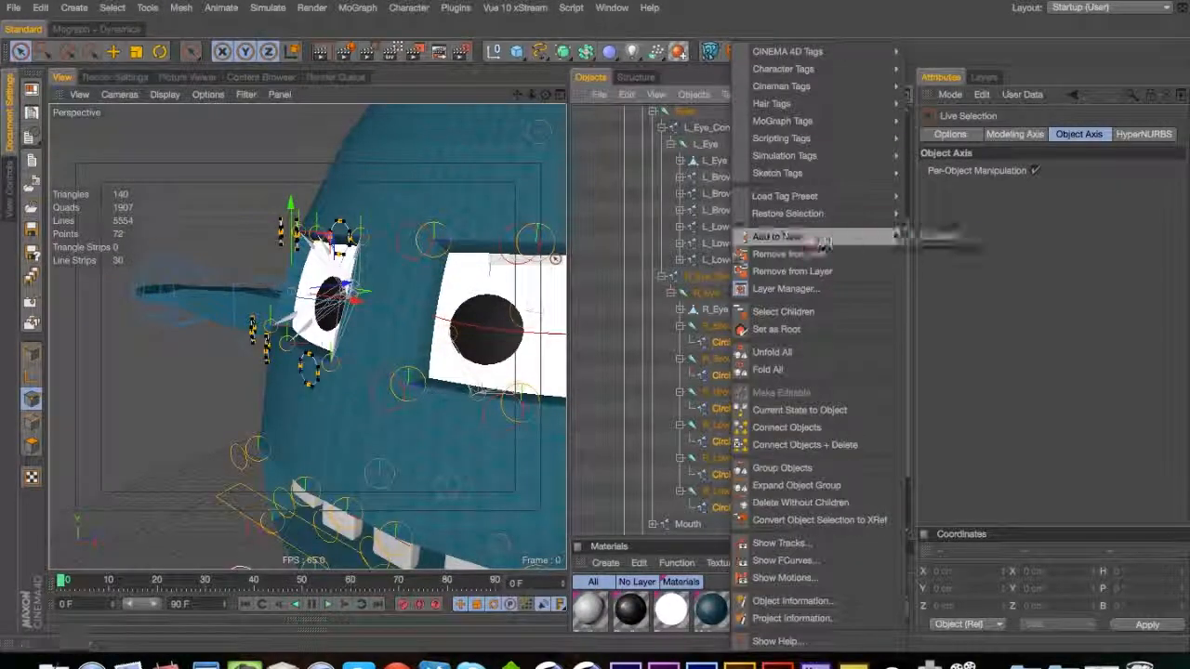
pyautogui.moveTo(825, 243)
pyautogui.moveTo(985, 340)
pyautogui.click(1108, 391)
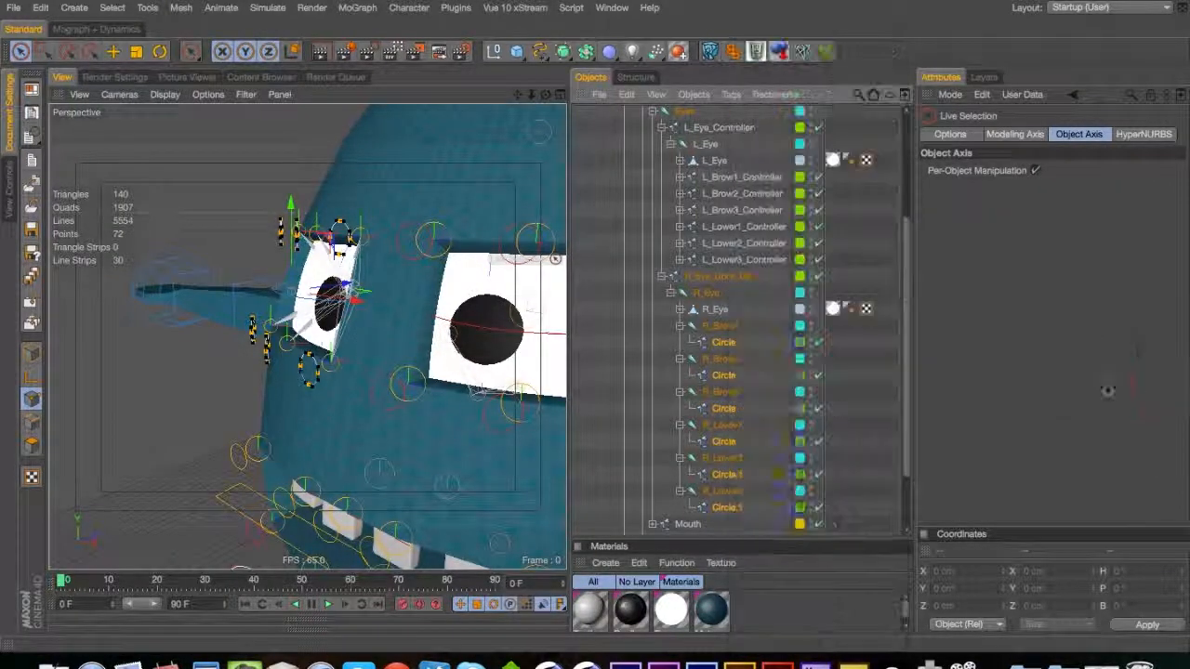
pyautogui.click(1070, 387)
# Rename the circles under the right brow joints R_Brow1_Controller, R_Brow2_Controller and R_Brow3_Controller
pyautogui.click(726, 343)
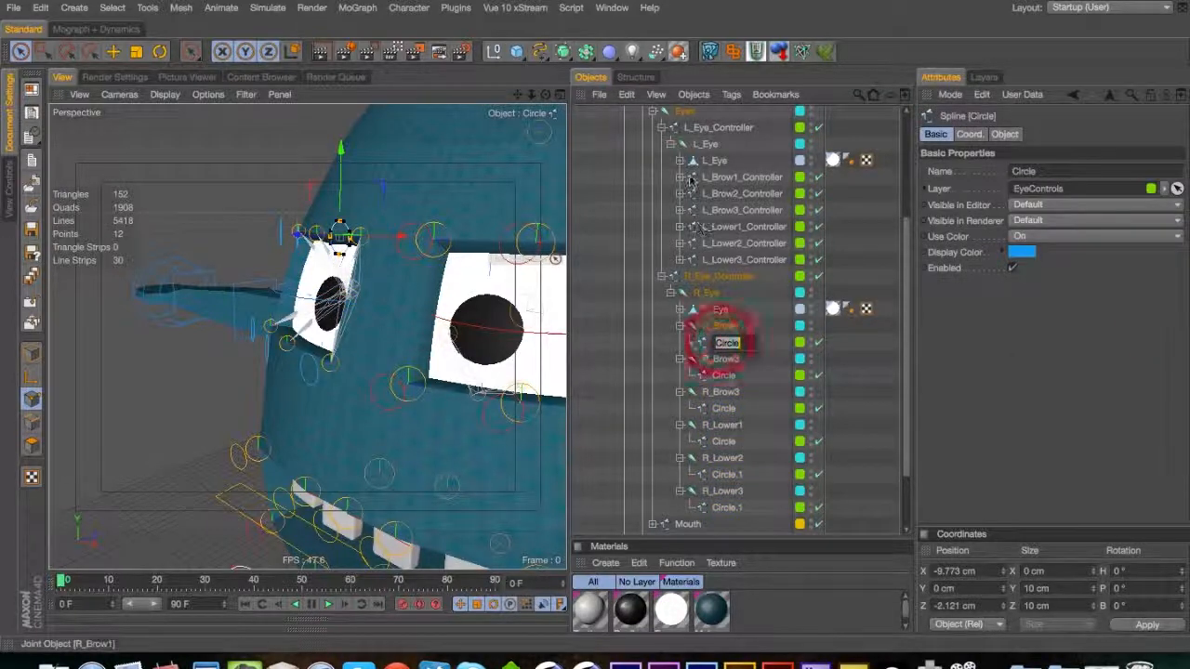
pyautogui.write('R_Brow1')
pyautogui.write('_Controller')
pyautogui.press('Down')
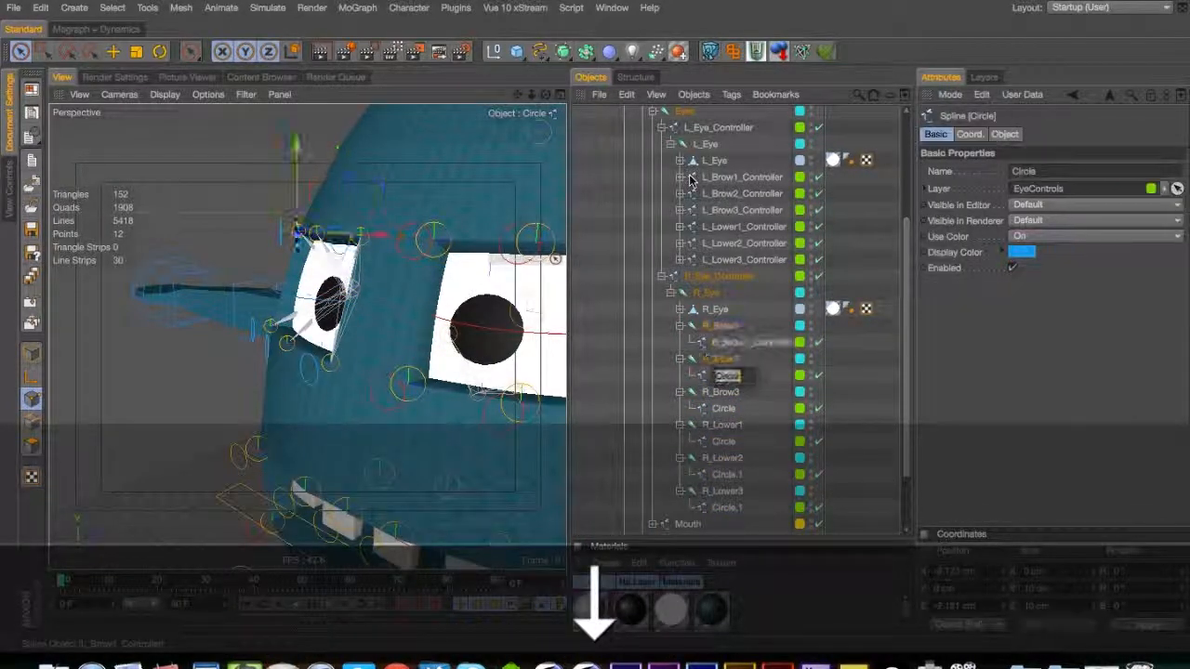
pyautogui.write('R_Brow2')
pyautogui.press('super+v')
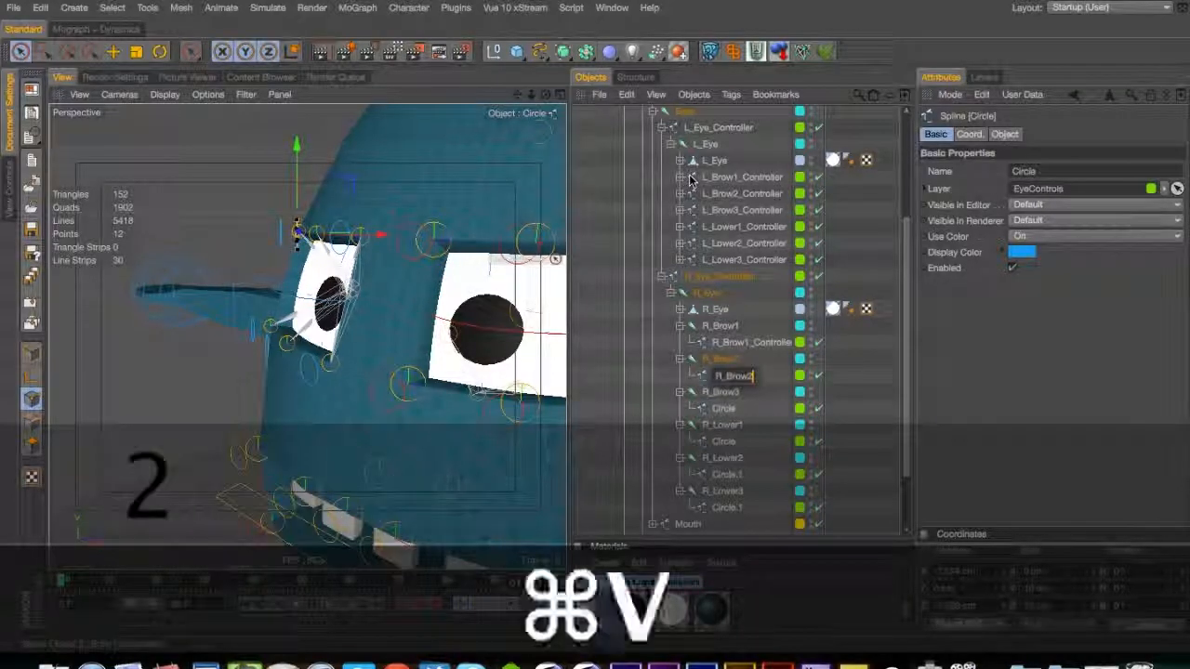
pyautogui.press('Down')
pyautogui.write('R')
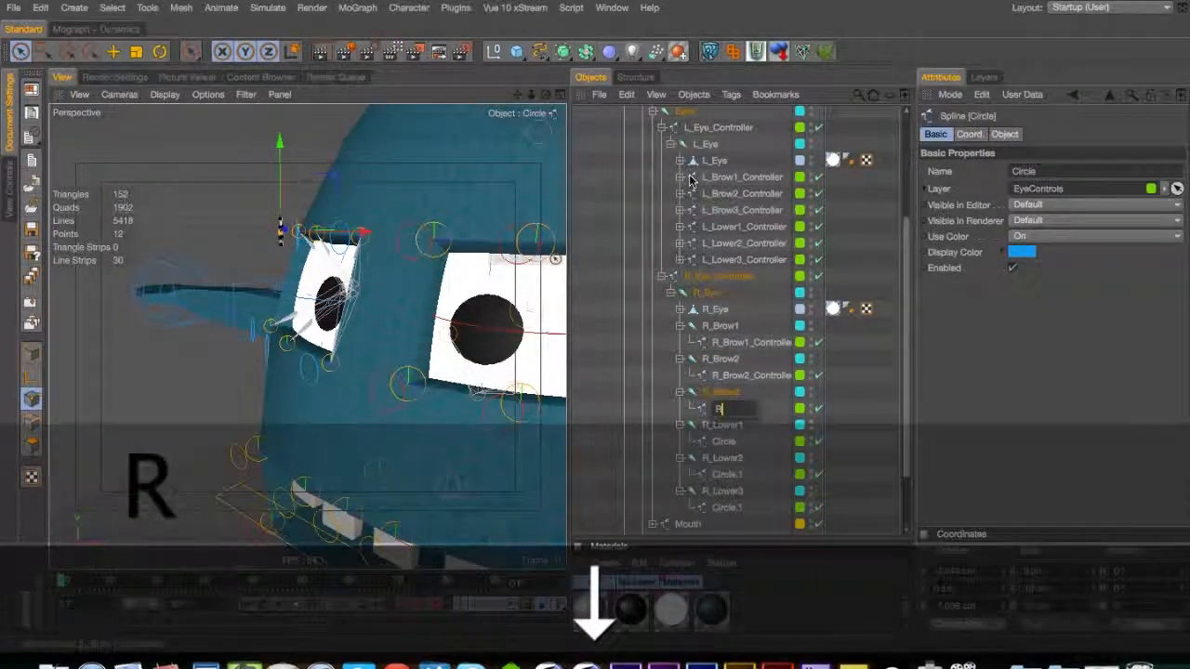
pyautogui.write('_Brow3')
pyautogui.write('_Controller')
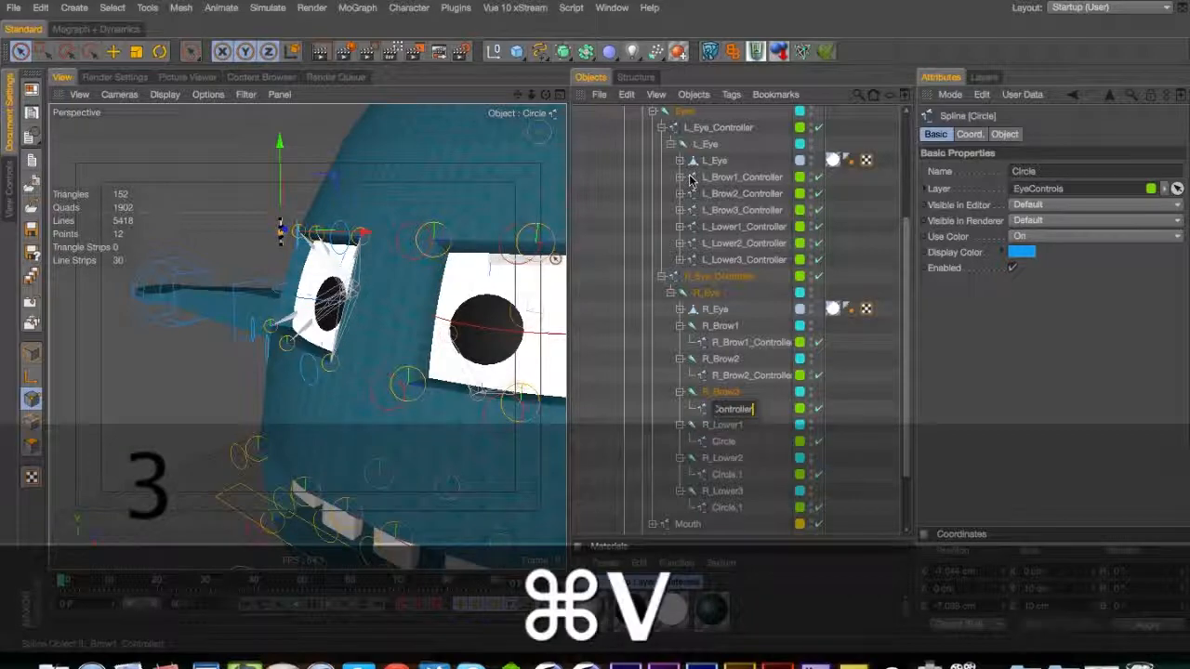
# Rename the circles under the right lower-lid joints R_Lower1_Controller, R_Lower2_Controller and R_Lower3_Controller, and save the project
pyautogui.press('Down')
pyautogui.write('R_Lower1')
pyautogui.write('_Controller')
pyautogui.press('Down')
pyautogui.write('R')
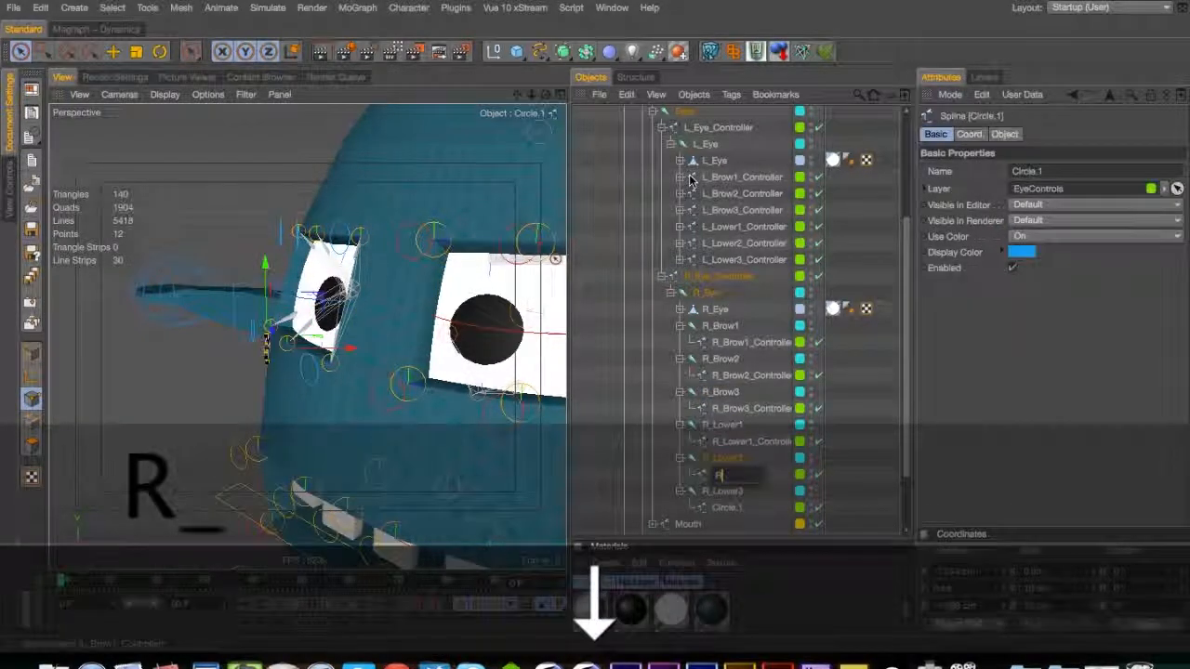
pyautogui.write('_Lower2')
pyautogui.write('_Controller')
pyautogui.press('Down')
pyautogui.write('R_Lower')
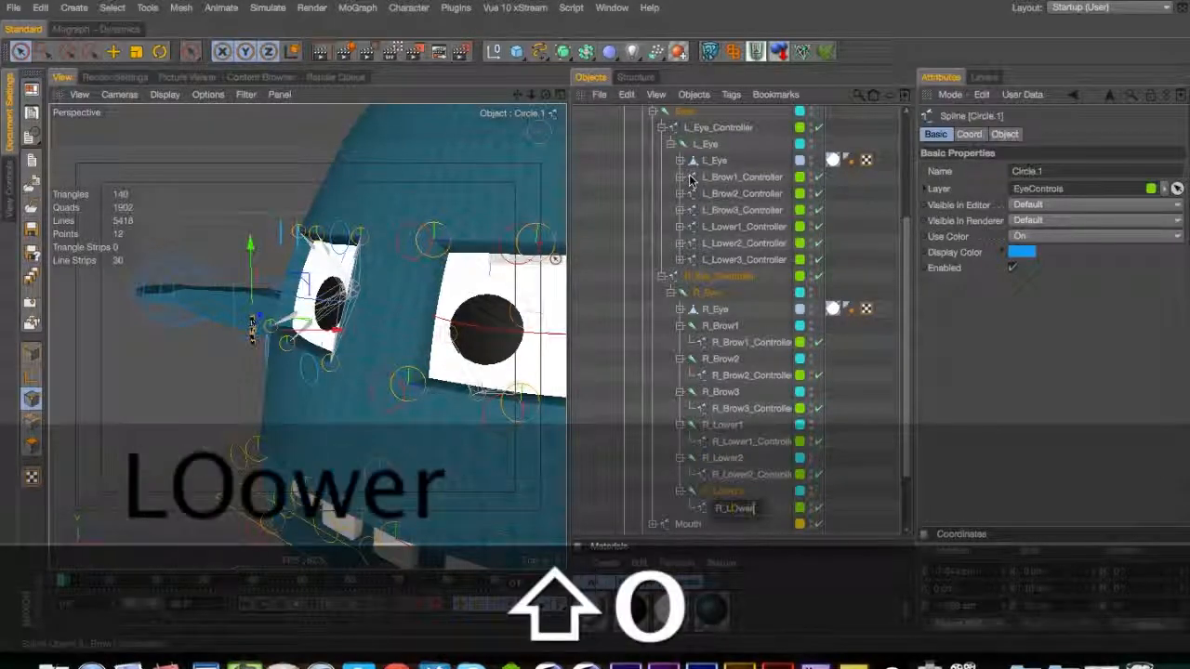
pyautogui.write('3')
pyautogui.write('_Controller')
pyautogui.press('Return')
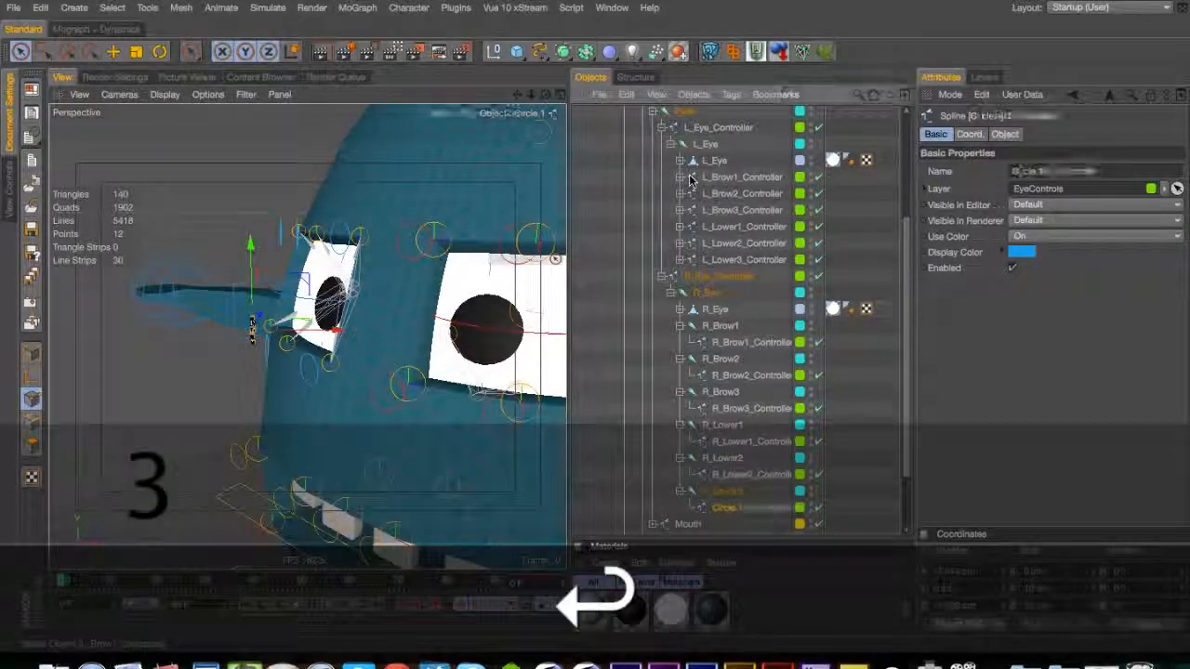
pyautogui.press('super+s')
# Move the three right brow controllers out under R_Eye, in numerical order, and parent each matching R_Brow joint beneath its controller
pyautogui.moveTo(769, 345); pyautogui.dragTo(738, 318)
pyautogui.moveTo(735, 343); pyautogui.dragTo(741, 327)
pyautogui.moveTo(748, 375)
pyautogui.mouseDown()
pyautogui.moveTo(729, 361)
pyautogui.moveTo(743, 356)
pyautogui.moveTo(741, 375)
pyautogui.mouseUp()
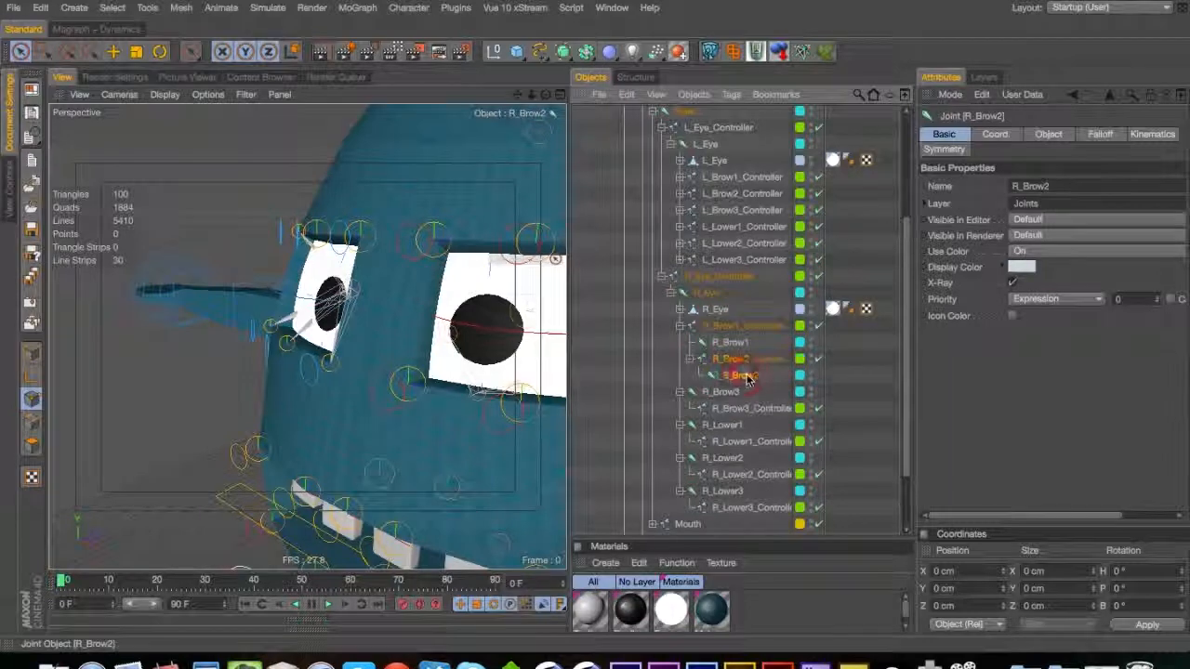
pyautogui.moveTo(731, 328); pyautogui.dragTo(731, 326)
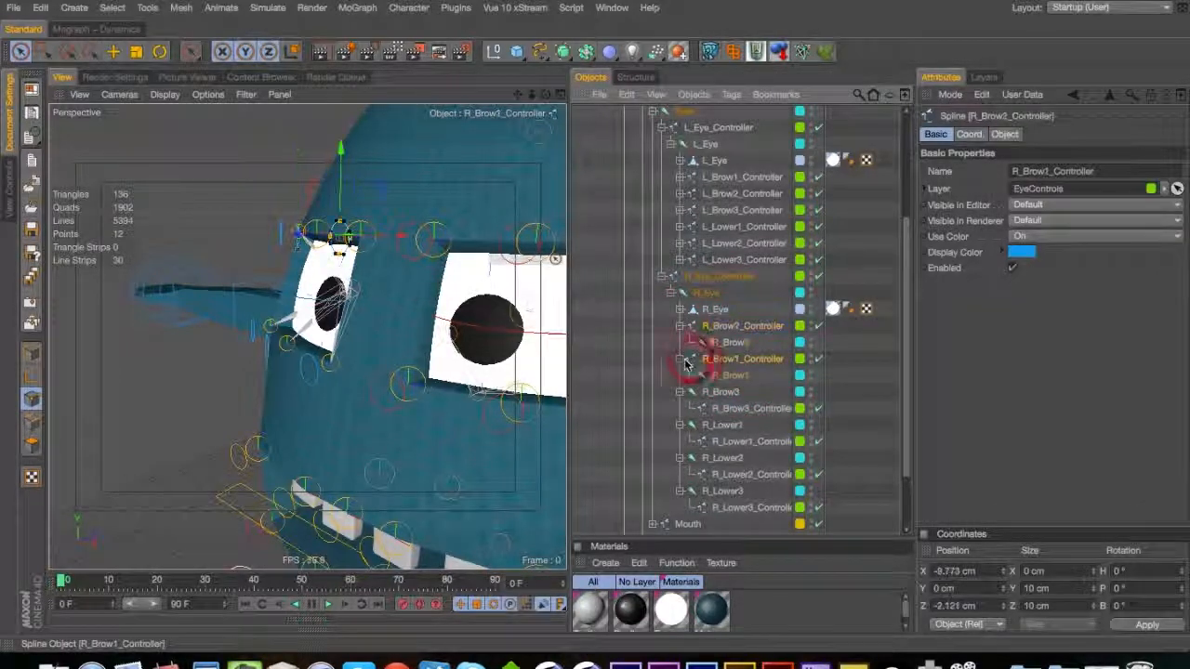
pyautogui.click(681, 360)
pyautogui.click(679, 325)
pyautogui.click(693, 343)
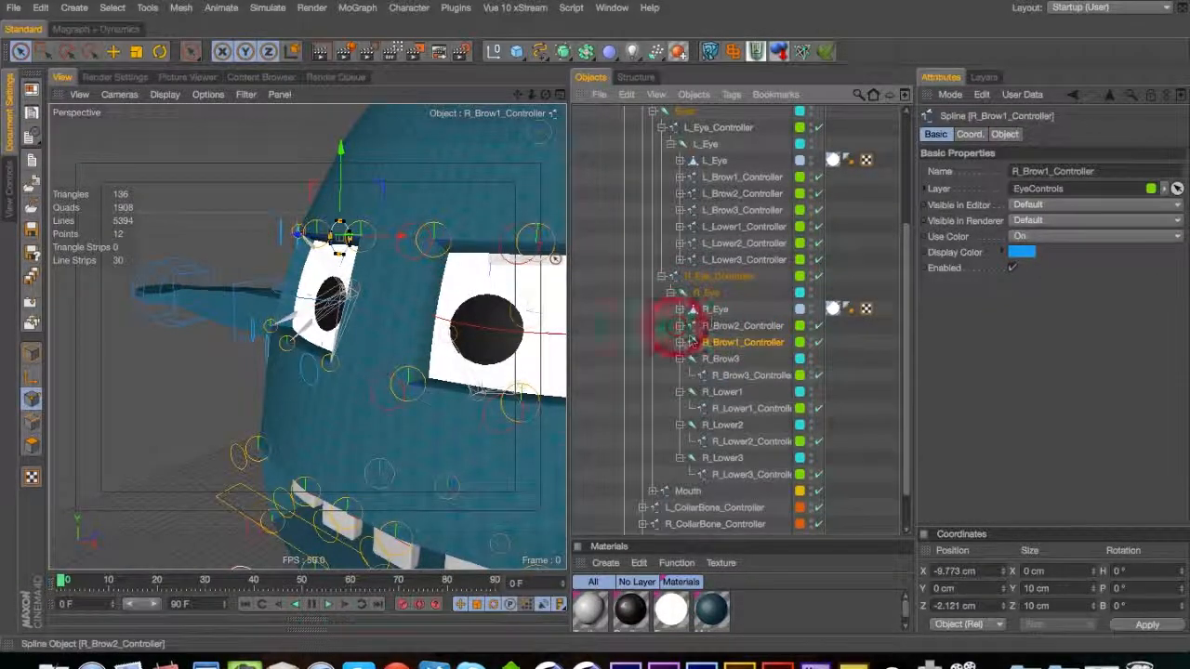
pyautogui.click(722, 375)
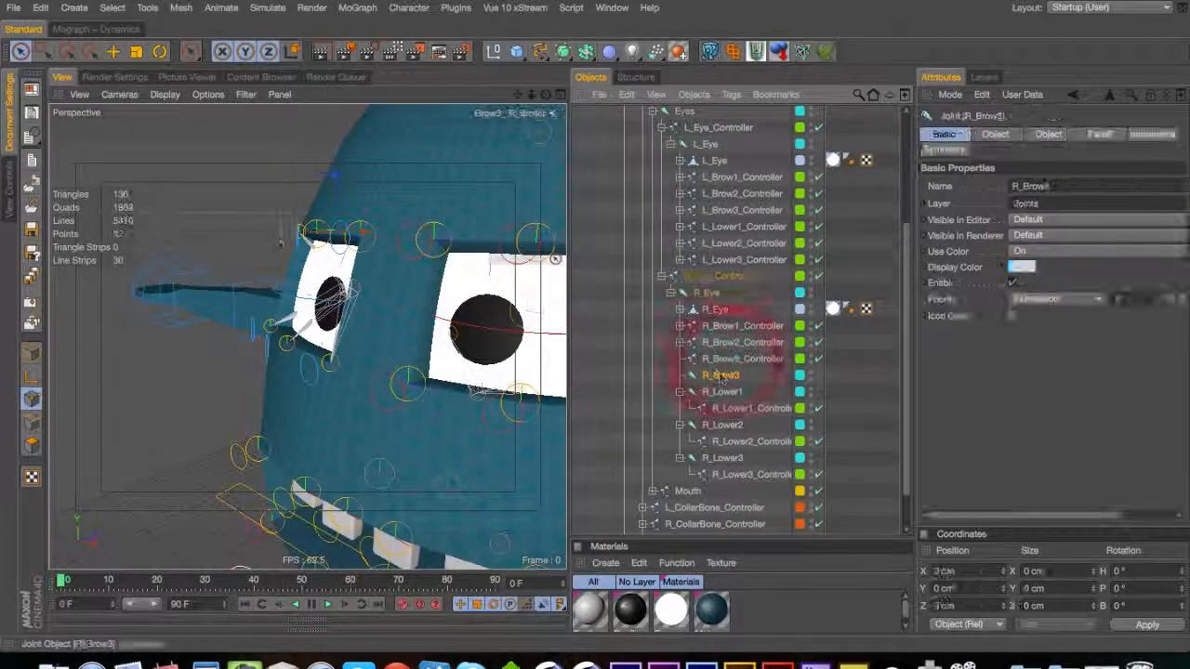
pyautogui.click(681, 361)
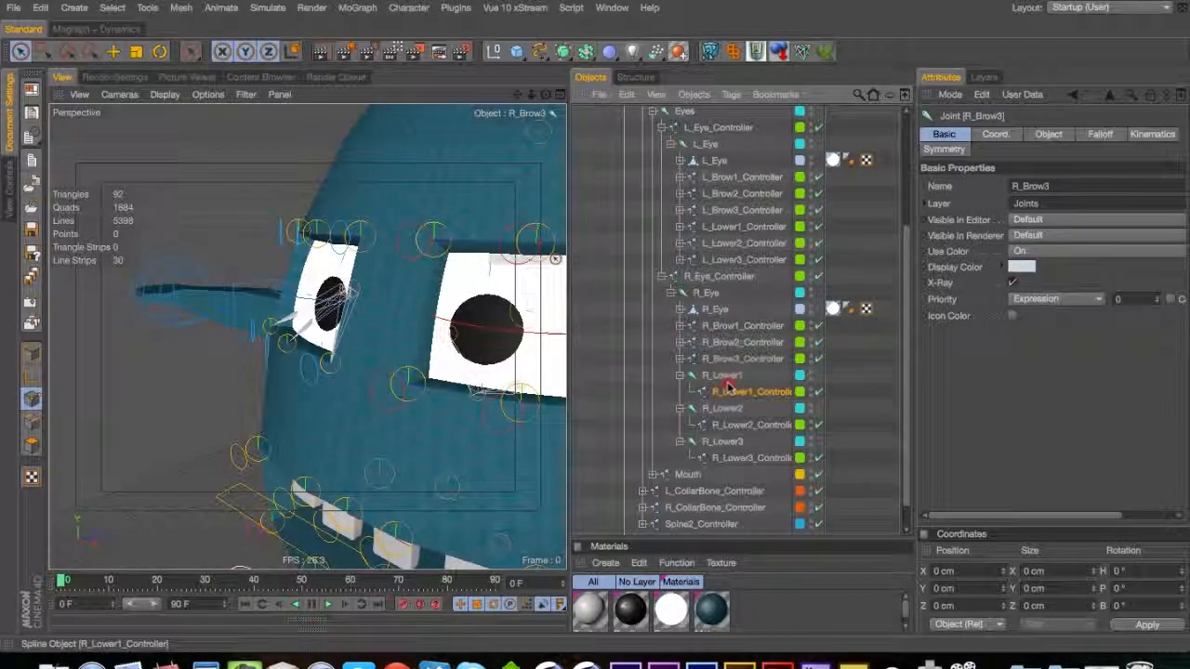
# Move the three right lower-lid controllers out under R_Eye, parent each matching R_Lower joint beneath its controller, and save the project
pyautogui.click(729, 390)
pyautogui.click(720, 375)
pyautogui.click(679, 376)
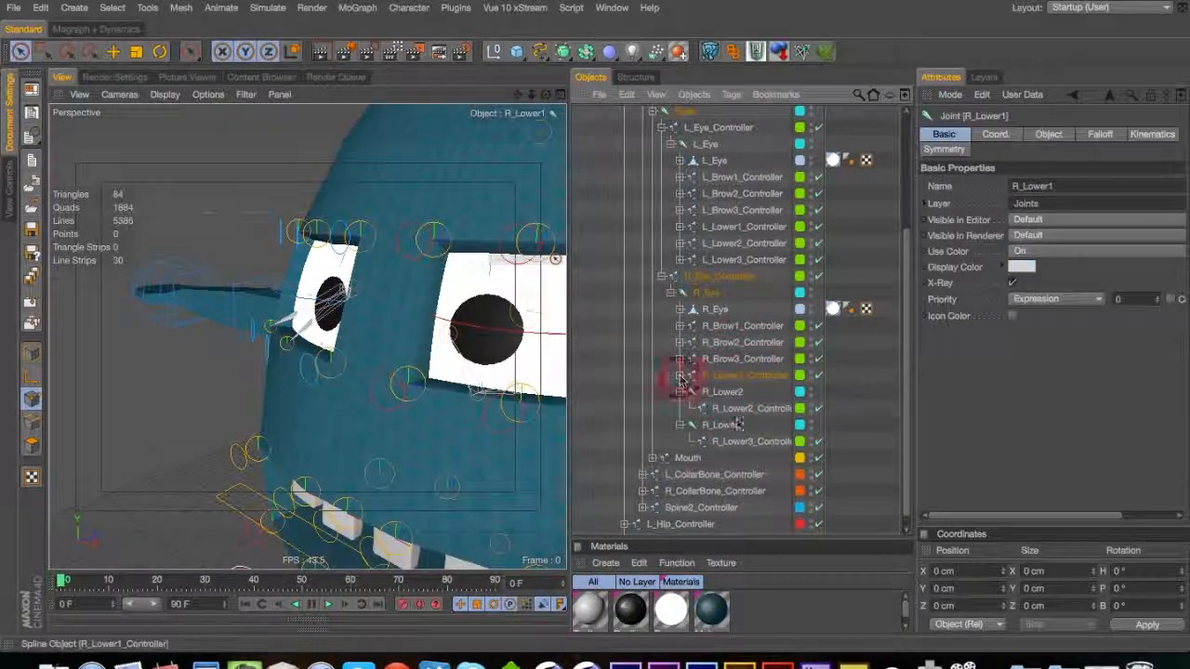
pyautogui.moveTo(731, 408); pyautogui.dragTo(721, 392)
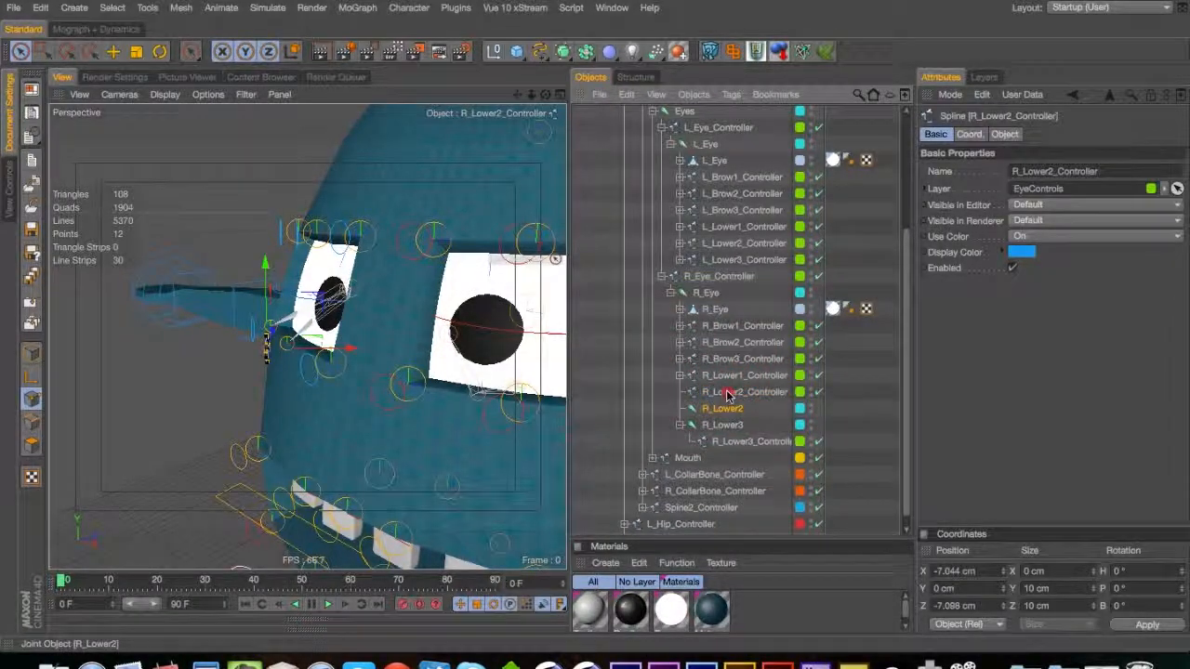
pyautogui.click(724, 409)
pyautogui.moveTo(731, 427)
pyautogui.mouseDown()
pyautogui.moveTo(718, 402)
pyautogui.moveTo(724, 410)
pyautogui.mouseUp()
pyautogui.click(679, 411)
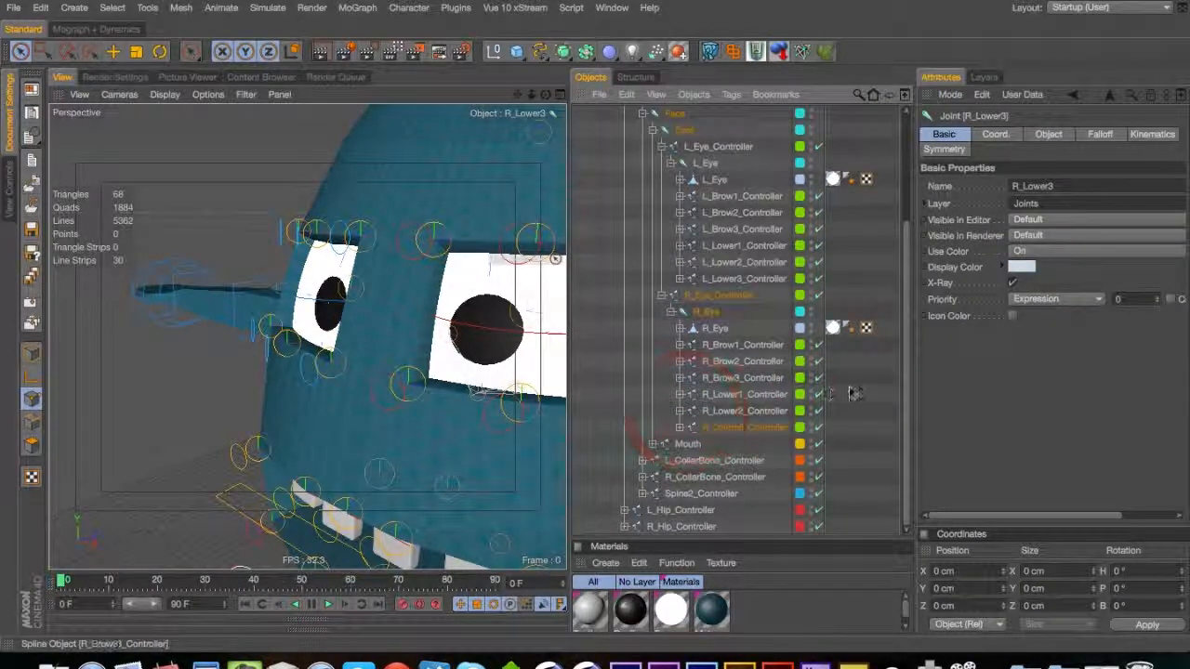
pyautogui.press('super+s')
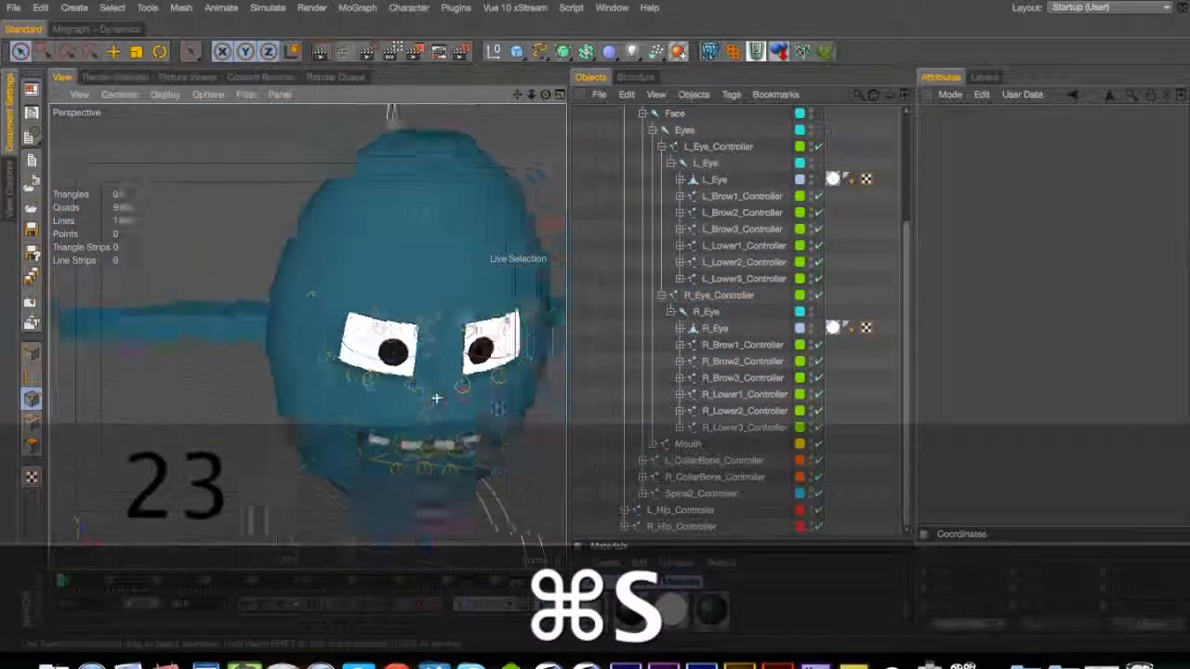
# Collapse the eye, face, spine and root branches of the character hierarchy down to Root_Controller
pyautogui.moveTo(436, 397); pyautogui.dragTo(230, 348)
pyautogui.moveTo(382, 394); pyautogui.dragTo(276, 394)
pyautogui.moveTo(276, 394); pyautogui.dragTo(372, 369)
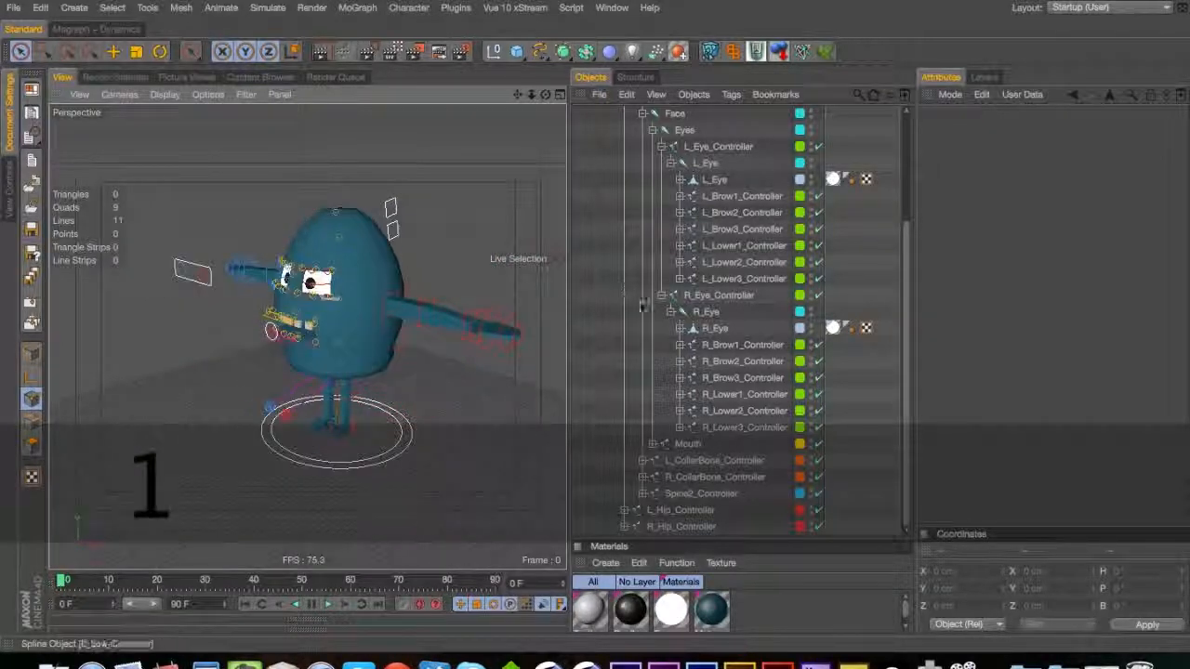
pyautogui.click(670, 311)
pyautogui.click(675, 280)
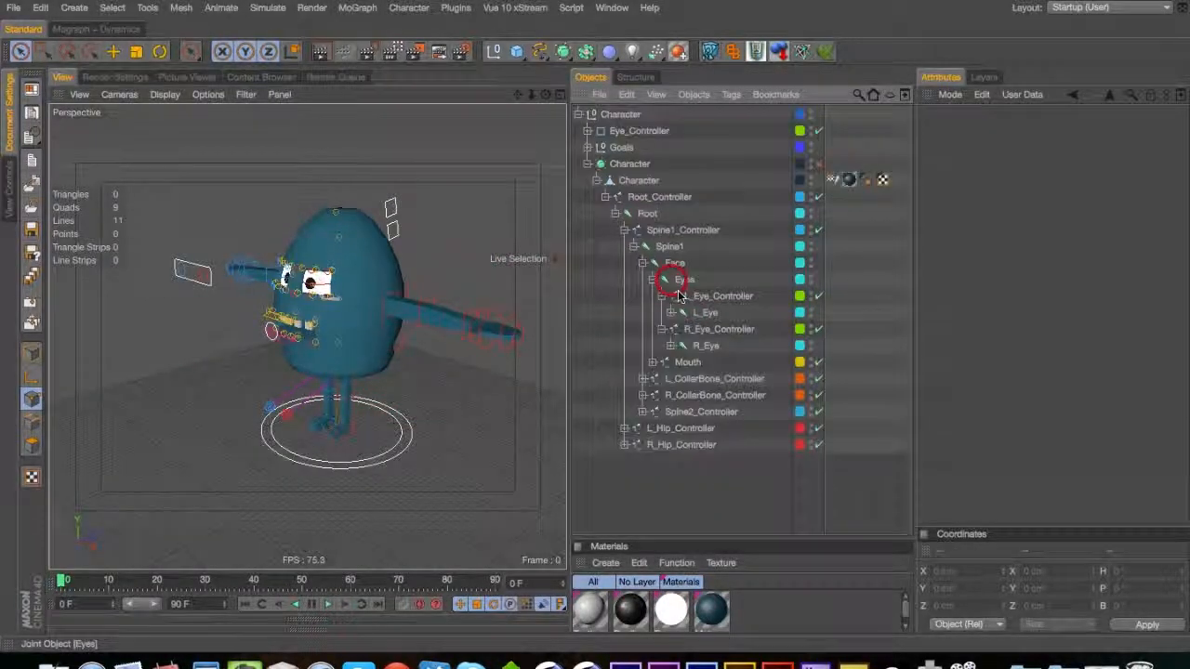
pyautogui.click(662, 295)
pyautogui.click(662, 314)
pyautogui.click(653, 280)
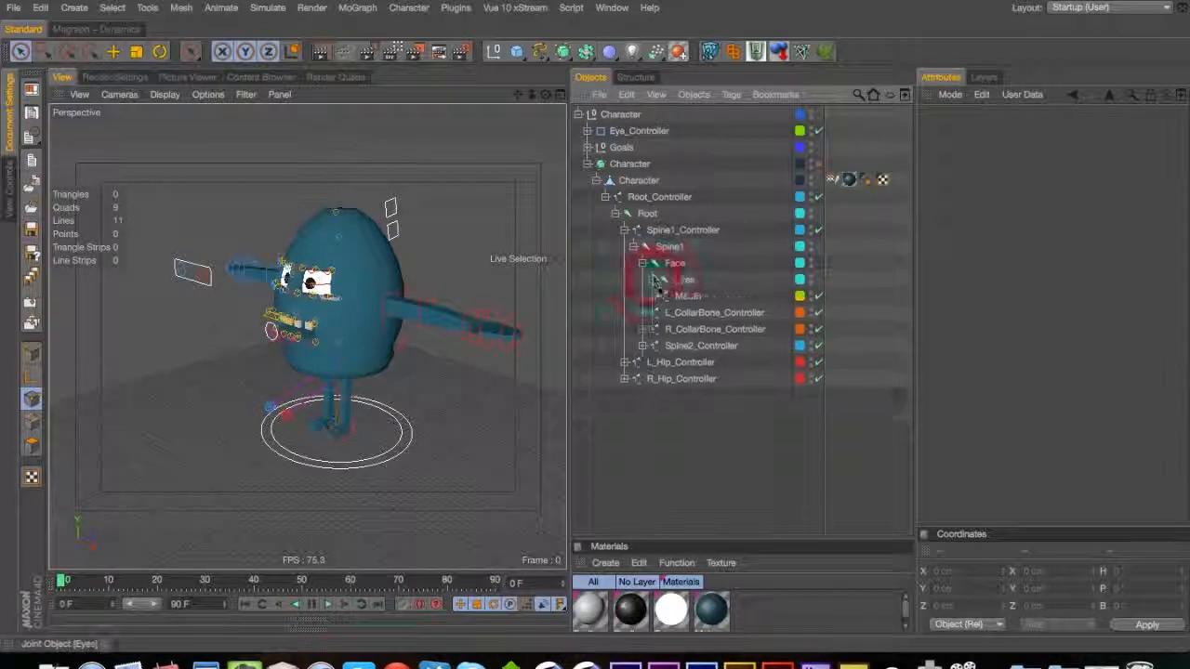
pyautogui.click(643, 263)
pyautogui.click(633, 246)
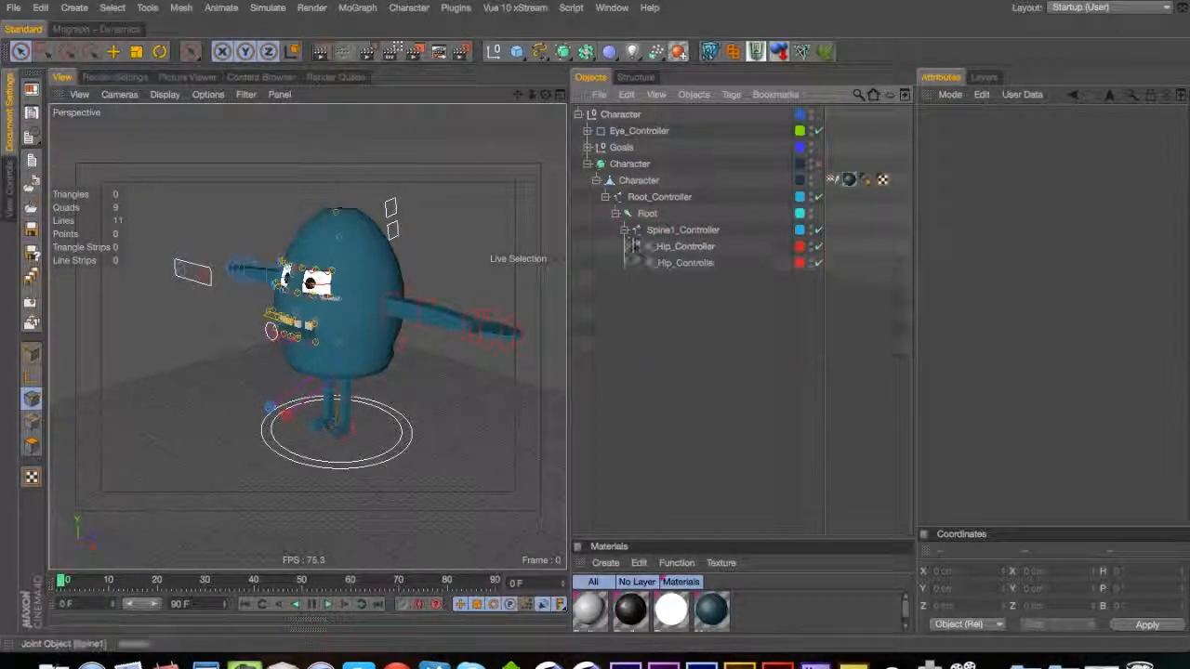
pyautogui.click(614, 213)
pyautogui.click(605, 197)
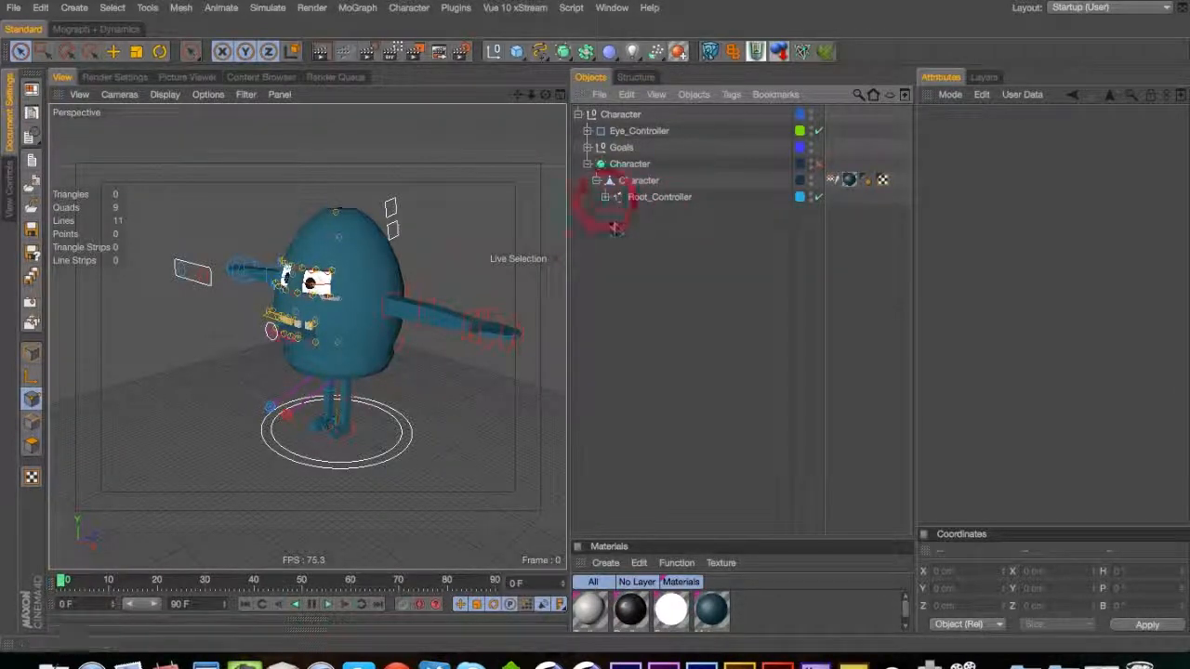
pyautogui.click(587, 165)
pyautogui.click(588, 163)
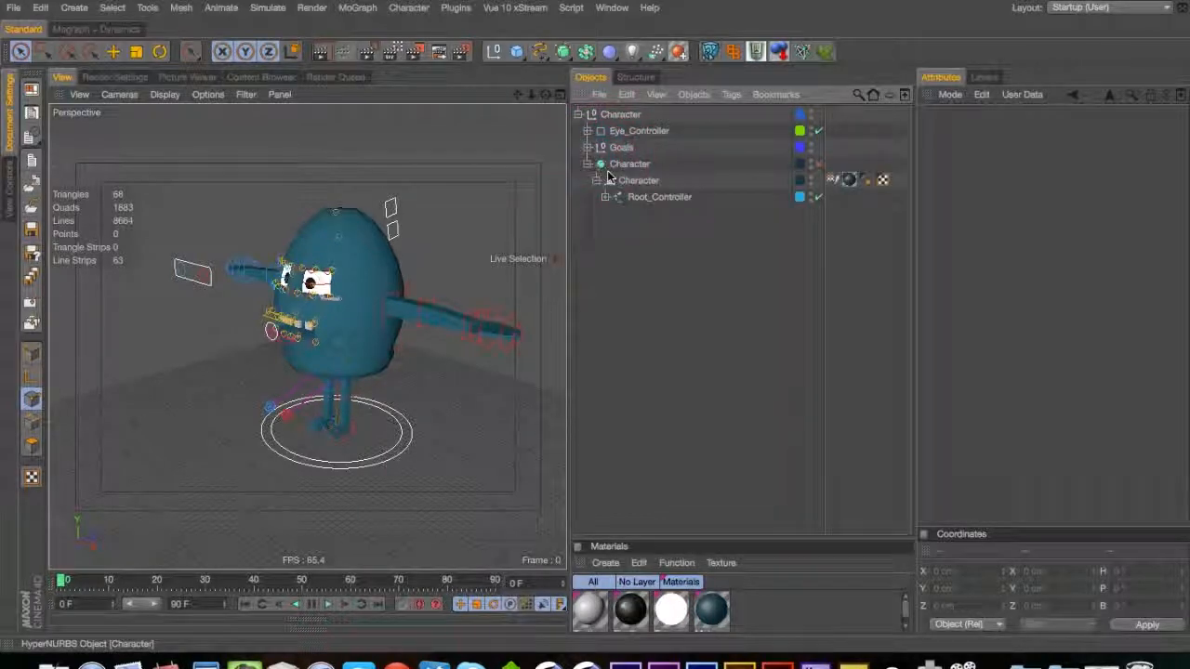
# Expand the hierarchy to the children of Spine1 and add an XPresso tag to the top-level Character null
pyautogui.click(630, 116)
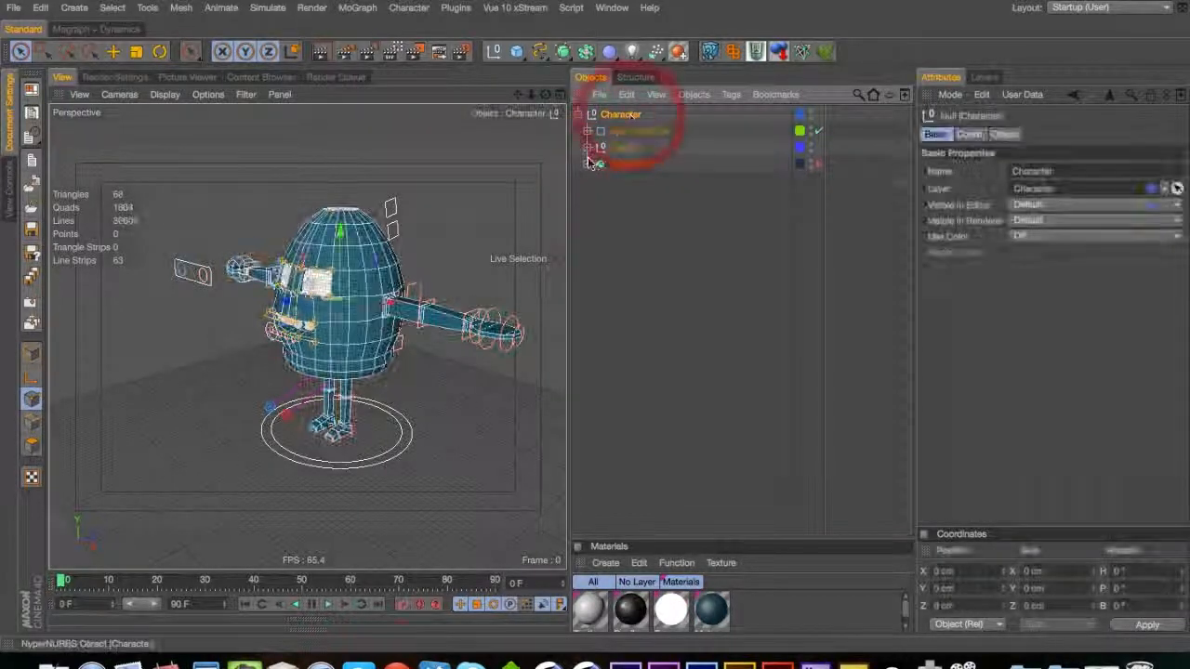
pyautogui.click(587, 164)
pyautogui.click(605, 197)
pyautogui.click(625, 230)
pyautogui.click(624, 230)
pyautogui.click(625, 230)
pyautogui.click(625, 230)
pyautogui.click(625, 229)
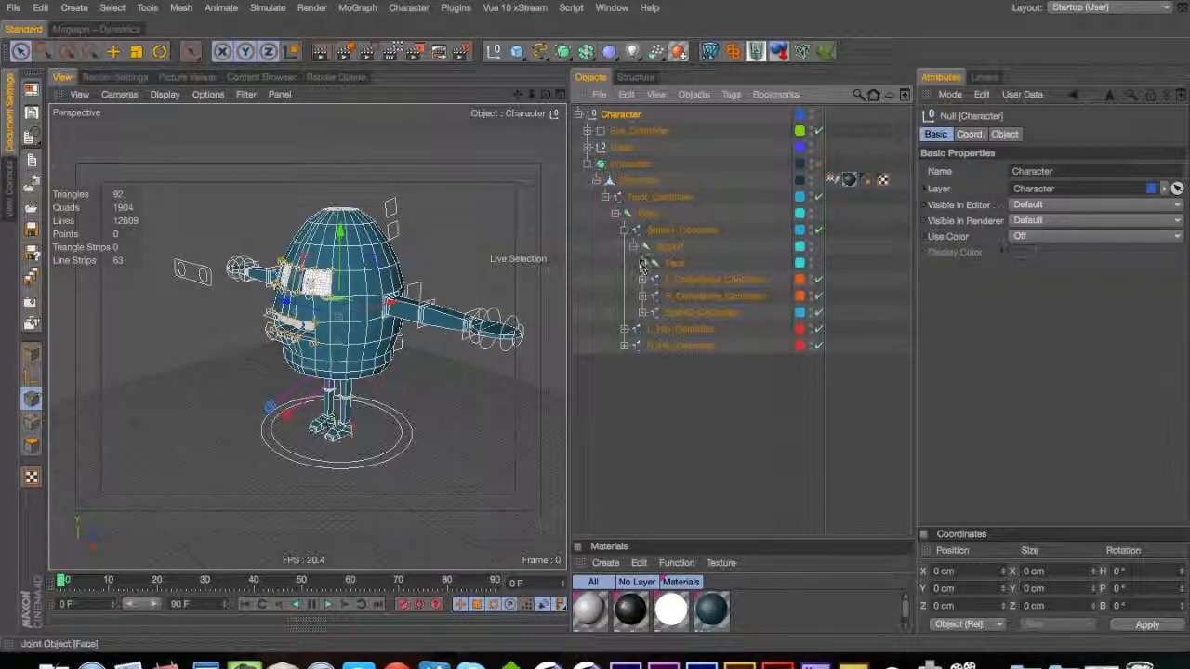
pyautogui.rightClick(627, 113)
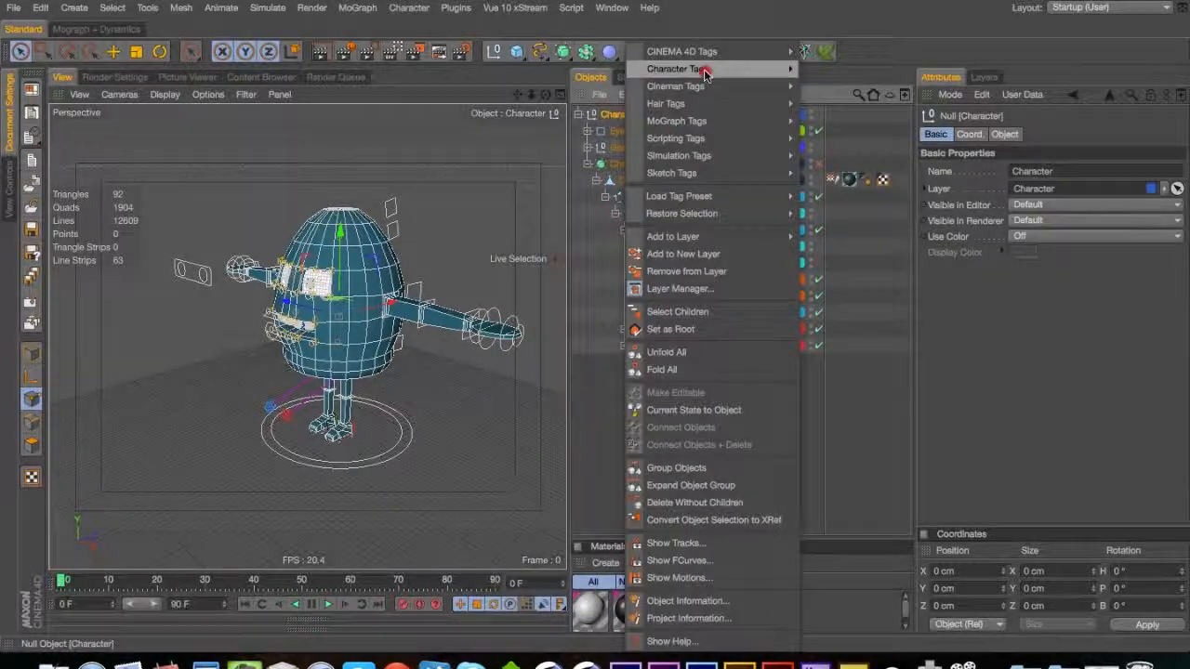
pyautogui.moveTo(707, 51)
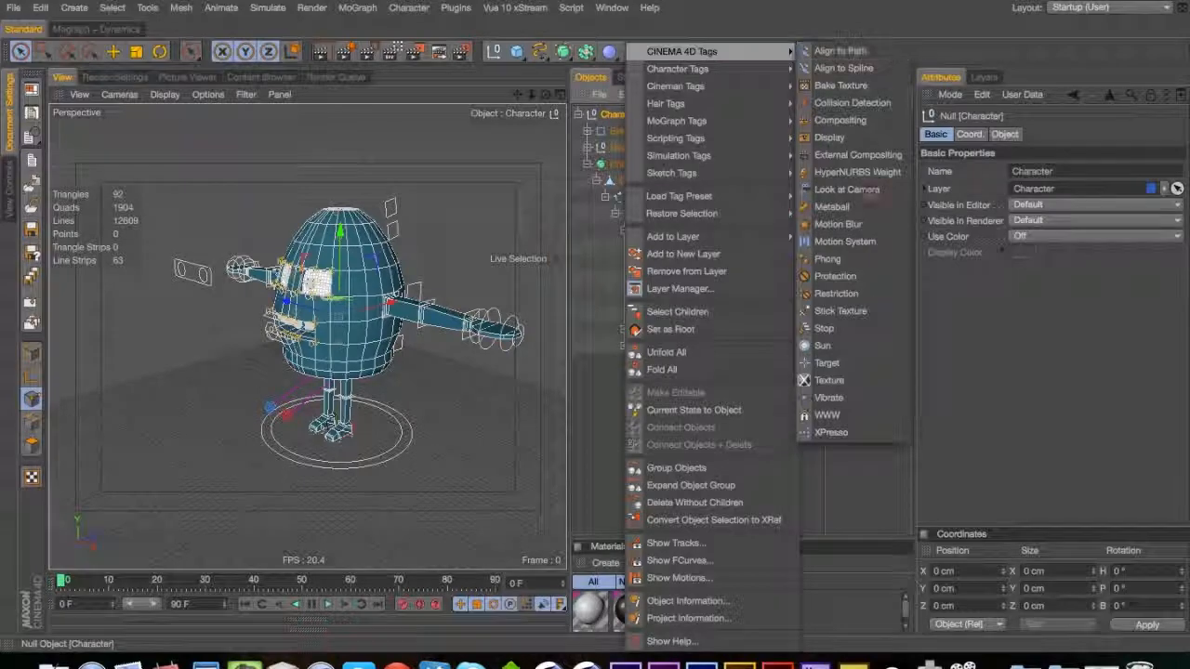
pyautogui.click(841, 430)
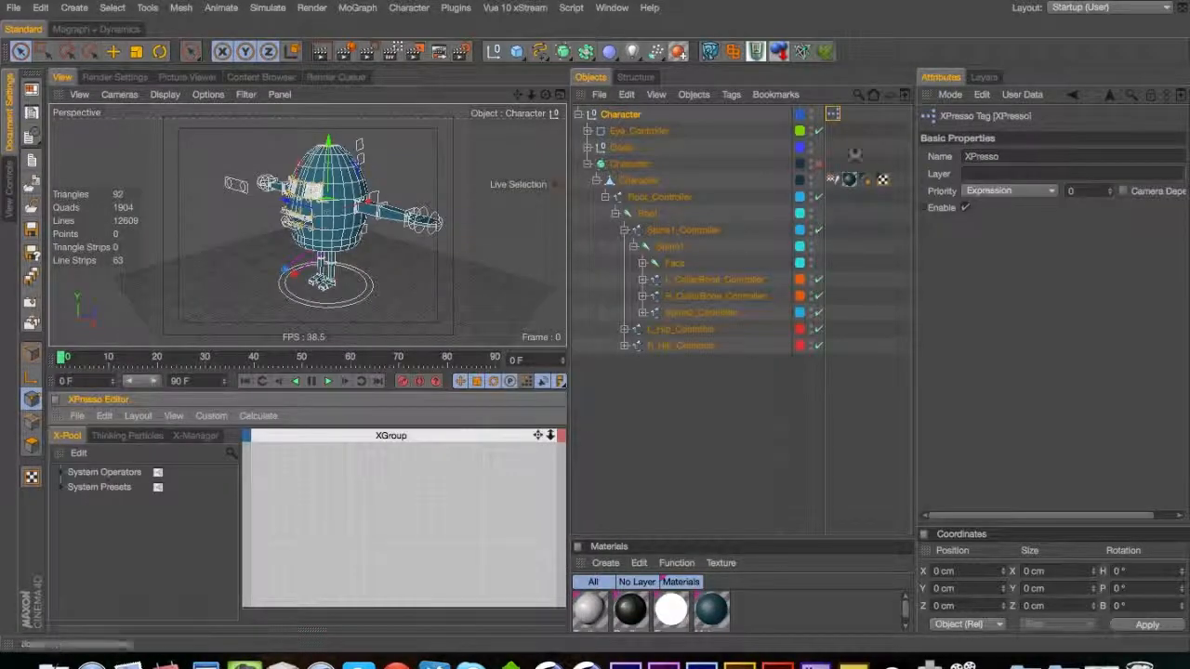
# Open the user data manager for the top-level Character null and add a group named Character Controls
pyautogui.click(651, 113)
pyautogui.click(1022, 93)
pyautogui.click(1039, 134)
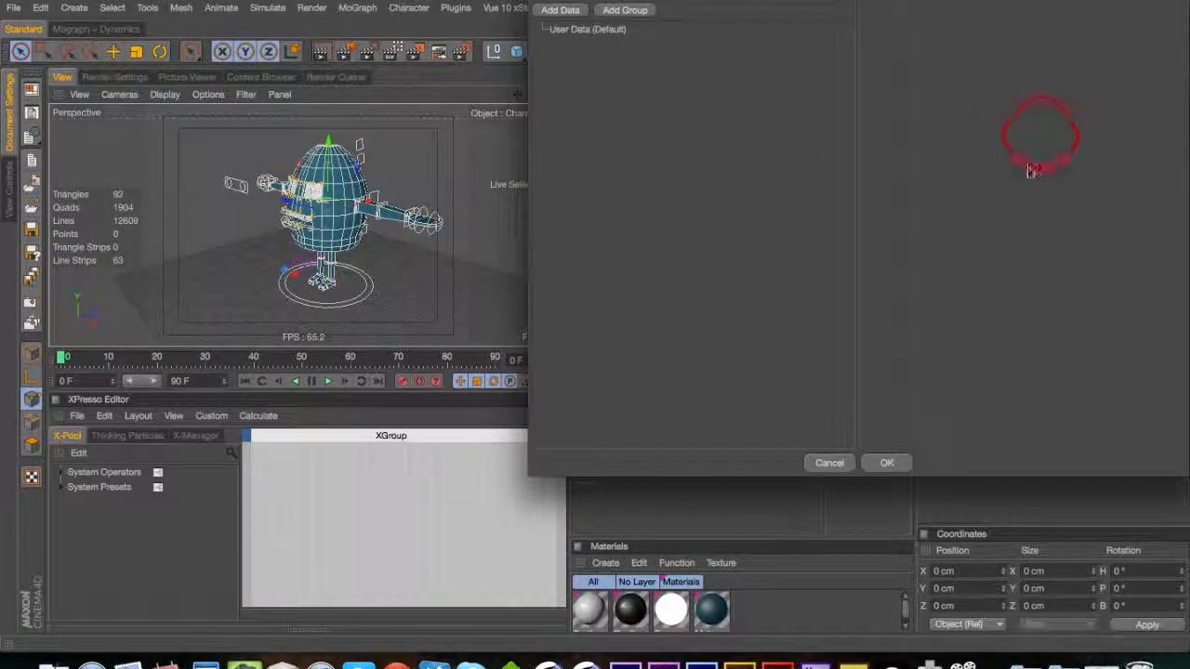
pyautogui.click(597, 13)
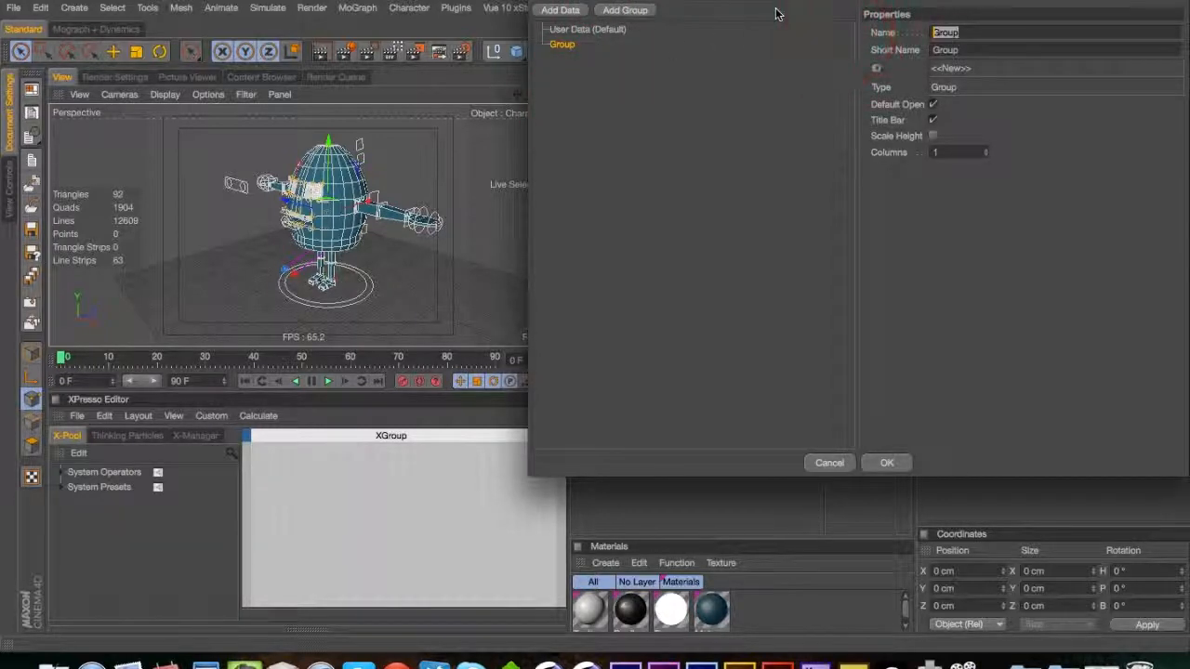
pyautogui.write('Character Controls')
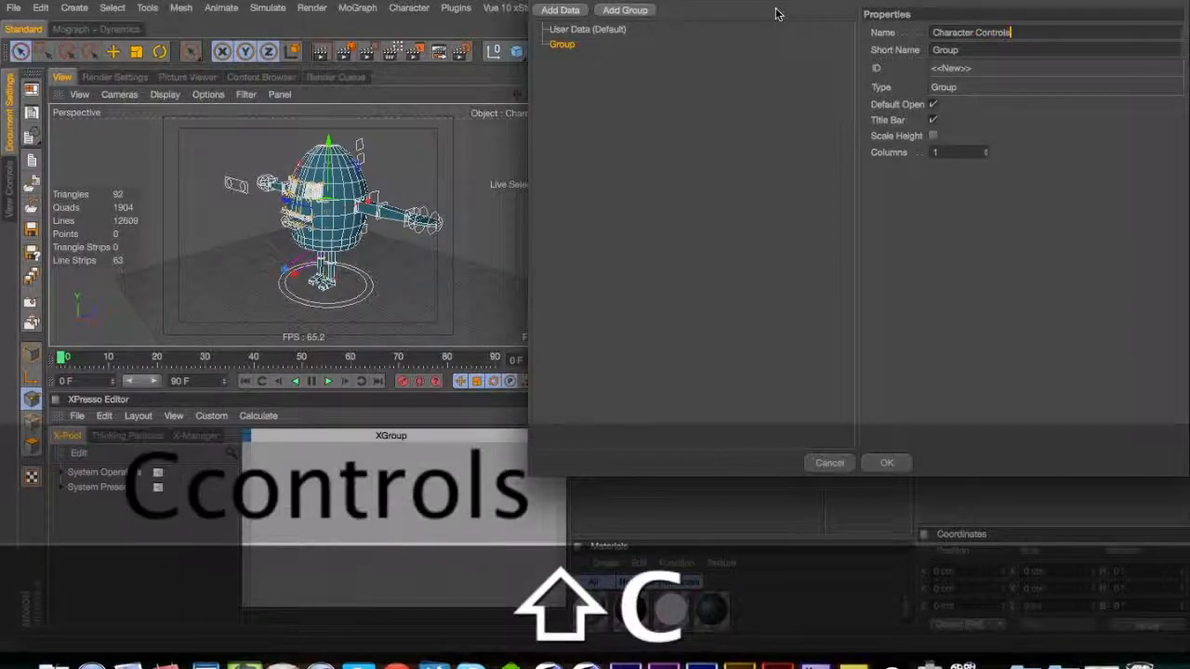
pyautogui.press('Tab')
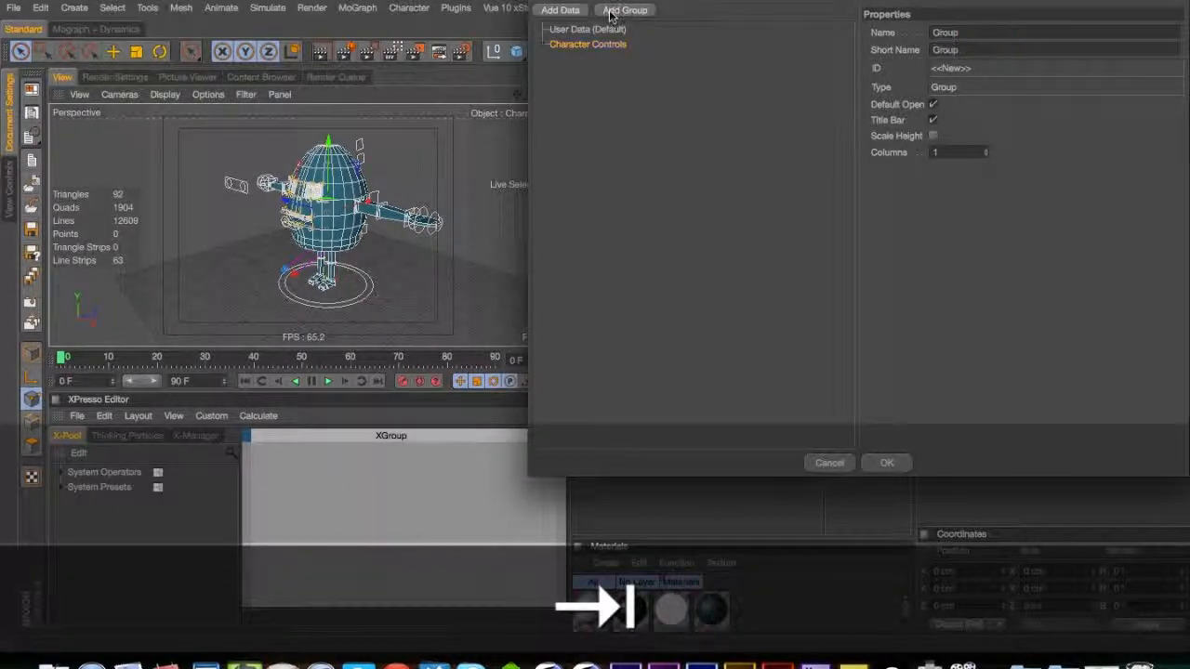
# Add a nested group named Body under Character Controls
pyautogui.click(609, 16)
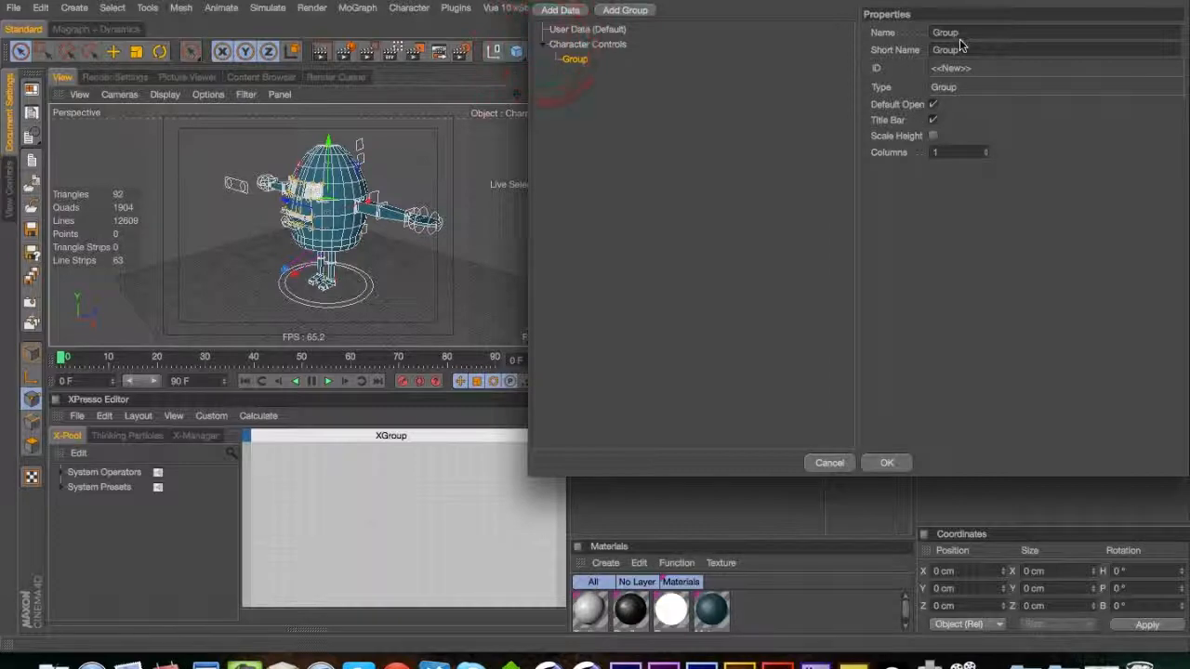
pyautogui.click(960, 40)
pyautogui.write('Body')
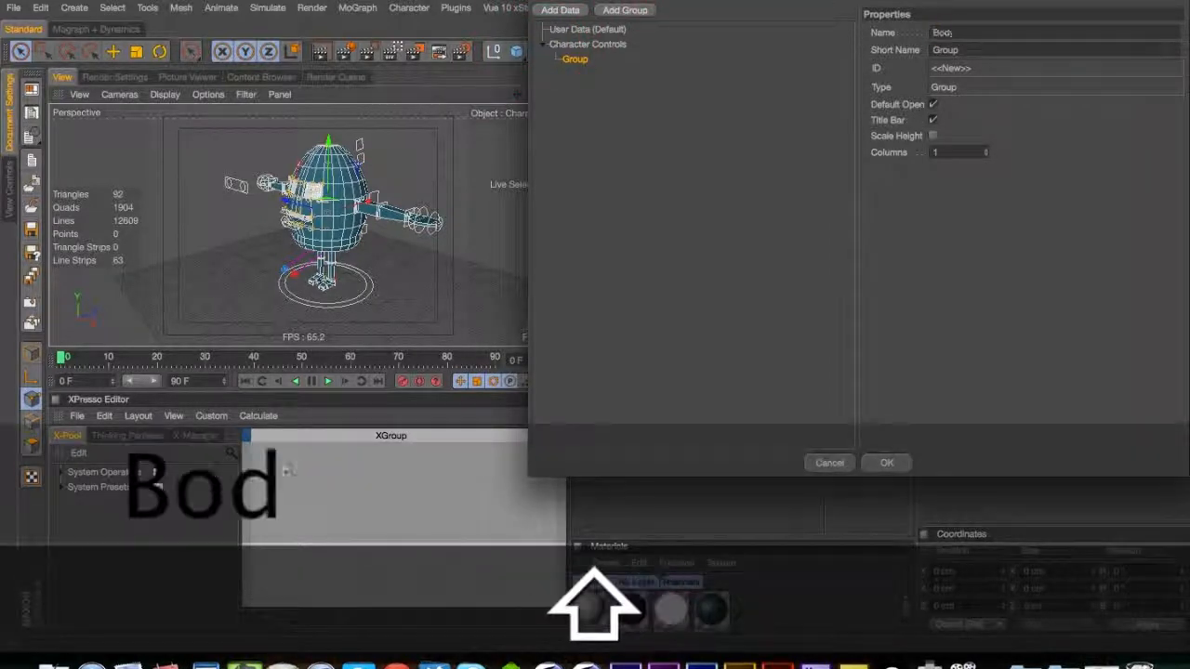
pyautogui.press('Tab')
# Add an IK/FK Legs data entry under Body with the Float Slider interface and both slider limits enabled
pyautogui.click(557, 12)
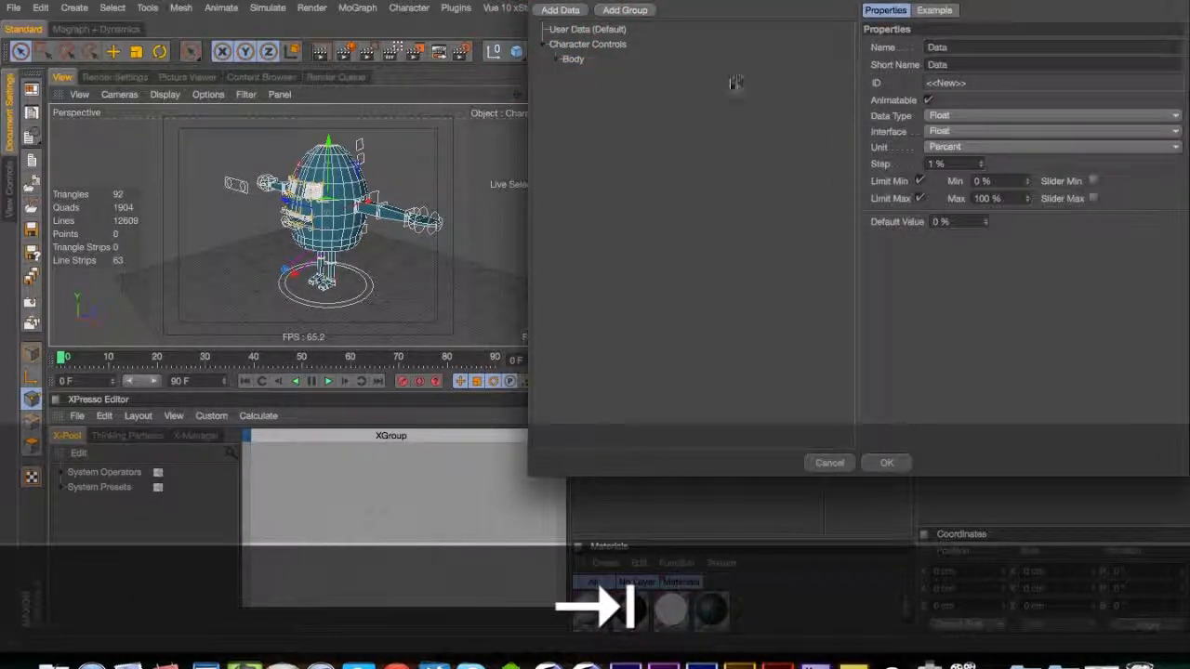
pyautogui.click(555, 59)
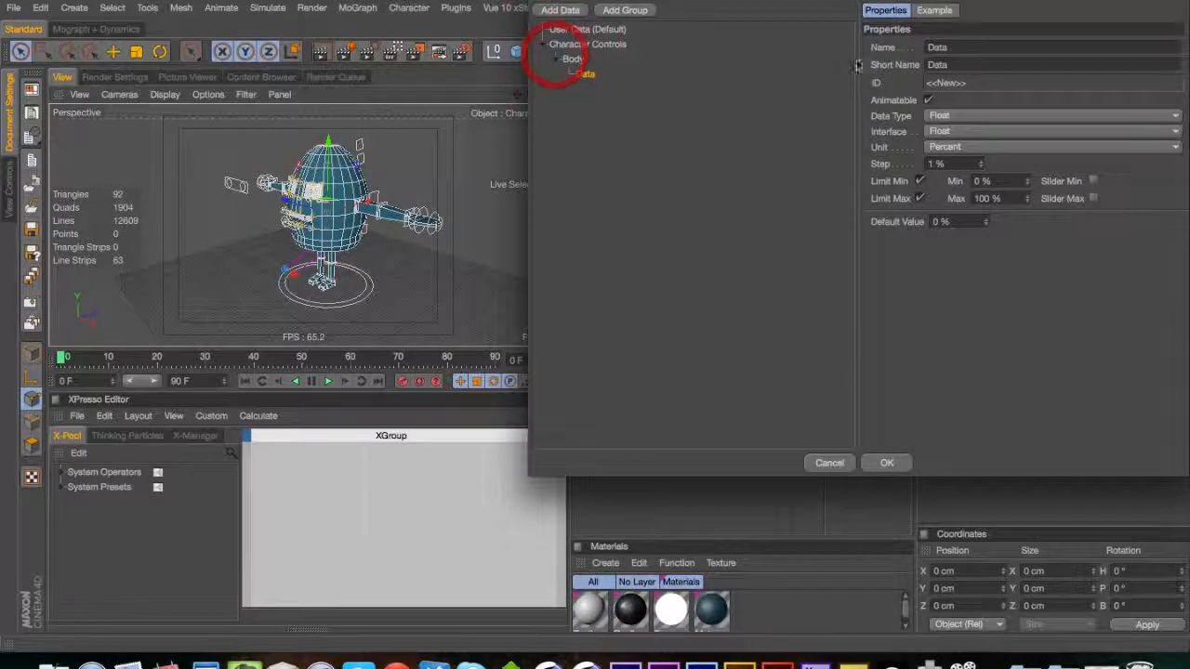
pyautogui.click(983, 54)
pyautogui.write('IK?')
pyautogui.write('/FK')
pyautogui.write(' Legs')
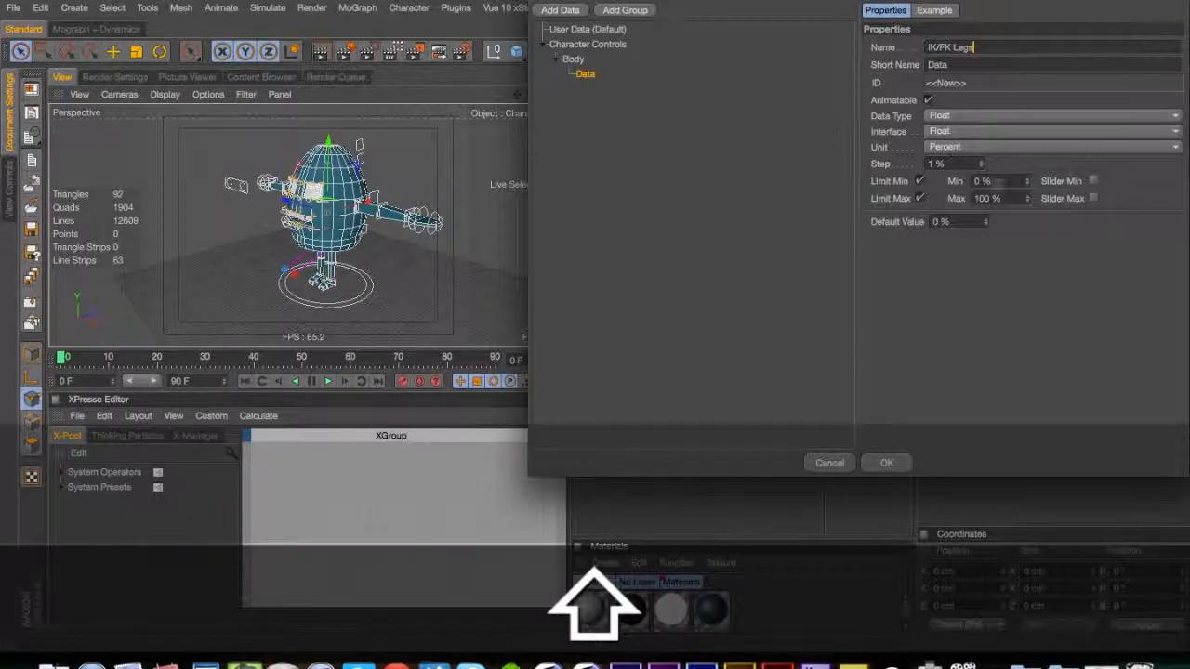
pyautogui.click(975, 132)
pyautogui.click(976, 165)
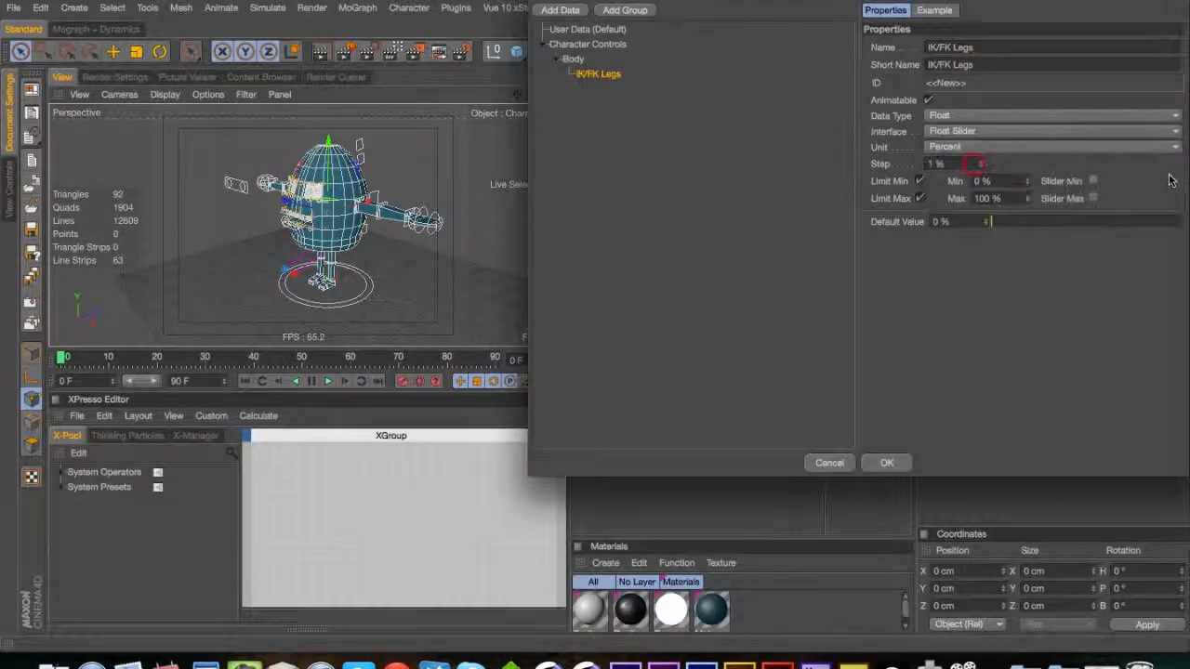
pyautogui.click(1093, 181)
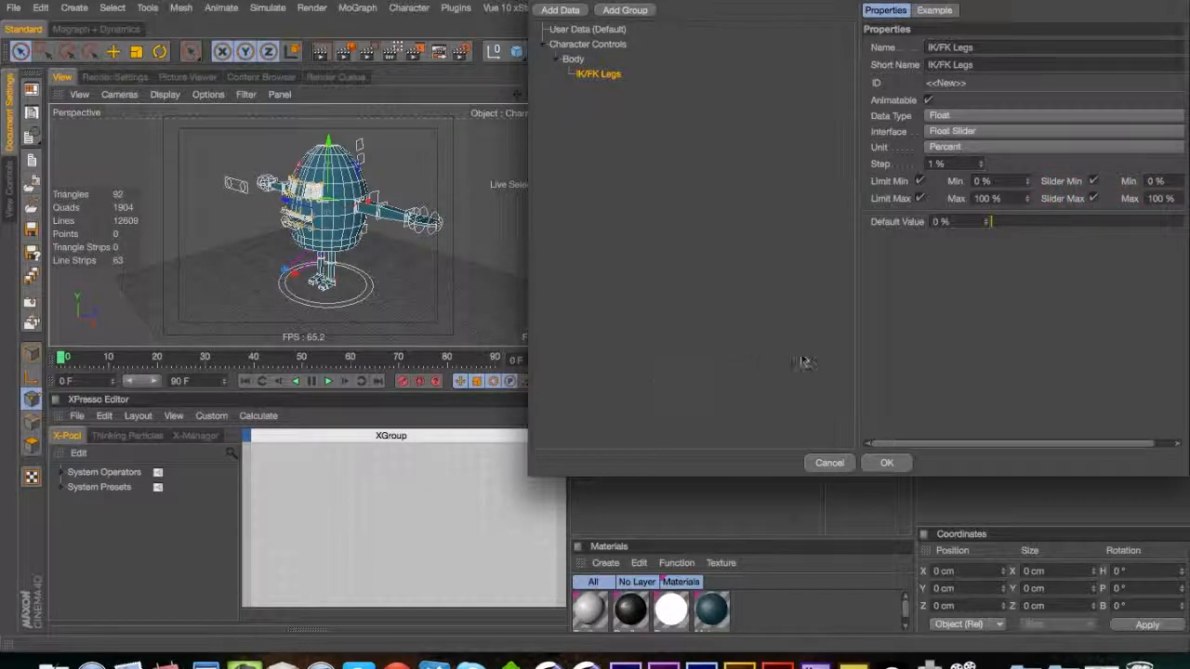
# Add a Boolean data entry named Proxy directly under Character Controls
pyautogui.click(594, 44)
pyautogui.click(560, 11)
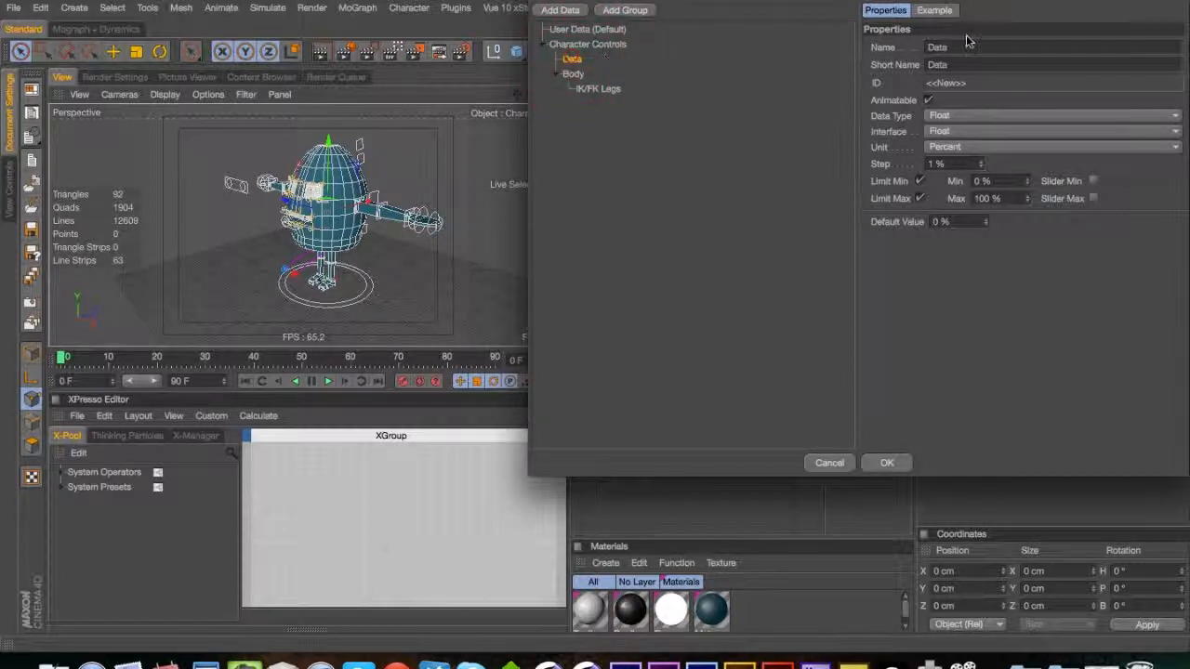
pyautogui.click(959, 115)
pyautogui.click(952, 130)
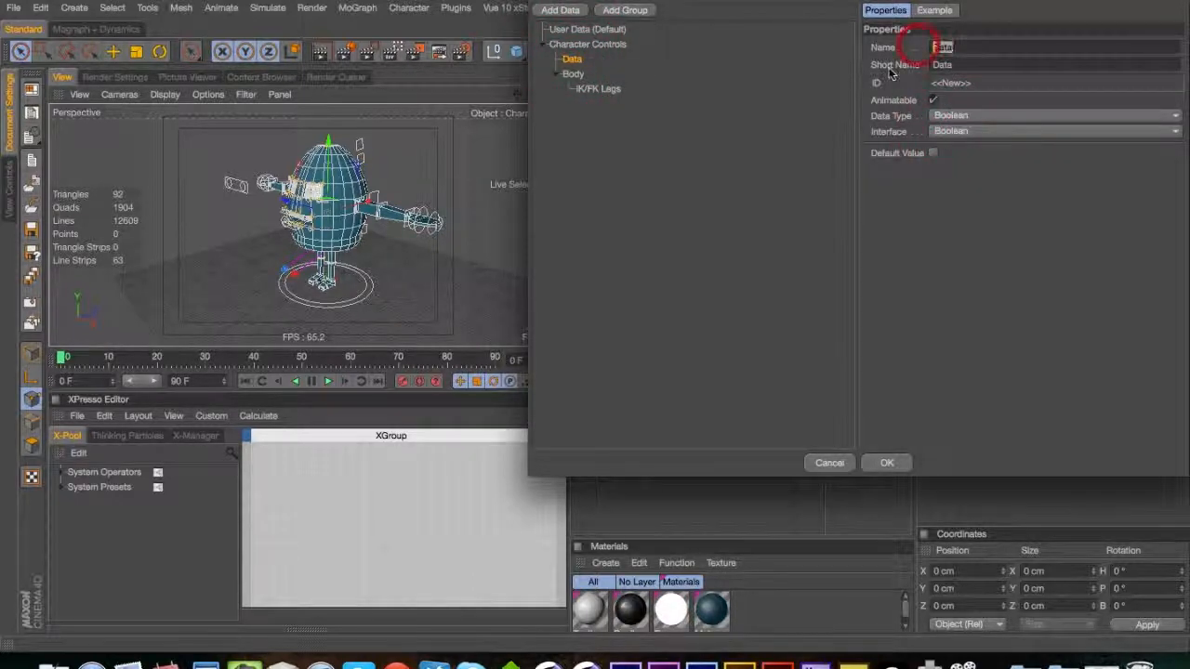
pyautogui.write('Proxy')
pyautogui.click(900, 287)
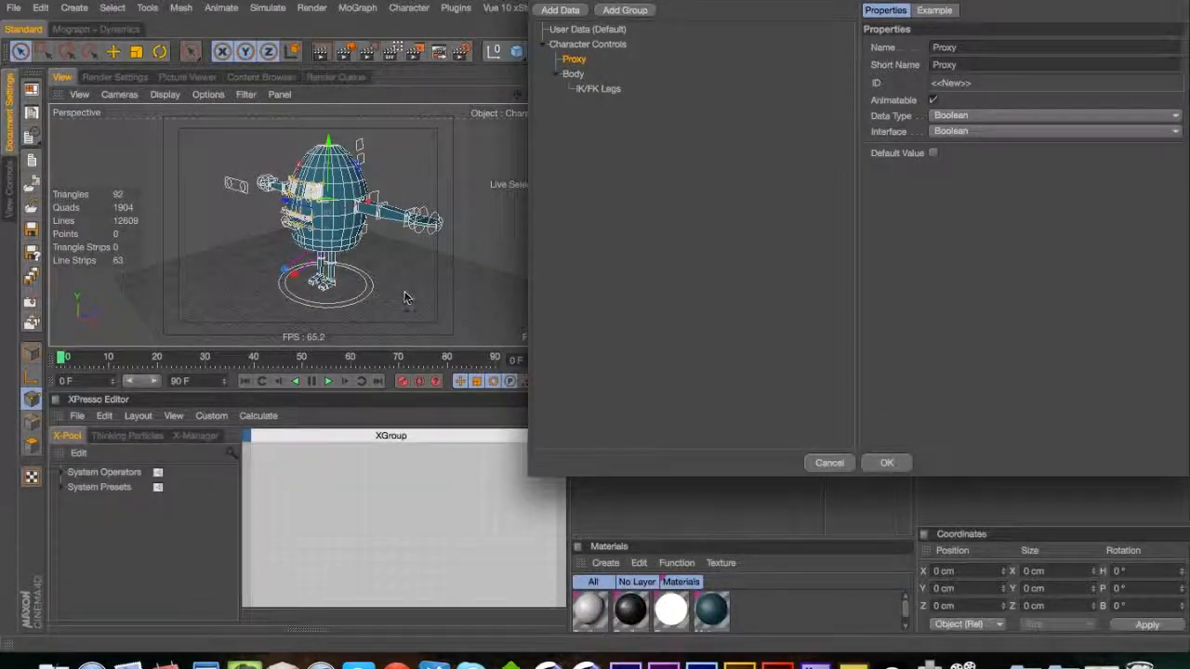
# Add a data entry and a group named Face under Character Controls, placing both between Proxy and Body
pyautogui.click(570, 12)
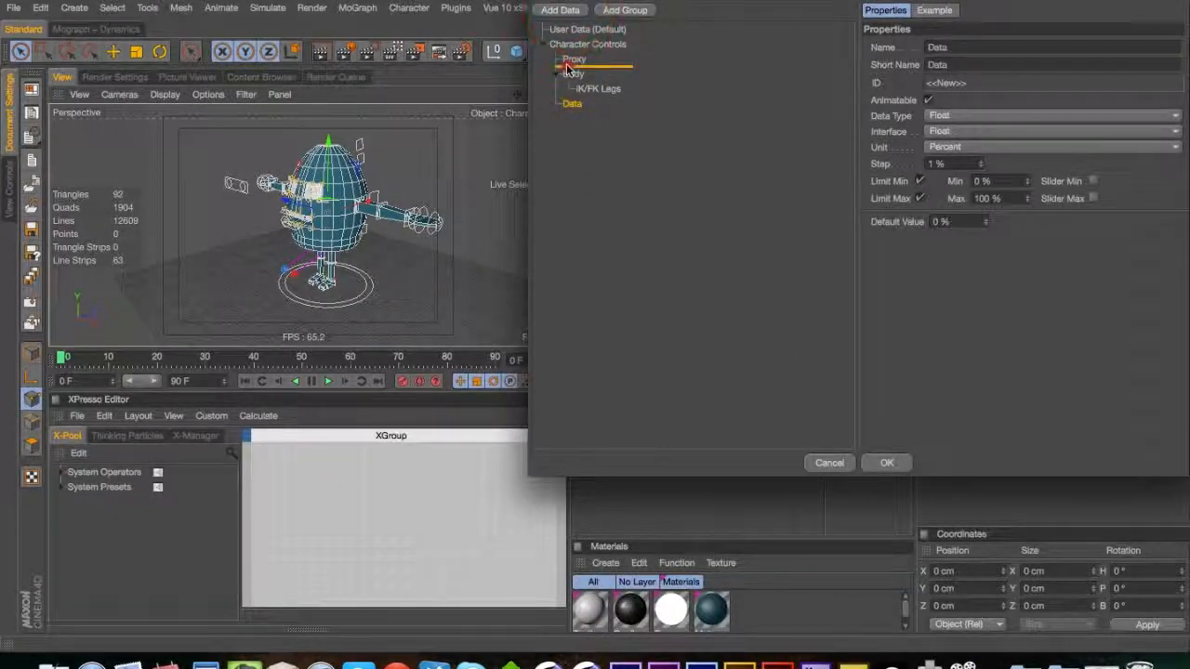
pyautogui.click(625, 9)
pyautogui.moveTo(574, 118); pyautogui.dragTo(575, 83)
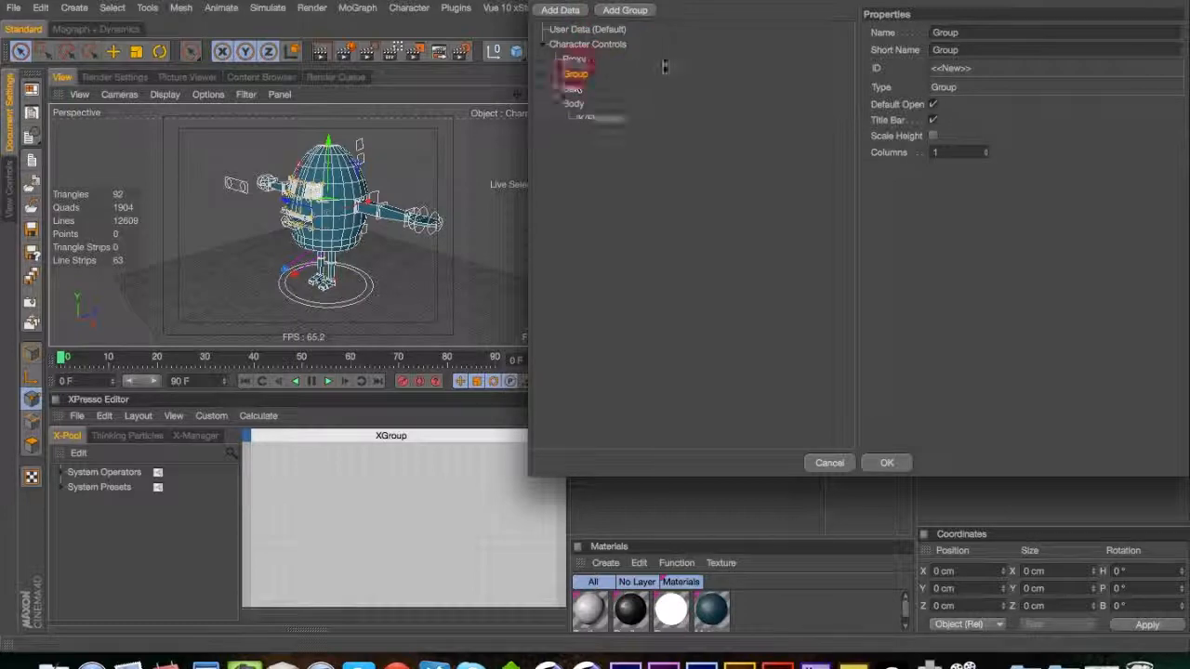
pyautogui.moveTo(997, 35); pyautogui.dragTo(784, 40)
pyautogui.write('Ey')
pyautogui.press('BackSpace')
pyautogui.press('BackSpace')
pyautogui.write('Fa')
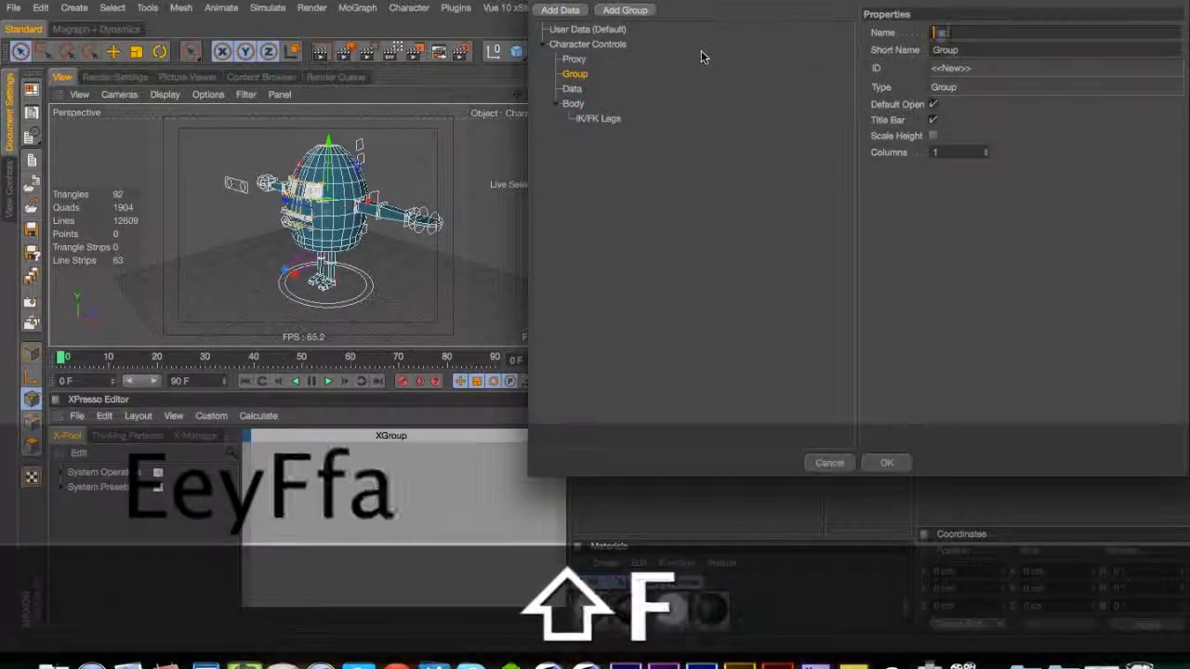
pyautogui.write('ce')
pyautogui.press('Tab')
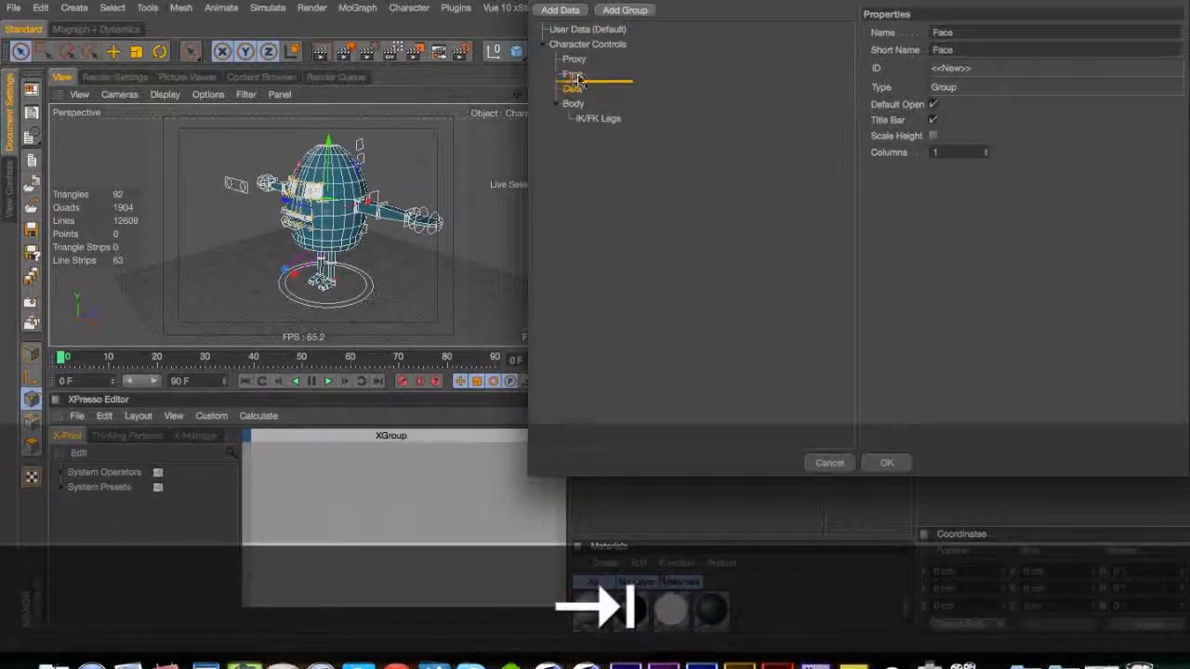
# Nest the data entry under Face and configure it as a Real Float Slider with maximum 100000, default 5 and both slider limits enabled
pyautogui.moveTo(576, 81); pyautogui.dragTo(578, 84)
pyautogui.click(962, 149)
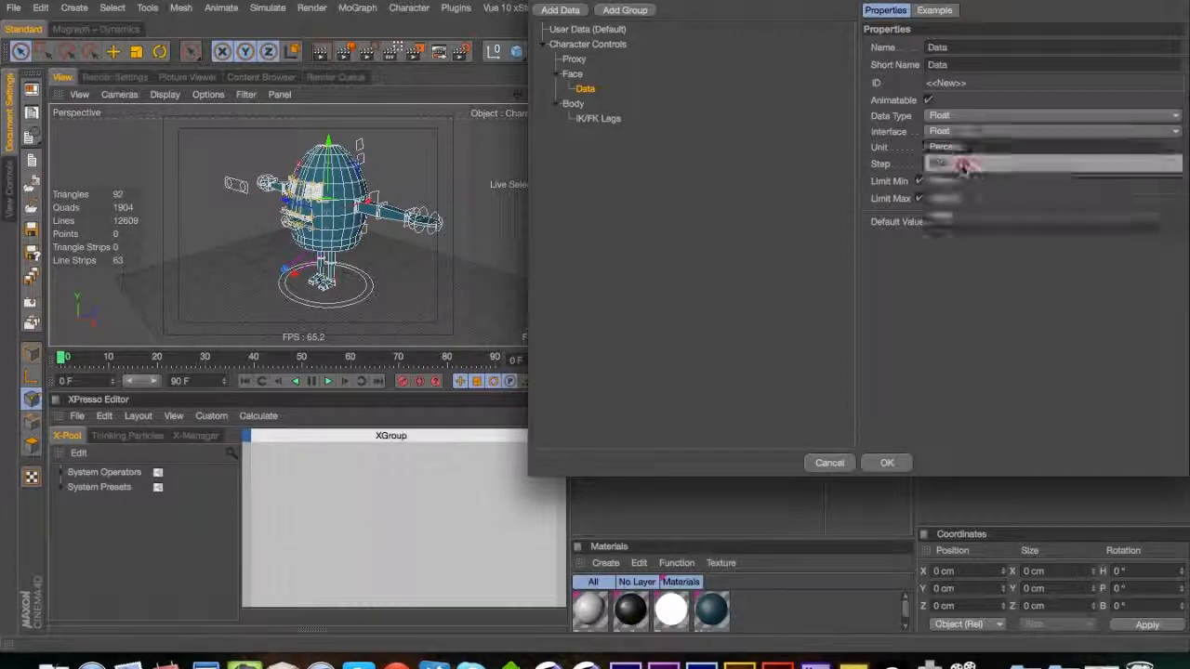
pyautogui.click(962, 165)
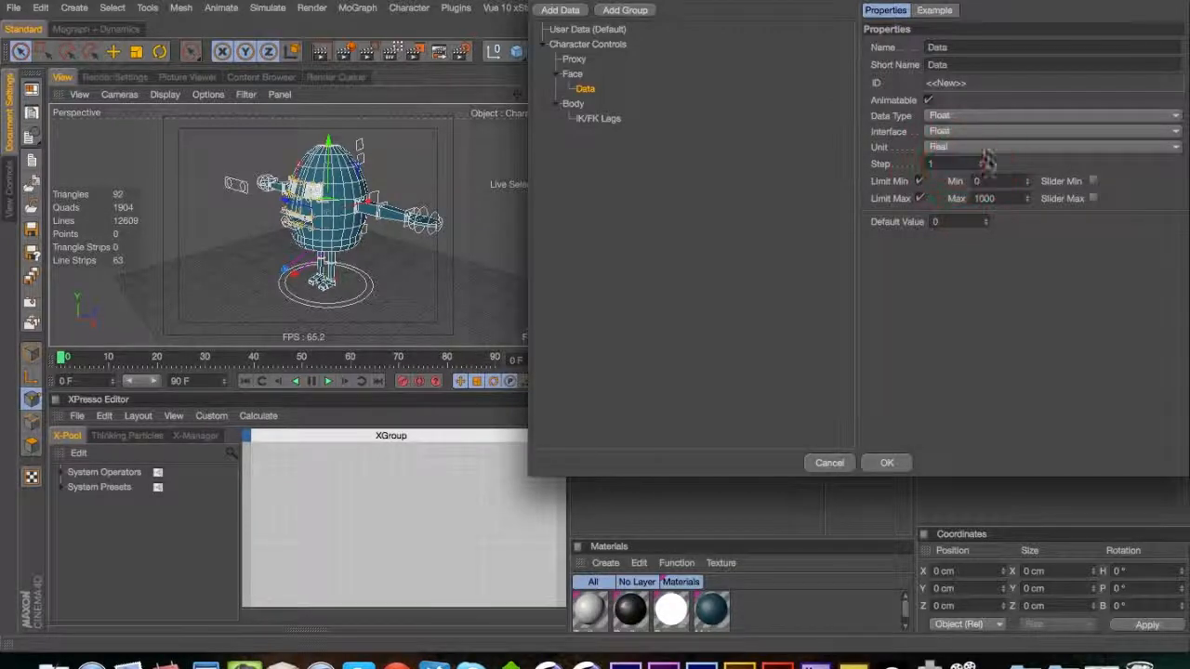
pyautogui.write('00')
pyautogui.click(1093, 198)
pyautogui.click(1093, 181)
pyautogui.write('5')
pyautogui.click(1018, 267)
pyautogui.click(958, 131)
pyautogui.click(962, 158)
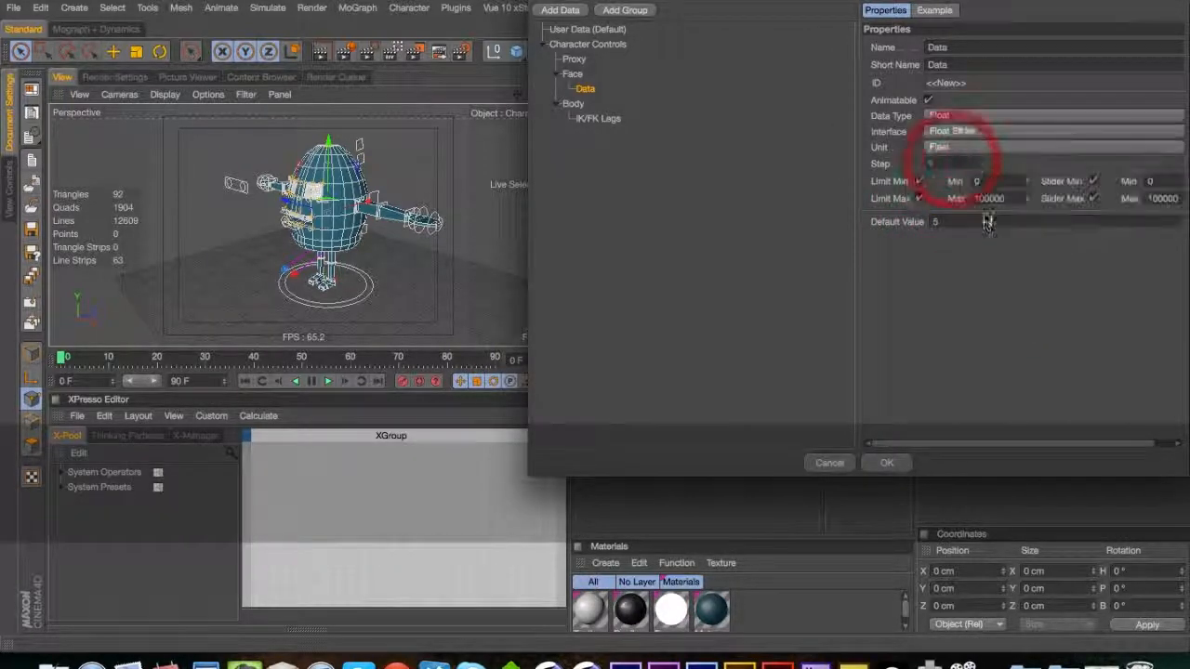
# Set the Face data entry's default value to 10 and its slider maximum to 40
pyautogui.moveTo(941, 223); pyautogui.dragTo(920, 232)
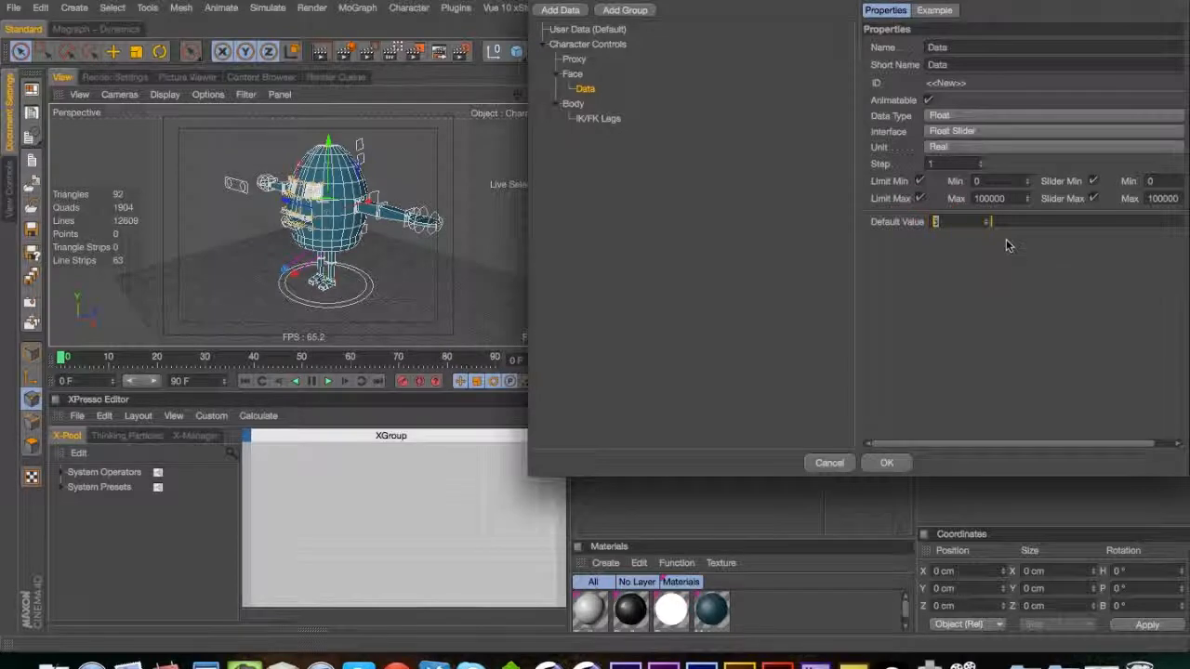
pyautogui.write('10')
pyautogui.moveTo(1175, 198); pyautogui.dragTo(1160, 221)
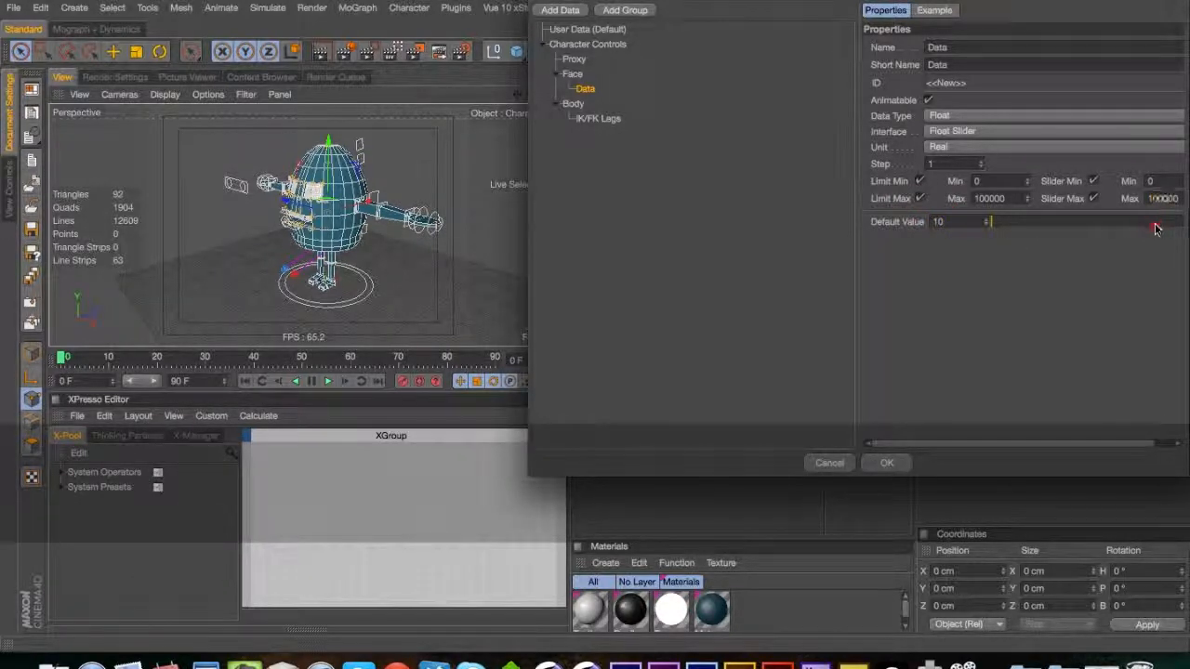
pyautogui.click(1178, 200)
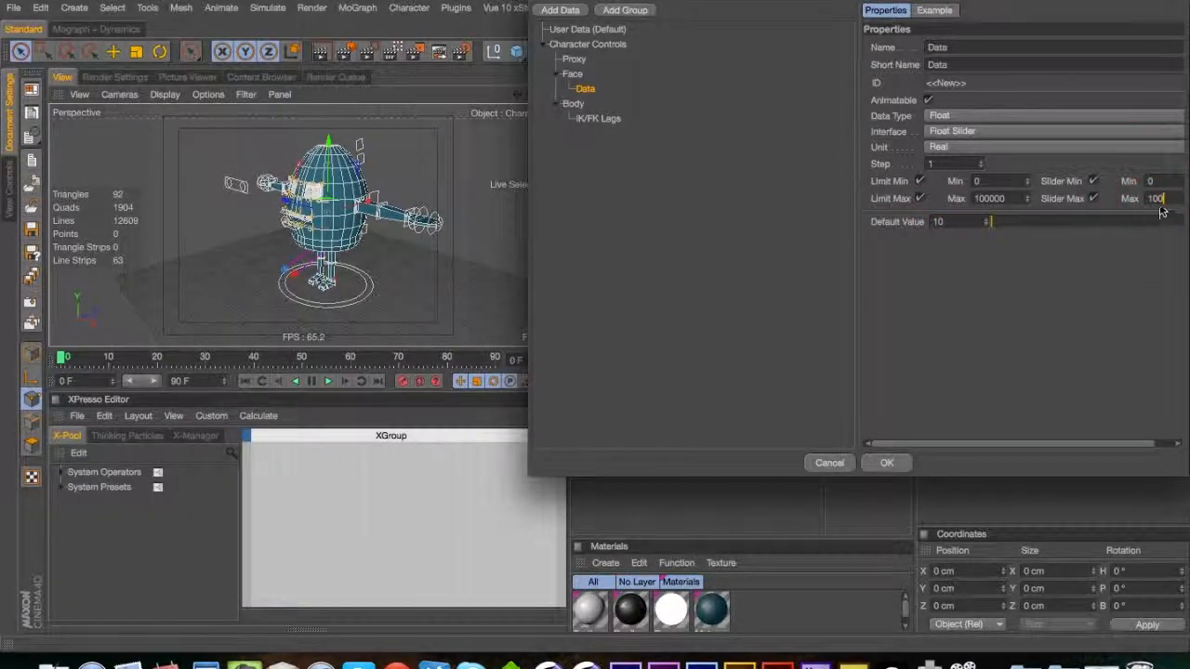
pyautogui.moveTo(1149, 204); pyautogui.dragTo(1136, 213)
pyautogui.write('4')
pyautogui.click(1137, 327)
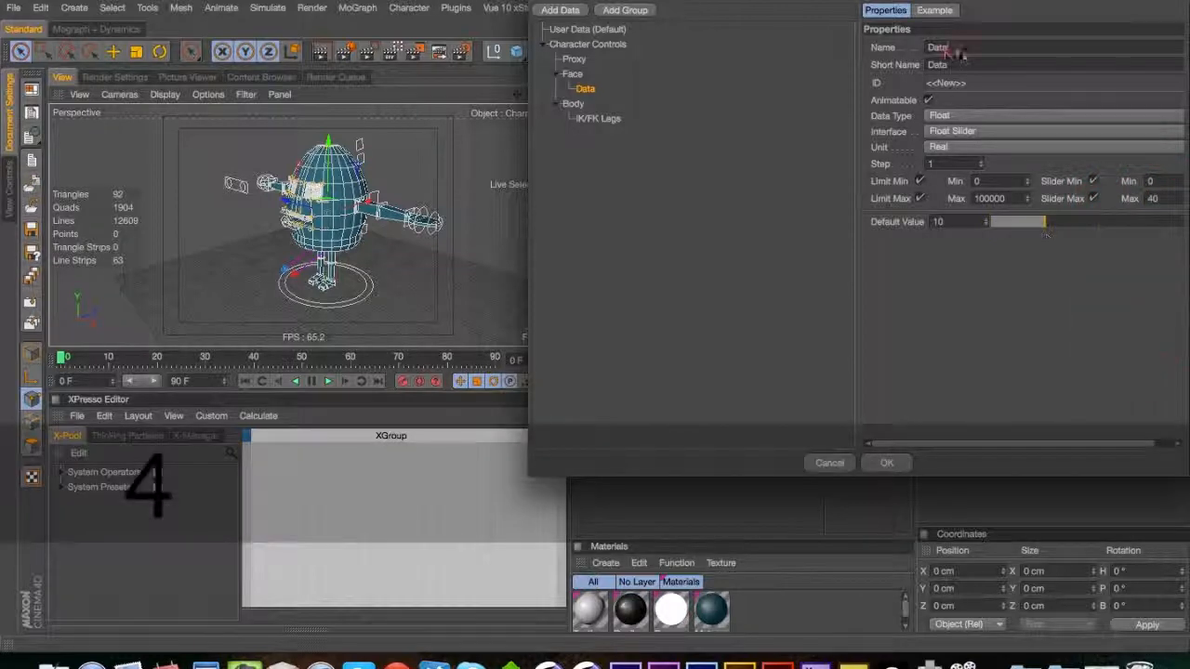
# Name the data entry under Face Pupil Scale
pyautogui.moveTo(949, 48); pyautogui.dragTo(899, 61)
pyautogui.write('Pupils')
pyautogui.press('BackSpace')
pyautogui.write('Scale')
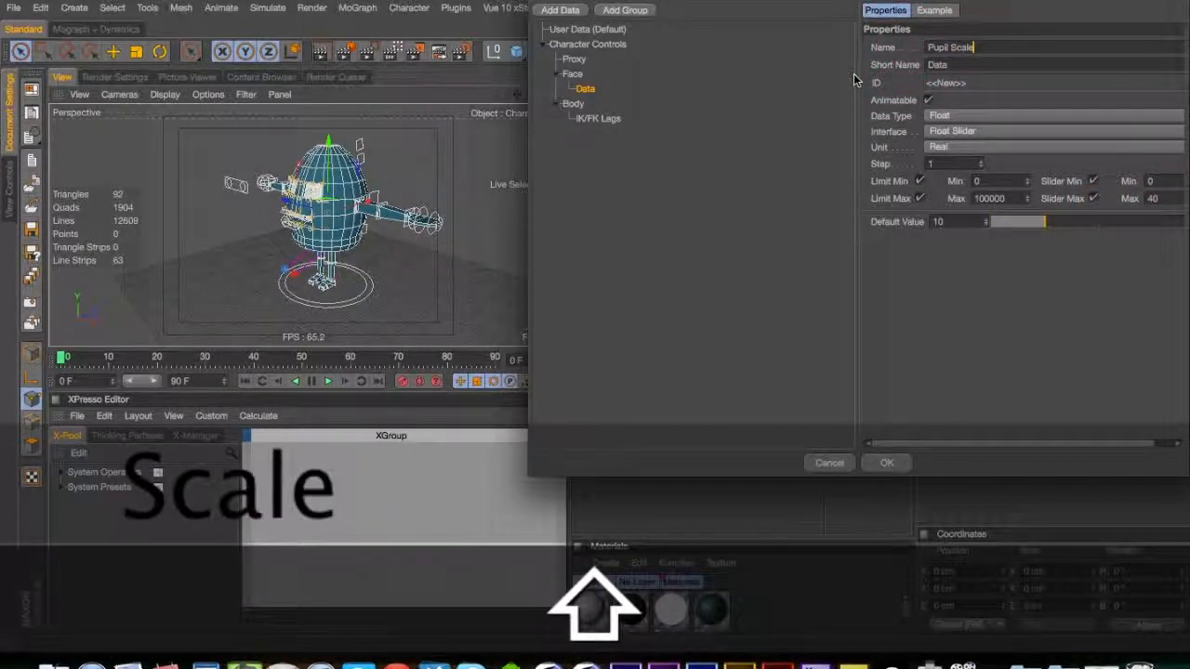
pyautogui.click(974, 323)
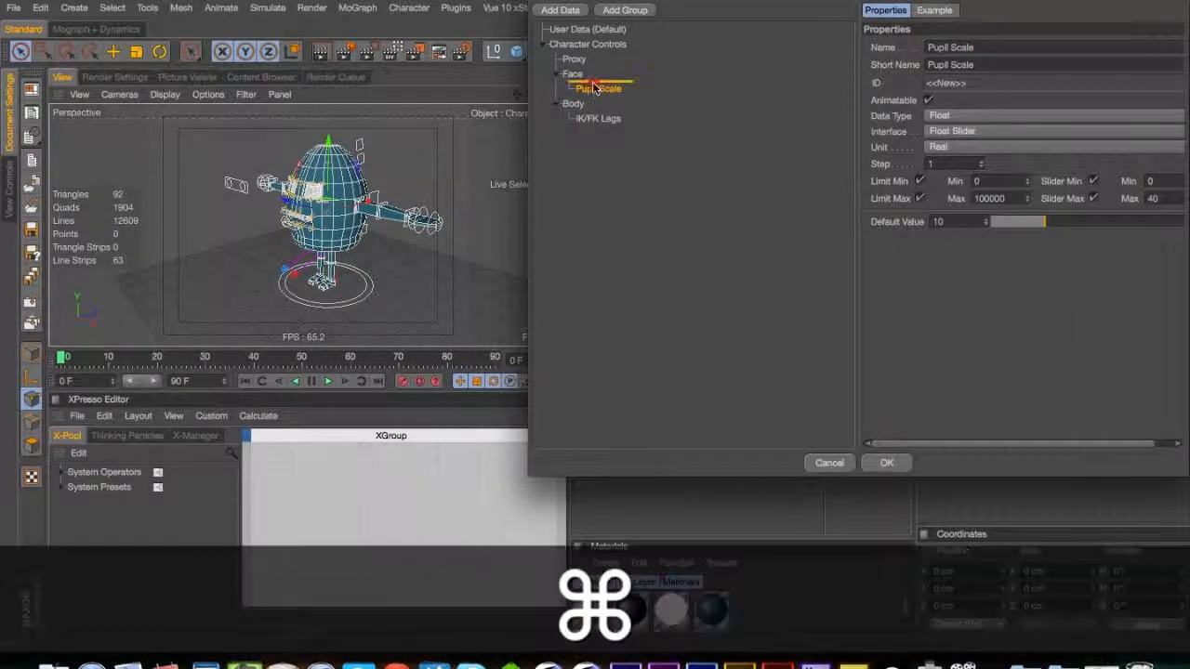
# Duplicate the Pupil Scale entry within the Face group and rename the copy Left Pupil Scale
pyautogui.keyDown('super'); pyautogui.moveTo(598, 88); pyautogui.dragTo(594, 96); pyautogui.keyUp('super')
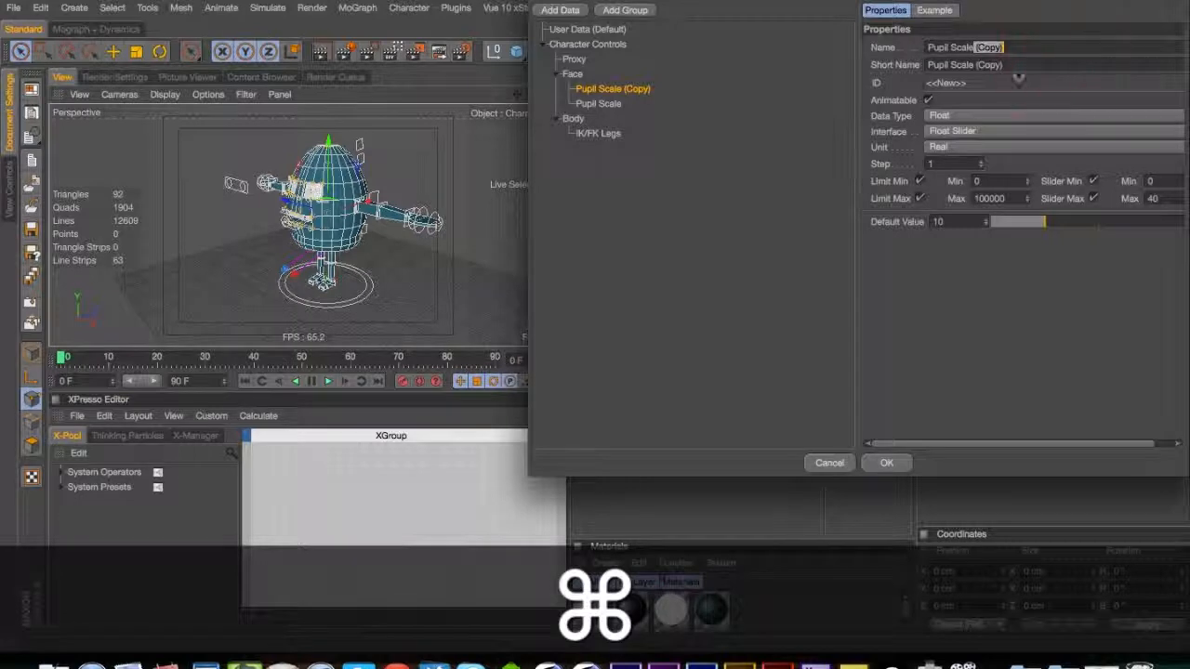
pyautogui.press('BackSpace')
pyautogui.click(928, 47)
pyautogui.write('Left')
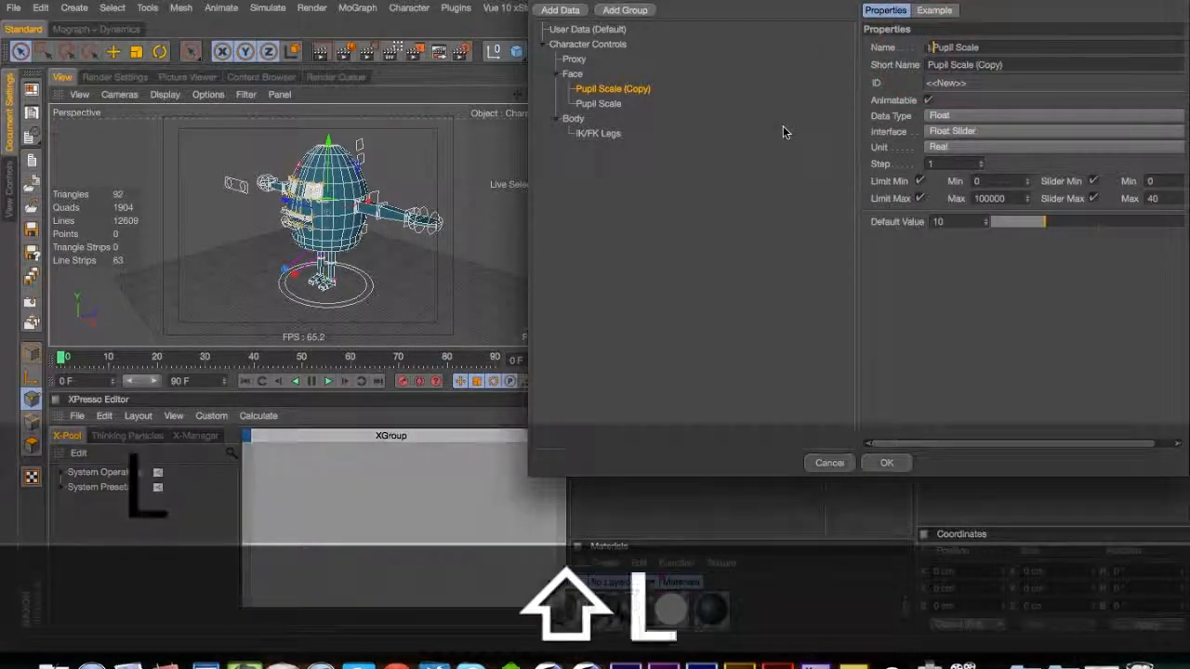
# Rename the original Pupil Scale entry Right Pupil Scale, accept the user data, and show the Character Controls attributes
pyautogui.click(610, 105)
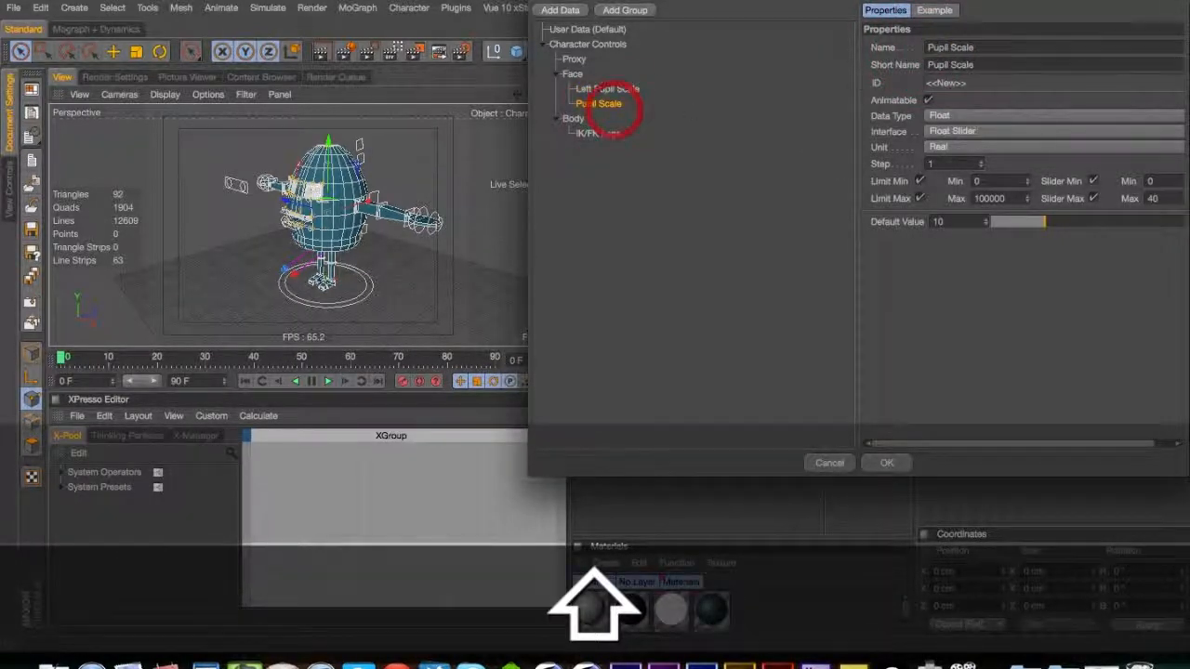
pyautogui.click(928, 48)
pyautogui.write('Right')
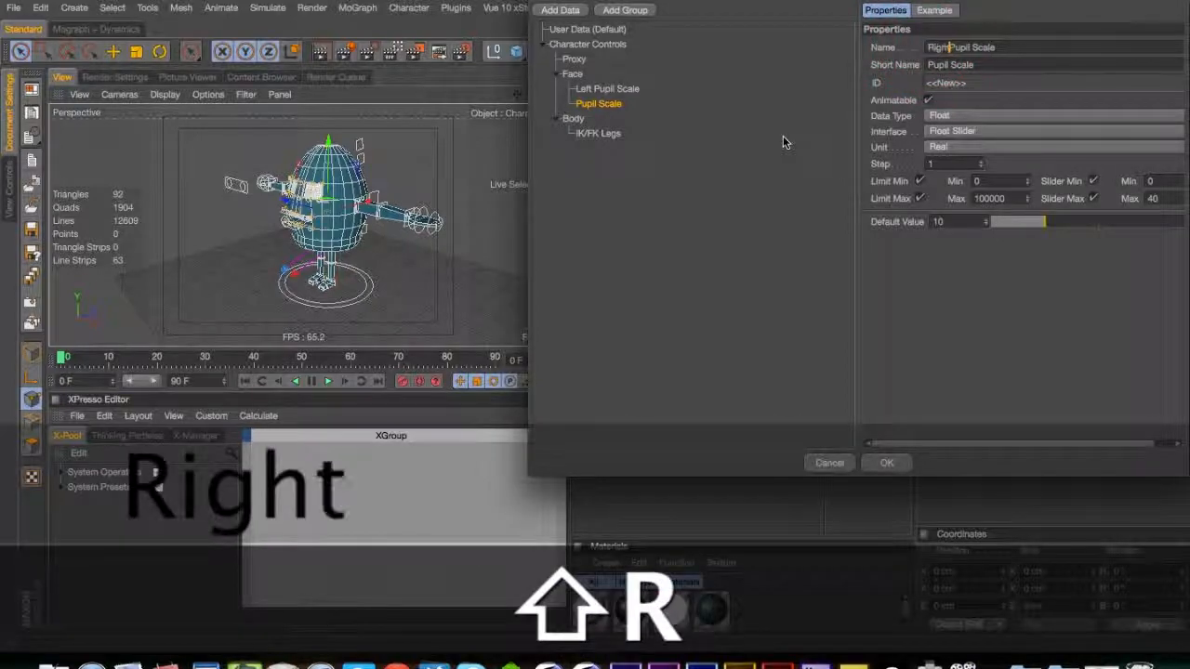
pyautogui.press('Return')
pyautogui.click(985, 149)
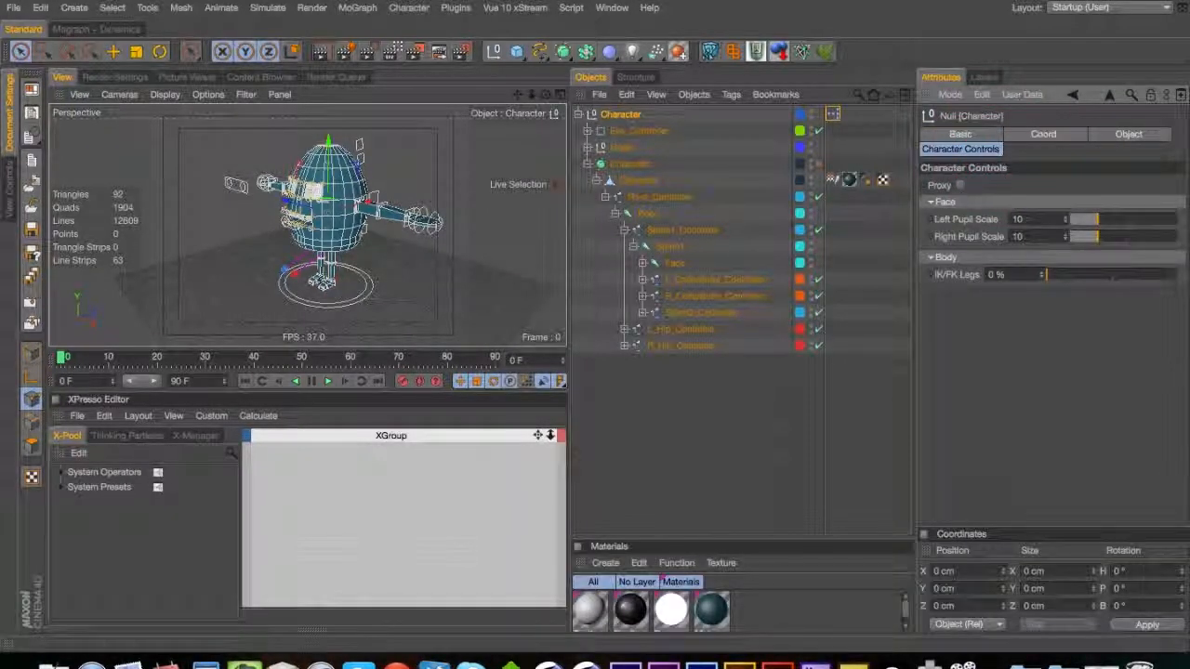
# Review the Proxy entry in the Character null's user data manager and leave it without changes
pyautogui.click(1022, 97)
pyautogui.click(1019, 128)
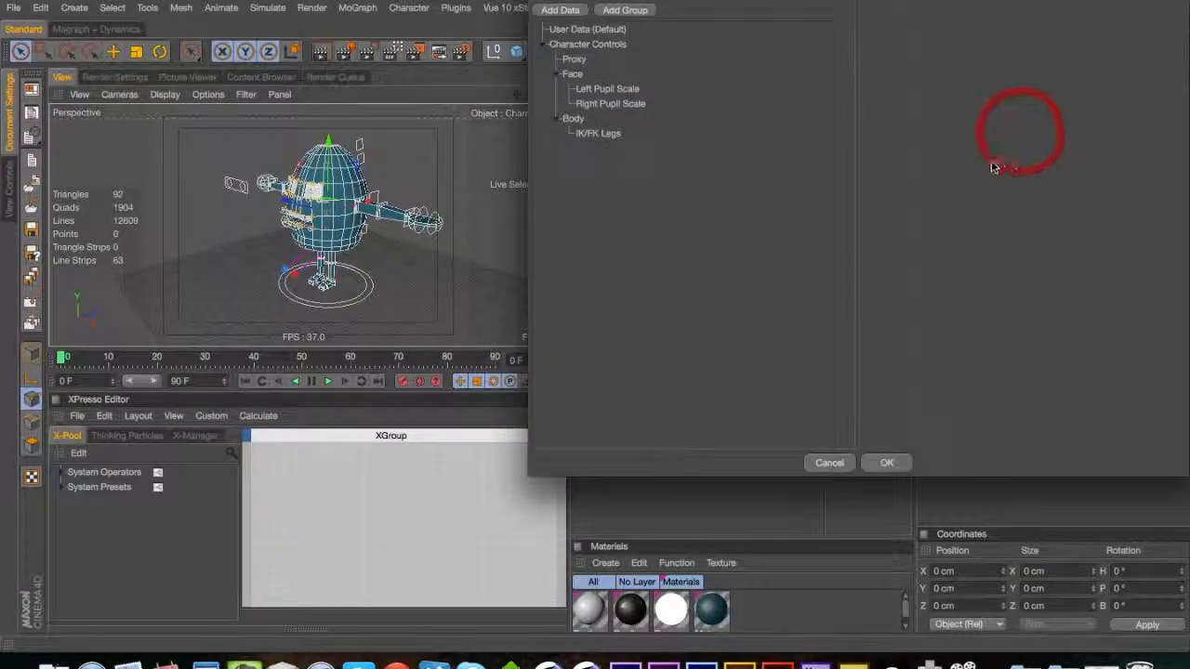
pyautogui.click(574, 59)
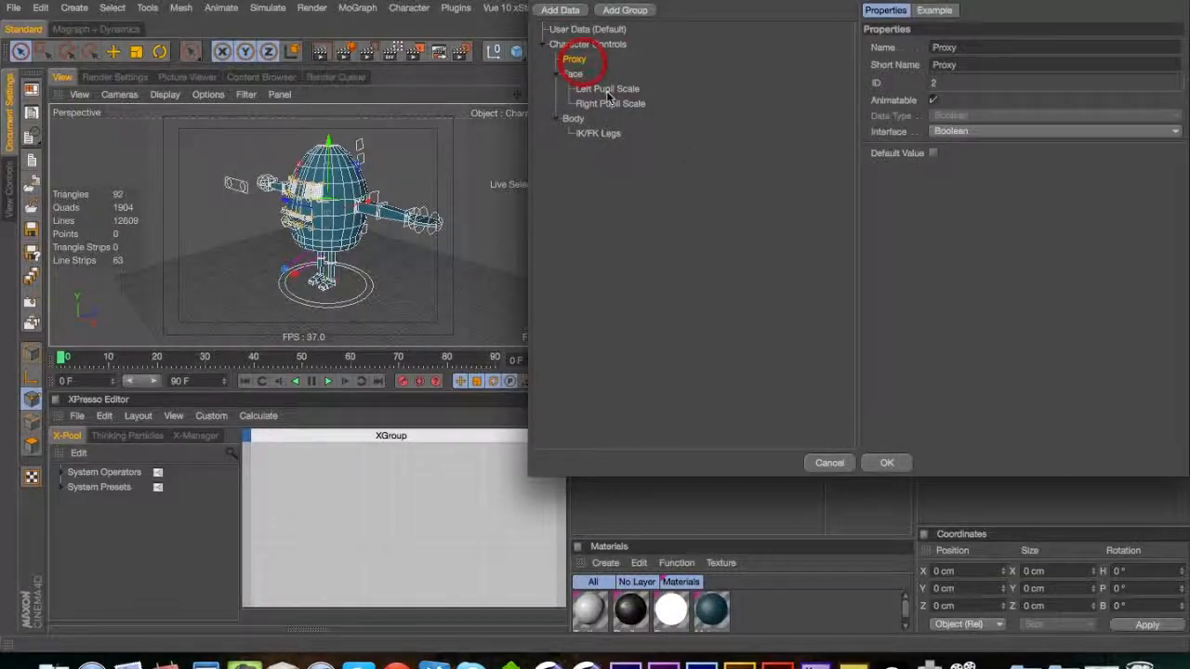
pyautogui.click(827, 463)
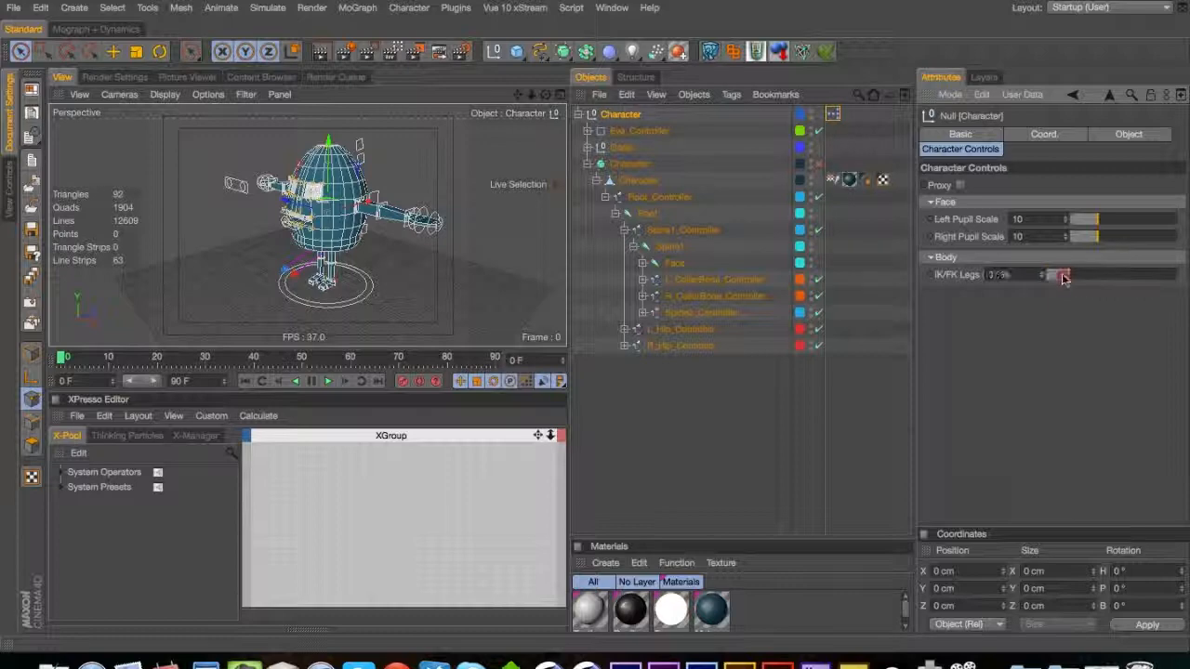
# Add the Character null as a node in its XPresso graph with Proxy and IK/FK Legs output ports
pyautogui.click(1009, 277)
pyautogui.click(831, 113)
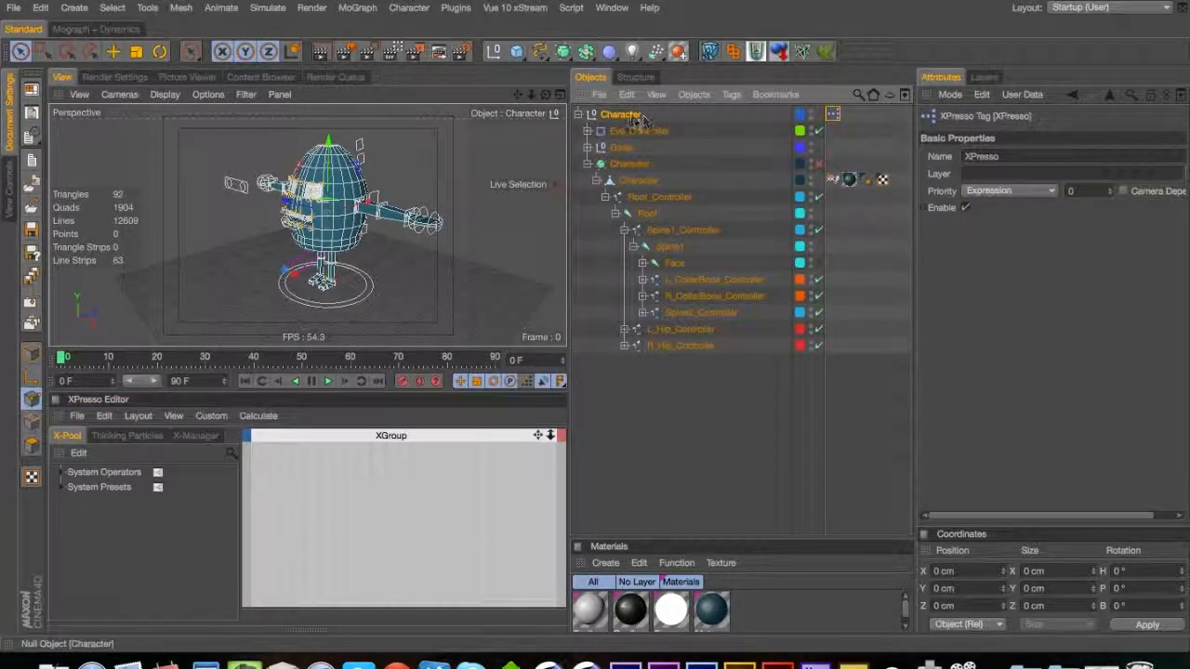
pyautogui.click(352, 474)
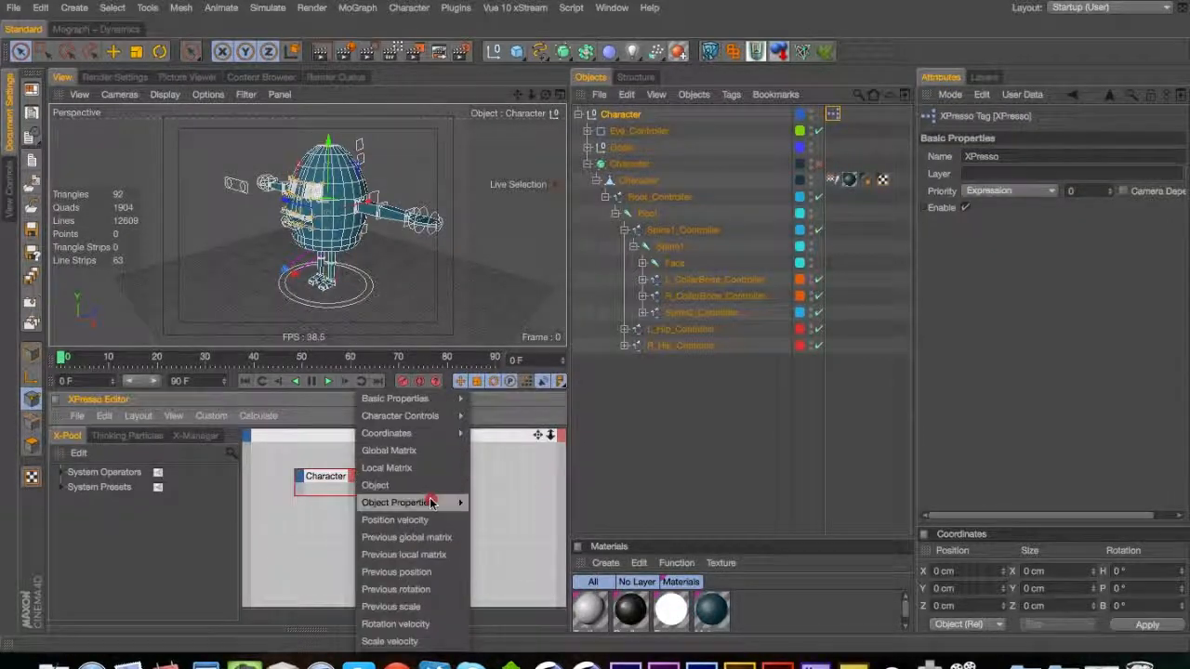
pyautogui.moveTo(451, 416)
pyautogui.moveTo(486, 410)
pyautogui.click(490, 450)
pyautogui.click(350, 476)
pyautogui.moveTo(446, 416)
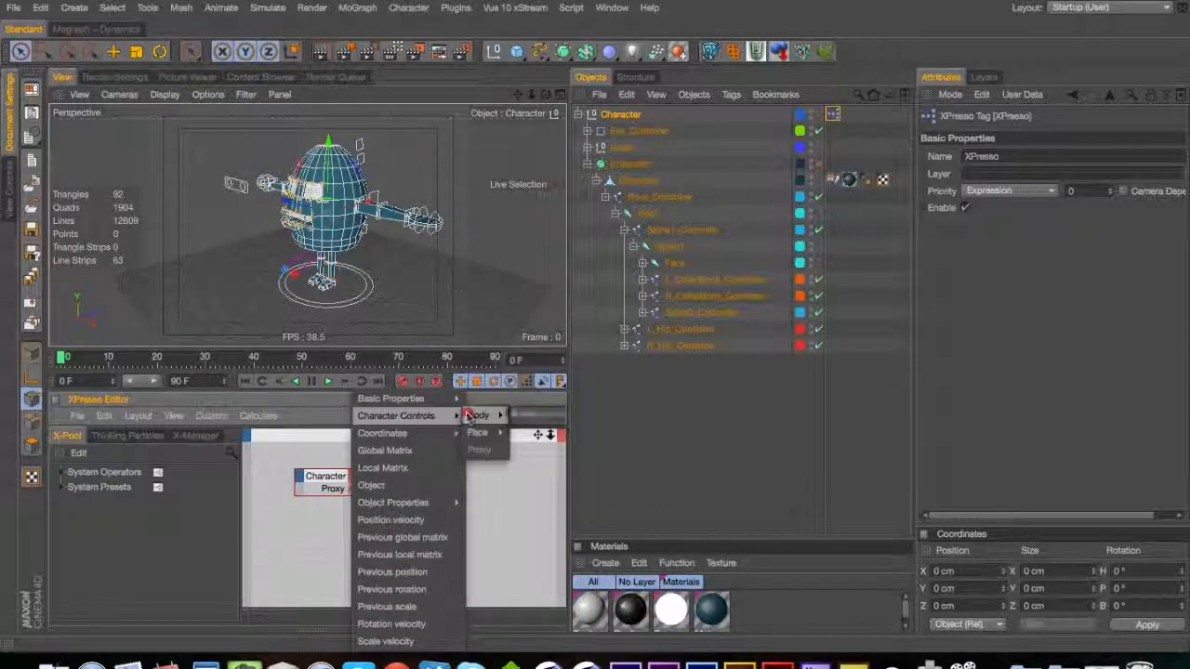
pyautogui.click(527, 415)
# Add Left Pupil Scale and Right Pupil Scale output ports to the Character node and fit the node to its port names
pyautogui.click(351, 475)
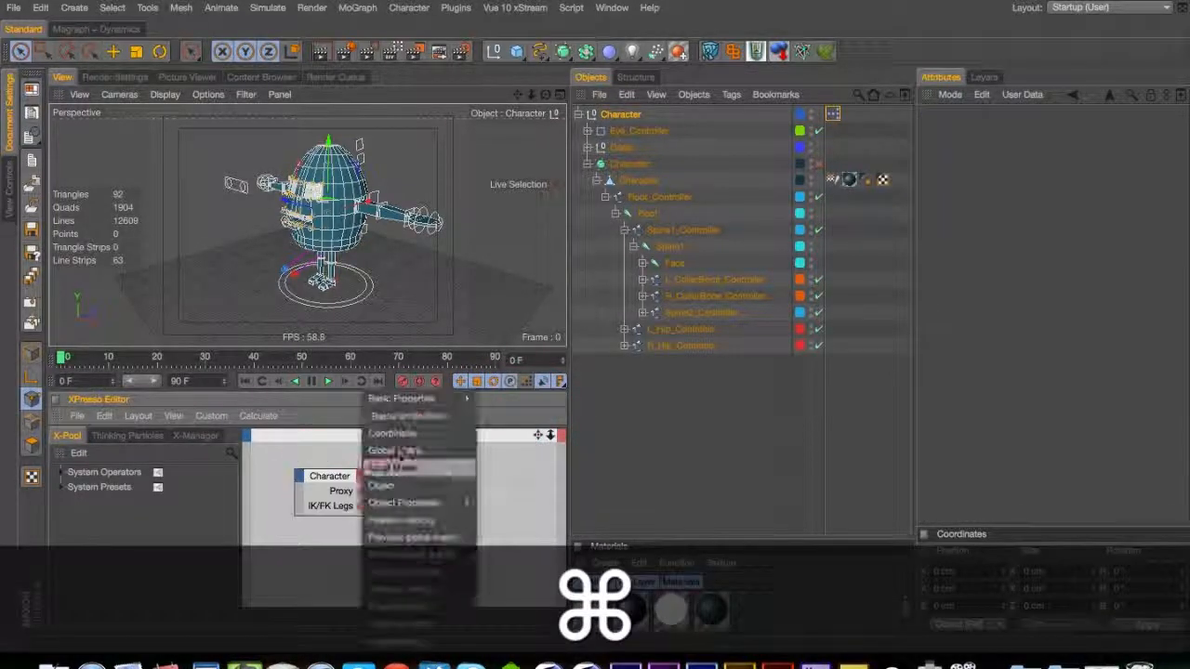
pyautogui.moveTo(465, 415)
pyautogui.moveTo(488, 432)
pyautogui.click(531, 431)
pyautogui.click(351, 476)
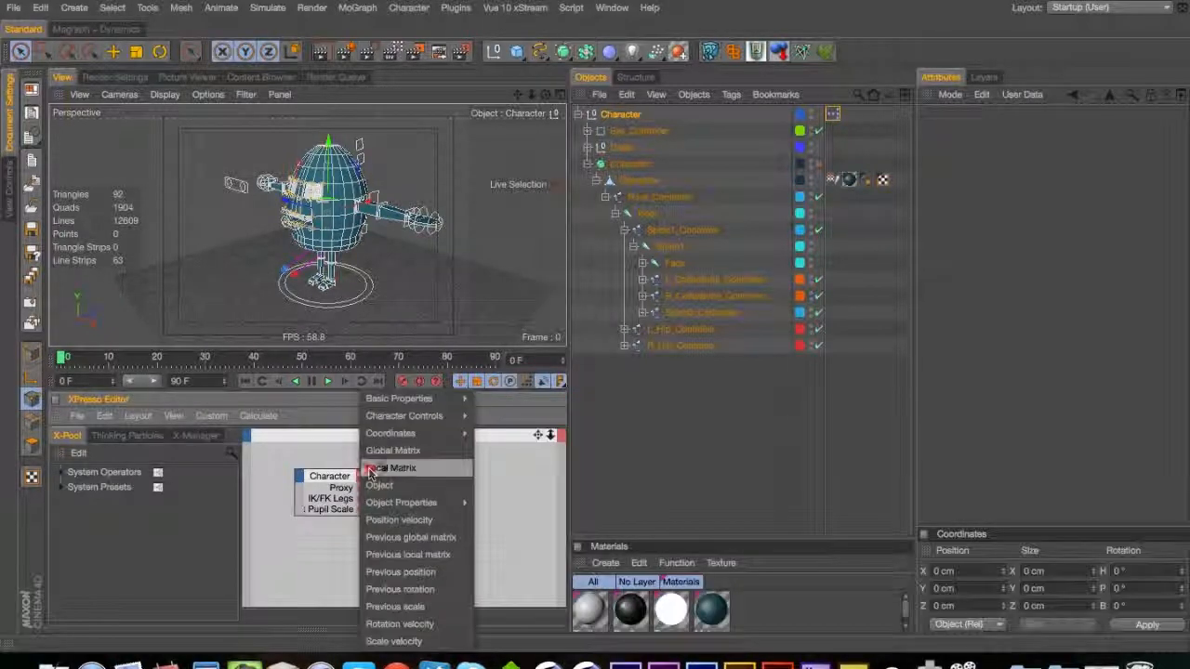
pyautogui.moveTo(465, 415)
pyautogui.moveTo(488, 433)
pyautogui.click(531, 450)
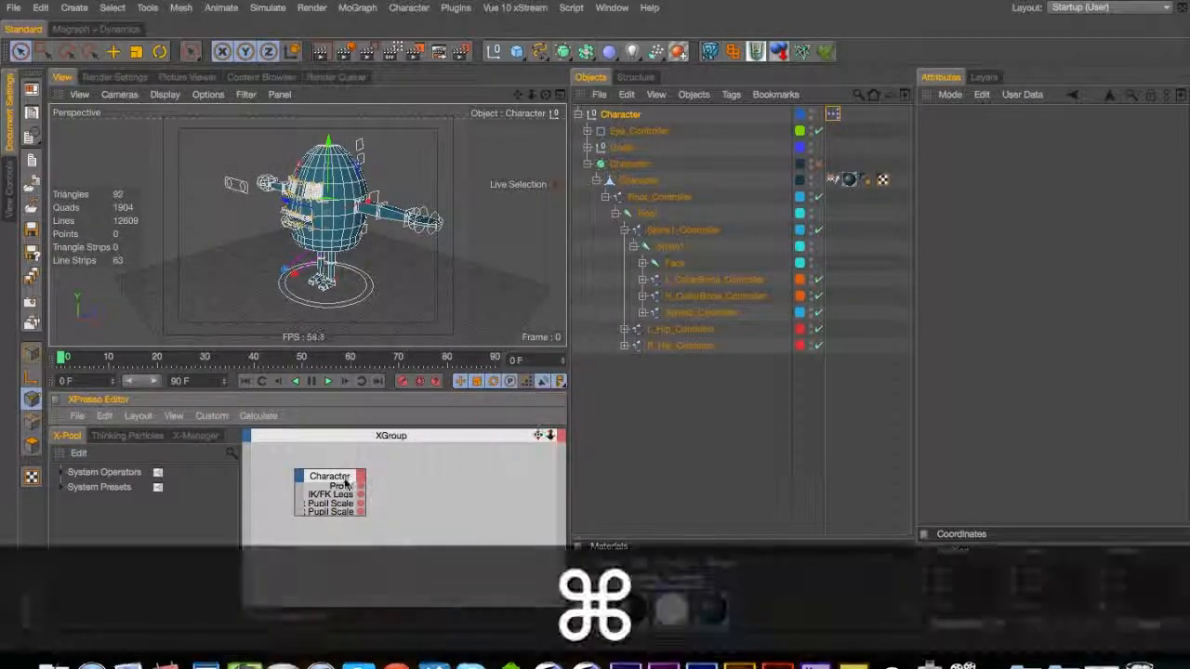
pyautogui.keyDown('super'); pyautogui.doubleClick(346, 478); pyautogui.keyUp('super')
# Add the Character smoothing object inside the null as a second node and connect Proxy to its Enabled input
pyautogui.moveTo(627, 168); pyautogui.dragTo(465, 483)
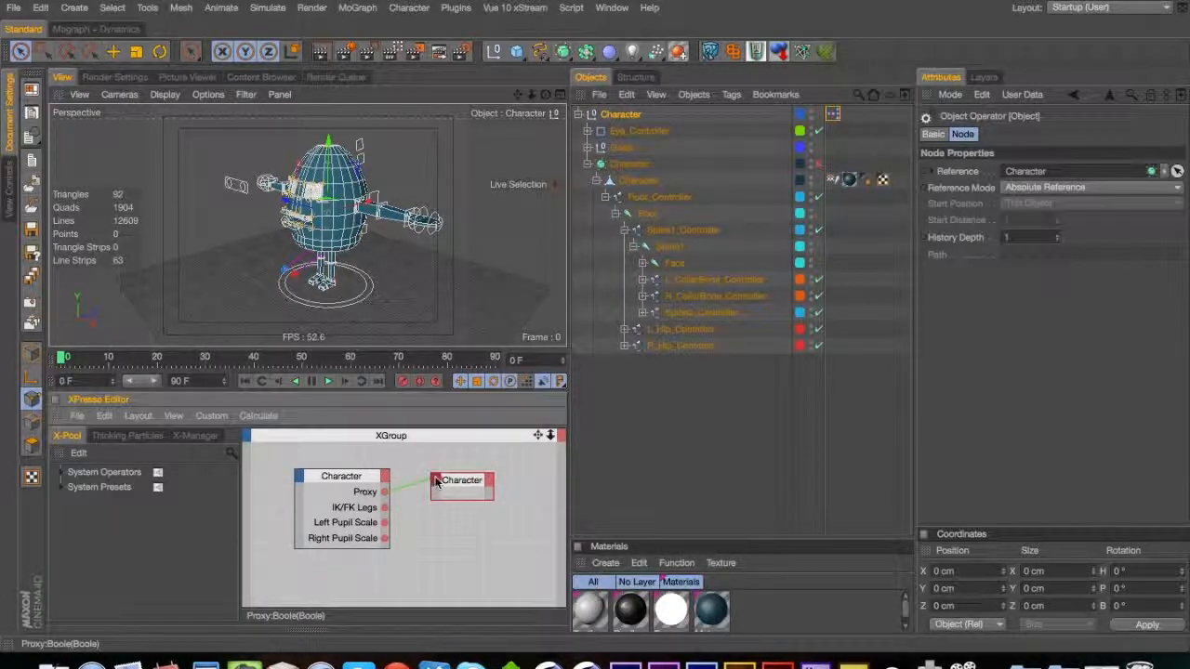
pyautogui.moveTo(386, 493); pyautogui.dragTo(436, 491)
pyautogui.moveTo(469, 485)
pyautogui.click(562, 502)
pyautogui.keyDown('super'); pyautogui.click(455, 482); pyautogui.keyUp('super')
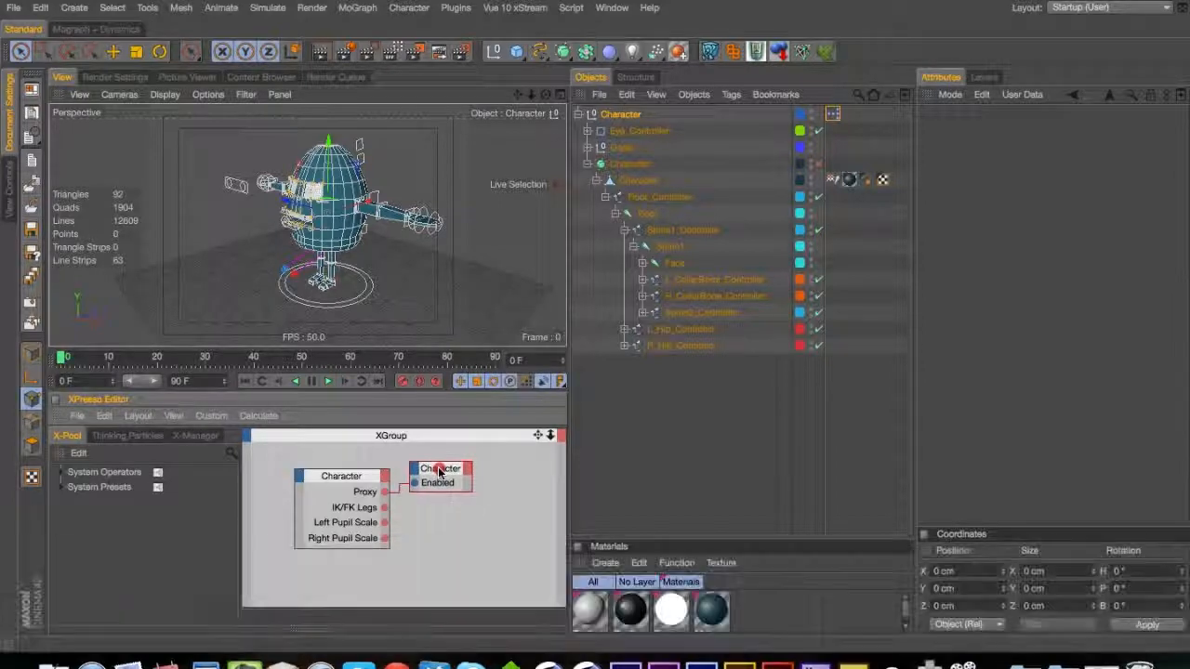
pyautogui.click(441, 471)
# Insert a Bool NOT node between the Proxy output and the smoothing object's Enabled input
pyautogui.rightClick(438, 447)
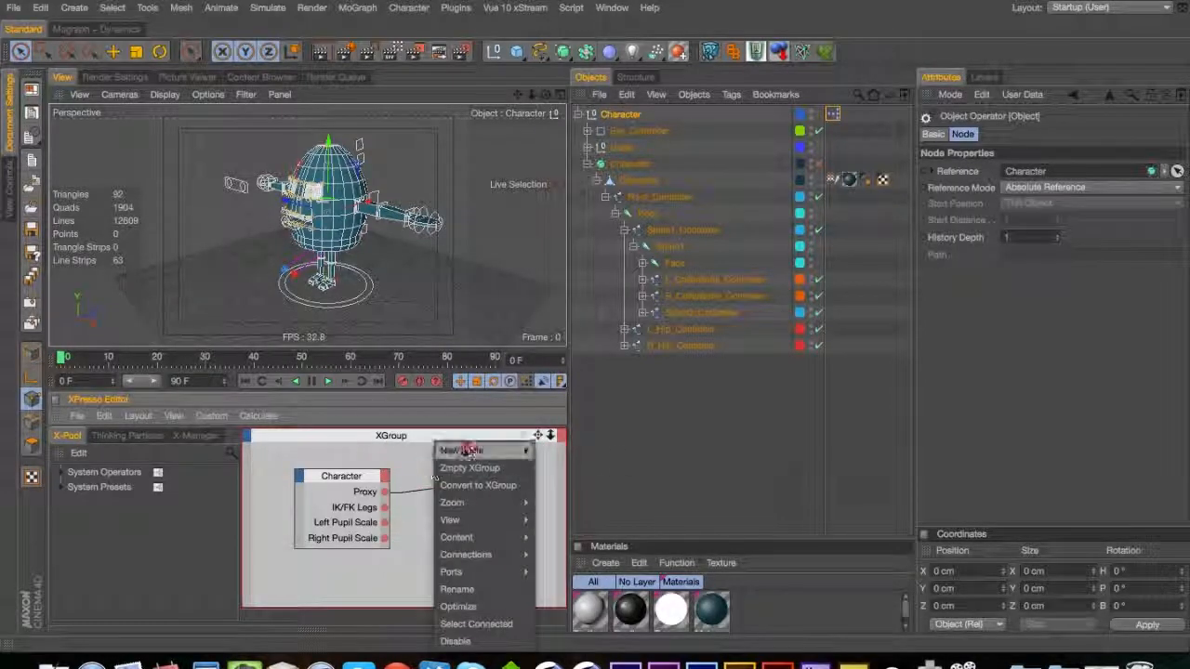
pyautogui.moveTo(462, 450)
pyautogui.moveTo(554, 450)
pyautogui.moveTo(643, 502)
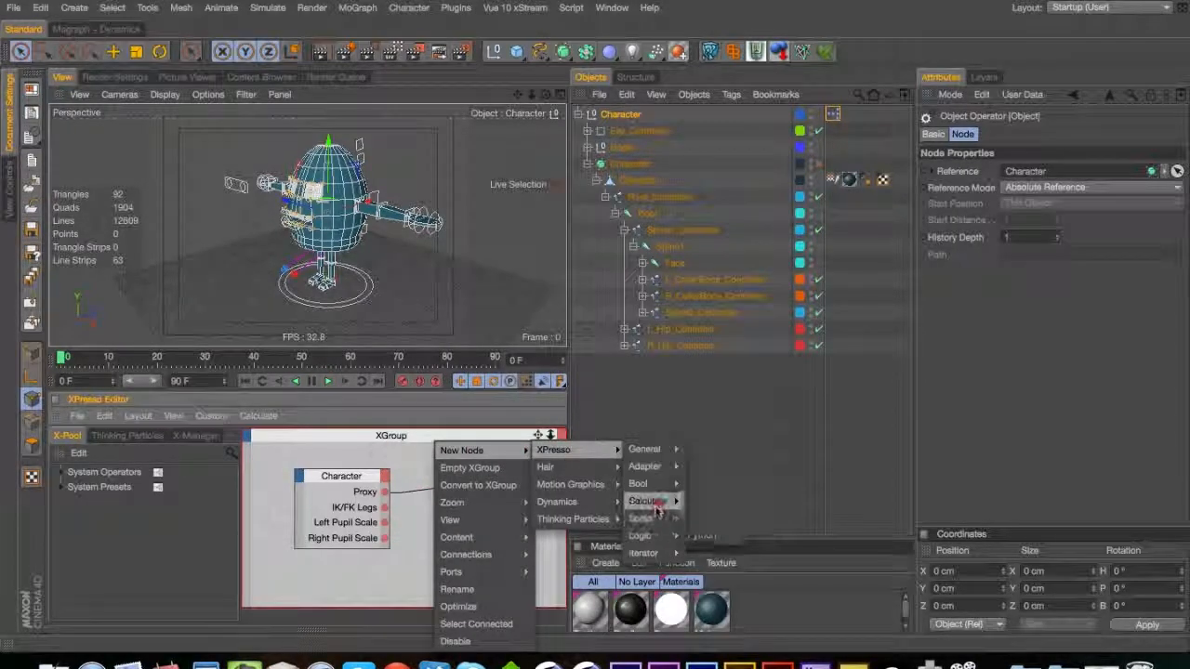
pyautogui.click(654, 484)
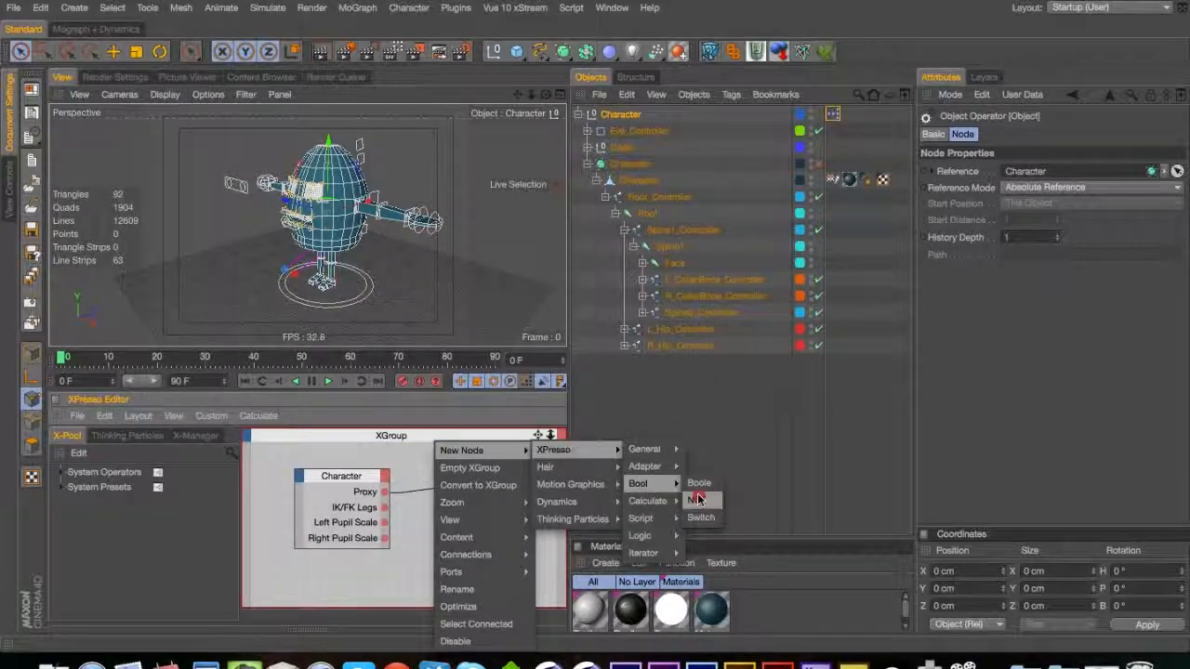
pyautogui.click(697, 500)
pyautogui.moveTo(558, 457); pyautogui.dragTo(553, 459)
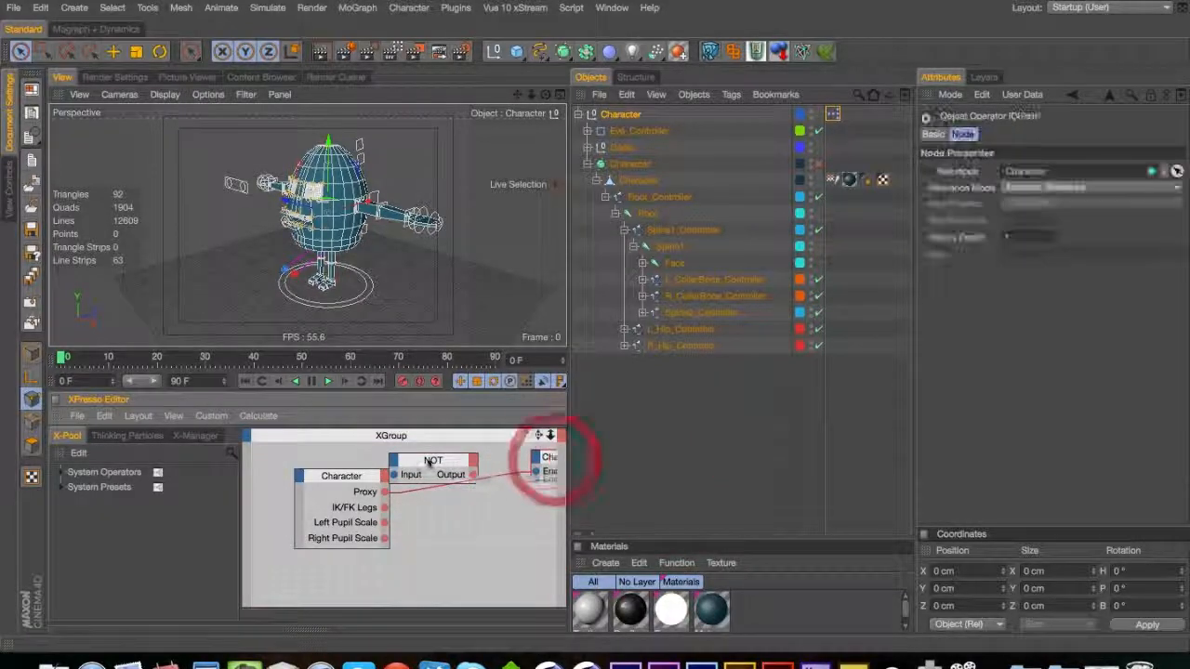
pyautogui.moveTo(433, 460); pyautogui.dragTo(460, 470)
pyautogui.moveTo(385, 492); pyautogui.dragTo(419, 485)
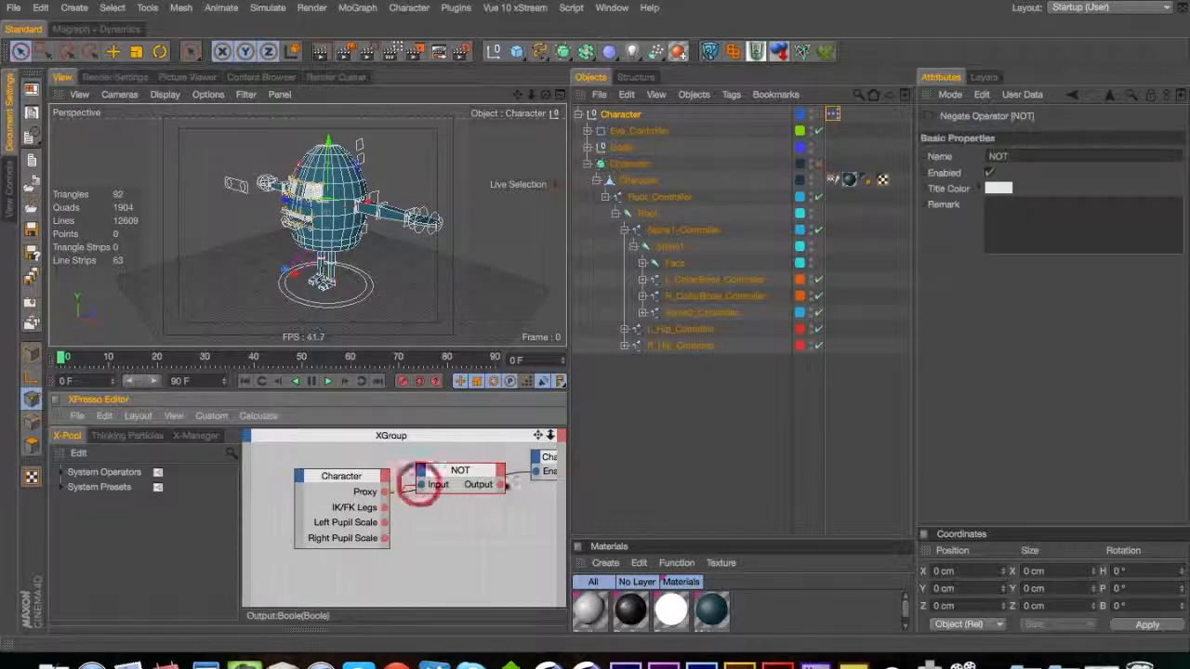
pyautogui.moveTo(503, 484); pyautogui.dragTo(459, 518)
pyautogui.keyDown('super'); pyautogui.click(489, 474); pyautogui.keyUp('super')
# Collapse the X-Pool area so the node graph fills the XPresso Editor
pyautogui.press('1')
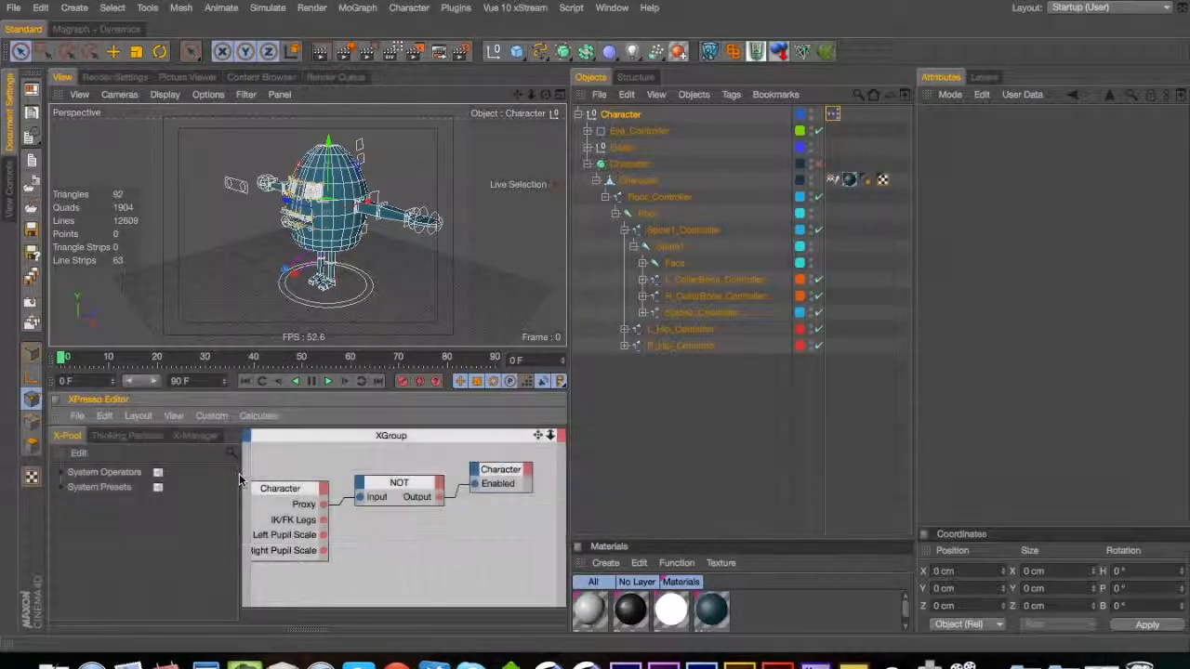
pyautogui.moveTo(240, 480); pyautogui.dragTo(53, 451)
pyautogui.press('1')
pyautogui.moveTo(301, 526); pyautogui.dragTo(308, 504)
# Add the IK tags of L_Thigh and R_Thigh to the XPresso graph as nodes below the smoothing object's node
pyautogui.keyDown('super'); pyautogui.click(624, 329); pyautogui.keyUp('super')
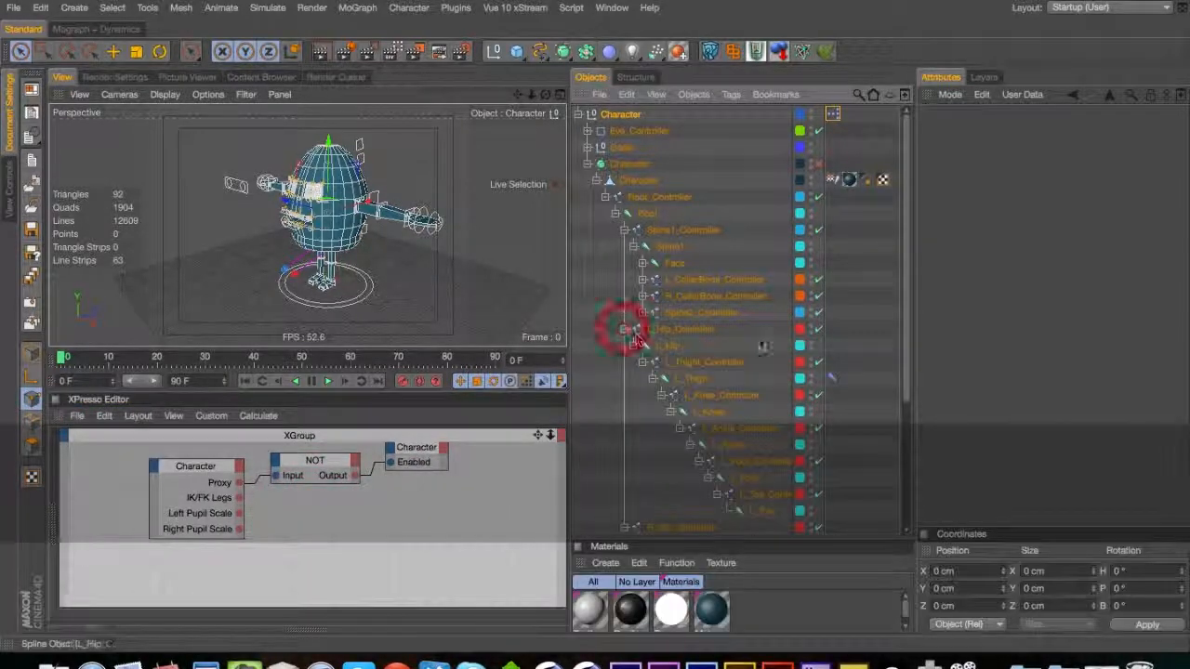
pyautogui.moveTo(832, 379); pyautogui.dragTo(404, 494)
pyautogui.moveTo(905, 348); pyautogui.dragTo(900, 443)
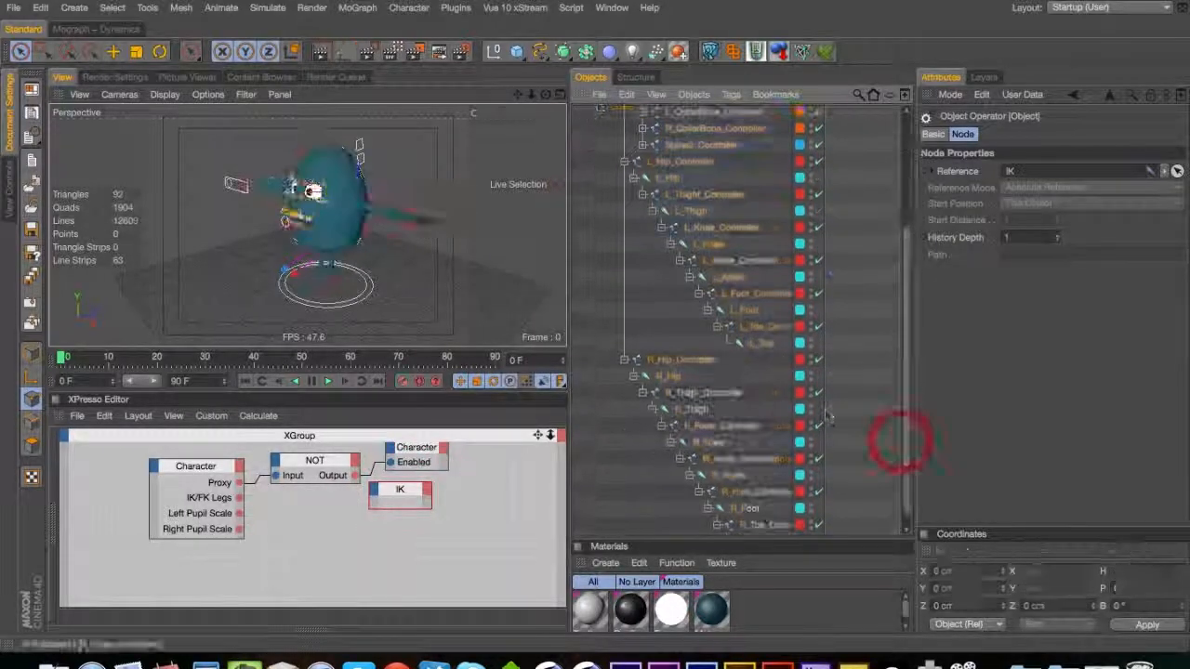
# Rename the IK tag on L_Thigh to Left Leg IK
pyautogui.click(832, 211)
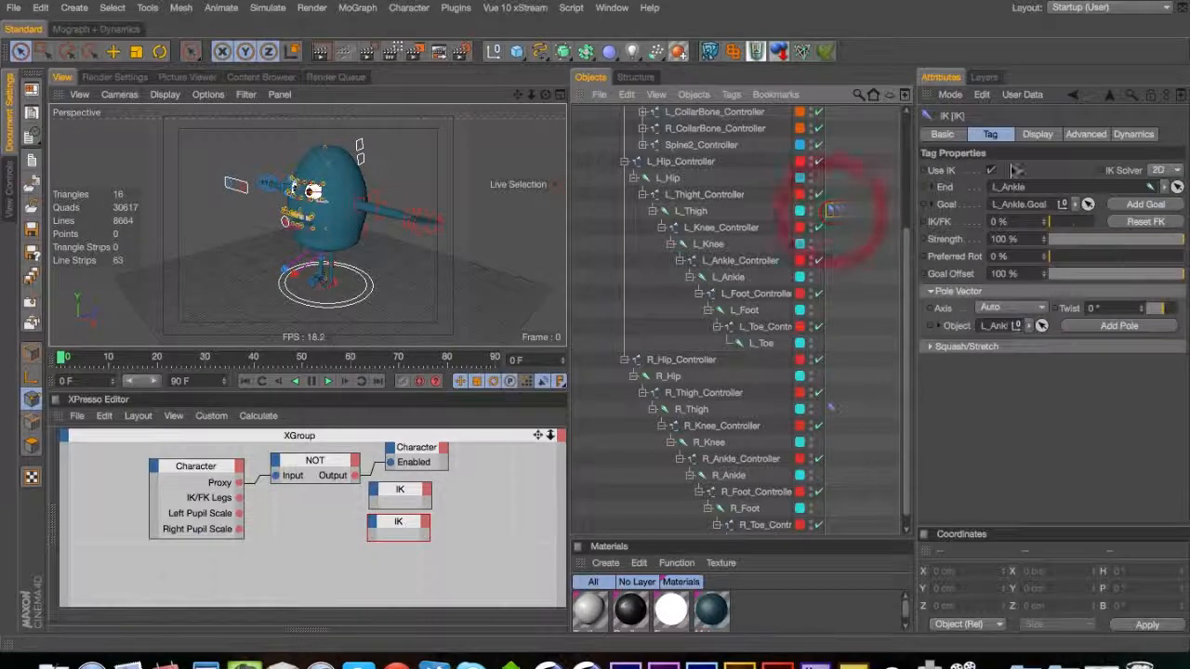
pyautogui.click(943, 134)
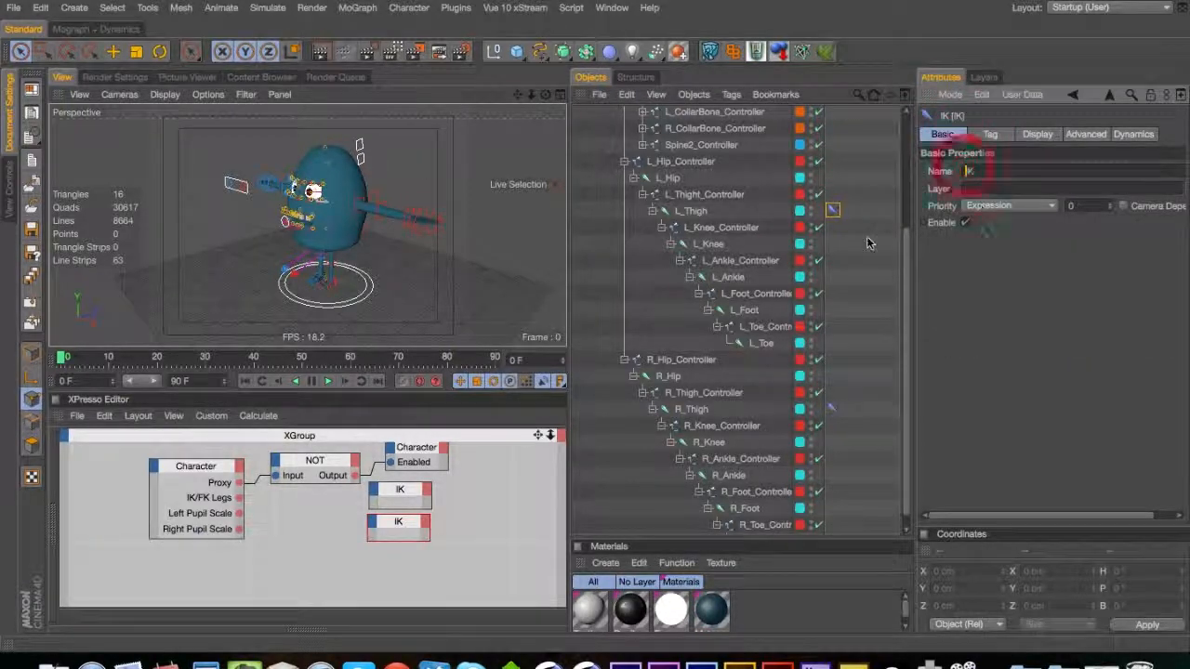
pyautogui.write('Left L')
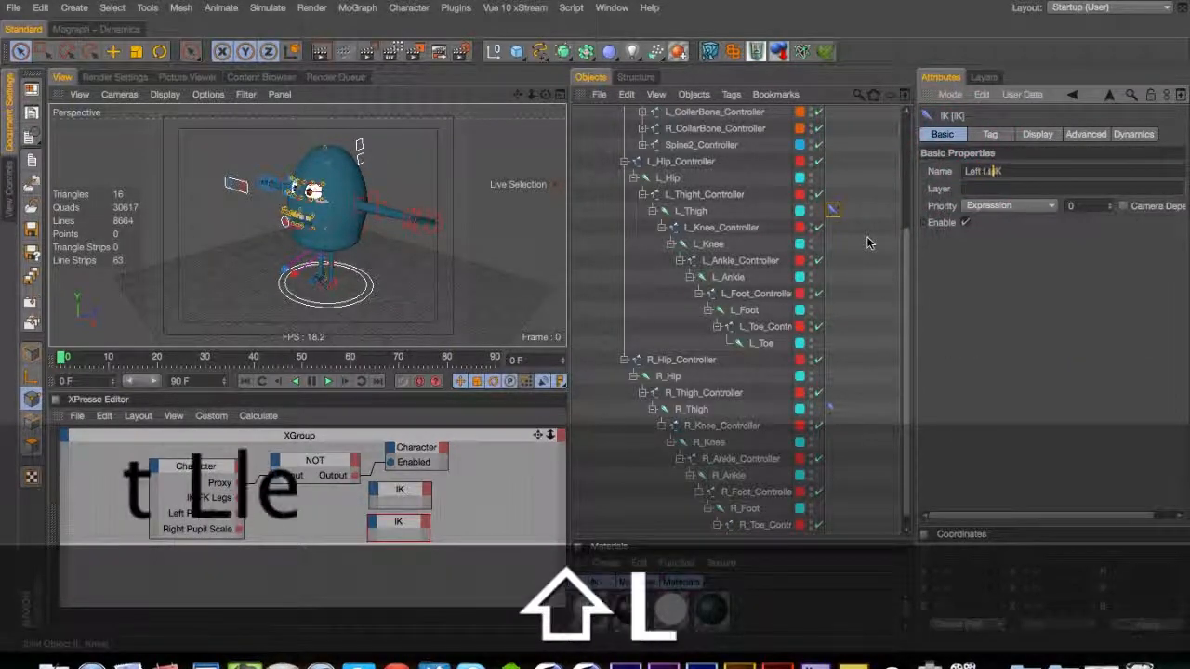
pyautogui.write('eg')
pyautogui.press('Return')
# Rename the IK tag on R_Thigh to Right Leg IK
pyautogui.rightClick(734, 409)
pyautogui.click(829, 409)
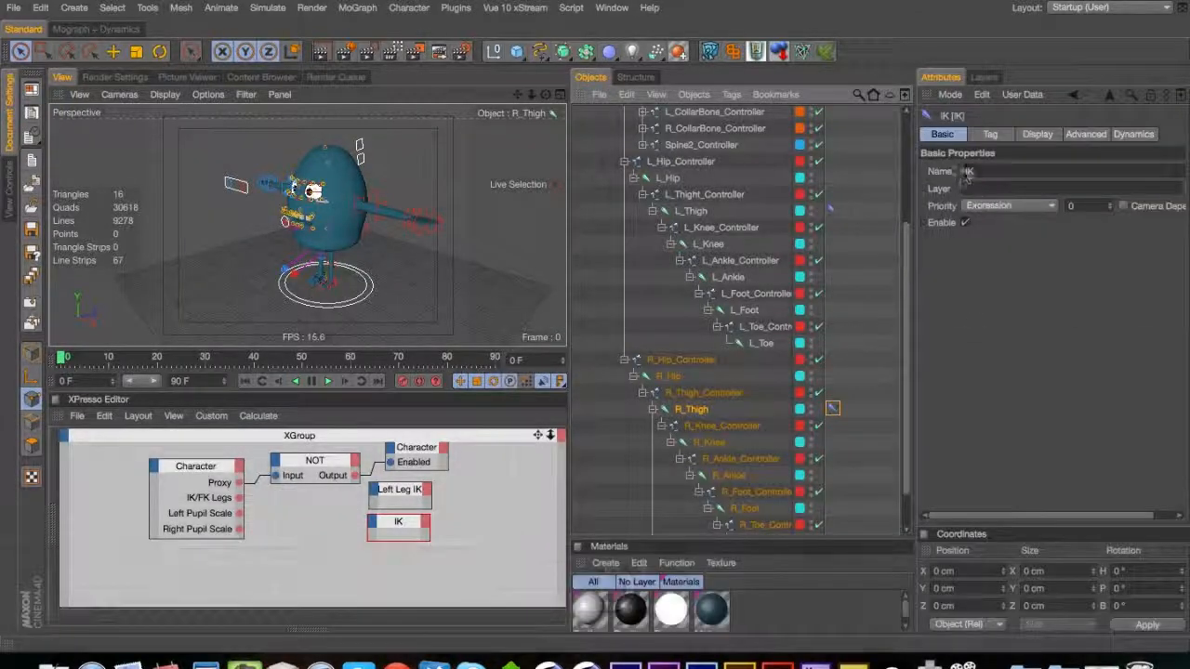
pyautogui.doubleClick(972, 172)
pyautogui.write('Right Leg IK')
pyautogui.press('Return')
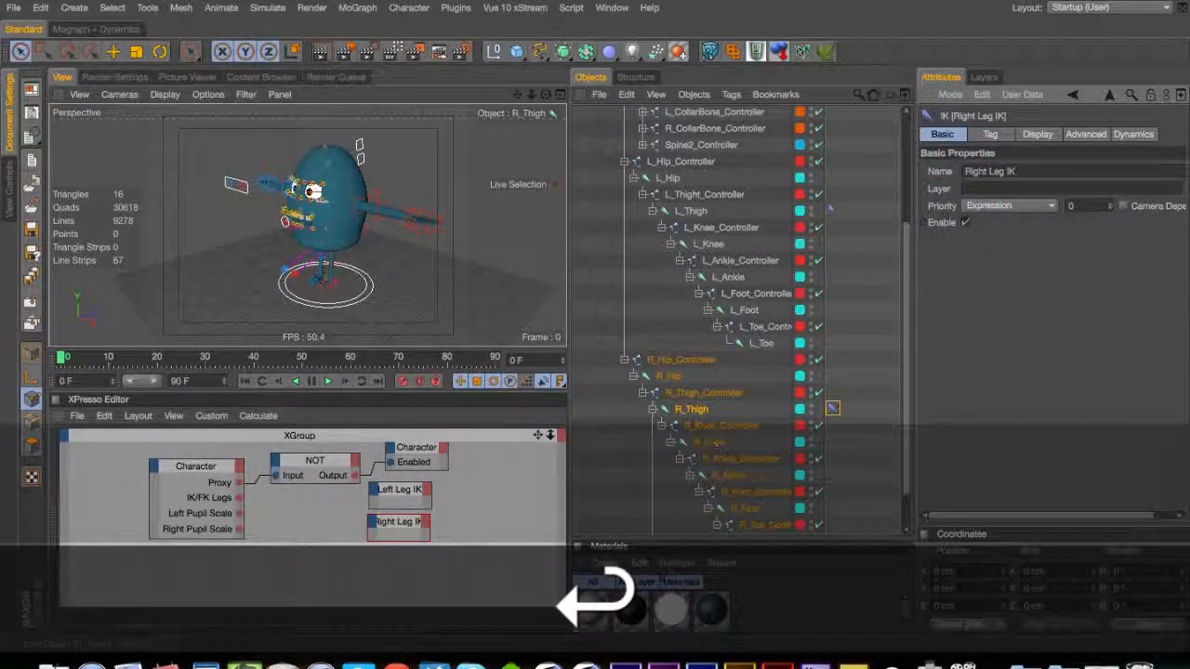
# Fit the Left Leg IK and Right Leg IK nodes to their names and shift them clear of the nodes above
pyautogui.doubleClick(410, 492)
pyautogui.doubleClick(411, 523)
pyautogui.keyDown('super'); pyautogui.moveTo(399, 492); pyautogui.dragTo(397, 495); pyautogui.keyUp('super')
pyautogui.keyDown('super'); pyautogui.click(402, 525); pyautogui.keyUp('super')
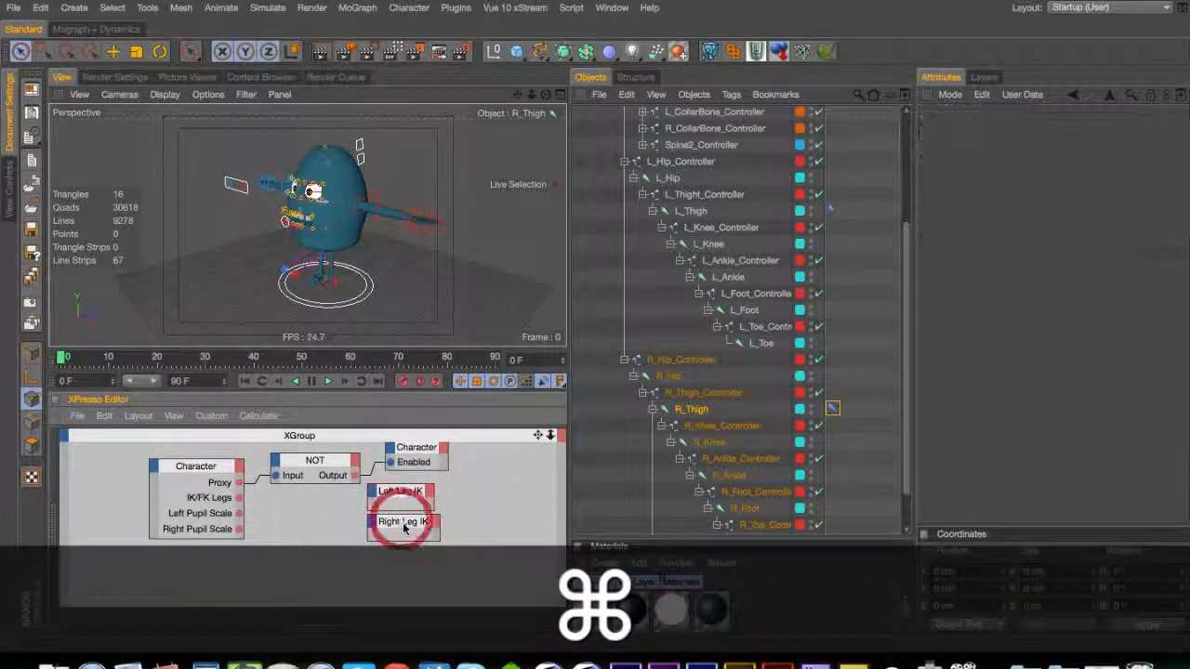
pyautogui.keyDown('super'); pyautogui.click(397, 500); pyautogui.keyUp('super')
pyautogui.click(398, 494)
pyautogui.keyDown('shift'); pyautogui.moveTo(404, 525); pyautogui.dragTo(402, 531); pyautogui.keyUp('shift')
pyautogui.click(347, 497)
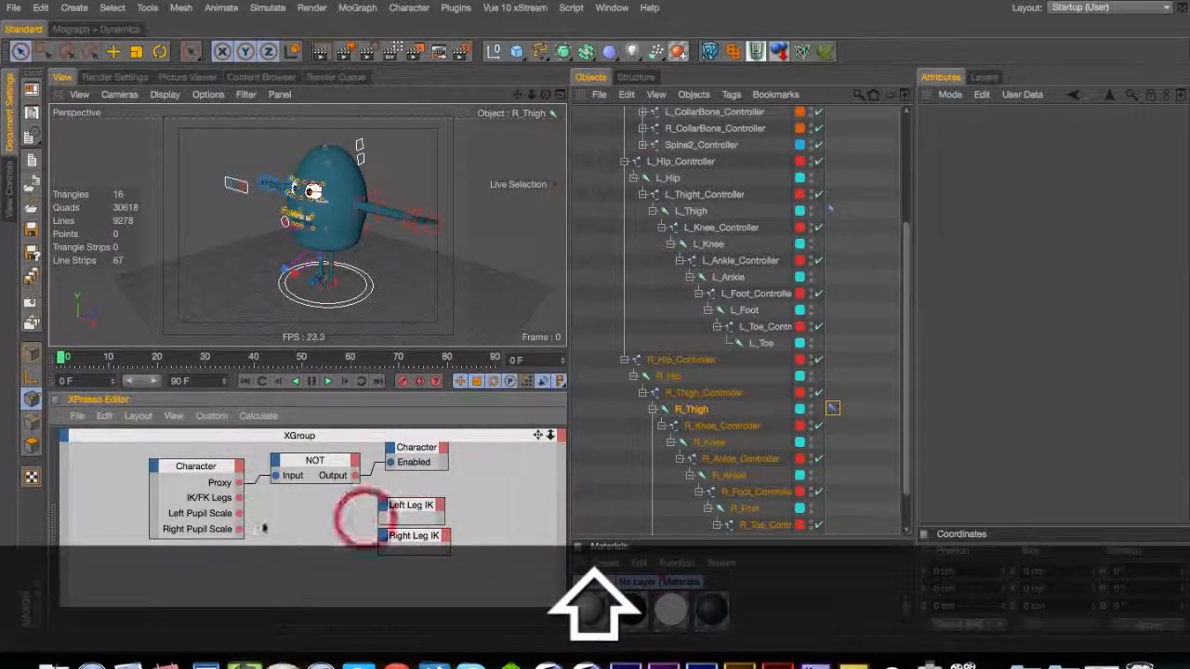
# Connect the IK/FK Legs output to the IK/FK inputs of the Left Leg IK and Right Leg IK nodes
pyautogui.moveTo(240, 498); pyautogui.dragTo(410, 511)
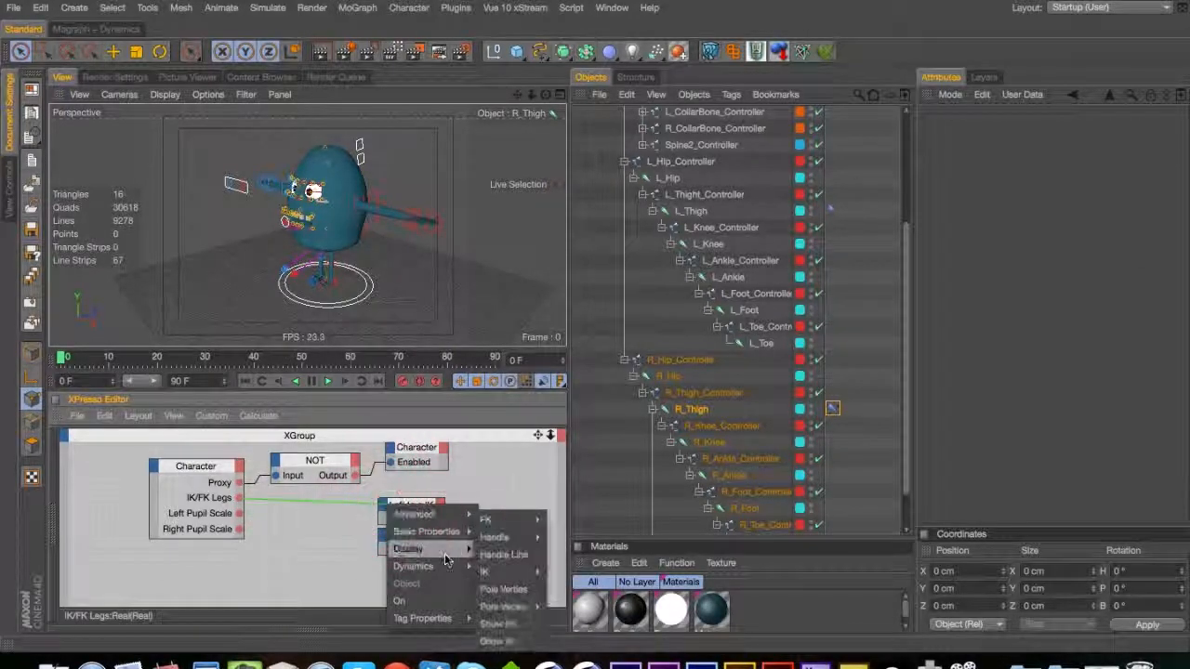
pyautogui.moveTo(456, 617)
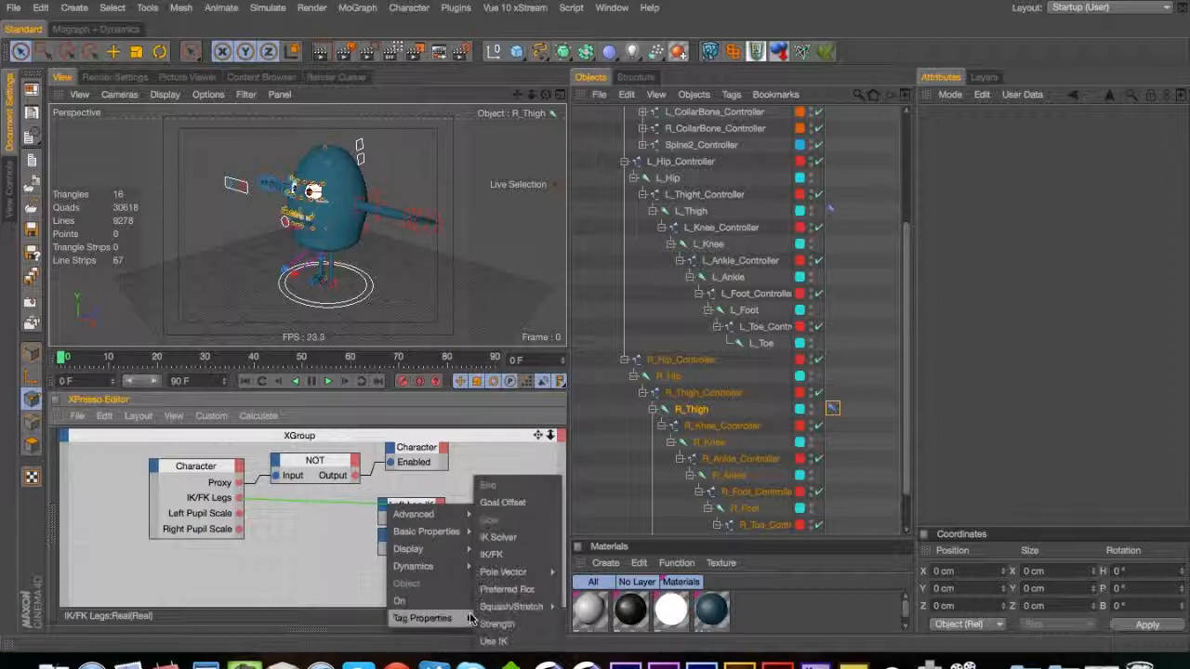
pyautogui.click(505, 558)
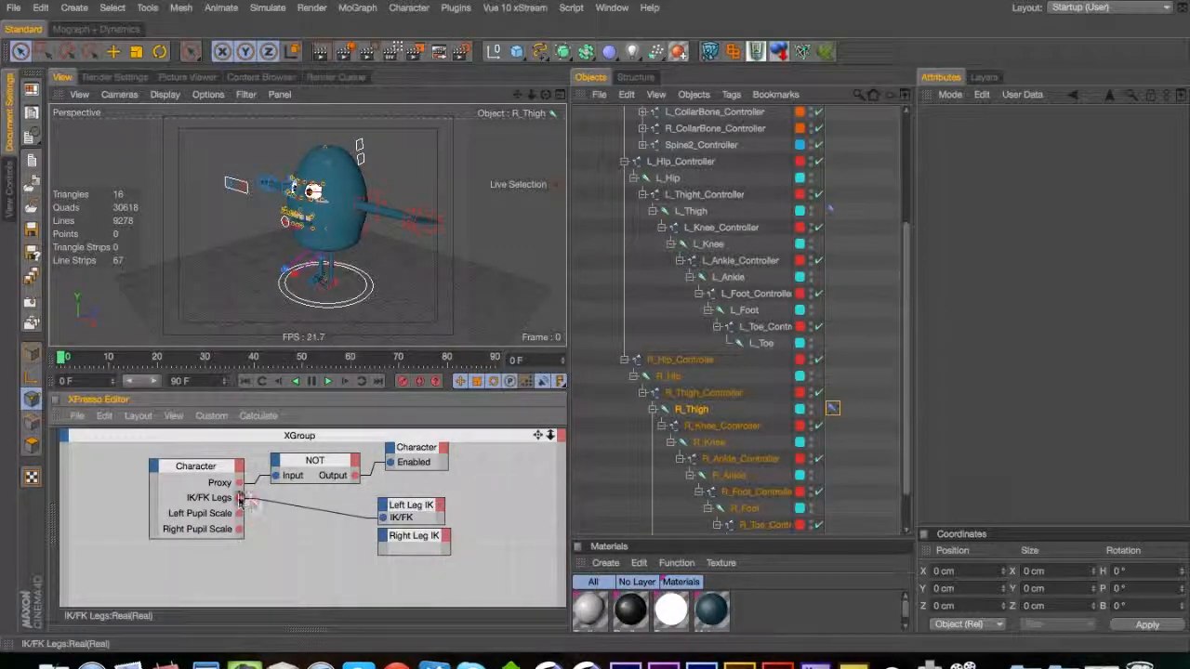
pyautogui.moveTo(381, 536); pyautogui.dragTo(383, 537)
pyautogui.moveTo(429, 638)
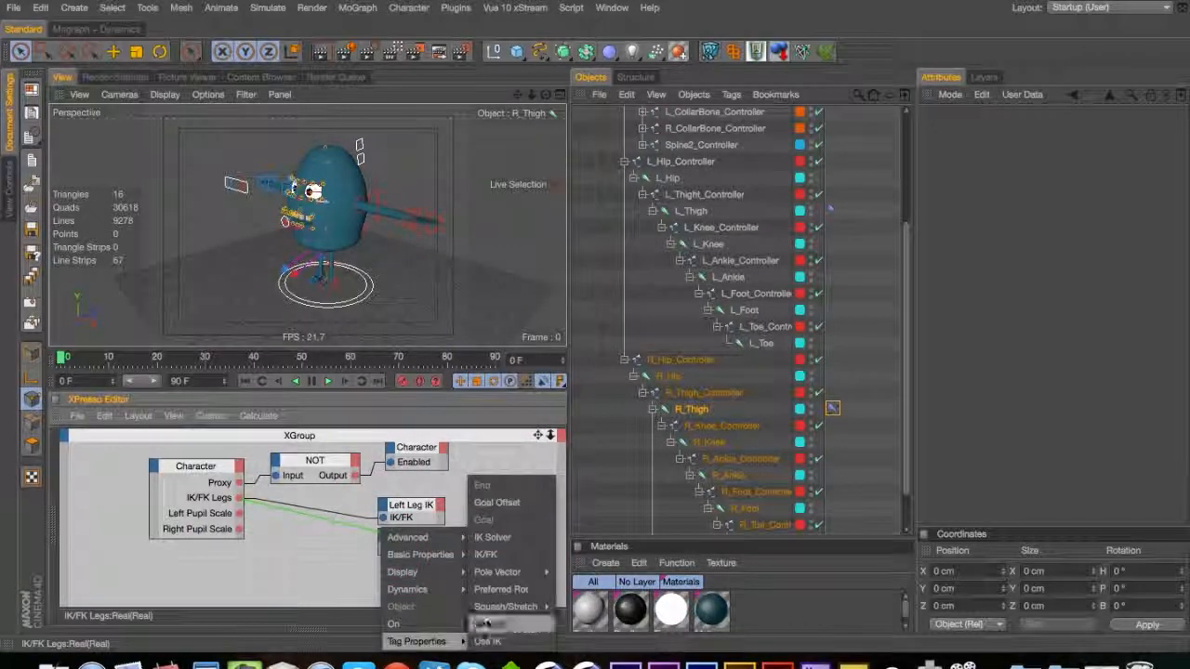
pyautogui.click(509, 557)
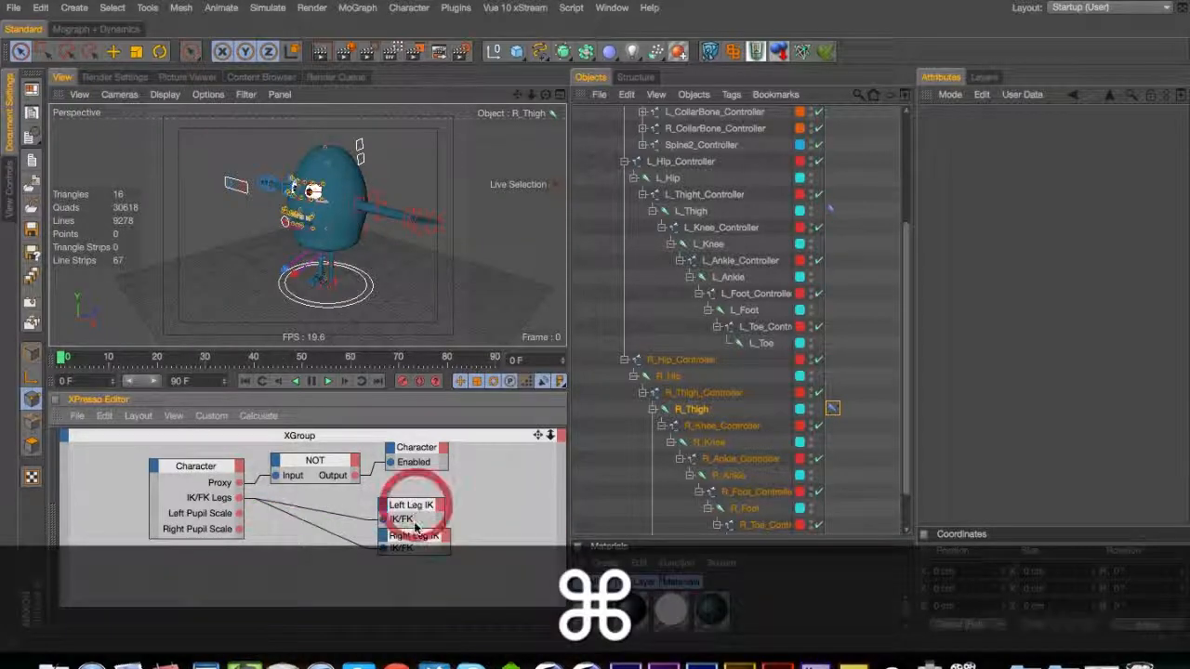
# Line up the two leg IK nodes directly beneath the smoothing object's node and save the scene
pyautogui.click(413, 540)
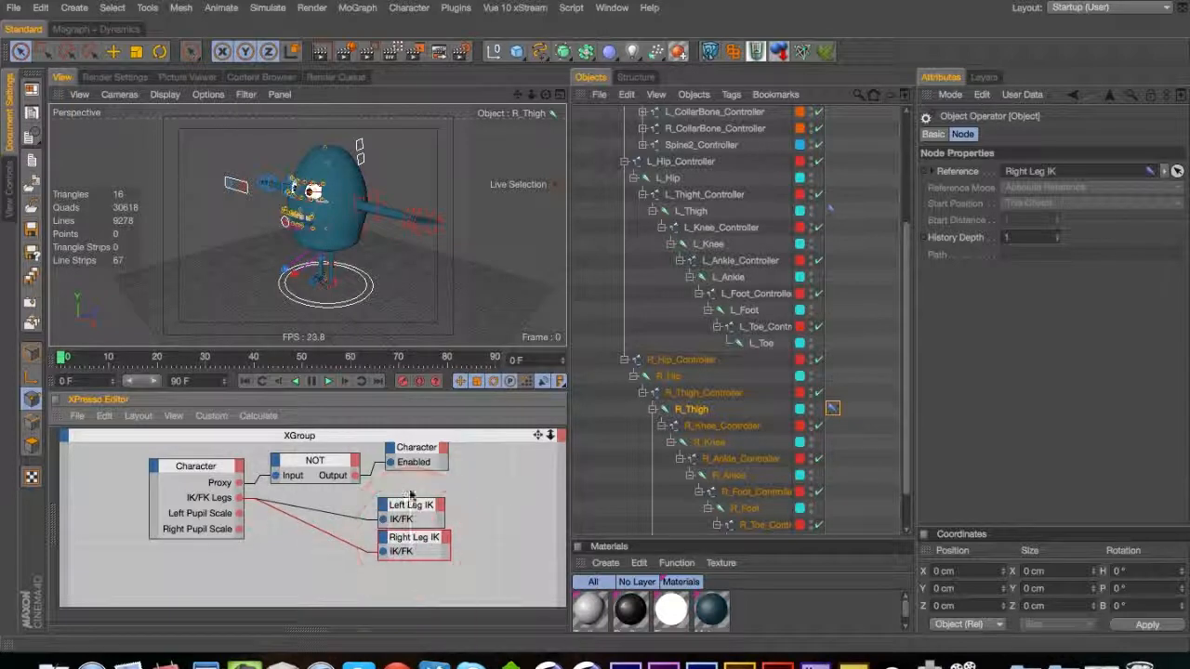
pyautogui.moveTo(423, 546); pyautogui.dragTo(421, 519)
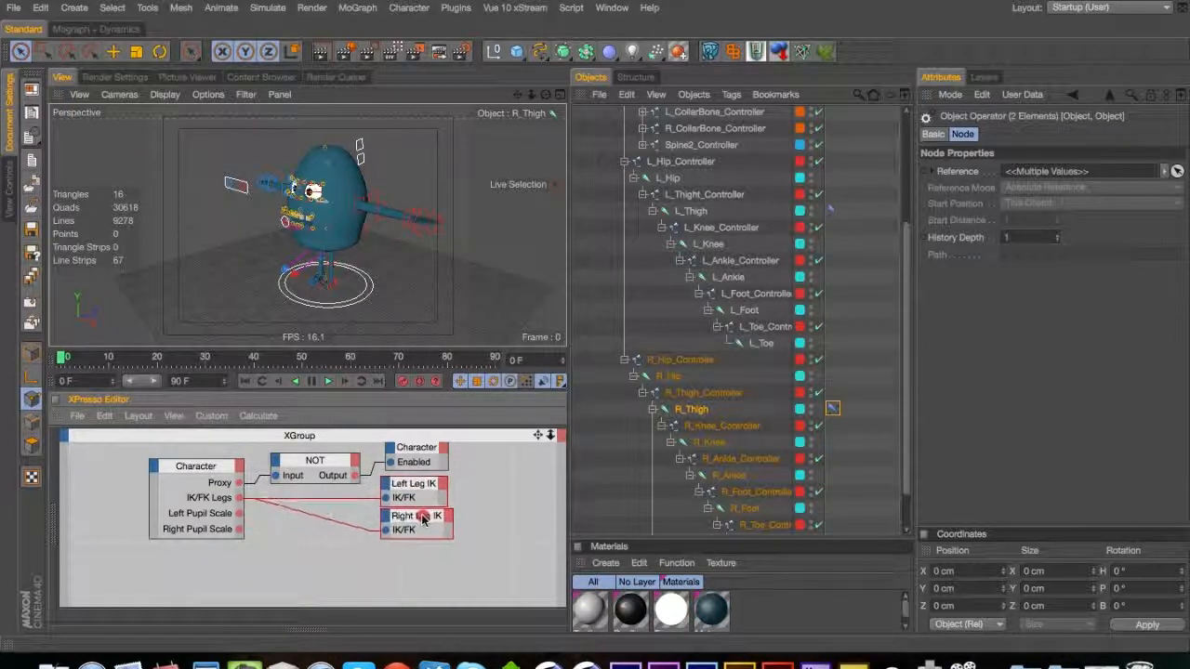
pyautogui.click(502, 481)
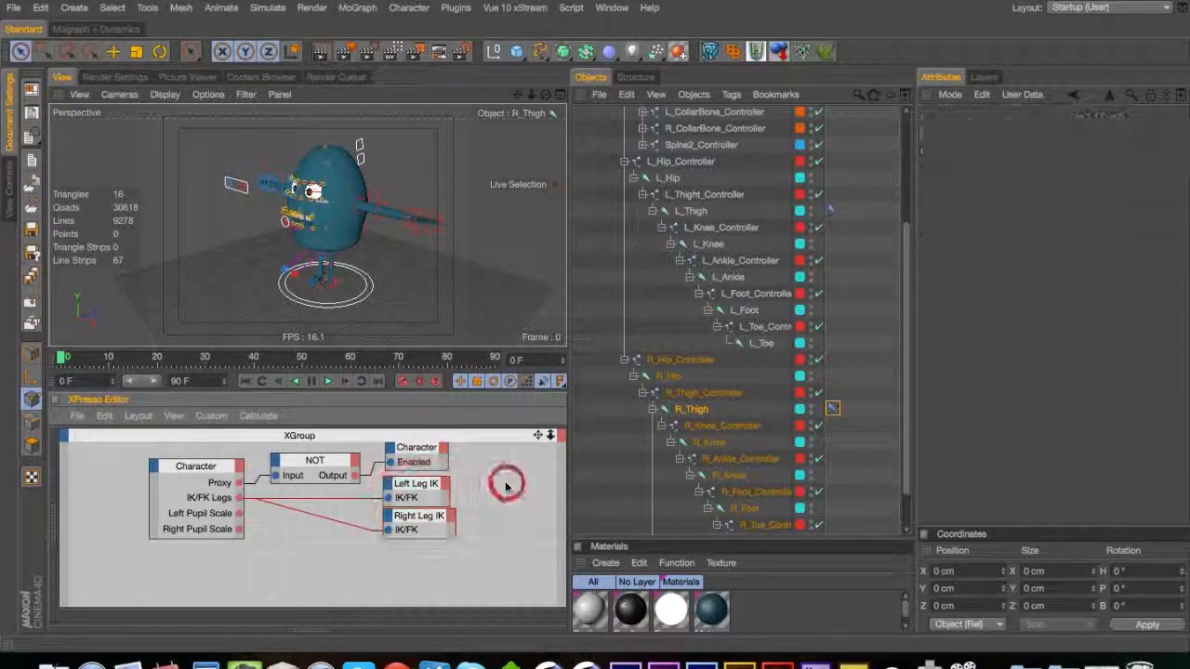
pyautogui.press('super+s')
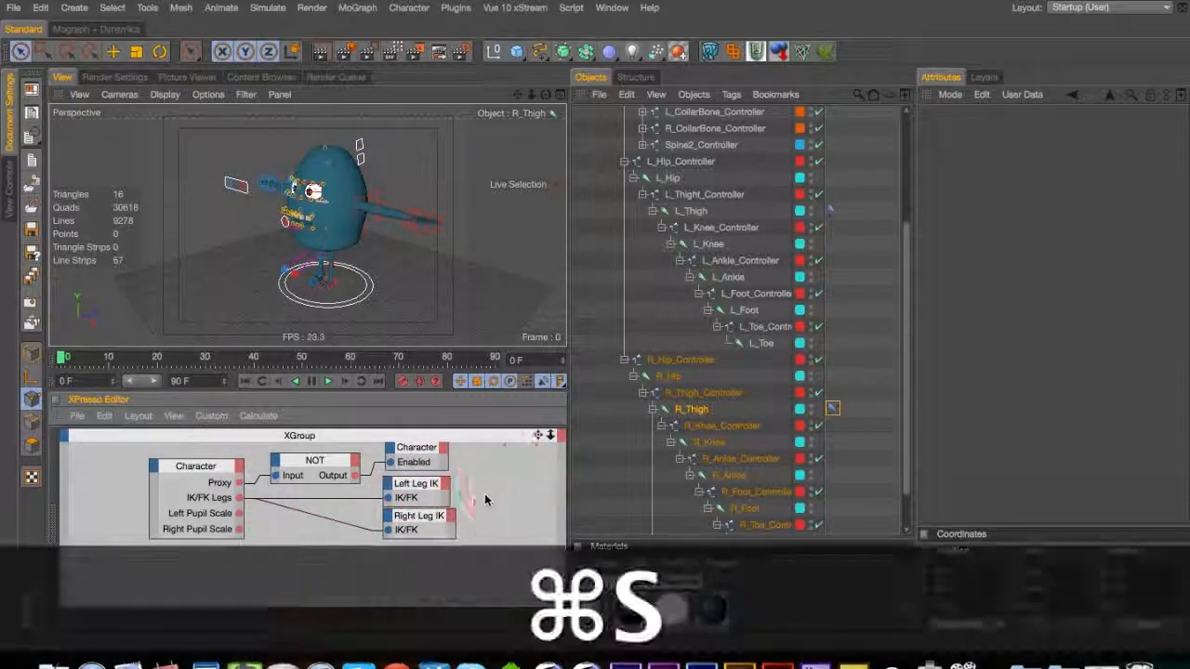
# Collapse the R_Thigh_Controller, R_Hip_Controller and L_Hip_Controller branches of the rig hierarchy
pyautogui.click(642, 394)
pyautogui.click(623, 494)
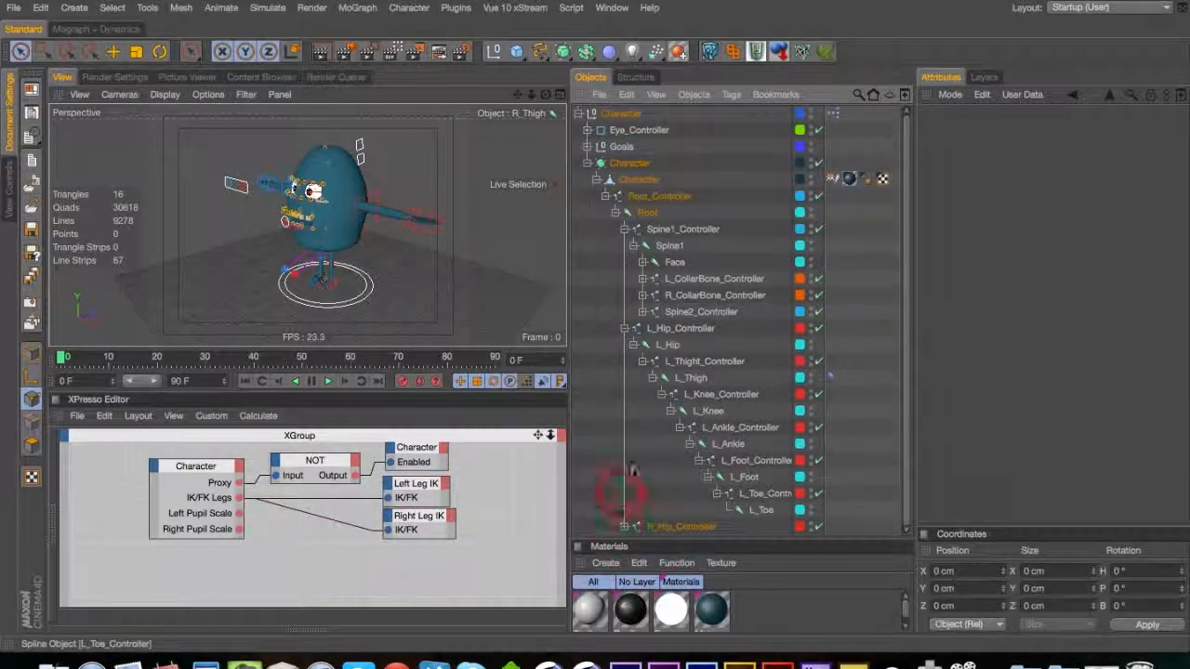
pyautogui.click(624, 328)
pyautogui.click(629, 390)
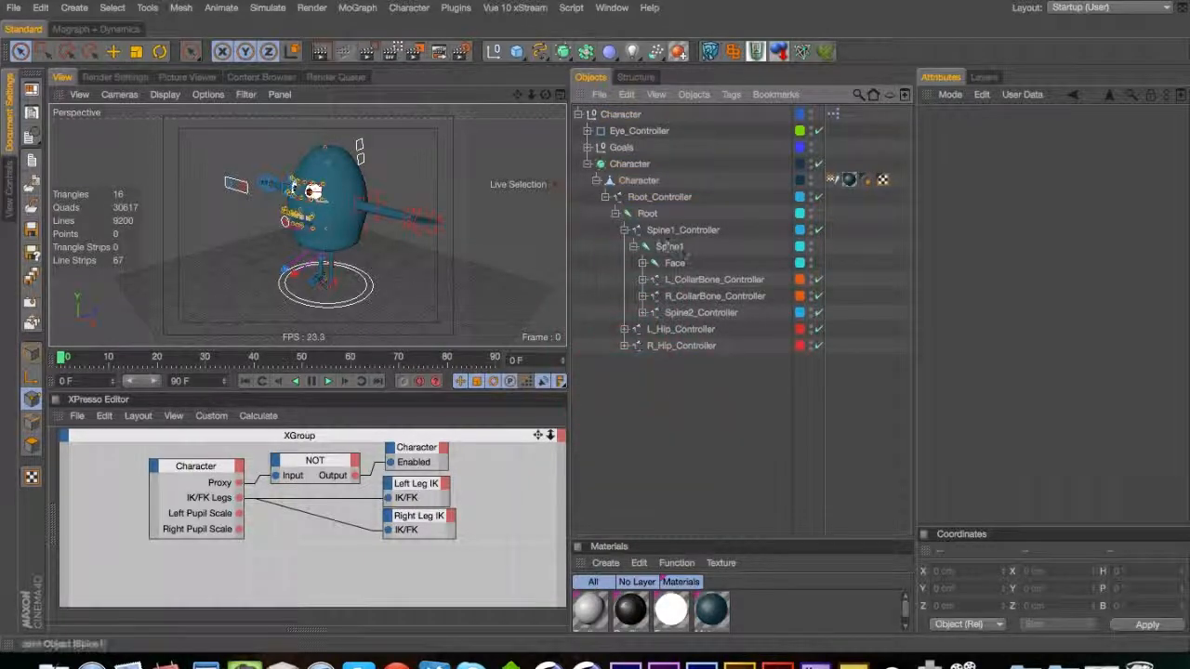
# Expand the Spine2, Face and Eyes branches of the rig, opening L_Eye_Controller down to the L_Eye joint's children
pyautogui.click(642, 314)
pyautogui.click(653, 329)
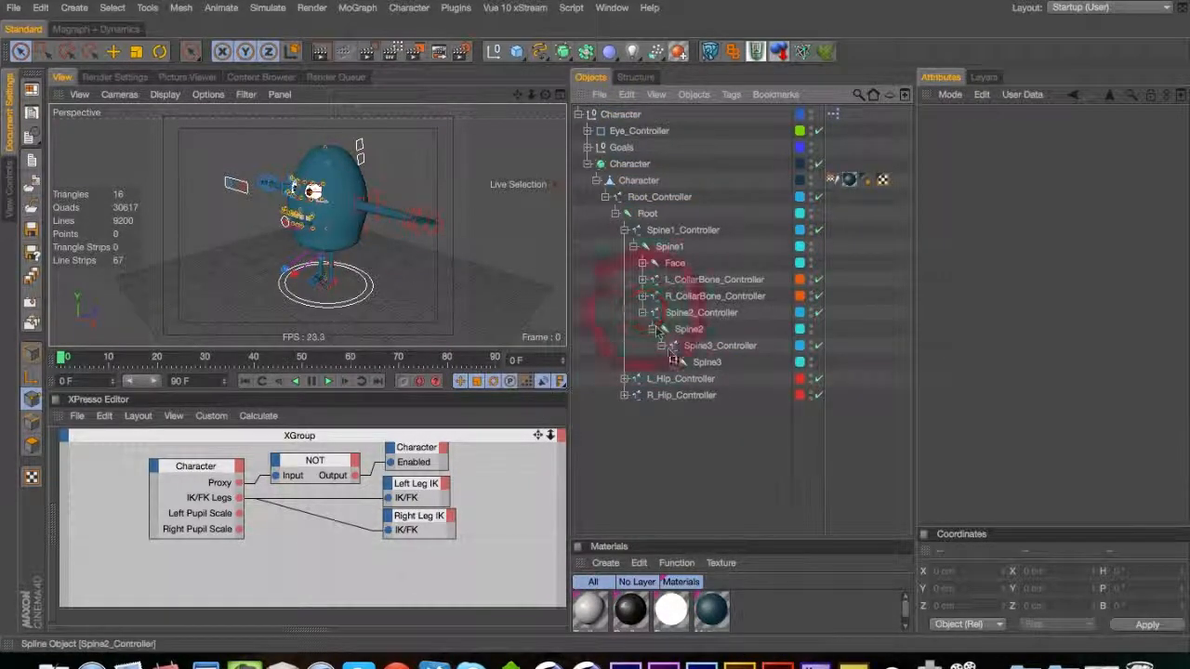
pyautogui.click(643, 264)
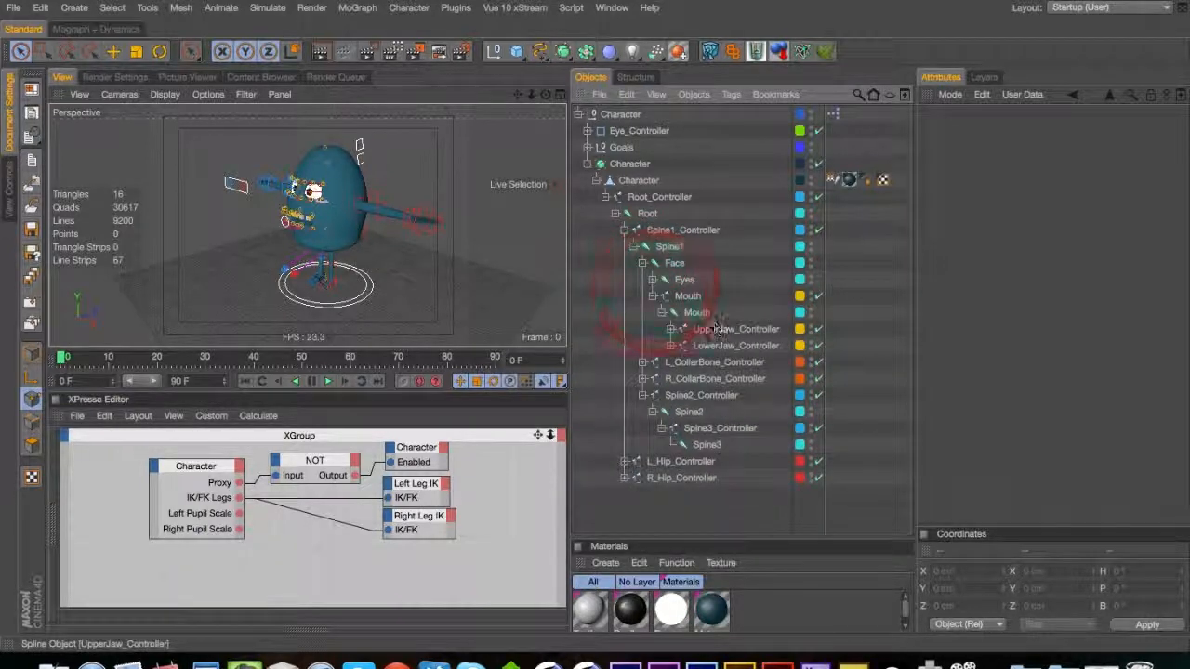
pyautogui.click(652, 295)
pyautogui.click(653, 279)
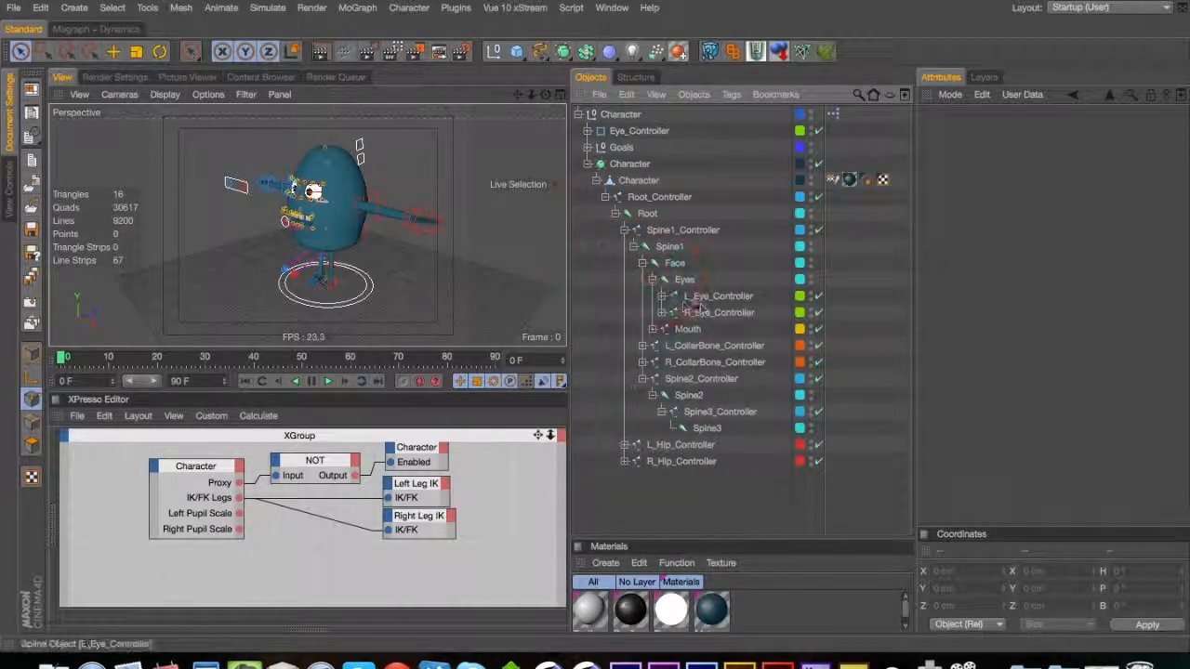
pyautogui.click(661, 296)
pyautogui.click(671, 312)
# Expand R_Eye_Controller and the R_Eye and L_Eye meshes down to their Pupil discs, folding away the Spherify children
pyautogui.click(661, 444)
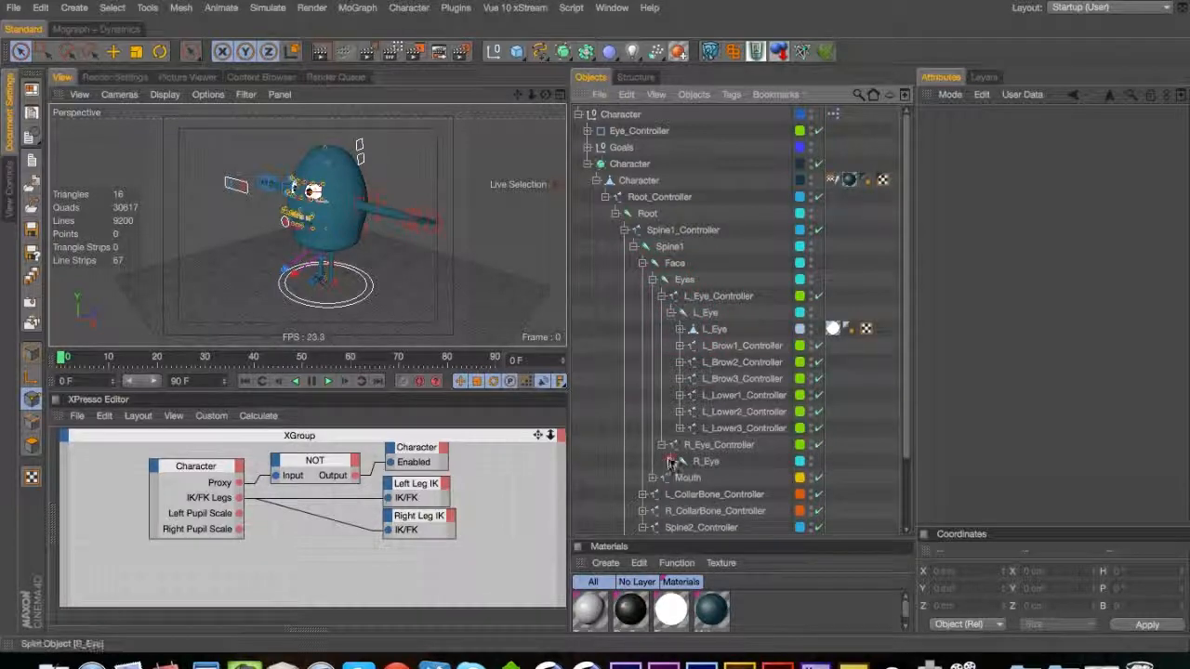
pyautogui.click(671, 461)
pyautogui.click(680, 478)
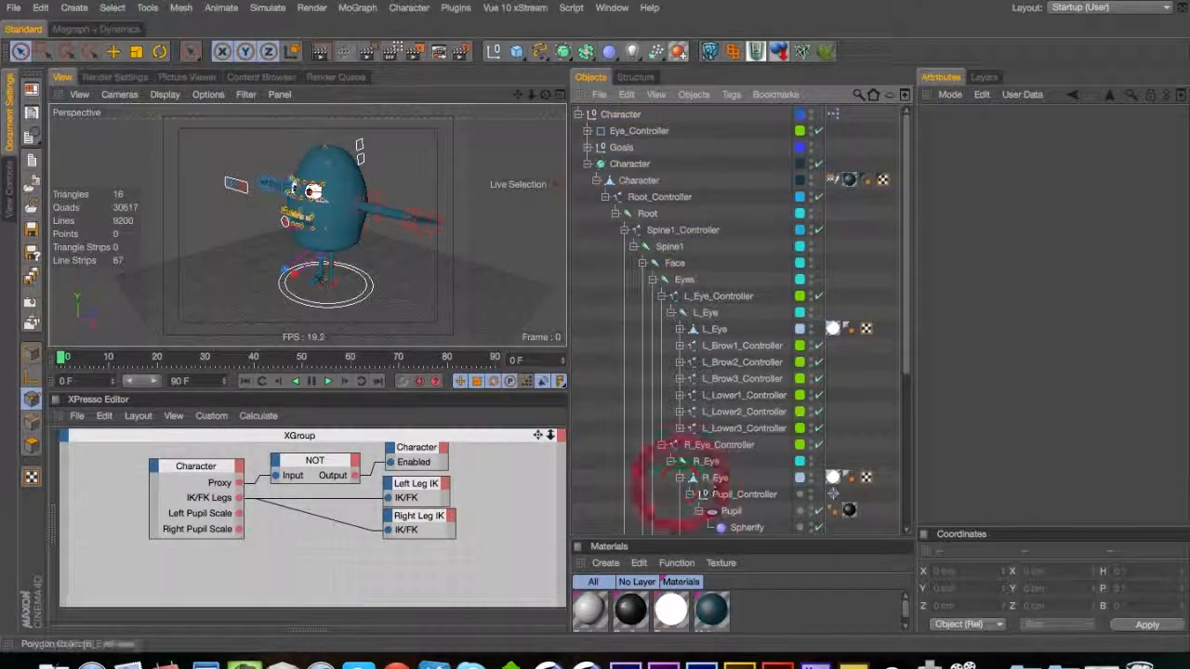
pyautogui.click(702, 511)
pyautogui.click(681, 329)
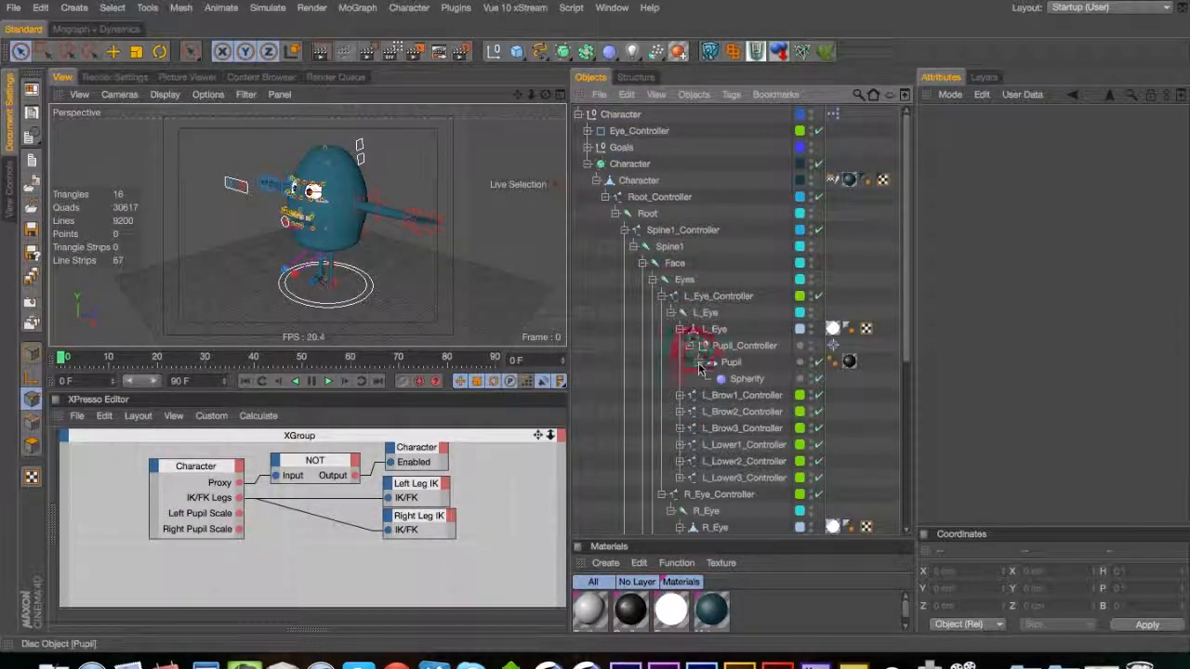
pyautogui.click(698, 361)
# Add the Pupil discs of both eyes to the XPresso graph as nodes below the leg IK nodes
pyautogui.click(729, 362)
pyautogui.moveTo(904, 364); pyautogui.dragTo(904, 401)
pyautogui.keyDown('super'); pyautogui.click(730, 459); pyautogui.keyUp('super')
pyautogui.moveTo(470, 562); pyautogui.dragTo(472, 554)
# Rename the left eye's disc L_Pupil and its parent null L_Pupil_Controller
pyautogui.click(732, 280)
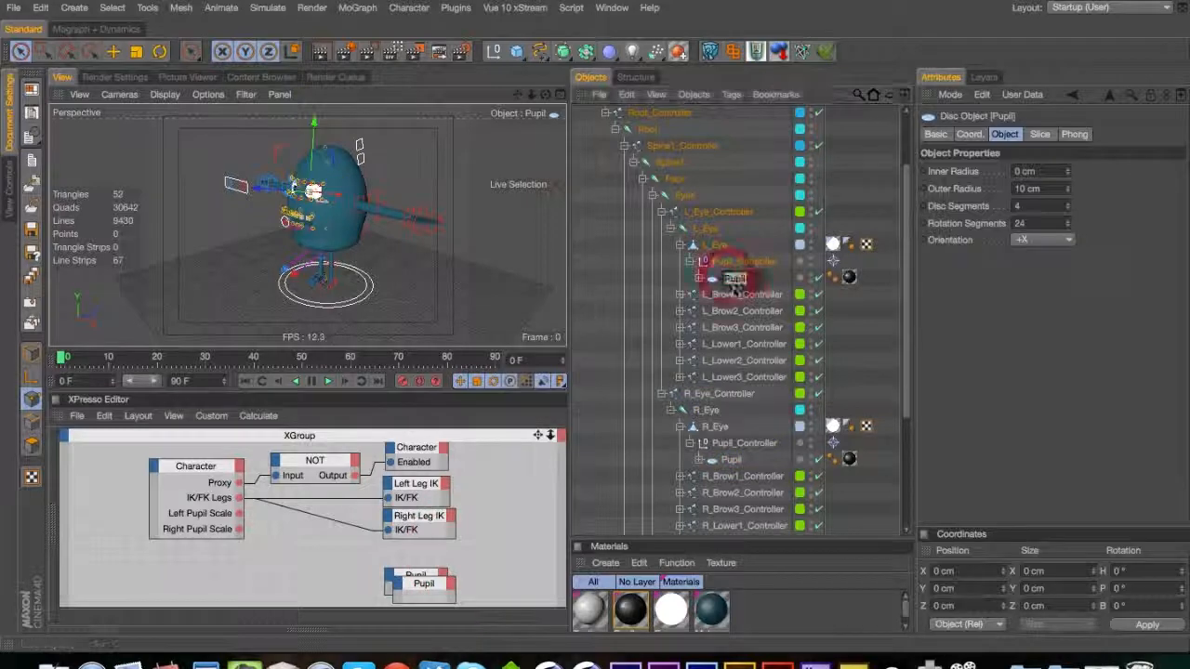
pyautogui.doubleClick(732, 281)
pyautogui.press('super+Left')
pyautogui.write('L')
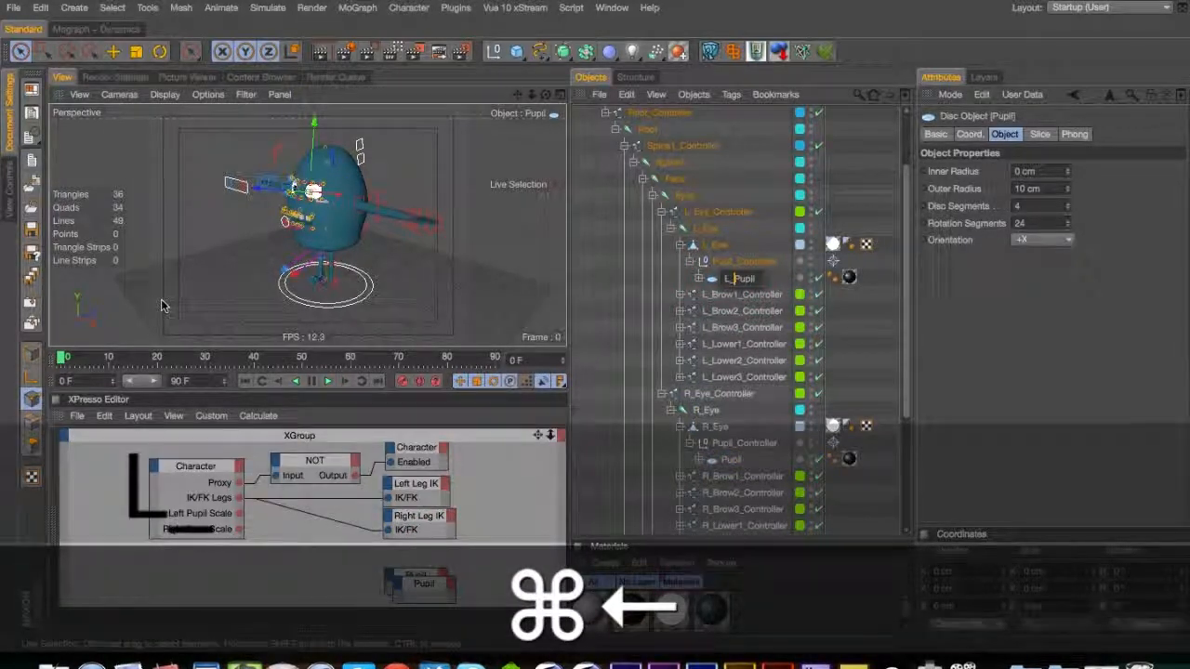
pyautogui.write('_')
pyautogui.press('Up')
pyautogui.press('super+Left')
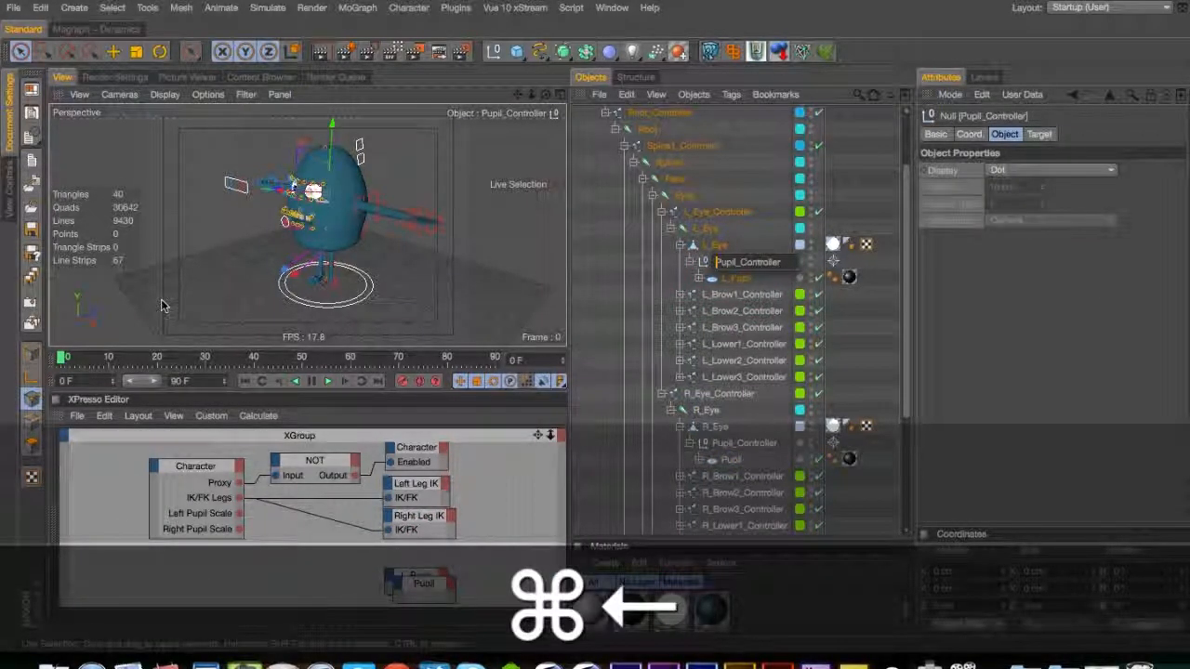
pyautogui.write('L_')
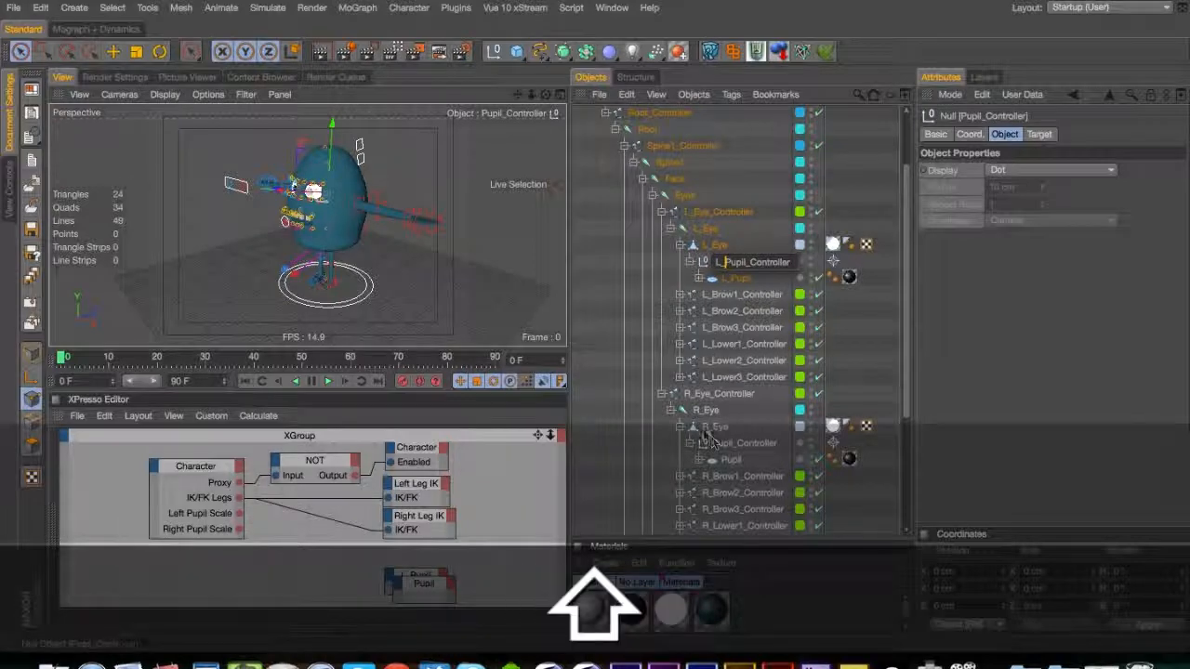
# Rename the right eye's disc R_Pupil and its parent null R_Pupil_Controller
pyautogui.click(729, 460)
pyautogui.doubleClick(730, 460)
pyautogui.press('super+Left')
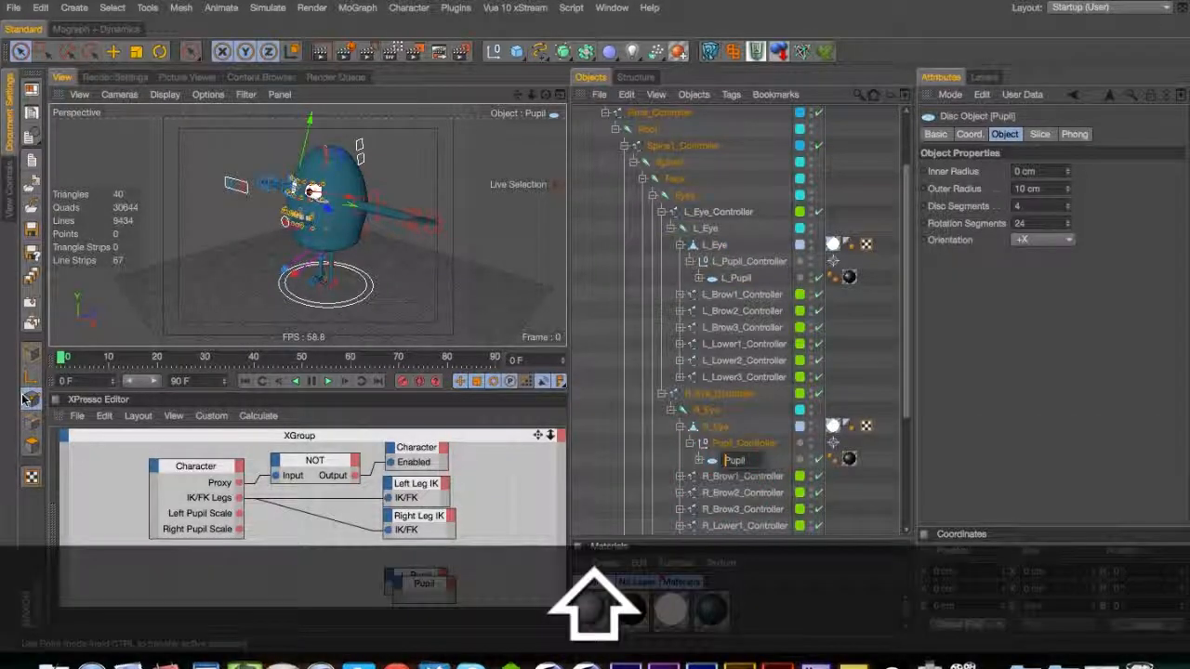
pyautogui.write('R_')
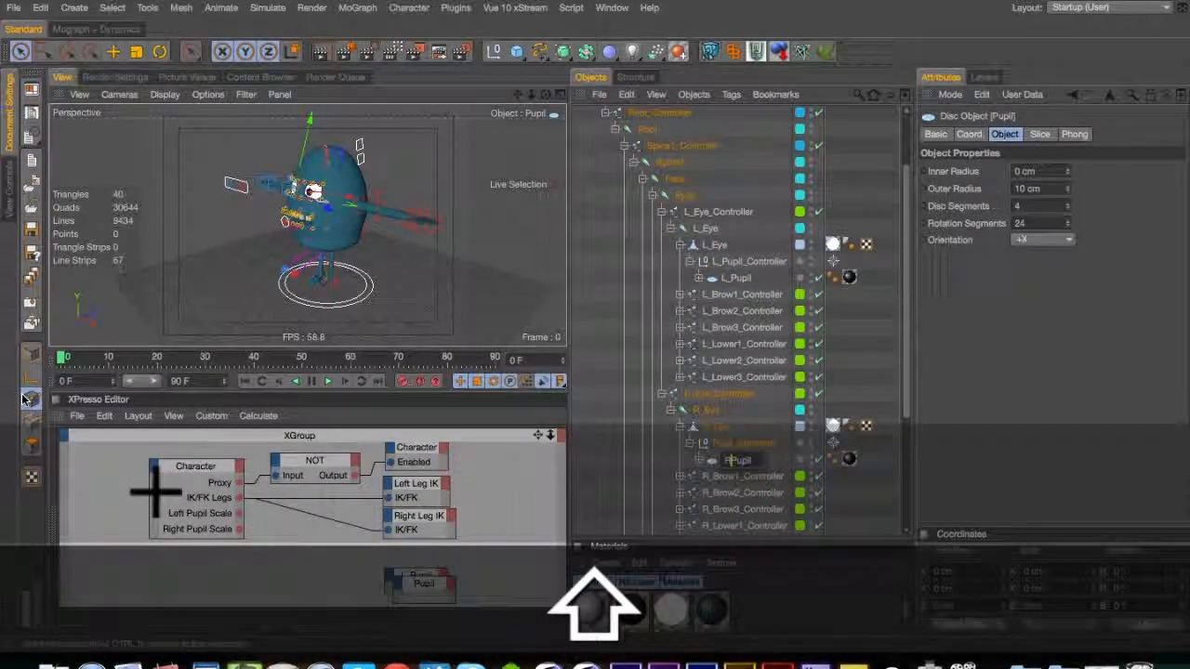
pyautogui.press('Up')
pyautogui.press('super+Left')
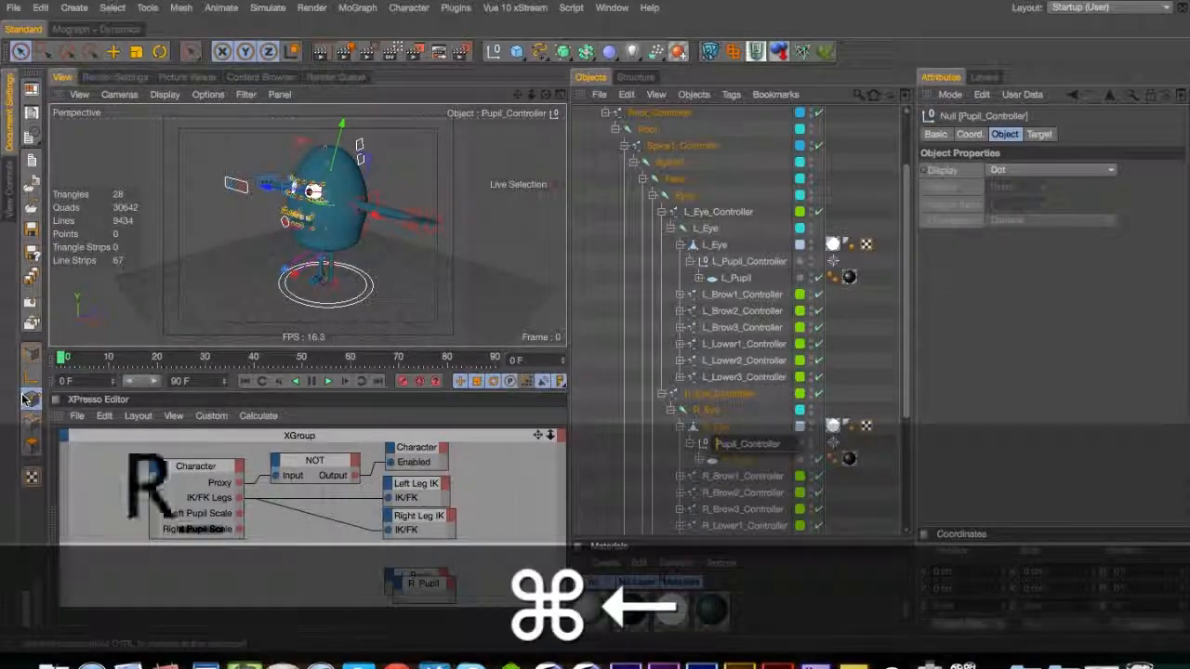
pyautogui.write('R_')
pyautogui.press('Return')
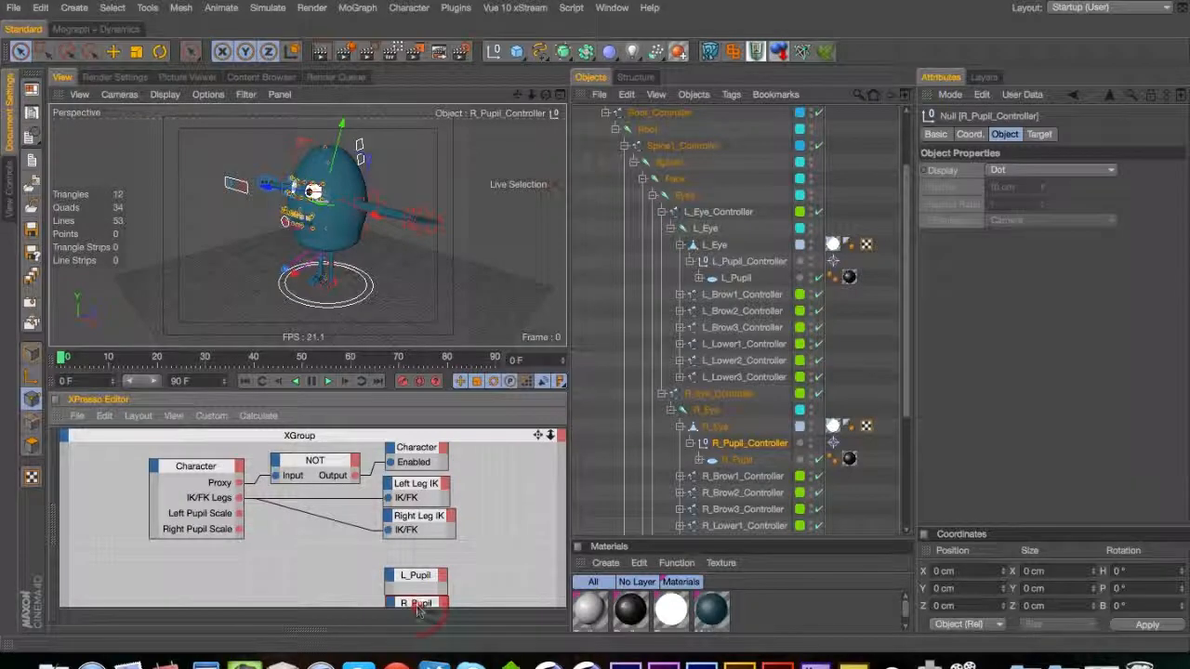
# Separate the two pupil nodes in the graph, stacking R_Pupil directly beneath L_Pupil
pyautogui.click(418, 605)
pyautogui.click(423, 577)
pyautogui.keyDown('shift'); pyautogui.click(421, 602); pyautogui.keyUp('shift')
pyautogui.press('1')
pyautogui.moveTo(463, 551); pyautogui.dragTo(481, 488)
pyautogui.click(435, 538)
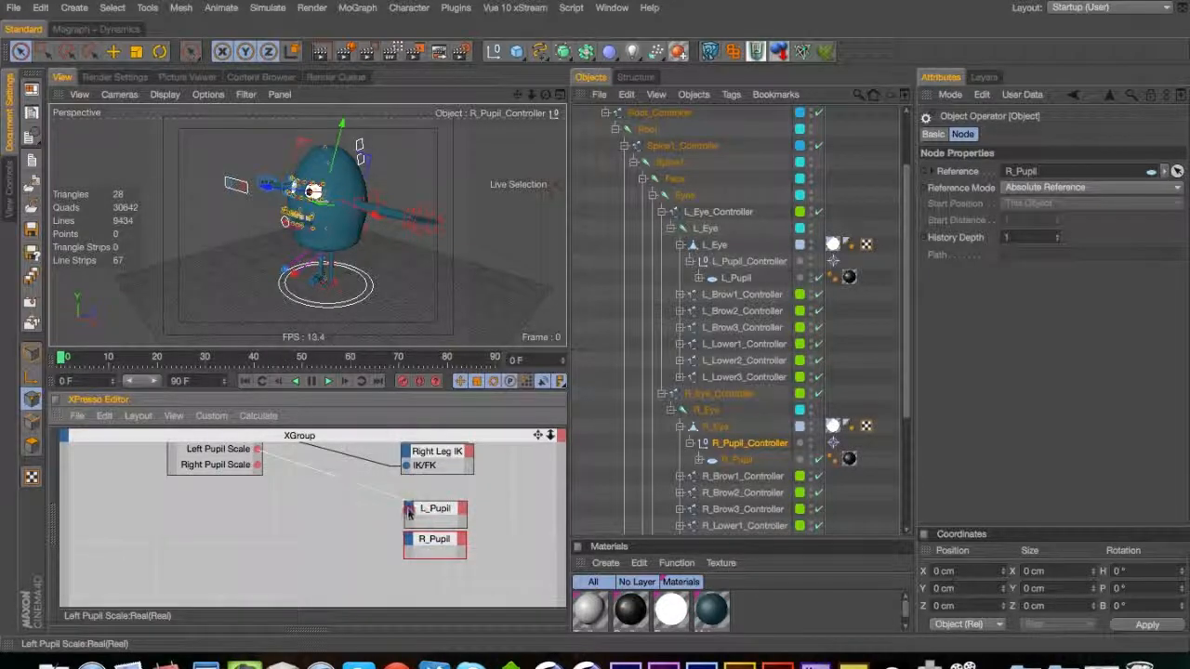
pyautogui.moveTo(409, 513); pyautogui.dragTo(409, 506)
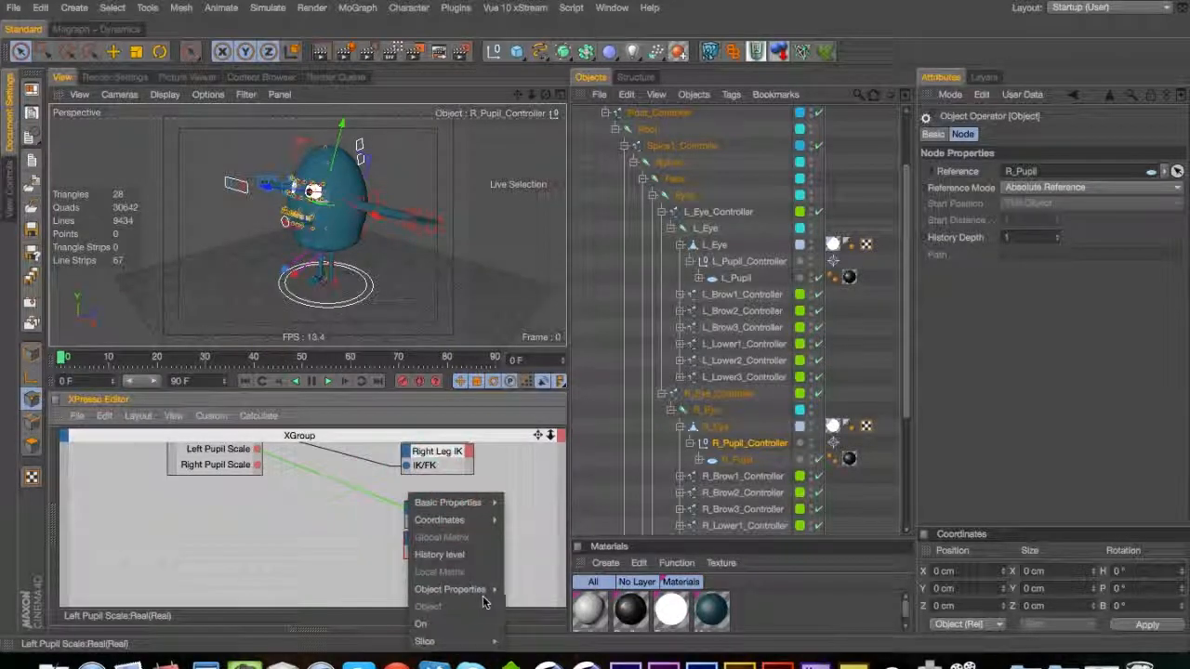
pyautogui.moveTo(469, 589)
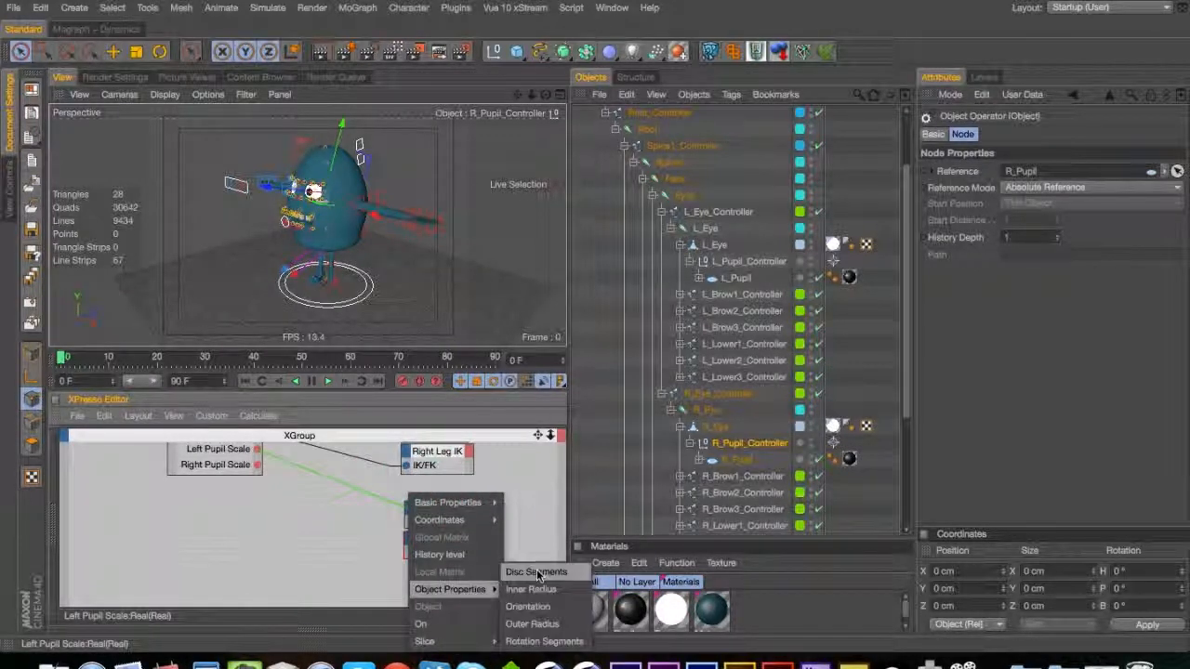
pyautogui.click(507, 521)
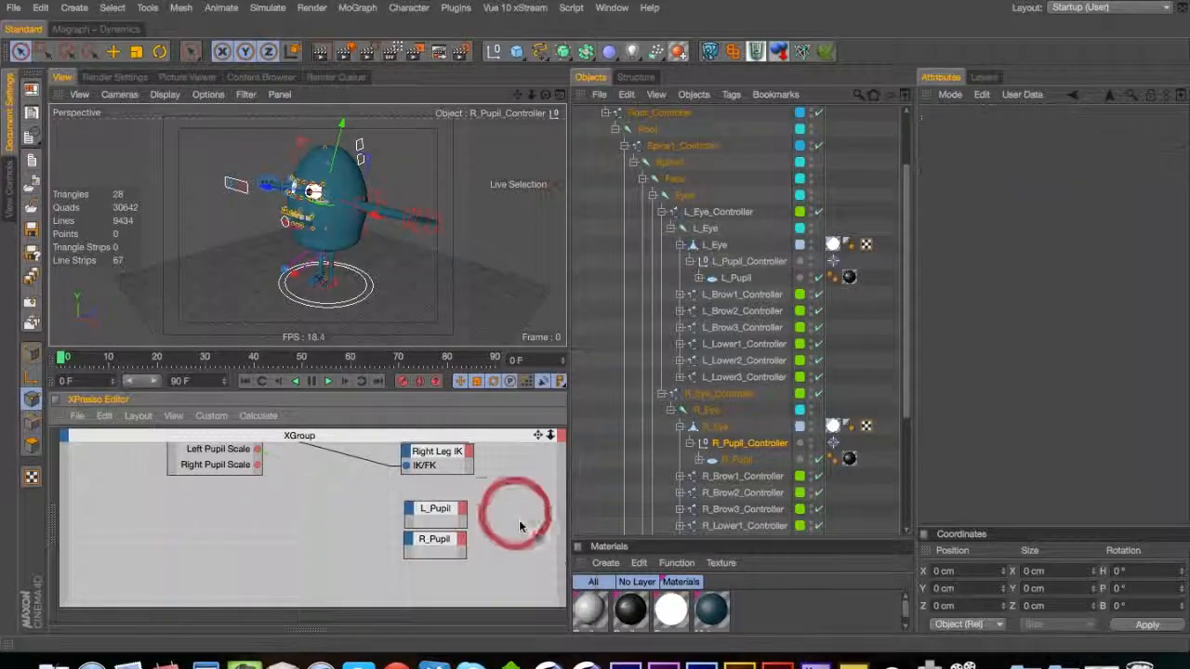
# Connect Left Pupil Scale to L_Pupil's Outer Radius and Right Pupil Scale to R_Pupil's Outer Radius
pyautogui.click(736, 460)
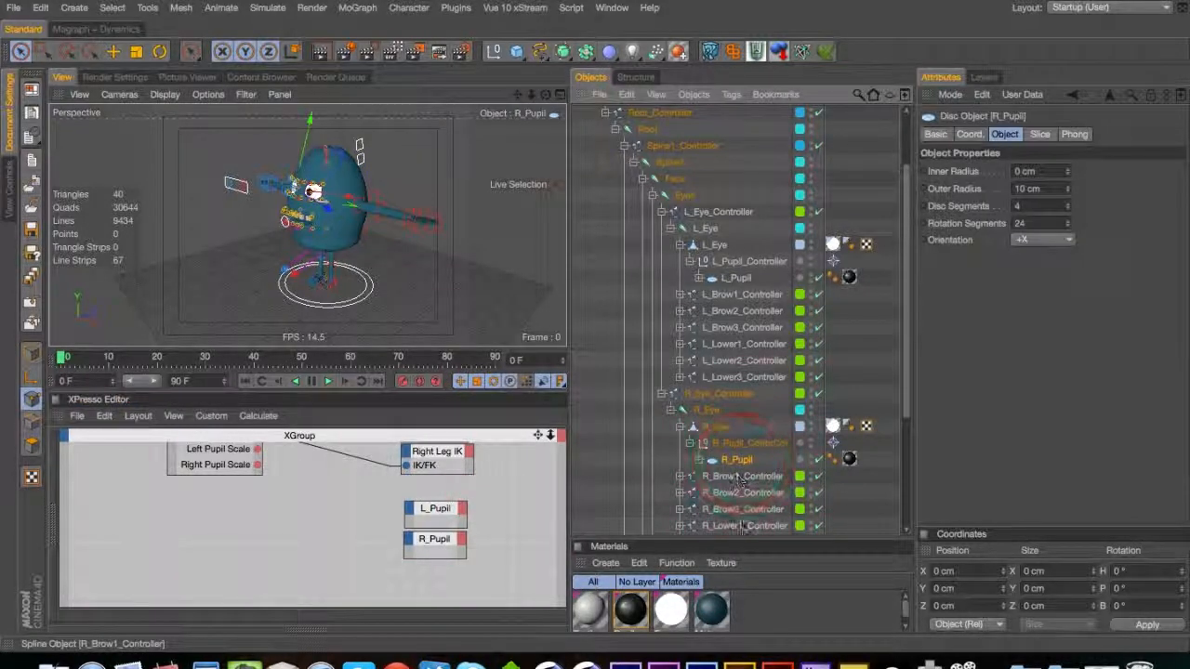
pyautogui.press('1')
pyautogui.moveTo(302, 497); pyautogui.dragTo(304, 518)
pyautogui.moveTo(259, 469); pyautogui.dragTo(414, 522)
pyautogui.moveTo(456, 590)
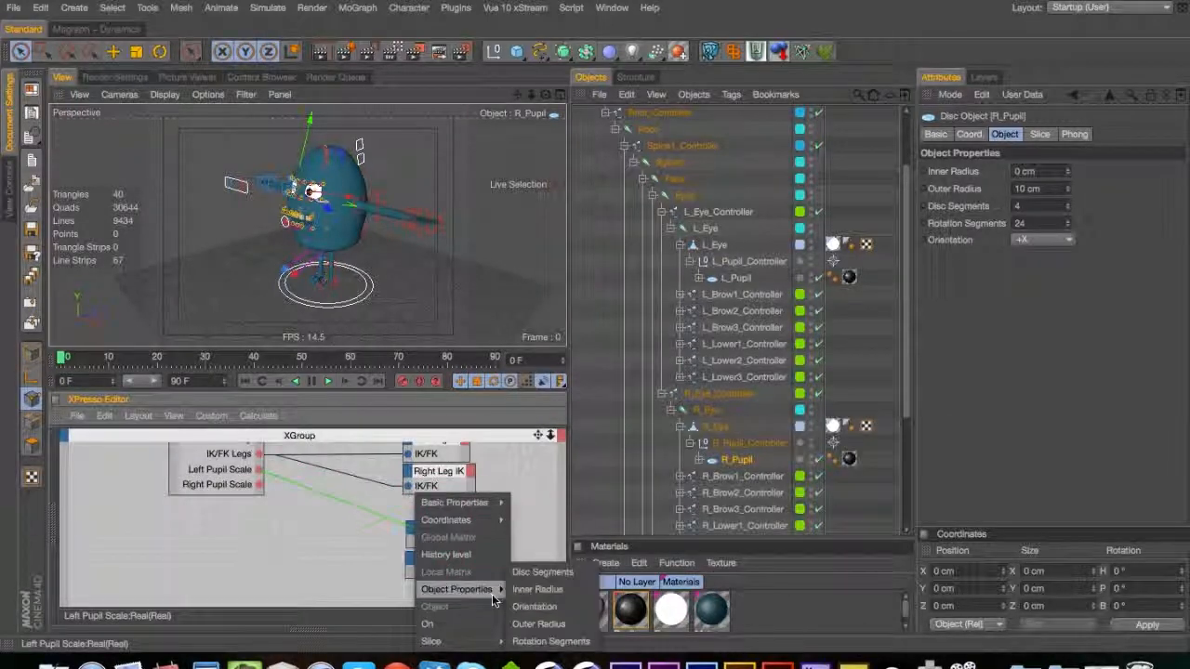
pyautogui.click(548, 624)
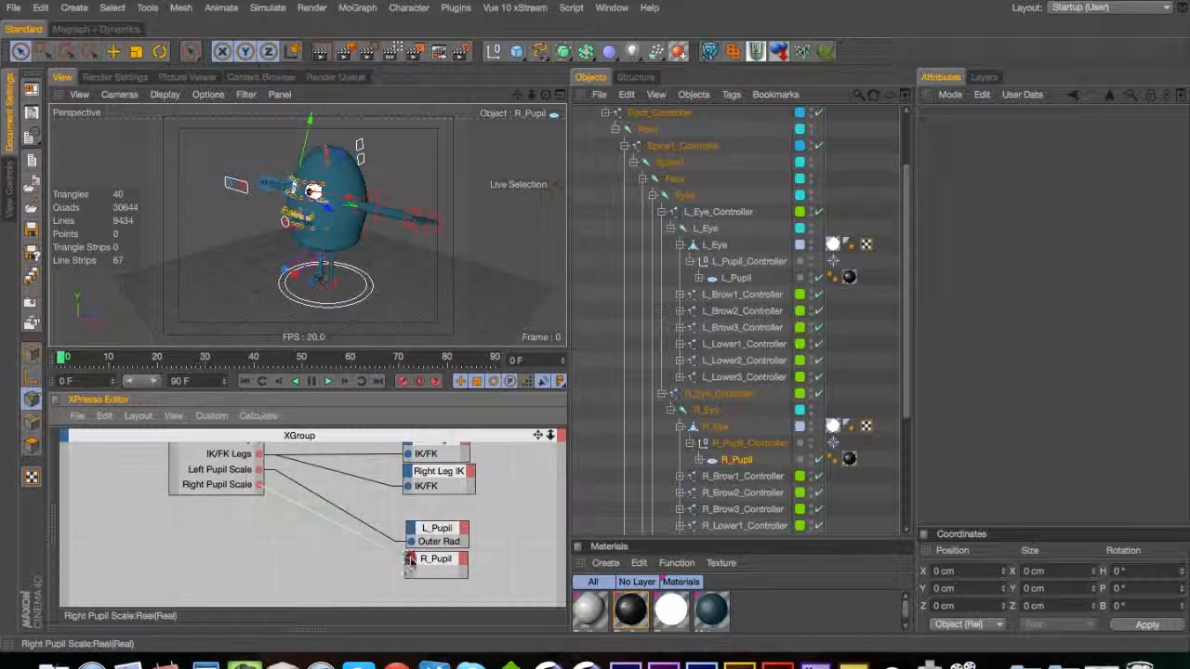
pyautogui.moveTo(409, 559); pyautogui.dragTo(410, 559)
pyautogui.moveTo(453, 586)
pyautogui.click(542, 620)
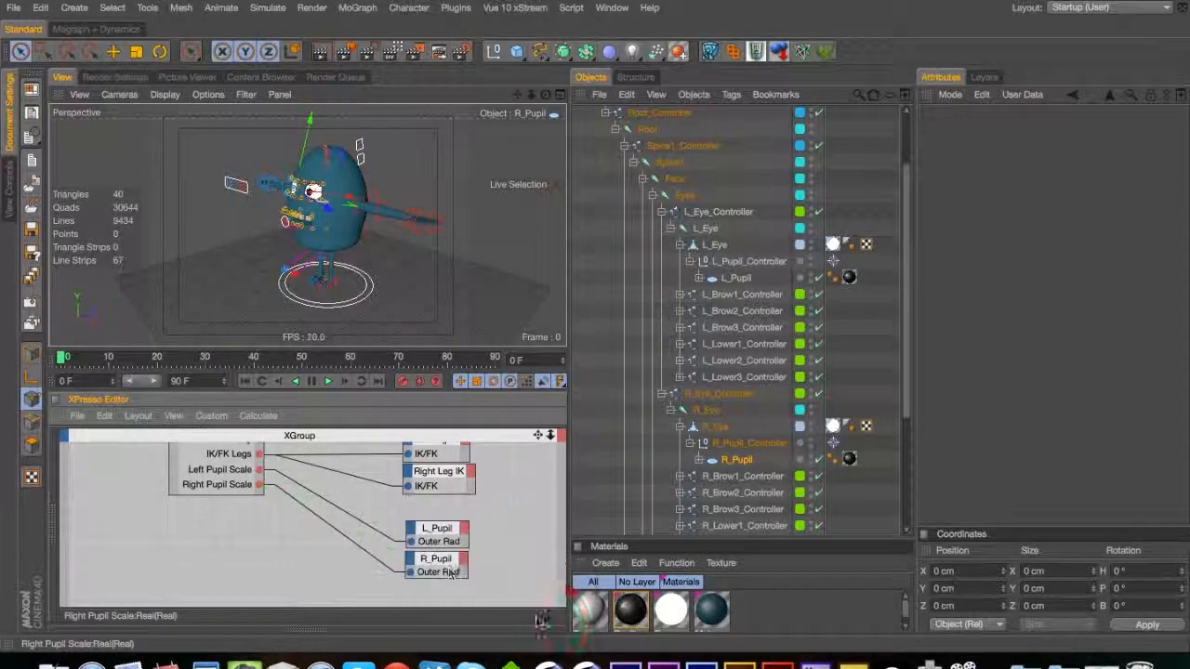
# Line up the L_Pupil and R_Pupil nodes beneath the leg IK nodes and save the scene
pyautogui.press('super')
pyautogui.keyDown('super'); pyautogui.moveTo(441, 529); pyautogui.dragTo(444, 505); pyautogui.keyUp('super')
pyautogui.keyDown('shift'); pyautogui.click(444, 556); pyautogui.keyUp('shift')
pyautogui.press('1')
pyautogui.moveTo(343, 503); pyautogui.dragTo(348, 569)
pyautogui.press('super+s')
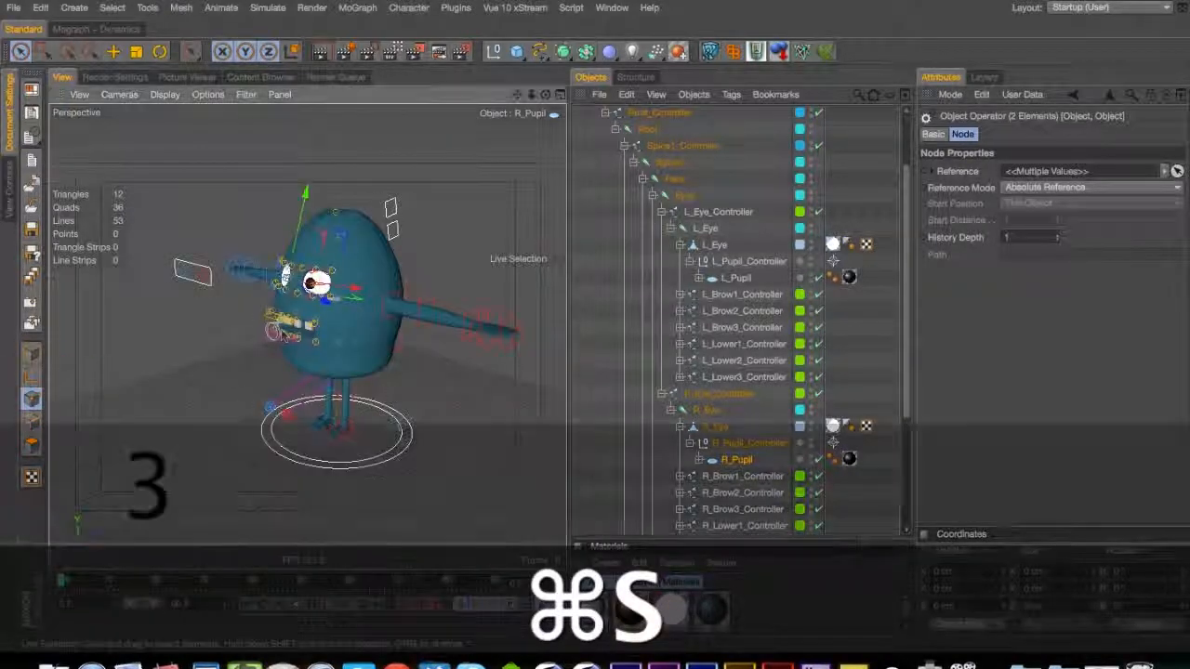
# Collapse the eye controller, Spine1_Controller and Root_Controller branches of the rig hierarchy
pyautogui.moveTo(282, 335); pyautogui.dragTo(412, 269)
pyautogui.press('2')
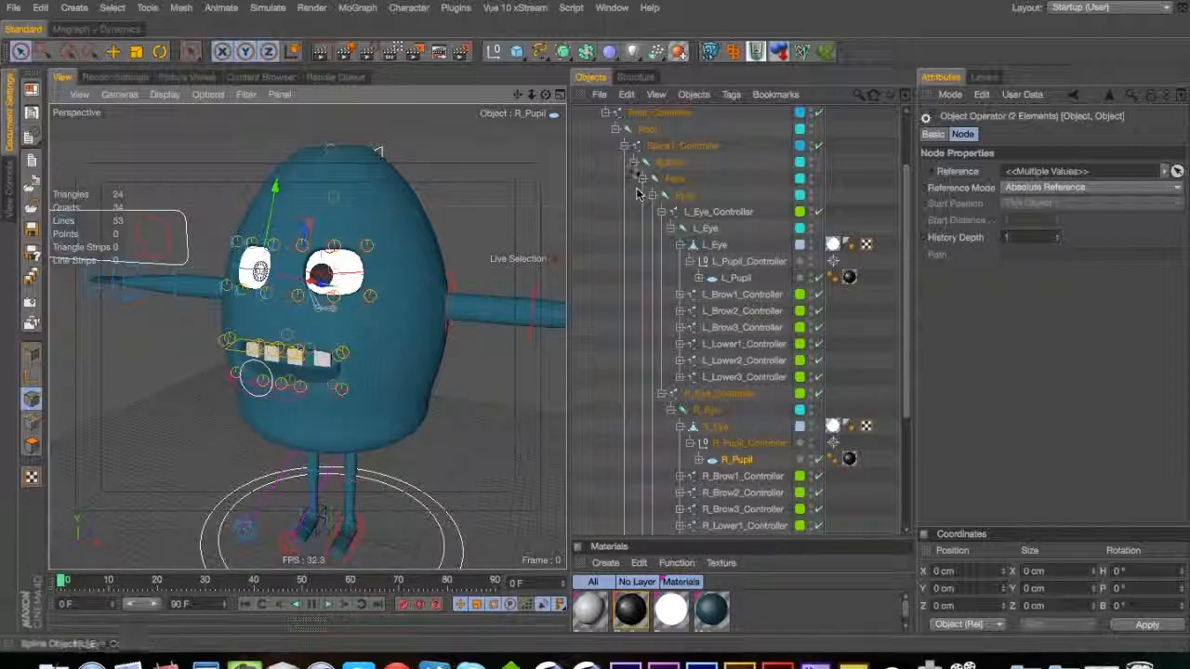
pyautogui.click(661, 213)
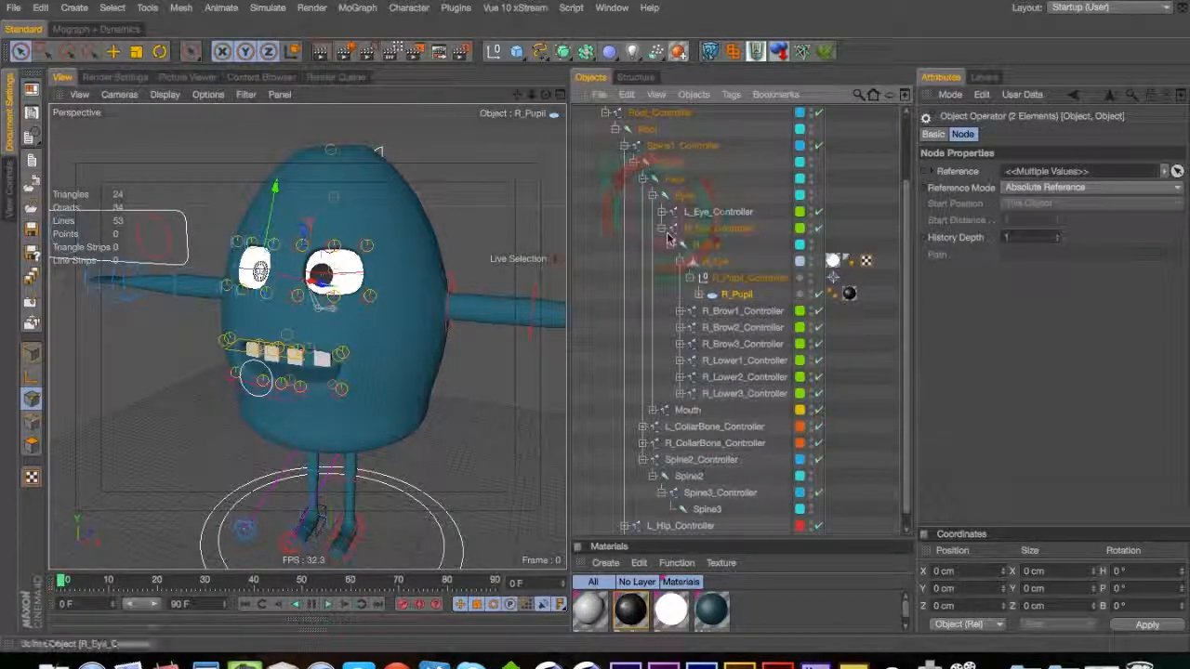
pyautogui.click(662, 229)
pyautogui.click(625, 230)
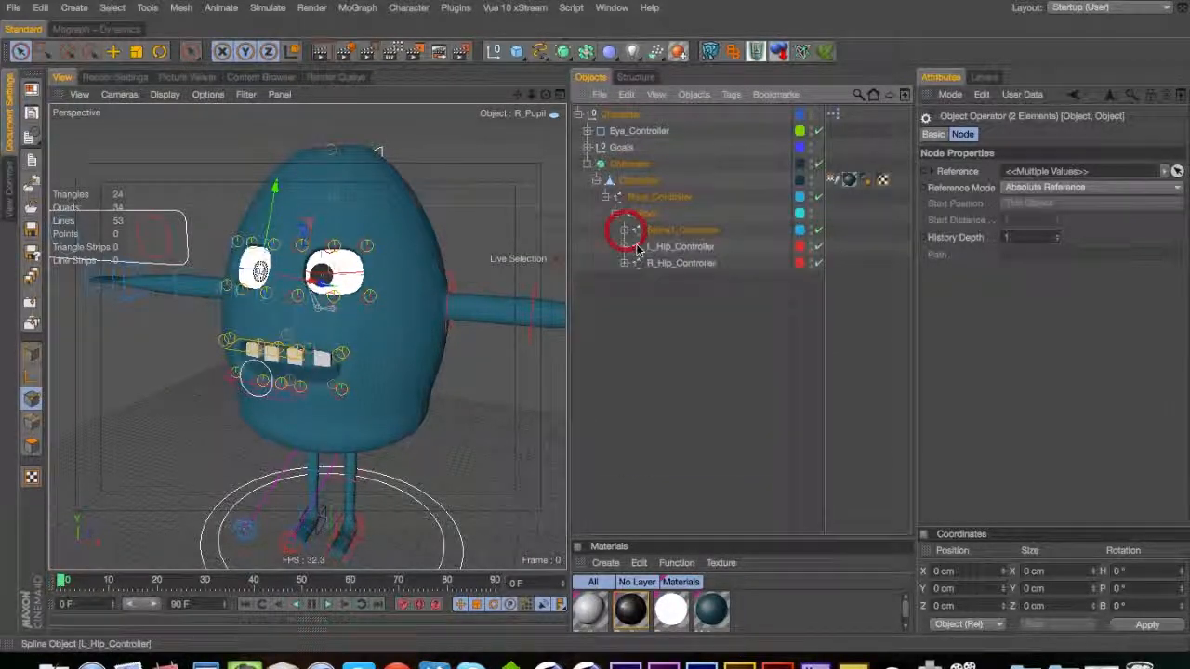
pyautogui.click(605, 197)
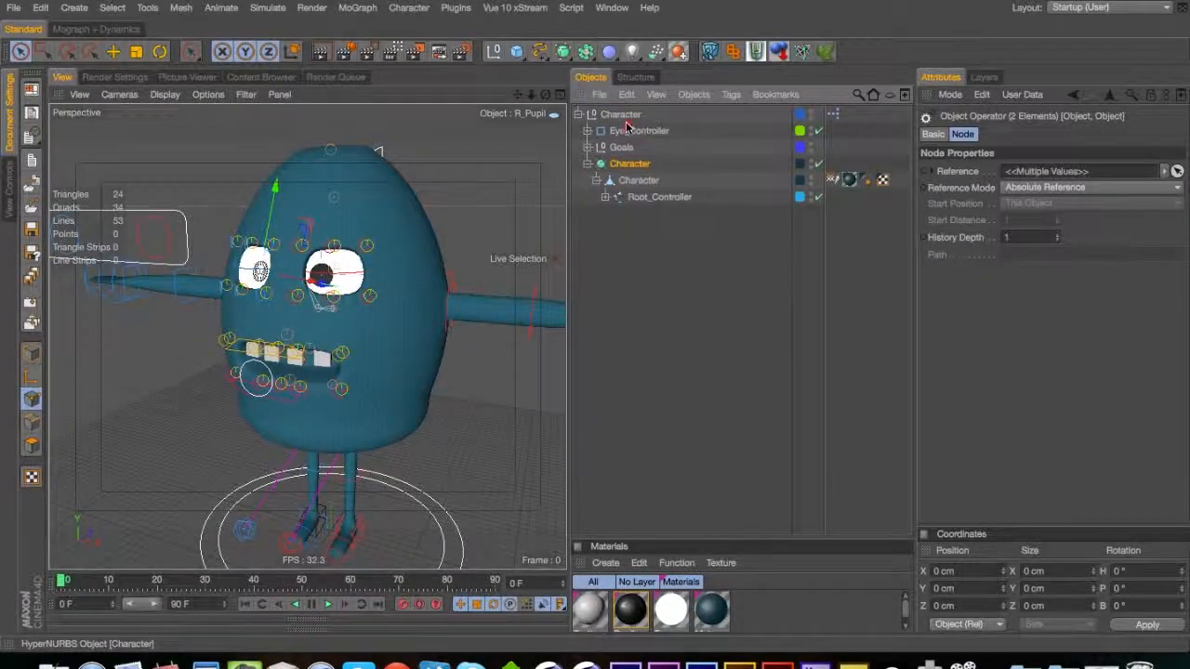
# Move the Character HyperNURBS to the top of the Character null's children and nest Eye_Controller and Goals under Root_Controller
pyautogui.moveTo(628, 127); pyautogui.dragTo(625, 129)
pyautogui.click(637, 226)
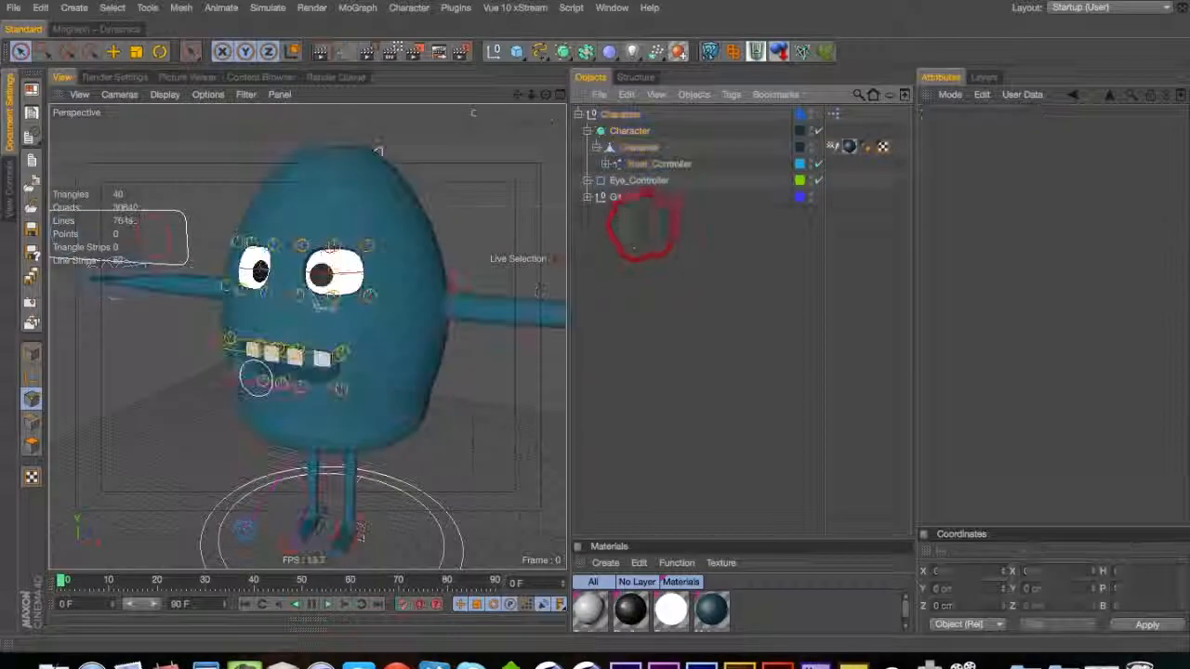
pyautogui.click(620, 196)
pyautogui.keyDown('super'); pyautogui.click(650, 181); pyautogui.keyUp('super')
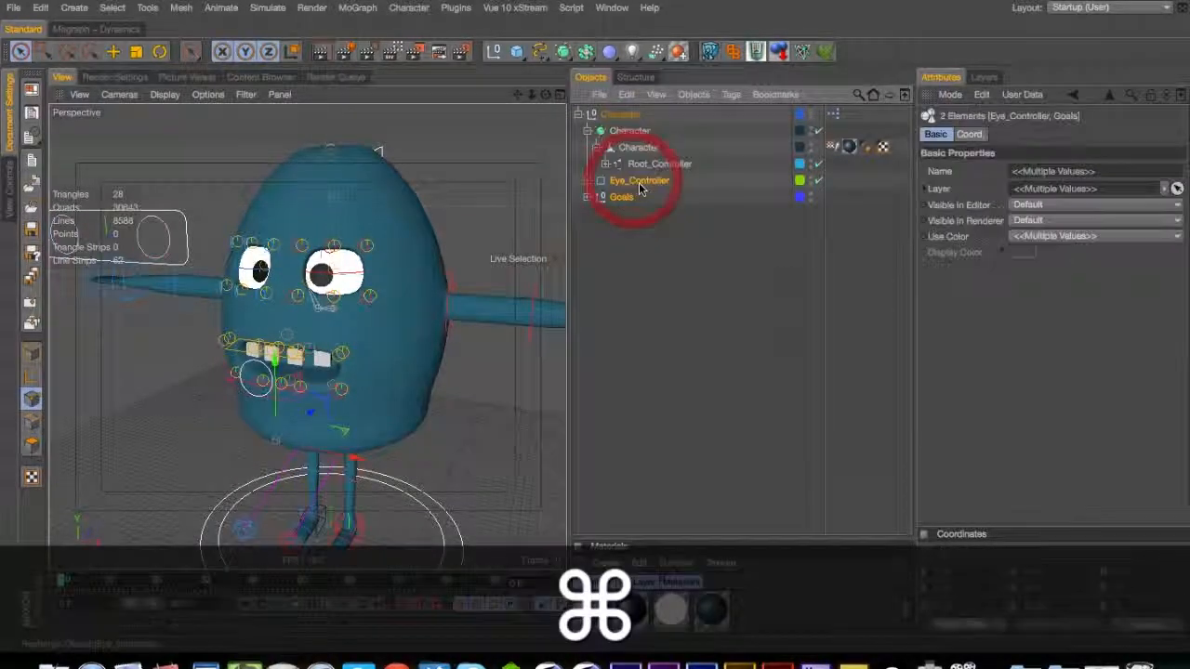
pyautogui.moveTo(630, 152); pyautogui.dragTo(636, 163)
pyautogui.click(614, 198)
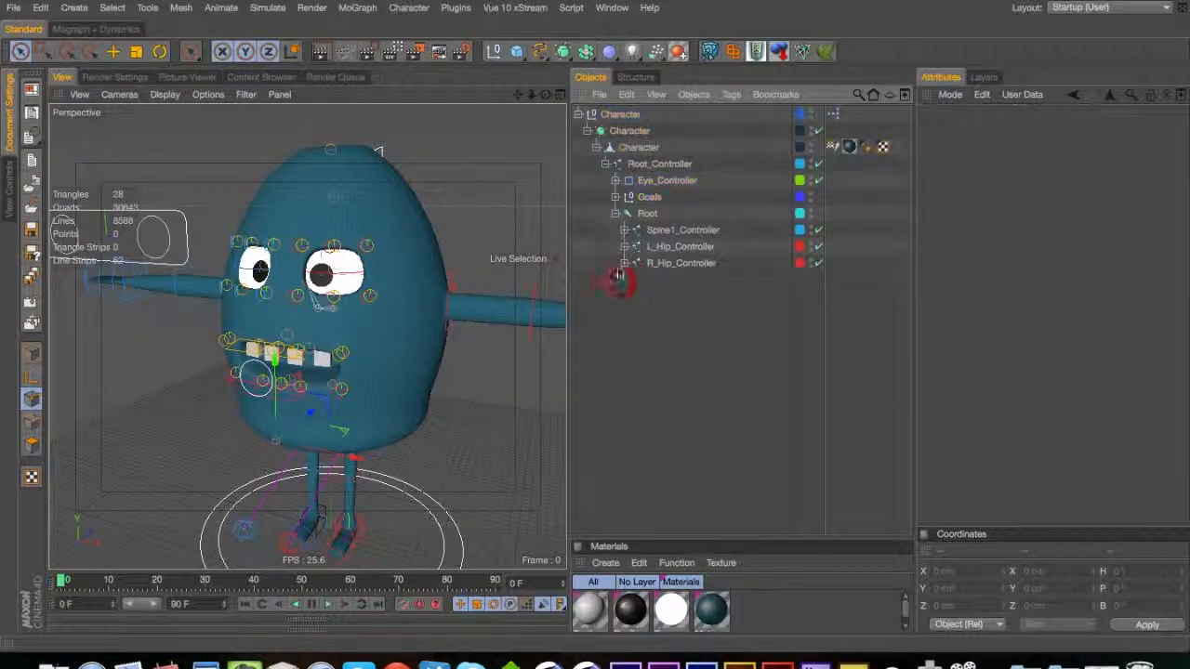
# Select Root_Controller and switch to Model mode
pyautogui.click(642, 164)
pyautogui.press('3')
pyautogui.moveTo(381, 377); pyautogui.dragTo(240, 410)
pyautogui.click(30, 355)
# Move Root_Controller to test how the whole rig follows, and undo the test moves
pyautogui.press('1')
pyautogui.moveTo(313, 415)
pyautogui.mouseDown()
pyautogui.moveTo(261, 354)
pyautogui.moveTo(412, 286)
pyautogui.moveTo(217, 346)
pyautogui.mouseUp()
pyautogui.press('3')
pyautogui.press('2')
pyautogui.moveTo(348, 344); pyautogui.dragTo(256, 348)
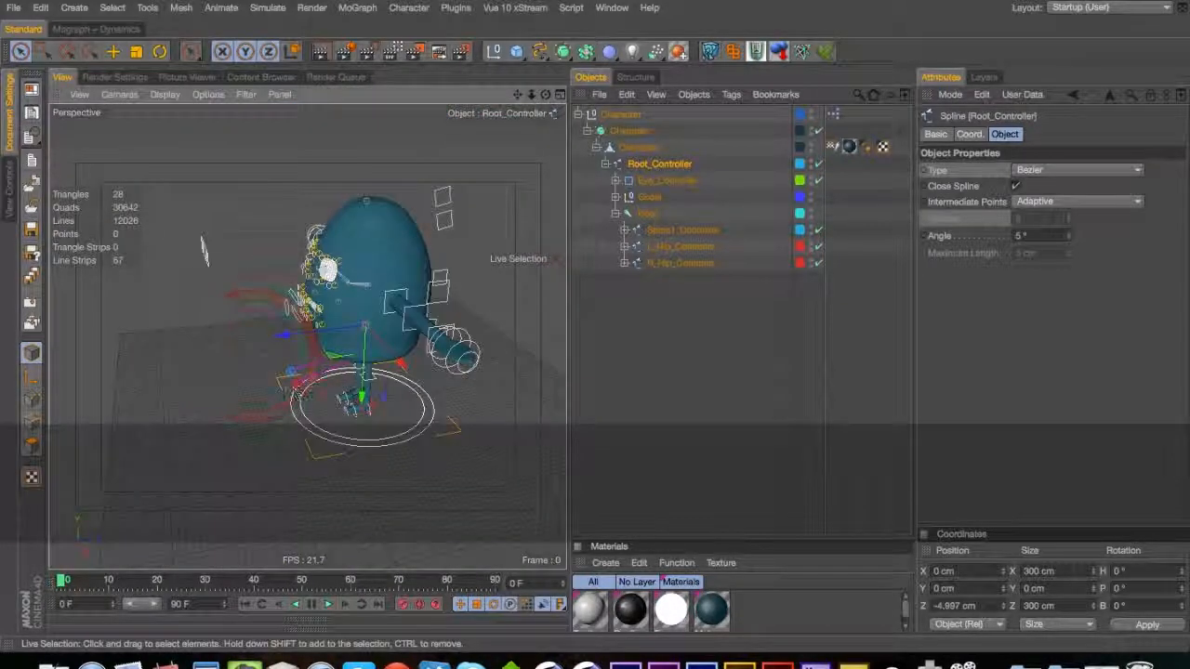
pyautogui.press('super+z')
pyautogui.press('super+z')
pyautogui.press('super+z')
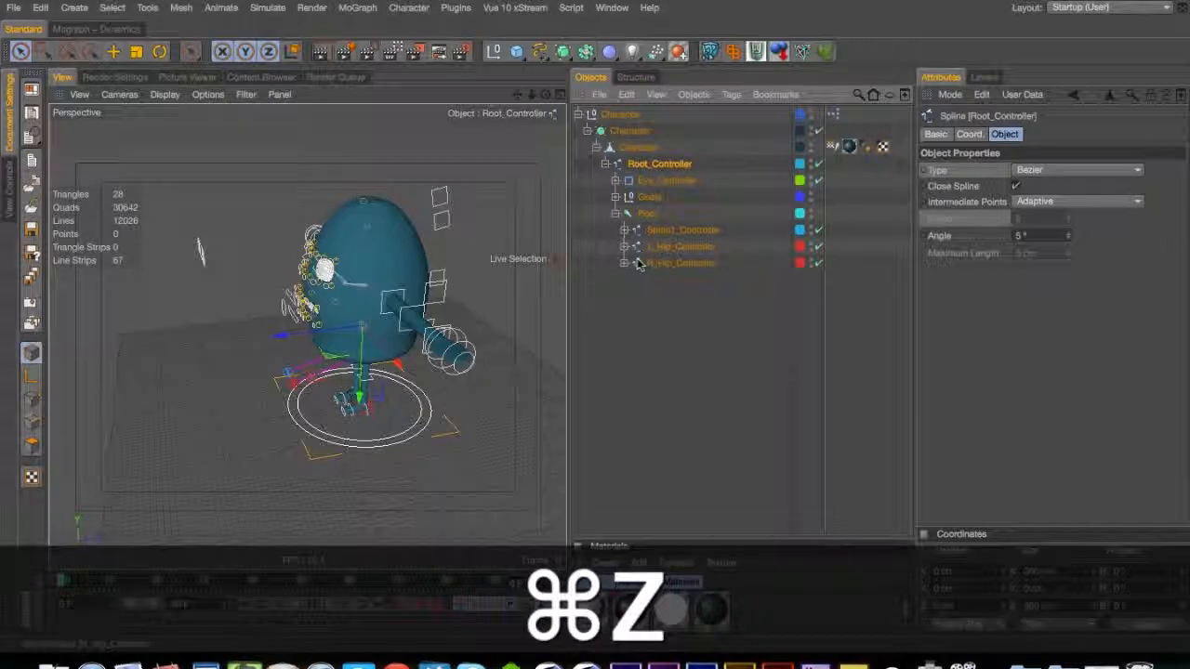
# Save the project, then select the L_Ankle.Aim null near the feet and try shifting it sideways
pyautogui.press('super+s')
pyautogui.click(637, 306)
pyautogui.click(279, 385)
pyautogui.press('3')
pyautogui.moveTo(279, 385); pyautogui.dragTo(465, 381)
pyautogui.press('2')
pyautogui.click(314, 411)
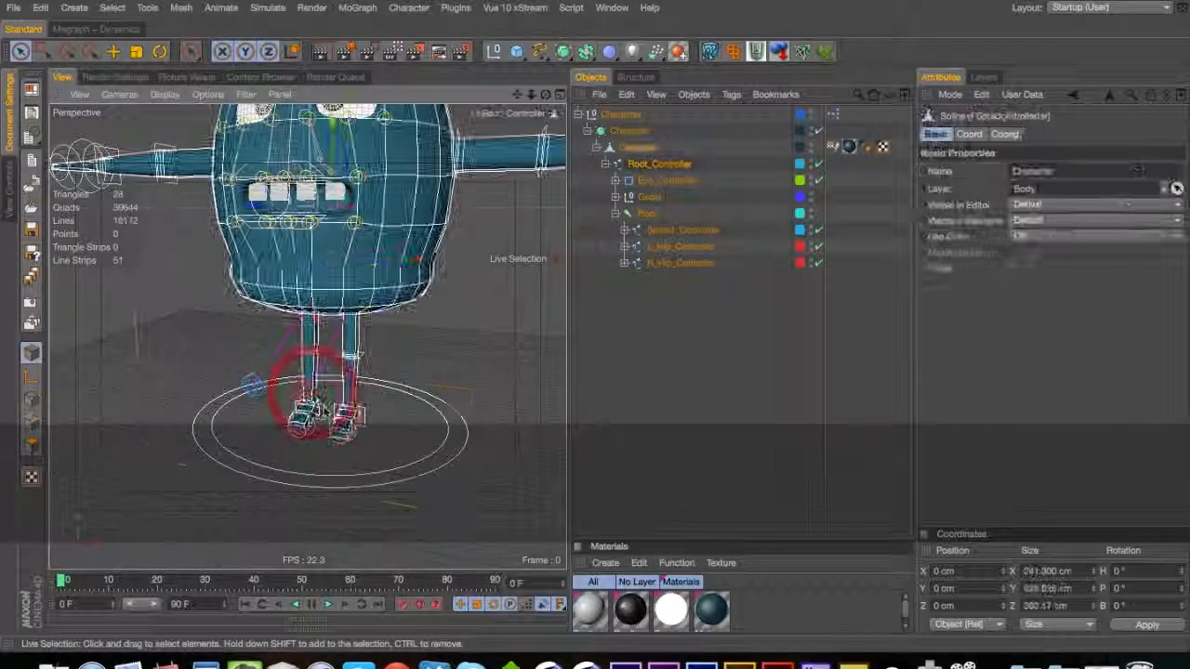
pyautogui.click(321, 407)
pyautogui.keyDown('shift'); pyautogui.click(341, 395); pyautogui.keyUp('shift')
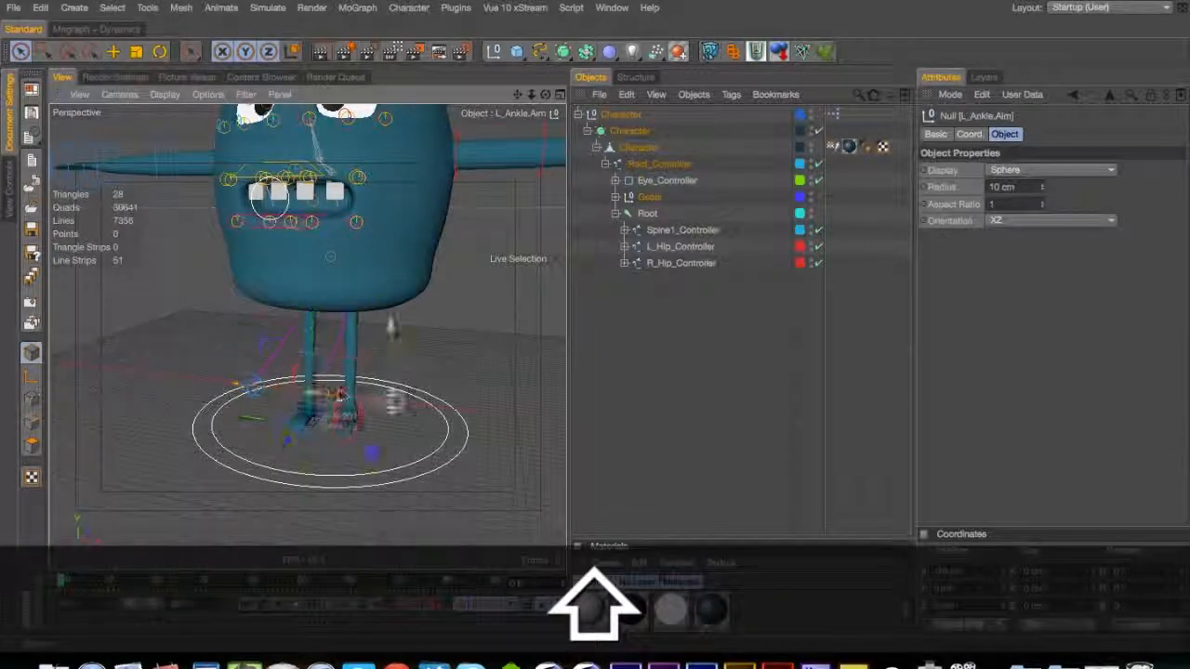
# Undo the accidental R_Toe edit and move the R_Ankle.Aim null sideways, away from the character's right foot
pyautogui.click(279, 423)
pyautogui.keyDown('shift'); pyautogui.moveTo(276, 391); pyautogui.dragTo(284, 391); pyautogui.keyUp('shift')
pyautogui.click(260, 388)
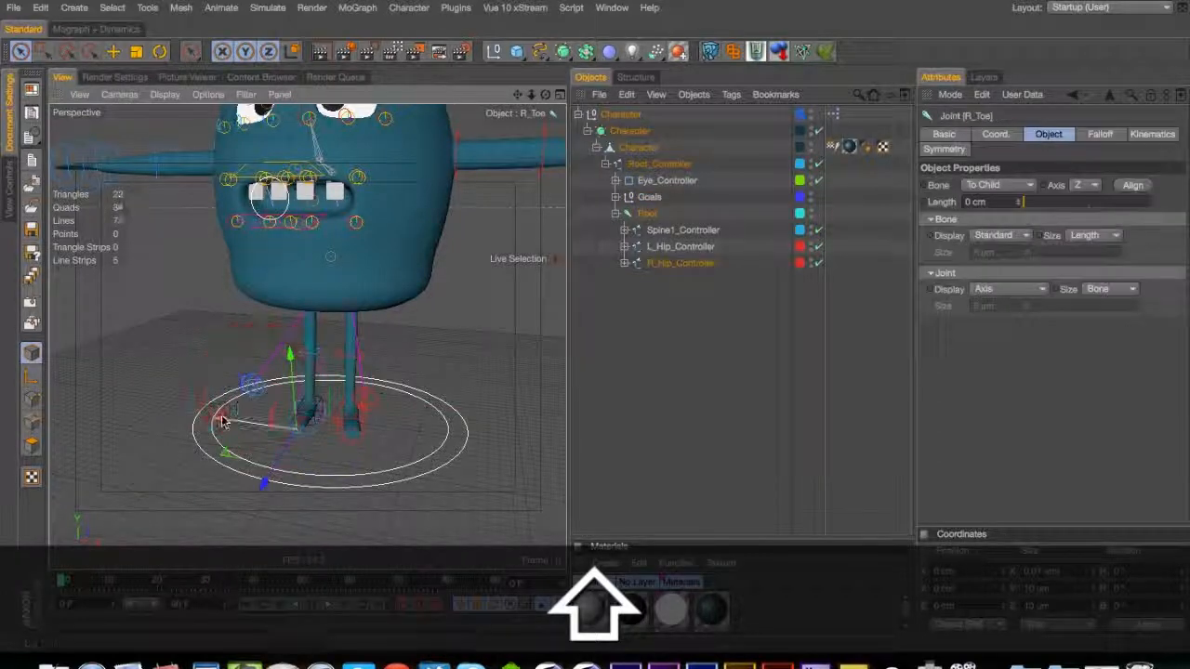
pyautogui.press('super+z')
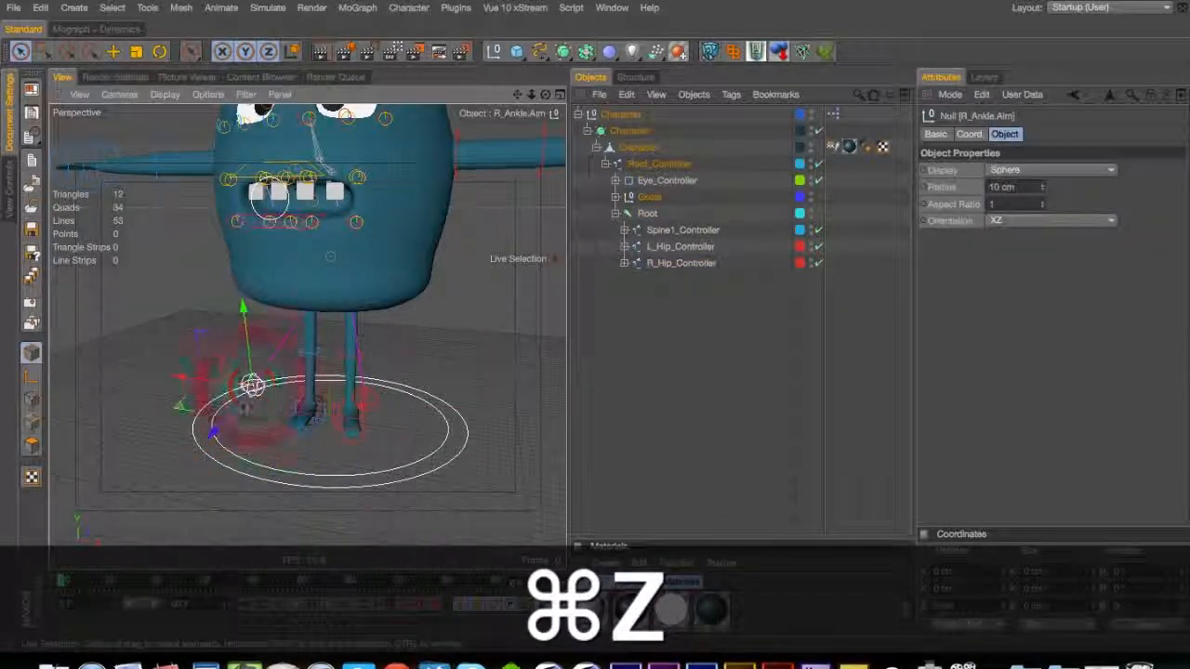
pyautogui.moveTo(186, 379); pyautogui.dragTo(111, 374)
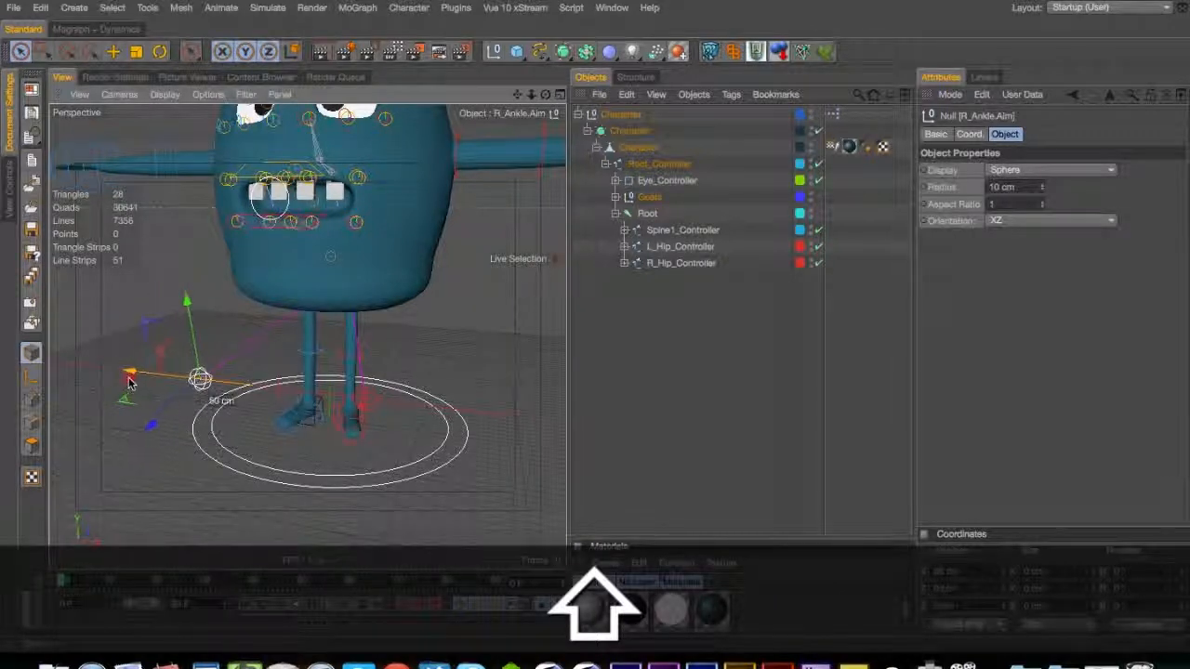
pyautogui.click(283, 426)
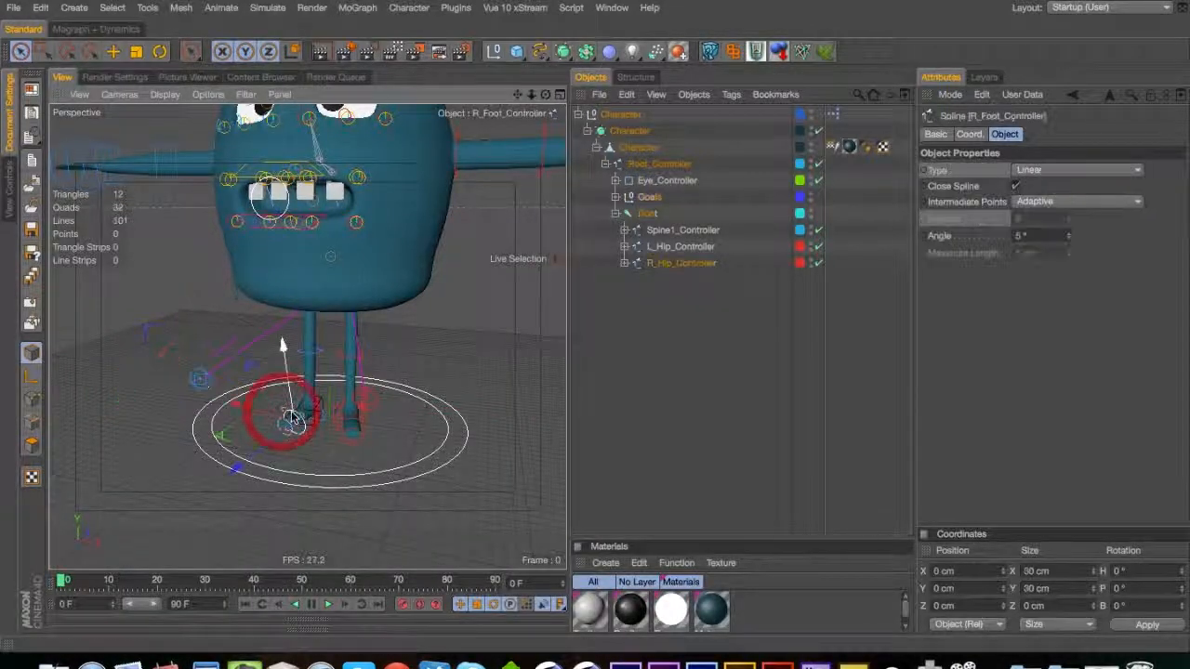
pyautogui.click(318, 455)
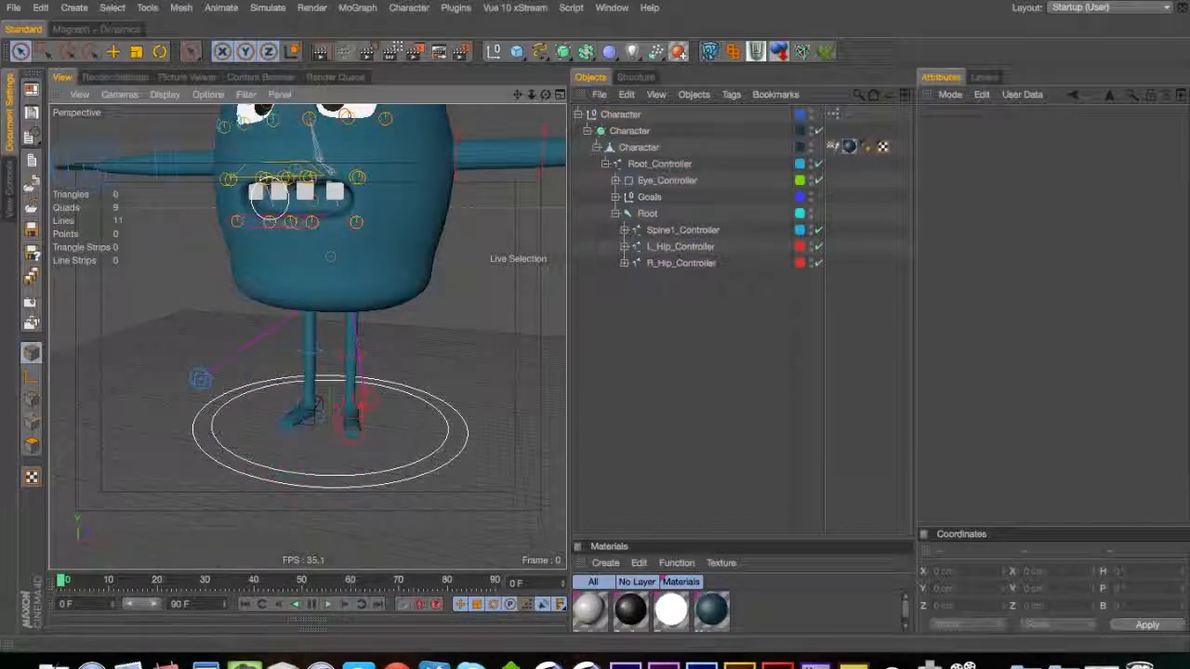
# Select the top-level Character null and try its IK/FK Legs and Proxy controls
pyautogui.press('3')
pyautogui.moveTo(350, 394); pyautogui.dragTo(239, 419)
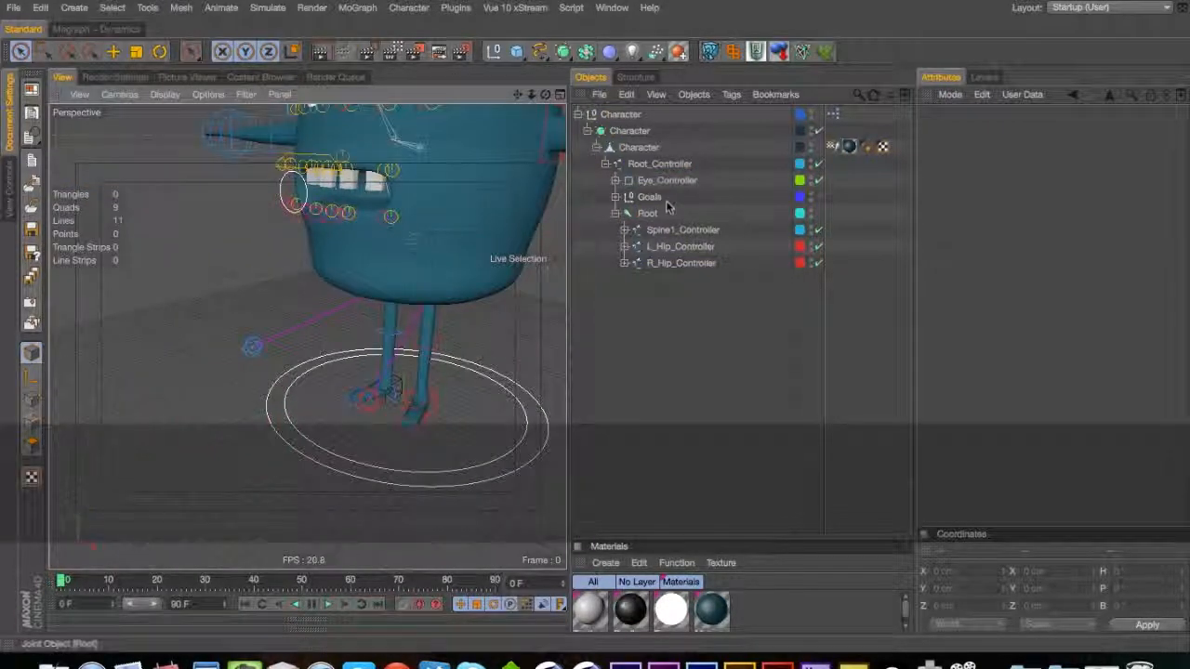
pyautogui.click(621, 115)
pyautogui.moveTo(1048, 275); pyautogui.dragTo(957, 290)
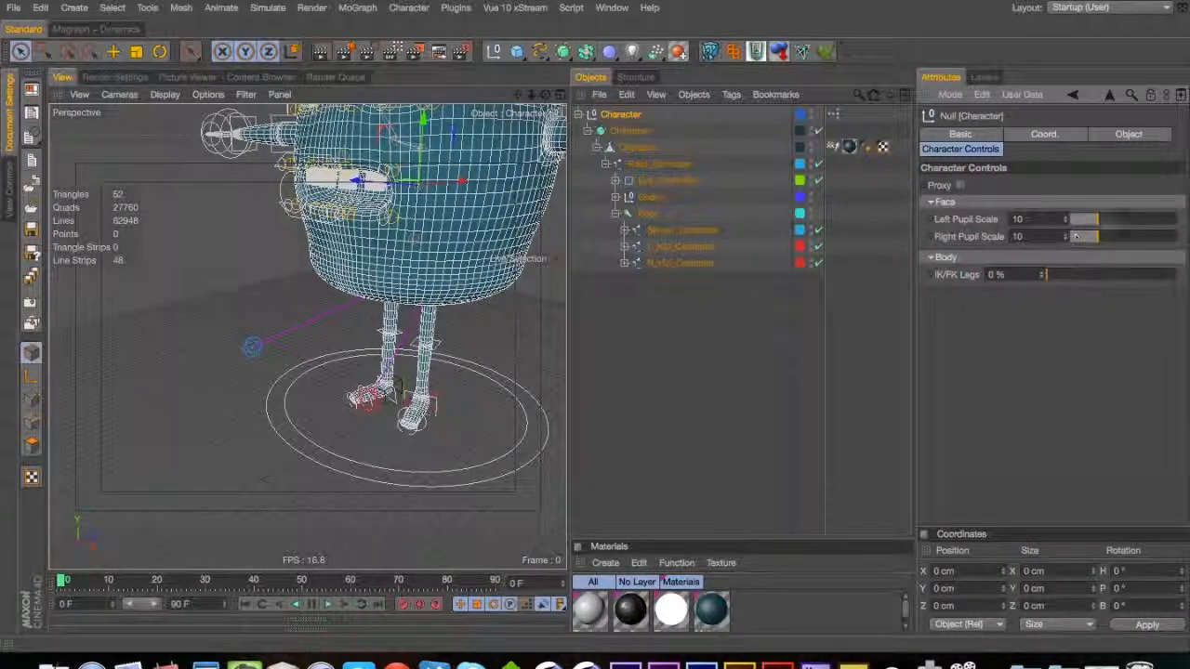
pyautogui.keyDown('alt'); pyautogui.moveTo(409, 260); pyautogui.dragTo(385, 404, button='middle'); pyautogui.keyUp('alt')
pyautogui.keyDown('alt'); pyautogui.moveTo(386, 404); pyautogui.dragTo(417, 417); pyautogui.keyUp('alt')
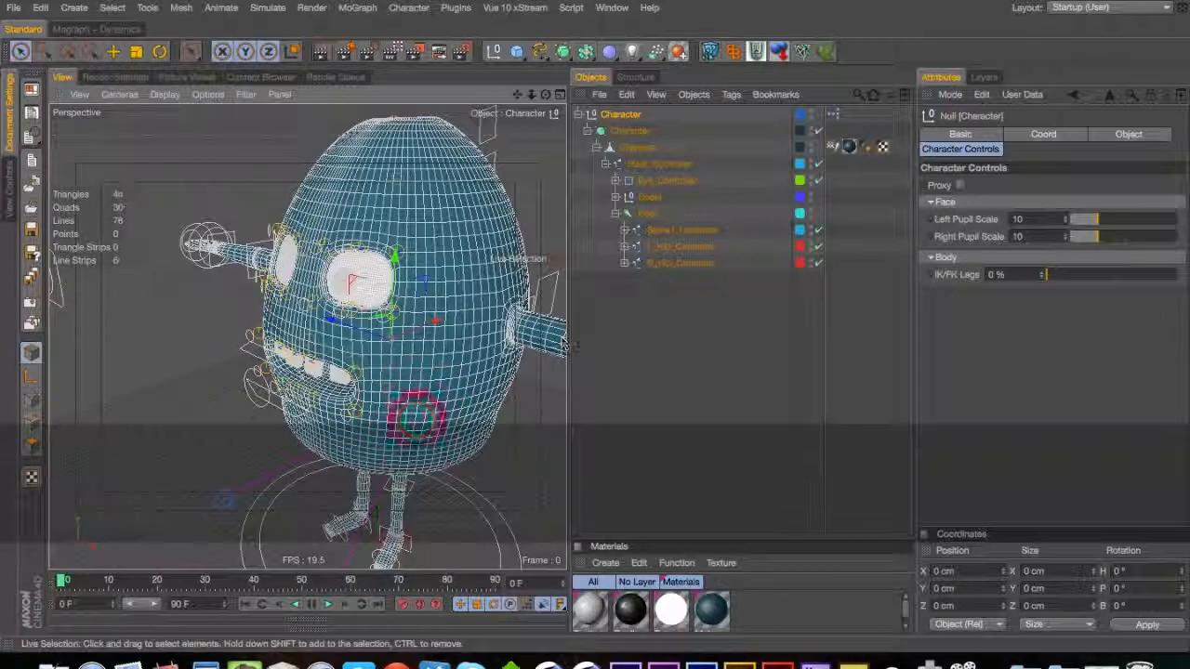
pyautogui.click(961, 185)
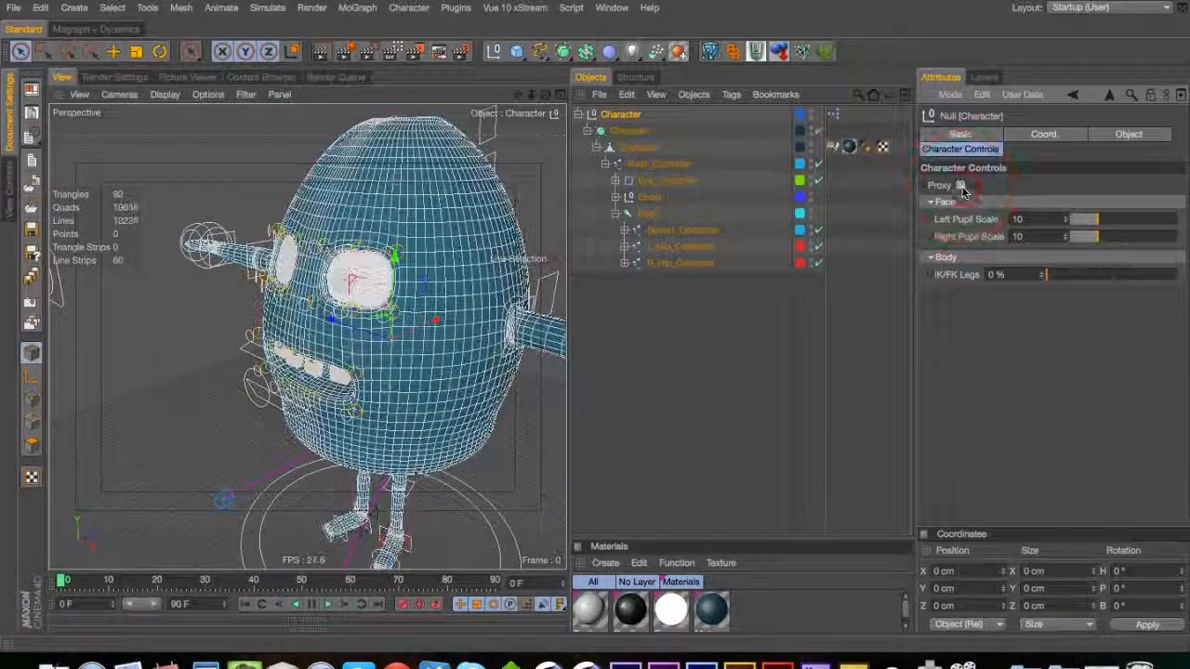
# Add a Protection tag to the Character mesh and copy it to the Character HyperNURBS and the top-level Character null
pyautogui.rightClick(632, 148)
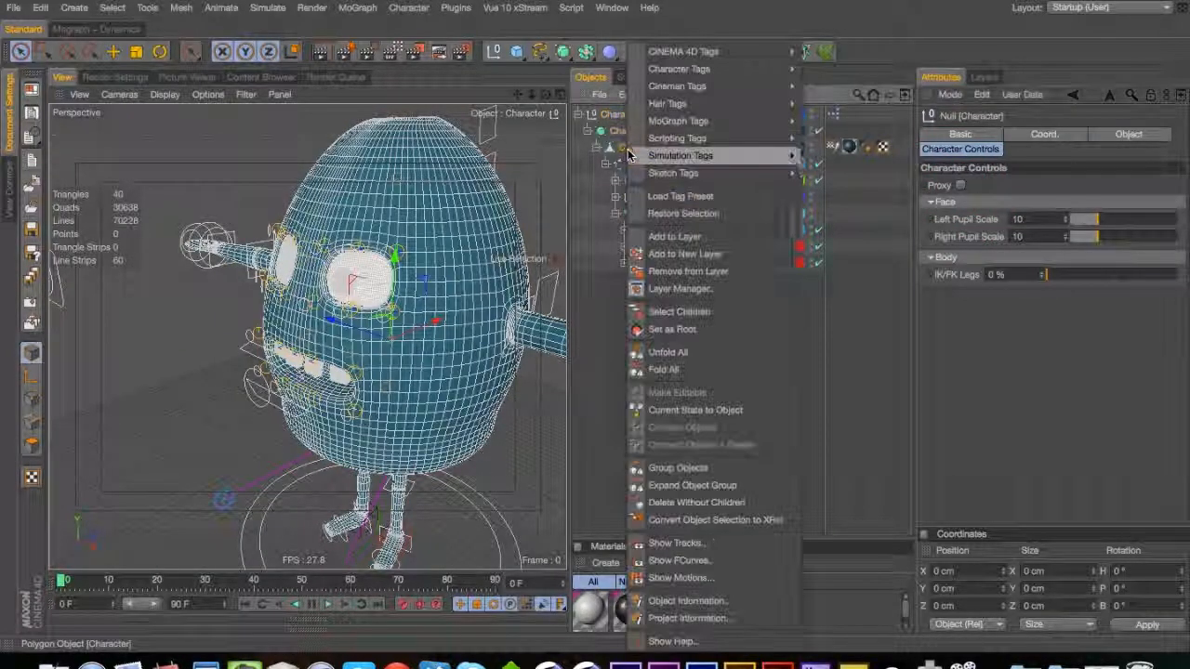
pyautogui.moveTo(687, 52)
pyautogui.click(837, 276)
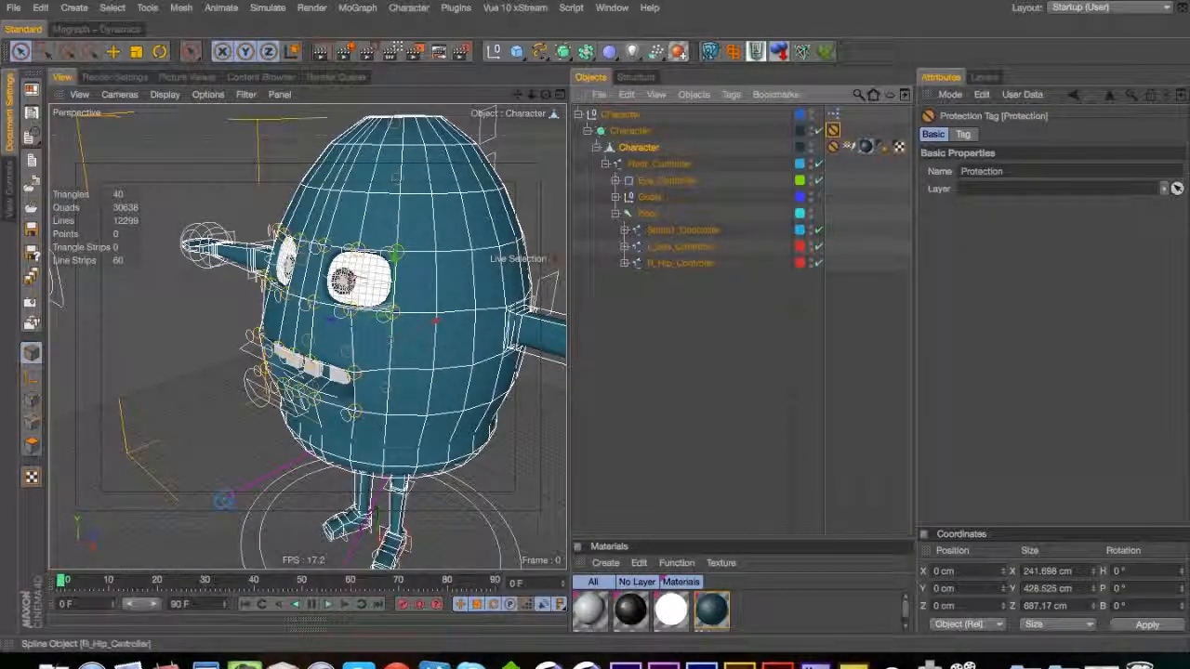
pyautogui.keyDown('super'); pyautogui.moveTo(833, 130); pyautogui.dragTo(803, 129); pyautogui.keyUp('super')
pyautogui.click(620, 114)
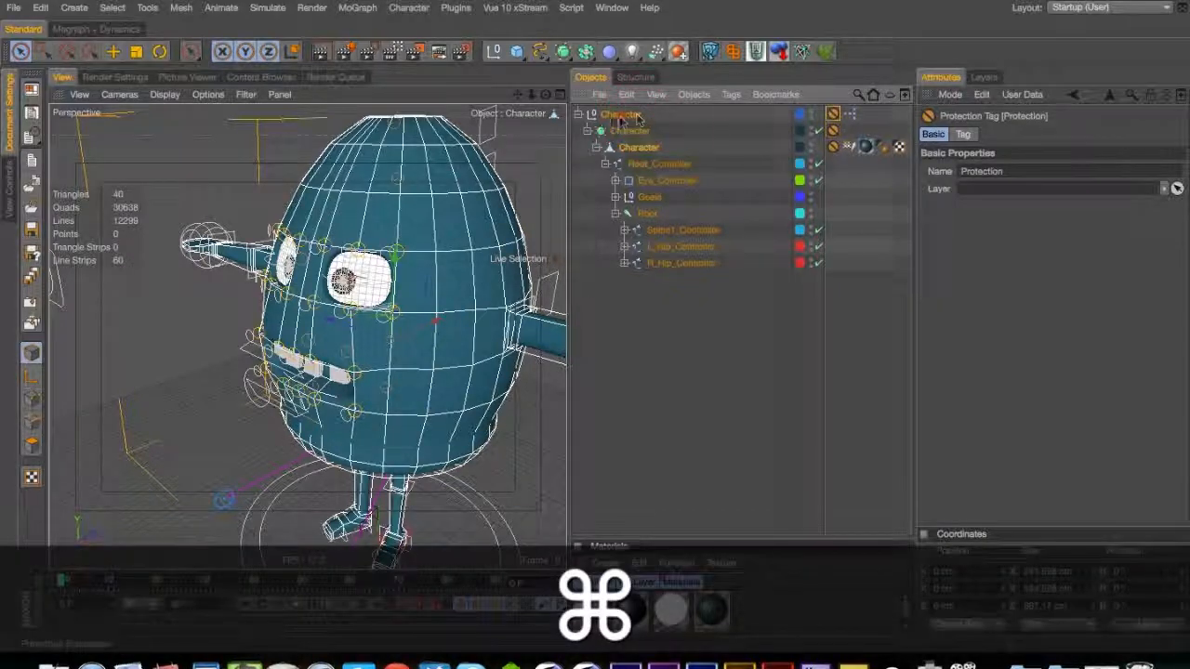
# Assign the XPresso tag on the top-level Character null to the Xpresso layer
pyautogui.click(604, 119)
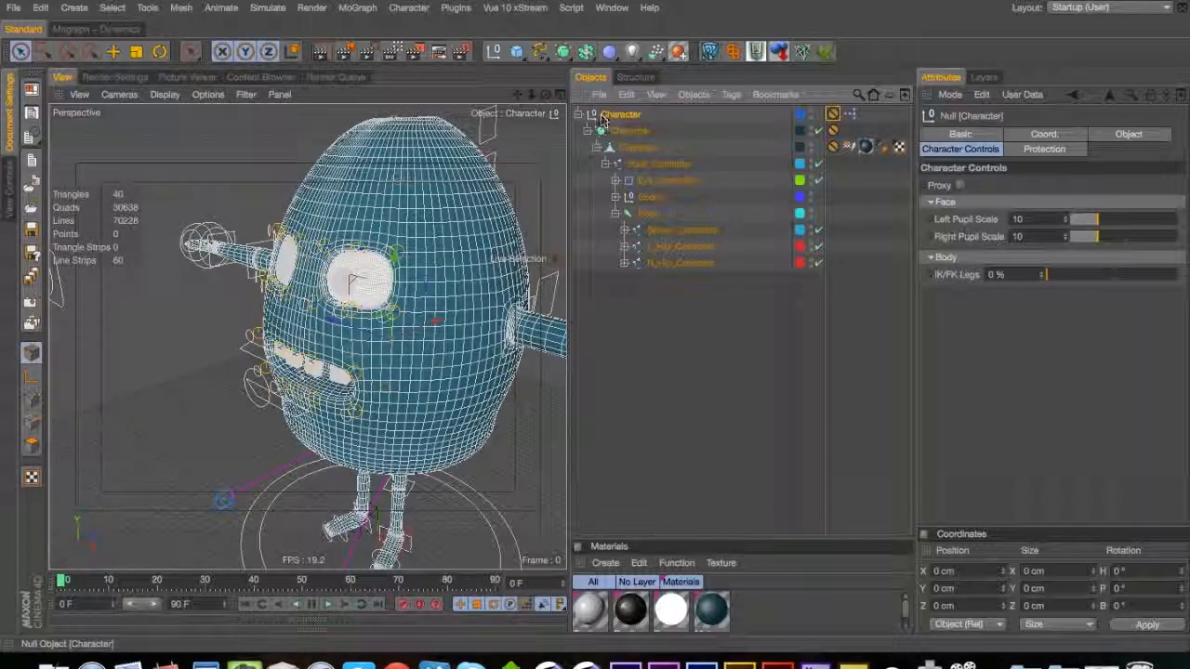
pyautogui.rightClick(851, 117)
pyautogui.moveTo(900, 123)
pyautogui.moveTo(1034, 123)
pyautogui.click(1108, 249)
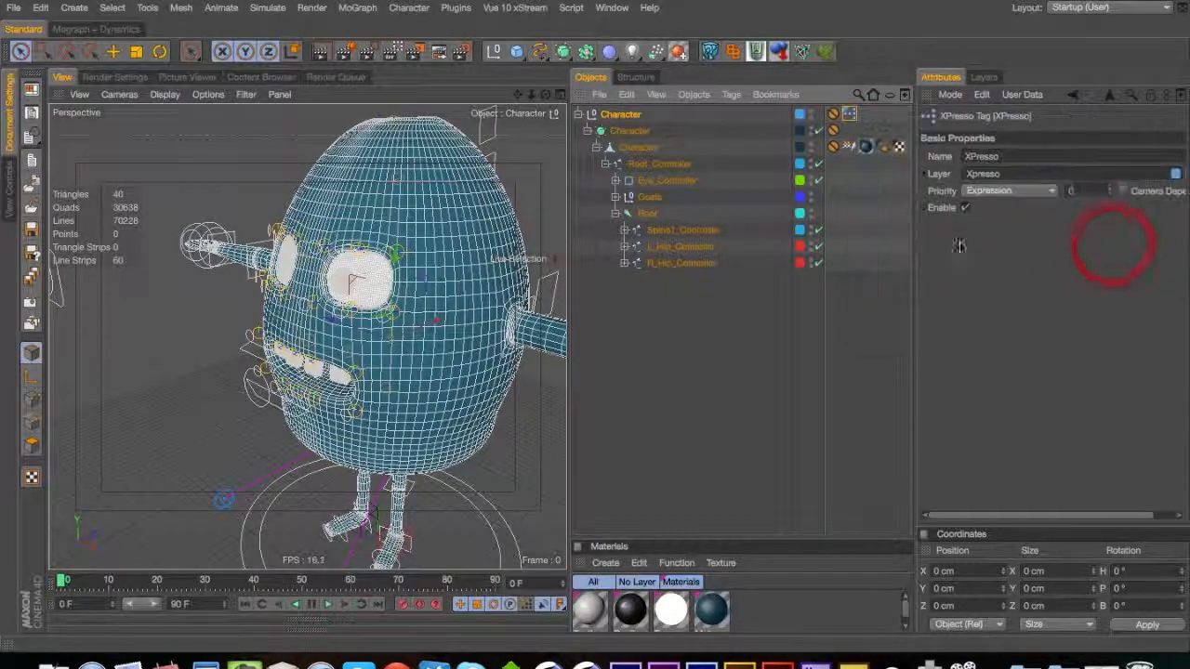
pyautogui.click(757, 277)
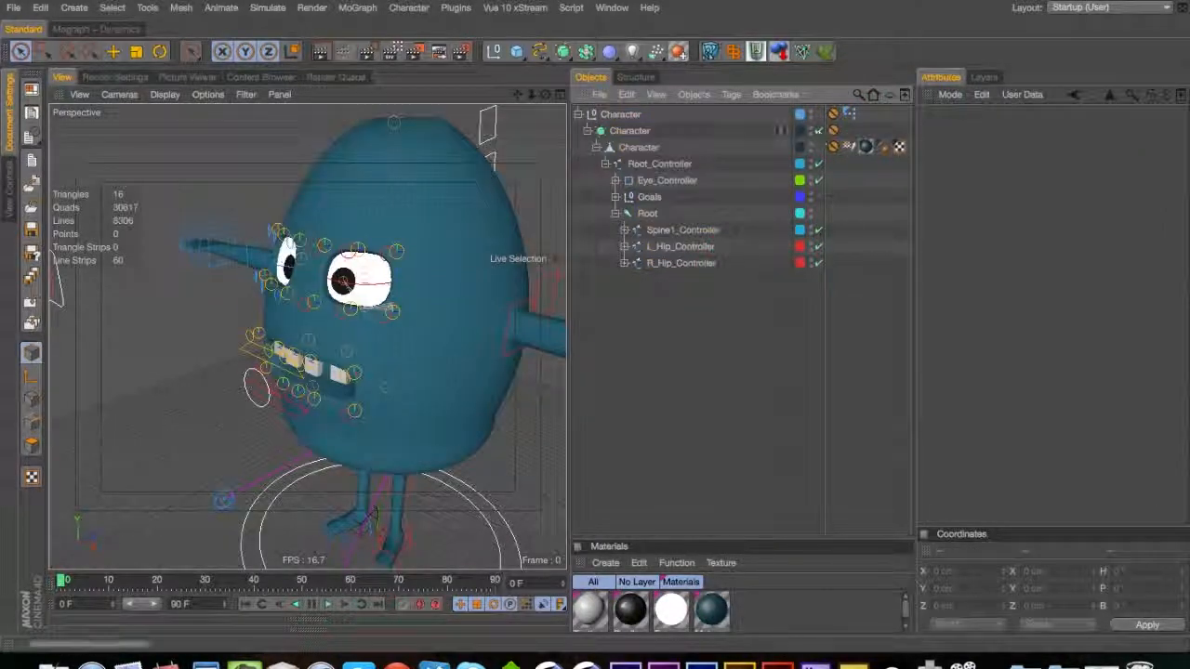
# Add the top-level Character null to the Character layer and save the project
pyautogui.rightClick(605, 113)
pyautogui.moveTo(674, 236)
pyautogui.moveTo(814, 237)
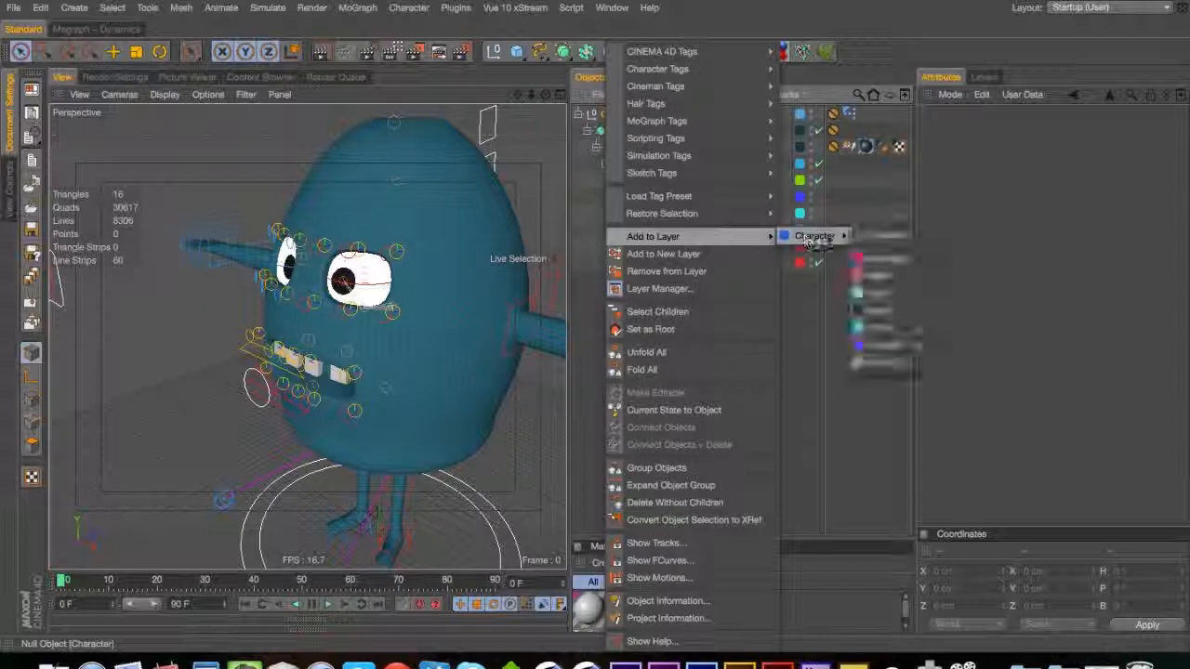
pyautogui.click(881, 238)
pyautogui.click(740, 297)
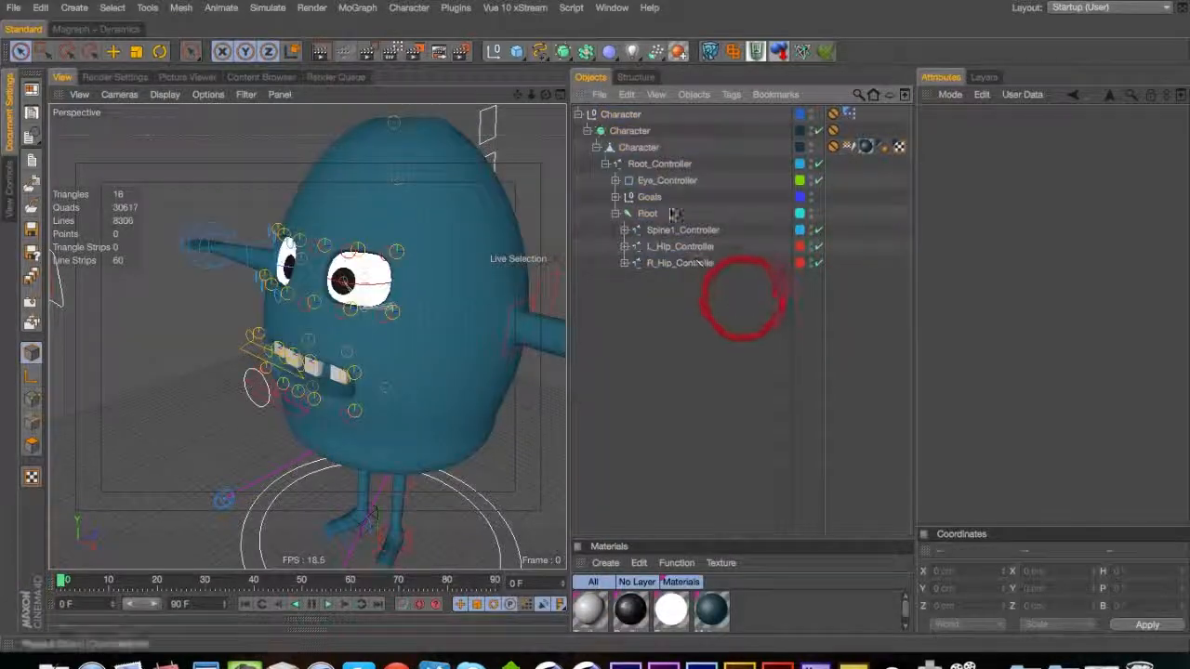
pyautogui.press('super+s')
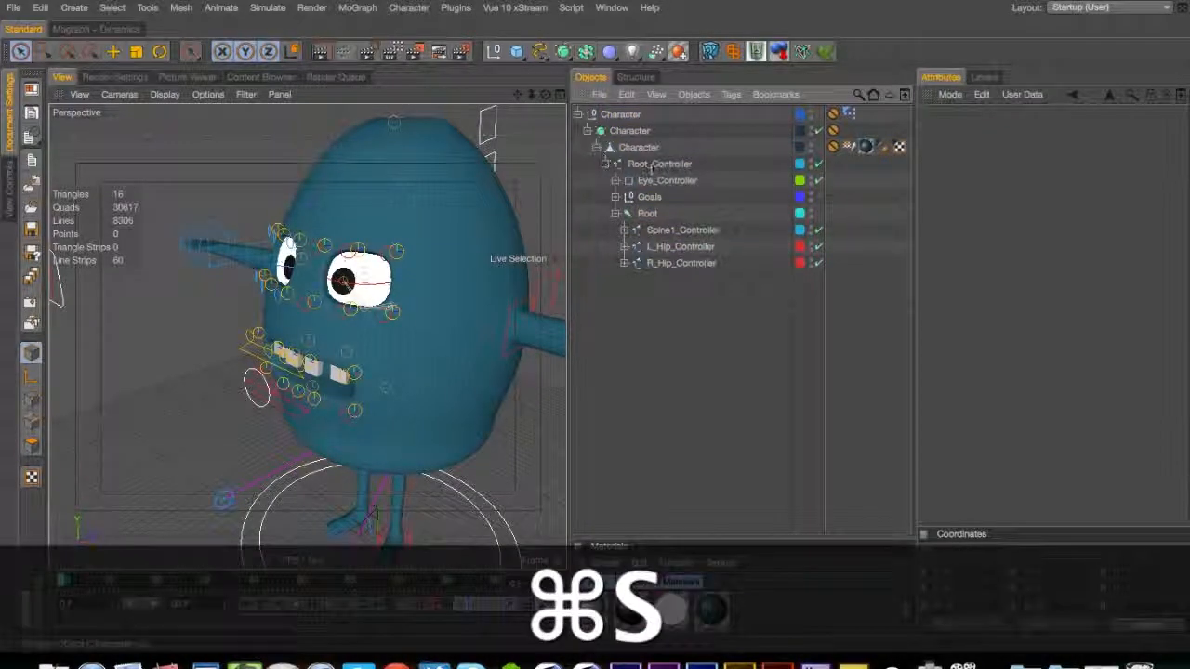
# Select the Protection tags together with the mesh's Weight tag and add them to the Body layer
pyautogui.keyDown('ctrl'); pyautogui.moveTo(834, 136); pyautogui.dragTo(831, 135); pyautogui.keyUp('ctrl')
pyautogui.keyDown('shift'); pyautogui.click(831, 119); pyautogui.keyUp('shift')
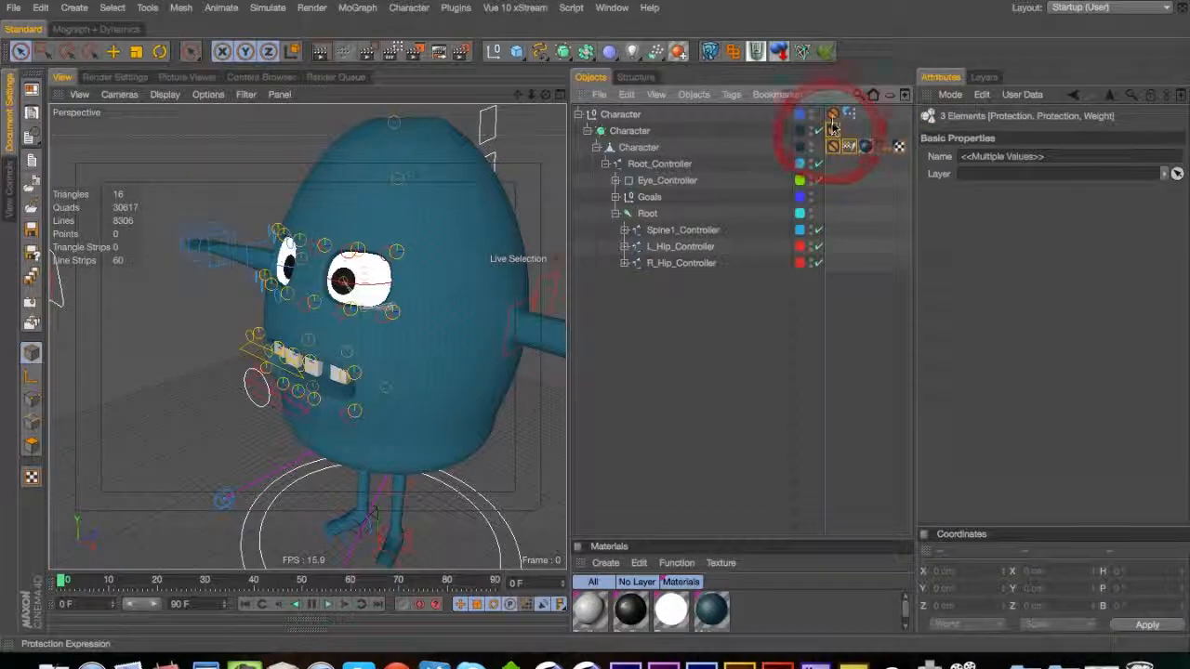
pyautogui.rightClick(832, 118)
pyautogui.moveTo(876, 125)
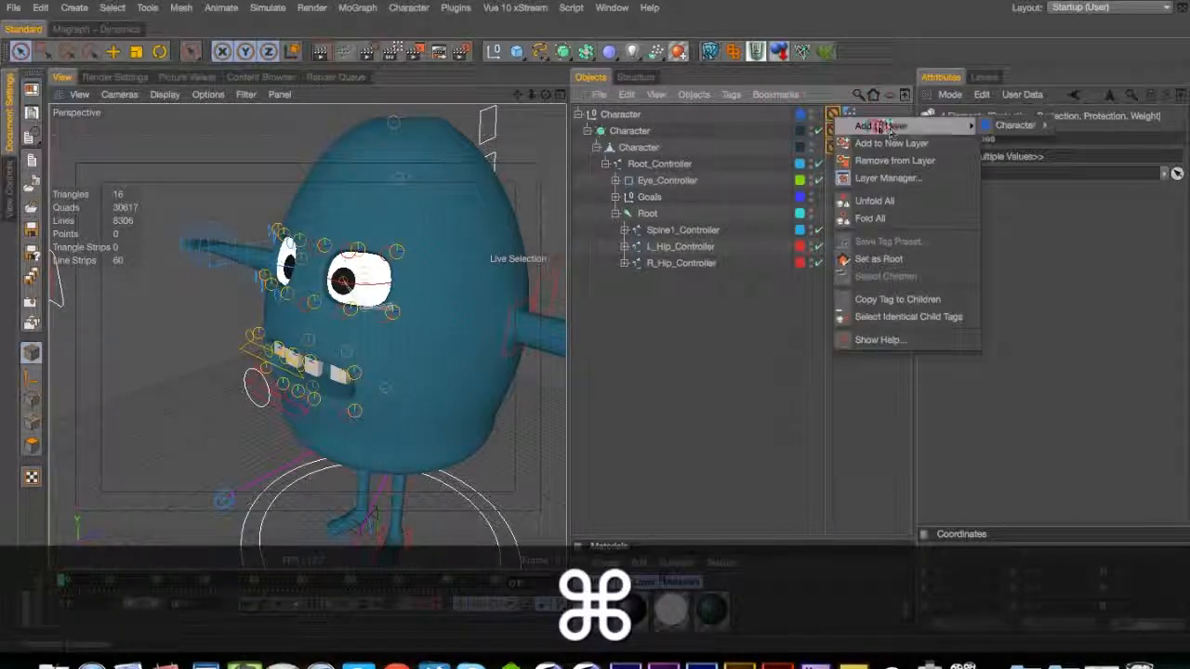
pyautogui.moveTo(1026, 125)
pyautogui.click(1085, 200)
# Reassign the Character null's Protection tag to the Character layer and save the project
pyautogui.rightClick(862, 121)
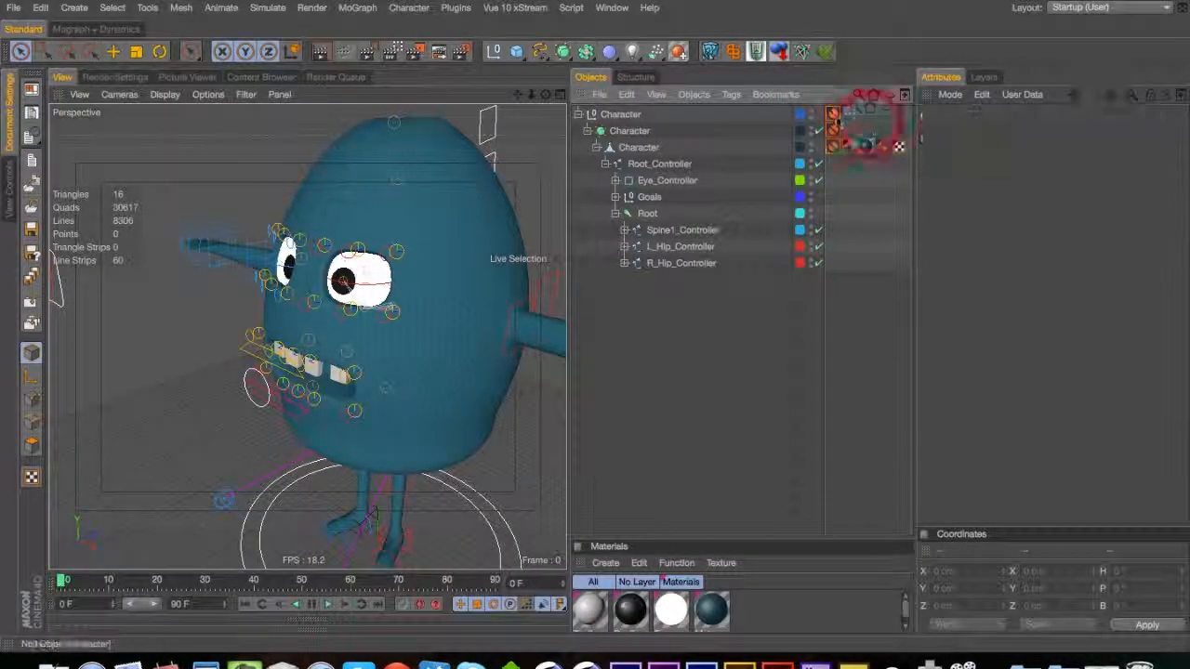
pyautogui.moveTo(876, 124)
pyautogui.click(1091, 123)
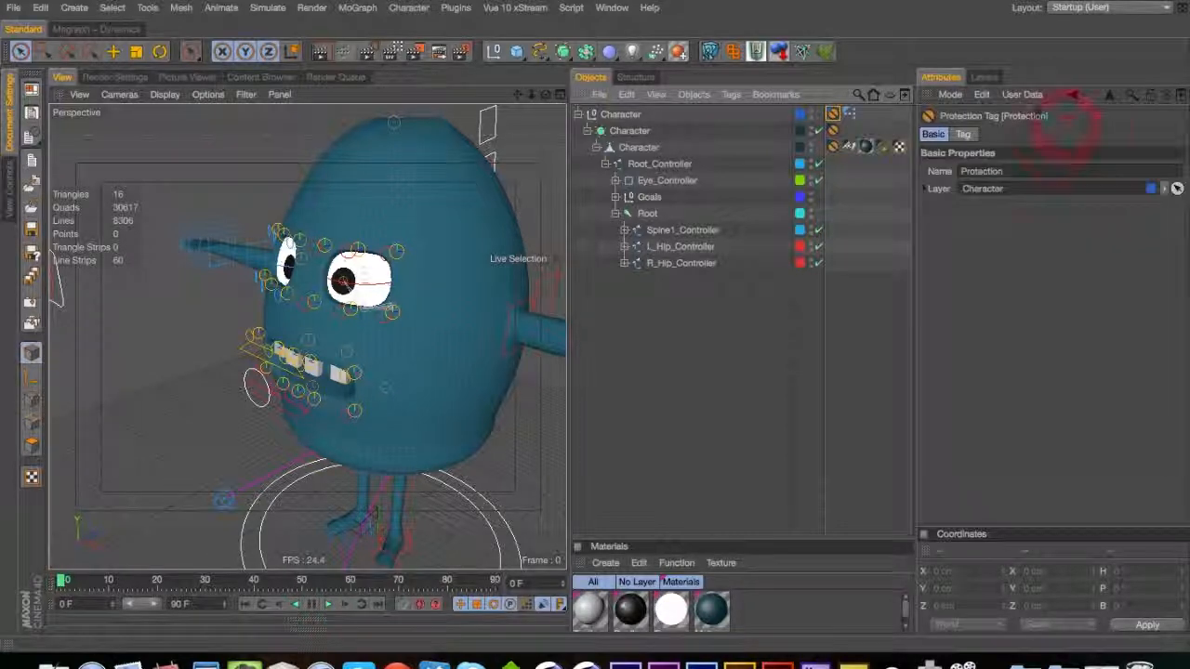
pyautogui.press('super+s')
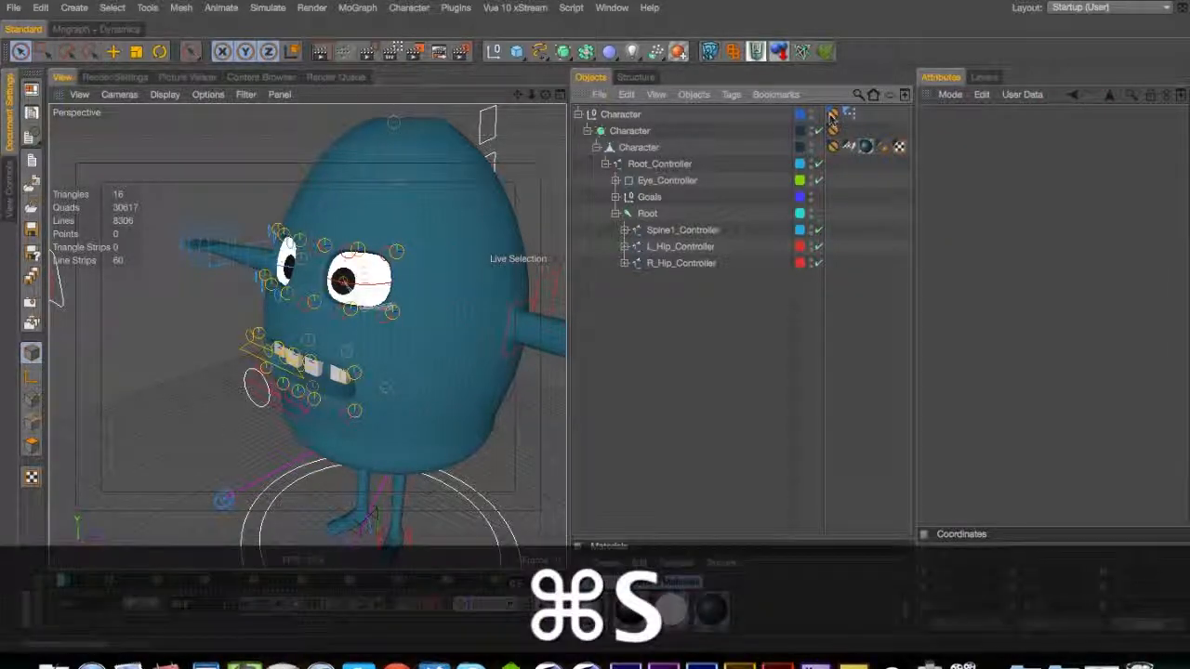
# Collapse the Character hierarchy and switch off the Joints layer's viewport and manager visibility
pyautogui.click(596, 148)
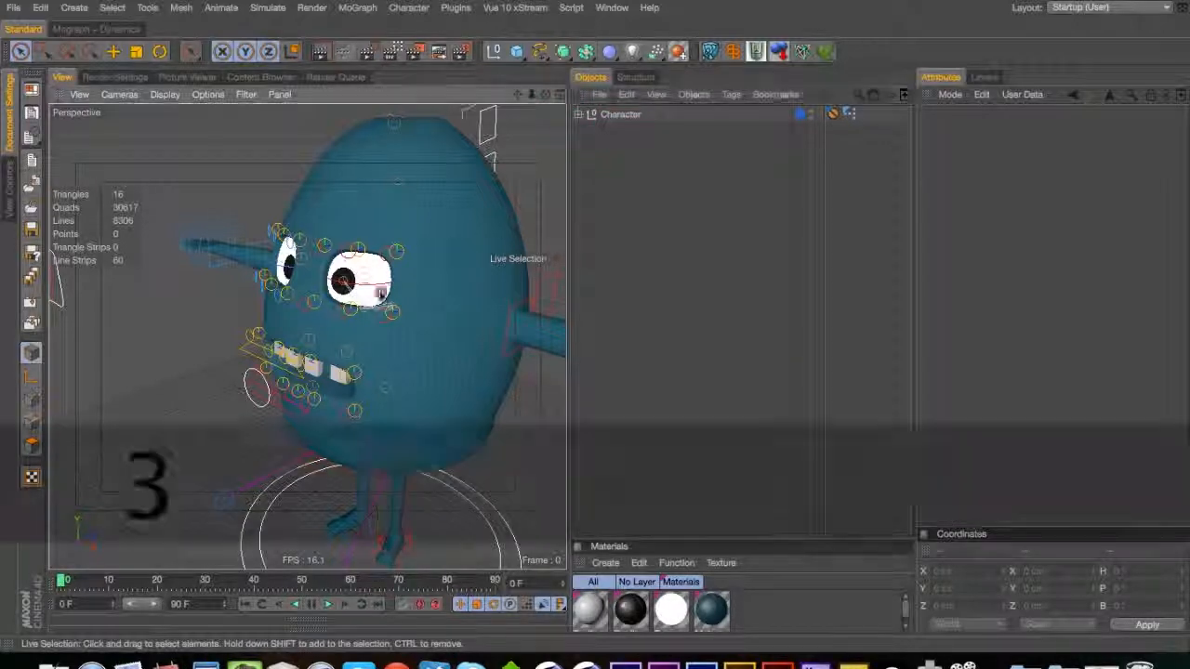
pyautogui.click(620, 114)
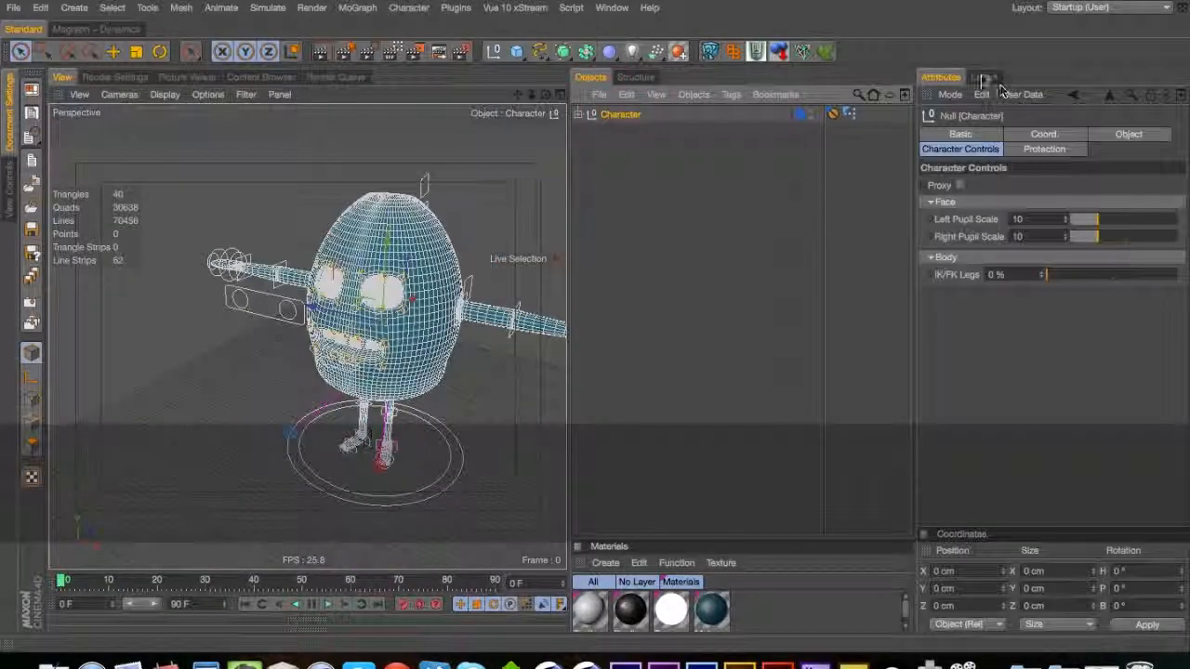
pyautogui.click(983, 77)
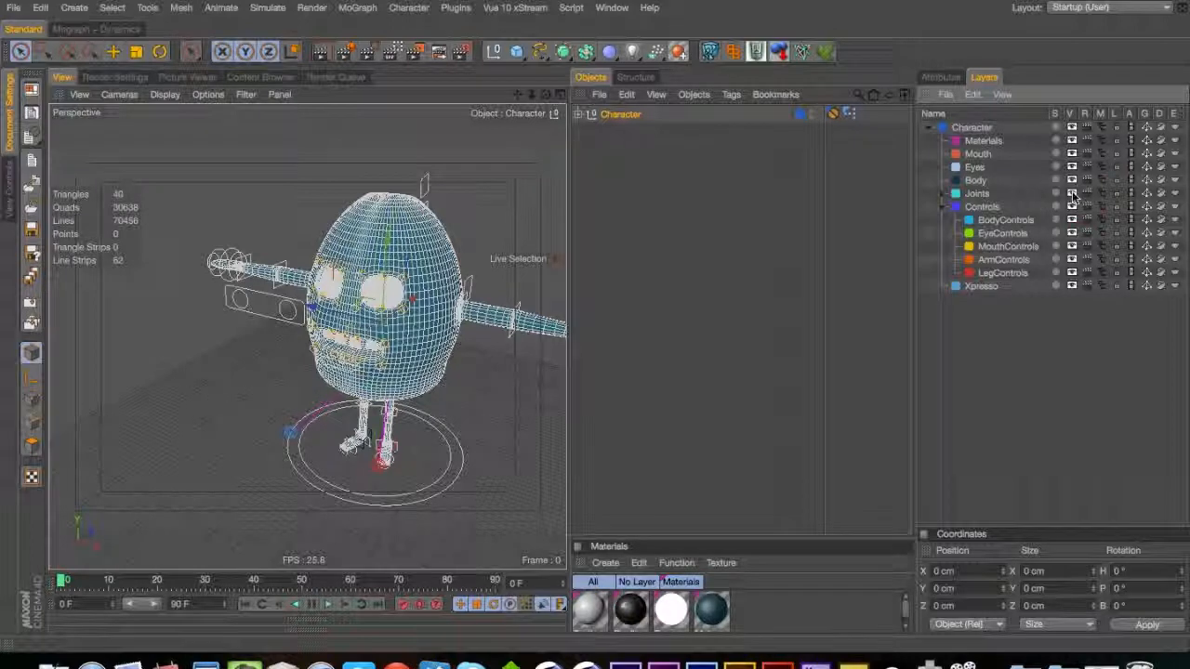
pyautogui.click(1073, 195)
pyautogui.click(1100, 195)
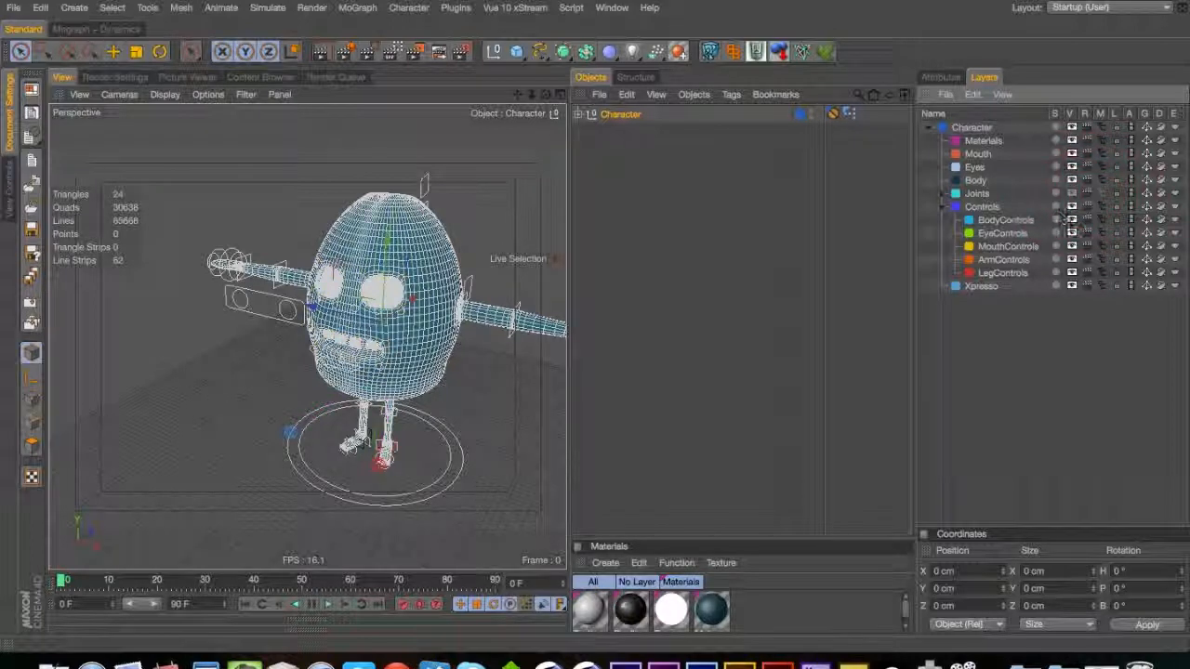
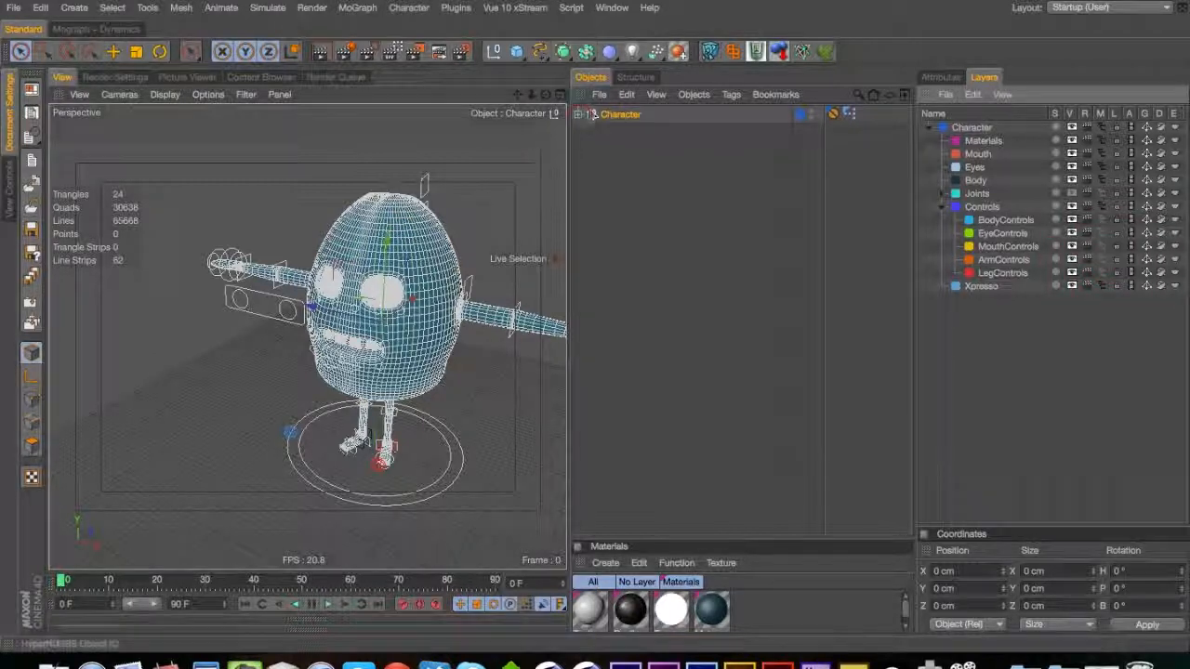
# Expand the Character hierarchy and switch off manager visibility for the Body, Eyes and Mouth layers
pyautogui.click(578, 113)
pyautogui.click(597, 147)
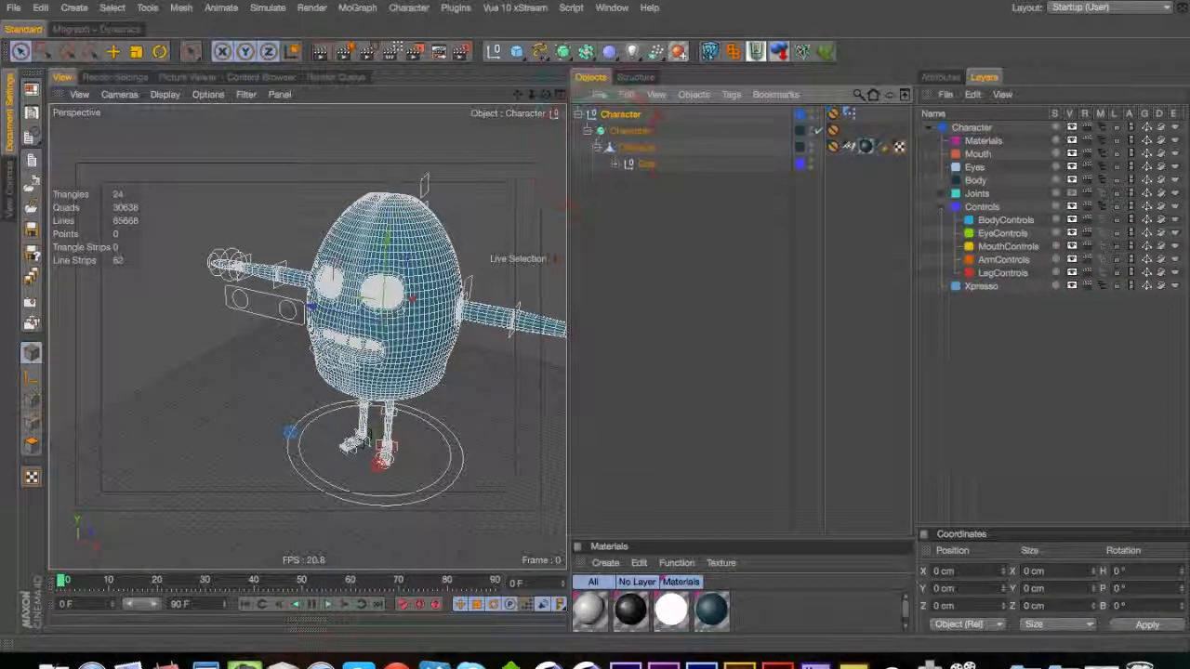
pyautogui.click(1102, 179)
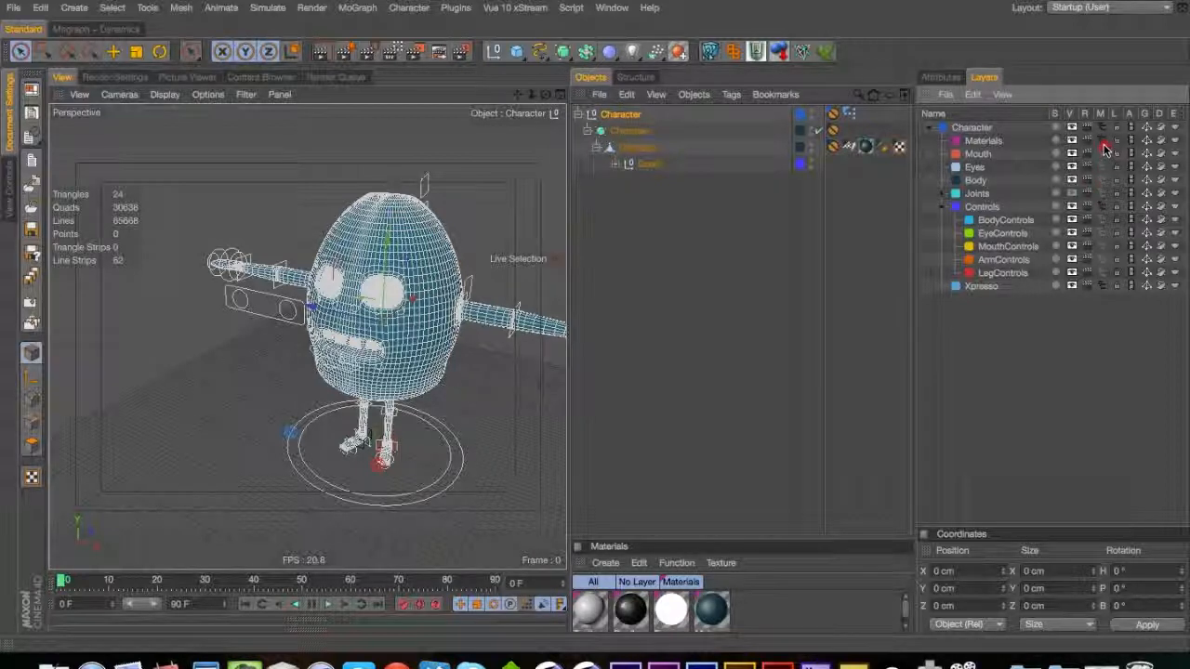
pyautogui.moveTo(1104, 147); pyautogui.dragTo(1103, 143)
pyautogui.click(1103, 140)
pyautogui.click(1090, 352)
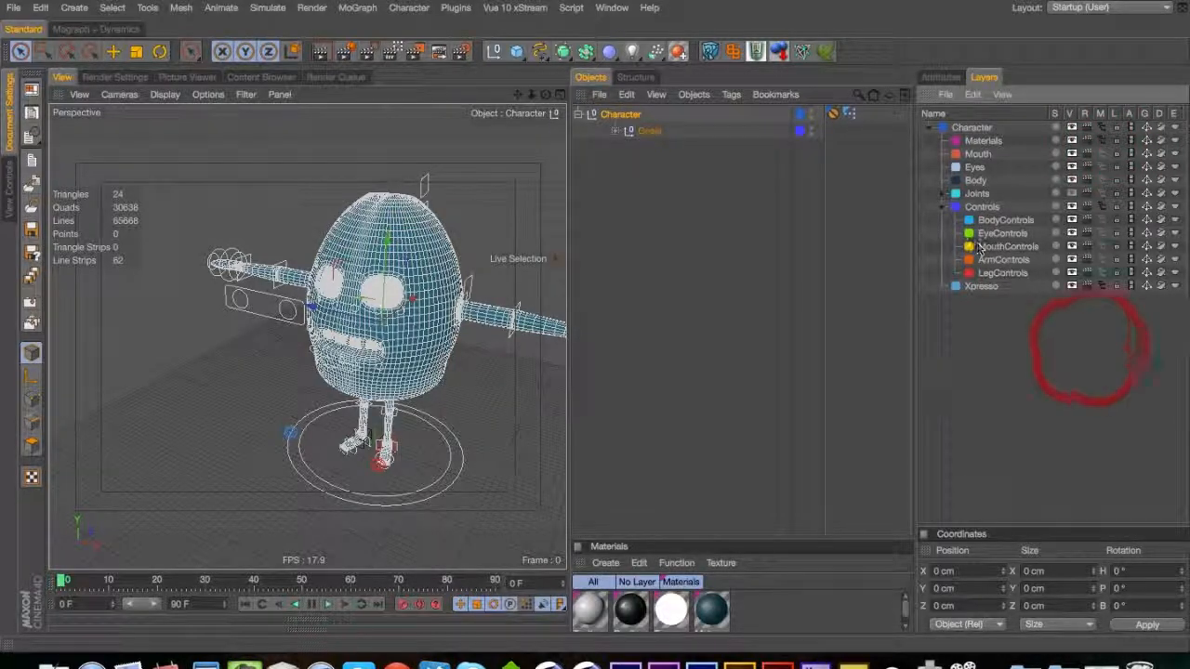
# Collapse the Controls layer group and move the Materials layer below Xpresso
pyautogui.click(946, 206)
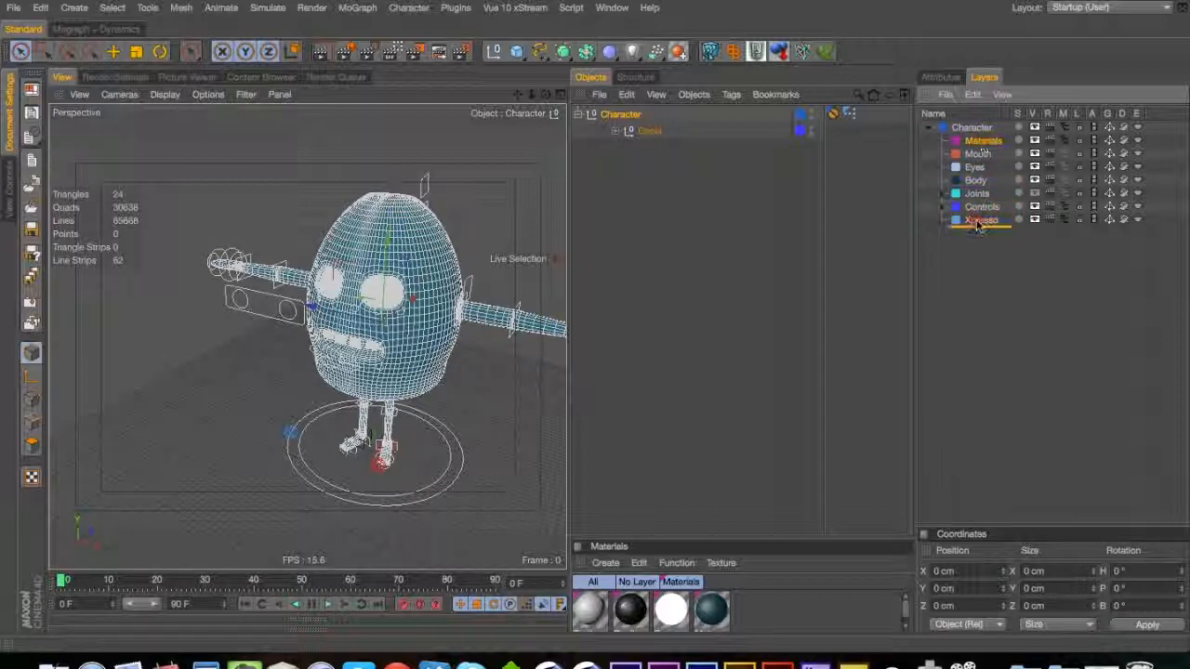
pyautogui.moveTo(976, 228); pyautogui.dragTo(974, 223)
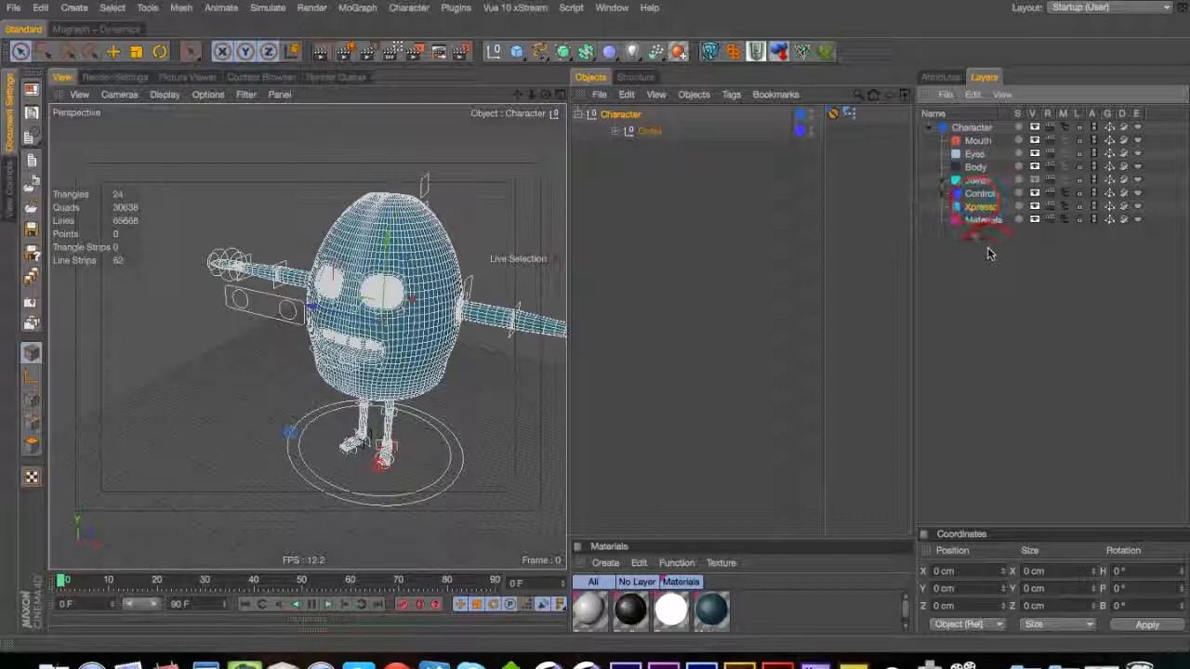
# Expand the Controls layer group, save the project and clear the object selection
pyautogui.click(945, 194)
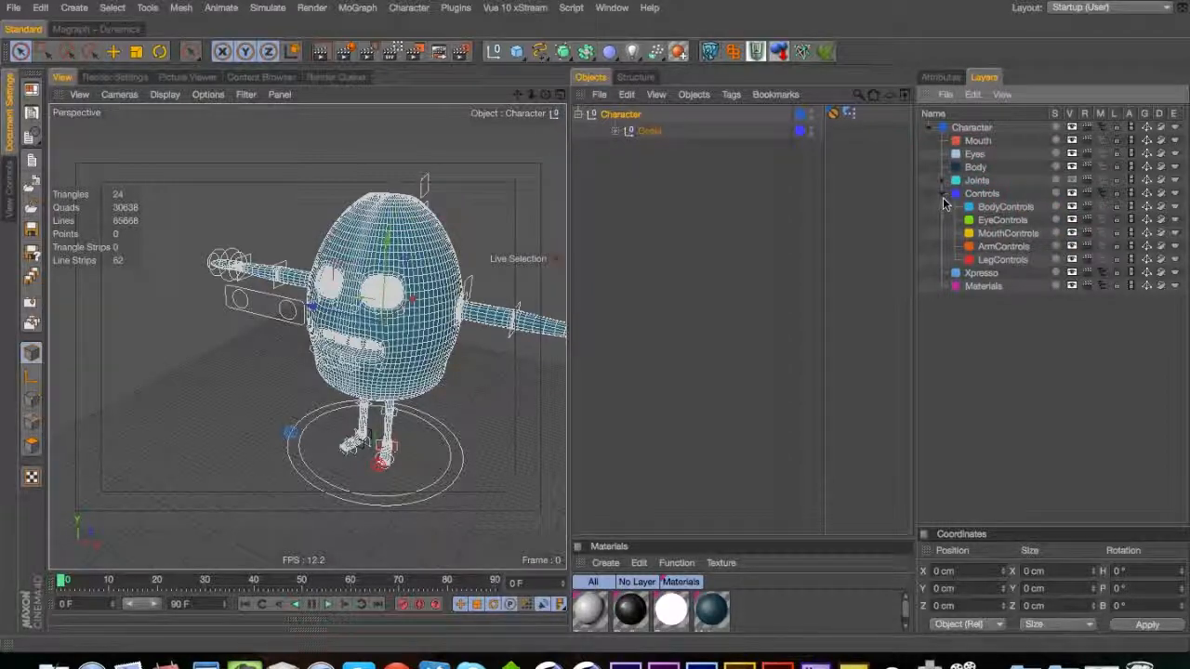
pyautogui.press('super+s')
pyautogui.press('3')
pyautogui.moveTo(400, 325); pyautogui.dragTo(269, 294)
pyautogui.press('1')
pyautogui.moveTo(409, 227); pyautogui.dragTo(509, 275)
pyautogui.press('3')
pyautogui.click(602, 202)
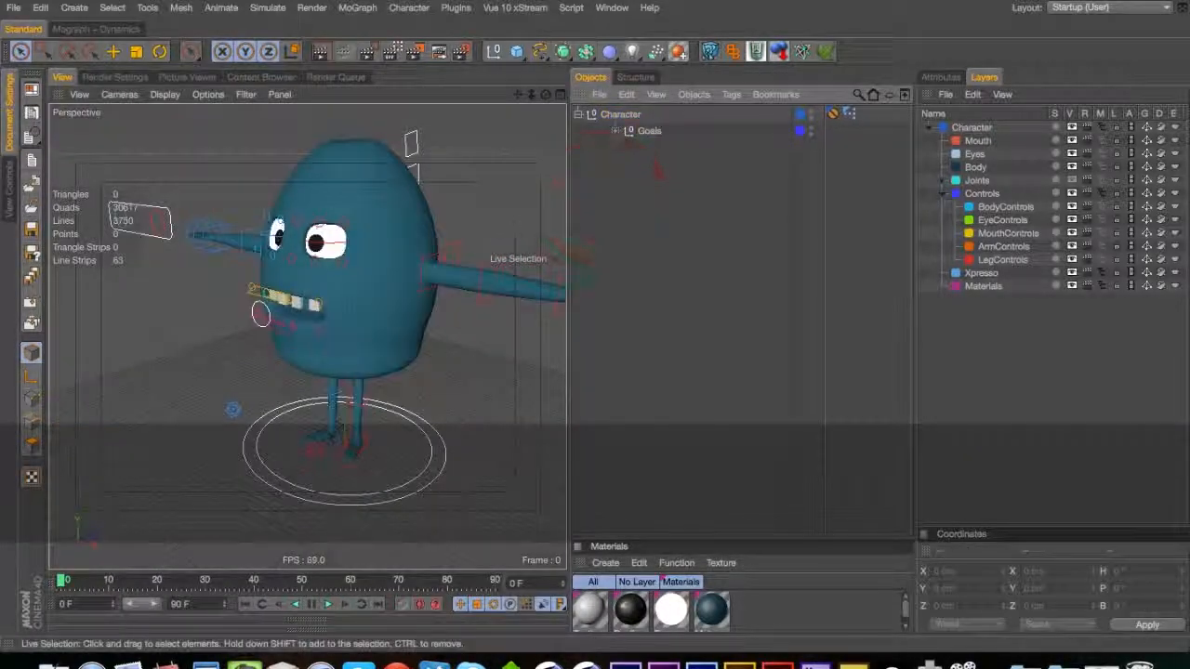
# Assign the Goals null to the BodyControls layer and save the project
pyautogui.press('3')
pyautogui.moveTo(406, 245); pyautogui.dragTo(451, 247)
pyautogui.click(635, 115)
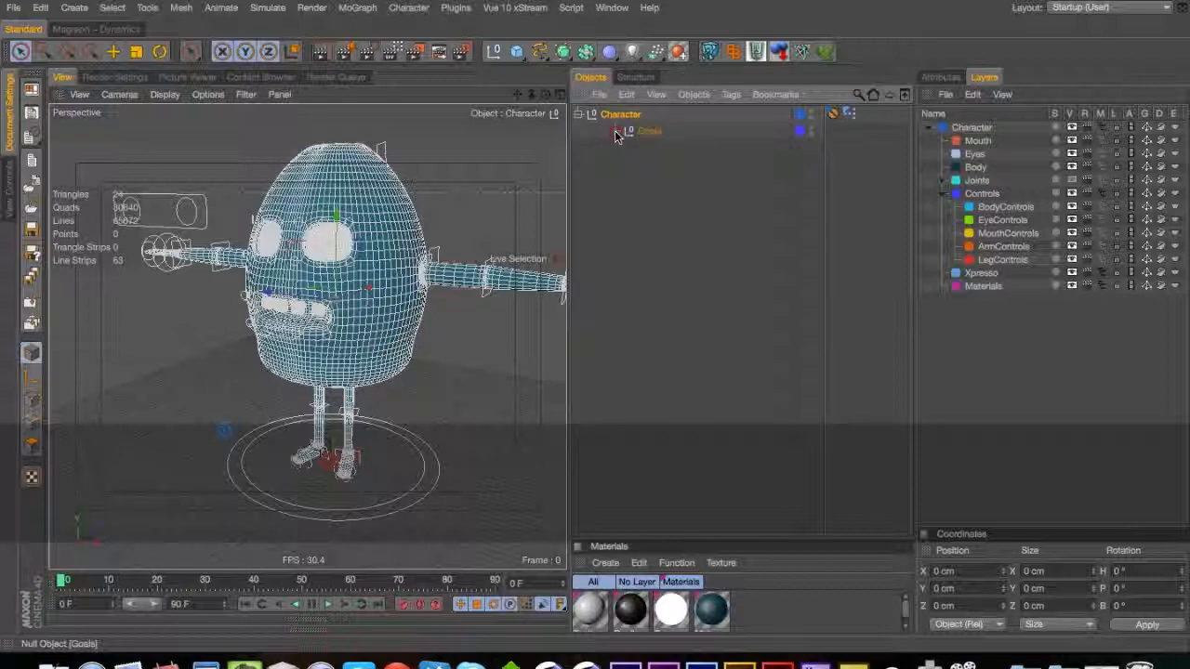
pyautogui.click(630, 133)
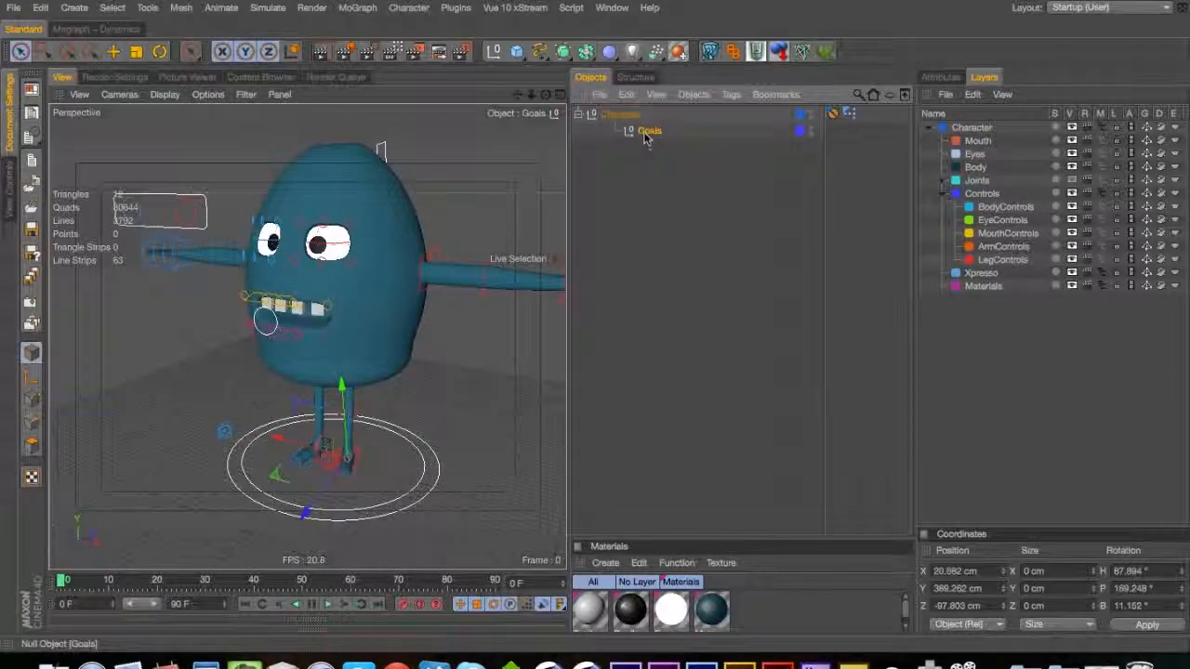
pyautogui.rightClick(647, 136)
pyautogui.moveTo(734, 236)
pyautogui.moveTo(864, 237)
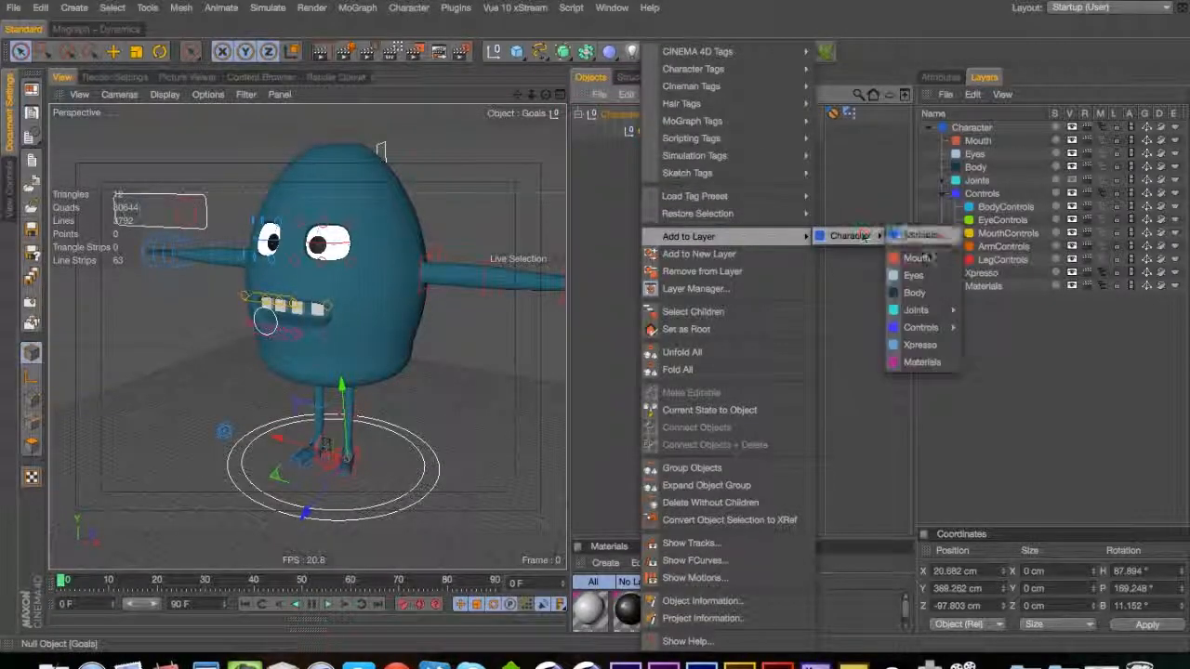
pyautogui.moveTo(943, 327)
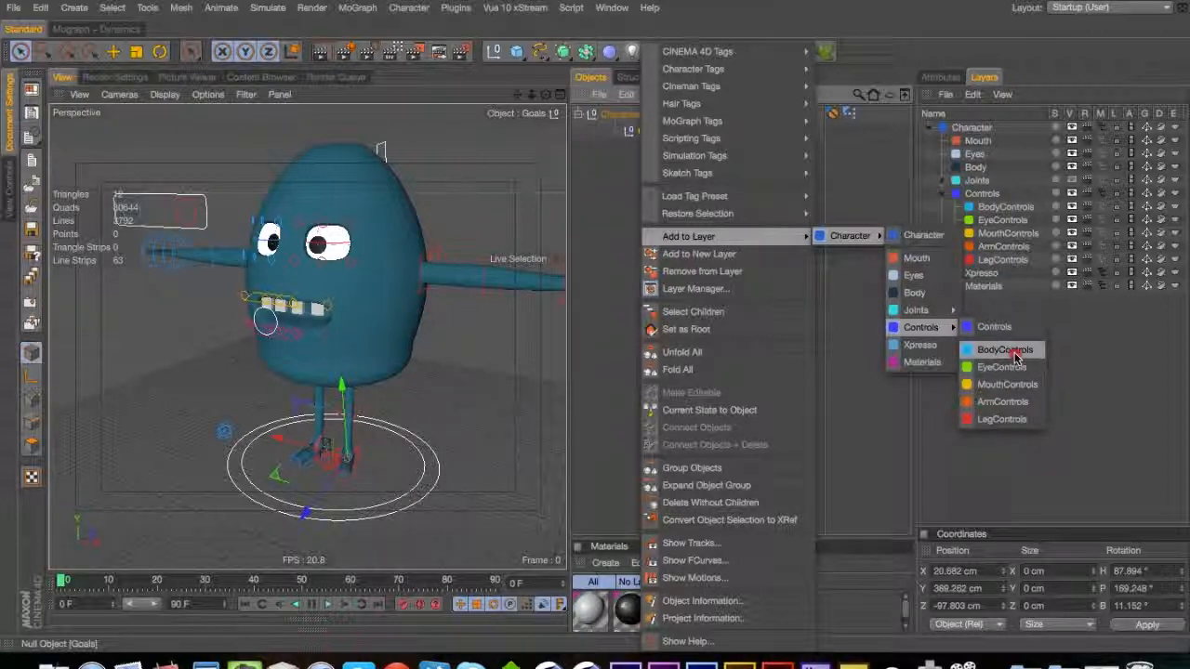
pyautogui.click(1003, 349)
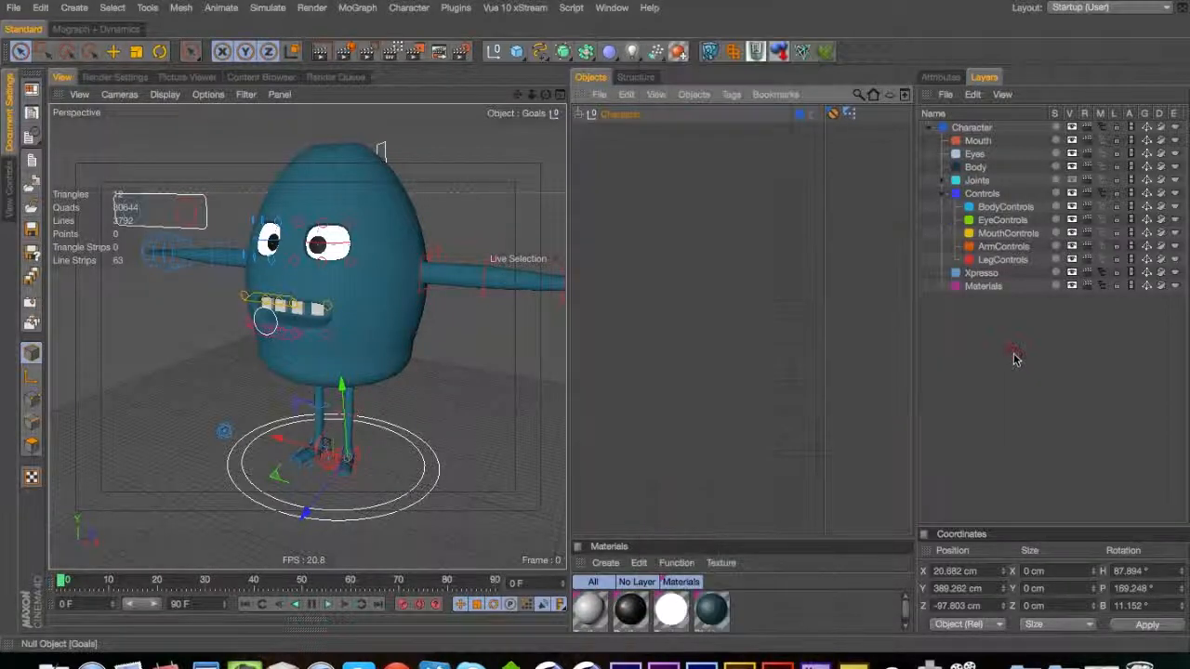
pyautogui.click(604, 117)
pyautogui.press('super+s')
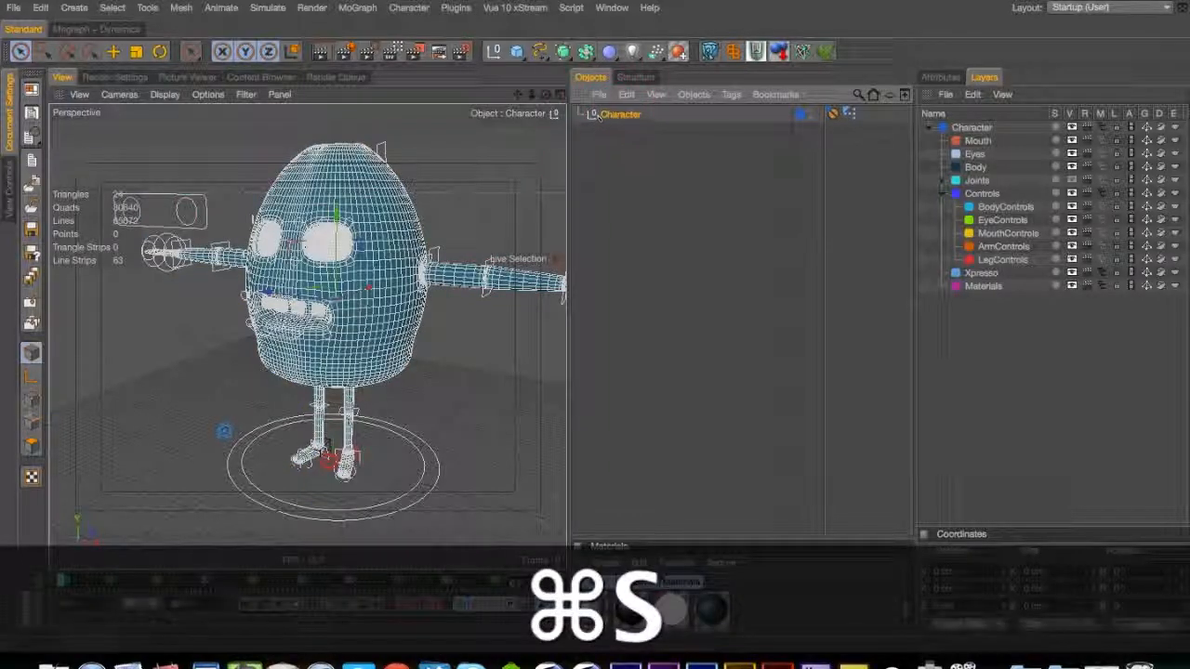
# Temporarily show the control sublayers in the manager and assign Root_Controller to the Controls layer
pyautogui.click(1106, 253)
pyautogui.click(668, 132)
pyautogui.rightClick(665, 133)
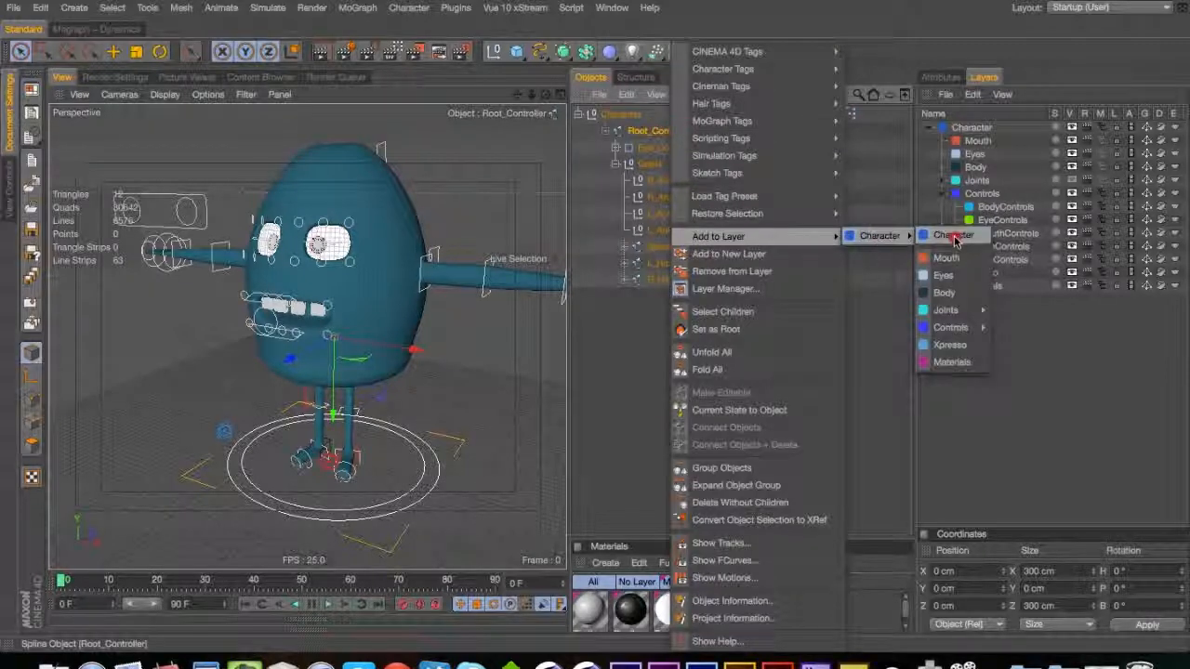
pyautogui.click(952, 236)
pyautogui.rightClick(719, 153)
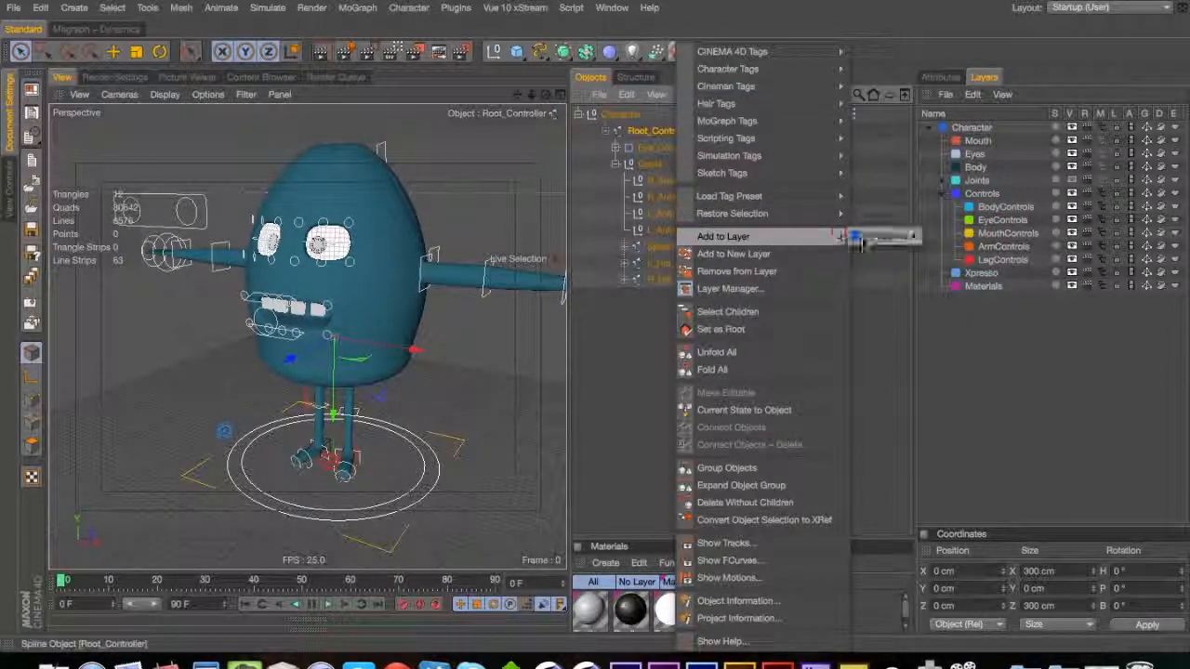
pyautogui.moveTo(883, 236)
pyautogui.moveTo(964, 330)
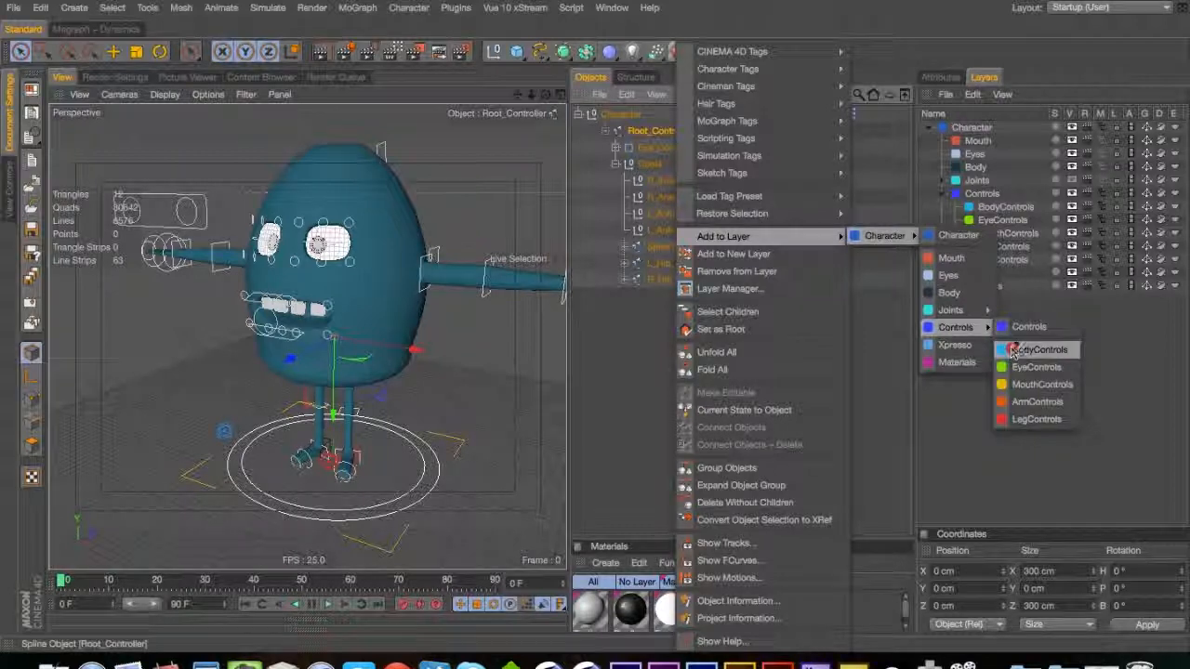
pyautogui.click(1016, 330)
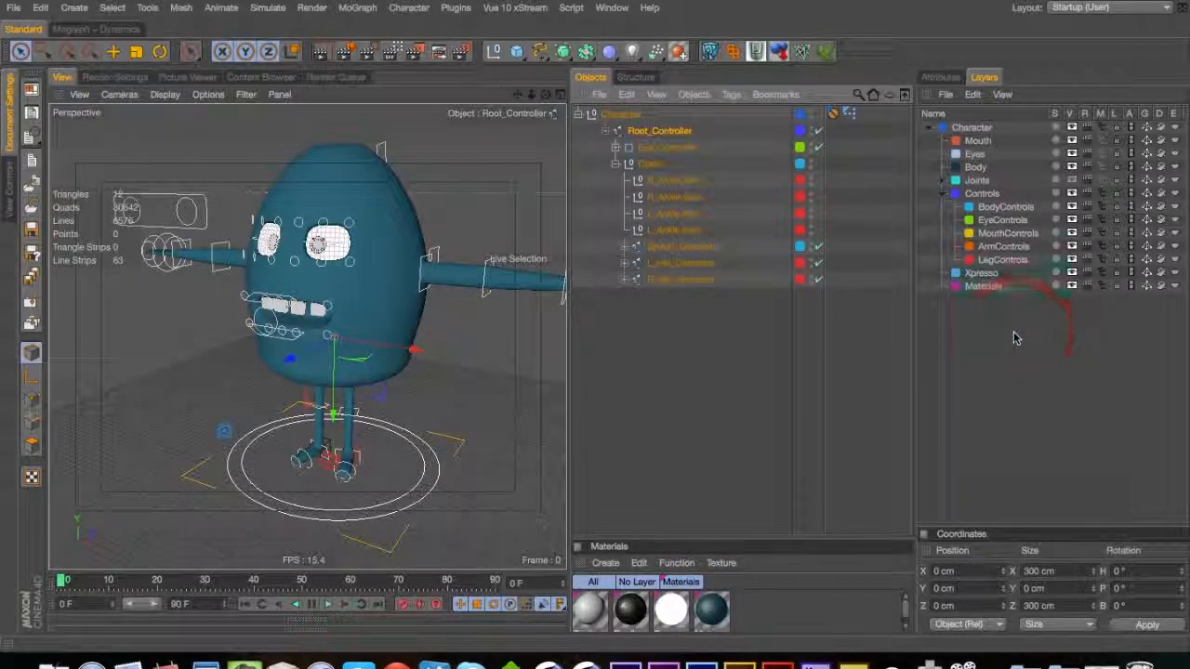
pyautogui.moveTo(1103, 208); pyautogui.dragTo(1103, 261)
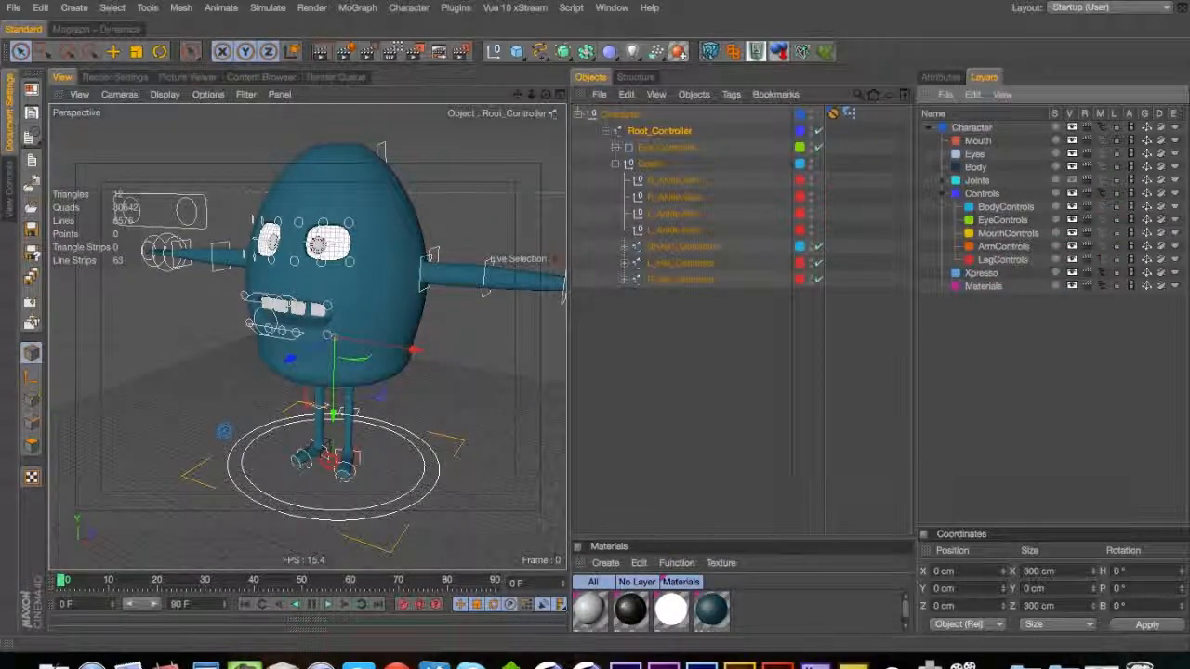
# Rename the Controls layer CharacterControls and save the project
pyautogui.doubleClick(966, 197)
pyautogui.press('super+Left')
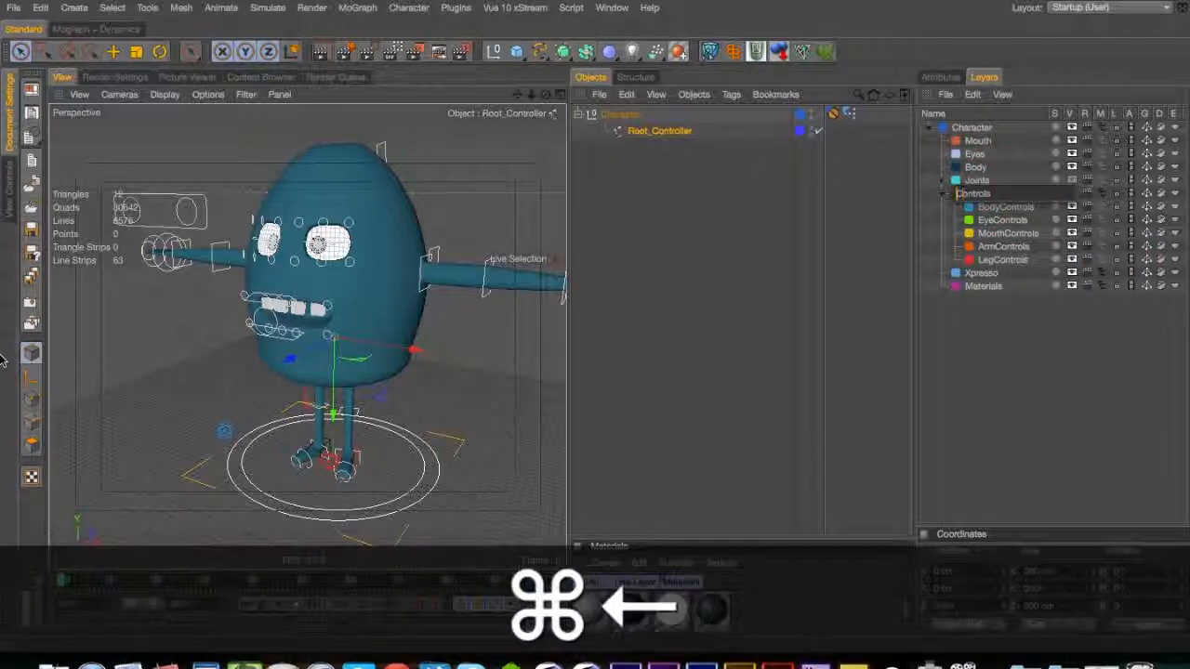
pyautogui.write('Char')
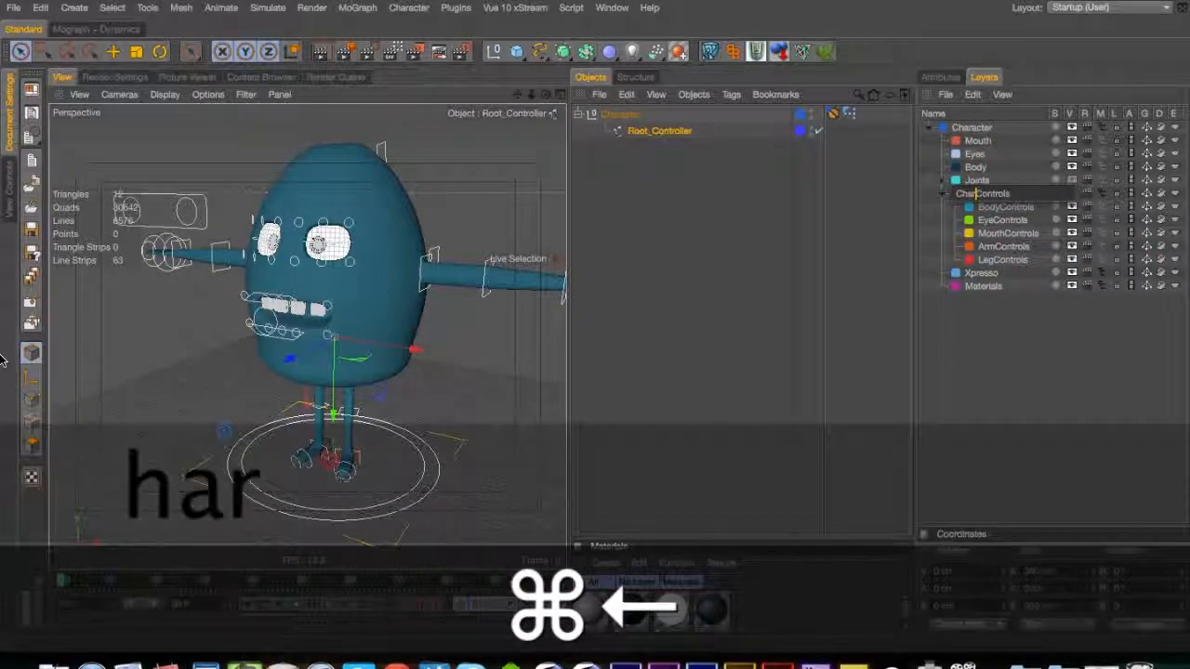
pyautogui.write('acter')
pyautogui.press('Return')
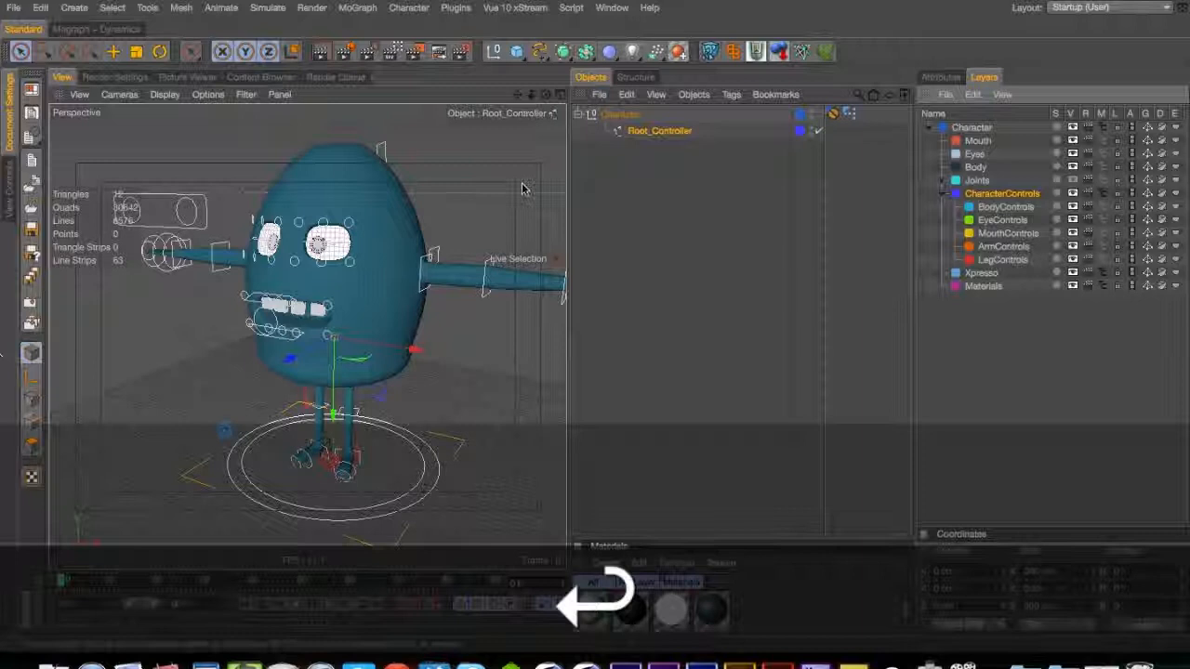
pyautogui.click(668, 189)
pyautogui.press('super+s')
# Switch off viewport visibility for the BodyControls, EyeControls, MouthControls, ArmControls and LegControls layers and check the character for controls that remain displayed
pyautogui.moveTo(341, 269); pyautogui.dragTo(344, 260)
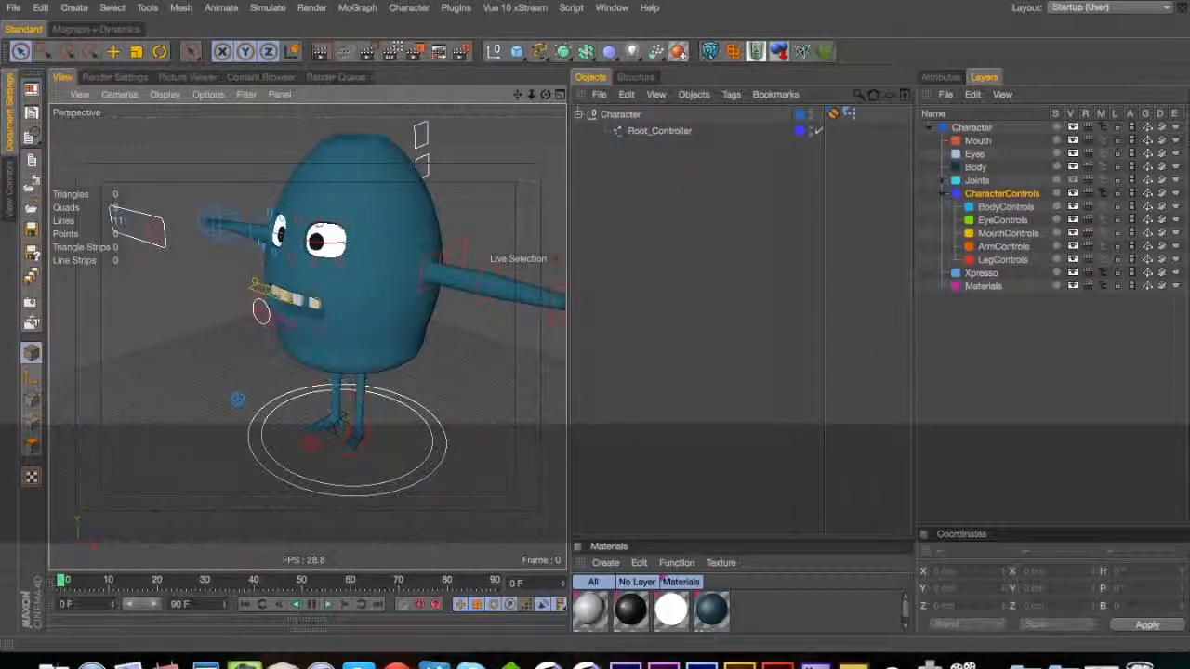
pyautogui.moveTo(349, 265); pyautogui.dragTo(216, 314)
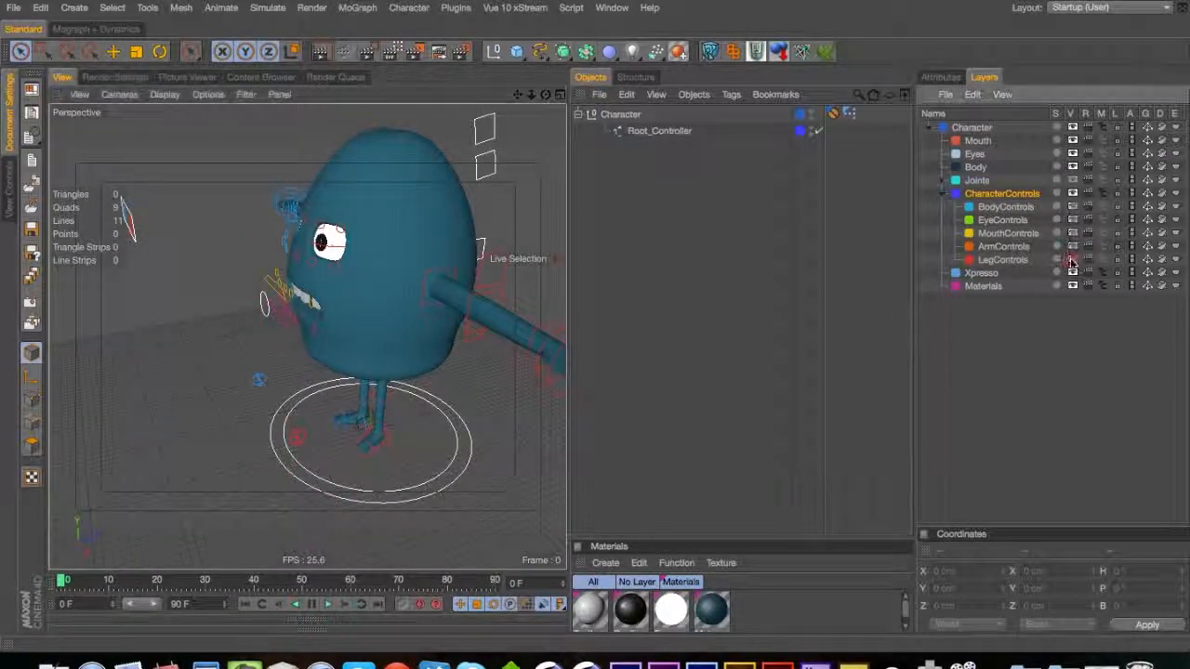
pyautogui.press('3')
pyautogui.moveTo(301, 401); pyautogui.dragTo(450, 402)
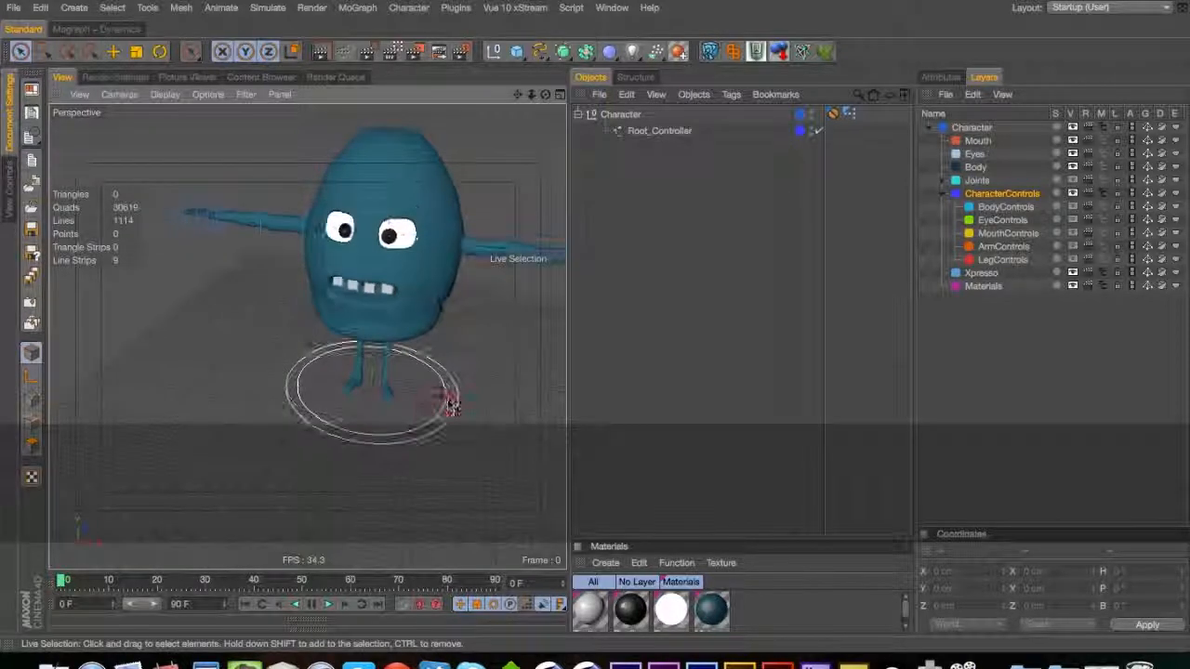
pyautogui.click(448, 399)
pyautogui.click(815, 257)
pyautogui.press('3')
pyautogui.moveTo(252, 223); pyautogui.dragTo(319, 292)
# Show the five control sublayers in the manager and unfold Spine1_Controller to reach the arm controllers, keeping the hip and eye branches folded
pyautogui.moveTo(1101, 208); pyautogui.dragTo(1102, 261)
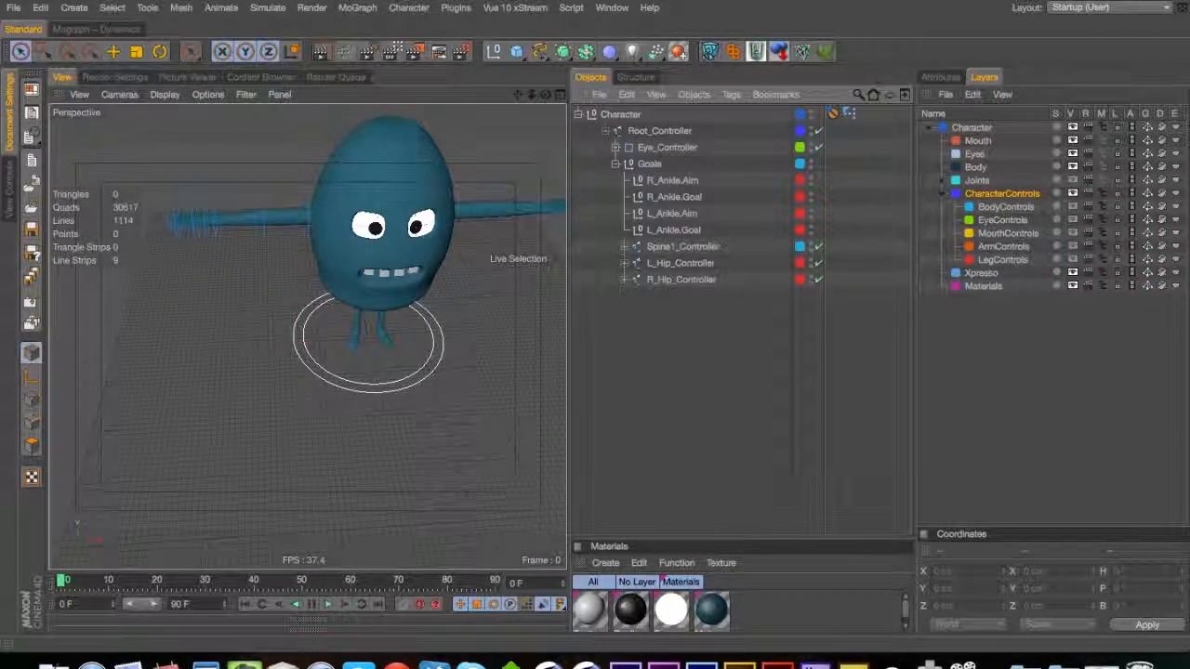
pyautogui.rightClick(699, 294)
pyautogui.click(752, 311)
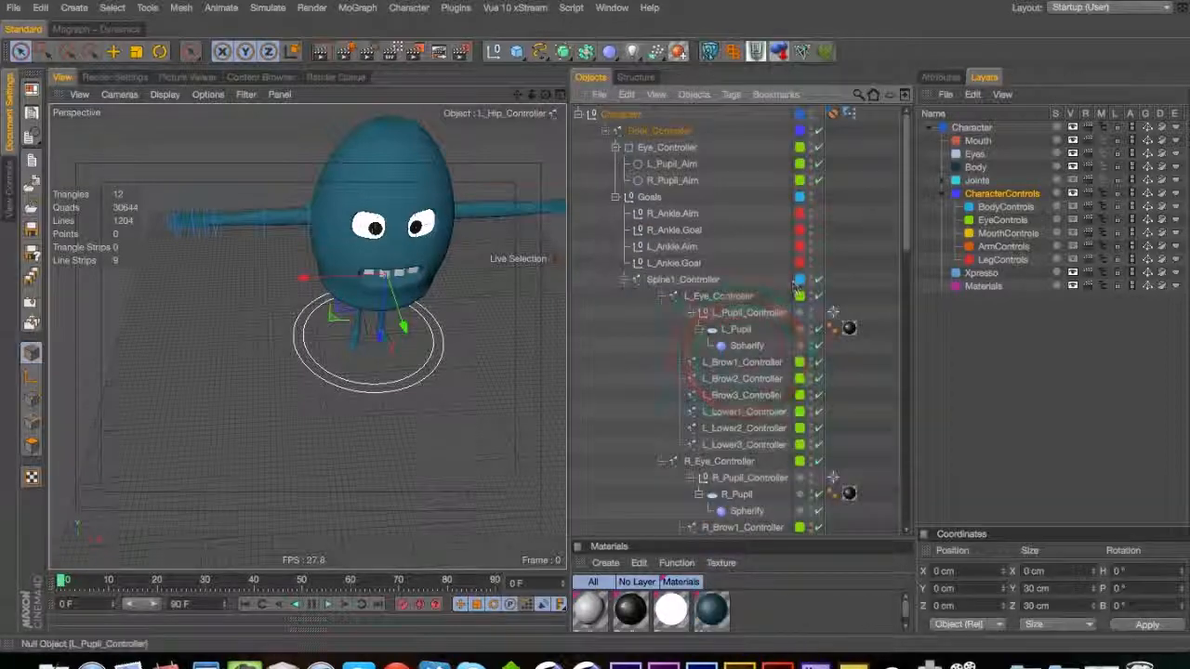
pyautogui.click(625, 280)
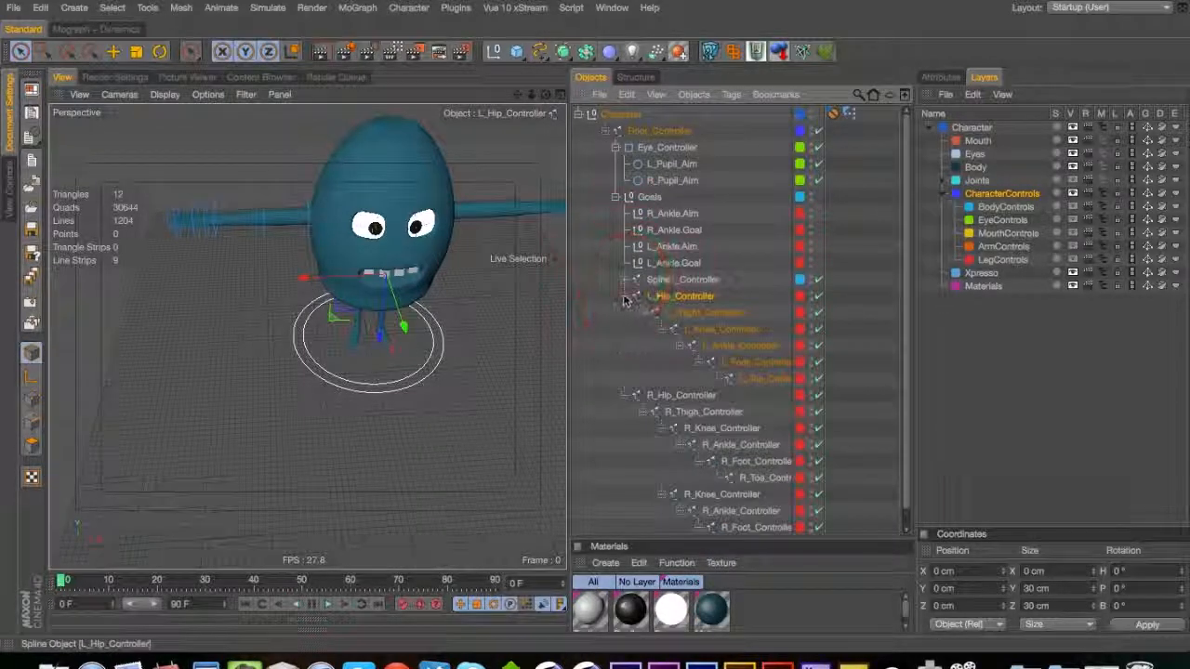
pyautogui.click(628, 312)
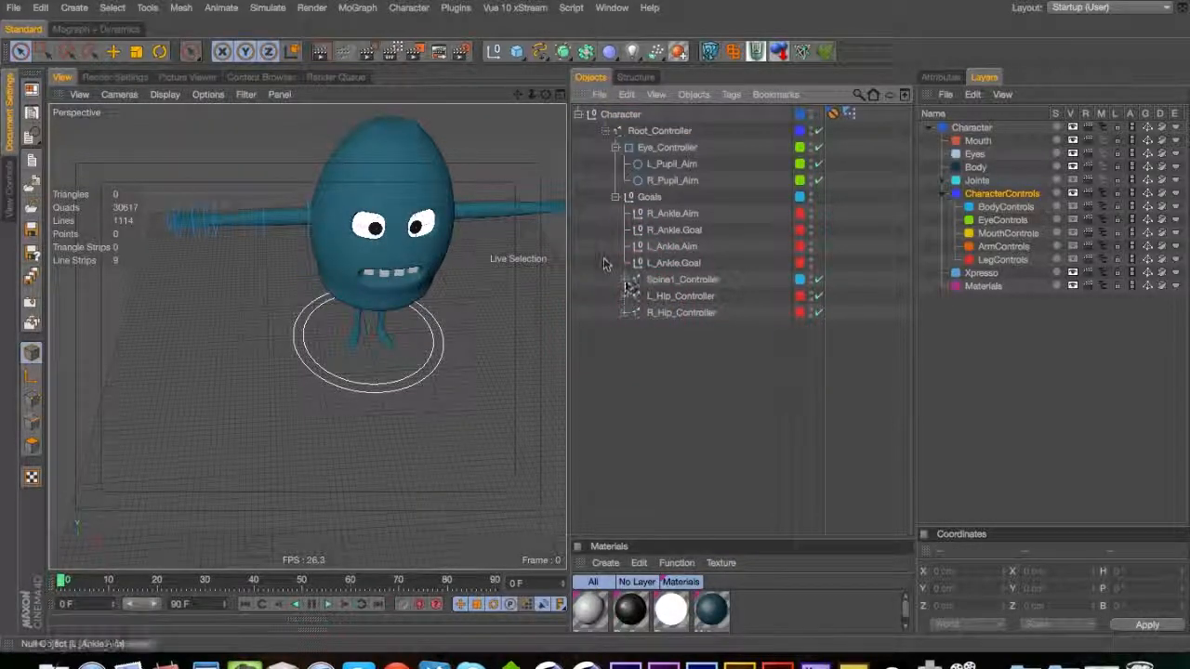
pyautogui.click(632, 279)
pyautogui.click(670, 297)
pyautogui.click(665, 313)
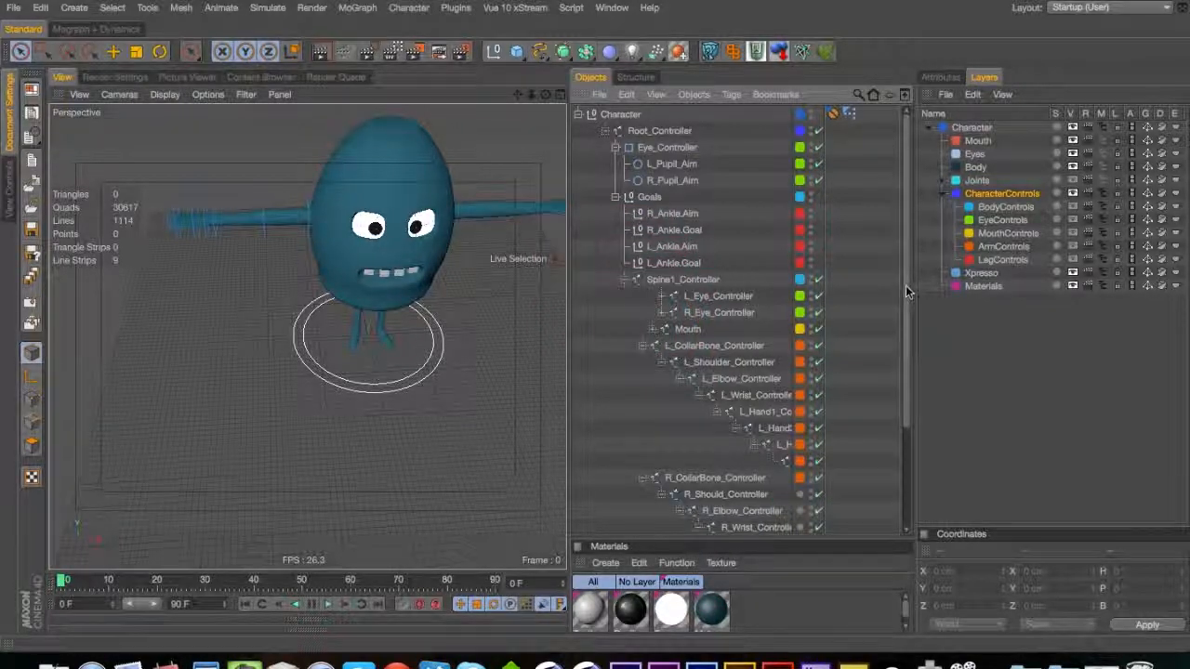
# Assign the arm controllers from R_Should_Controller through R_Hand4_Controller to the ArmControls layer
pyautogui.moveTo(907, 292); pyautogui.dragTo(907, 416)
pyautogui.moveTo(823, 415); pyautogui.dragTo(872, 418)
pyautogui.click(834, 460)
pyautogui.rightClick(752, 379)
pyautogui.moveTo(885, 244)
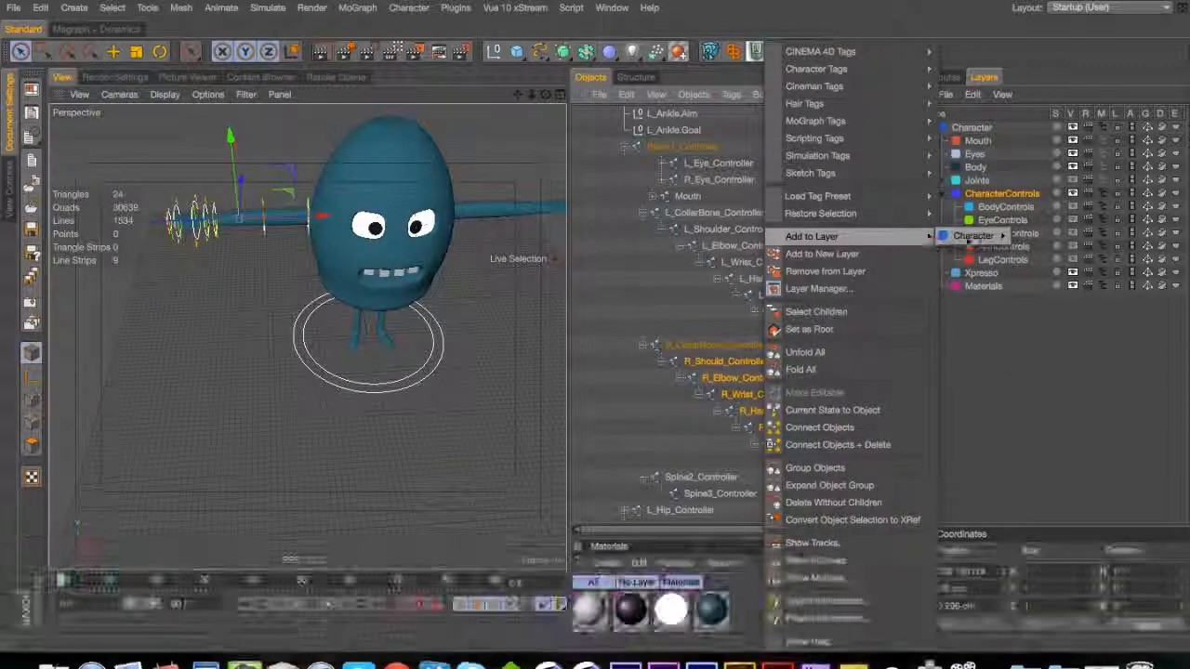
pyautogui.moveTo(973, 235)
pyautogui.moveTo(1074, 329)
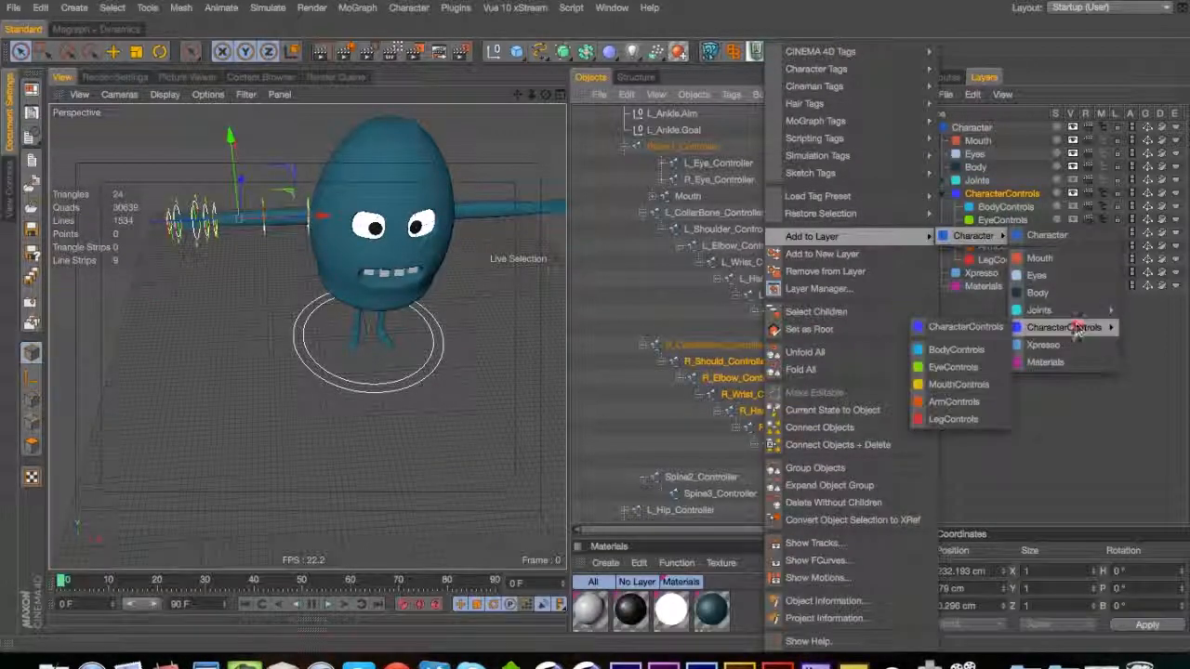
pyautogui.click(957, 402)
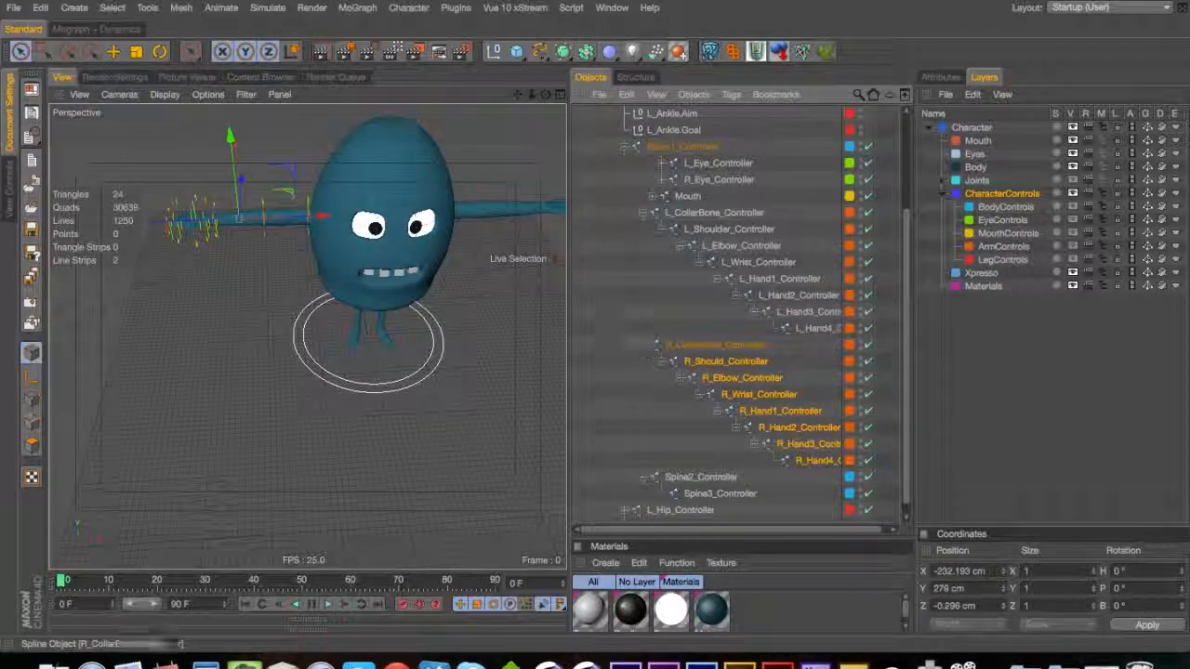
# Fold the collarbone and Spine1_Controller hierarchies and switch off manager visibility for the five control sublayers
pyautogui.click(643, 214)
pyautogui.click(643, 332)
pyautogui.click(624, 279)
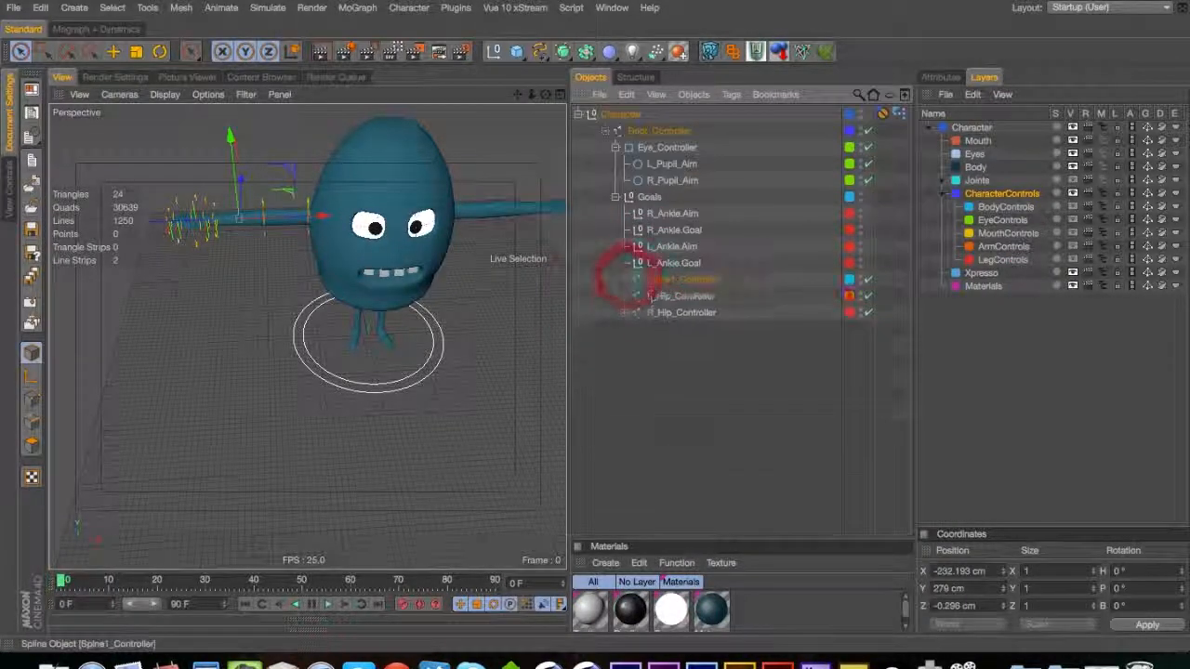
pyautogui.moveTo(1103, 207); pyautogui.dragTo(1103, 260)
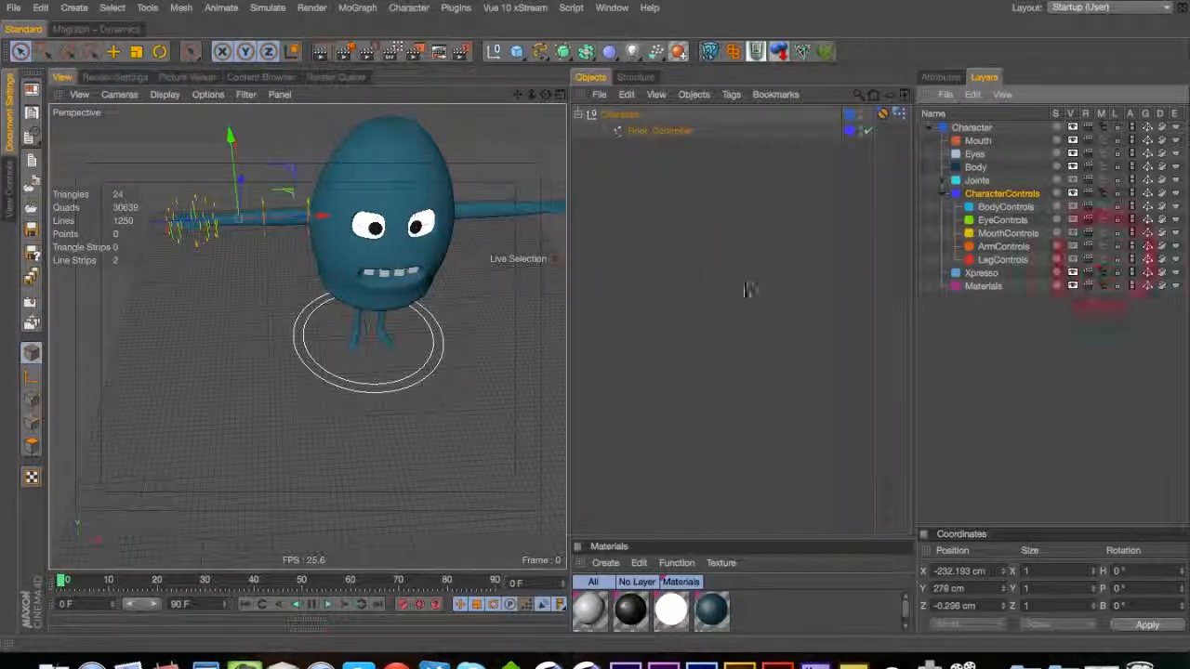
# Collapse the CharacterControls layer group and save the project
pyautogui.click(676, 291)
pyautogui.click(945, 193)
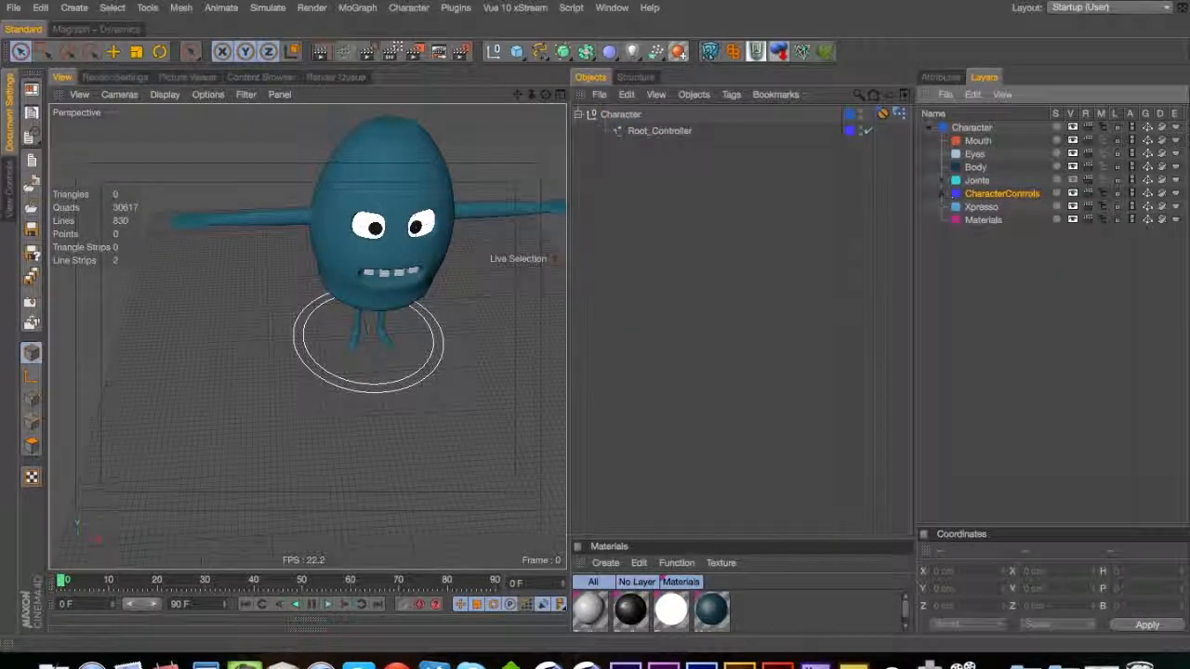
pyautogui.press('super+s')
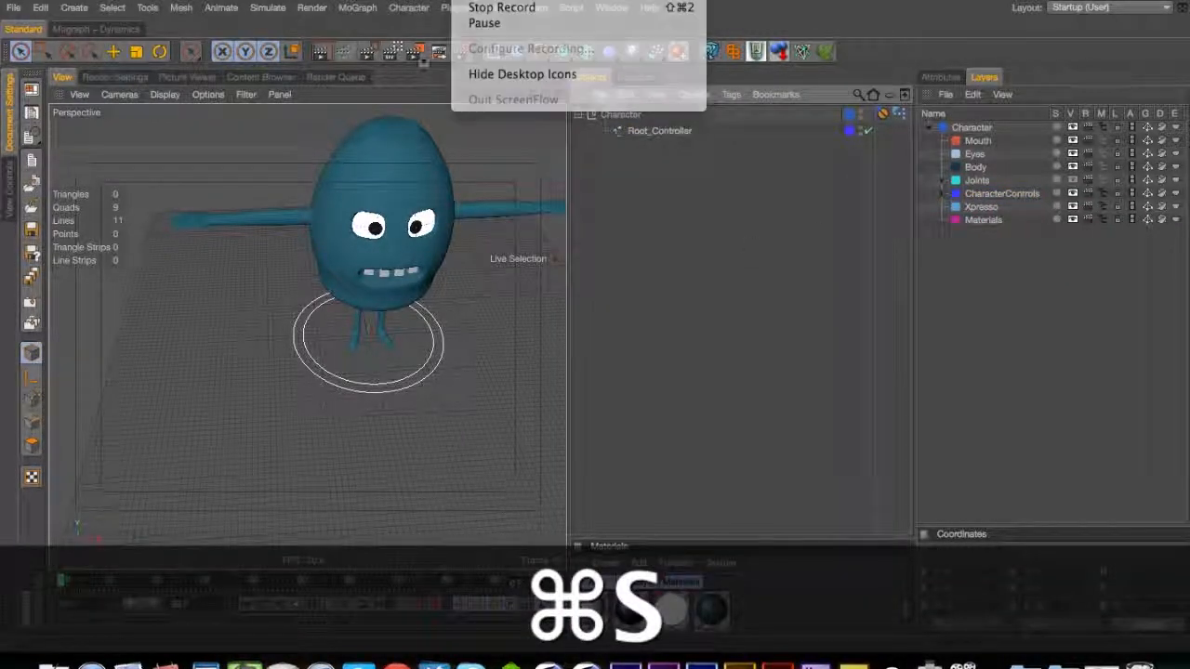
# Collapse the entire Character layer group and save the project
pyautogui.press('1')
pyautogui.moveTo(525, 260); pyautogui.dragTo(303, 338)
pyautogui.press('3')
pyautogui.press('2')
pyautogui.press('3')
pyautogui.press('3')
pyautogui.moveTo(332, 289); pyautogui.dragTo(344, 326)
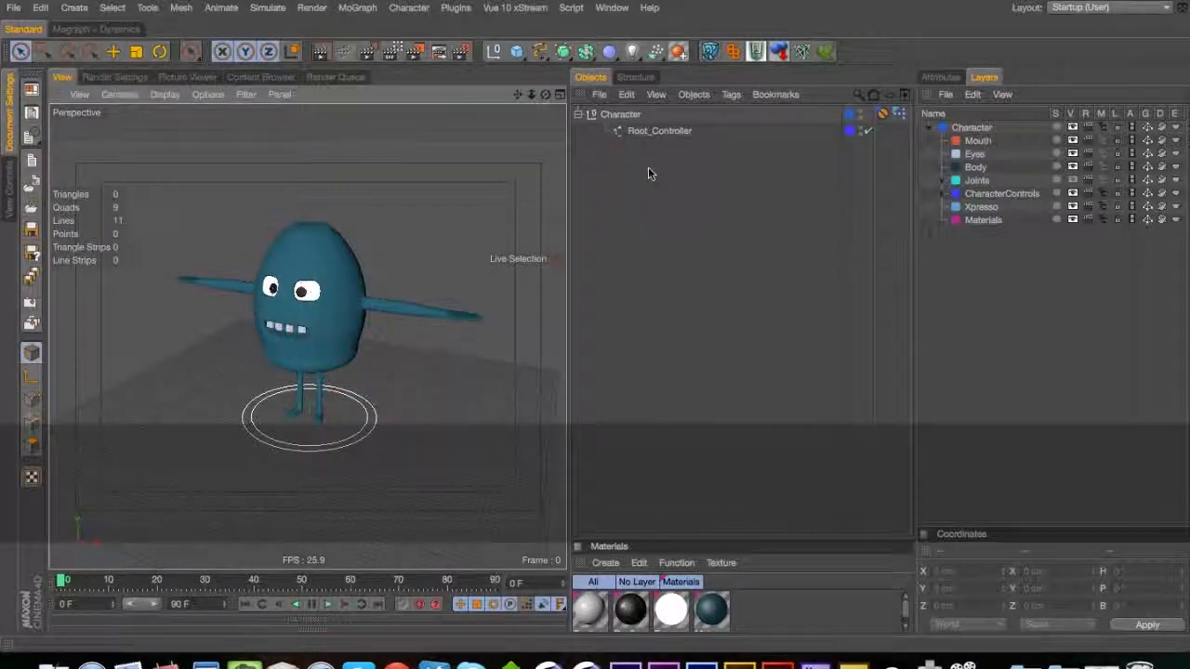
pyautogui.click(651, 152)
pyautogui.click(927, 128)
pyautogui.click(810, 186)
pyautogui.press('super+s')
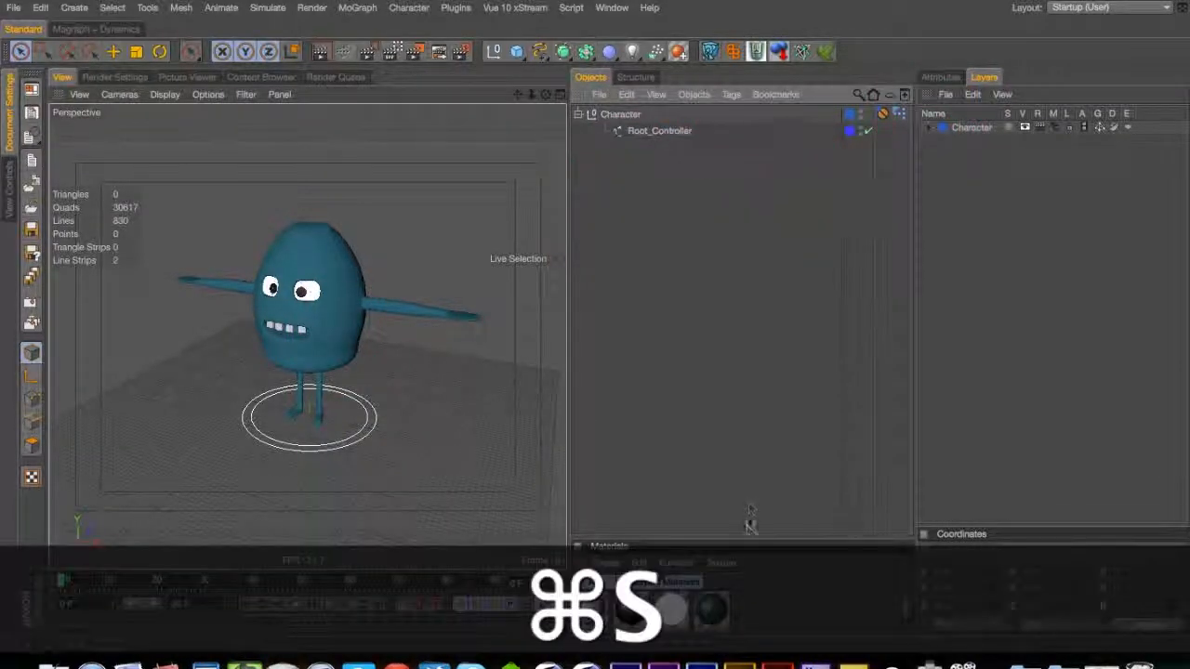
# Enlarge the Materials manager slightly and save the project
pyautogui.moveTo(749, 541); pyautogui.dragTo(743, 524)
pyautogui.press('3')
pyautogui.moveTo(337, 347); pyautogui.dragTo(385, 332)
pyautogui.press('1')
pyautogui.press('3')
pyautogui.press('super+s')
pyautogui.moveTo(305, 294); pyautogui.dragTo(351, 310)
pyautogui.press('1')
pyautogui.press('1')
pyautogui.press('2')
pyautogui.press('3')
pyautogui.press('1')
pyautogui.press('super+s')
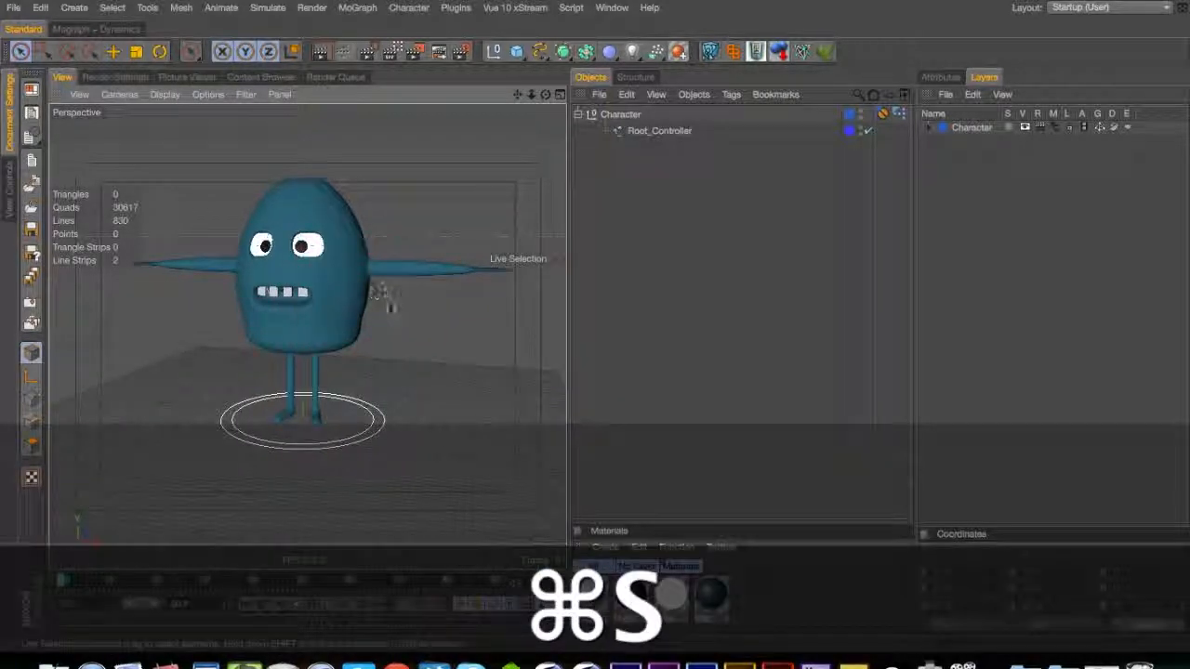
# Display the Character null's Character Controls attributes
pyautogui.click(942, 78)
pyautogui.click(779, 167)
pyautogui.click(635, 117)
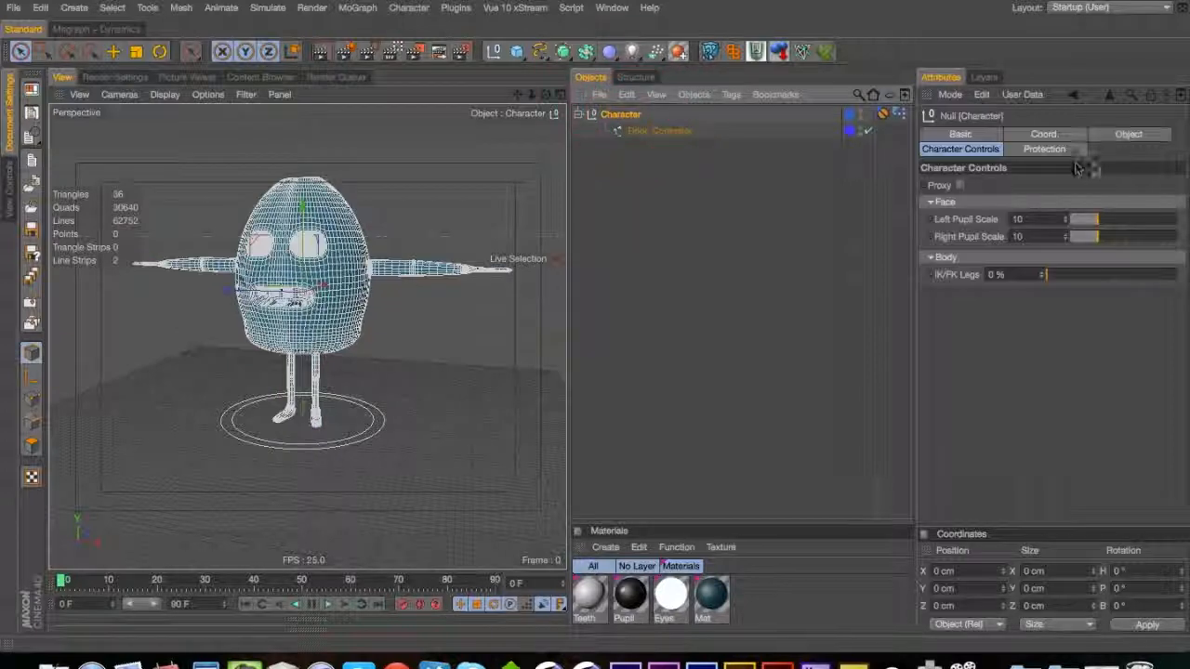
# Make the controller sublayers of CharacterControls visible in the viewport, collapse the layer group, and save the project
pyautogui.click(723, 161)
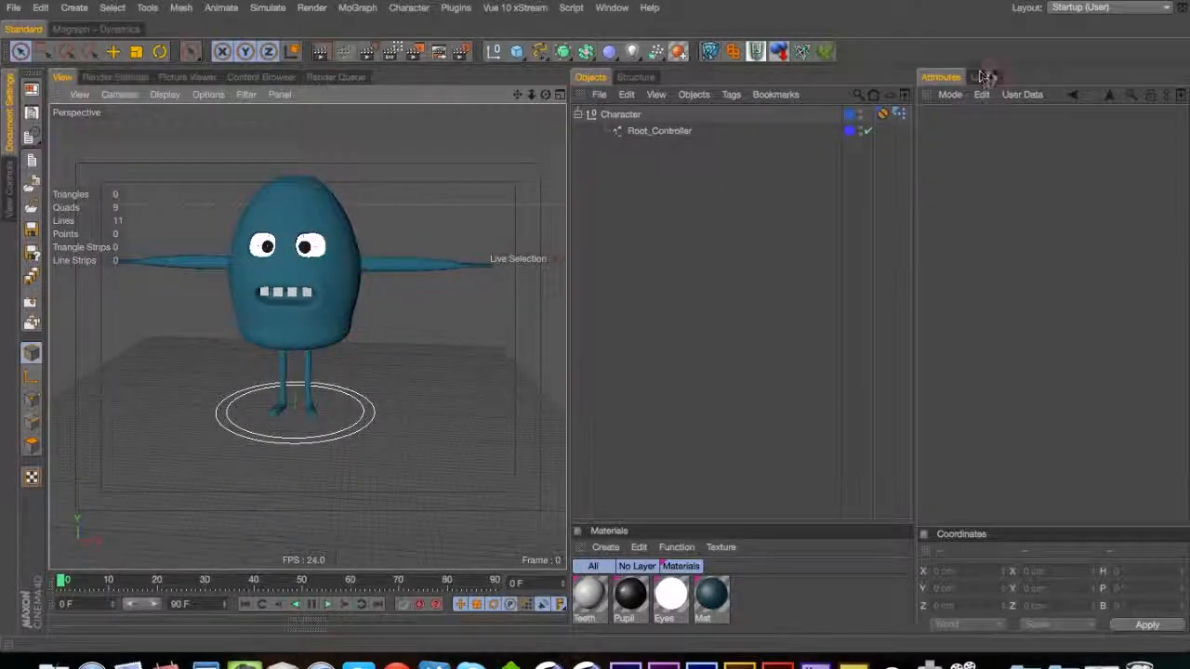
pyautogui.click(985, 76)
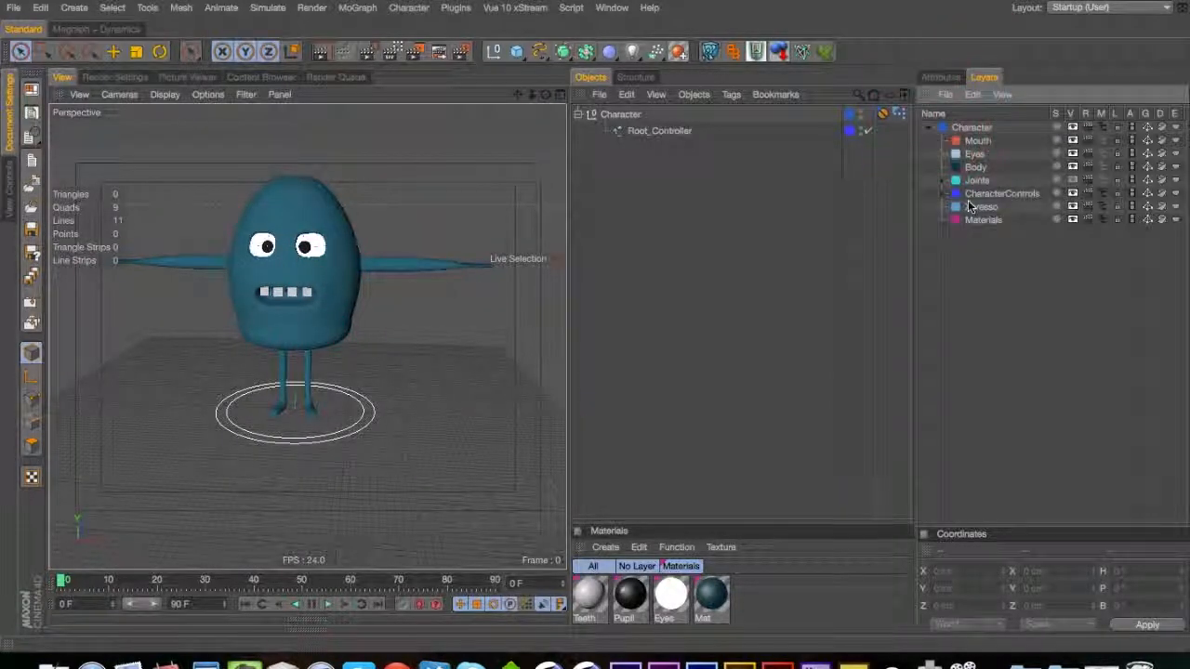
pyautogui.click(945, 193)
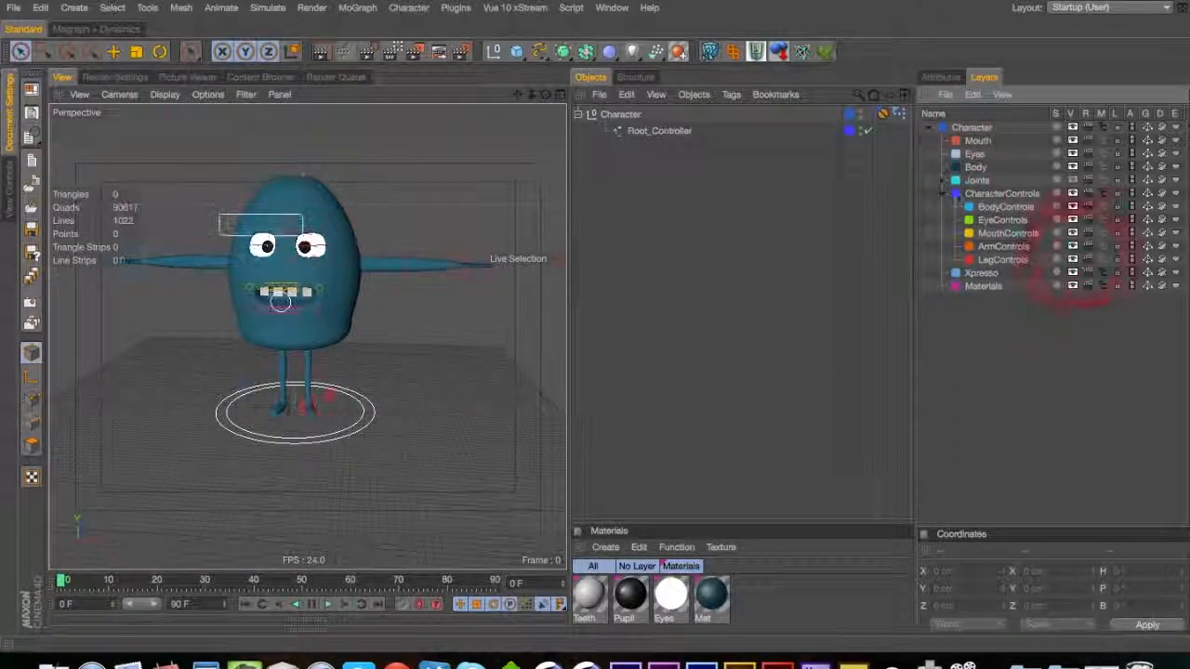
pyautogui.click(945, 194)
pyautogui.click(783, 158)
pyautogui.press('super+s')
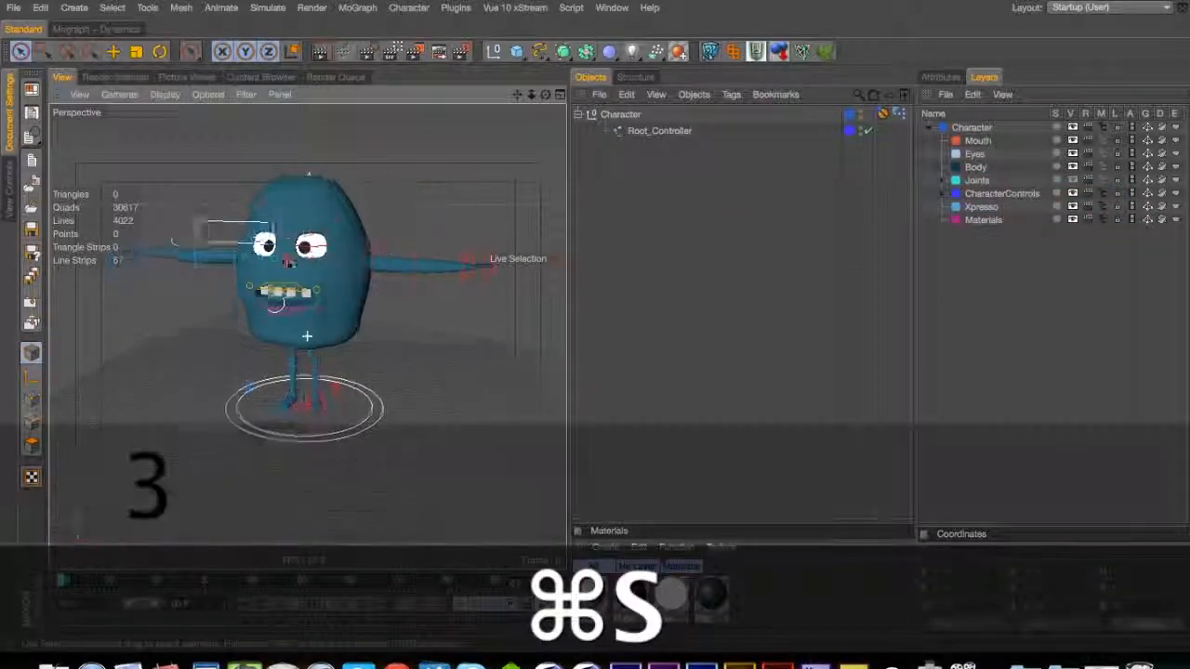
# Examine the character and its displayed controllers from several angles, saving the project along the way
pyautogui.press('2')
pyautogui.moveTo(307, 336); pyautogui.dragTo(363, 289)
pyautogui.press('1')
pyautogui.press('1')
pyautogui.press('super+s')
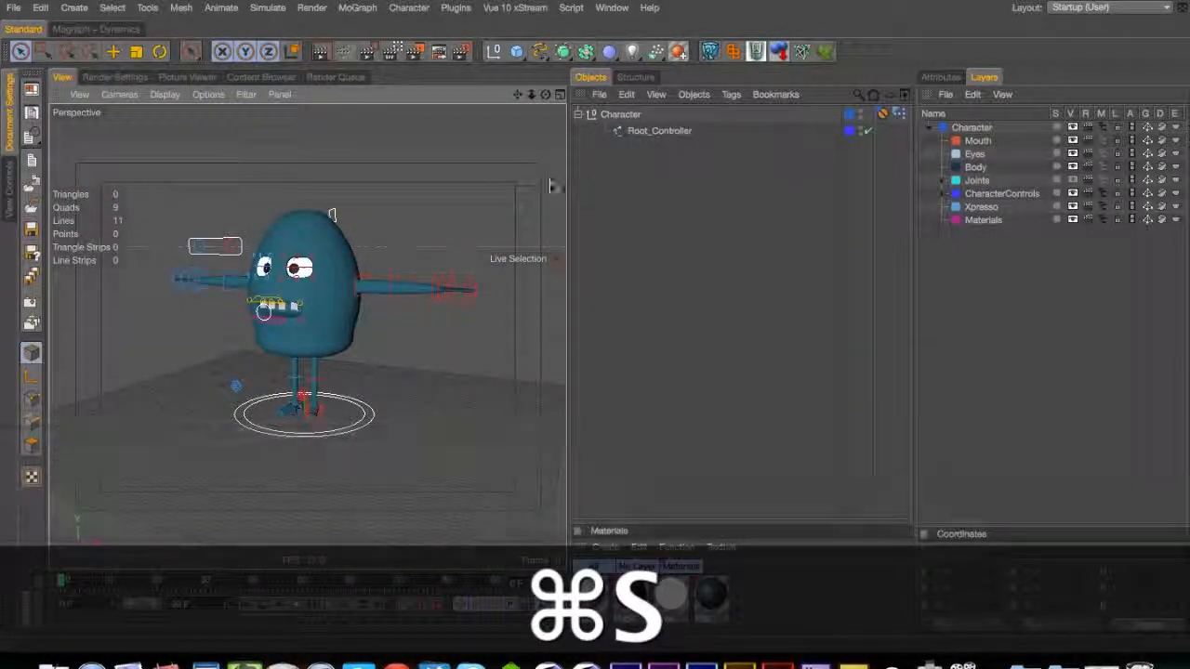
pyautogui.press('3')
pyautogui.moveTo(484, 180); pyautogui.dragTo(512, 215)
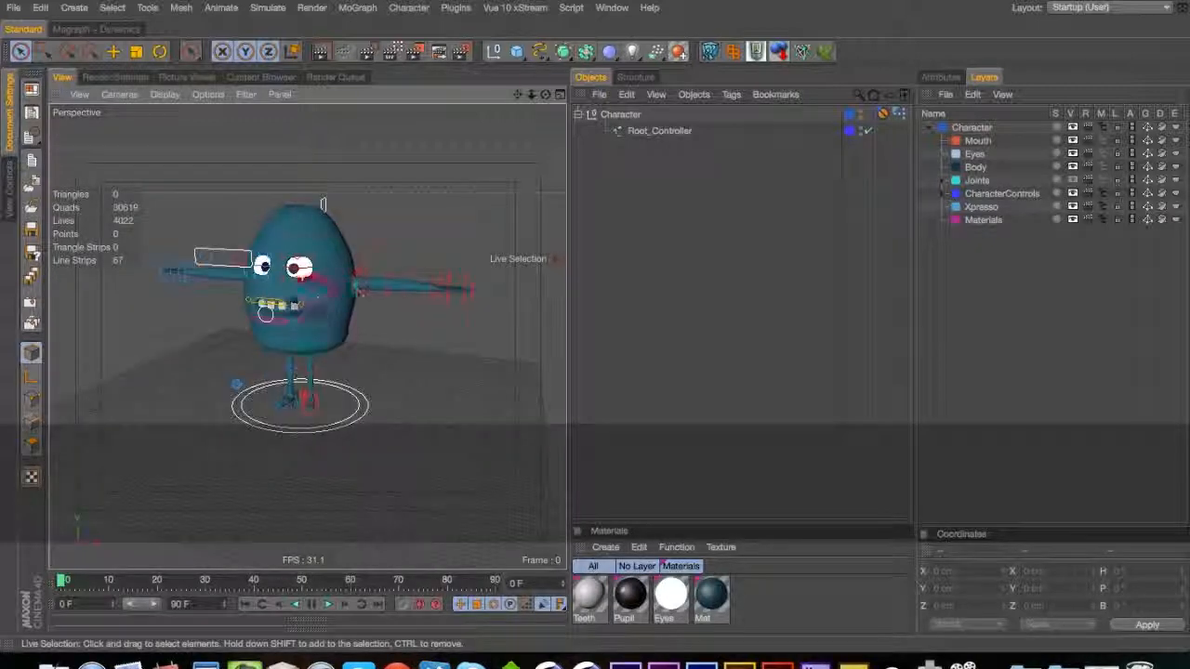
pyautogui.press('super+s')
pyautogui.press('3')
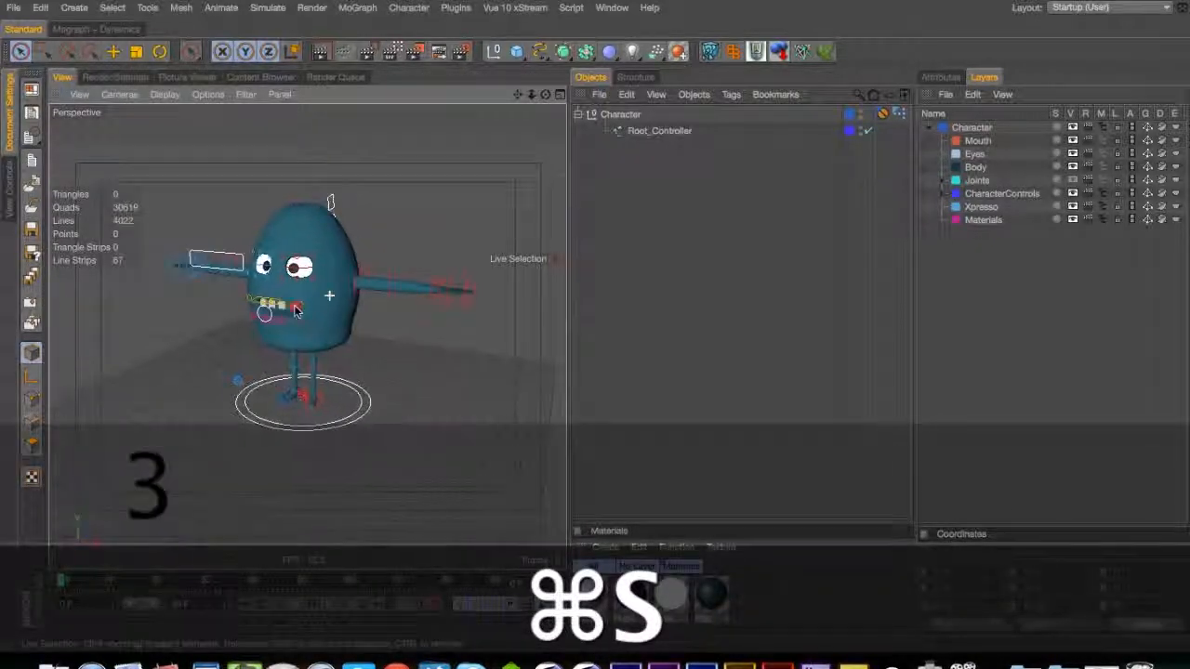
pyautogui.moveTo(306, 279); pyautogui.dragTo(329, 295)
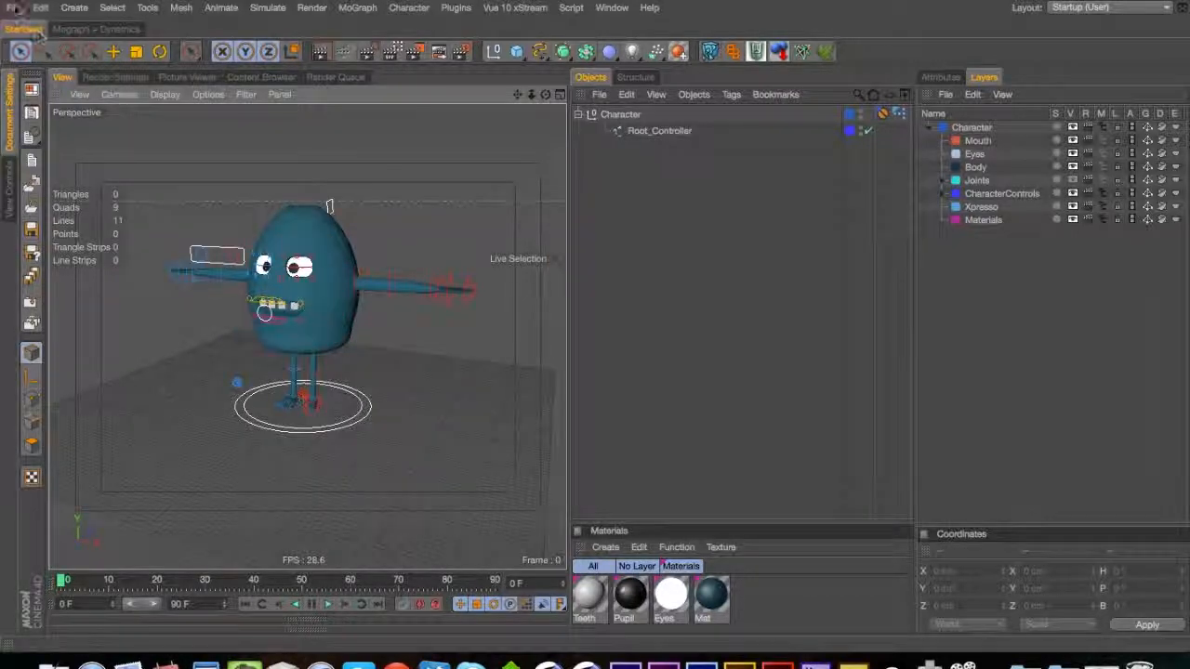
# Look through the available export formats without exporting, and save the project
pyautogui.click(14, 8)
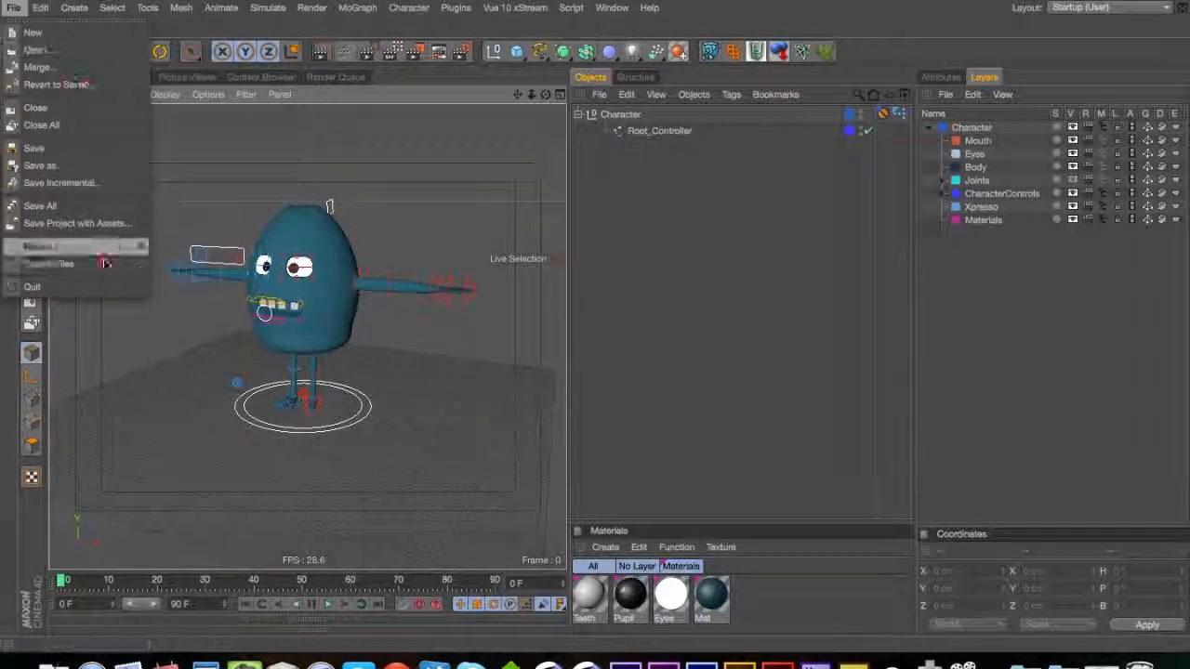
pyautogui.moveTo(42, 246)
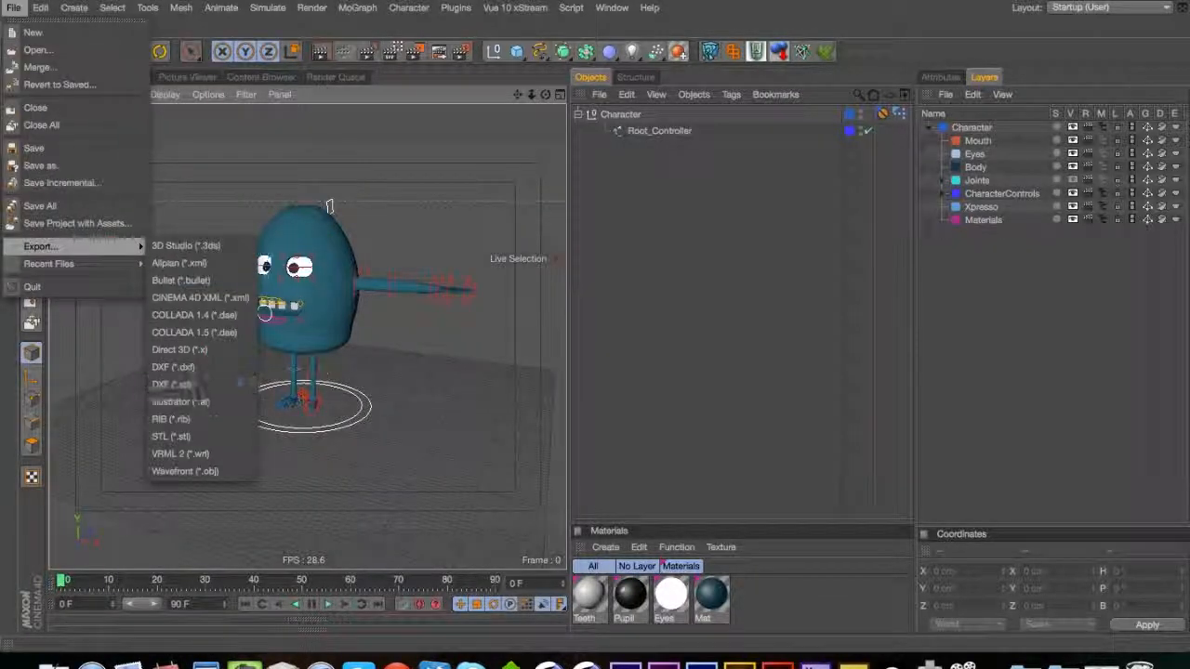
pyautogui.click(676, 291)
pyautogui.press('super+s')
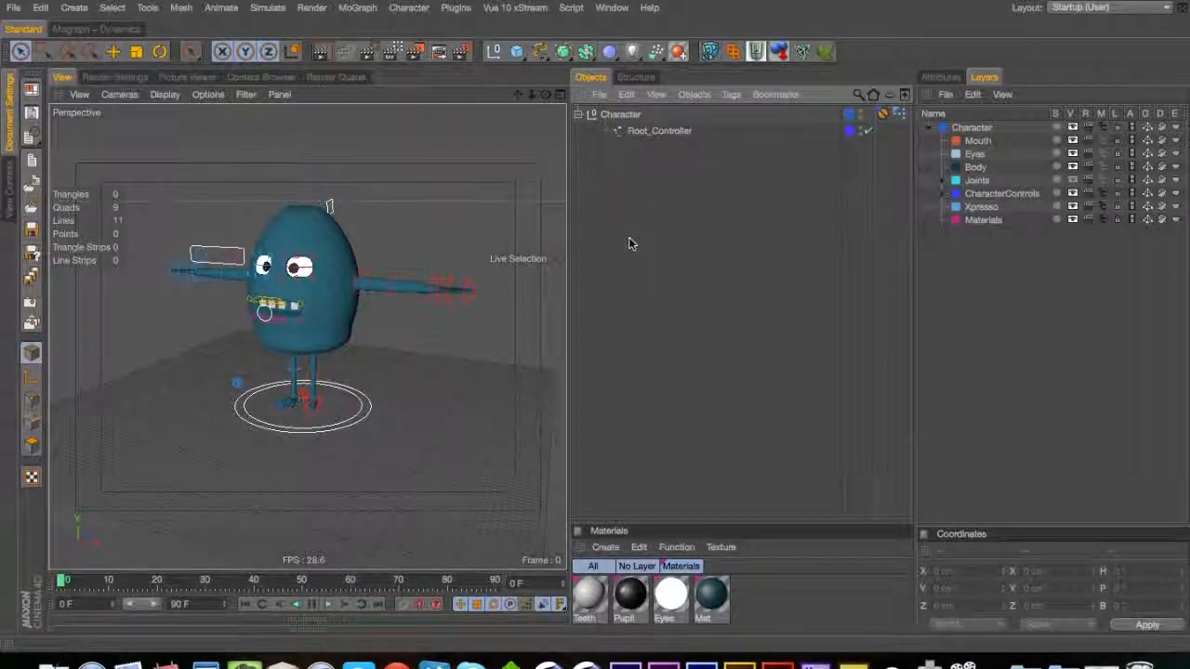
# Enable the Proxy option in the Character null's Character Controls attributes
pyautogui.press('3')
pyautogui.moveTo(292, 272); pyautogui.dragTo(206, 305)
pyautogui.click(299, 268)
pyautogui.click(620, 115)
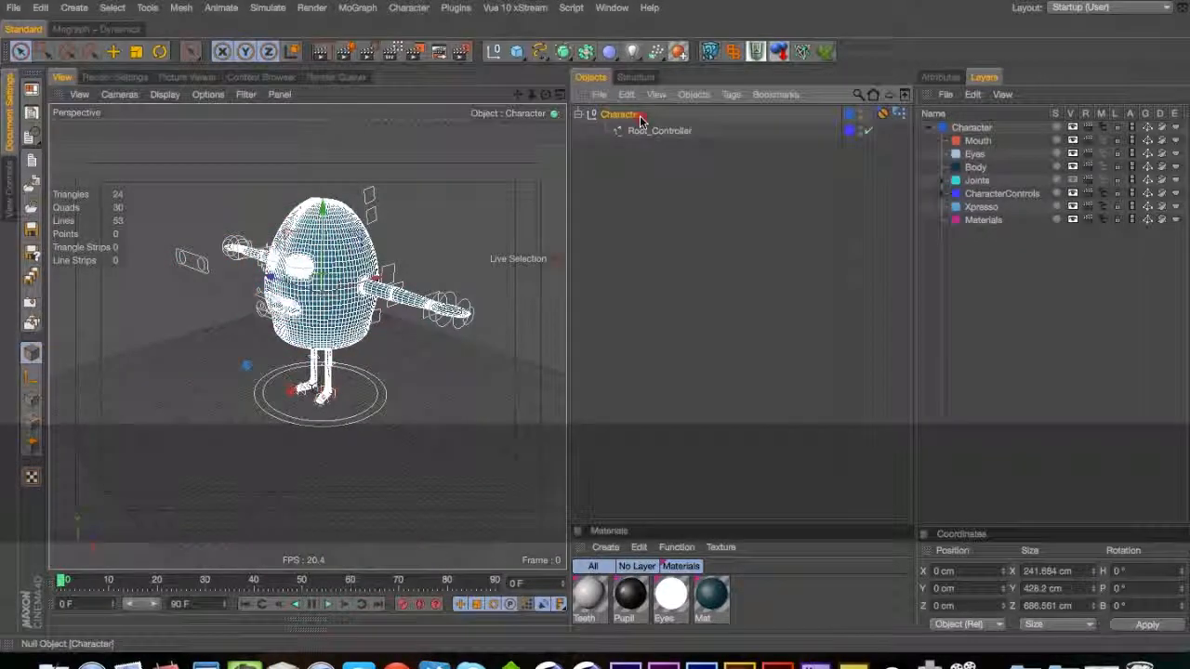
pyautogui.click(938, 77)
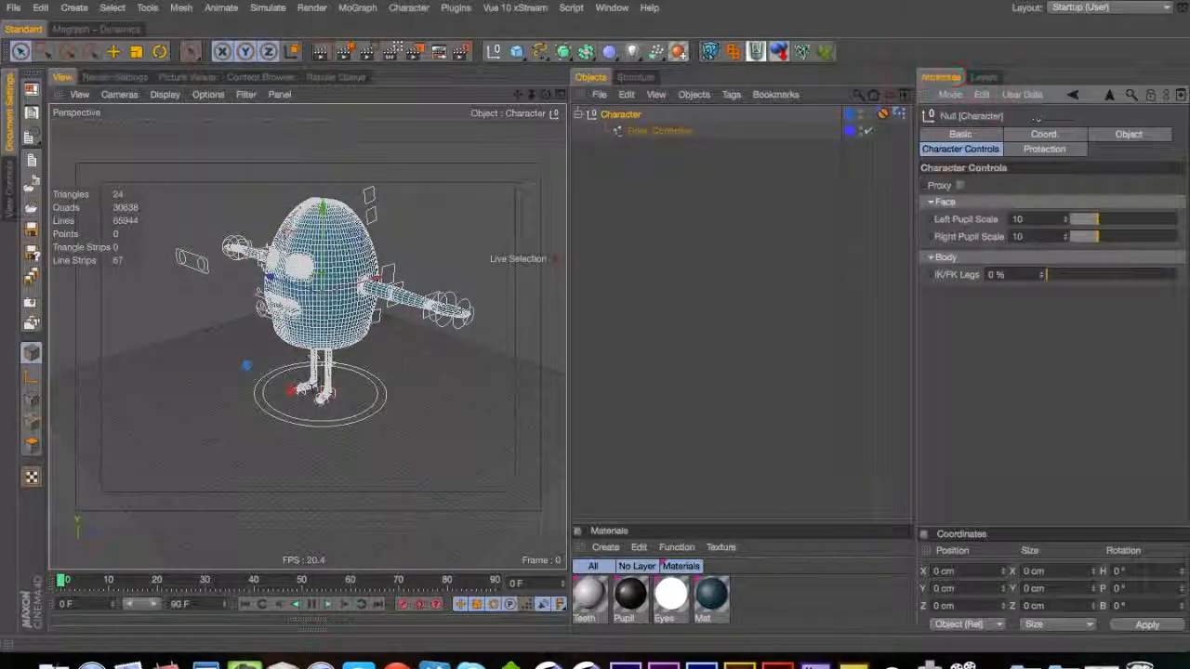
pyautogui.click(960, 186)
pyautogui.click(961, 186)
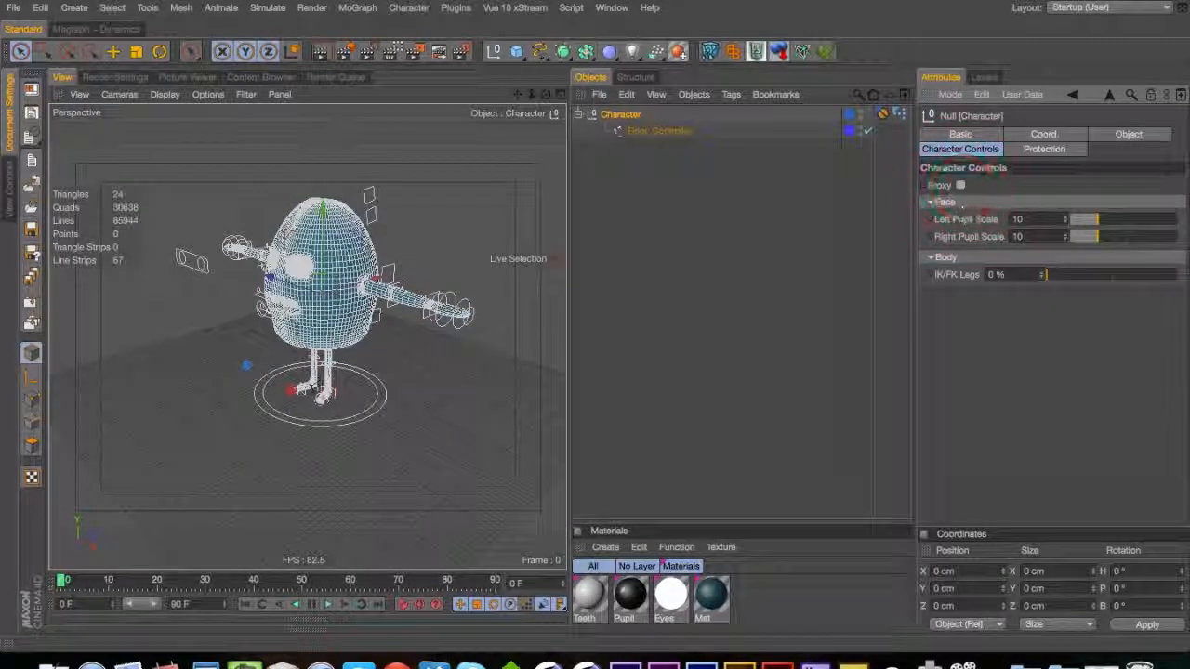
pyautogui.click(960, 186)
pyautogui.click(739, 186)
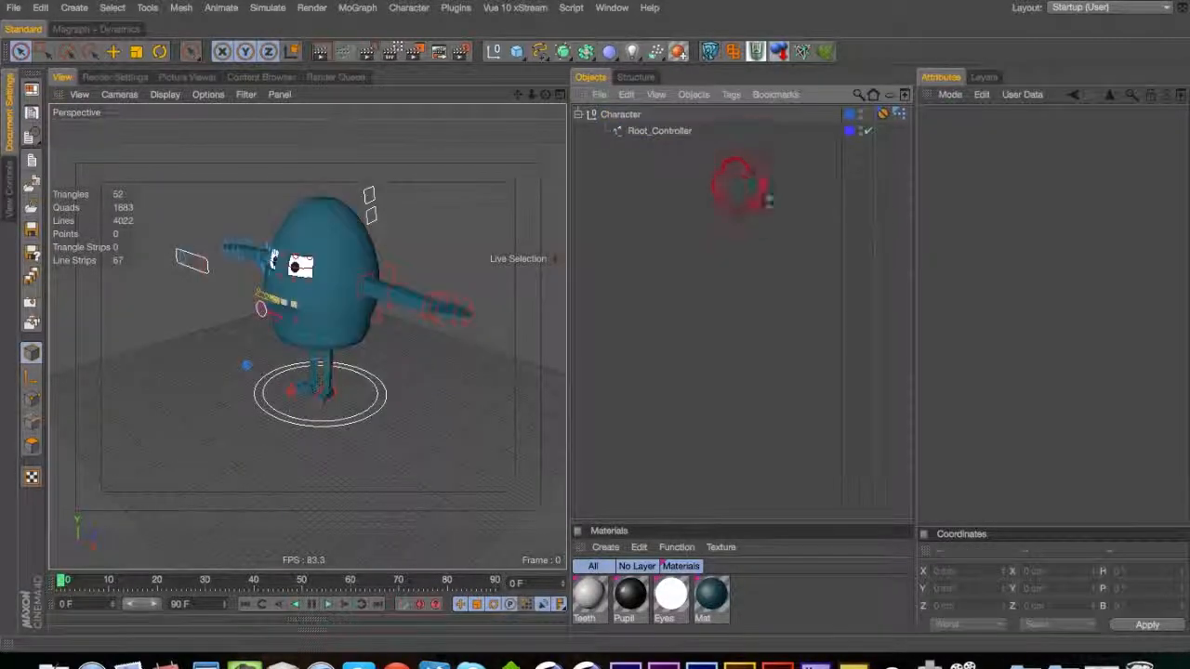
# Lock the displayed attributes to the Character null's Character Controls and deselect the null
pyautogui.click(620, 114)
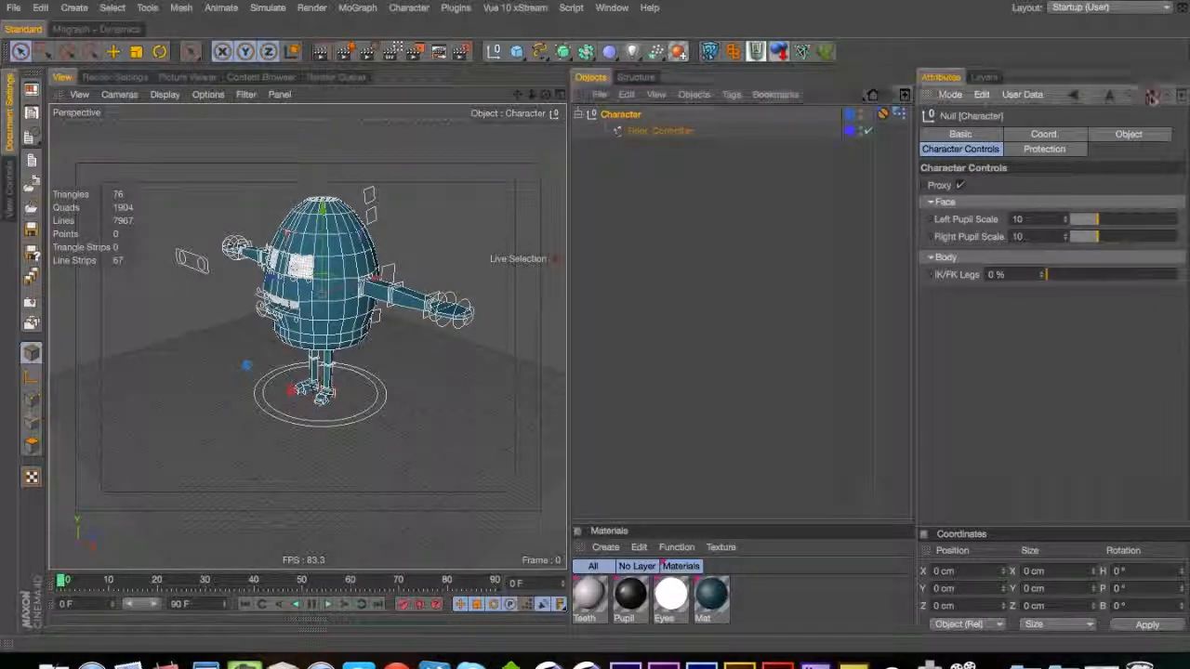
pyautogui.click(742, 189)
# Try out the Left Pupil Scale and IK/FK Legs sliders on the character, undoing the test changes
pyautogui.press('3')
pyautogui.moveTo(392, 251)
pyautogui.mouseDown()
pyautogui.moveTo(446, 241)
pyautogui.moveTo(398, 245)
pyautogui.mouseUp()
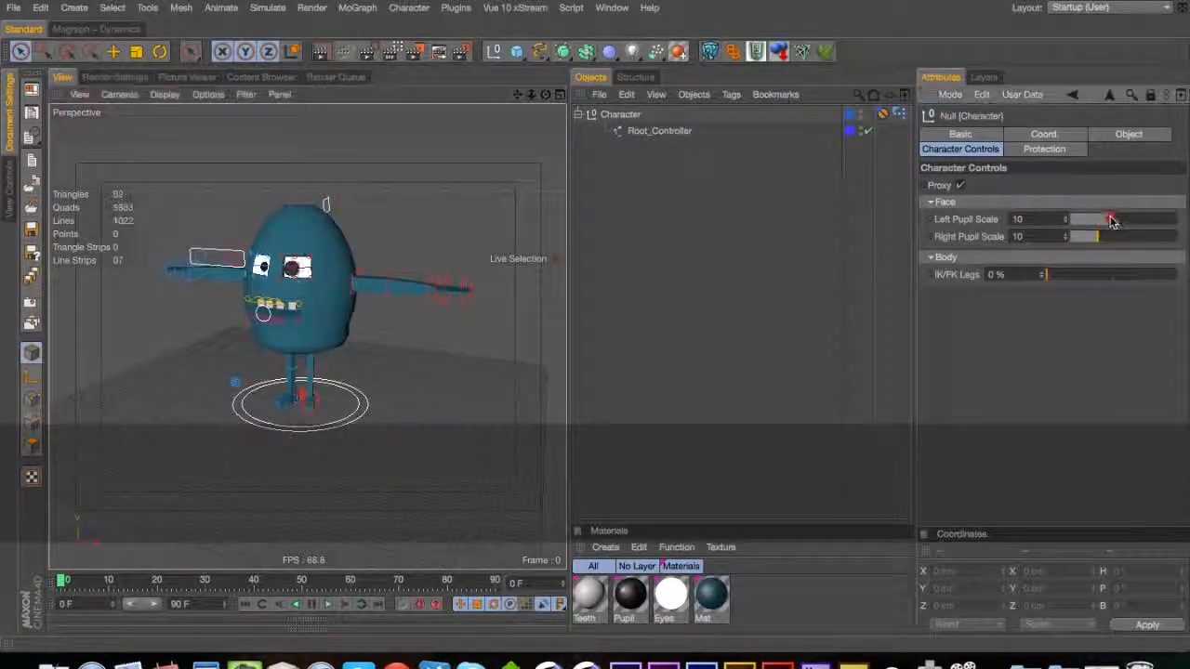
pyautogui.press('super+z')
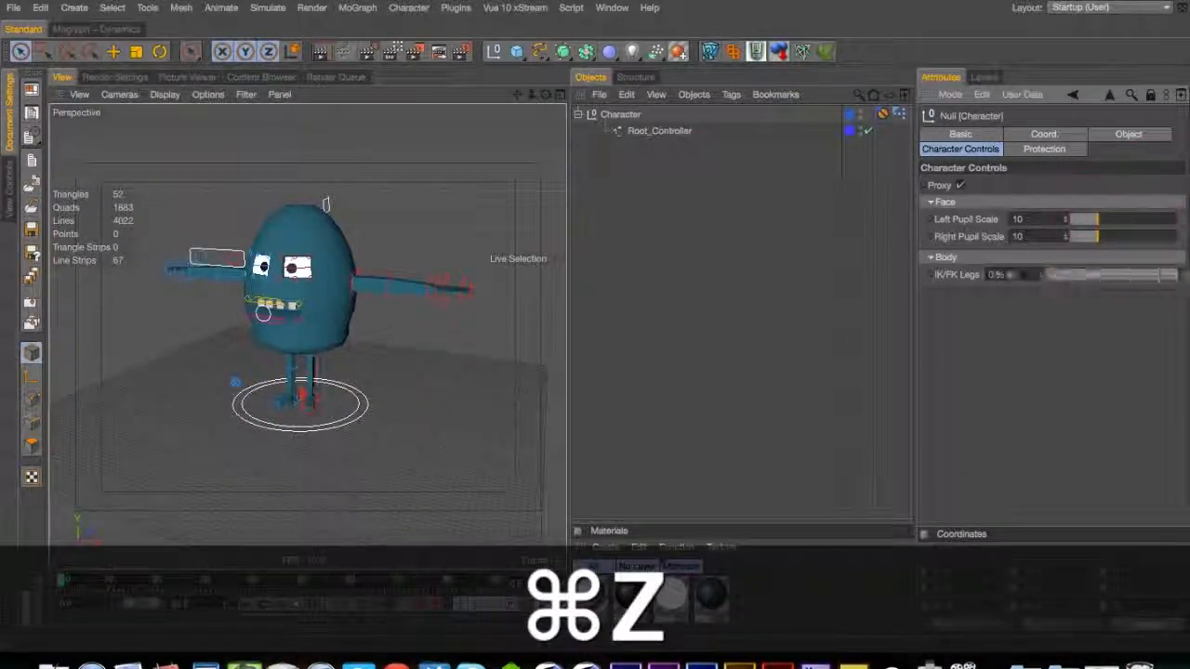
pyautogui.moveTo(1059, 290); pyautogui.dragTo(825, 307)
# Save the finished character rig project with the character framed at an angle in the perspective view
pyautogui.press('super+s')
pyautogui.press('3')
pyautogui.moveTo(351, 299); pyautogui.dragTo(305, 336)
pyautogui.press('1')
pyautogui.press('super+s')
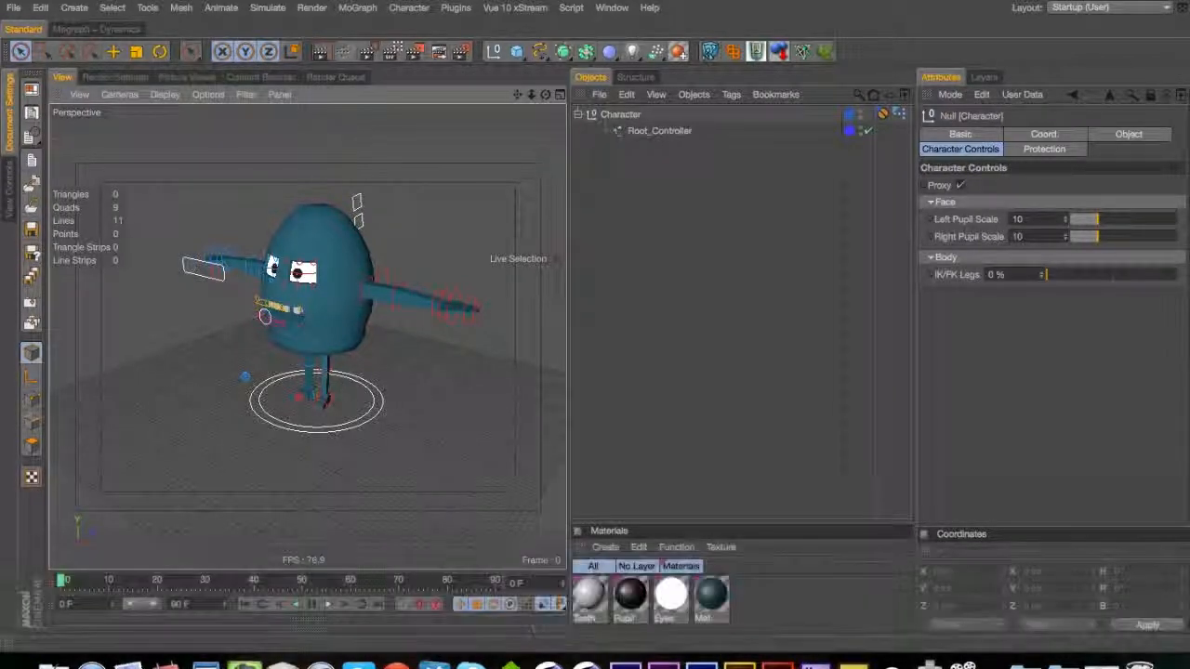
pyautogui.click(459, 1)
pyautogui.click(500, 7)
pyautogui.click(459, 1)
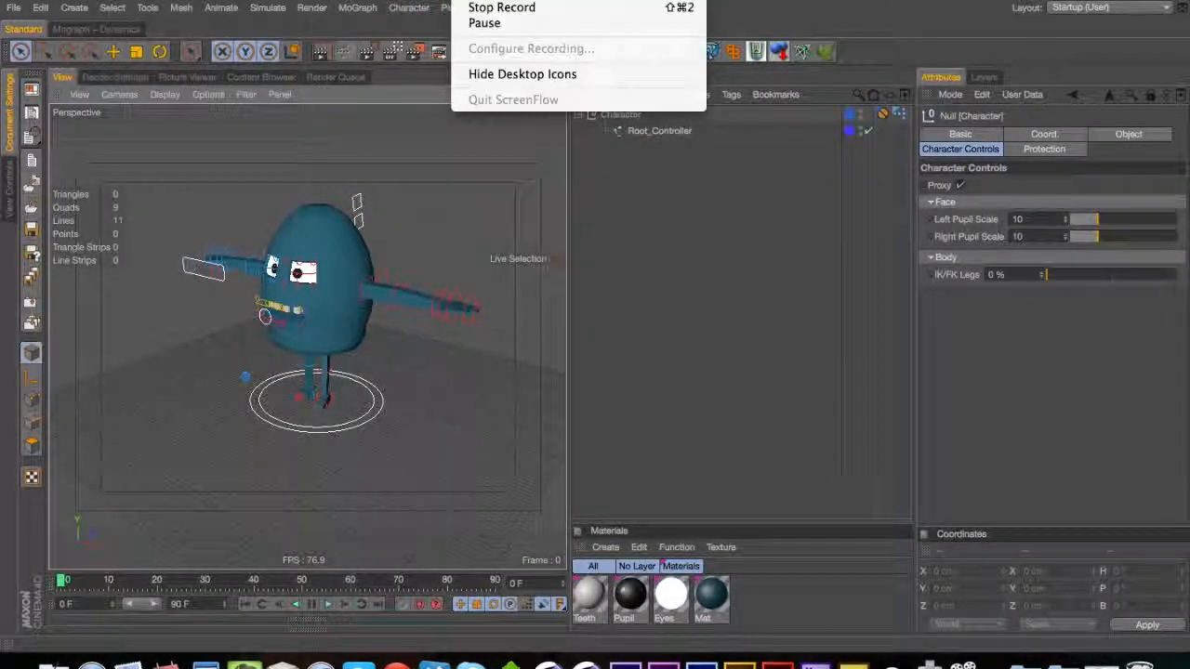